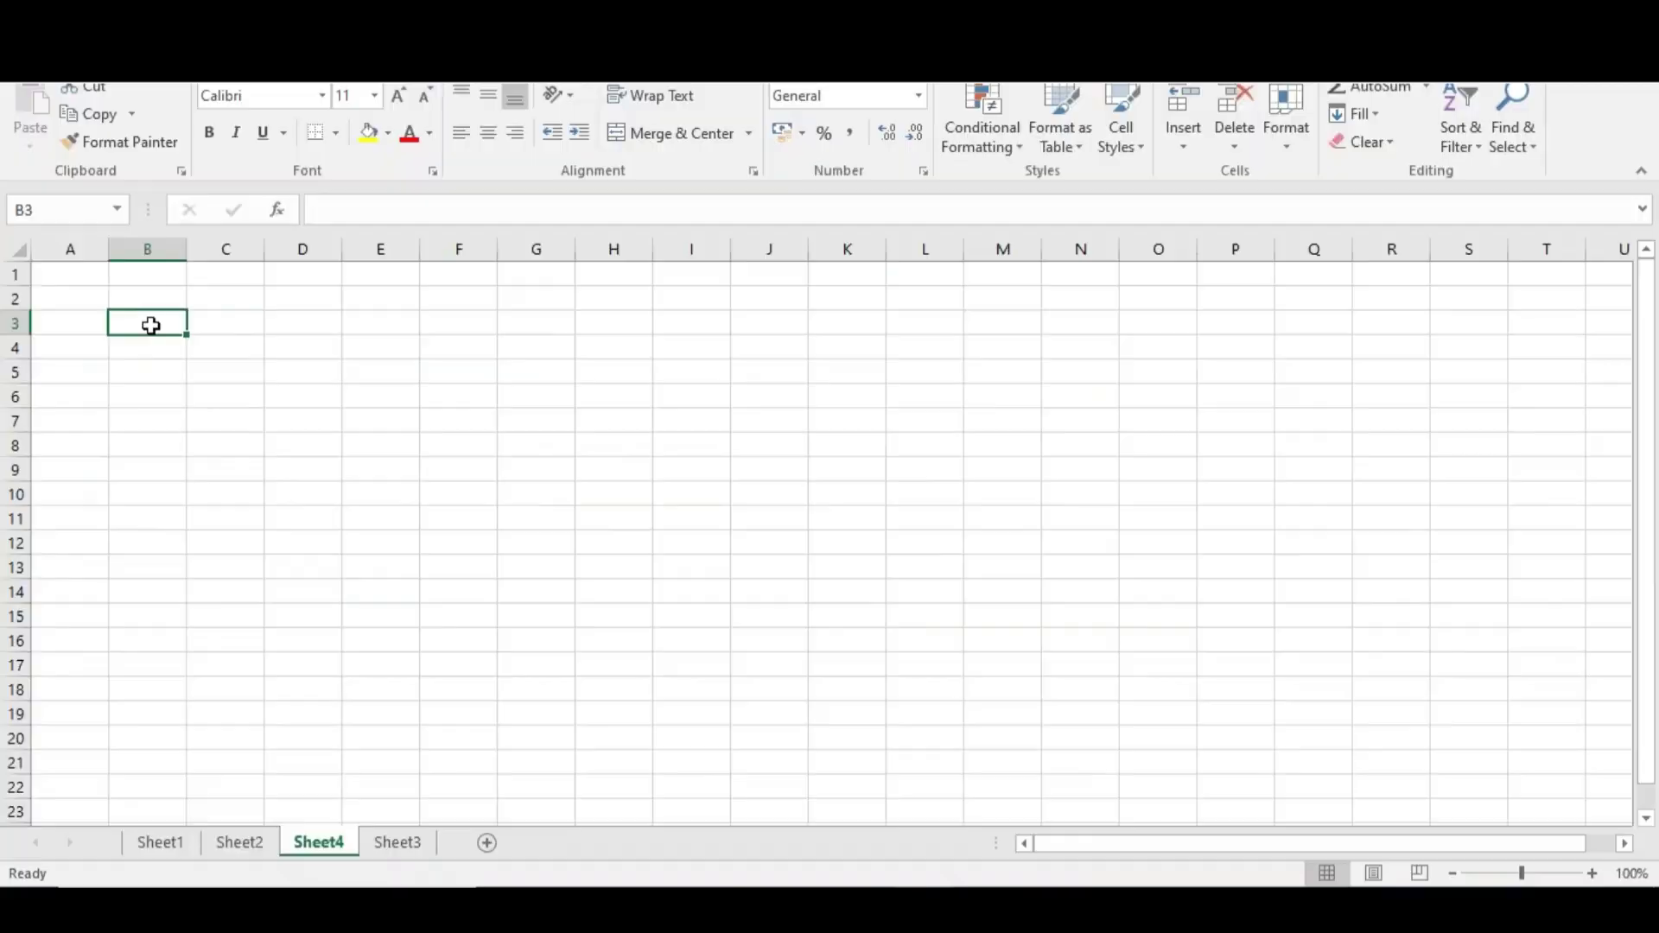
Enter the heading 'Role of a SF EC Consultant' in B3 and drag column B wider to fit it
{"action": "type", "text": "Role of "}
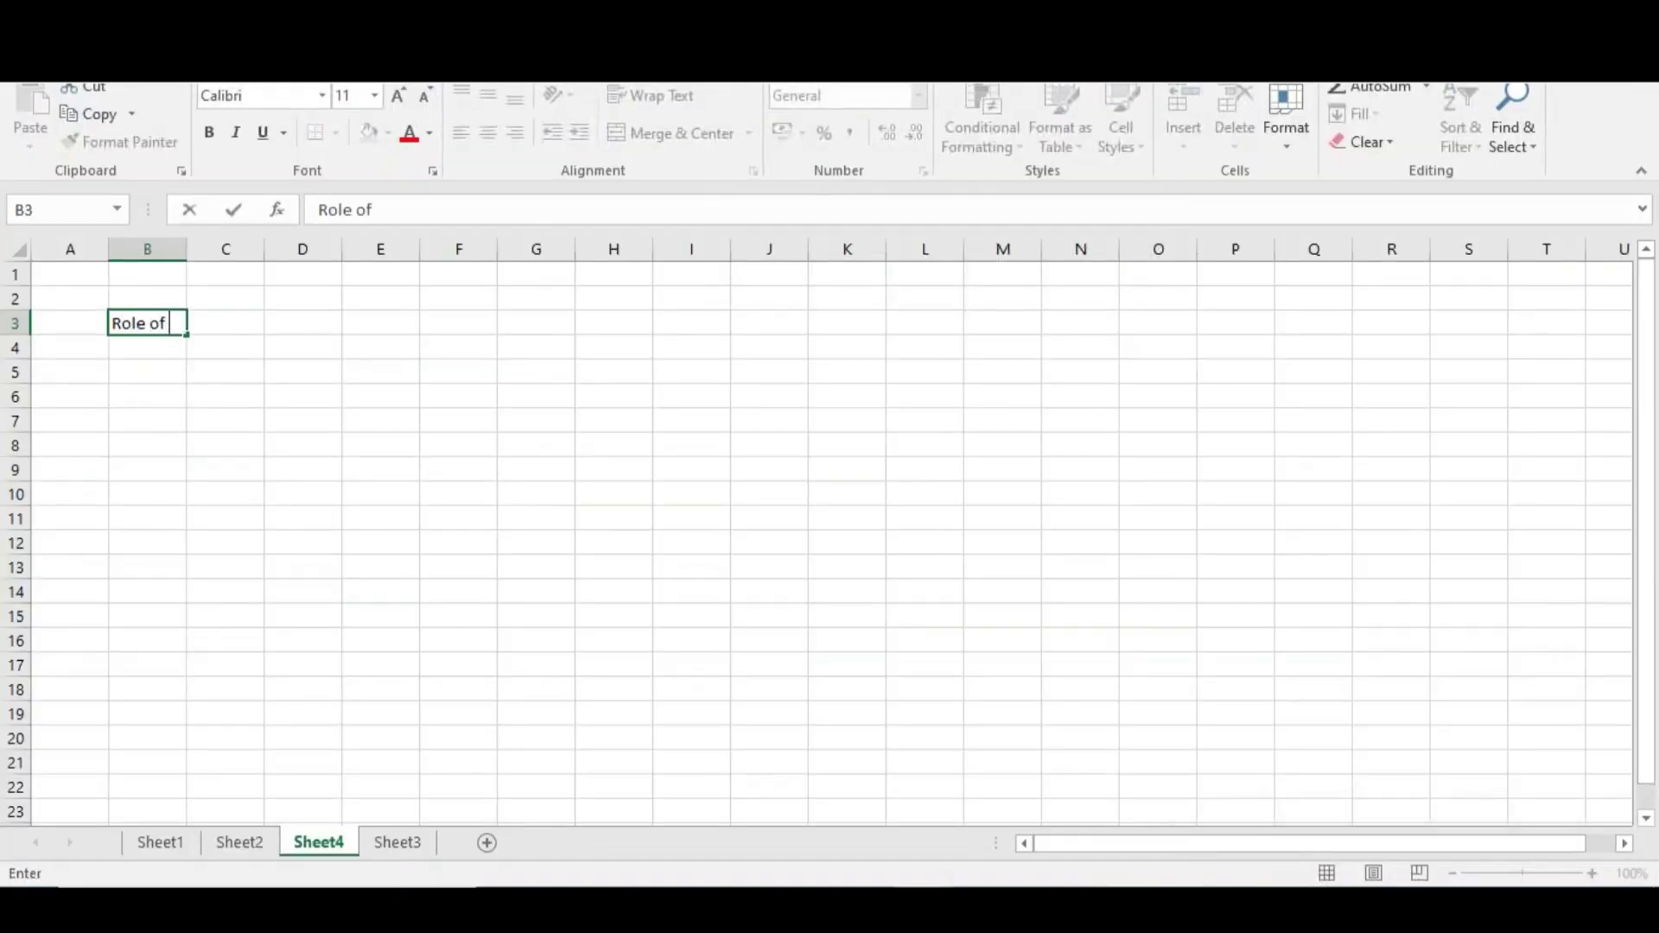
{"action": "type", "text": "a SF EC Consy"}
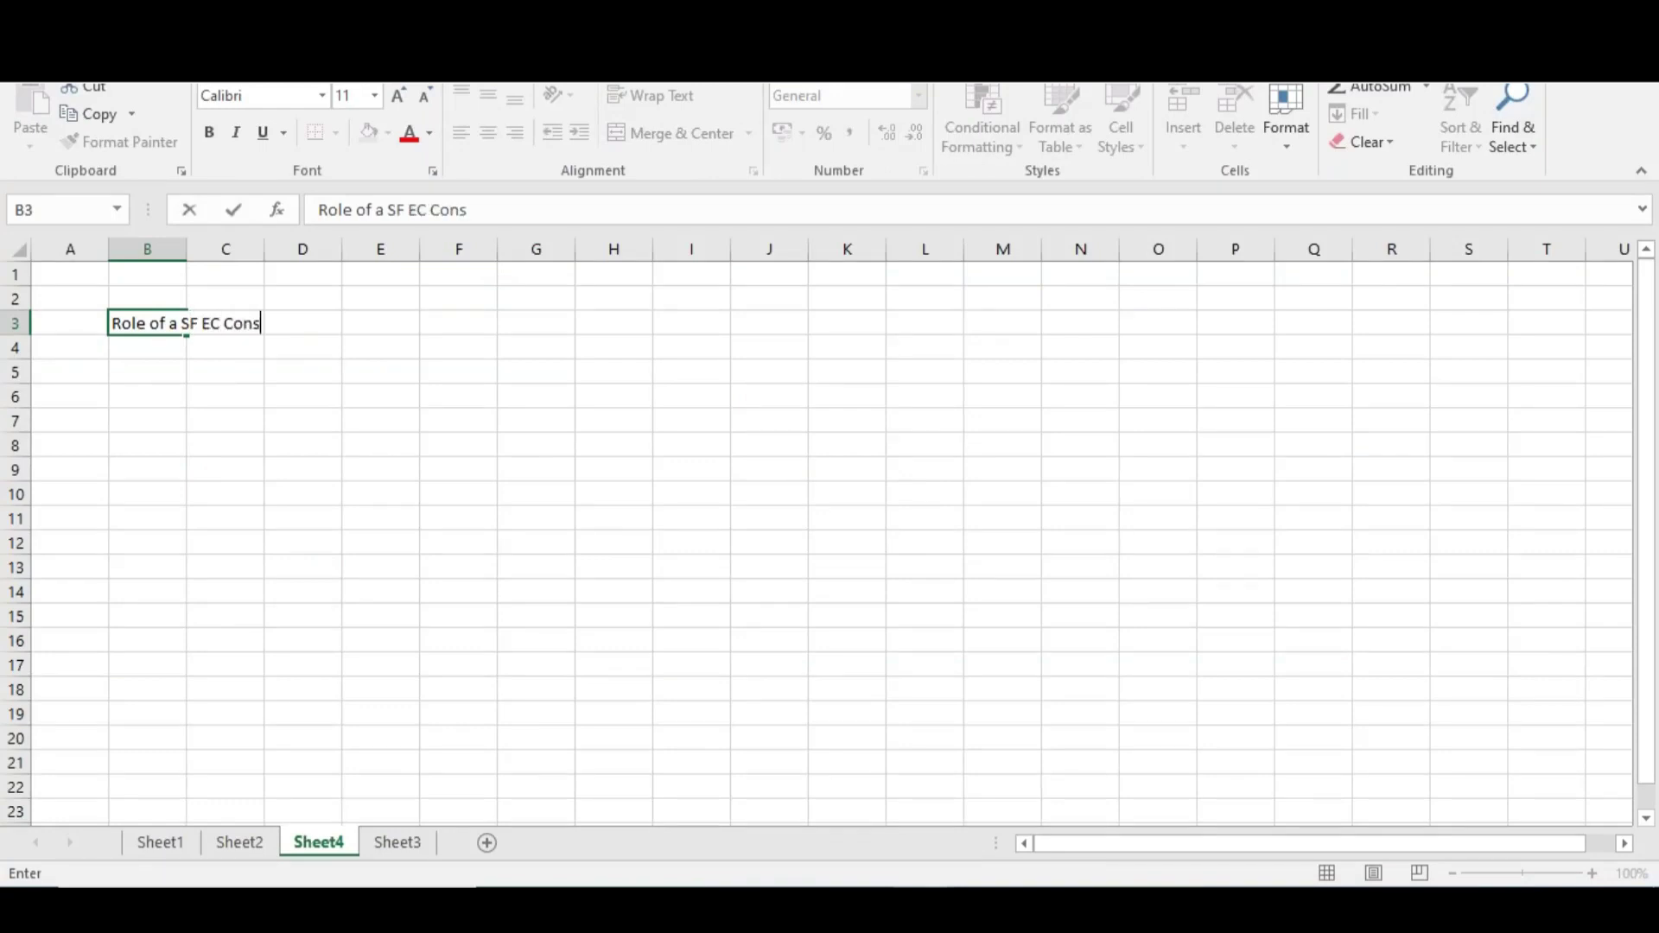
{"action": "key", "text": "BackSpace"}
{"action": "type", "text": "ultant"}
{"action": "left_click", "coordinate": [269, 370]}
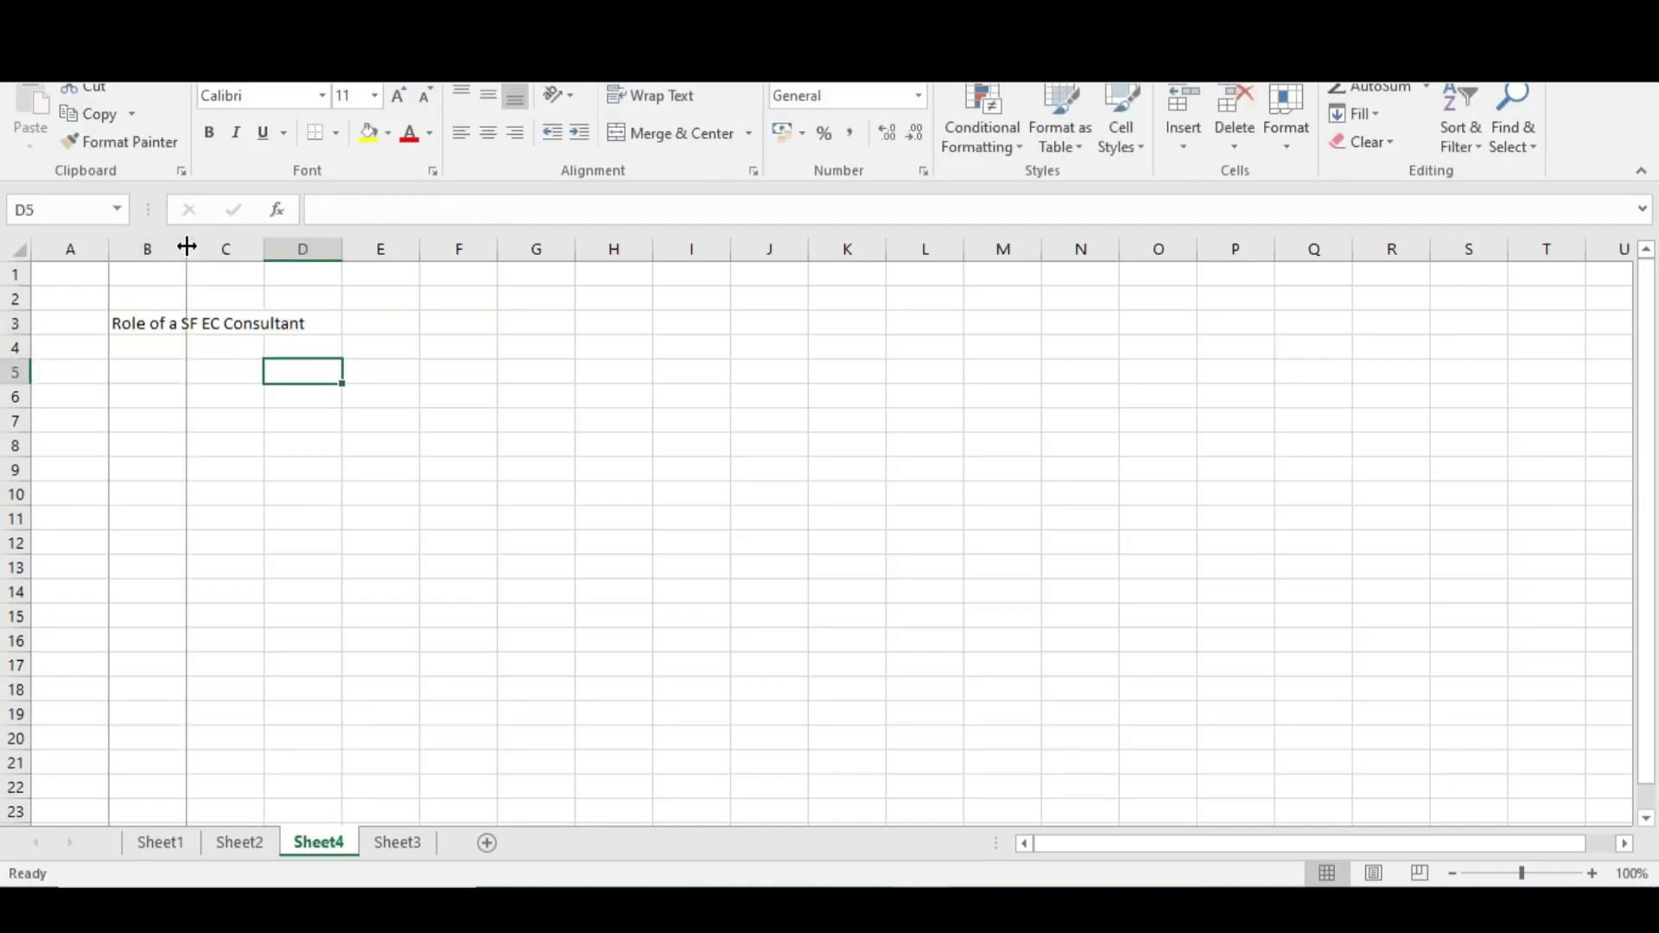
{"action": "left_click_drag", "start_coordinate": [187, 247], "coordinate": [314, 247]}
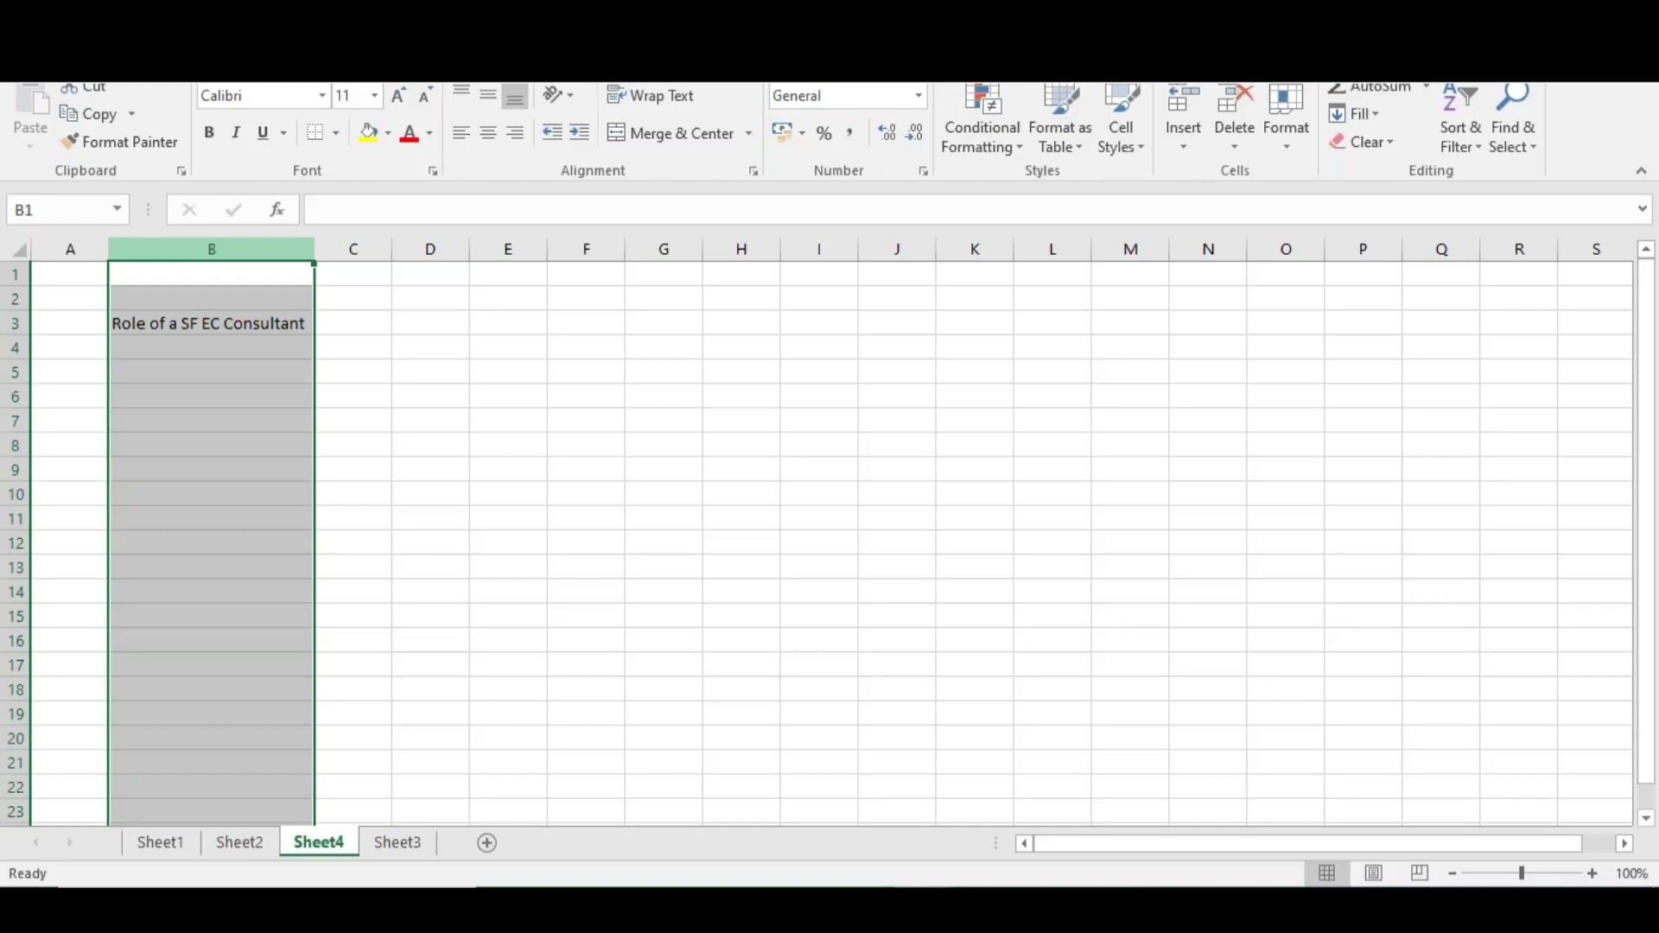
List Customer, Implementation Partner and Consultant down cells E4 to E6
{"action": "left_click", "coordinate": [506, 353]}
{"action": "type", "text": "Customer"}
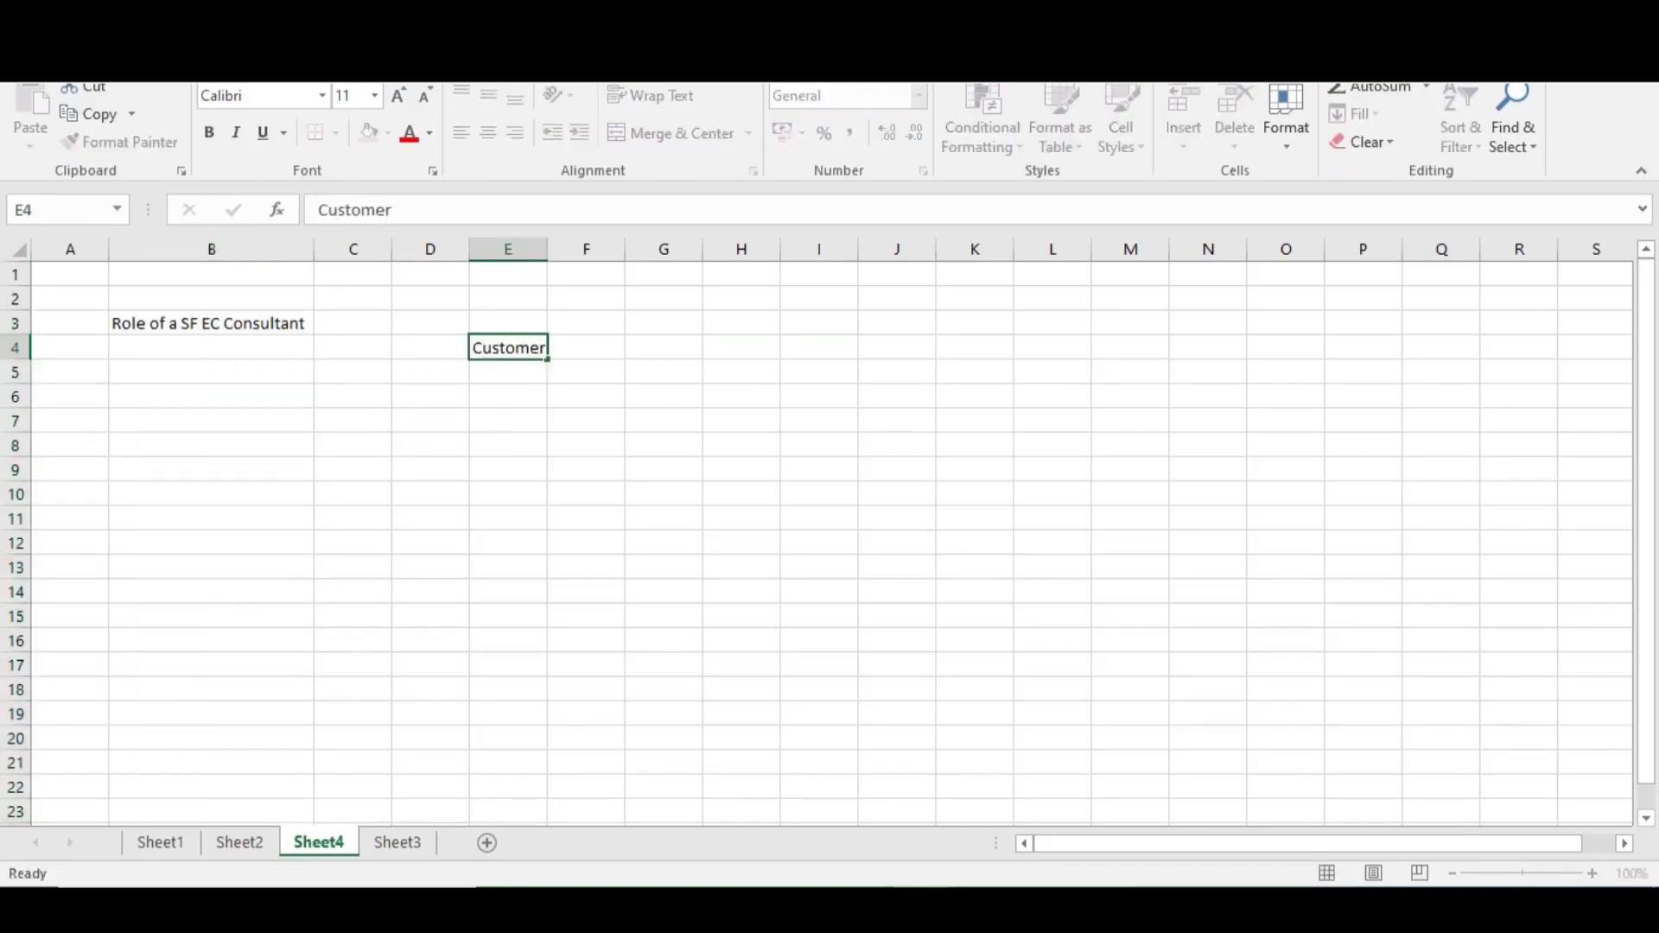
{"action": "key", "text": "Return"}
{"action": "type", "text": "Imple"}
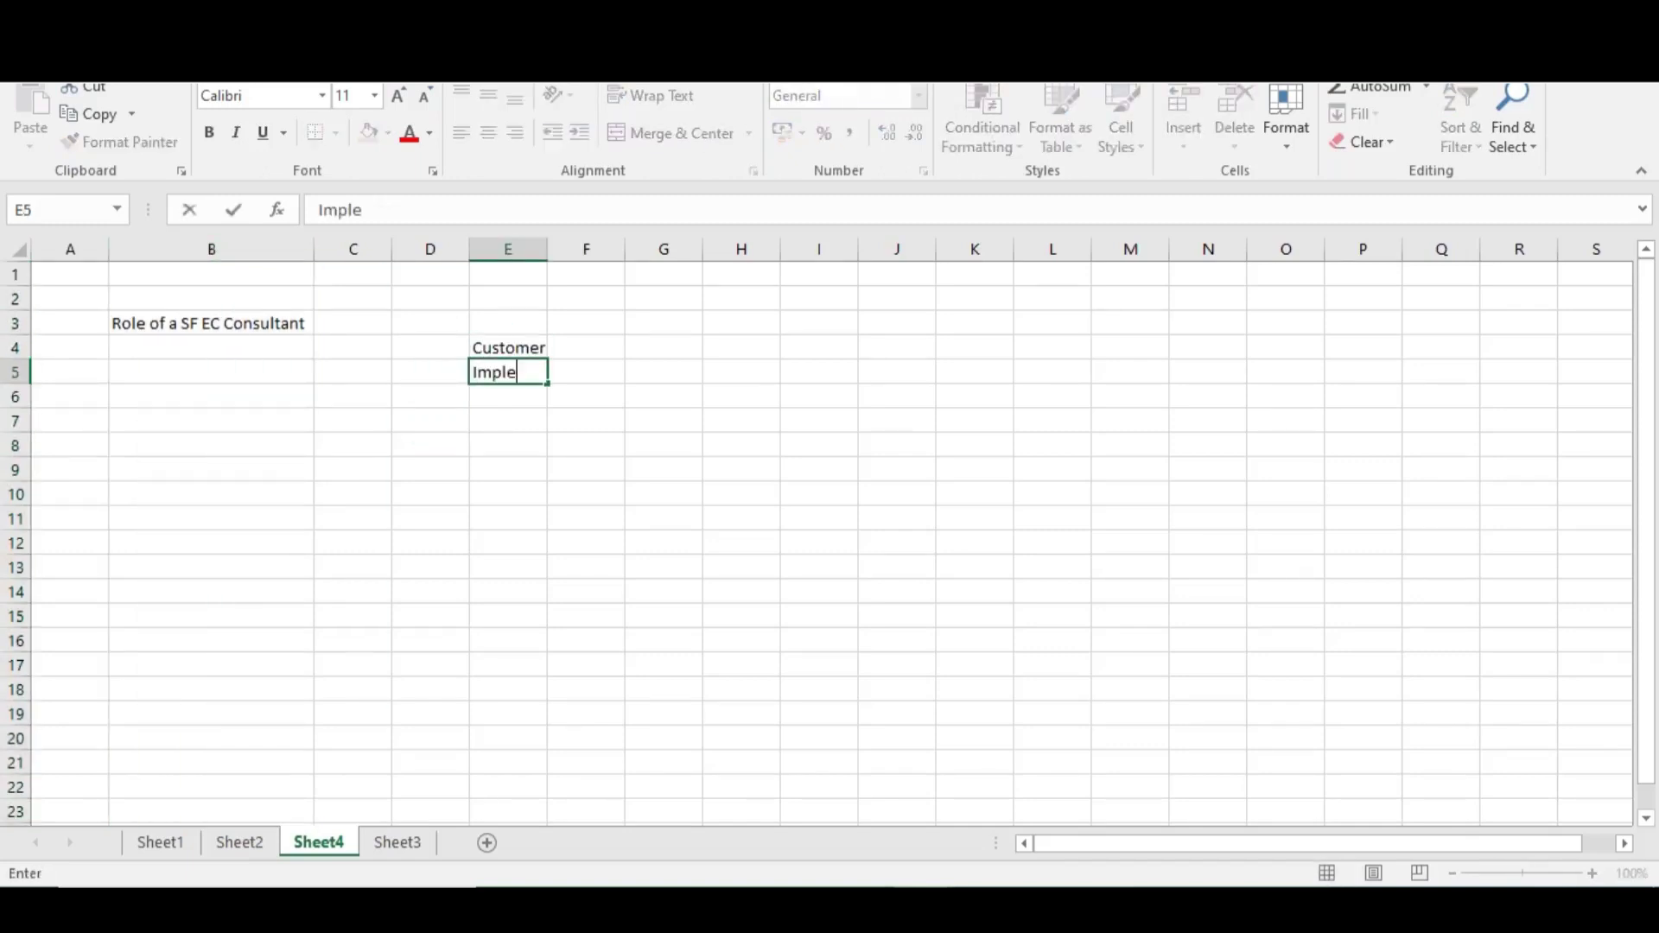
{"action": "type", "text": "mentation P"}
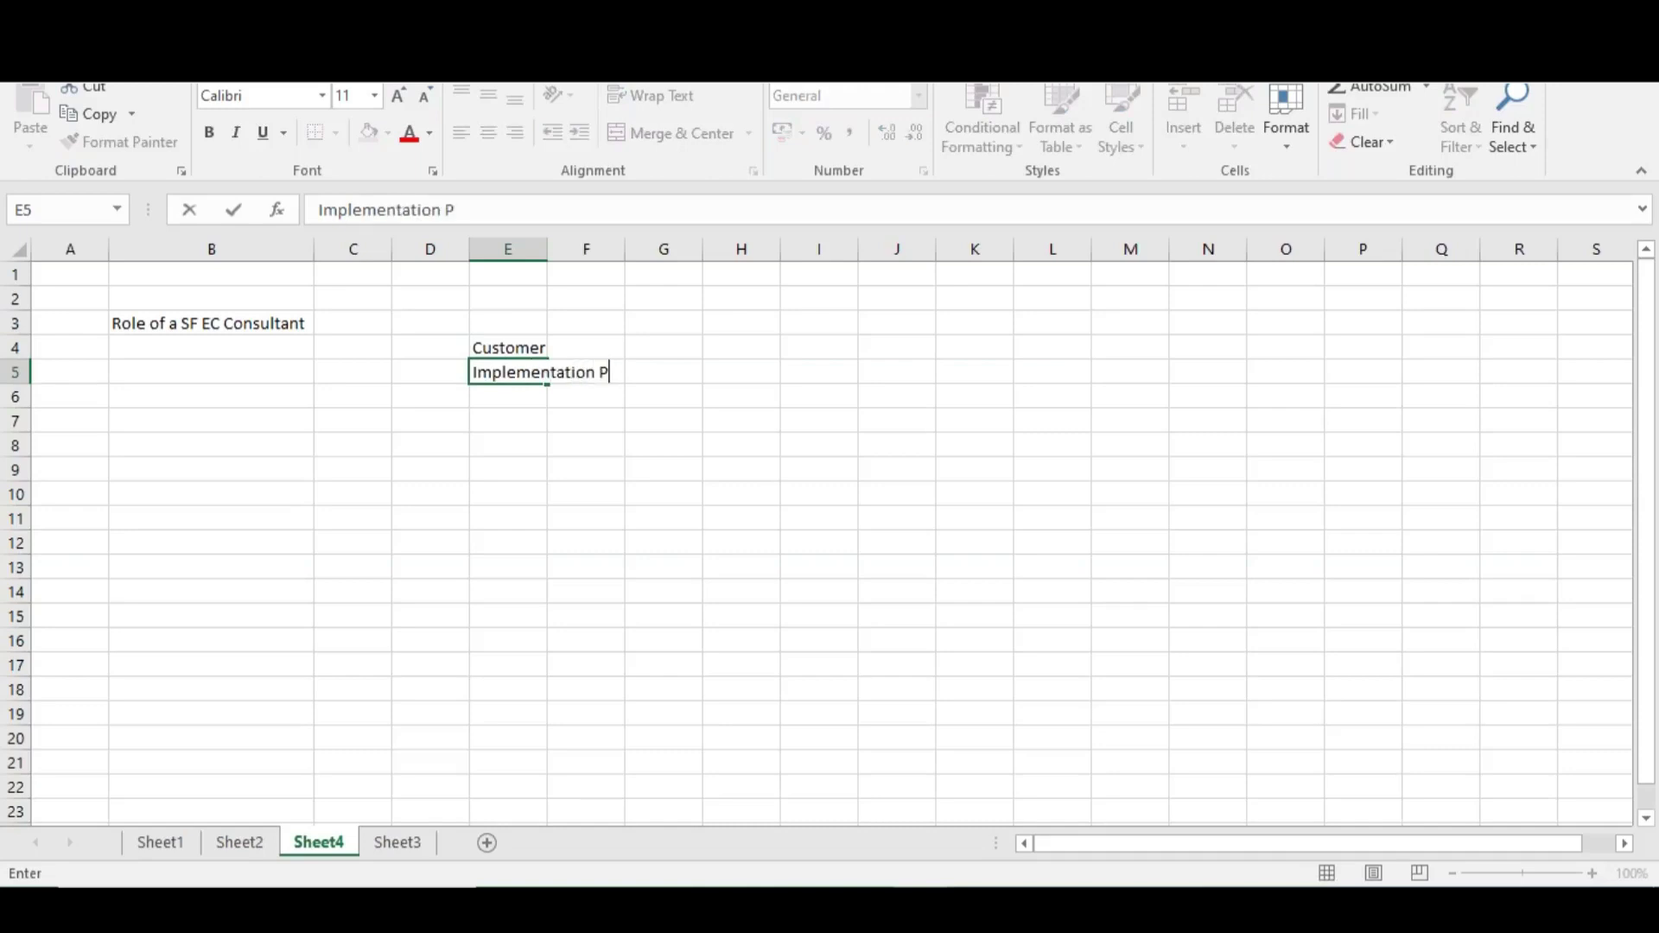
{"action": "type", "text": "artner"}
{"action": "key", "text": "Return"}
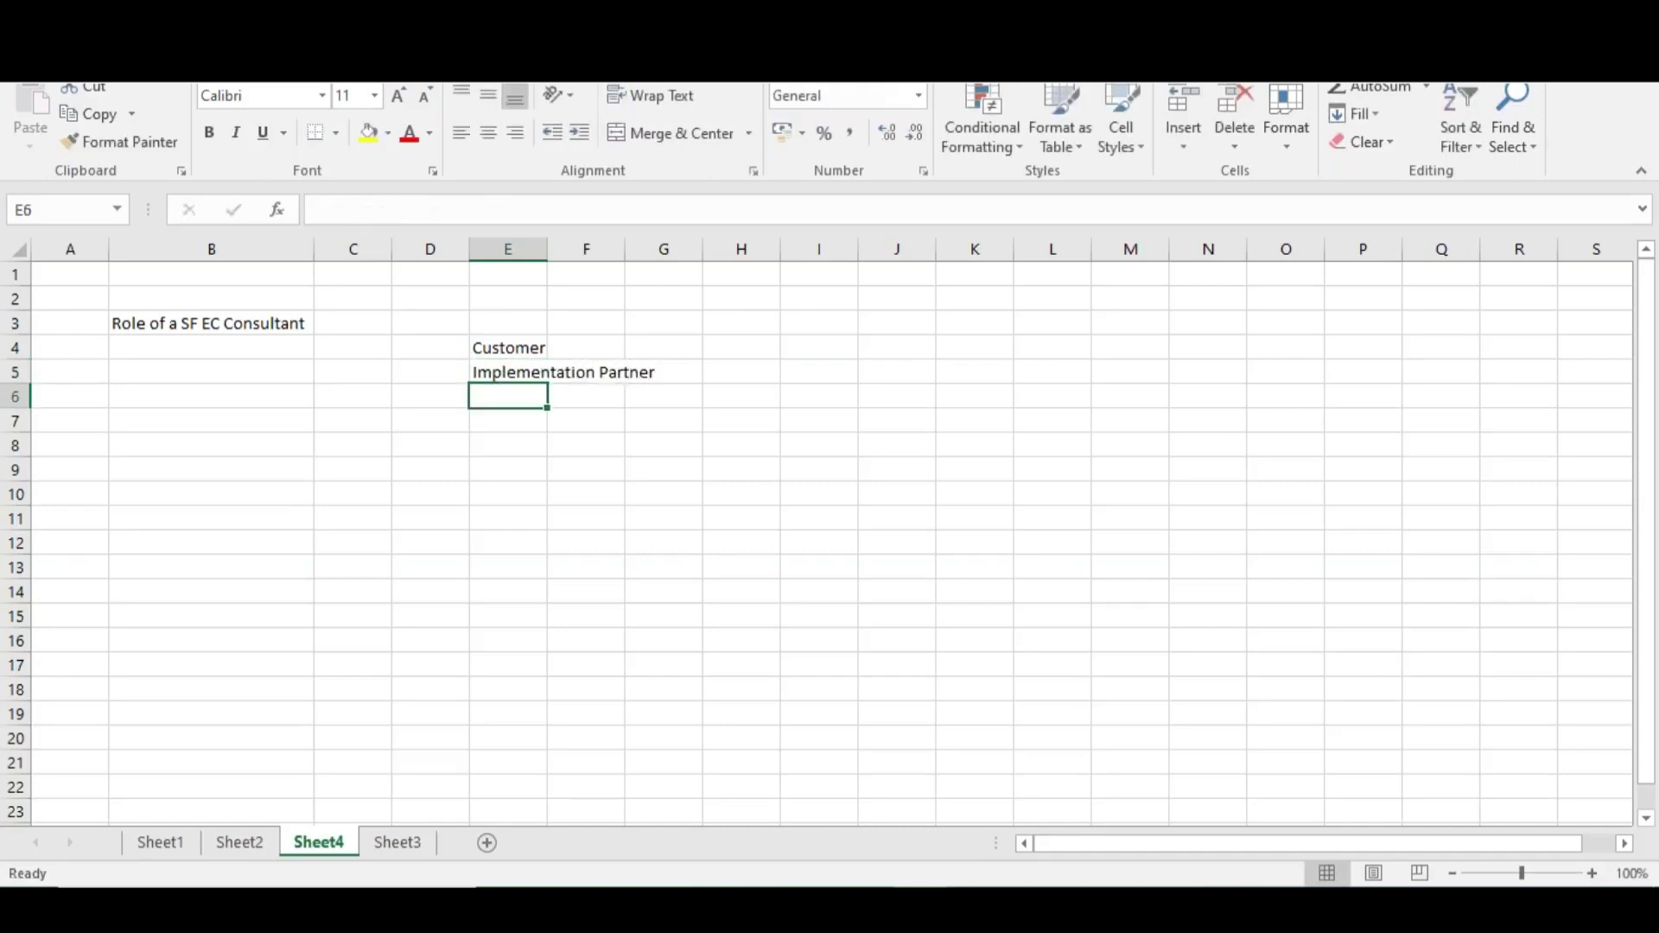
{"action": "type", "text": "Consulta"}
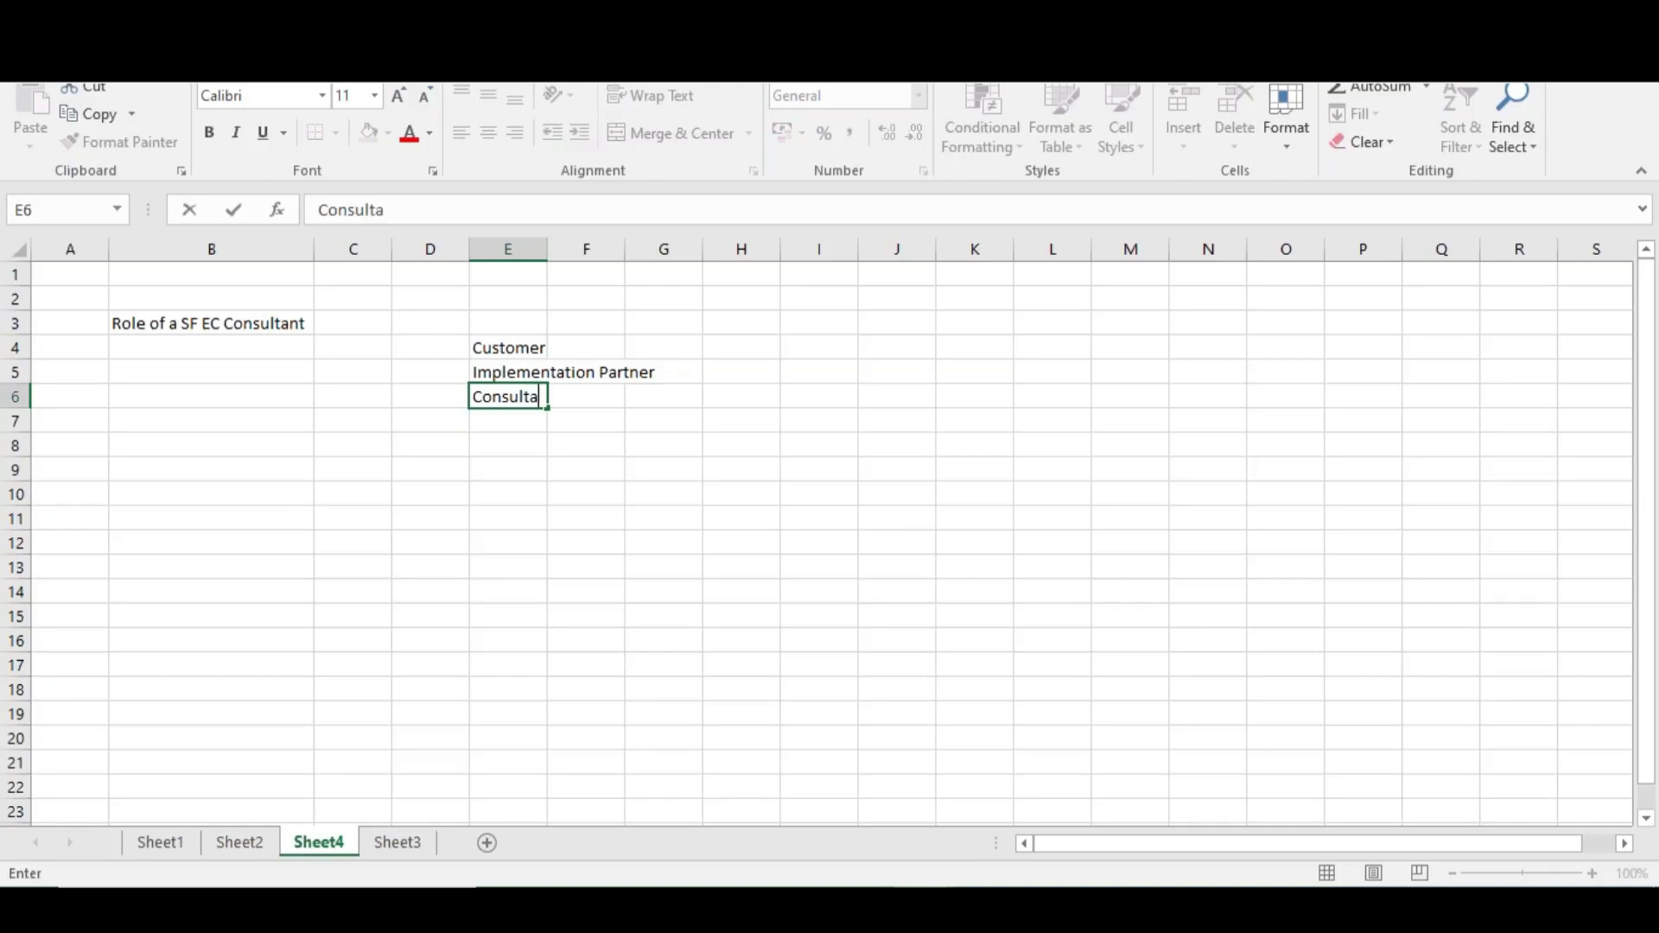
{"action": "type", "text": "nt"}
{"action": "left_click", "coordinate": [511, 350]}
Add End User in F4 and autofit column E to Implementation Partner
{"action": "left_click", "coordinate": [582, 354]}
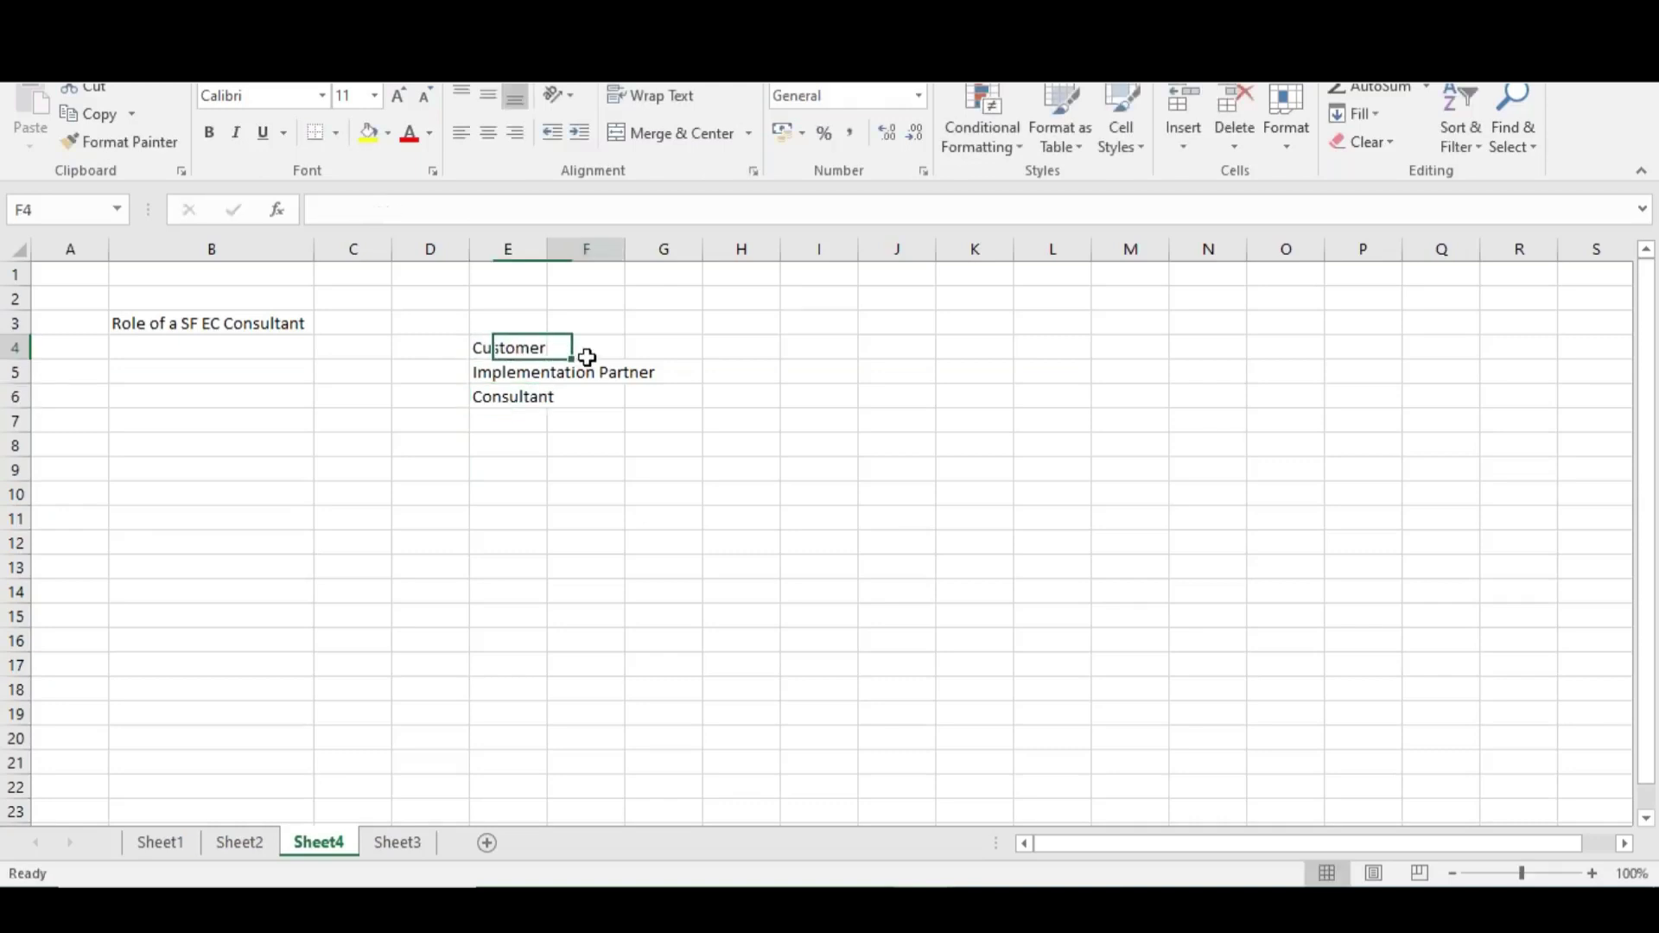
{"action": "type", "text": "End User"}
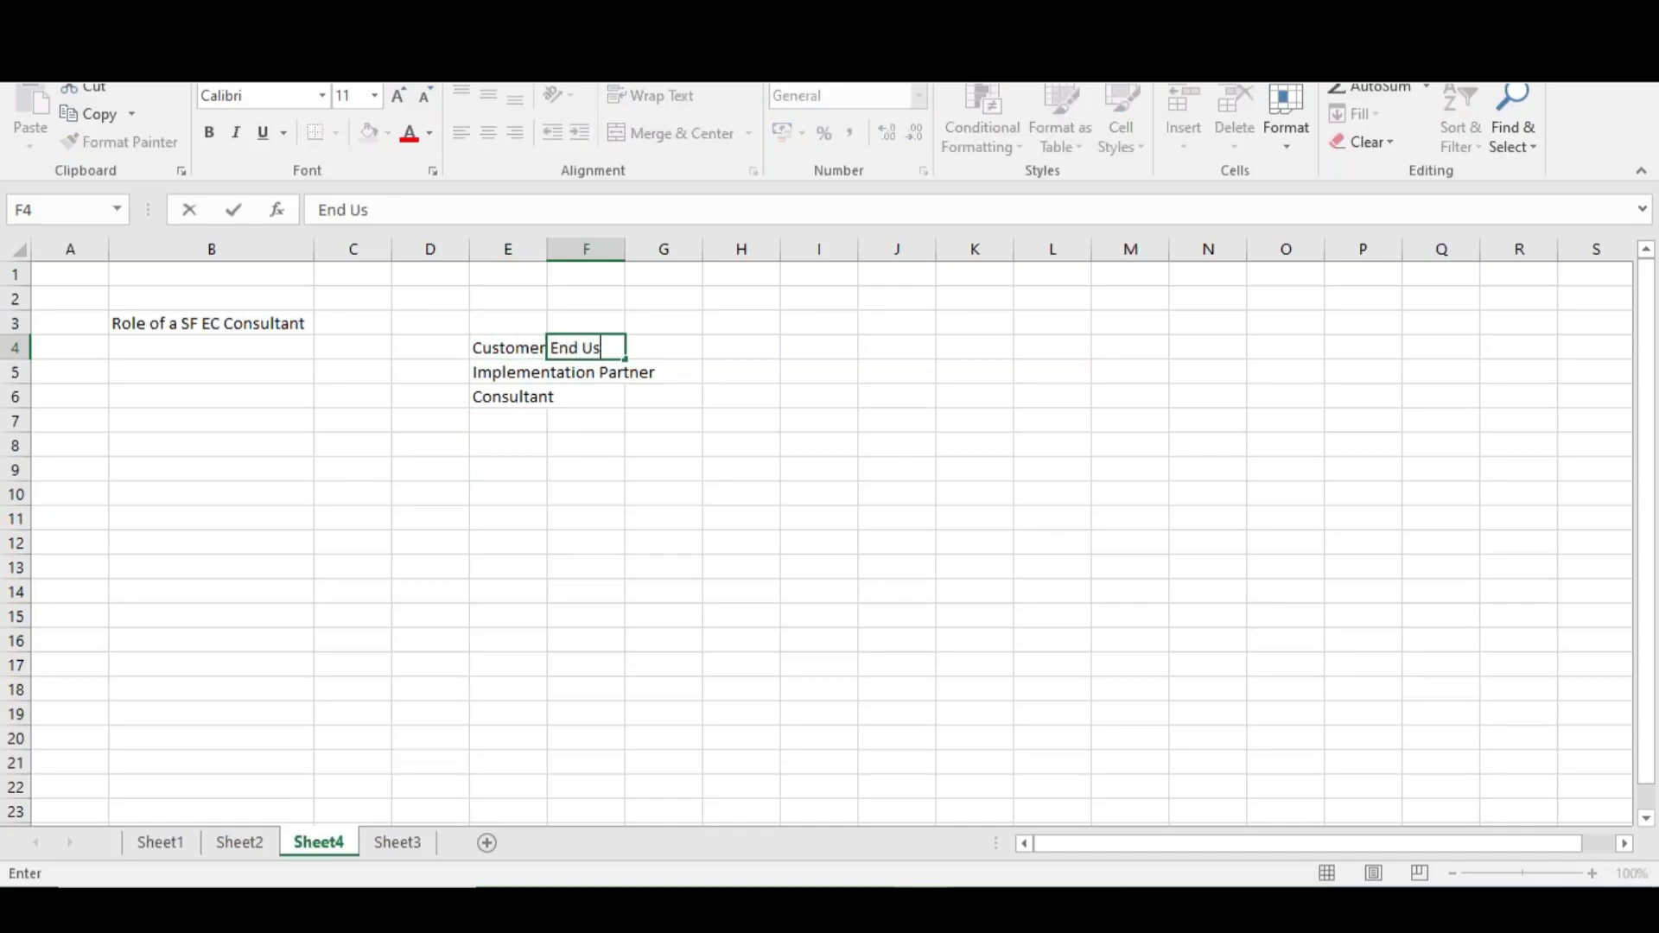
{"action": "left_click", "coordinate": [581, 377]}
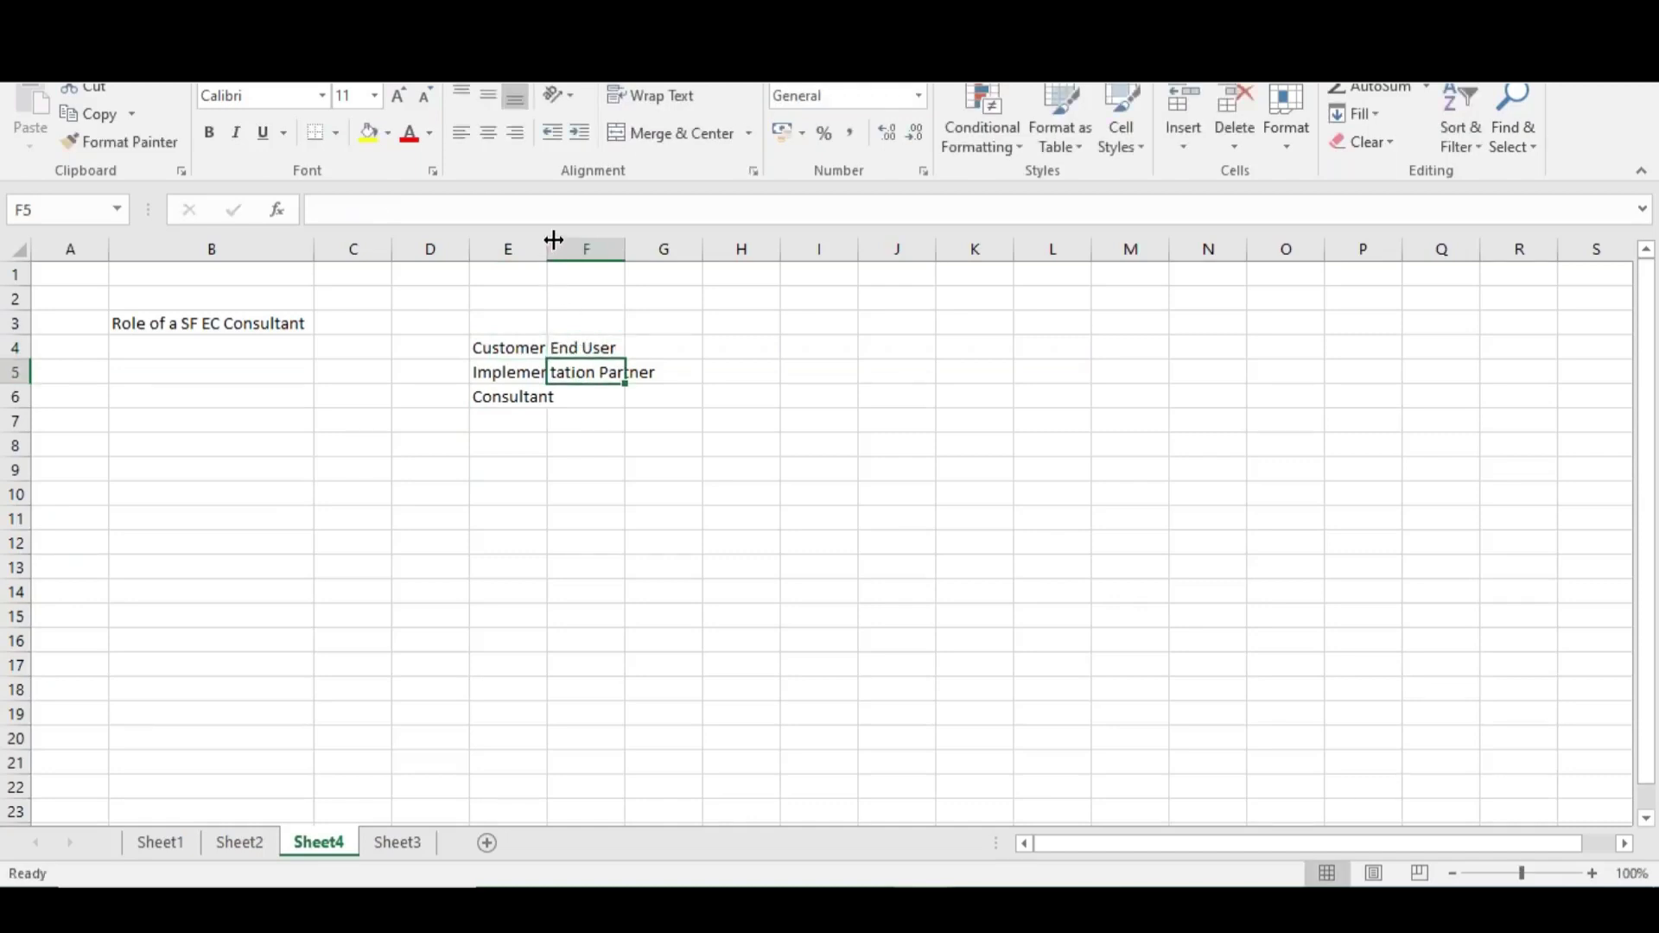
{"action": "left_click", "coordinate": [544, 270]}
{"action": "double_click", "coordinate": [546, 251]}
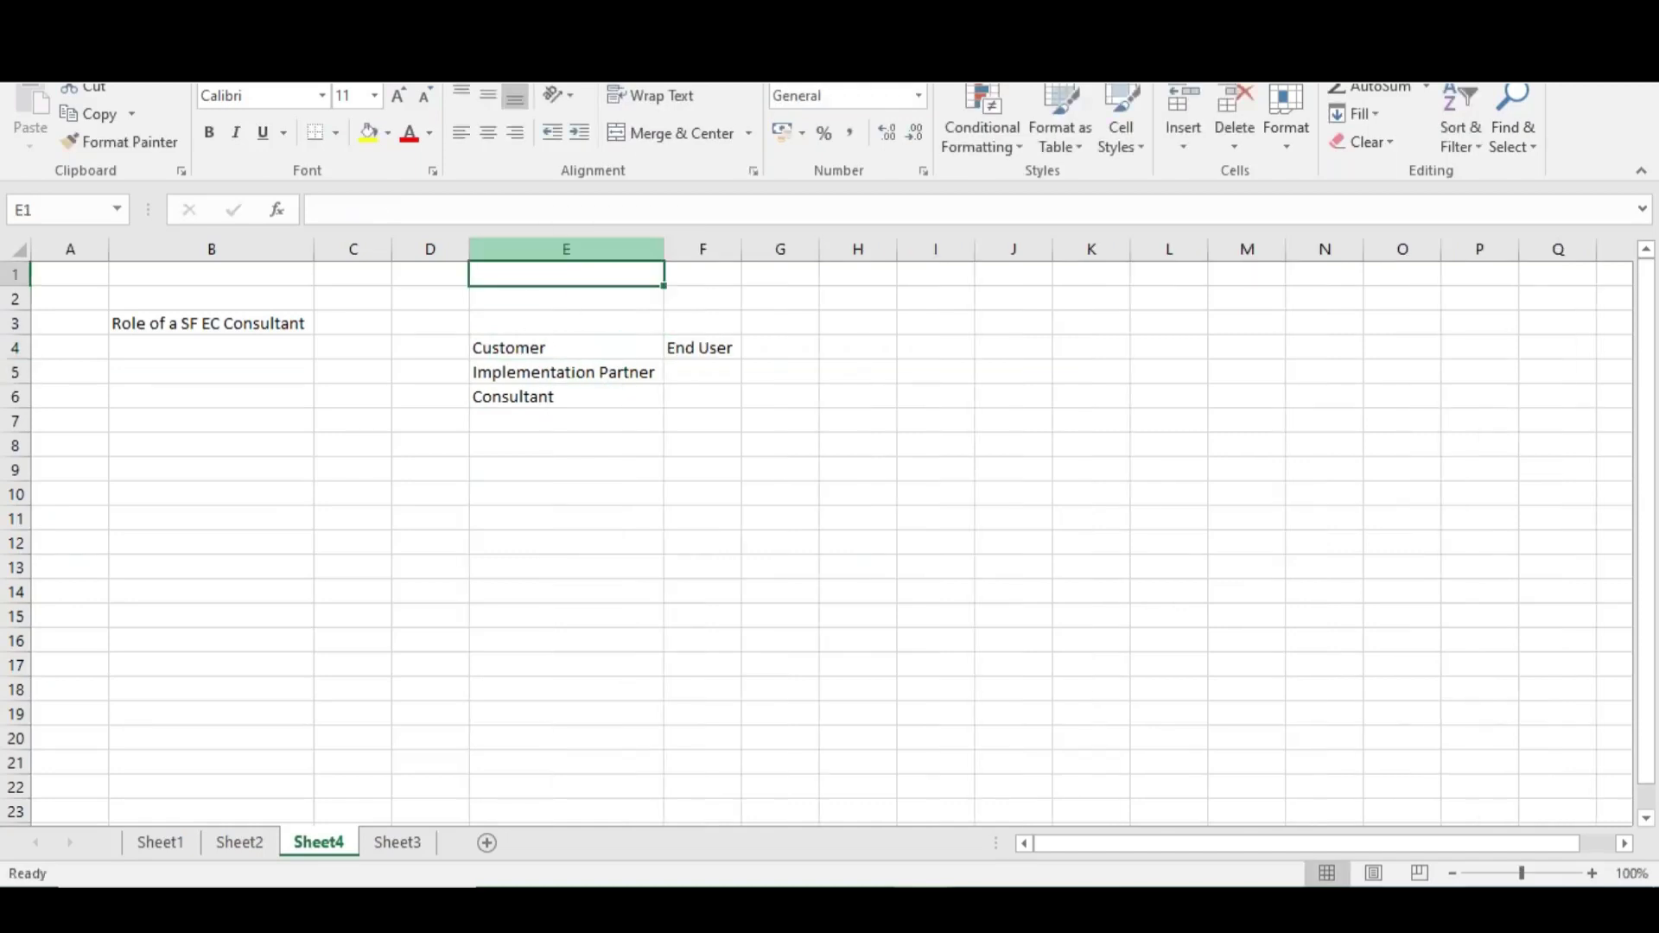
{"action": "left_click", "coordinate": [505, 349]}
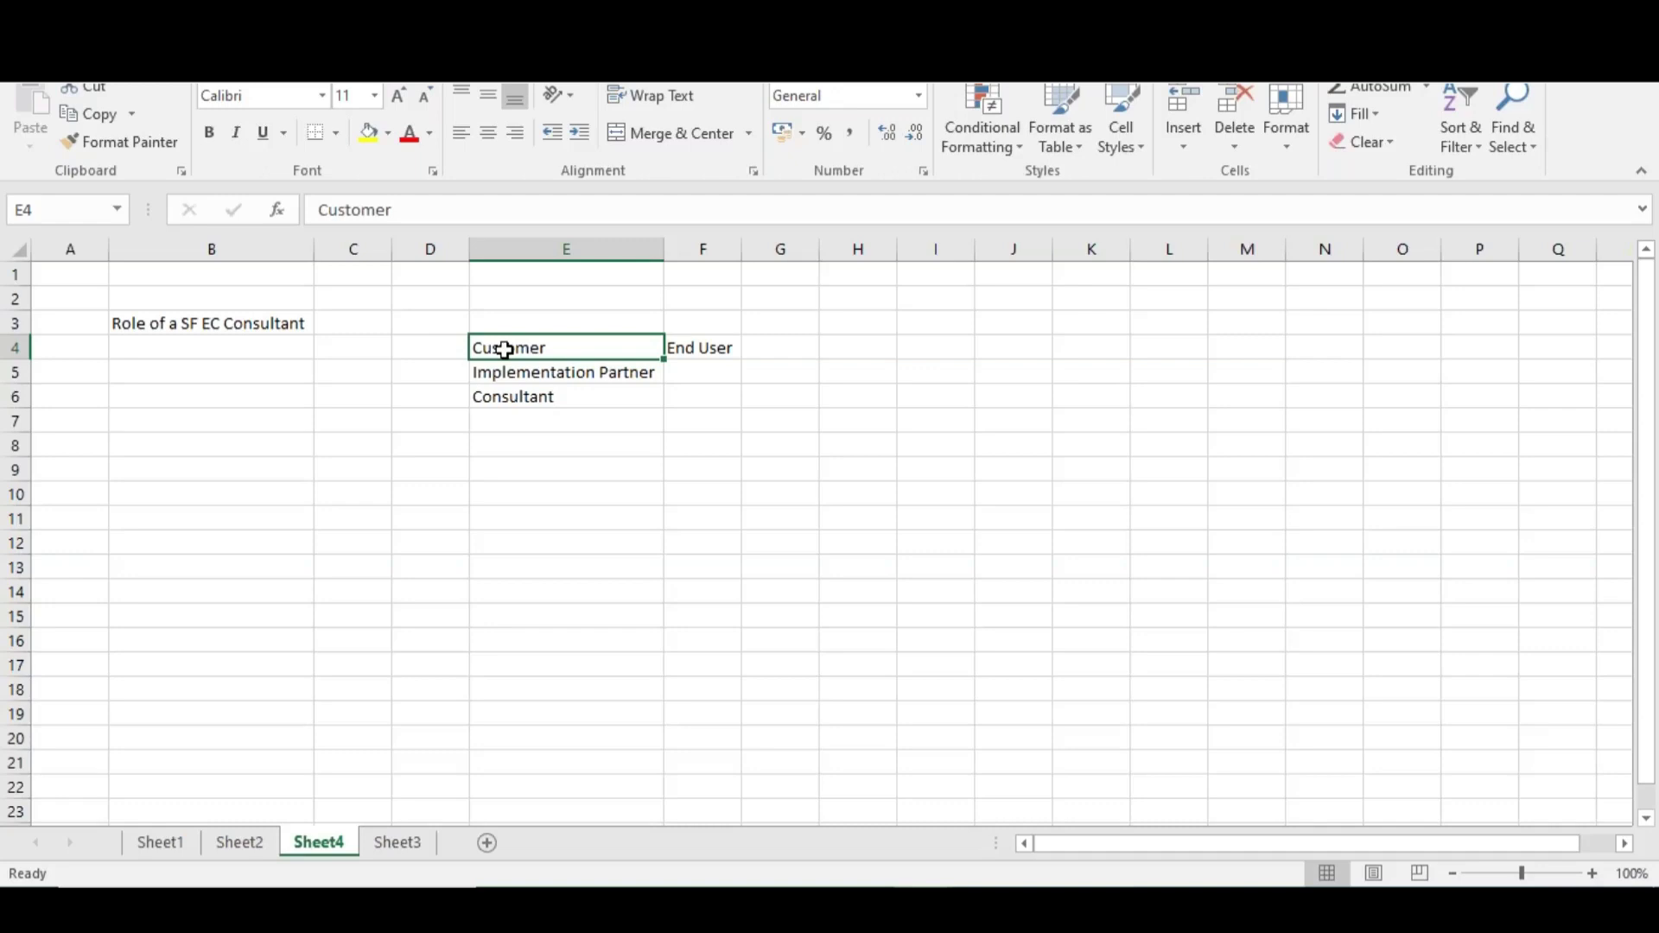
{"action": "left_click", "coordinate": [546, 373]}
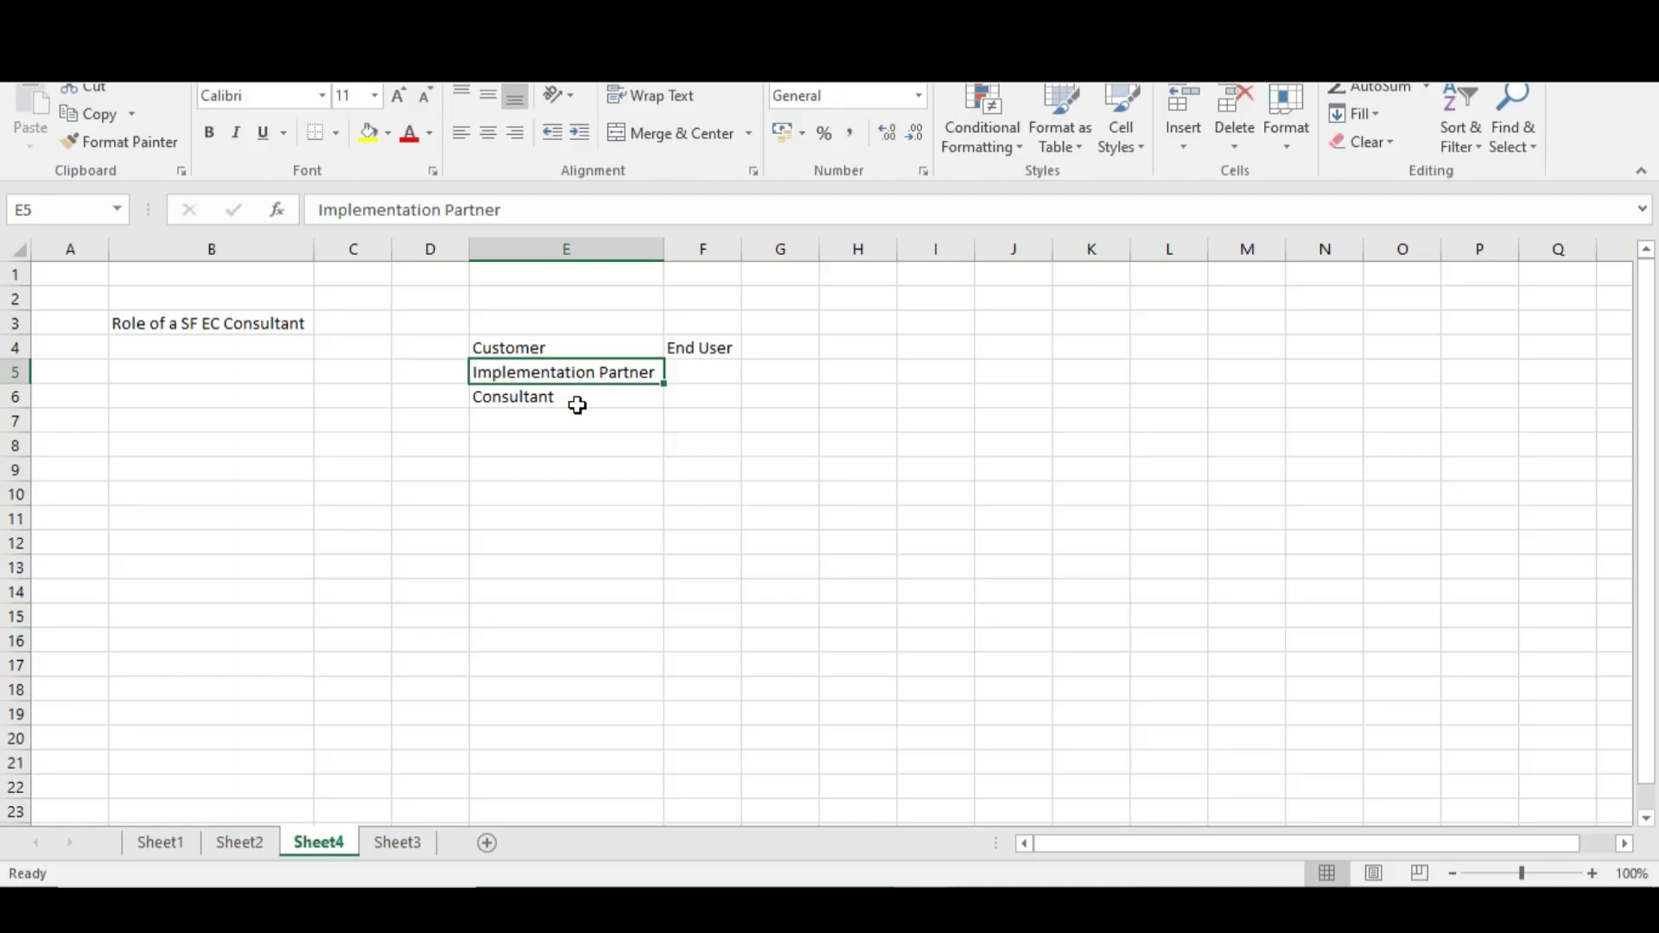
{"action": "left_click", "coordinate": [566, 403]}
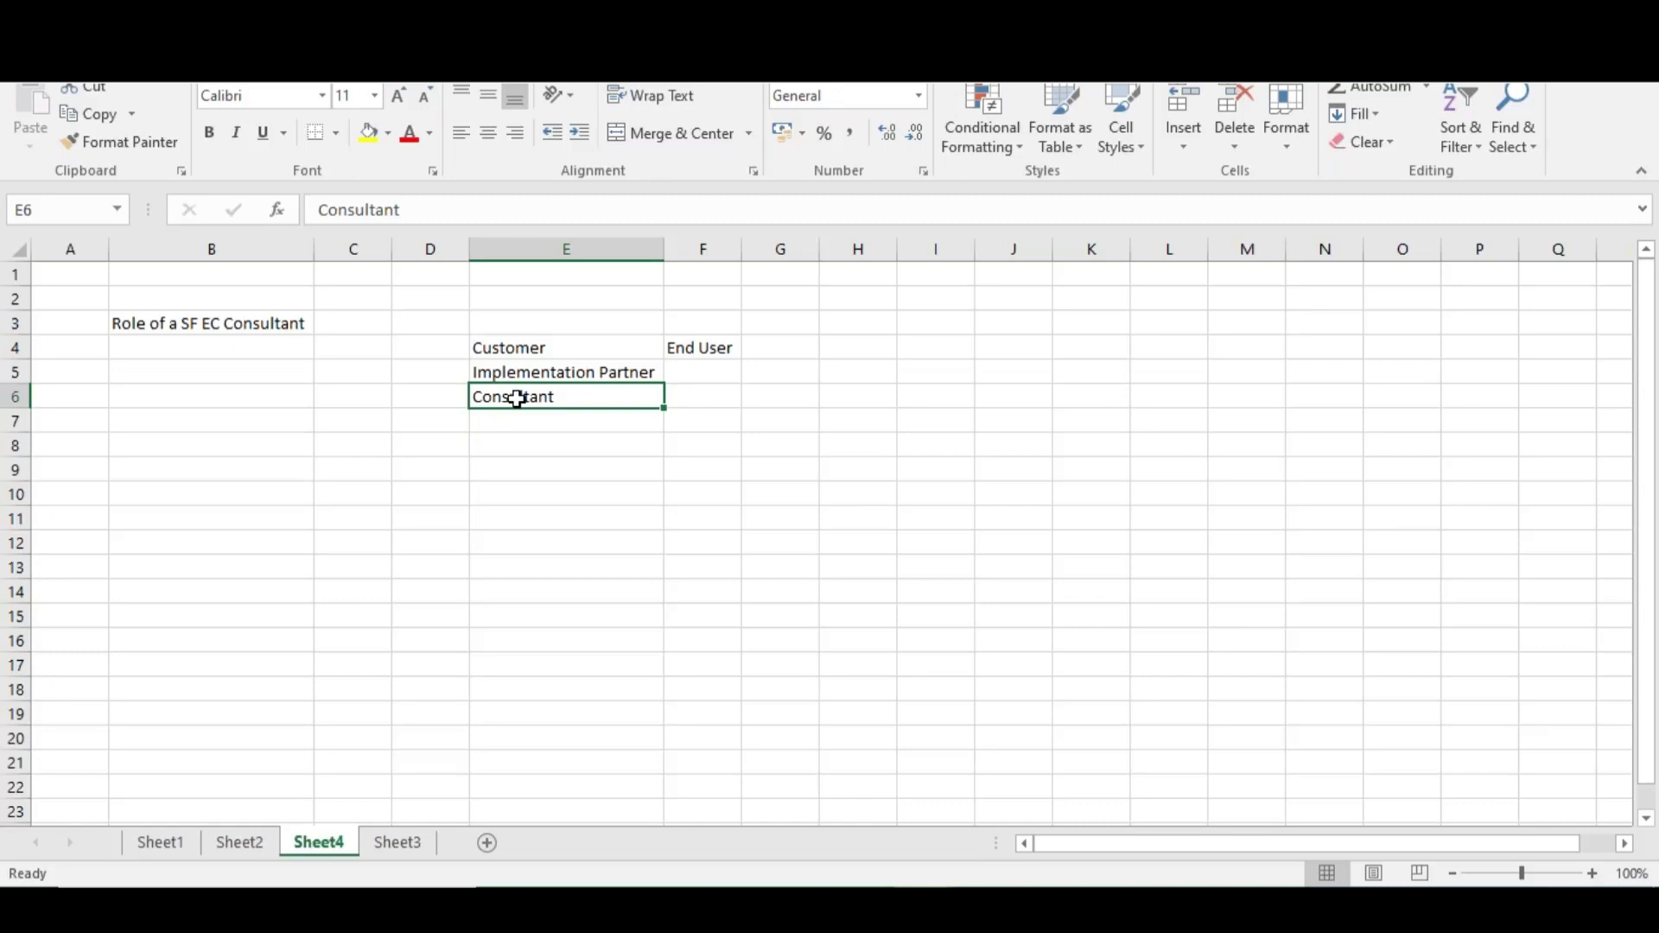
{"action": "left_click", "coordinate": [499, 349]}
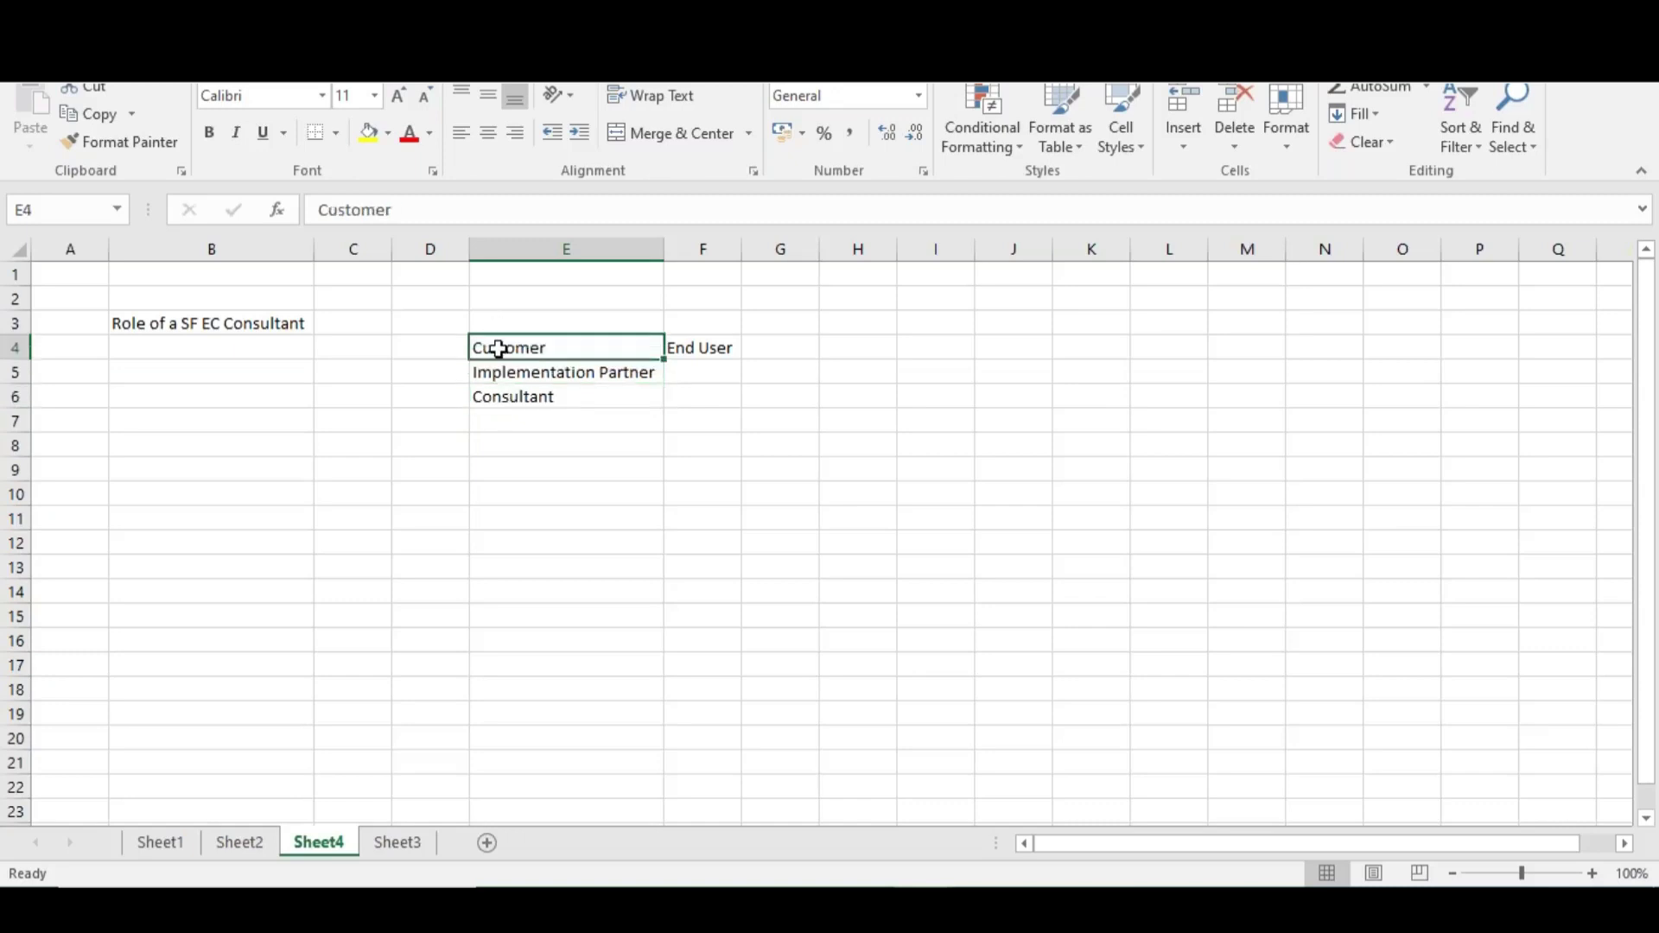
{"action": "left_click", "coordinate": [526, 397]}
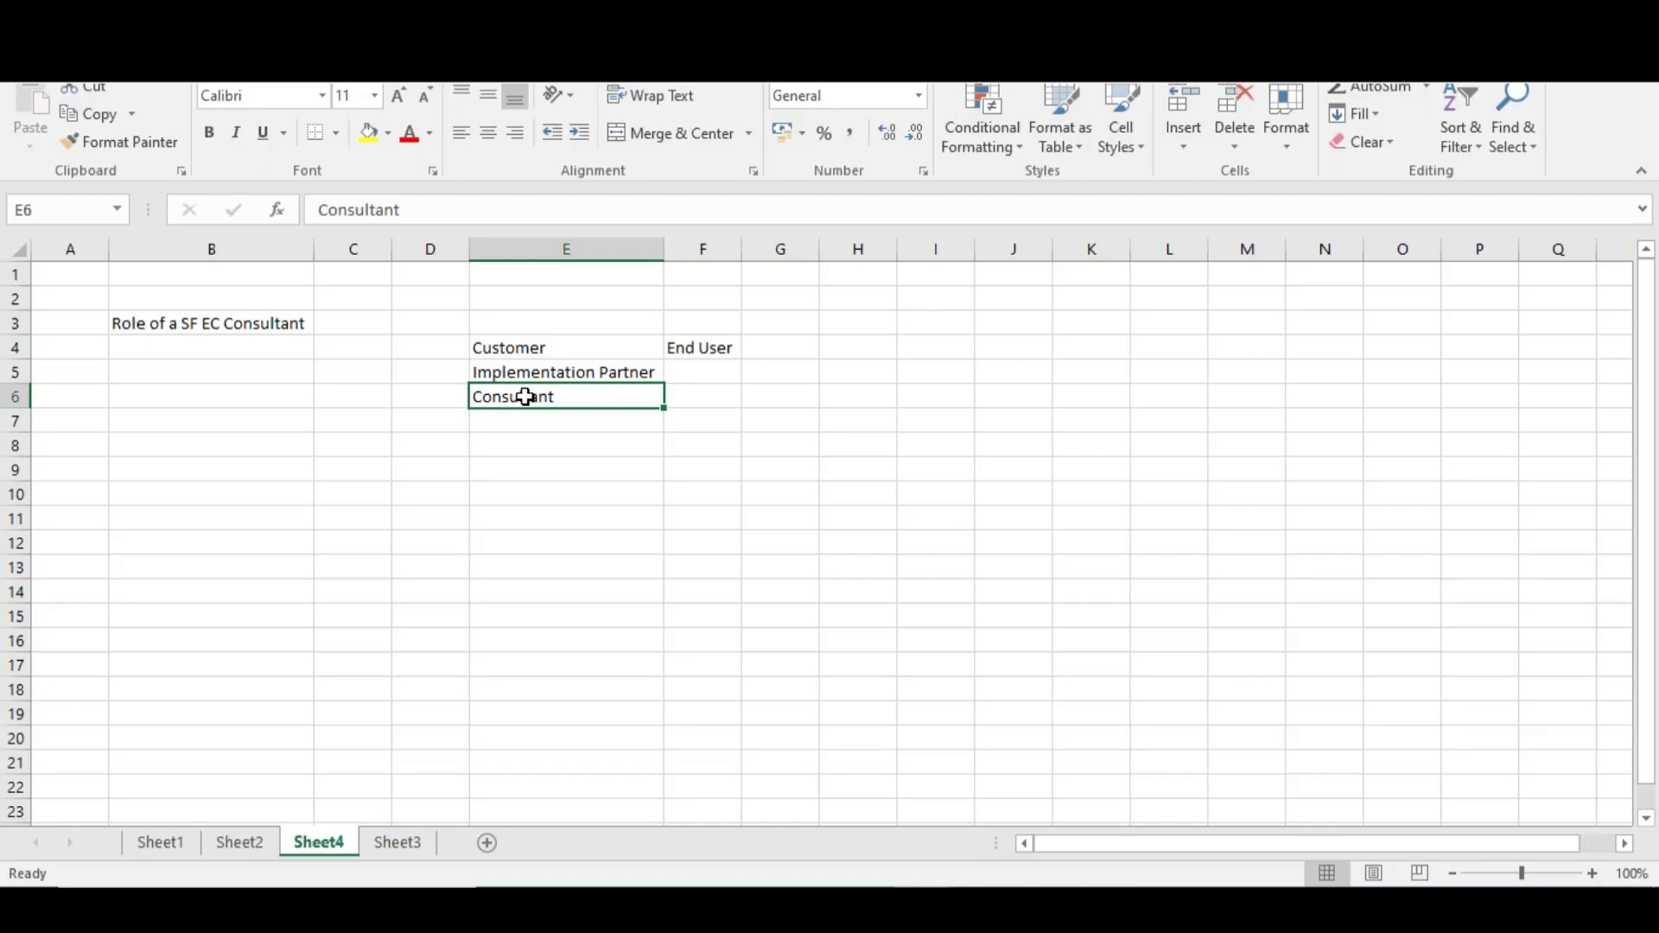
{"action": "left_click", "coordinate": [533, 351]}
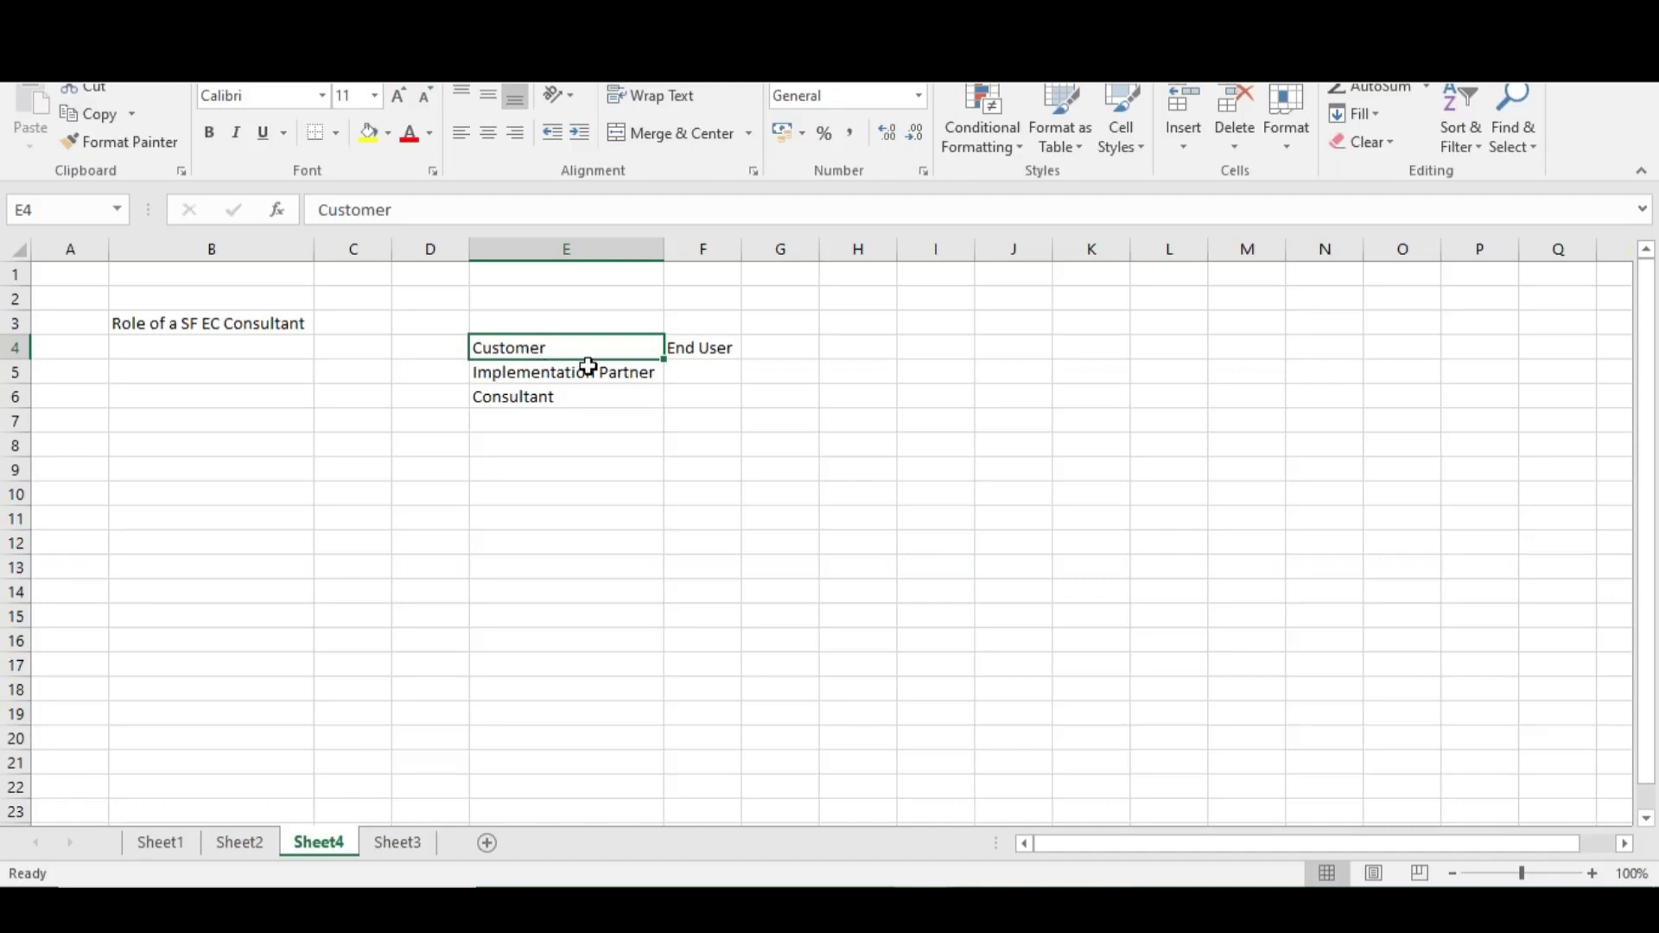
{"action": "left_click", "coordinate": [552, 418]}
{"action": "left_click", "coordinate": [561, 379]}
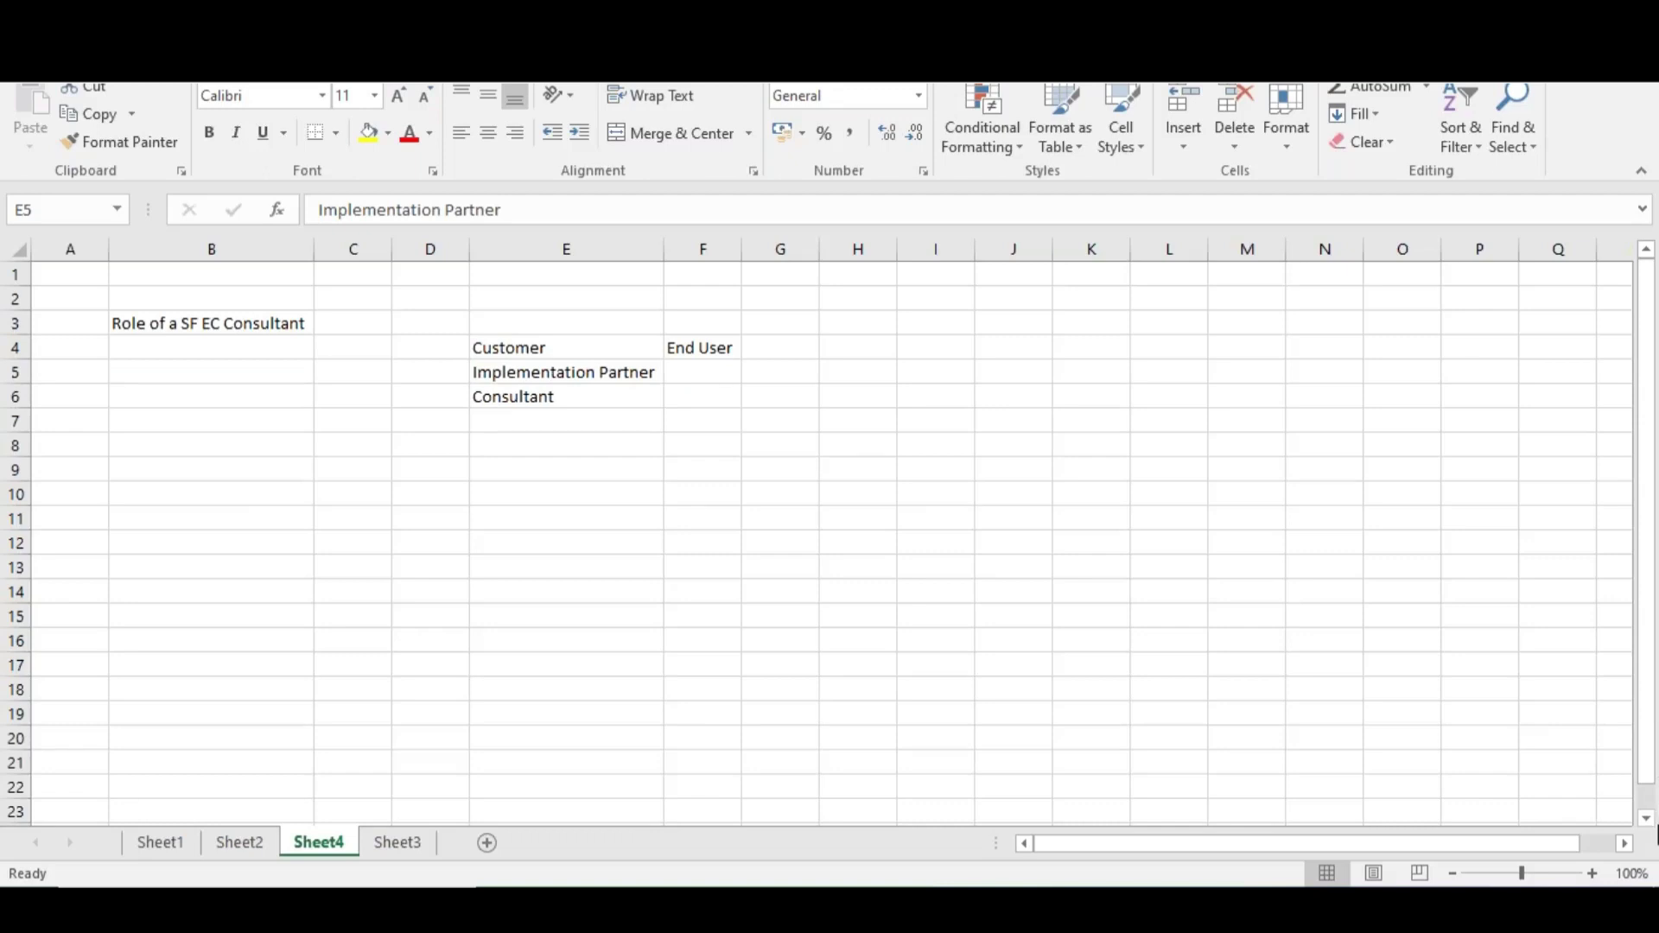
{"action": "left_click", "coordinate": [609, 443]}
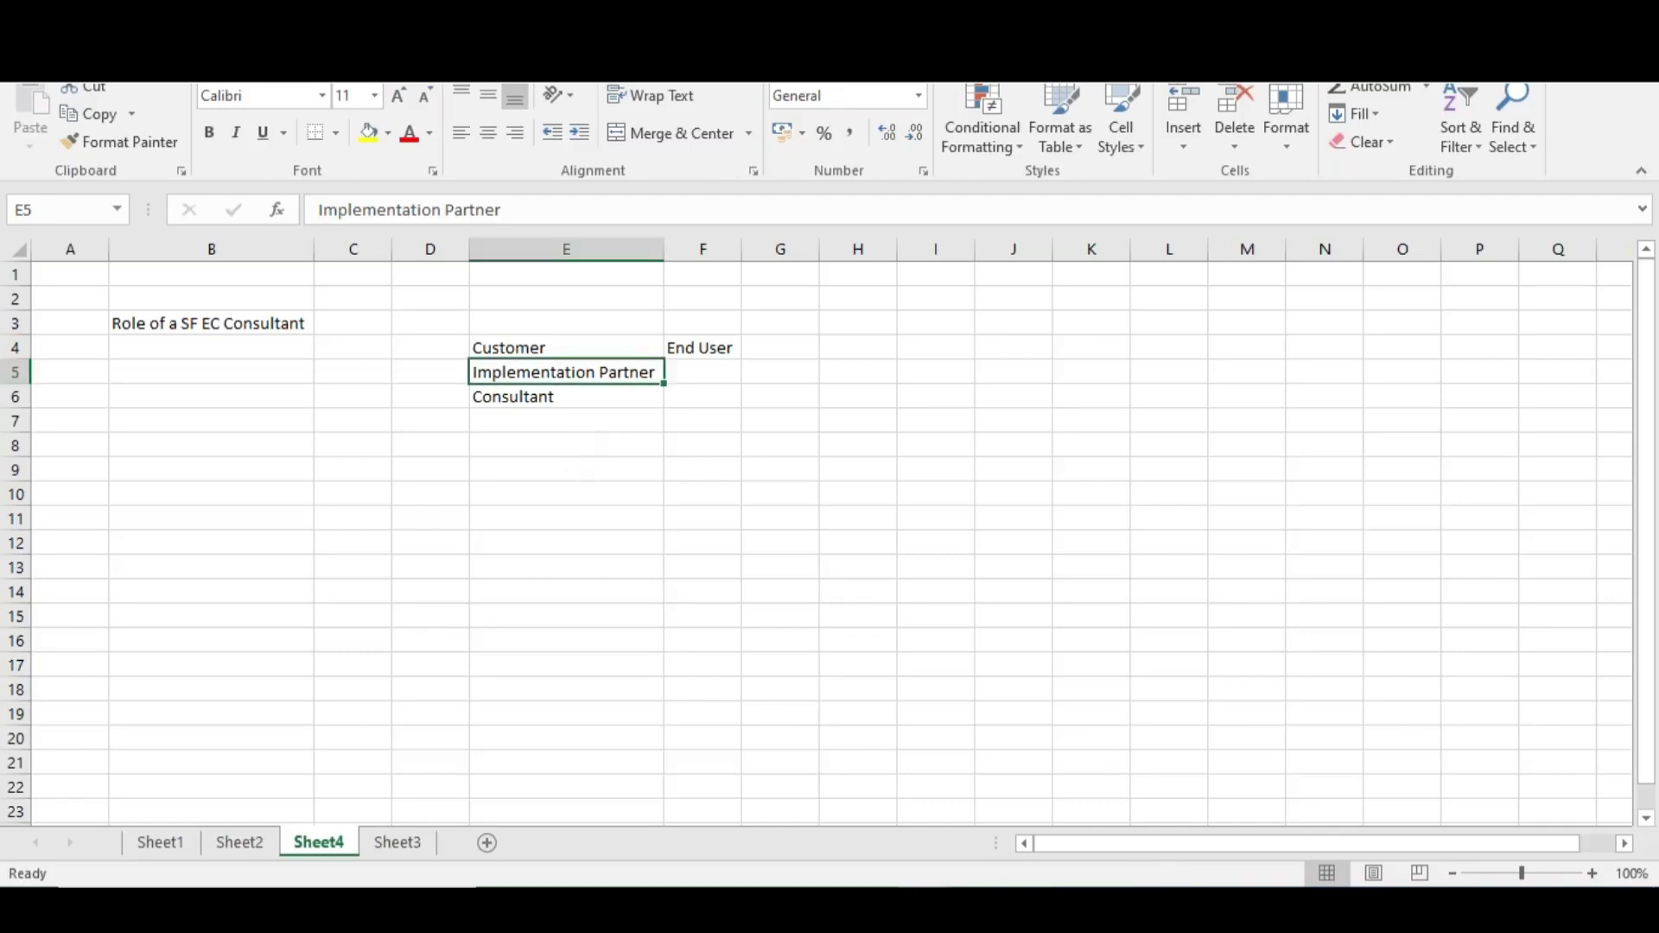
Label E8 'Events -- > Transactions' and list Hire, Transfer, Promotion, Termination, Suspension in F8:F12
{"action": "type", "text": "Events --"}
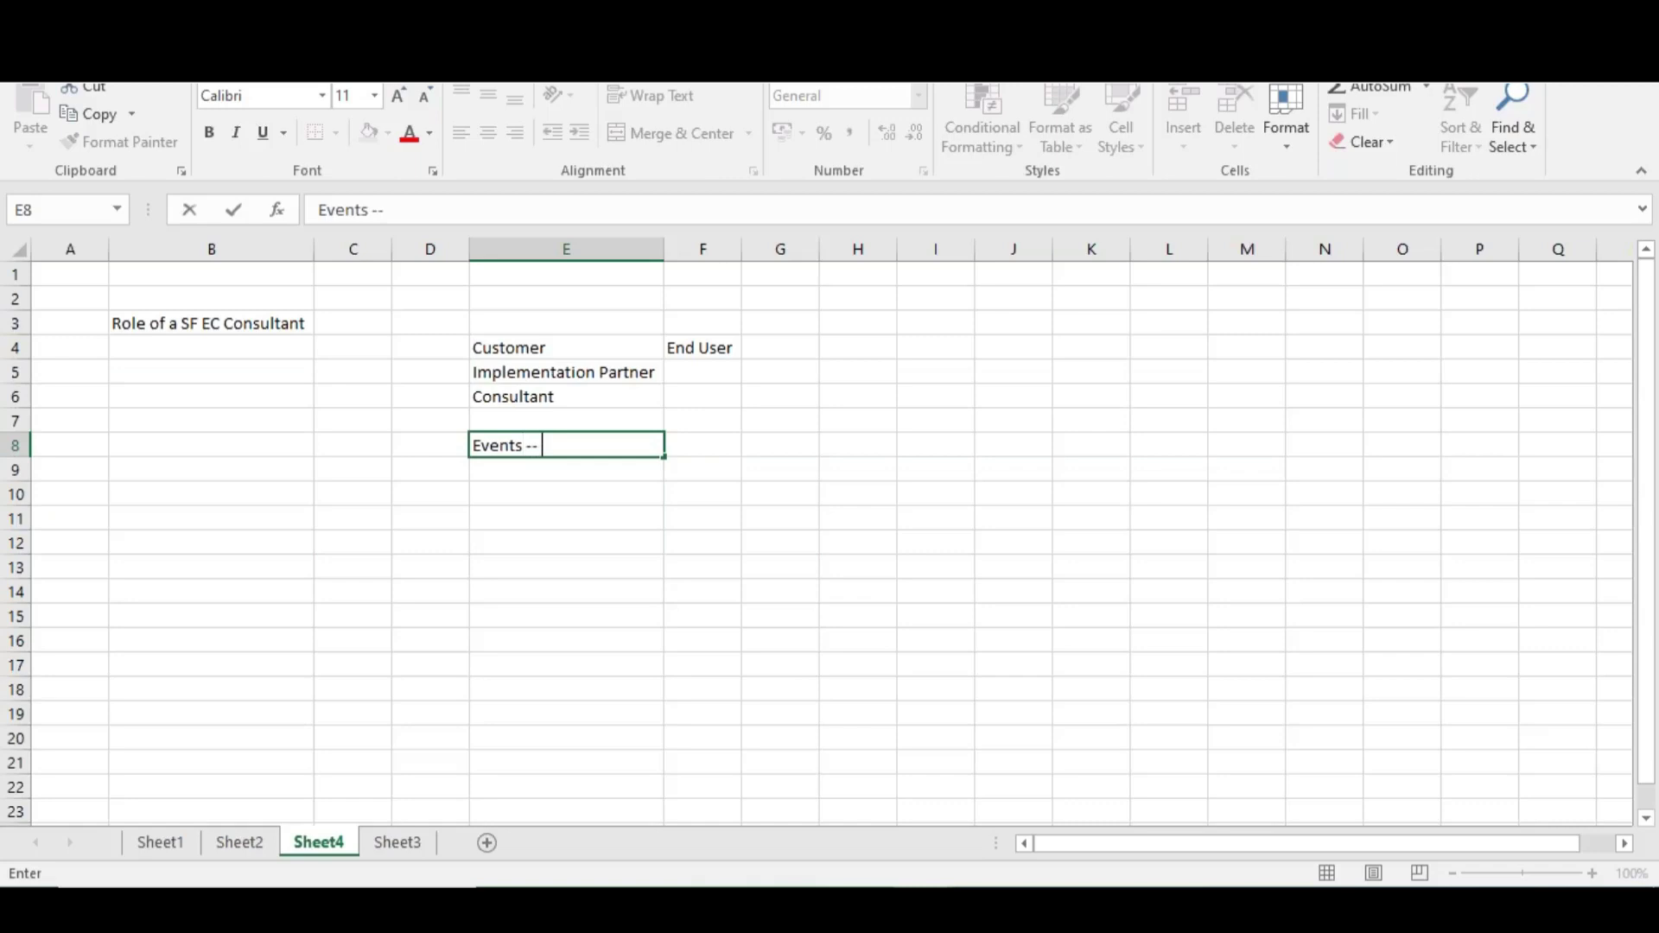
{"action": "type", "text": " > Transaction"}
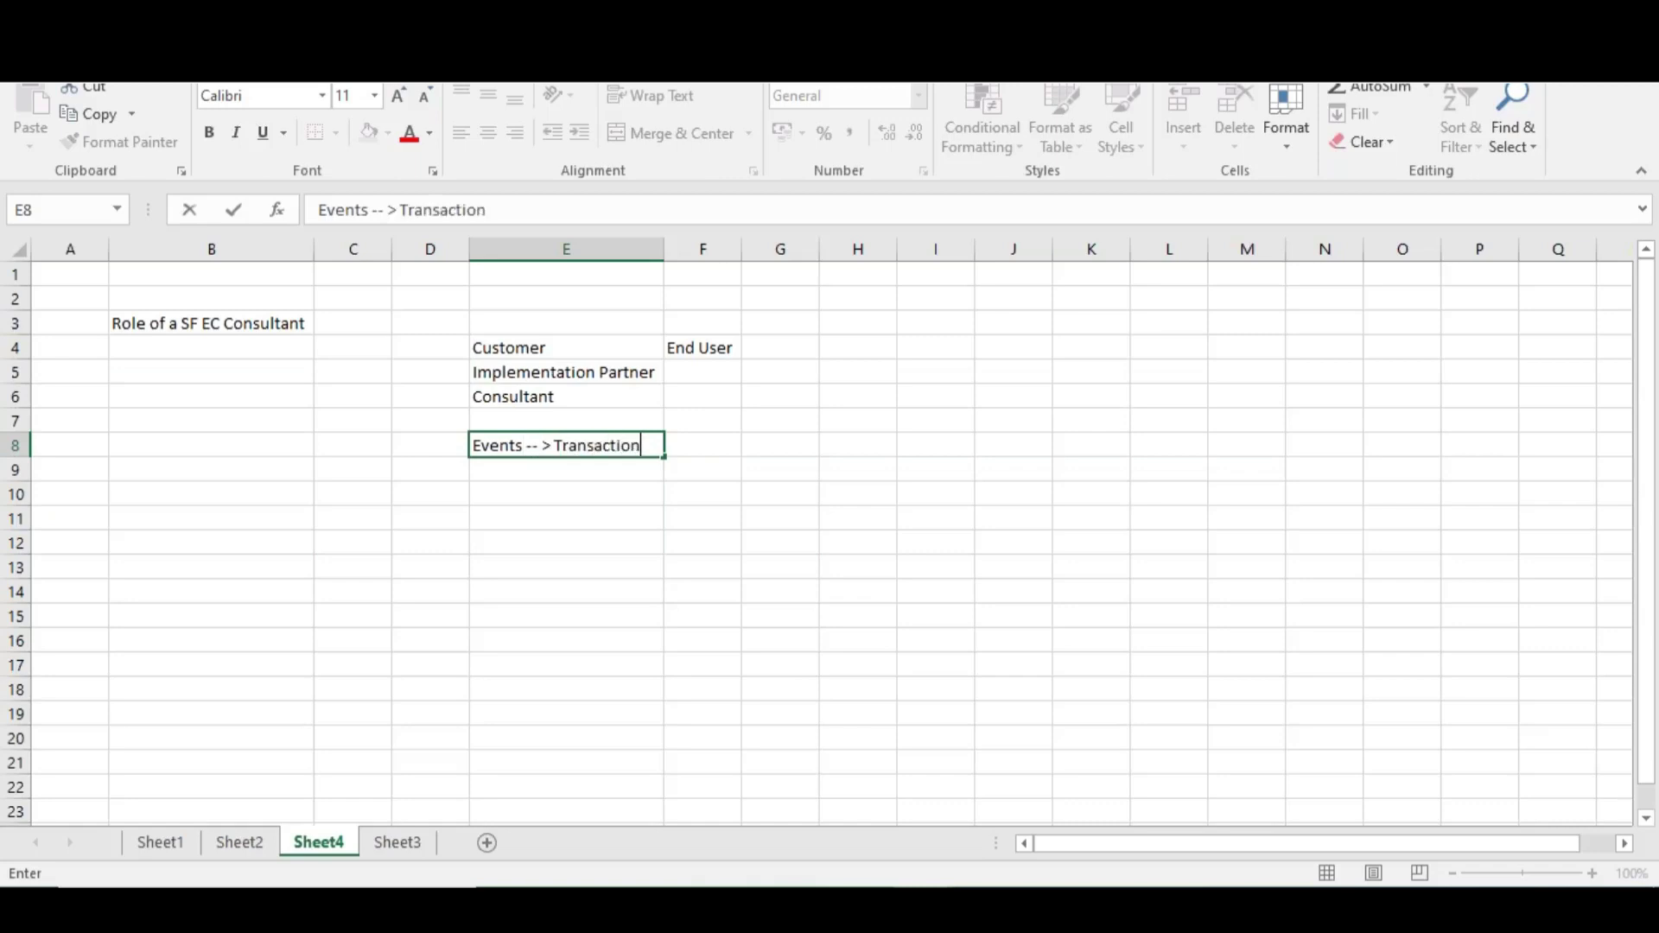
{"action": "type", "text": "s"}
{"action": "left_click", "coordinate": [706, 446]}
{"action": "type", "text": "Hire"}
{"action": "key", "text": "Return"}
{"action": "type", "text": "Transfer"}
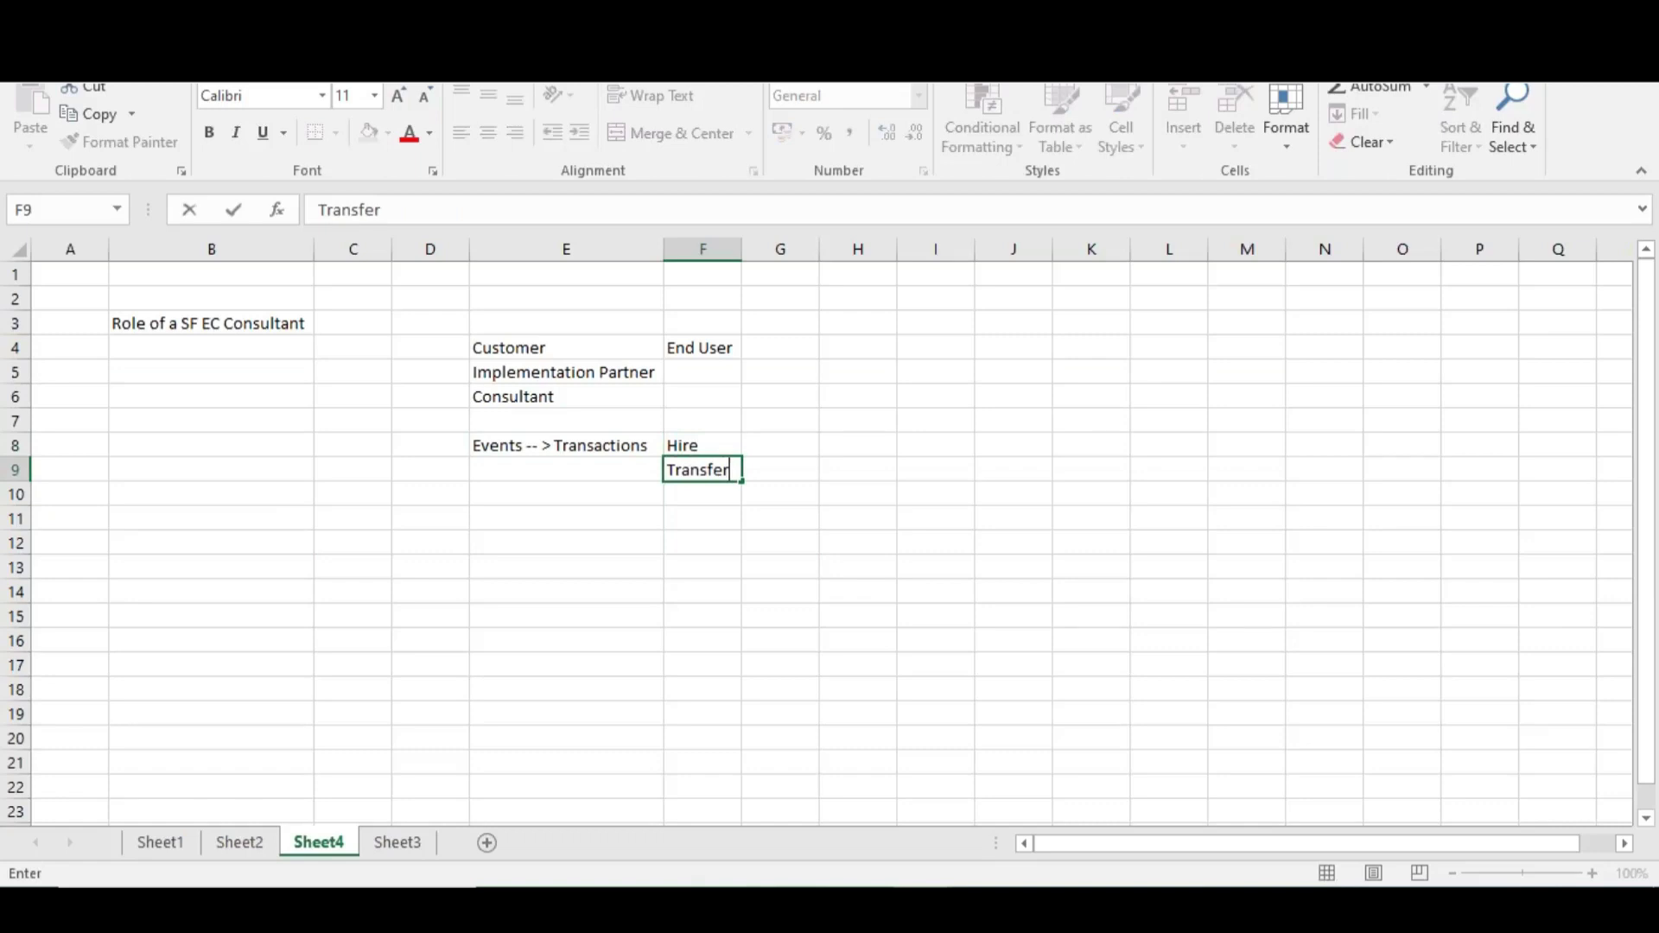
{"action": "key", "text": "Return"}
{"action": "type", "text": "Promotion"}
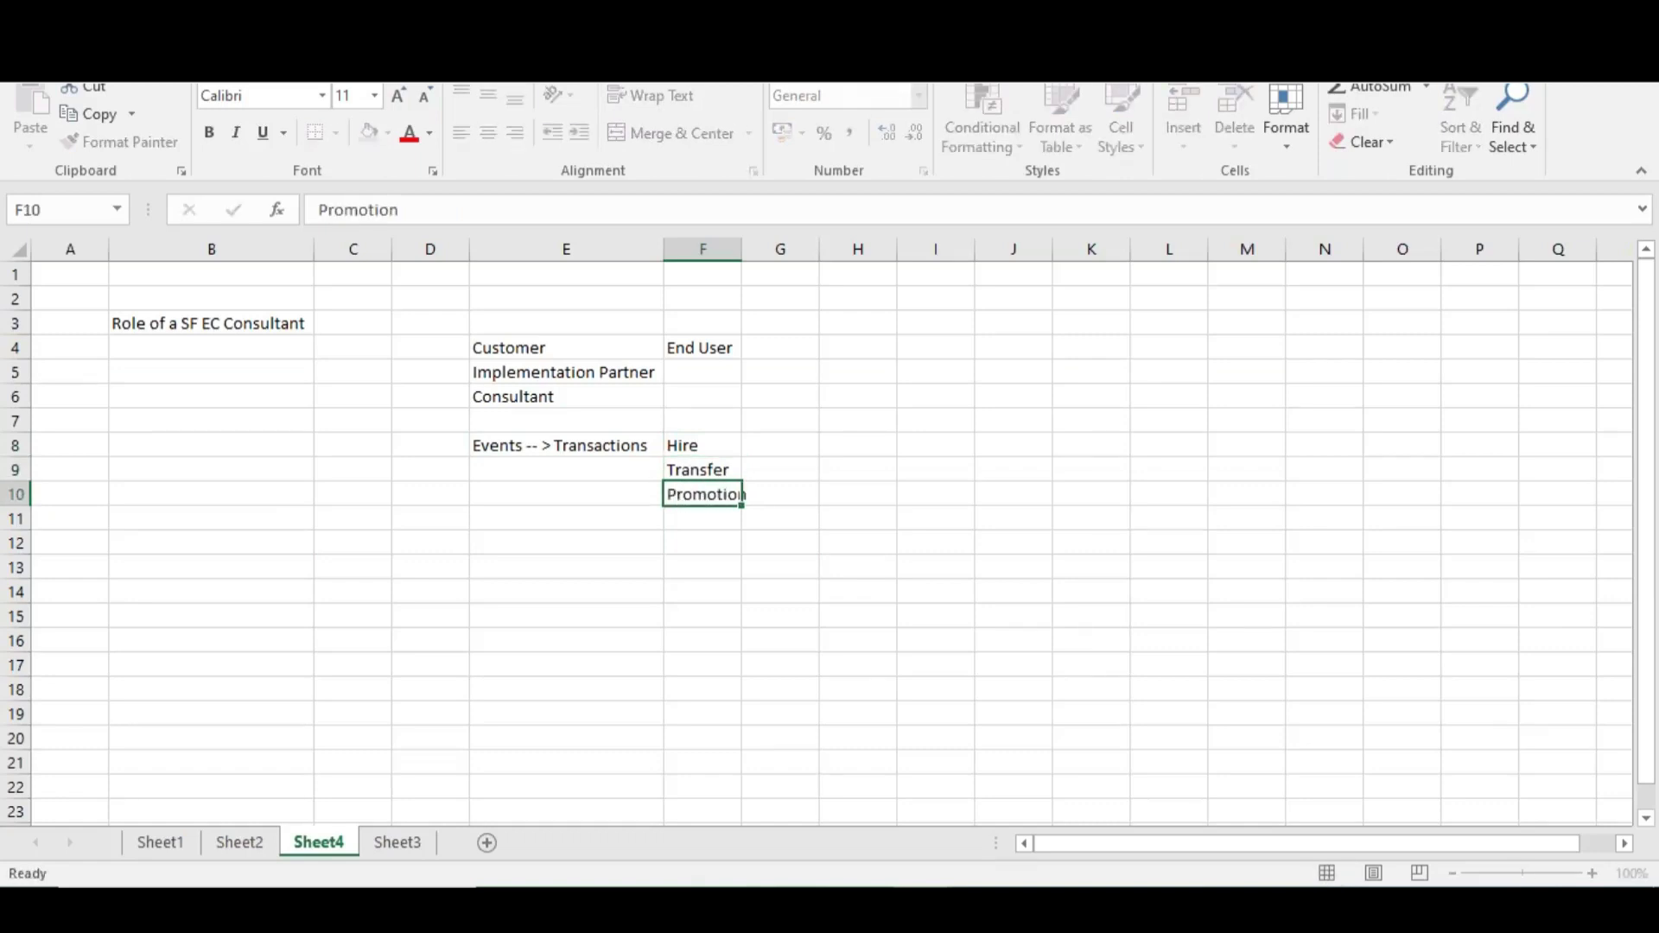
{"action": "key", "text": "Return"}
{"action": "type", "text": "Termination"}
{"action": "key", "text": "Return"}
{"action": "type", "text": "Suspension"}
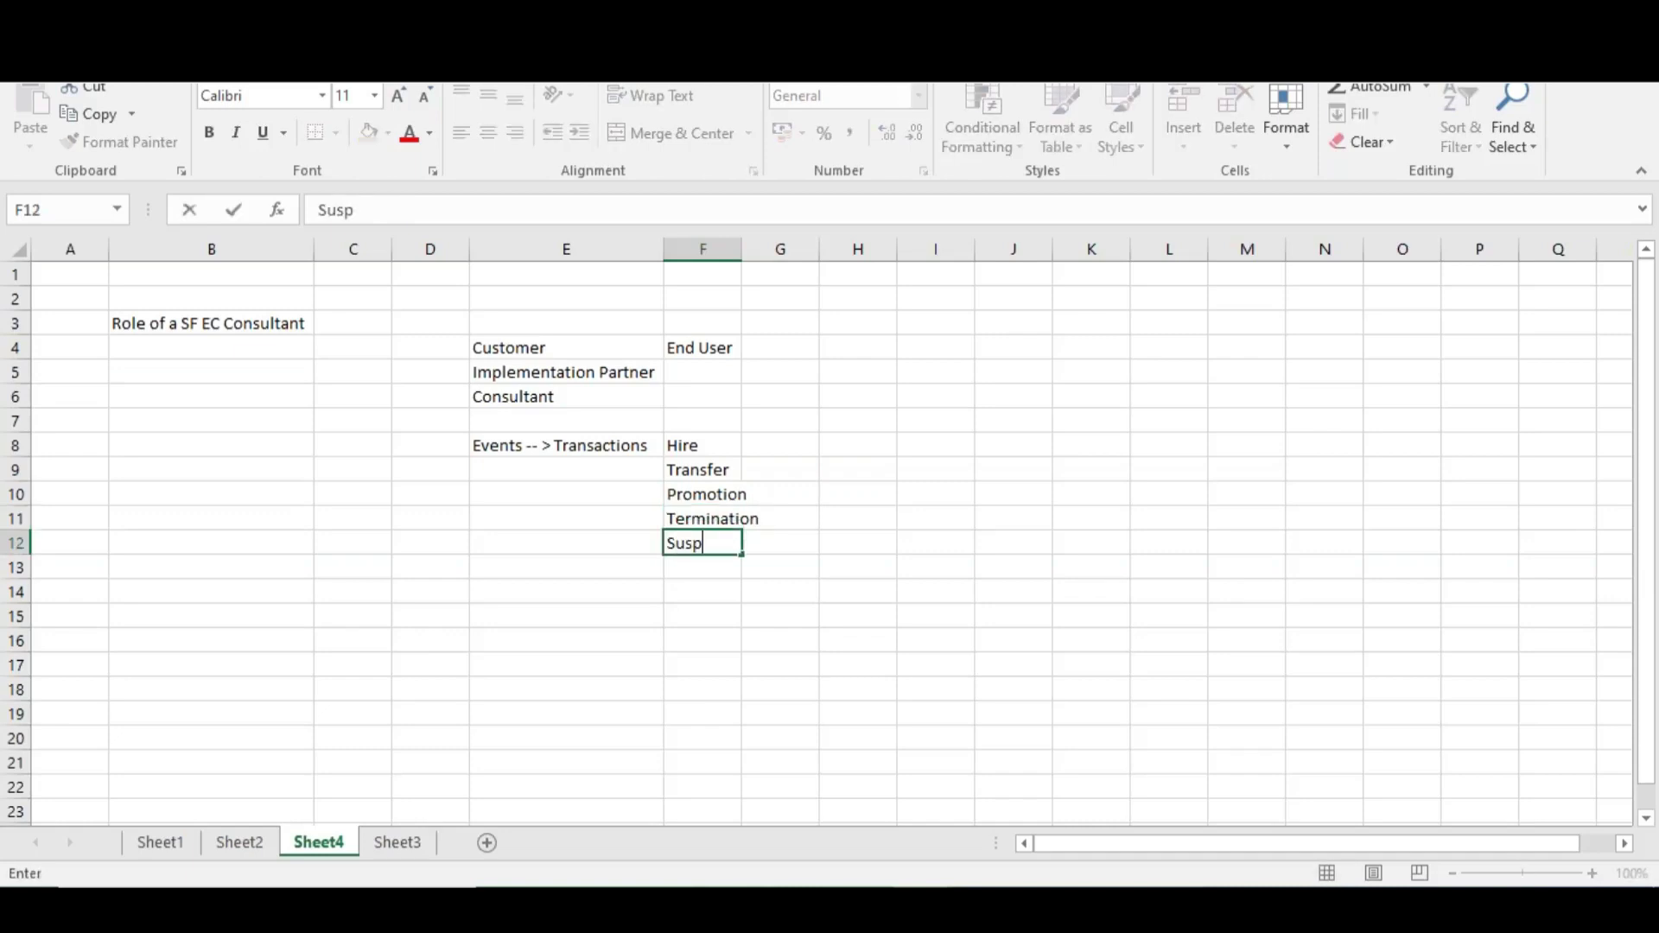
{"action": "key", "text": "Return"}
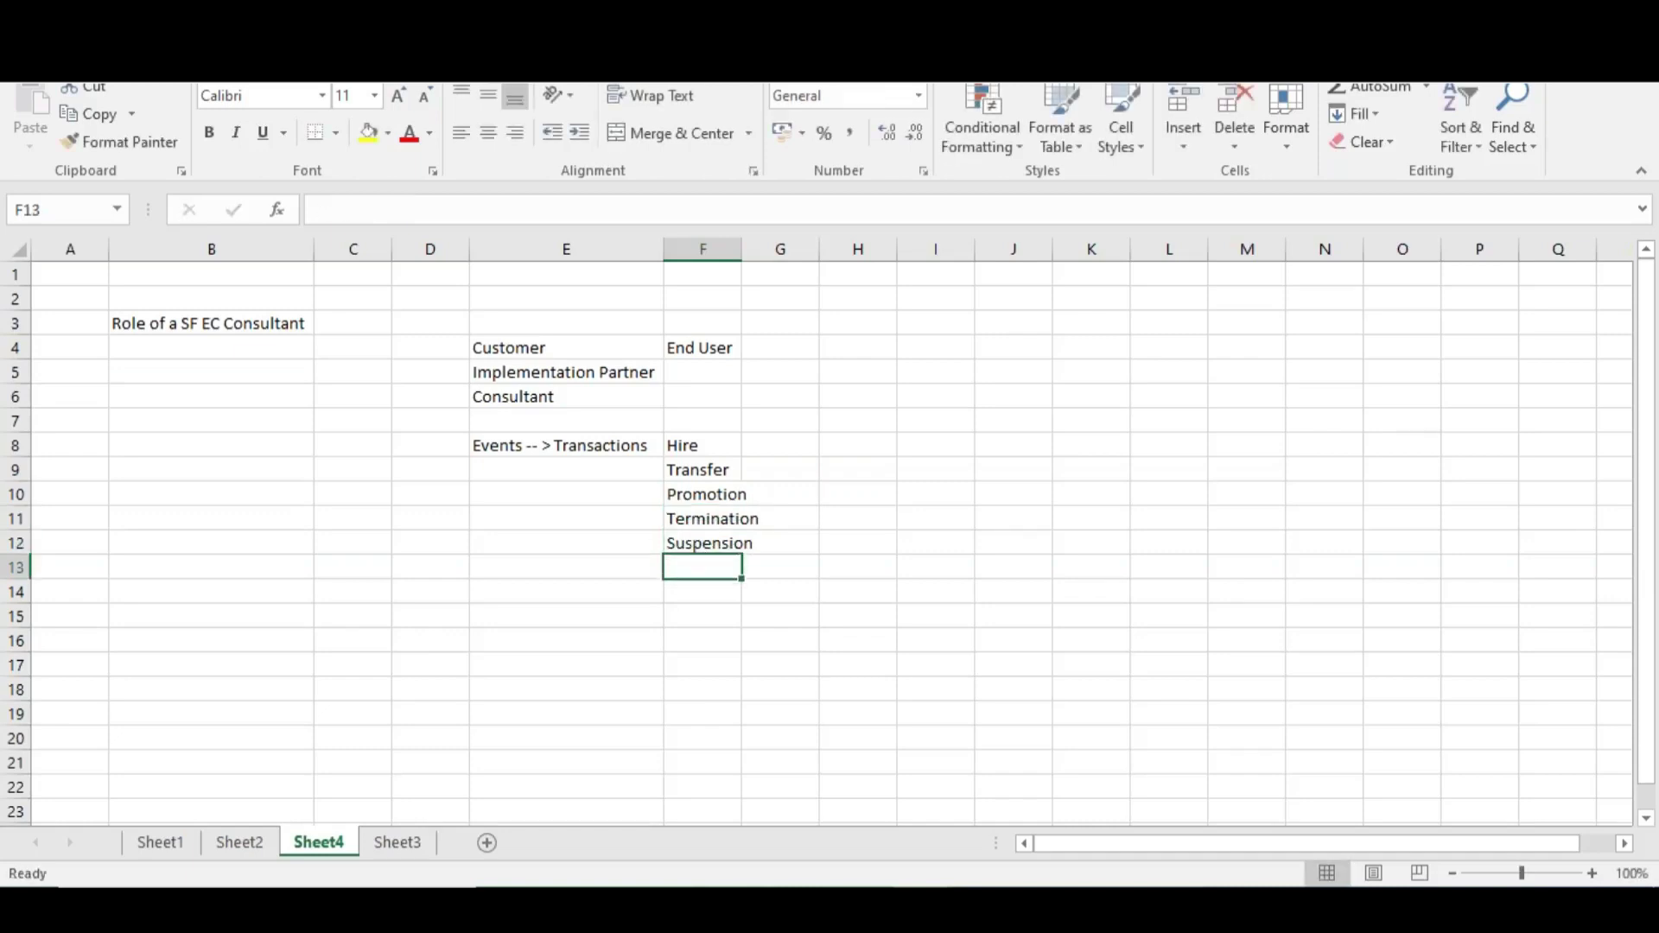
{"action": "left_click_drag", "start_coordinate": [677, 444], "coordinate": [665, 542]}
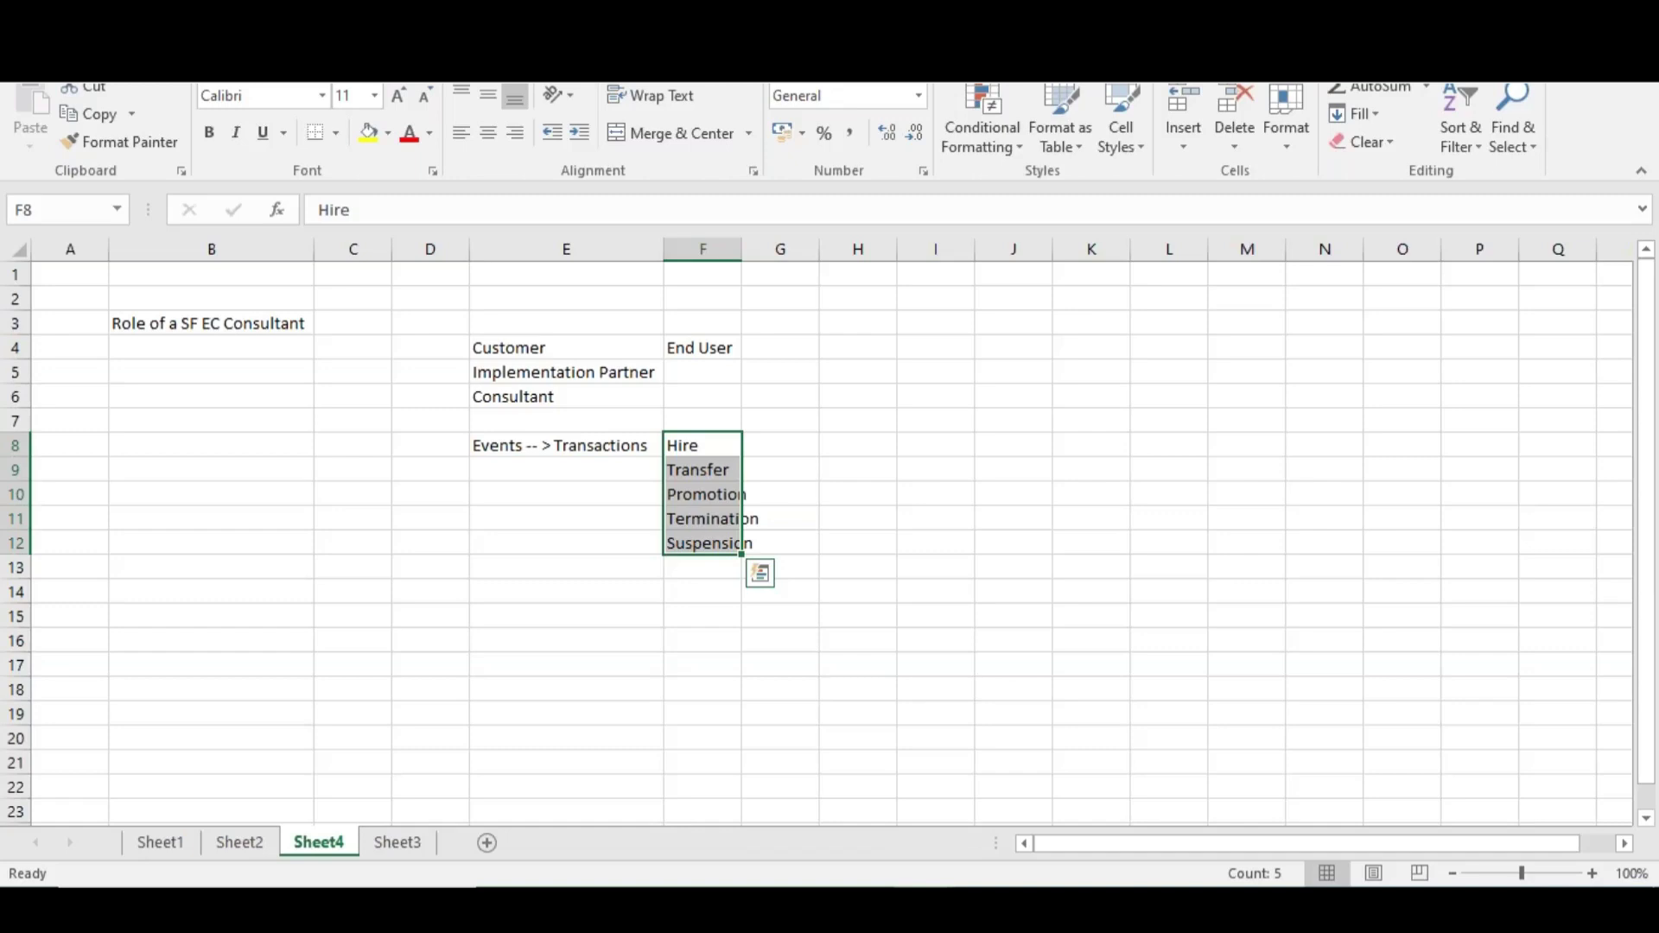
{"action": "left_click", "coordinate": [700, 488]}
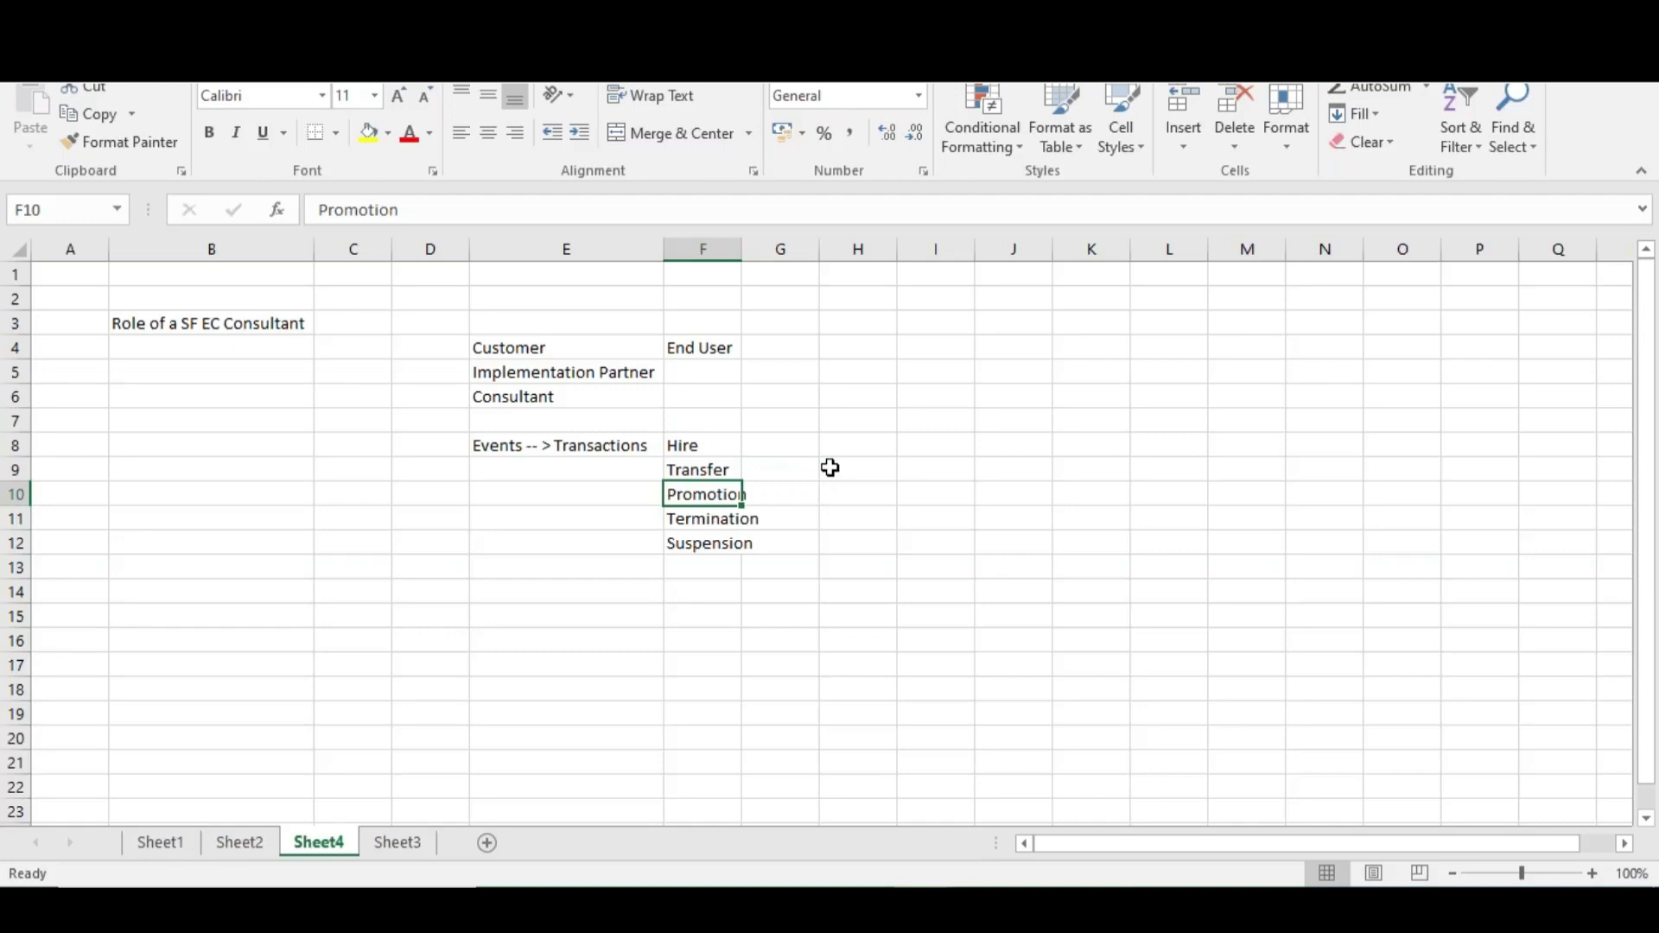
{"action": "left_click", "coordinate": [812, 553]}
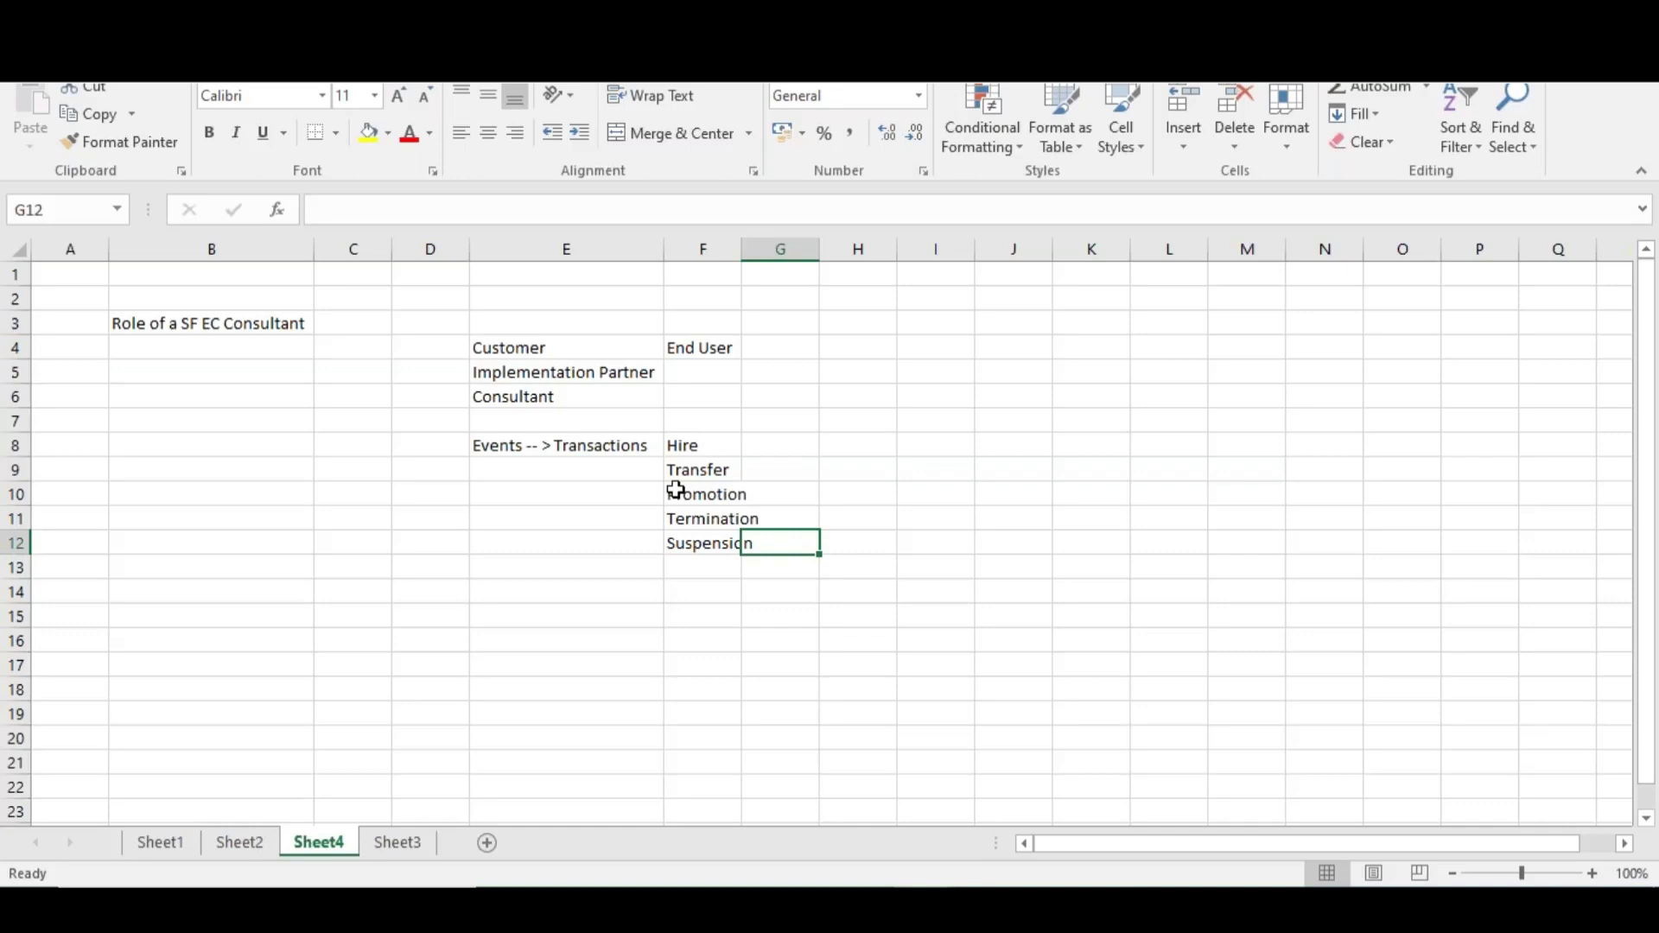
{"action": "left_click", "coordinate": [516, 391]}
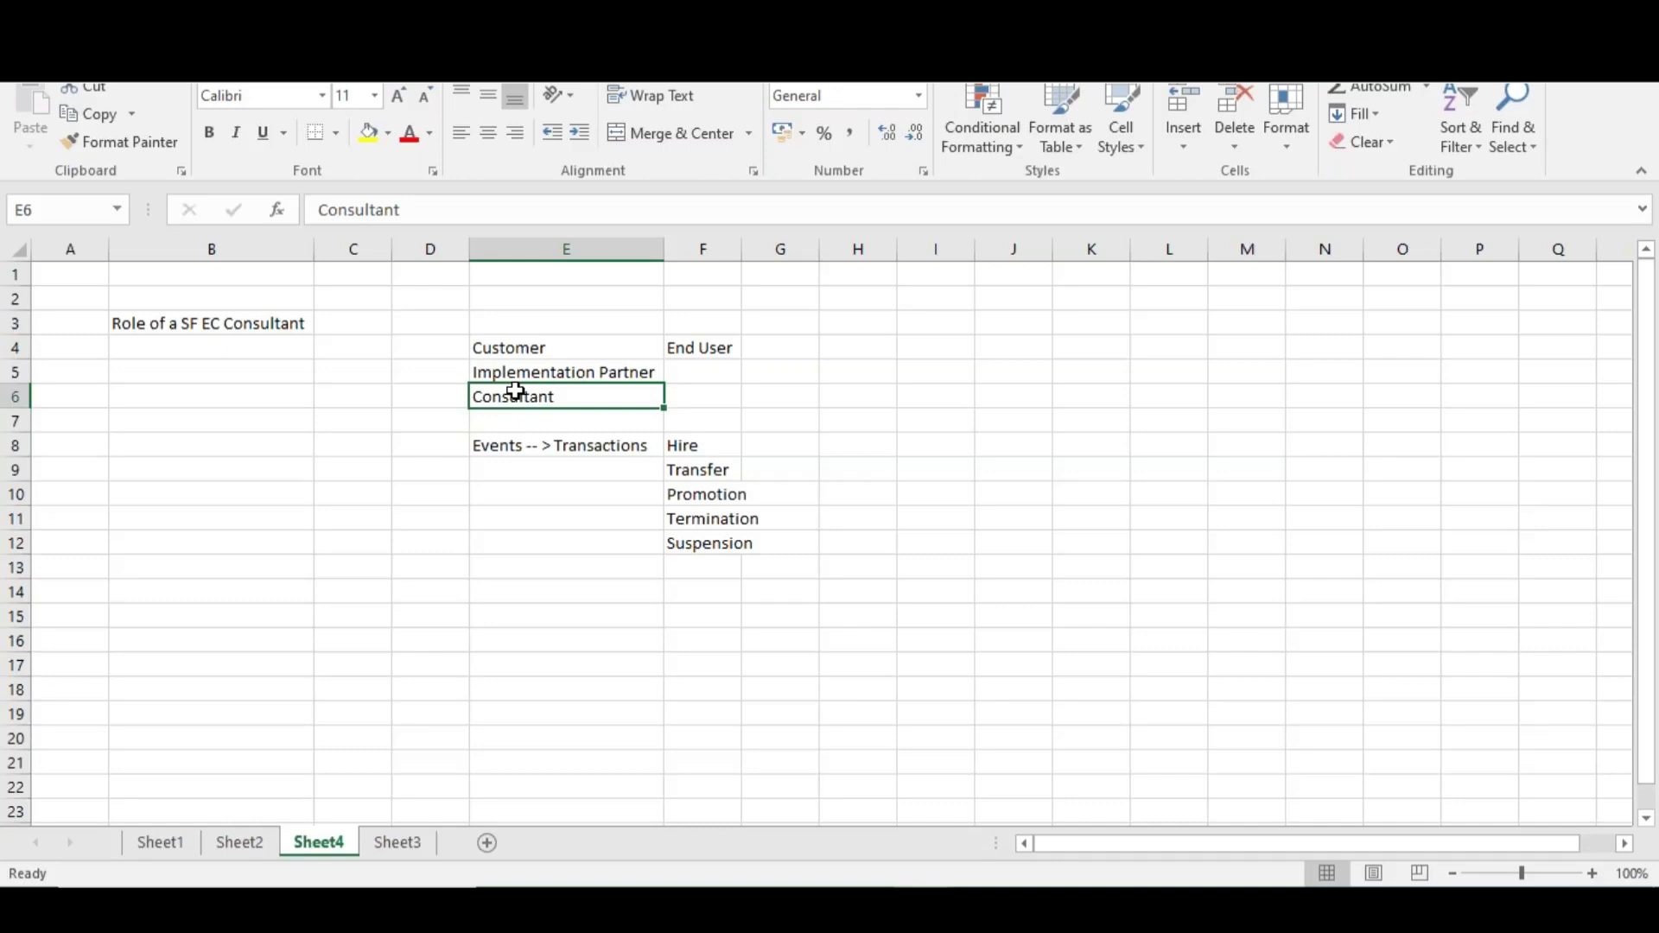
Enter Implementation in C3 and Support below it in C4
{"action": "left_click", "coordinate": [358, 322]}
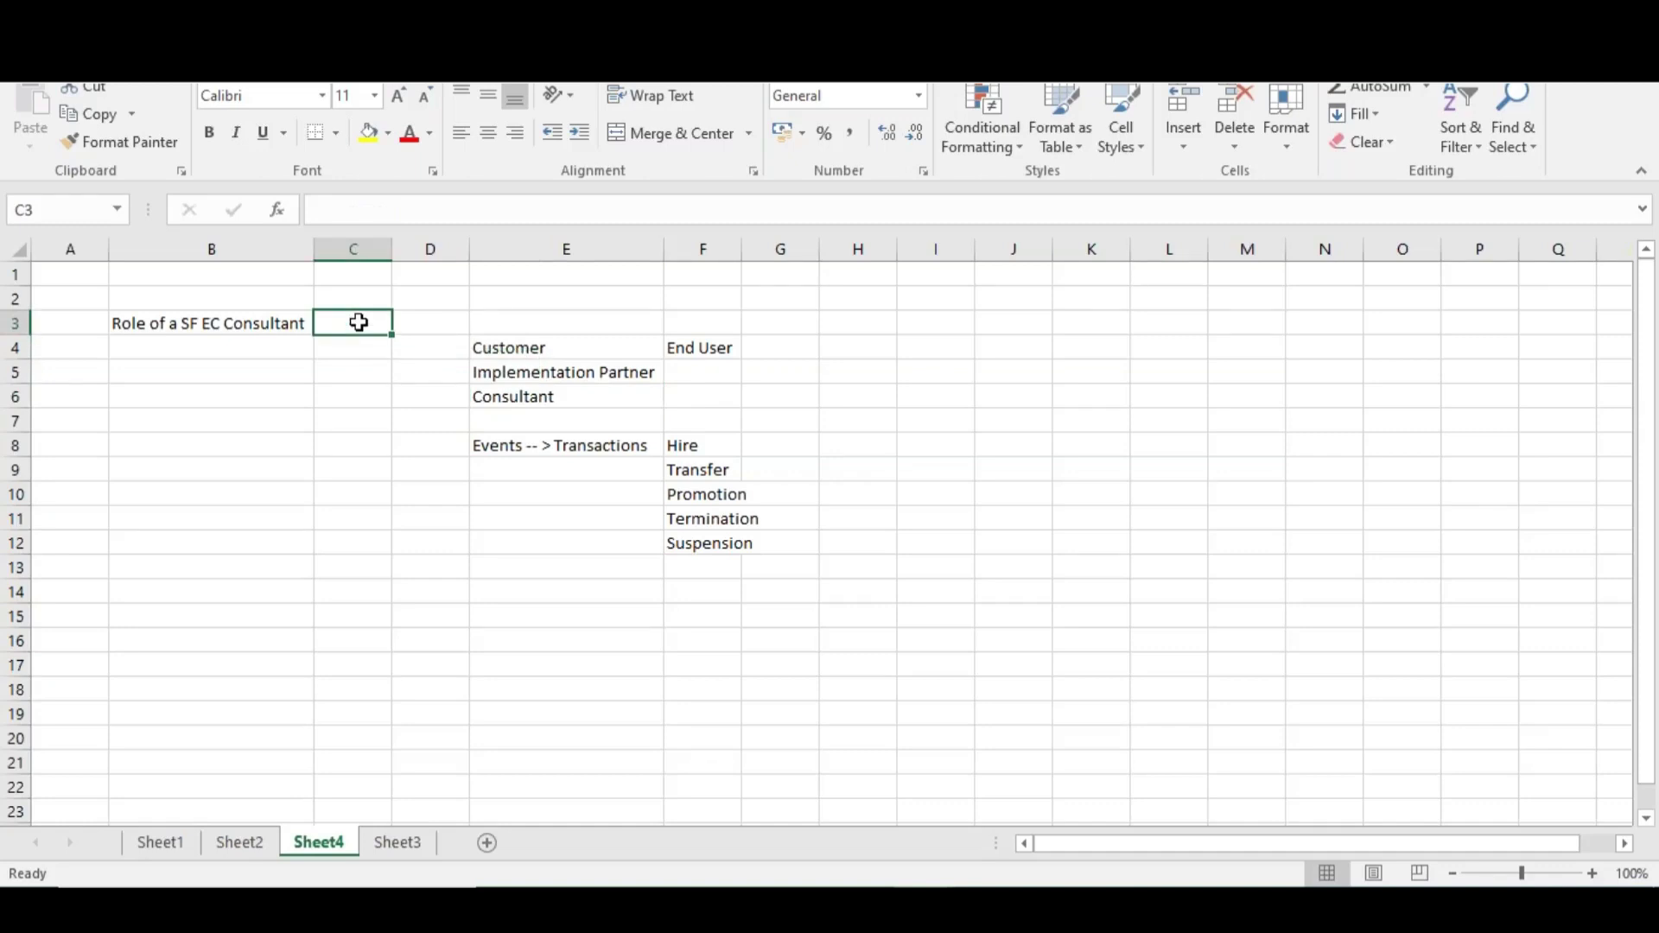
{"action": "type", "text": "Implemen"}
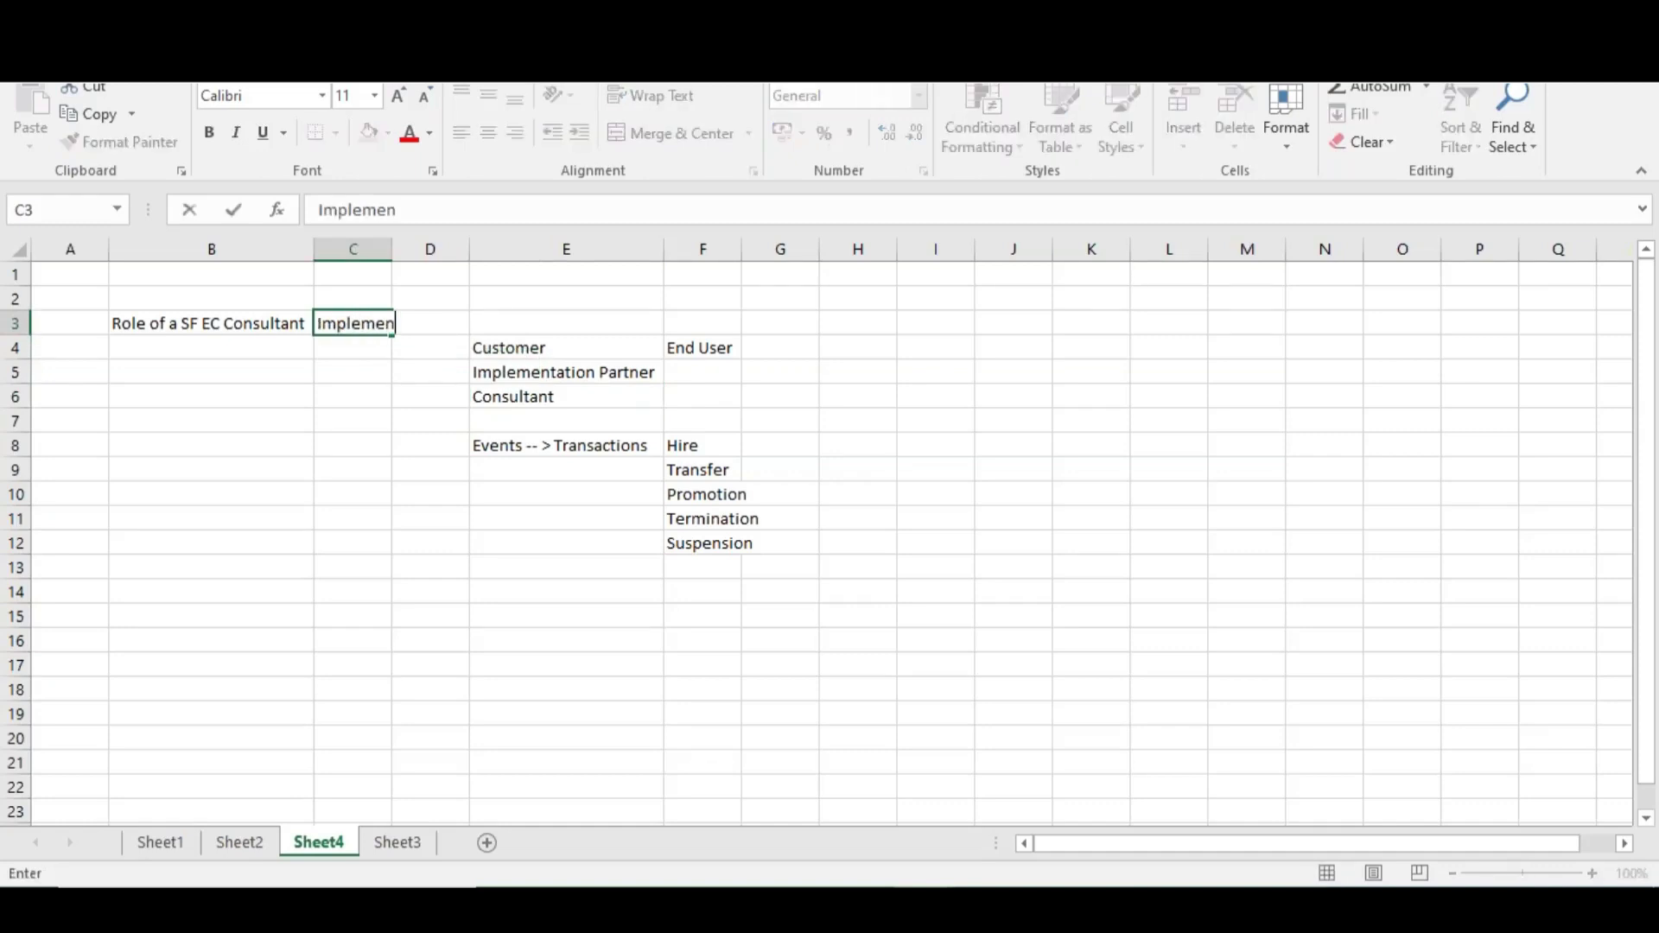
{"action": "type", "text": "tation"}
{"action": "key", "text": "Return"}
{"action": "type", "text": "Support"}
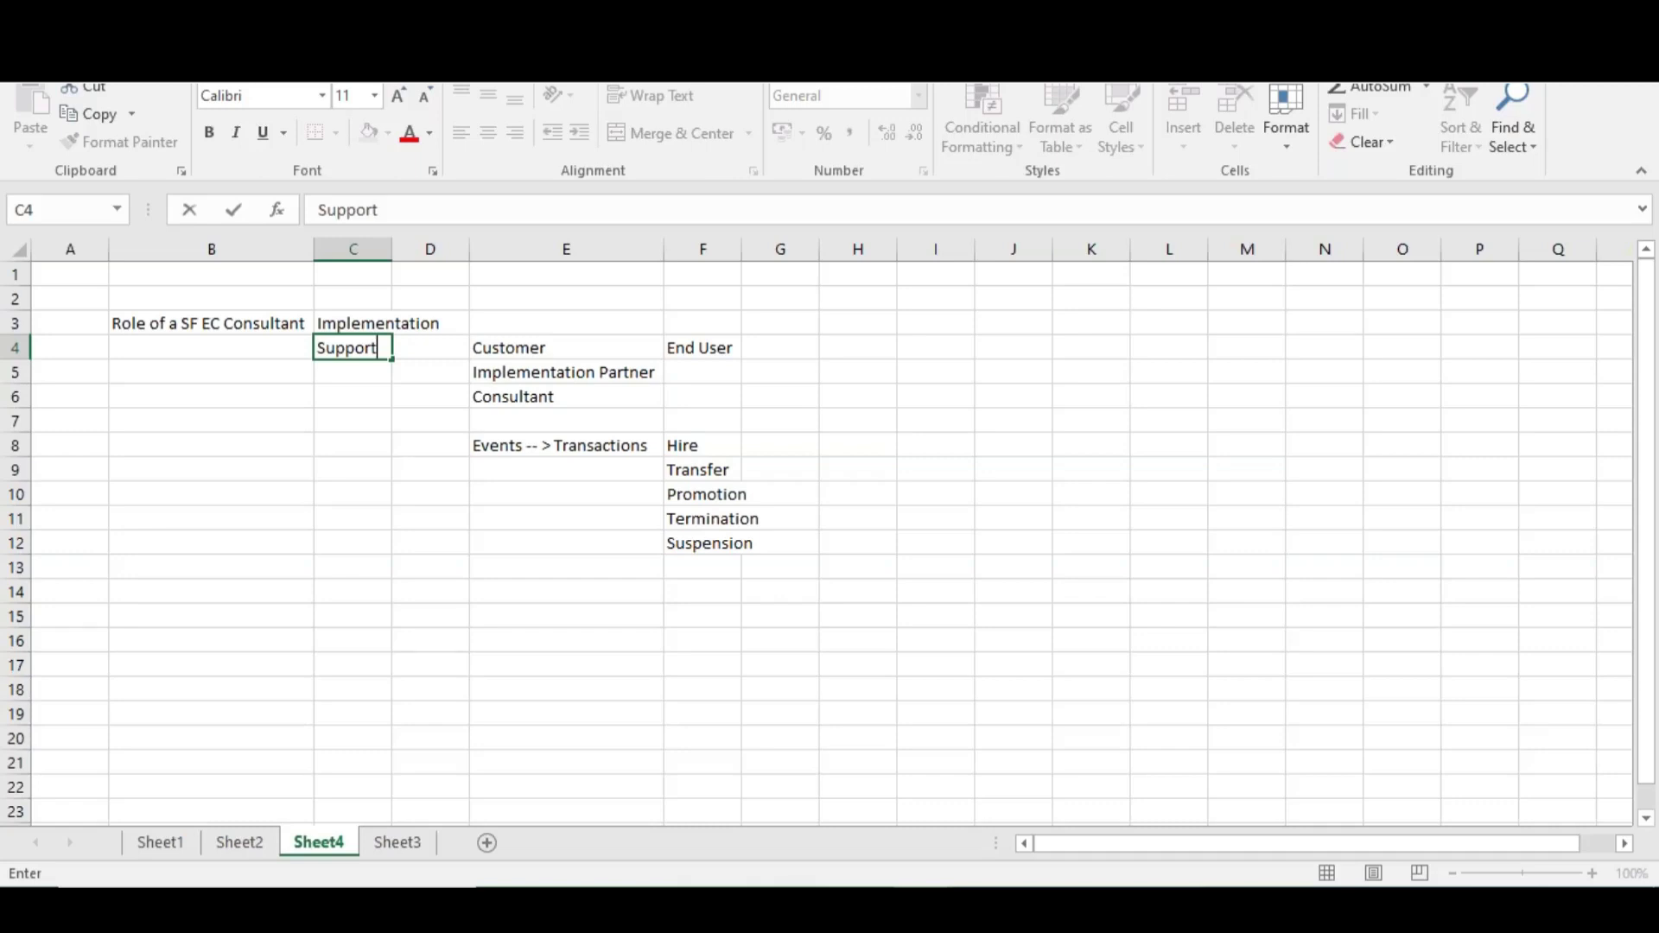
Enter 'Incident Managenet' in D4 and autofit column D to show it fully
{"action": "left_click", "coordinate": [424, 347]}
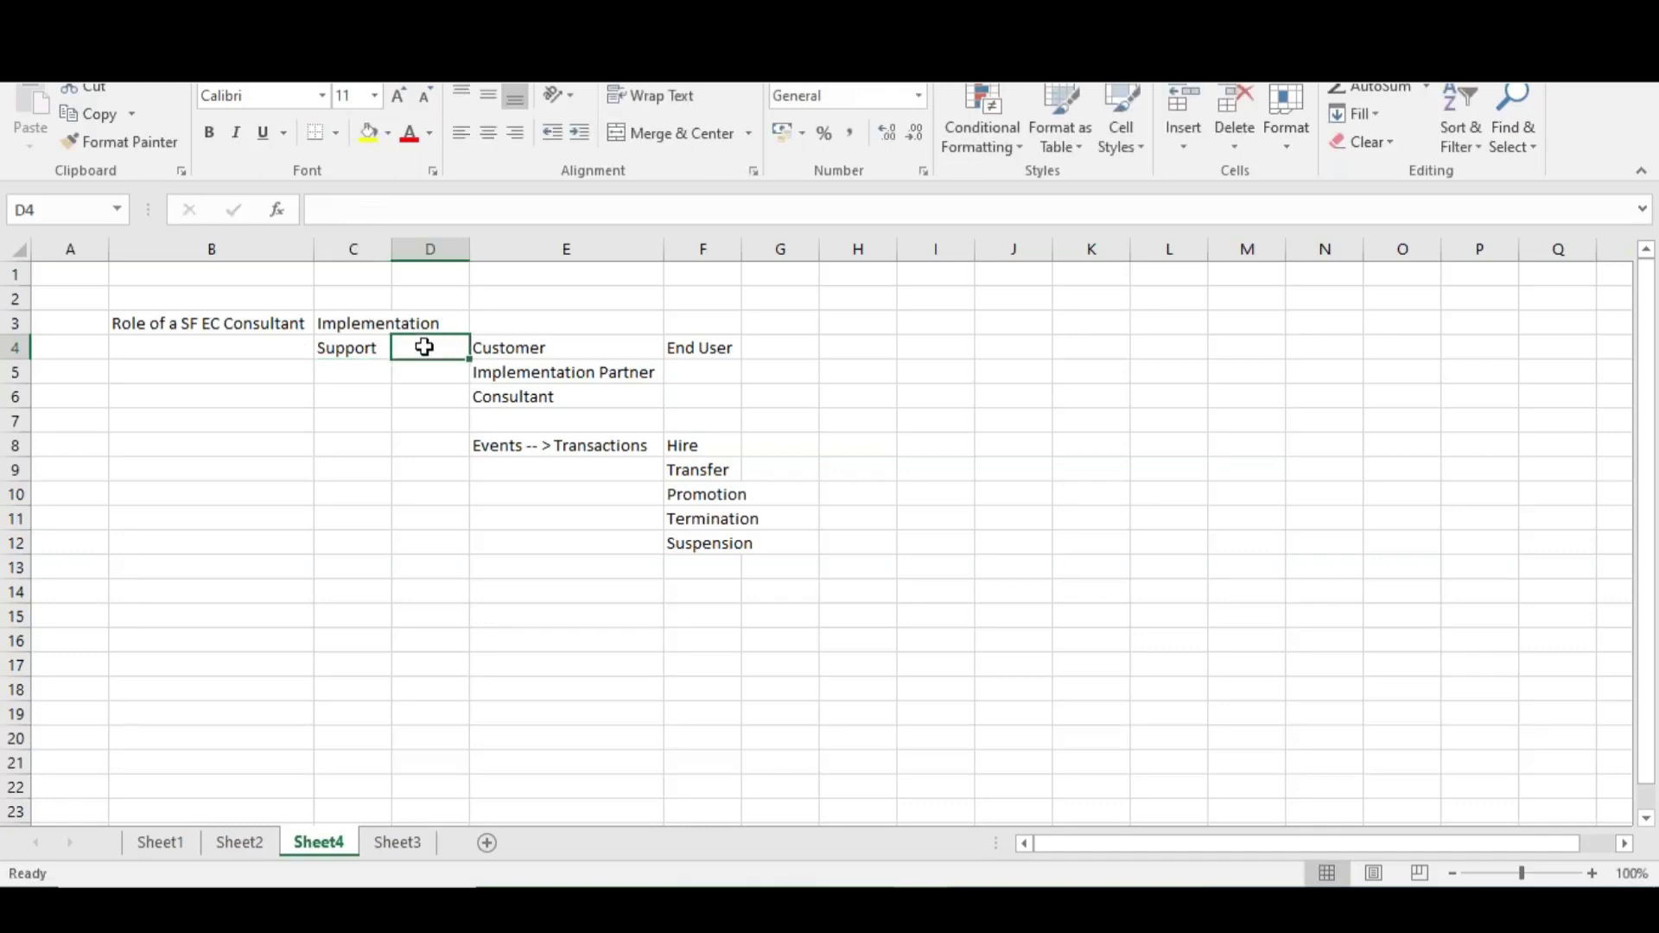
{"action": "type", "text": "In"}
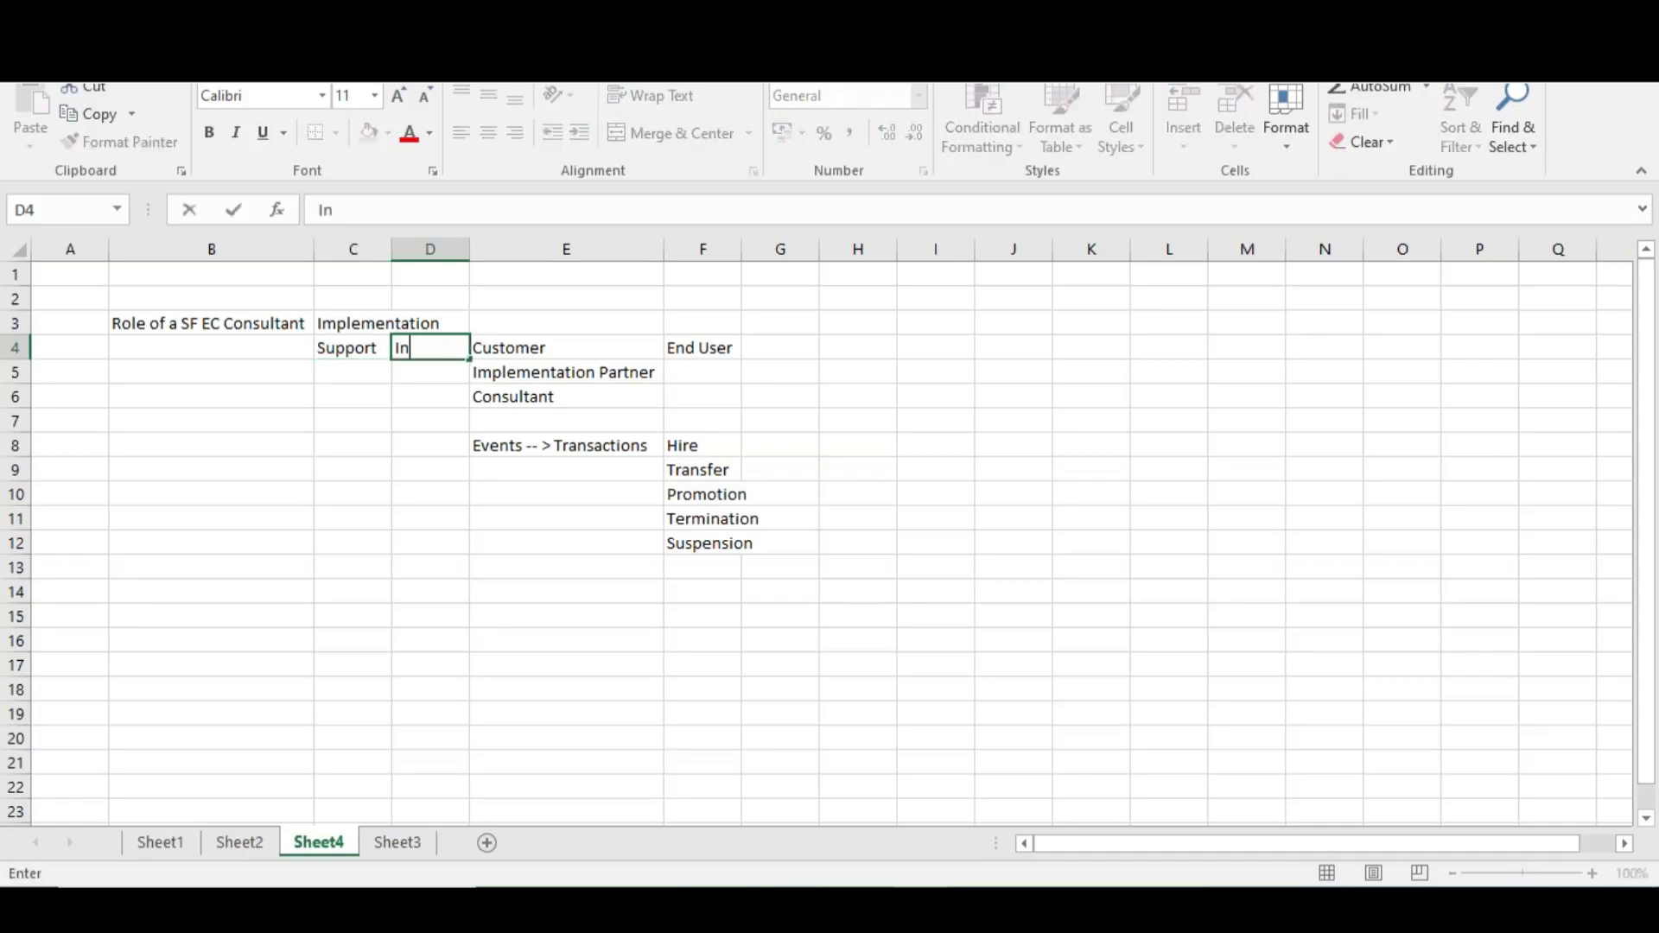
{"action": "type", "text": "cident Manaf"}
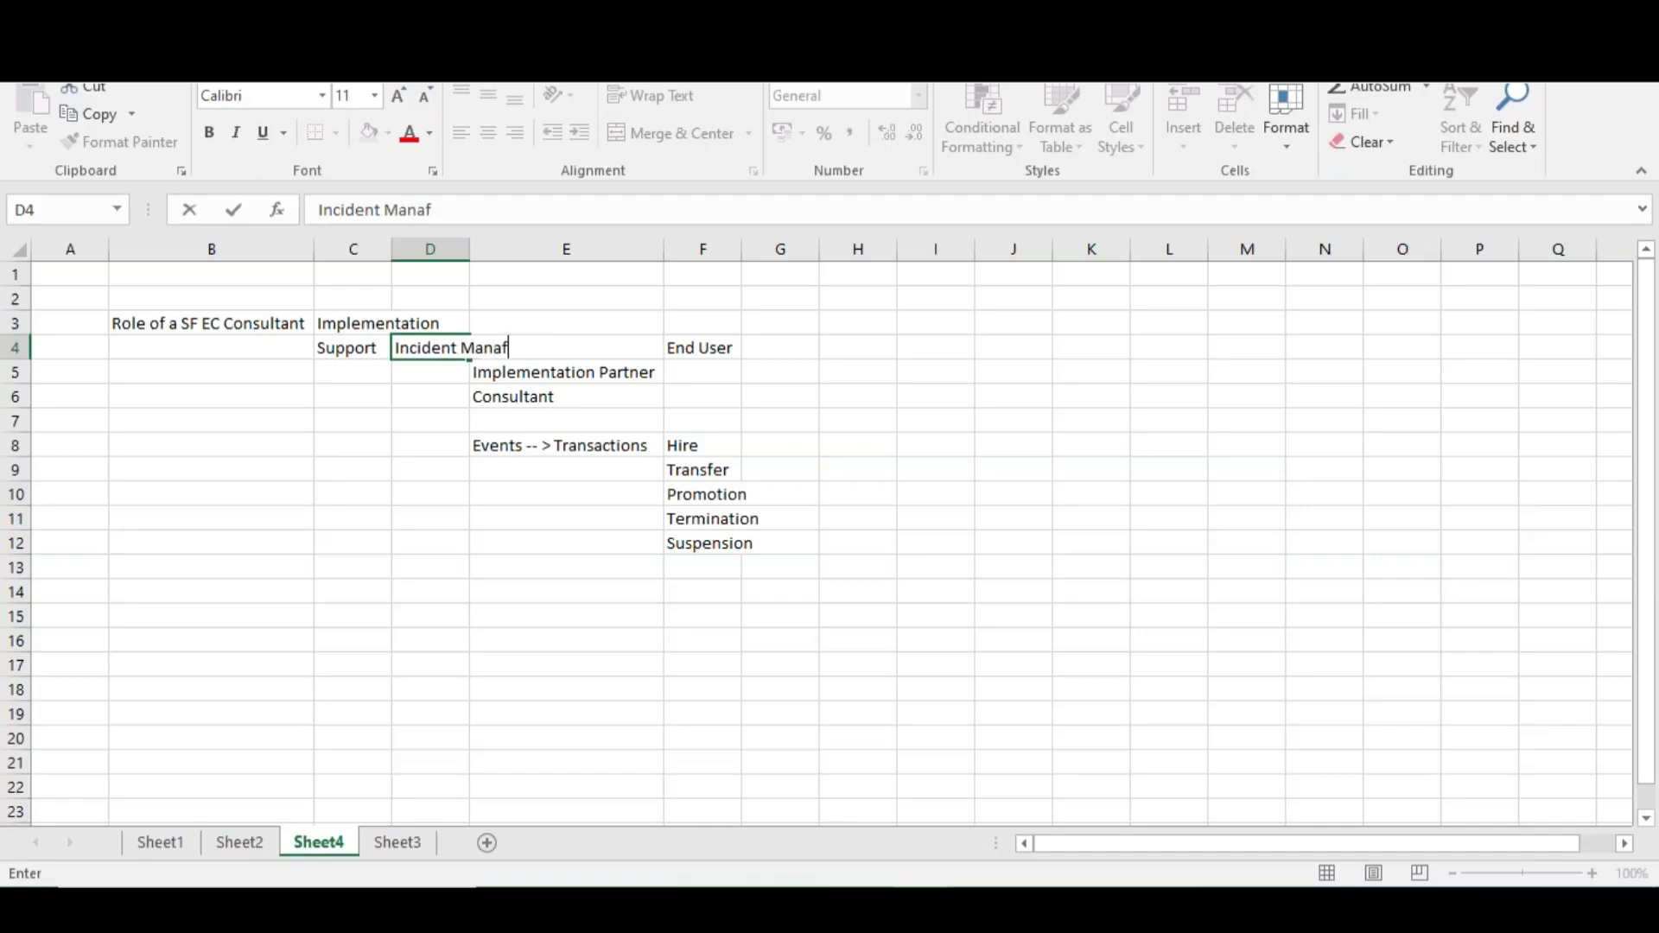
{"action": "key", "text": "BackSpace"}
{"action": "type", "text": "genet"}
{"action": "left_click", "coordinate": [449, 248]}
{"action": "double_click", "coordinate": [469, 248]}
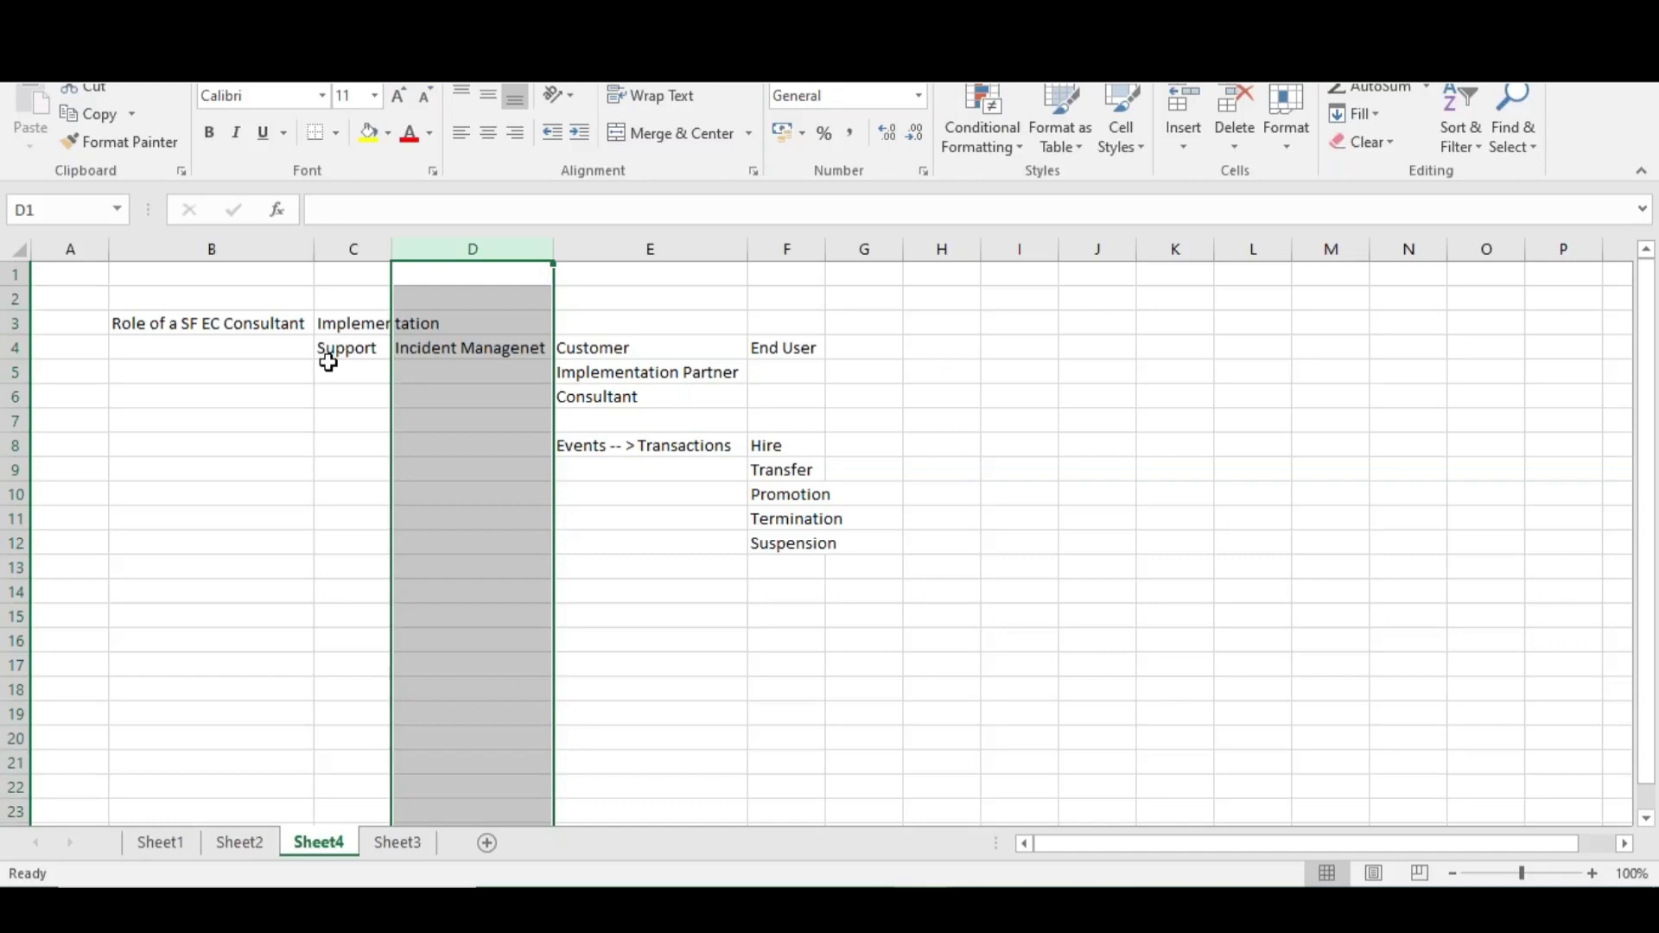
Enter 'Change Management' in D5 directly below the incident entry
{"action": "double_click", "coordinate": [452, 370]}
{"action": "type", "text": "Chan"}
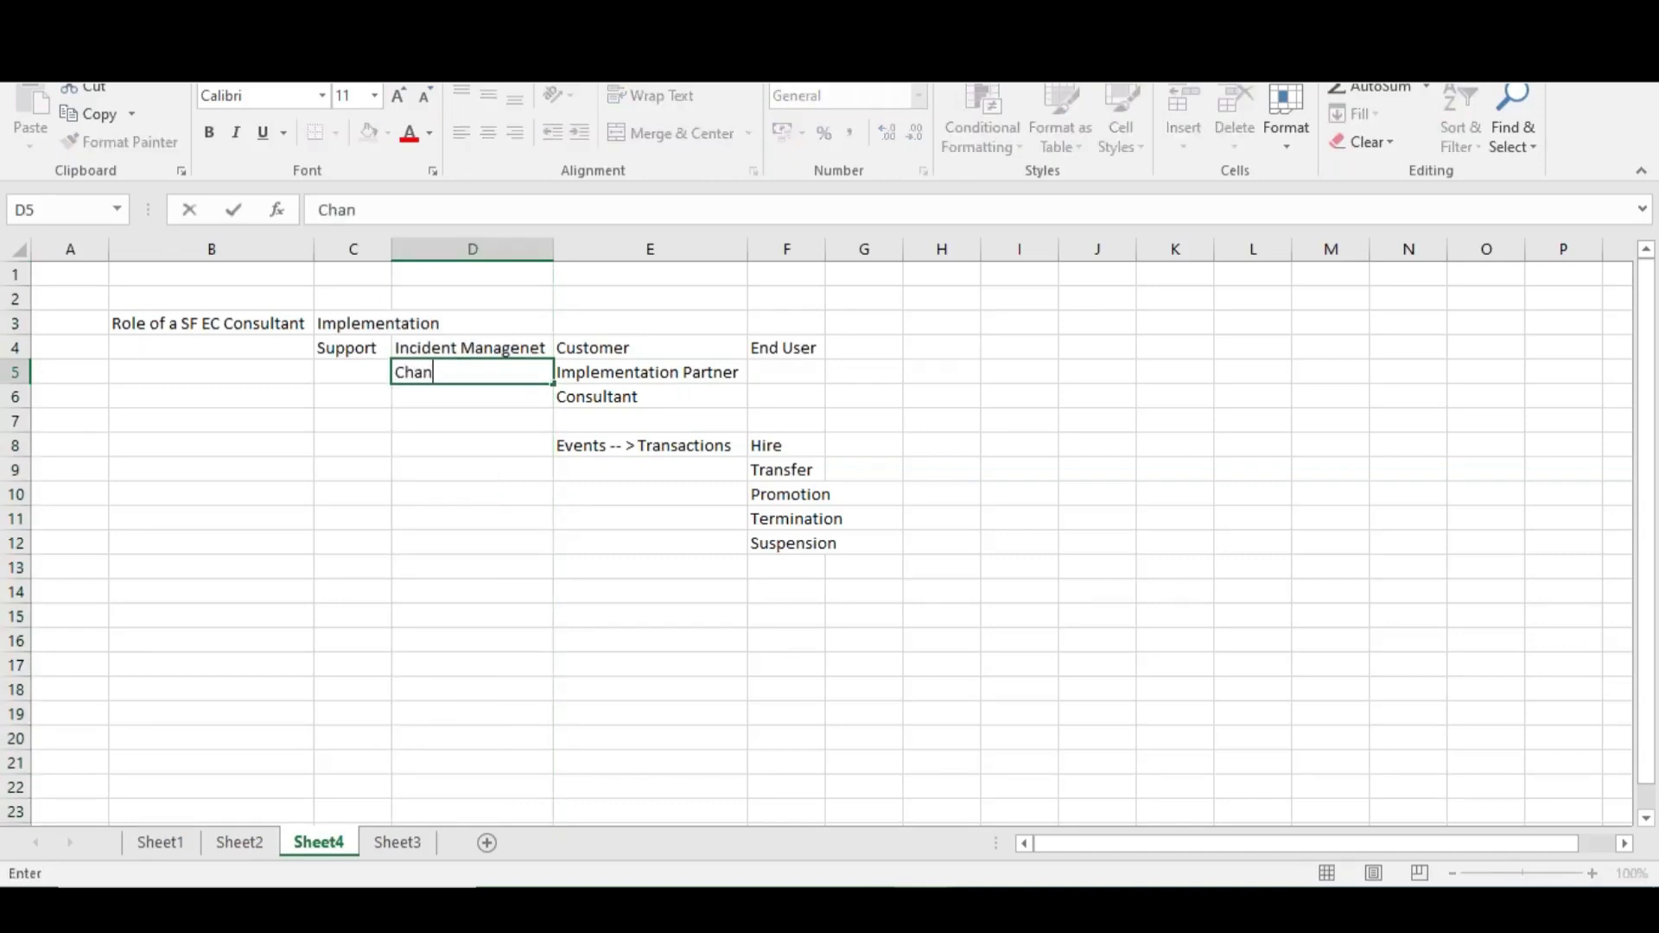
{"action": "type", "text": "ge Management"}
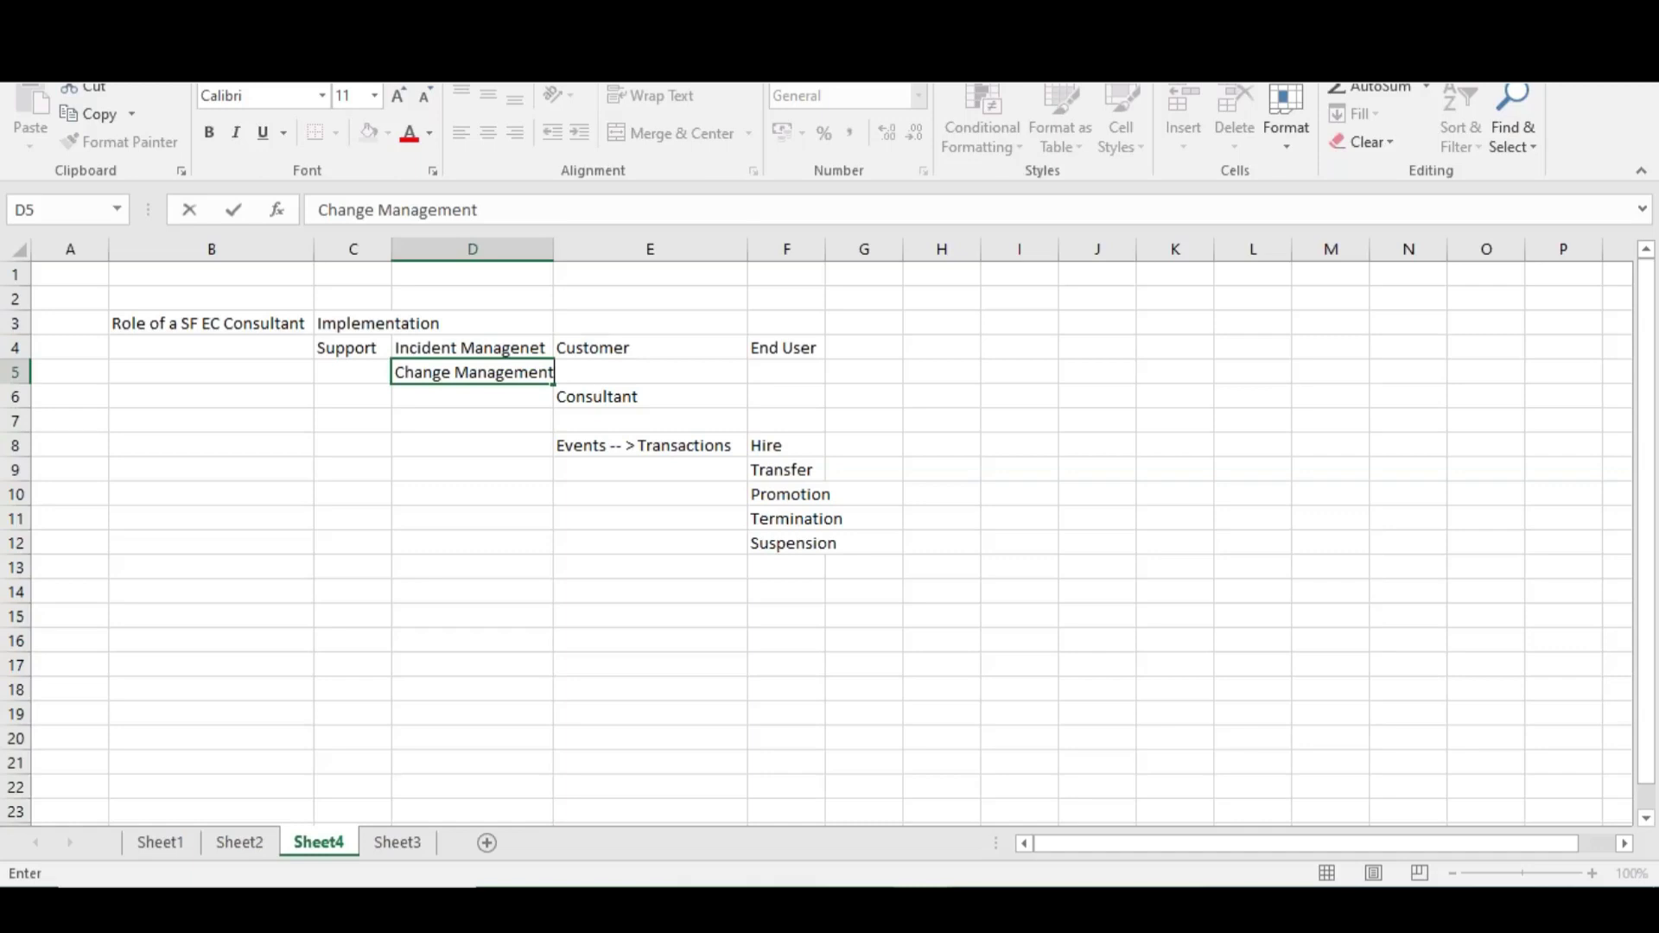
{"action": "left_click", "coordinate": [450, 396]}
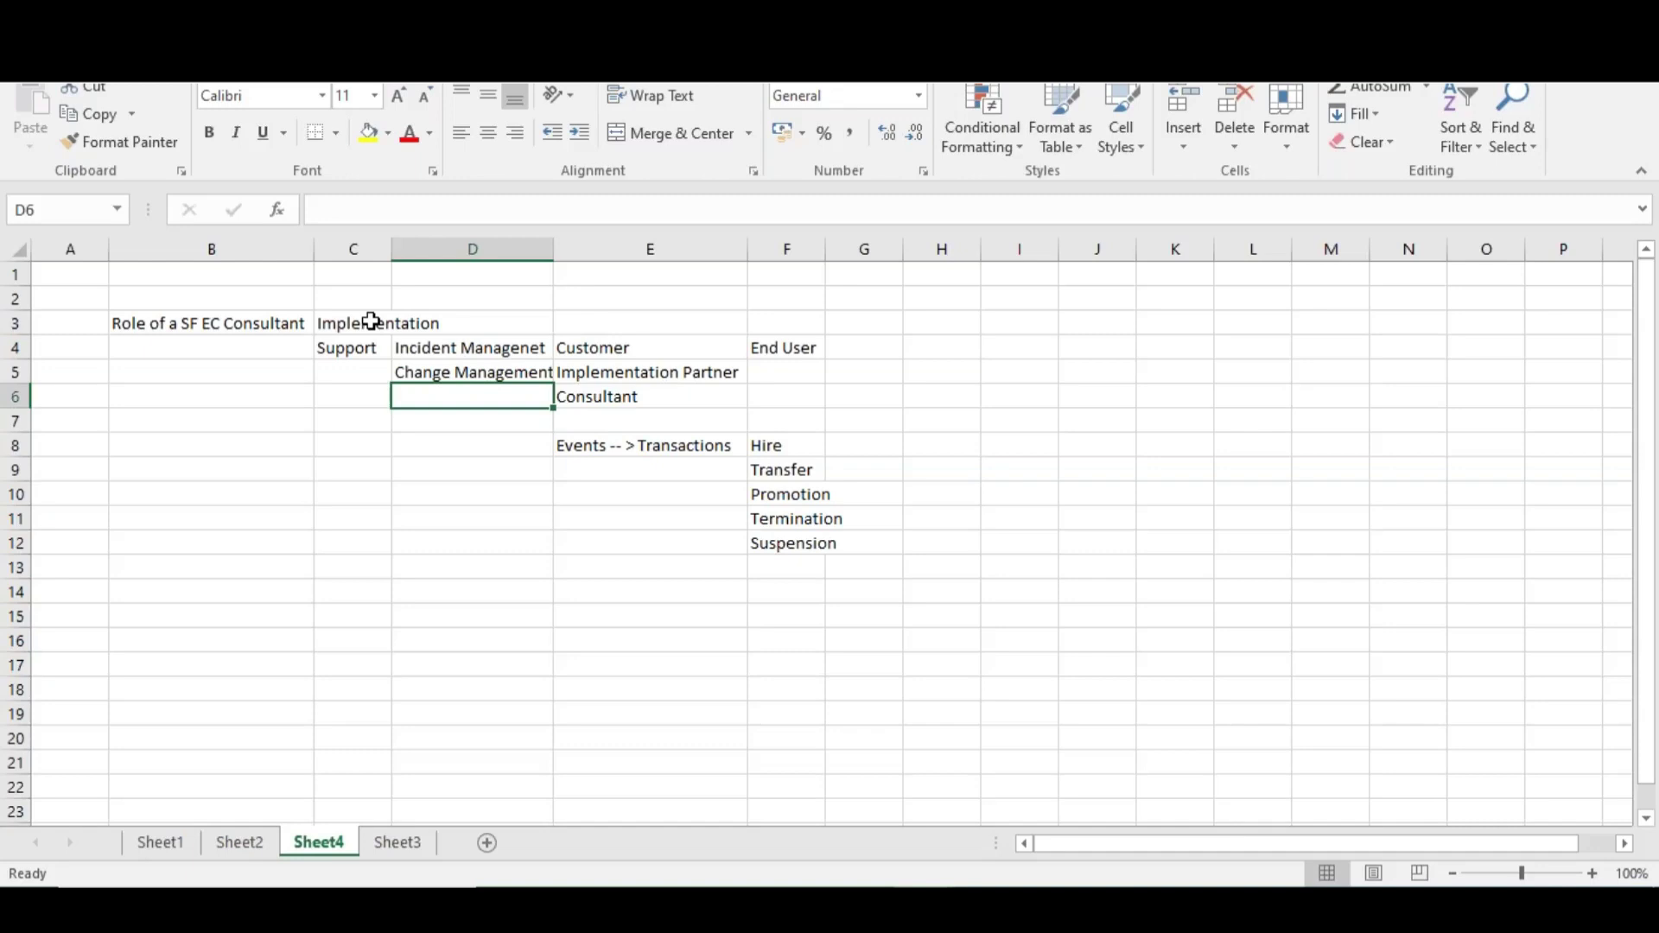
Type 'Release Management' into D6 and select the C3:D6 block
{"action": "type", "text": "Release Manag"}
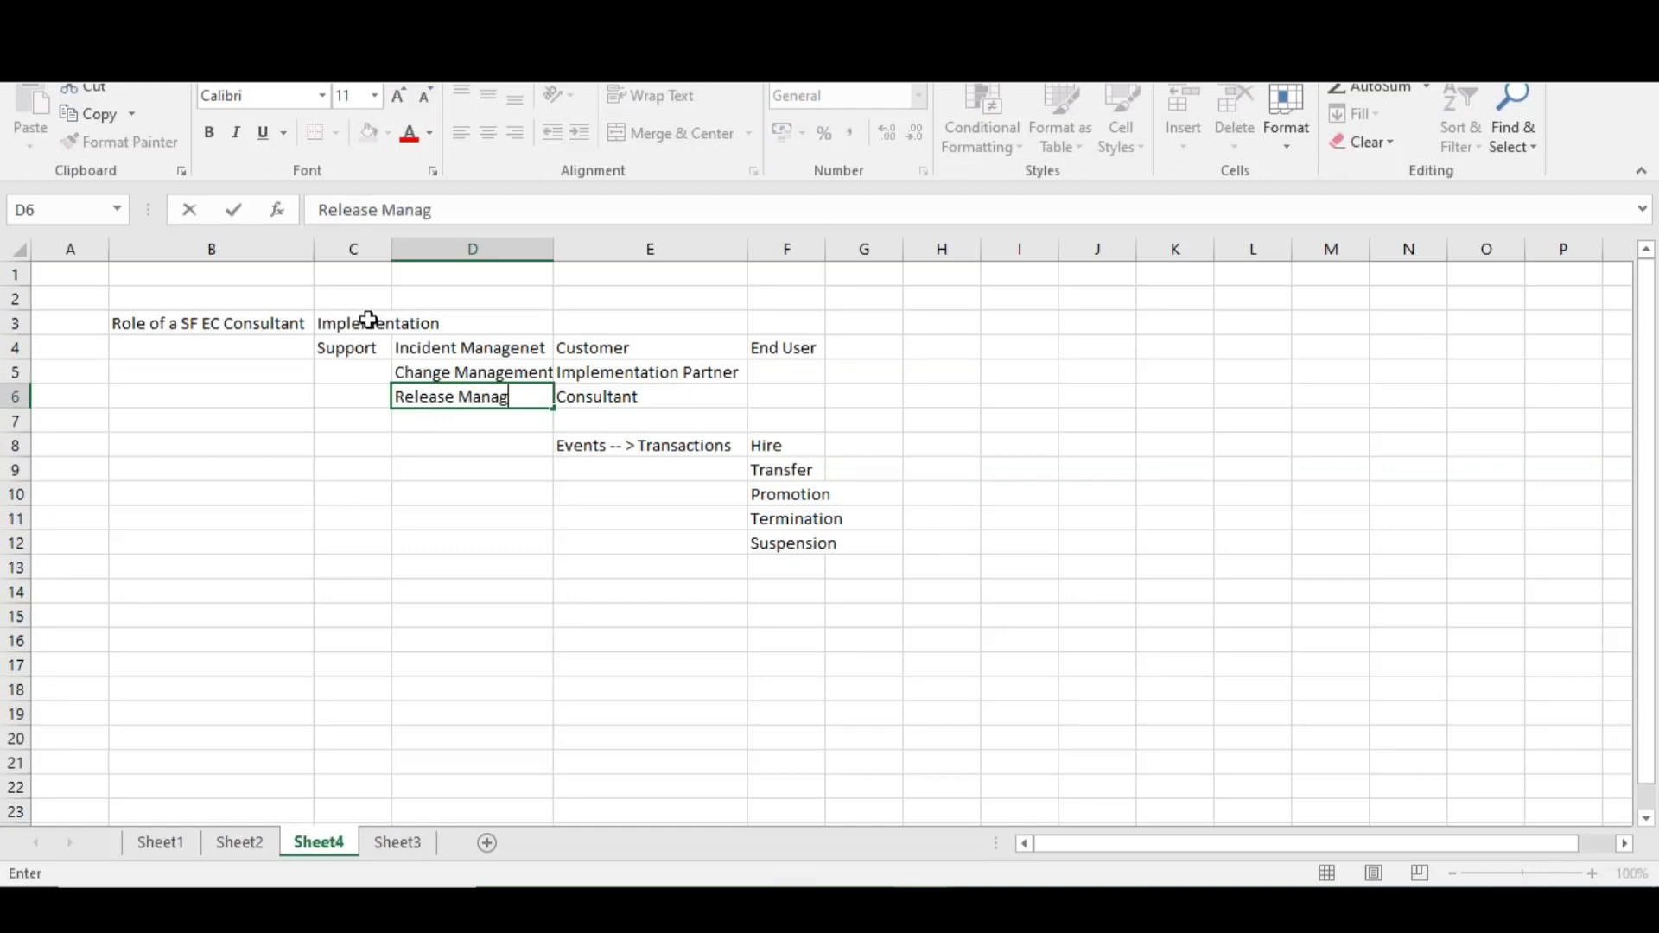
{"action": "type", "text": "ement"}
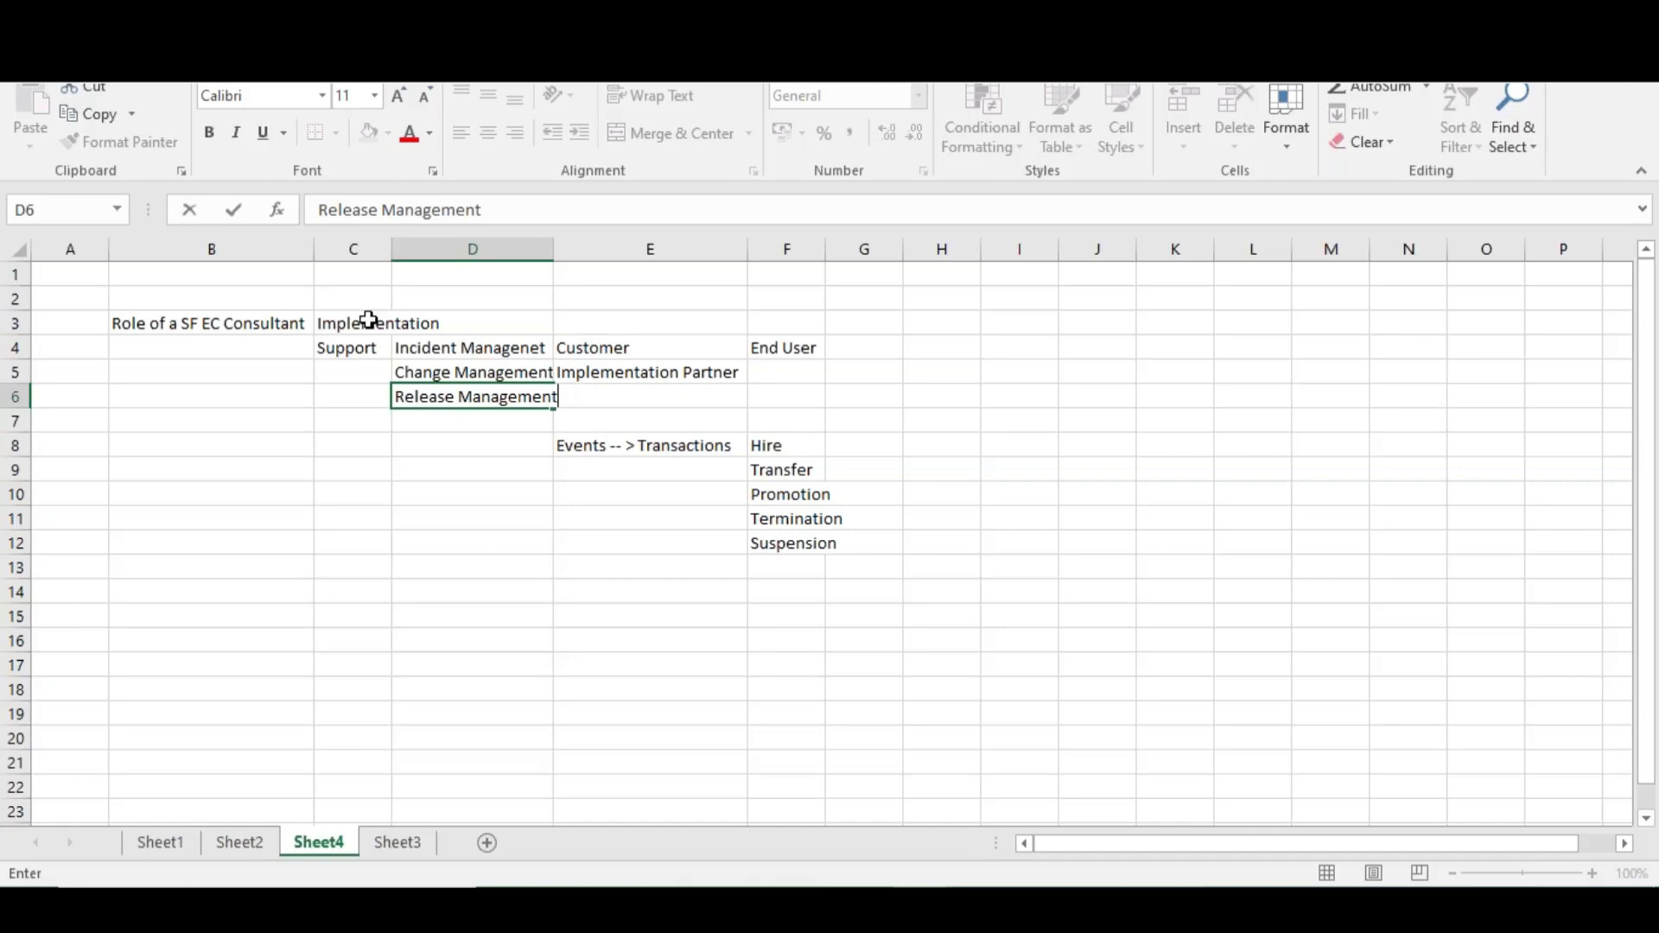
{"action": "left_click_drag", "start_coordinate": [336, 323], "coordinate": [459, 401]}
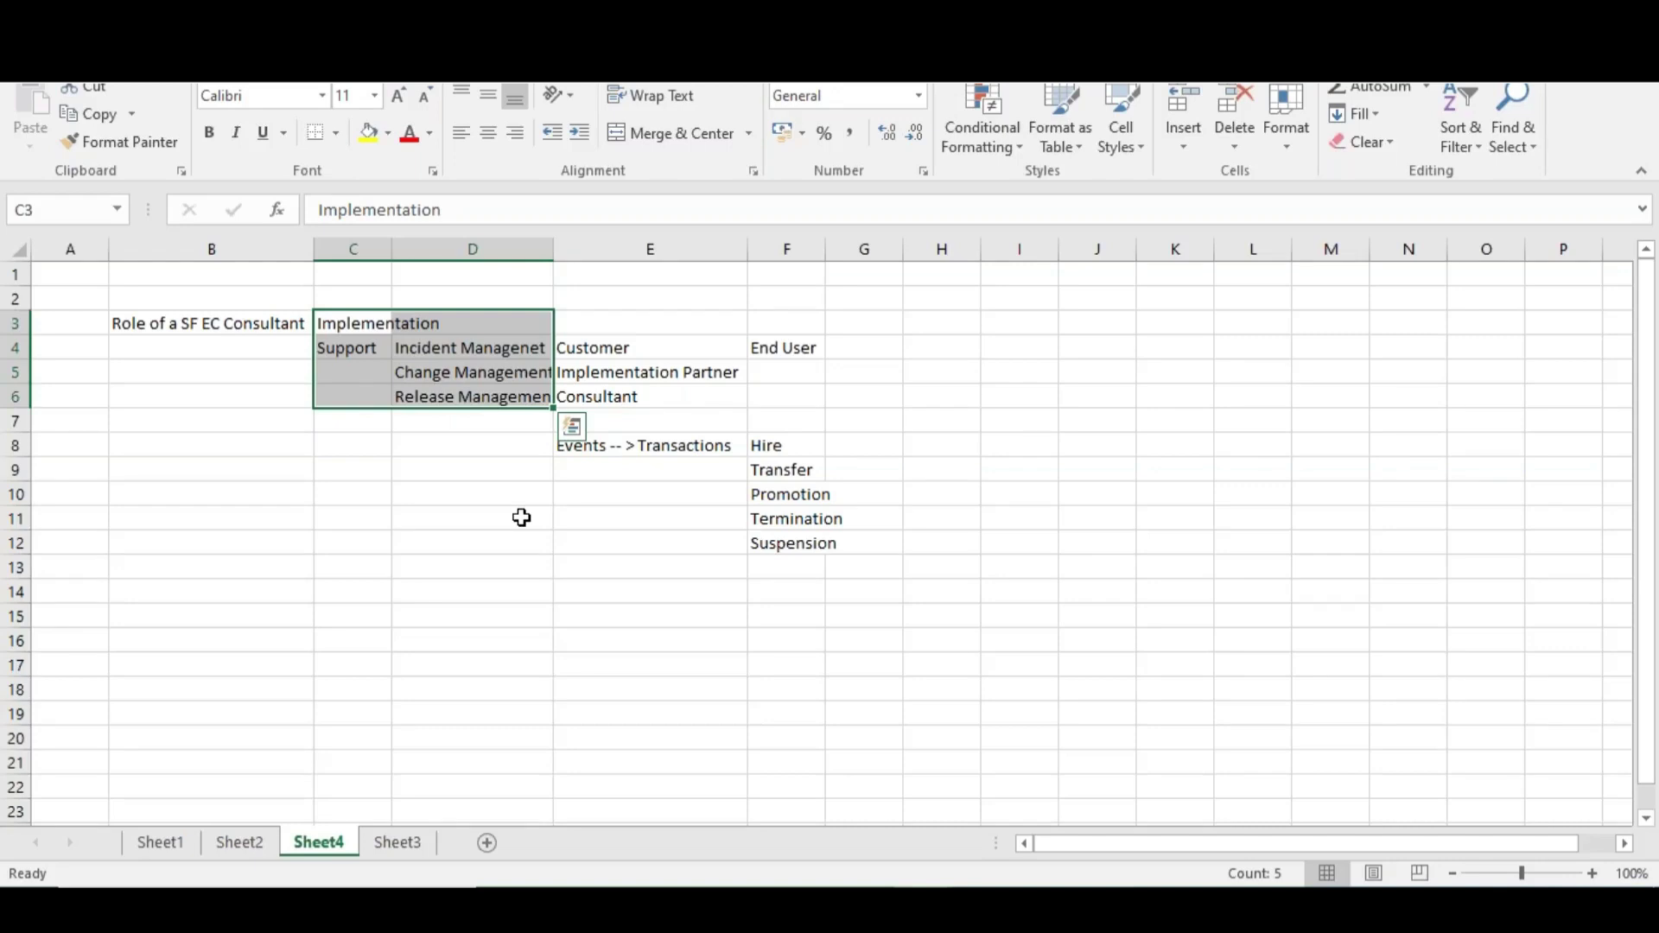
Click near the lower-right corner of the Excel window
{"action": "left_click", "coordinate": [1653, 836]}
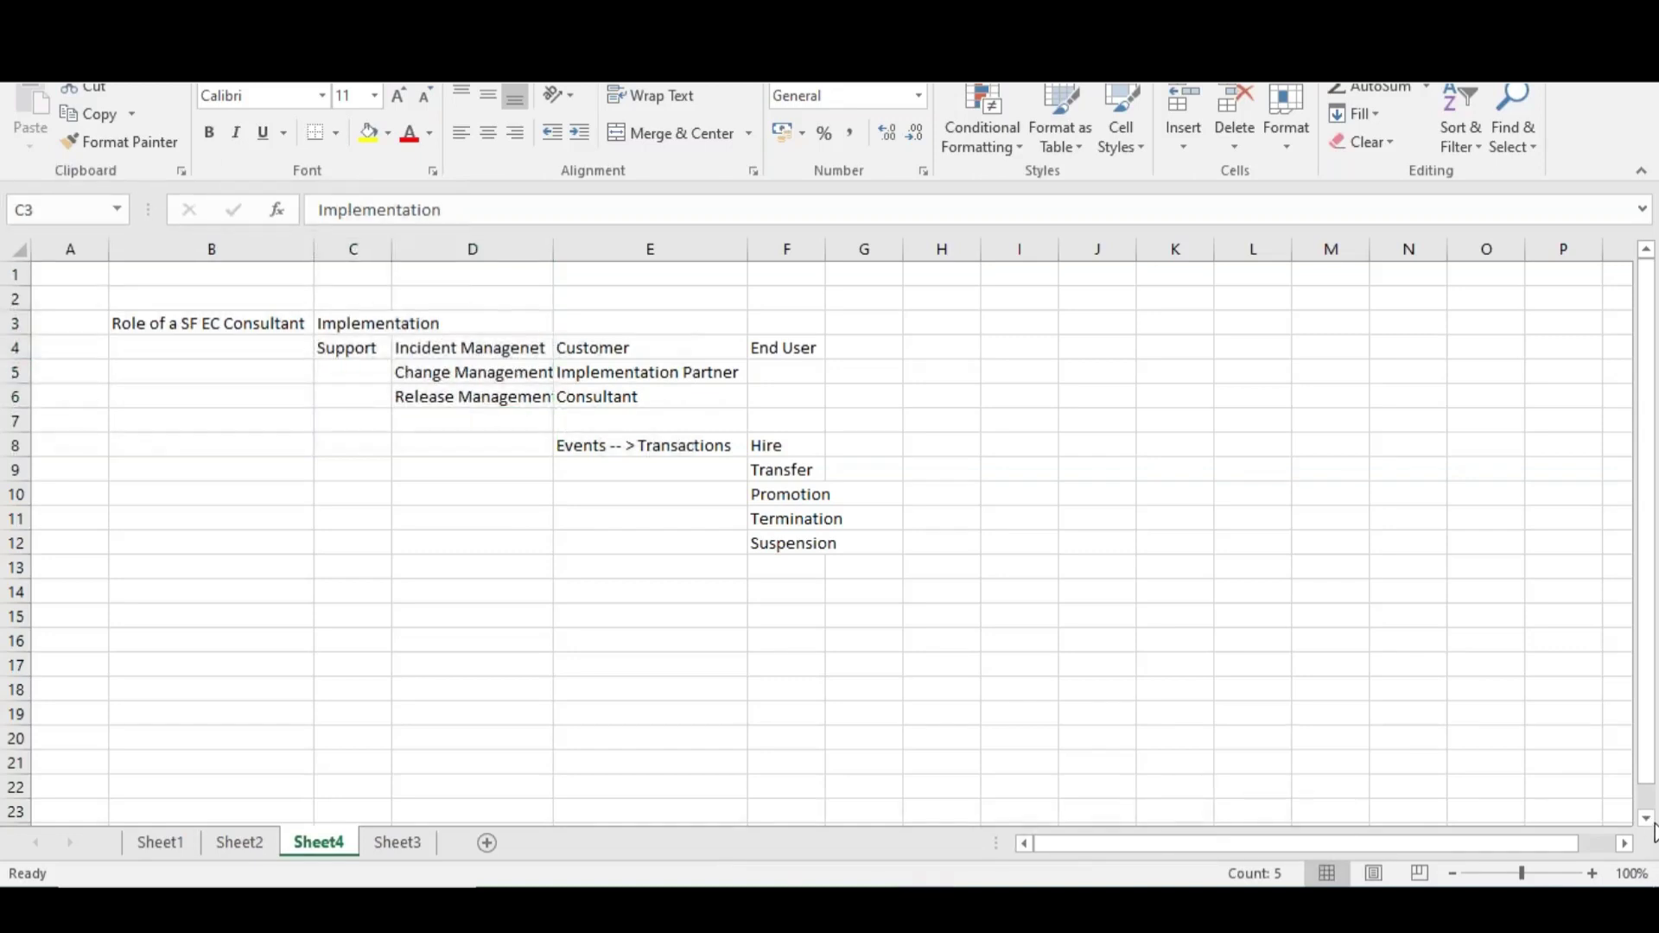
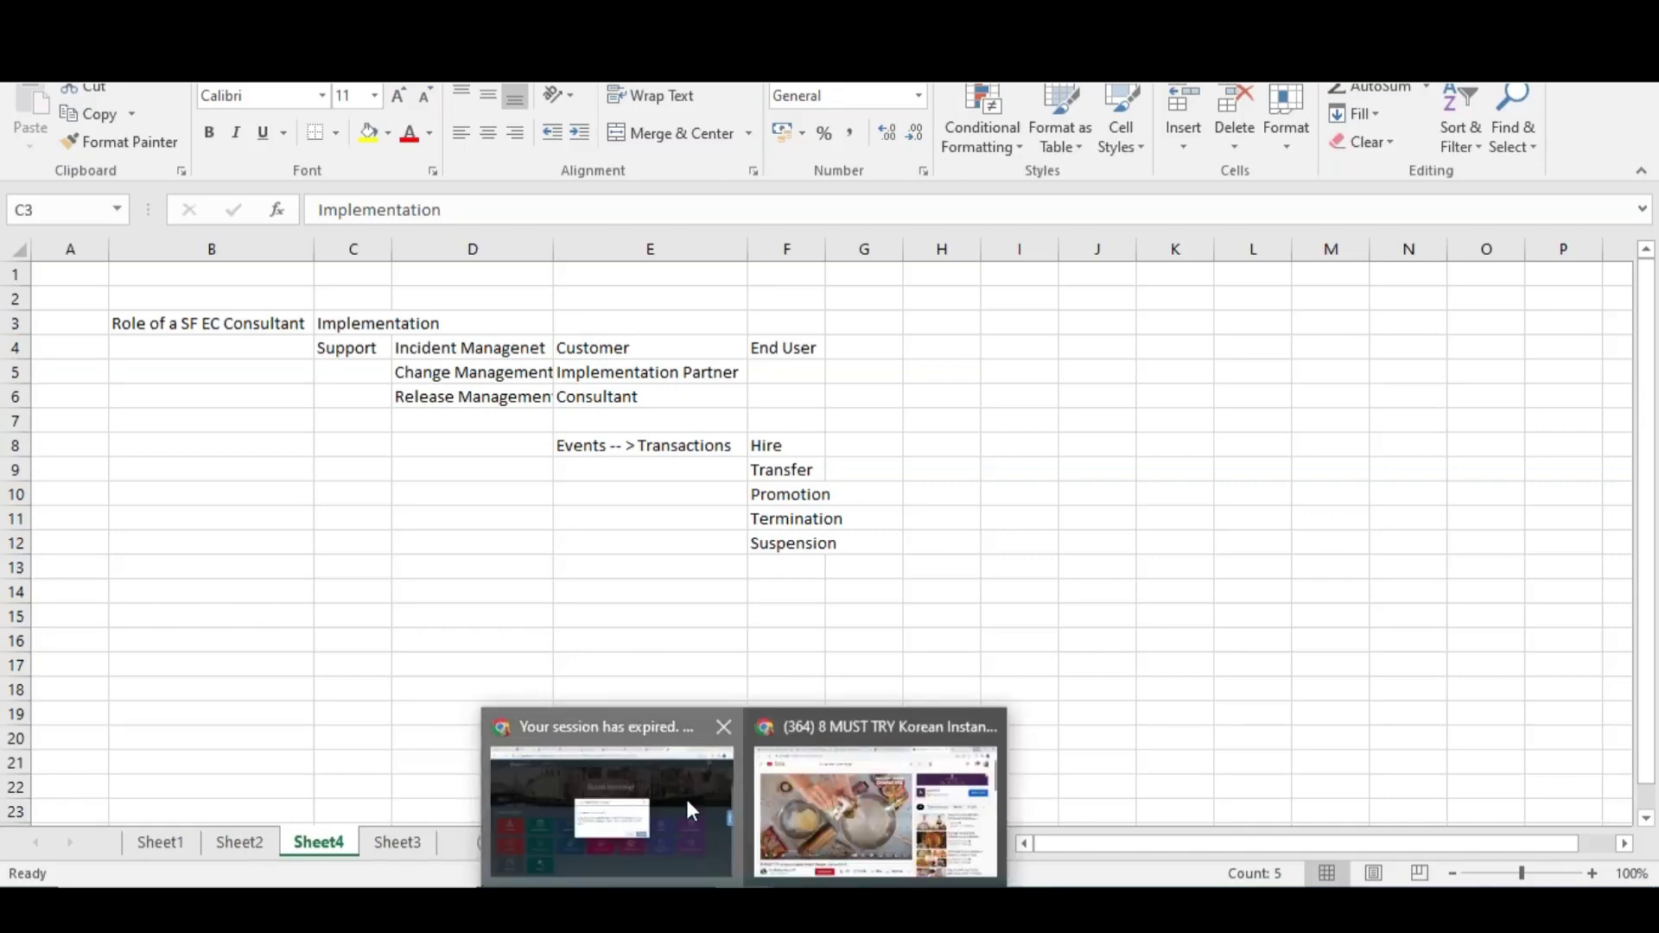
Re-log into the expired session, review Sheet4's column D management notes, then return to the login page
{"action": "left_click", "coordinate": [686, 796]}
{"action": "left_click", "coordinate": [1029, 597]}
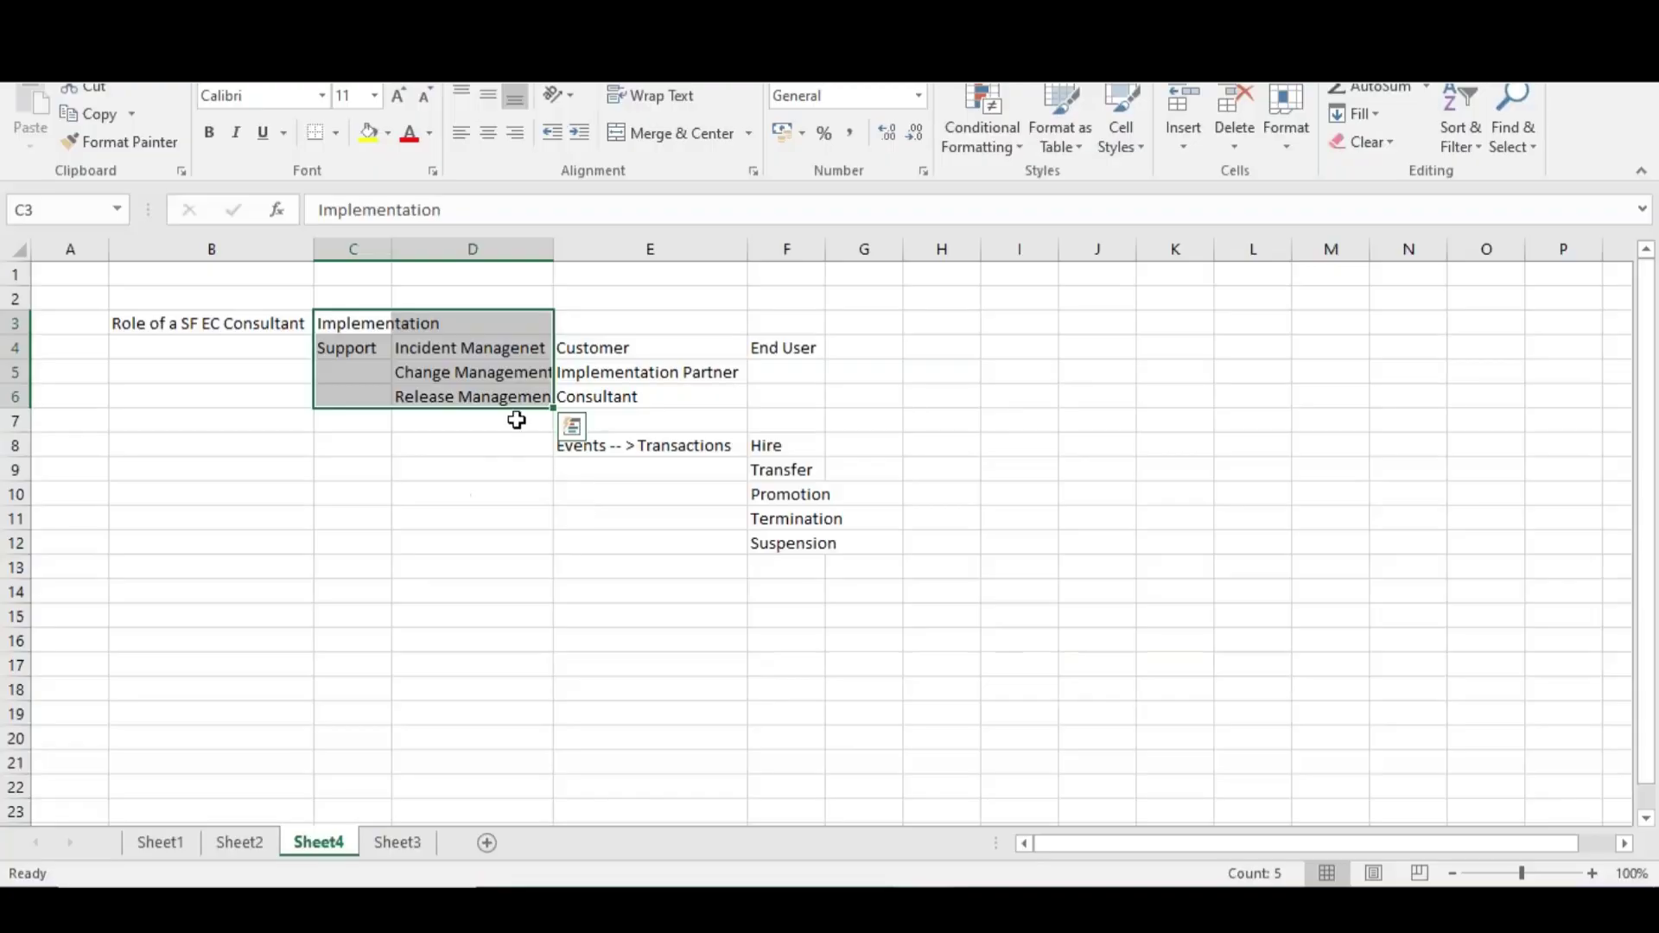
{"action": "left_click_drag", "start_coordinate": [480, 399], "coordinate": [474, 389]}
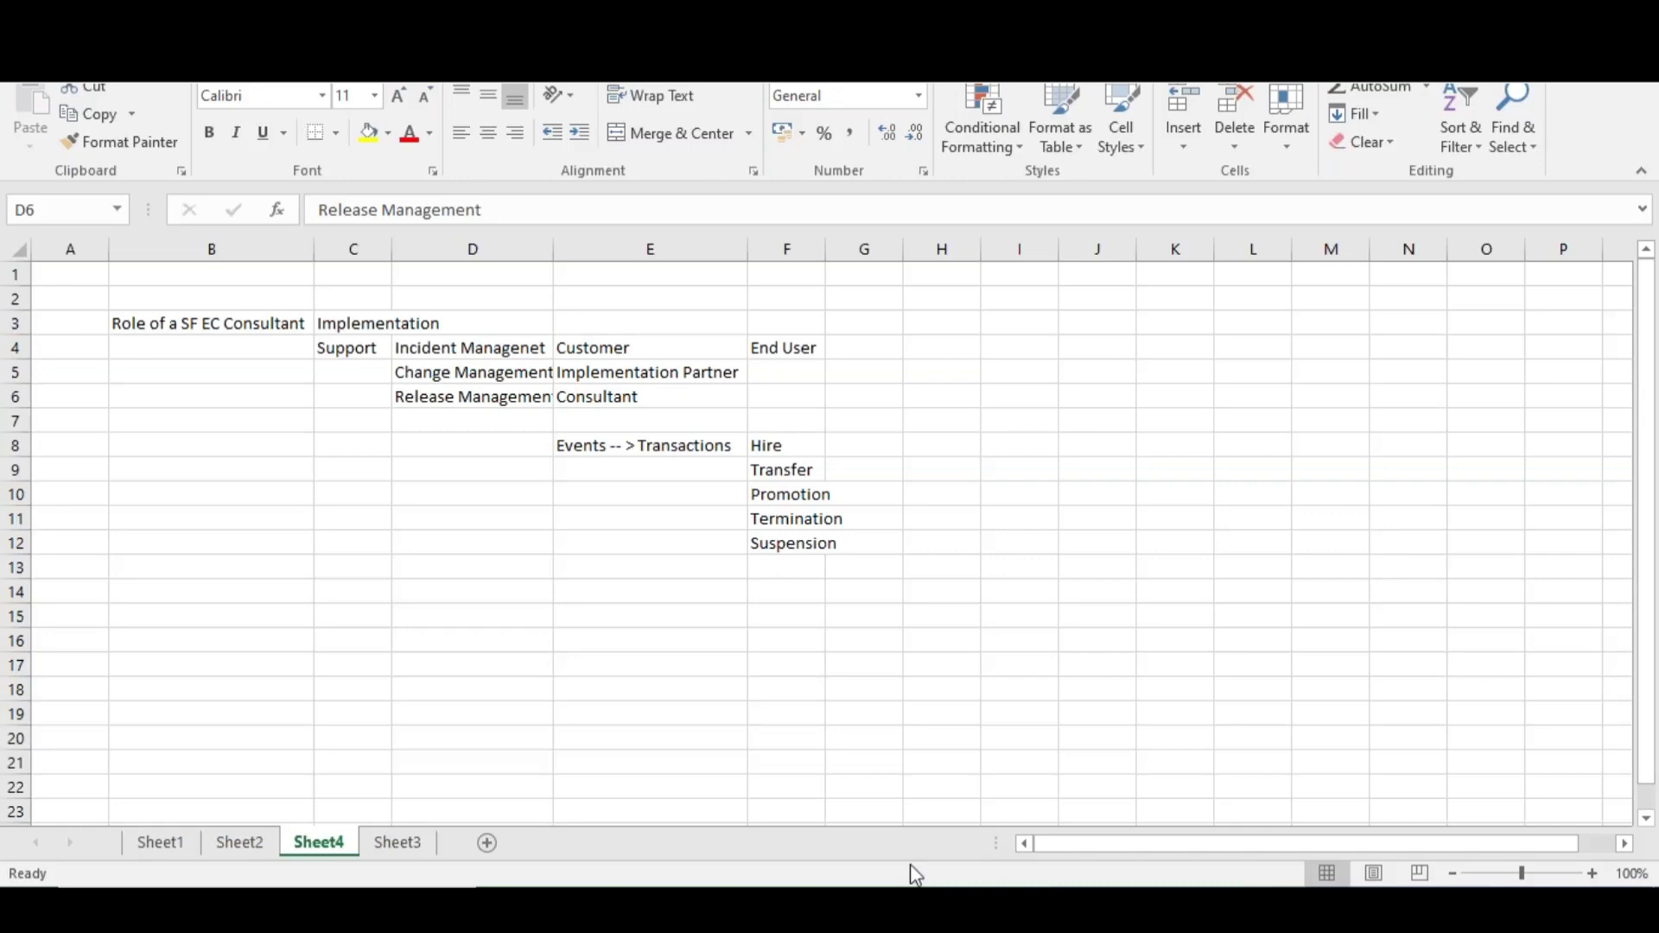
{"action": "left_click", "coordinate": [630, 820]}
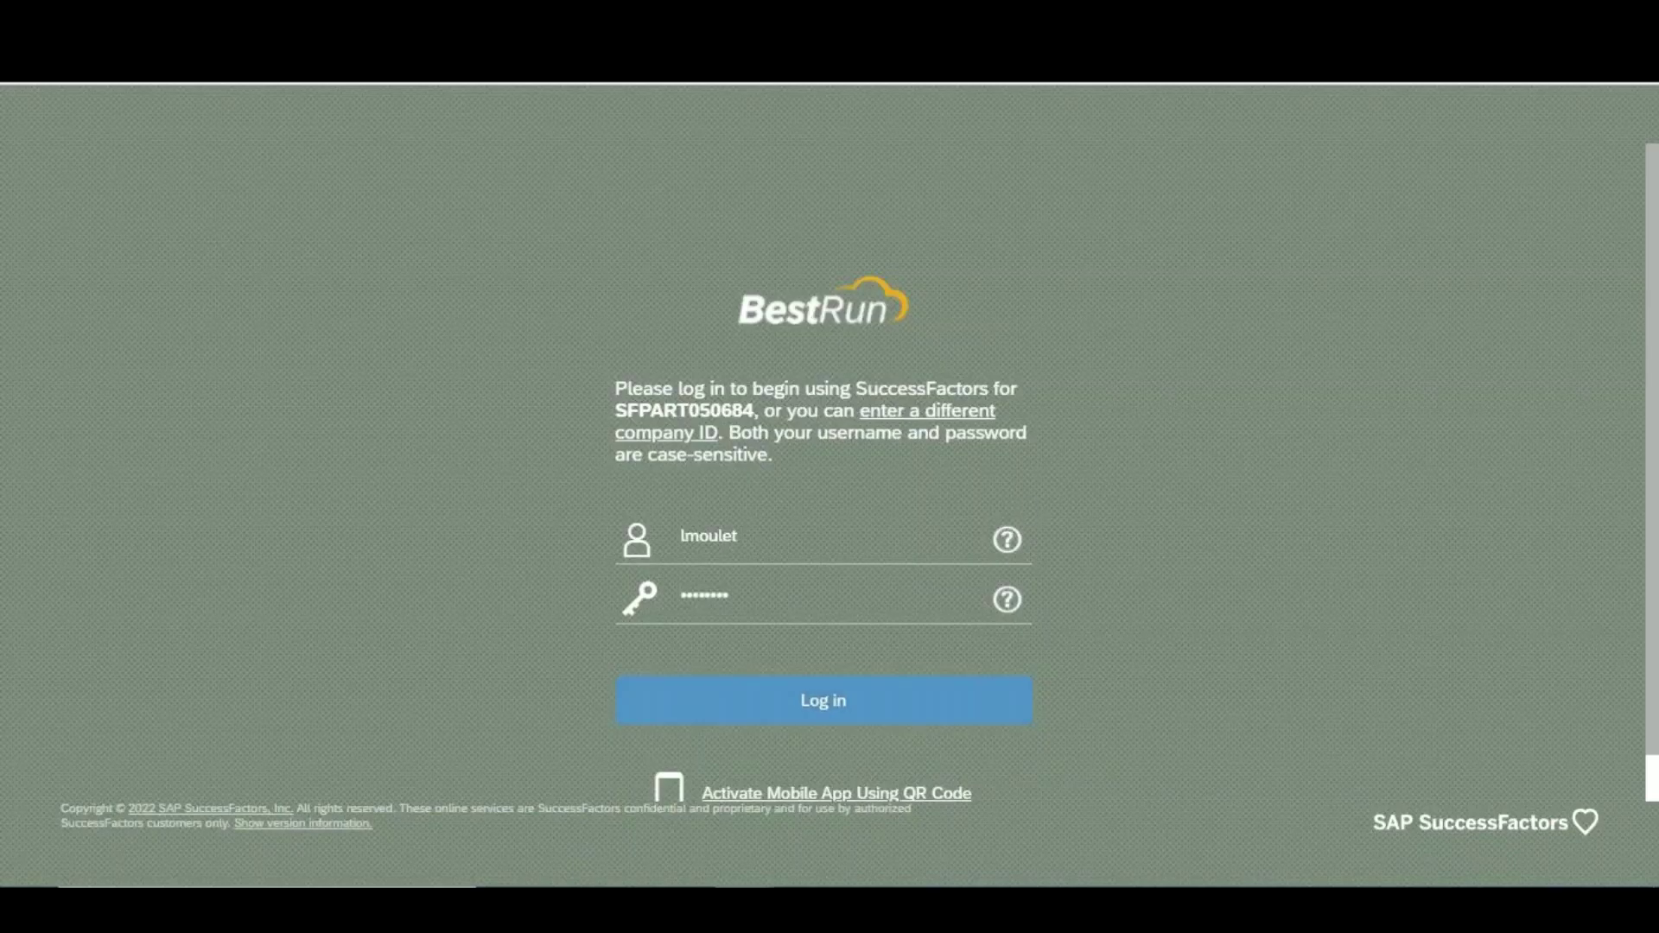
Google 'community.successfactors' in a new tab and open the SAP SuccessFactors Community site
{"action": "key", "text": "ctrl+t"}
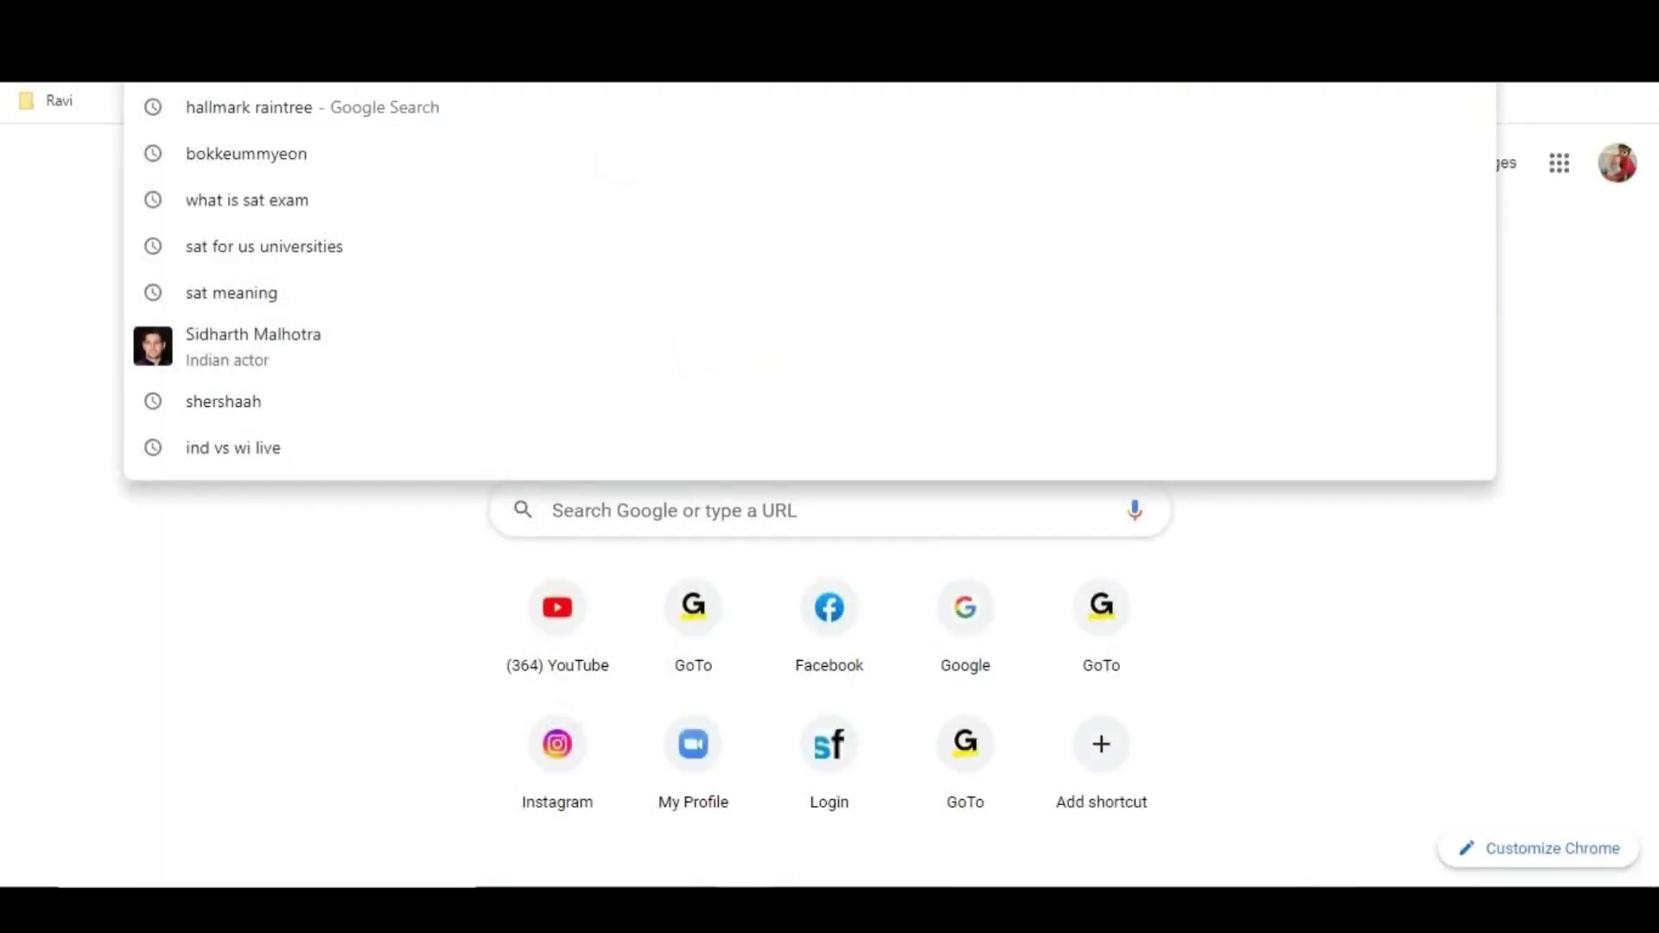
{"action": "type", "text": "com"}
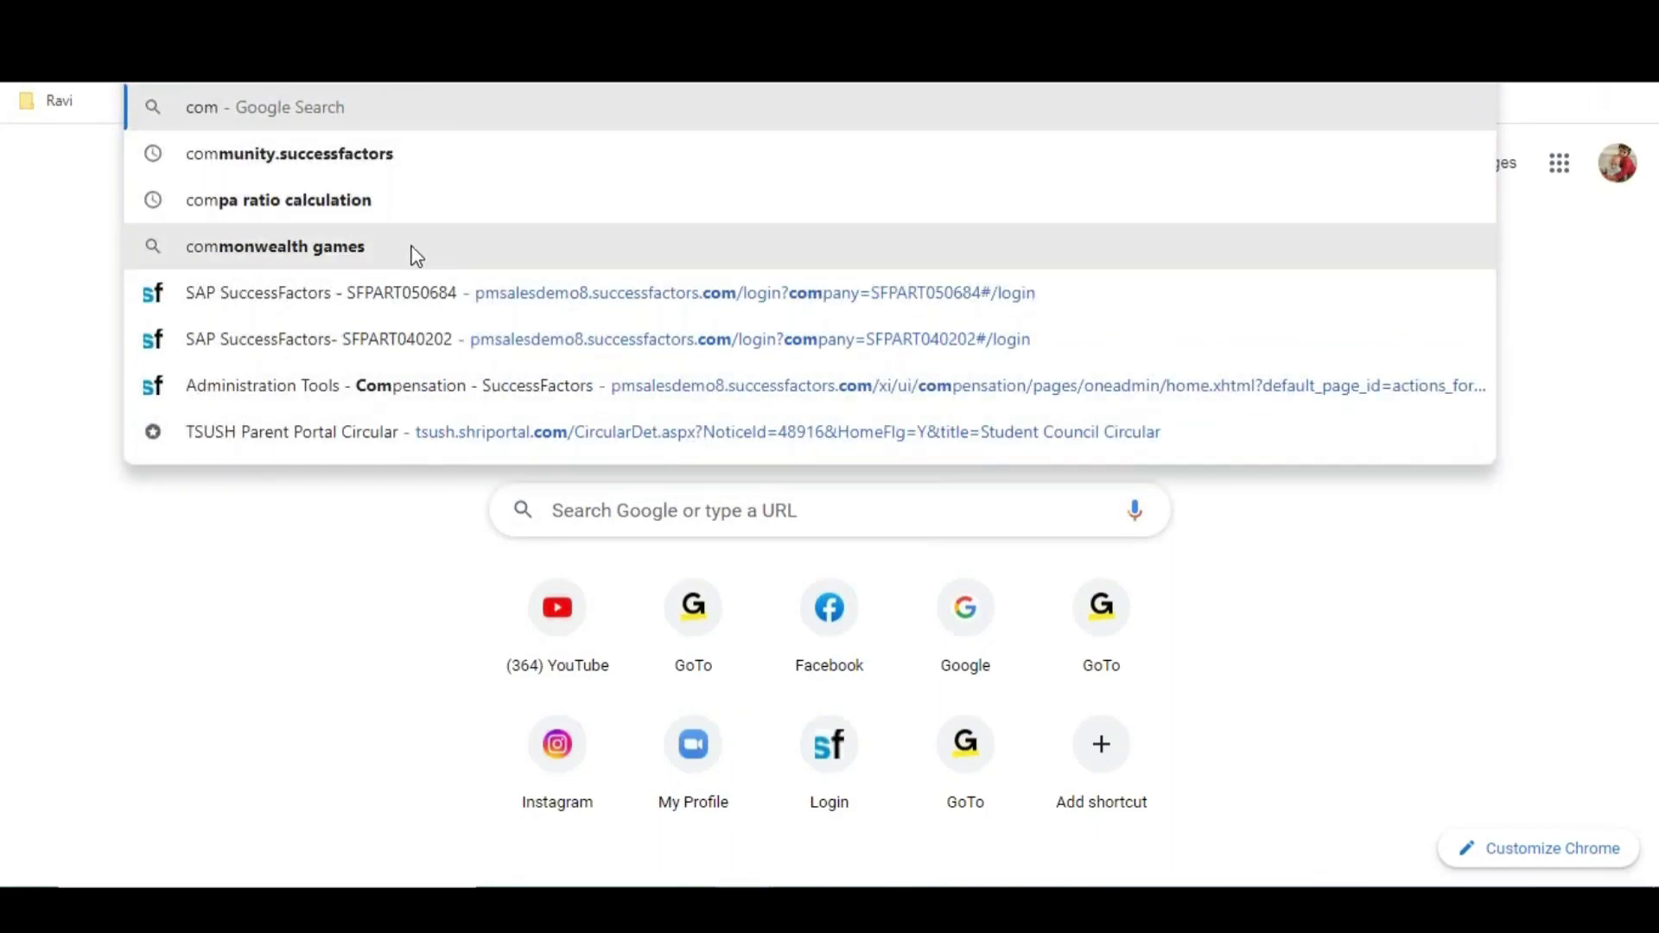
{"action": "left_click", "coordinate": [300, 164]}
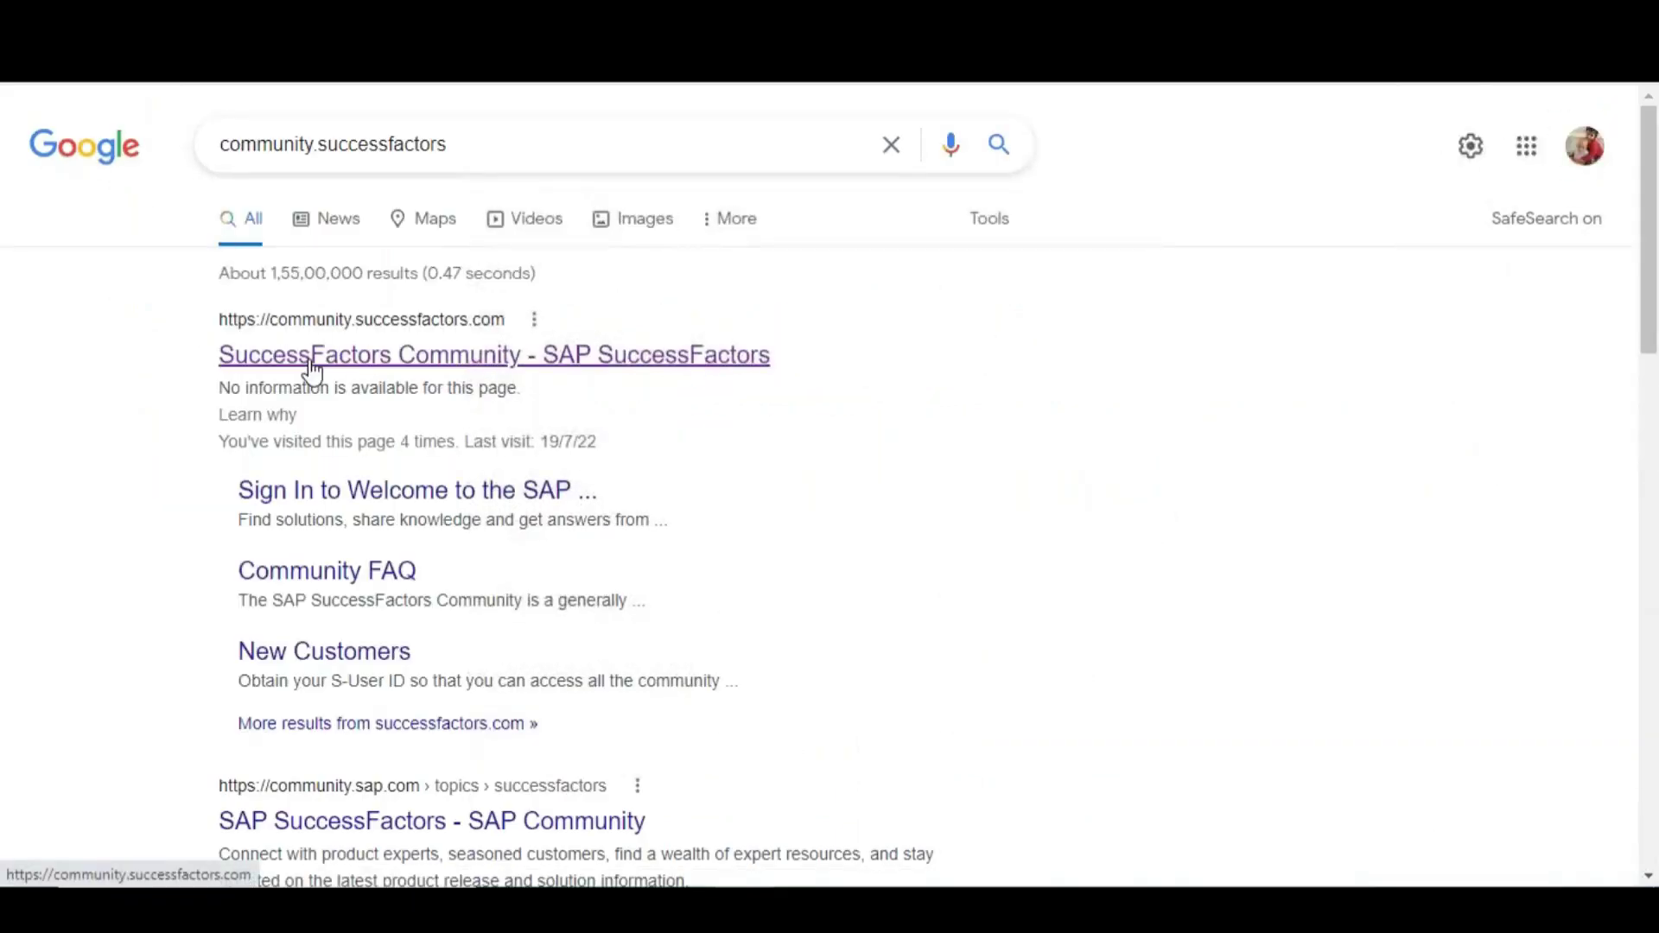
{"action": "left_click", "coordinate": [494, 355]}
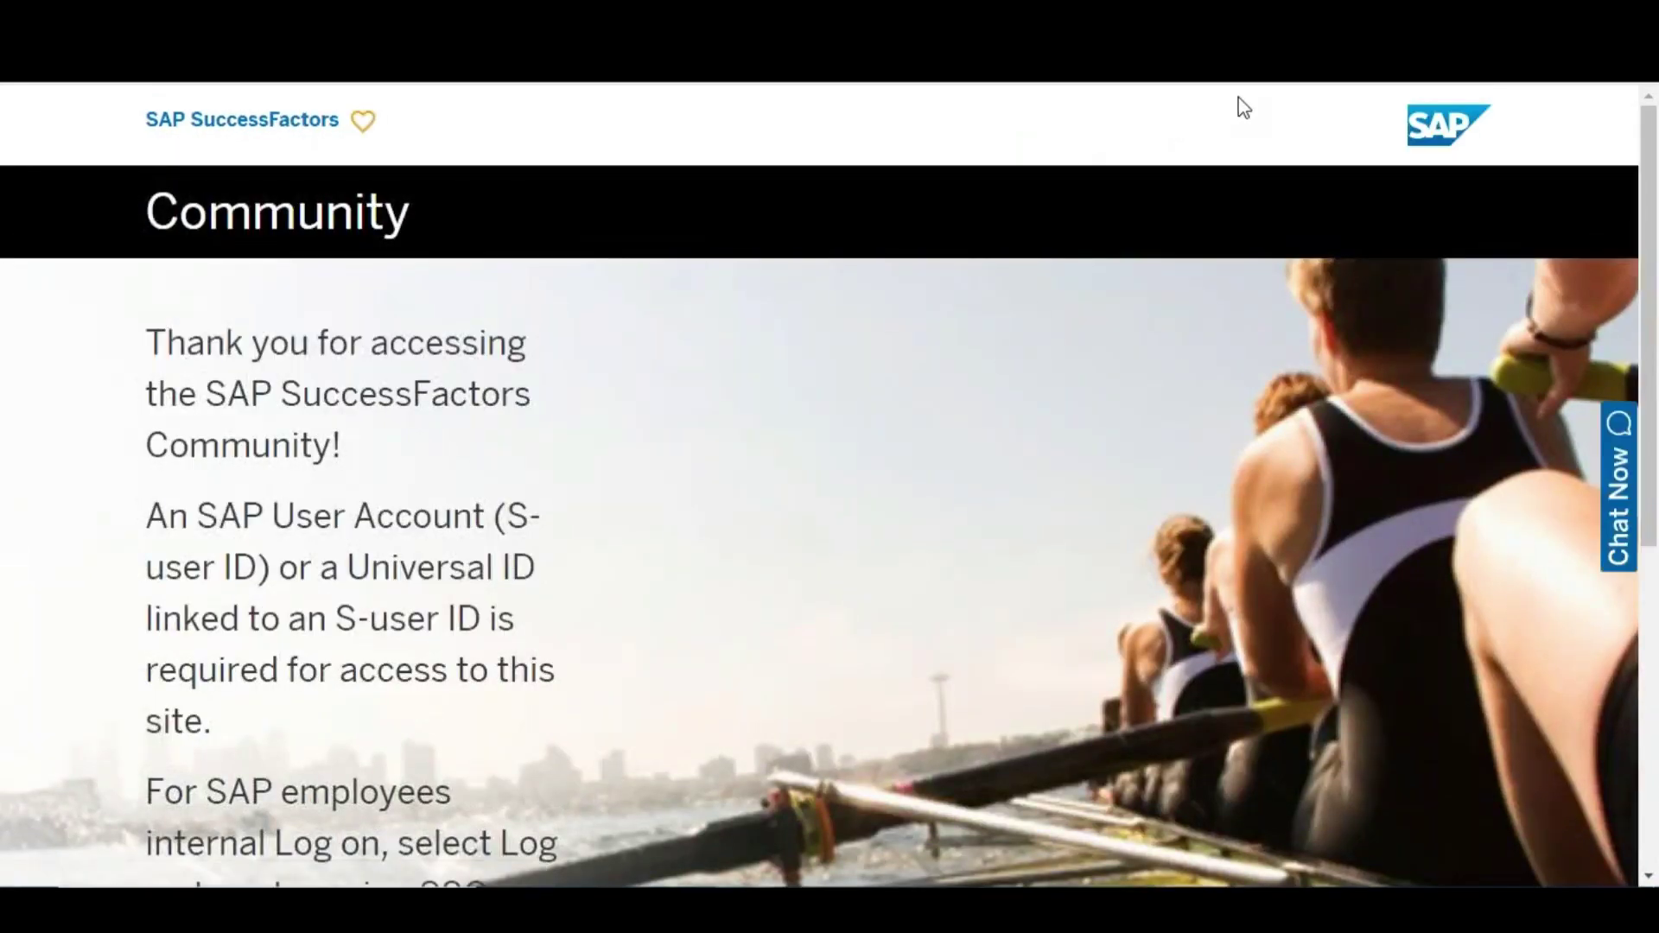
Scroll down the Community welcome page to reach the Log on button
{"action": "left_click_drag", "start_coordinate": [1651, 330], "coordinate": [1652, 522]}
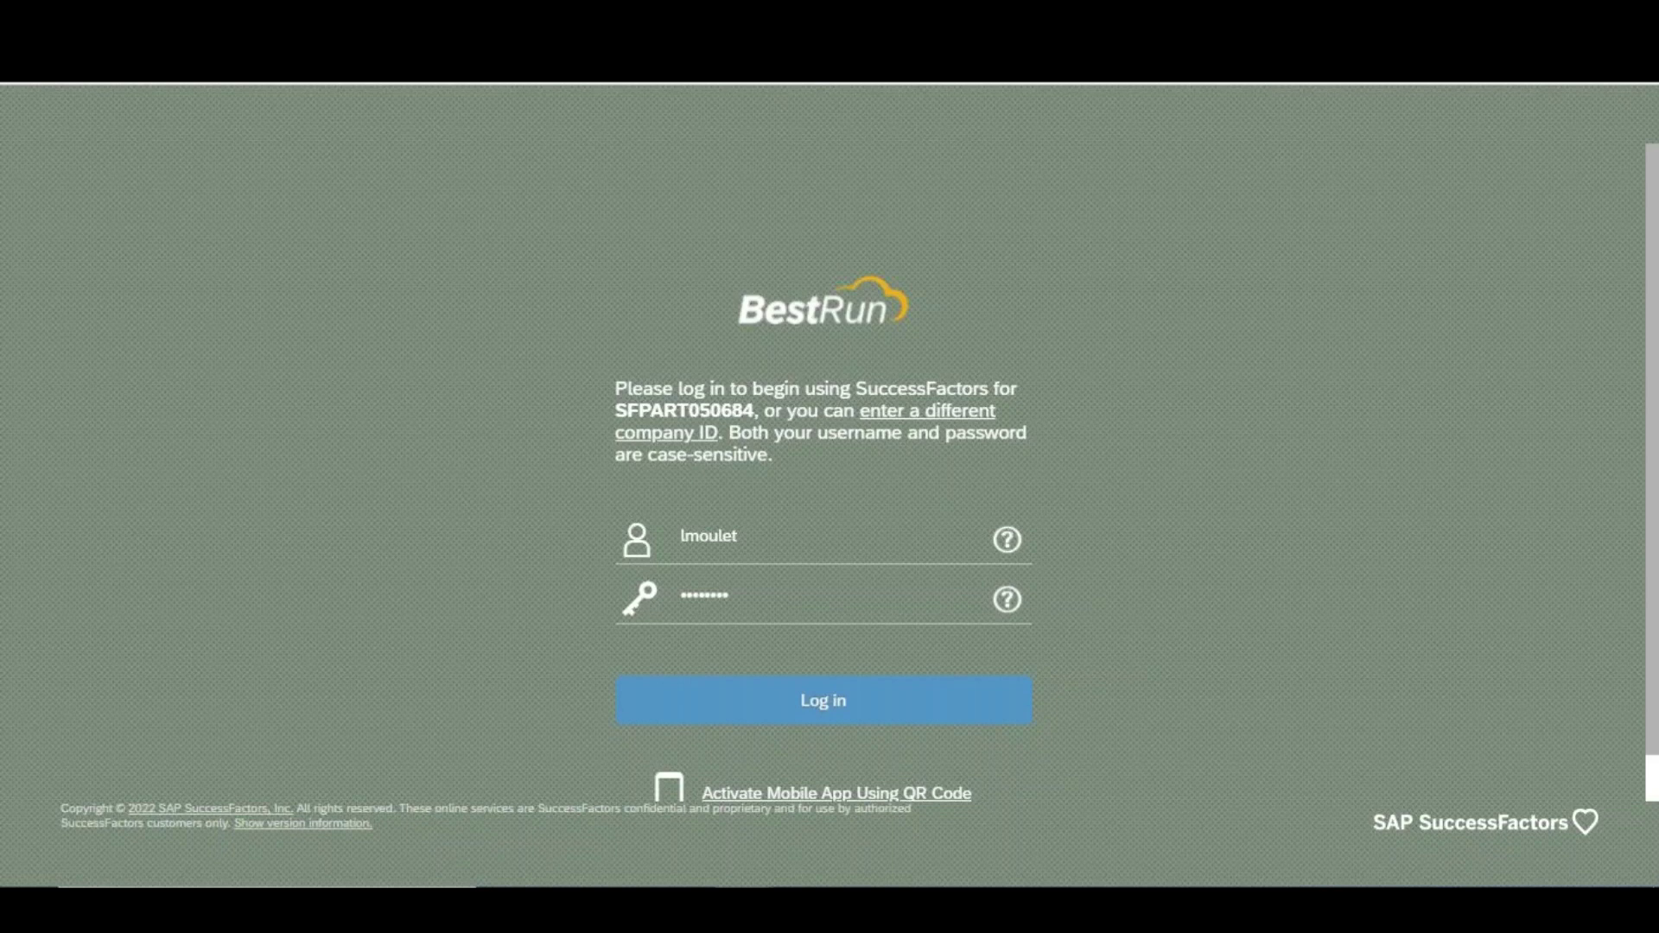
Submit the pre-filled SuccessFactors username and password to sign in
{"action": "key", "text": "Return"}
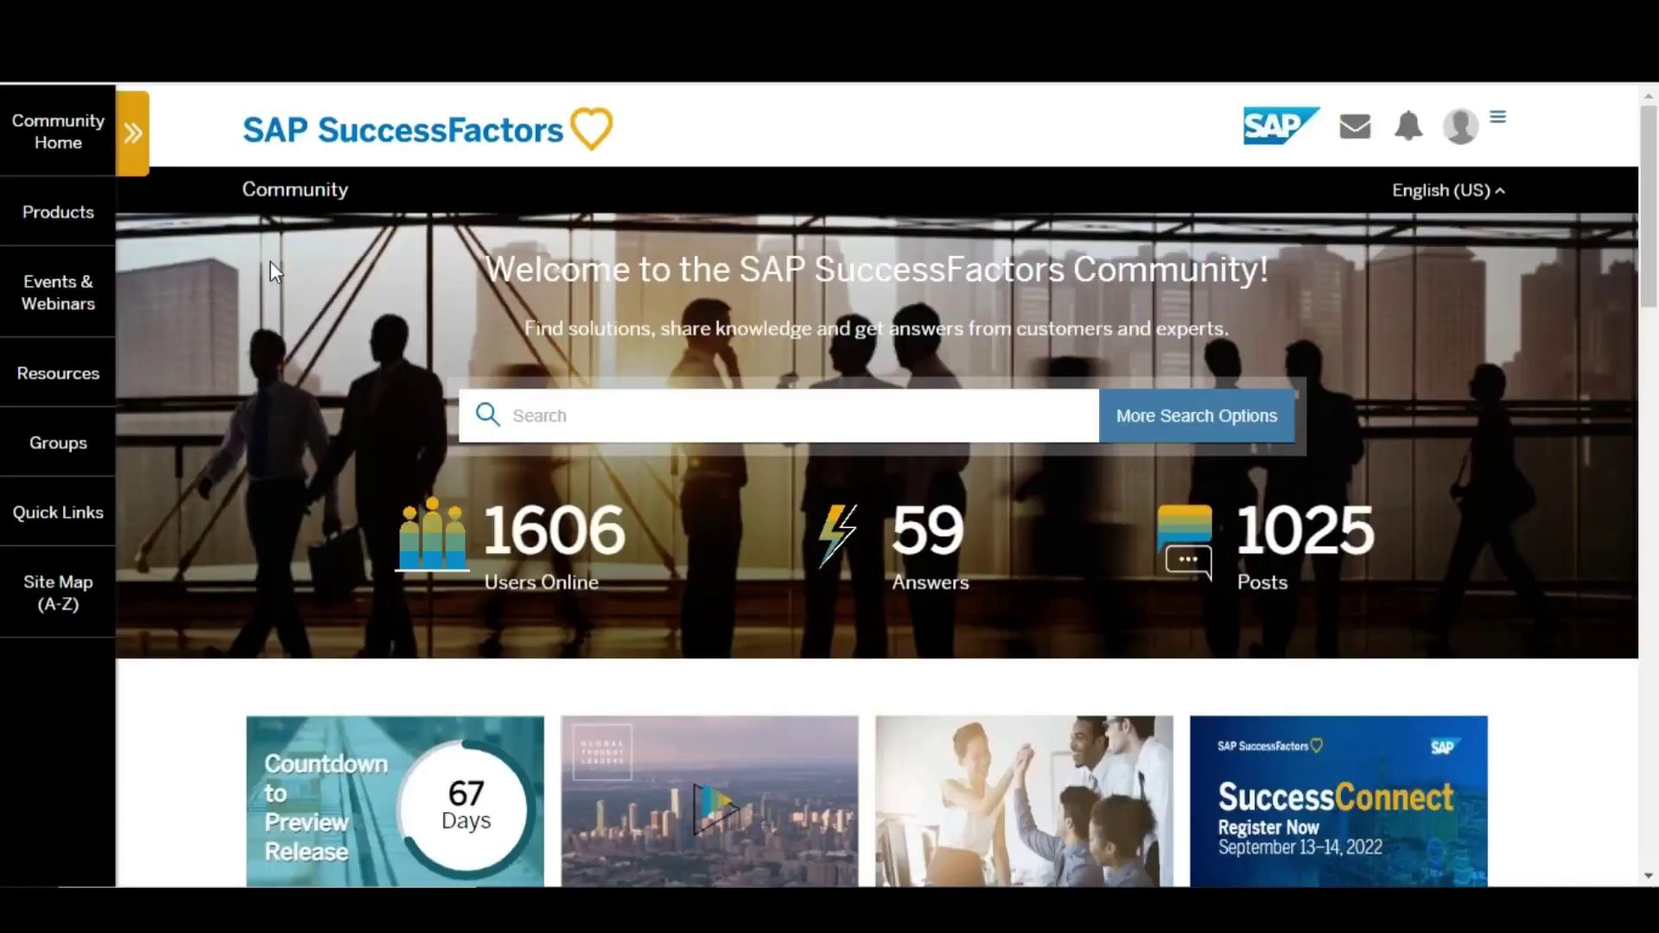
Open the Product Release & Road Map page and dismiss the 2H 2022 release timing notice
{"action": "mouse_move", "coordinate": [58, 212]}
{"action": "left_click", "coordinate": [212, 257]}
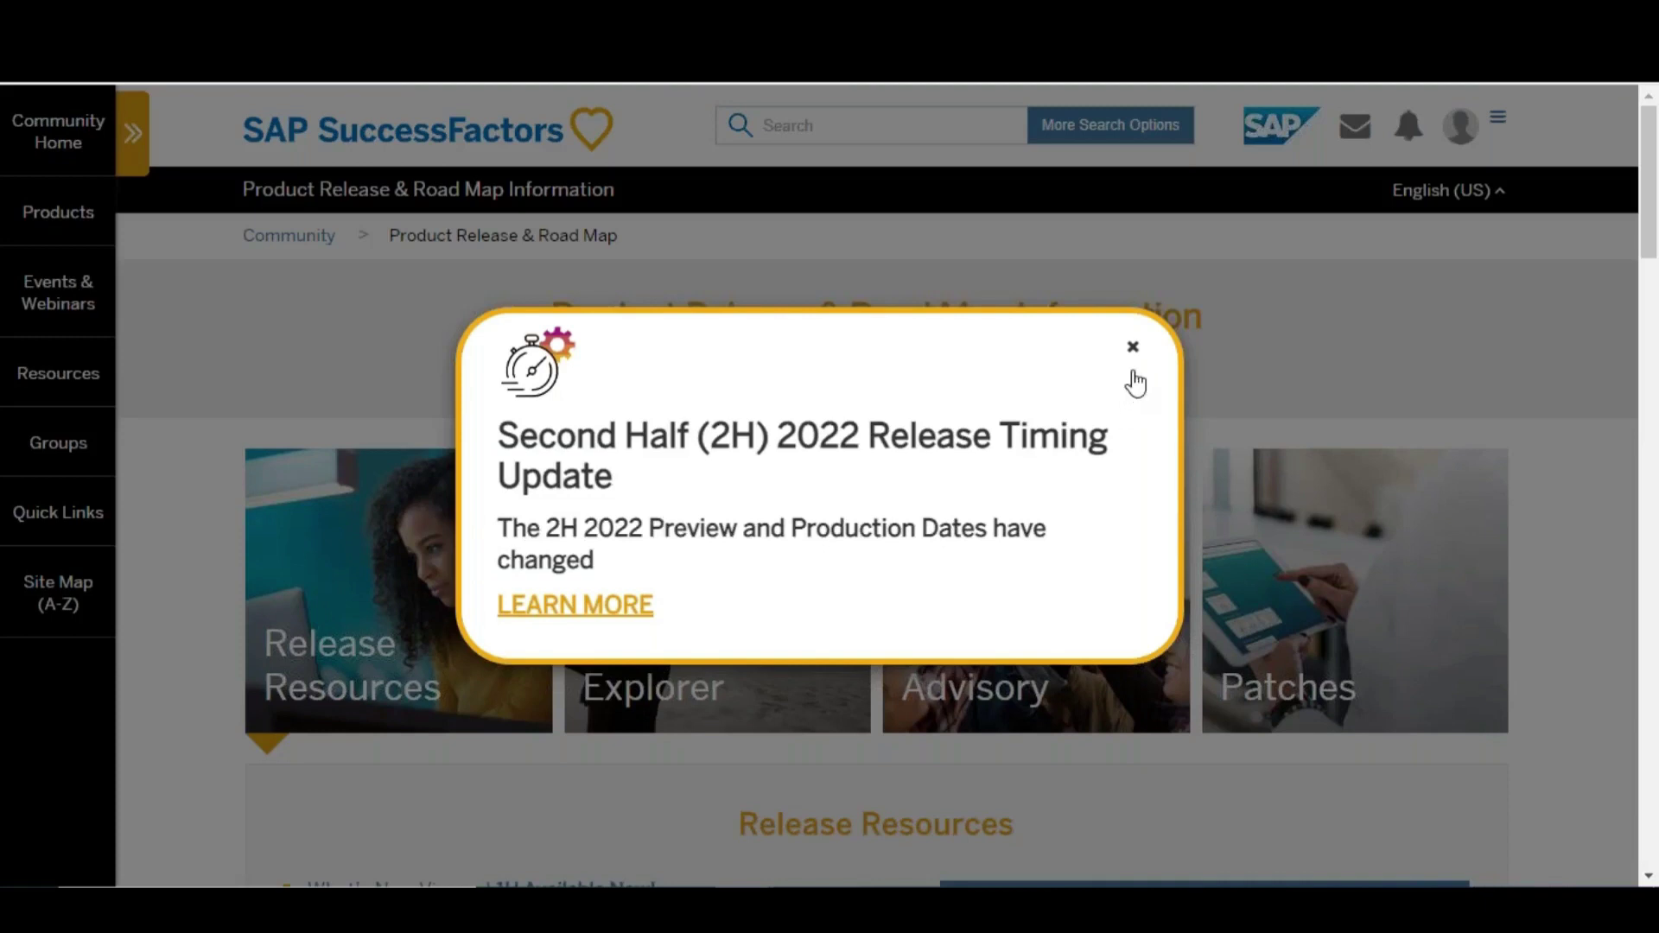
{"action": "left_click", "coordinate": [1133, 348]}
{"action": "left_click_drag", "start_coordinate": [1650, 138], "coordinate": [1653, 212]}
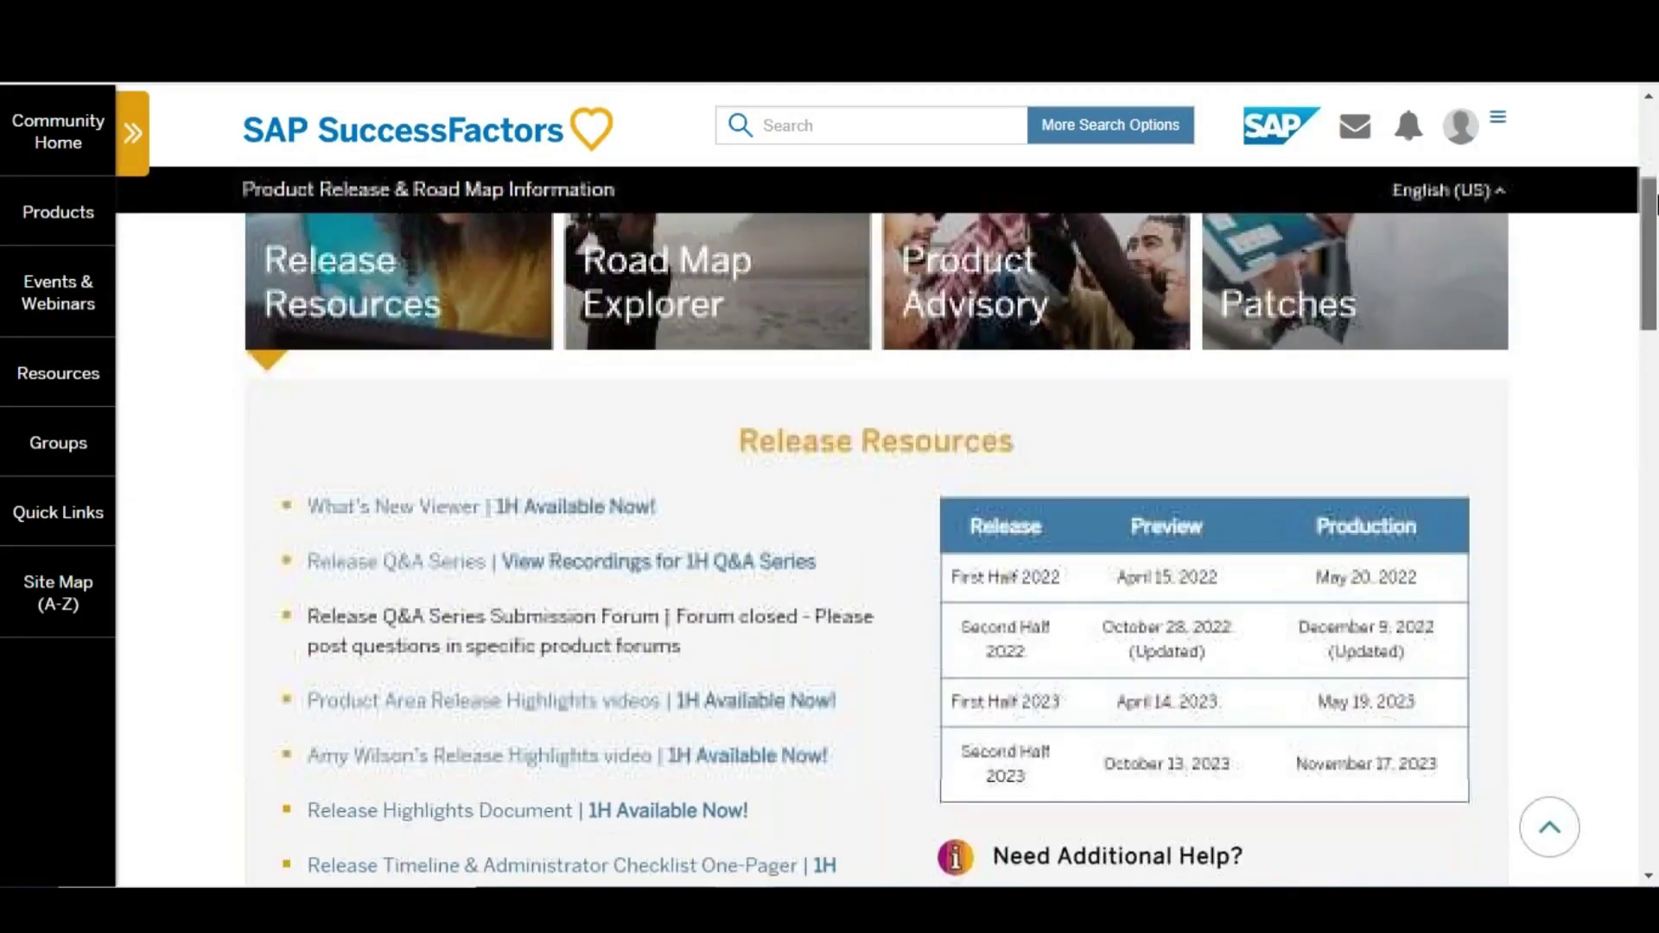
Highlight the 2022 release dates: April 15 preview, October 28 preview and December 9 production
{"action": "double_click", "coordinate": [1015, 577]}
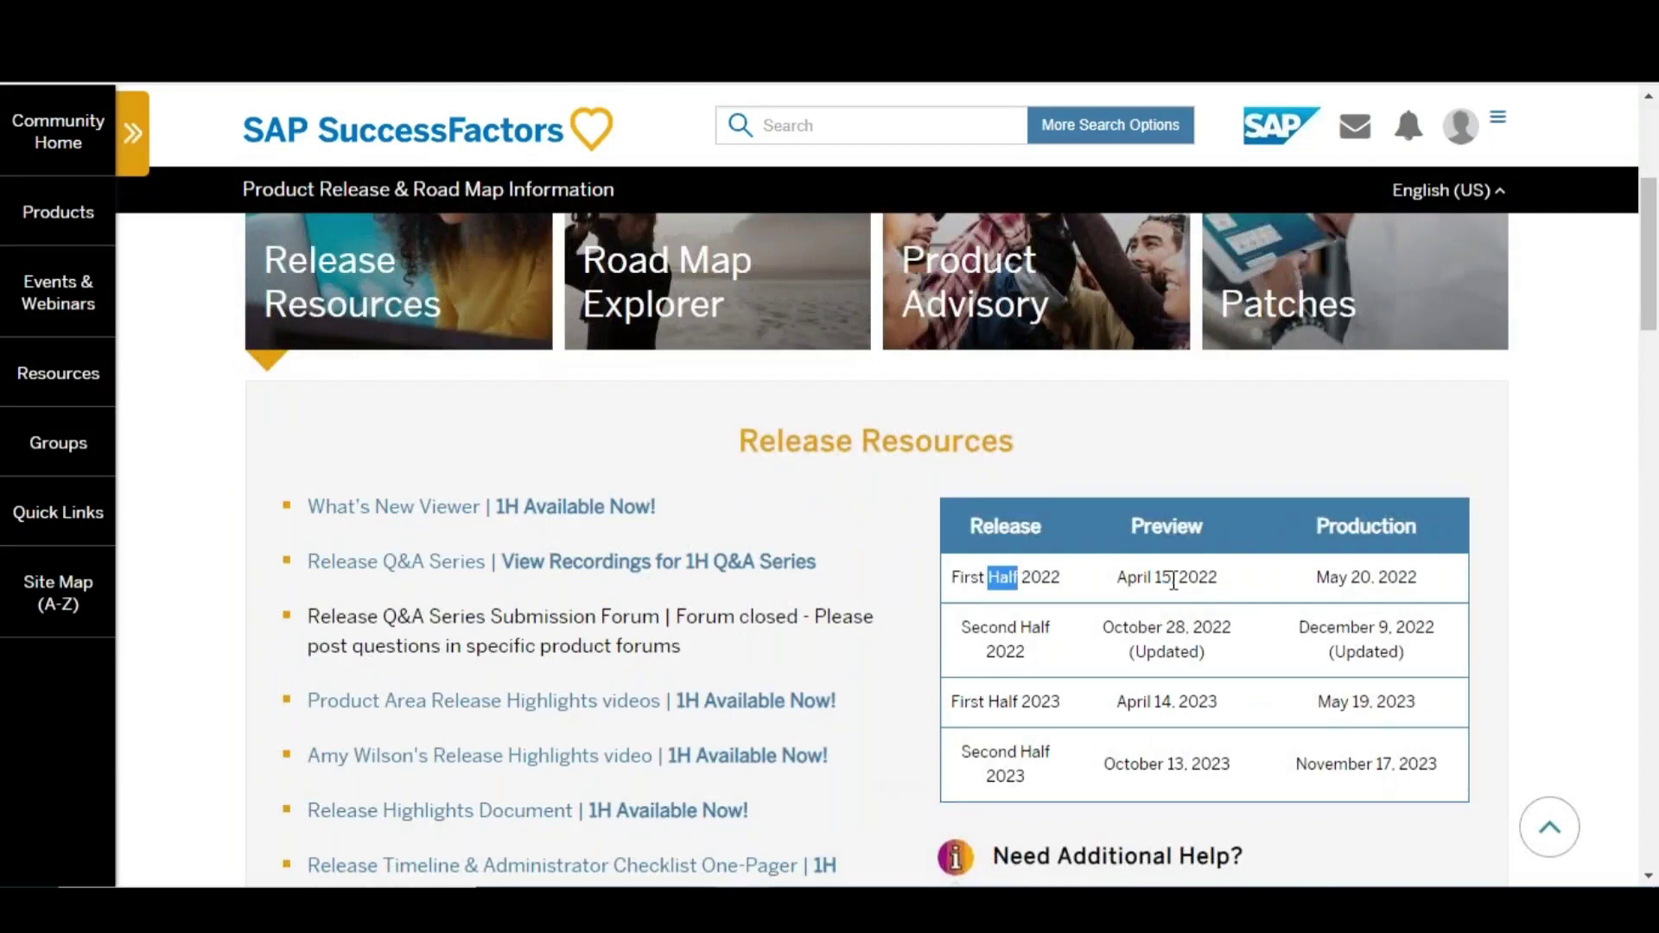
{"action": "triple_click", "coordinate": [1169, 577]}
{"action": "left_click", "coordinate": [1349, 576]}
{"action": "double_click", "coordinate": [1011, 628]}
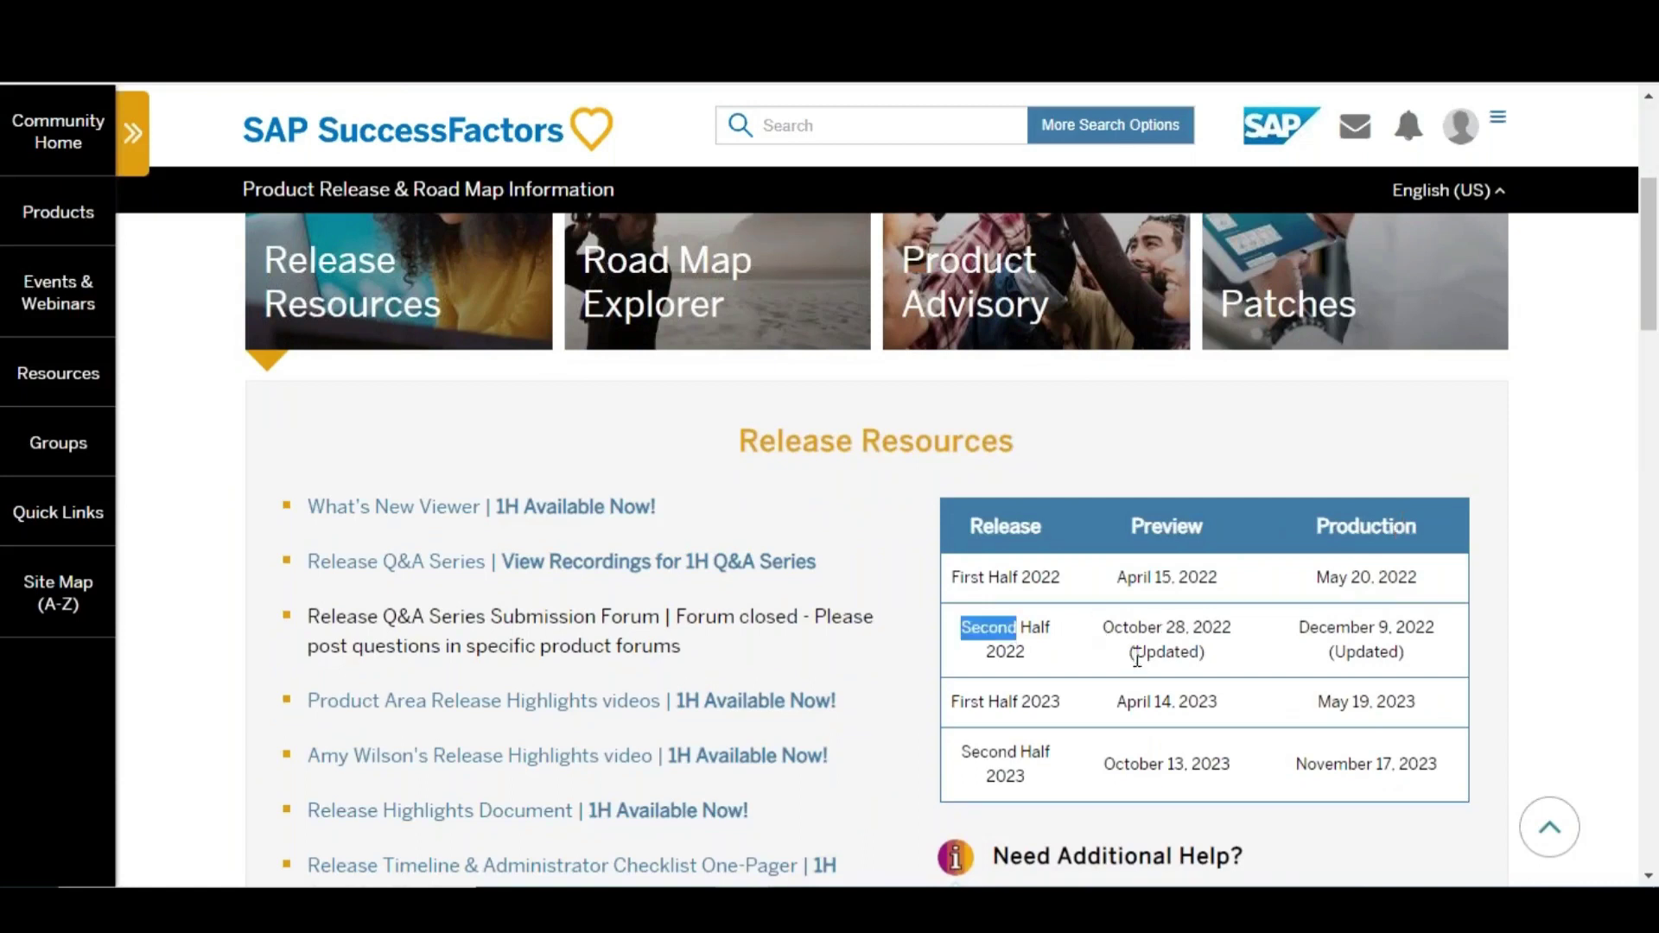
{"action": "double_click", "coordinate": [1139, 627]}
{"action": "left_click", "coordinate": [1177, 618]}
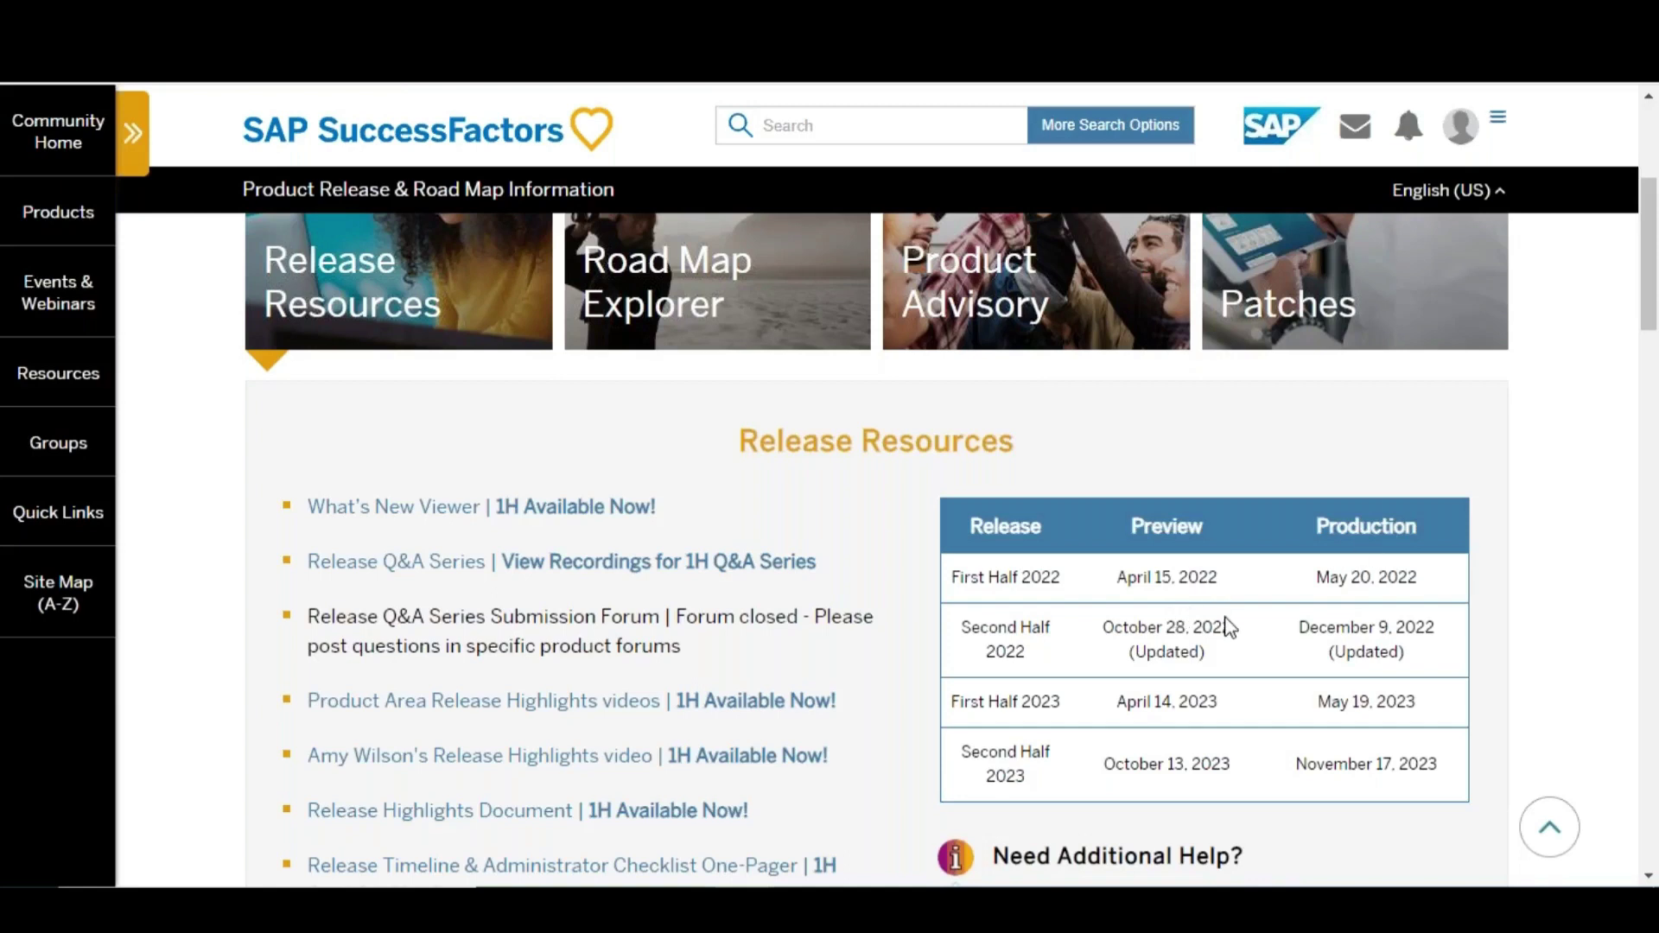
{"action": "triple_click", "coordinate": [1162, 643]}
{"action": "triple_click", "coordinate": [1381, 628]}
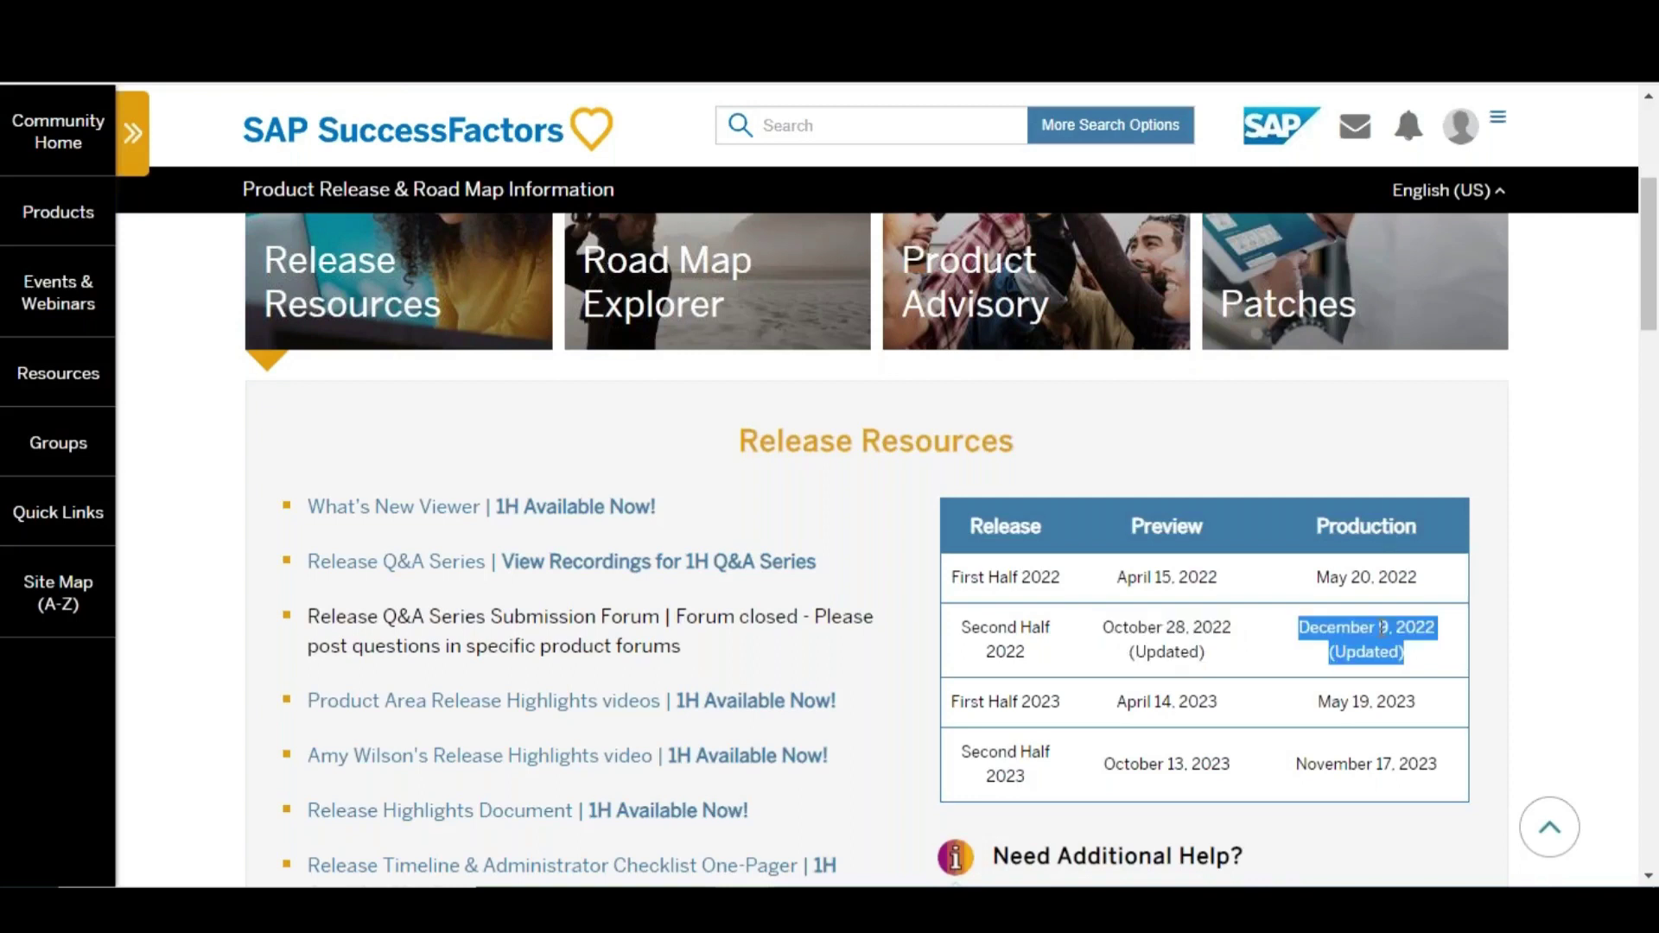
Highlight the 2023 dates (April 14, May 19, October 13, November 17), then open the 1H What's New Viewer
{"action": "double_click", "coordinate": [1028, 700]}
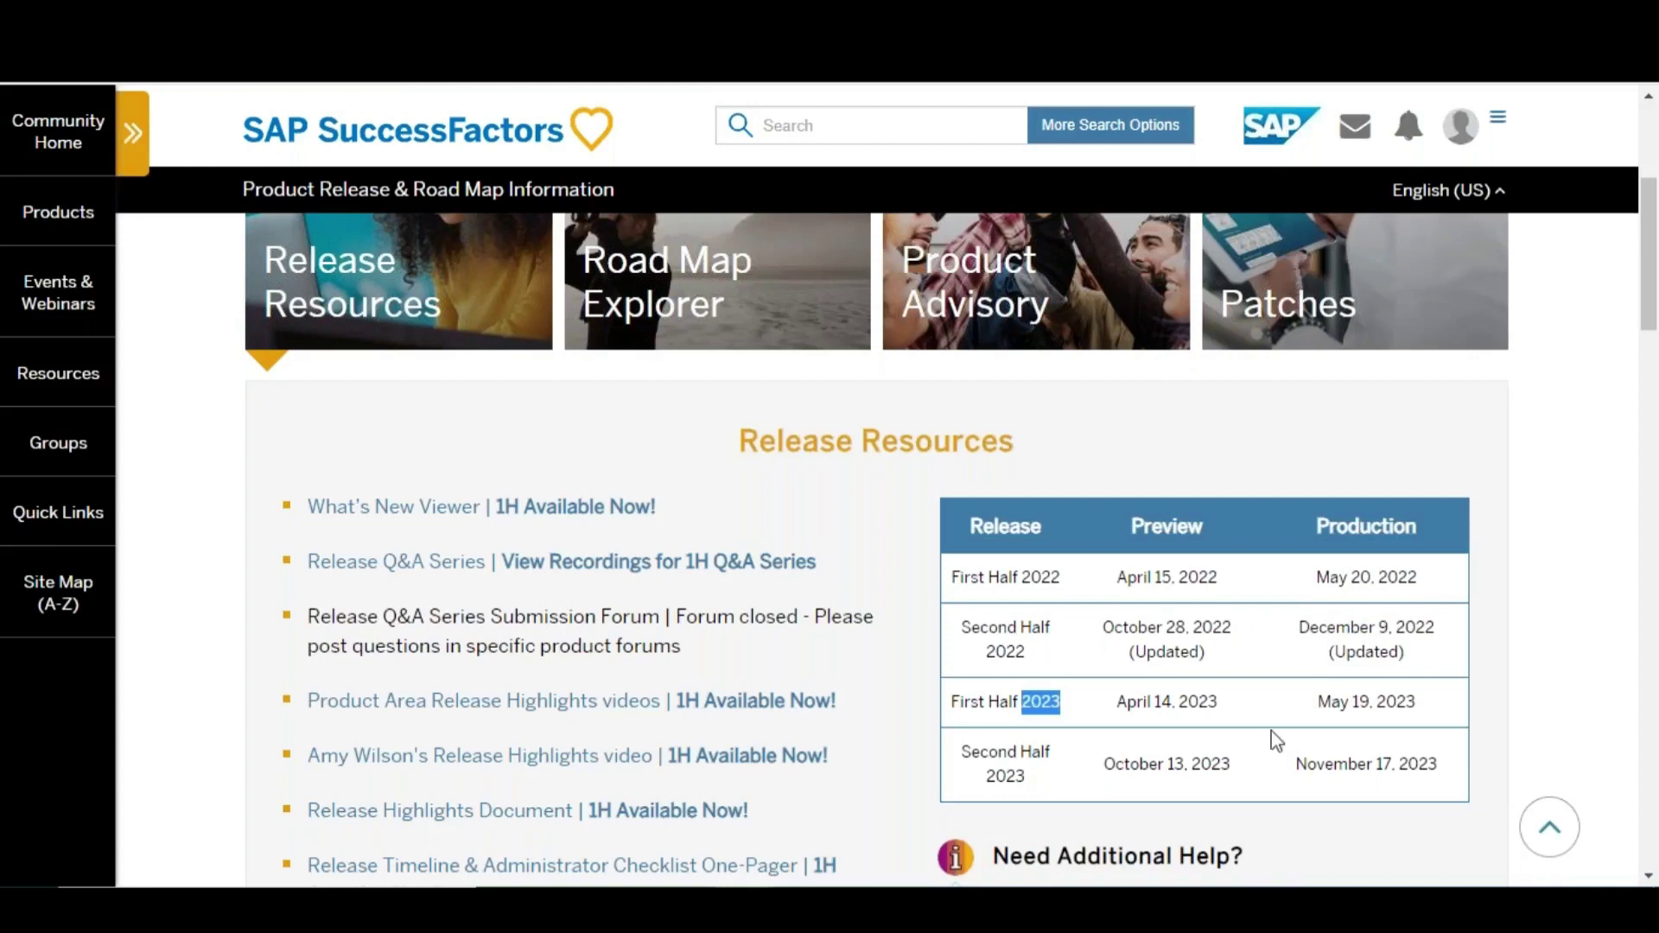
{"action": "double_click", "coordinate": [1194, 701]}
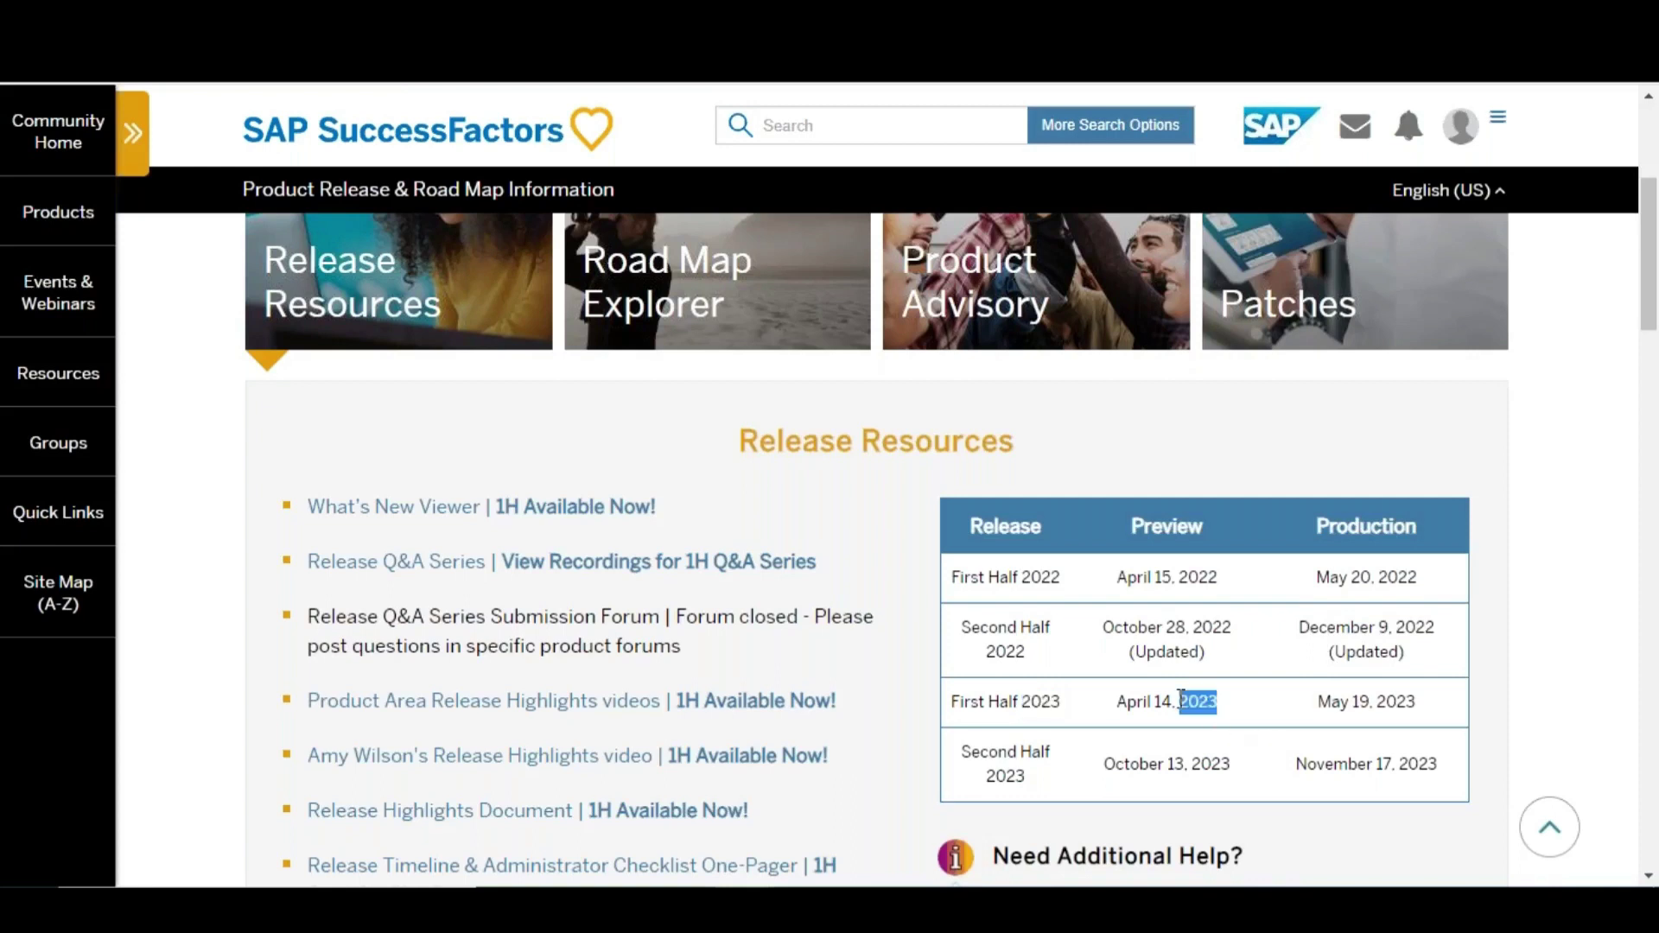
{"action": "double_click", "coordinate": [1361, 700]}
{"action": "double_click", "coordinate": [1172, 763]}
{"action": "double_click", "coordinate": [1382, 764]}
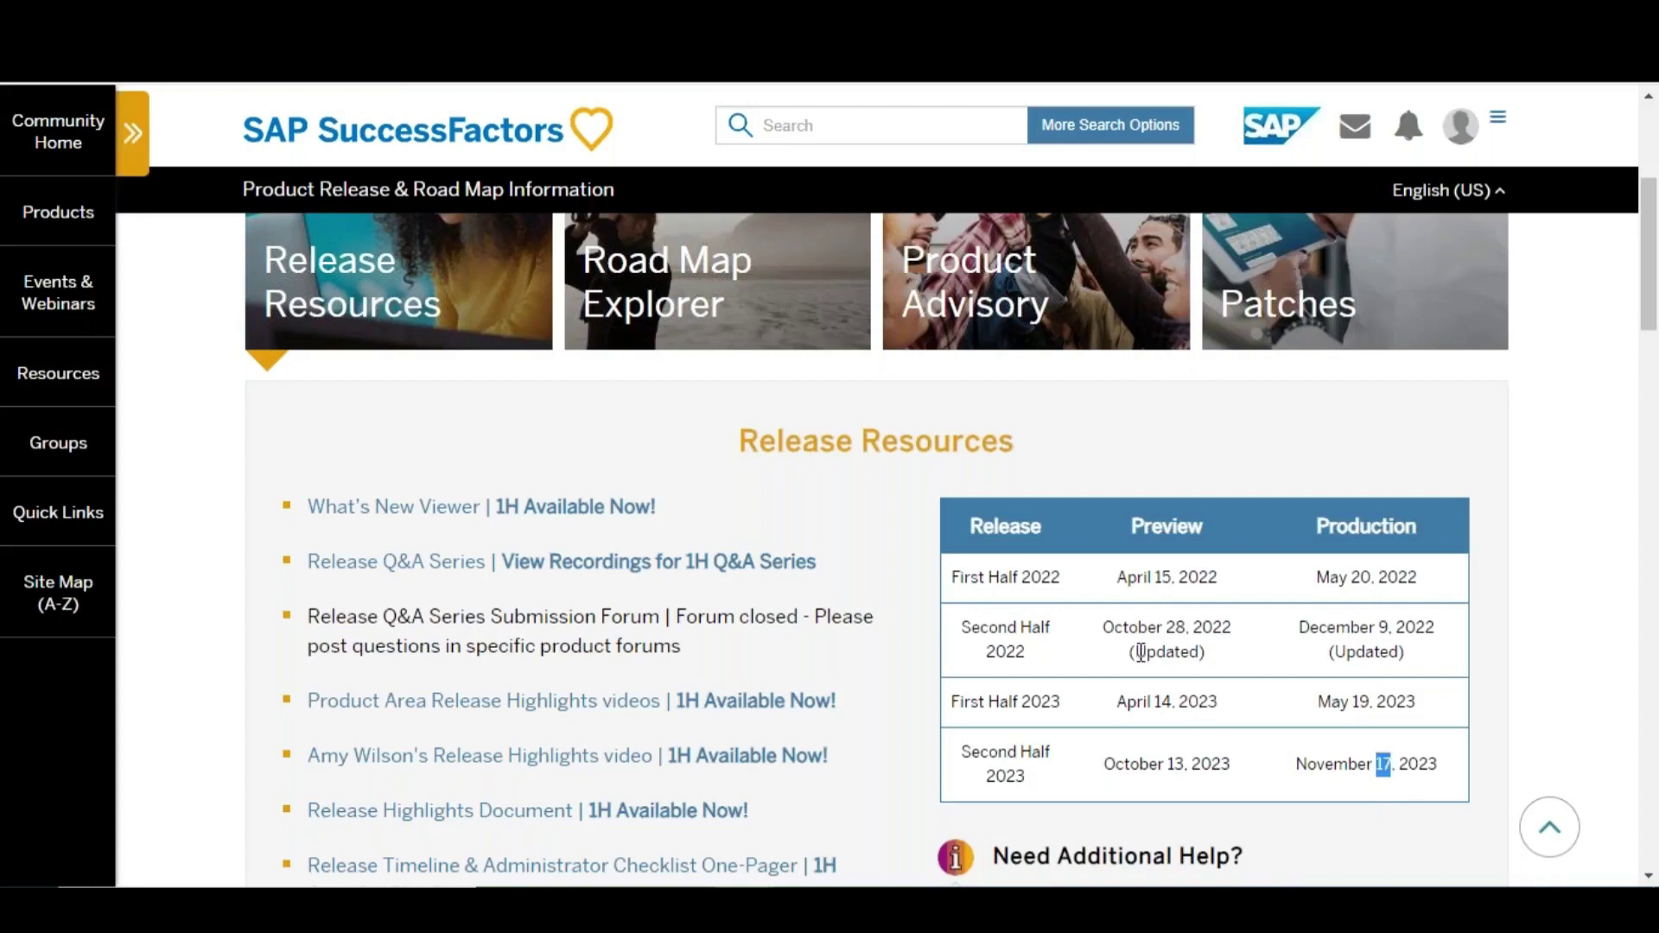
{"action": "left_click_drag", "start_coordinate": [1103, 628], "coordinate": [1212, 633]}
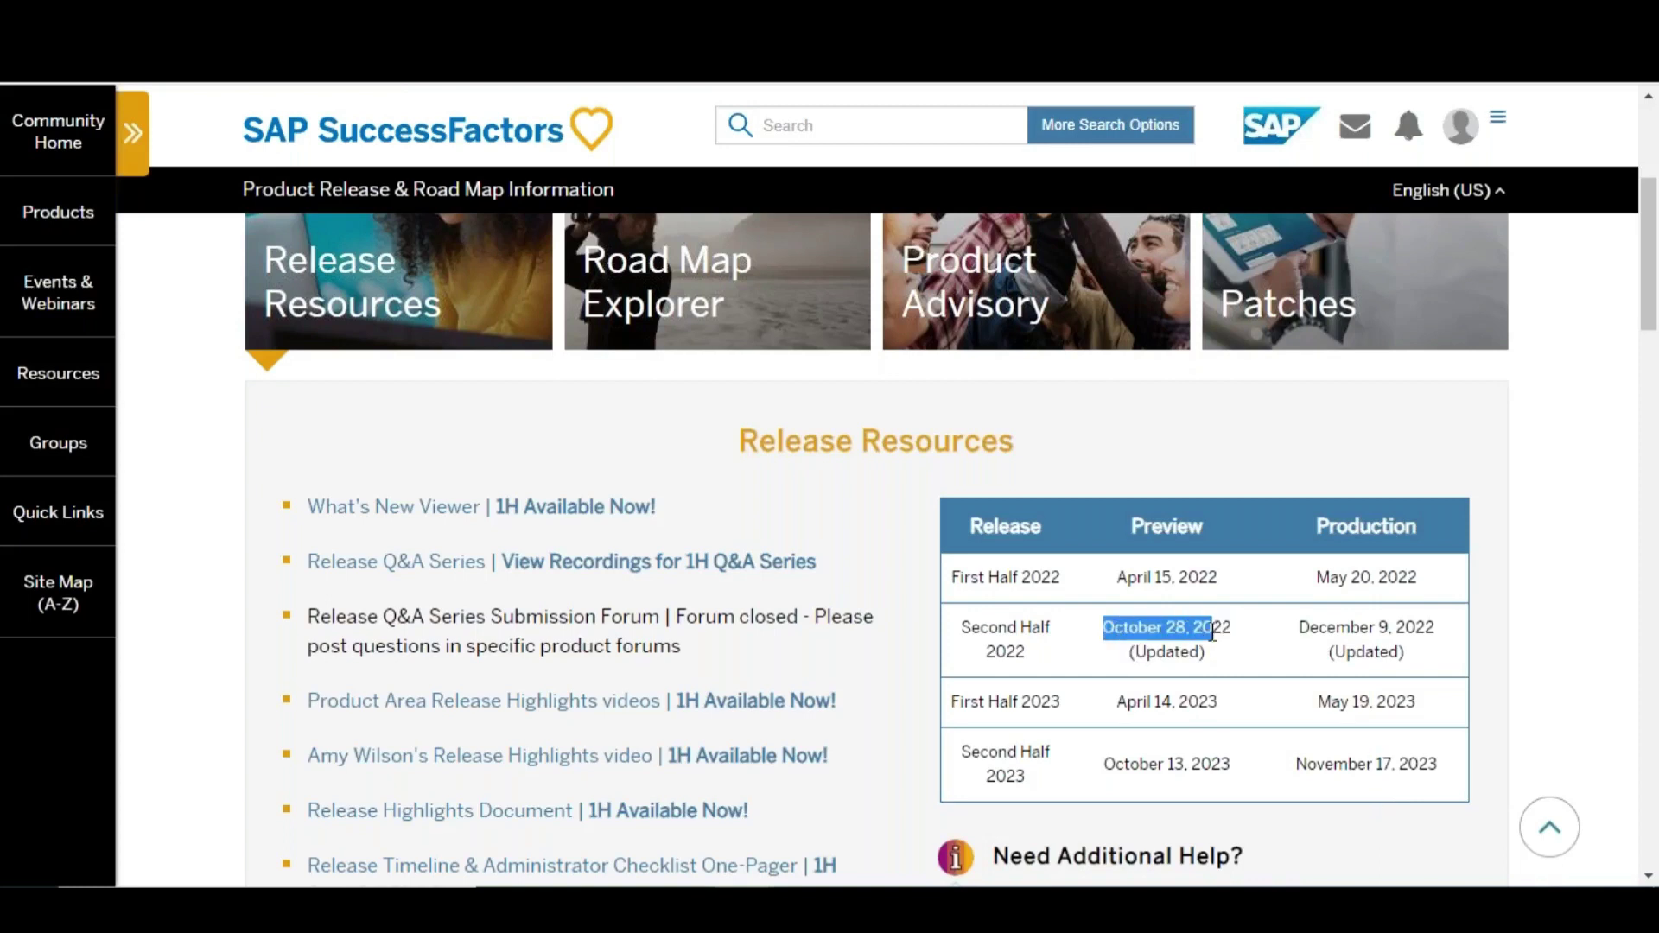
{"action": "double_click", "coordinate": [1167, 652]}
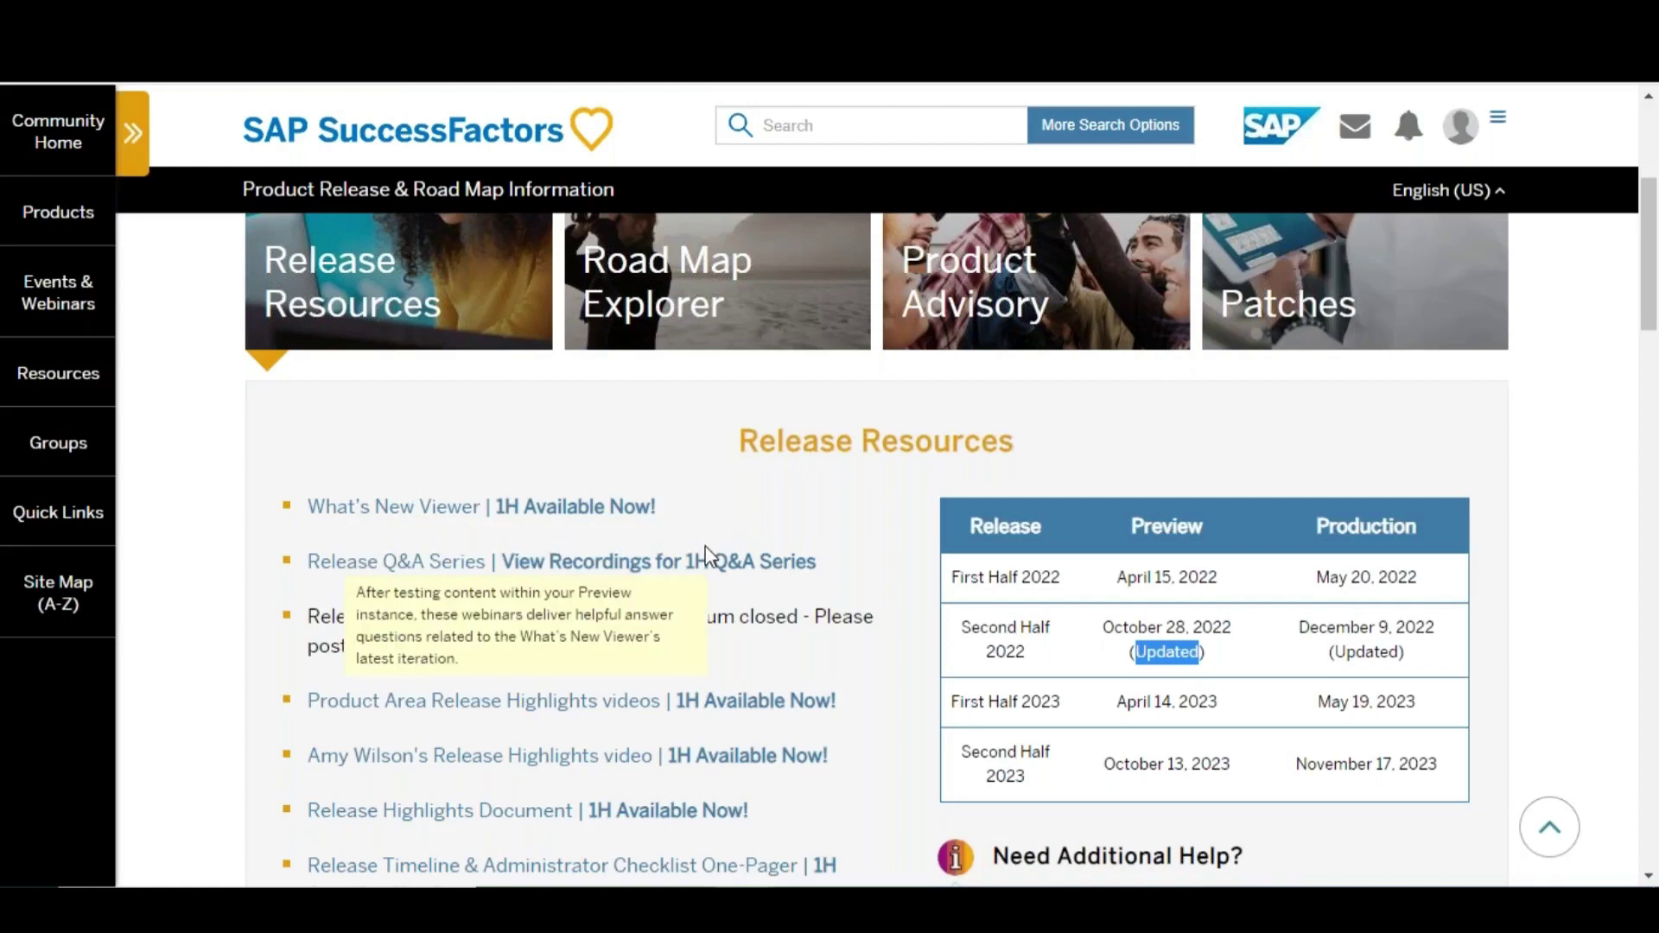
{"action": "left_click", "coordinate": [594, 518]}
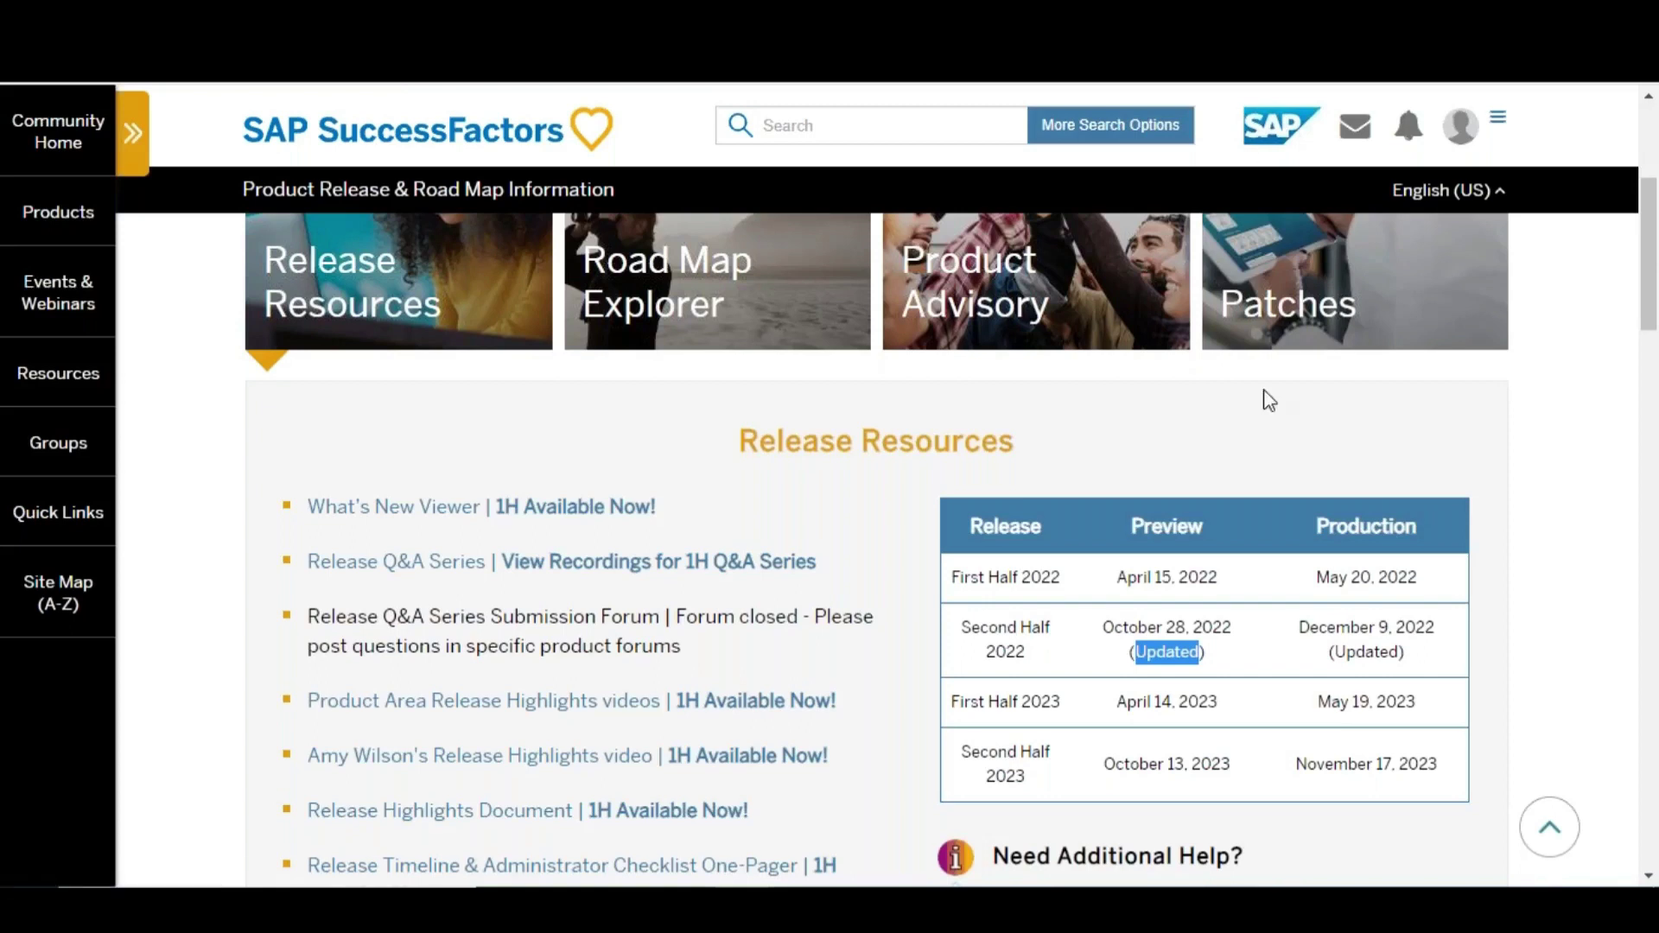
View Sheet4's release management notes in Excel, then return to the Release Resources page
{"action": "key", "text": "alt+Tab"}
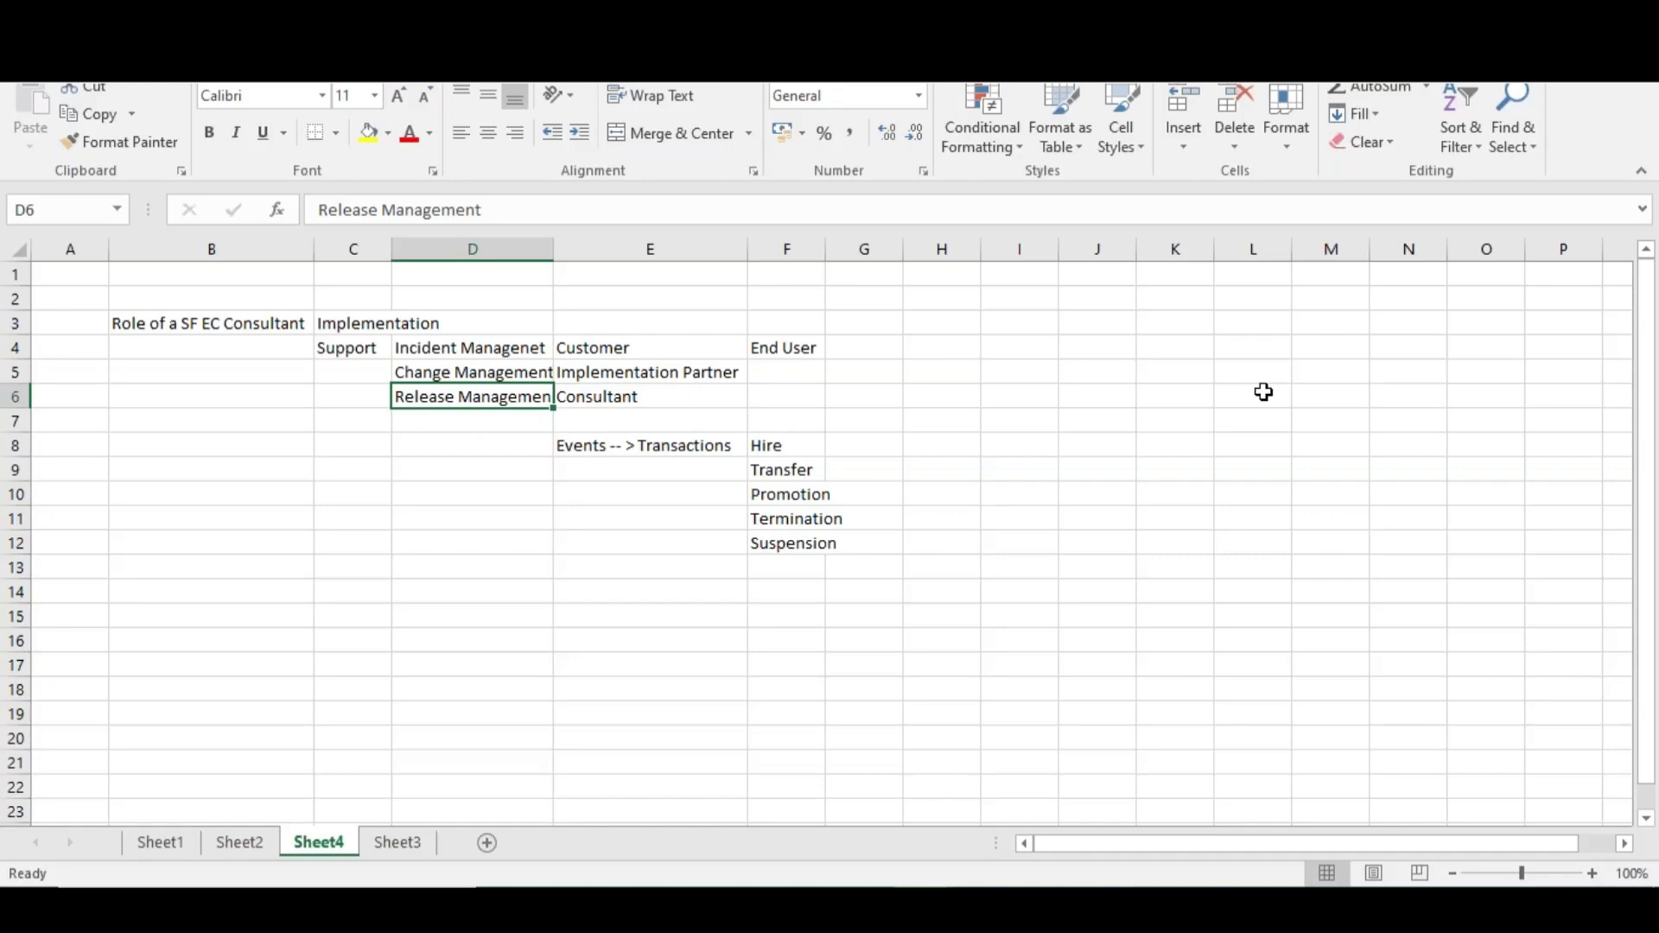
{"action": "key", "text": "alt+Tab"}
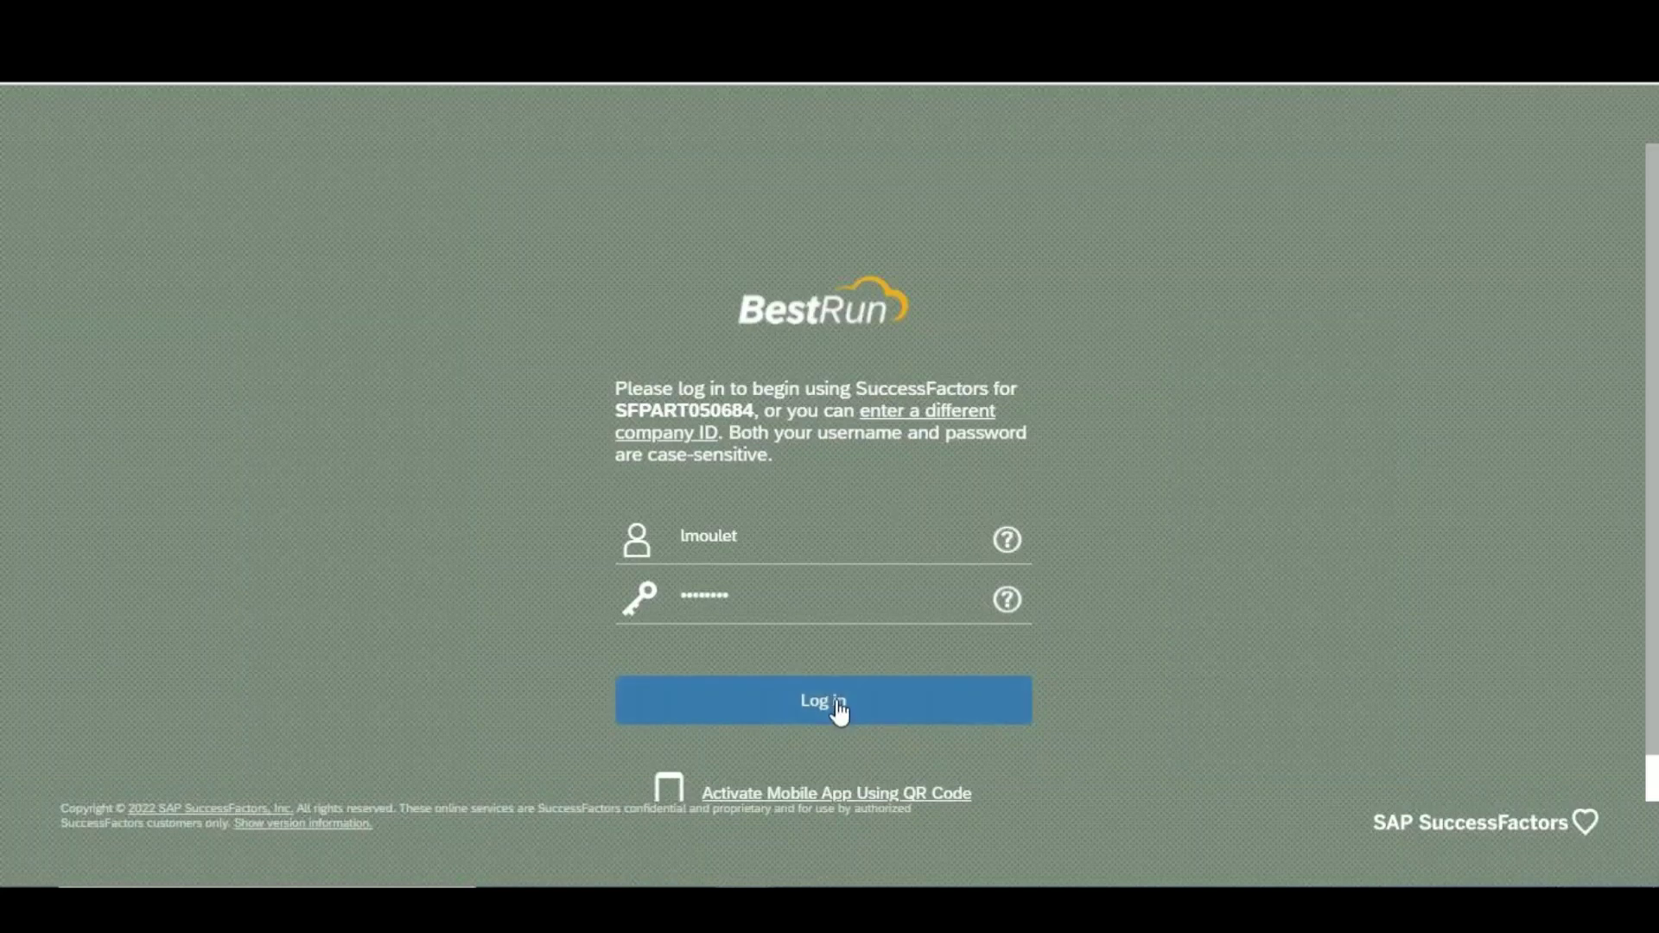
Log in to the SuccessFactors instance to reach the home page with Quick Actions tiles
{"action": "left_click", "coordinate": [842, 701]}
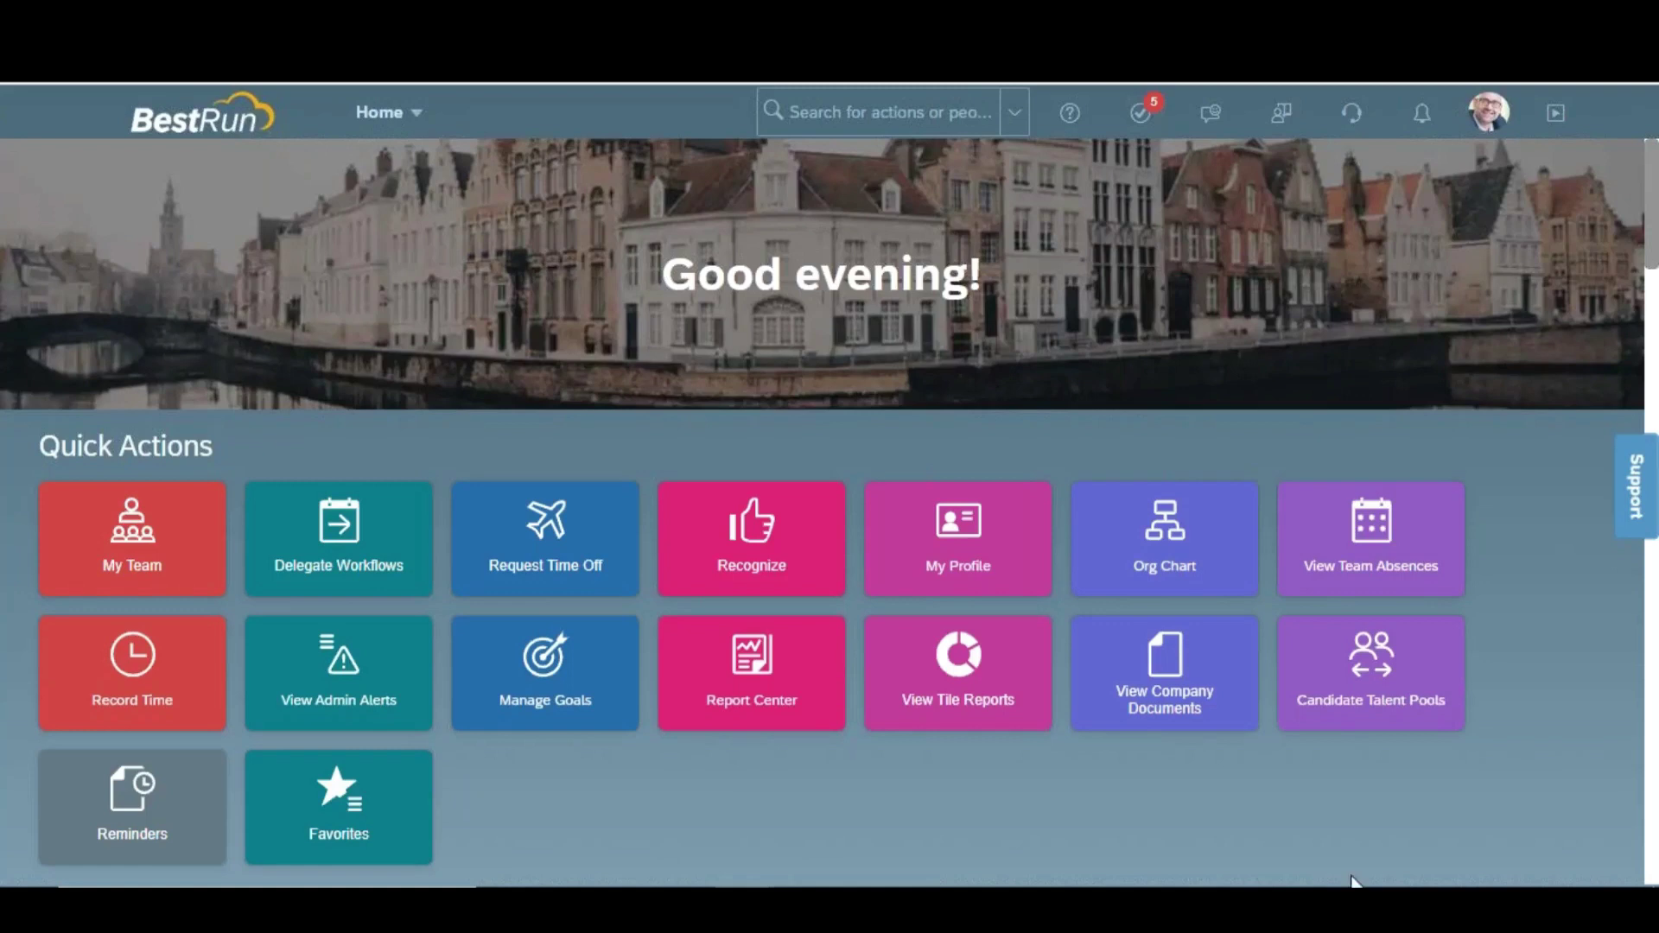
Search 'man data' to open Admin Center's Manage Data page and focus the Create New field
{"action": "left_click", "coordinate": [904, 114]}
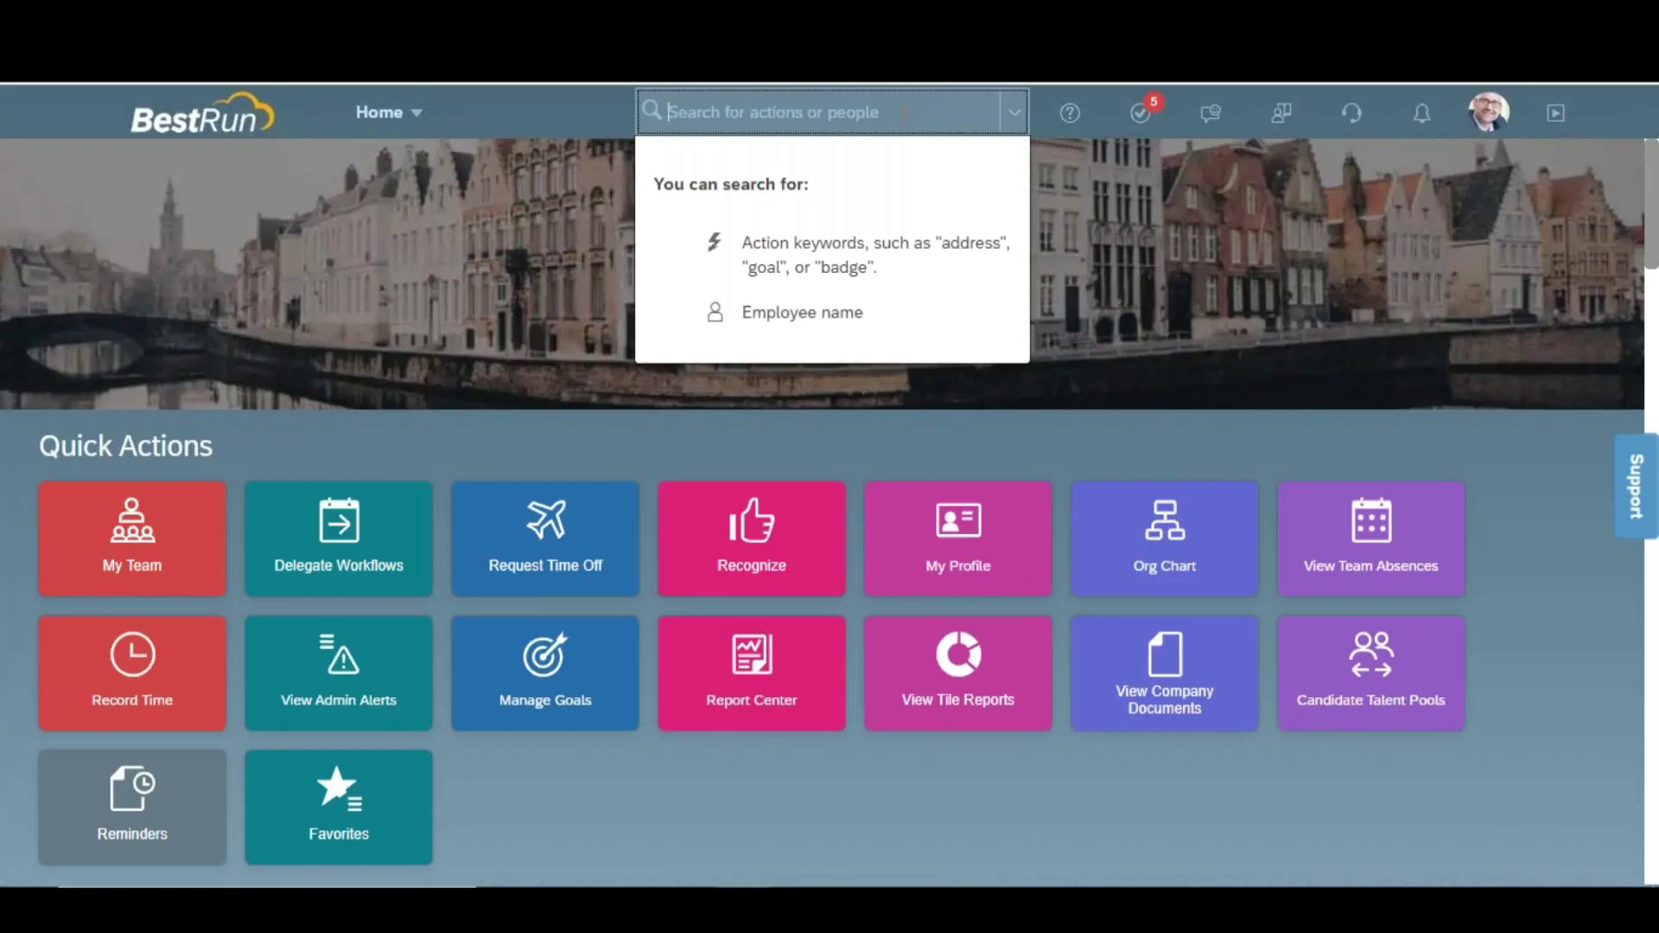
{"action": "type", "text": "man data"}
{"action": "key", "text": "Return"}
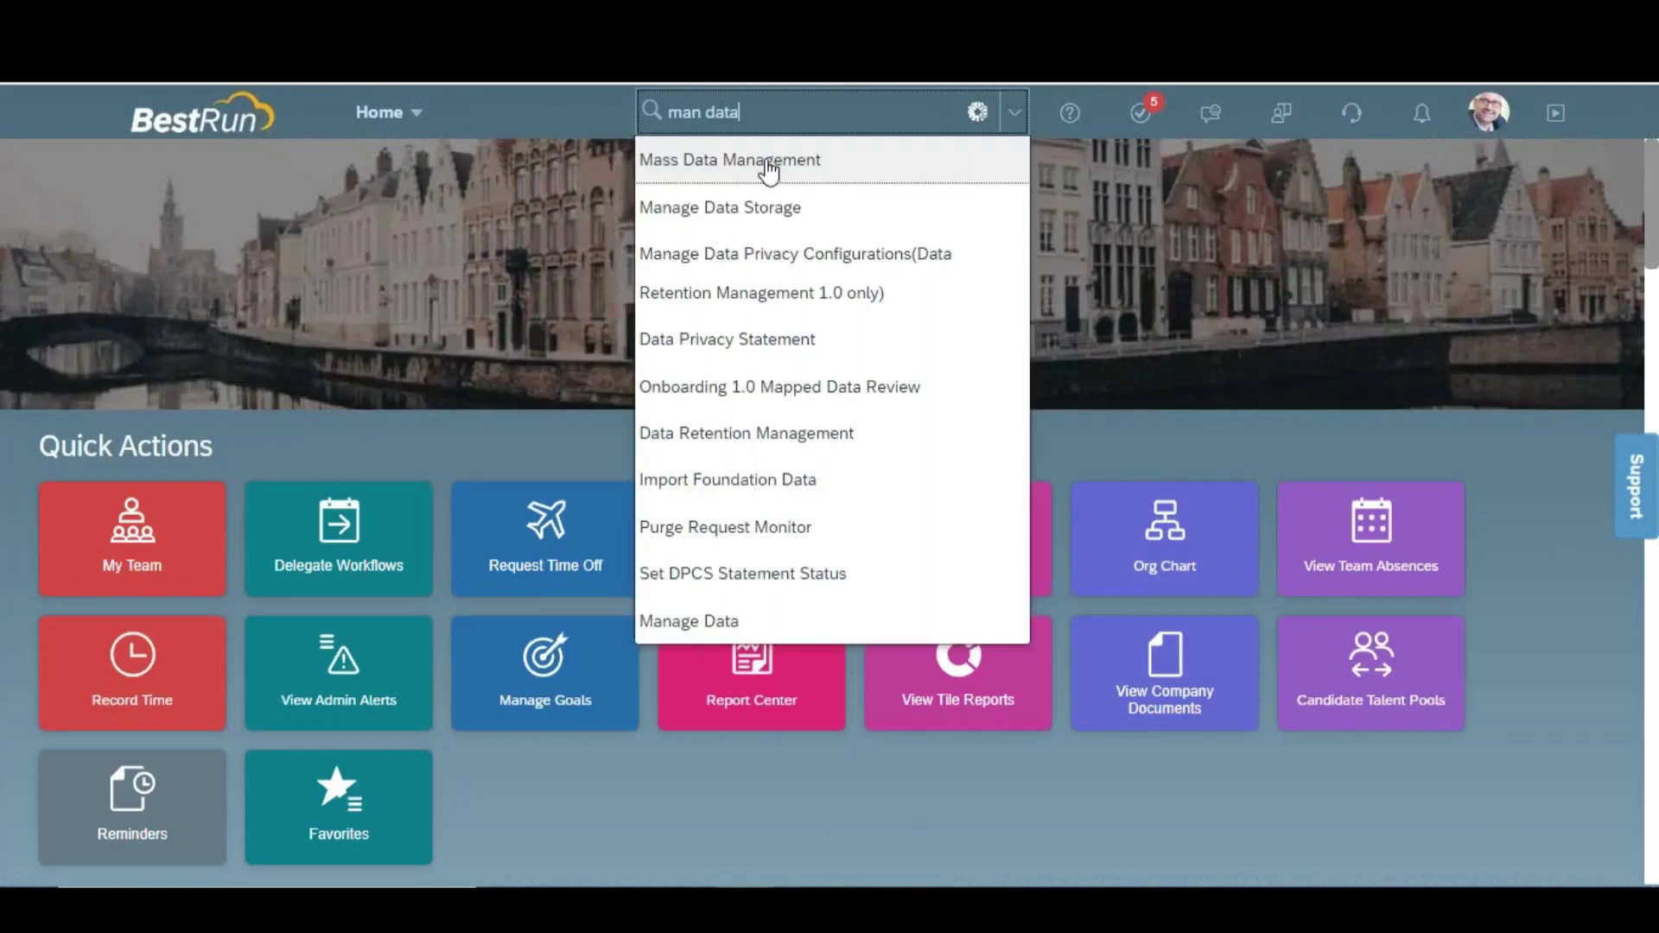
{"action": "left_click", "coordinate": [761, 641]}
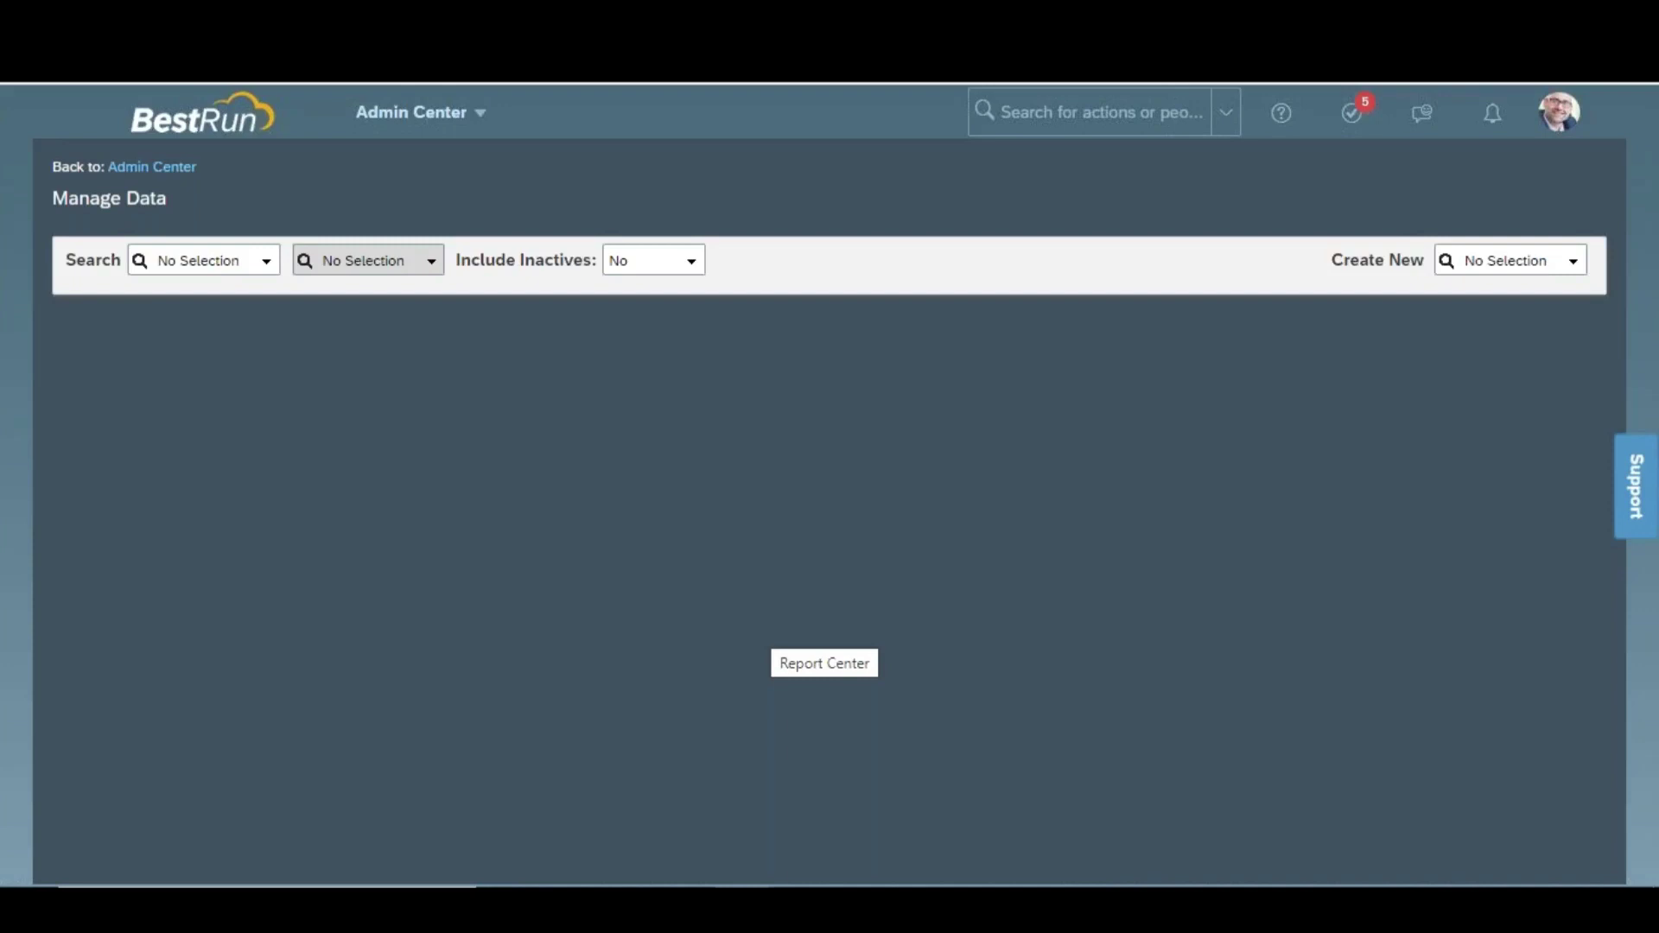
{"action": "left_click", "coordinate": [1483, 261]}
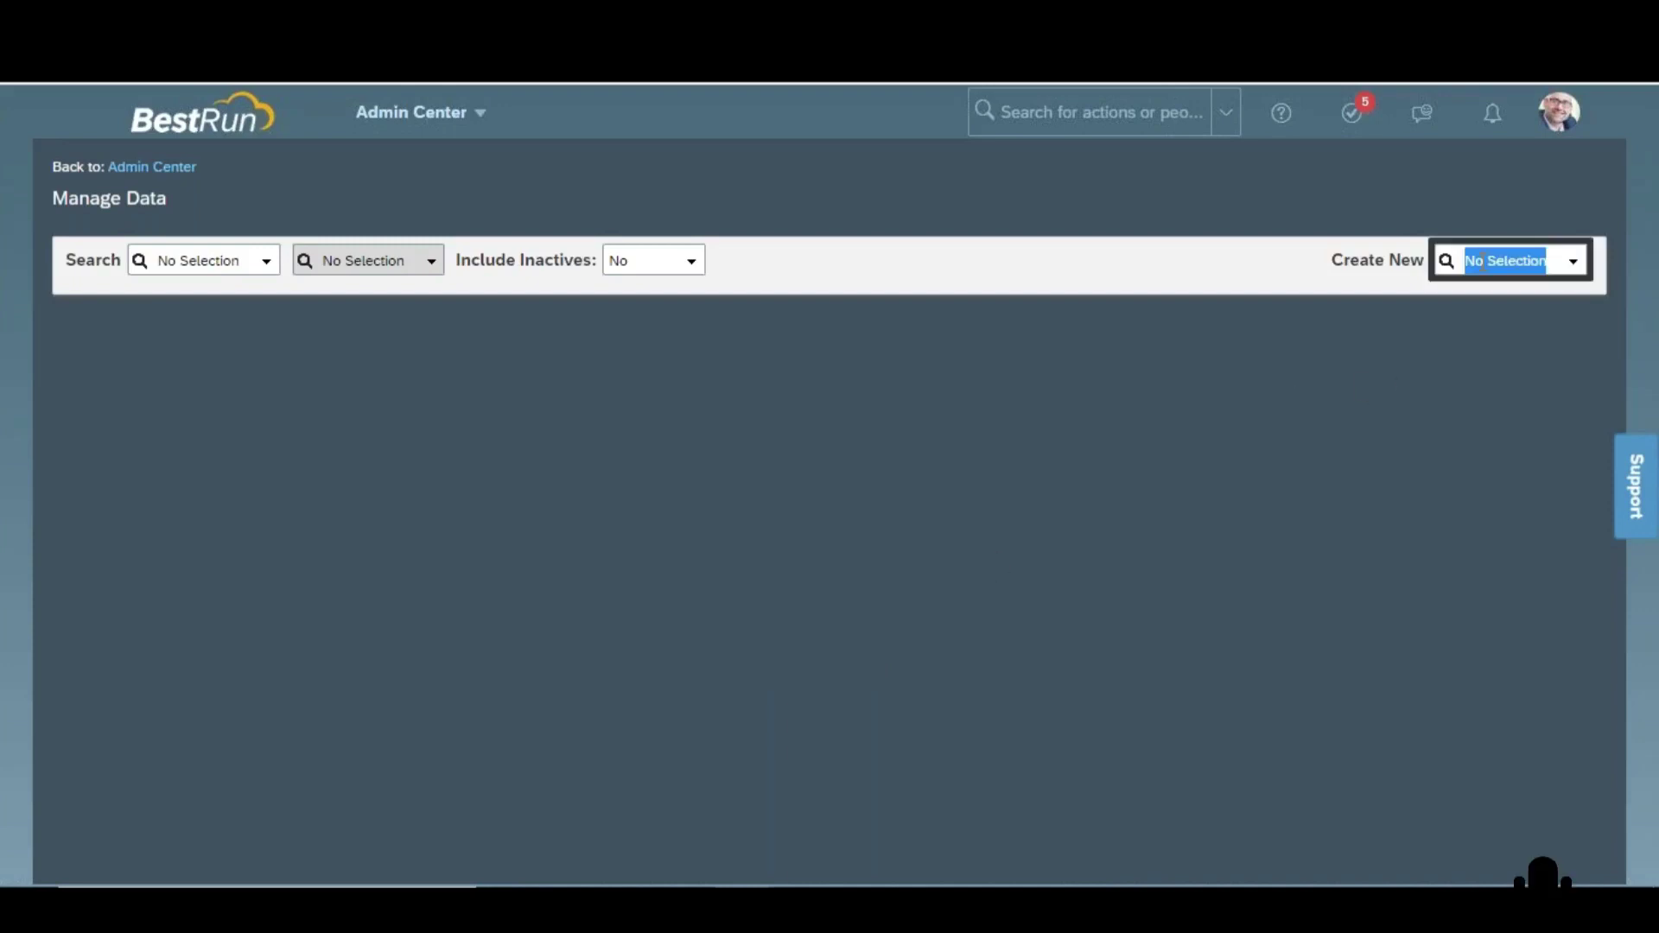
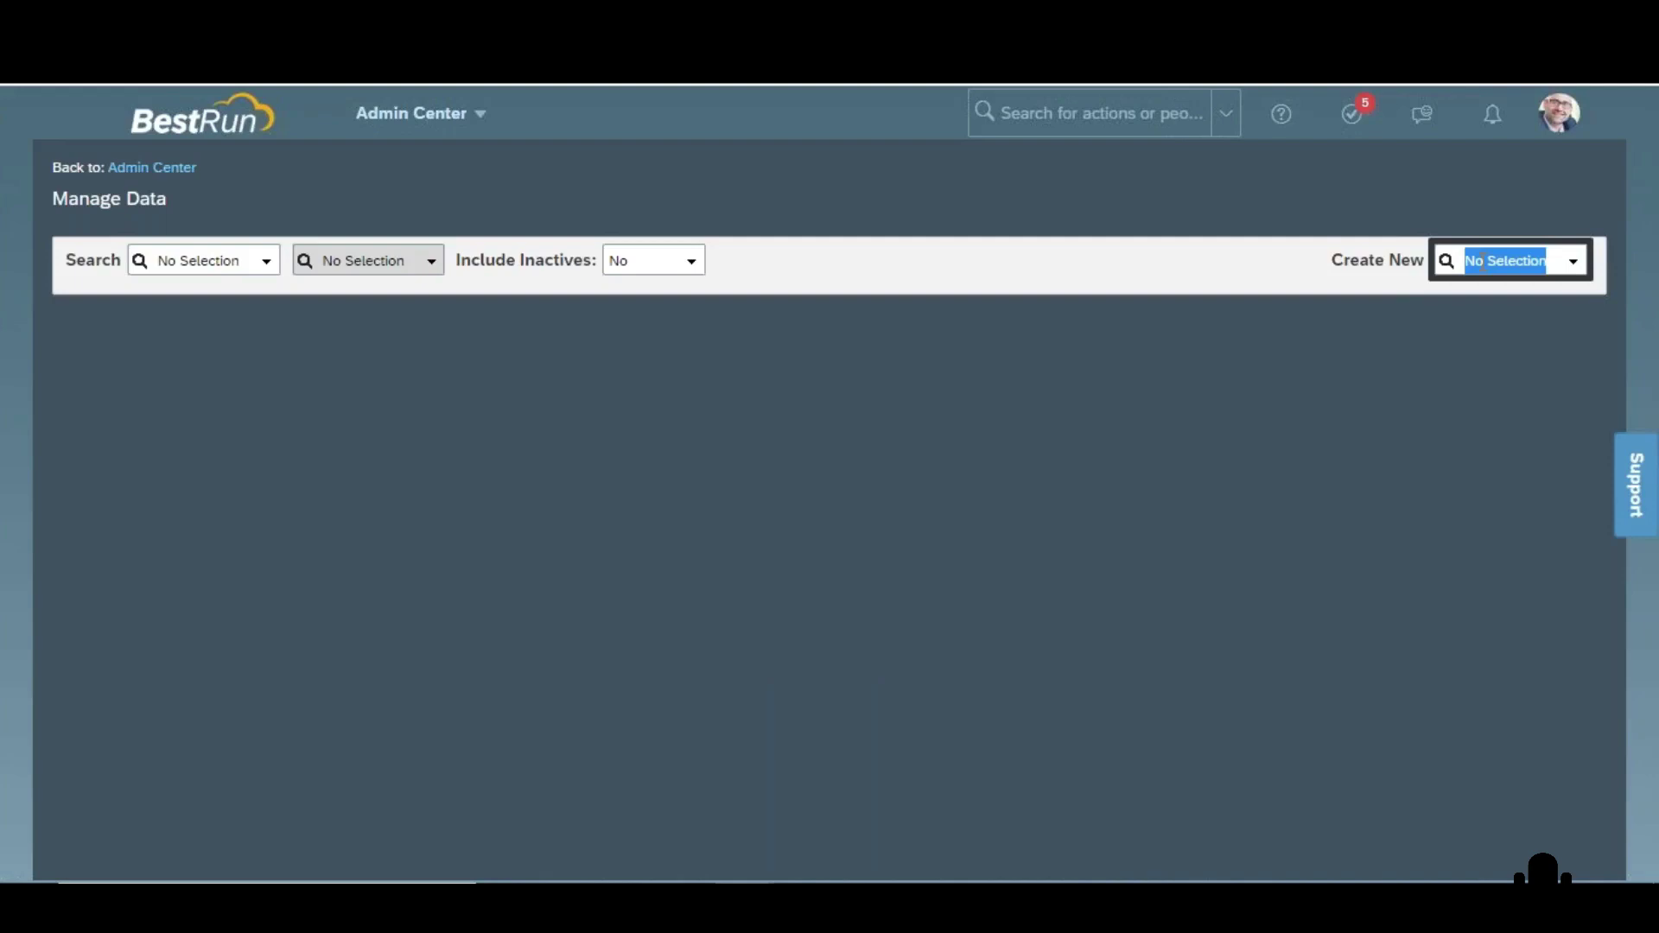
Switch from the SuccessFactors Manage Data page to the empty Sheet4 in Excel
{"action": "key", "text": "alt+Tab"}
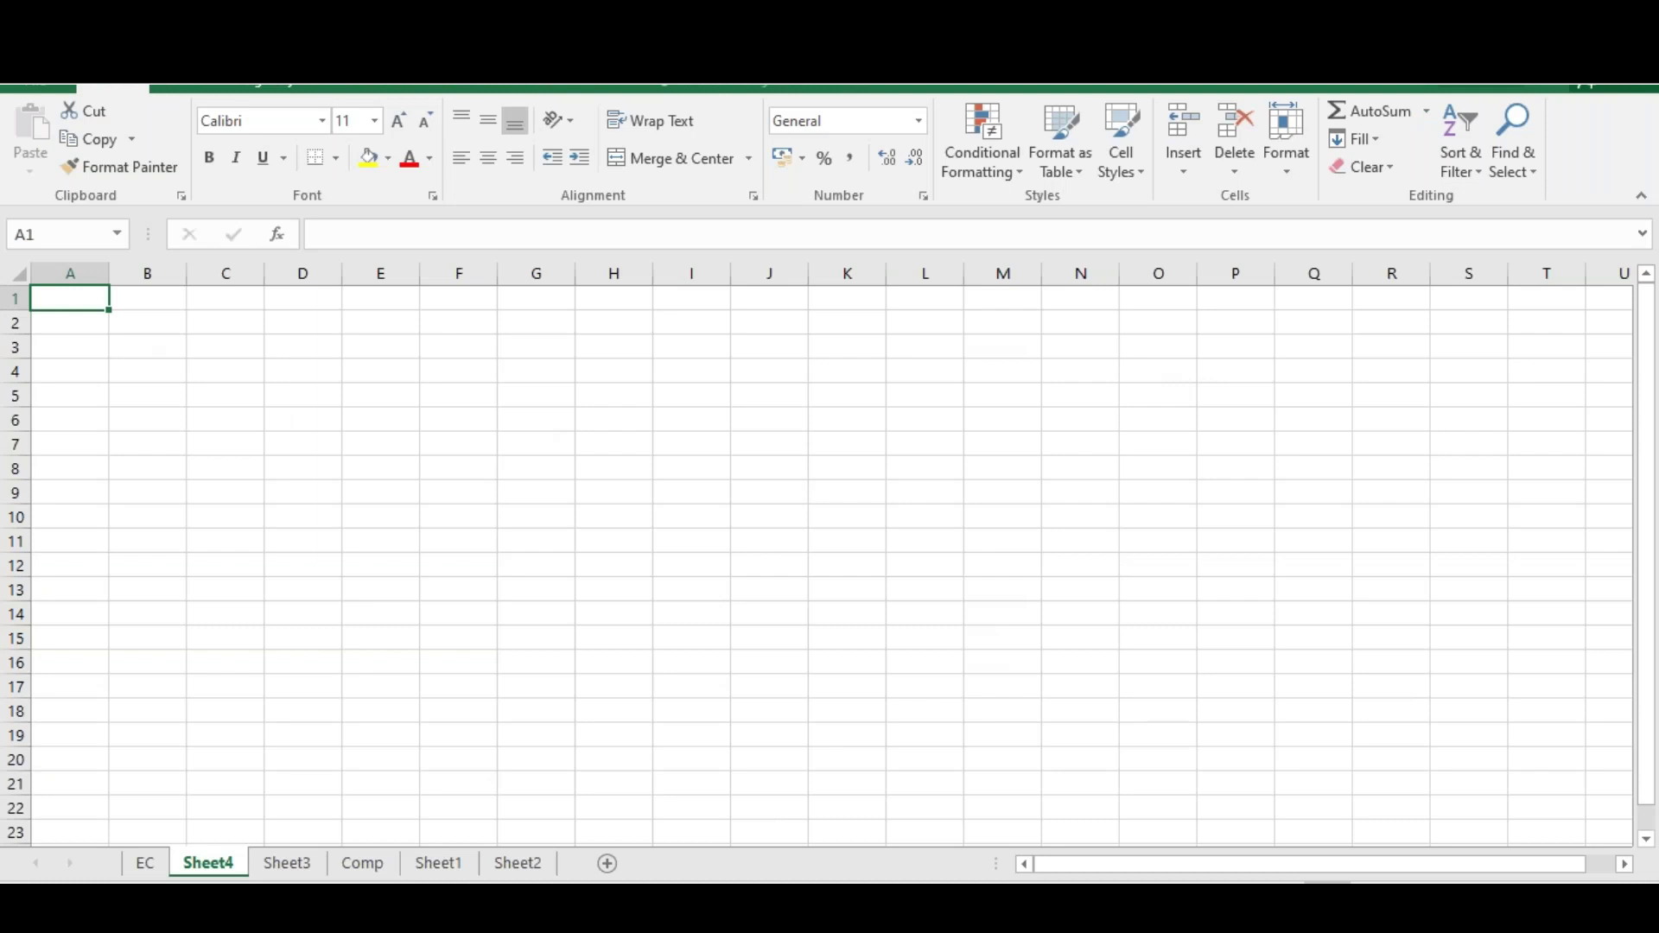
Enter Implementation in B2 and Support in B3, auto-fitting column B to Implementation
{"action": "left_click", "coordinate": [134, 328]}
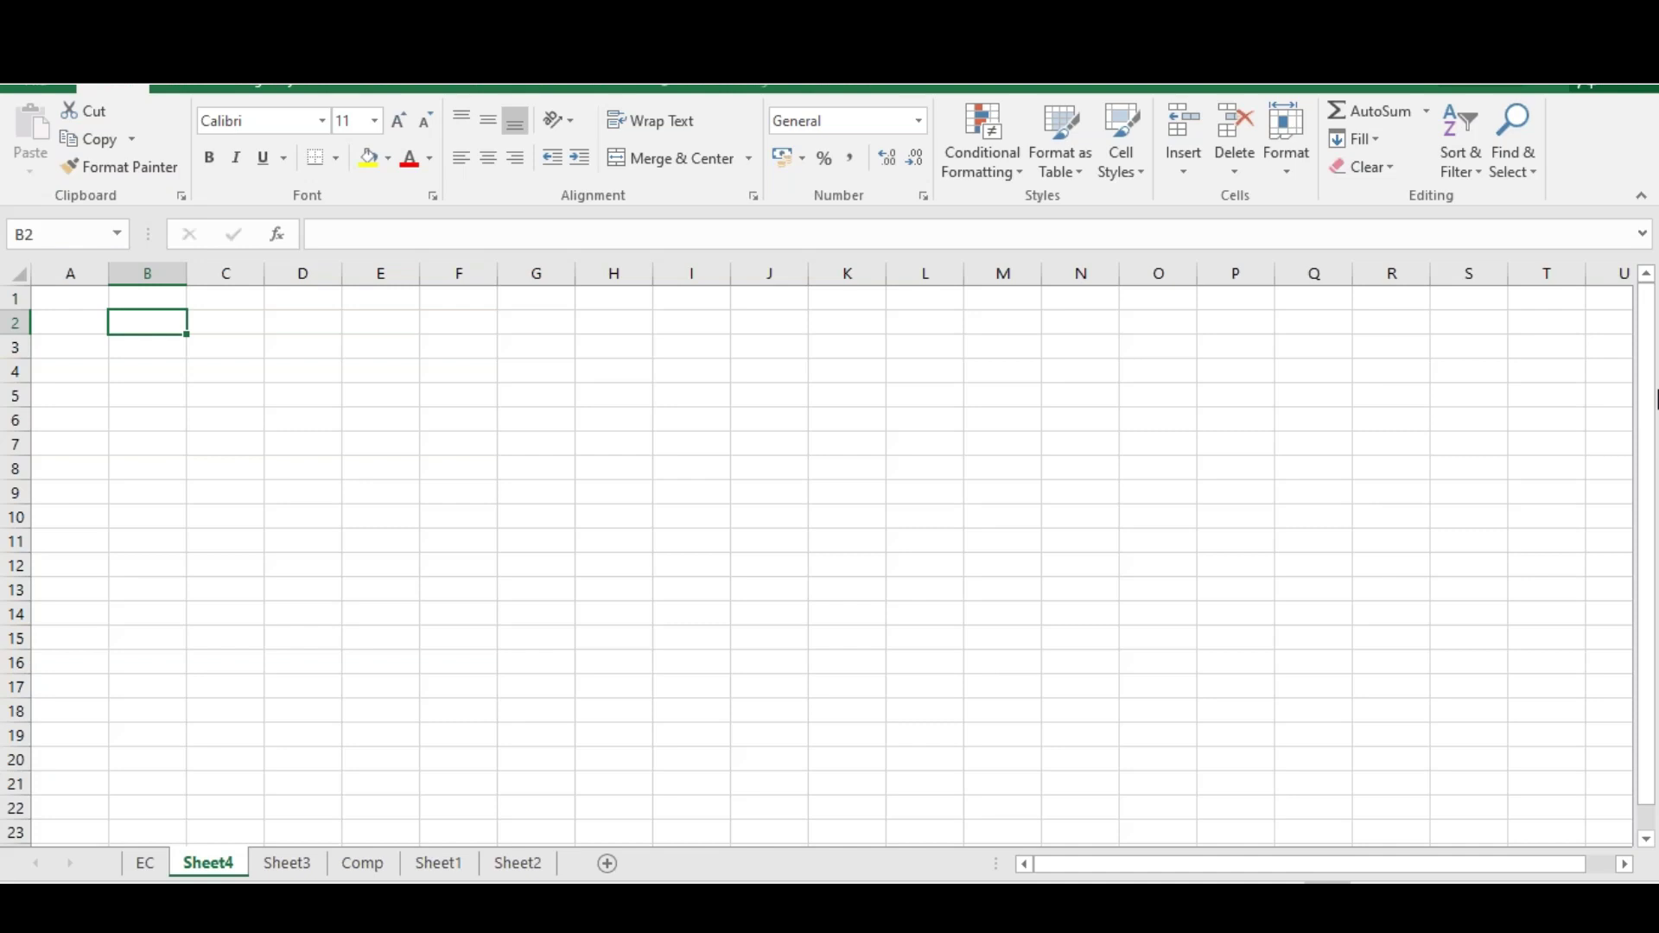
{"action": "type", "text": "Im"}
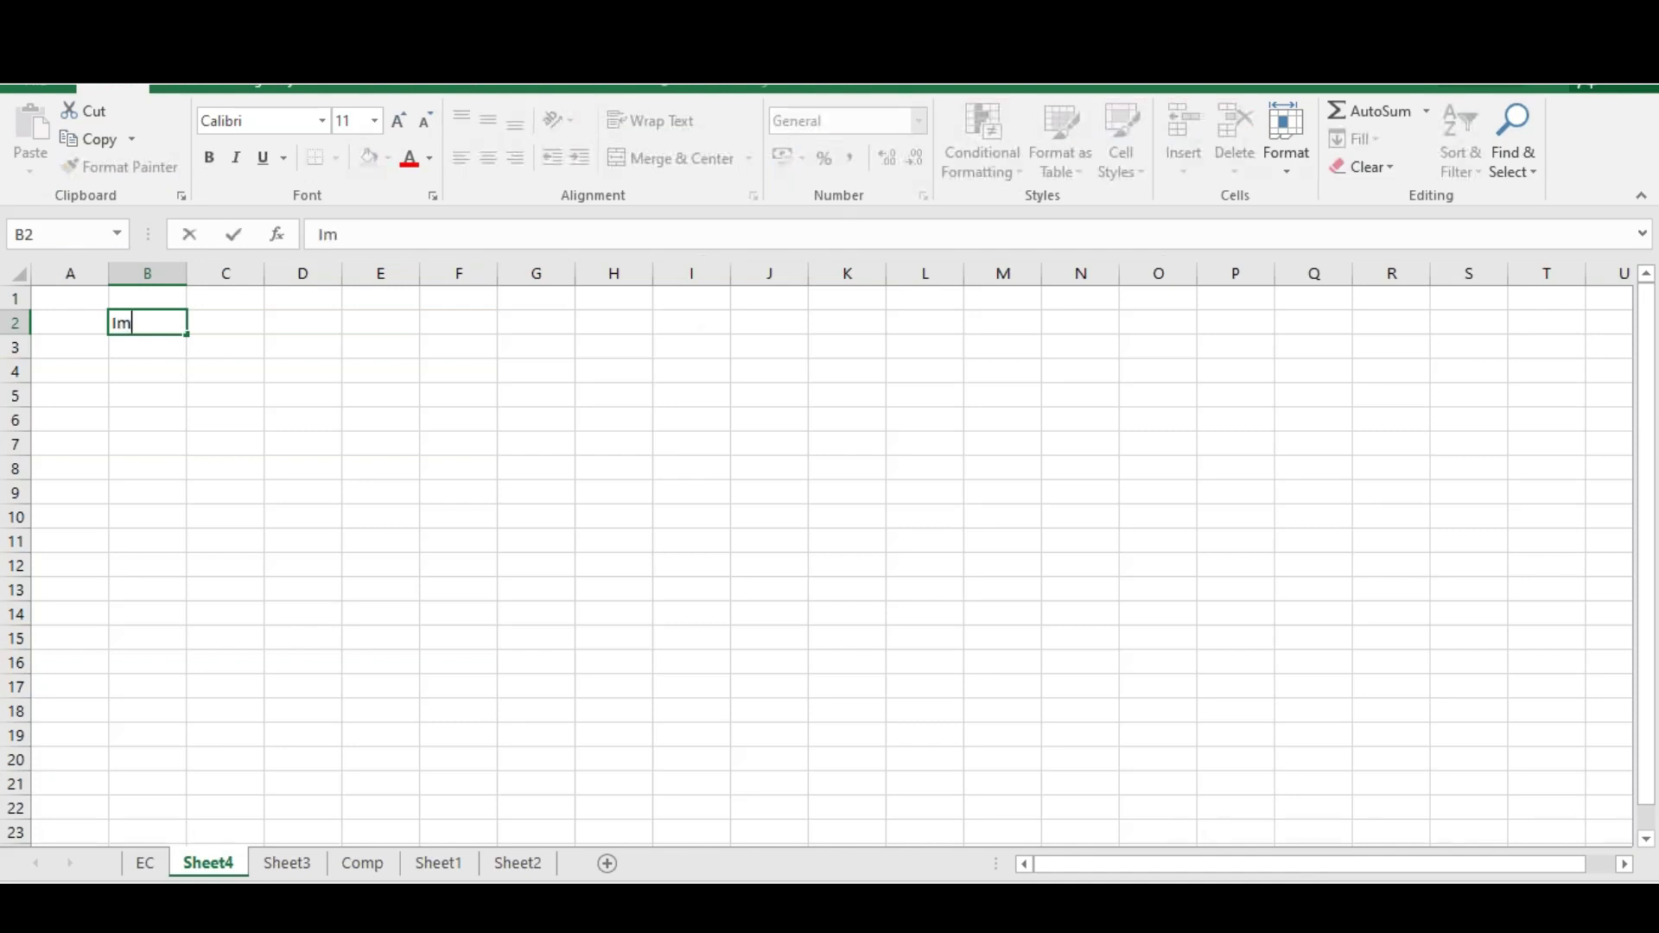
{"action": "type", "text": "plementation"}
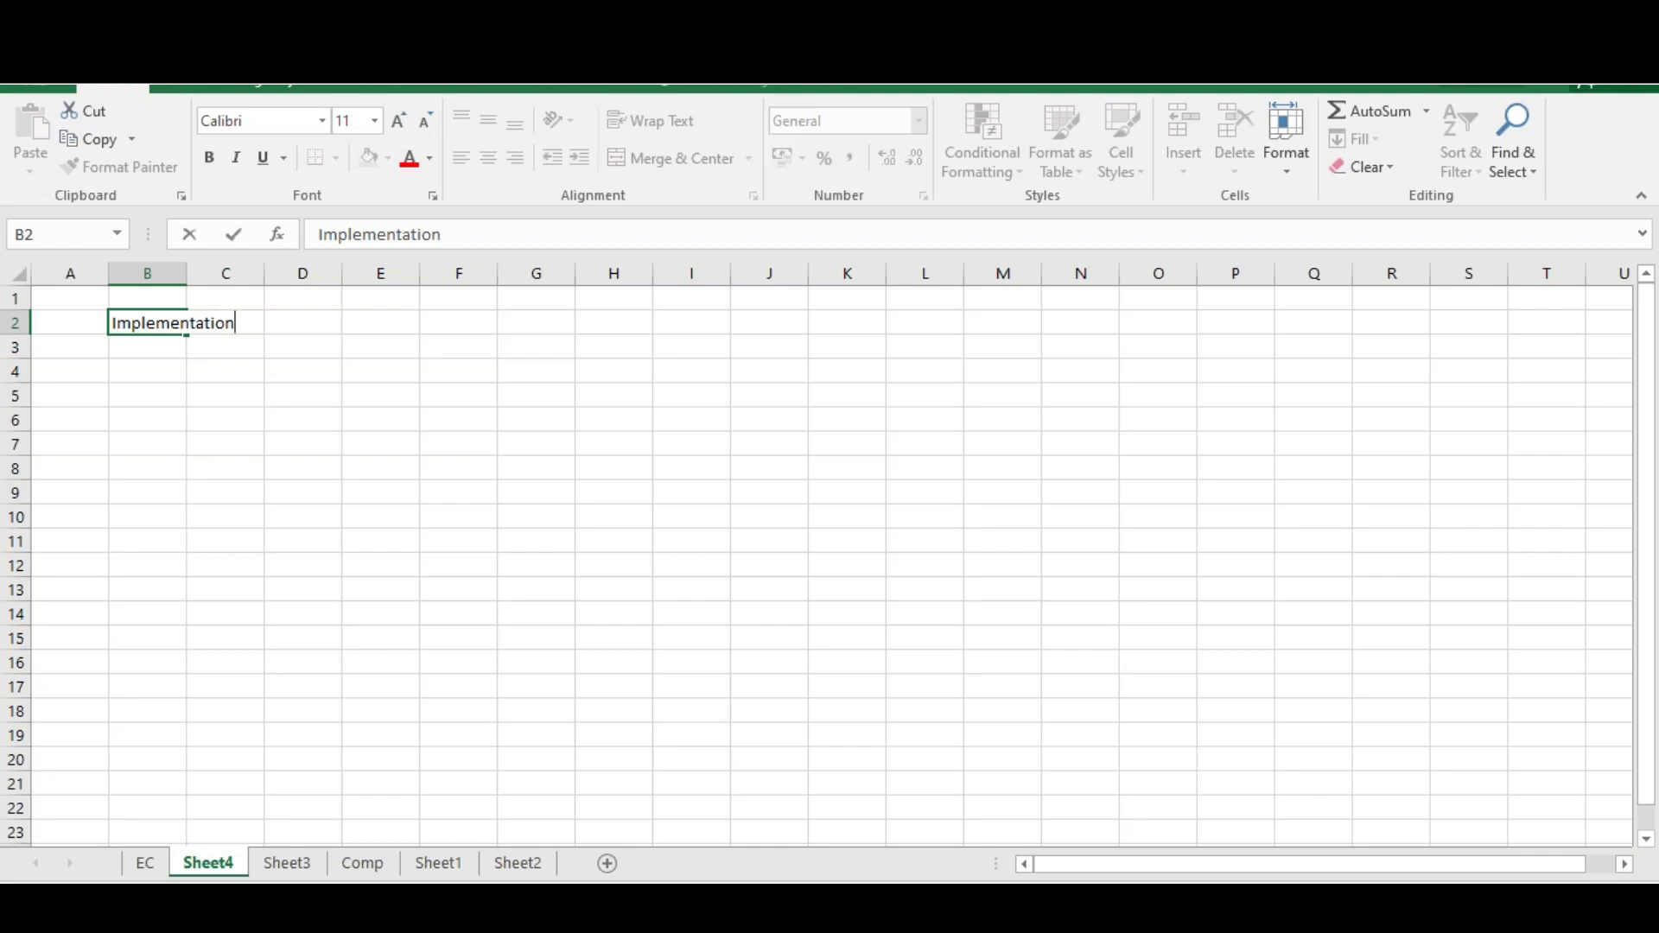
{"action": "key", "text": "Return"}
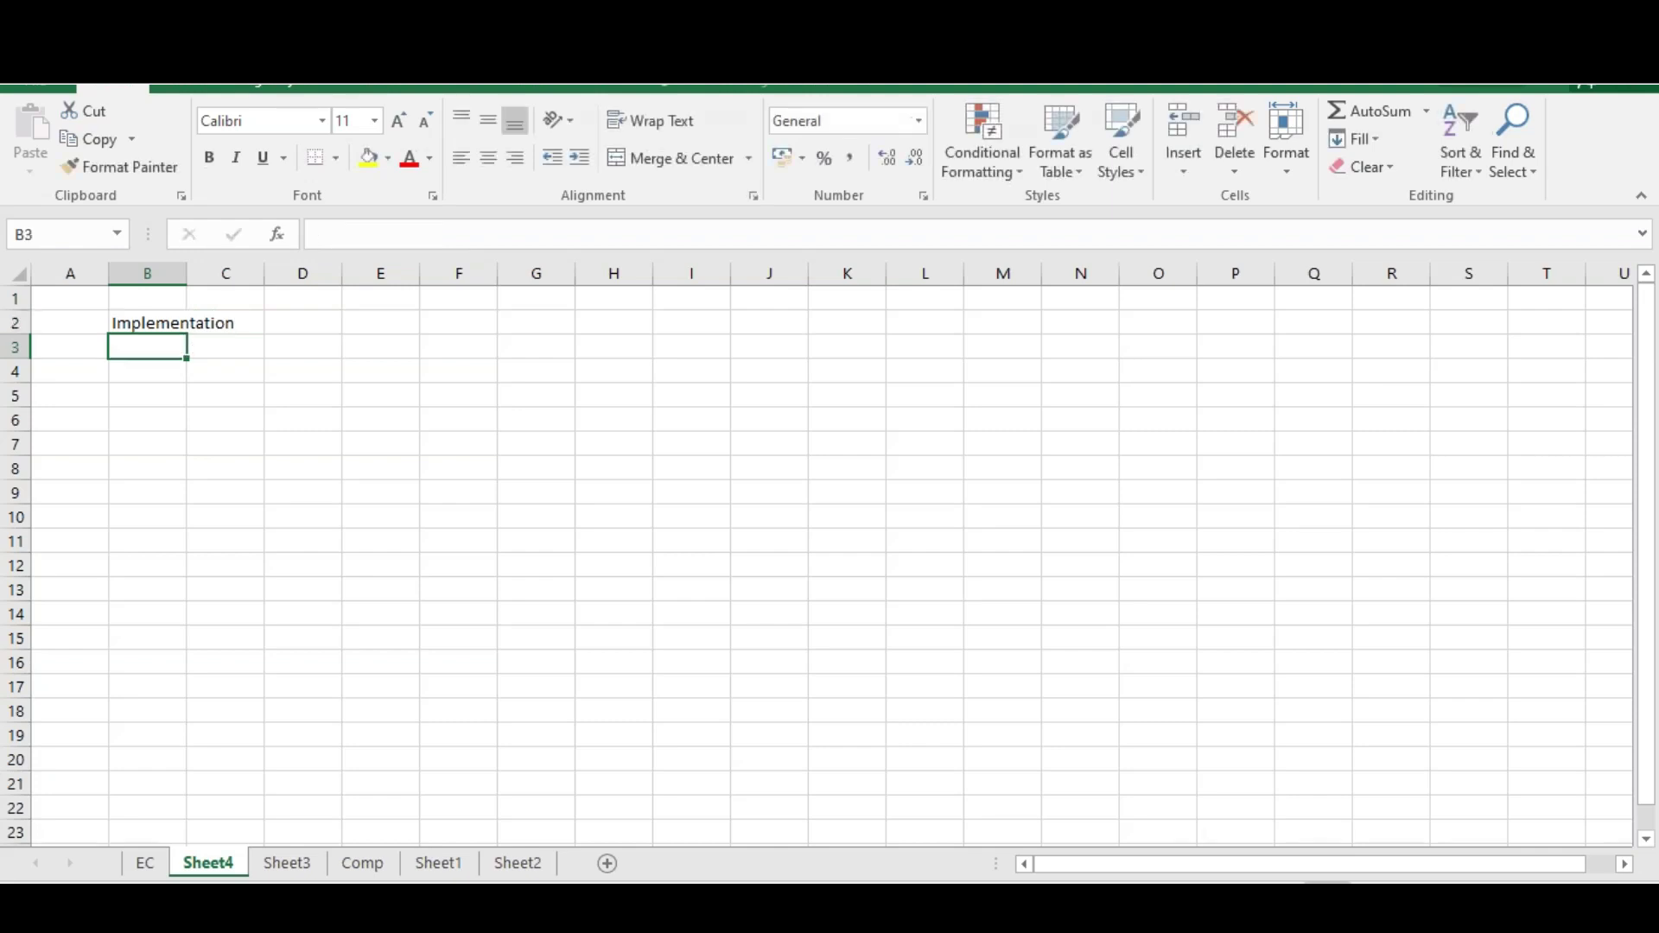
{"action": "type", "text": "Support"}
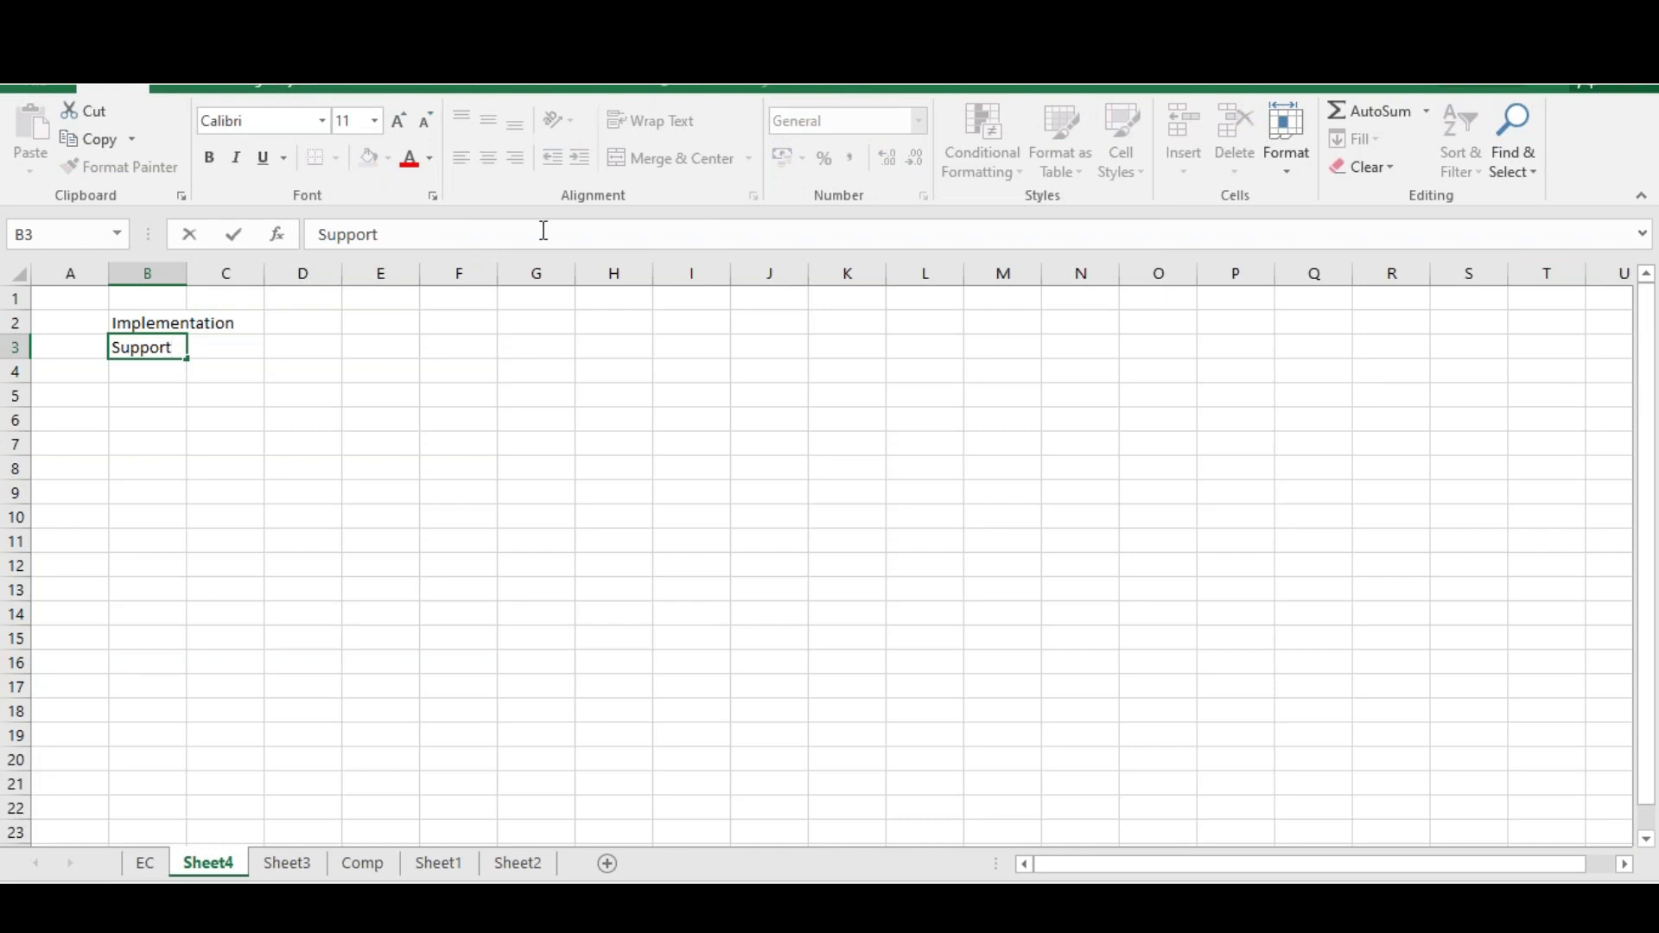
{"action": "double_click", "coordinate": [185, 273]}
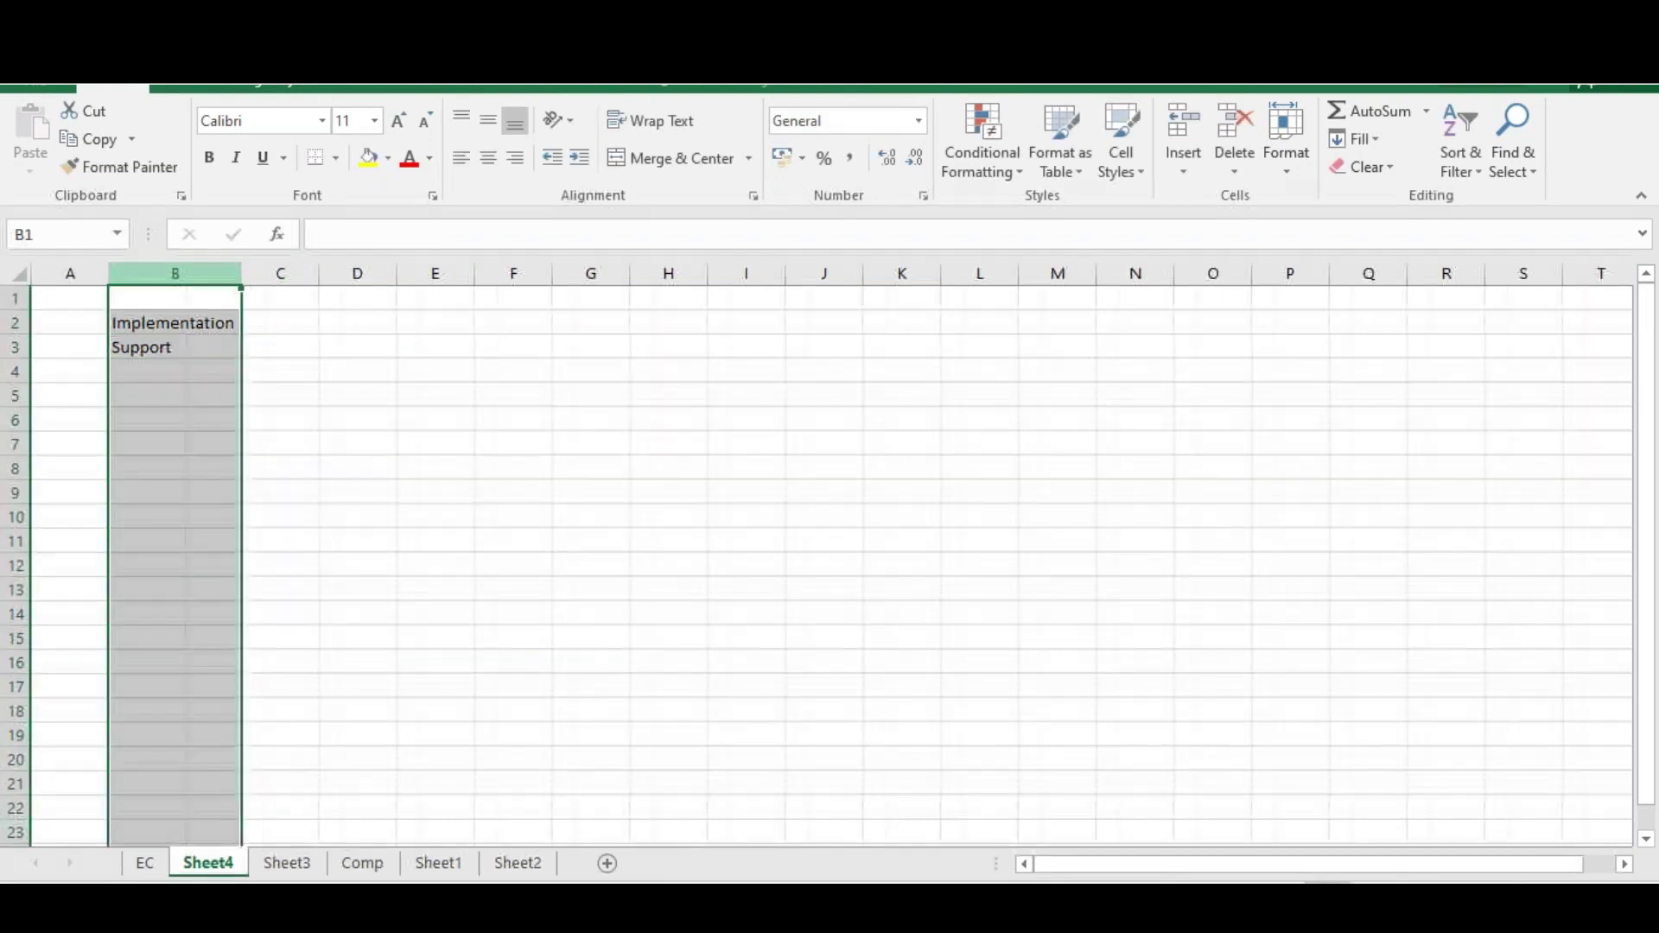
{"action": "left_click", "coordinate": [211, 323]}
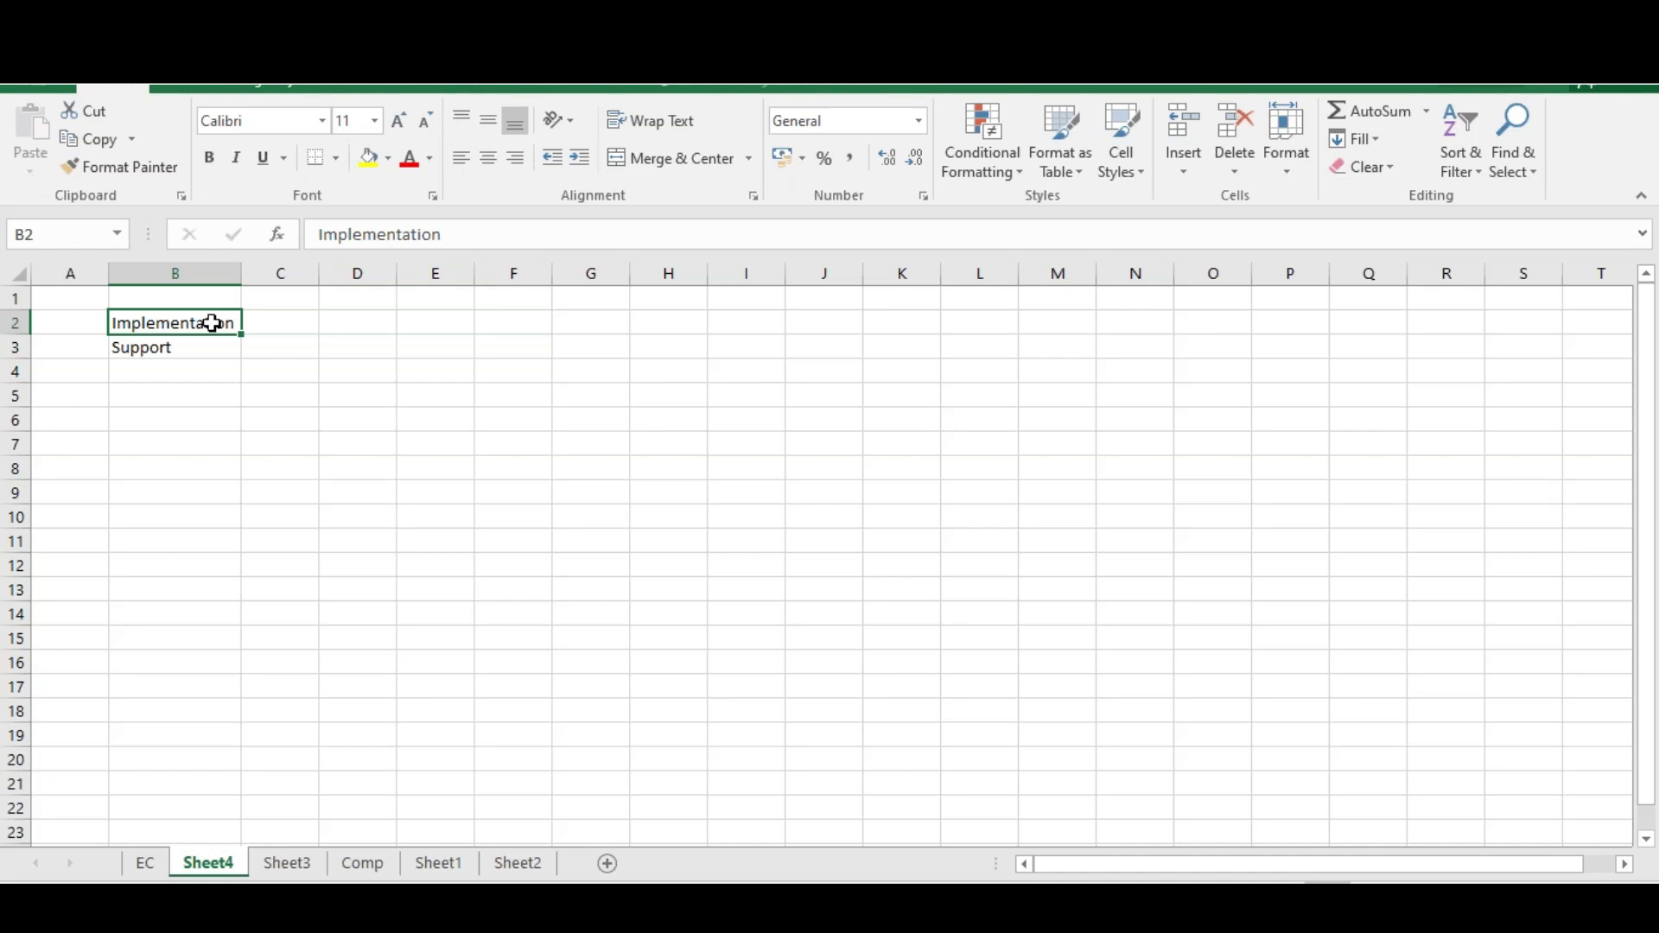
{"action": "left_click", "coordinate": [279, 325]}
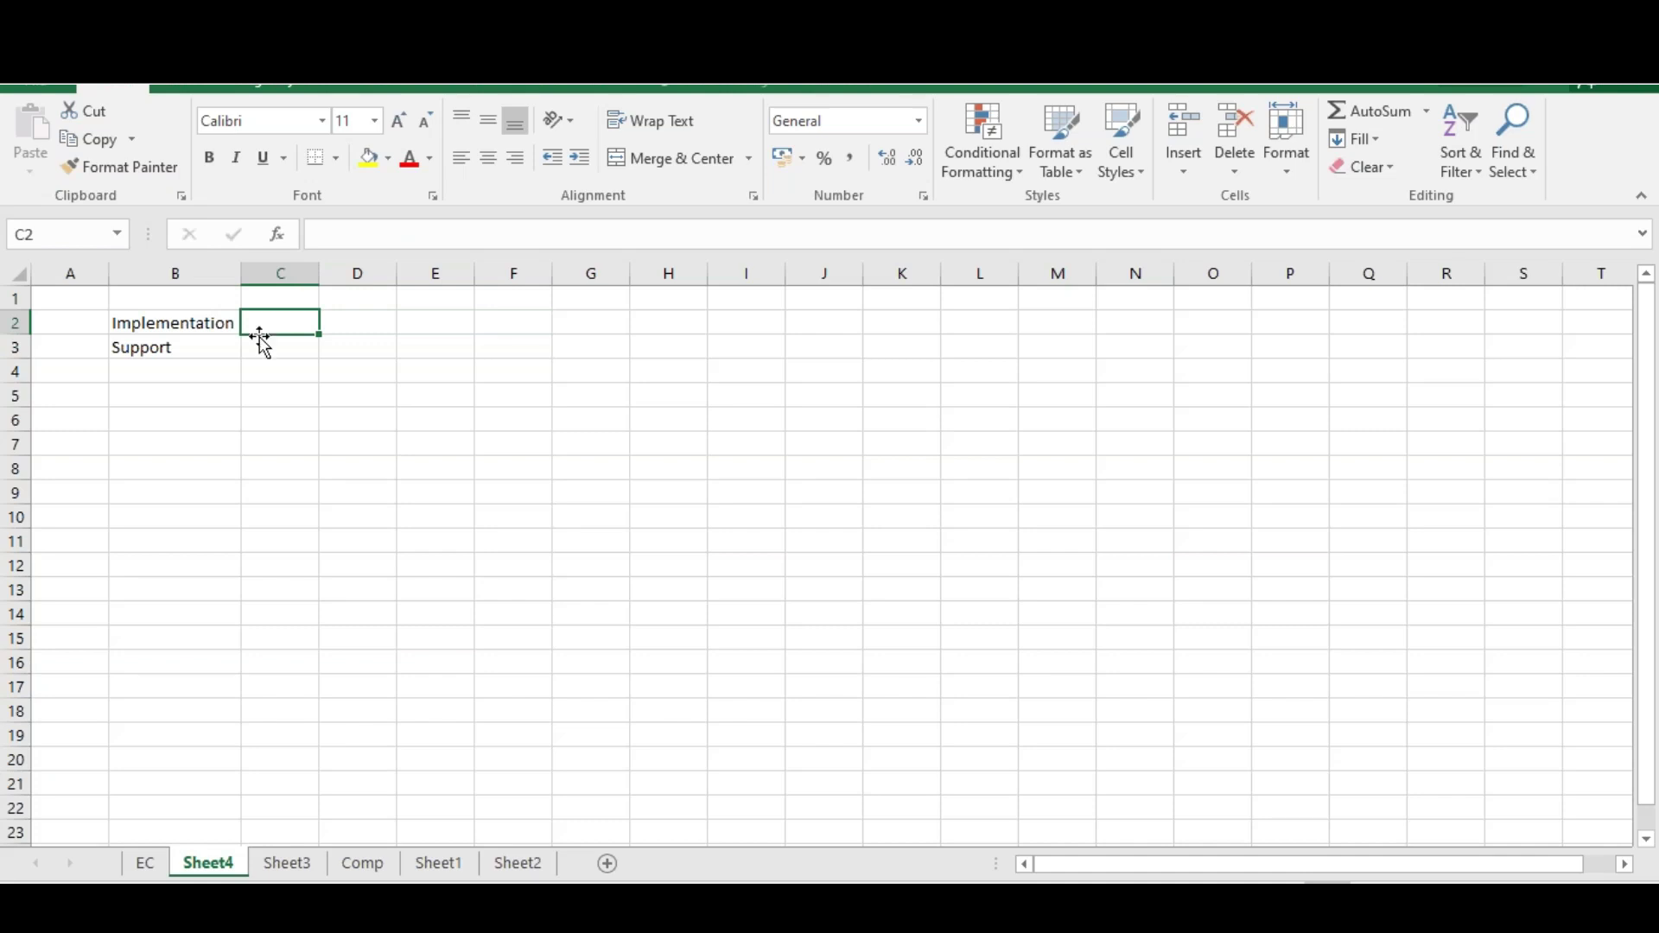
{"action": "left_click", "coordinate": [197, 349]}
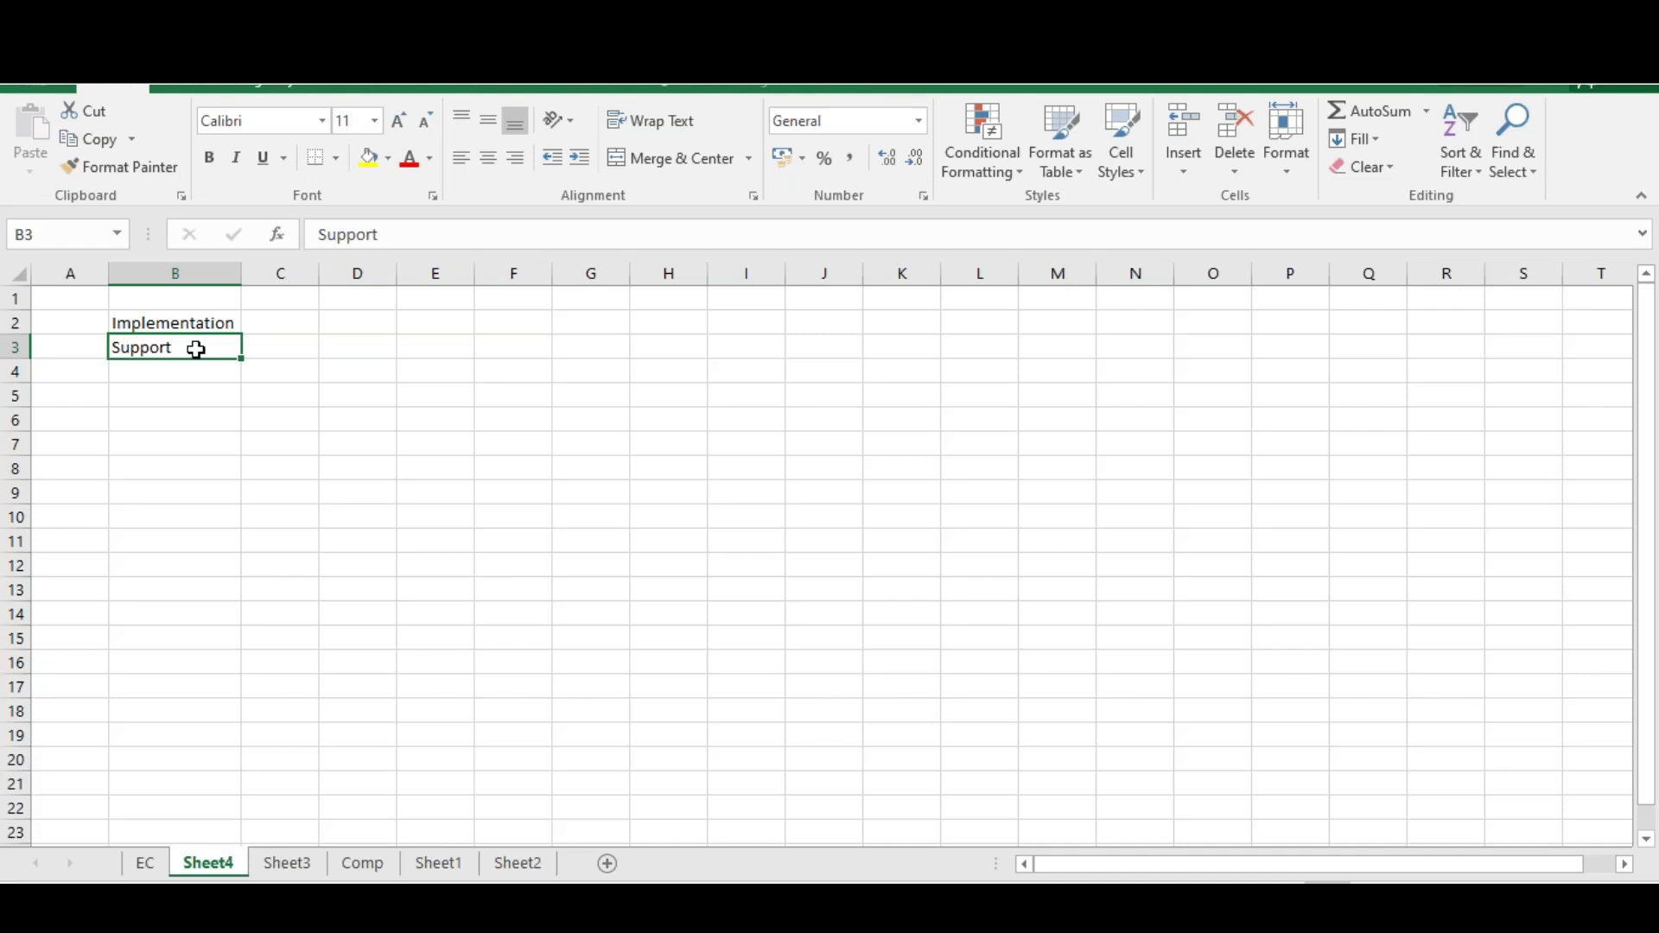
Enter Incident in C3 and Change in C4 beside Support
{"action": "left_click", "coordinate": [291, 350]}
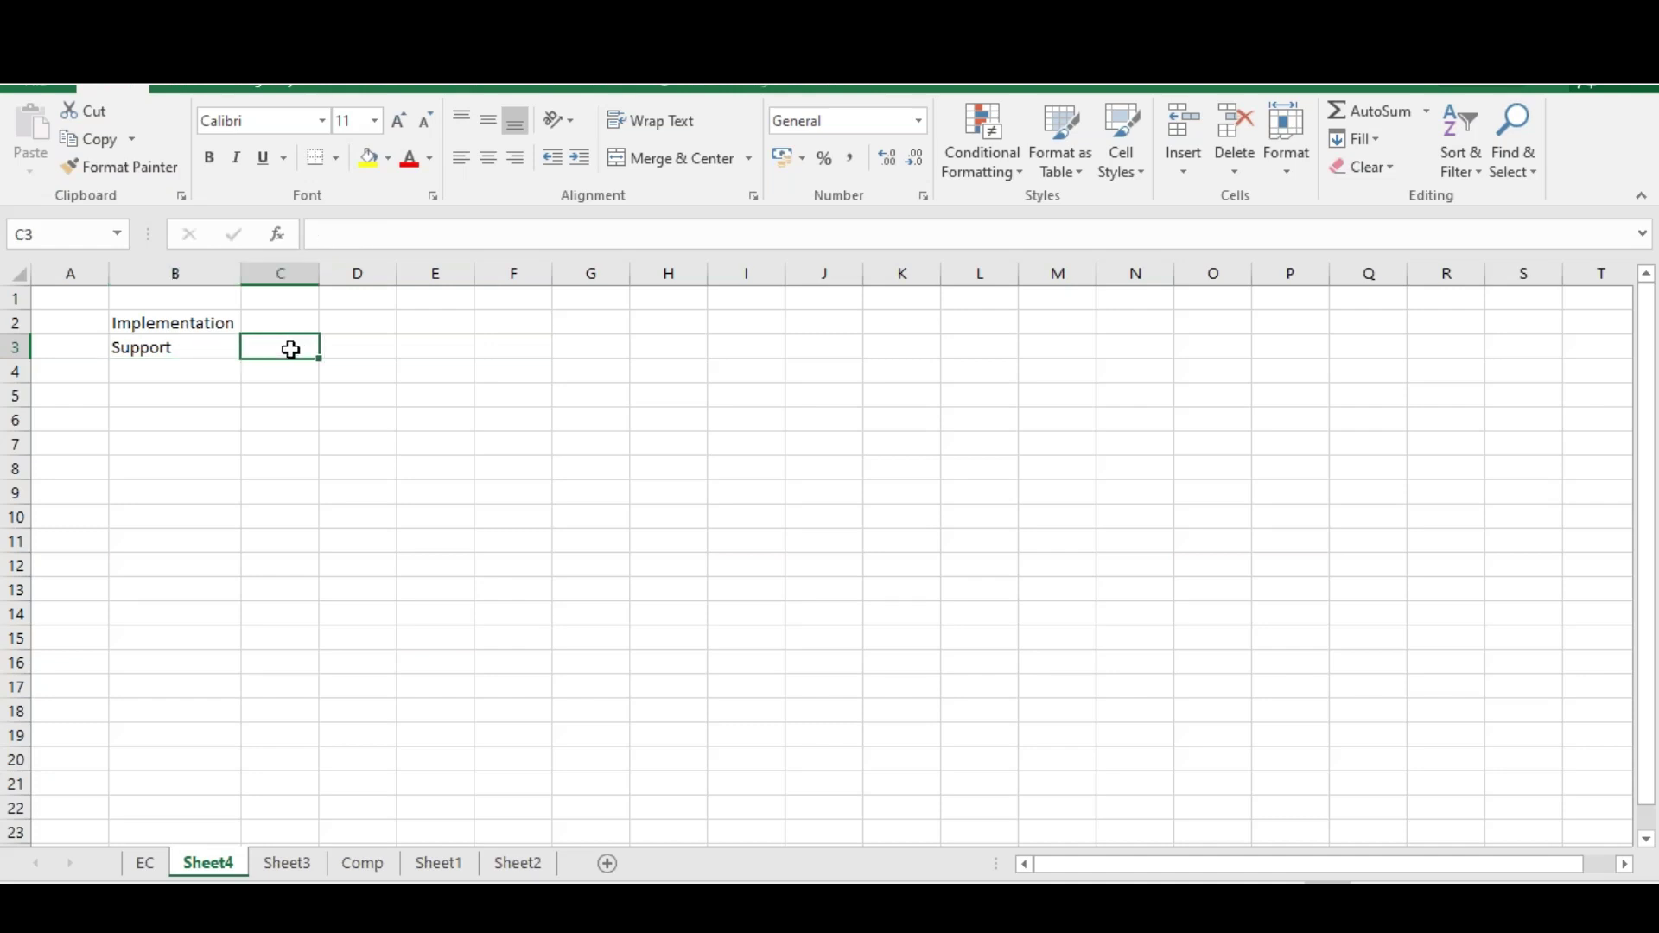
{"action": "type", "text": "Incident"}
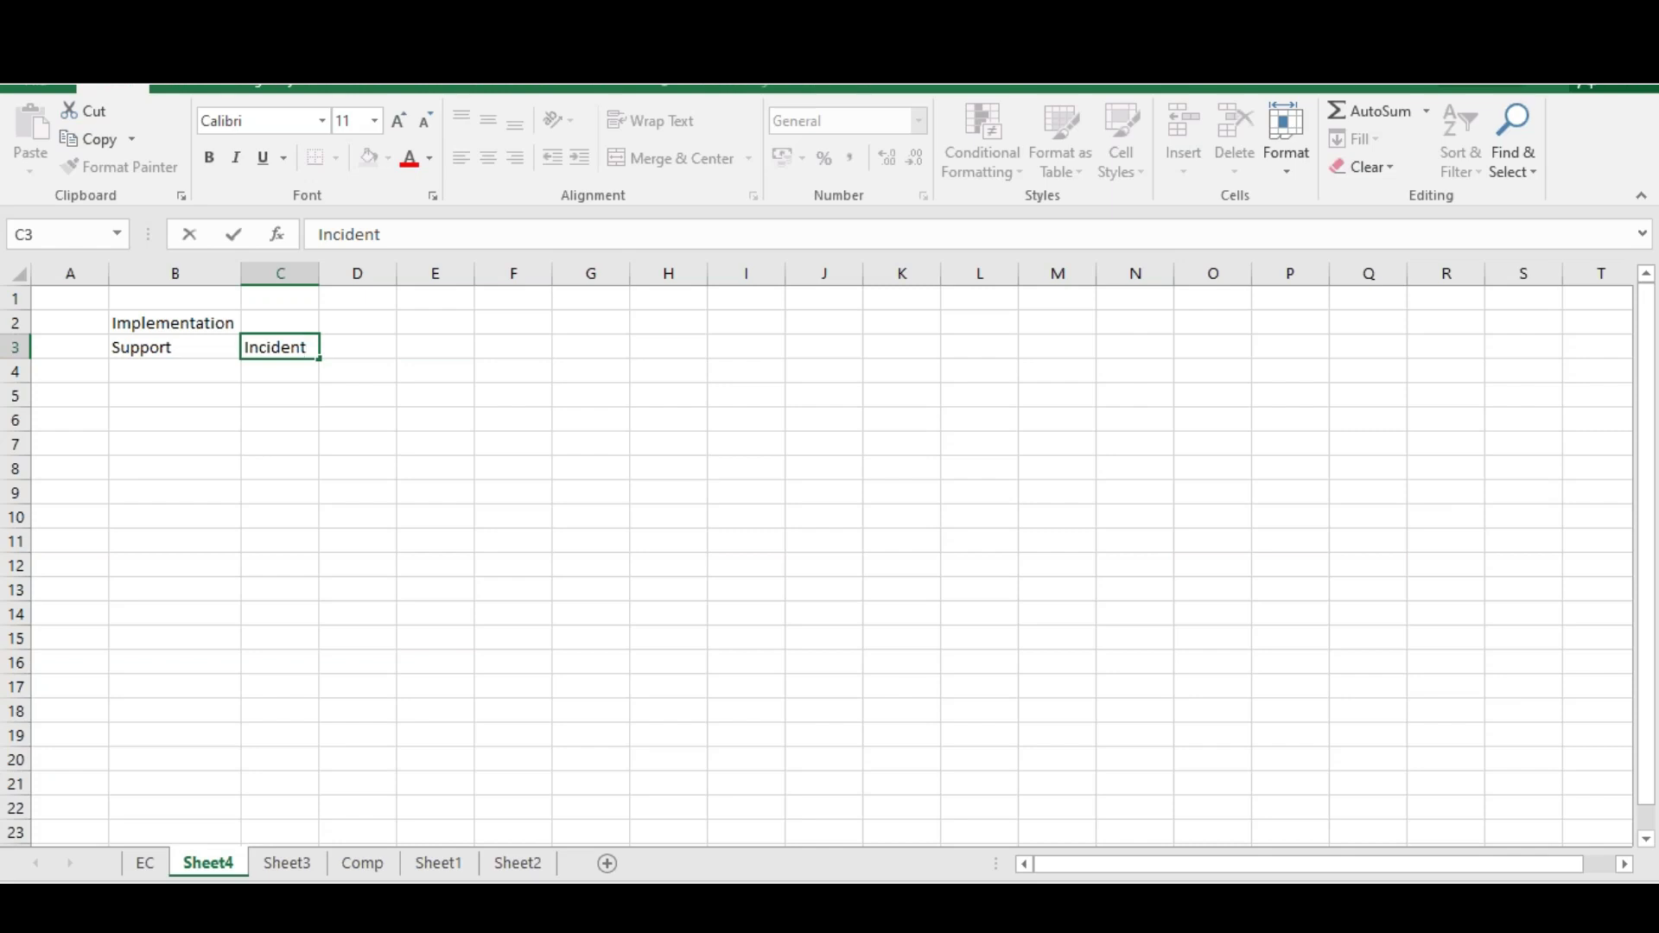
{"action": "left_click", "coordinate": [281, 367]}
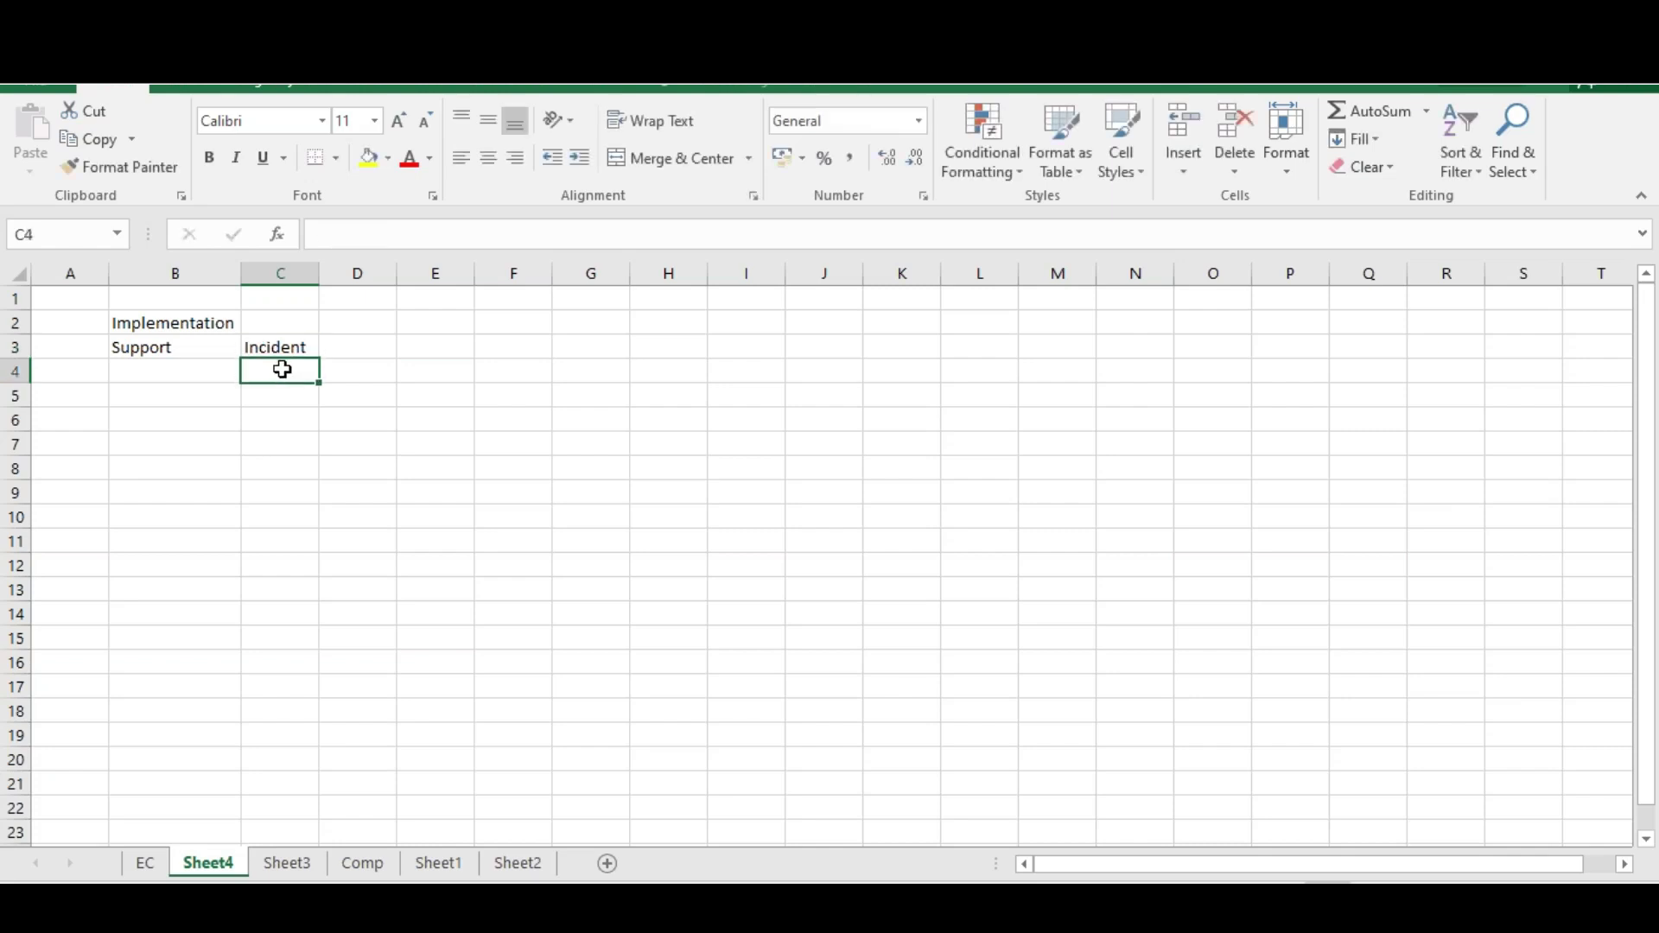
{"action": "type", "text": "Change"}
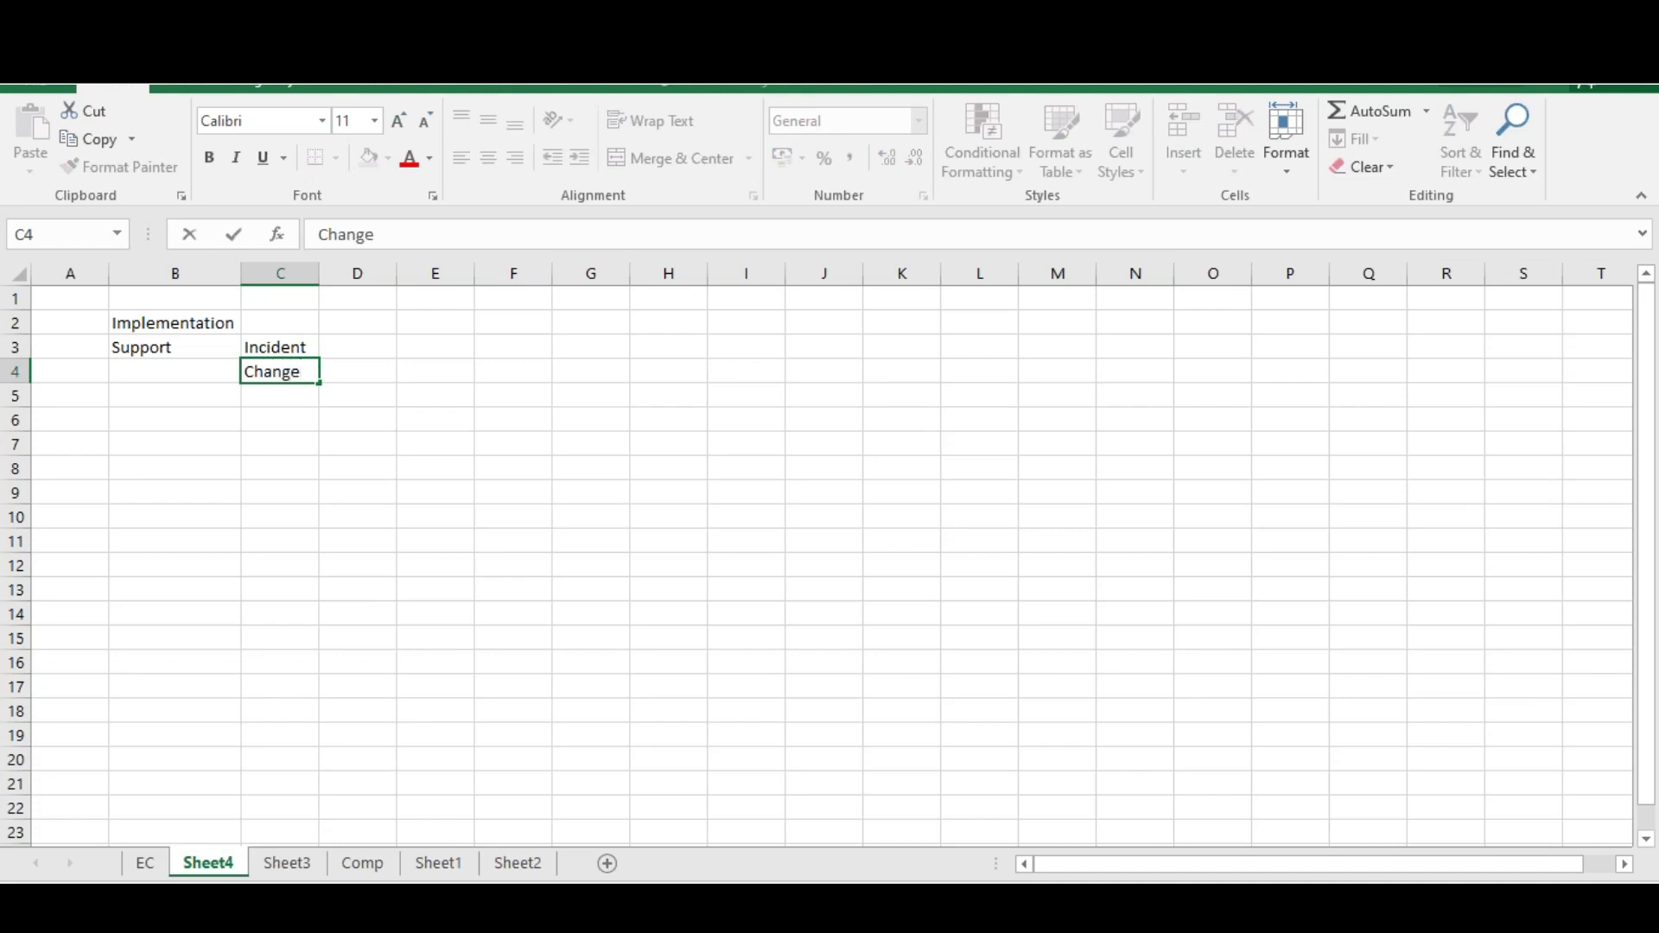
{"action": "left_click", "coordinate": [217, 327]}
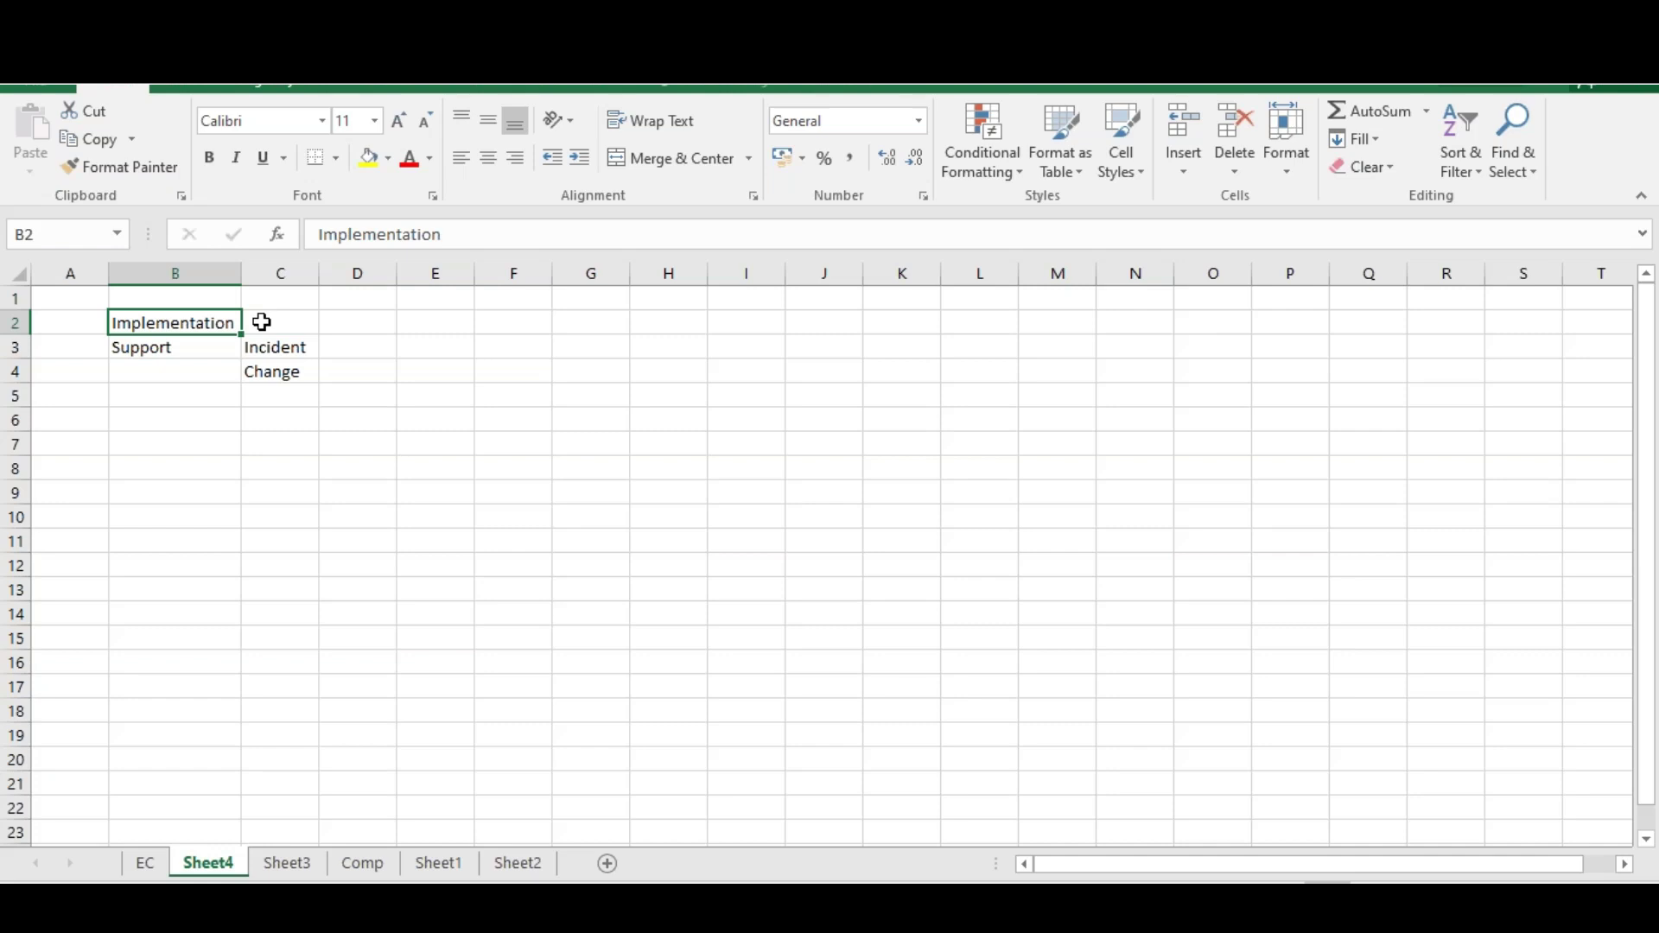
{"action": "left_click", "coordinate": [271, 372]}
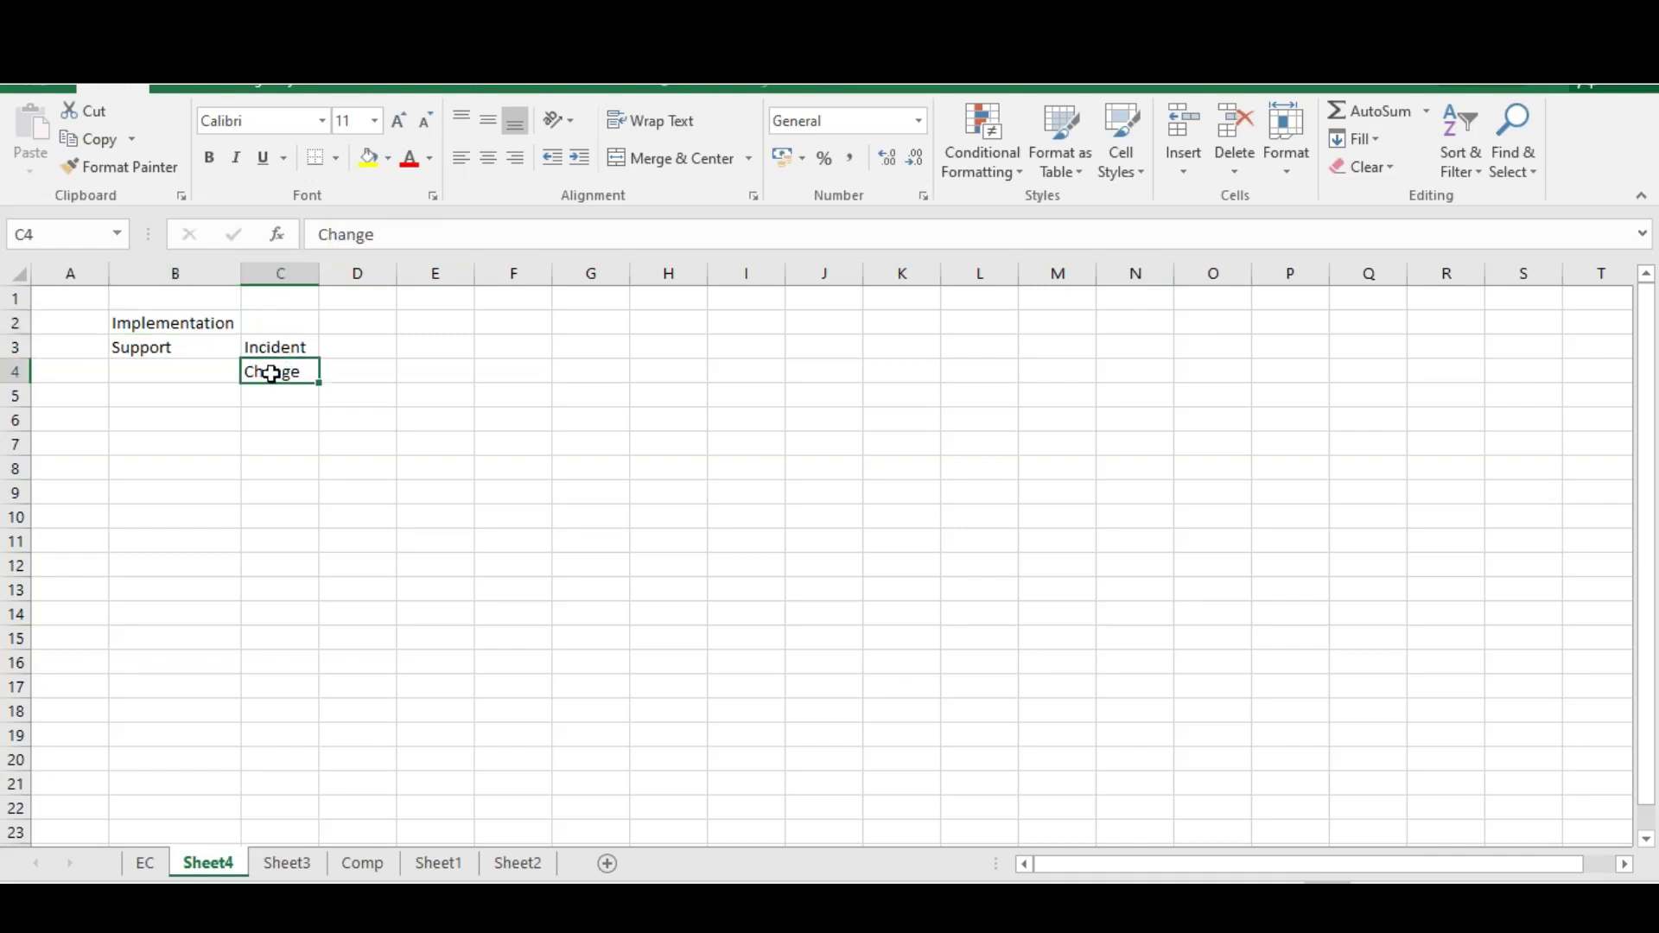
Add Release in C5, correcting the 'Rlease' typo
{"action": "left_click", "coordinate": [268, 396]}
{"action": "type", "text": "Rlease"}
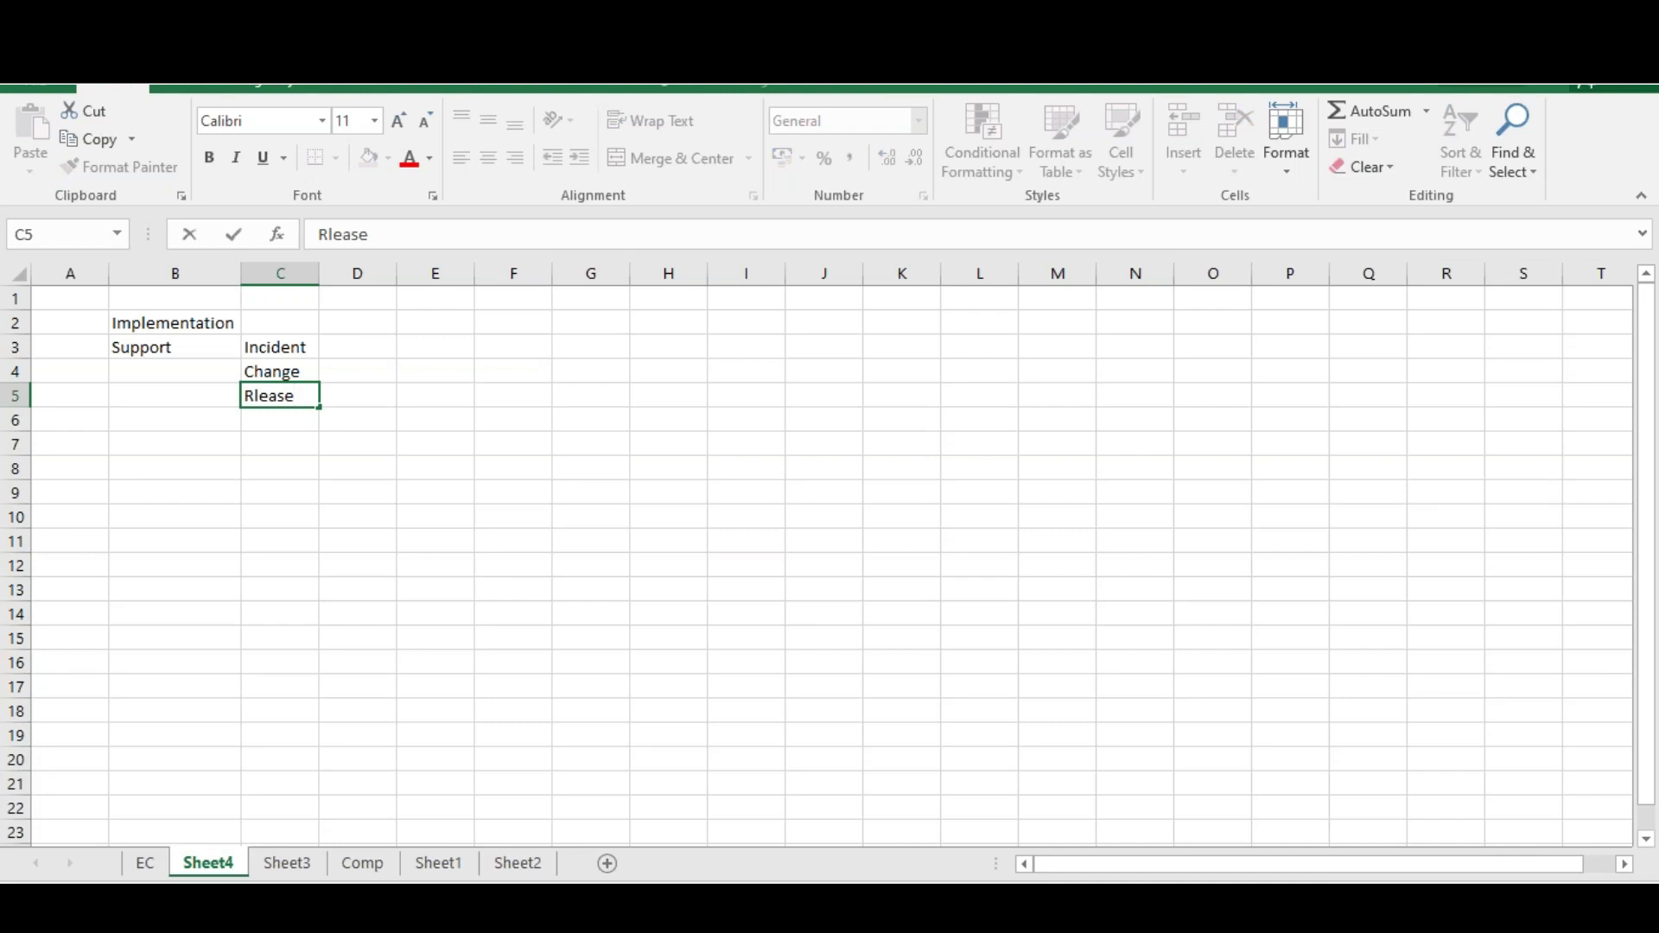
{"action": "left_click", "coordinate": [256, 397]}
{"action": "type", "text": "e"}
{"action": "left_click", "coordinate": [337, 436]}
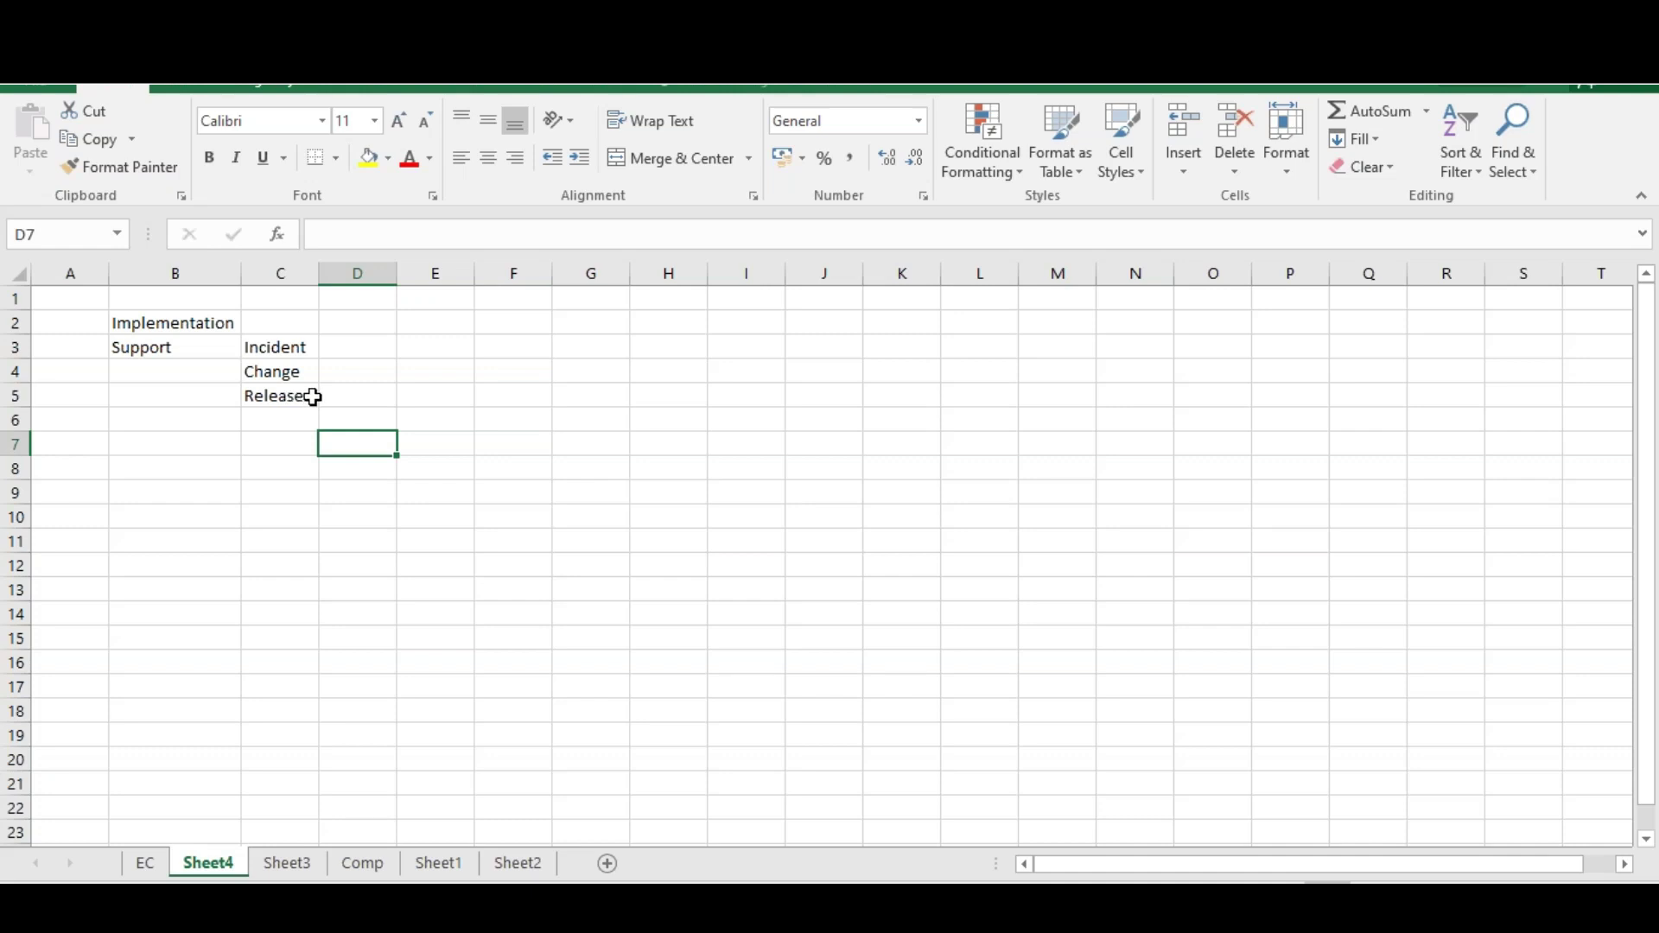
{"action": "double_click", "coordinate": [285, 397]}
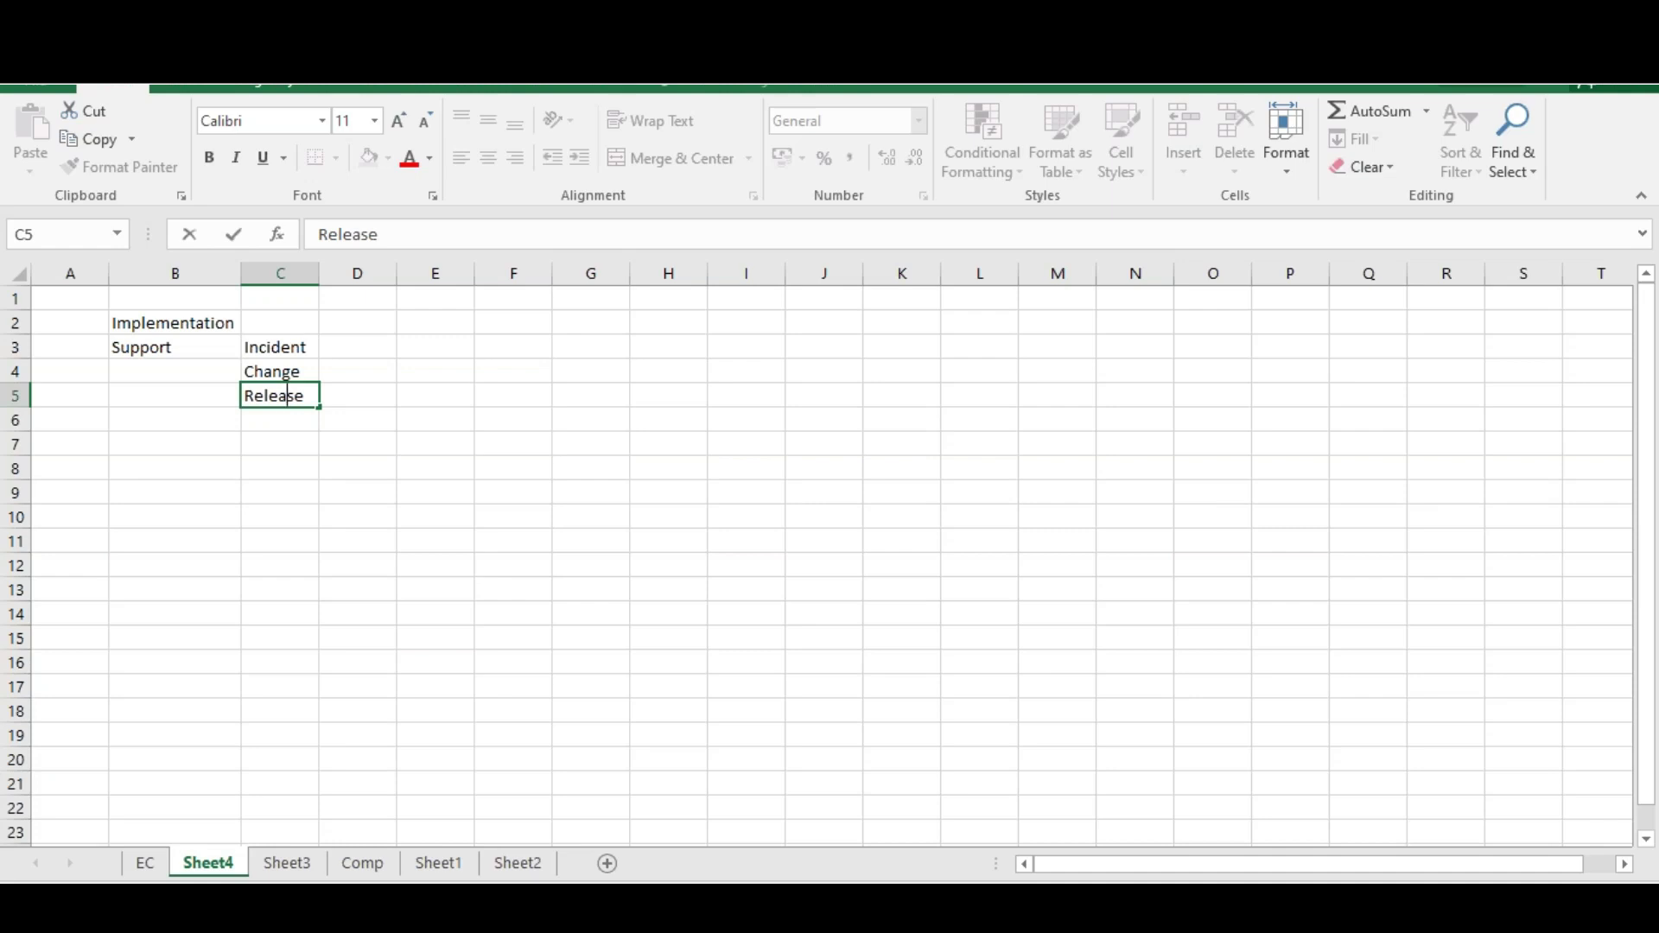
{"action": "left_click", "coordinate": [289, 325]}
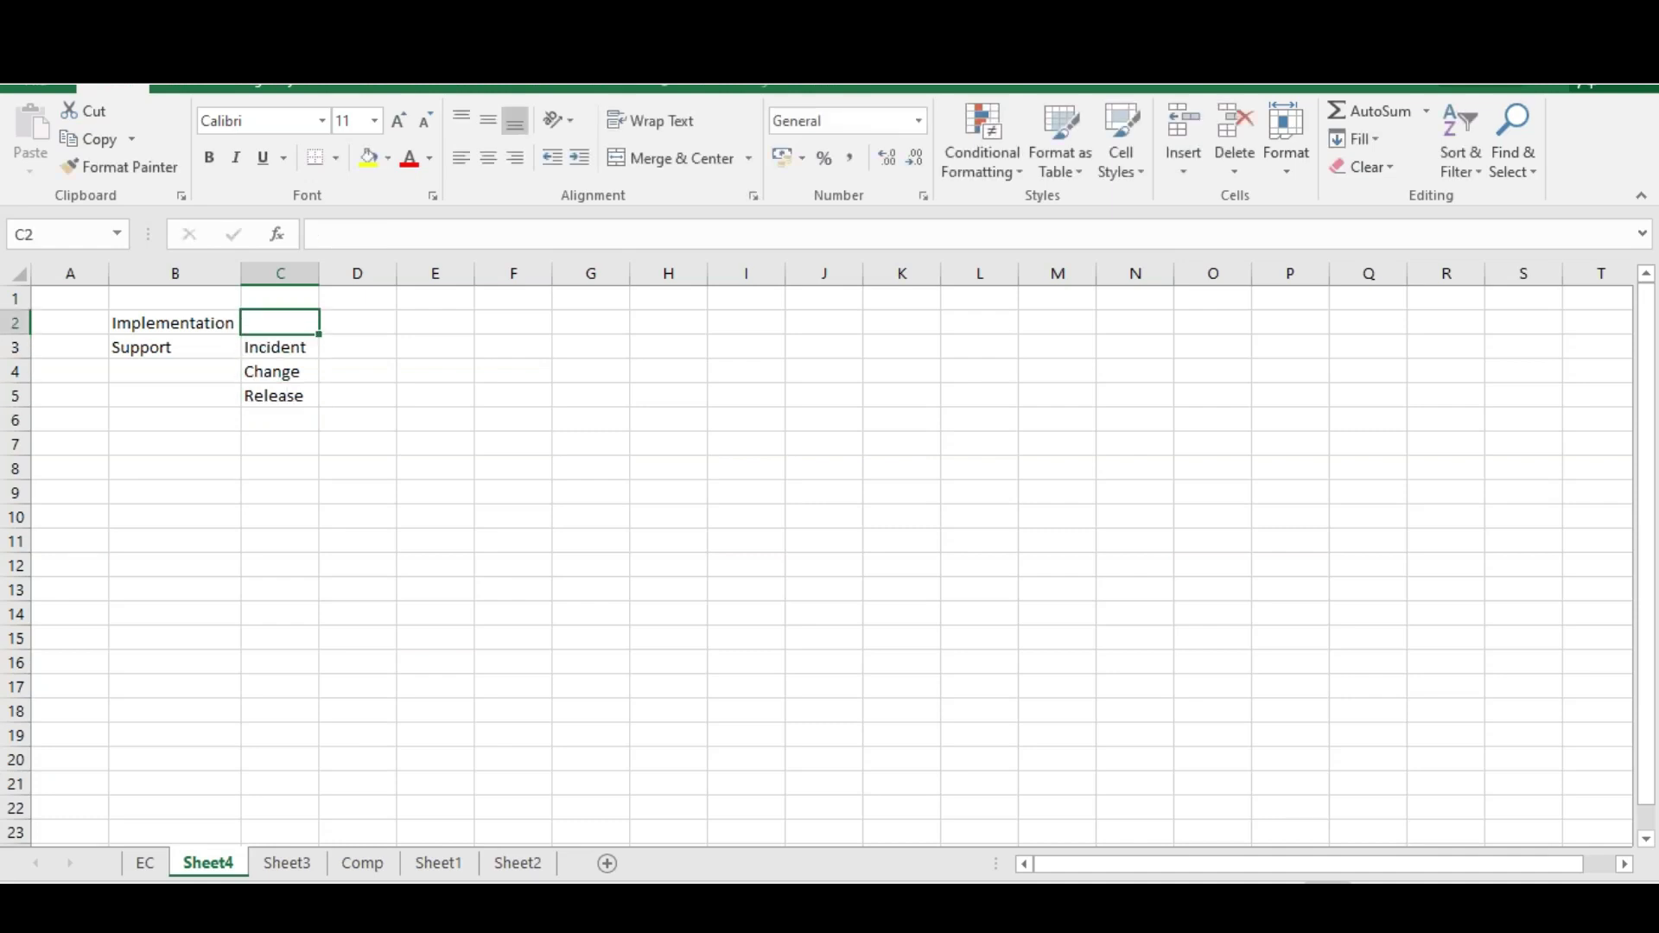
Enter Configuration in C2 and 'Types of Projects' in A2, auto-fitting columns A and C
{"action": "type", "text": "Con"}
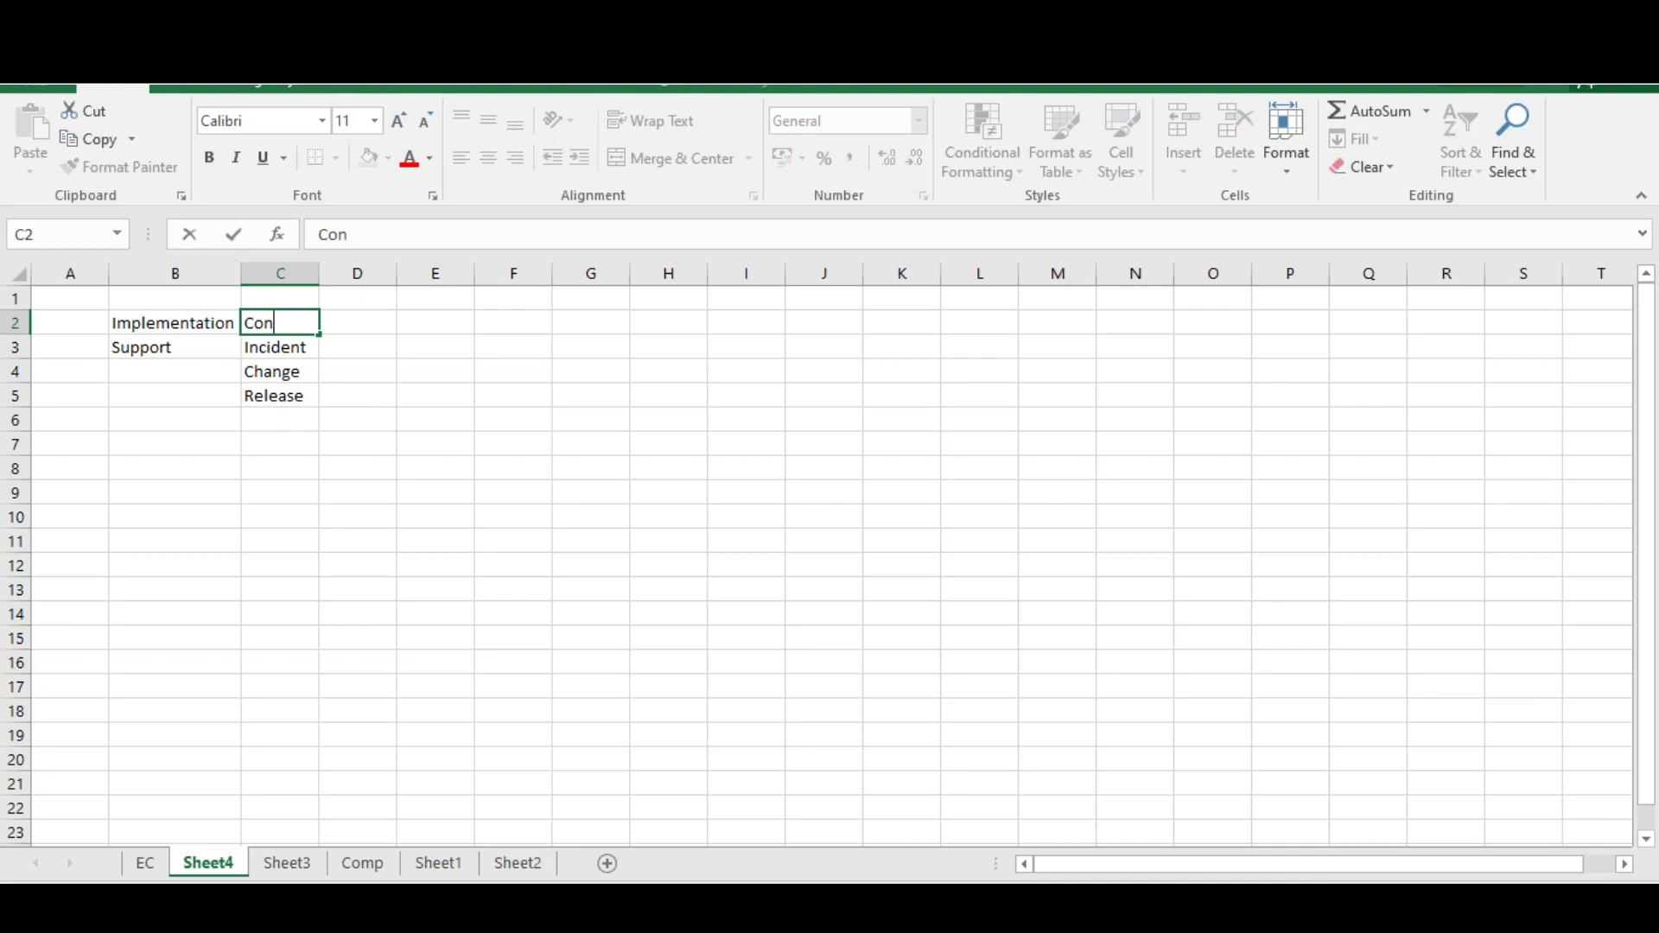
{"action": "type", "text": "figuration"}
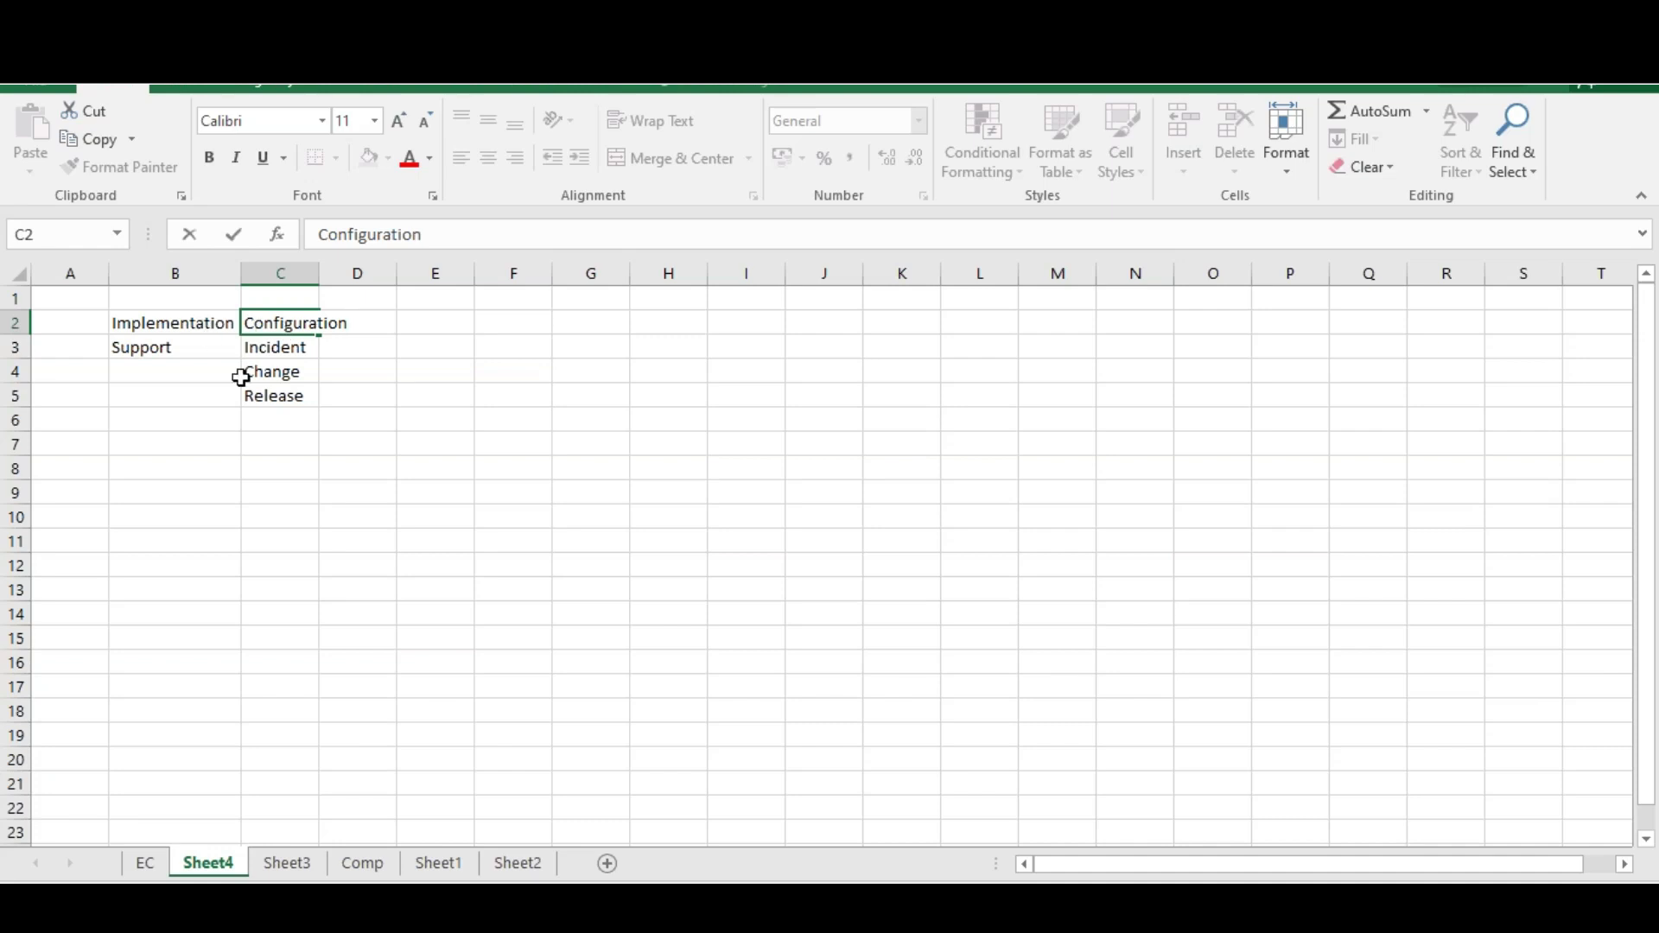
{"action": "left_click", "coordinate": [61, 327]}
{"action": "type", "text": "Types of Projects"}
{"action": "key", "text": "Return"}
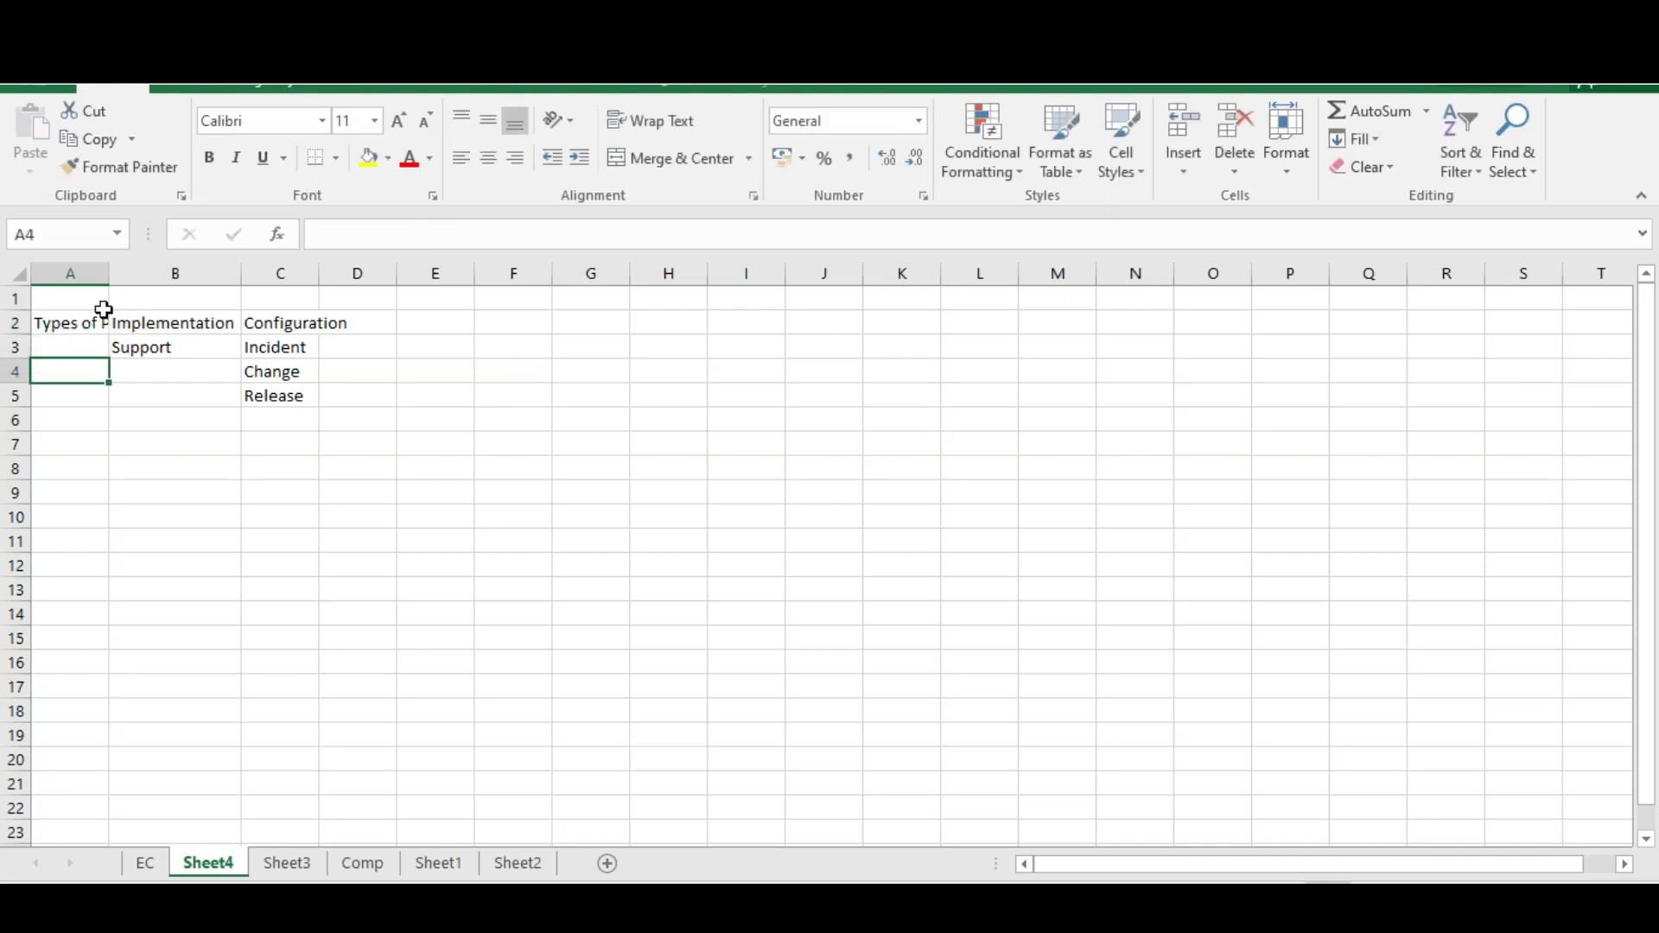
{"action": "double_click", "coordinate": [109, 274]}
{"action": "left_click", "coordinate": [119, 275]}
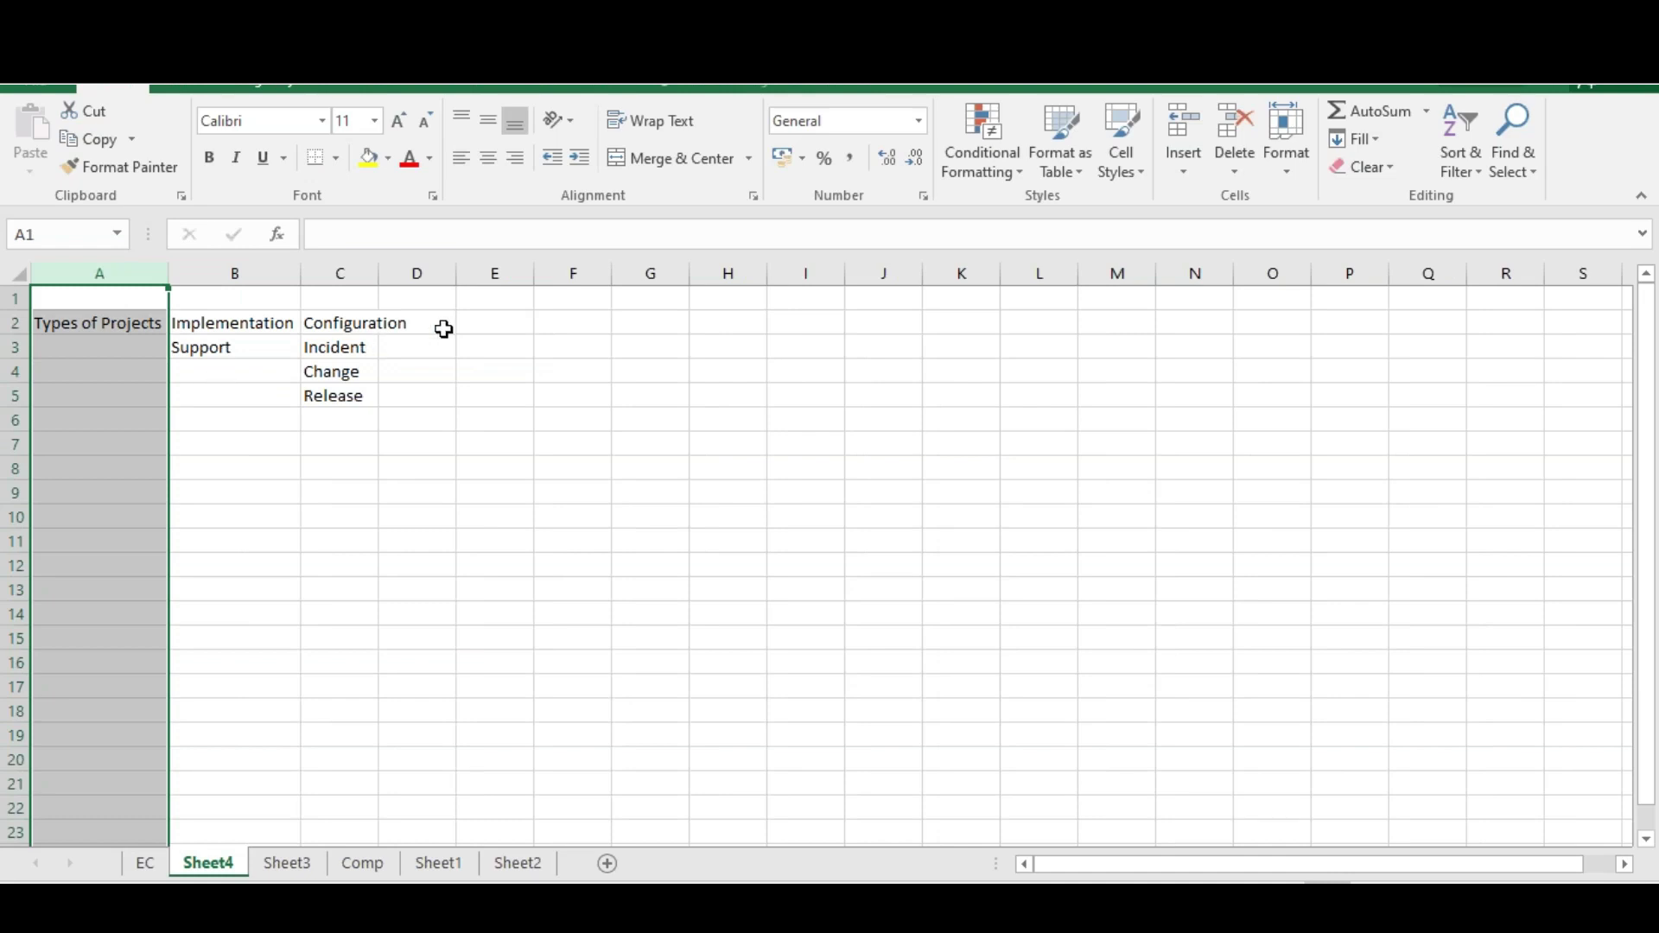
{"action": "double_click", "coordinate": [378, 273]}
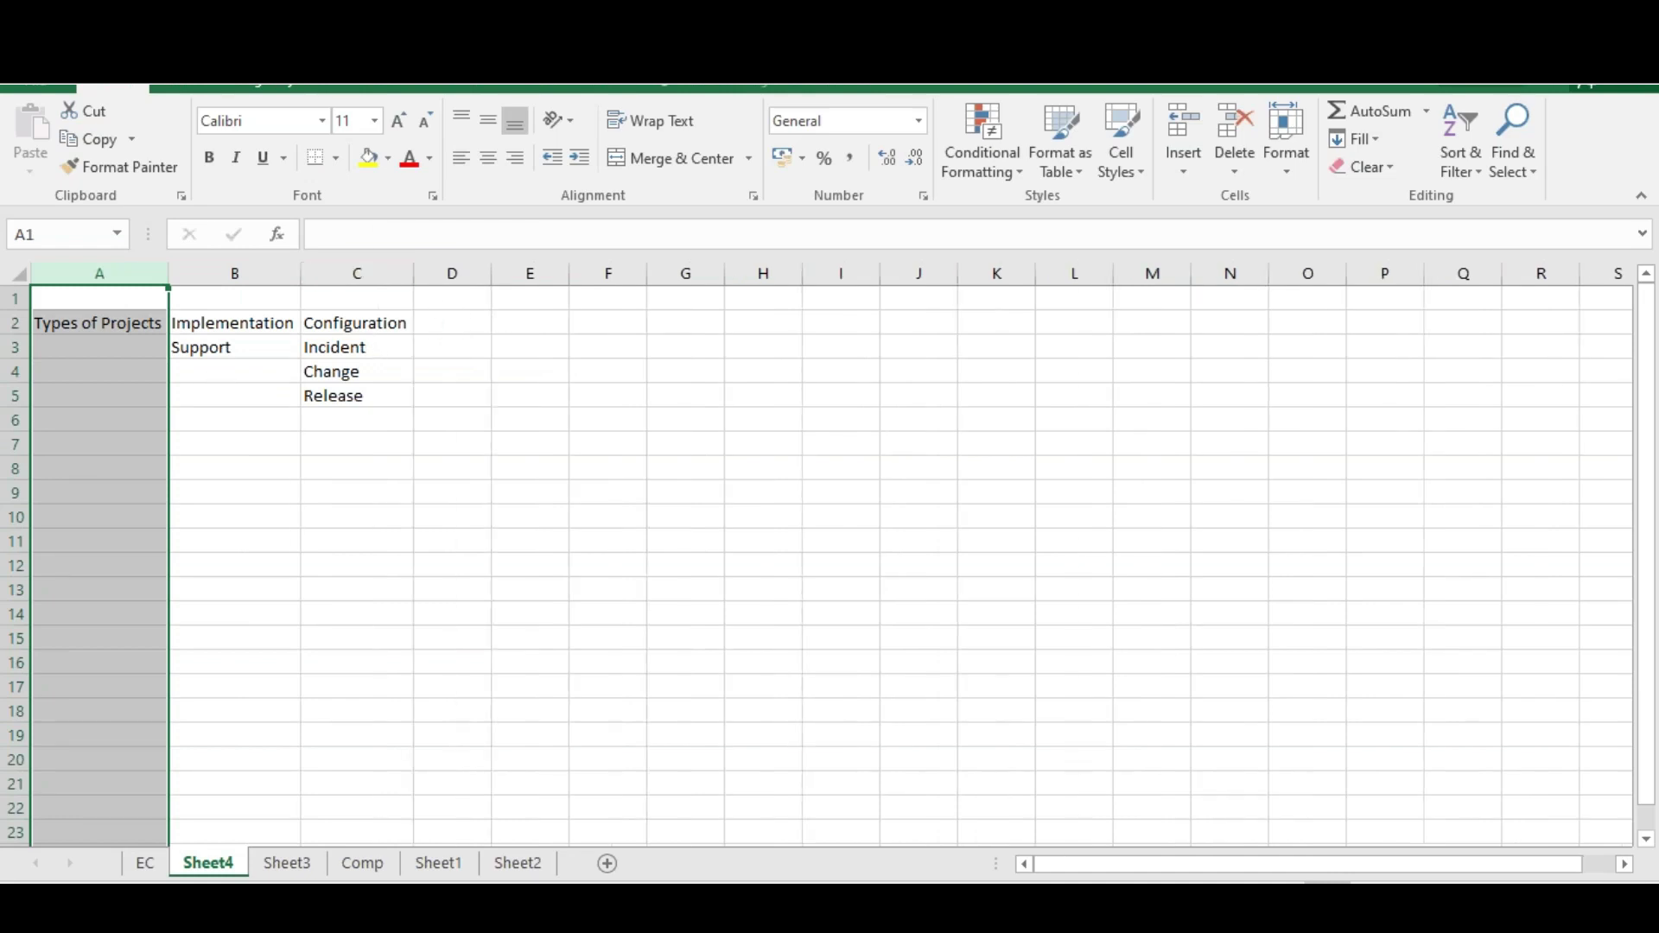
{"action": "left_click", "coordinate": [554, 326]}
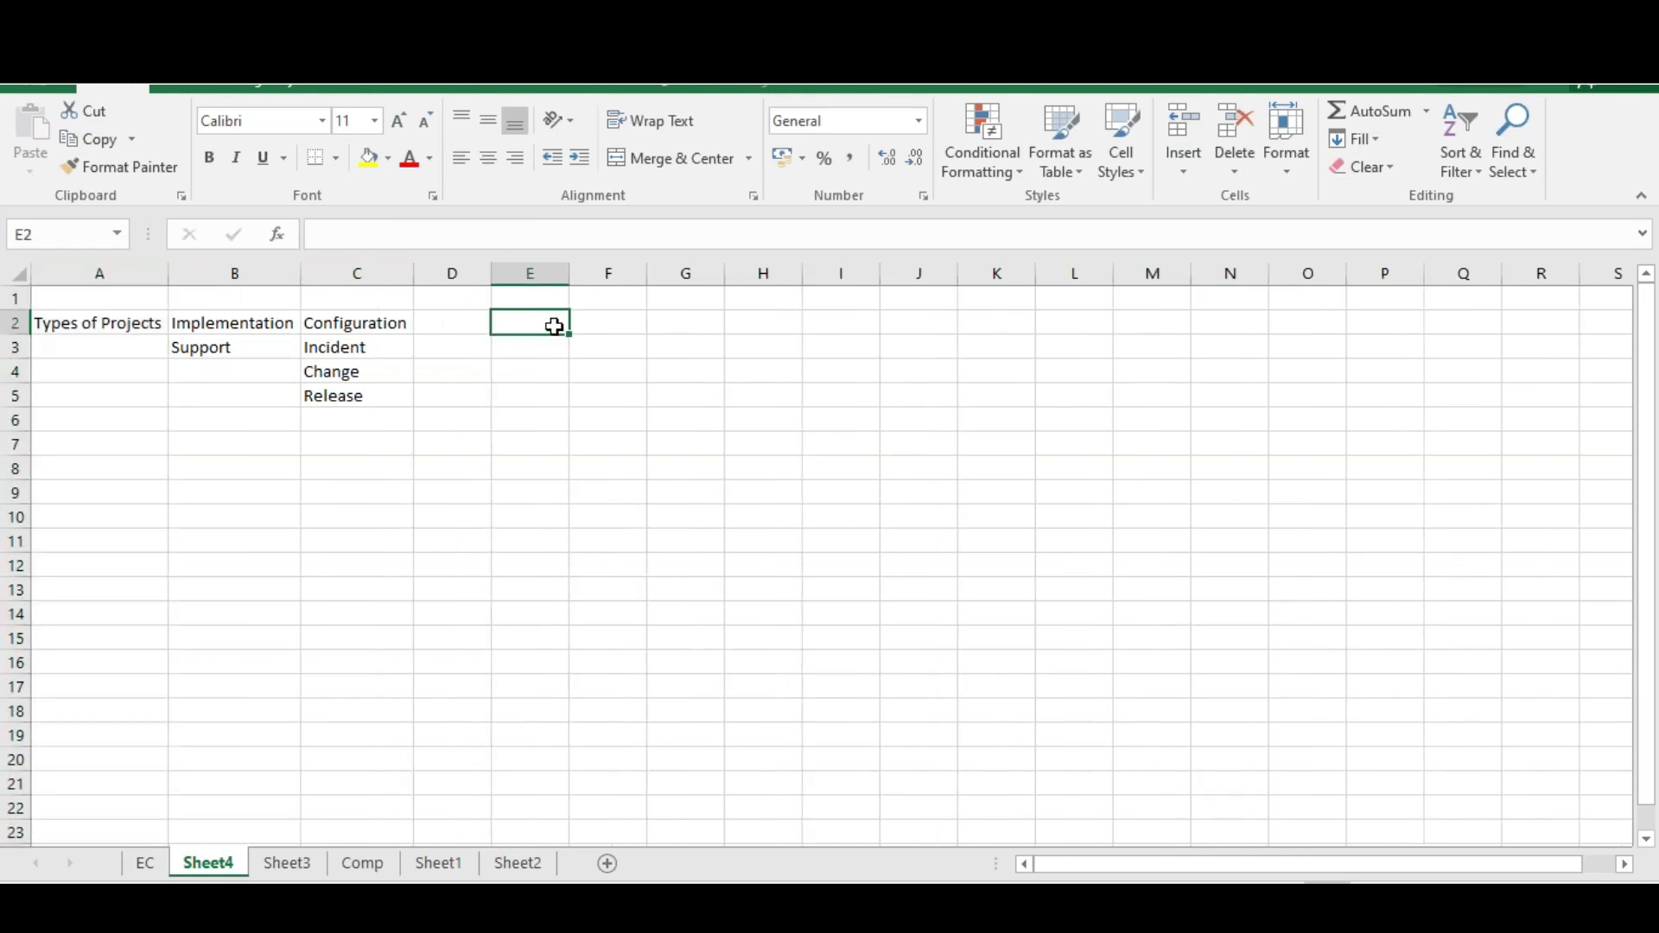
List Consultants, Customer and Implementation Partner in E2:E4, auto-fitting column E
{"action": "type", "text": "Cons"}
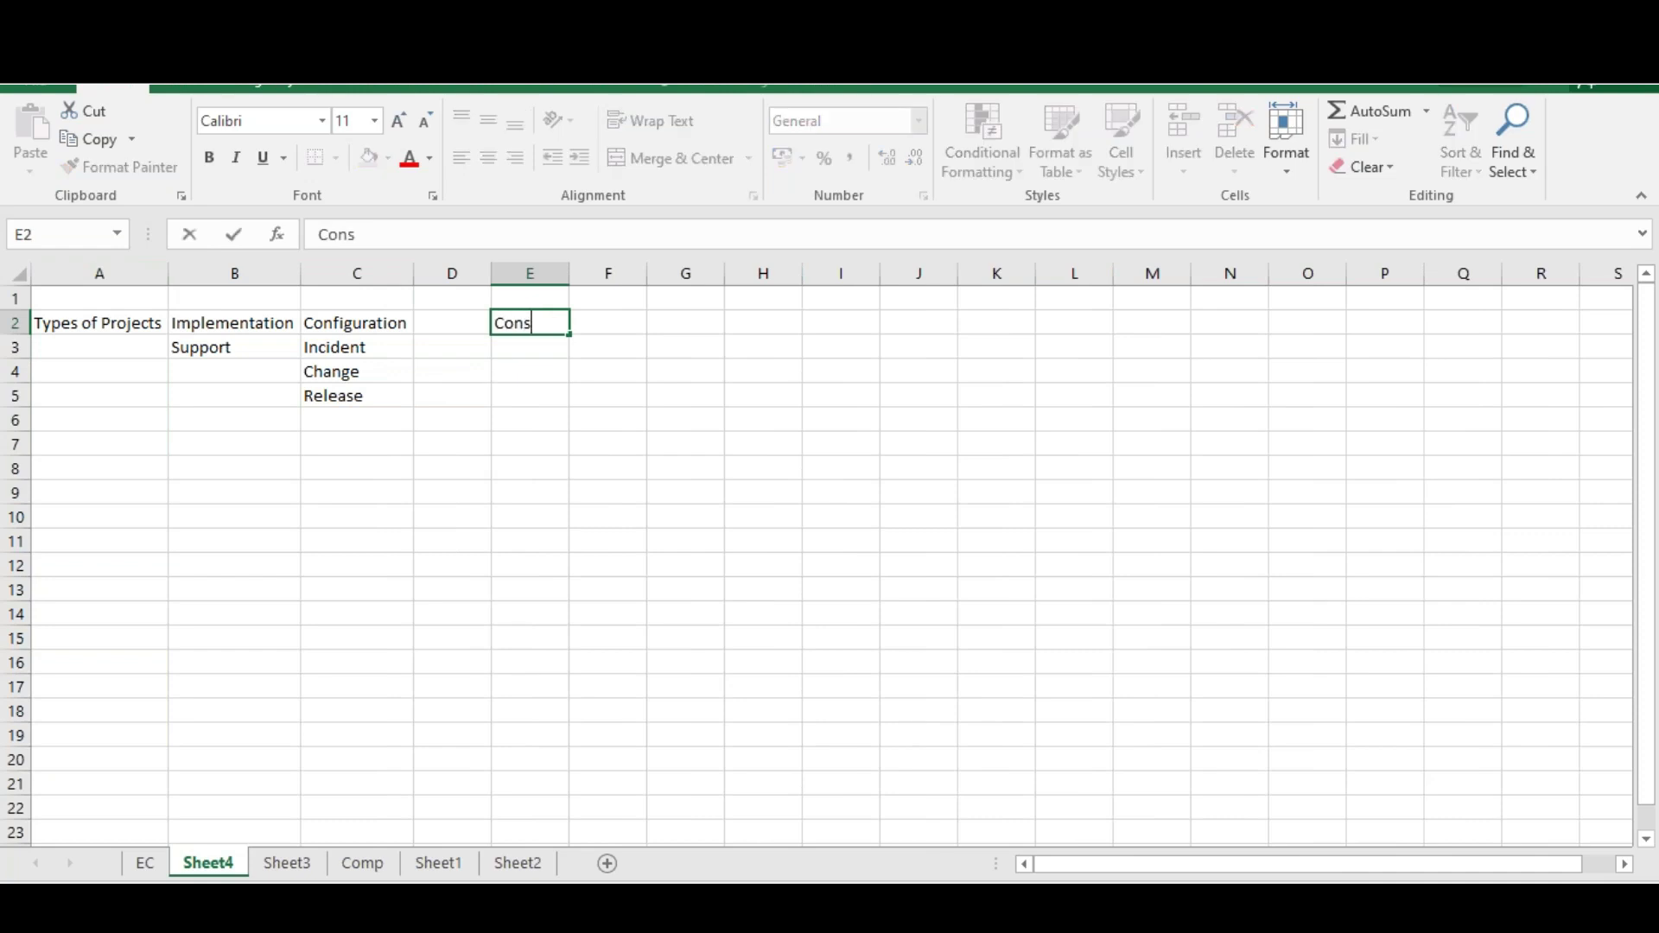
{"action": "type", "text": "ultants"}
{"action": "key", "text": "Return"}
{"action": "type", "text": "Cus"}
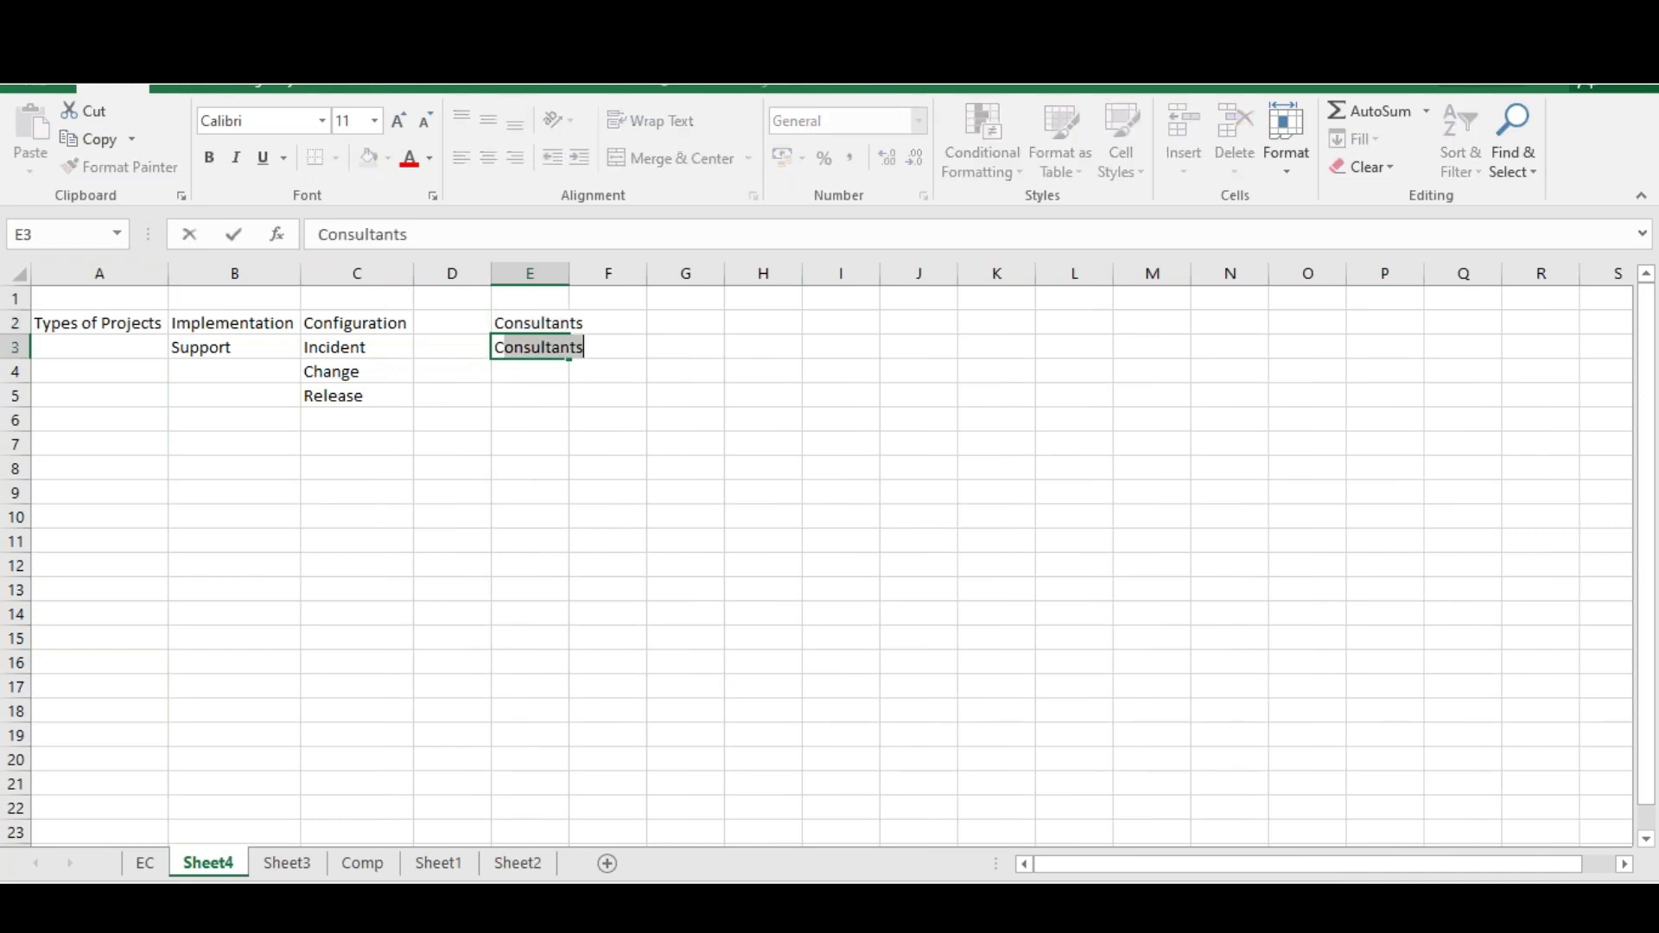
{"action": "type", "text": "tomer"}
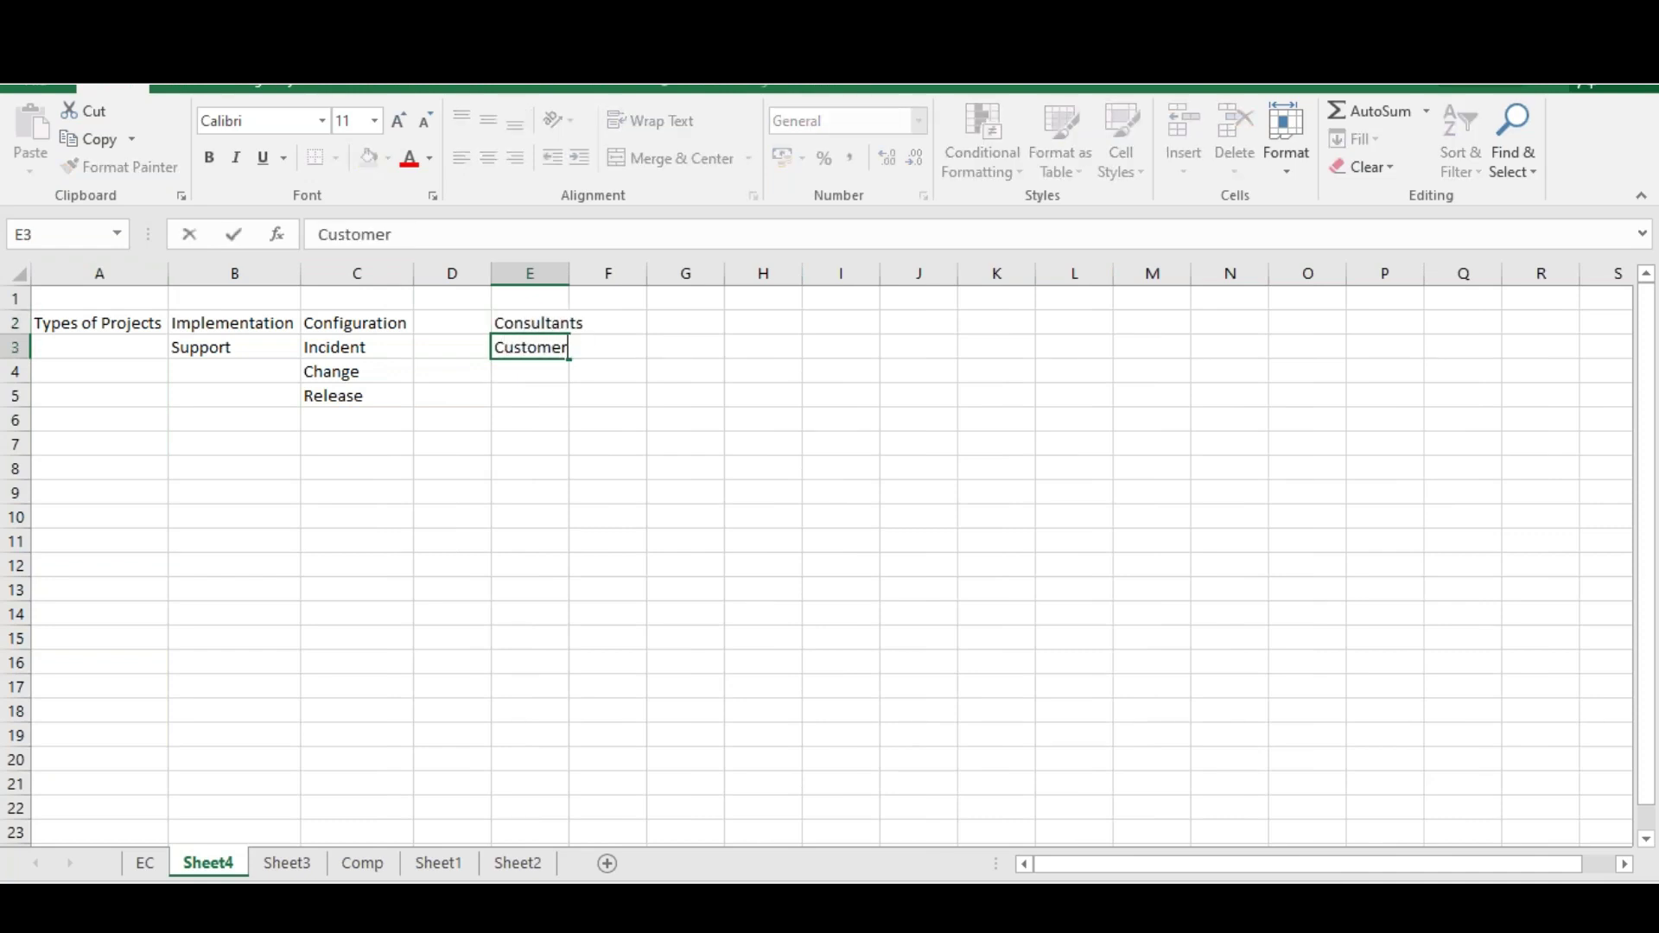
{"action": "key", "text": "Return"}
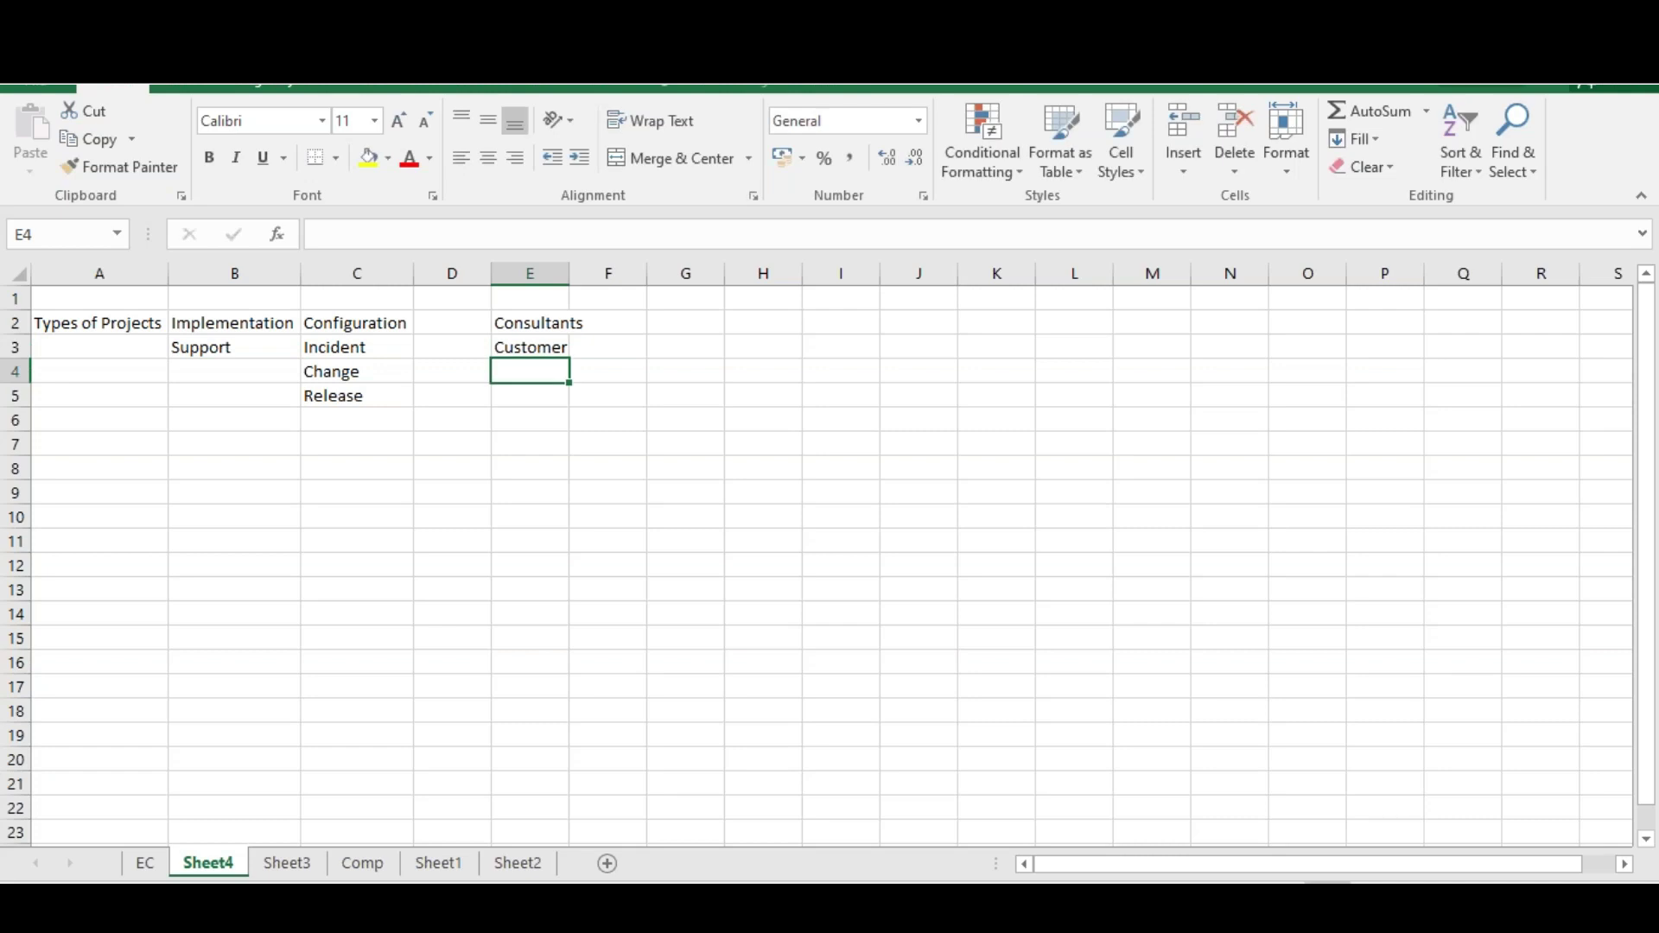
{"action": "type", "text": "Implementai"}
{"action": "key", "text": "BackSpace"}
{"action": "type", "text": "tion"}
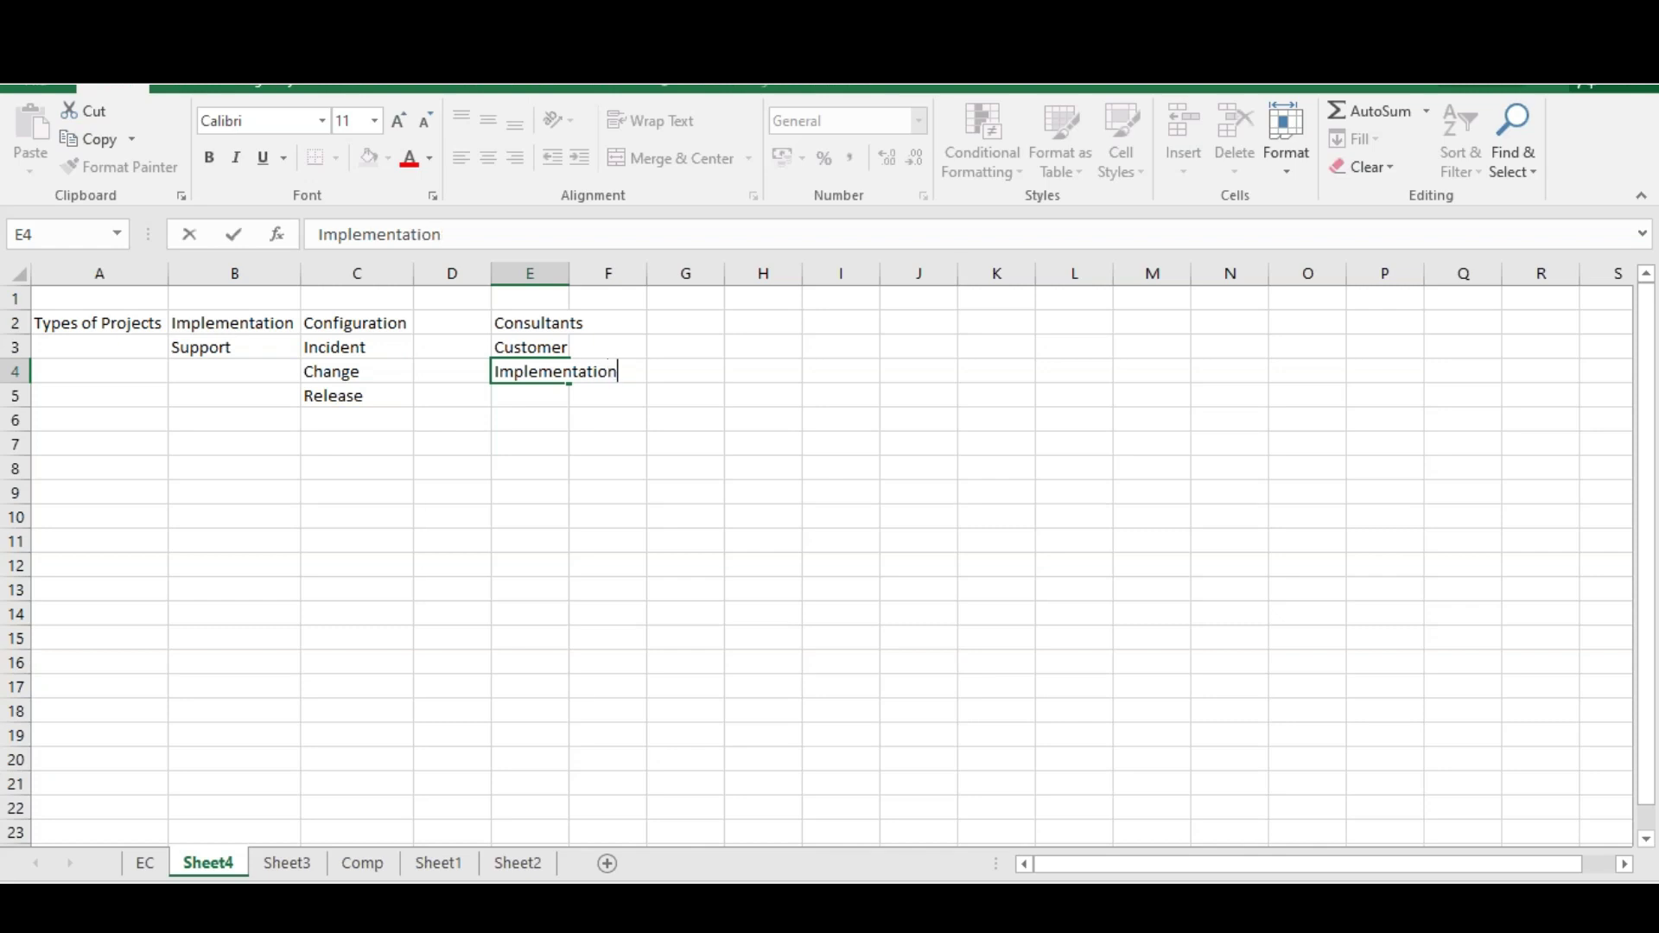
{"action": "type", "text": " Partner"}
{"action": "double_click", "coordinate": [571, 275]}
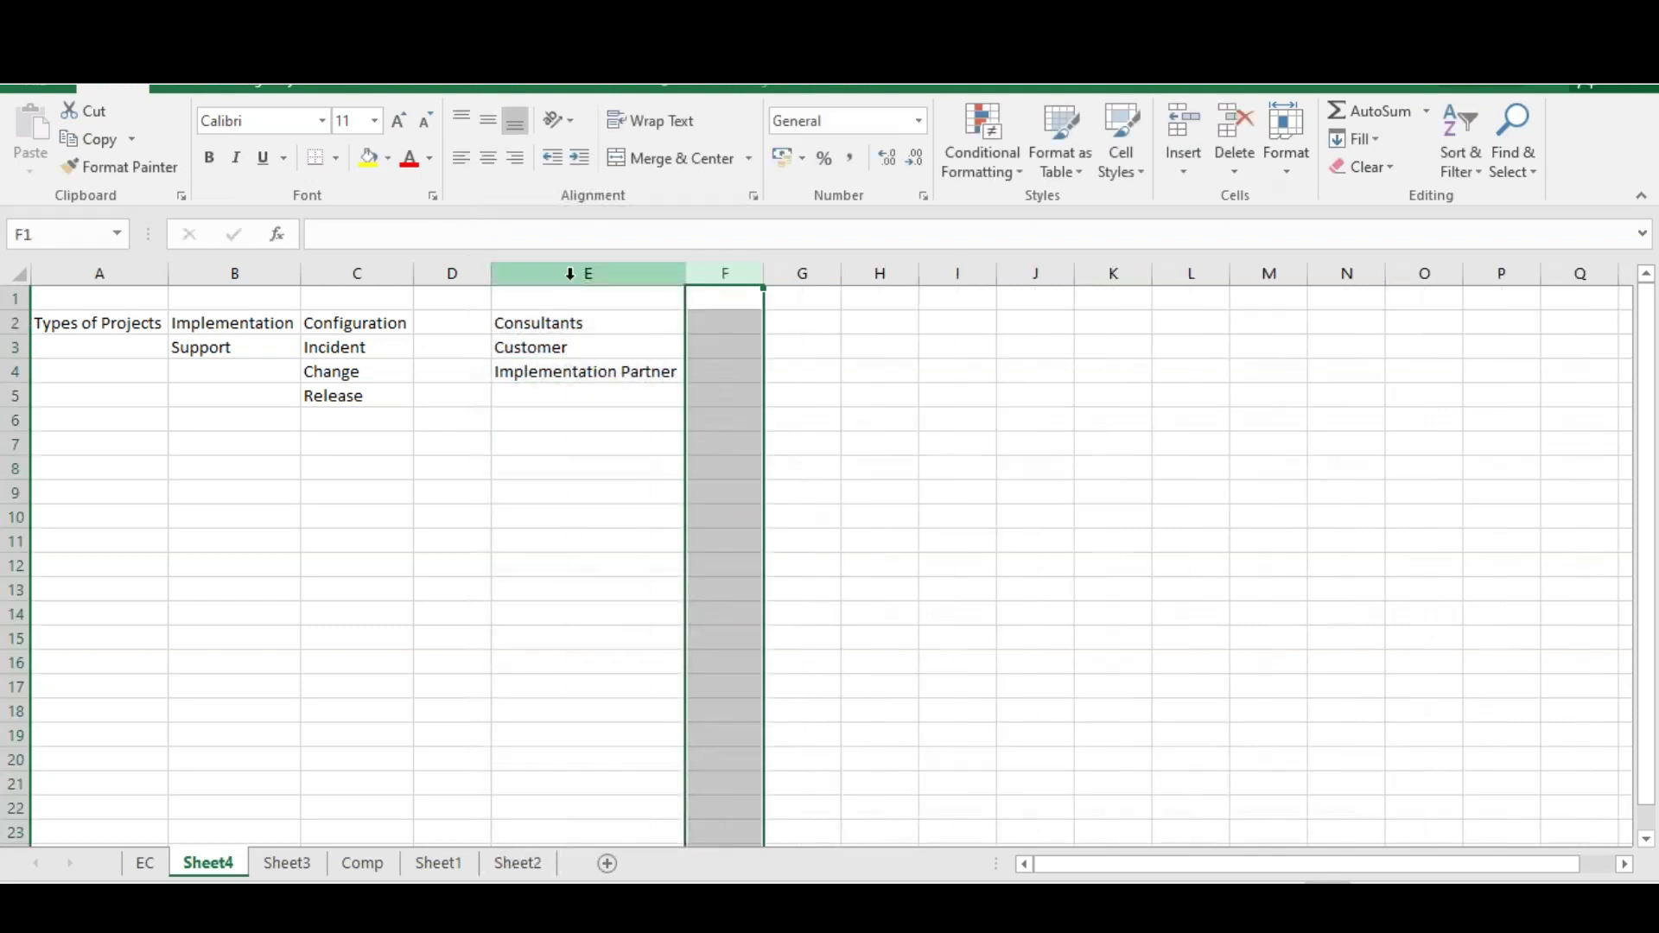
{"action": "left_click_drag", "start_coordinate": [618, 318], "coordinate": [591, 327]}
{"action": "left_click", "coordinate": [591, 328]}
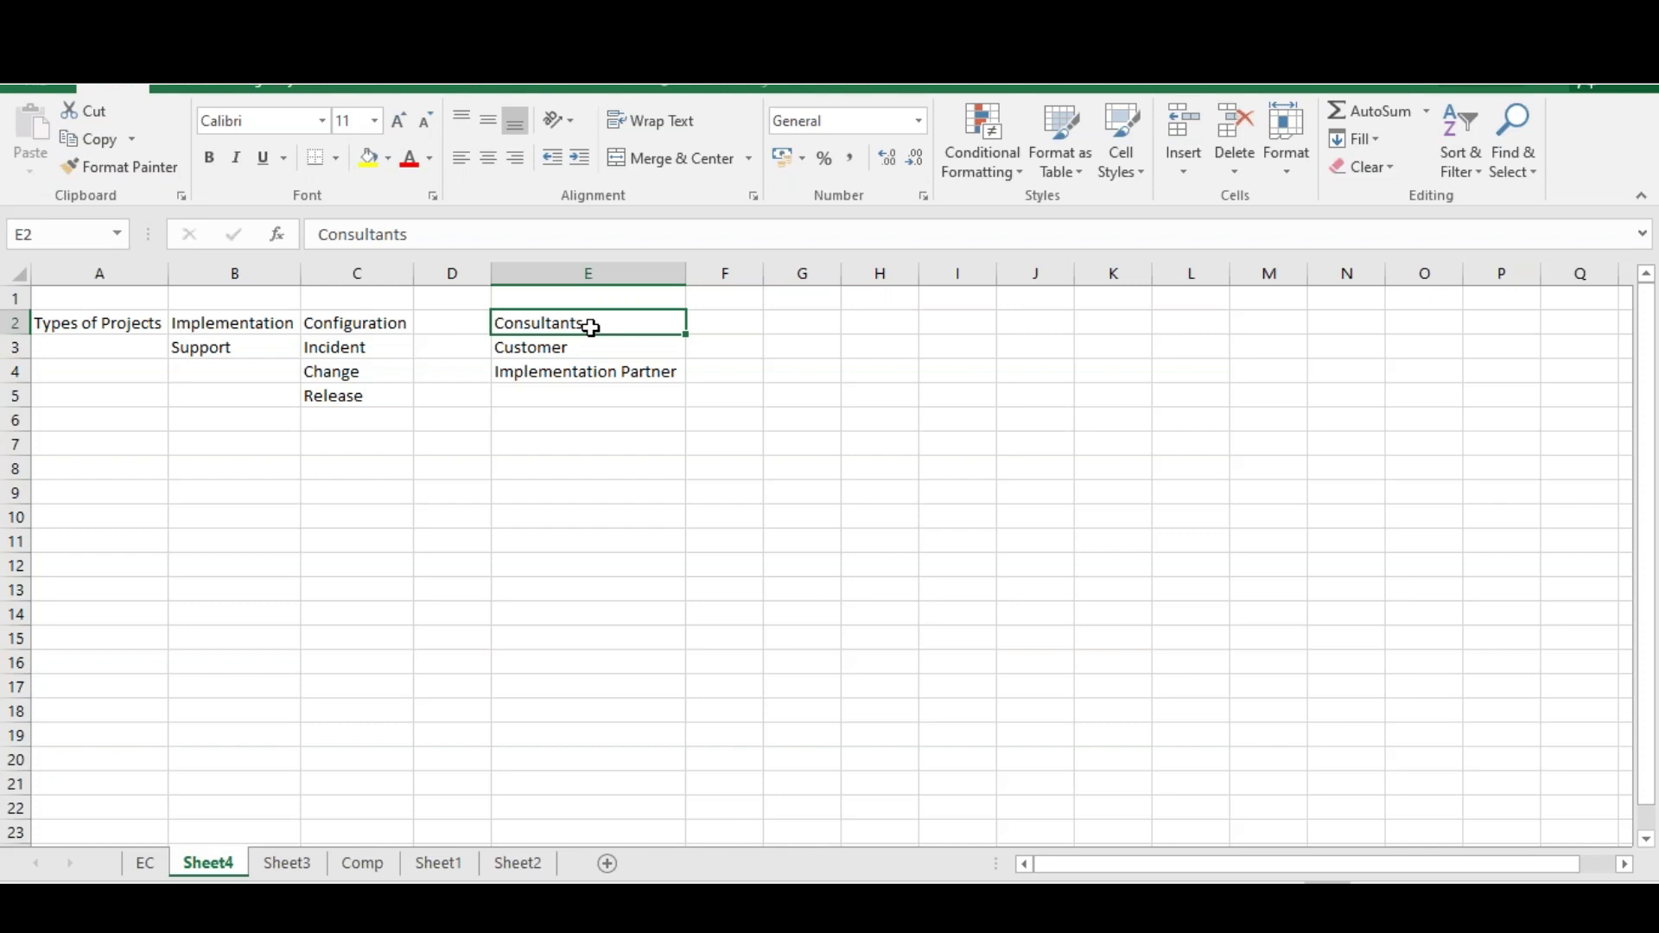
Add End User in F3 beside Customer and check the roles grouping
{"action": "left_click", "coordinate": [716, 348]}
{"action": "type", "text": "End User"}
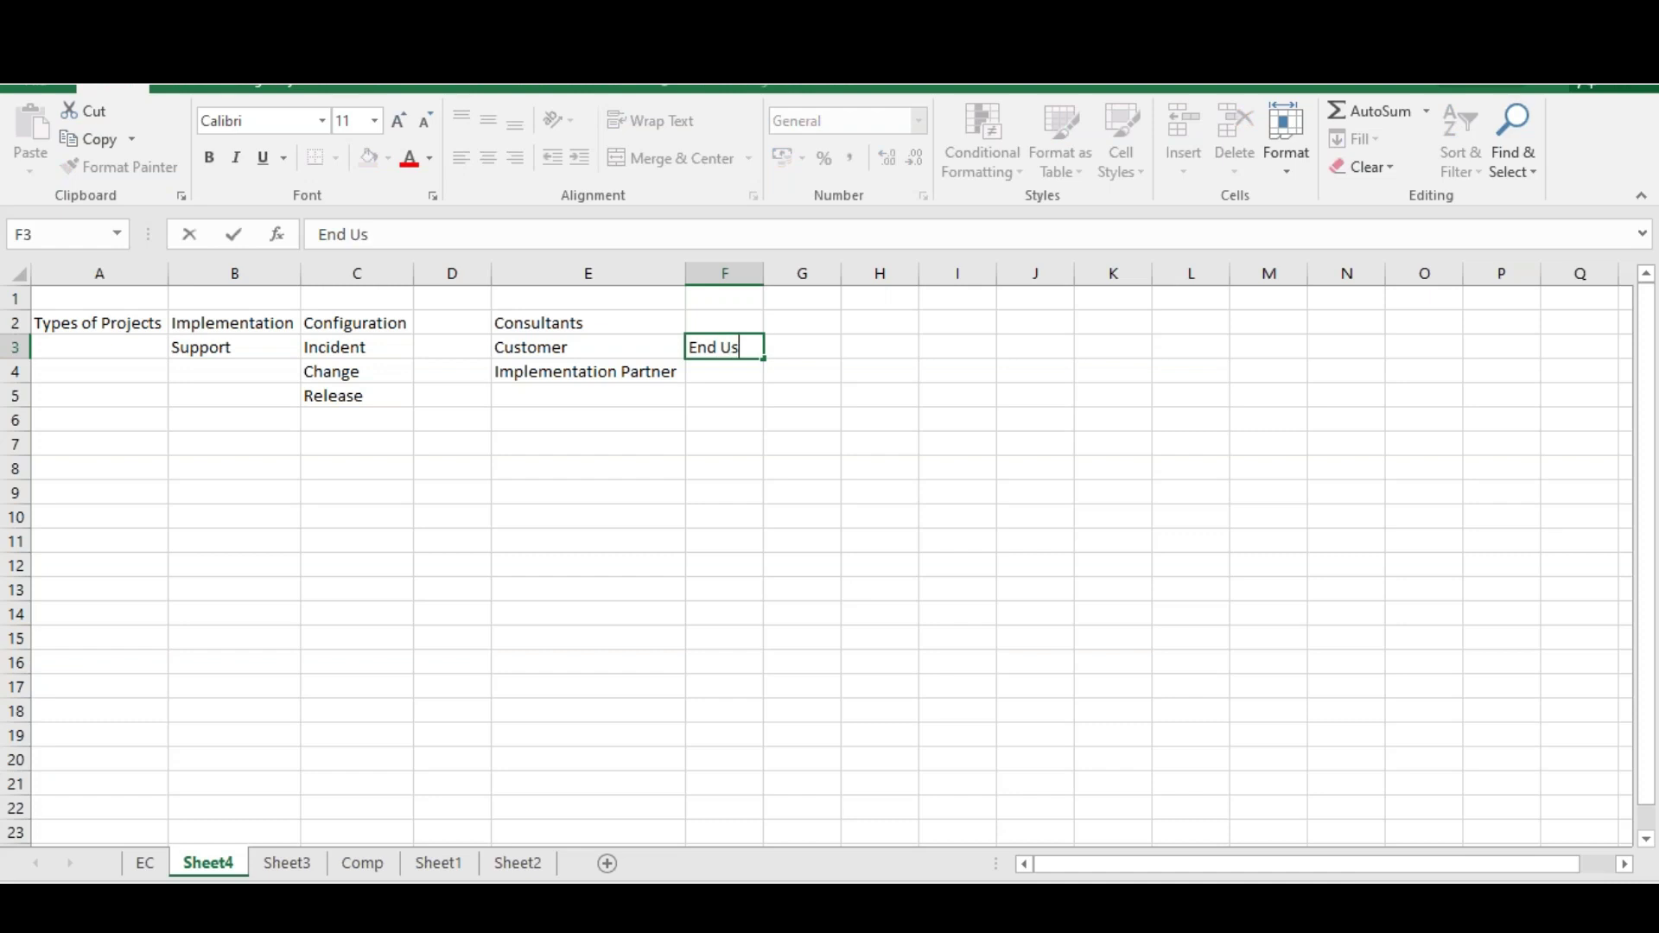
{"action": "left_click", "coordinate": [796, 374]}
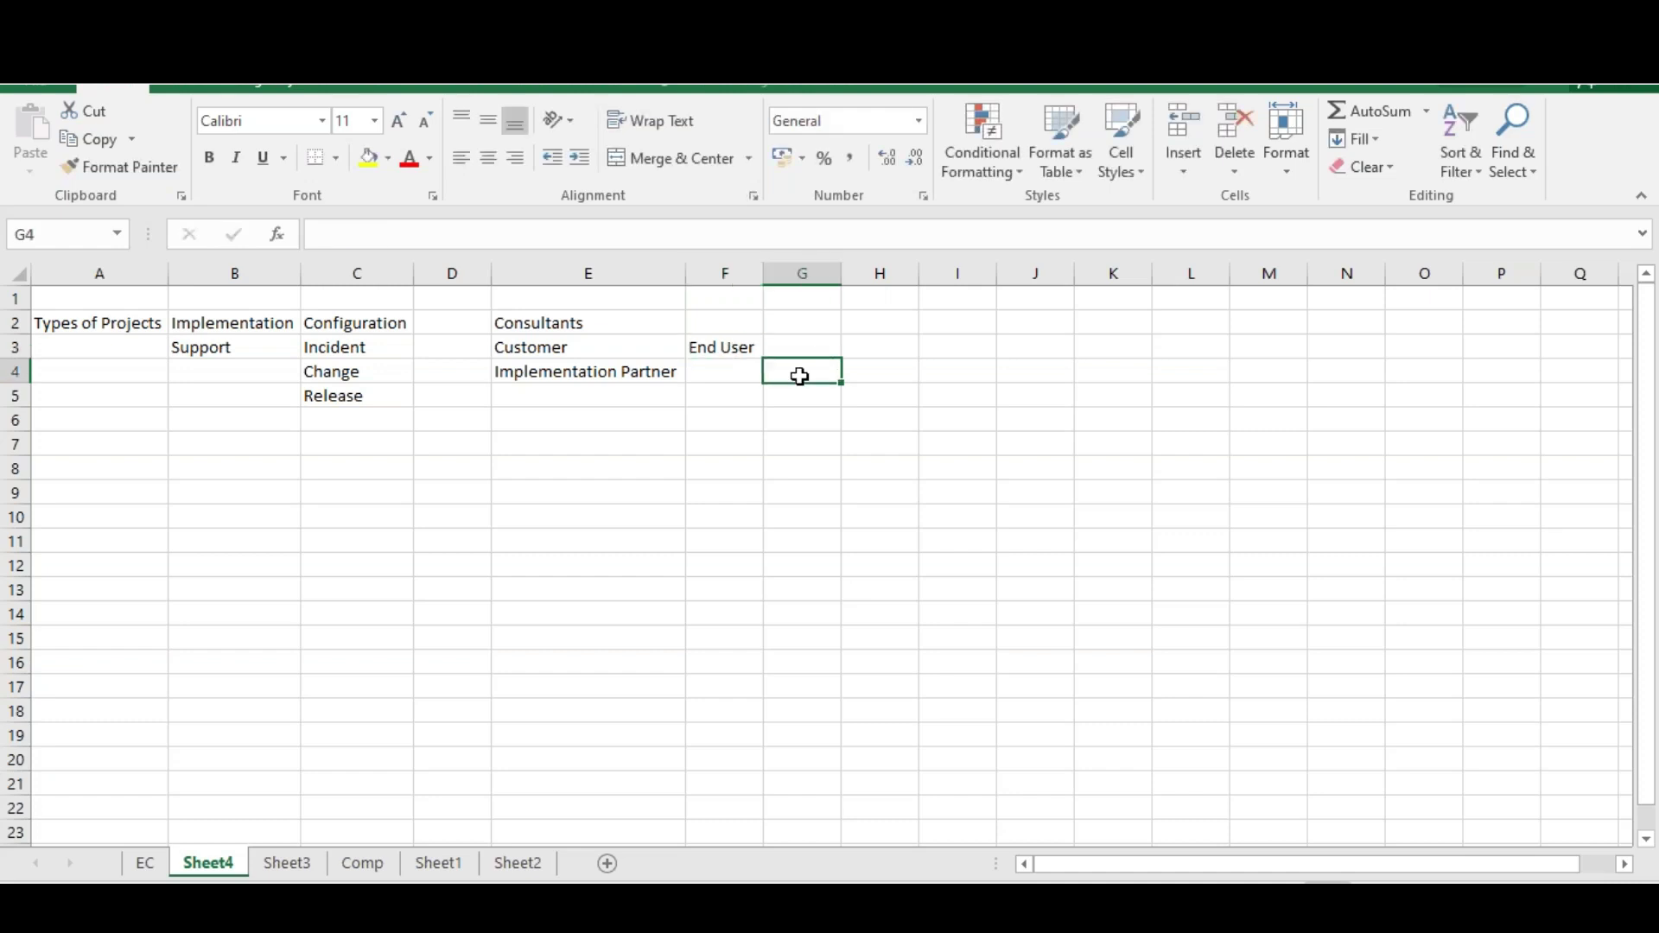
{"action": "left_click", "coordinate": [738, 321]}
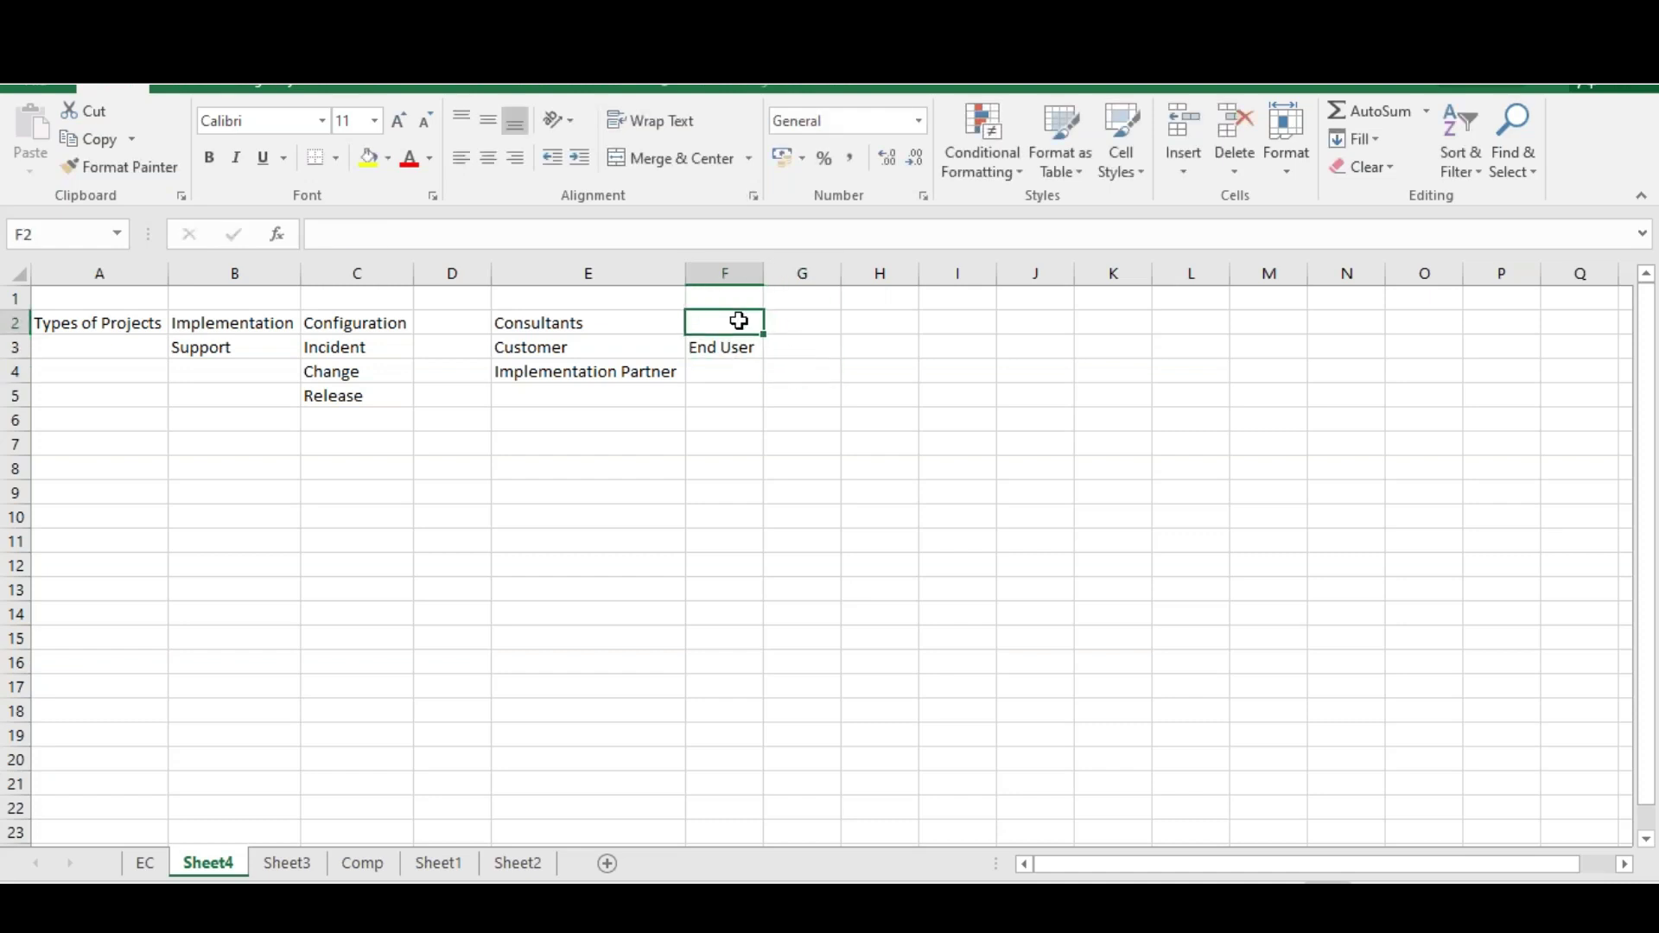
{"action": "left_click", "coordinate": [666, 348]}
{"action": "left_click", "coordinate": [743, 345]}
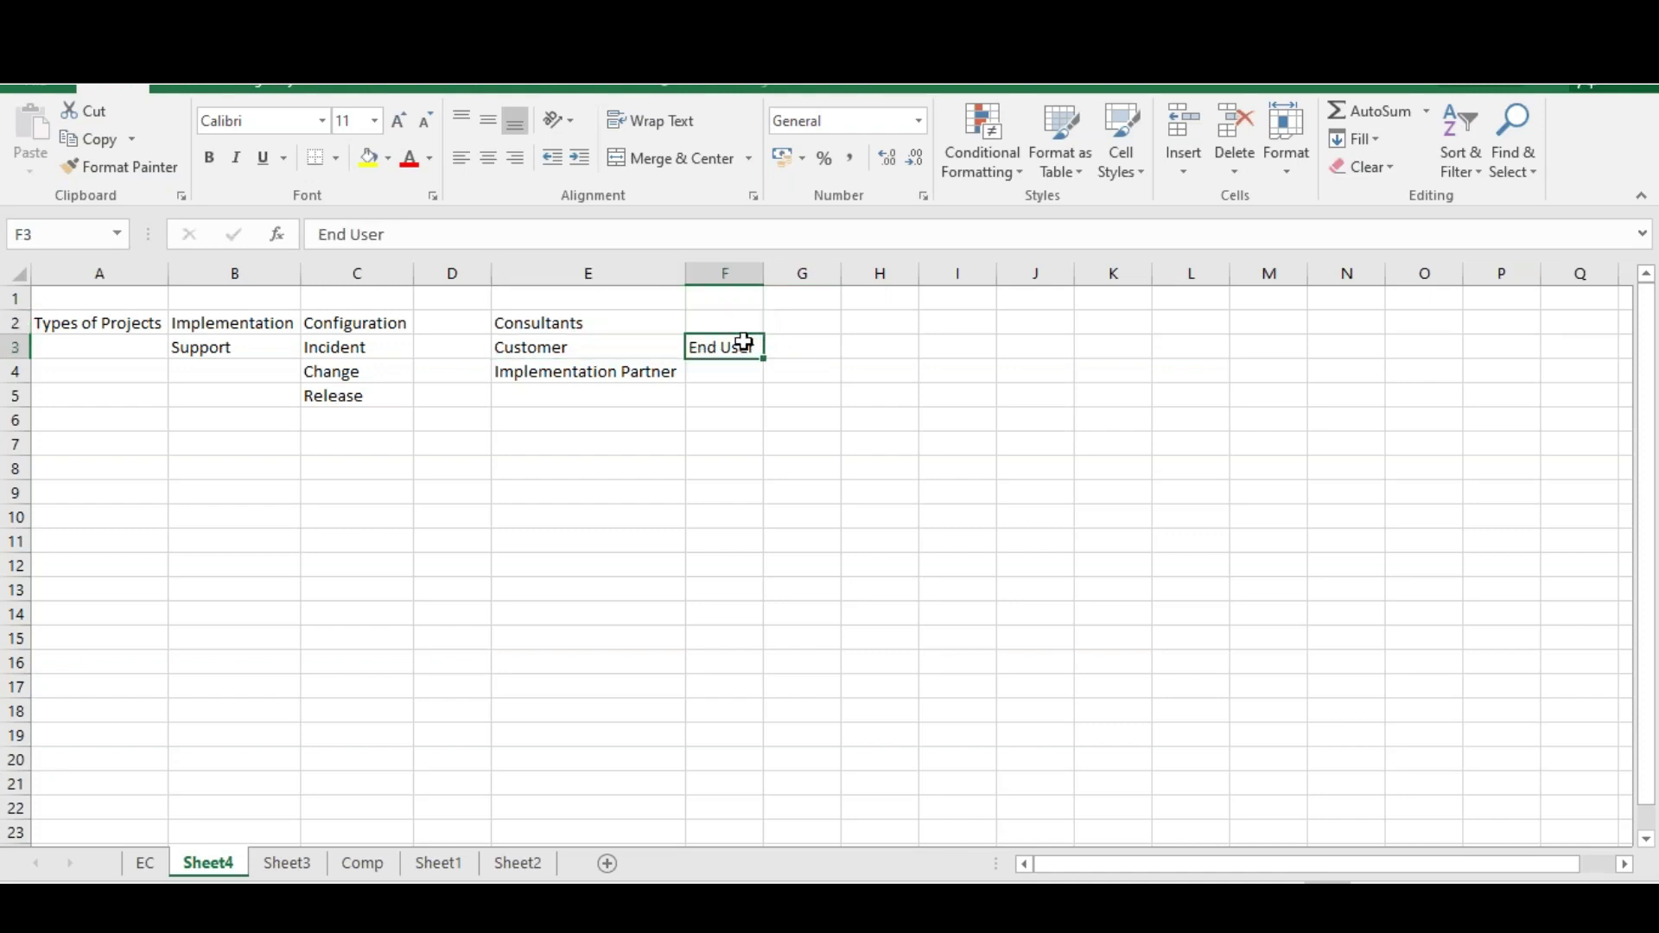
{"action": "left_click", "coordinate": [654, 371]}
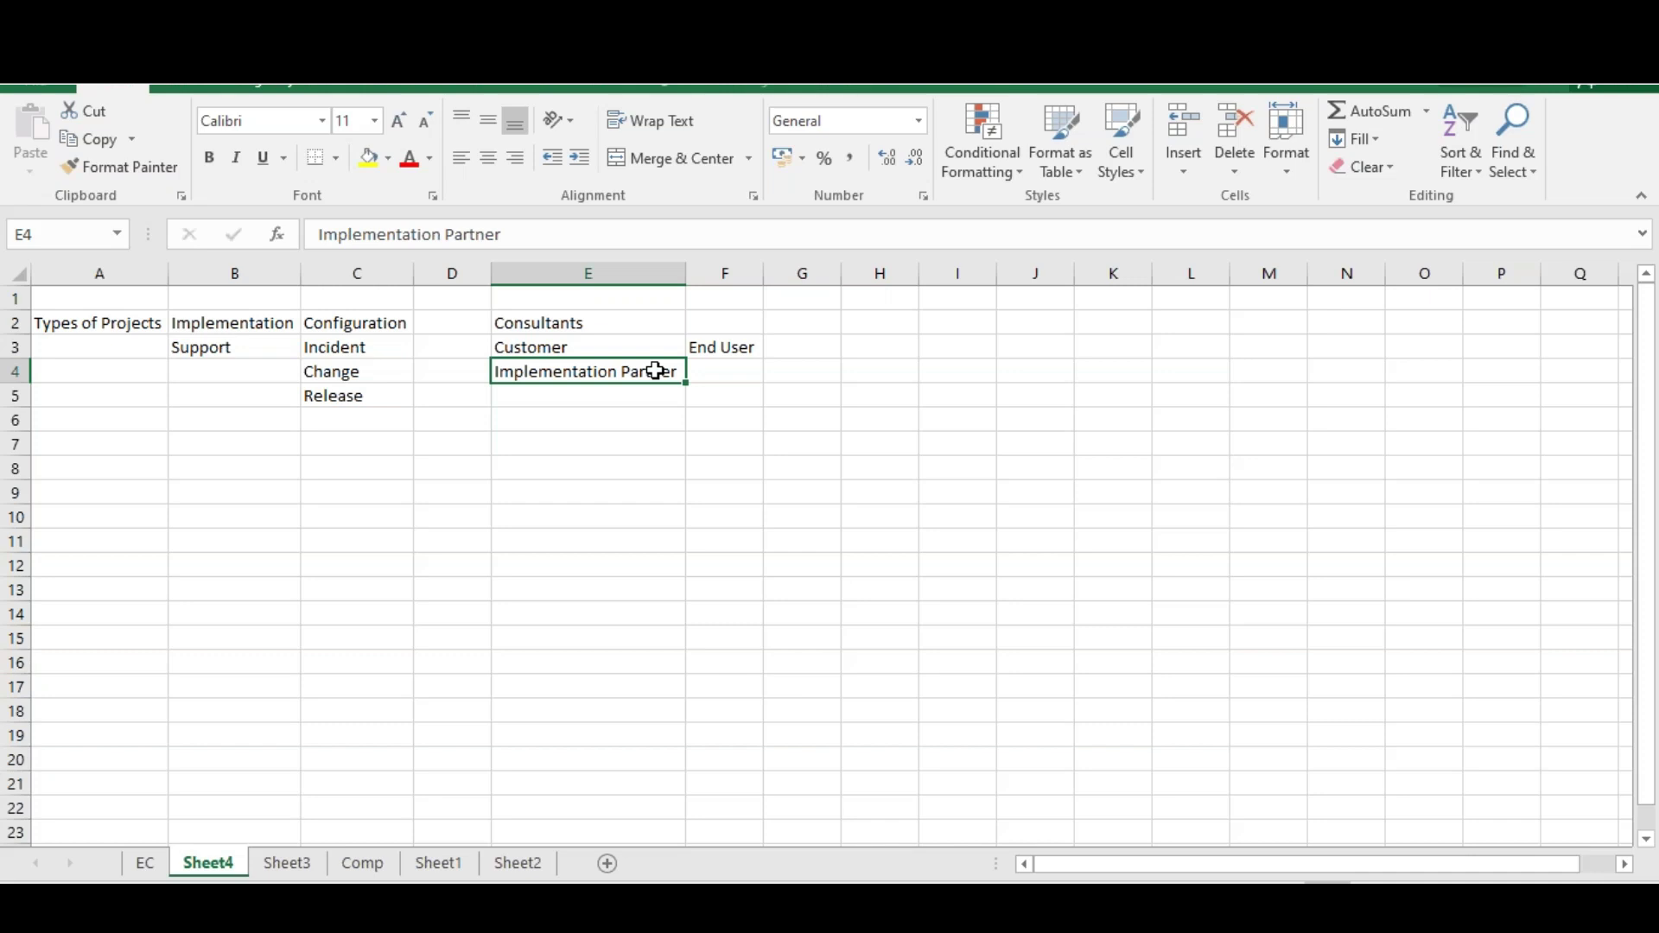
{"action": "left_click", "coordinate": [572, 323]}
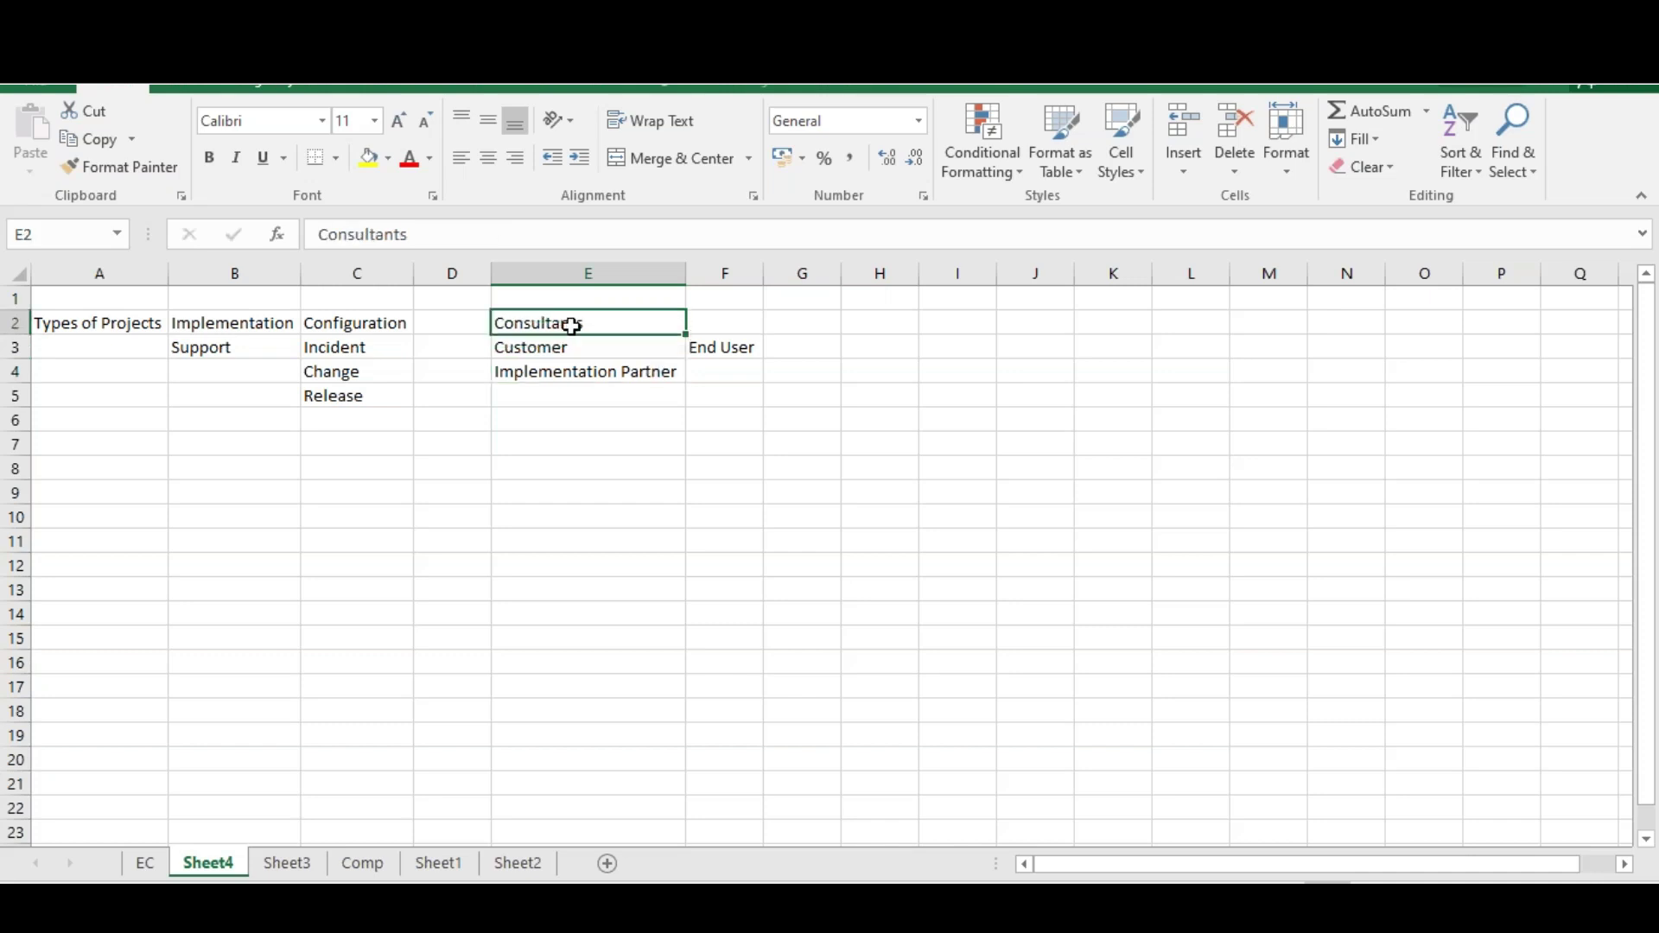
{"action": "left_click", "coordinate": [566, 376]}
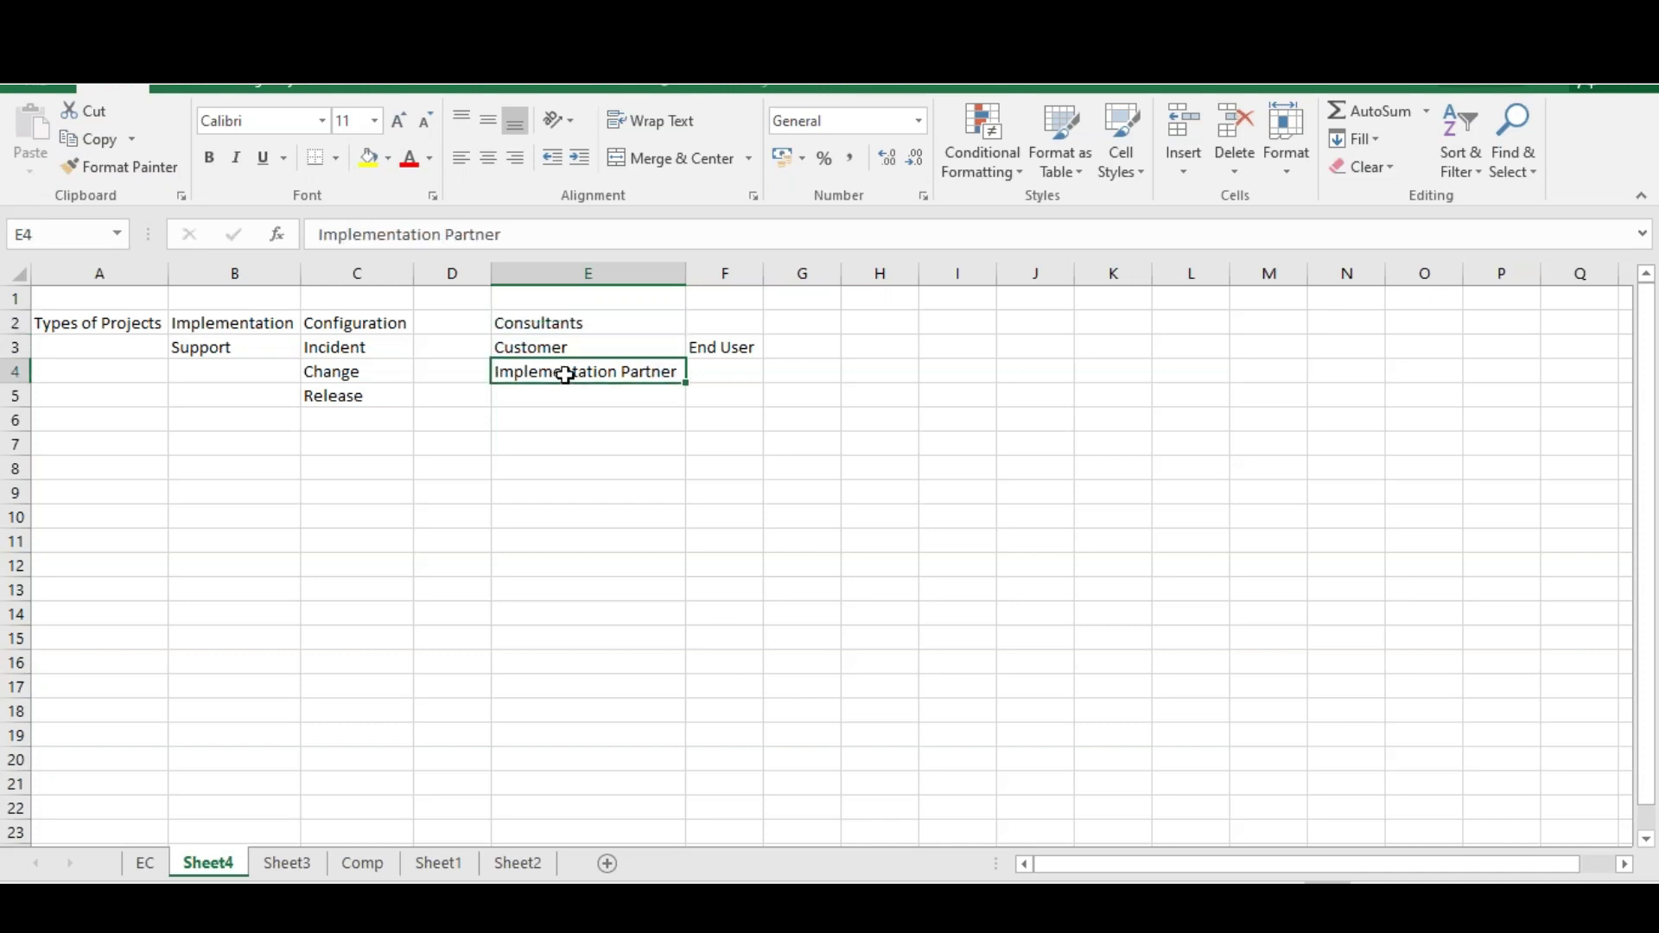
{"action": "left_click", "coordinate": [710, 372]}
Enter IBM/Wipro/Infosys in F4 as example implementation partner companies
{"action": "type", "text": "IBM"}
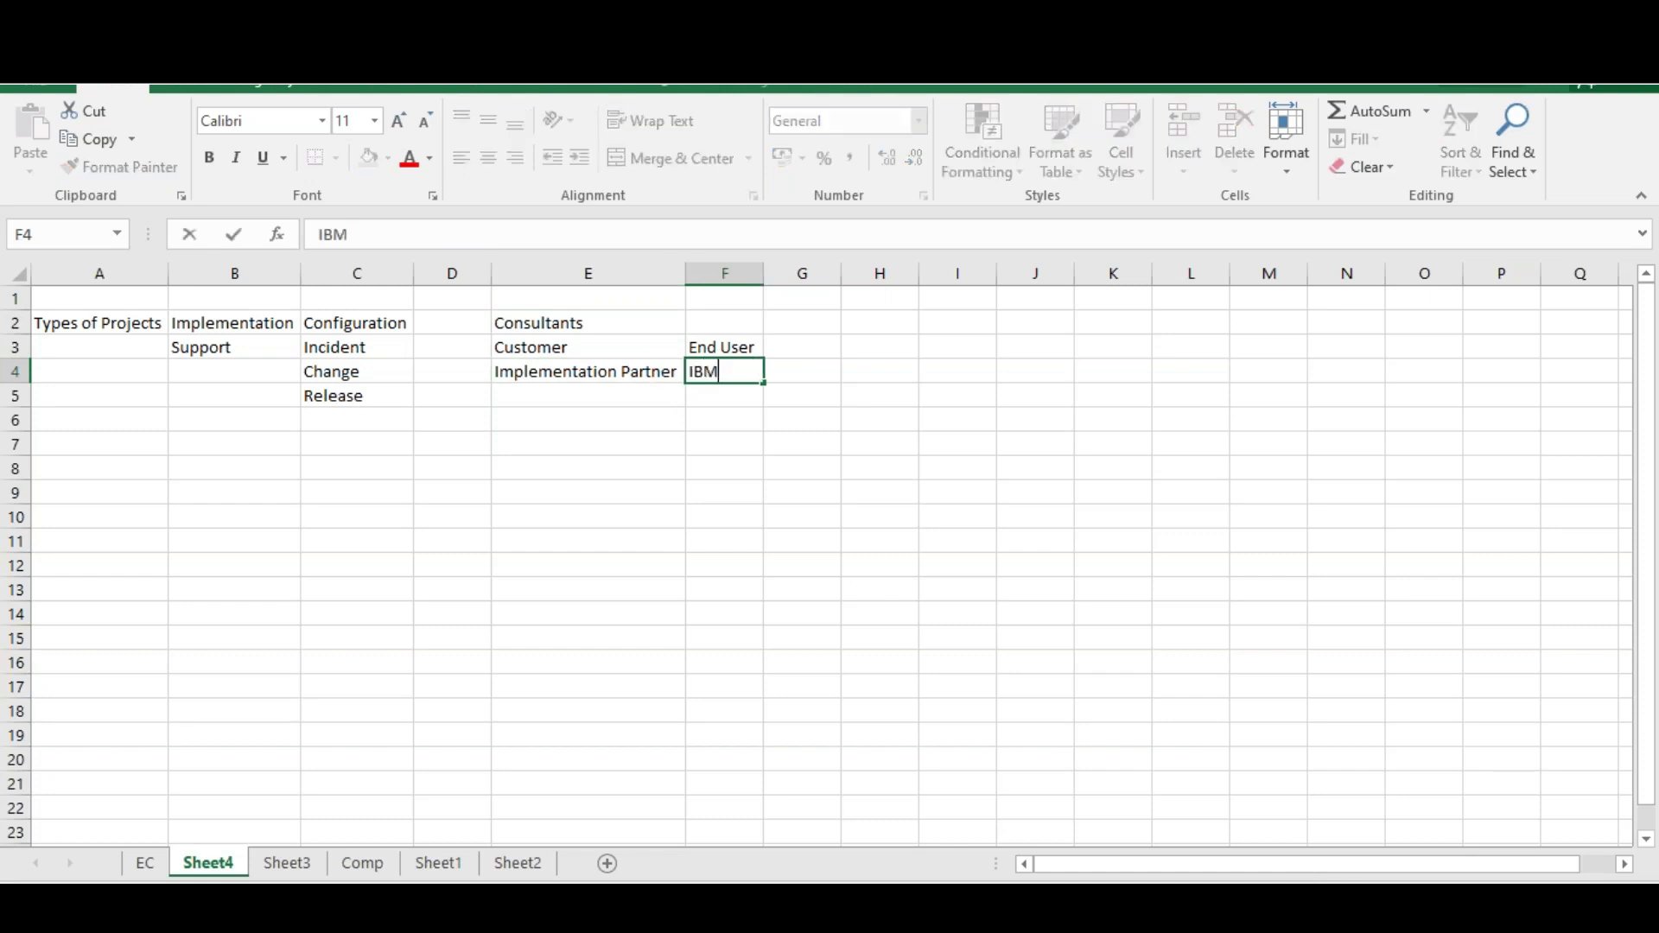
{"action": "type", "text": "/Wipro/Infosys"}
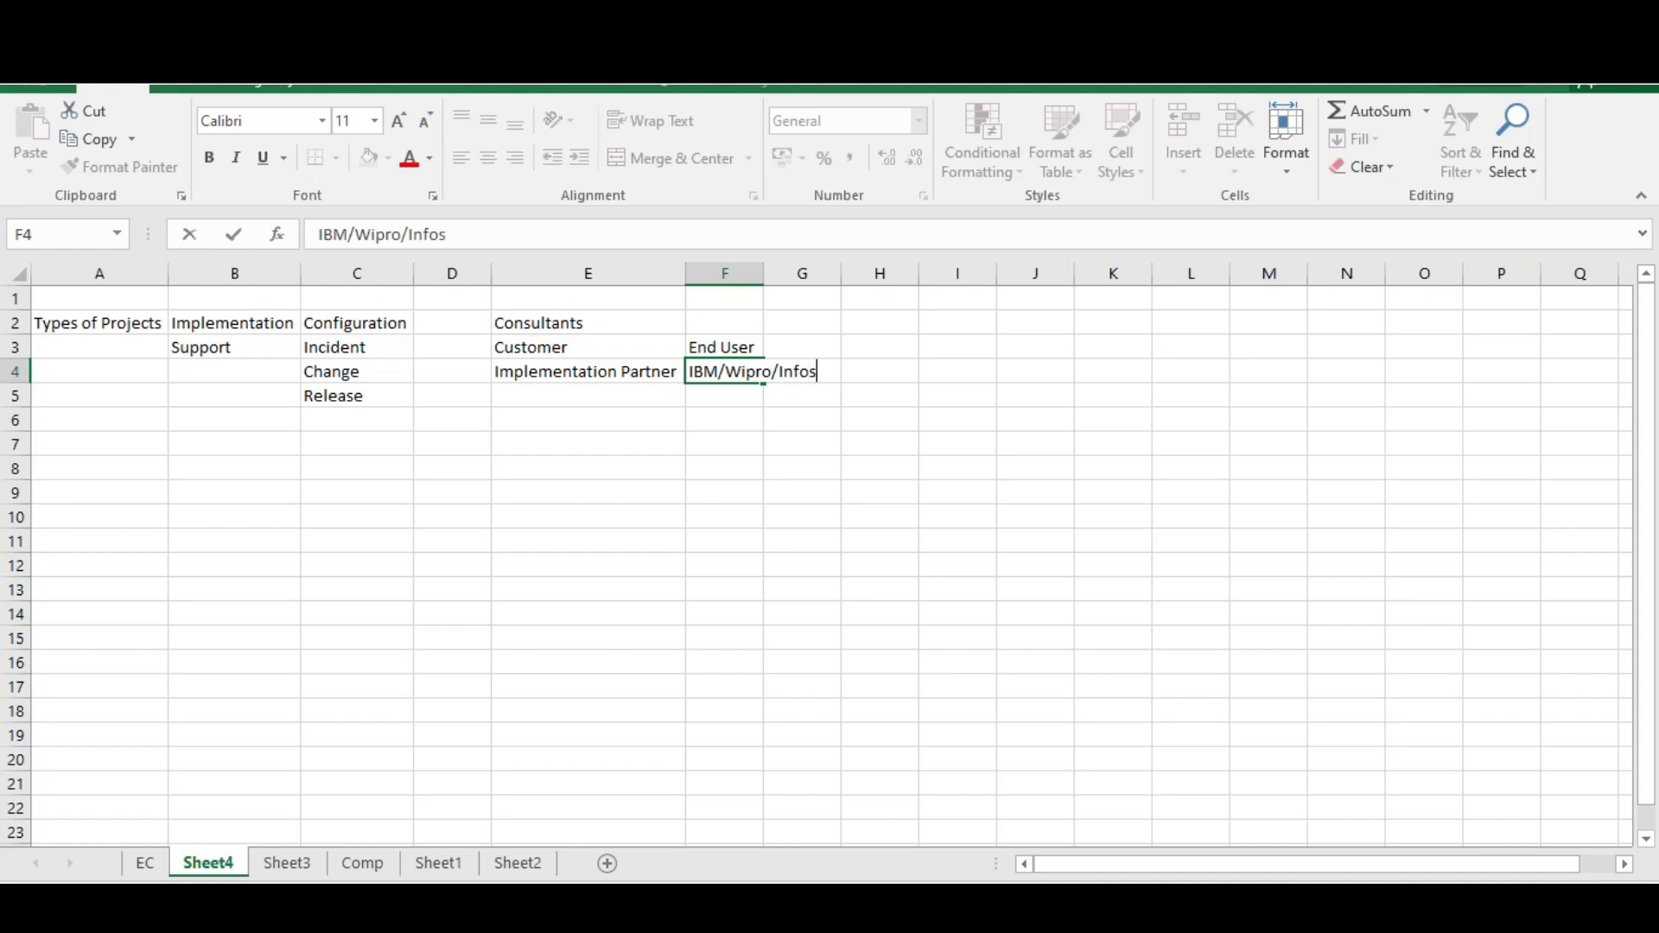
{"action": "key", "text": "Return"}
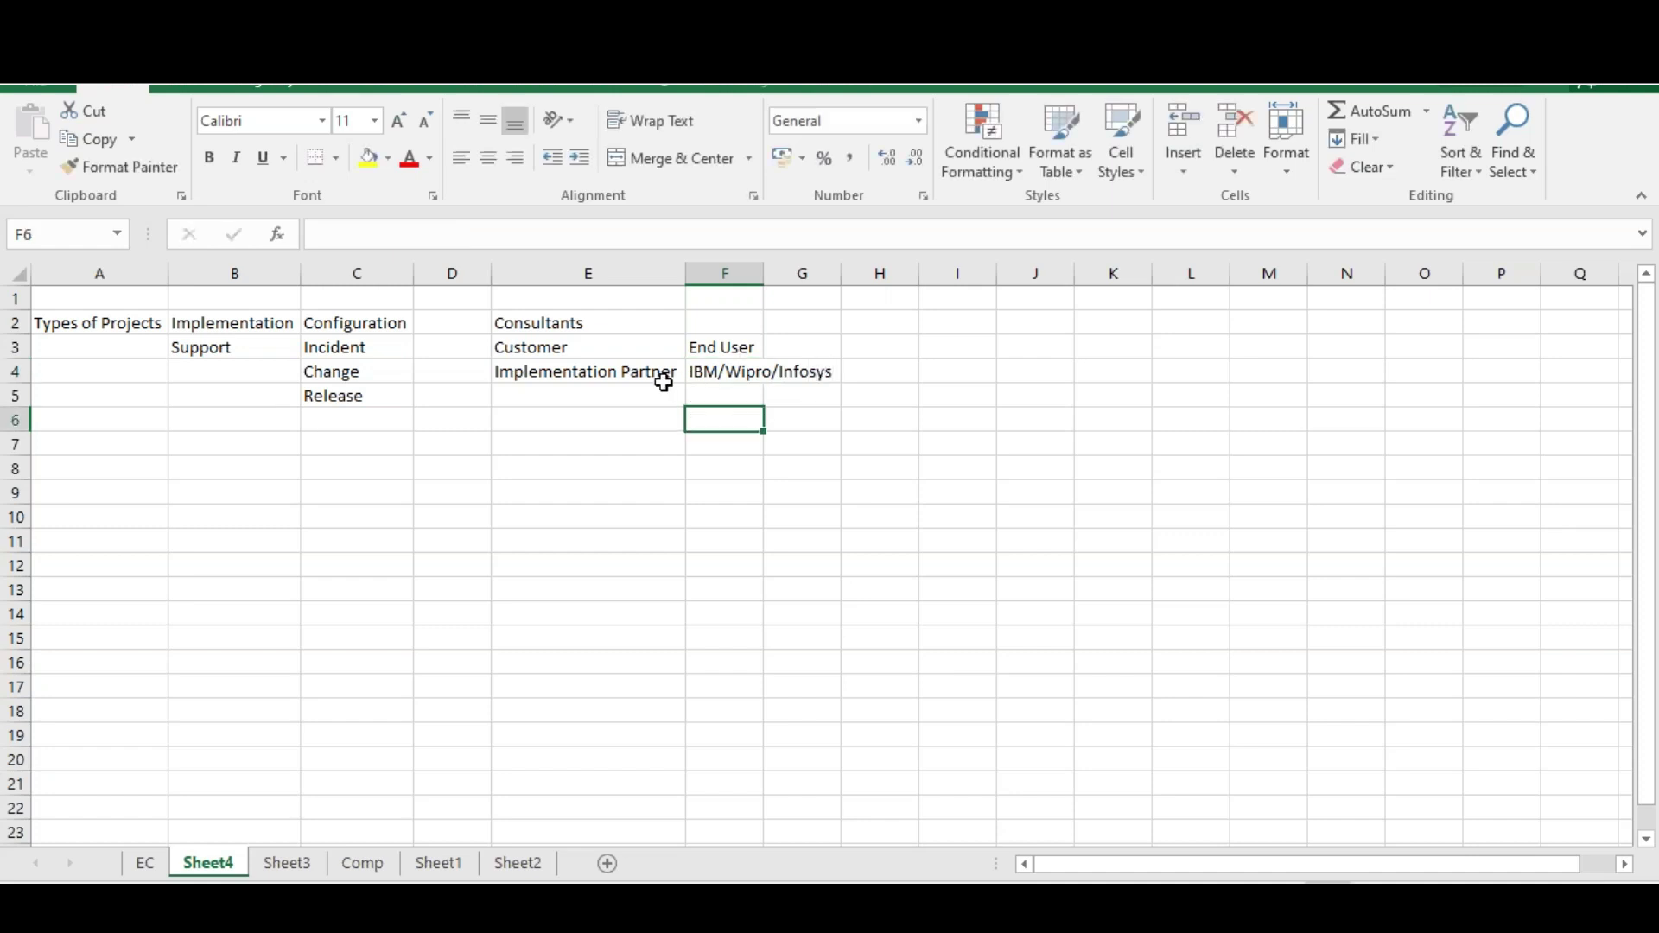
{"action": "left_click", "coordinate": [641, 374]}
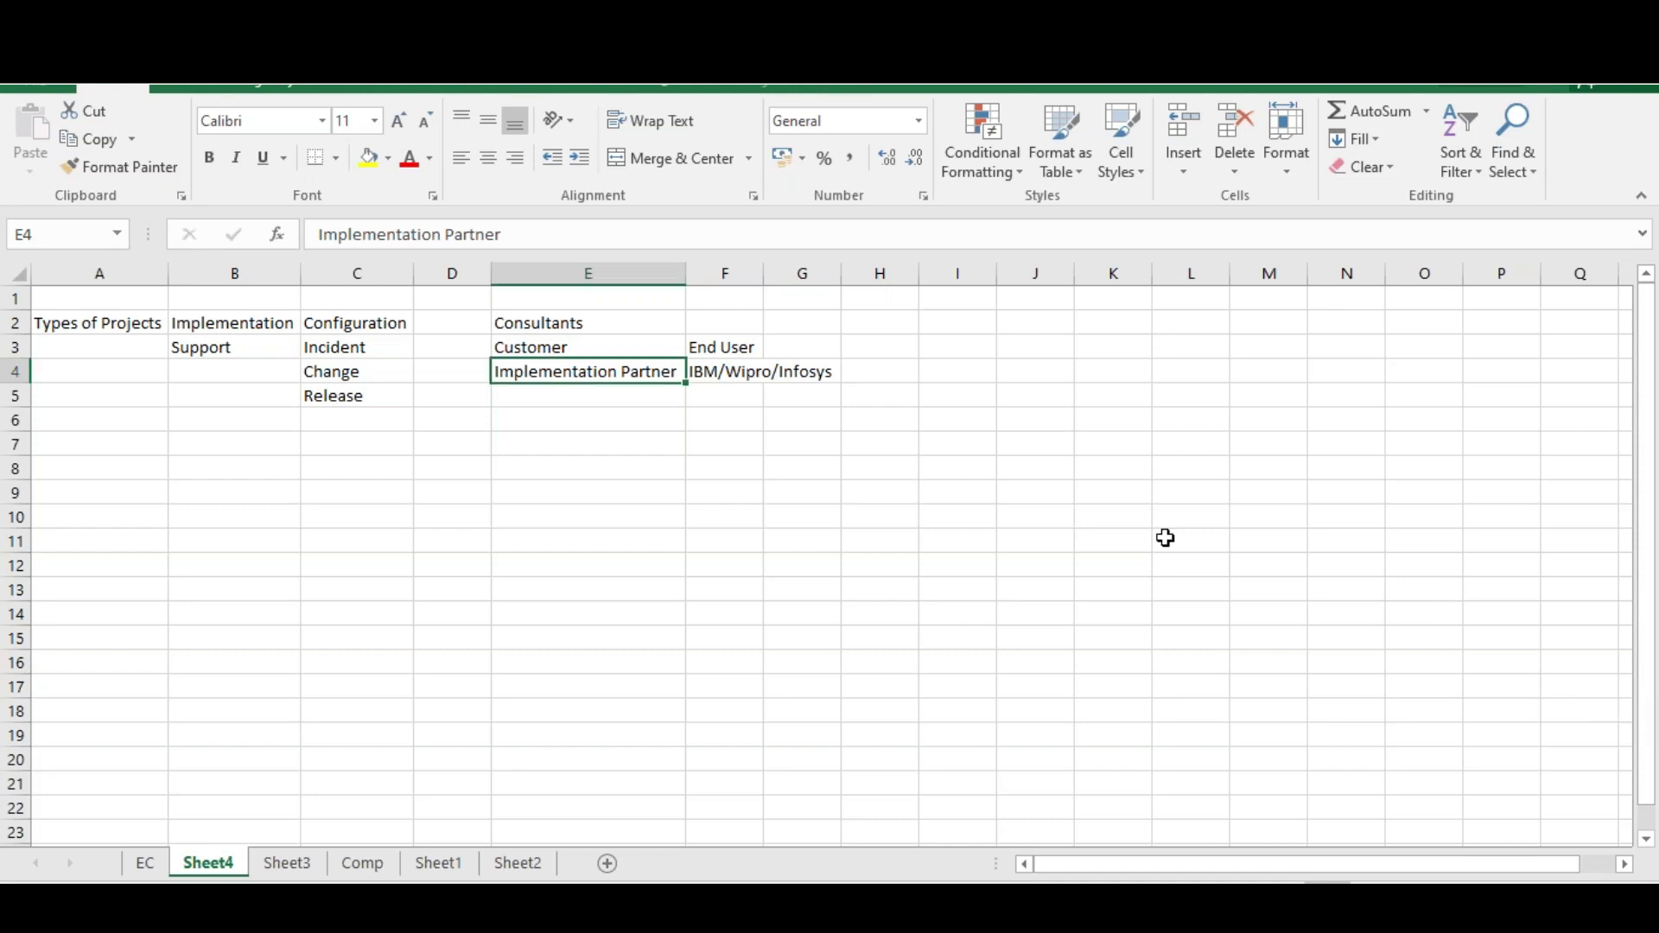
{"action": "left_click", "coordinate": [576, 318]}
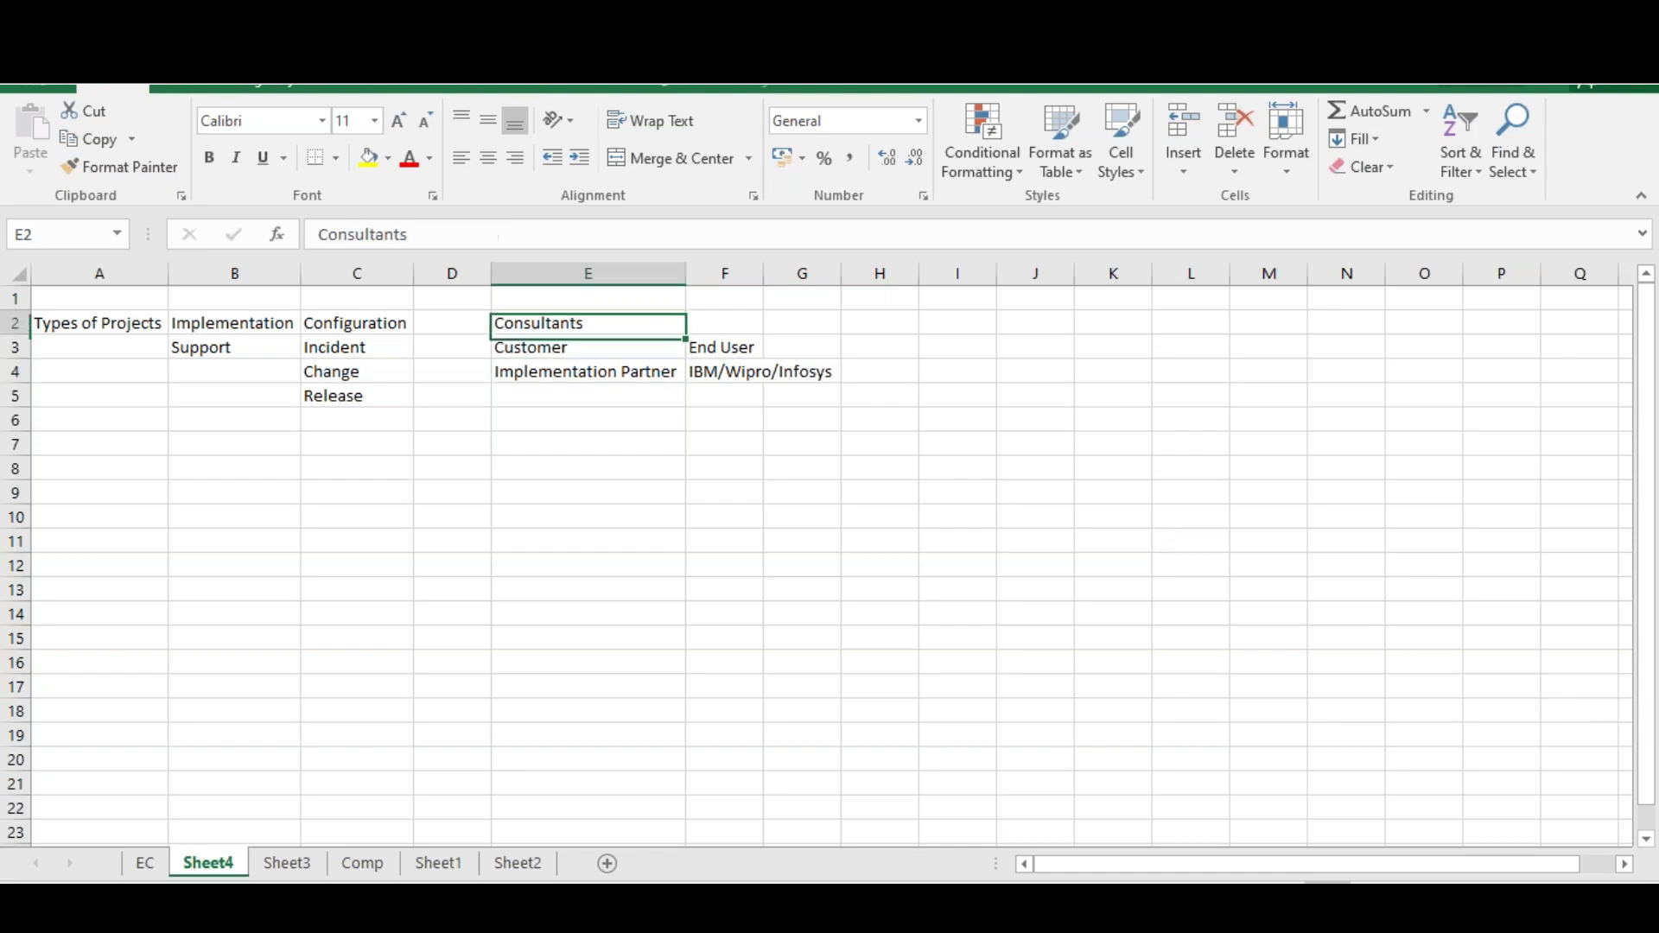
{"action": "left_click", "coordinate": [706, 376]}
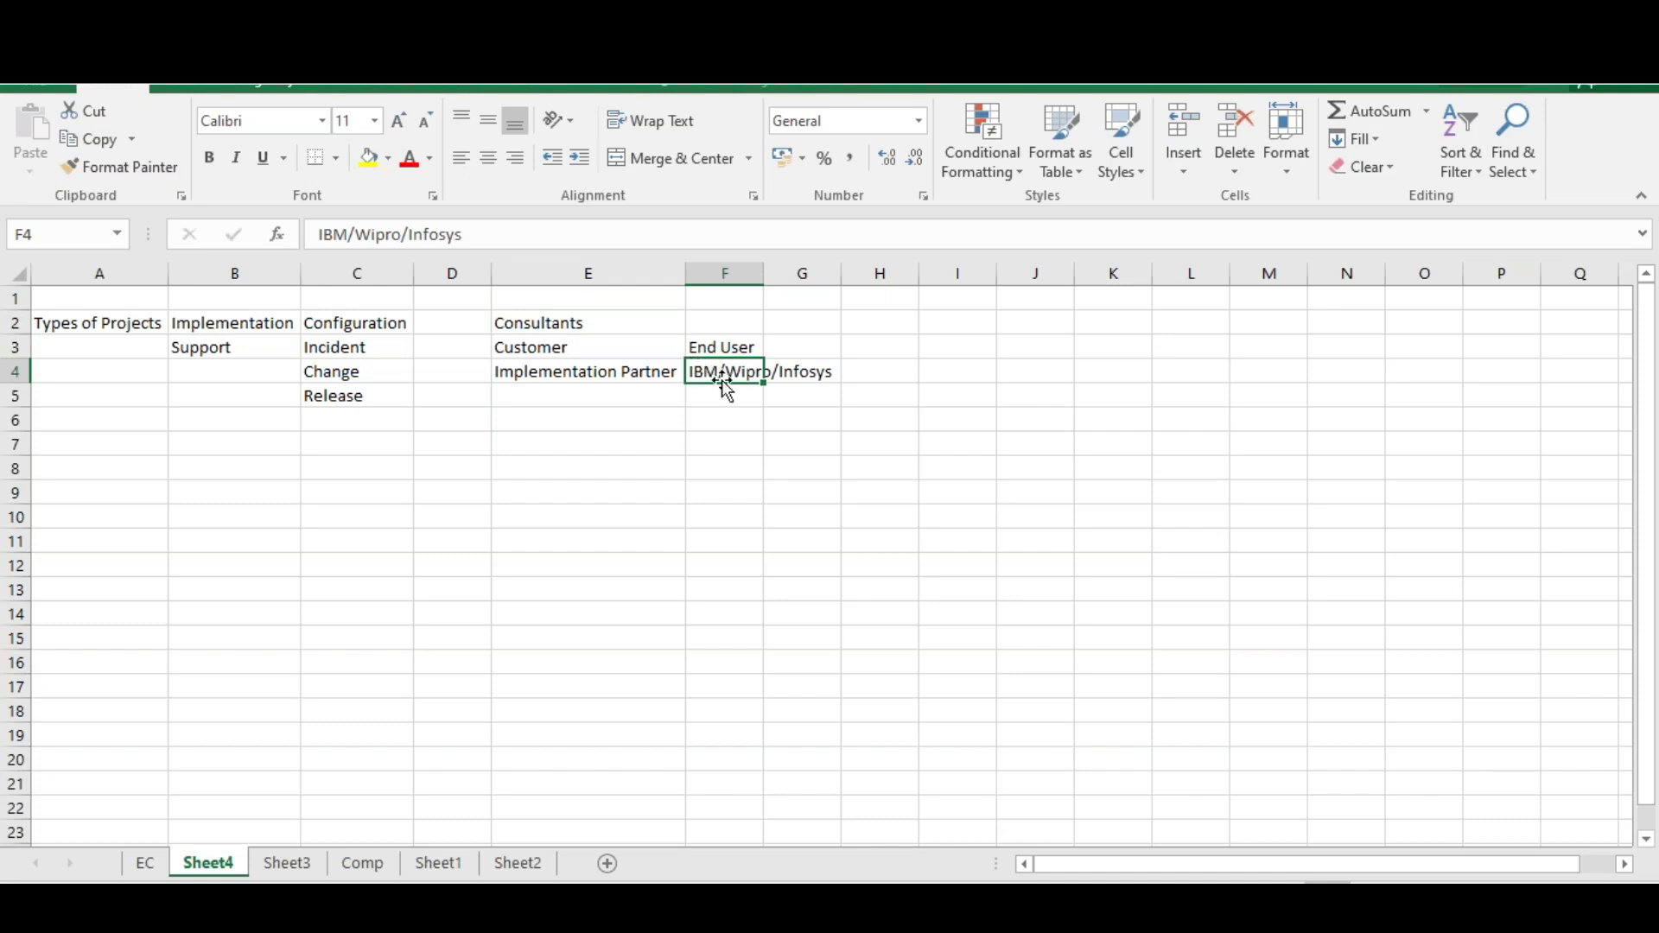
{"action": "left_click", "coordinate": [554, 345]}
{"action": "left_click", "coordinate": [570, 374]}
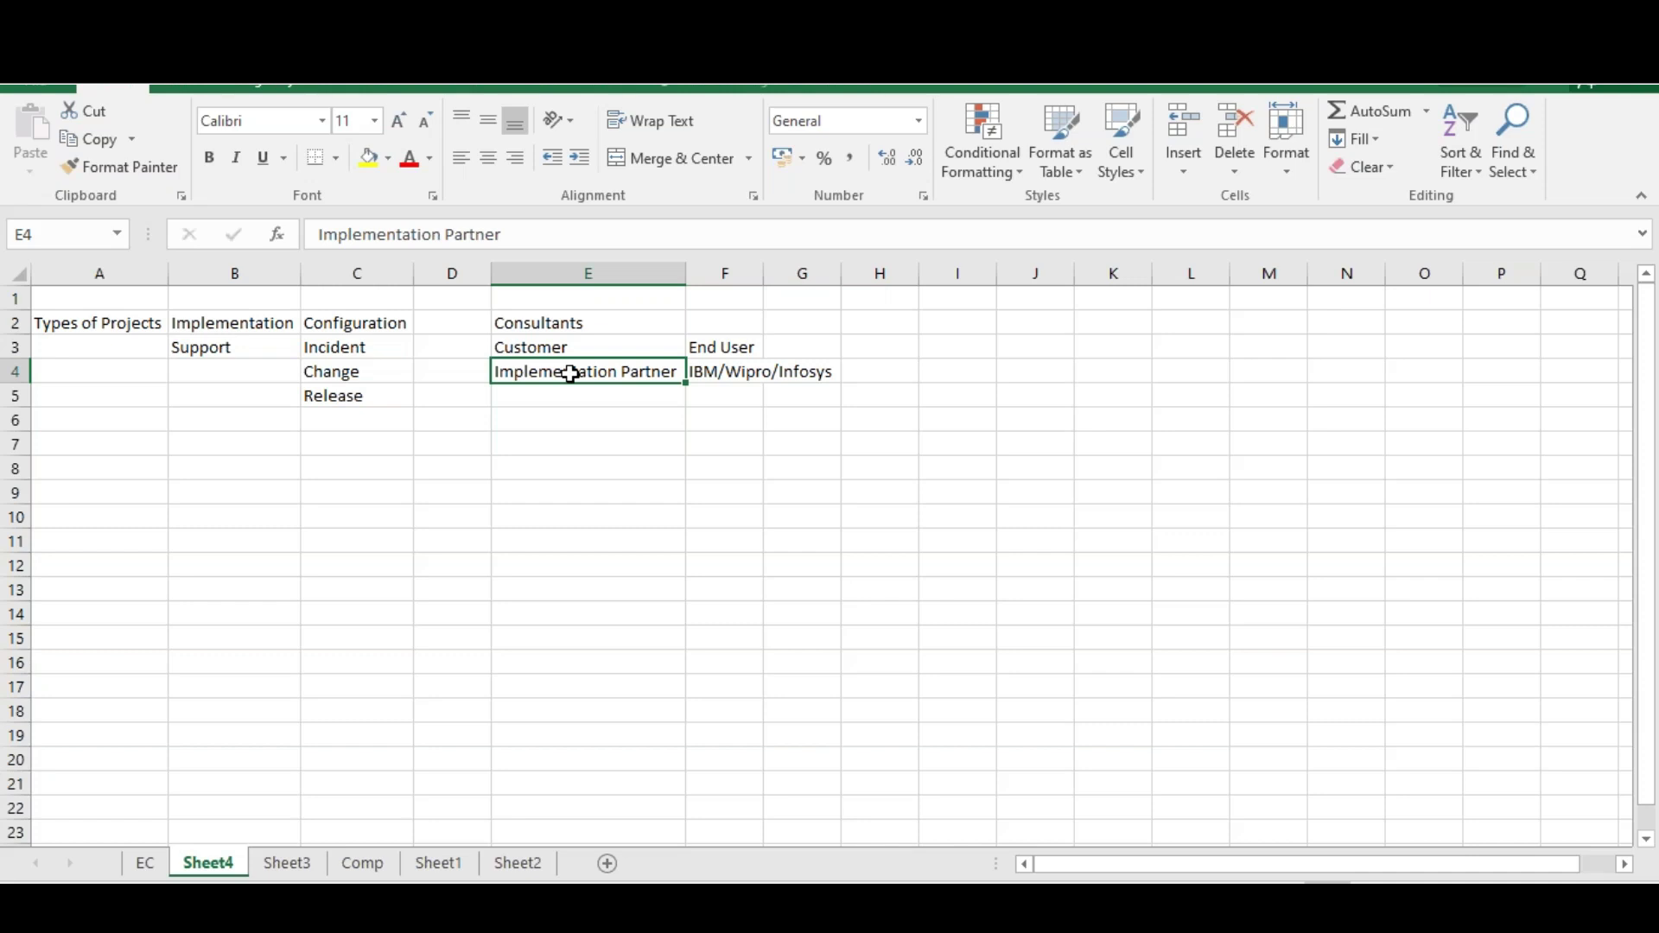
Enter Coke/HSBC in G3 as example end-user customers
{"action": "left_click_drag", "start_coordinate": [563, 325], "coordinate": [714, 374]}
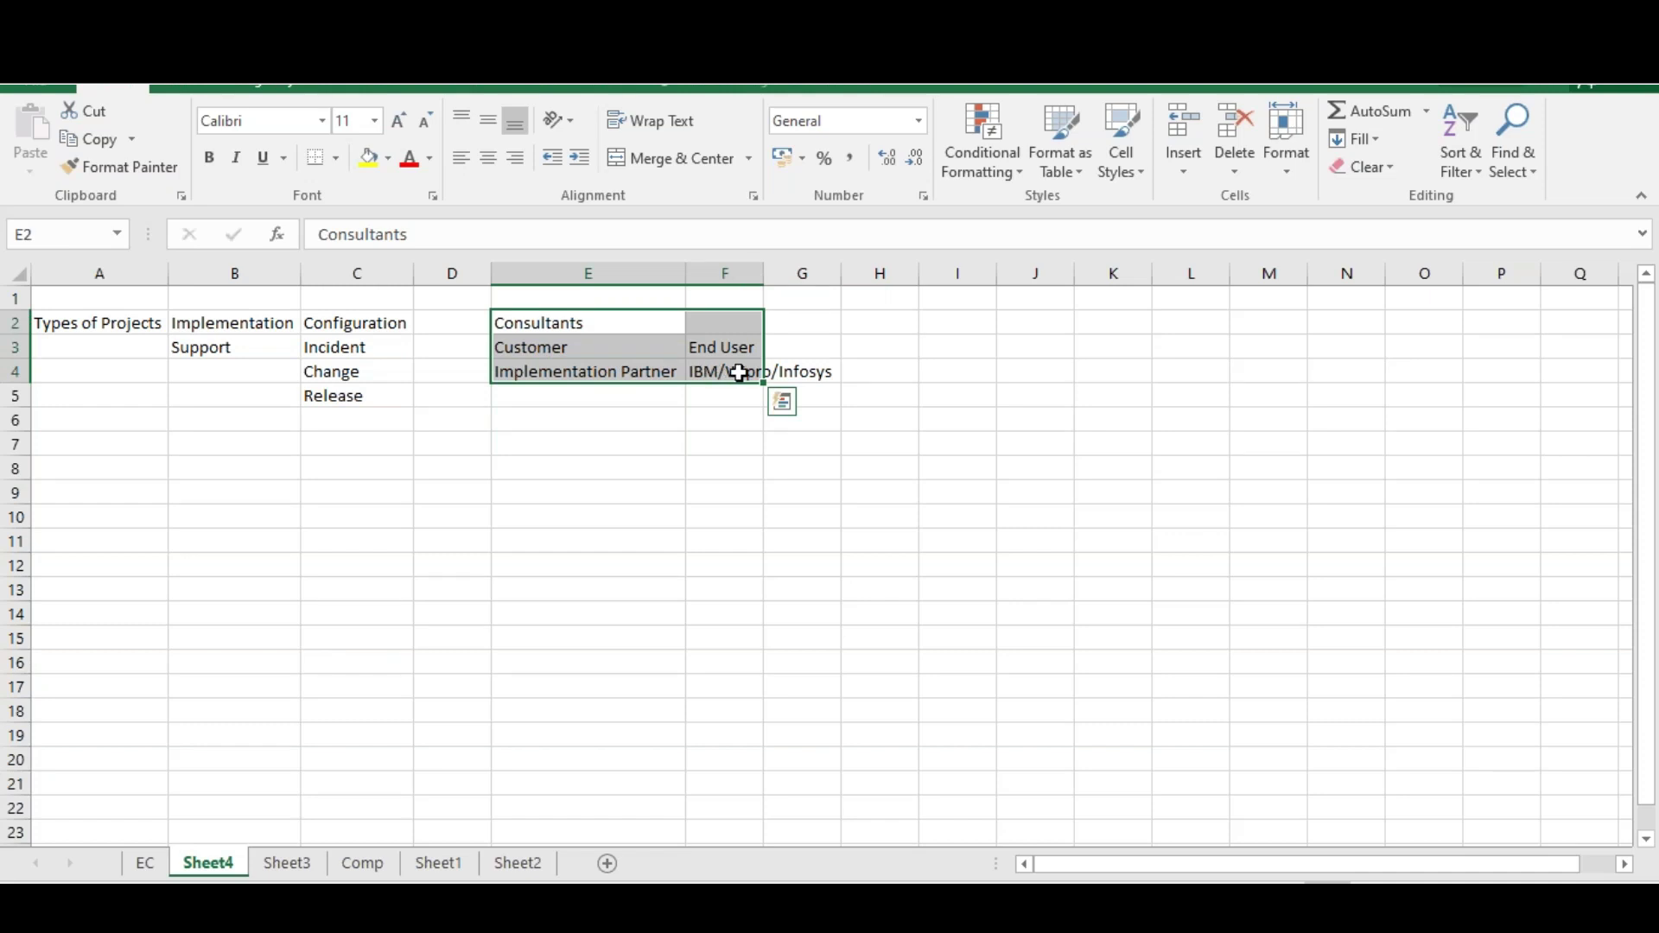
{"action": "double_click", "coordinate": [789, 346]}
{"action": "type", "text": "Coke/HSBC"}
{"action": "left_click", "coordinate": [835, 424]}
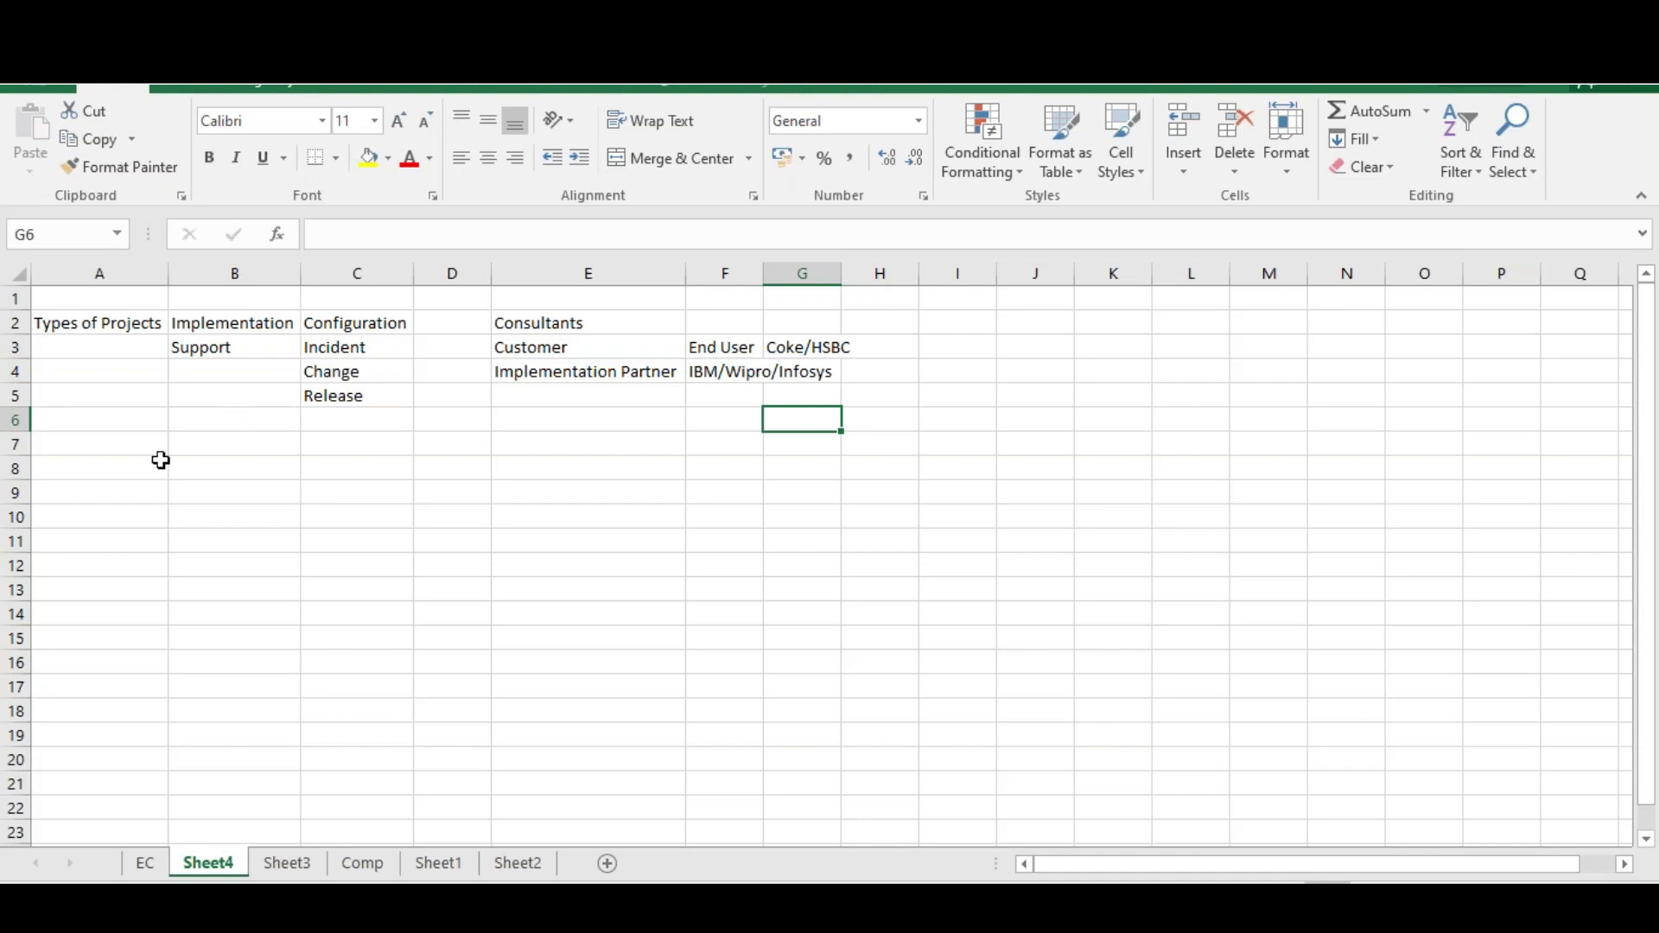
Type the heading 'System Landscape' in cell A7
{"action": "left_click", "coordinate": [125, 448]}
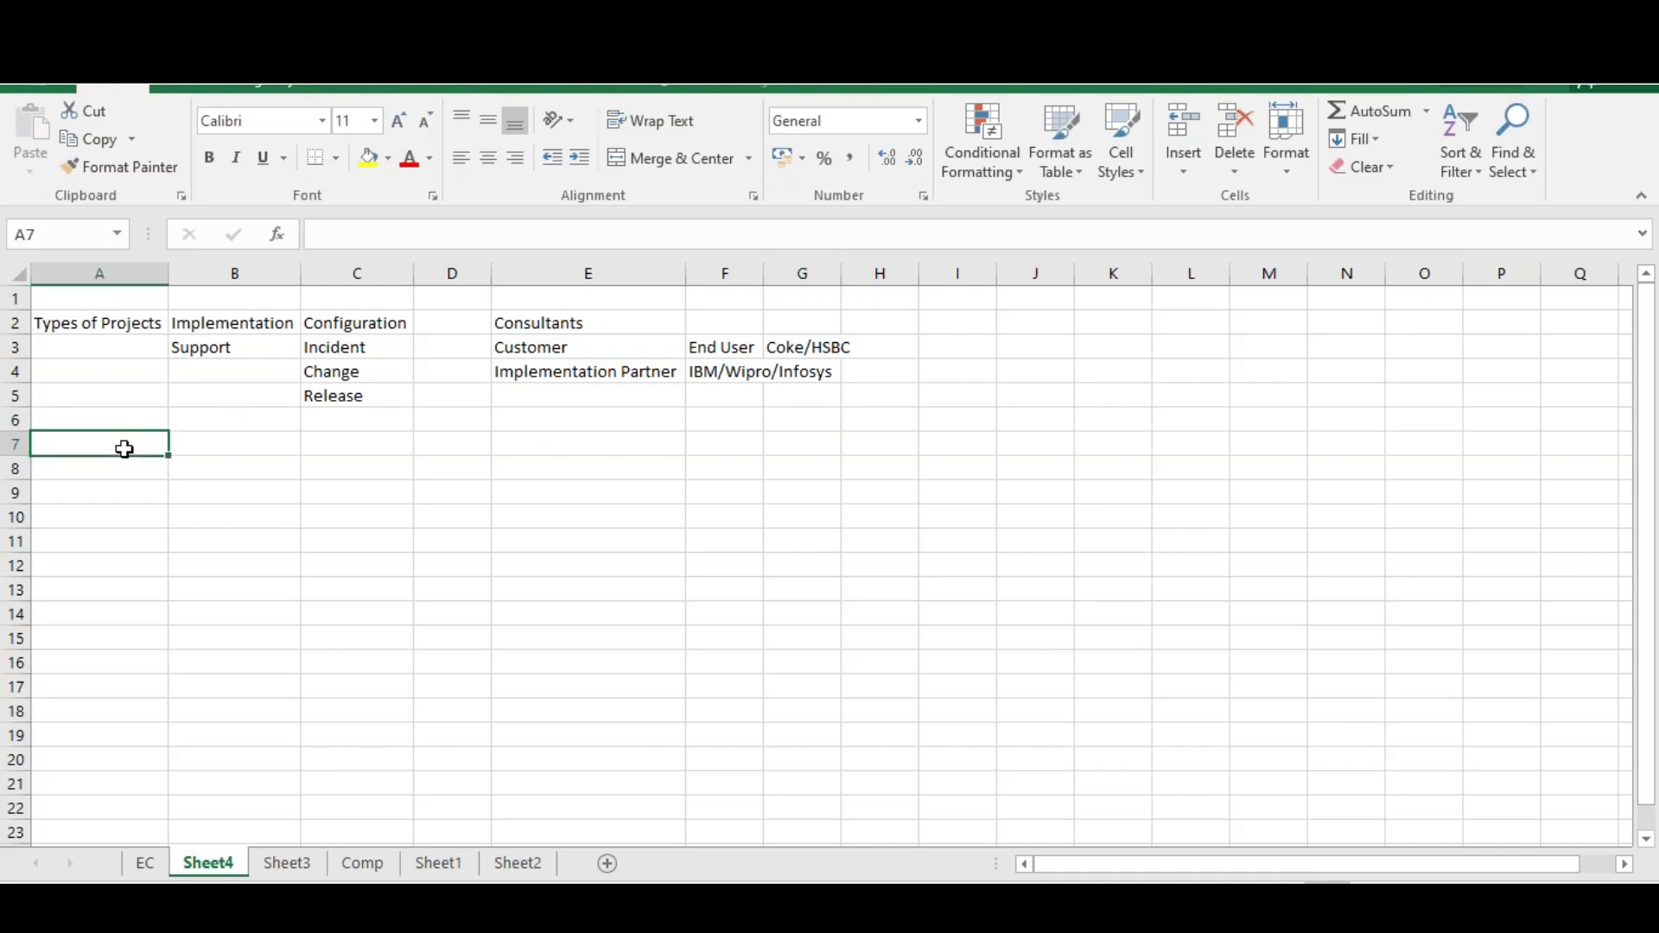
{"action": "type", "text": "Lands"}
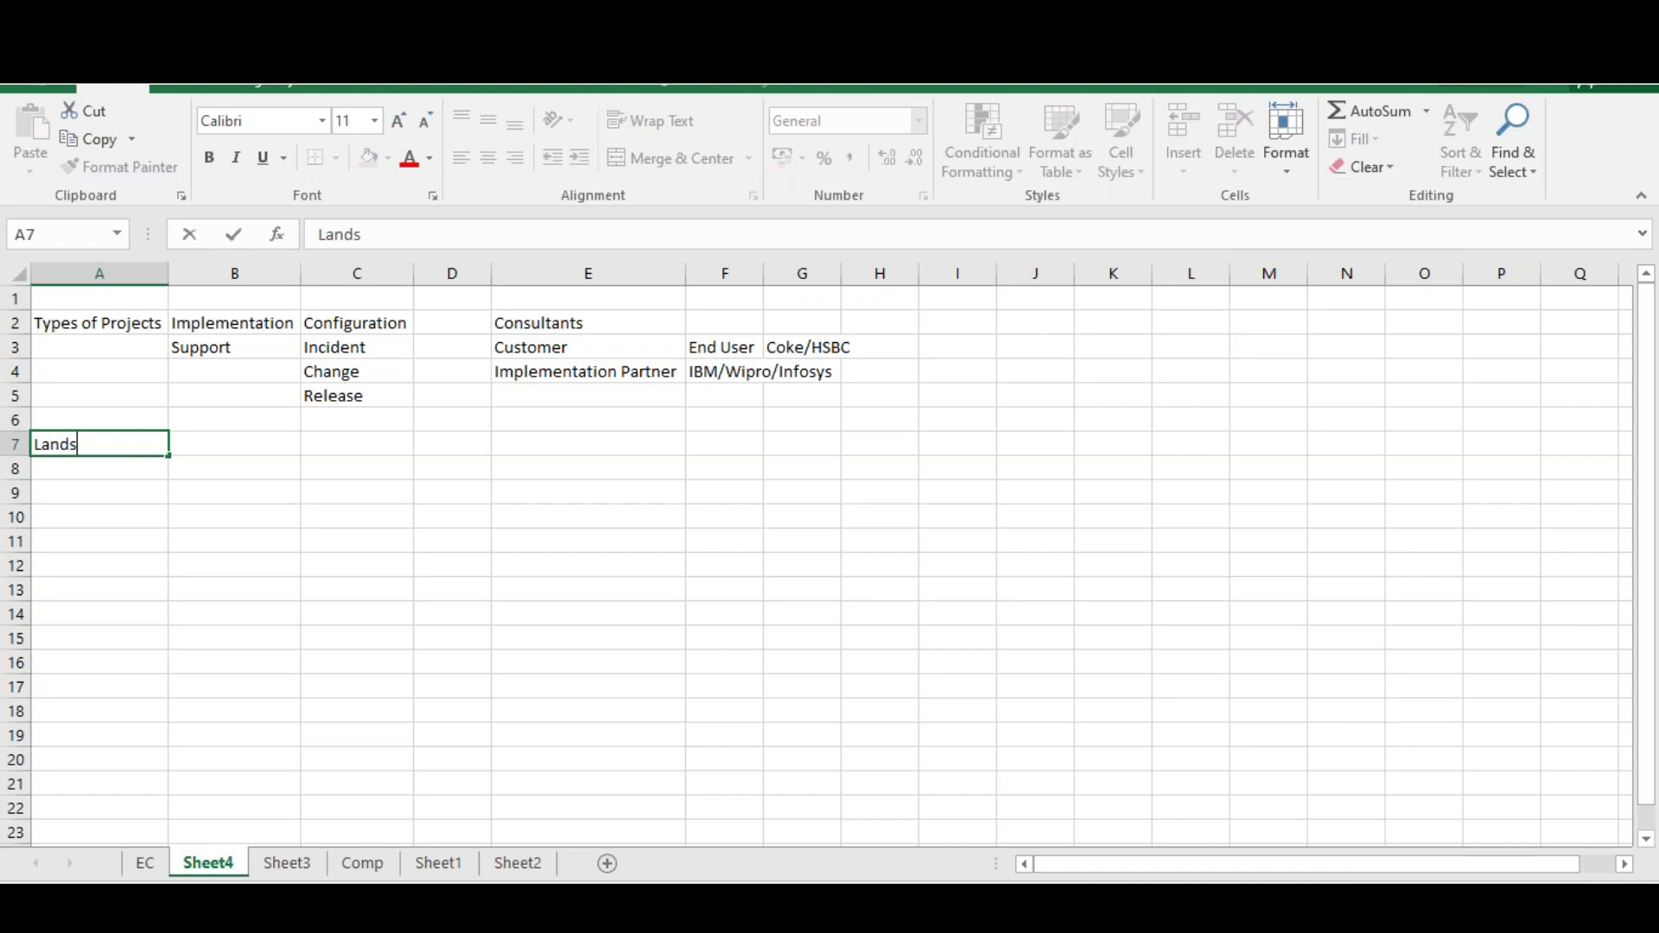
{"action": "type", "text": "cape"}
{"action": "left_click", "coordinate": [39, 445]}
{"action": "type", "text": "System"}
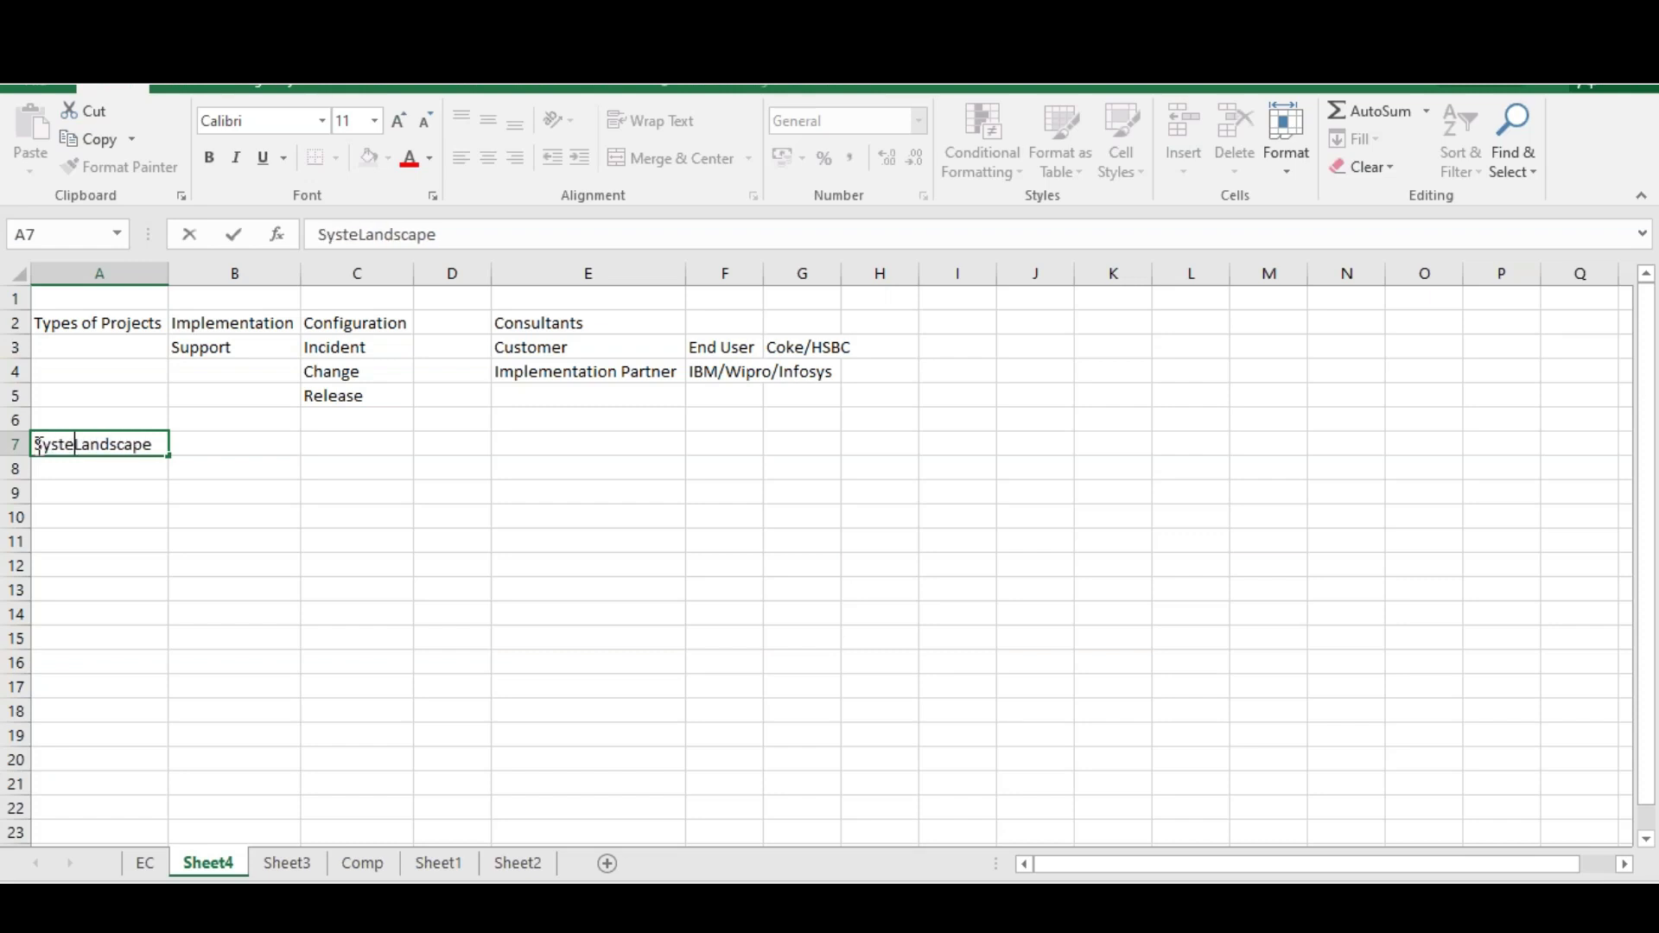
{"action": "left_click", "coordinate": [222, 521]}
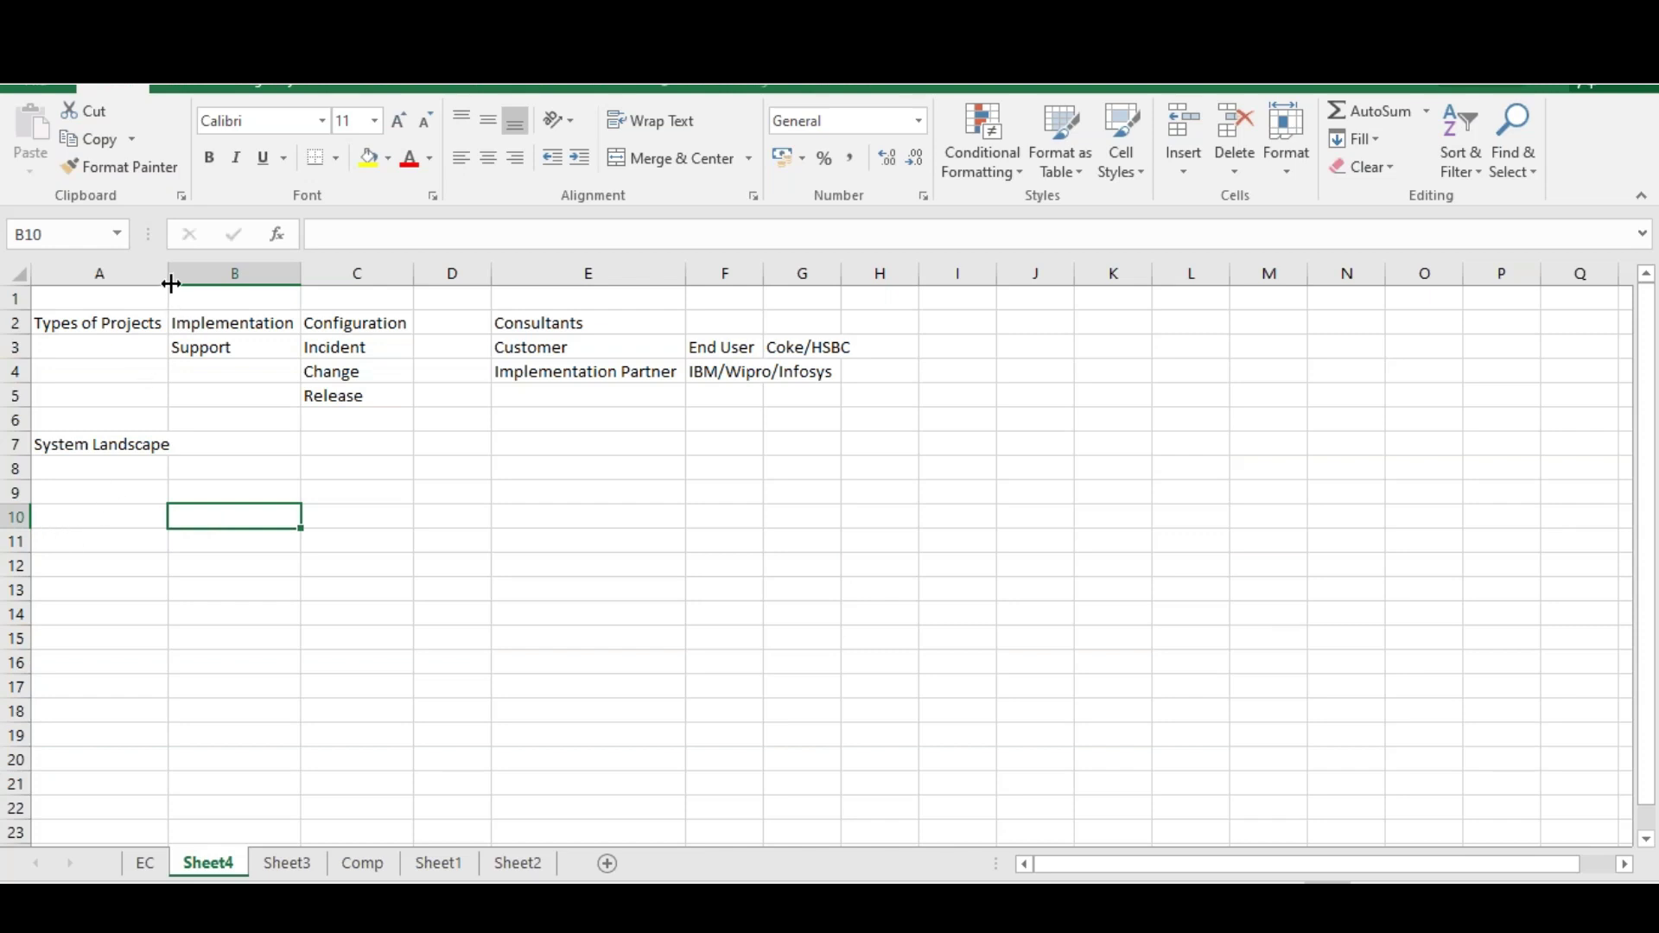
Widen column A to fit its labels and begin the description in B7
{"action": "left_click_drag", "start_coordinate": [171, 284], "coordinate": [180, 284]}
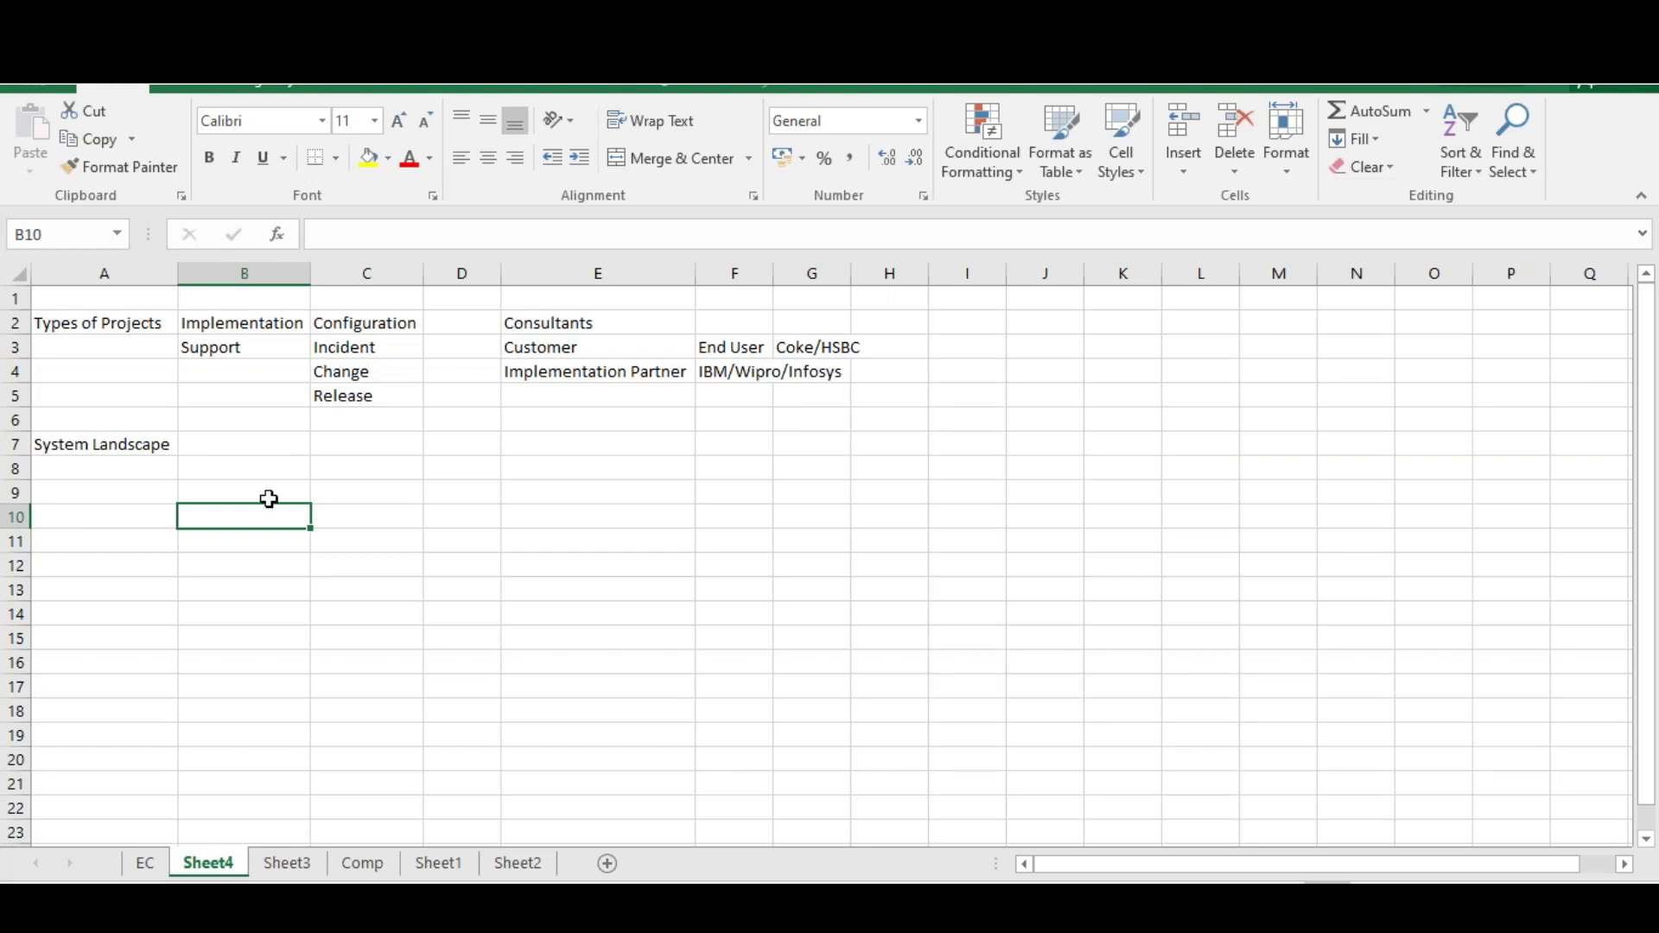
{"action": "left_click", "coordinate": [269, 445]}
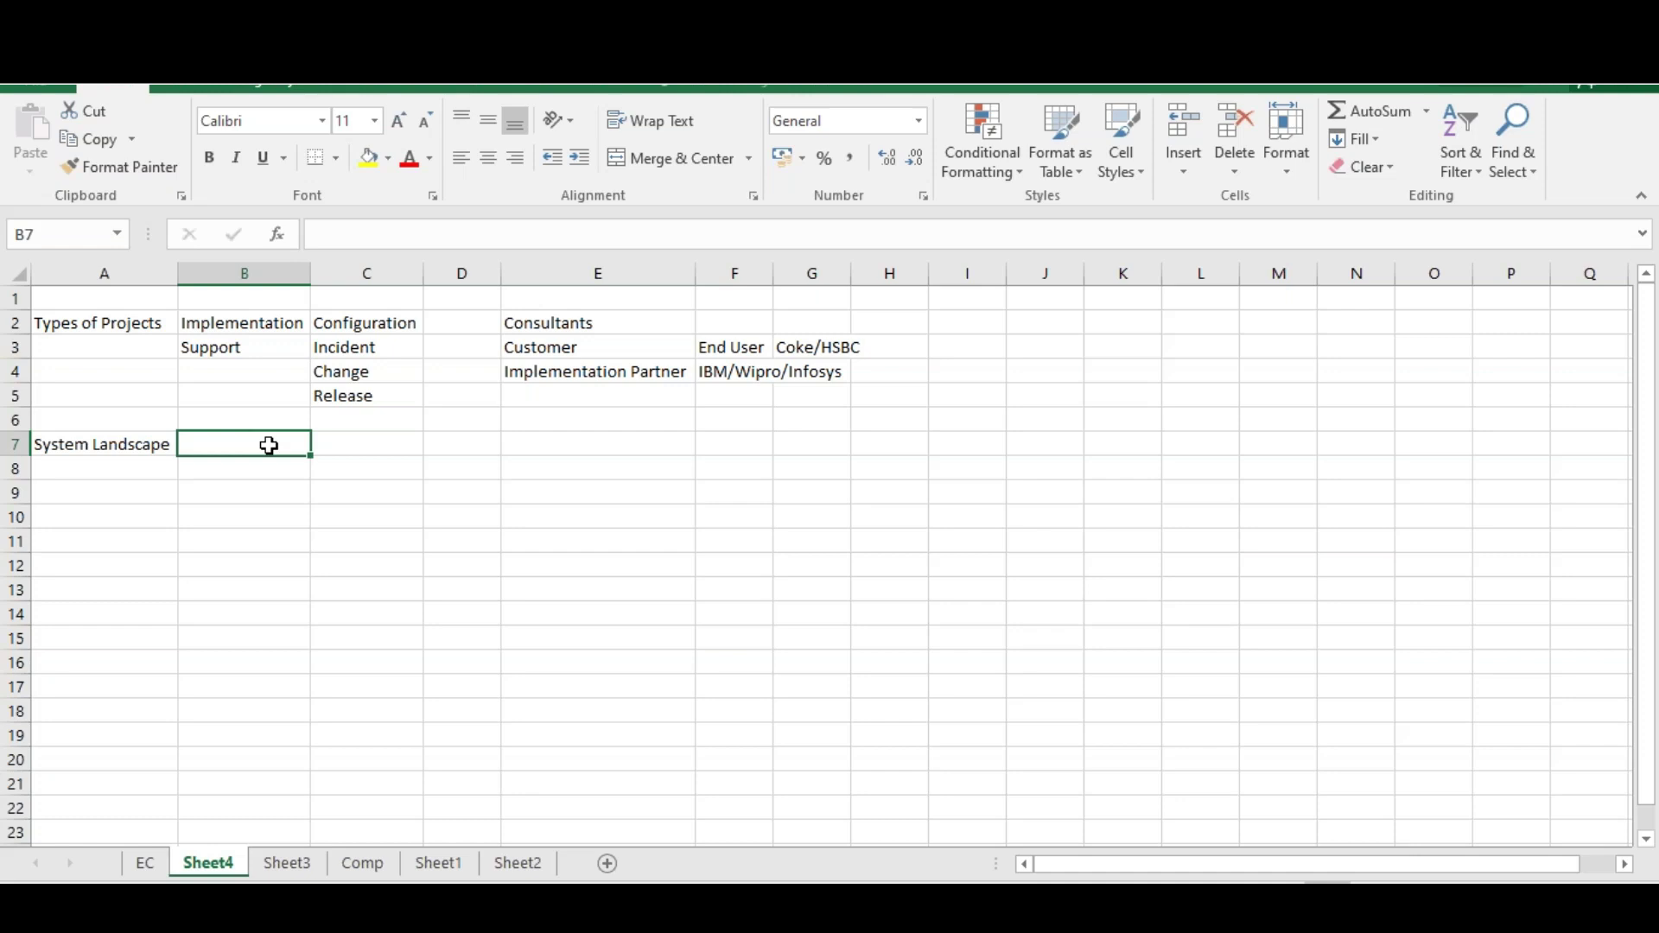
{"action": "type", "text": "Arrangm"}
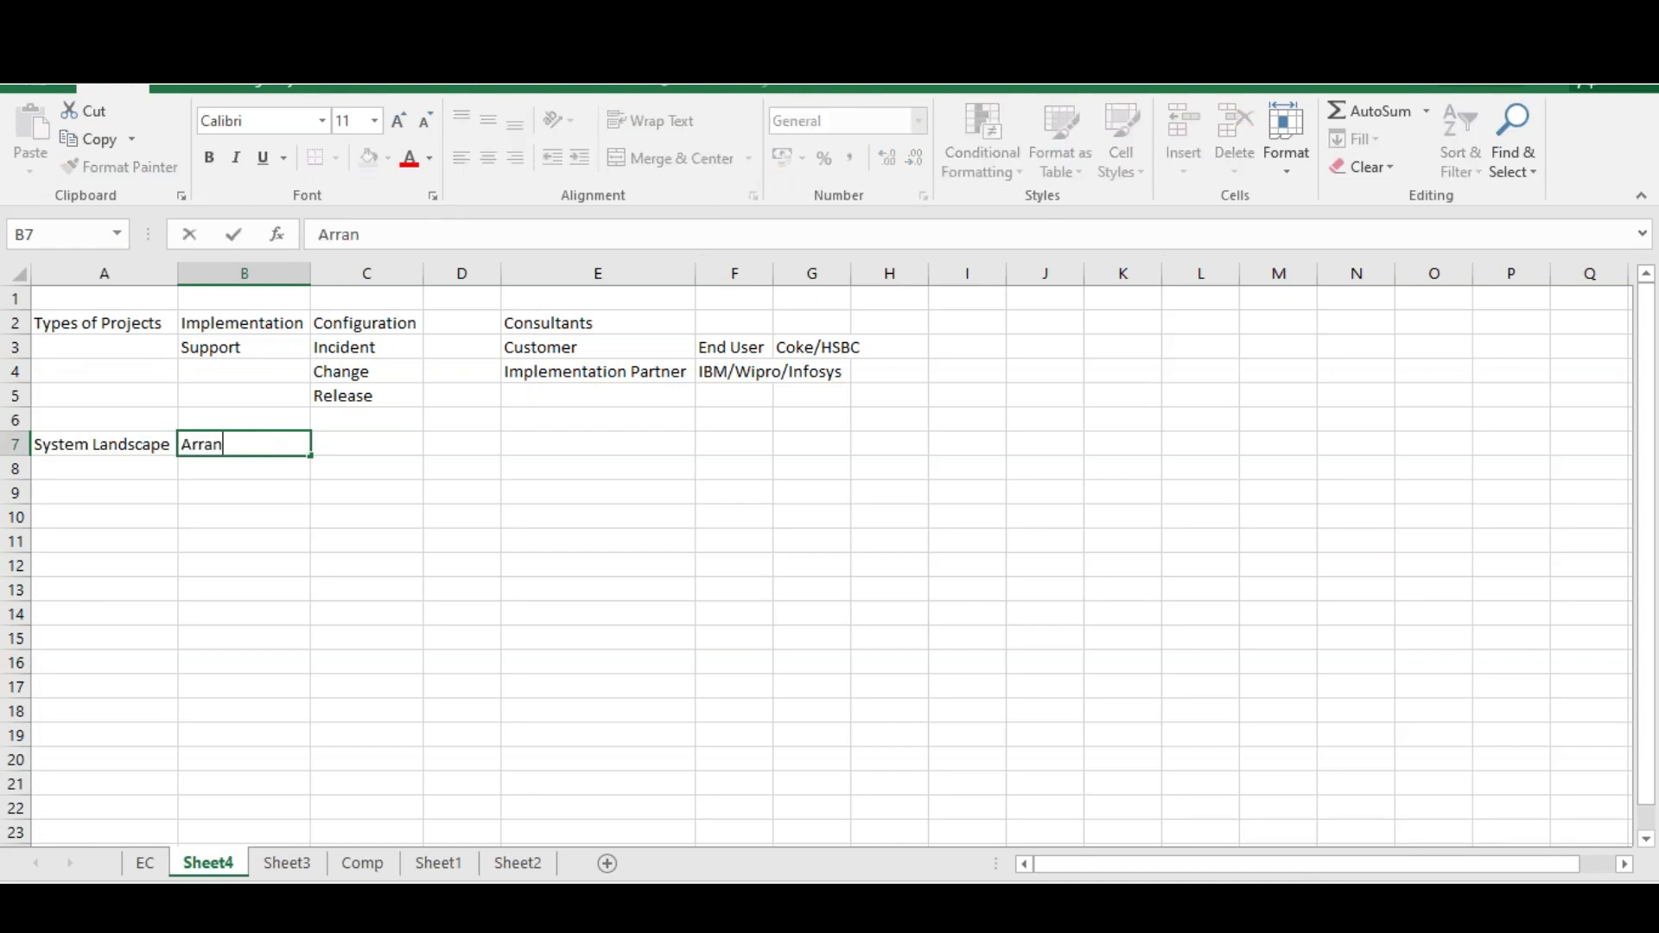
Finish B7 as 'Arrangement of systems in a sequence of implementation', fixing the typos
{"action": "key", "text": "BackSpace"}
{"action": "key", "text": "BackSpace"}
{"action": "type", "text": "gement od"}
{"action": "key", "text": "BackSpace"}
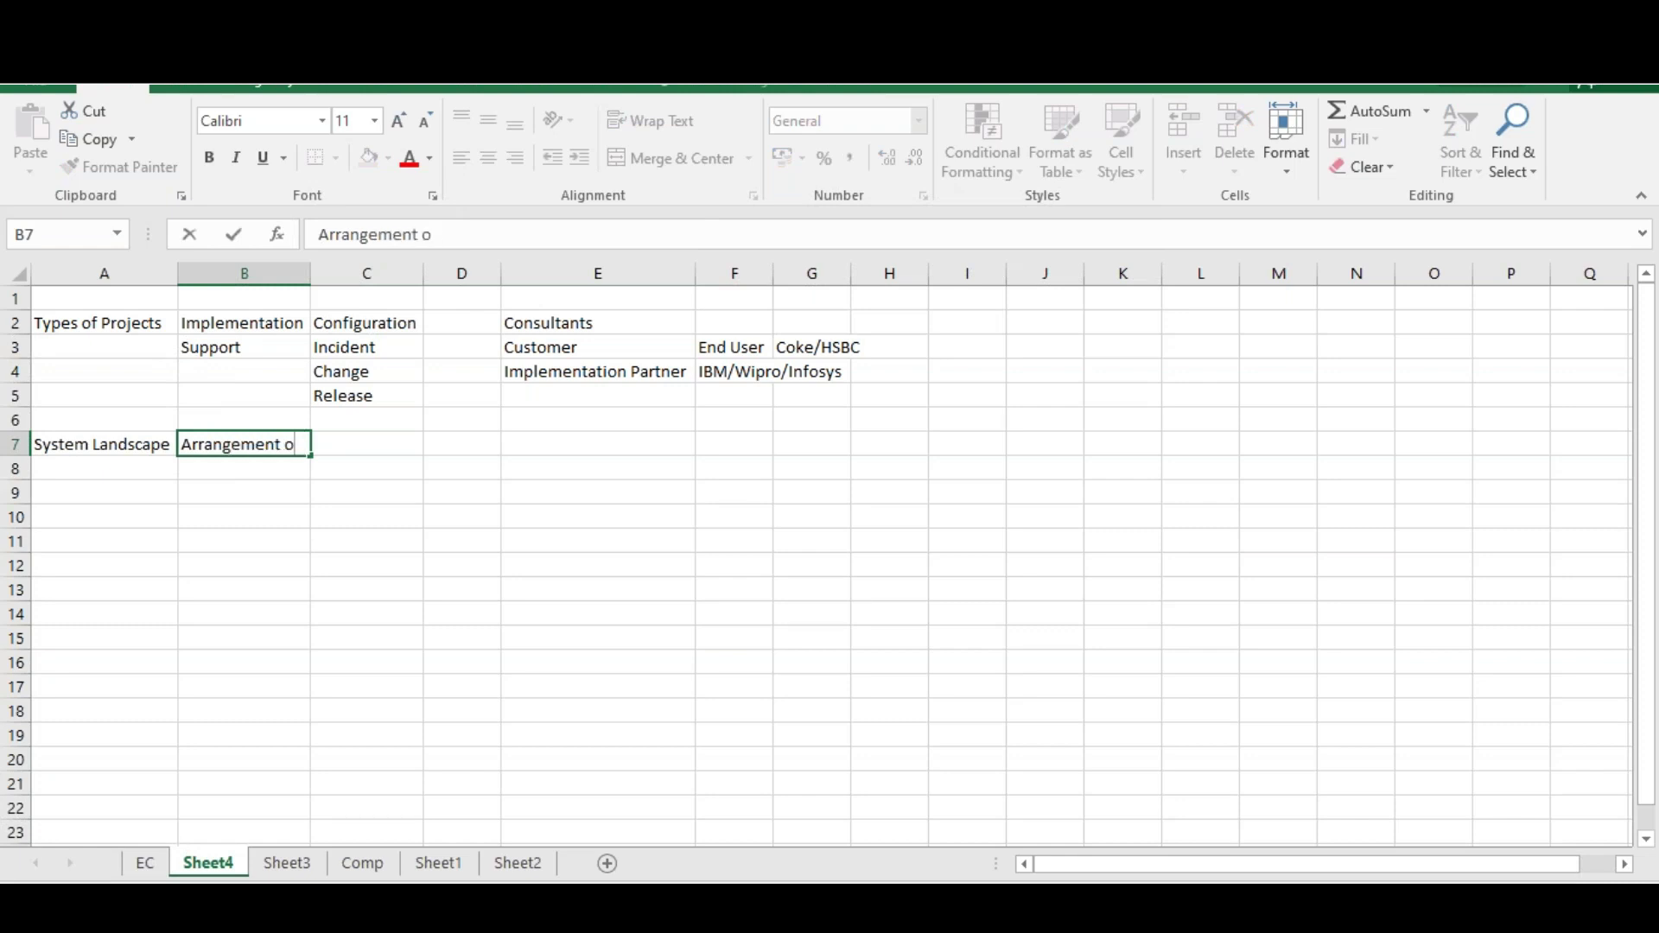
{"action": "type", "text": "f systems in a se"}
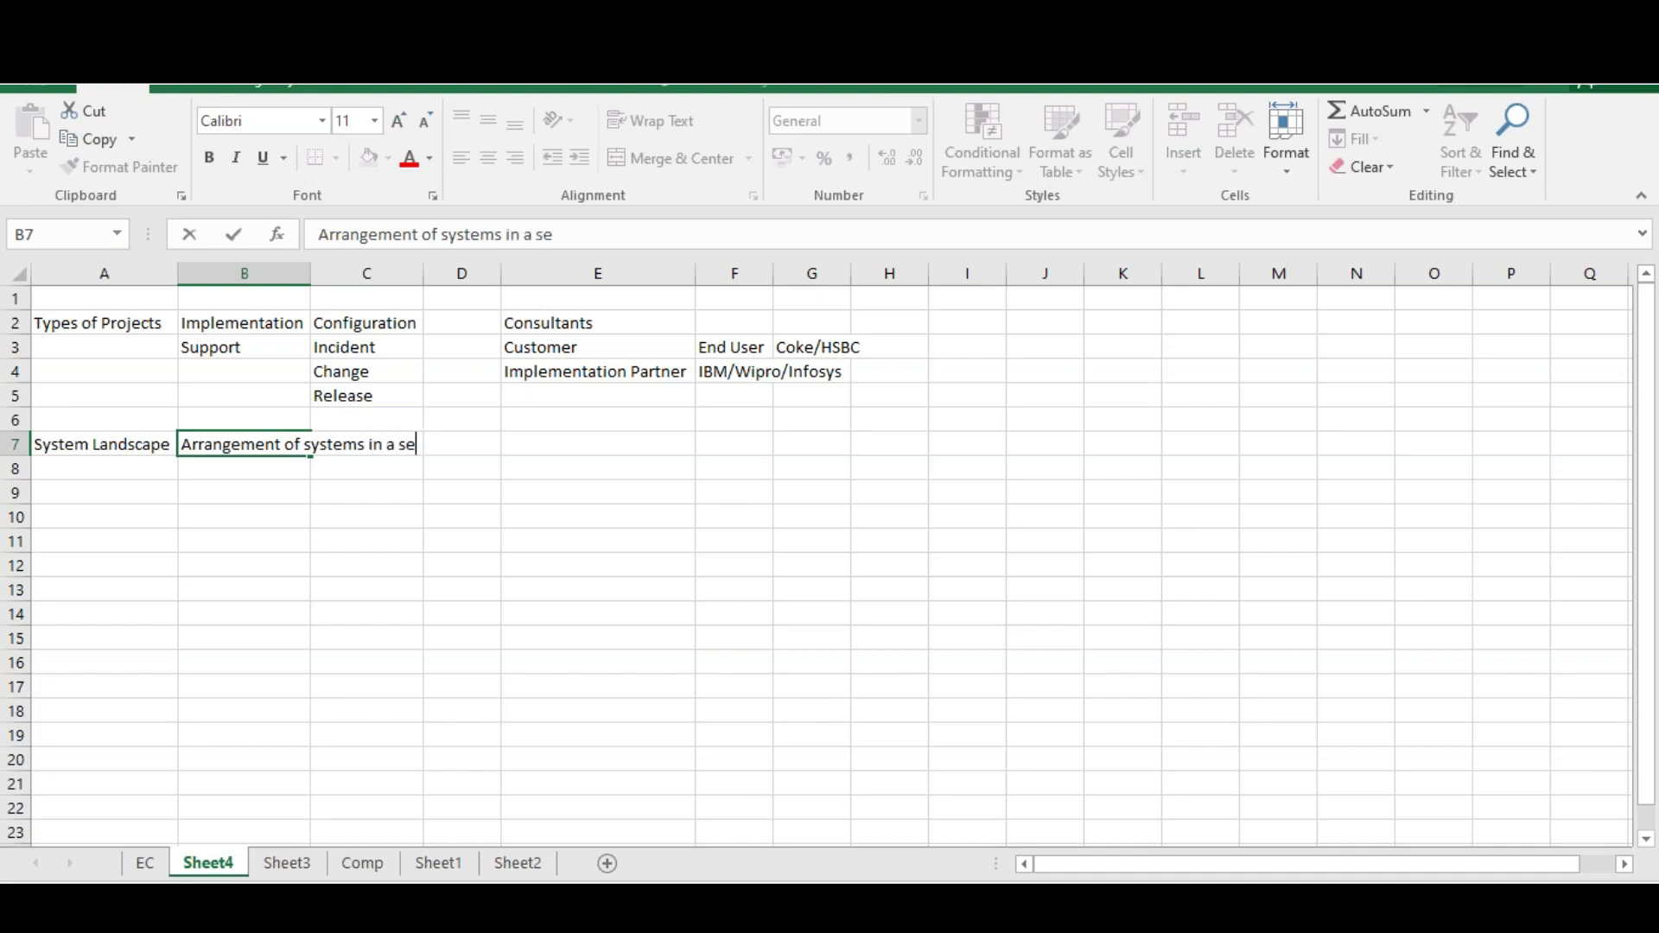
{"action": "type", "text": "quence of imple"}
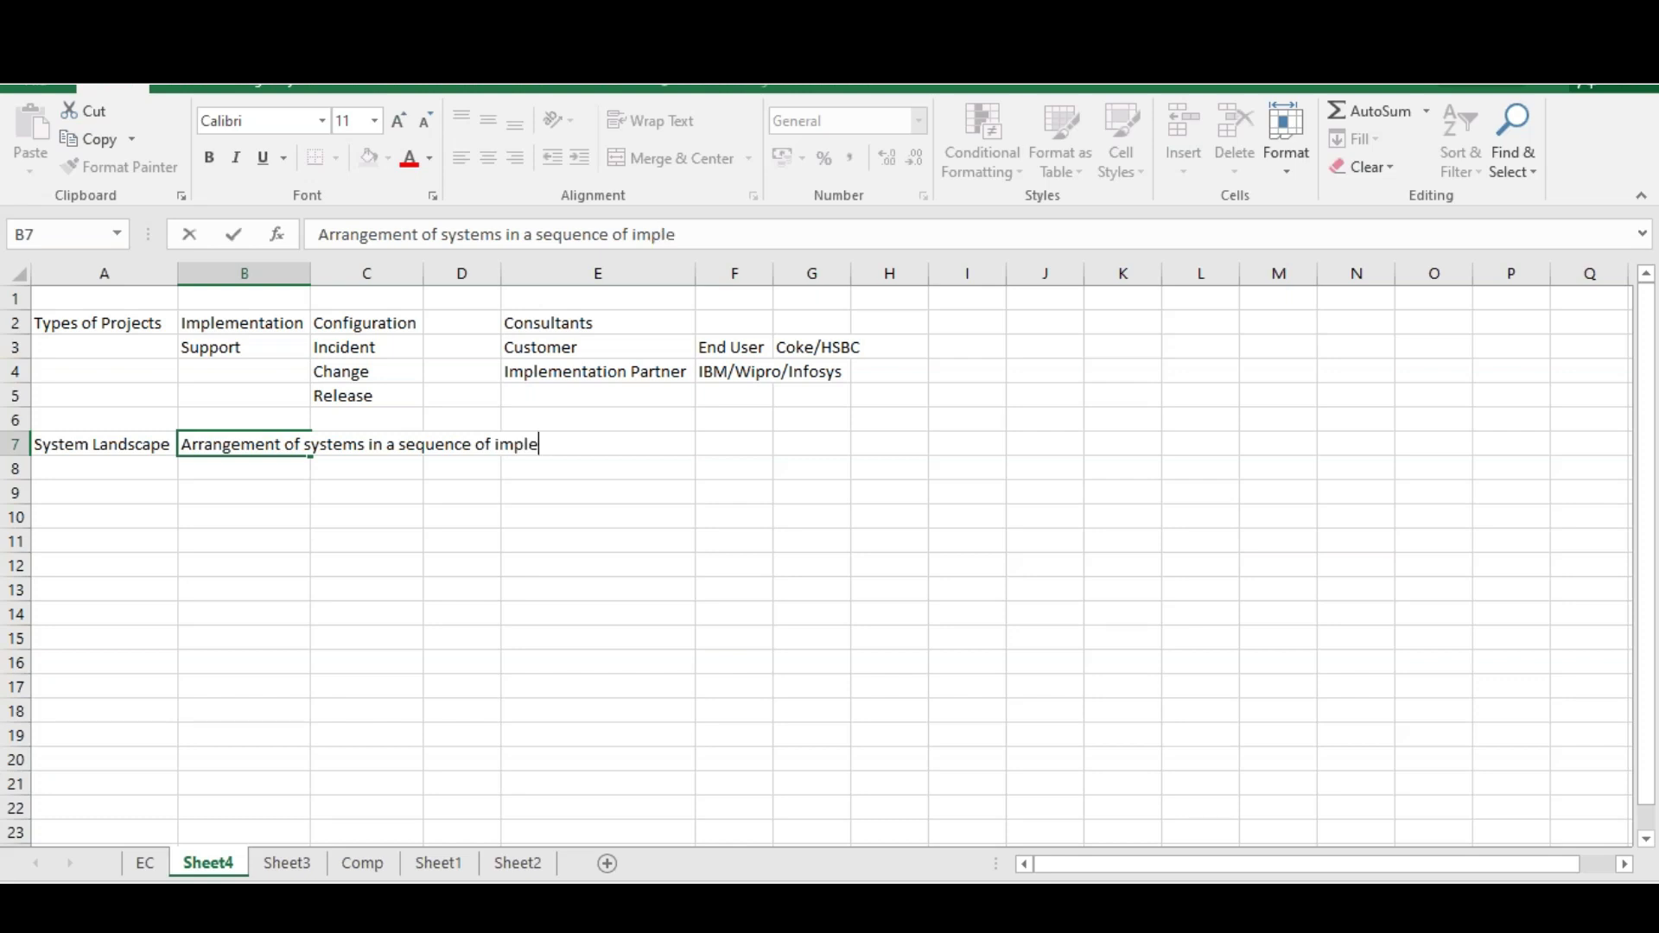
{"action": "type", "text": "mentation"}
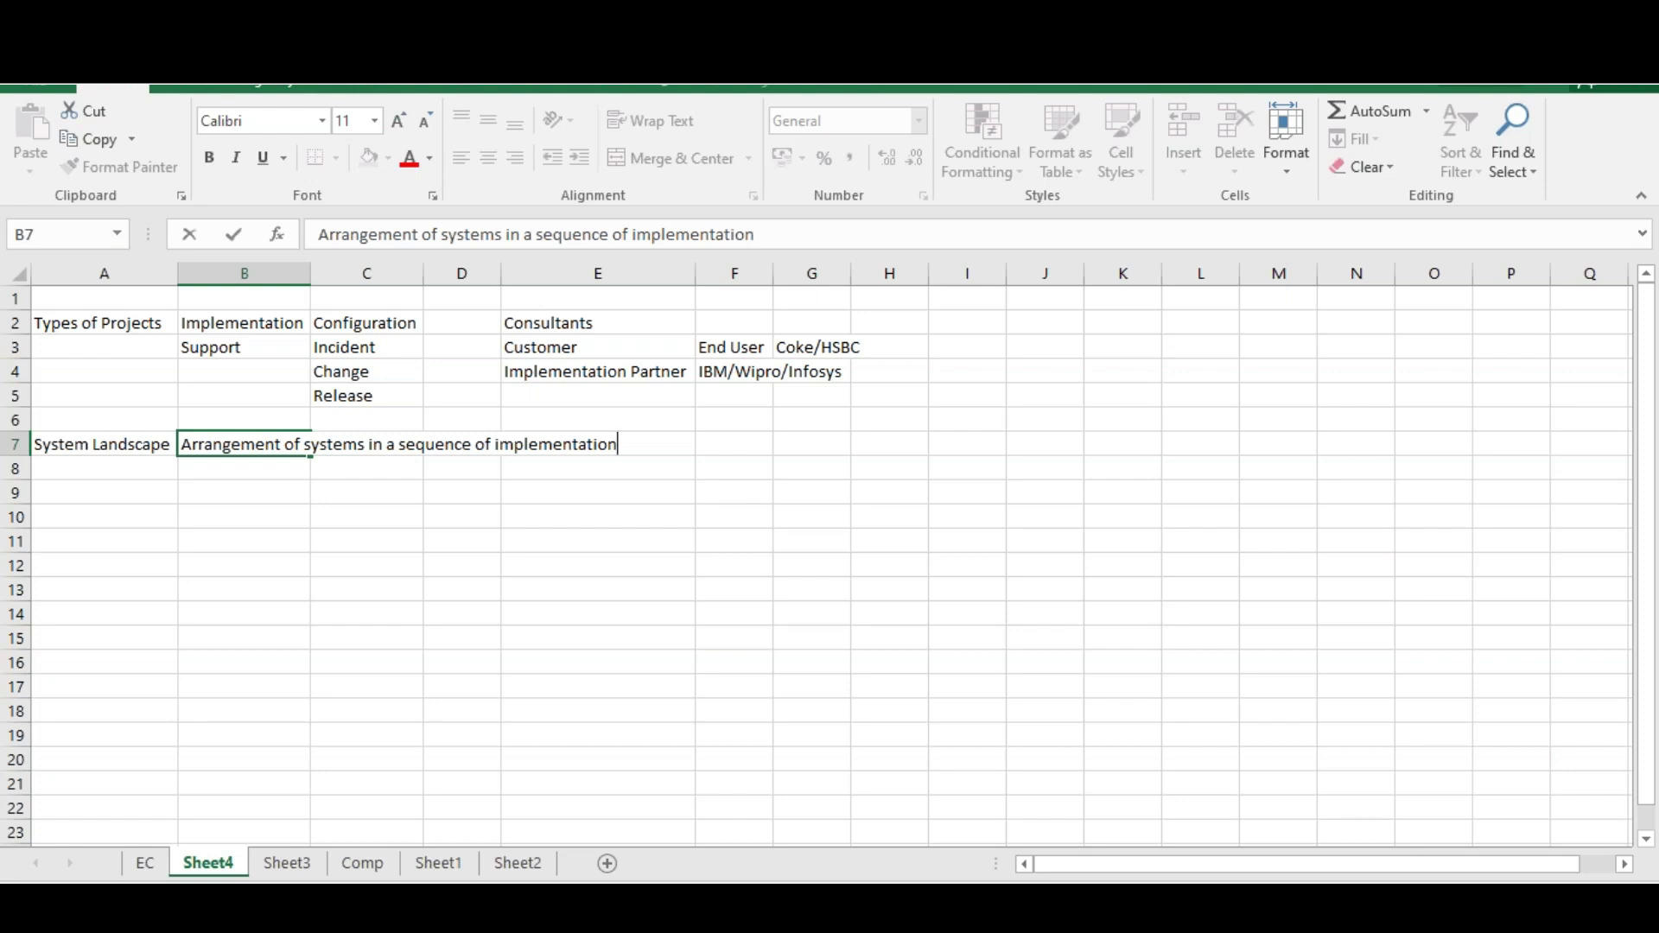
{"action": "left_click", "coordinate": [289, 494]}
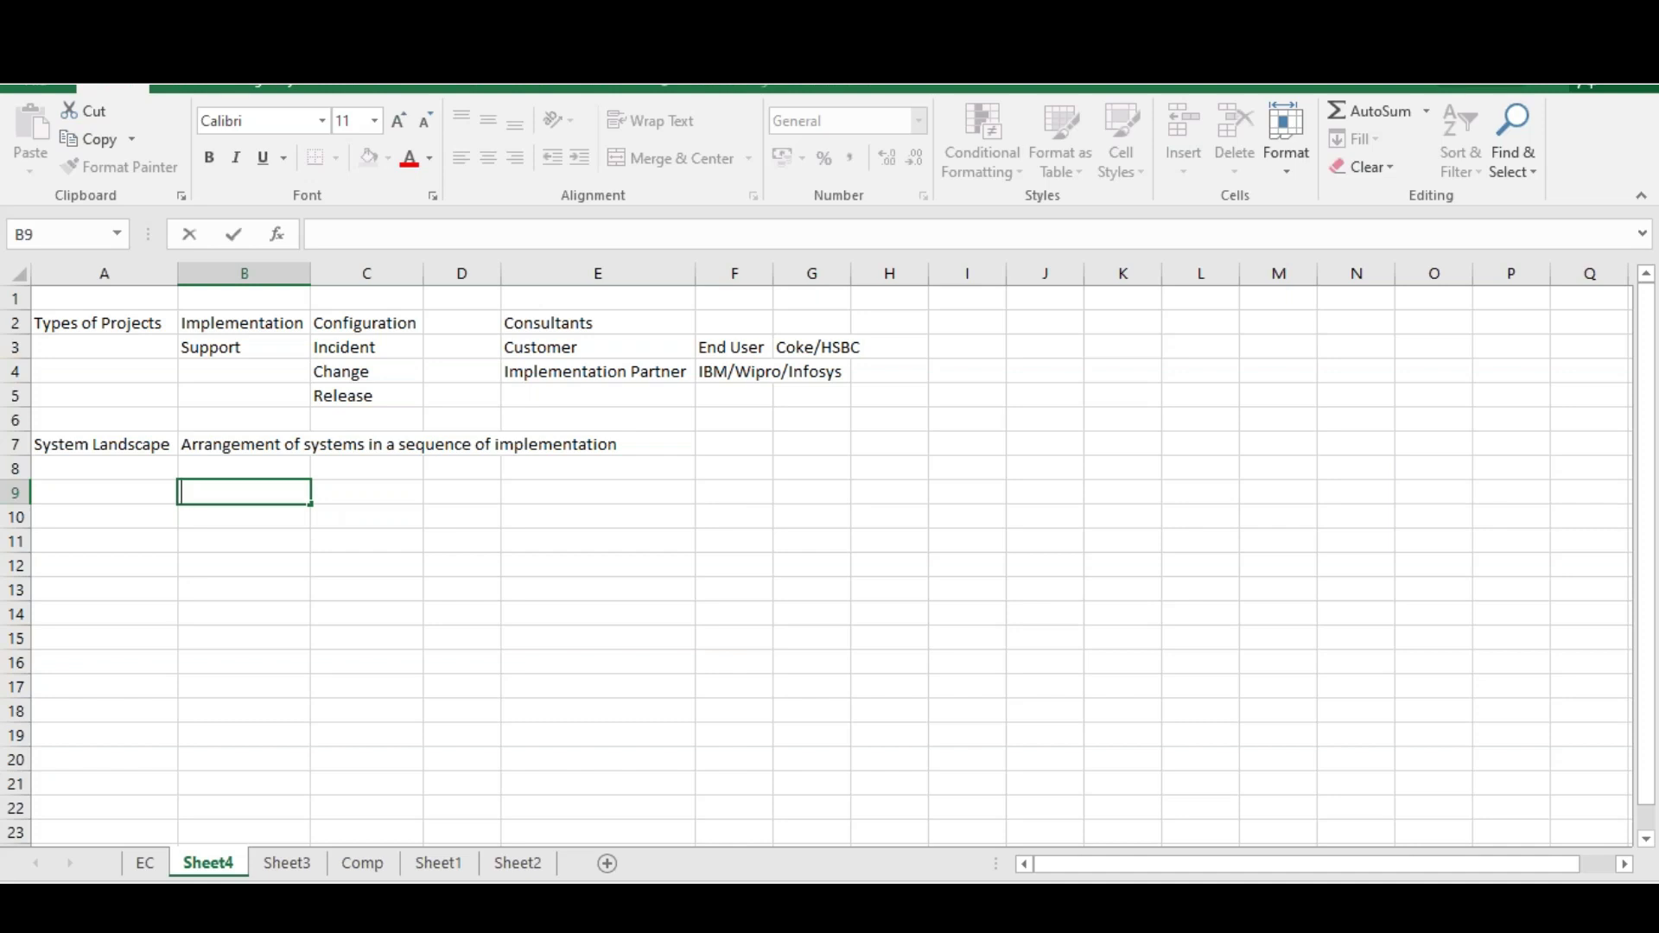
Enter Development, Quality, Production and Pre Production in B9 through B12
{"action": "type", "text": "Development"}
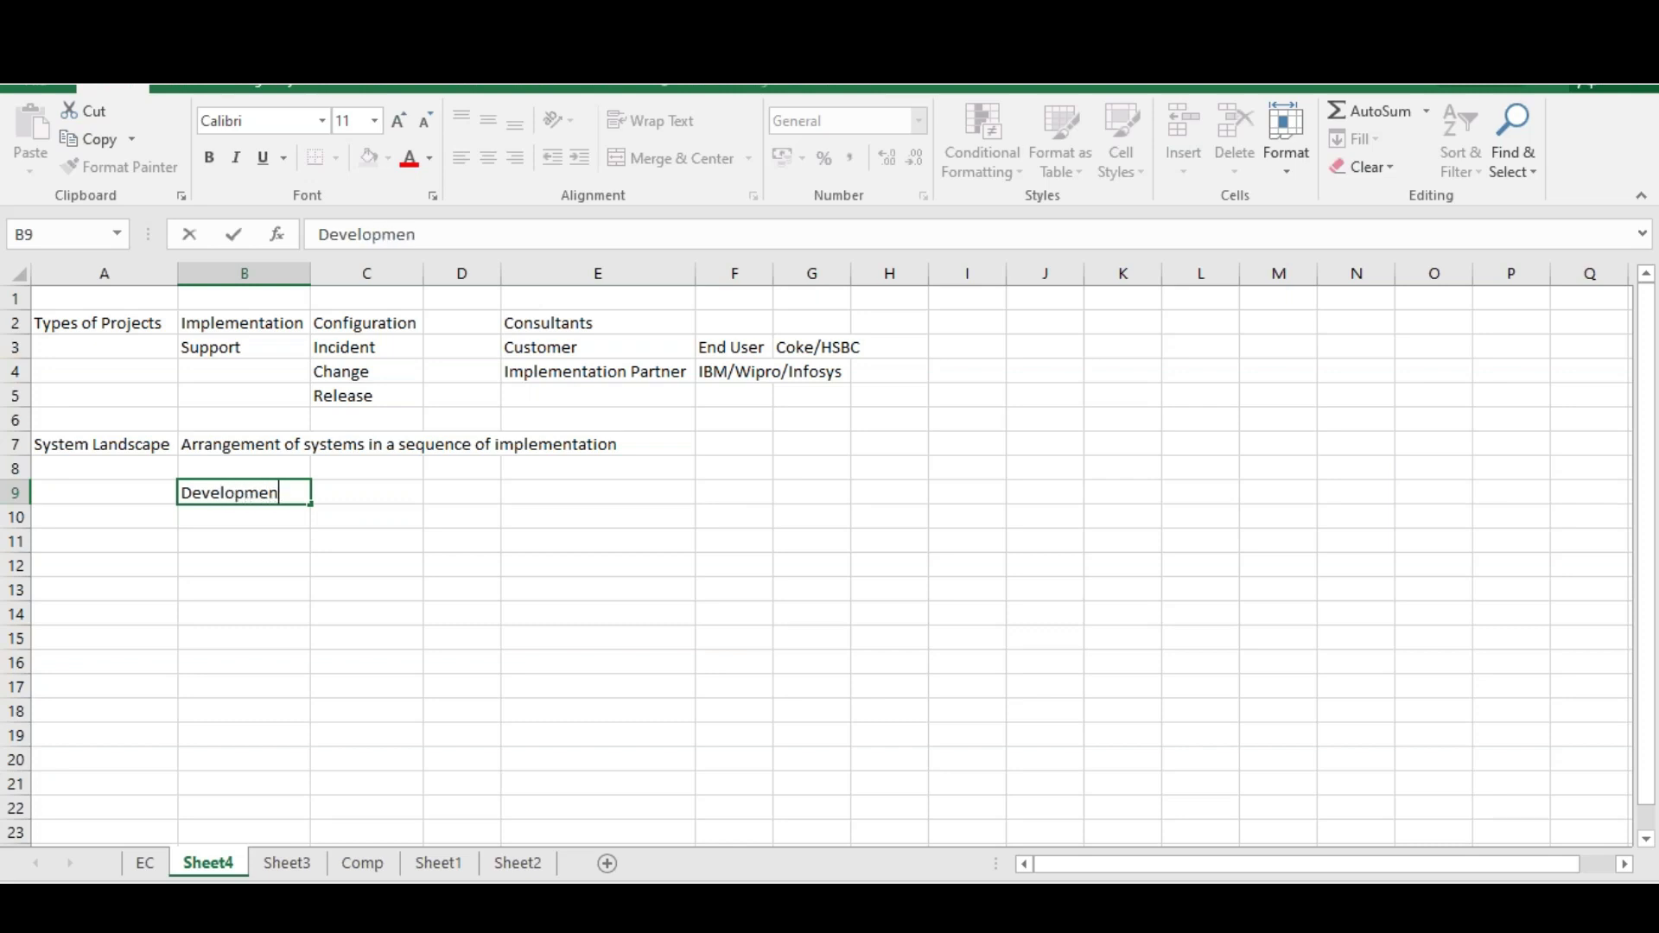
{"action": "key", "text": "Return"}
{"action": "type", "text": "QA"}
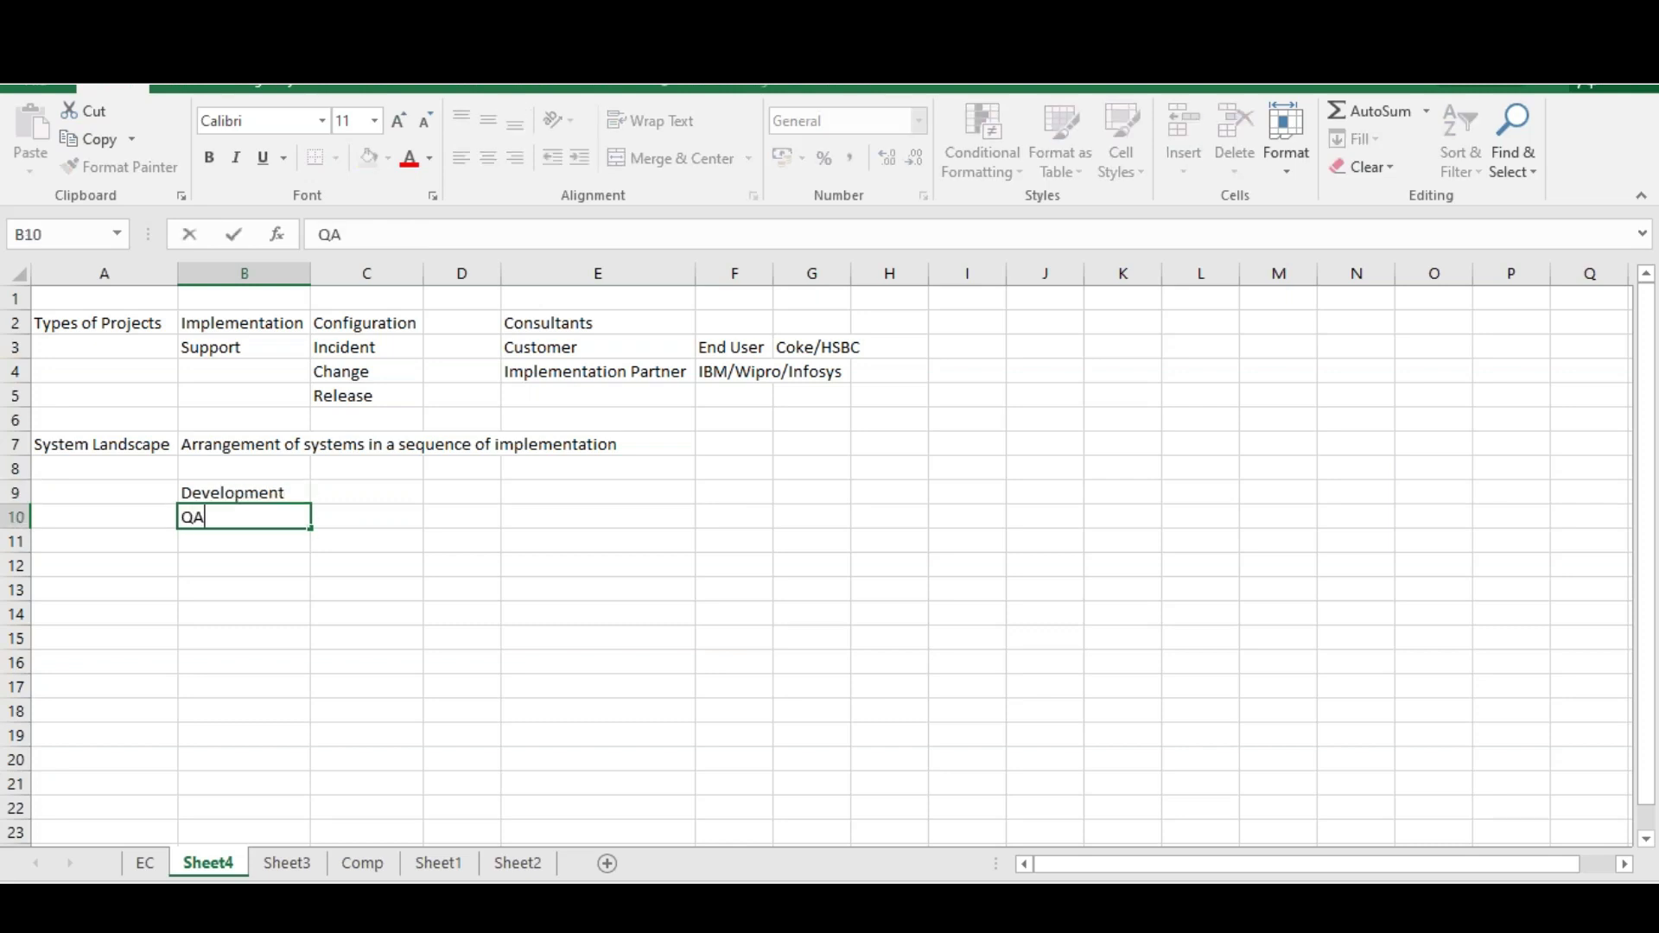
{"action": "key", "text": "BackSpace"}
{"action": "type", "text": "uality"}
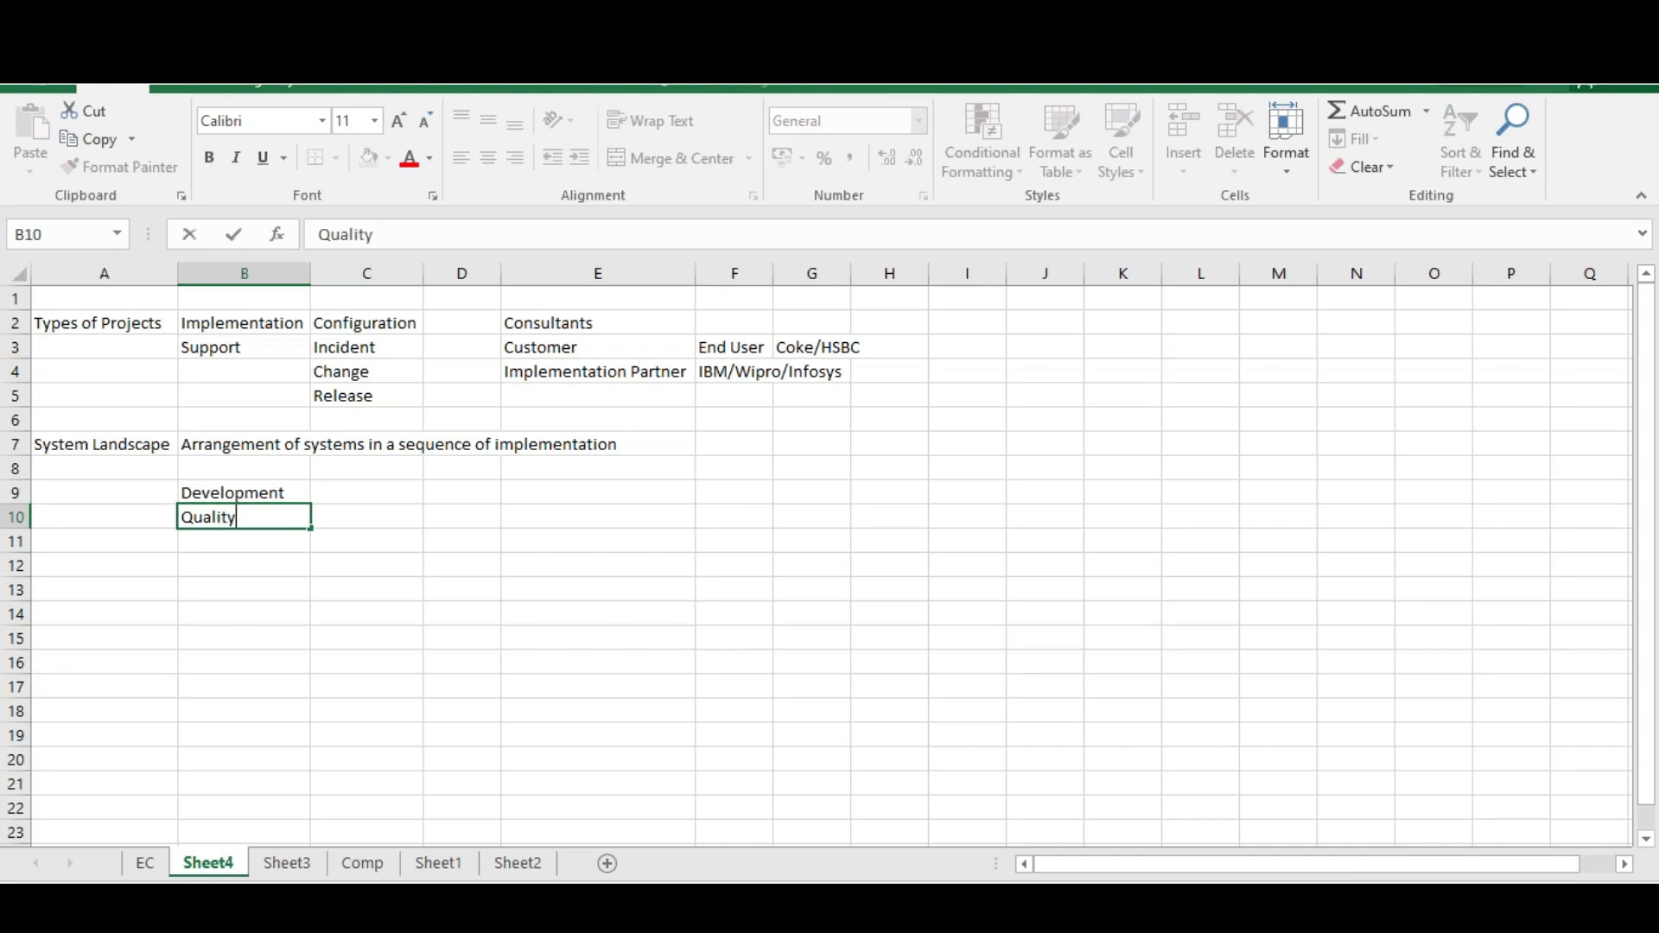
{"action": "key", "text": "Return"}
{"action": "type", "text": "Product"}
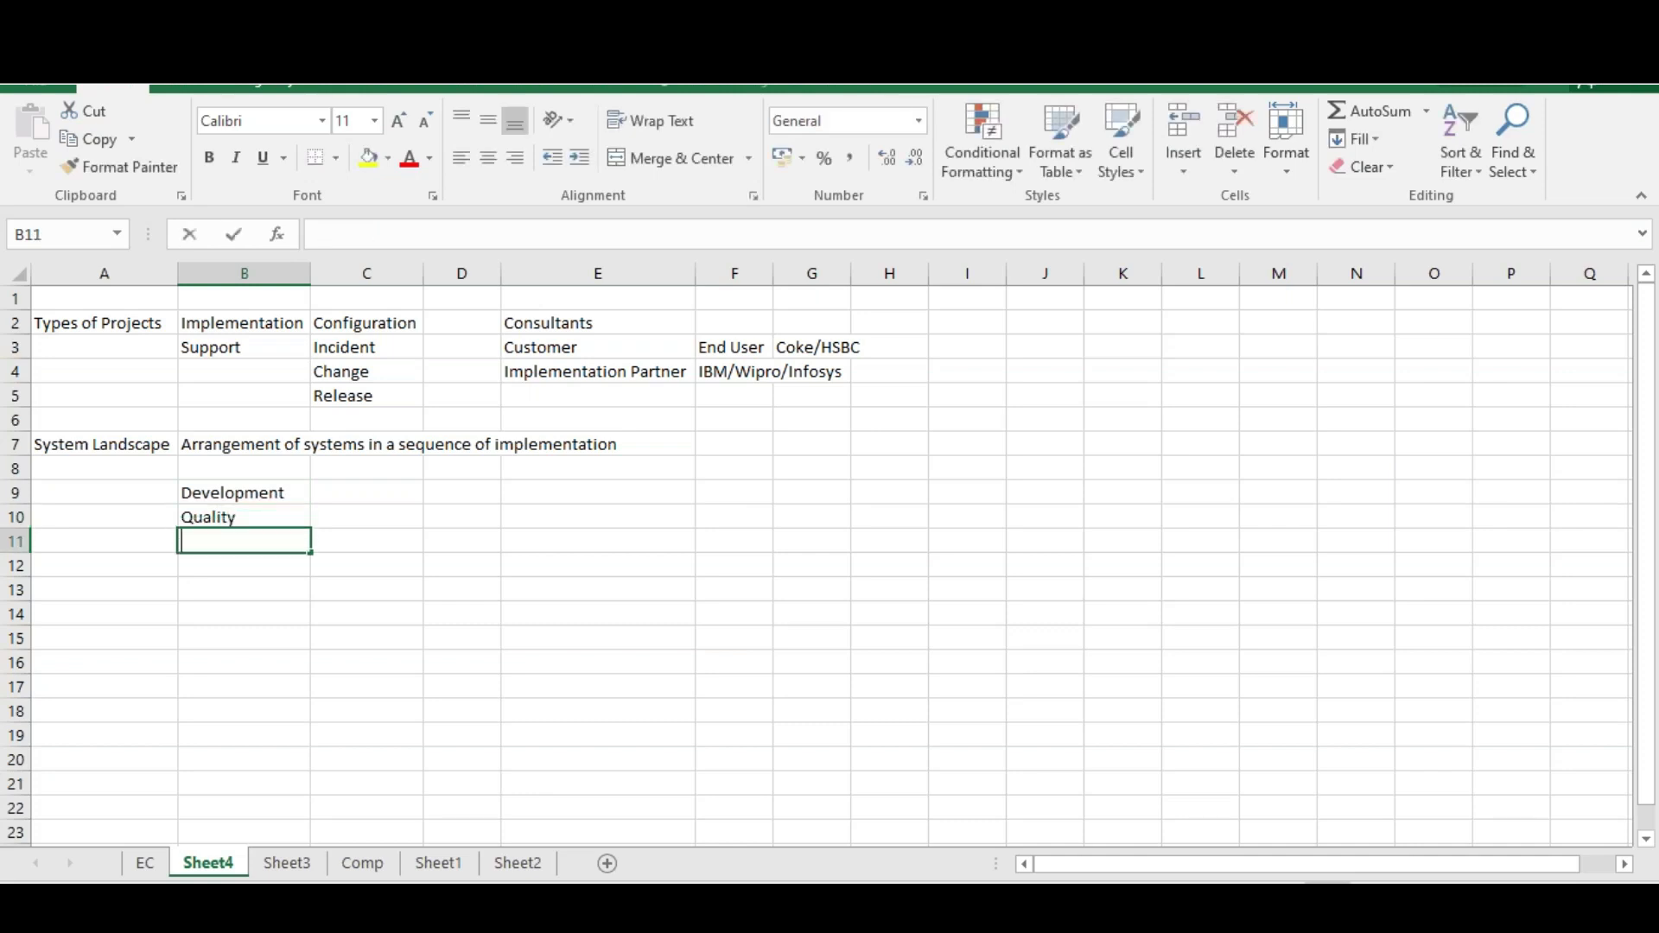
{"action": "type", "text": "ion"}
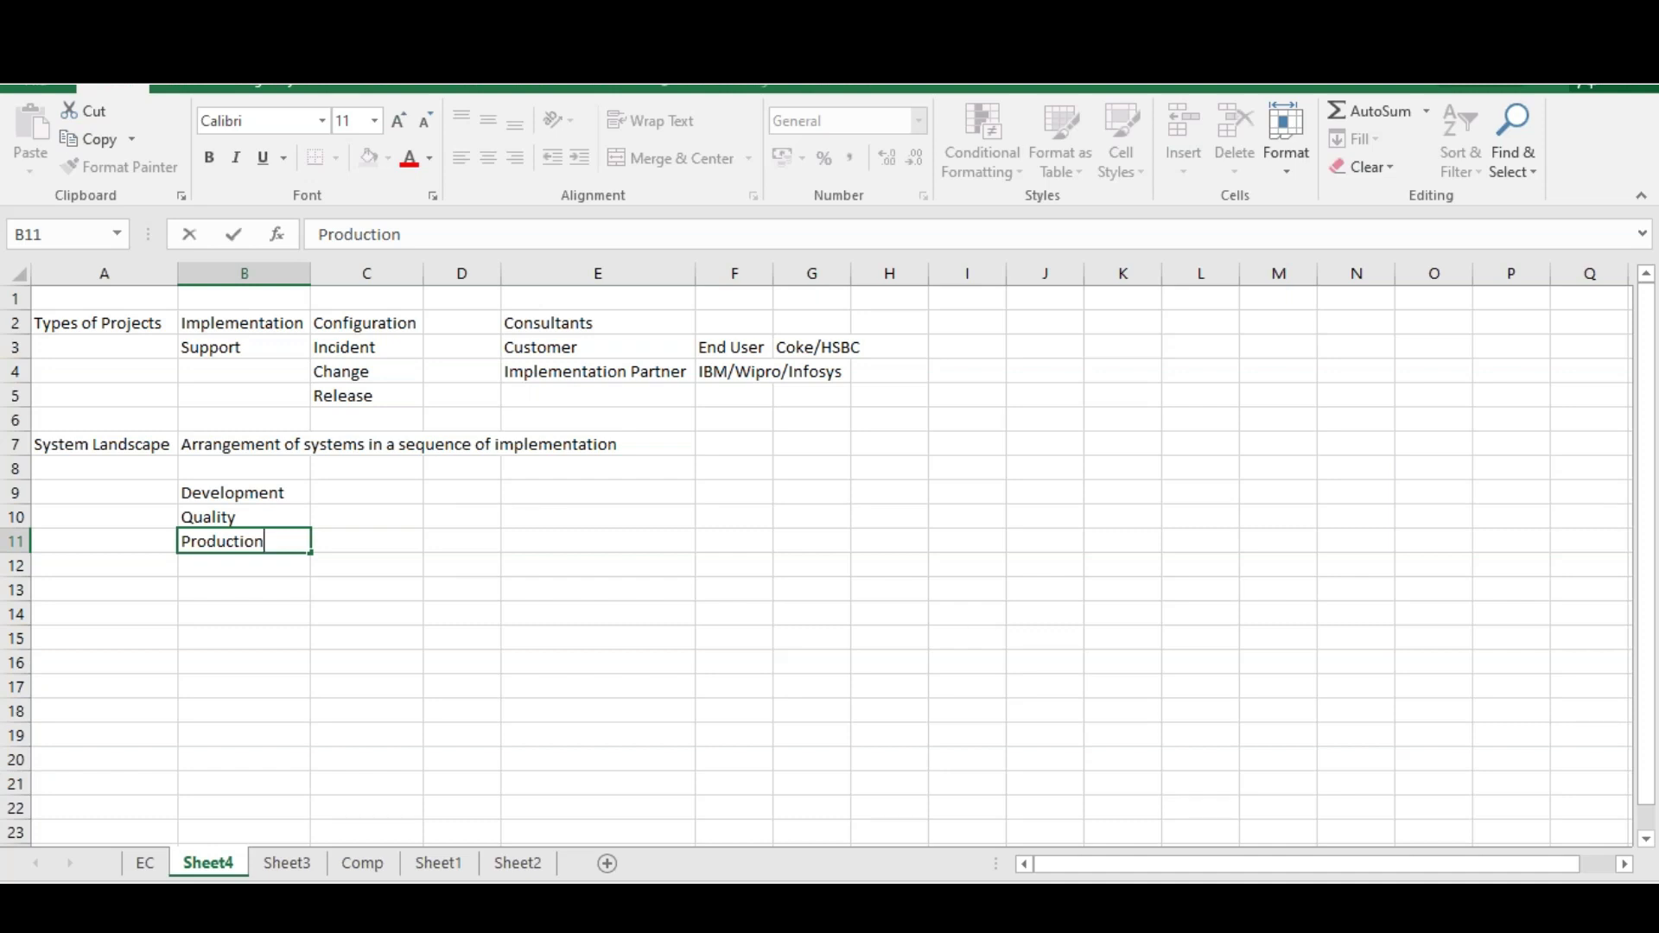
{"action": "left_click", "coordinate": [219, 562]}
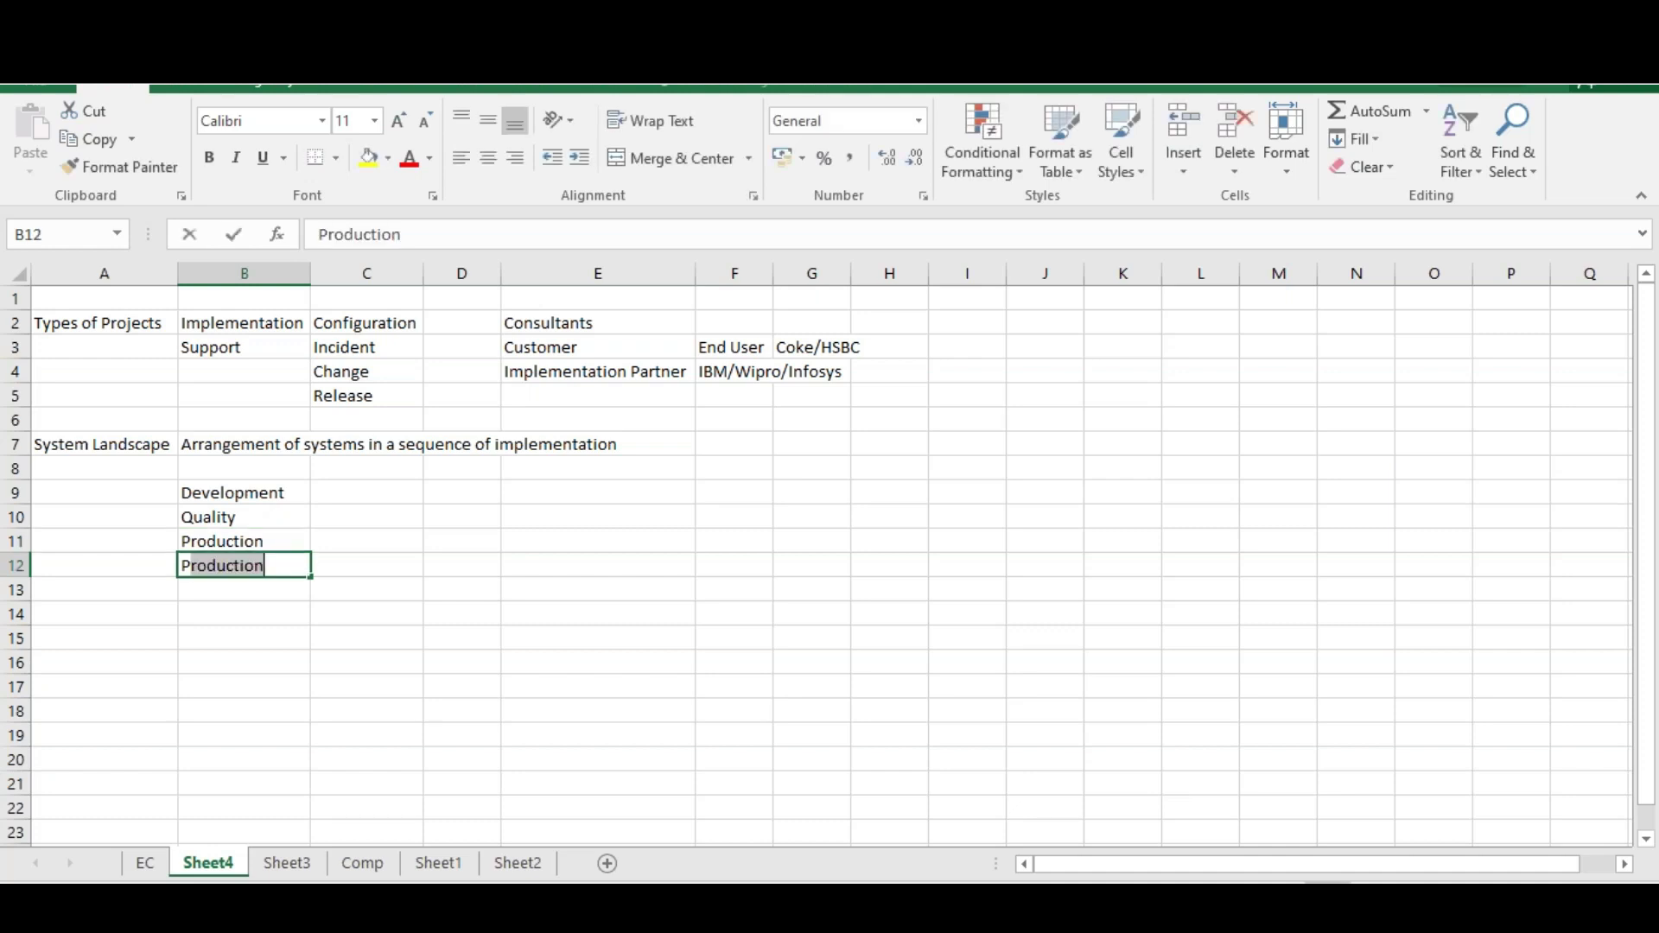
{"action": "type", "text": "Pre Production"}
{"action": "key", "text": "Return"}
Enter Test and Projects in B13:B14 to finish the landscape list
{"action": "type", "text": "Test"}
{"action": "key", "text": "Return"}
{"action": "type", "text": "Projects"}
{"action": "key", "text": "Return"}
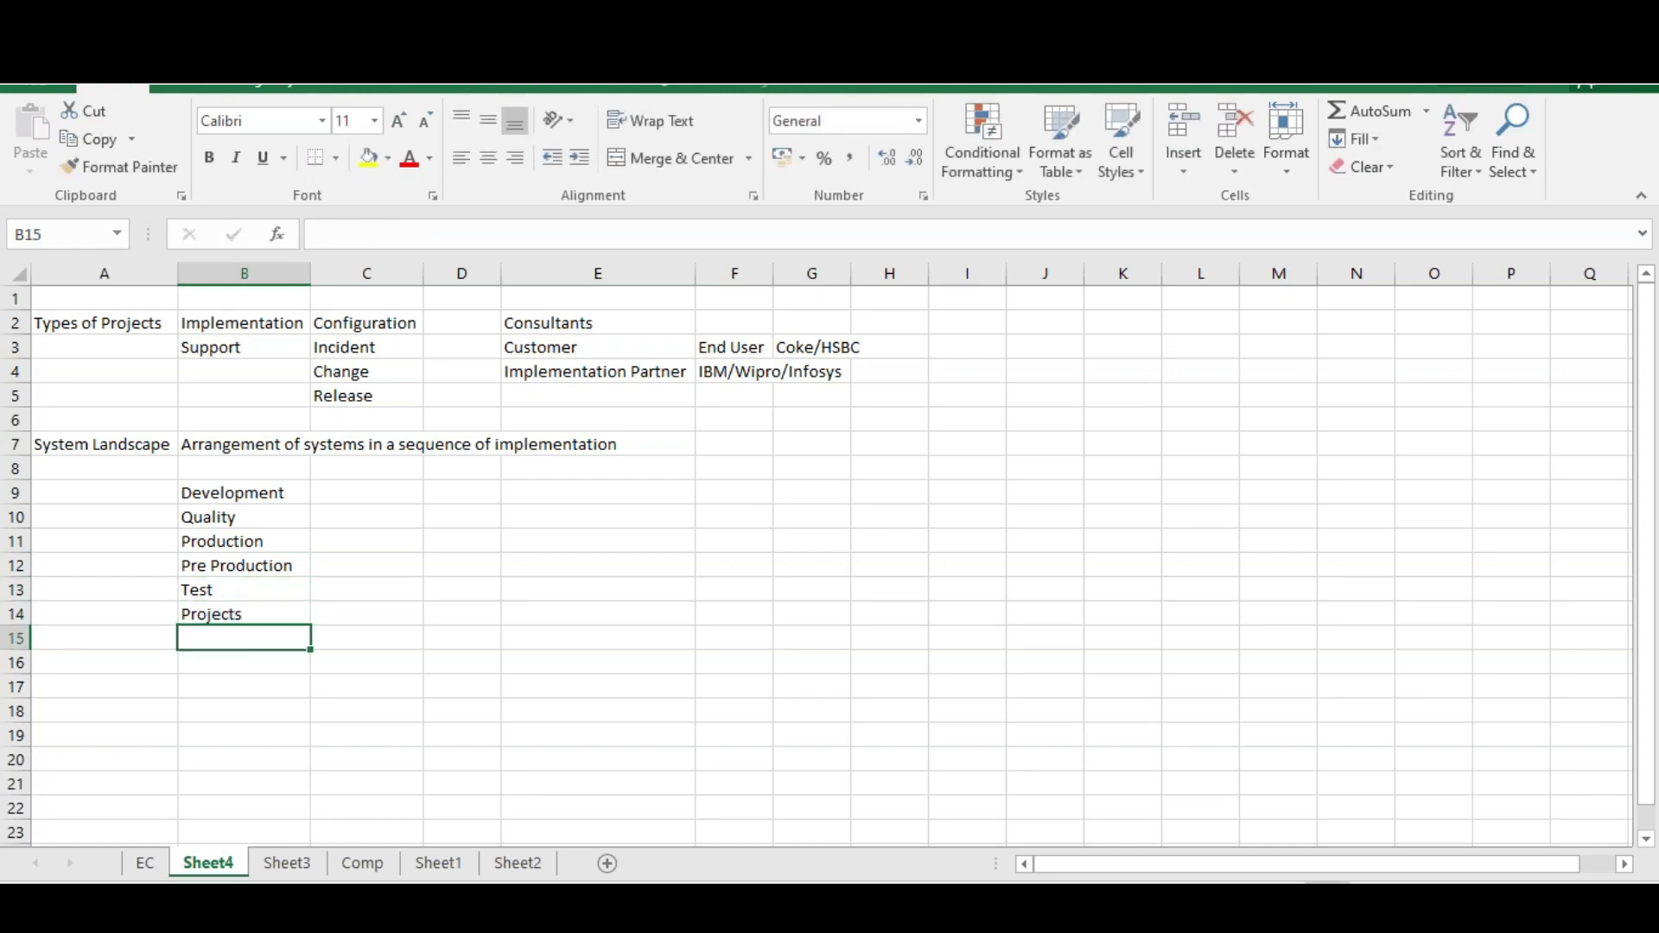
Select Pre Production through Projects, then Development through Production
{"action": "left_click_drag", "start_coordinate": [235, 494], "coordinate": [216, 605]}
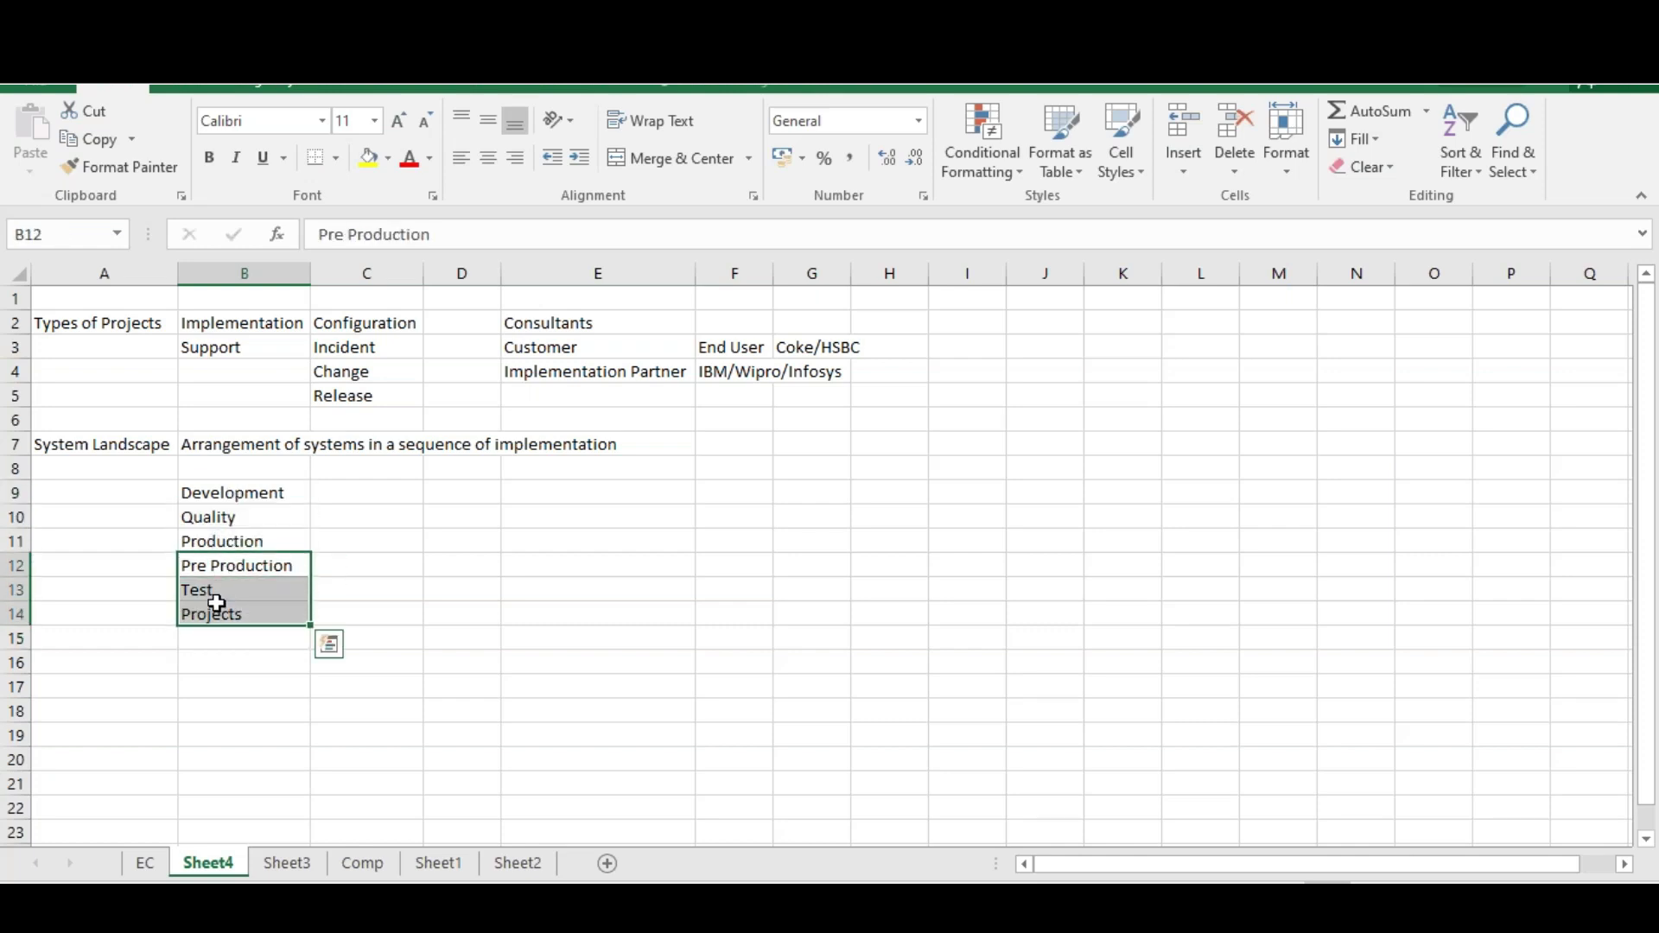
{"action": "left_click", "coordinate": [220, 496]}
{"action": "left_click_drag", "start_coordinate": [219, 500], "coordinate": [219, 540]}
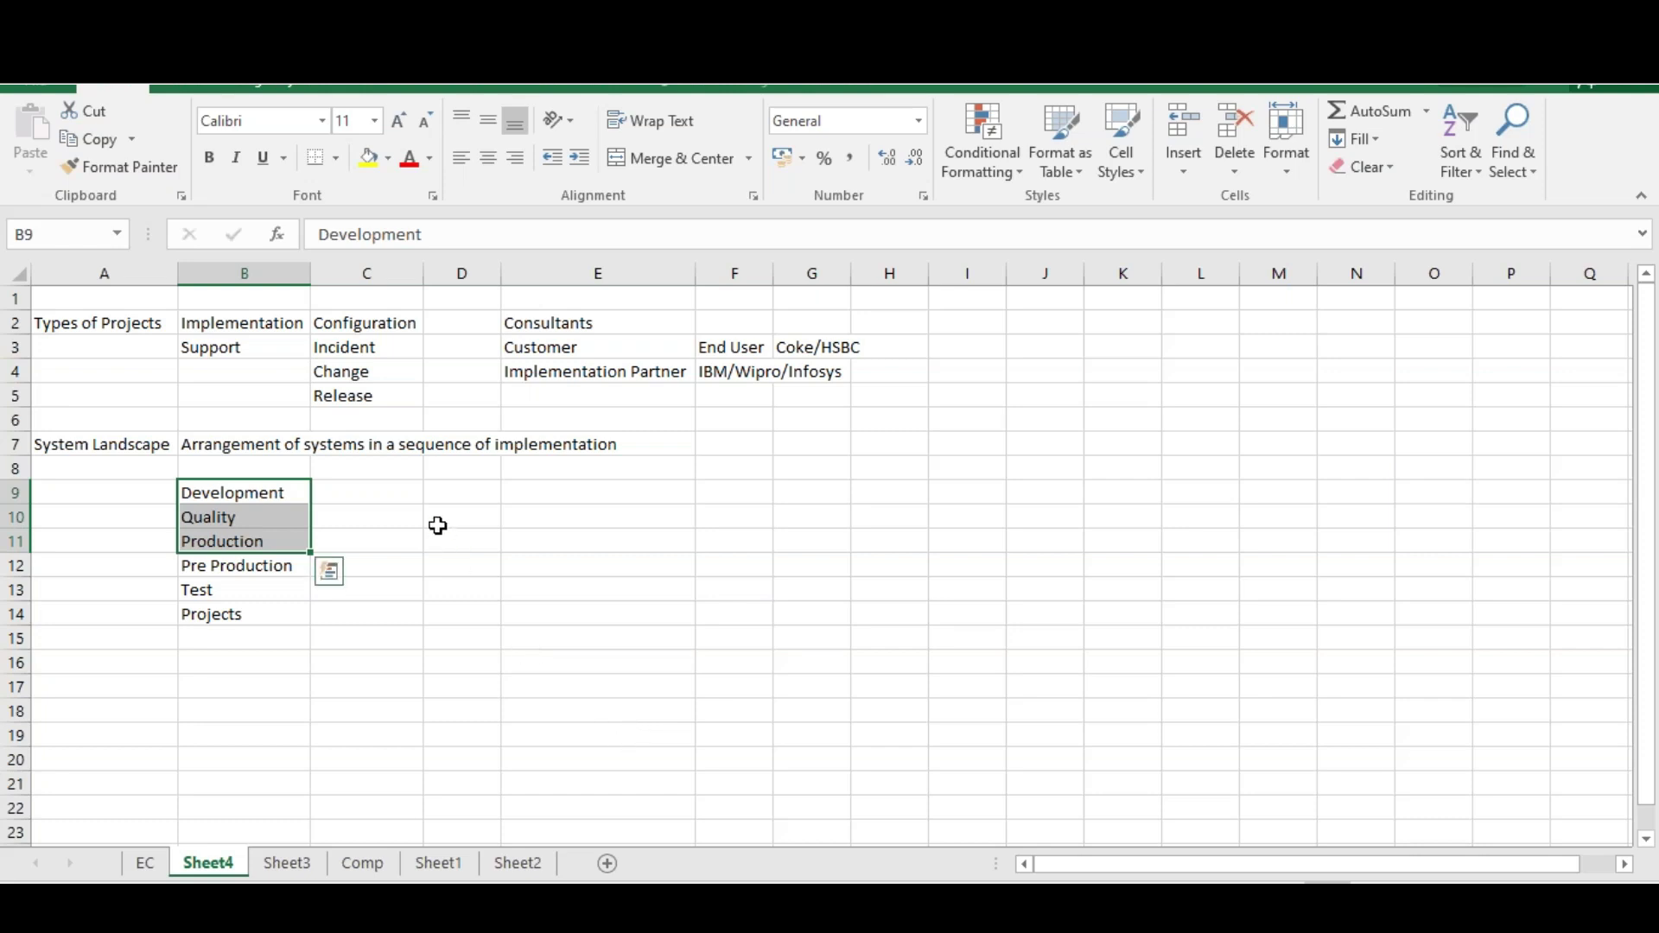
Enter 'Dev --> QA --> Prod' in C9 beside Development
{"action": "left_click", "coordinate": [366, 492]}
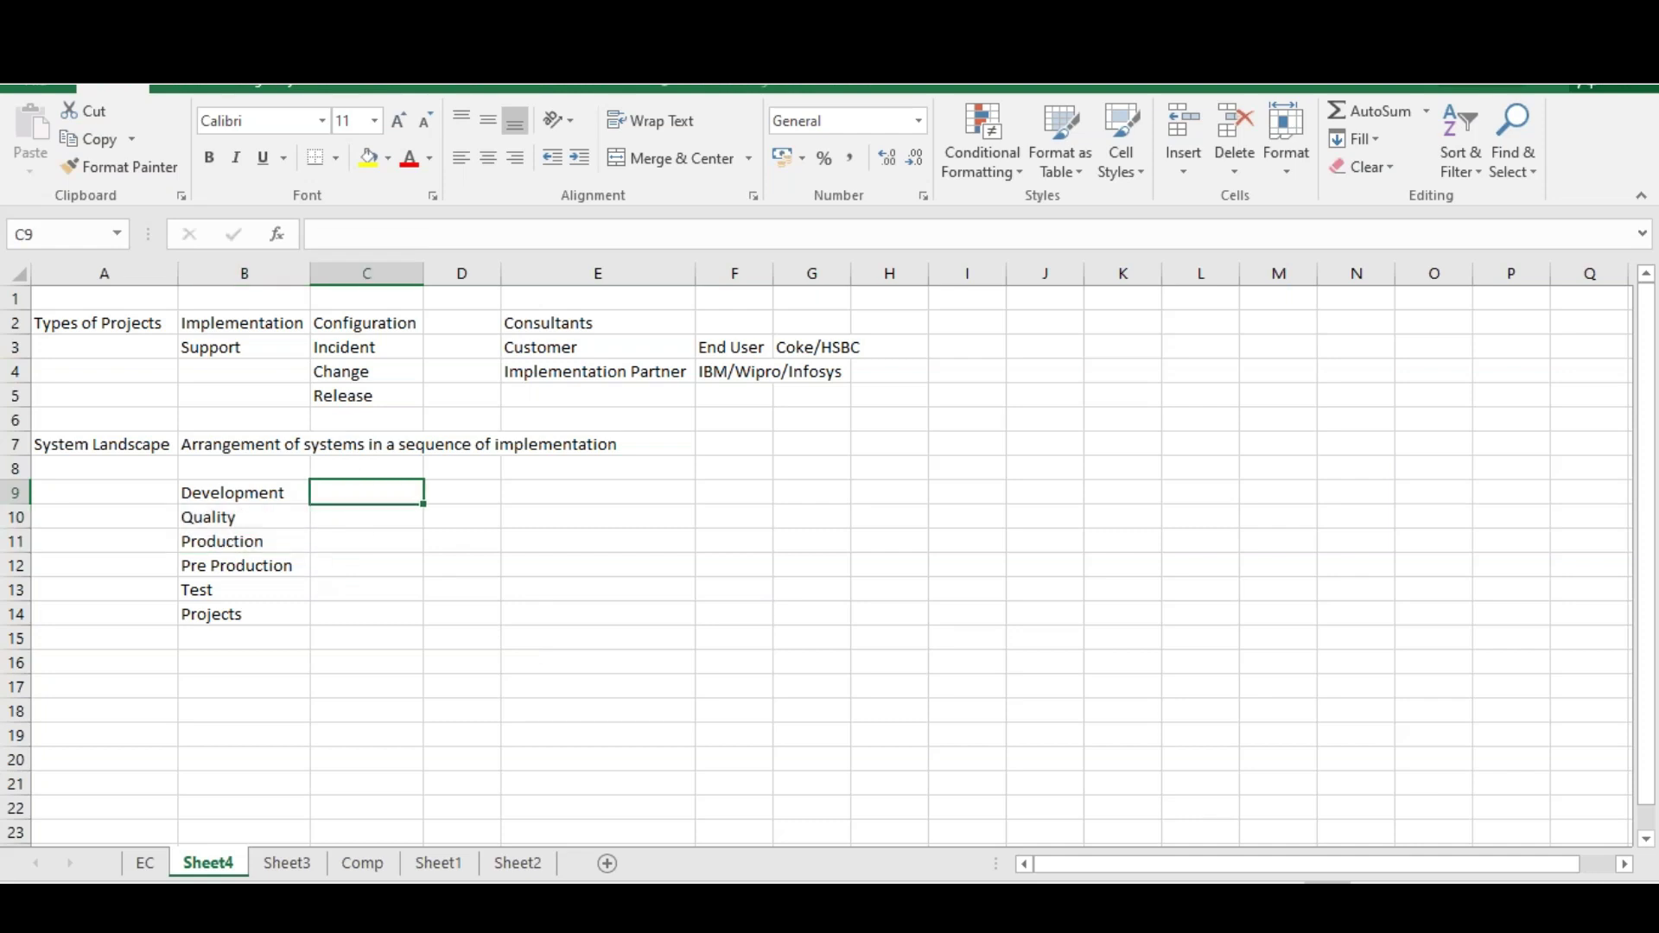
{"action": "type", "text": "Dev --> QA -->"}
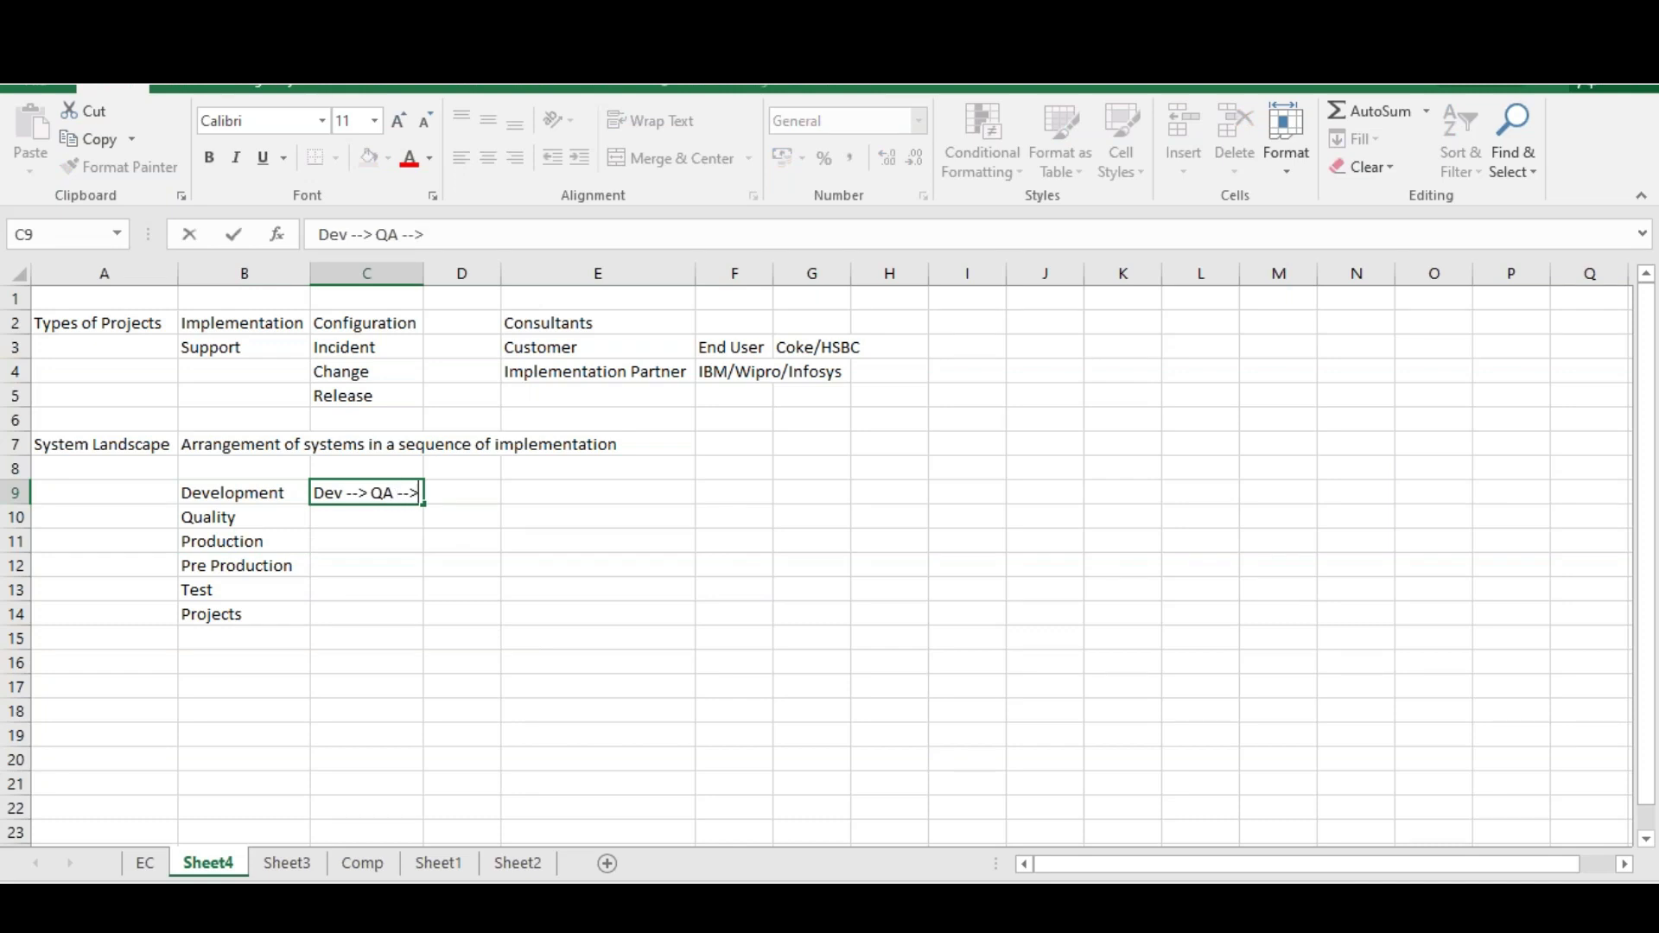
{"action": "type", "text": " Prod"}
{"action": "left_click", "coordinate": [418, 544]}
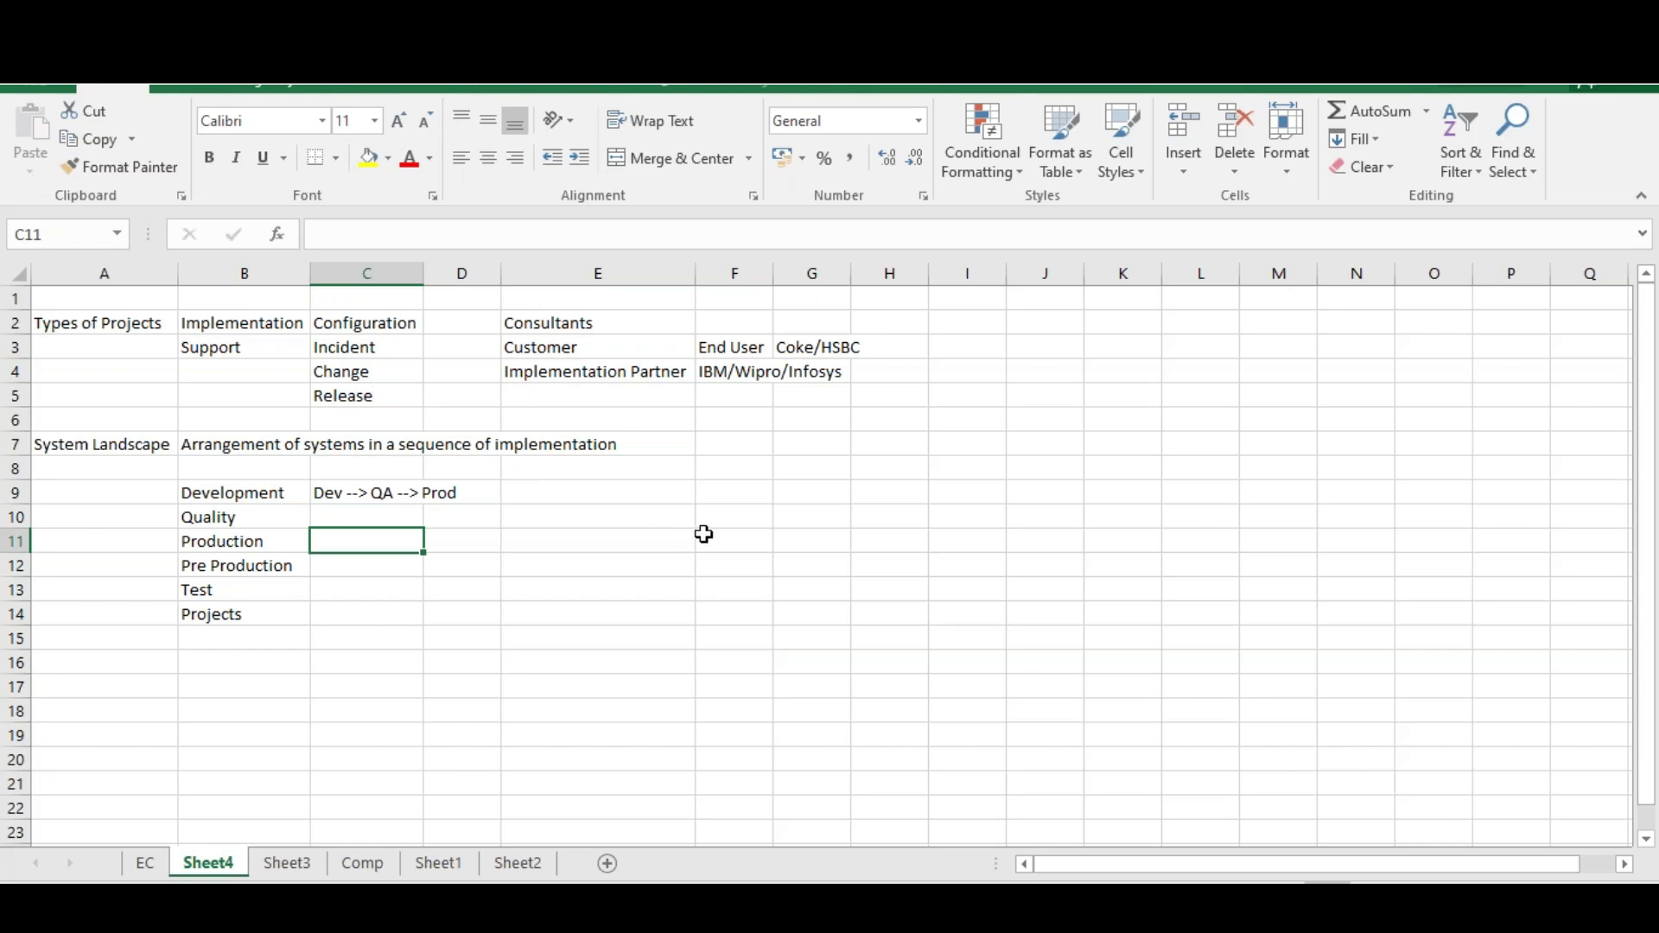
Enter Hire, Tansfer, Promotion and Termination in F11:F14
{"action": "left_click", "coordinate": [748, 535]}
{"action": "type", "text": "Hire"}
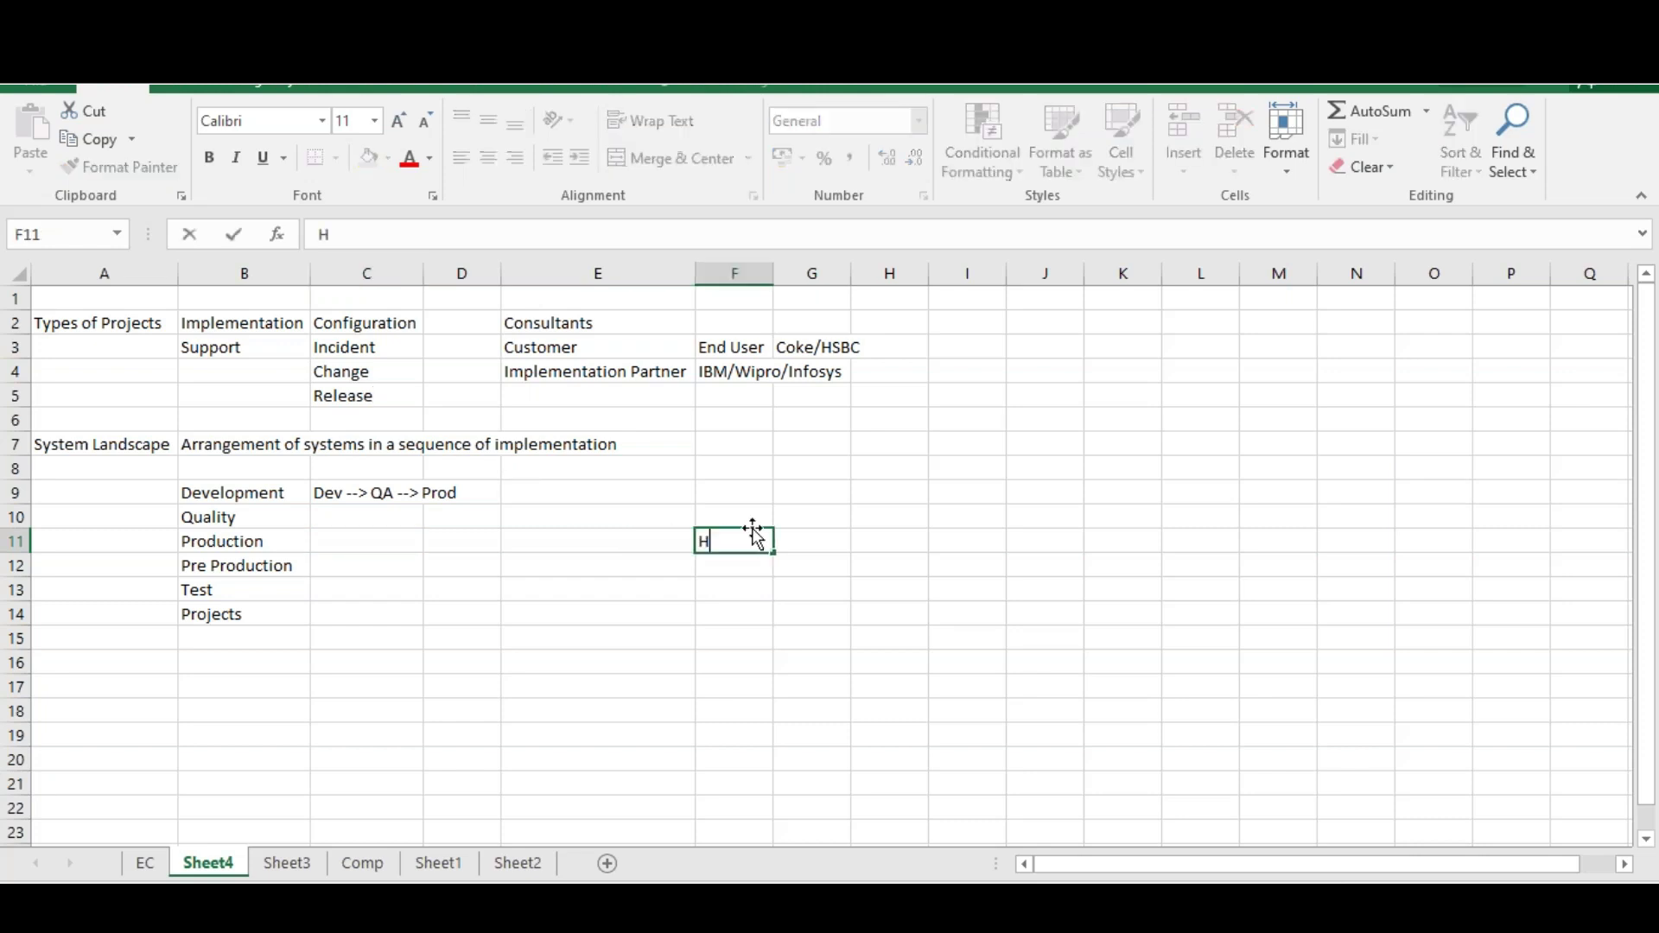
{"action": "key", "text": "Return"}
{"action": "type", "text": "Tansfer"}
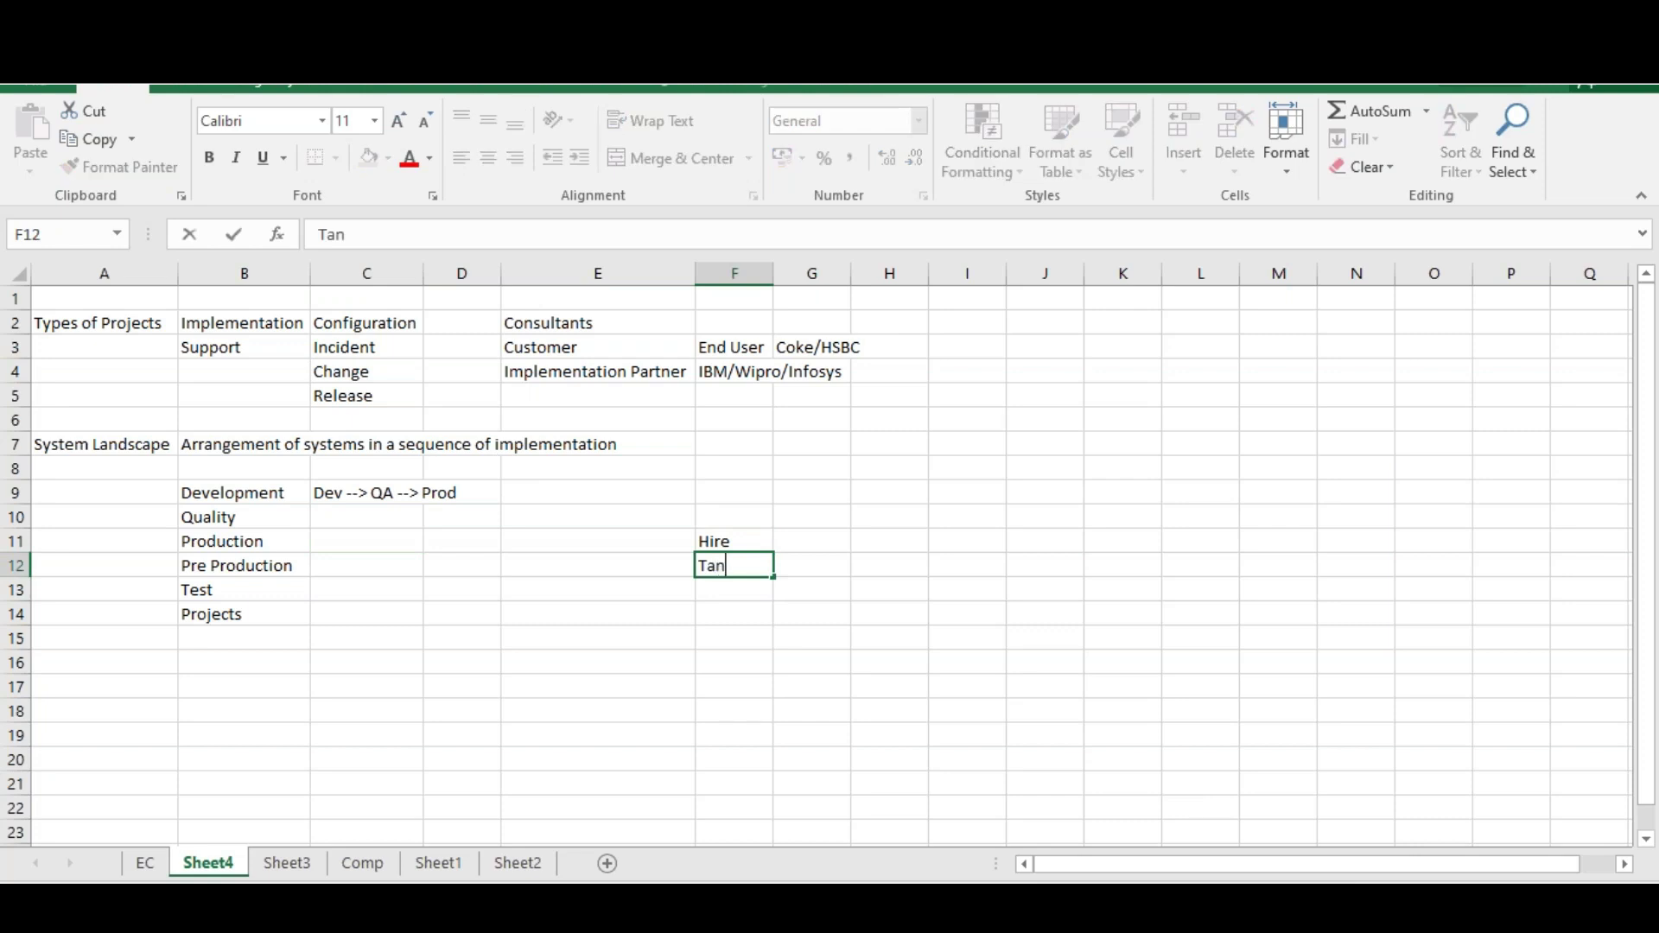
{"action": "key", "text": "Return"}
{"action": "type", "text": "Promotion"}
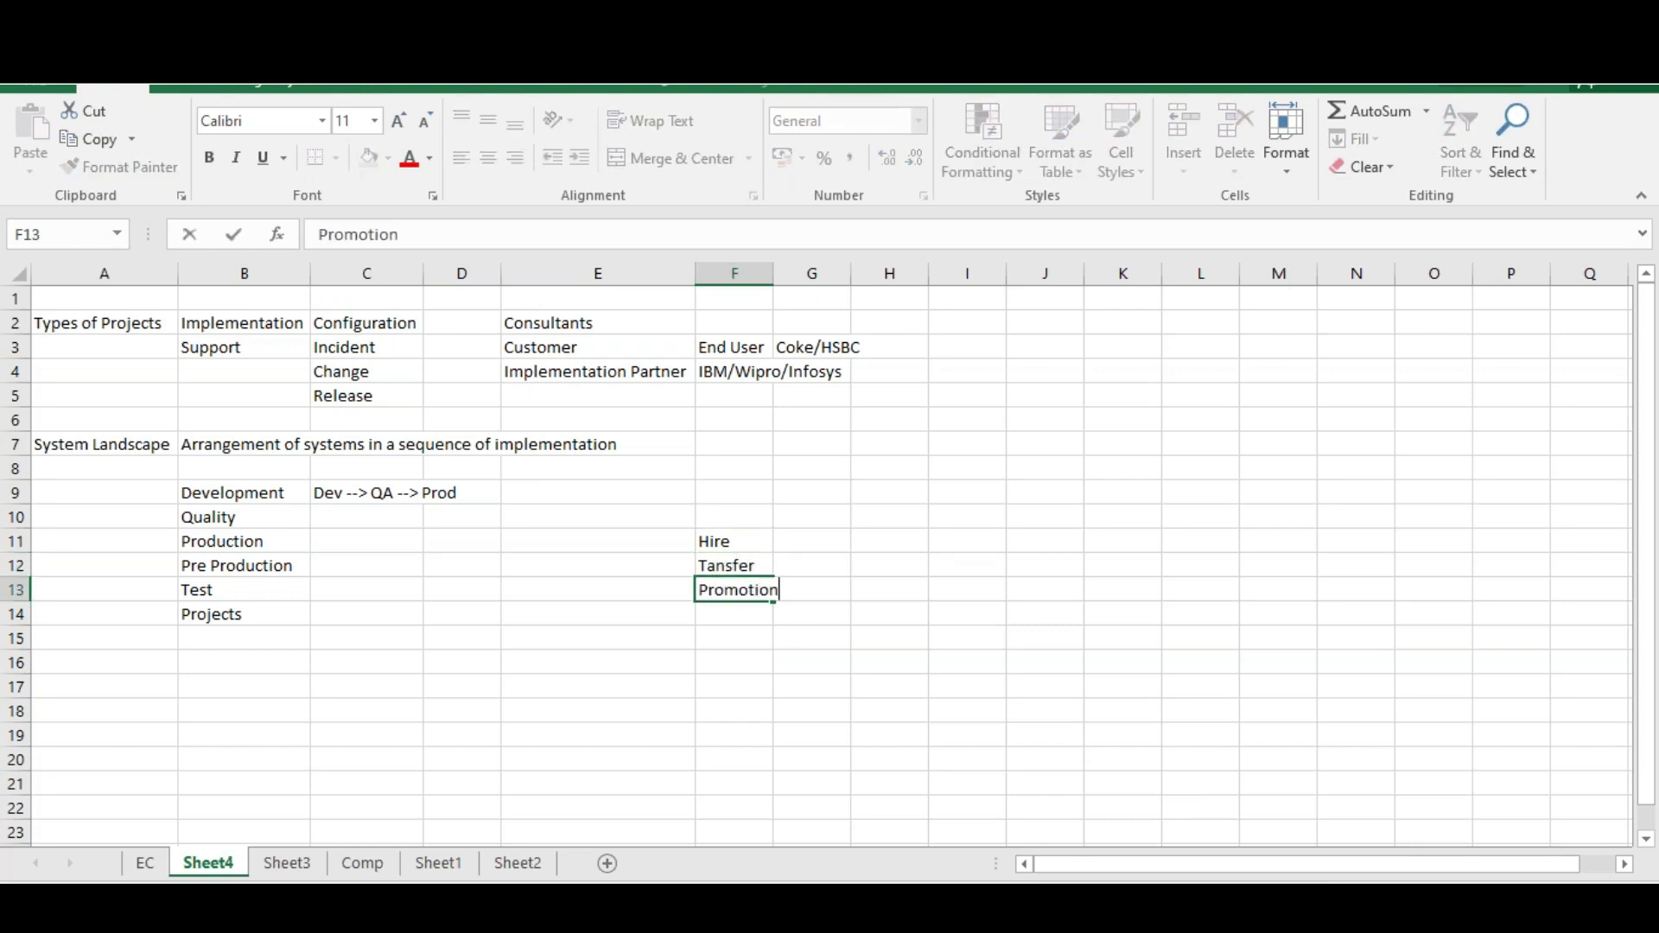
{"action": "key", "text": "Return"}
{"action": "type", "text": "Ter"}
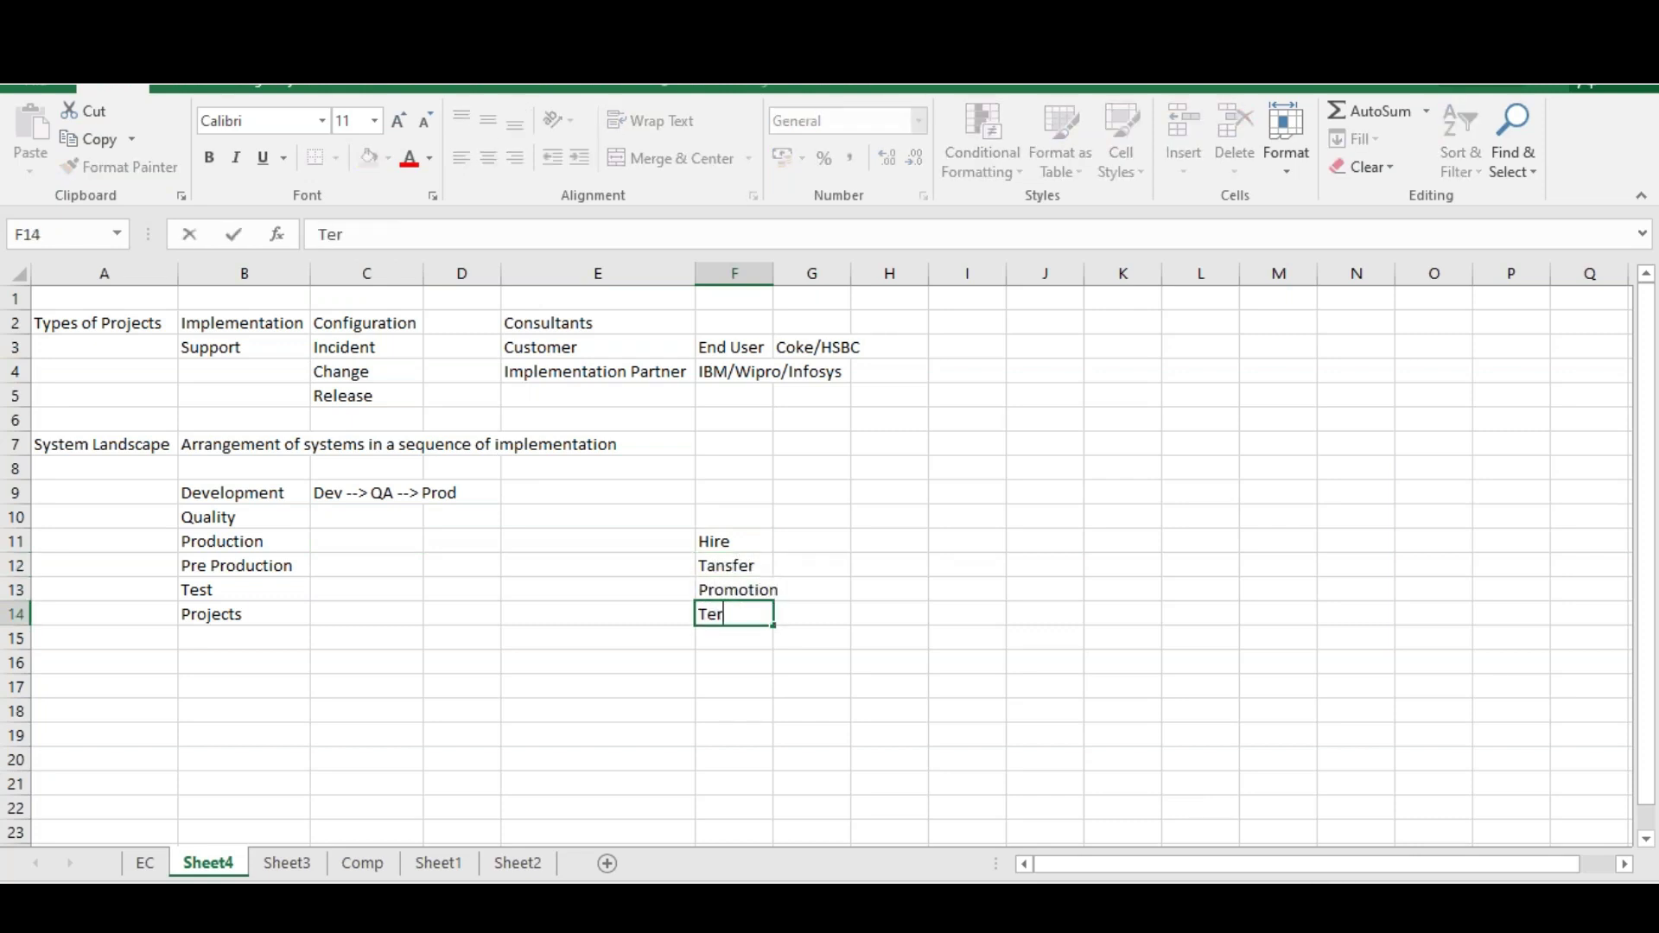
{"action": "type", "text": "mination"}
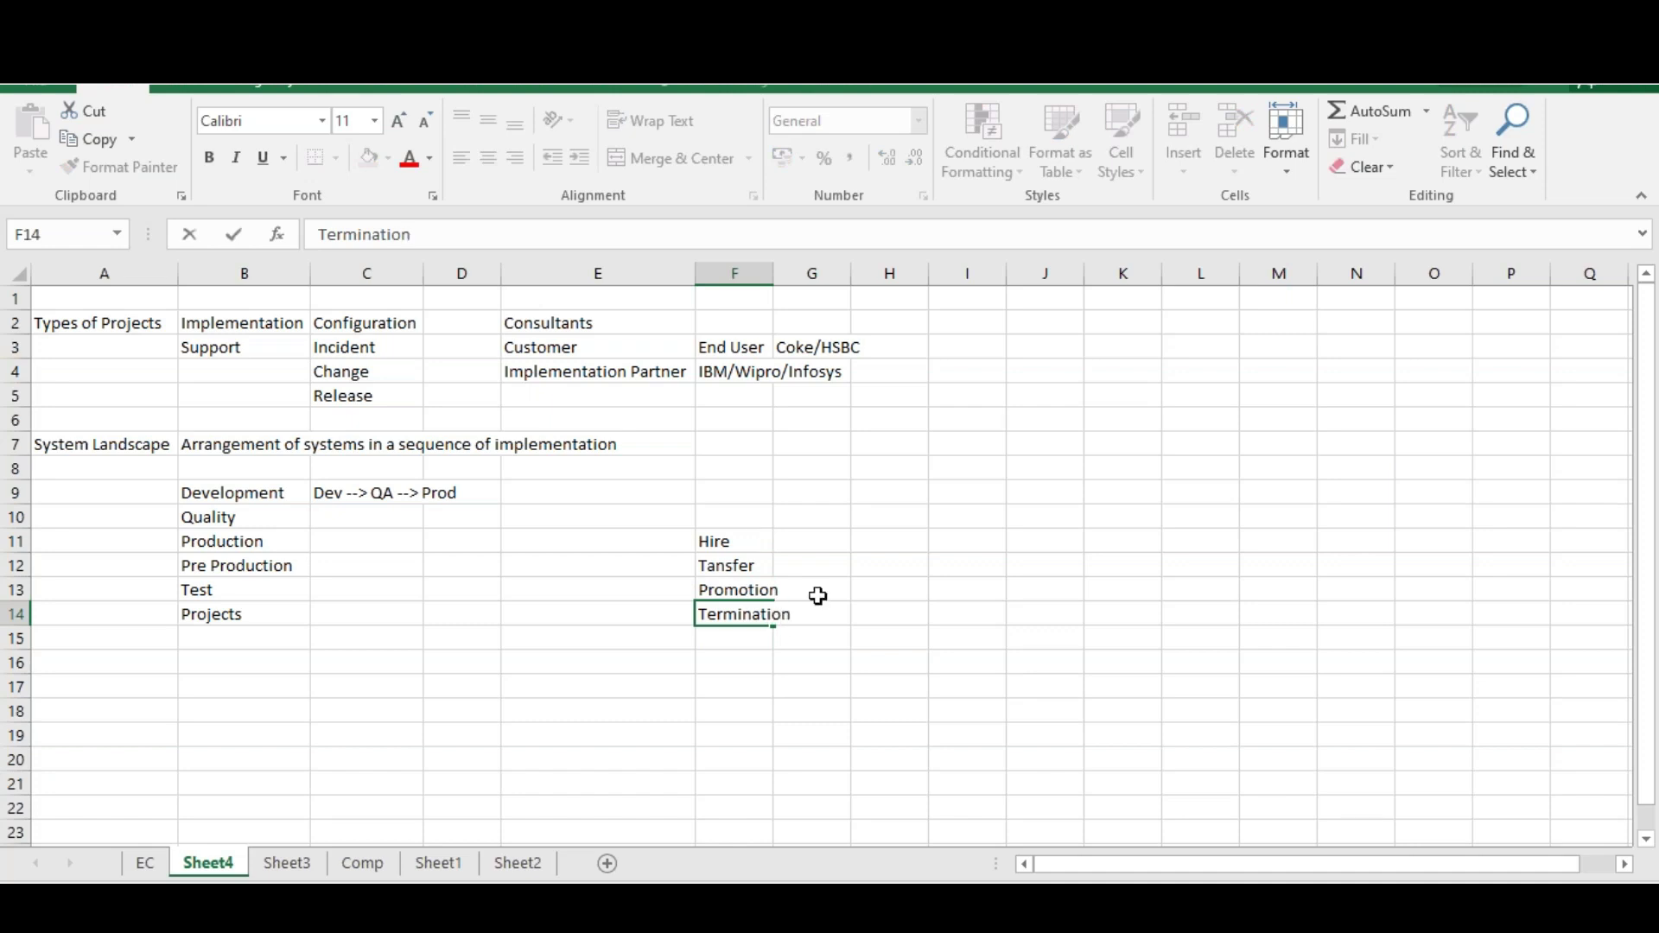
{"action": "left_click", "coordinate": [804, 638]}
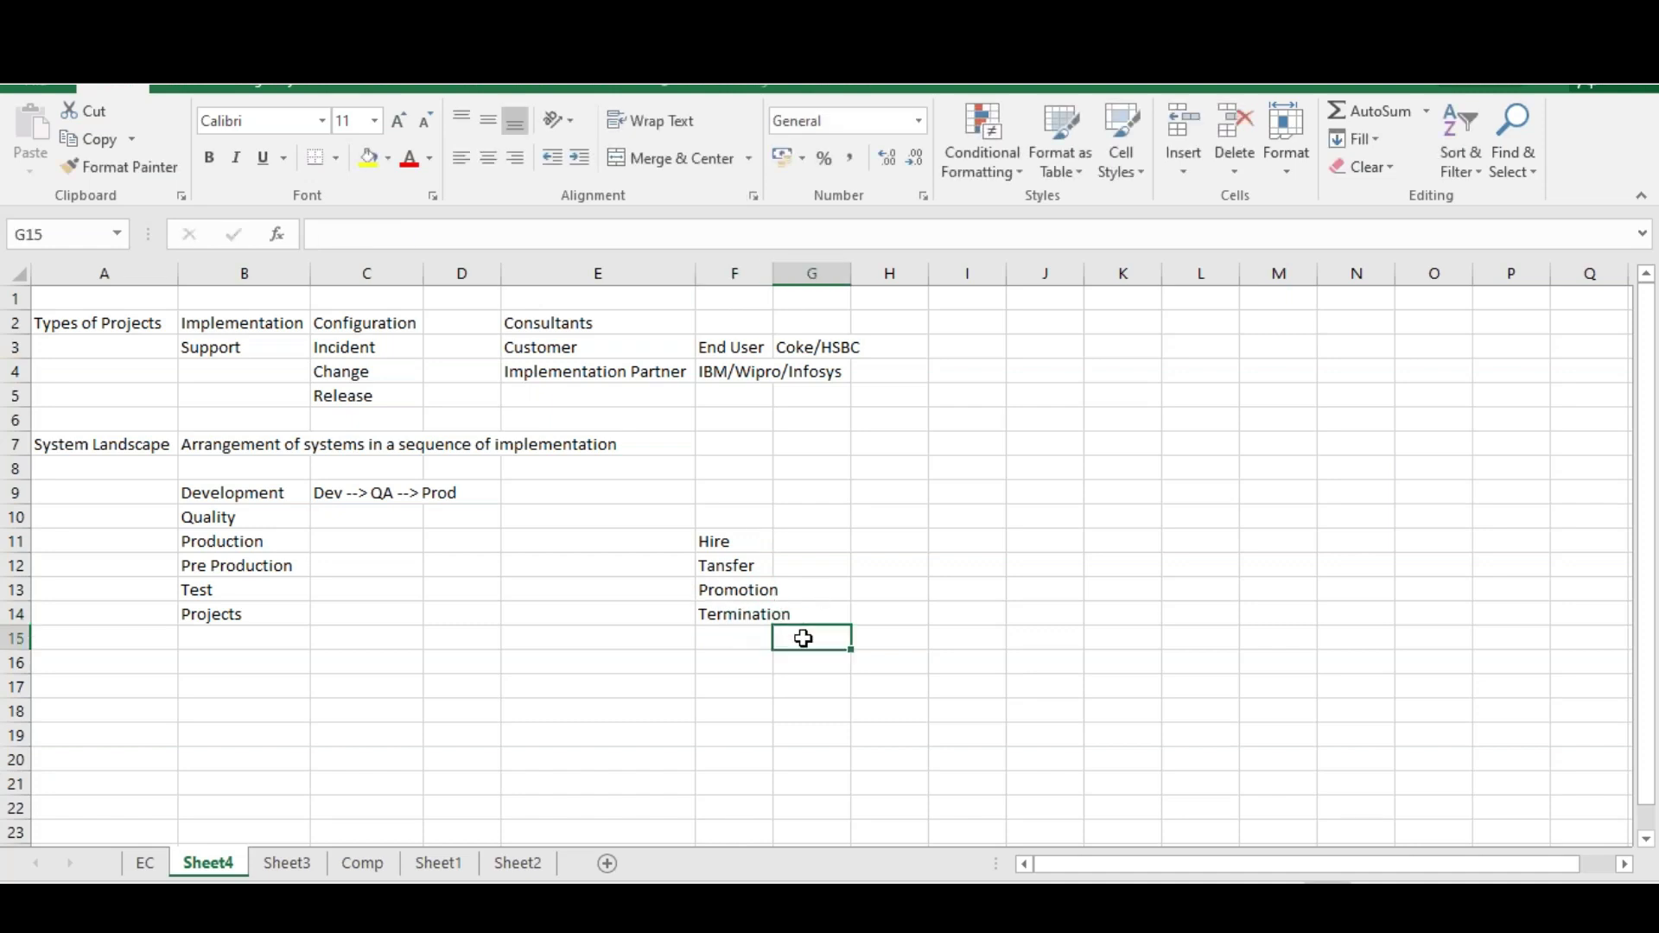
Select the four HR actions in F11:F14
{"action": "left_click", "coordinate": [741, 614]}
{"action": "left_click", "coordinate": [791, 679]}
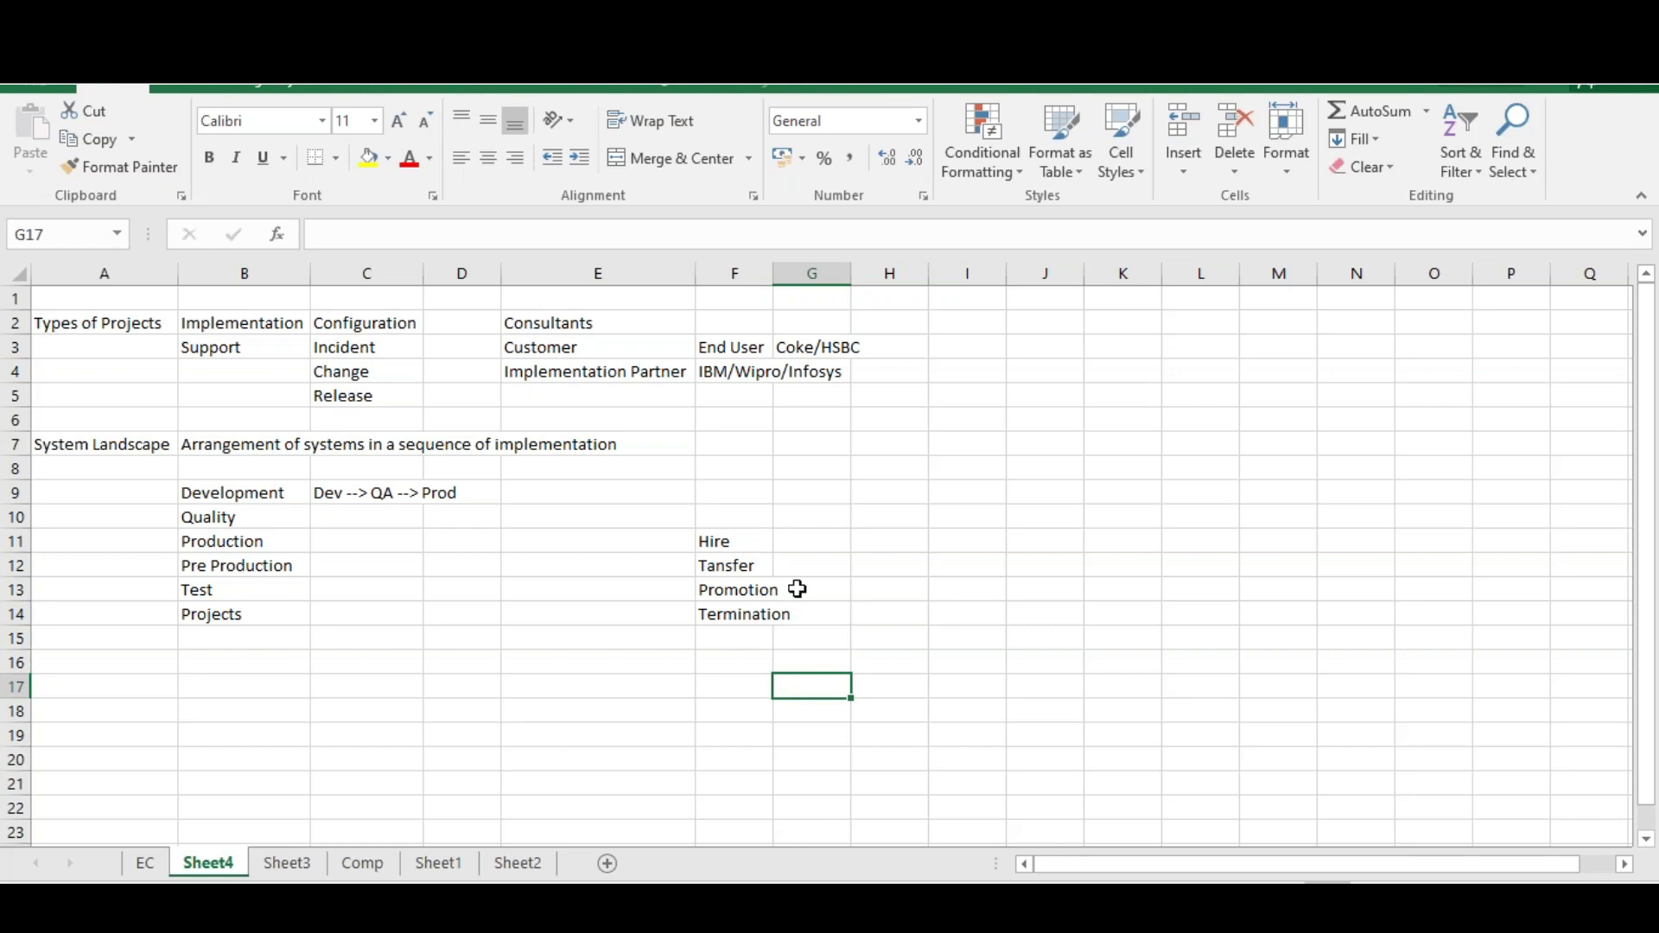
{"action": "left_click_drag", "start_coordinate": [734, 541], "coordinate": [775, 614]}
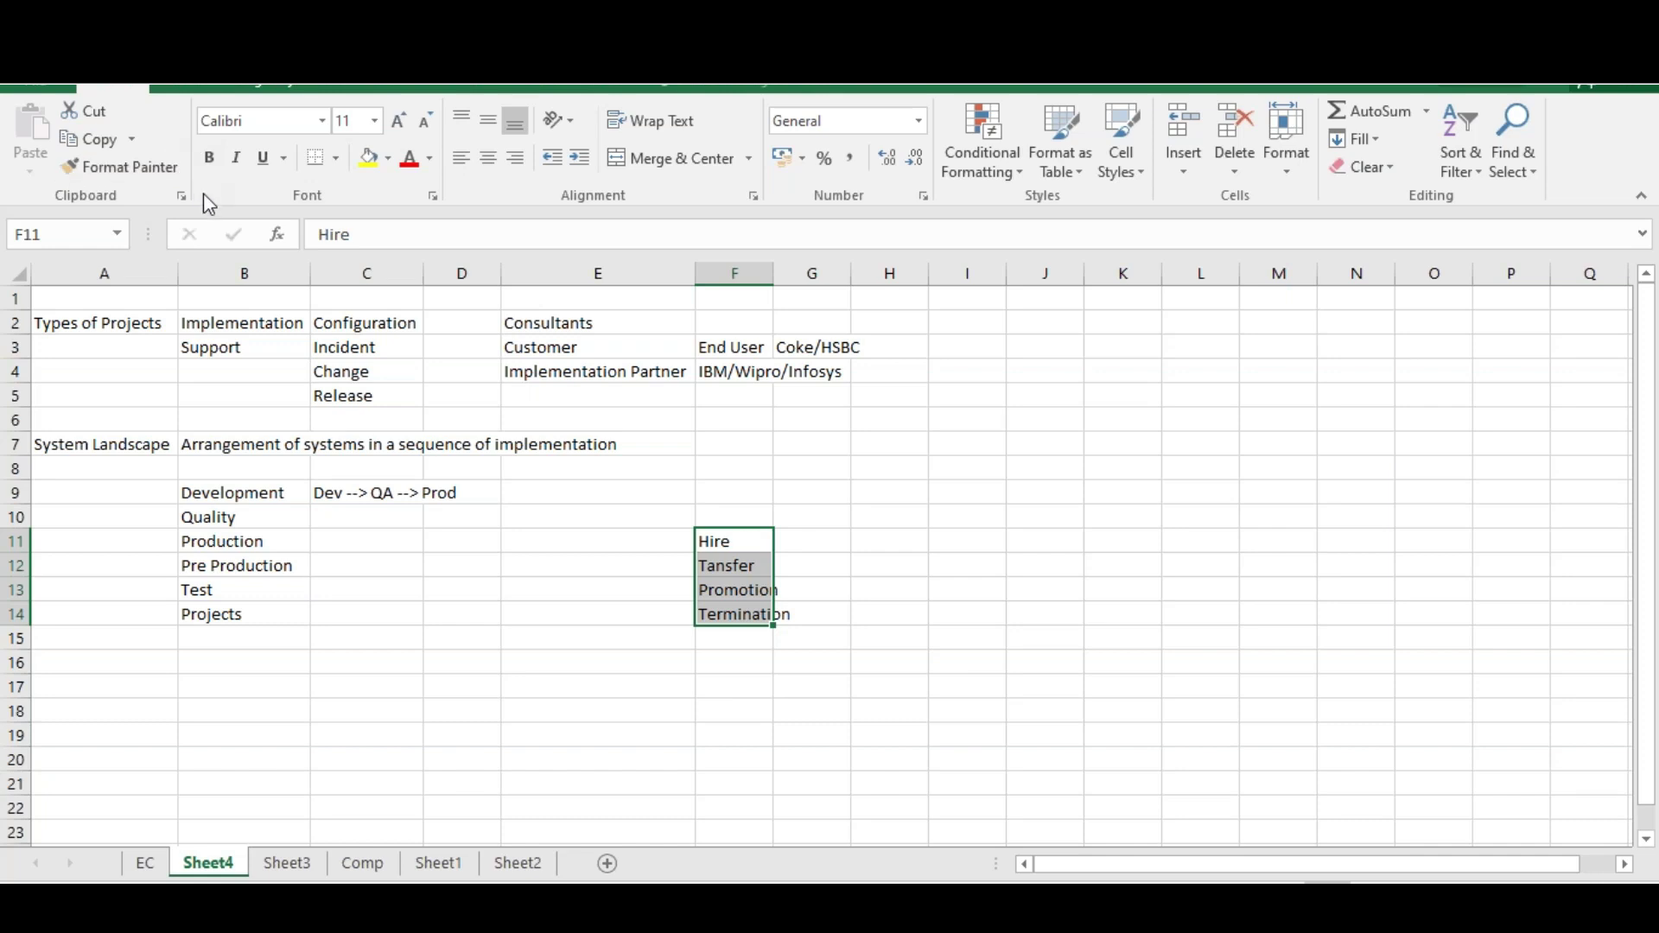
Enter 'Unit Testing -->' in C10 beside Quality
{"action": "double_click", "coordinate": [320, 516]}
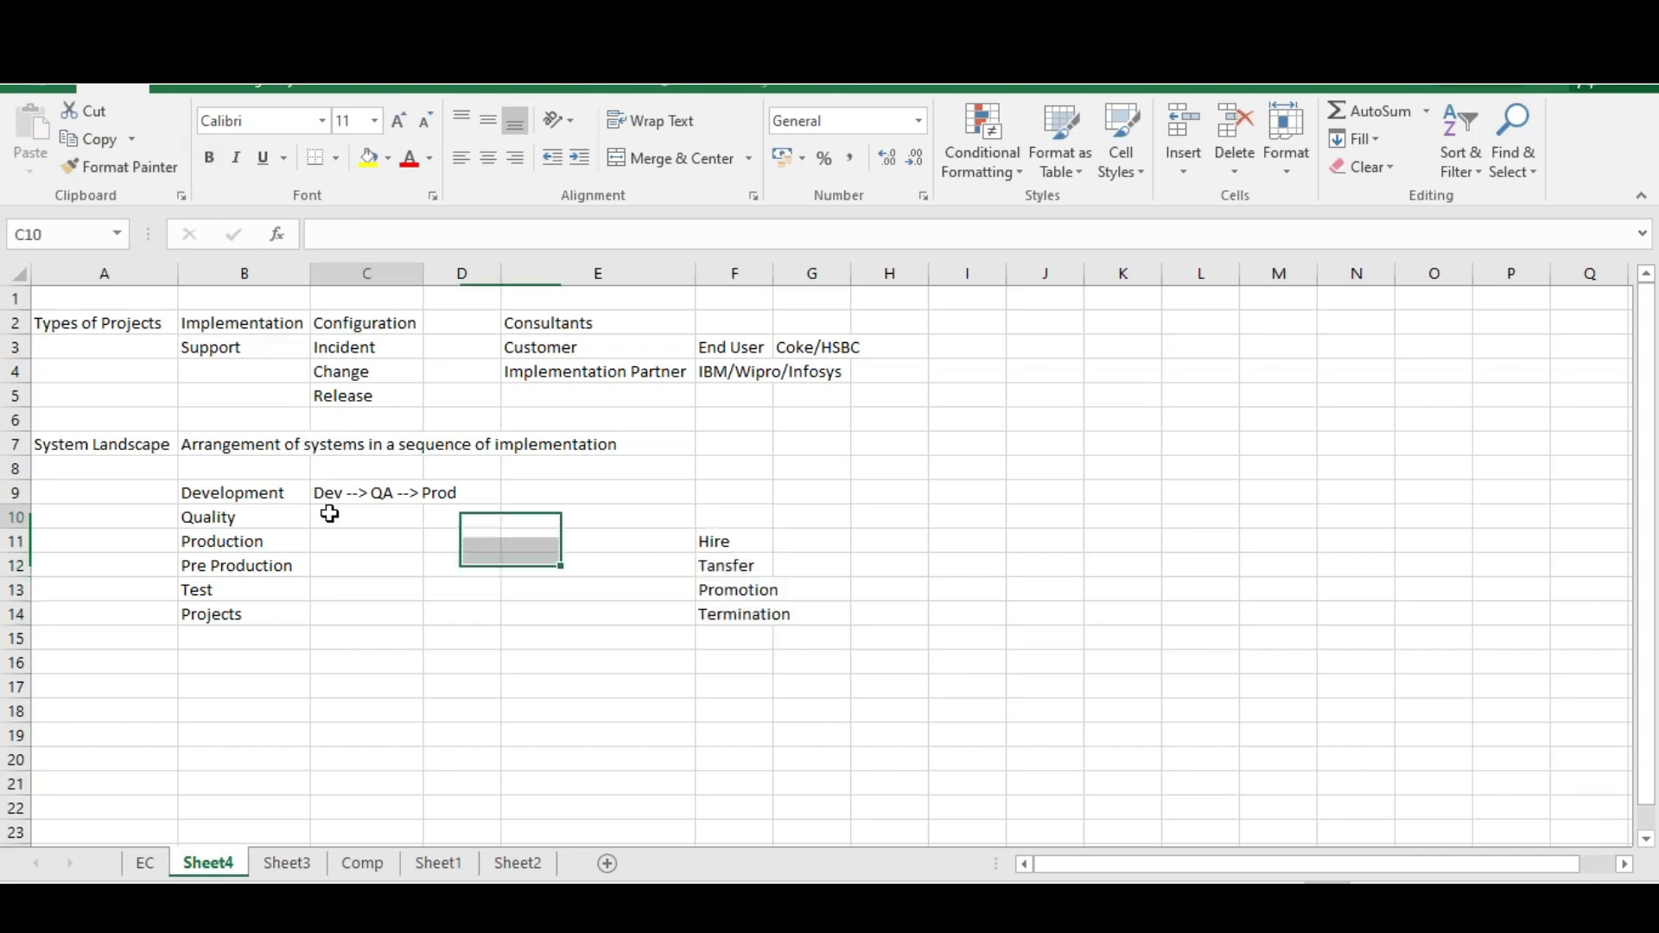
{"action": "type", "text": "Unit"}
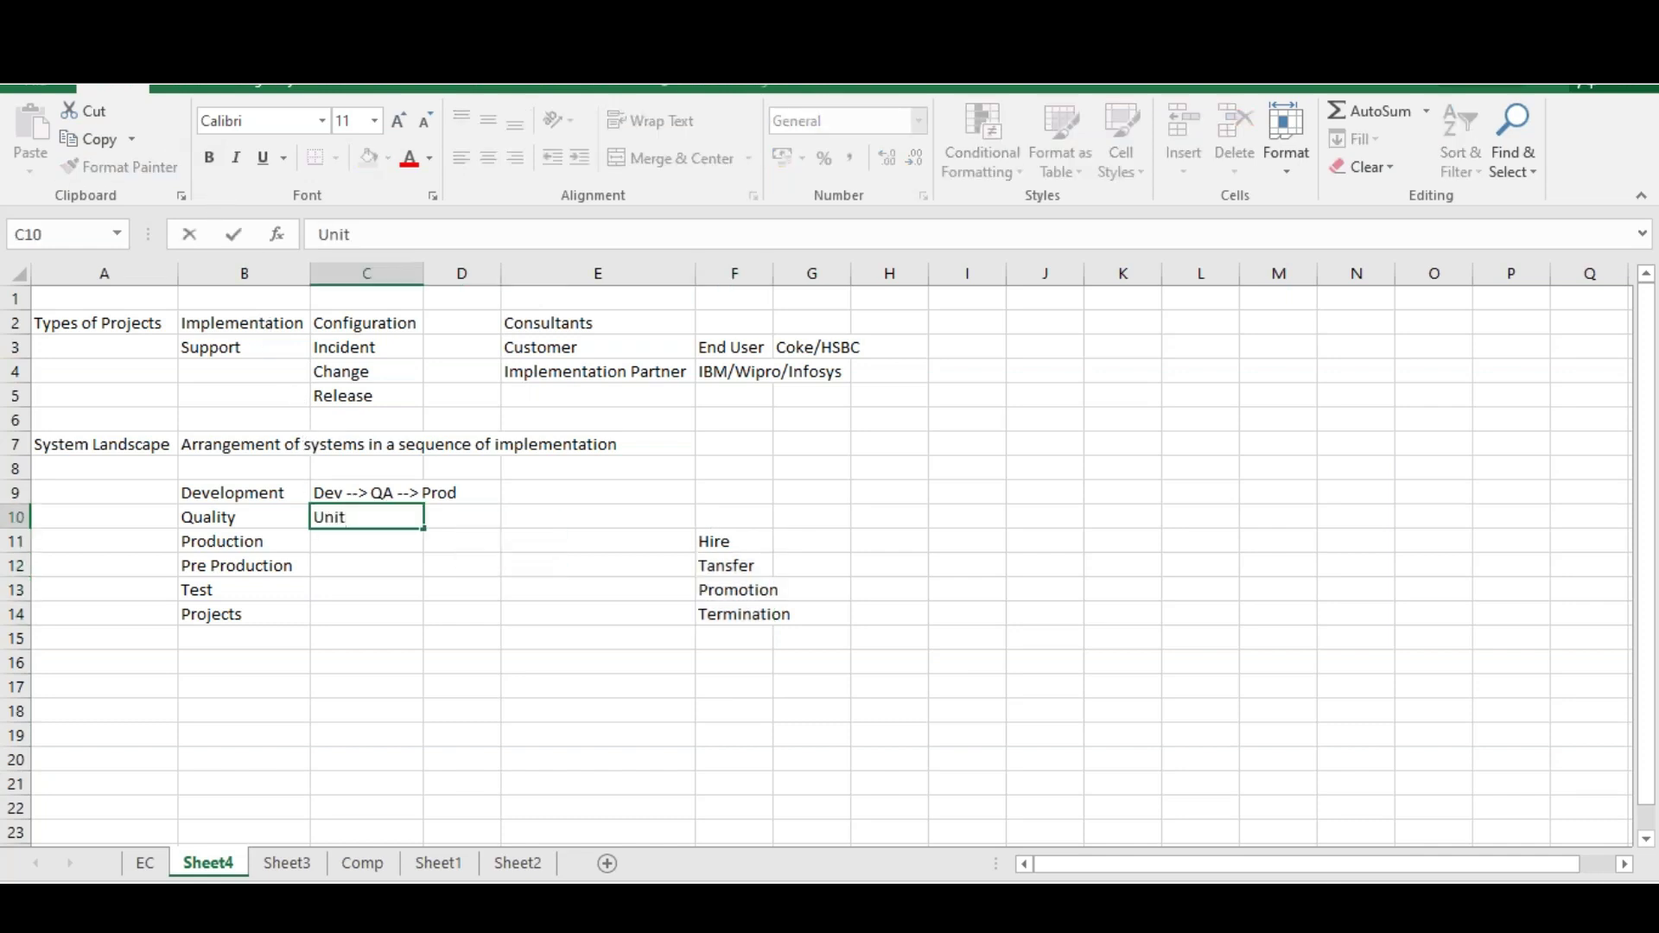
{"action": "type", "text": " Testing -->"}
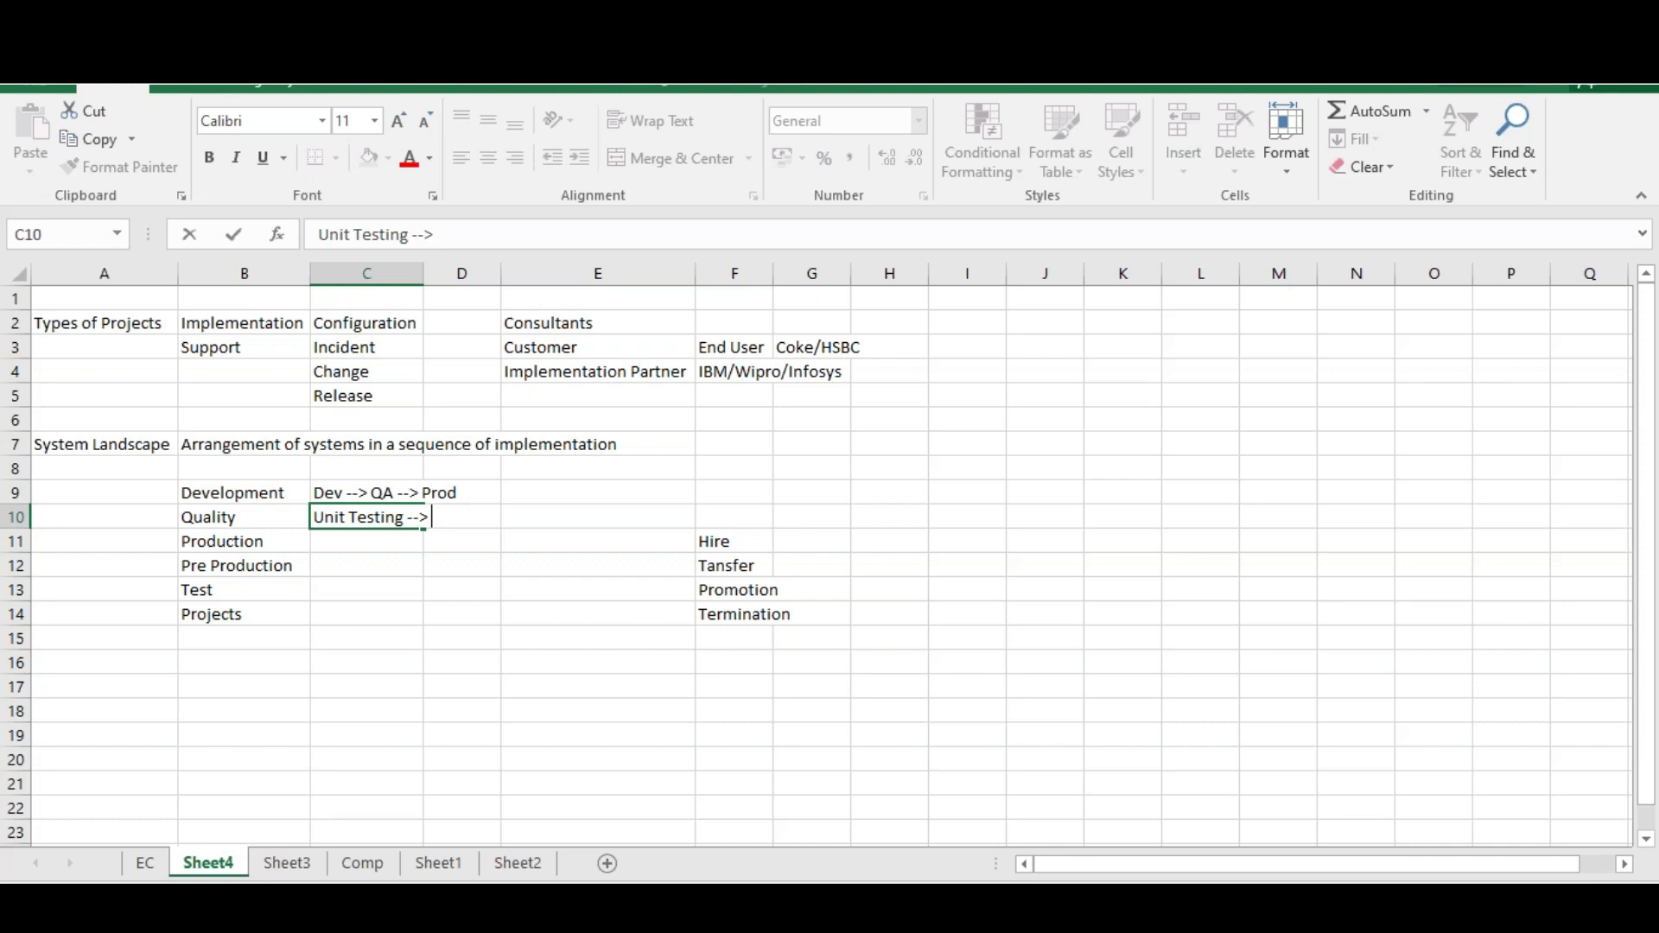
{"action": "left_click", "coordinate": [737, 563]}
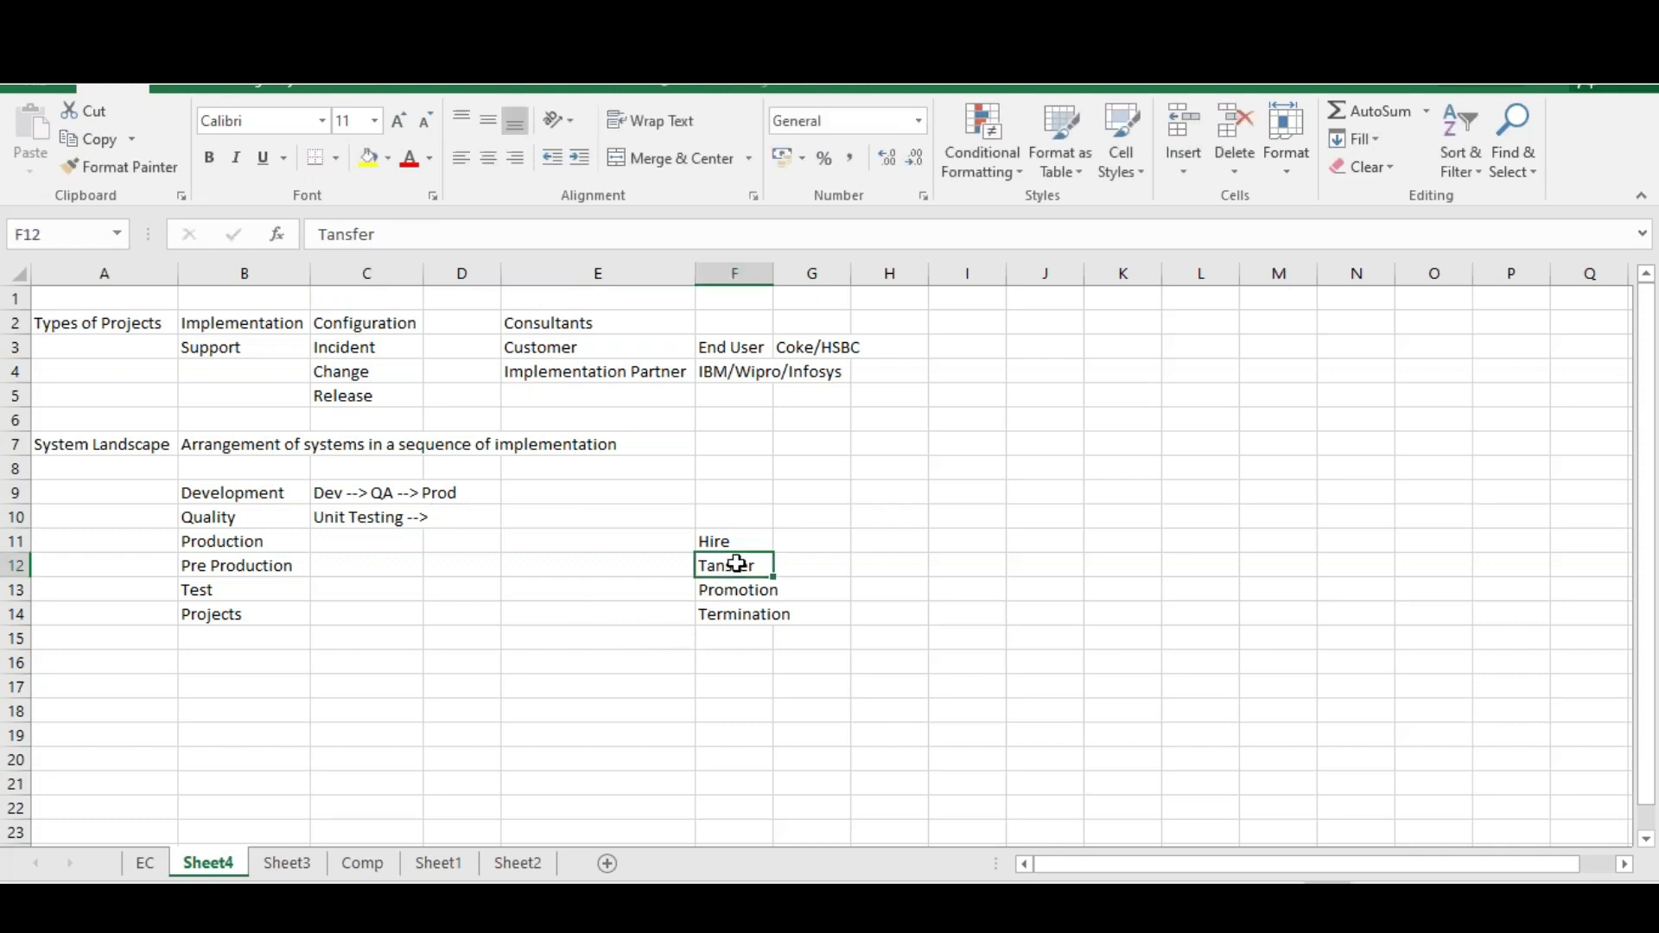
Enter '2 levels of approvals', '3 levels of approvals' and '4 levels of approvals' in G12:G14
{"action": "left_click", "coordinate": [800, 560]}
{"action": "type", "text": "2 lee"}
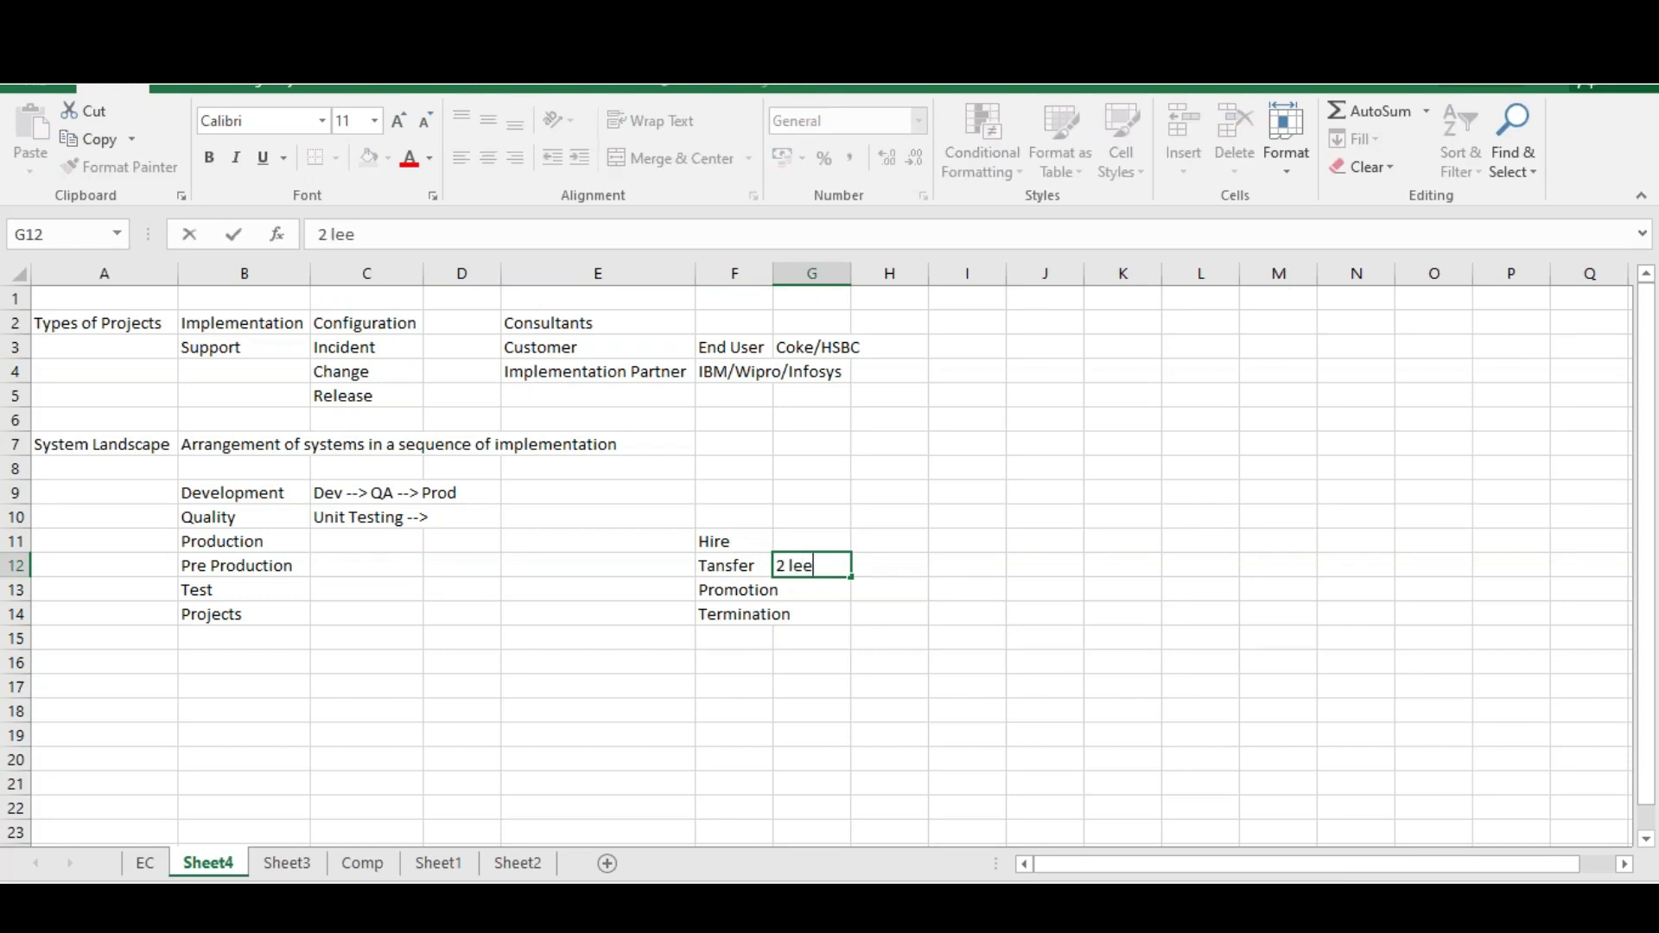
{"action": "key", "text": "BackSpace"}
{"action": "type", "text": "vels of approvals"}
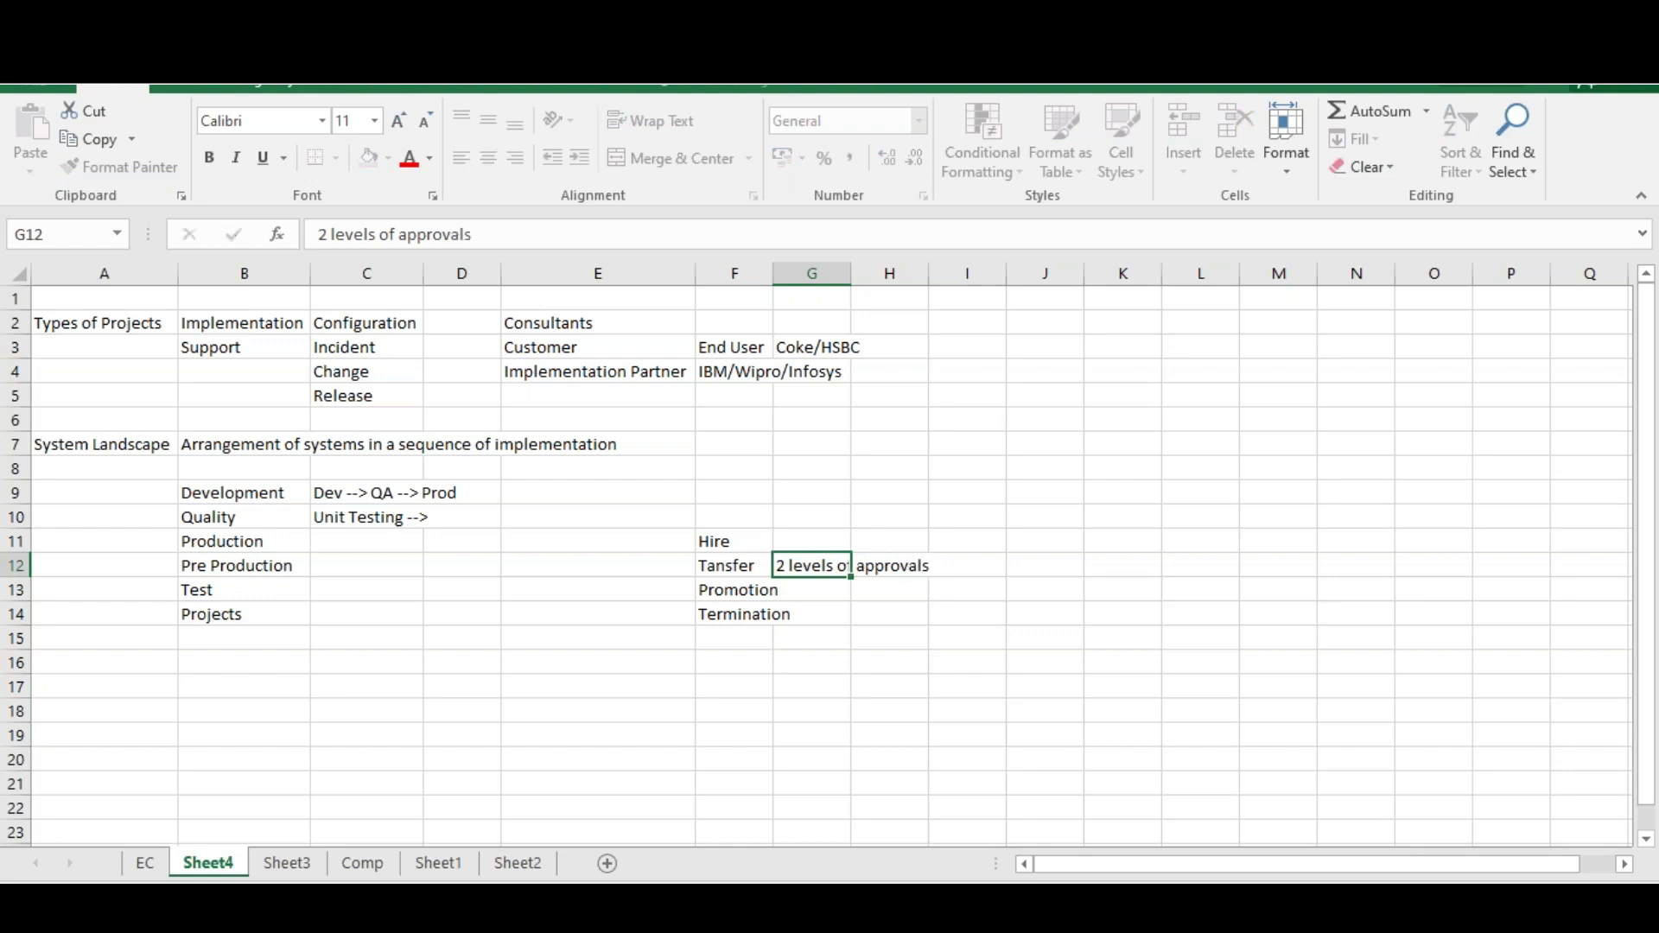
{"action": "key", "text": "Return"}
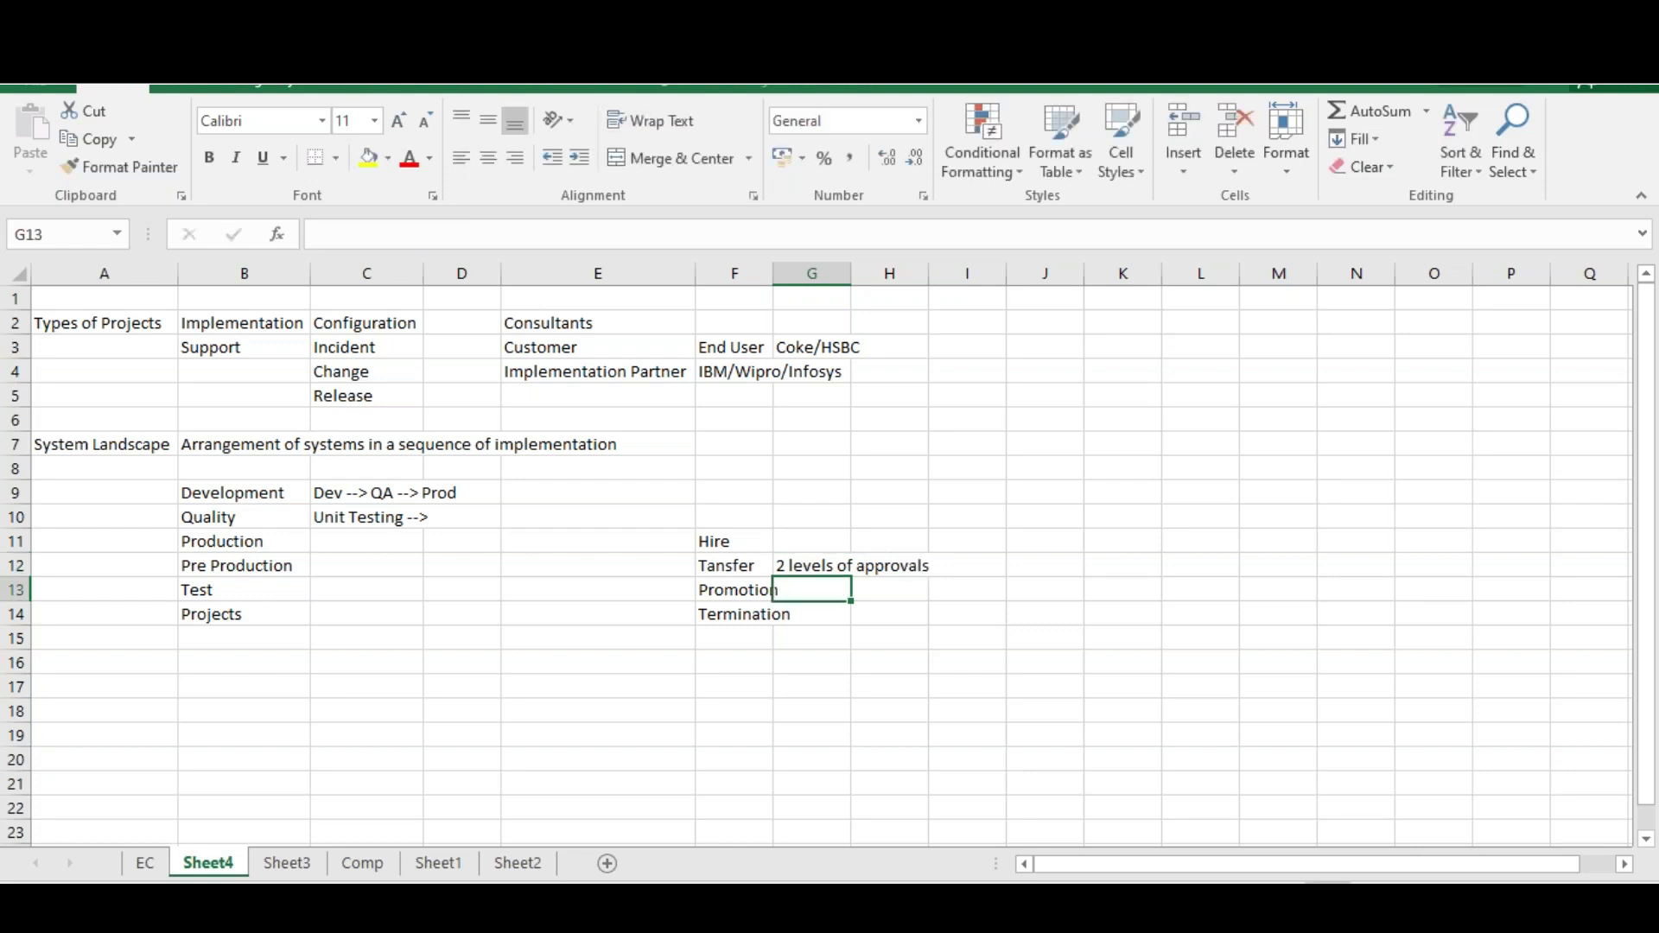
{"action": "type", "text": "3 levels of approals"}
{"action": "key", "text": "BackSpace"}
{"action": "key", "text": "BackSpace"}
{"action": "key", "text": "BackSpace"}
{"action": "type", "text": "vals"}
{"action": "key", "text": "Return"}
{"action": "type", "text": "4"}
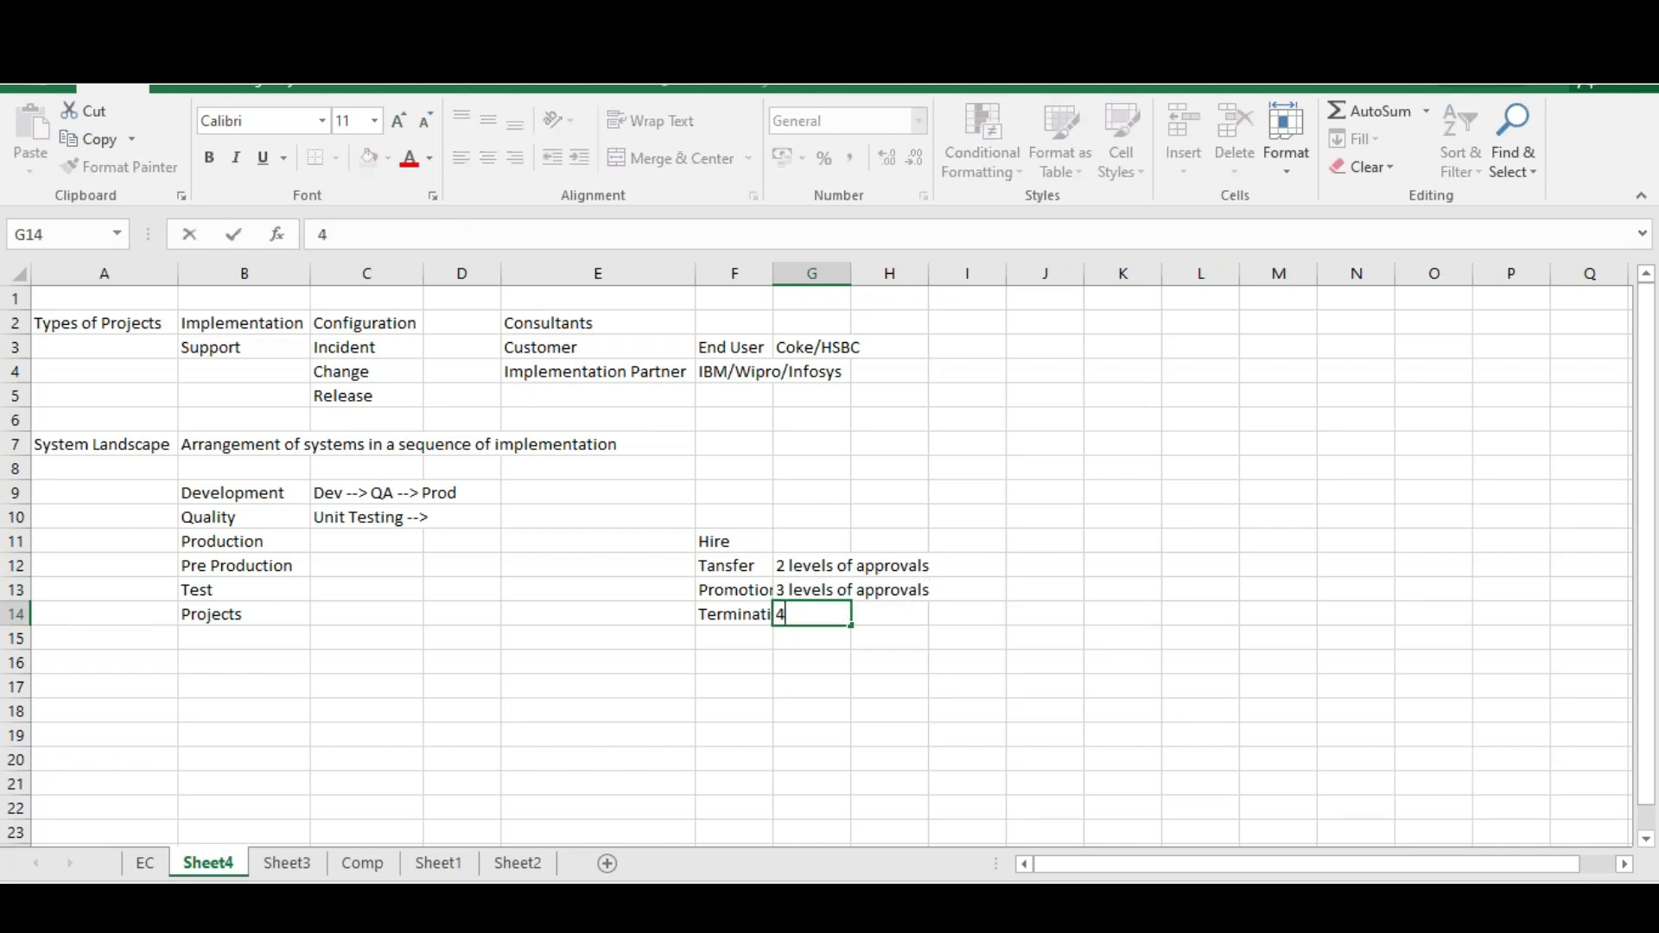
{"action": "type", "text": " levels of"}
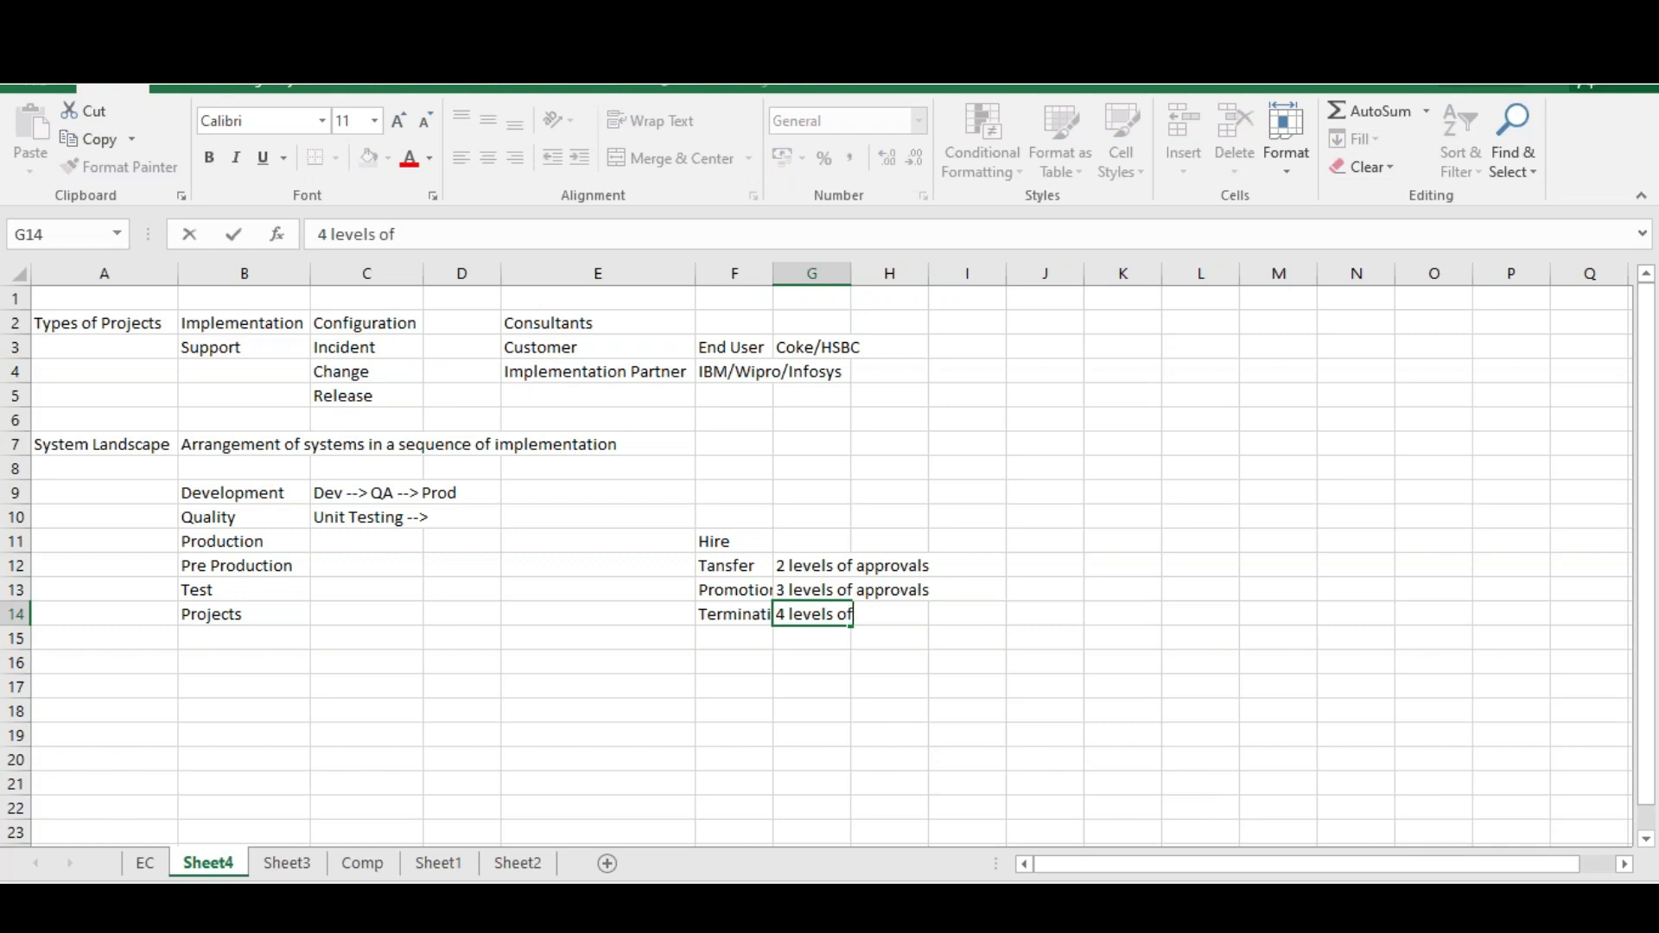
{"action": "type", "text": " approvals"}
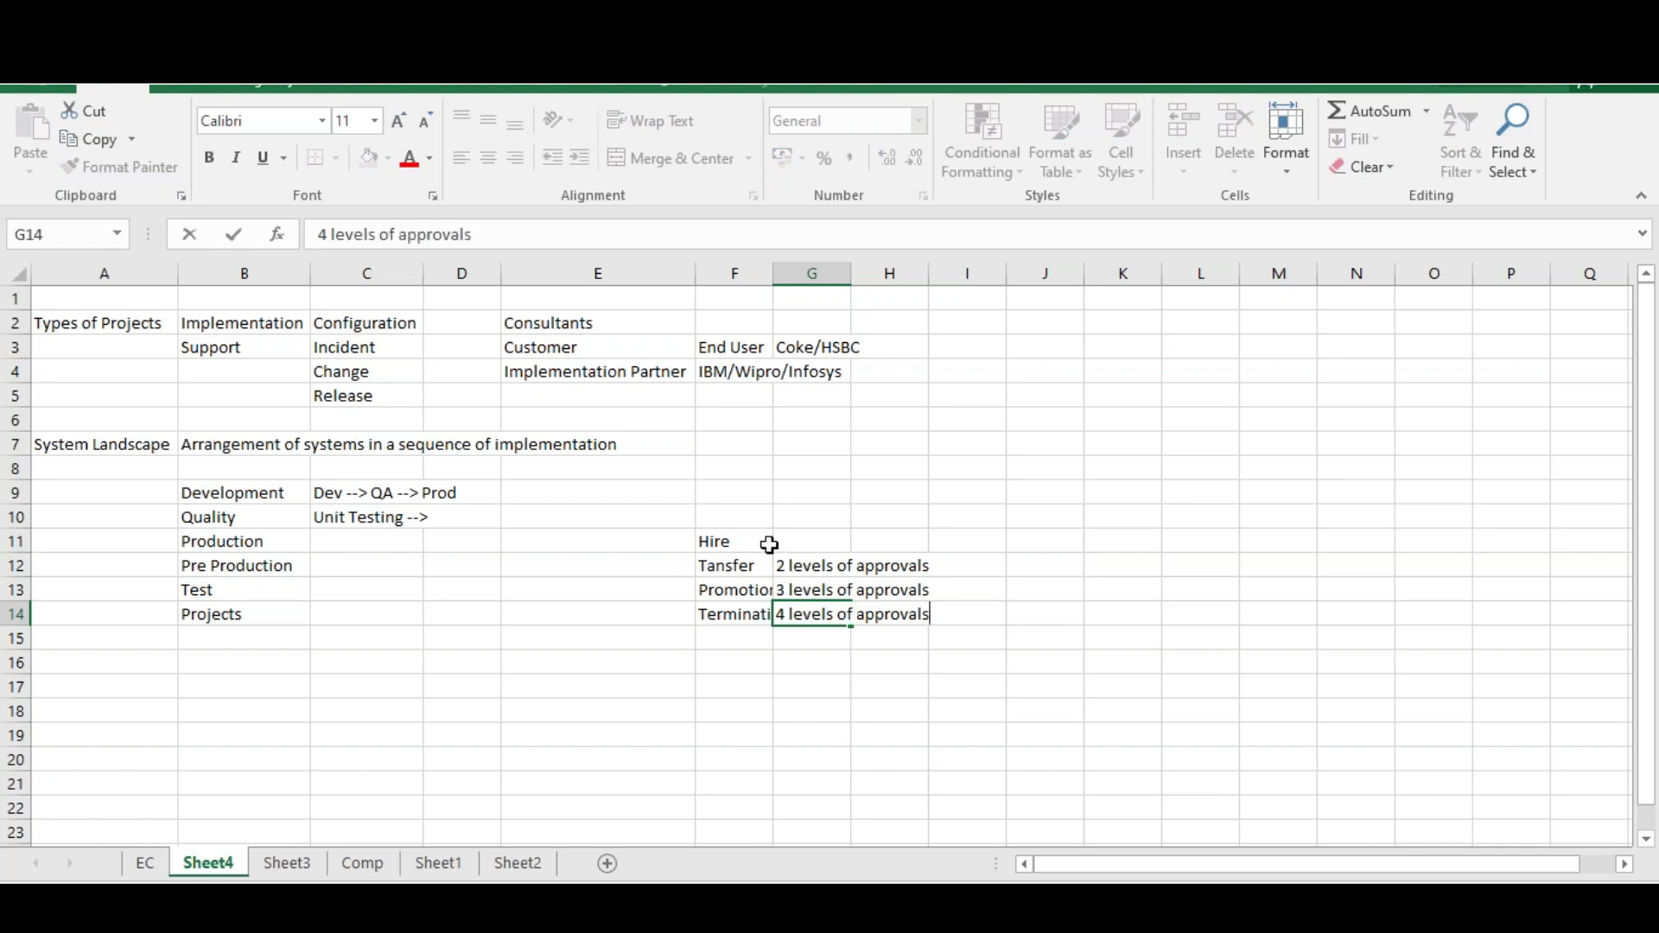
{"action": "left_click", "coordinate": [765, 587]}
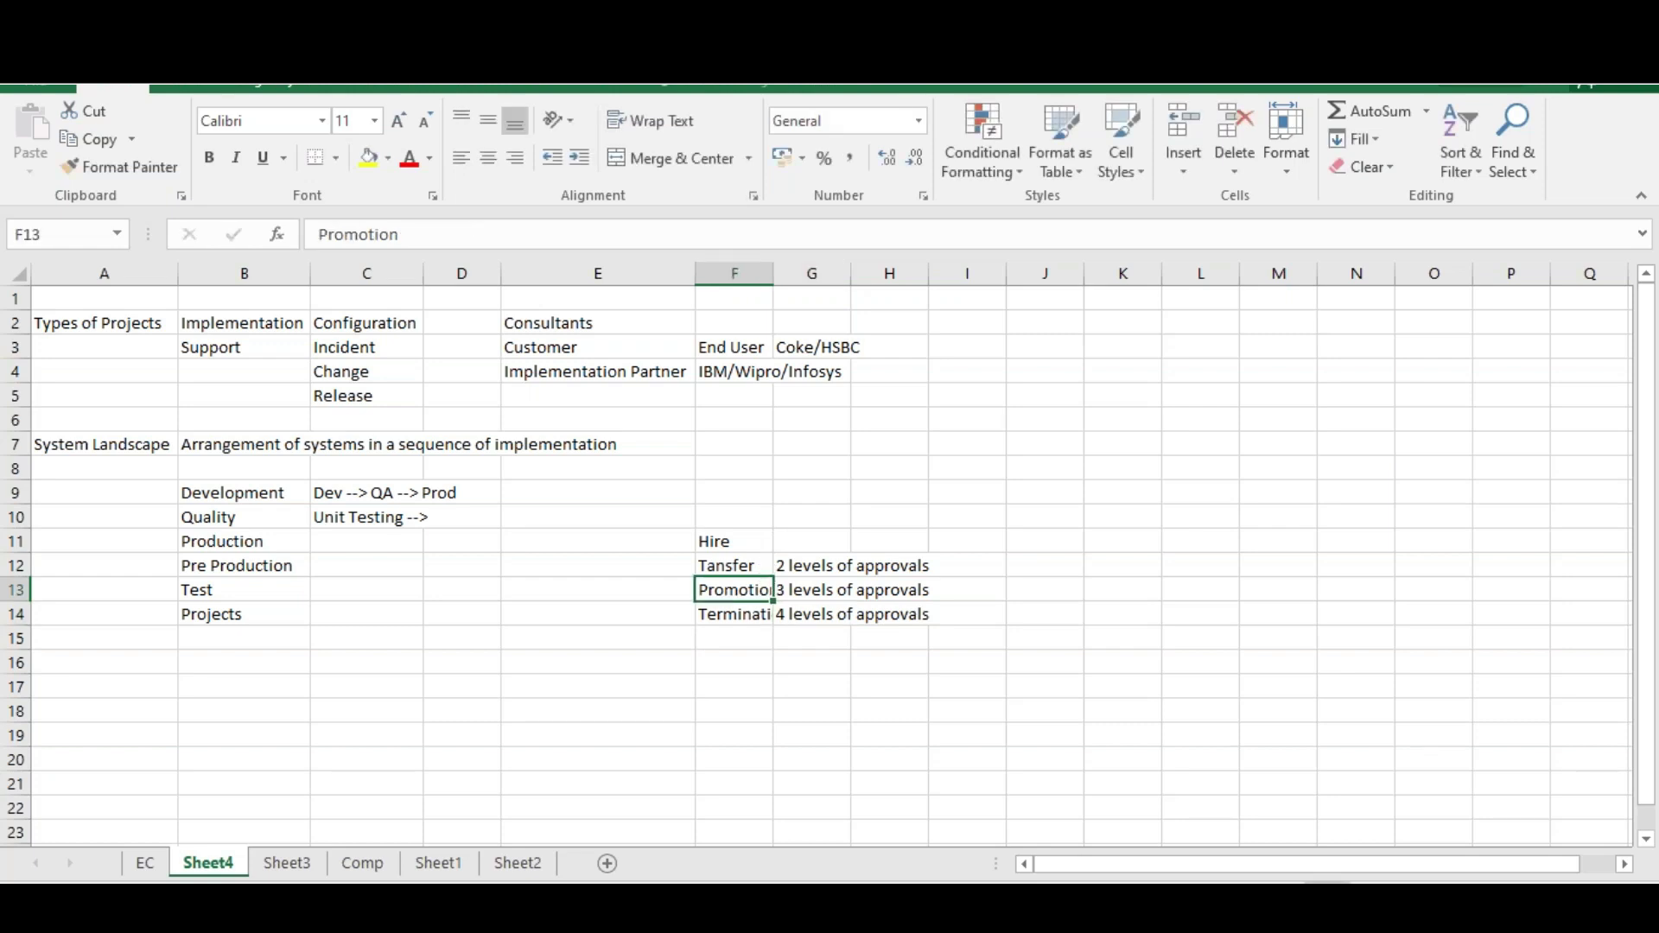
Check the three approval notes in G12:G14, then select F15
{"action": "left_click", "coordinate": [809, 559]}
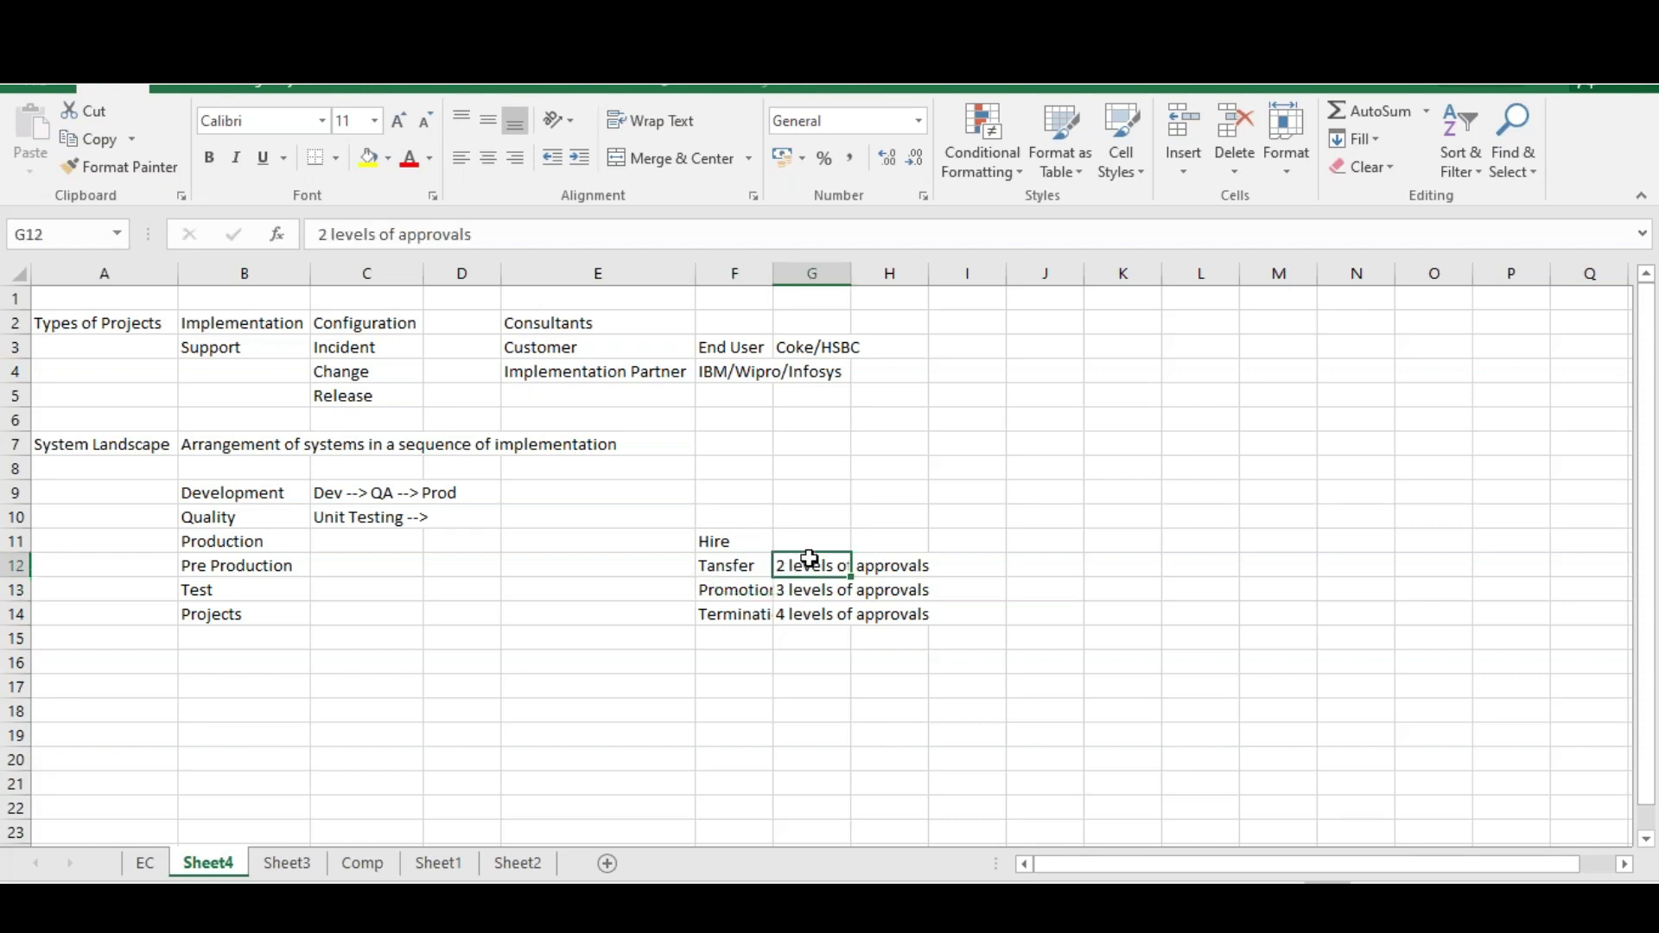
{"action": "left_click", "coordinate": [812, 590]}
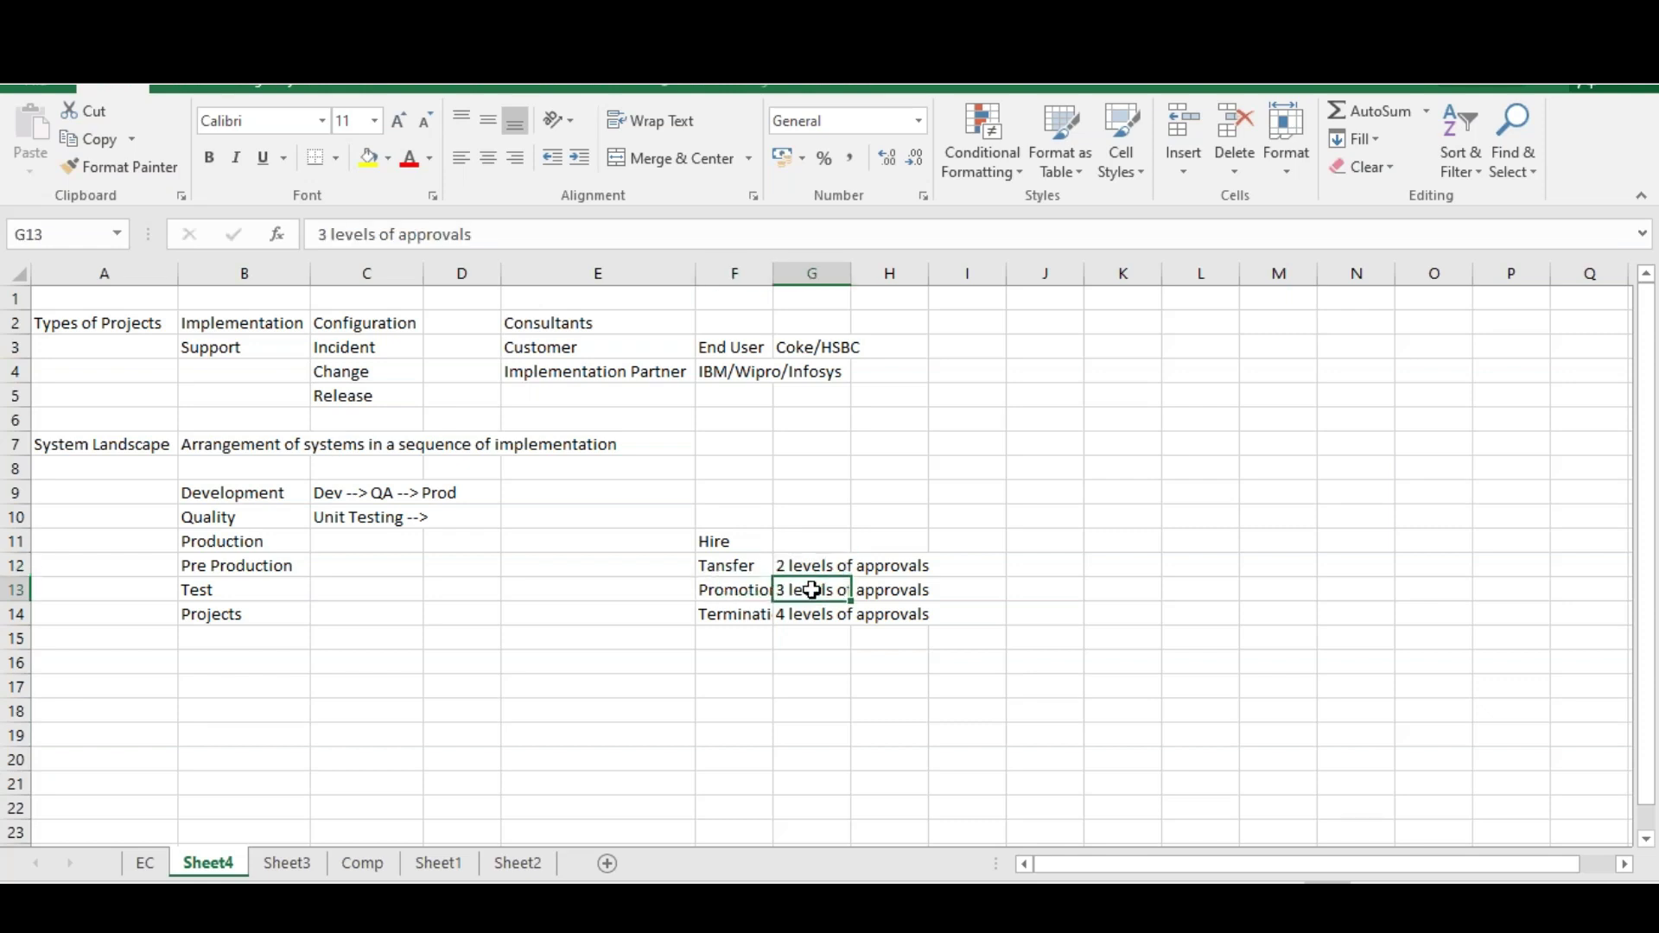
{"action": "left_click", "coordinate": [807, 610]}
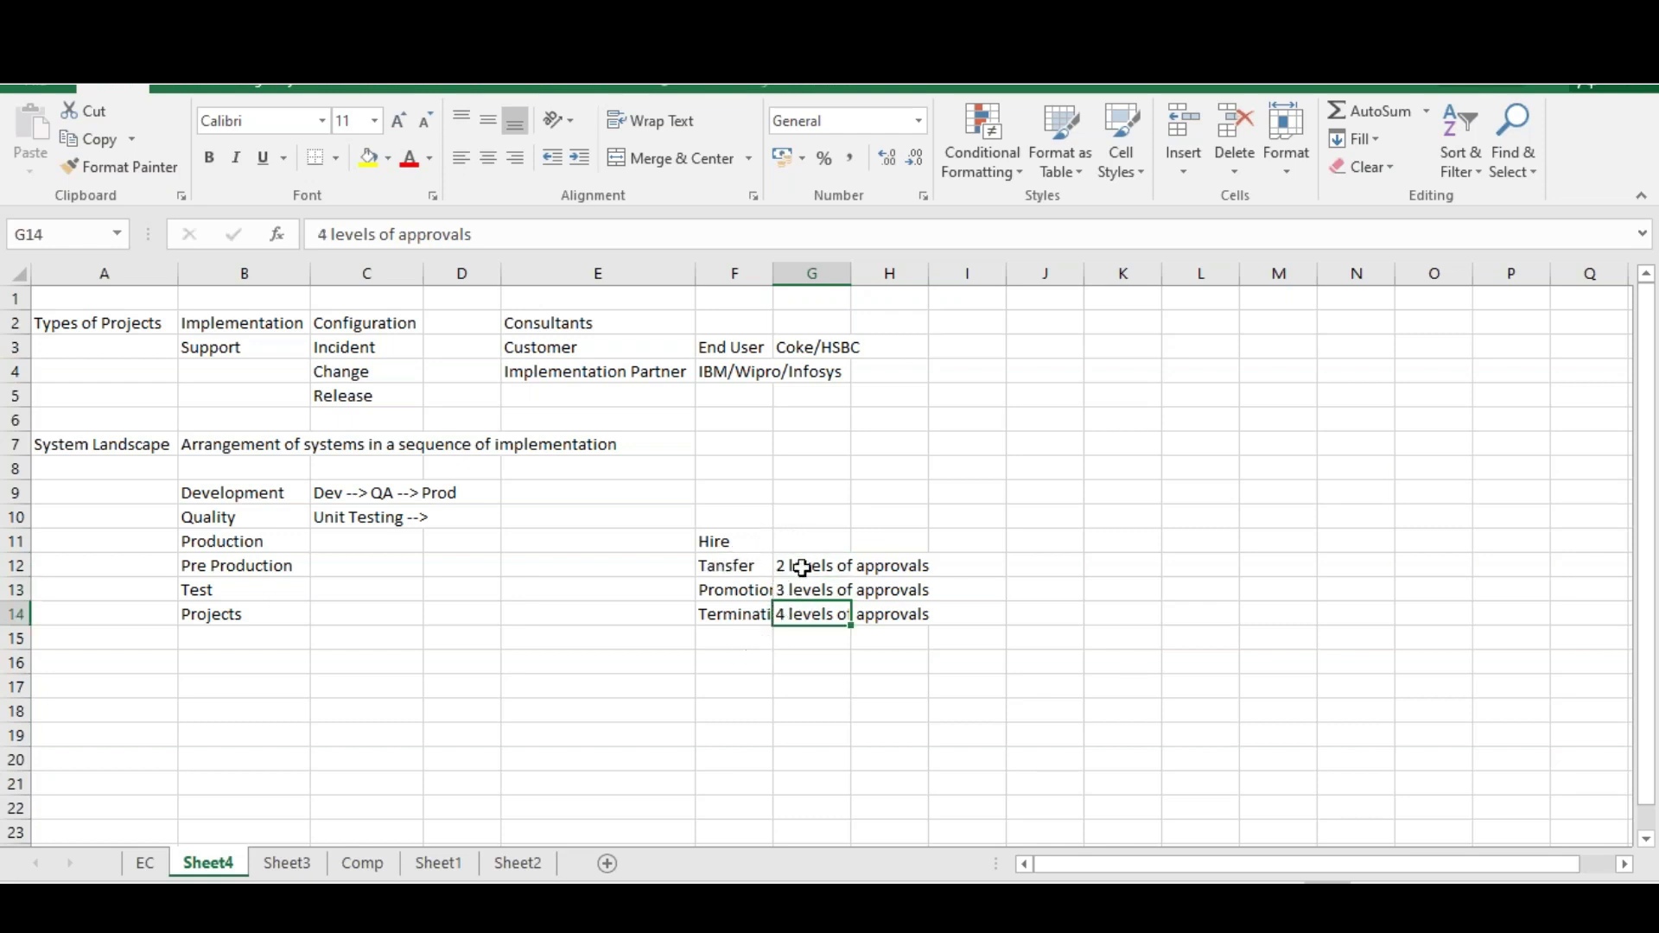
{"action": "left_click", "coordinate": [729, 636]}
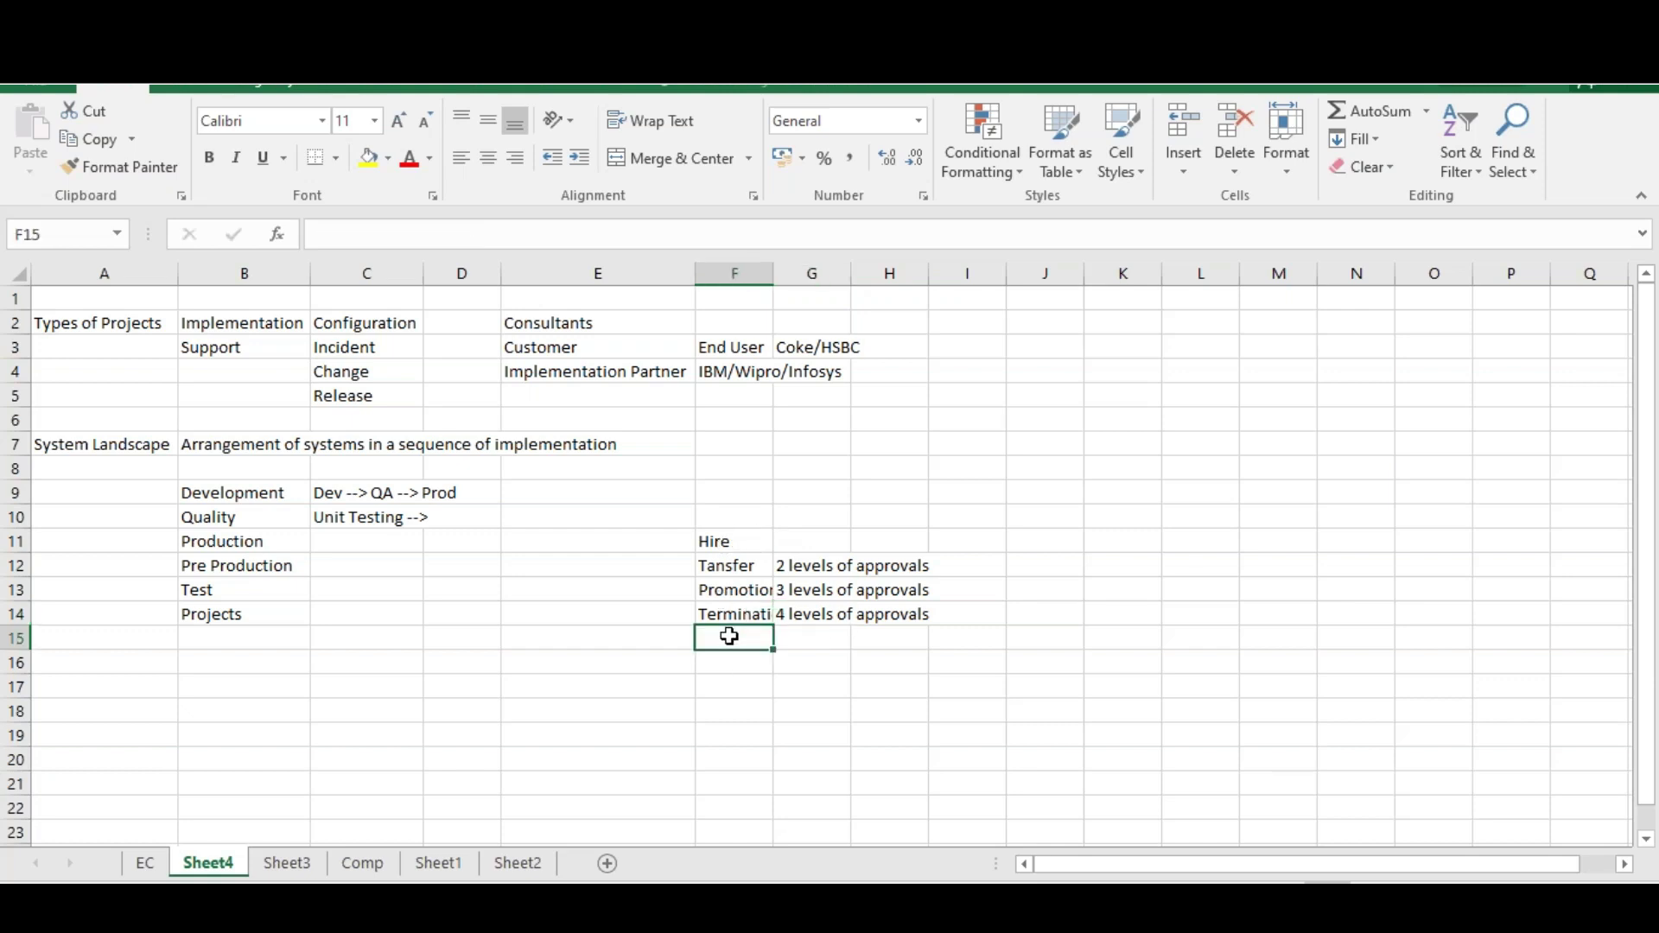
Type 'Data Changes' into F15 below Termination
{"action": "type", "text": "Data Cha"}
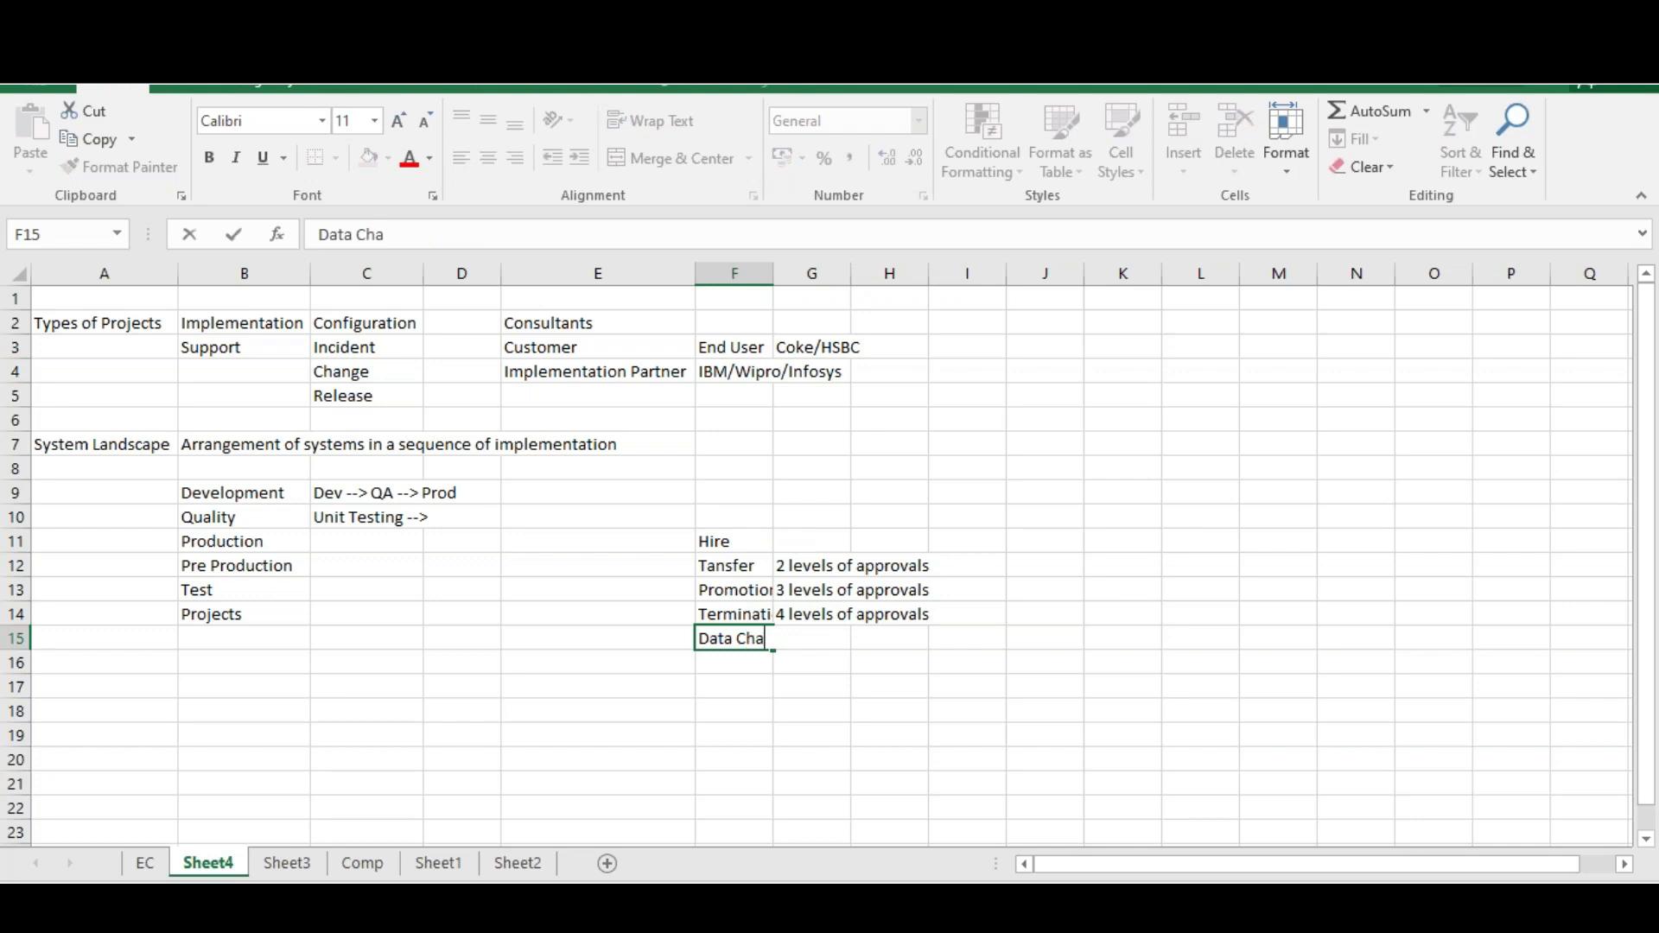
{"action": "type", "text": "nges"}
Append 'UAT -- Prod' to C10 so it reads 'Unit Testing --> UAT -- Prod'
{"action": "left_click", "coordinate": [384, 522]}
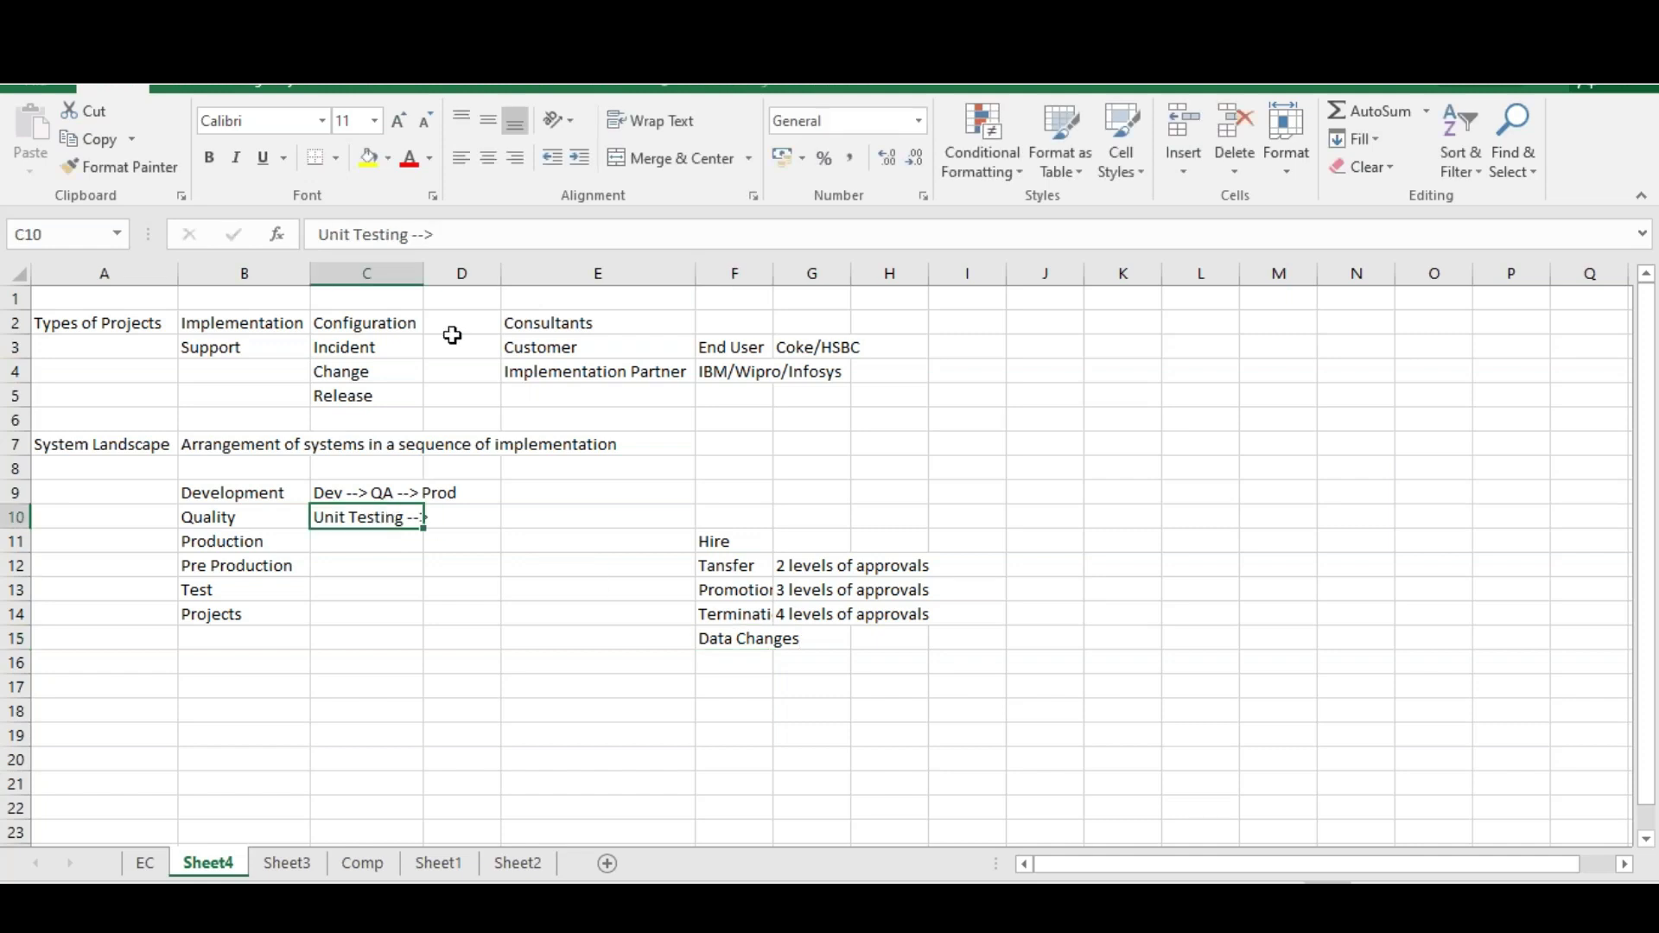
{"action": "left_click", "coordinate": [455, 235]}
{"action": "type", "text": "UAT"}
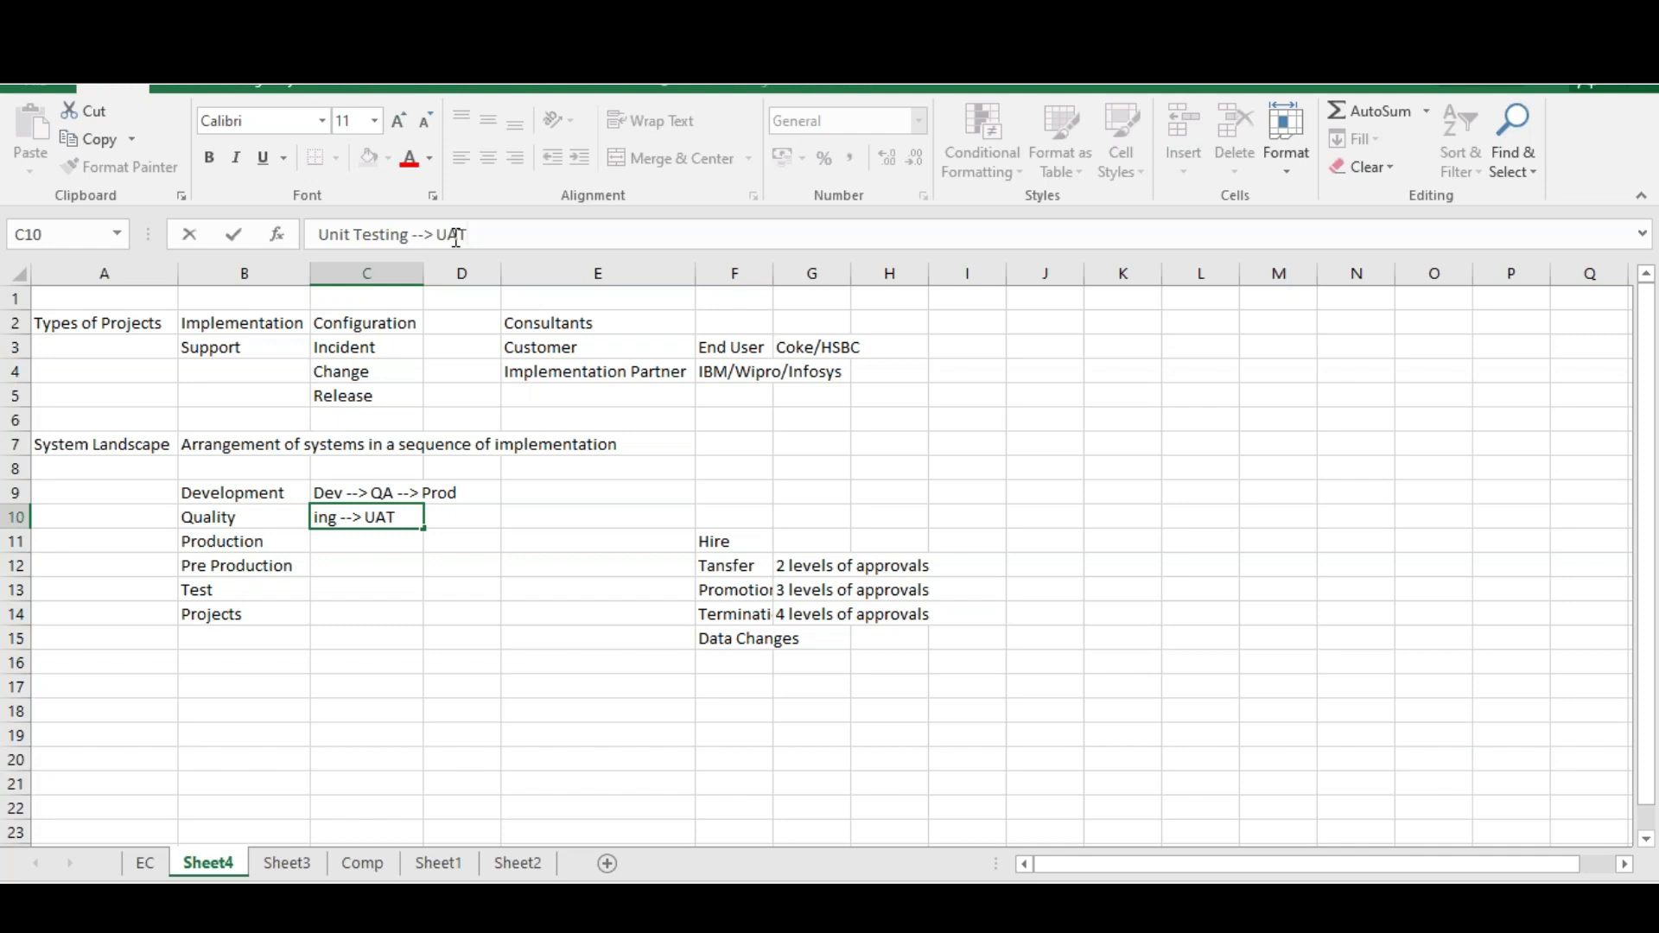
{"action": "type", "text": "-- Prod"}
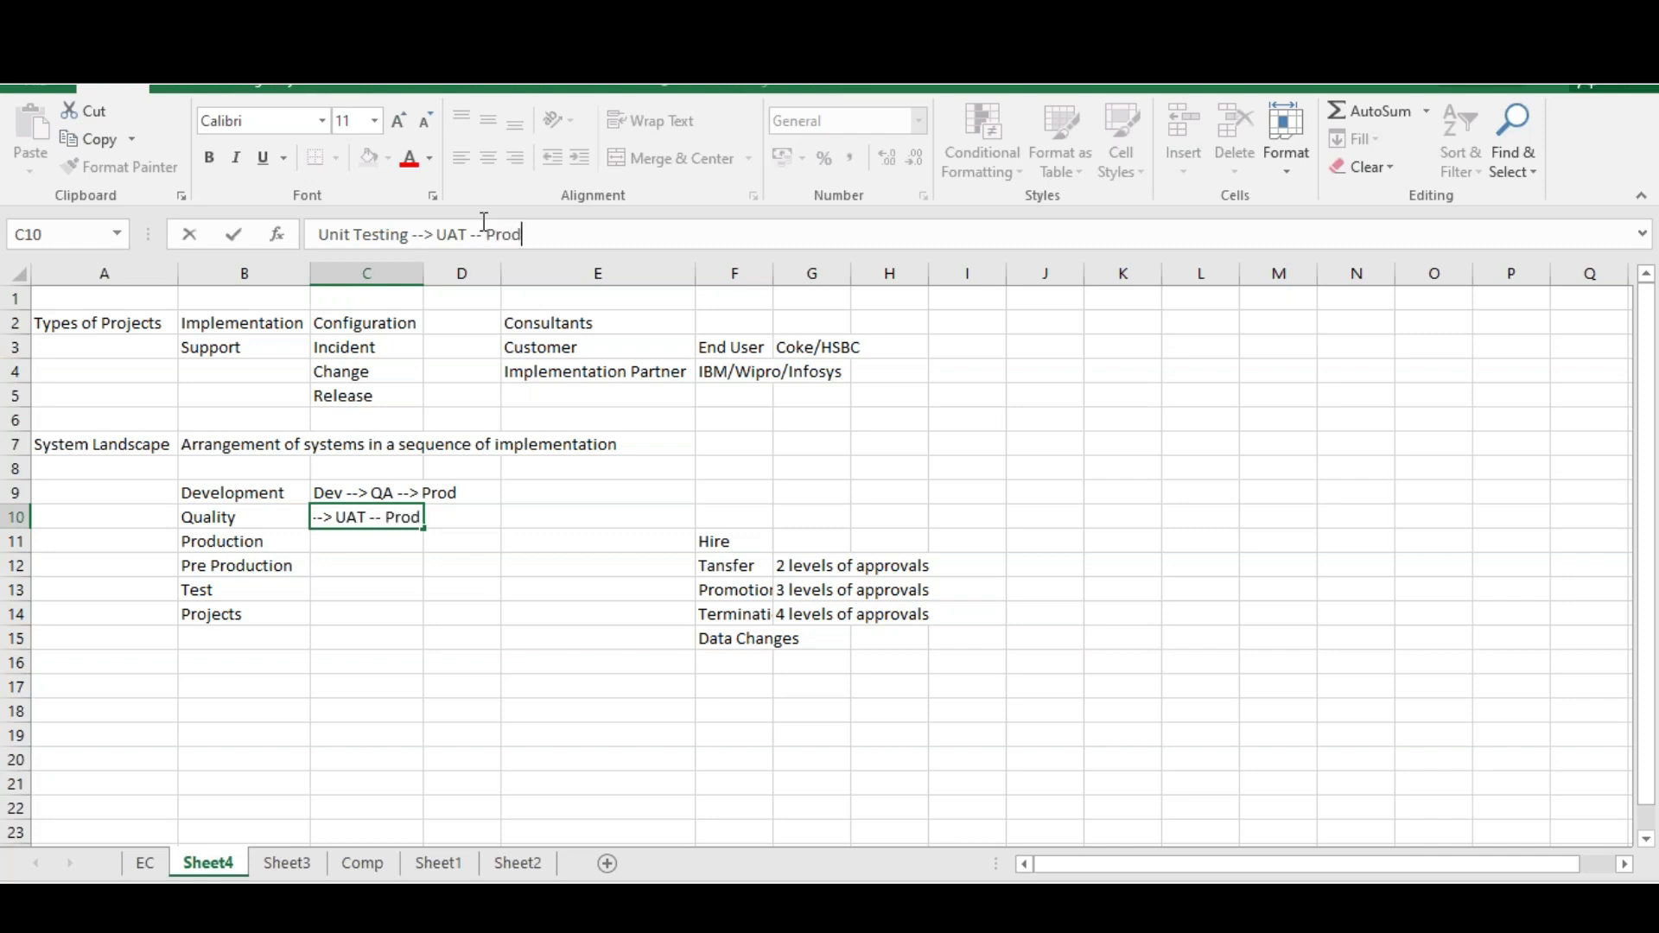
{"action": "left_click", "coordinate": [445, 541]}
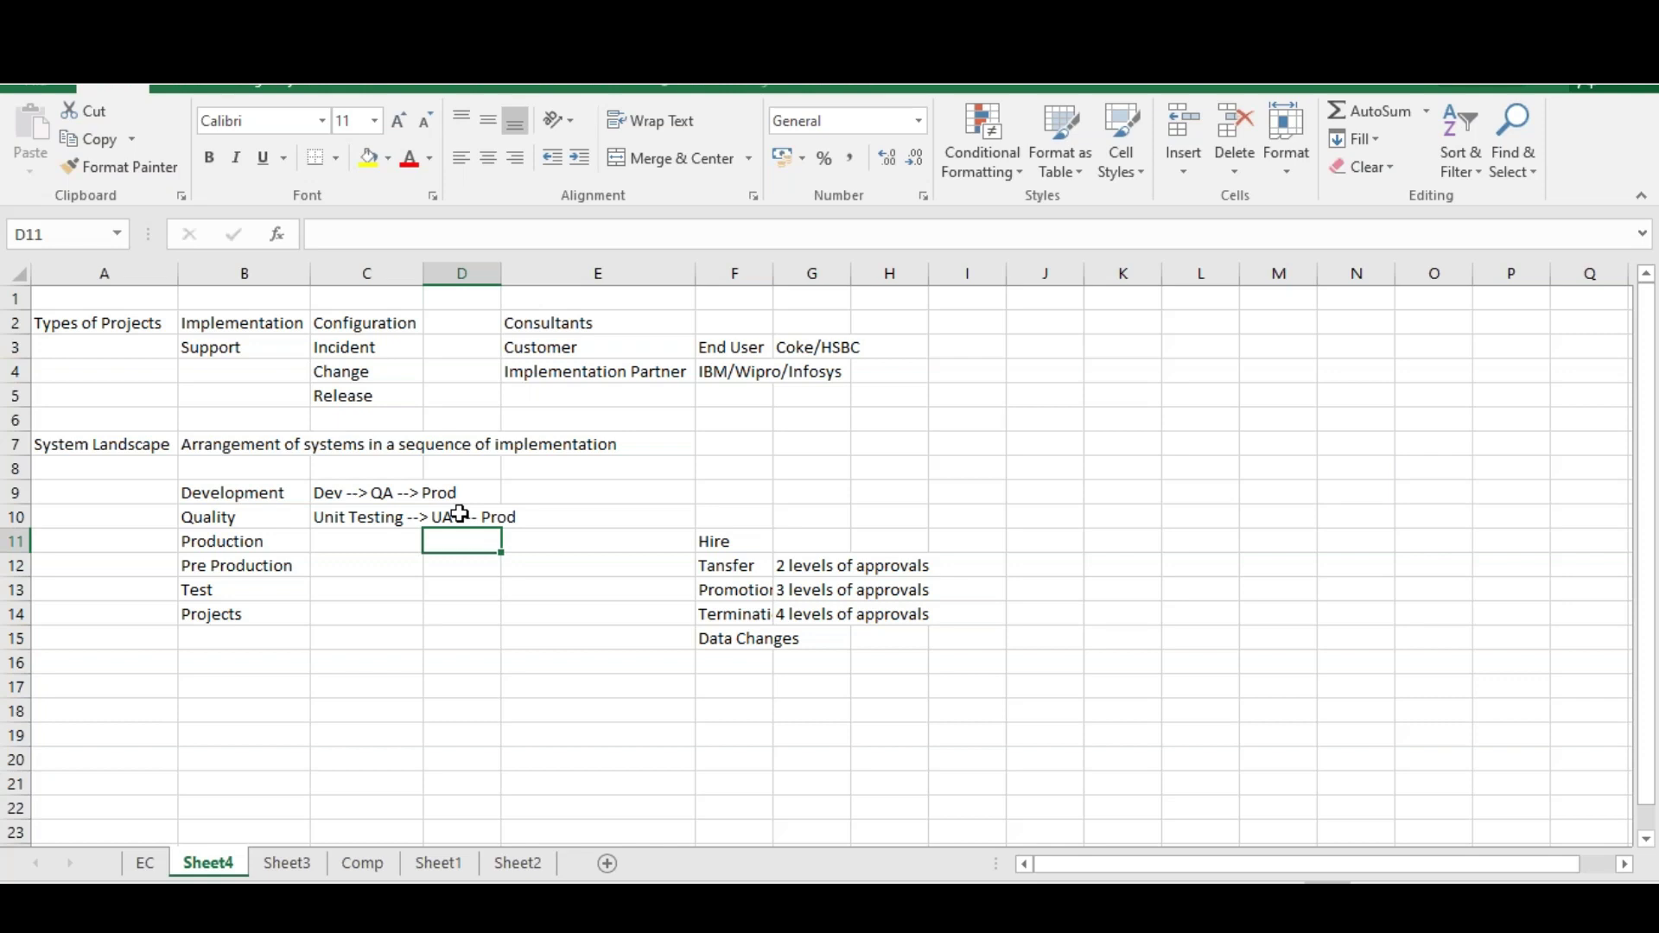
{"action": "left_click", "coordinate": [366, 643]}
Enter Development → Consultants and QA/Test → Consultants & Some End Users in C15:D16
{"action": "type", "text": "Dev"}
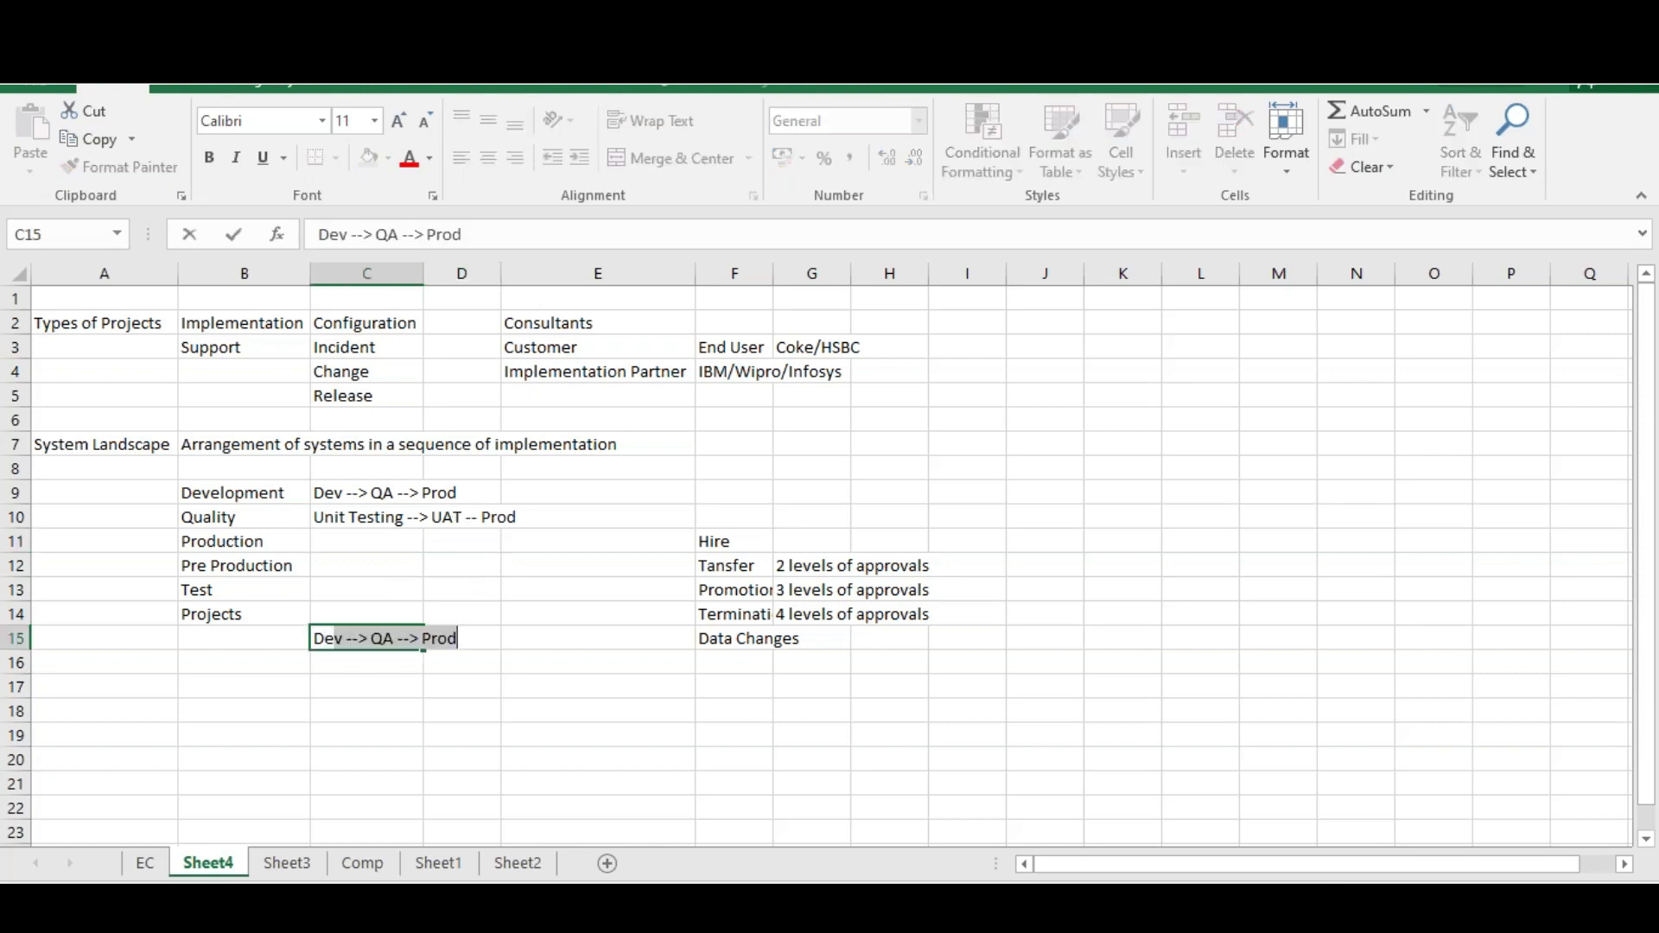
{"action": "type", "text": "elopment"}
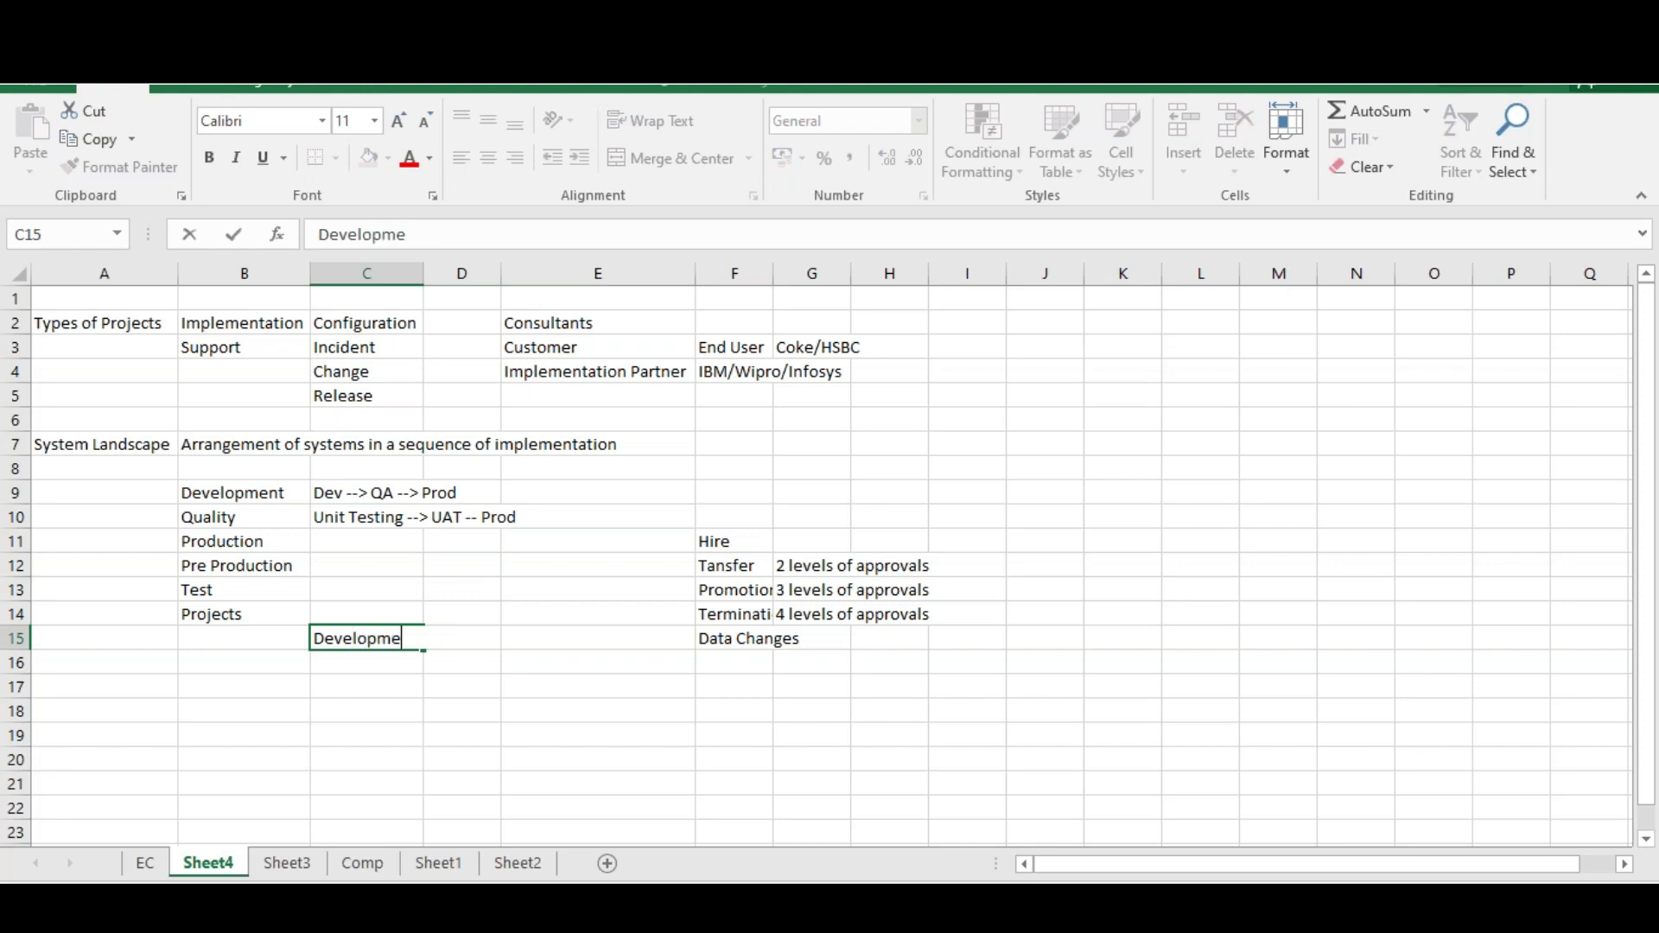
{"action": "left_click", "coordinate": [461, 638]}
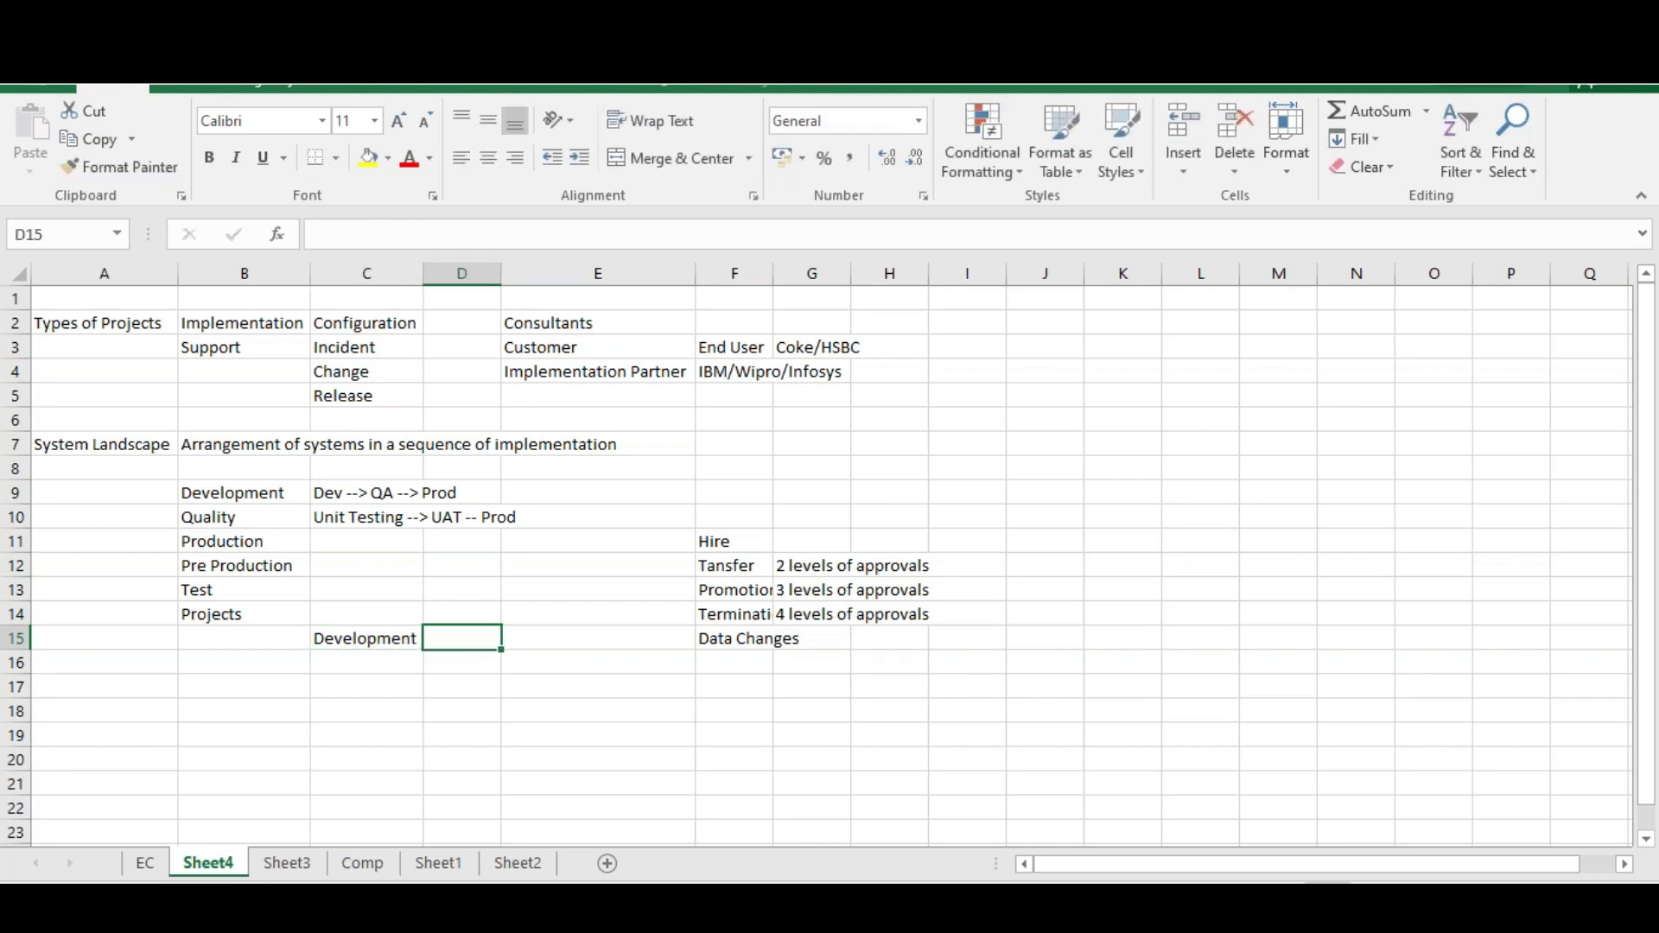
{"action": "type", "text": "Consultants"}
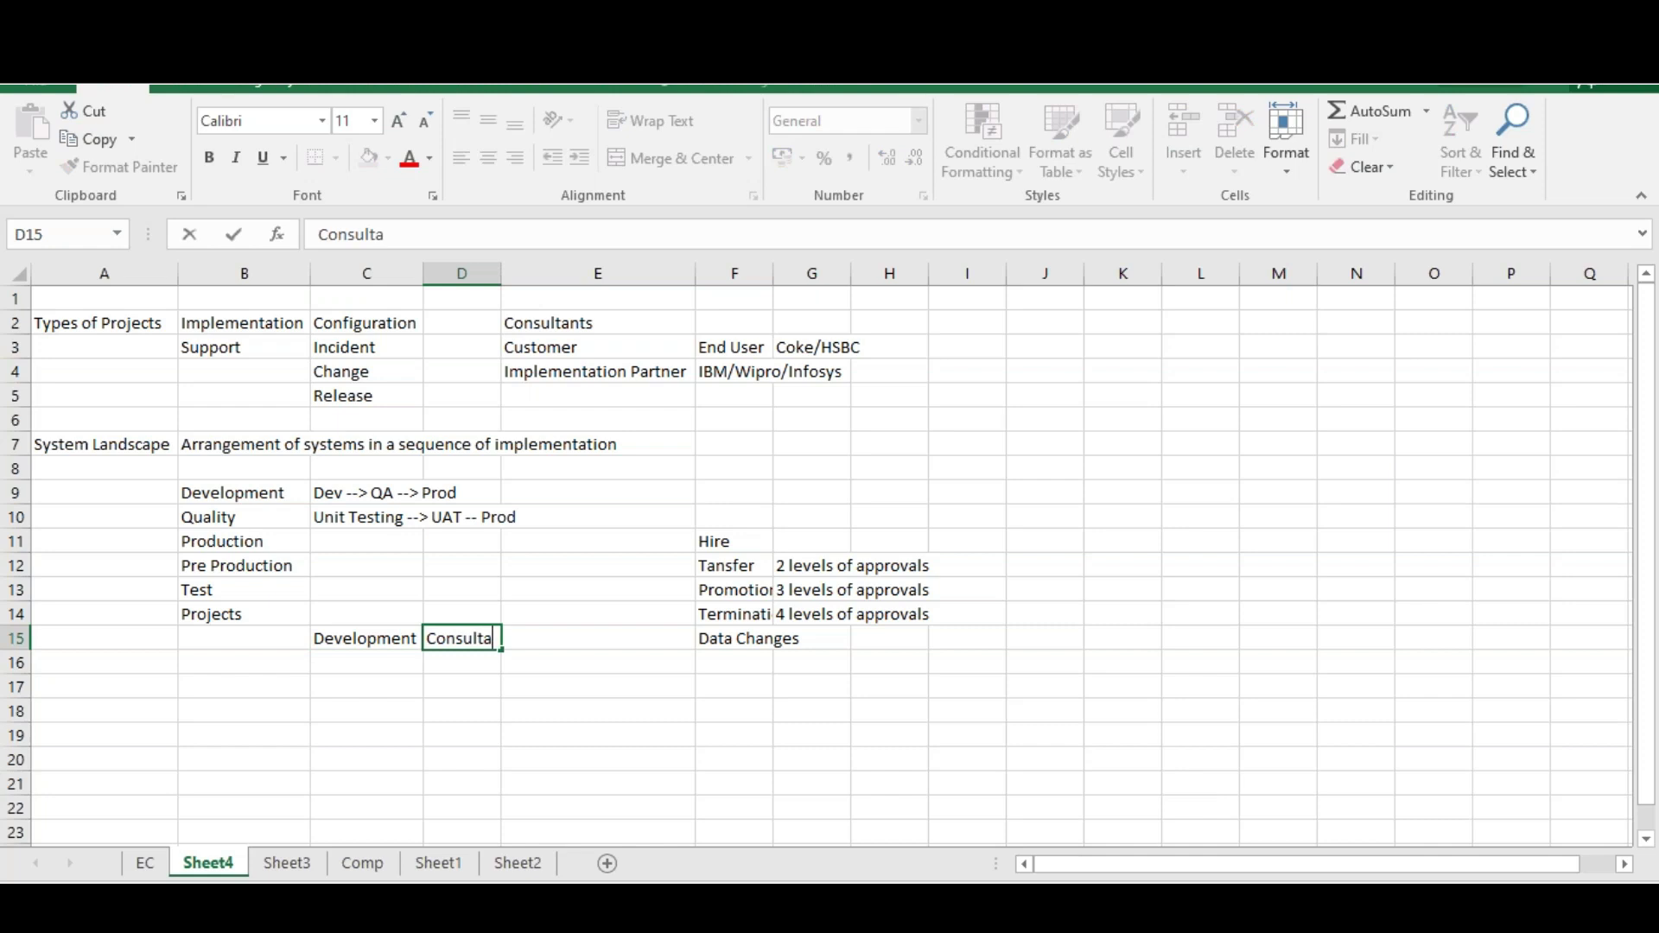
{"action": "left_click", "coordinate": [350, 667]}
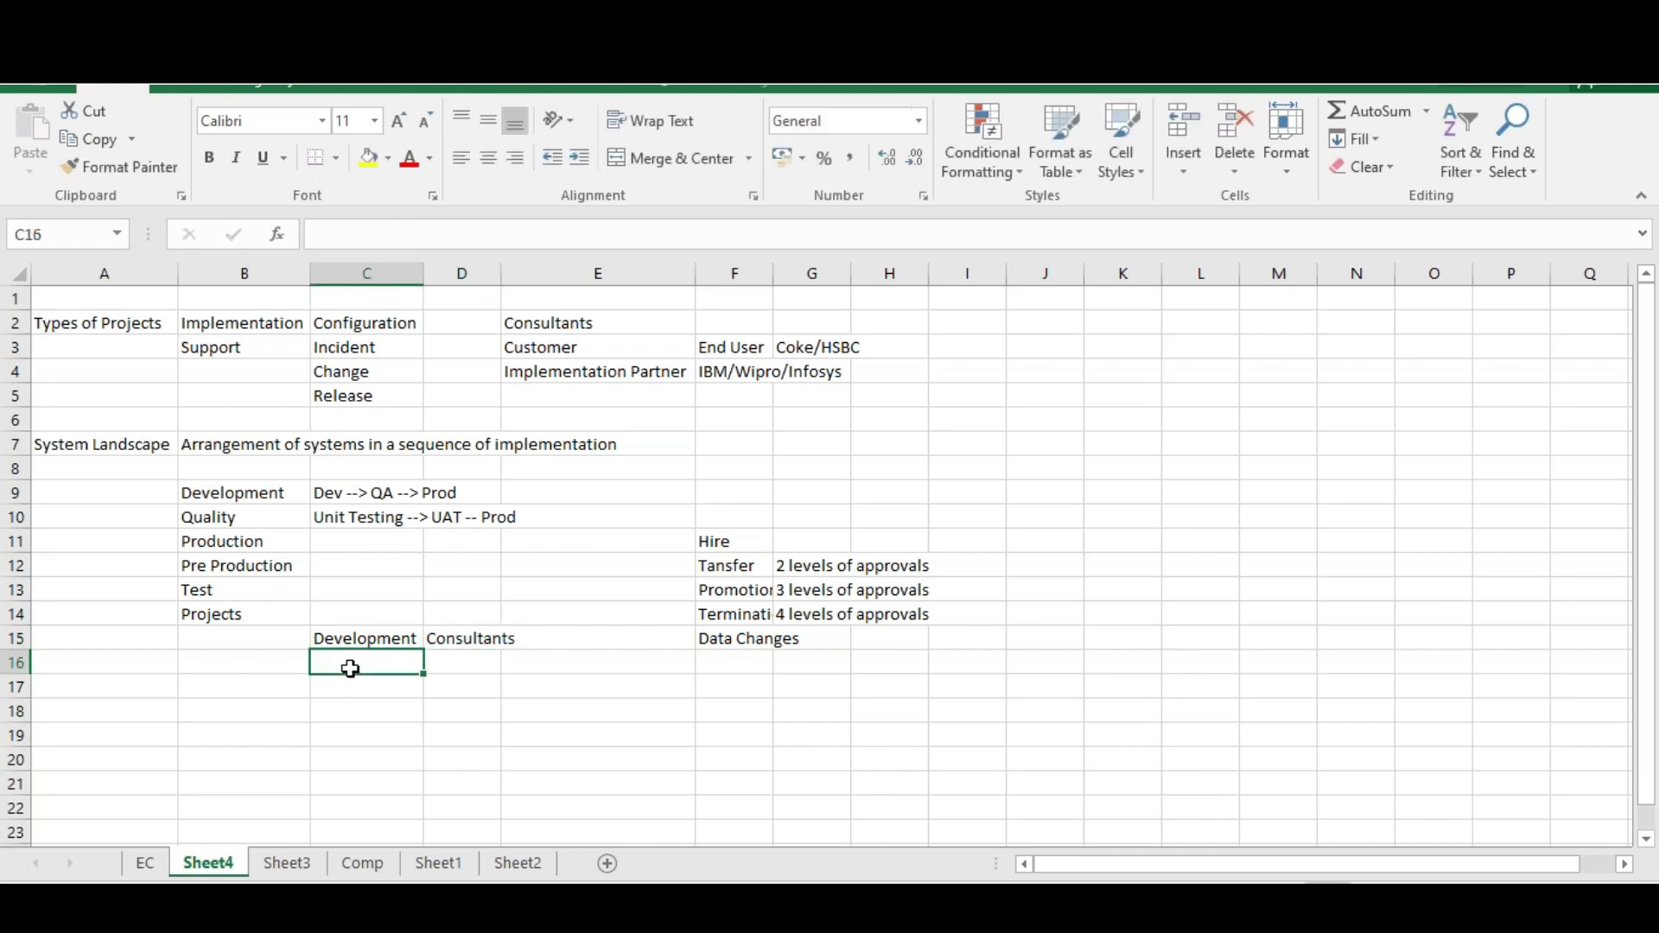
{"action": "type", "text": "Q"}
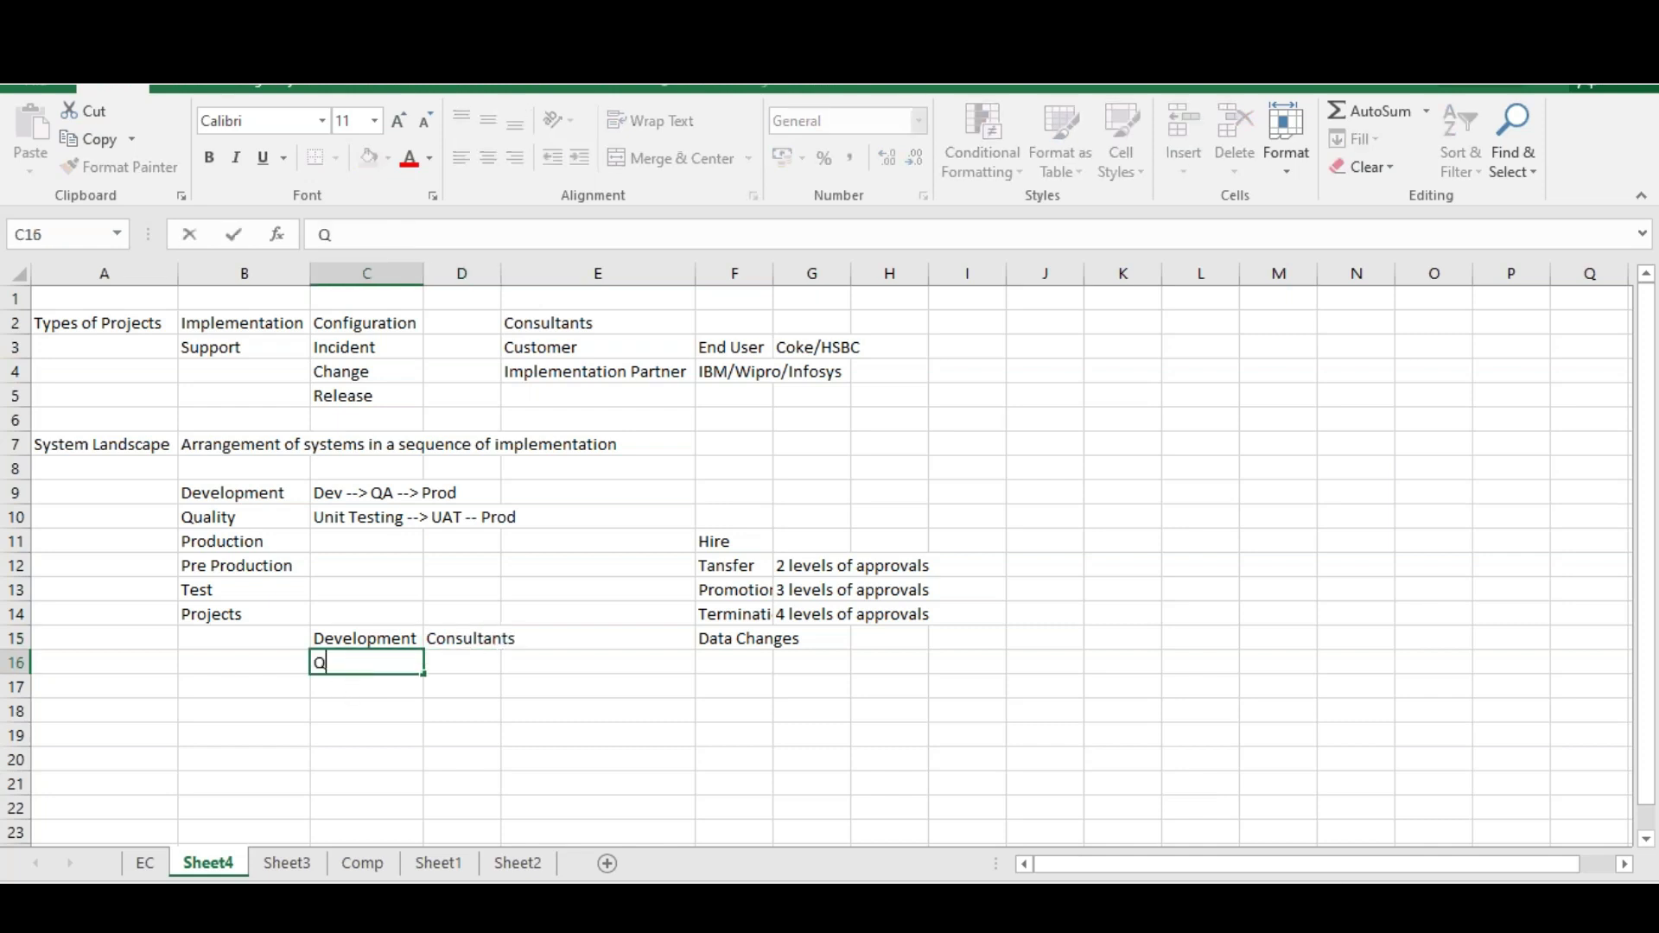
{"action": "type", "text": "A/Test"}
{"action": "key", "text": "Tab"}
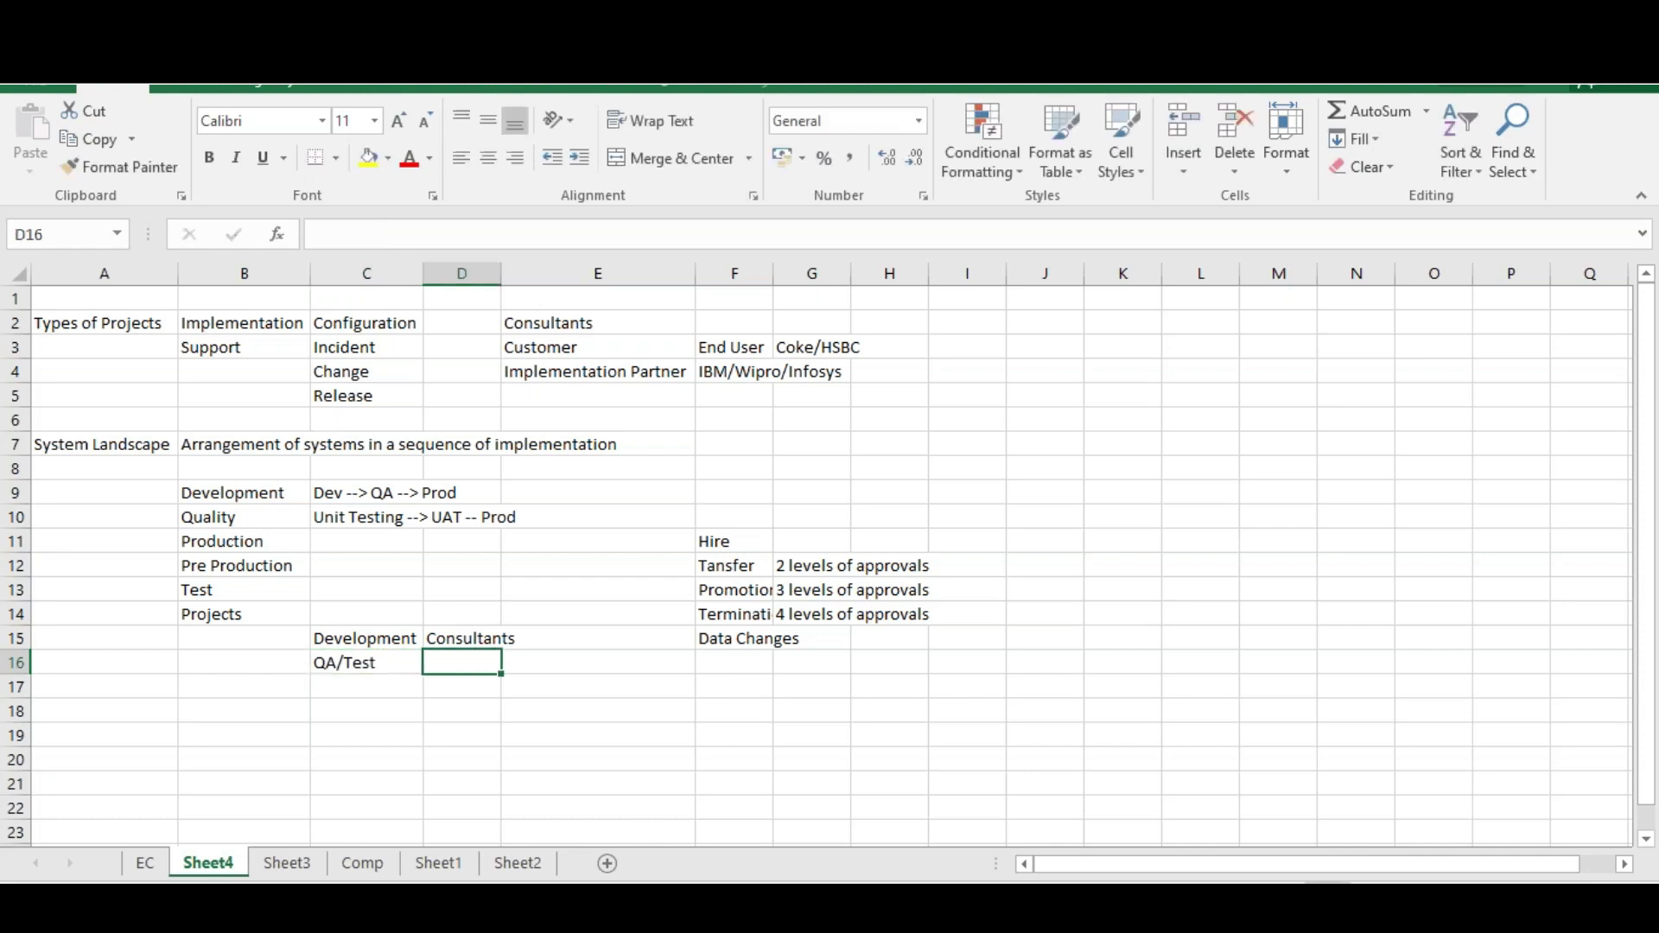
{"action": "type", "text": "Consultants"}
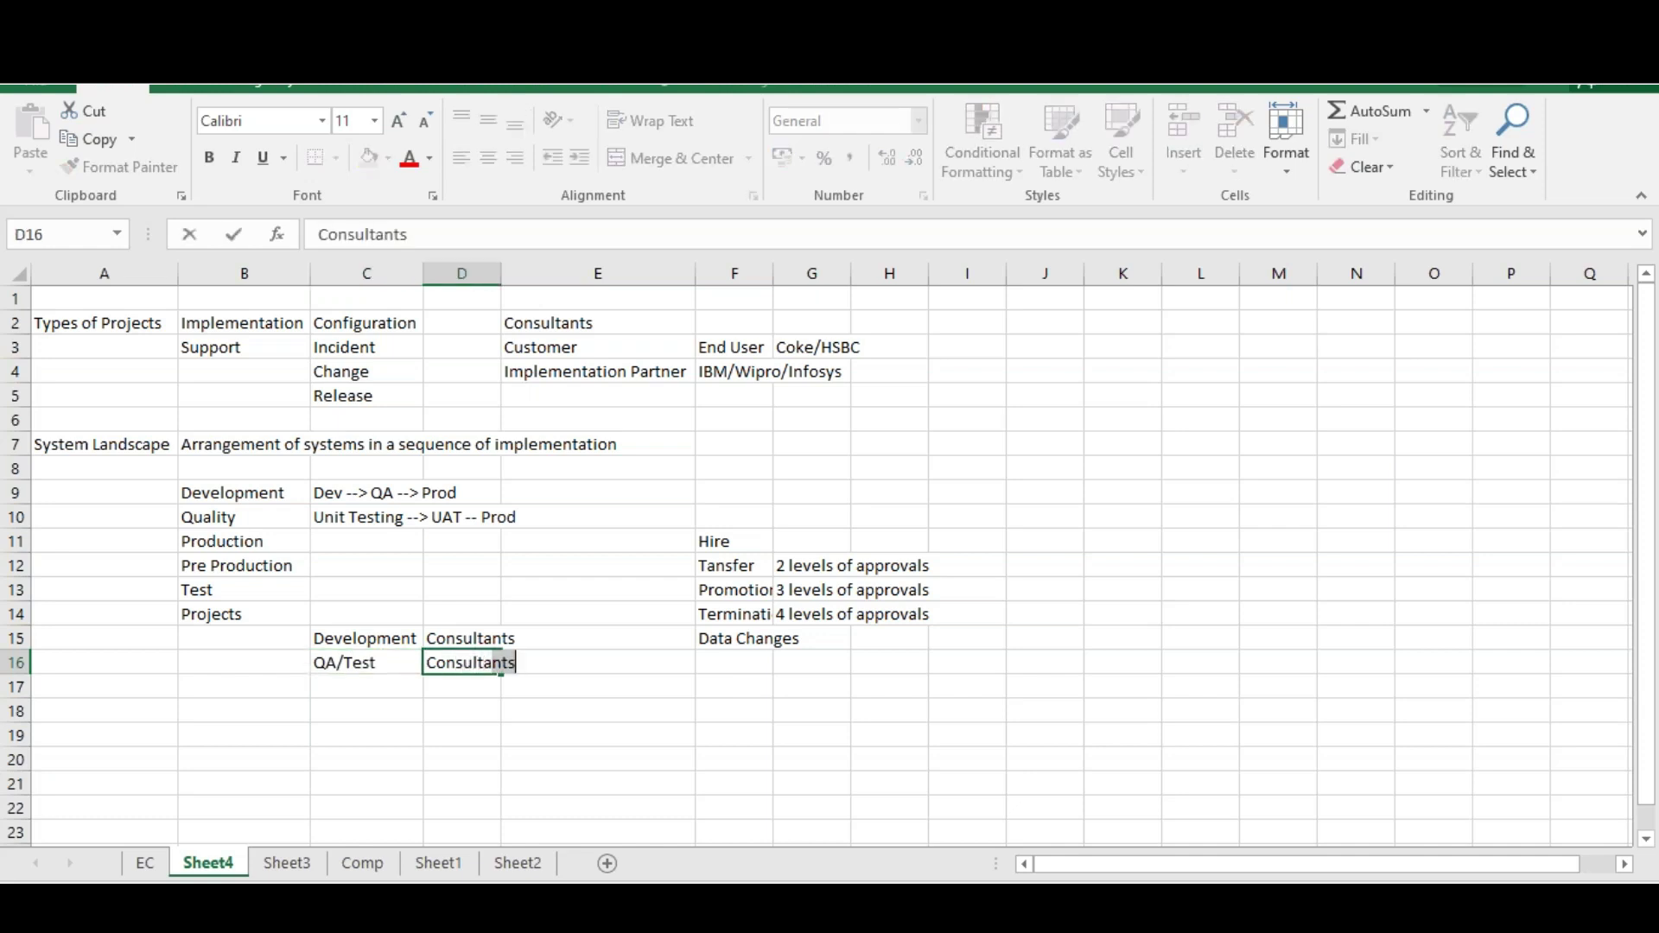
{"action": "type", "text": " & Some"}
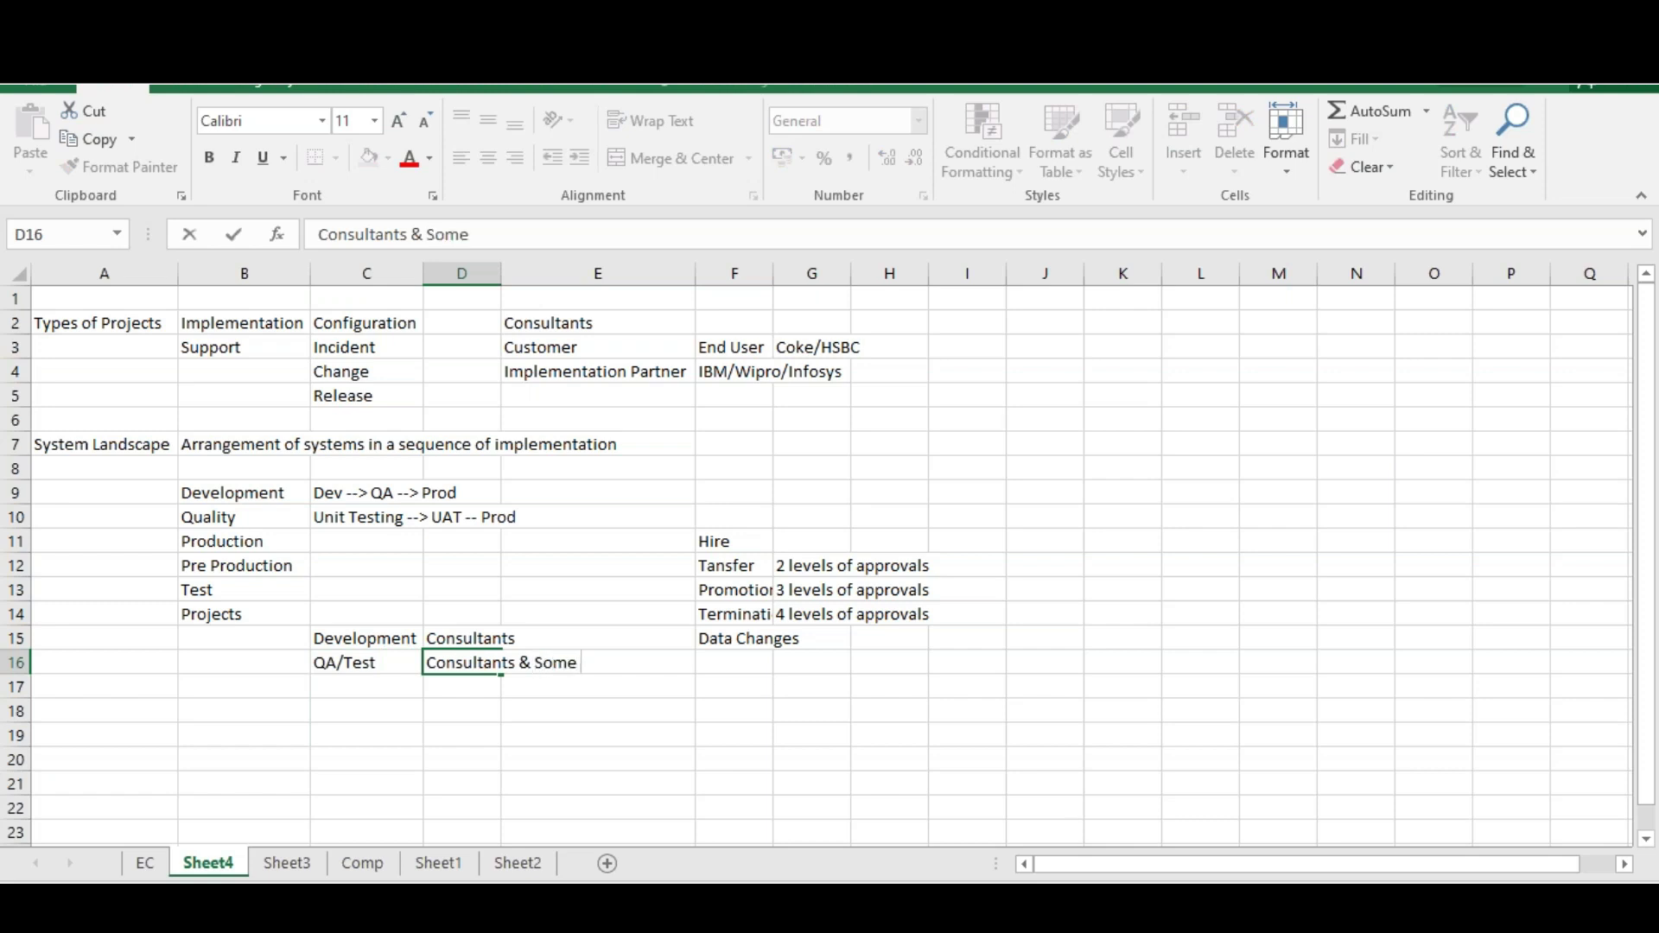
{"action": "type", "text": " End Users"}
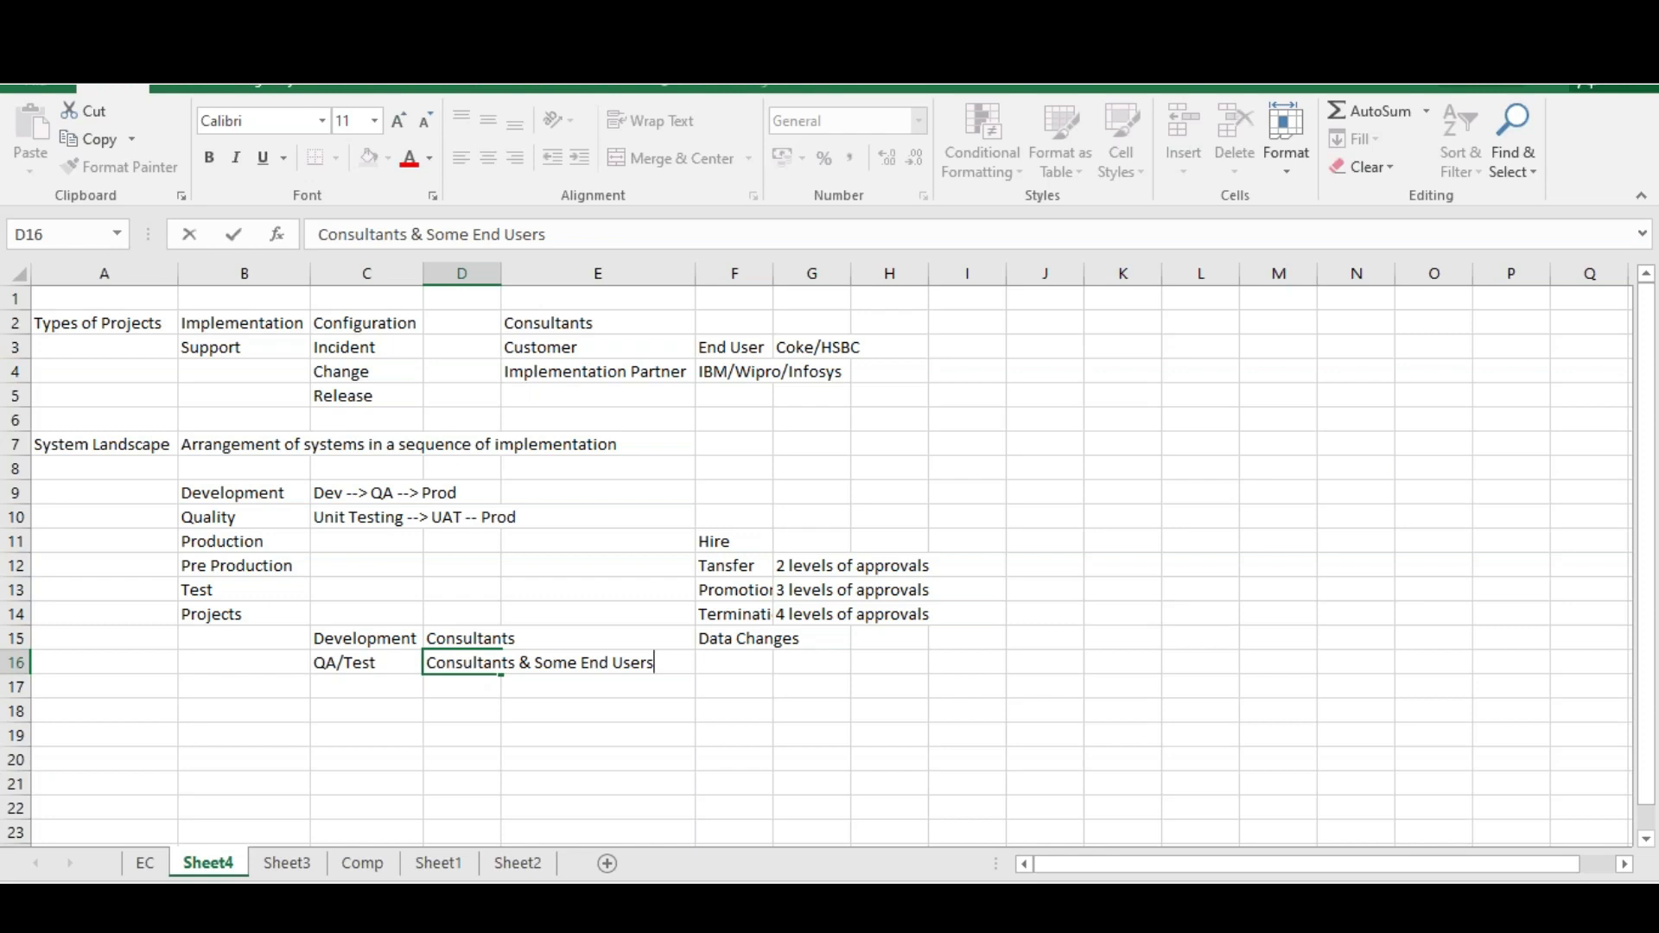
{"action": "left_click", "coordinate": [350, 679]}
Enter Prod in C17 with 'End Users & Consultants' in D17
{"action": "type", "text": "Prod"}
{"action": "key", "text": "Tab"}
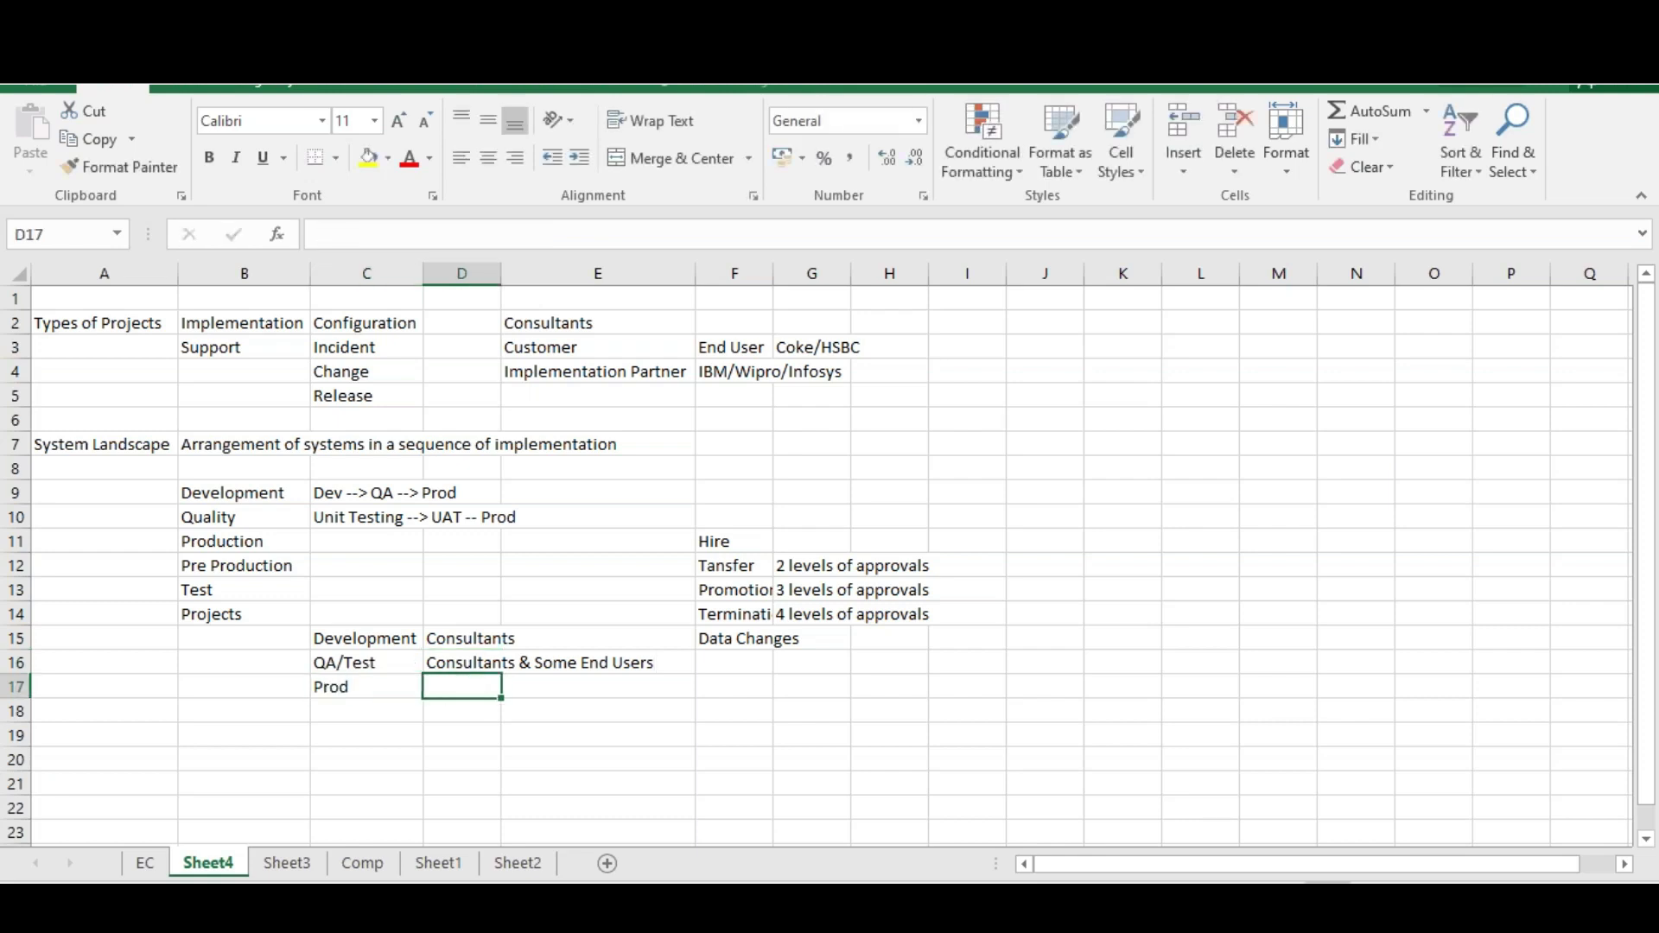
{"action": "type", "text": "End USers"}
{"action": "key", "text": "Return"}
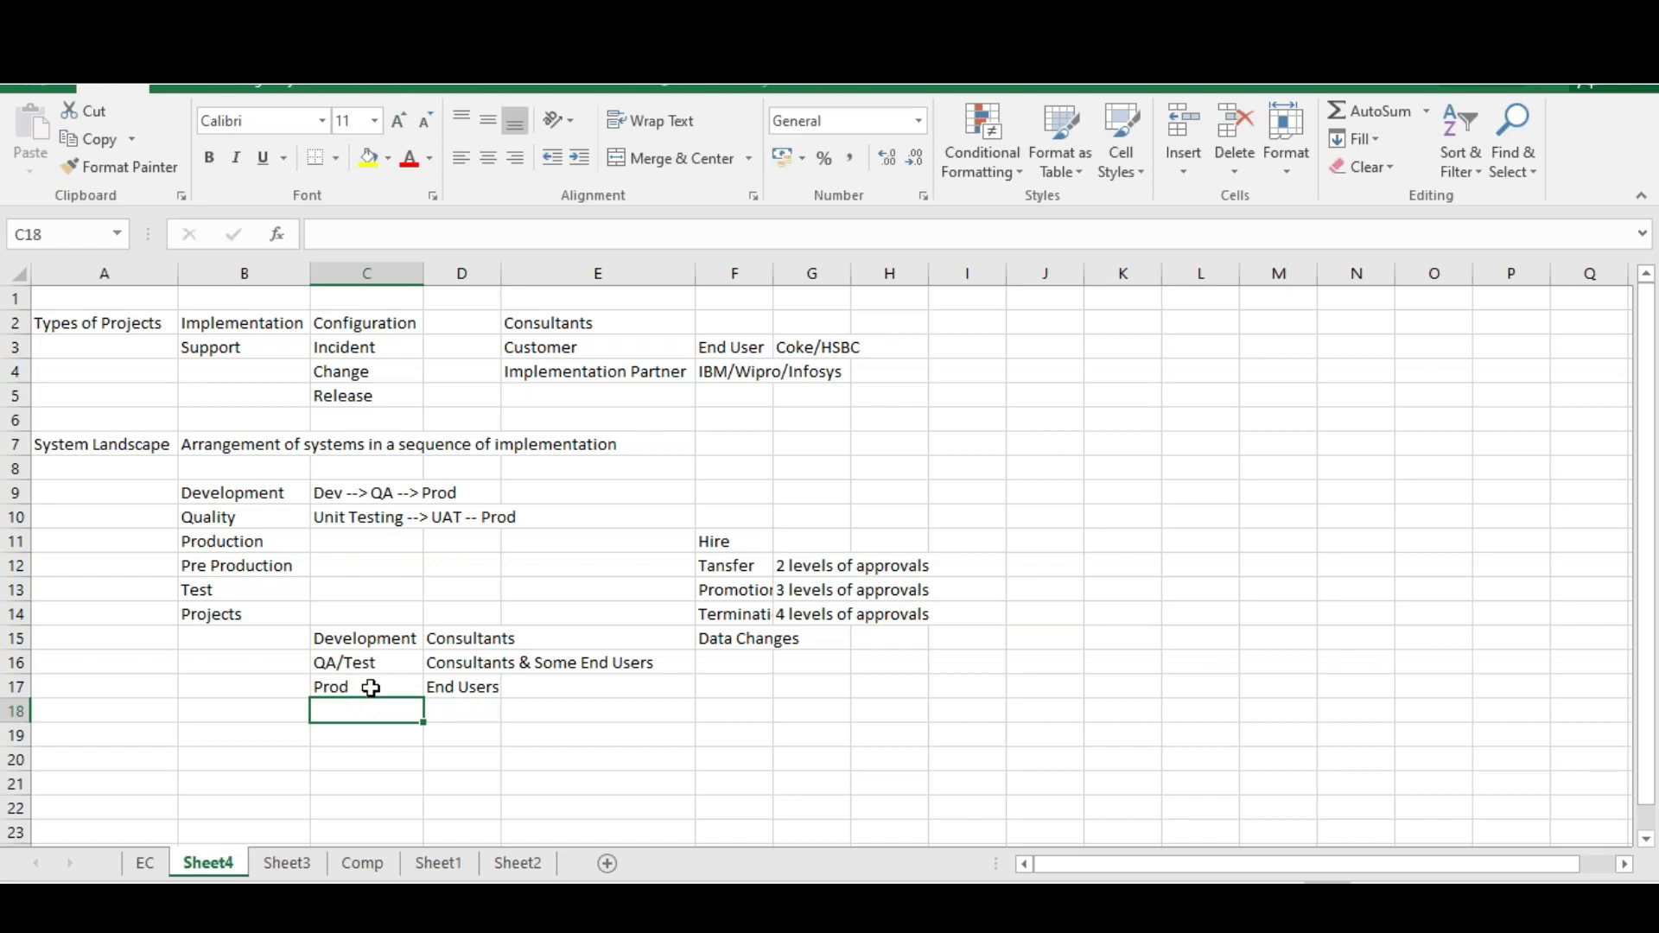
{"action": "left_click", "coordinate": [481, 680]}
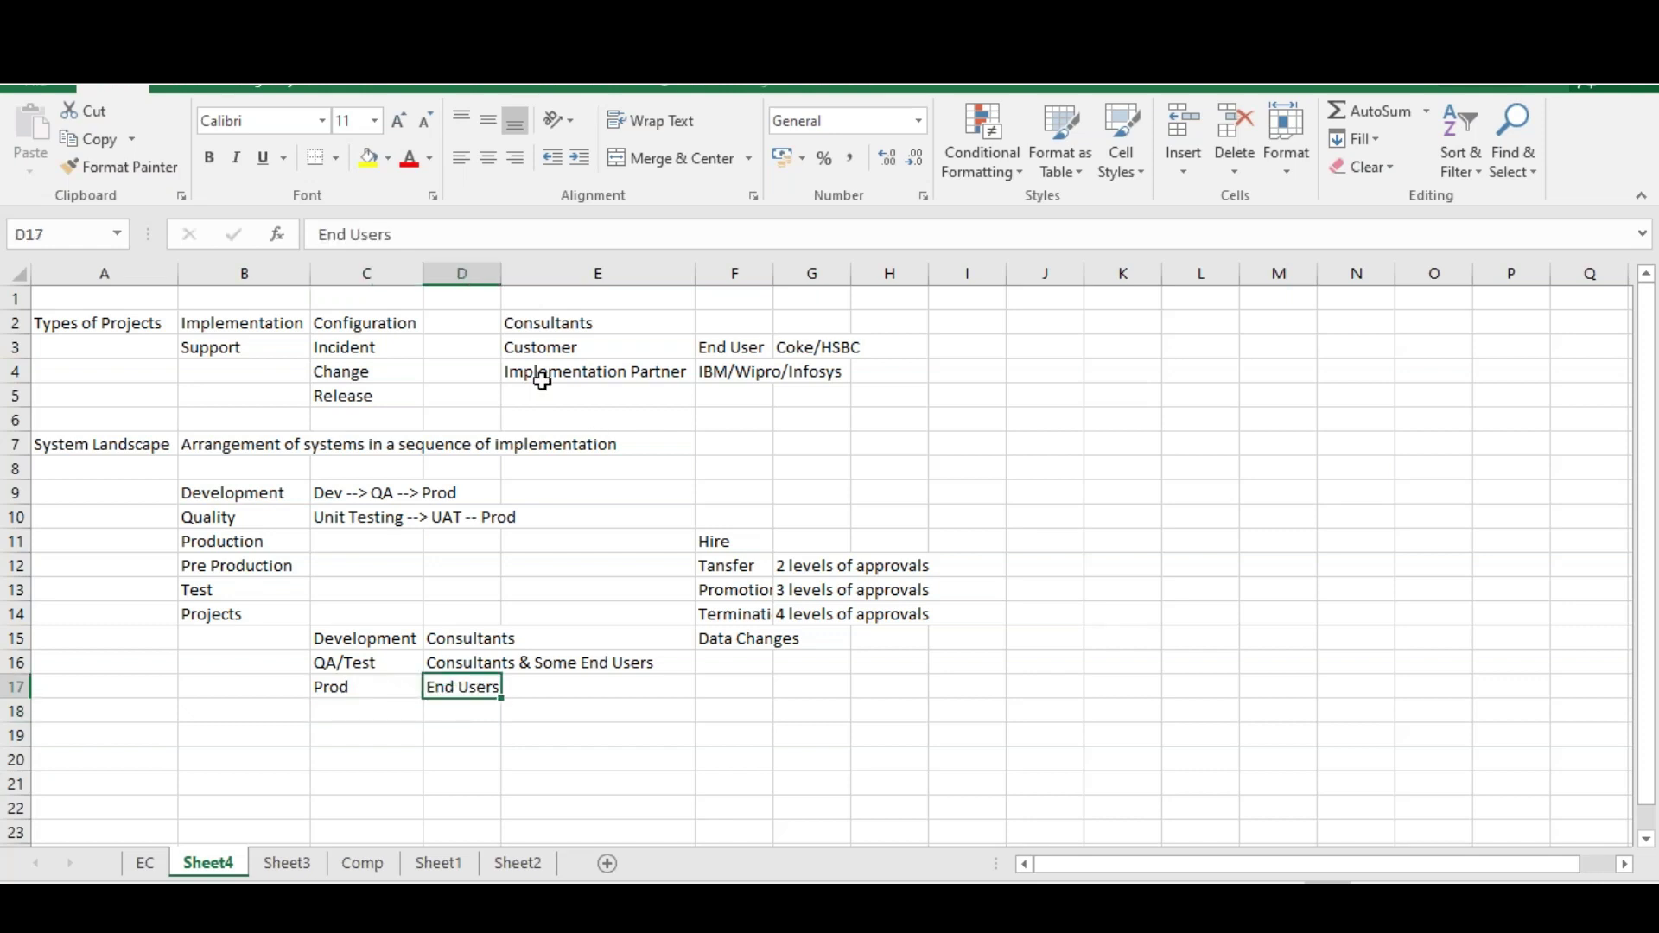
{"action": "left_click", "coordinate": [426, 229]}
{"action": "type", "text": "& Con"}
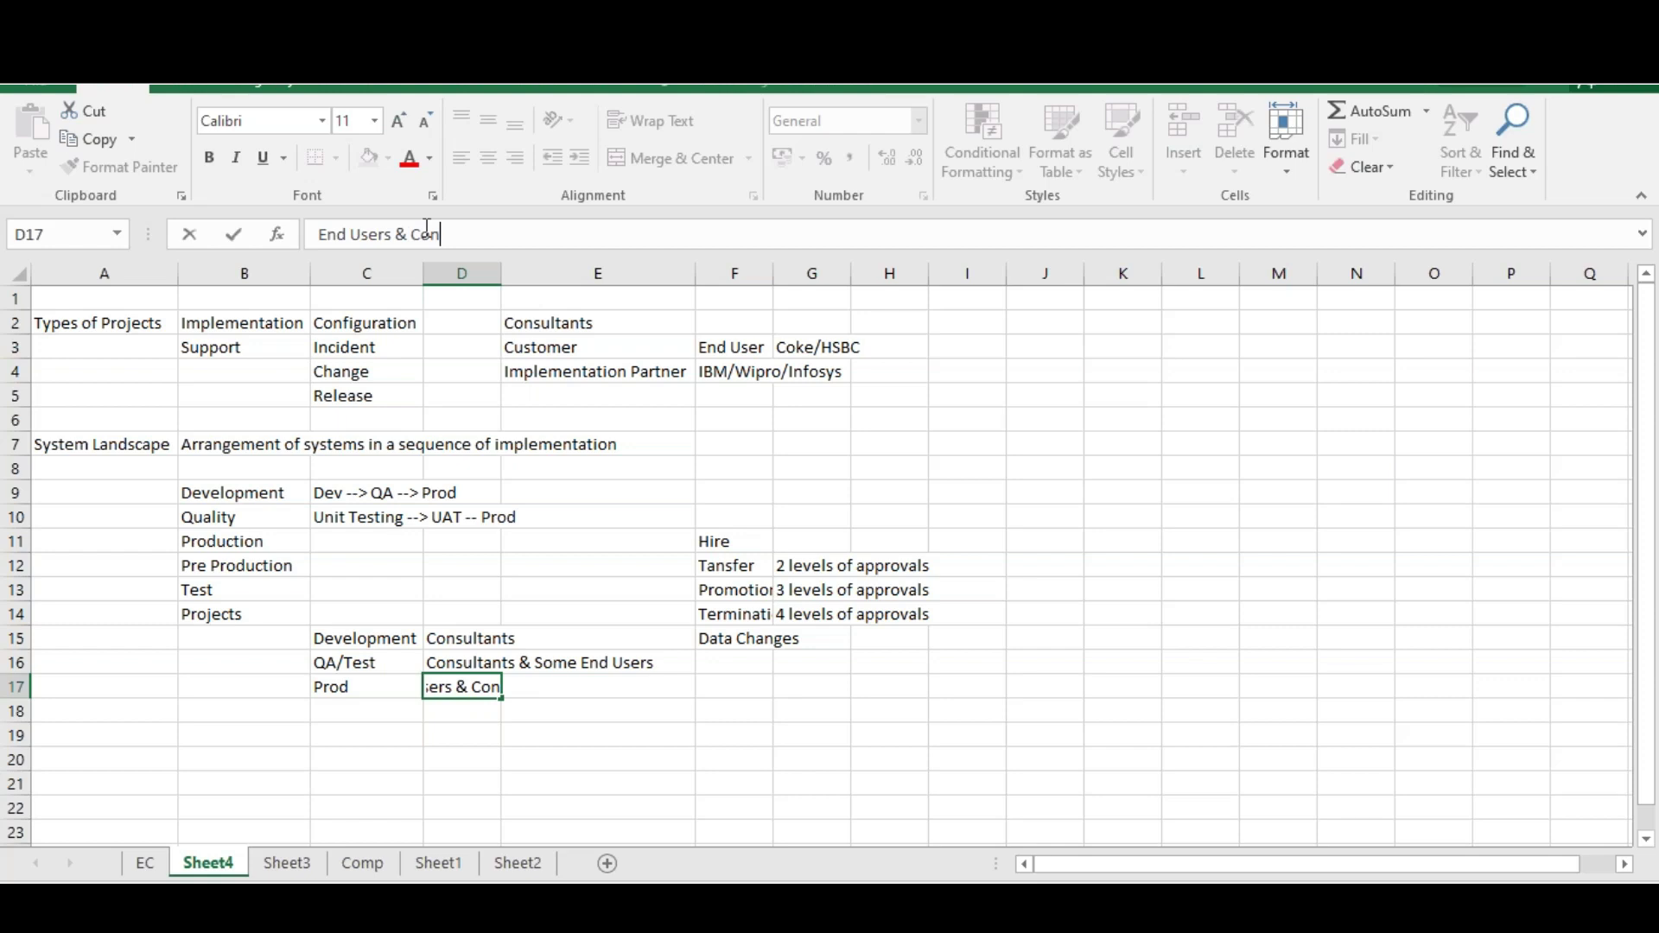
{"action": "type", "text": "sultants"}
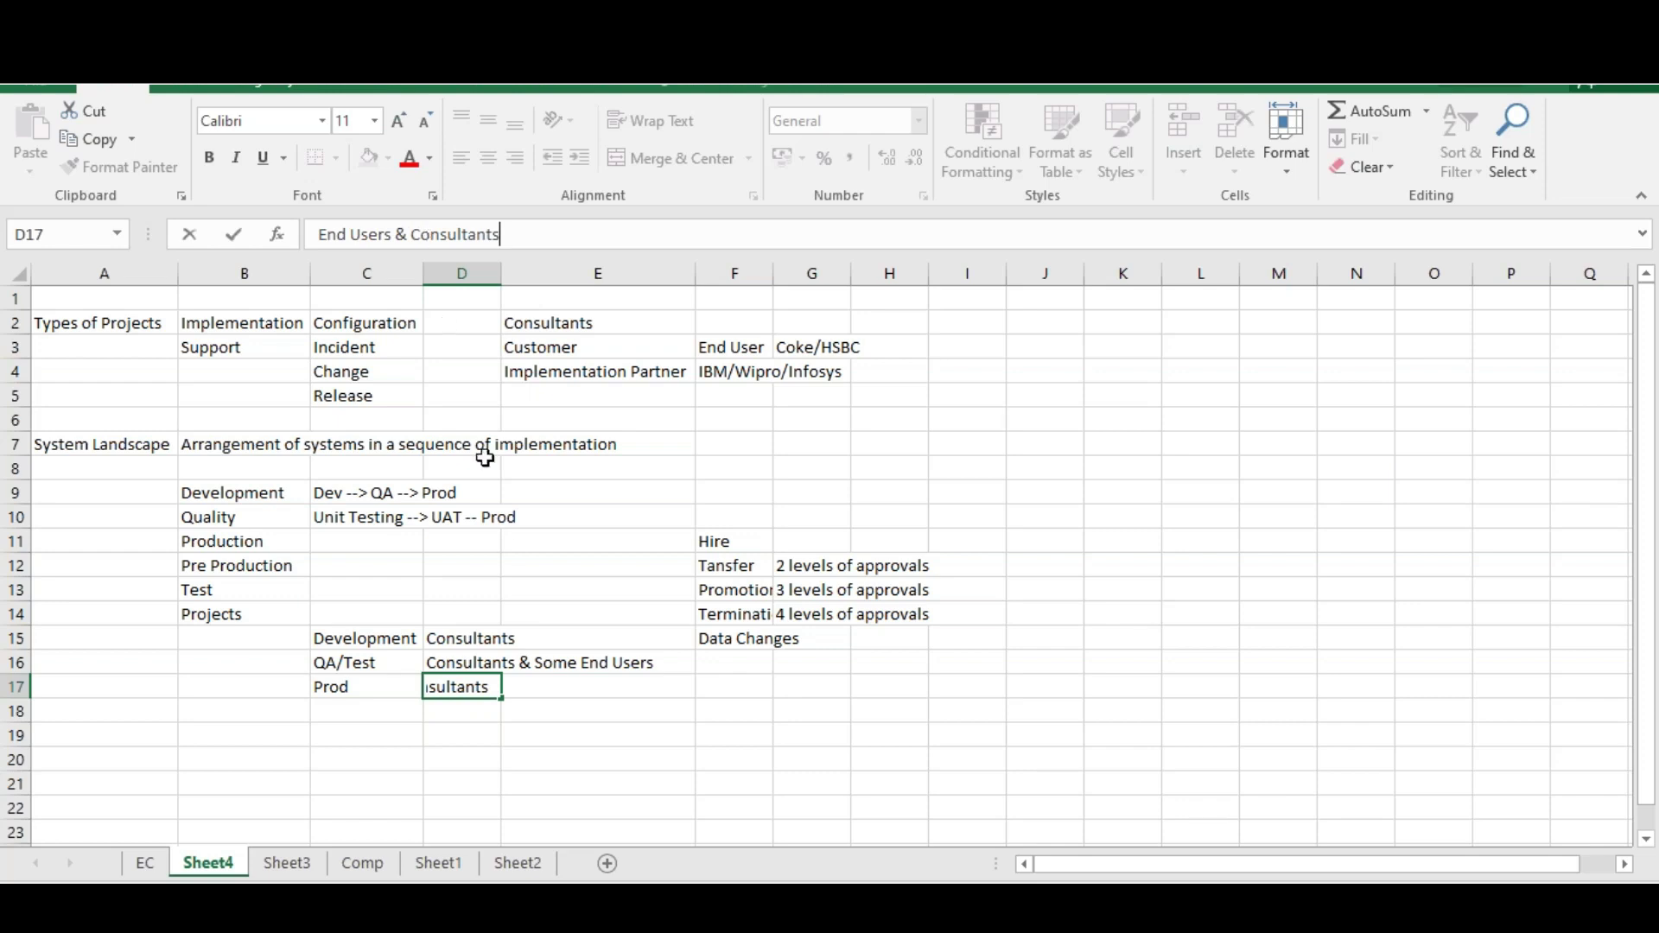
{"action": "left_click", "coordinate": [518, 732]}
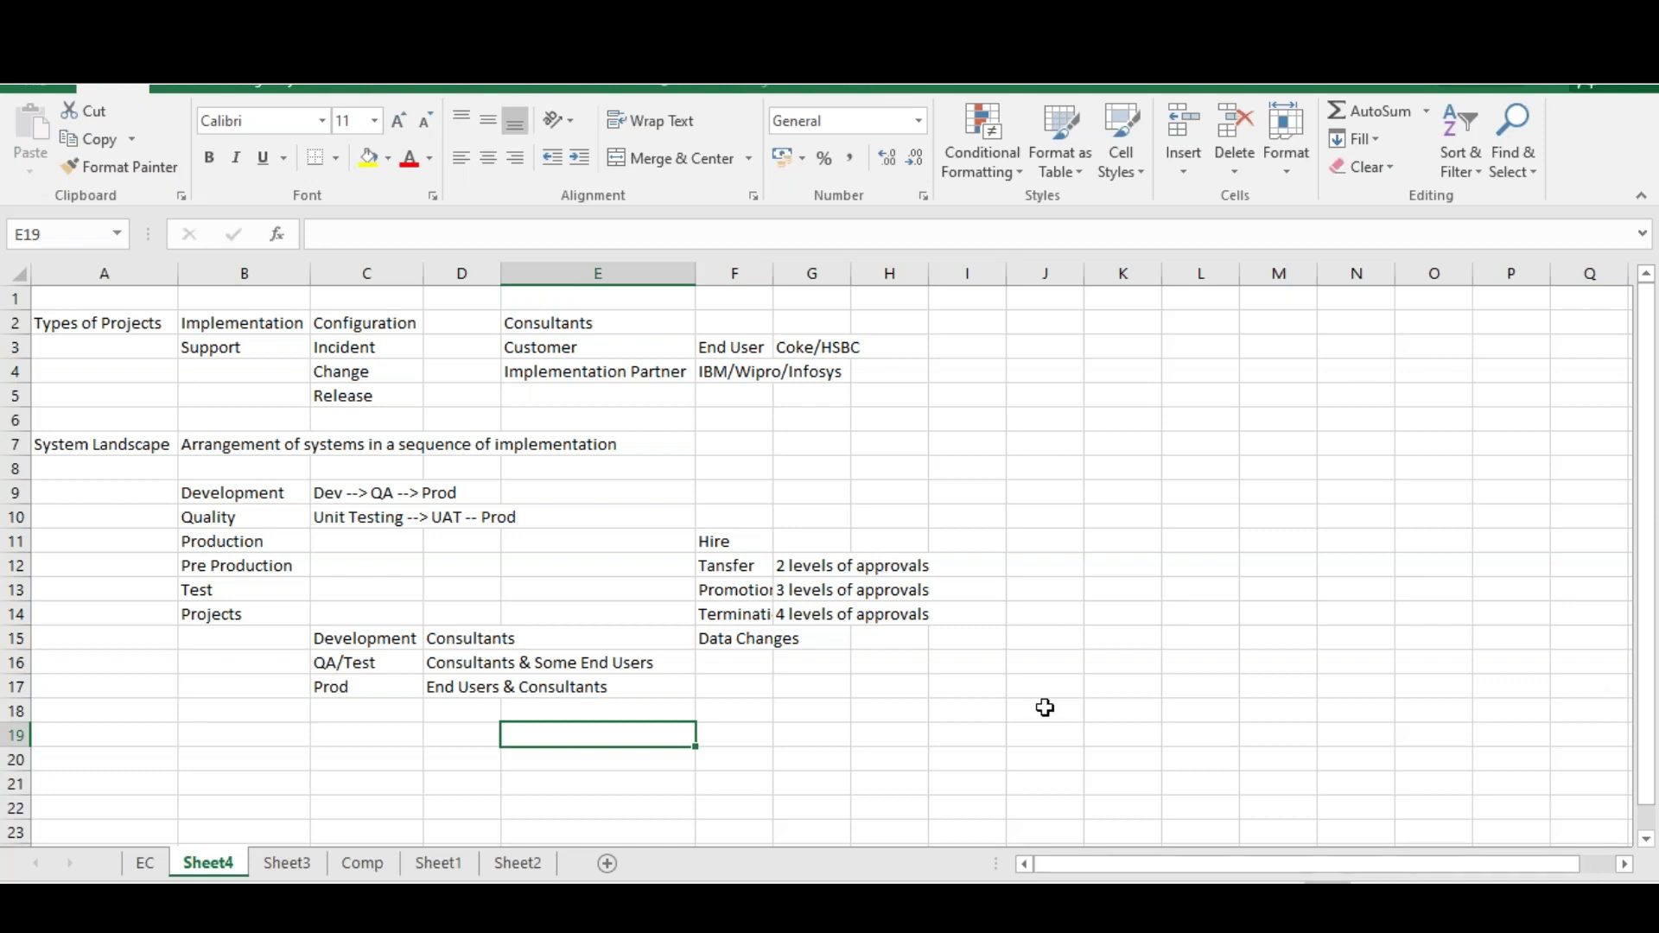
Enter 'Field - Personal Info' in E20 and 'Mandatory' in F20
{"action": "left_click", "coordinate": [603, 757]}
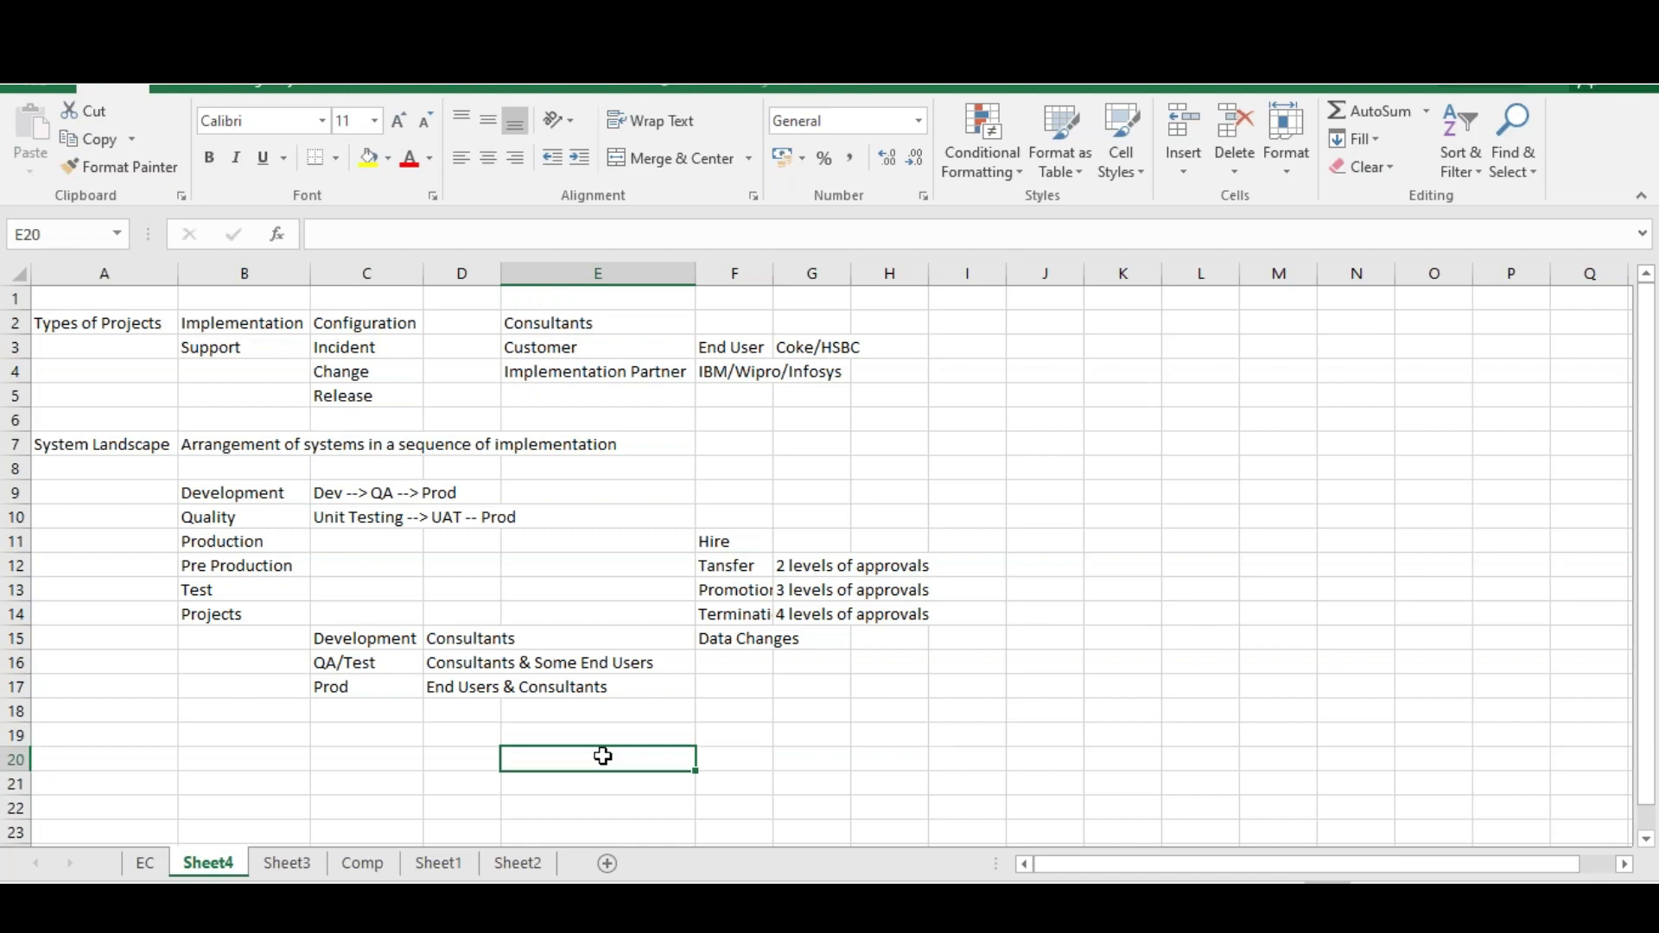
{"action": "type", "text": "Field "}
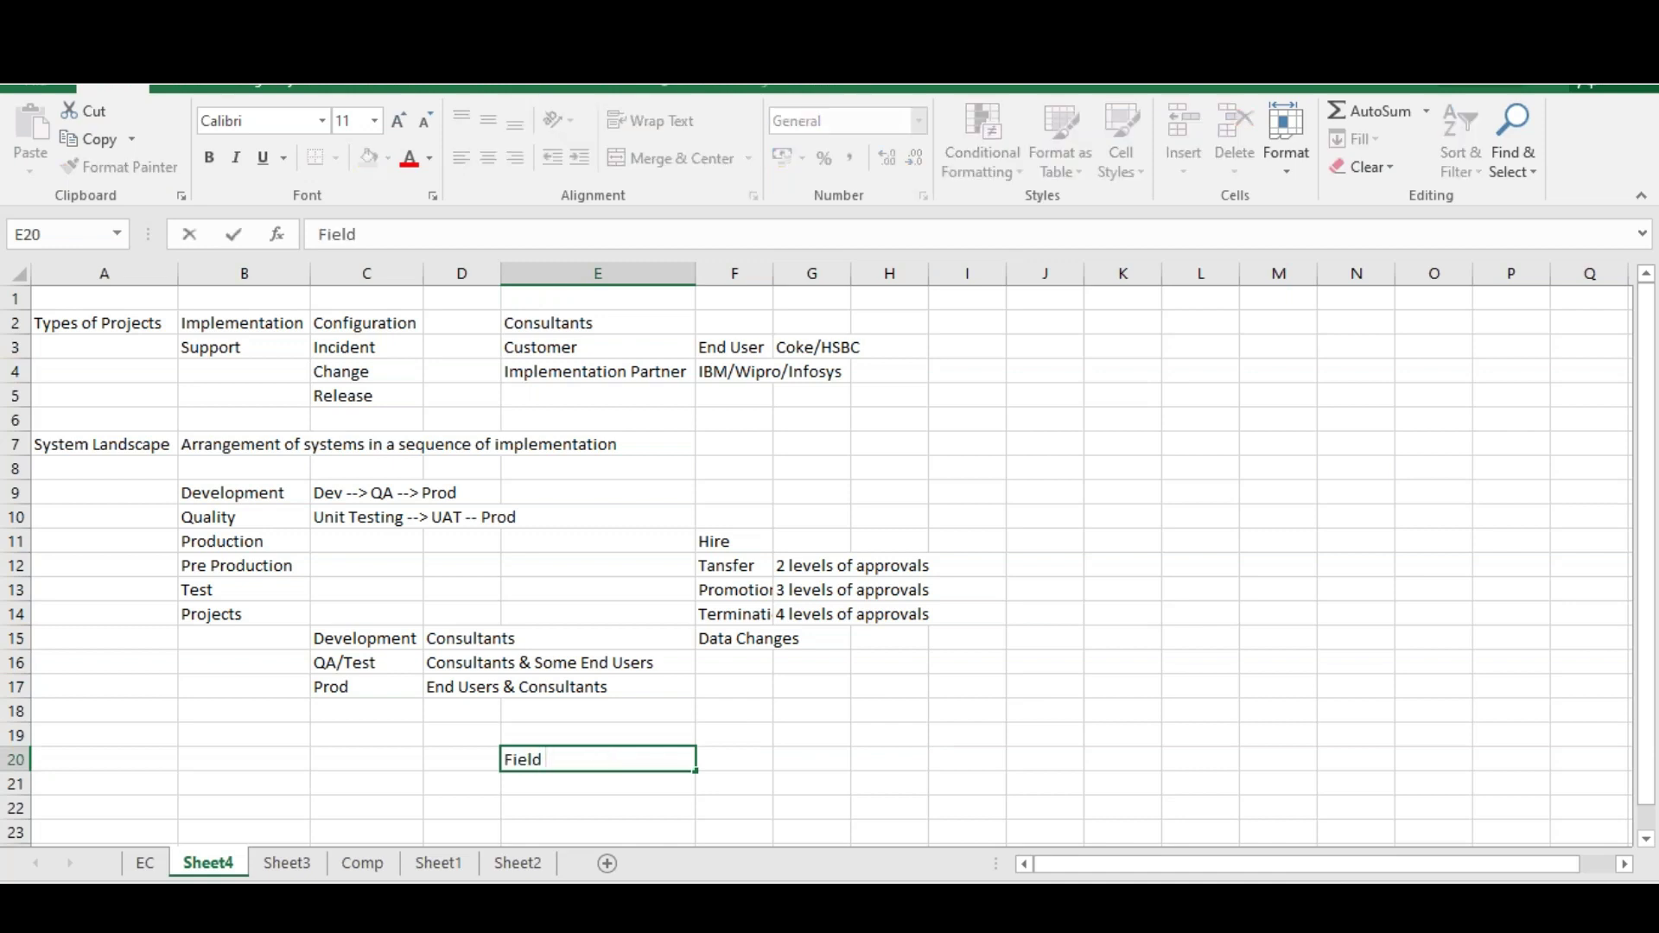
{"action": "type", "text": "- Personal Info"}
{"action": "key", "text": "Tab"}
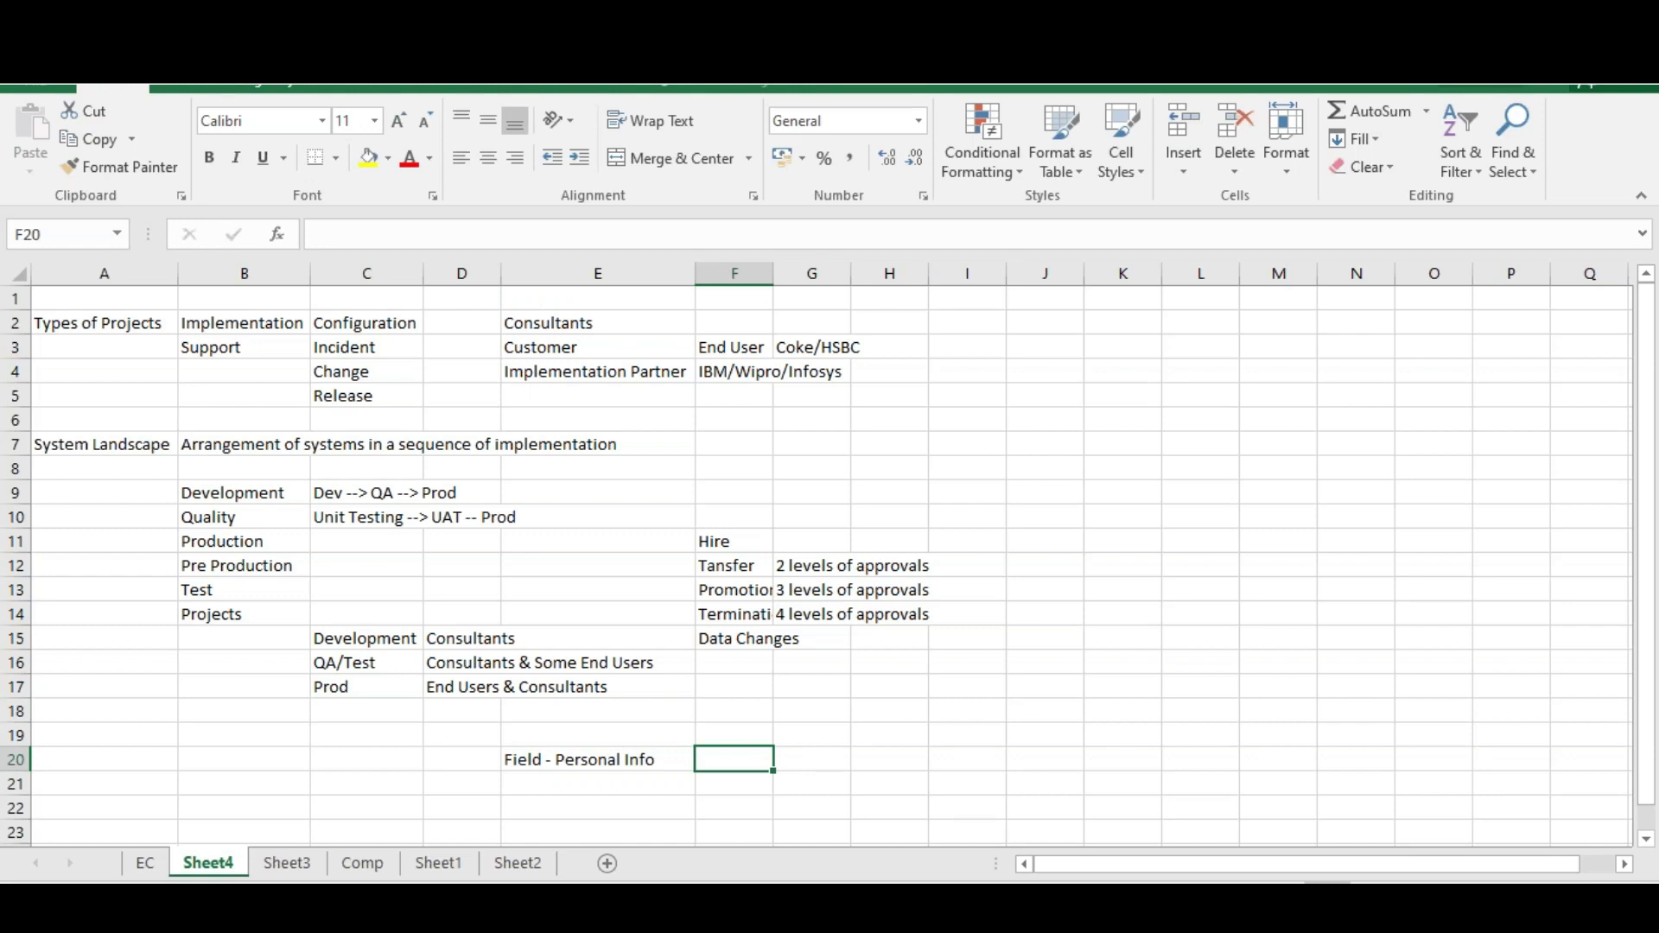
{"action": "type", "text": "Mana"}
{"action": "type", "text": "datory"}
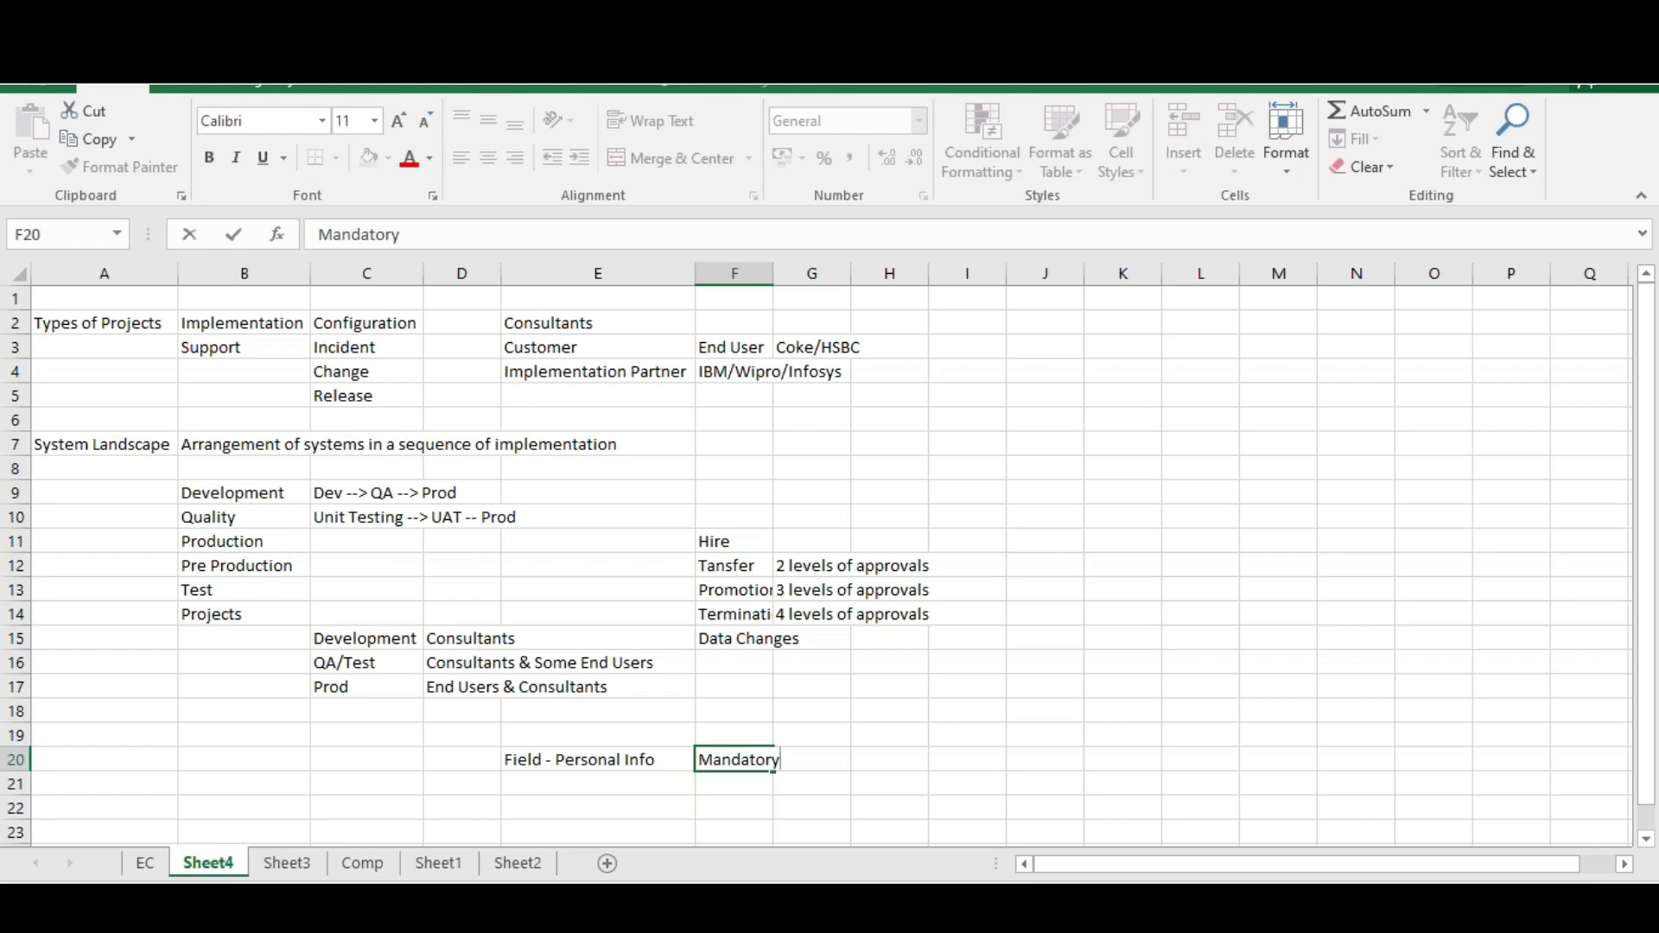
{"action": "left_click", "coordinate": [807, 785]}
Enter 100 in F21 beneath Mandatory and check the entries
{"action": "left_click", "coordinate": [713, 783]}
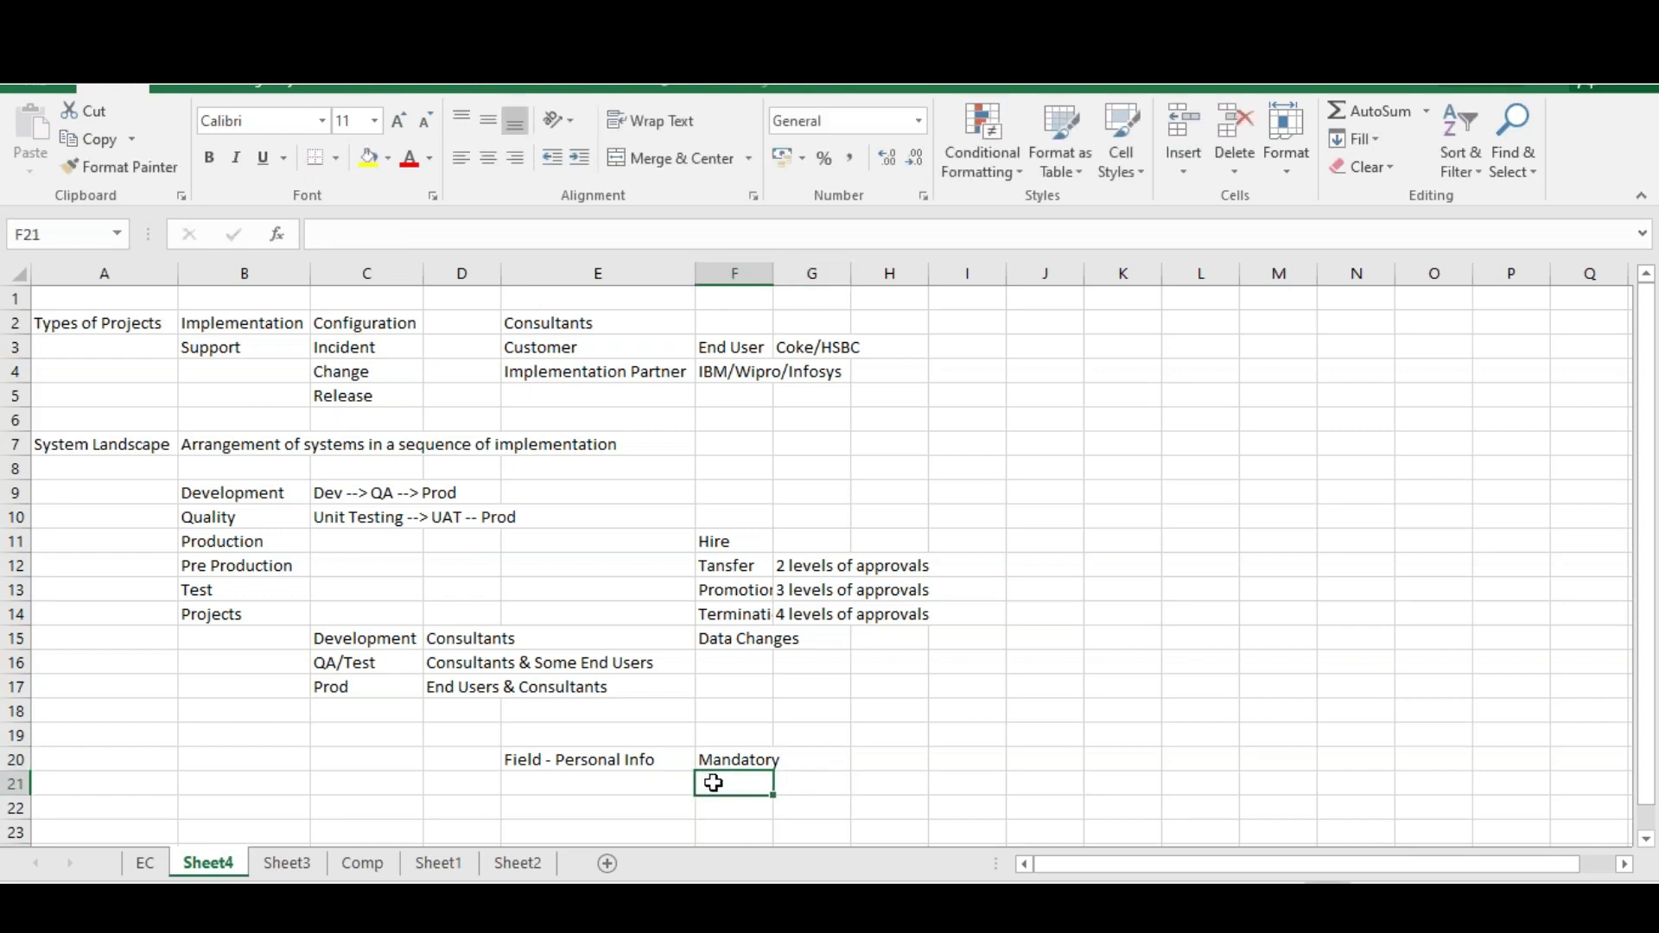
{"action": "type", "text": "100"}
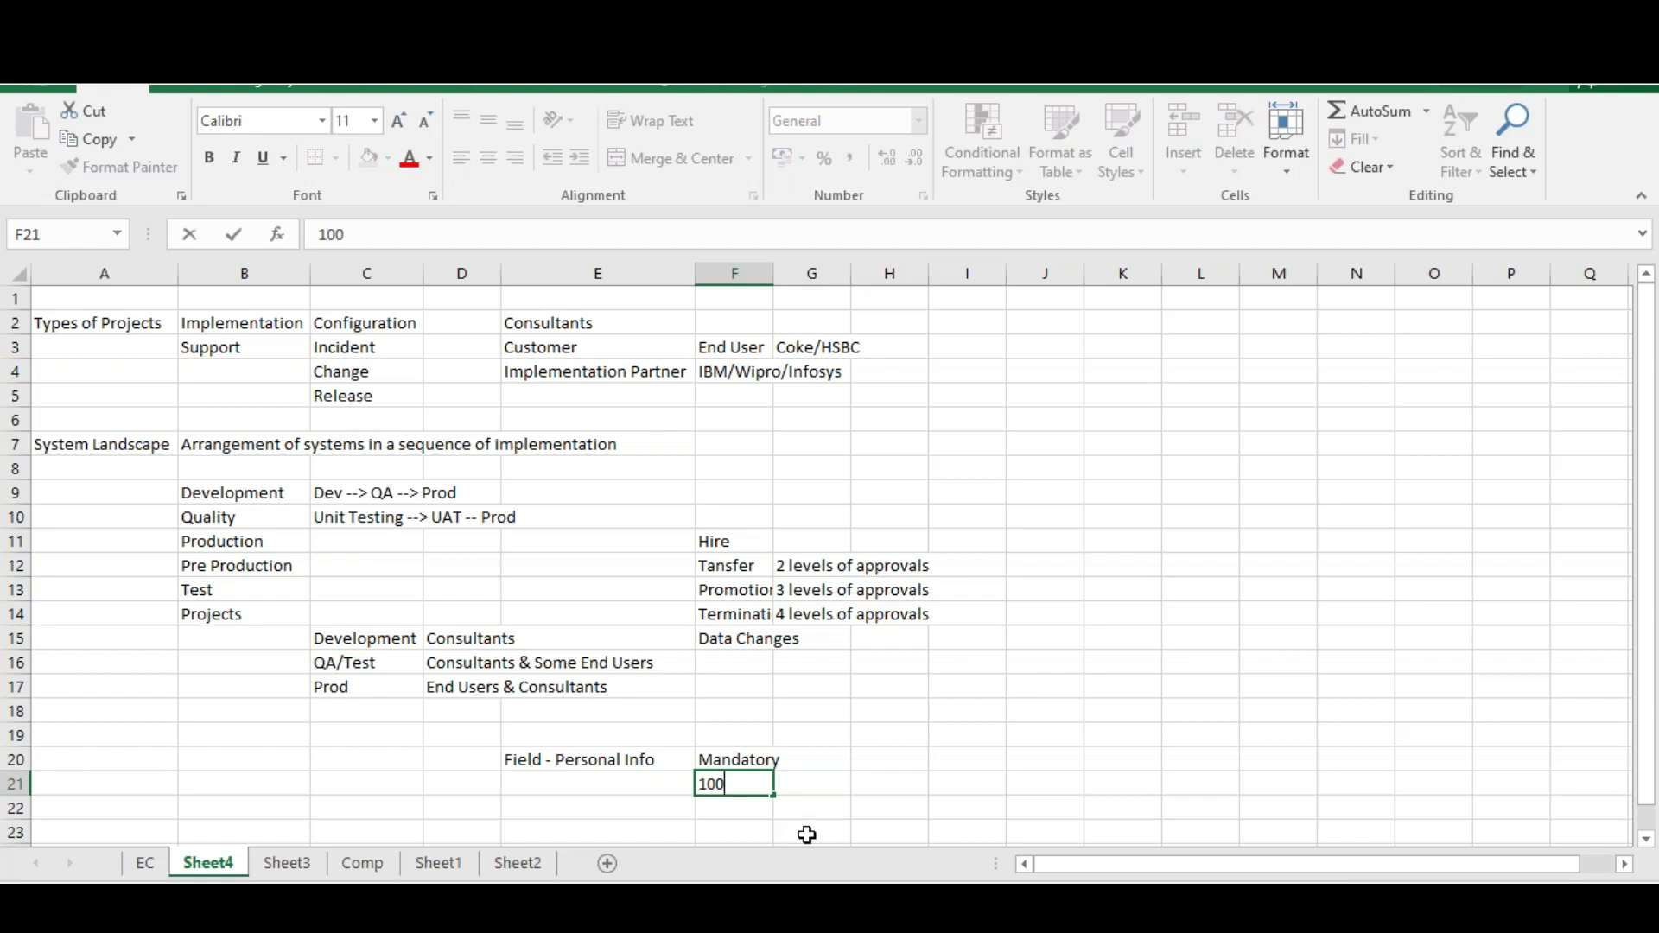
{"action": "left_click", "coordinate": [795, 816]}
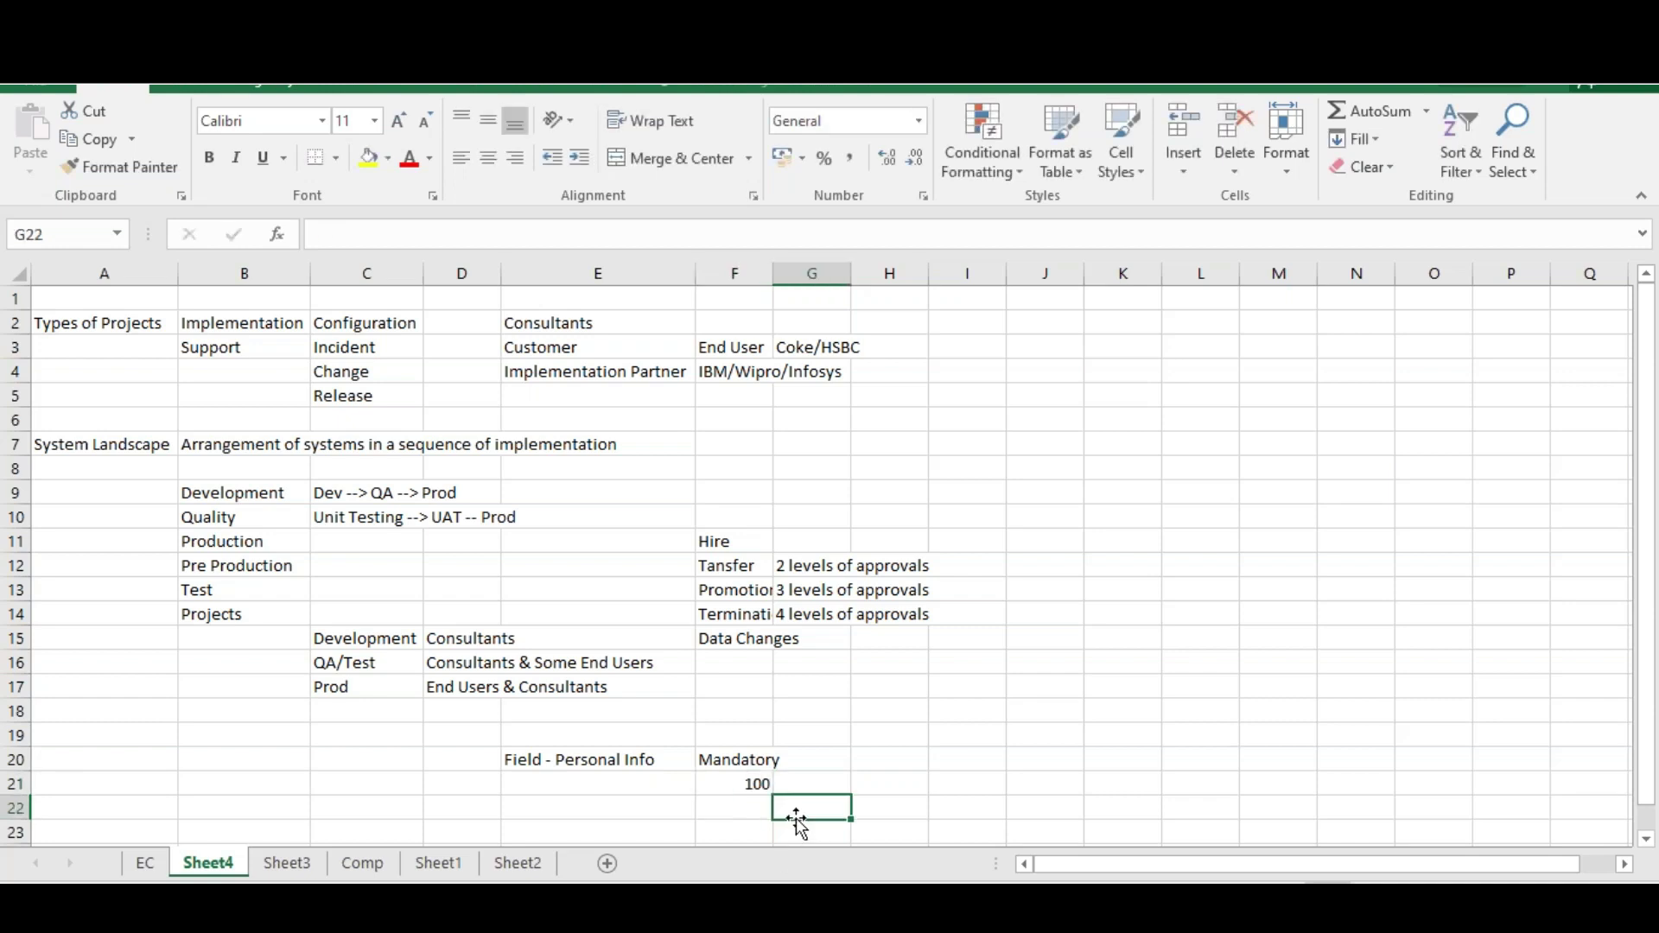
{"action": "left_click", "coordinate": [744, 765]}
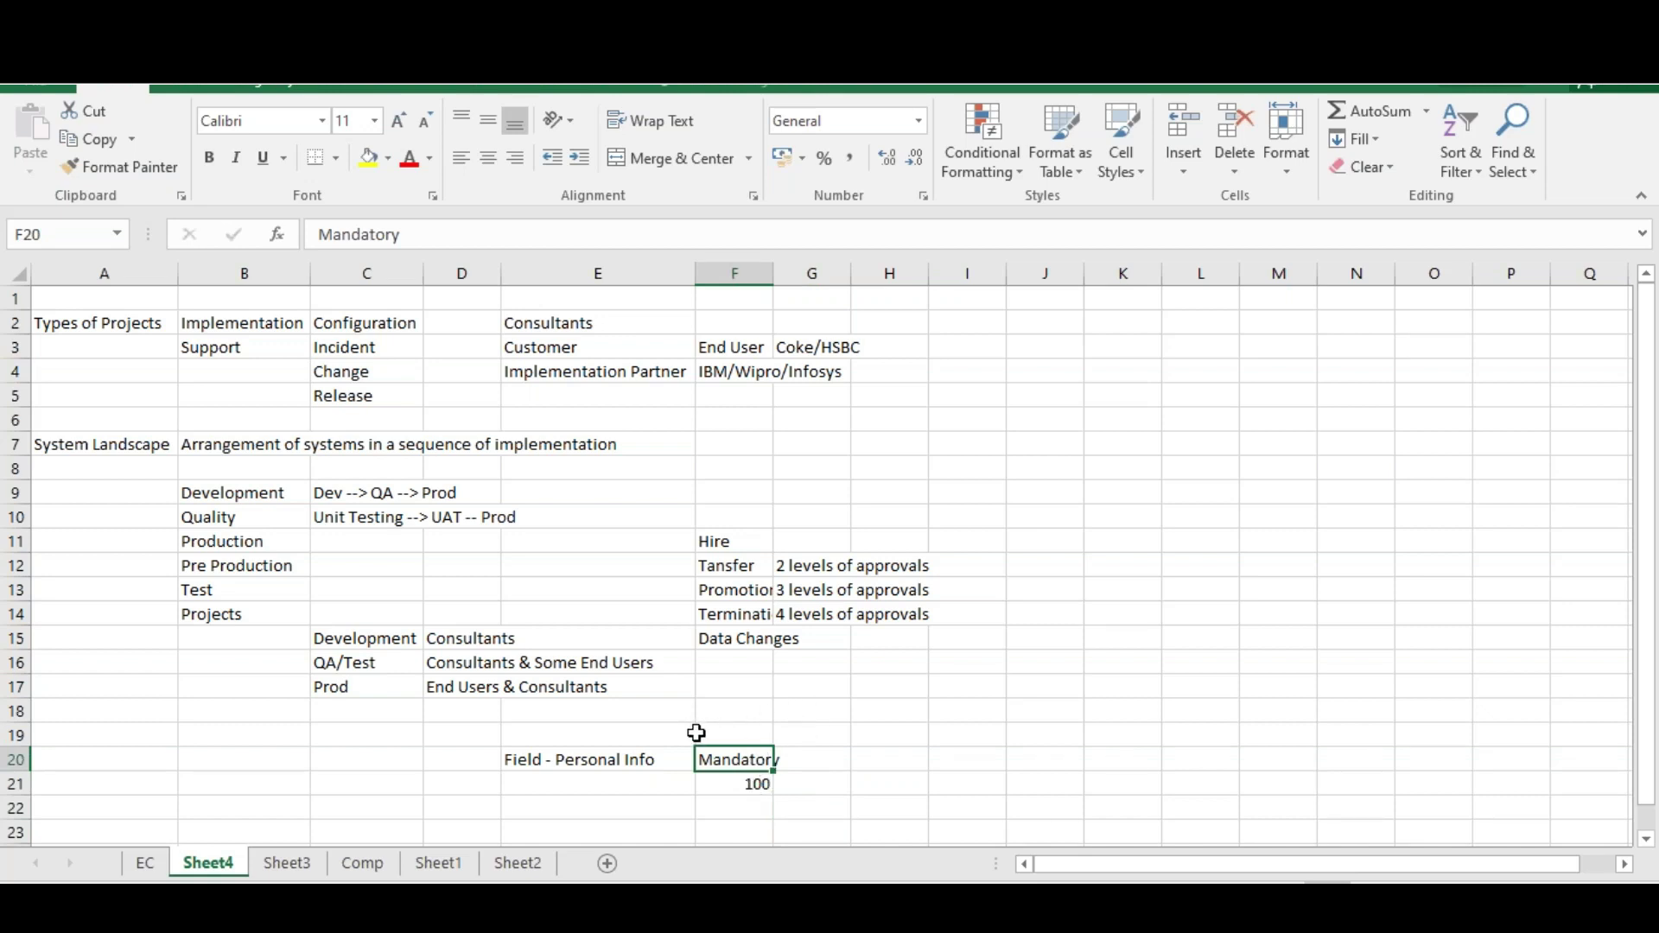
{"action": "left_click", "coordinate": [750, 783]}
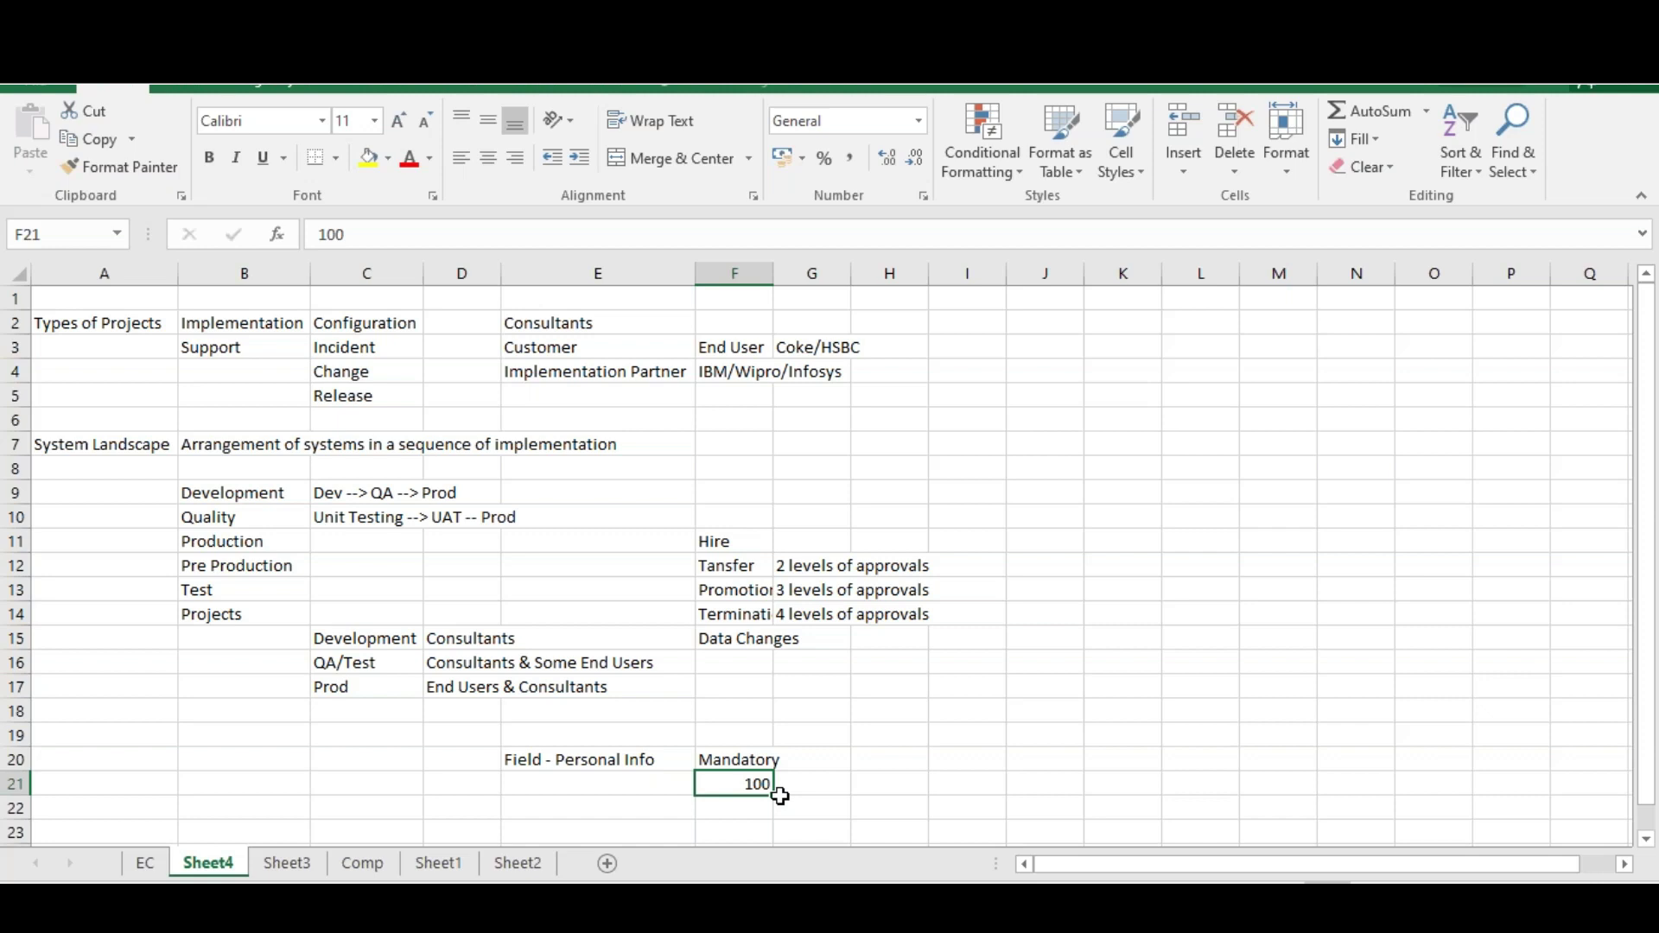
Edit F21 to replace 100 with 150
{"action": "key", "text": "F2"}
{"action": "key", "text": "BackSpace"}
{"action": "key", "text": "BackSpace"}
{"action": "type", "text": "50"}
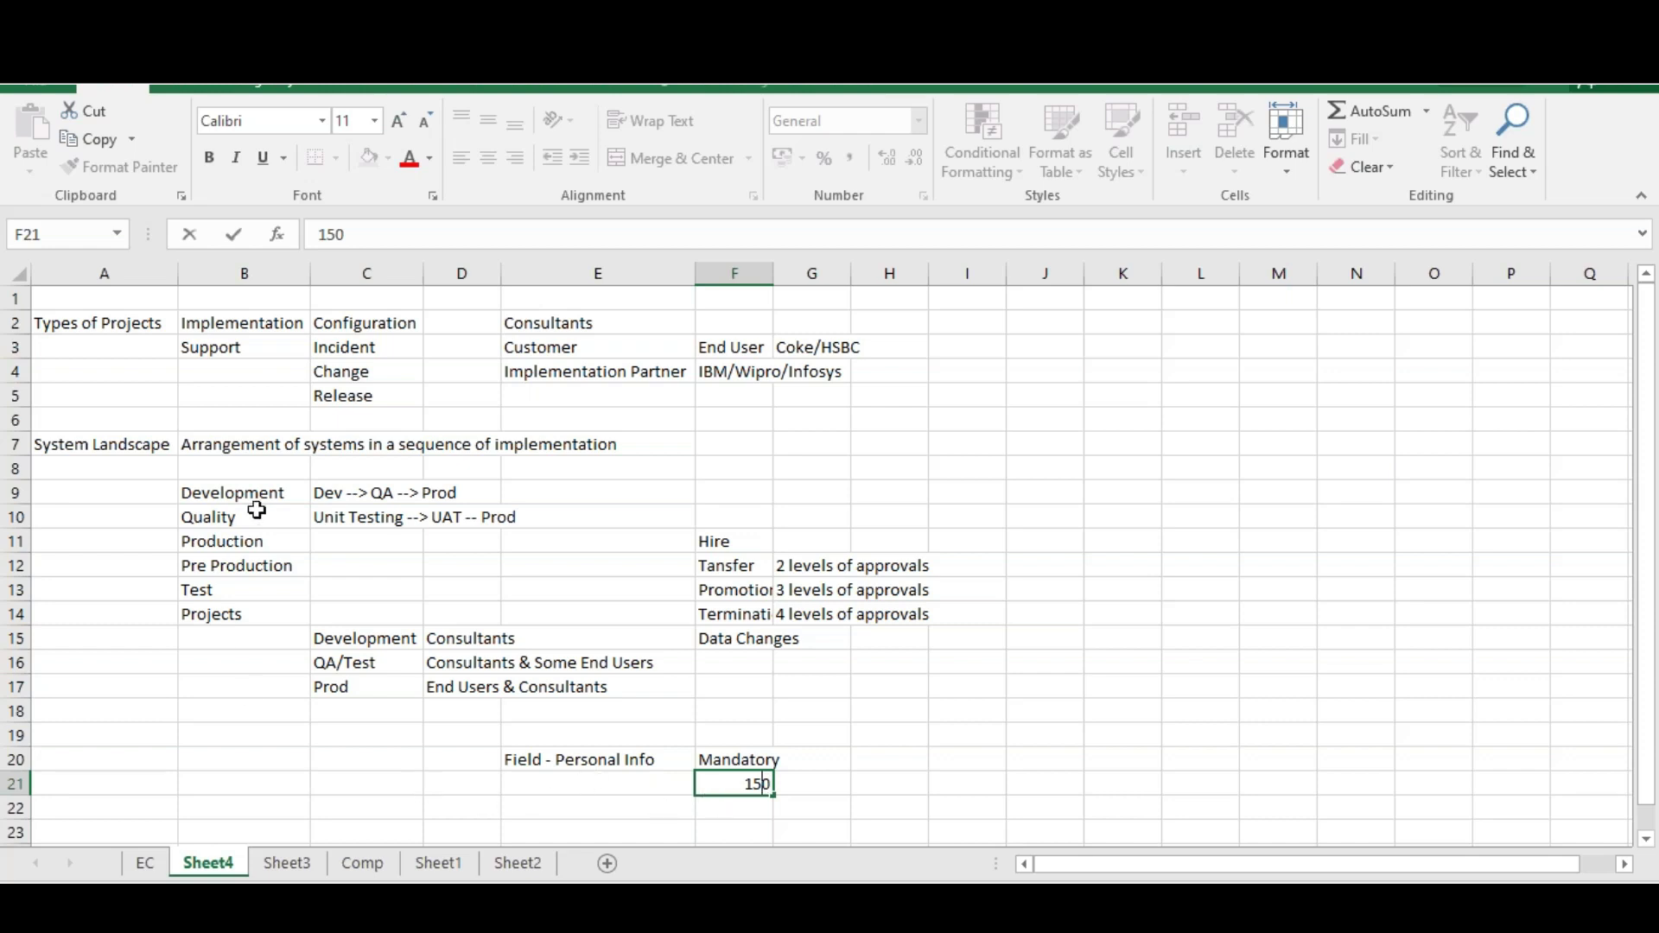
Add the heading 'Types of Systems' in A23, with Provisioning and Instance in B23:B24
{"action": "left_click", "coordinate": [1647, 840]}
{"action": "left_click", "coordinate": [1646, 840]}
{"action": "left_click", "coordinate": [107, 787]}
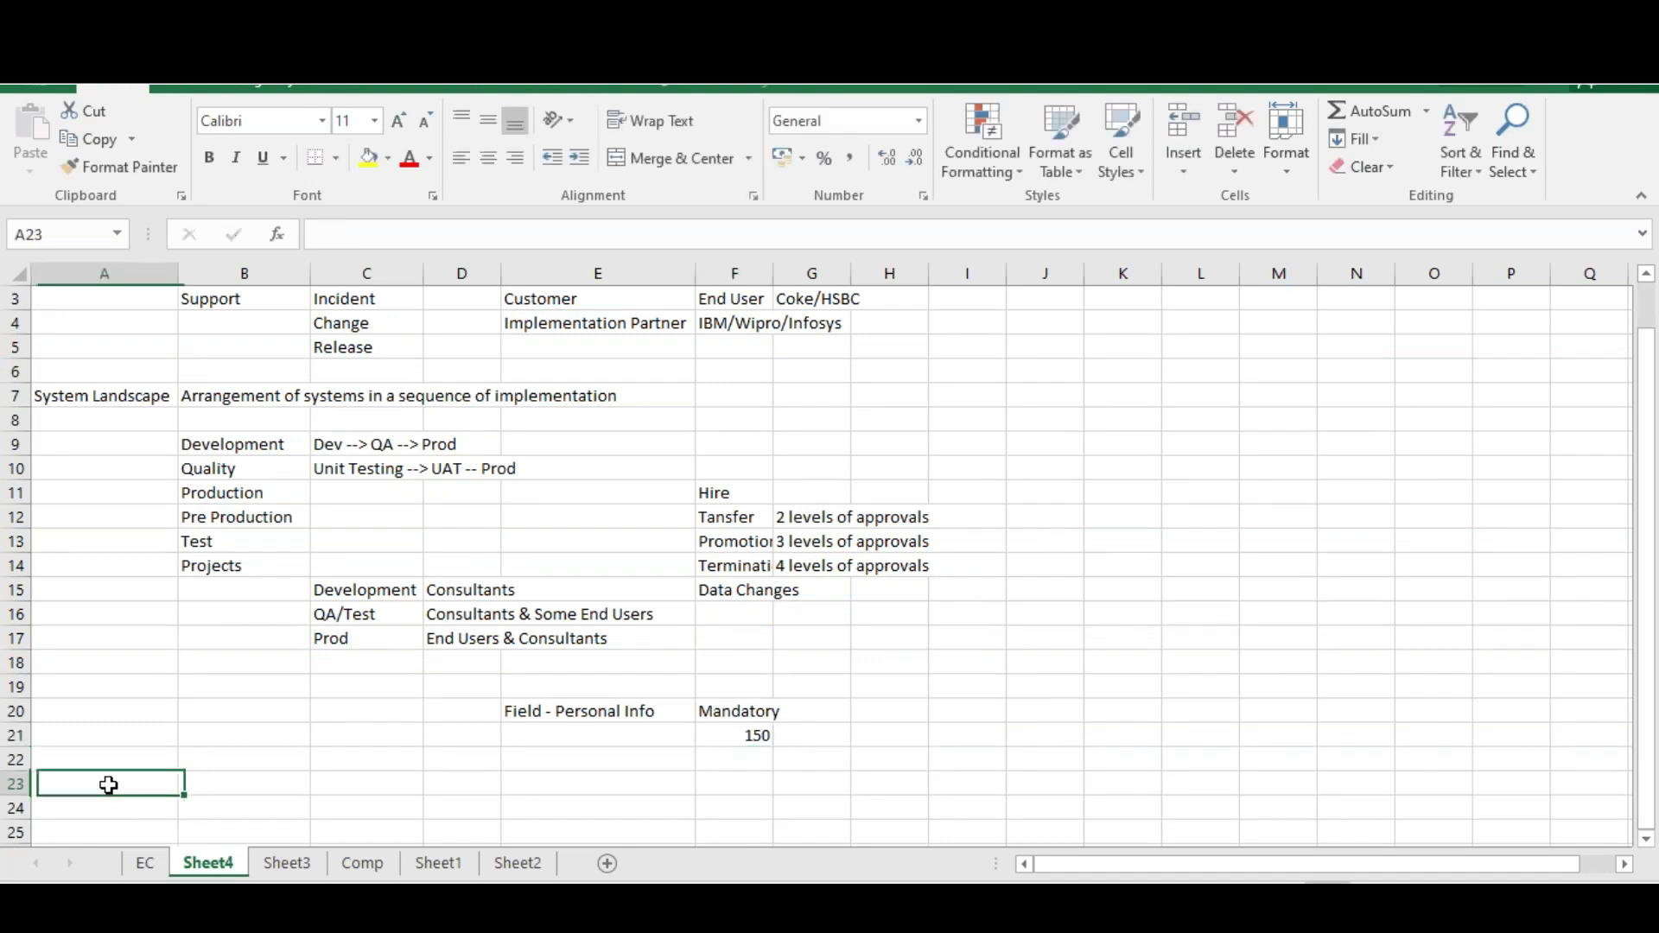
{"action": "type", "text": "Type"}
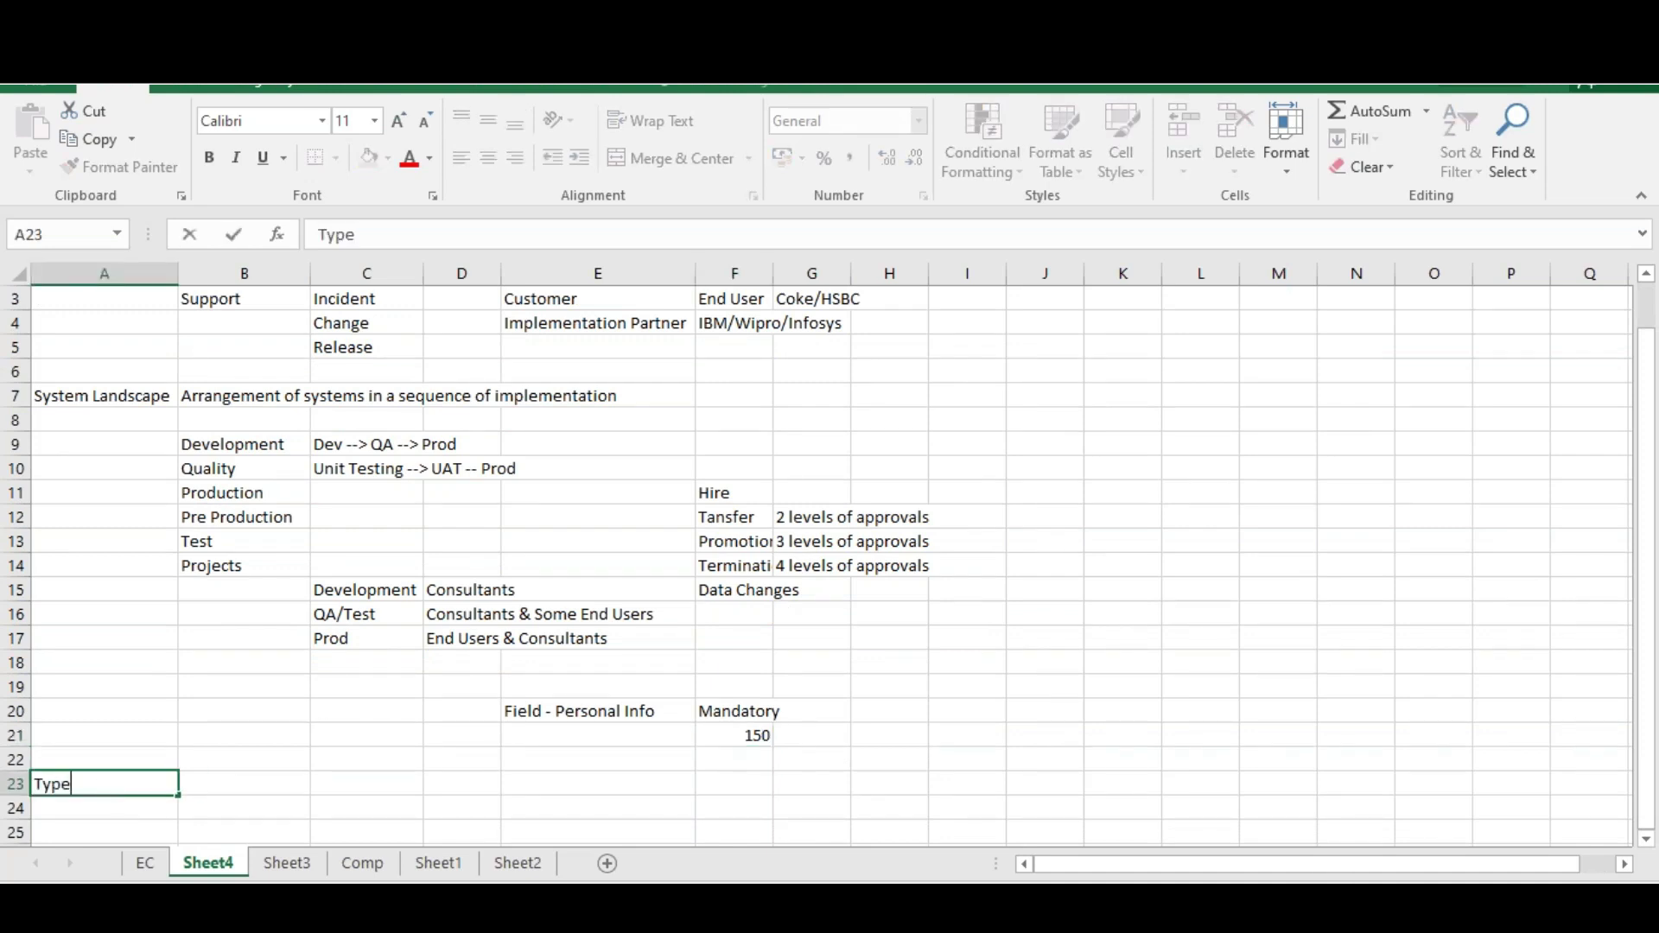
{"action": "type", "text": "s of Systems"}
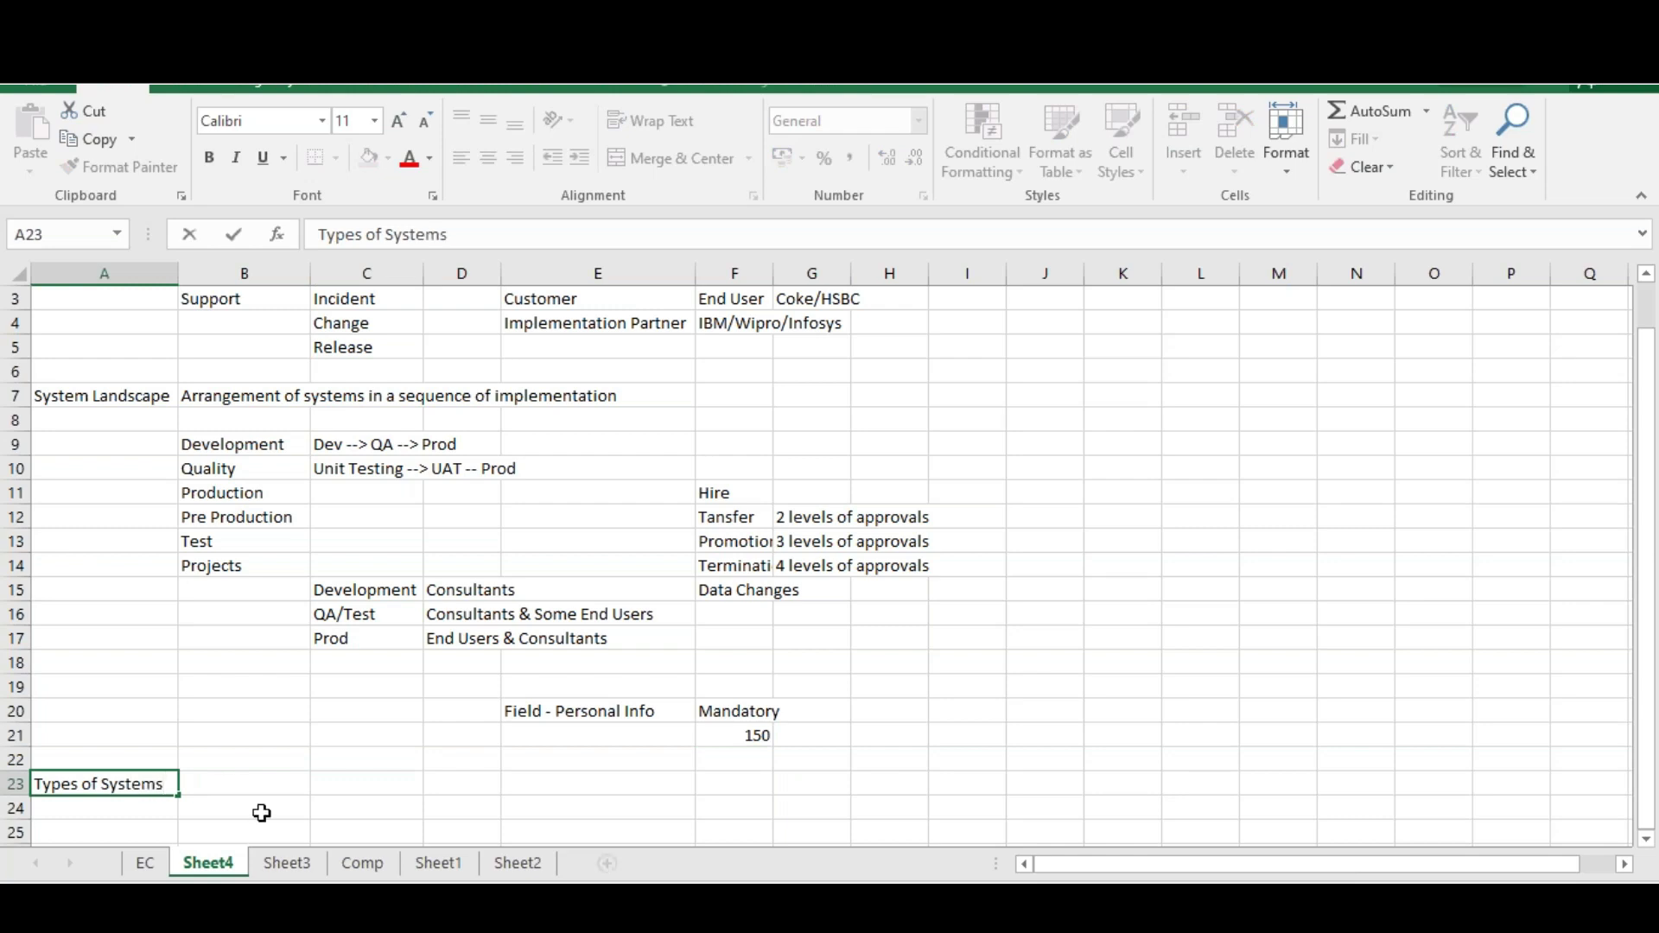
{"action": "left_click", "coordinate": [228, 783]}
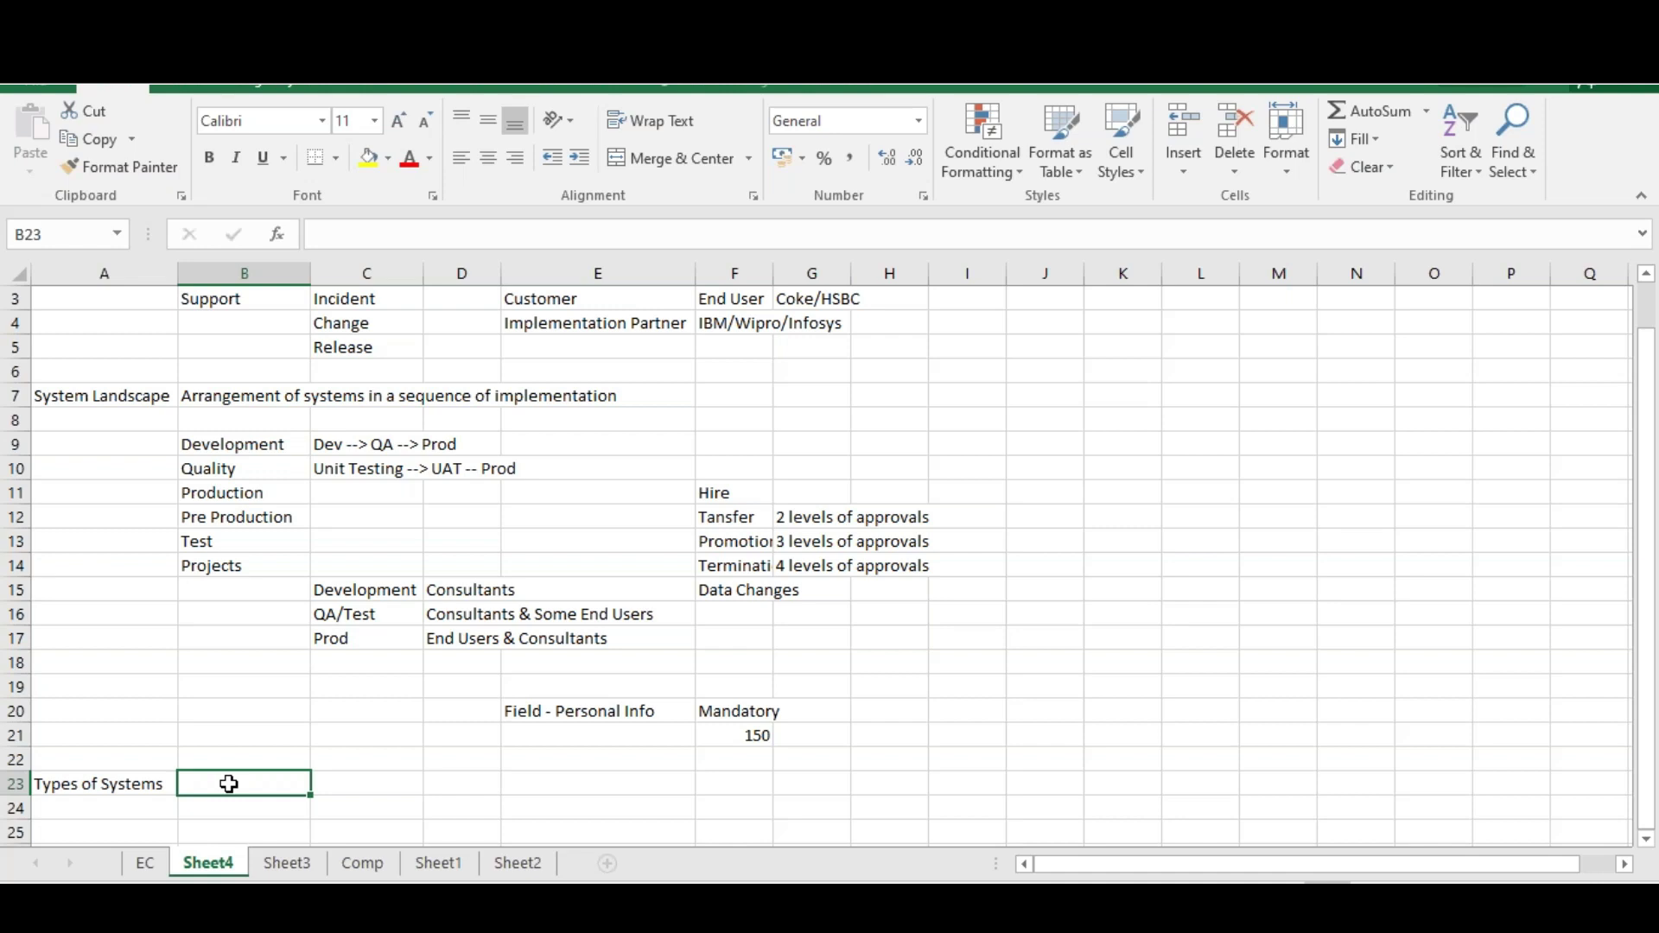
{"action": "type", "text": "Pr"}
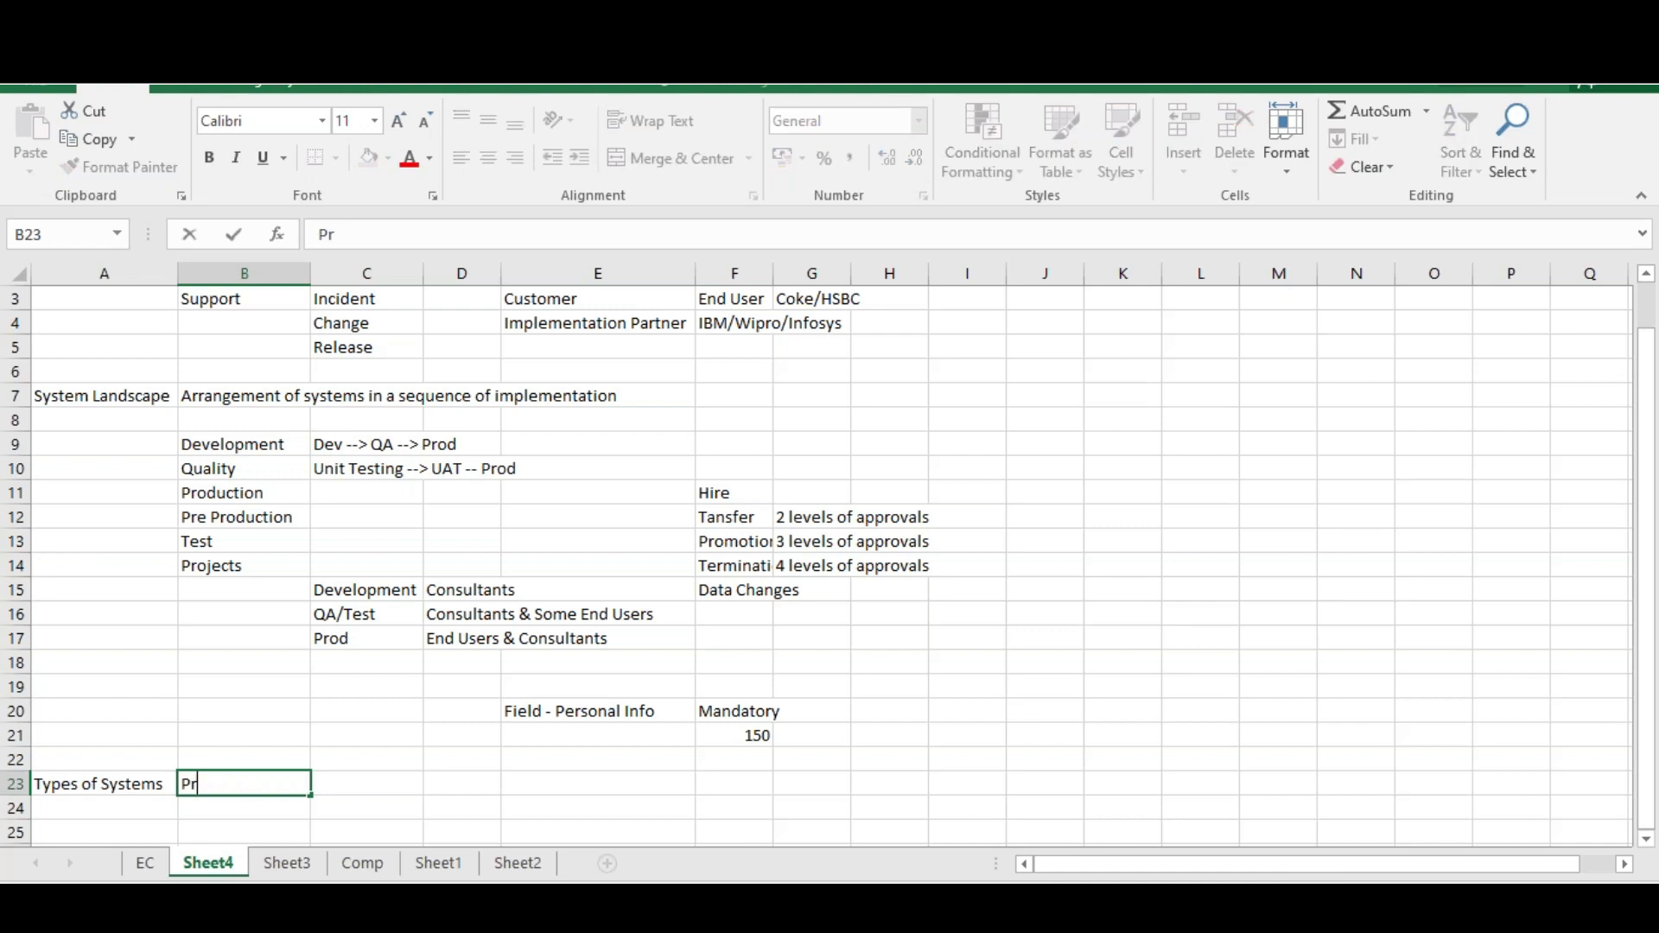
{"action": "type", "text": "ovisioning"}
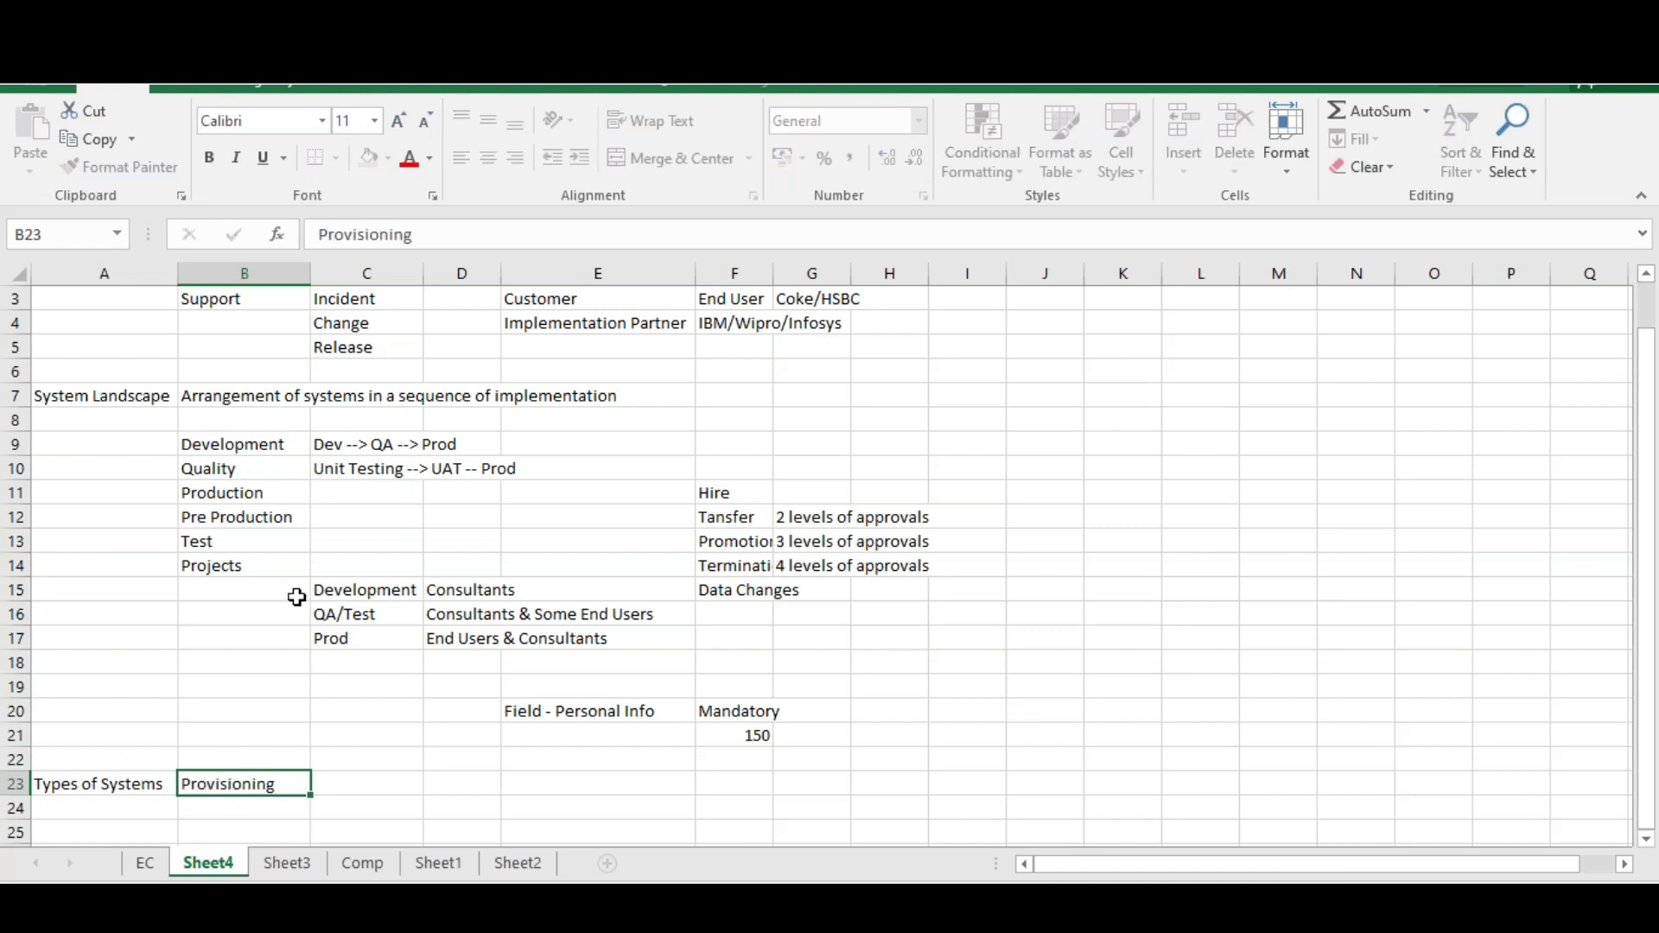
{"action": "key", "text": "Return"}
{"action": "type", "text": "Instance"}
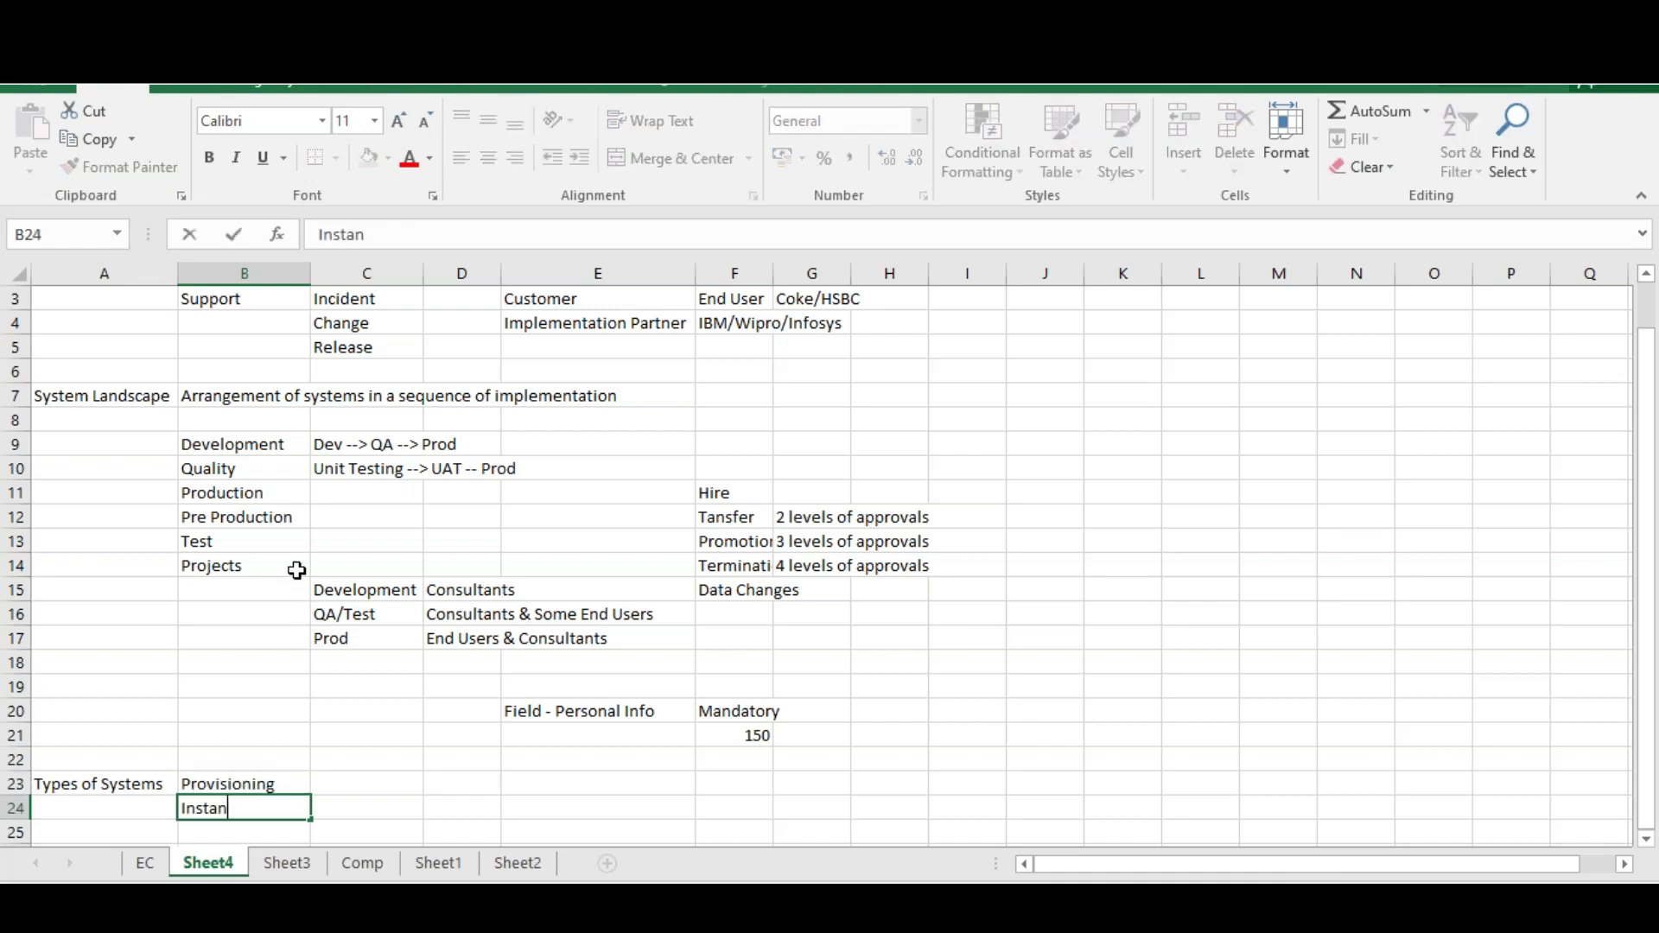
{"action": "left_click", "coordinate": [370, 780]}
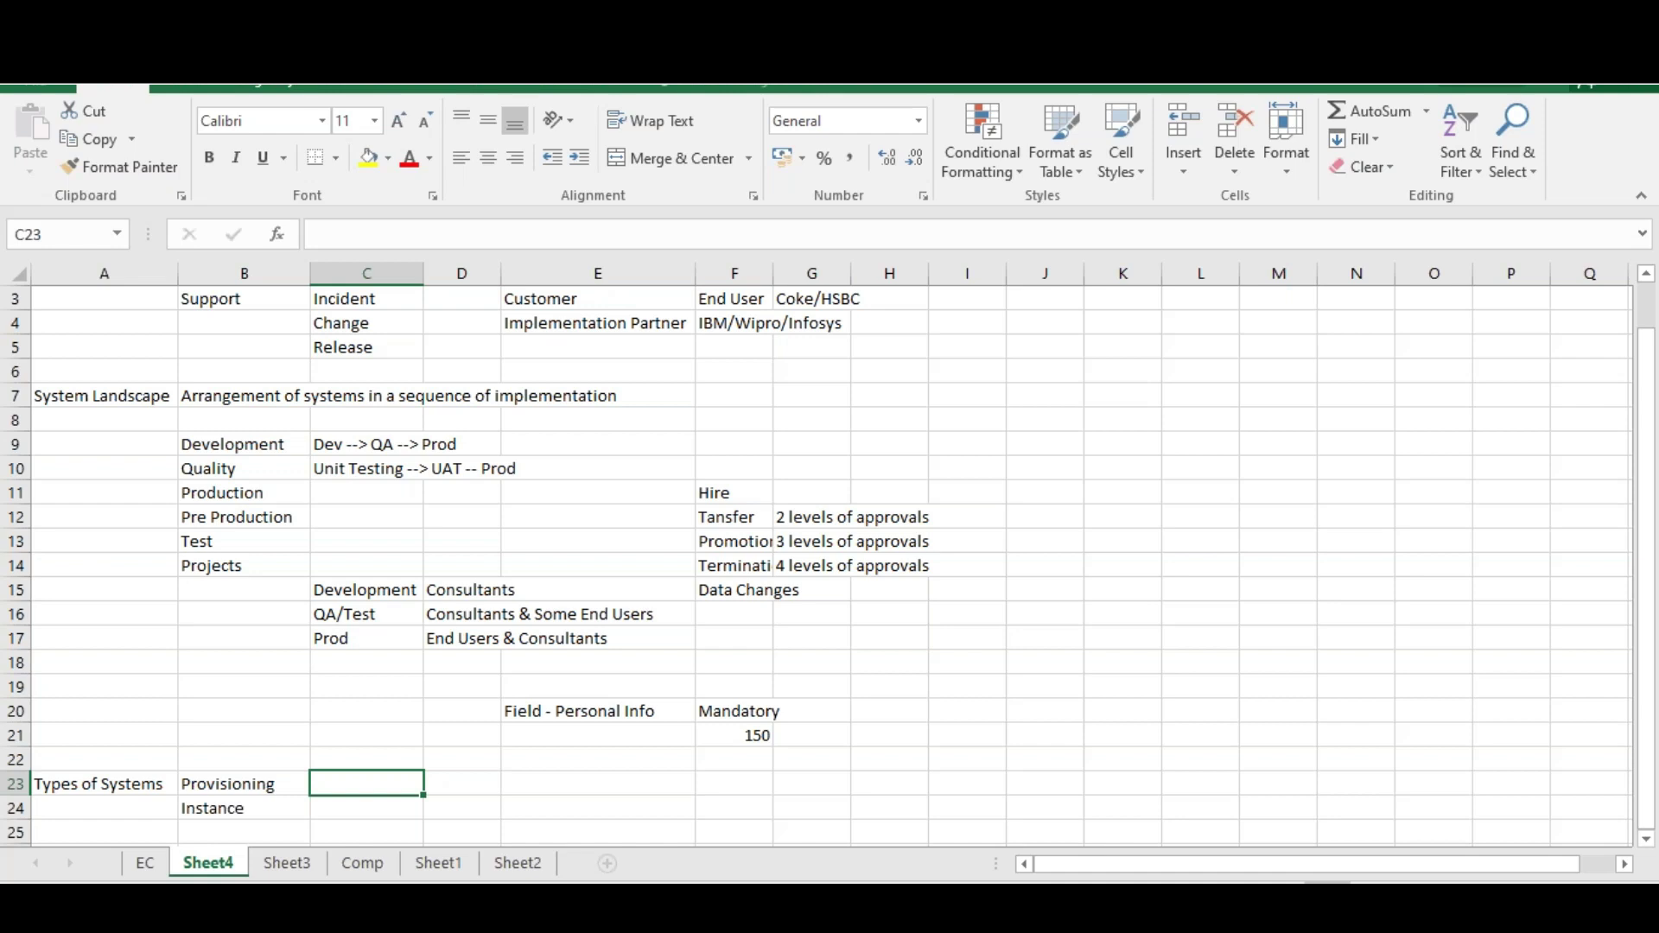
Enter 'Certified consultants' in C23 and 'Consultants' in C24, correcting the typos
{"action": "type", "text": "Ce"}
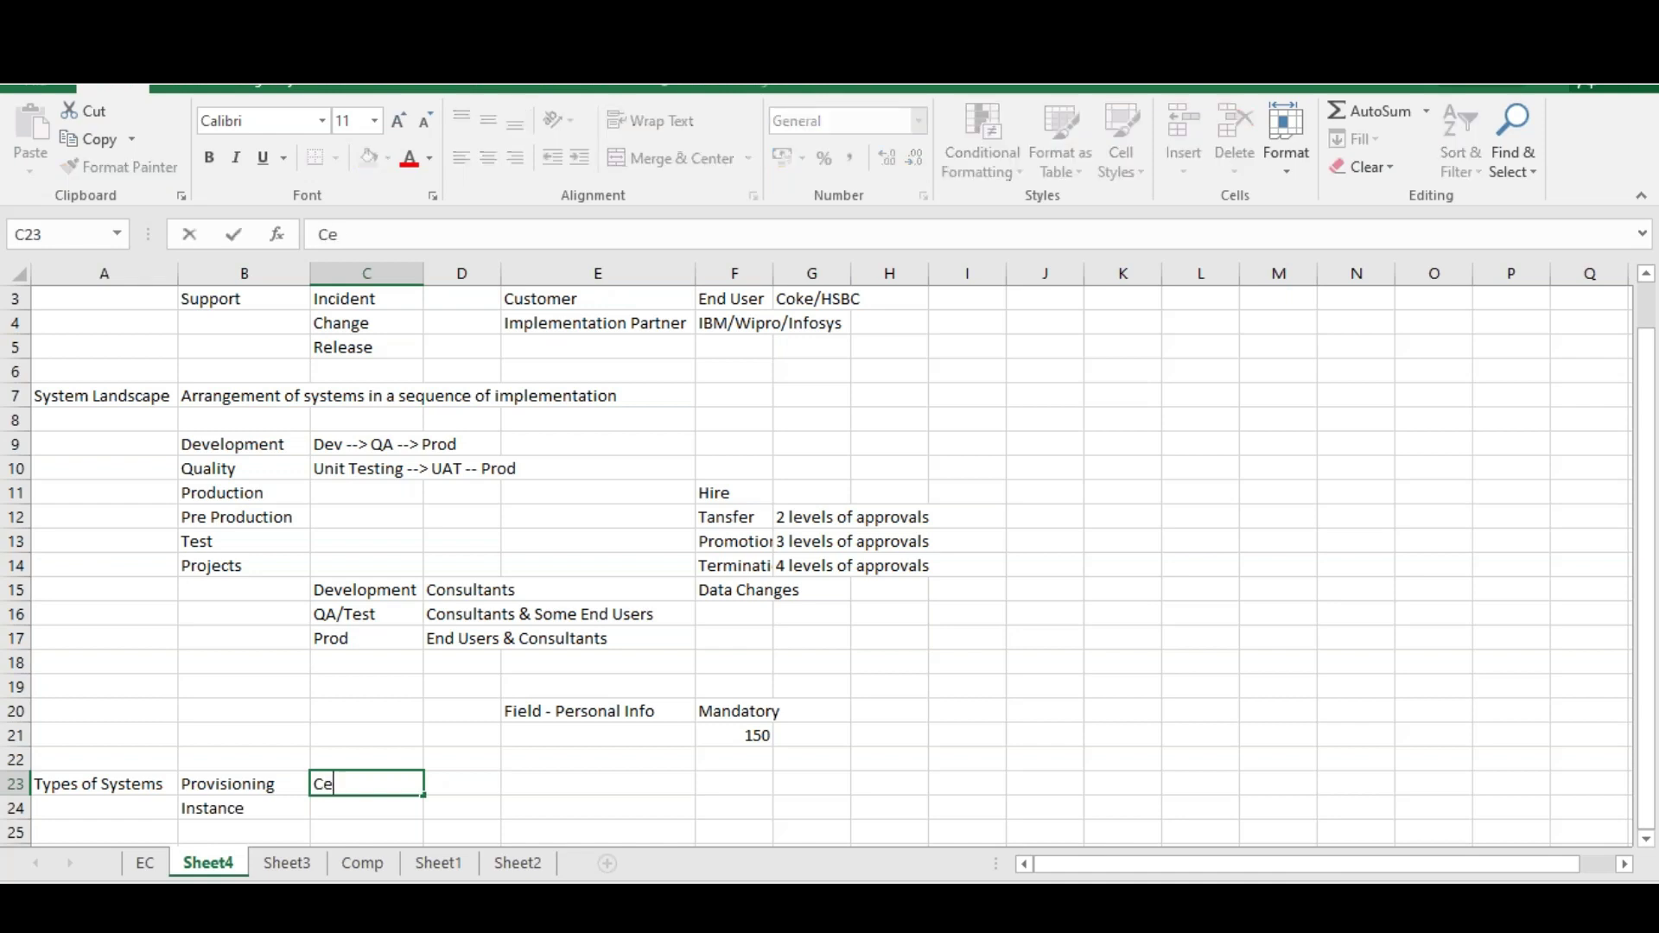
{"action": "type", "text": "rtified cons"}
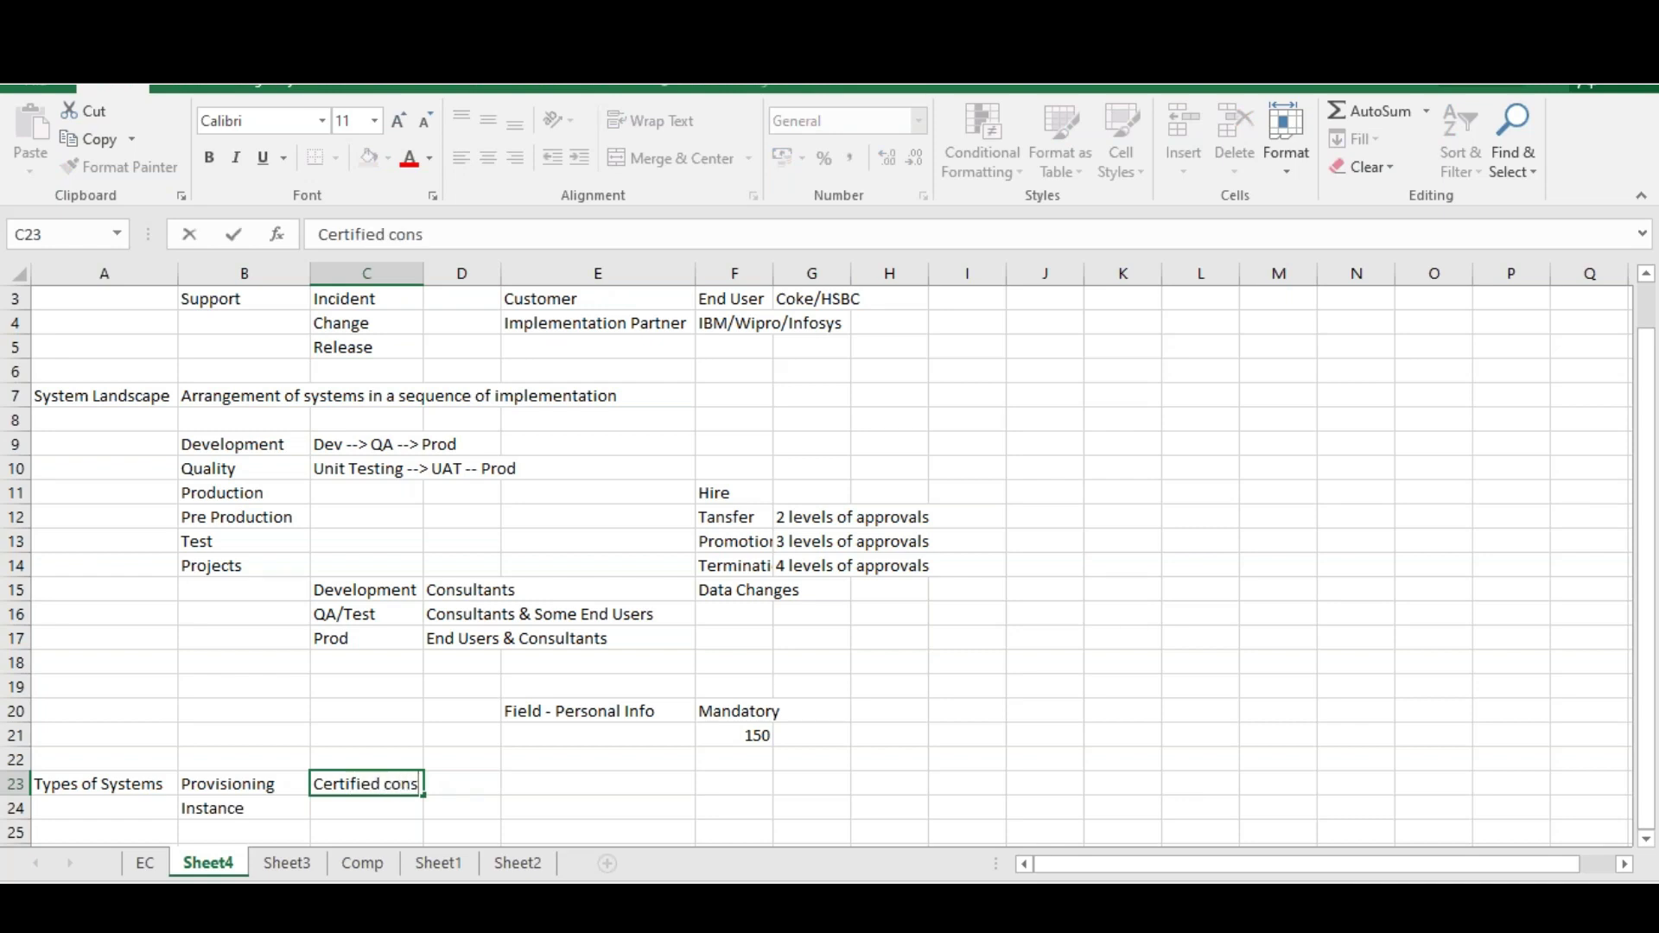
{"action": "type", "text": "ultants"}
{"action": "key", "text": "Return"}
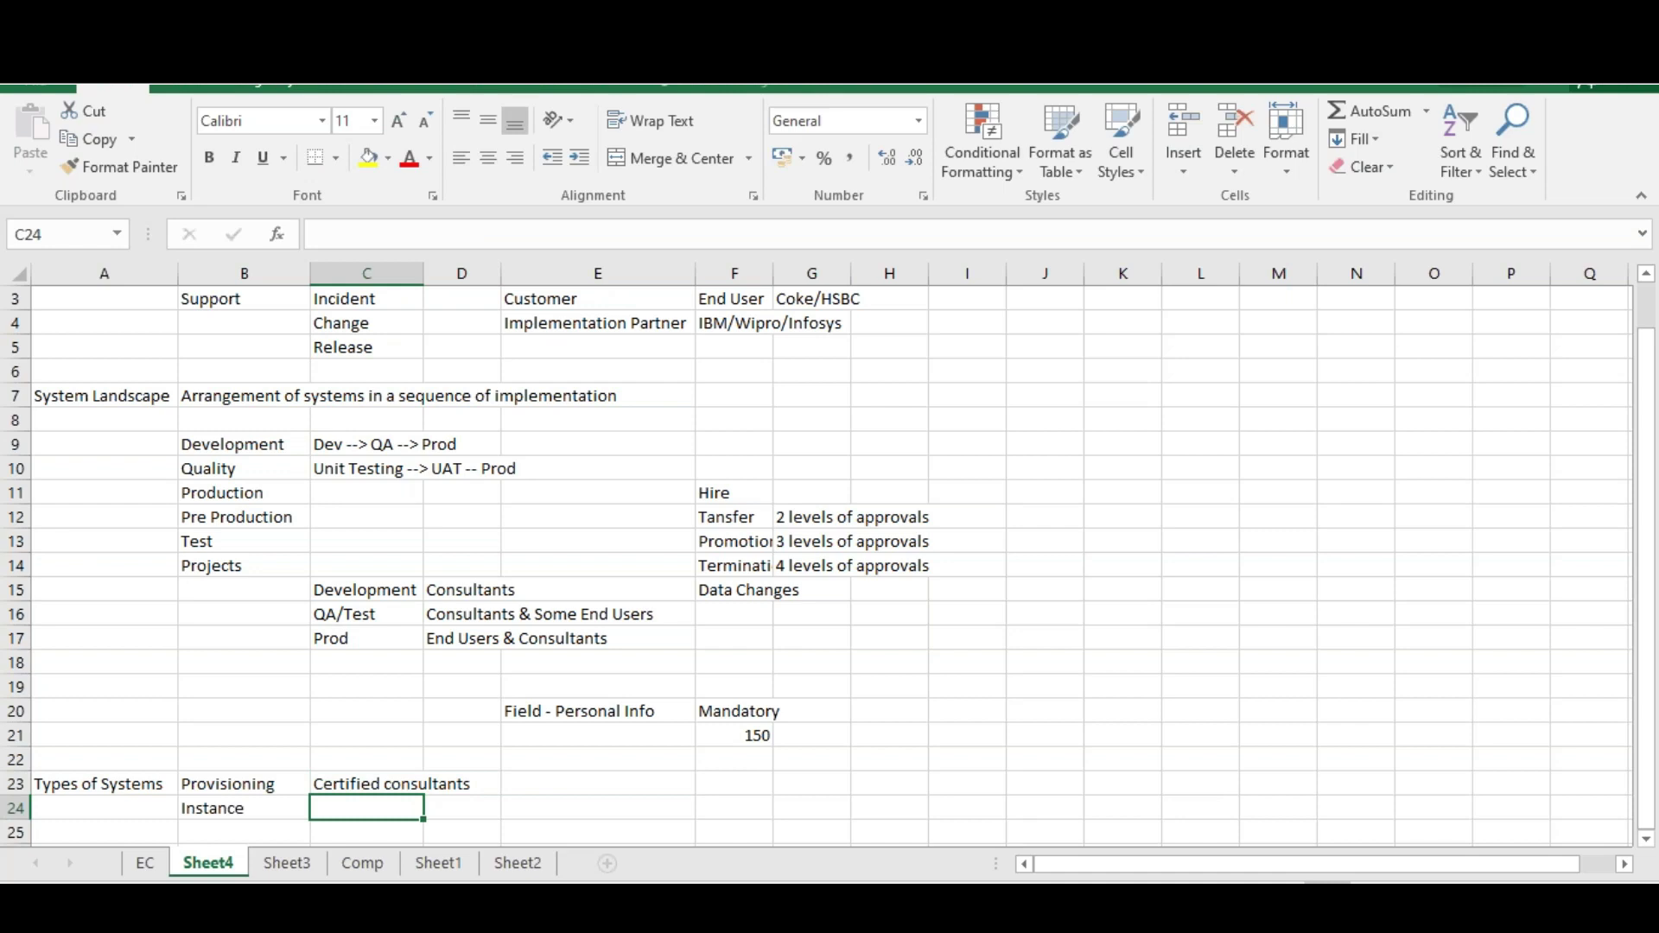
{"action": "type", "text": "Coo"}
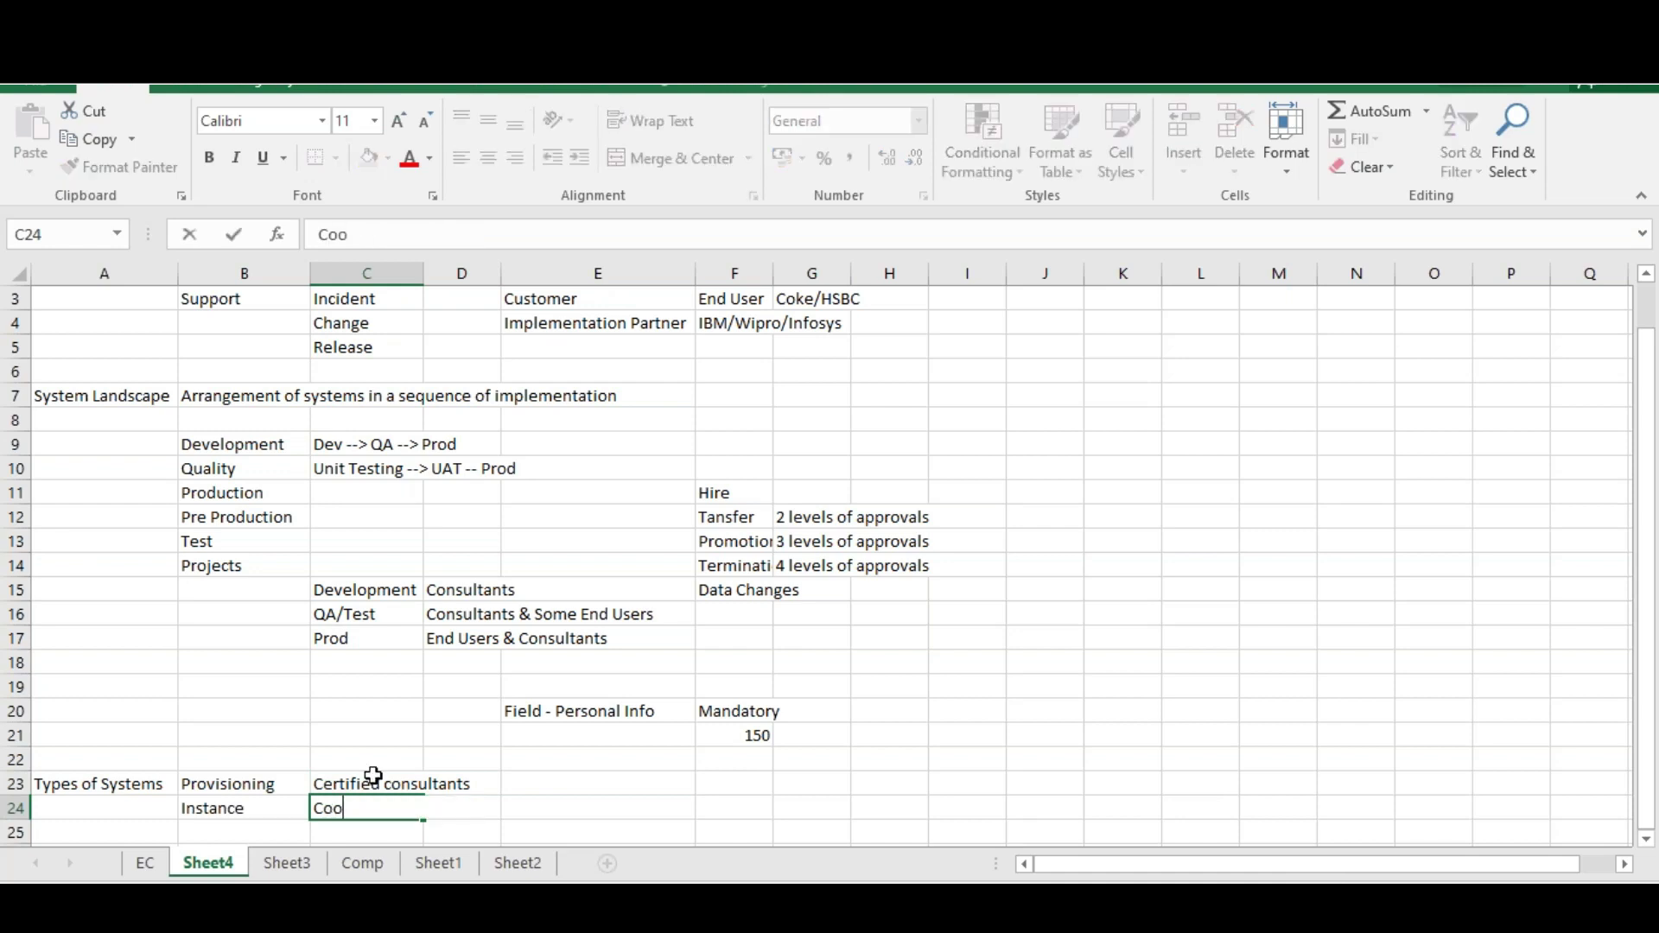
{"action": "left_click", "coordinate": [371, 781]}
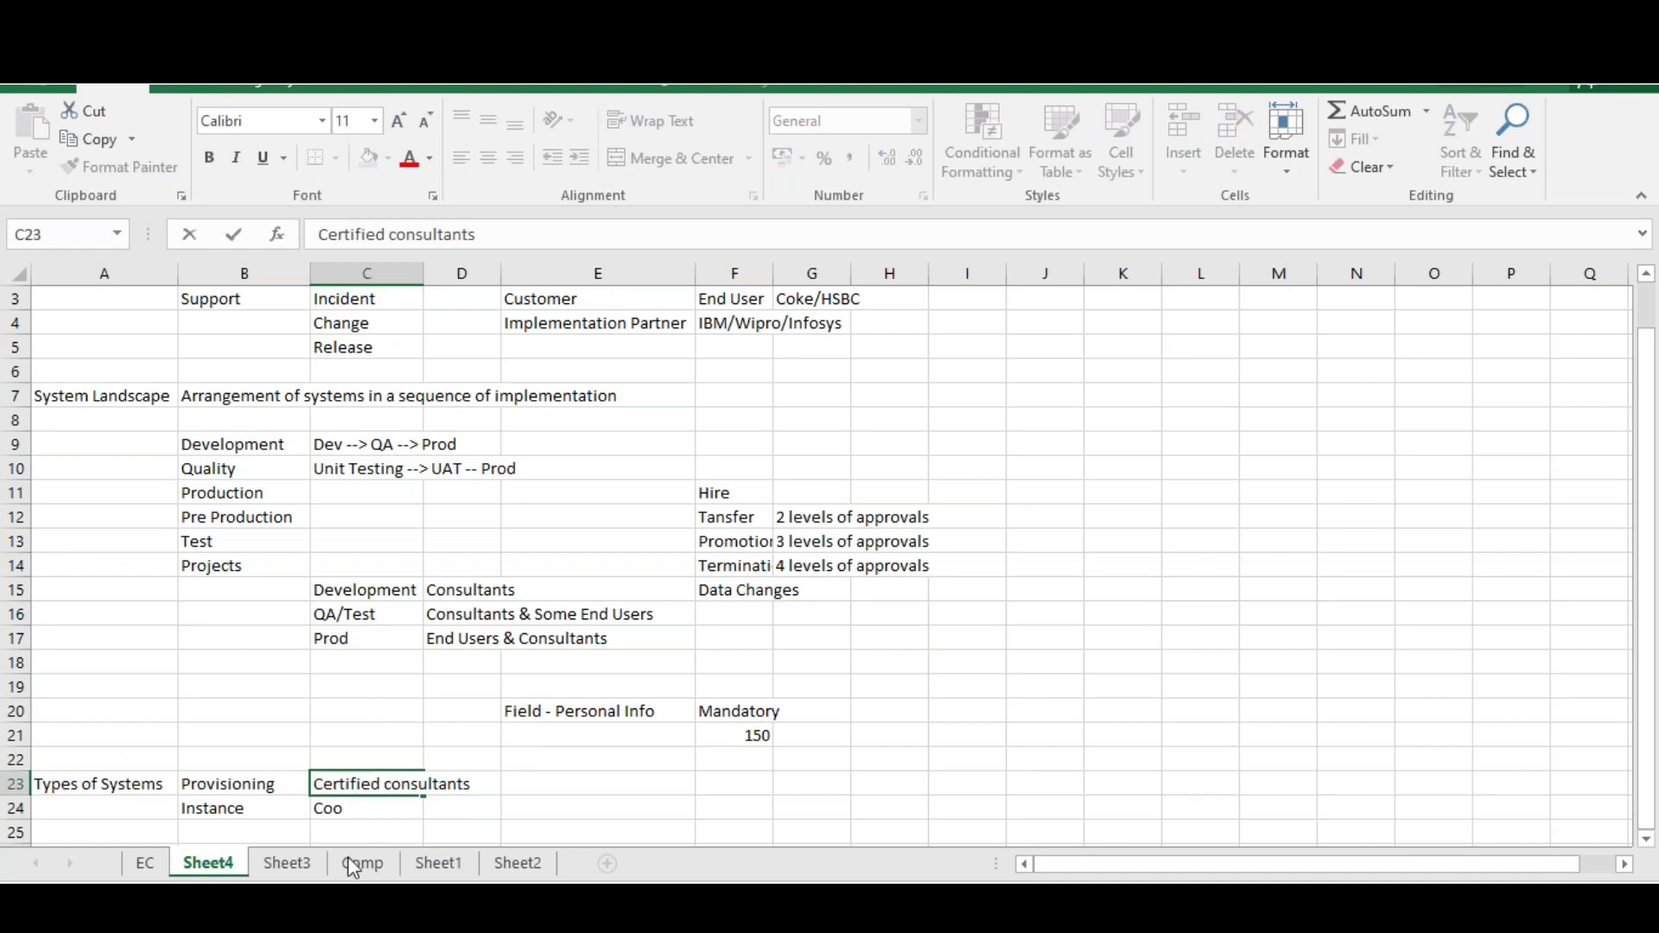
{"action": "double_click", "coordinate": [344, 807]}
{"action": "key", "text": "BackSpace"}
{"action": "type", "text": "nsultants"}
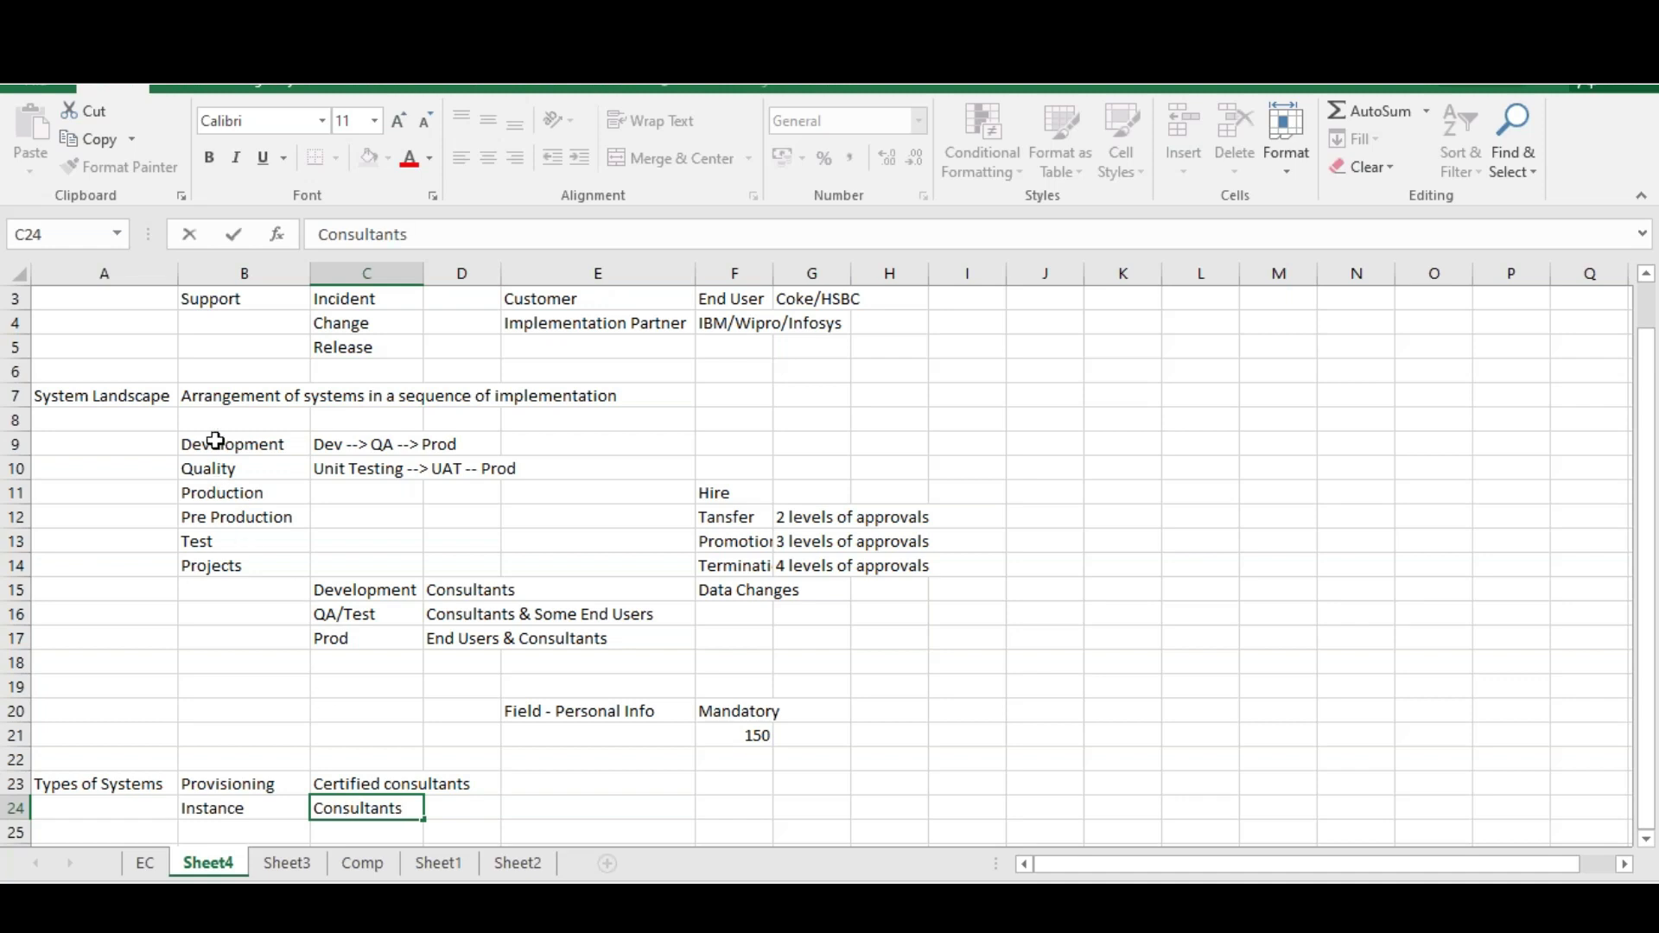
Select Development and Quality in the landscape list alongside Provisioning and Instance to compare them
{"action": "left_click_drag", "start_coordinate": [216, 440], "coordinate": [209, 562]}
{"action": "left_click", "coordinate": [205, 442]}
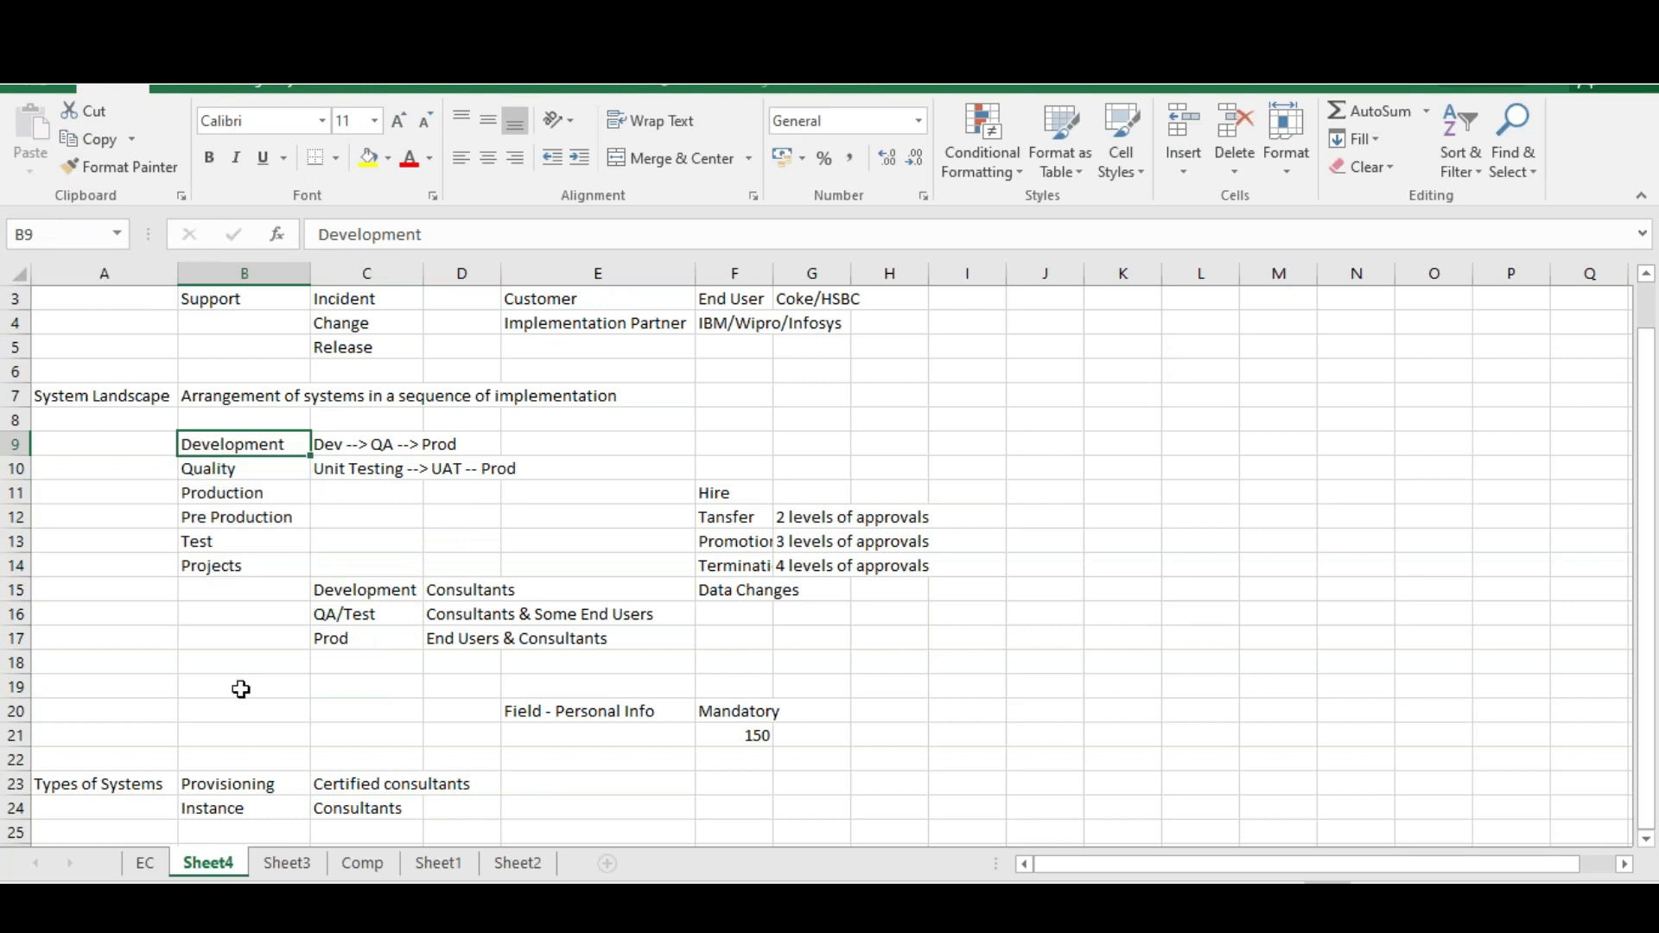
{"action": "left_click", "coordinate": [240, 786]}
{"action": "left_click", "coordinate": [229, 806]}
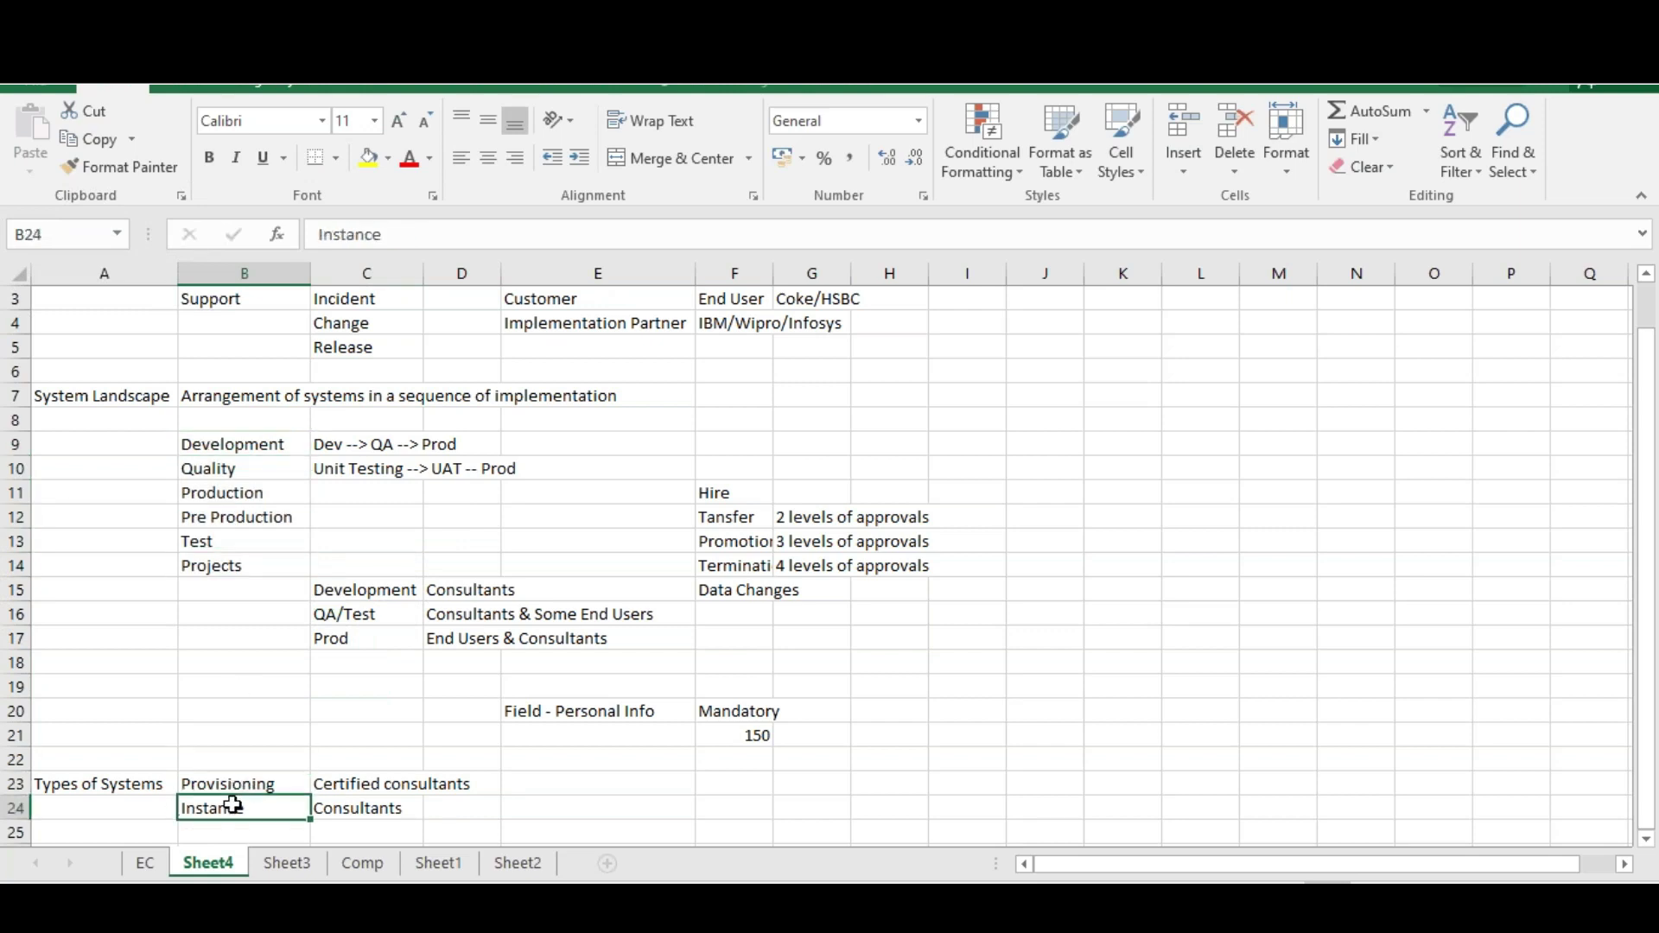
{"action": "left_click", "coordinate": [218, 471]}
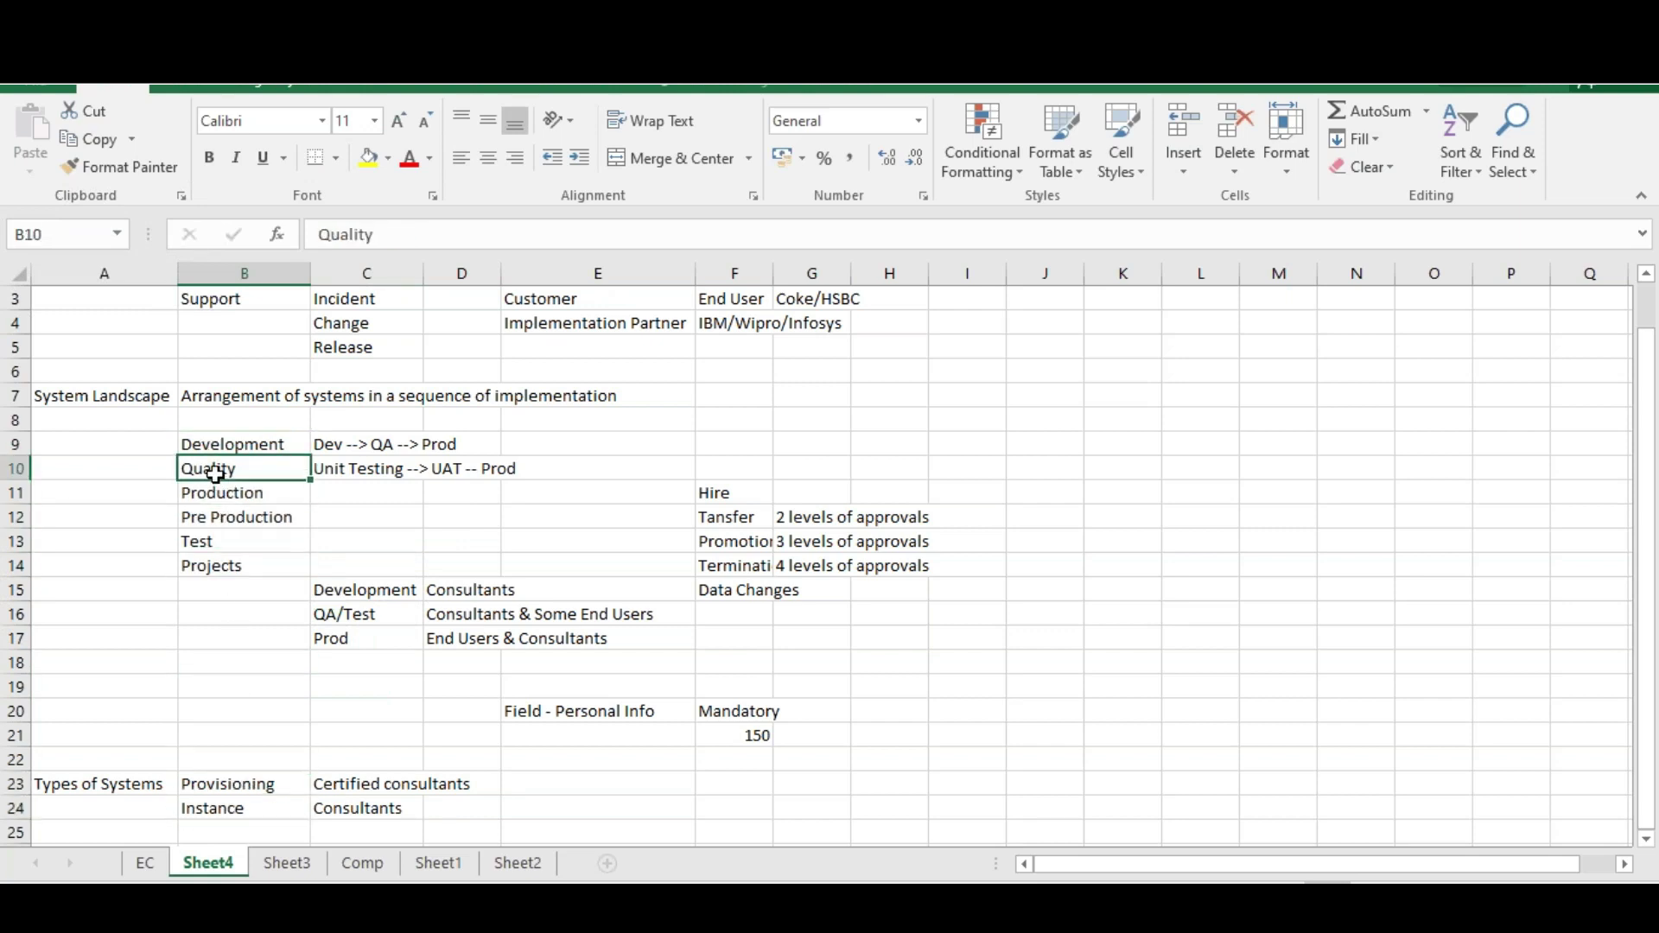
{"action": "left_click", "coordinate": [224, 784]}
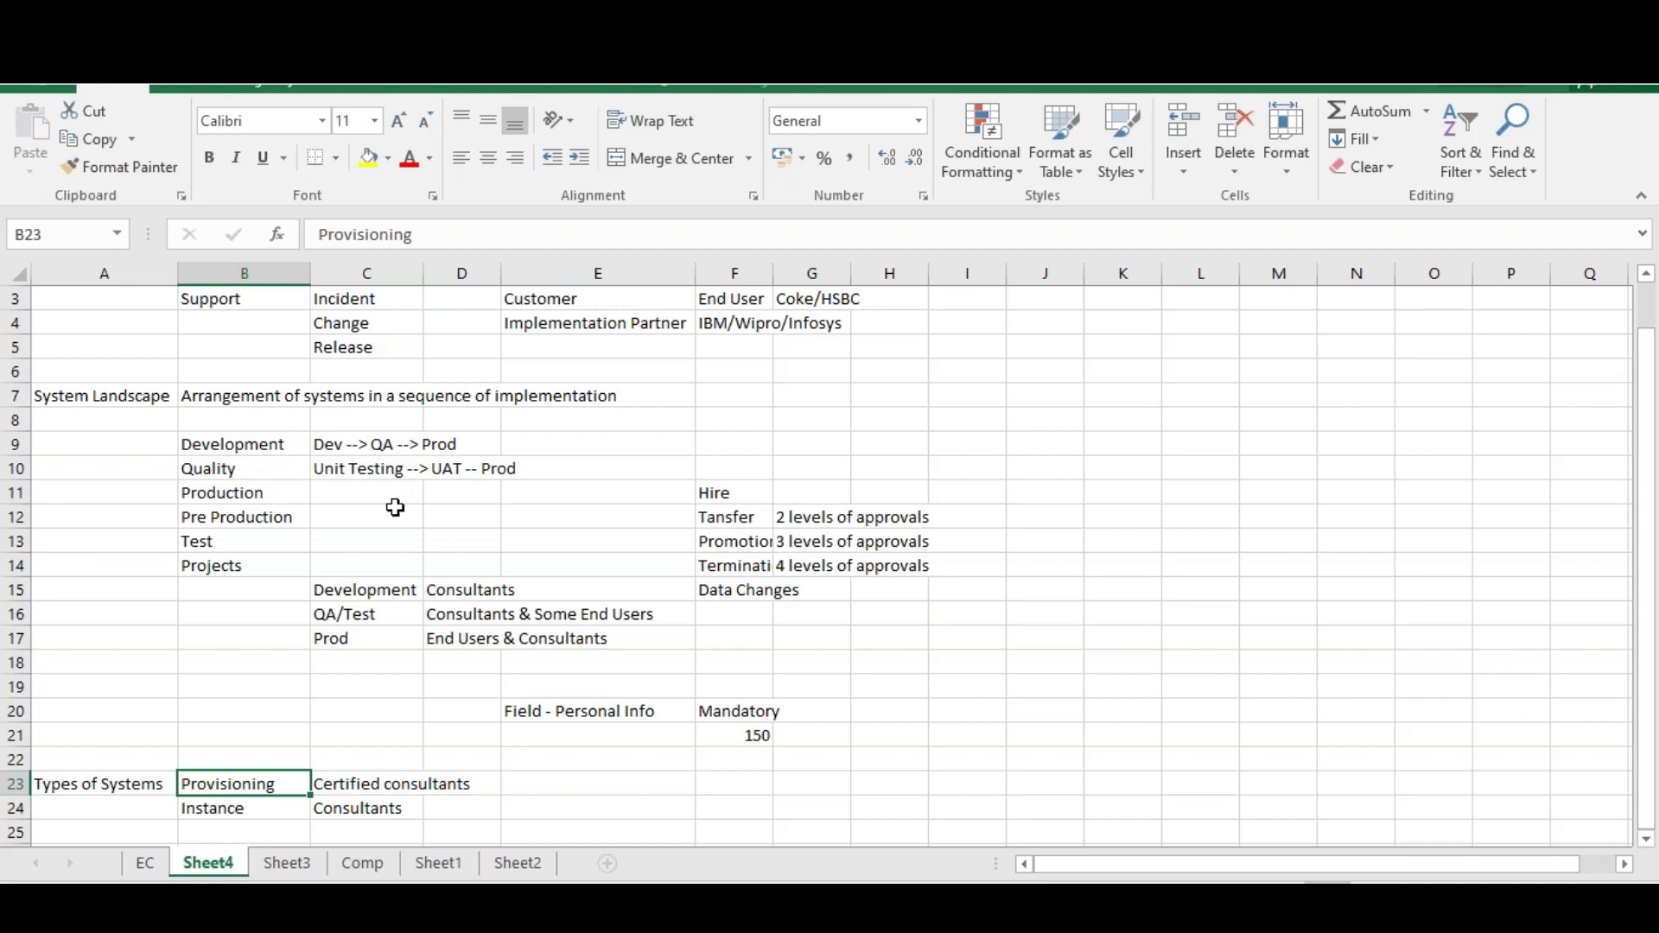
List Employee Central, Compensation, PMGM and LMS down column F starting at F23
{"action": "left_click", "coordinate": [1646, 839]}
{"action": "left_click", "coordinate": [1646, 839]}
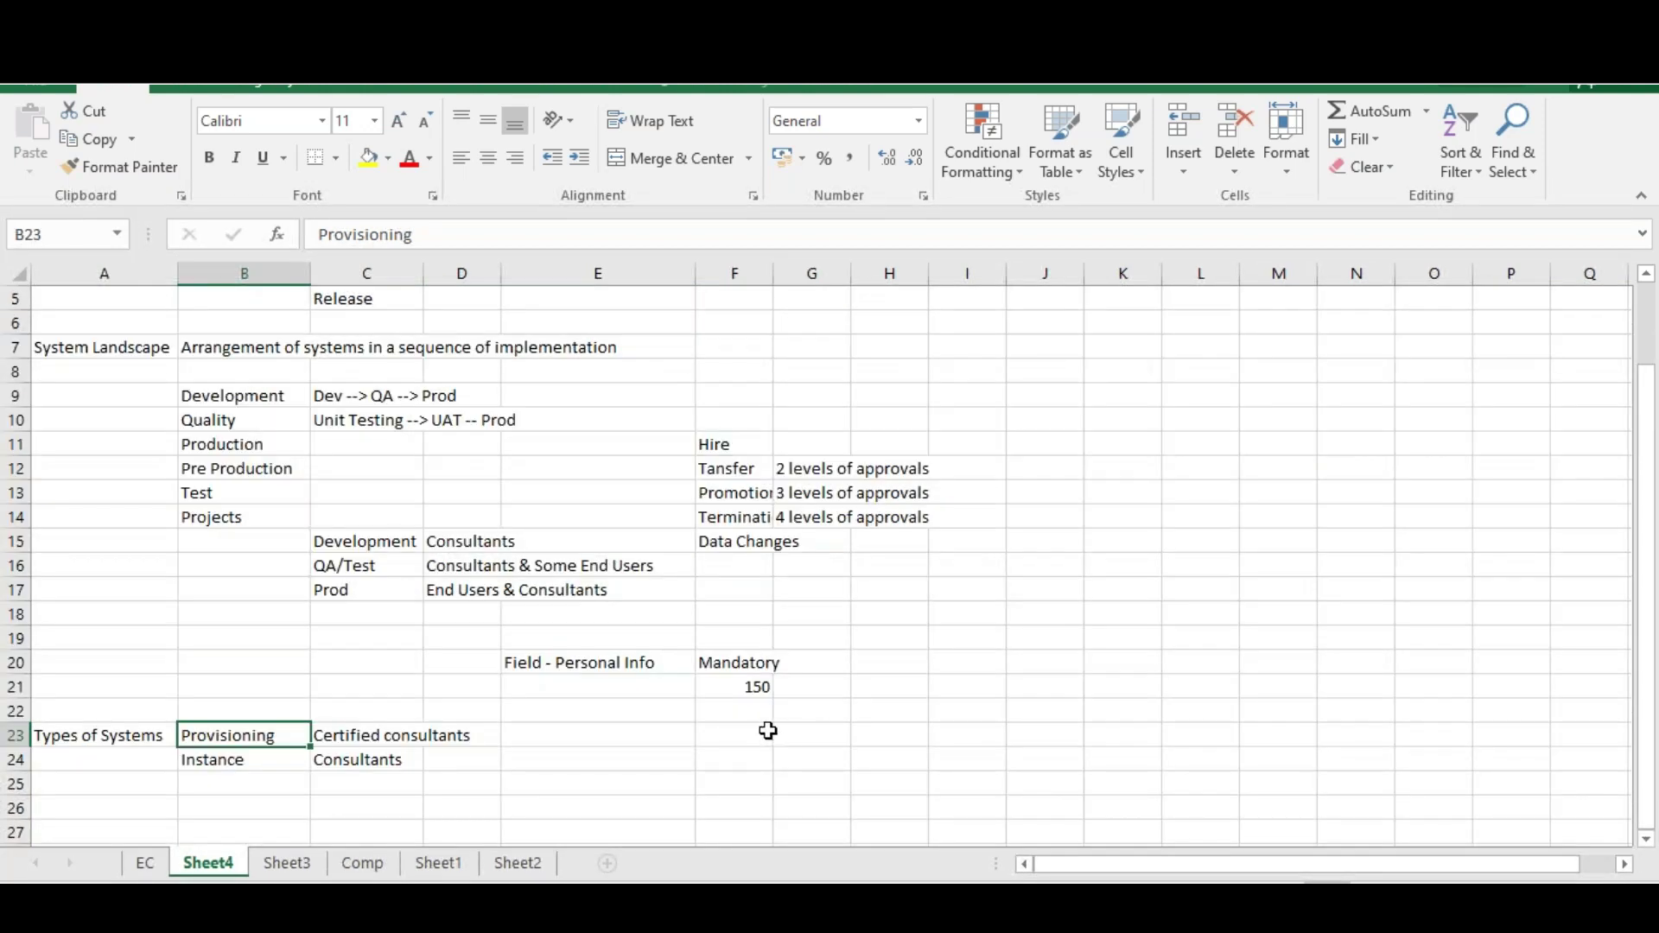
{"action": "left_click", "coordinate": [767, 732]}
{"action": "type", "text": "Emplo"}
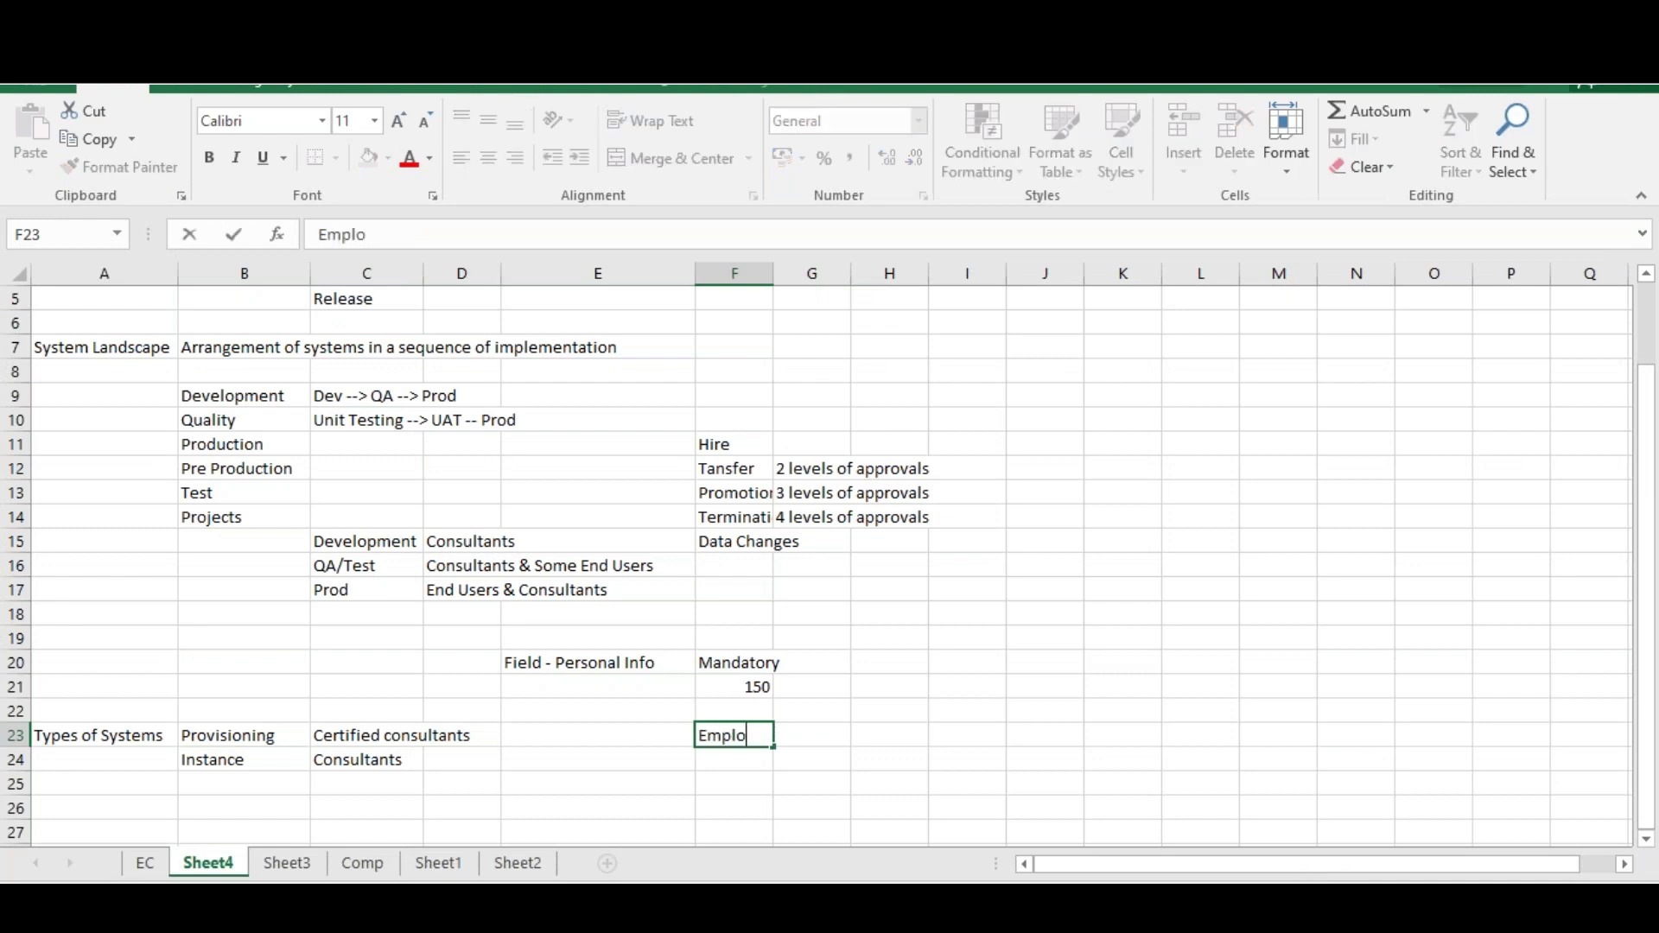
{"action": "type", "text": "yee Central"}
{"action": "key", "text": "Return"}
{"action": "type", "text": "Compensation"}
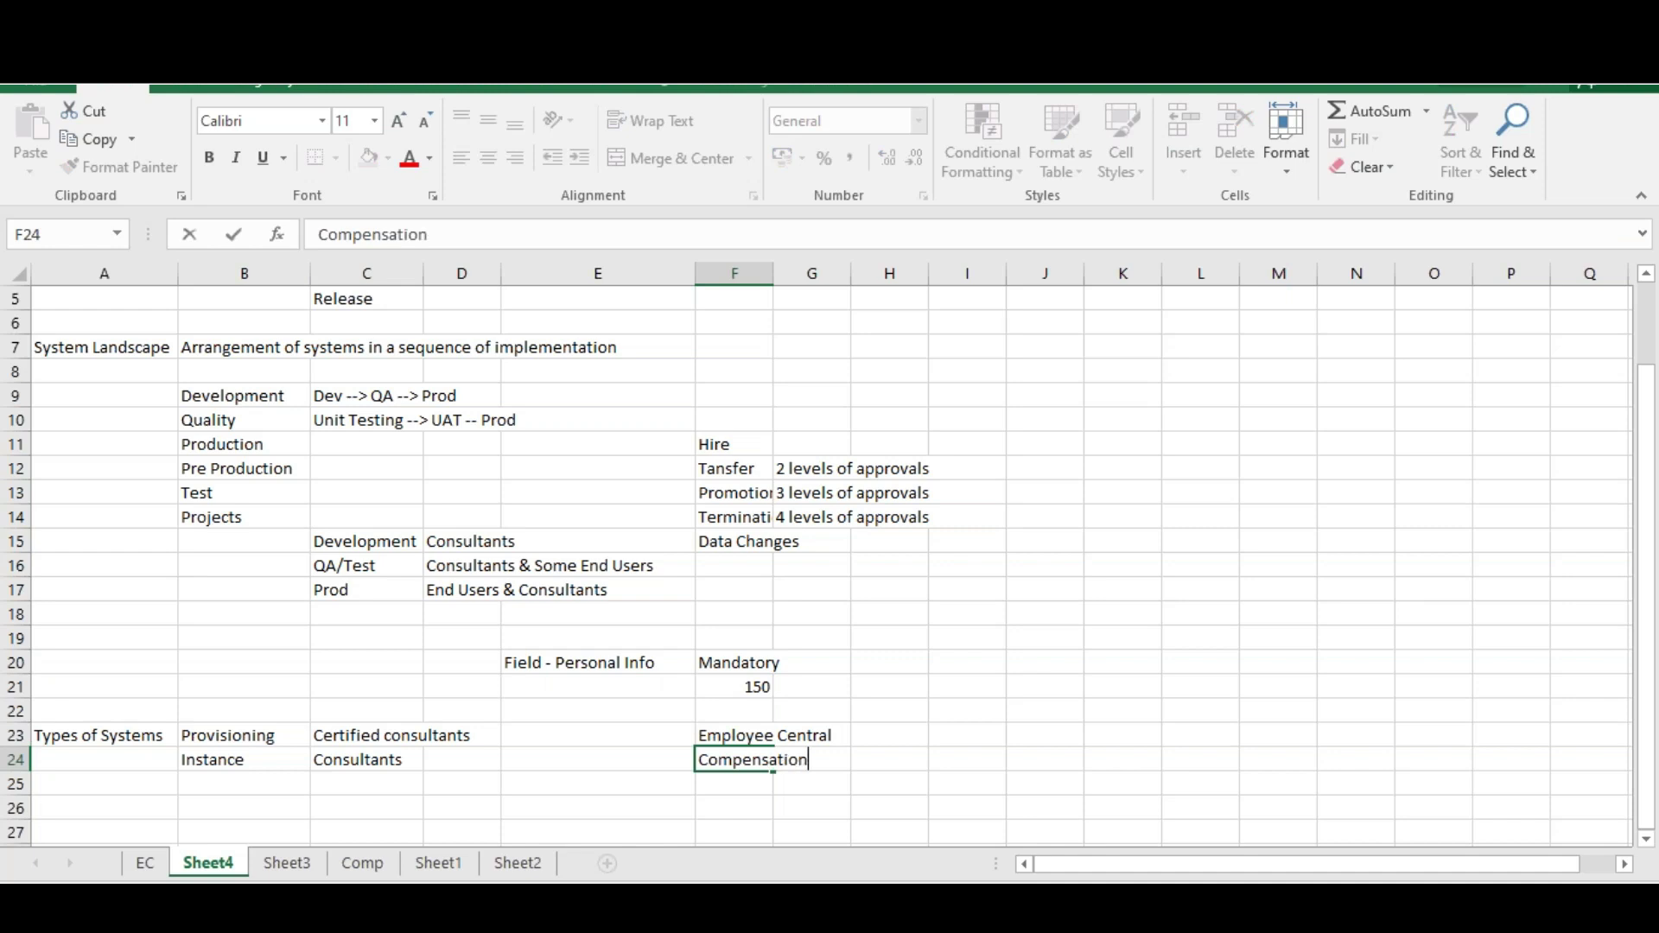
{"action": "key", "text": "Return"}
{"action": "type", "text": "PMGM"}
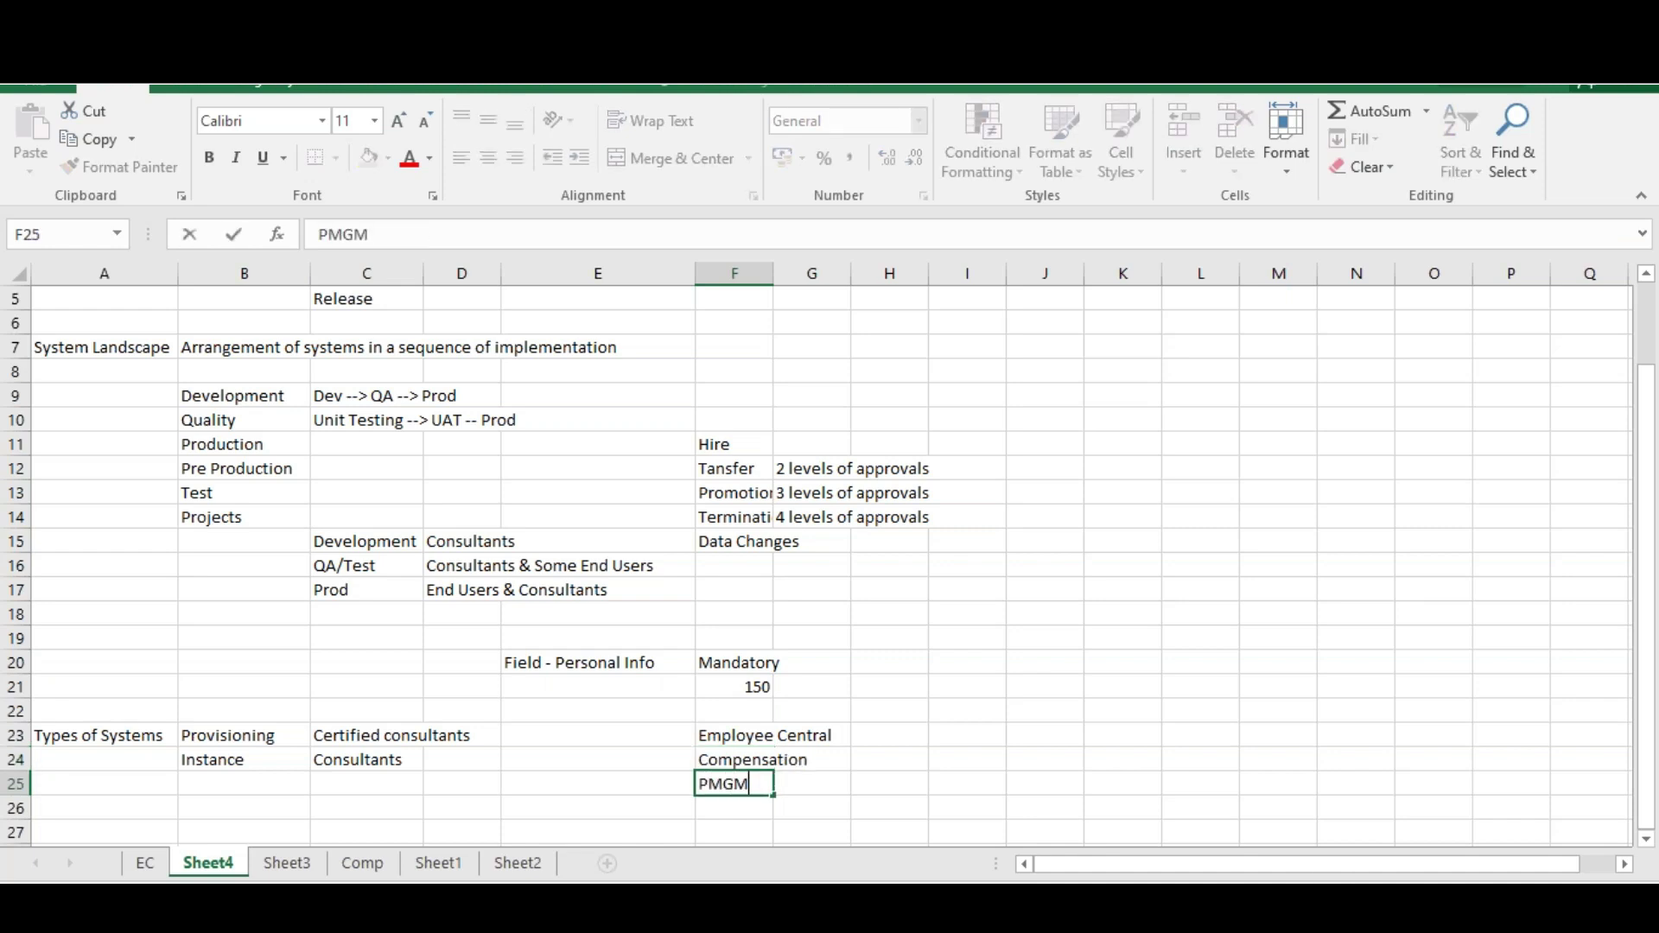
{"action": "key", "text": "Return"}
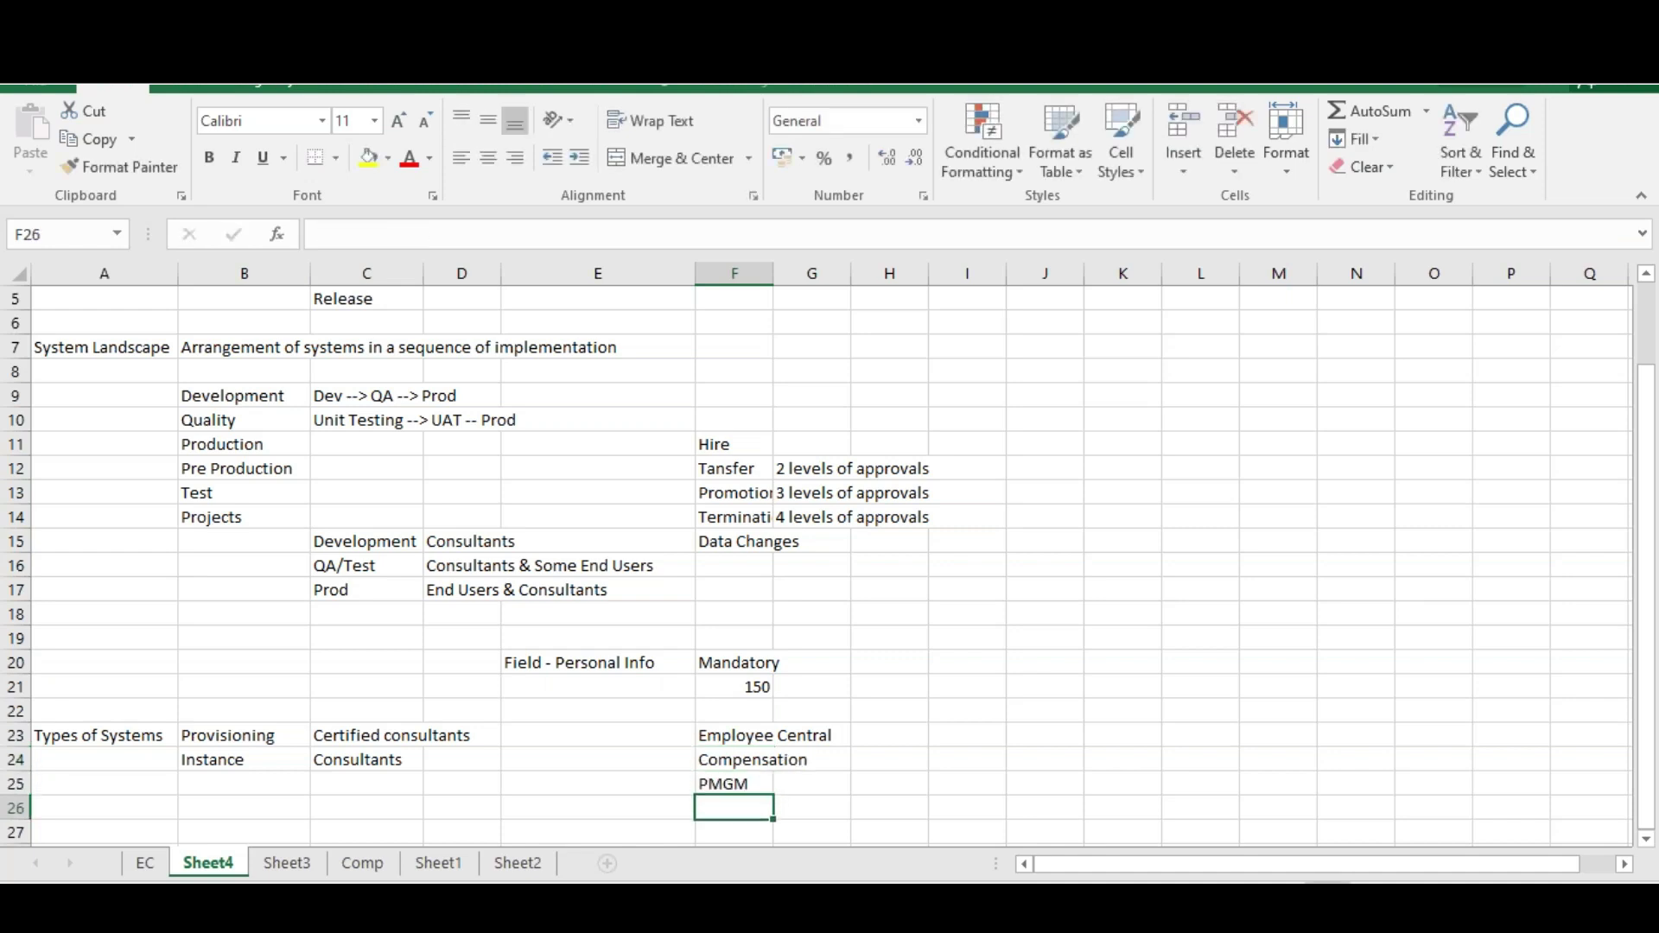
{"action": "type", "text": "LMS"}
{"action": "key", "text": "Return"}
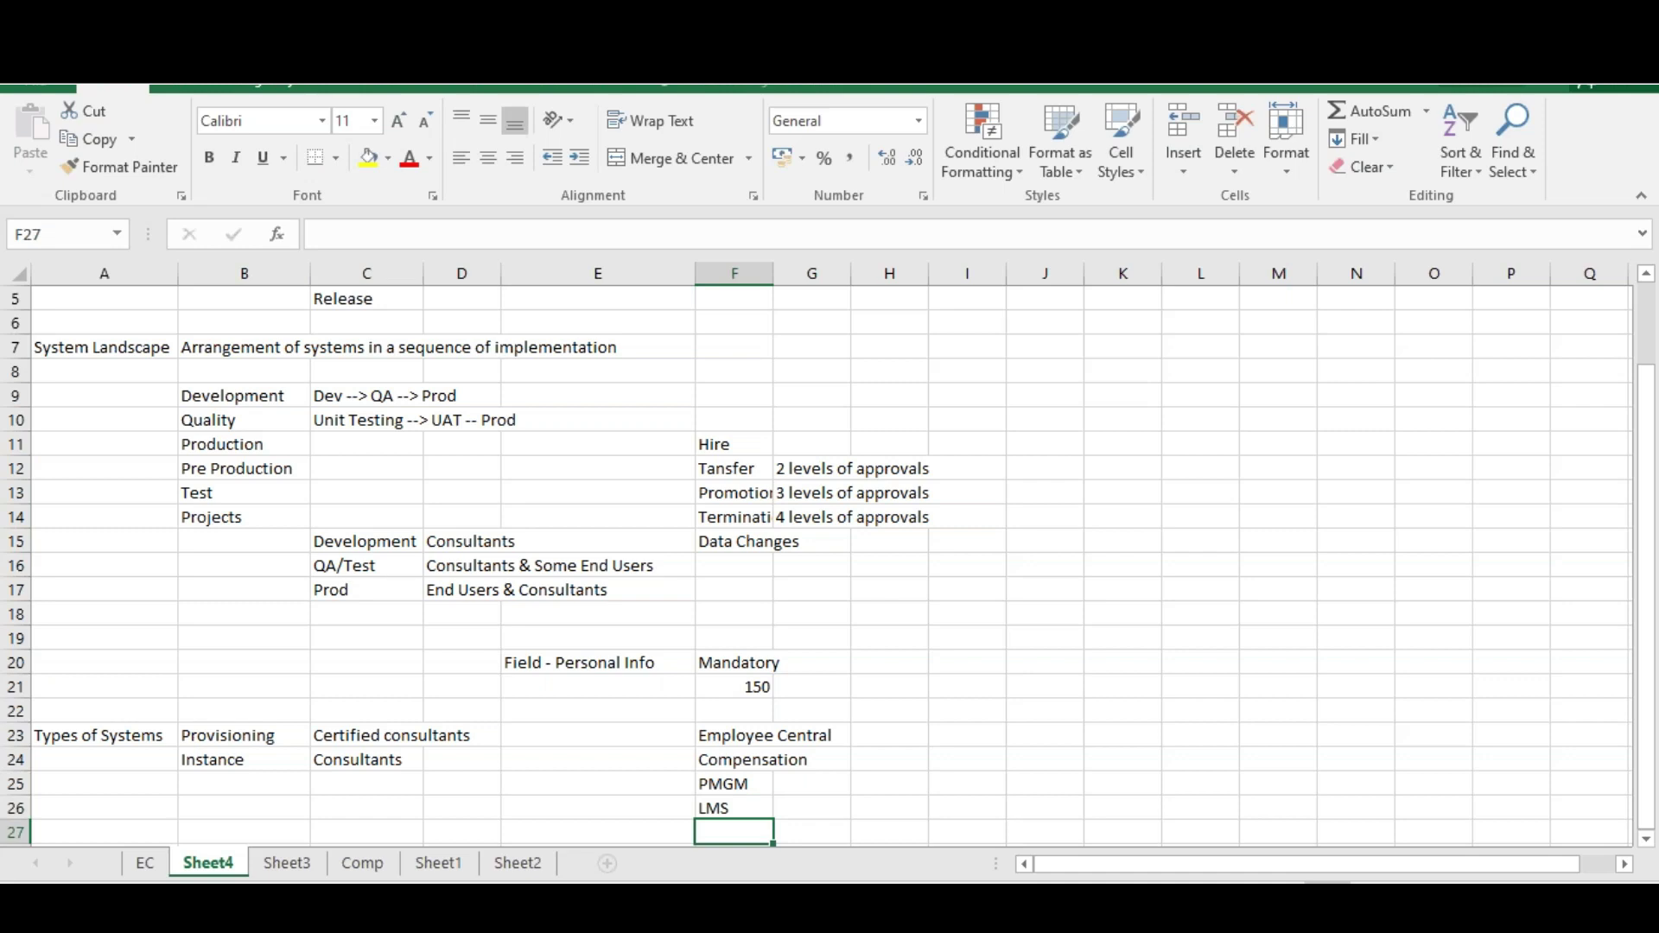
Continue the module list with Succession, RCM and ONB, then select F23:F29
{"action": "type", "text": "C"}
{"action": "key", "text": "BackSpace"}
{"action": "key", "text": "BackSpace"}
{"action": "type", "text": "Succession"}
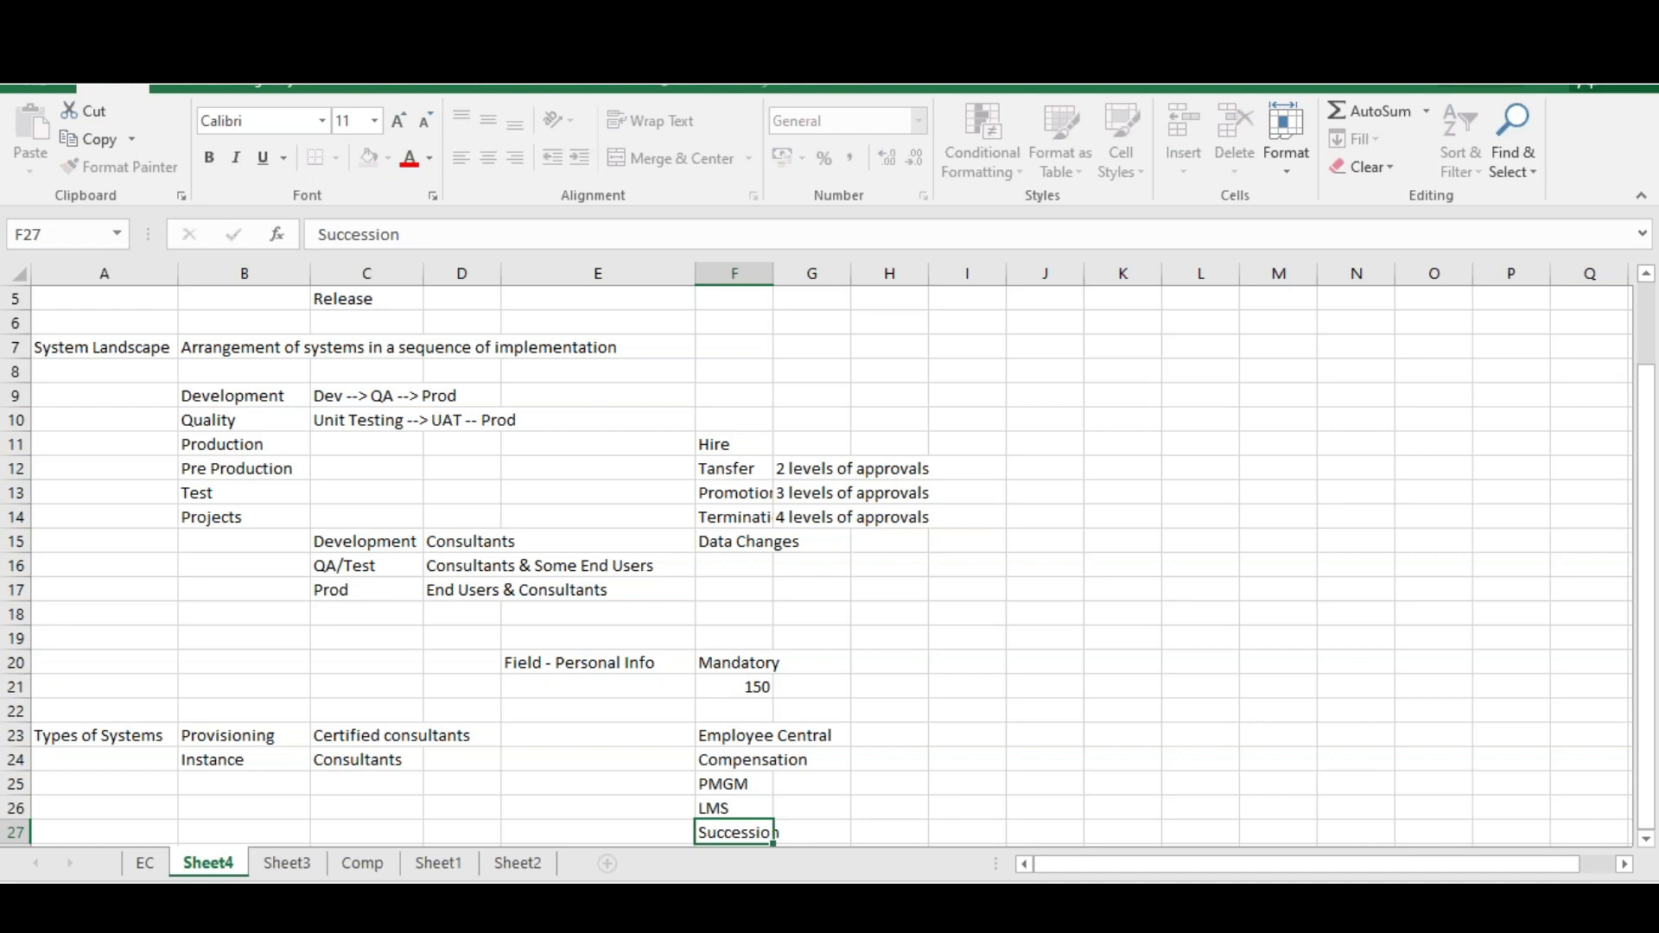
{"action": "key", "text": "Return"}
{"action": "type", "text": "RCM"}
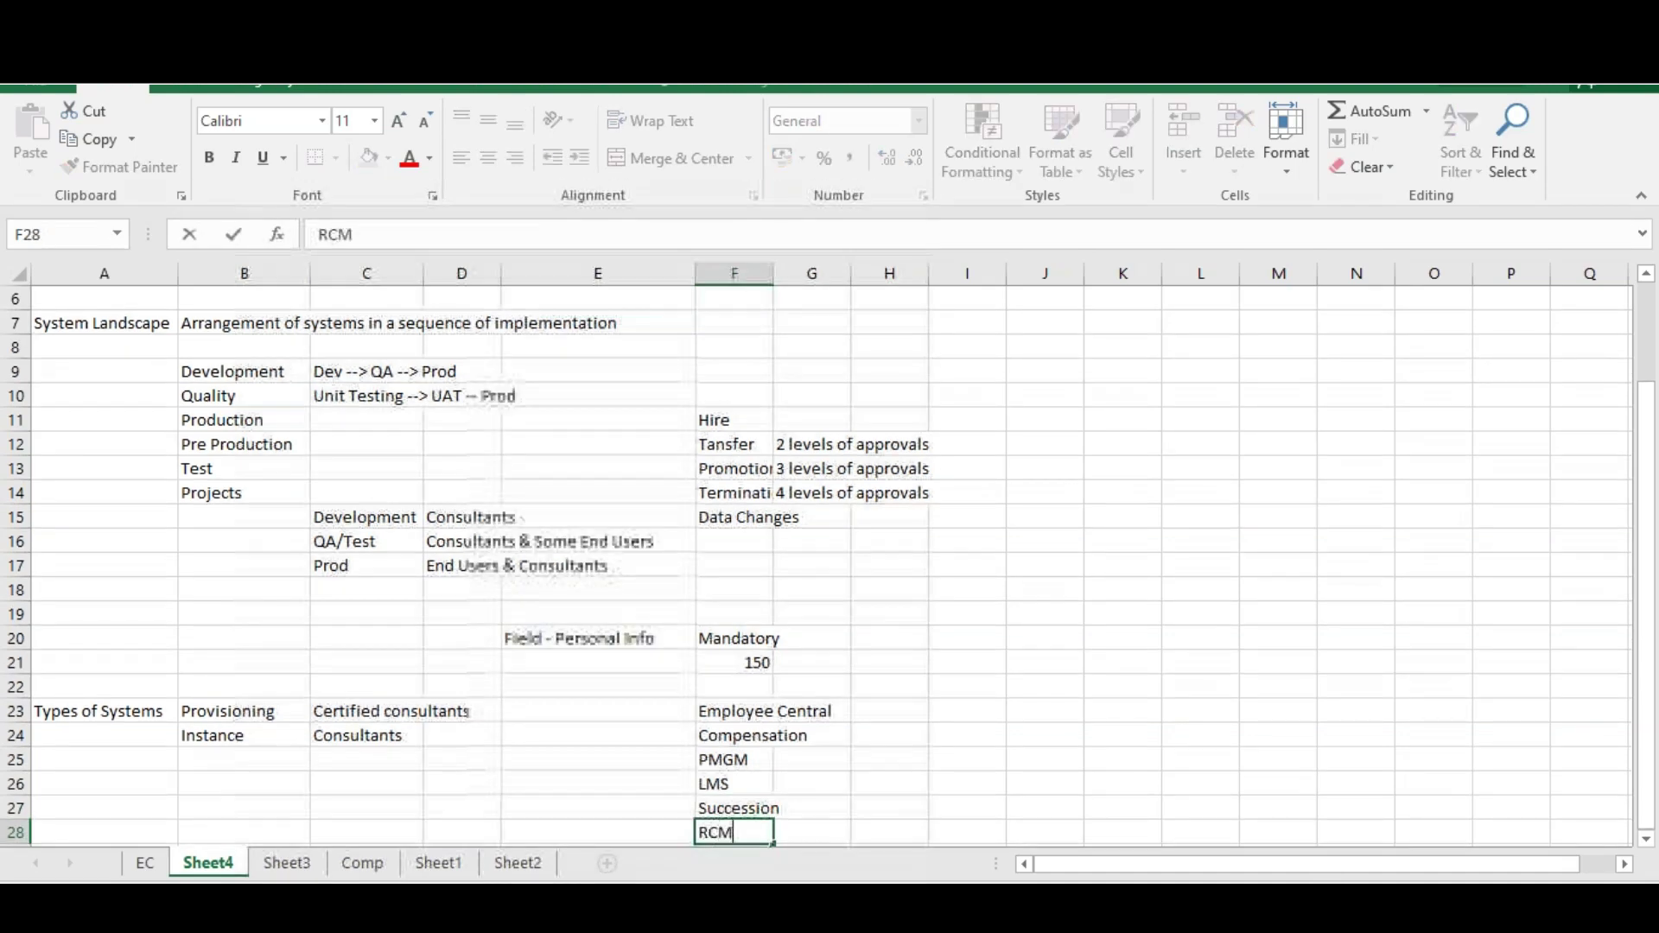
{"action": "key", "text": "Return"}
{"action": "type", "text": "ONB"}
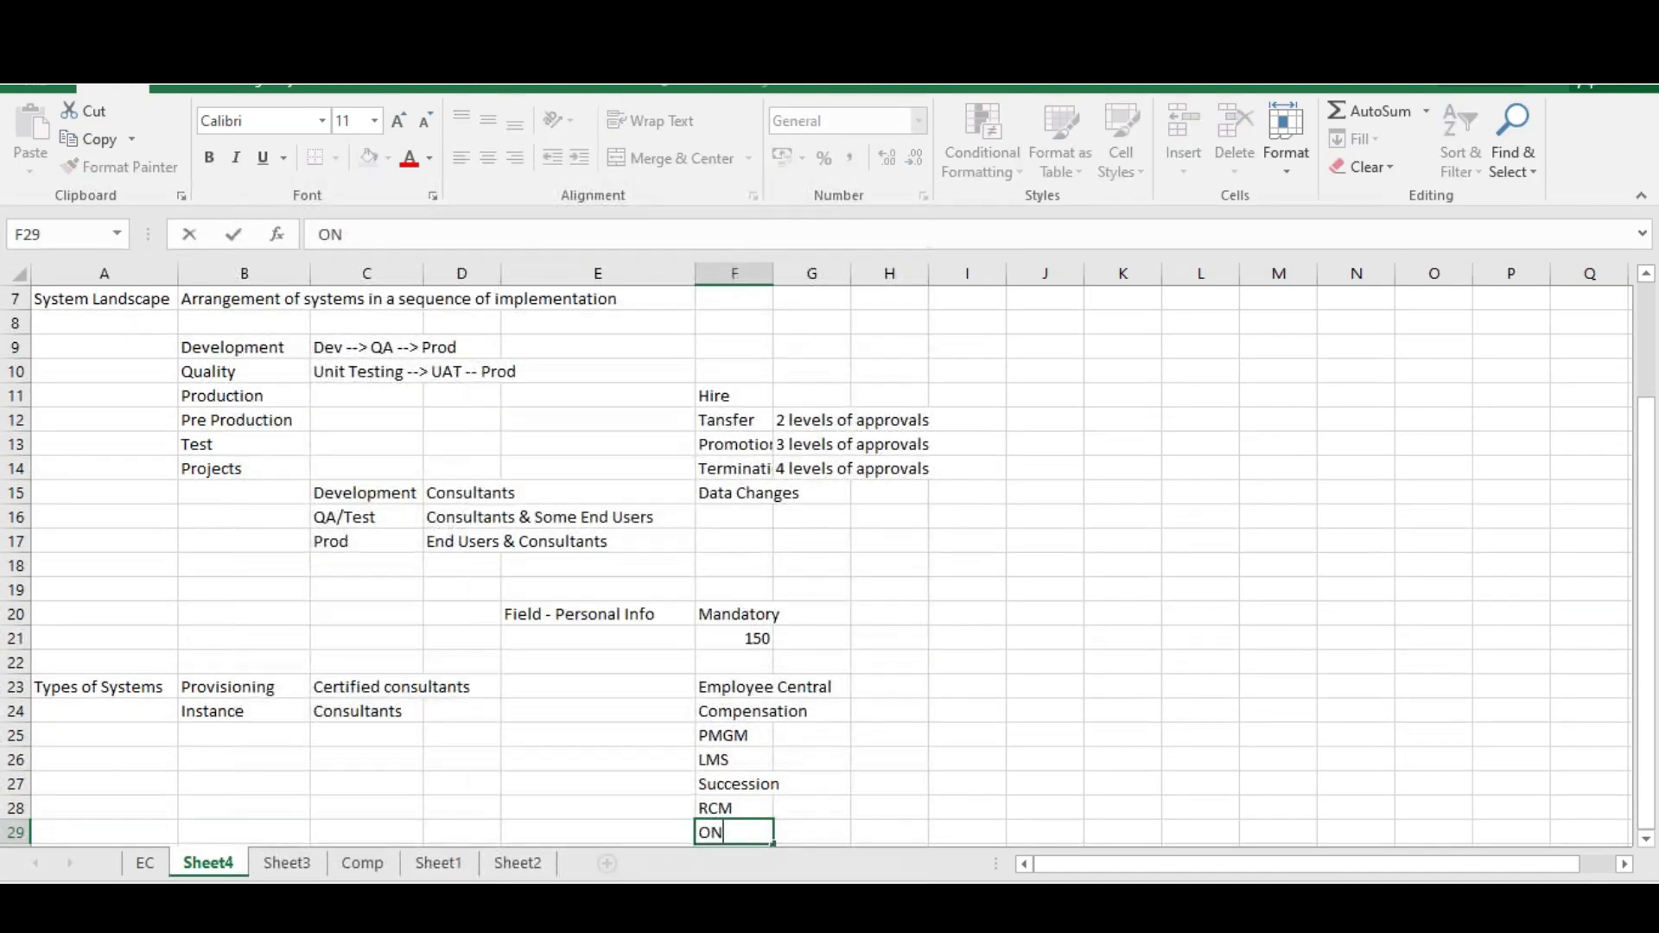
{"action": "left_click", "coordinate": [883, 753]}
{"action": "left_click_drag", "start_coordinate": [725, 686], "coordinate": [725, 831]}
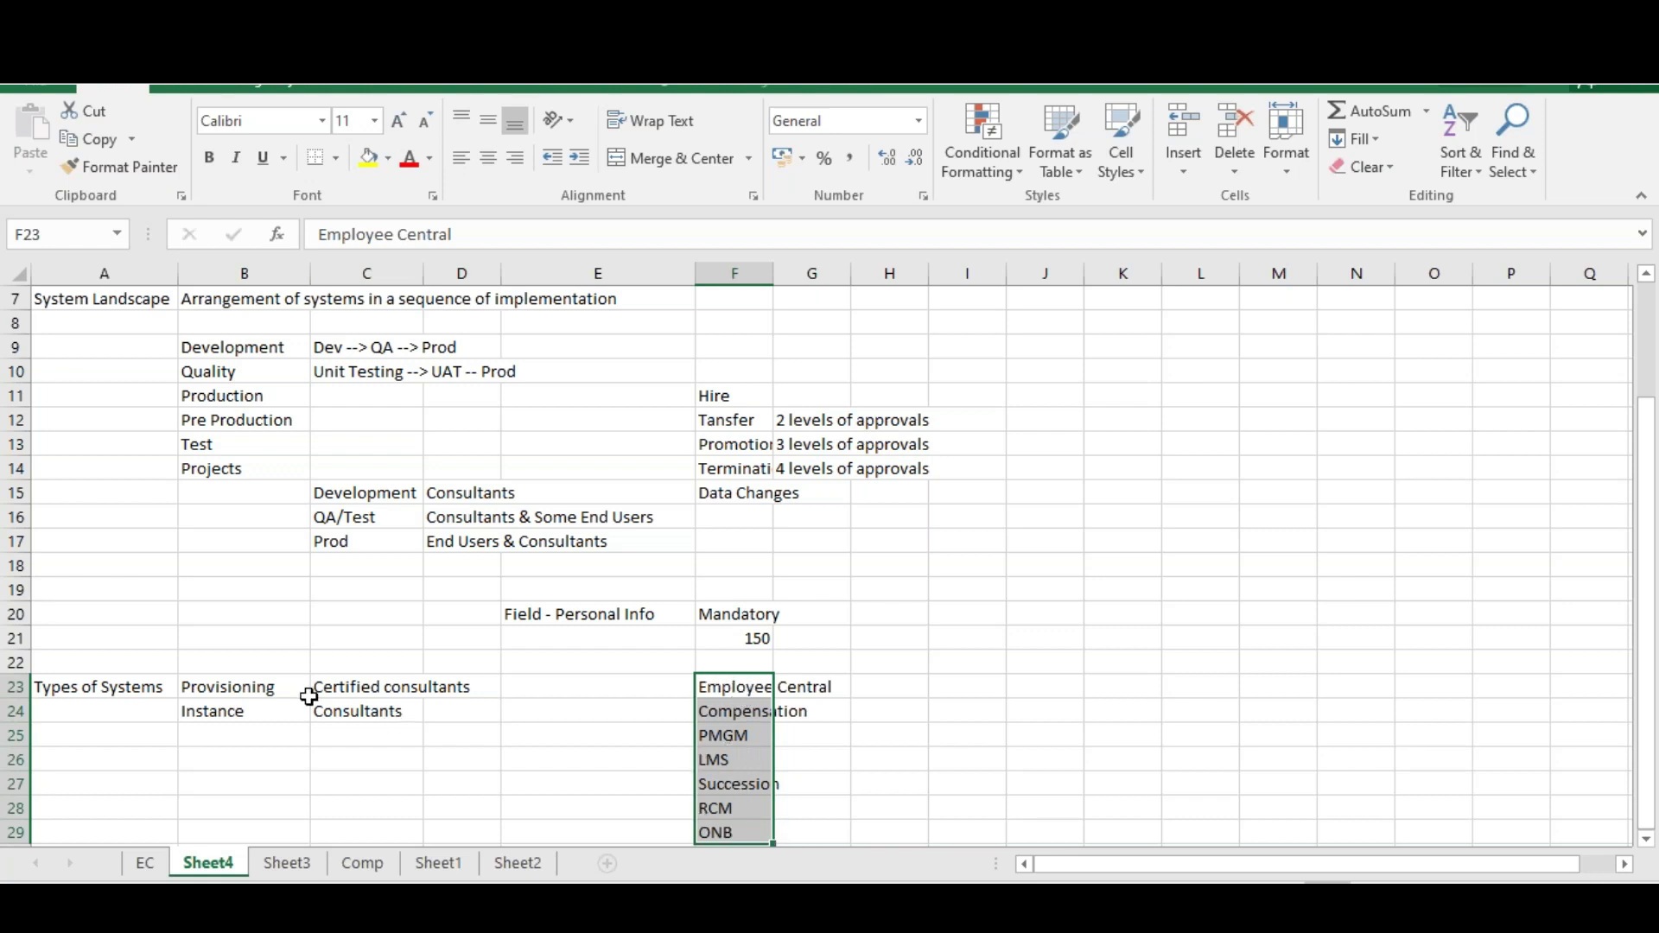
Widen column F so module names like Employee Central display in full
{"action": "left_click", "coordinate": [253, 680]}
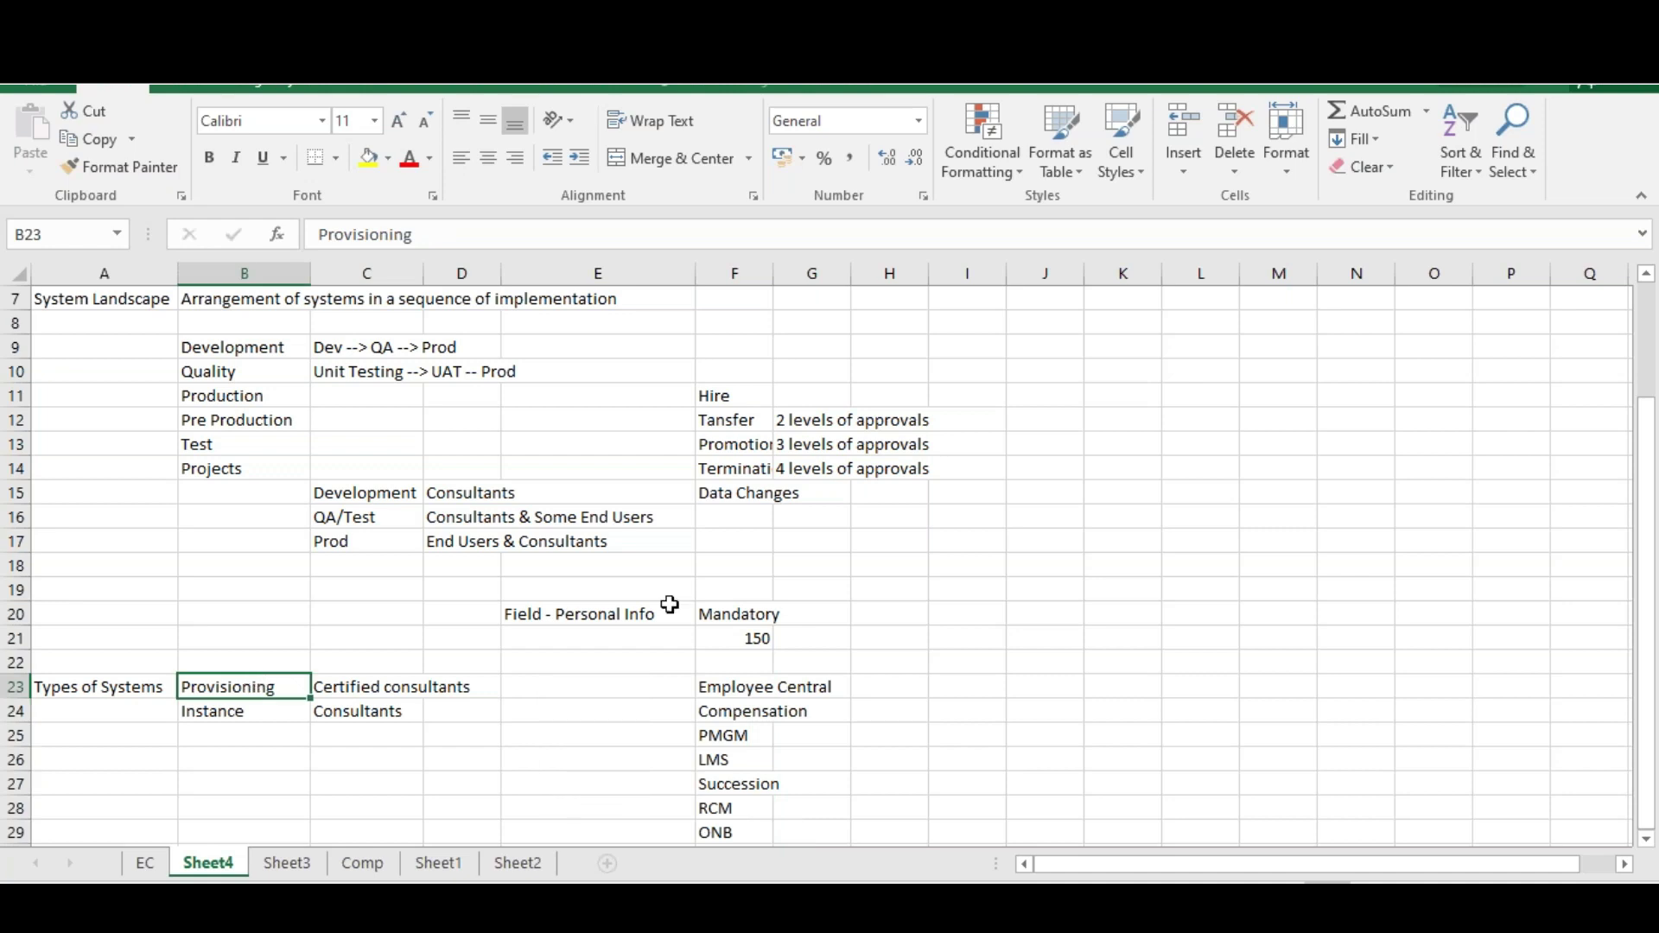
{"action": "left_click_drag", "start_coordinate": [772, 273], "coordinate": [839, 298]}
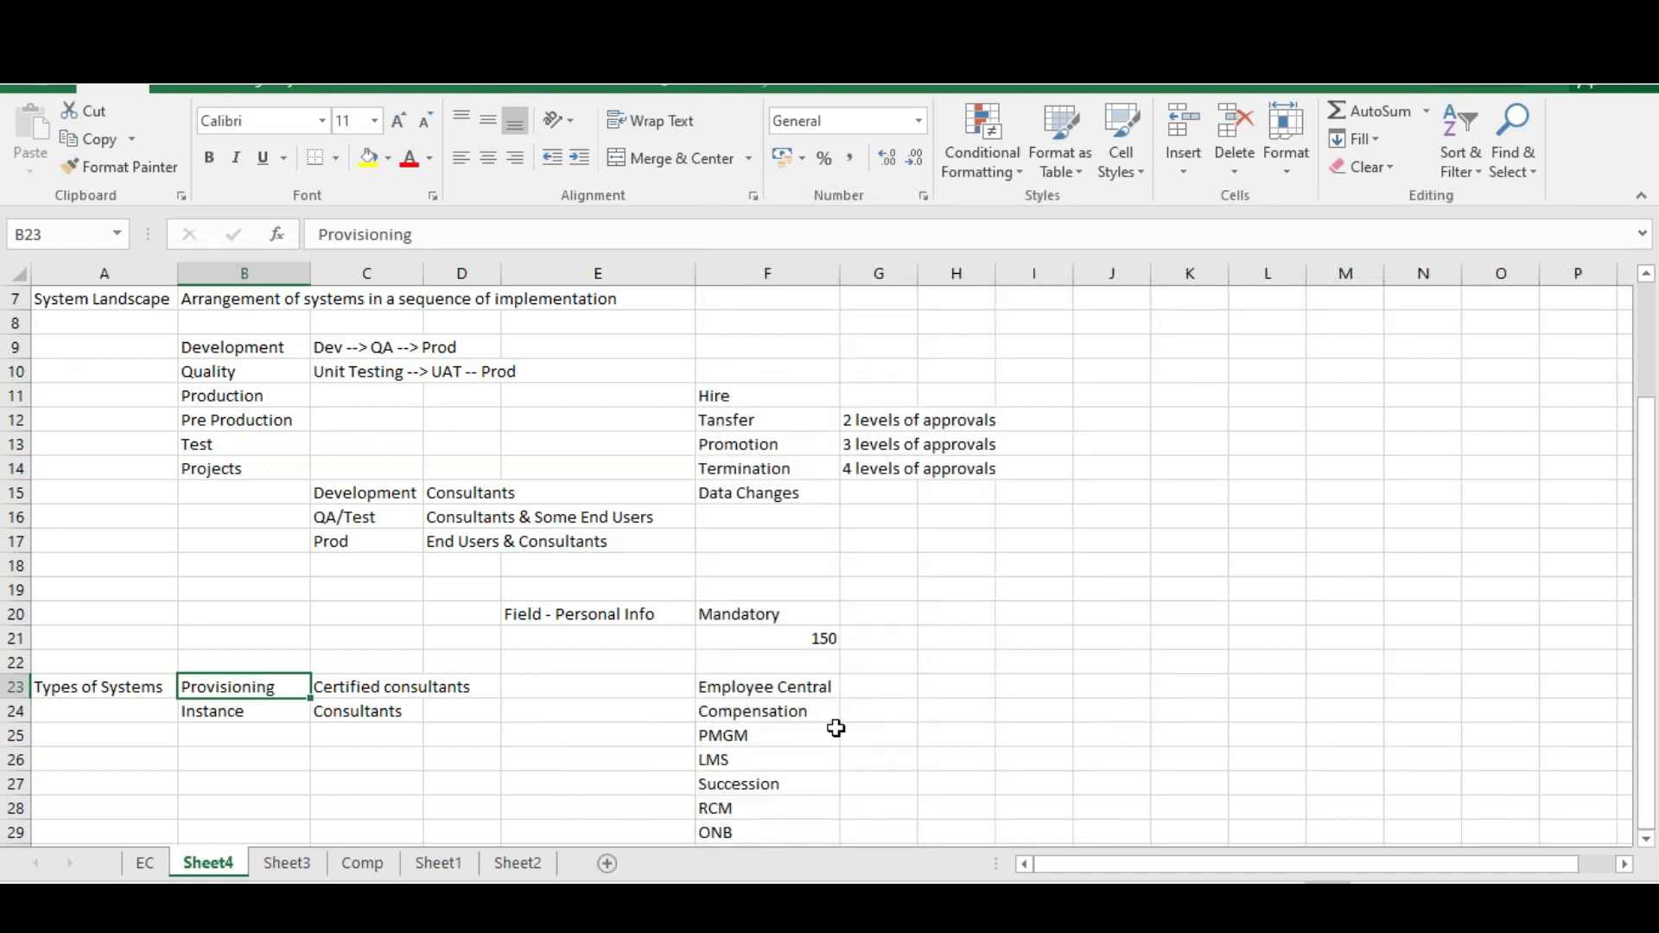
{"action": "left_click", "coordinate": [880, 683]}
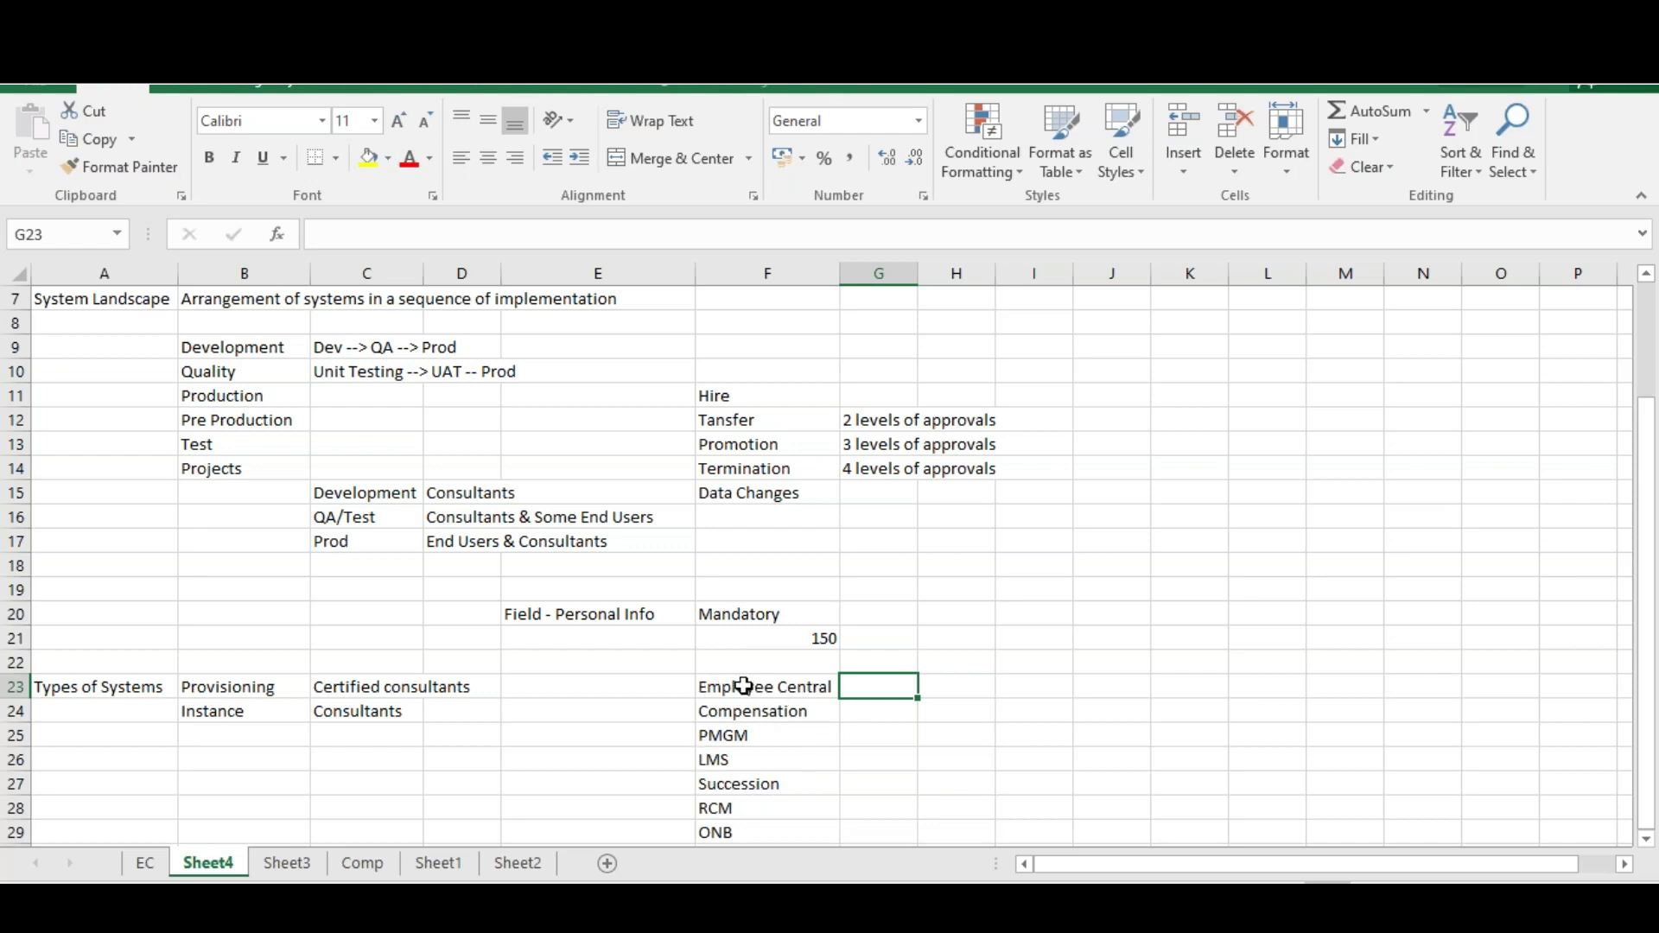
{"action": "left_click", "coordinate": [199, 686]}
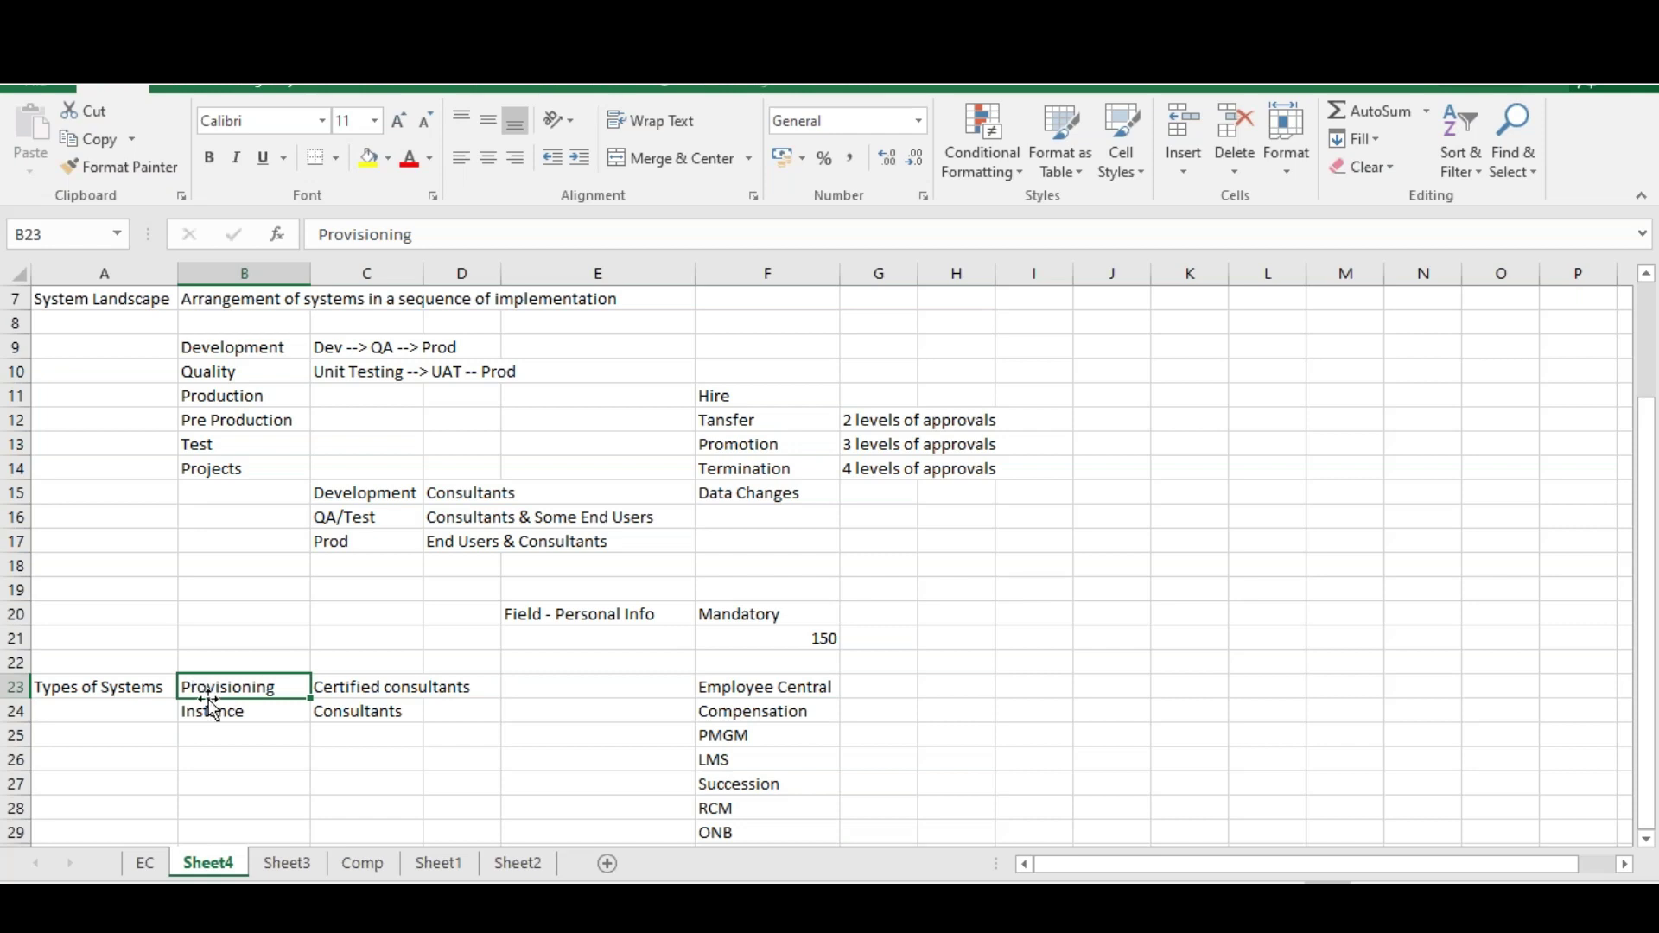
{"action": "left_click", "coordinate": [207, 713]}
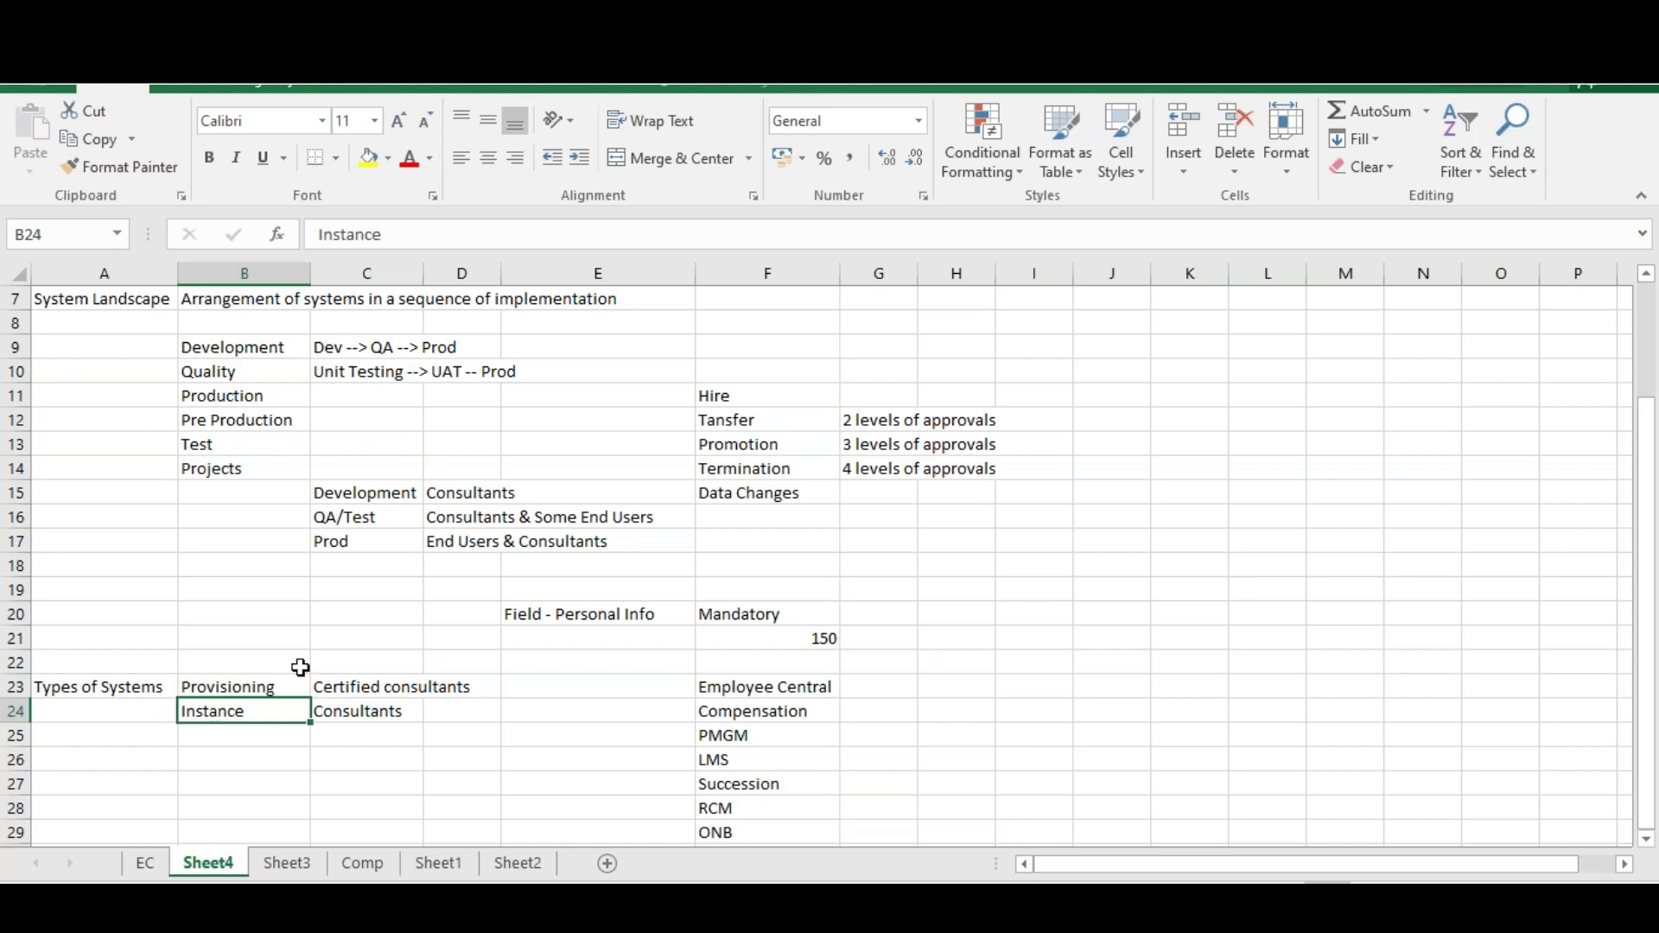
{"action": "left_click", "coordinate": [257, 688]}
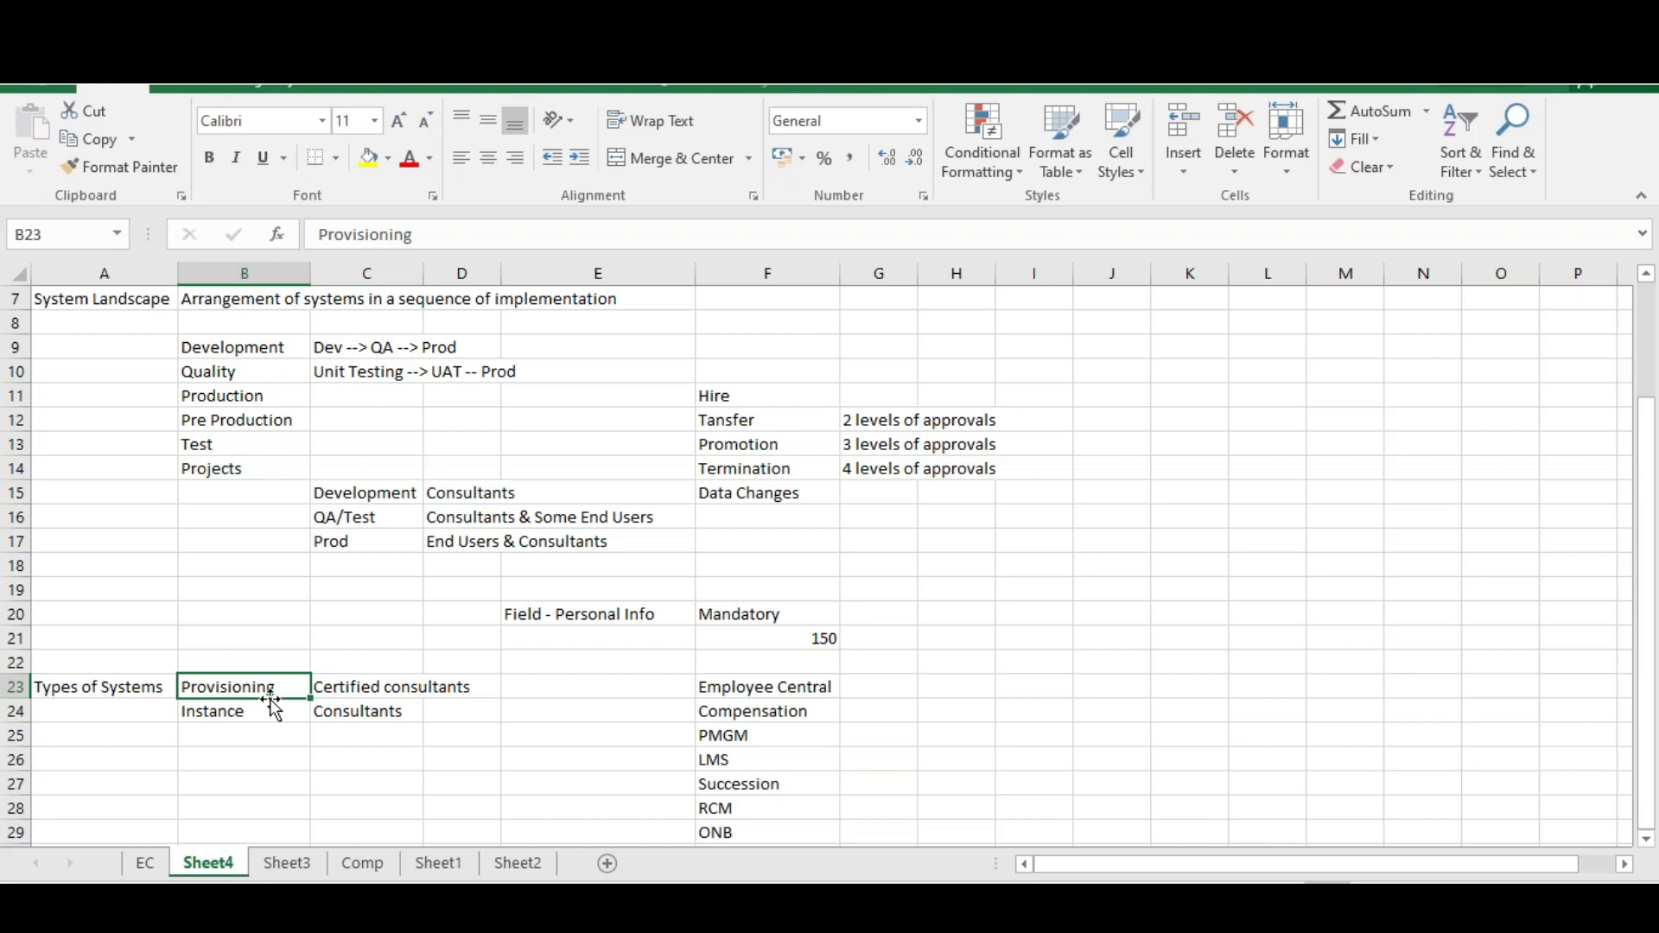
{"action": "left_click", "coordinate": [218, 709]}
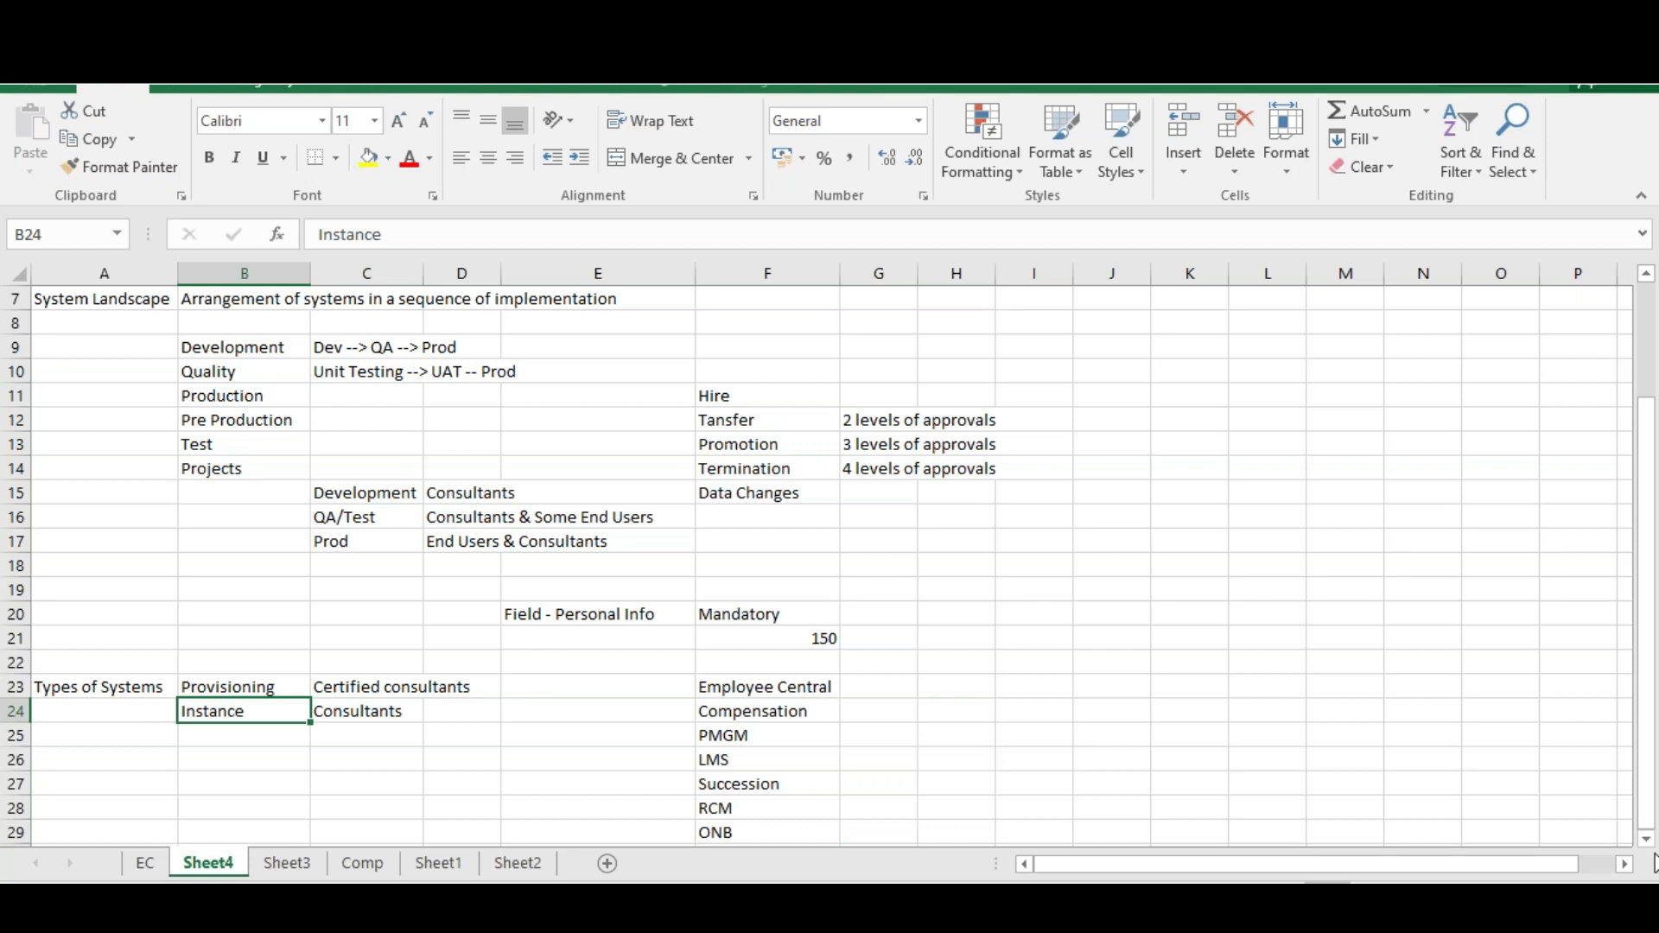
Type the heading 'Roles & Responsibilities' into cell A28
{"action": "scroll", "coordinate": [1653, 852], "scroll_direction": "down", "scroll_amount": 1}
{"action": "scroll", "coordinate": [1525, 822], "scroll_direction": "down", "scroll_amount": 2}
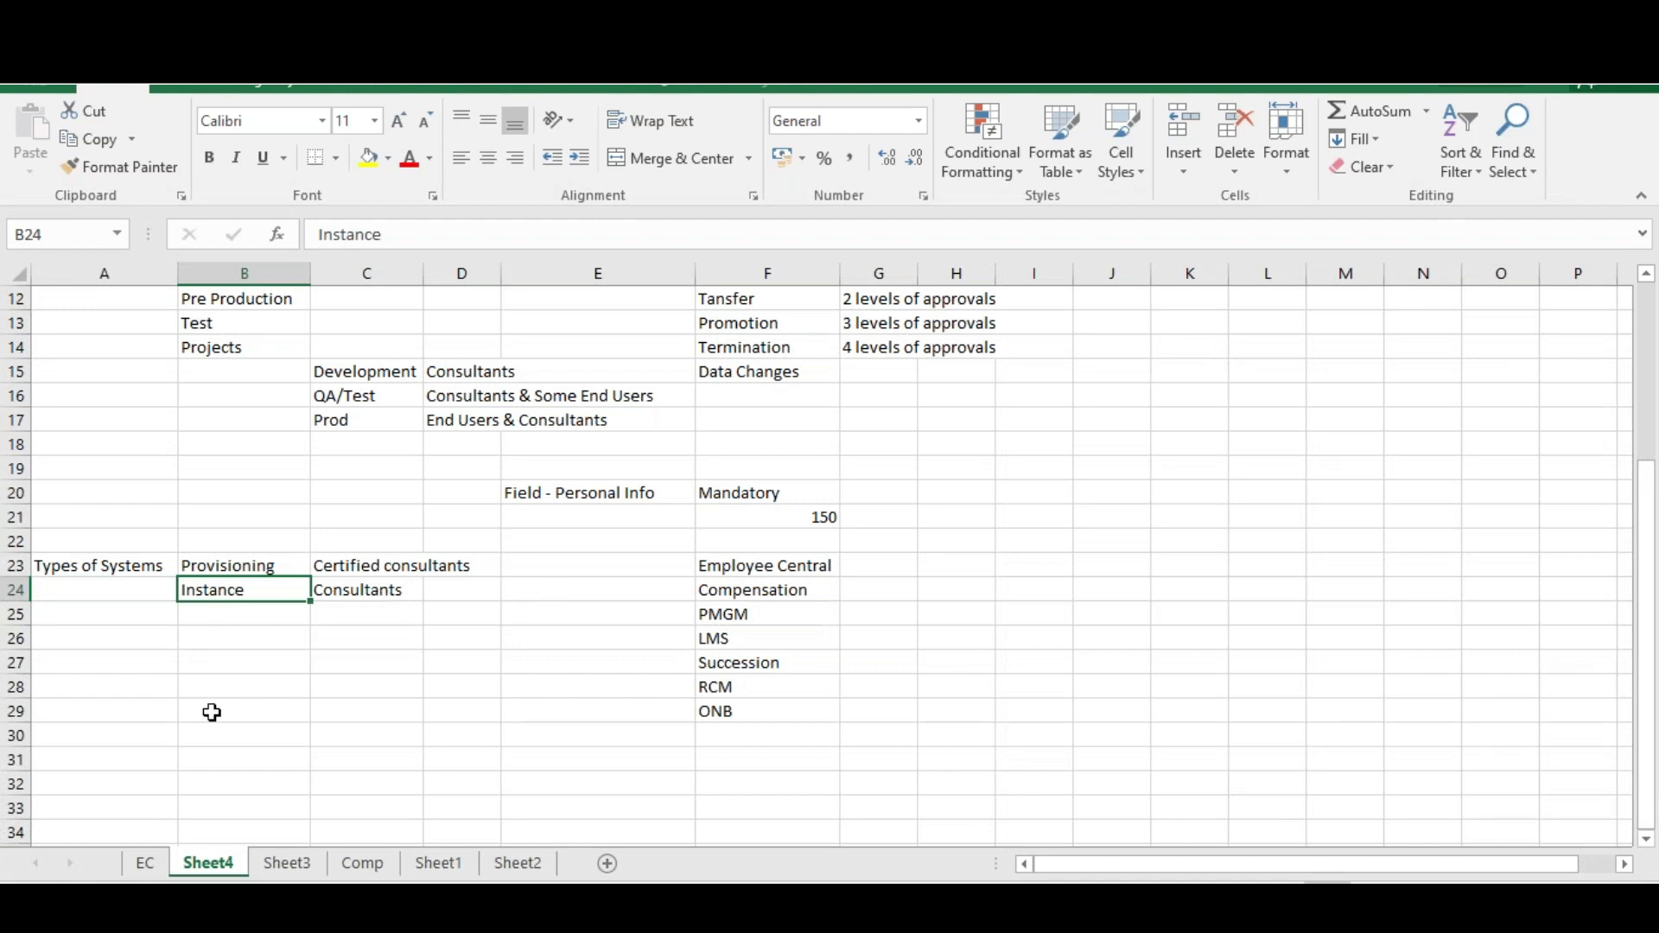
{"action": "left_click", "coordinate": [101, 684]}
{"action": "type", "text": "Roles"}
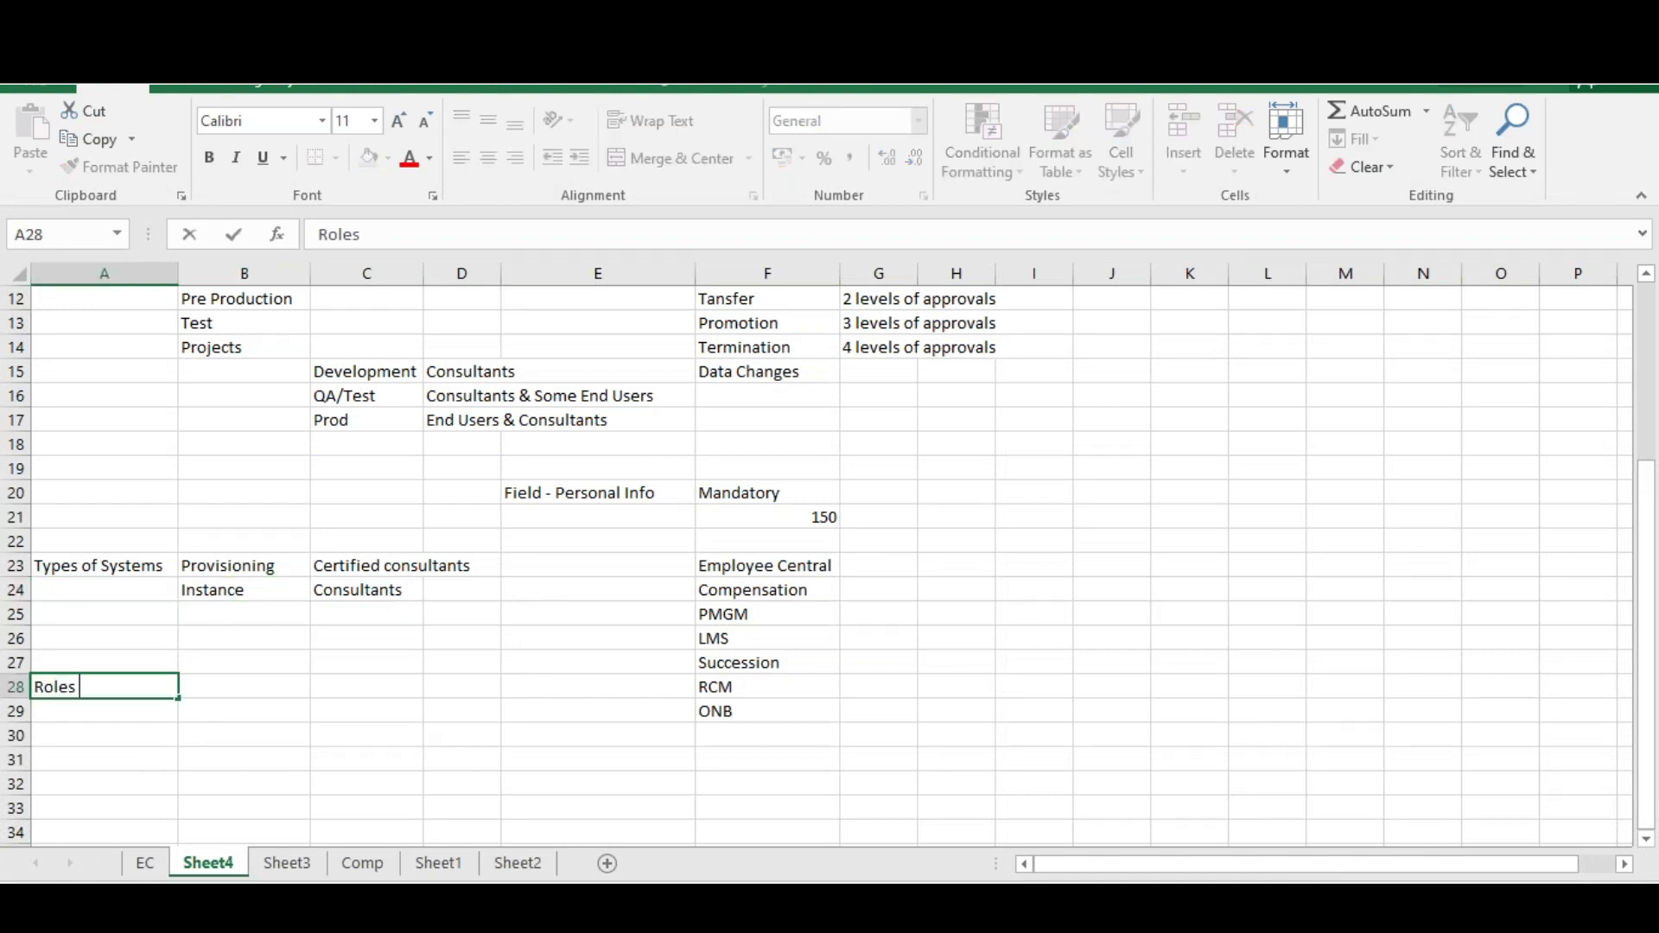
{"action": "type", "text": " & Responsibilities"}
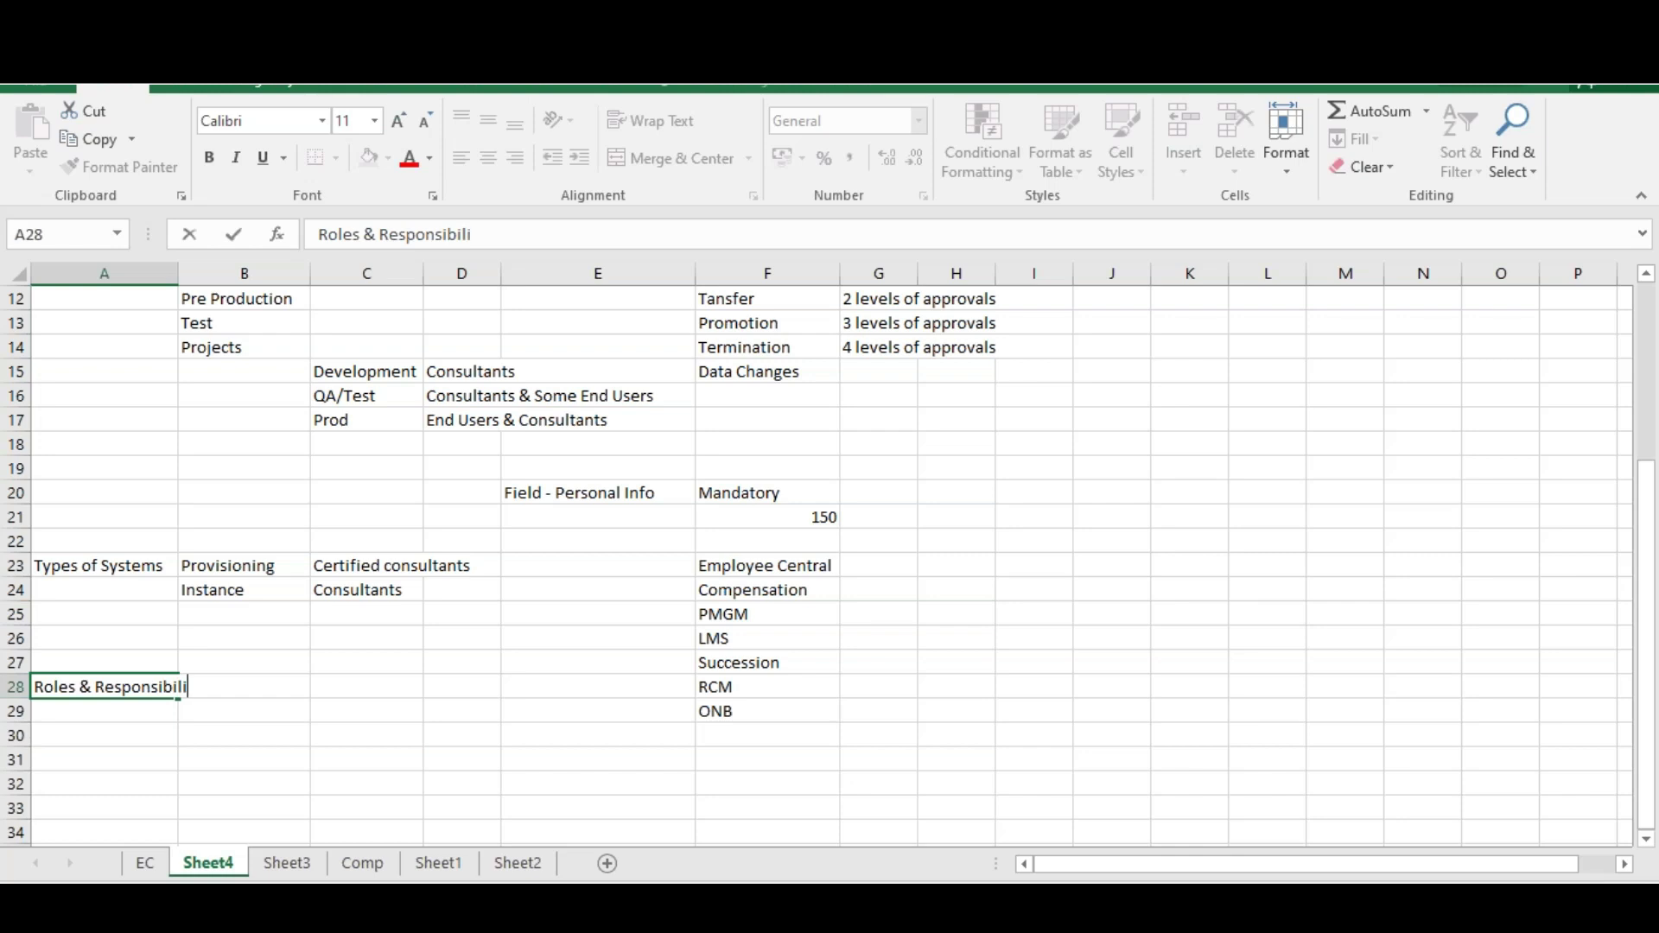
{"action": "key", "text": "Tab"}
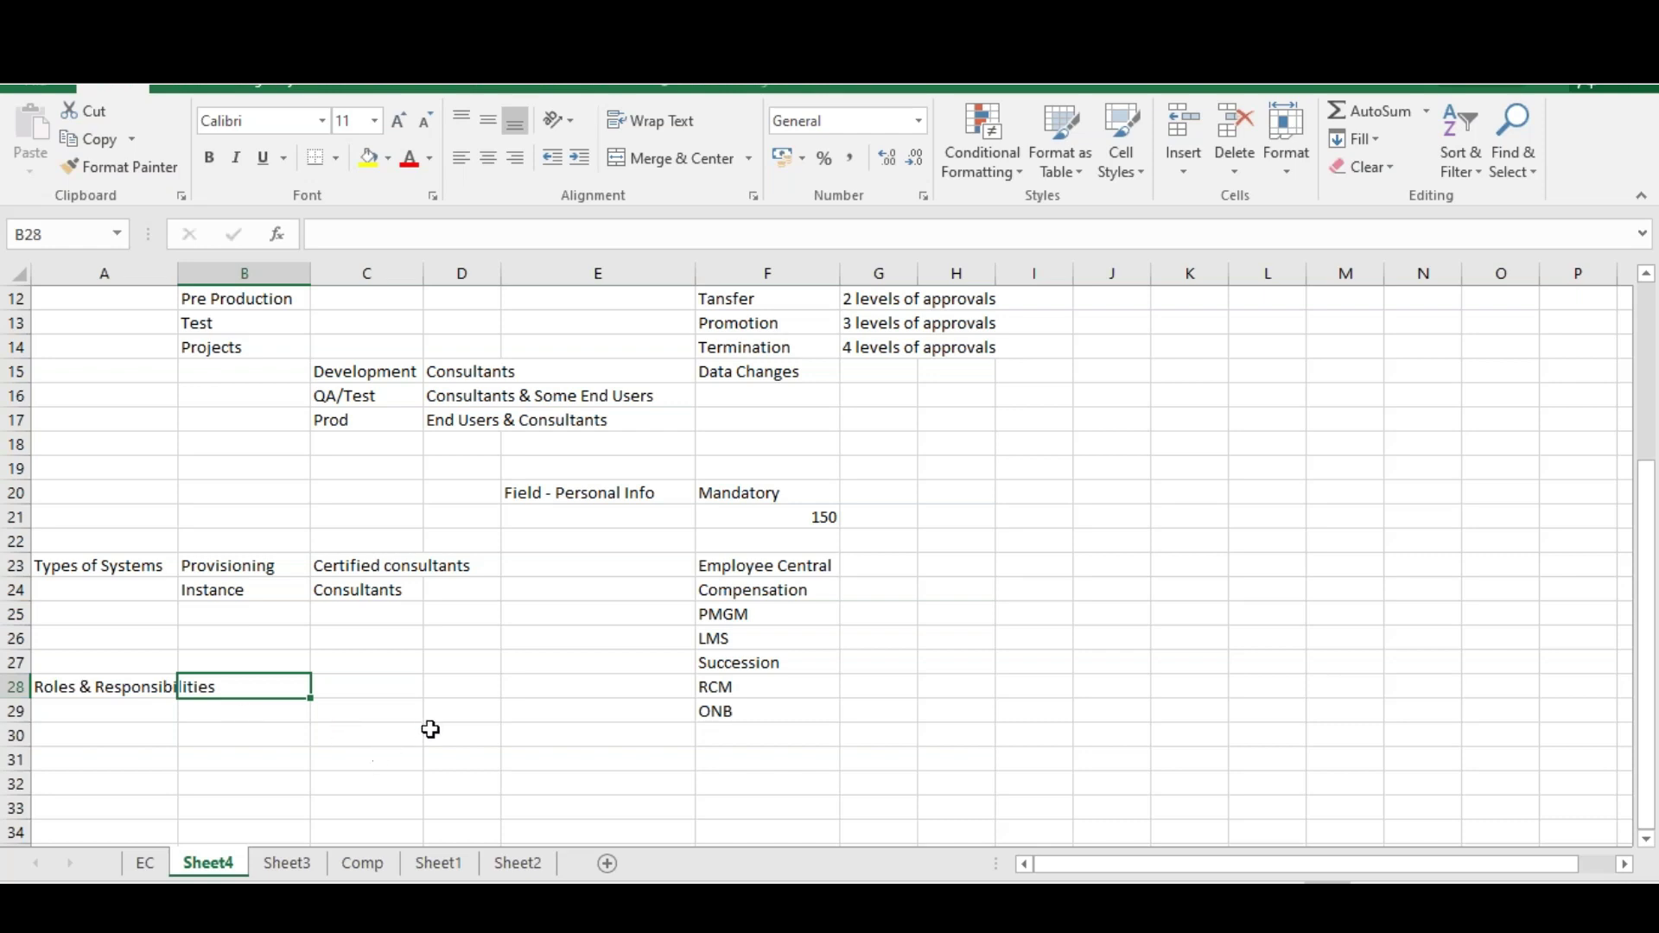
Type First Name, Middle Name and Last Name down column C starting at C29
{"action": "left_click", "coordinate": [391, 710]}
{"action": "type", "text": "F"}
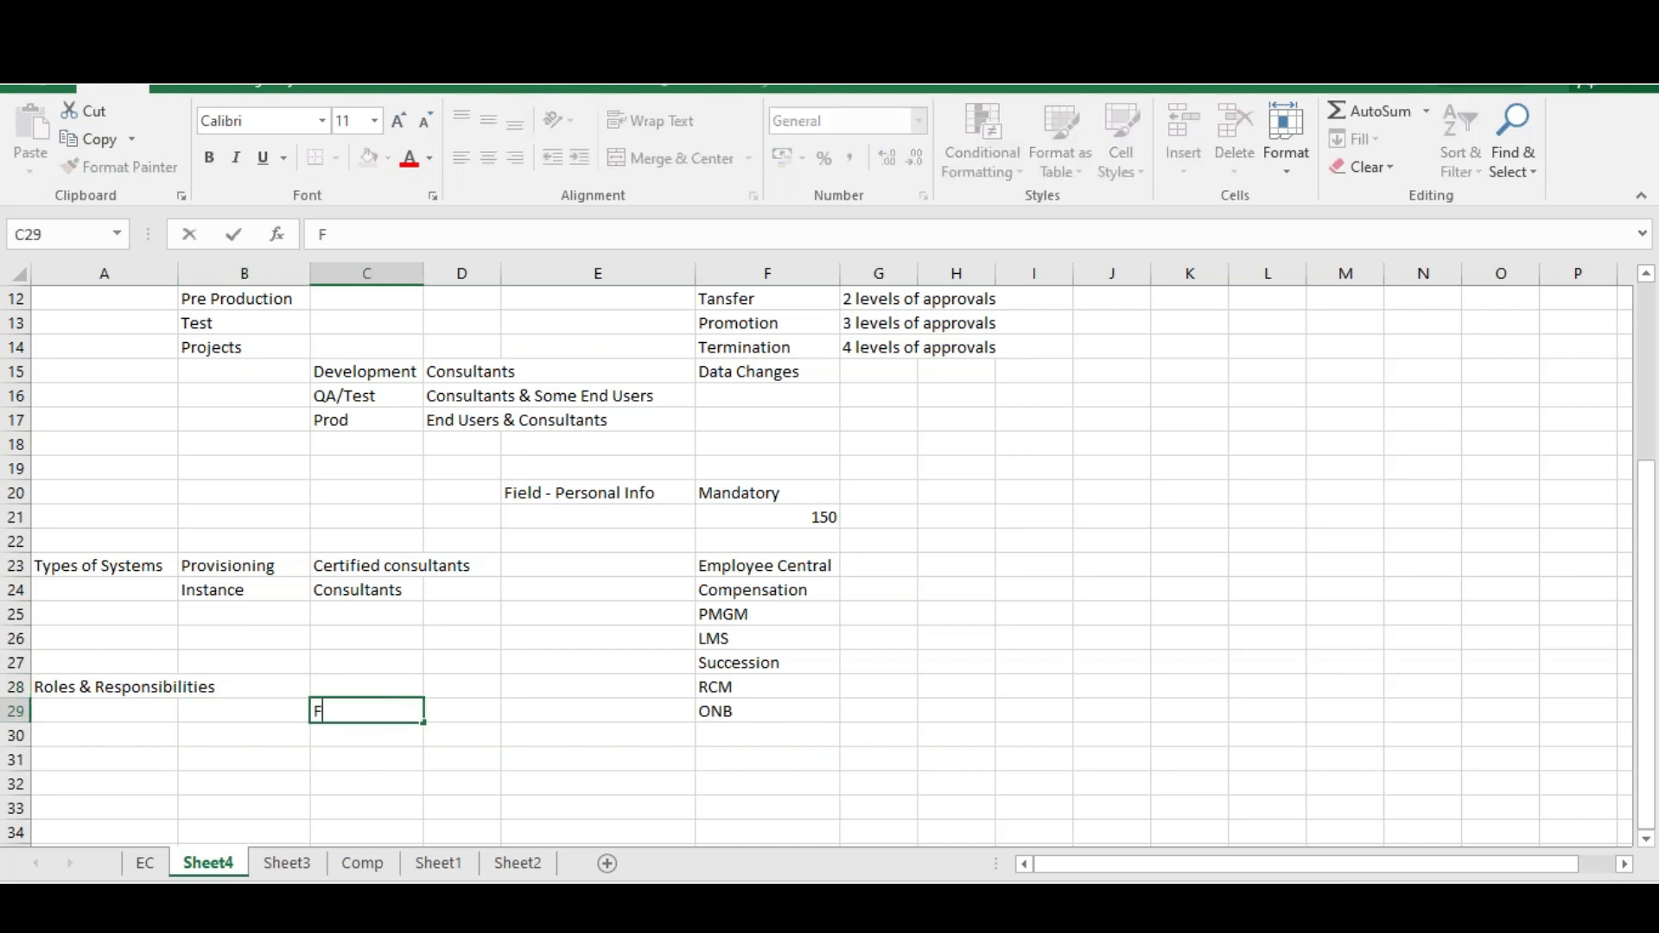
{"action": "type", "text": "irst Name"}
{"action": "key", "text": "Return"}
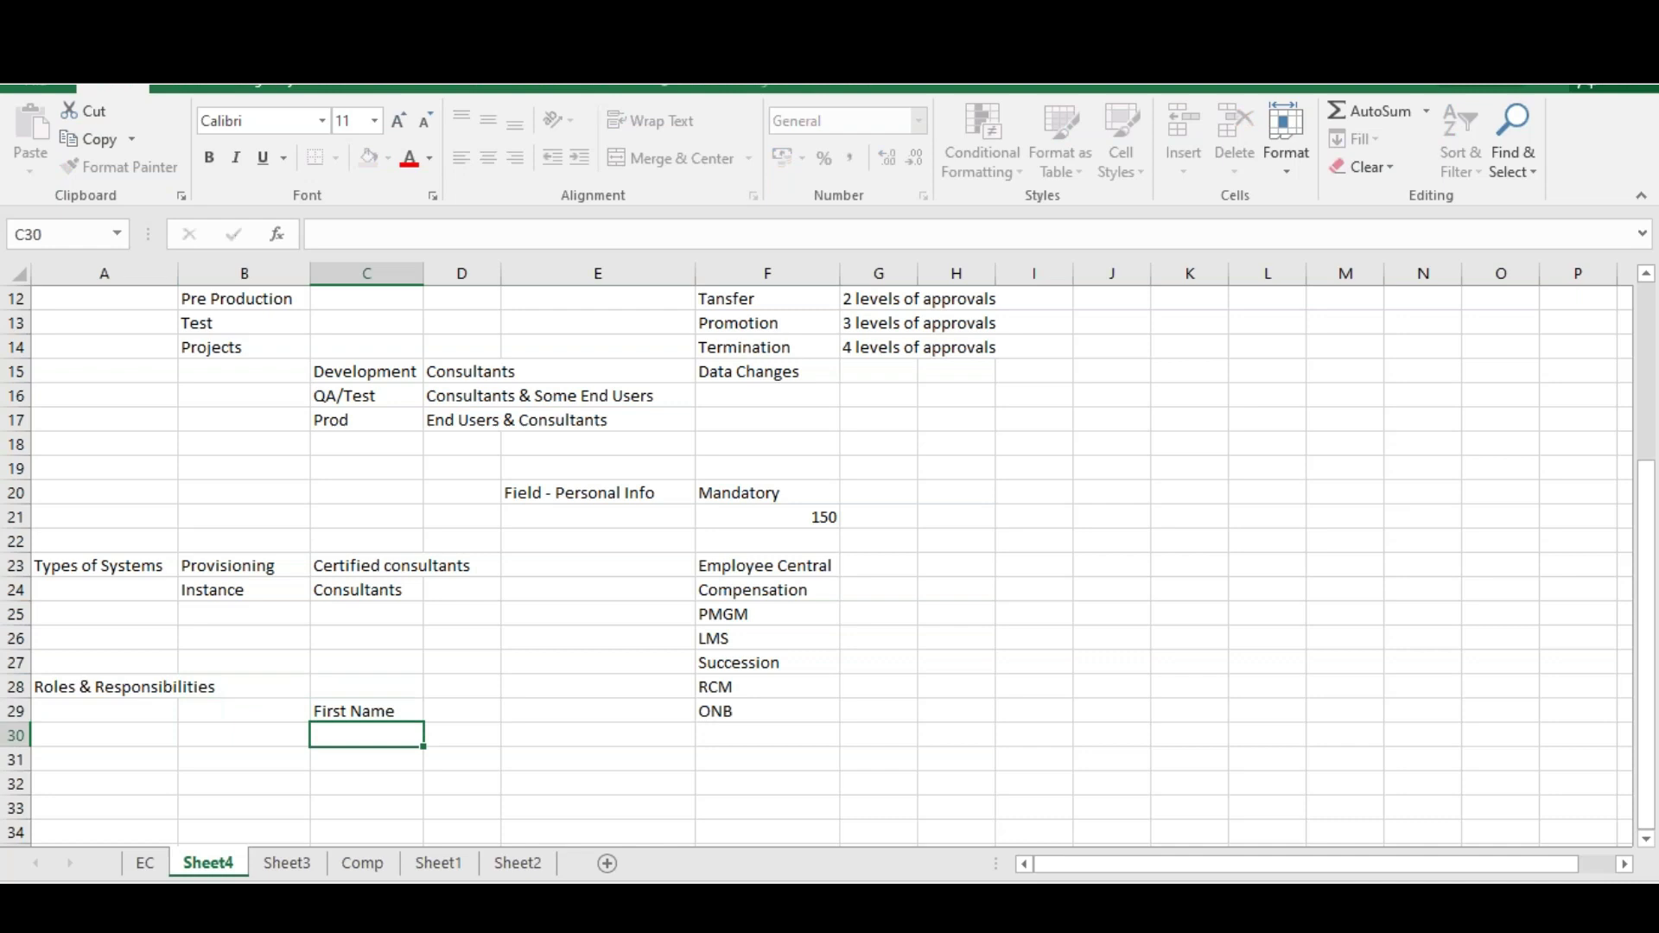
{"action": "type", "text": "Middle Namw"}
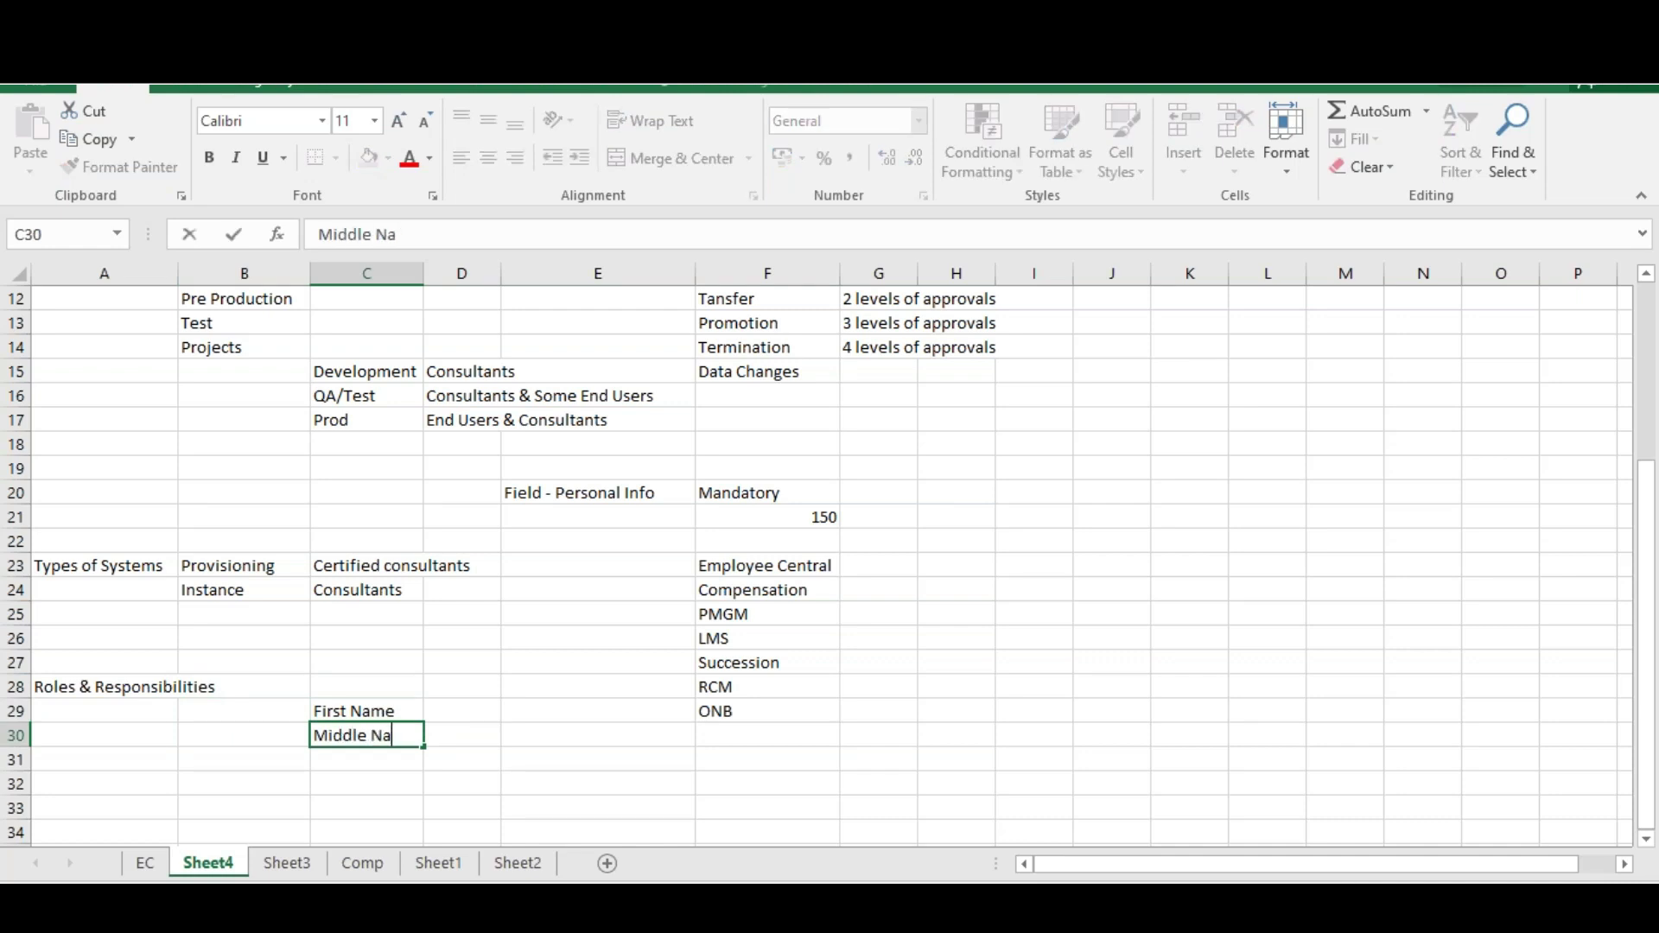
{"action": "key", "text": "Return"}
{"action": "key", "text": "XF86AudioLowerVolume"}
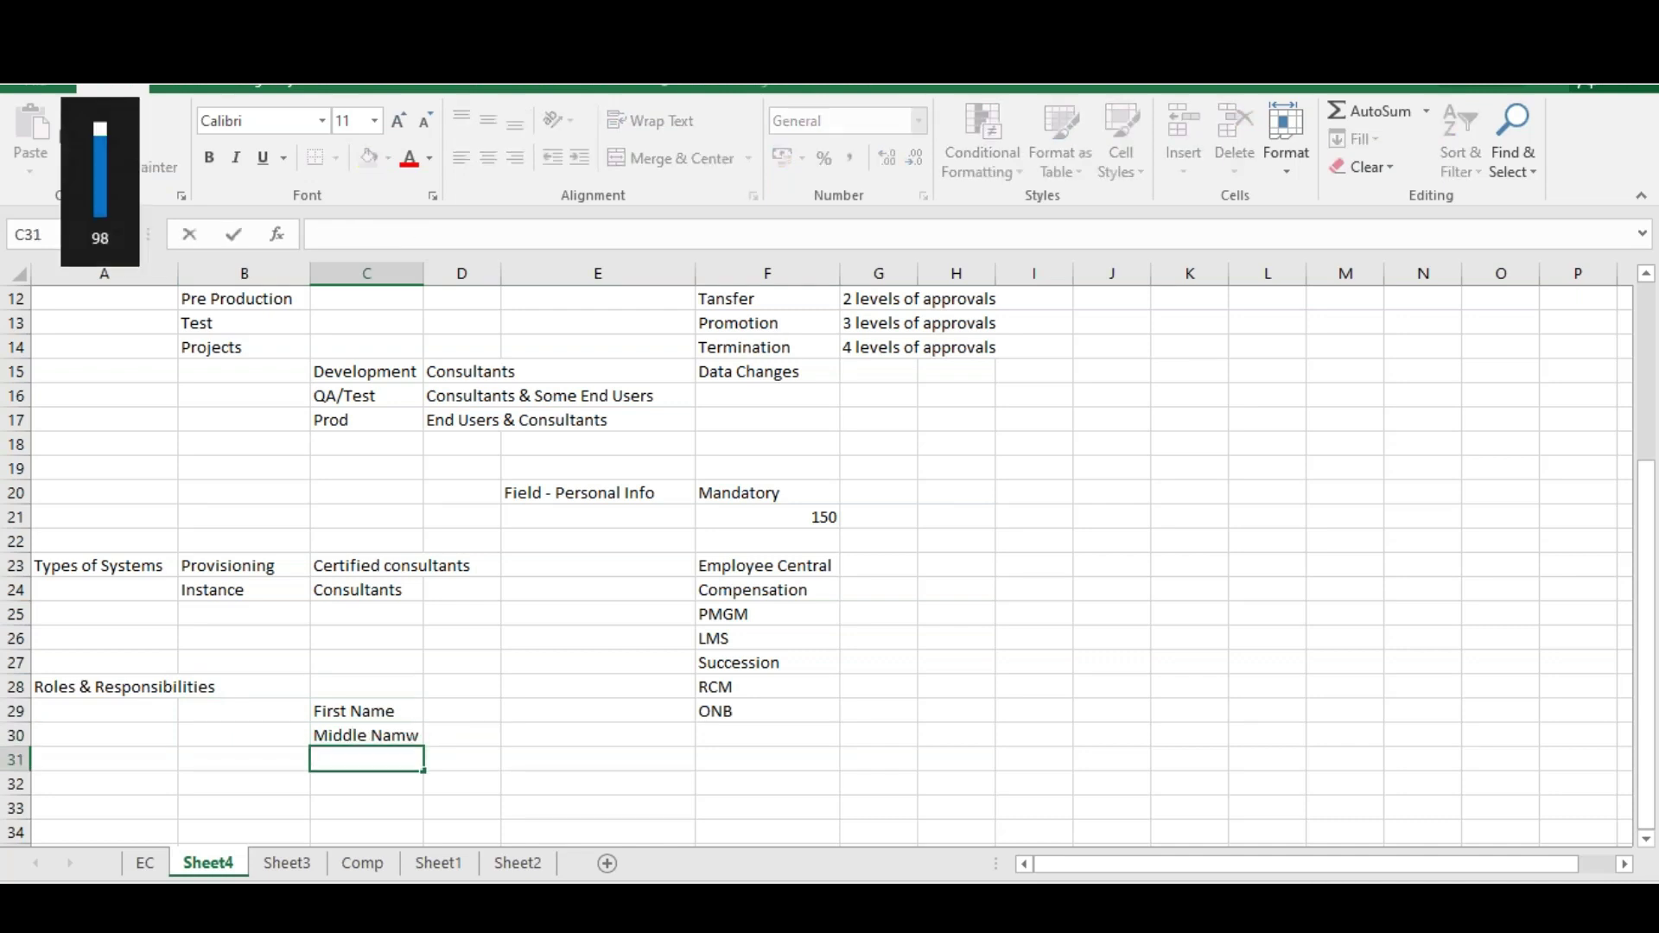
{"action": "type", "text": "Last Name"}
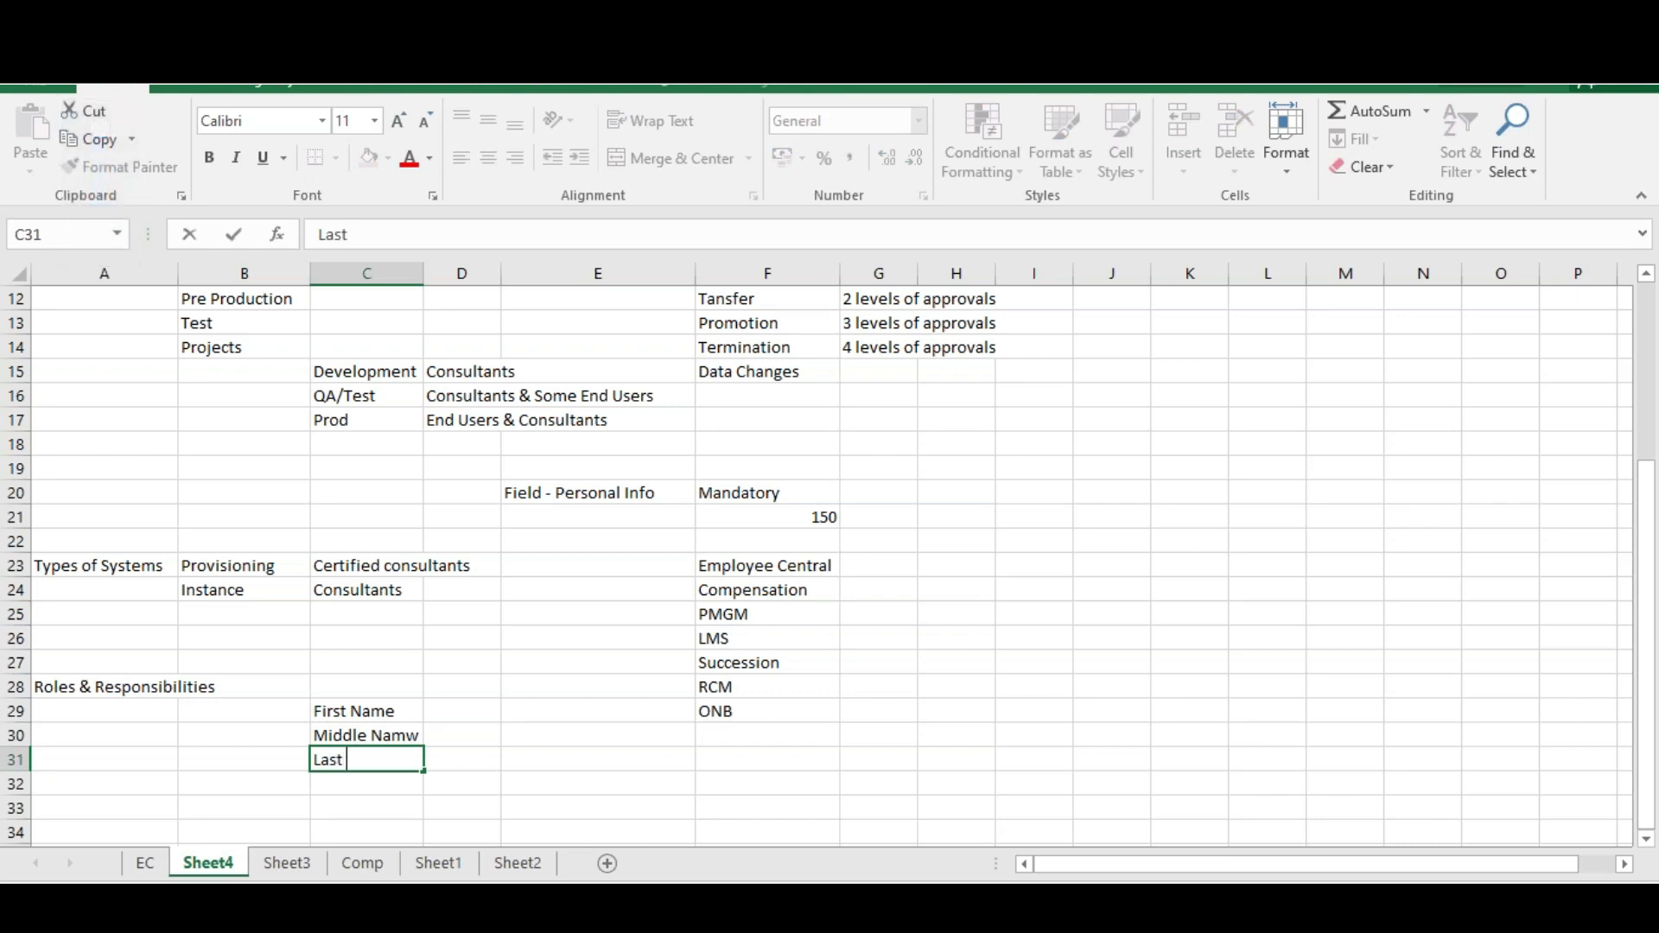
Correct the Middle Name typo, then add Gender and Salutation below
{"action": "double_click", "coordinate": [427, 740]}
{"action": "key", "text": "BackSpace"}
{"action": "type", "text": "e"}
{"action": "key", "text": "Return"}
{"action": "key", "text": "Return"}
{"action": "type", "text": "Gender"}
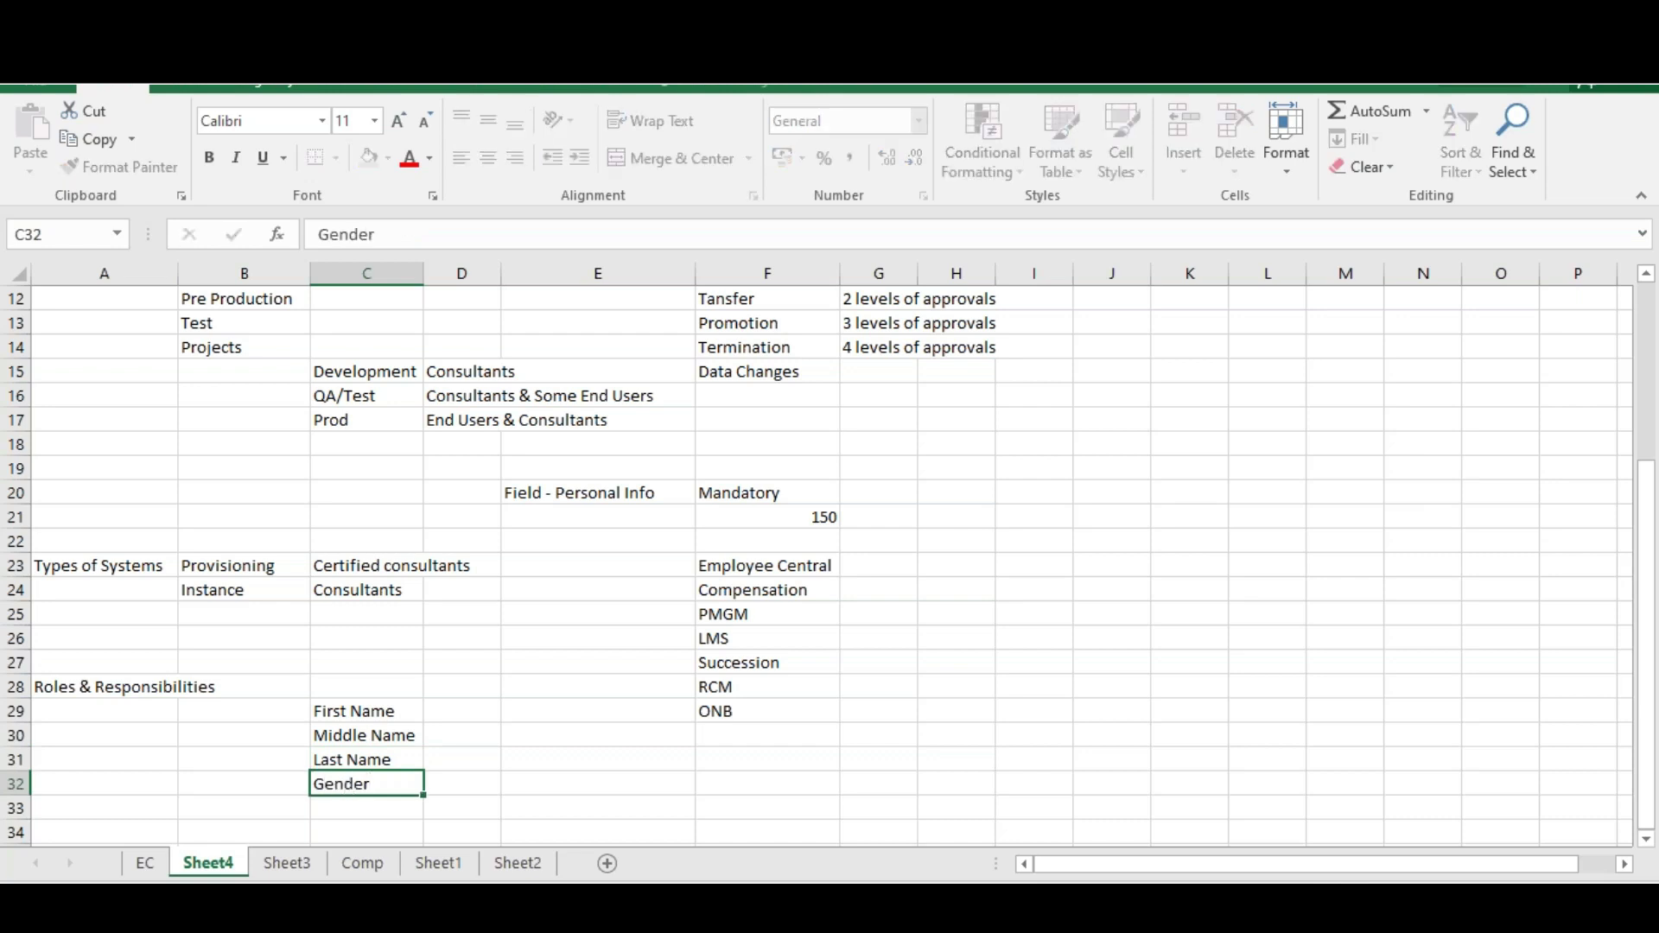
{"action": "key", "text": "Return"}
{"action": "type", "text": "Sal"}
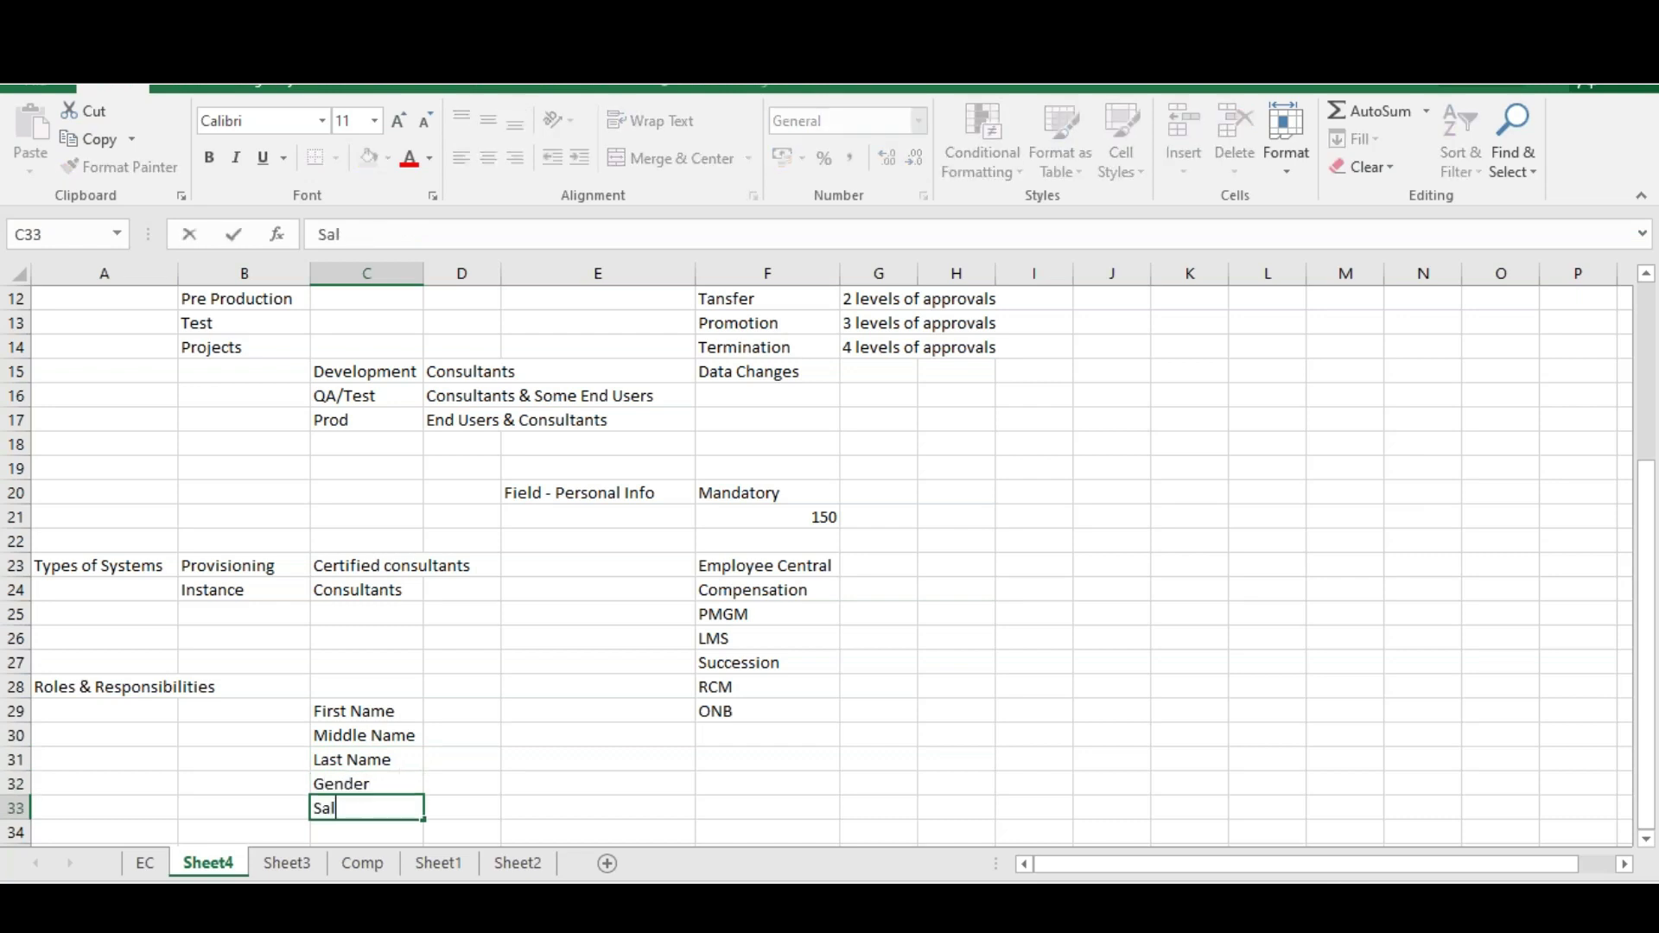
{"action": "type", "text": "utsa"}
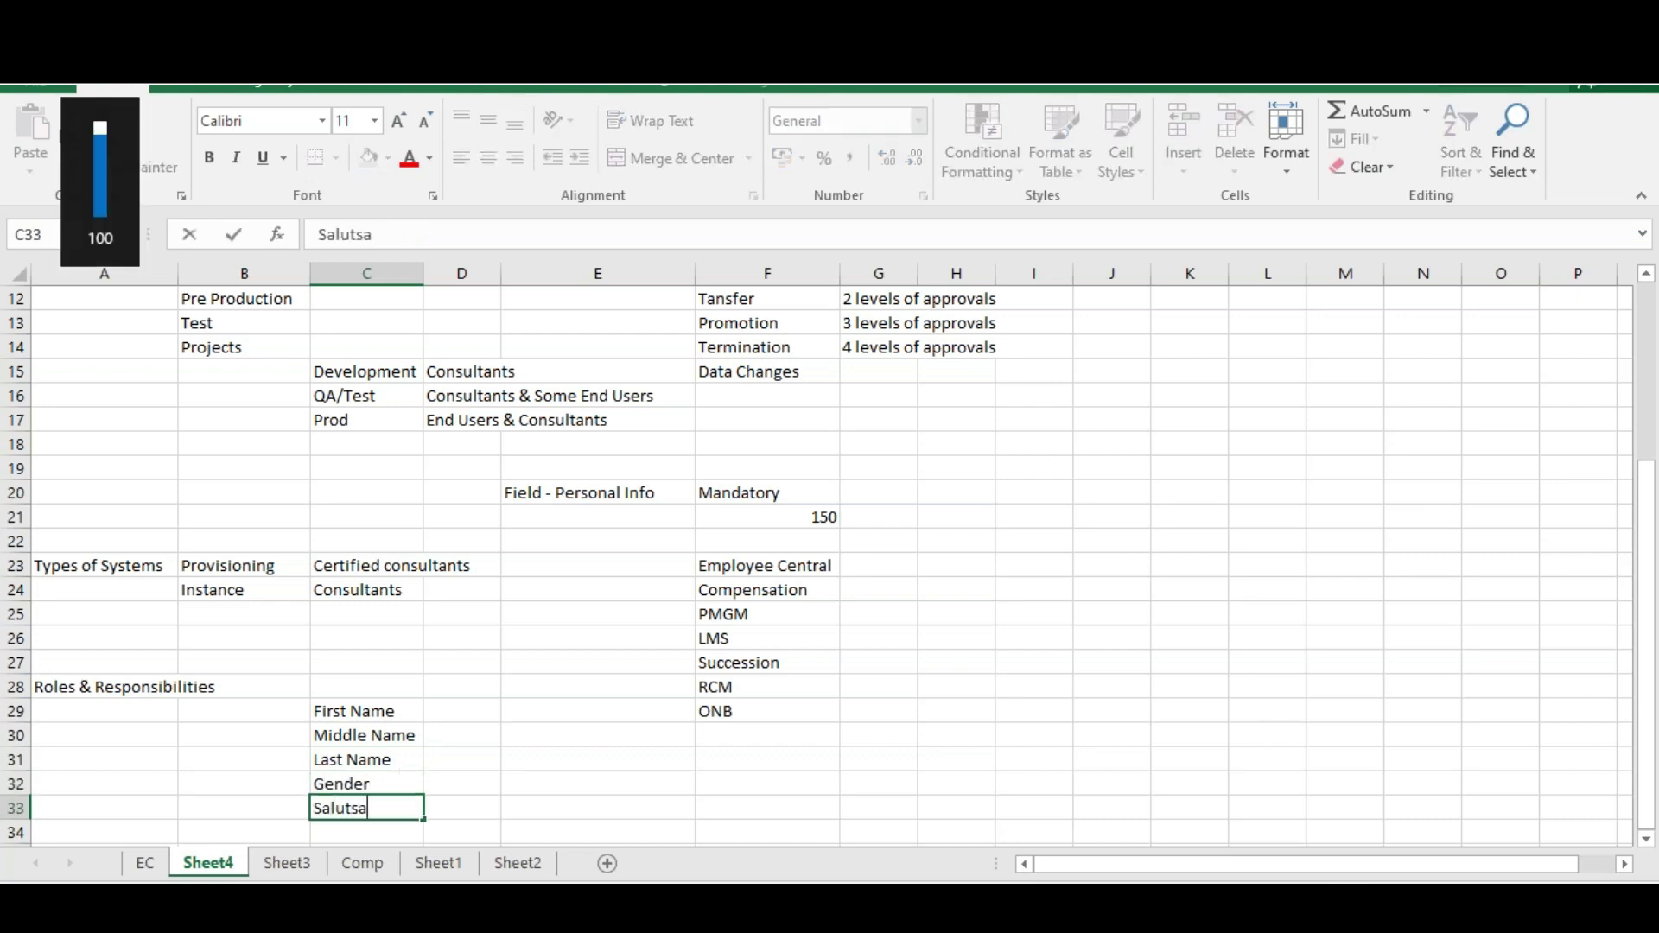
{"action": "key", "text": "BackSpace"}
{"action": "key", "text": "BackSpace"}
{"action": "type", "text": "ation"}
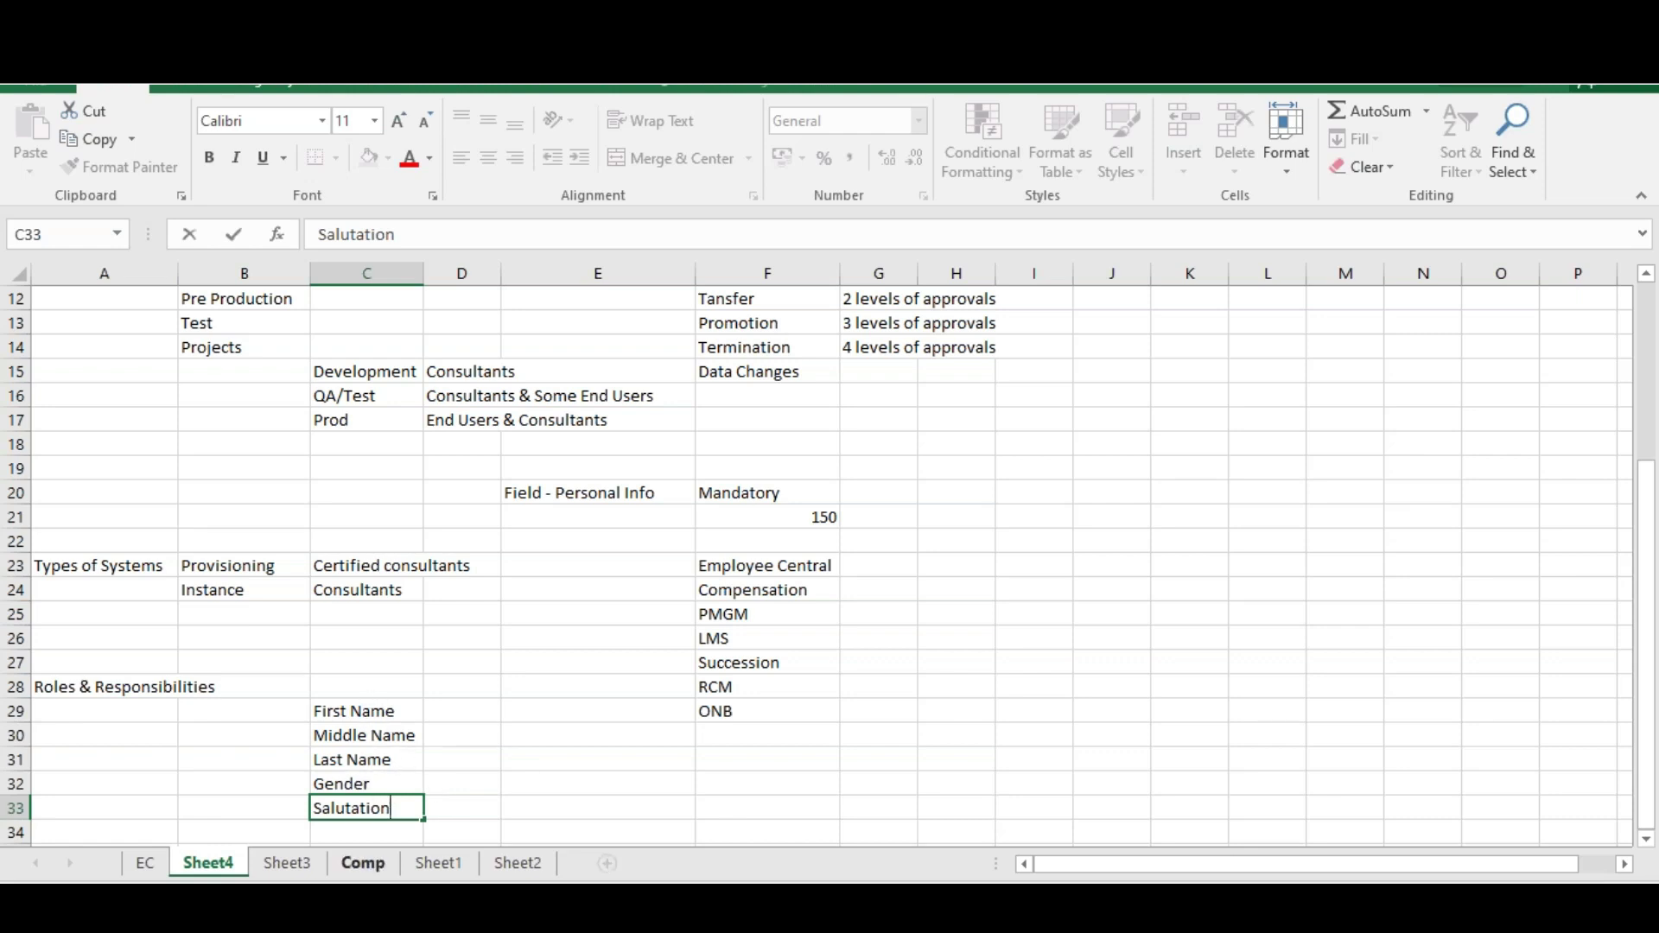
Prefix First Name in C29 with an asterisk to mark it mandatory
{"action": "left_click", "coordinate": [315, 711]}
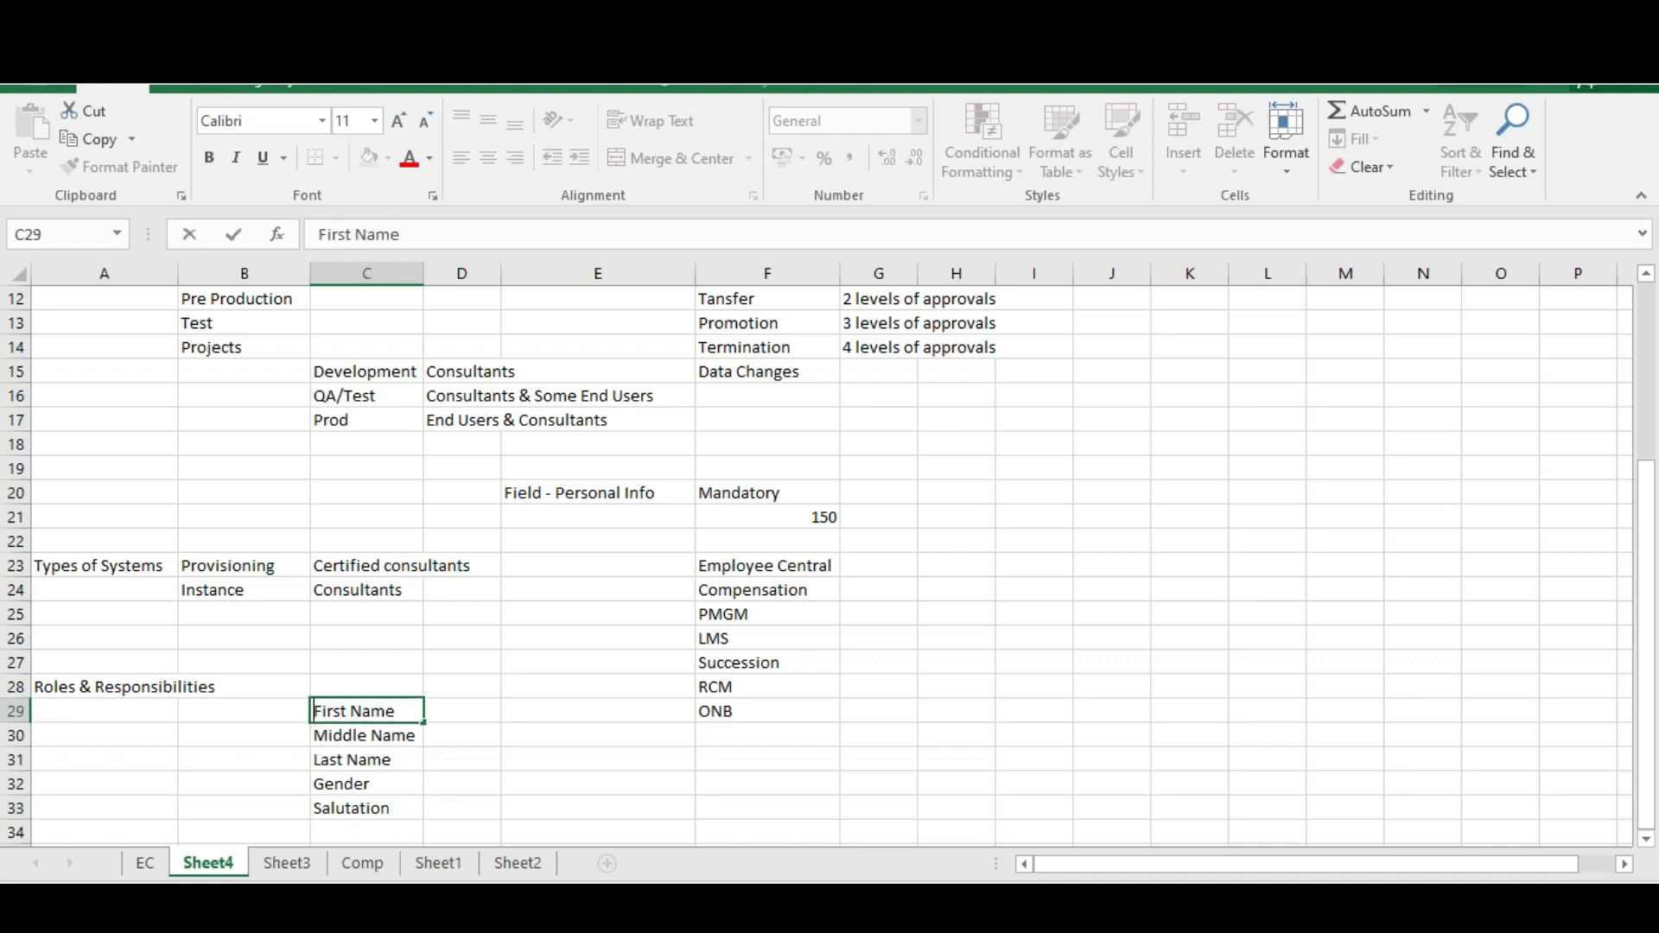
{"action": "type", "text": "*"}
{"action": "left_click", "coordinate": [317, 757]}
{"action": "left_click", "coordinate": [103, 759]}
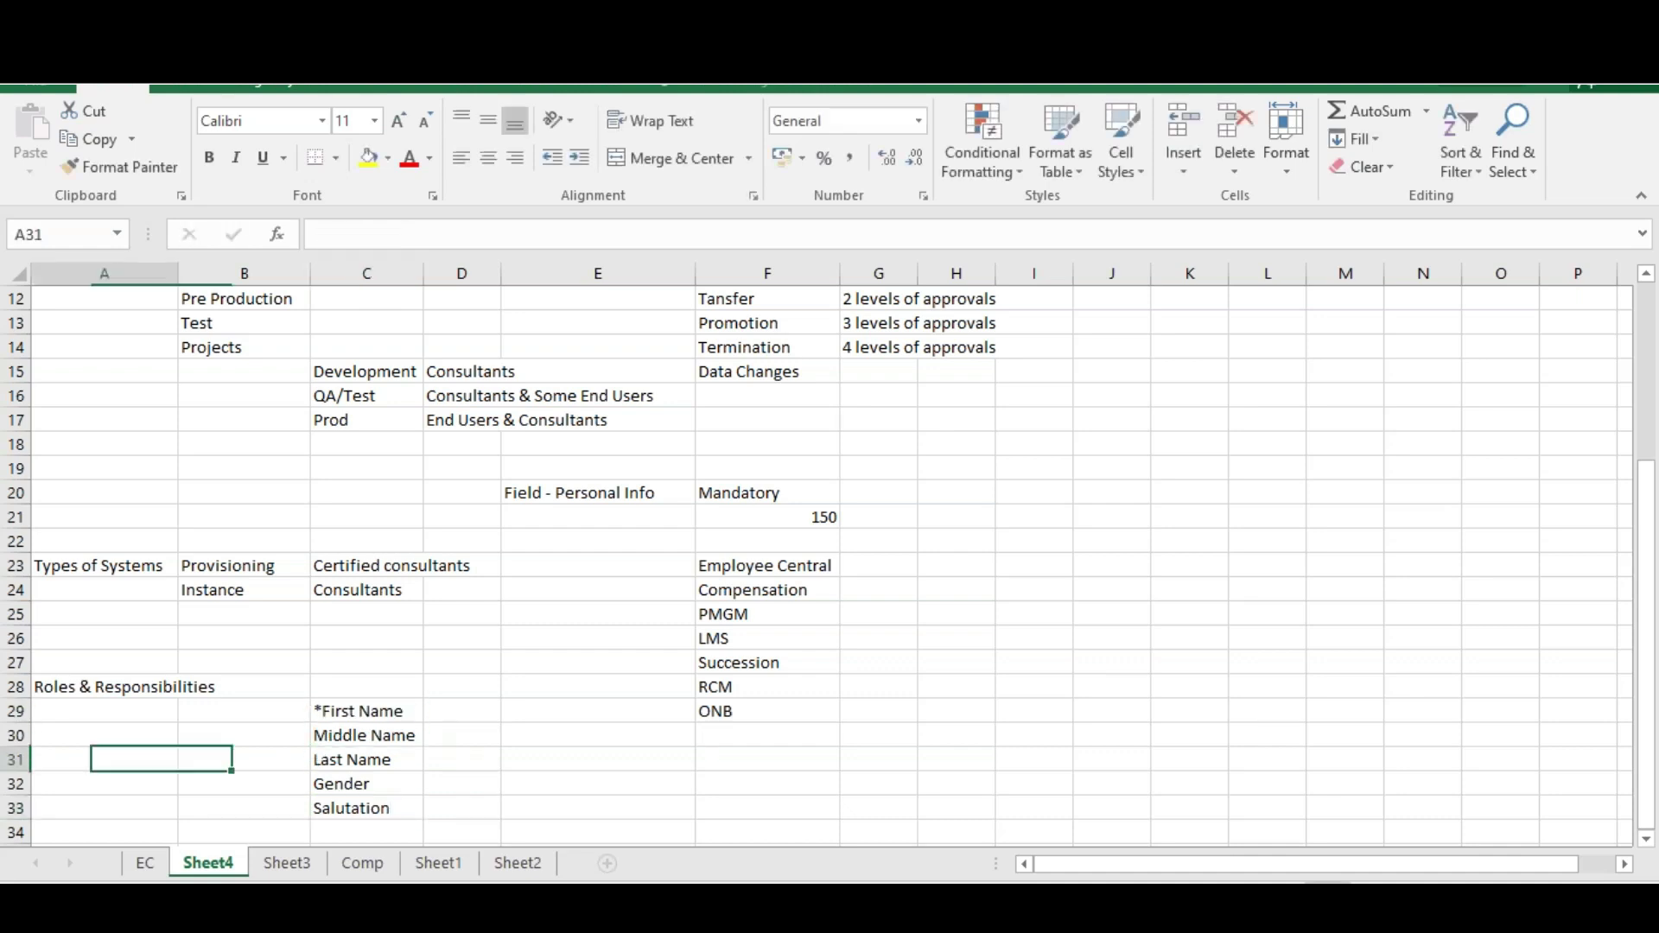
{"action": "left_click", "coordinate": [366, 759]}
{"action": "left_click", "coordinate": [104, 759]}
{"action": "left_click", "coordinate": [366, 758]}
{"action": "left_click", "coordinate": [103, 759]}
Add an asterisk before Last Name in C31, then remove it again
{"action": "double_click", "coordinate": [319, 757]}
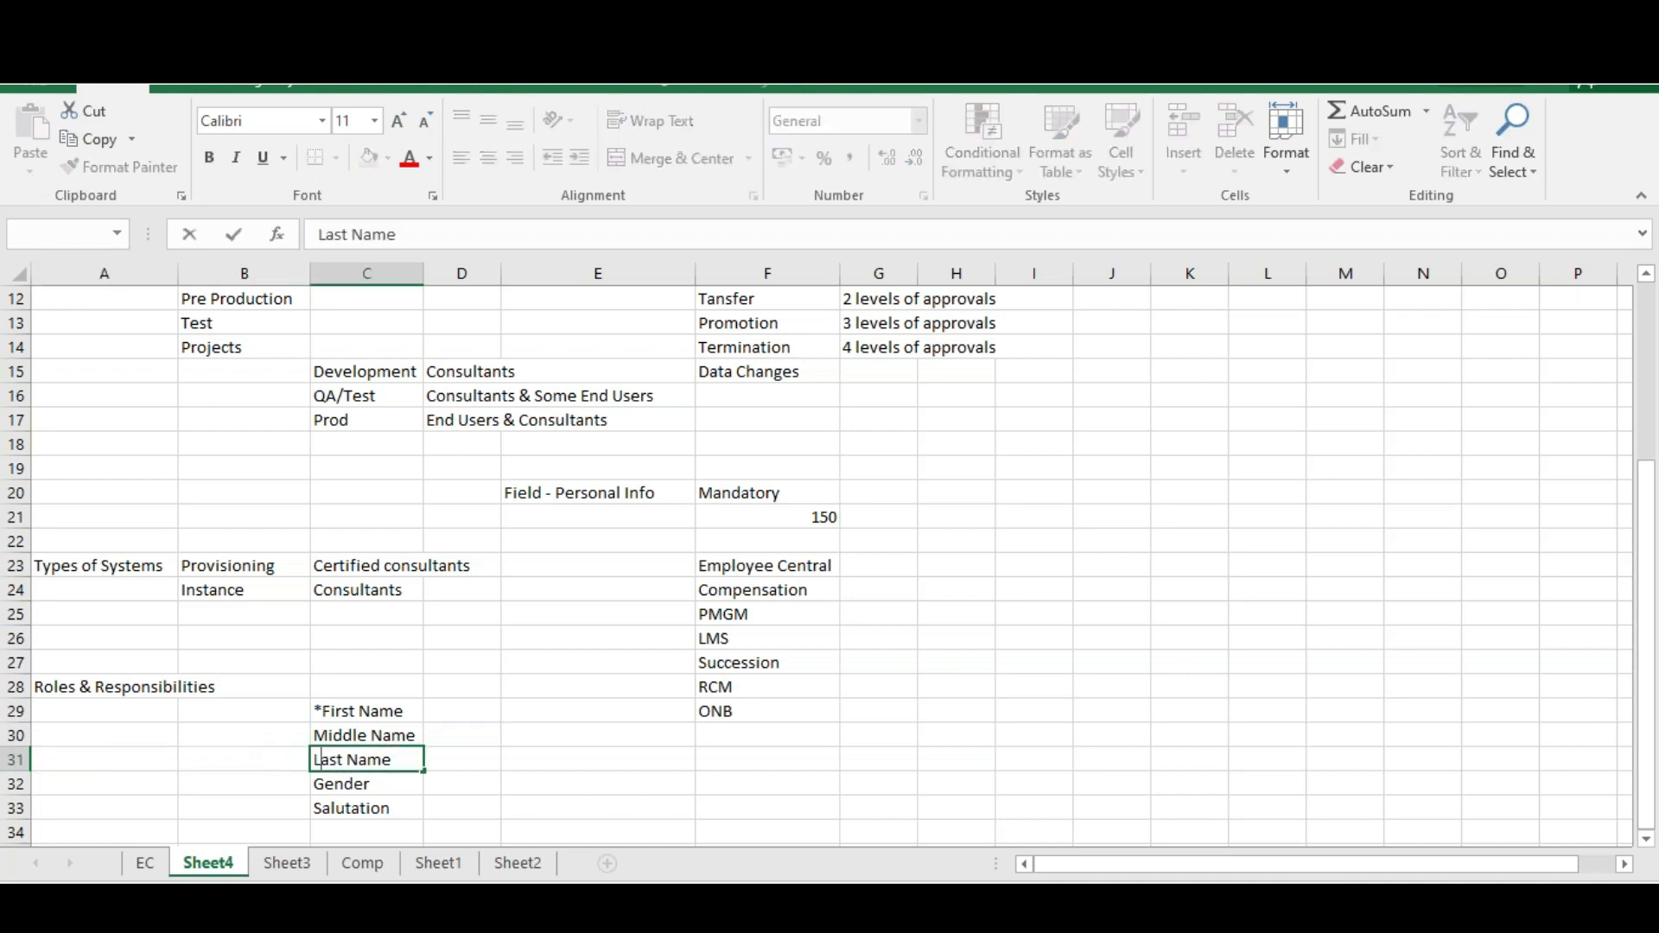
{"action": "left_click", "coordinate": [313, 758]}
{"action": "type", "text": "*"}
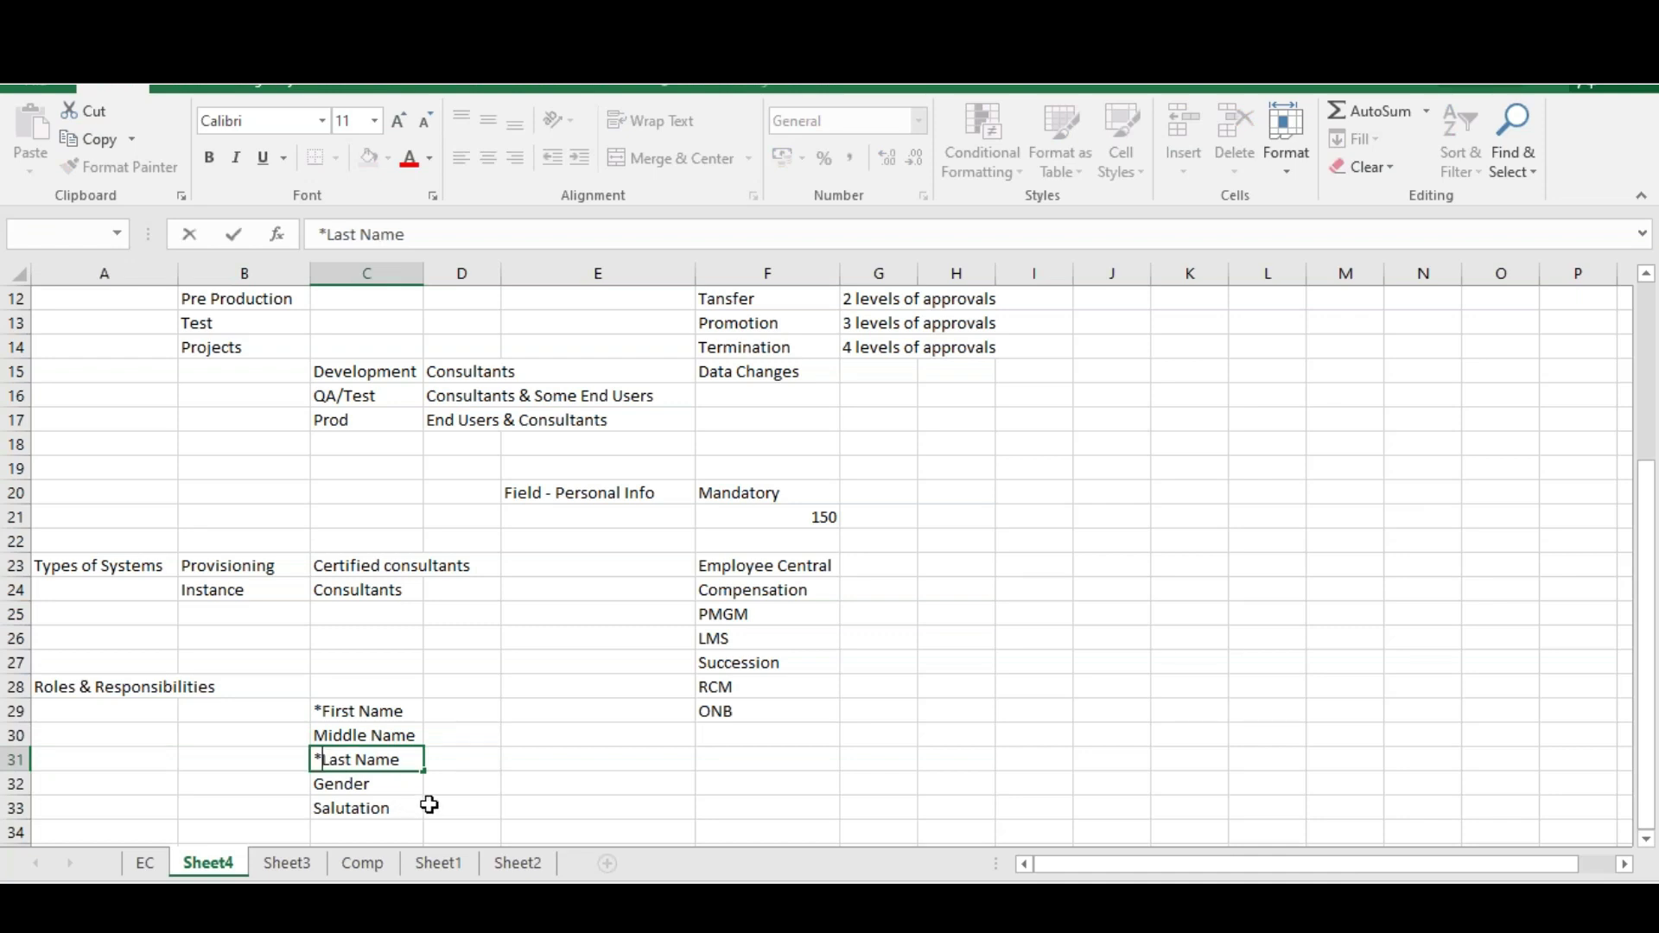
{"action": "left_click", "coordinate": [430, 804]}
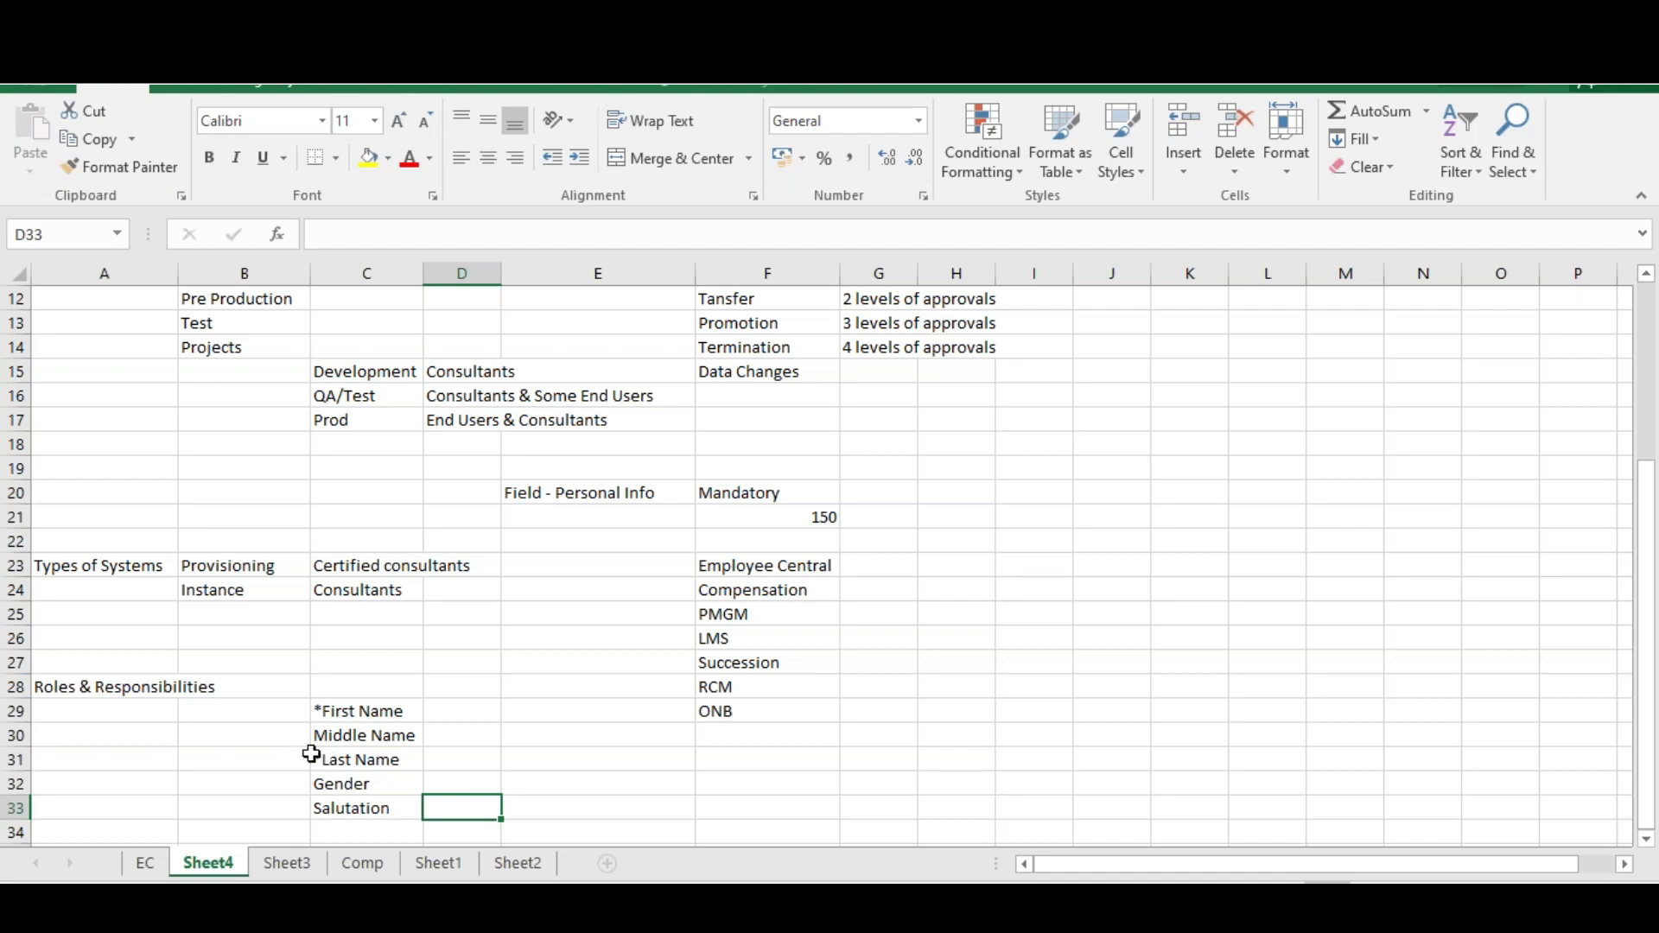
{"action": "left_click", "coordinate": [328, 757]}
{"action": "key", "text": "F2"}
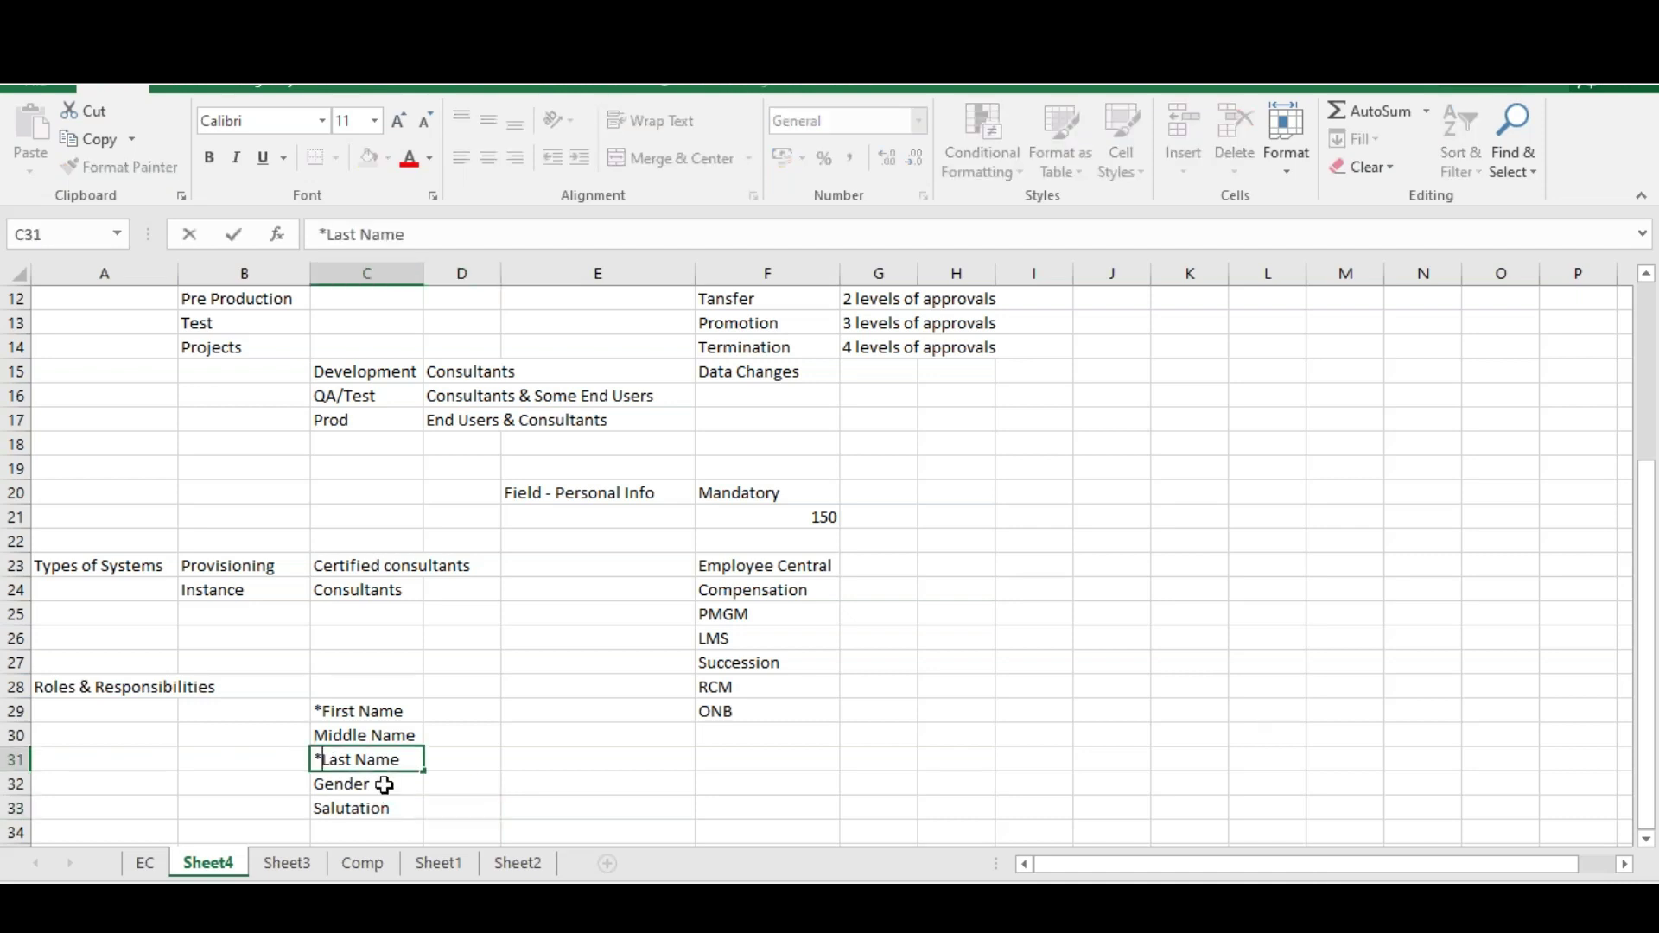
{"action": "key", "text": "shift+Left"}
{"action": "key", "text": "Delete"}
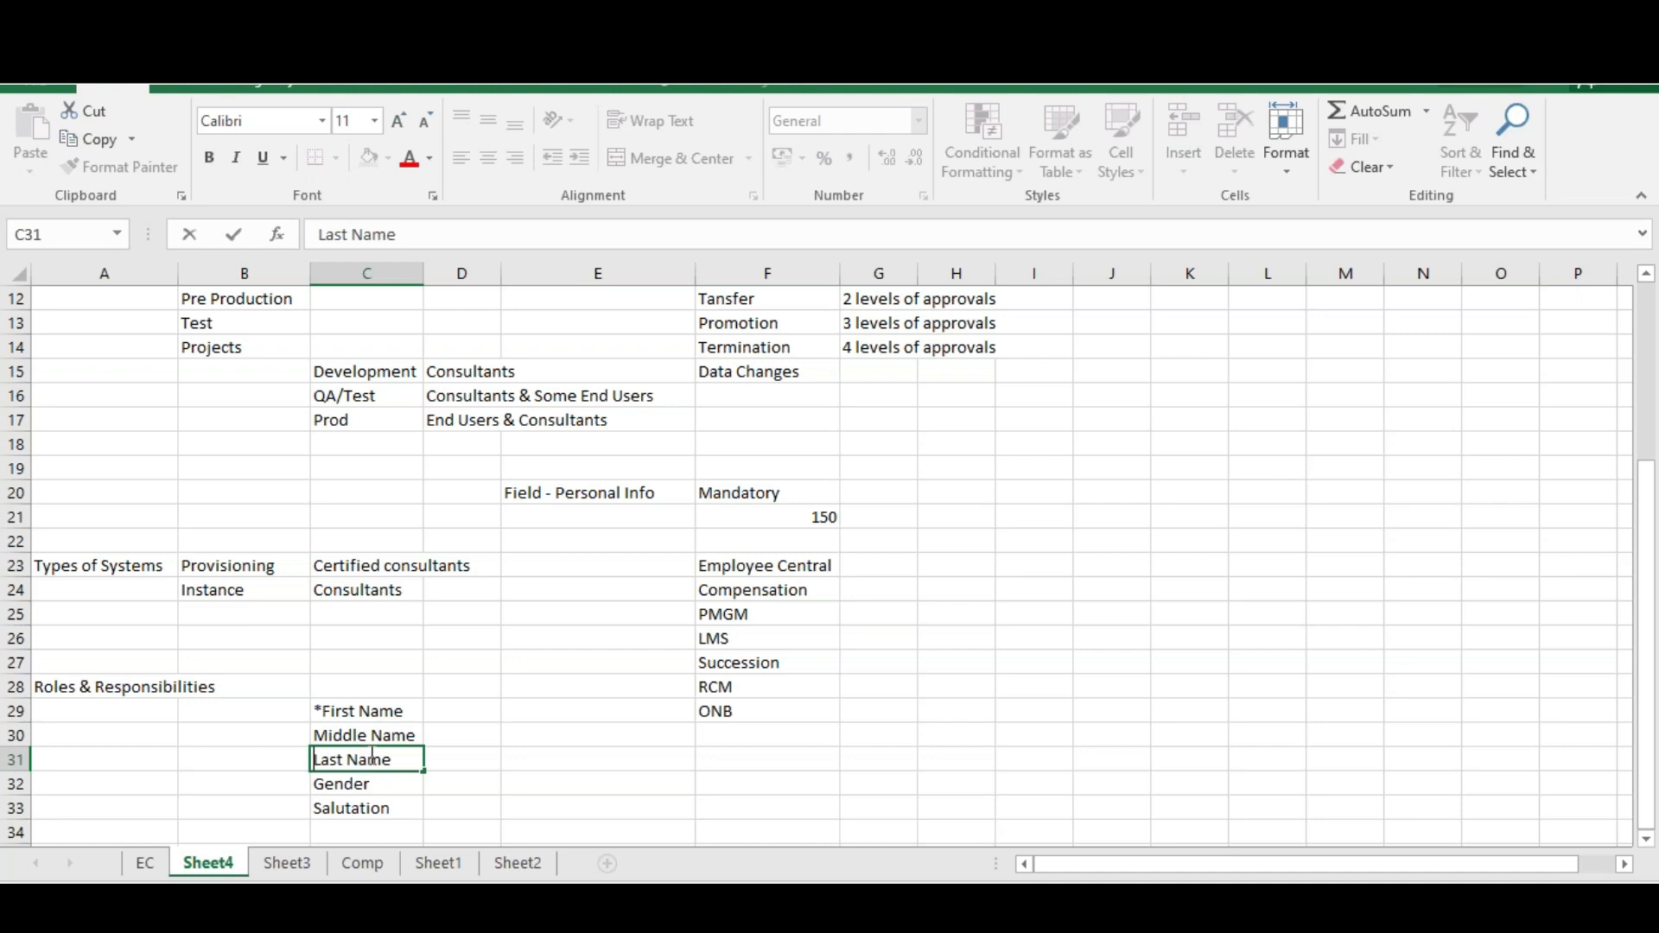
Add Initials to the field list in C34
{"action": "left_click", "coordinate": [374, 823]}
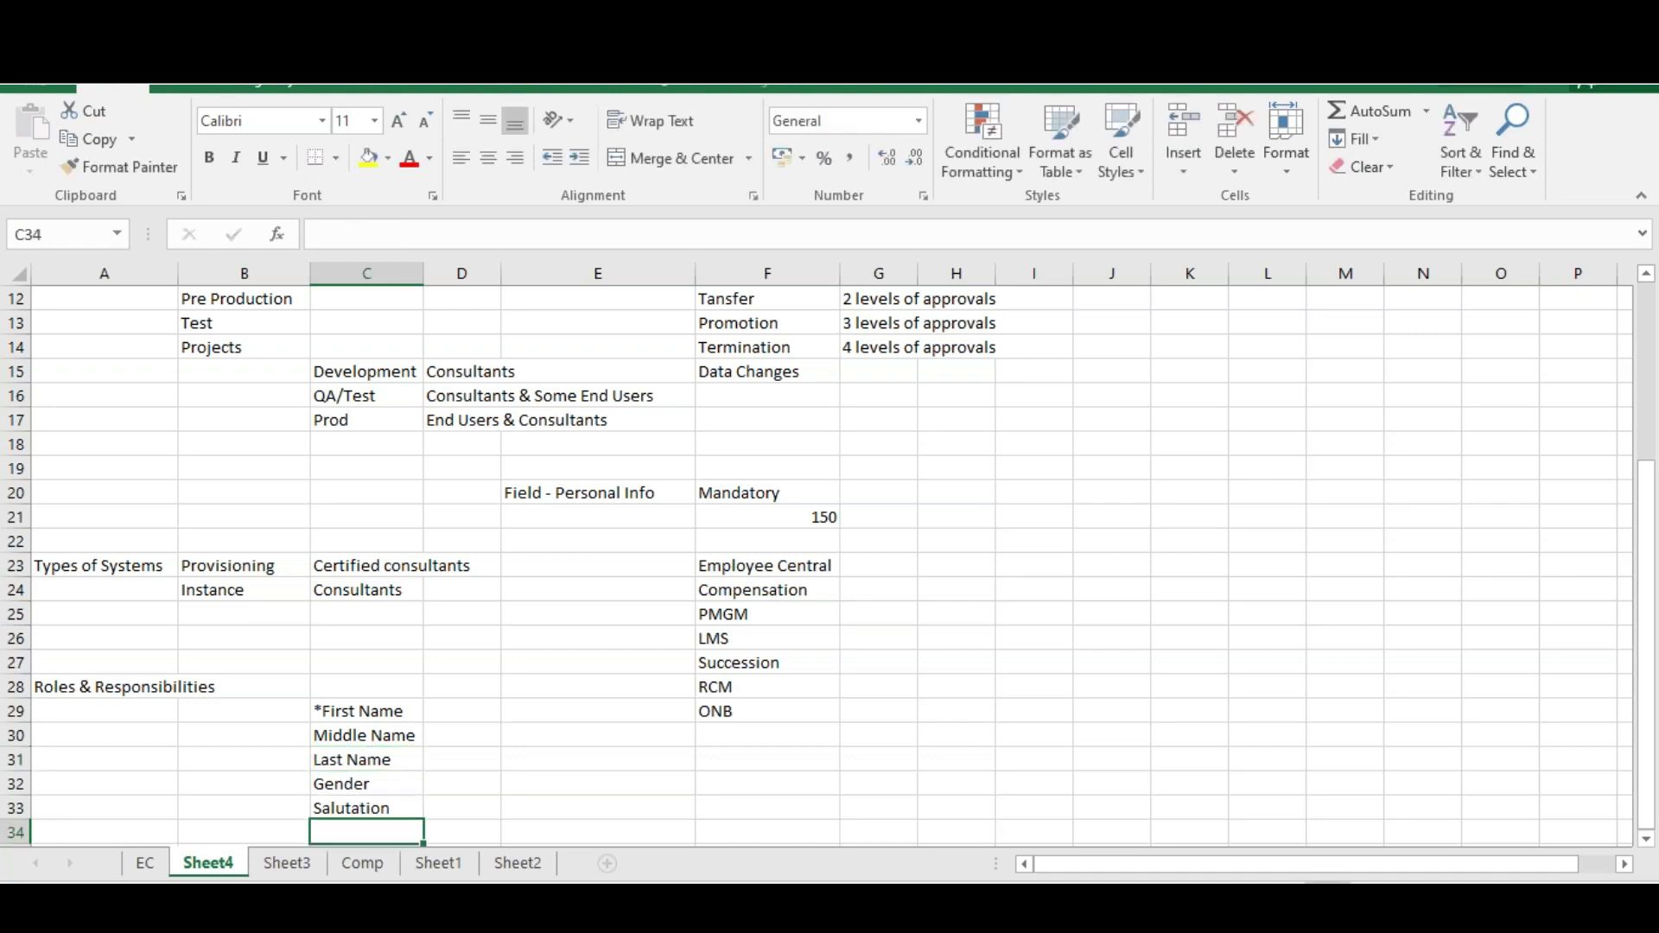
{"action": "type", "text": "Initil"}
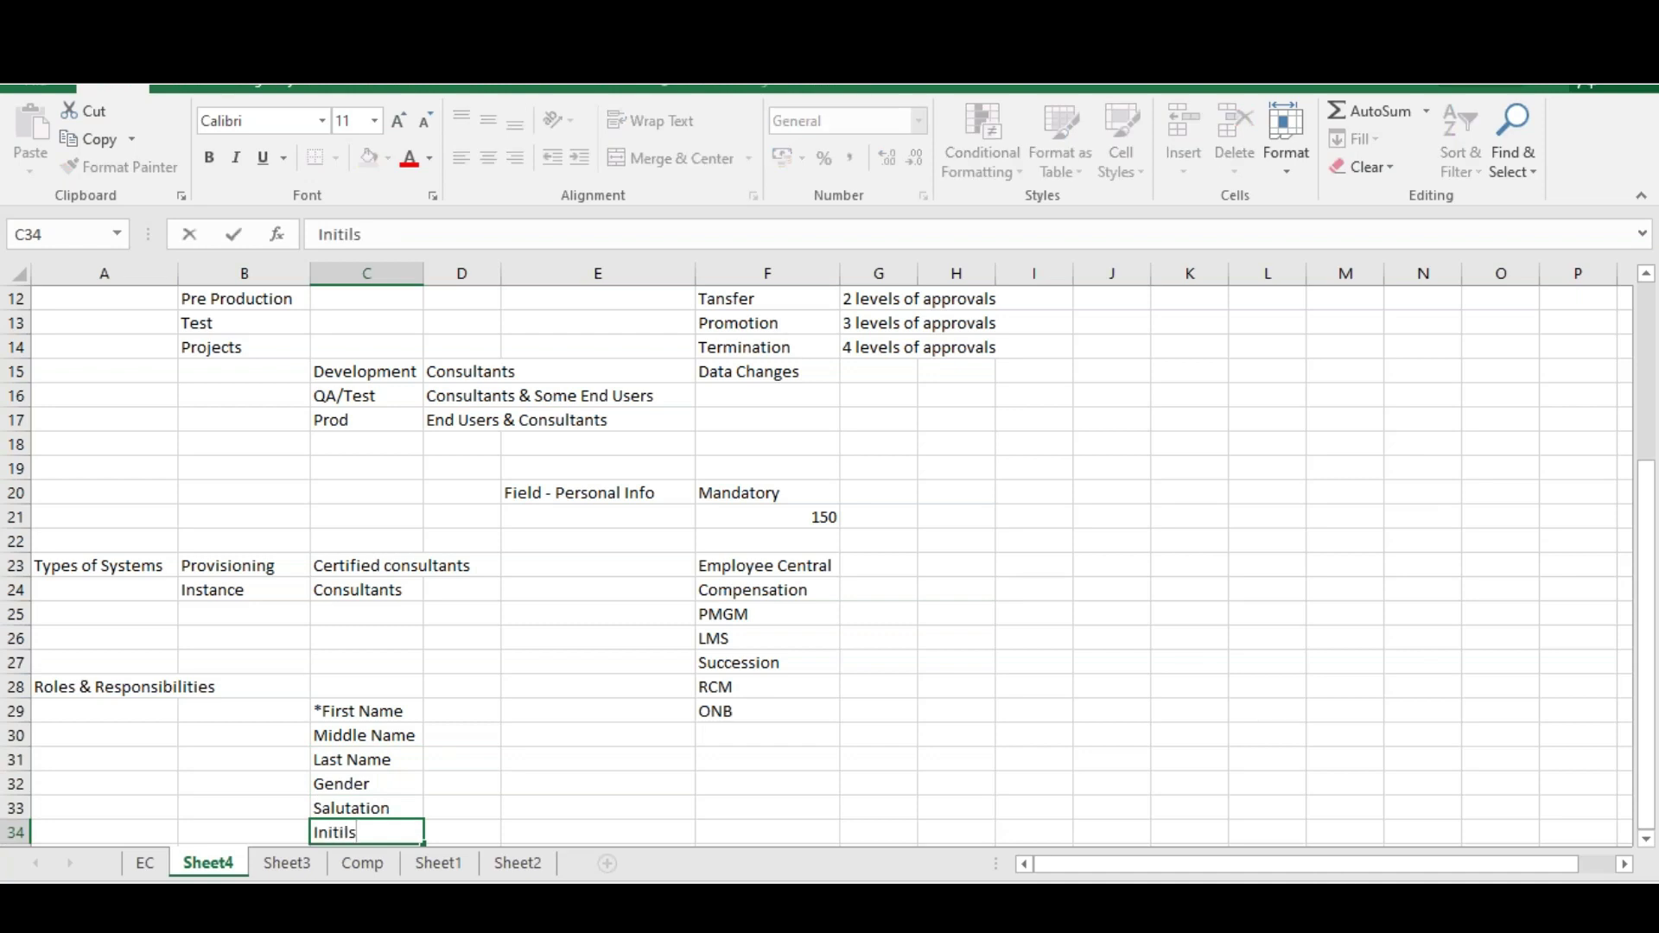
{"action": "key", "text": "BackSpace"}
{"action": "type", "text": "als"}
Look through Sheet1, Sheet2 and Sheet3, then return to Sheet4
{"action": "left_click", "coordinate": [442, 852]}
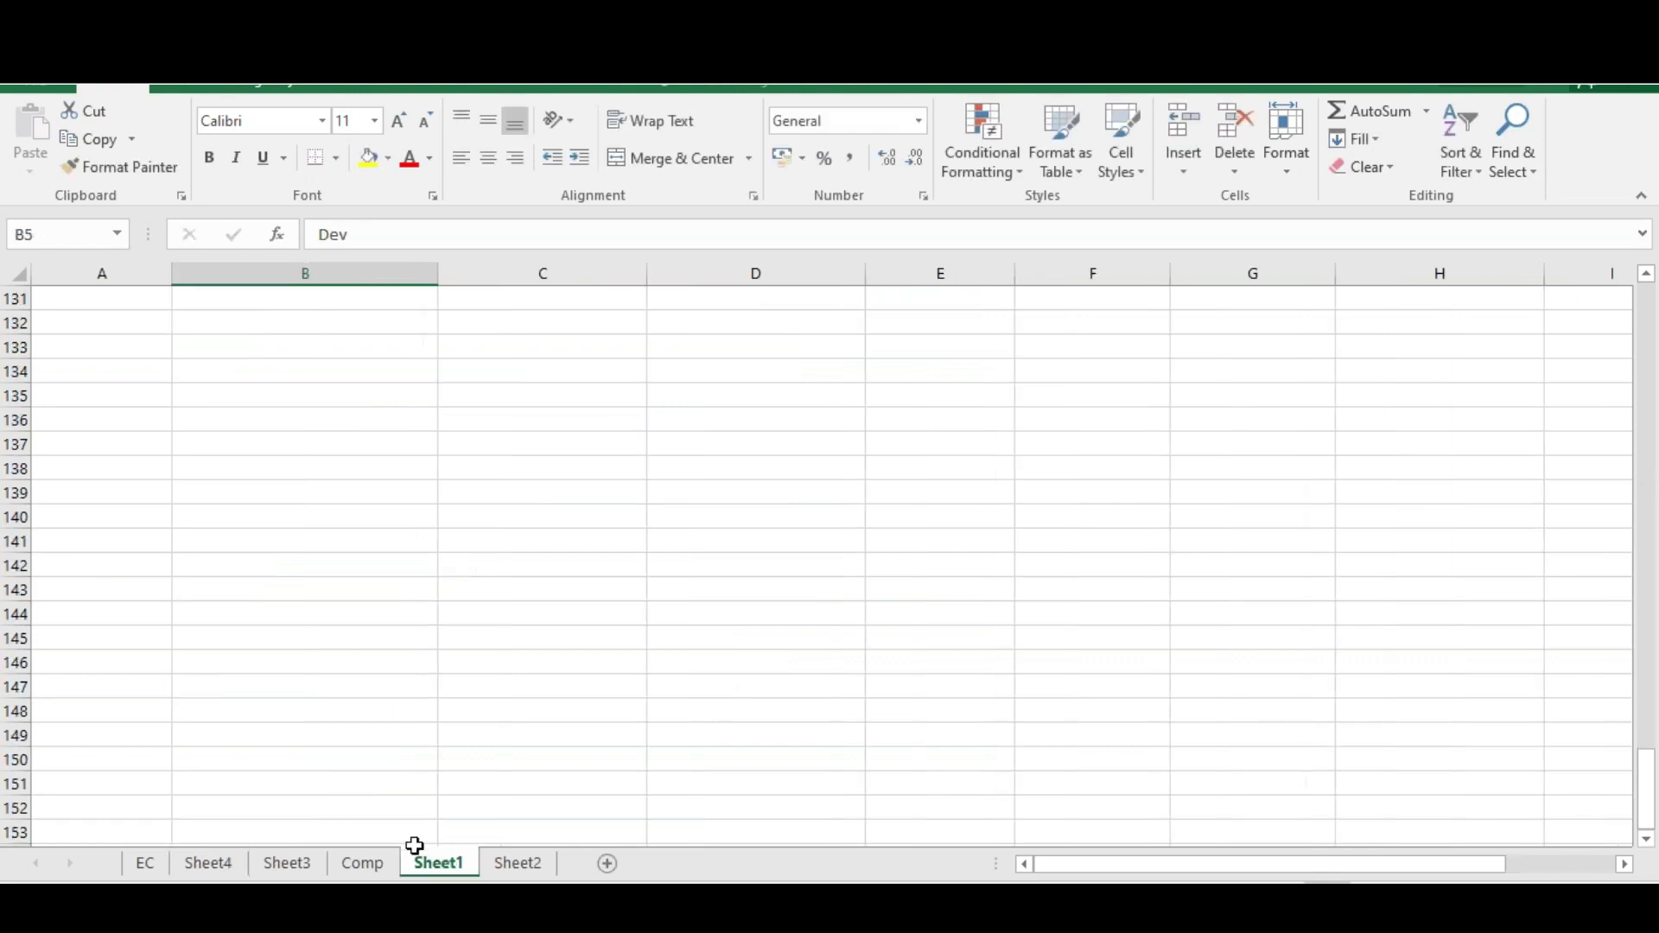
{"action": "left_click", "coordinate": [499, 864]}
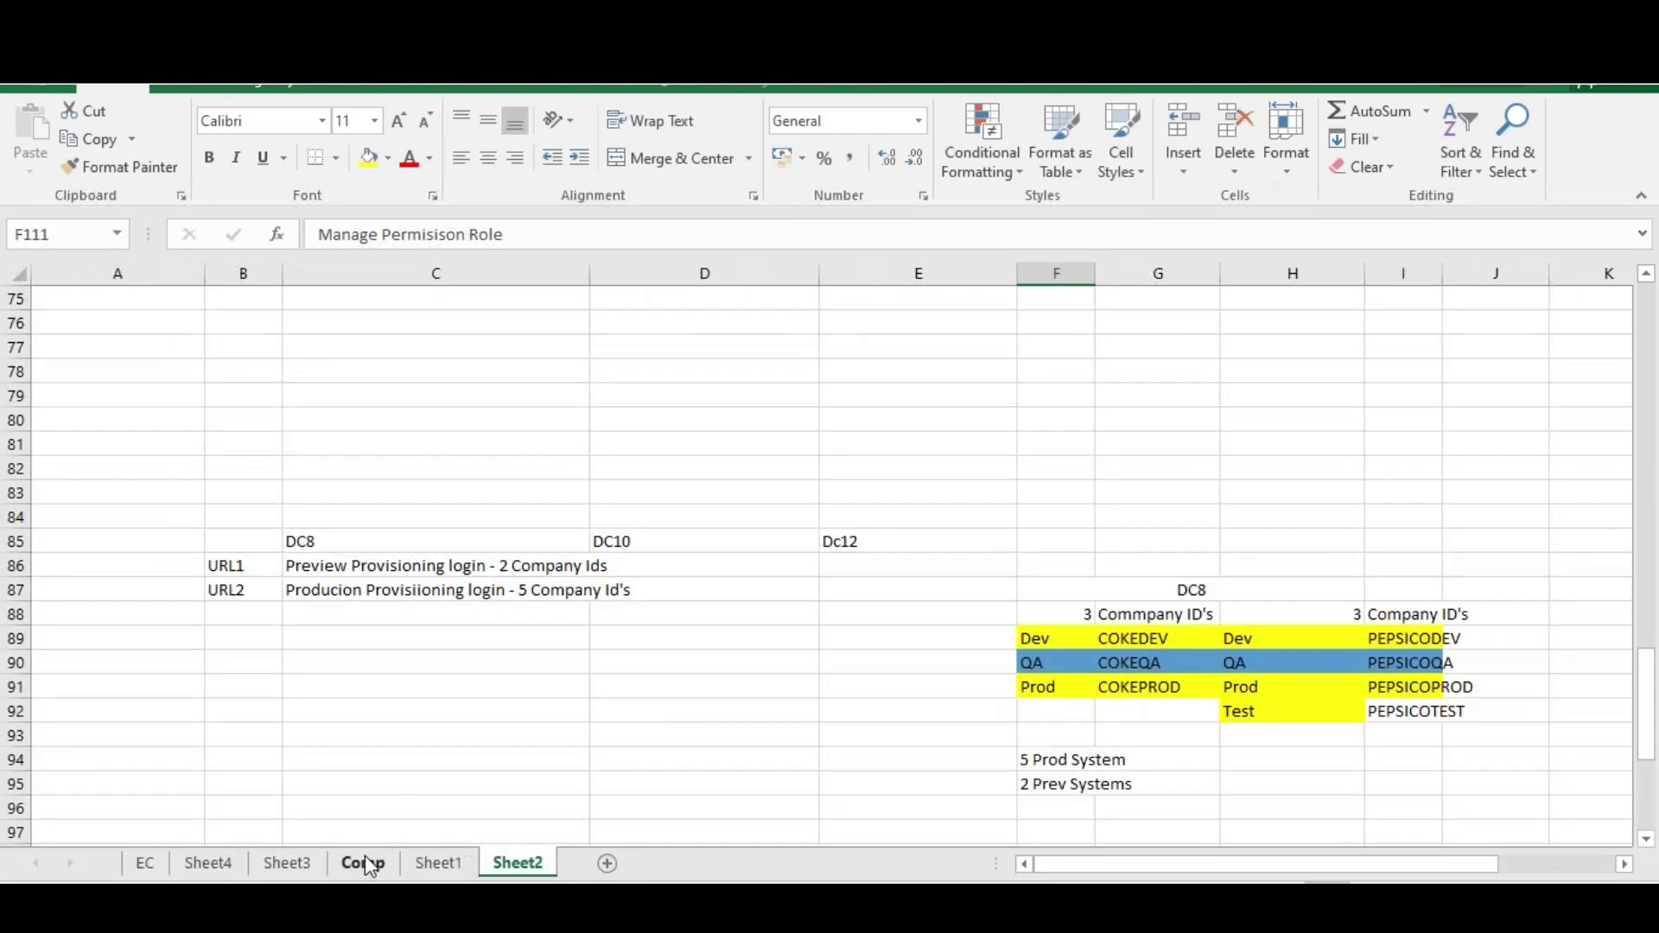
{"action": "left_click", "coordinate": [289, 864]}
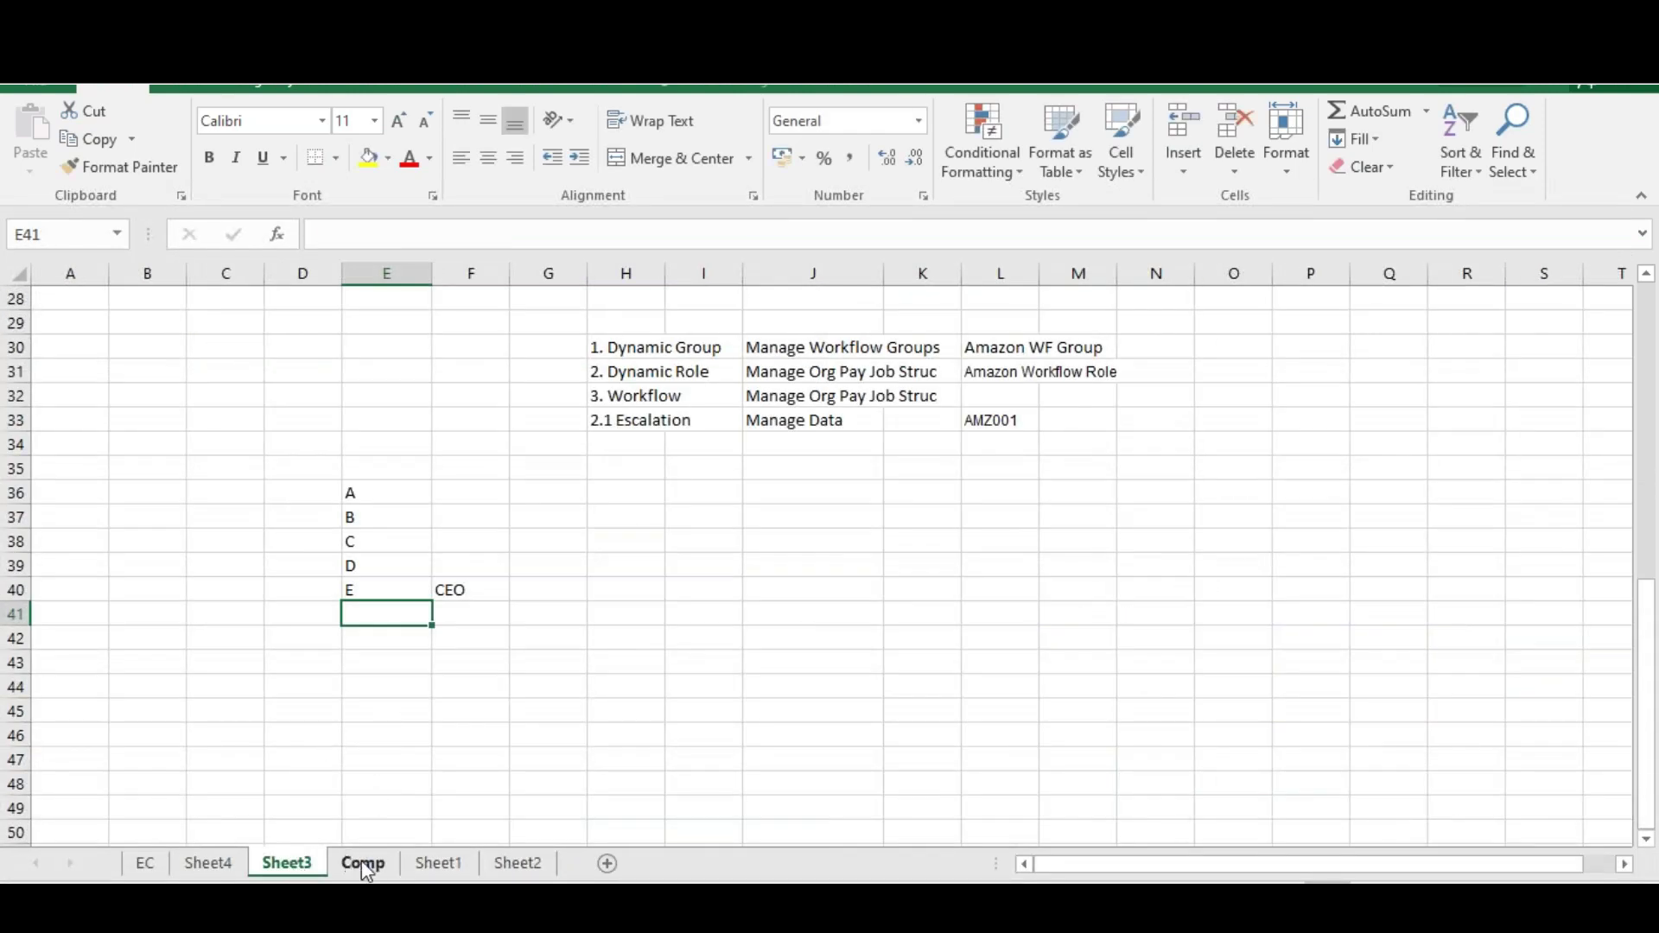
{"action": "left_click", "coordinate": [216, 865]}
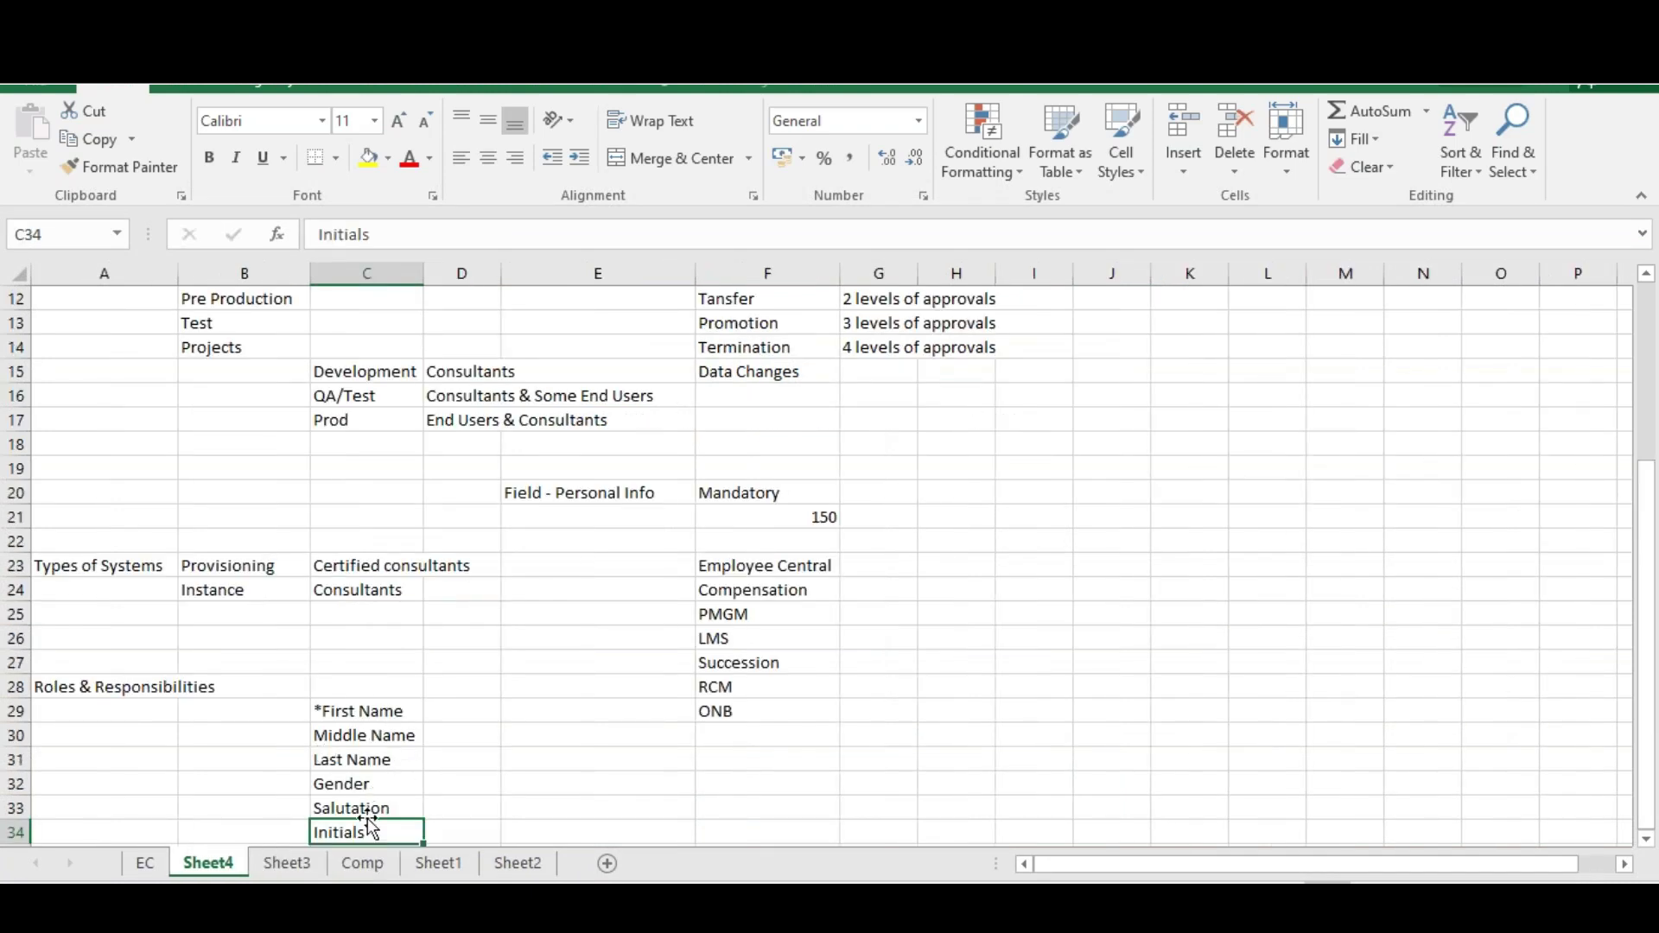
Give the Initials and Last Name cells a yellow fill
{"action": "left_click", "coordinate": [369, 158]}
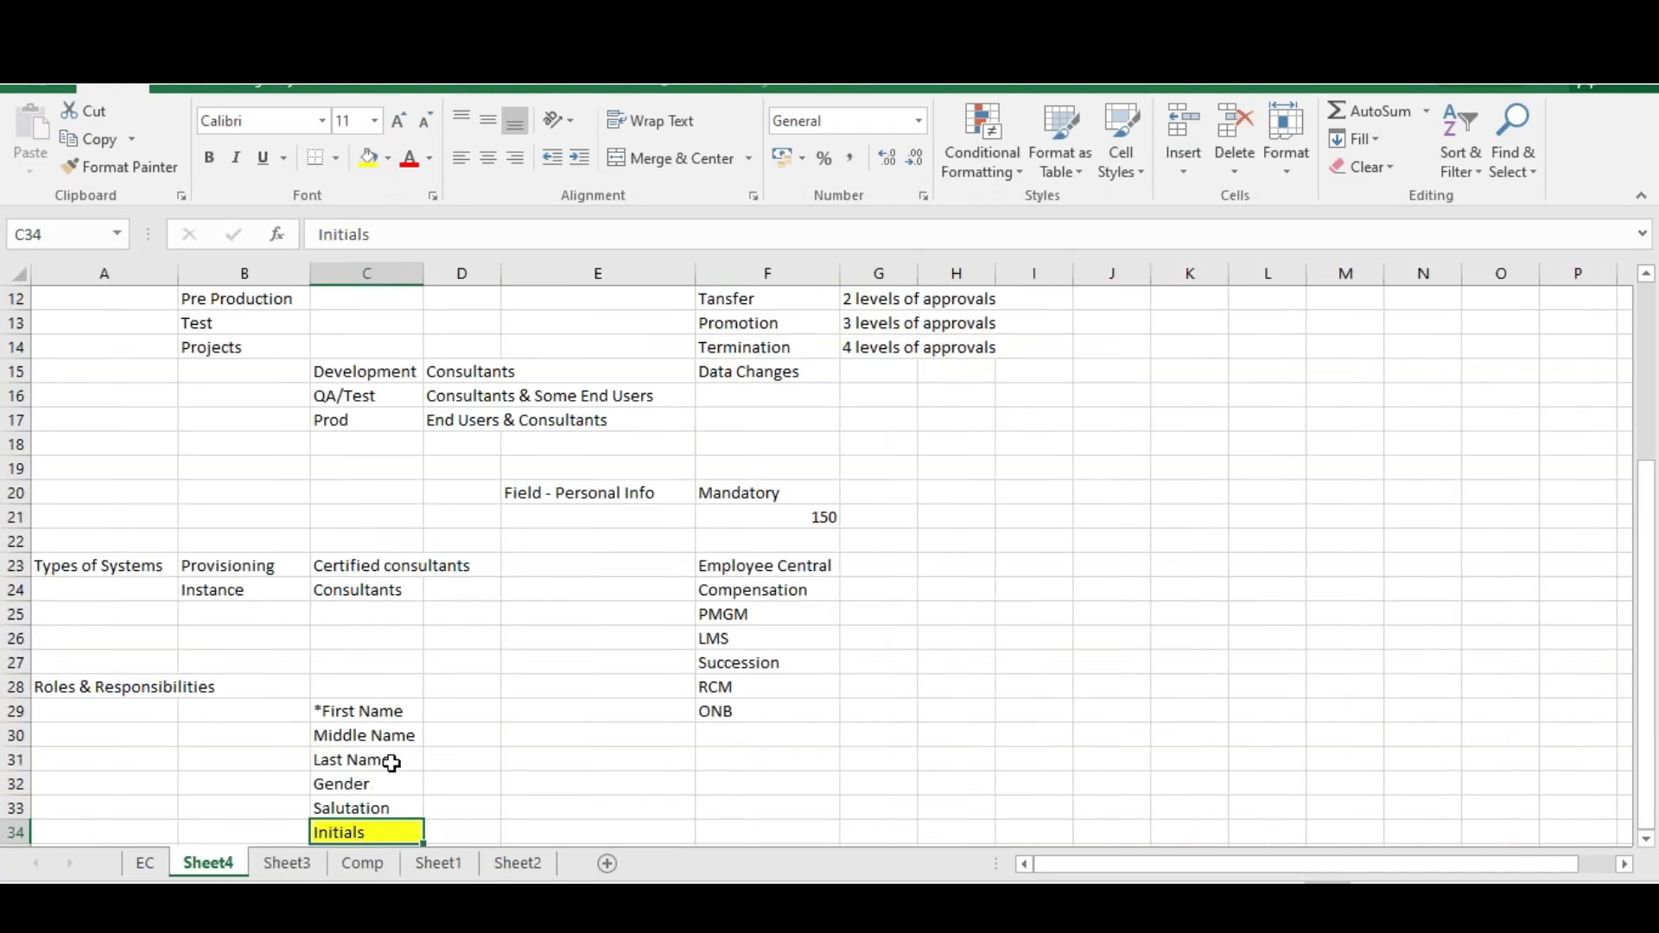
{"action": "left_click", "coordinate": [383, 757]}
{"action": "left_click", "coordinate": [367, 158]}
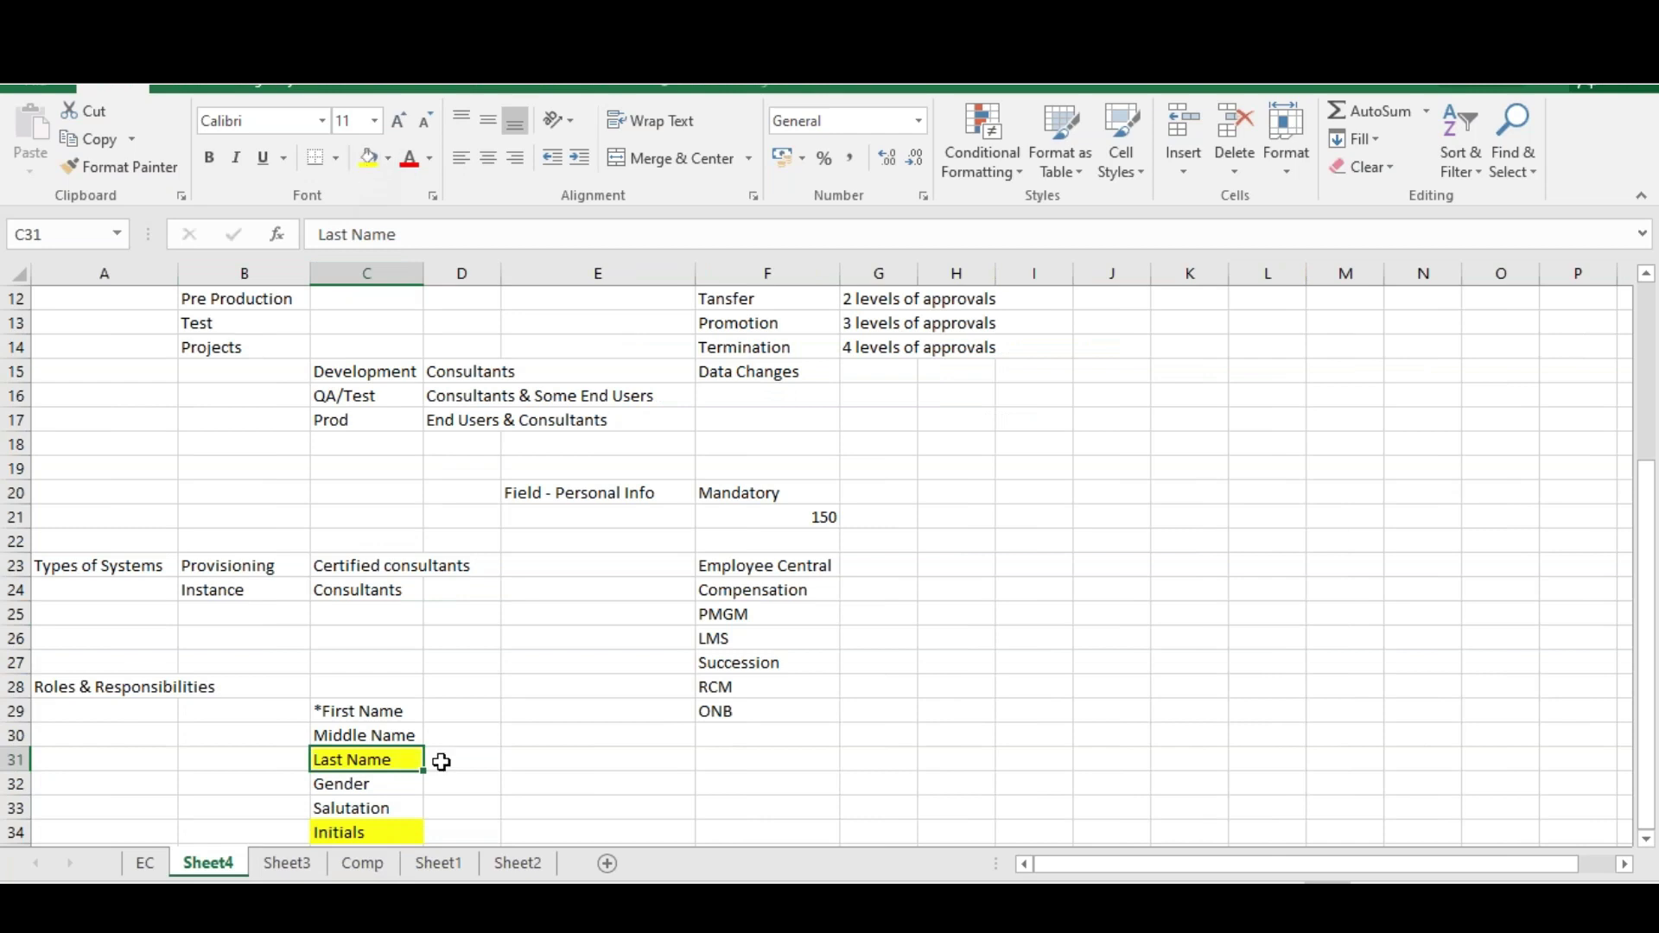
{"action": "left_click", "coordinate": [463, 771]}
{"action": "left_click", "coordinate": [458, 762]}
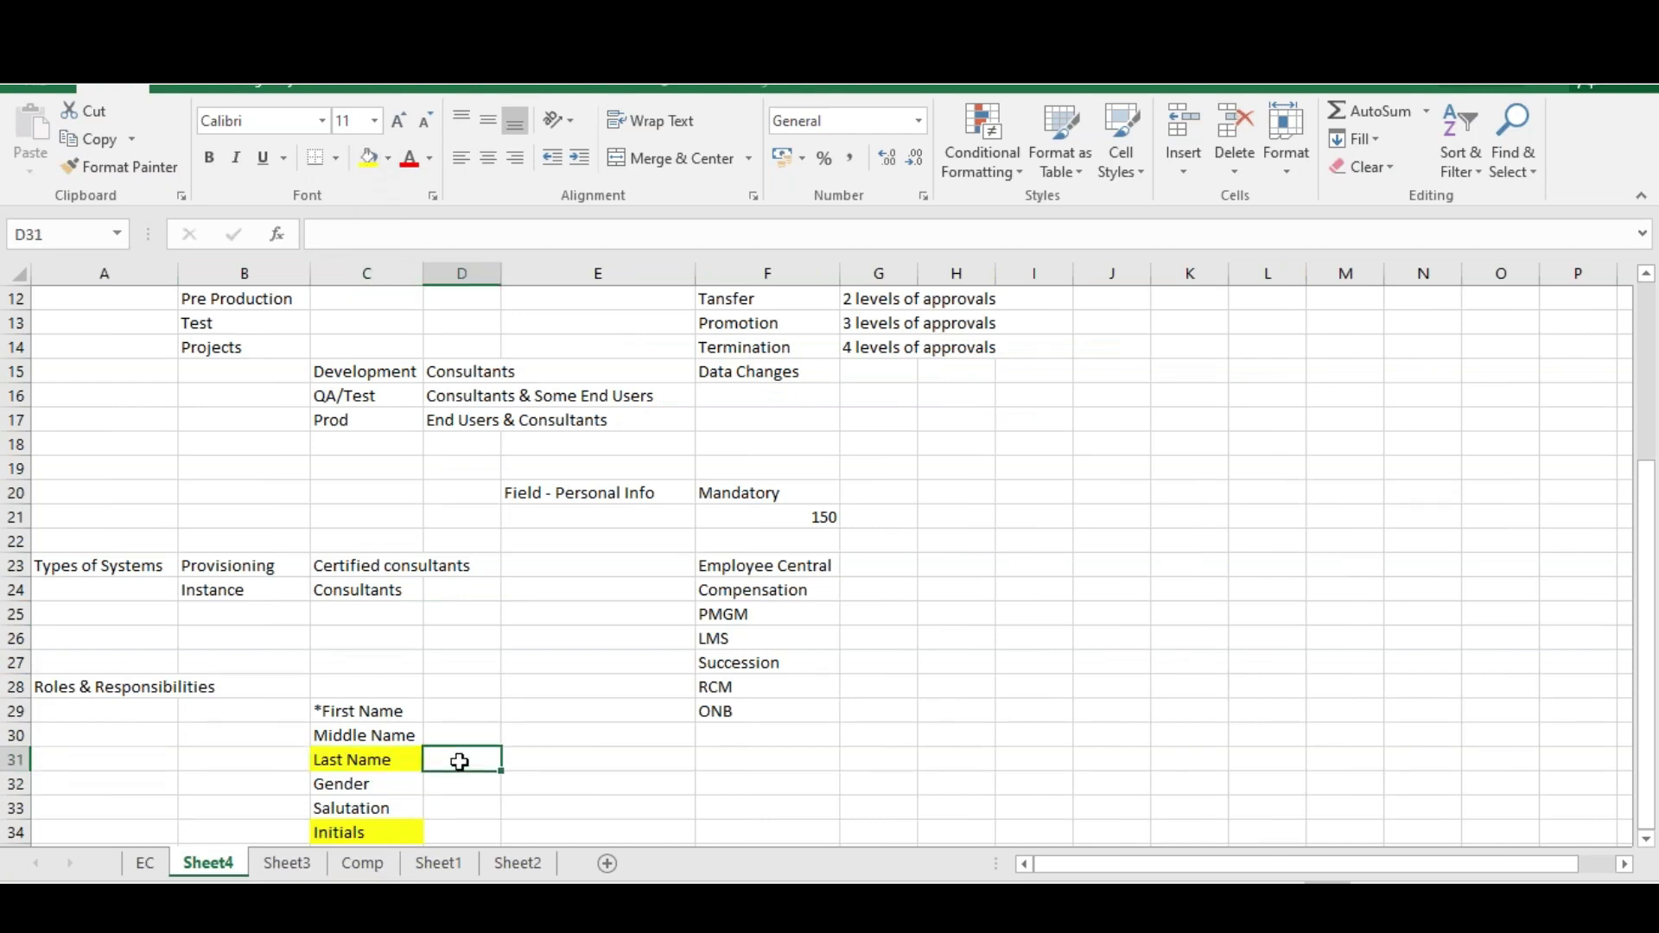
Note 'Make the field Optional' beside Last Name and 'Create a new new field' beside Initials
{"action": "type", "text": "Make the"}
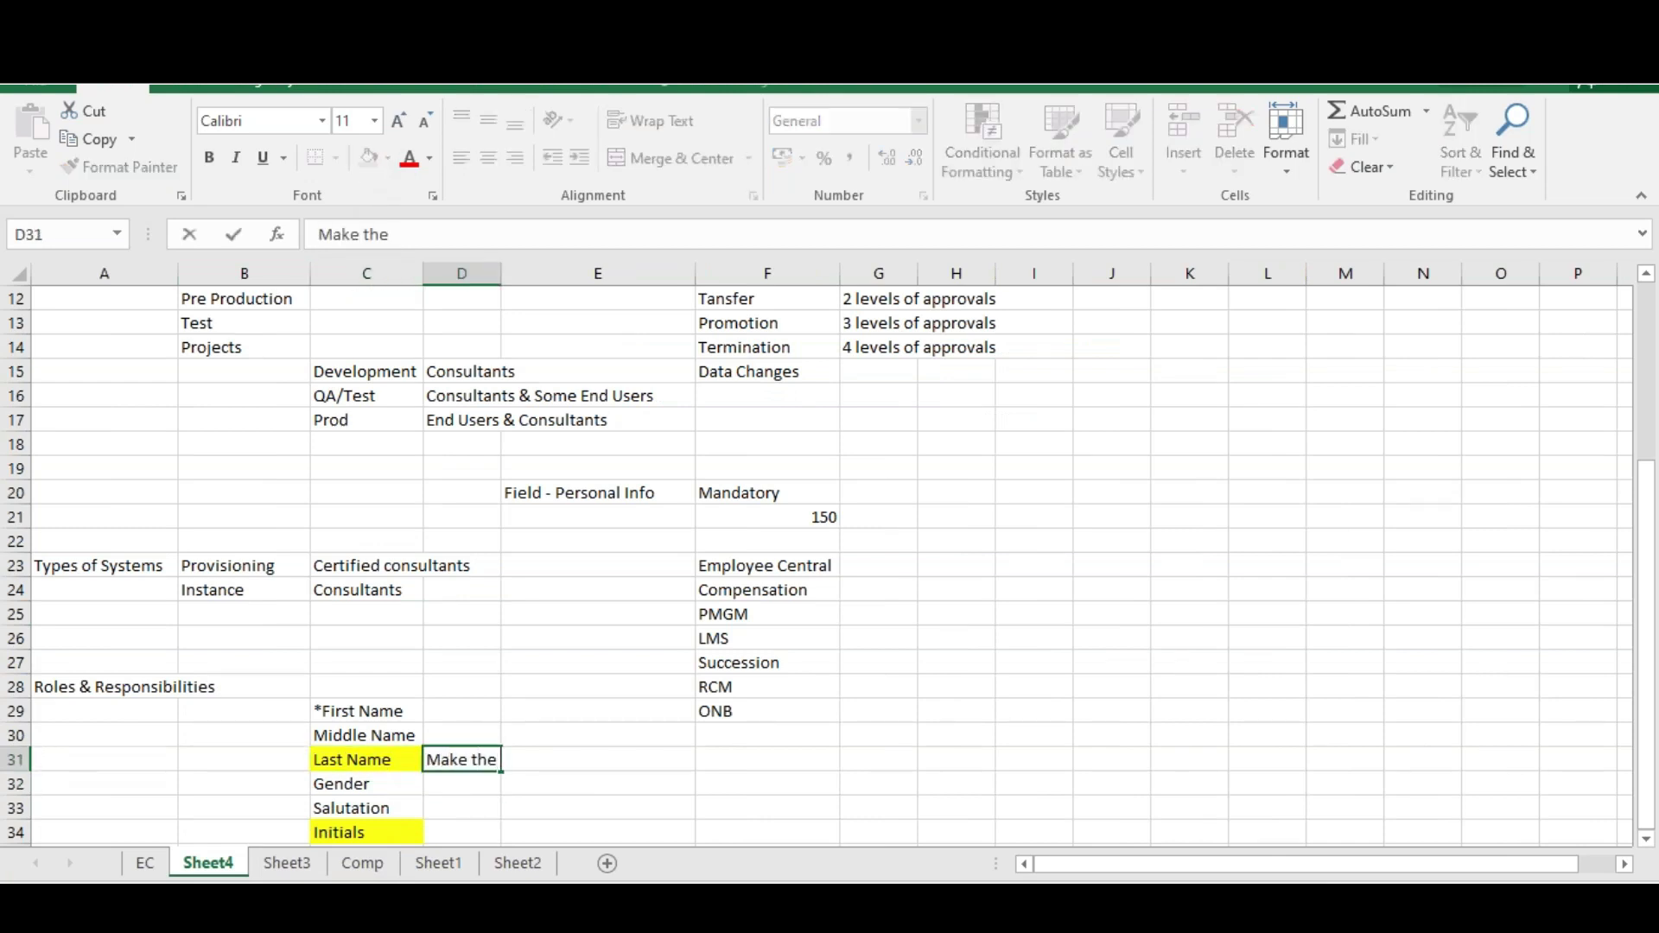
{"action": "type", "text": " field Optional"}
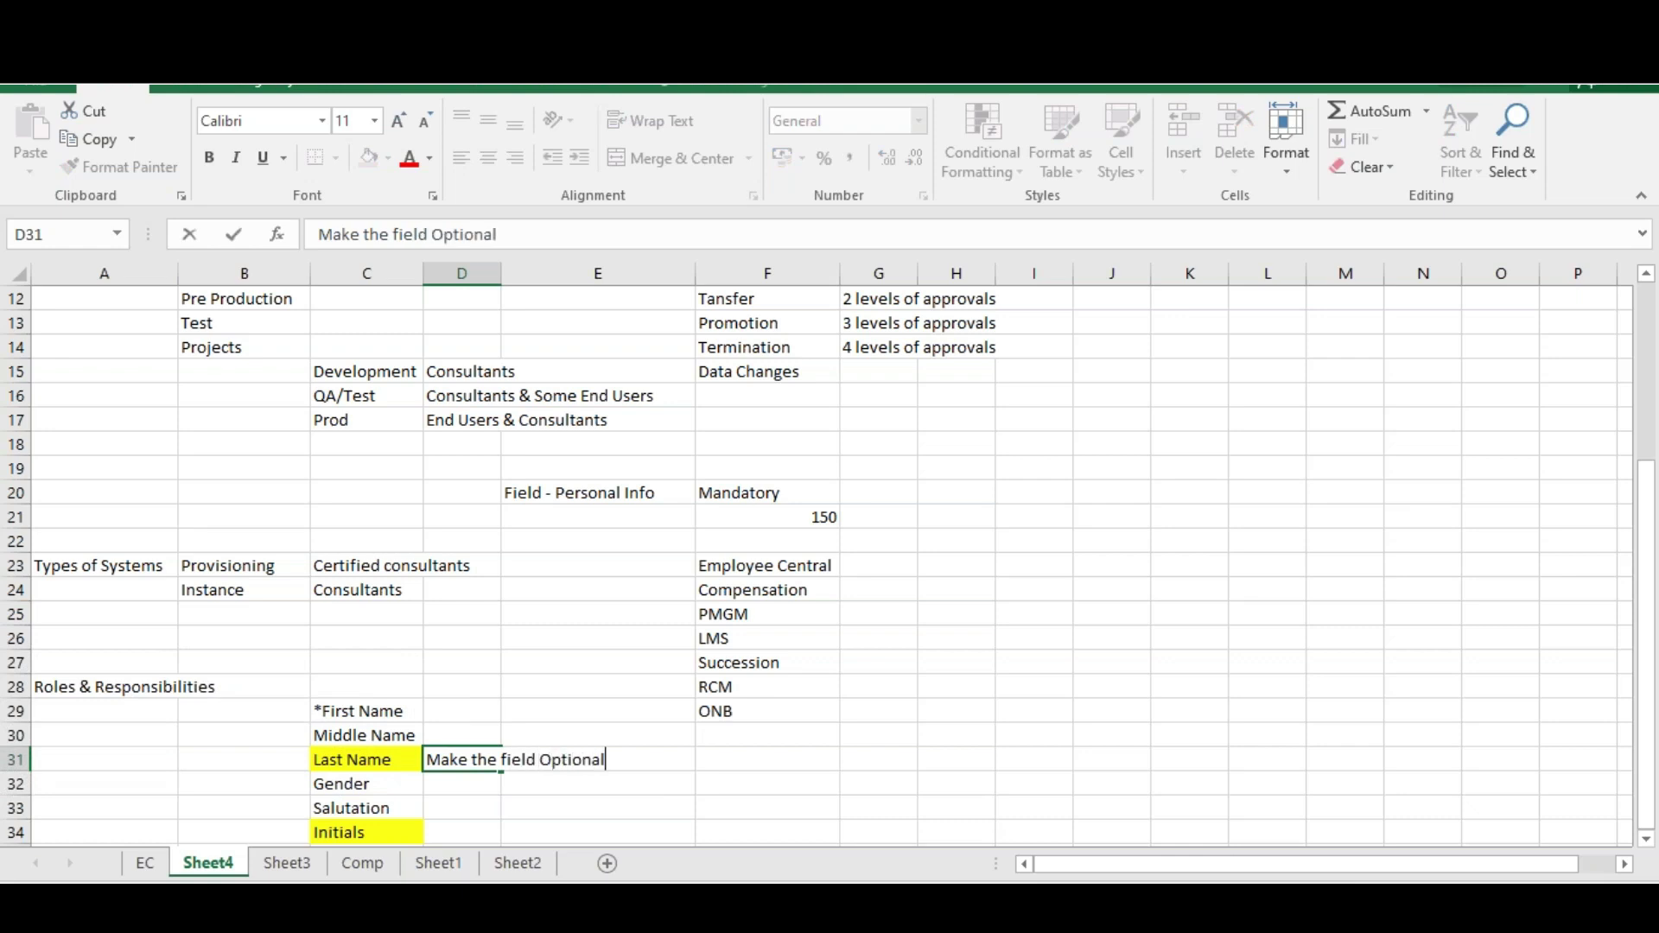
{"action": "key", "text": "Return"}
{"action": "key", "text": "Return"}
{"action": "key", "text": "Return"}
{"action": "type", "text": "C"}
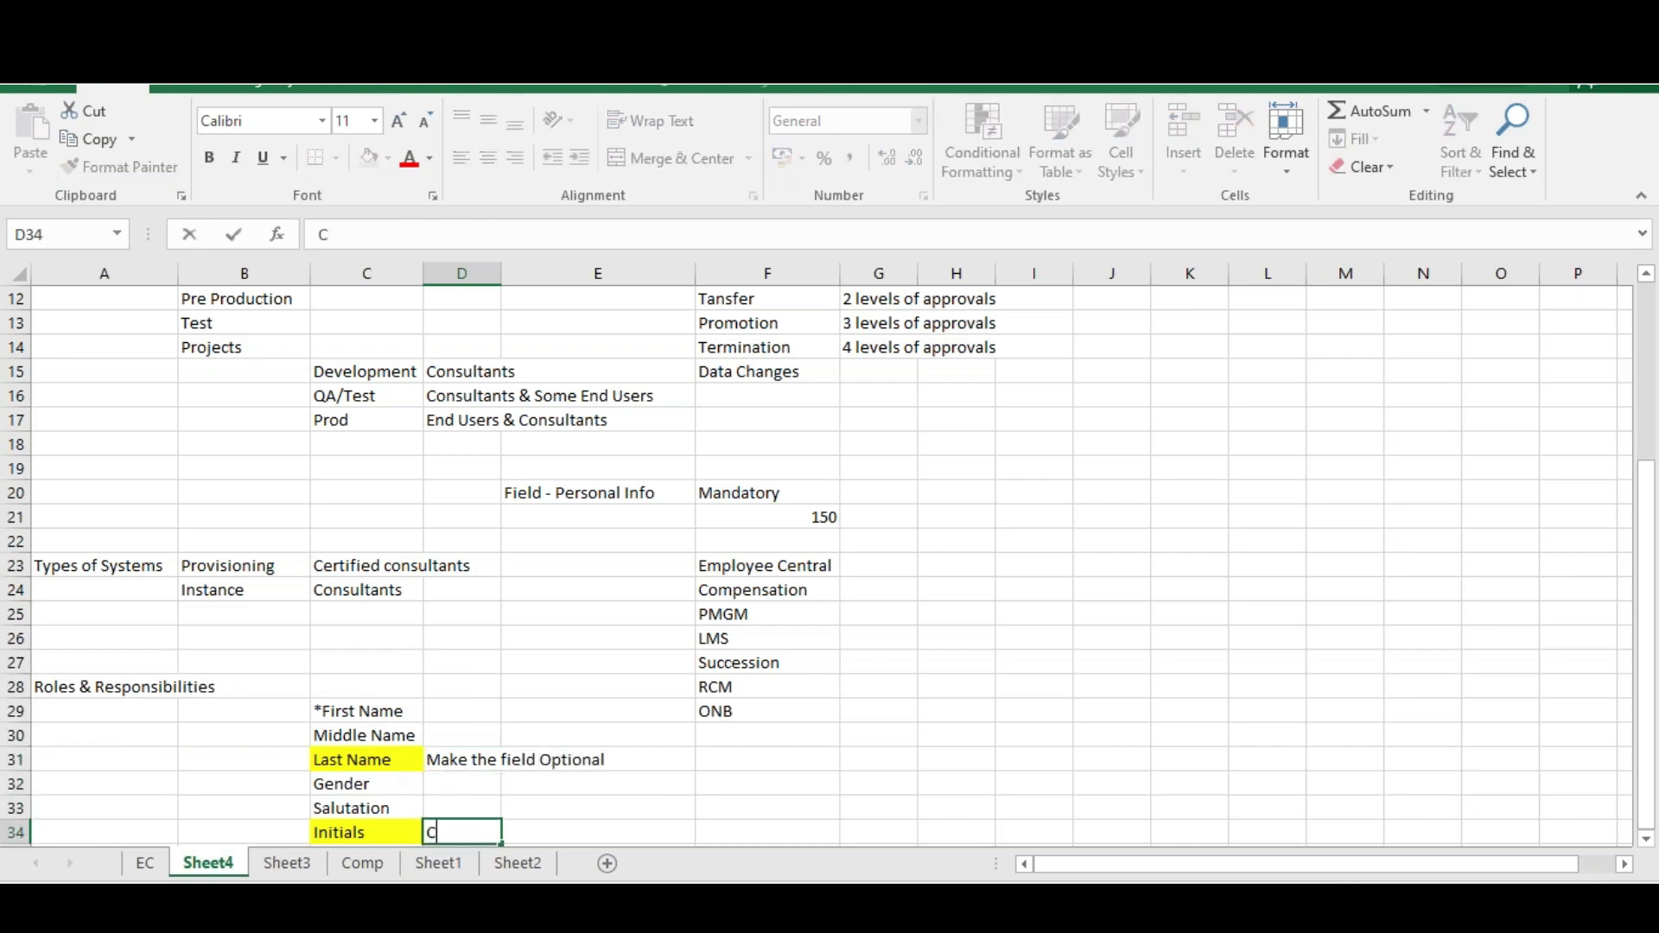
{"action": "type", "text": "reate a ne"}
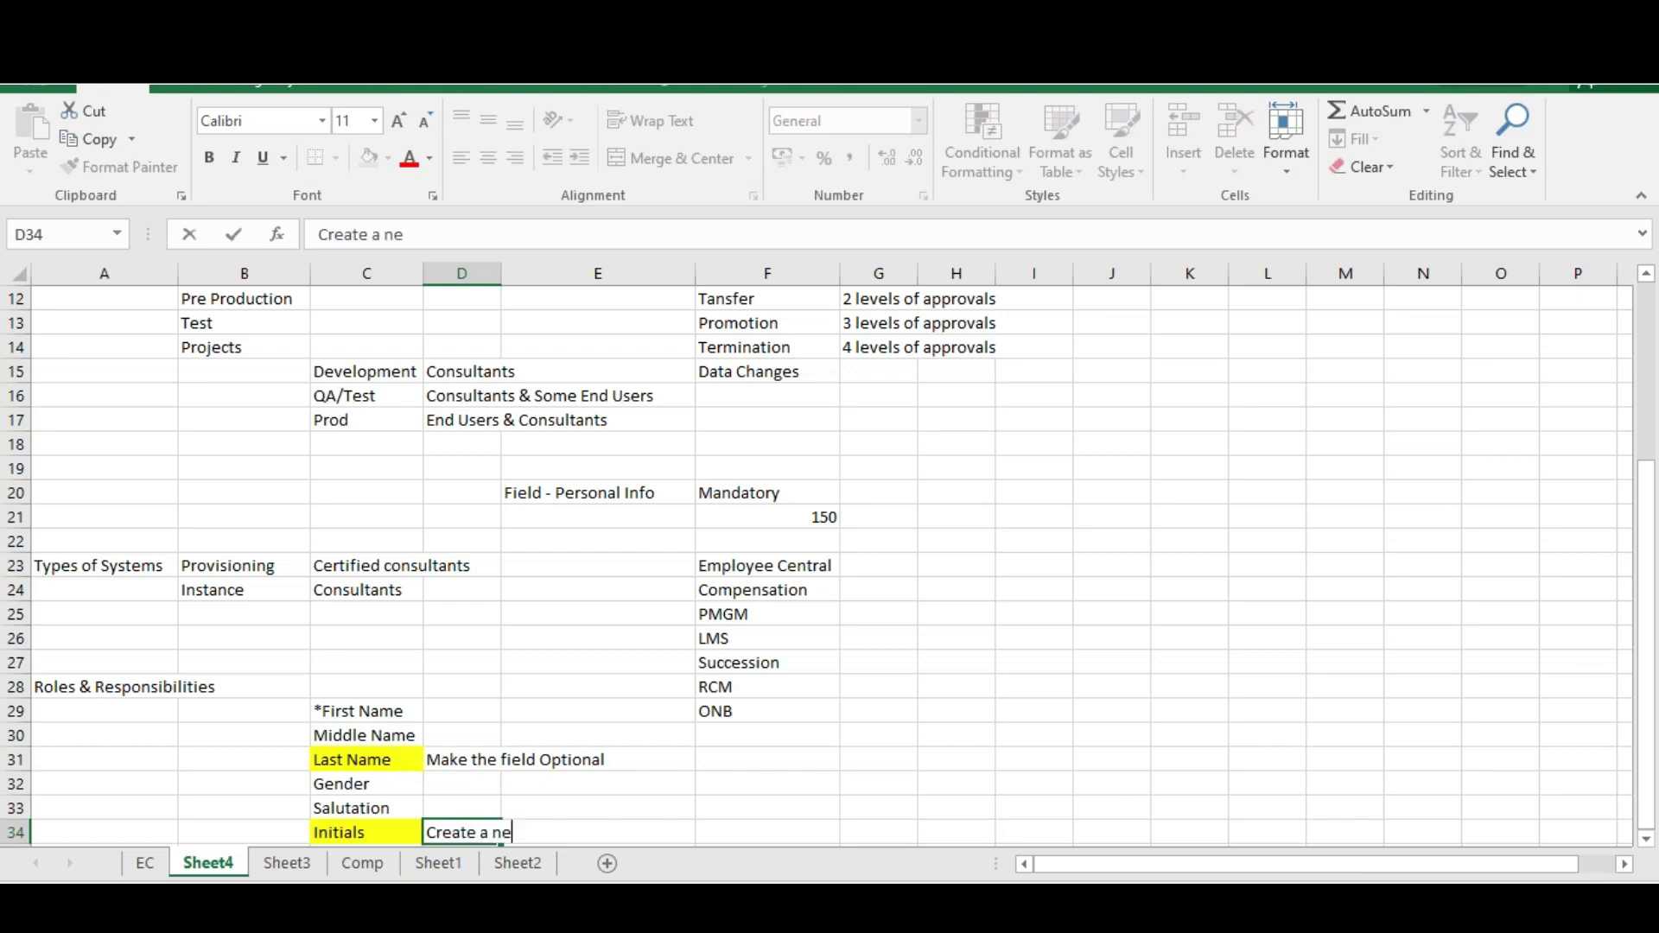
{"action": "type", "text": "w new field"}
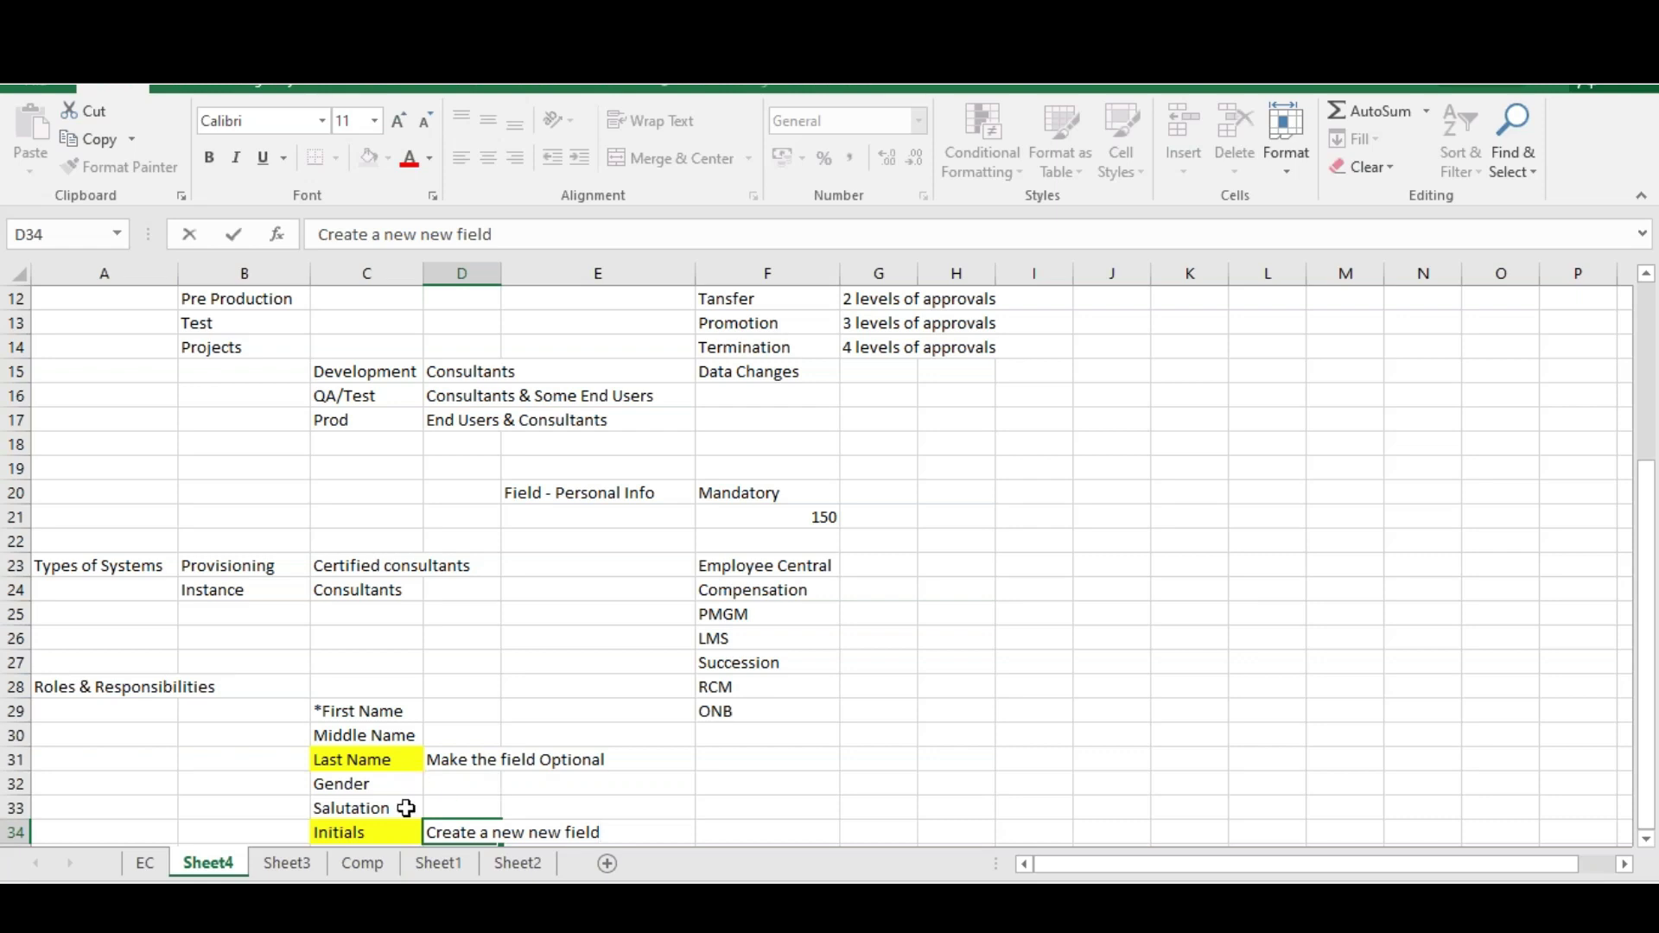
{"action": "left_click", "coordinate": [402, 808]}
Enter Mr/Miss/Mrs as the Salutation values in D33, then append /Dr
{"action": "left_click", "coordinate": [464, 802]}
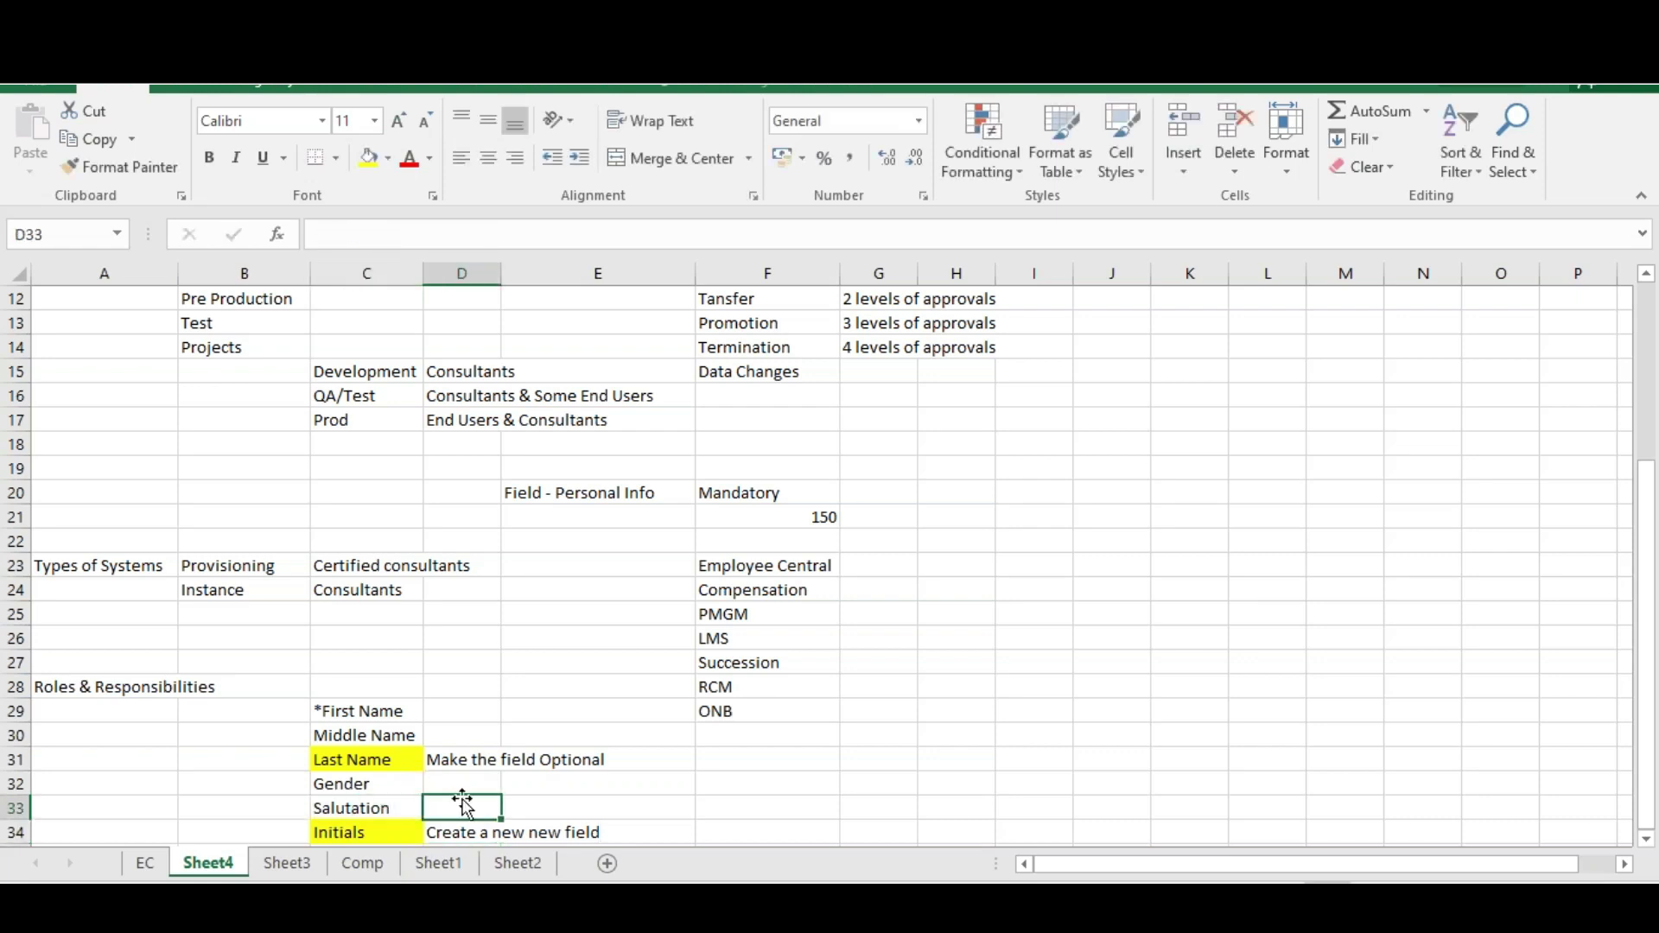
{"action": "type", "text": "Mr/"}
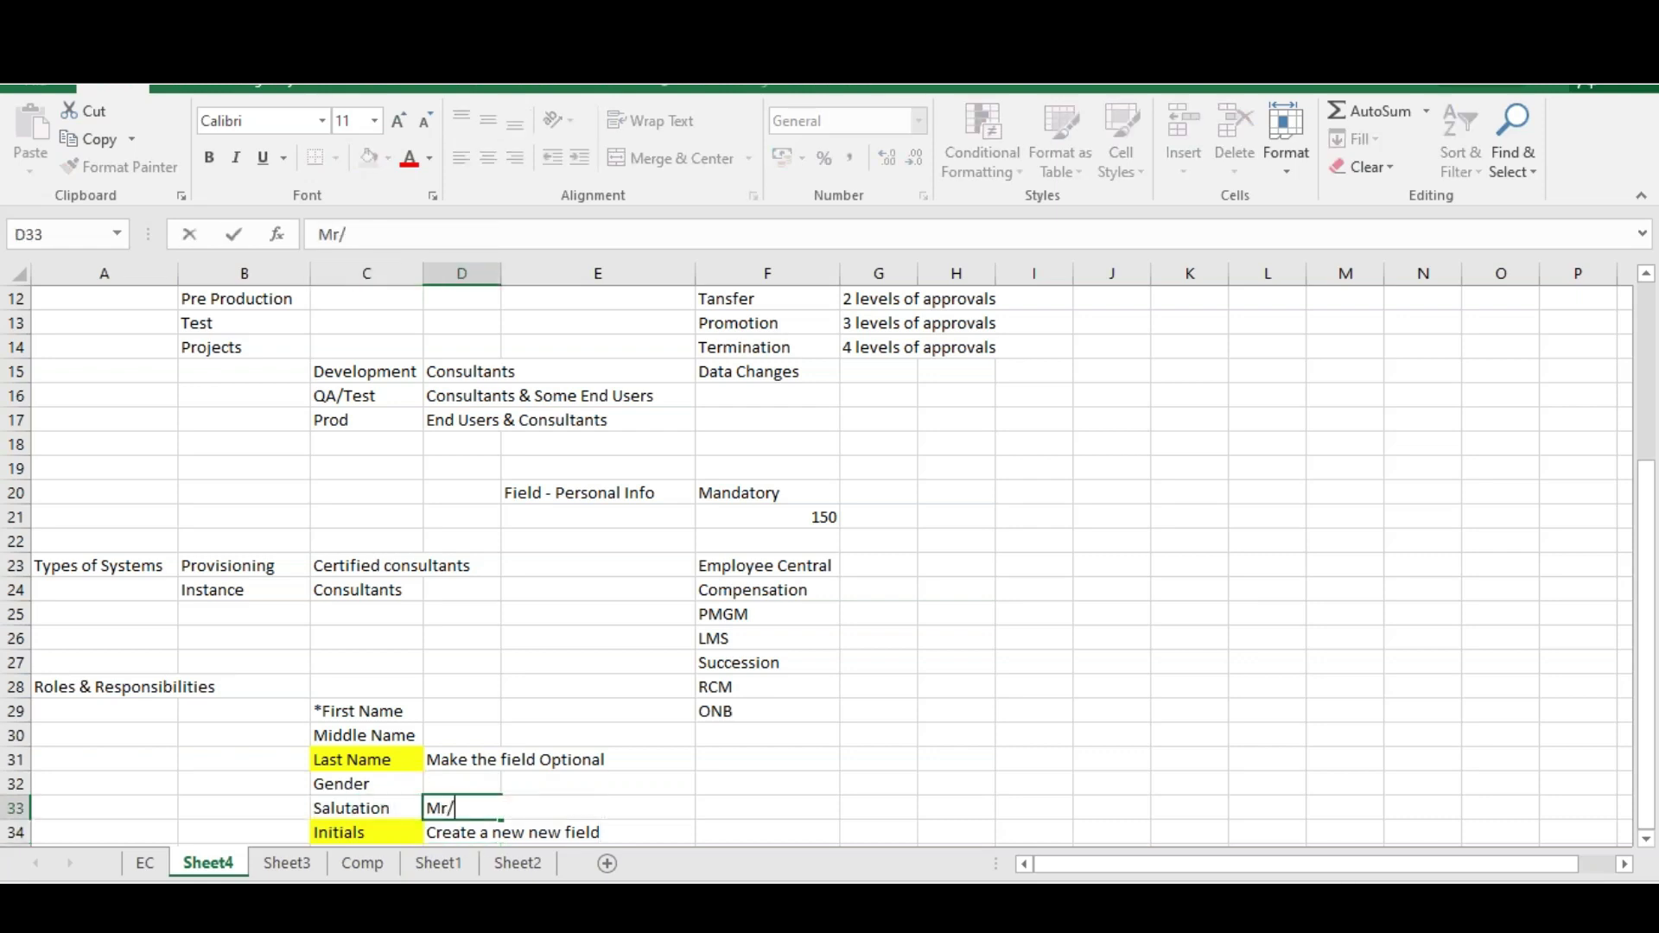
{"action": "type", "text": "Miss/Mrs"}
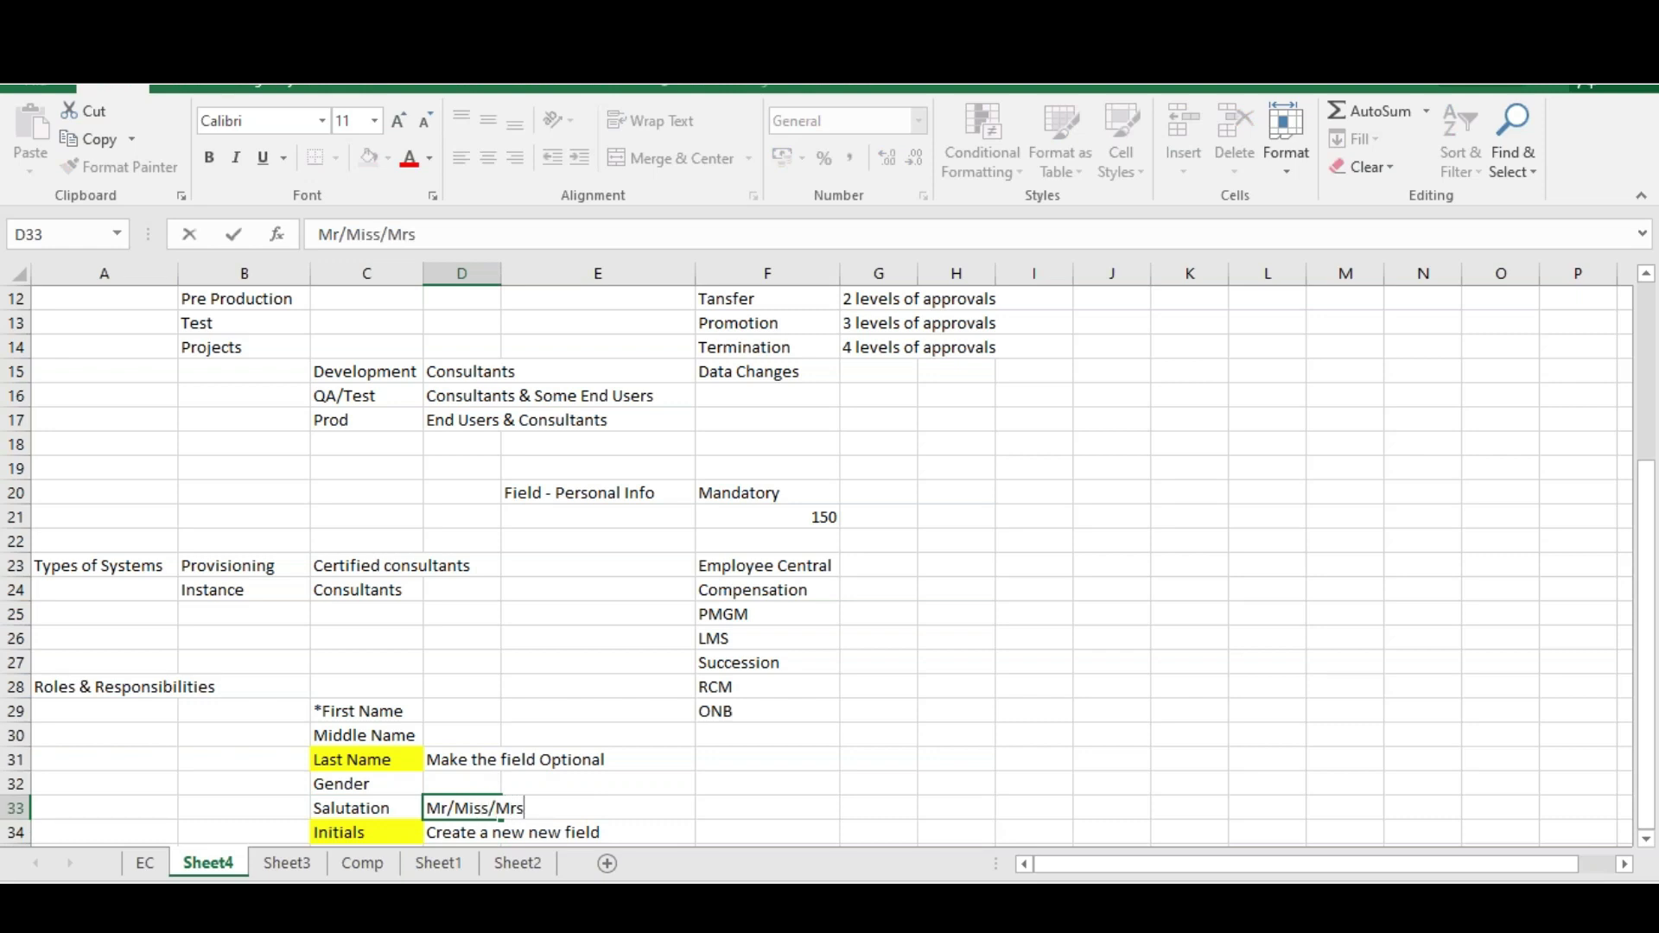
{"action": "left_click", "coordinate": [572, 794]}
{"action": "left_click", "coordinate": [414, 811]}
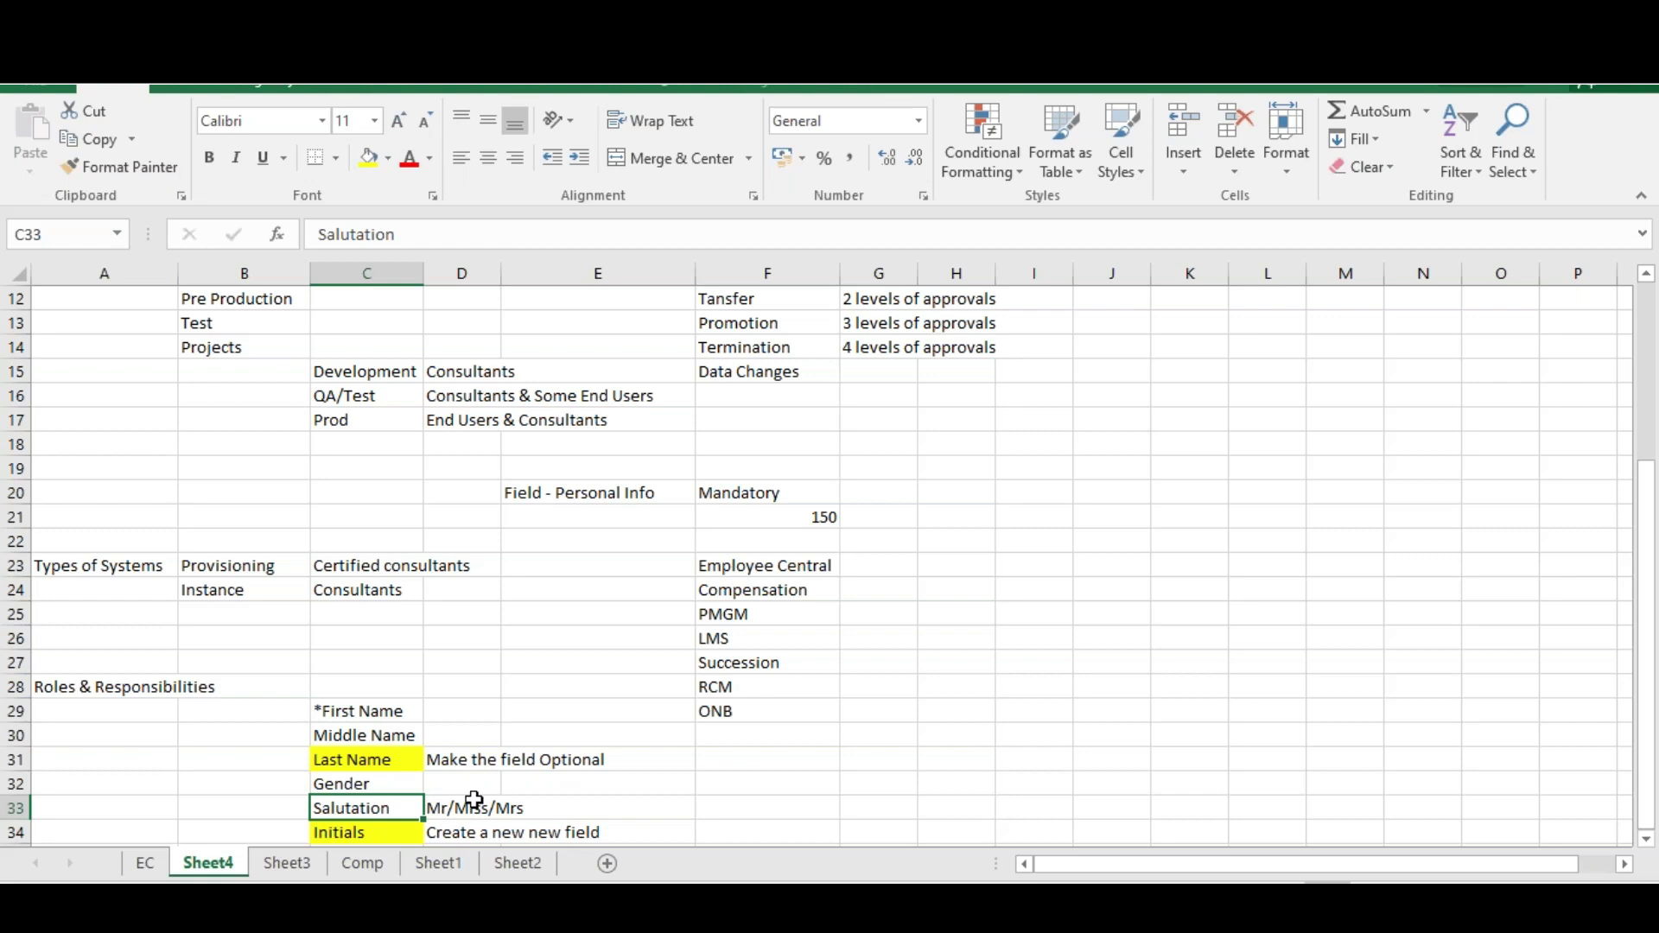
{"action": "left_click", "coordinate": [469, 805]}
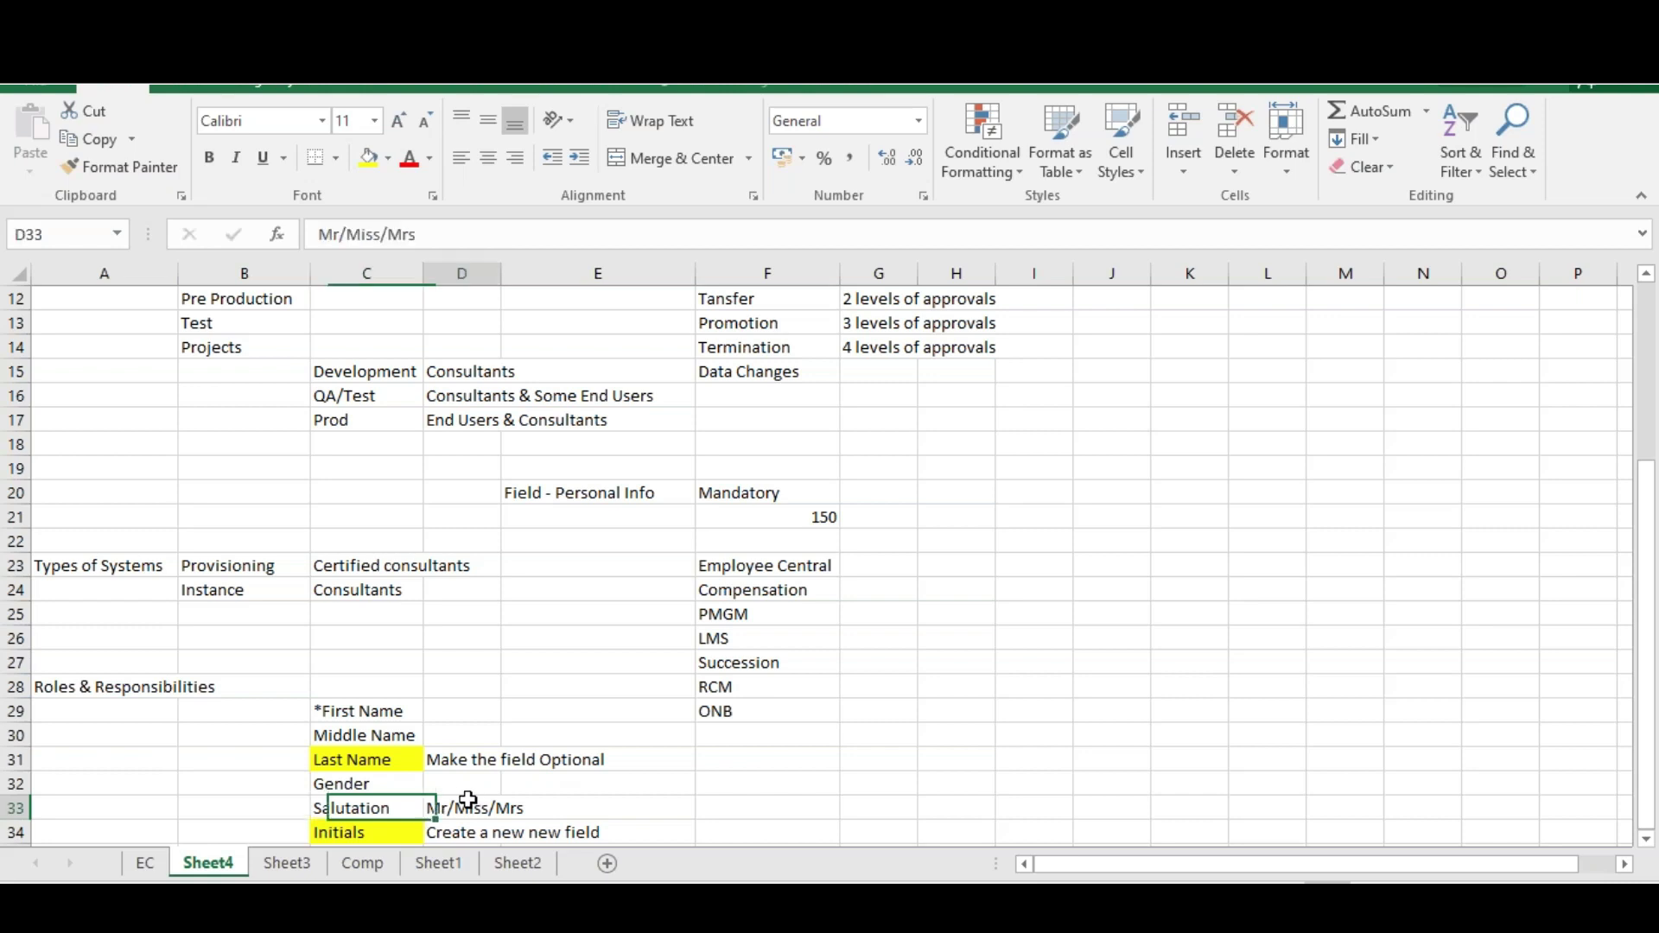
{"action": "left_click", "coordinate": [441, 229]}
{"action": "type", "text": "/"}
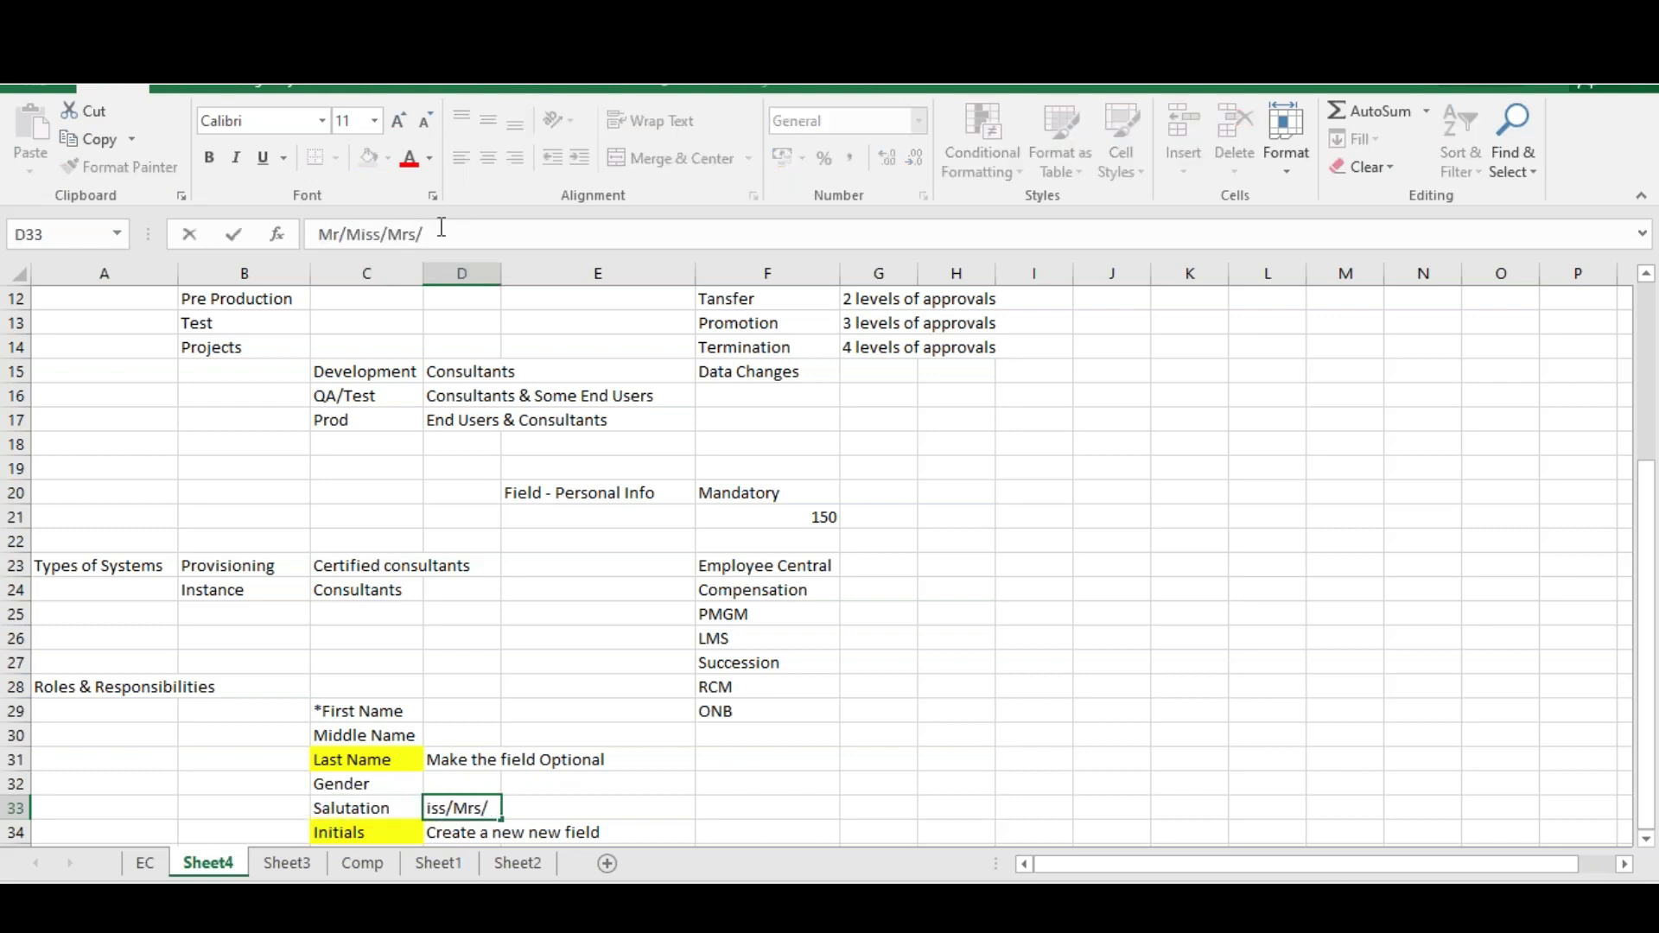
{"action": "type", "text": "Maste"}
{"action": "key", "text": "XF86AudioLowerVolume"}
{"action": "key", "text": "BackSpace"}
{"action": "key", "text": "BackSpace"}
{"action": "key", "text": "BackSpace"}
{"action": "key", "text": "BackSpace"}
{"action": "key", "text": "BackSpace"}
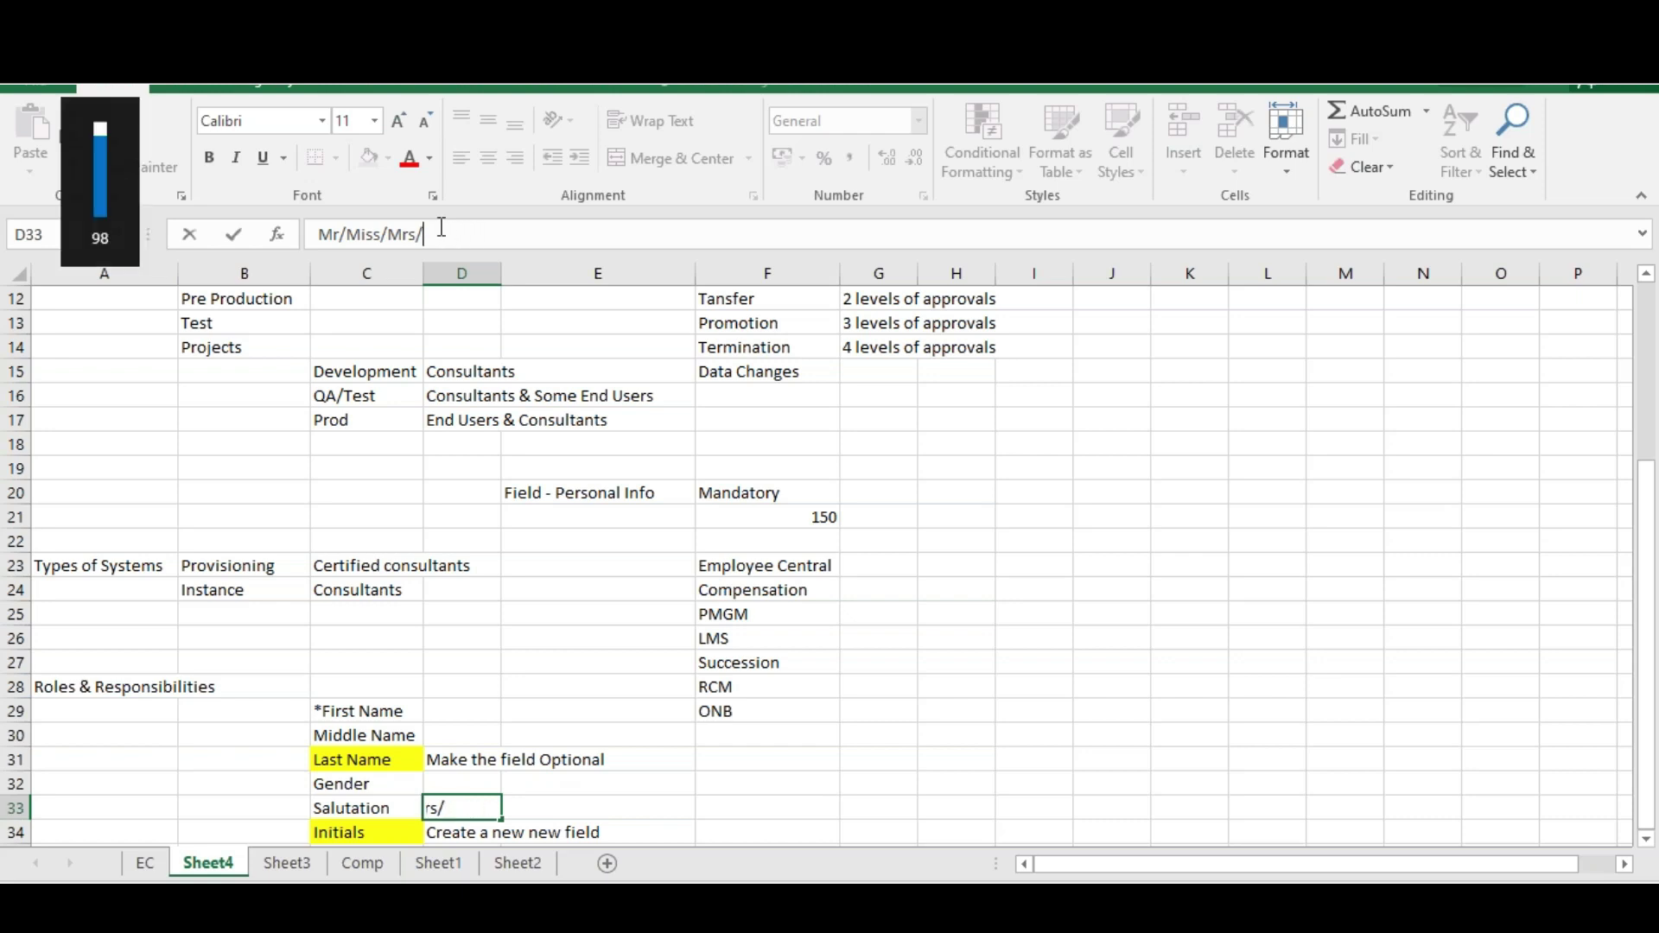
{"action": "type", "text": "Dr"}
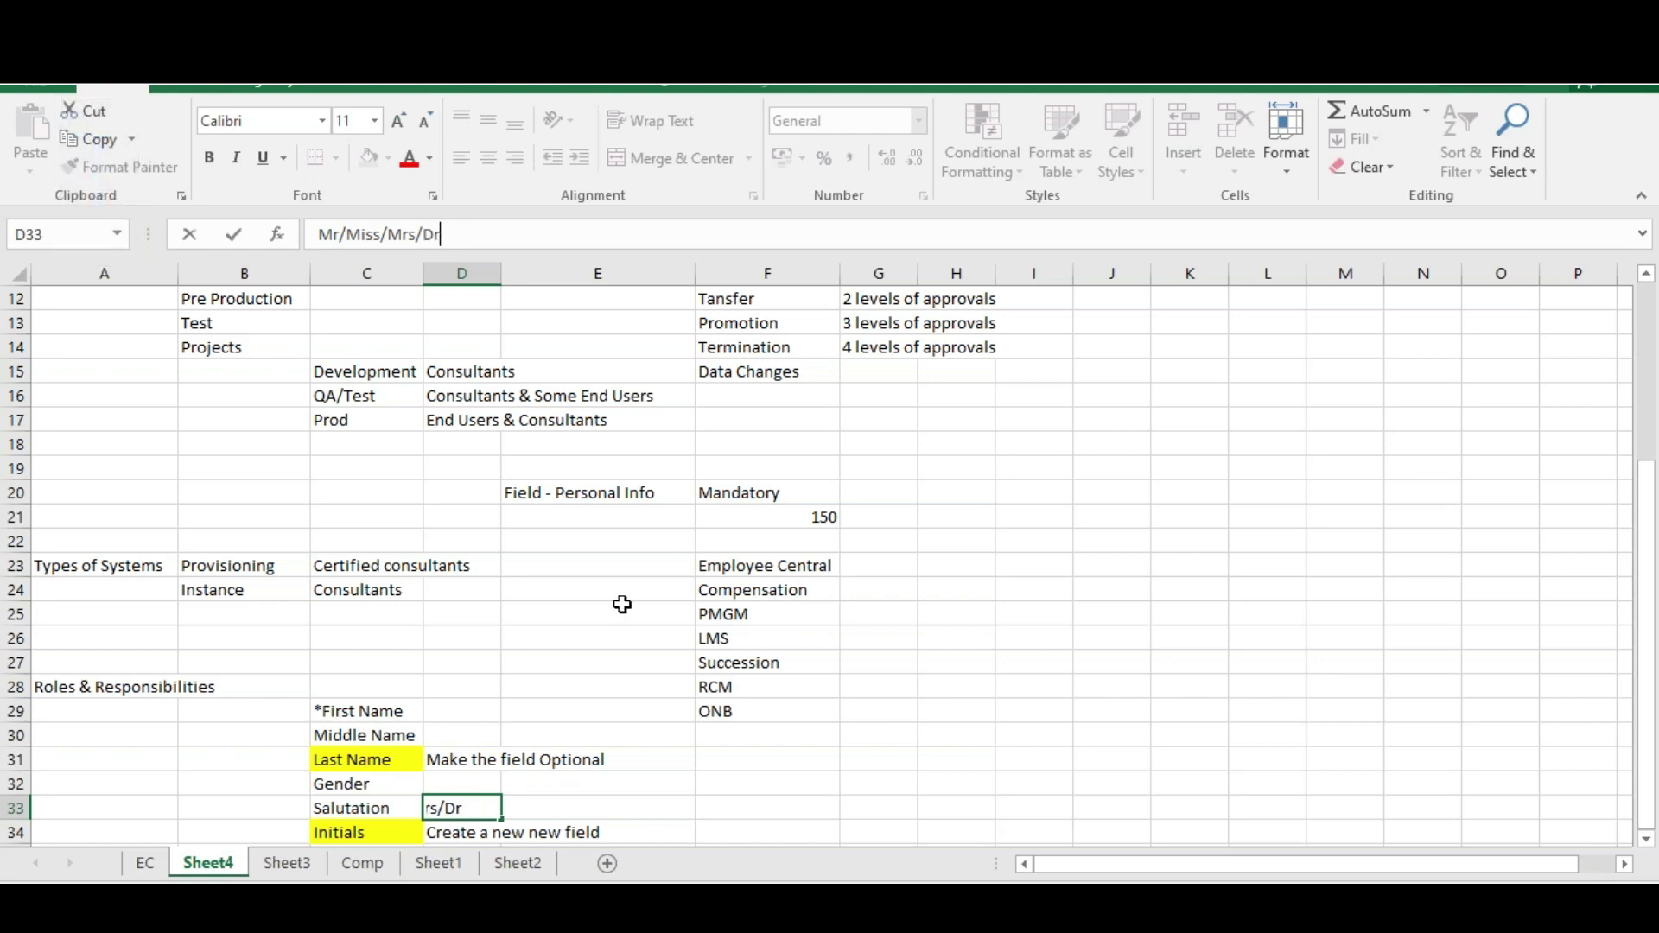
Confirm Mr/Miss/Mrs/Dr and add an 'Add a new value' note in E33
{"action": "key", "text": "ctrl+Return"}
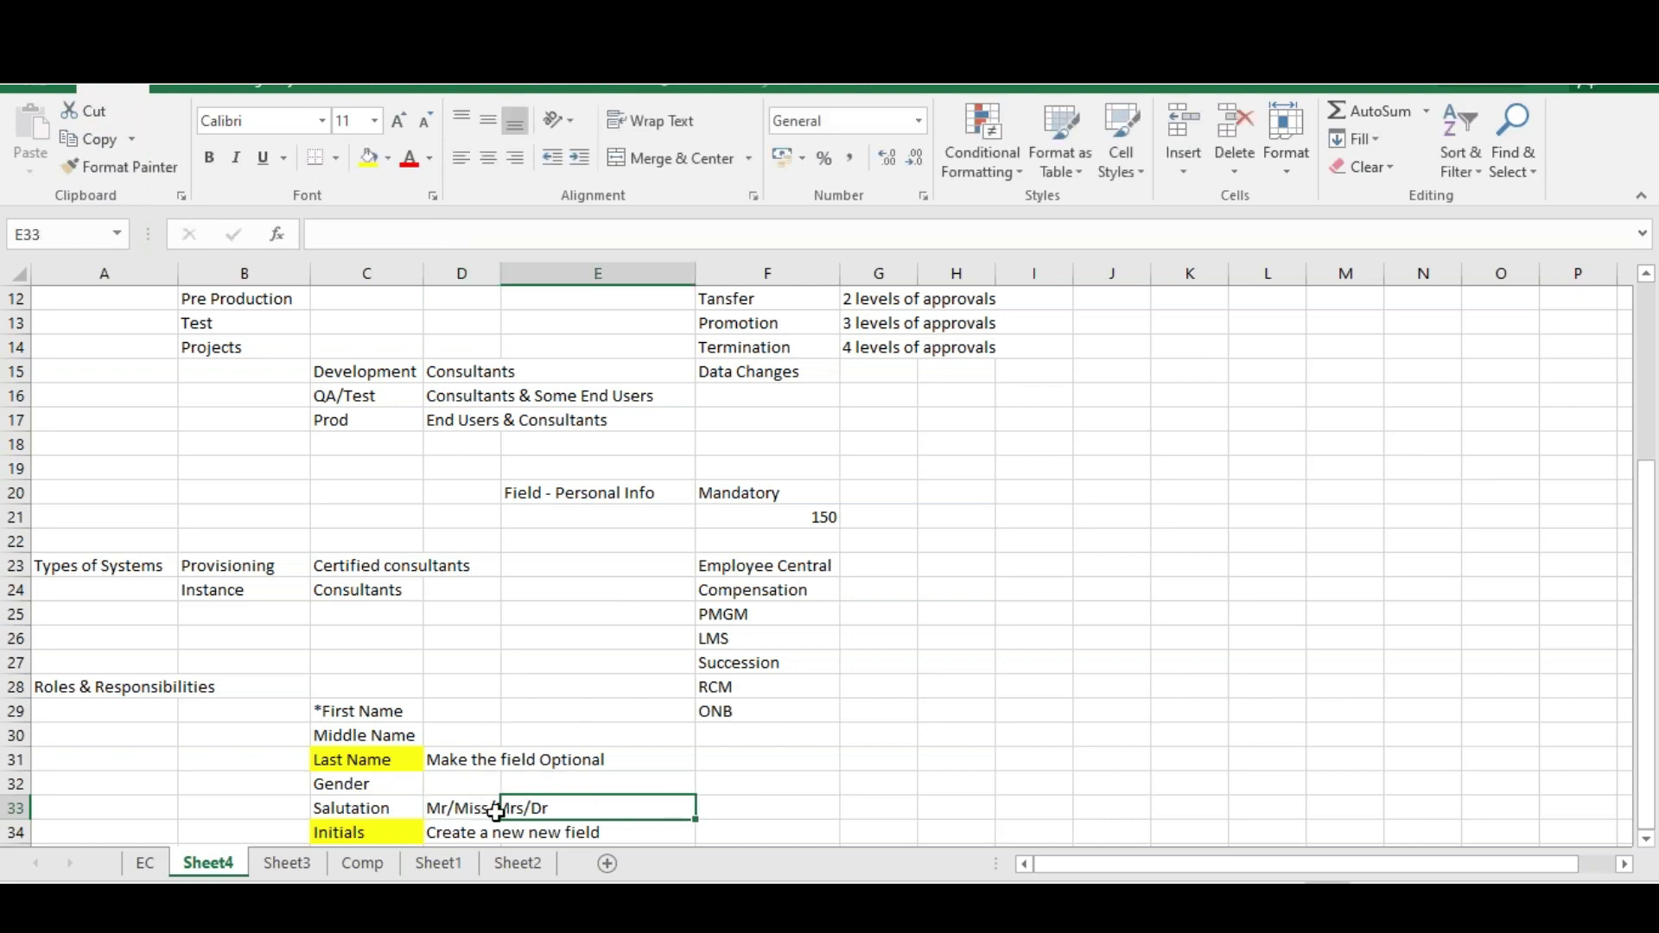
{"action": "left_click", "coordinate": [550, 817]}
{"action": "type", "text": "Ad"}
{"action": "key", "text": "BackSpace"}
{"action": "type", "text": "dd"}
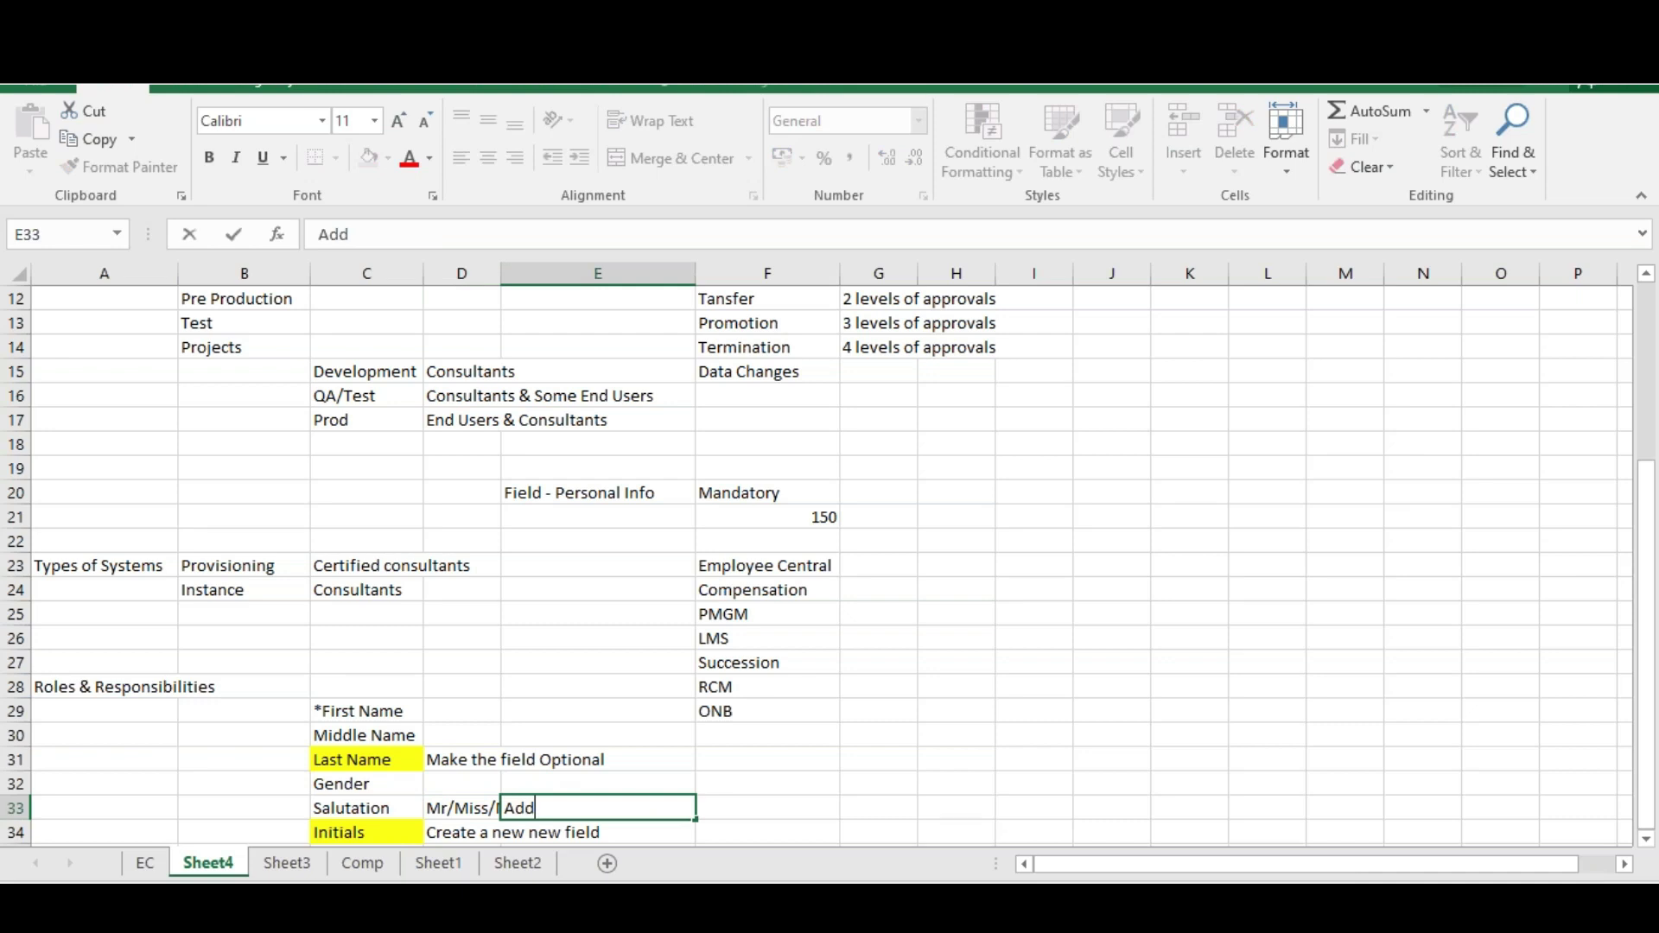
{"action": "type", "text": " a new value"}
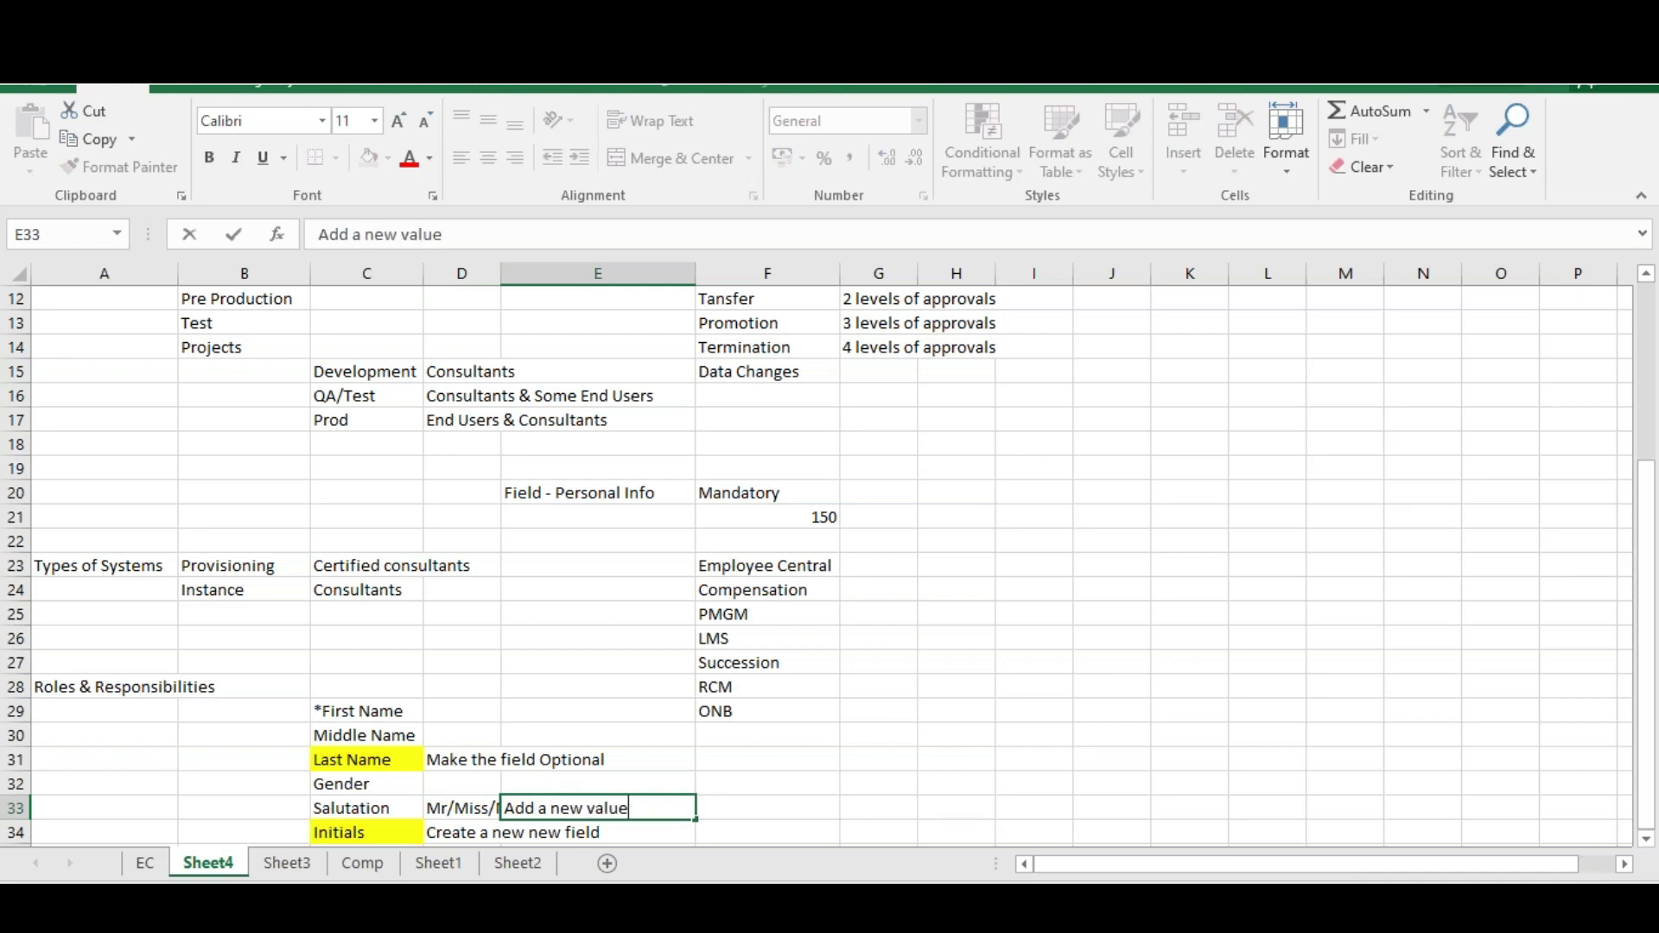
{"action": "key", "text": "Escape"}
{"action": "left_click", "coordinate": [440, 808]}
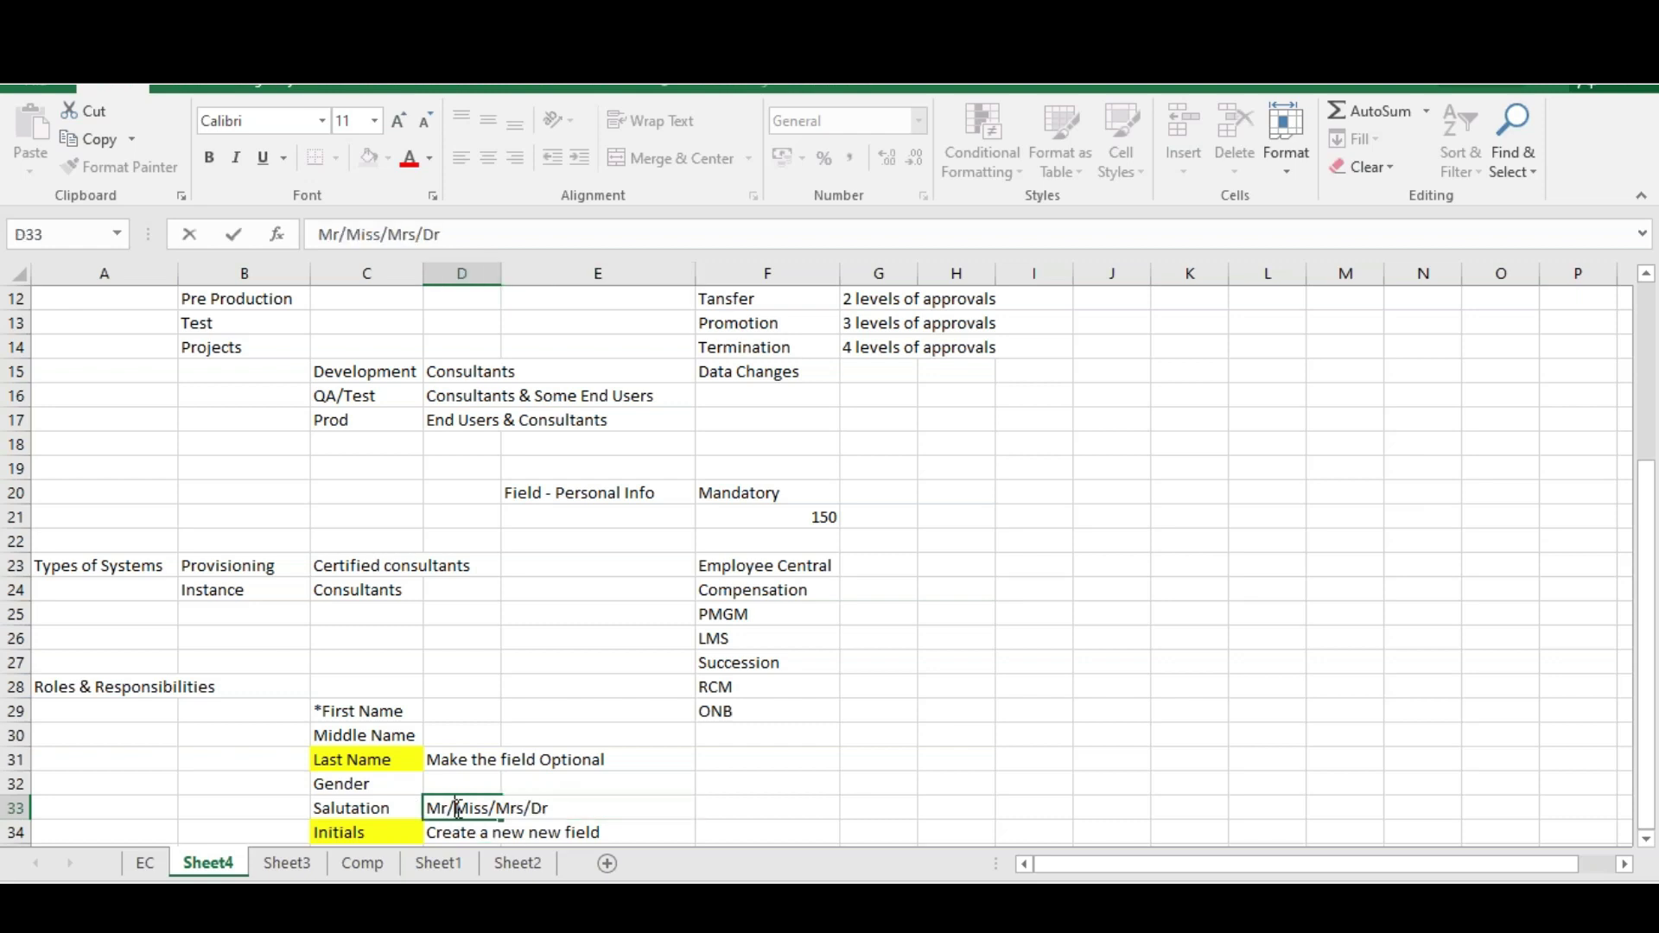
Autofit column D to its text and review the three notes
{"action": "left_click", "coordinate": [506, 273]}
{"action": "double_click", "coordinate": [501, 273]}
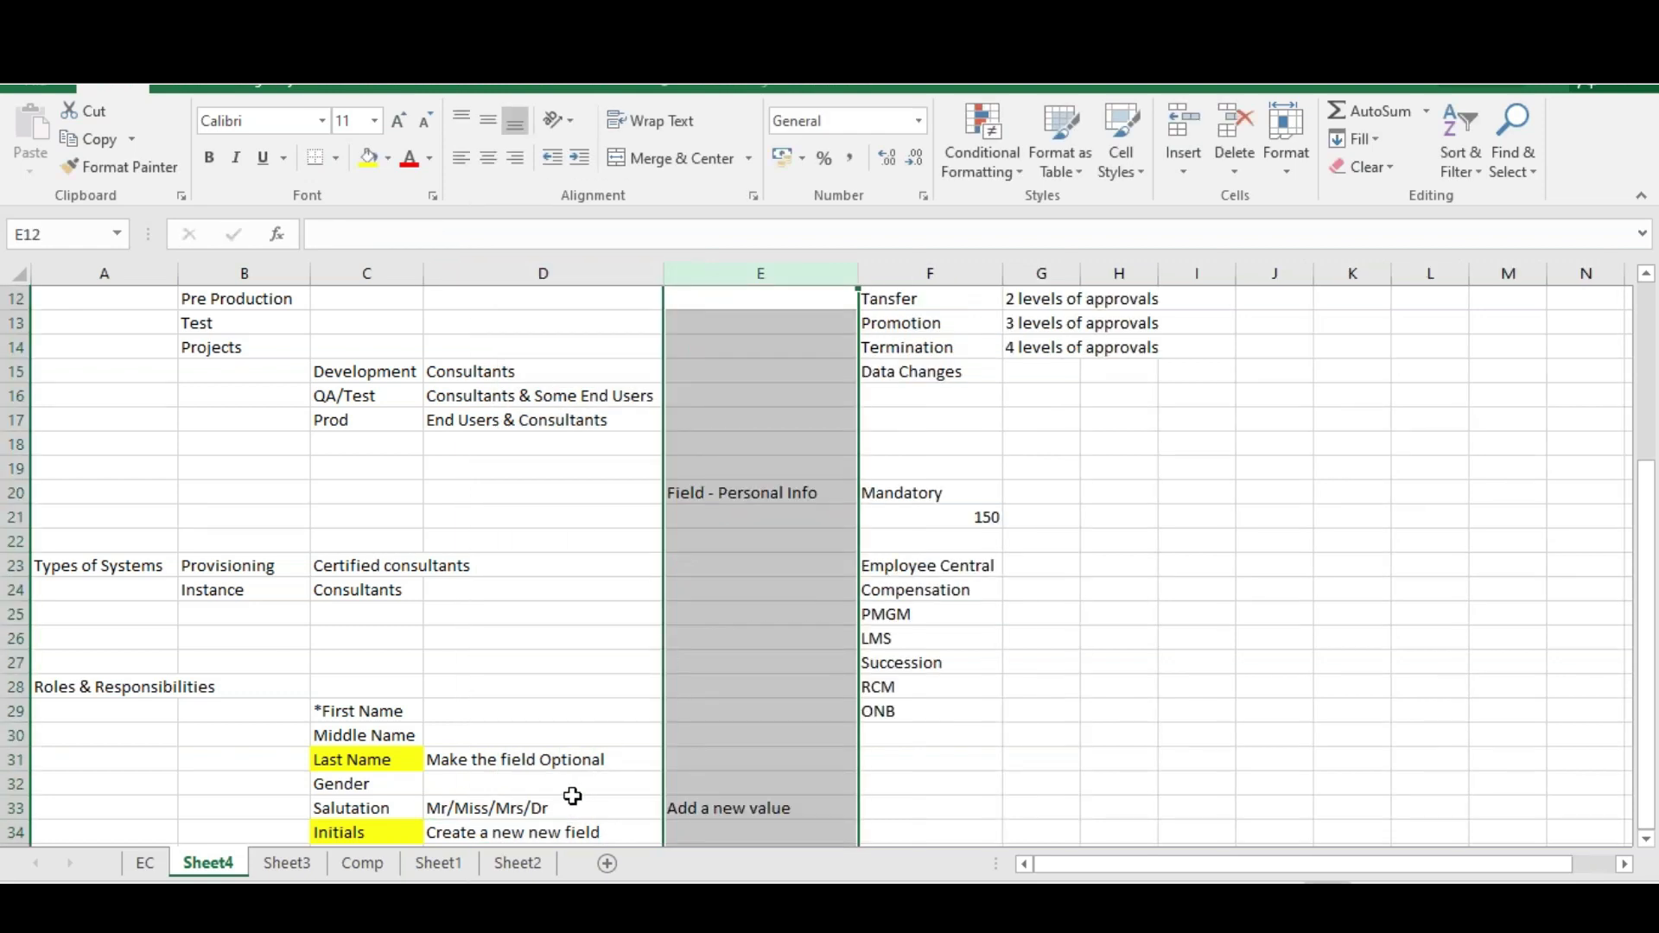
{"action": "left_click", "coordinate": [493, 762]}
{"action": "left_click", "coordinate": [507, 811]}
{"action": "left_click", "coordinate": [508, 833]}
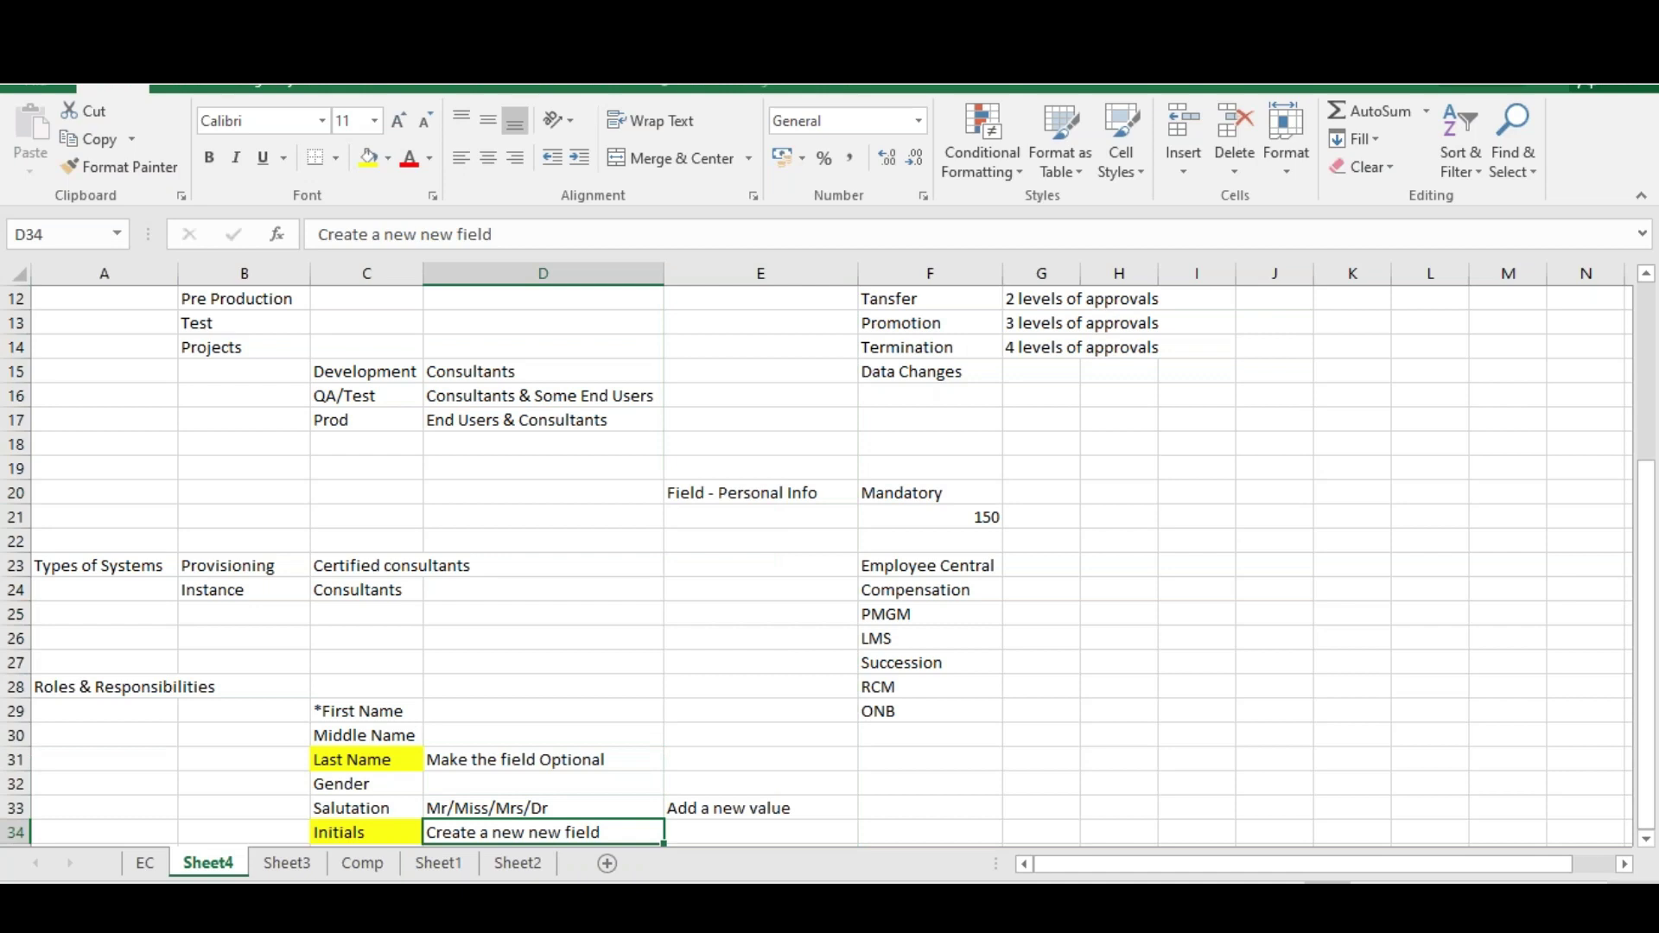
{"action": "left_click", "coordinate": [1646, 838]}
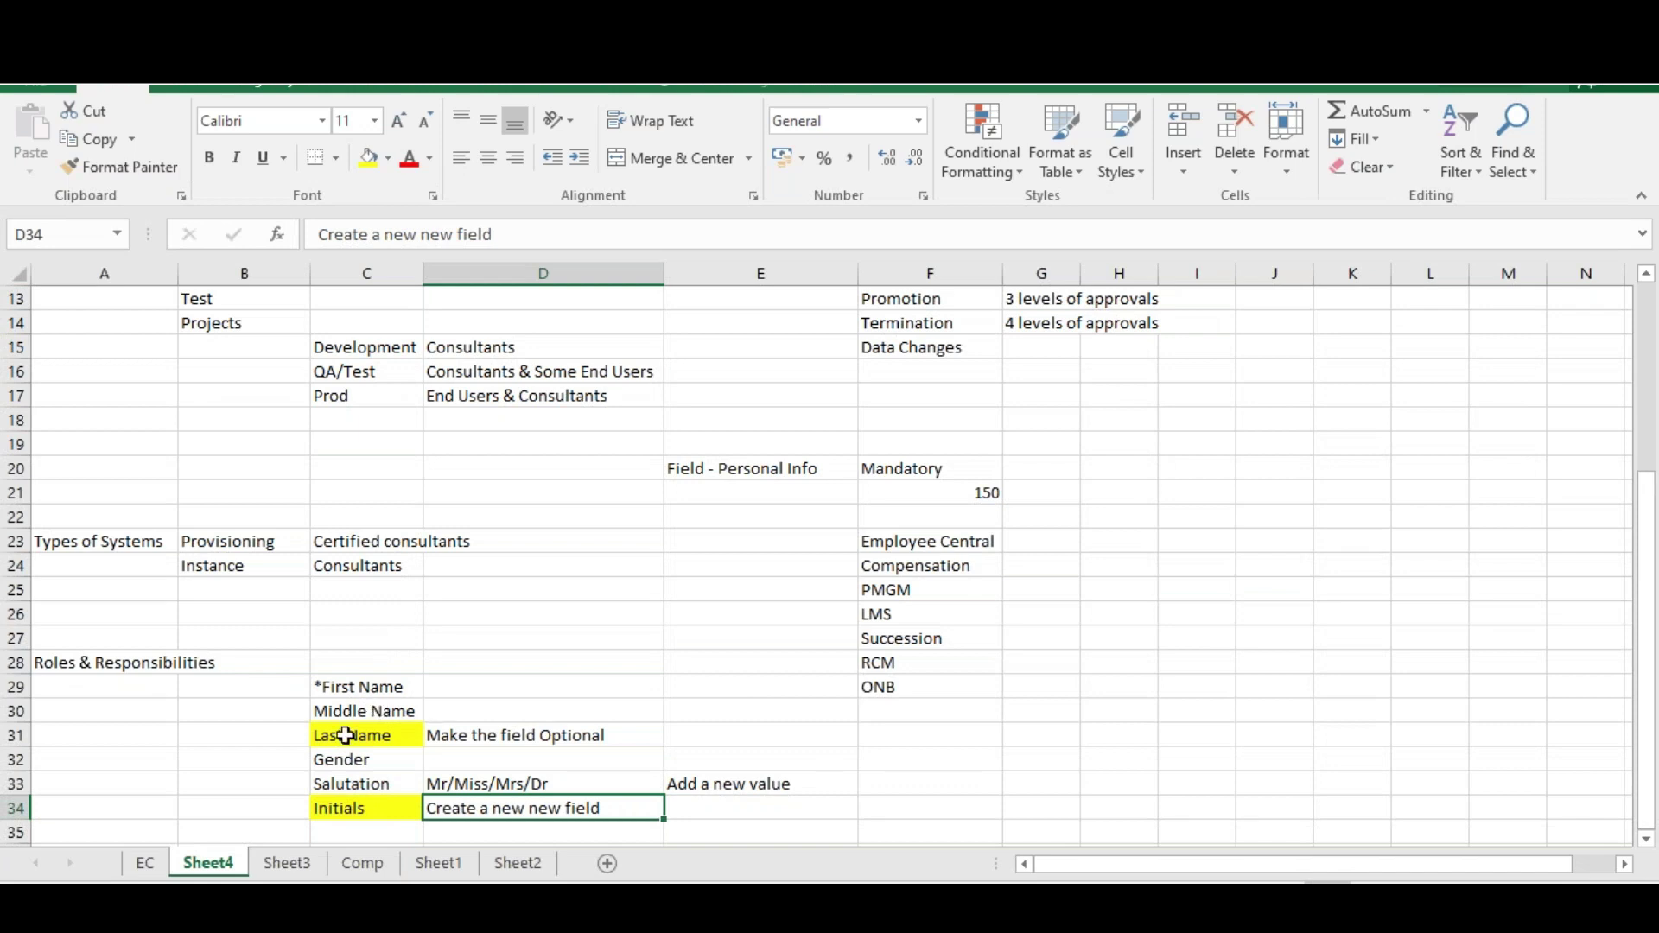
{"action": "left_click", "coordinate": [474, 737]}
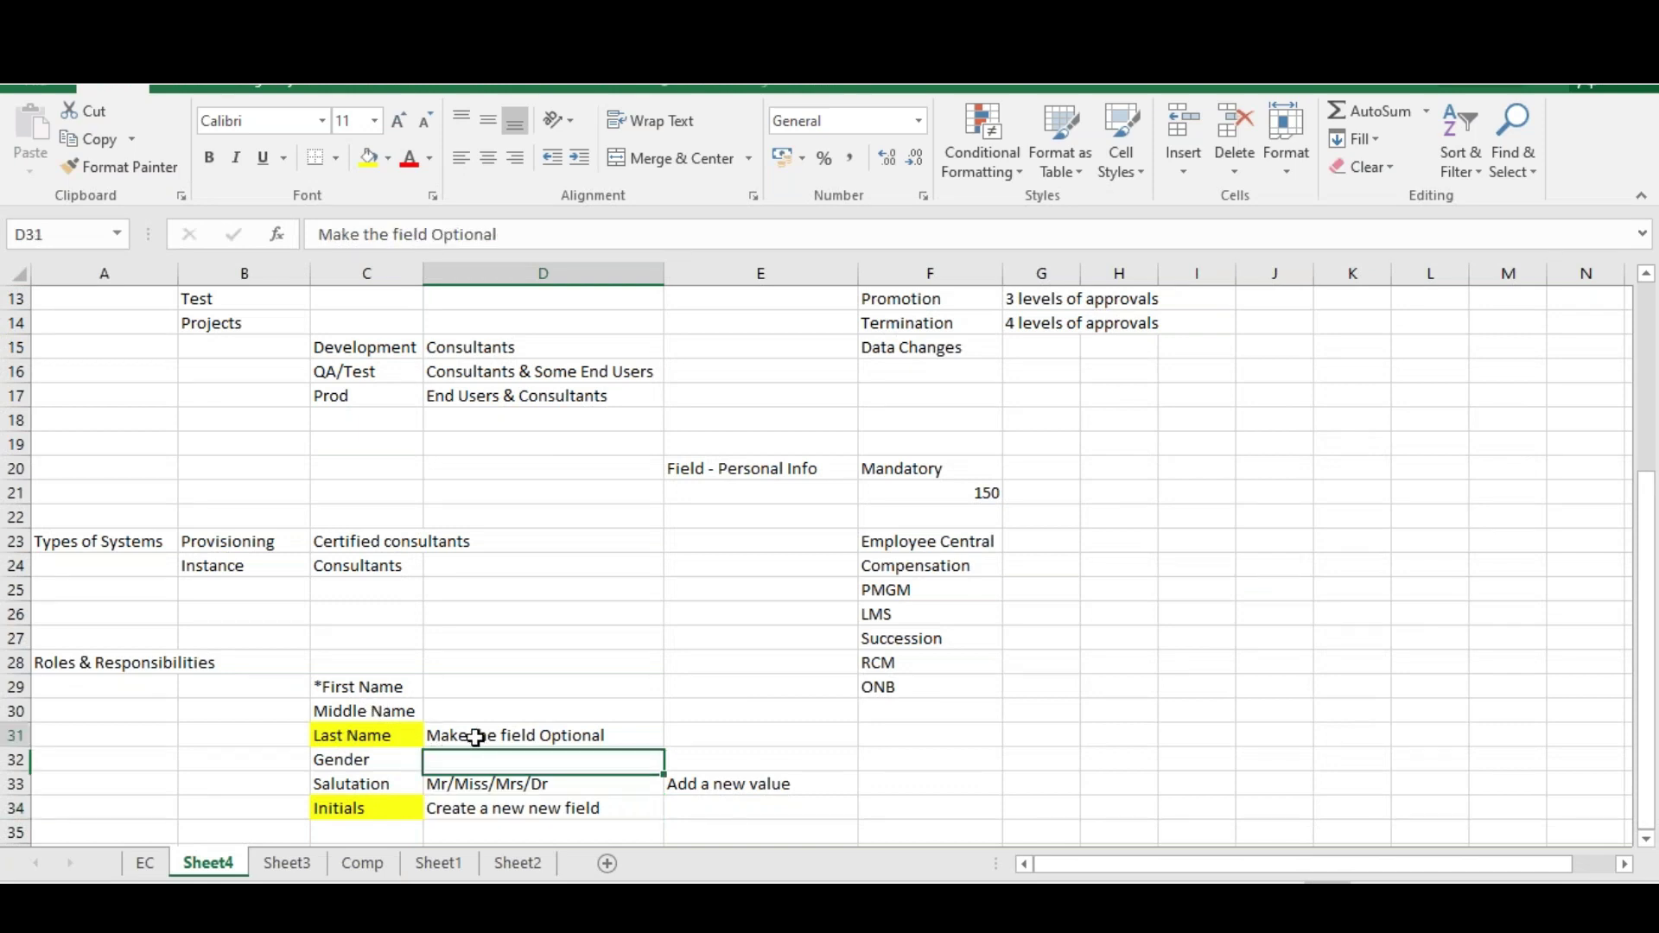
{"action": "left_click", "coordinate": [338, 735]}
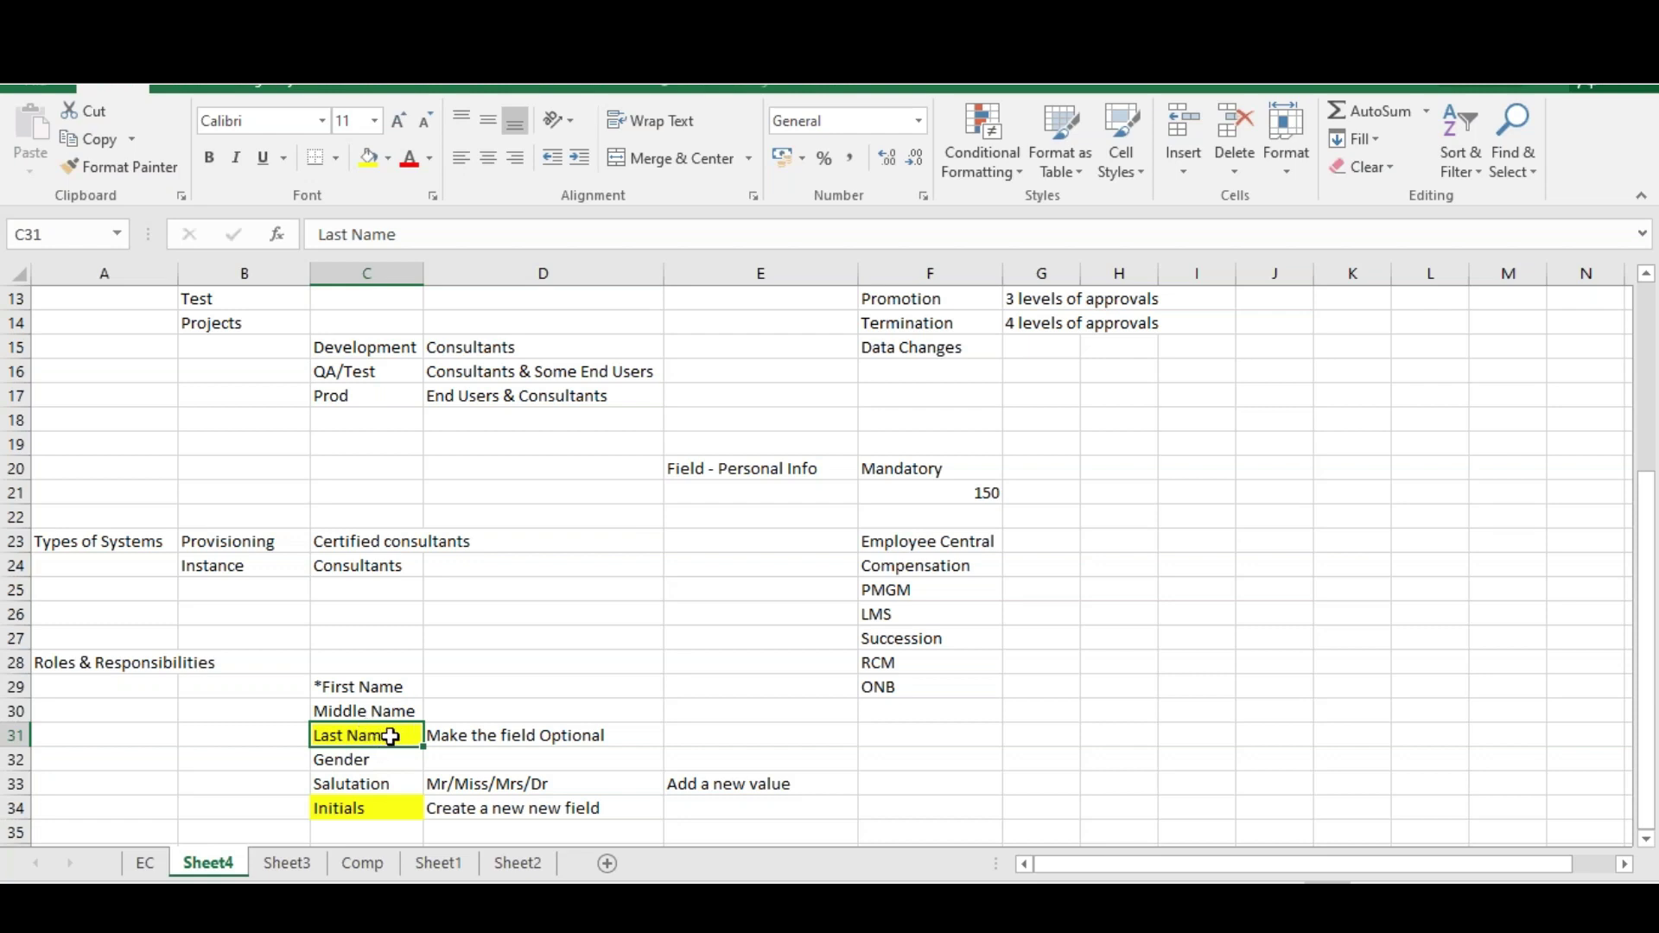
{"action": "double_click", "coordinate": [363, 783]}
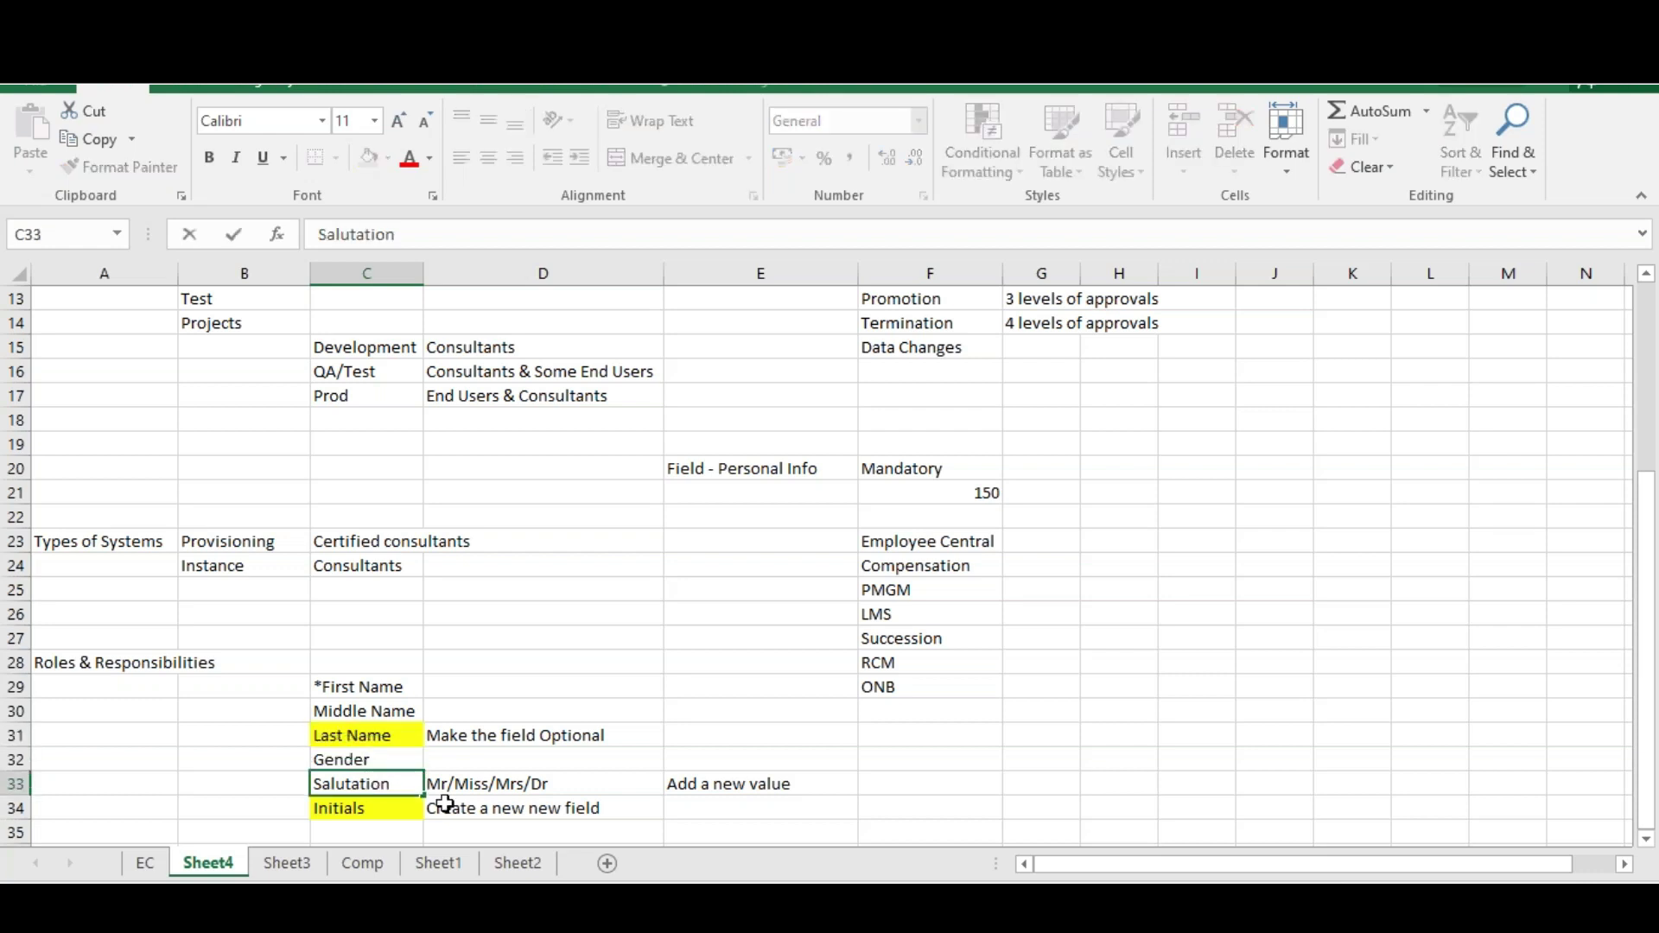
{"action": "left_click", "coordinate": [501, 783]}
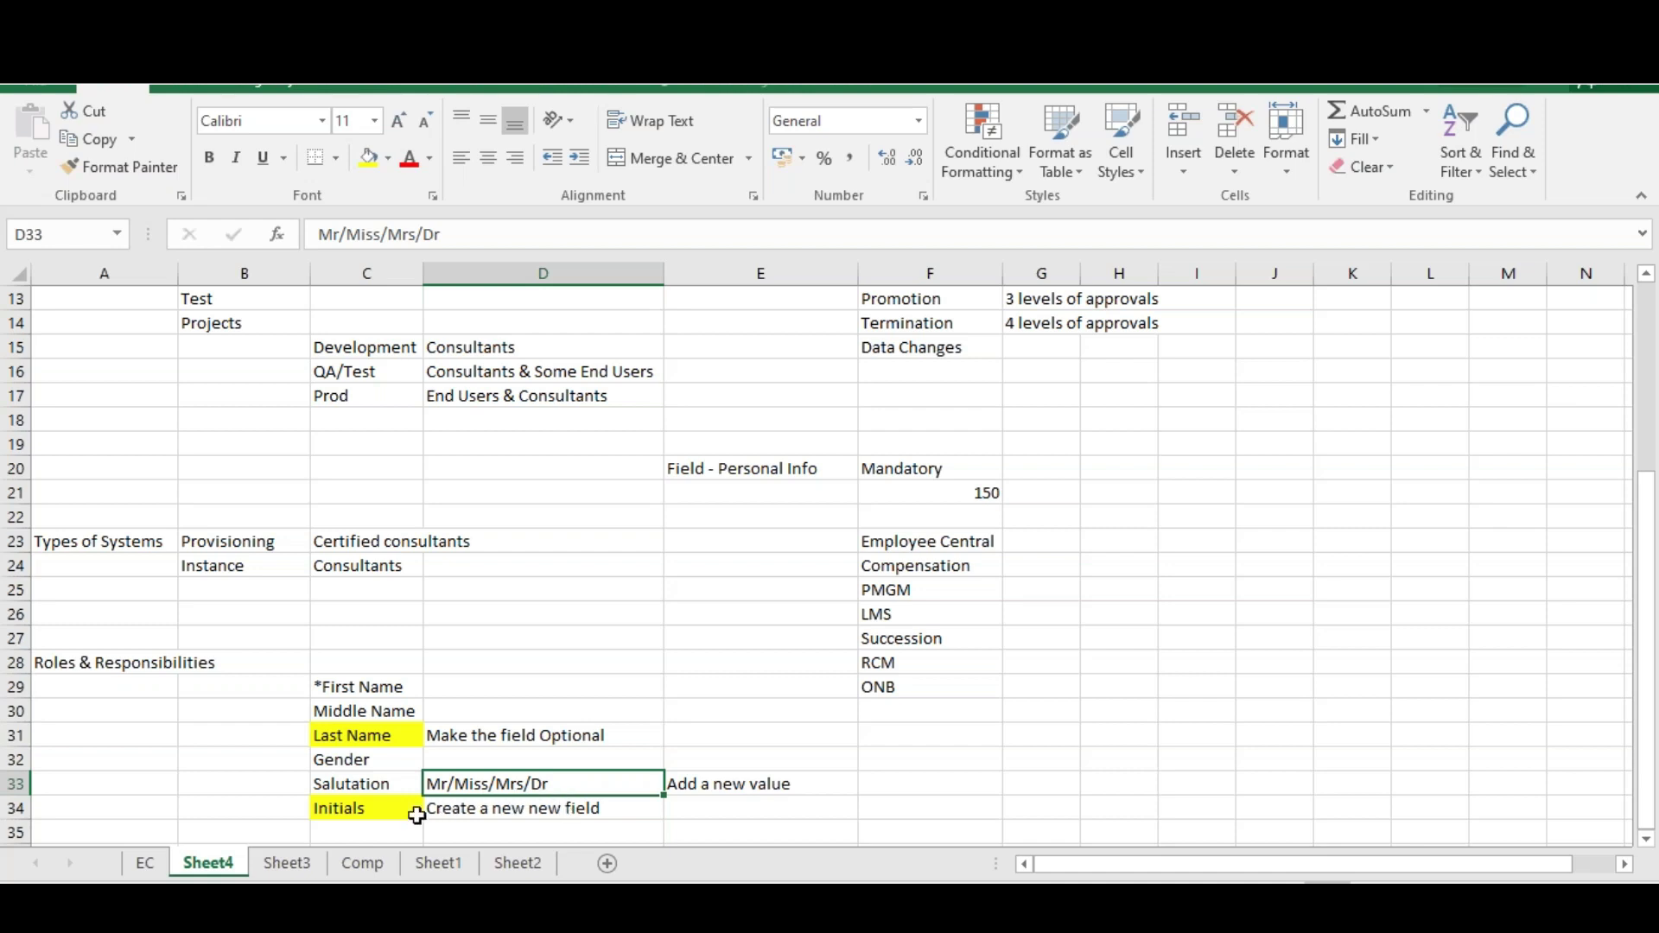
{"action": "left_click", "coordinate": [368, 807]}
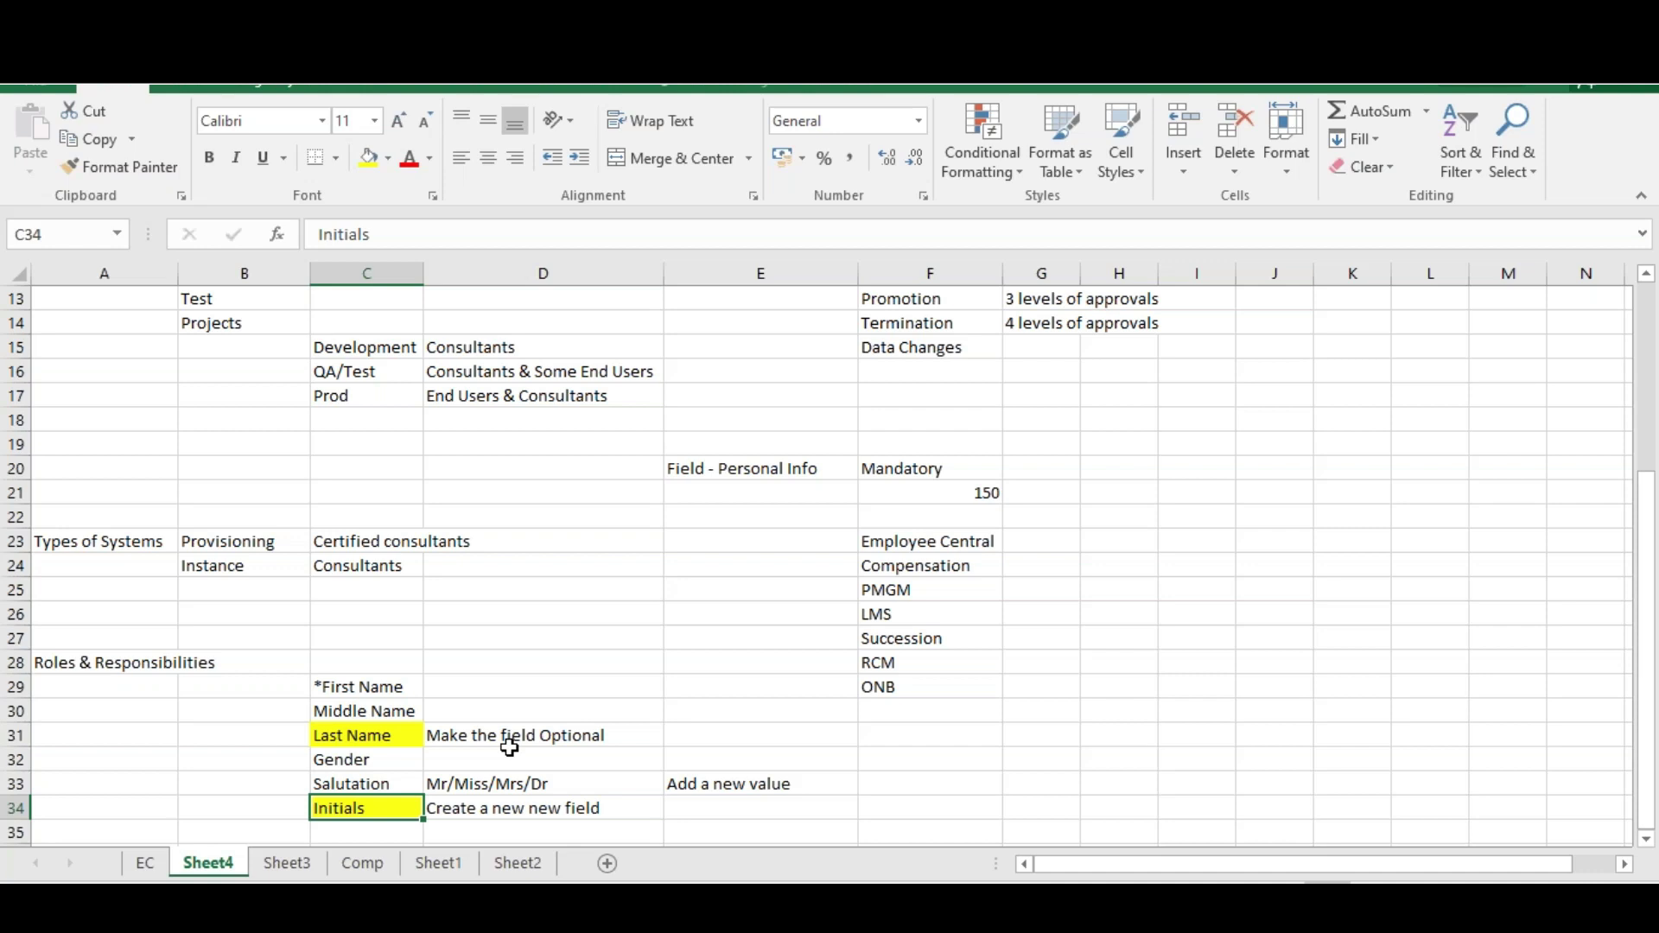
{"action": "left_click", "coordinate": [510, 743]}
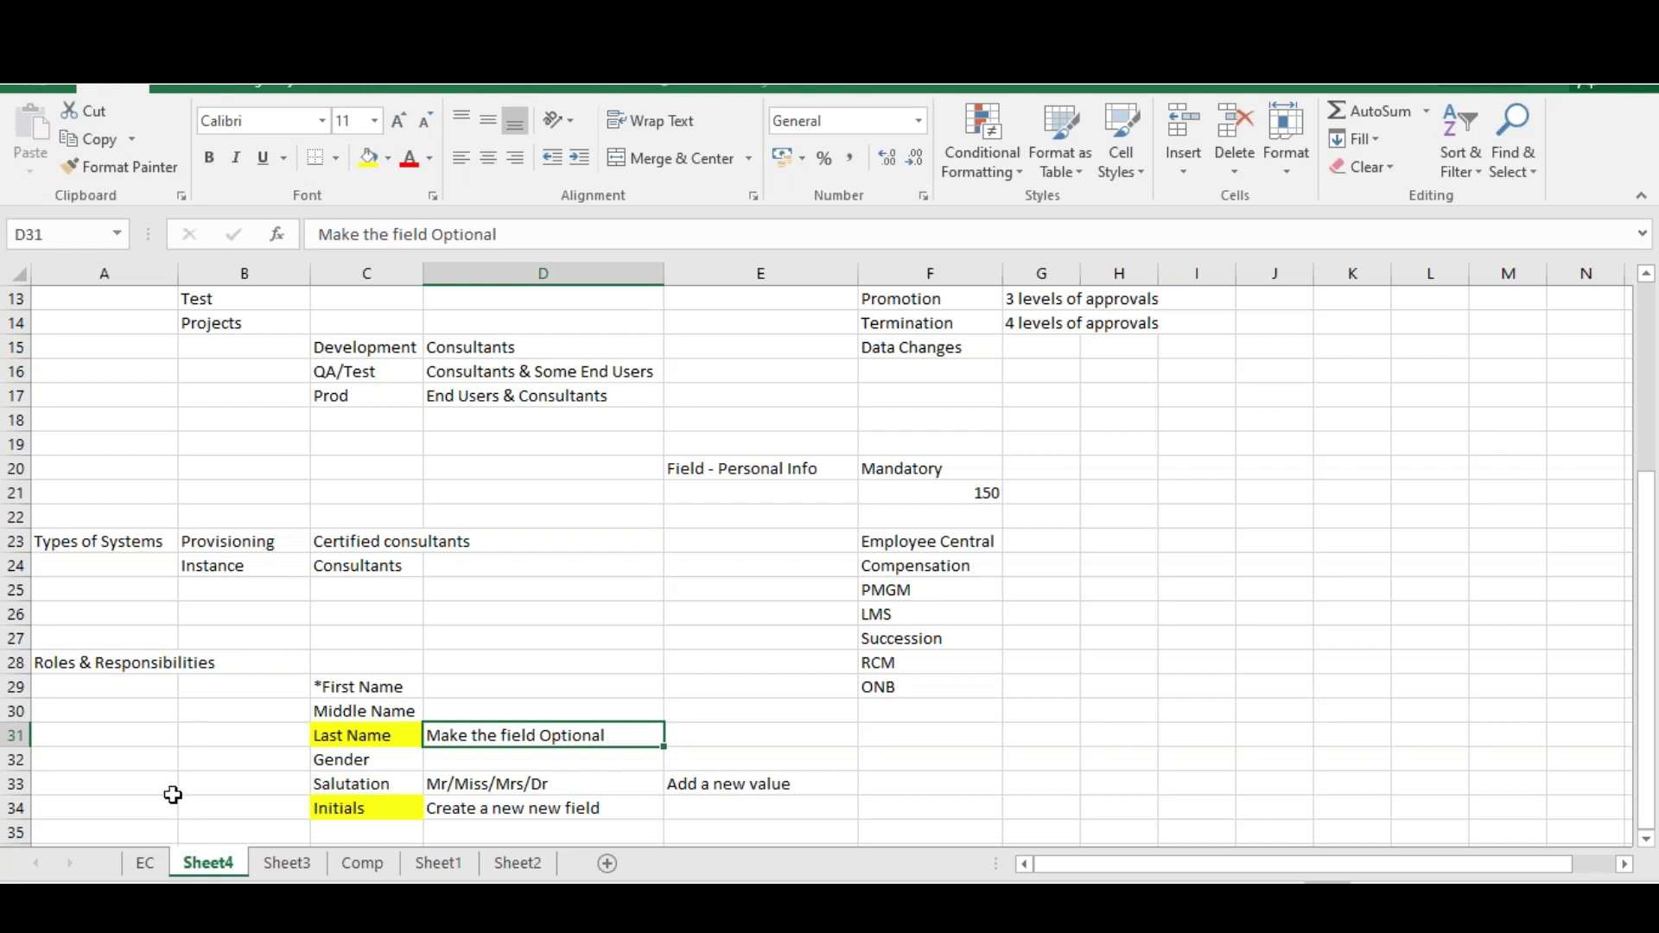
{"action": "left_click", "coordinate": [1648, 839]}
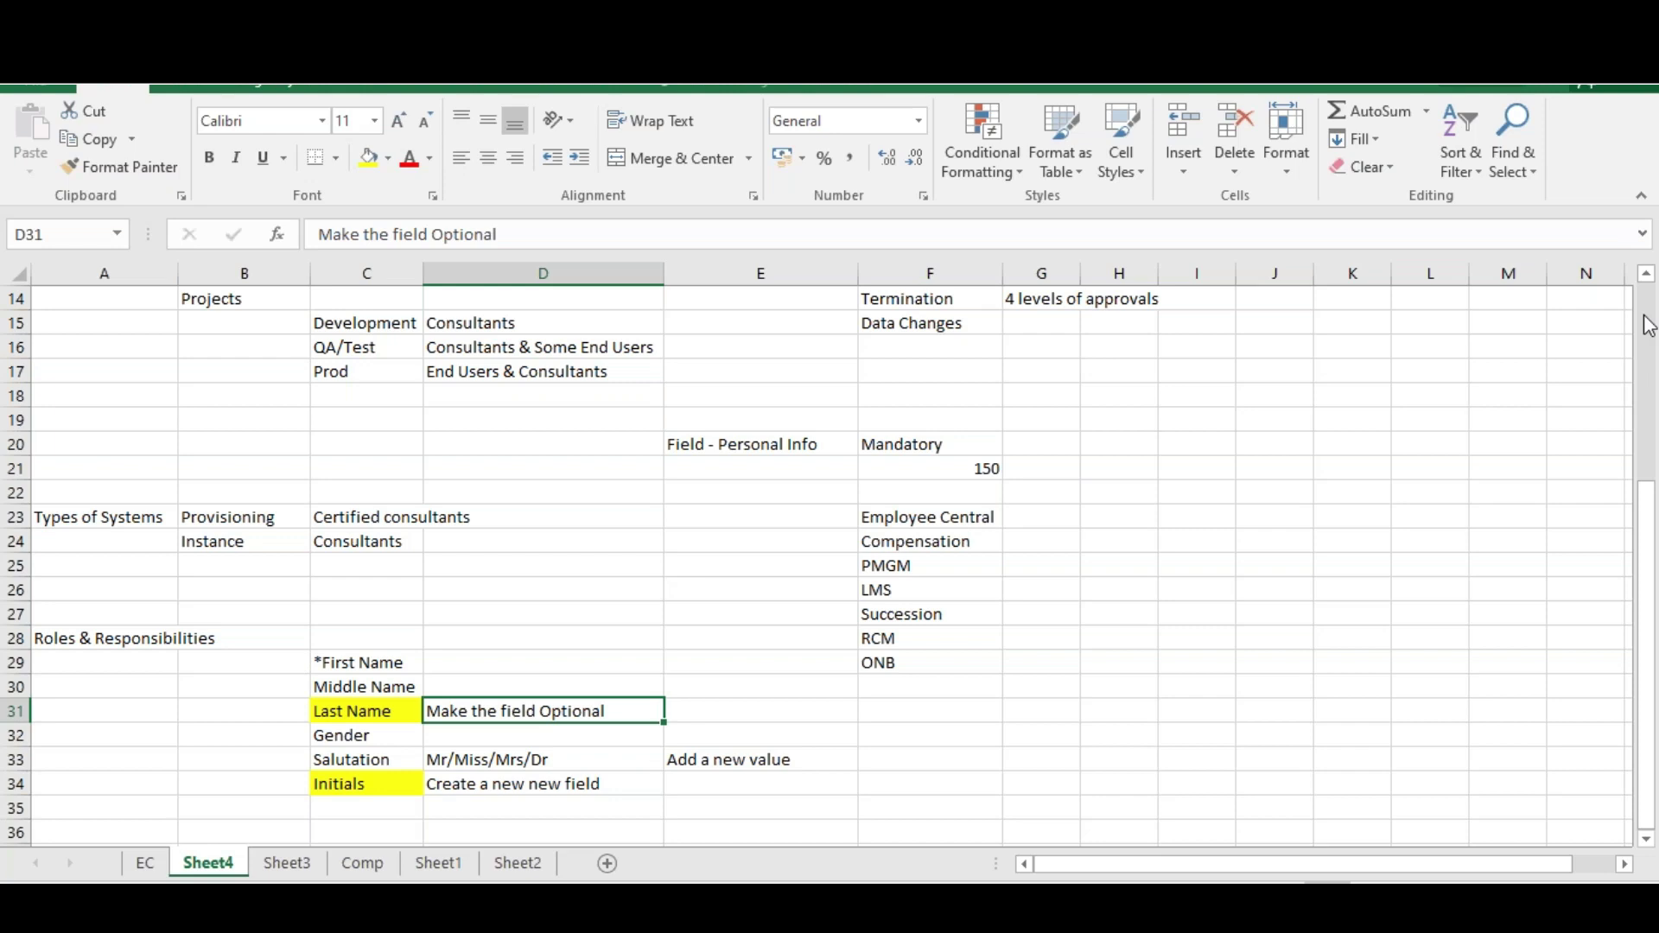
Scroll Sheet4 back up to row 1 and switch to Chrome
{"action": "scroll", "coordinate": [1648, 327], "scroll_direction": "up", "scroll_amount": 5}
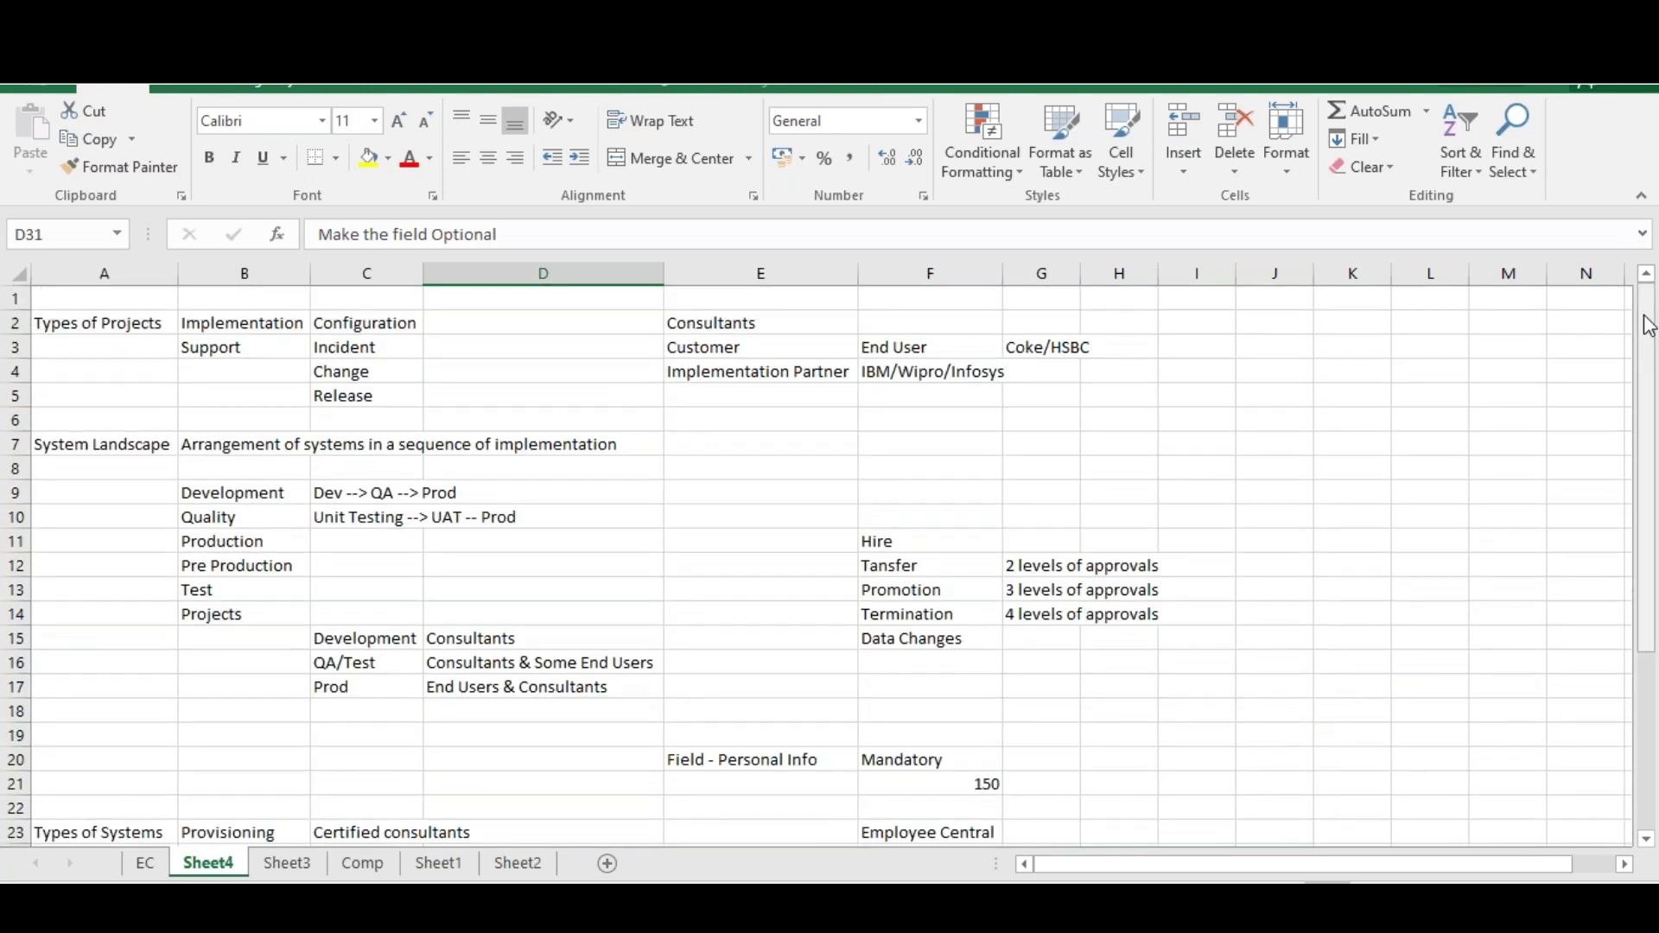
{"action": "left_click_drag", "start_coordinate": [1648, 327], "coordinate": [1656, 691]}
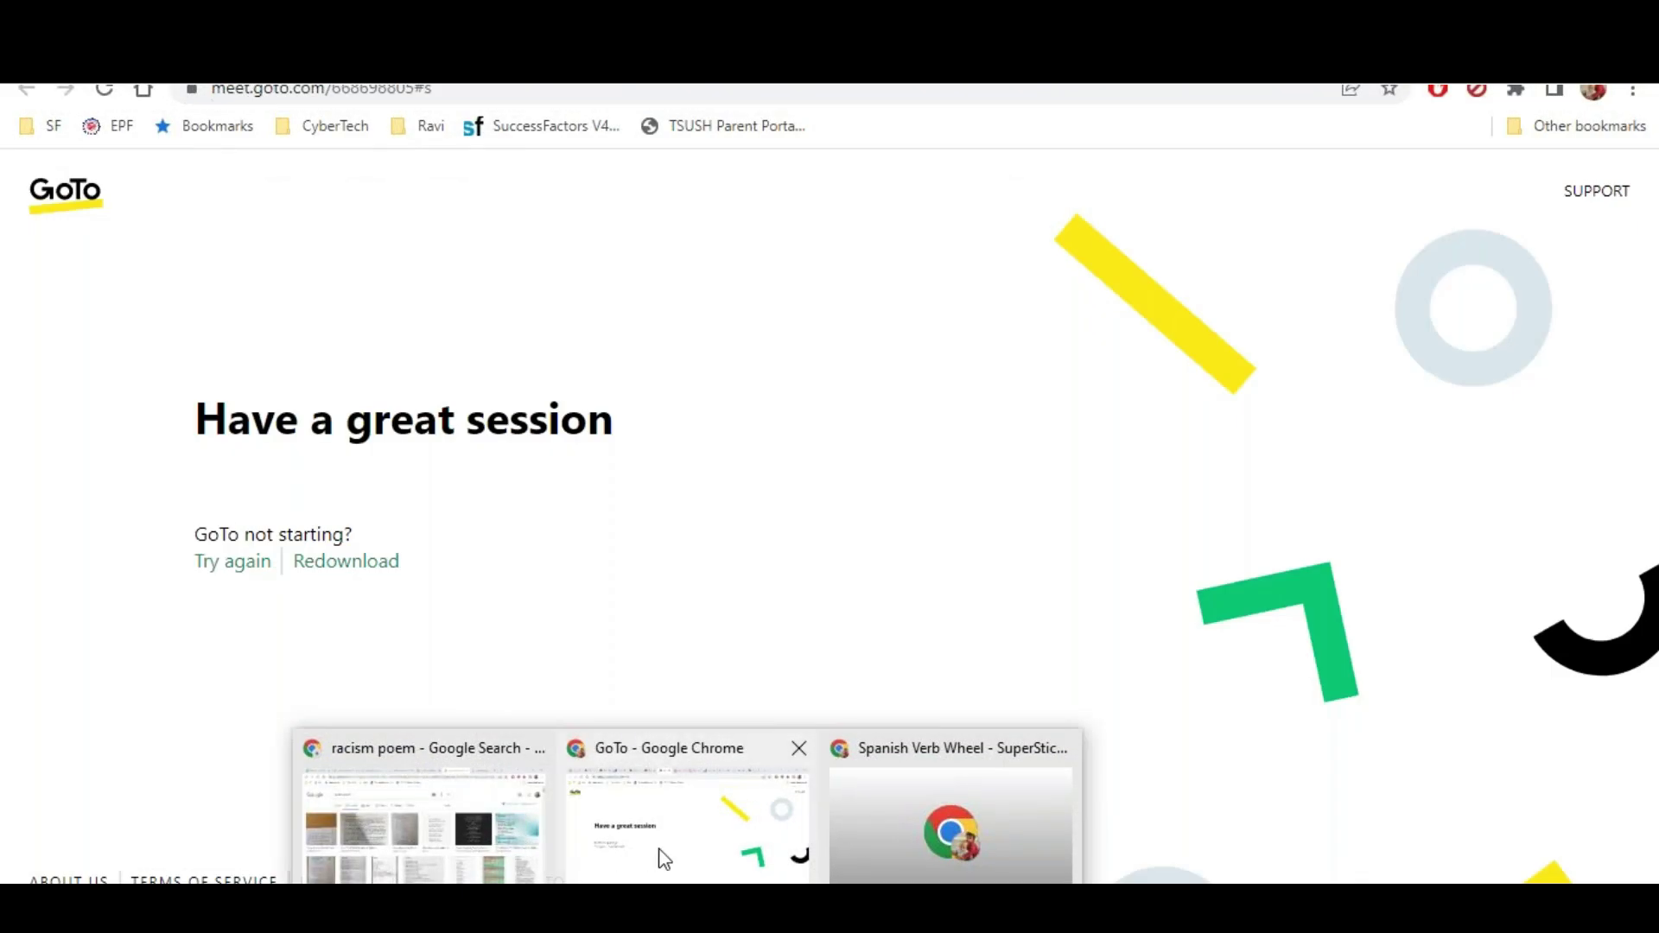
Log in to the SuccessFactors demo from a new browser tab
{"action": "left_click", "coordinate": [663, 858]}
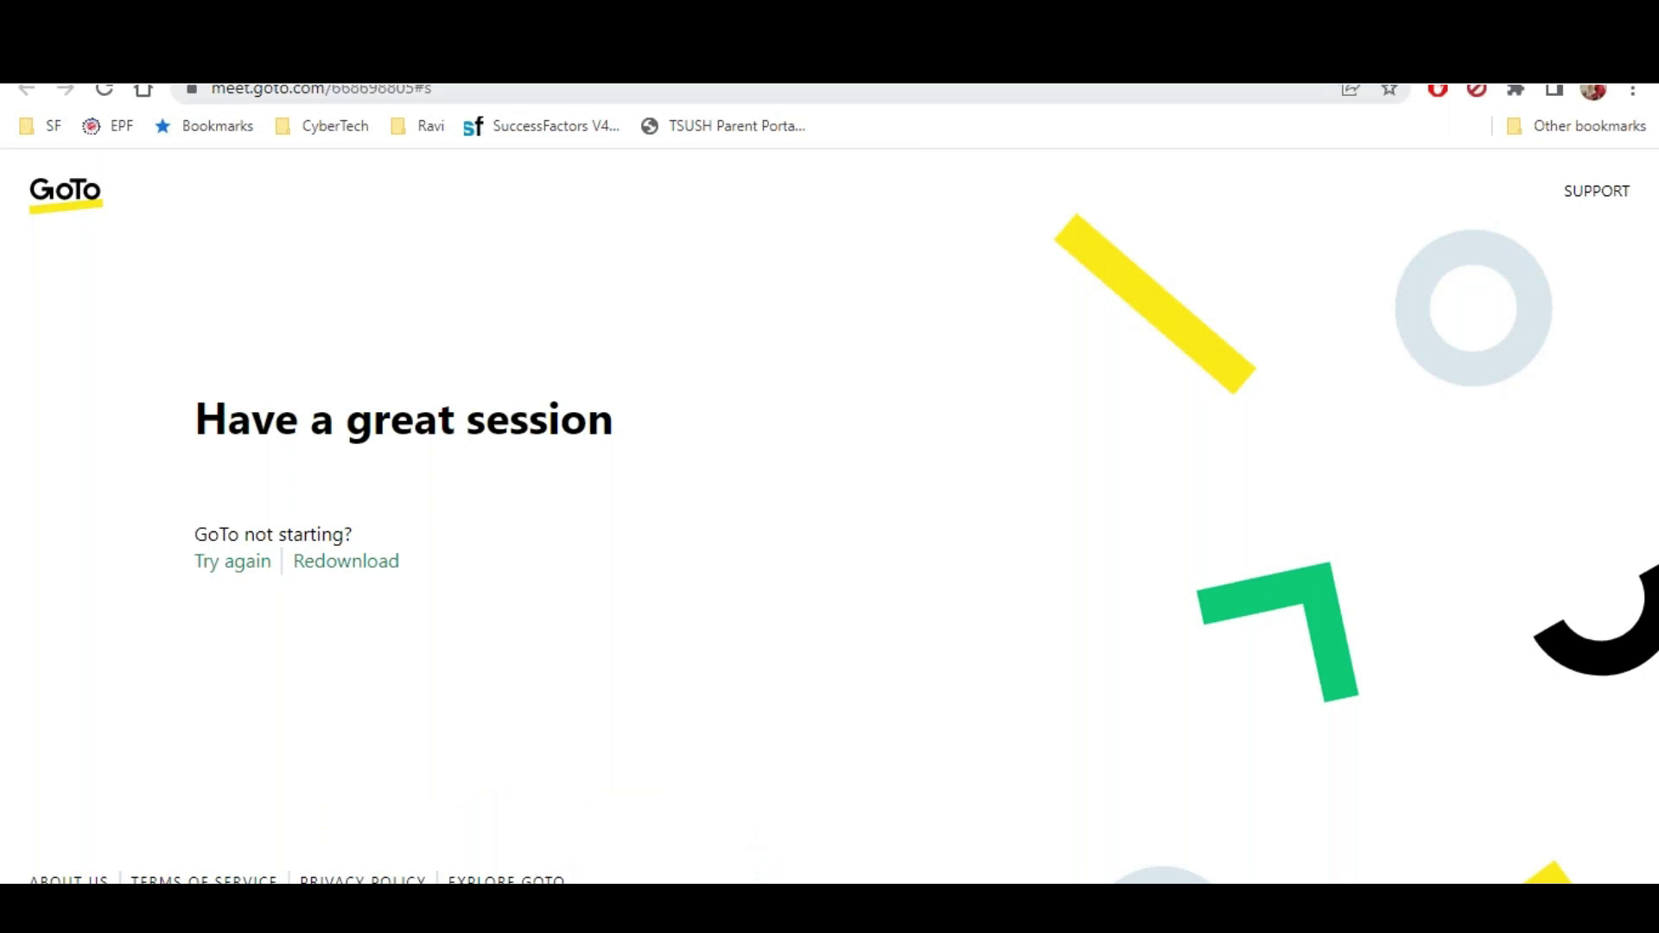
{"action": "key", "text": "ctrl+t"}
{"action": "left_click", "coordinate": [896, 436]}
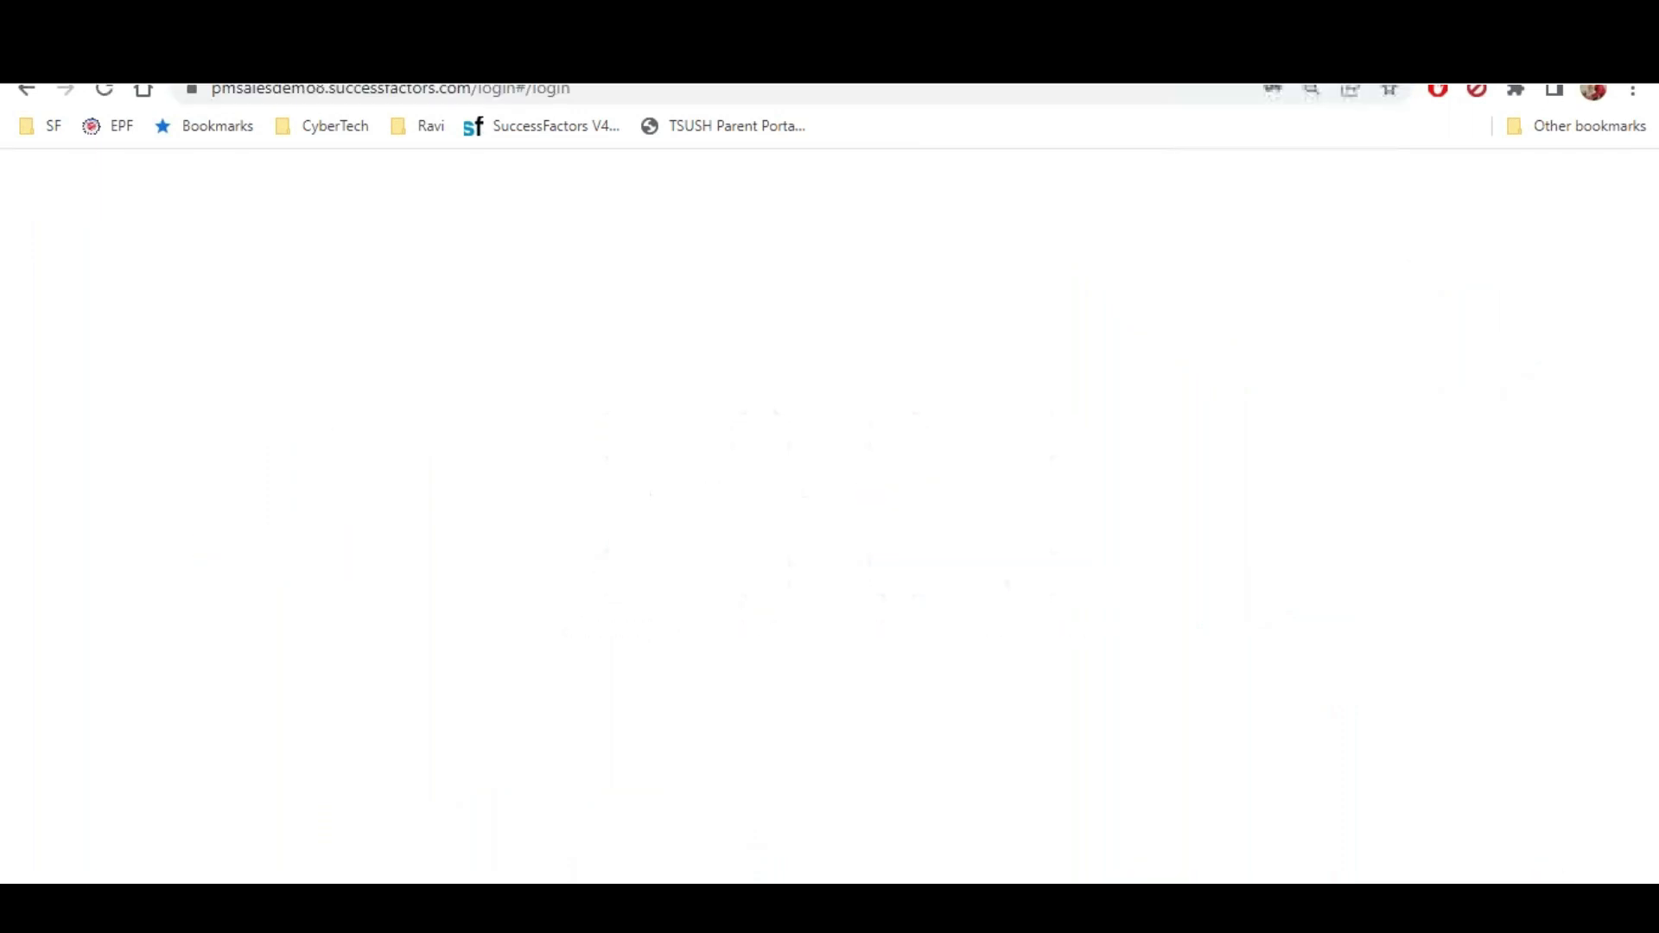
{"action": "left_click", "coordinate": [890, 704]}
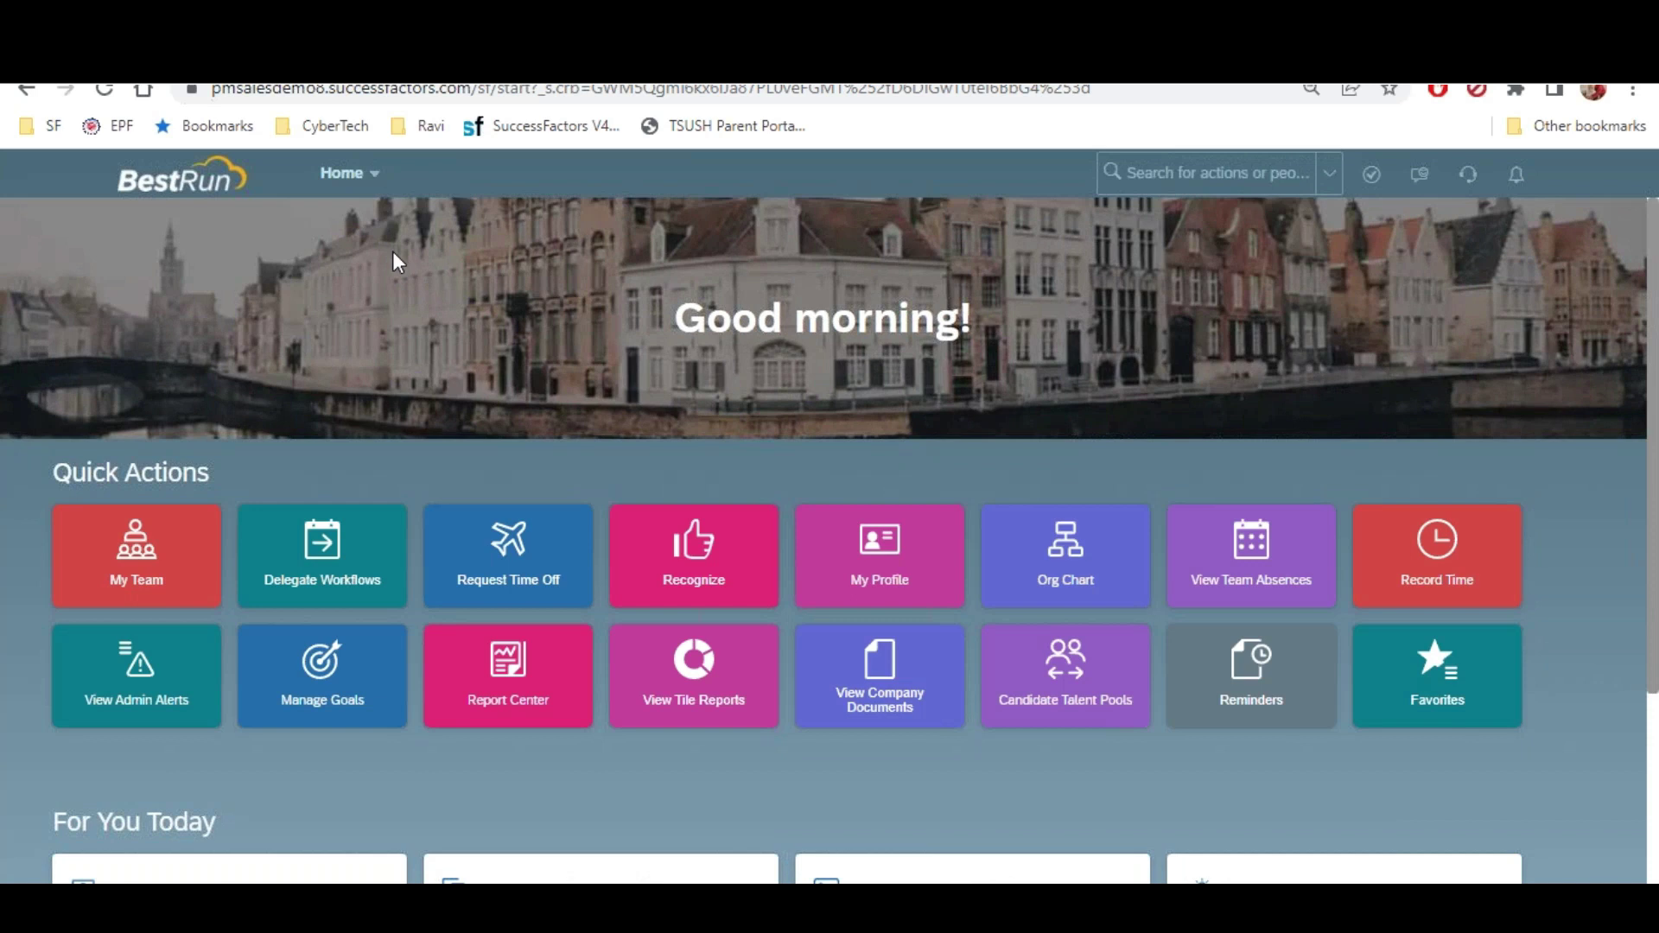
Open Employee Files and review the Personal, ID and Biographical Information sections
{"action": "left_click", "coordinate": [371, 175]}
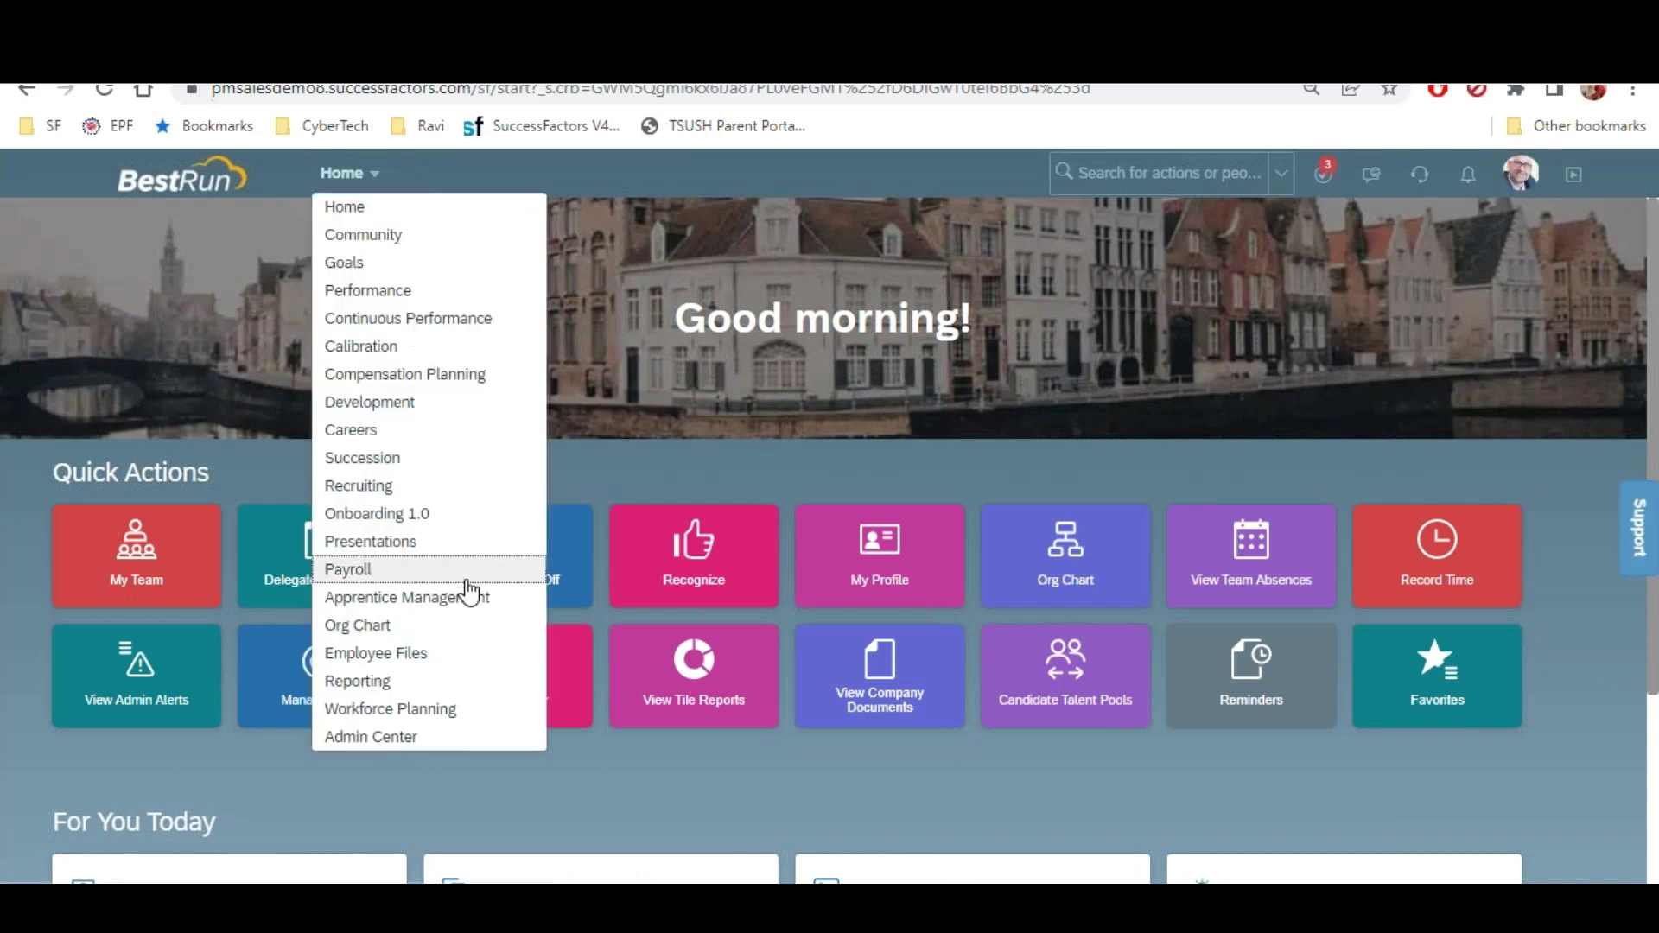
{"action": "left_click", "coordinate": [398, 654]}
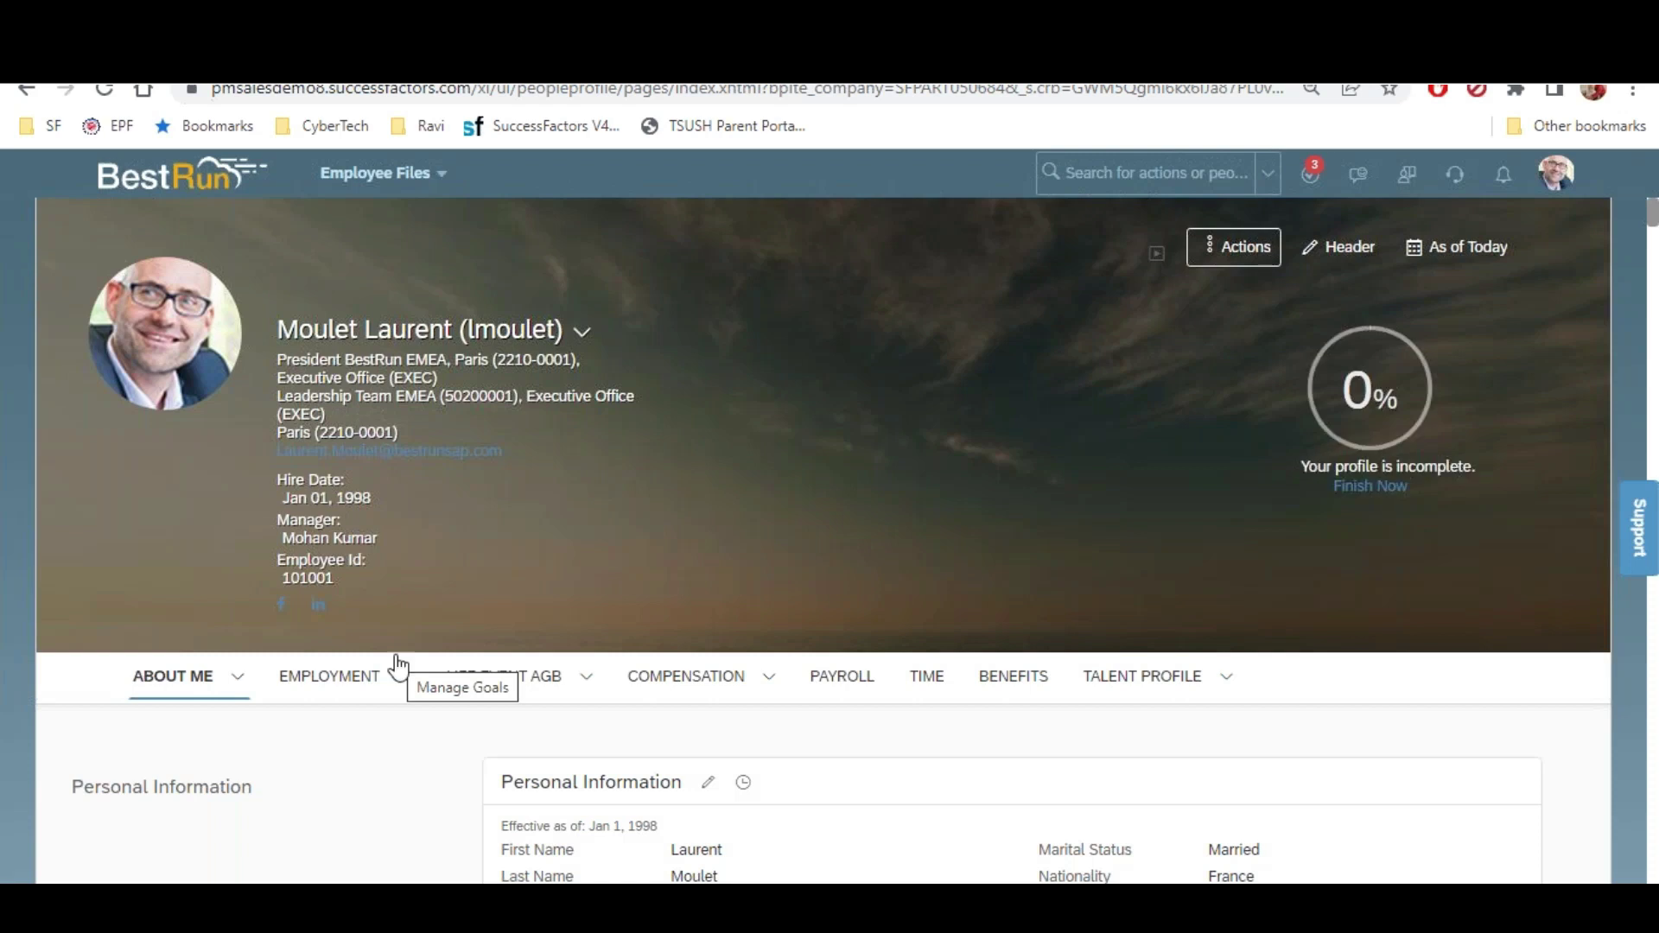
{"action": "scroll", "coordinate": [398, 666], "scroll_direction": "down", "scroll_amount": 4}
{"action": "scroll", "coordinate": [397, 665], "scroll_direction": "down", "scroll_amount": 1}
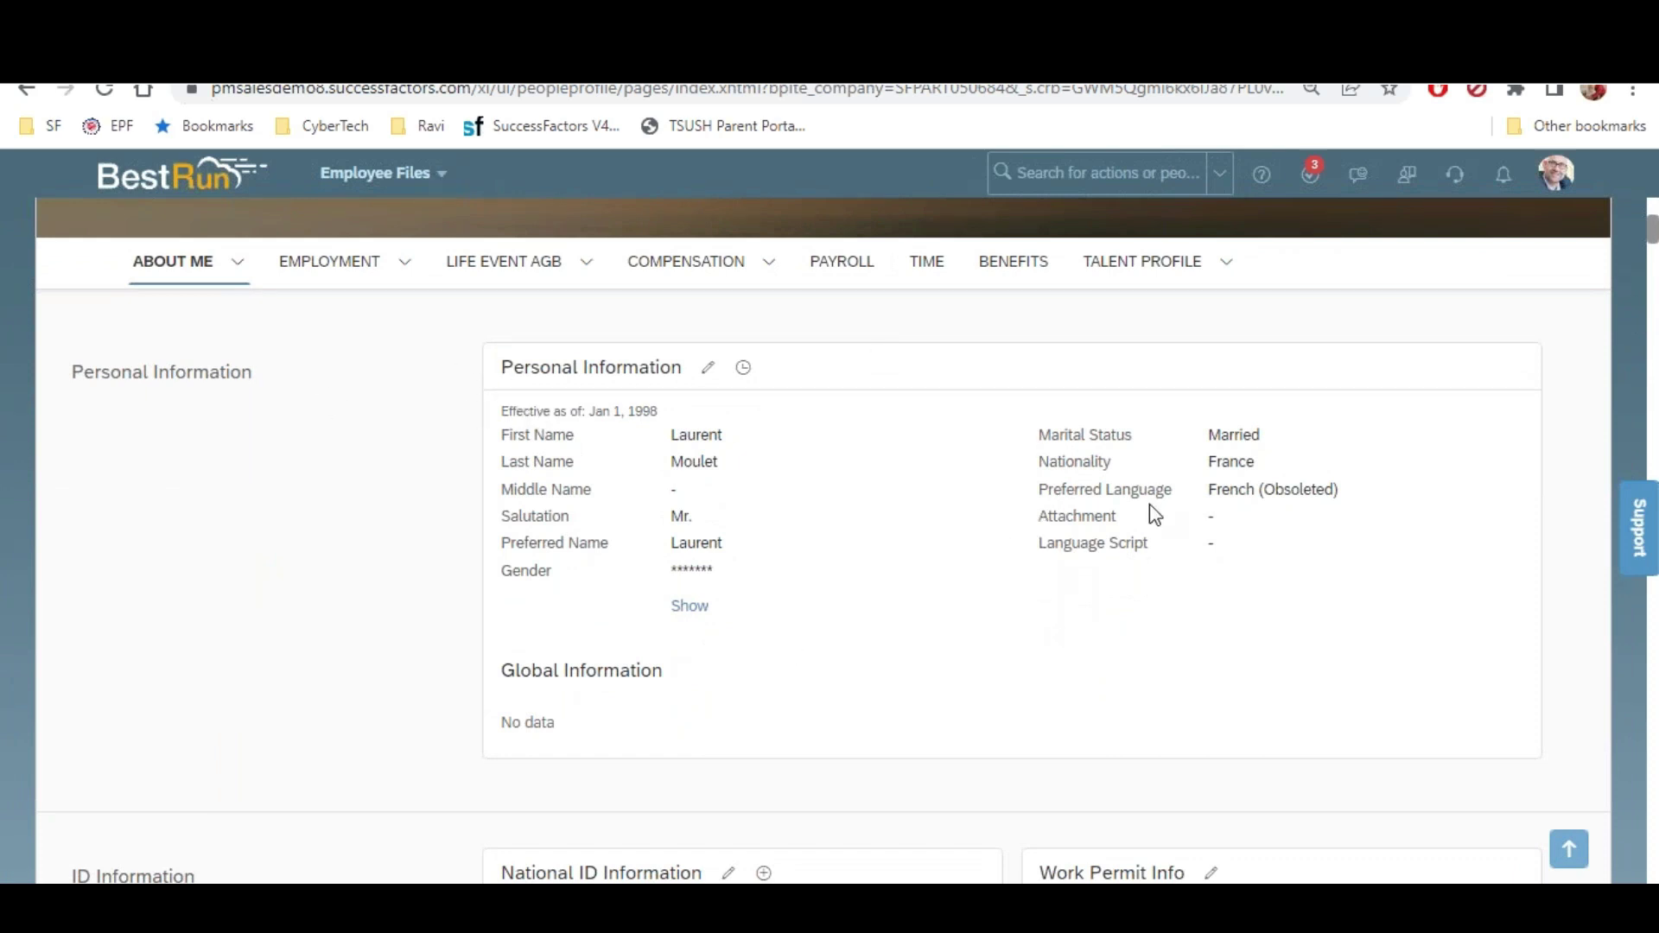
{"action": "scroll", "coordinate": [1149, 505], "scroll_direction": "down", "scroll_amount": 5}
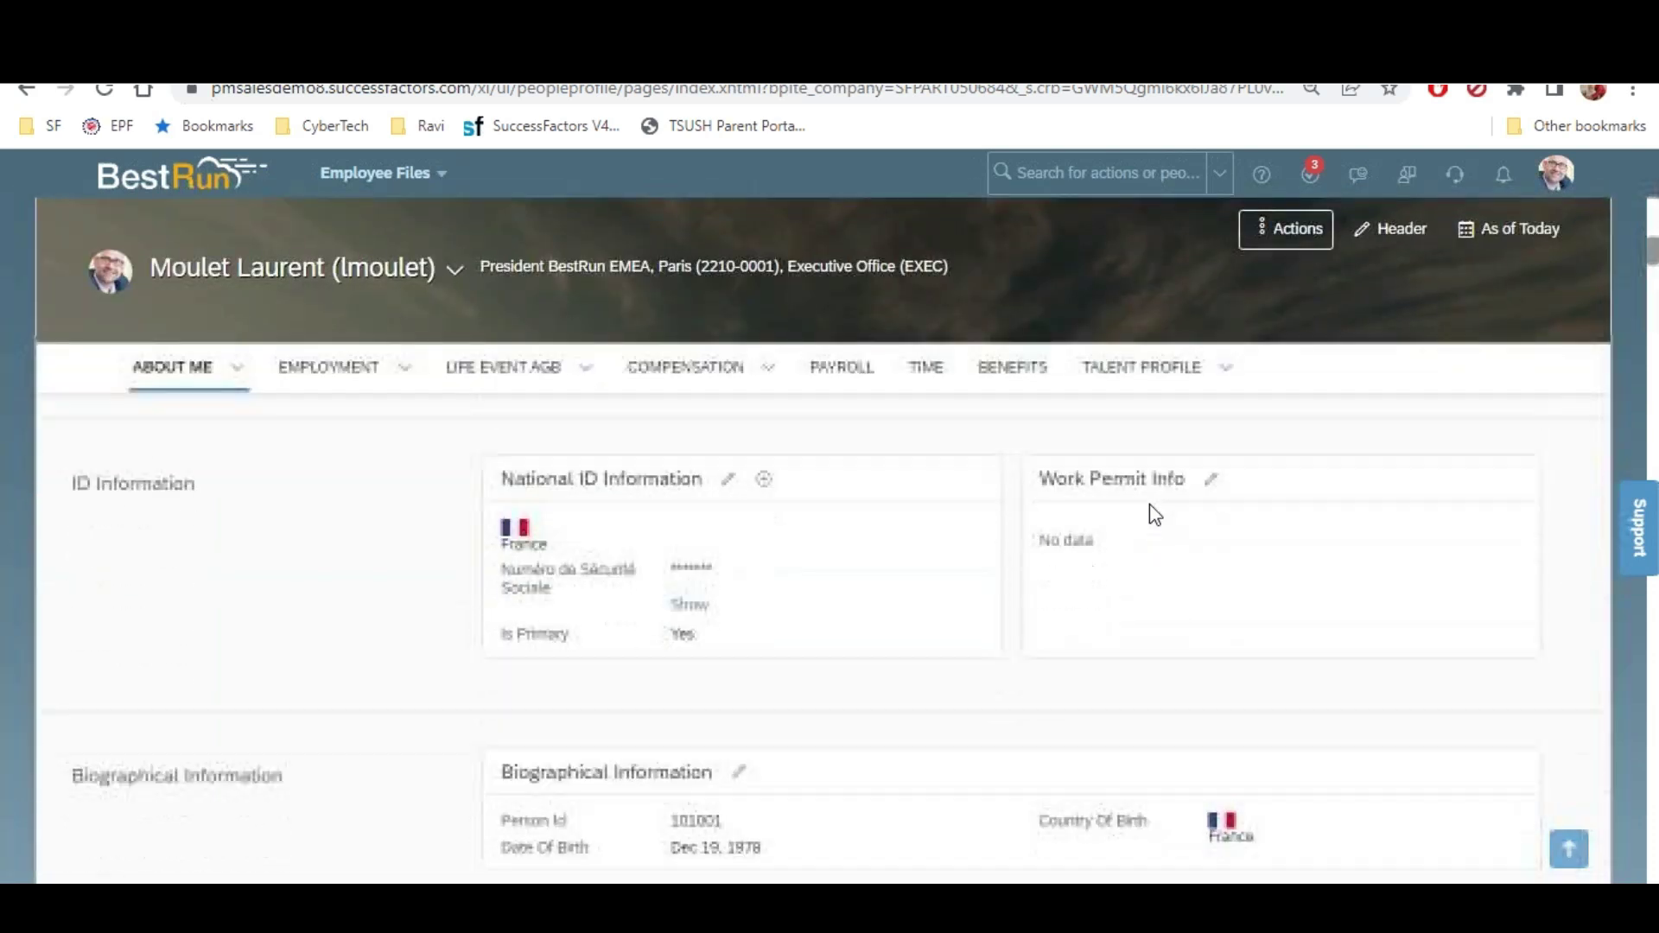
{"action": "scroll", "coordinate": [1149, 504], "scroll_direction": "down", "scroll_amount": 1}
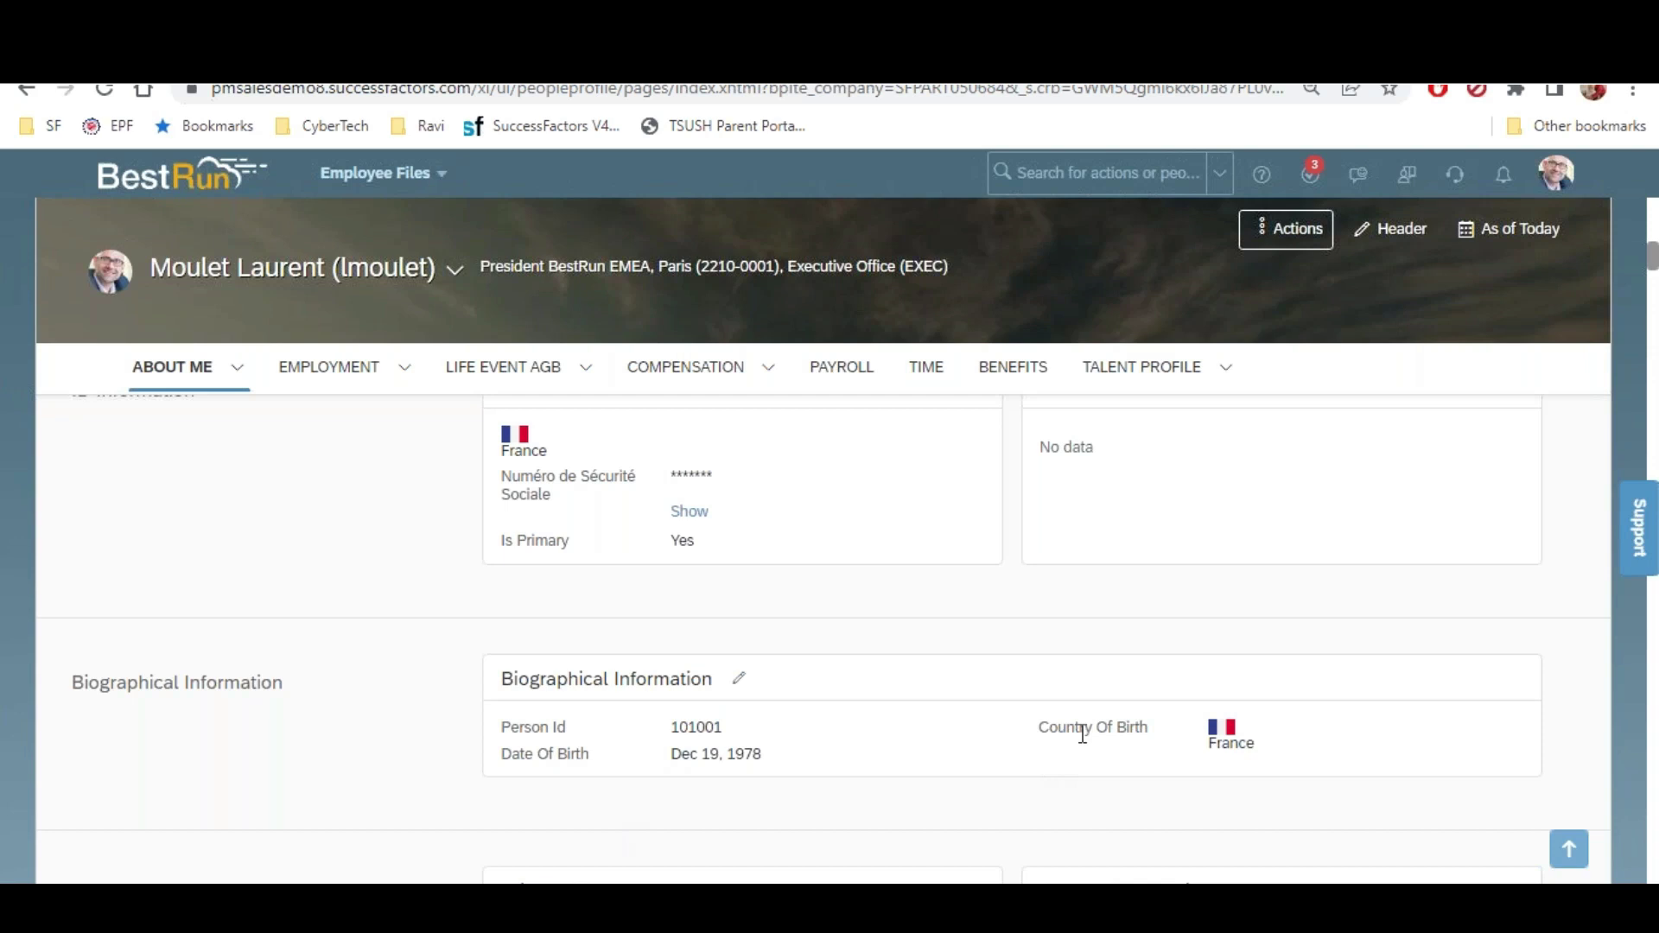
{"action": "left_click_drag", "start_coordinate": [1078, 754], "coordinate": [1026, 767]}
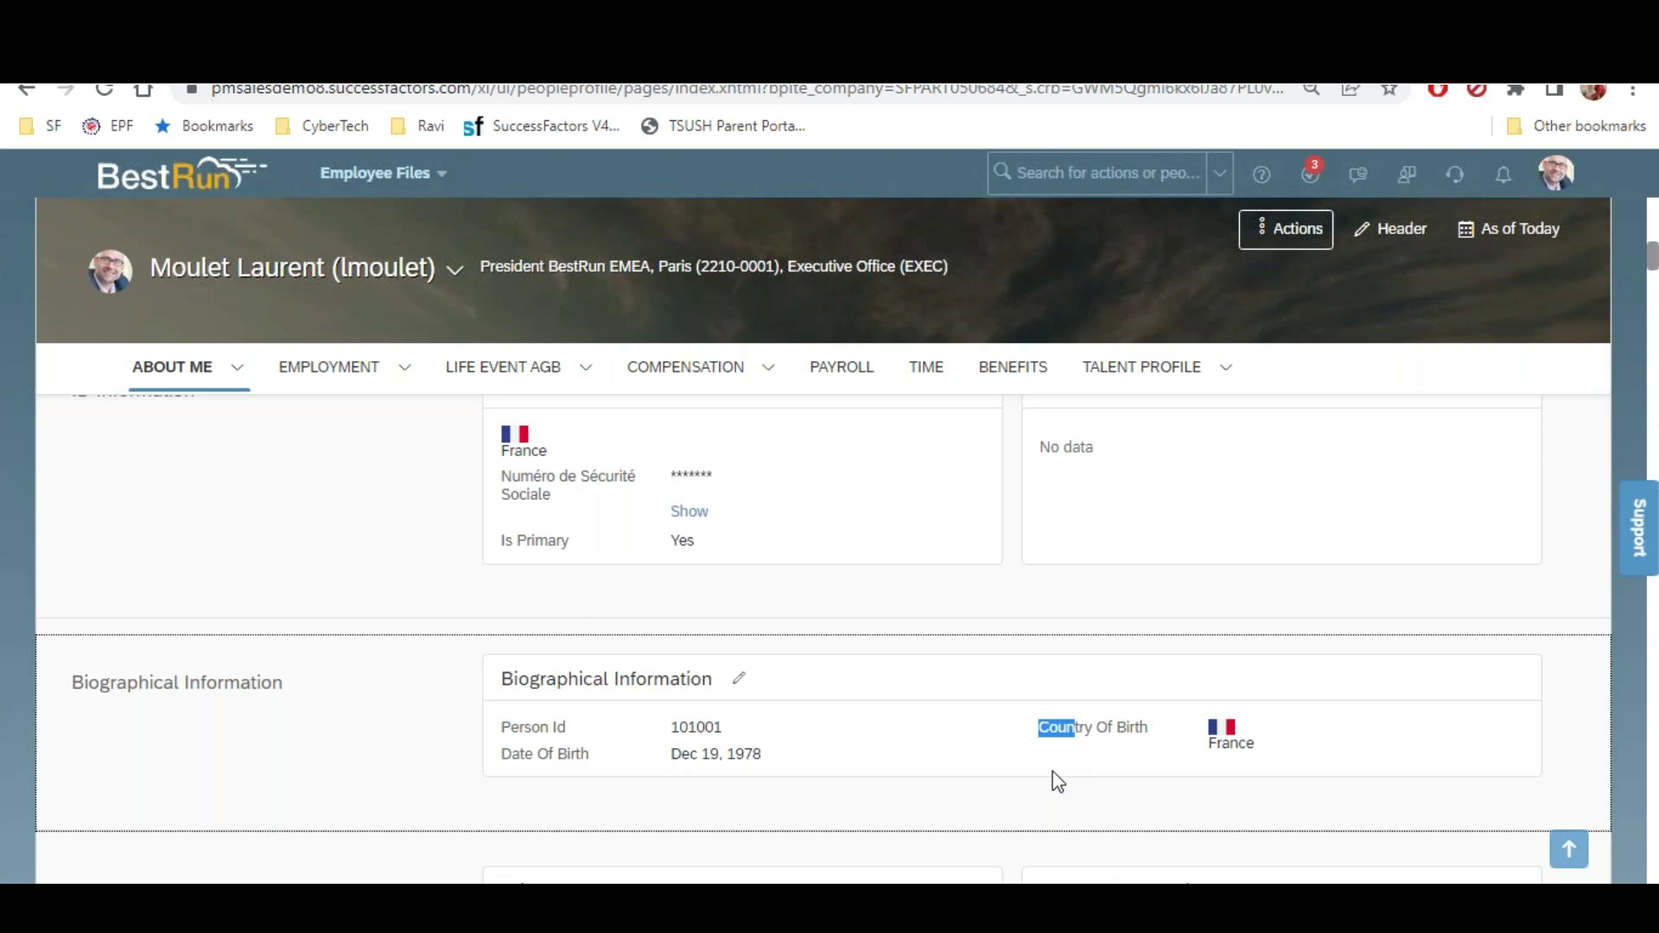
{"action": "scroll", "coordinate": [1055, 781], "scroll_direction": "down", "scroll_amount": 2}
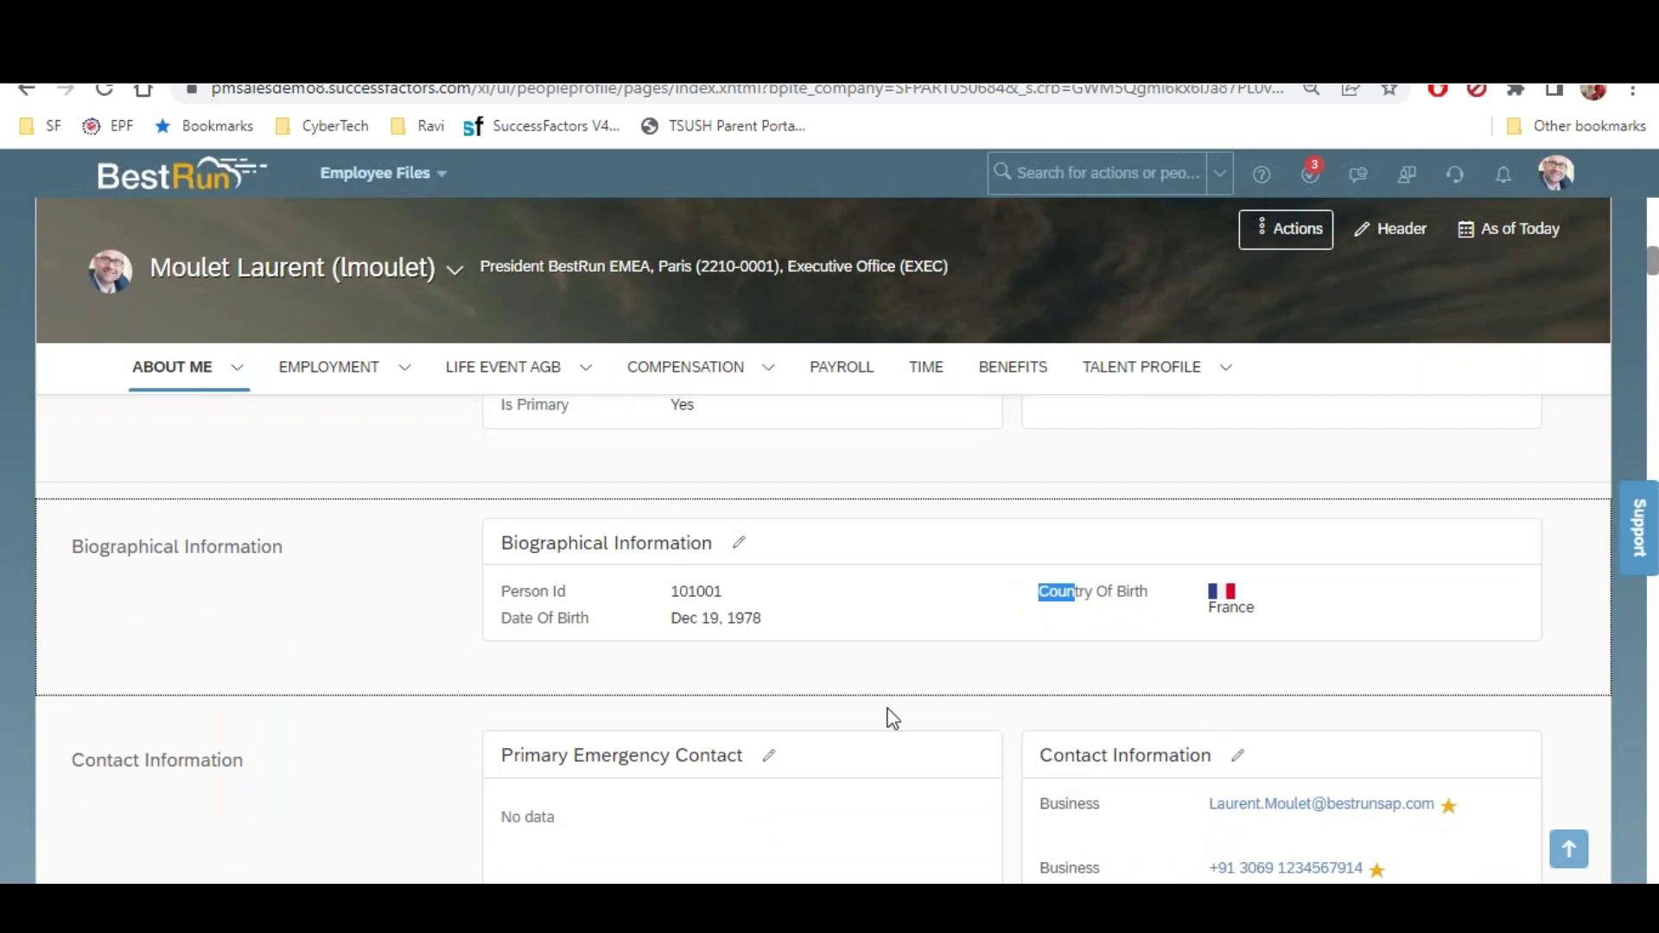
{"action": "left_click", "coordinate": [403, 376]}
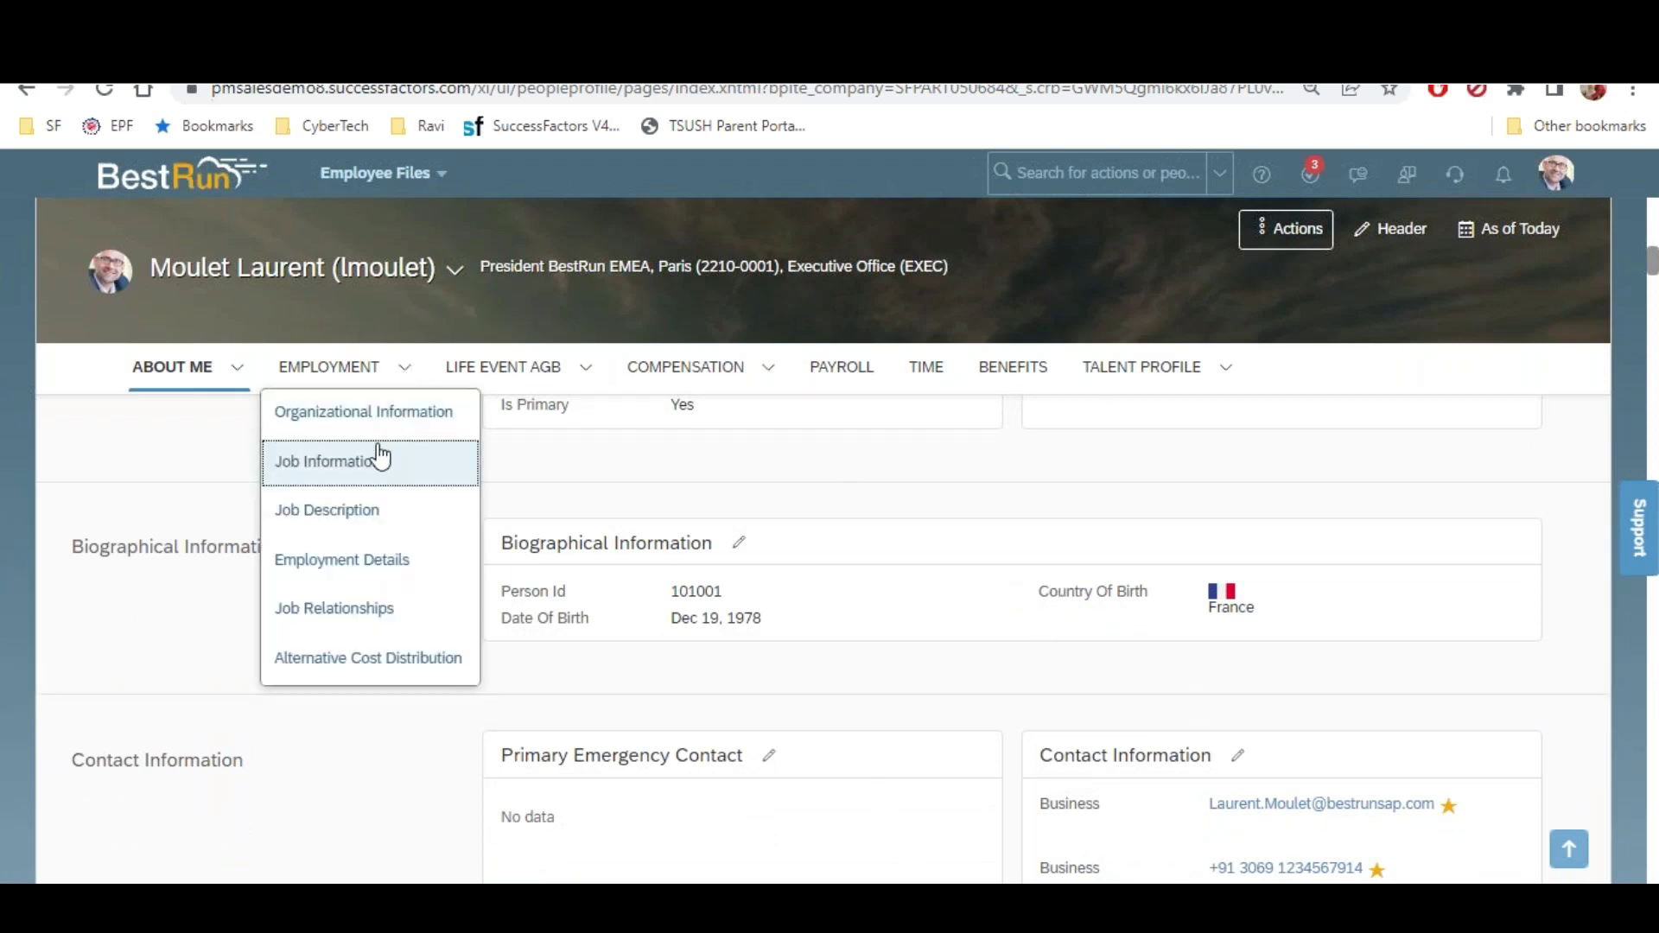
Expand Job Information and review pay scale, employment type and country details
{"action": "left_click", "coordinate": [378, 461]}
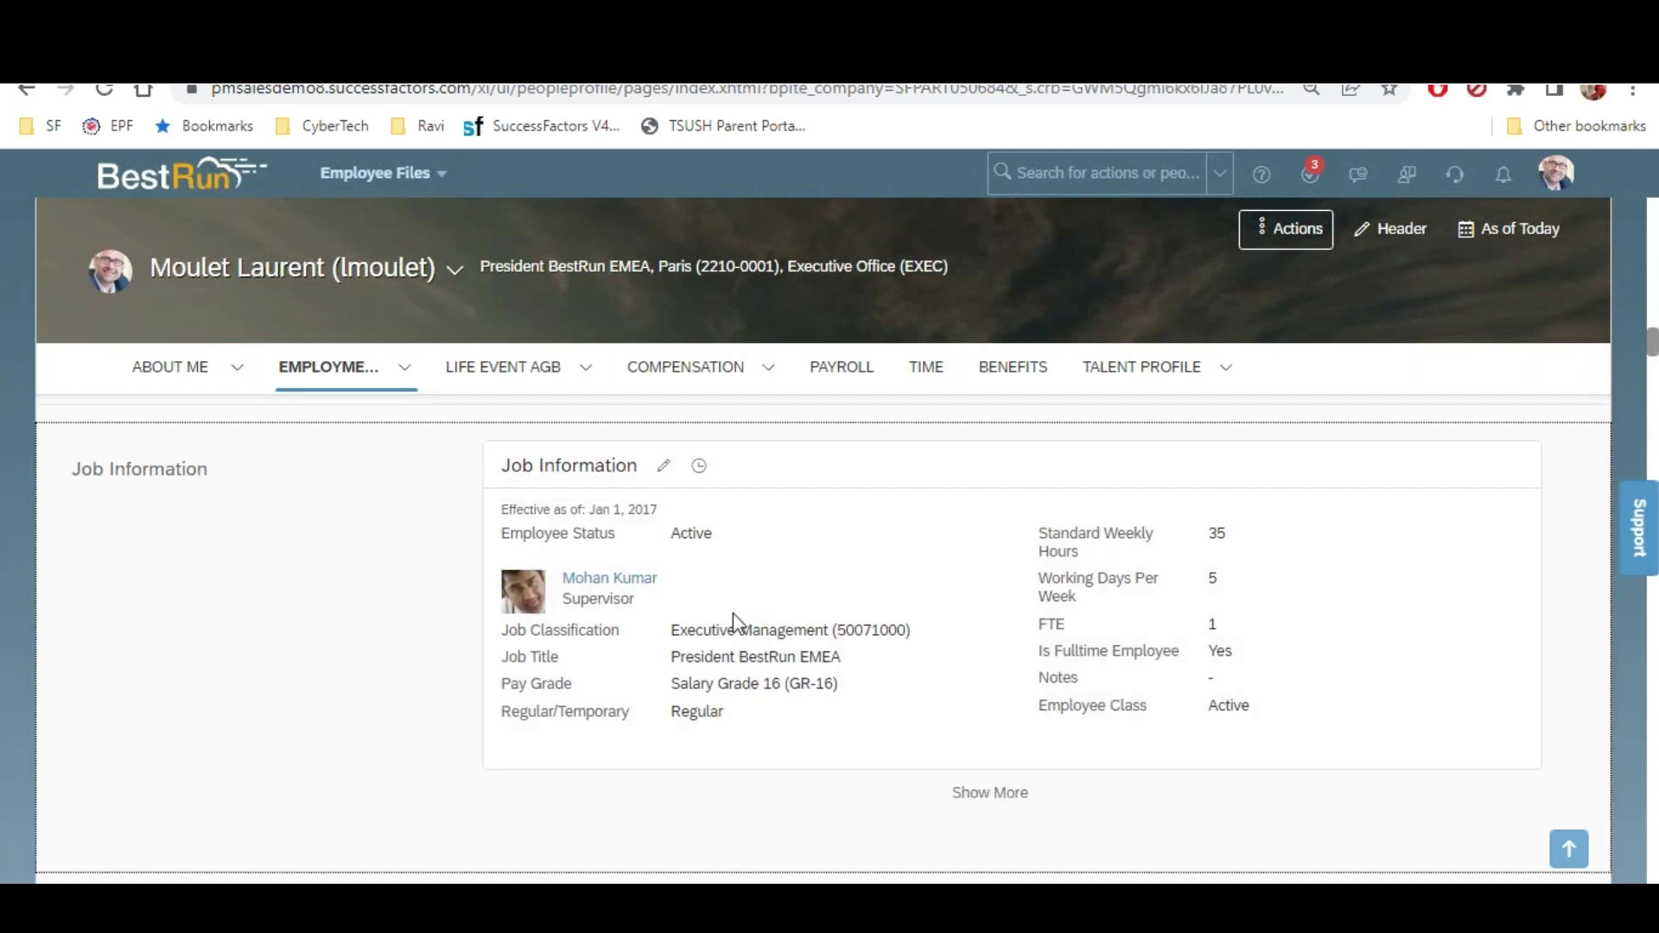
{"action": "left_click", "coordinate": [990, 793]}
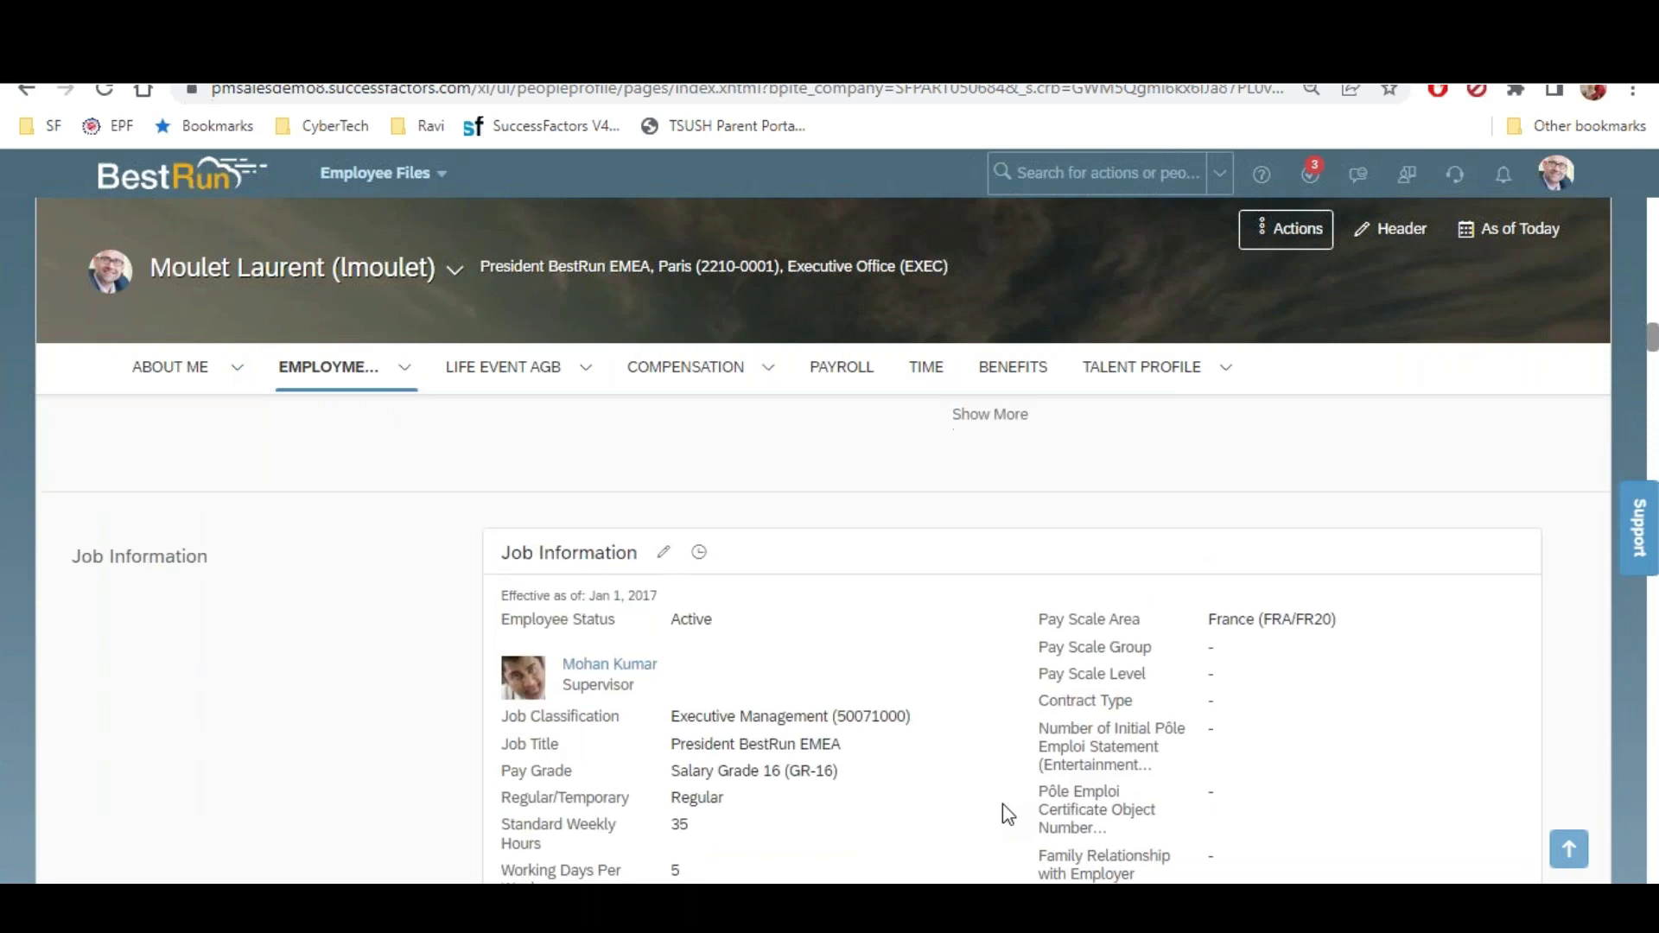
{"action": "scroll", "coordinate": [1002, 804], "scroll_direction": "down", "scroll_amount": 4}
{"action": "scroll", "coordinate": [1003, 804], "scroll_direction": "down", "scroll_amount": 1}
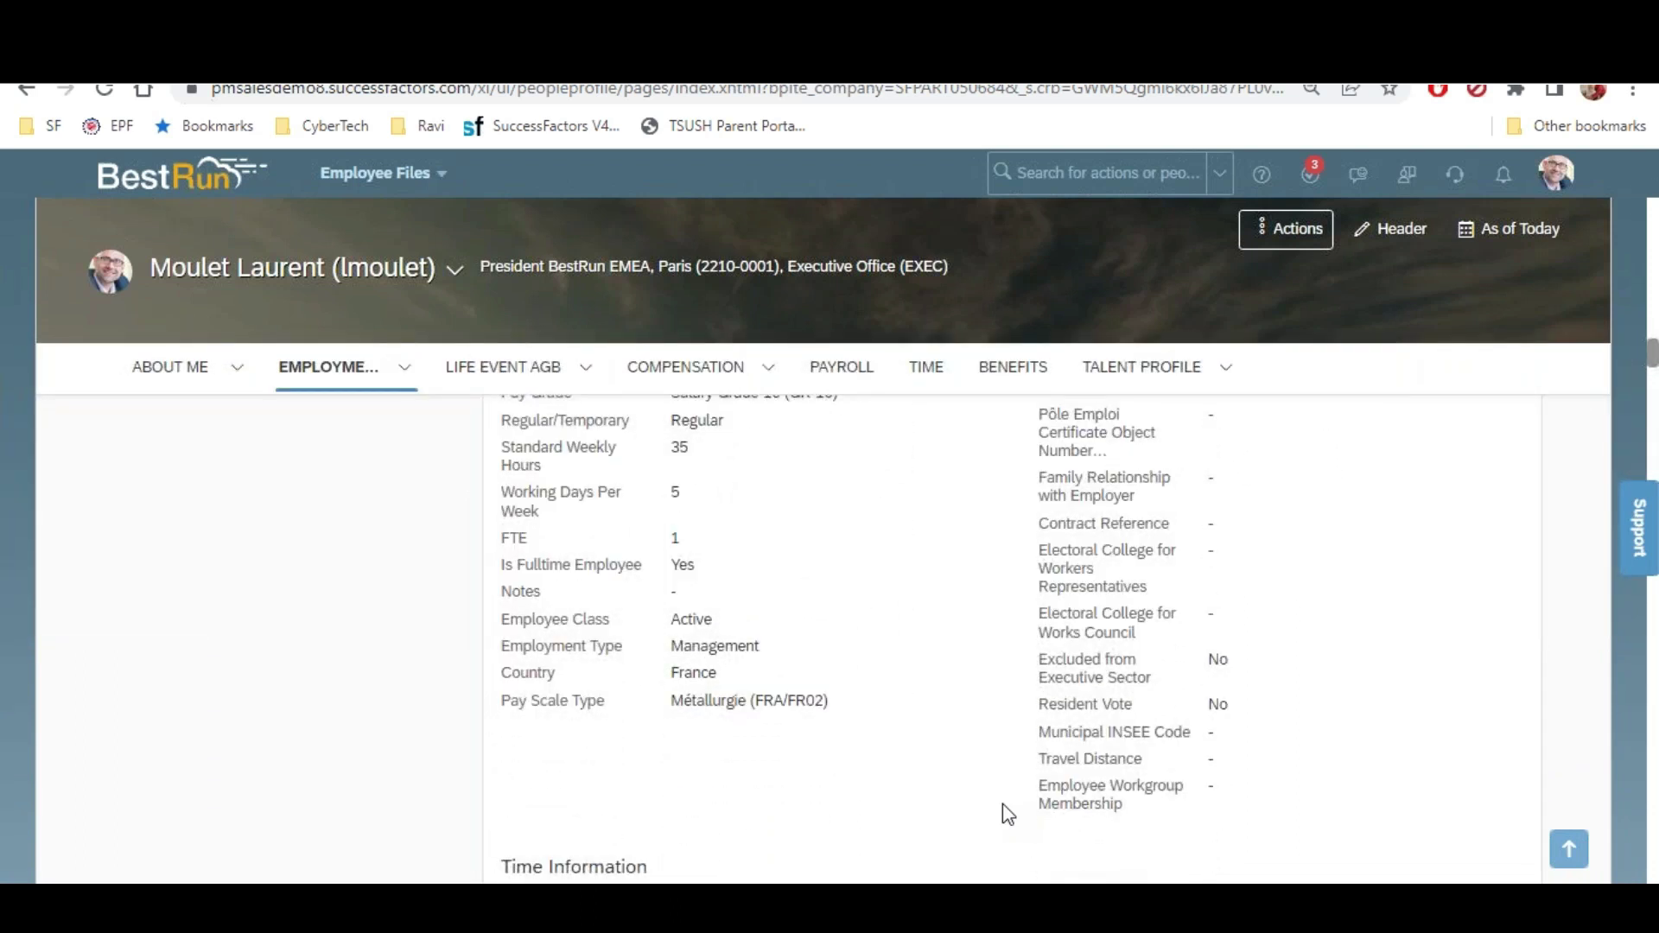
{"action": "scroll", "coordinate": [1002, 804], "scroll_direction": "up", "scroll_amount": 3}
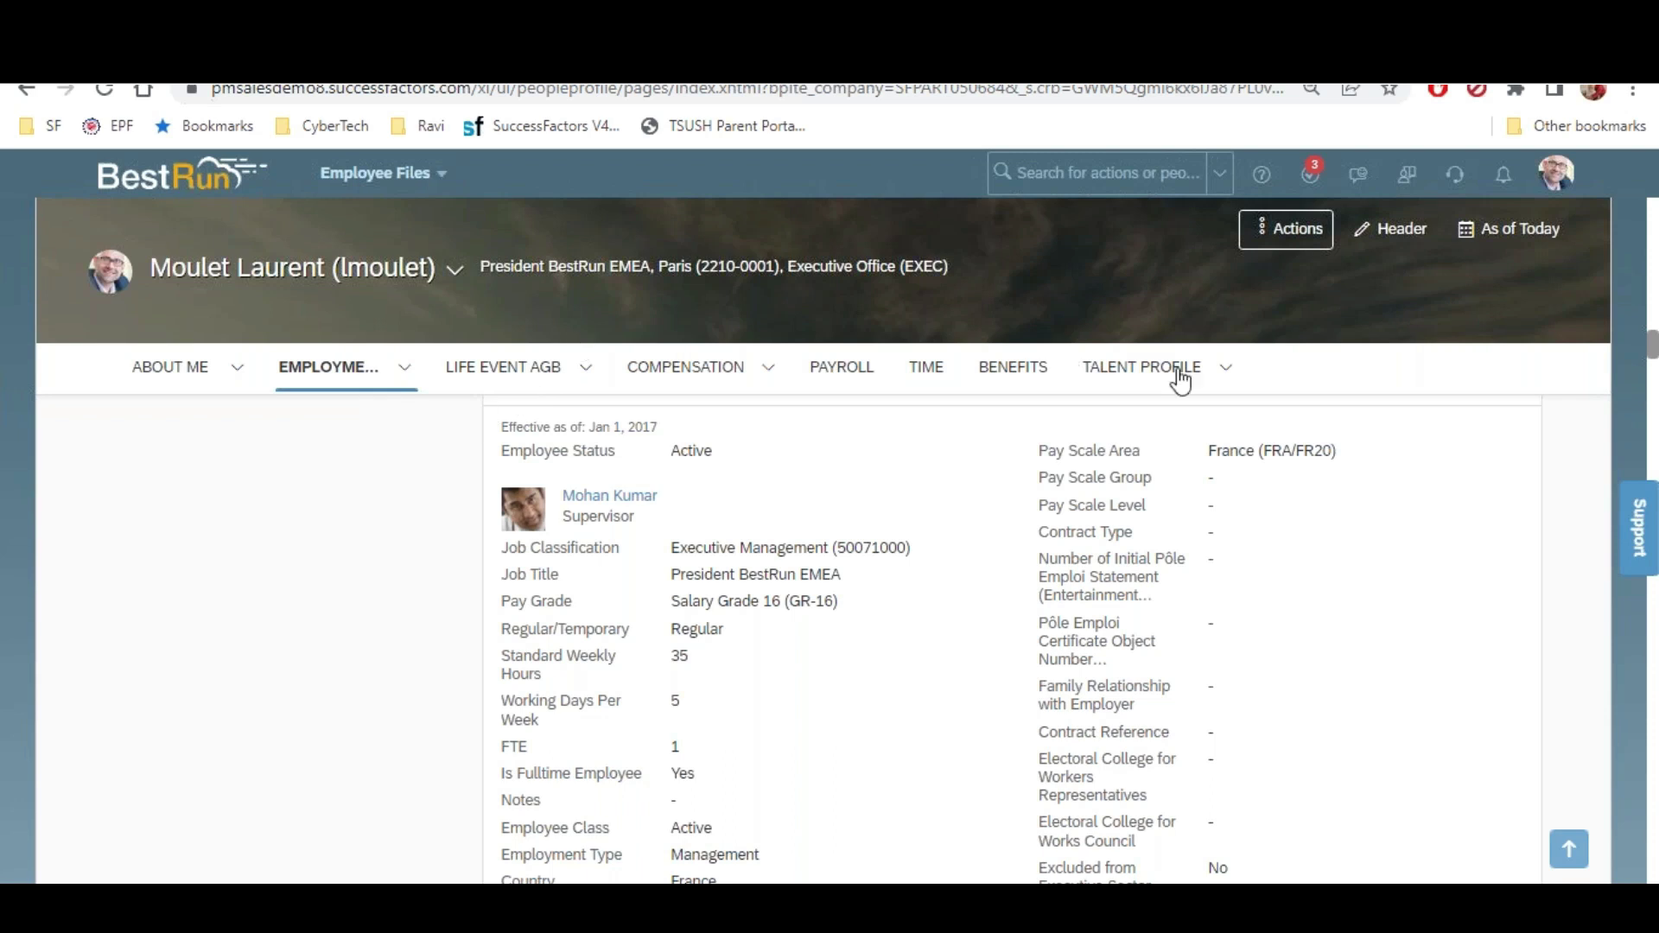
{"action": "left_click", "coordinate": [404, 367]}
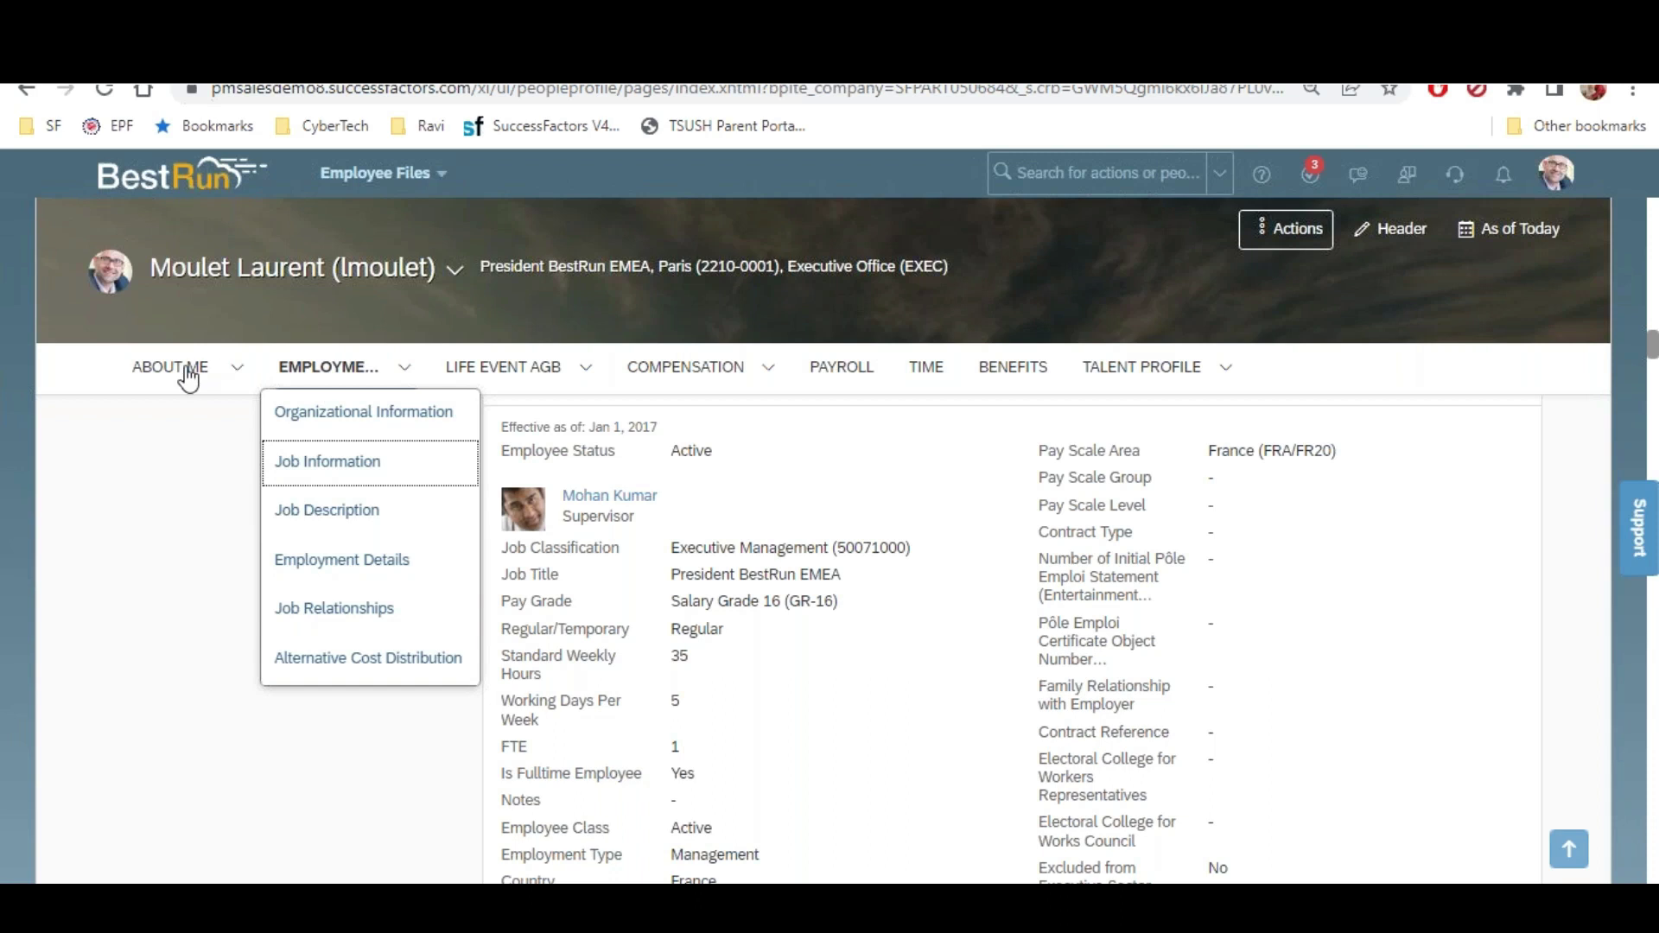
Jump to ID Information under About Me and scroll down to Addresses and Dependents
{"action": "left_click", "coordinate": [235, 373]}
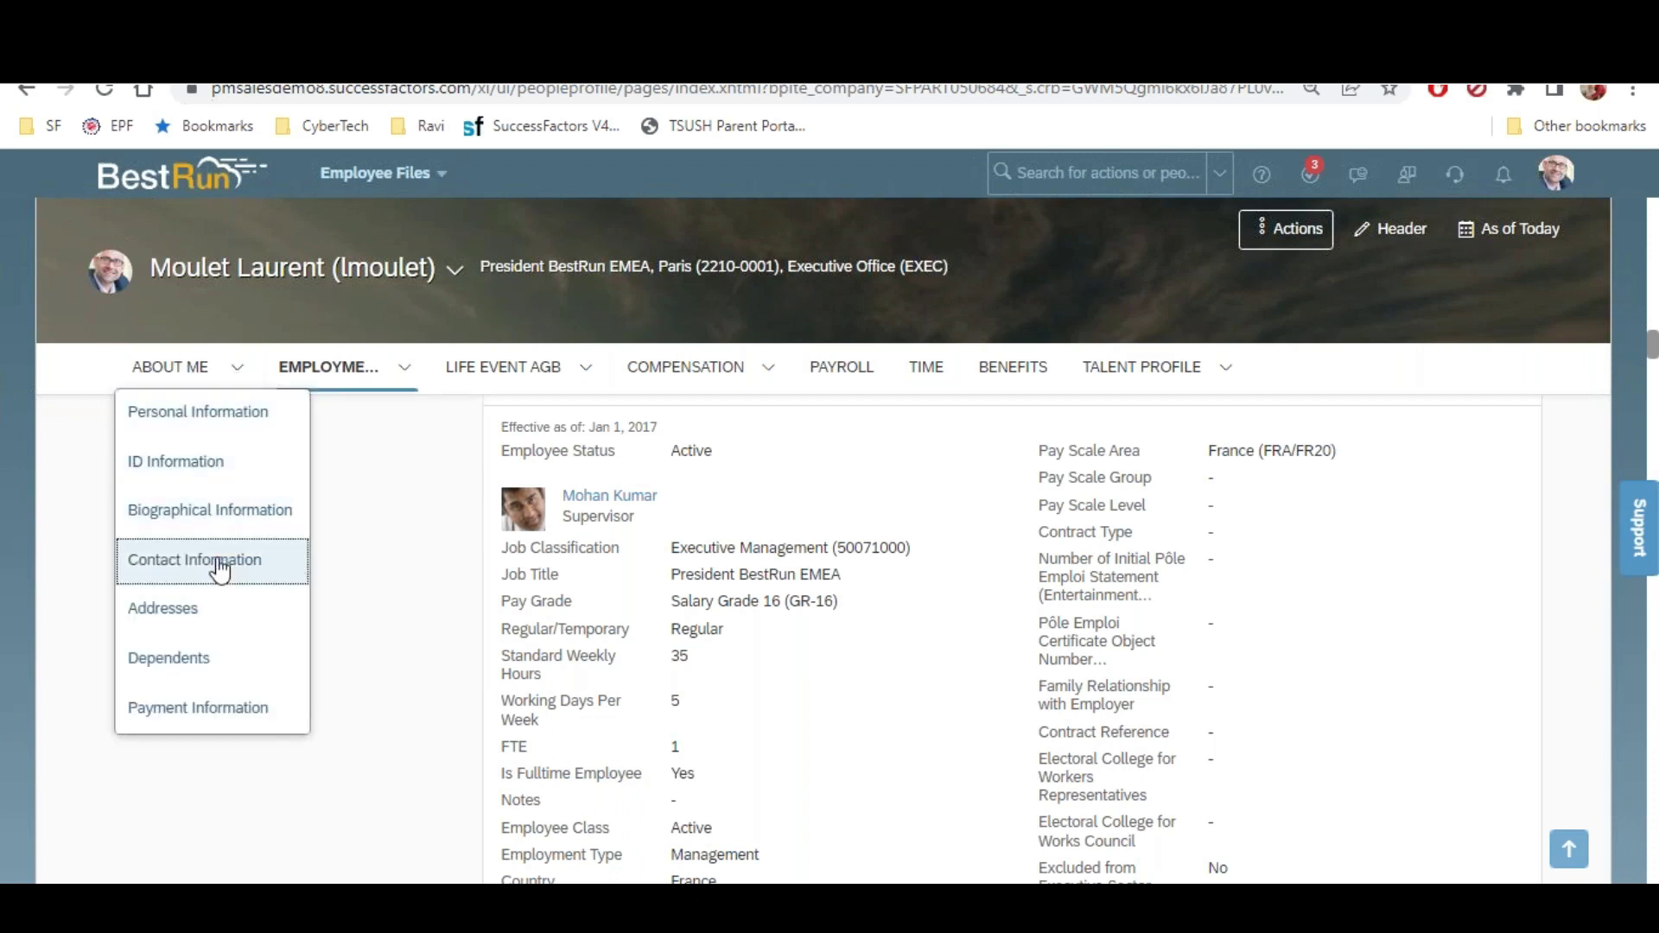
{"action": "left_click", "coordinate": [172, 484]}
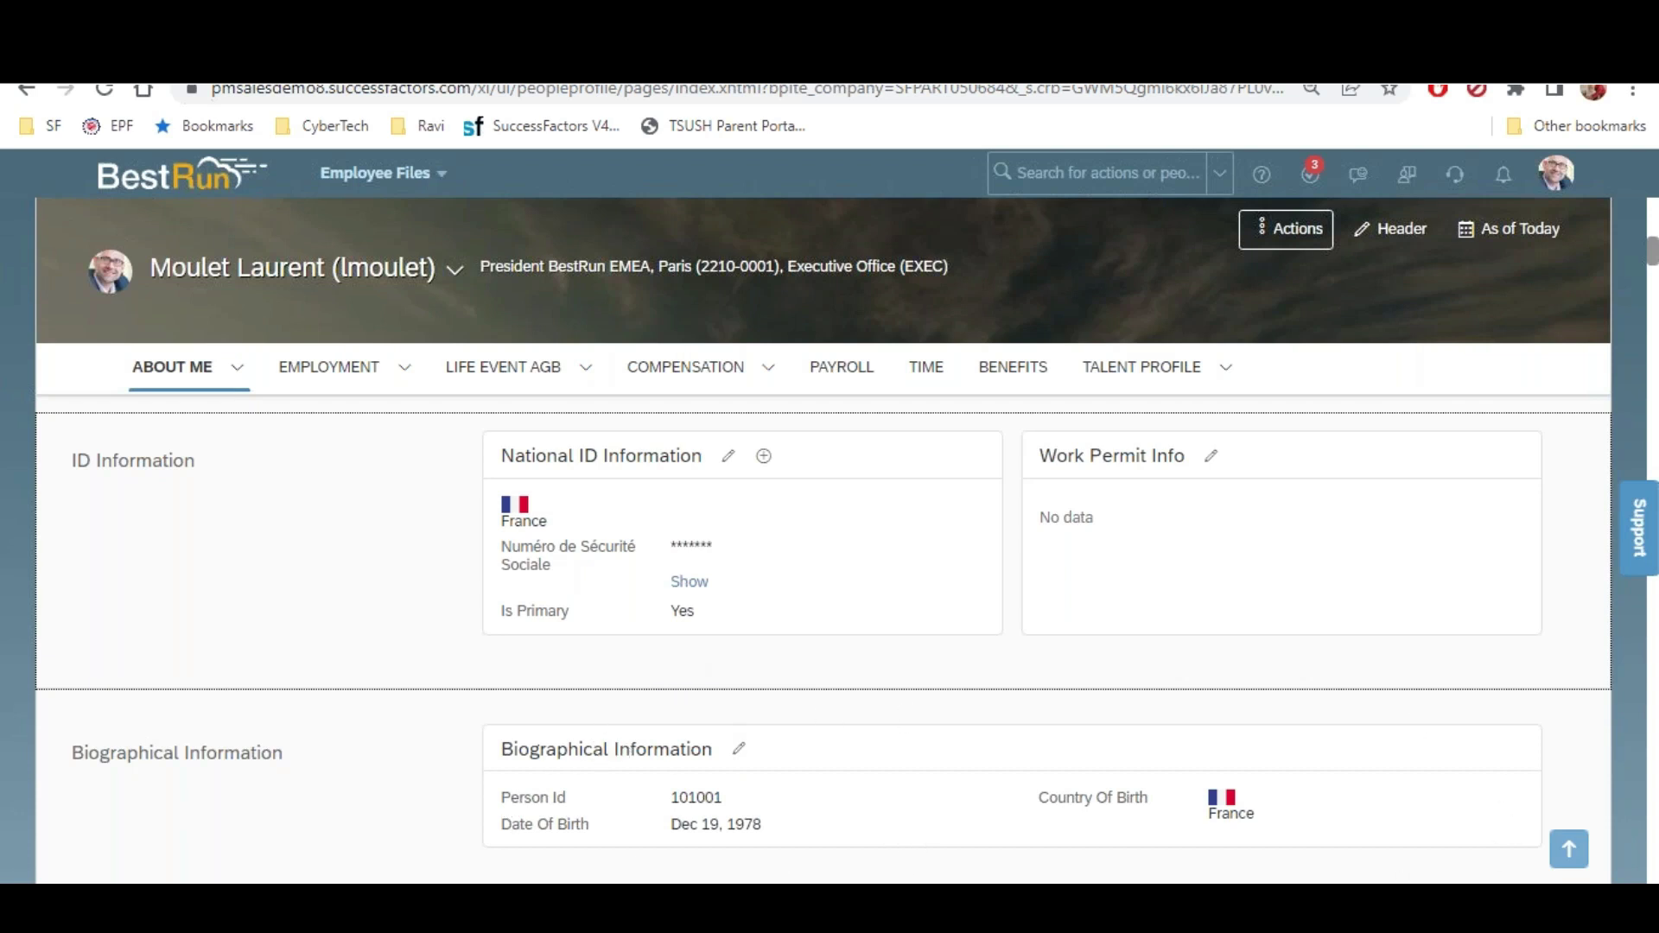
{"action": "scroll", "coordinate": [829, 605], "scroll_direction": "down", "scroll_amount": 4}
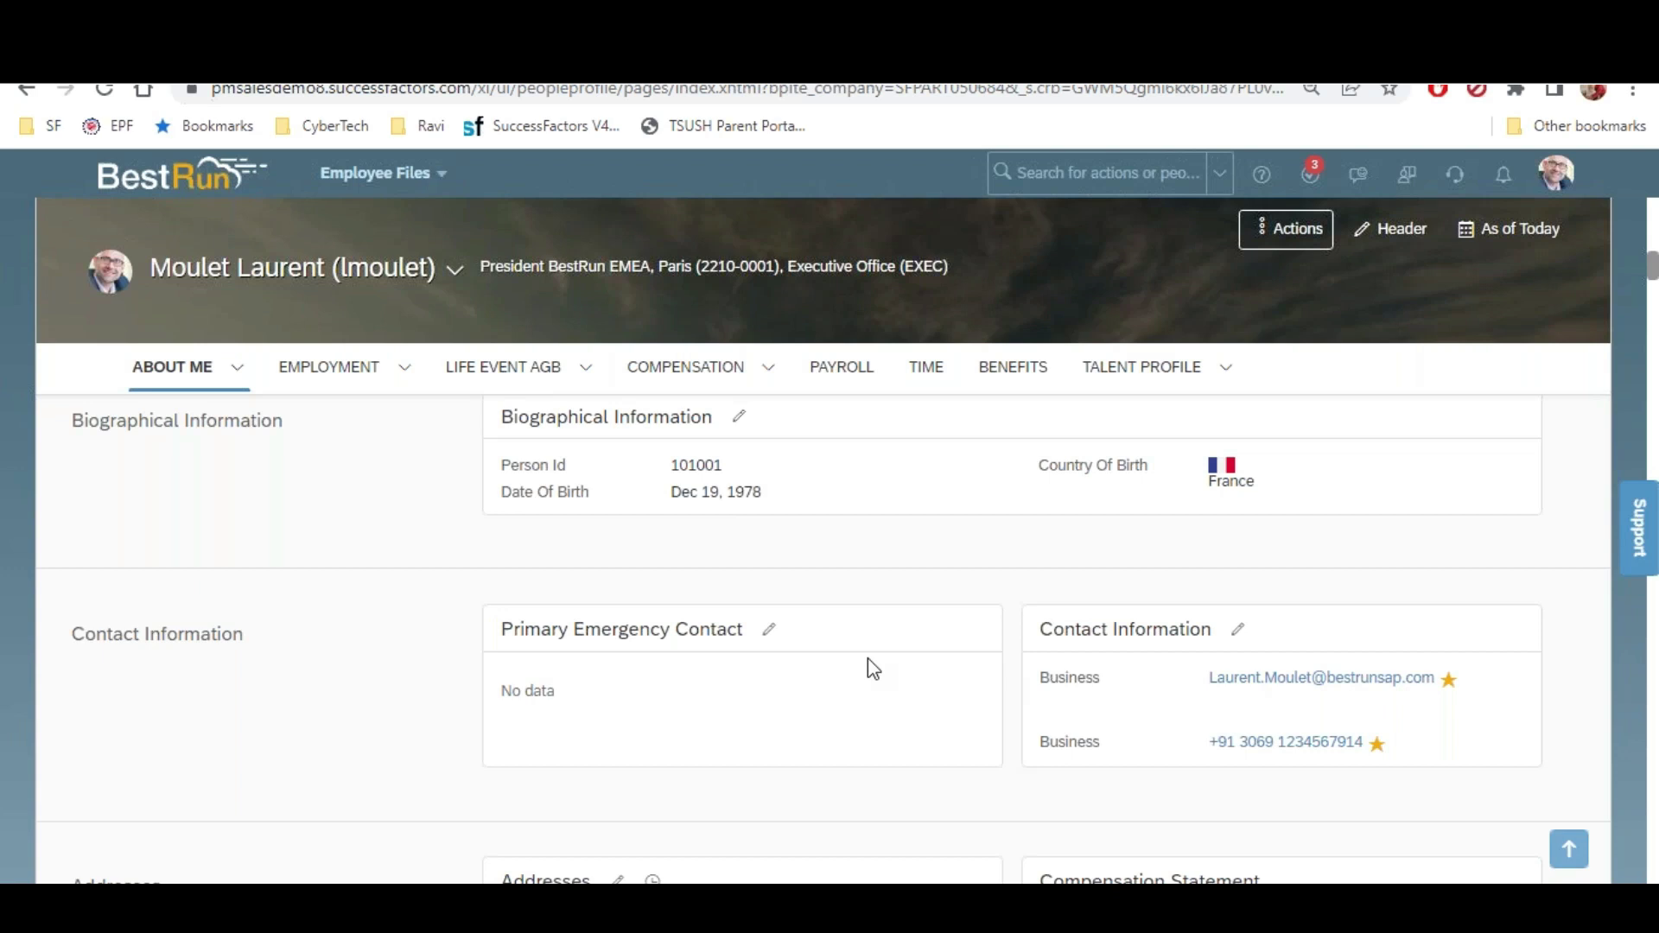
{"action": "scroll", "coordinate": [872, 670], "scroll_direction": "down", "scroll_amount": 5}
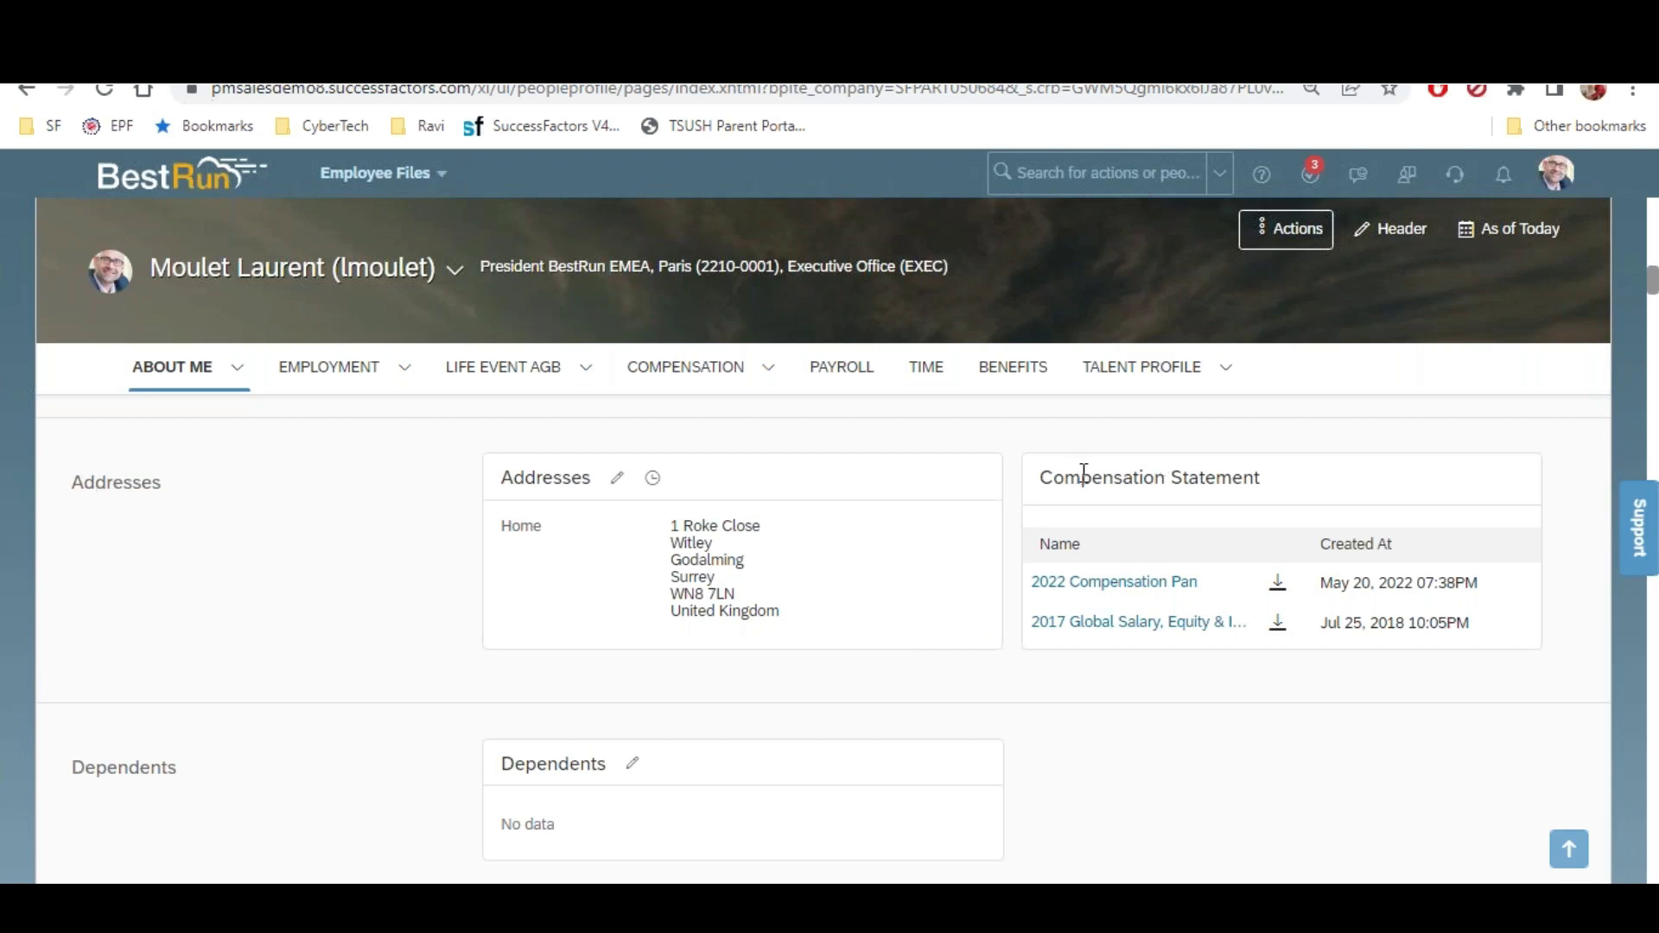
{"action": "left_click", "coordinate": [406, 370]}
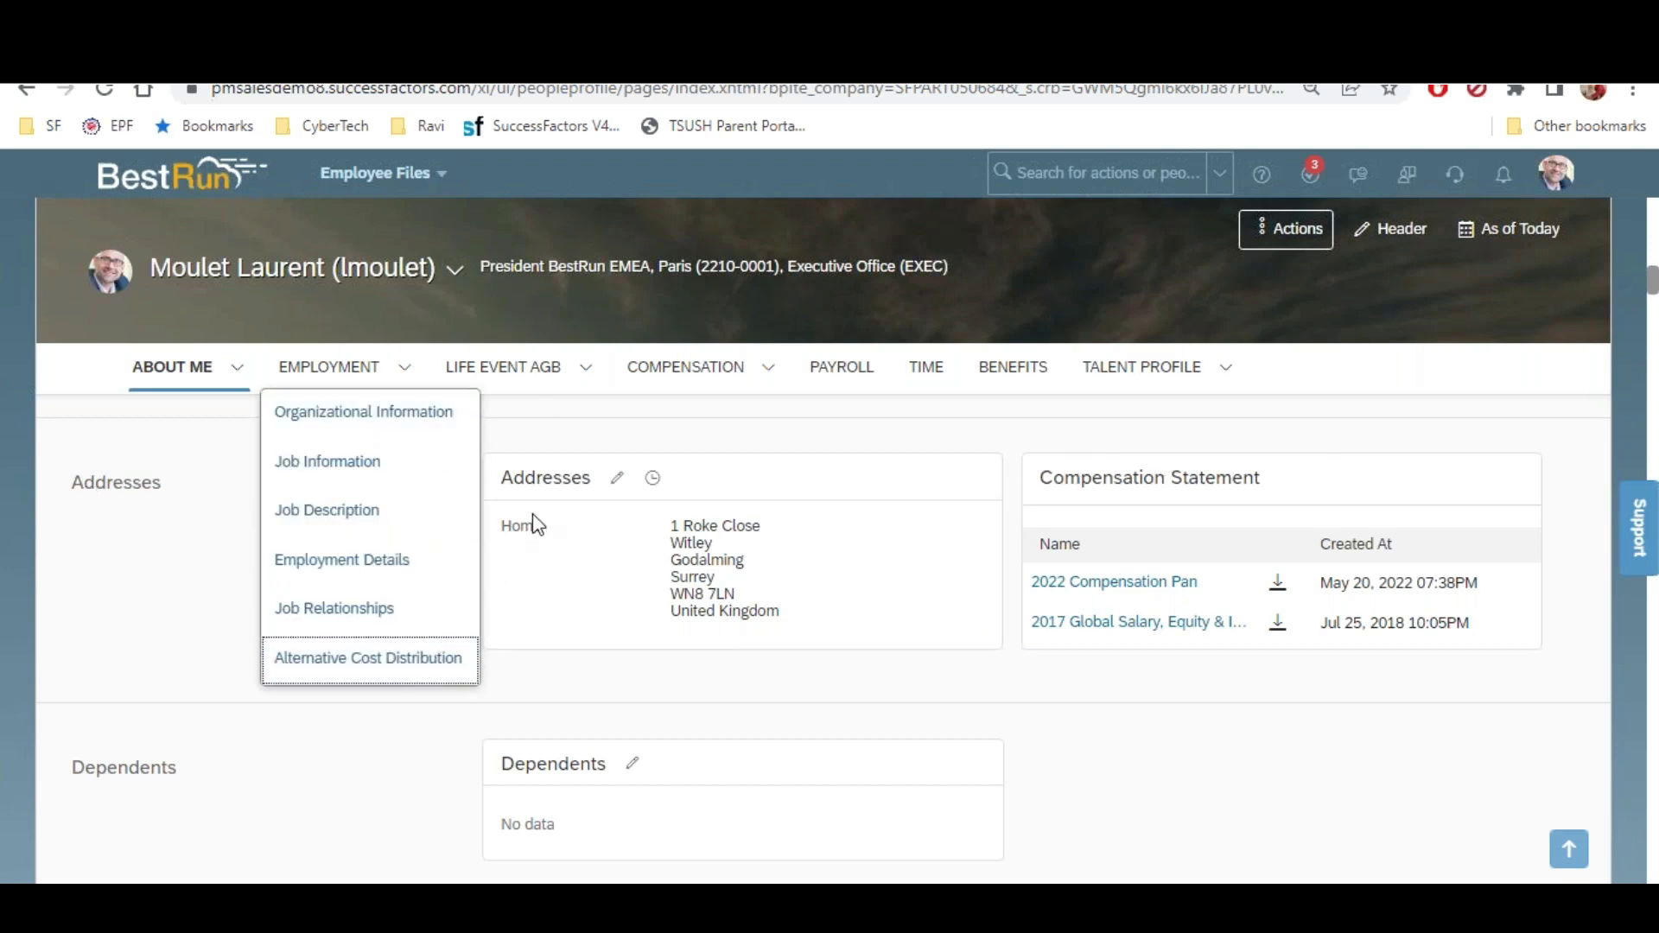
Show the Compensation Statement section with the 2022 and 2017 statements
{"action": "left_click", "coordinate": [767, 368]}
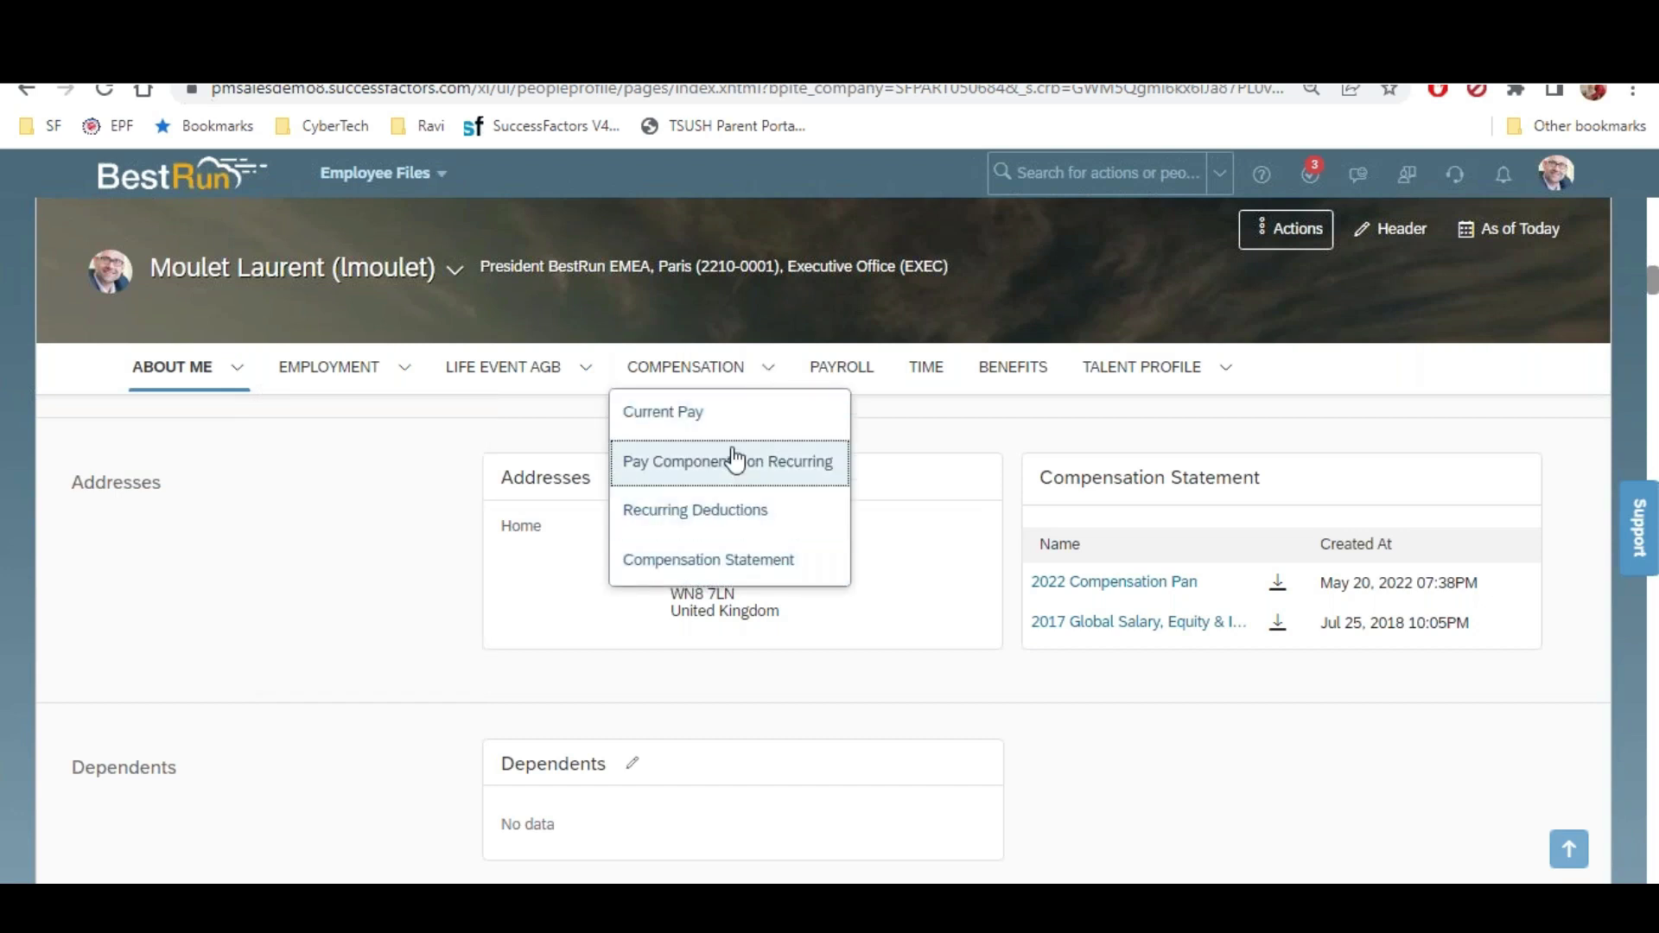
{"action": "left_click", "coordinate": [759, 563]}
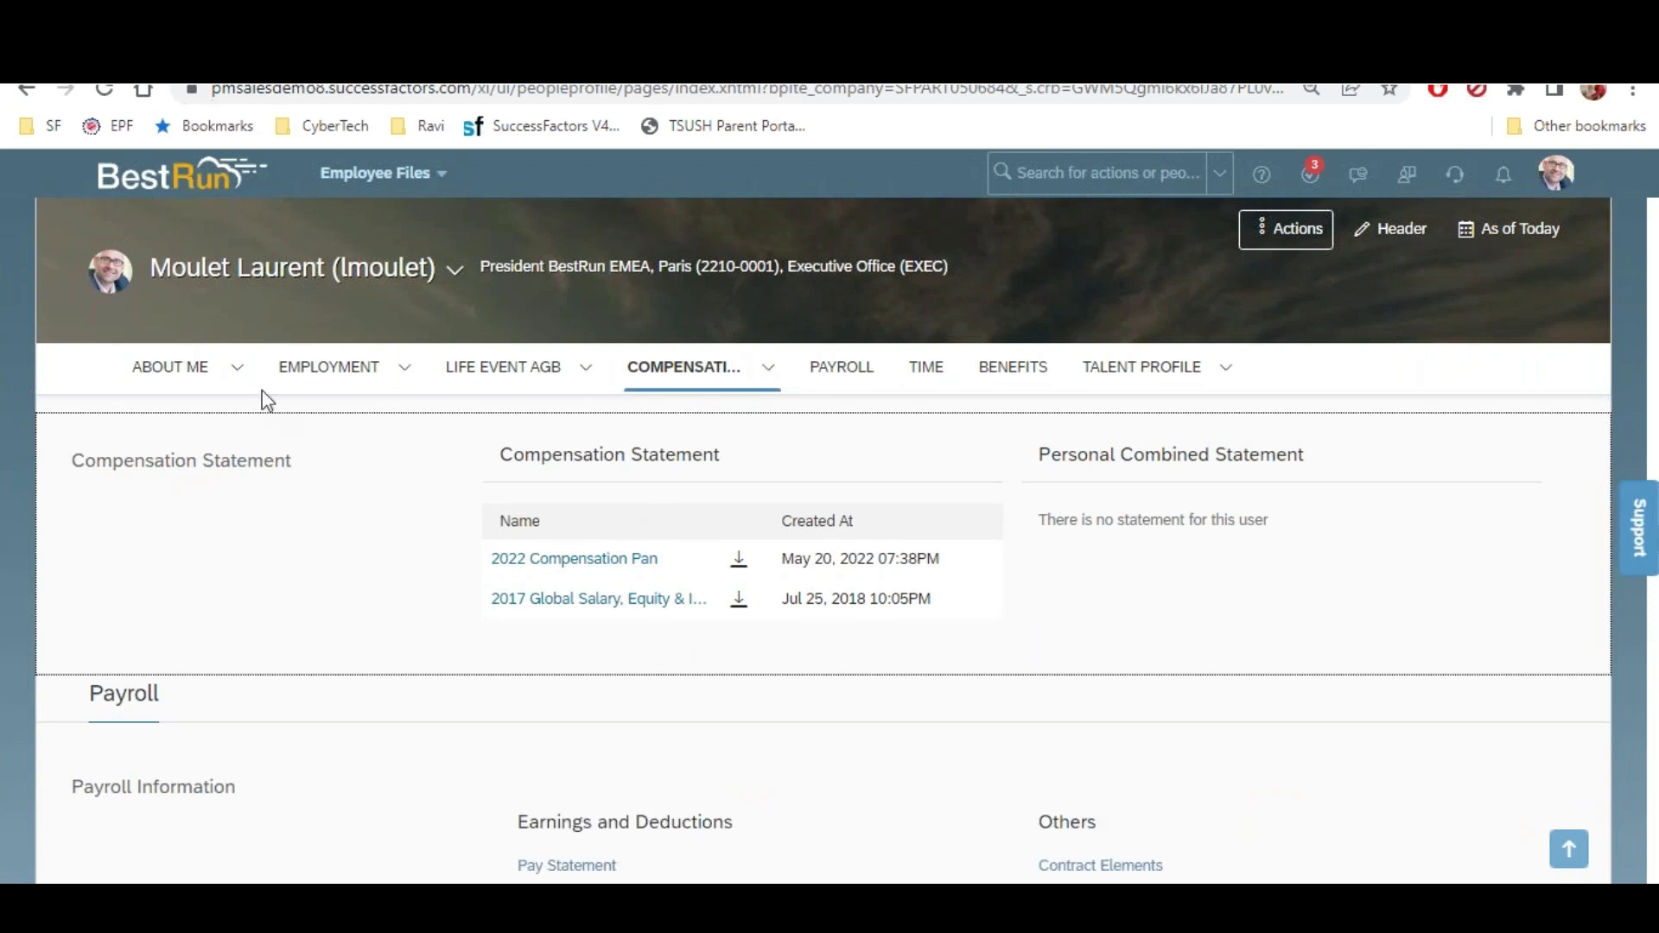
{"action": "left_click", "coordinate": [239, 378]}
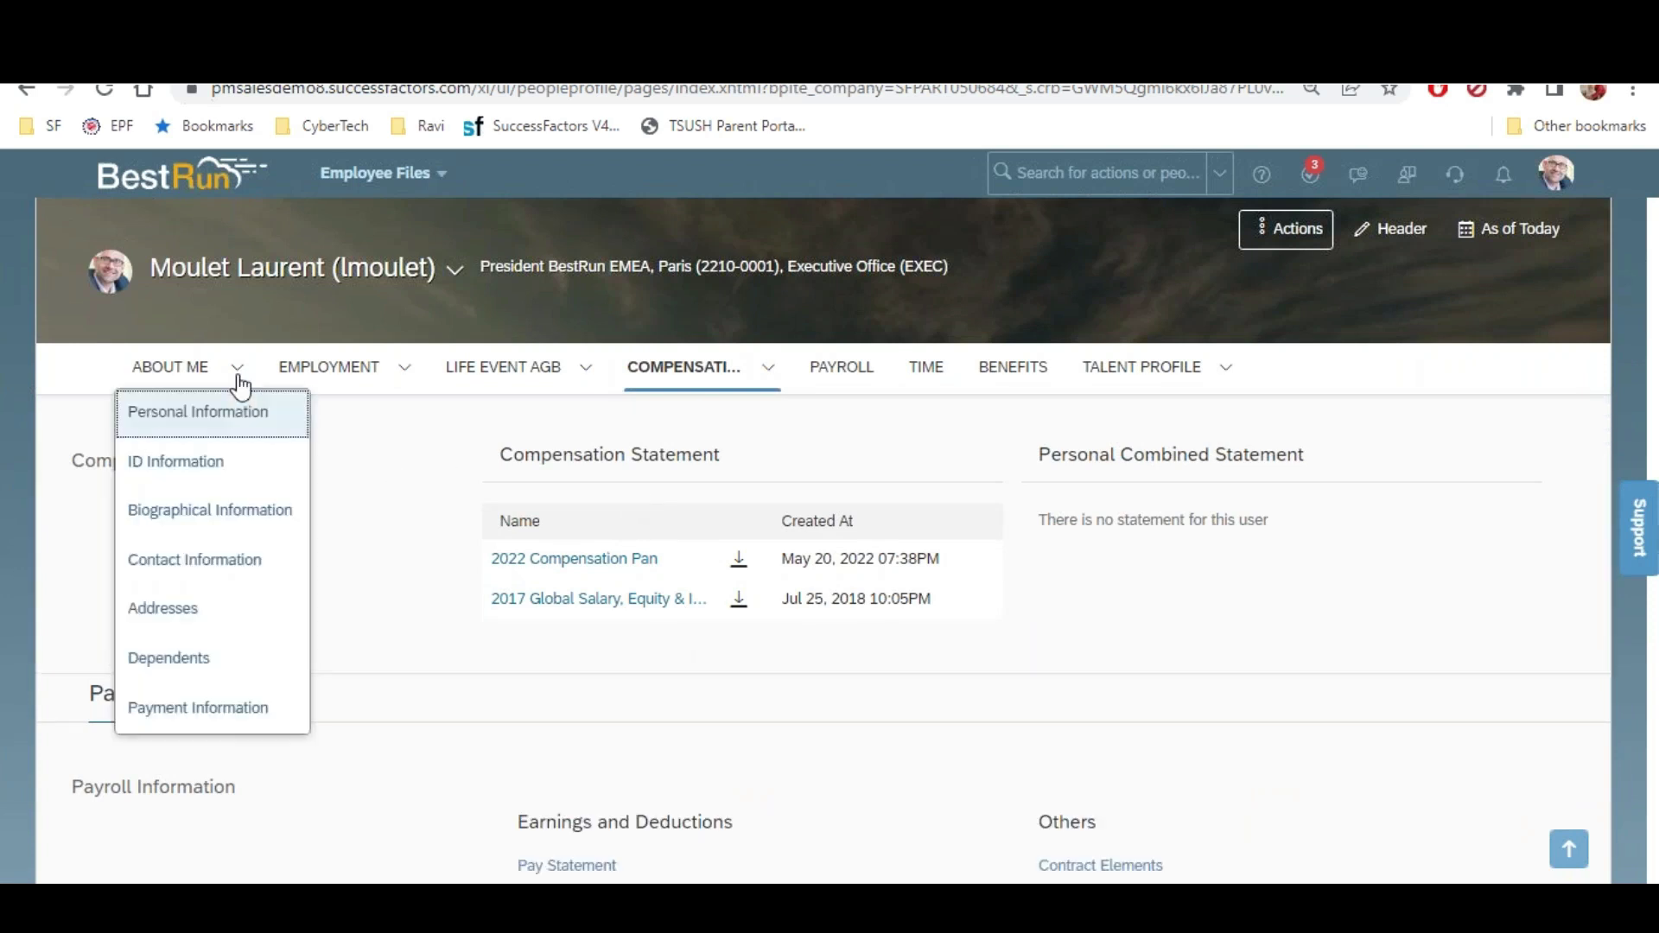
Jump to the Addresses section and open the list of About Me sections
{"action": "left_click", "coordinate": [225, 612]}
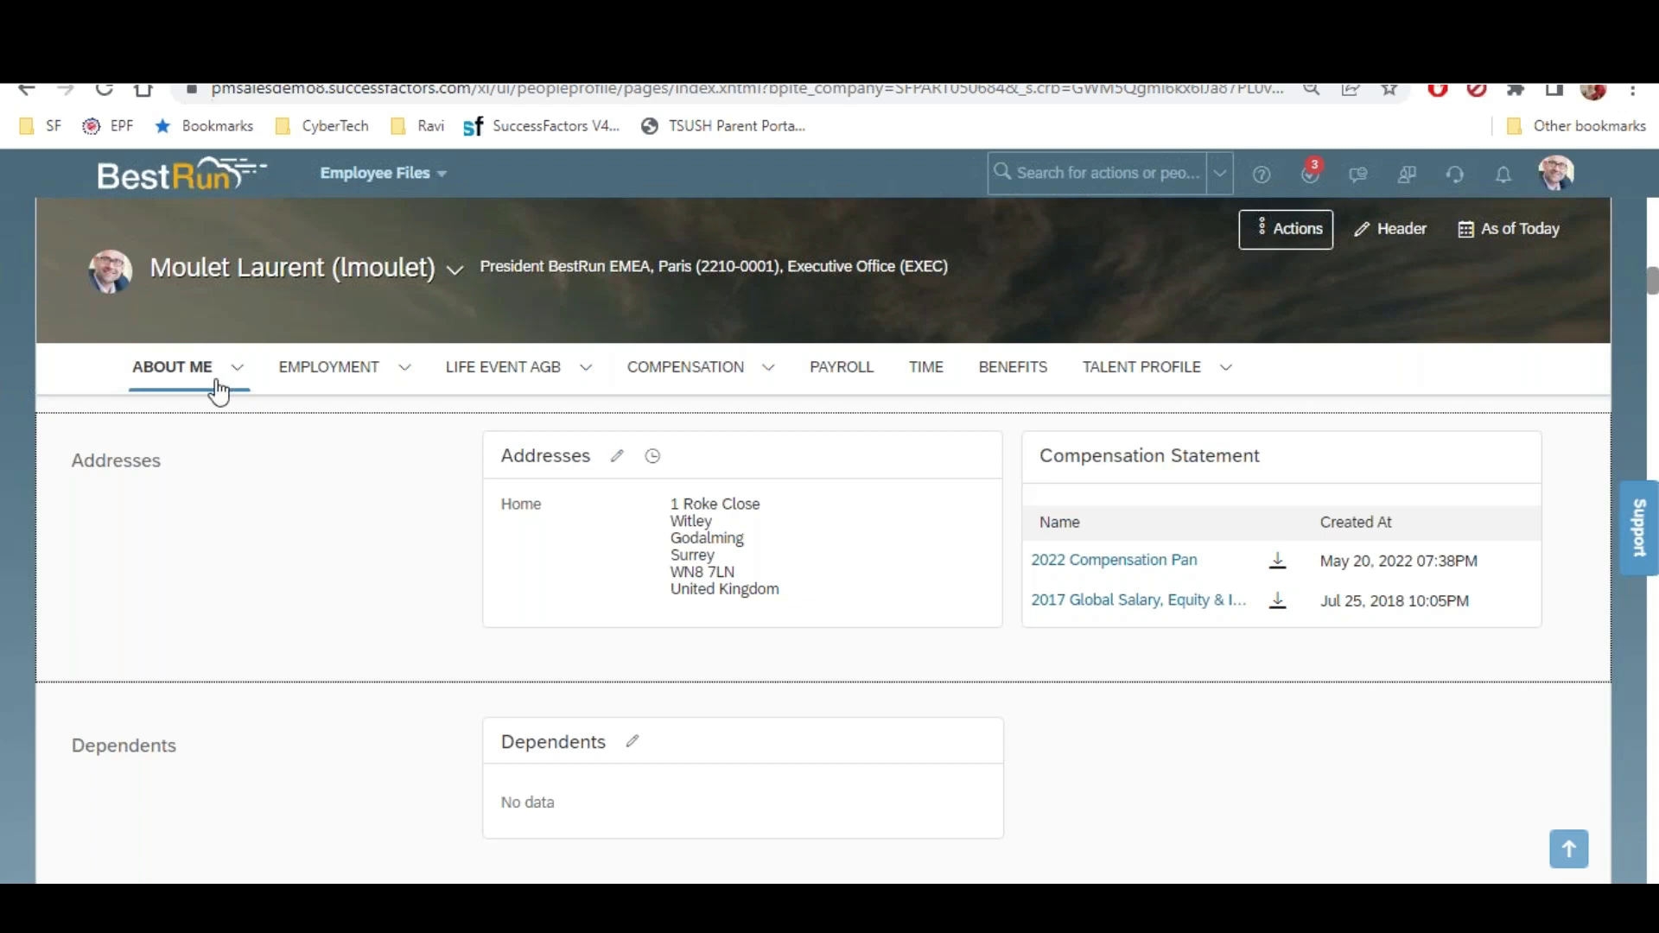
{"action": "left_click", "coordinate": [256, 381]}
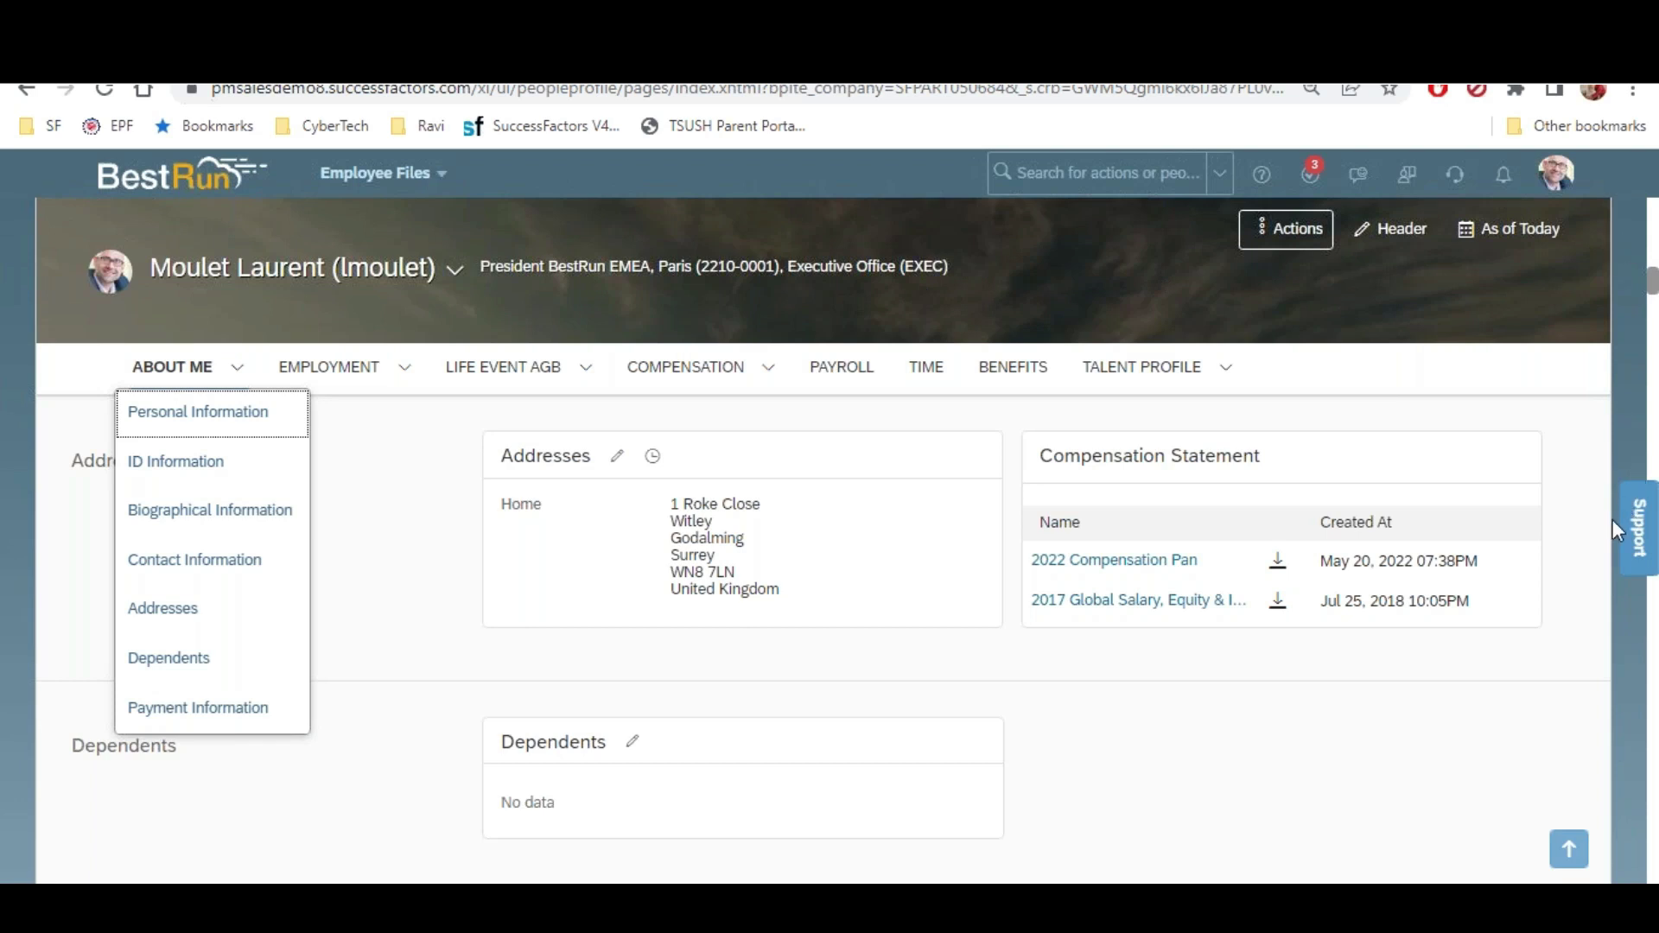
In the Excel notes, enter the heading 'Certification' in cell A37, correcting its capitalisation
{"action": "key", "text": "alt+Tab"}
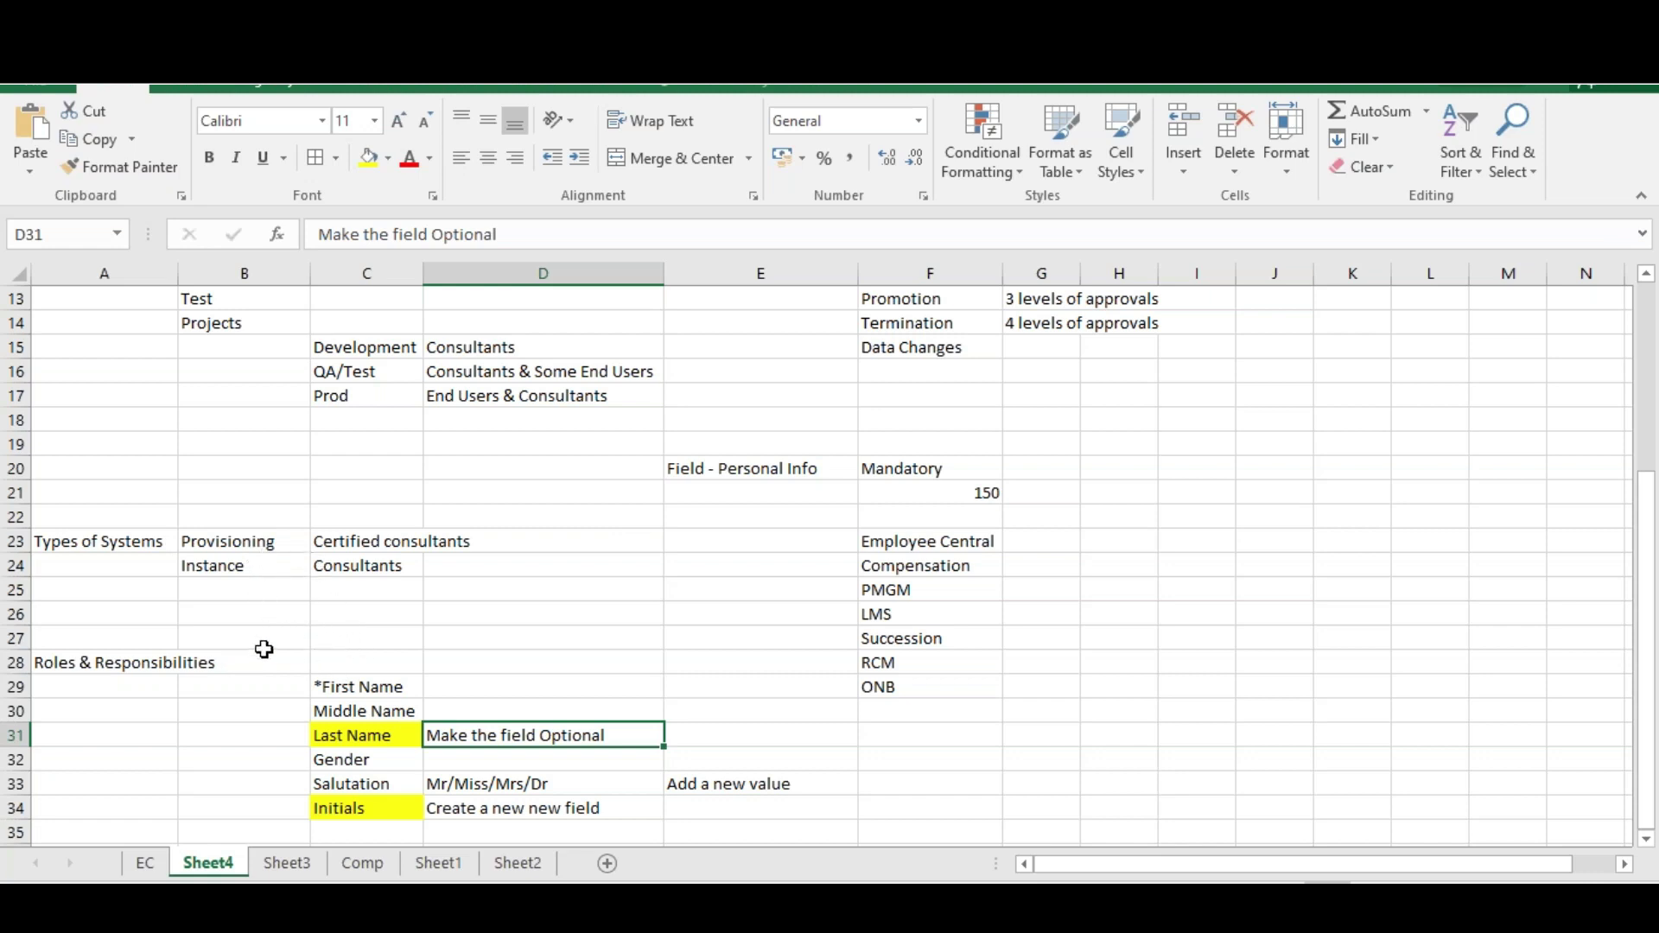
{"action": "scroll", "coordinate": [864, 704], "scroll_direction": "down", "scroll_amount": 1}
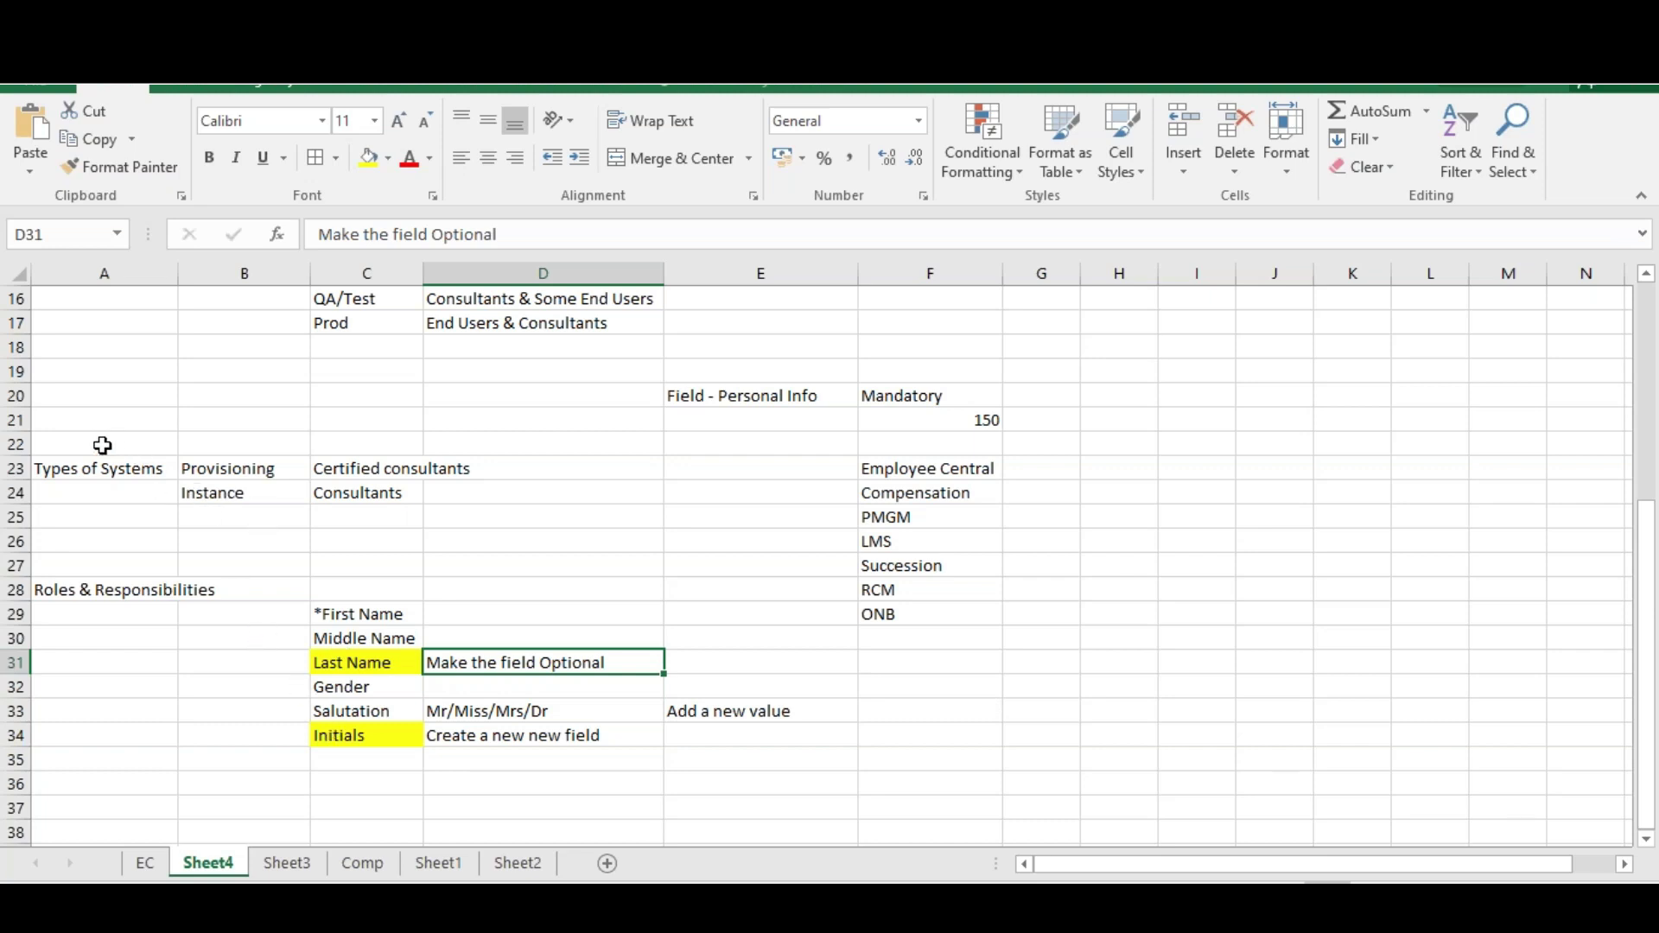
{"action": "left_click_drag", "start_coordinate": [77, 433], "coordinate": [510, 508]}
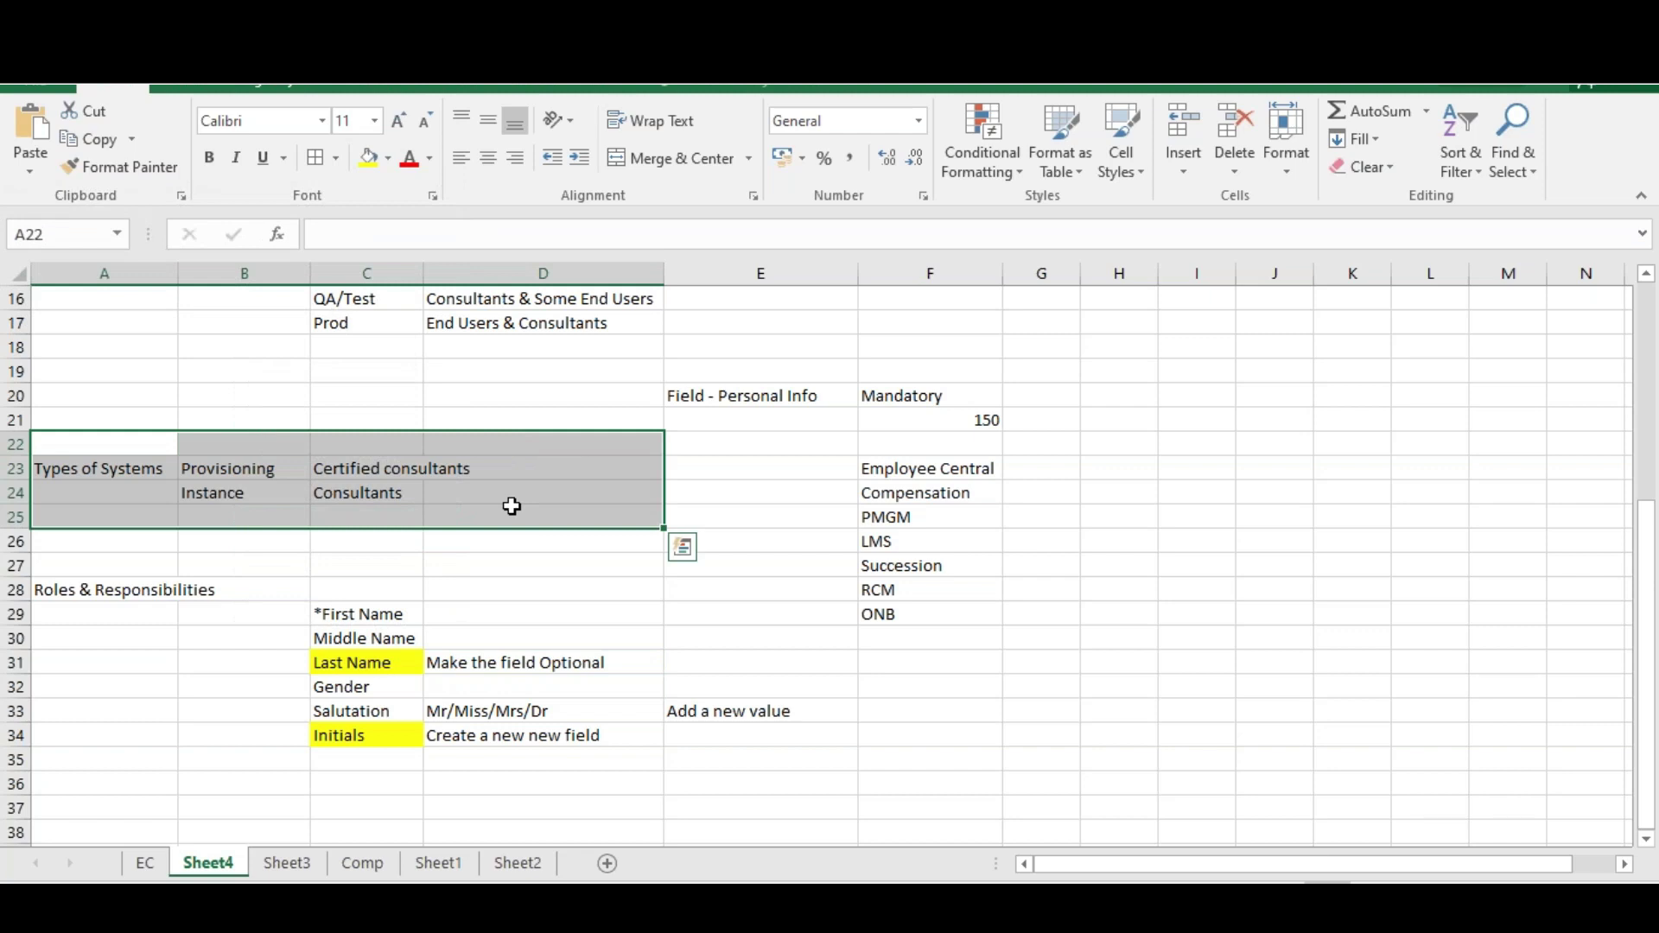
{"action": "scroll", "coordinate": [131, 752], "scroll_direction": "down", "scroll_amount": 2}
{"action": "left_click", "coordinate": [118, 659]}
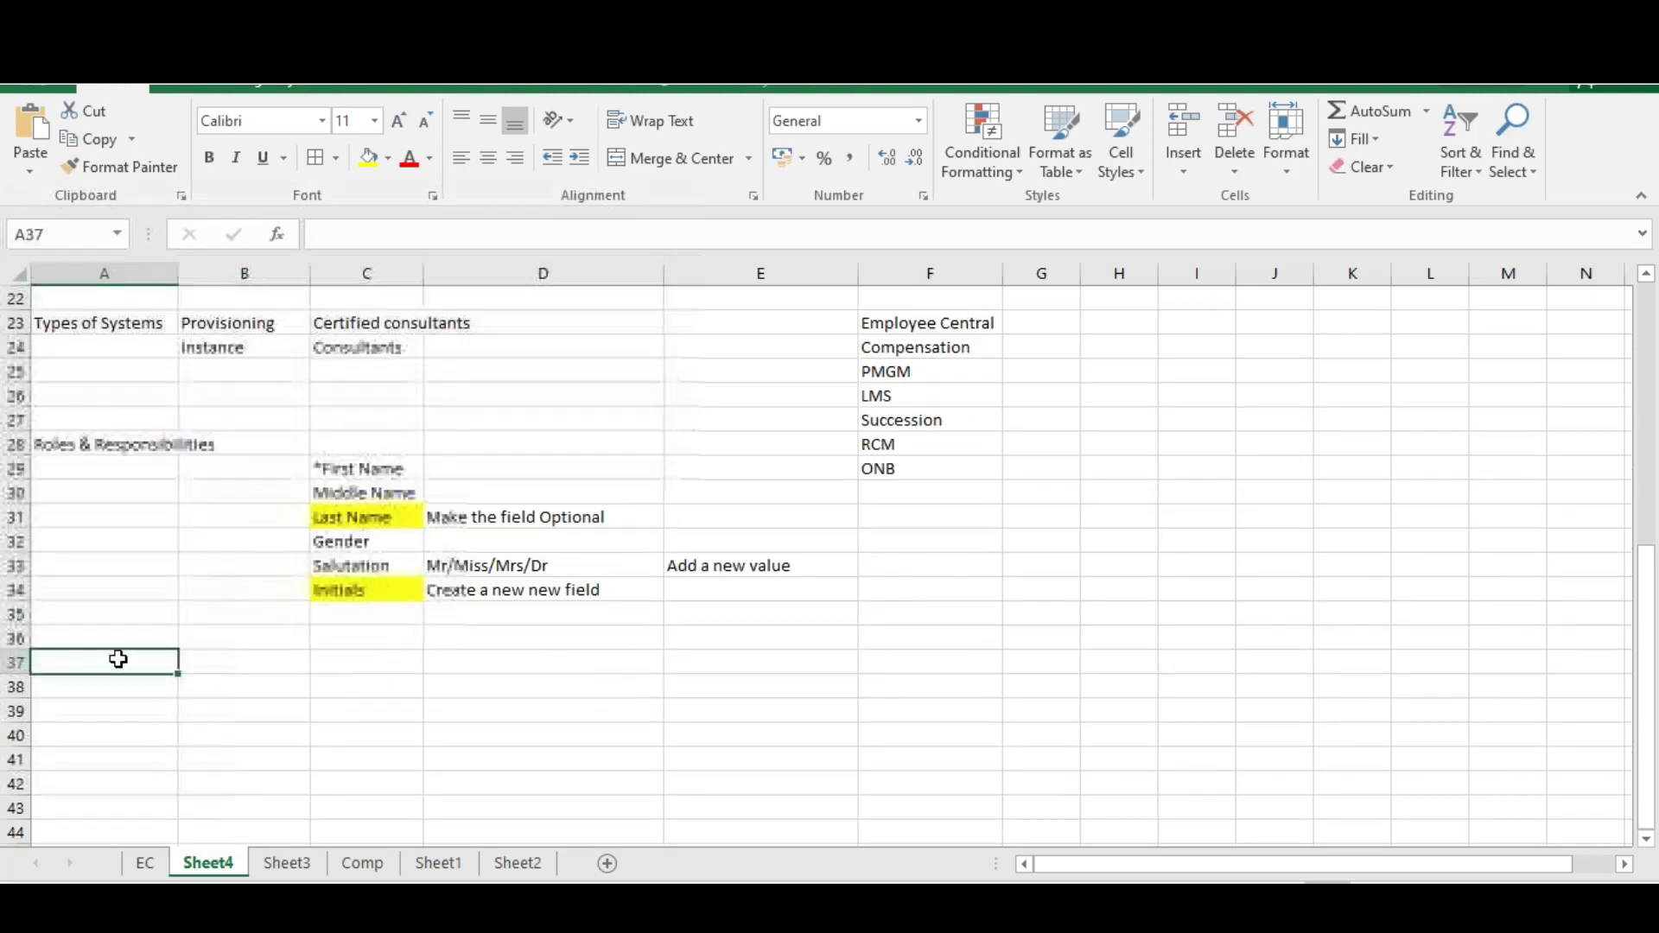
{"action": "type", "text": "cERT"}
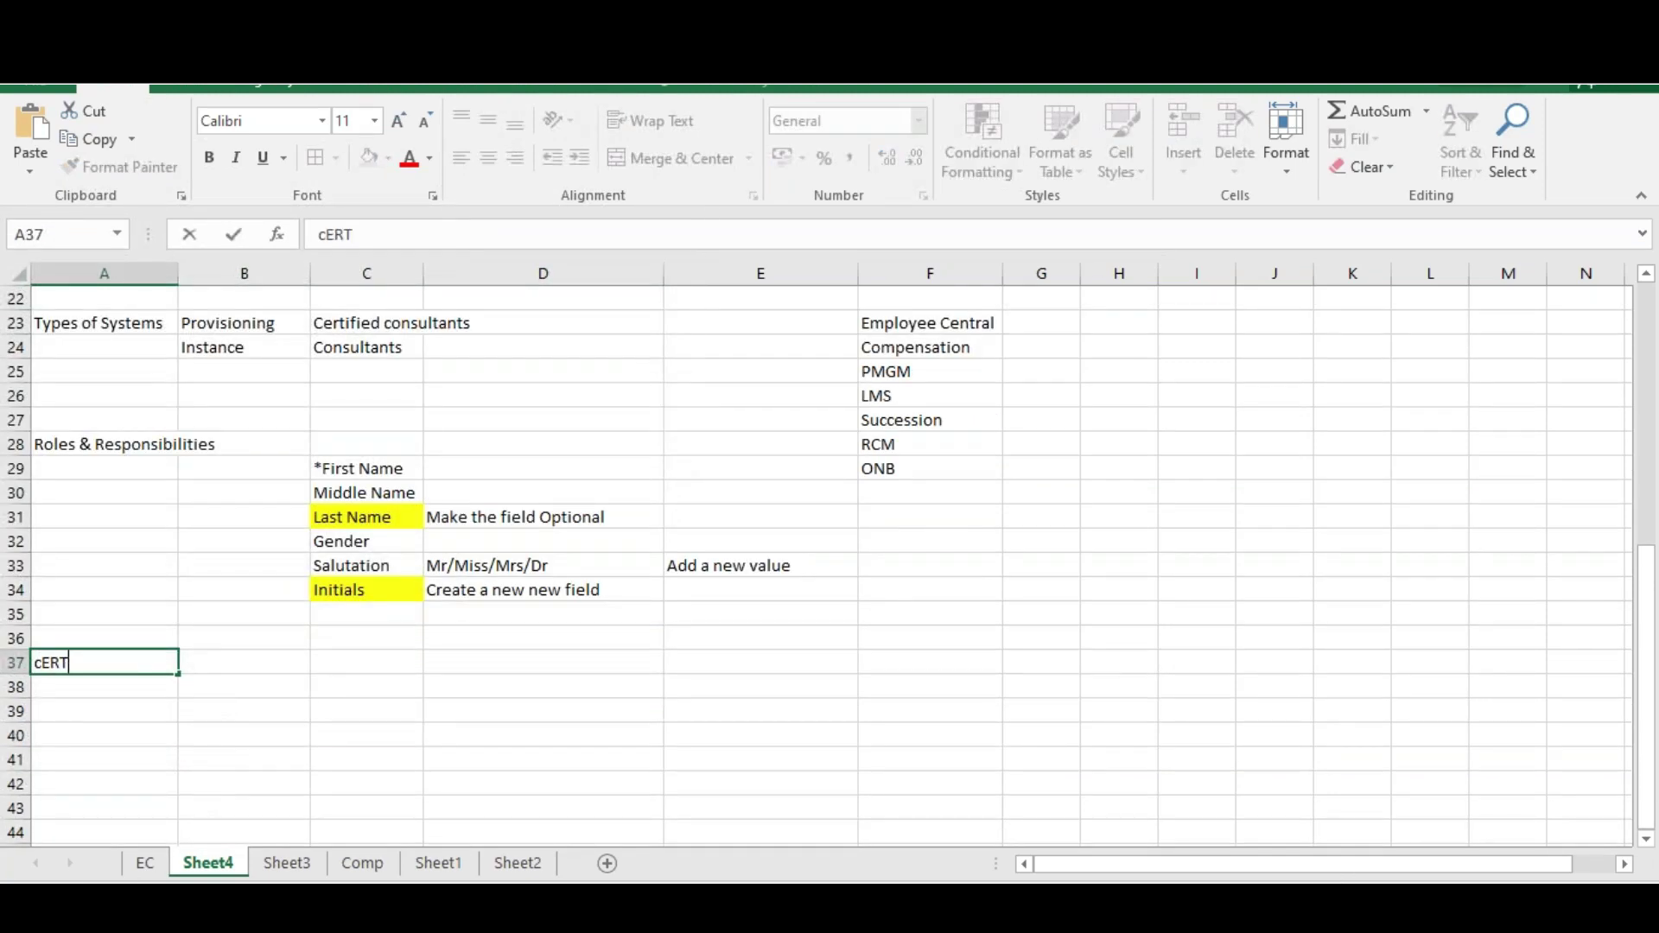
{"action": "type", "text": "IFICATION"}
{"action": "key", "text": "BackSpace"}
{"action": "key", "text": "BackSpace"}
{"action": "key", "text": "BackSpace"}
{"action": "key", "text": "BackSpace"}
{"action": "key", "text": "BackSpace"}
{"action": "key", "text": "BackSpace"}
{"action": "key", "text": "BackSpace"}
{"action": "key", "text": "BackSpace"}
{"action": "key", "text": "BackSpace"}
{"action": "key", "text": "BackSpace"}
{"action": "key", "text": "BackSpace"}
{"action": "key", "text": "BackSpace"}
{"action": "key", "text": "BackSpace"}
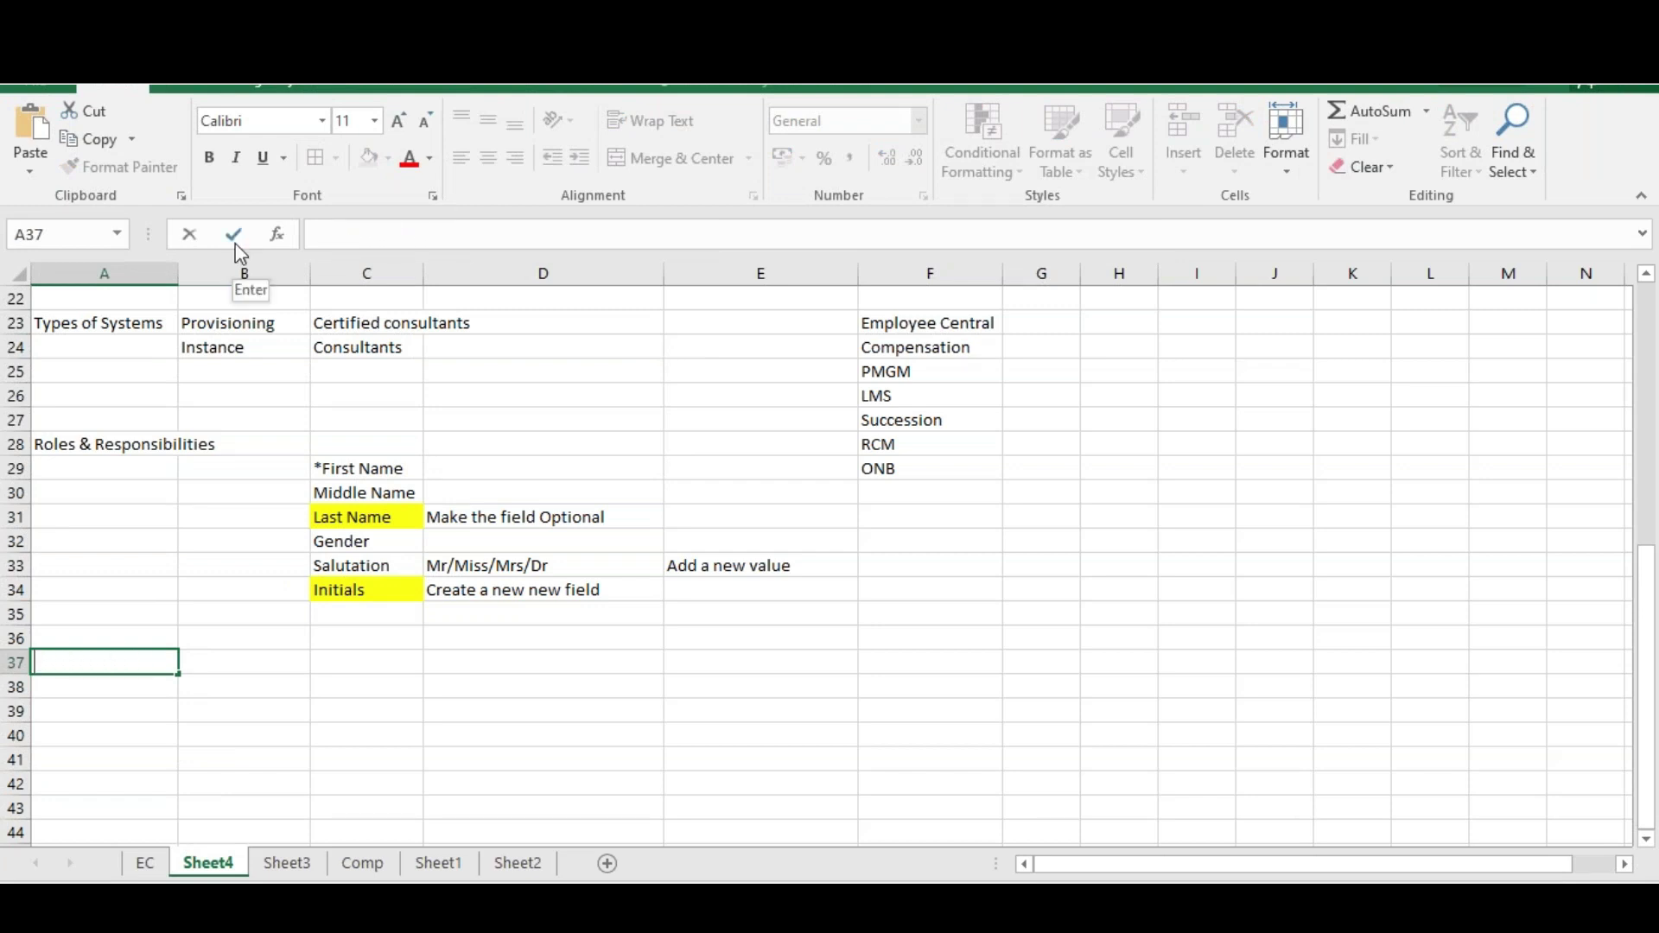
{"action": "type", "text": "Certification"}
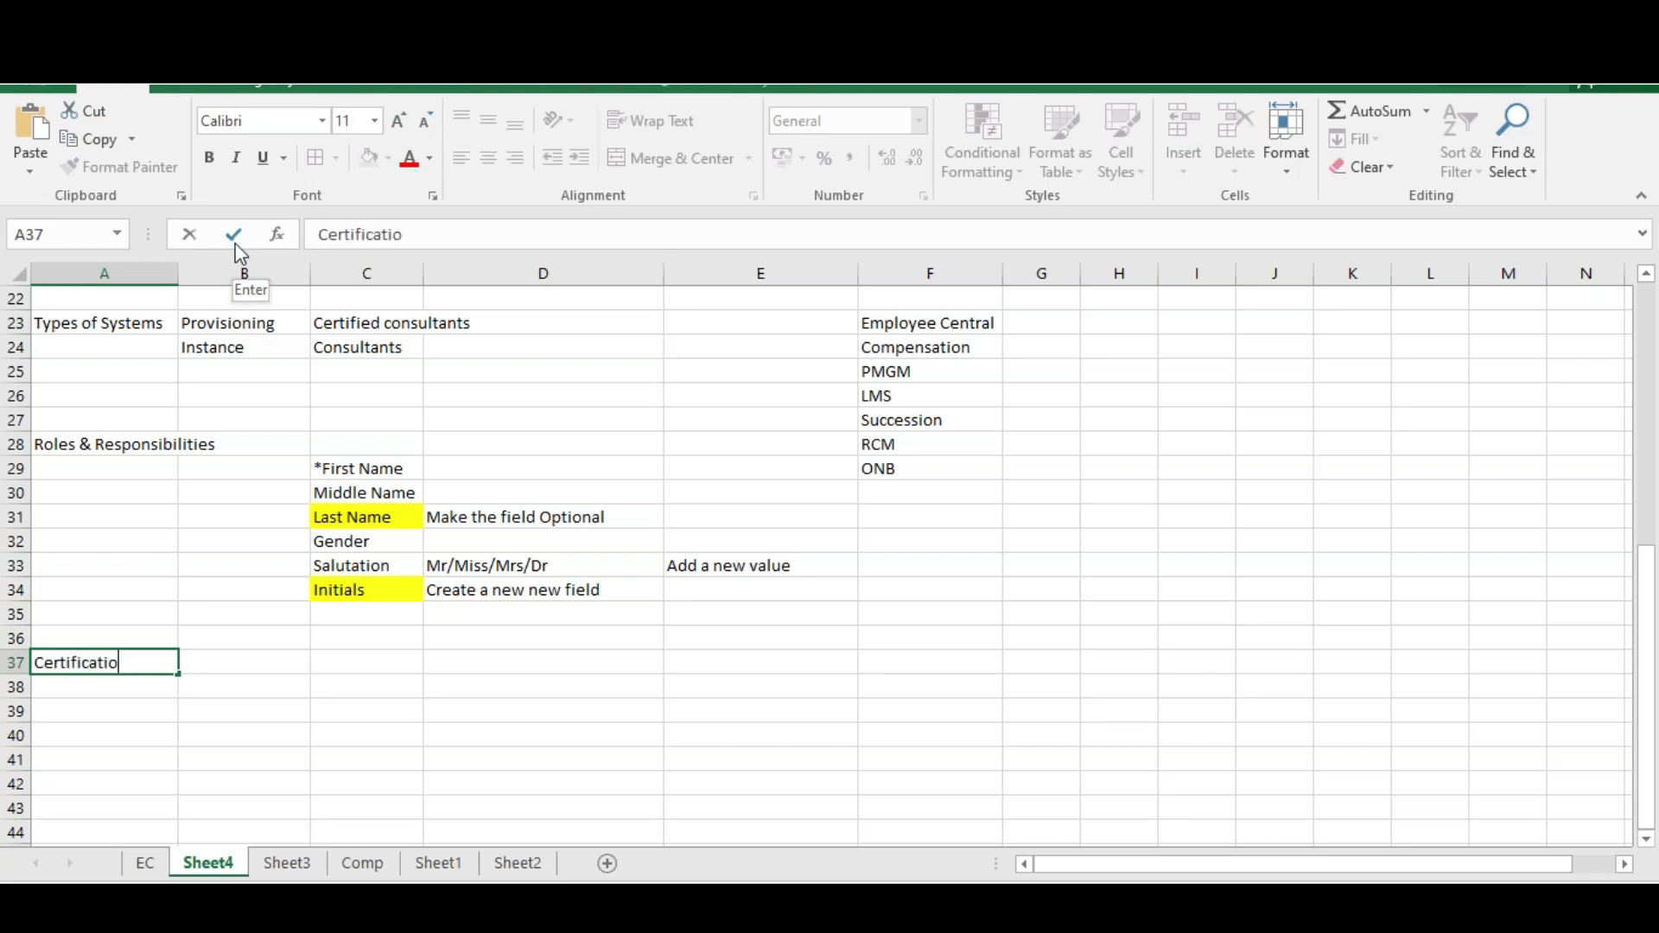
{"action": "key", "text": "Tab"}
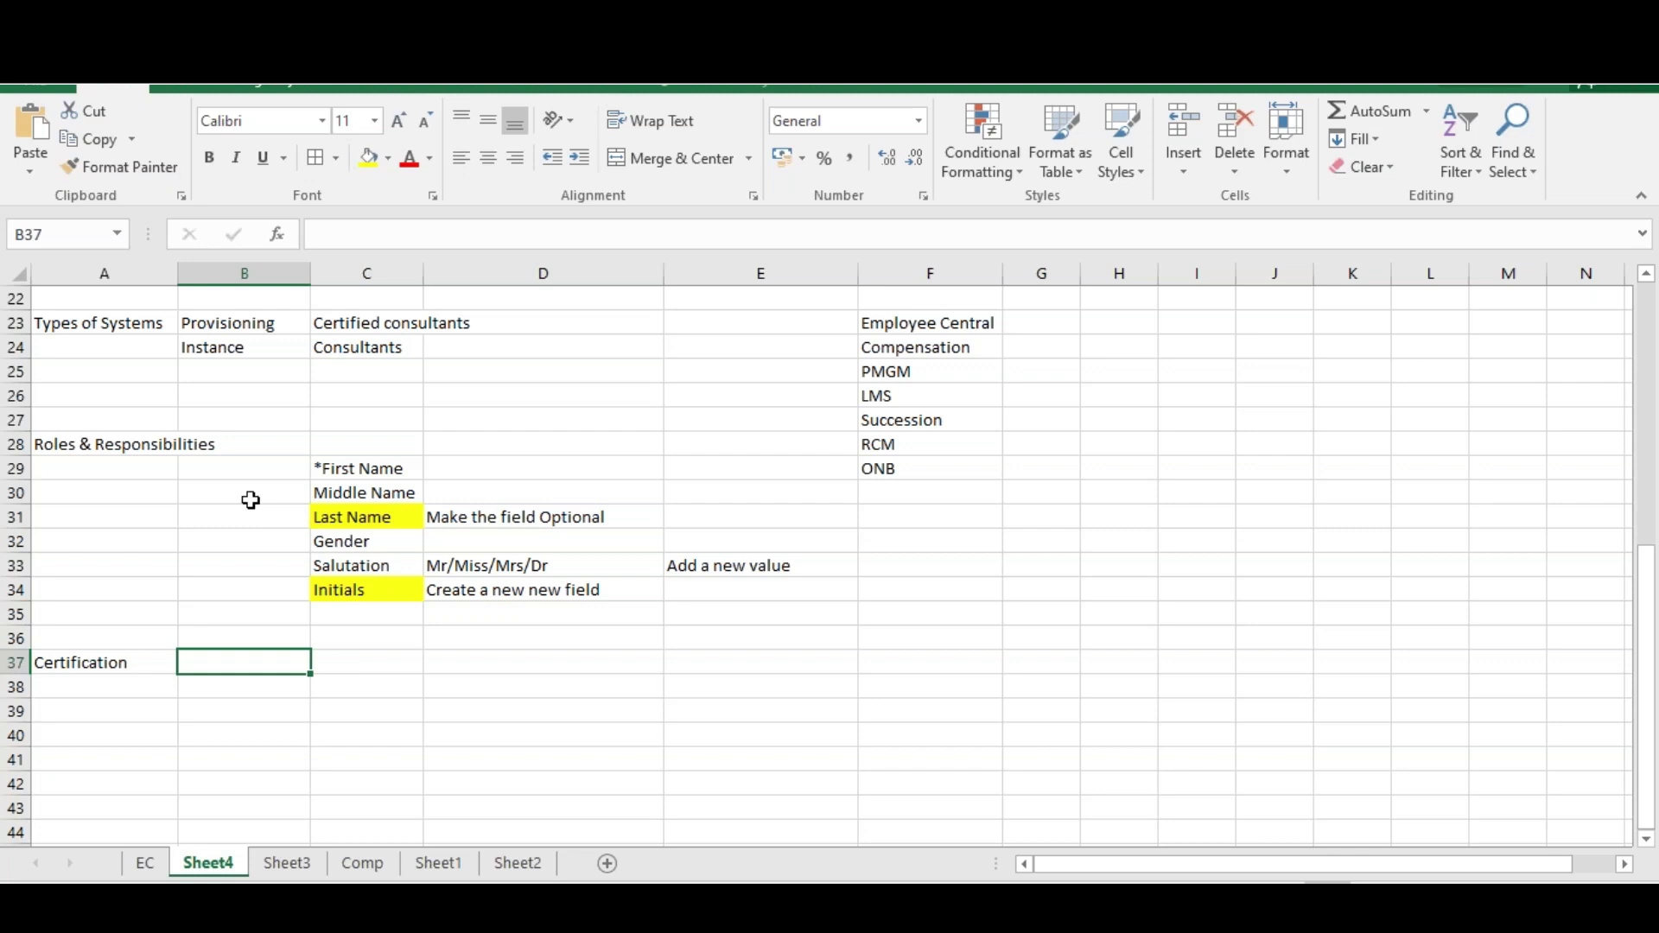
{"action": "scroll", "coordinate": [515, 530], "scroll_direction": "up", "scroll_amount": 2}
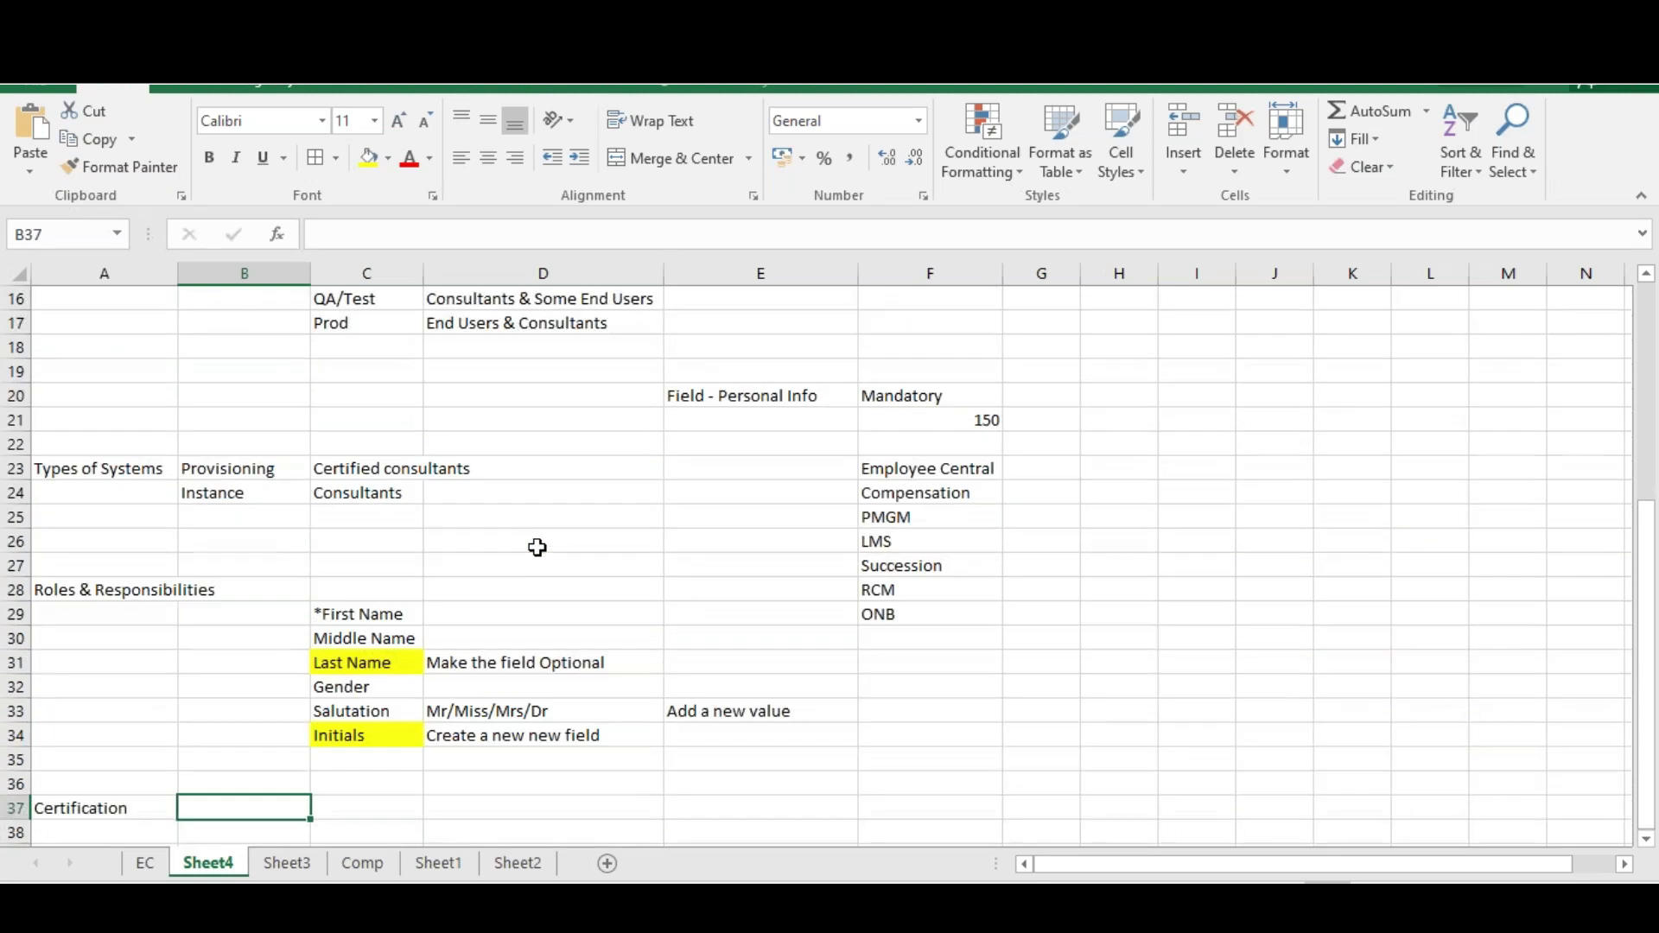
Enter exam code THR81 in G23 beside Employee Central in the column F module list
{"action": "left_click_drag", "start_coordinate": [914, 471], "coordinate": [917, 613]}
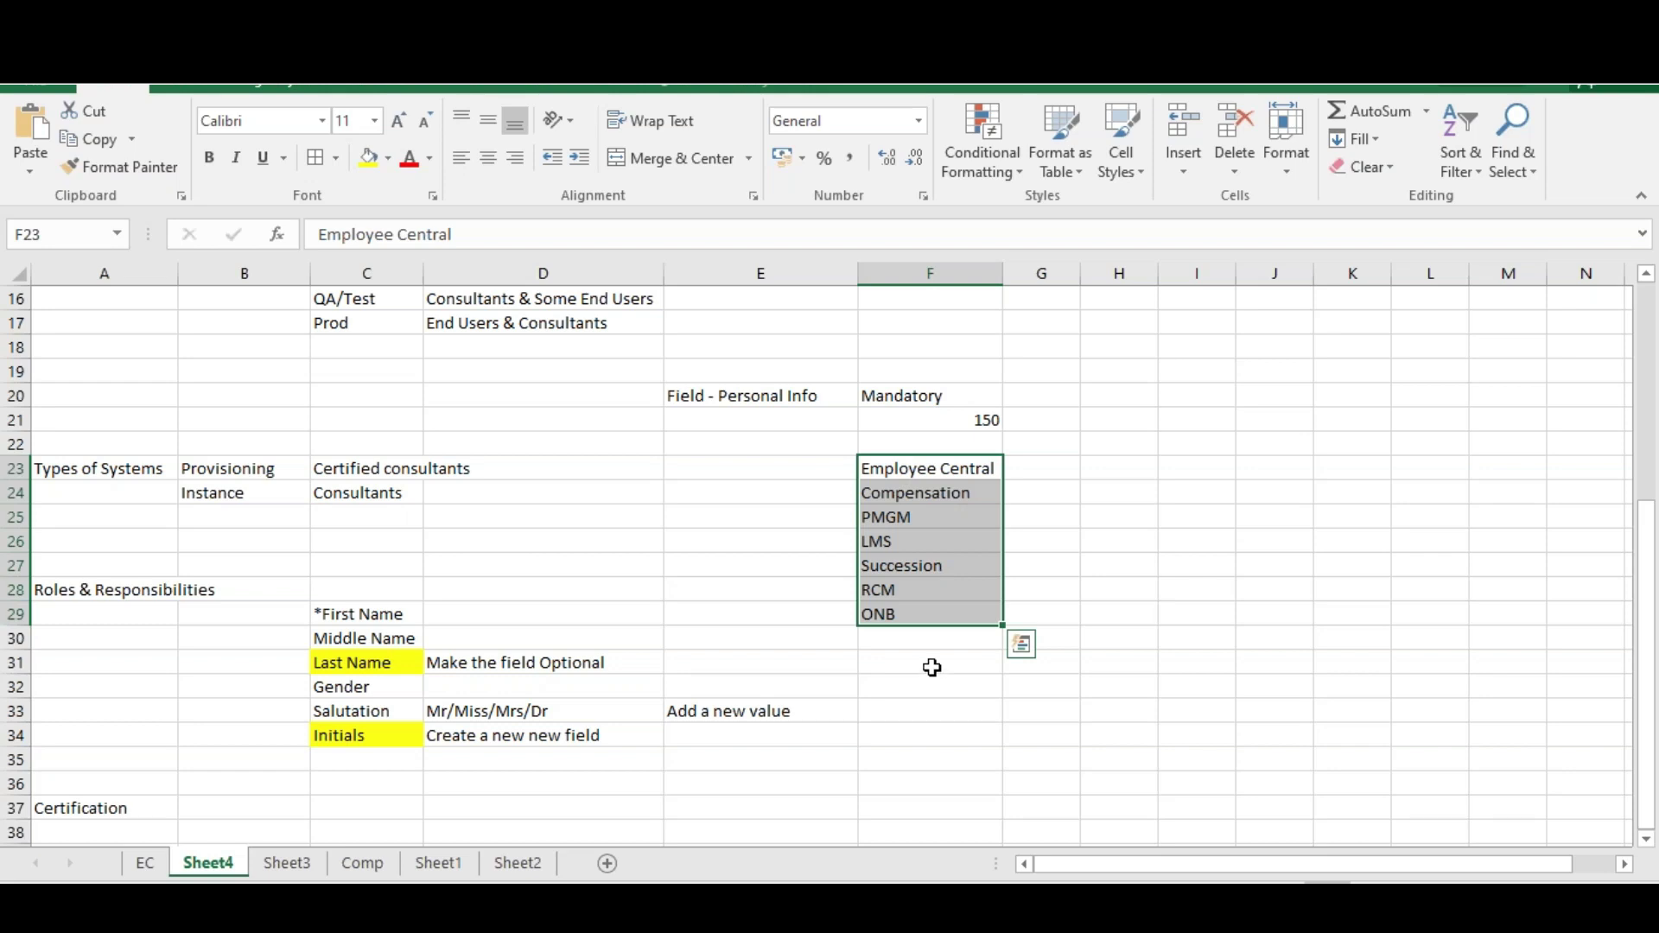
{"action": "left_click", "coordinate": [1042, 469]}
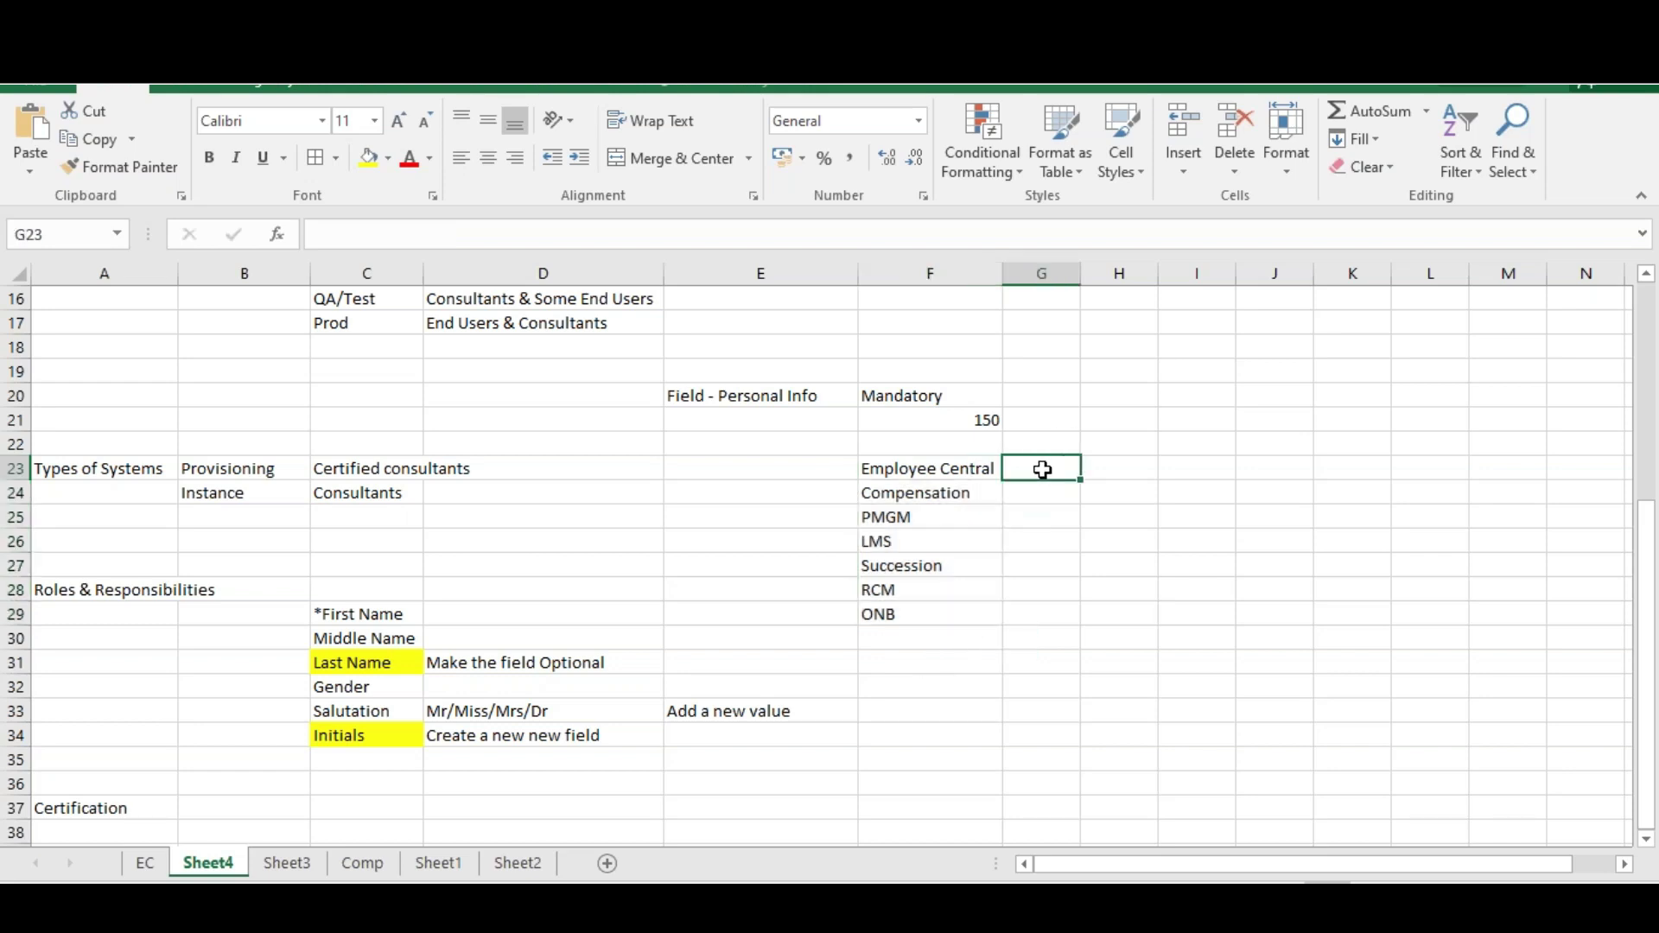
{"action": "type", "text": "THR81"}
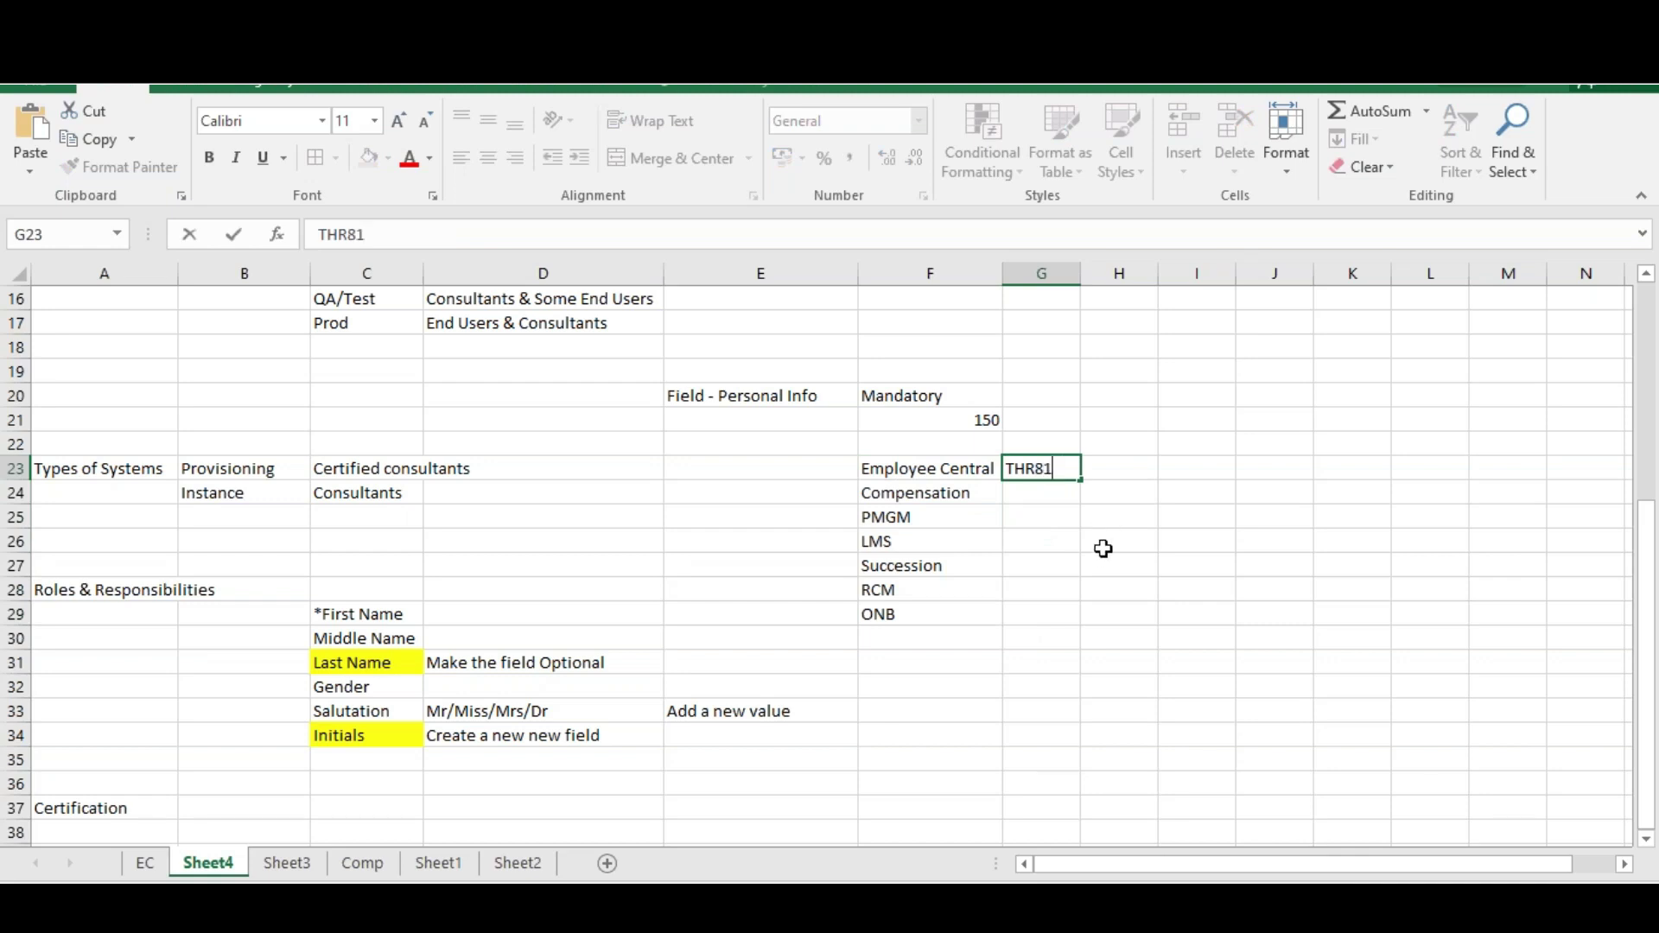
{"action": "left_click", "coordinate": [1110, 563]}
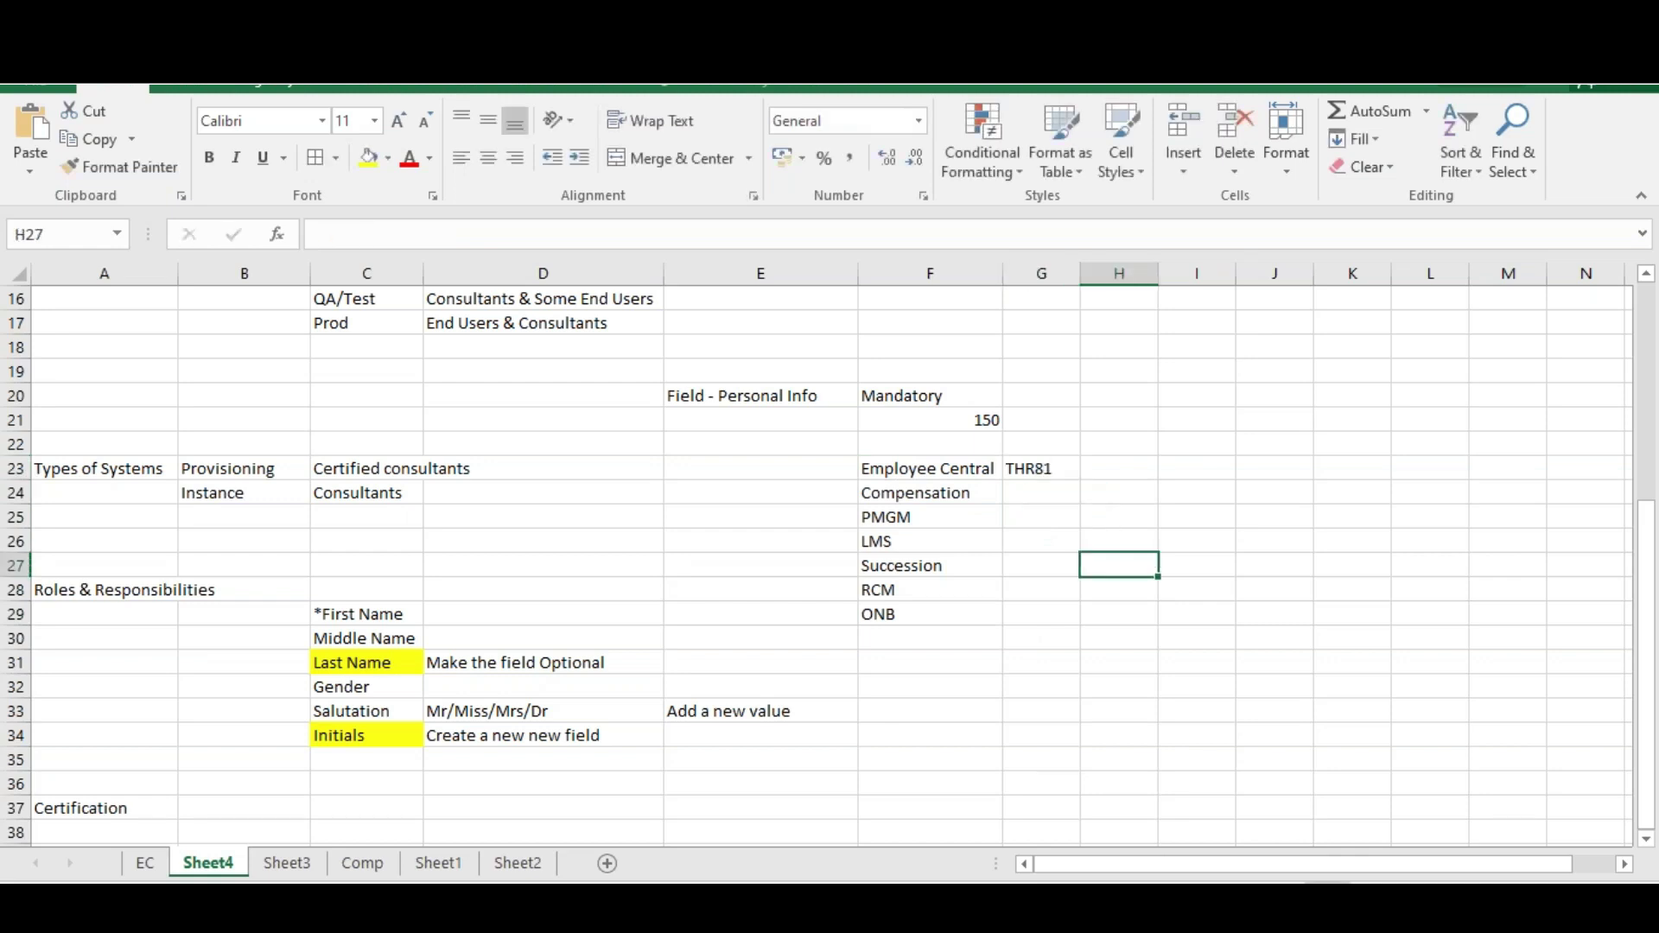
{"action": "left_click", "coordinate": [1038, 468]}
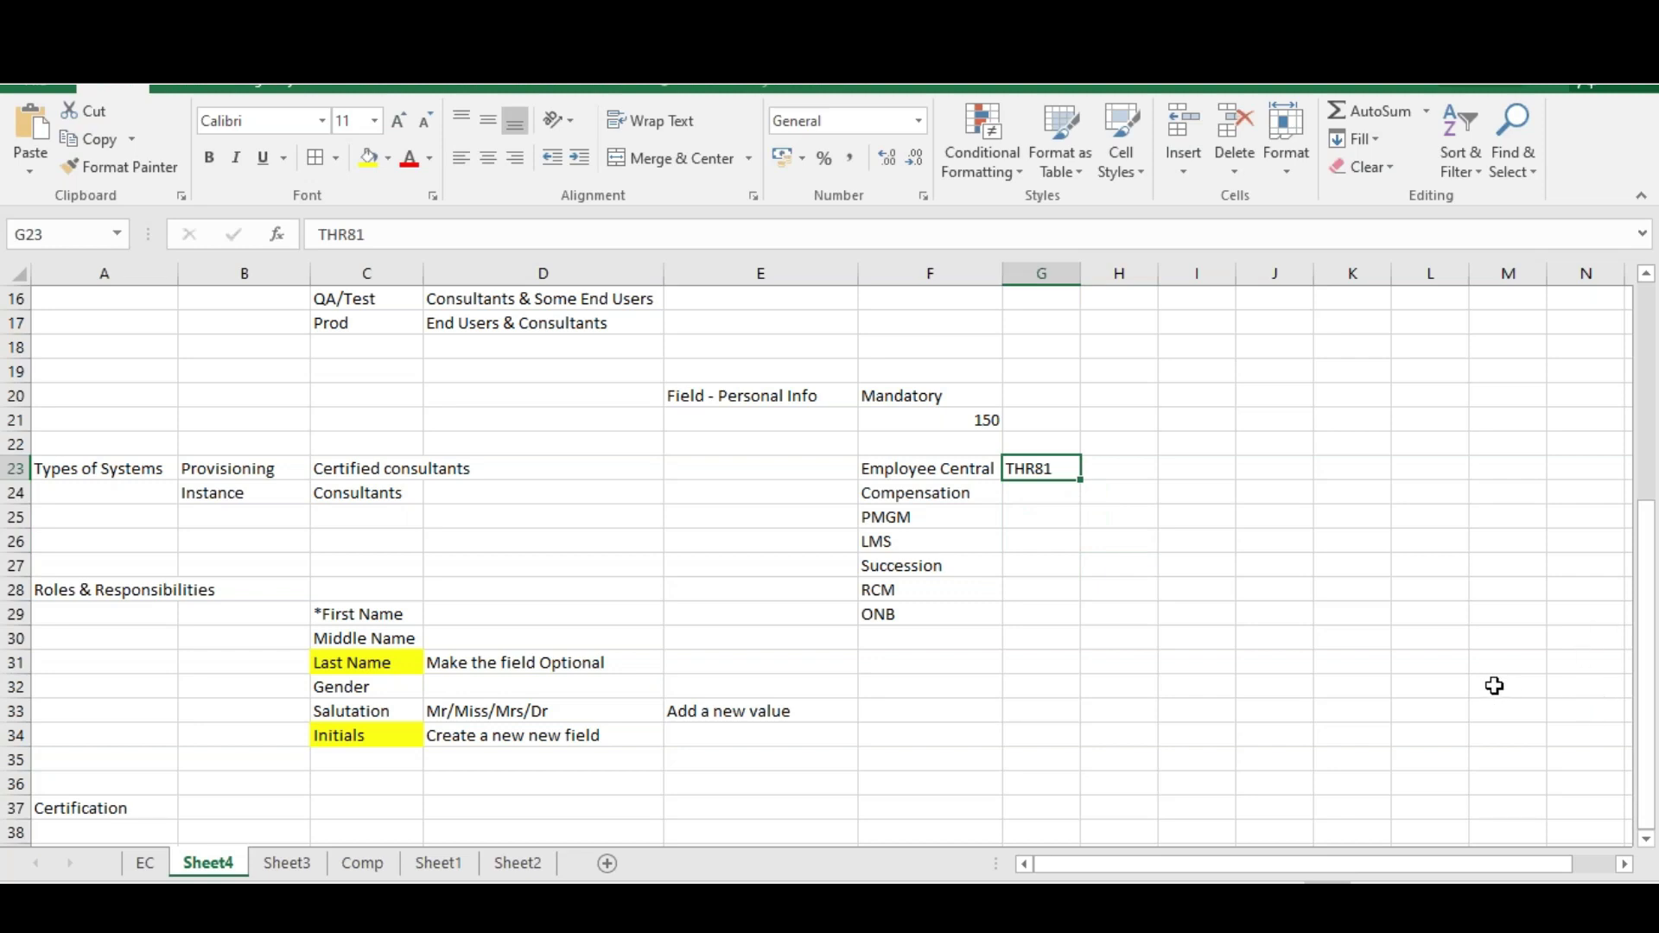
{"action": "scroll", "coordinate": [1469, 678], "scroll_direction": "down", "scroll_amount": 1}
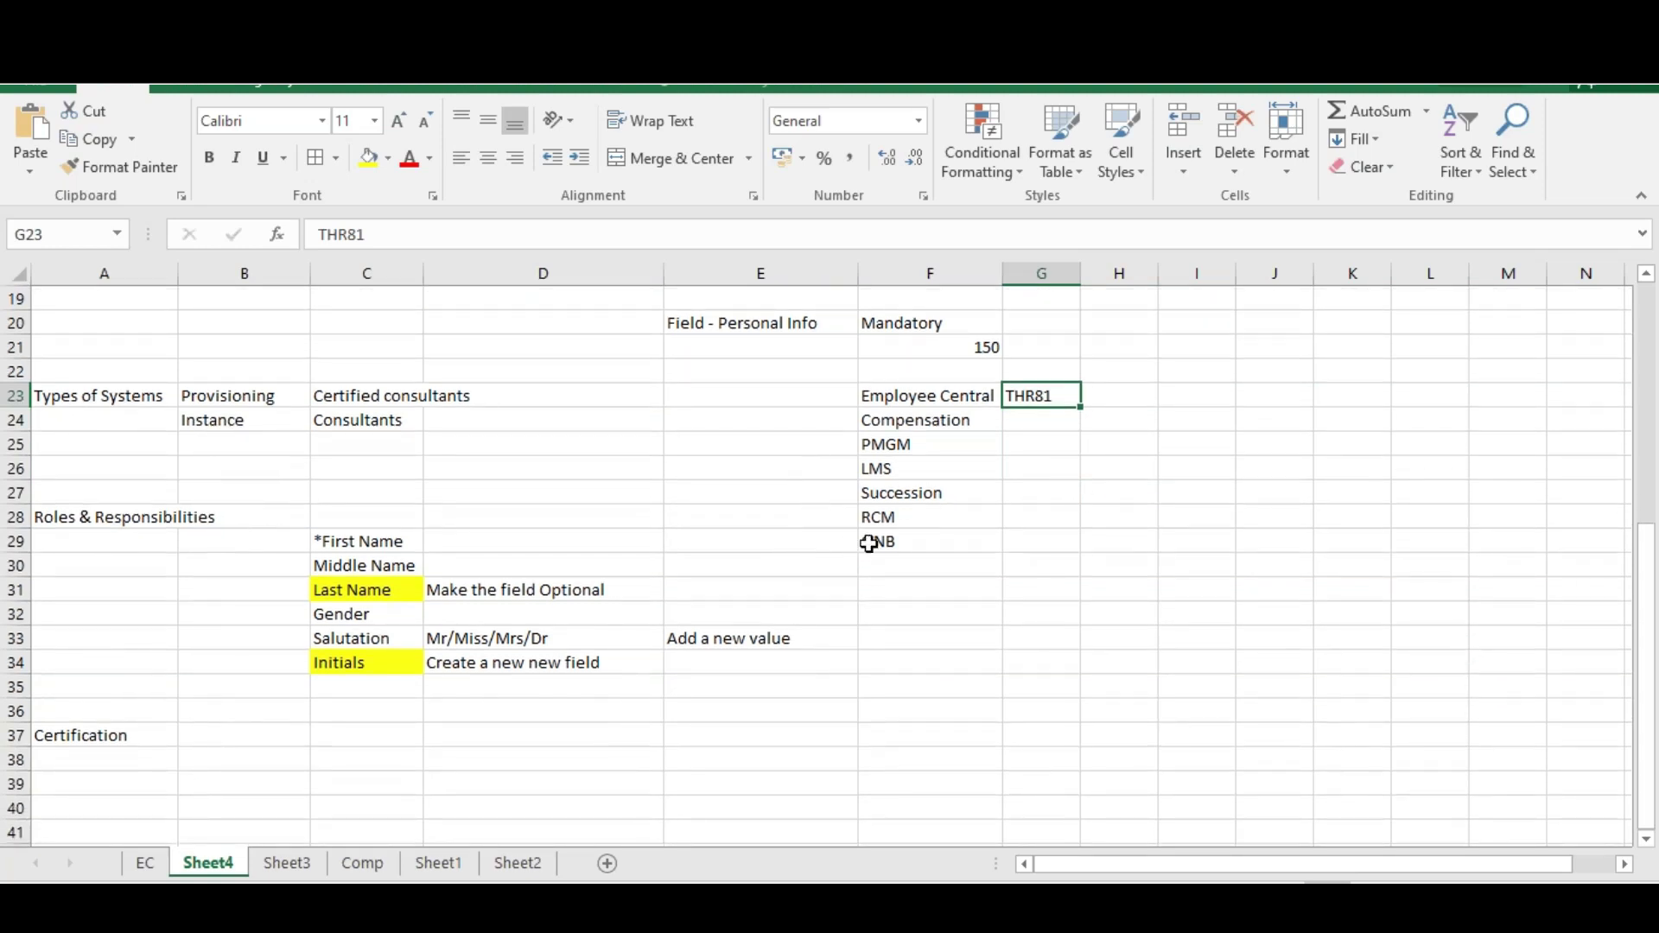
{"action": "key", "text": "alt+Tab"}
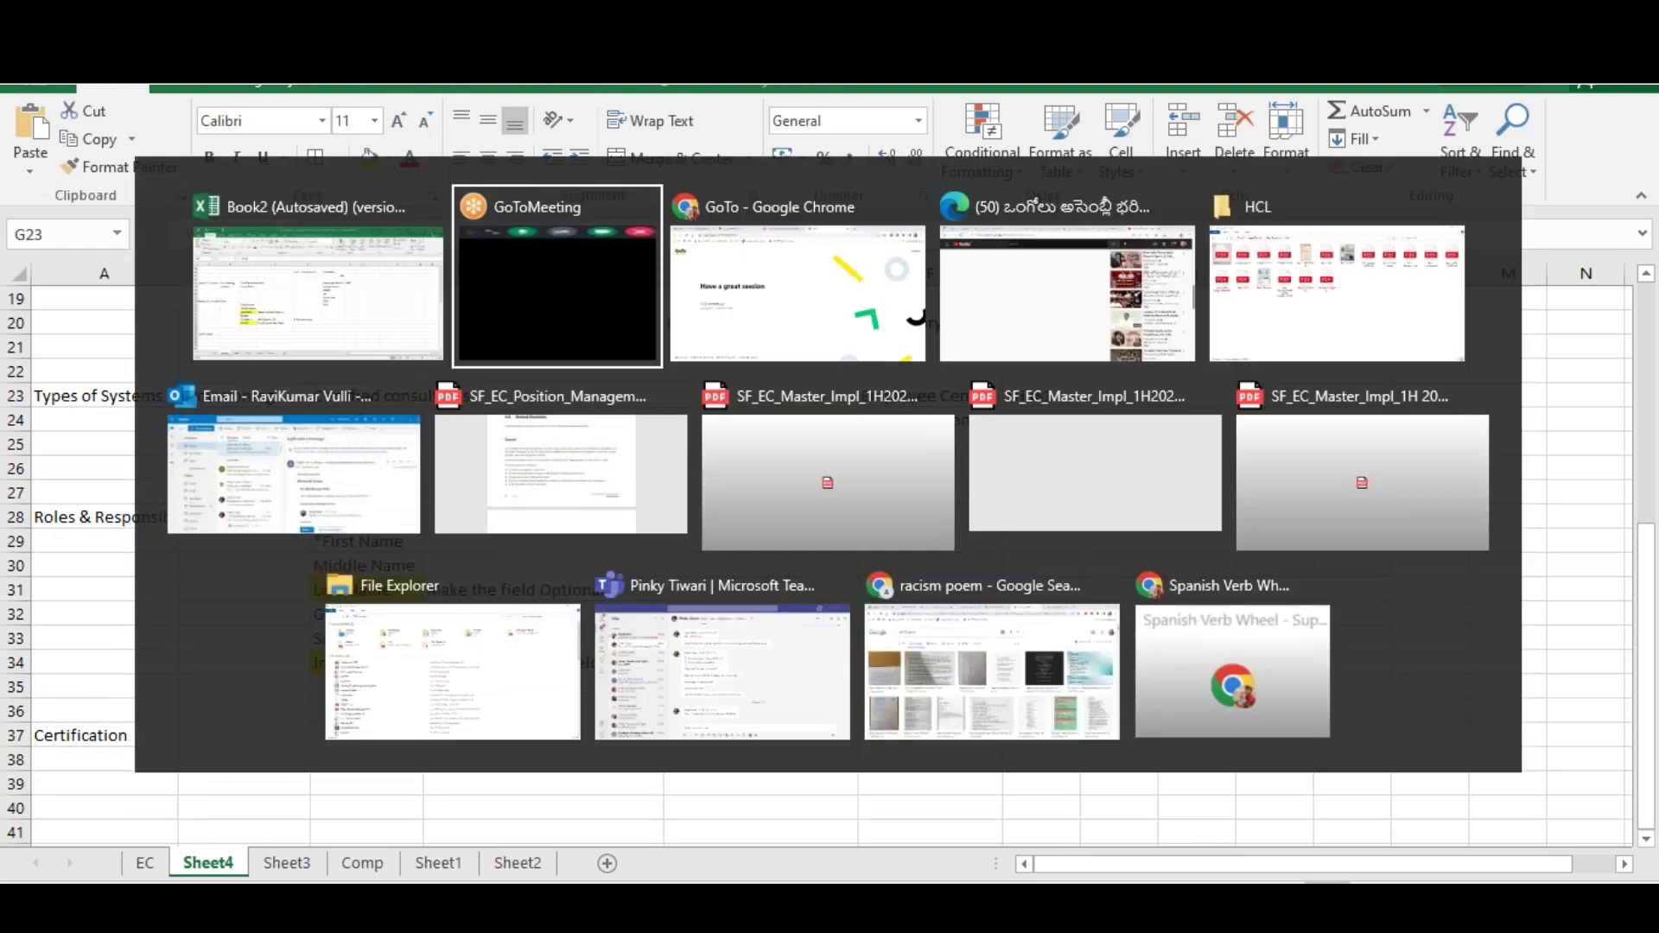
In a new Chrome tab, go to training.sap.com's SAP Certification validities page
{"action": "key", "text": "alt+Tab"}
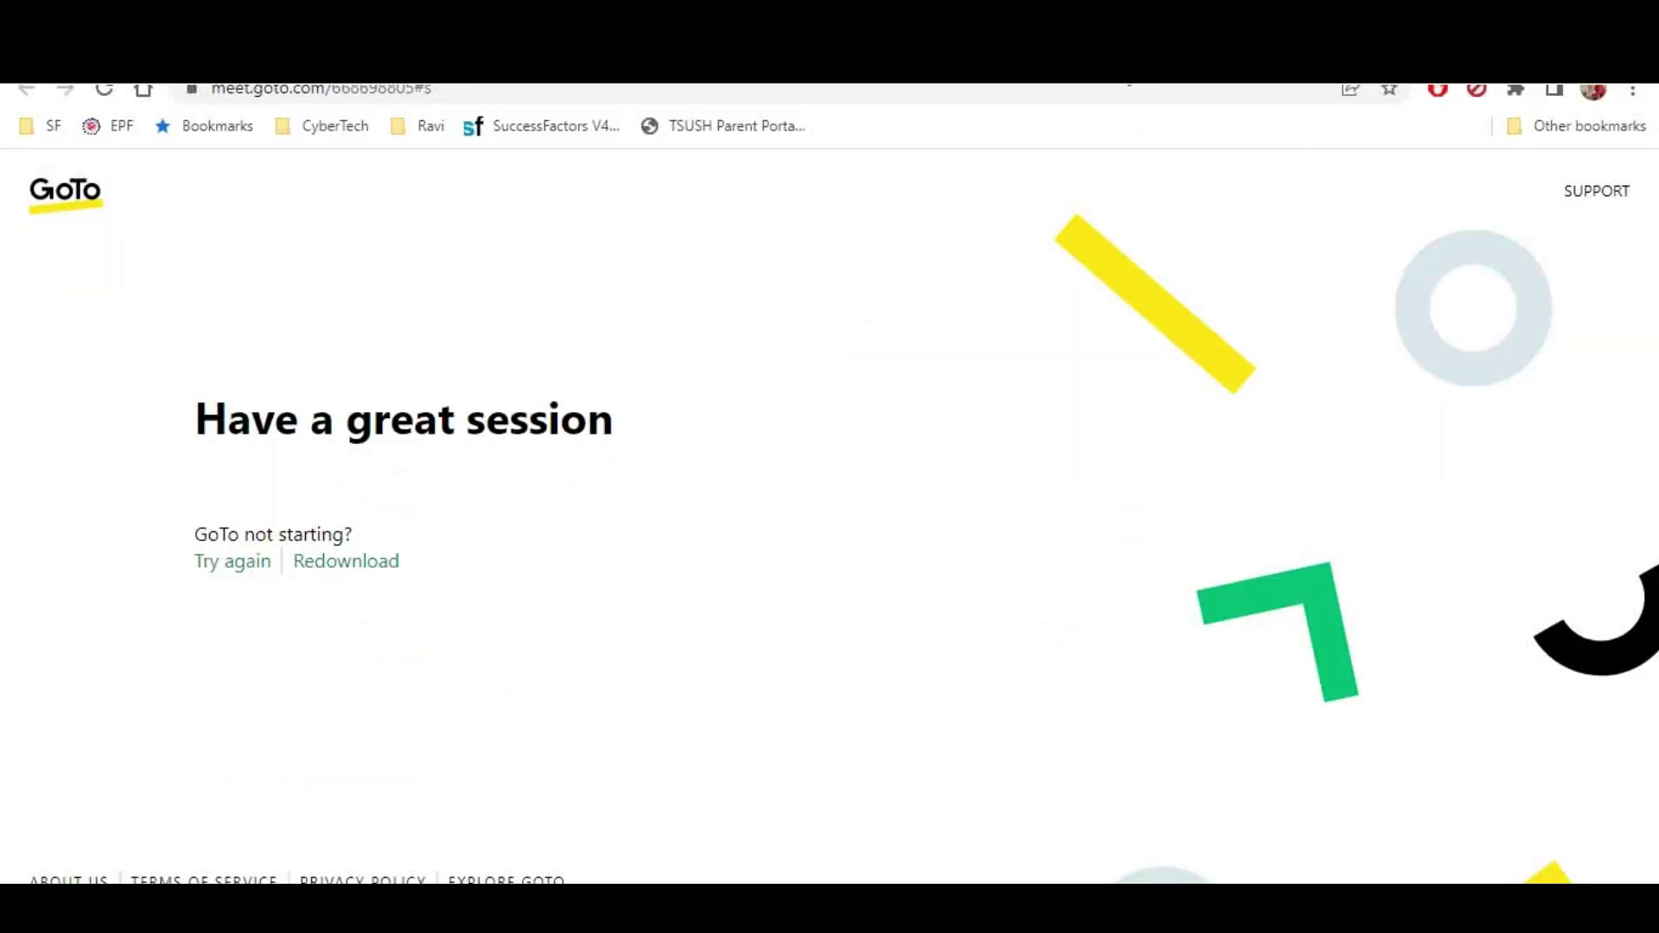
{"action": "key", "text": "ctrl+t"}
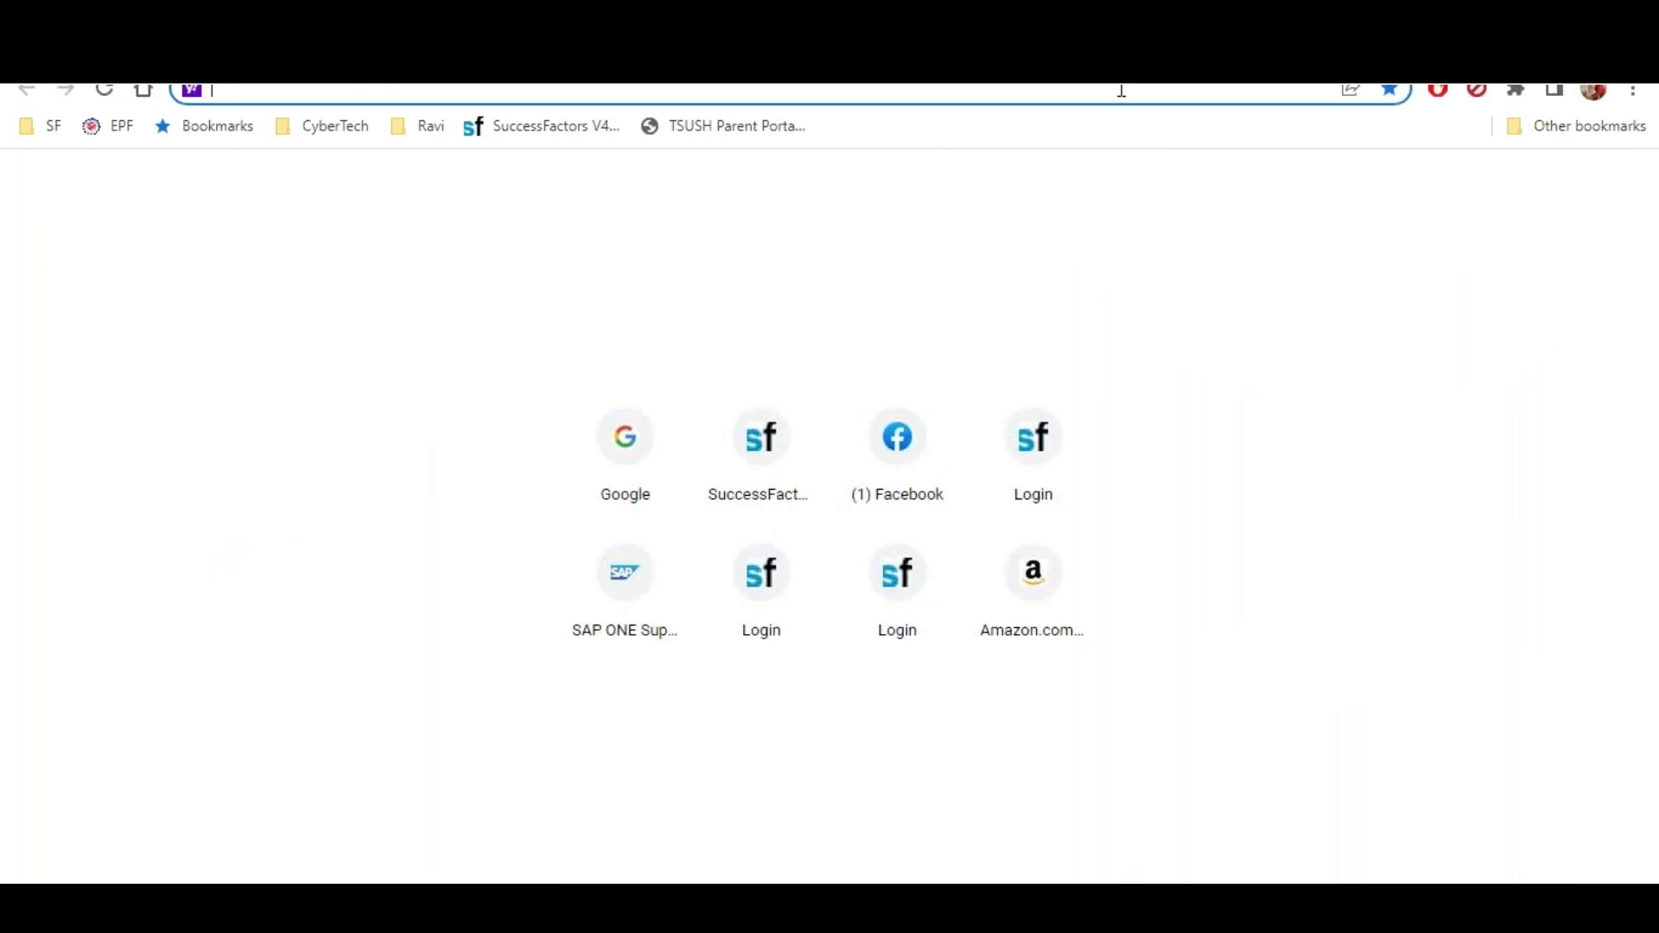
{"action": "type", "text": "training.sap.com"}
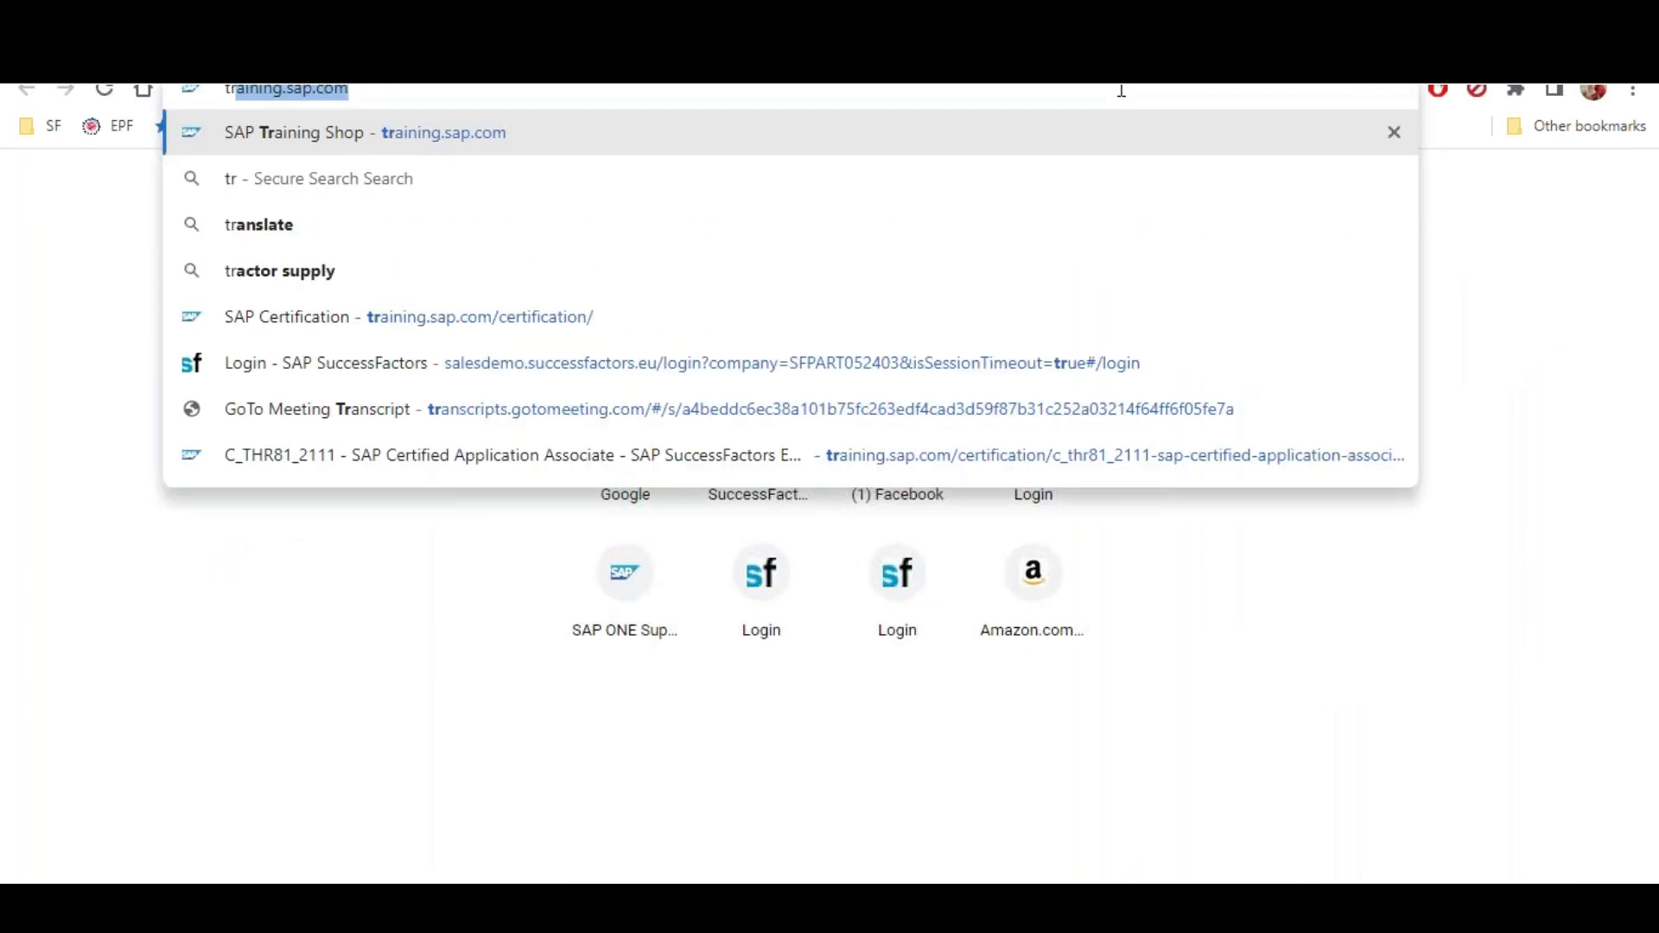
{"action": "key", "text": "Return"}
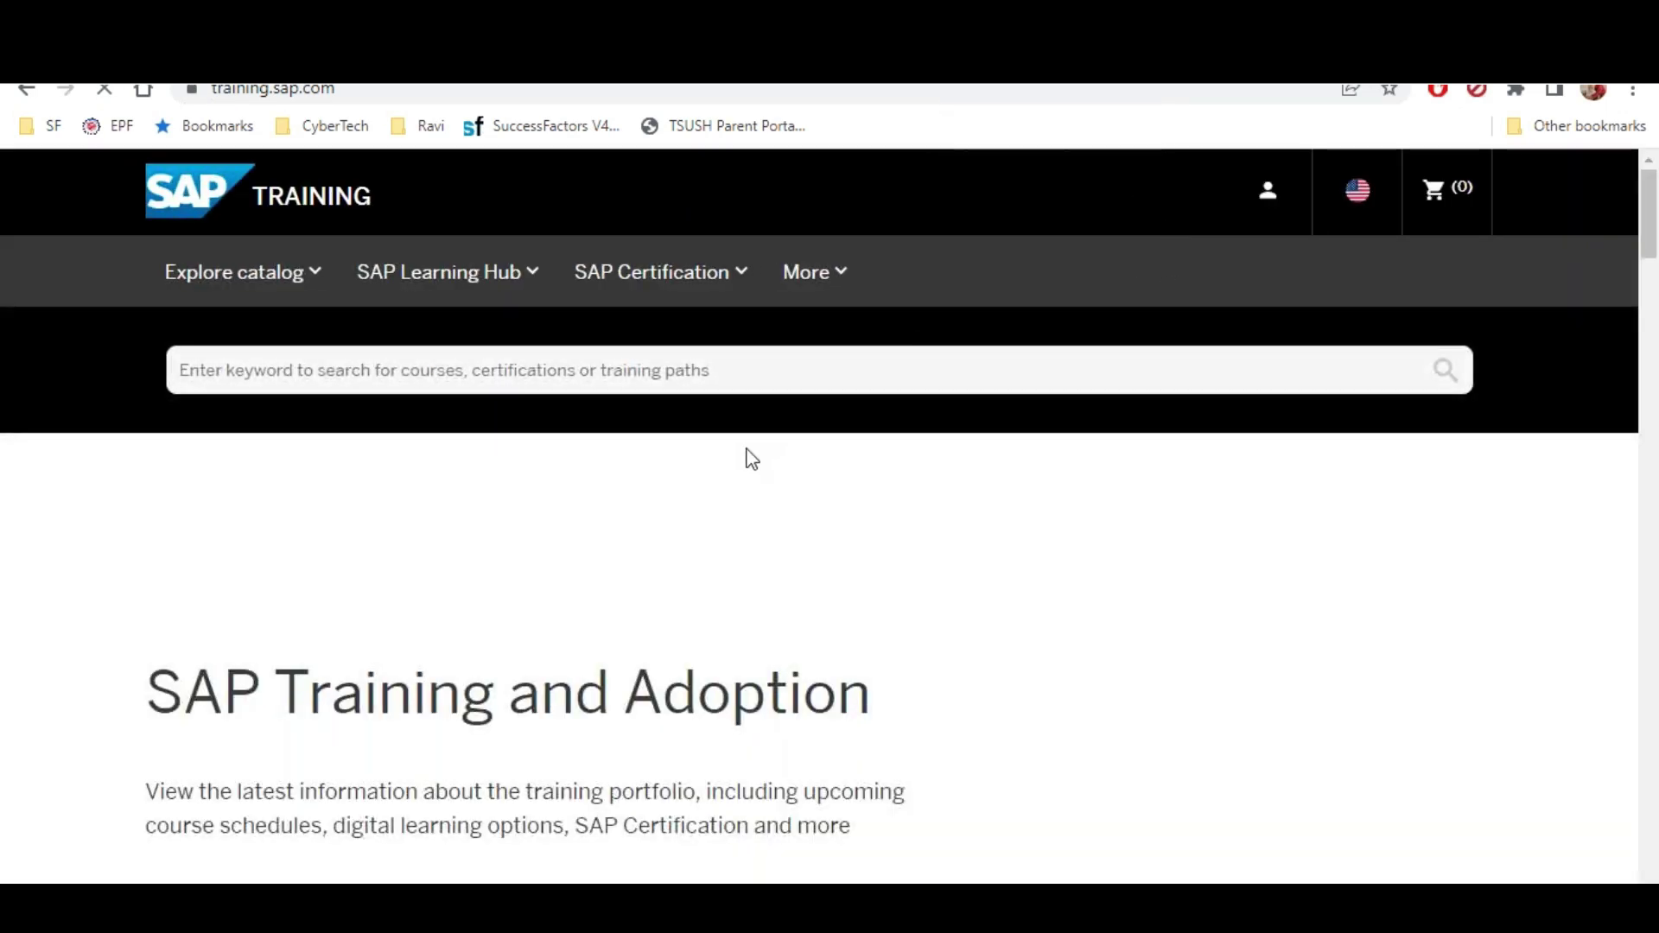
{"action": "left_click", "coordinate": [741, 288]}
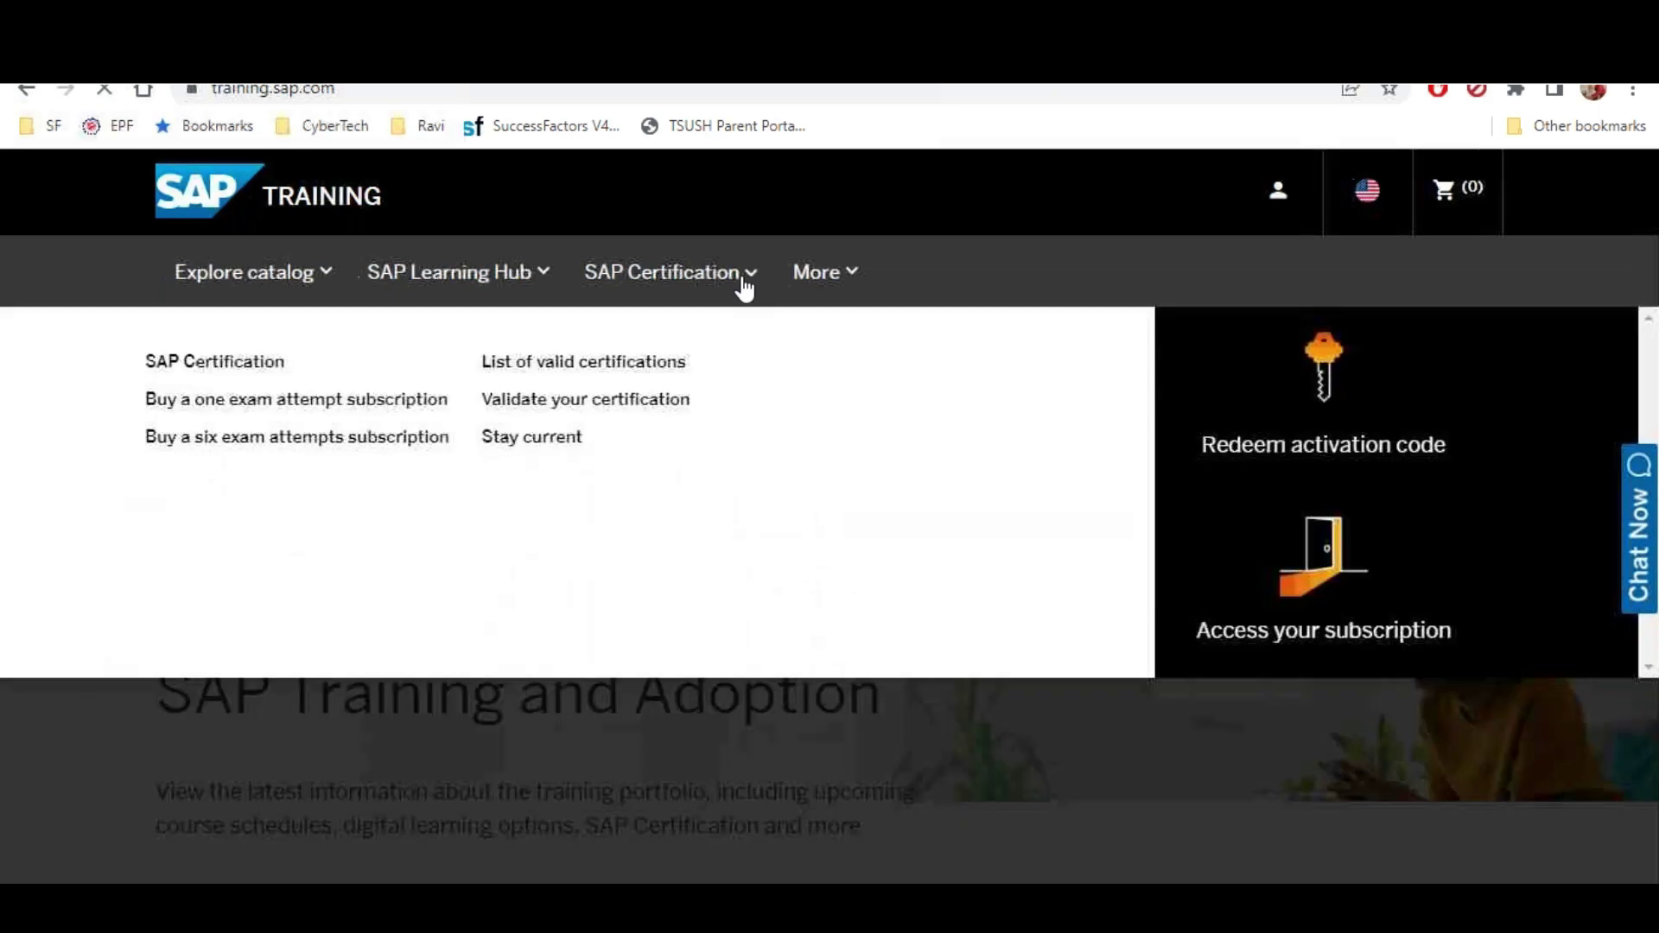
{"action": "left_click", "coordinate": [231, 363]}
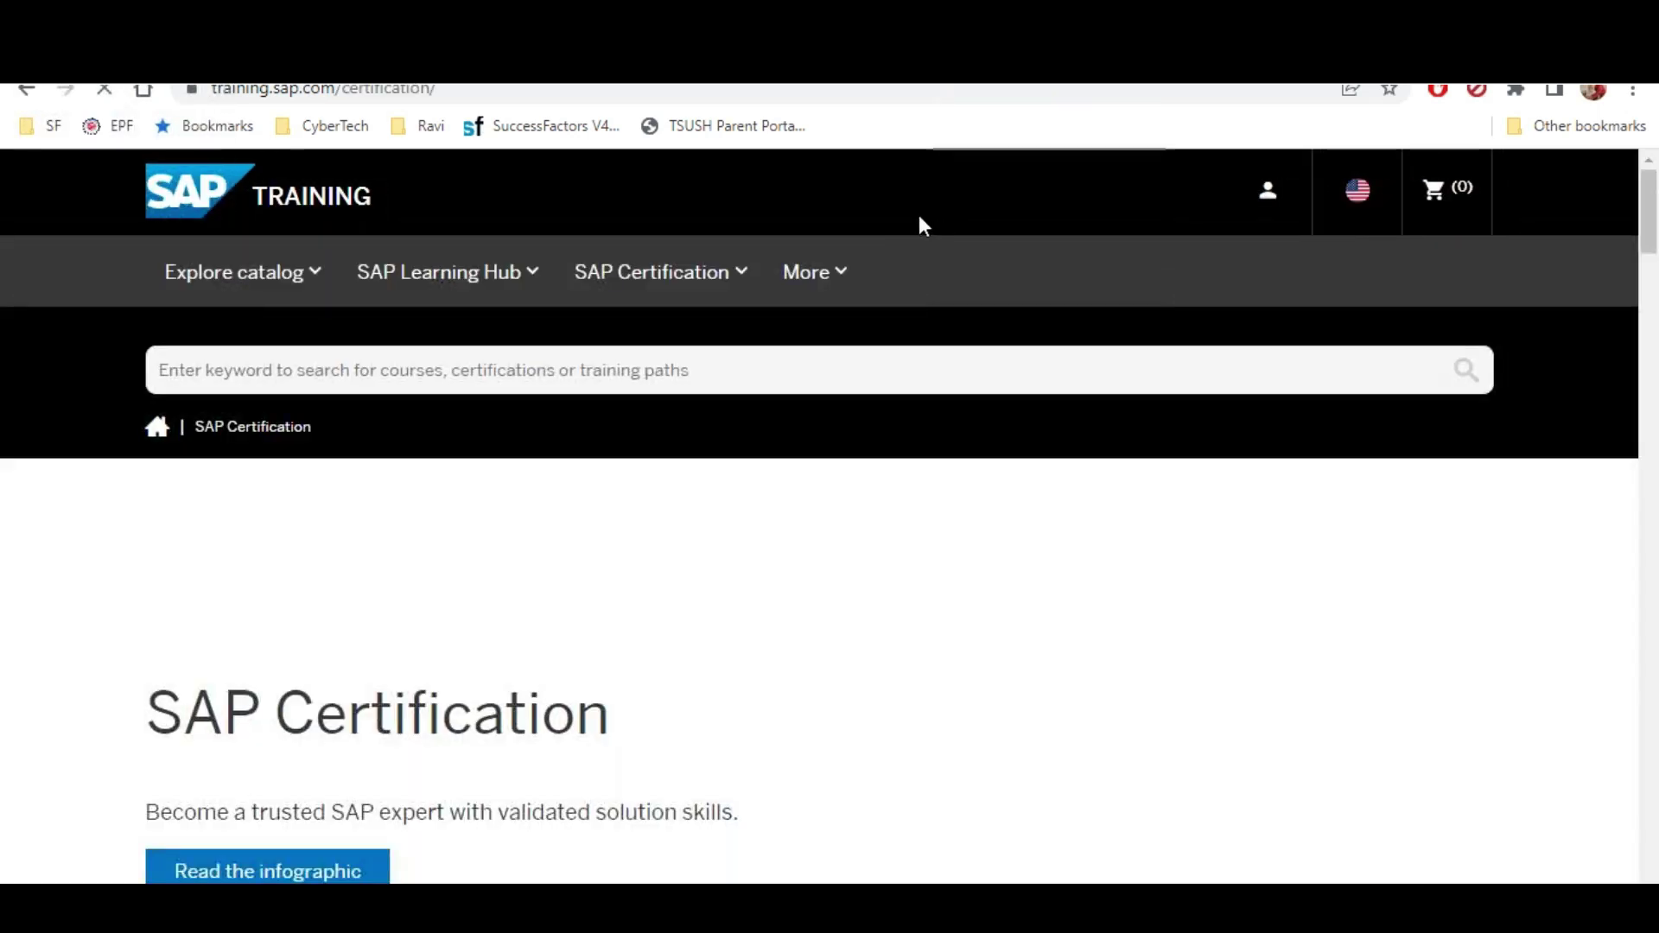
{"action": "scroll", "coordinate": [748, 357], "scroll_direction": "down", "scroll_amount": 10}
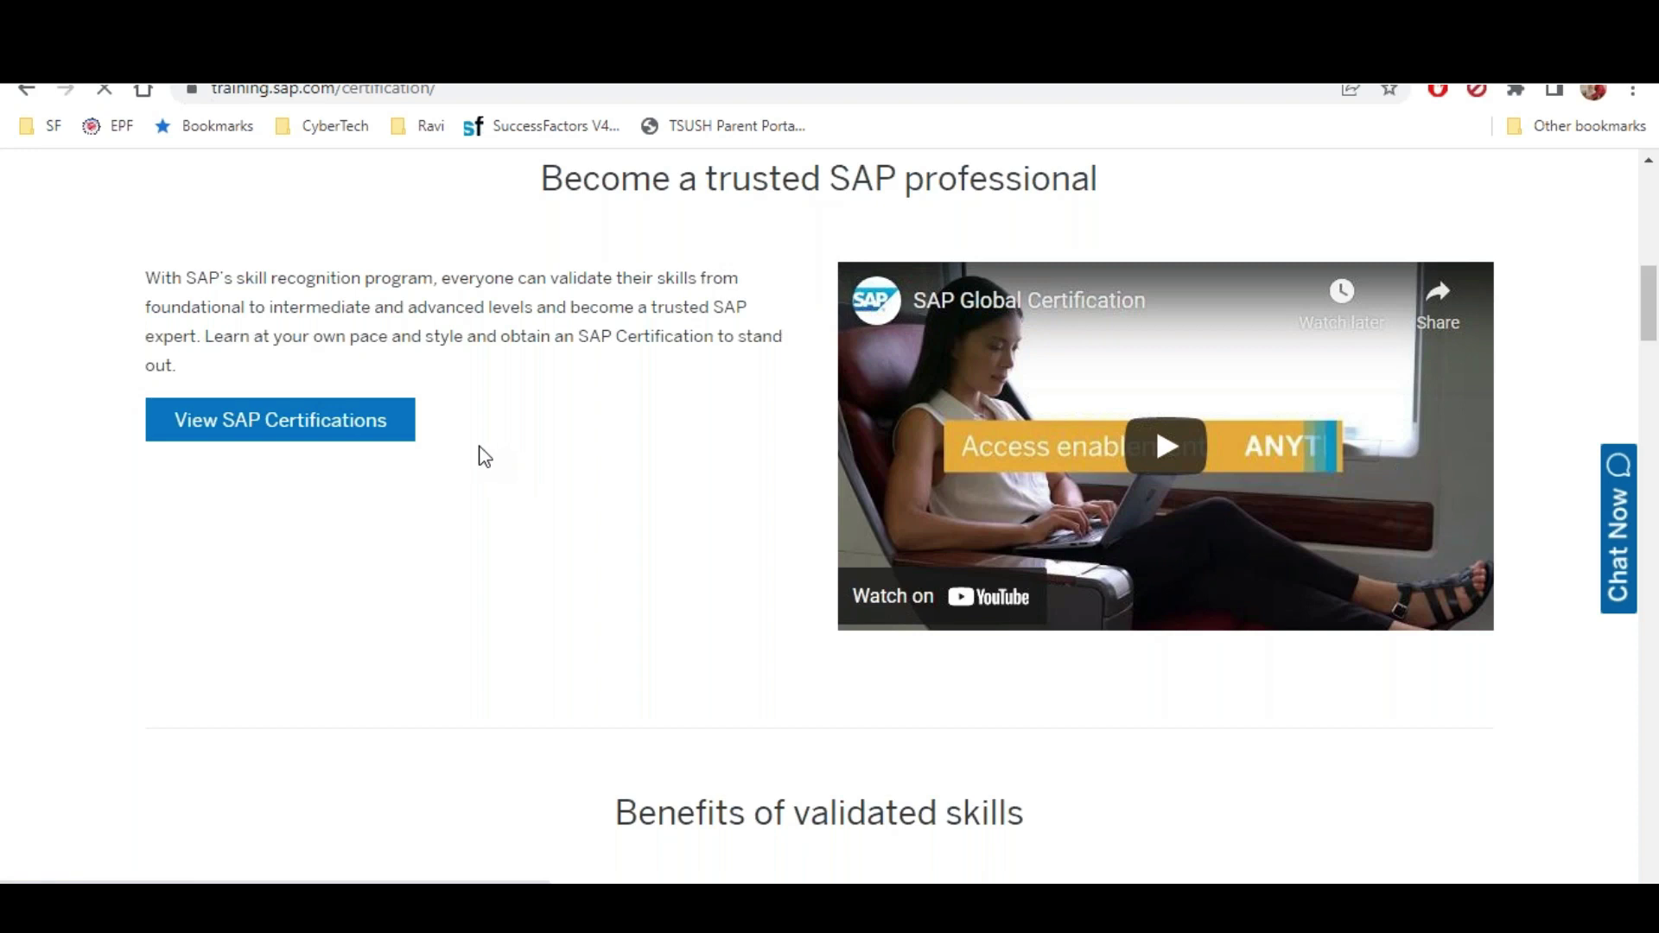
{"action": "scroll", "coordinate": [484, 455], "scroll_direction": "down", "scroll_amount": 6}
{"action": "scroll", "coordinate": [534, 465], "scroll_direction": "down", "scroll_amount": 3}
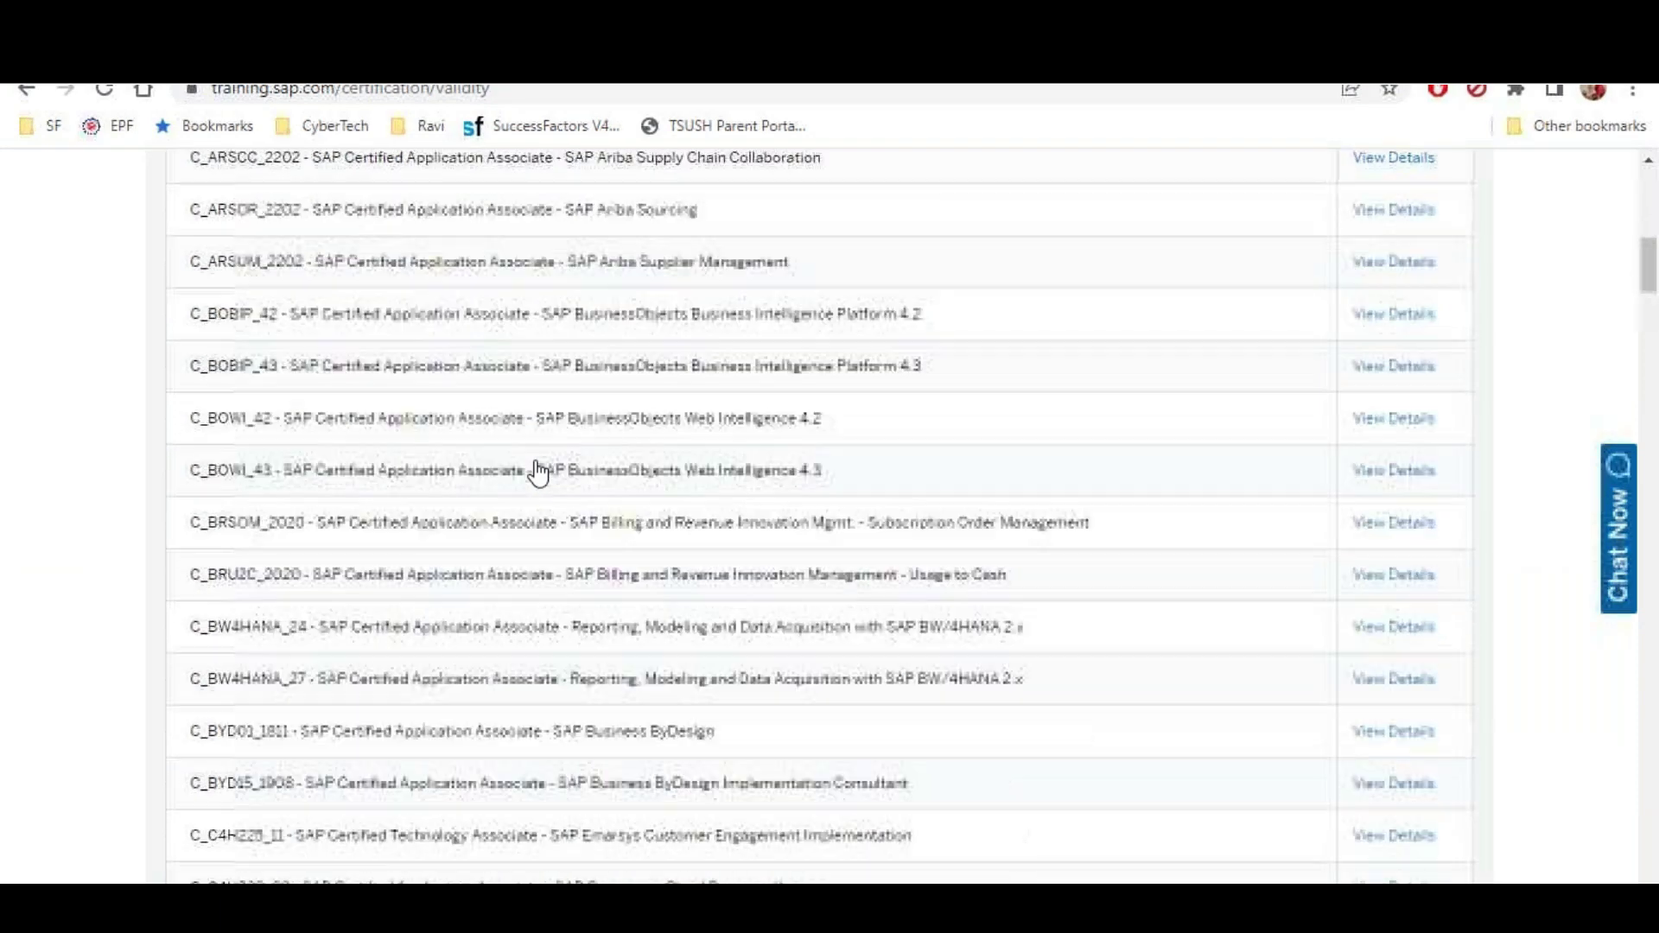
Search the page for 'thr8' and scan the THR codes, finding no THR81
{"action": "key", "text": "ctrl+f"}
{"action": "type", "text": "thr"}
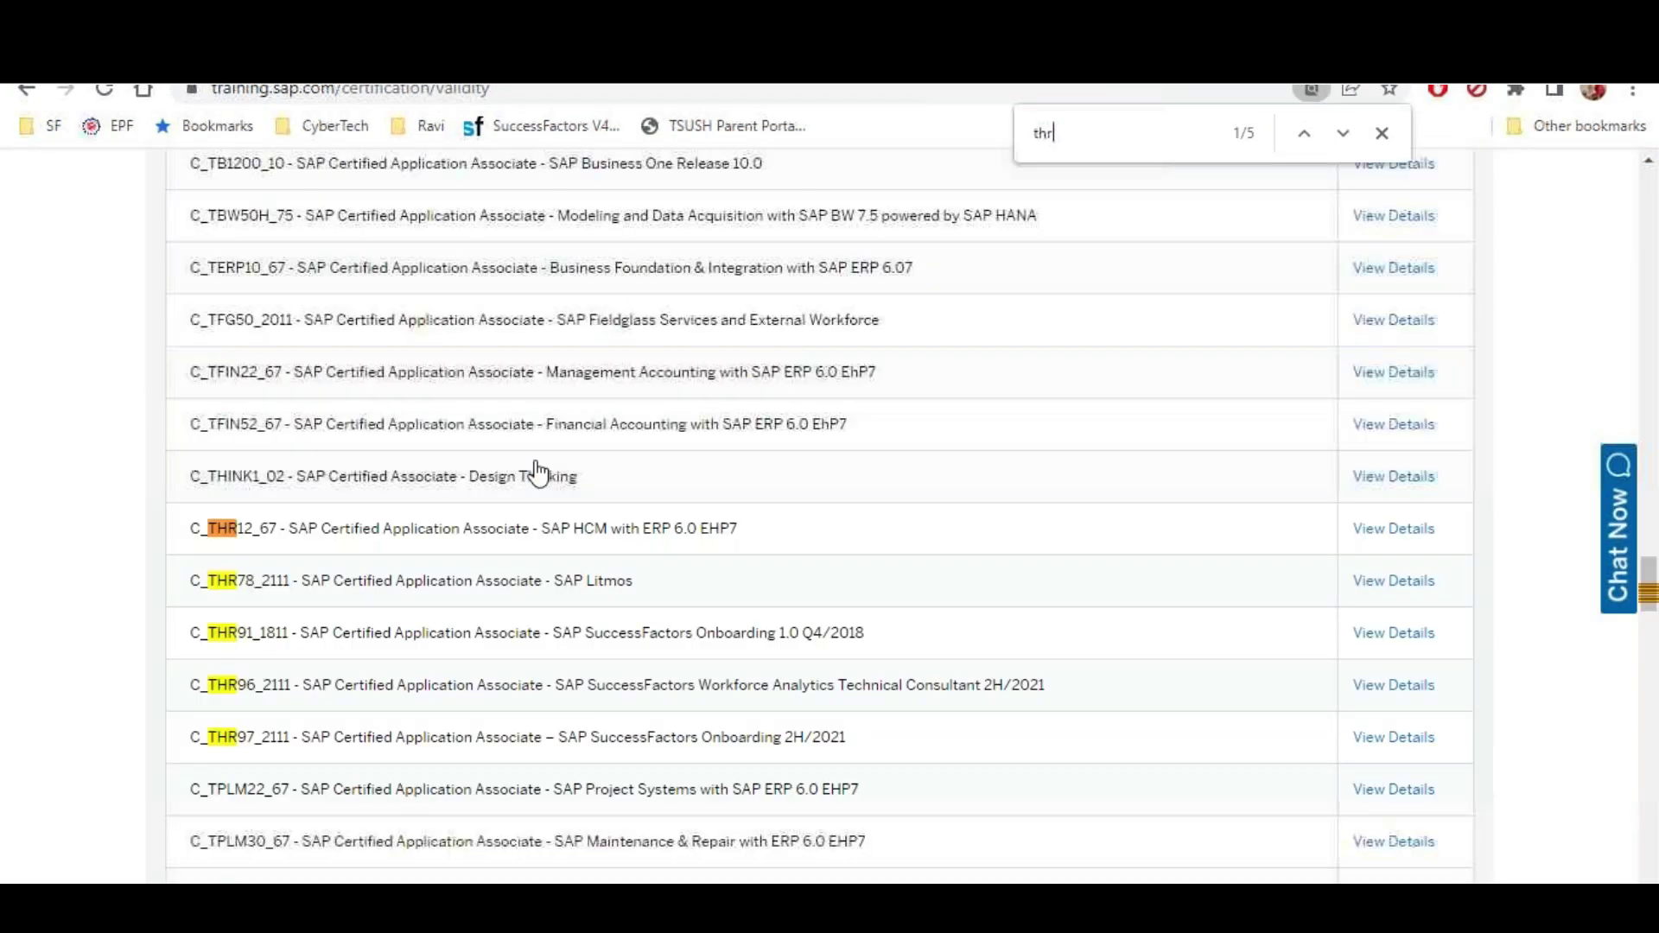
{"action": "type", "text": "81"}
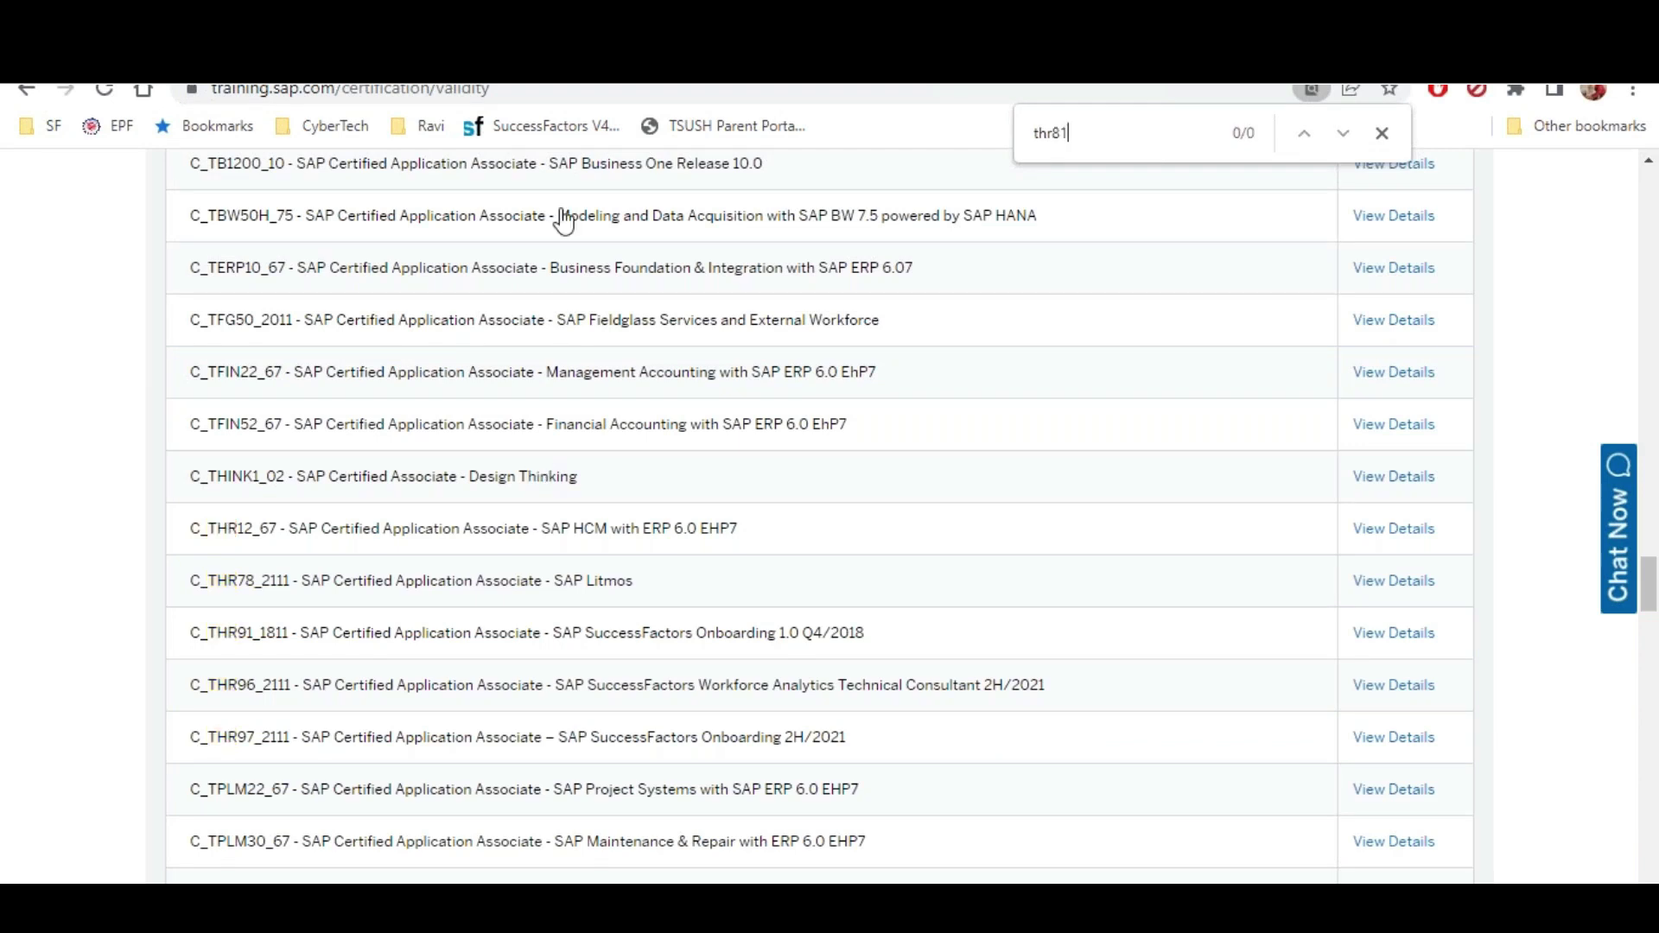
{"action": "scroll", "coordinate": [778, 536], "scroll_direction": "down", "scroll_amount": 3}
{"action": "scroll", "coordinate": [1031, 333], "scroll_direction": "up", "scroll_amount": 1}
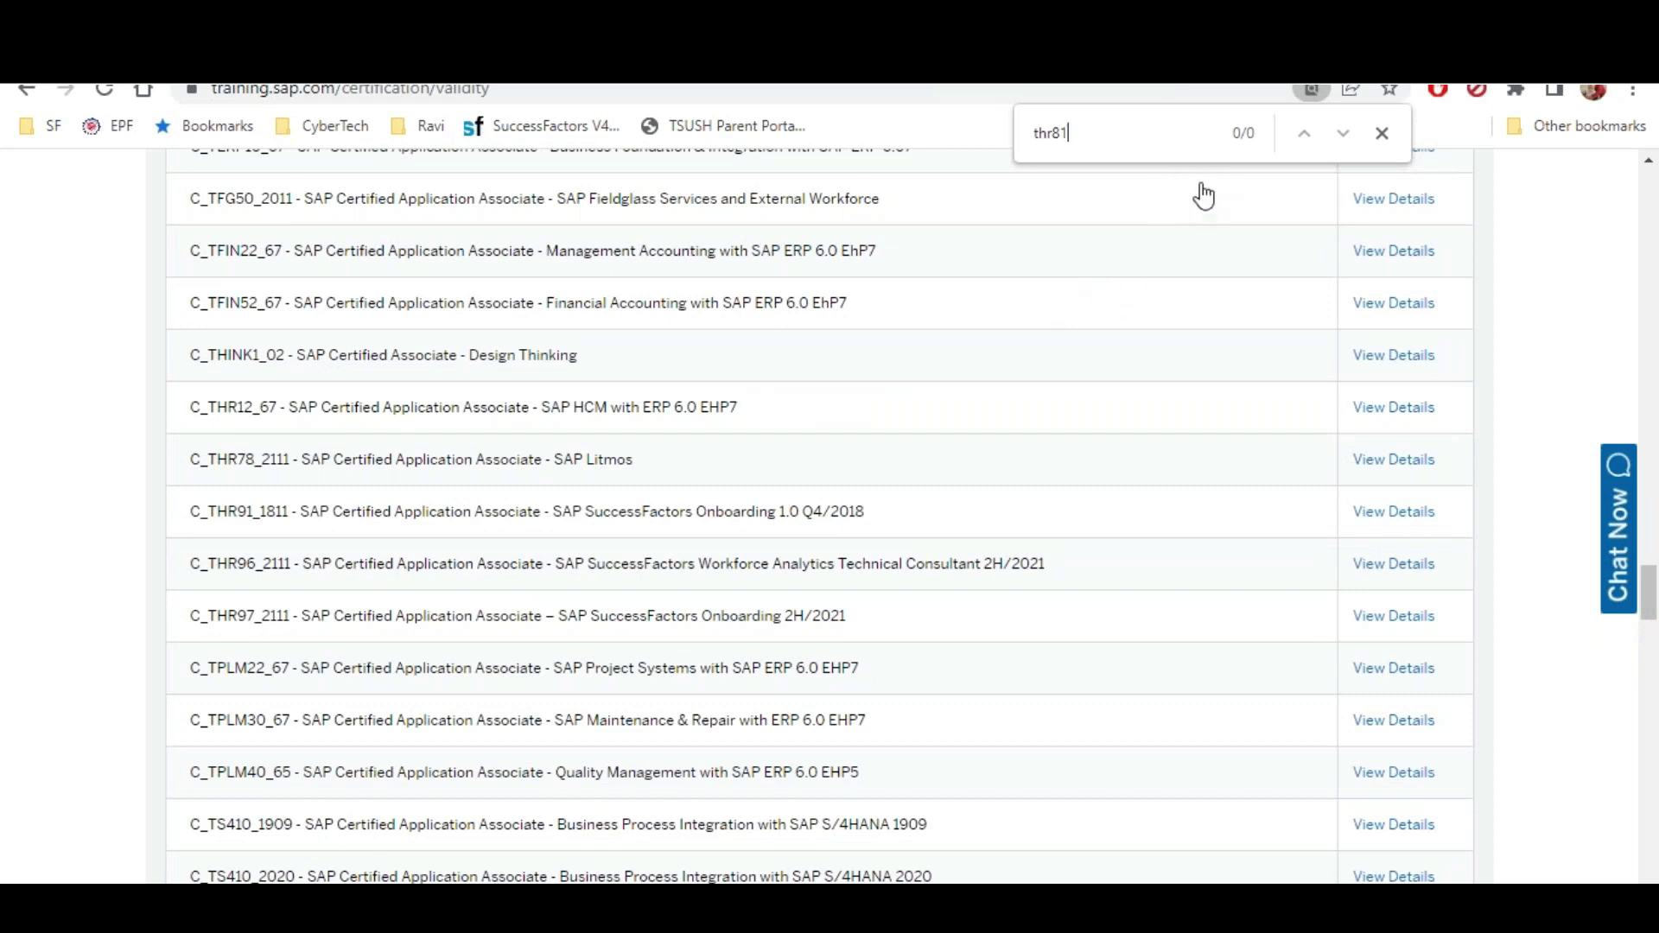
{"action": "key", "text": "BackSpace"}
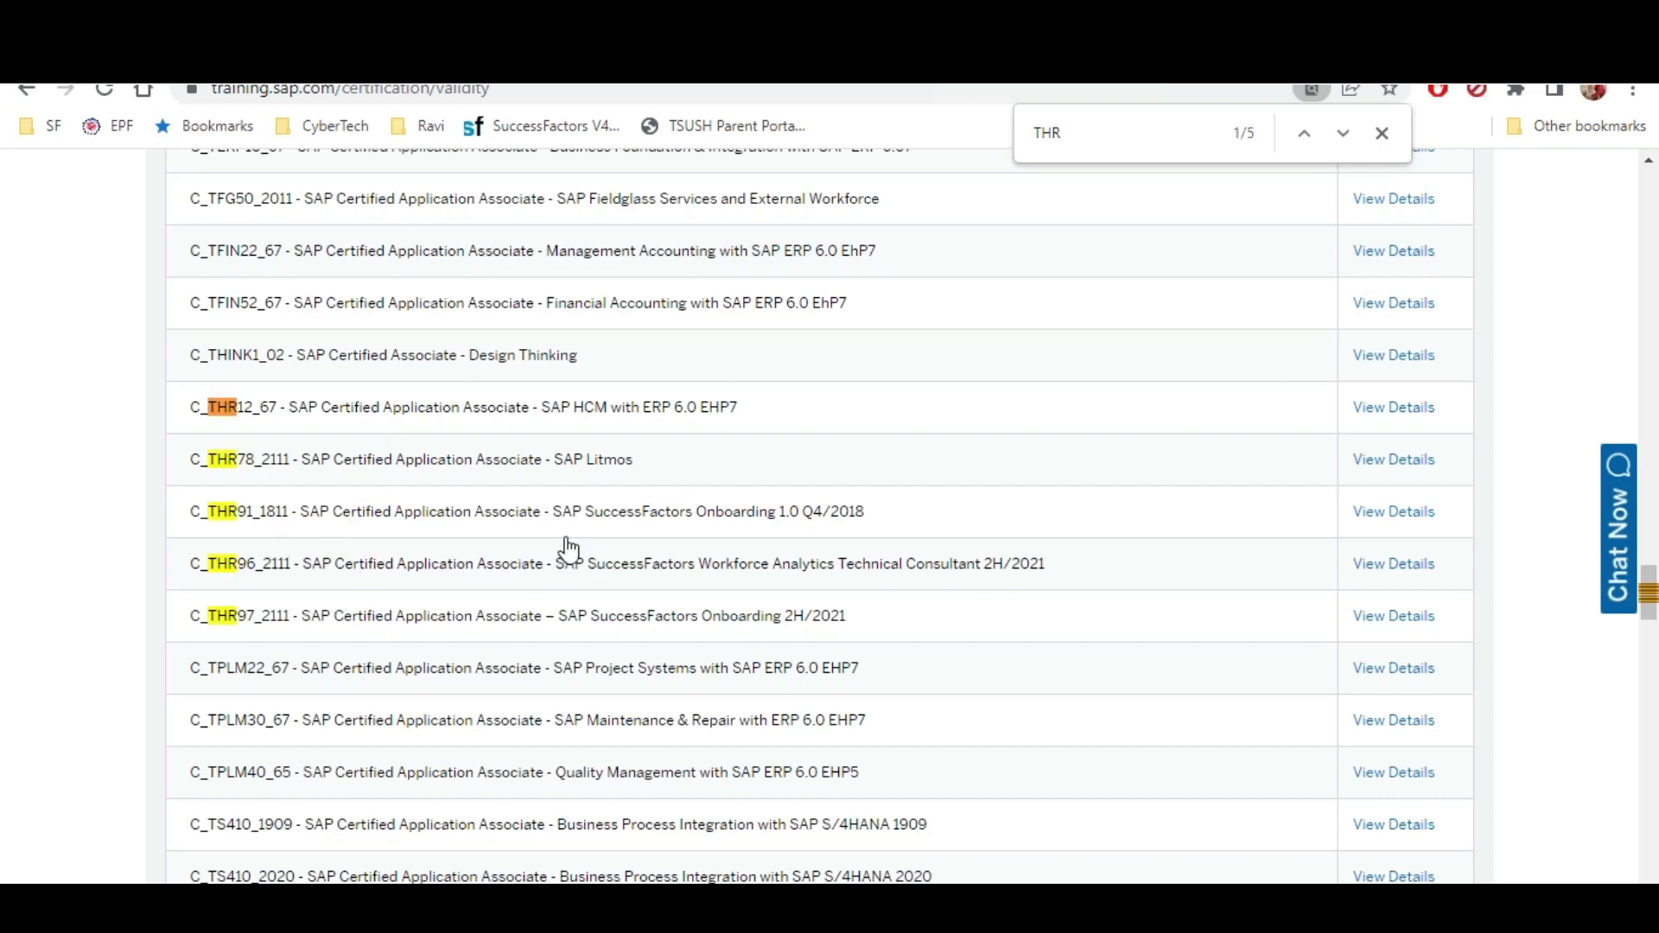
{"action": "scroll", "coordinate": [569, 548], "scroll_direction": "down", "scroll_amount": 1}
{"action": "scroll", "coordinate": [568, 549], "scroll_direction": "up", "scroll_amount": 1}
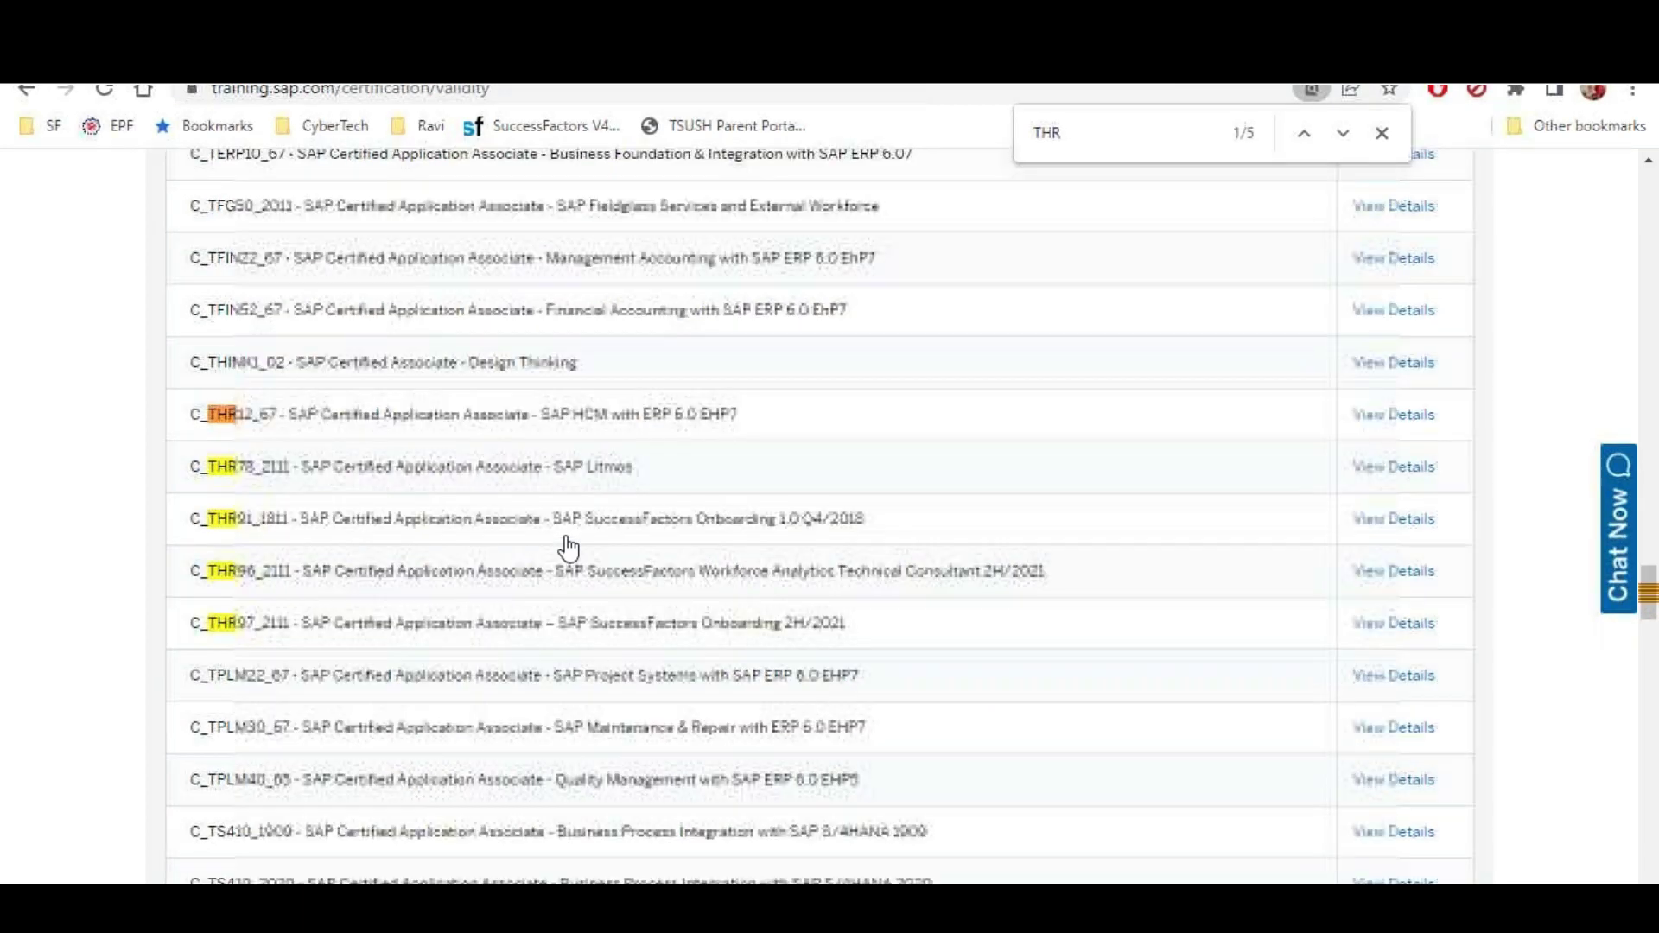
{"action": "scroll", "coordinate": [562, 536], "scroll_direction": "up", "scroll_amount": 10}
{"action": "scroll", "coordinate": [559, 531], "scroll_direction": "up", "scroll_amount": 15}
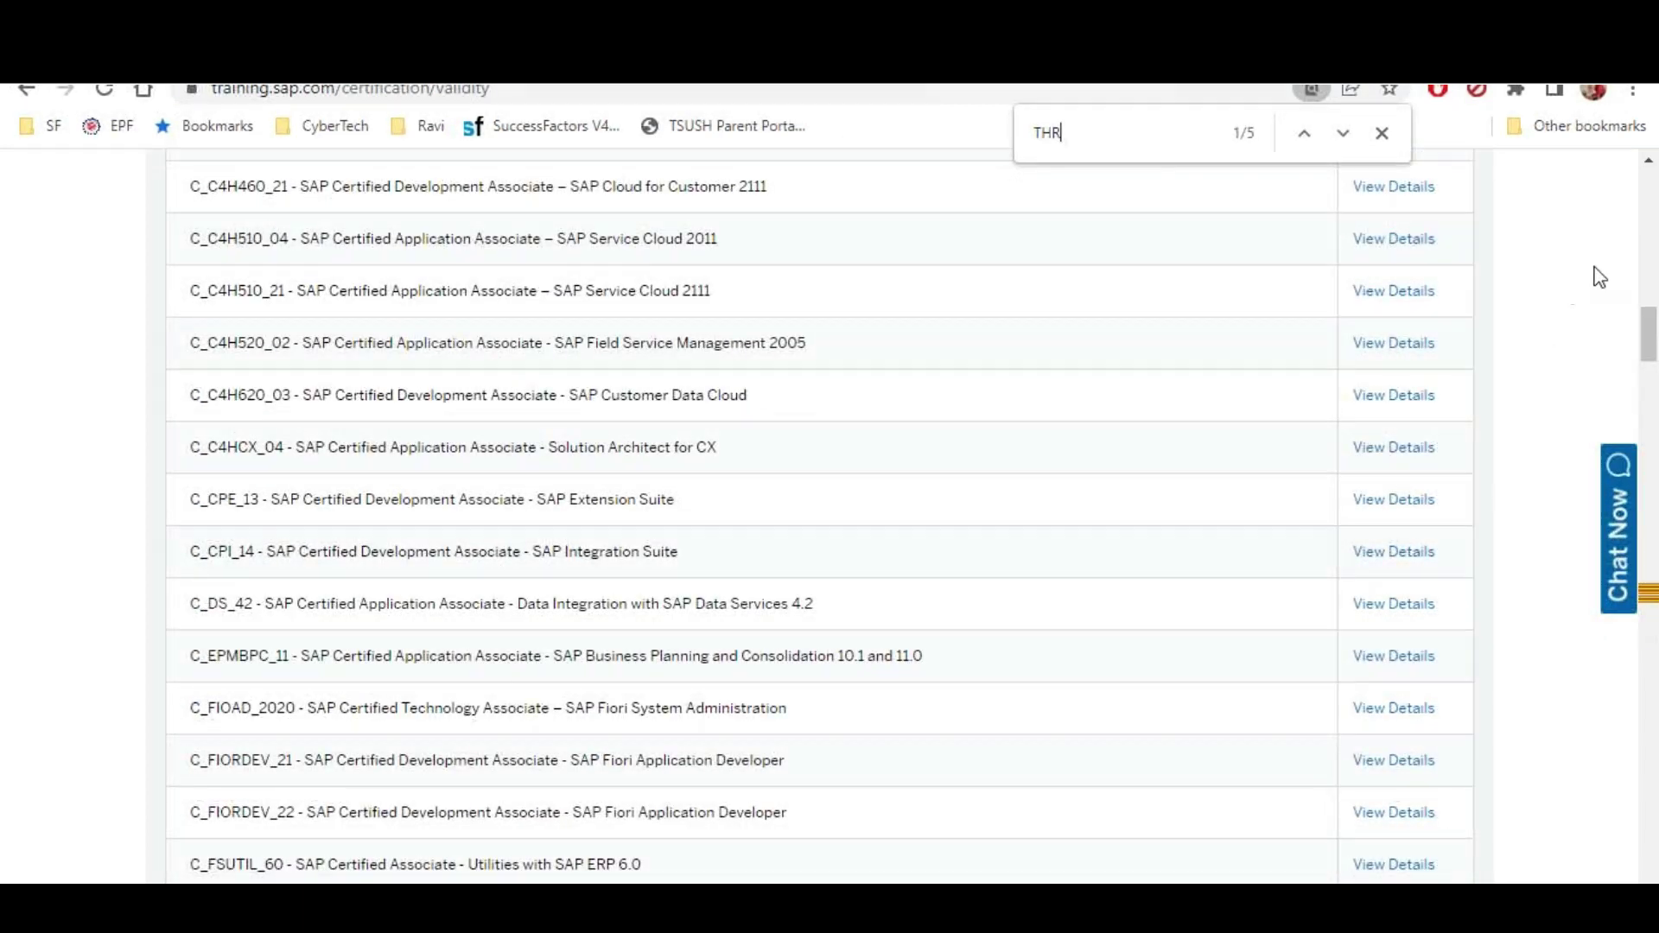
{"action": "left_click_drag", "start_coordinate": [1649, 335], "coordinate": [1648, 186]}
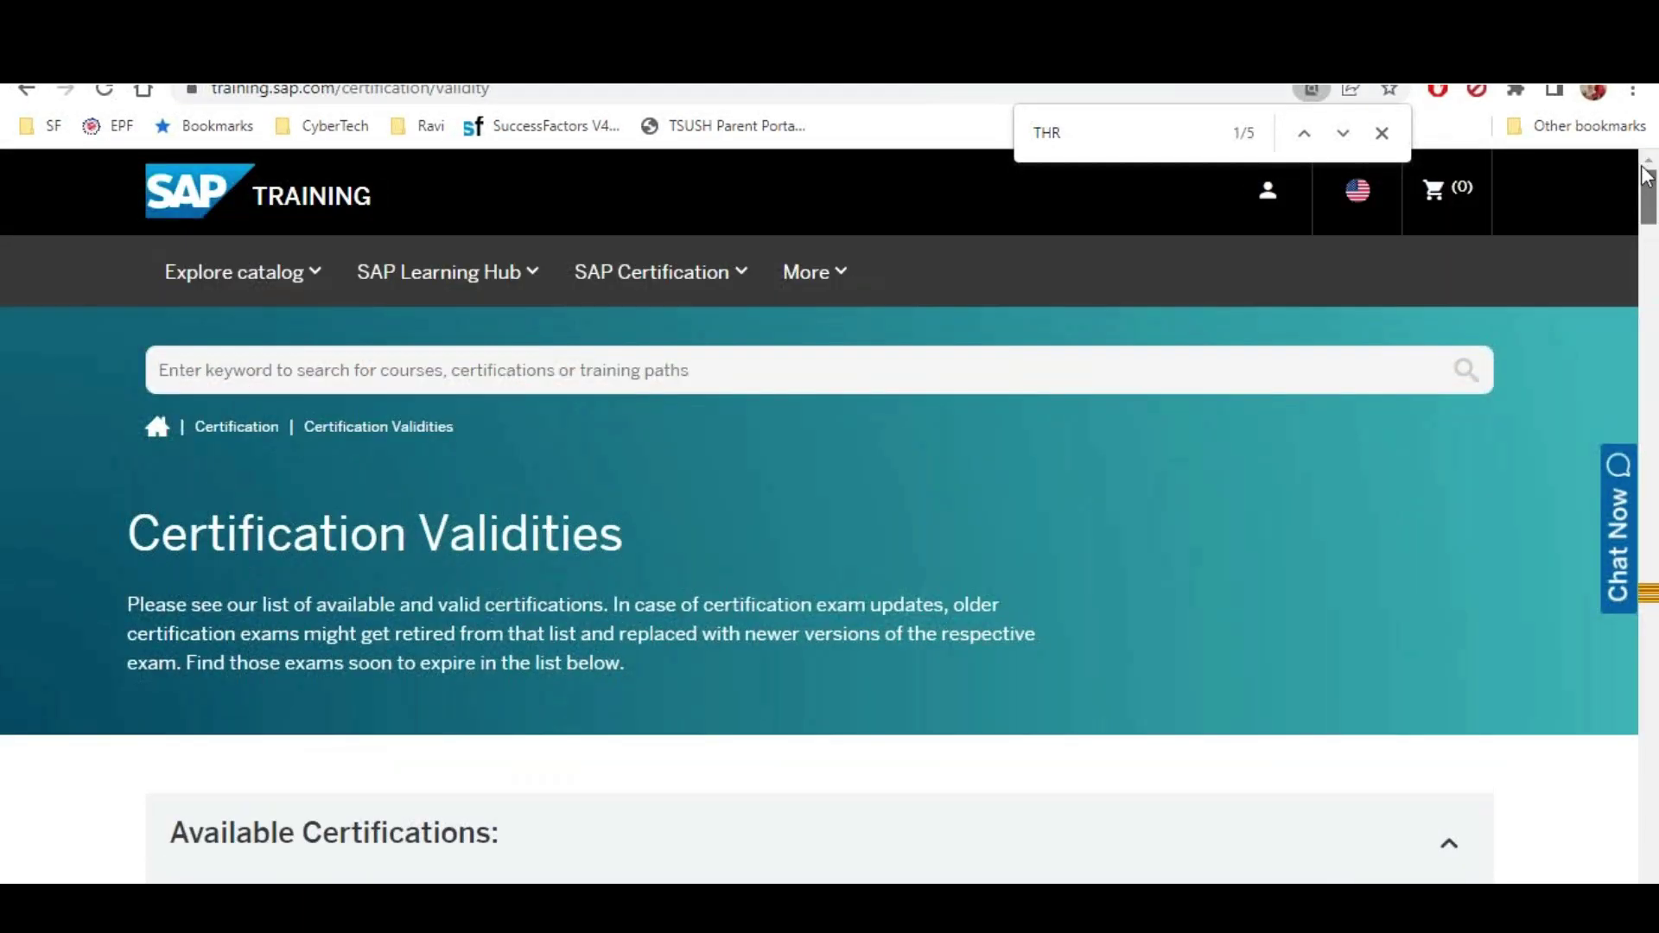
Change the SAP Training site country/region to India
{"action": "left_click", "coordinate": [1357, 190]}
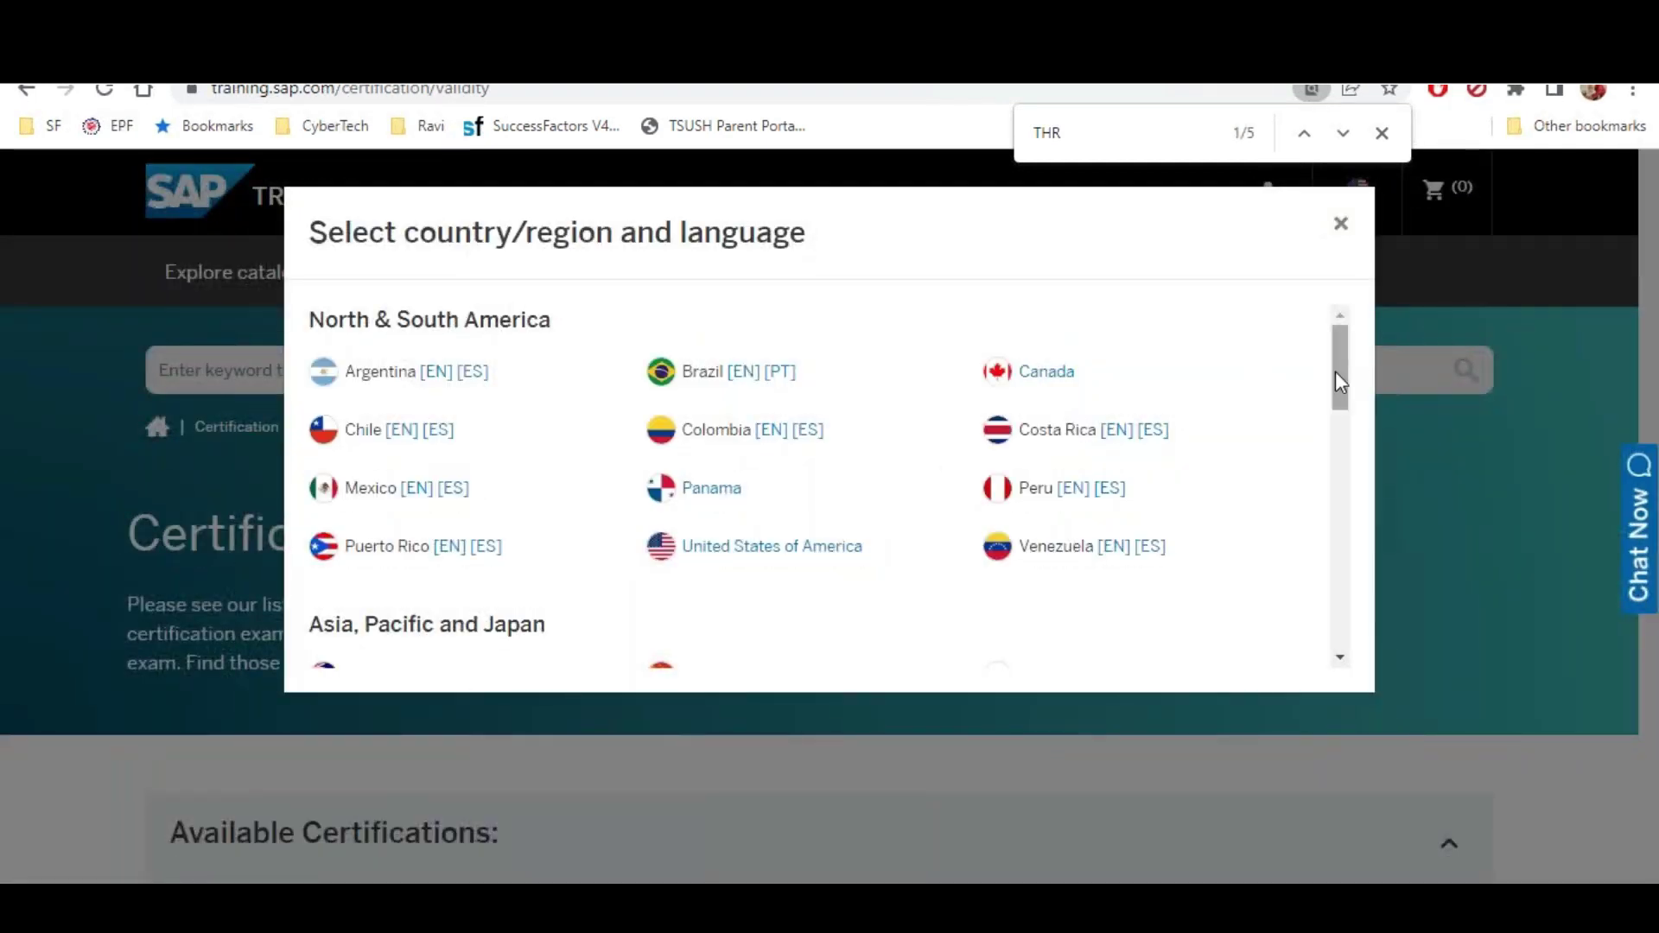
{"action": "left_click_drag", "start_coordinate": [1339, 383], "coordinate": [1340, 444]}
{"action": "left_click", "coordinate": [362, 477]}
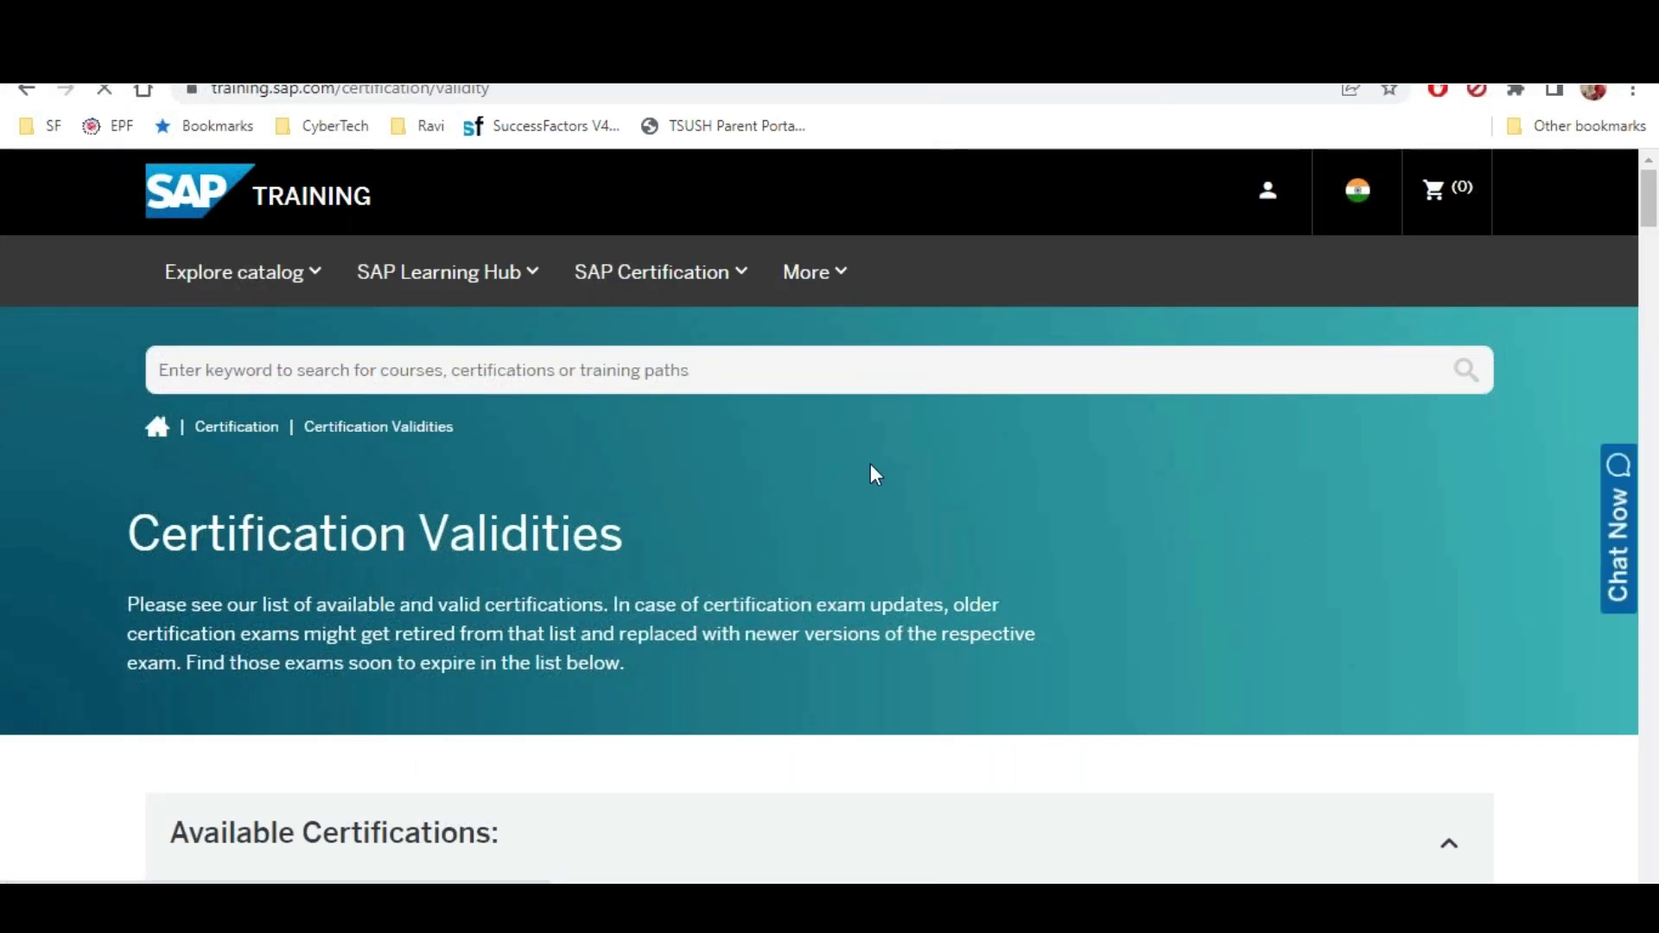
Search the page for 'Employee', then 'THR', to locate the five THR certification exams
{"action": "key", "text": "ctrl+f"}
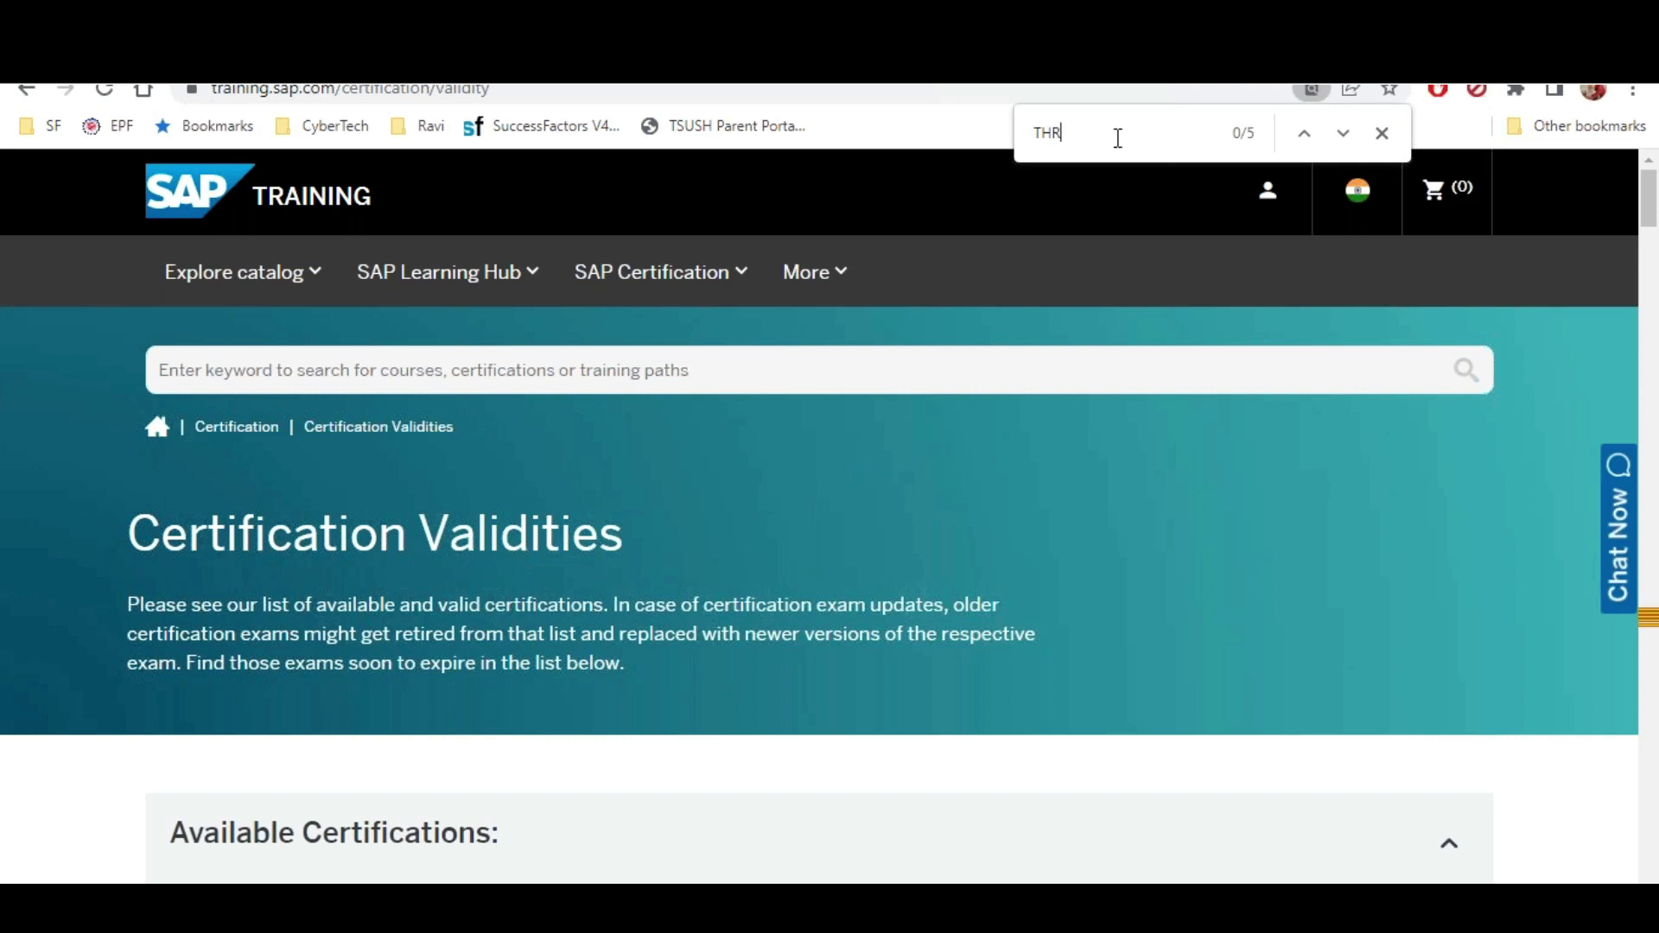
{"action": "key", "text": "BackSpace"}
{"action": "type", "text": "Employee"}
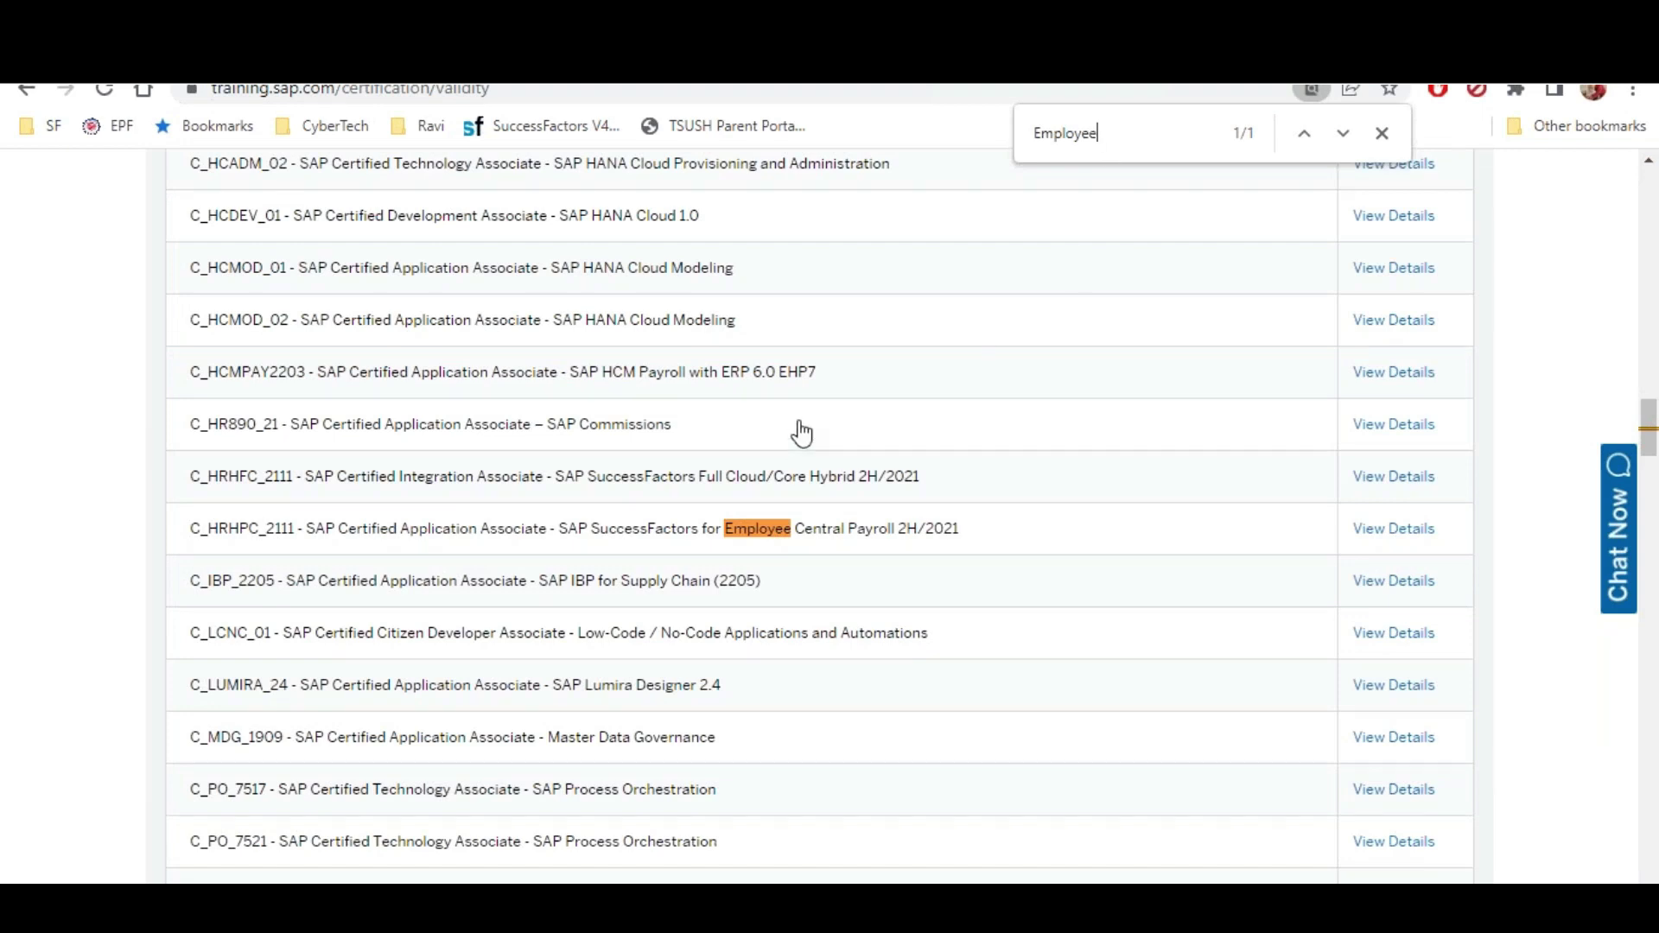
{"action": "scroll", "coordinate": [792, 444], "scroll_direction": "down", "scroll_amount": 1}
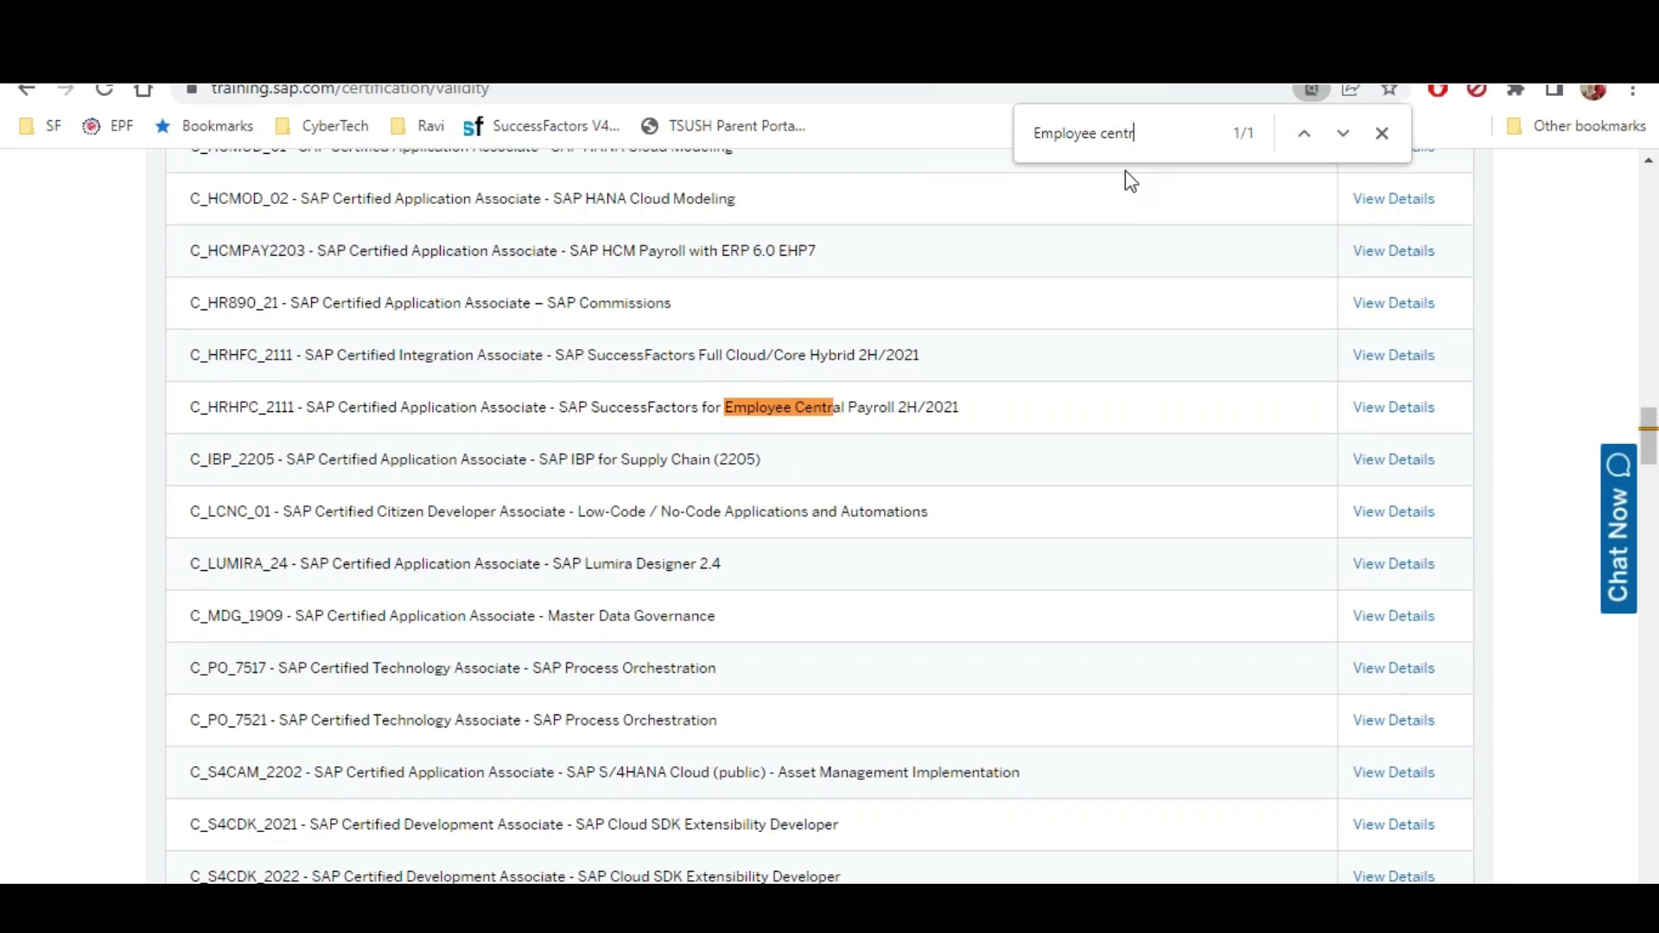
{"action": "key", "text": "BackSpace"}
{"action": "key", "text": "BackSpace"}
{"action": "key", "text": "BackSpace"}
{"action": "key", "text": "BackSpace"}
{"action": "key", "text": "BackSpace"}
{"action": "key", "text": "BackSpace"}
{"action": "key", "text": "BackSpace"}
{"action": "key", "text": "BackSpace"}
{"action": "key", "text": "BackSpace"}
{"action": "key", "text": "BackSpace"}
{"action": "key", "text": "BackSpace"}
{"action": "key", "text": "BackSpace"}
{"action": "key", "text": "BackSpace"}
{"action": "key", "text": "BackSpace"}
{"action": "type", "text": "THR"}
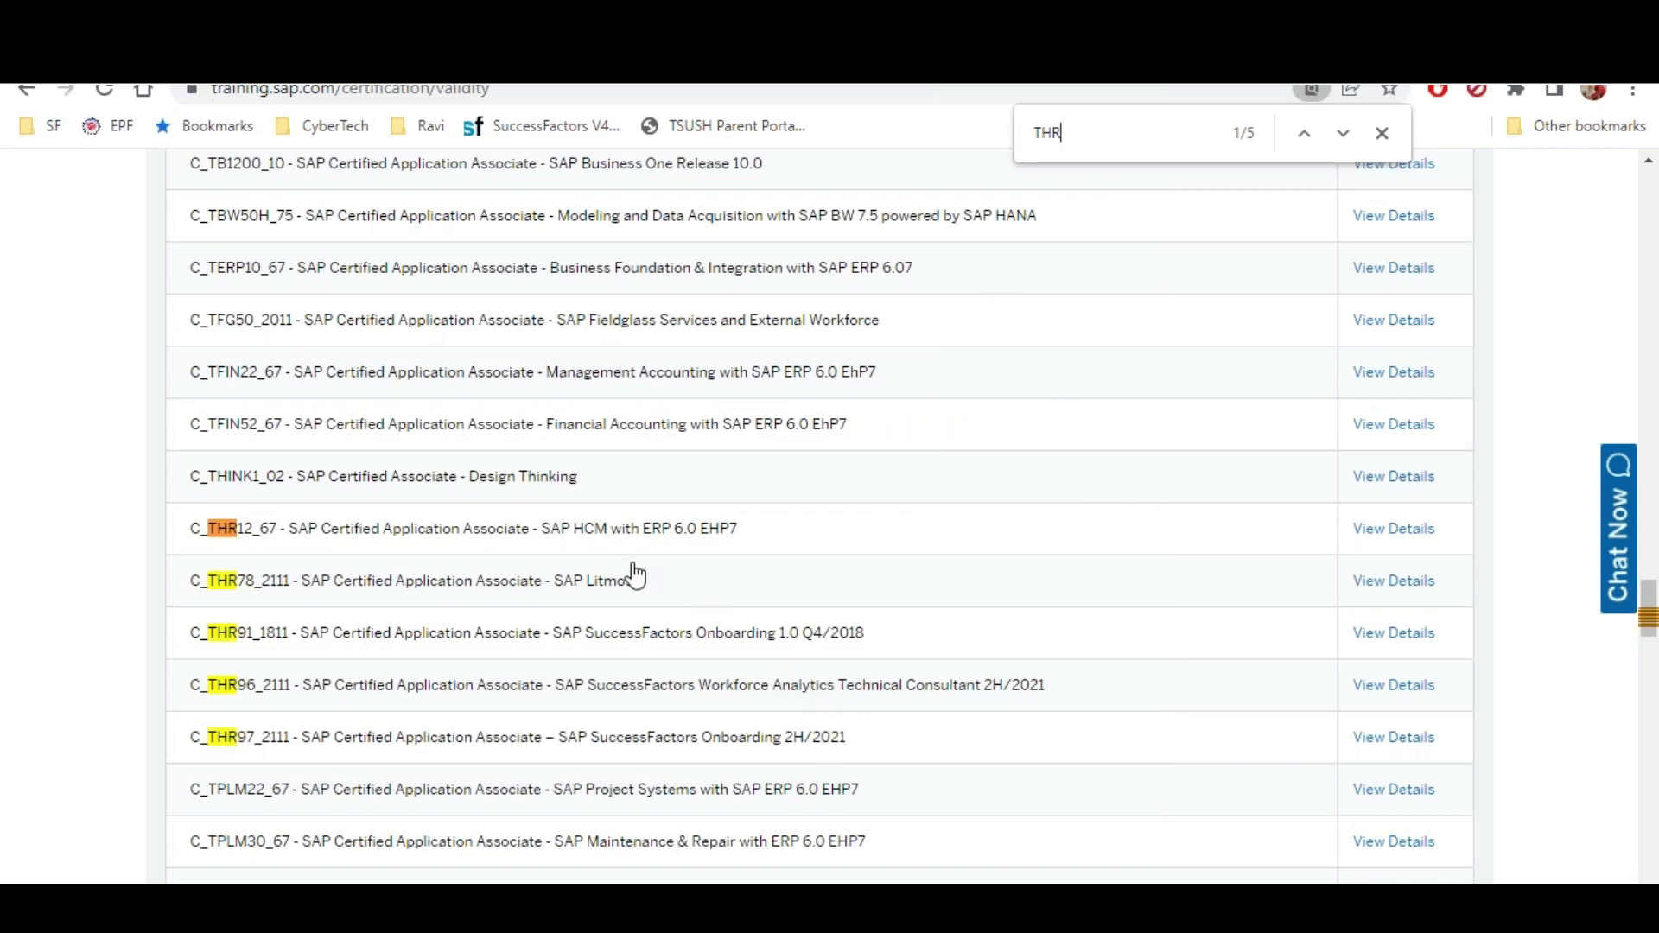
{"action": "scroll", "coordinate": [575, 633], "scroll_direction": "down", "scroll_amount": 1}
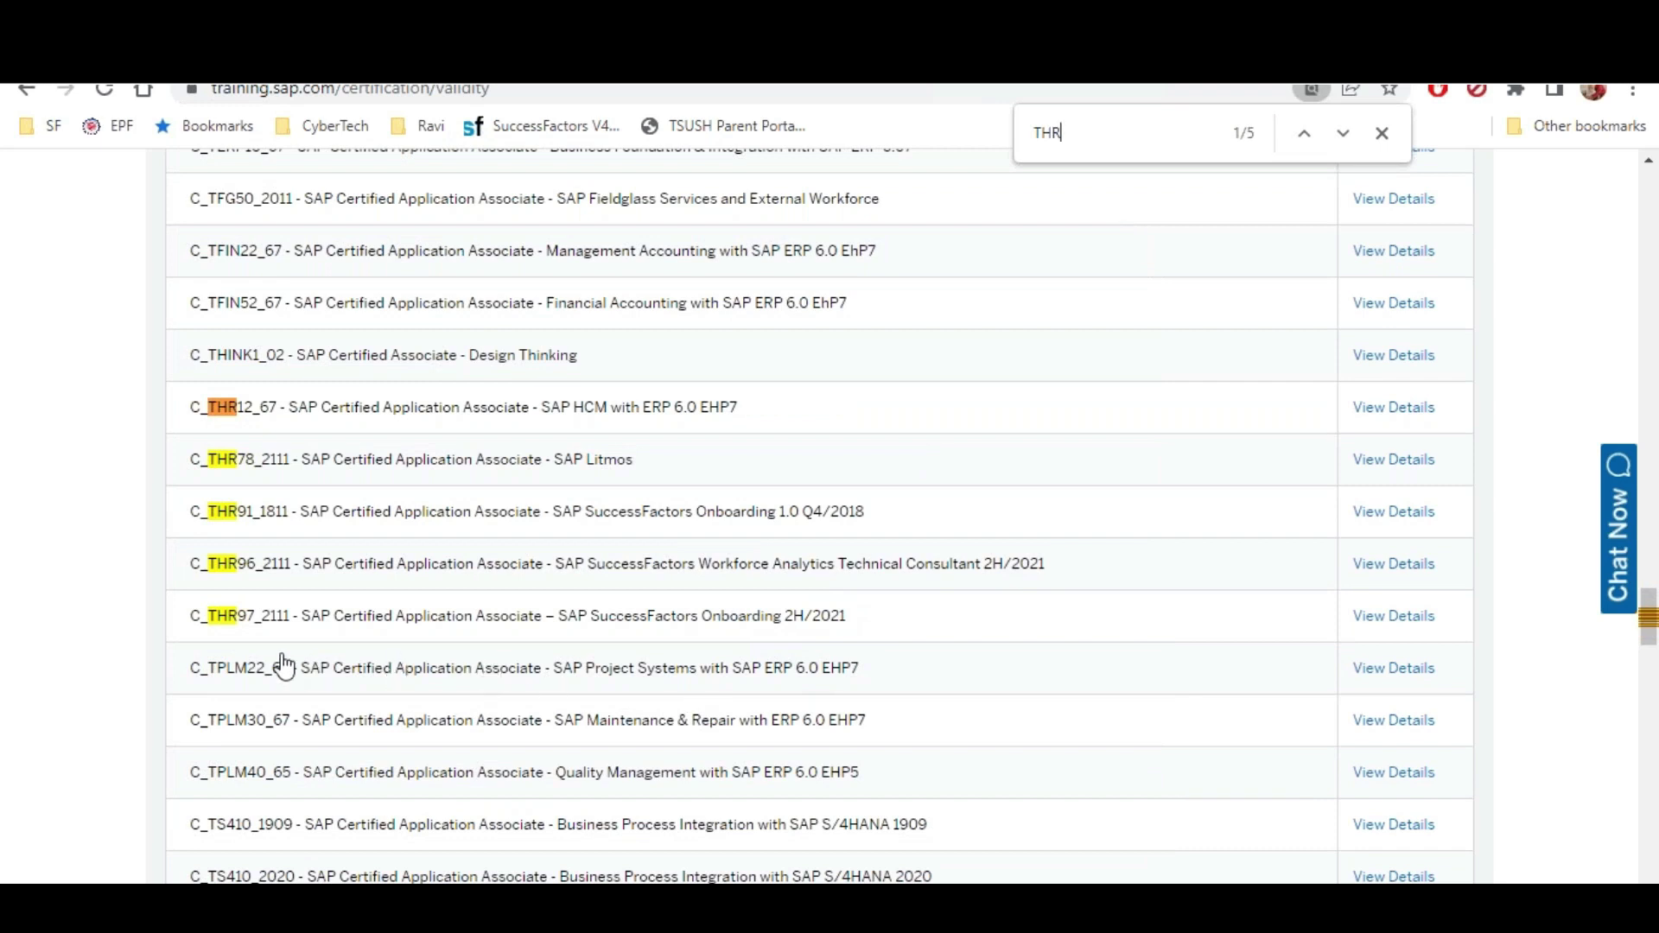
{"action": "scroll", "coordinate": [283, 667], "scroll_direction": "down", "scroll_amount": 1}
{"action": "scroll", "coordinate": [330, 666], "scroll_direction": "down", "scroll_amount": 1}
{"action": "scroll", "coordinate": [510, 553], "scroll_direction": "up", "scroll_amount": 2}
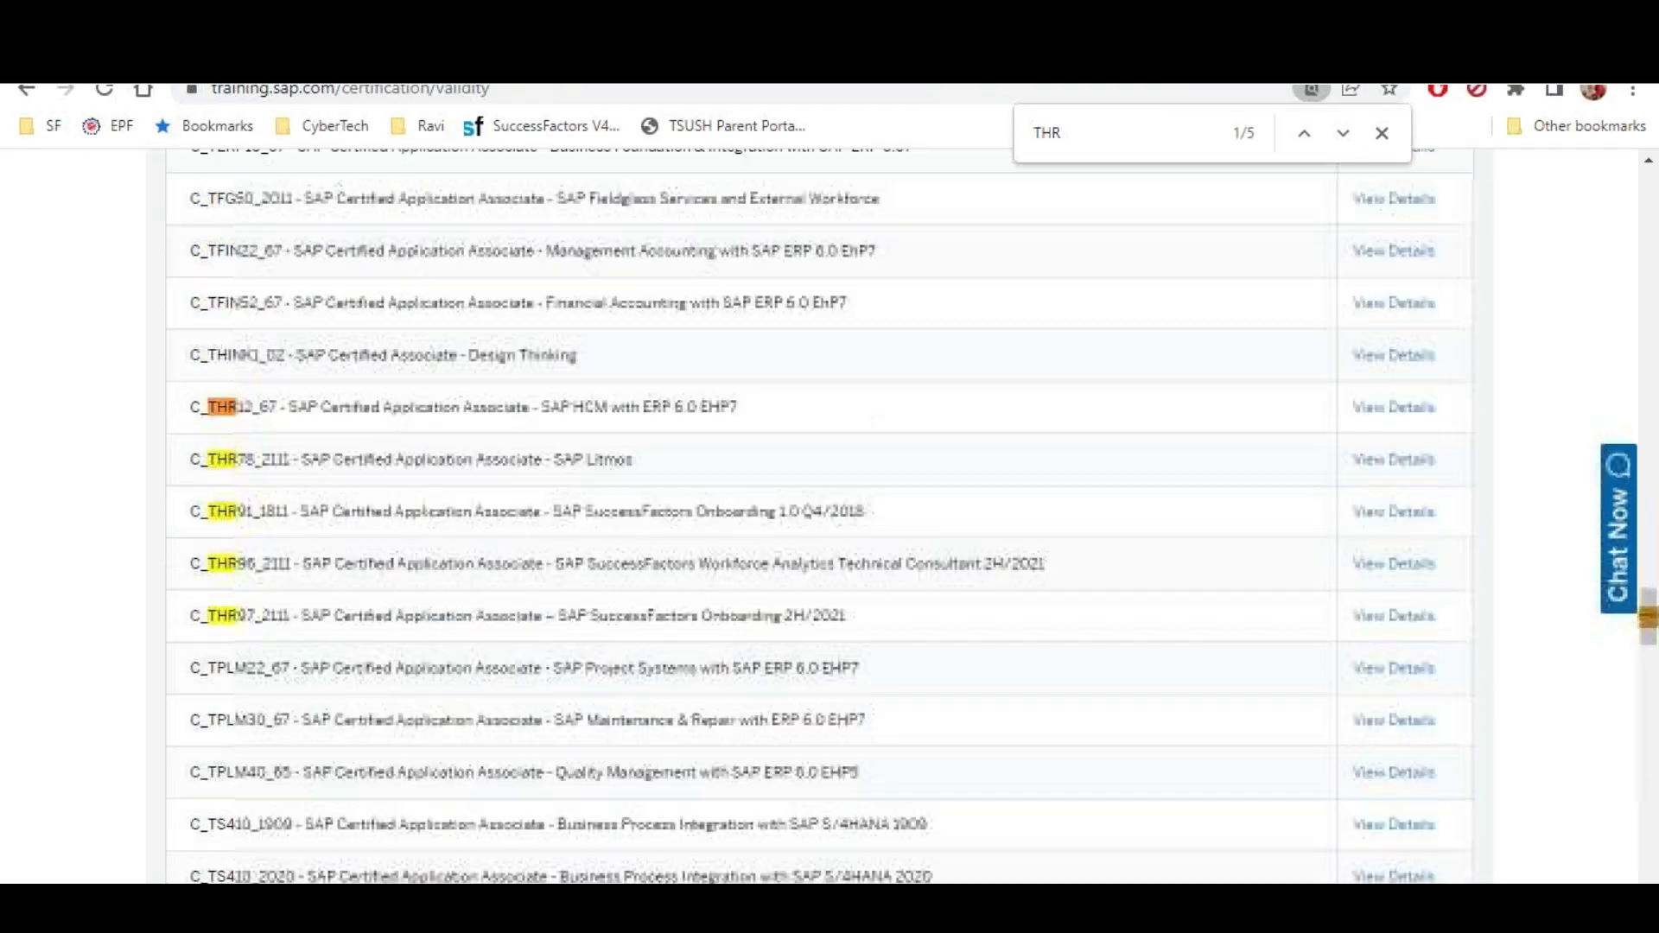
Run a Google search for 'thr81 successfactors' in a new tab
{"action": "key", "text": "ctrl+t"}
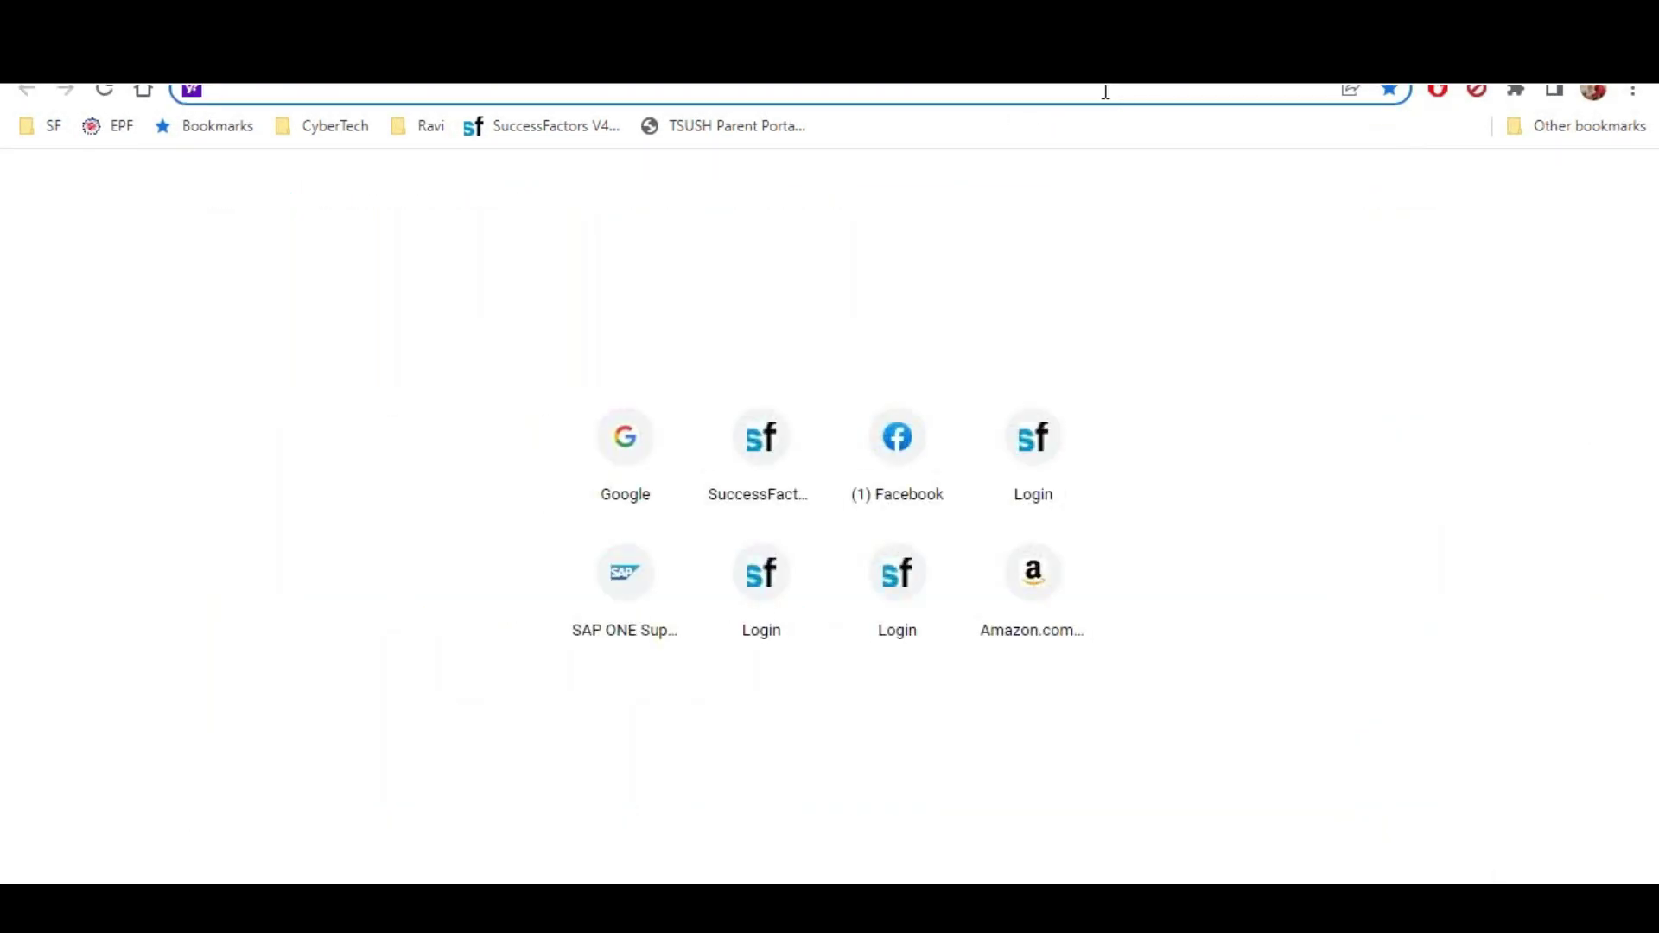
{"action": "type", "text": "google.com"}
{"action": "key", "text": "Return"}
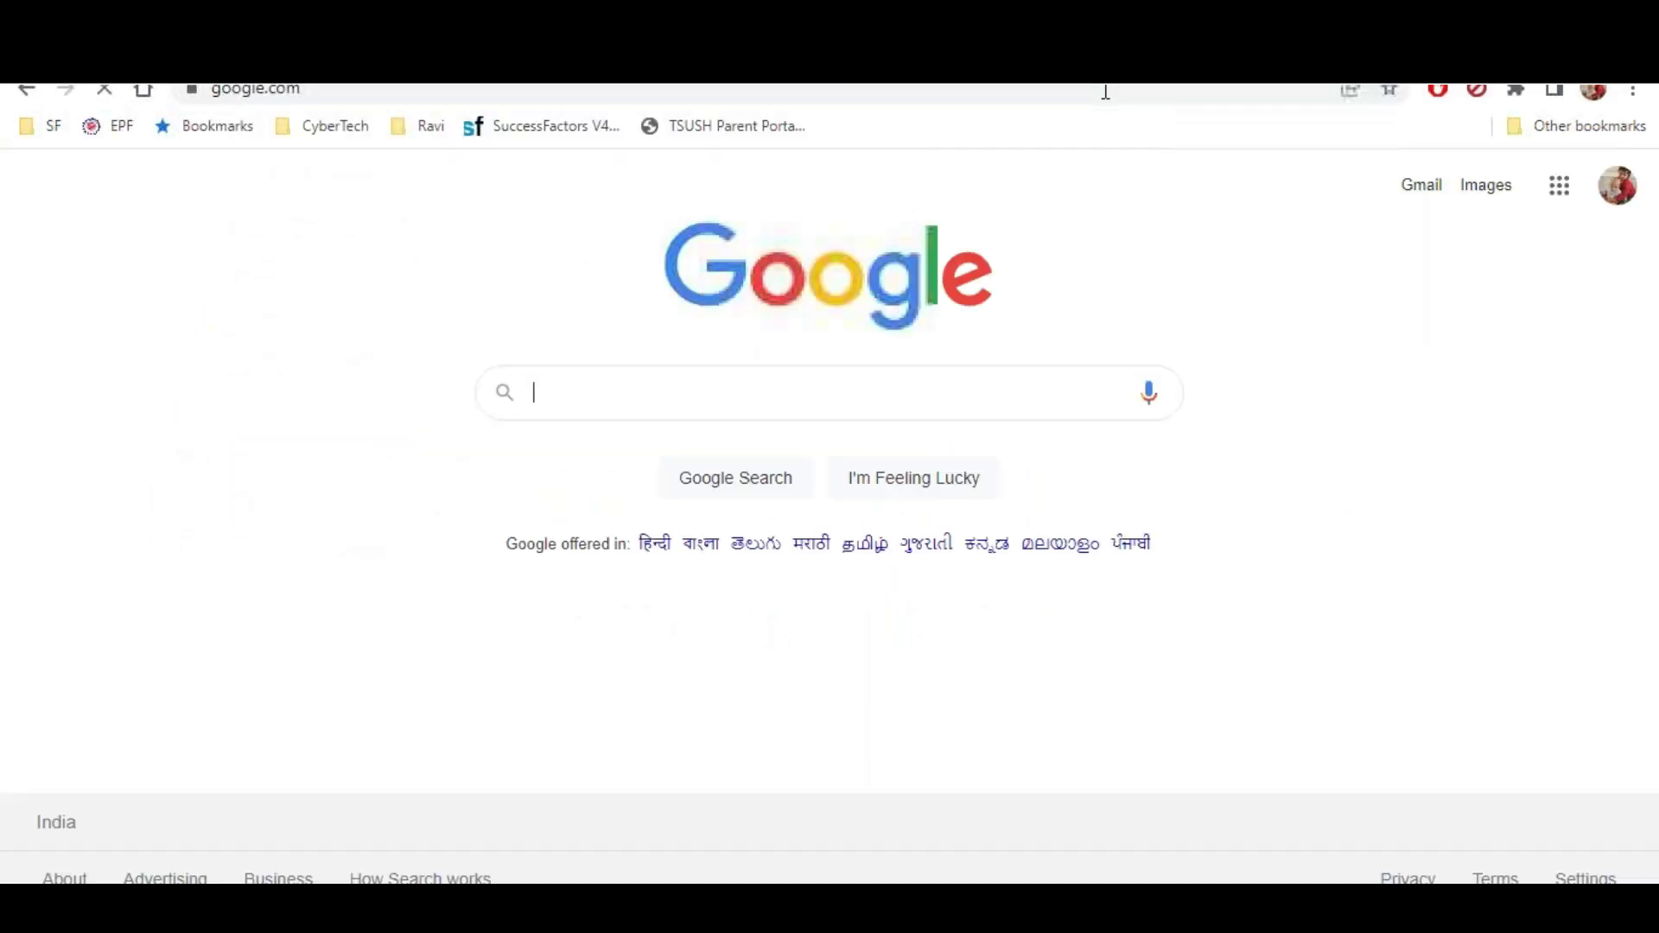
{"action": "type", "text": "T"}
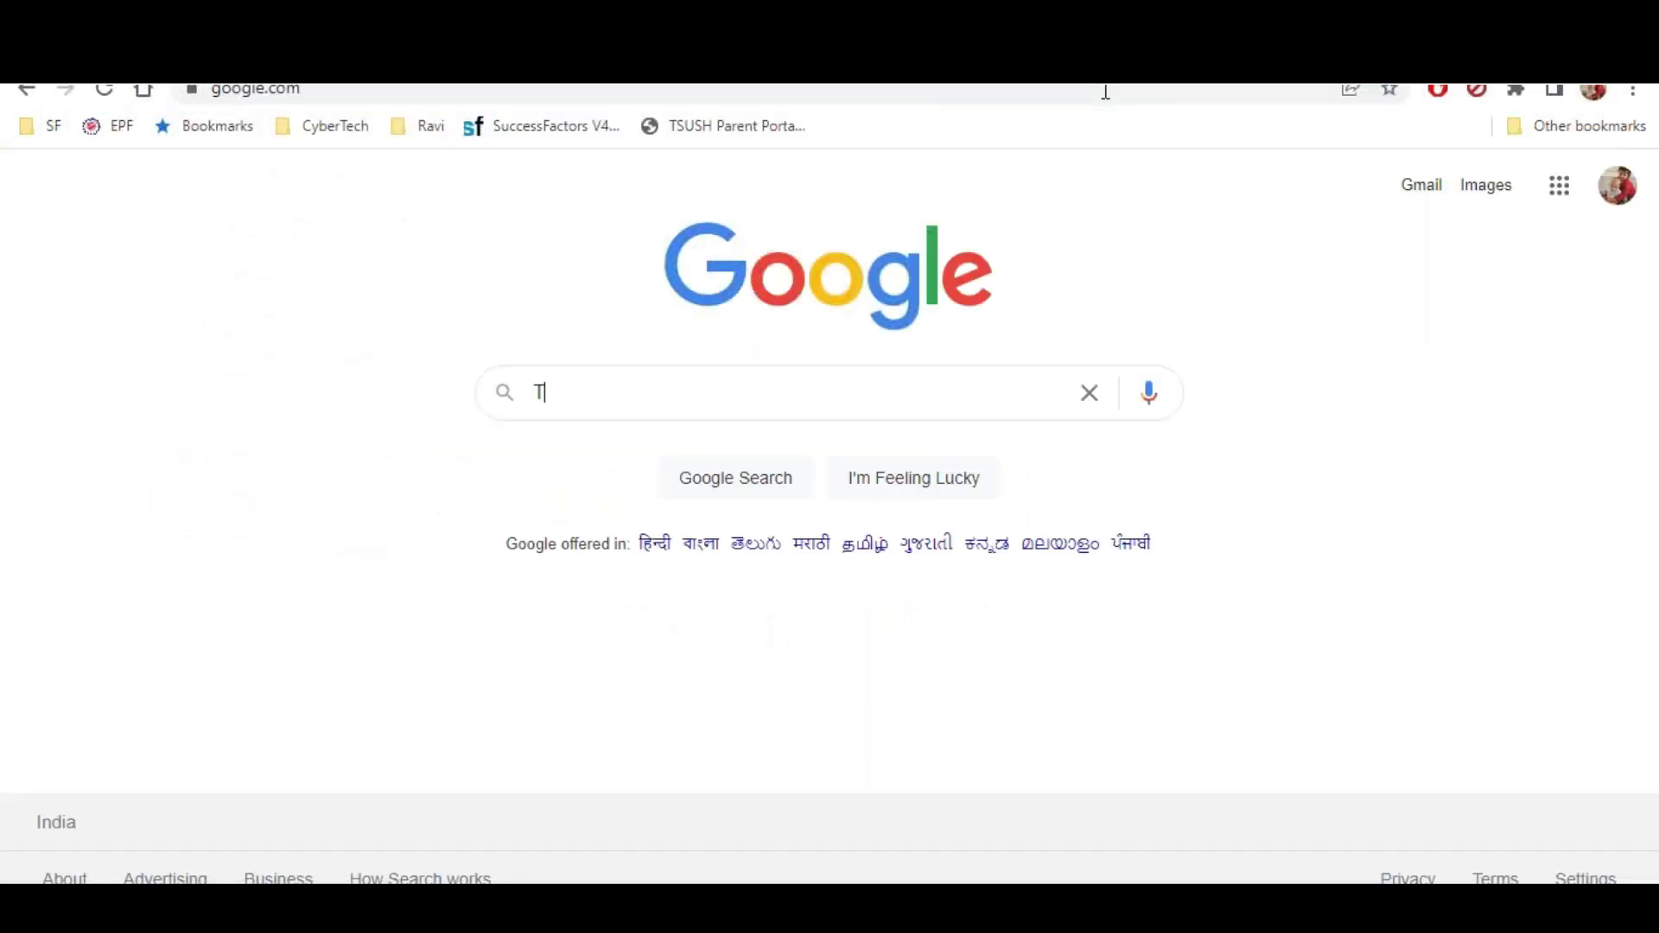
{"action": "type", "text": "HR81"}
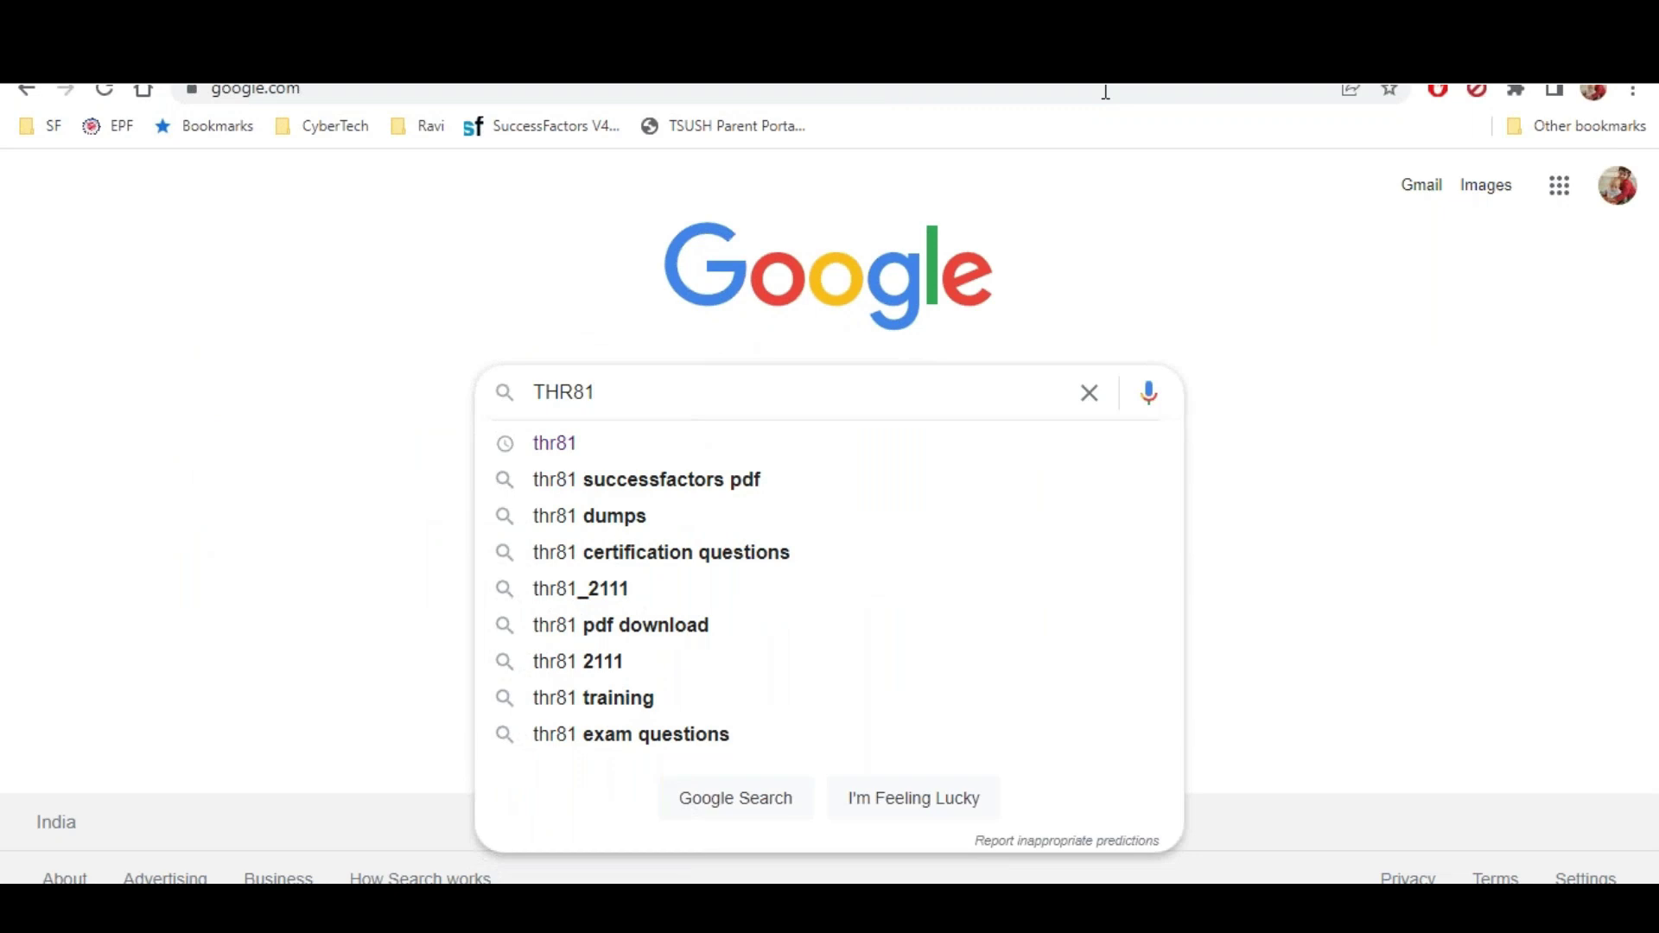
{"action": "type", "text": " success"}
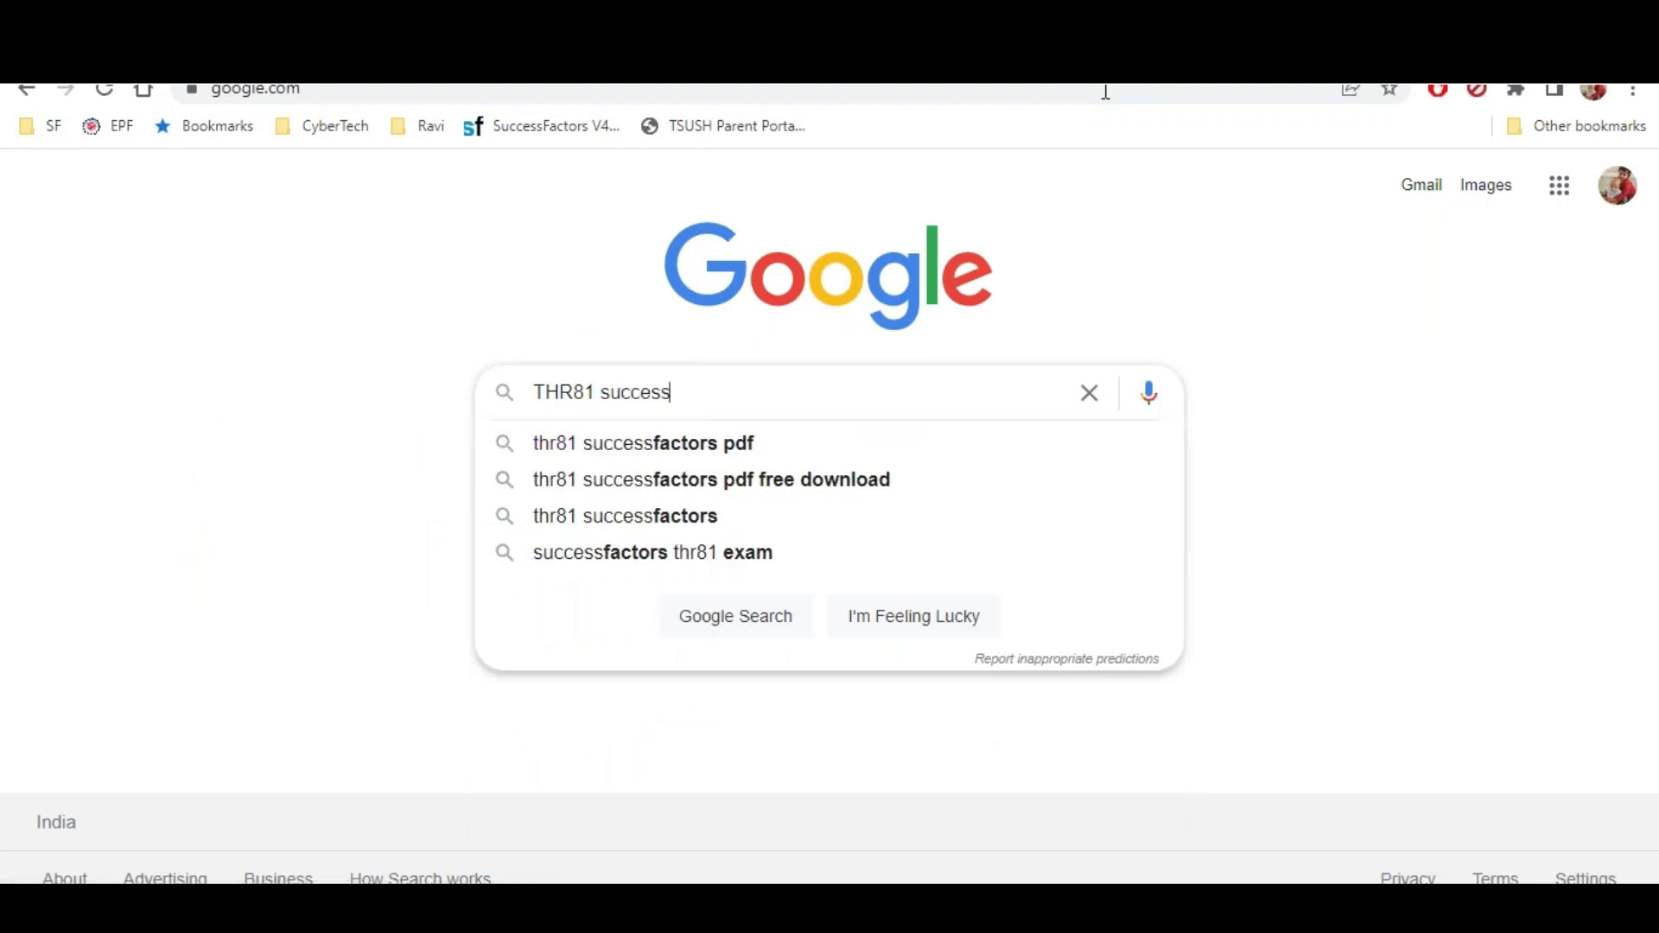
{"action": "key", "text": "Down"}
{"action": "key", "text": "Down"}
{"action": "key", "text": "Down"}
{"action": "key", "text": "Return"}
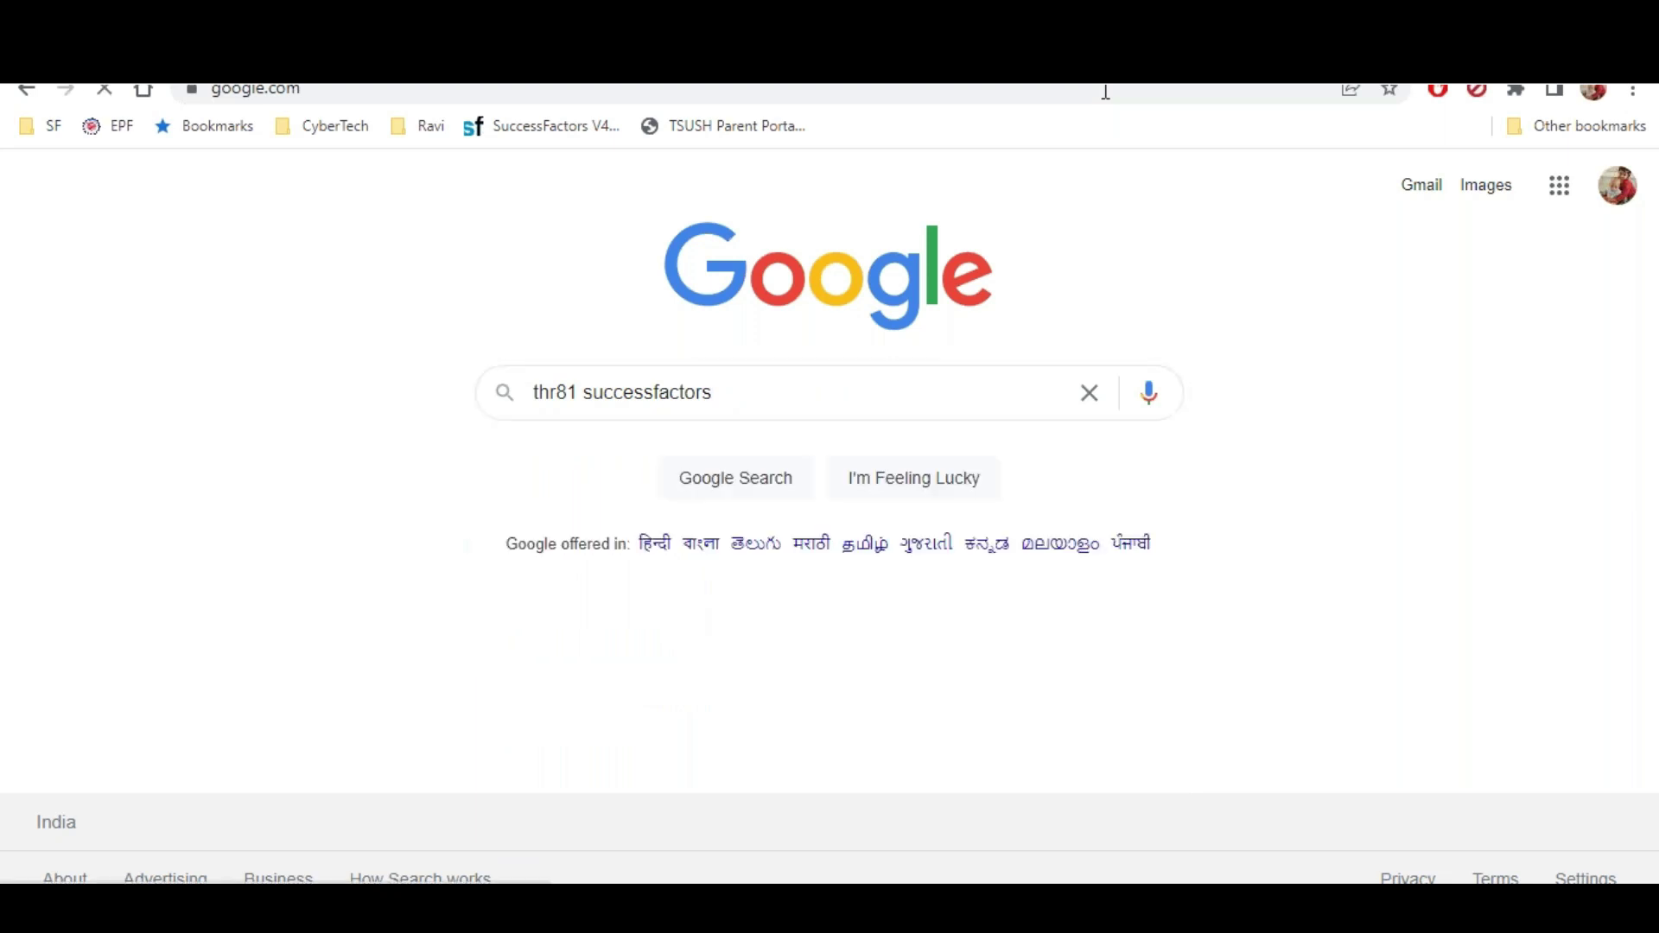
Open the THR81 course result and the Employee Central Core 2H/2021 certification result in new tabs
{"action": "scroll", "coordinate": [633, 548], "scroll_direction": "down", "scroll_amount": 1}
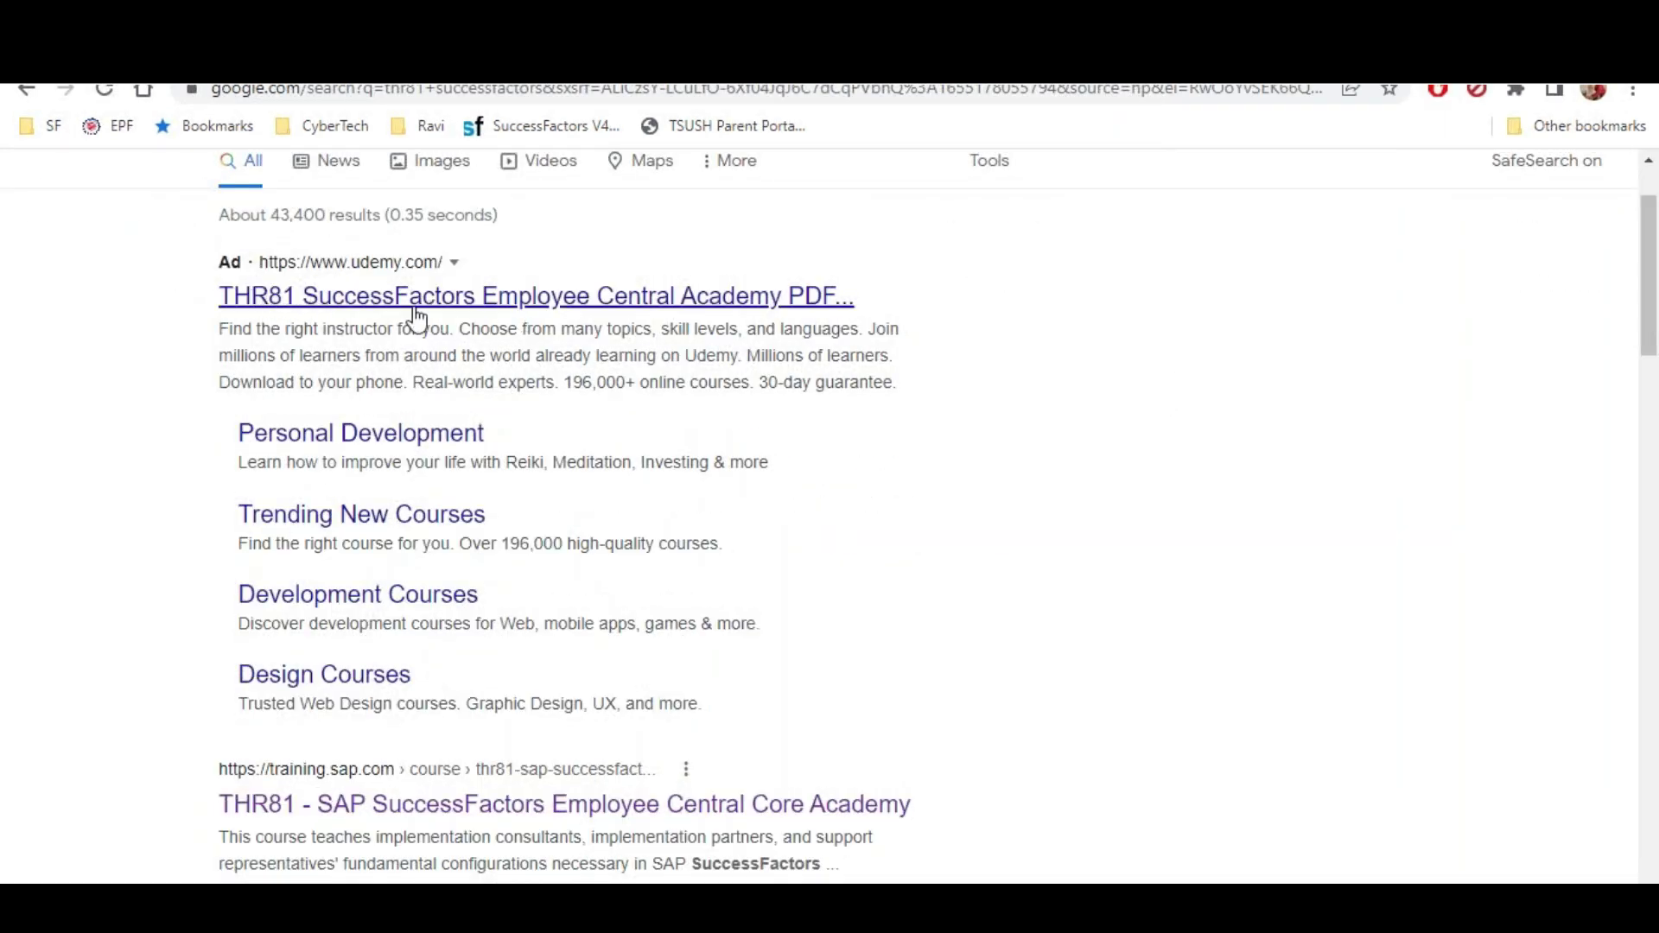
{"action": "scroll", "coordinate": [741, 377], "scroll_direction": "down", "scroll_amount": 3}
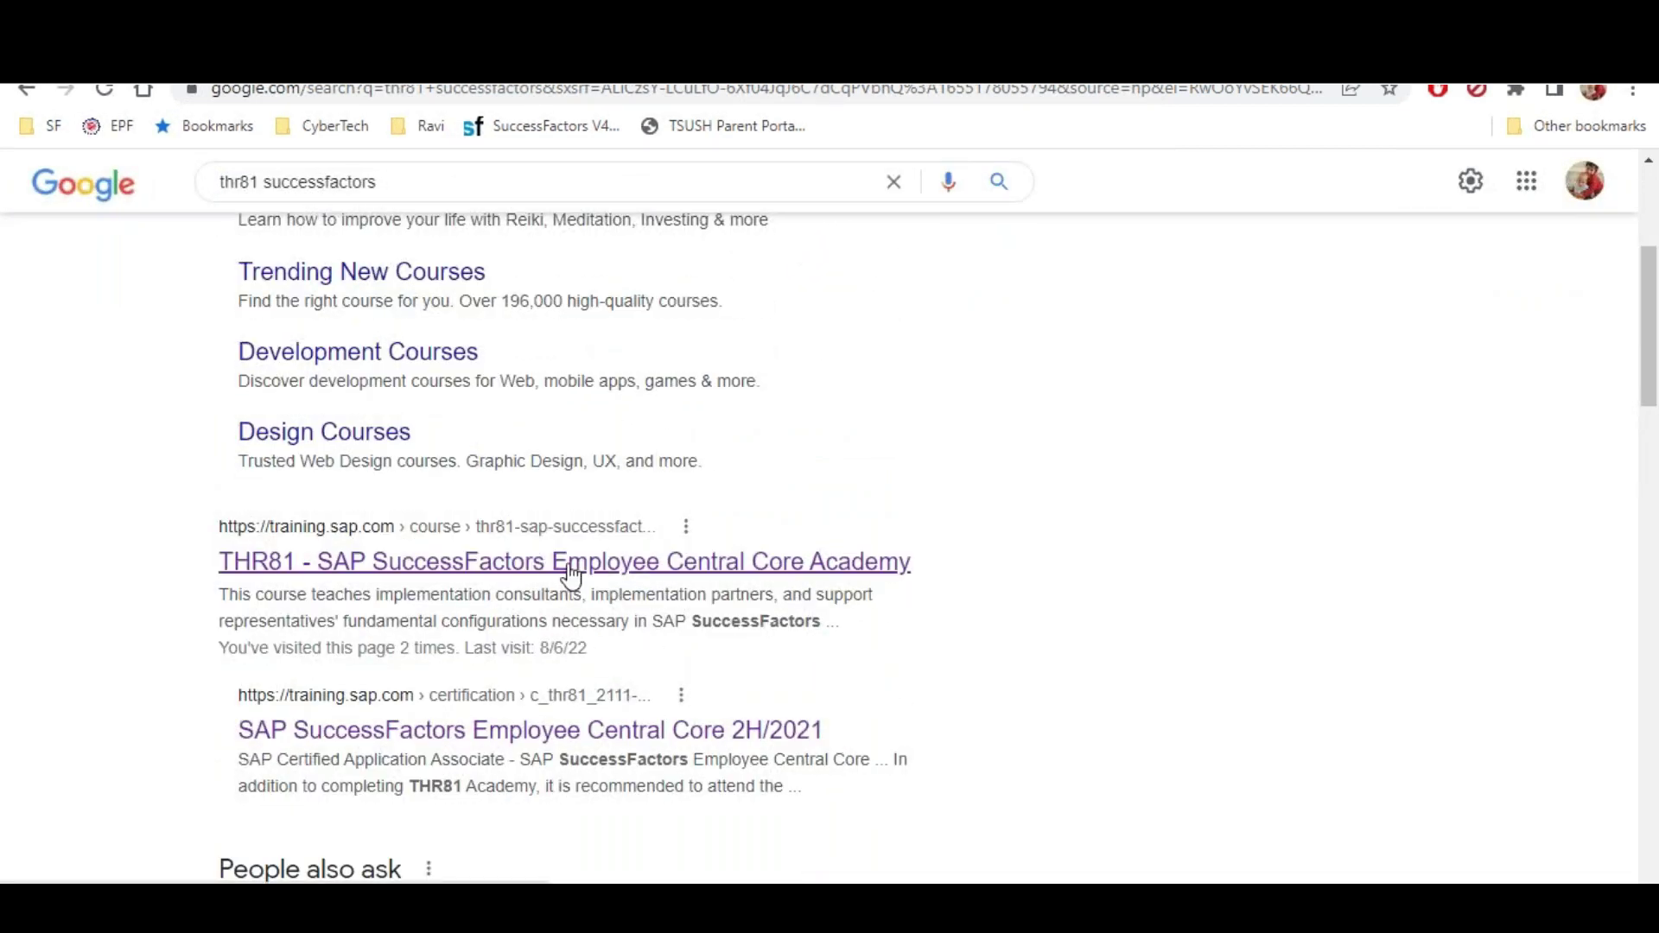
{"action": "right_click", "coordinate": [568, 563]}
{"action": "left_click", "coordinate": [608, 584]}
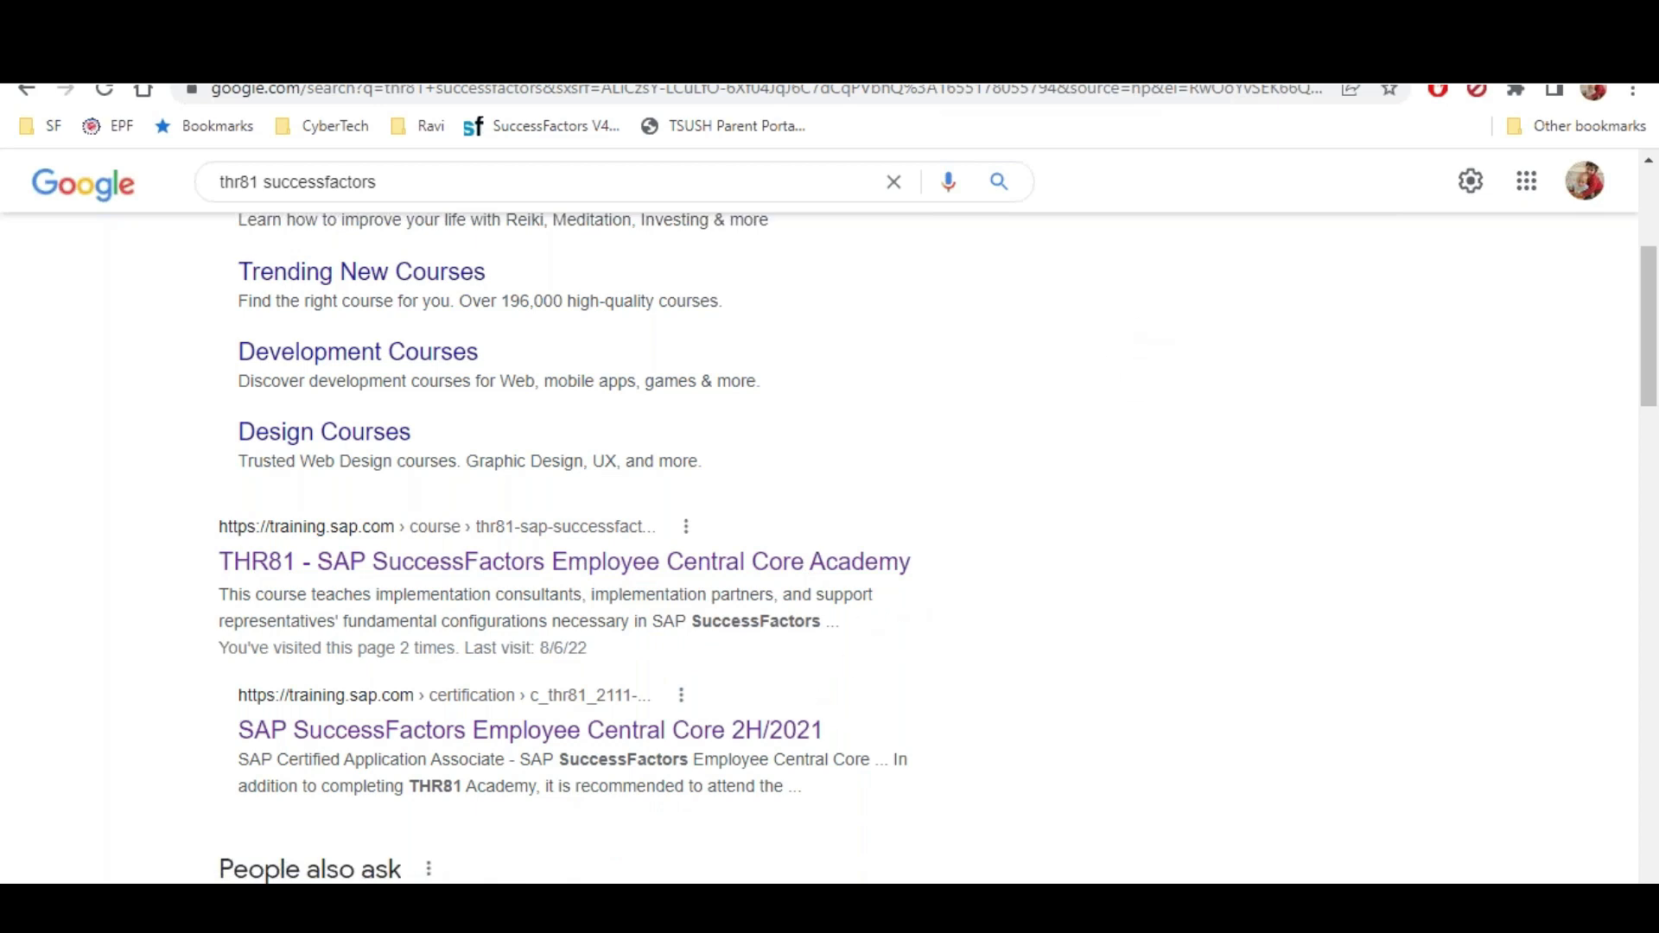
{"action": "right_click", "coordinate": [648, 738]}
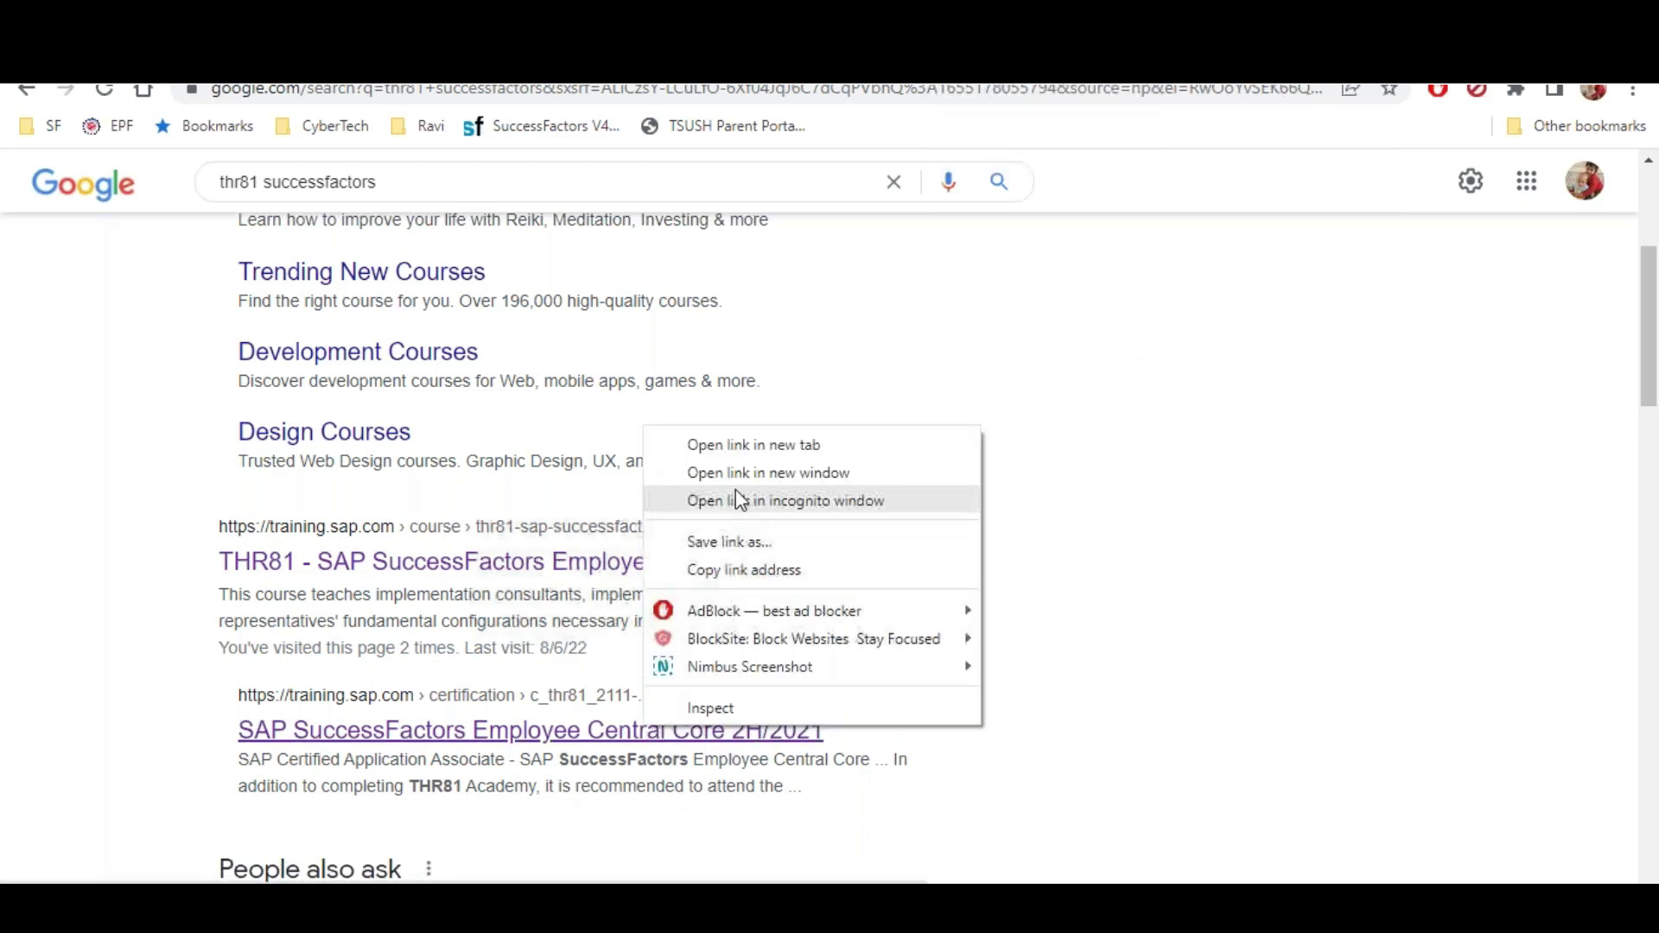
{"action": "left_click", "coordinate": [758, 449]}
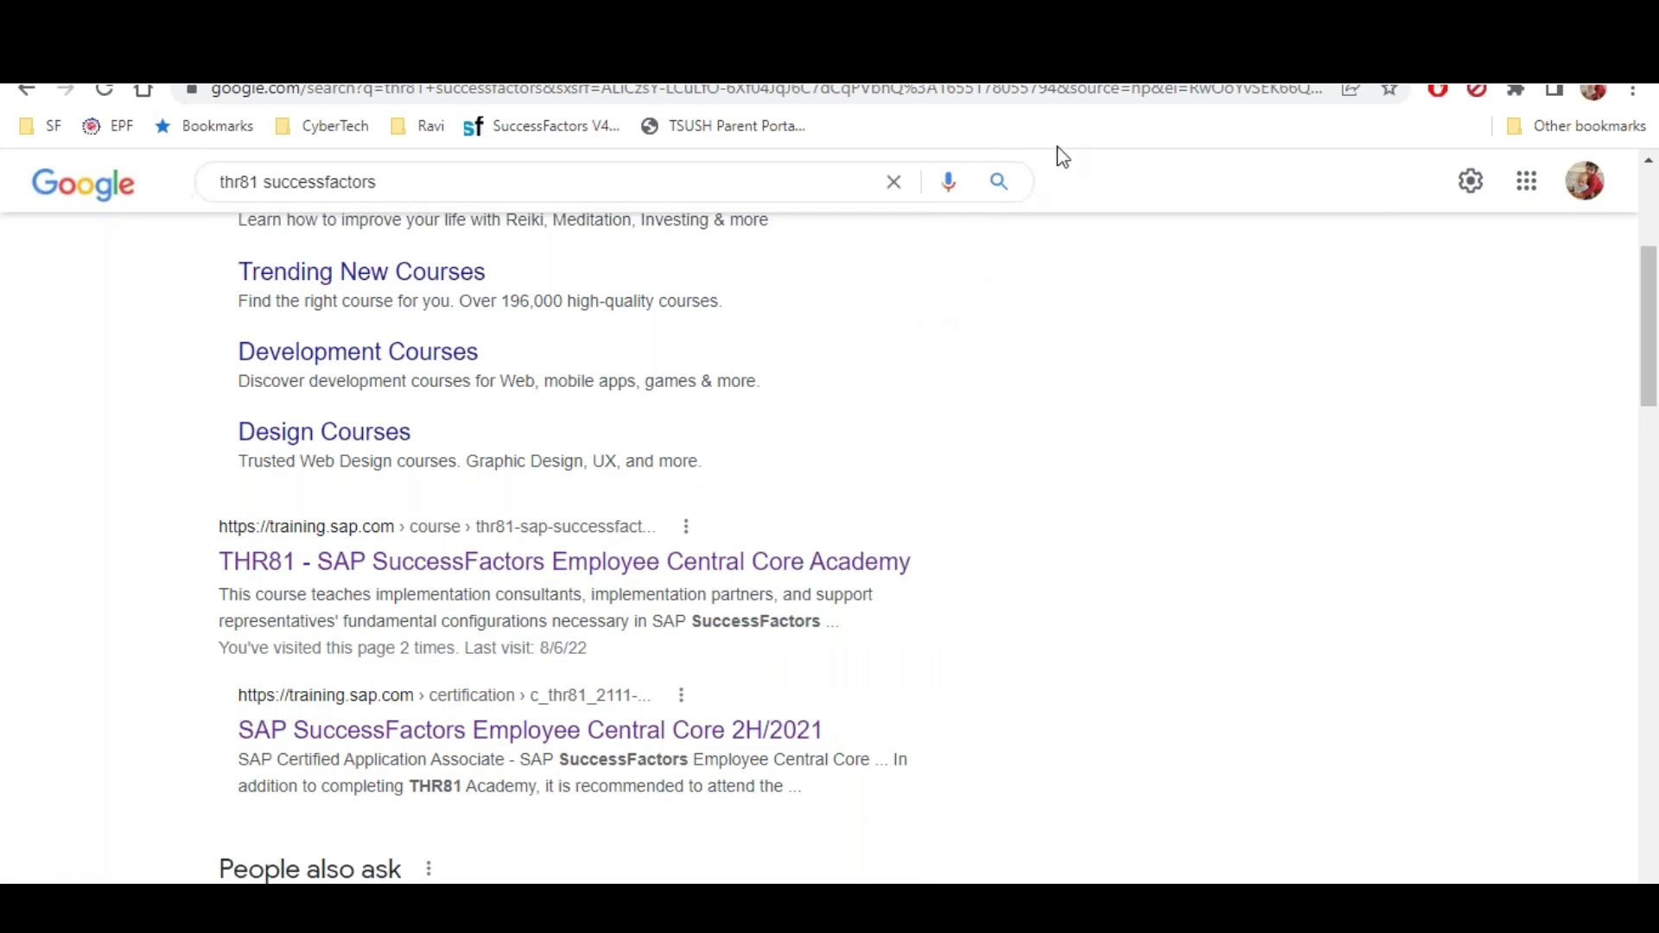
Review the THR81 Employee Central Core Academy page, selecting the course code and title
{"action": "key", "text": "ctrl+Tab"}
{"action": "scroll", "coordinate": [390, 460], "scroll_direction": "down", "scroll_amount": 2}
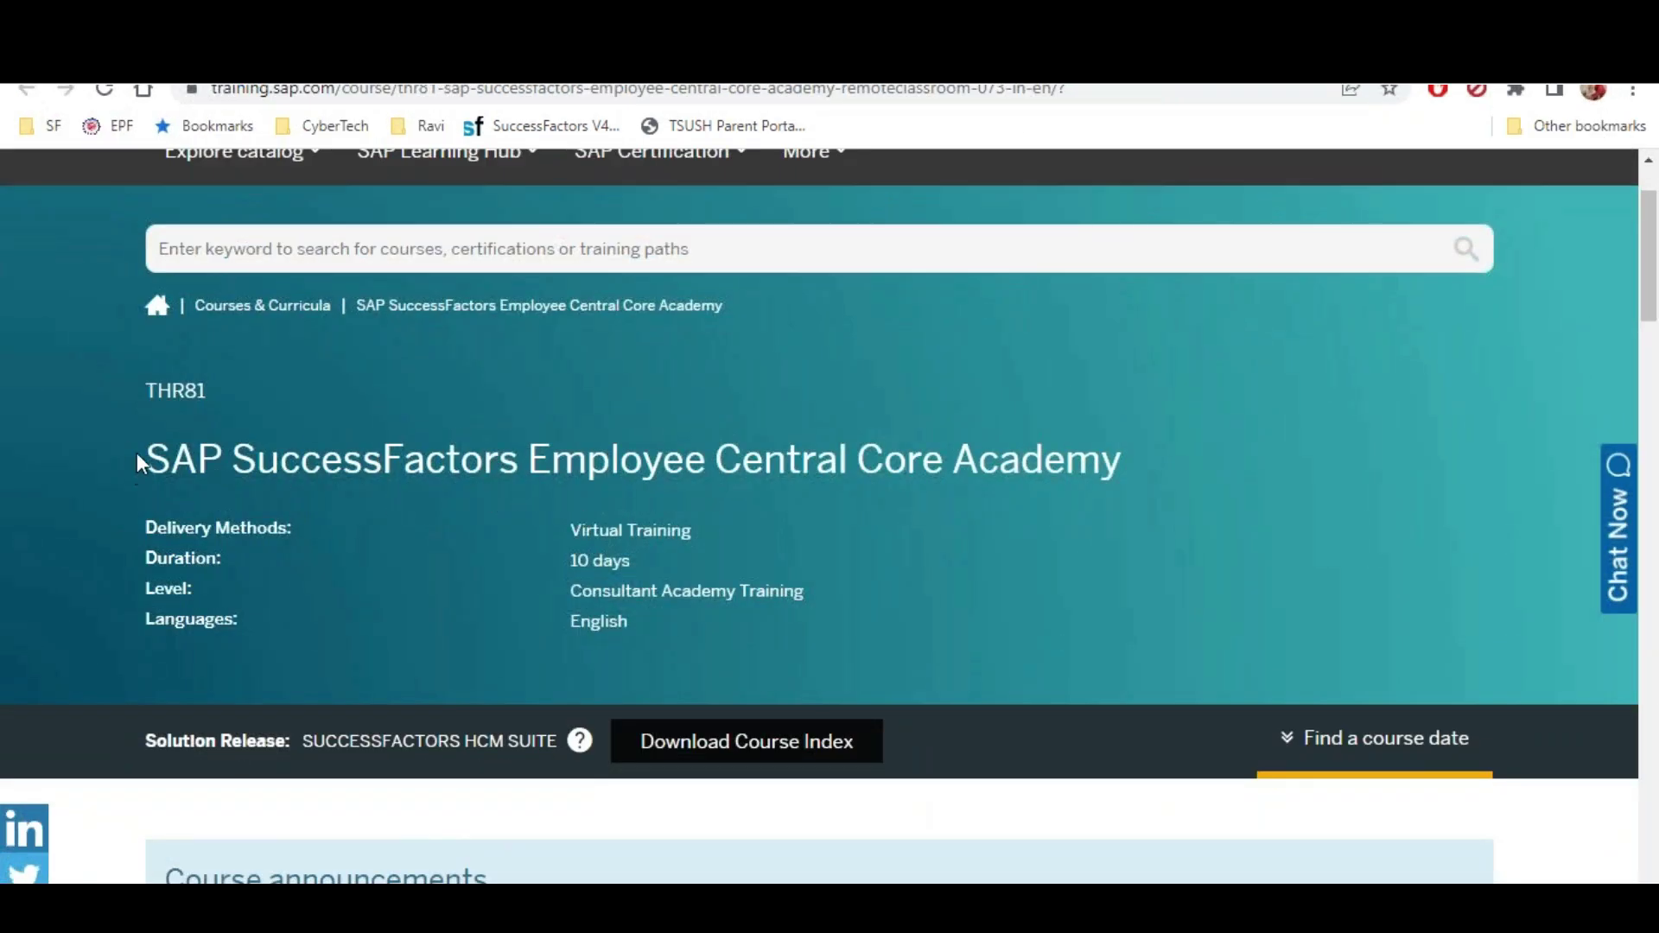
{"action": "left_click_drag", "start_coordinate": [145, 387], "coordinate": [206, 391]}
{"action": "left_click_drag", "start_coordinate": [146, 458], "coordinate": [1121, 458]}
{"action": "scroll", "coordinate": [1188, 435], "scroll_direction": "down", "scroll_amount": 7}
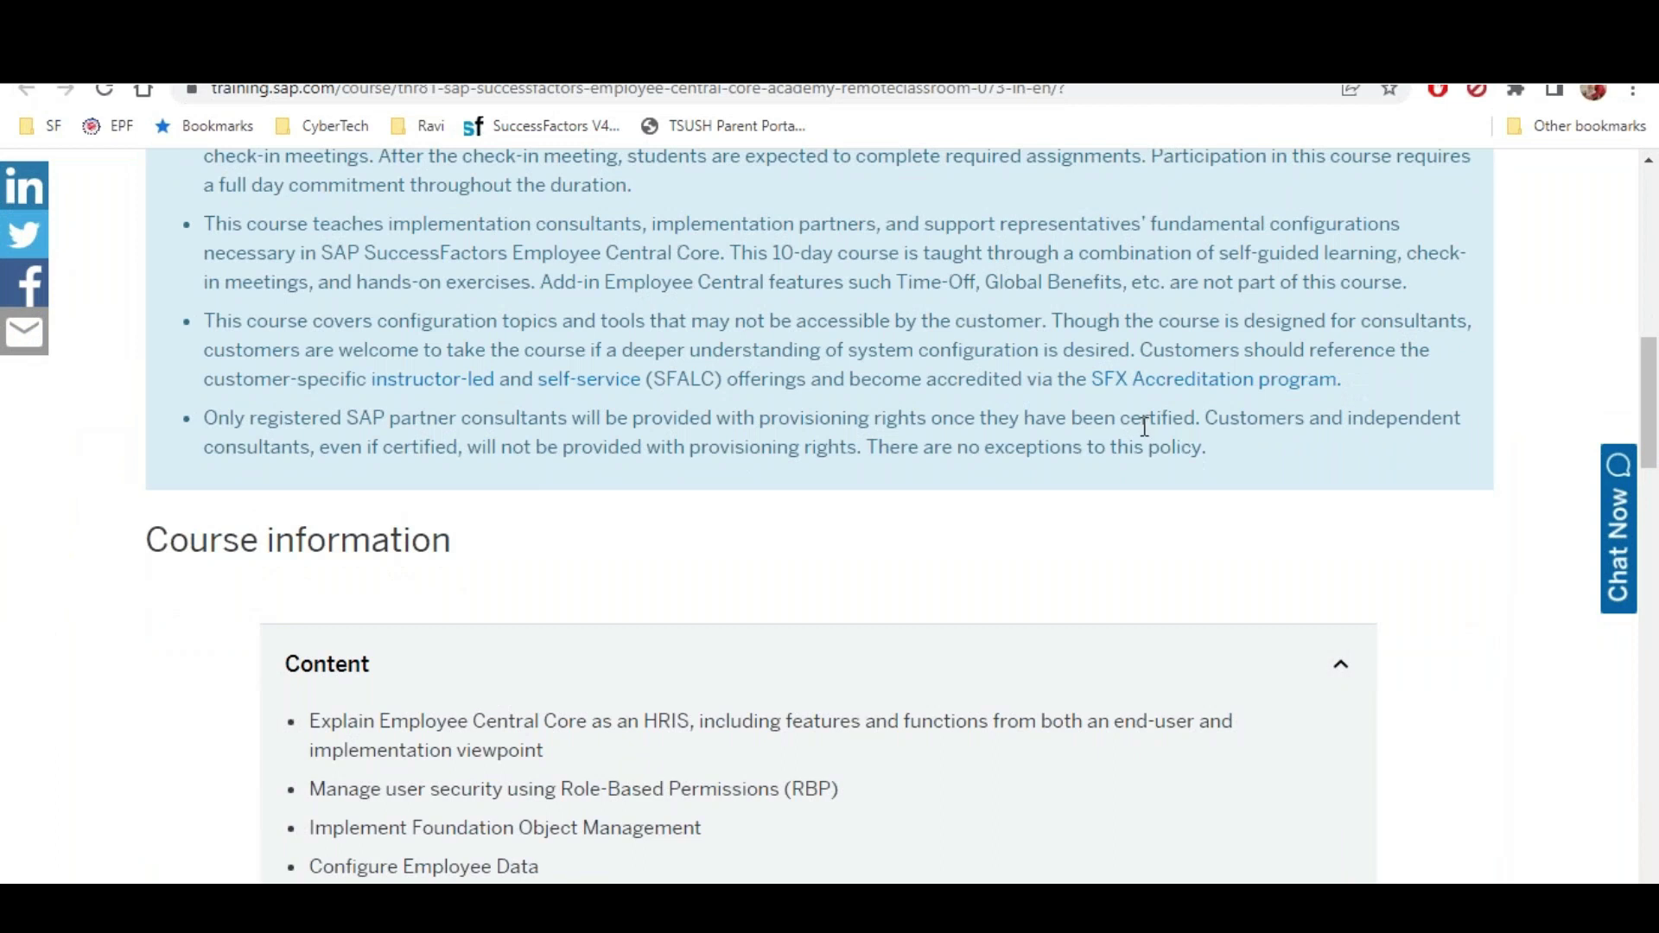
{"action": "scroll", "coordinate": [1145, 423], "scroll_direction": "up", "scroll_amount": 1}
{"action": "scroll", "coordinate": [1144, 427], "scroll_direction": "down", "scroll_amount": 10}
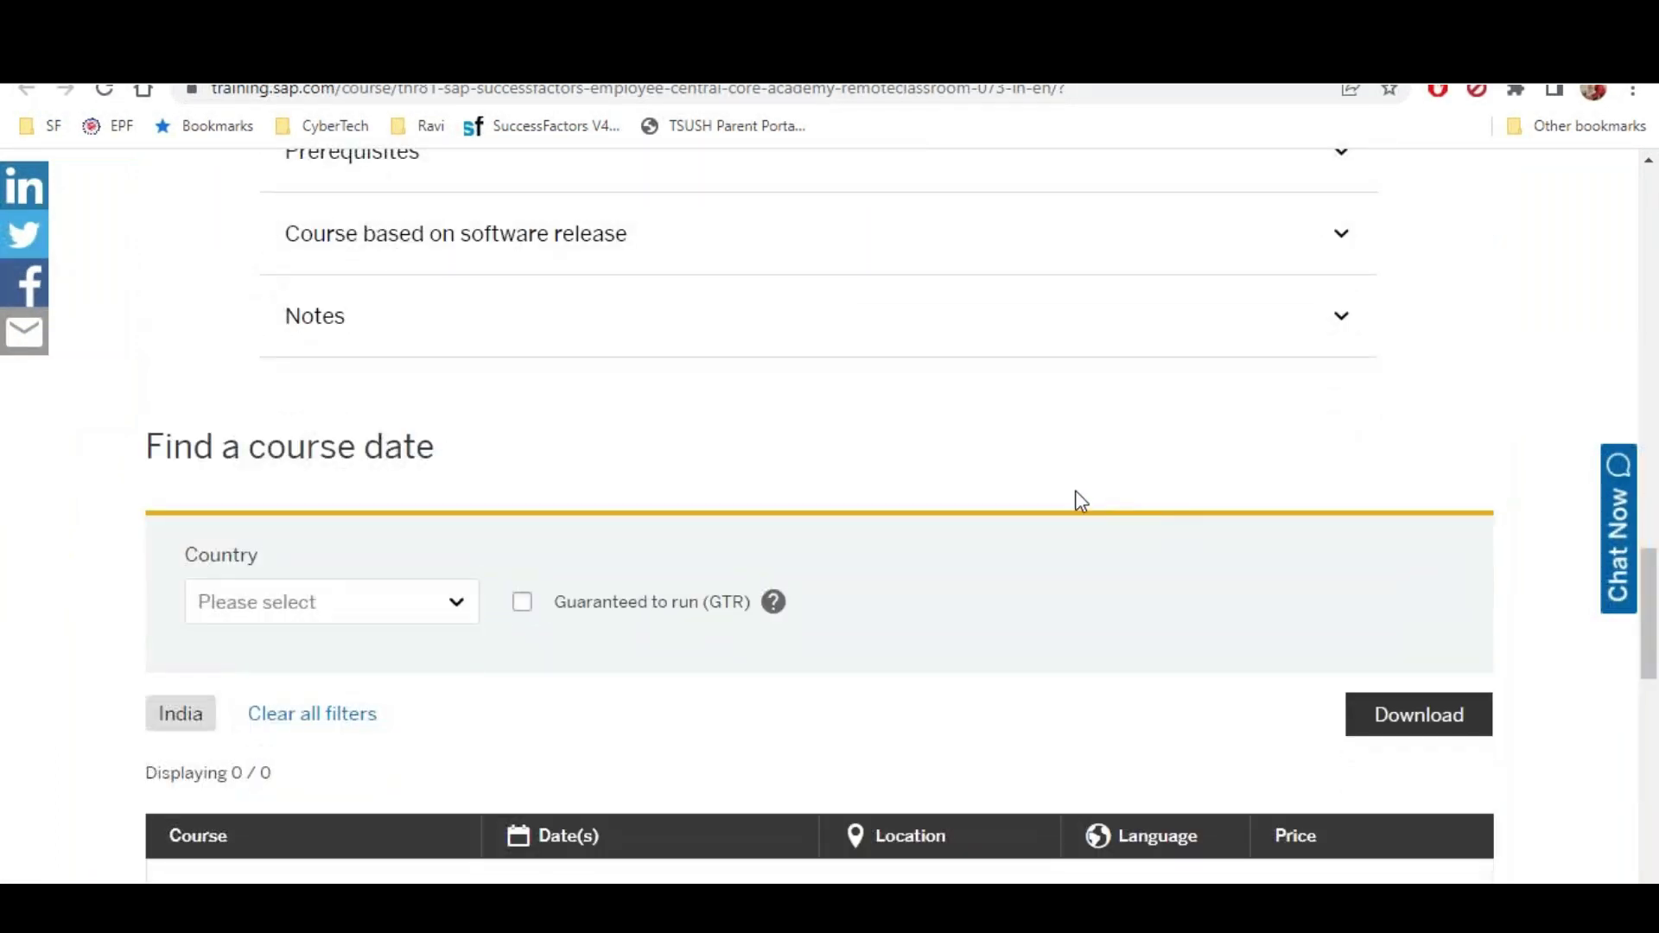
{"action": "key", "text": "alt+Tab"}
Enter '80 Questions - Multiple choice' in B37 and '3 hrs' in B38
{"action": "left_click", "coordinate": [266, 731]}
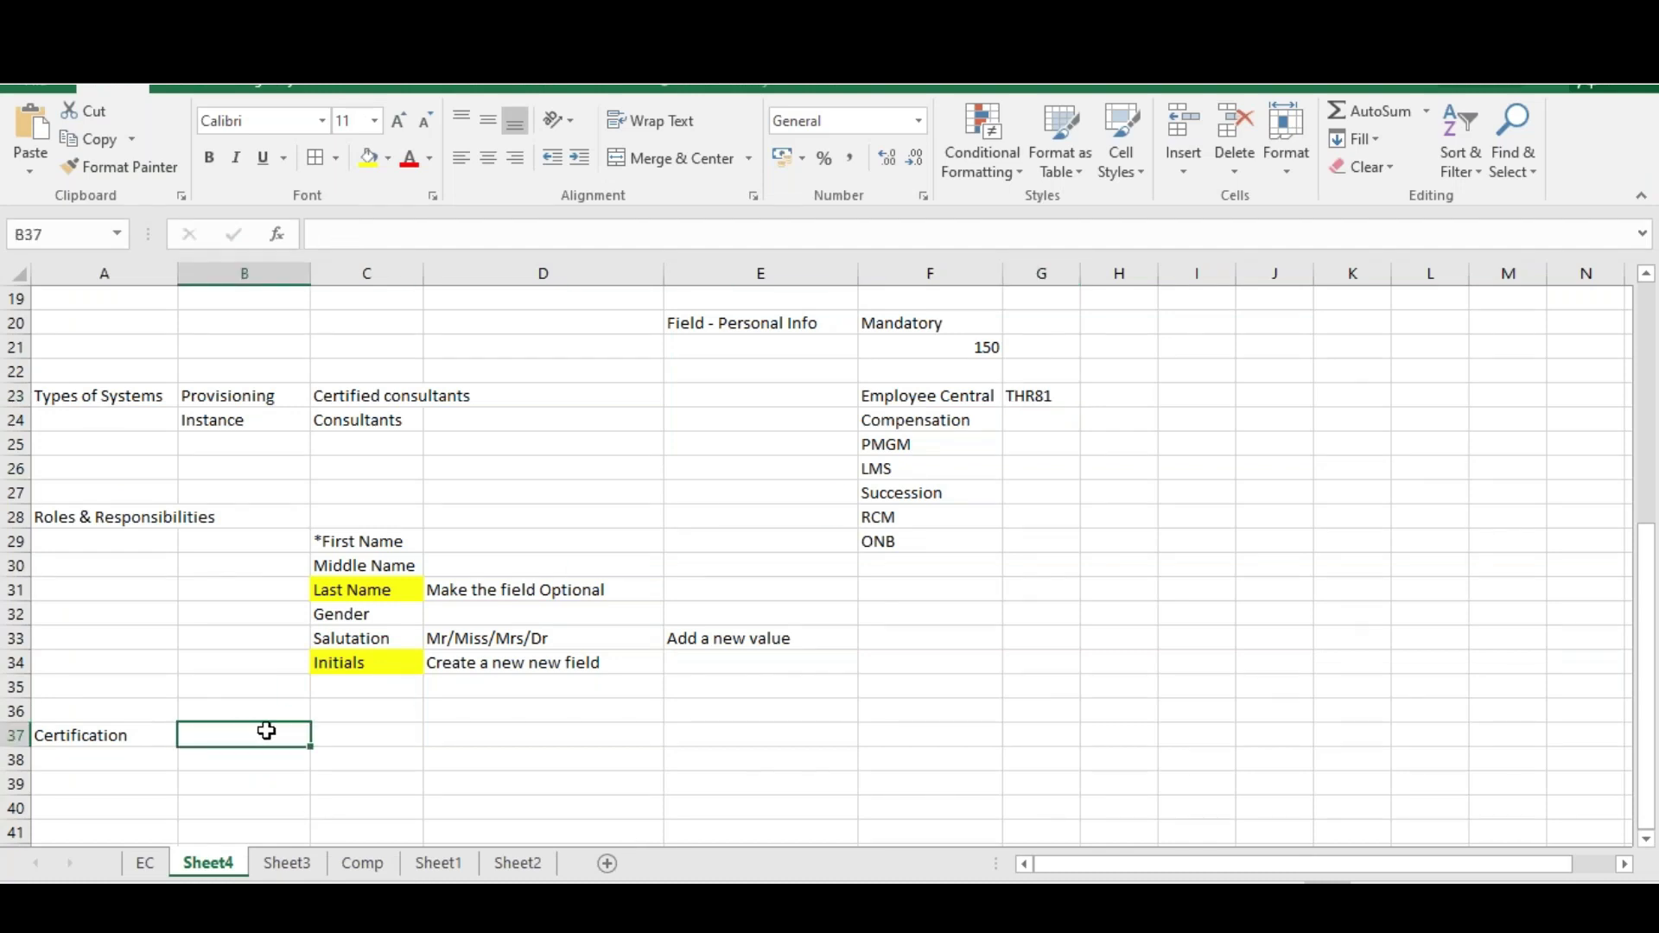
{"action": "type", "text": "80 Questio"}
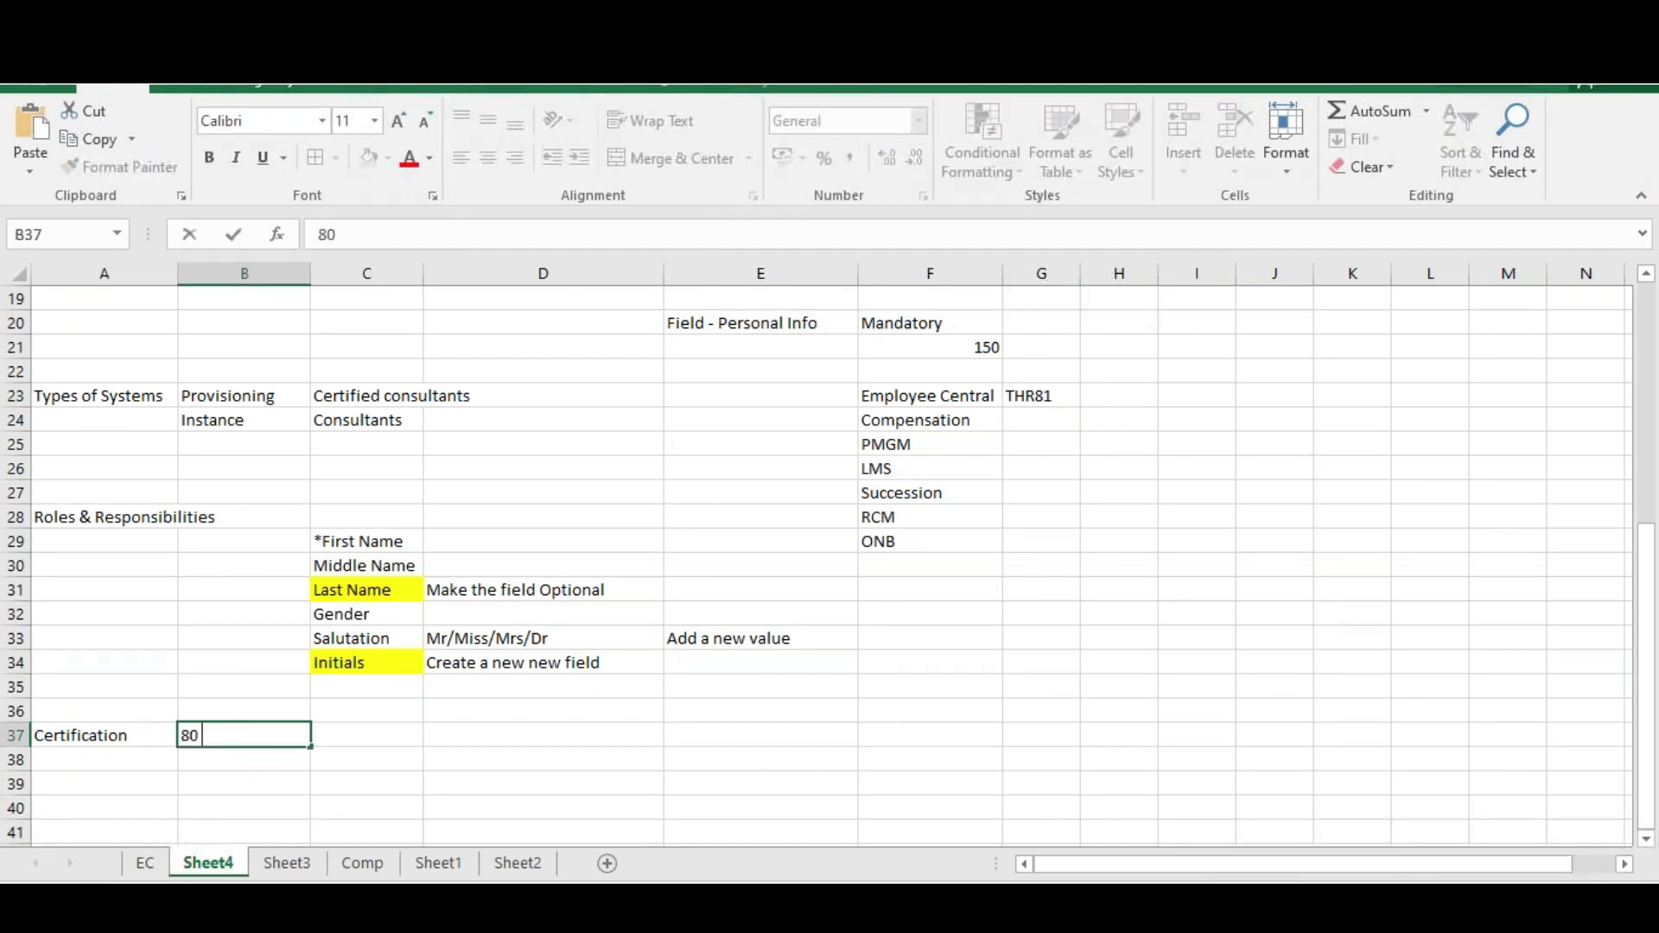
{"action": "type", "text": "ns"}
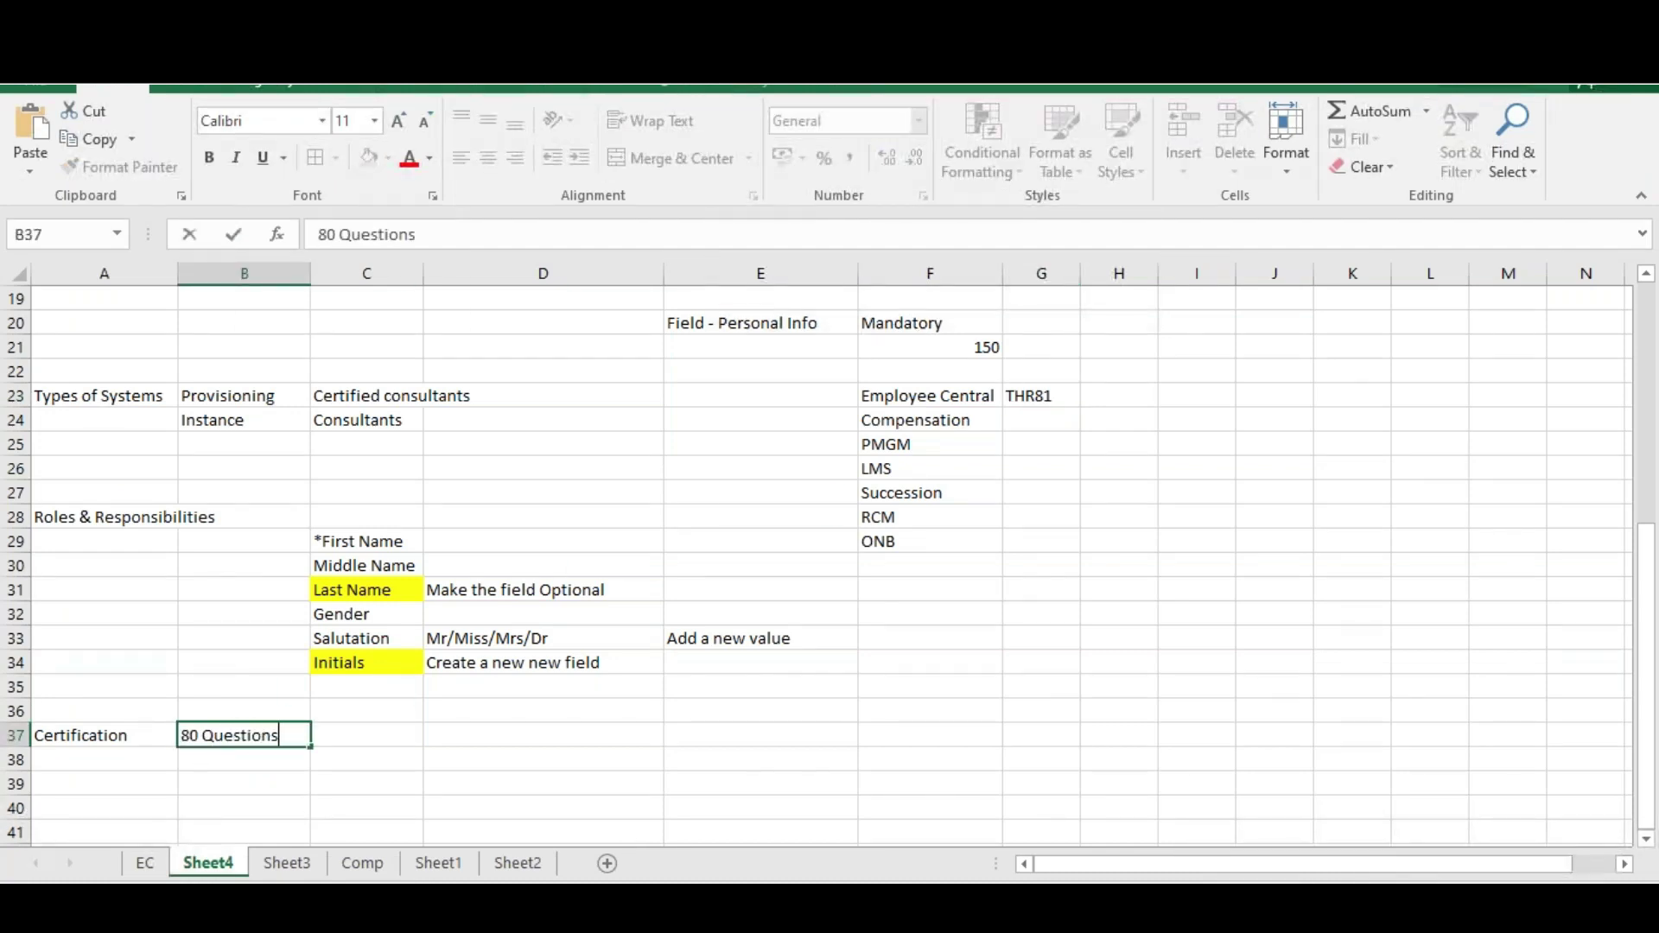
{"action": "type", "text": " - Multiple choice"}
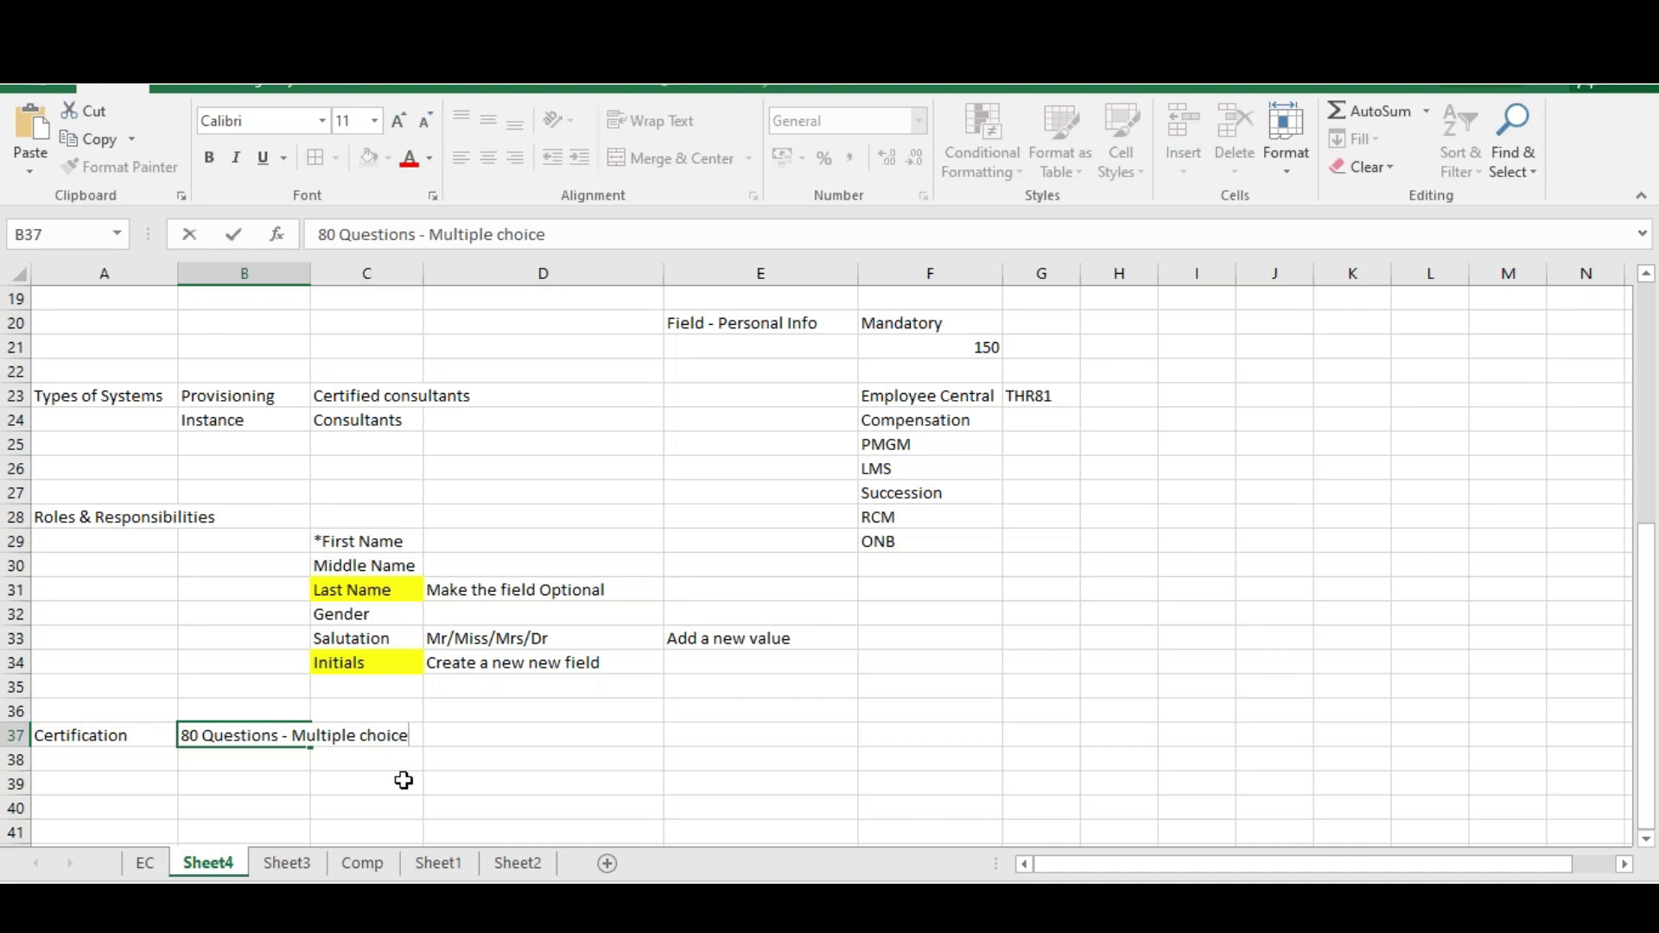
{"action": "left_click", "coordinate": [322, 789]}
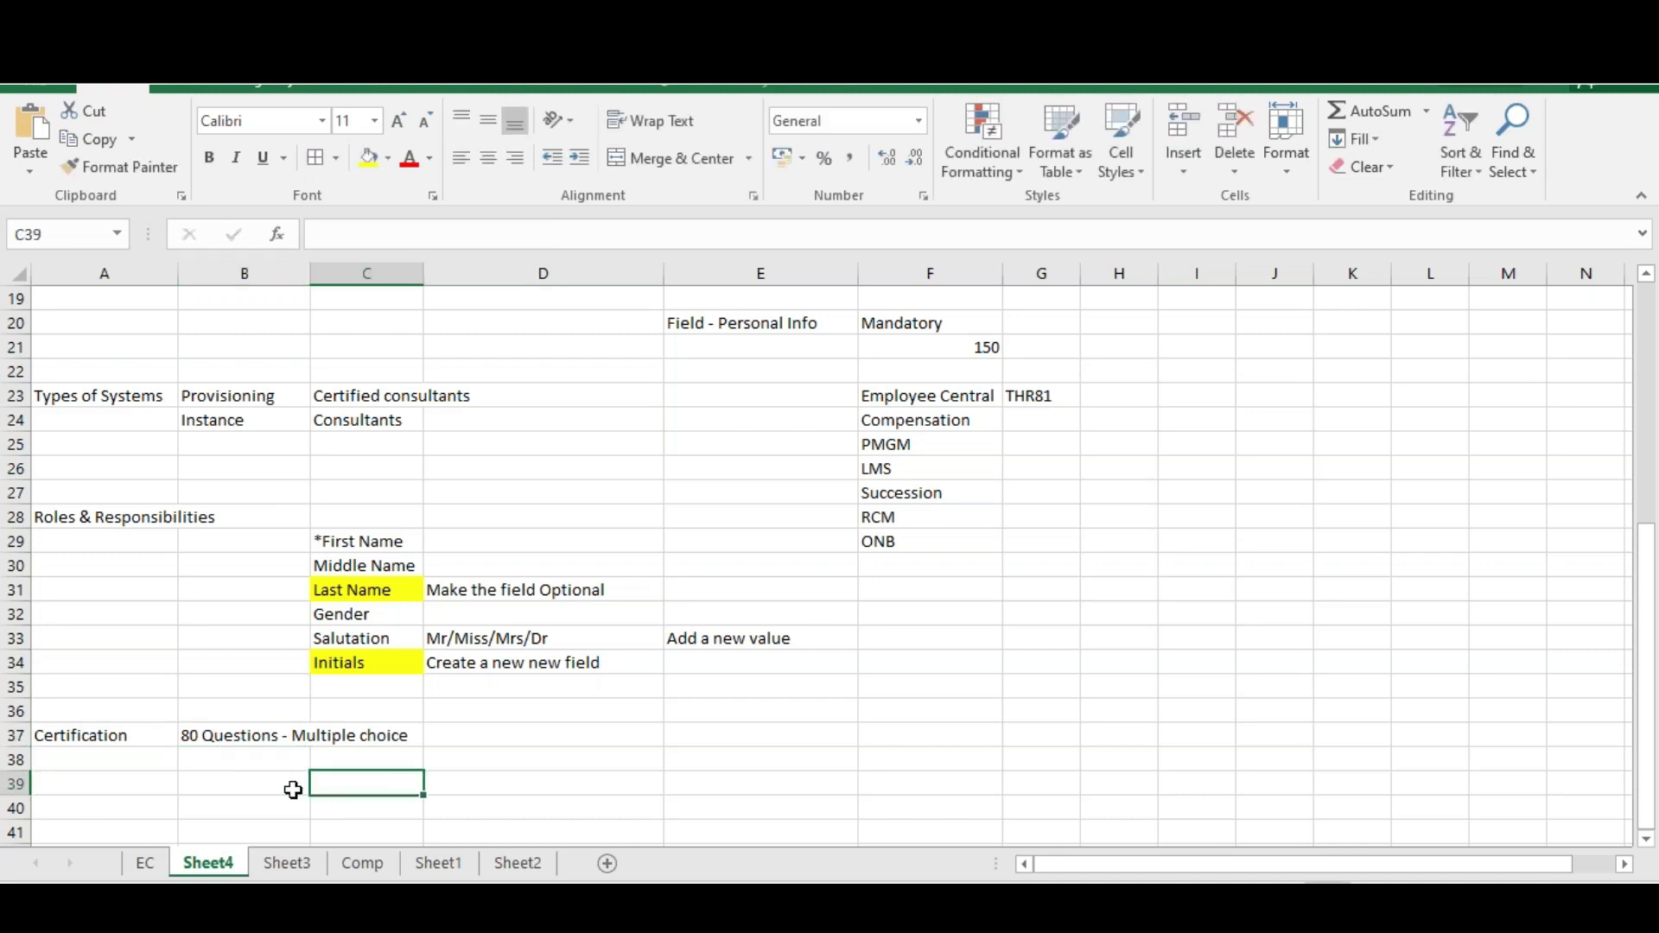
{"action": "left_click", "coordinate": [236, 740]}
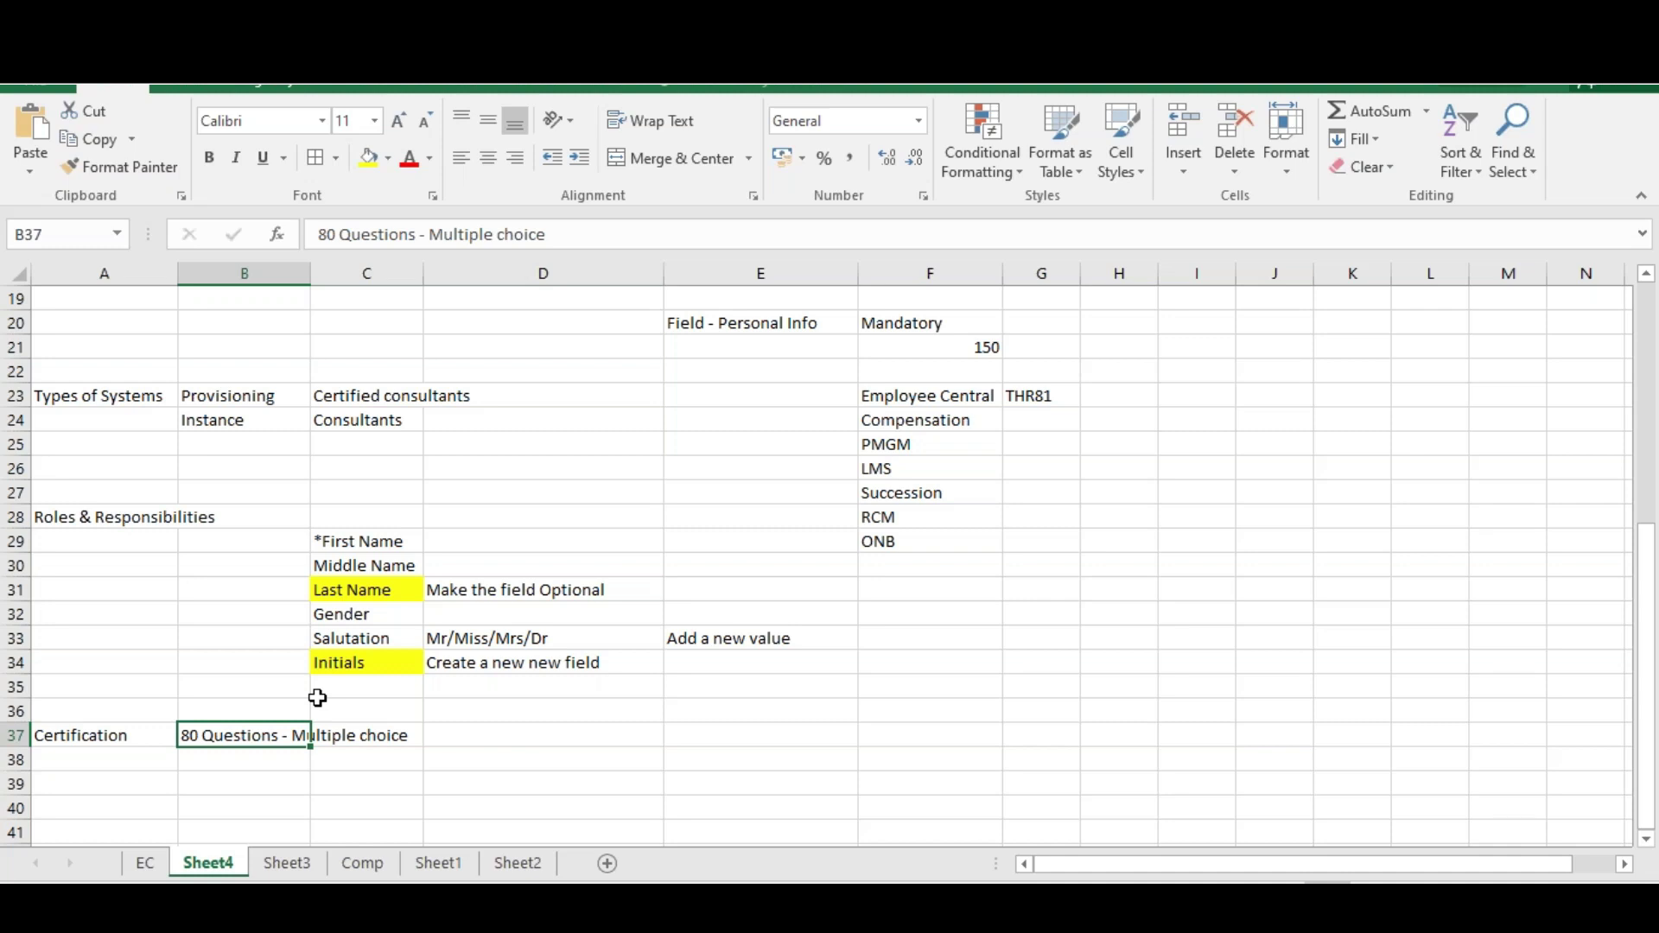
{"action": "left_click", "coordinate": [249, 758]}
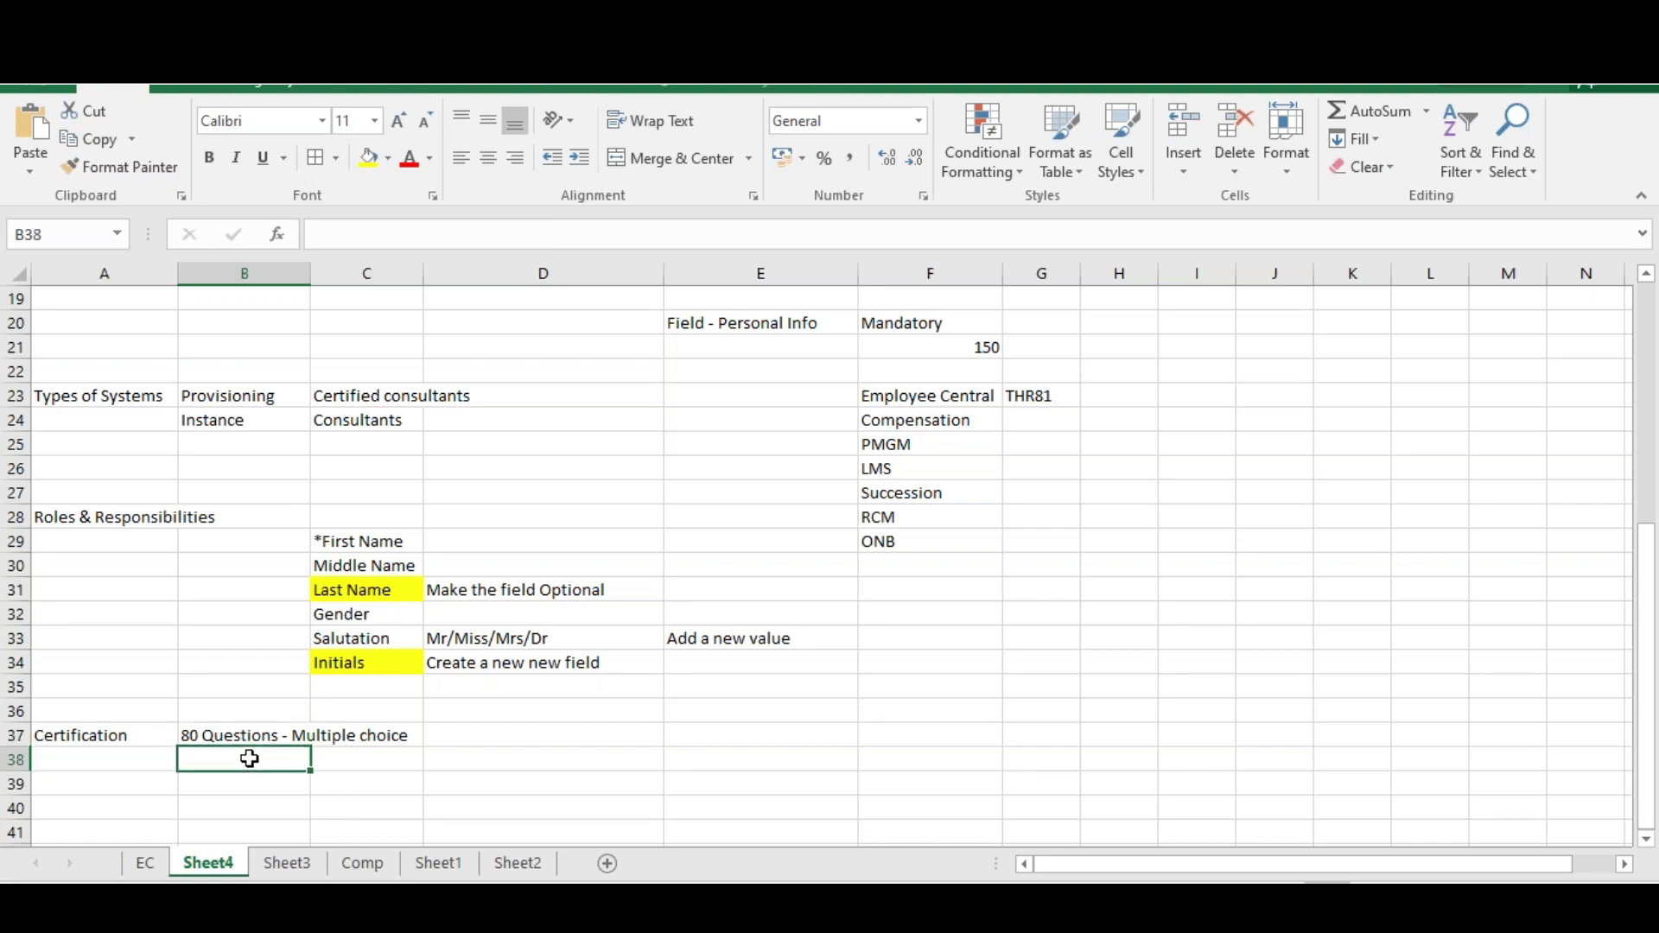
{"action": "type", "text": "3"}
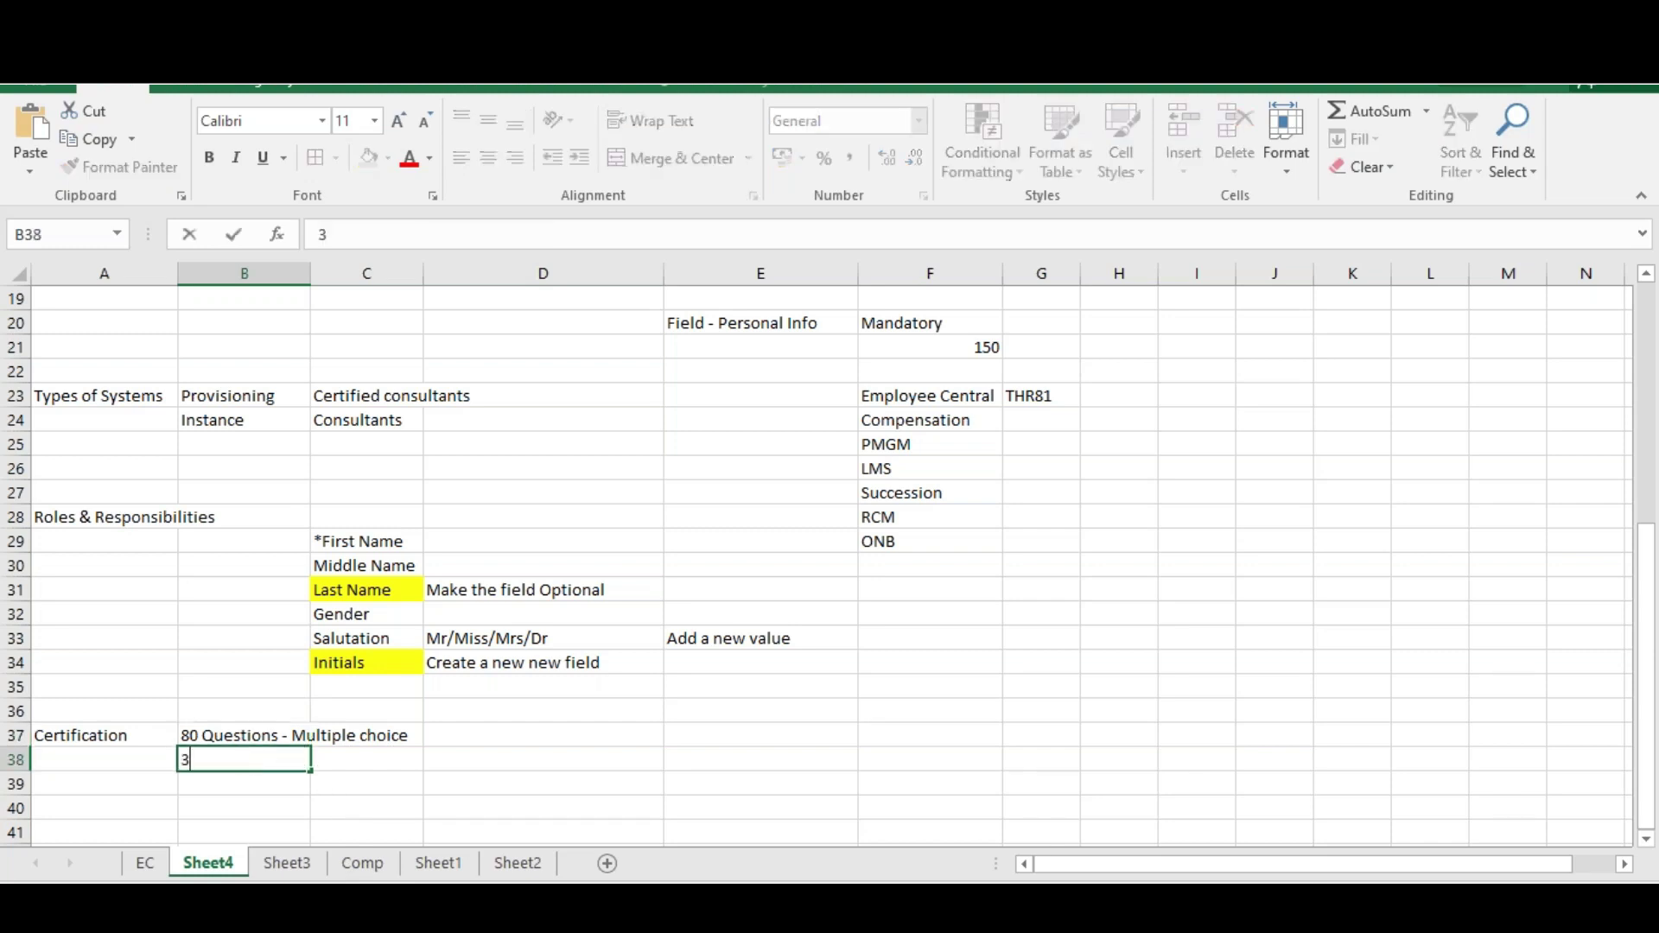
{"action": "type", "text": " hrs"}
{"action": "key", "text": "Return"}
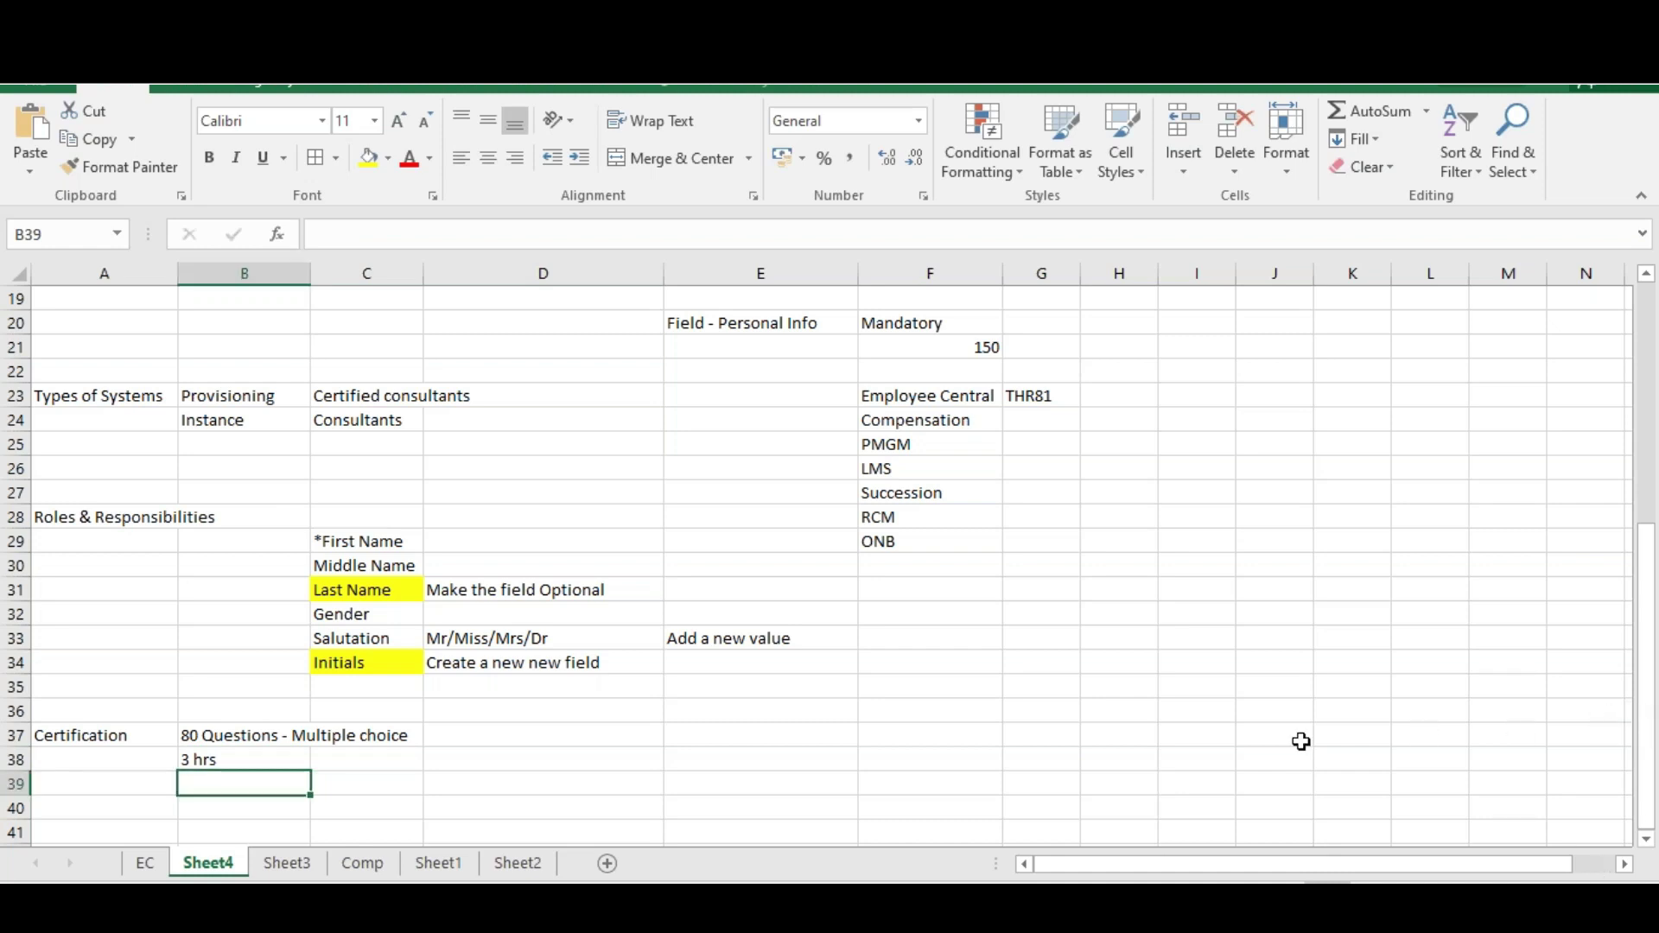
Enter 'Radio Buttons' in D37 and 'Check boxes' in D38
{"action": "left_click", "coordinate": [603, 744]}
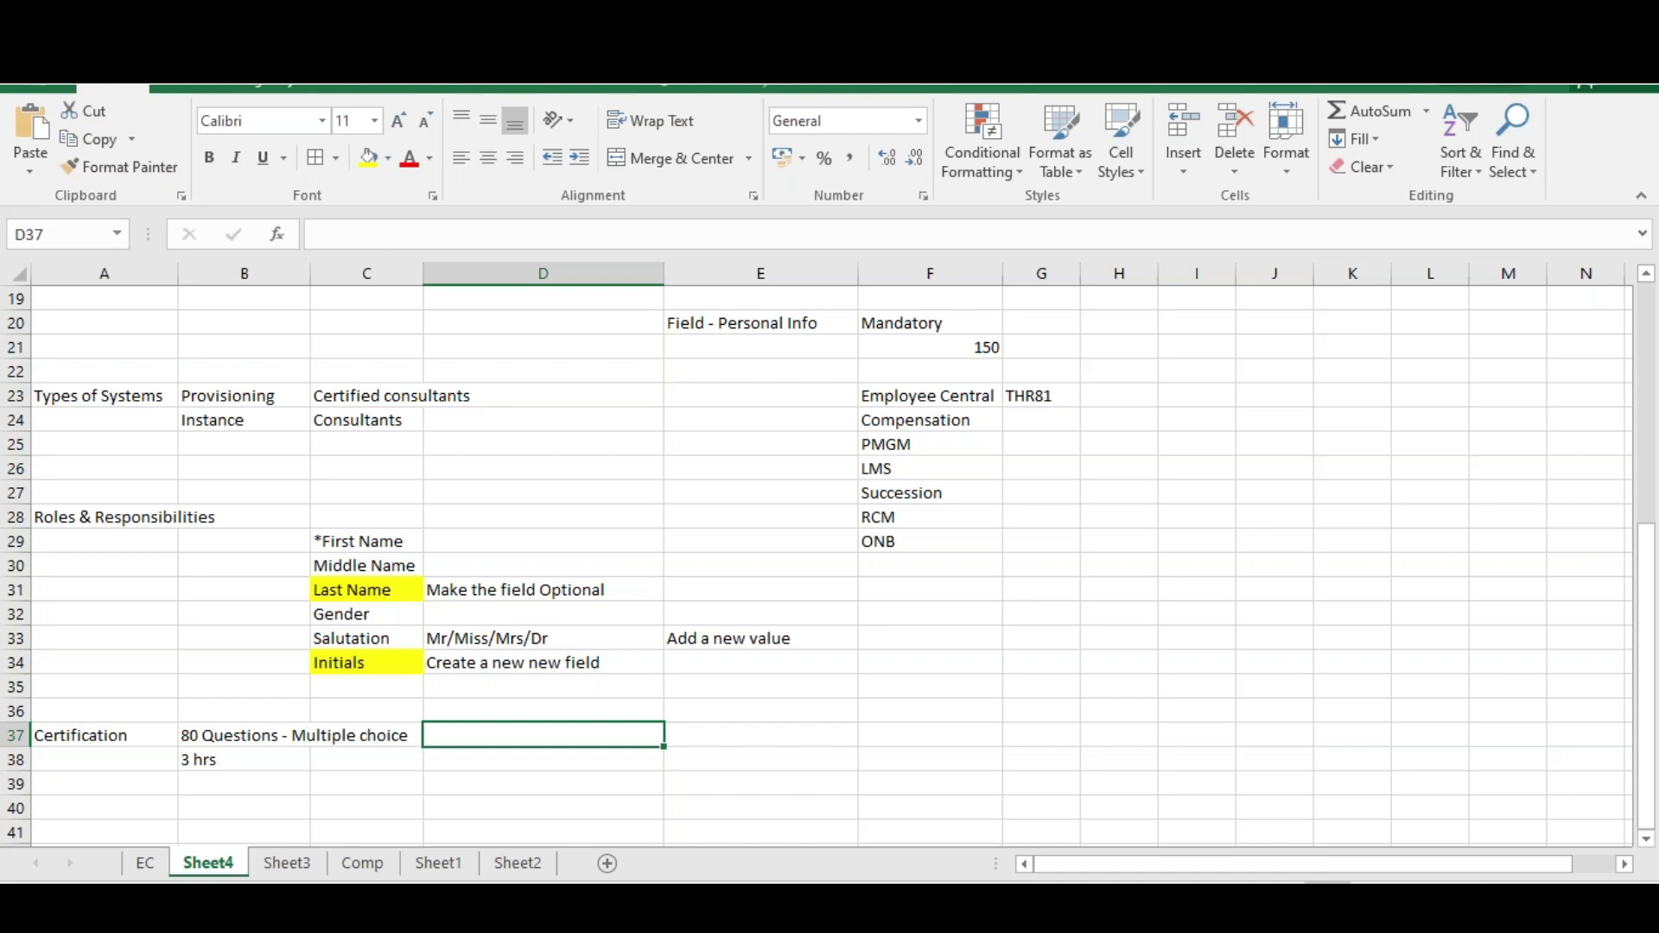
{"action": "type", "text": "Radio Buttons"}
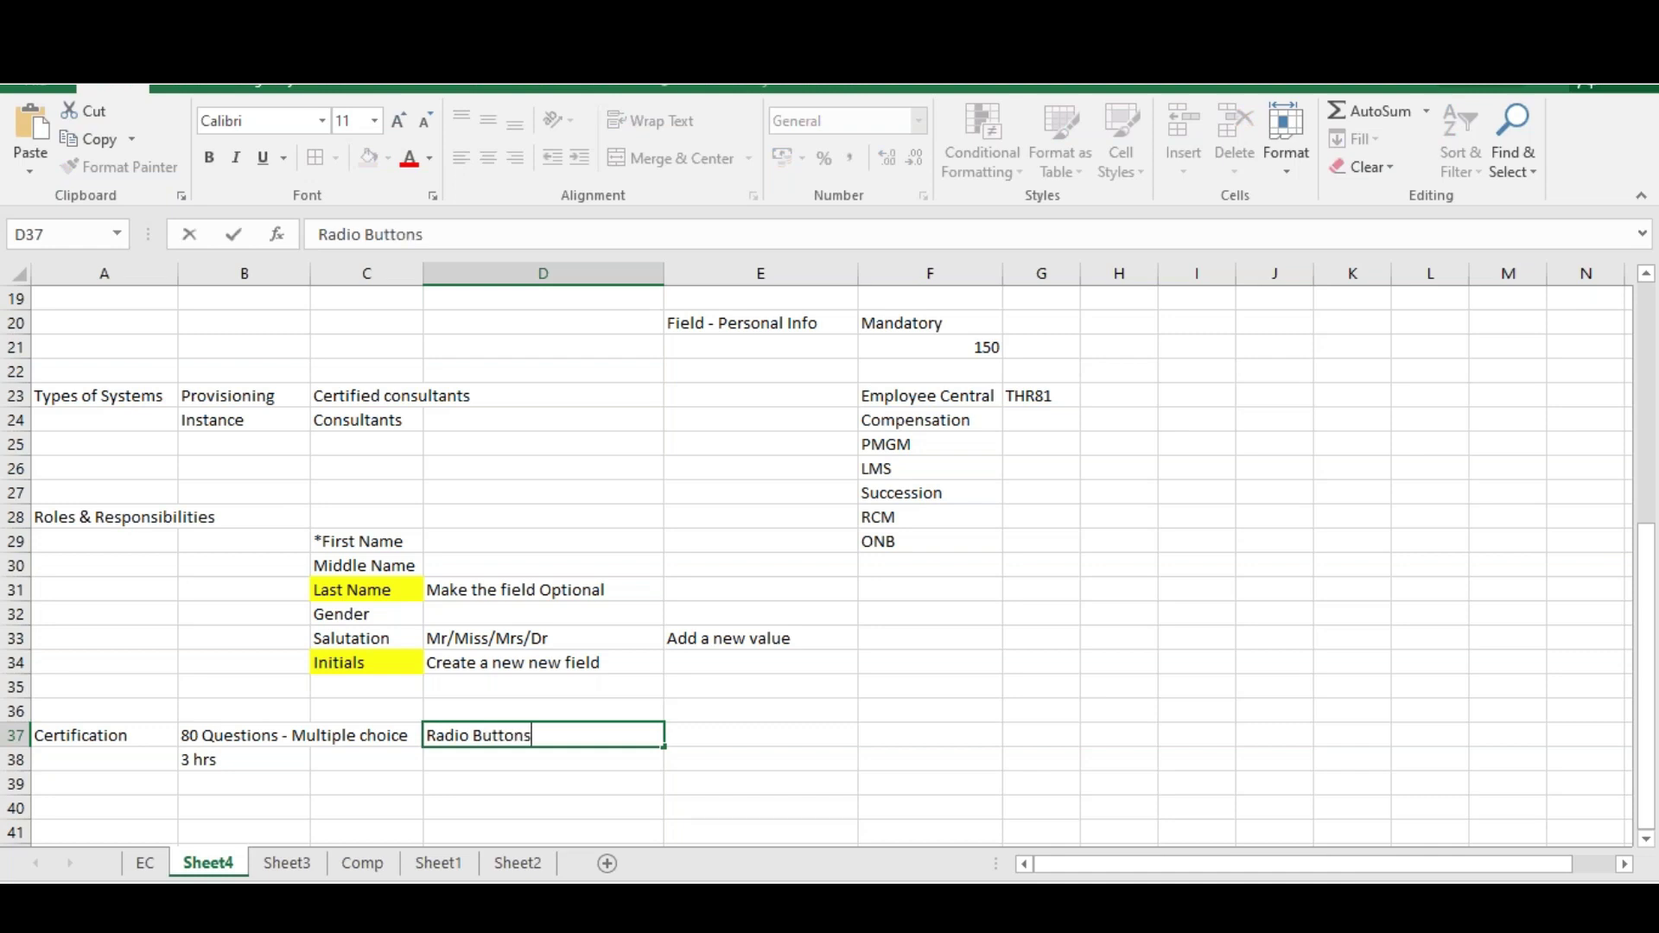
{"action": "key", "text": "Return"}
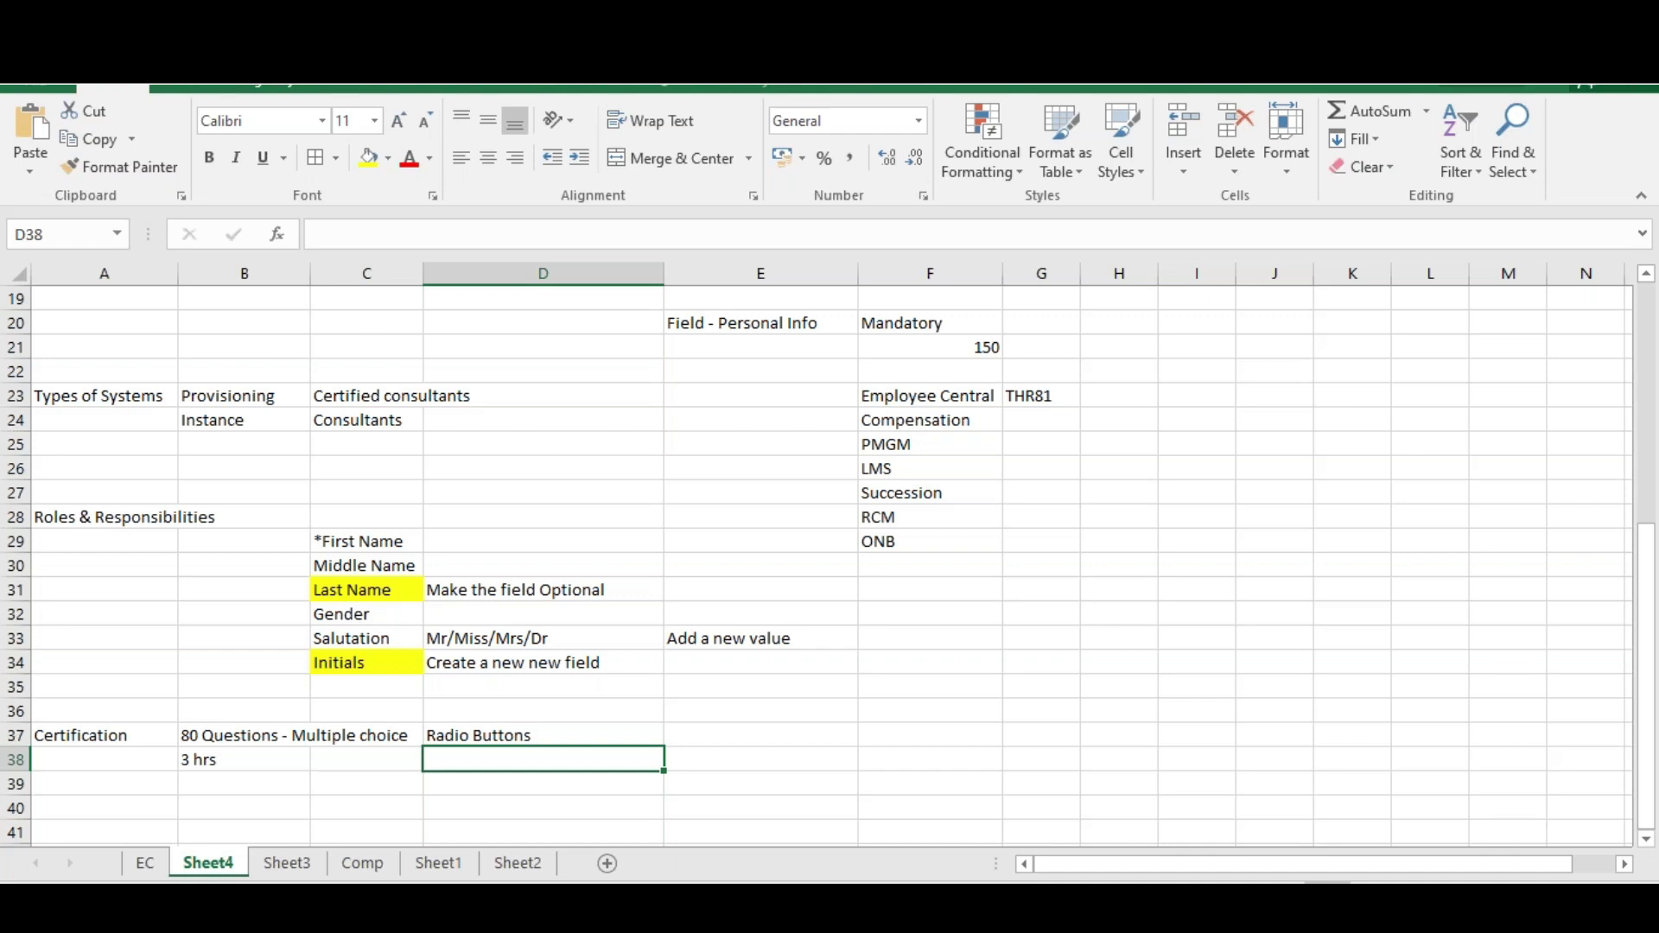
{"action": "type", "text": "Chexc"}
{"action": "key", "text": "BackSpace"}
{"action": "key", "text": "BackSpace"}
{"action": "type", "text": "ck boxes"}
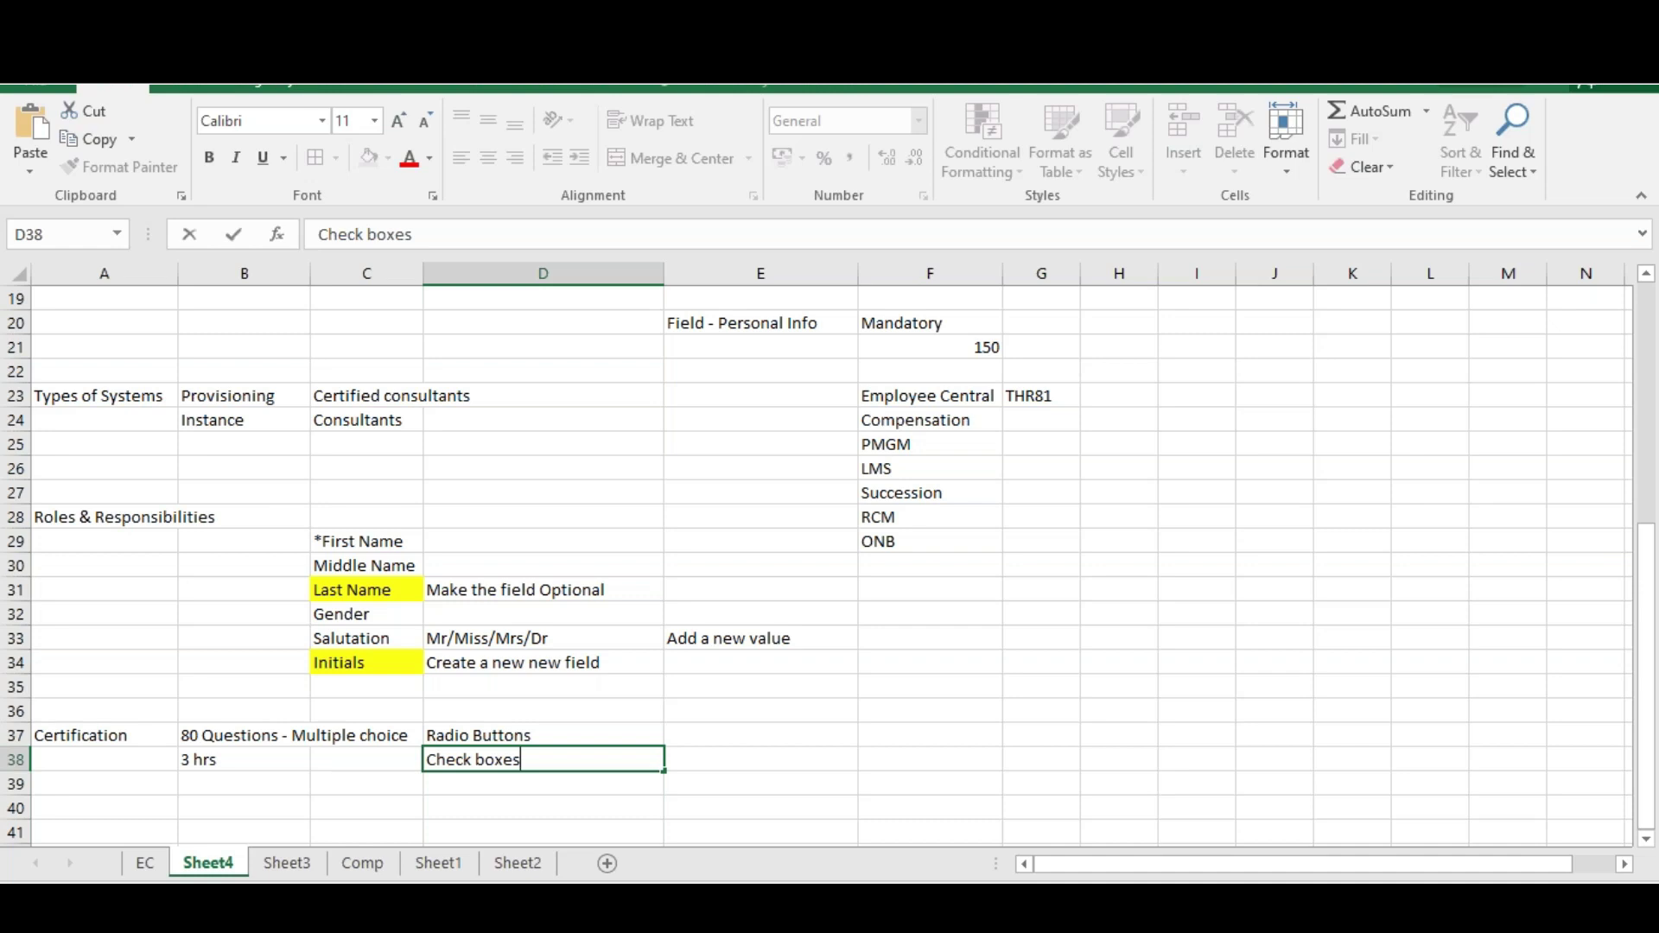
From the page-not-found error, go to the SAP Certification overview and open View SAP Certifications
{"action": "key", "text": "alt+Tab"}
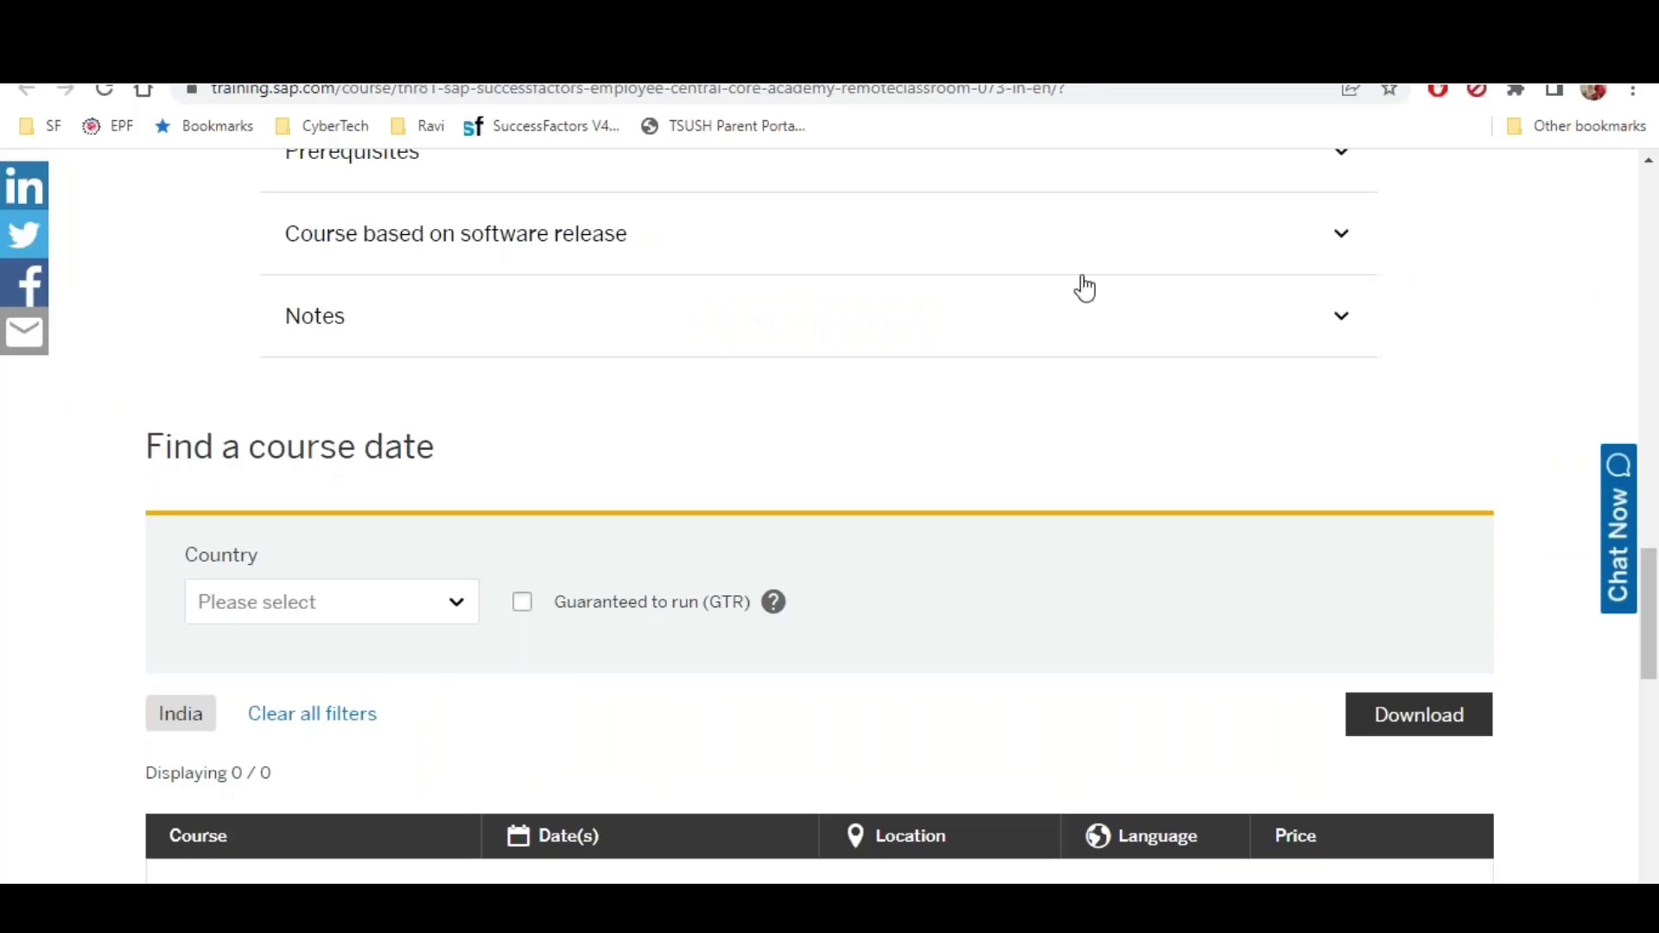
{"action": "scroll", "coordinate": [1033, 400], "scroll_direction": "down", "scroll_amount": 4}
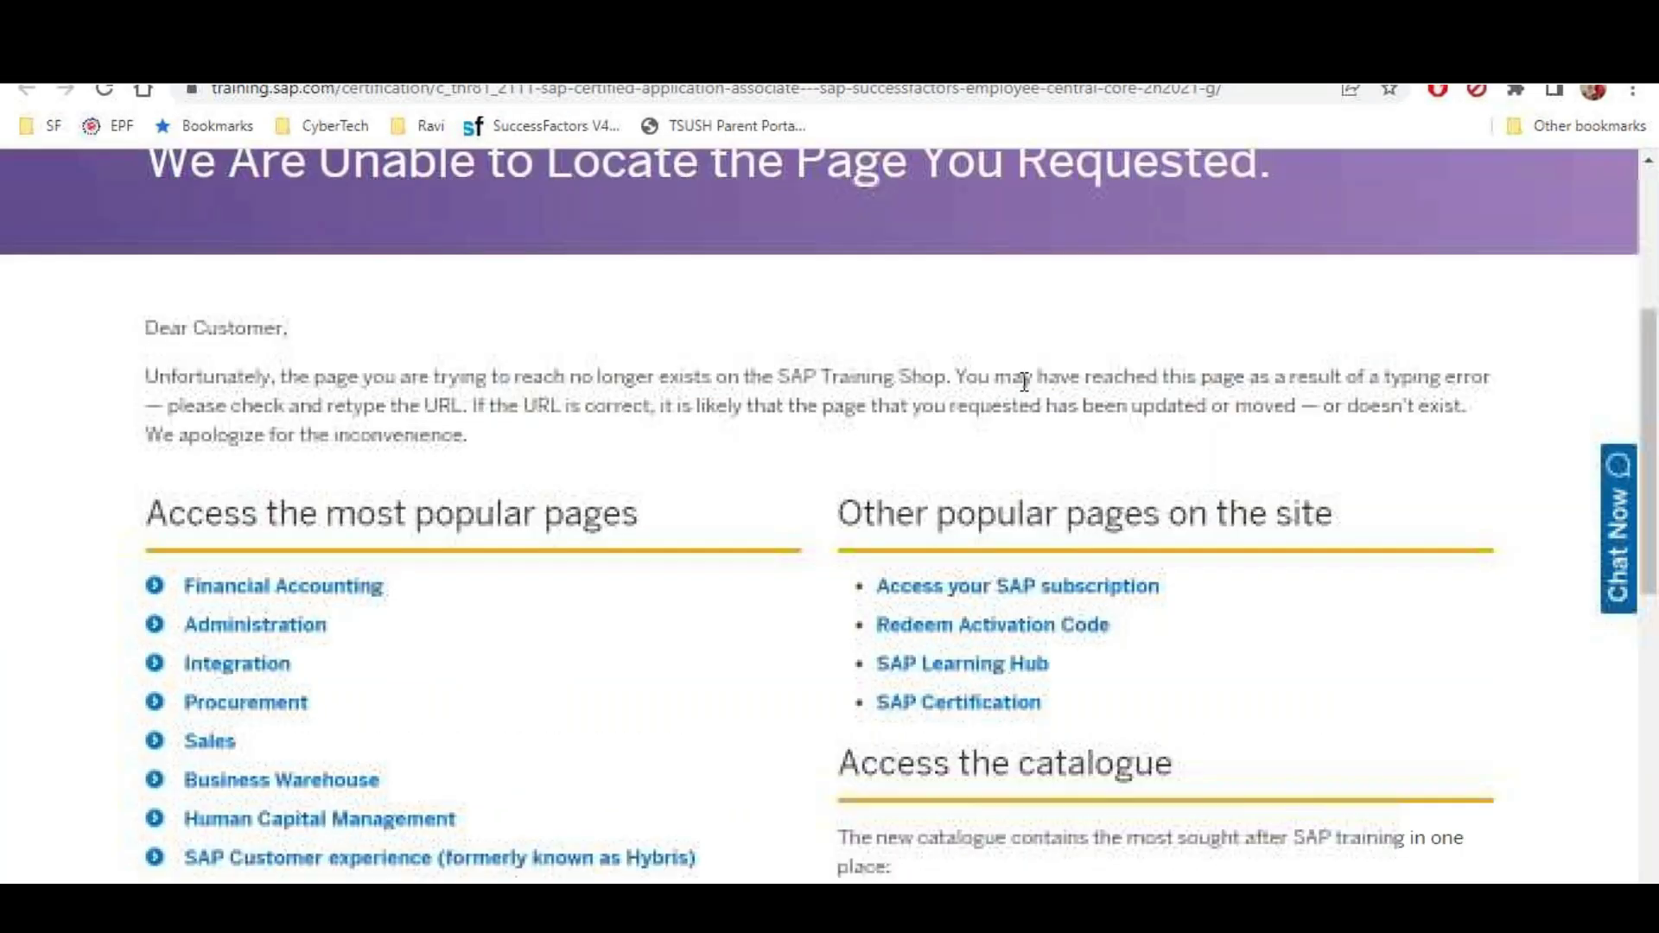
{"action": "scroll", "coordinate": [1017, 377], "scroll_direction": "down", "scroll_amount": 1}
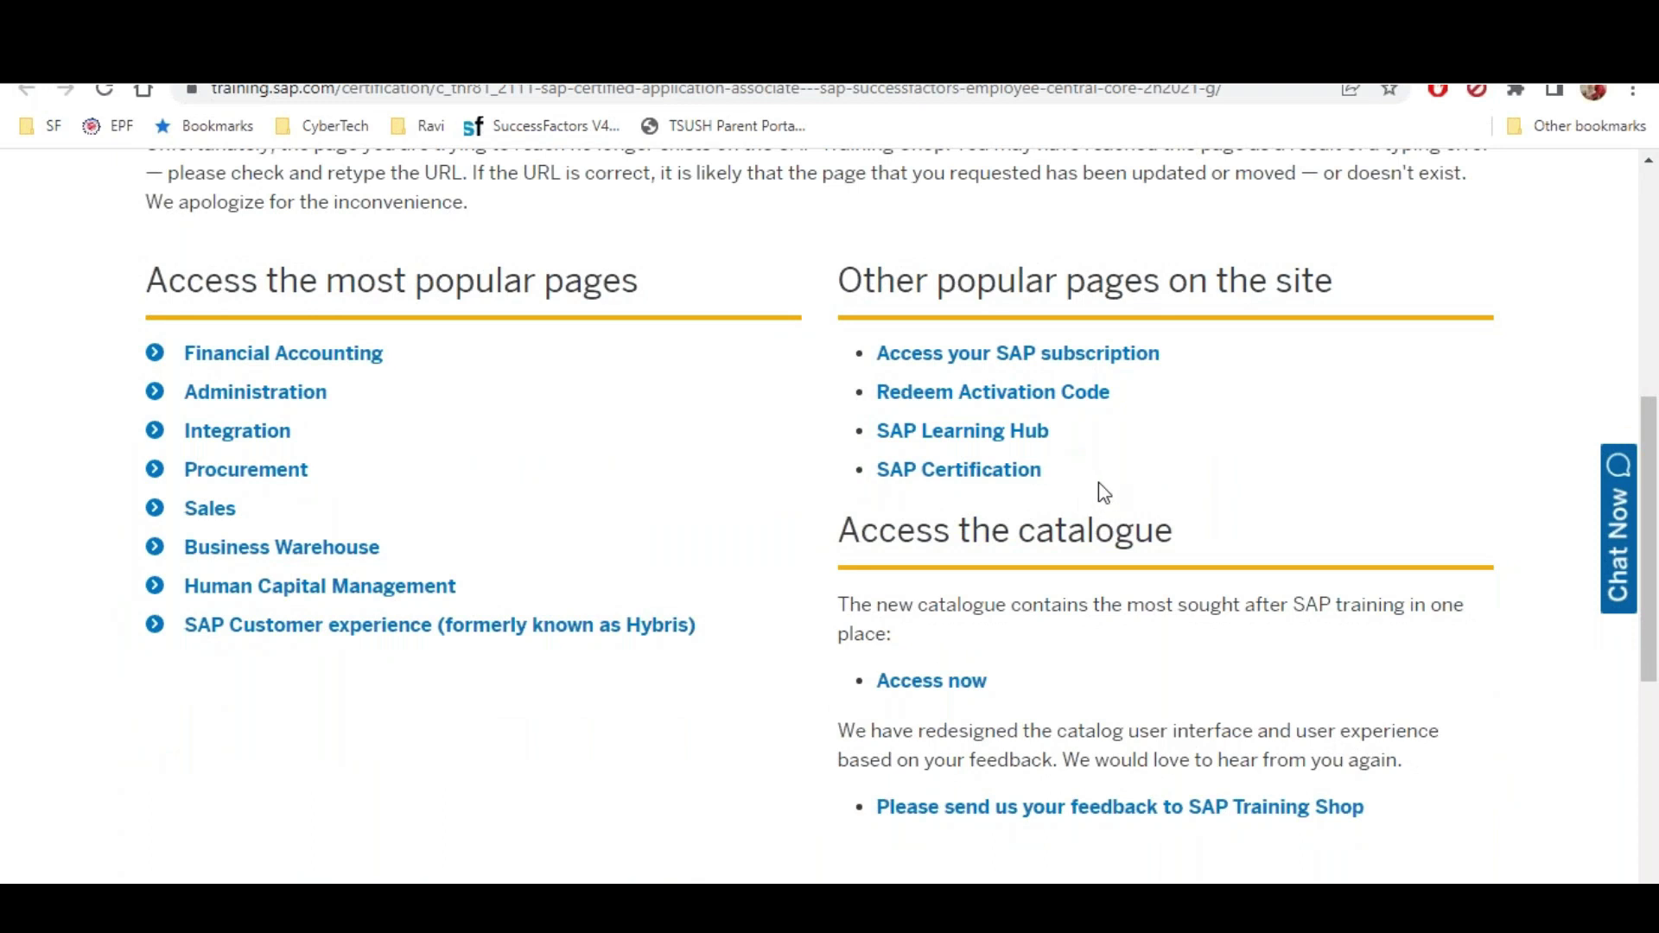
{"action": "scroll", "coordinate": [1097, 491], "scroll_direction": "down", "scroll_amount": 1}
{"action": "left_click", "coordinate": [955, 348]}
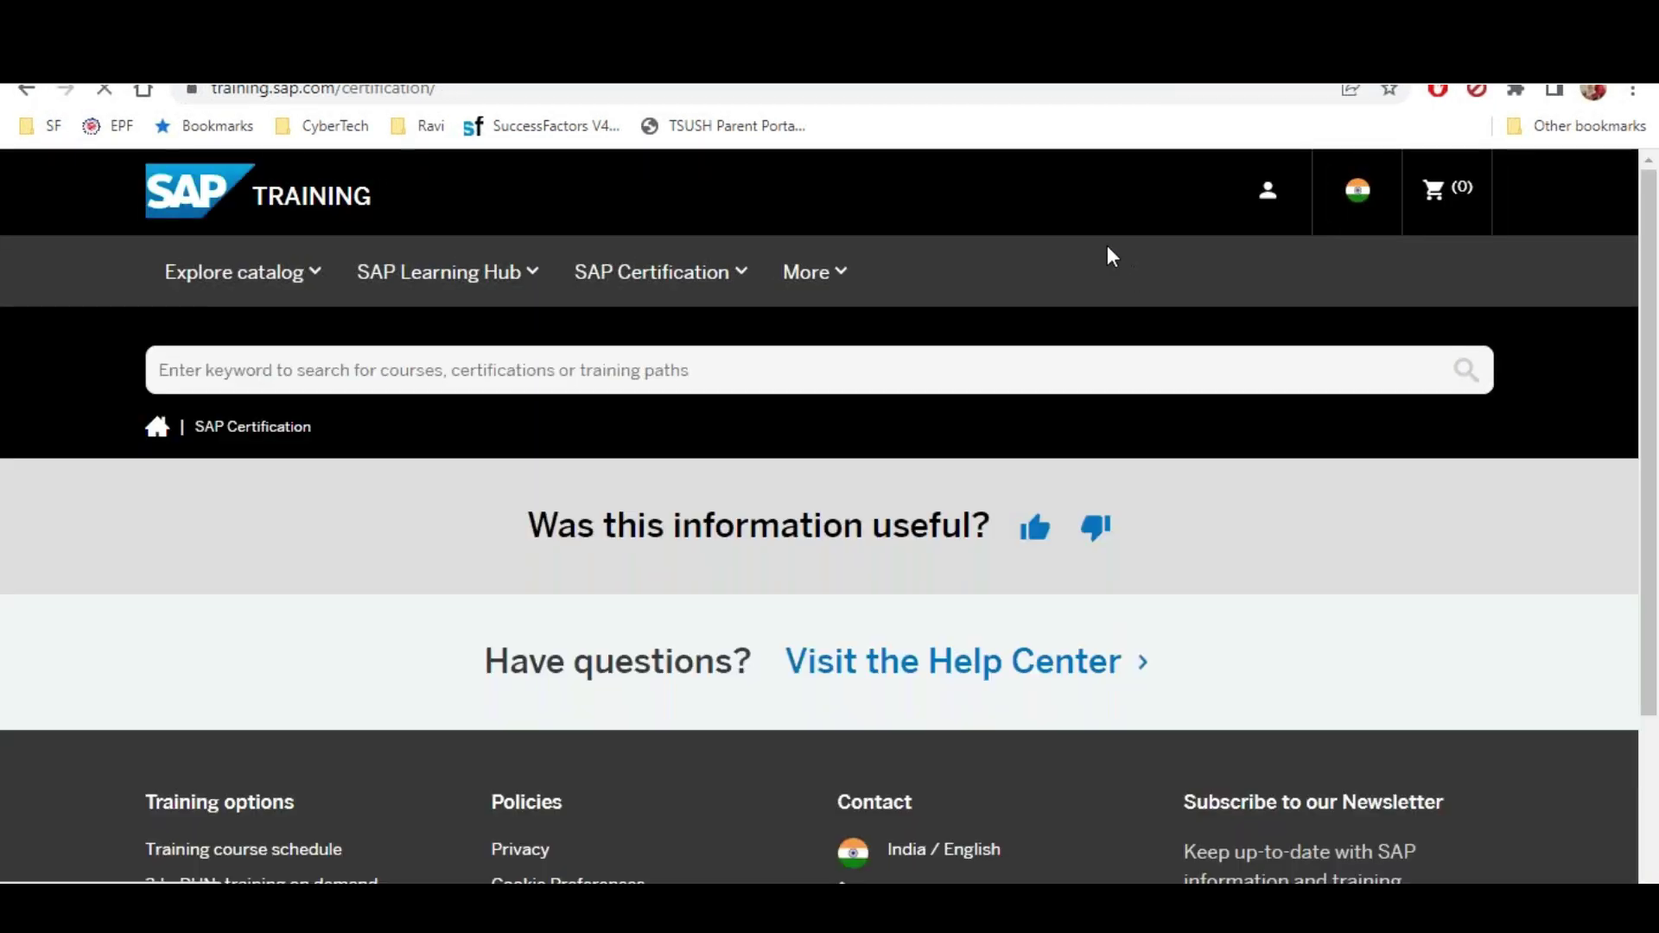
{"action": "scroll", "coordinate": [1106, 246], "scroll_direction": "down", "scroll_amount": 1}
{"action": "scroll", "coordinate": [1104, 247], "scroll_direction": "down", "scroll_amount": 2}
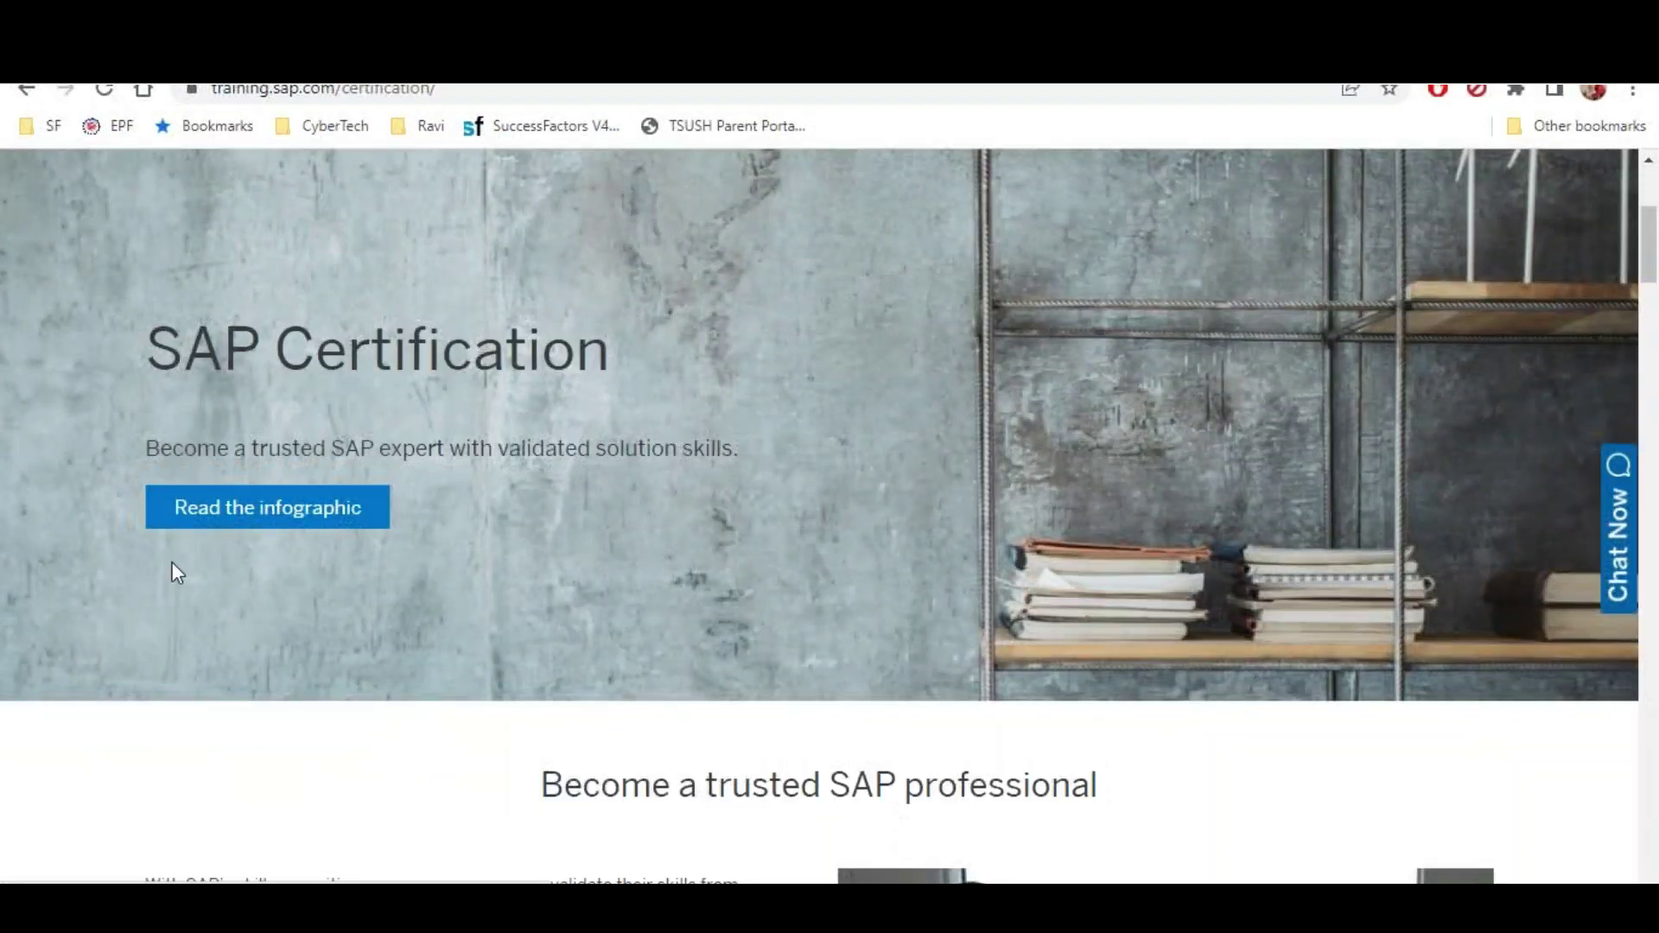
{"action": "scroll", "coordinate": [370, 516], "scroll_direction": "down", "scroll_amount": 5}
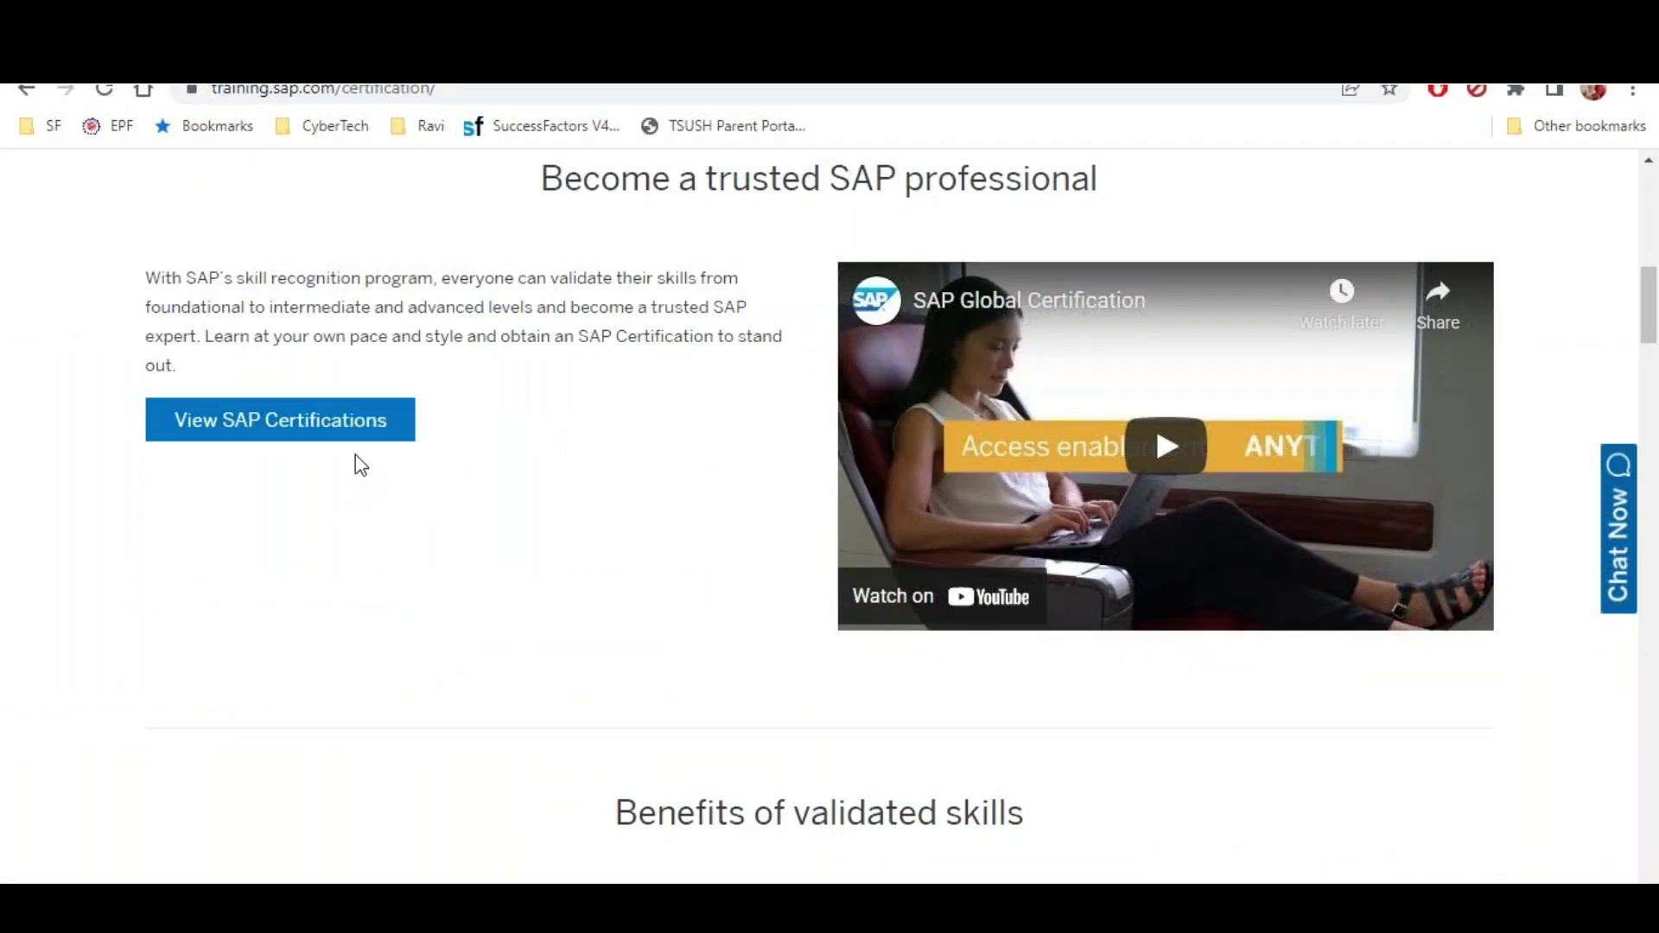
{"action": "left_click", "coordinate": [361, 436]}
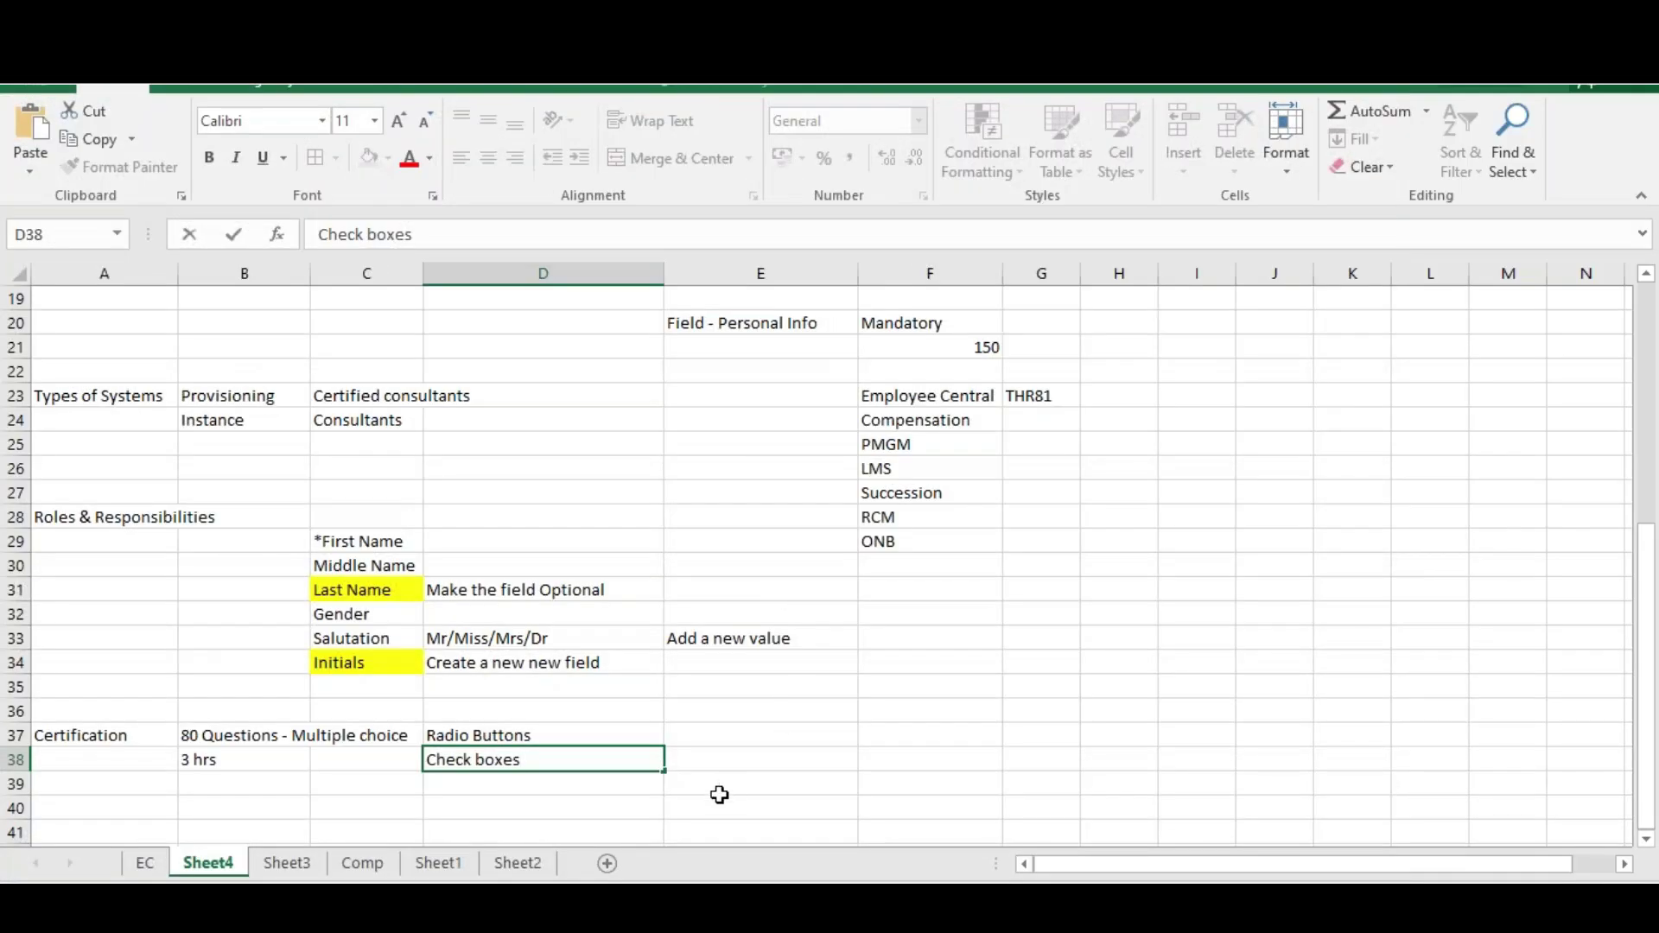
Enter the answer options 'A, B, C, D, E' in cell E38 beside Check boxes
{"action": "left_click", "coordinate": [734, 760]}
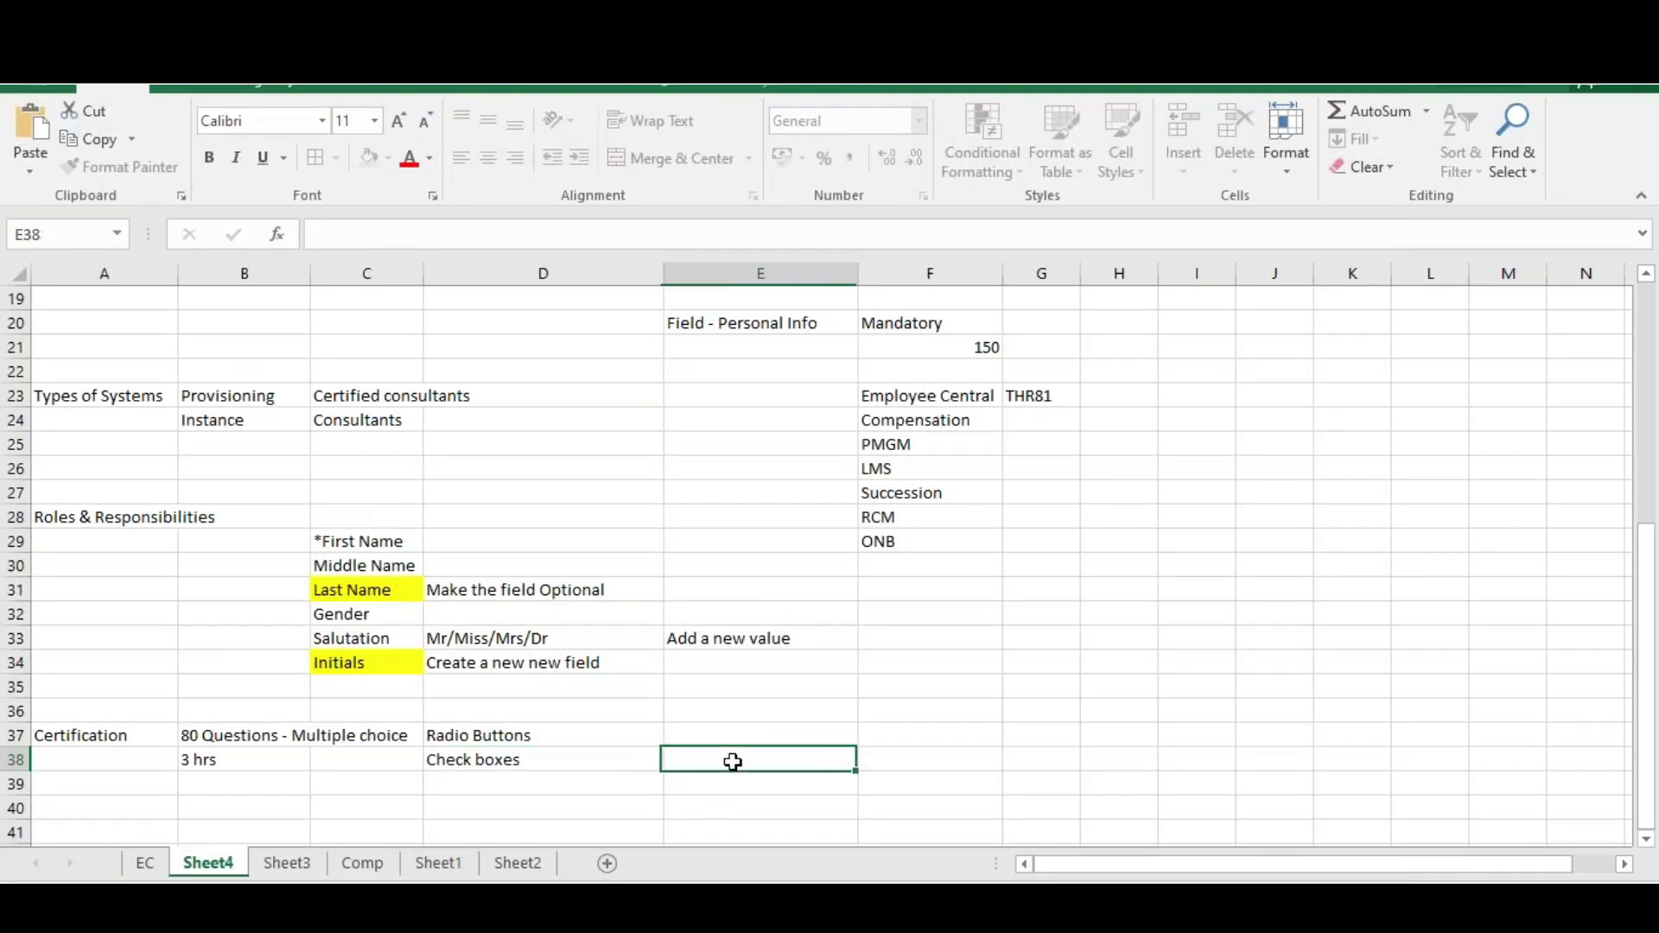
{"action": "type", "text": "A, B"}
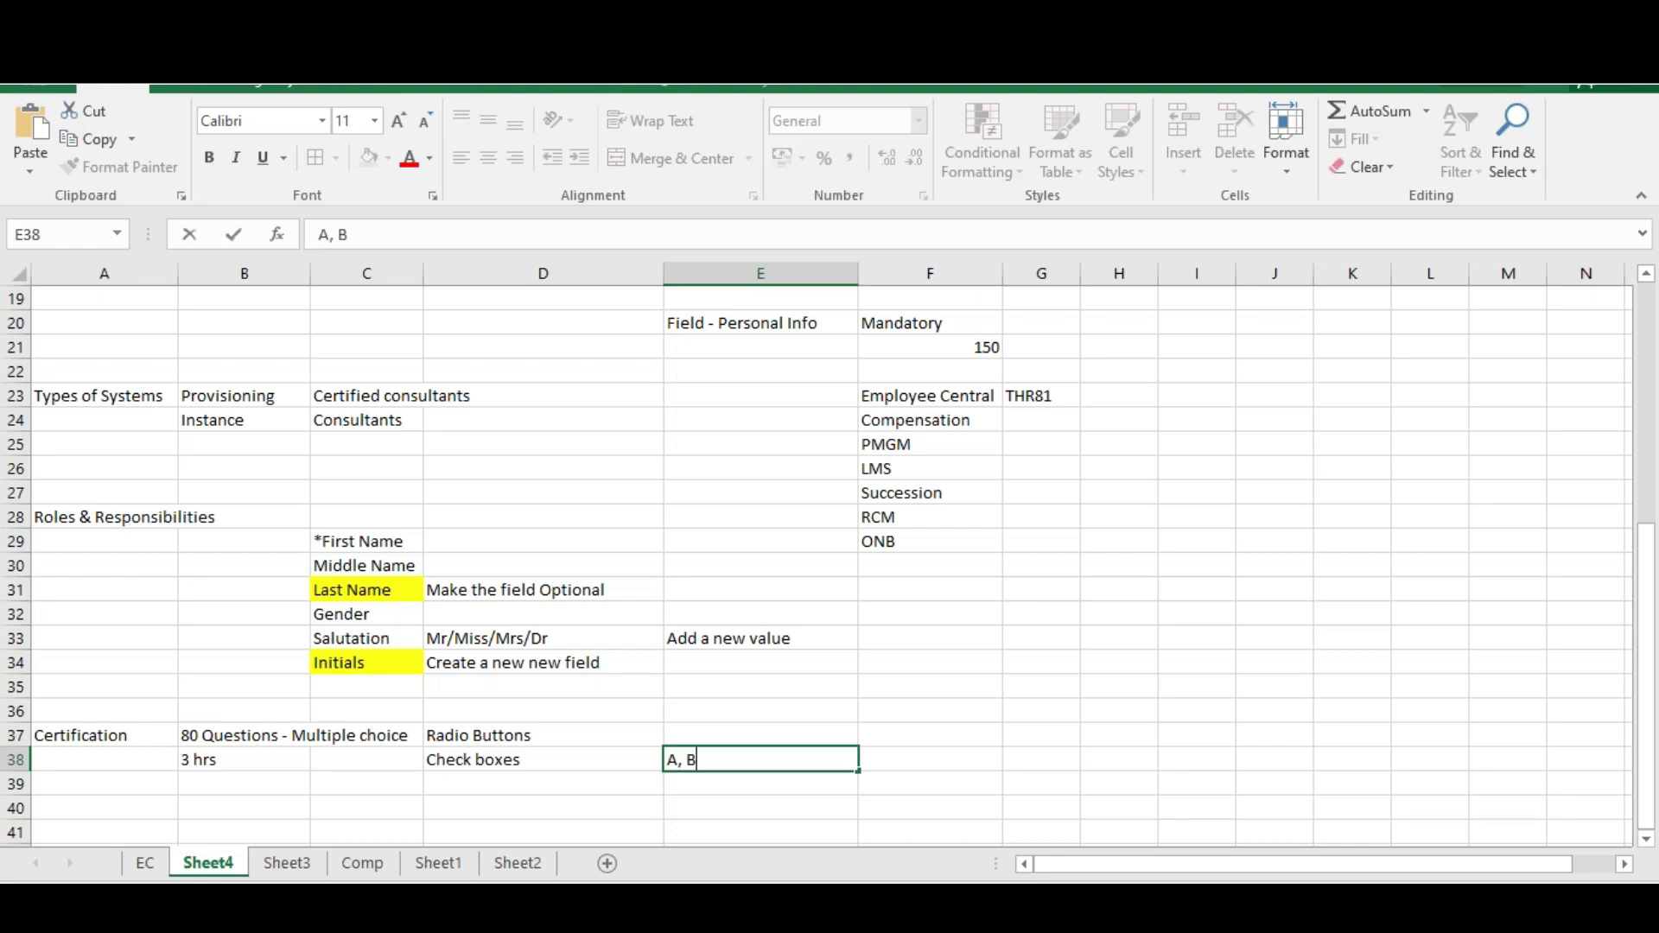
{"action": "type", "text": ", C, D, E"}
{"action": "left_click", "coordinate": [694, 800]}
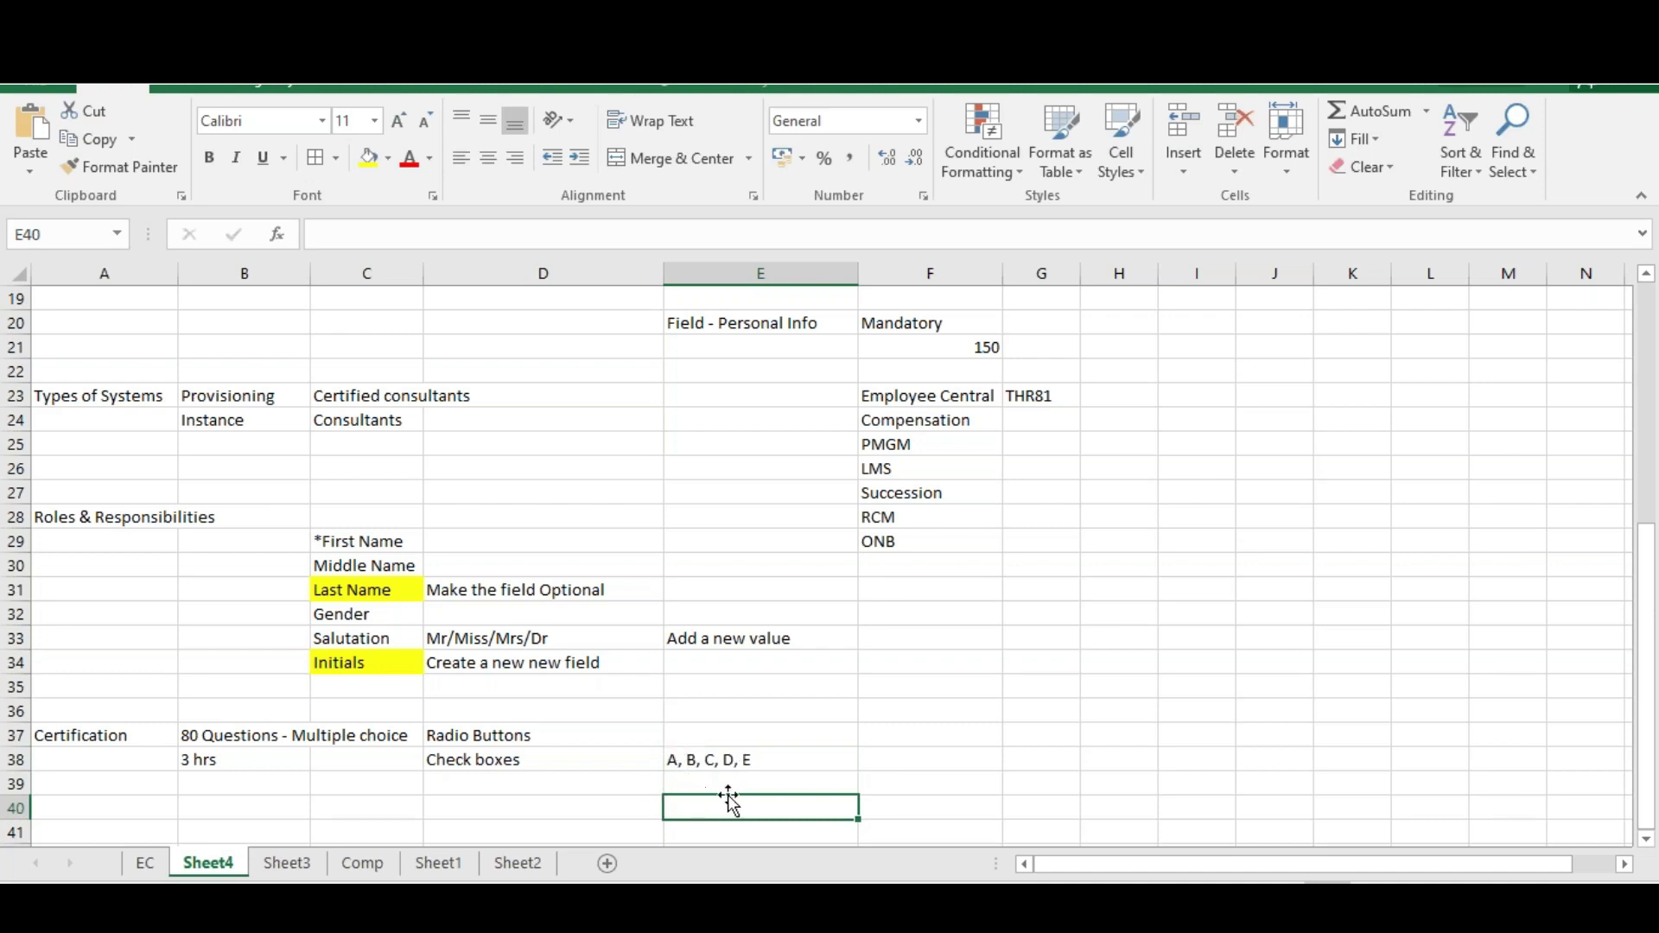
{"action": "left_click", "coordinate": [701, 759]}
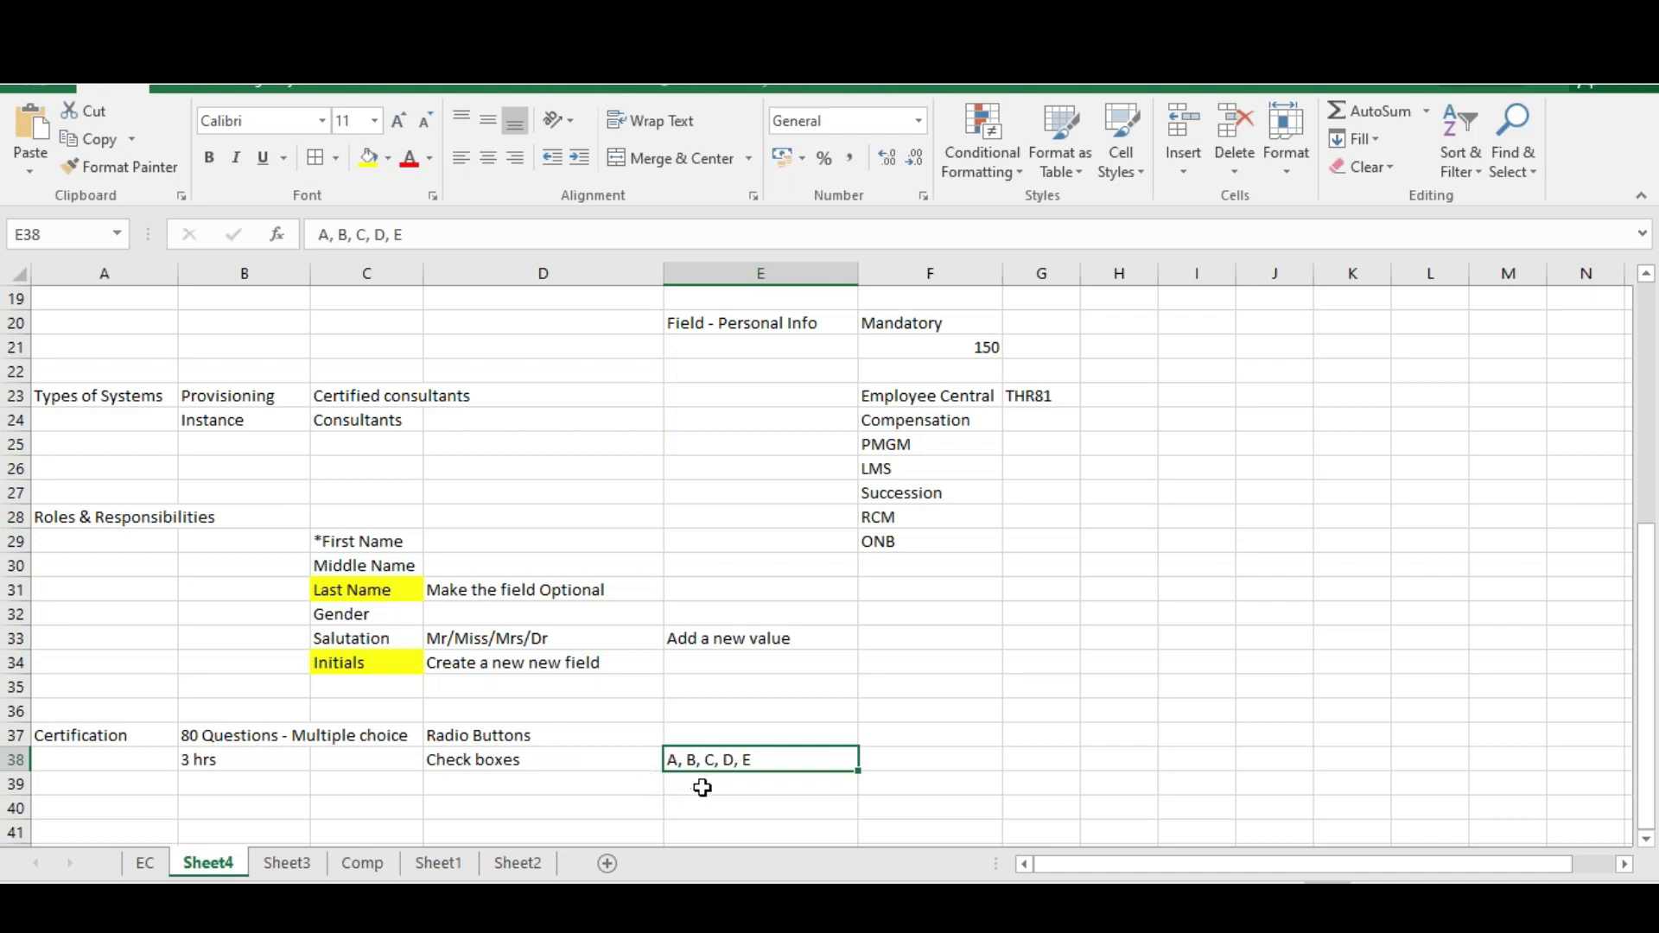
{"action": "key", "text": "alt+Tab"}
Search the Certification Validities page for 'thr81' and scan the results
{"action": "scroll", "coordinate": [830, 519], "scroll_direction": "down", "scroll_amount": 4}
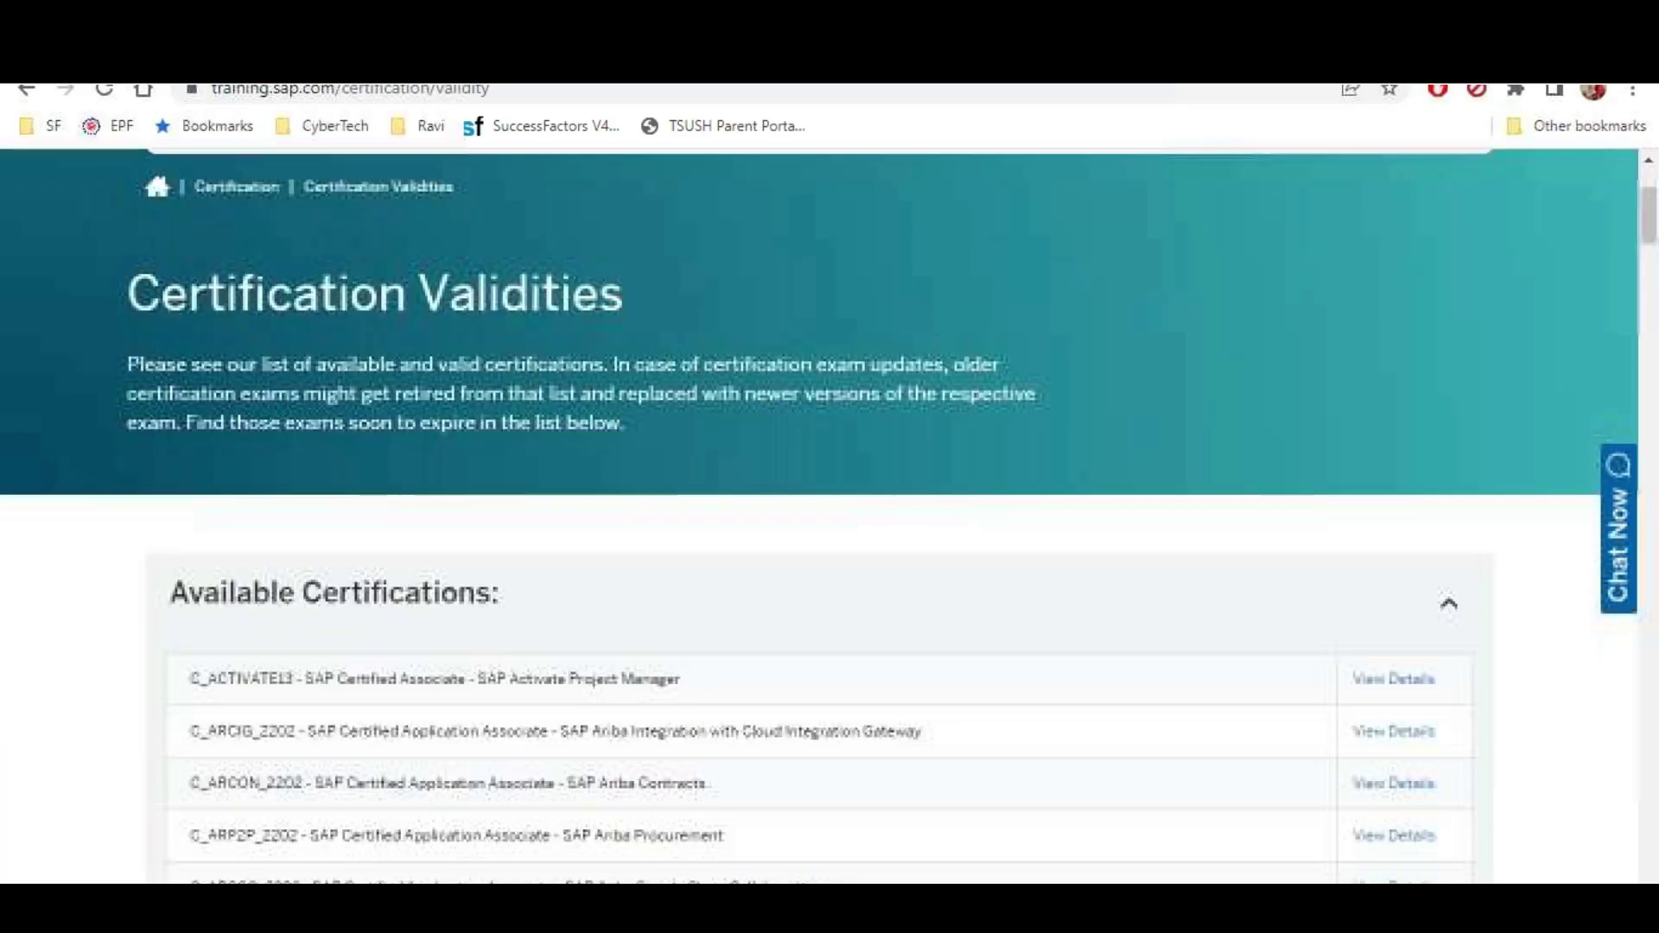
{"action": "scroll", "coordinate": [722, 648], "scroll_direction": "down", "scroll_amount": 4}
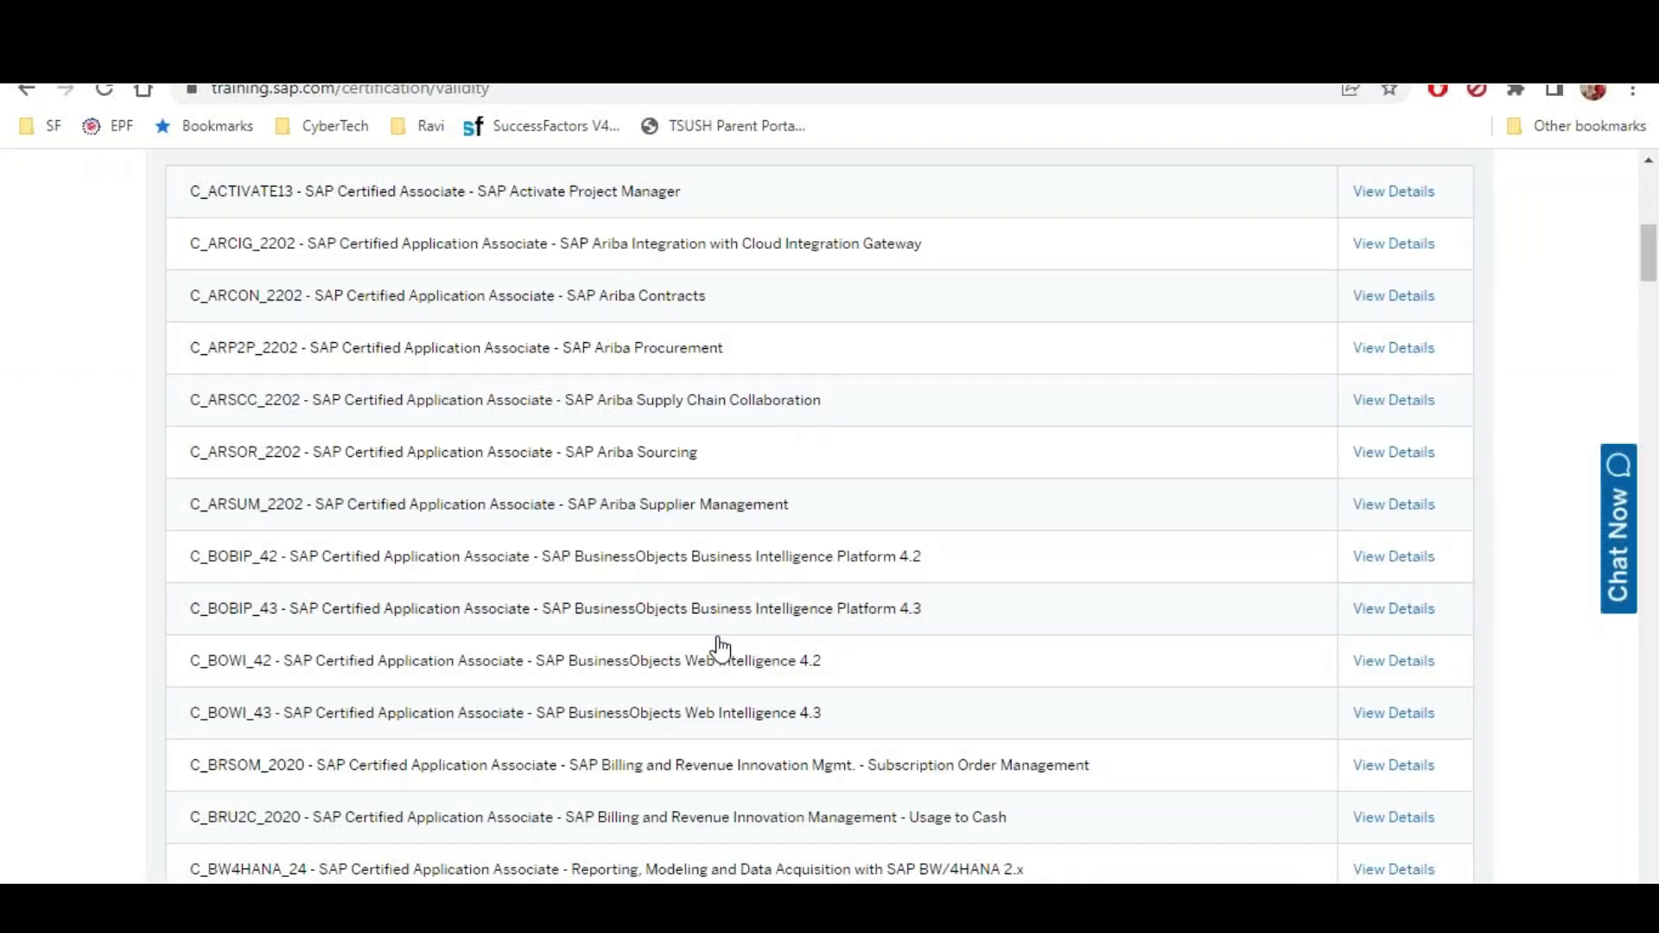
{"action": "key", "text": "ctrl+f"}
{"action": "type", "text": "t"}
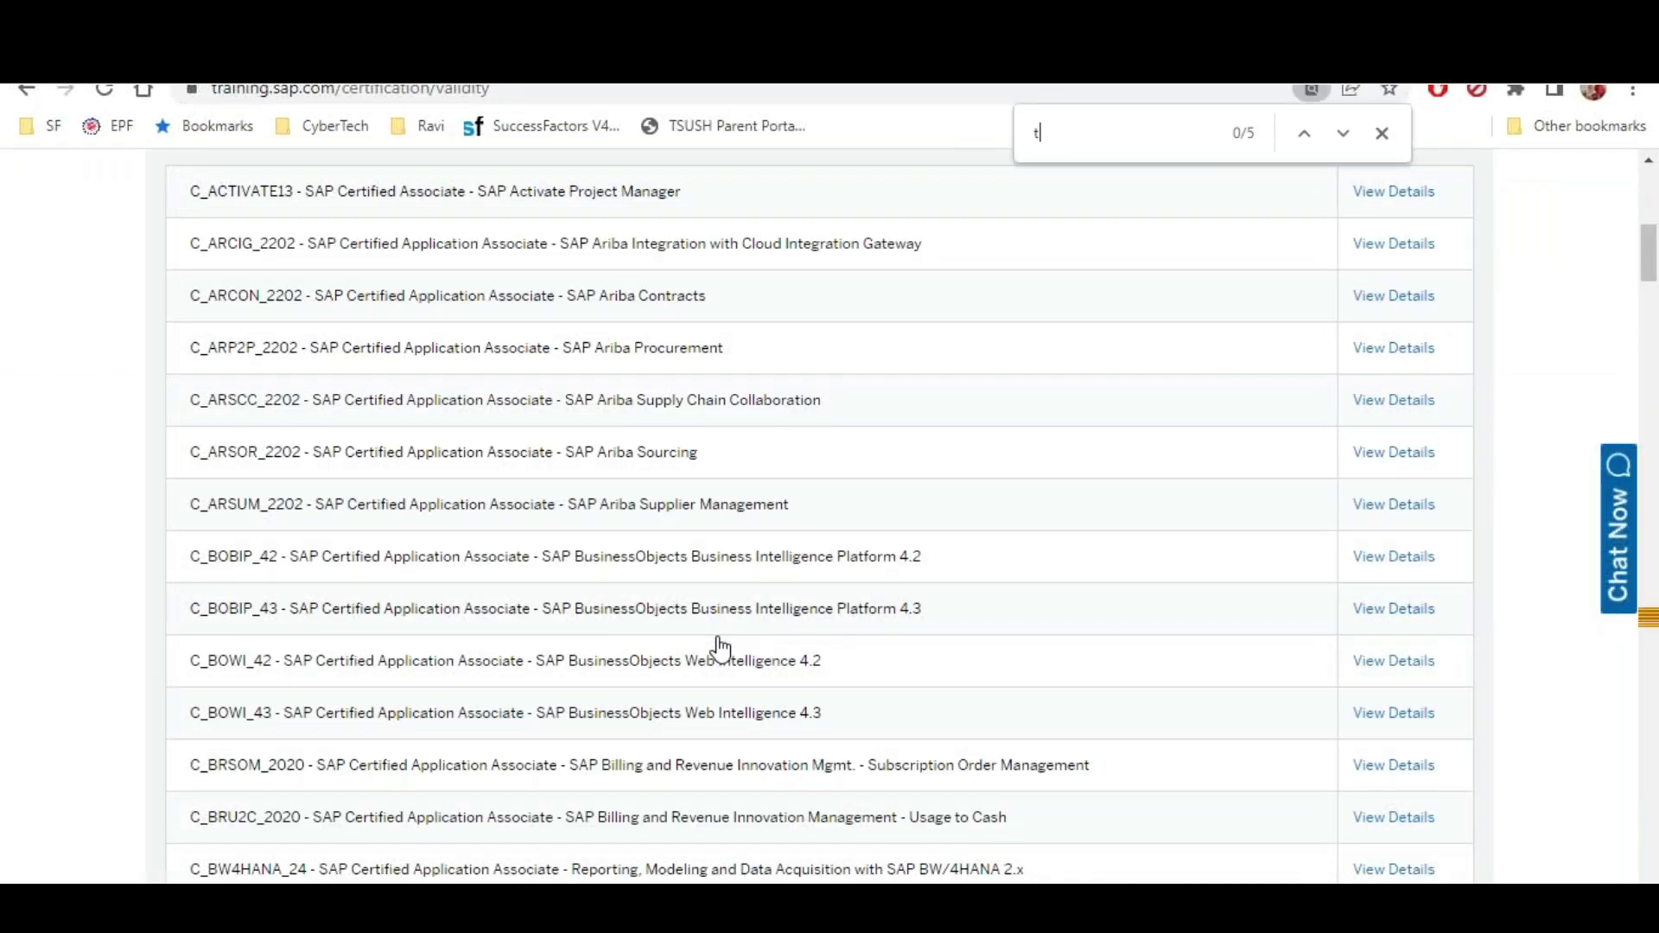
{"action": "type", "text": "hr81"}
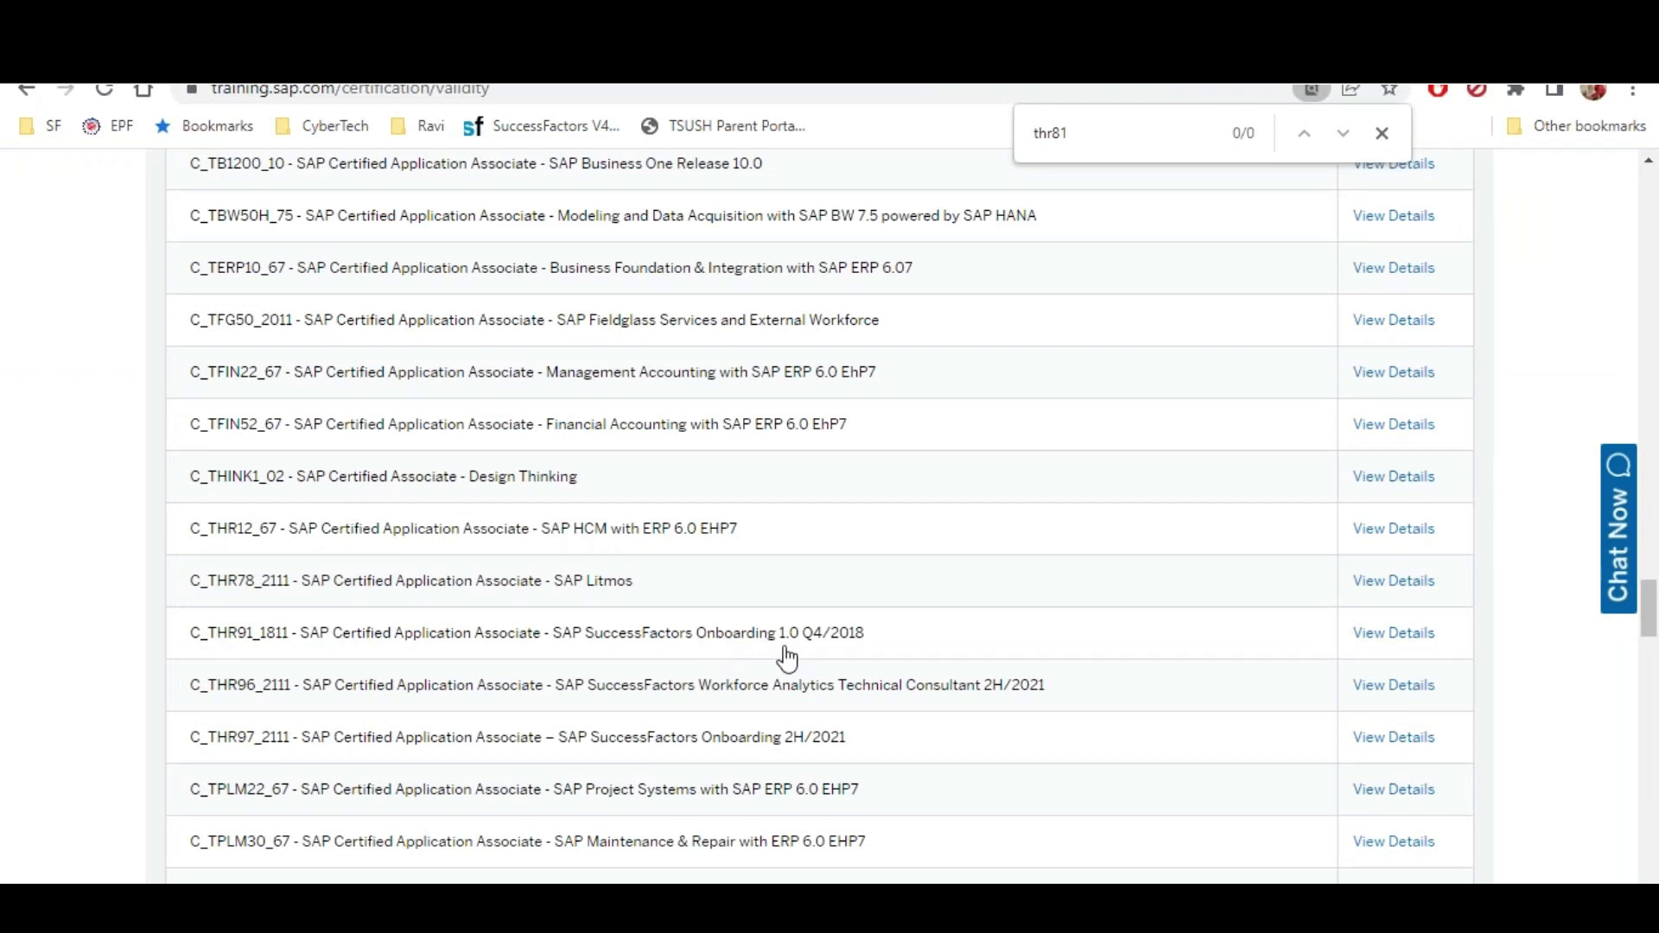
{"action": "scroll", "coordinate": [785, 708], "scroll_direction": "down", "scroll_amount": 20}
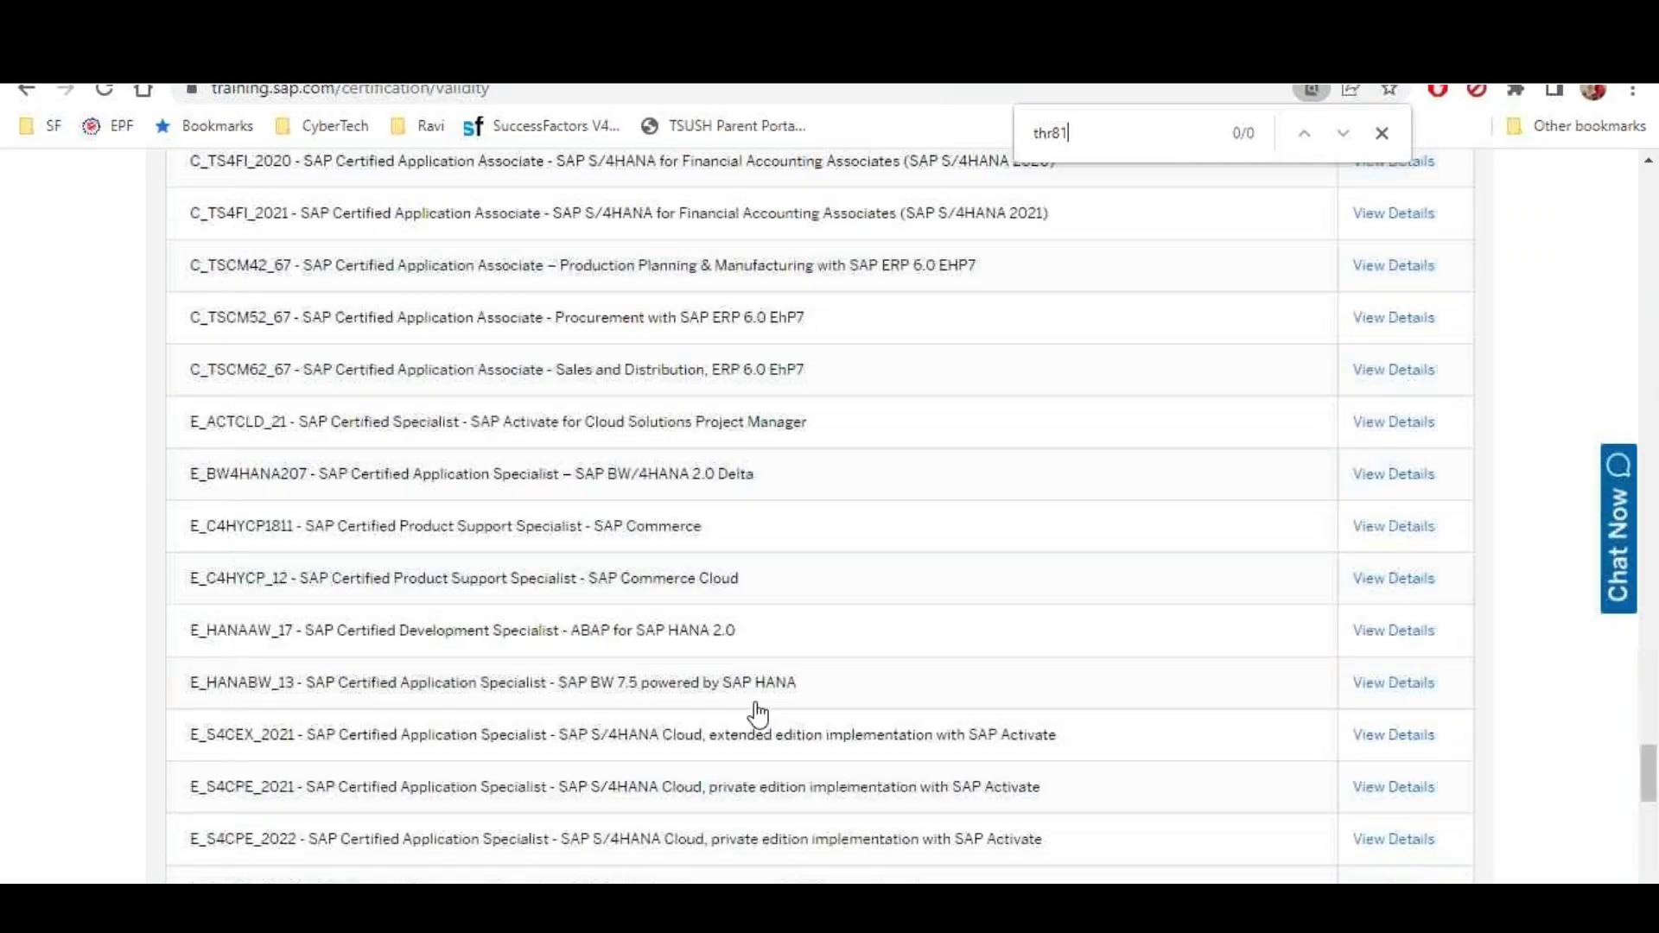
{"action": "scroll", "coordinate": [735, 705], "scroll_direction": "up", "scroll_amount": 5}
{"action": "scroll", "coordinate": [735, 705], "scroll_direction": "up", "scroll_amount": 10}
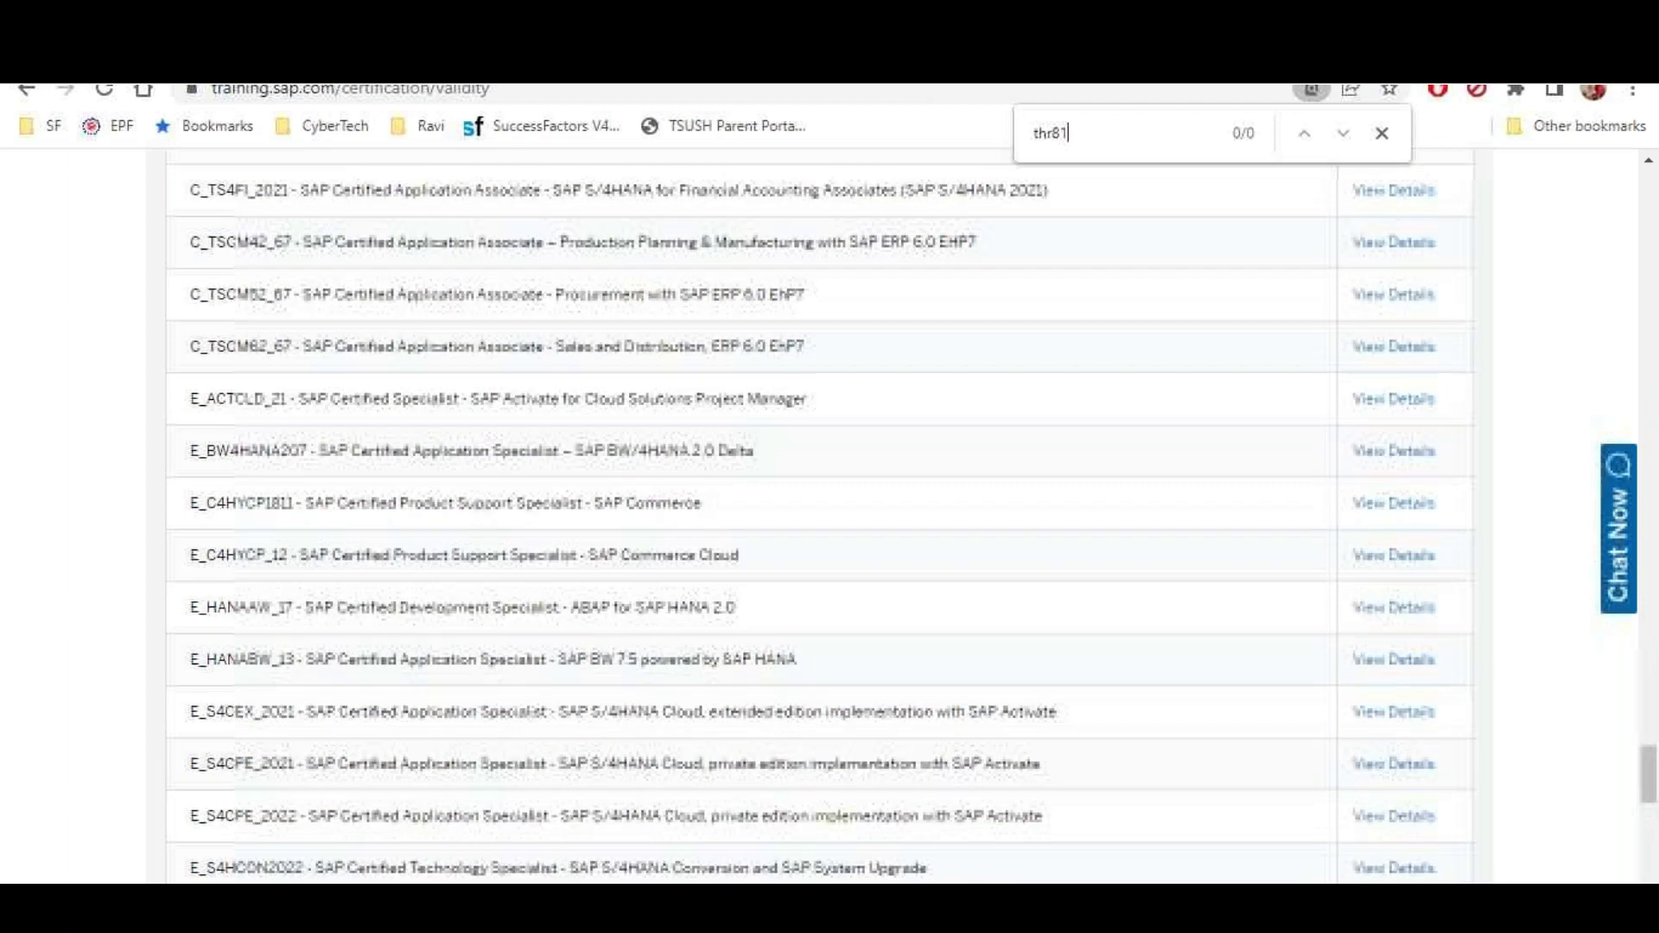
{"action": "scroll", "coordinate": [819, 516], "scroll_direction": "up", "scroll_amount": 3}
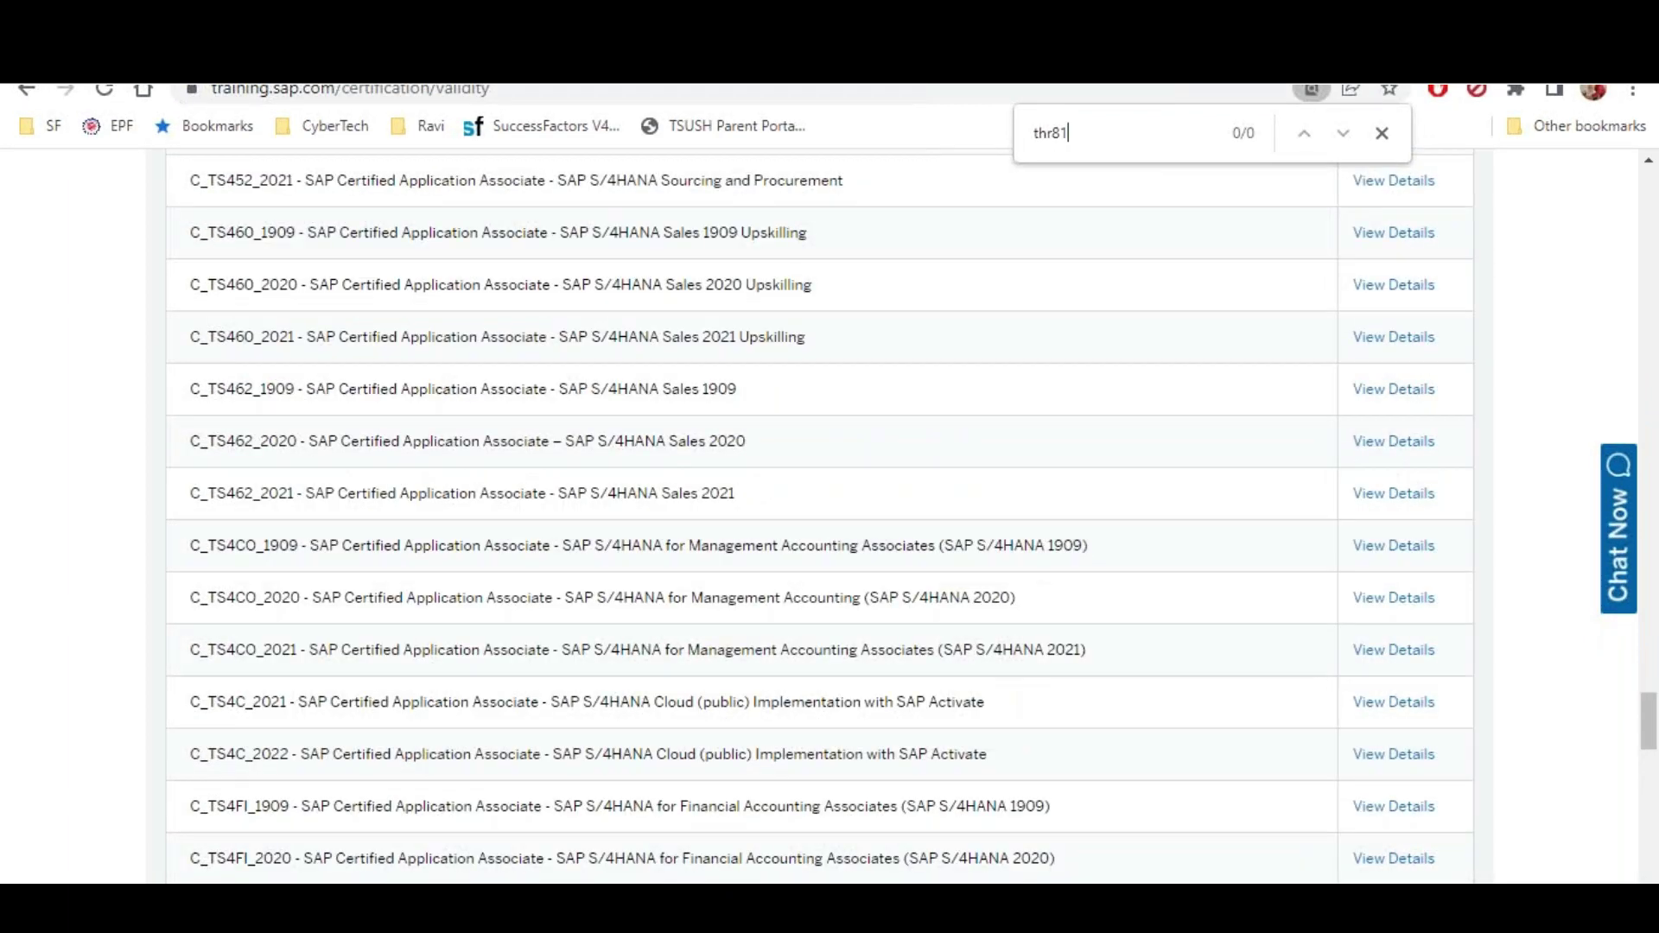
{"action": "scroll", "coordinate": [819, 517], "scroll_direction": "up", "scroll_amount": 3}
Broaden the page search term to 'thr' to show all THR certifications
{"action": "key", "text": "BackSpace"}
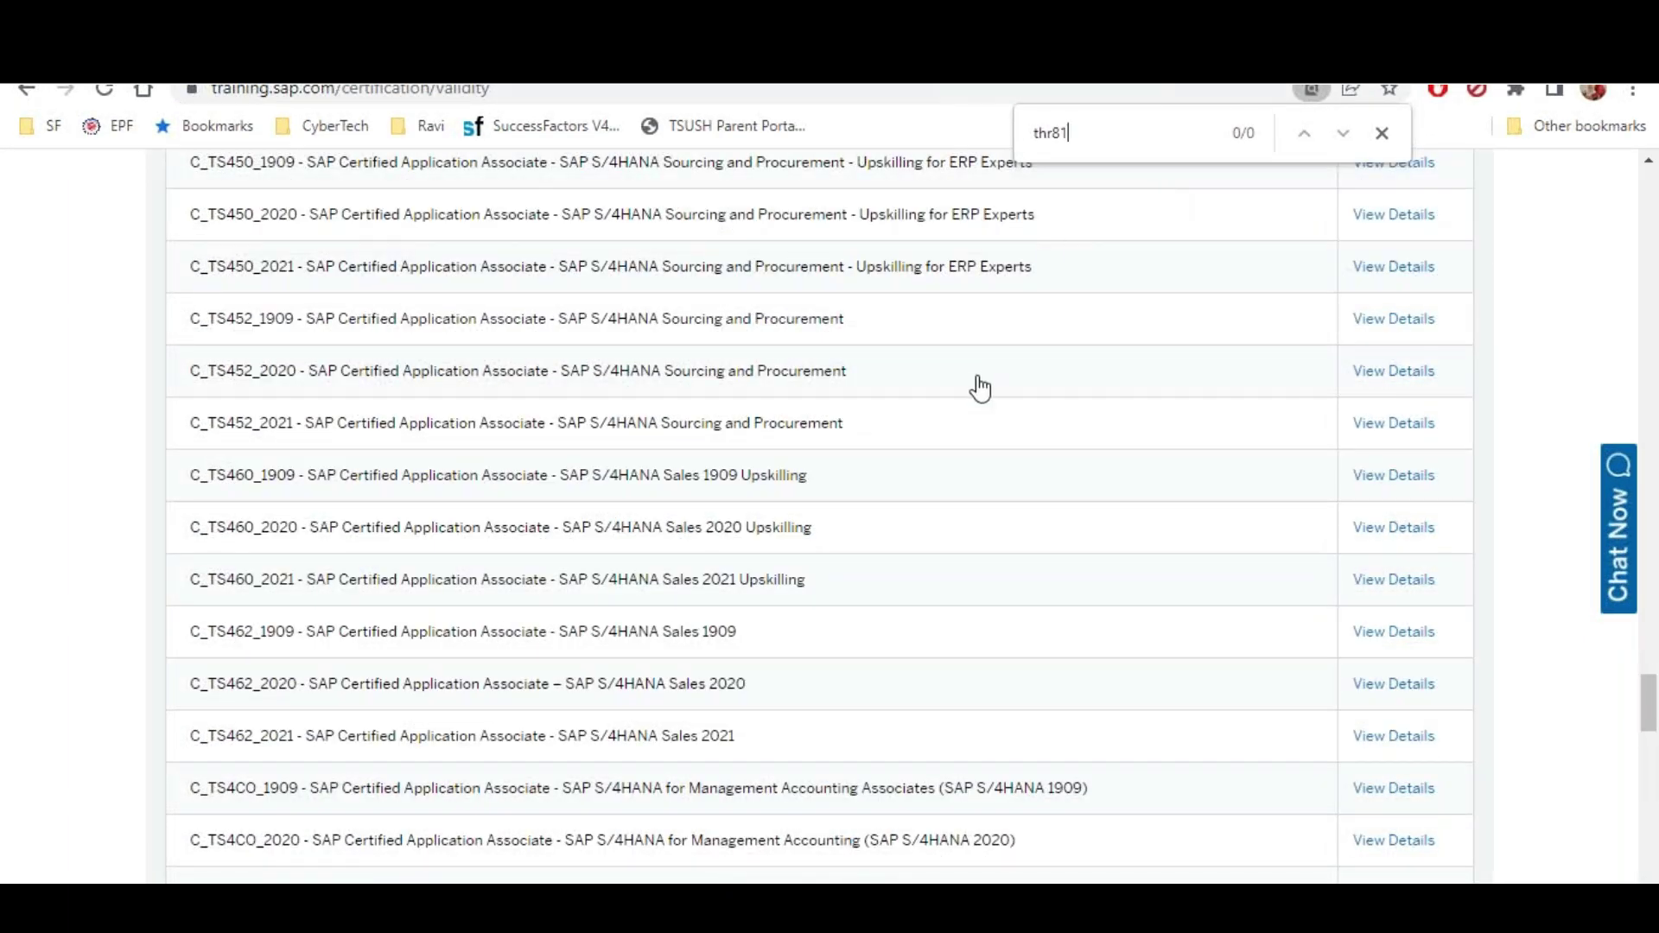
{"action": "key", "text": "BackSpace"}
{"action": "type", "text": "\\"}
{"action": "key", "text": "BackSpace"}
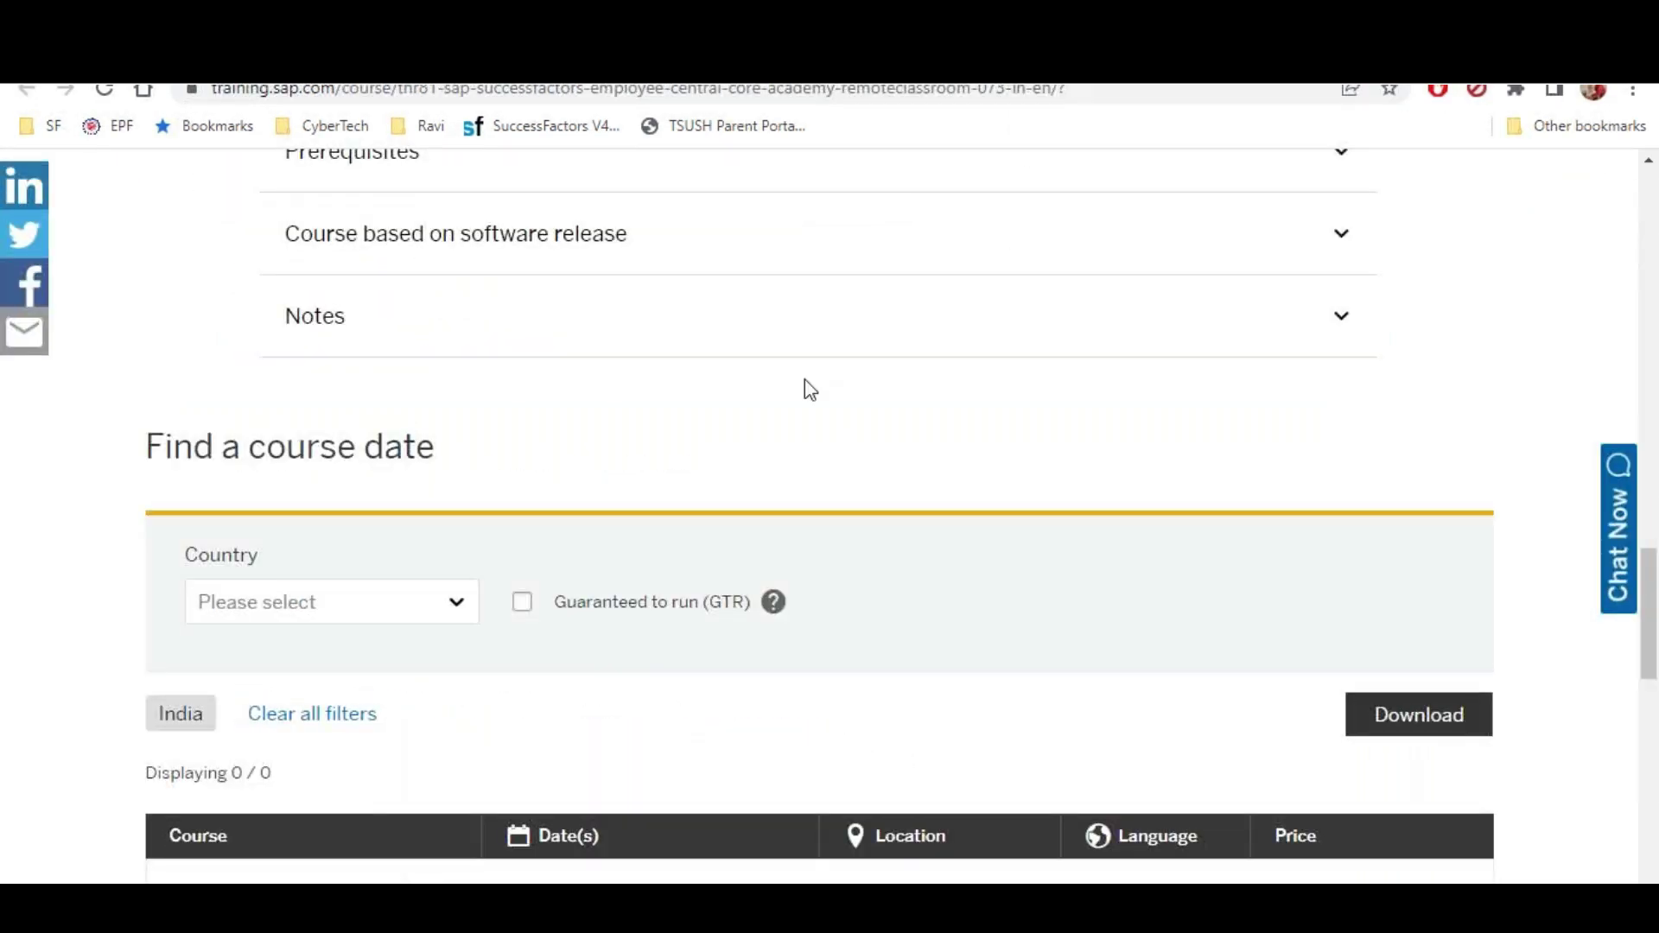
Collapse the Content outline to get back to the THR-highlighted certification validity list
{"action": "scroll", "coordinate": [726, 377], "scroll_direction": "up", "scroll_amount": 6}
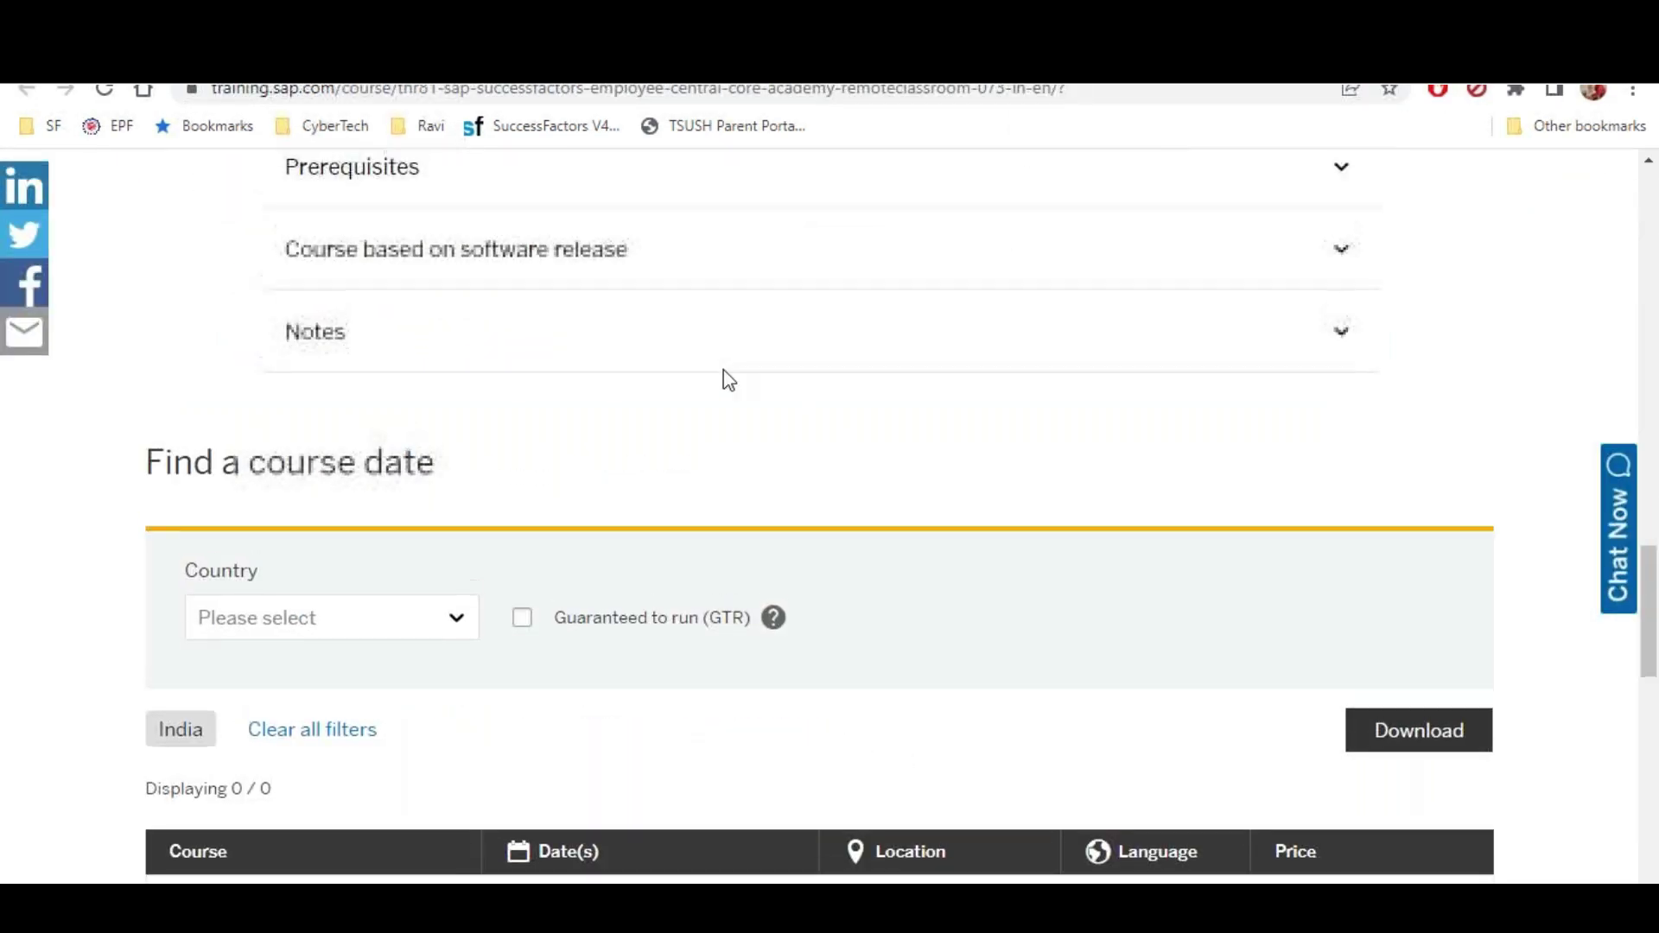
{"action": "scroll", "coordinate": [729, 400], "scroll_direction": "up", "scroll_amount": 3}
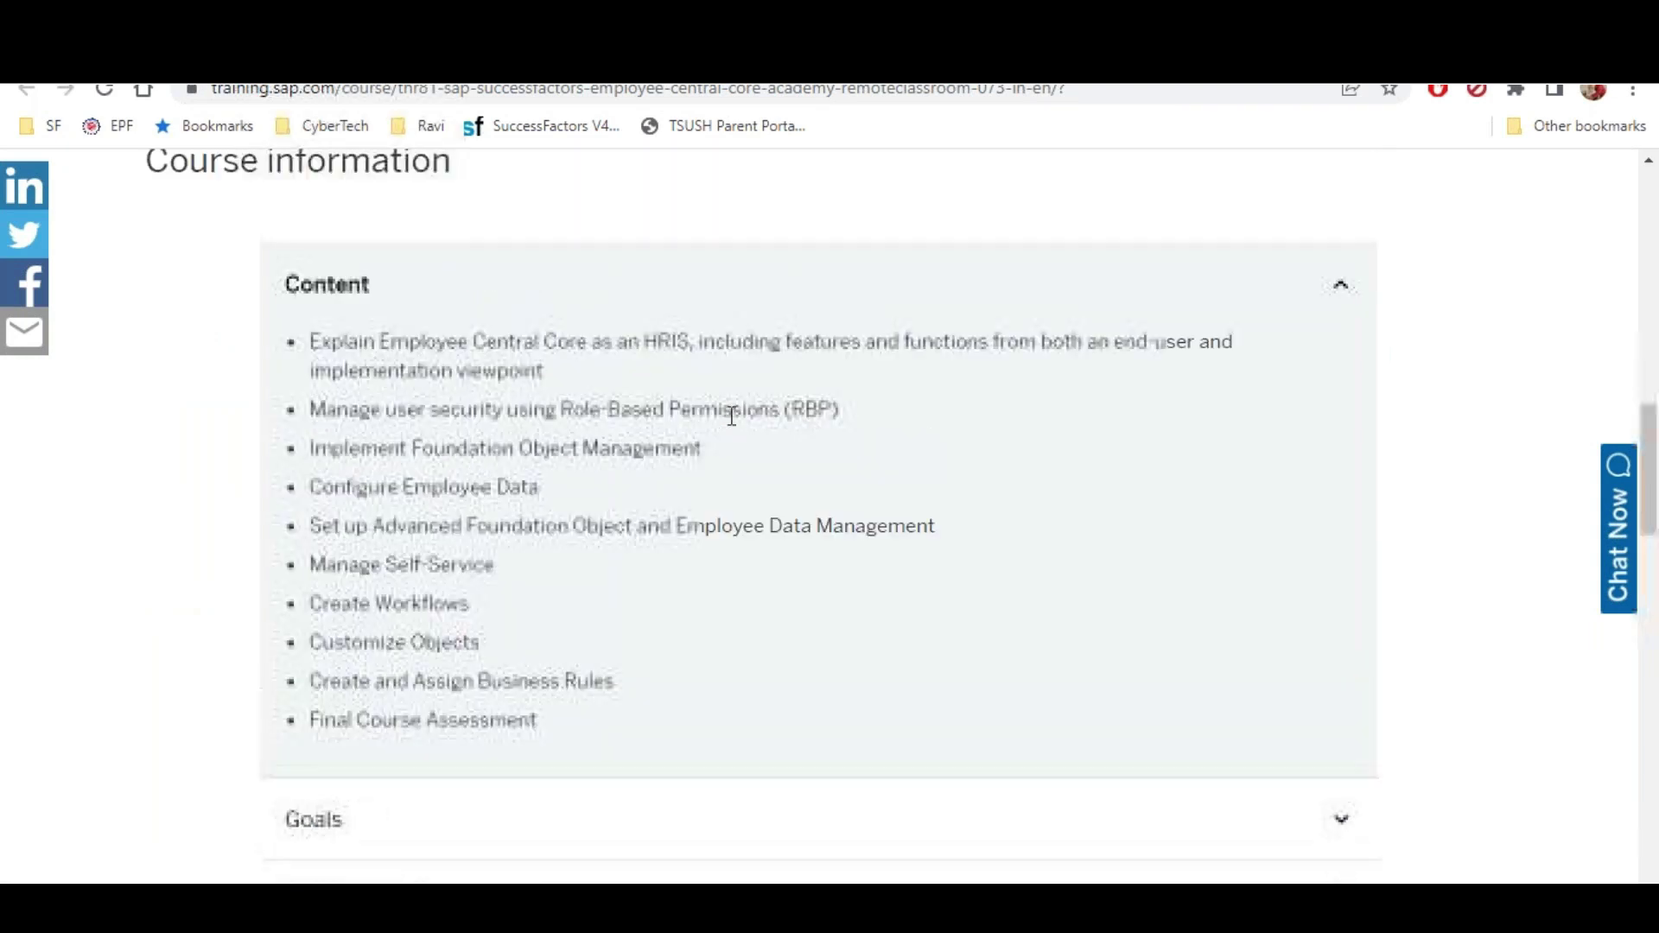
{"action": "left_click", "coordinate": [1340, 424]}
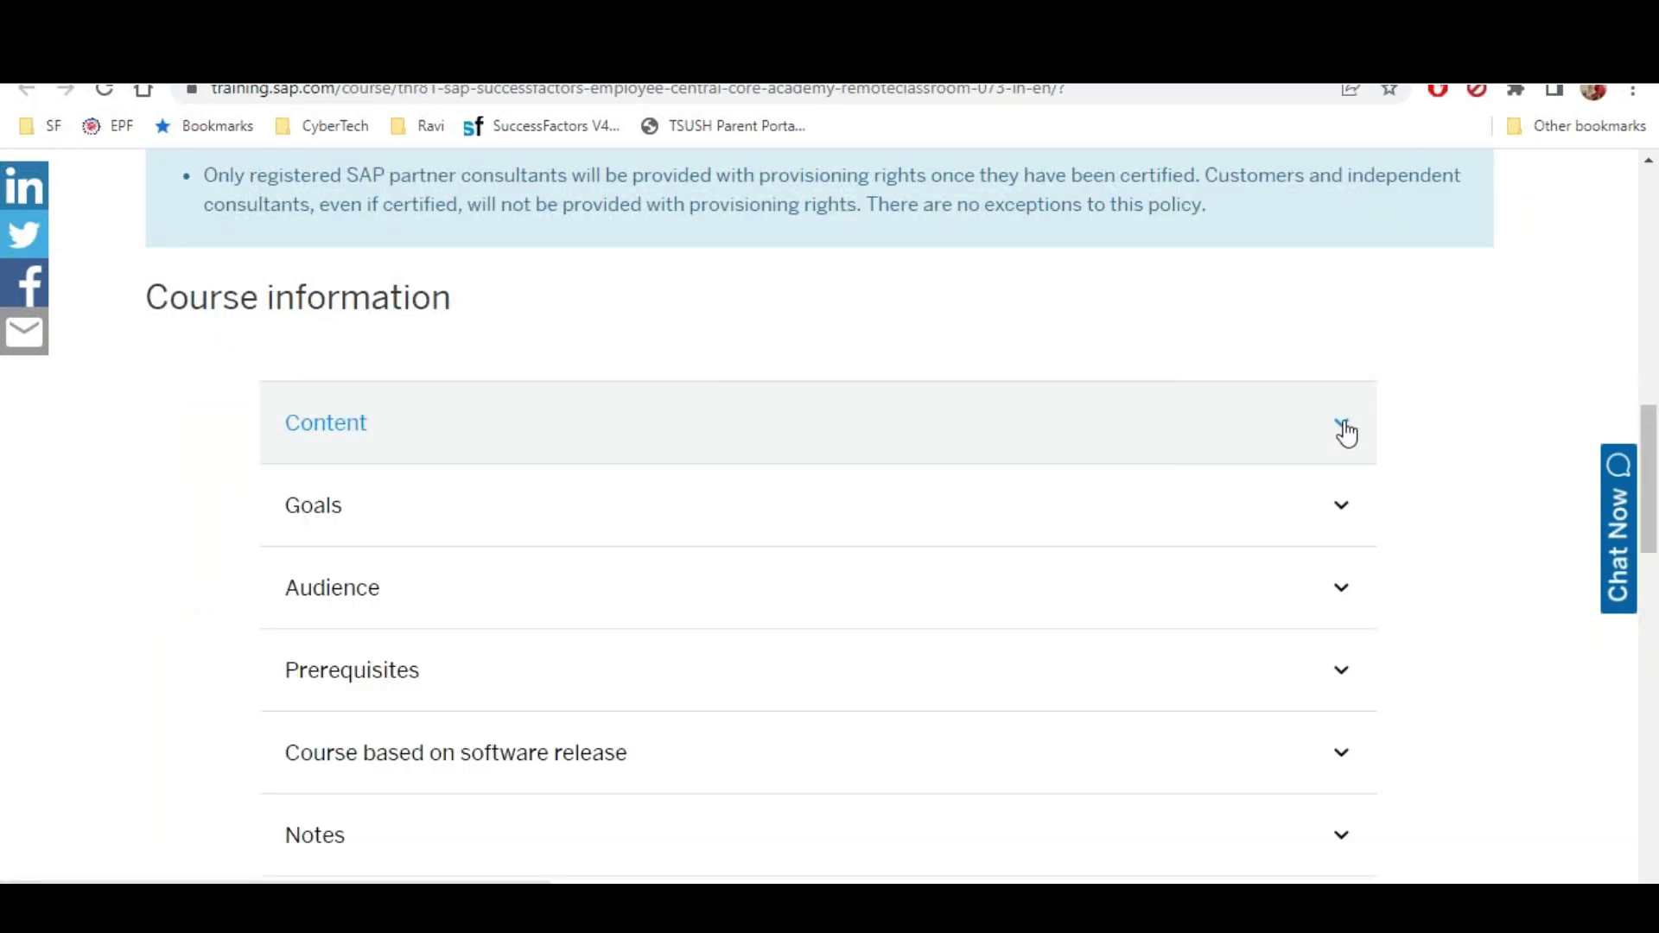
{"action": "scroll", "coordinate": [1263, 489], "scroll_direction": "down", "scroll_amount": 4}
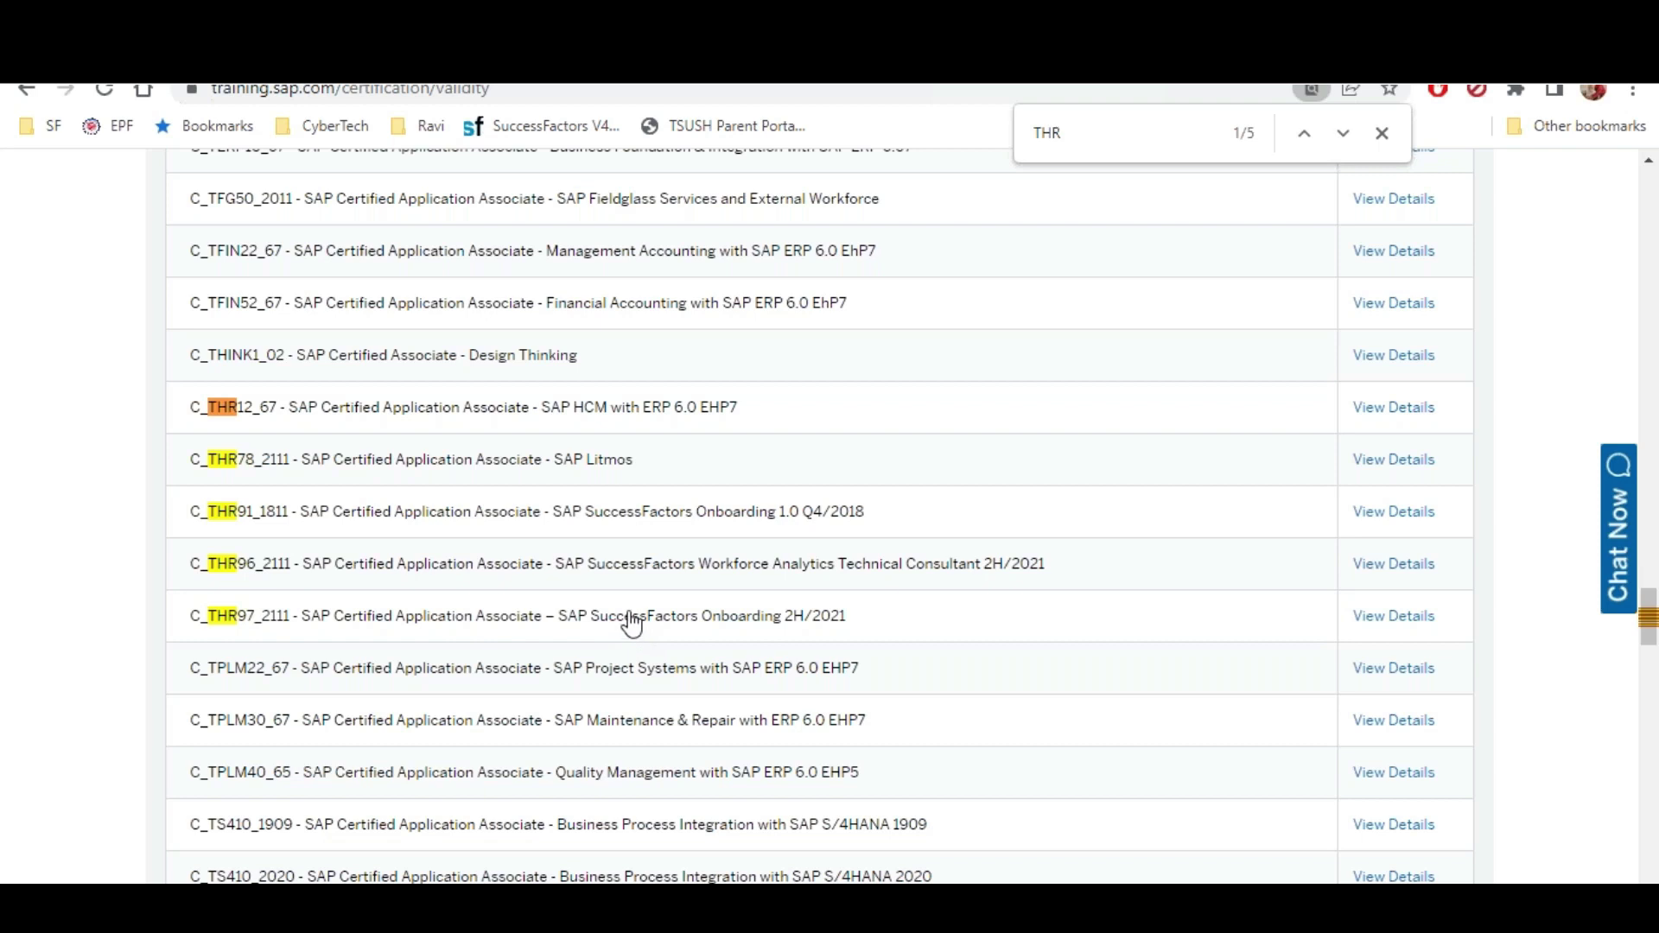
Open the details page for the C_THR97_2111 Onboarding 2H/2021 certification
{"action": "left_click", "coordinate": [1401, 619]}
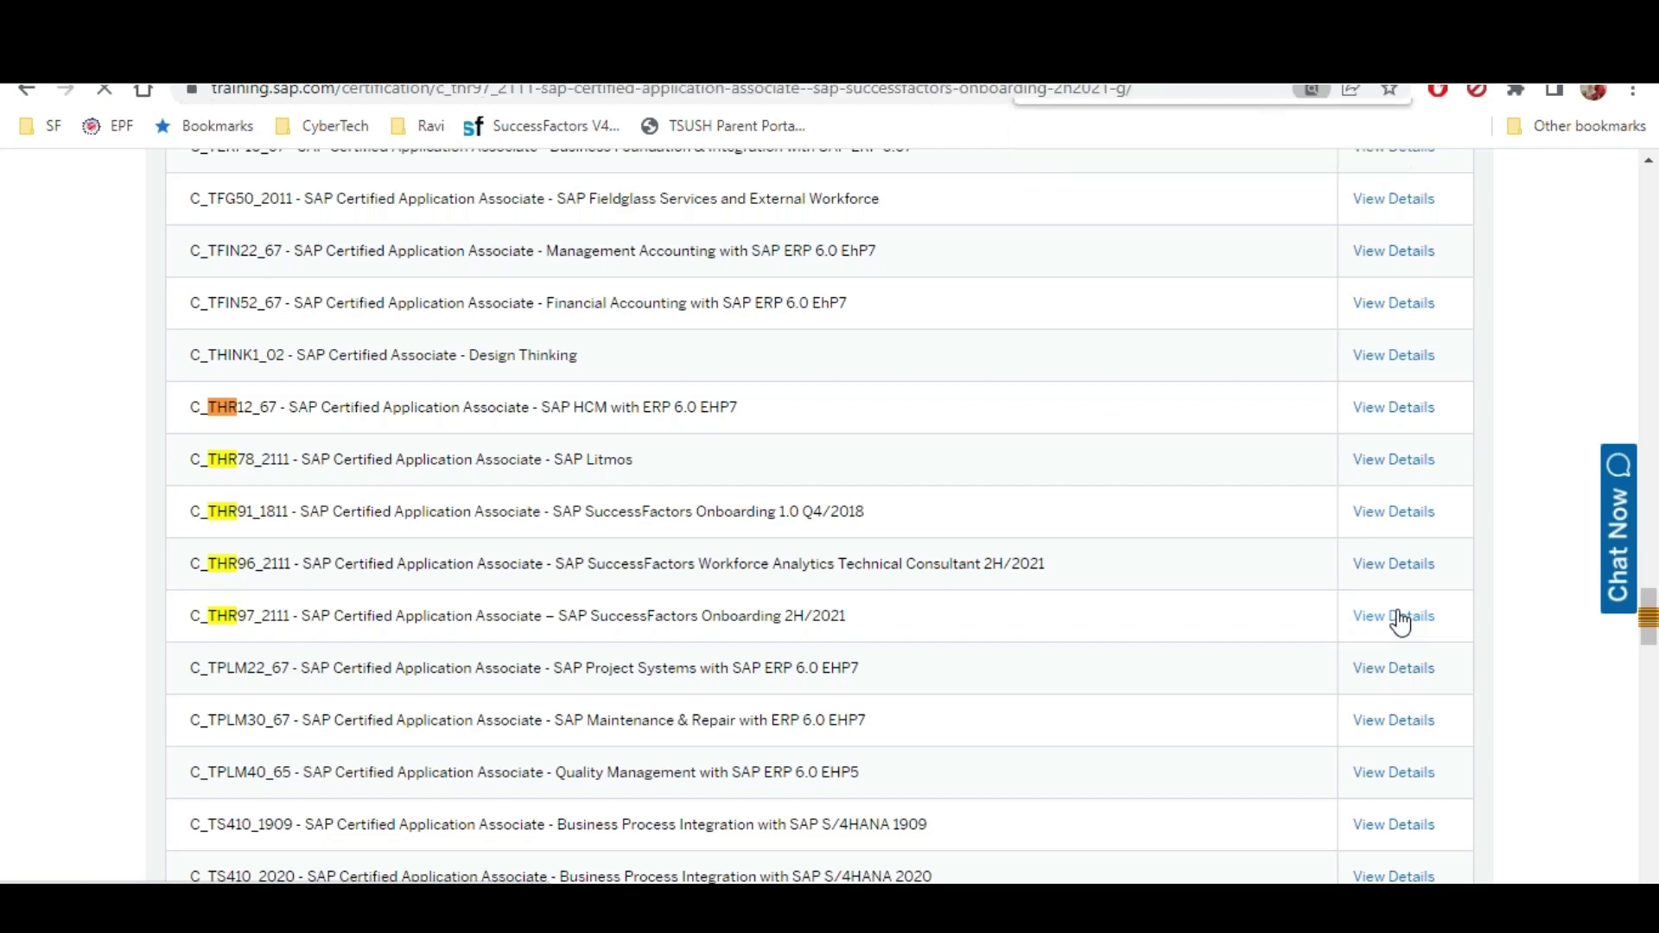
{"action": "scroll", "coordinate": [1233, 641], "scroll_direction": "down", "scroll_amount": 1}
{"action": "scroll", "coordinate": [698, 516], "scroll_direction": "down", "scroll_amount": 4}
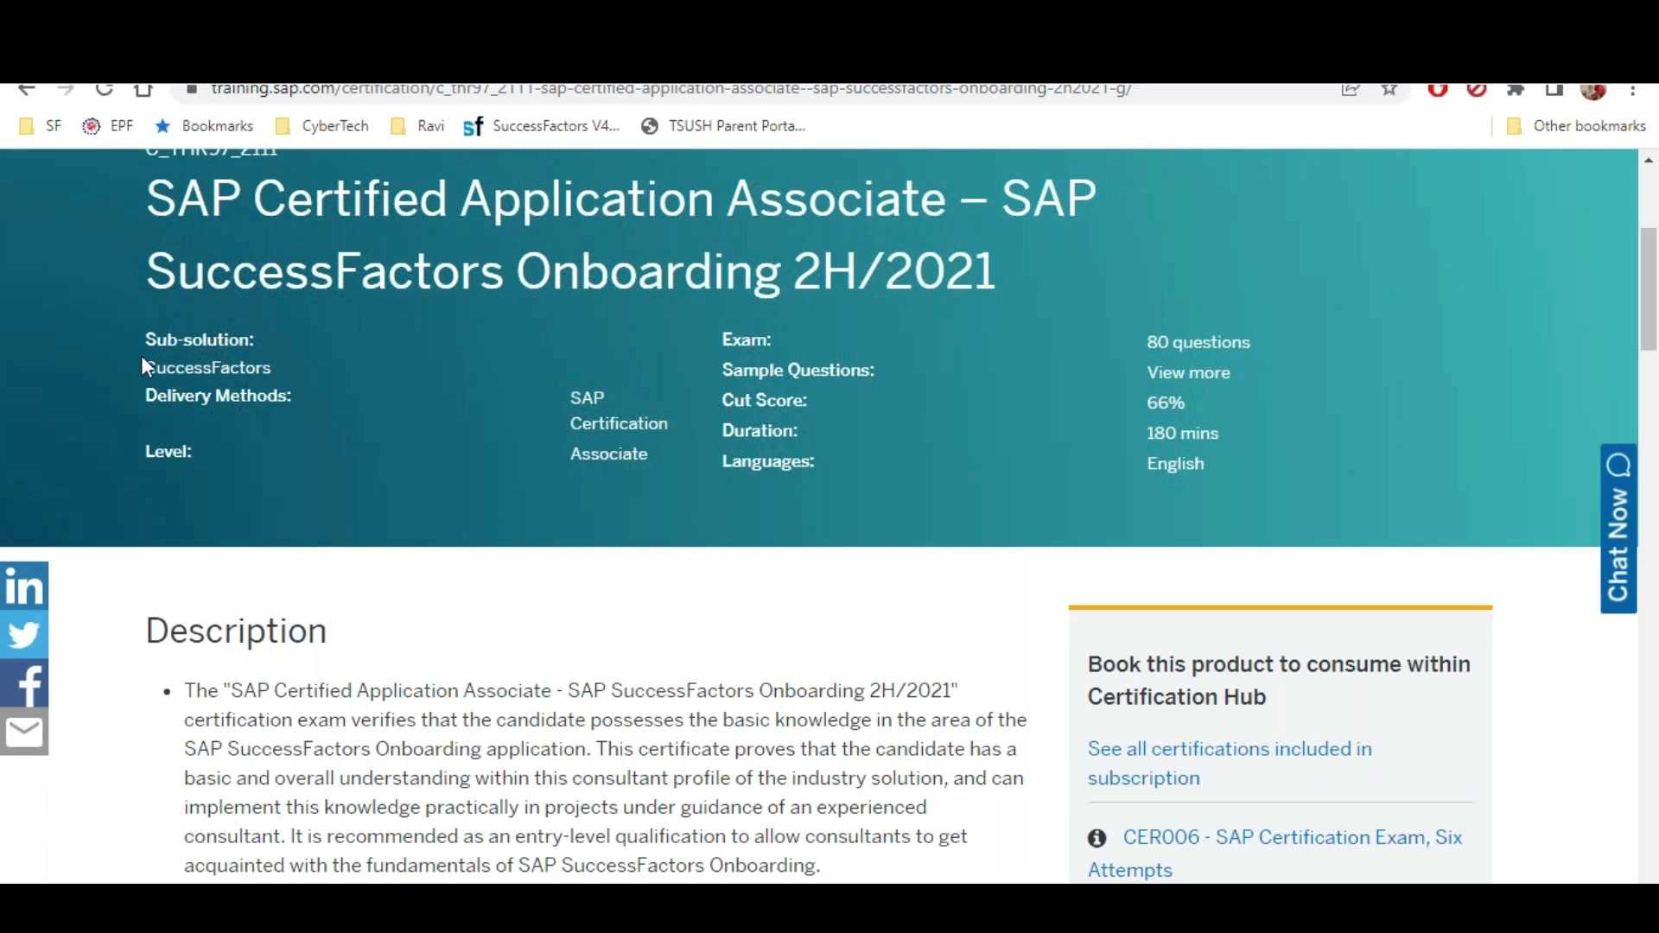
Highlight the SuccessFactors sub-solution, Sample Questions, 80 questions and the 66% cut score
{"action": "left_click_drag", "start_coordinate": [143, 366], "coordinate": [304, 369]}
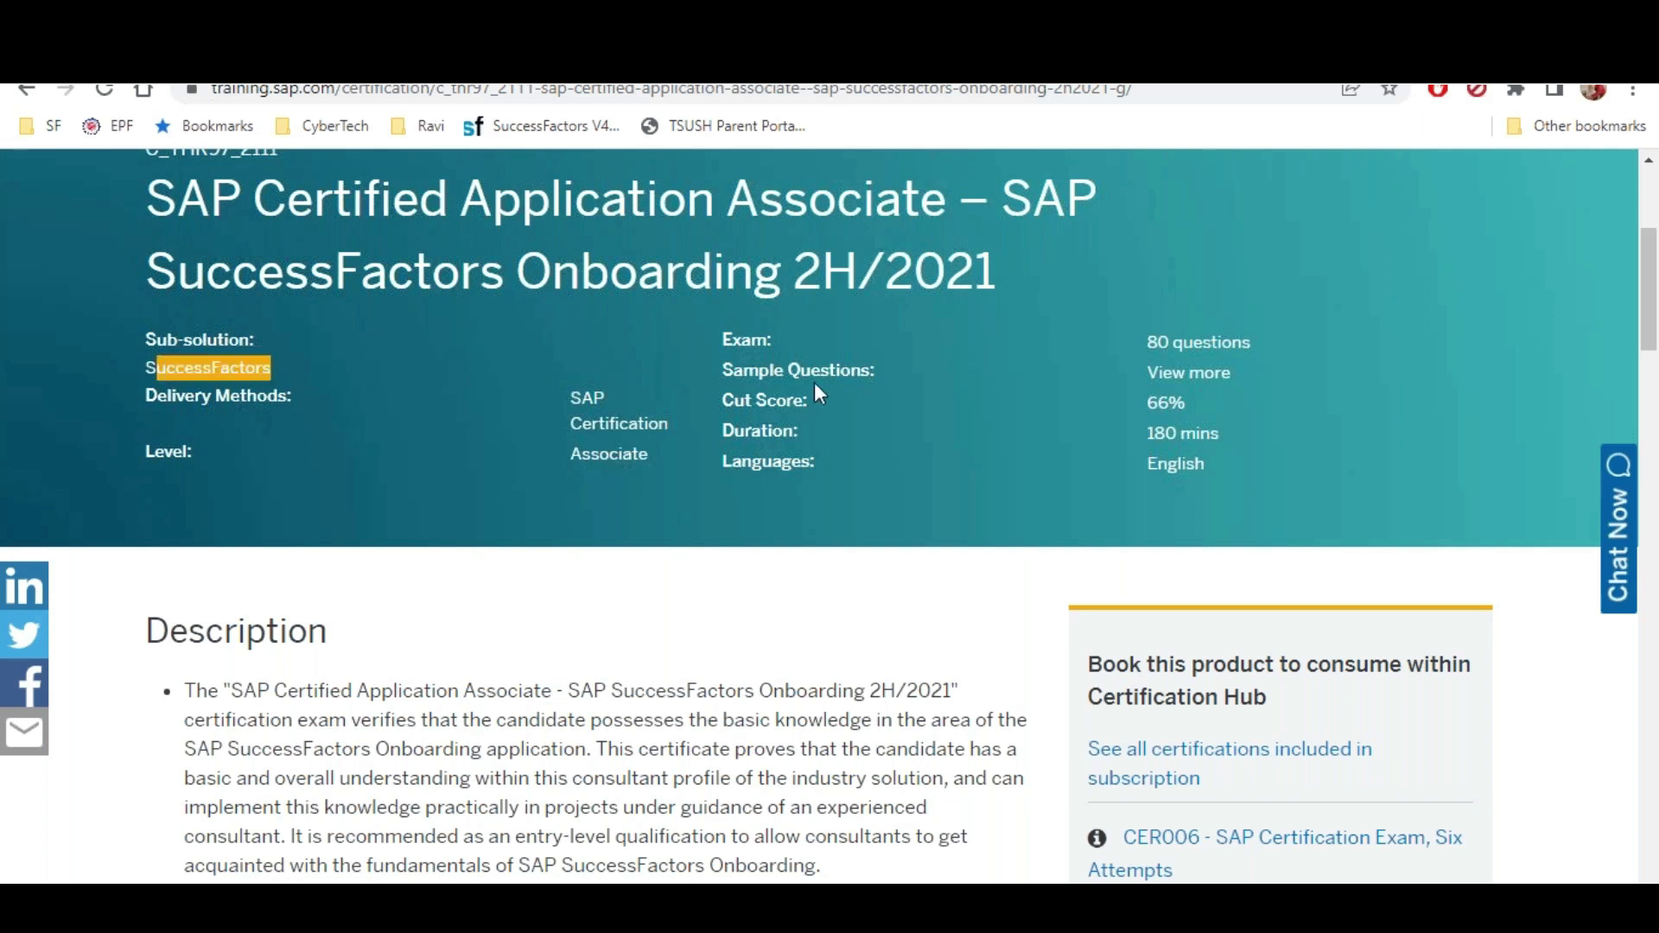
{"action": "left_click_drag", "start_coordinate": [796, 371], "coordinate": [1054, 385]}
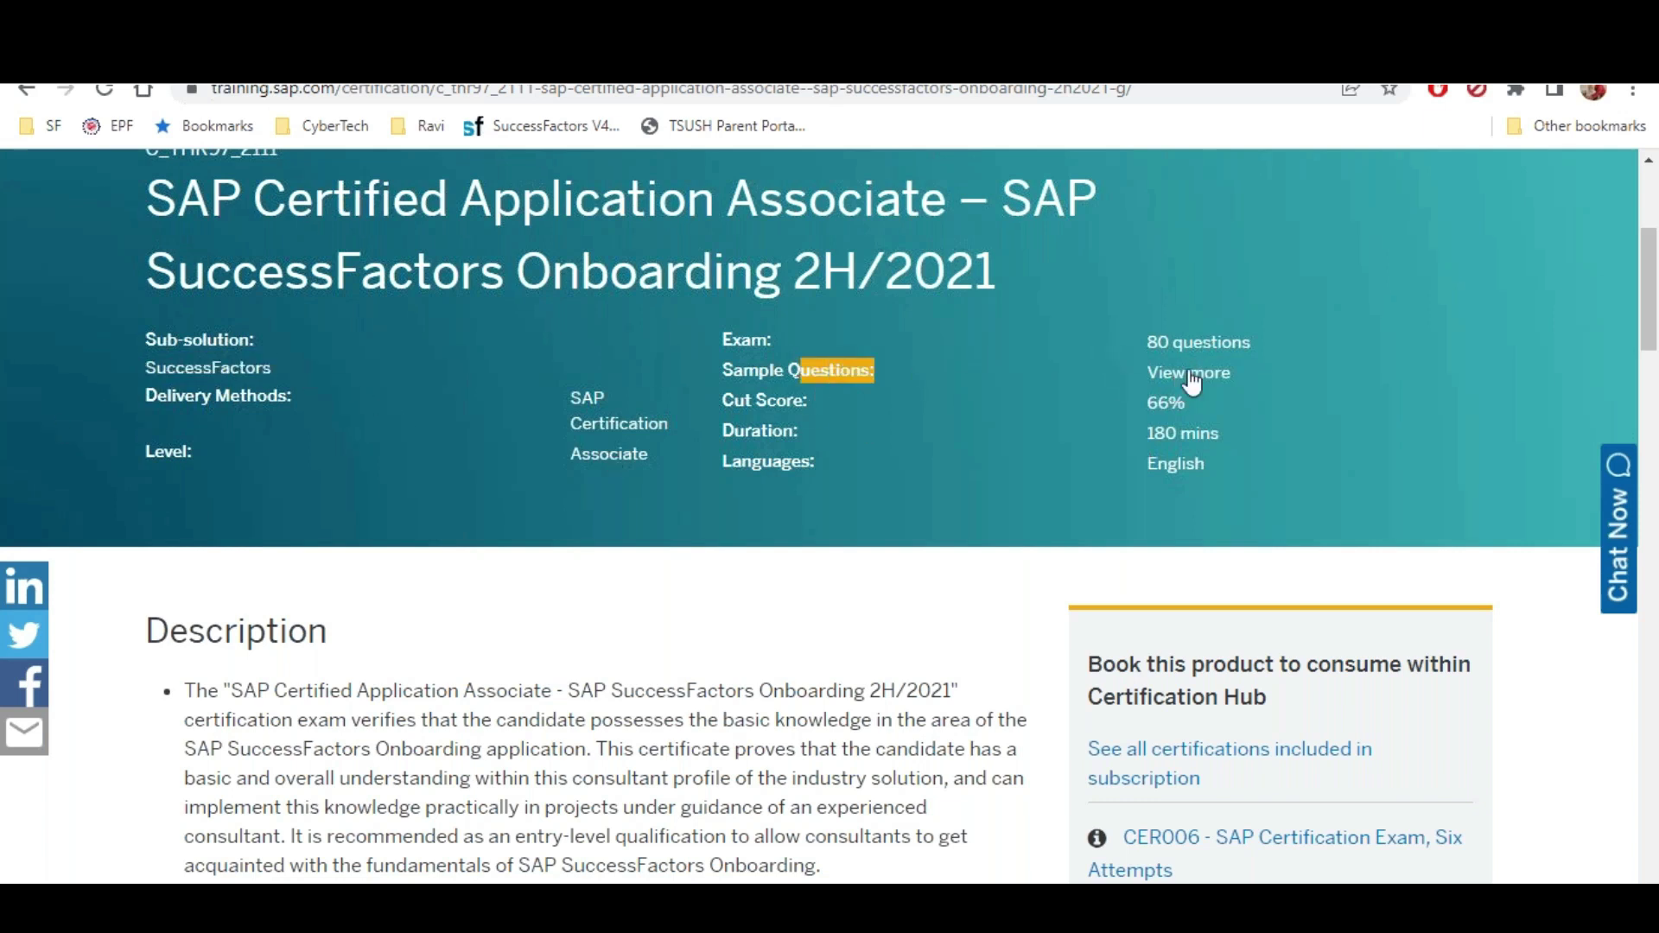
{"action": "left_click_drag", "start_coordinate": [1140, 335], "coordinate": [1211, 366]}
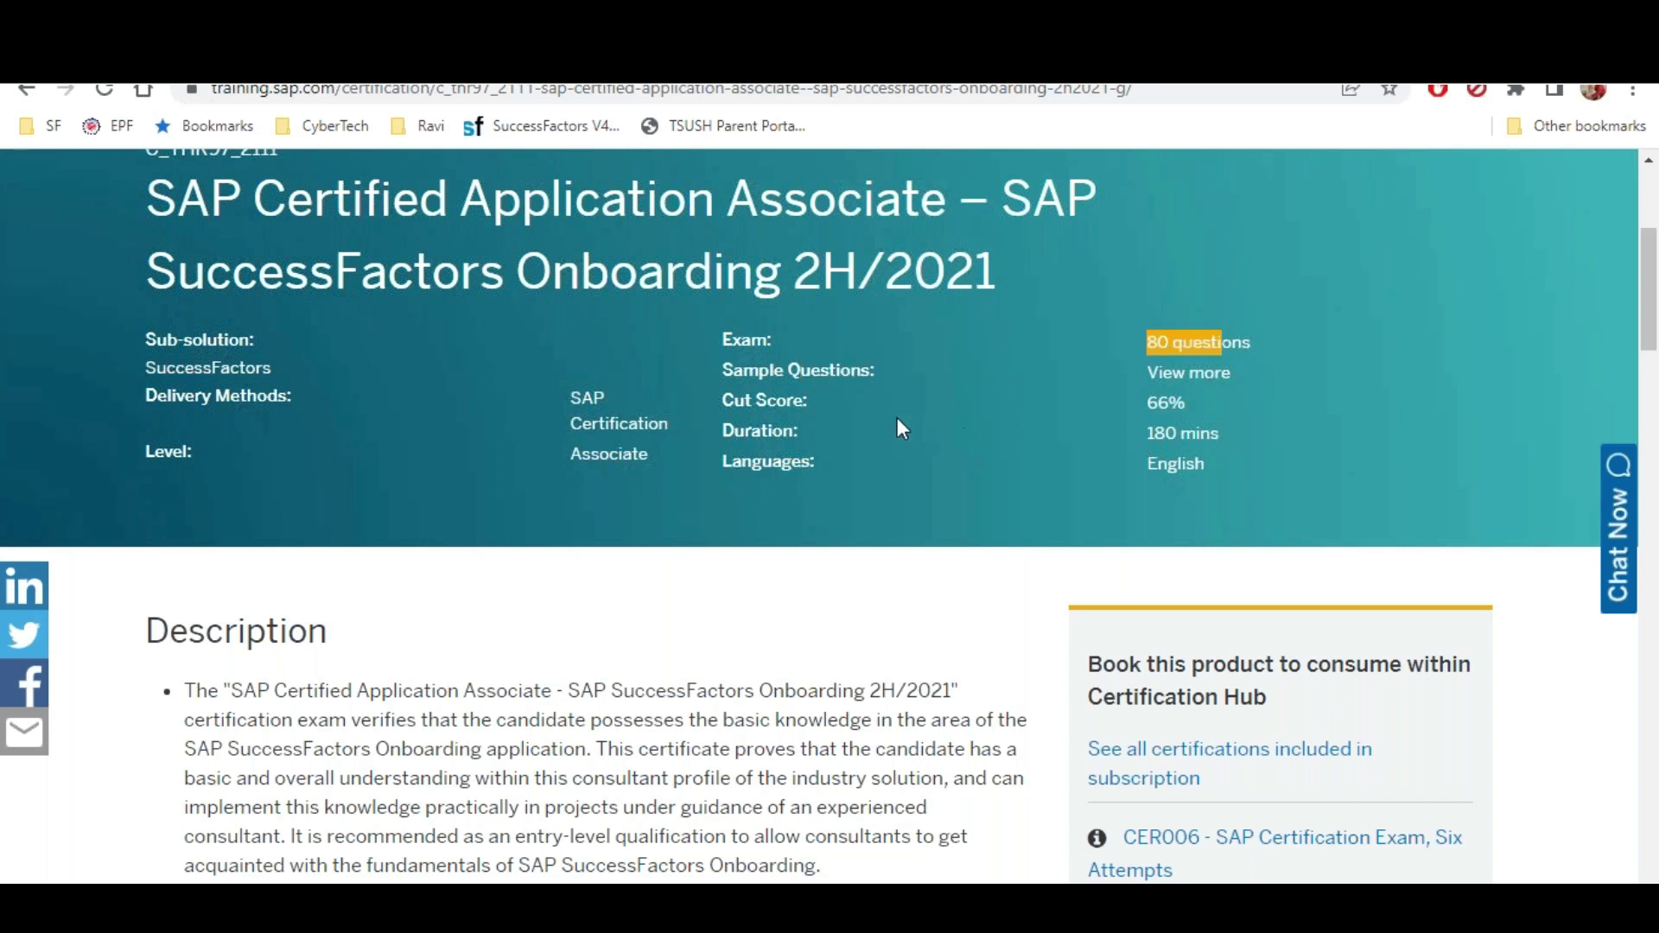
{"action": "left_click_drag", "start_coordinate": [766, 400], "coordinate": [854, 398]}
{"action": "left_click_drag", "start_coordinate": [1146, 403], "coordinate": [1185, 403]}
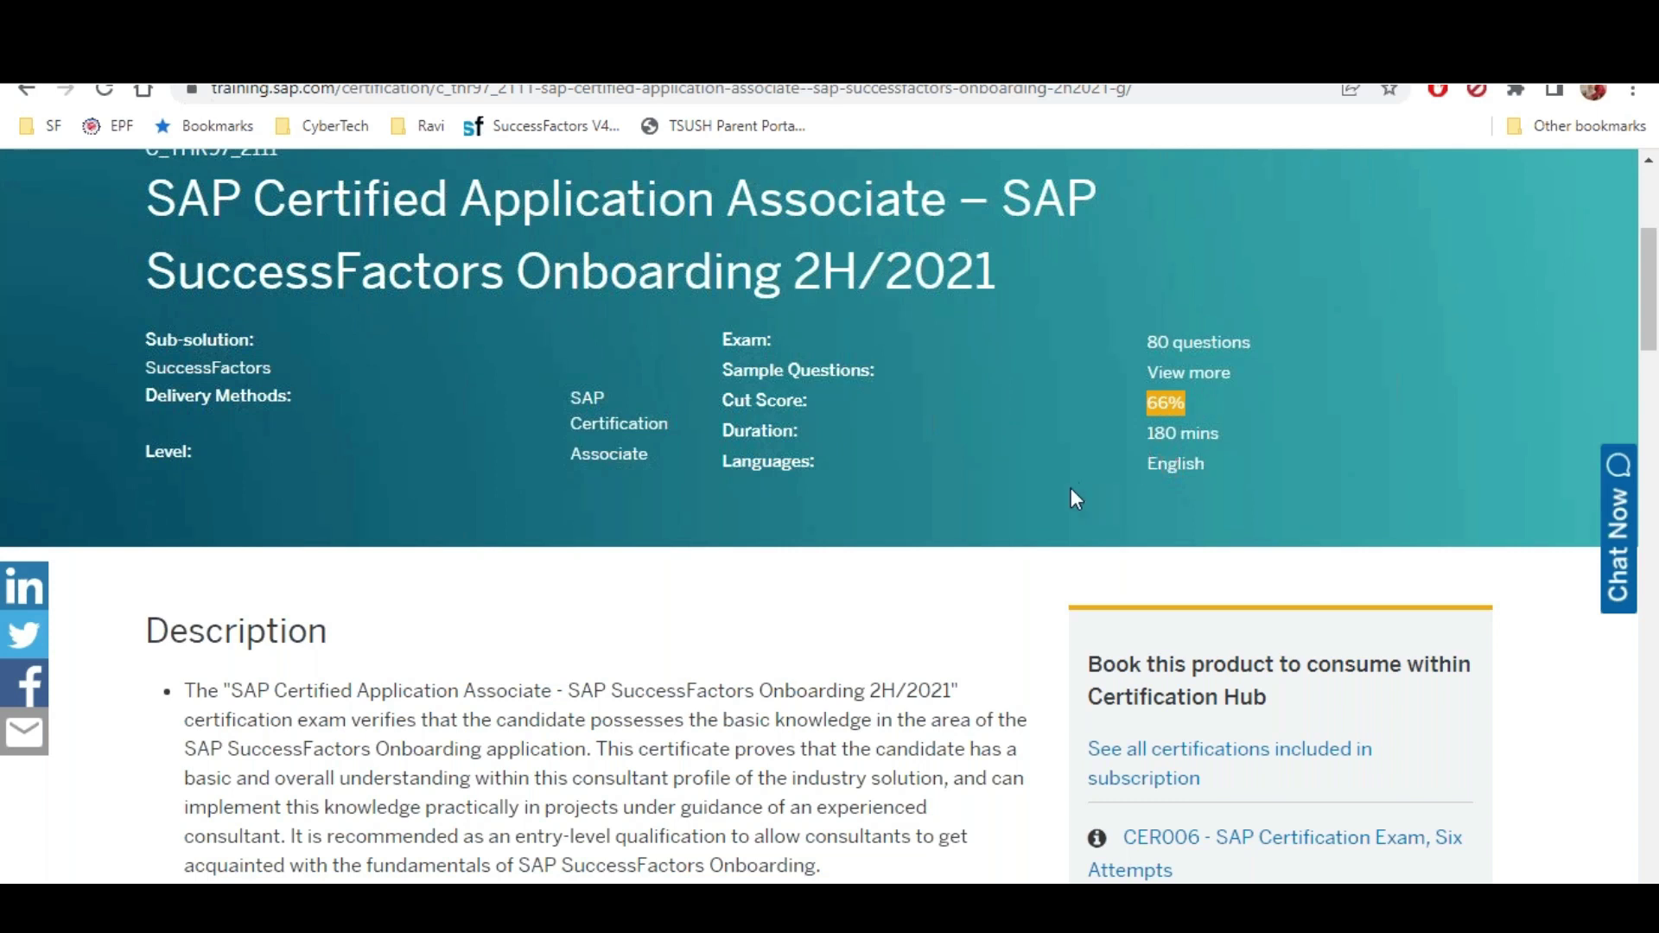
Enter the formula =80*57 in cell G38 of Sheet4 in the Excel notes
{"action": "key", "text": "alt+Tab"}
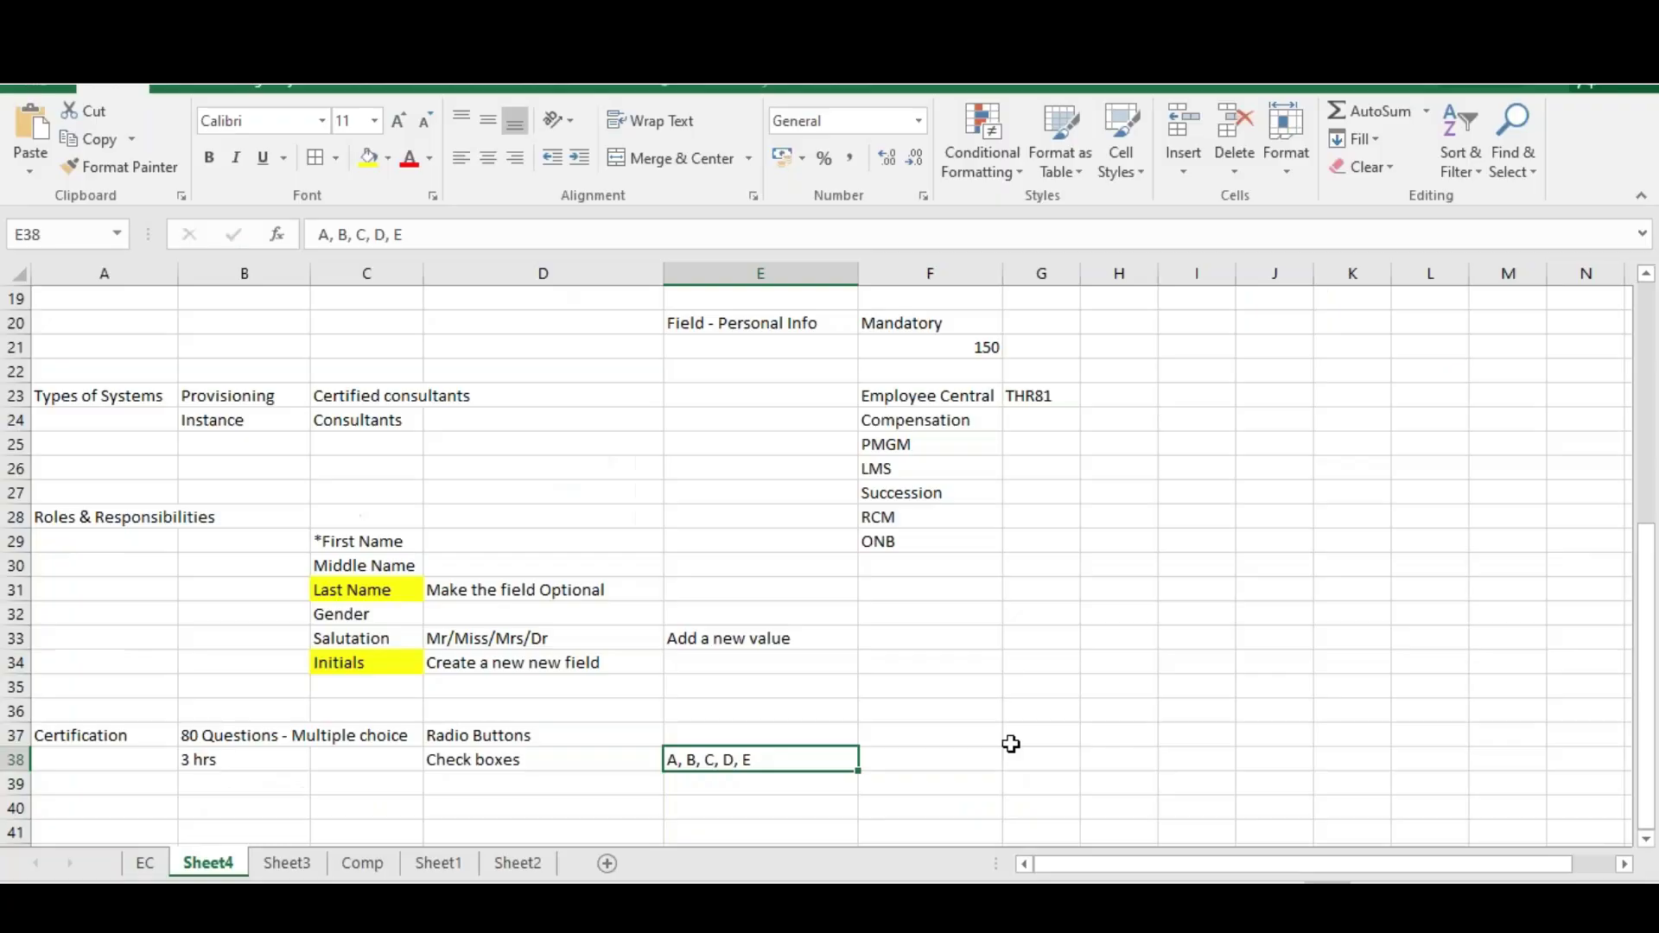
{"action": "type", "text": "+"}
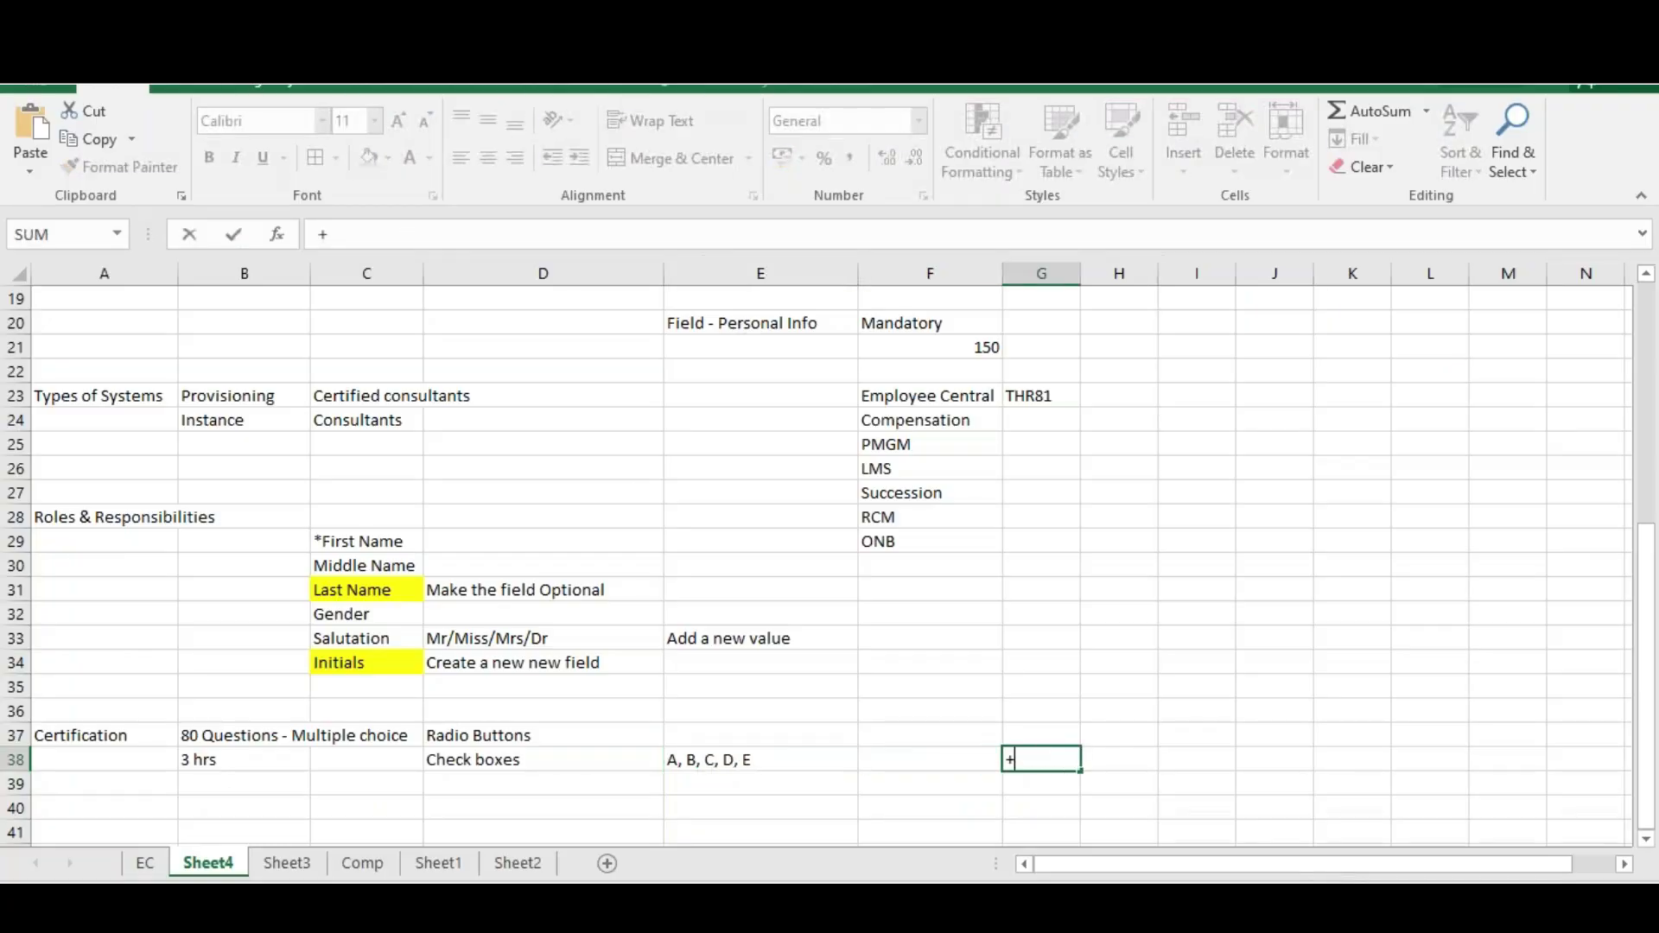
{"action": "type", "text": "80*57"}
{"action": "key", "text": "Return"}
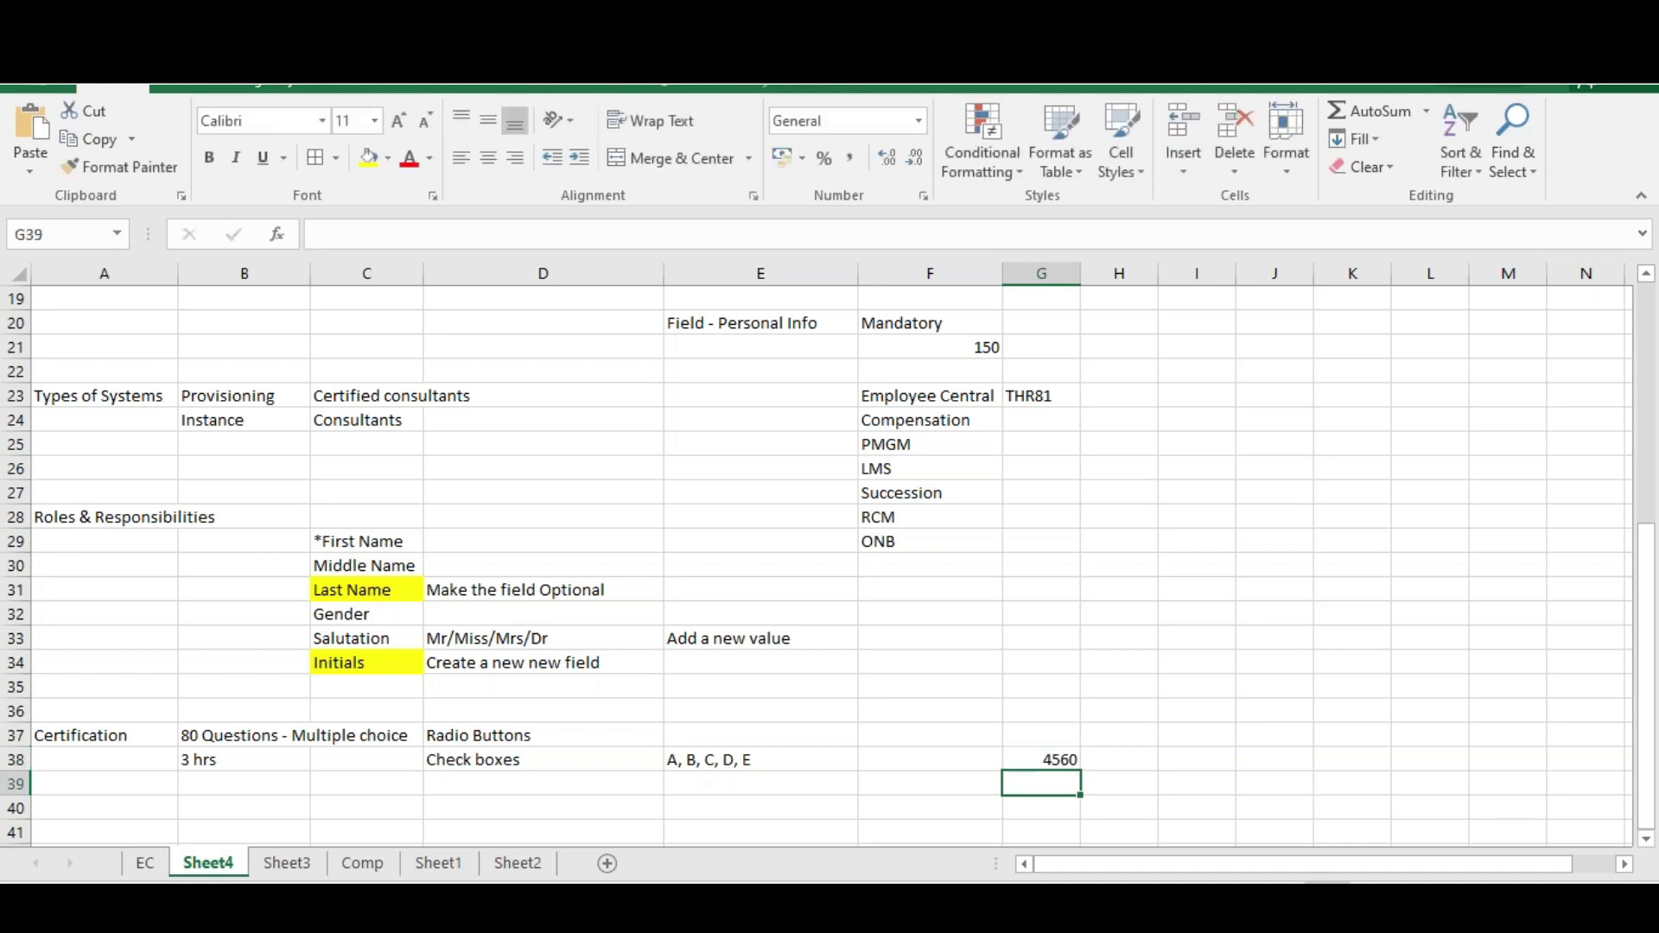
Change G38's formula to =80*62 so it shows 4960, then return to Chrome
{"action": "left_click", "coordinate": [1053, 760]}
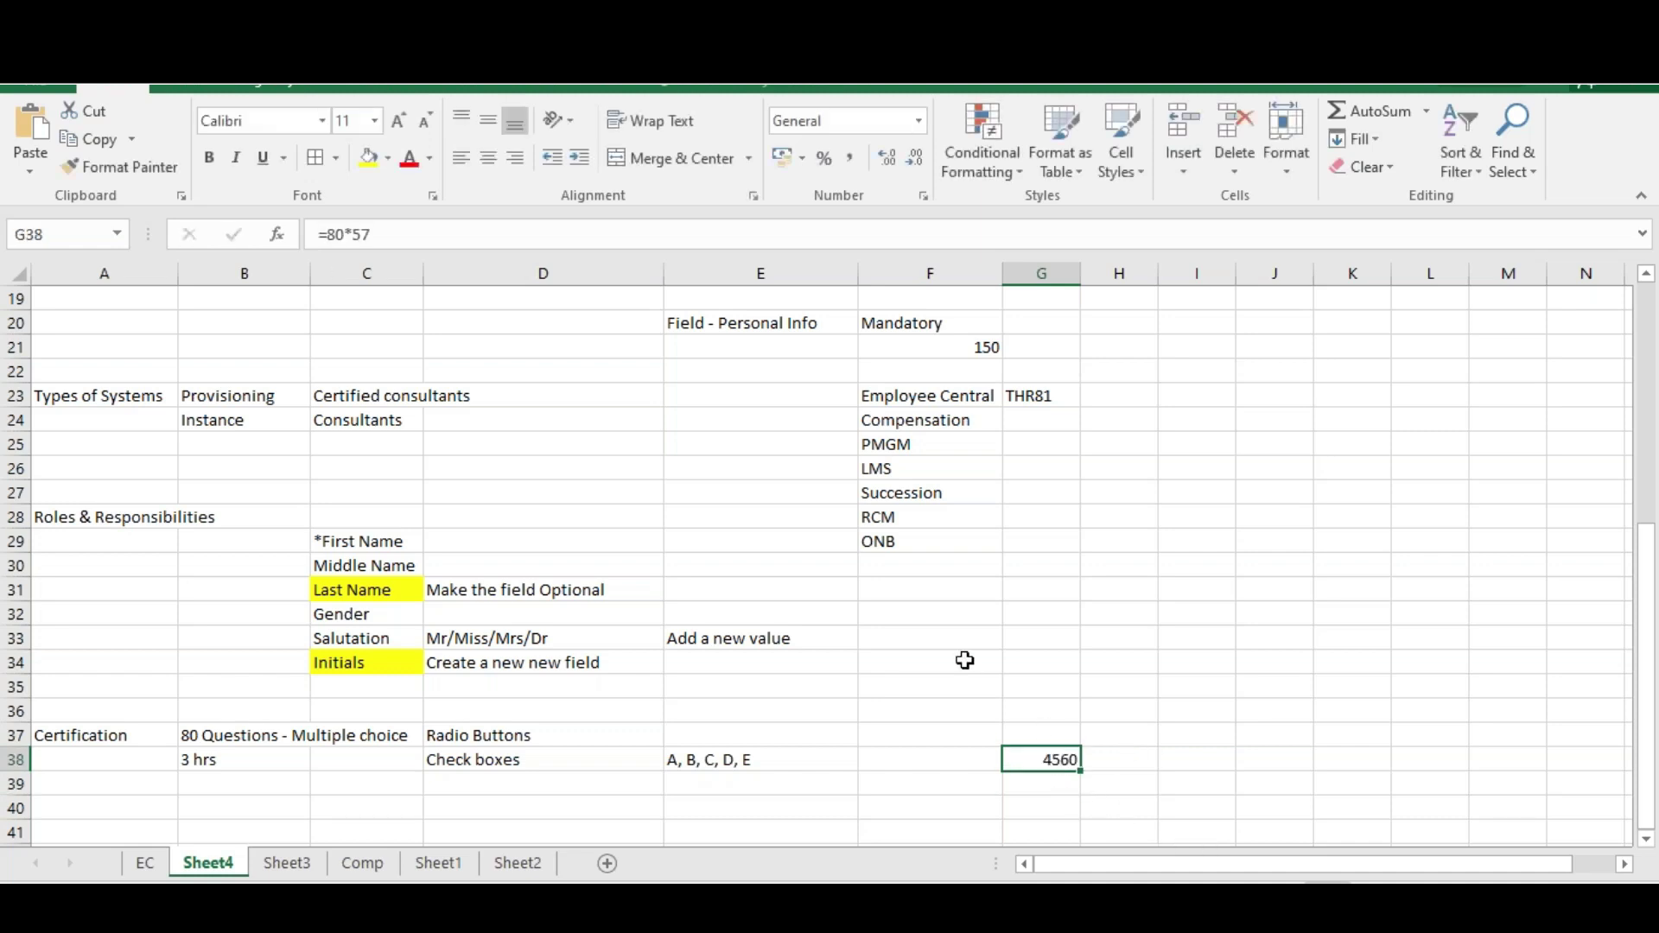
{"action": "left_click", "coordinate": [388, 238]}
{"action": "key", "text": "BackSpace"}
{"action": "key", "text": "BackSpace"}
{"action": "type", "text": "62"}
{"action": "key", "text": "Return"}
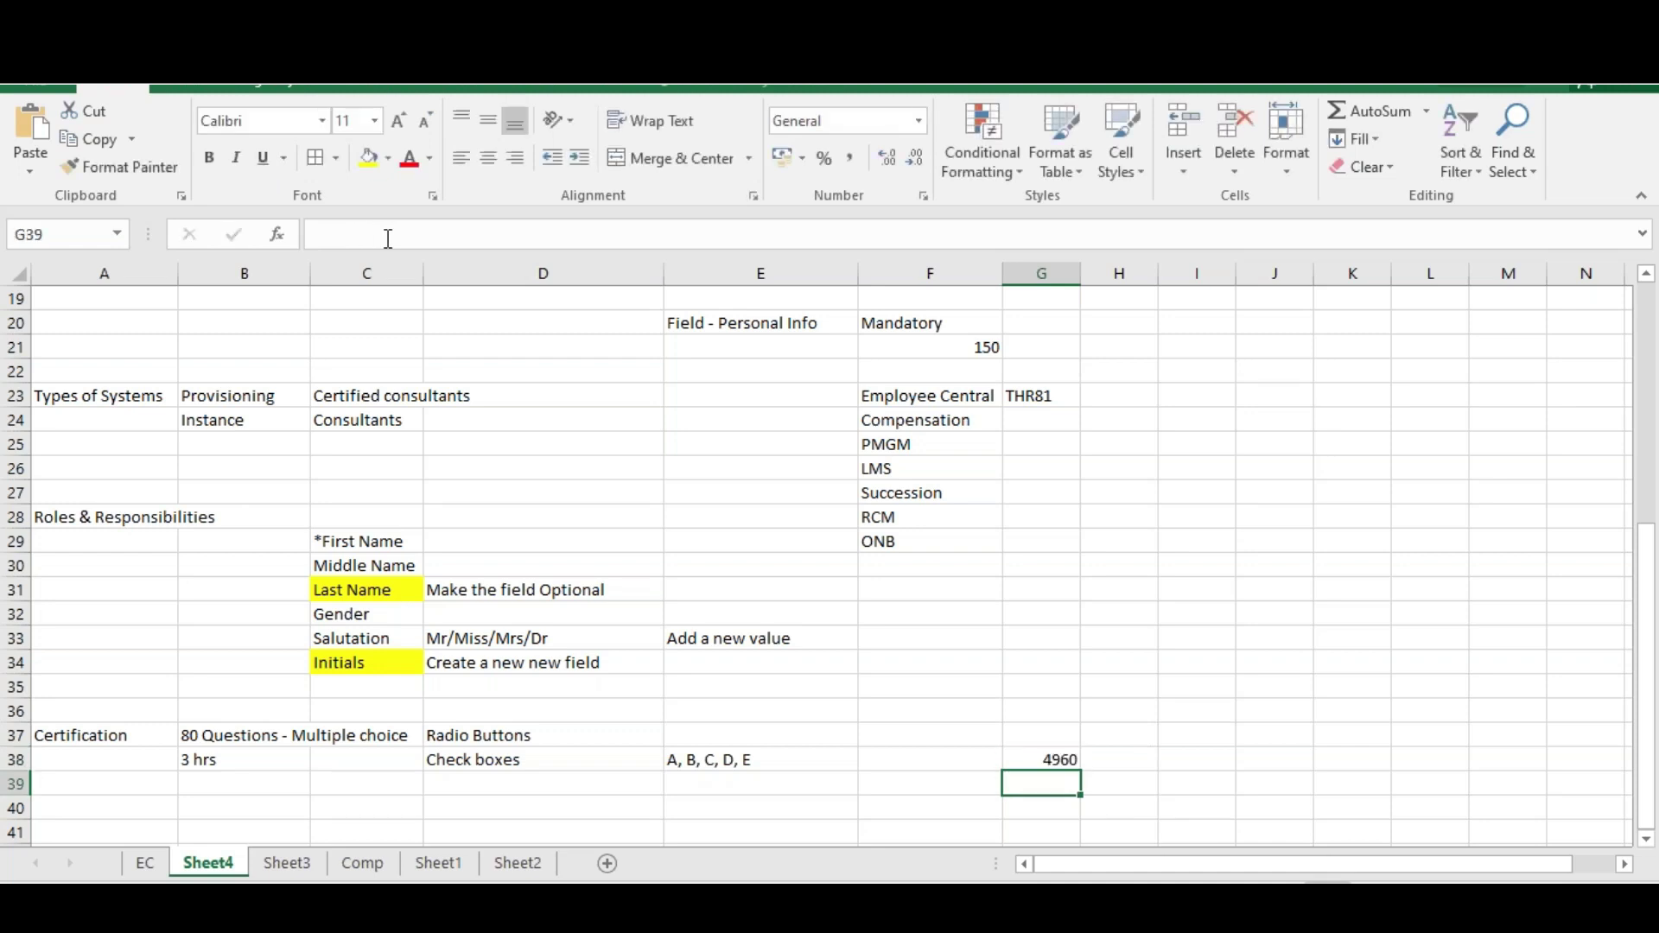
{"action": "left_click", "coordinate": [1047, 758]}
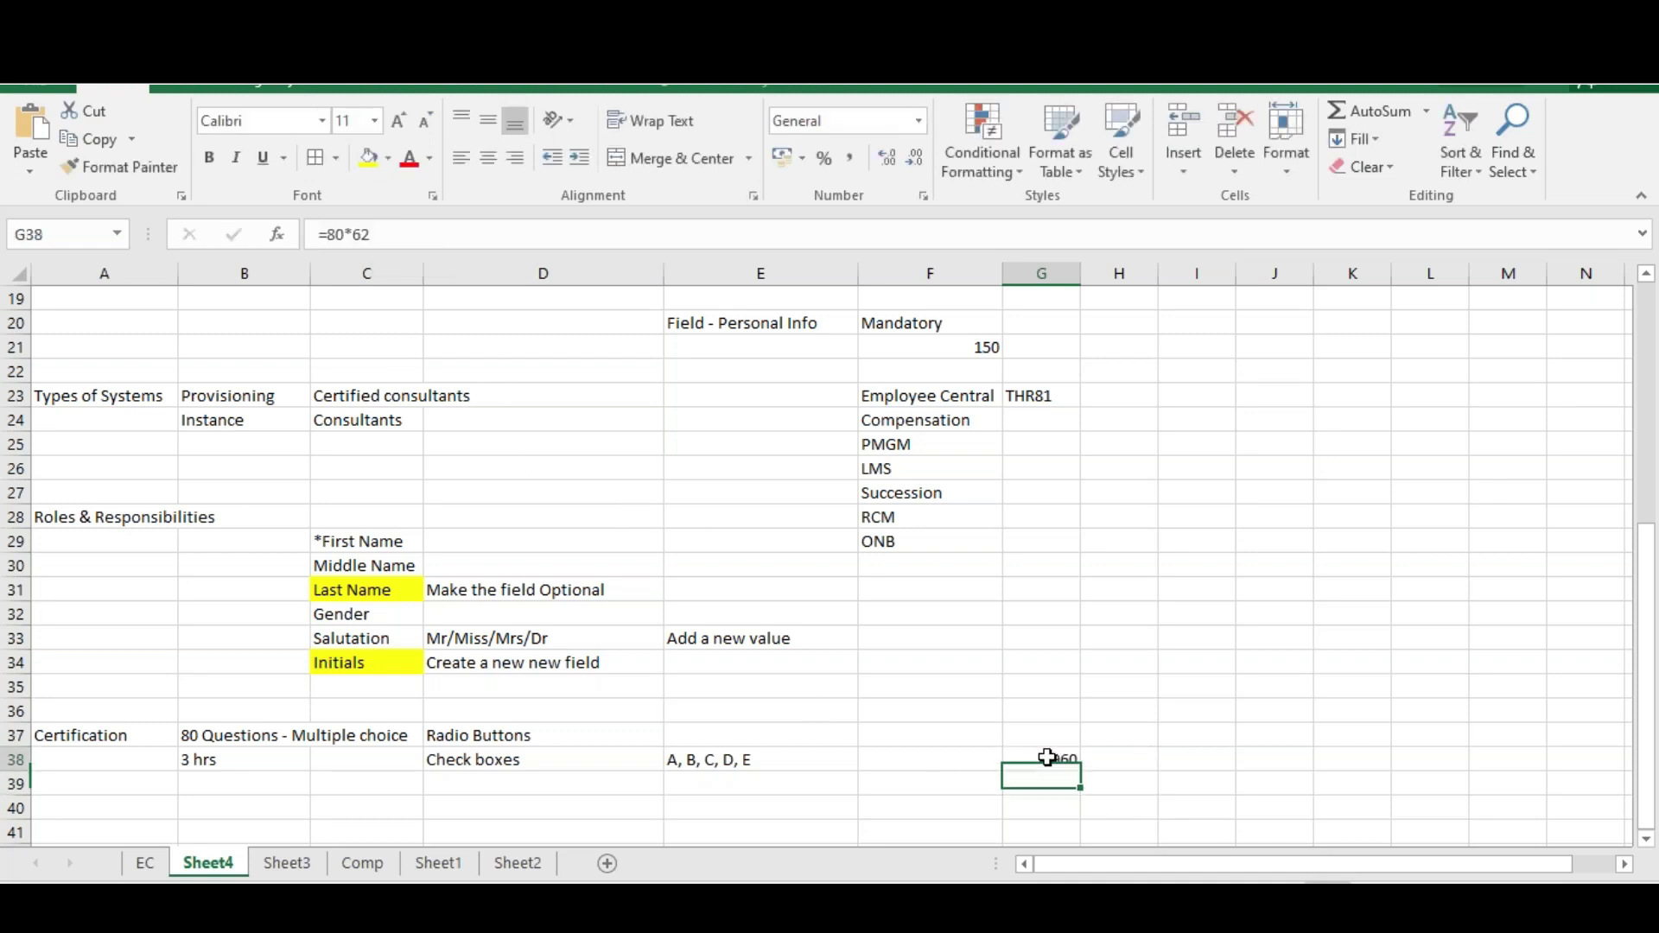
{"action": "key", "text": "Return"}
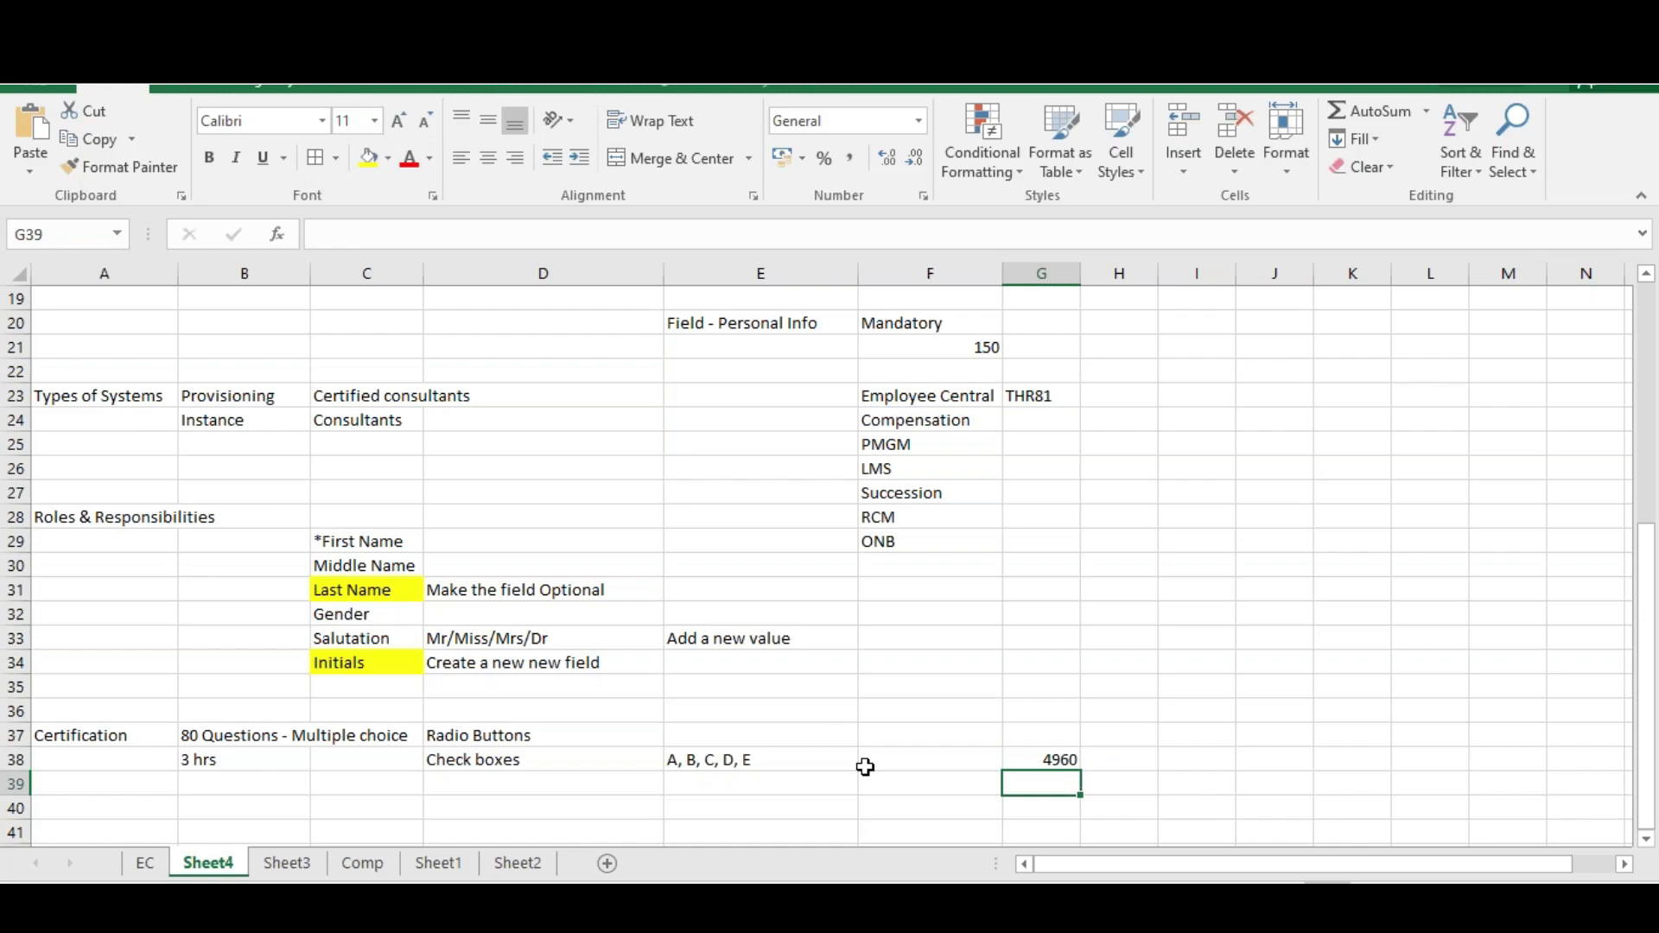
{"action": "key", "text": "alt+Tab"}
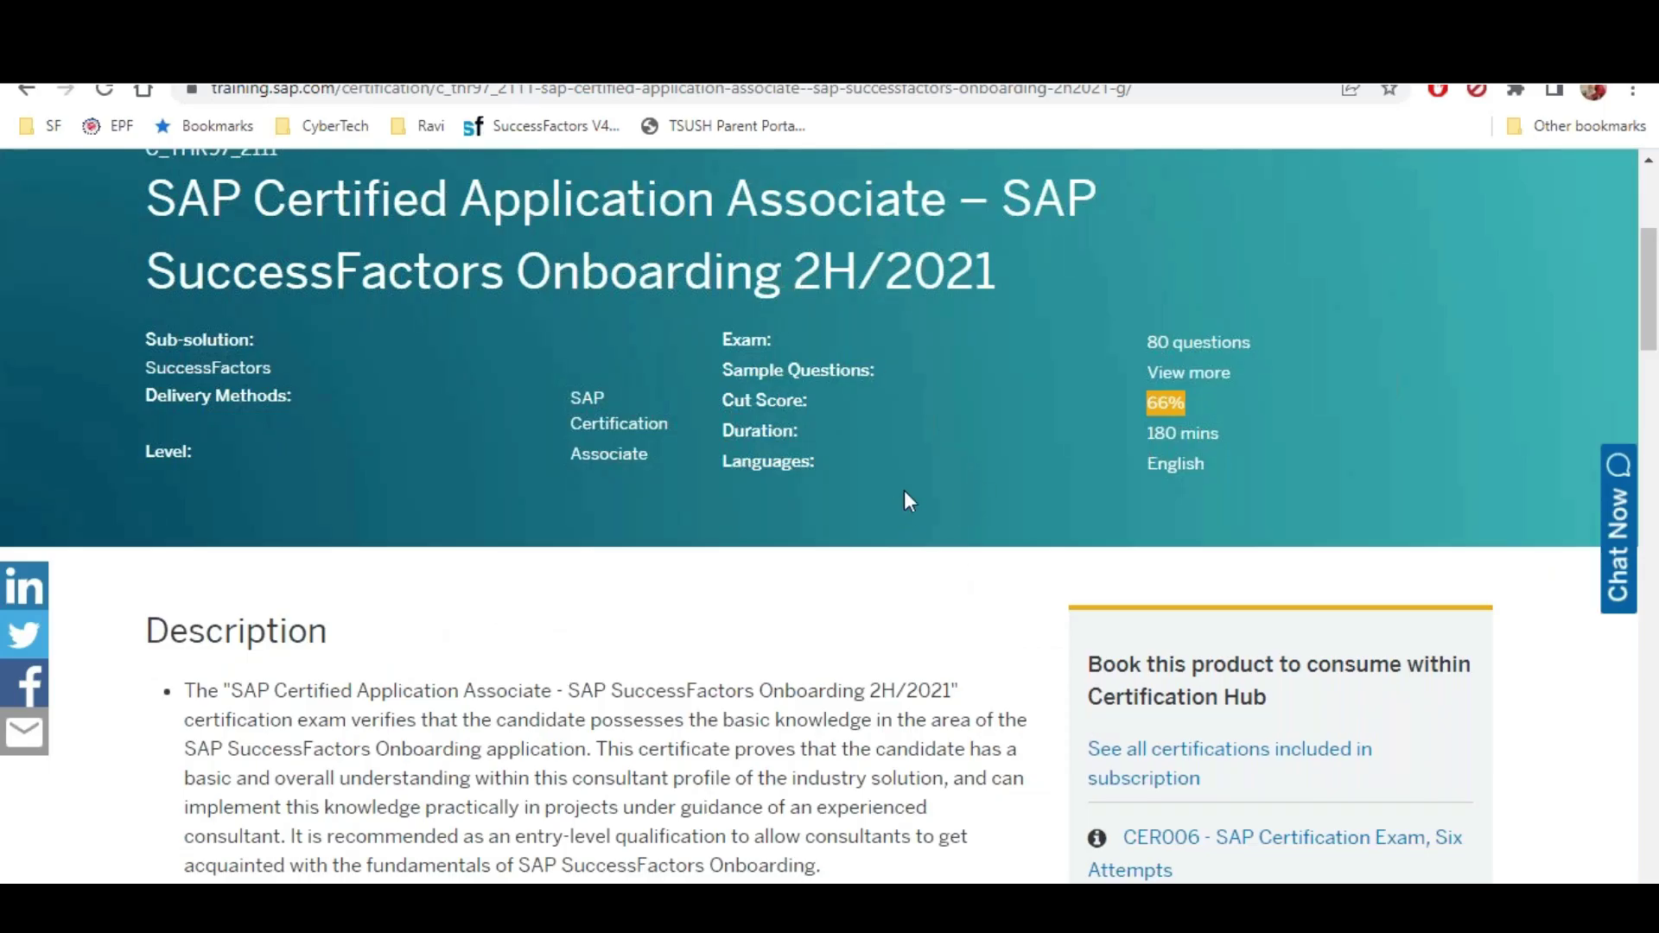
{"action": "scroll", "coordinate": [904, 490], "scroll_direction": "down", "scroll_amount": 4}
{"action": "scroll", "coordinate": [1206, 509], "scroll_direction": "up", "scroll_amount": 1}
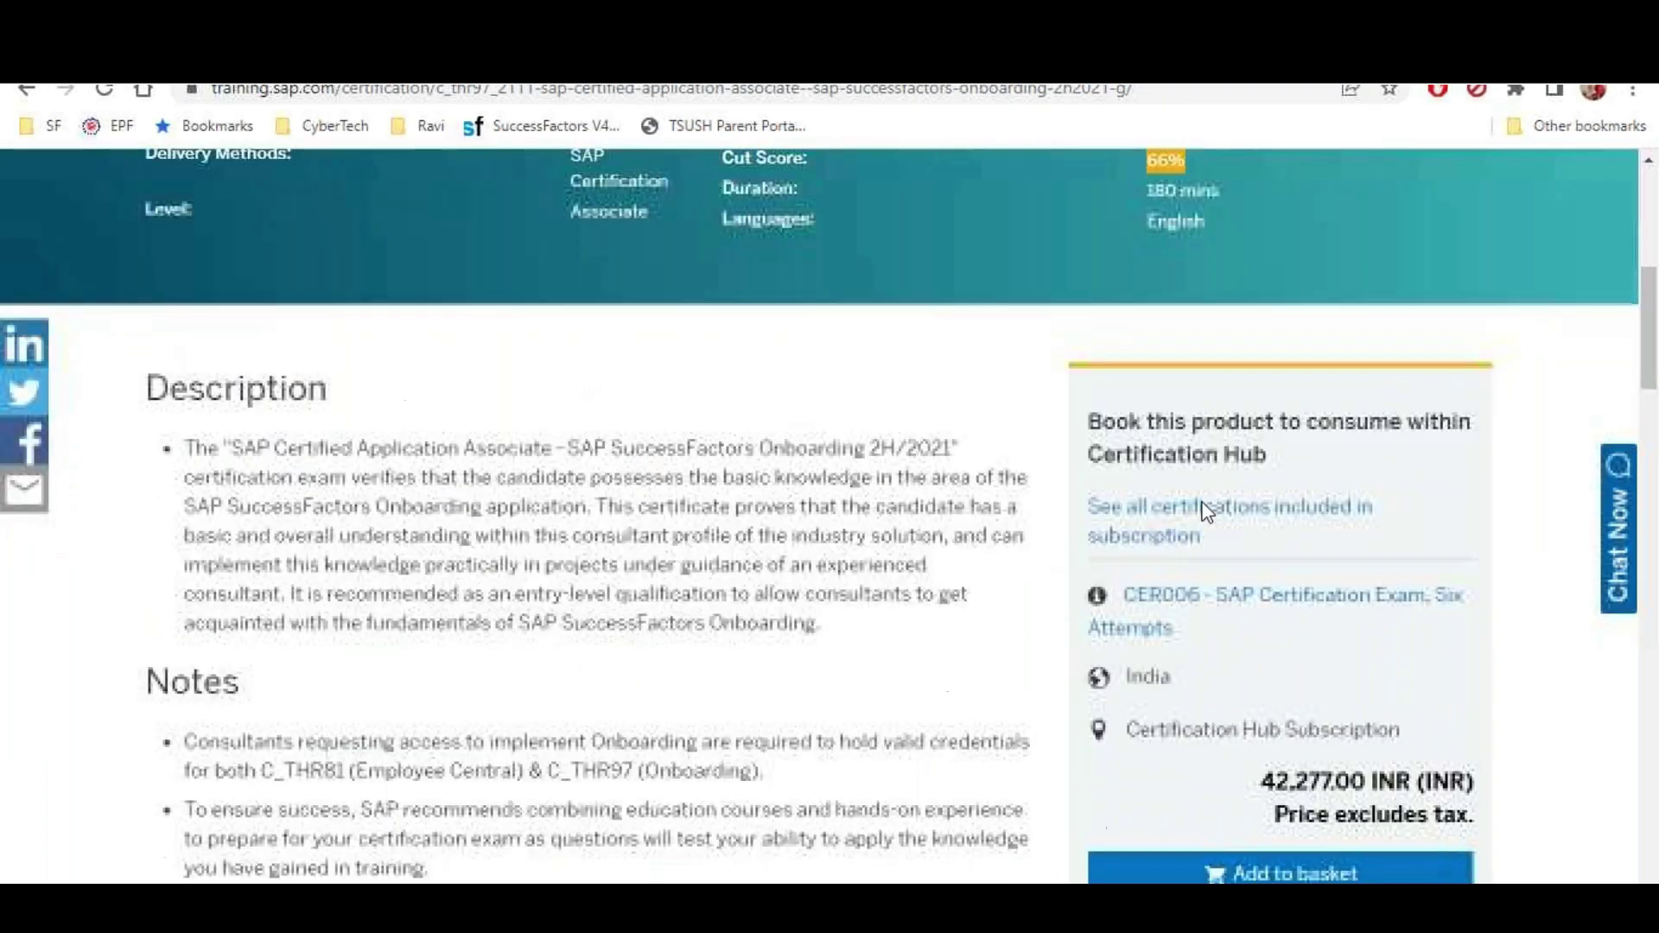
{"action": "scroll", "coordinate": [1221, 596], "scroll_direction": "down", "scroll_amount": 3}
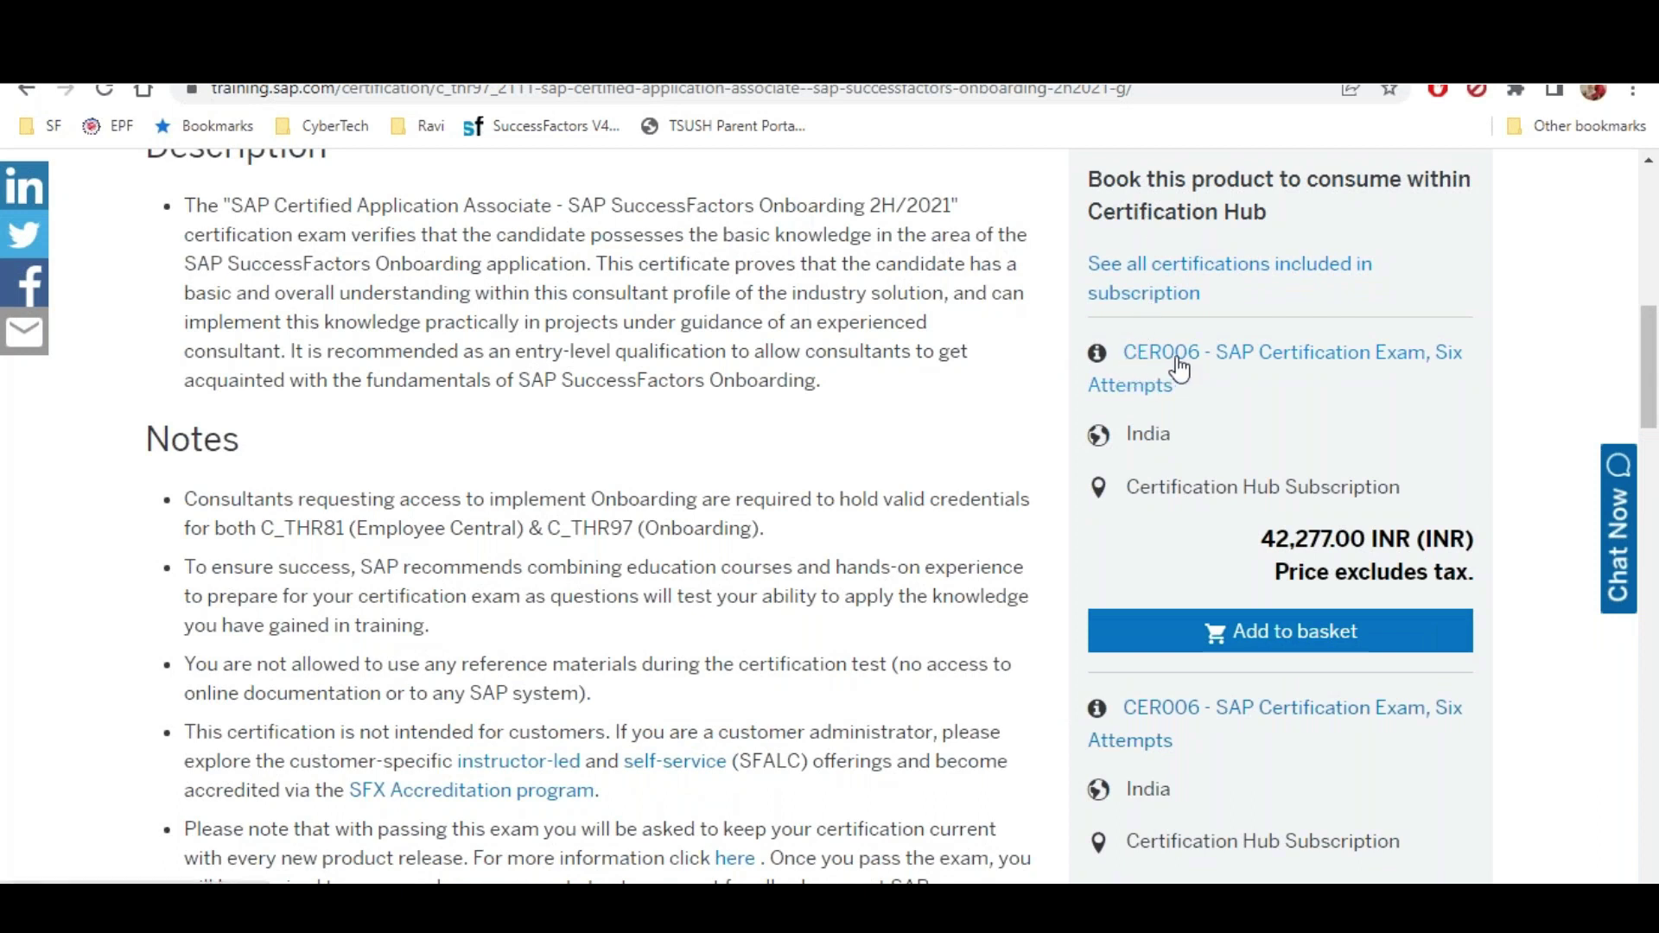
{"action": "left_click_drag", "start_coordinate": [1260, 539], "coordinate": [1413, 540]}
{"action": "scroll", "coordinate": [1198, 588], "scroll_direction": "down", "scroll_amount": 2}
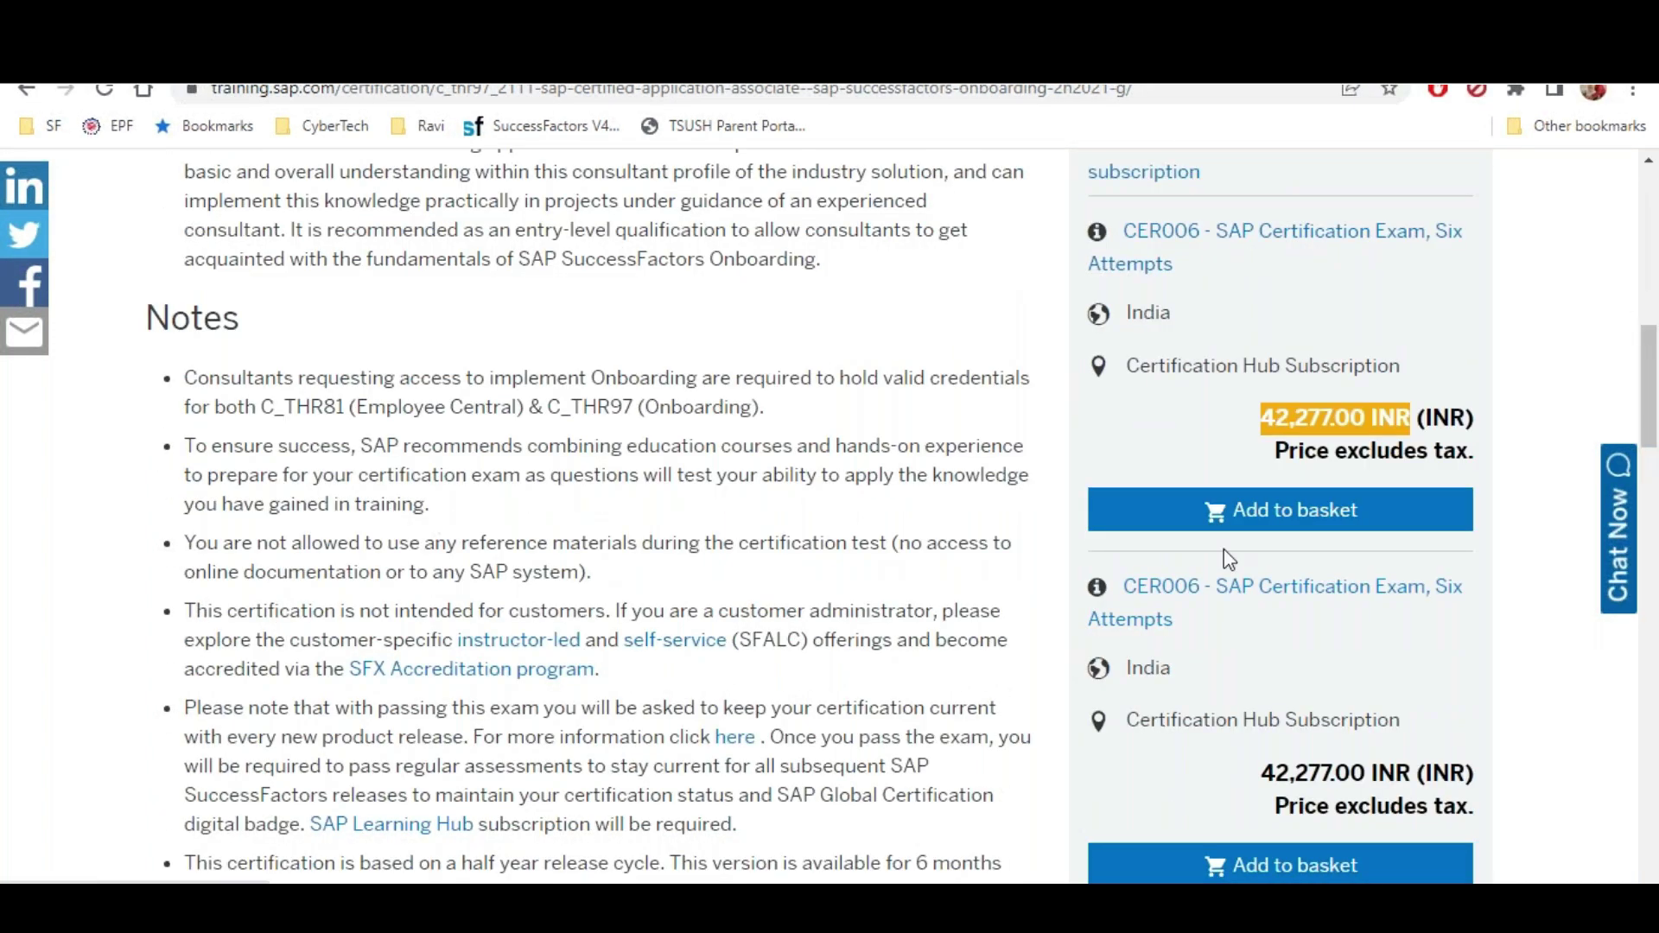
{"action": "scroll", "coordinate": [1221, 463], "scroll_direction": "down", "scroll_amount": 2}
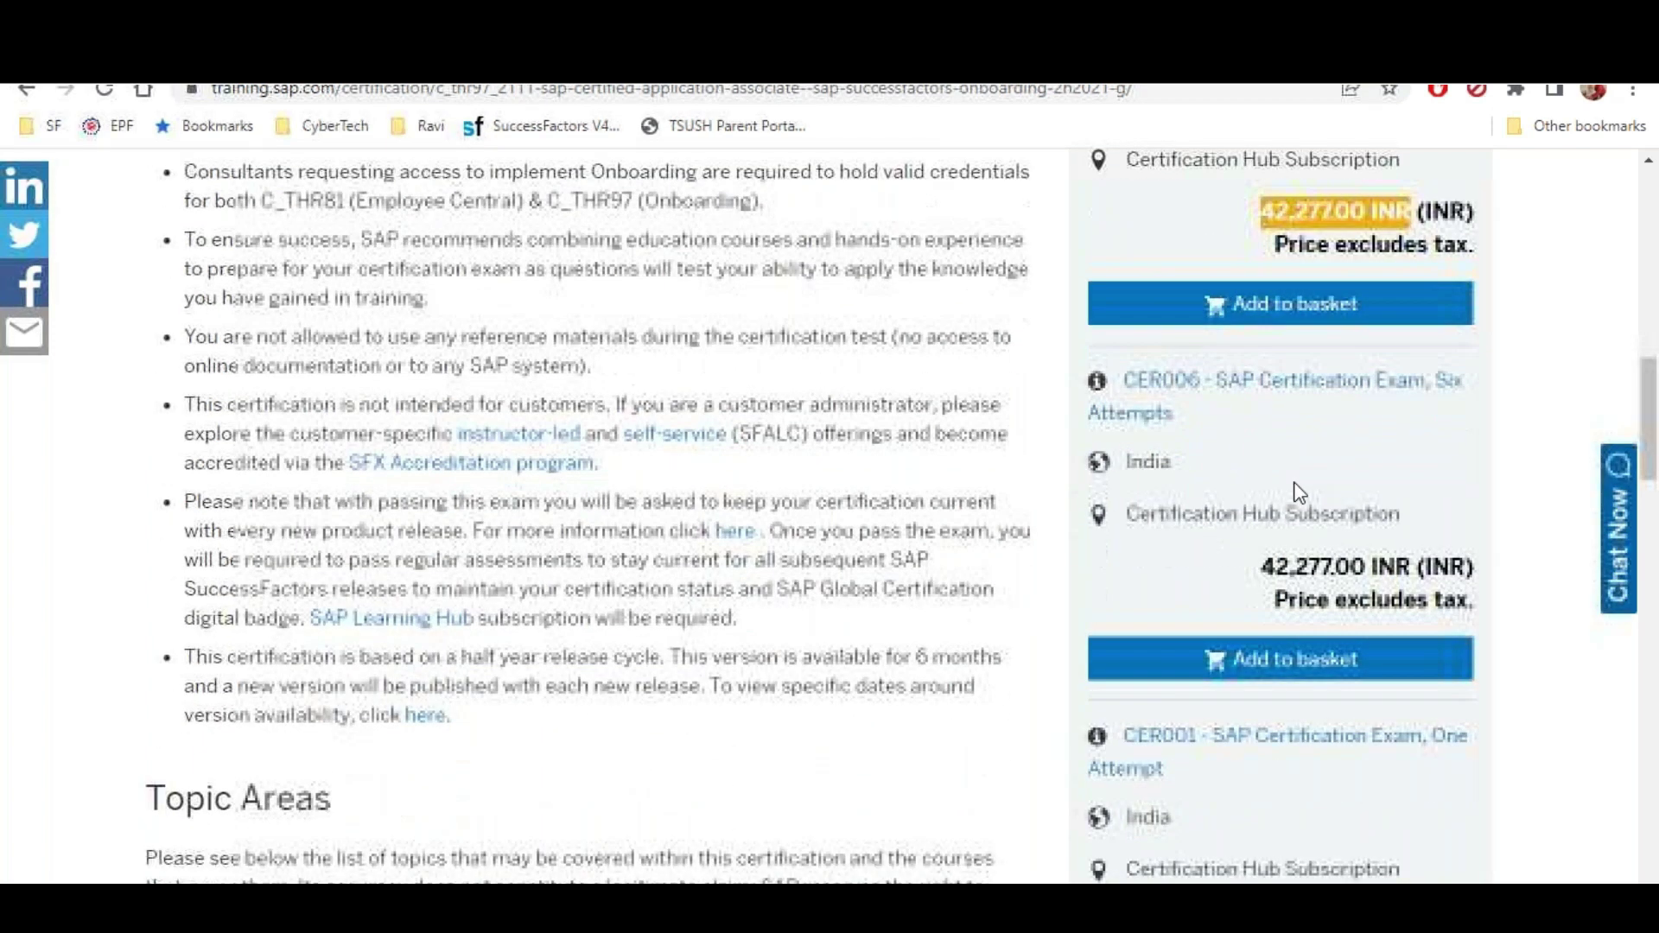
{"action": "scroll", "coordinate": [1296, 488], "scroll_direction": "down", "scroll_amount": 3}
{"action": "left_click_drag", "start_coordinate": [1129, 460], "coordinate": [1197, 462]}
{"action": "left_click_drag", "start_coordinate": [1265, 642], "coordinate": [1407, 652]}
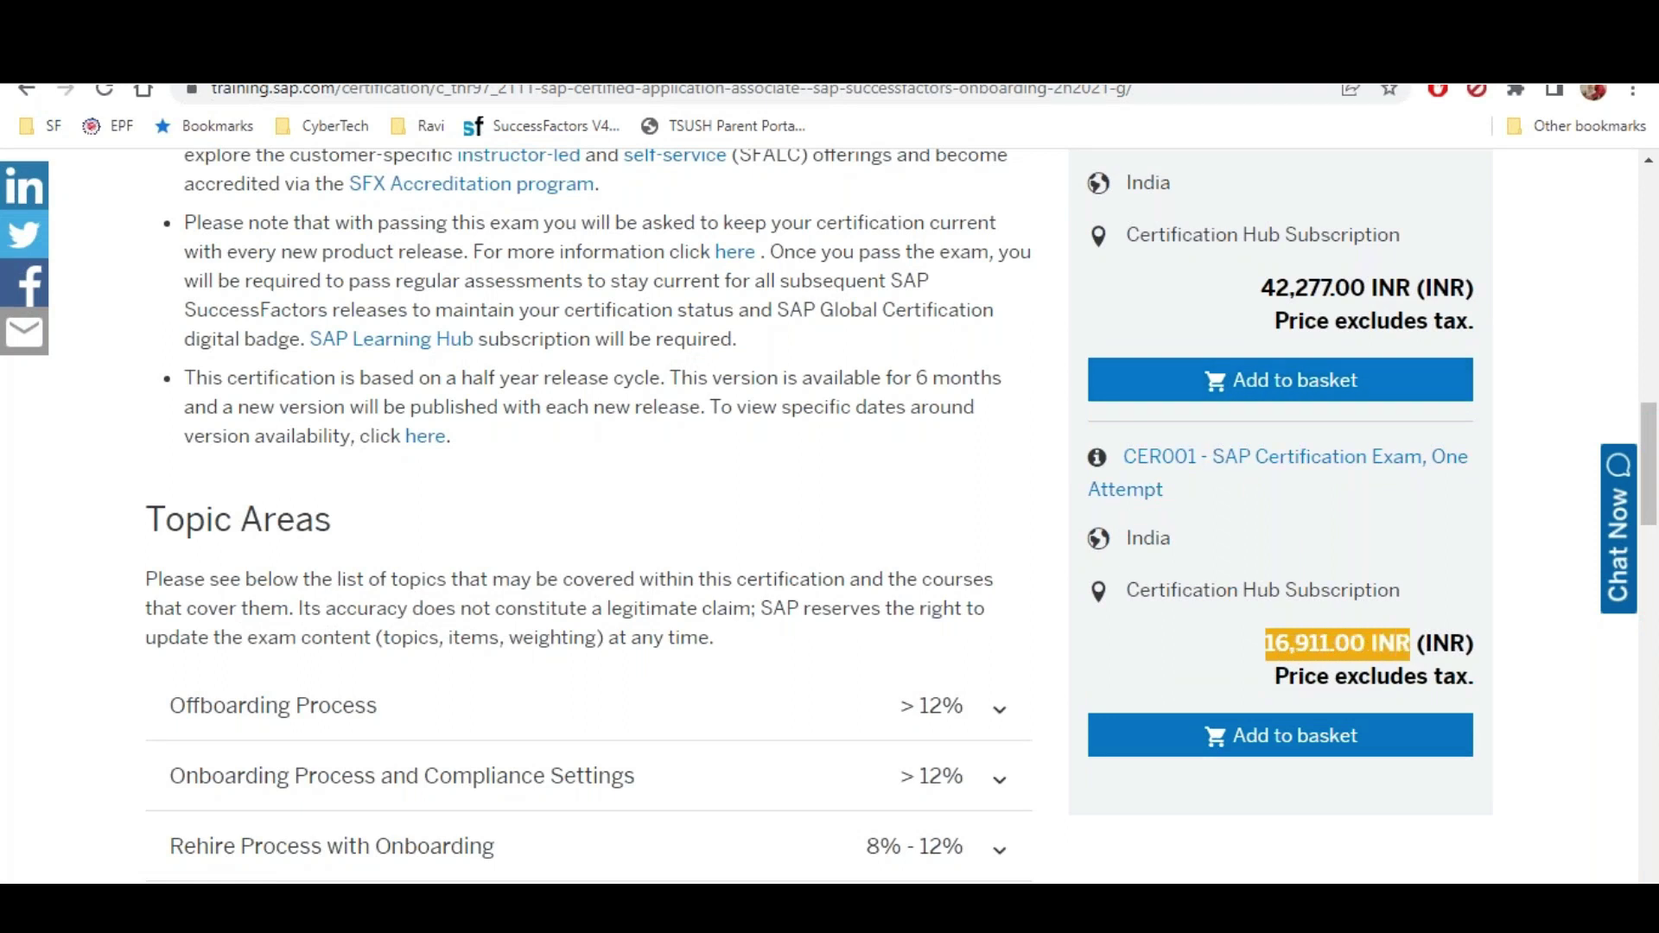
{"action": "scroll", "coordinate": [1208, 473], "scroll_direction": "up", "scroll_amount": 7}
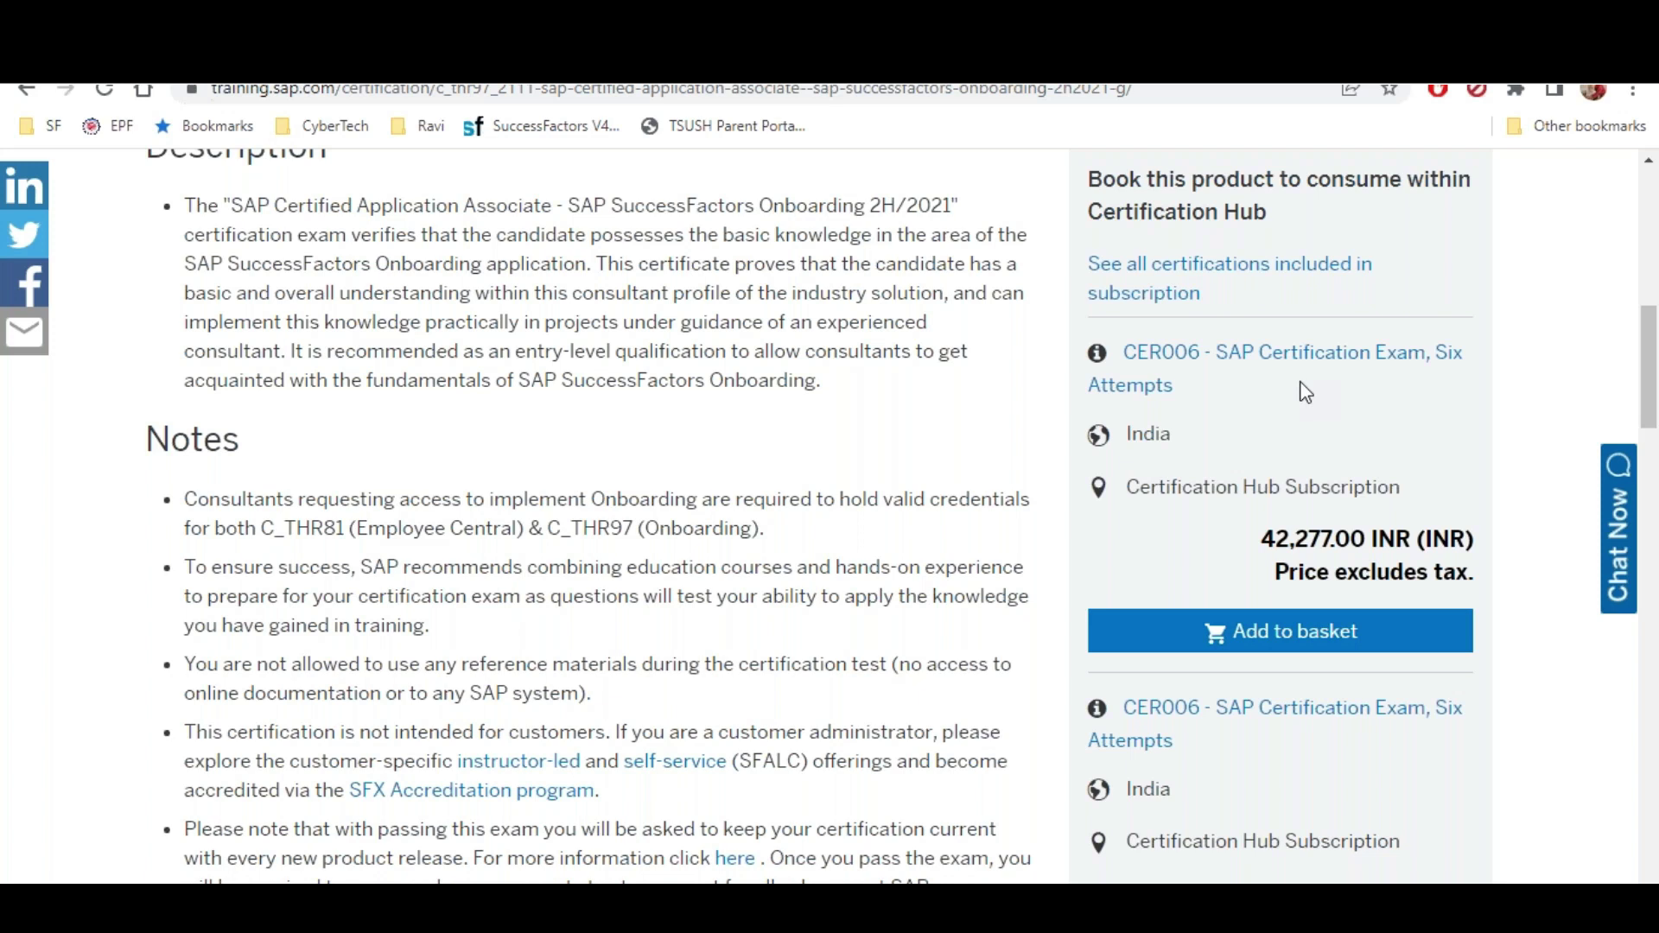
{"action": "scroll", "coordinate": [1296, 407], "scroll_direction": "down", "scroll_amount": 4}
{"action": "left_click_drag", "start_coordinate": [1207, 695], "coordinate": [1177, 704]}
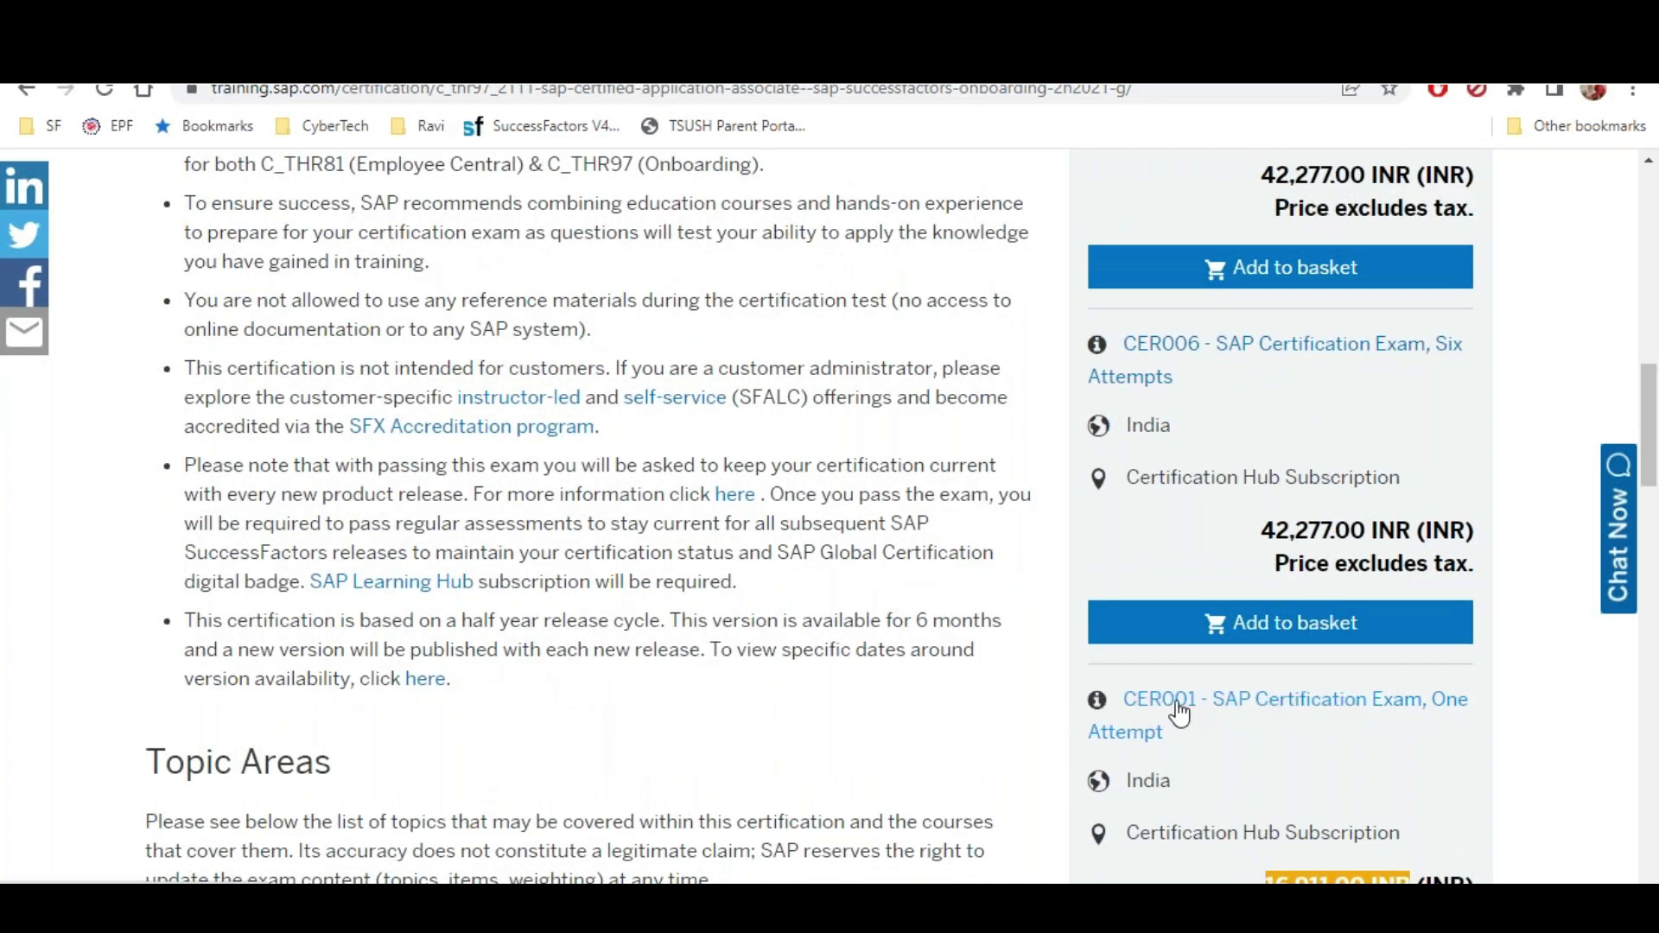
{"action": "scroll", "coordinate": [1179, 713], "scroll_direction": "down", "scroll_amount": 3}
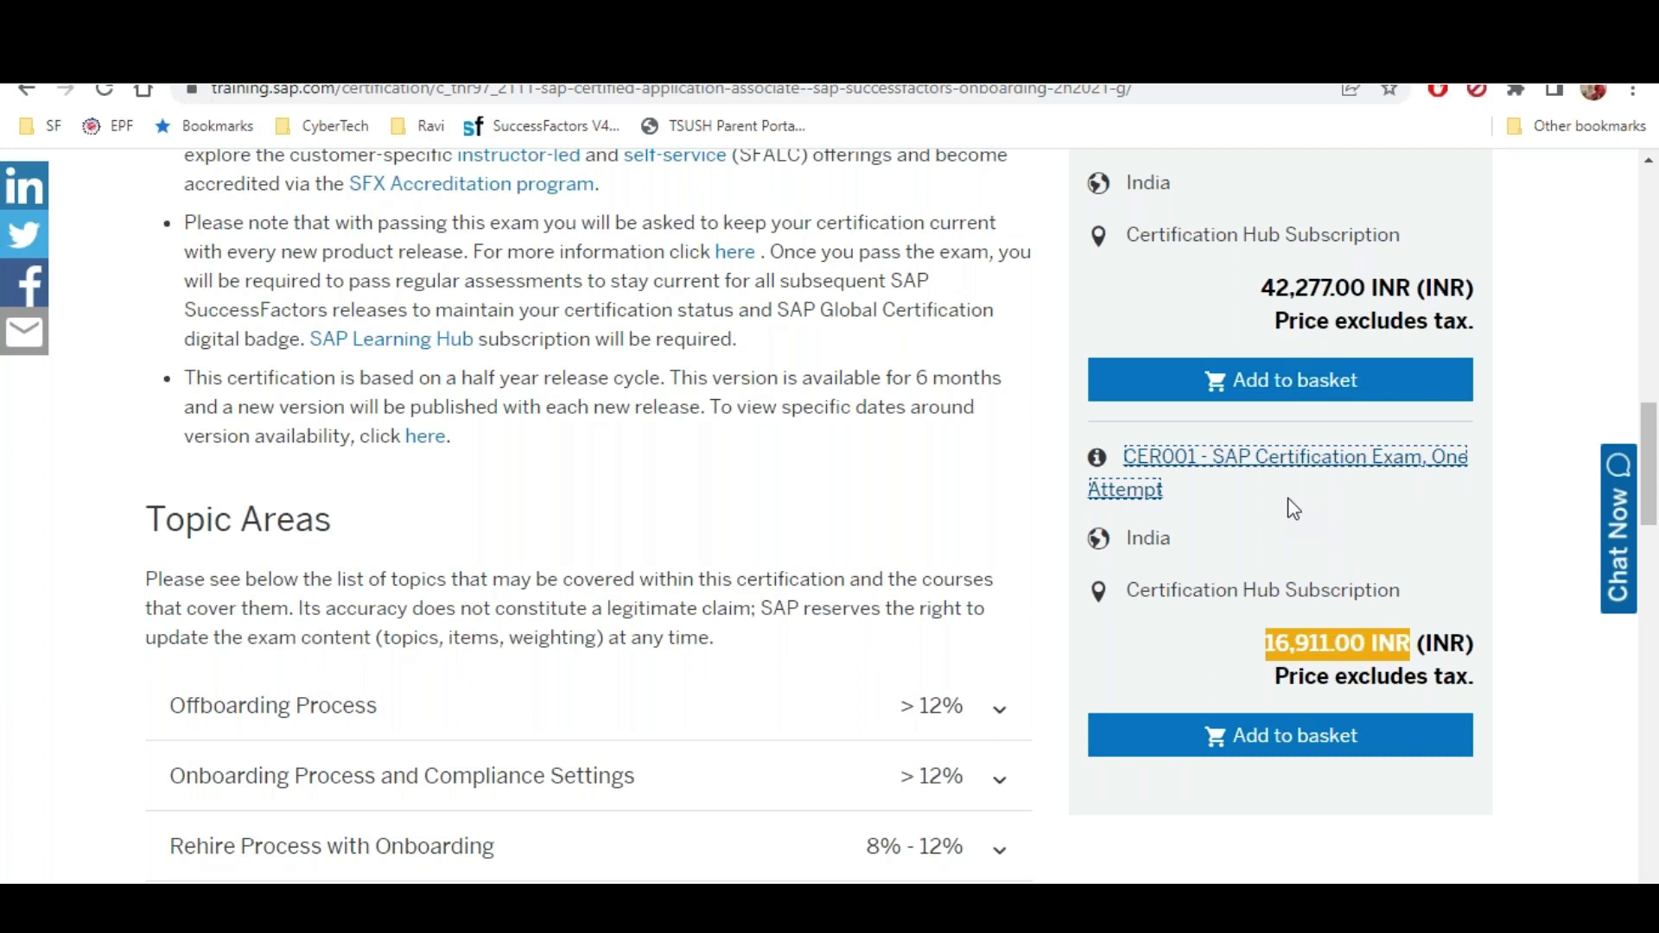
{"action": "scroll", "coordinate": [1294, 508], "scroll_direction": "up", "scroll_amount": 7}
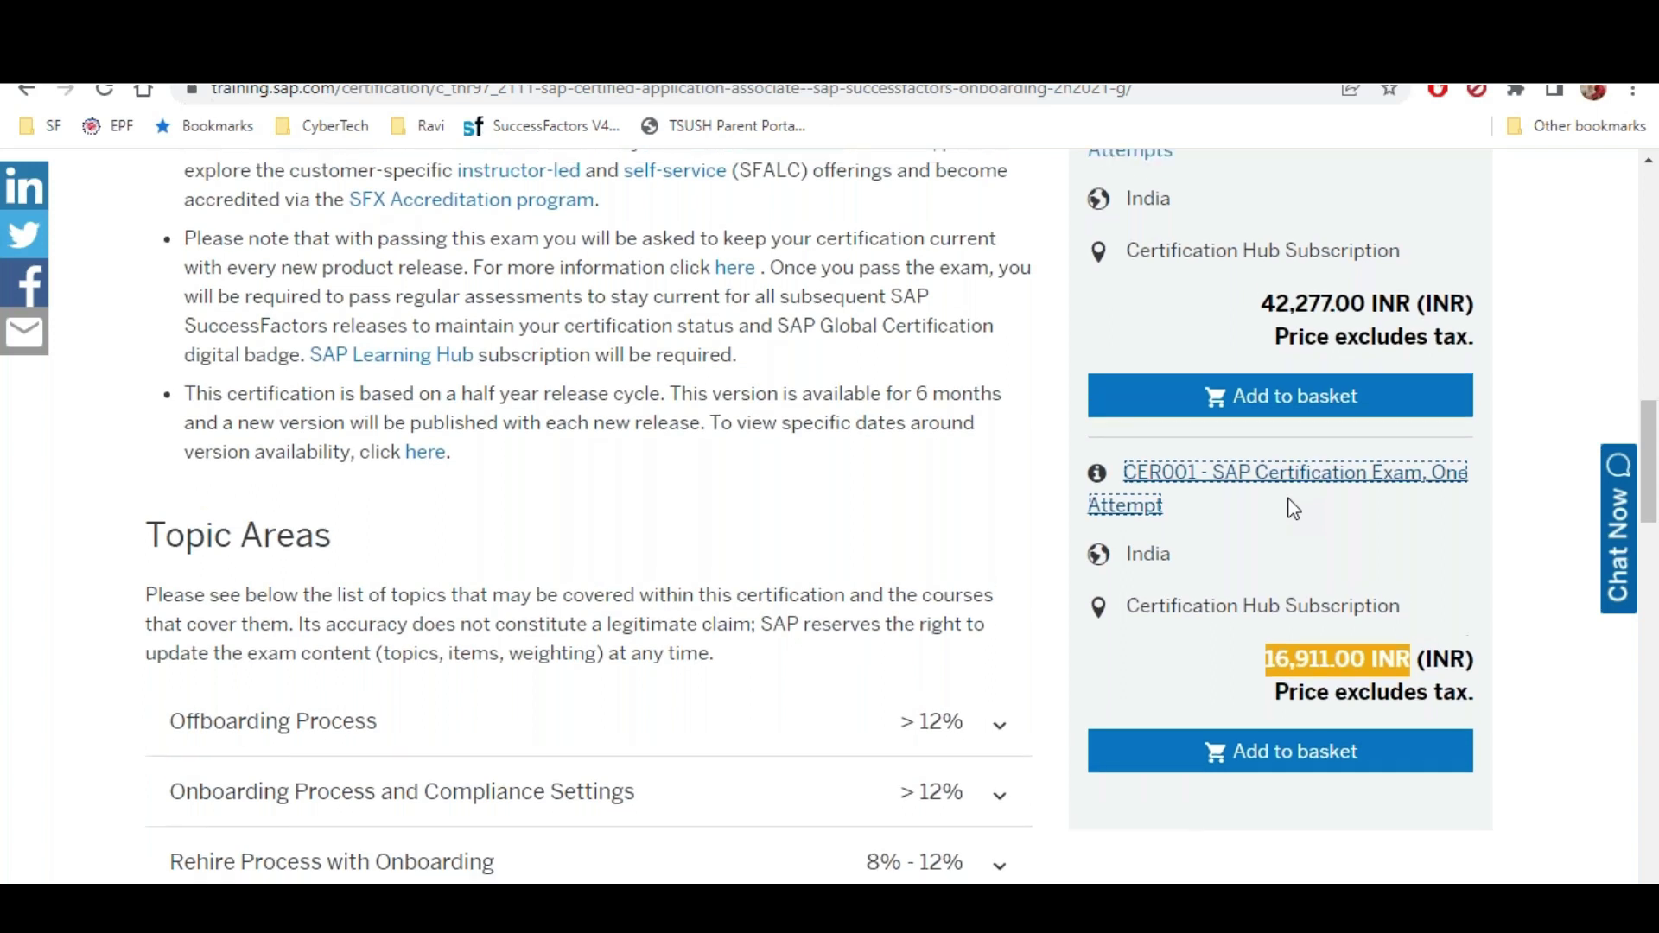
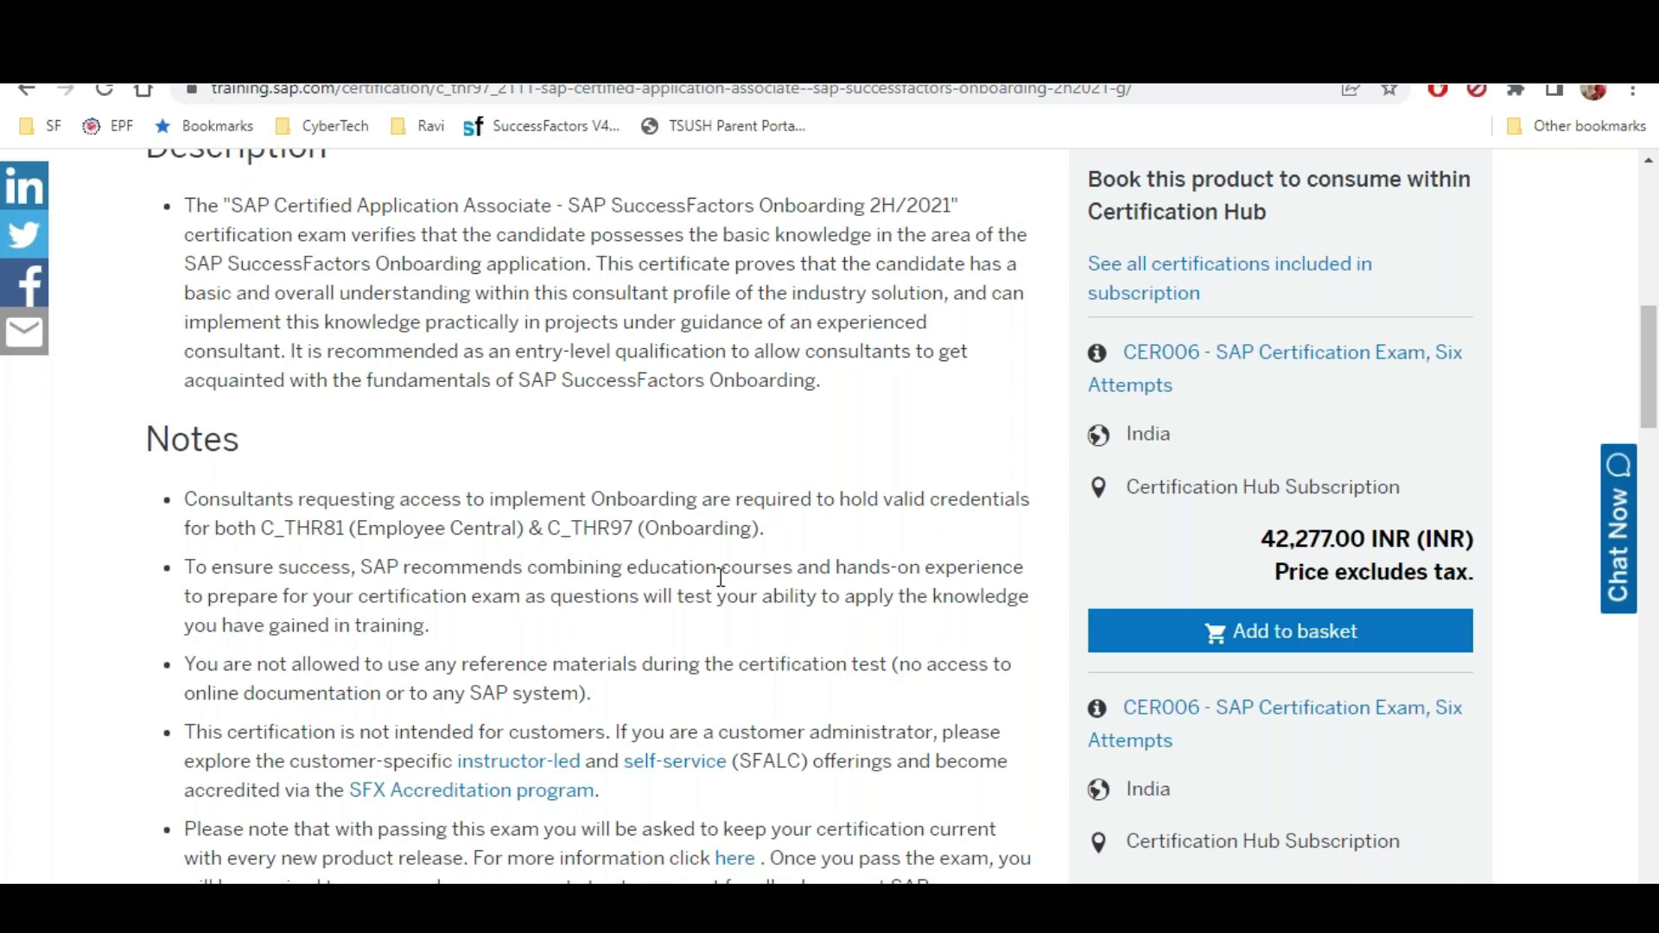
Note the C_THR81 prerequisite, then open this exam's sample questions from the top of the page
{"action": "double_click", "coordinate": [261, 525]}
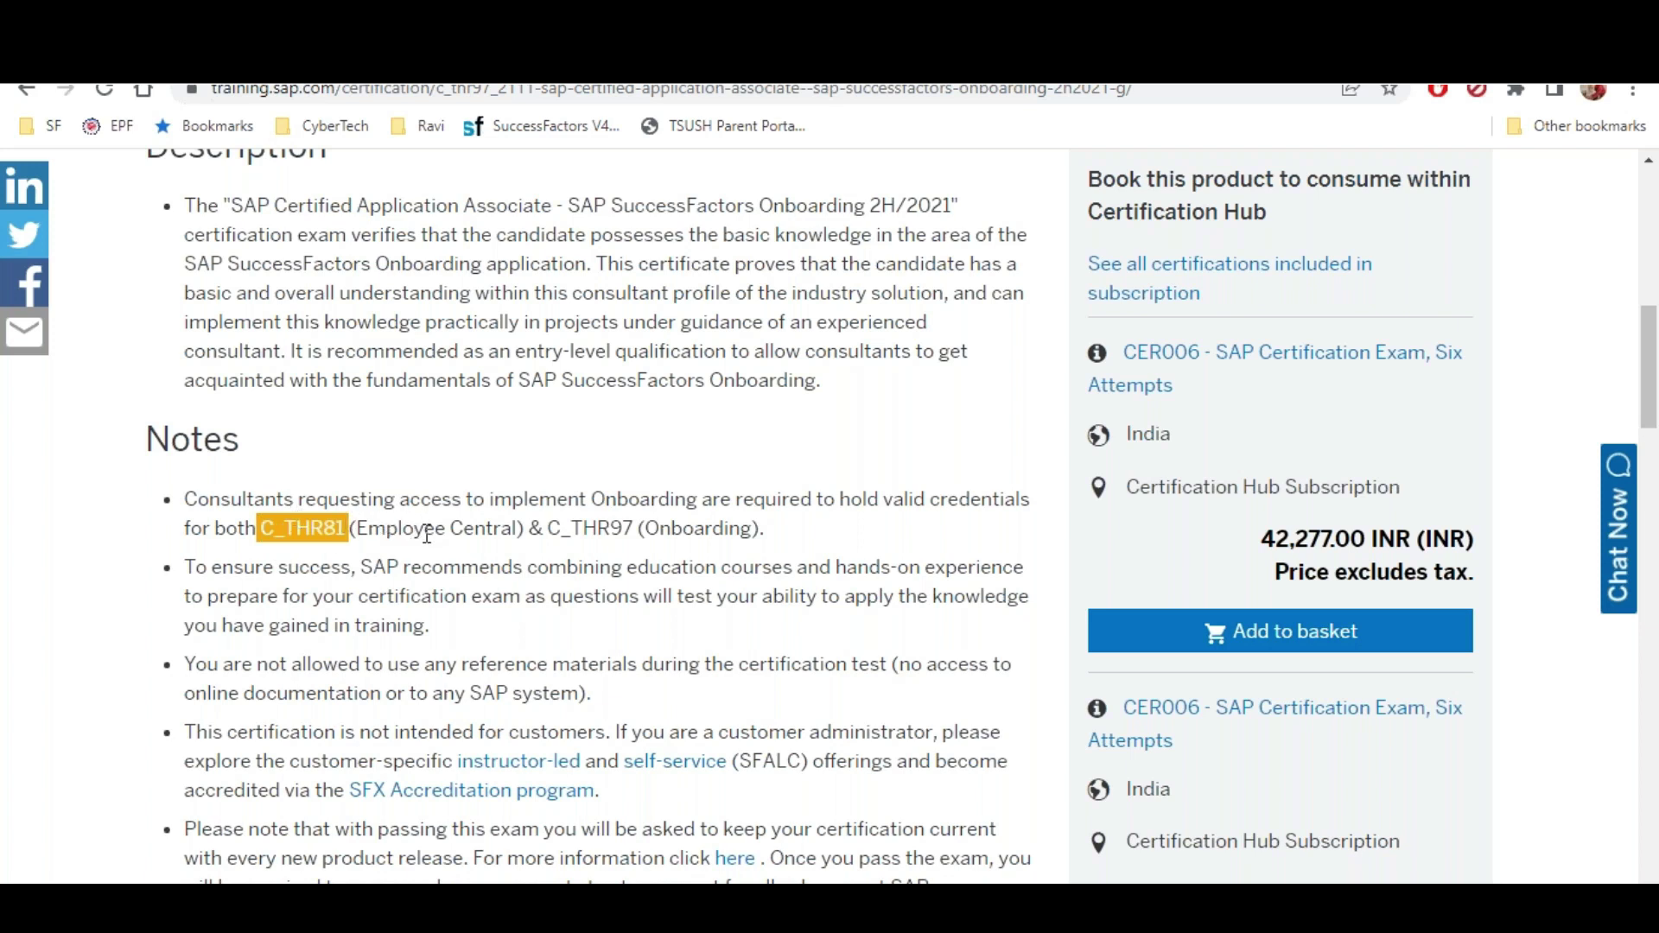
{"action": "key", "text": "Home"}
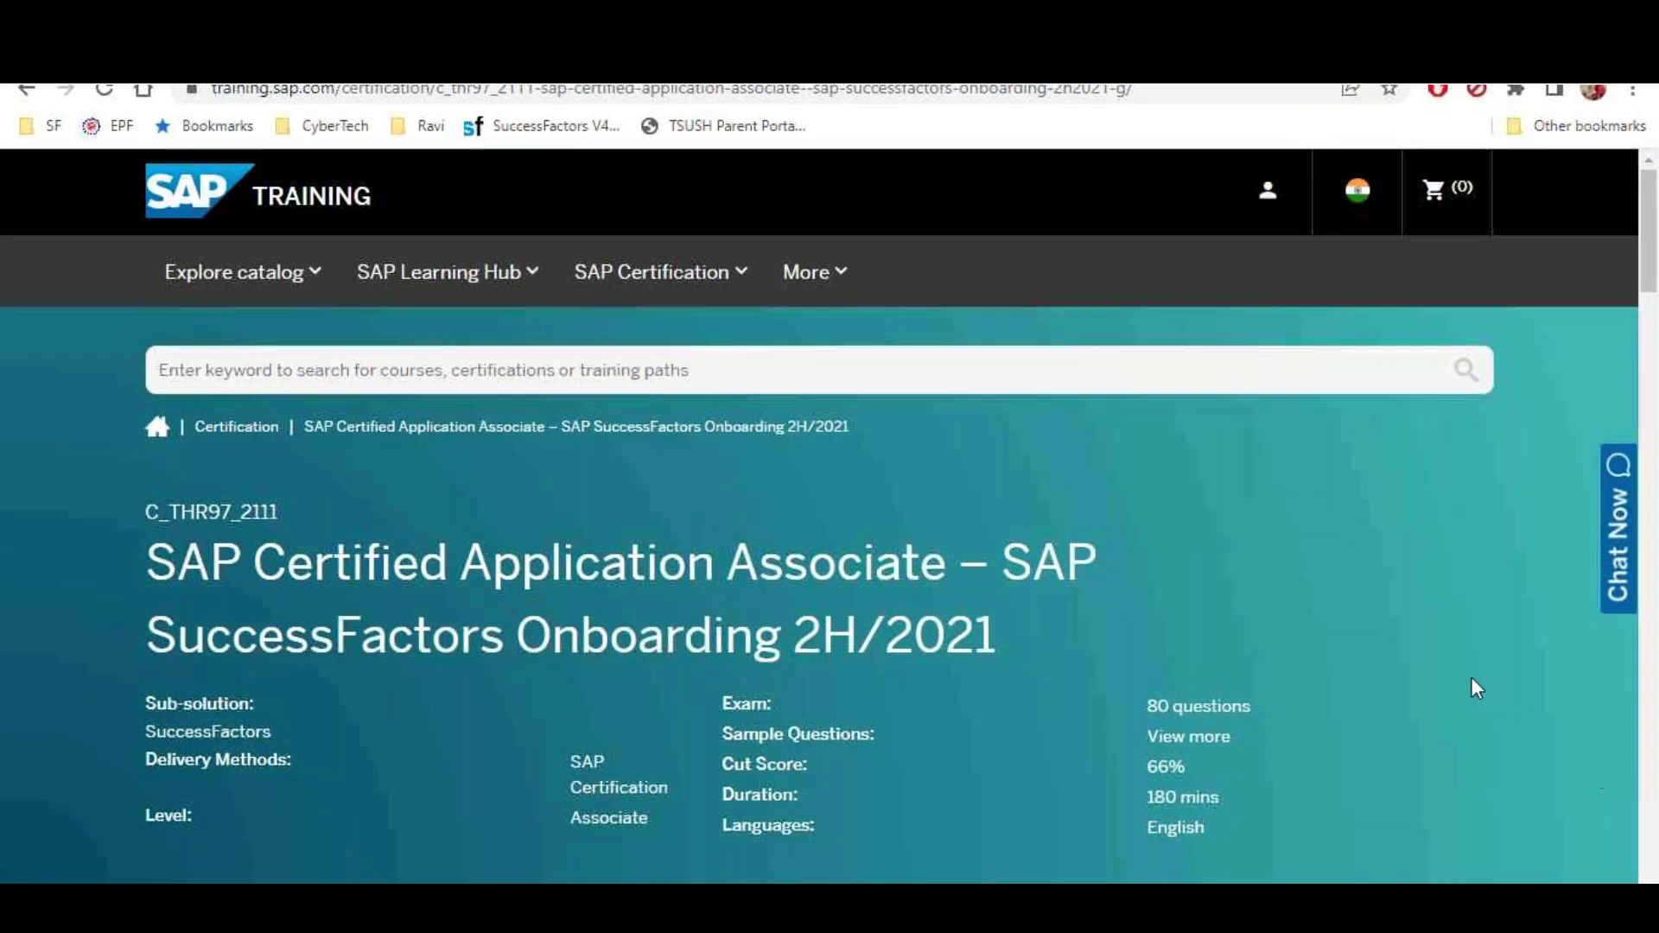
{"action": "left_click", "coordinate": [1210, 739]}
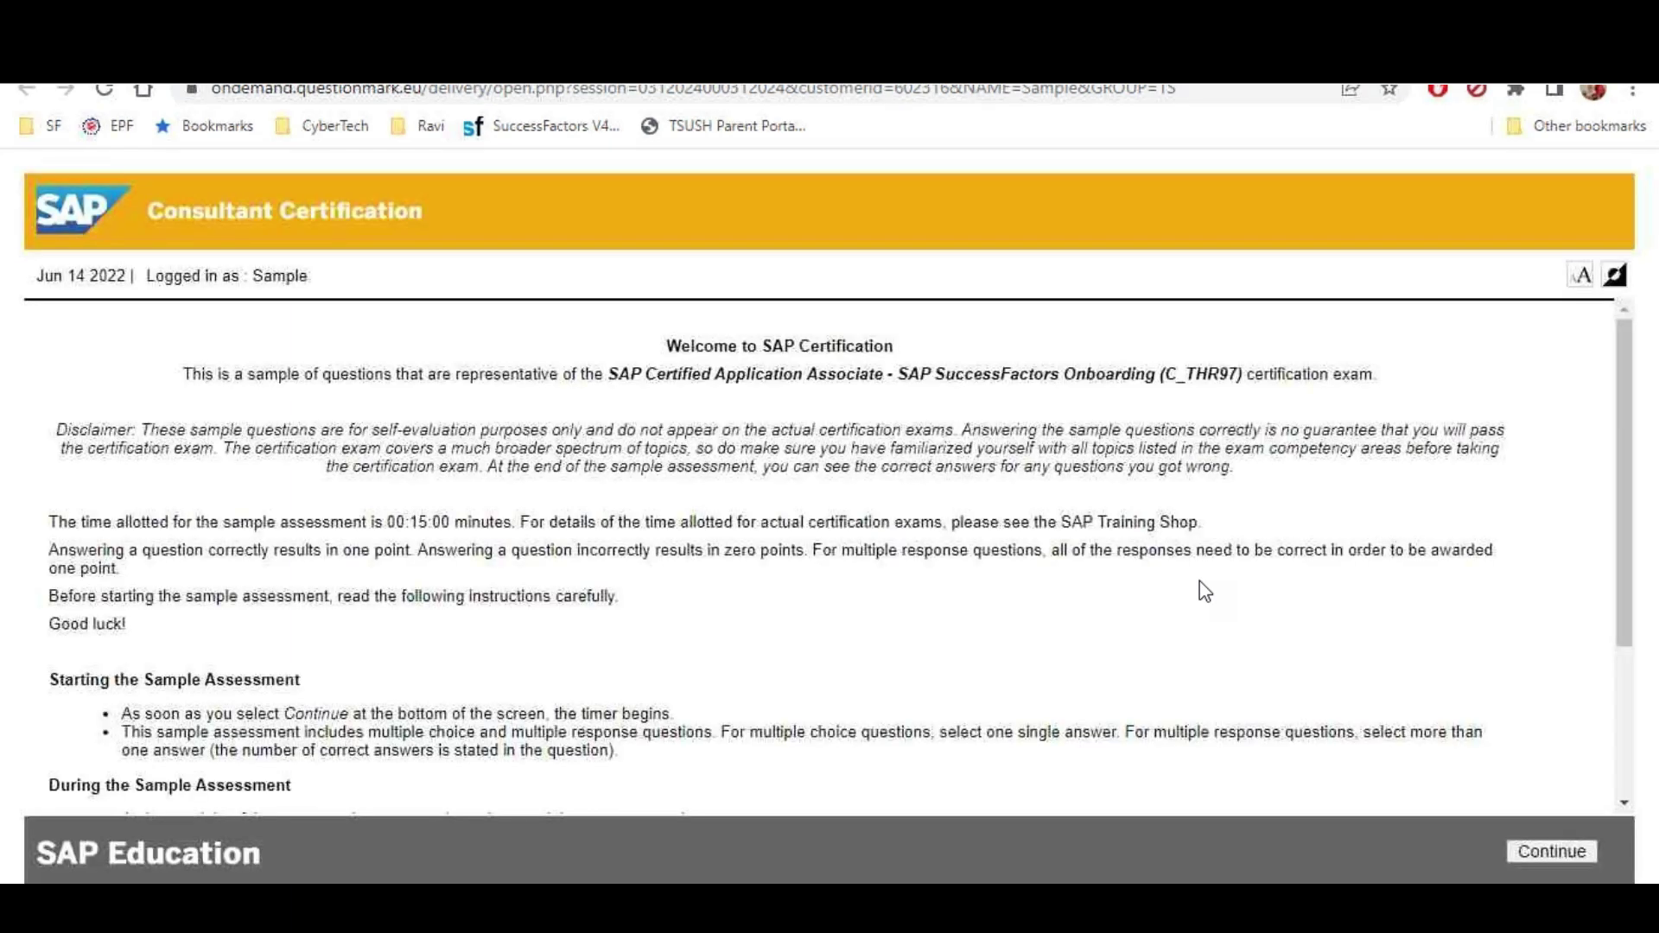
Begin the timed sample assessment so question 1 of 10 appears
{"action": "left_click", "coordinate": [1536, 856]}
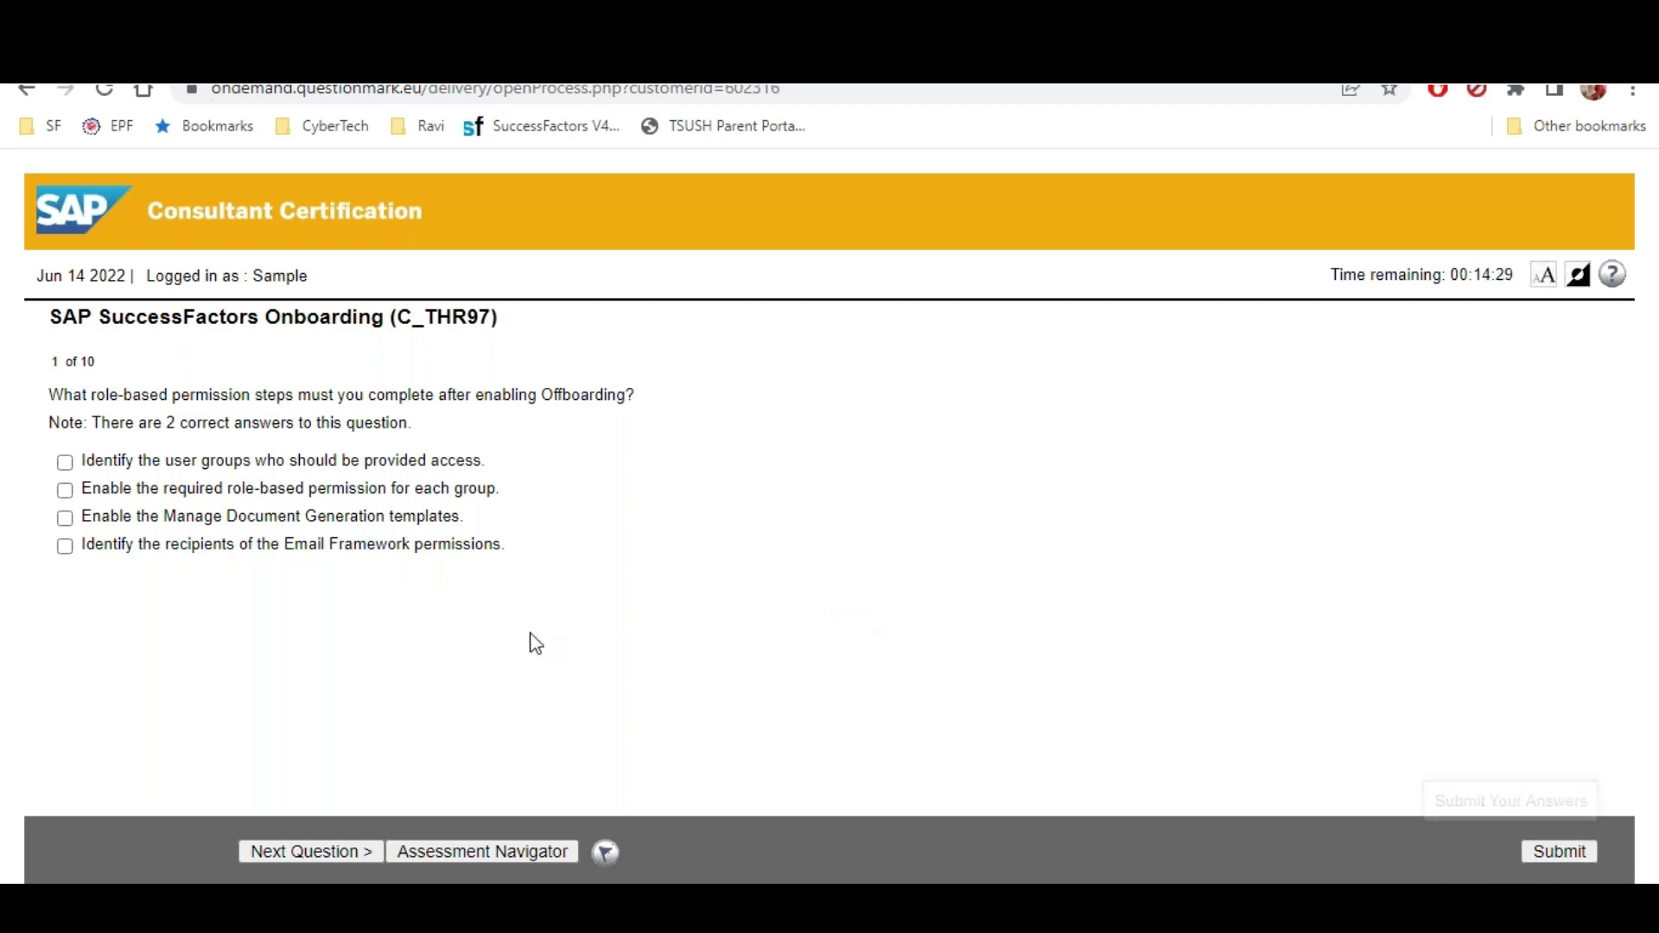
Answer question 1 by checking the two correct permission-step answers
{"action": "left_click_drag", "start_coordinate": [91, 396], "coordinate": [595, 420]}
{"action": "left_click", "coordinate": [378, 402]}
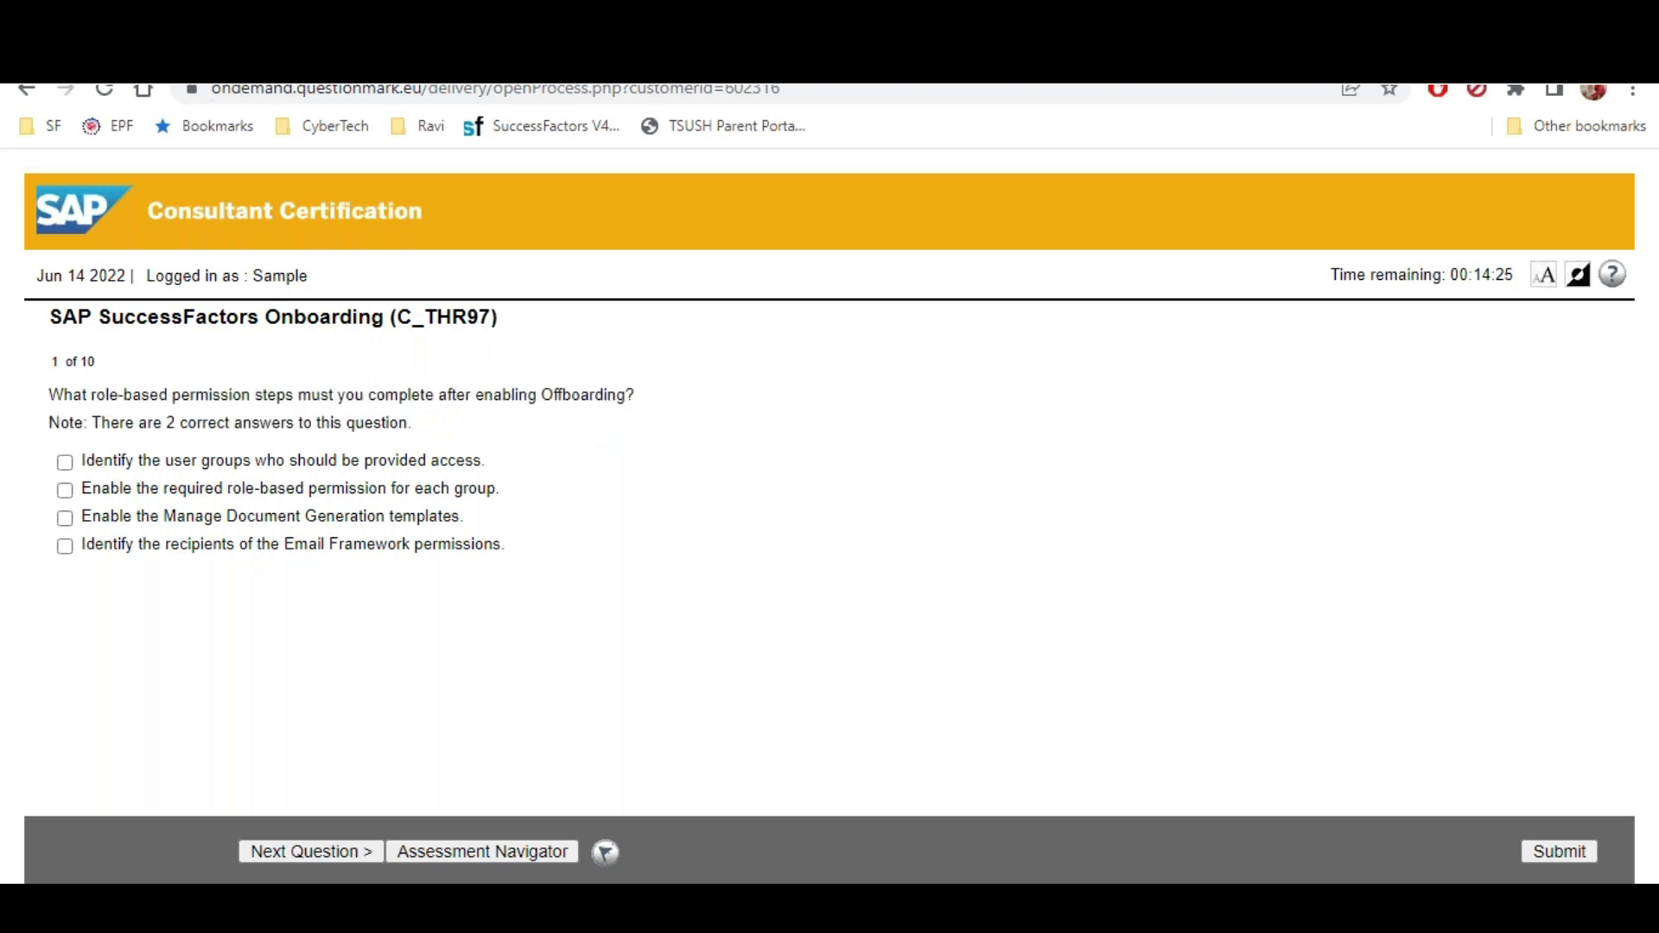
{"action": "left_click_drag", "start_coordinate": [127, 424], "coordinate": [316, 425]}
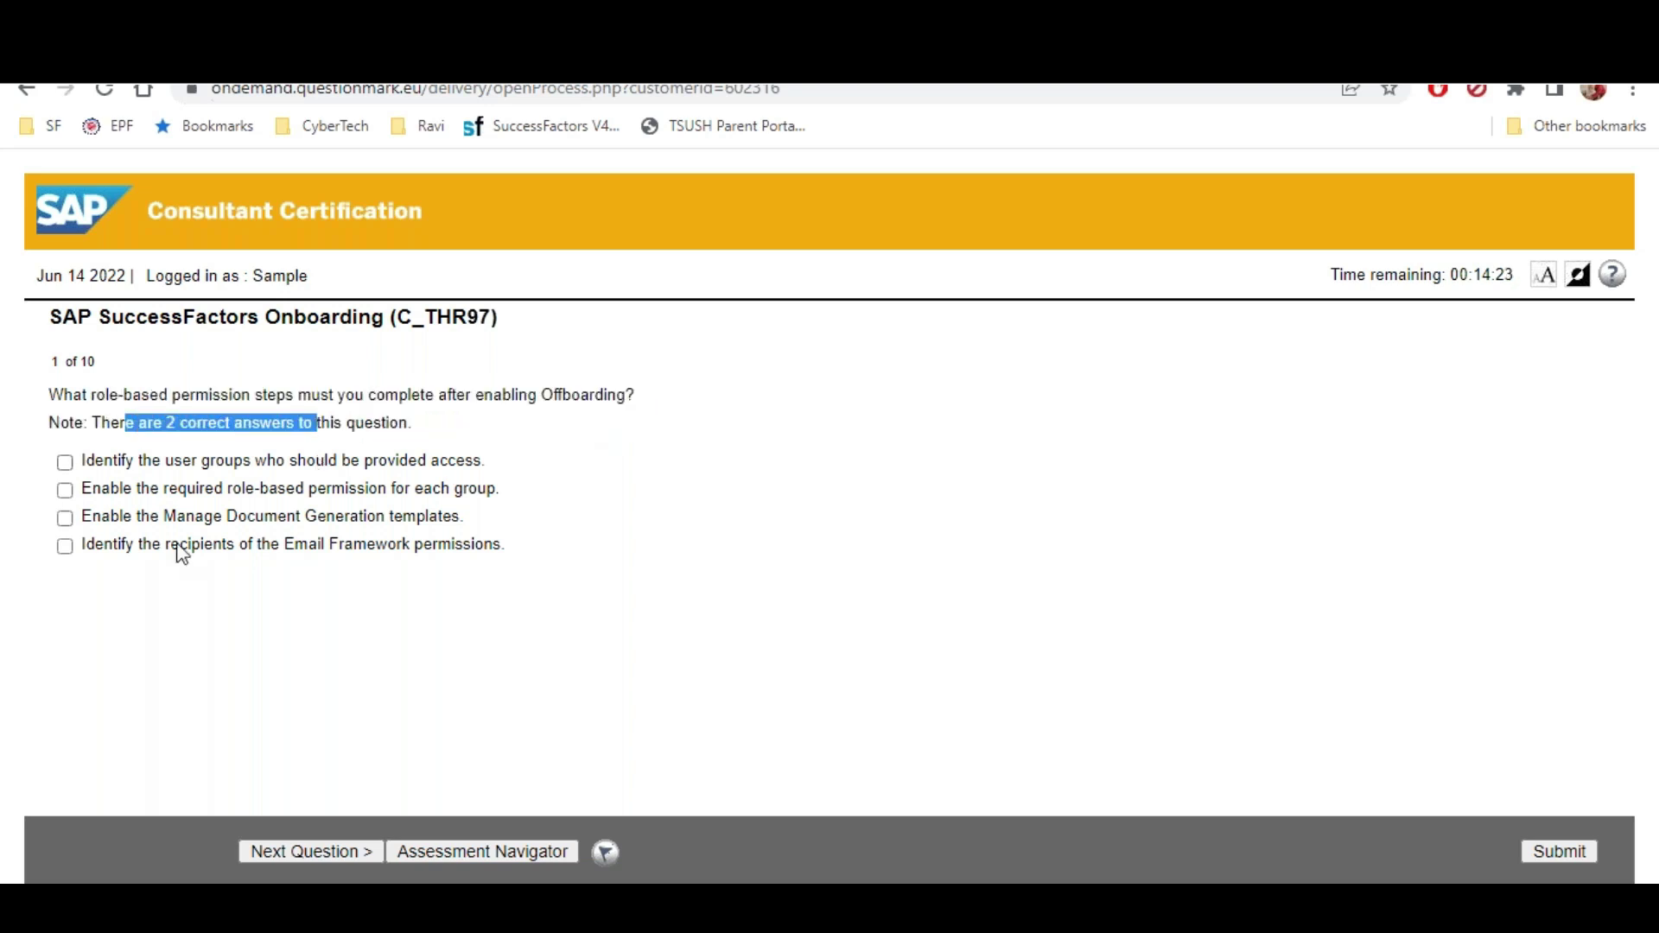
{"action": "left_click", "coordinate": [64, 490]}
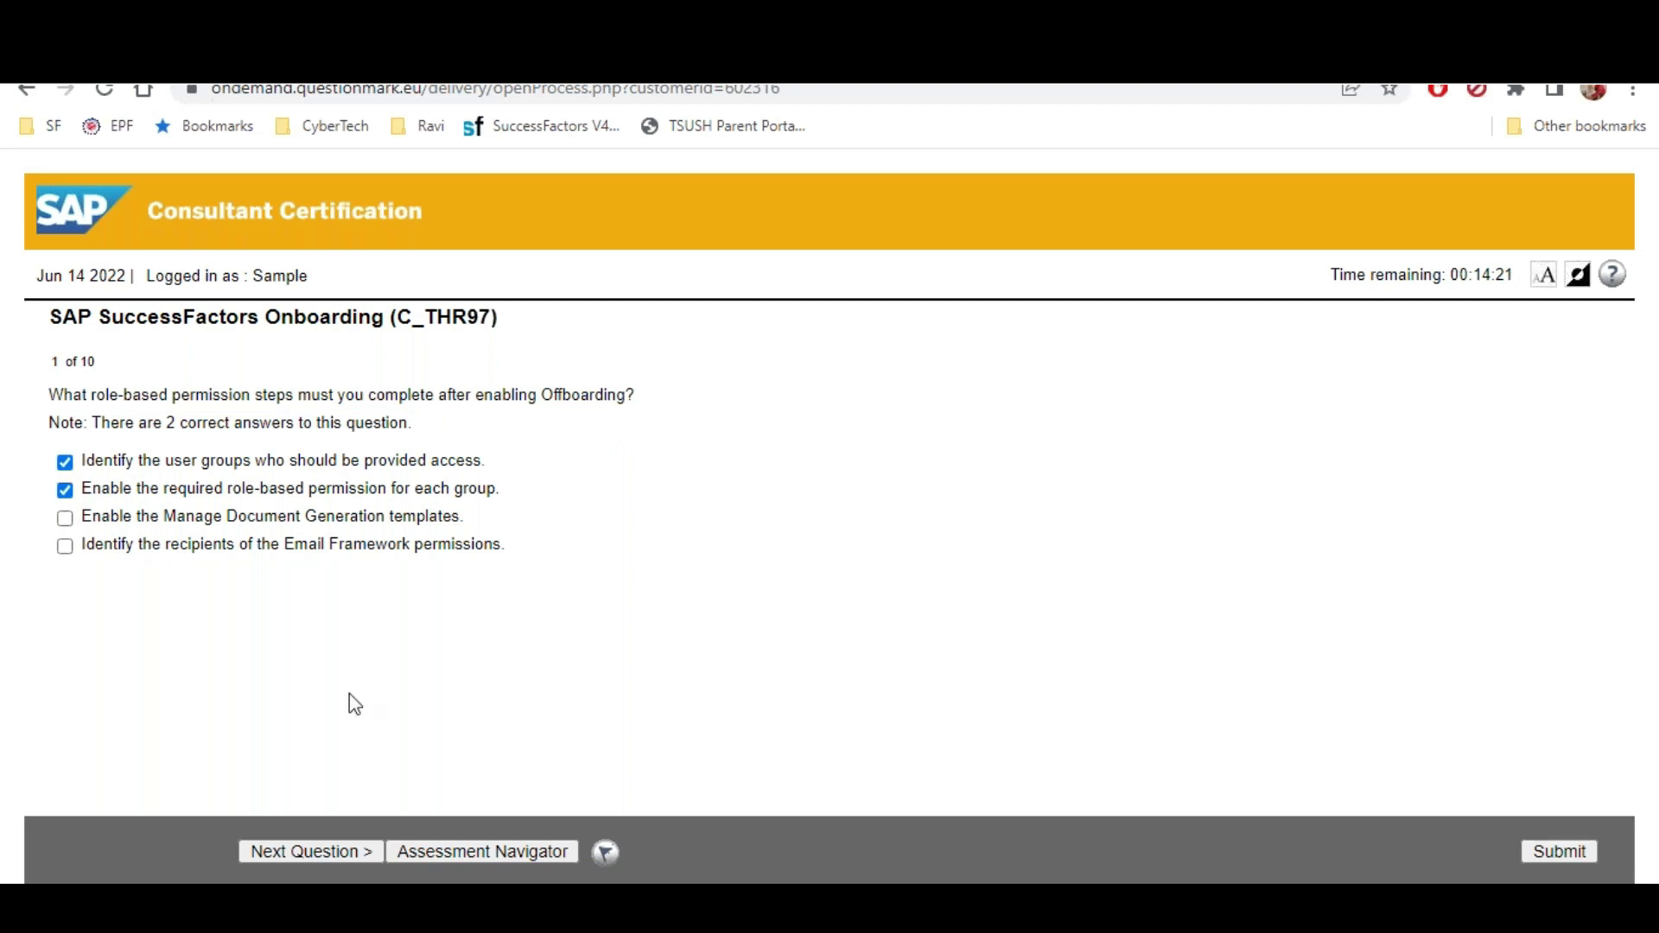
{"action": "left_click", "coordinate": [311, 851]}
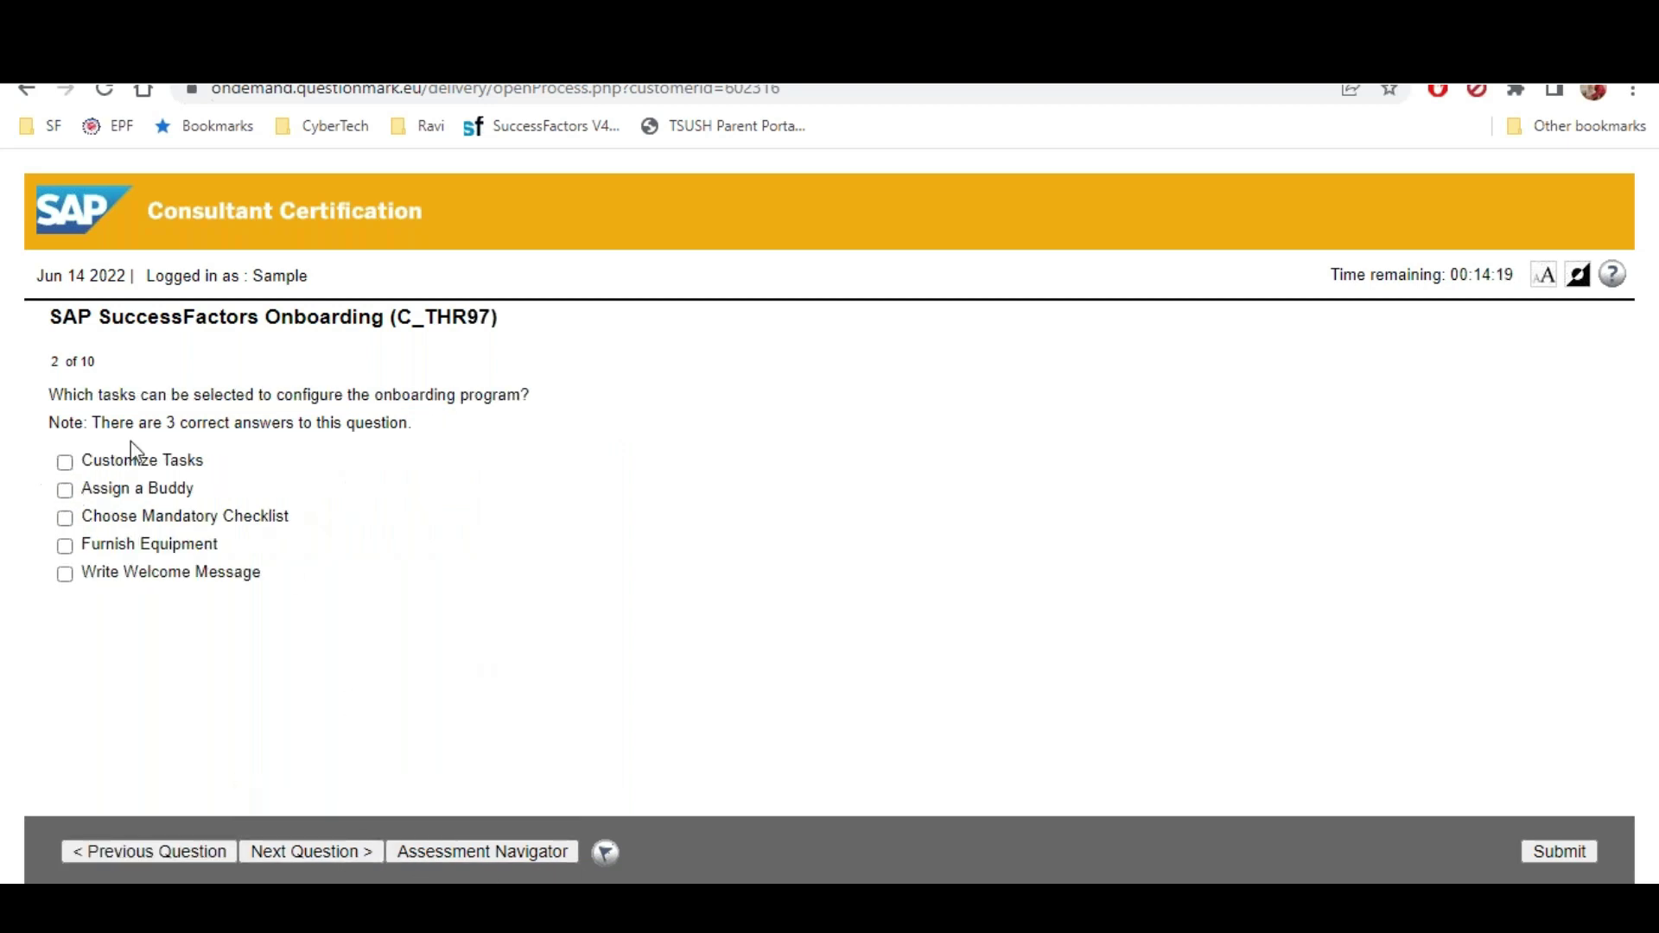
Answer questions 2 and 3: buddy, checklist, equipment; new hire data, rehire verification, personal data
{"action": "left_click", "coordinate": [65, 490]}
{"action": "left_click", "coordinate": [65, 517]}
{"action": "left_click", "coordinate": [64, 546]}
{"action": "left_click", "coordinate": [298, 852]}
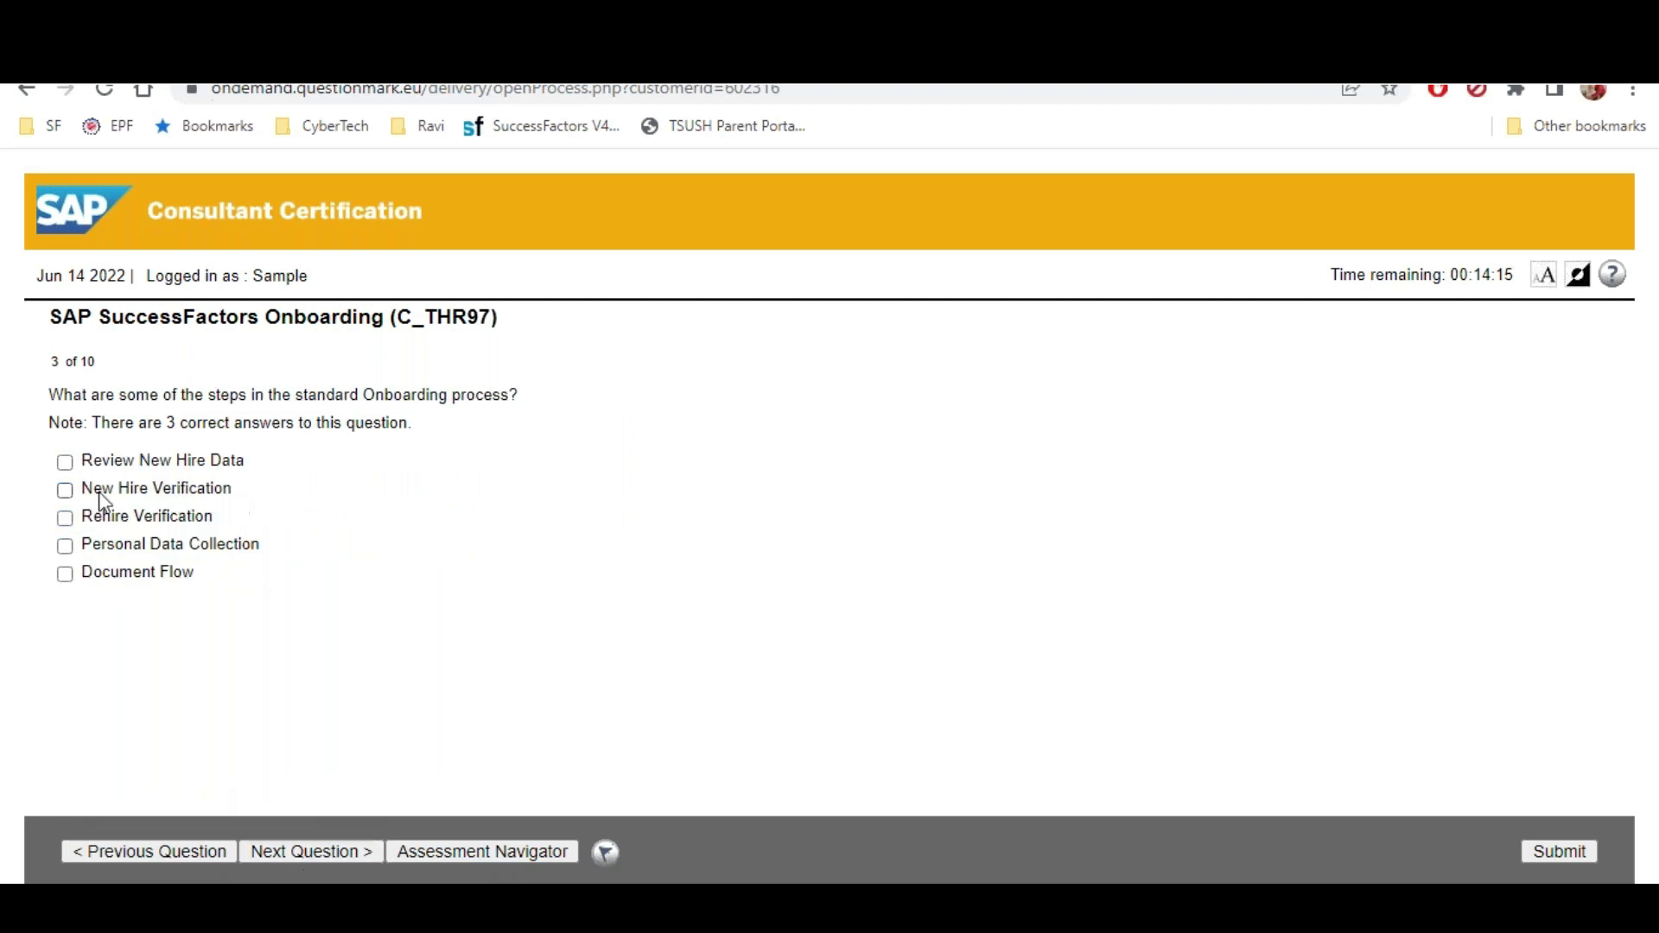
{"action": "left_click", "coordinate": [68, 463]}
{"action": "left_click", "coordinate": [64, 518]}
{"action": "left_click", "coordinate": [64, 545]}
{"action": "left_click", "coordinate": [327, 852]}
Answer questions 4–6: Employee ID and Date of Hire, Offboarding configurations, digits and SAP_ prefix
{"action": "left_click", "coordinate": [67, 433]}
{"action": "left_click", "coordinate": [340, 854]}
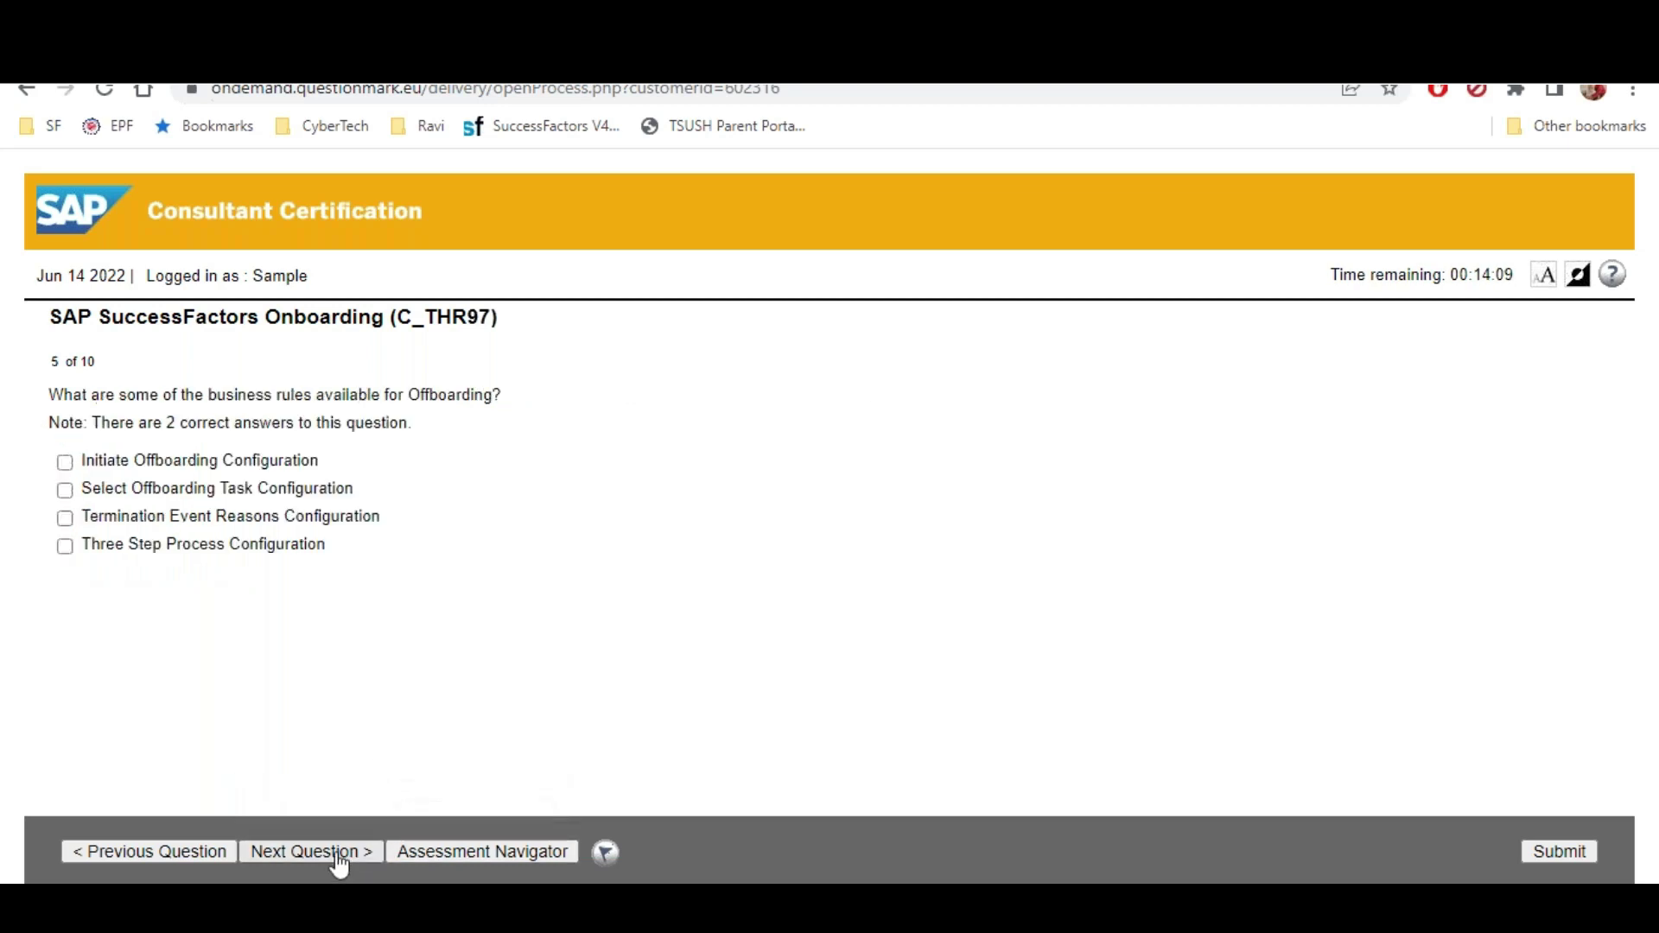
{"action": "left_click", "coordinate": [64, 490]}
{"action": "left_click", "coordinate": [65, 518]}
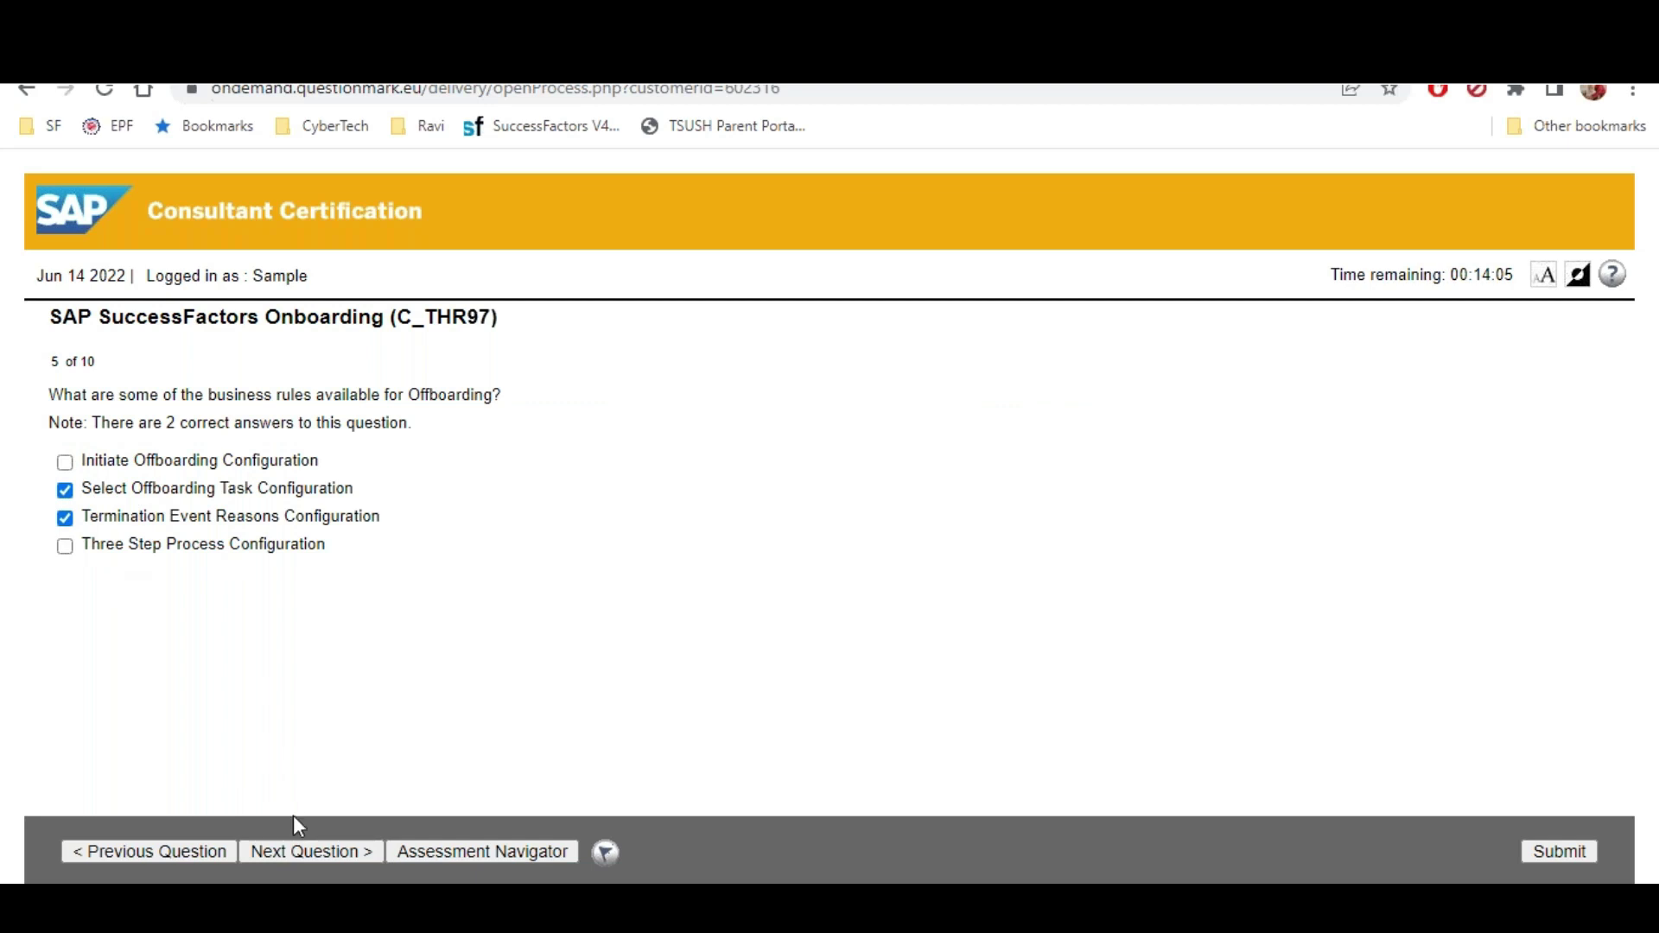
{"action": "left_click", "coordinate": [308, 855]}
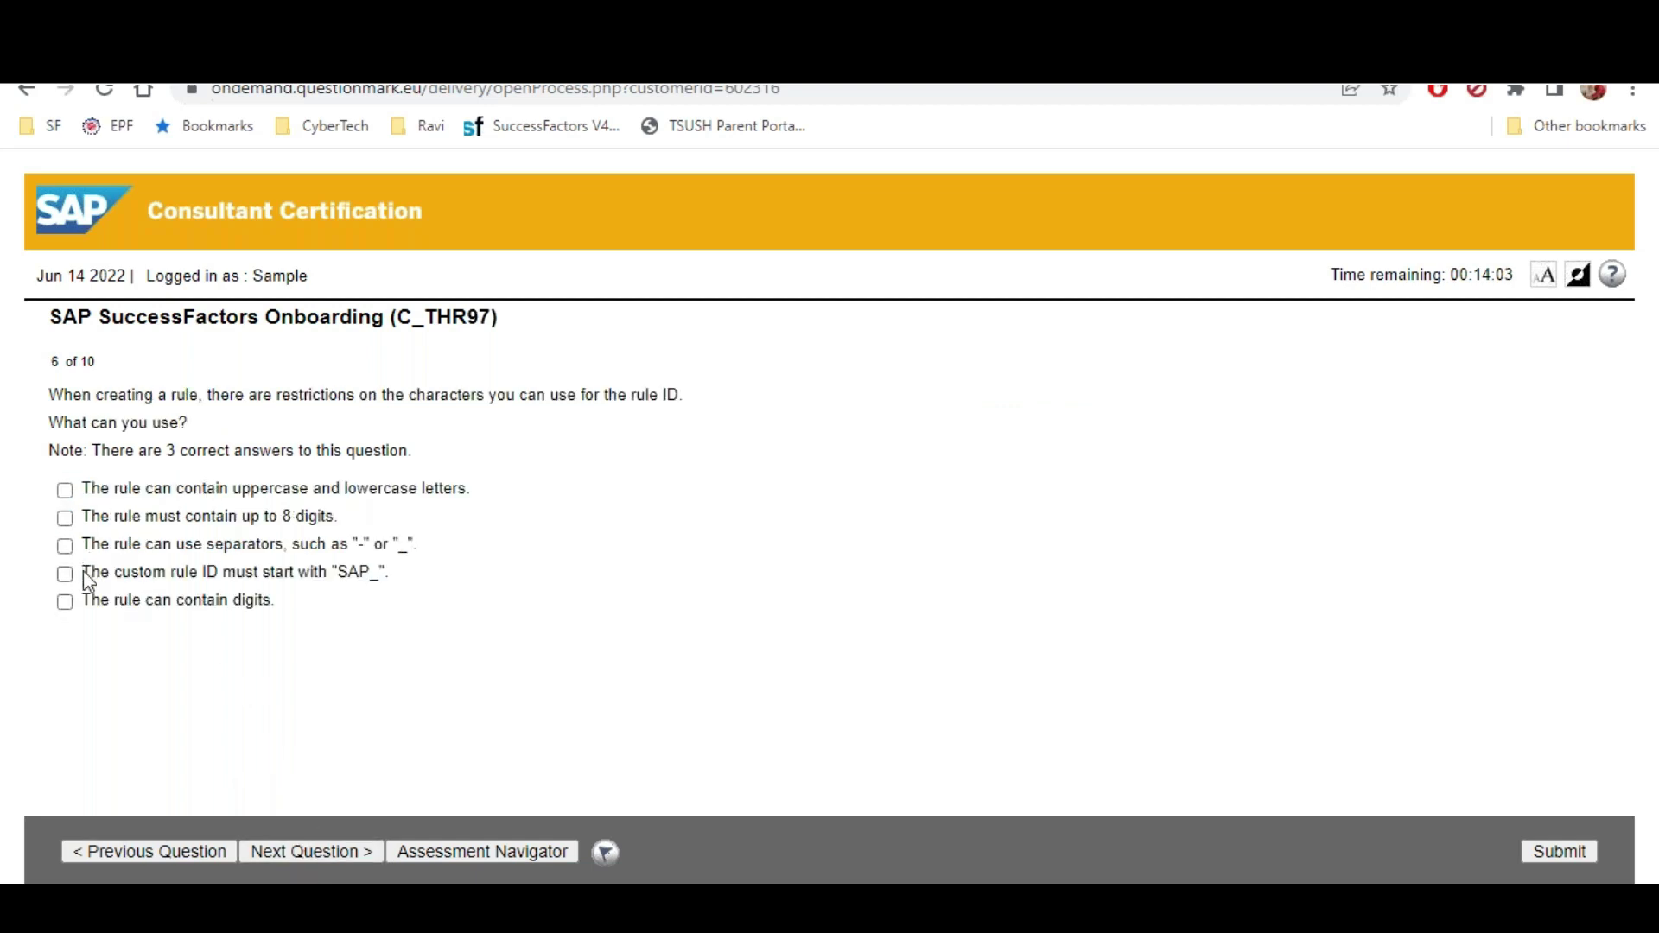
{"action": "left_click", "coordinate": [65, 603]}
{"action": "left_click", "coordinate": [64, 573]}
{"action": "left_click", "coordinate": [304, 854]}
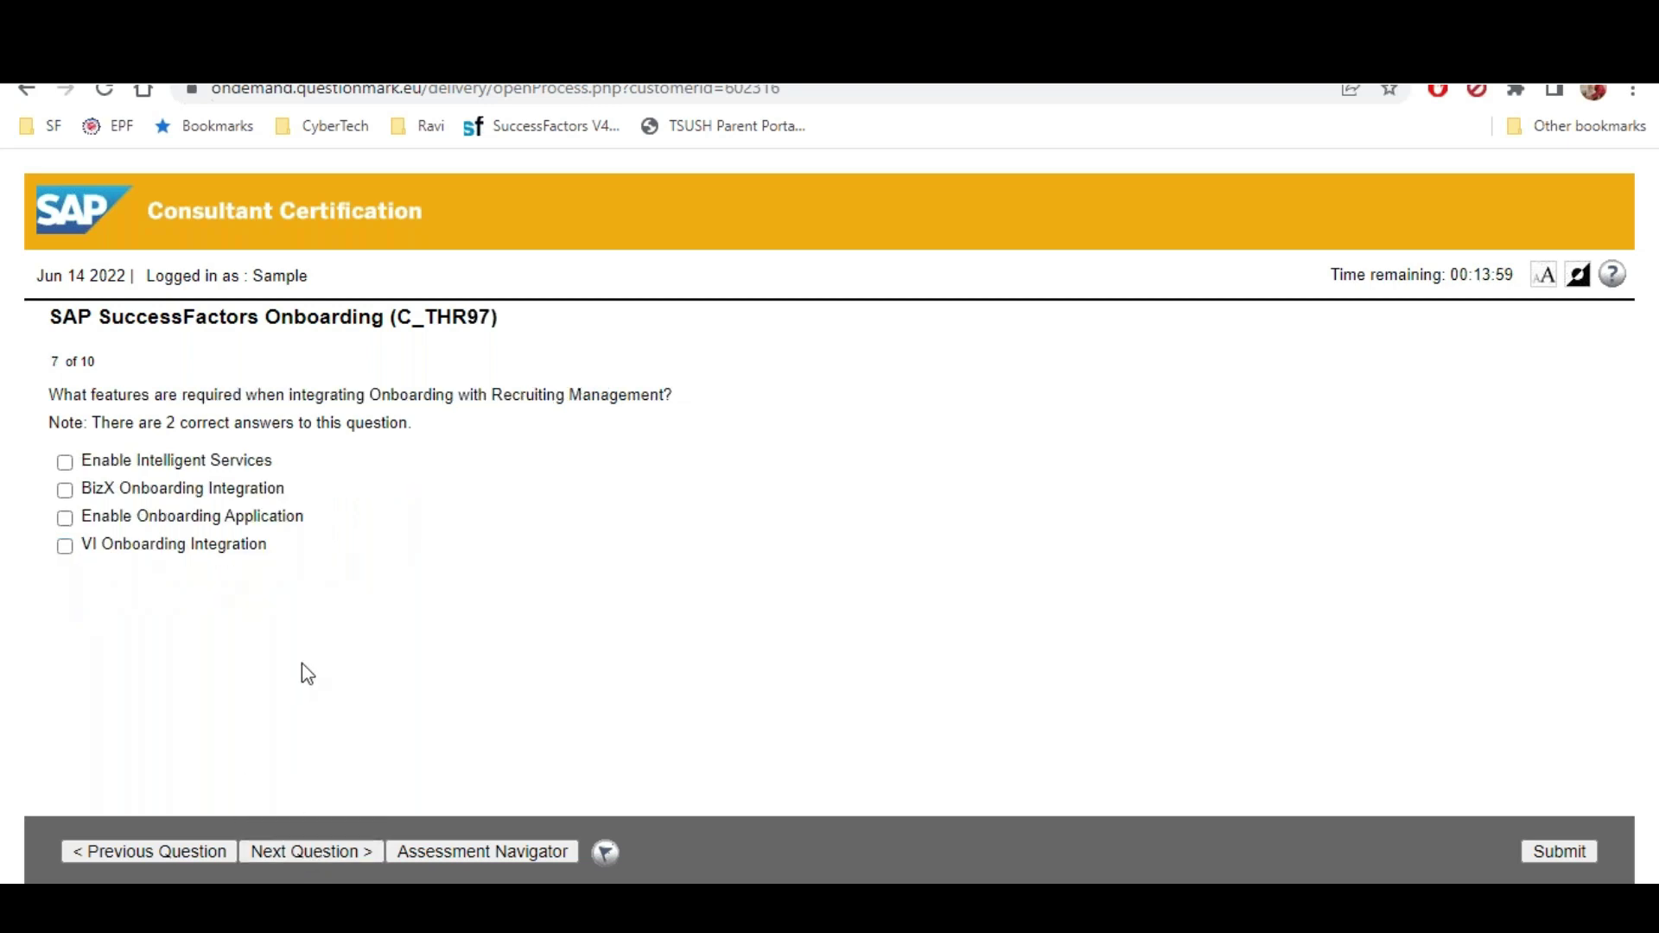
Answer questions 7–9: Intelligent Services, HRIS portlet and element, Buddy and Nudge templates
{"action": "left_click", "coordinate": [65, 462]}
{"action": "left_click", "coordinate": [298, 853]}
{"action": "left_click", "coordinate": [65, 490]}
{"action": "left_click", "coordinate": [66, 518]}
{"action": "left_click", "coordinate": [330, 857]}
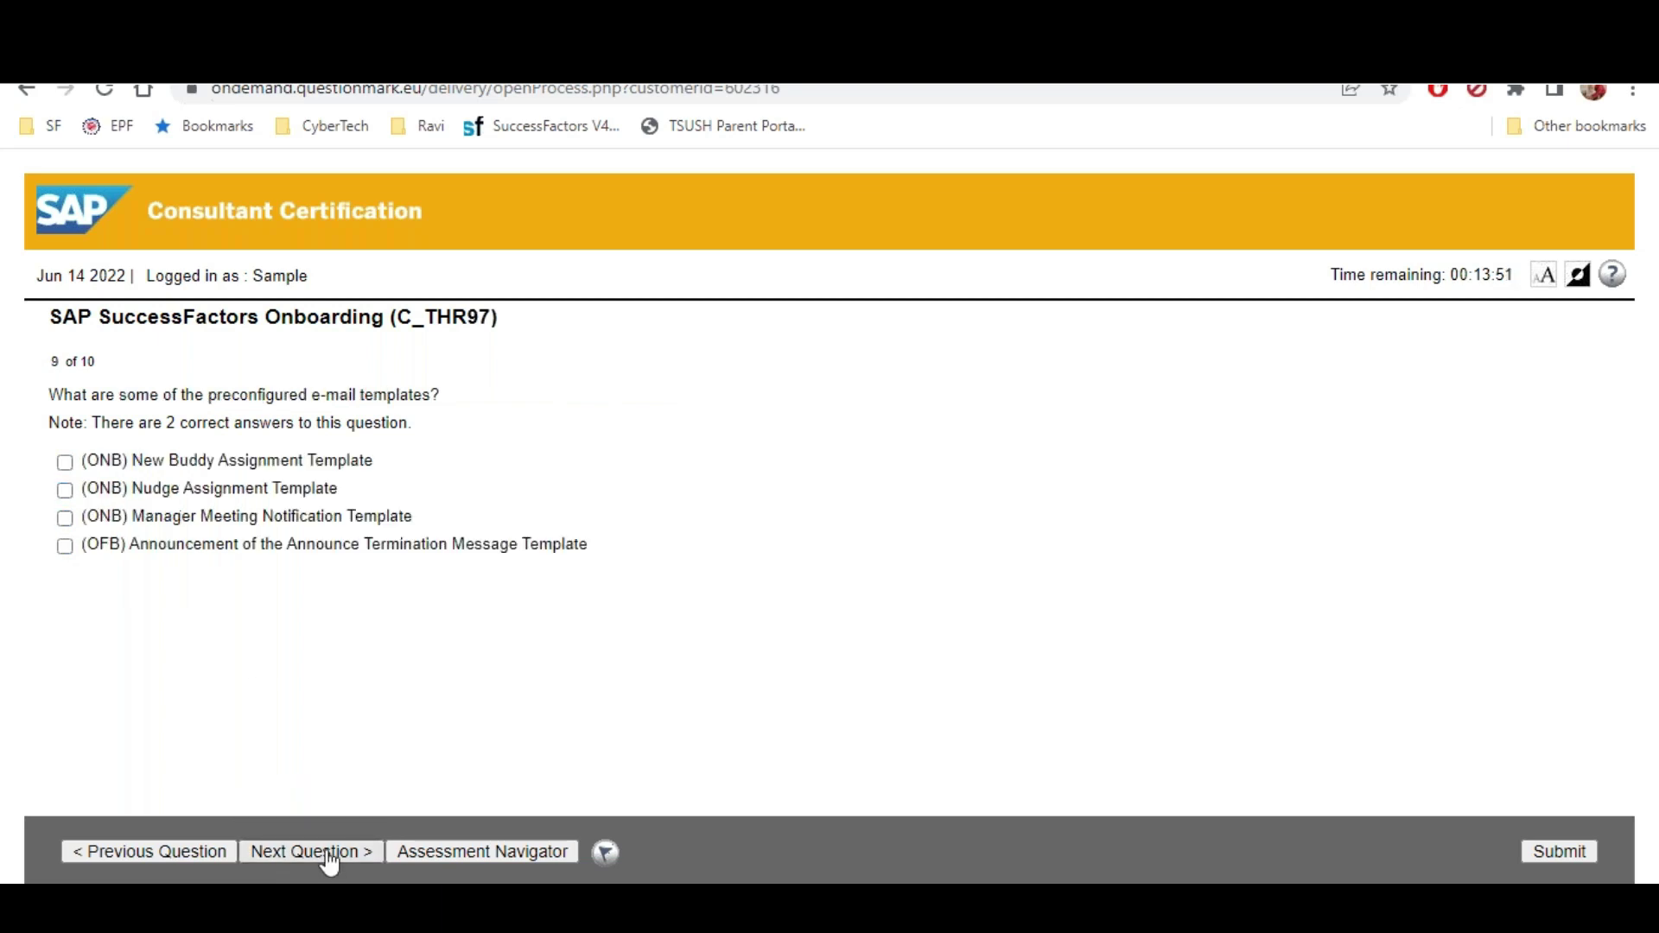
{"action": "left_click", "coordinate": [65, 463]}
{"action": "left_click", "coordinate": [65, 490]}
Check Last Time Updated, Apply Filter and Ascending on question 10, then submit for scoring
{"action": "left_click", "coordinate": [275, 851]}
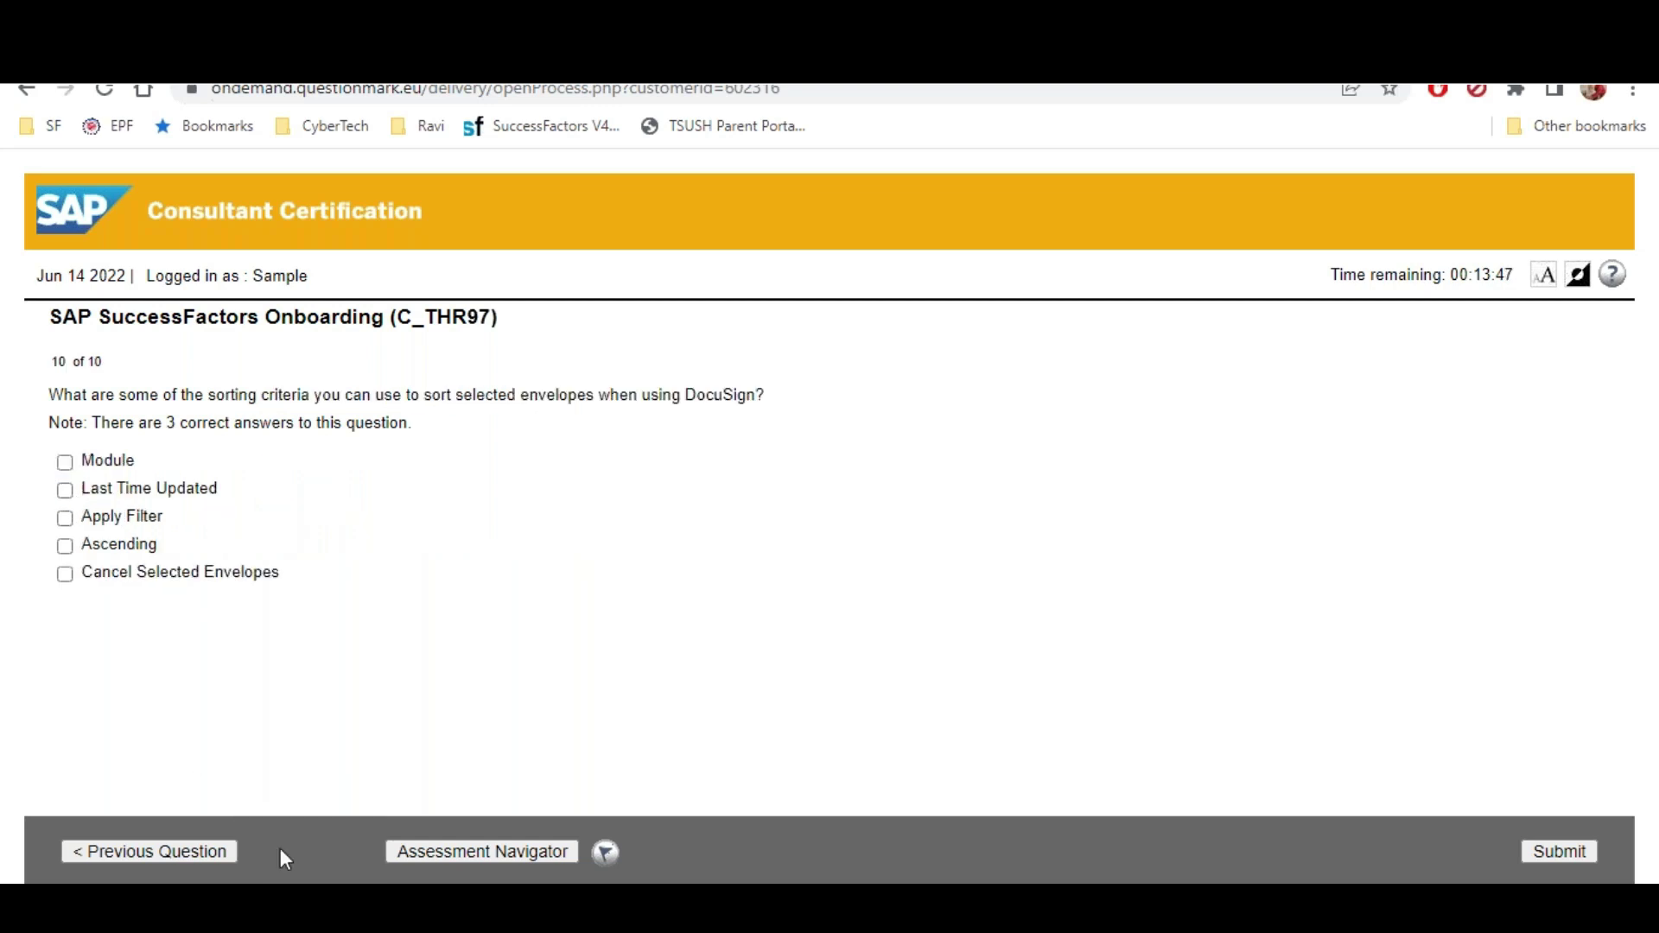
{"action": "left_click", "coordinate": [65, 490]}
{"action": "left_click", "coordinate": [65, 518]}
{"action": "left_click", "coordinate": [65, 546]}
{"action": "left_click_drag", "start_coordinate": [49, 361], "coordinate": [131, 368]}
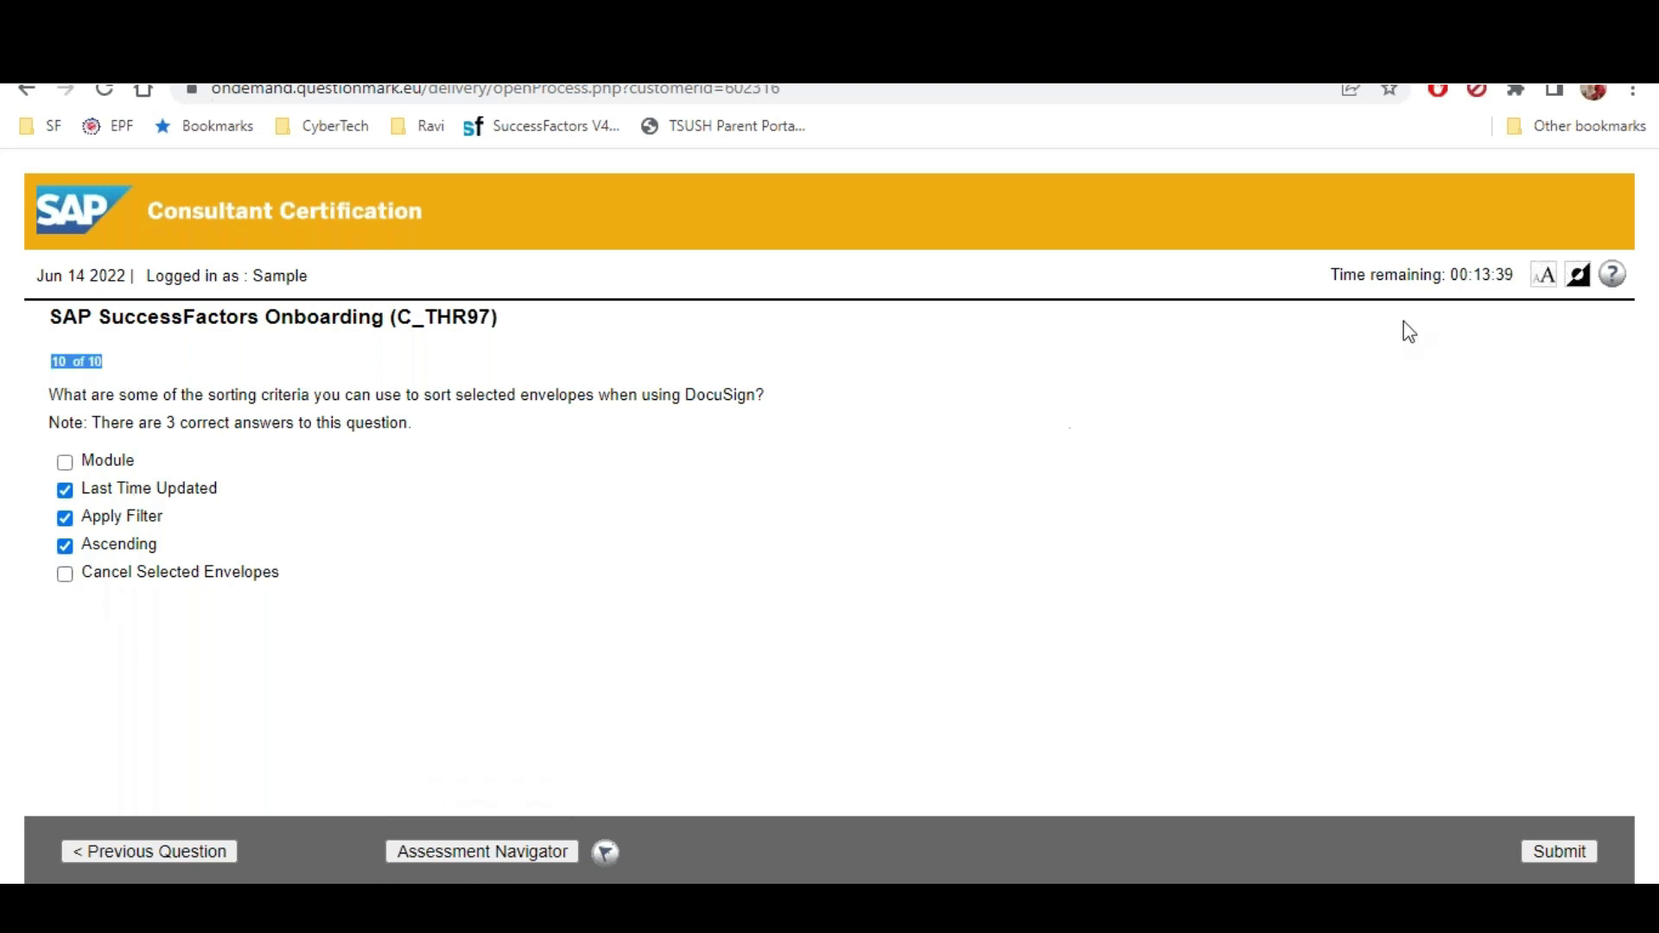
{"action": "left_click_drag", "start_coordinate": [1474, 269], "coordinate": [1508, 268]}
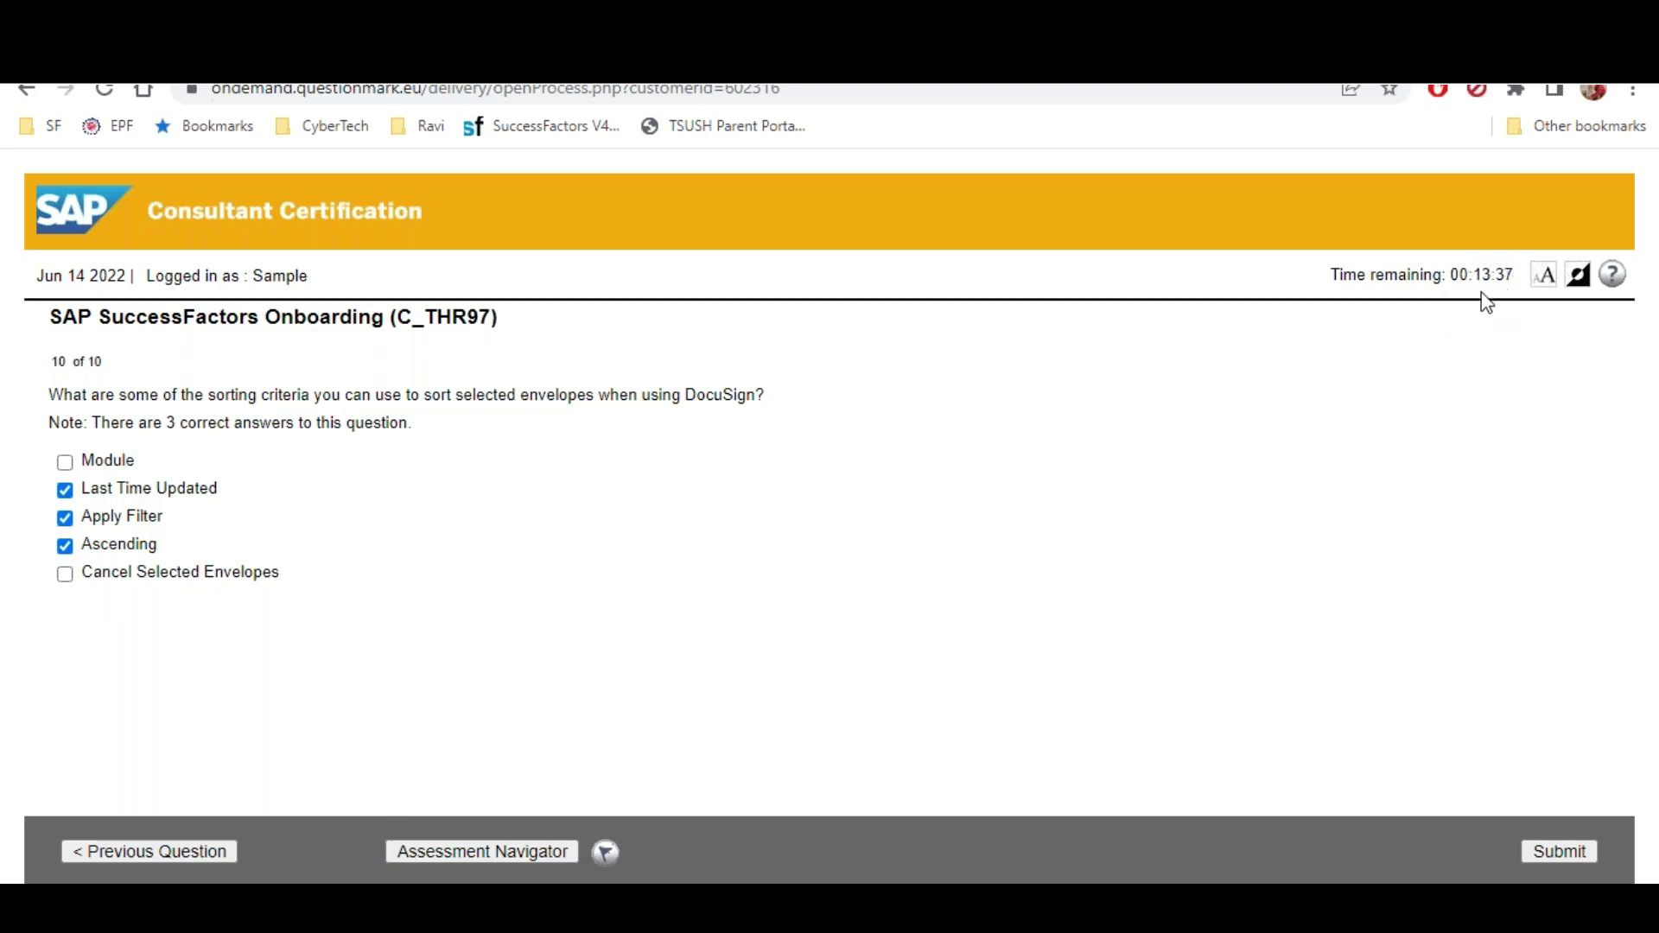
{"action": "left_click", "coordinate": [1557, 853]}
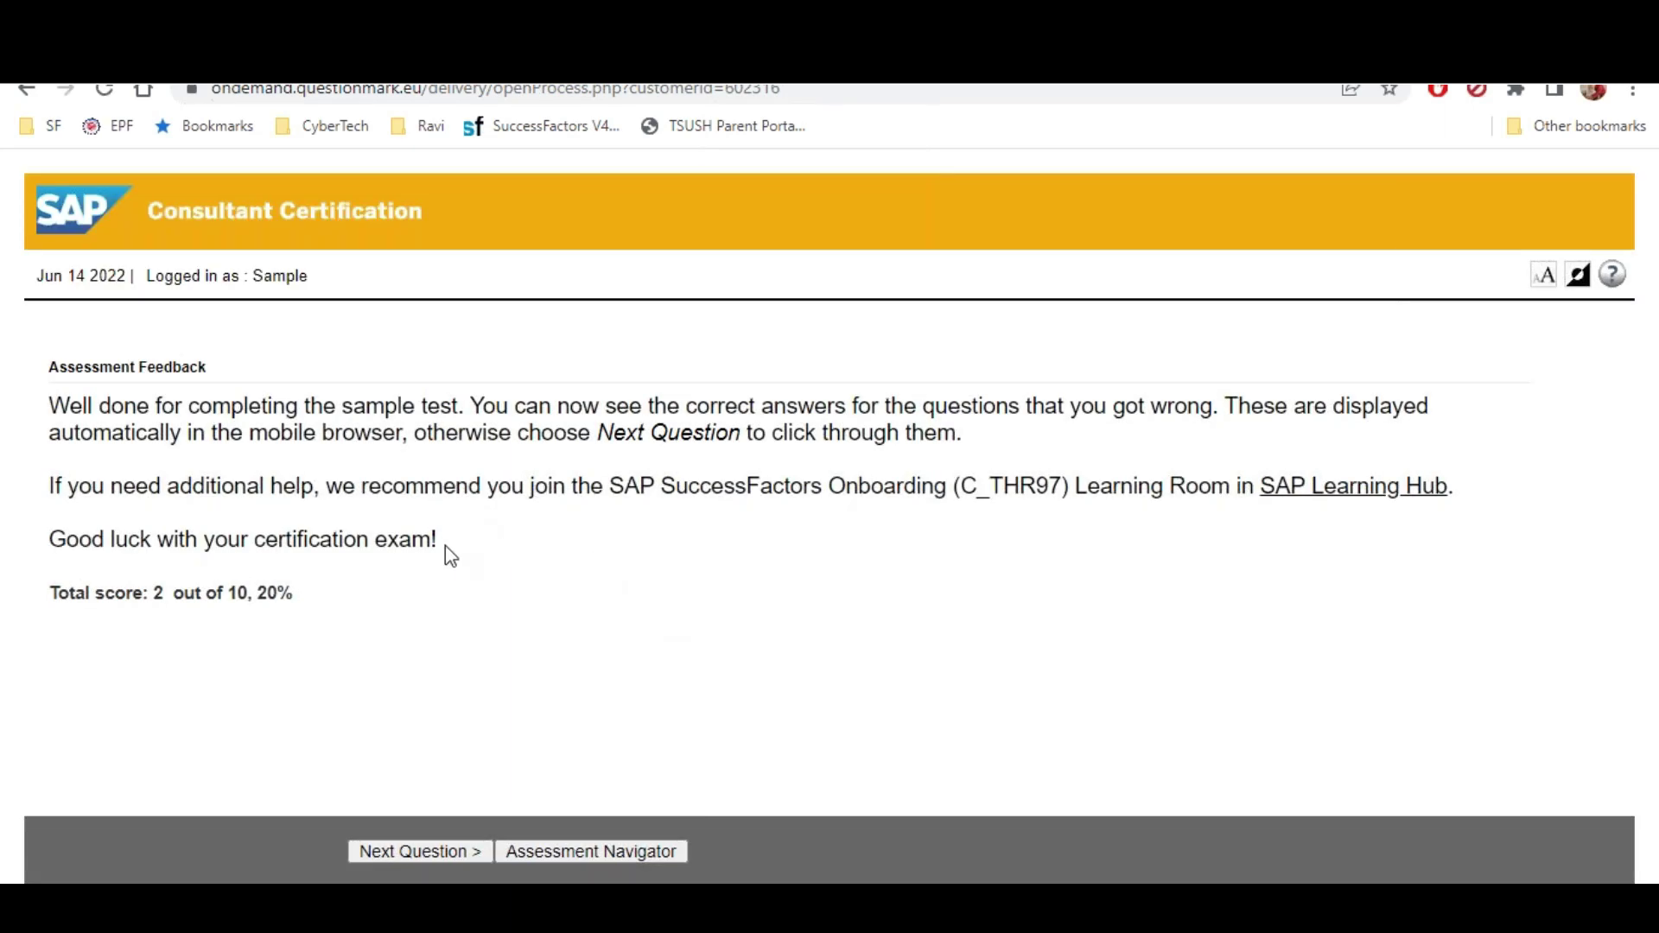
Review the 2-out-of-10 score and leave the assessment for the certification page
{"action": "left_click_drag", "start_coordinate": [76, 593], "coordinate": [630, 600]}
{"action": "left_click_drag", "start_coordinate": [206, 275], "coordinate": [419, 298]}
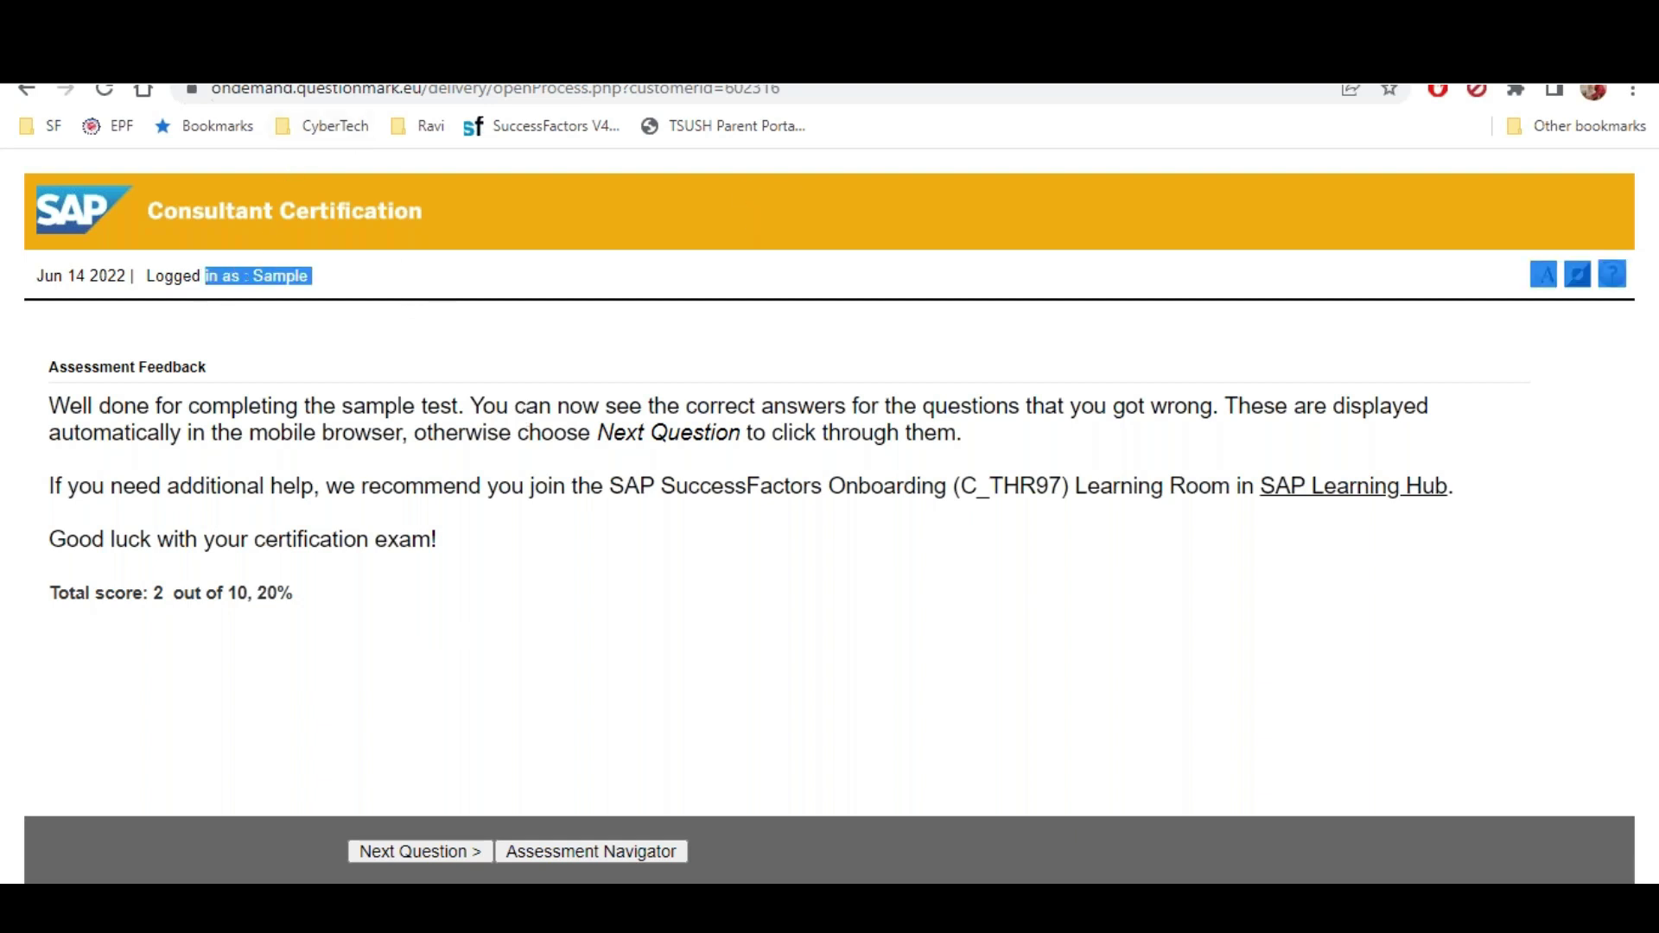
{"action": "left_click", "coordinate": [954, 227]}
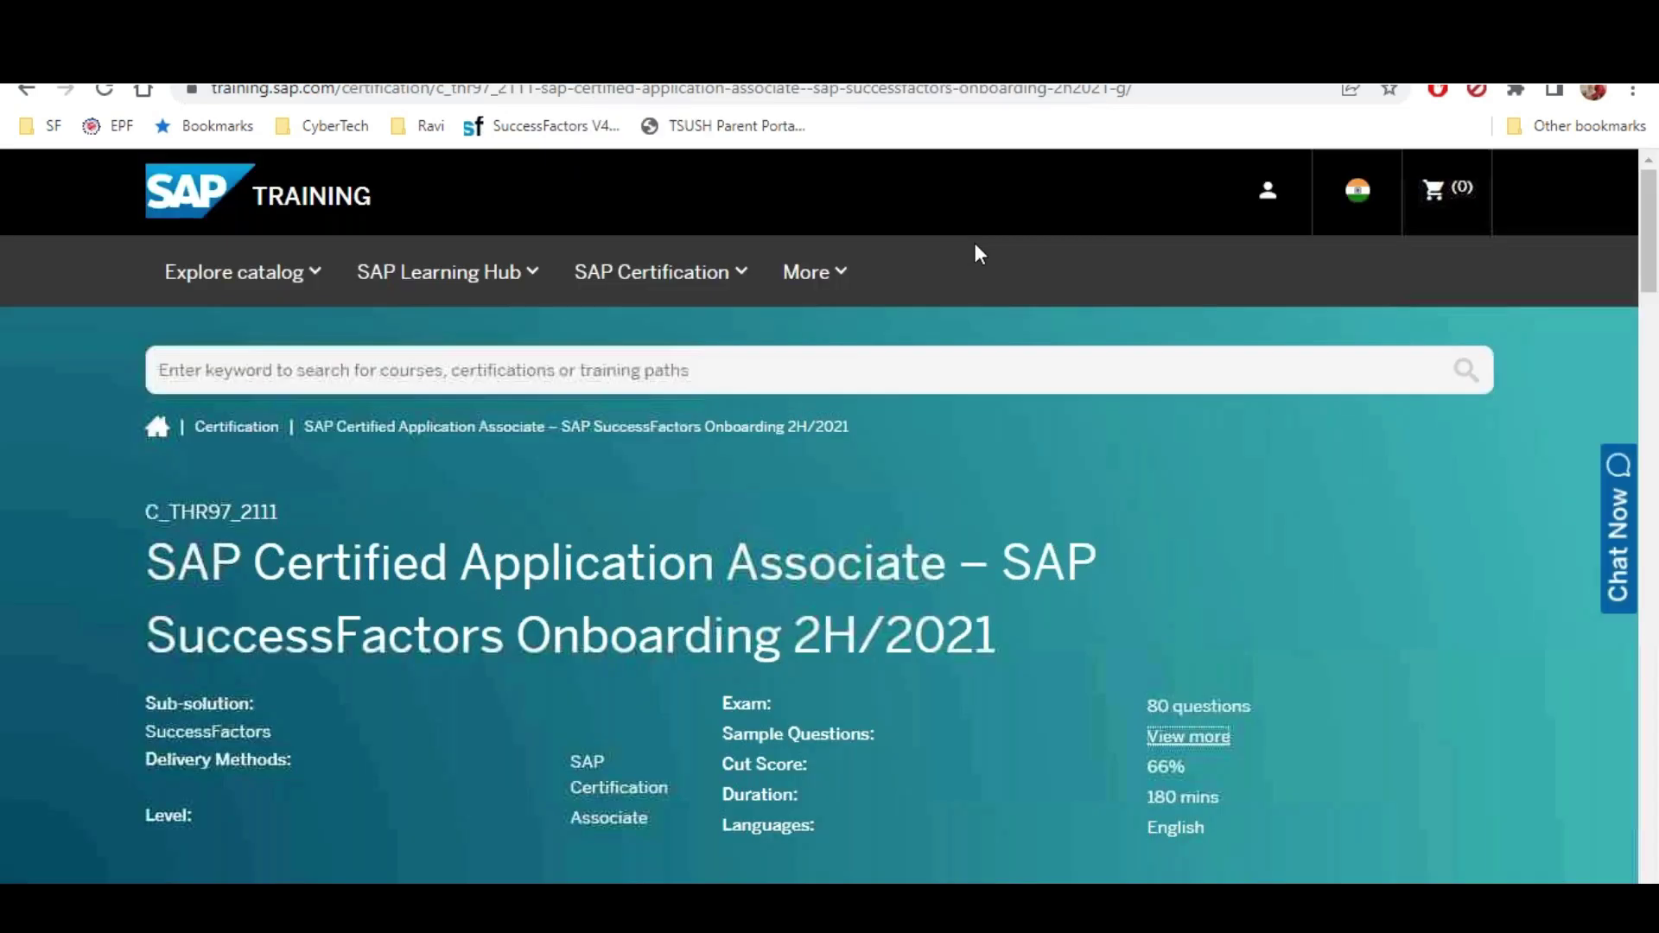
Highlight the 2H/2021 release in the certification title, then switch to the Excel workbook
{"action": "scroll", "coordinate": [969, 248], "scroll_direction": "down", "scroll_amount": 4}
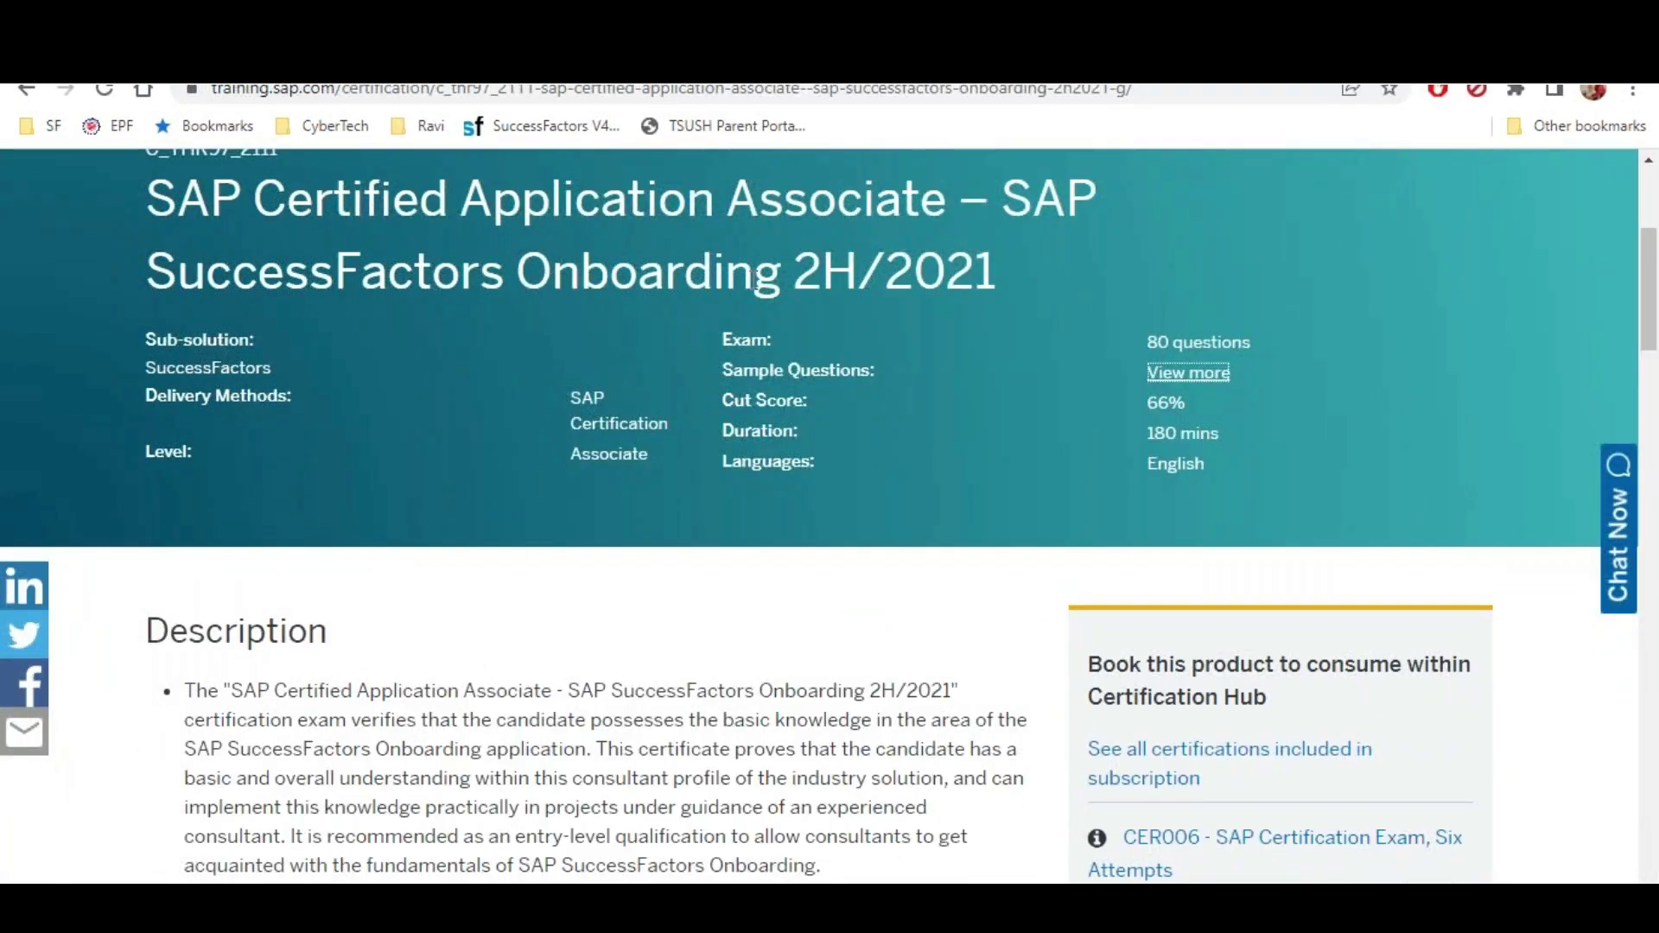
{"action": "left_click", "coordinate": [796, 273]}
{"action": "left_click_drag", "start_coordinate": [796, 273], "coordinate": [985, 267]}
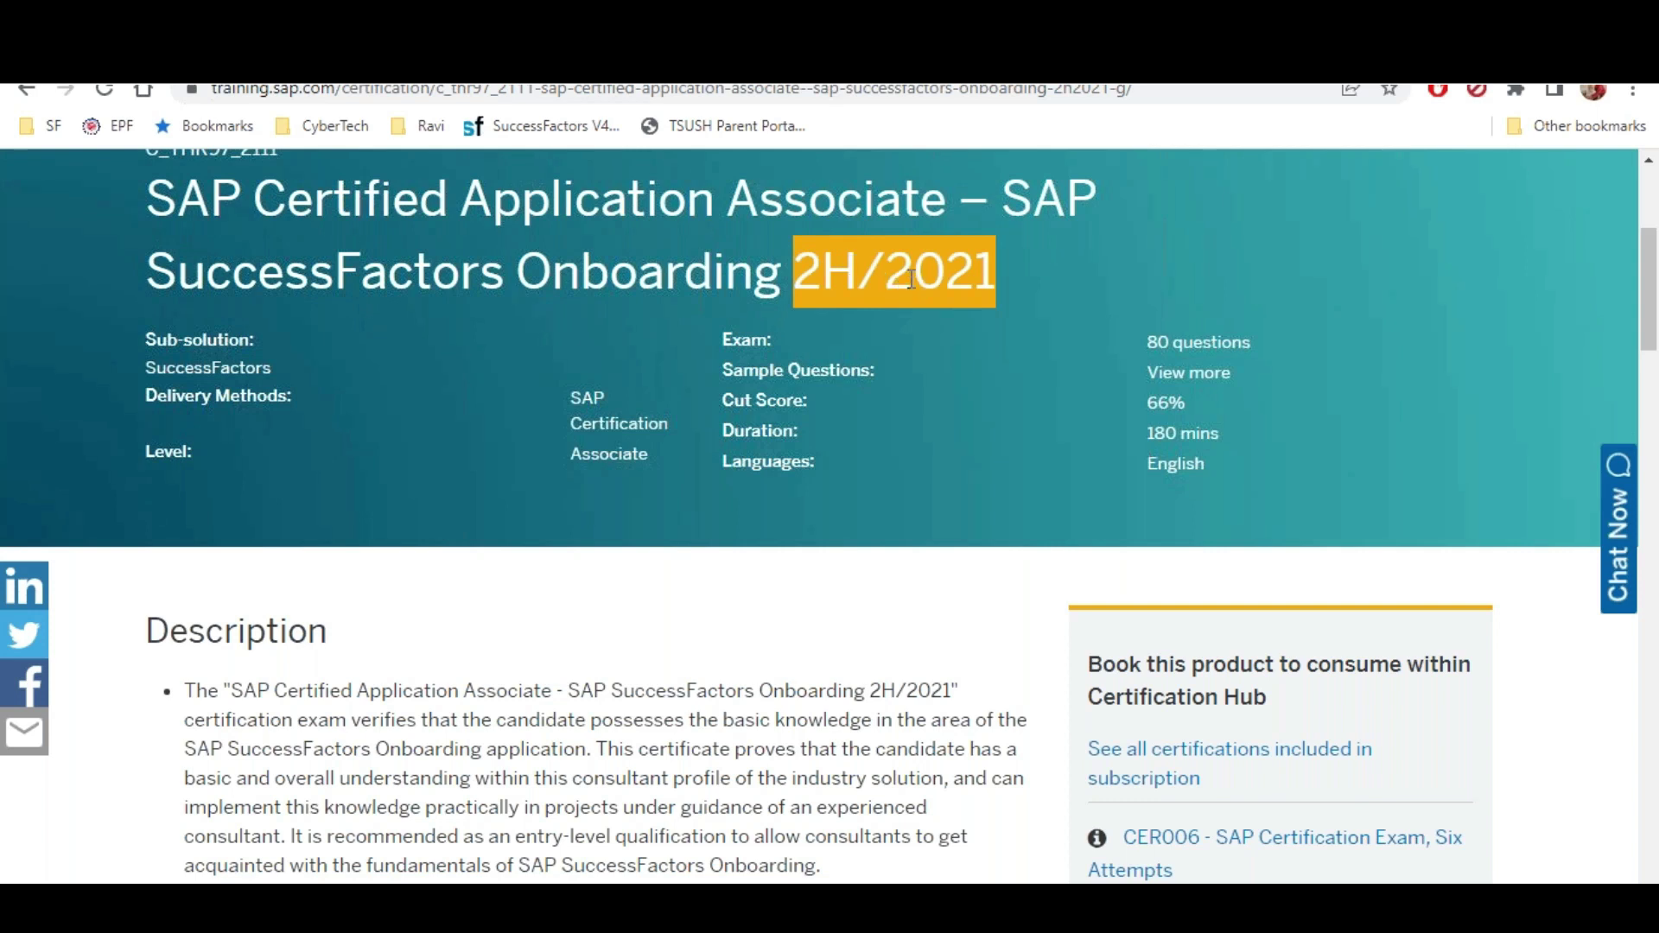
{"action": "key", "text": "alt+Tab"}
{"action": "scroll", "coordinate": [174, 688], "scroll_direction": "up", "scroll_amount": 2}
{"action": "scroll", "coordinate": [136, 585], "scroll_direction": "down", "scroll_amount": 5}
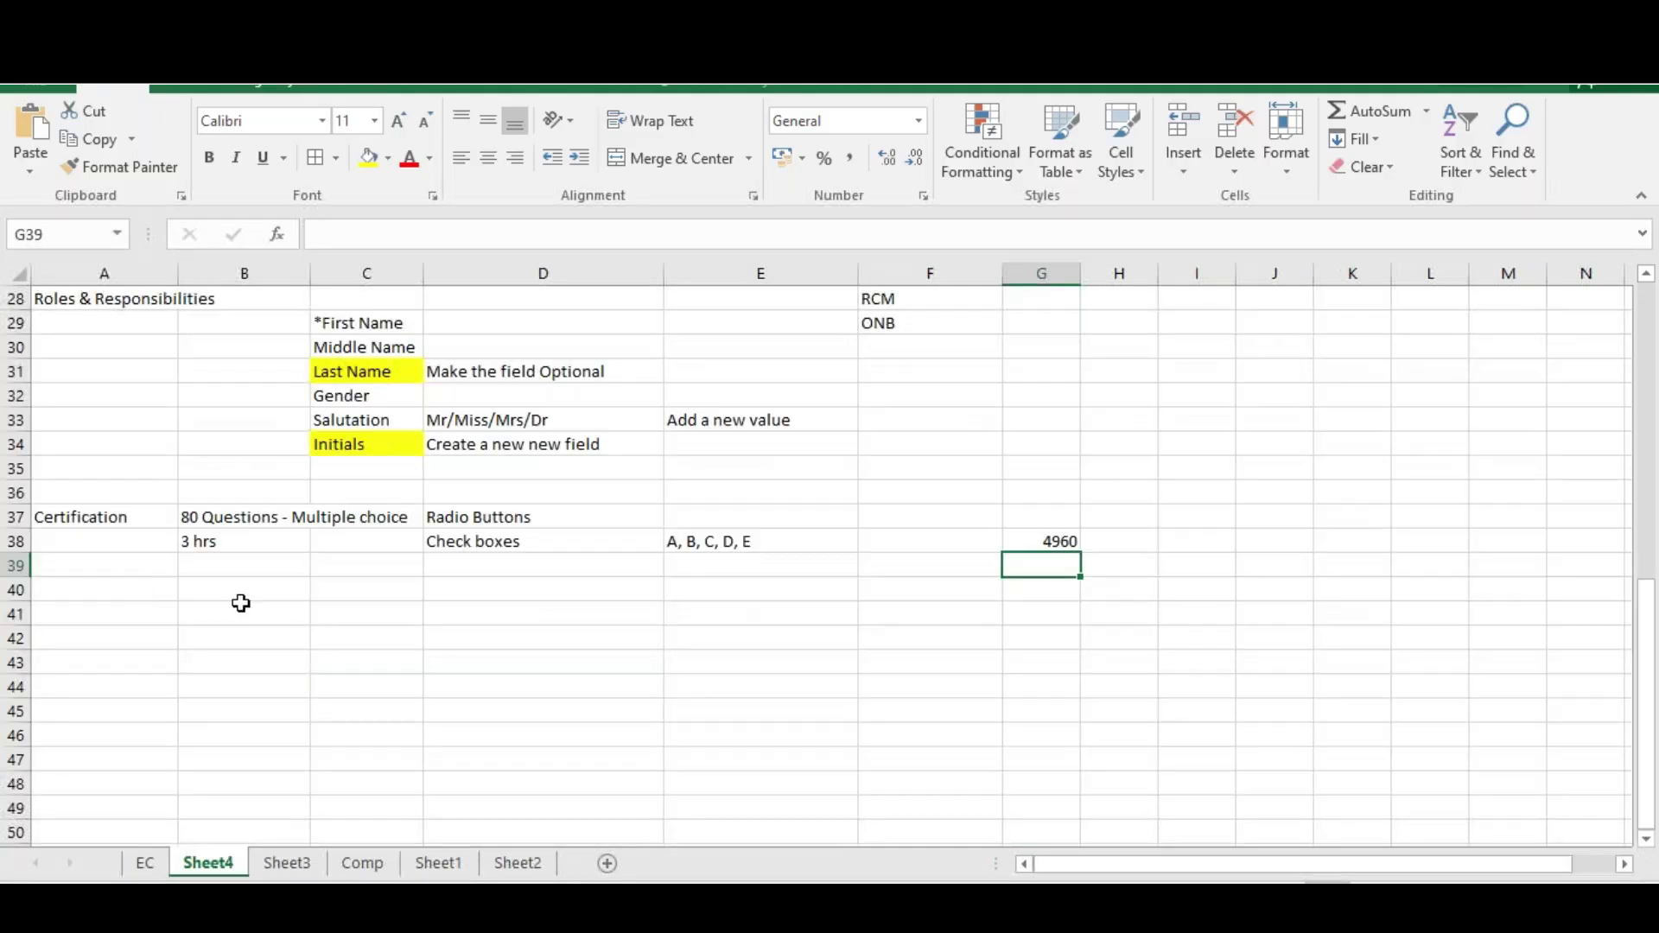
Enter the heading 'Release Management' in cell A41
{"action": "left_click", "coordinate": [118, 619]}
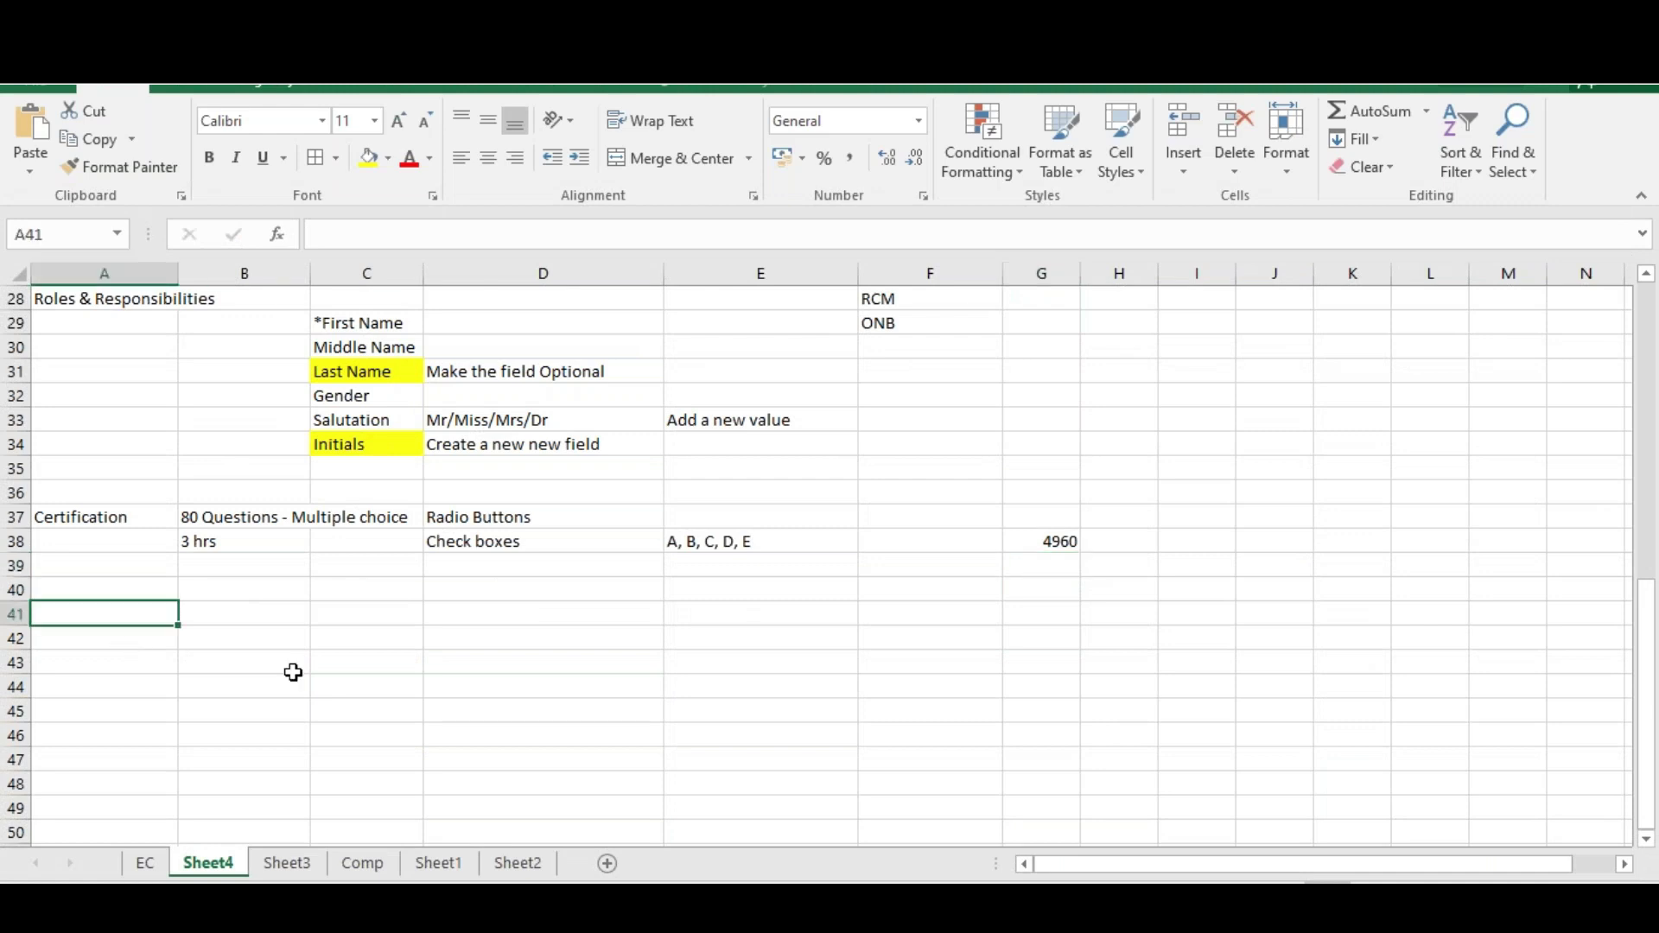
{"action": "key", "text": "alt"}
{"action": "type", "text": "r"}
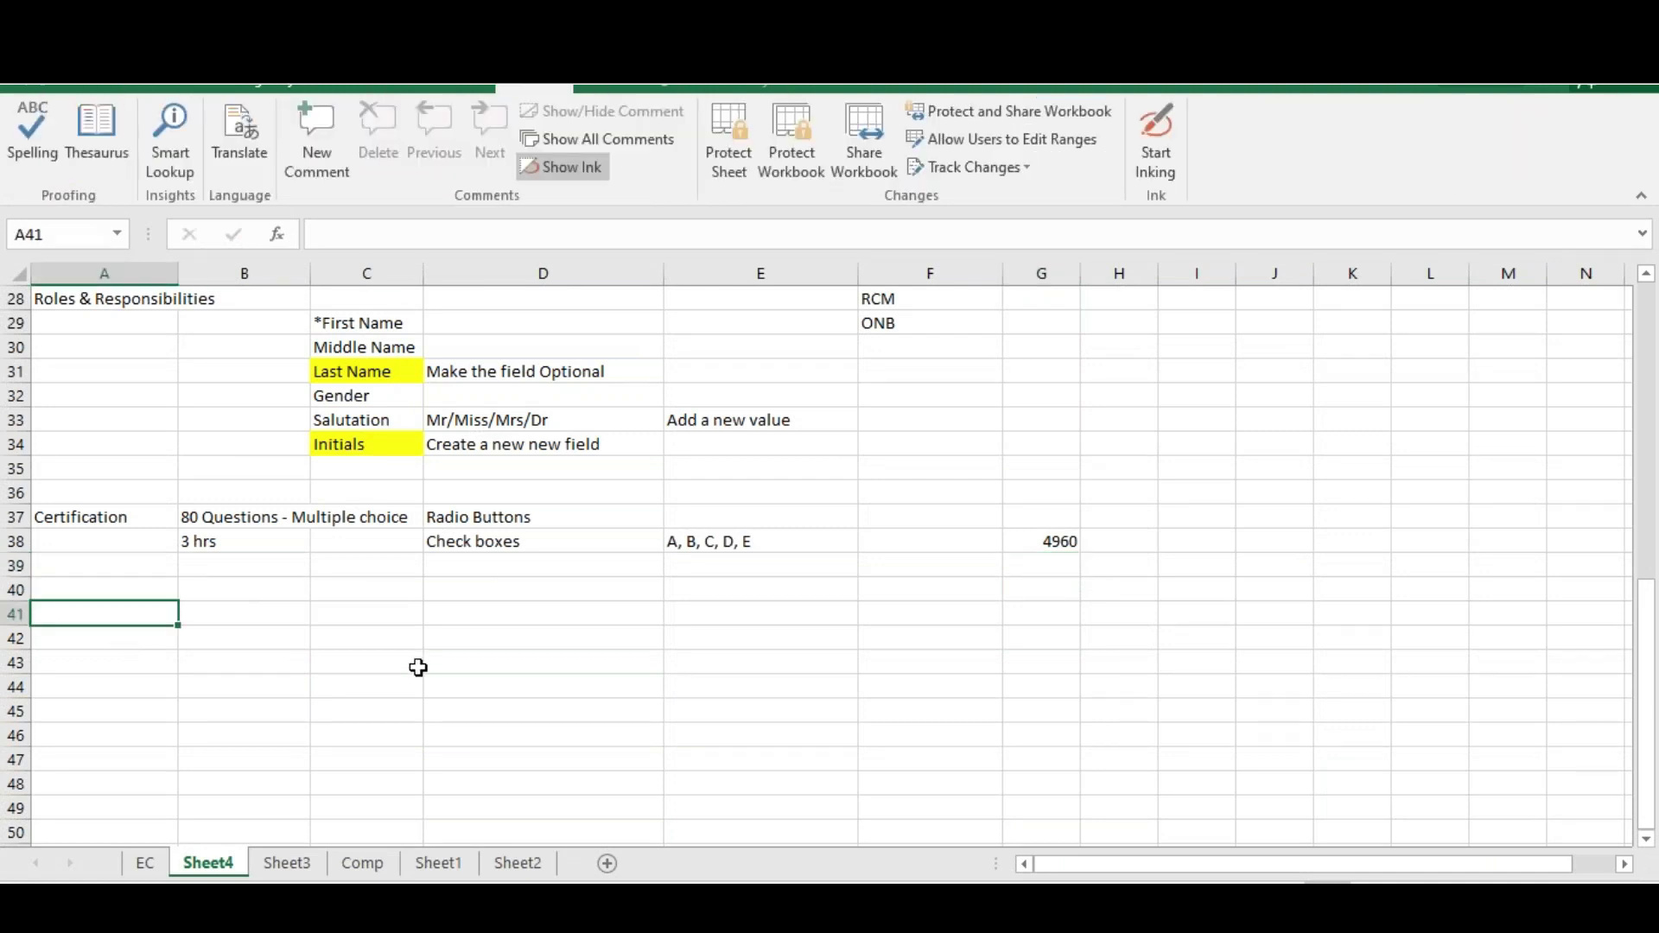
{"action": "type", "text": "elease Manaagee"}
{"action": "key", "text": "BackSpace"}
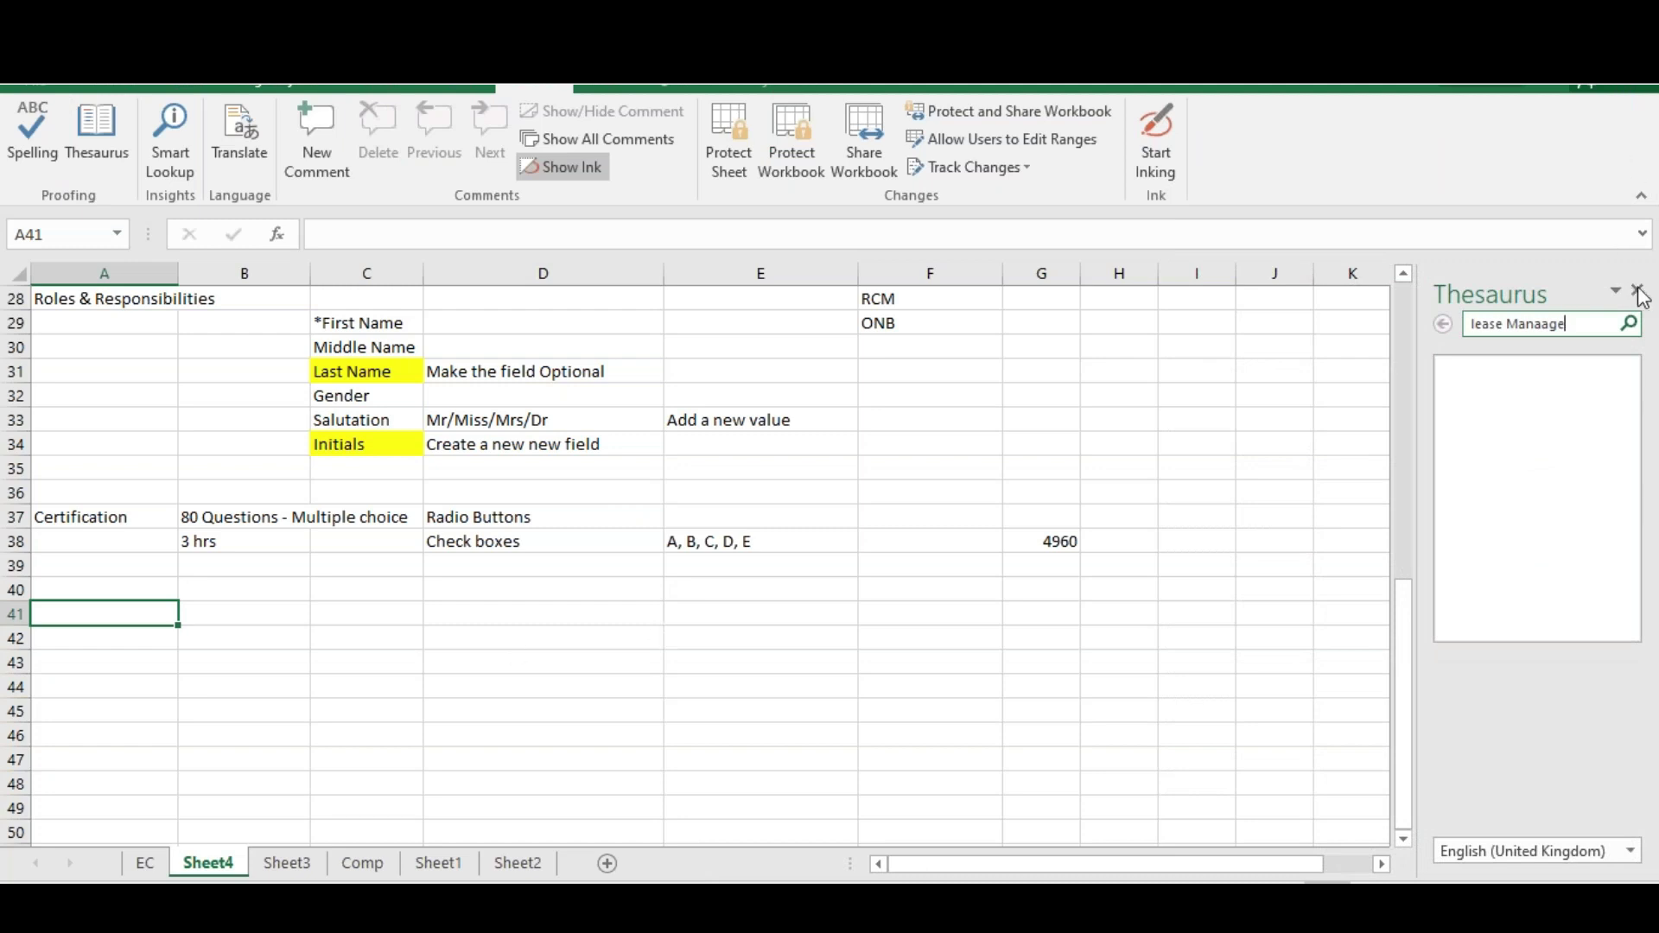
{"action": "left_click", "coordinate": [1636, 290]}
{"action": "type", "text": "Release Manageen"}
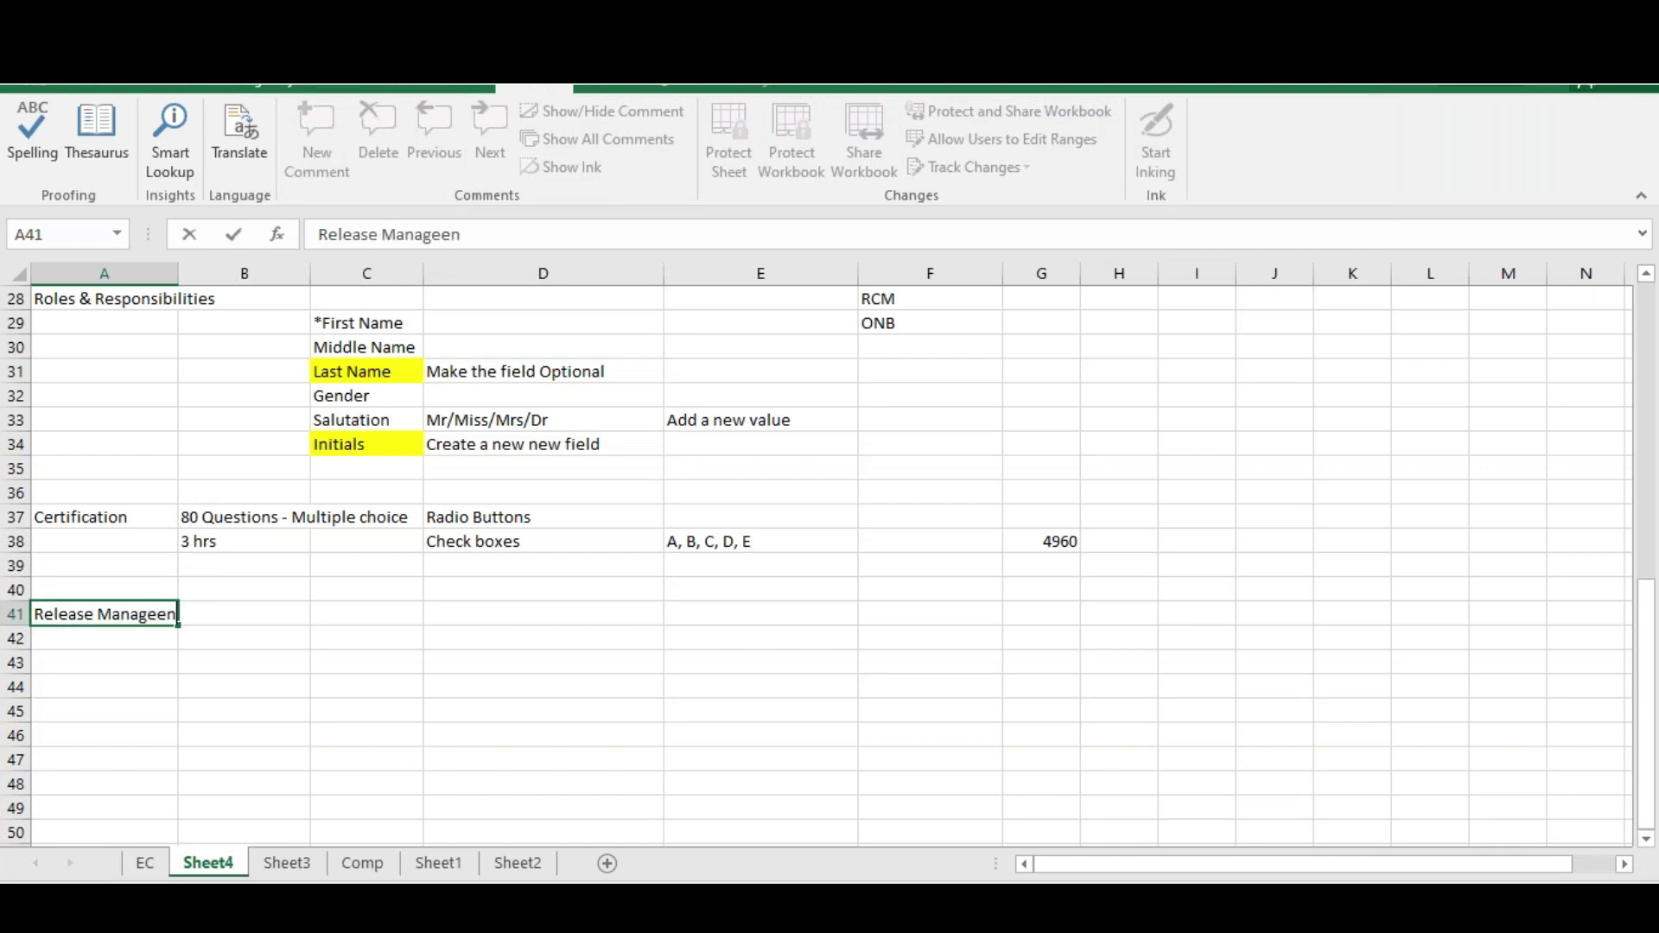
{"action": "key", "text": "BackSpace"}
{"action": "key", "text": "BackSpace"}
{"action": "type", "text": "ment"}
{"action": "key", "text": "alt+Tab"}
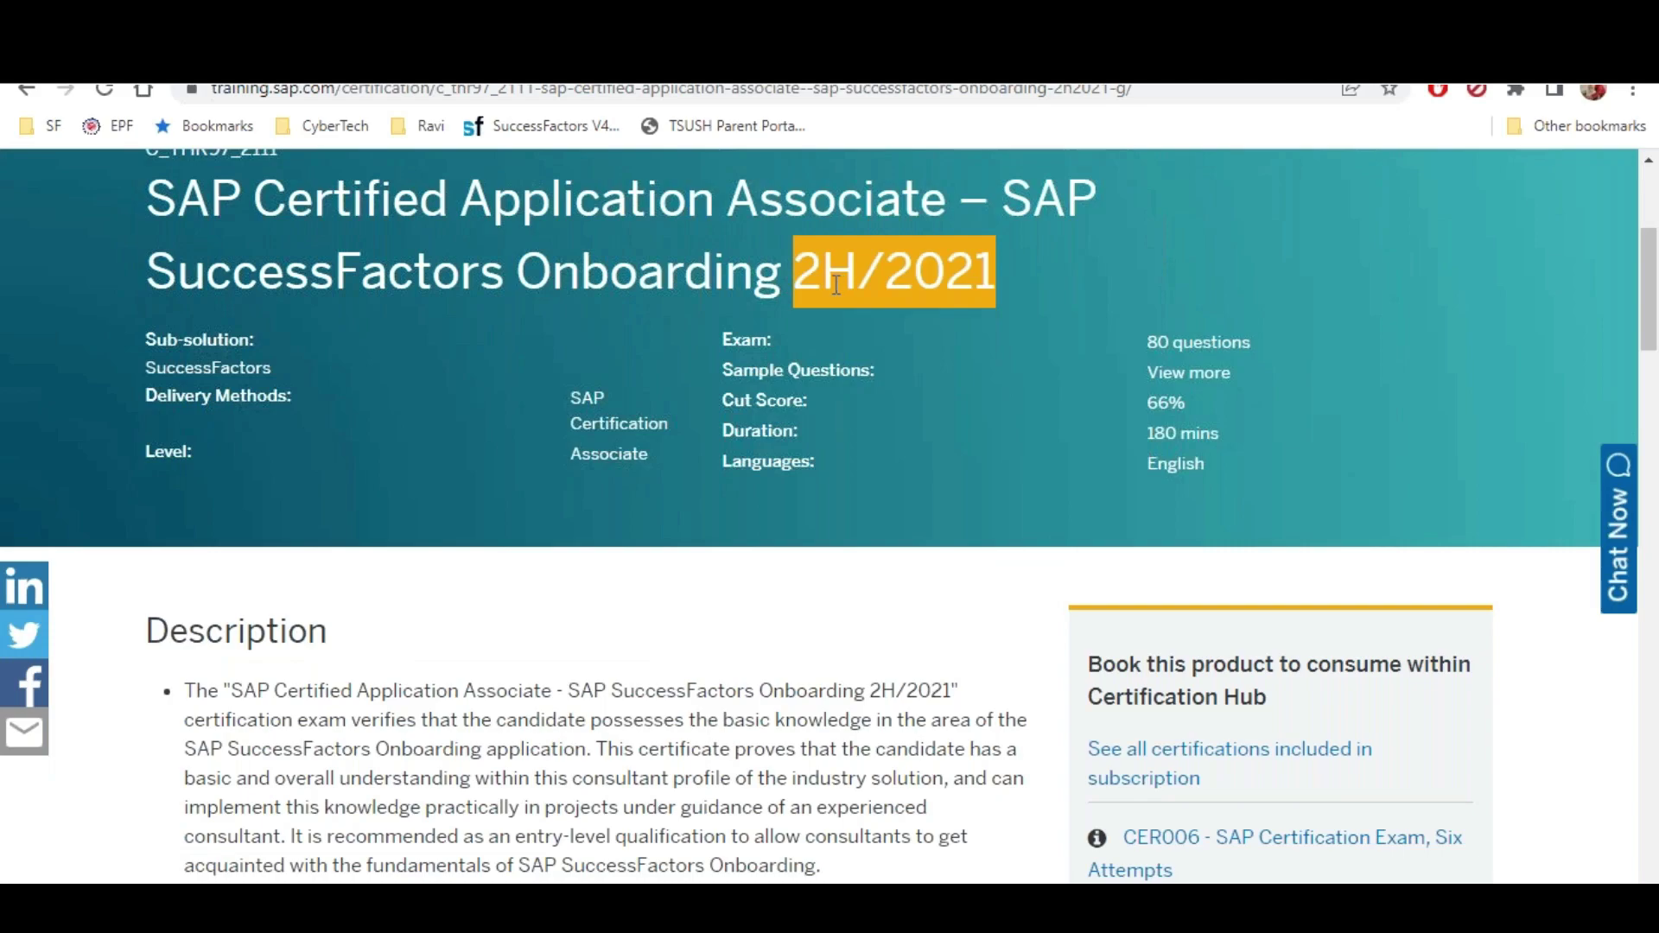
{"action": "key", "text": "alt+Tab"}
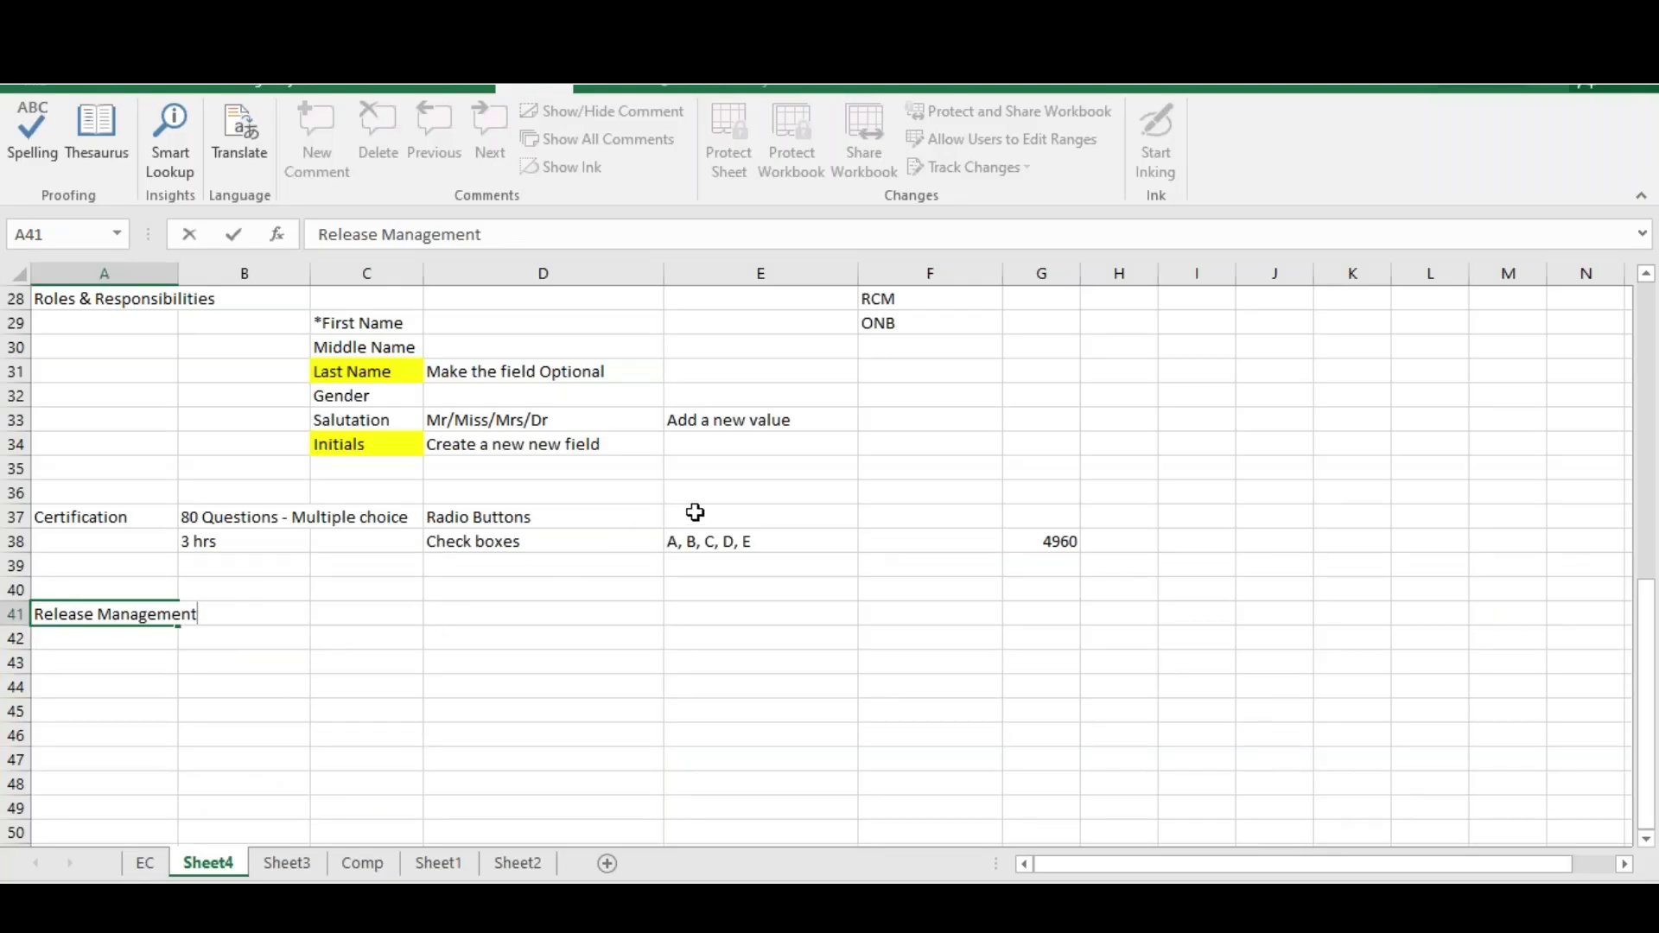
{"action": "left_click", "coordinate": [732, 515]}
Enter 2H 2021 beside the certification notes, then return to the SAP page
{"action": "type", "text": "2H "}
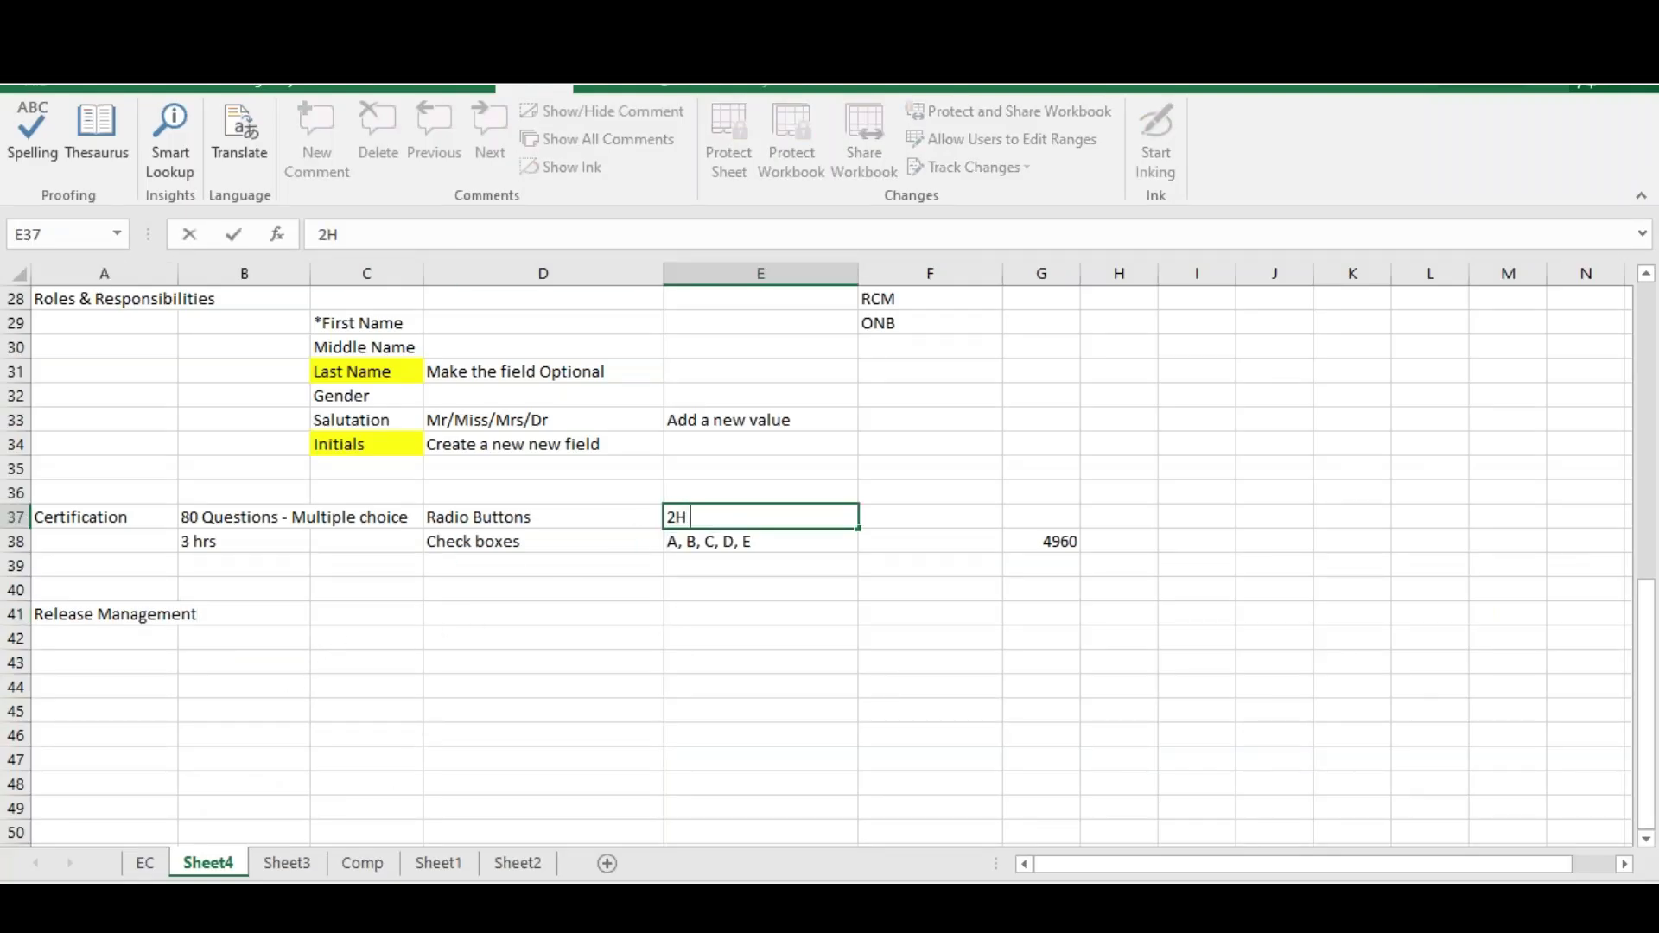
{"action": "type", "text": "2021"}
{"action": "left_click", "coordinate": [737, 614]}
{"action": "key", "text": "alt+Tab"}
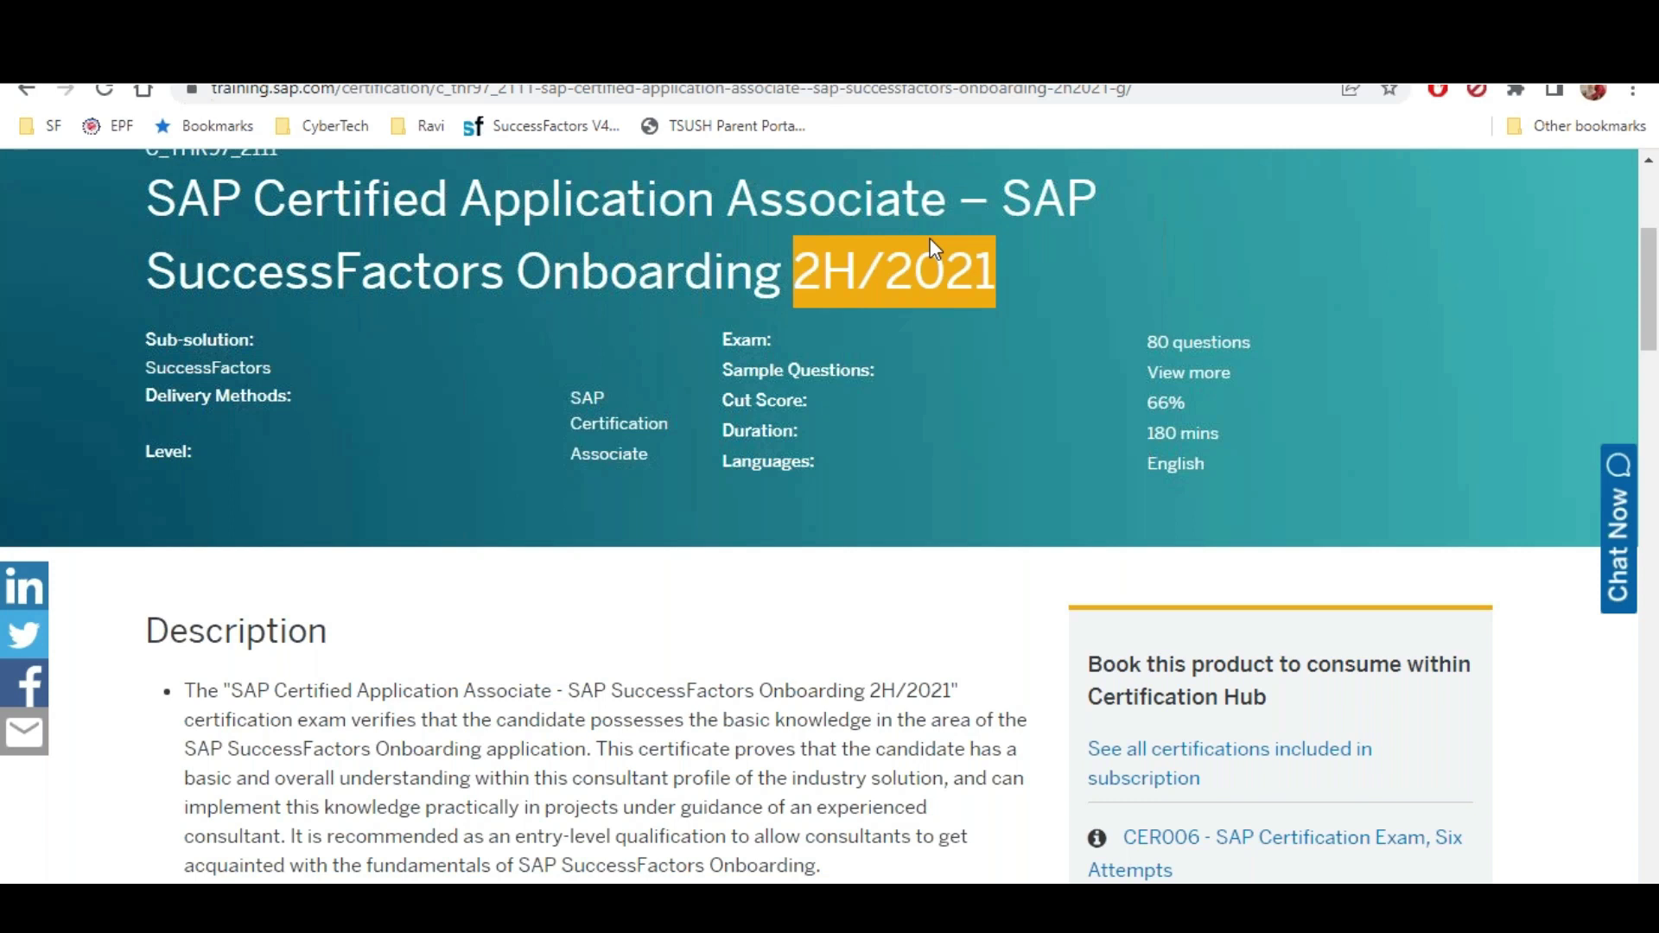
Search the Certification Validities page for thr81 to check the C_THR exams, then return to Excel
{"action": "scroll", "coordinate": [965, 386], "scroll_direction": "up", "scroll_amount": 5}
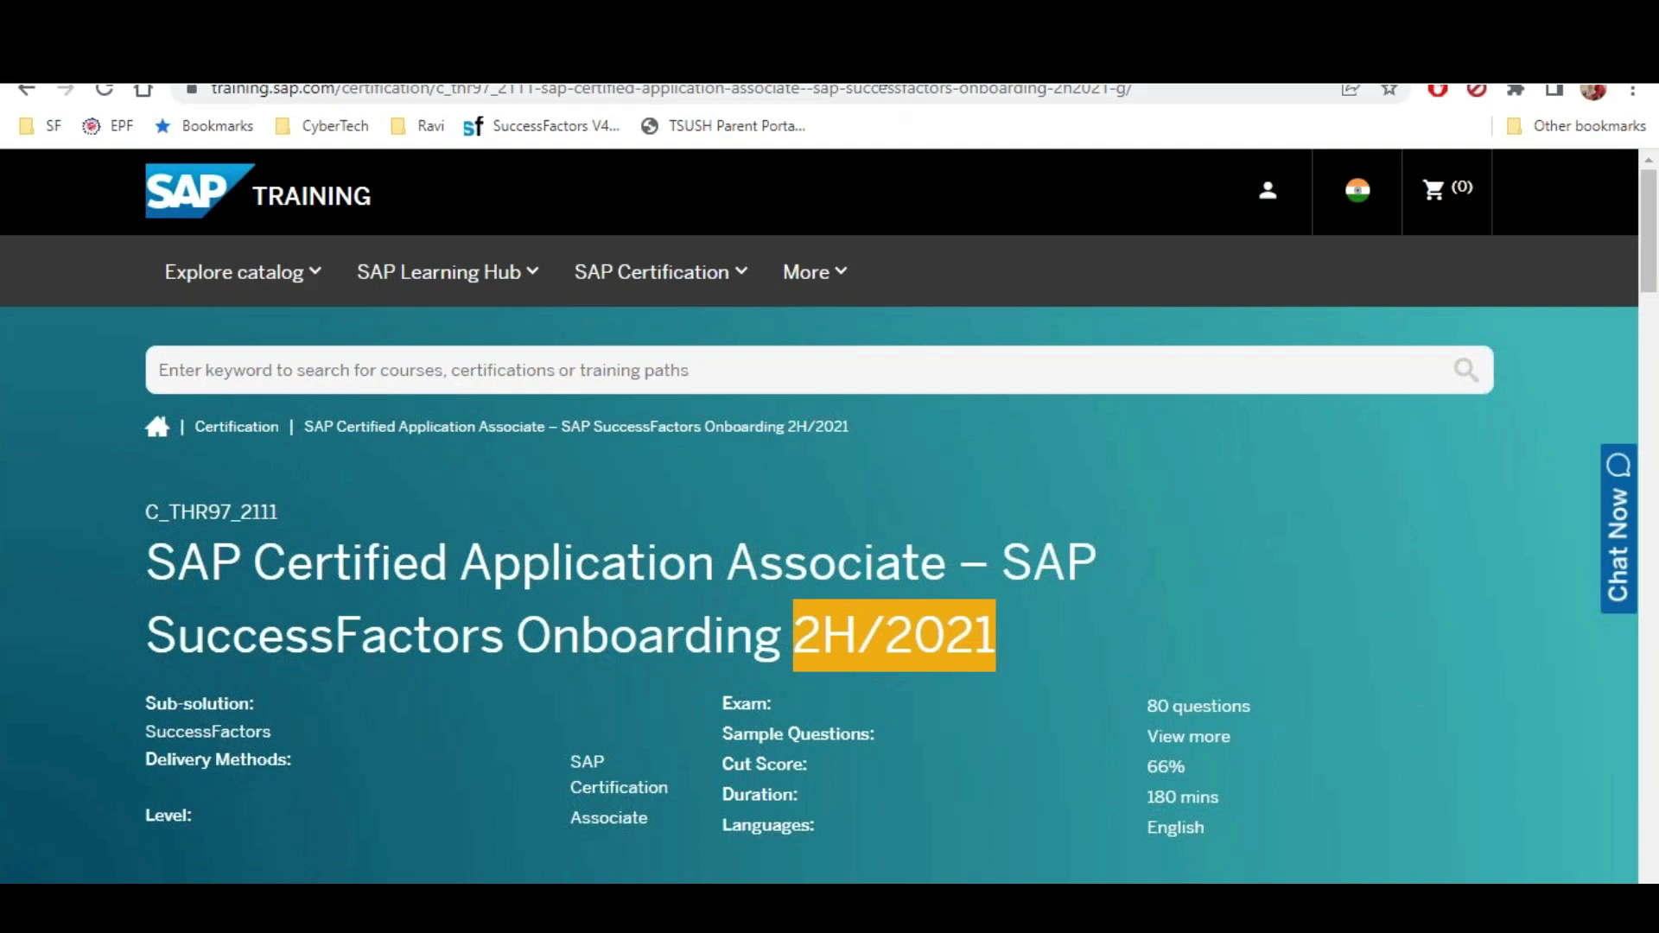
{"action": "left_click", "coordinate": [890, 76]}
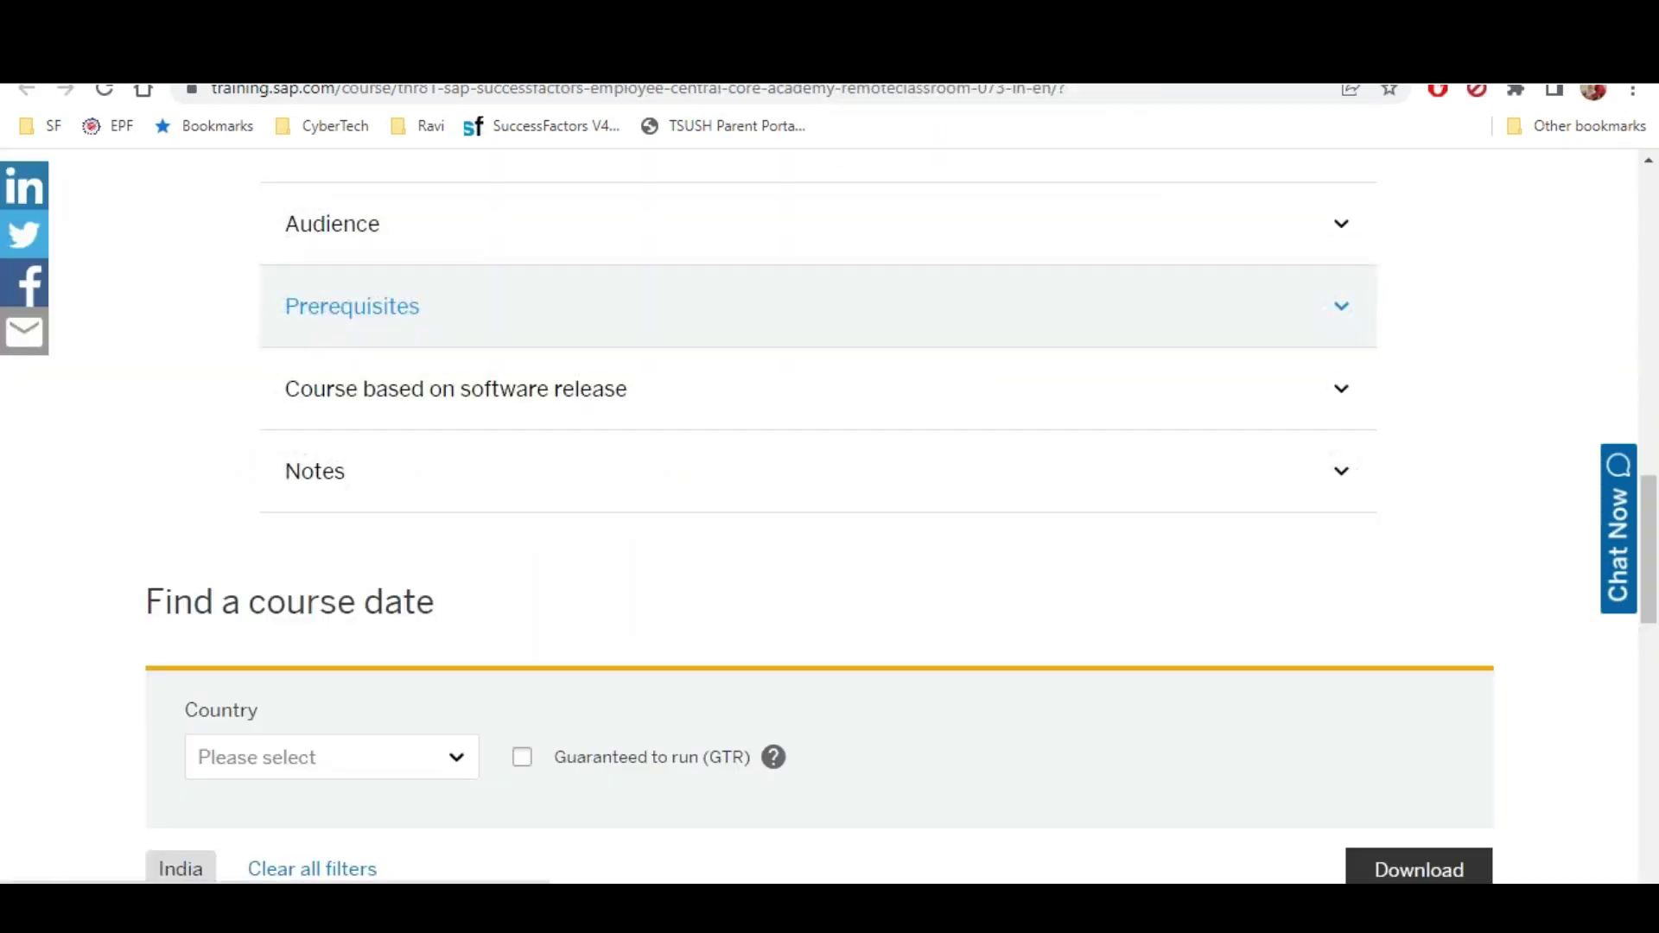
{"action": "scroll", "coordinate": [1018, 355], "scroll_direction": "up", "scroll_amount": 4}
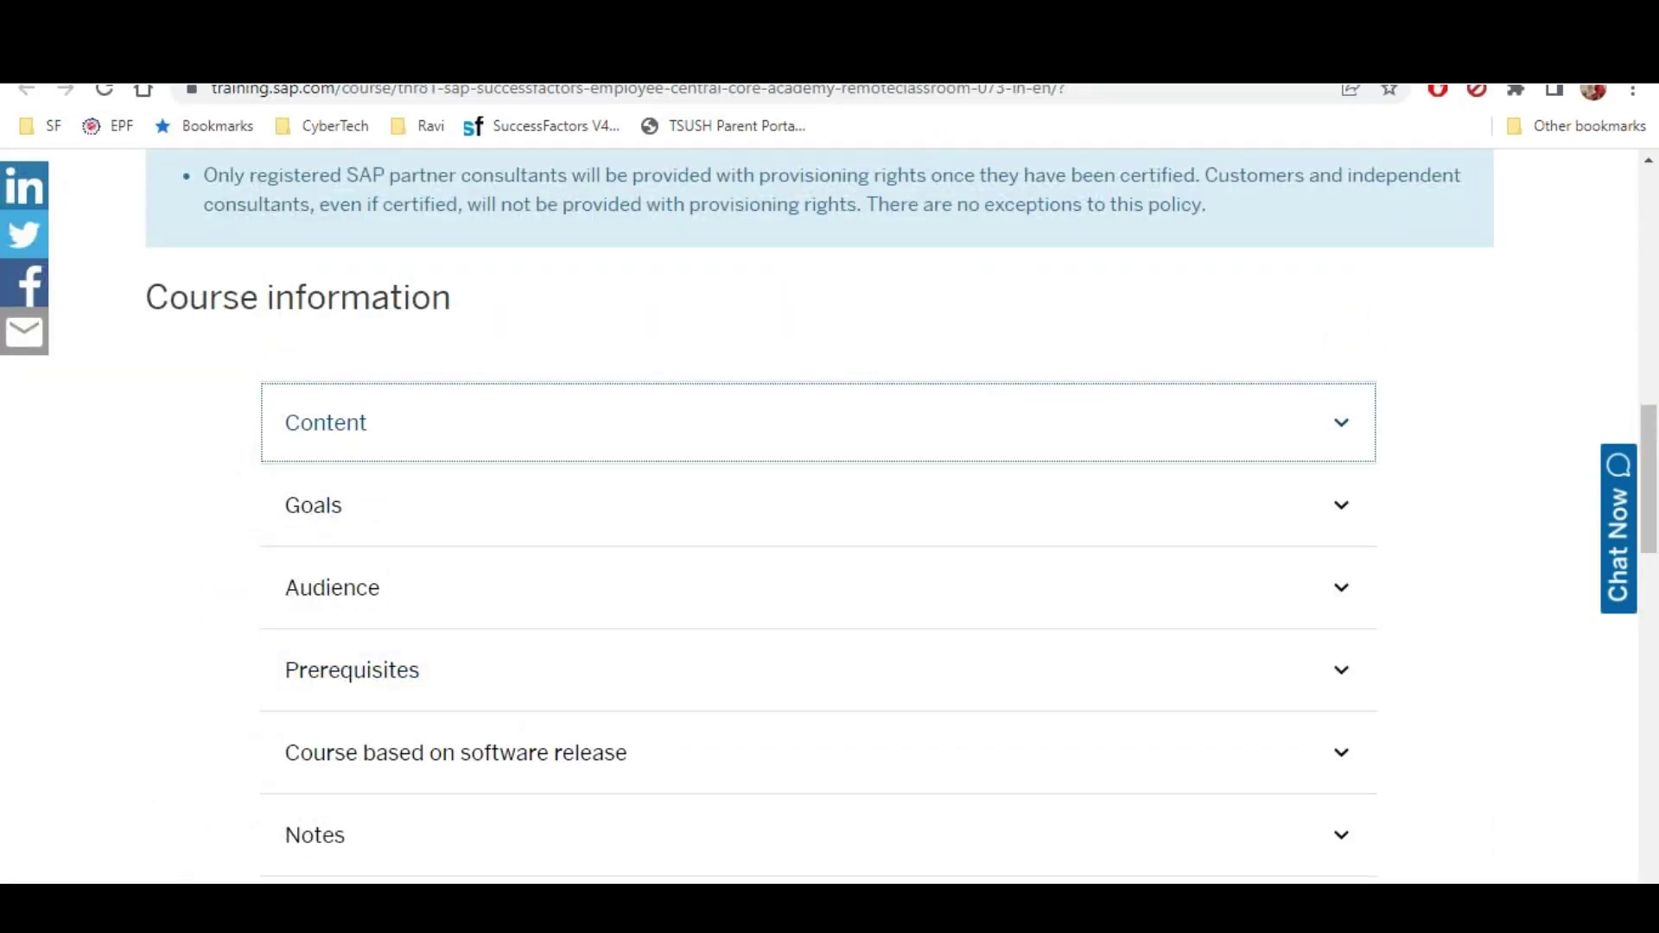
{"action": "key", "text": "ctrl+Tab"}
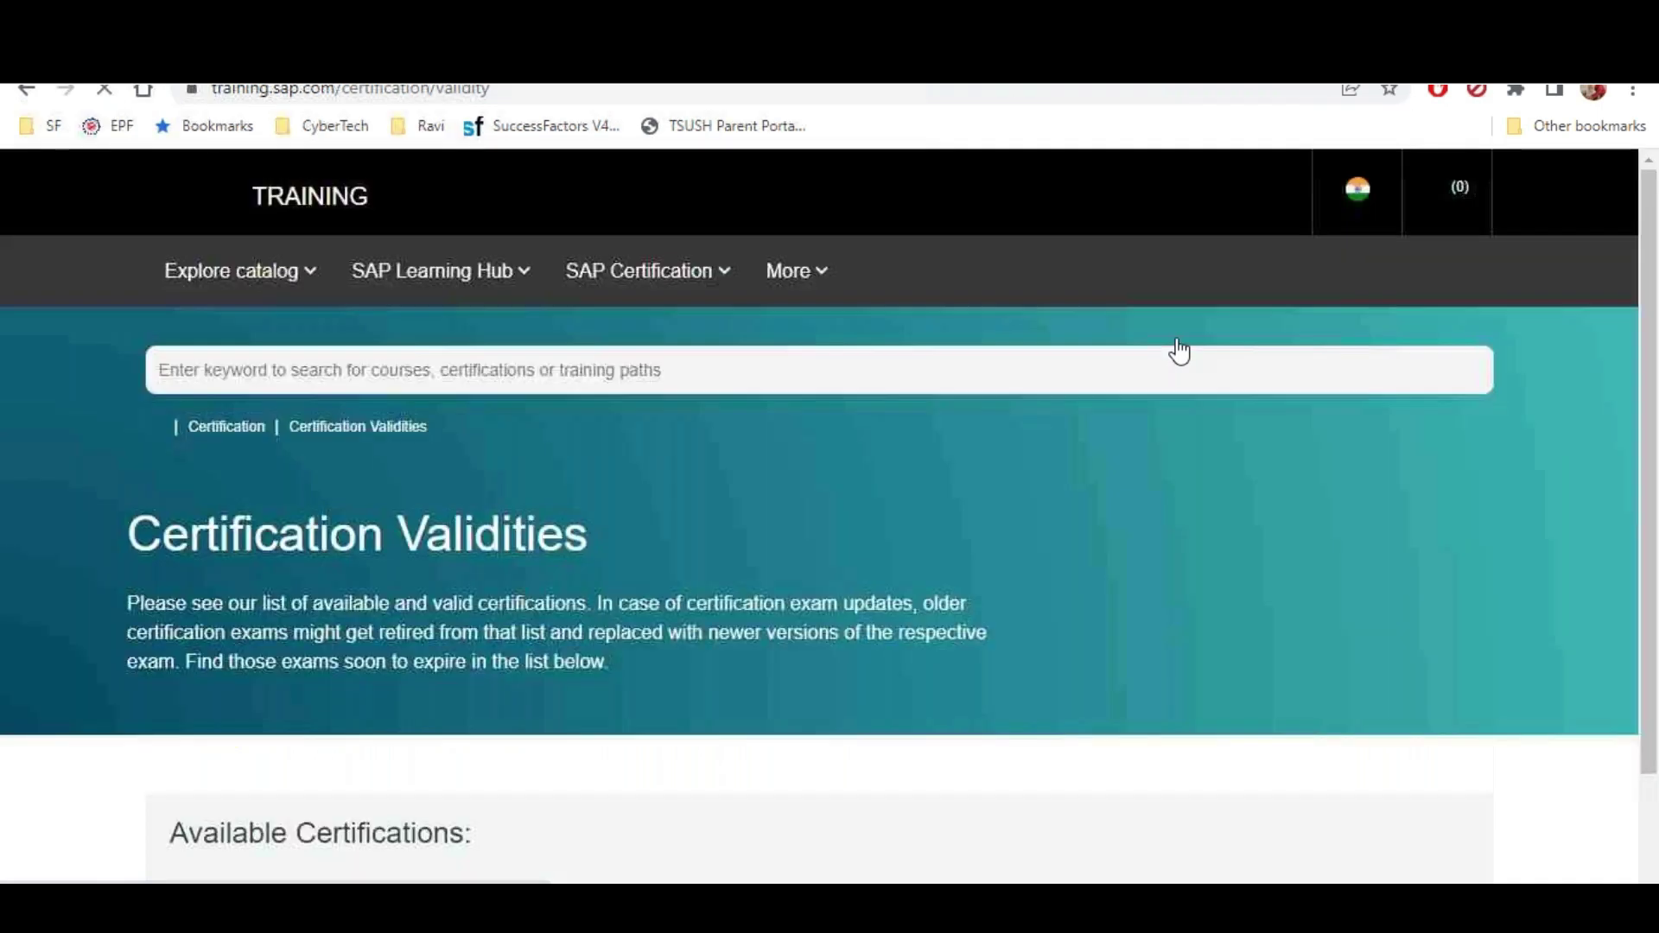
{"action": "key", "text": "ctrl+f"}
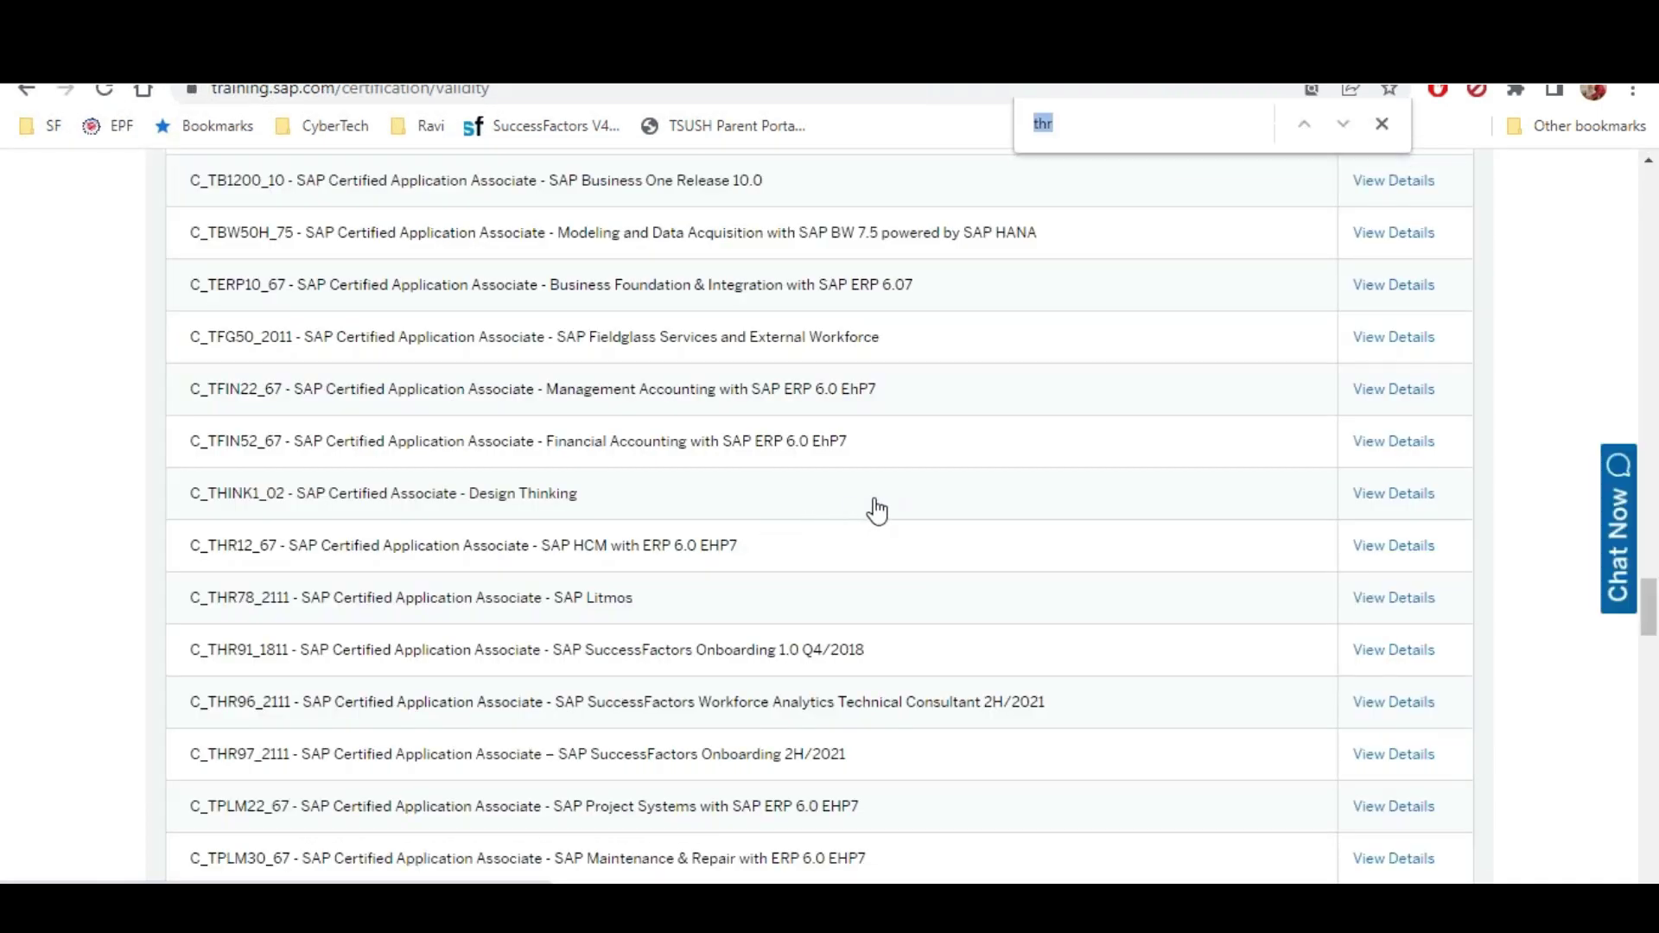
{"action": "type", "text": "thr81"}
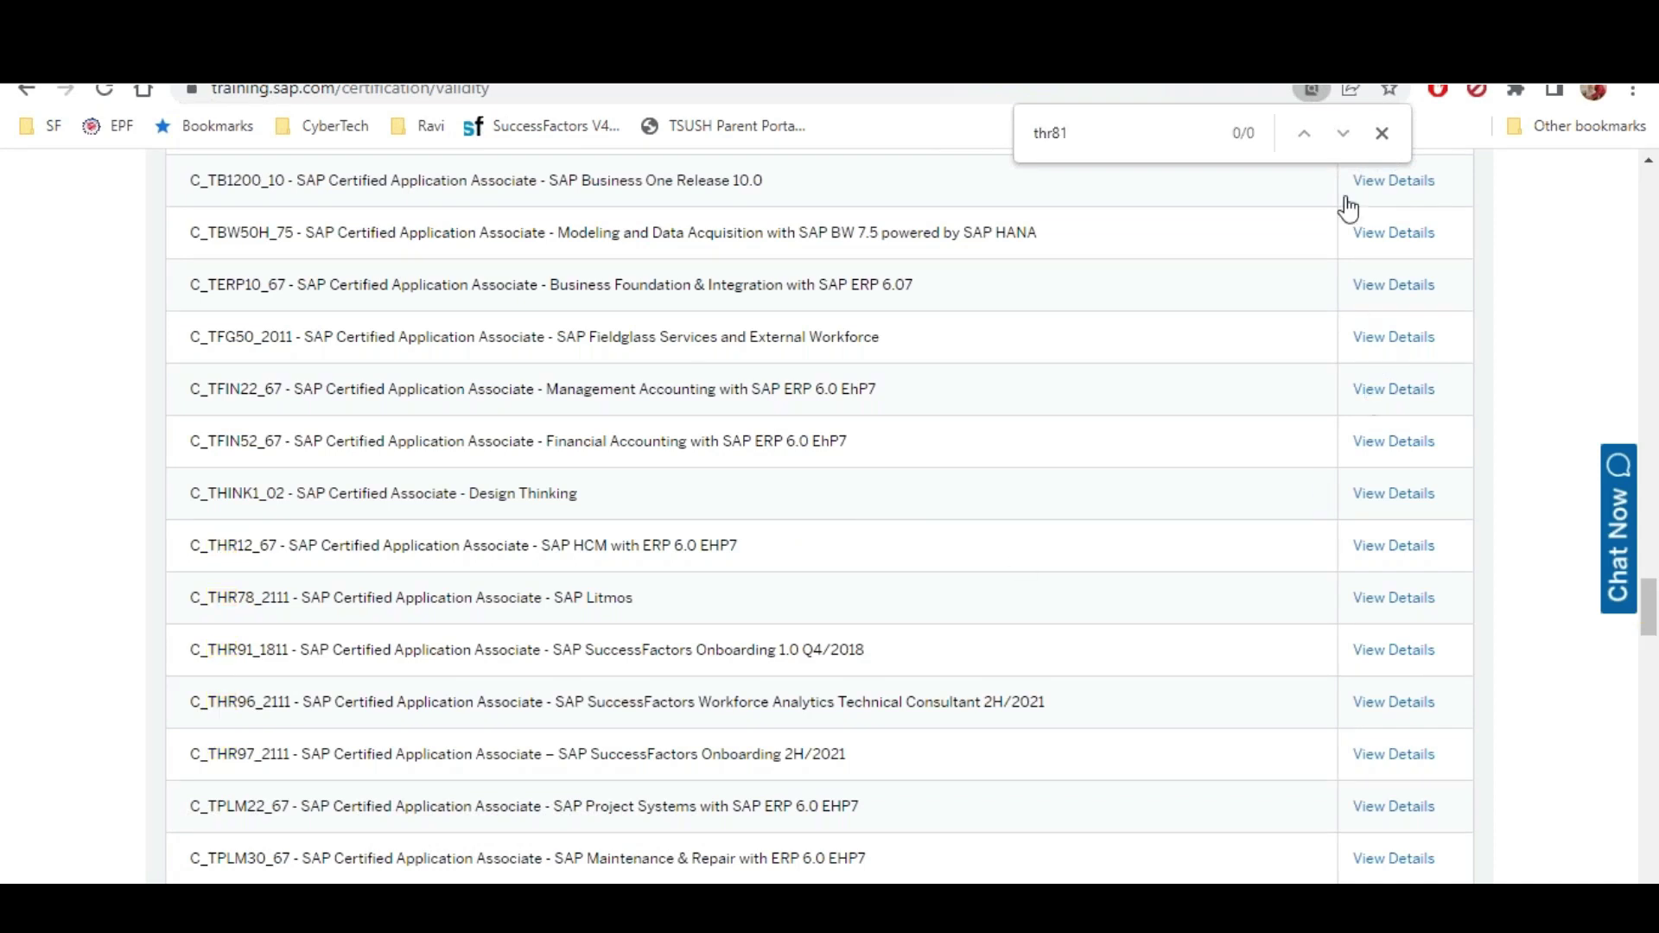
{"action": "left_click", "coordinate": [1382, 132]}
{"action": "key", "text": "alt+Tab"}
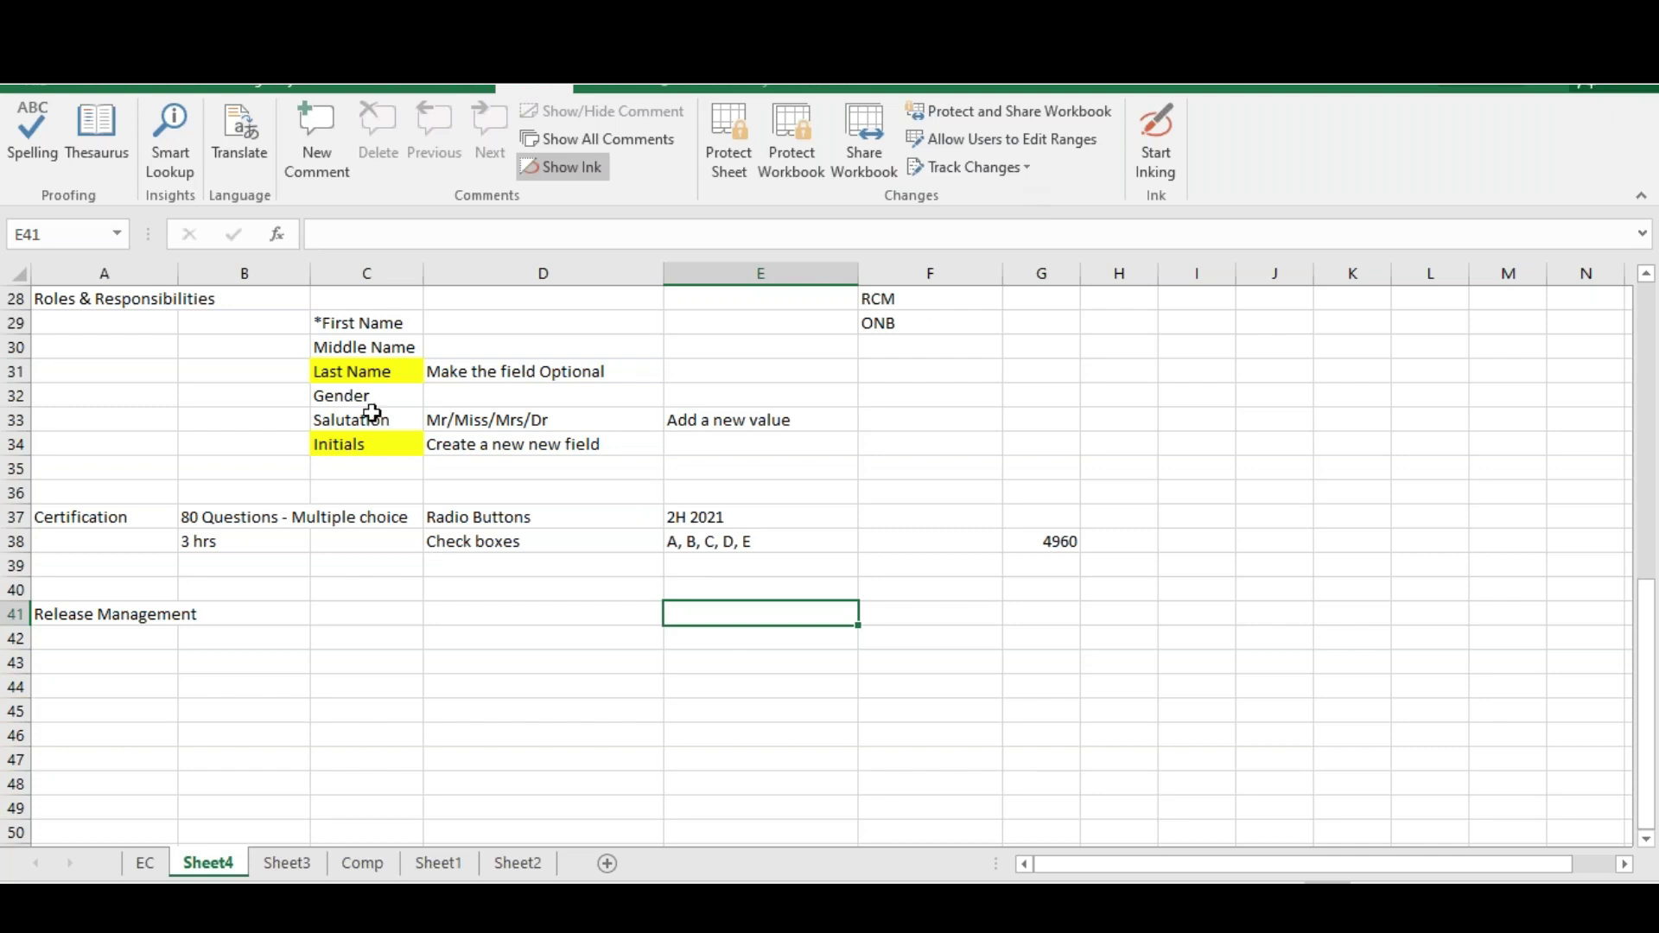
Enter releases 1H 2022 and 2H 2022 - Oct in C41:C42, and start Universal Features in C44
{"action": "left_click", "coordinate": [113, 622]}
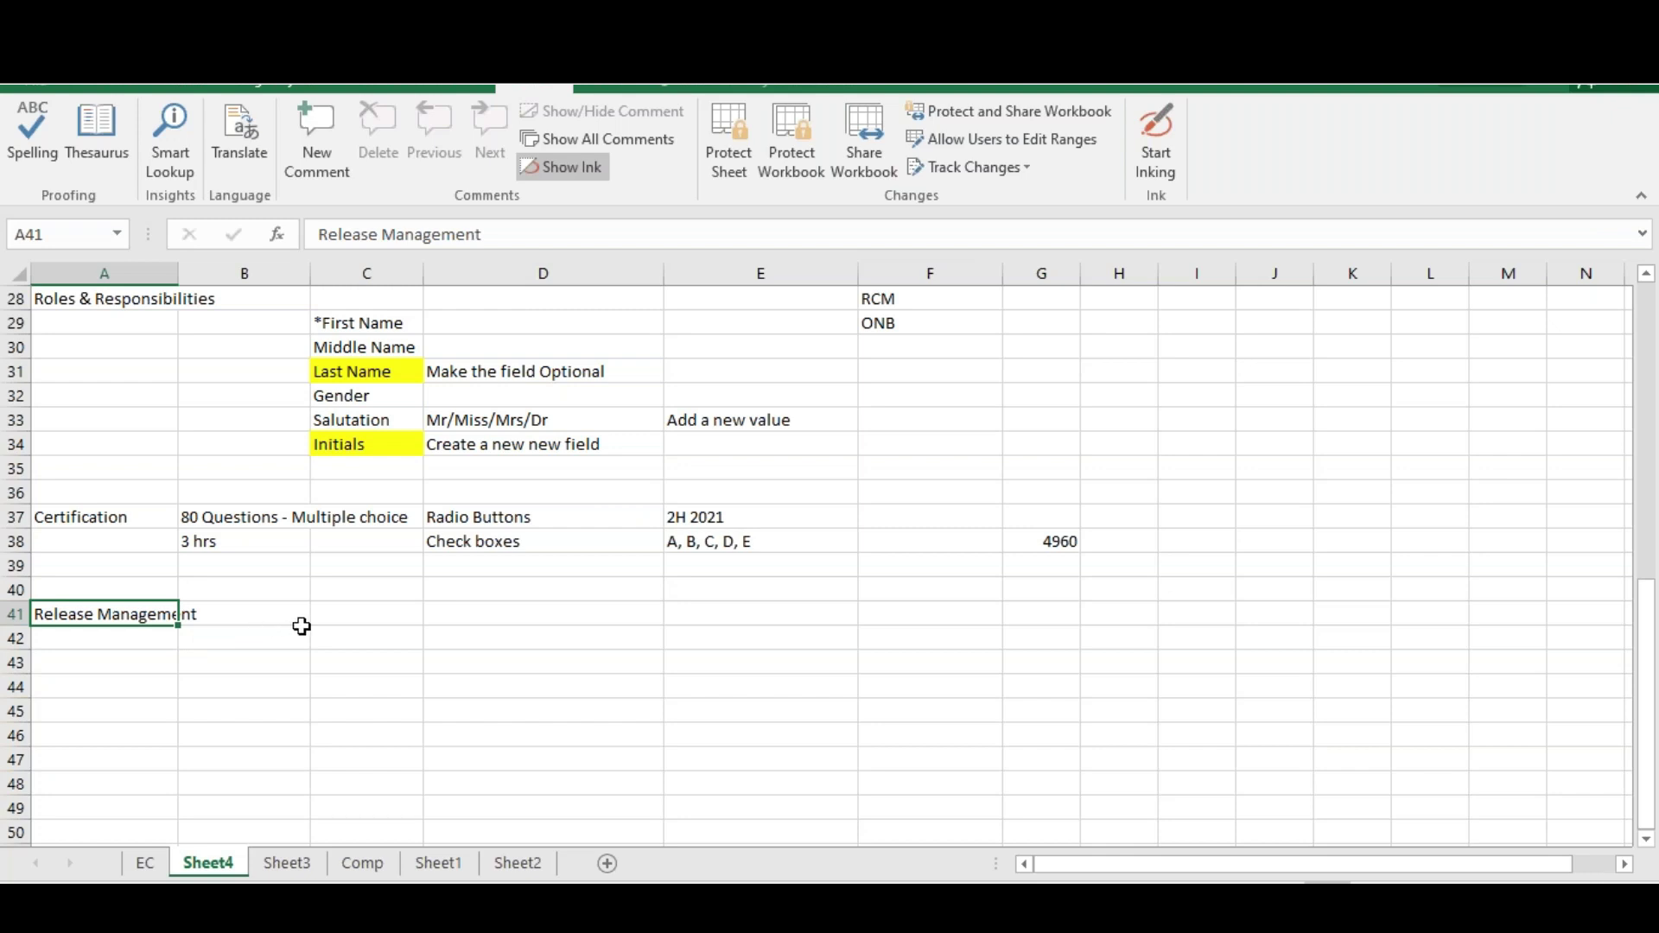
{"action": "left_click", "coordinate": [345, 617]}
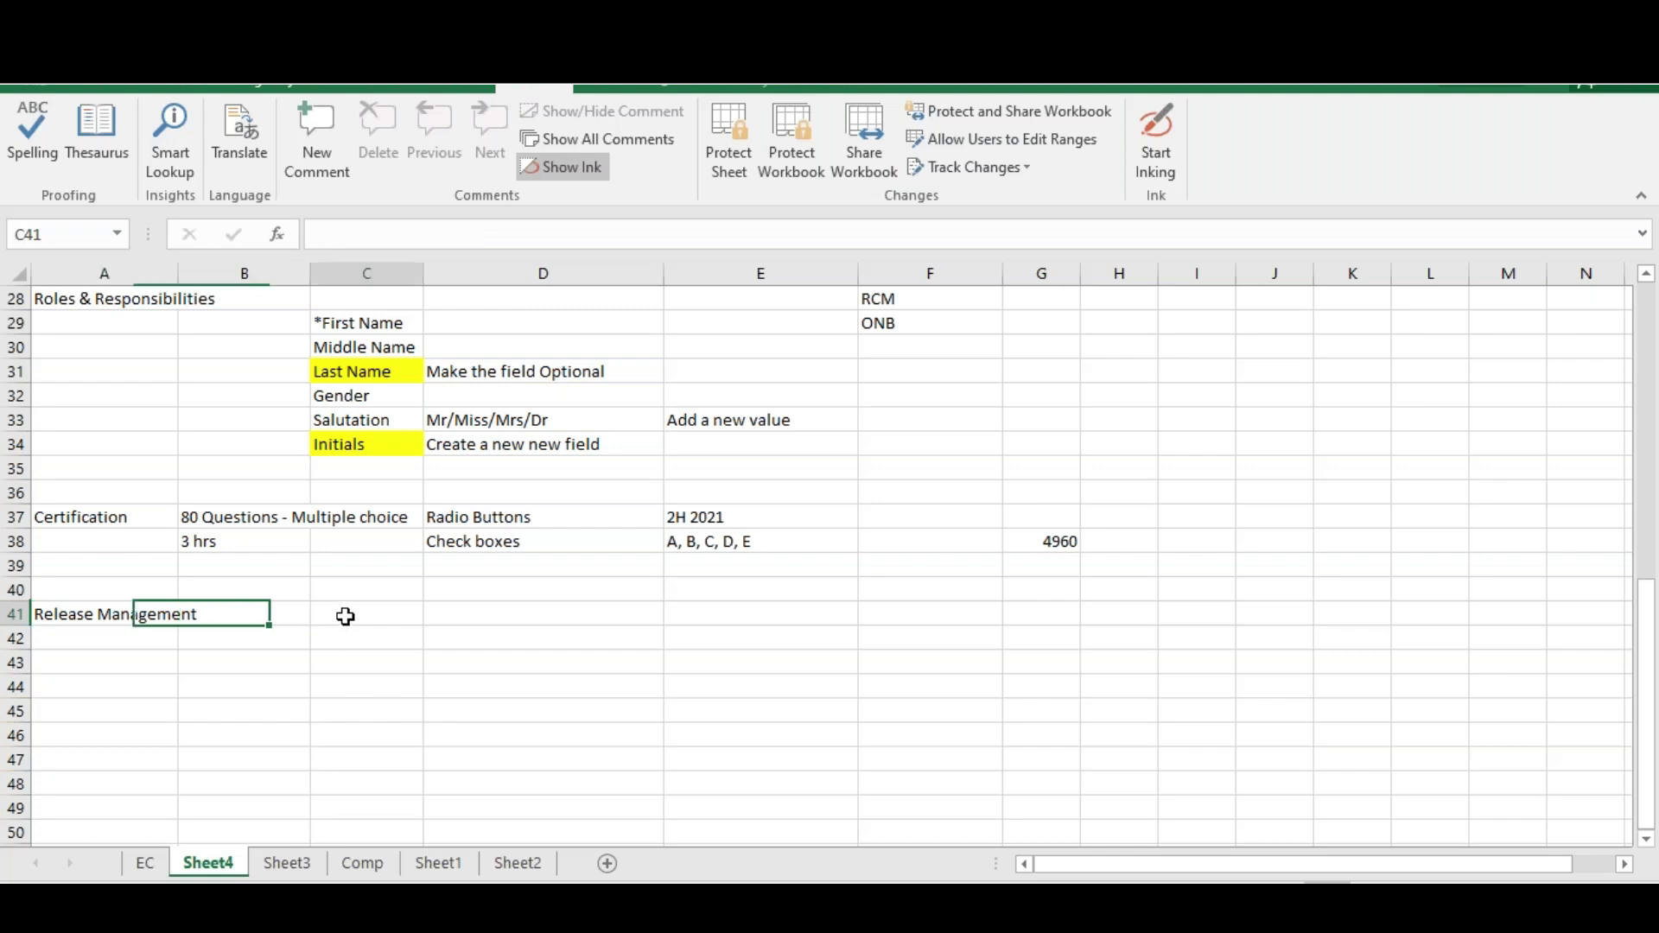
{"action": "type", "text": "1H"}
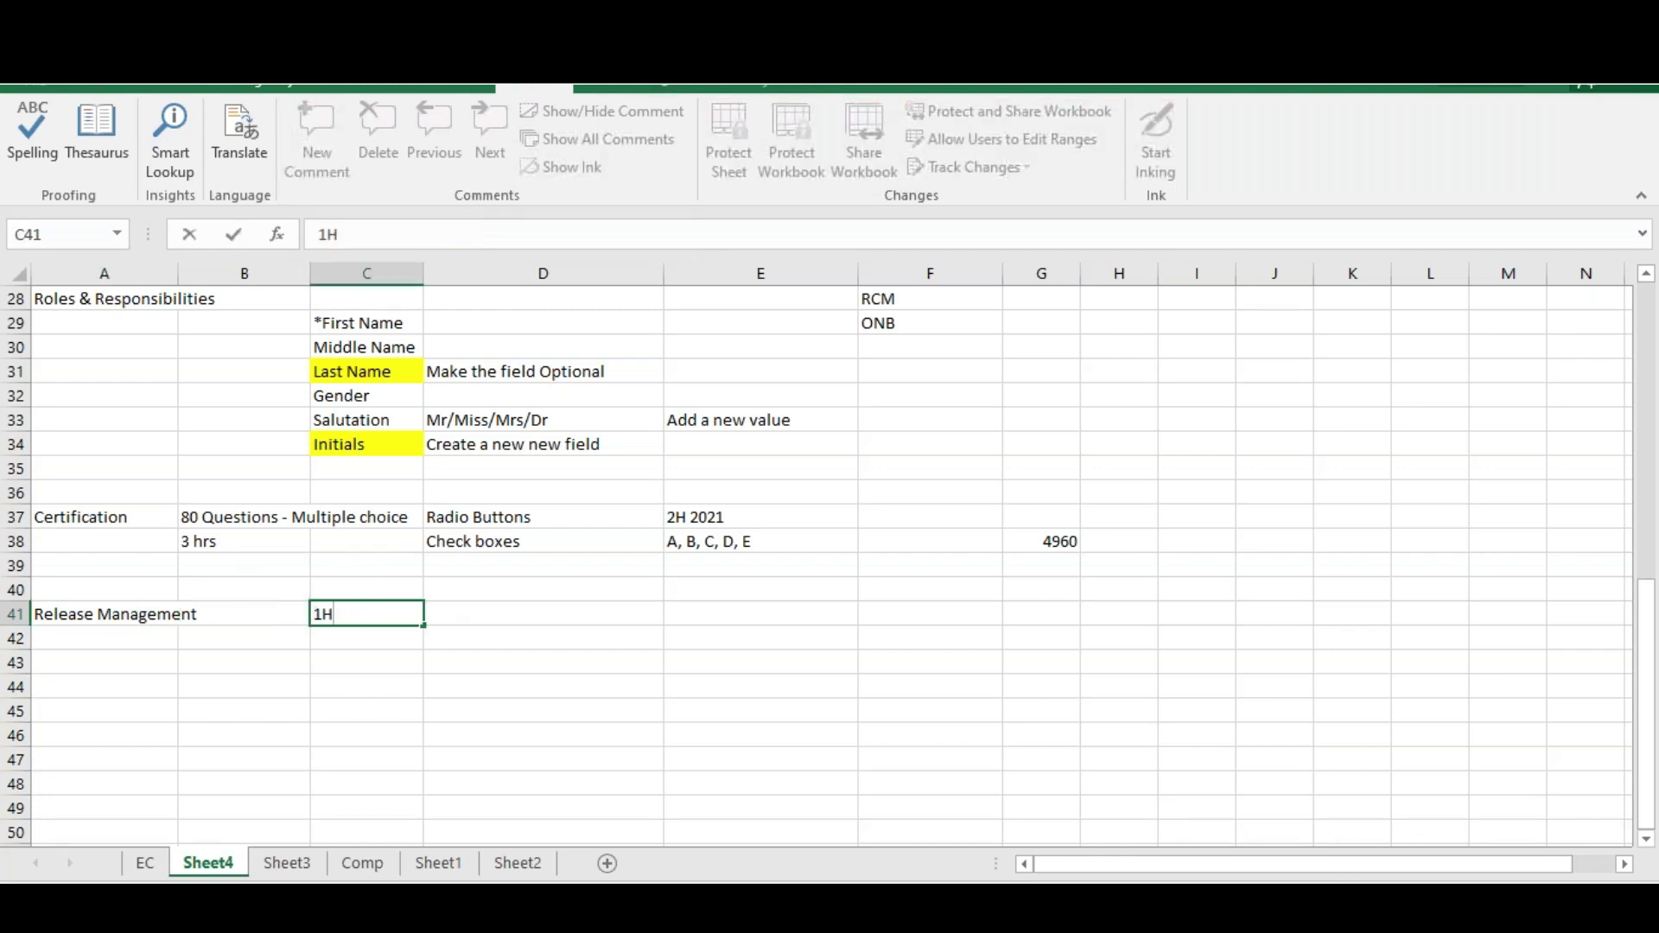
{"action": "key", "text": "Return"}
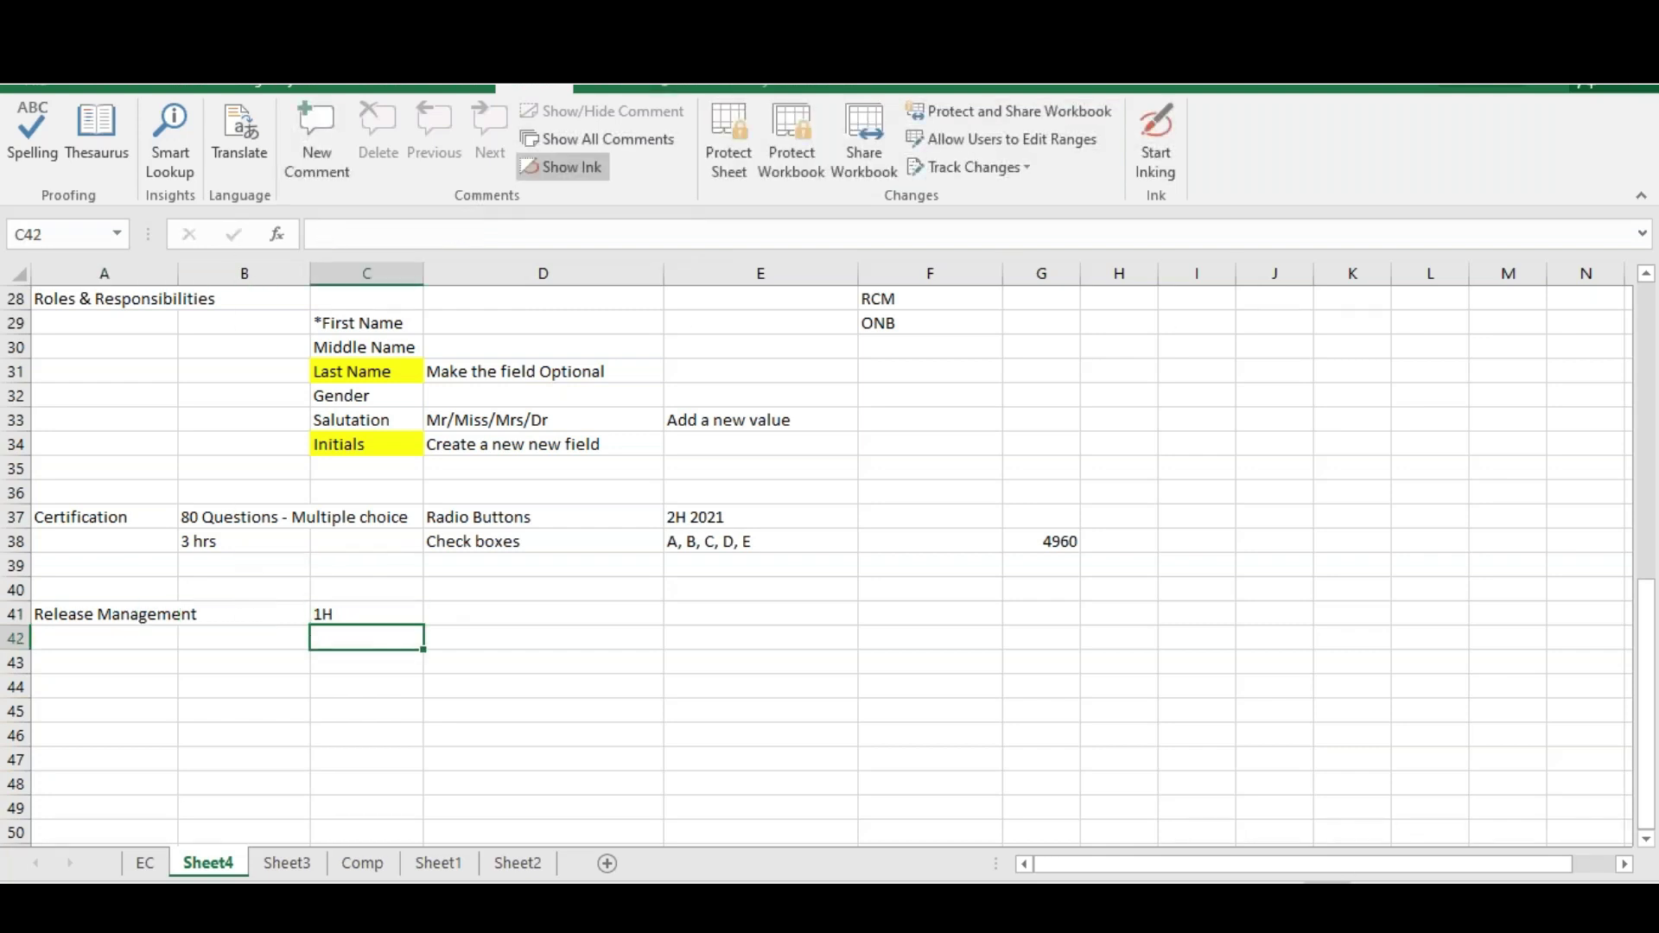
{"action": "type", "text": "2H"}
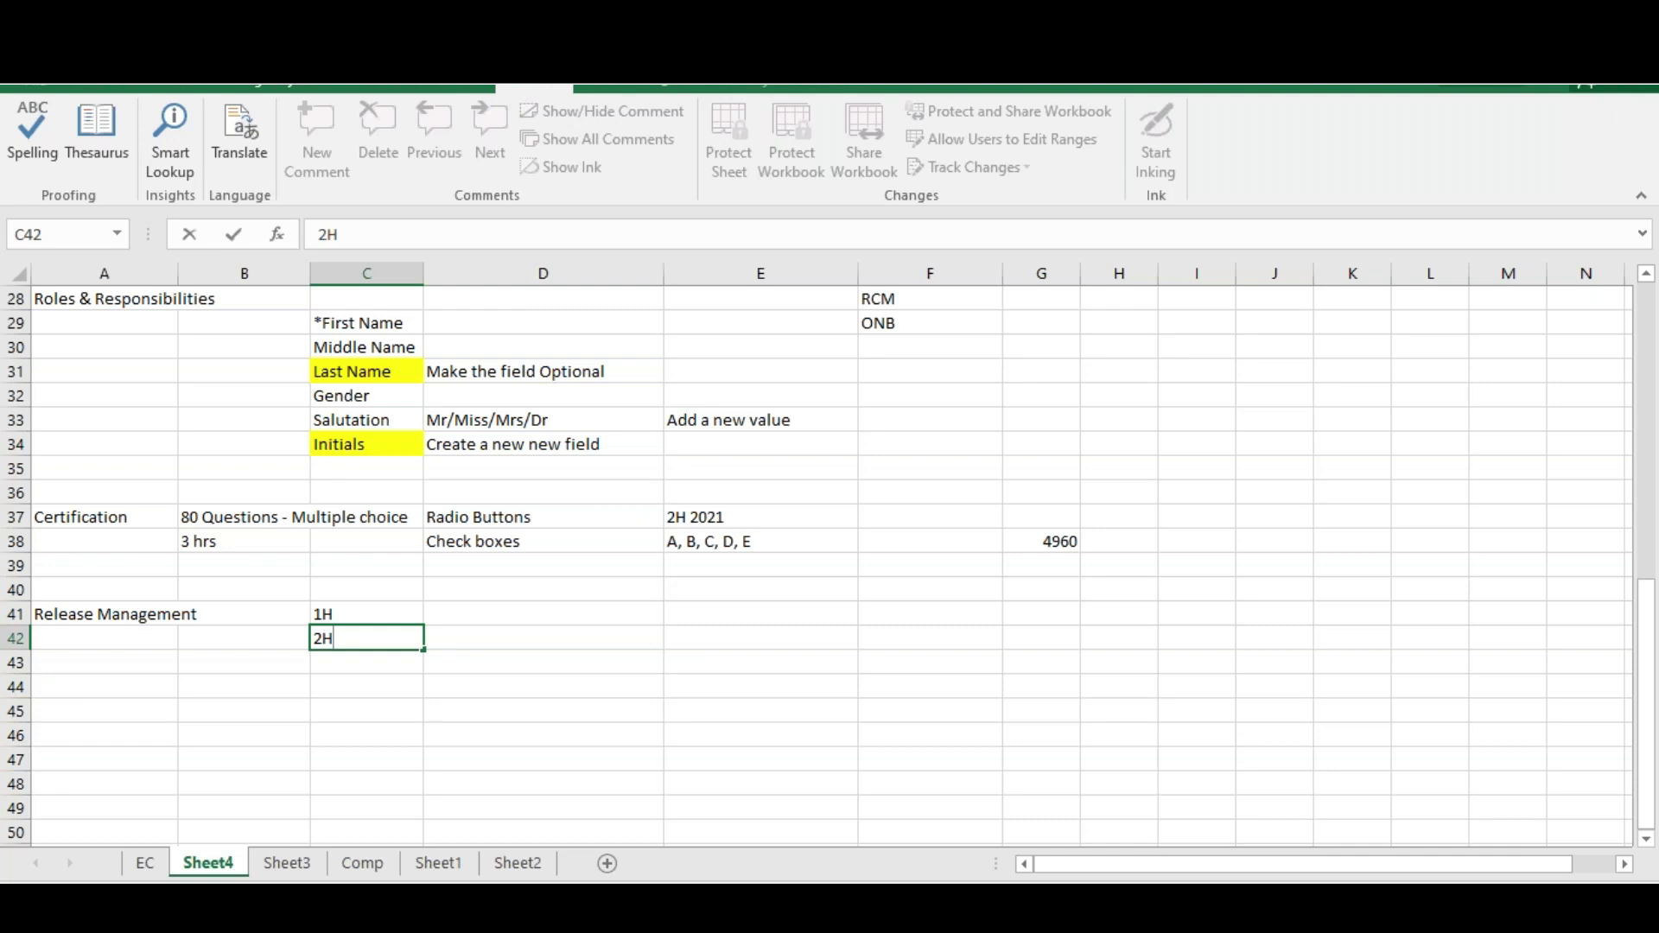
{"action": "left_click", "coordinate": [413, 616]}
{"action": "double_click", "coordinate": [413, 615]}
{"action": "type", "text": "2022"}
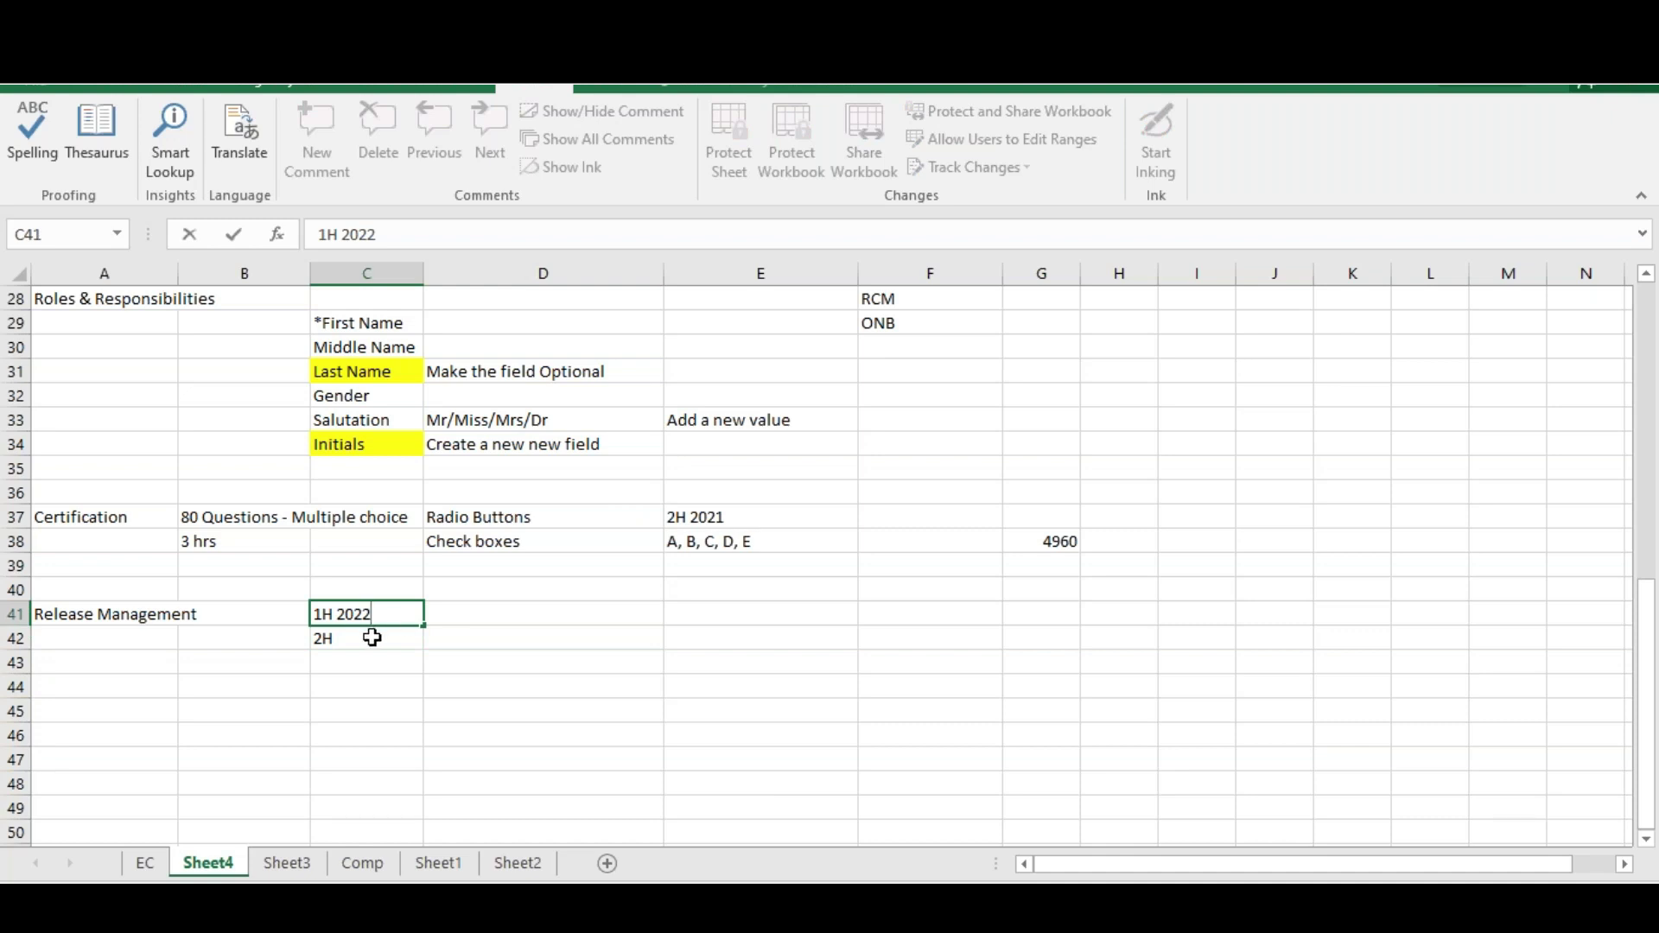
{"action": "double_click", "coordinate": [372, 637]}
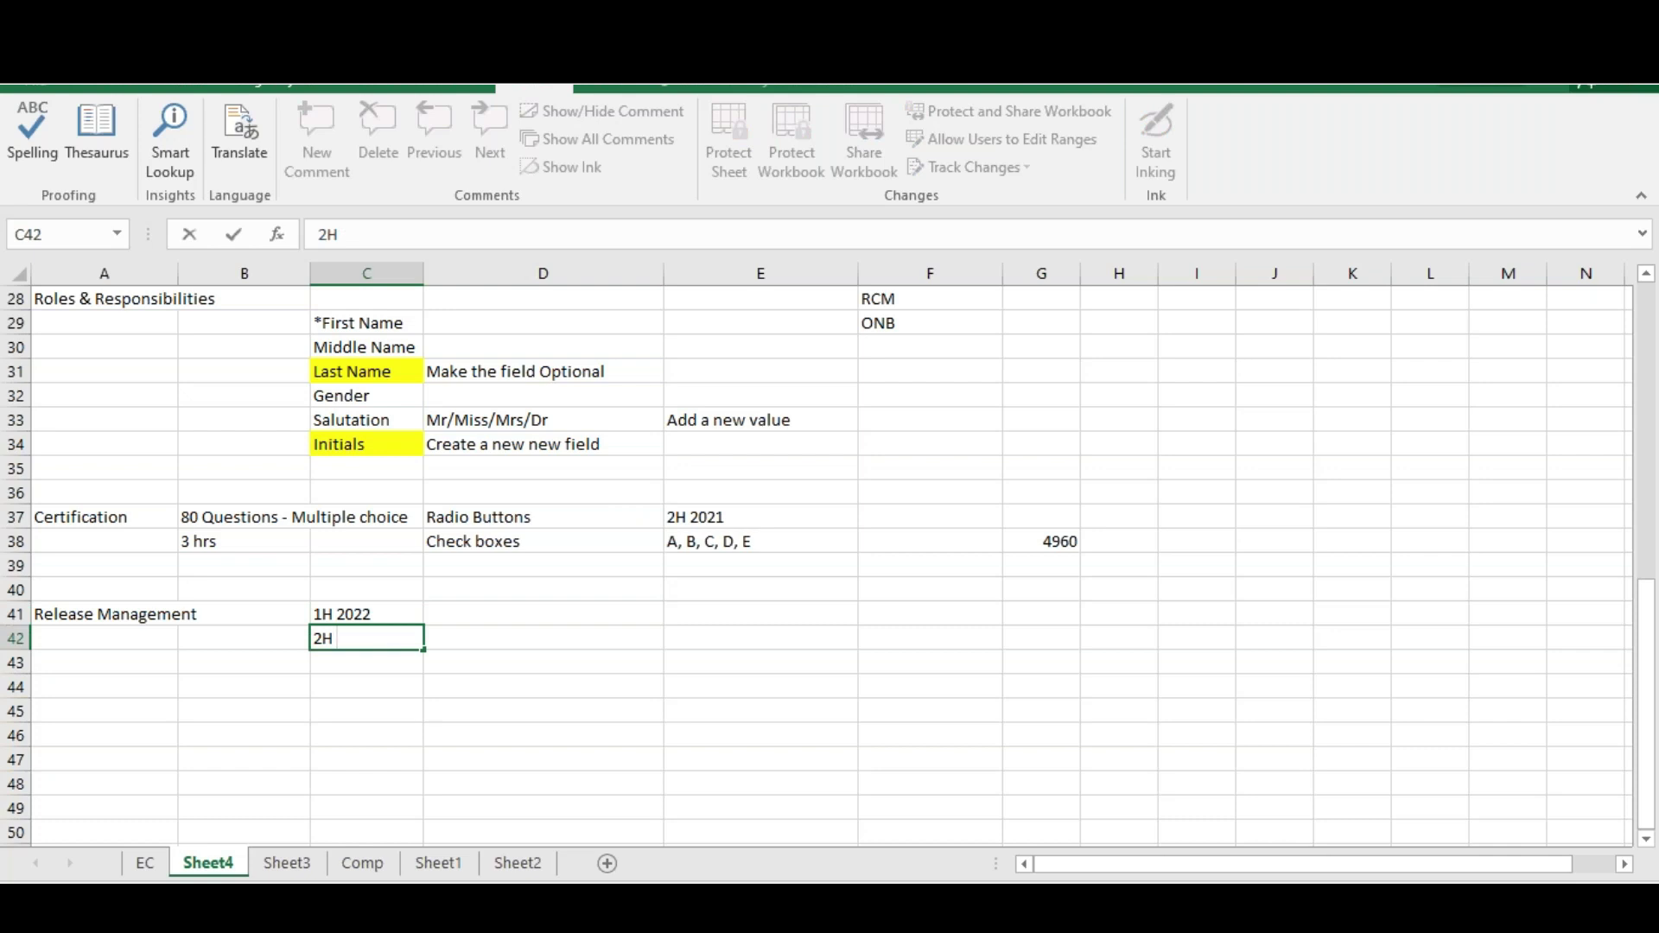
{"action": "type", "text": "2022 - Oct"}
{"action": "left_click", "coordinate": [319, 683]}
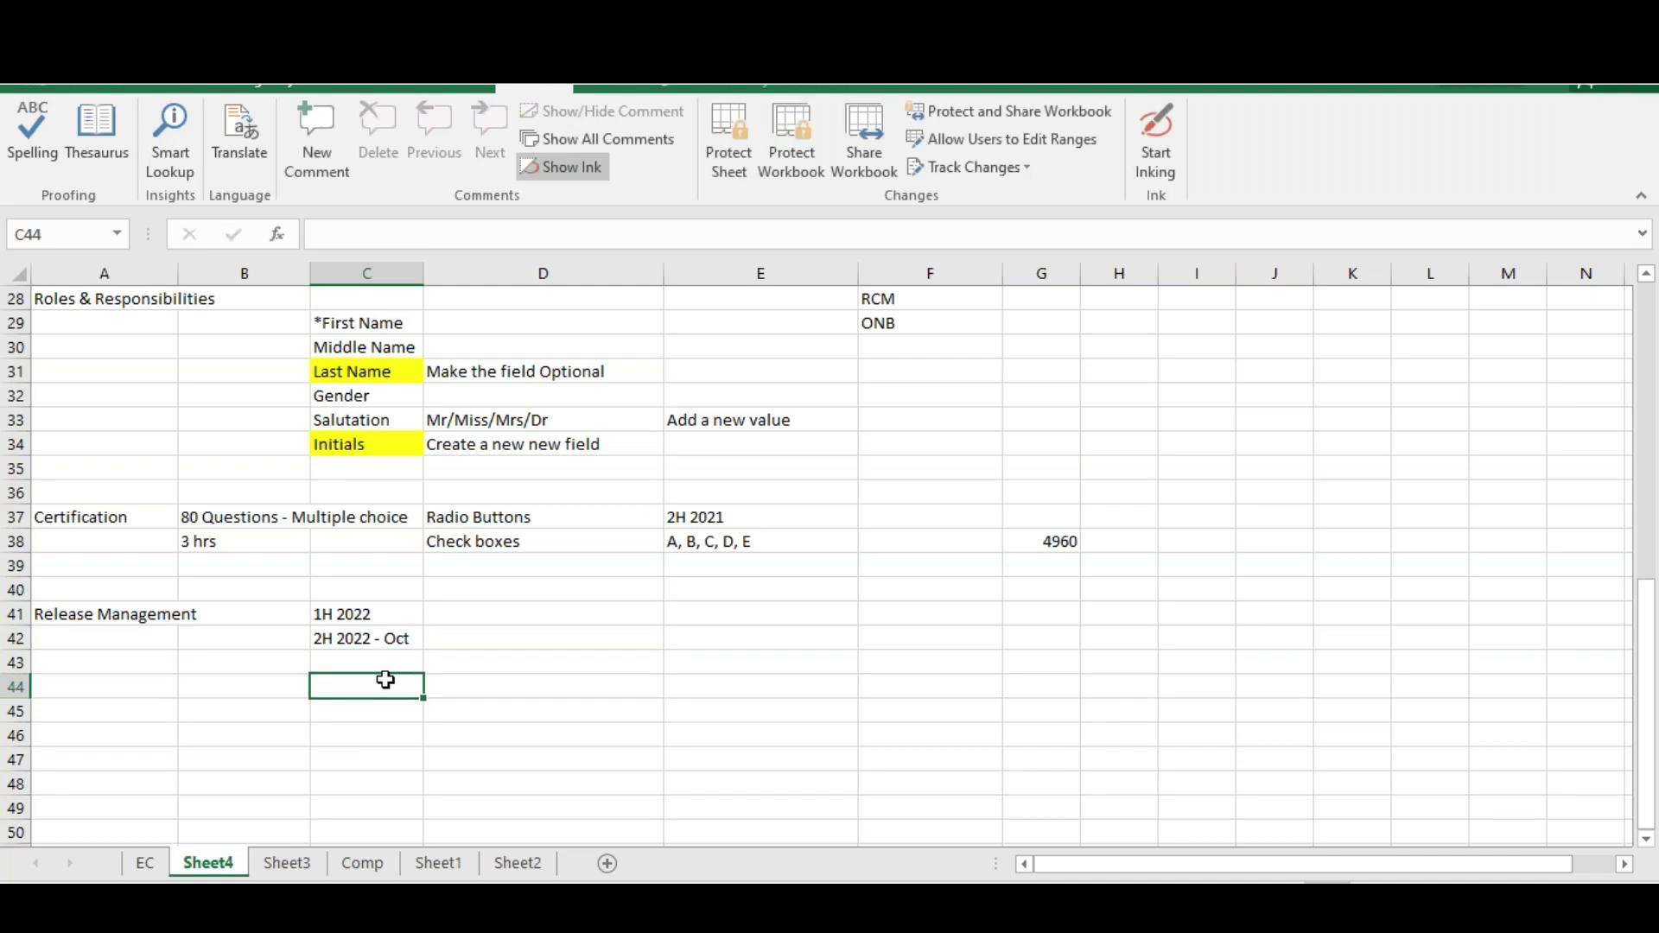
{"action": "type", "text": "Unive"}
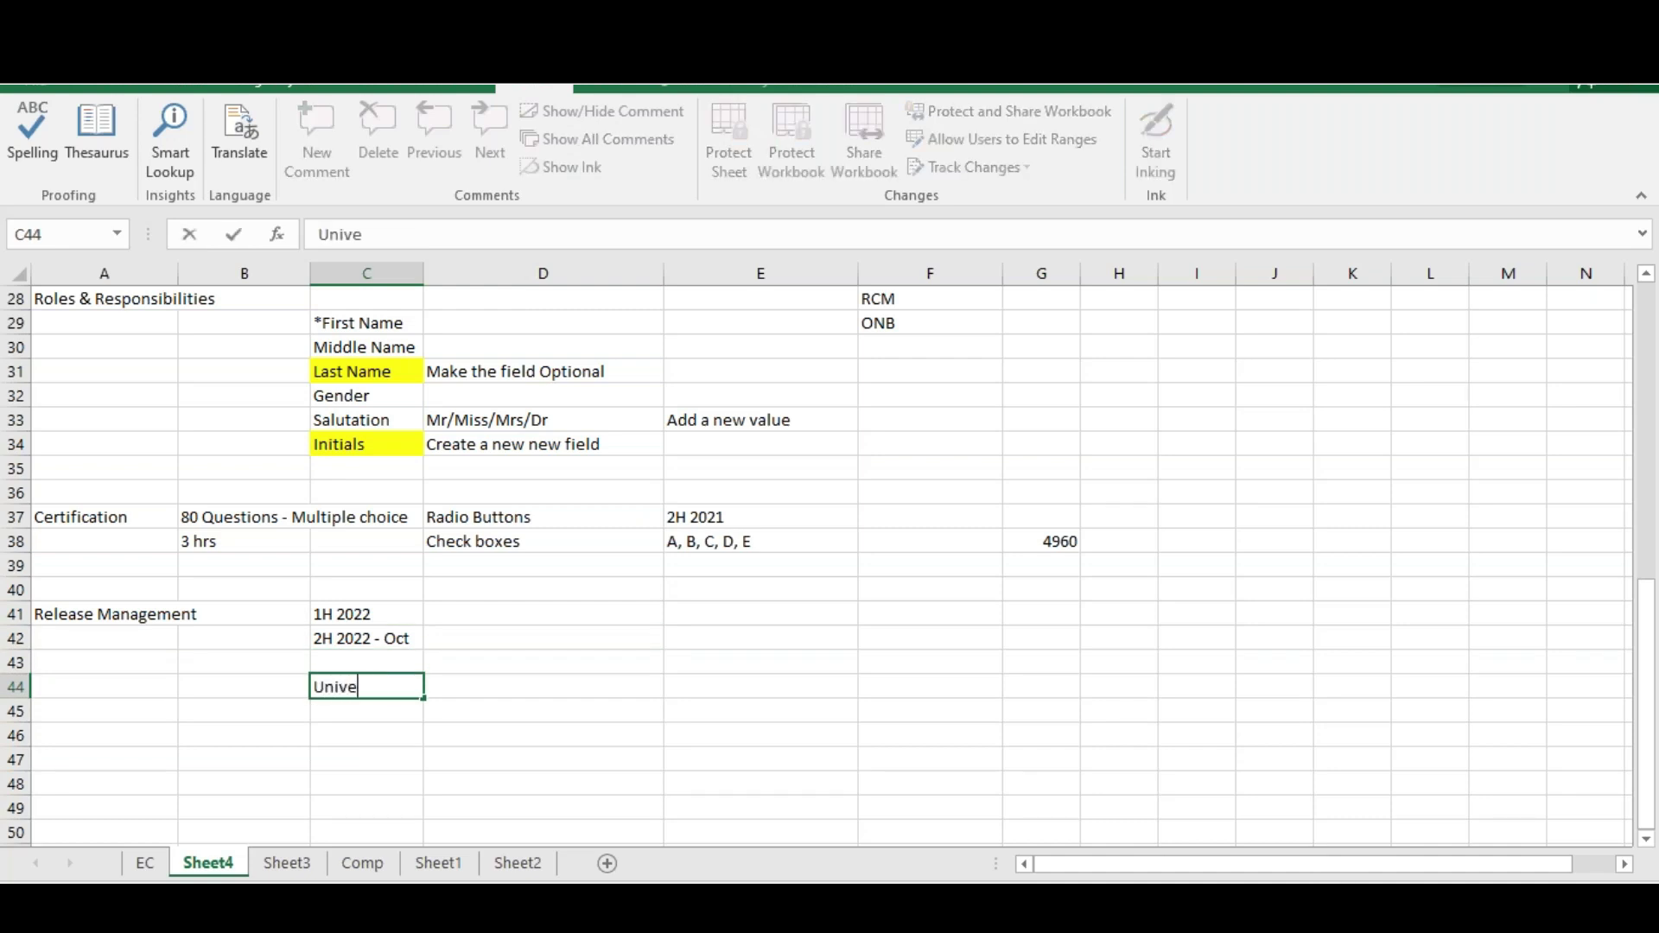
{"action": "type", "text": "rsal Features"}
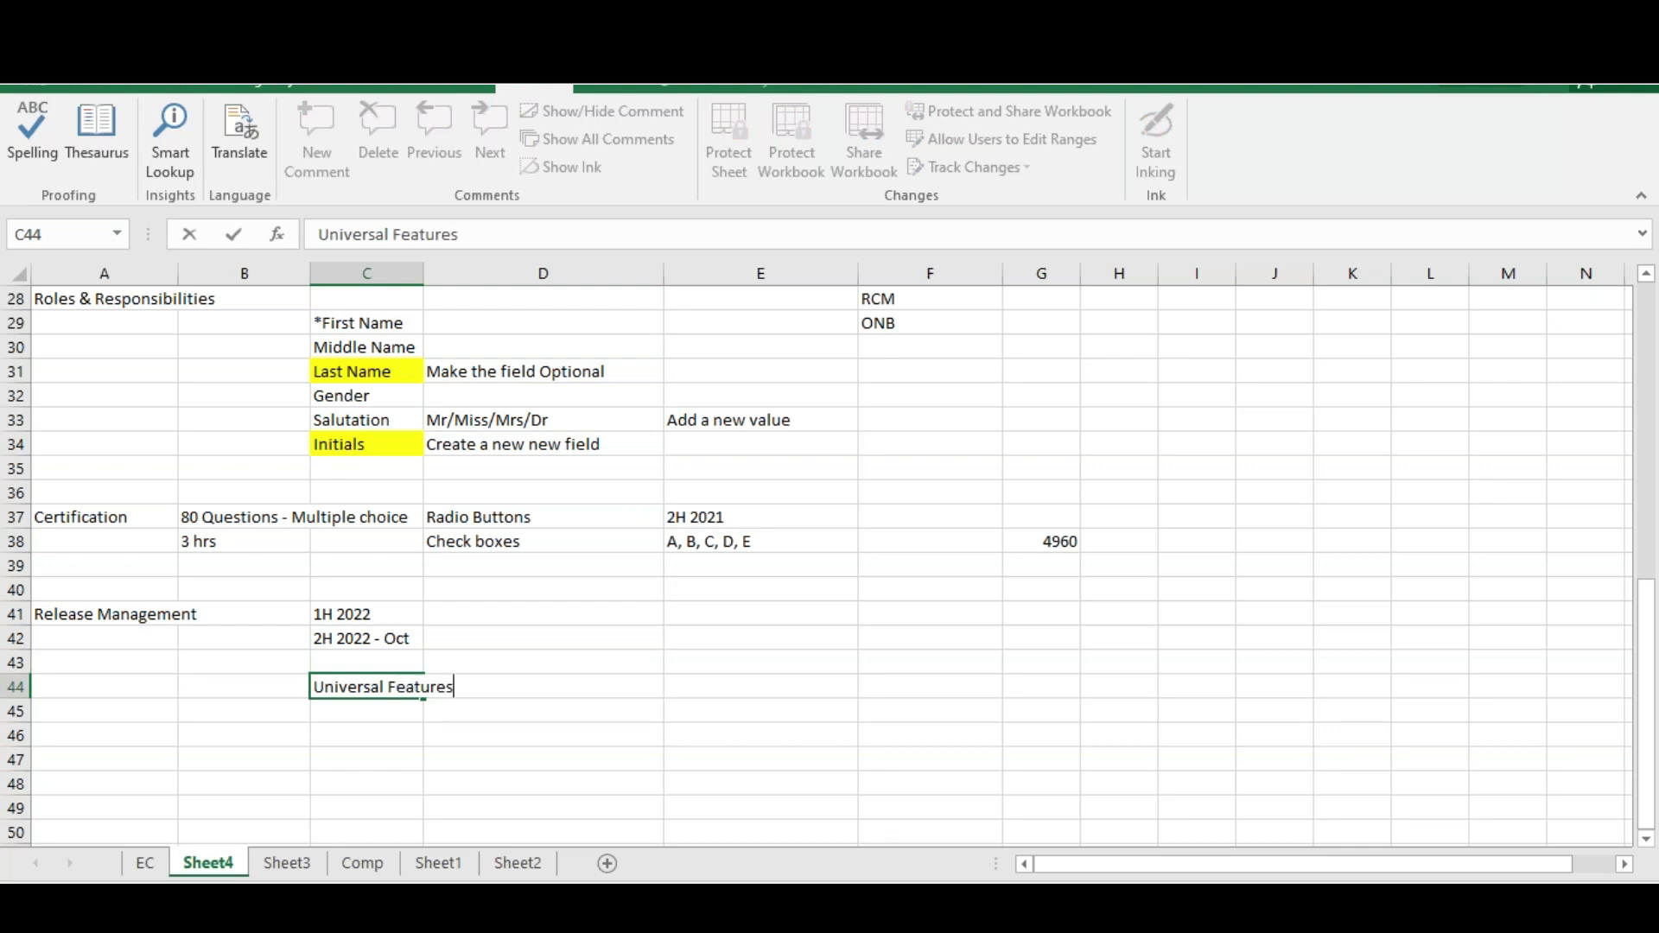
Add Admin Optins and Provisioning Optins under Universal Features in C45:C46 and review the three cells
{"action": "key", "text": "Return"}
{"action": "type", "text": "Admin "}
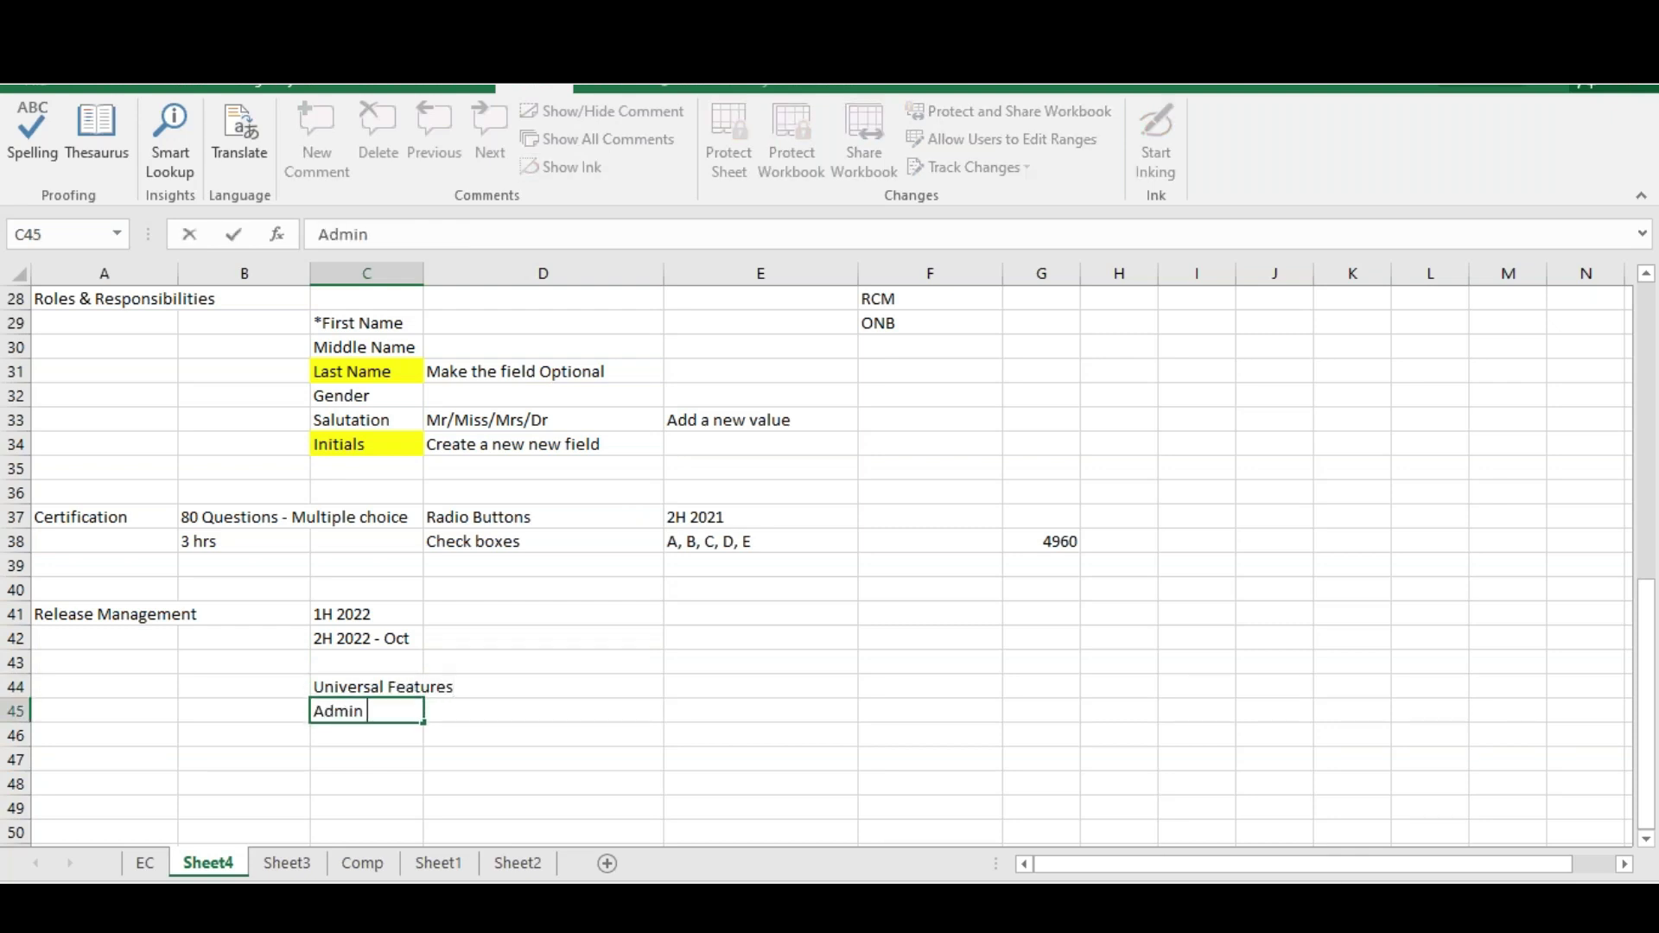
{"action": "type", "text": "Optins"}
{"action": "key", "text": "Return"}
{"action": "type", "text": "Provisioni"}
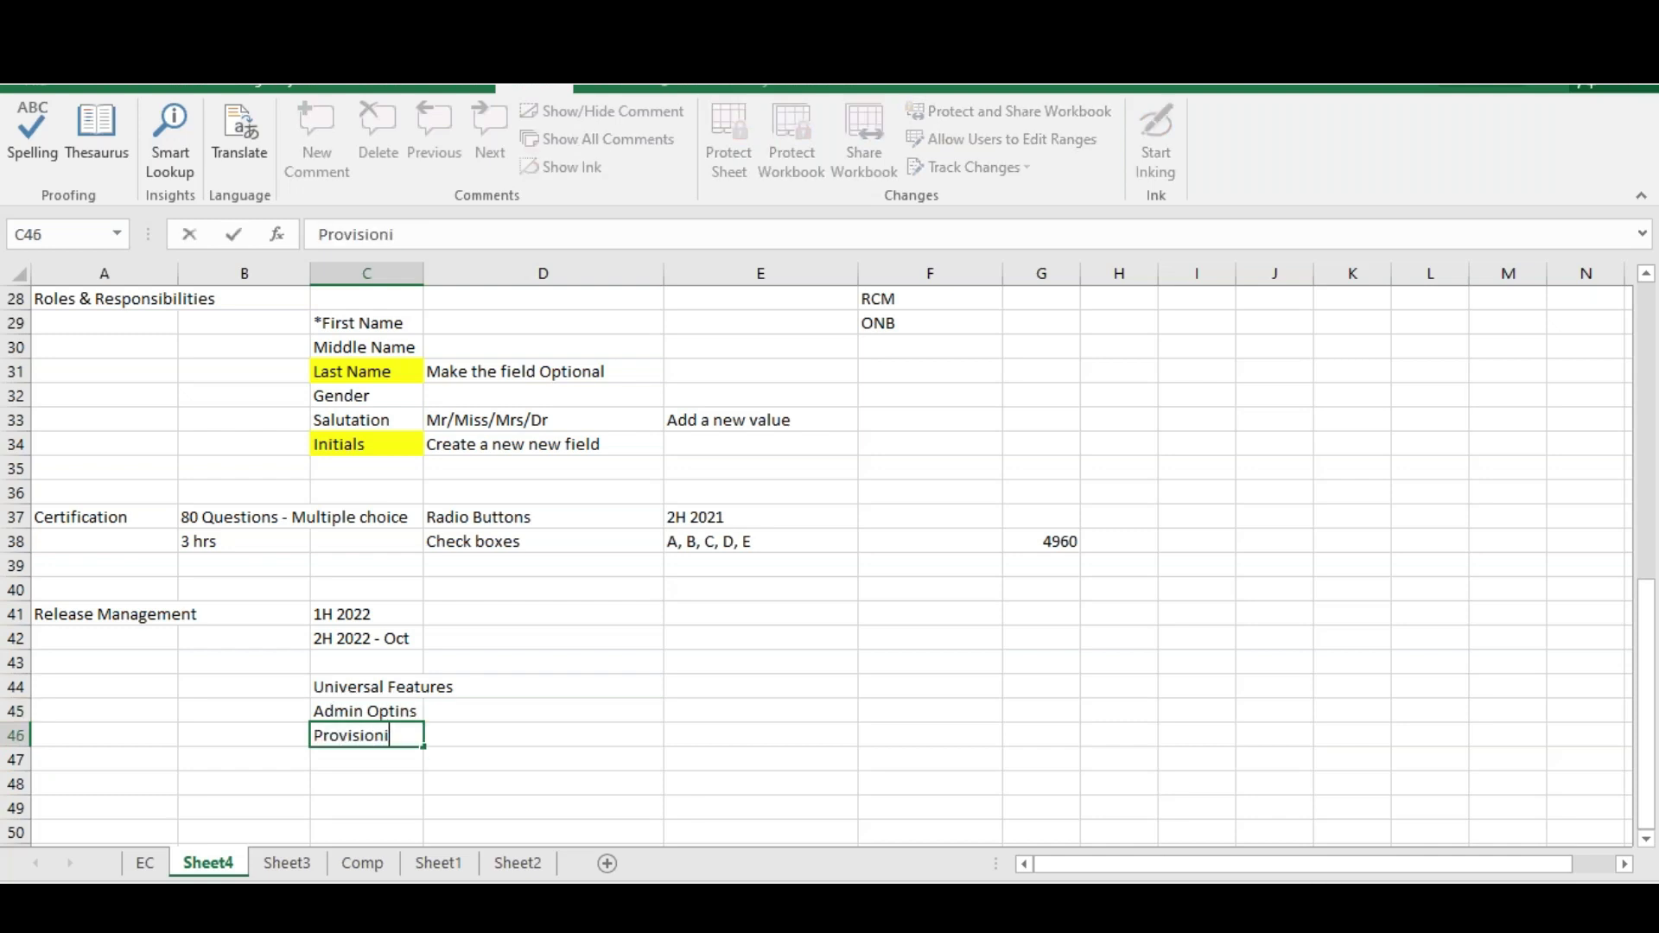
{"action": "type", "text": "ng Optins"}
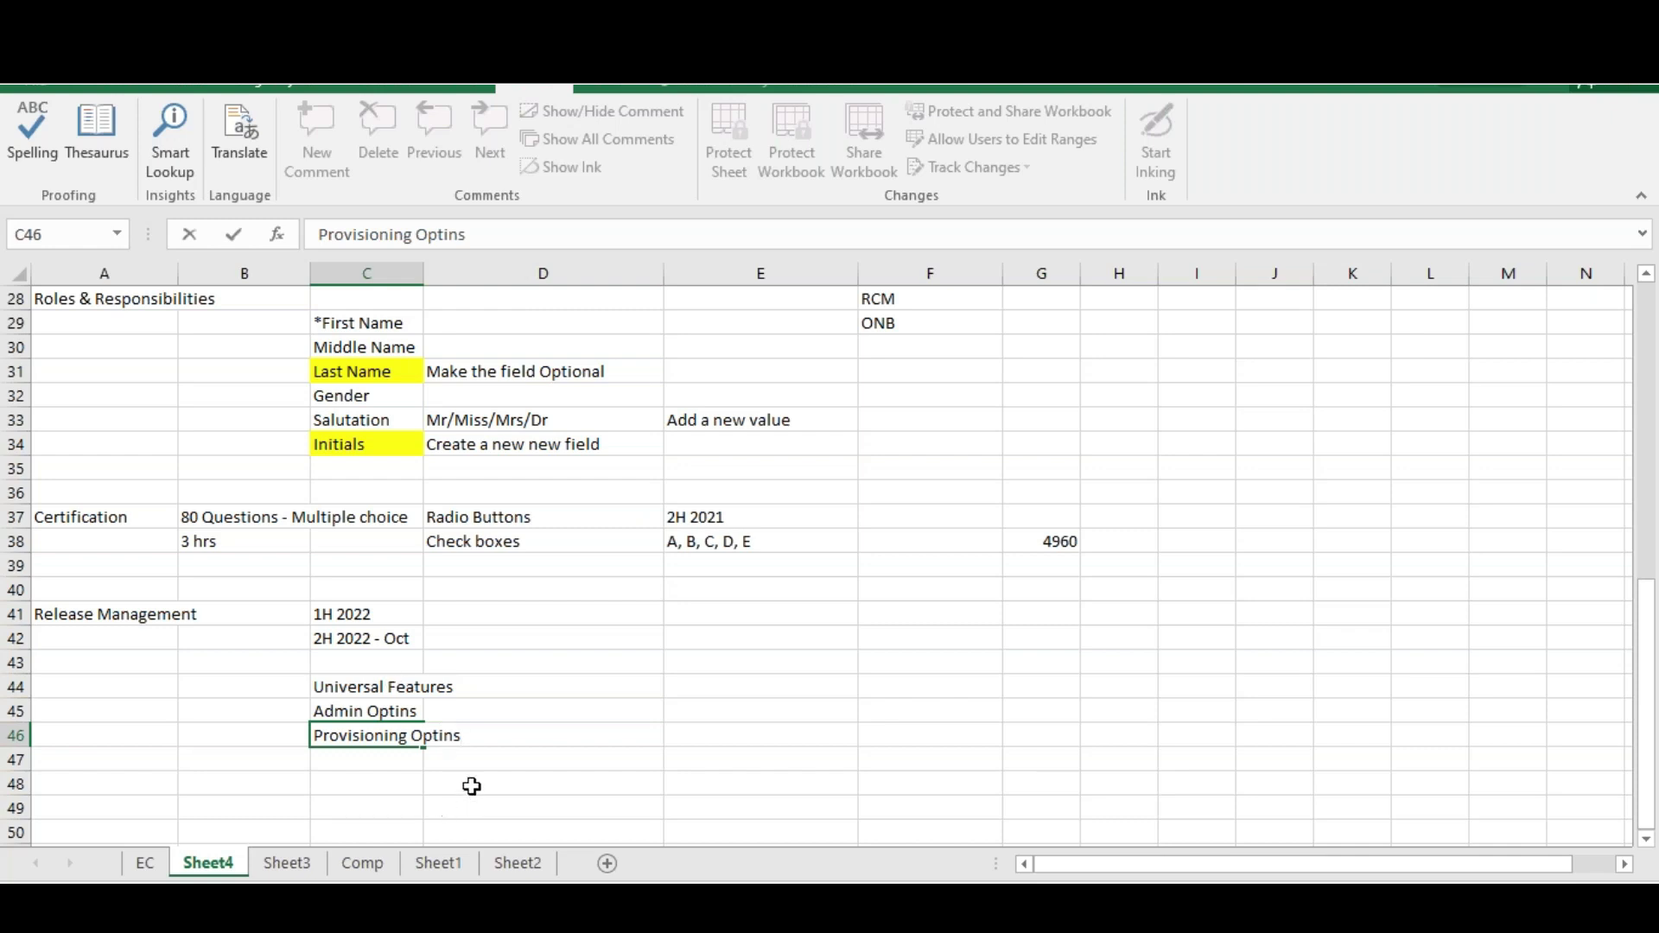
{"action": "left_click", "coordinate": [369, 687]}
{"action": "left_click", "coordinate": [367, 709]}
{"action": "left_click", "coordinate": [378, 734]}
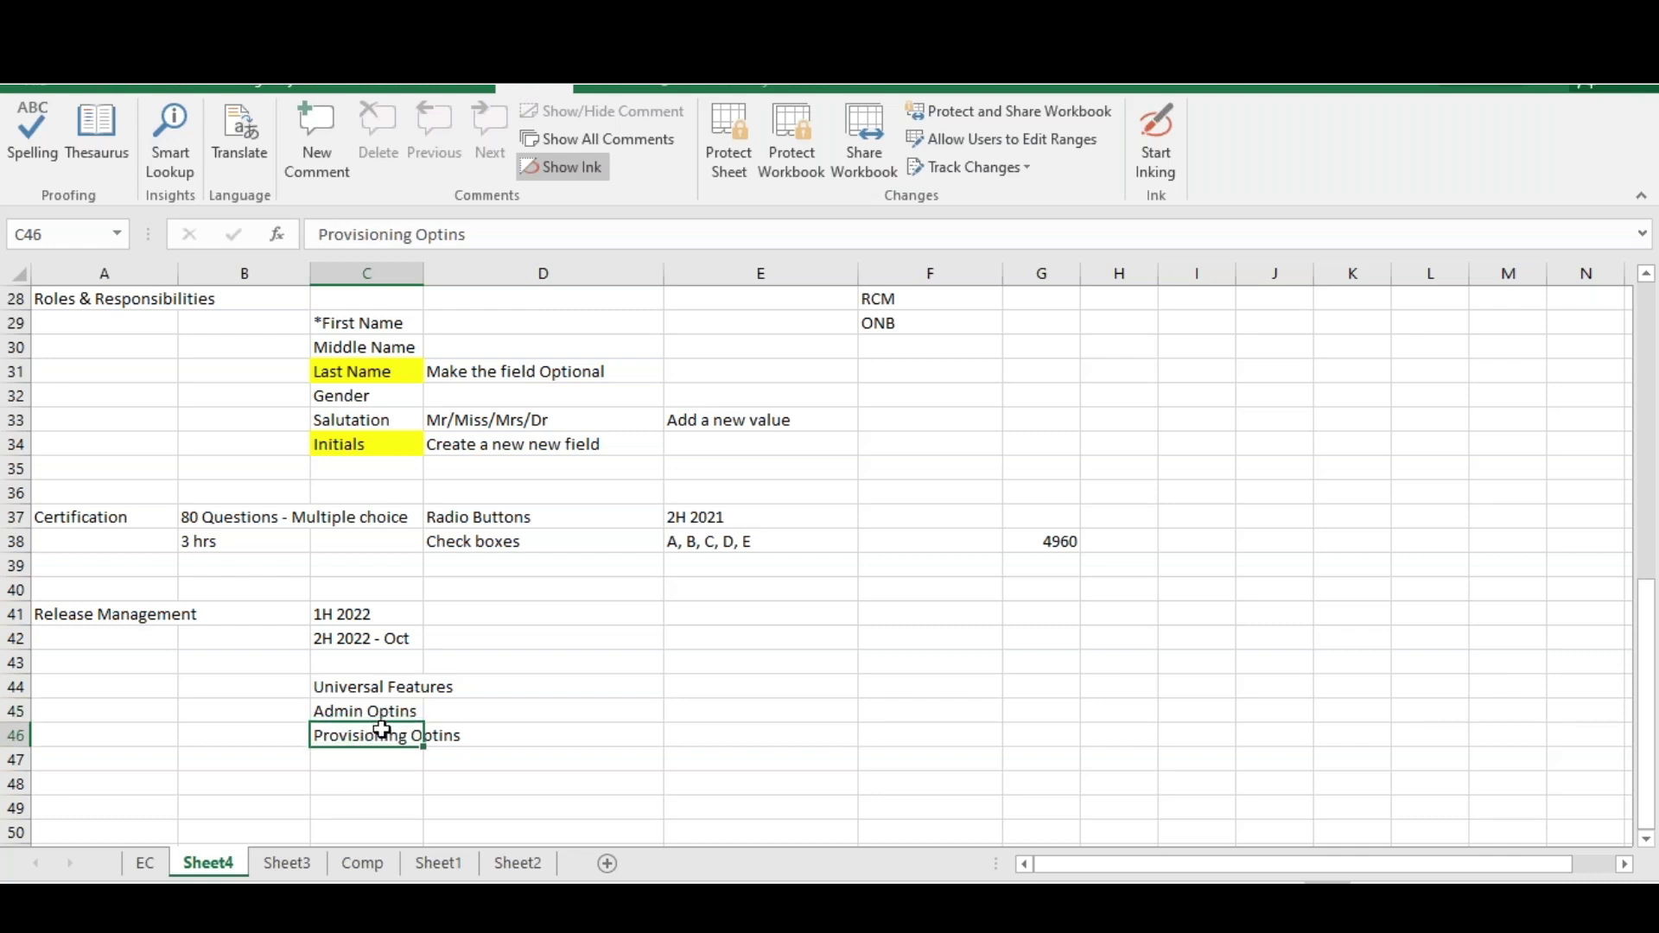
{"action": "left_click", "coordinate": [380, 691]}
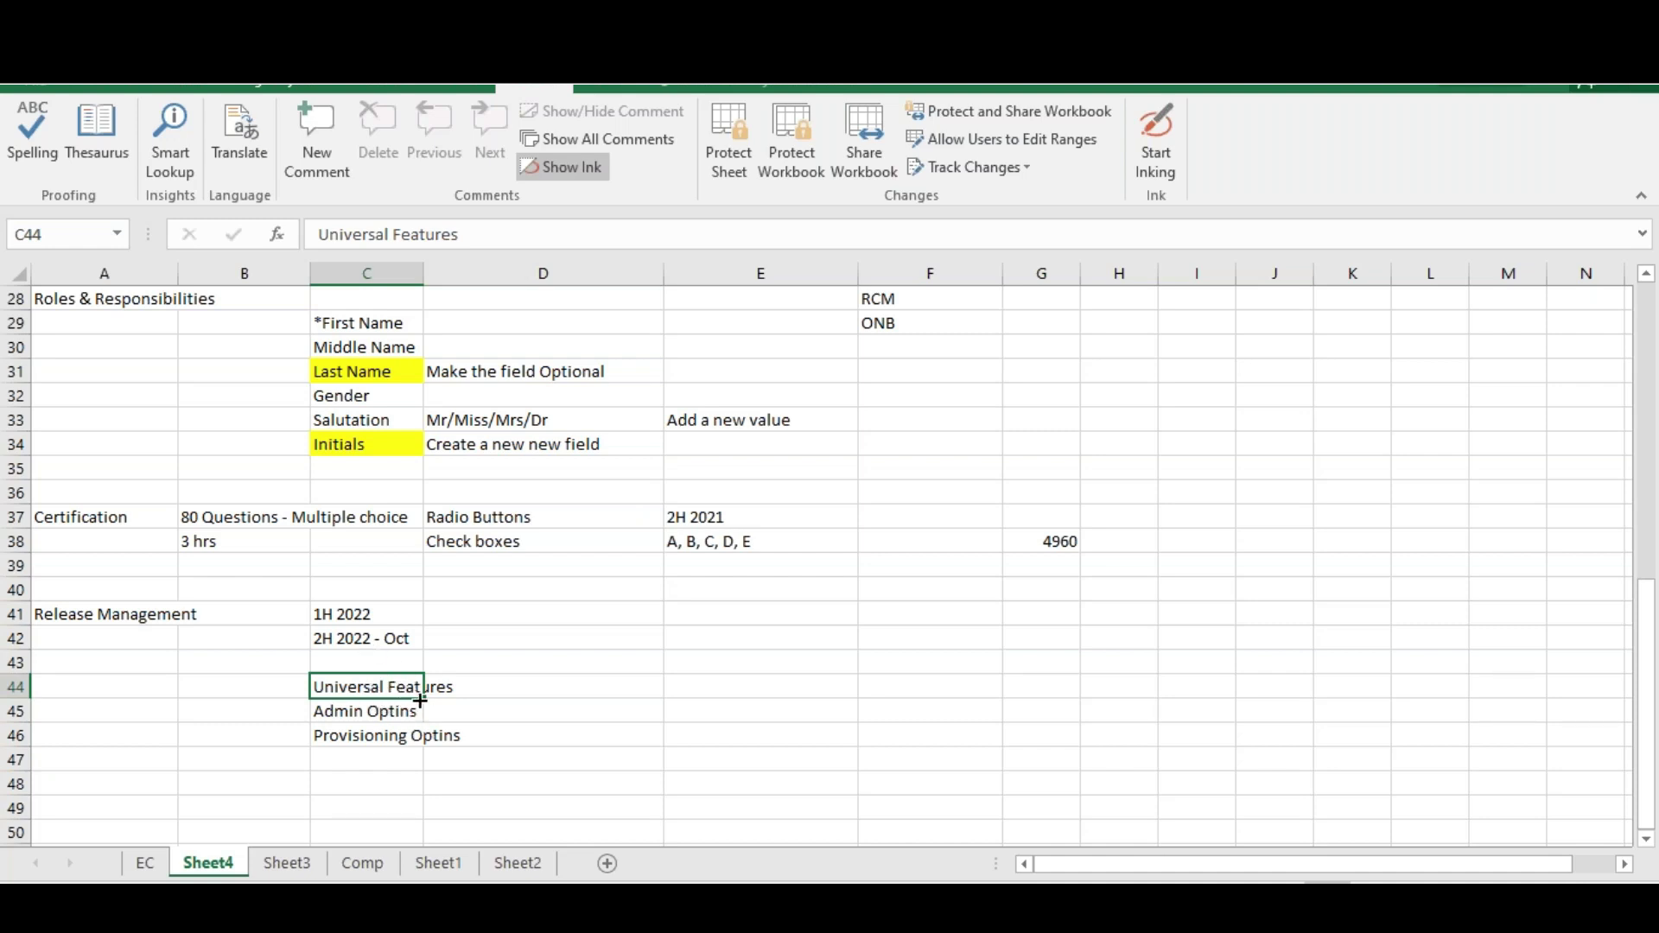
Review the Universal Features, Admin Optins and Provisioning Optins cells in C44:C46, then leave Excel
{"action": "left_click", "coordinate": [394, 713]}
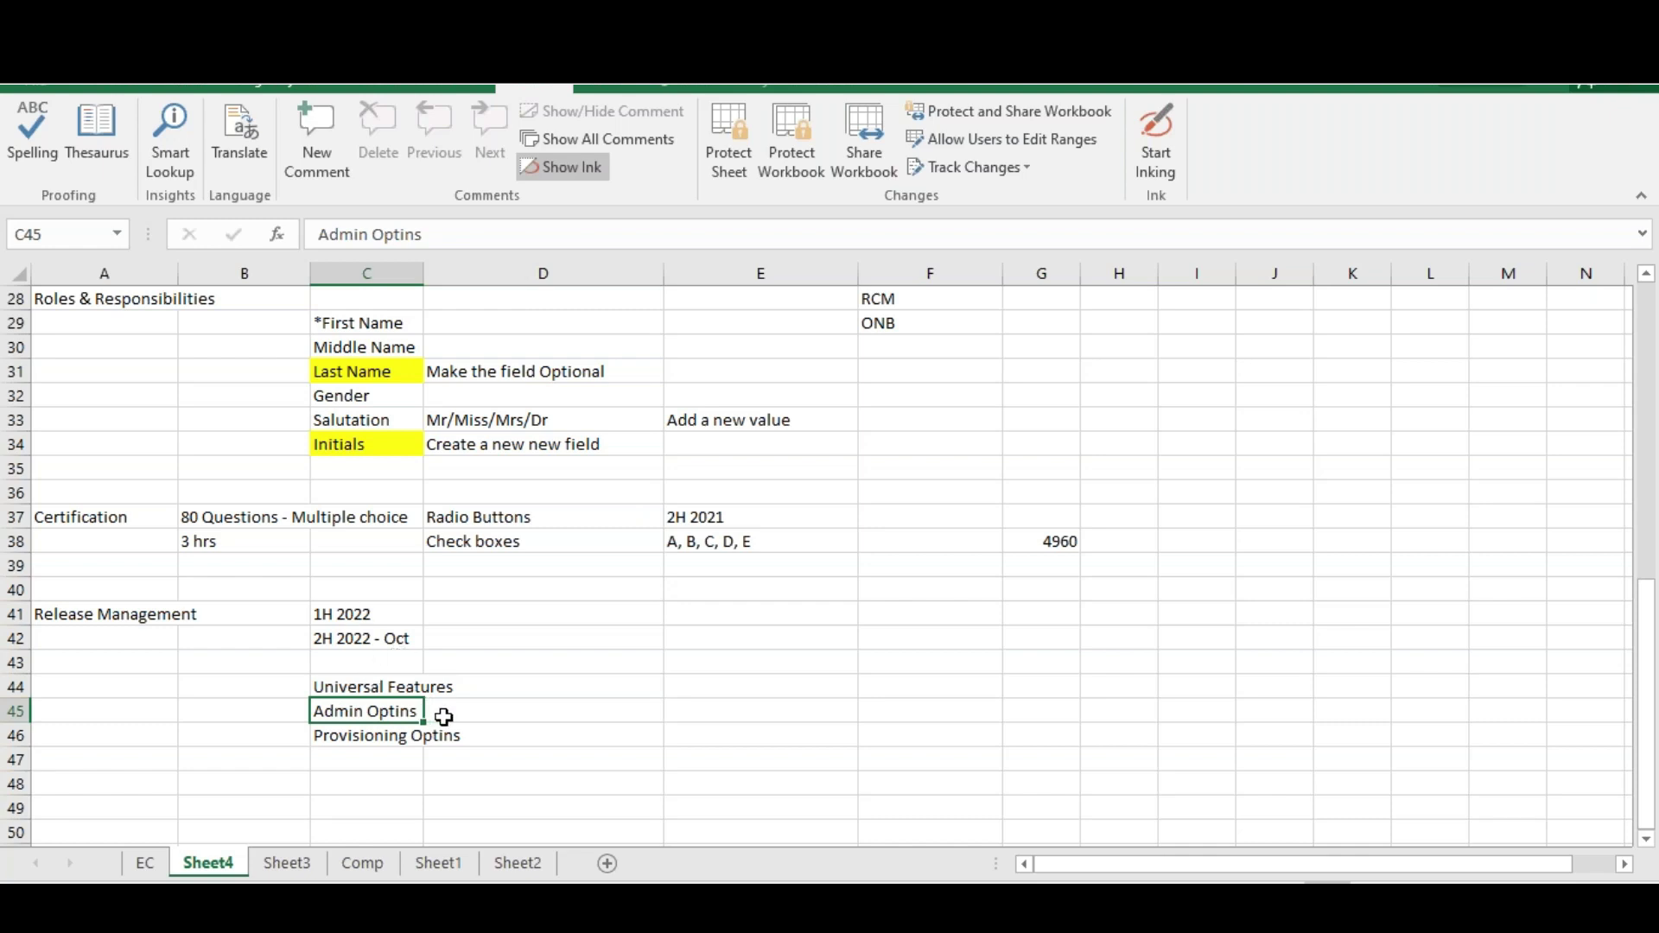
{"action": "left_click", "coordinate": [381, 687]}
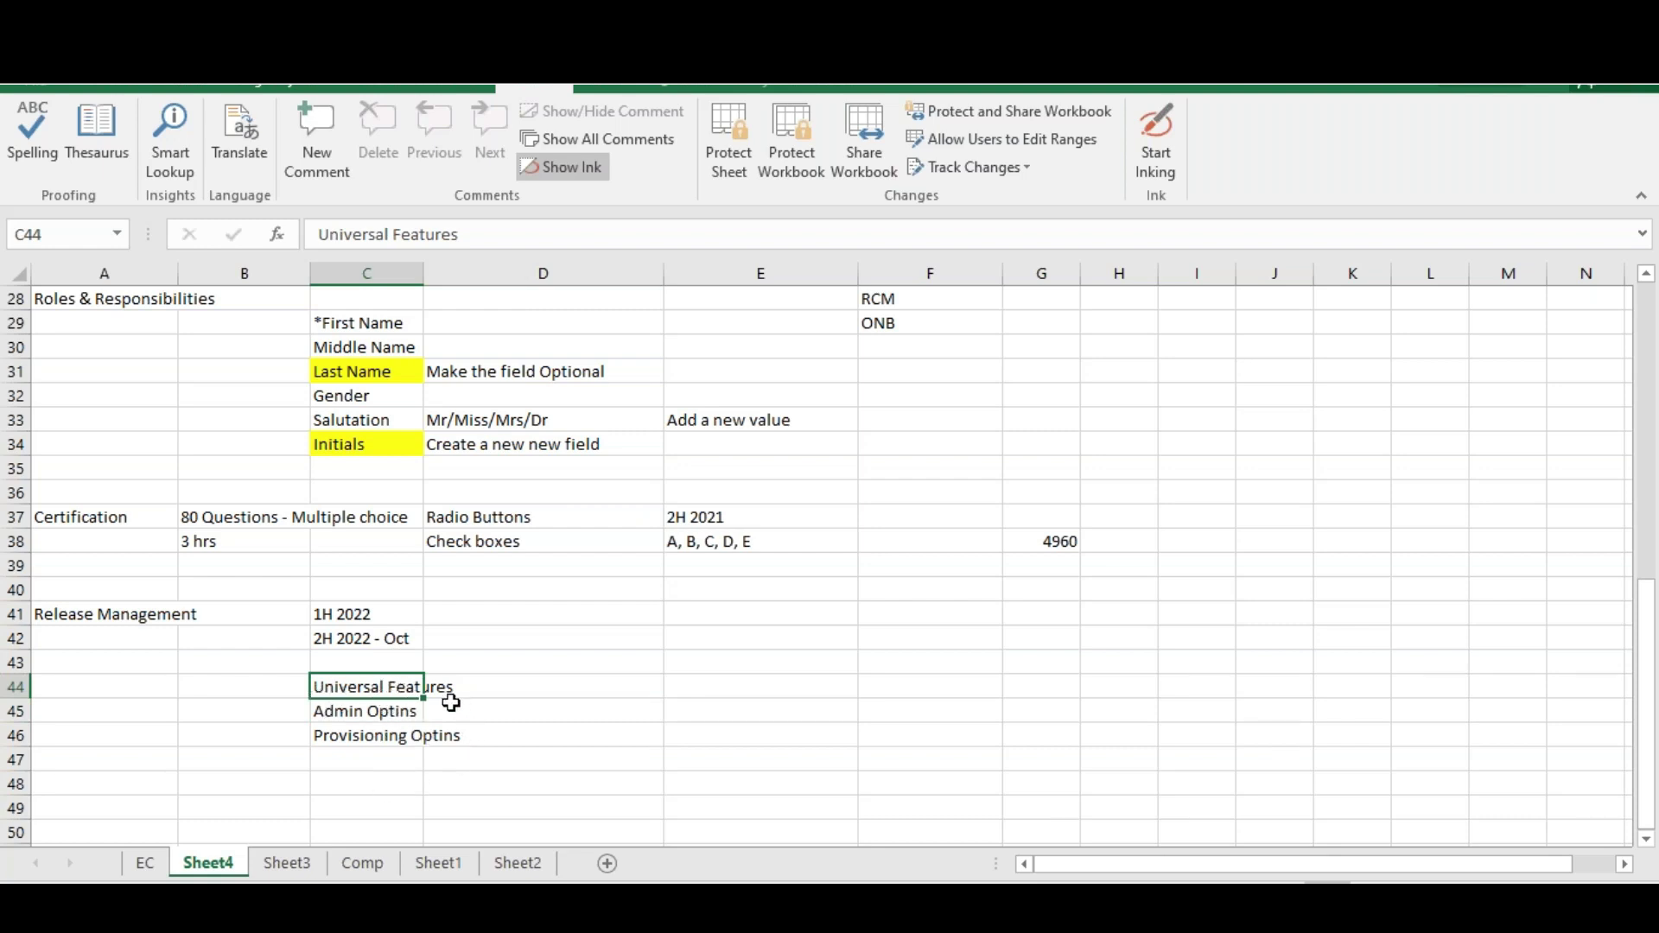
{"action": "left_click", "coordinate": [388, 717]}
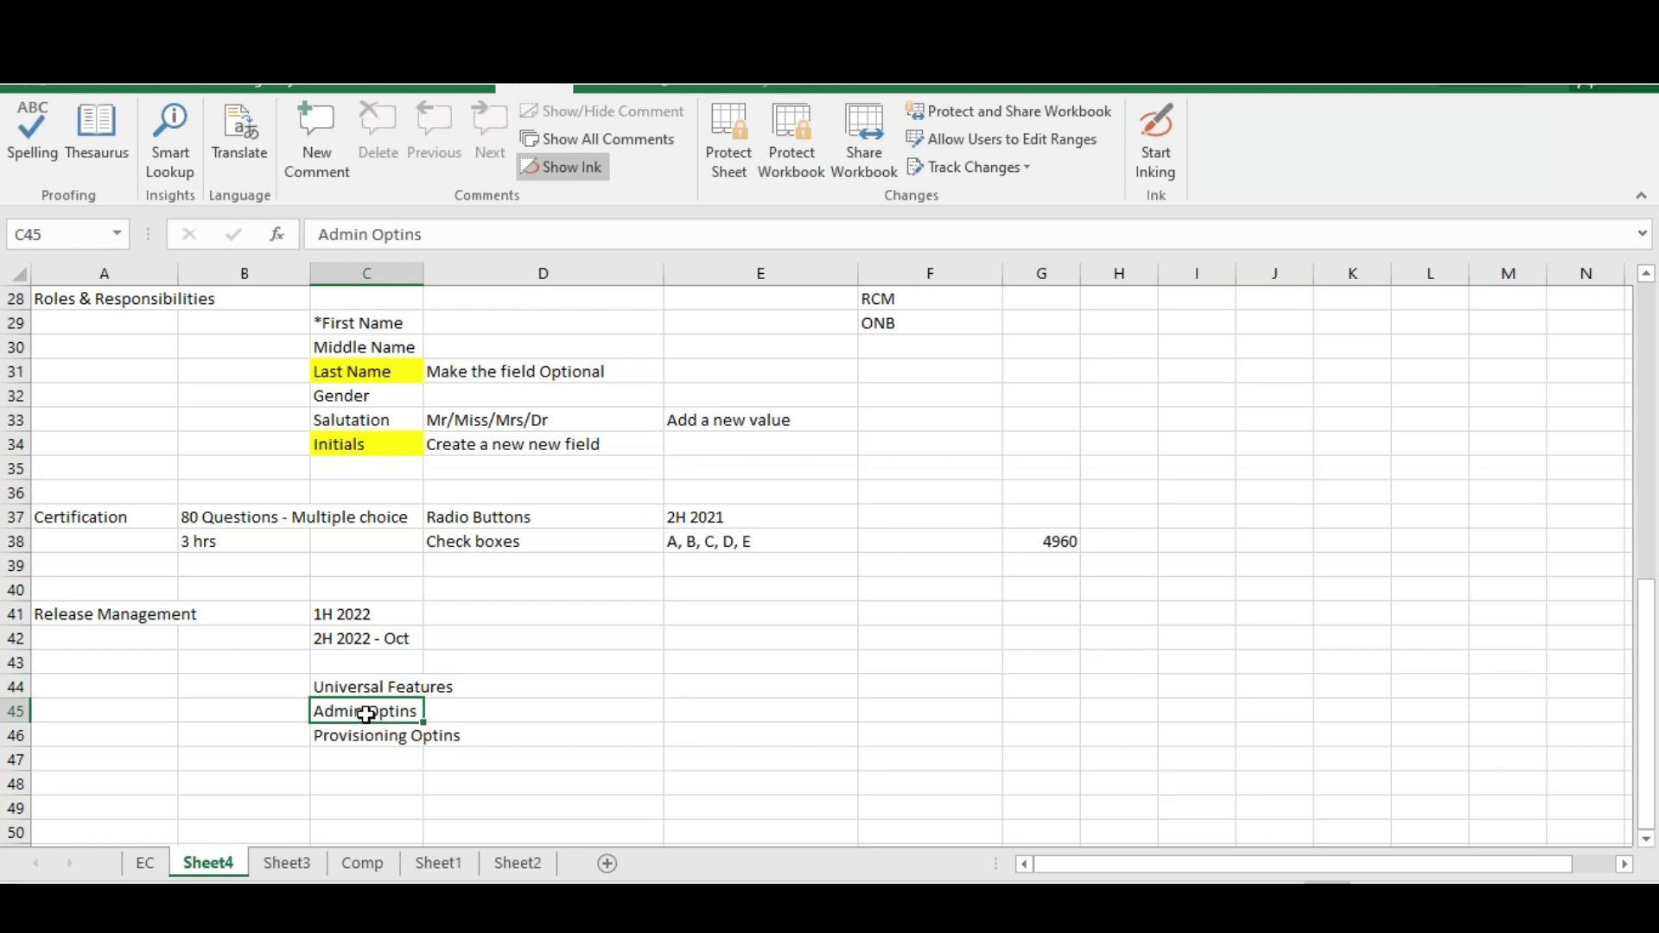
{"action": "left_click_drag", "start_coordinate": [402, 691], "coordinate": [401, 719]}
{"action": "left_click", "coordinate": [403, 732]}
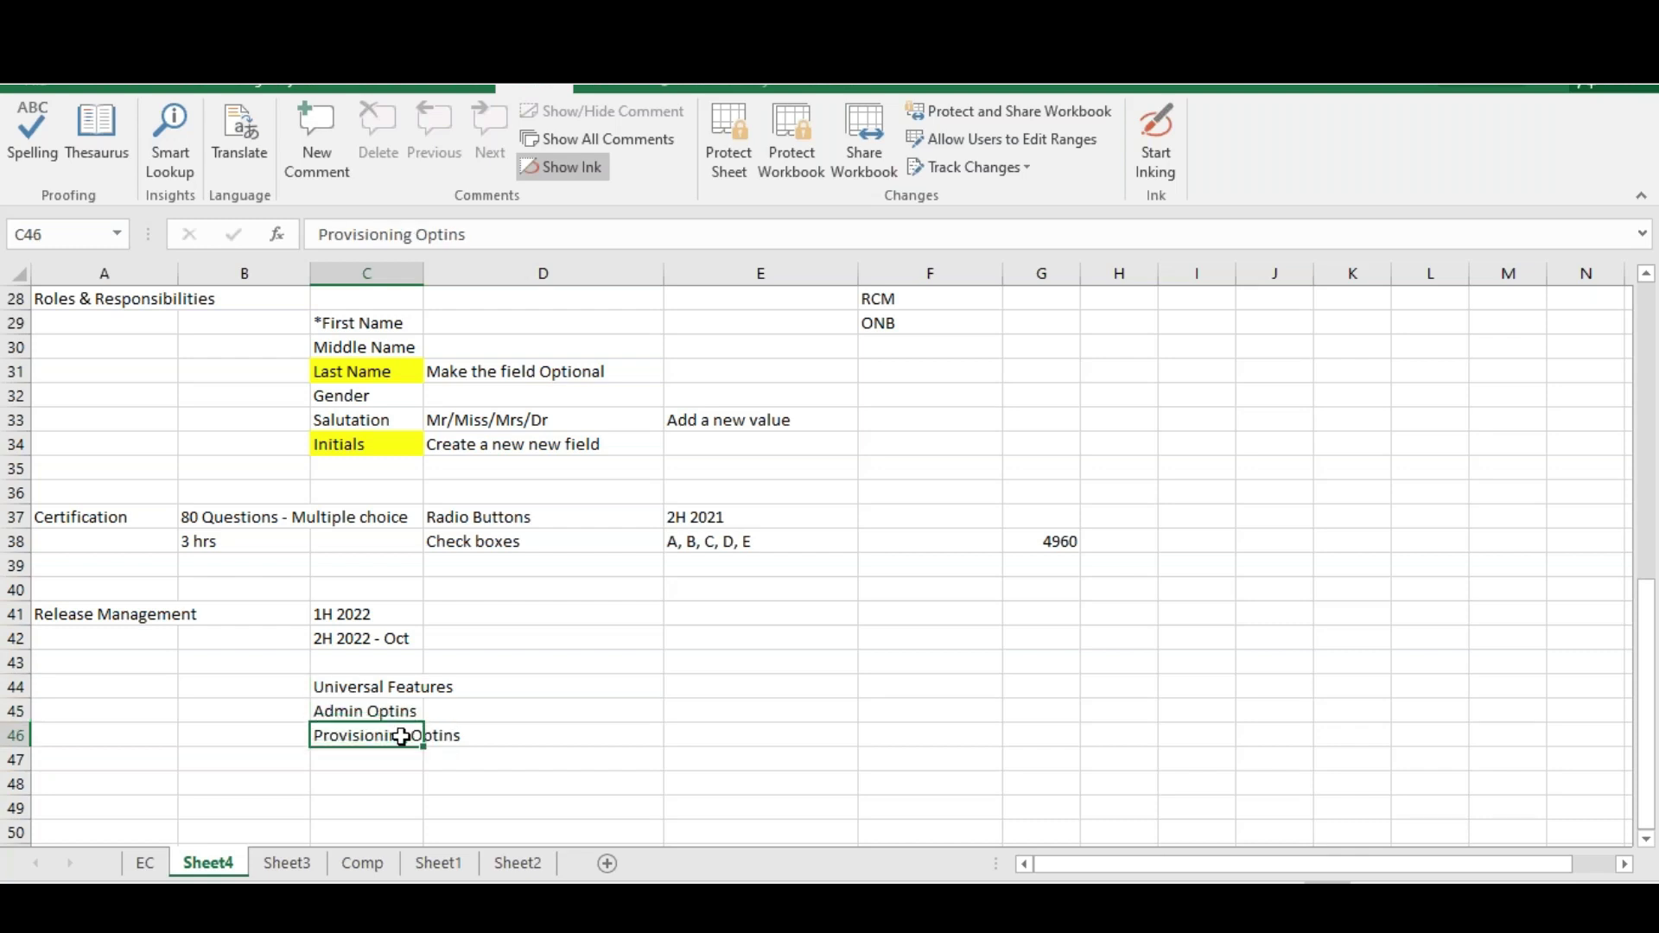
{"action": "left_click", "coordinate": [391, 713]}
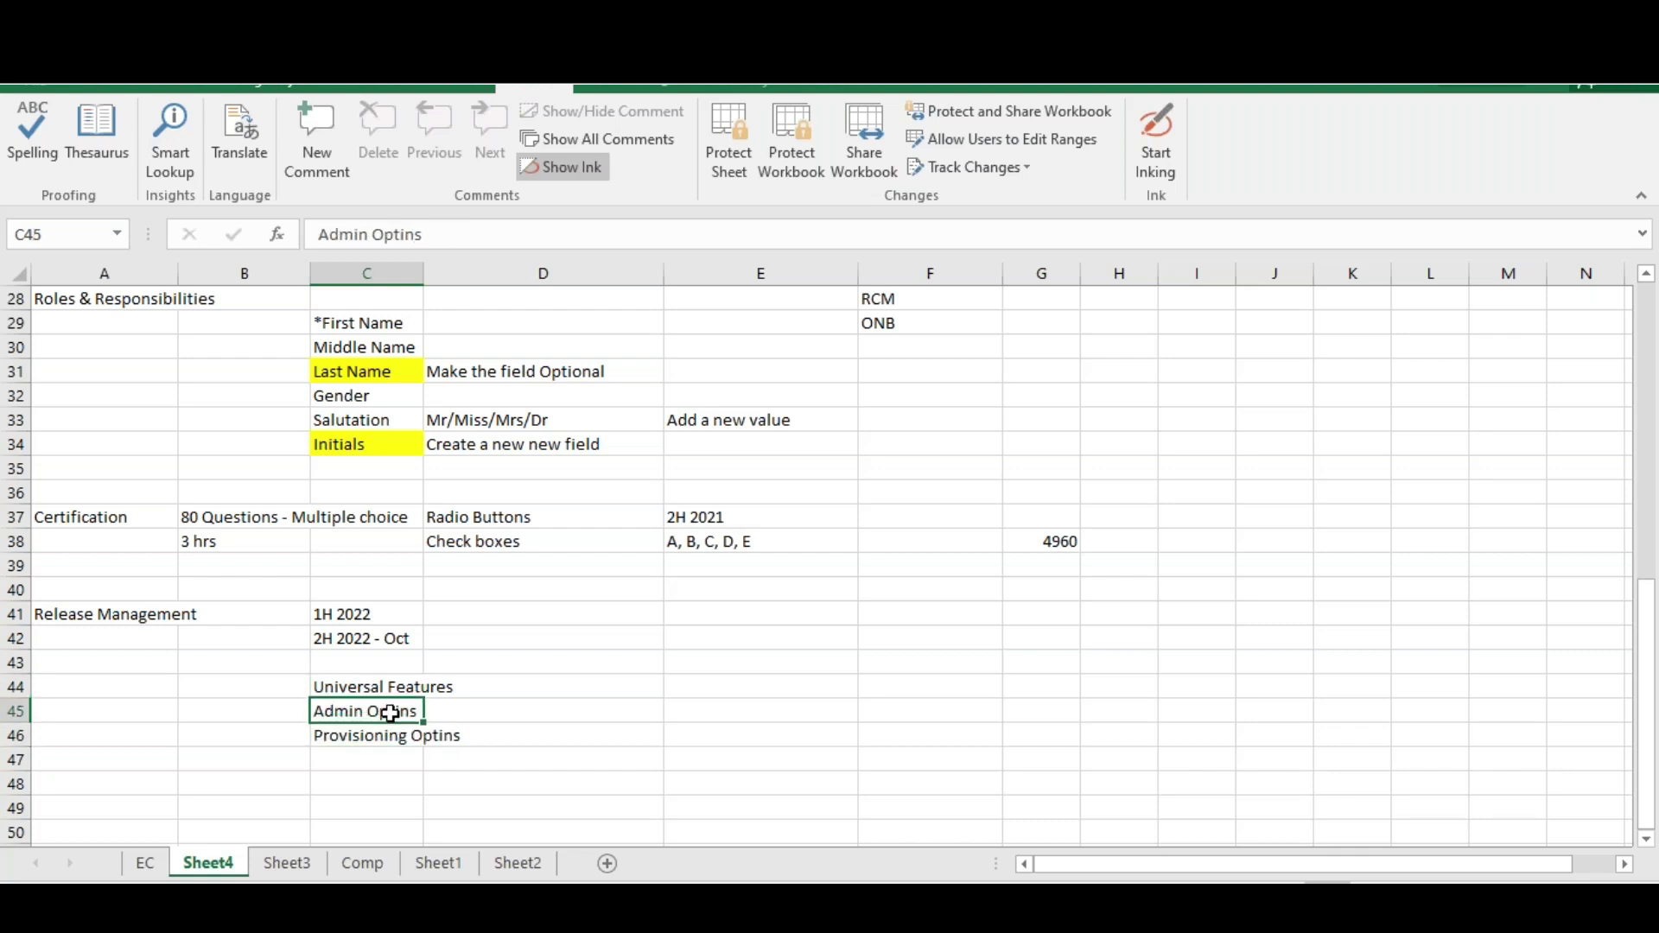
{"action": "left_click", "coordinate": [384, 734]}
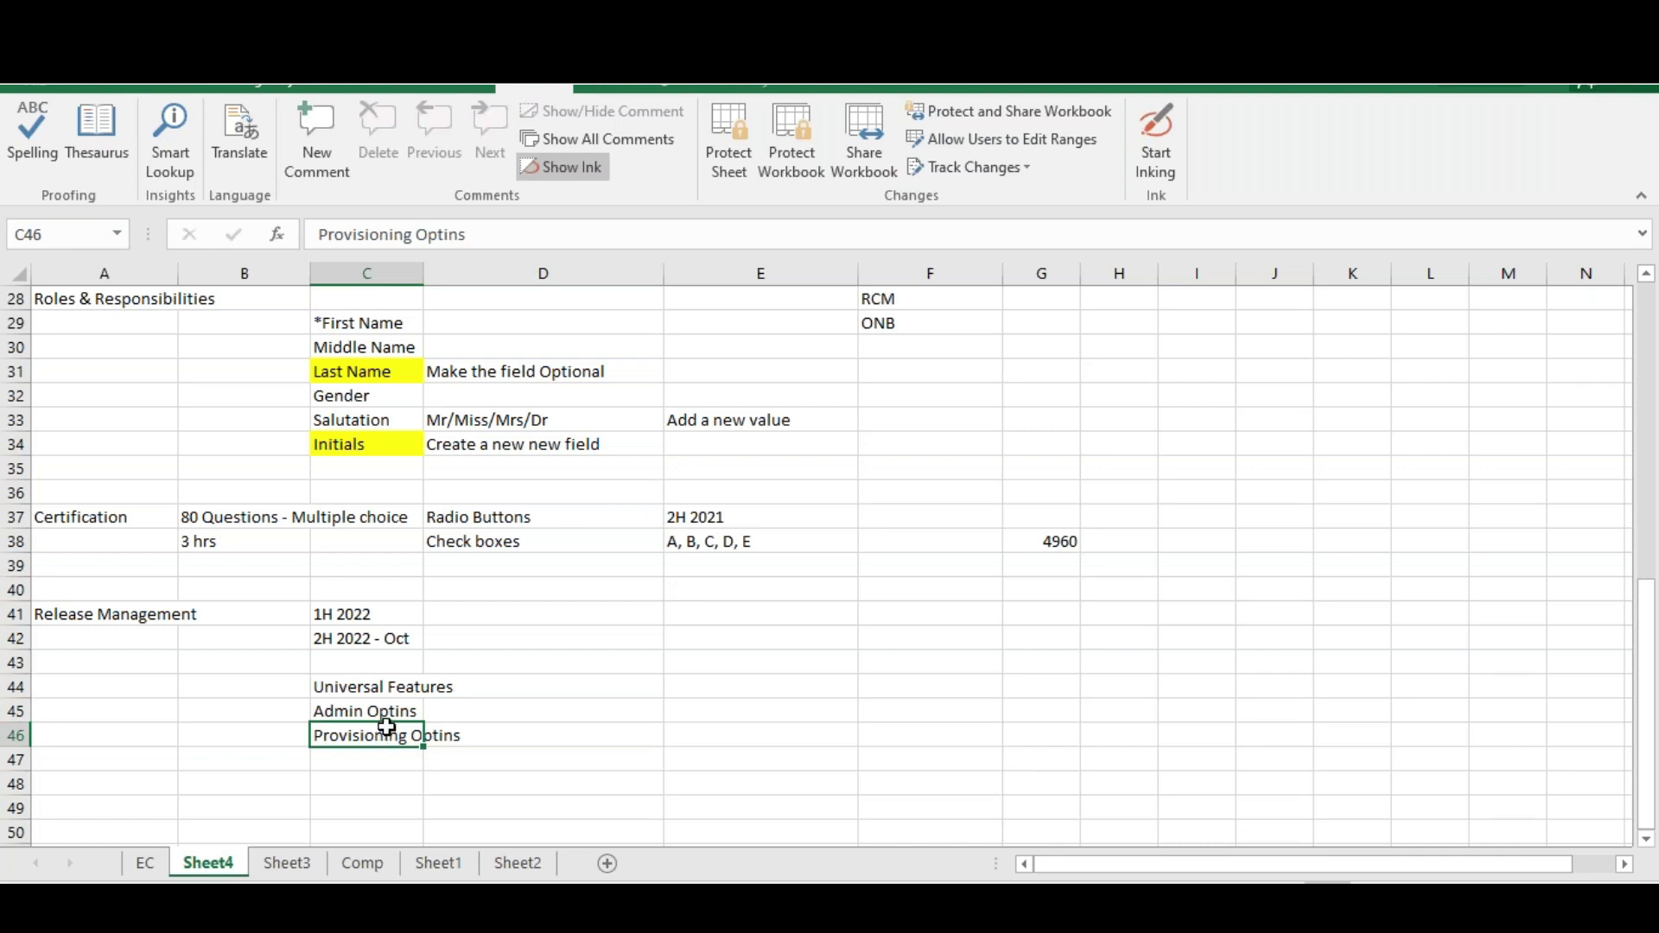
{"action": "left_click_drag", "start_coordinate": [367, 685], "coordinate": [369, 736]}
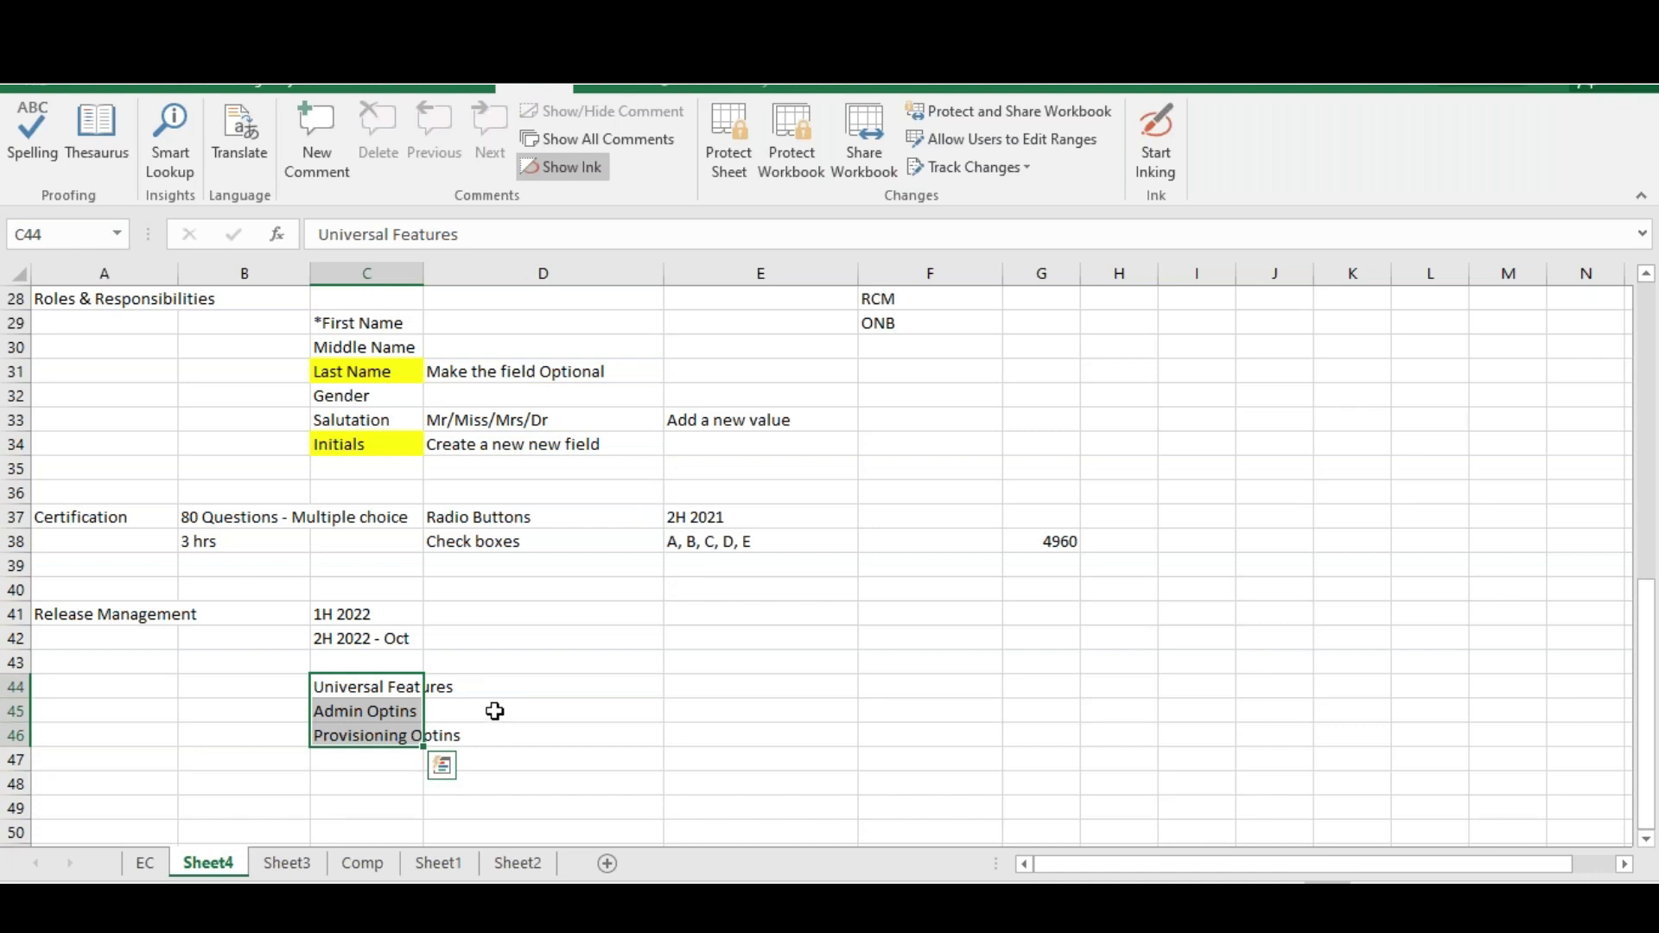
{"action": "key", "text": "Escape"}
{"action": "key", "text": "alt+Tab"}
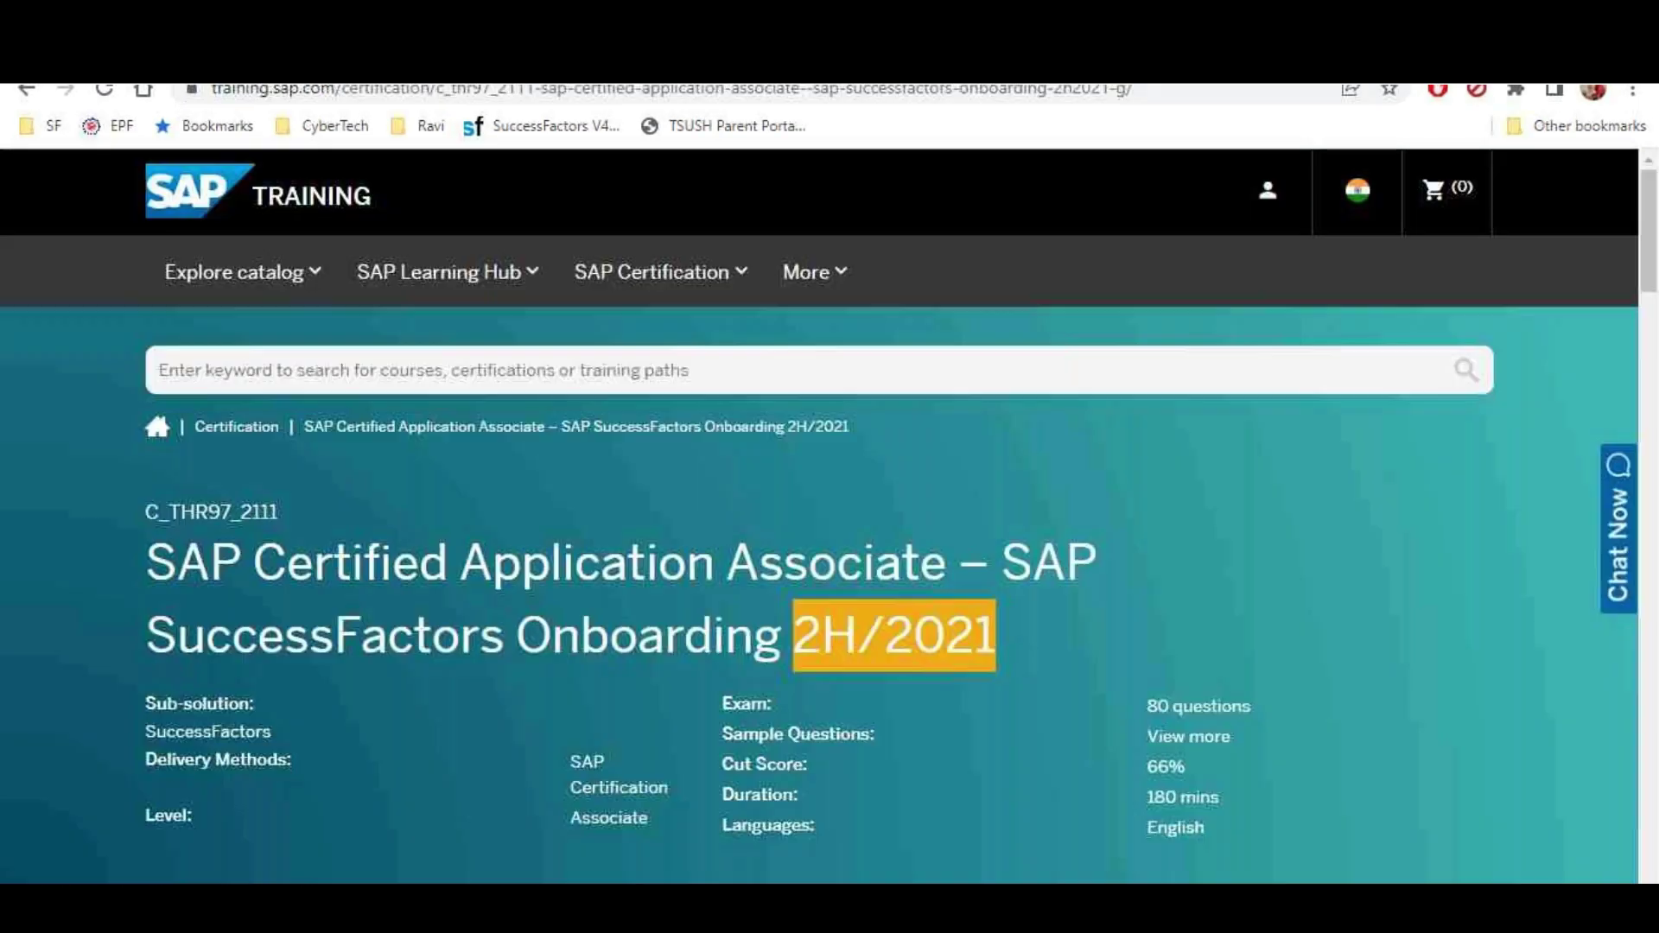
{"action": "left_click", "coordinate": [441, 91]}
{"action": "key", "text": "ctrl+c"}
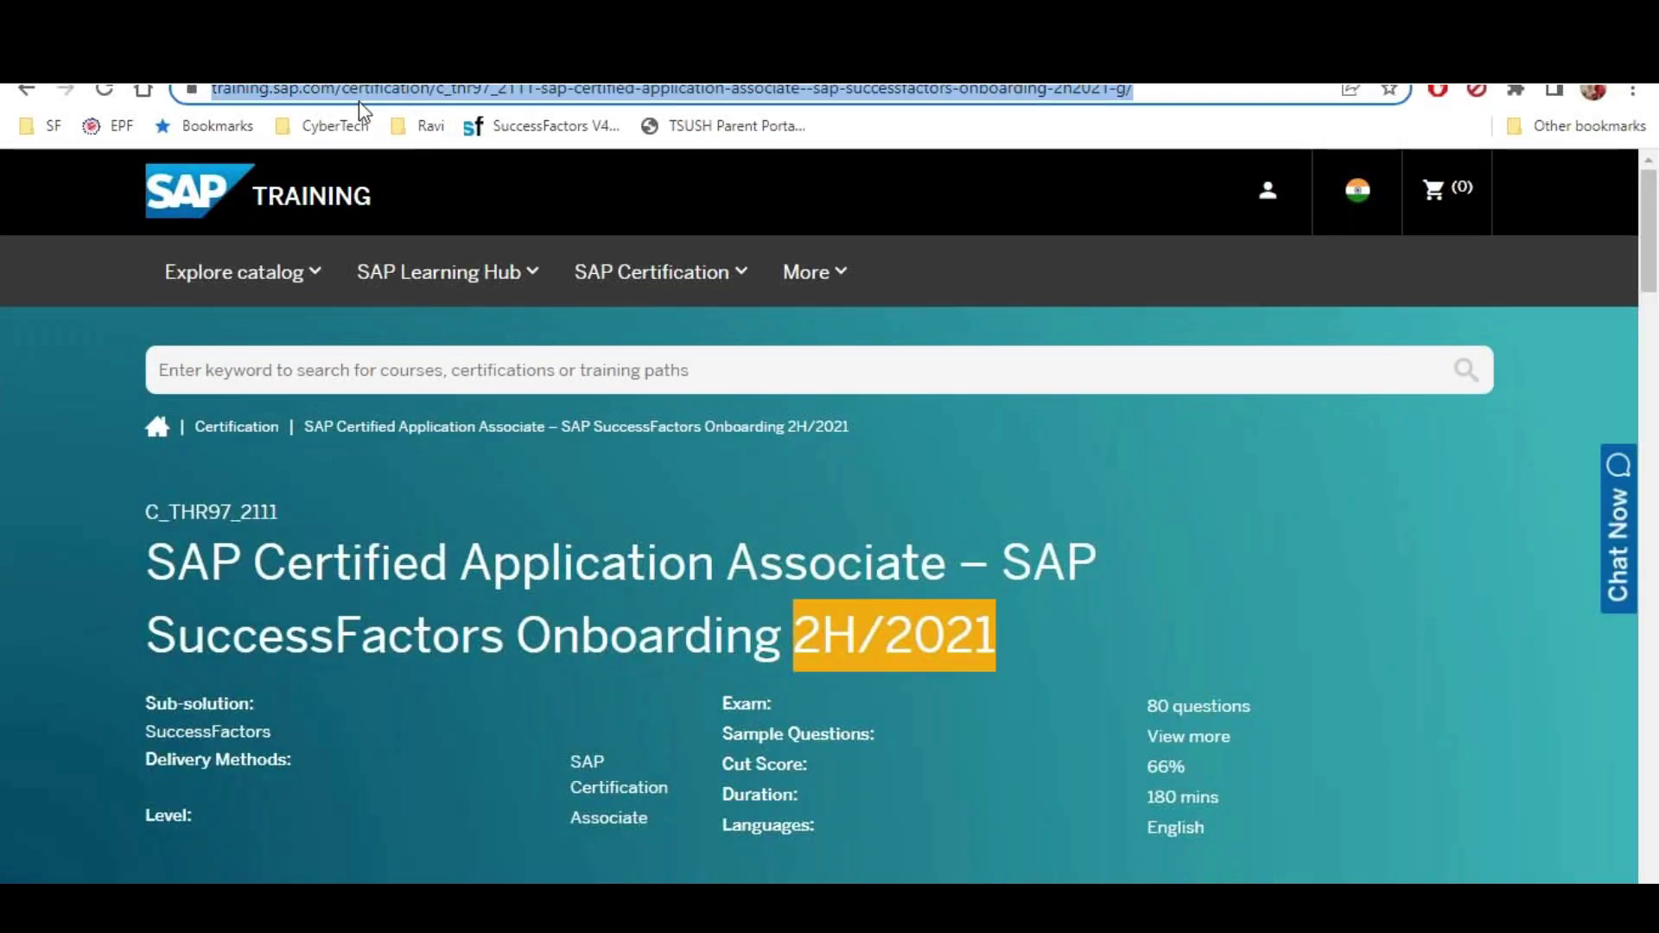
{"action": "left_click", "coordinate": [496, 169]}
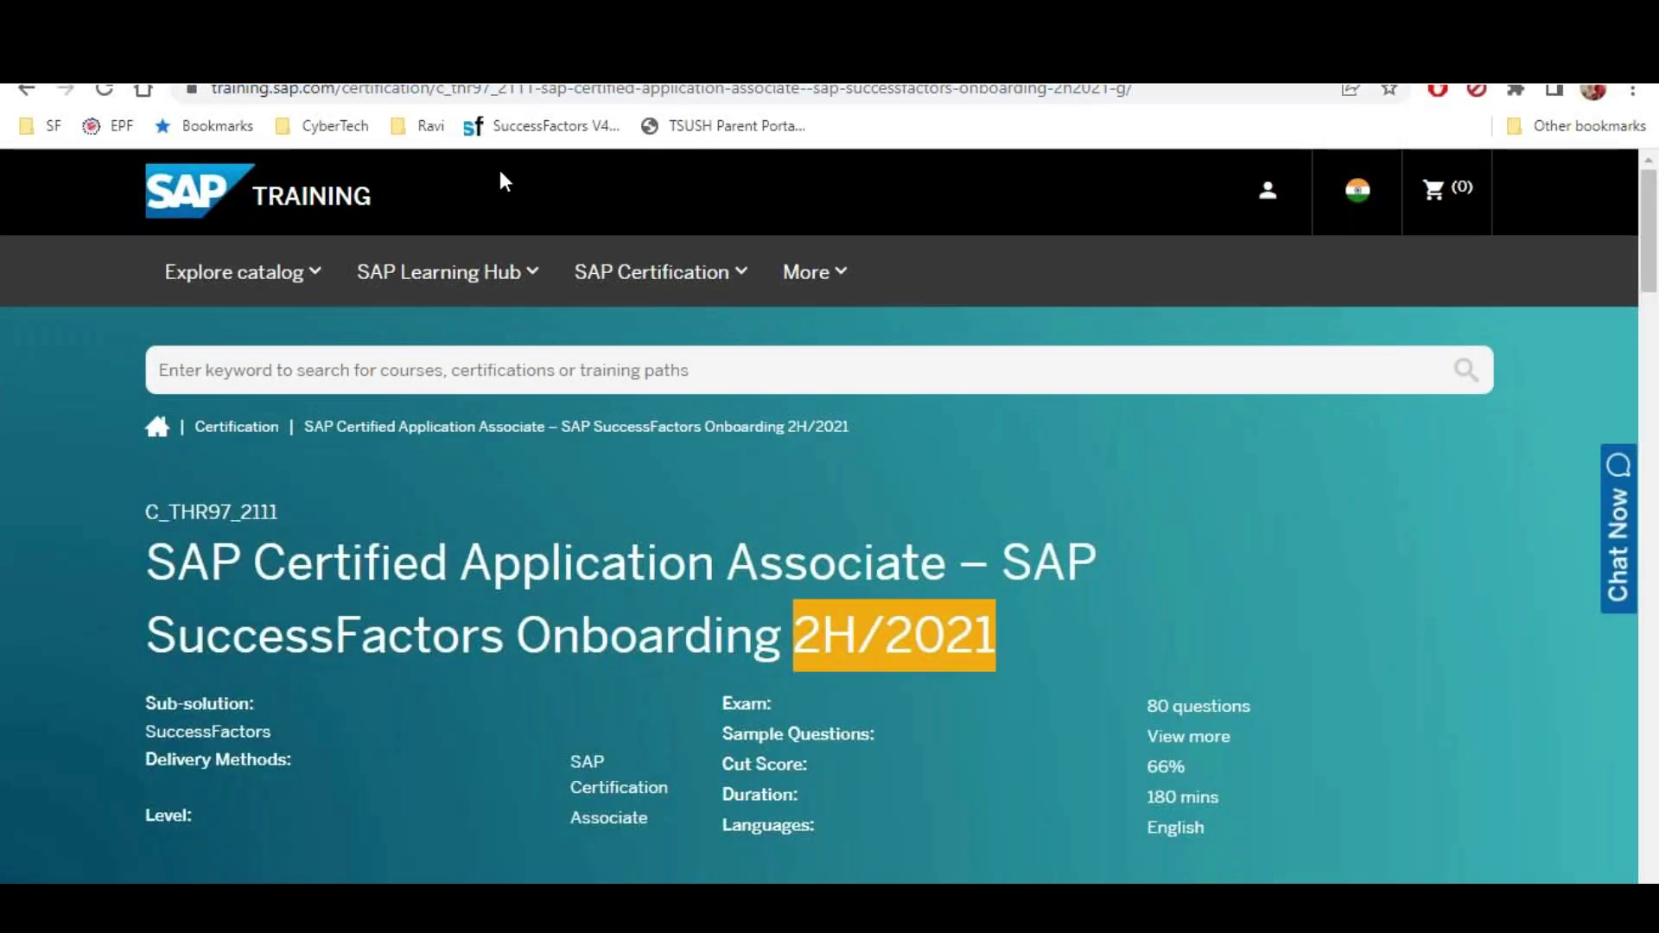
{"action": "key", "text": "alt+Tab"}
{"action": "left_click", "coordinate": [930, 517]}
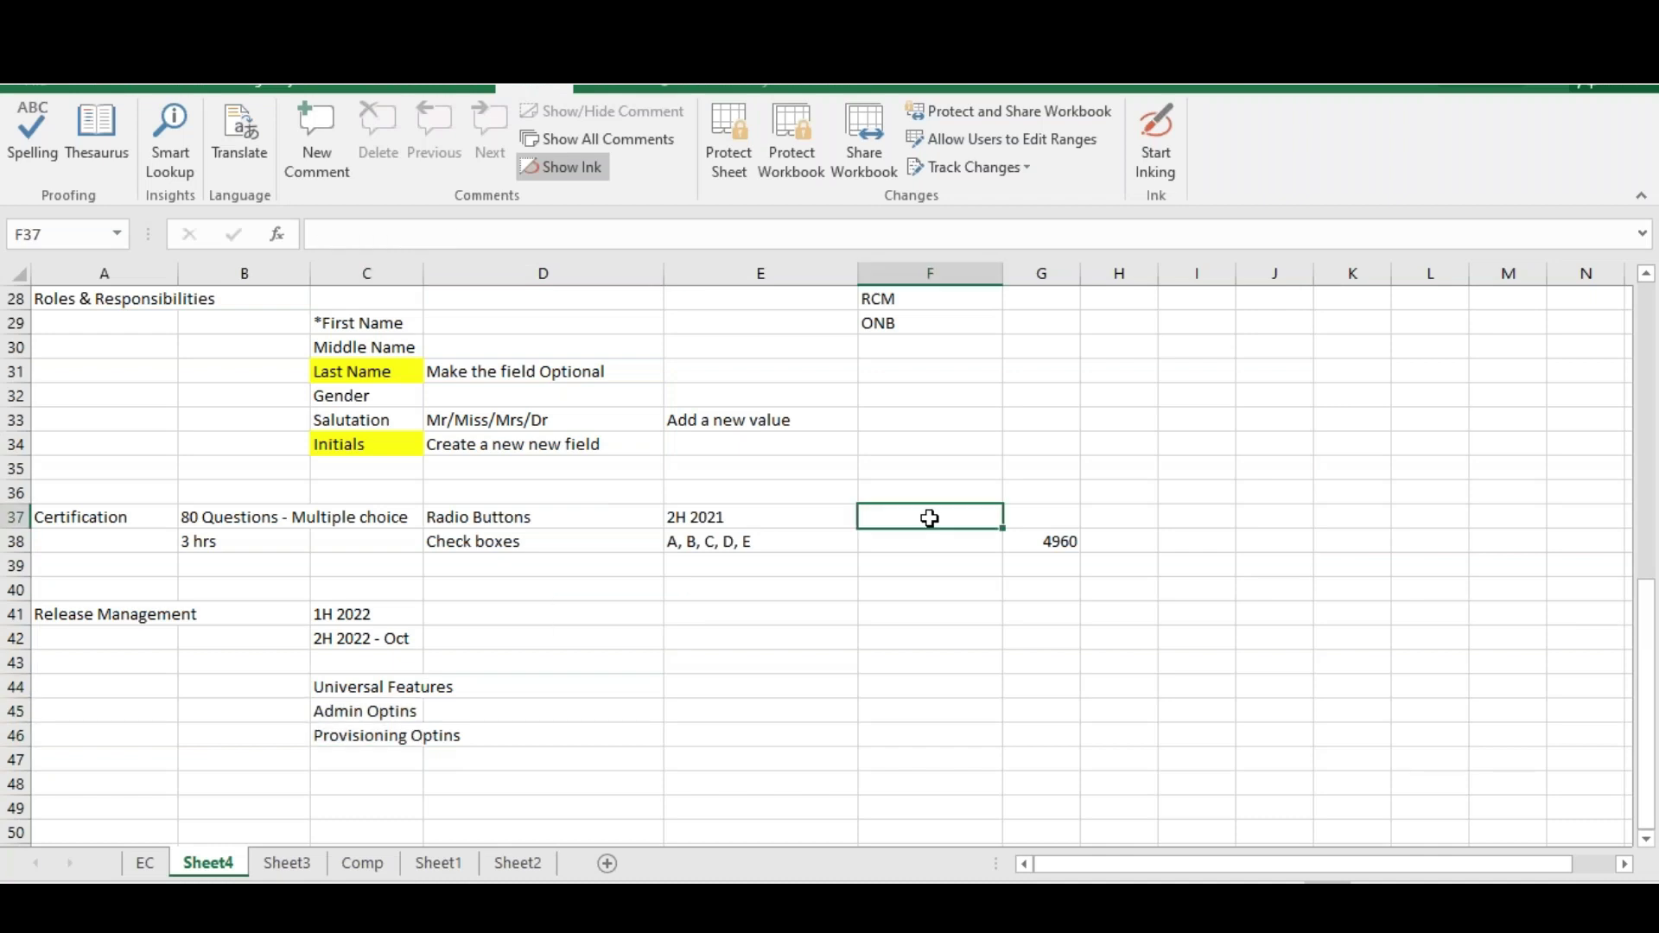
{"action": "key", "text": "ctrl+v"}
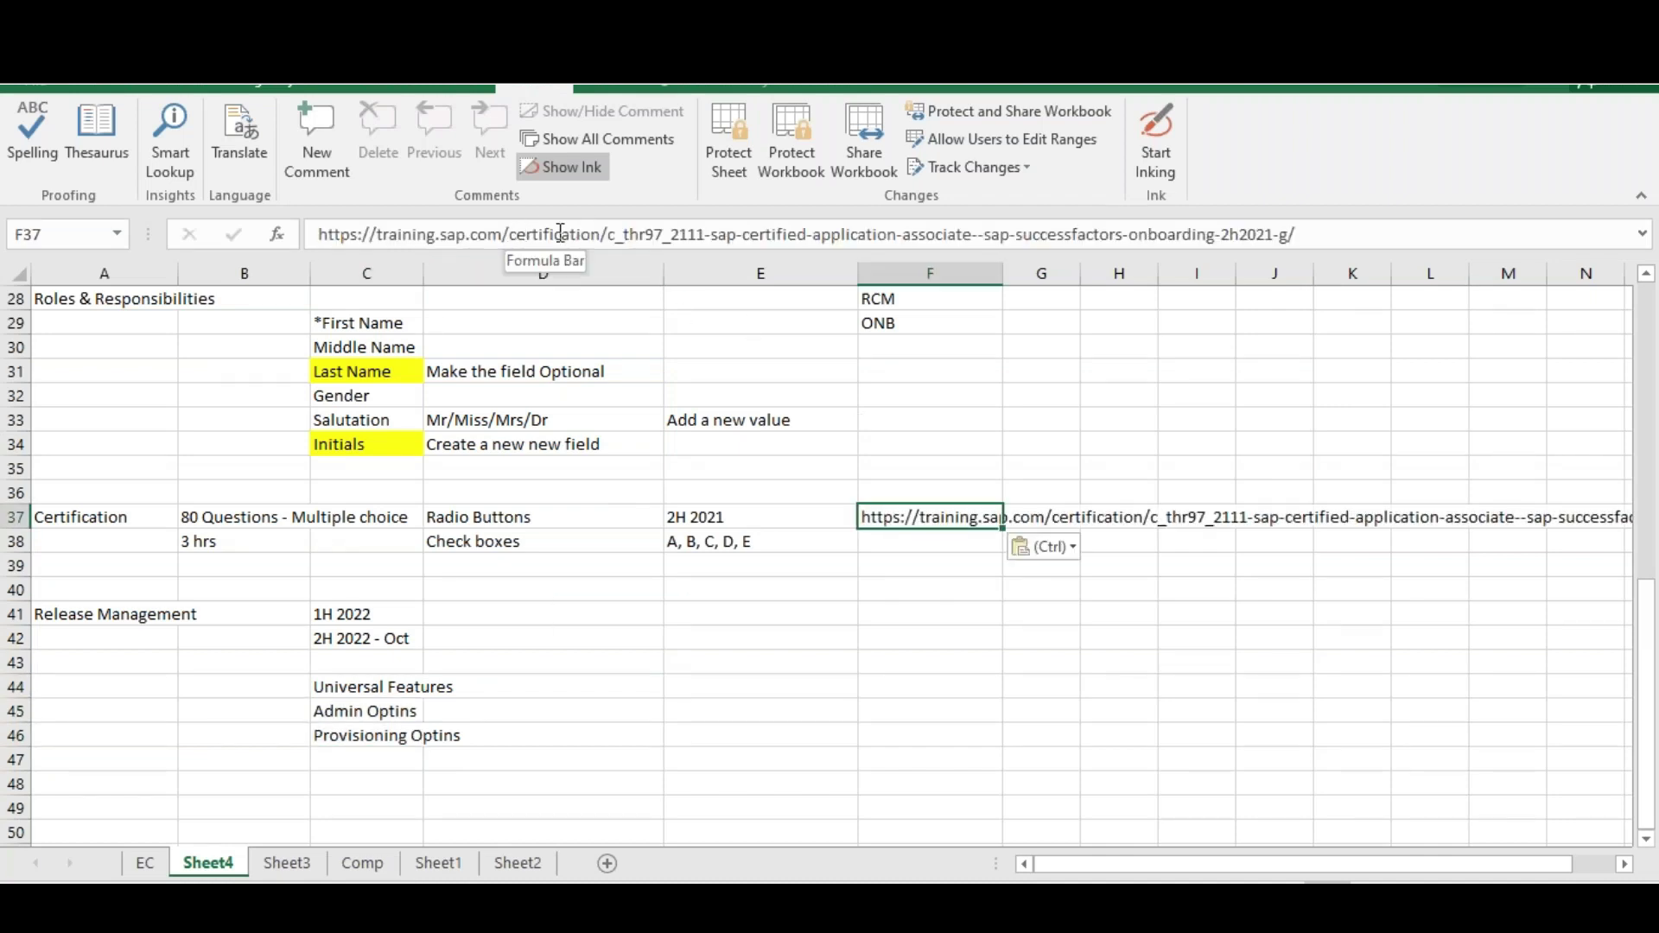
{"action": "left_click_drag", "start_coordinate": [605, 234], "coordinate": [1501, 234]}
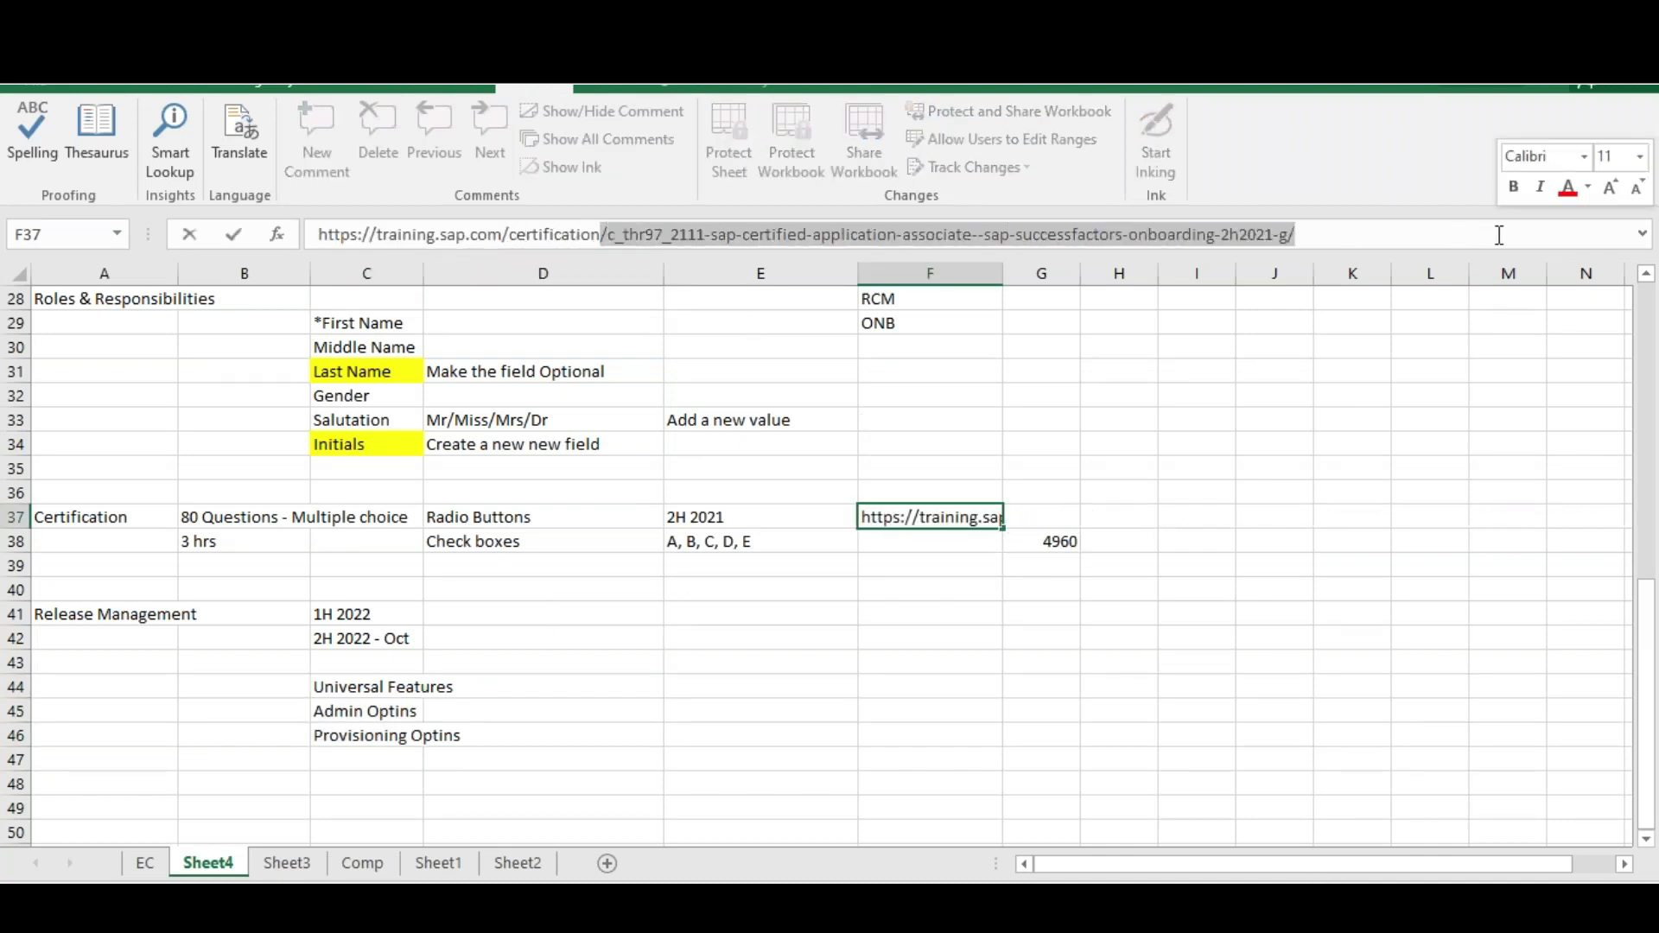
{"action": "key", "text": "Delete"}
{"action": "key", "text": "Return"}
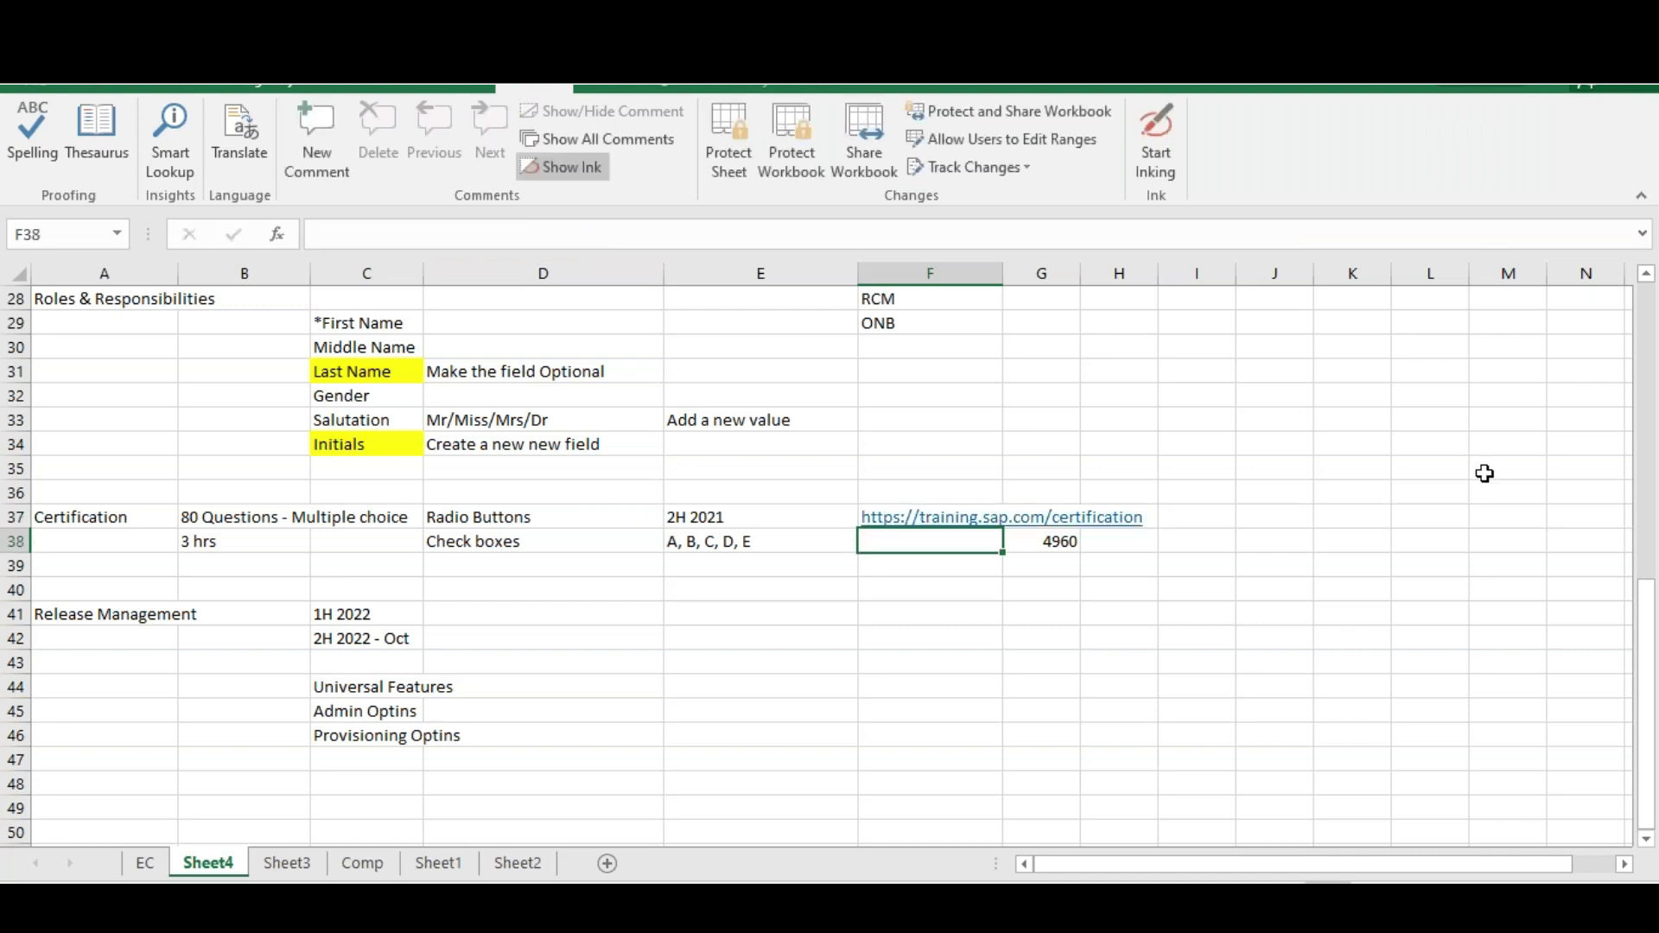
{"action": "left_click", "coordinate": [921, 614]}
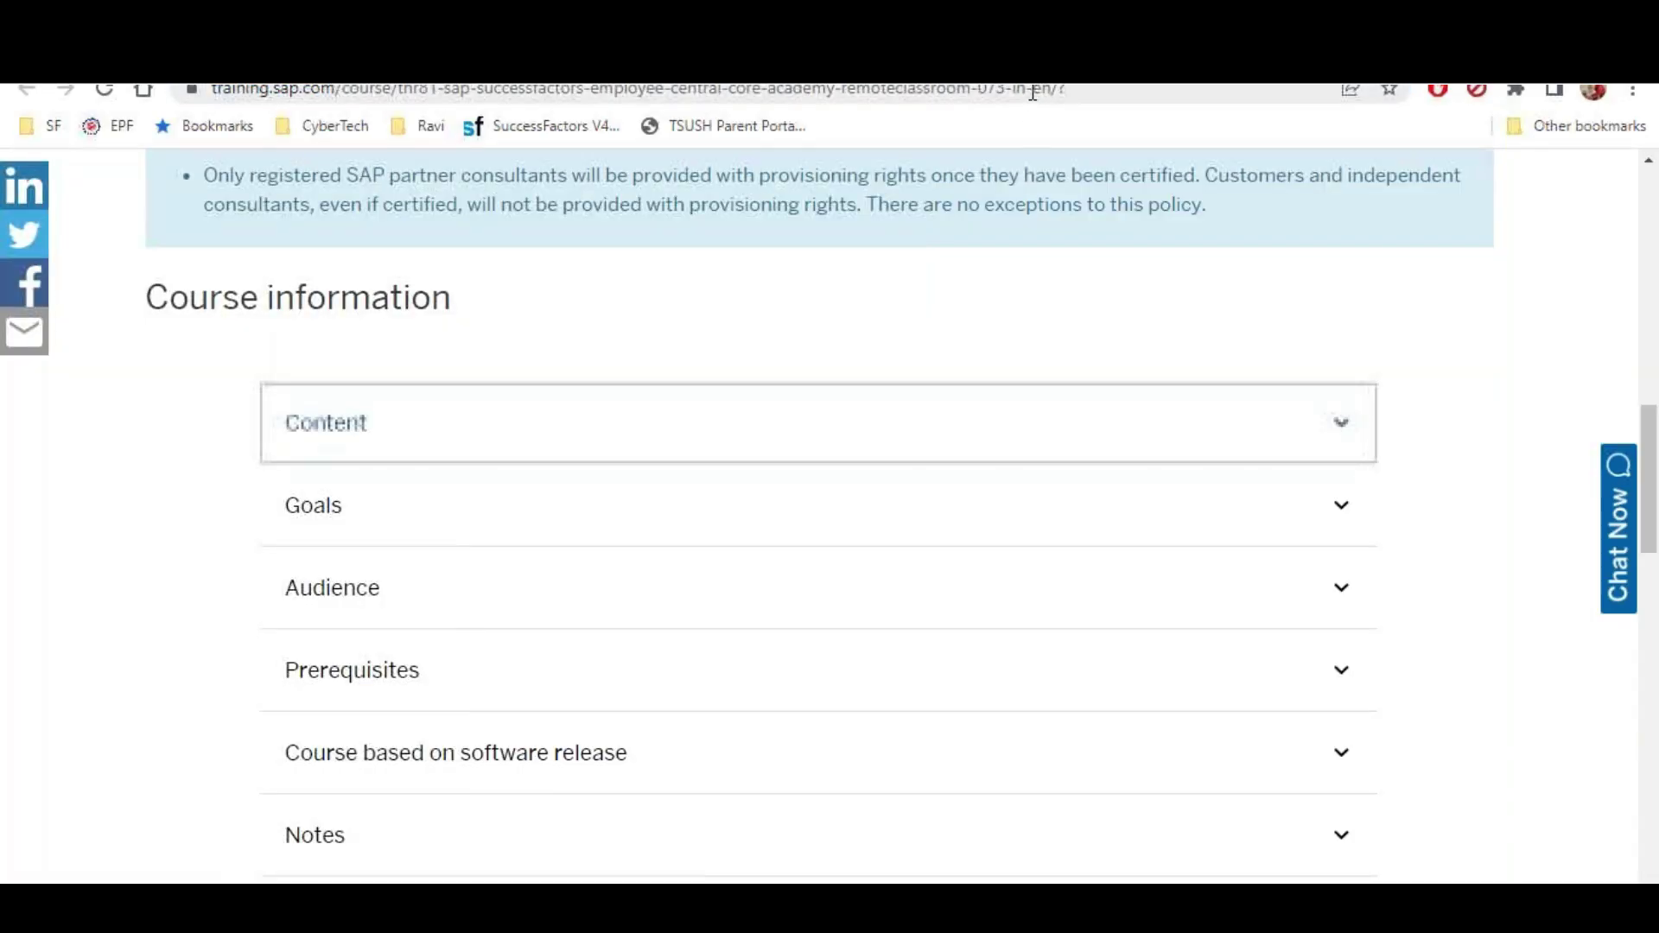
Go to the SuccessFactors Community and open the Release Updates, Road Map & Patches page
{"action": "left_click", "coordinate": [1032, 93]}
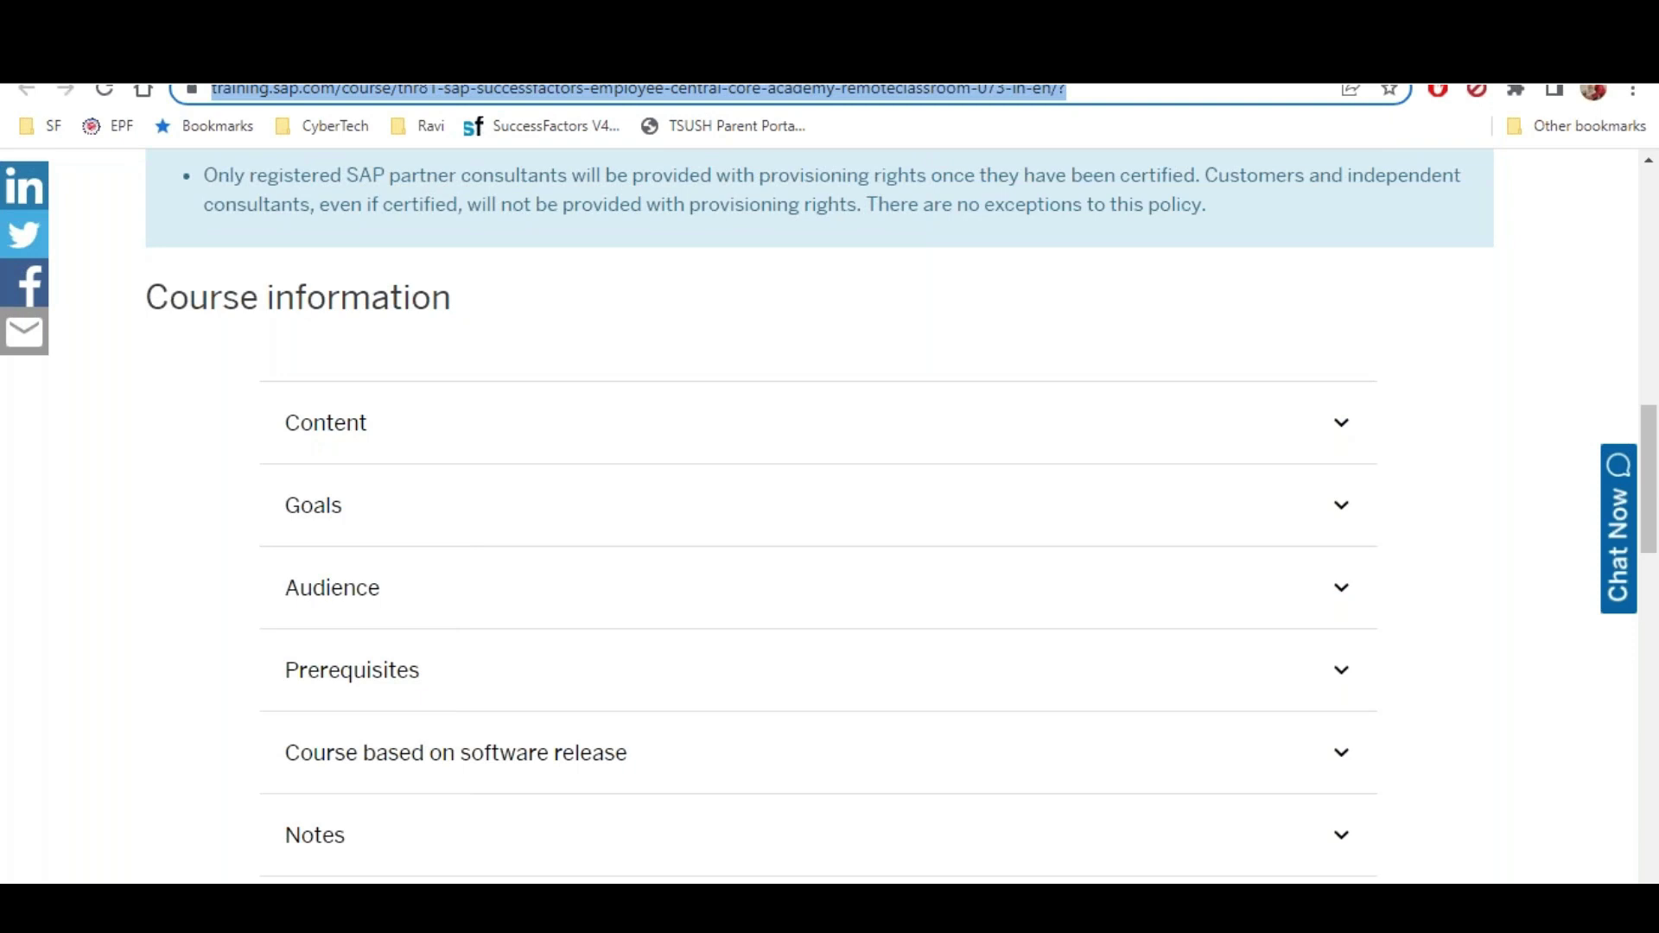
{"action": "type", "text": "community.successfactors.com"}
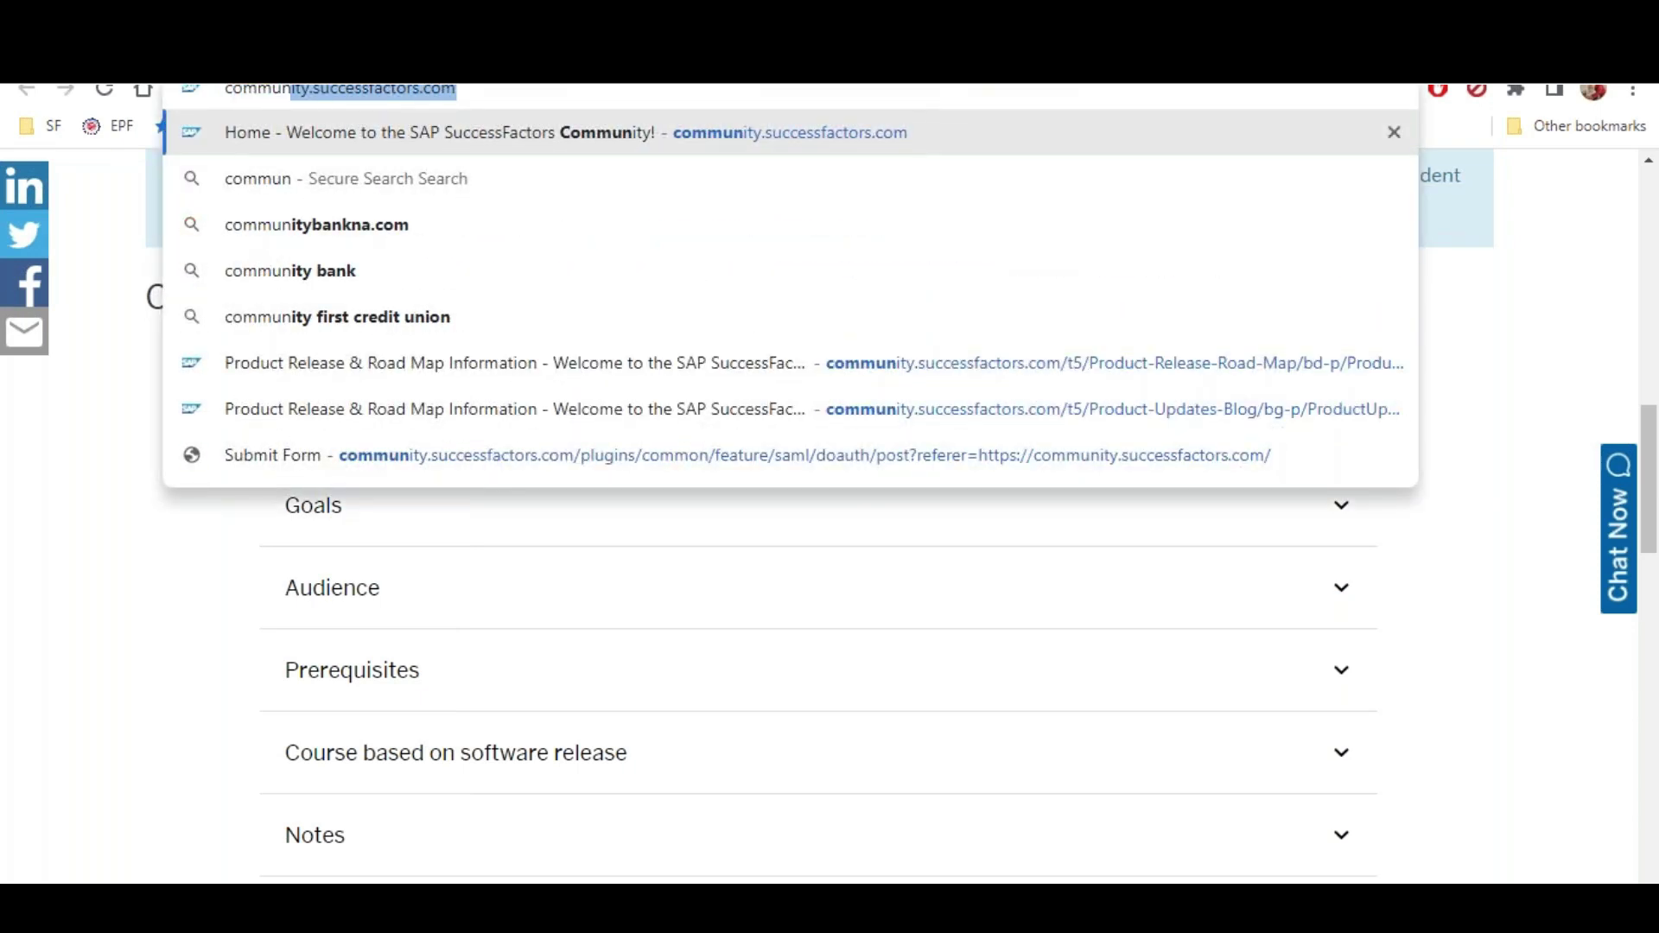
{"action": "key", "text": "Return"}
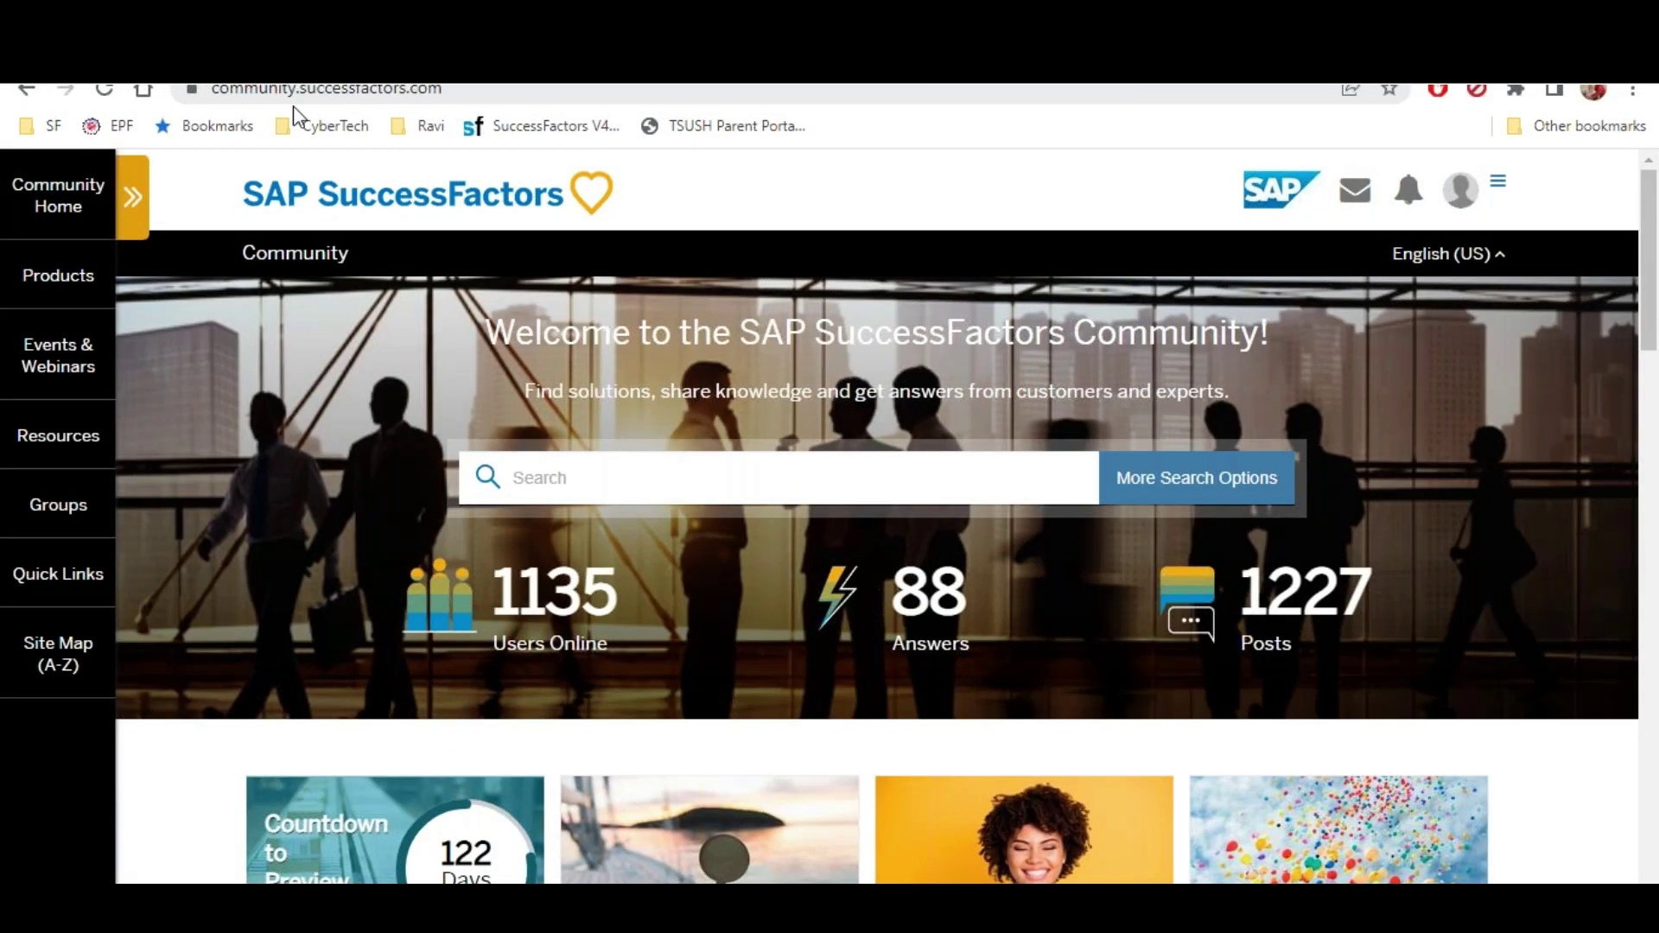
{"action": "left_click", "coordinate": [70, 283]}
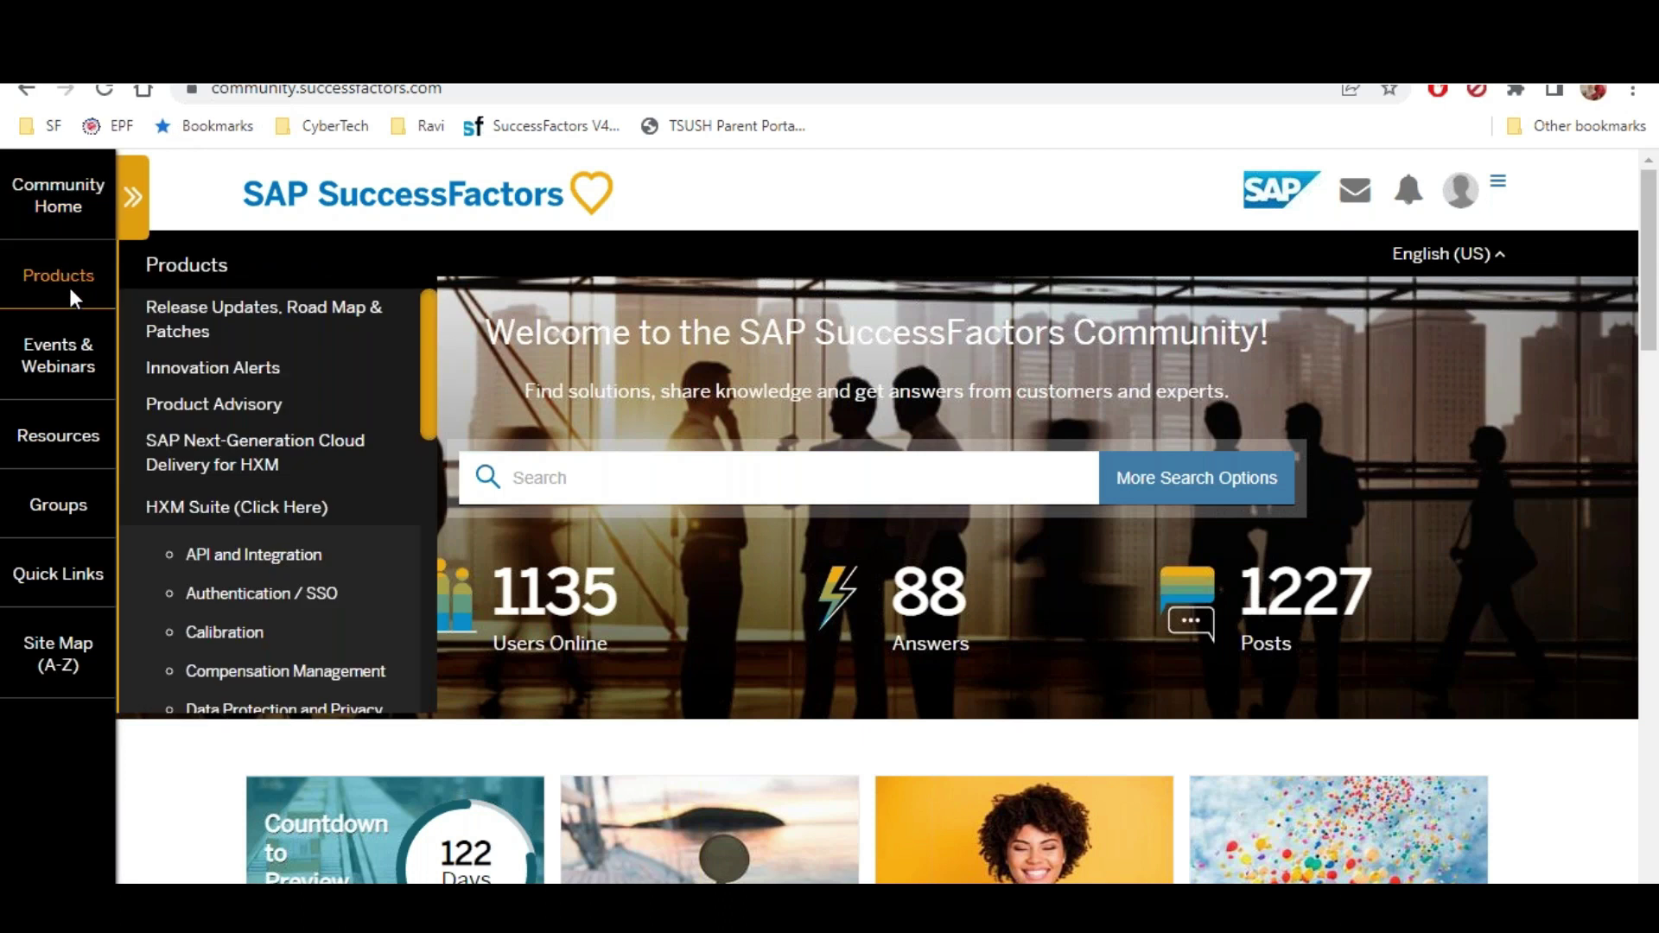
{"action": "left_click", "coordinate": [245, 332]}
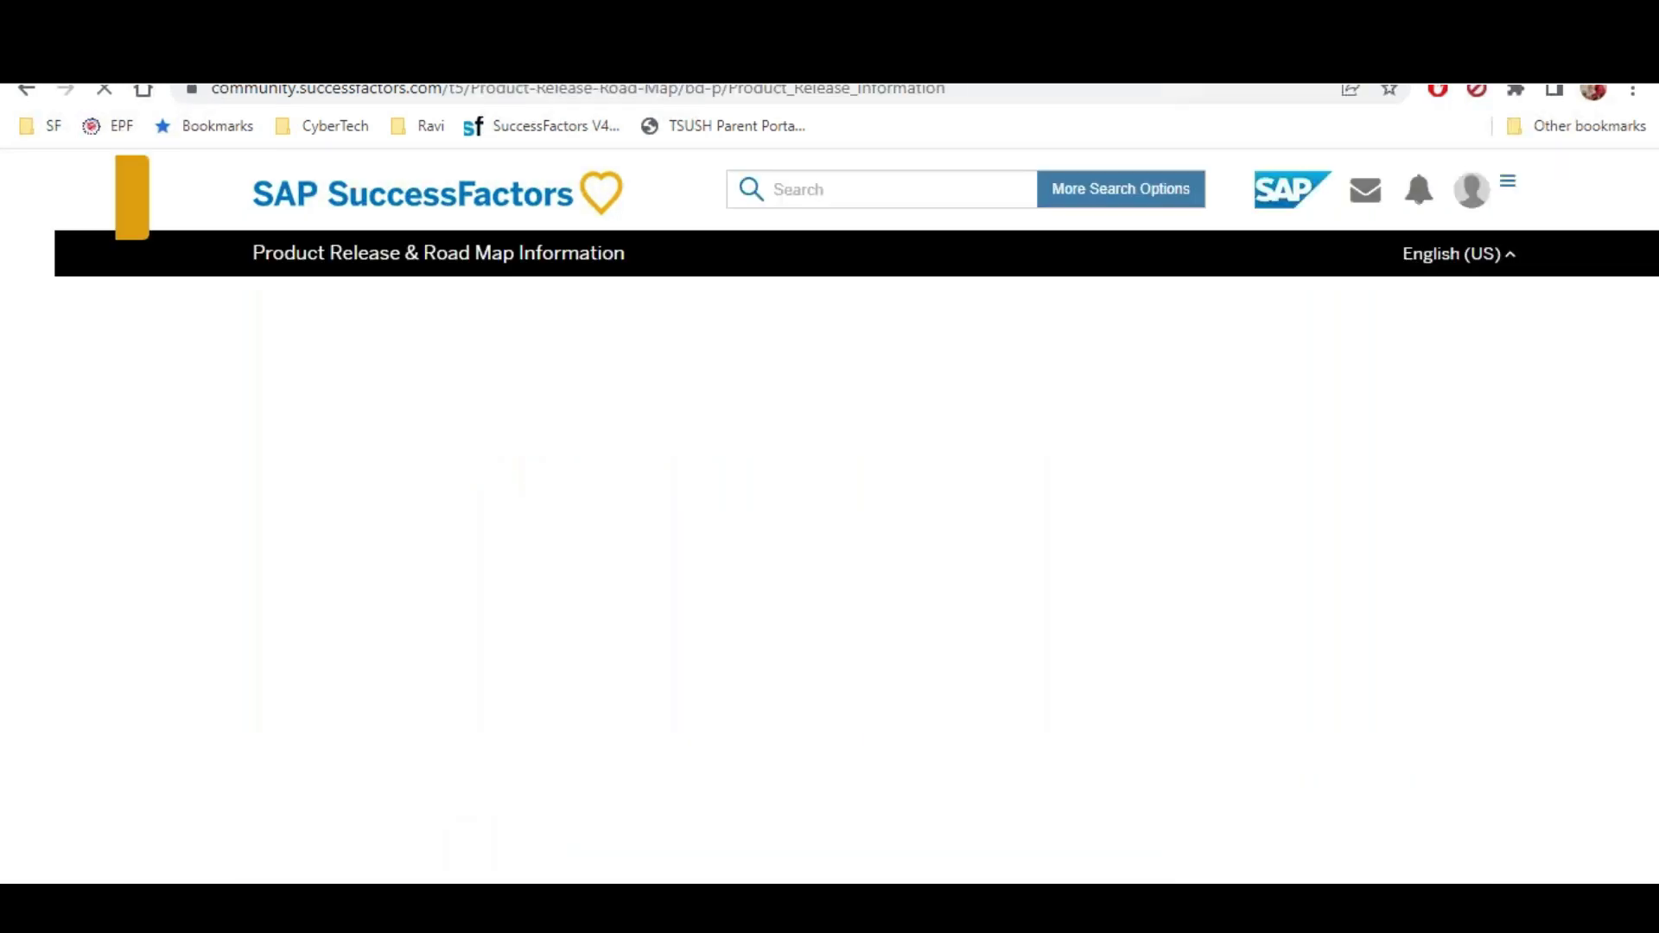
Highlight First Half 2022's preview date April 15 and production date May 20, 2022
{"action": "scroll", "coordinate": [665, 459], "scroll_direction": "down", "scroll_amount": 5}
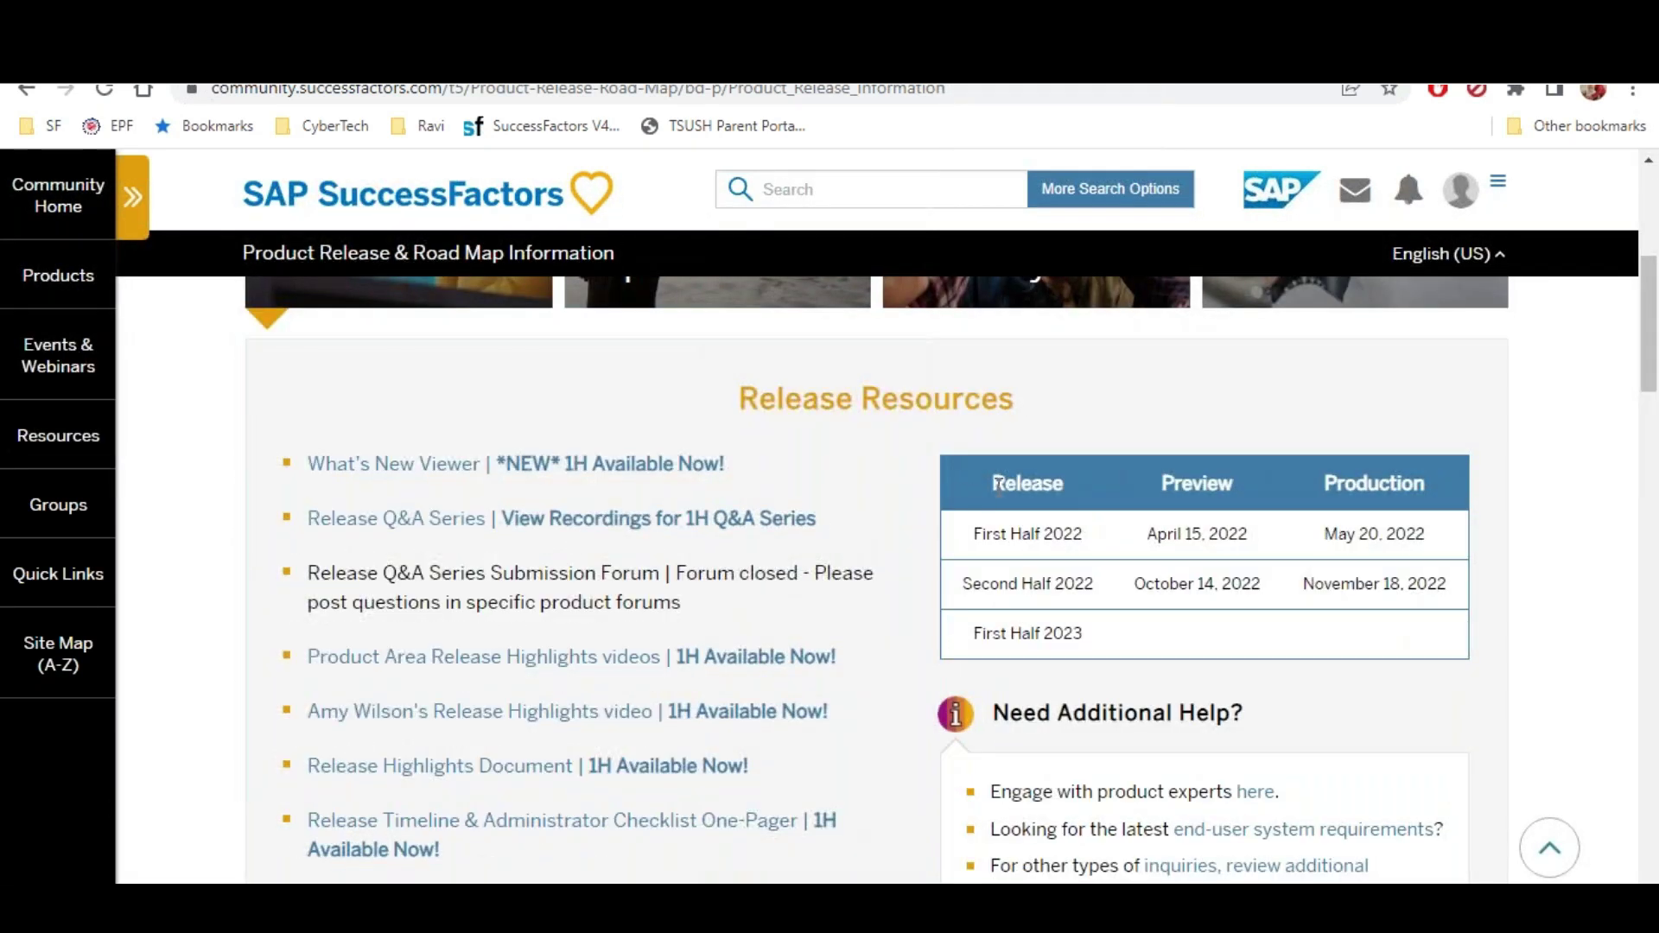
{"action": "left_click_drag", "start_coordinate": [1162, 482], "coordinate": [1192, 480]}
{"action": "left_click_drag", "start_coordinate": [1363, 478], "coordinate": [1430, 490]}
{"action": "left_click_drag", "start_coordinate": [982, 533], "coordinate": [1082, 536]}
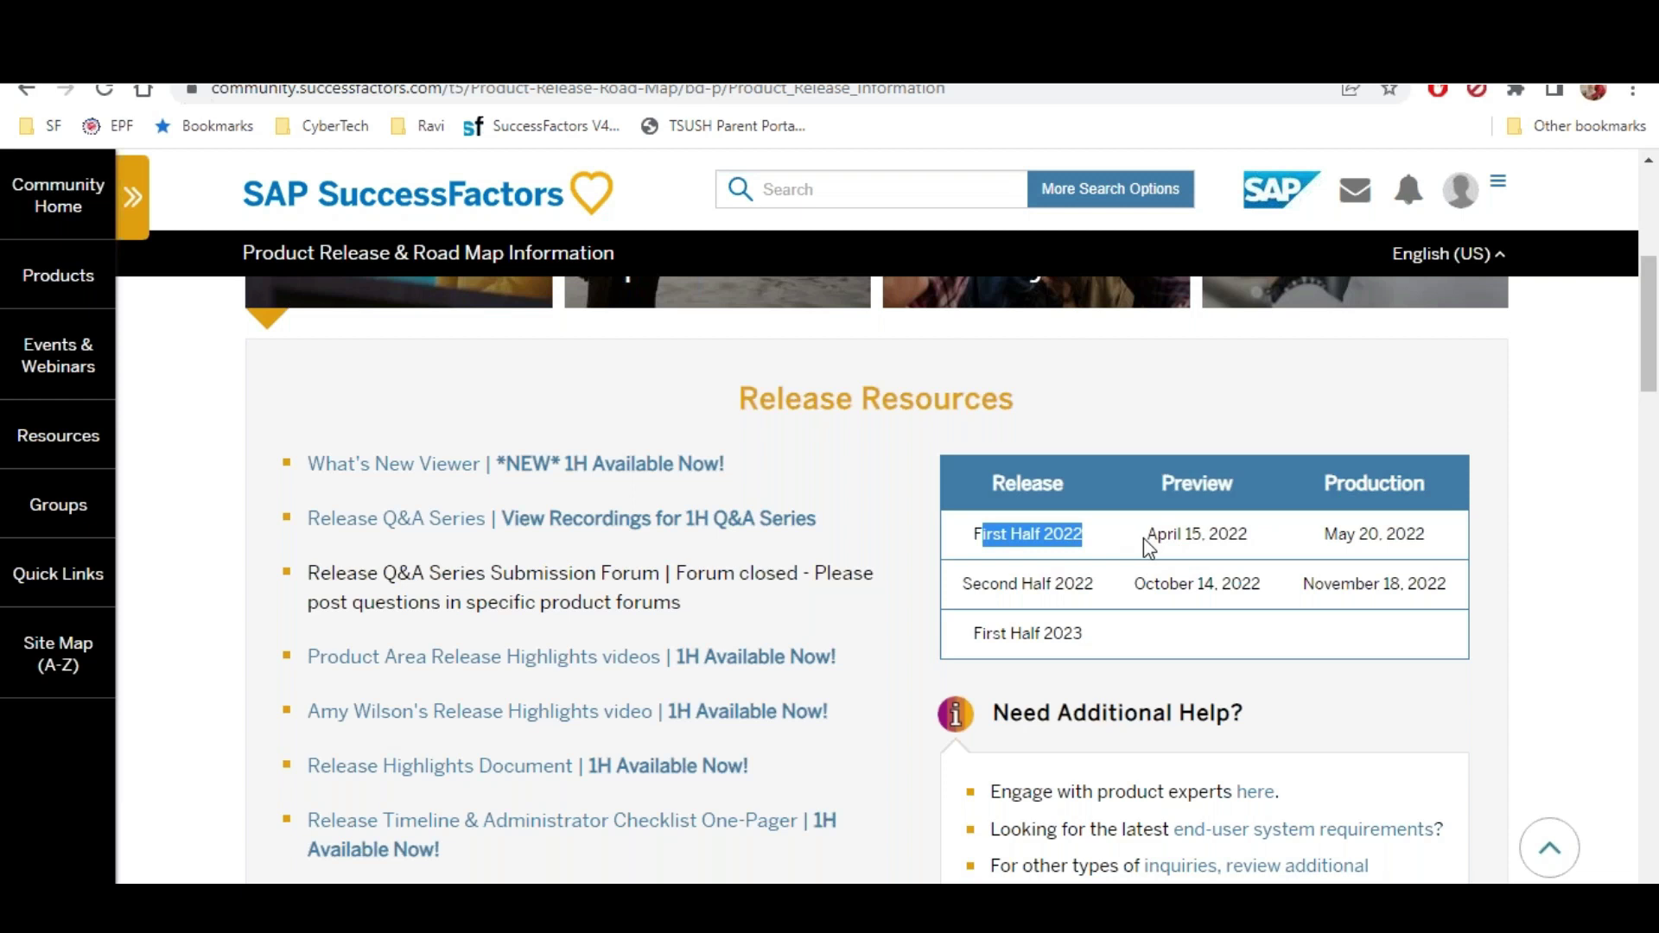
{"action": "left_click_drag", "start_coordinate": [1157, 534], "coordinate": [1244, 541]}
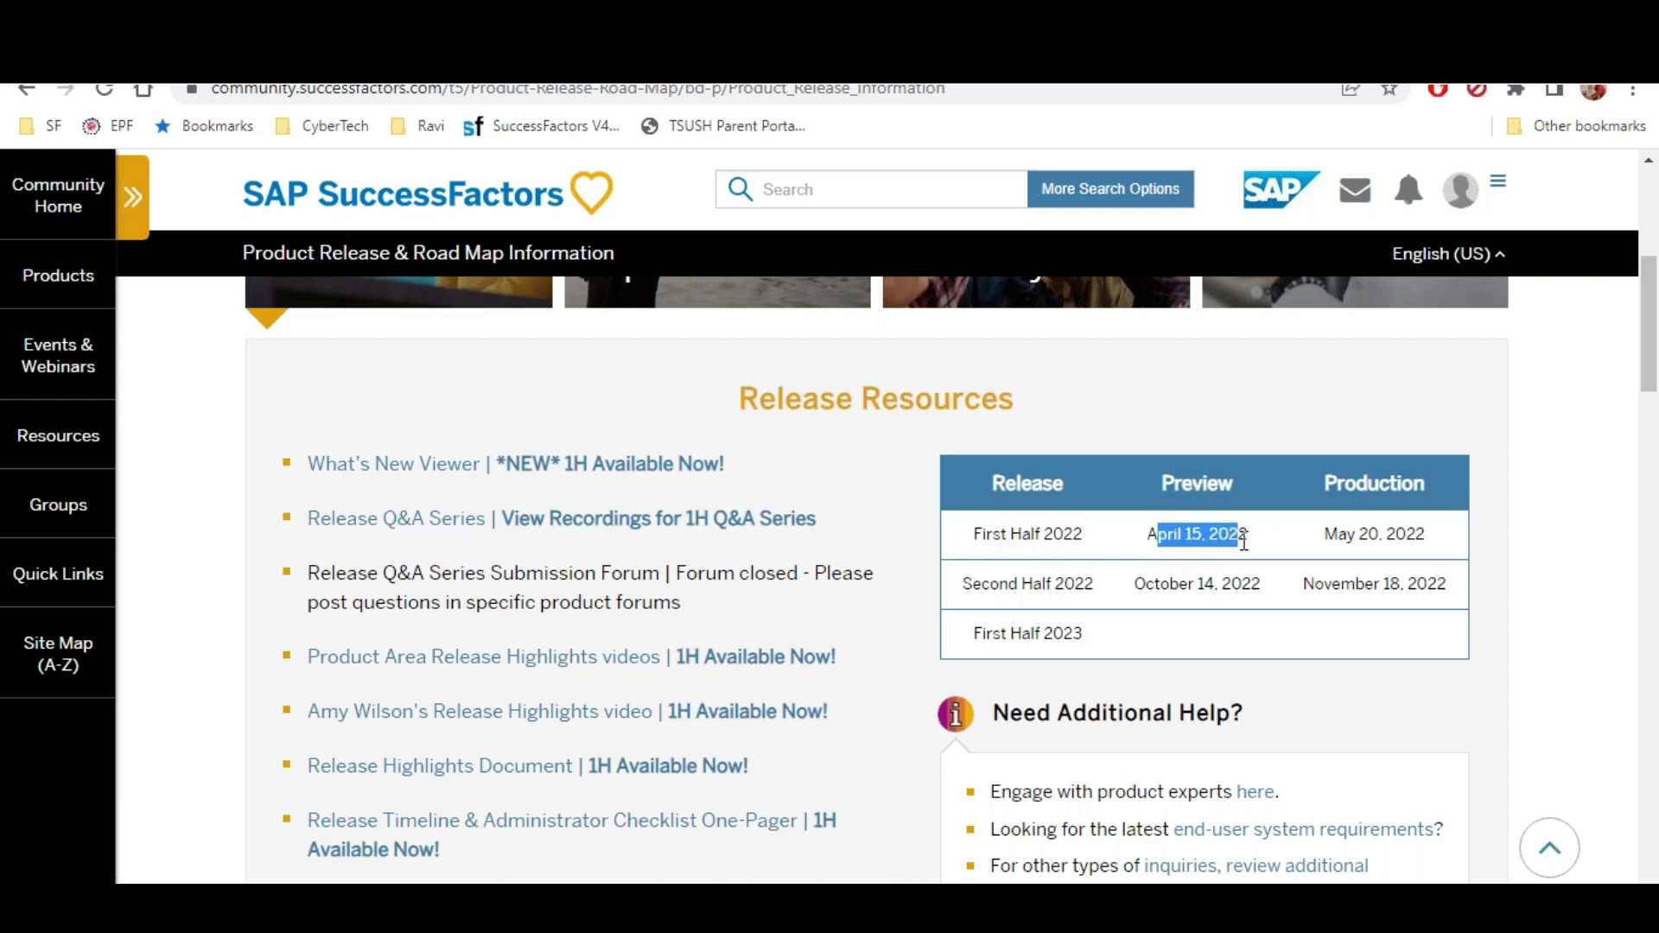
{"action": "left_click", "coordinate": [1352, 479]}
{"action": "left_click_drag", "start_coordinate": [1338, 533], "coordinate": [1385, 533]}
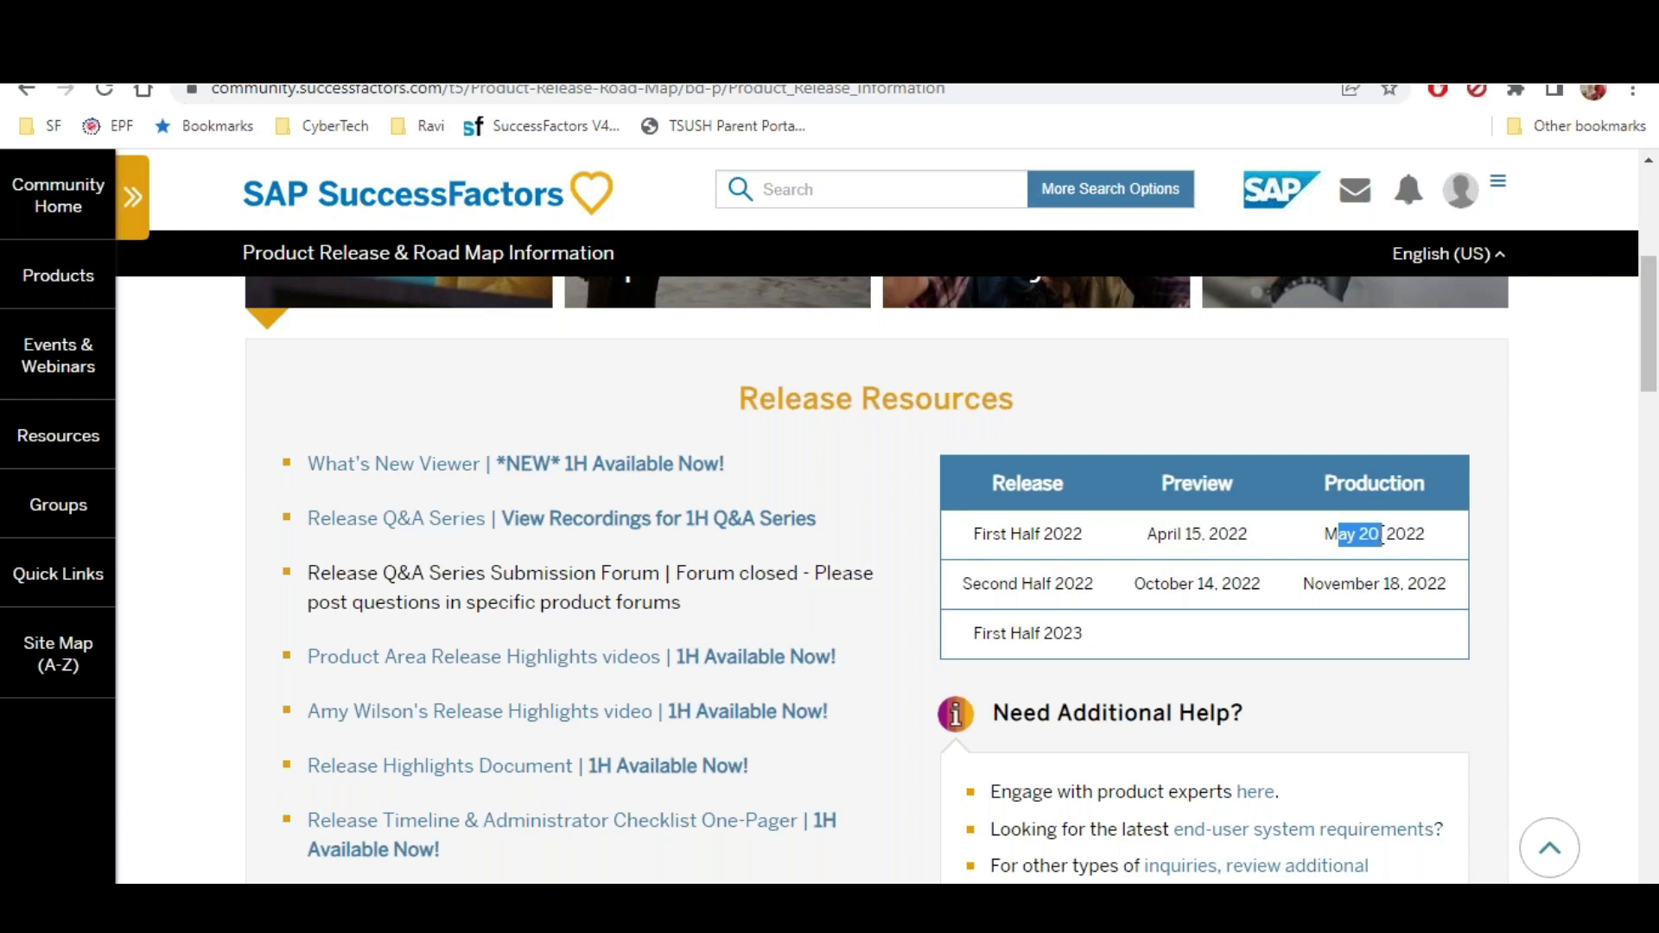
{"action": "left_click", "coordinate": [1157, 468]}
{"action": "left_click_drag", "start_coordinate": [1335, 472], "coordinate": [1389, 486]}
{"action": "key", "text": "alt+Tab"}
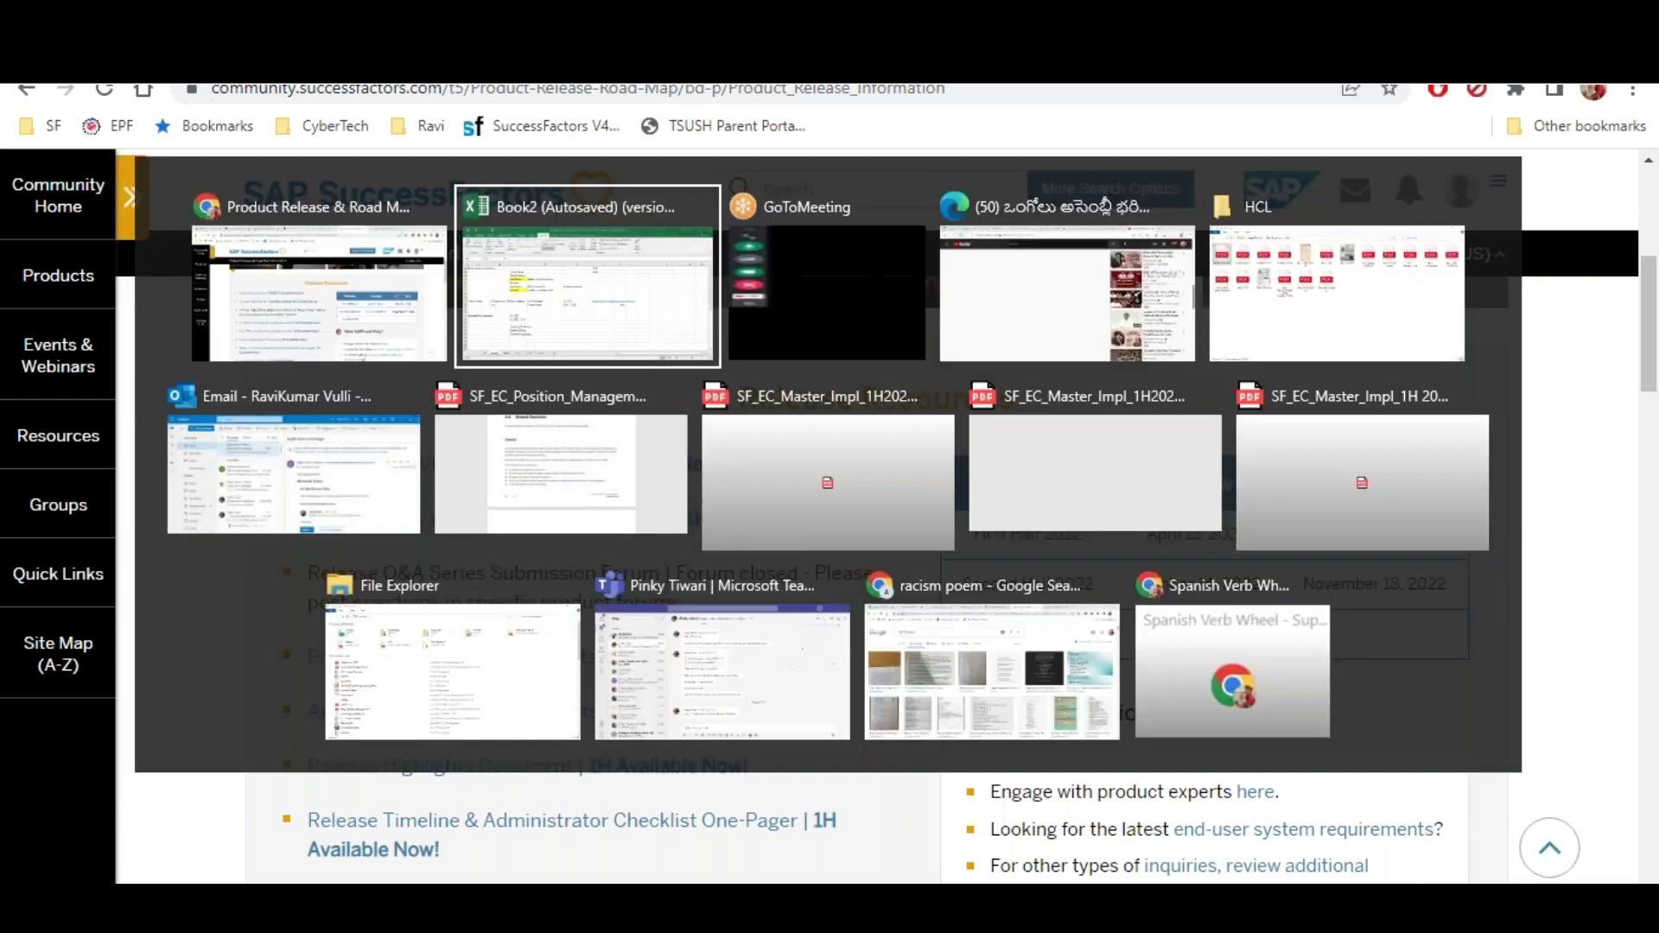
Review the Development-to-Test system list in column B, then select cell E43
{"action": "scroll", "coordinate": [523, 525], "scroll_direction": "up", "scroll_amount": 1}
{"action": "scroll", "coordinate": [524, 526], "scroll_direction": "up", "scroll_amount": 7}
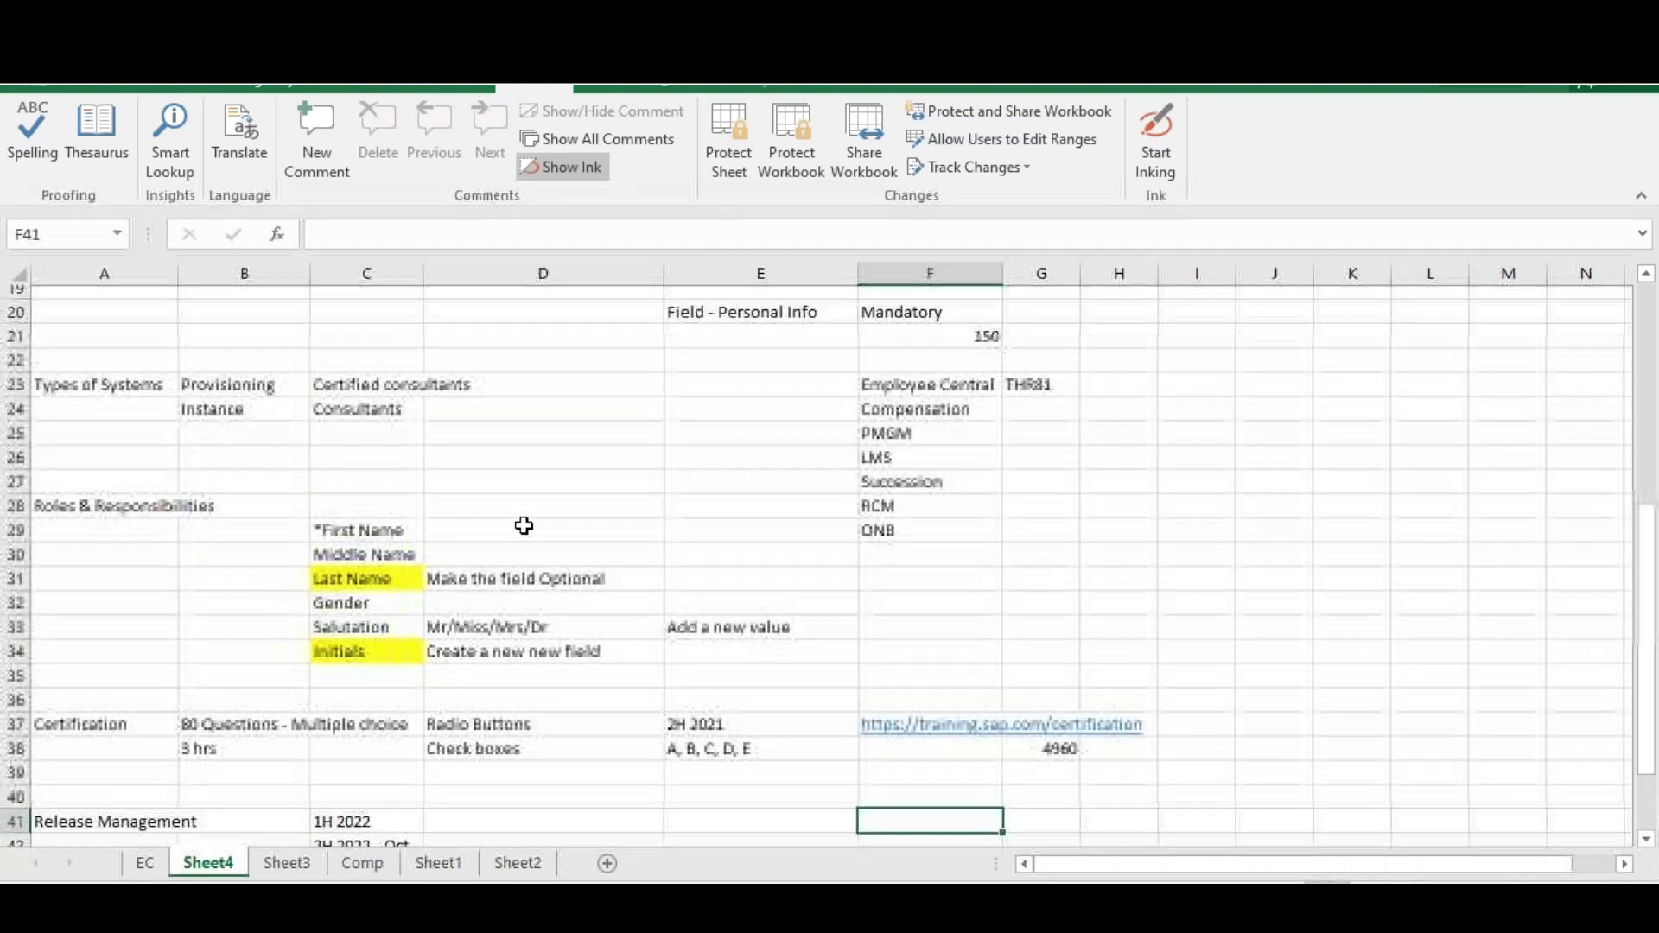
{"action": "left_click_drag", "start_coordinate": [245, 346], "coordinate": [237, 407]}
{"action": "left_click", "coordinate": [233, 420]}
{"action": "left_click", "coordinate": [233, 446]}
{"action": "left_click", "coordinate": [229, 471]}
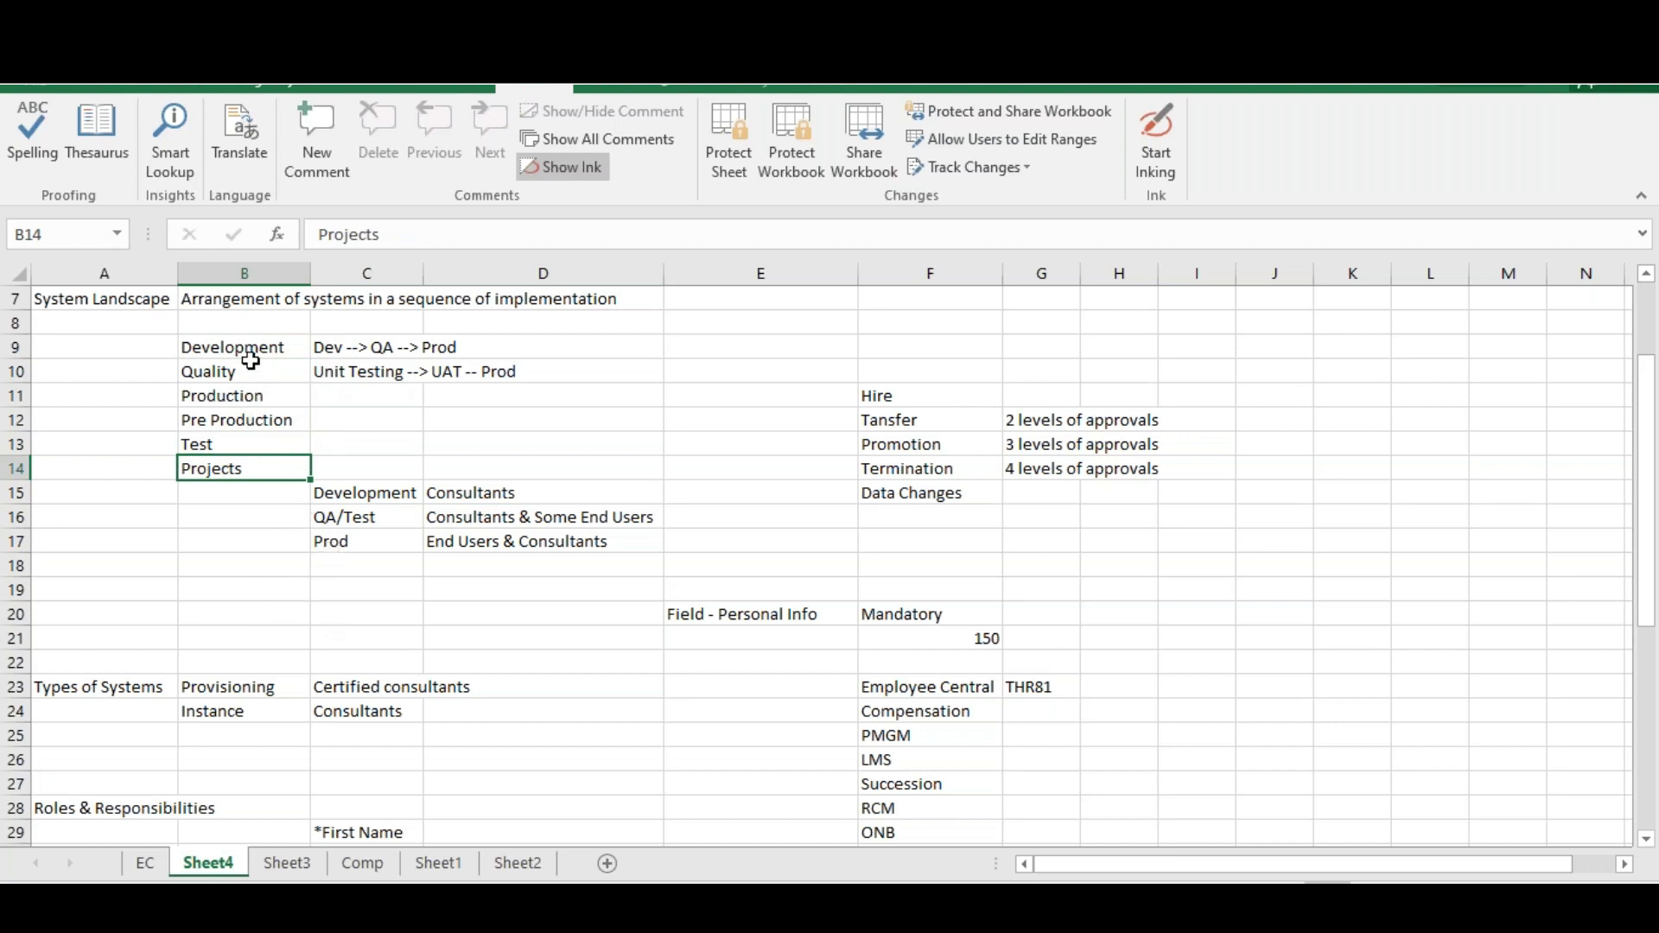
{"action": "left_click_drag", "start_coordinate": [252, 348], "coordinate": [251, 468]}
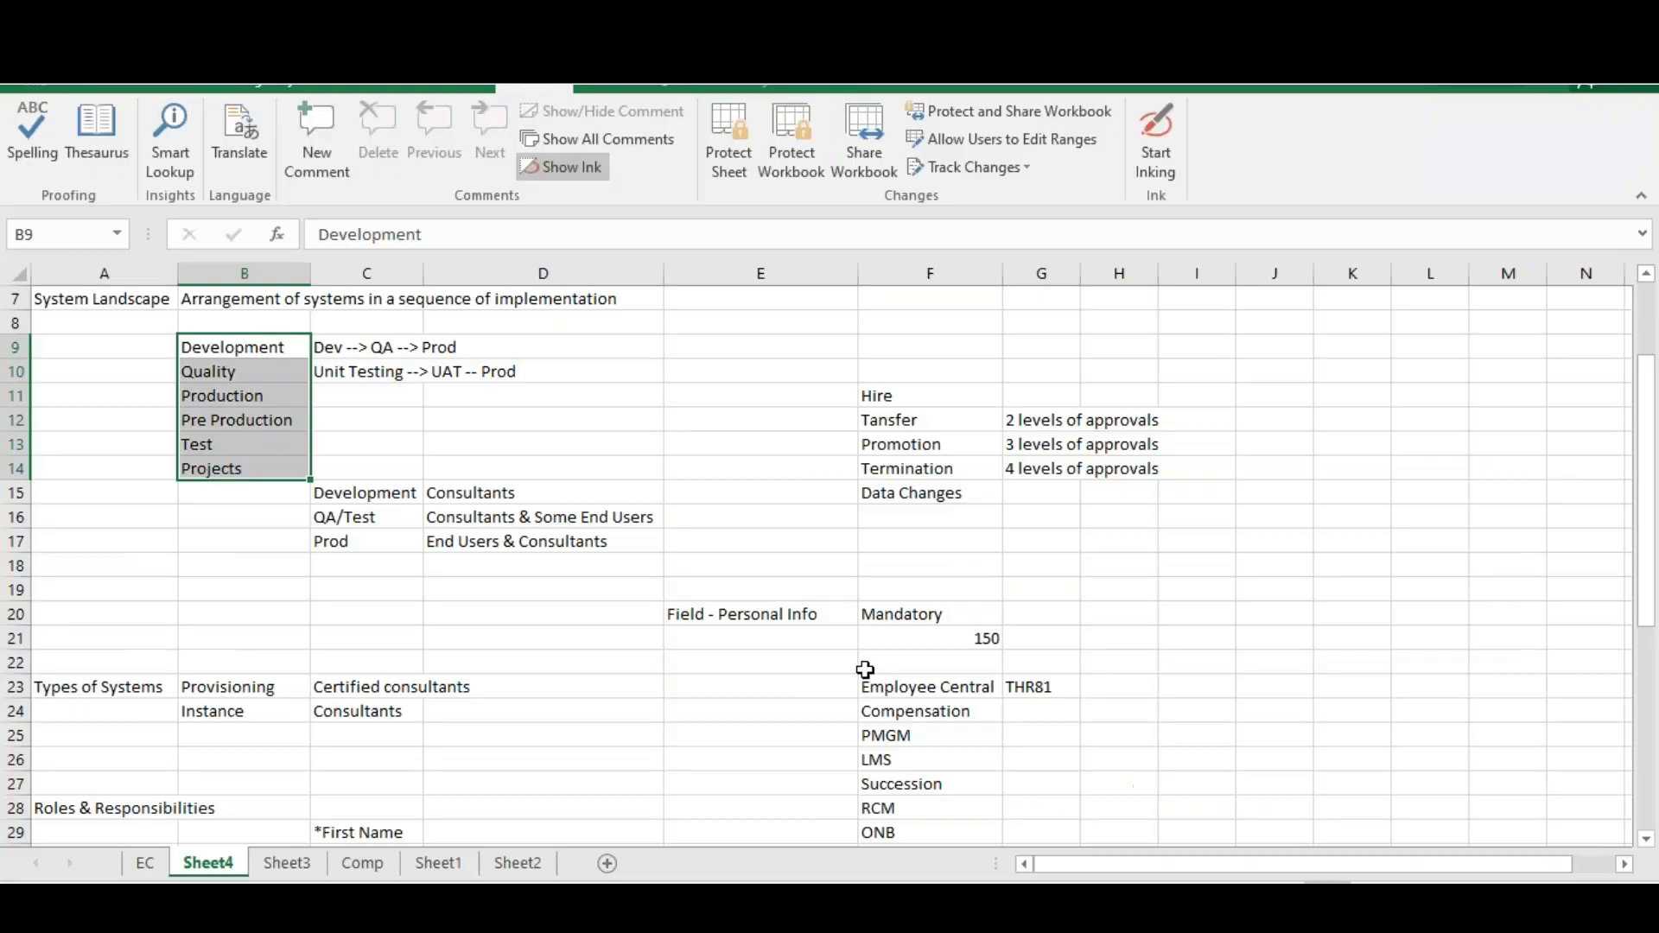
{"action": "scroll", "coordinate": [571, 704], "scroll_direction": "down", "scroll_amount": 8}
{"action": "left_click", "coordinate": [688, 595]}
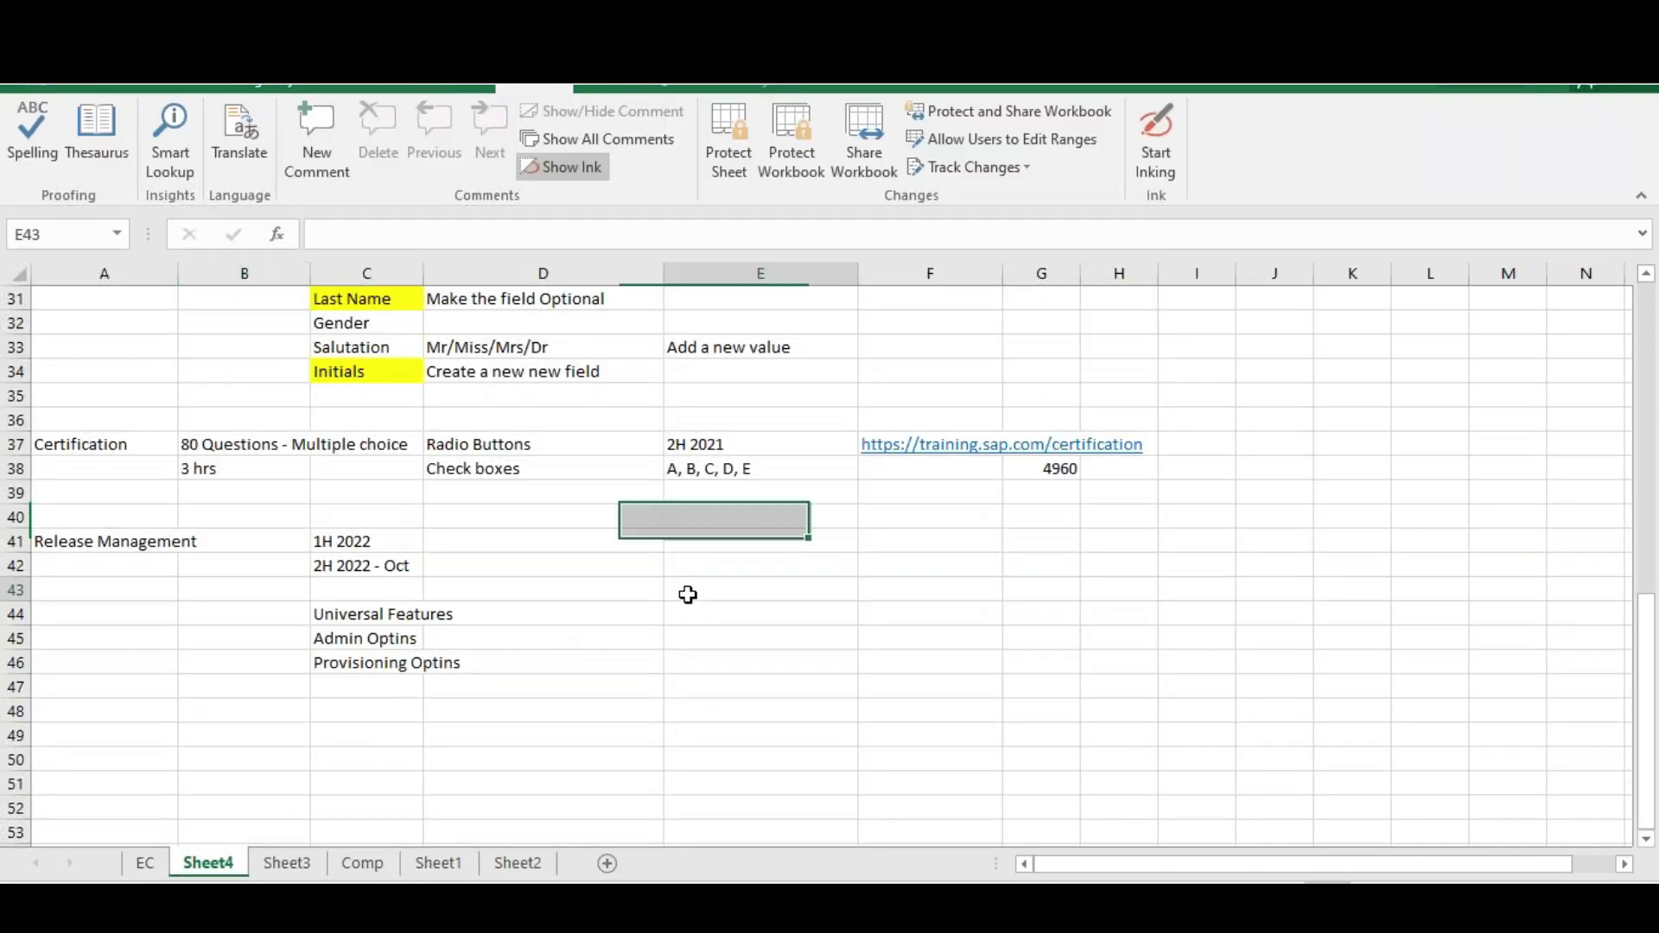
Enter Development, Qualty and Production as headings in cells E43, F43 and G43
{"action": "type", "text": "Deve"}
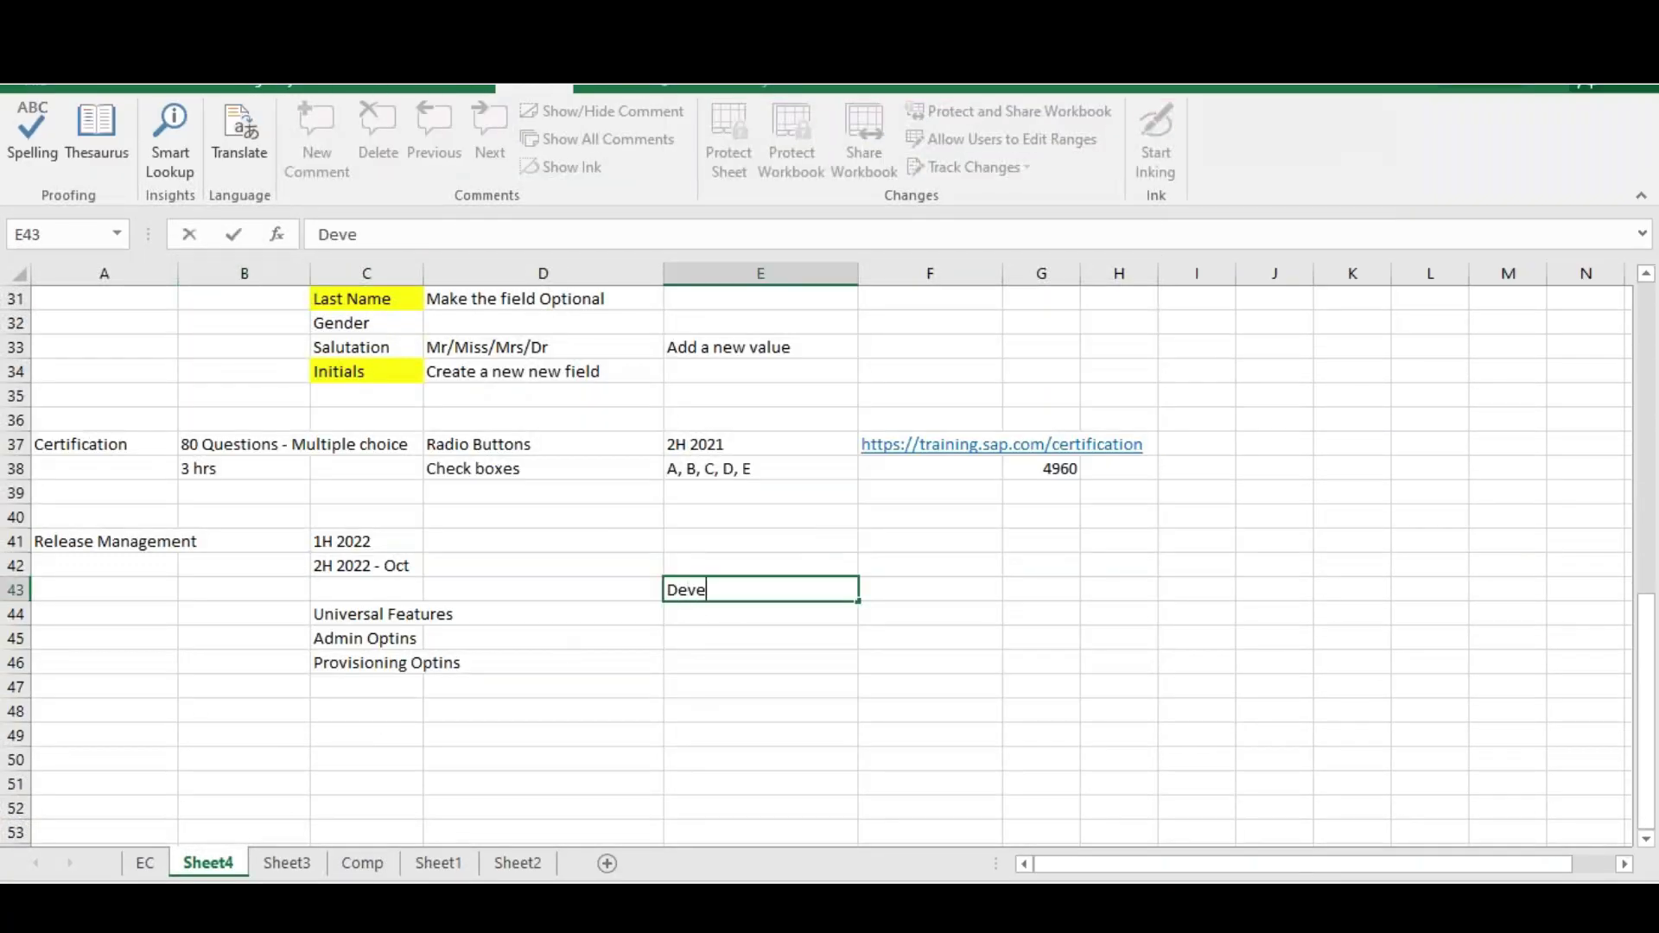
{"action": "type", "text": "lopment"}
{"action": "key", "text": "Tab"}
{"action": "type", "text": "Qualty"}
{"action": "key", "text": "Tab"}
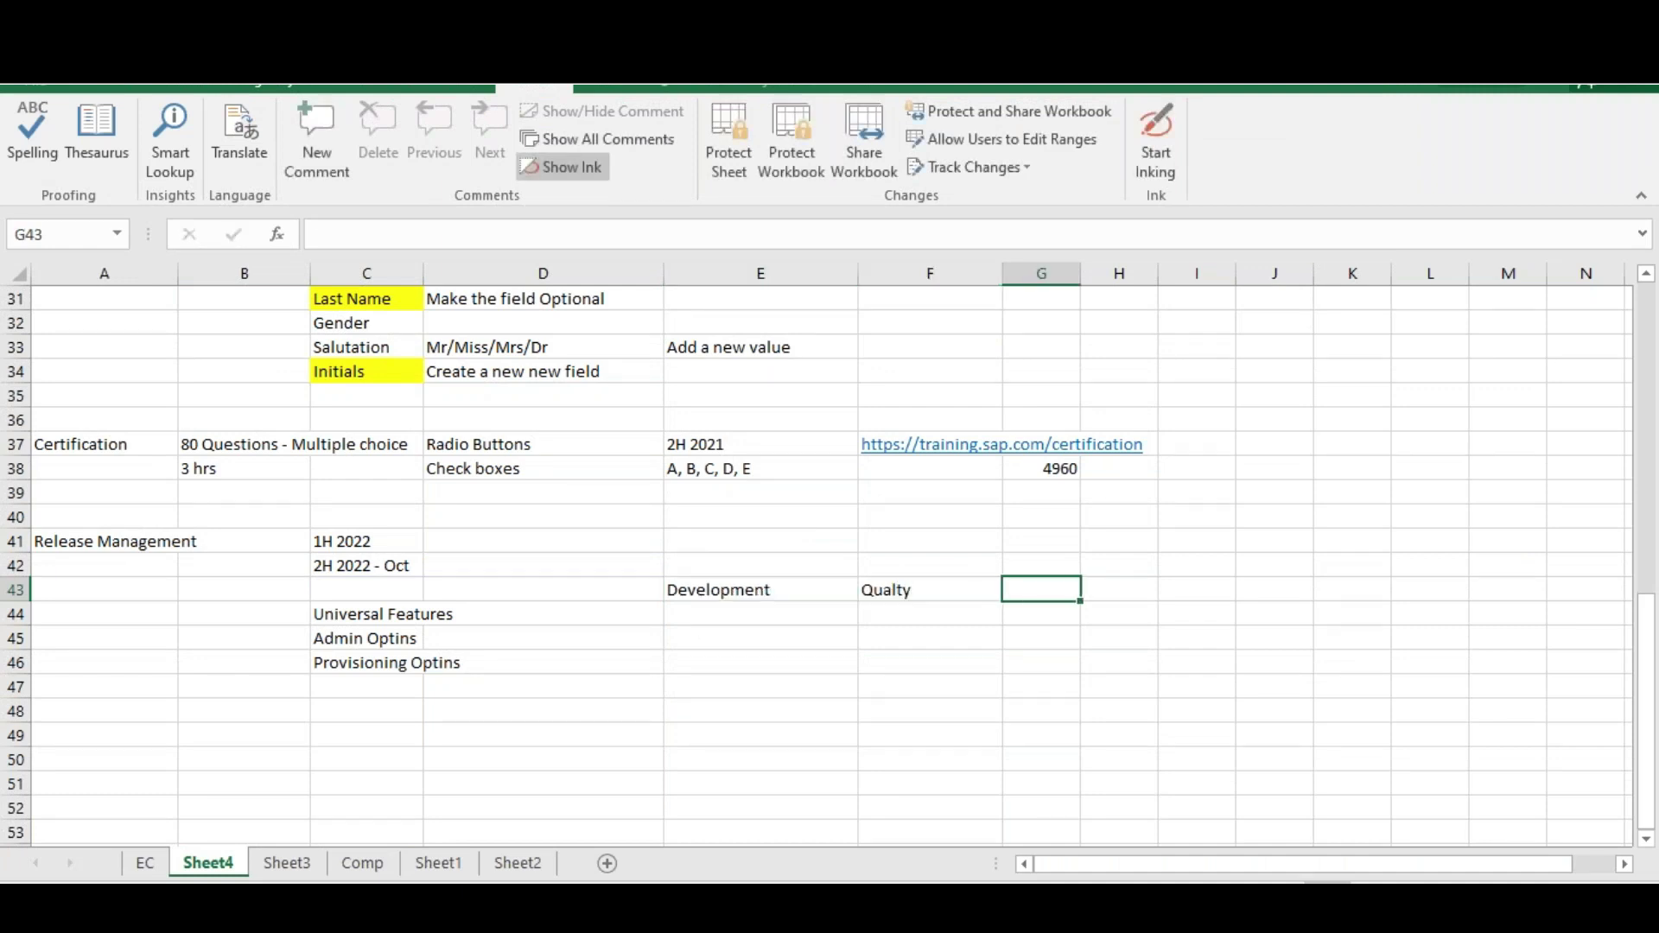
{"action": "type", "text": "Production"}
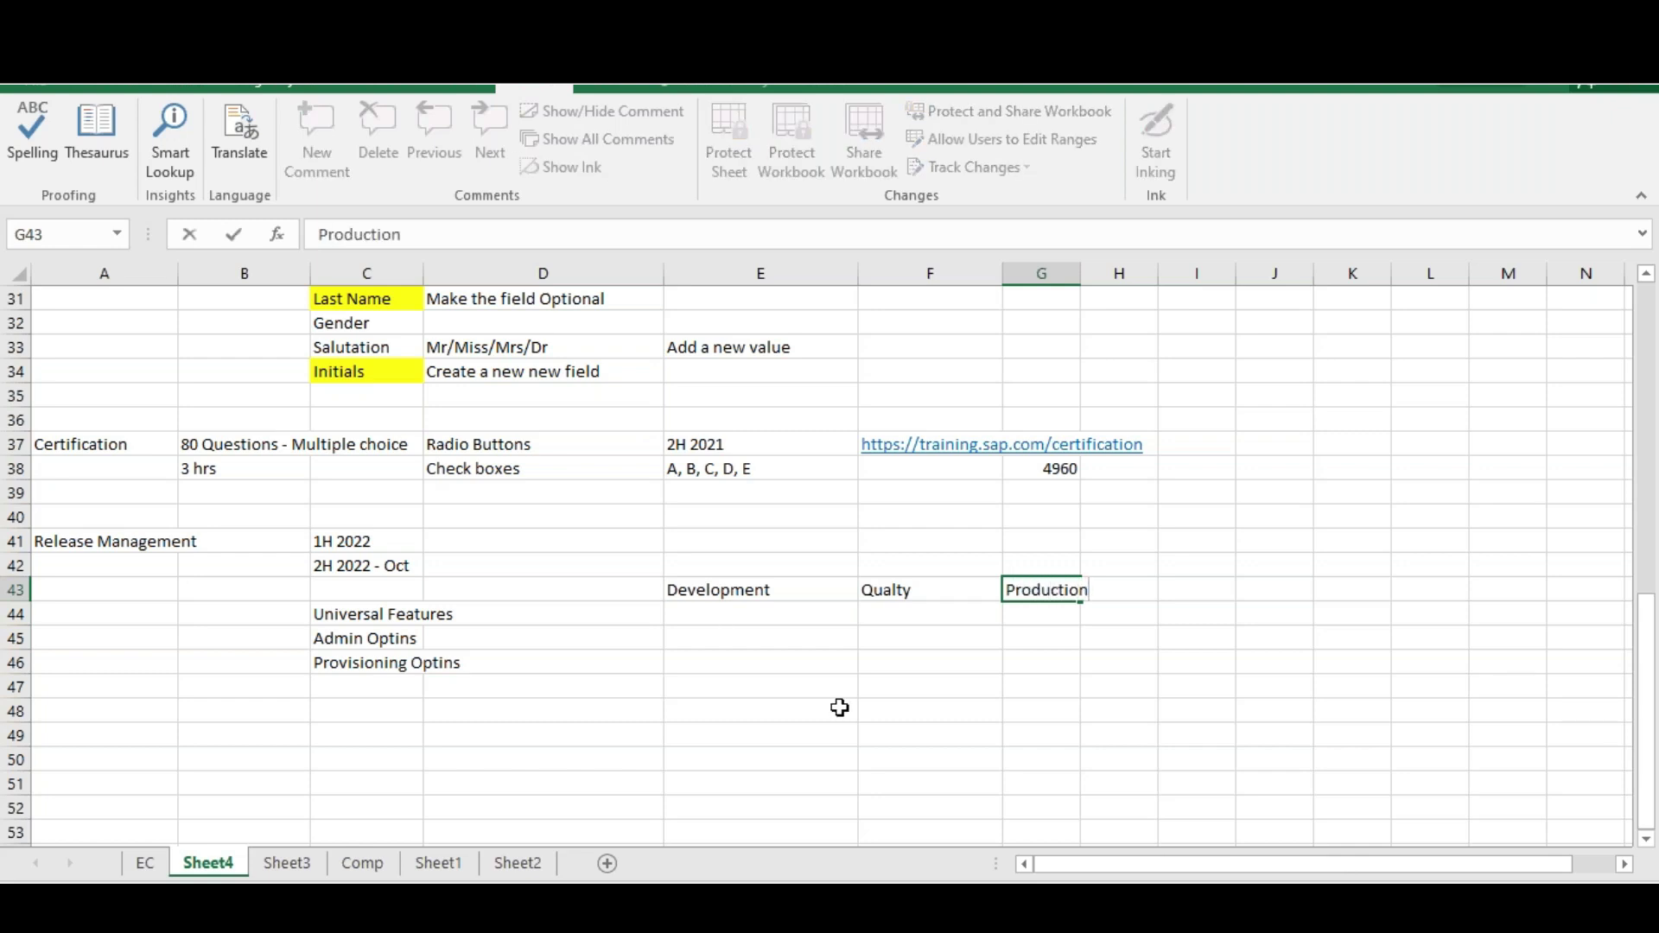
{"action": "left_click", "coordinate": [839, 707]}
{"action": "left_click", "coordinate": [712, 594]}
{"action": "left_click", "coordinate": [907, 590]}
{"action": "left_click", "coordinate": [1045, 587]}
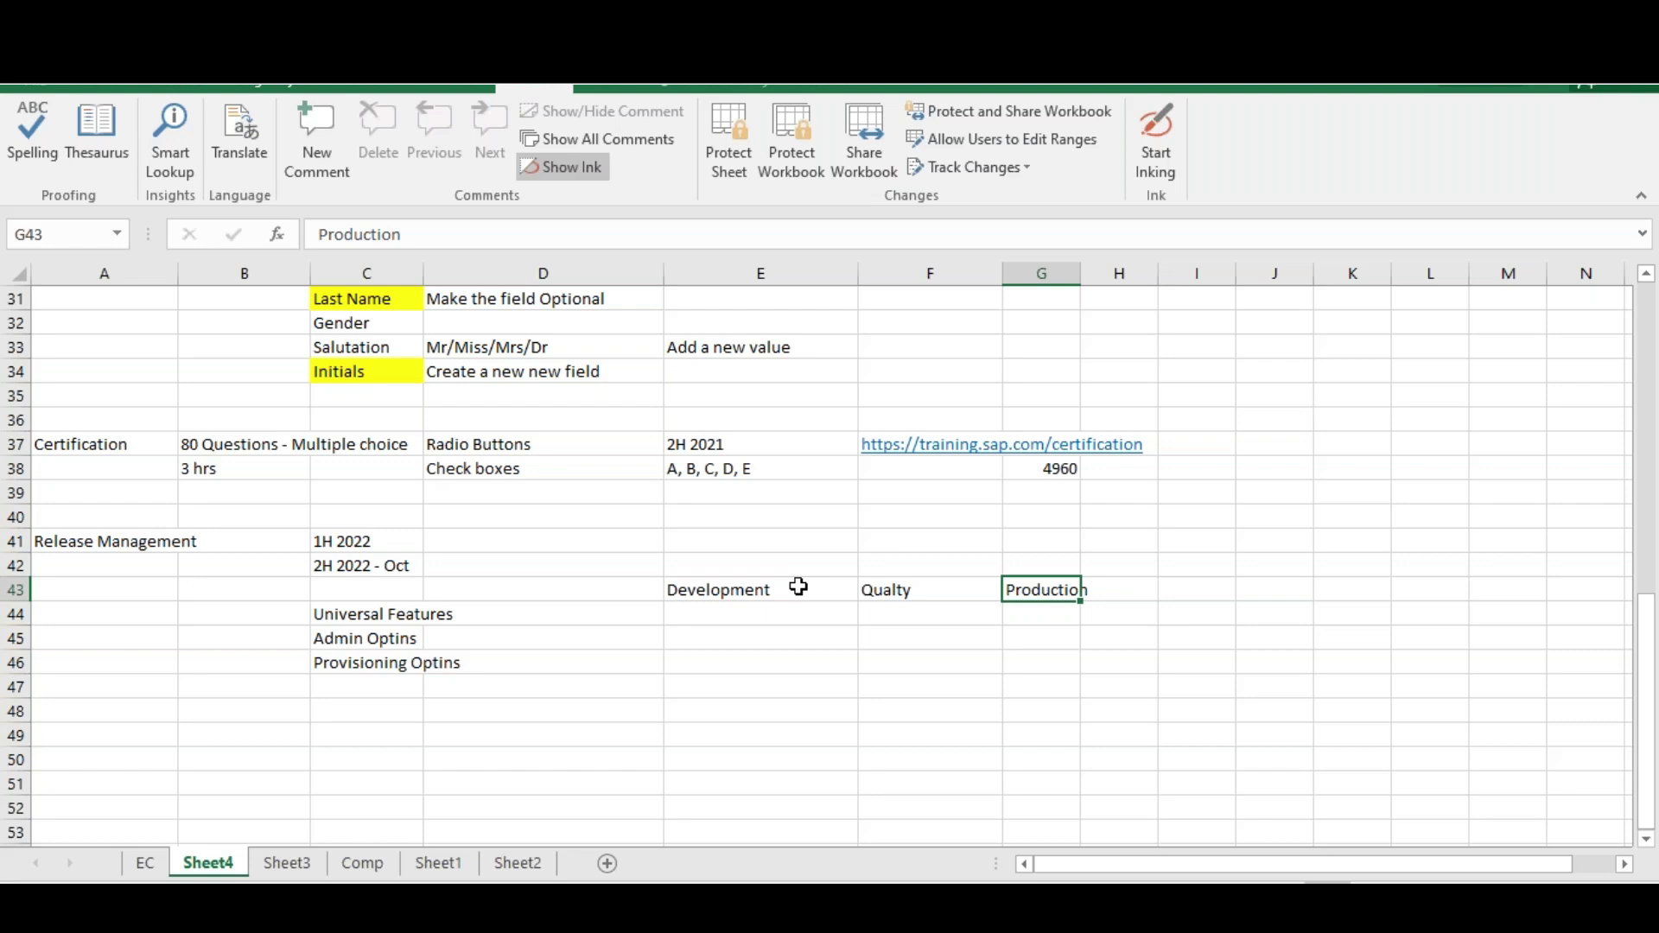
{"action": "left_click", "coordinate": [731, 571]}
{"action": "left_click", "coordinate": [687, 644]}
Label cell E45 'Data Centers'
{"action": "type", "text": "Data "}
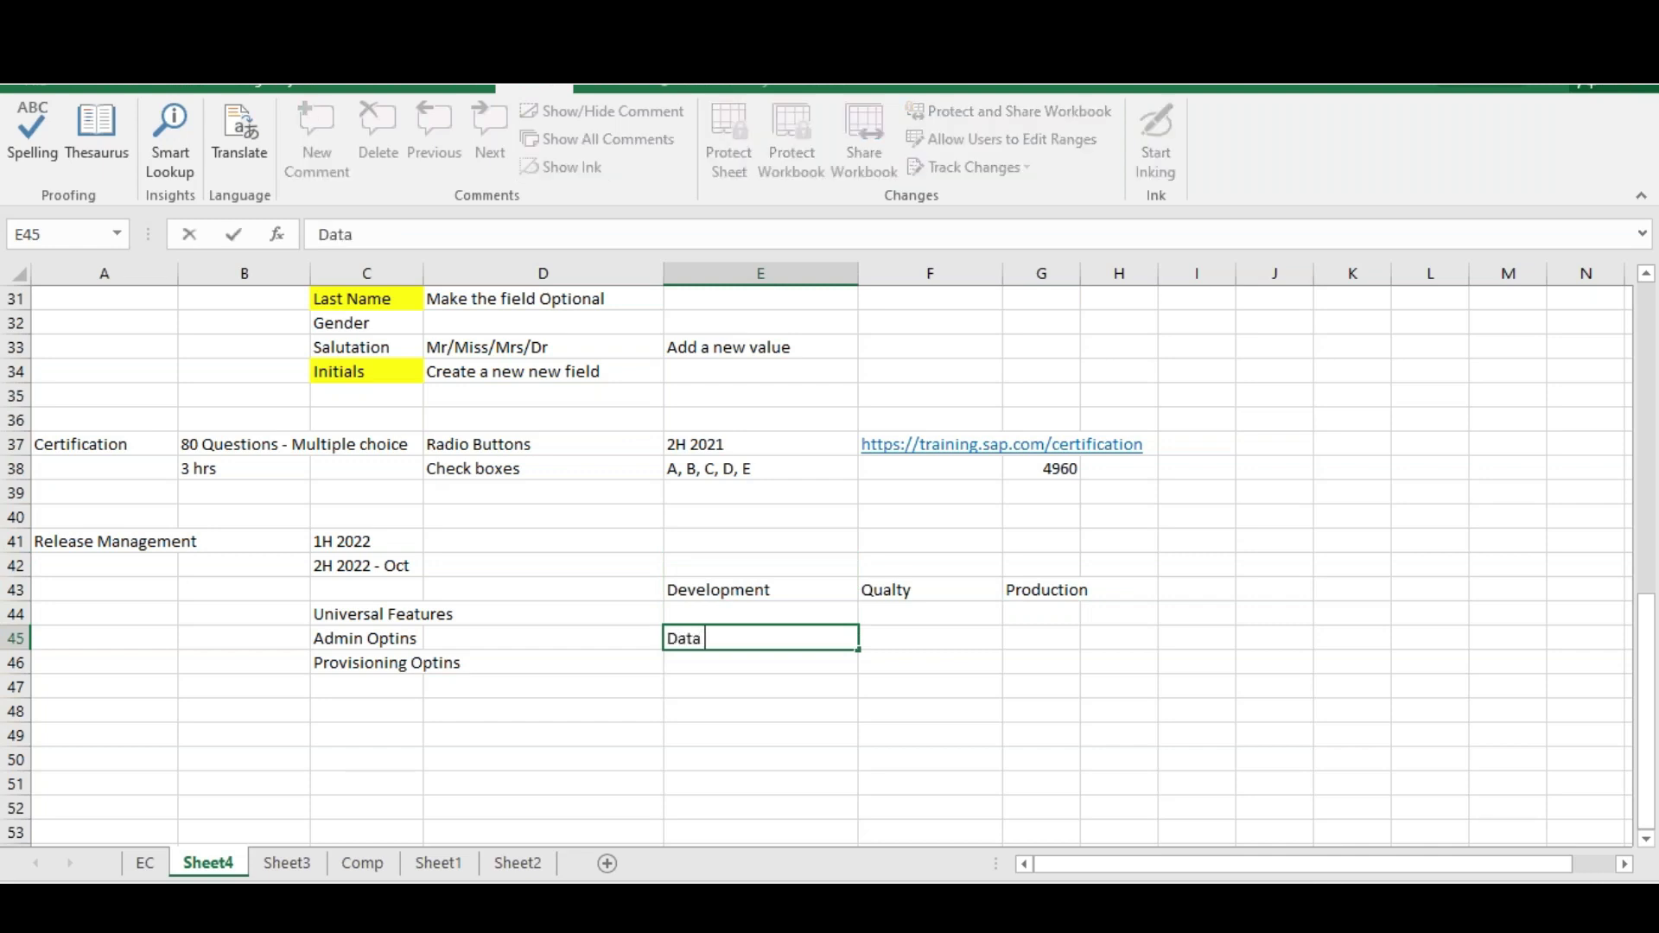
{"action": "type", "text": "Centers"}
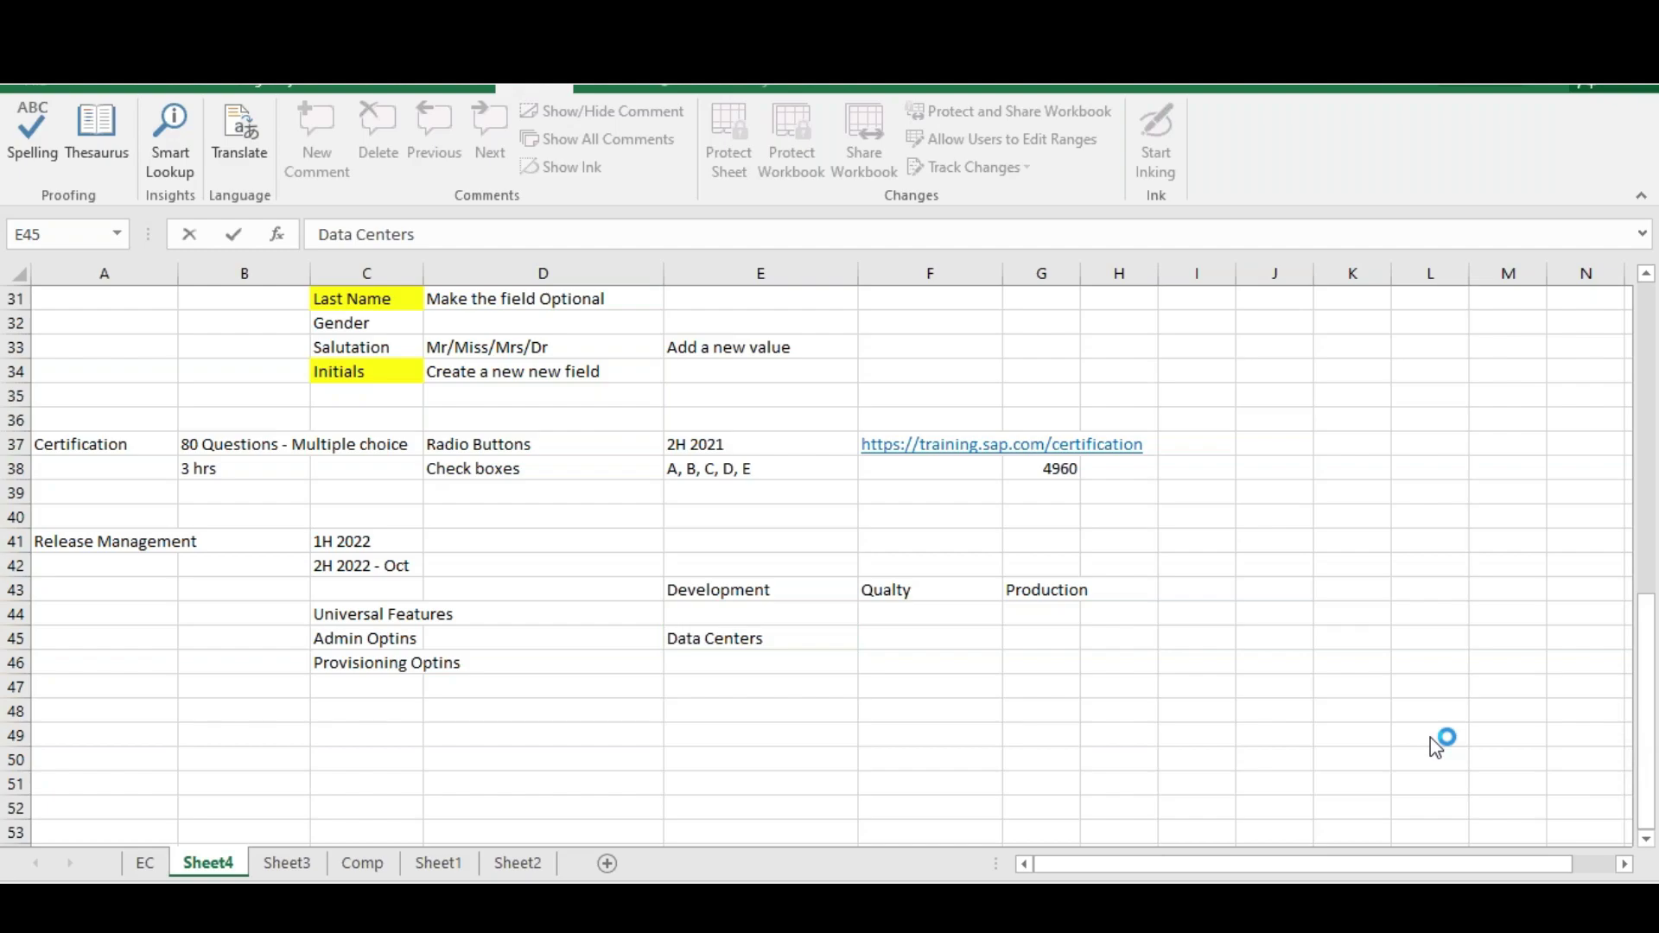
{"action": "left_click", "coordinate": [795, 678]}
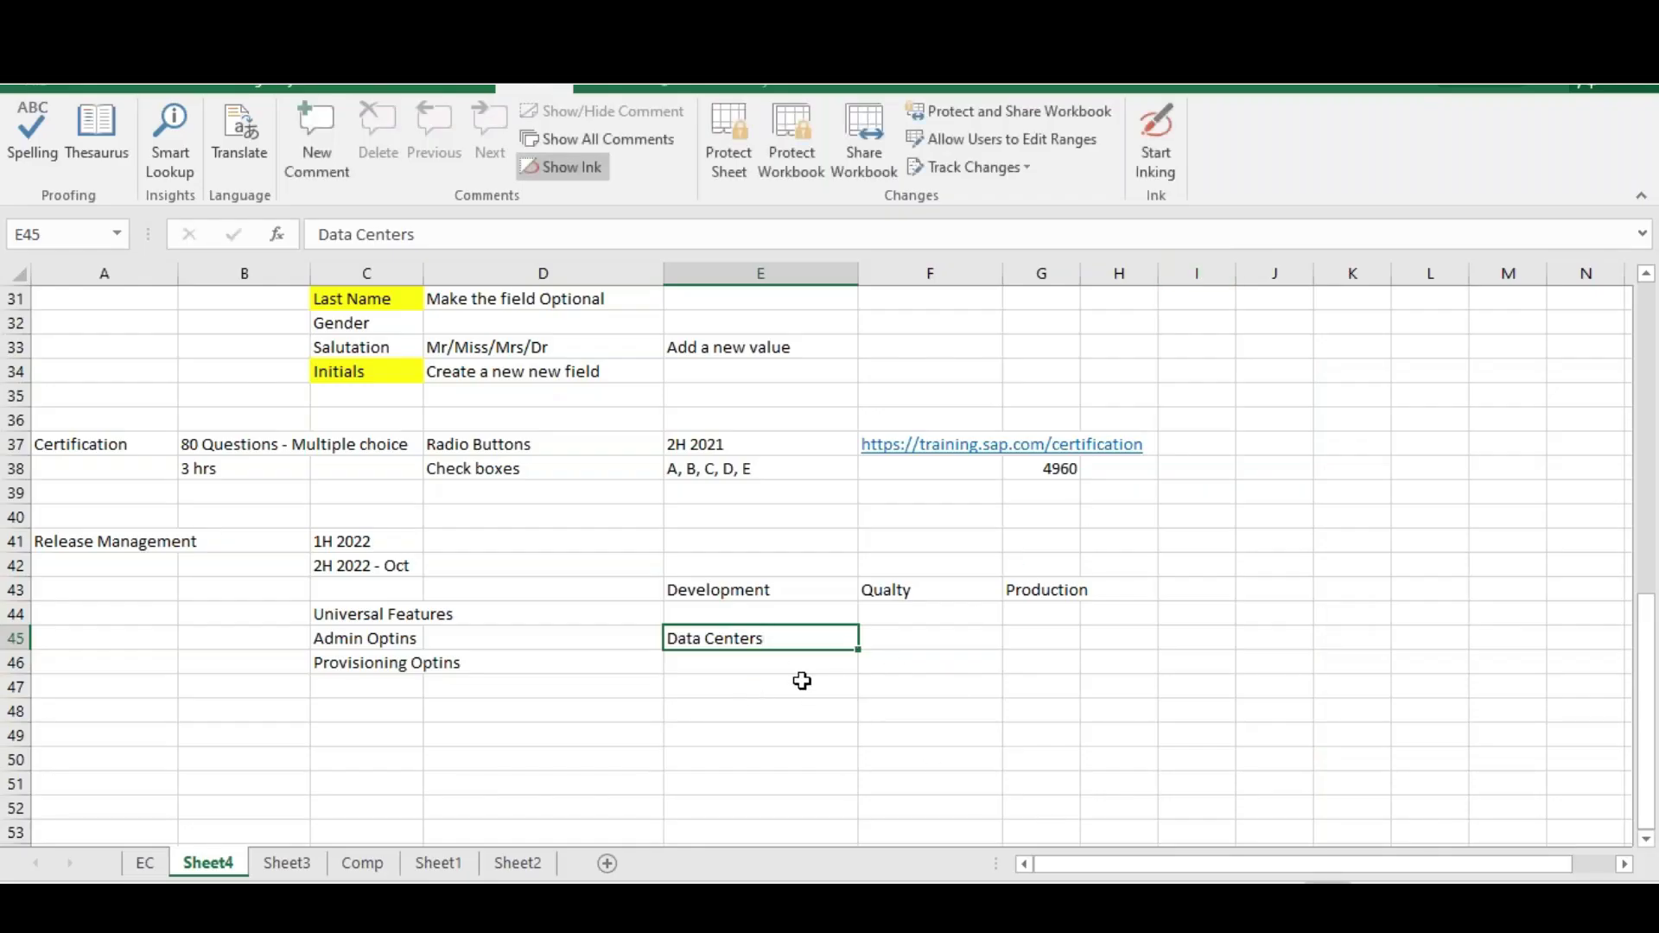
{"action": "left_click", "coordinate": [758, 643]}
Enter 'DC4 - US' in cell F45 under the Qualty heading
{"action": "left_click", "coordinate": [875, 638]}
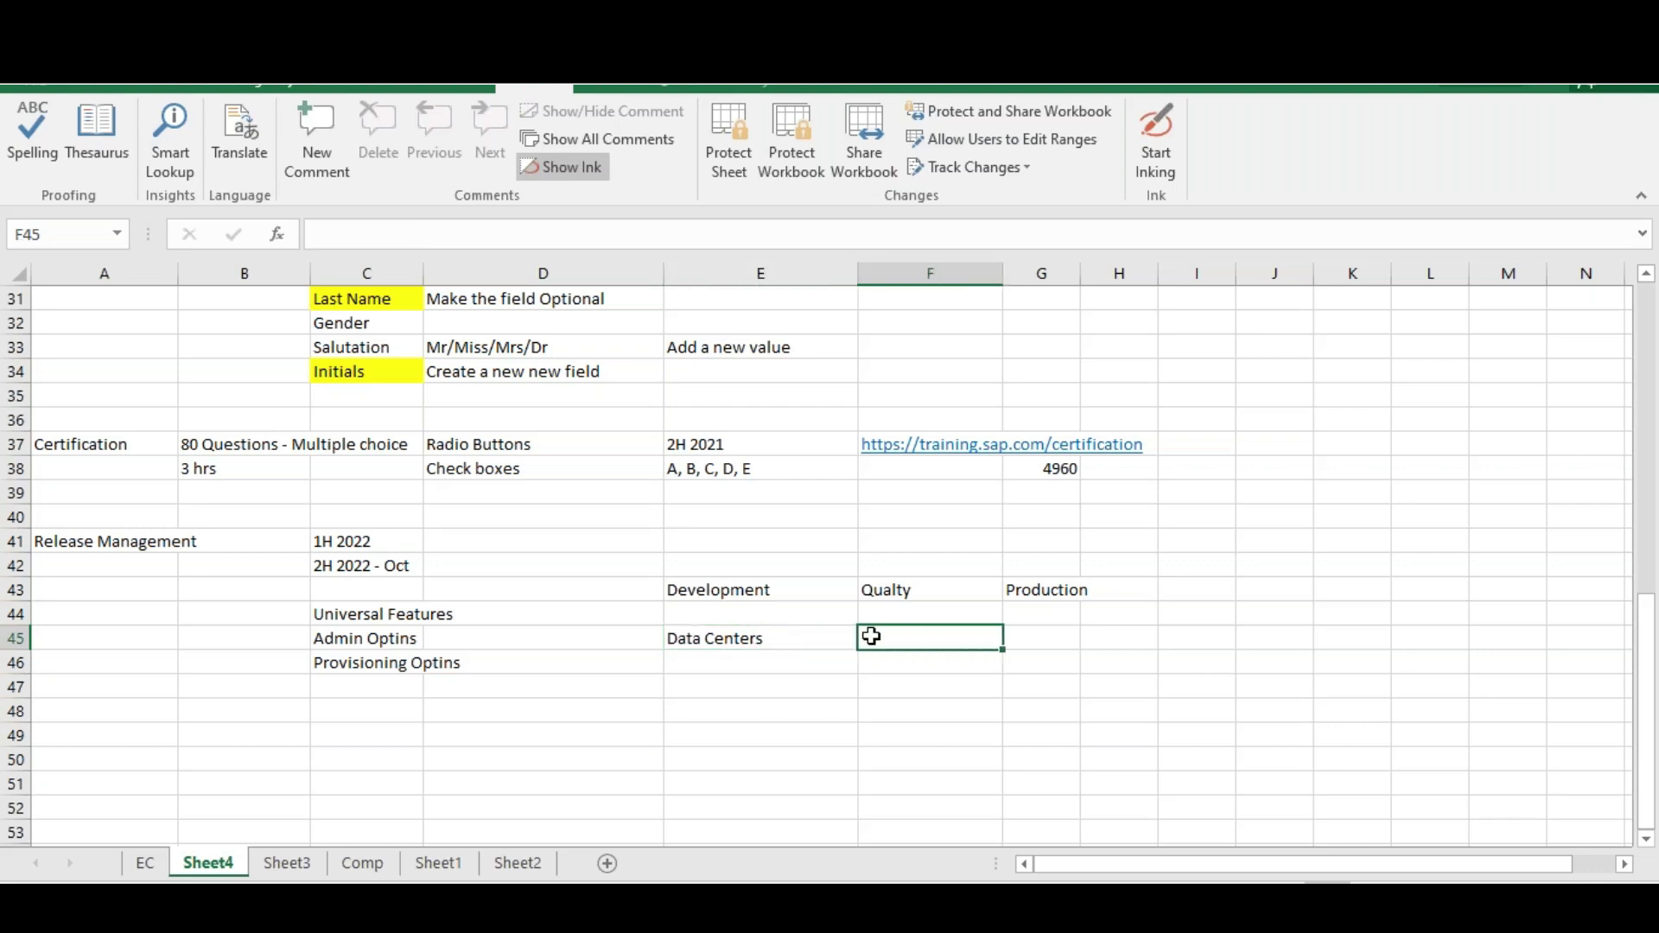
{"action": "type", "text": "DC4"}
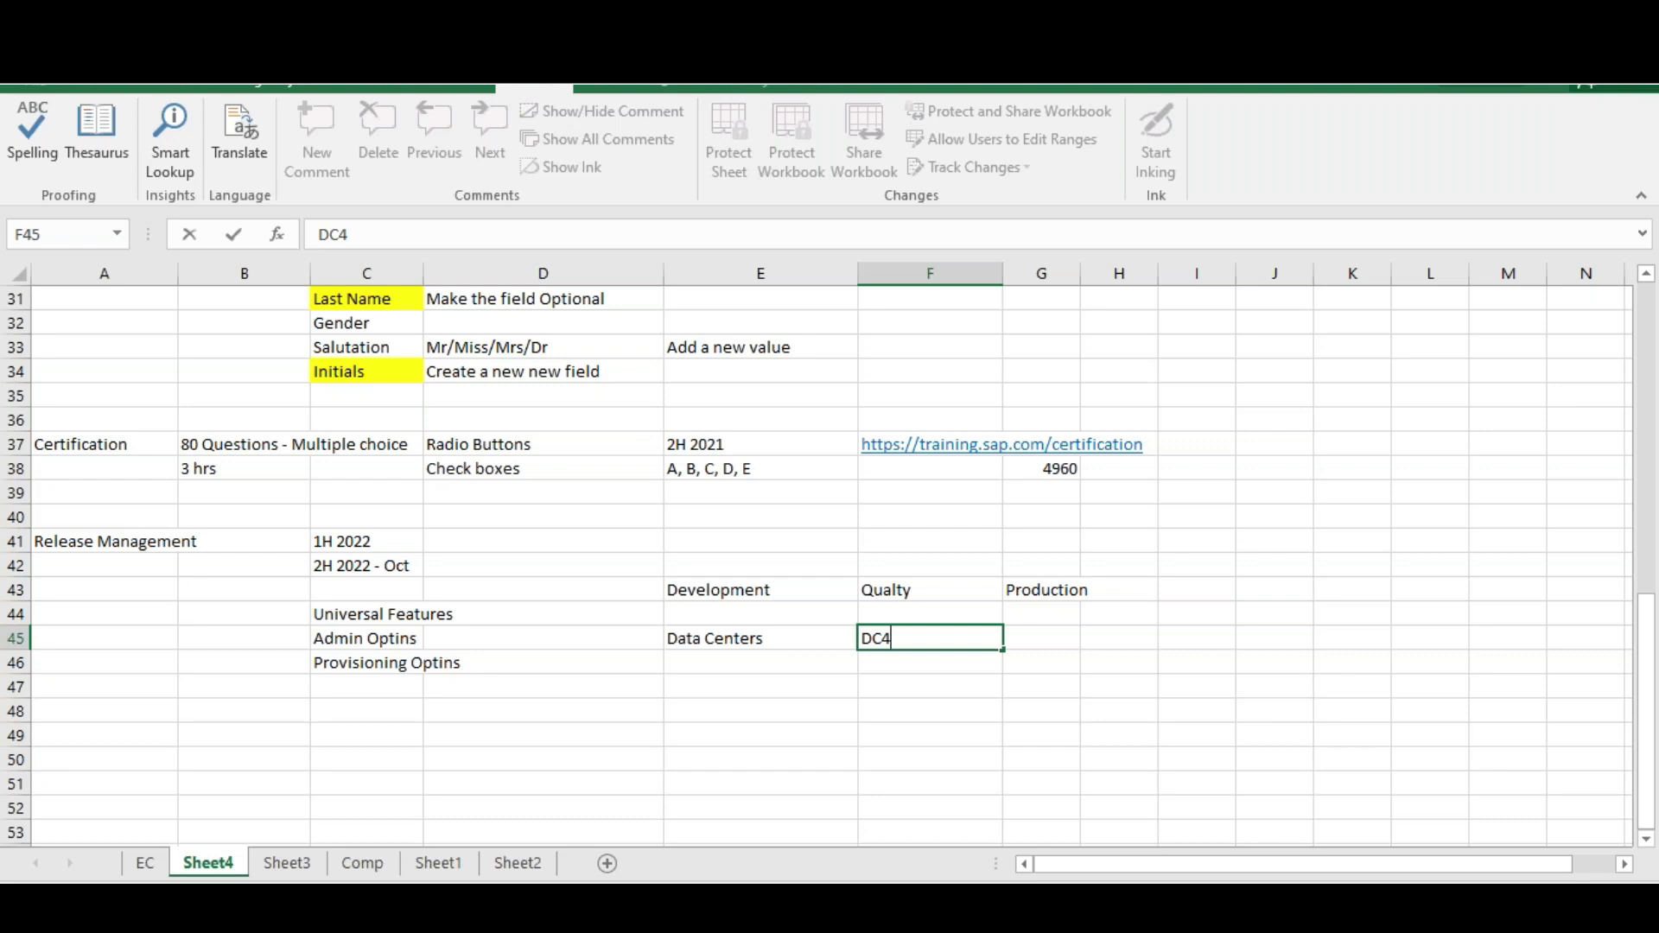
{"action": "type", "text": "- US"}
{"action": "left_click", "coordinate": [913, 661]}
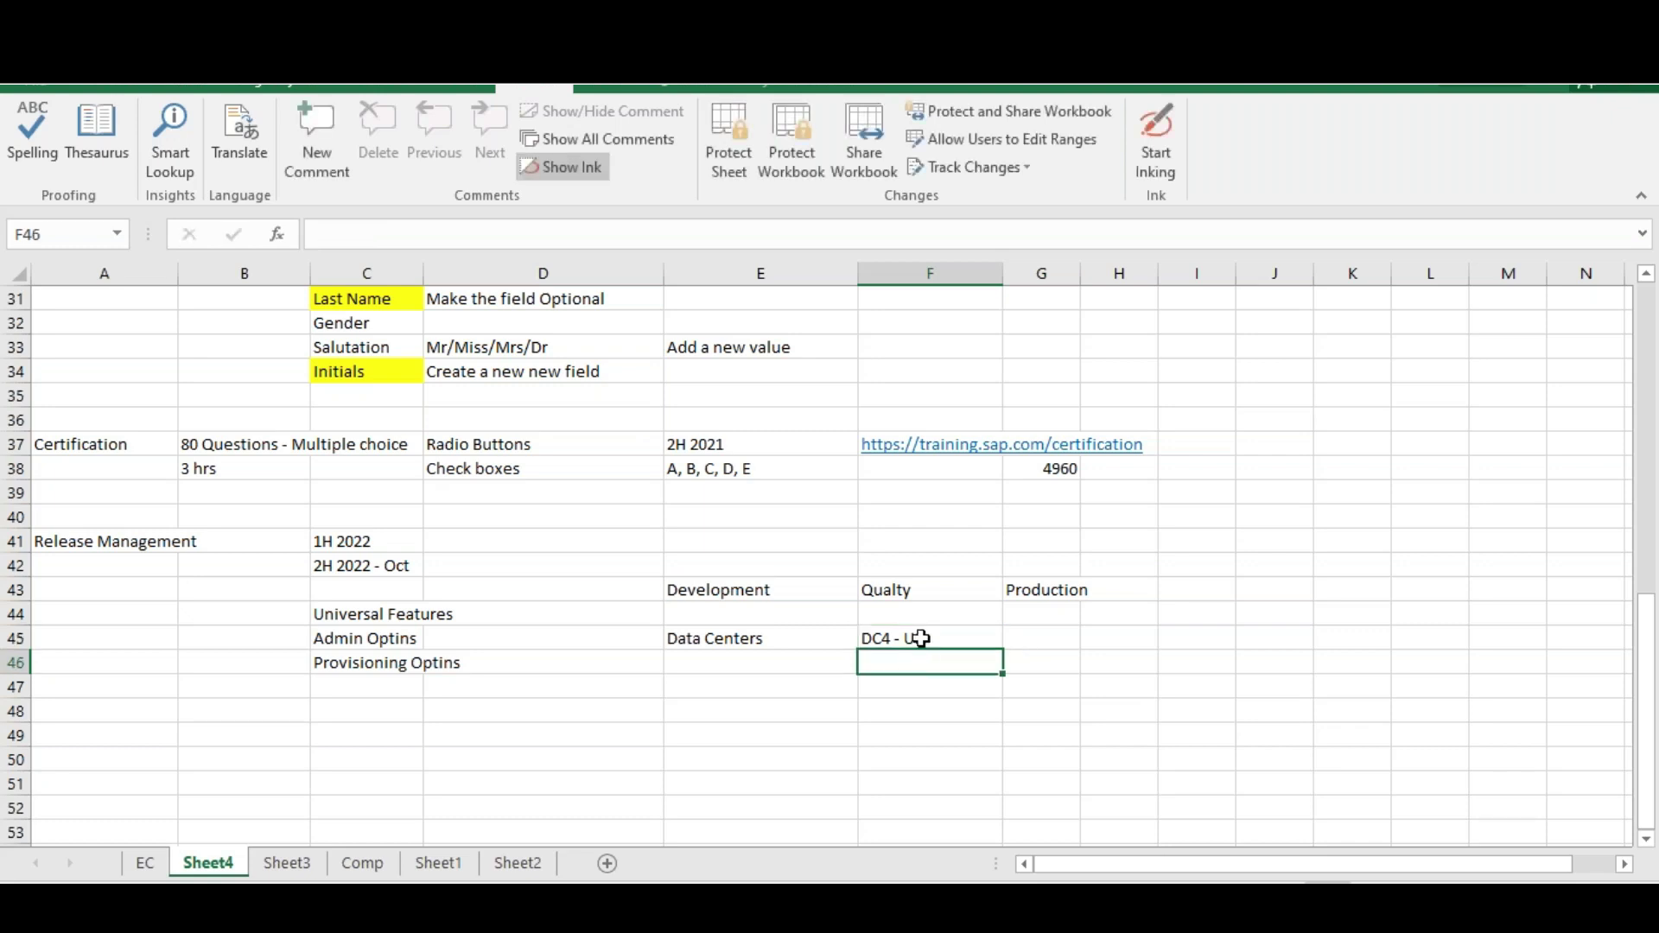
{"action": "left_click", "coordinate": [921, 637]}
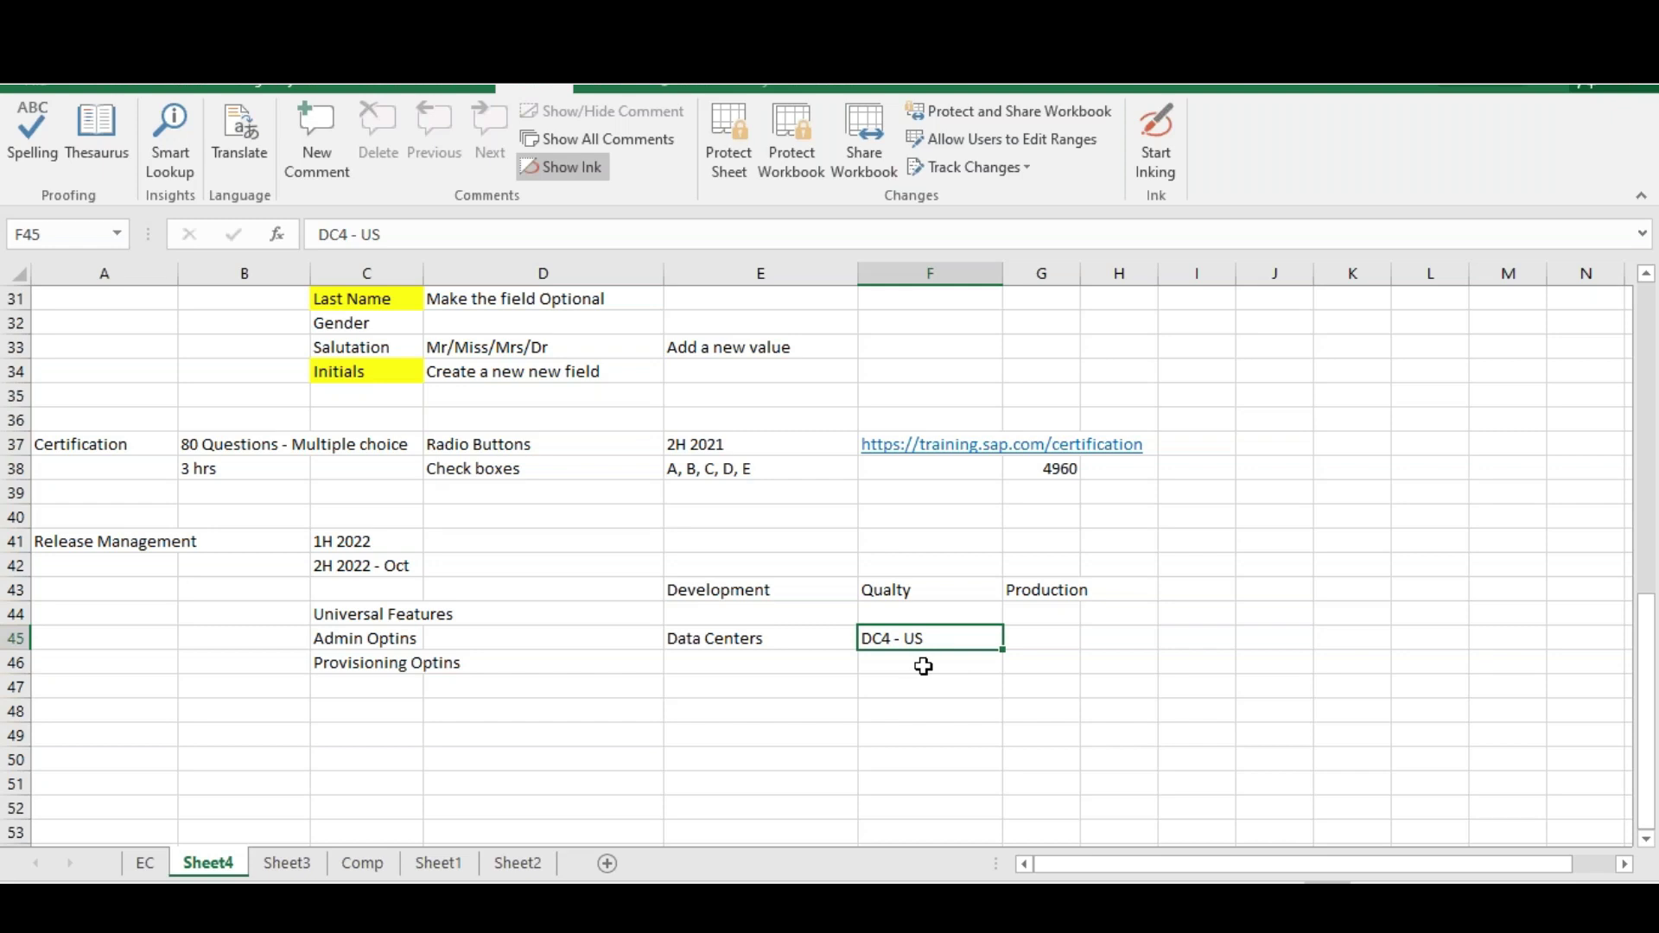
{"action": "left_click", "coordinate": [939, 663]}
Enter Preview in F46 and Production in F47 below DC4 - US
{"action": "type", "text": "Provis"}
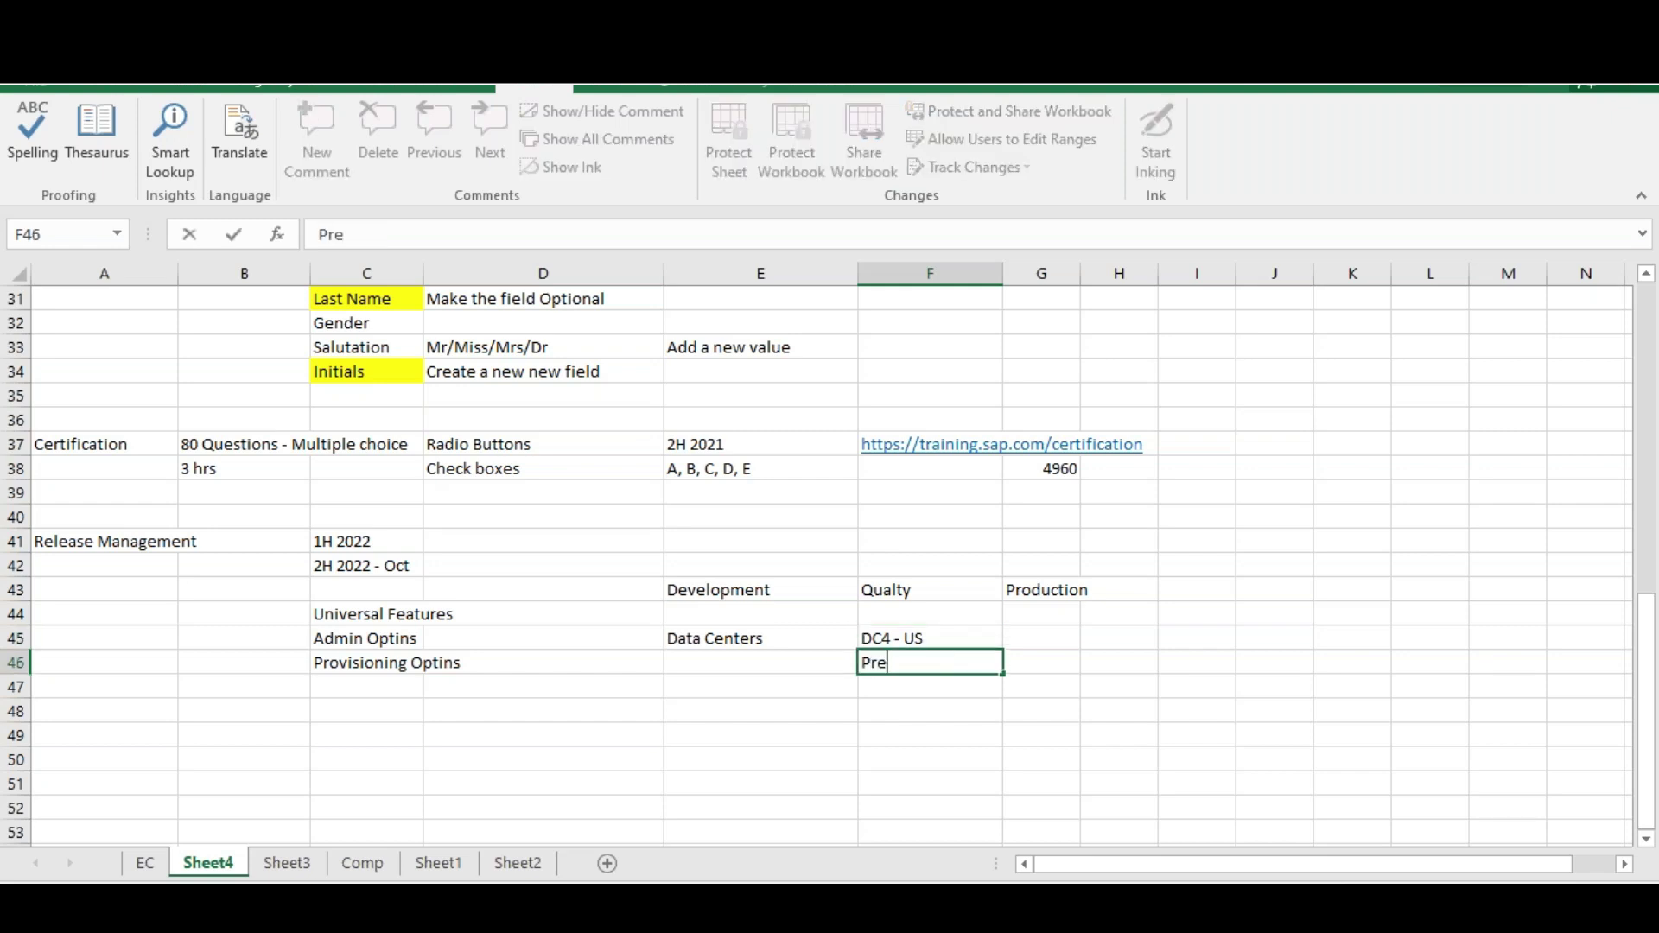
{"action": "key", "text": "BackSpace"}
{"action": "key", "text": "BackSpace"}
{"action": "key", "text": "BackSpace"}
{"action": "key", "text": "BackSpace"}
{"action": "type", "text": "eview"}
{"action": "key", "text": "Return"}
{"action": "type", "text": "Produ"}
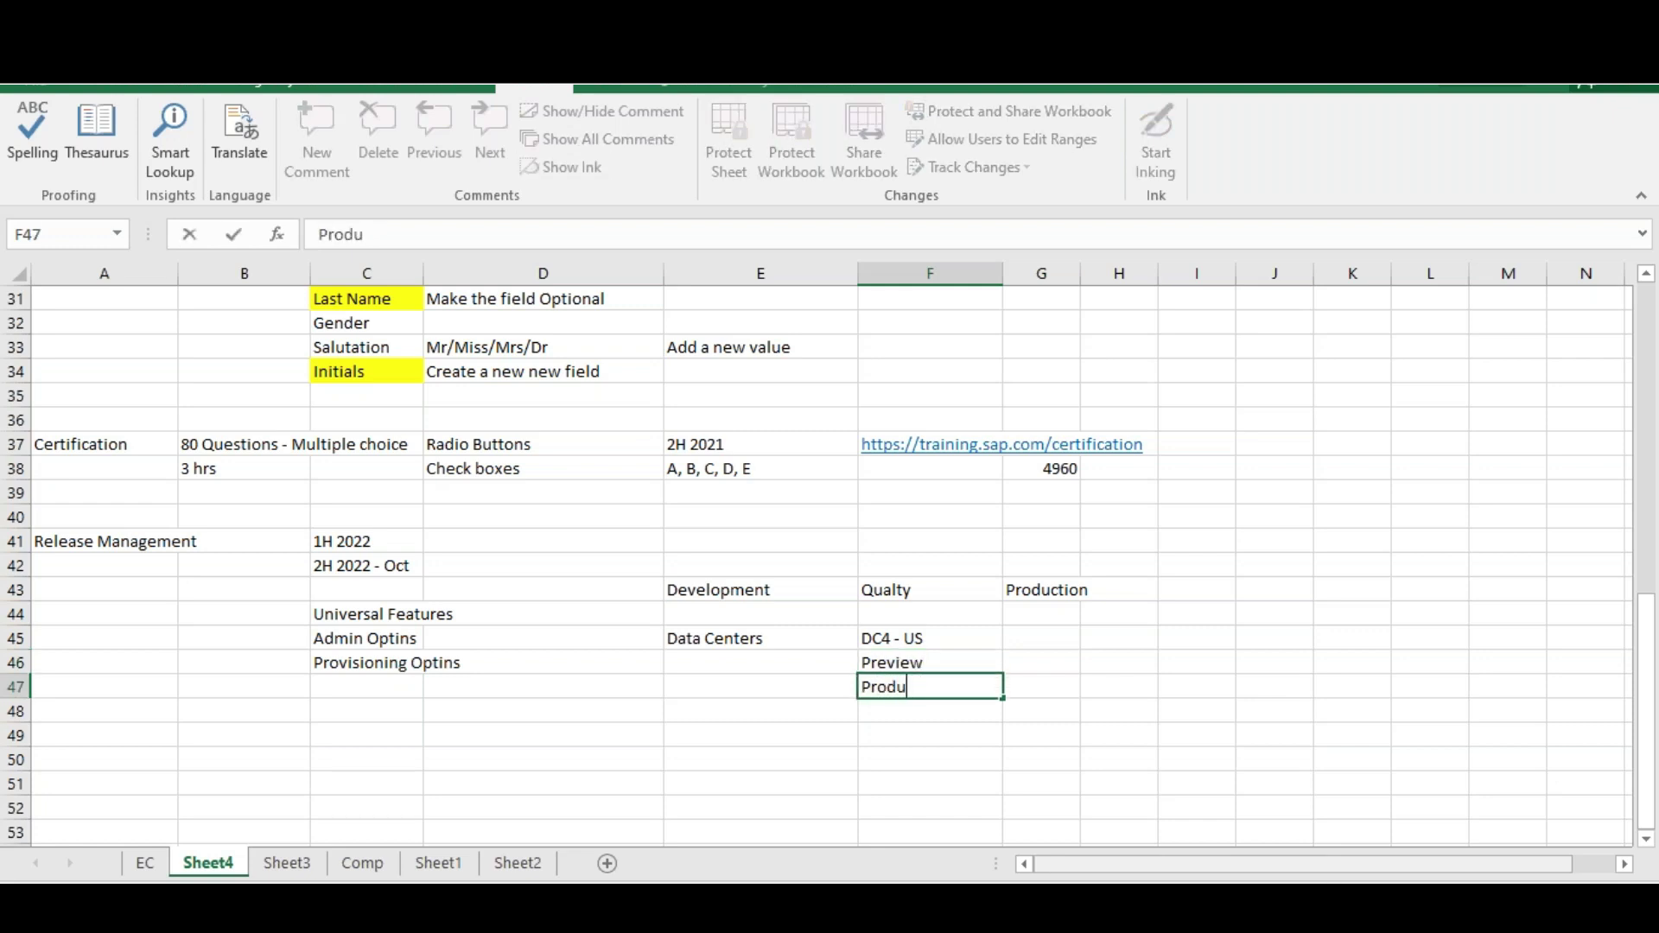
{"action": "type", "text": "ction"}
{"action": "left_click", "coordinate": [936, 658]}
Review the F45:F47 entries, the Release Management block A41:C47 and the E43:G43 header row
{"action": "left_click", "coordinate": [940, 683]}
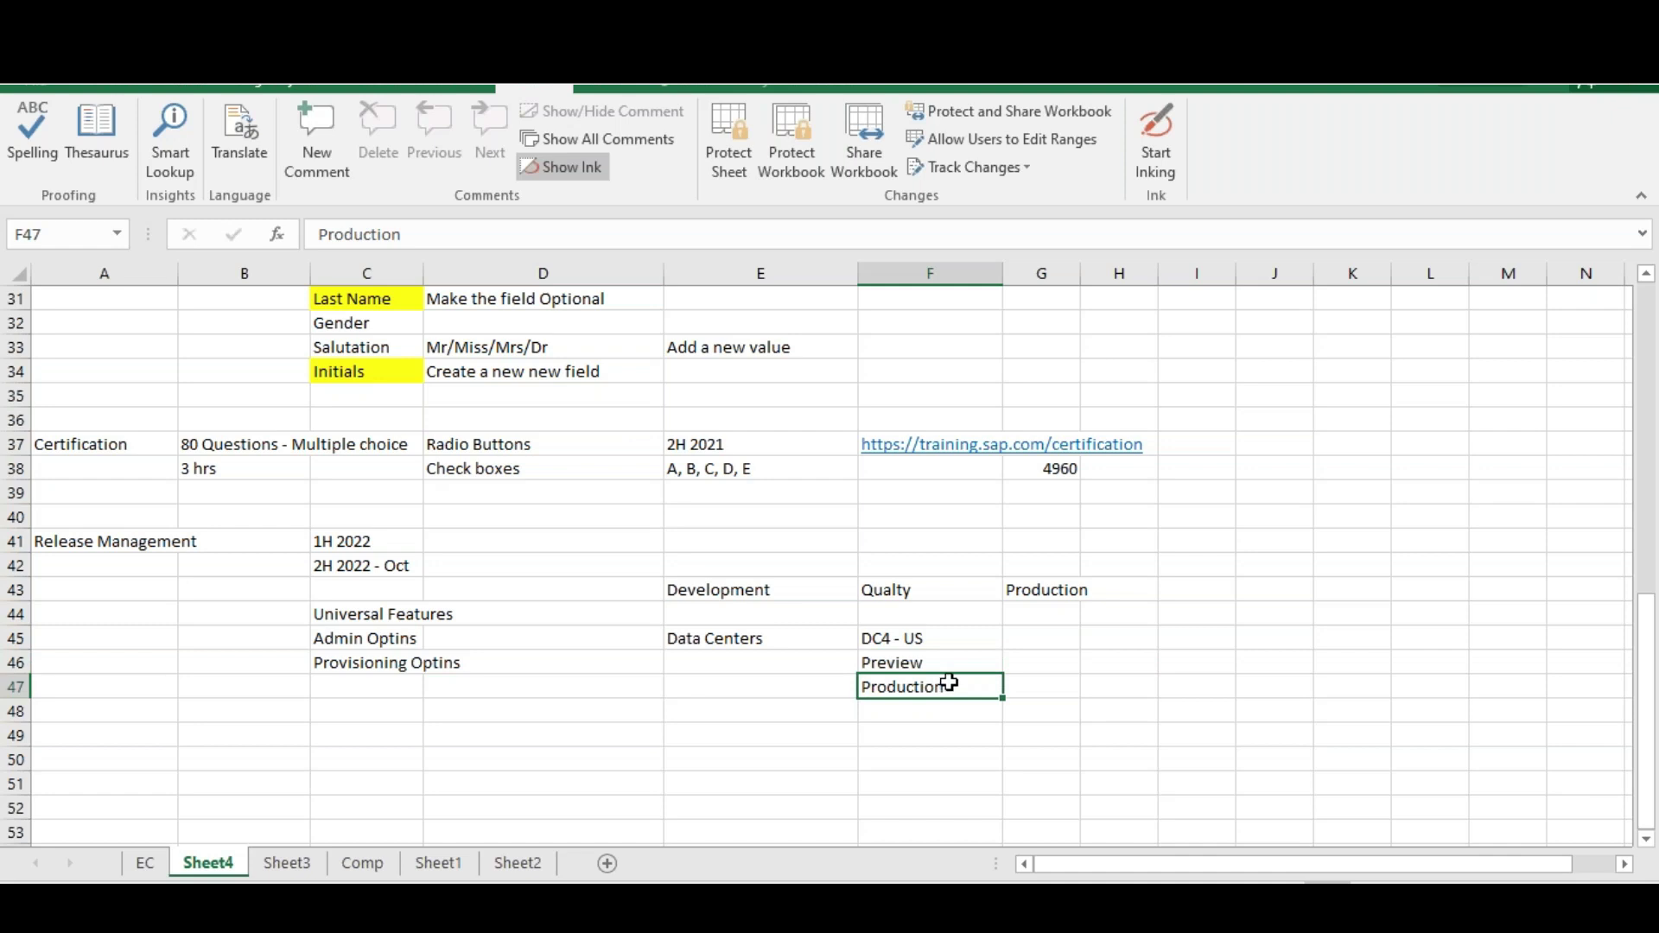
{"action": "left_click", "coordinate": [918, 641]}
{"action": "left_click", "coordinate": [925, 668]}
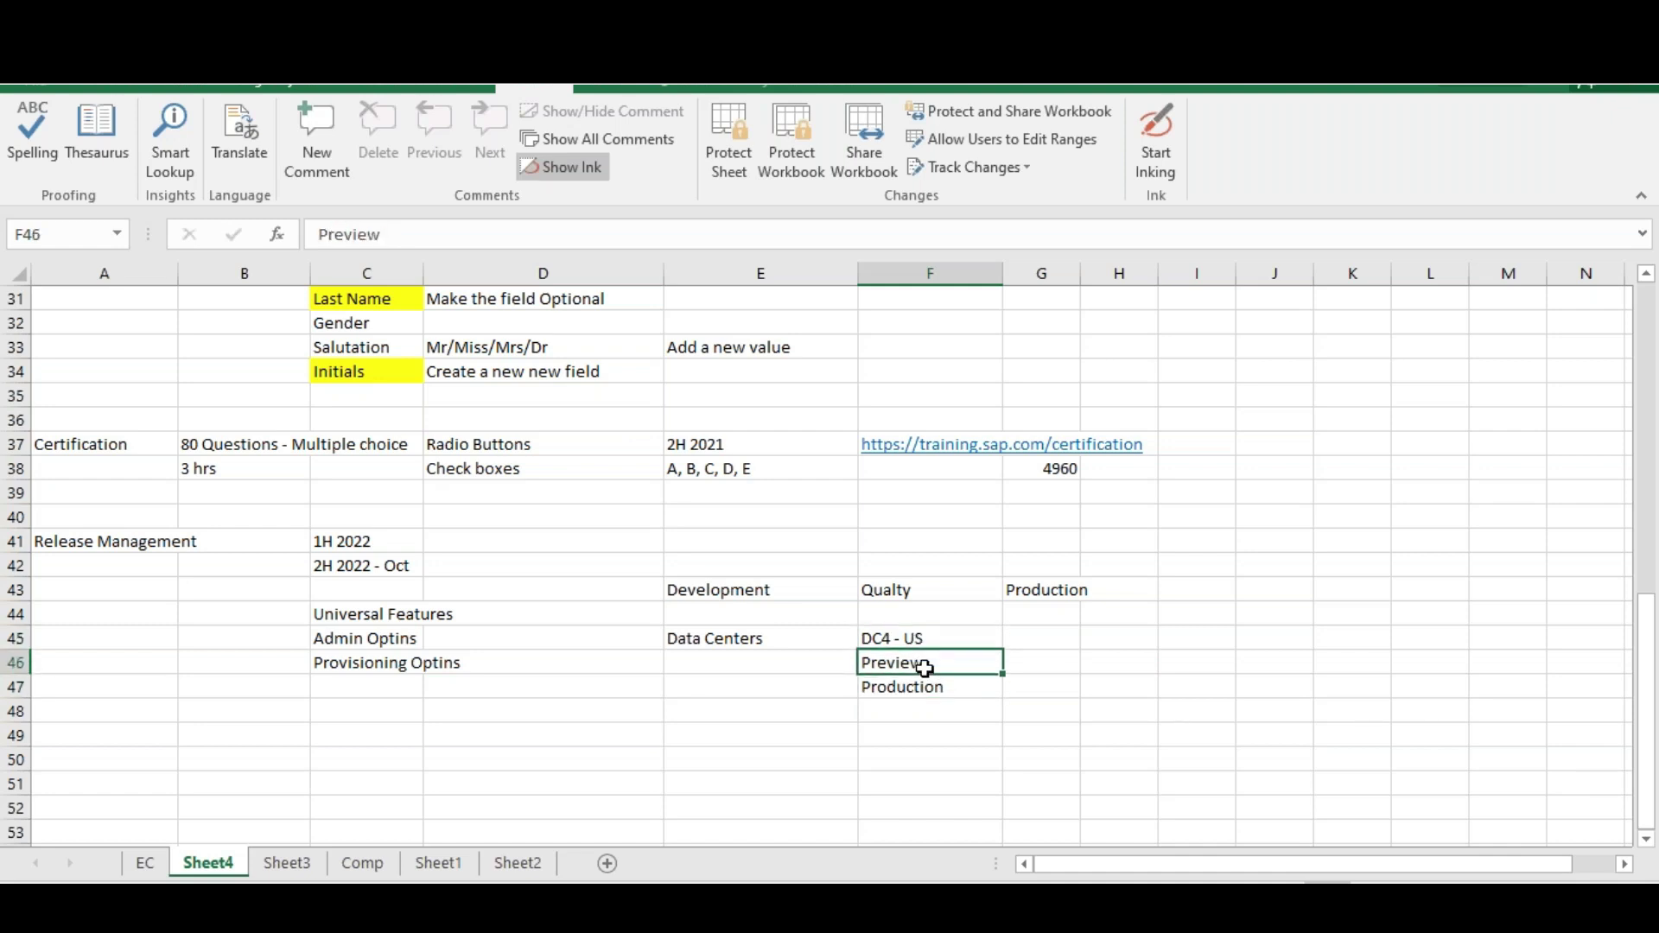
{"action": "left_click", "coordinate": [925, 688]}
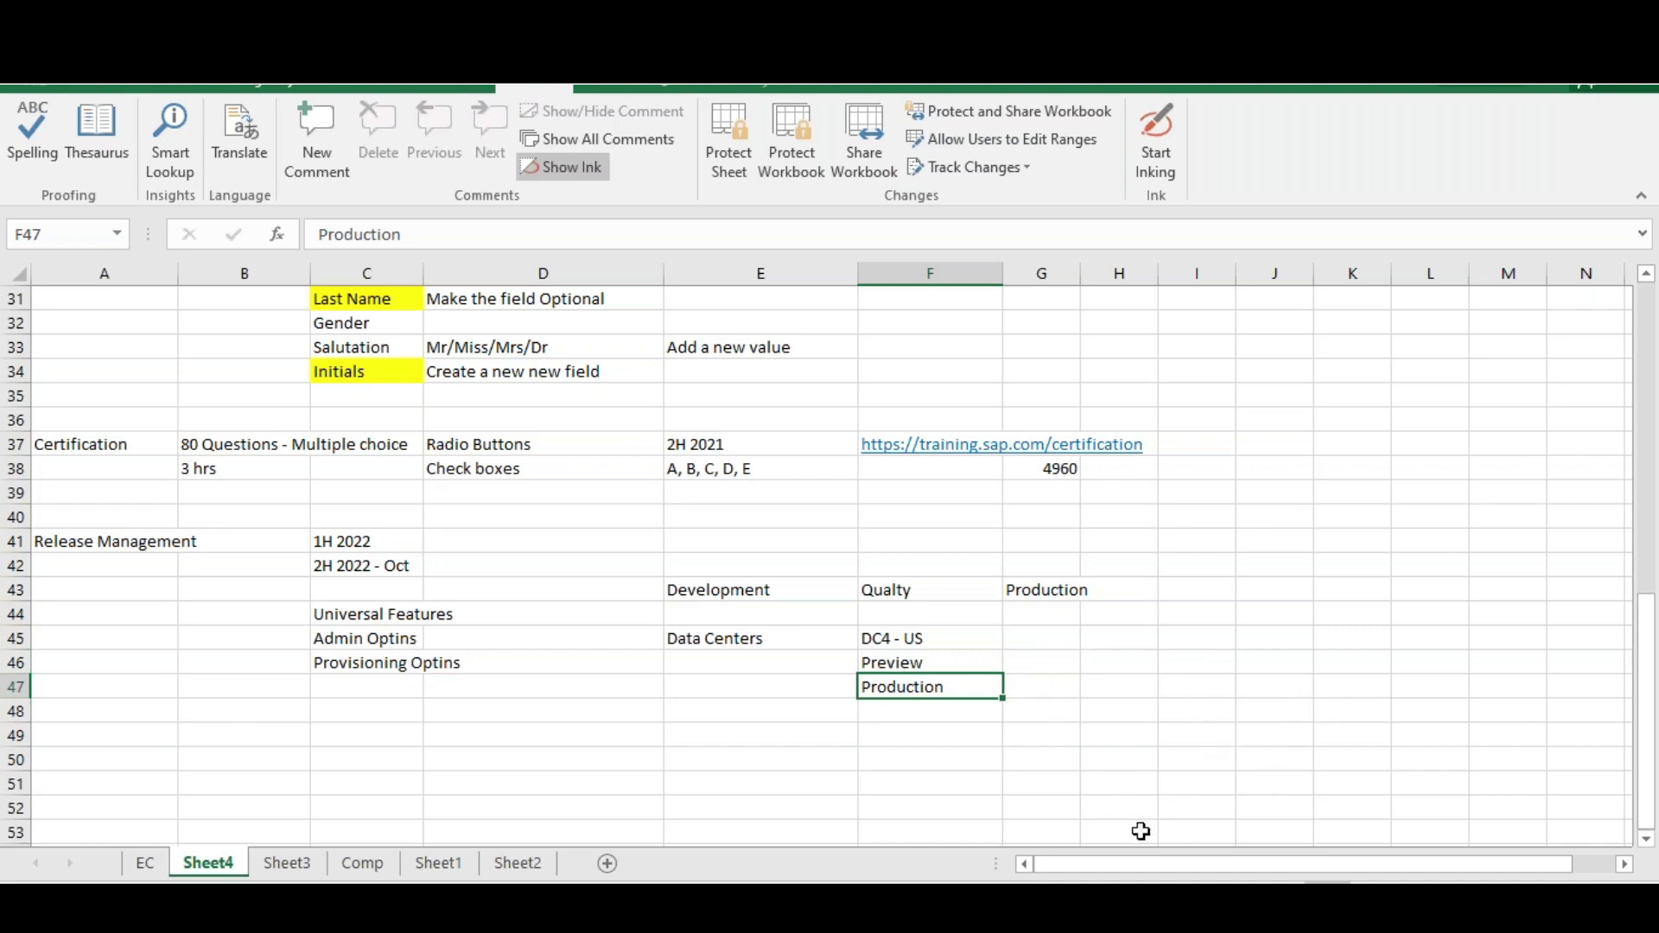
{"action": "left_click_drag", "start_coordinate": [923, 663], "coordinate": [927, 678]}
{"action": "left_click_drag", "start_coordinate": [74, 540], "coordinate": [406, 680]}
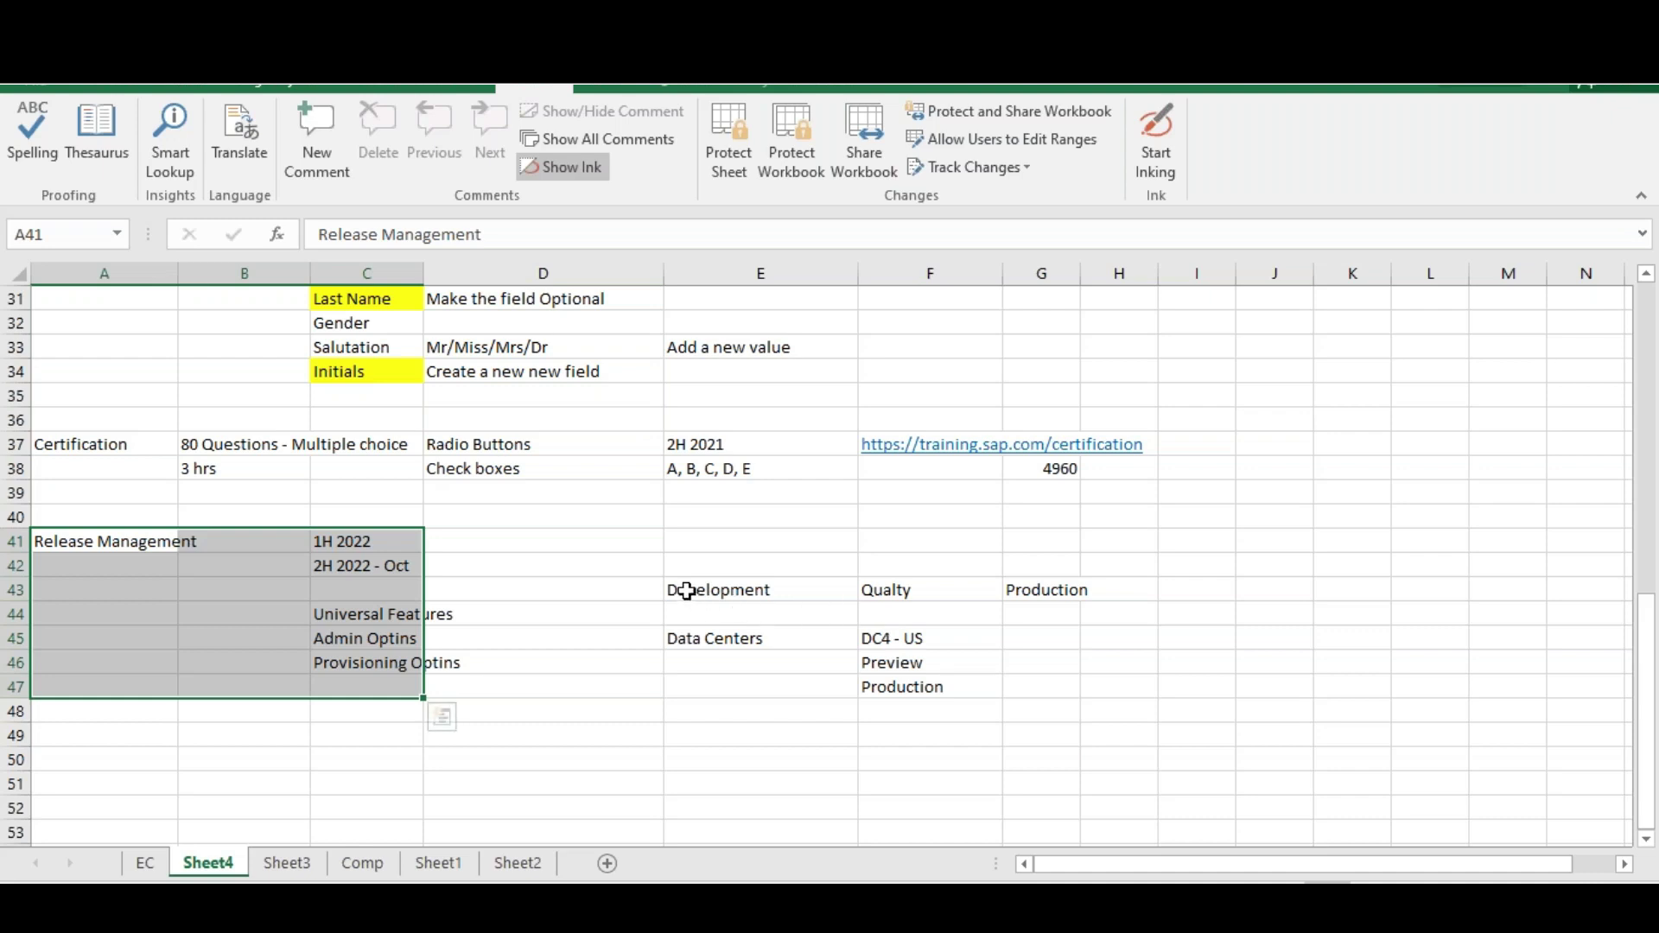
{"action": "left_click_drag", "start_coordinate": [687, 591], "coordinate": [1066, 585]}
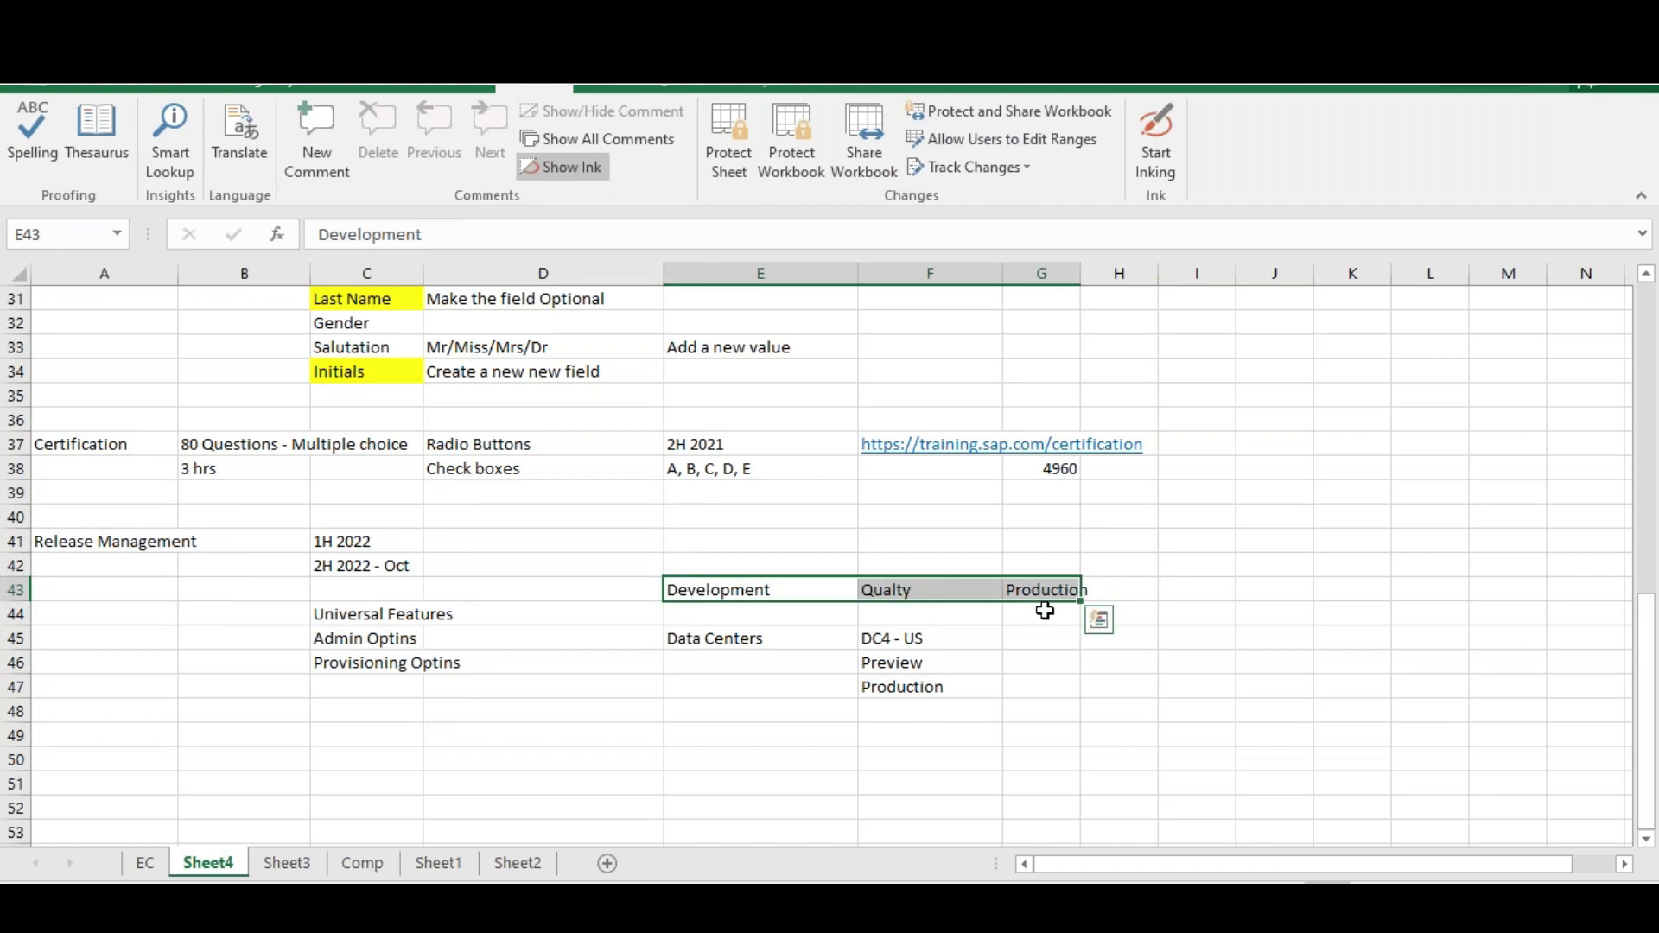
Fill row 44 with Prod DC in G44, Preview DC in F44 and Prod DC in E44
{"action": "left_click", "coordinate": [901, 687]}
{"action": "left_click", "coordinate": [1050, 615]}
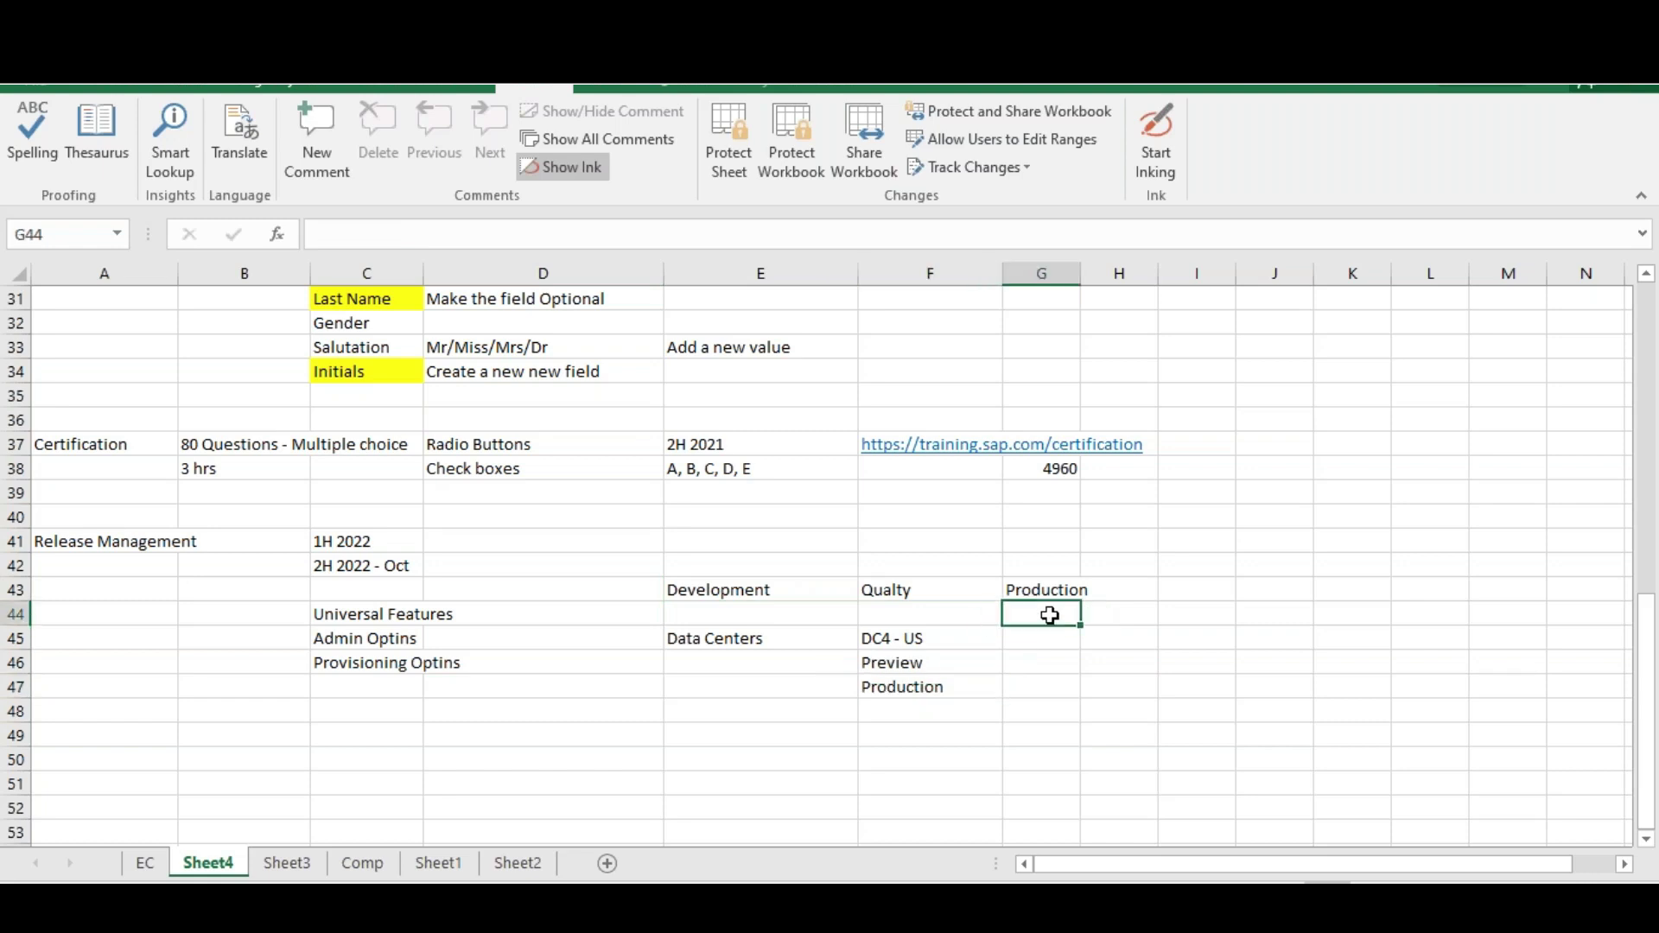
{"action": "type", "text": "Prod DC"}
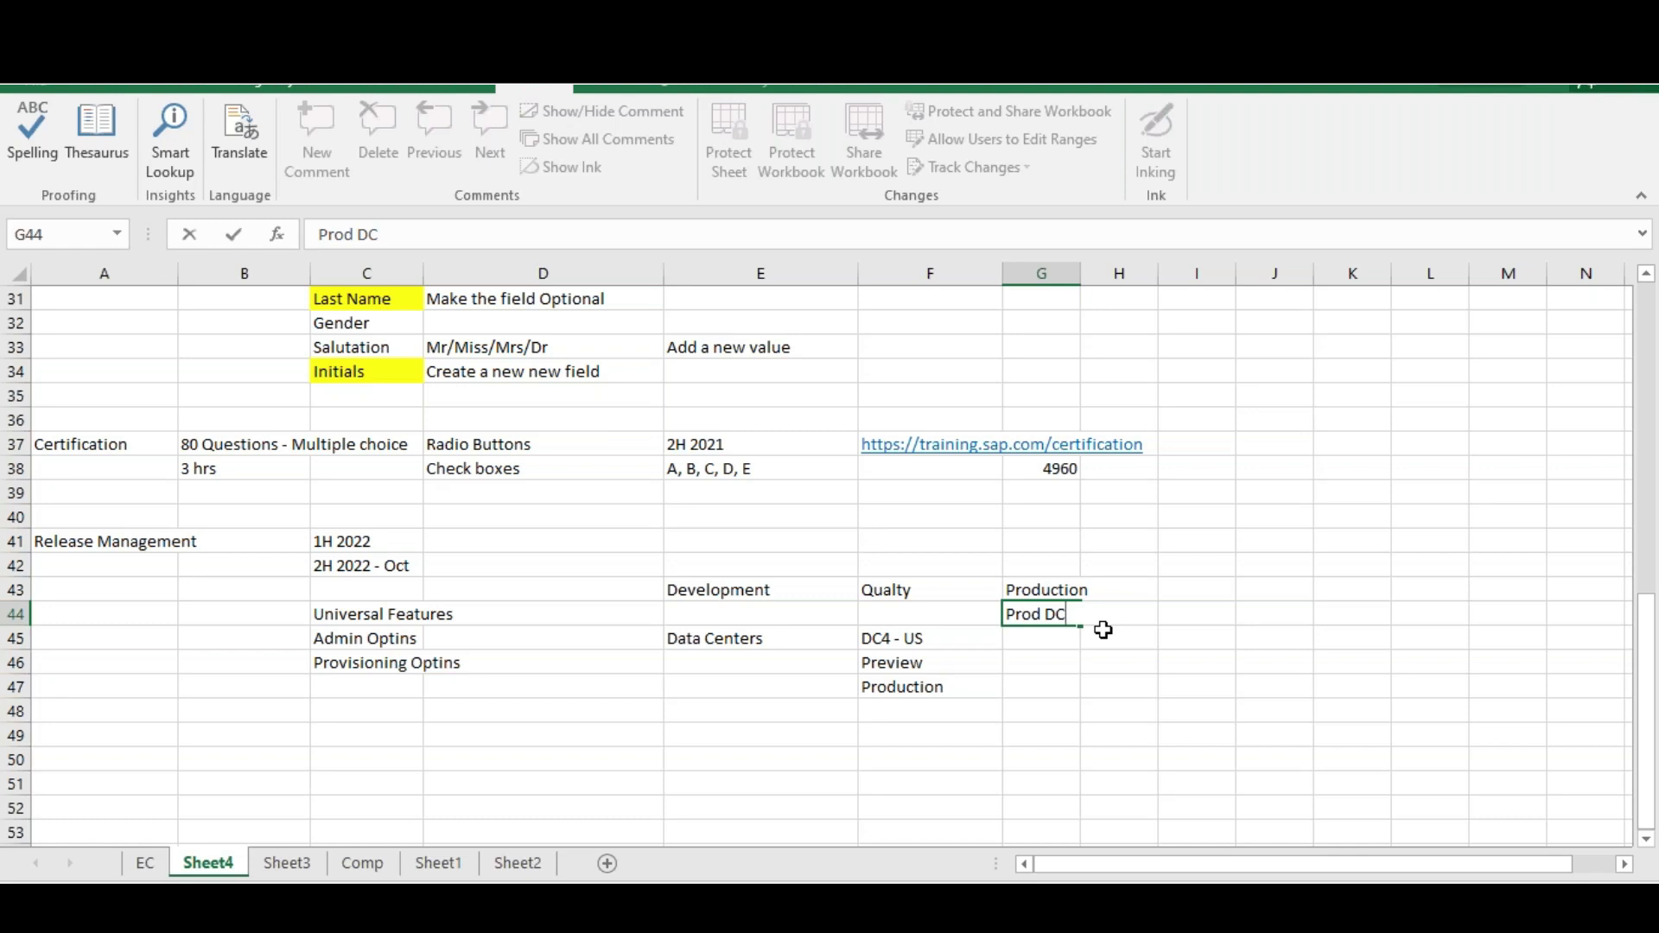
{"action": "left_click", "coordinate": [906, 643]}
{"action": "left_click", "coordinate": [923, 691]}
{"action": "left_click_drag", "start_coordinate": [1056, 597], "coordinate": [1056, 617]}
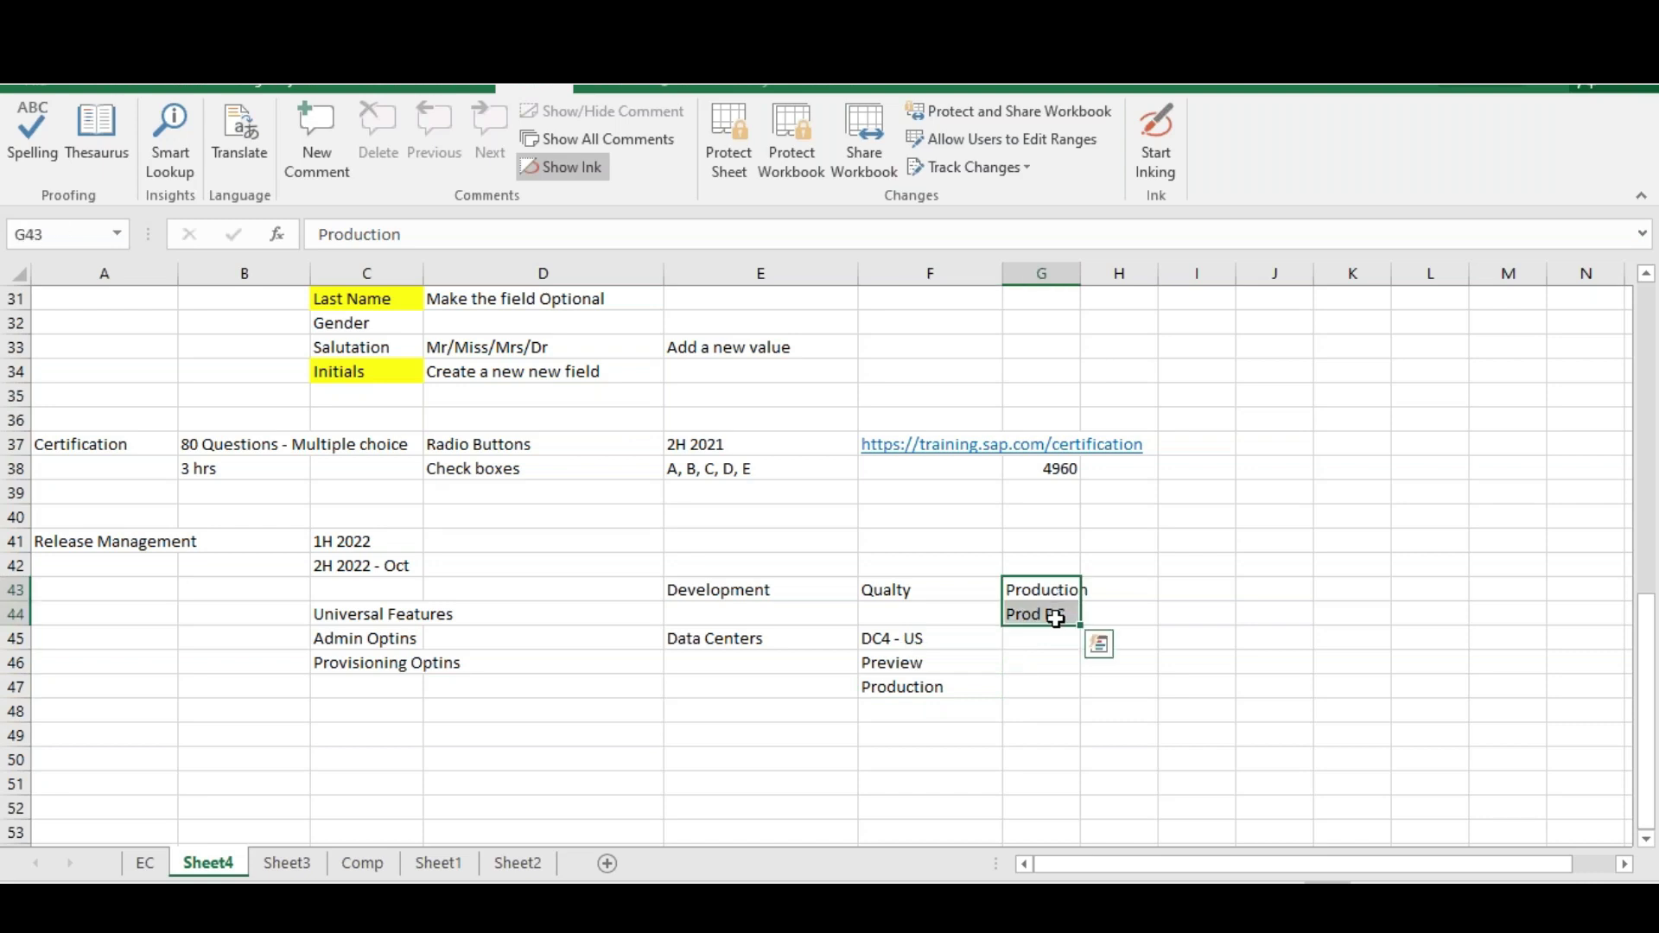
{"action": "left_click", "coordinate": [927, 611]}
{"action": "type", "text": "Pre"}
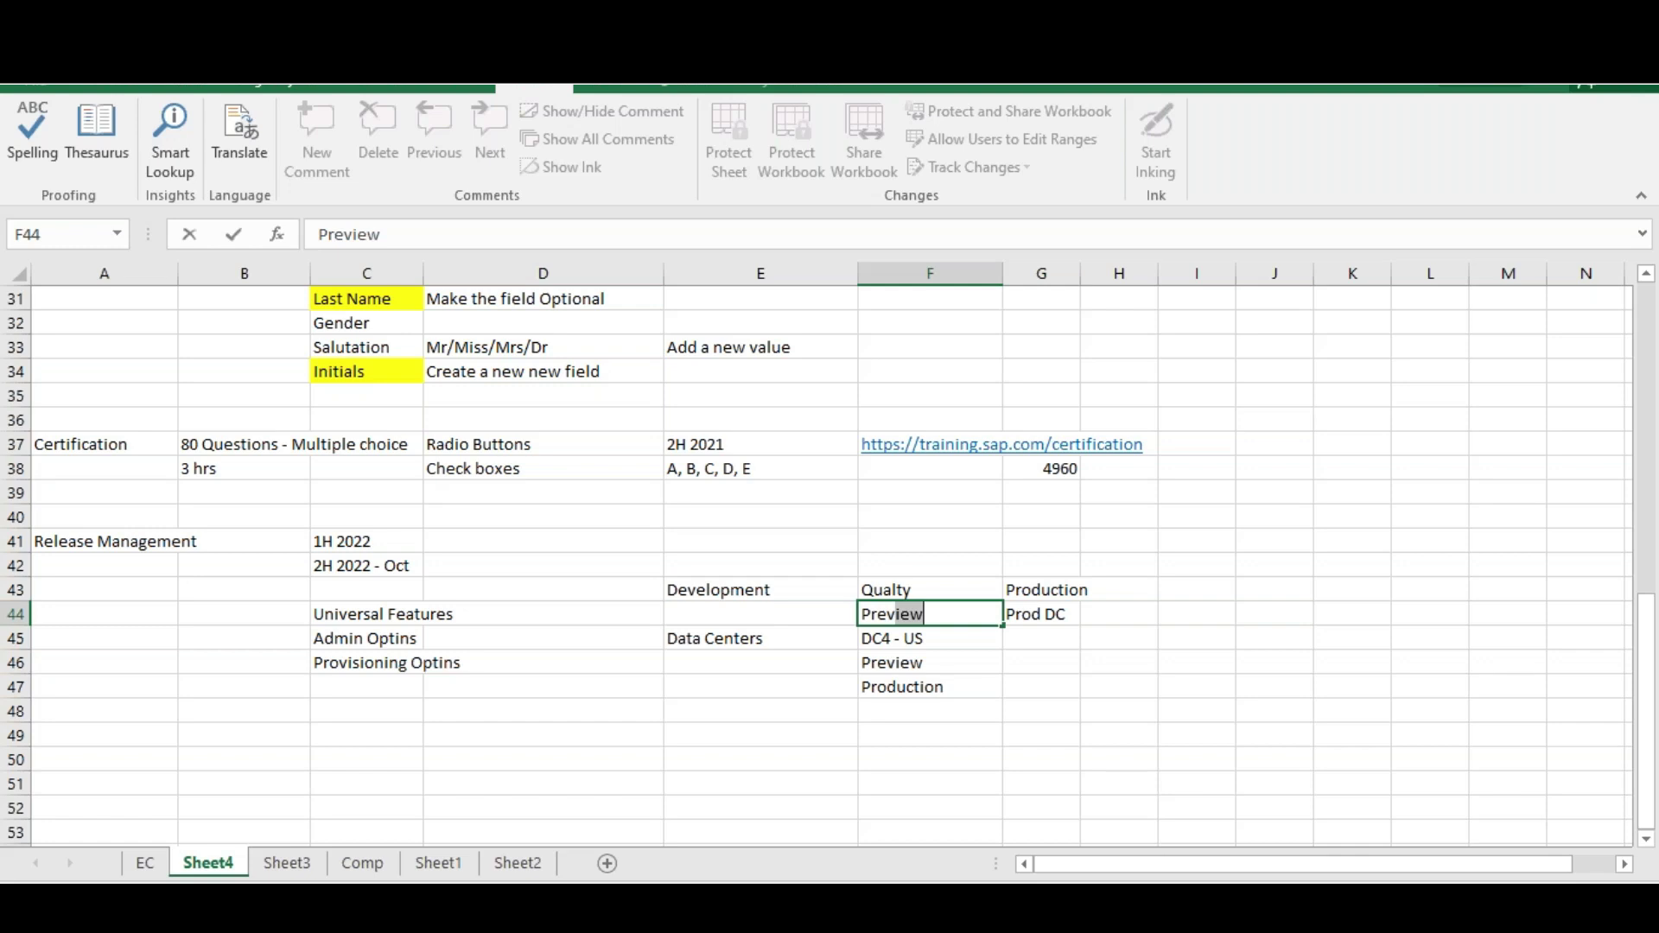
{"action": "type", "text": "view DC"}
{"action": "left_click", "coordinate": [760, 612]}
{"action": "type", "text": "Prod DC"}
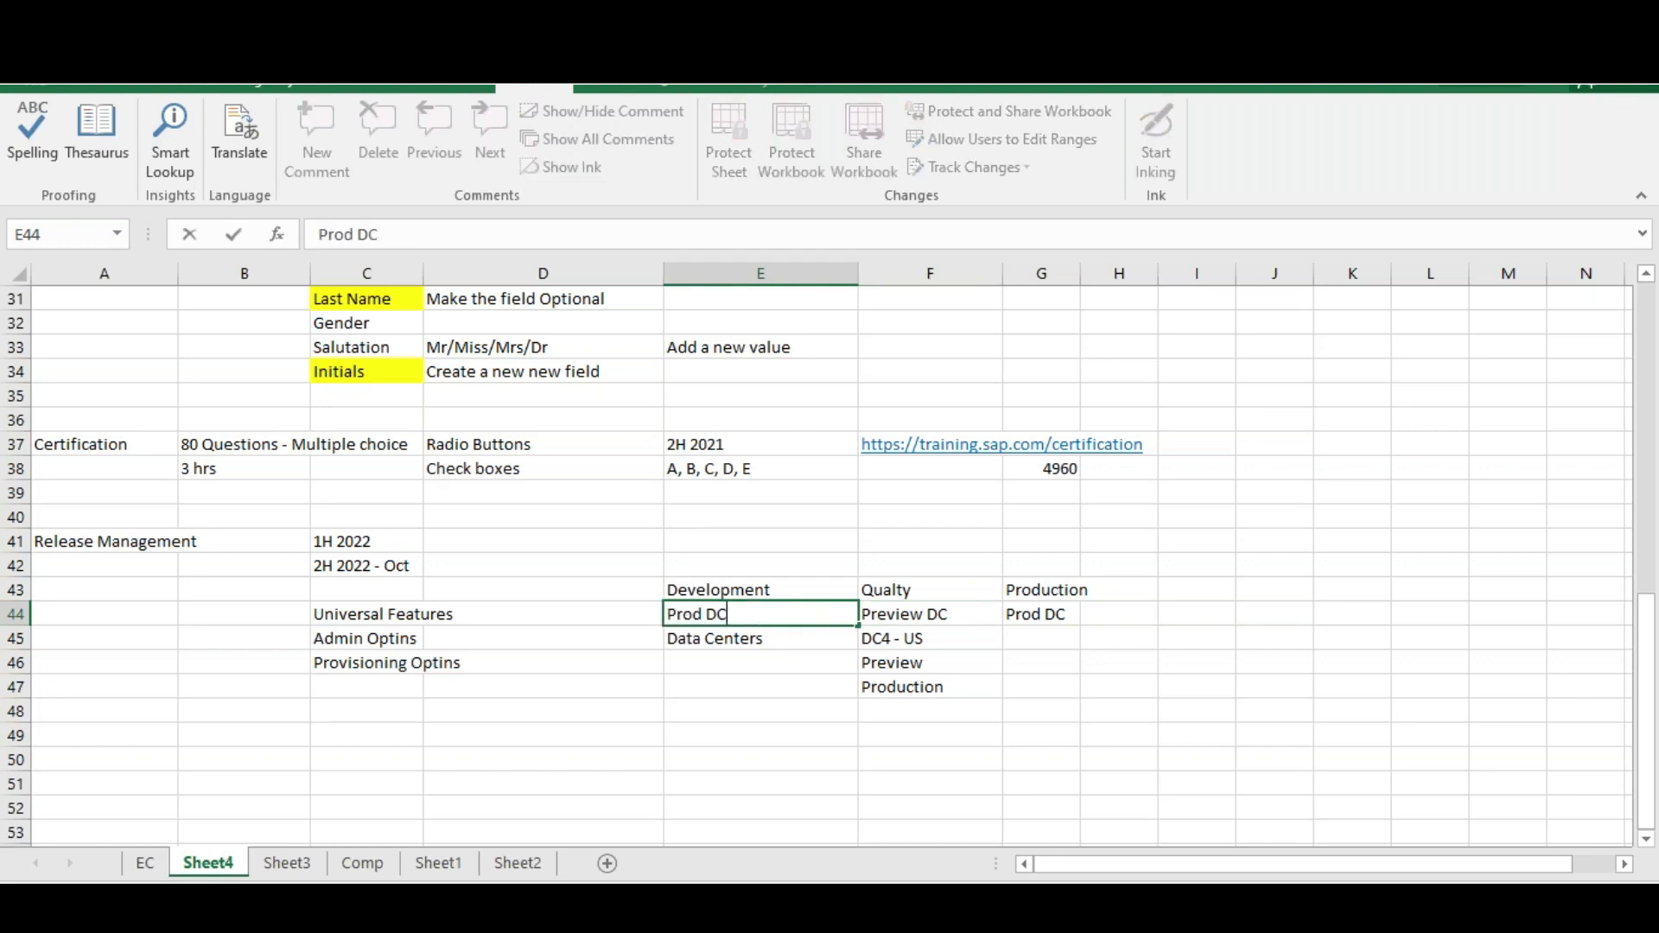
Add a Pre Prod heading in H43 with Preview DC beneath it in H44
{"action": "left_click", "coordinate": [1121, 587]}
{"action": "type", "text": "Pre Prod"}
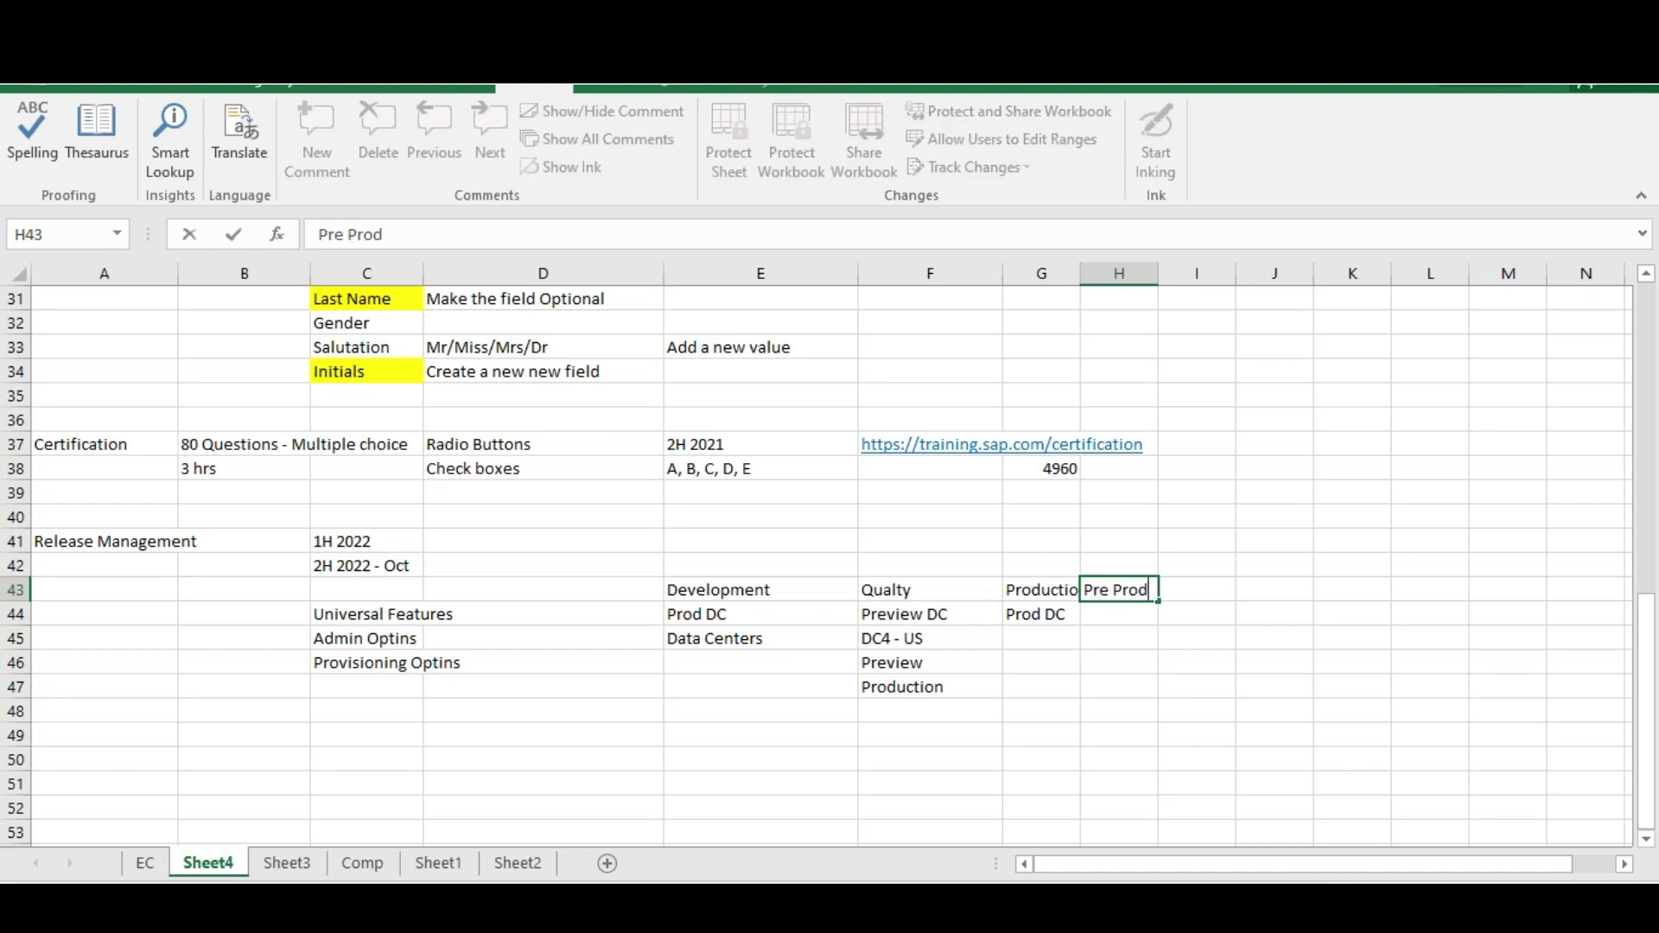
{"action": "key", "text": "Return"}
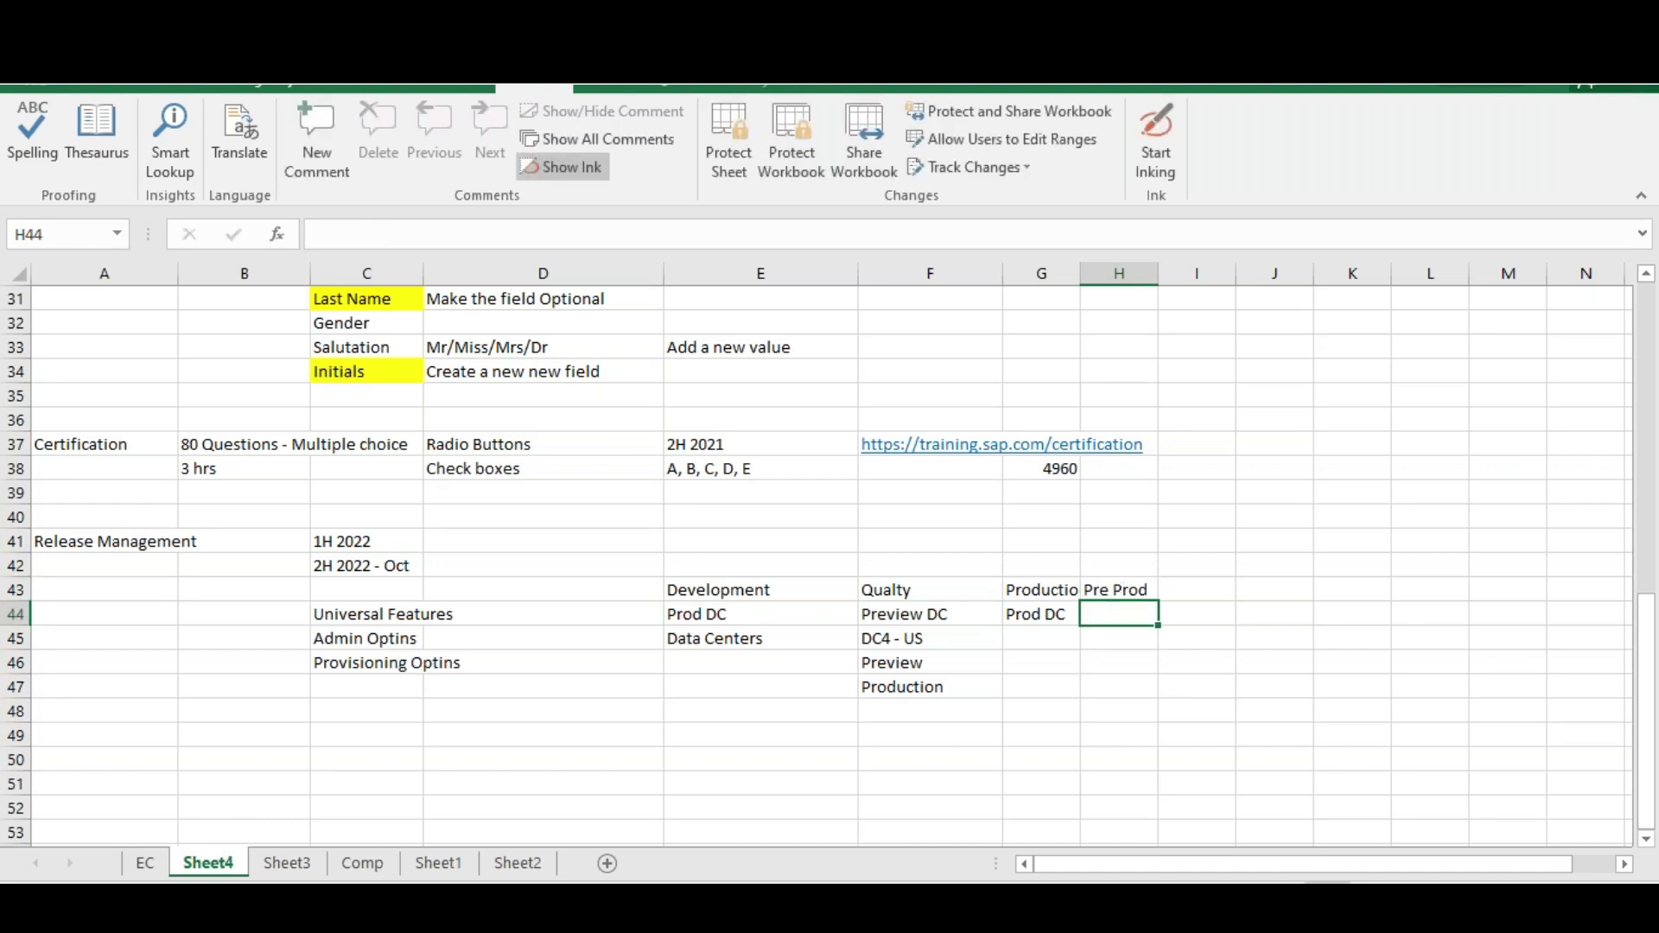
{"action": "type", "text": "Preview DC"}
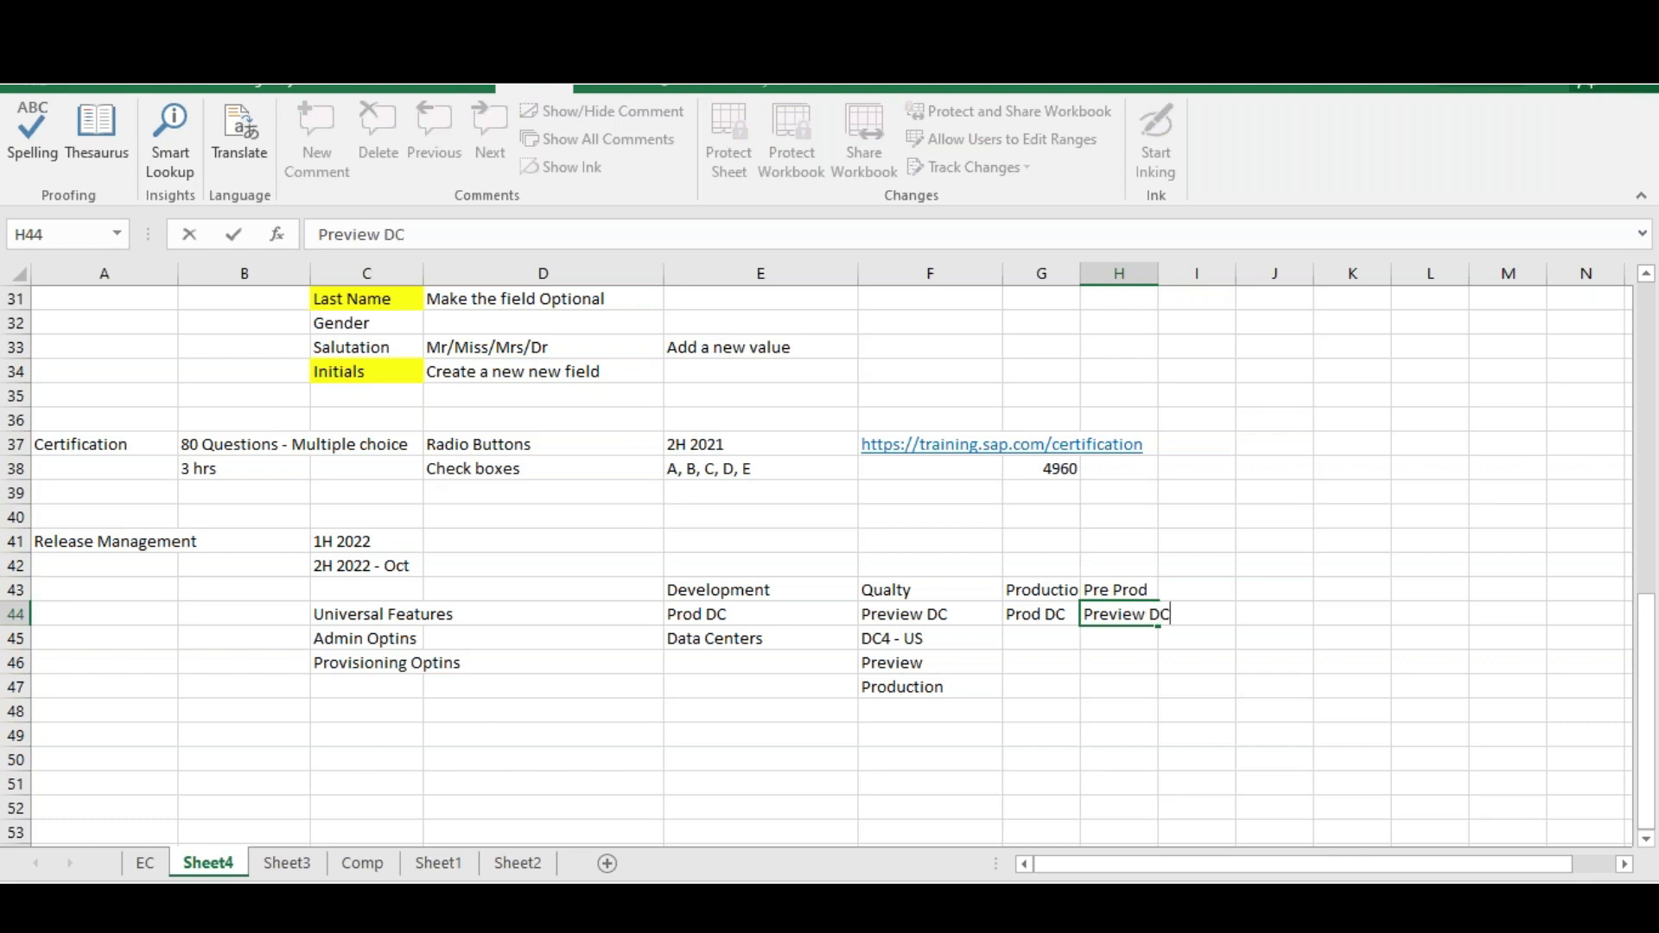
{"action": "left_click", "coordinate": [1201, 665]}
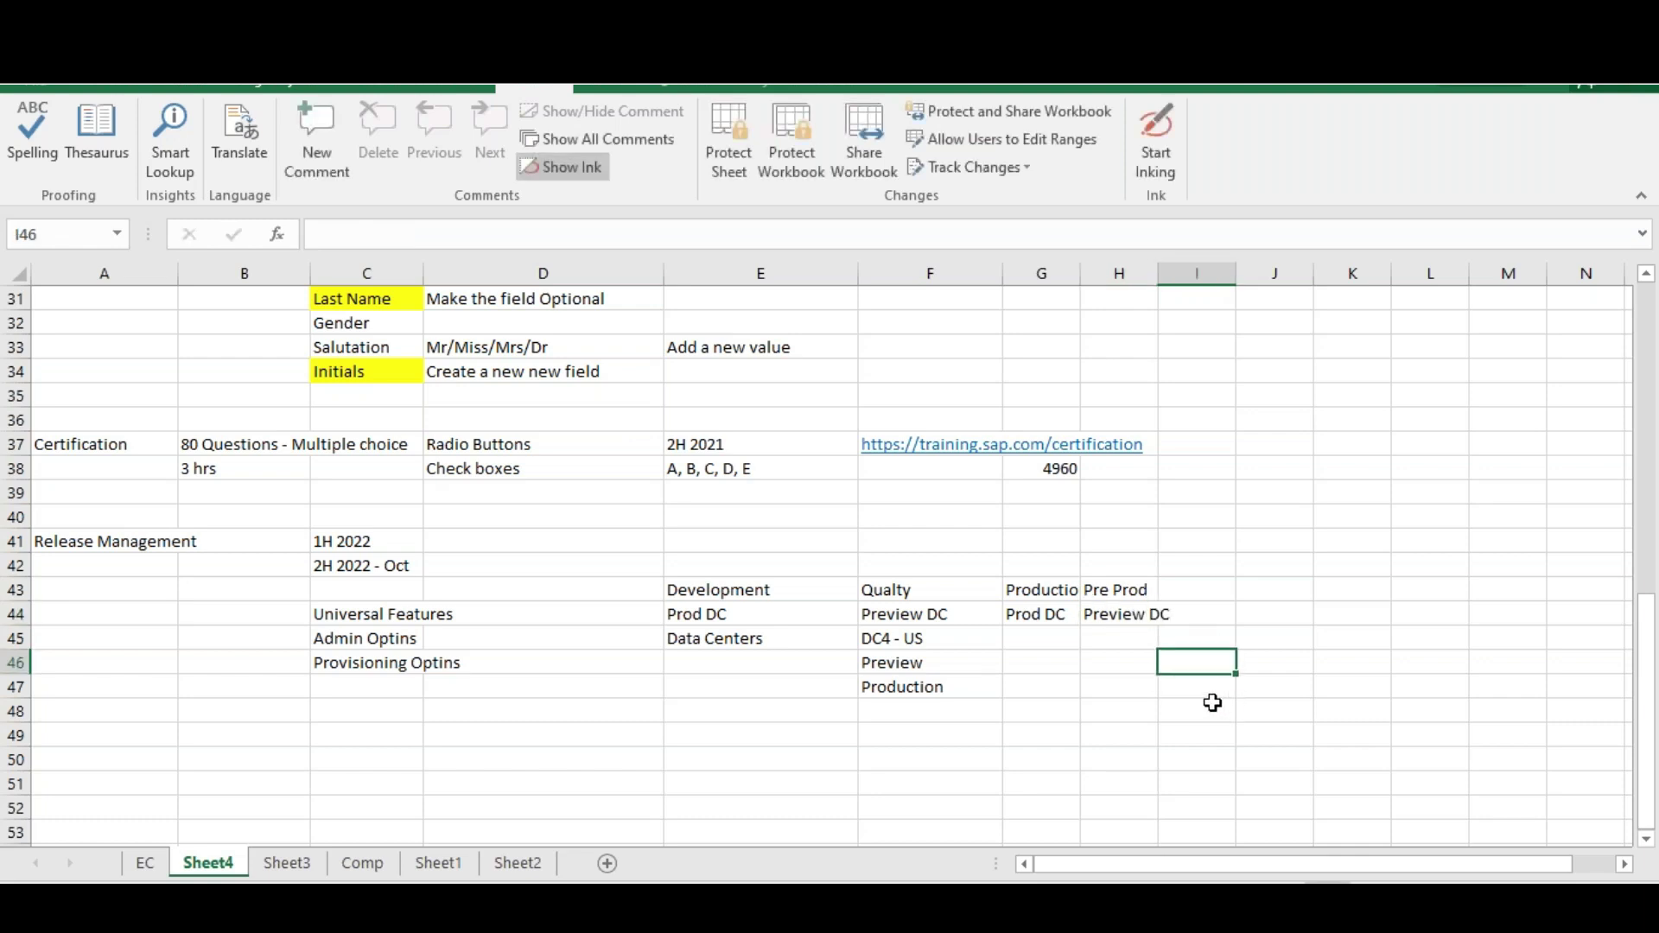
{"action": "left_click_drag", "start_coordinate": [1045, 589], "coordinate": [1042, 612]}
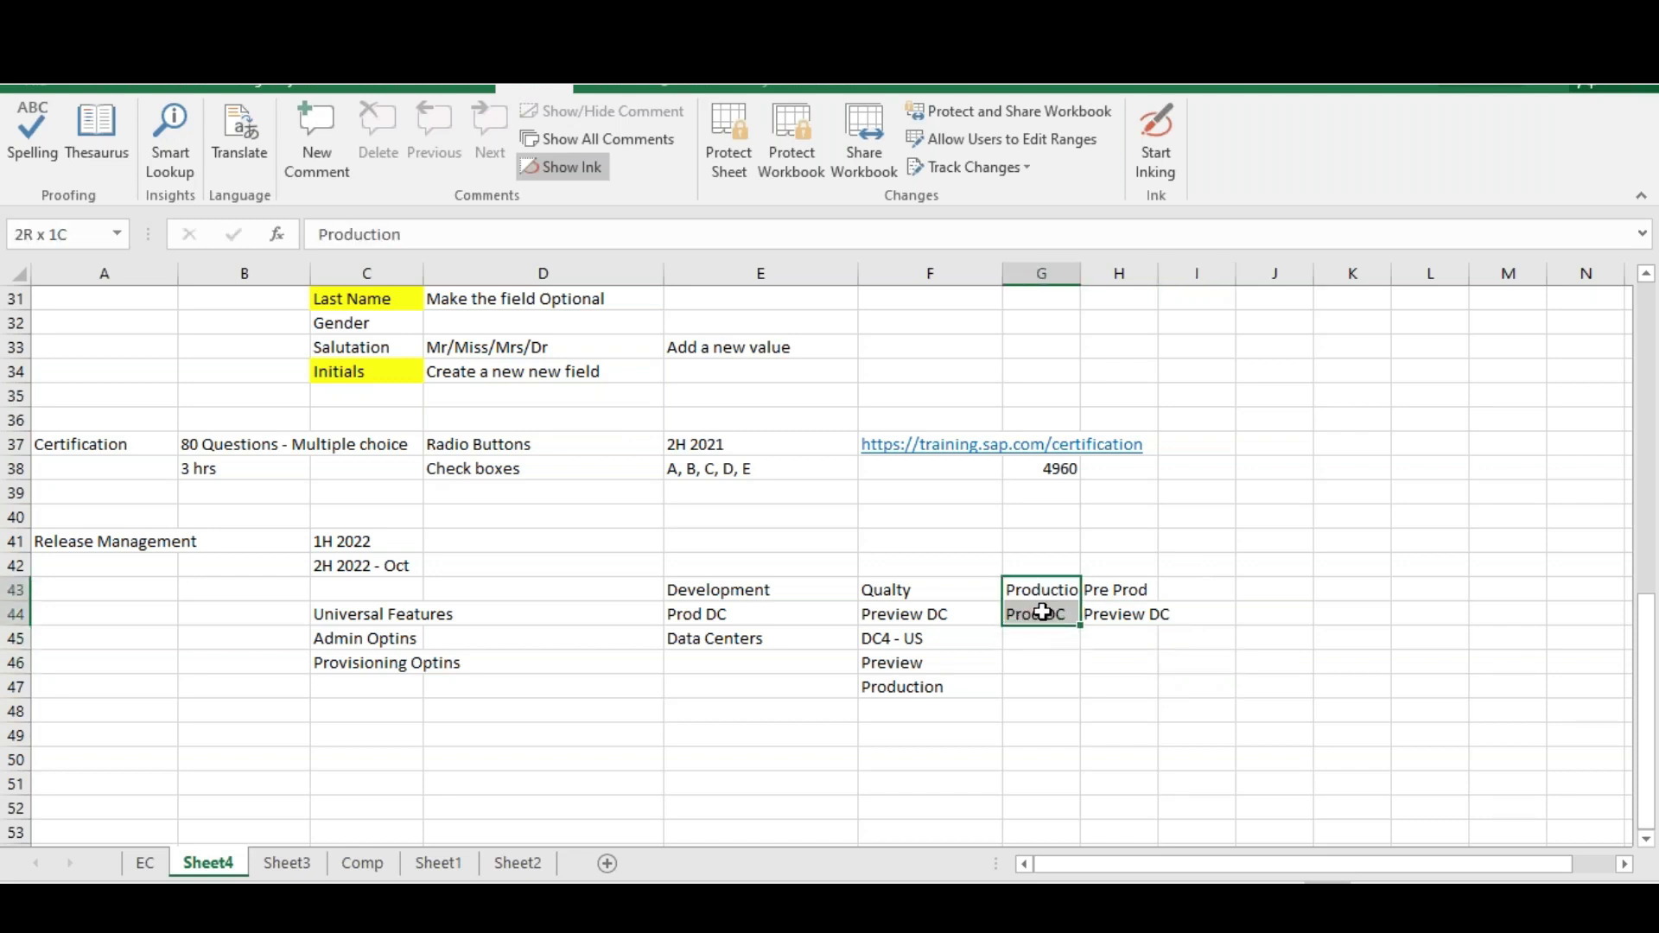
{"action": "left_click", "coordinate": [826, 597]}
{"action": "left_click_drag", "start_coordinate": [826, 597], "coordinate": [915, 596]}
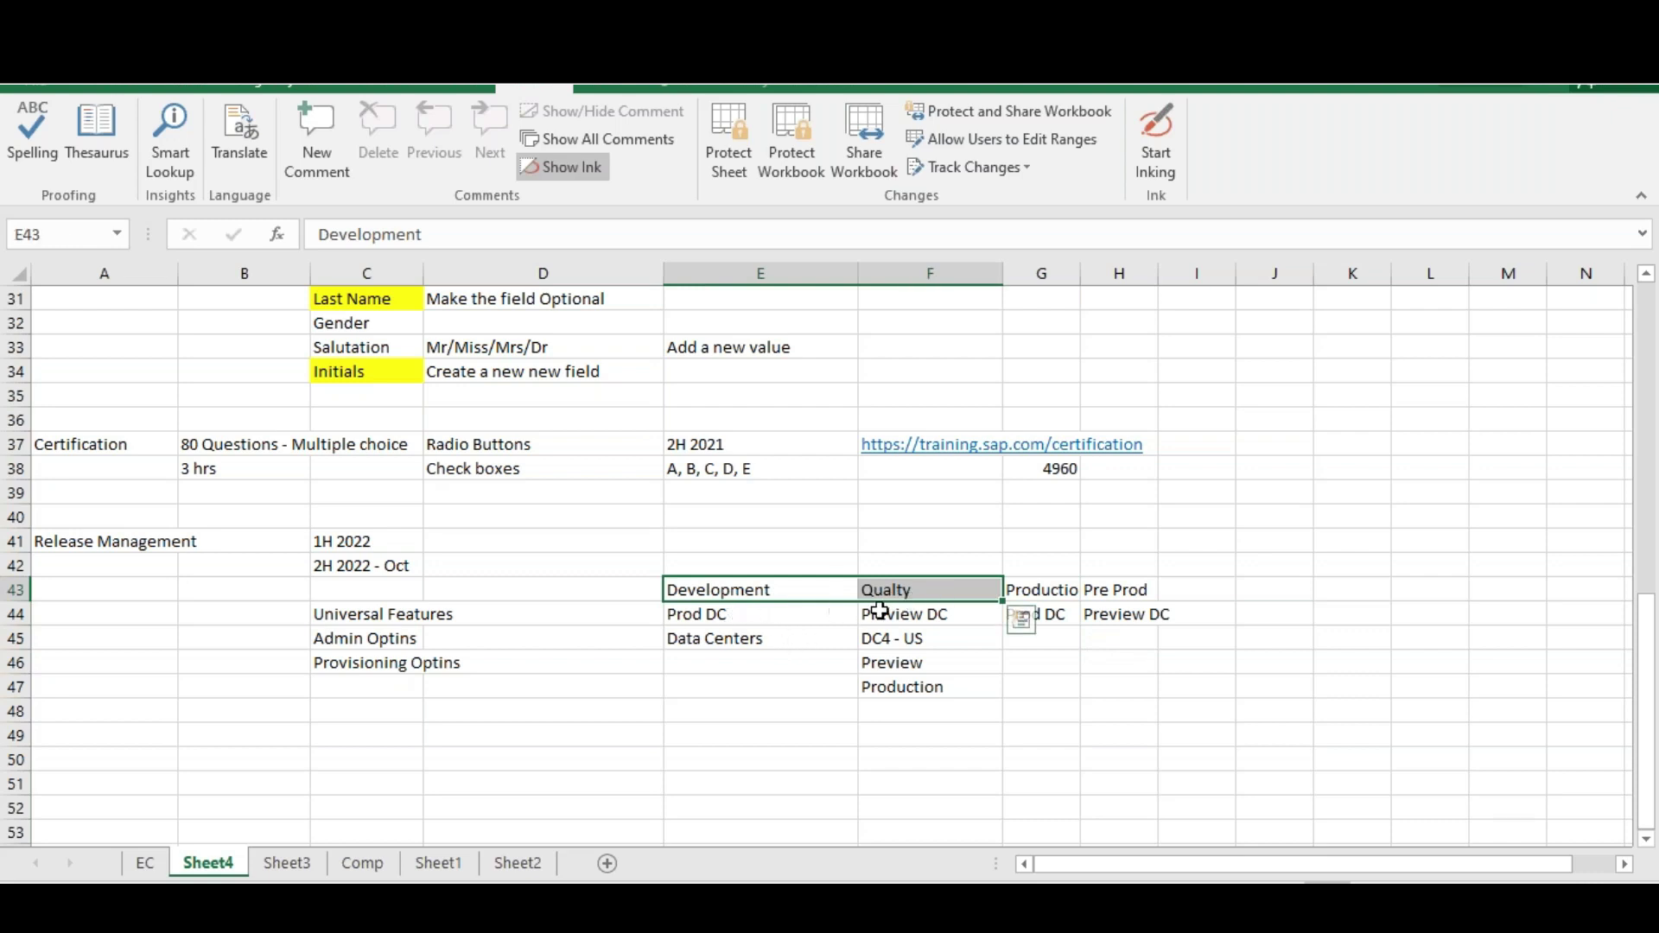
{"action": "left_click", "coordinate": [704, 617]}
{"action": "left_click", "coordinate": [928, 614]}
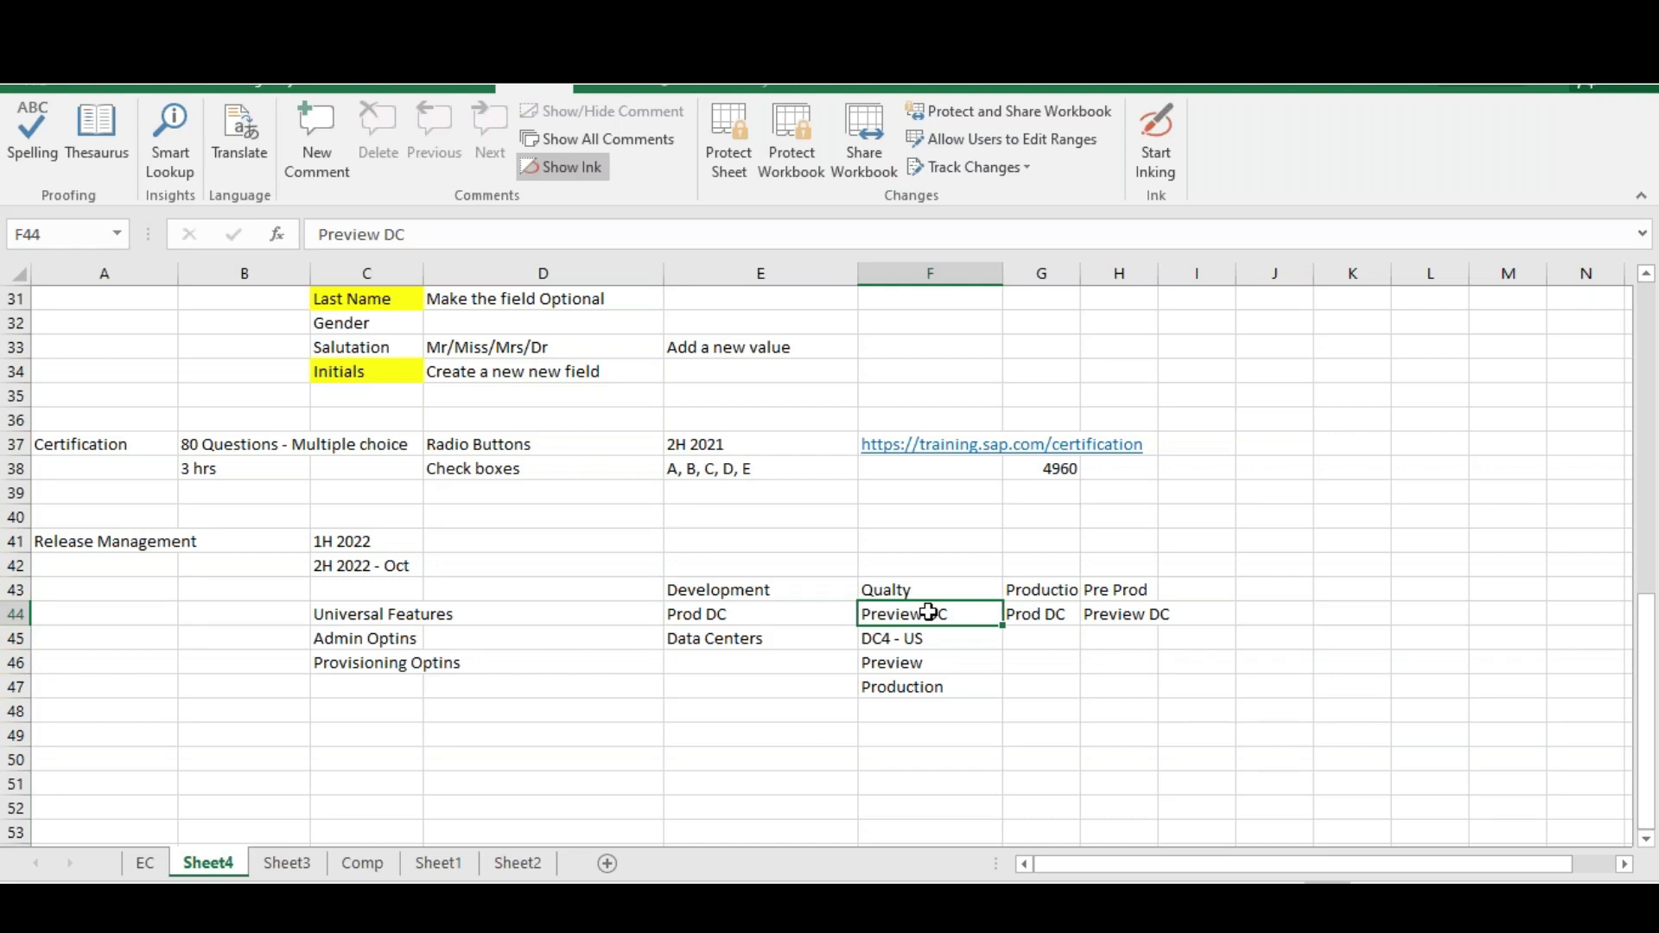
{"action": "left_click_drag", "start_coordinate": [909, 588], "coordinate": [930, 610]}
{"action": "left_click_drag", "start_coordinate": [783, 592], "coordinate": [776, 610]}
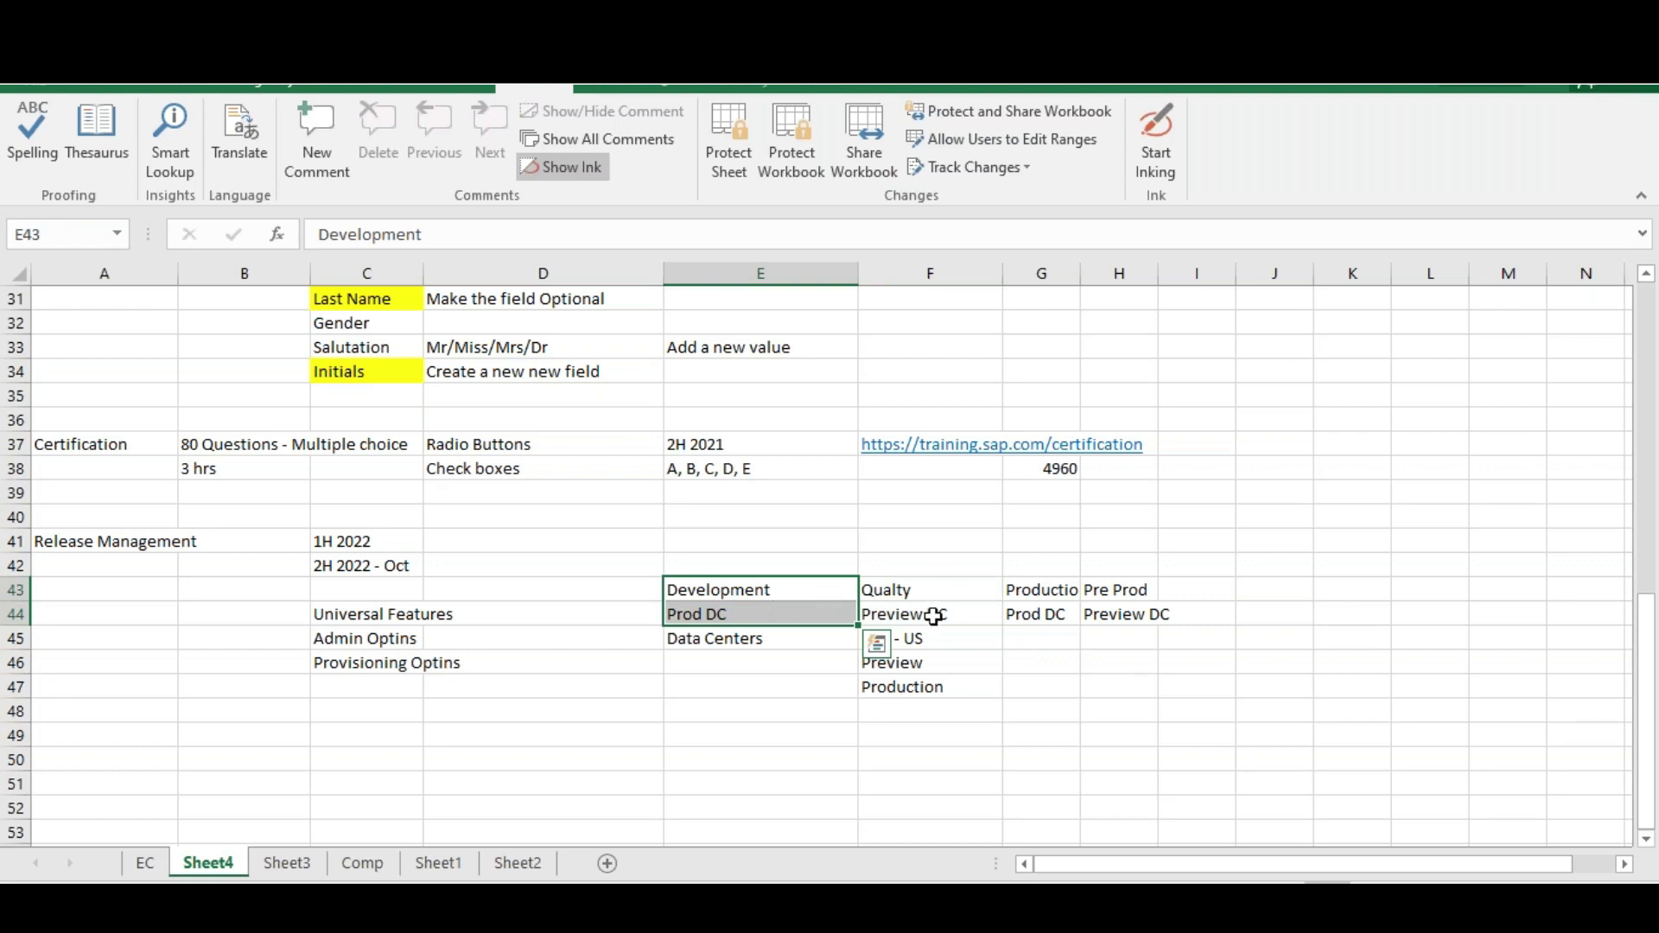
{"action": "left_click_drag", "start_coordinate": [1035, 569], "coordinate": [1044, 639]}
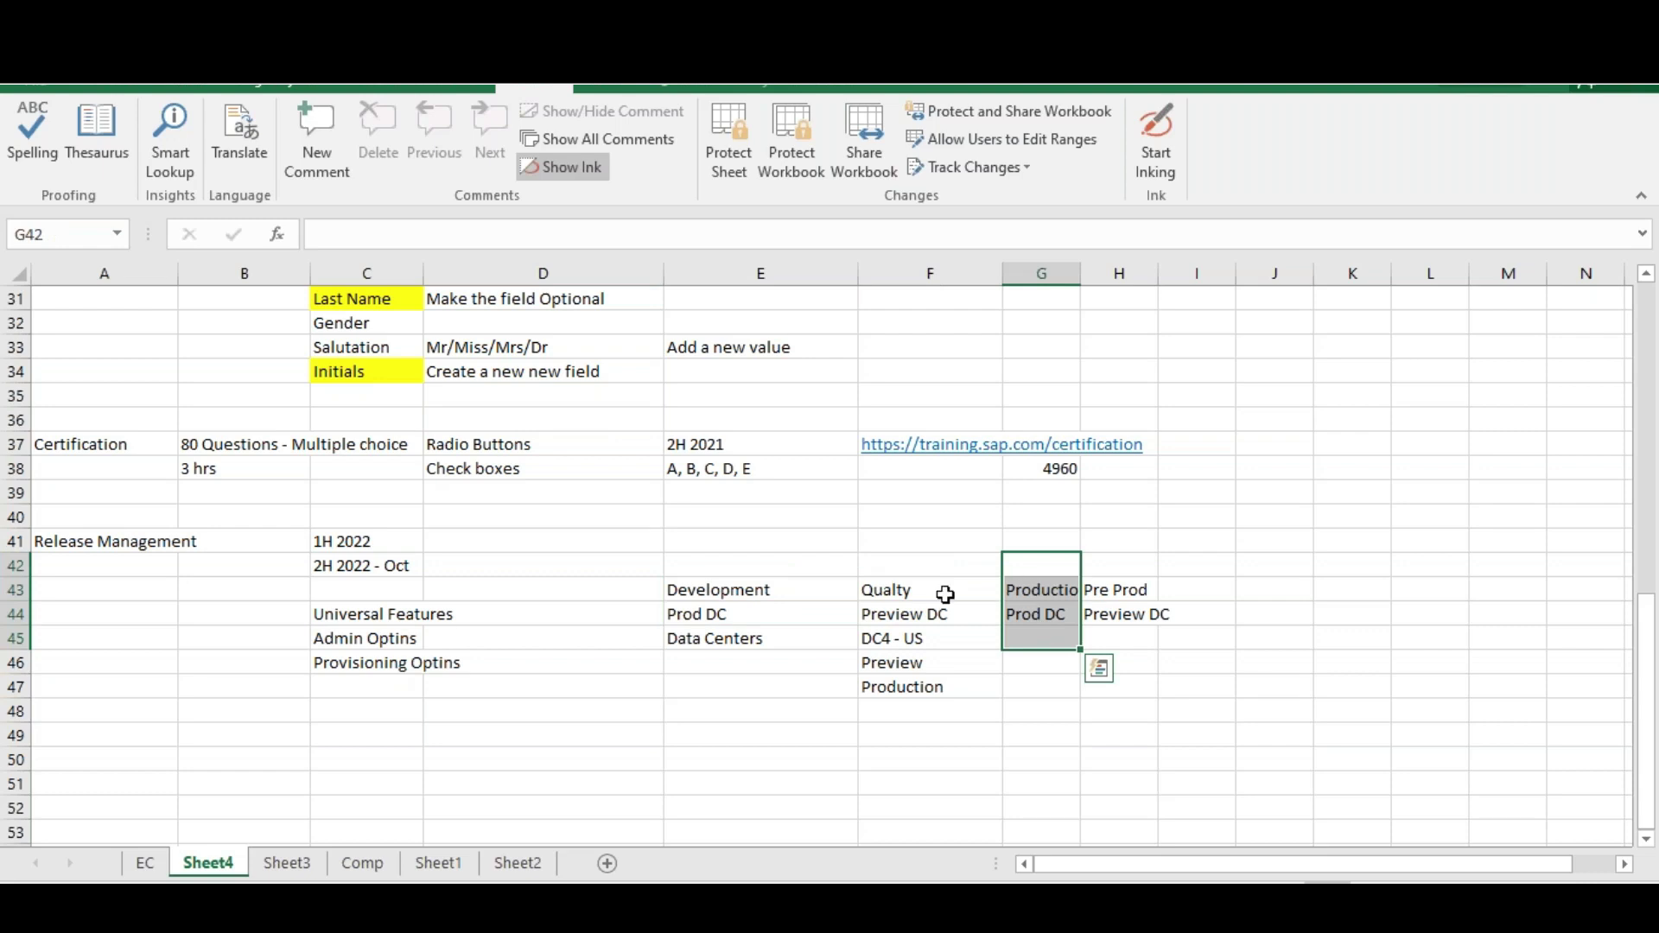
{"action": "left_click_drag", "start_coordinate": [717, 569], "coordinate": [907, 615]}
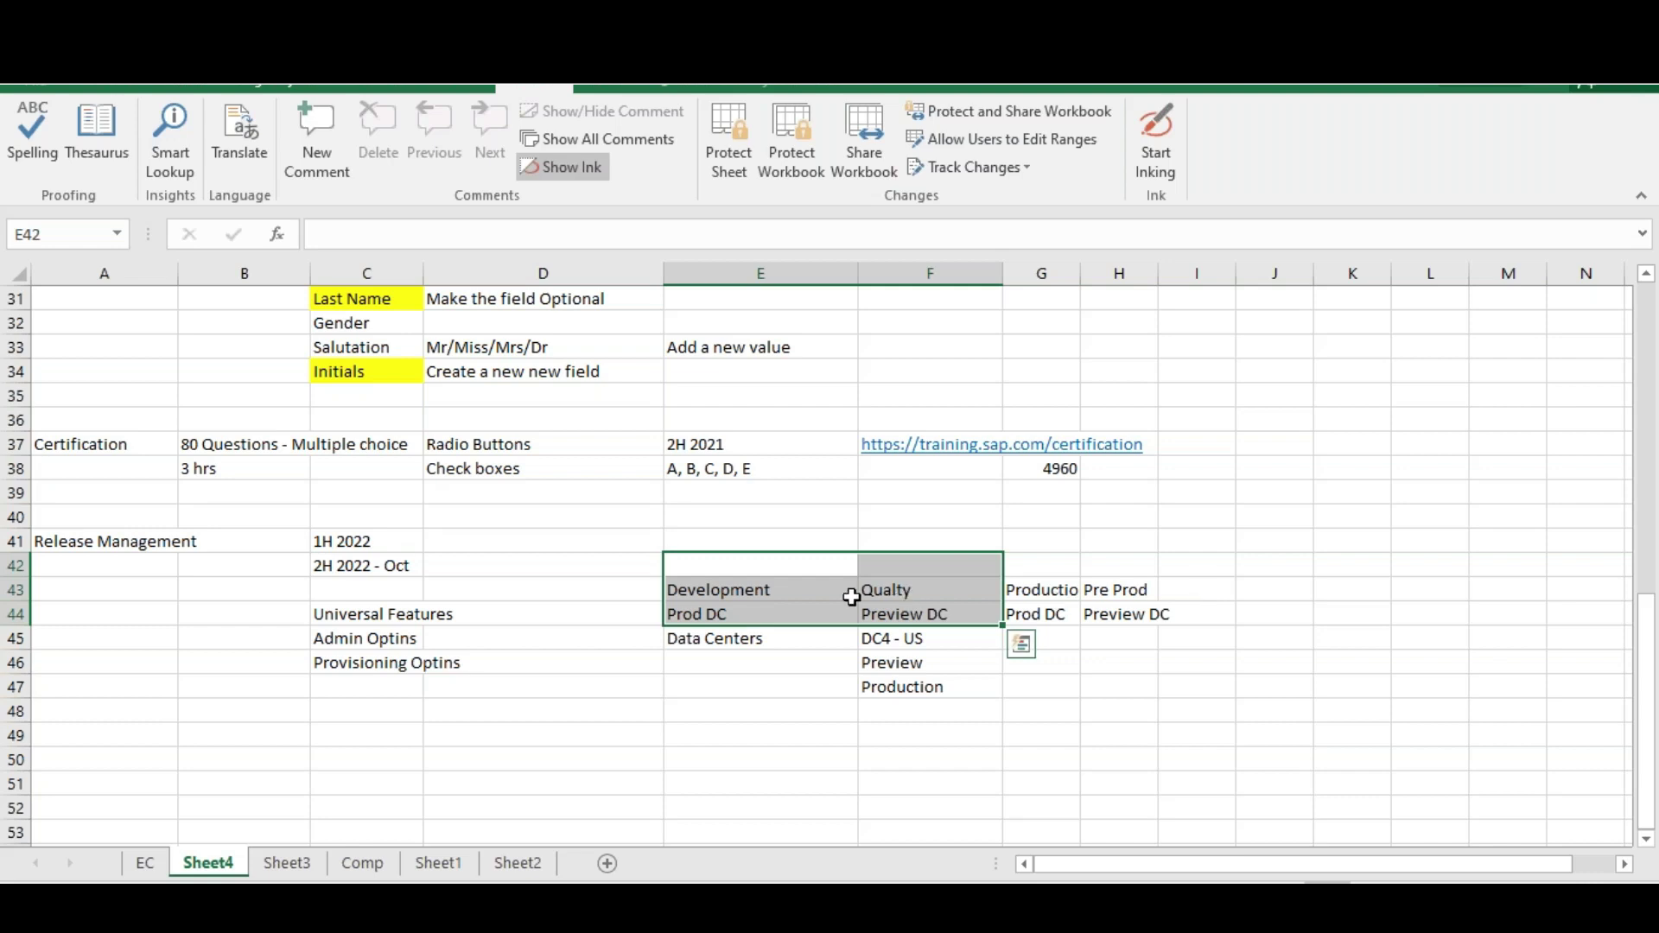
{"action": "left_click_drag", "start_coordinate": [760, 592], "coordinate": [1126, 609]}
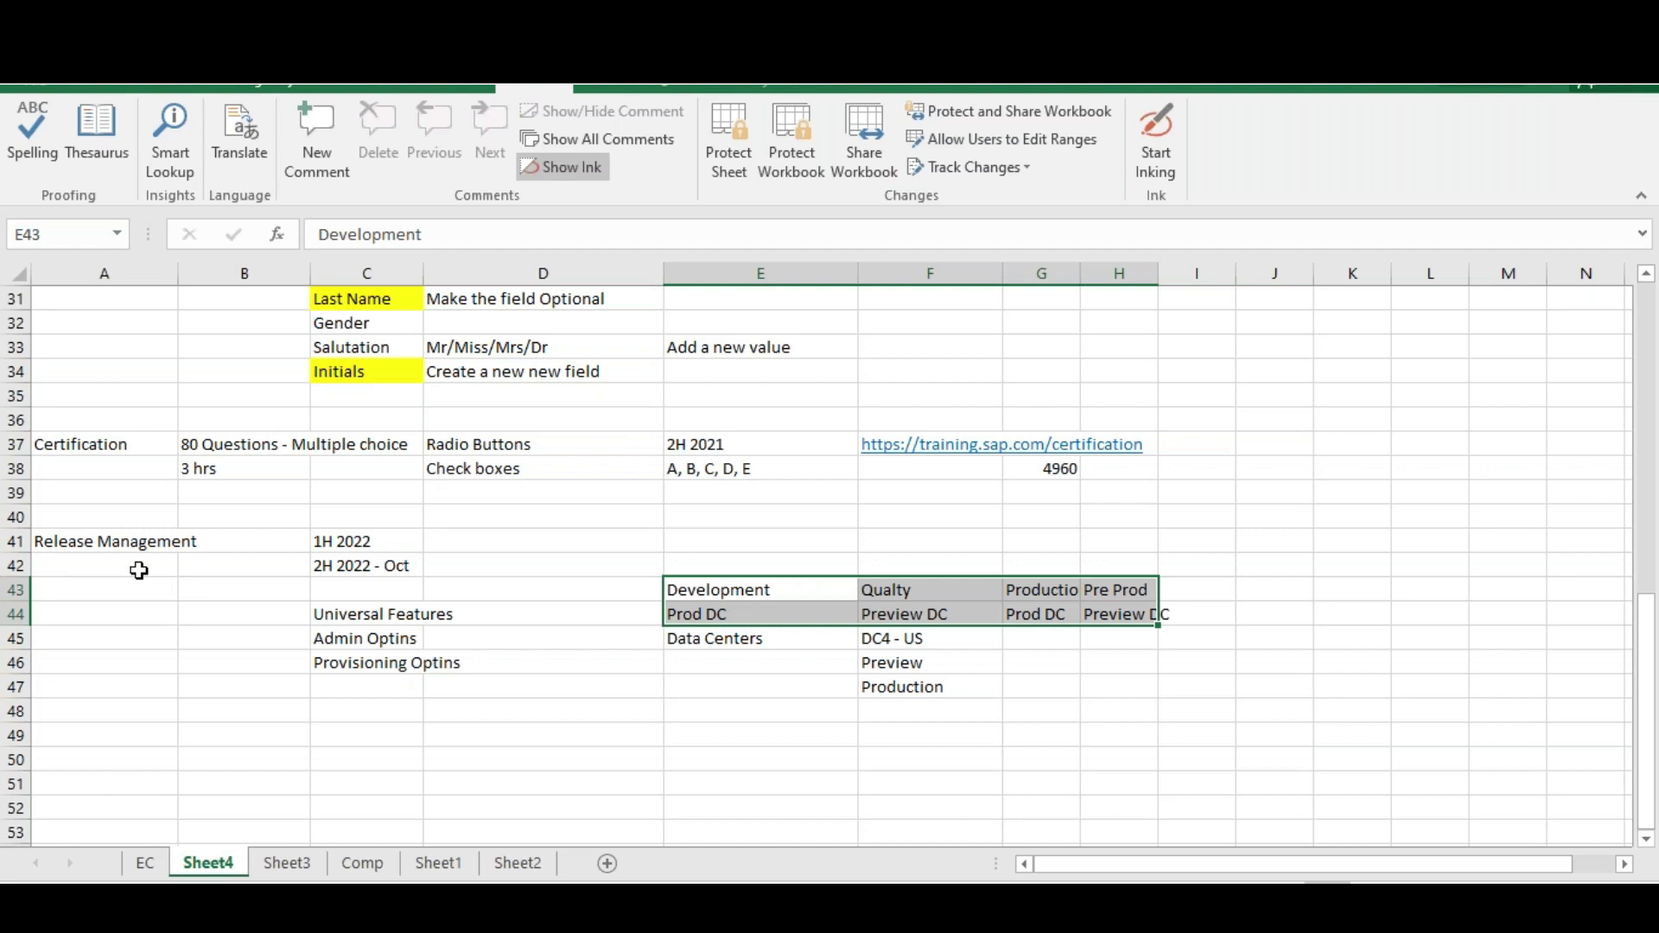
{"action": "left_click", "coordinate": [899, 664]}
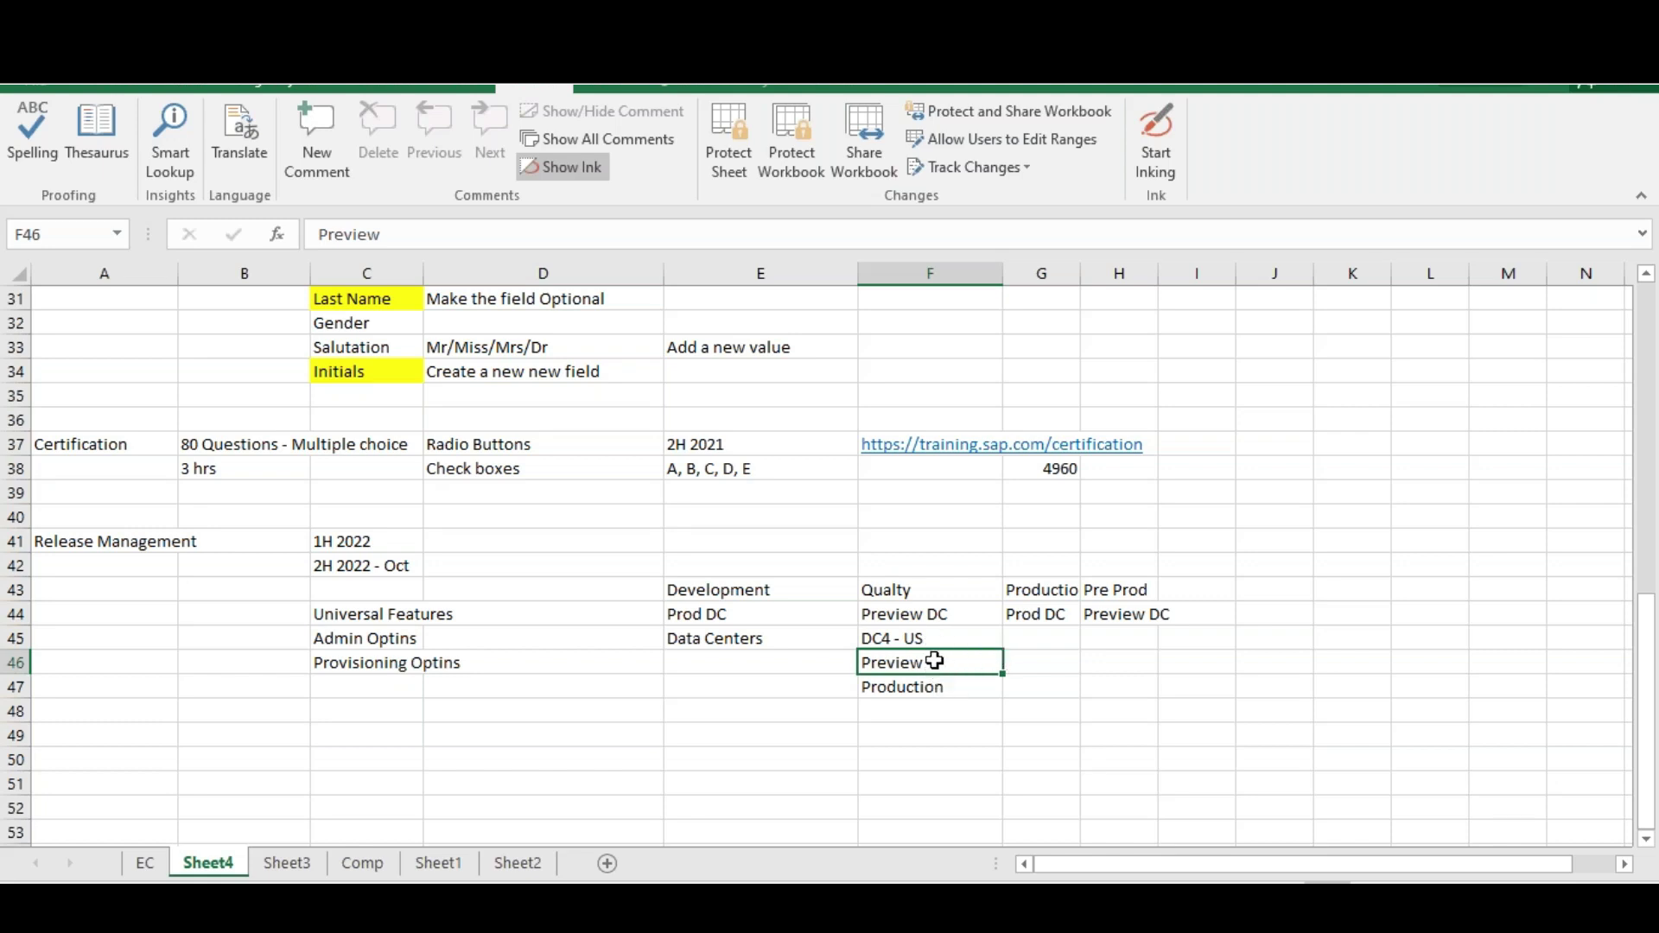
{"action": "left_click_drag", "start_coordinate": [903, 589], "coordinate": [918, 614]}
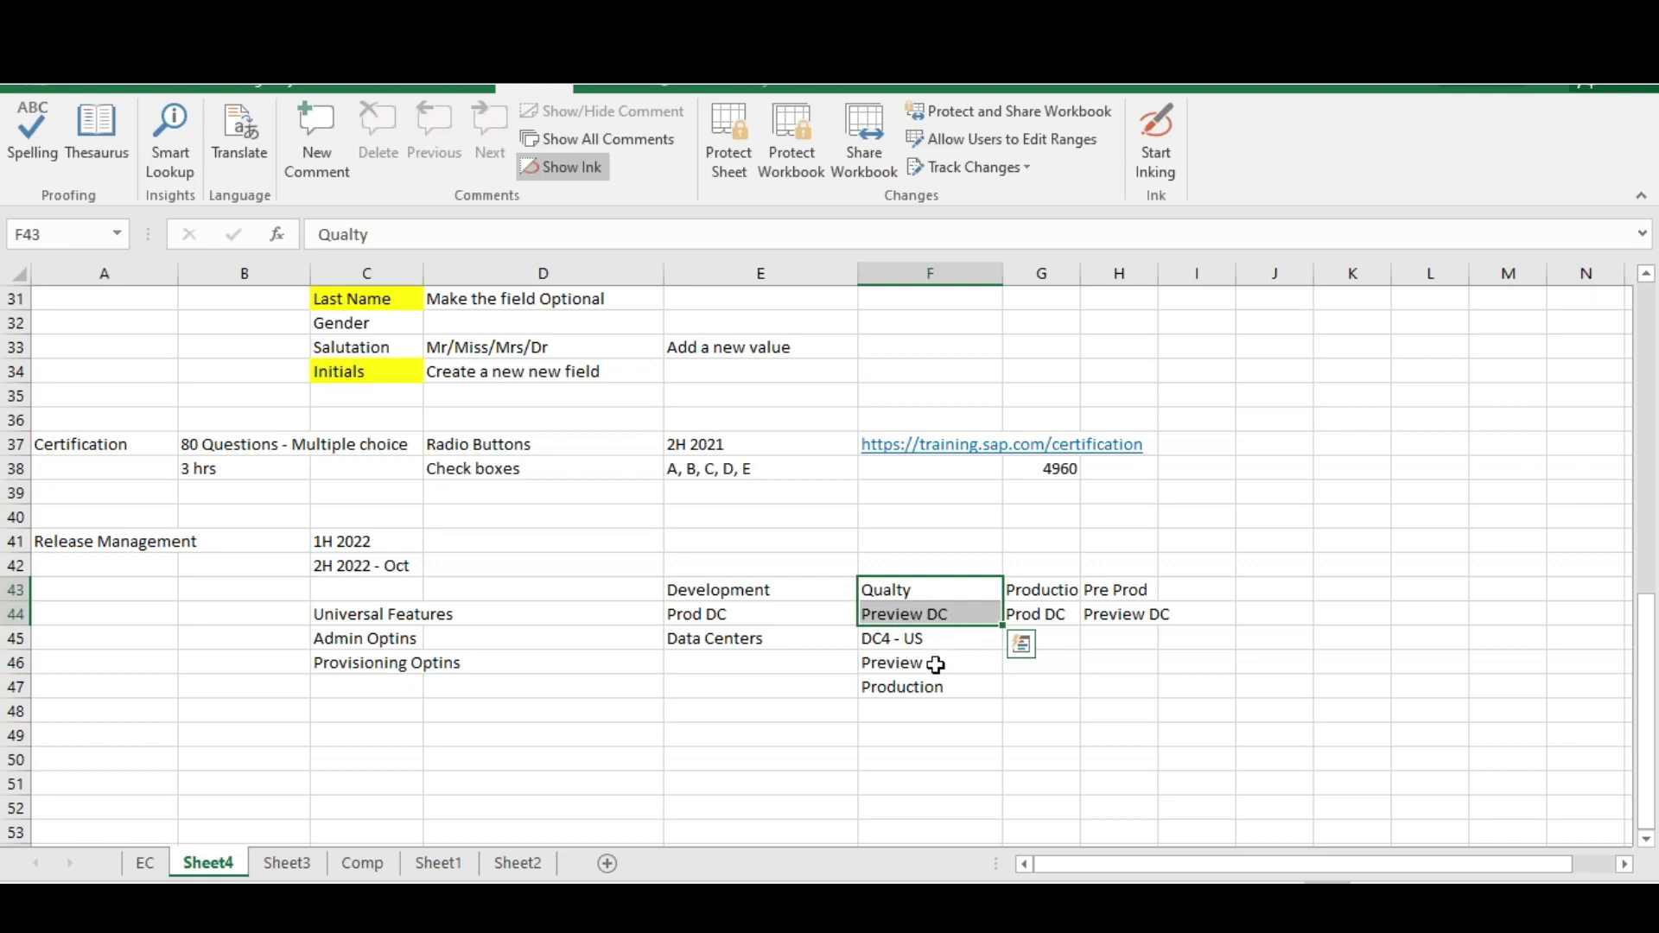
{"action": "left_click", "coordinate": [935, 664]}
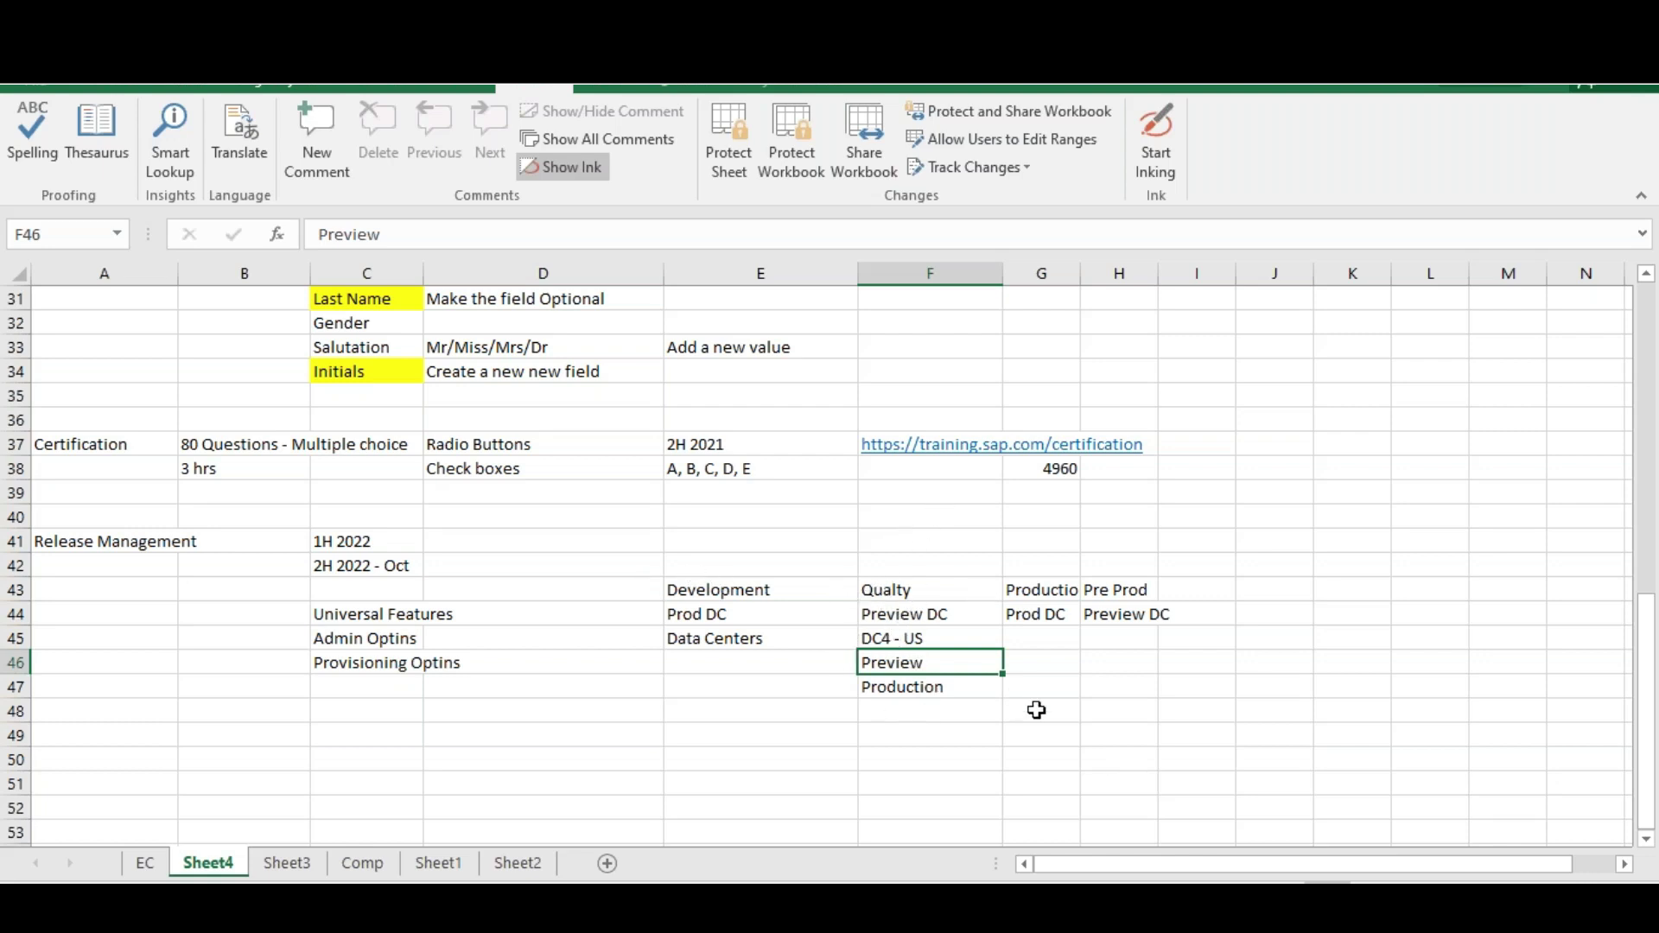
{"action": "left_click_drag", "start_coordinate": [913, 595], "coordinate": [919, 623]}
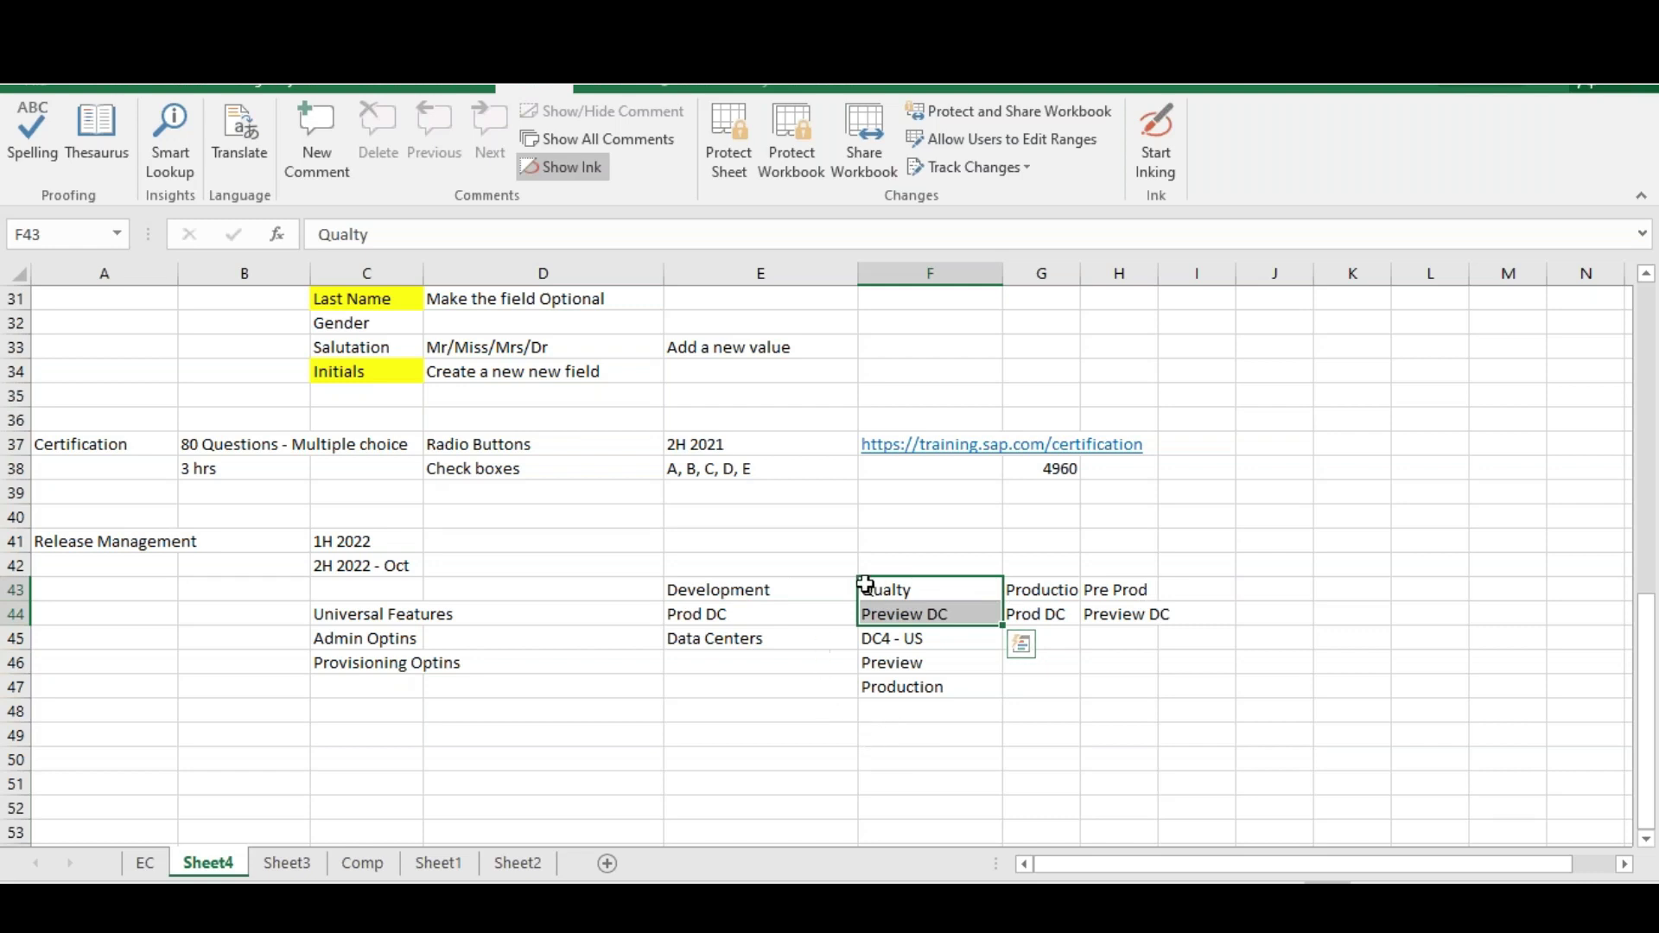
{"action": "left_click", "coordinate": [919, 666]}
Back in the browser, highlight First Half 2022's preview April 15 and production May 20, 2022
{"action": "key", "text": "alt+Tab"}
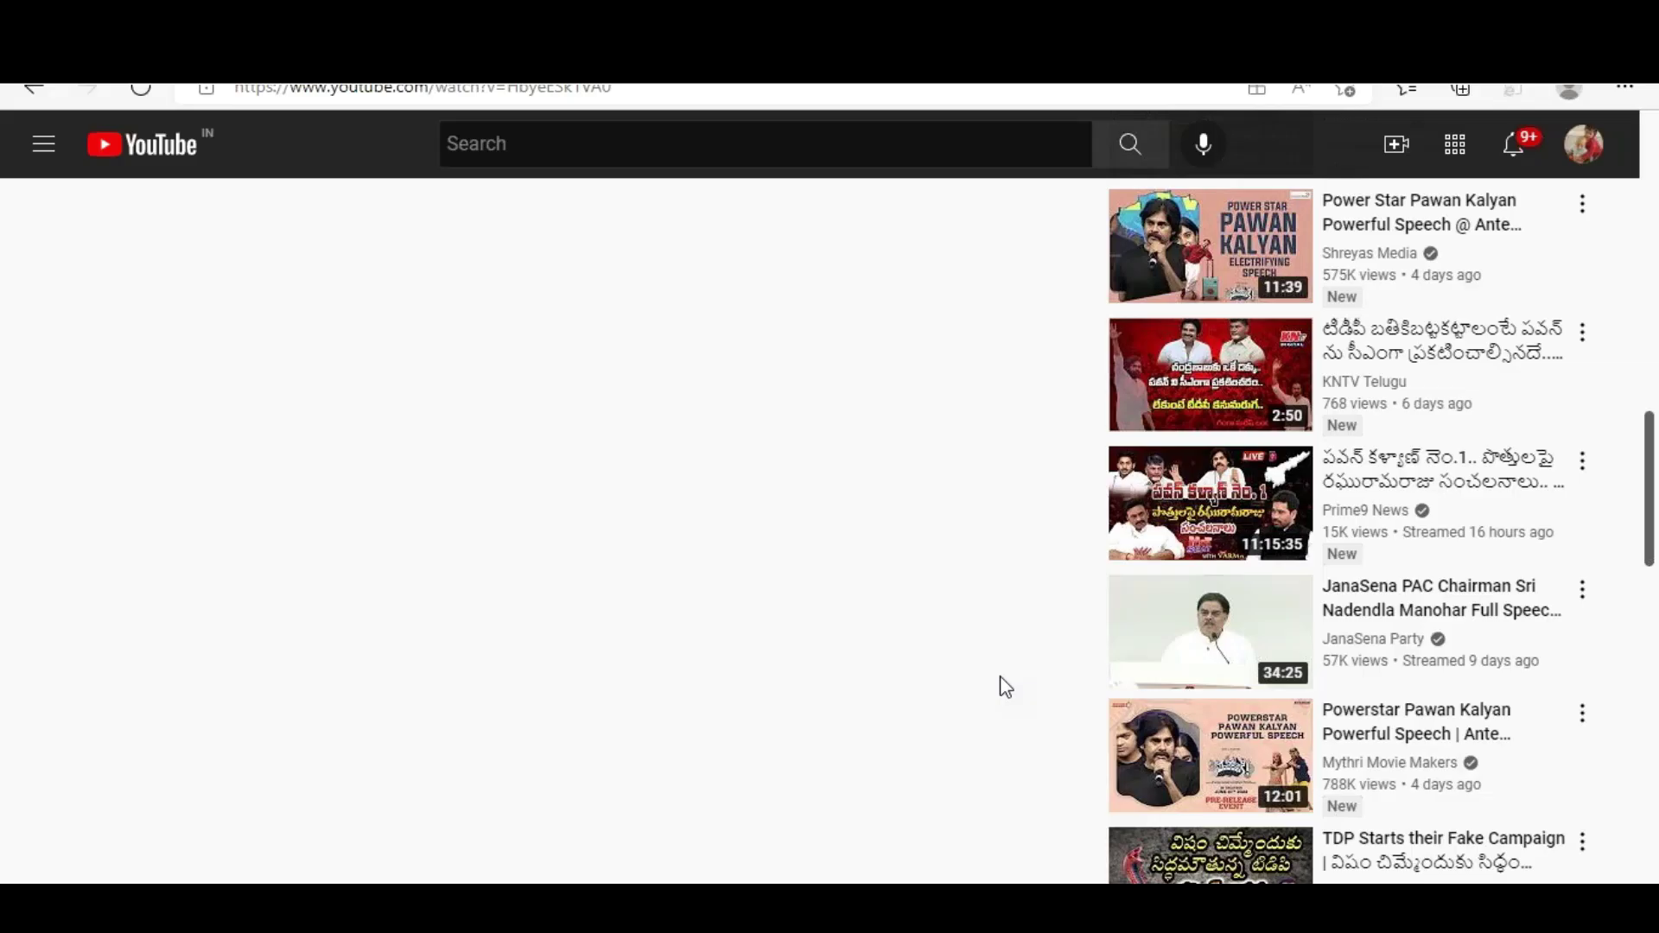
{"action": "key", "text": "alt+Tab"}
{"action": "key", "text": "alt+Tab"}
{"action": "key", "text": "alt+Tab"}
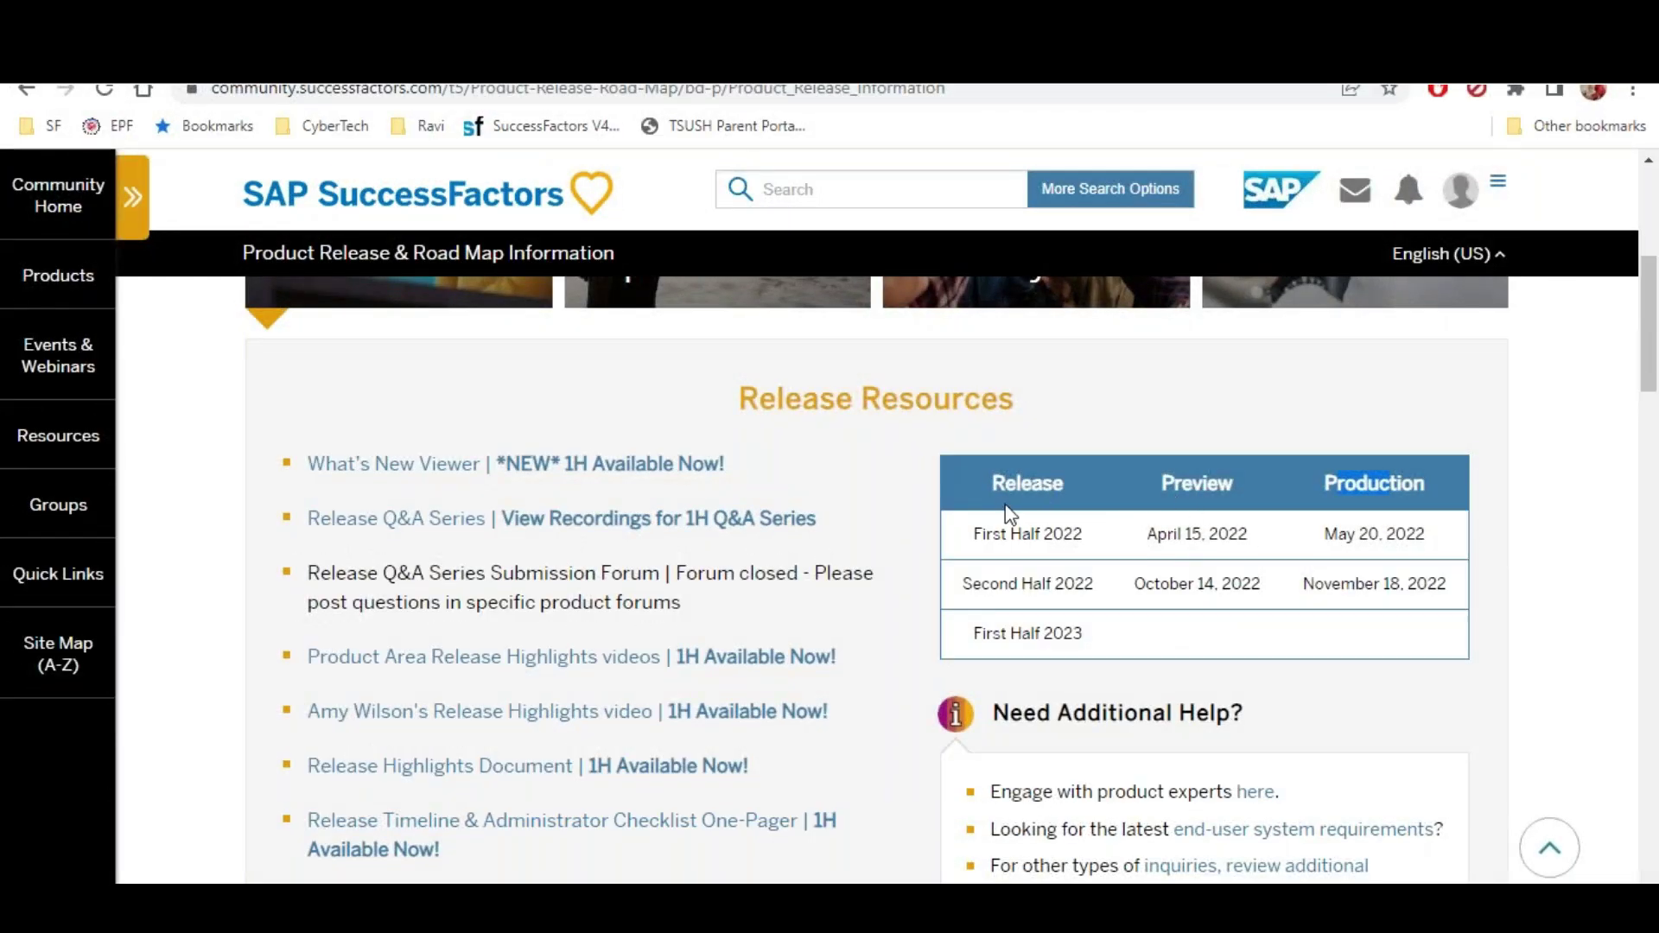
{"action": "left_click_drag", "start_coordinate": [973, 533], "coordinate": [1075, 537]}
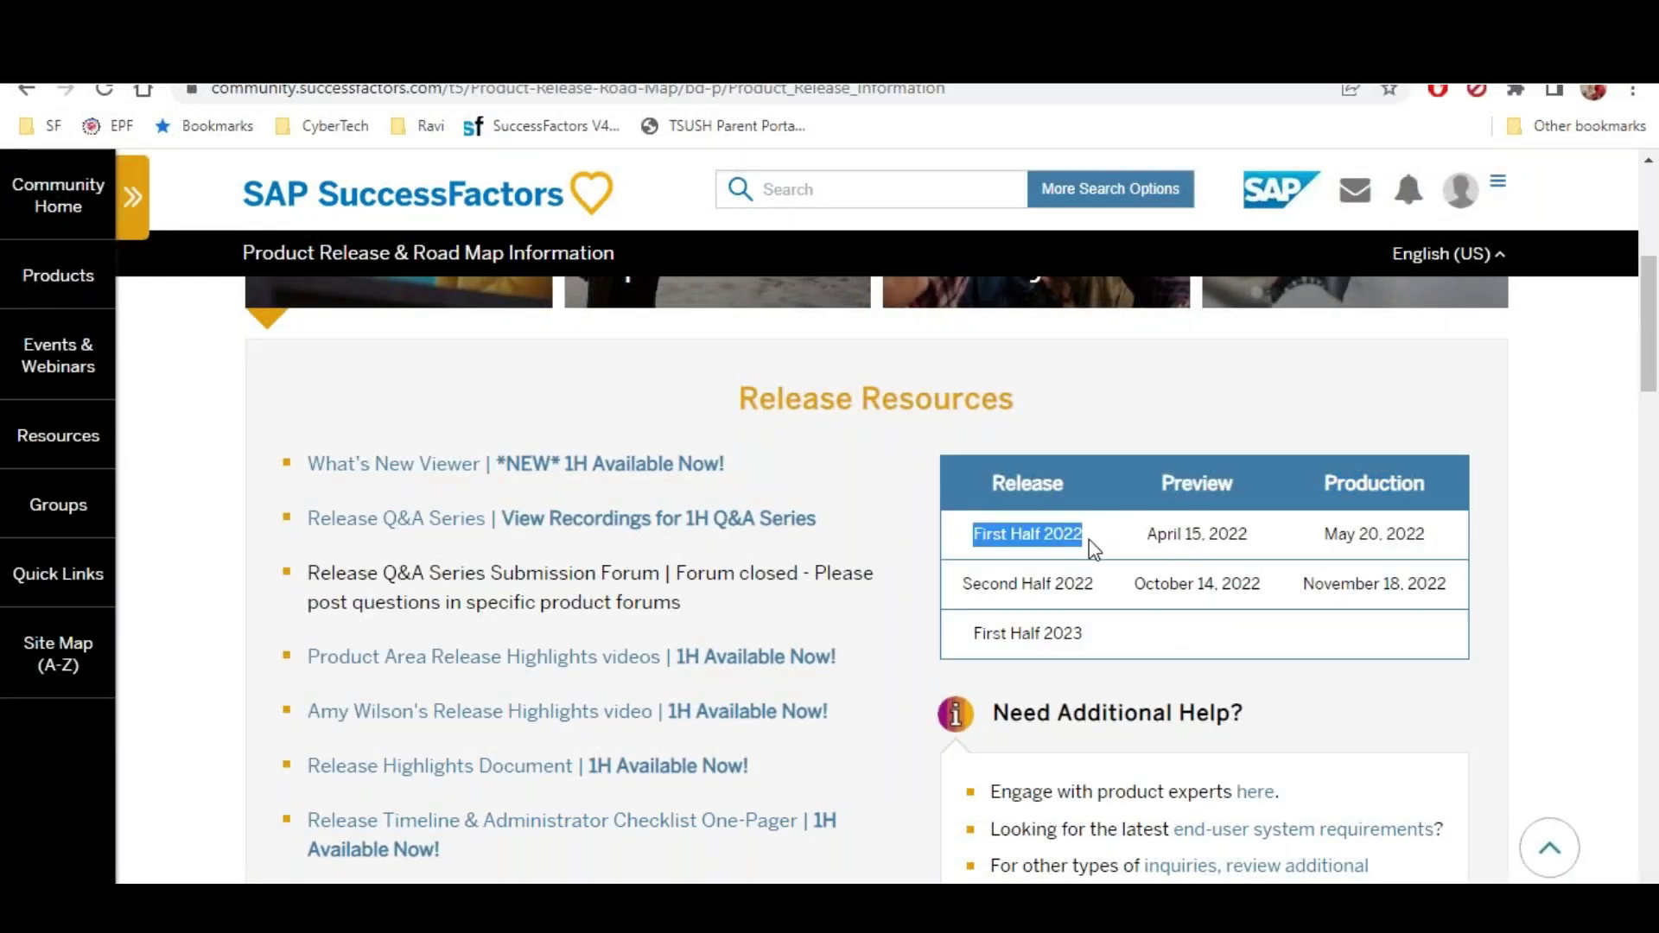
{"action": "left_click_drag", "start_coordinate": [1160, 485], "coordinate": [1218, 489]}
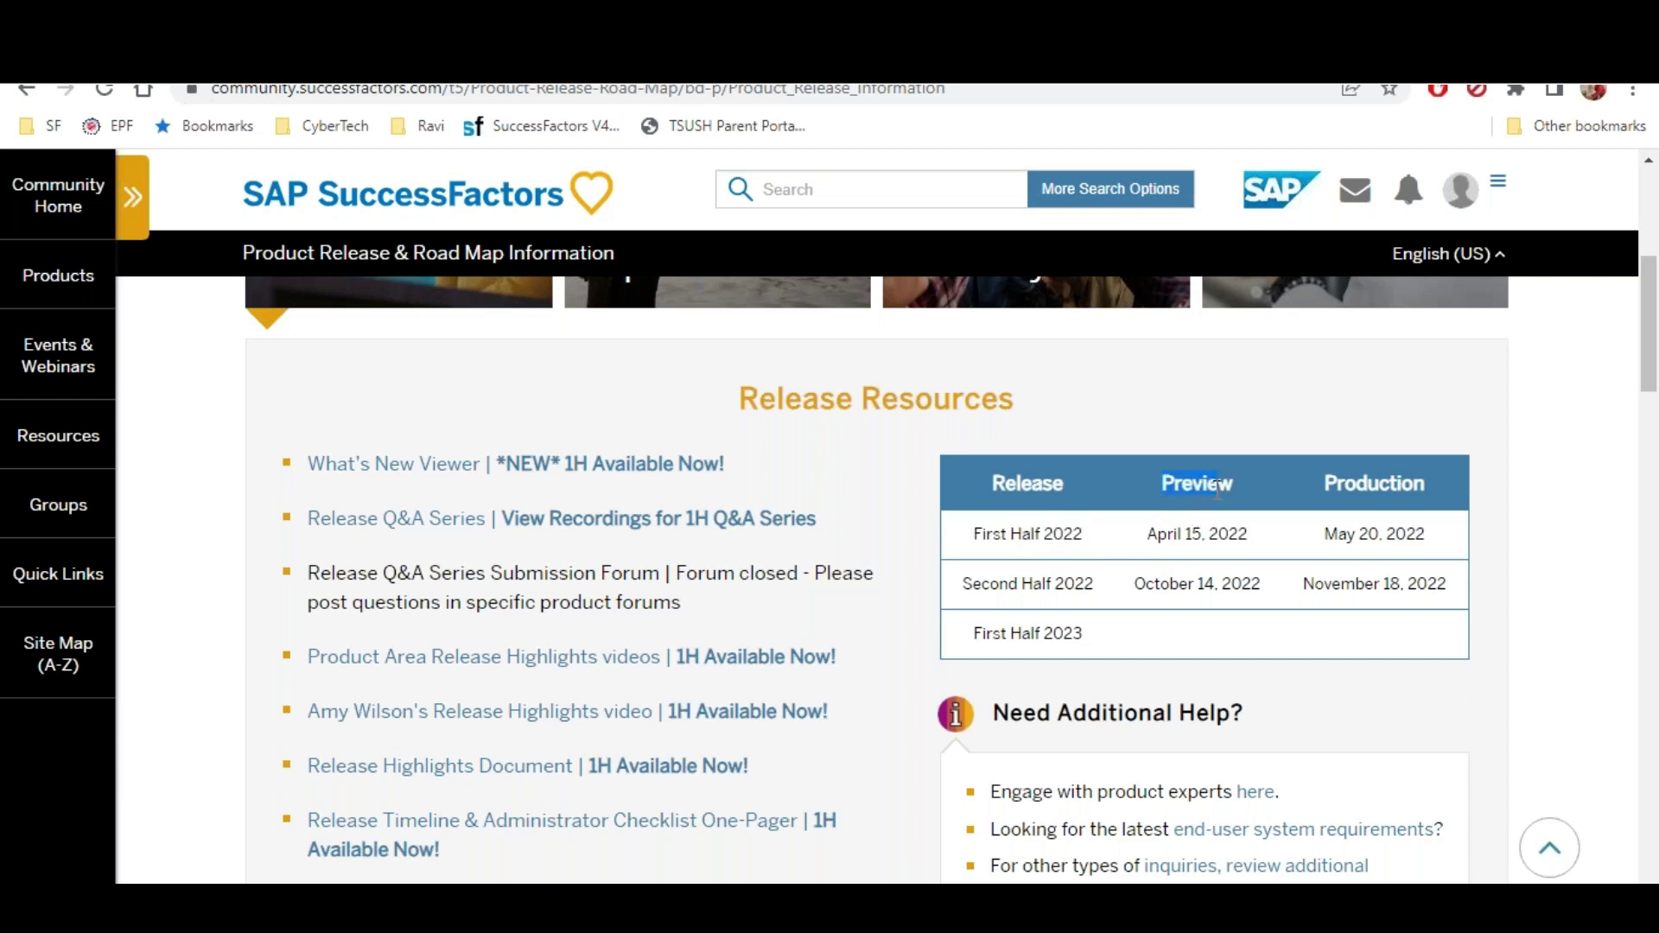
{"action": "left_click_drag", "start_coordinate": [1324, 483], "coordinate": [1436, 498]}
{"action": "left_click", "coordinate": [1148, 536]}
{"action": "left_click_drag", "start_coordinate": [1152, 544], "coordinate": [1259, 543]}
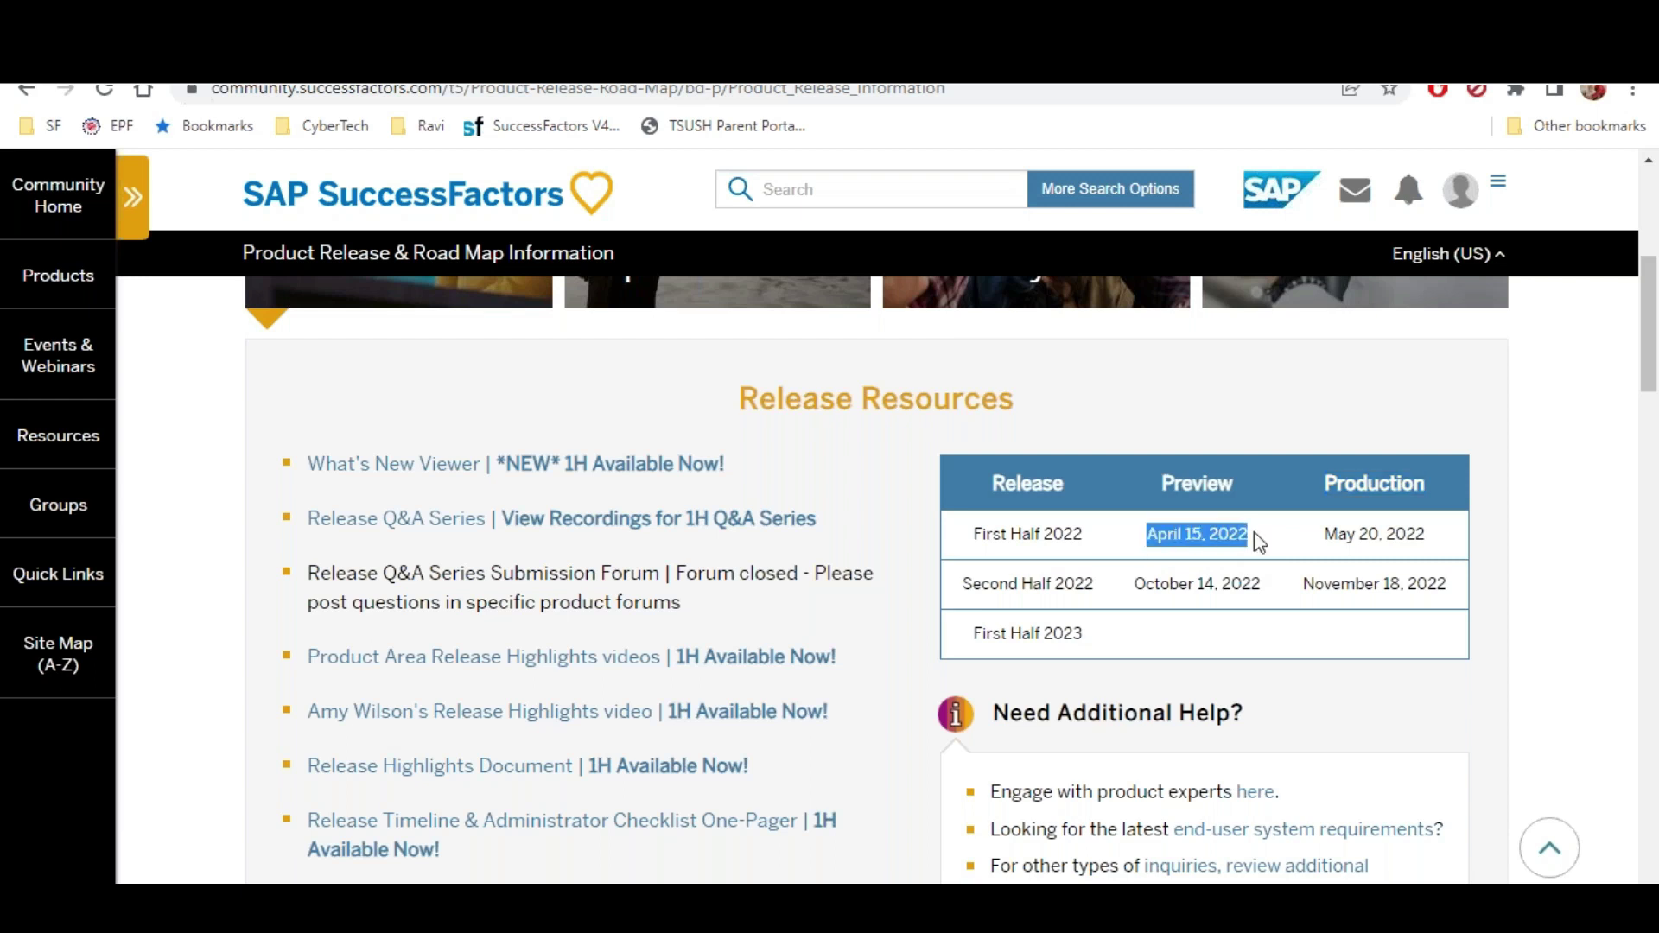
{"action": "left_click_drag", "start_coordinate": [1324, 544], "coordinate": [1457, 543]}
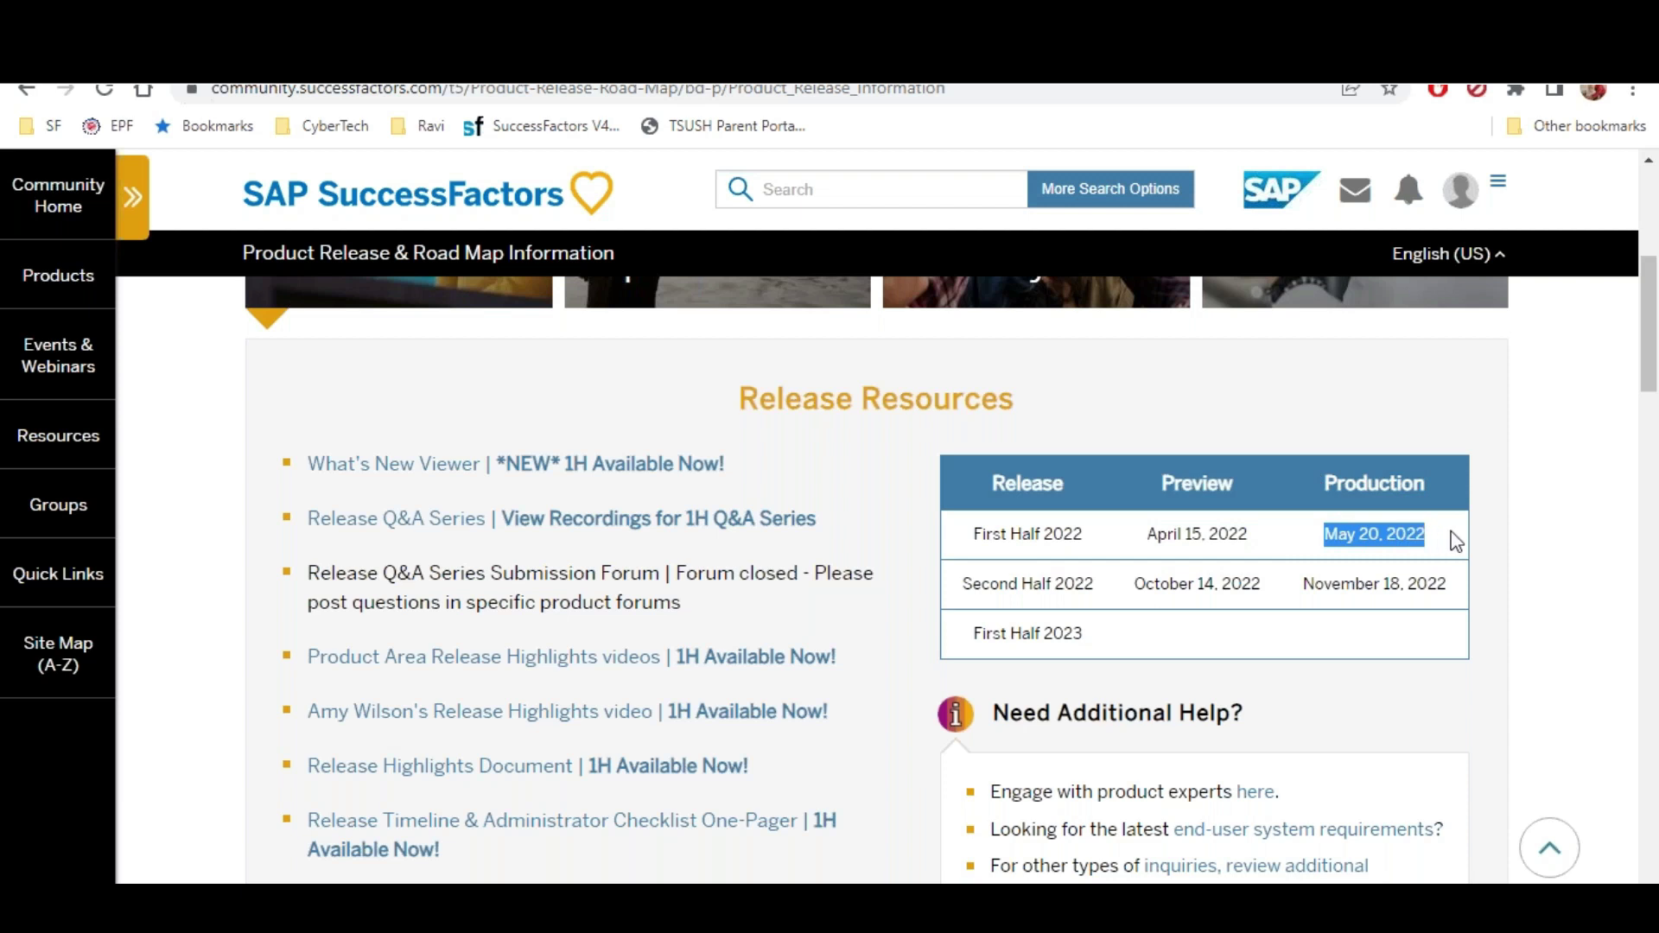
Highlight the Second Half 2022 release row and its October 14, 2022 preview date
{"action": "left_click", "coordinate": [1000, 581]}
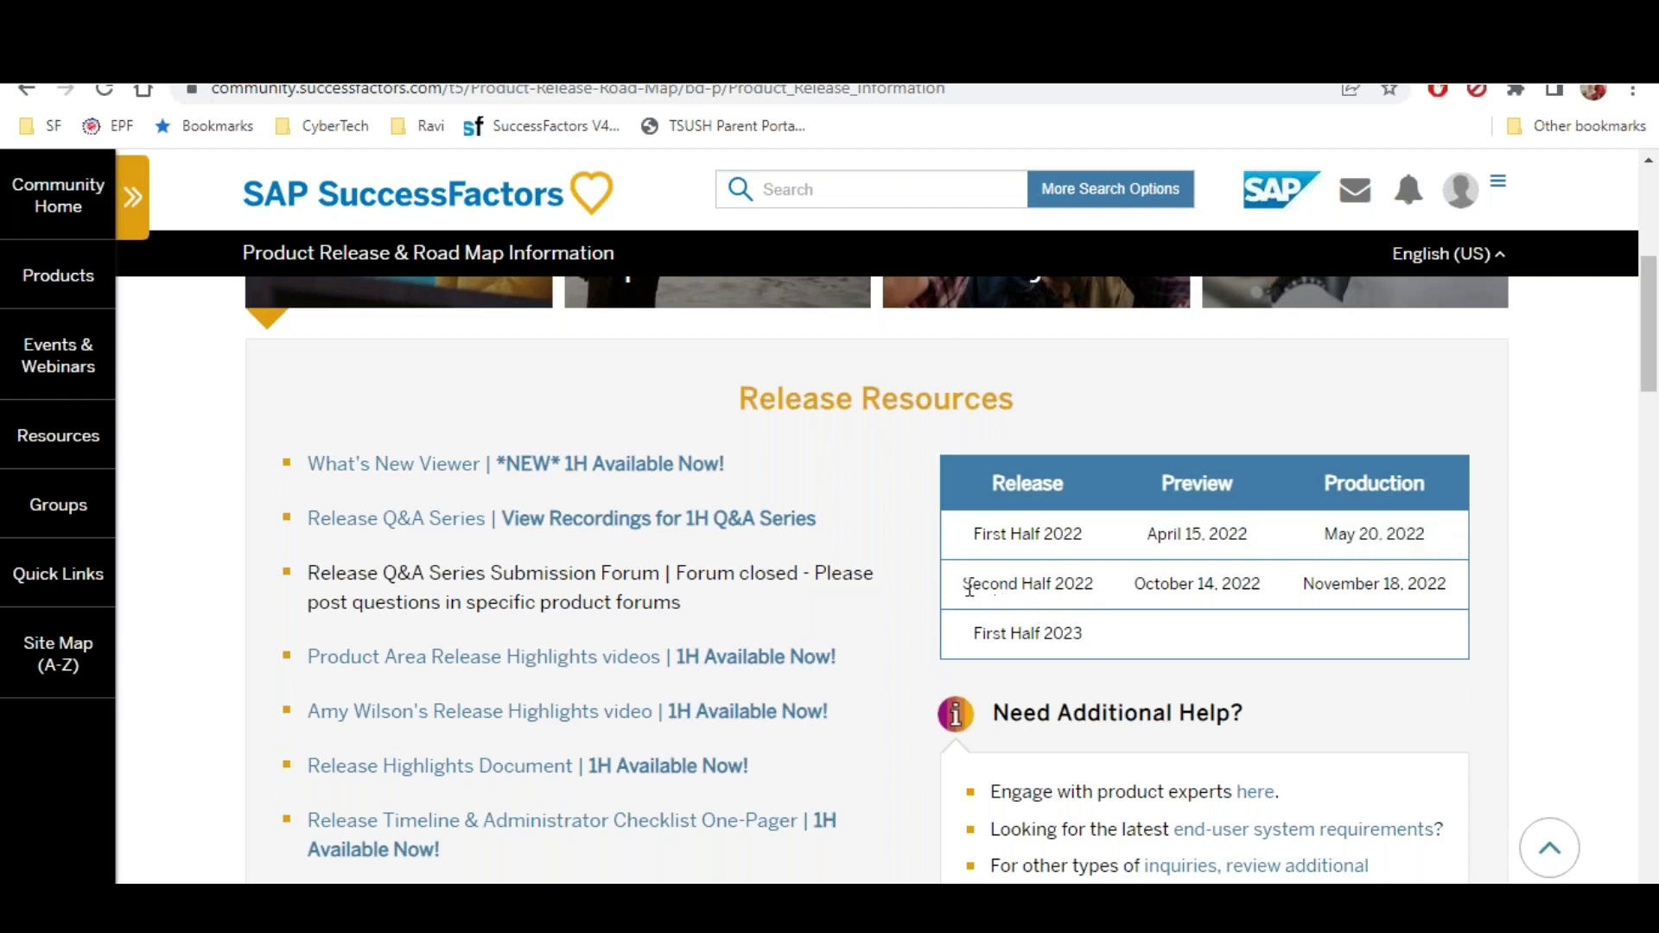
{"action": "left_click_drag", "start_coordinate": [963, 584], "coordinate": [1460, 595]}
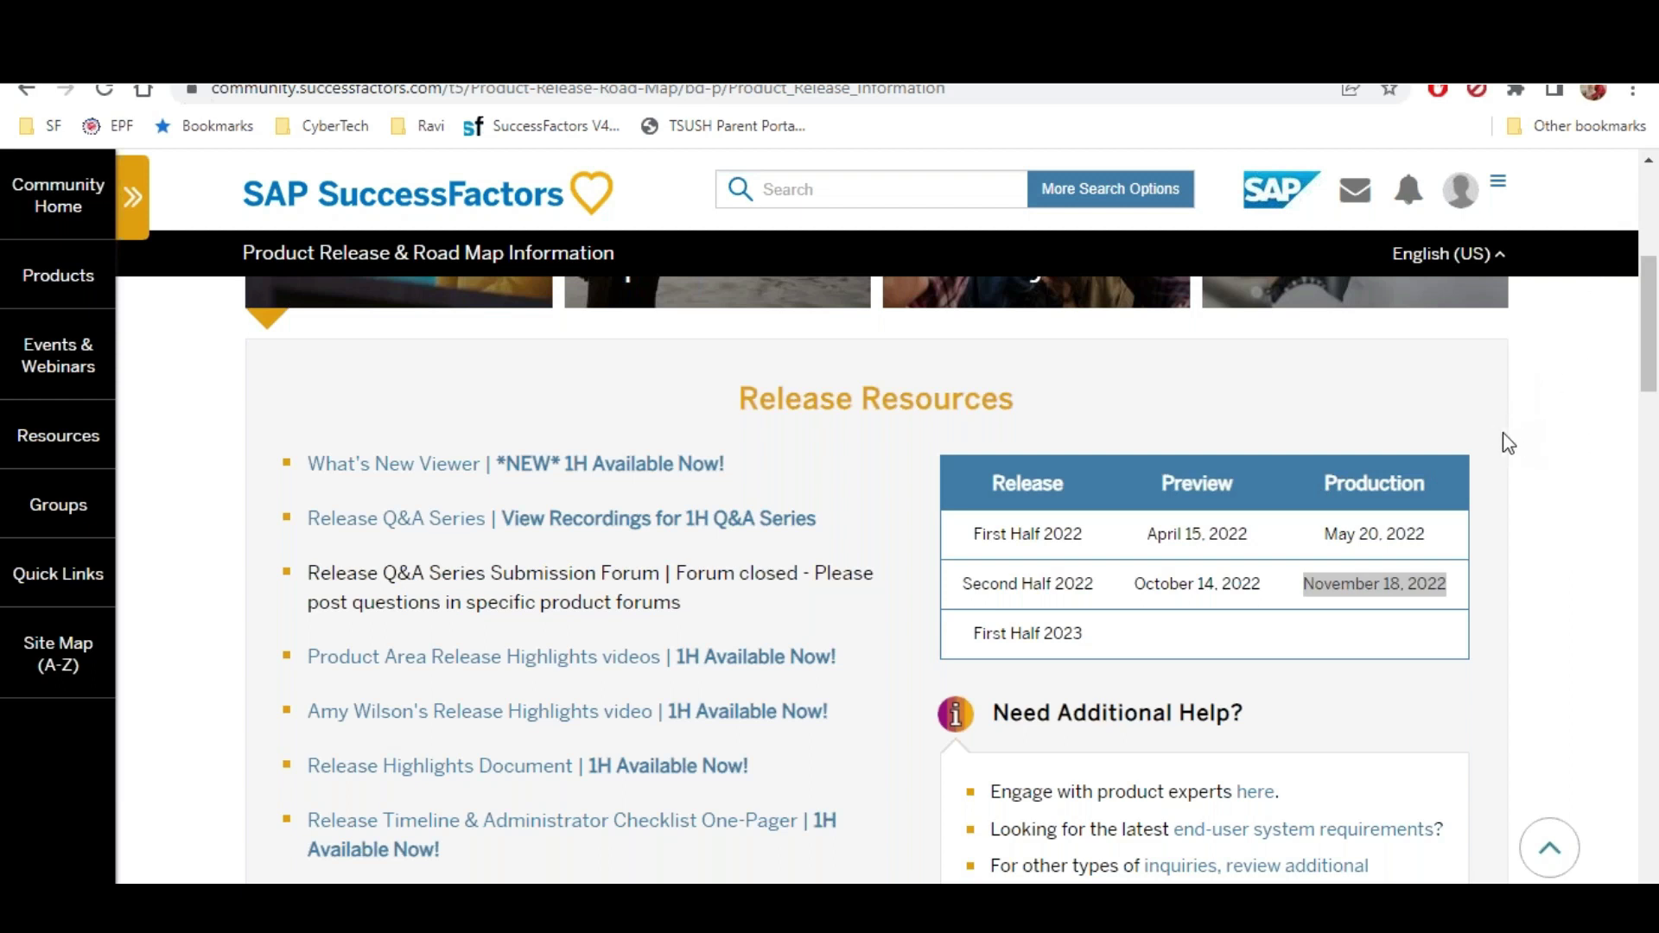
{"action": "left_click", "coordinate": [1166, 383]}
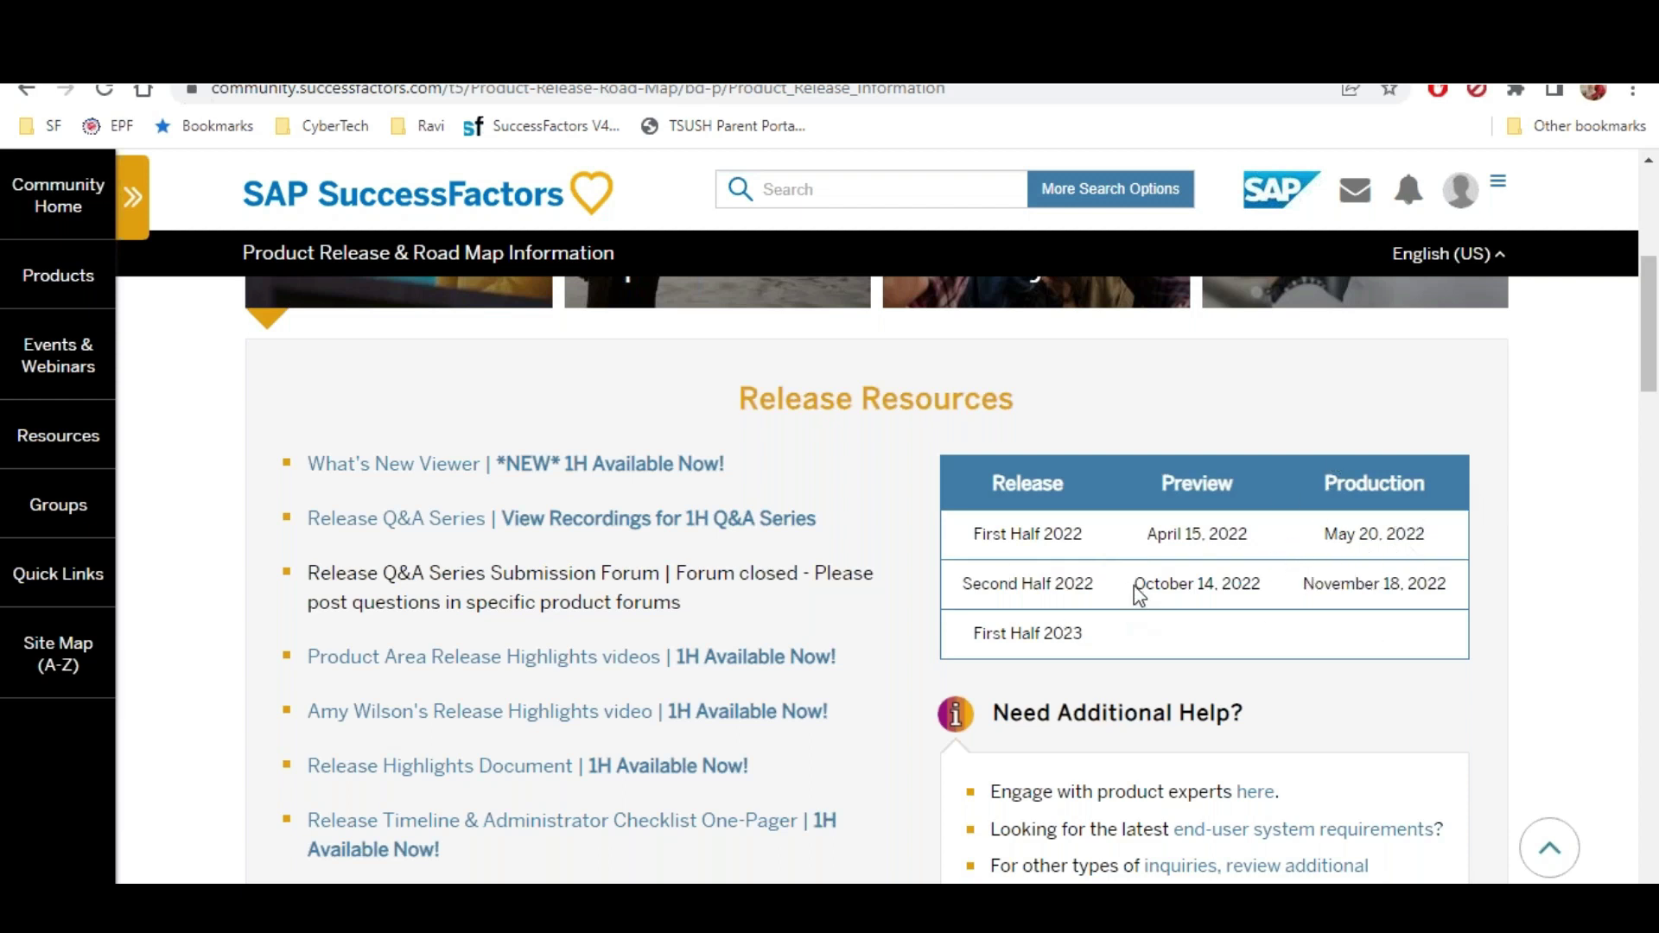
{"action": "left_click_drag", "start_coordinate": [1135, 585], "coordinate": [1243, 585]}
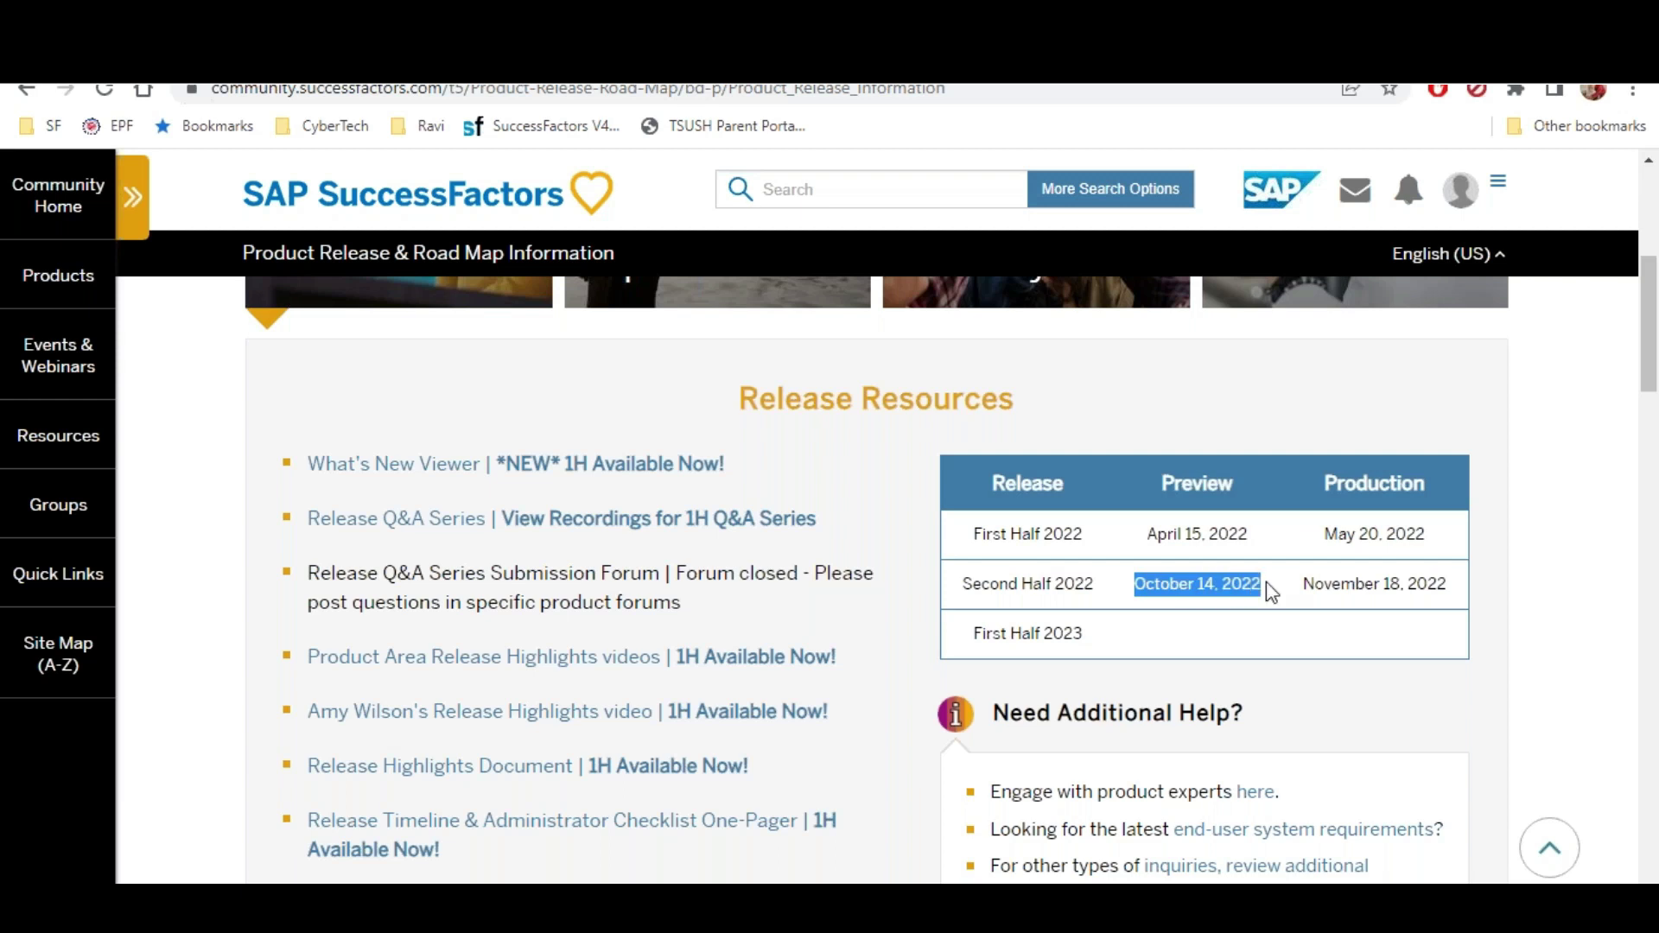
Highlight the November 18, 2022 production date, then switch back to Excel
{"action": "left_click_drag", "start_coordinate": [1304, 585], "coordinate": [1449, 590]}
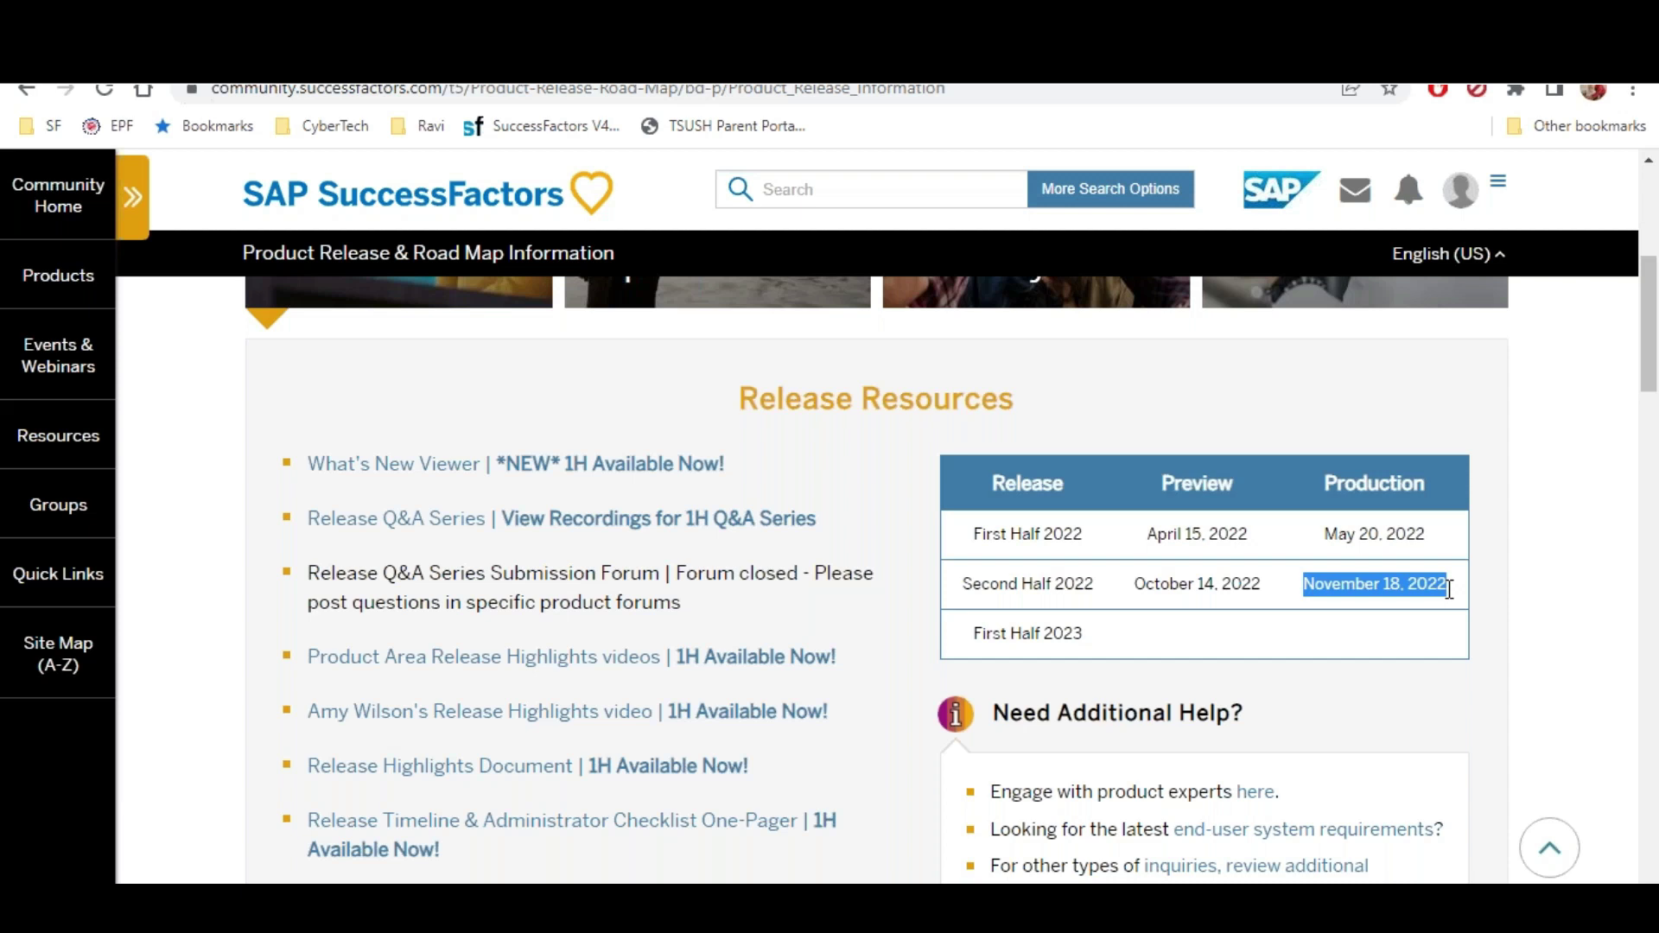
{"action": "key", "text": "alt+Tab"}
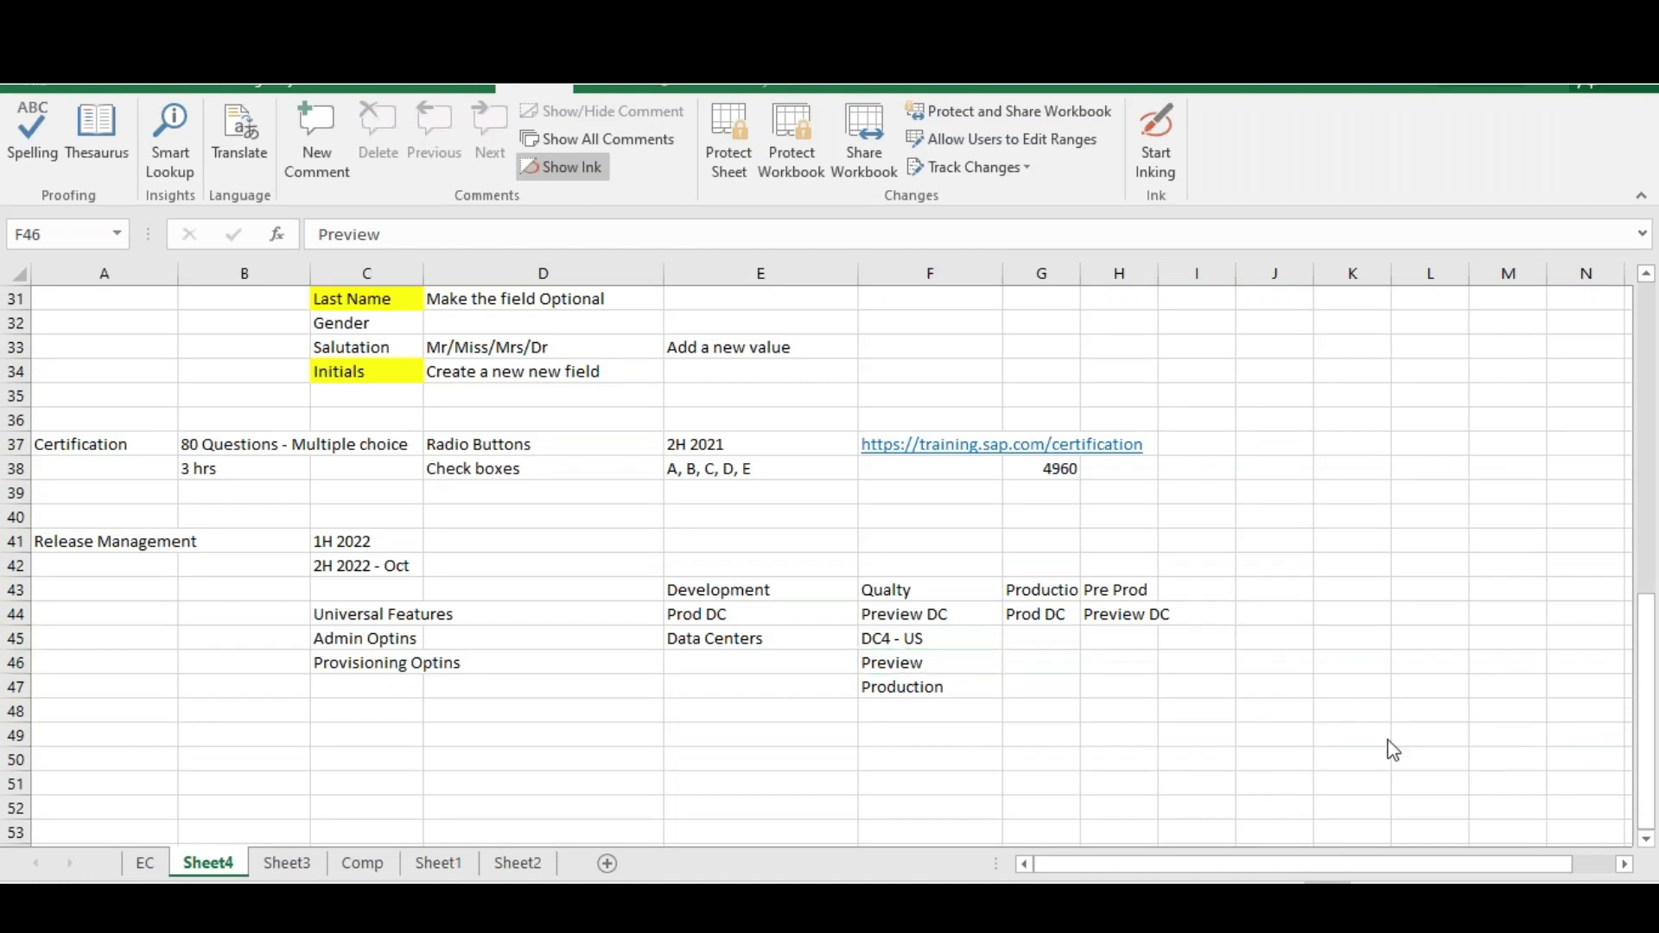
Enter DC4 in E49 and apply Merge & Center across E49:F49
{"action": "left_click", "coordinate": [740, 732]}
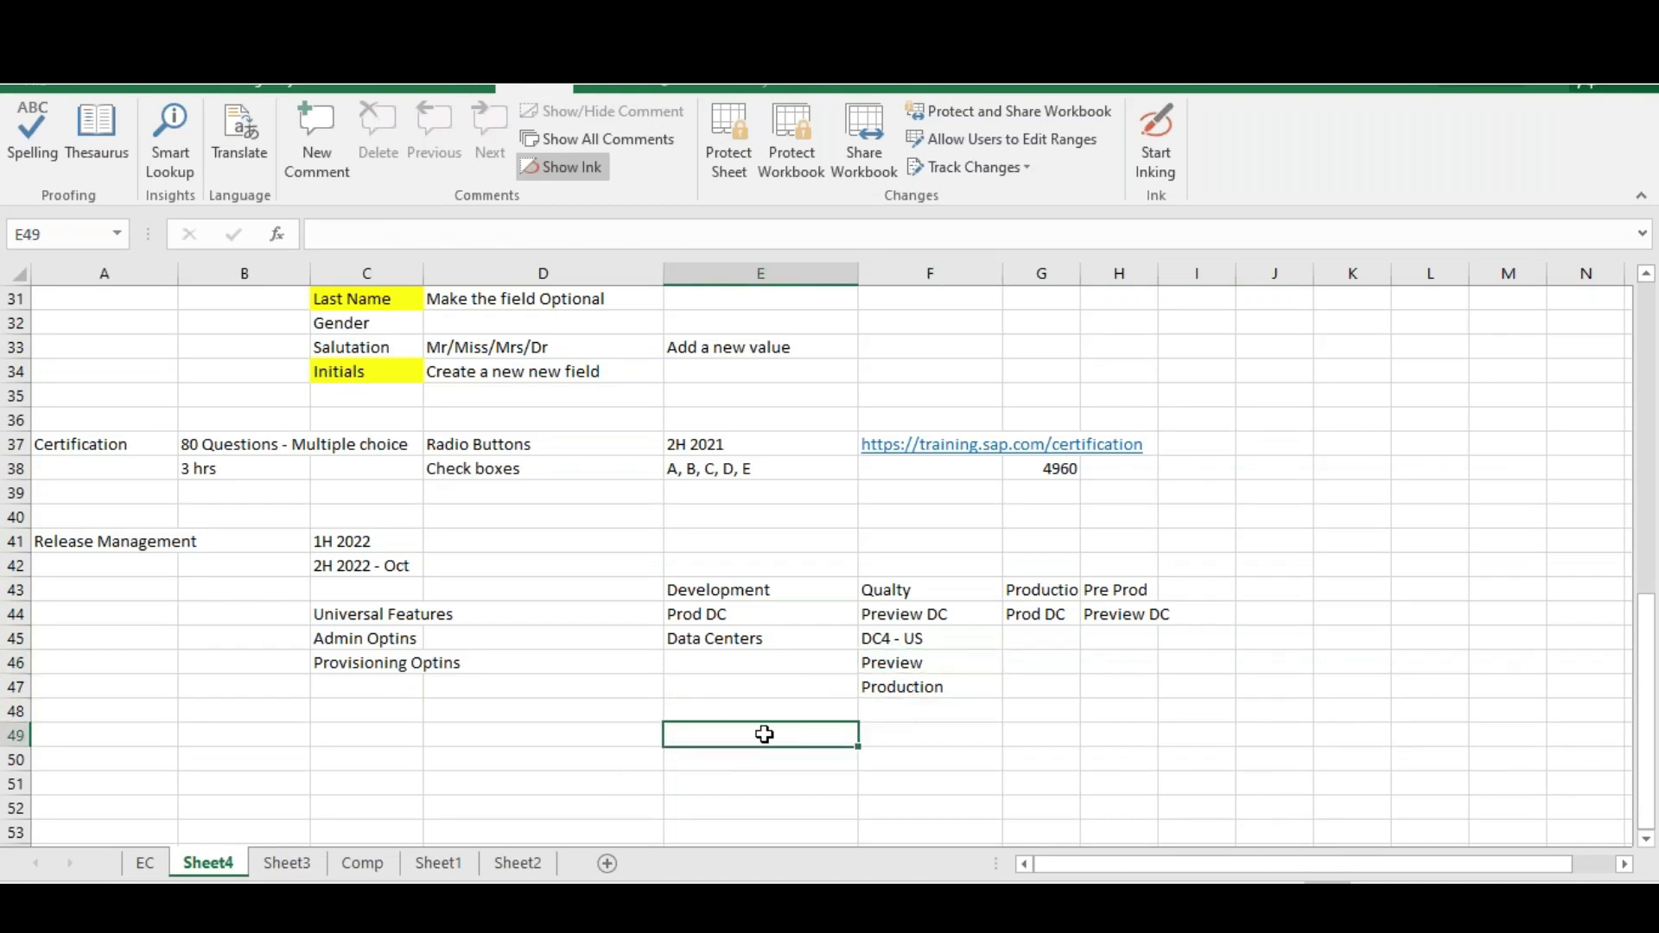
{"action": "type", "text": "DC4"}
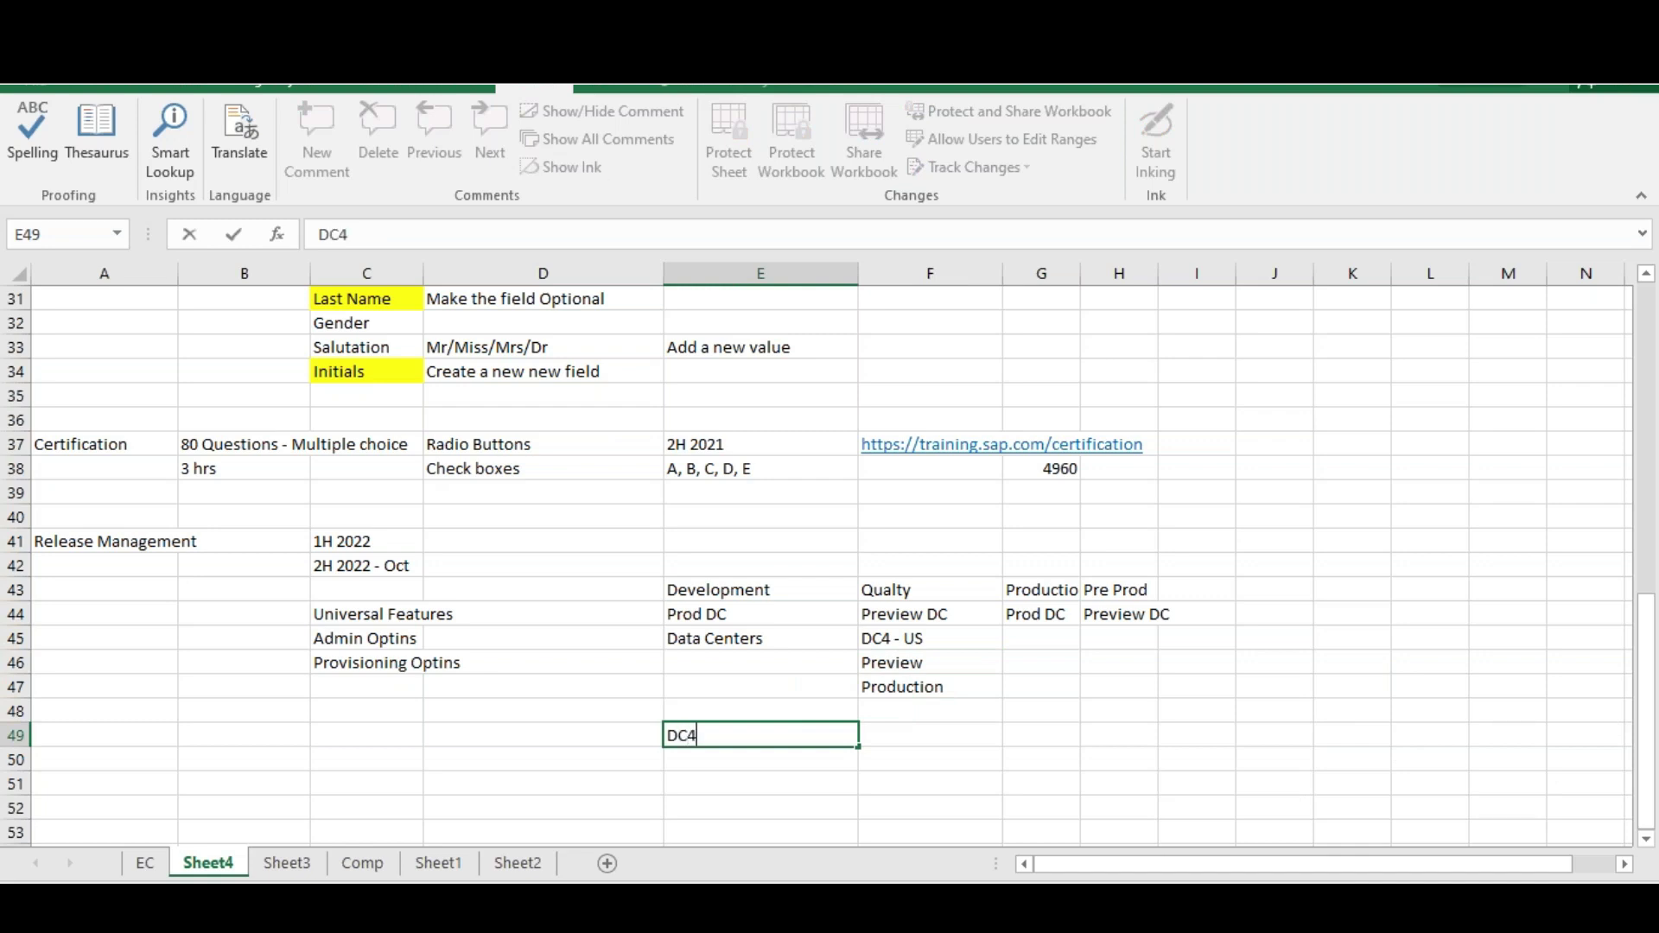
{"action": "key", "text": "Tab"}
{"action": "left_click_drag", "start_coordinate": [730, 737], "coordinate": [947, 736]}
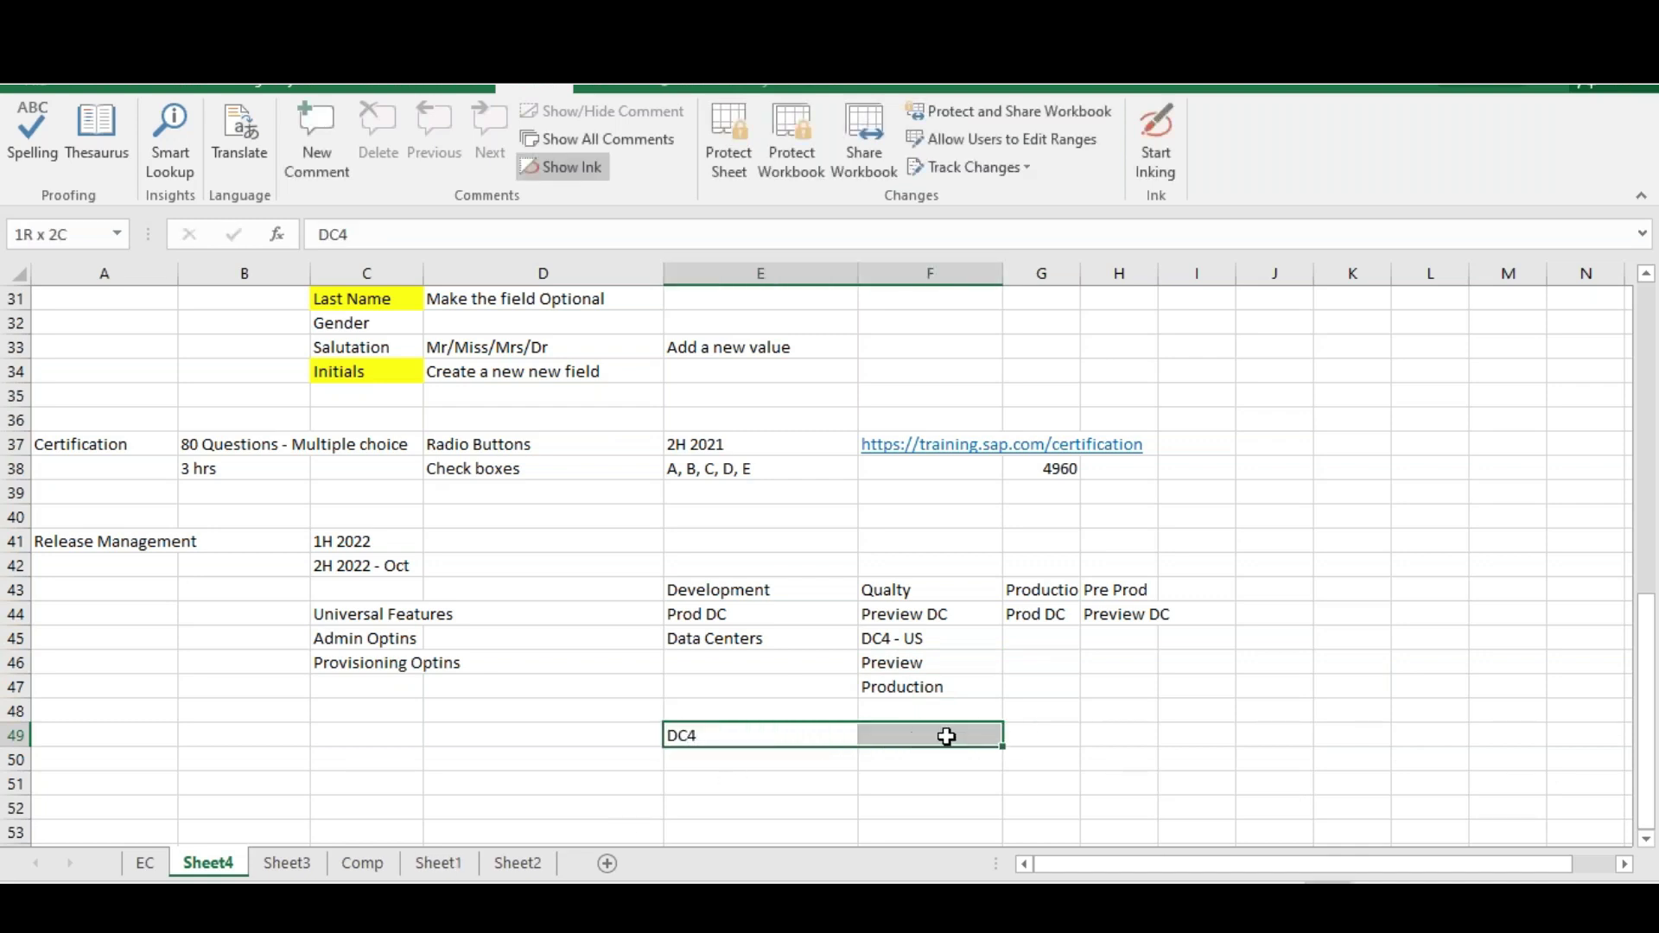
{"action": "left_click", "coordinate": [112, 88]}
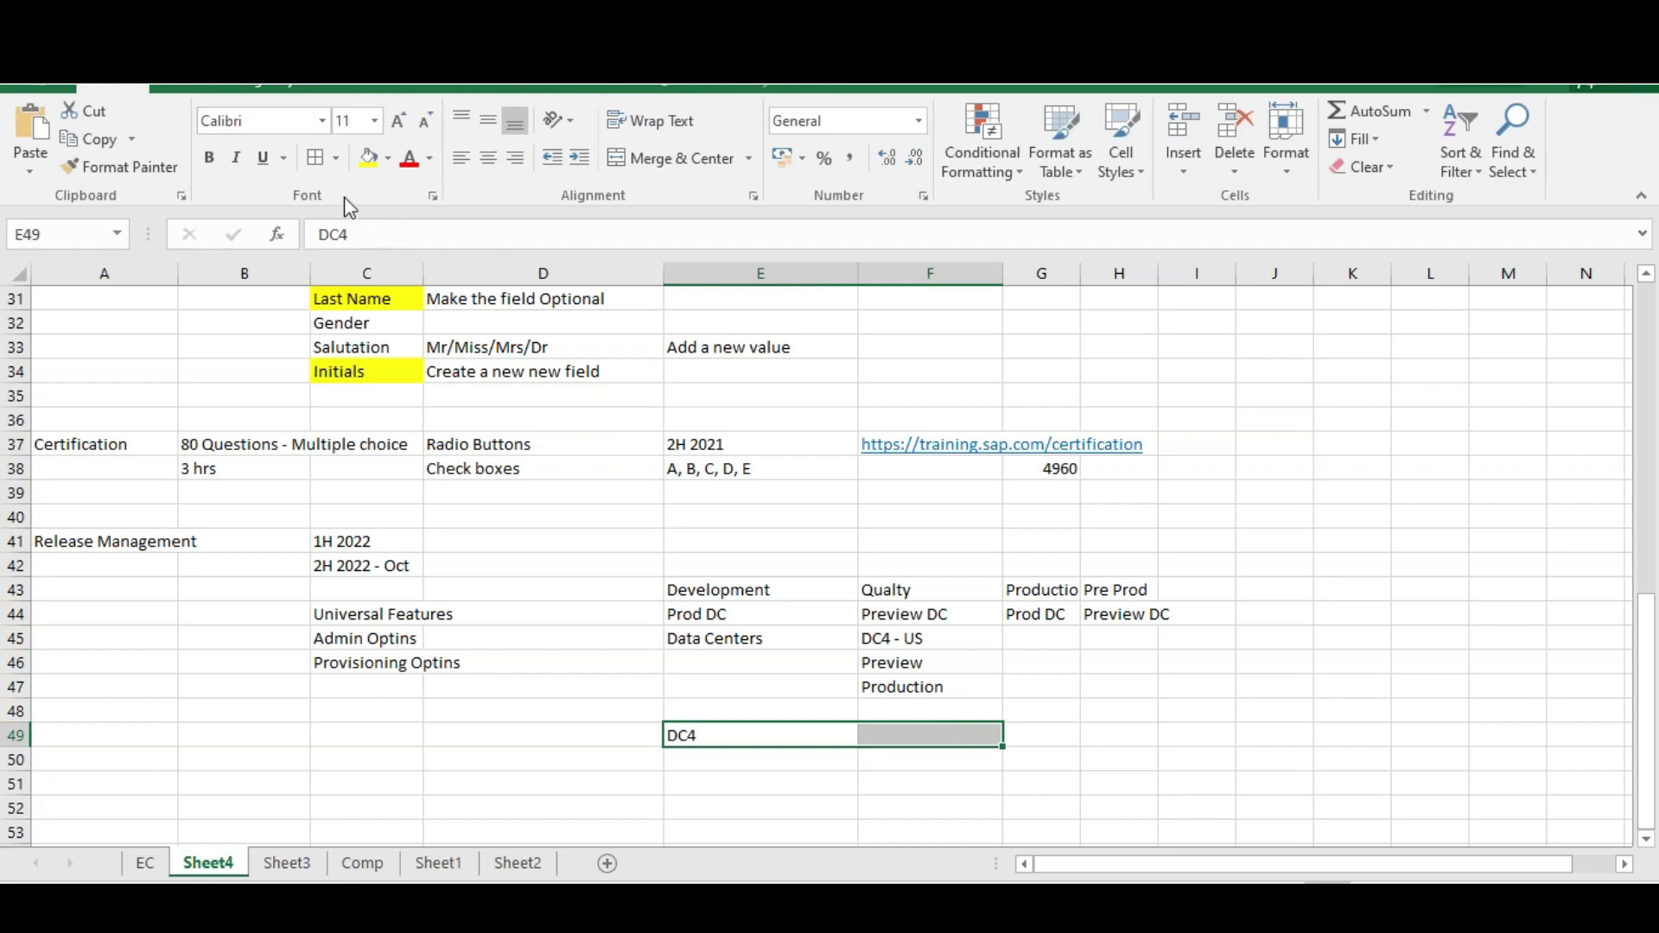
{"action": "left_click", "coordinate": [678, 125]}
{"action": "left_click", "coordinate": [670, 159]}
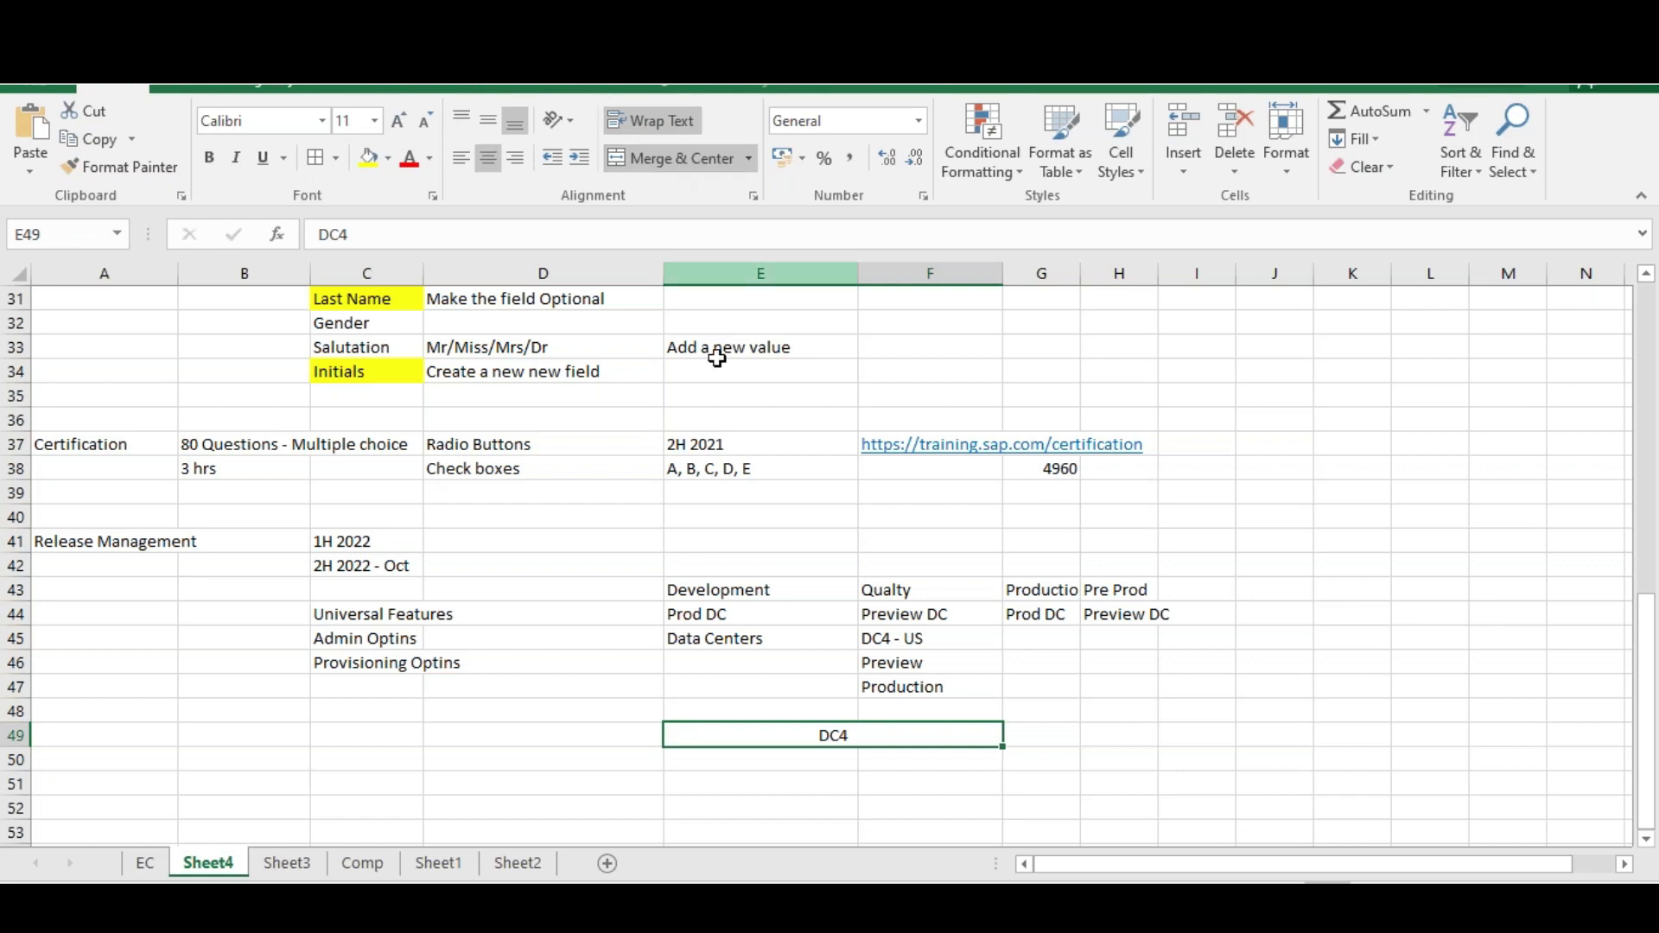
{"action": "key", "text": "ctrl+z"}
{"action": "left_click", "coordinate": [758, 756]}
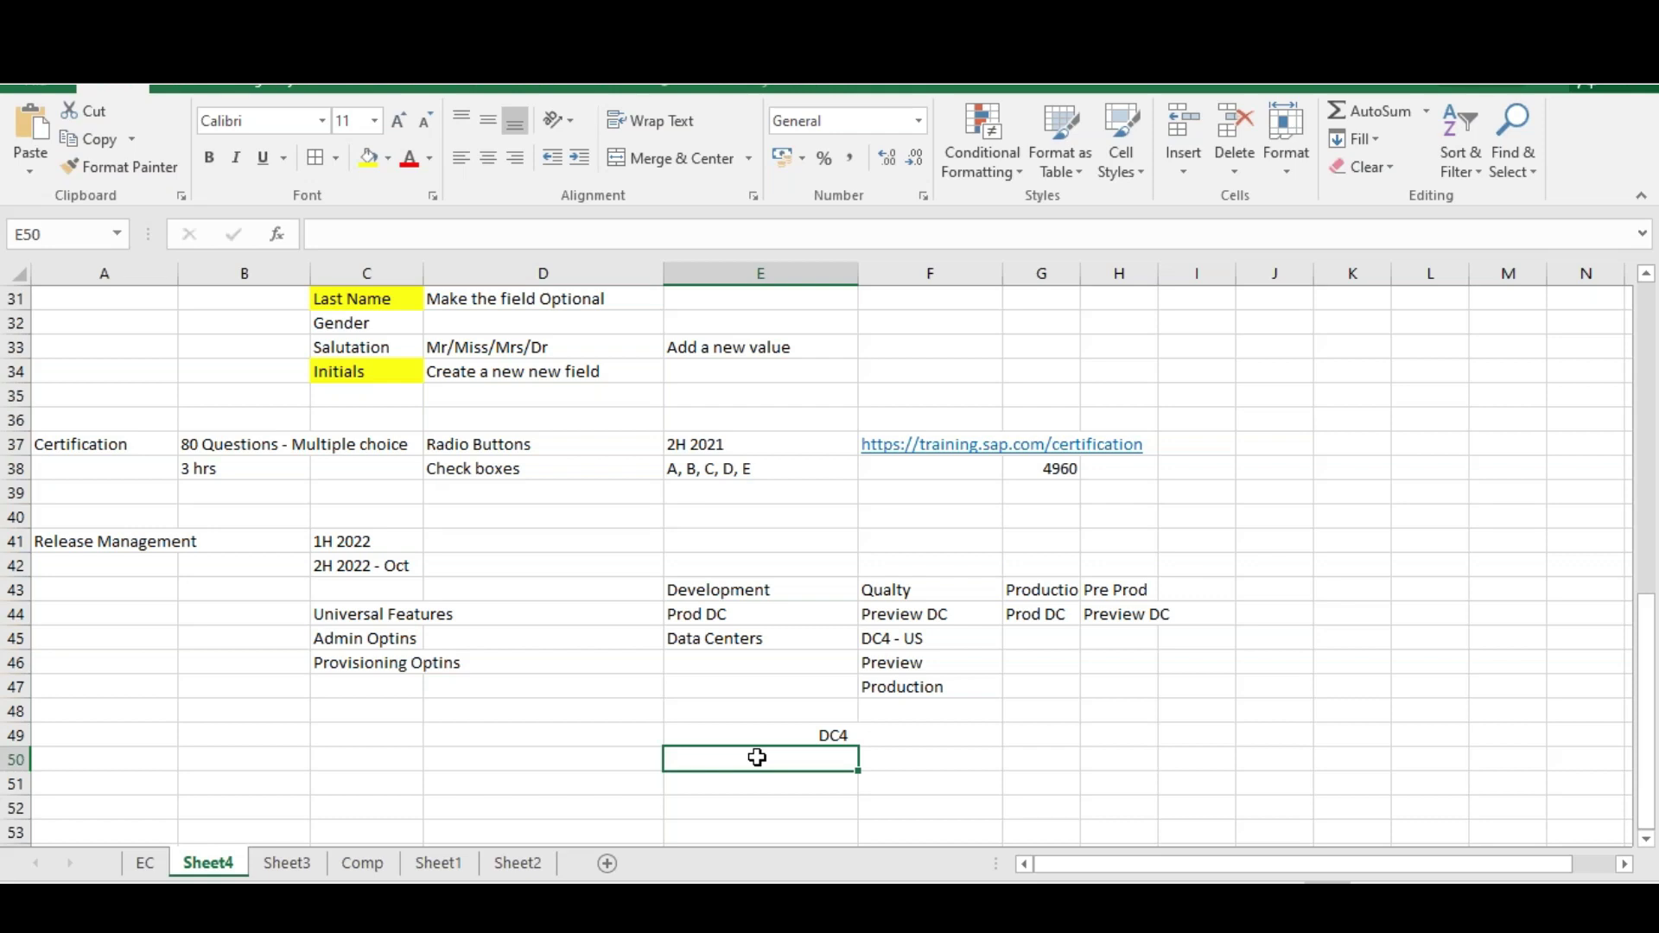
Edit the merged heading to read 'DC4 - US'
{"action": "double_click", "coordinate": [899, 741]}
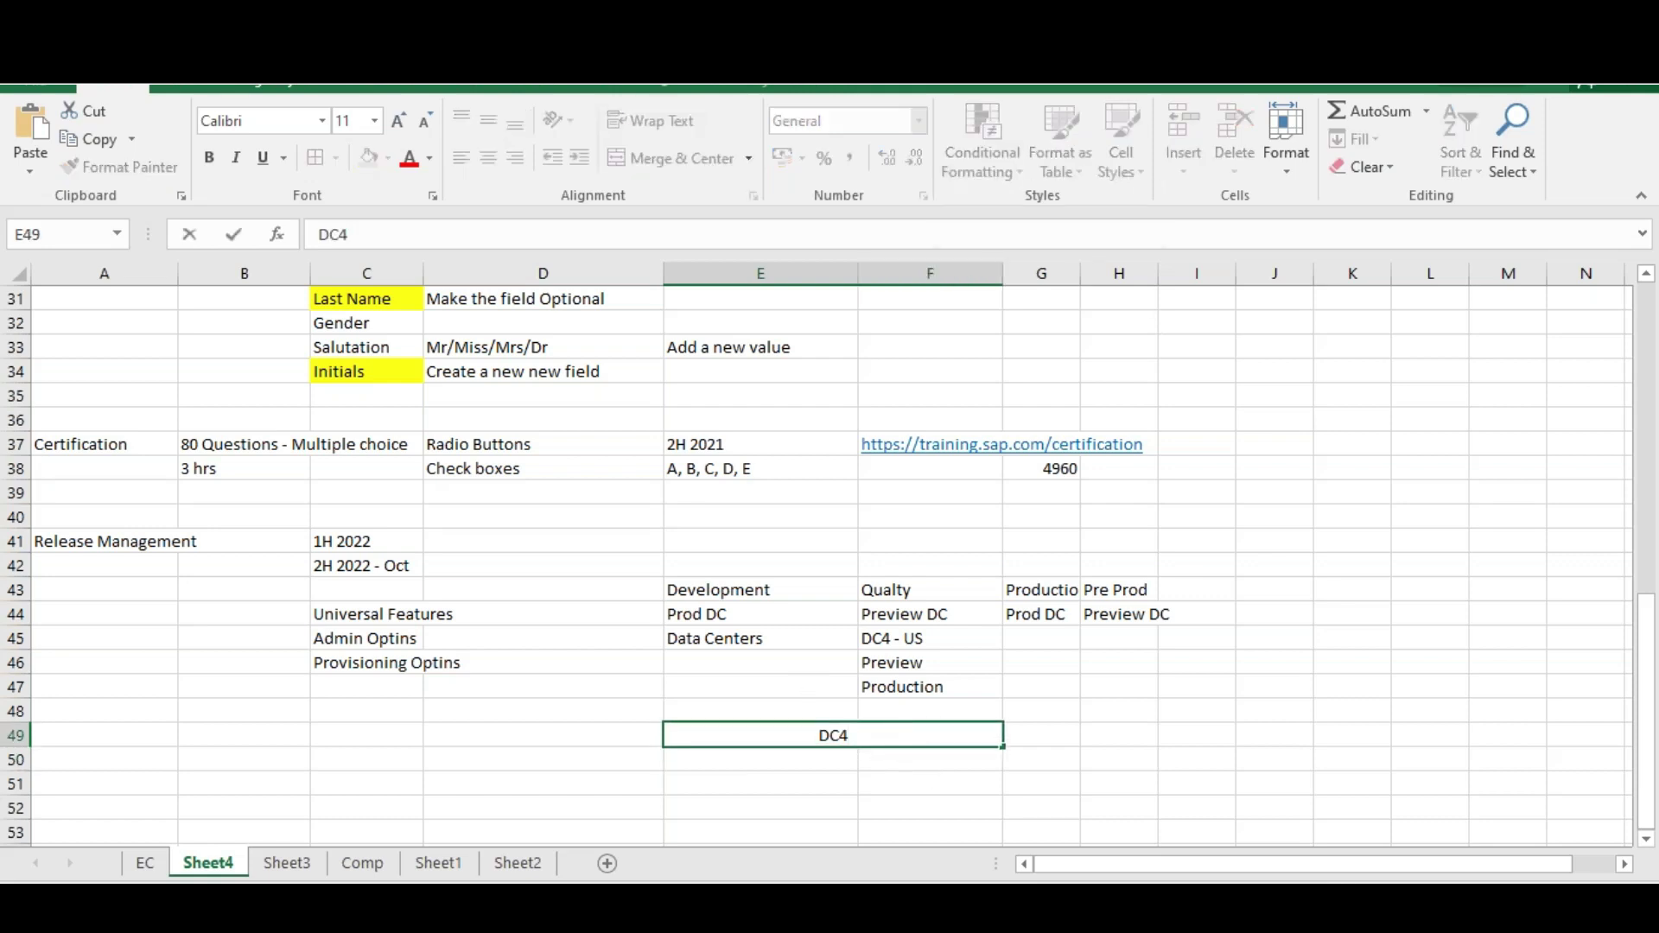
{"action": "type", "text": "-S"}
{"action": "key", "text": "BackSpace"}
{"action": "type", "text": "US"}
{"action": "left_click", "coordinate": [894, 775]}
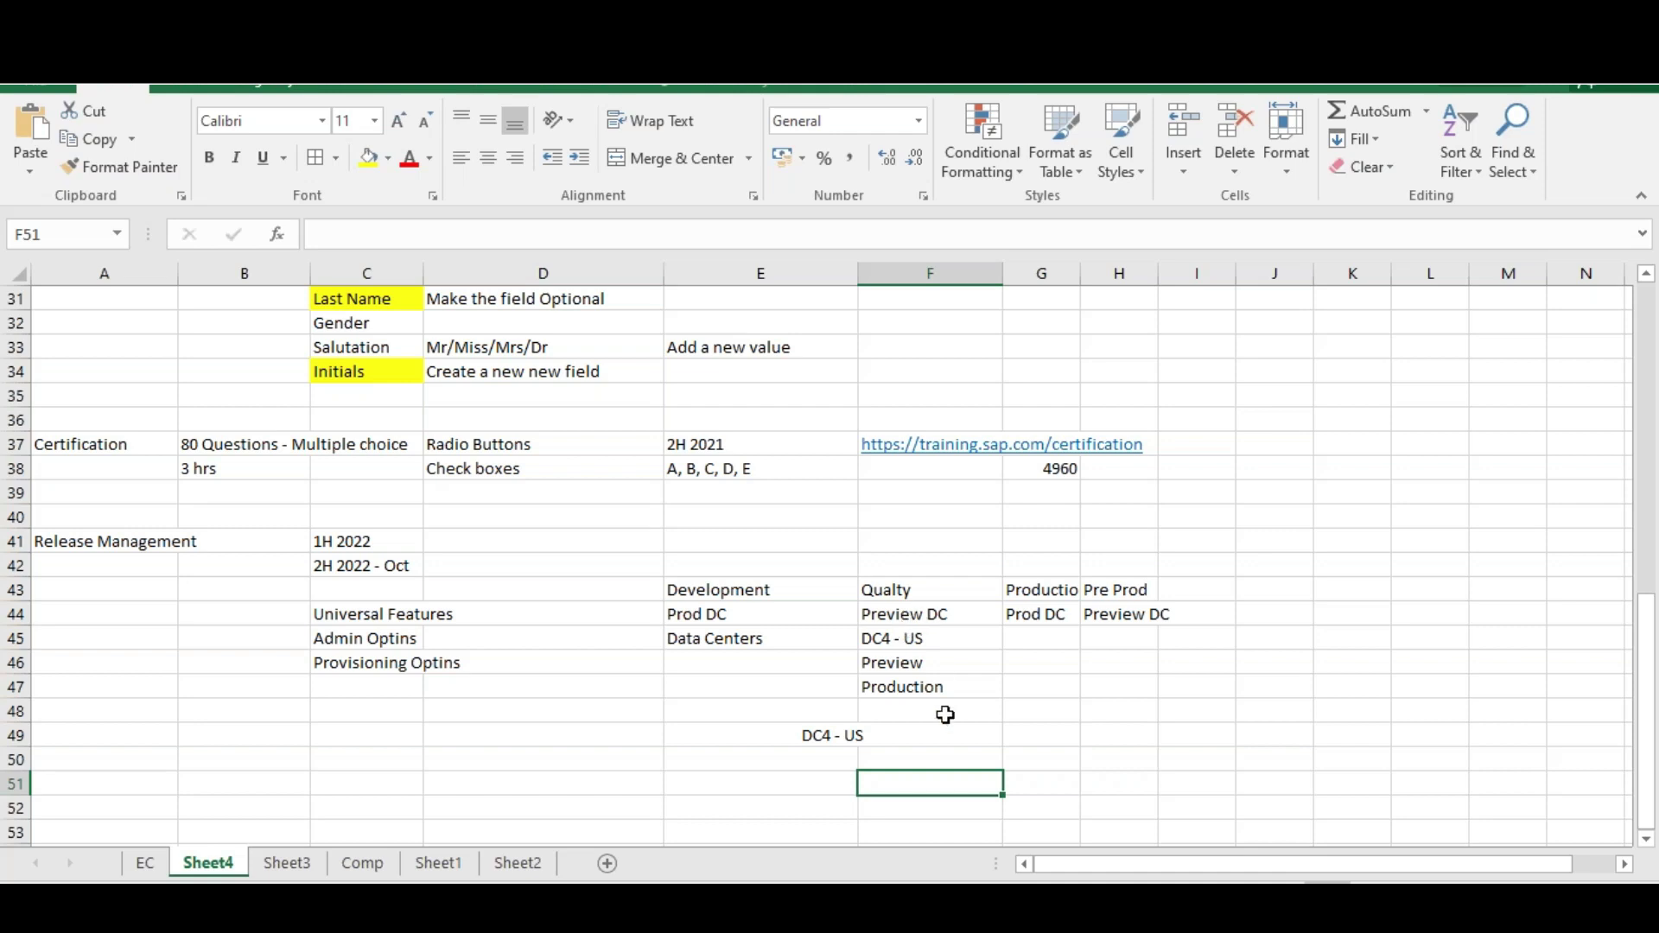
Start the client list under DC4 - US with Client 1 and Client 2 in column E
{"action": "left_click", "coordinate": [823, 737]}
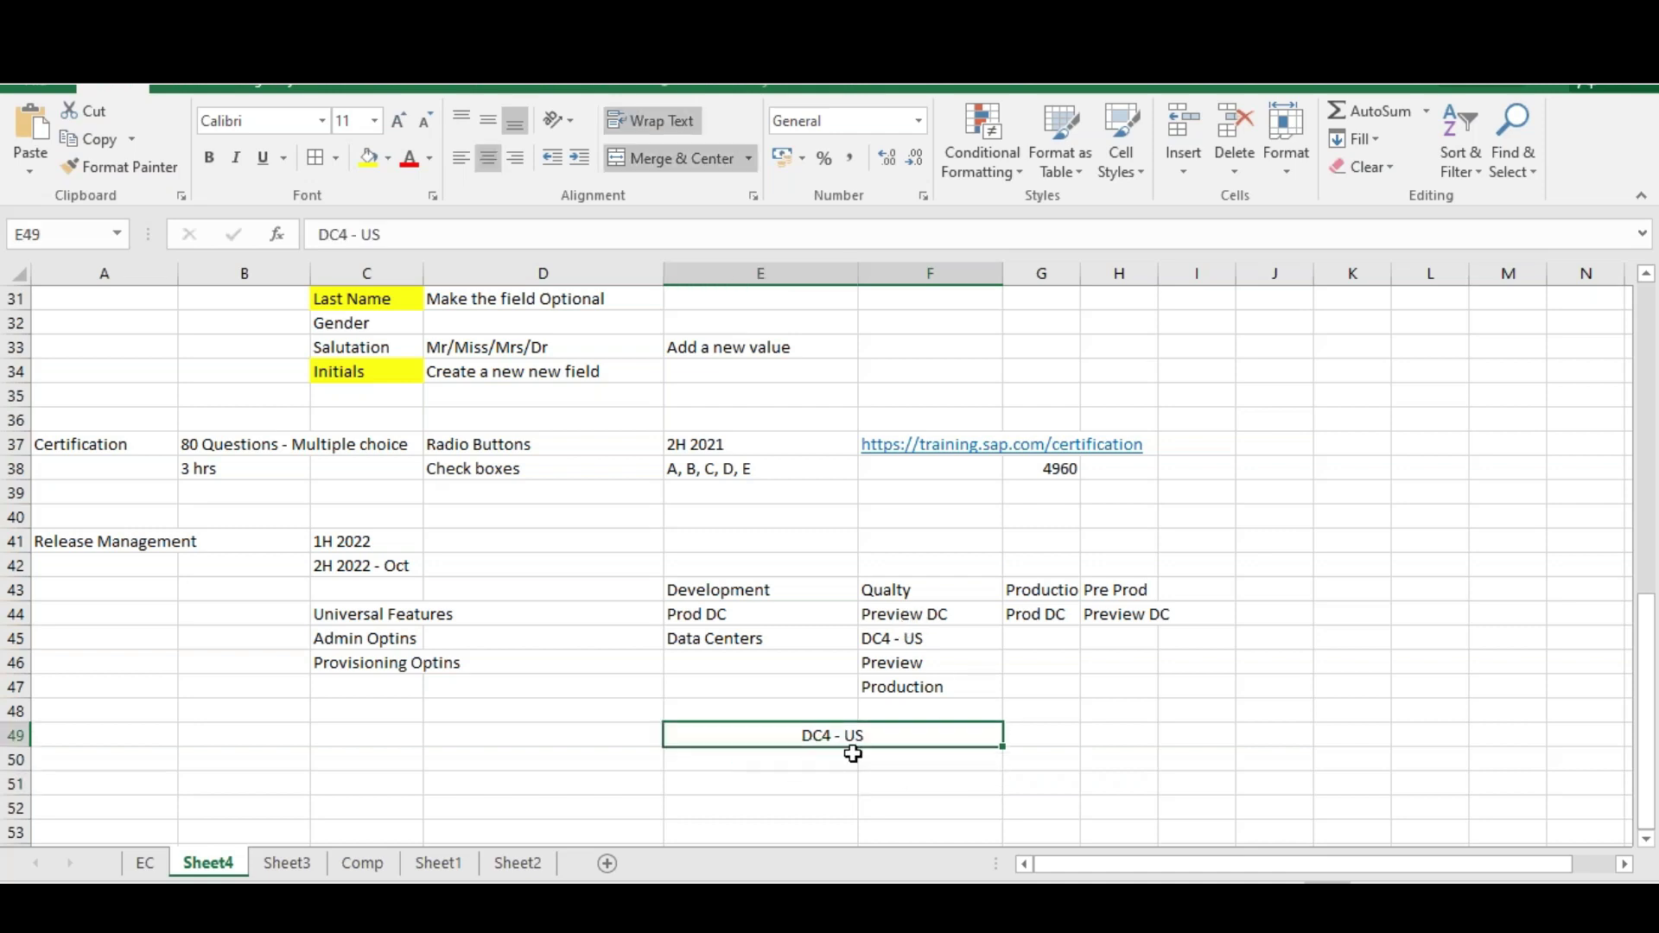
{"action": "left_click", "coordinate": [775, 760]}
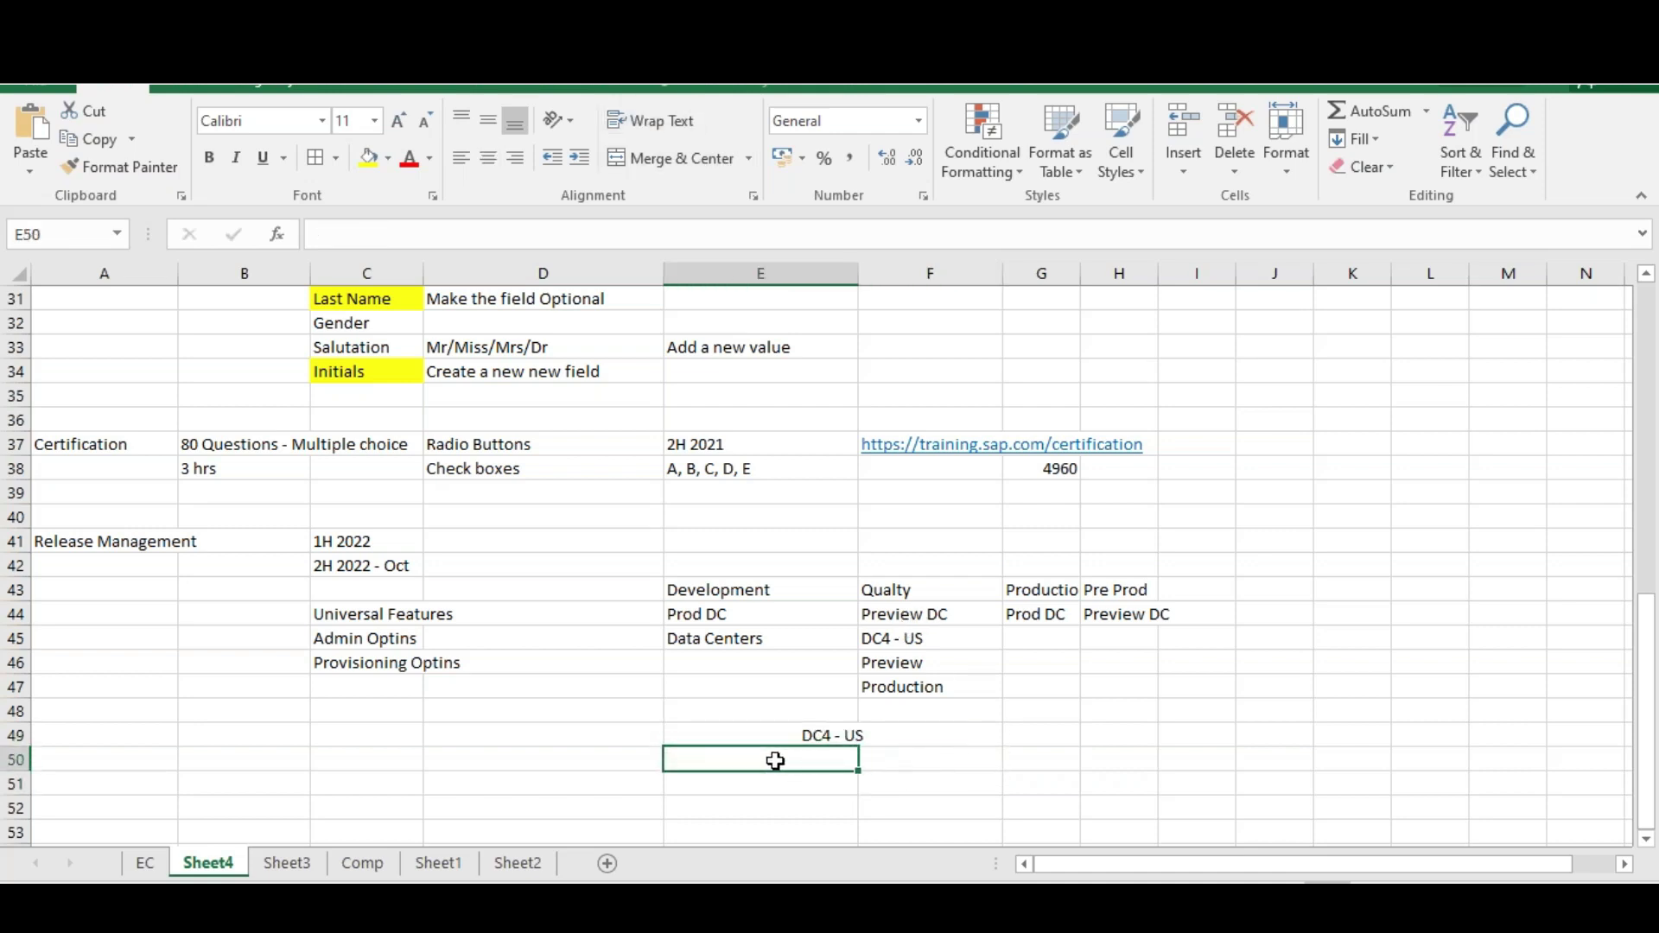
{"action": "type", "text": "Clie"}
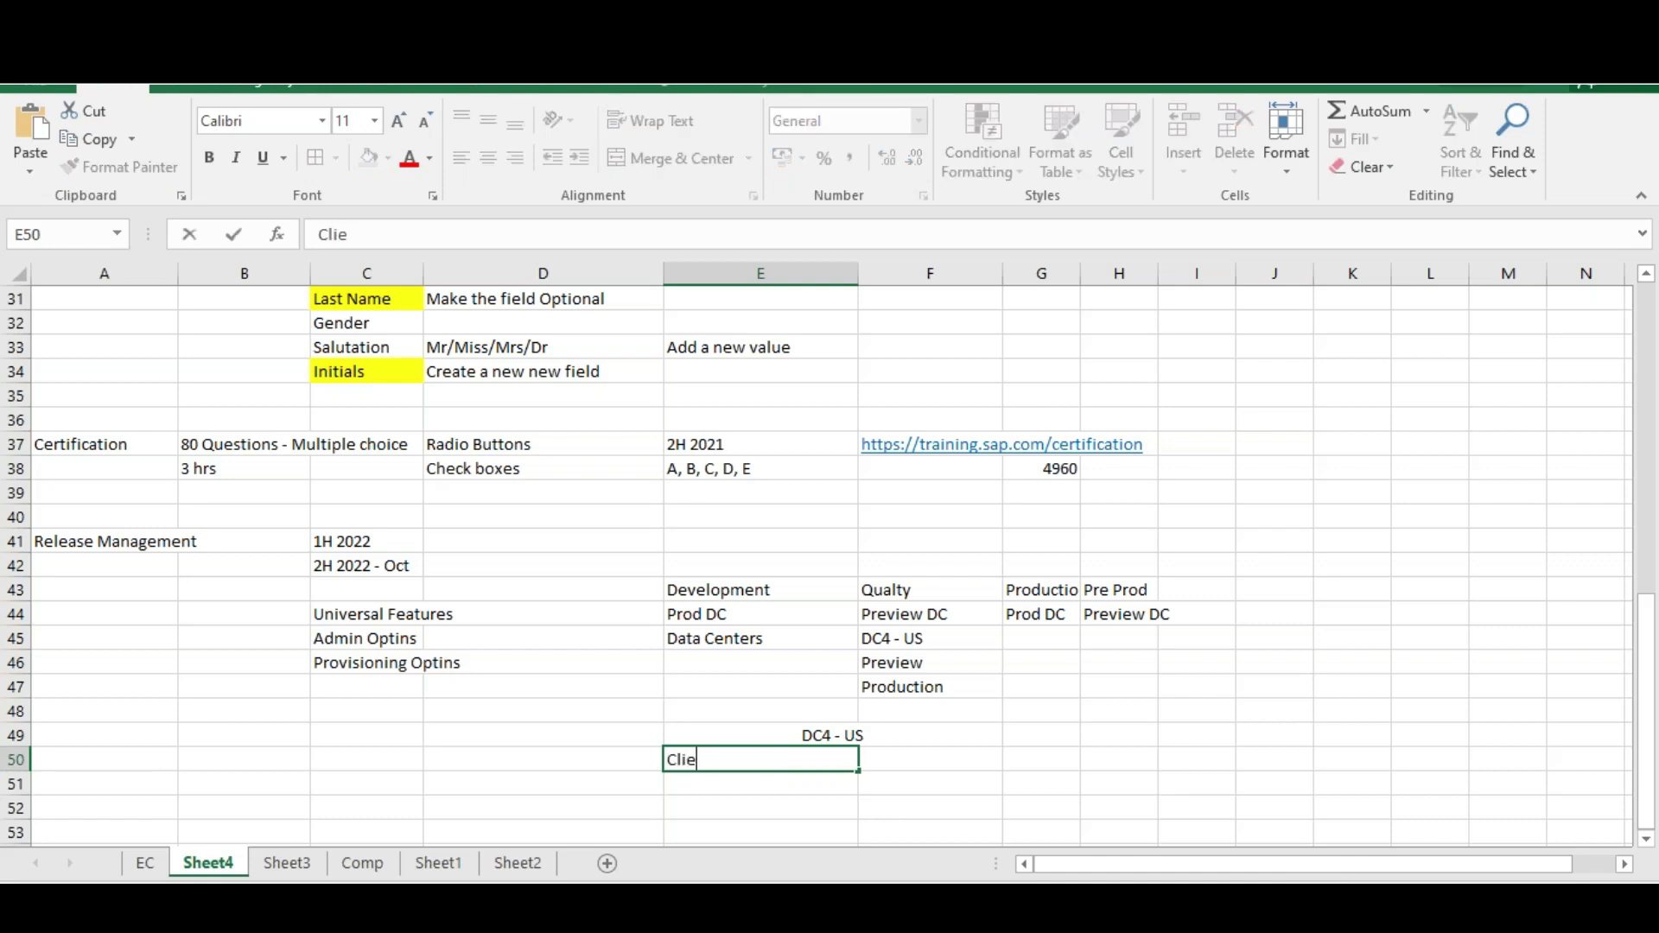
{"action": "type", "text": "nt 1"}
{"action": "key", "text": "Return"}
{"action": "type", "text": "Clin"}
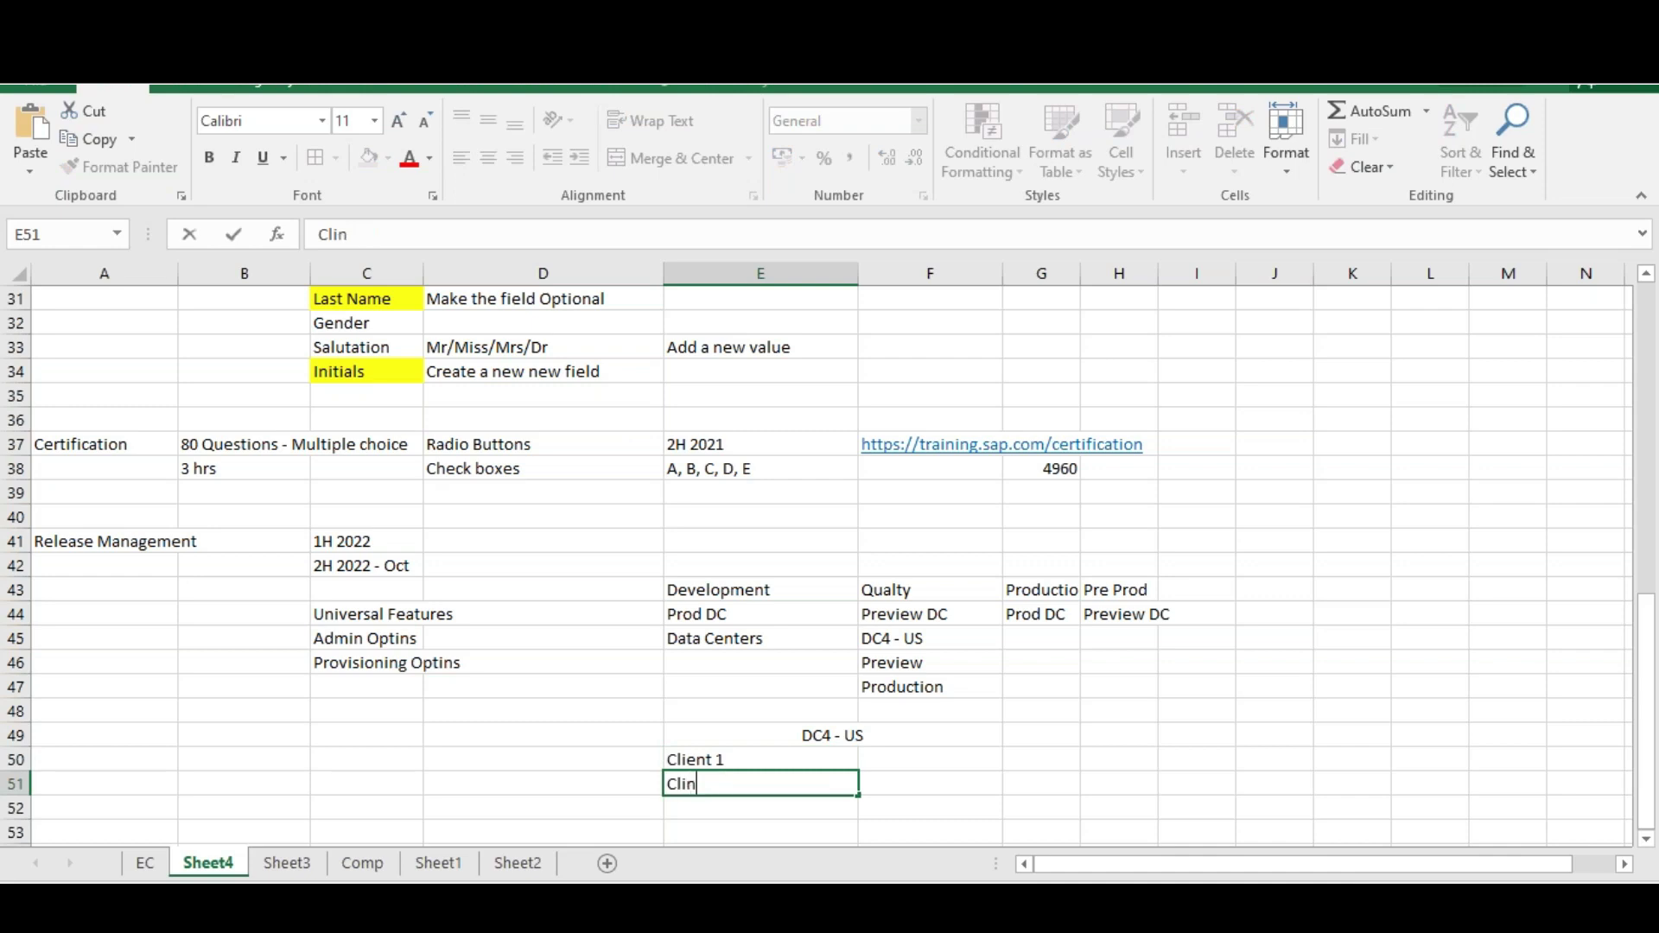
{"action": "key", "text": "BackSpace"}
{"action": "type", "text": "ent 2"}
{"action": "key", "text": "Return"}
{"action": "left_click_drag", "start_coordinate": [768, 760], "coordinate": [848, 789]}
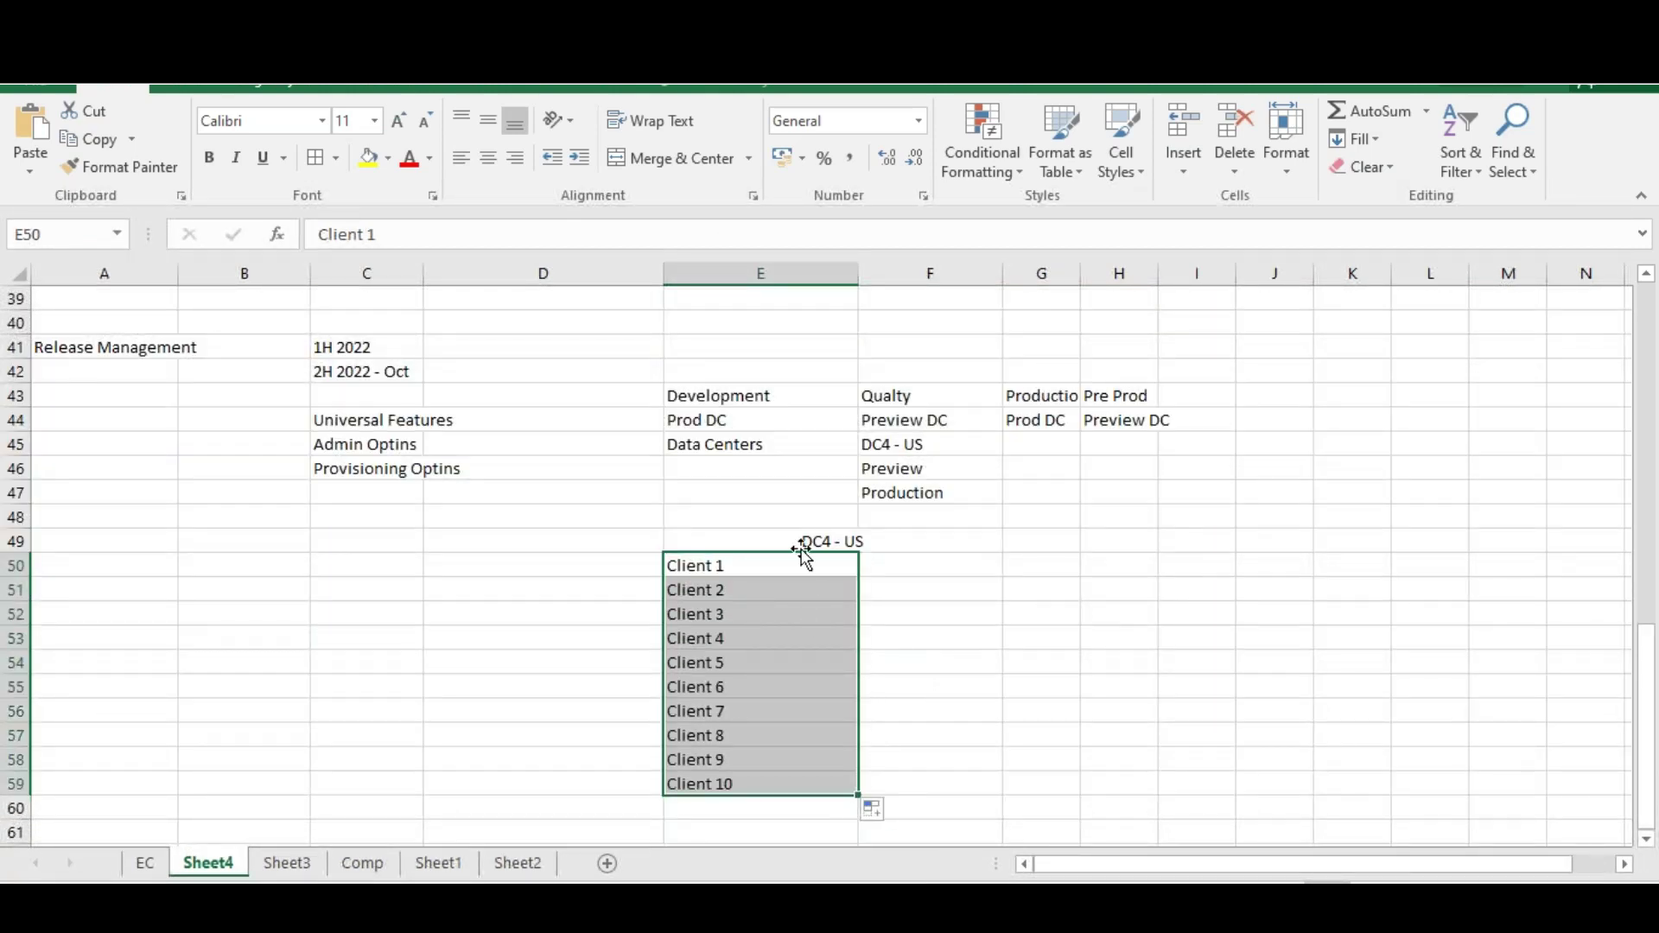
Enter Dev, QA, Prod across row 50 and Dev for Client 2, then select F50:H59
{"action": "left_click", "coordinate": [904, 567]}
{"action": "type", "text": "Dev"}
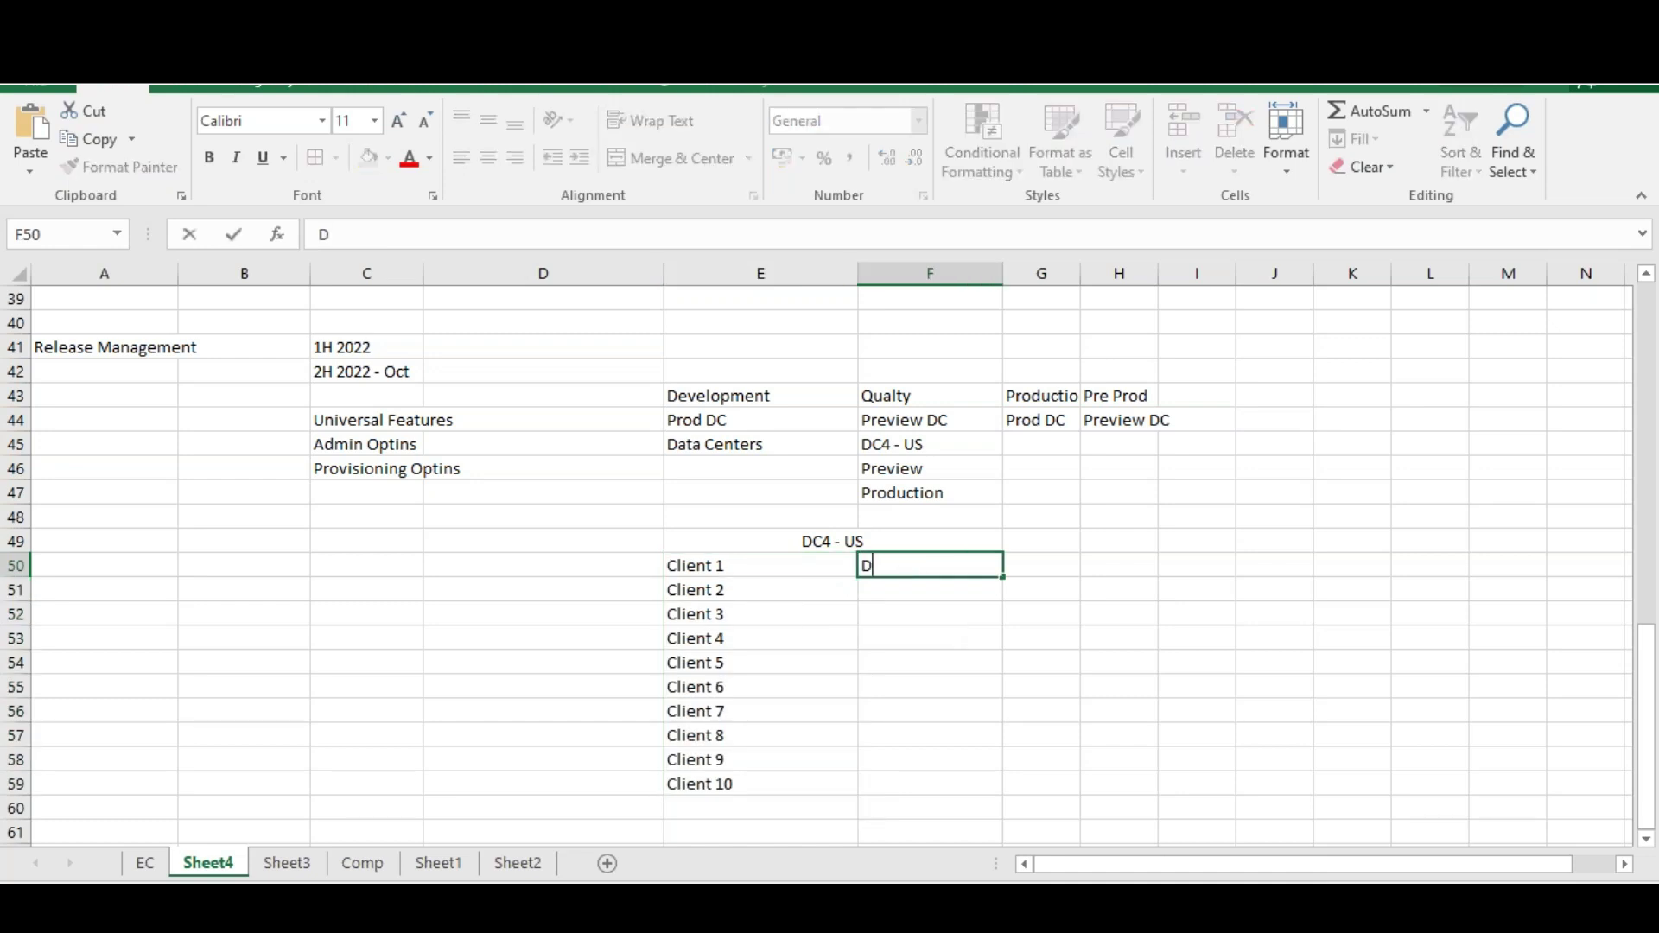
{"action": "key", "text": "Tab"}
{"action": "type", "text": "QA"}
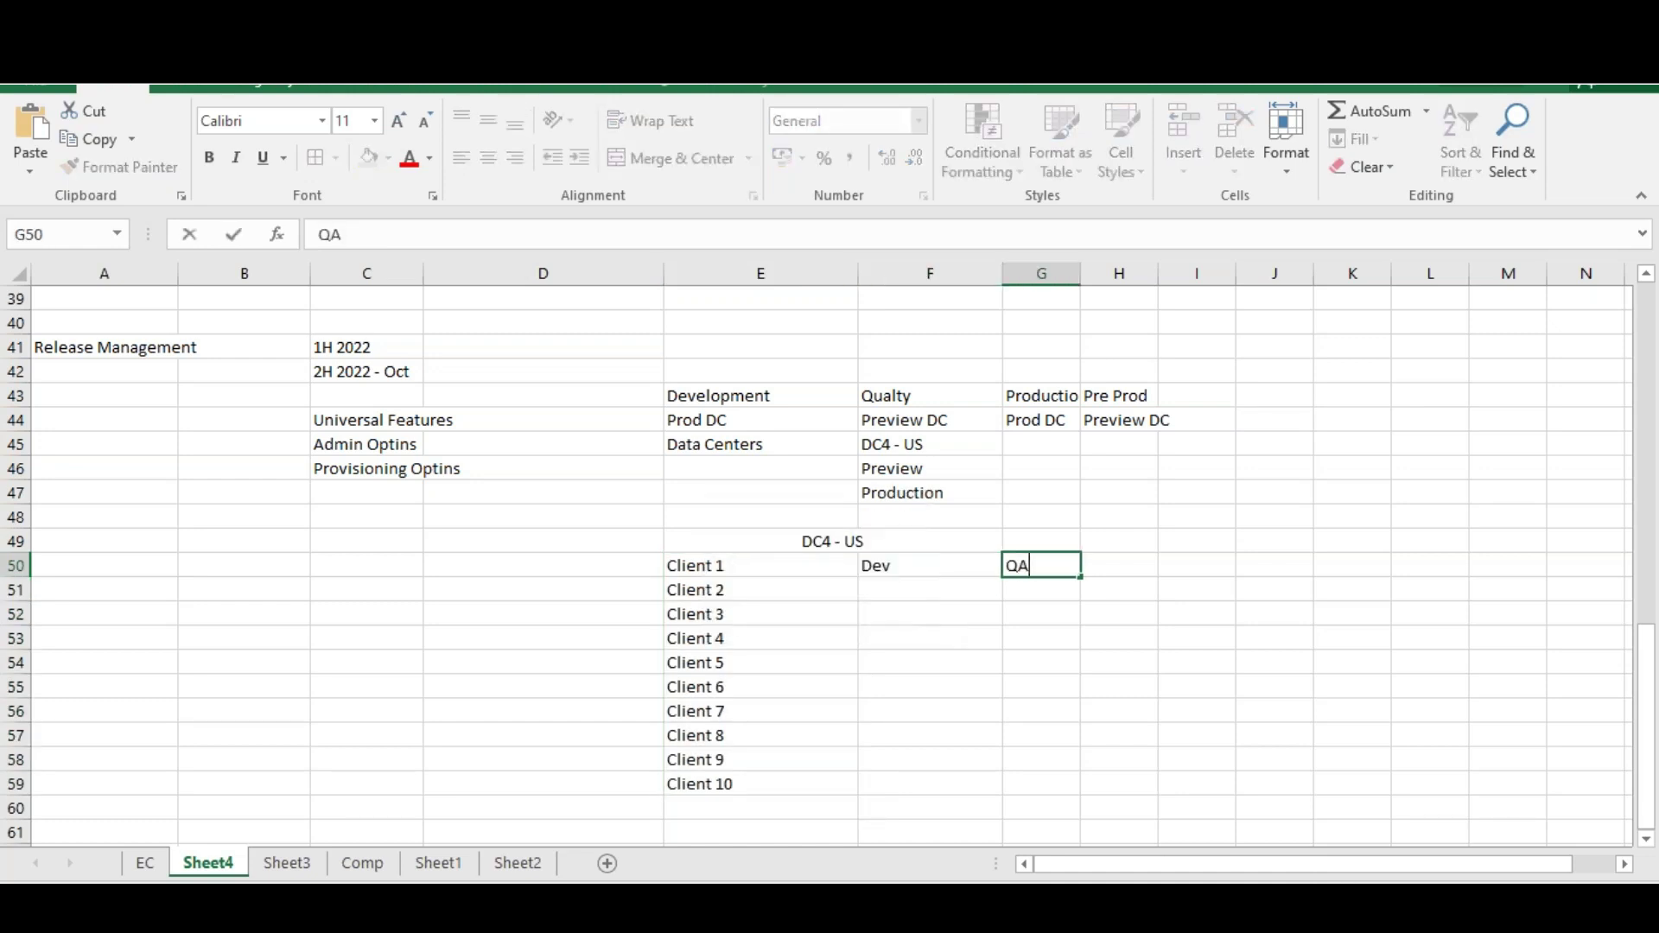
{"action": "key", "text": "Tab"}
{"action": "type", "text": "Prod"}
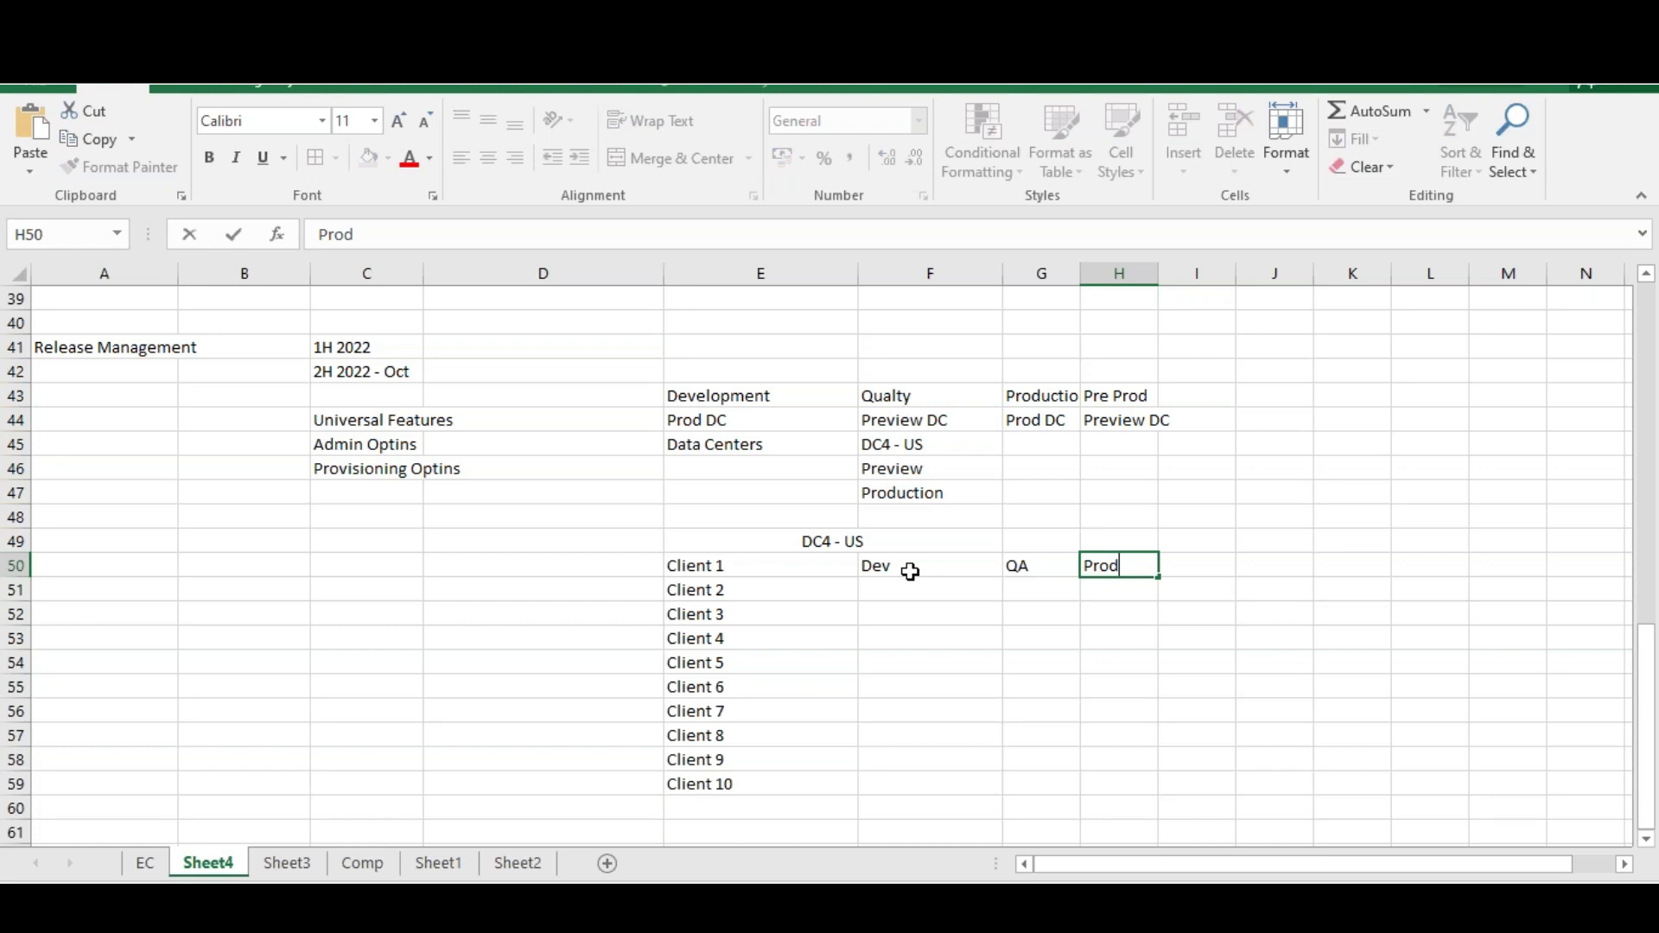
{"action": "left_click", "coordinate": [910, 590]}
{"action": "type", "text": "DEv"}
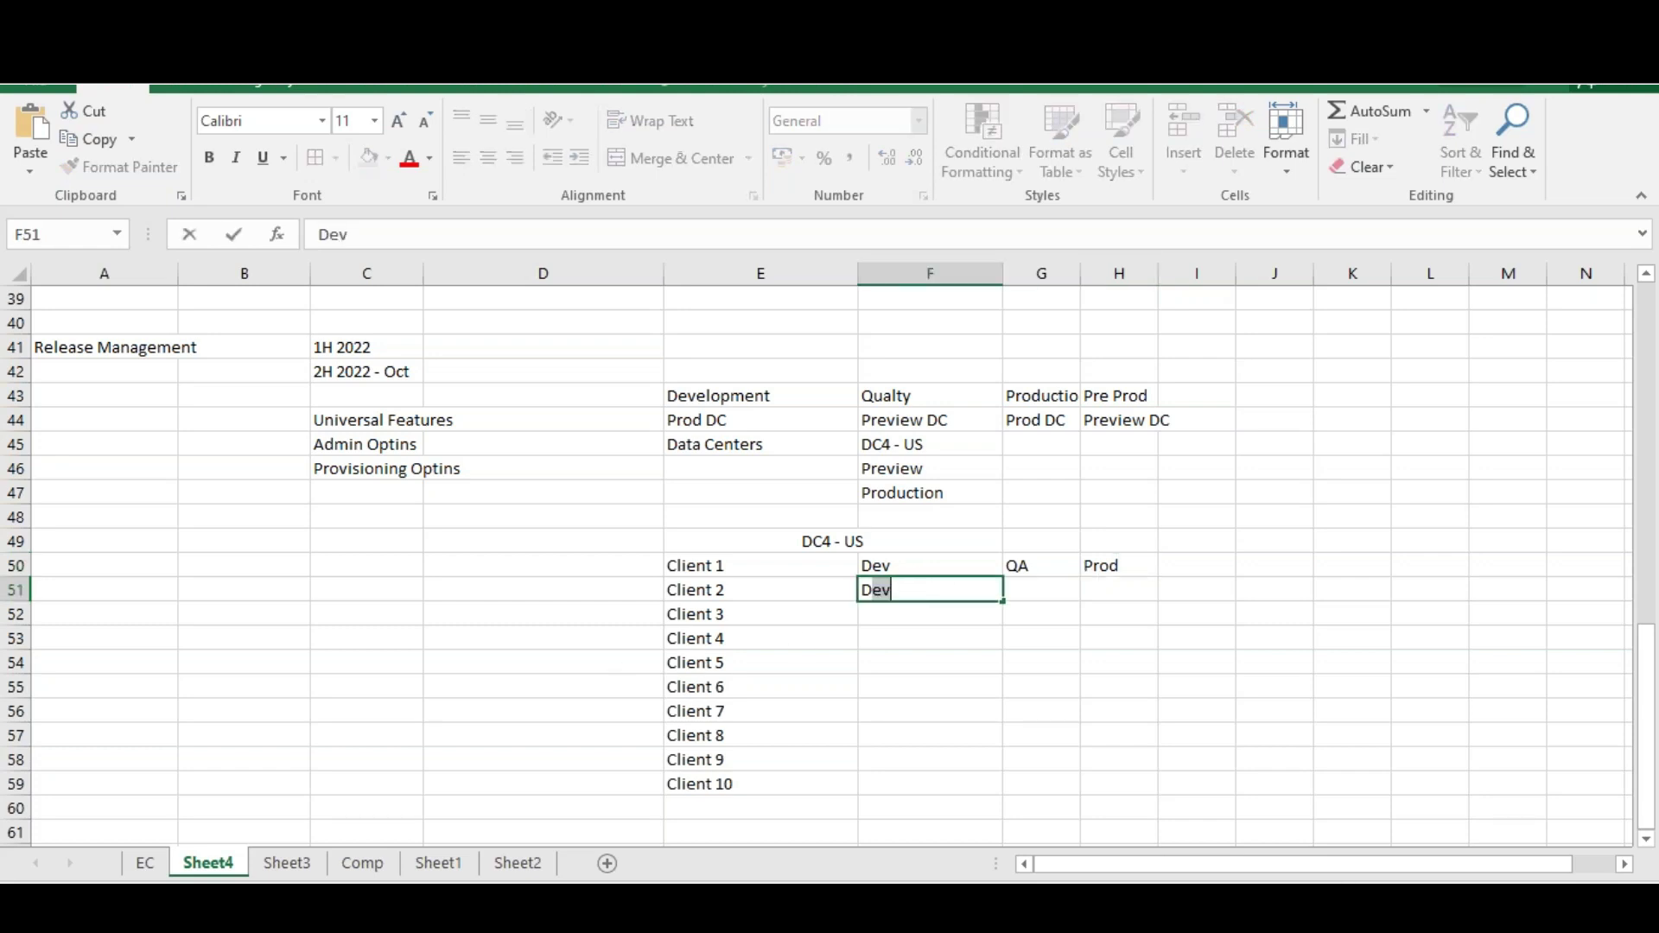
{"action": "key", "text": "Tab"}
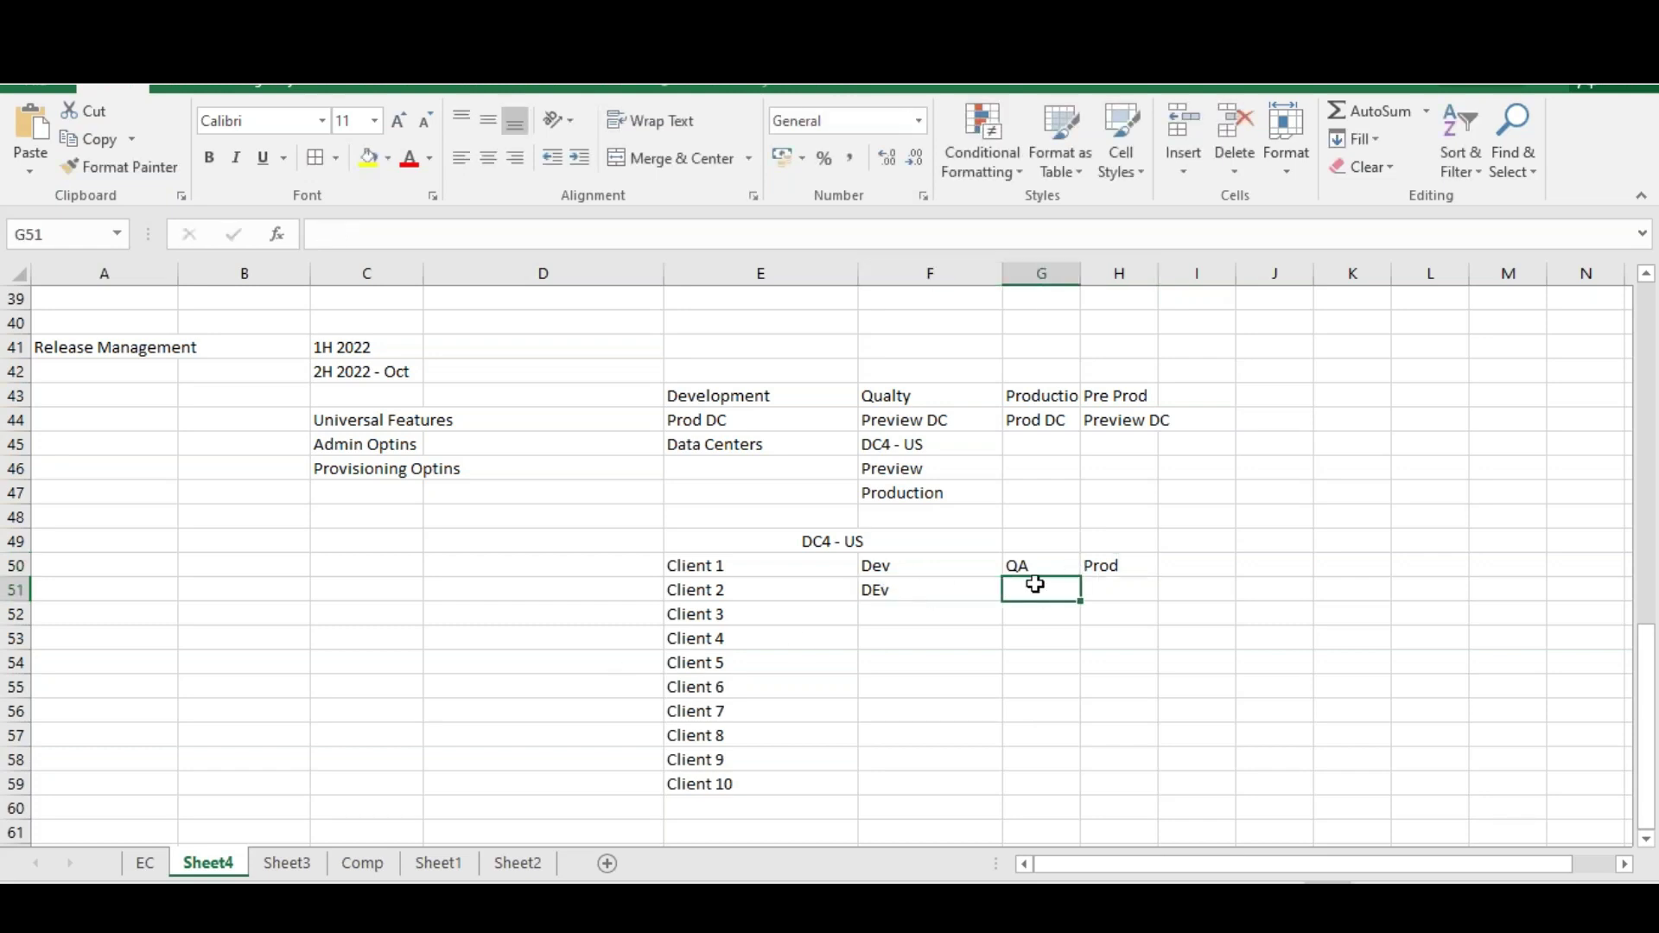
{"action": "left_click", "coordinate": [1036, 561]}
{"action": "left_click", "coordinate": [931, 564]}
{"action": "left_click_drag", "start_coordinate": [930, 564], "coordinate": [1089, 784]}
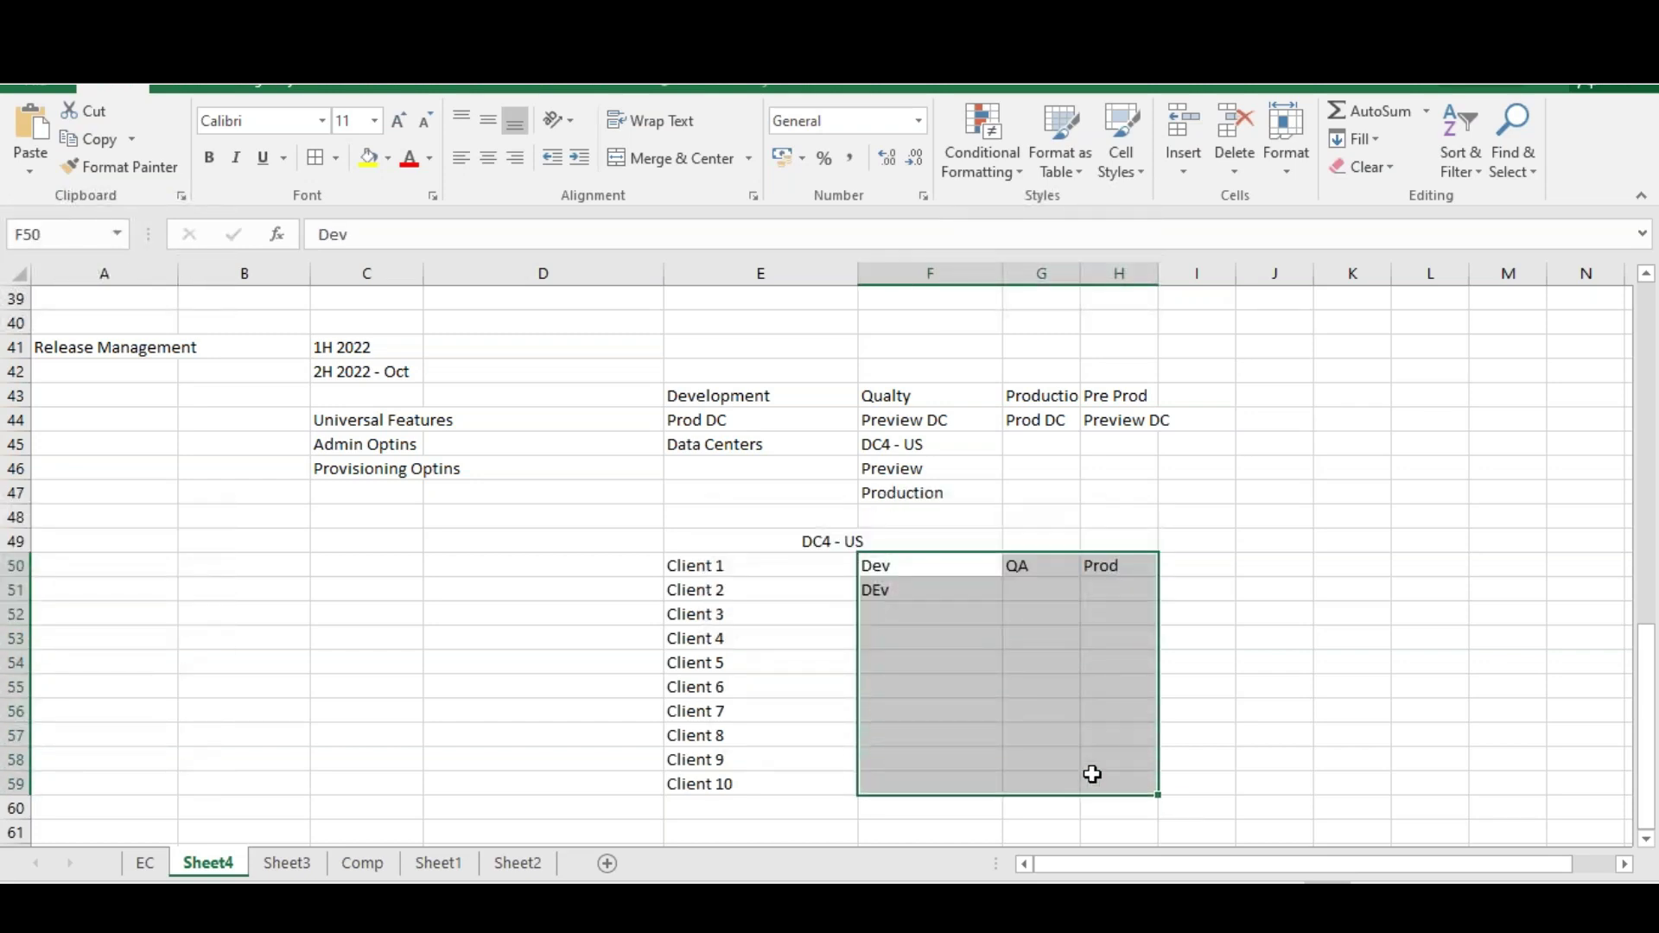
Fill Dev, QA, Prod down to all ten clients and tag Clients 2–4 Pre Prod, Test, Pre Prod
{"action": "key", "text": "ctrl+d"}
{"action": "left_click", "coordinate": [1192, 589]}
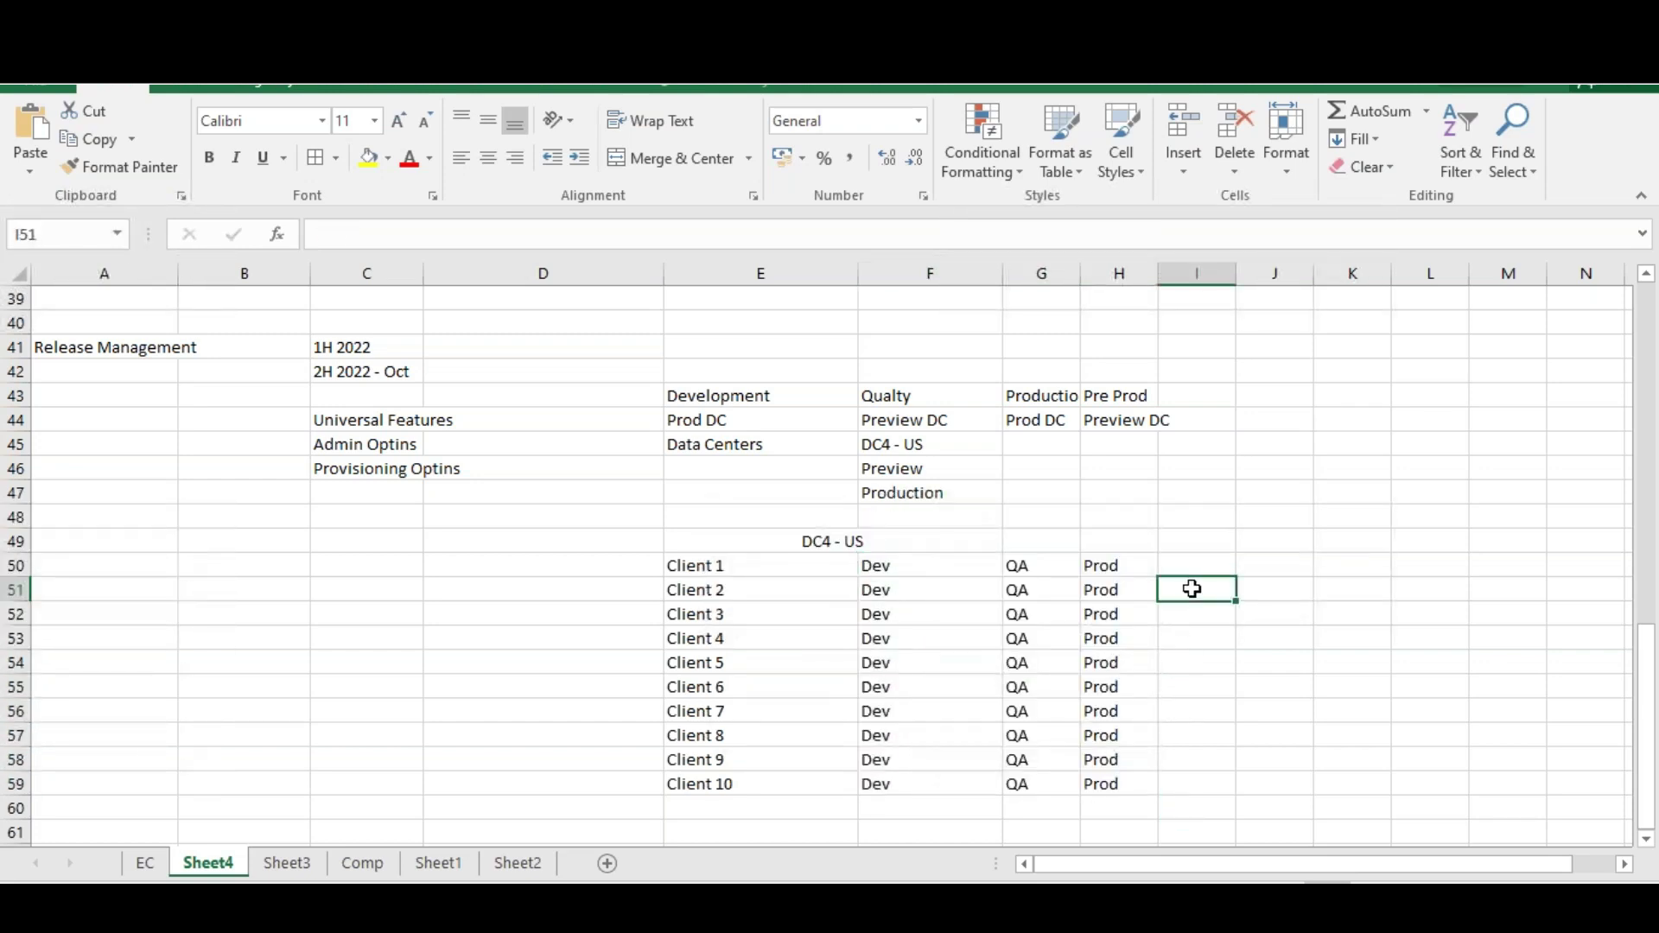
{"action": "type", "text": "Pre Prod"}
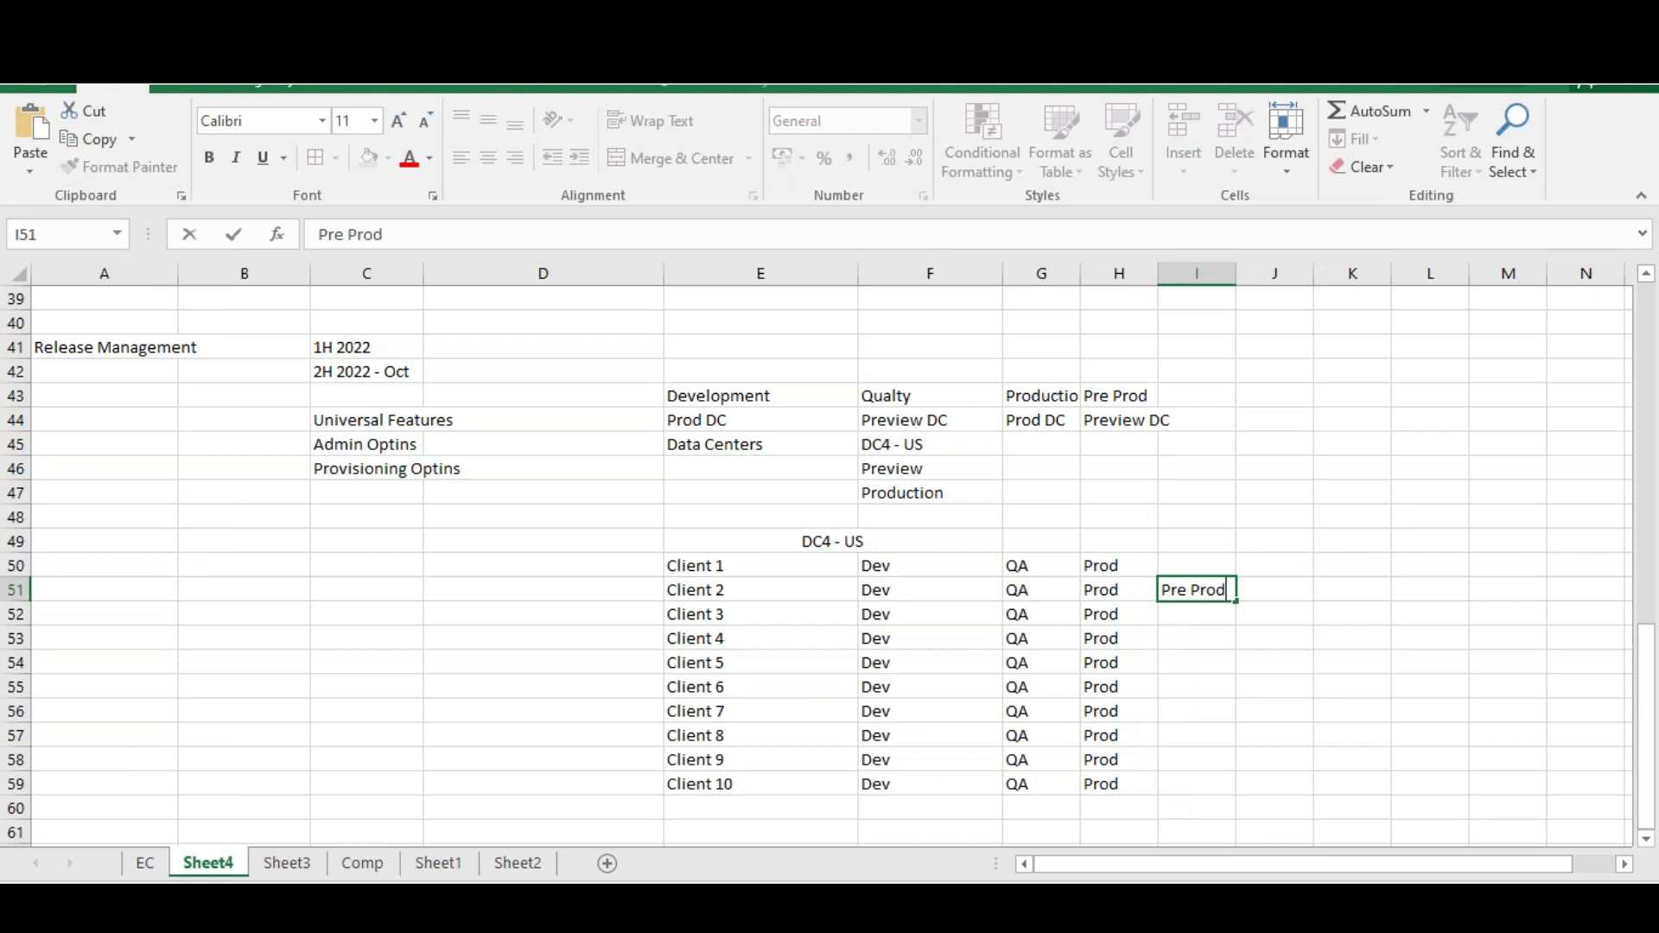
{"action": "key", "text": "Return"}
{"action": "type", "text": "Test"}
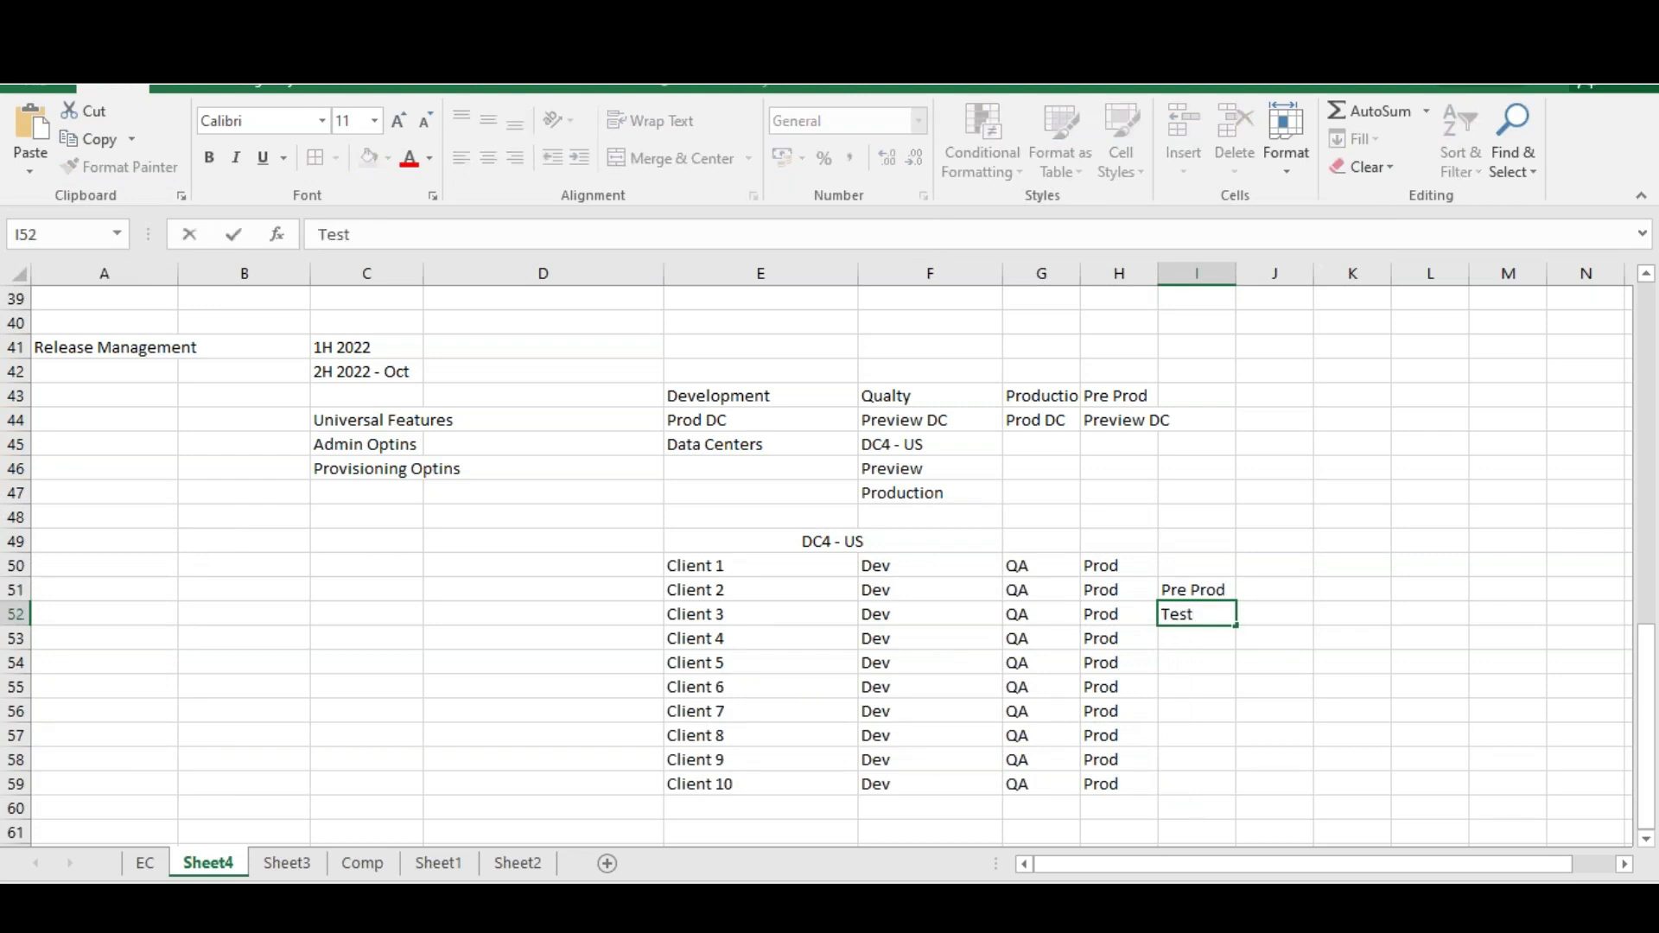
{"action": "key", "text": "Return"}
{"action": "type", "text": "Pre "}
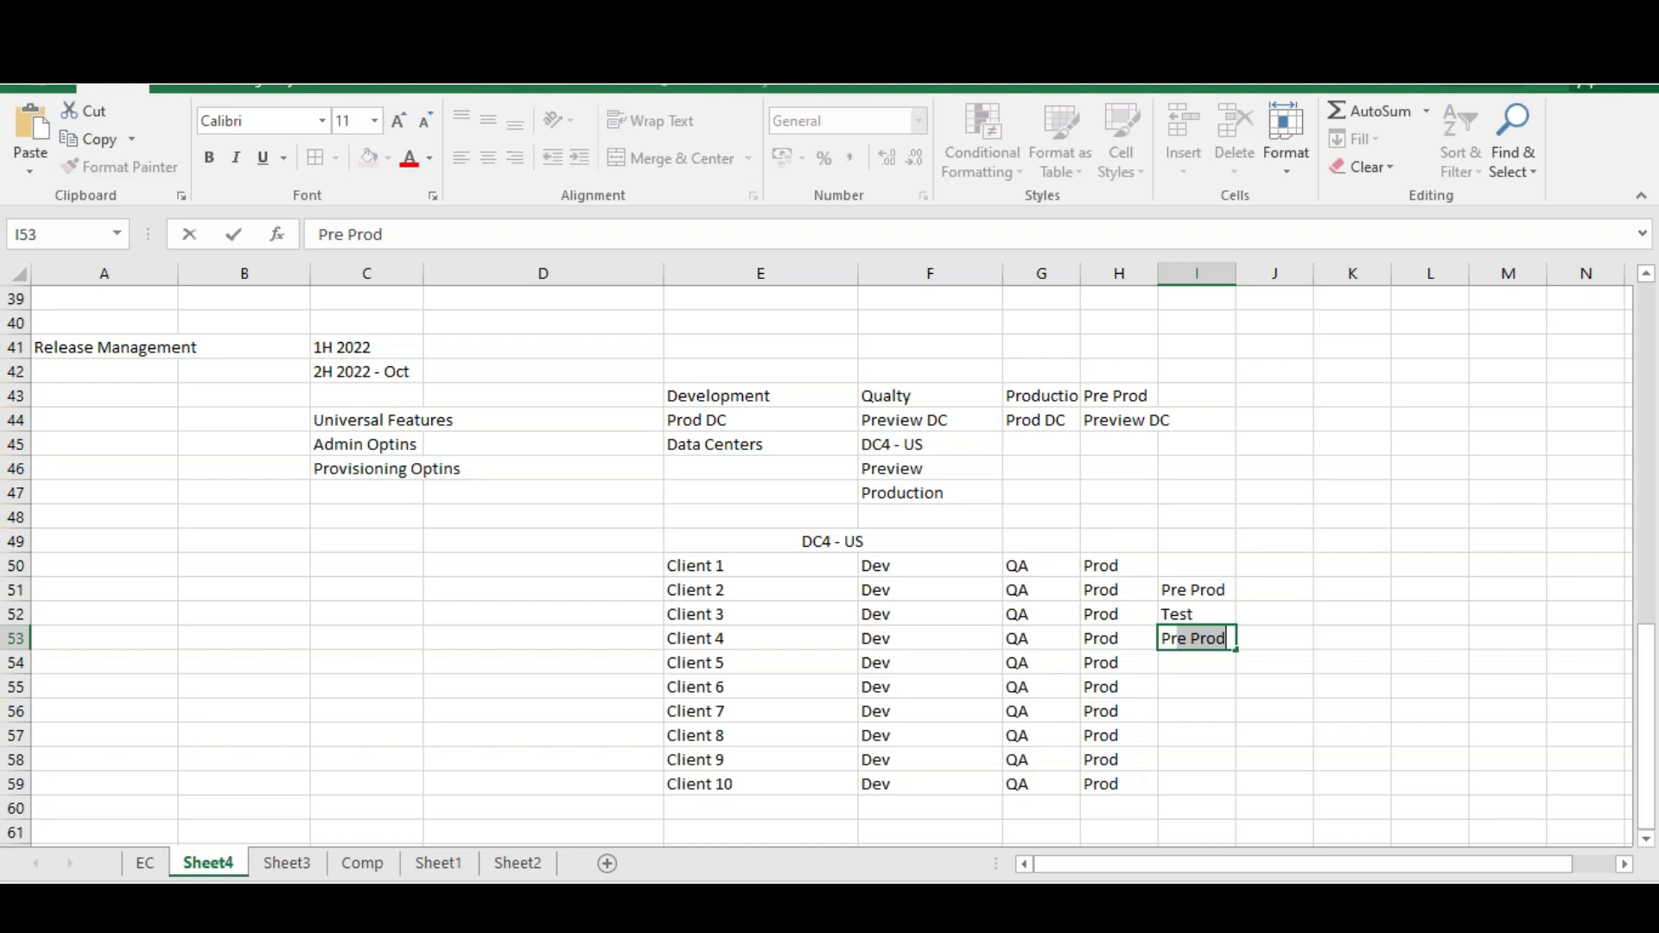
{"action": "type", "text": "Prod"}
{"action": "key", "text": "Tab"}
Add Test as Client 4's second tag and Projects beside Client 5
{"action": "type", "text": "T"}
{"action": "key", "text": "BackSpace"}
{"action": "type", "text": "Test"}
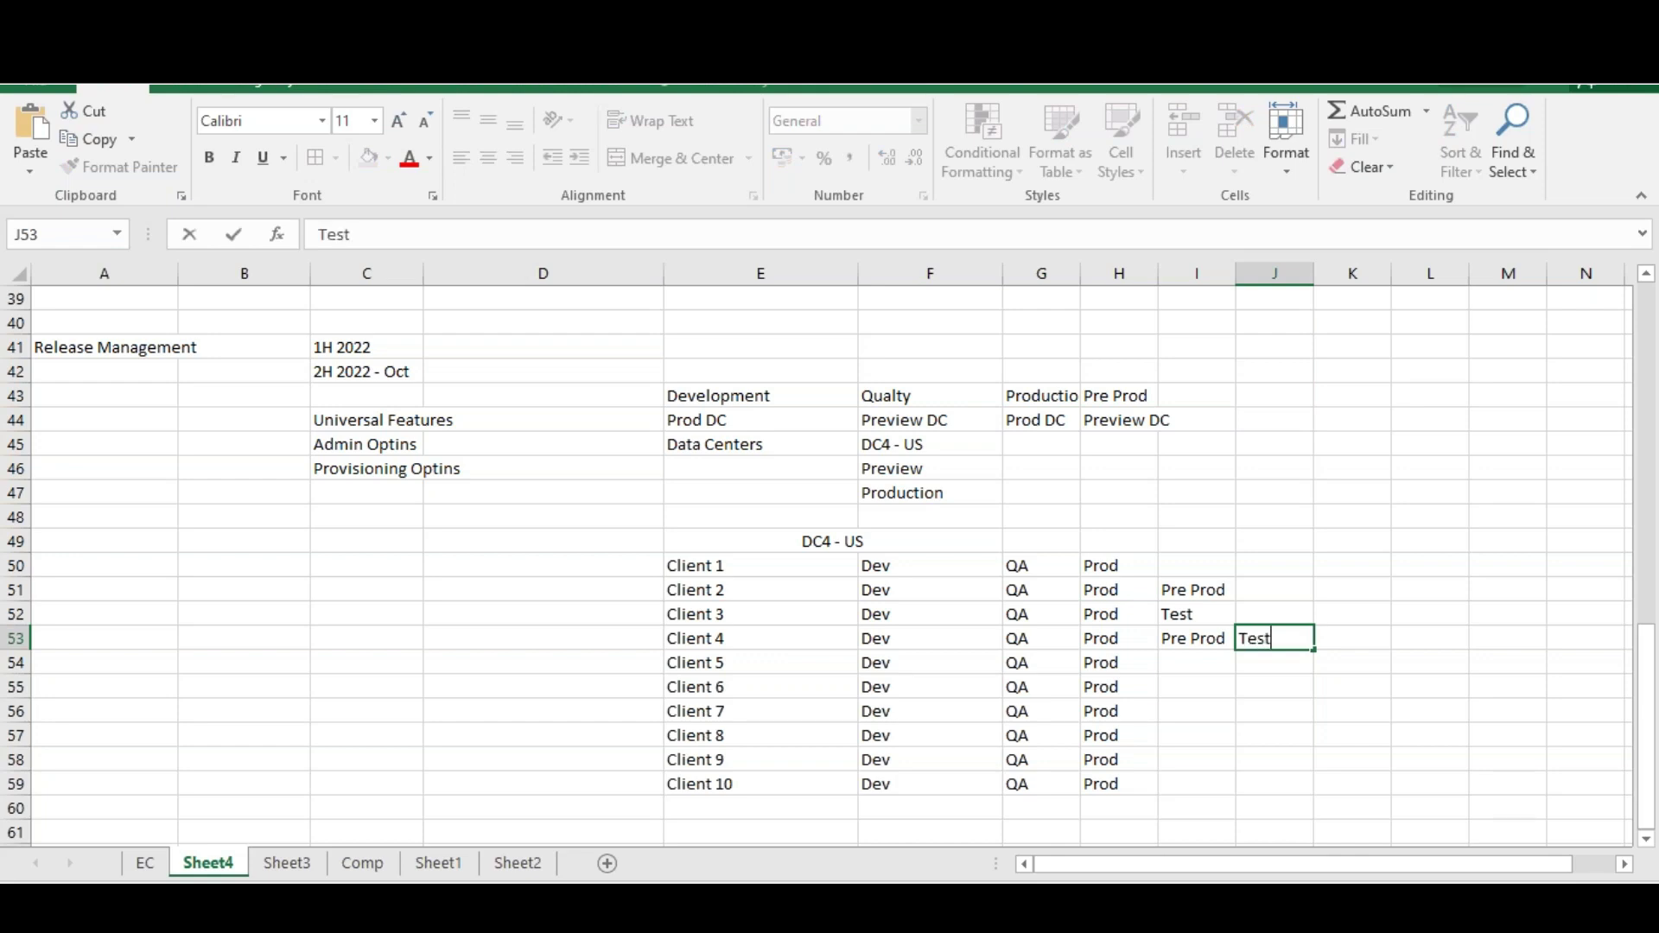
{"action": "left_click", "coordinate": [1225, 687]}
{"action": "left_click", "coordinate": [1201, 659]}
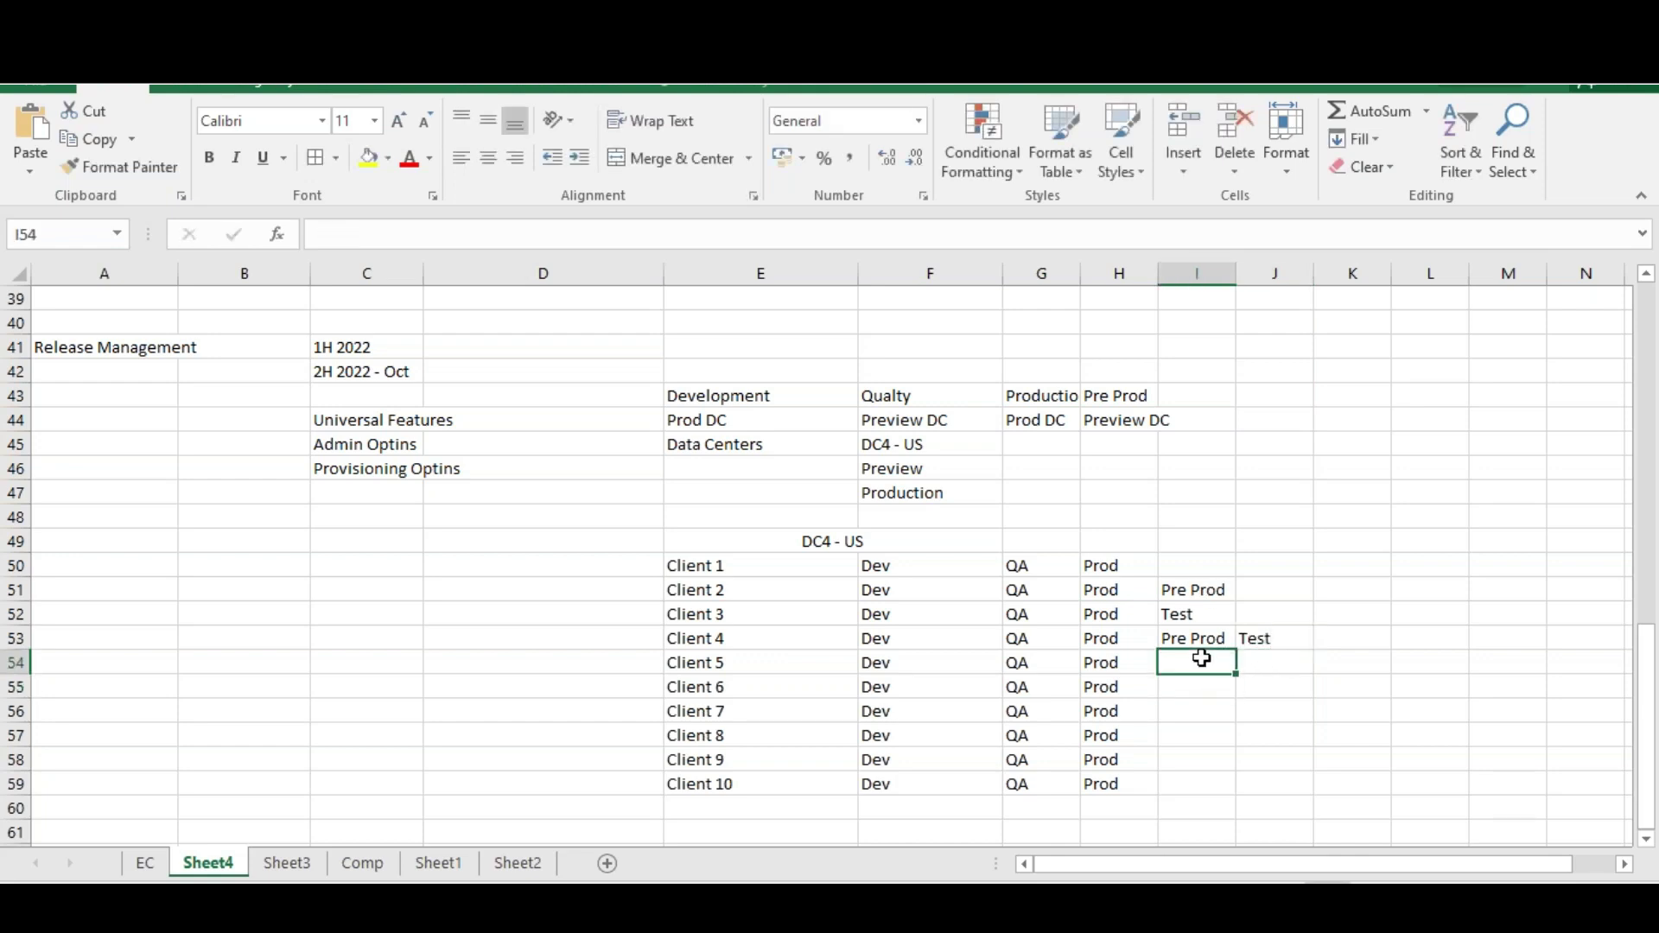
{"action": "type", "text": "Proje"}
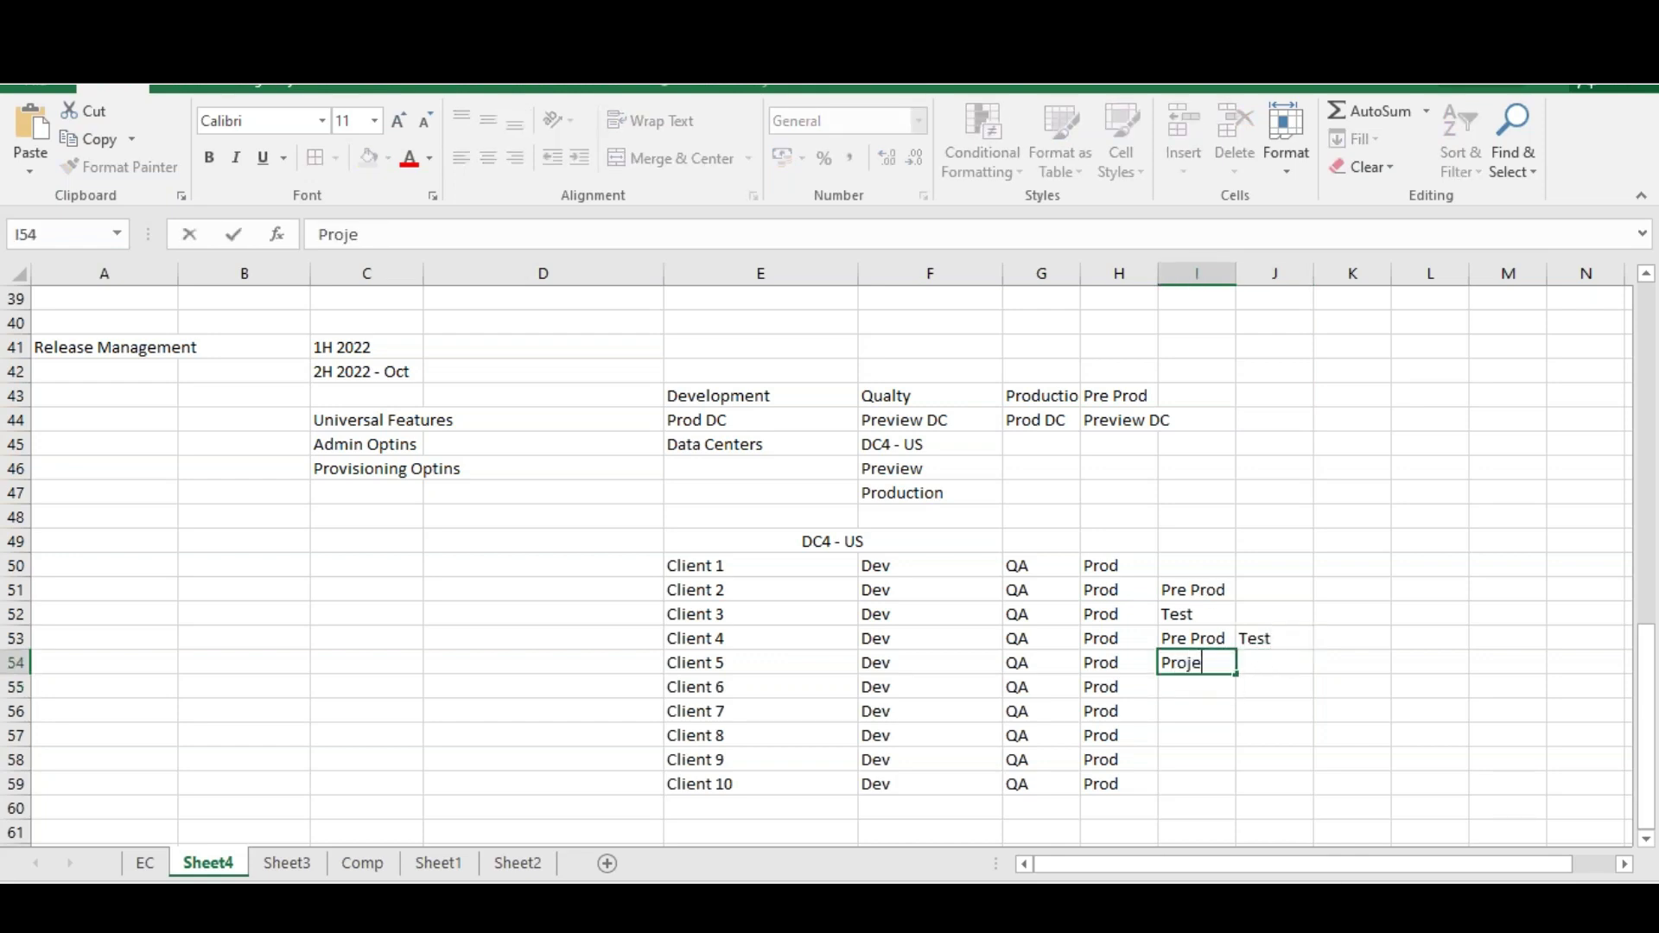
{"action": "type", "text": "cts"}
{"action": "key", "text": "Return"}
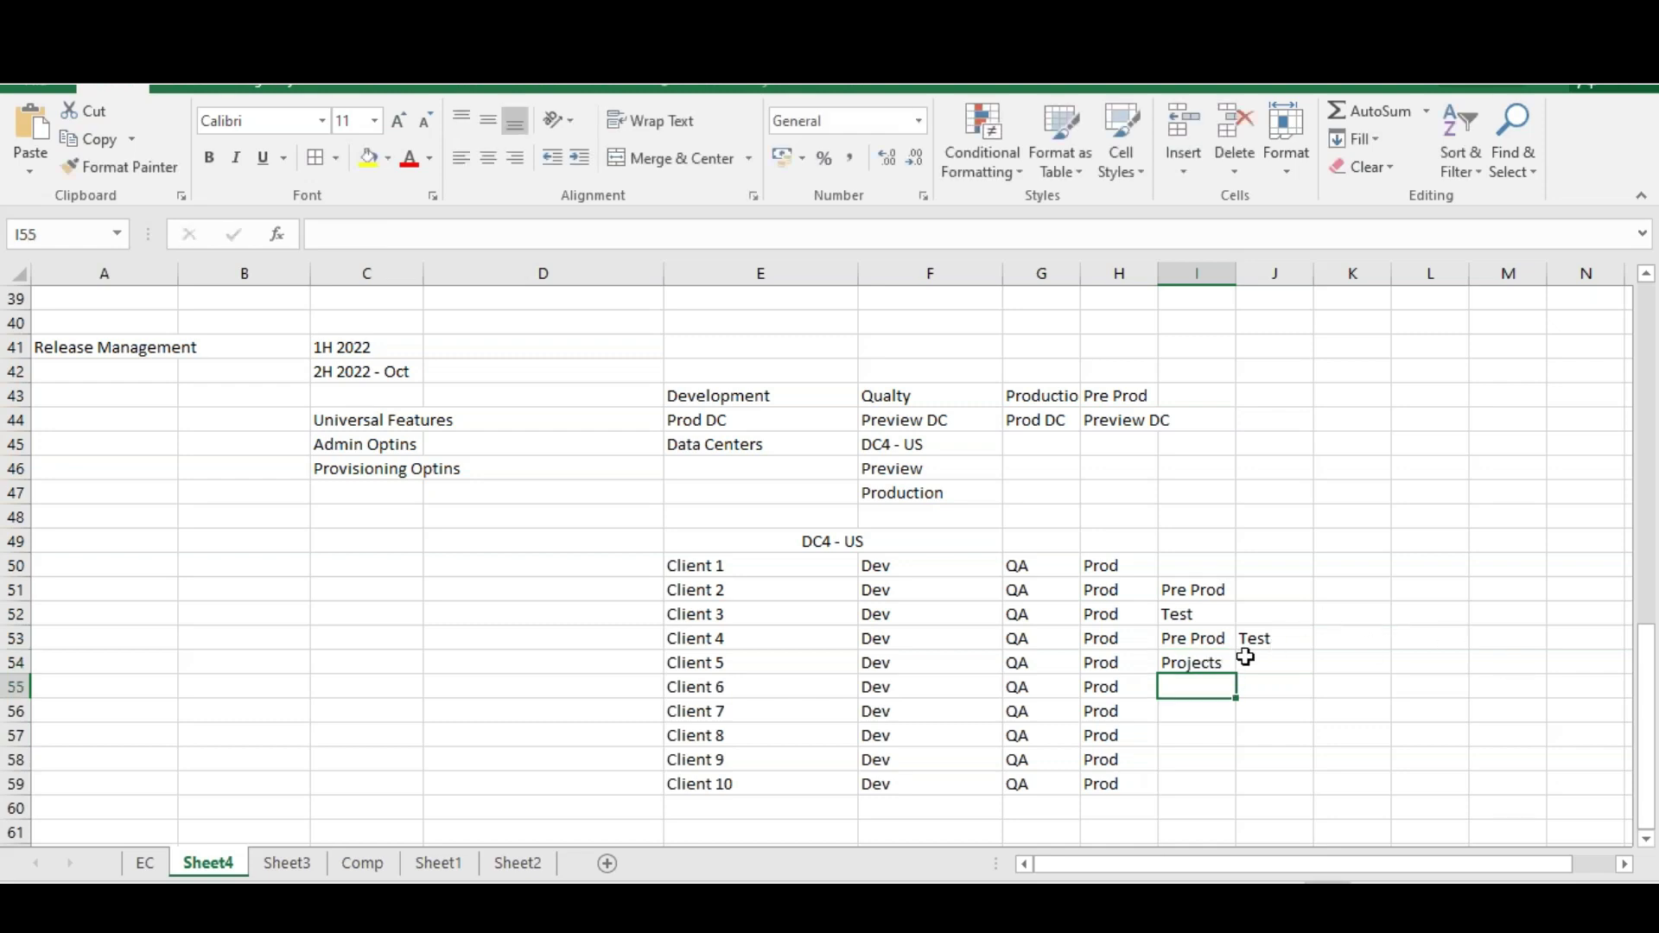
Copy Pre Prod and Projects to Client 6's tags and Projects beside Client 7
{"action": "left_click", "coordinate": [1188, 640]}
{"action": "key", "text": "ctrl+c"}
{"action": "left_click", "coordinate": [1209, 690]}
{"action": "key", "text": "ctrl+v"}
{"action": "left_click", "coordinate": [1191, 665]}
{"action": "key", "text": "ctrl+c"}
{"action": "left_click", "coordinate": [1264, 686]}
{"action": "key", "text": "ctrl+v"}
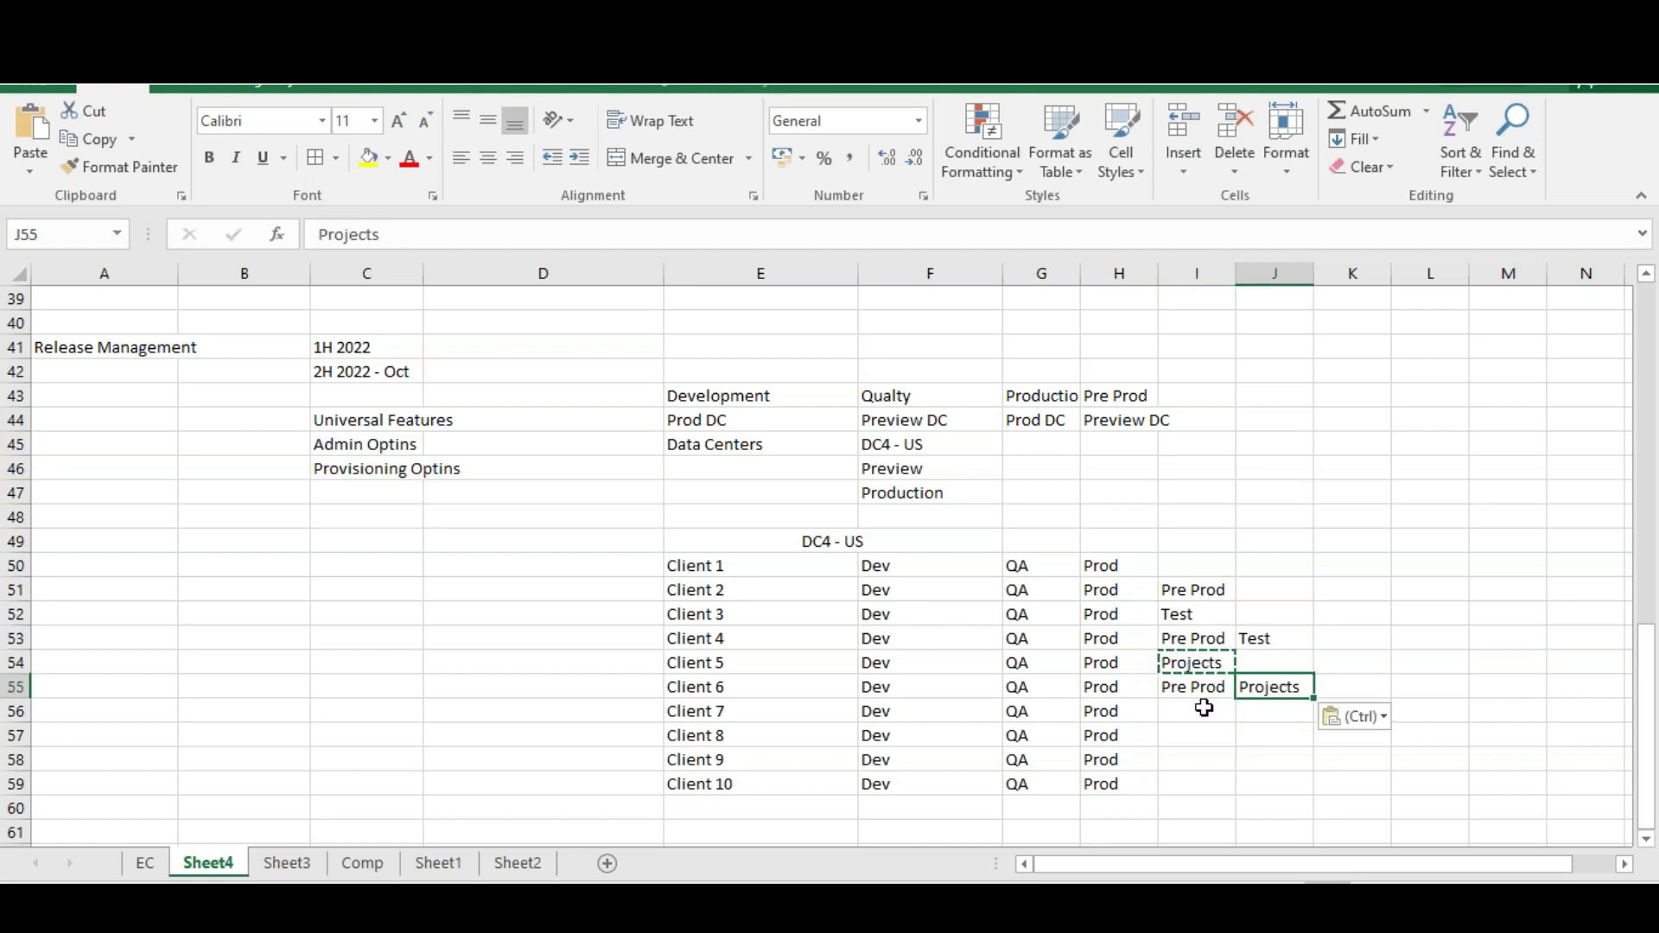
{"action": "left_click", "coordinate": [1210, 707]}
{"action": "left_click_drag", "start_coordinate": [1214, 640], "coordinate": [1285, 640]}
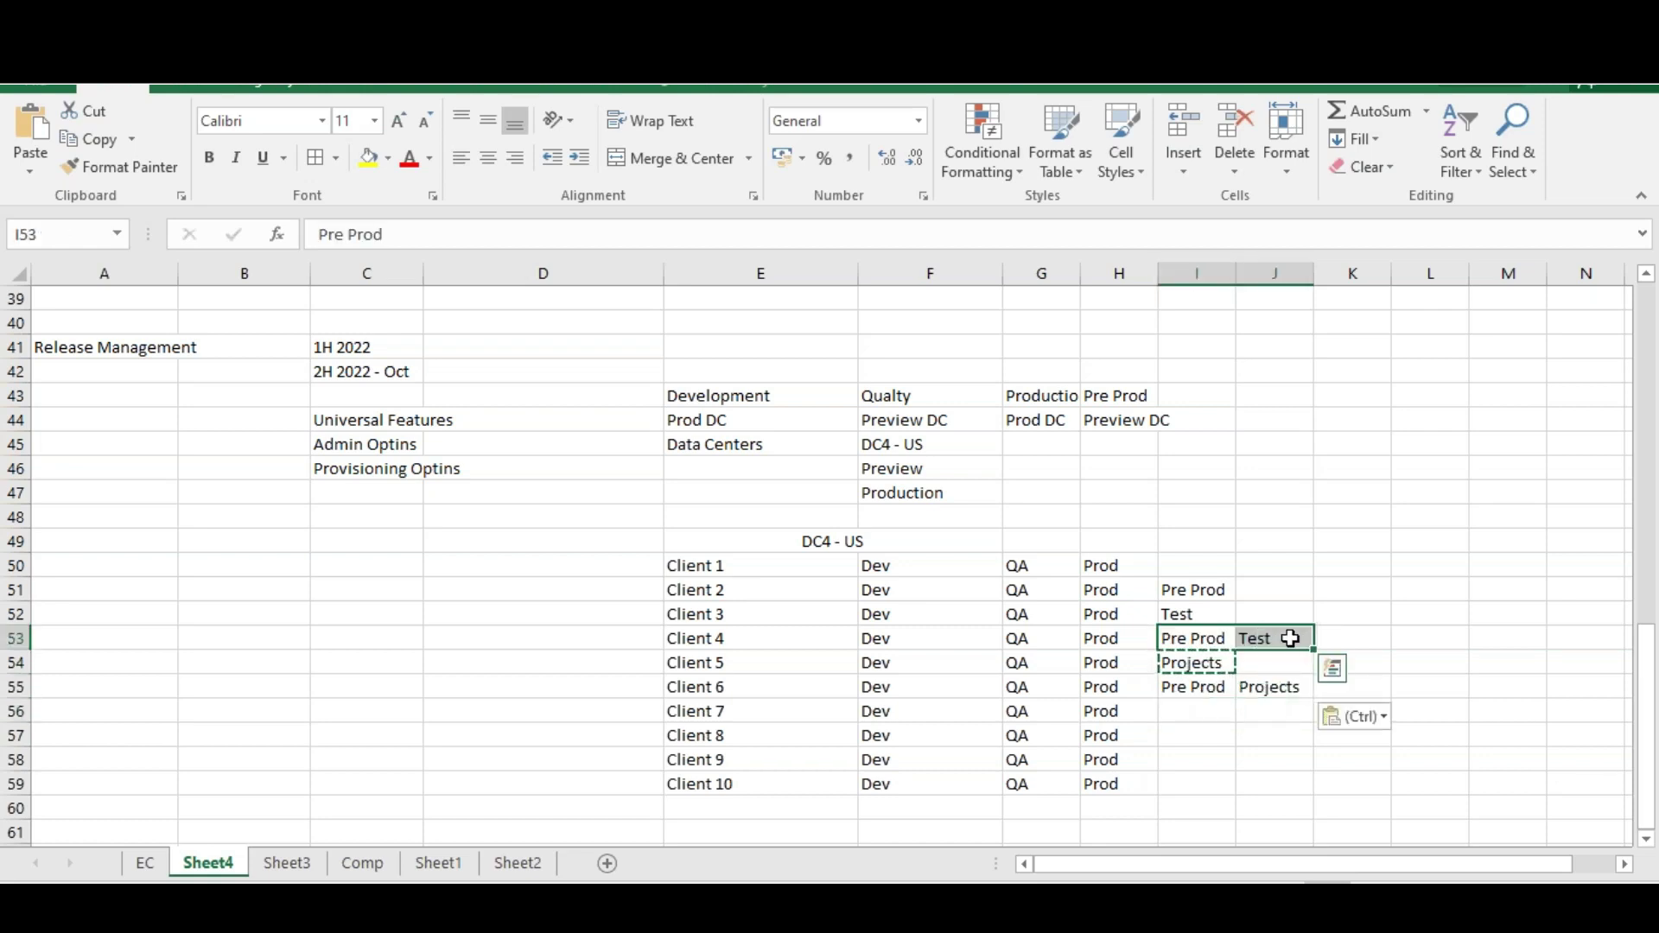
{"action": "key", "text": "ctrl+v"}
{"action": "left_click", "coordinate": [1195, 711]}
{"action": "key", "text": "ctrl+v"}
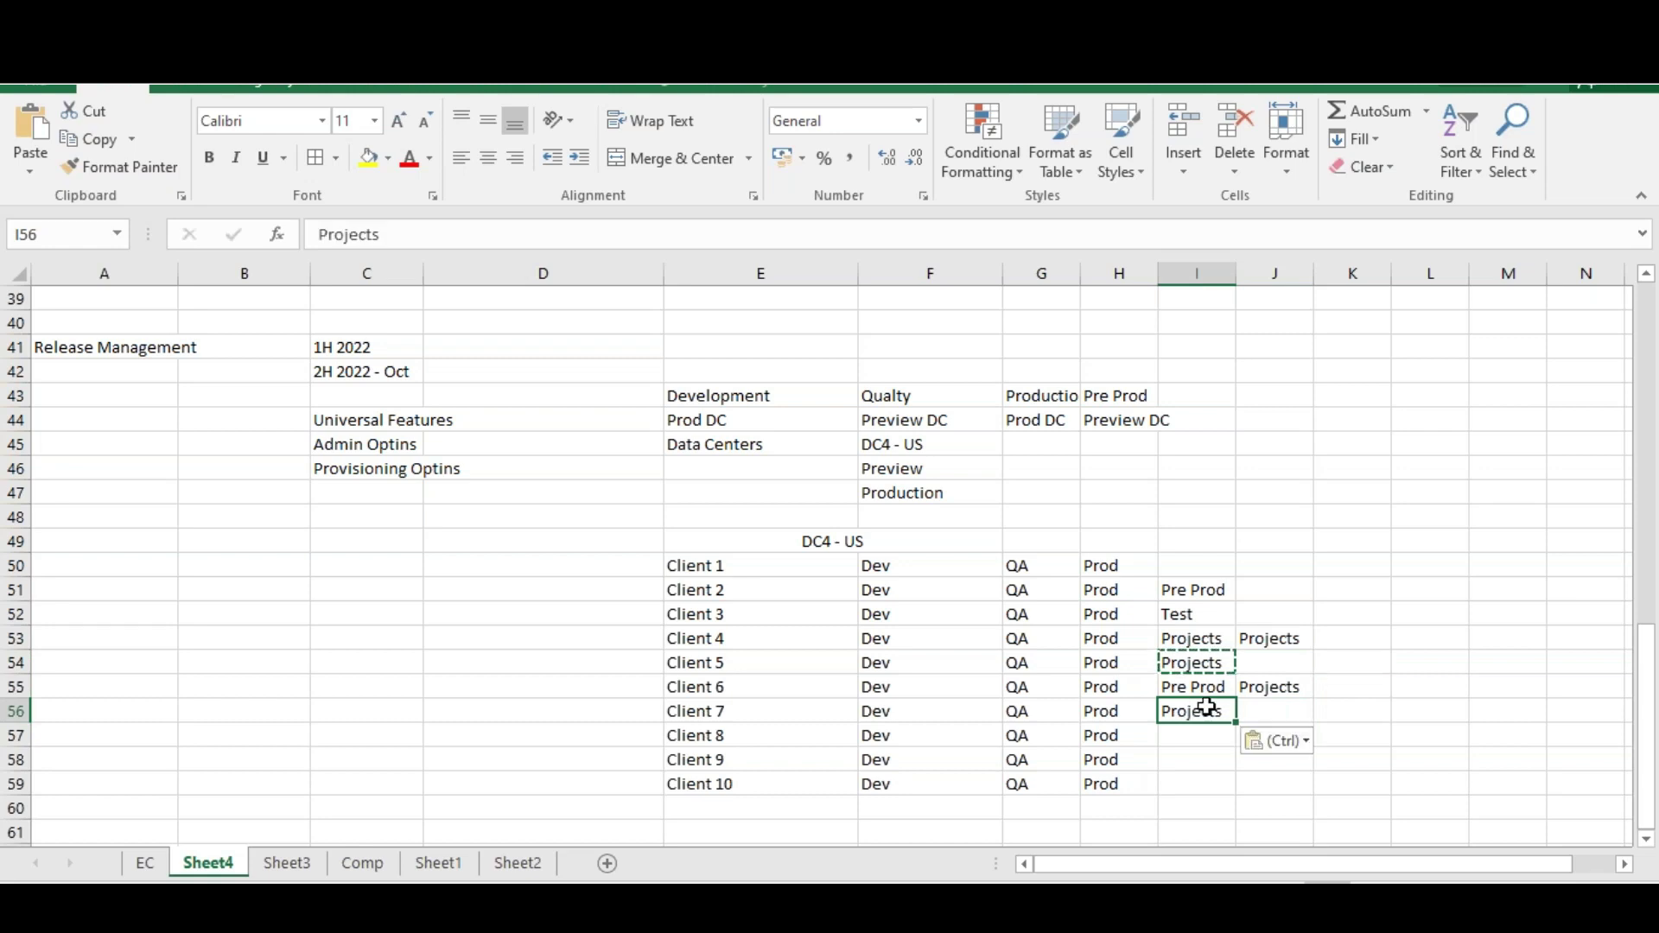
Restore Pre Prod as Client 4's first tag by pasting it from Client 6
{"action": "left_click", "coordinate": [1214, 639]}
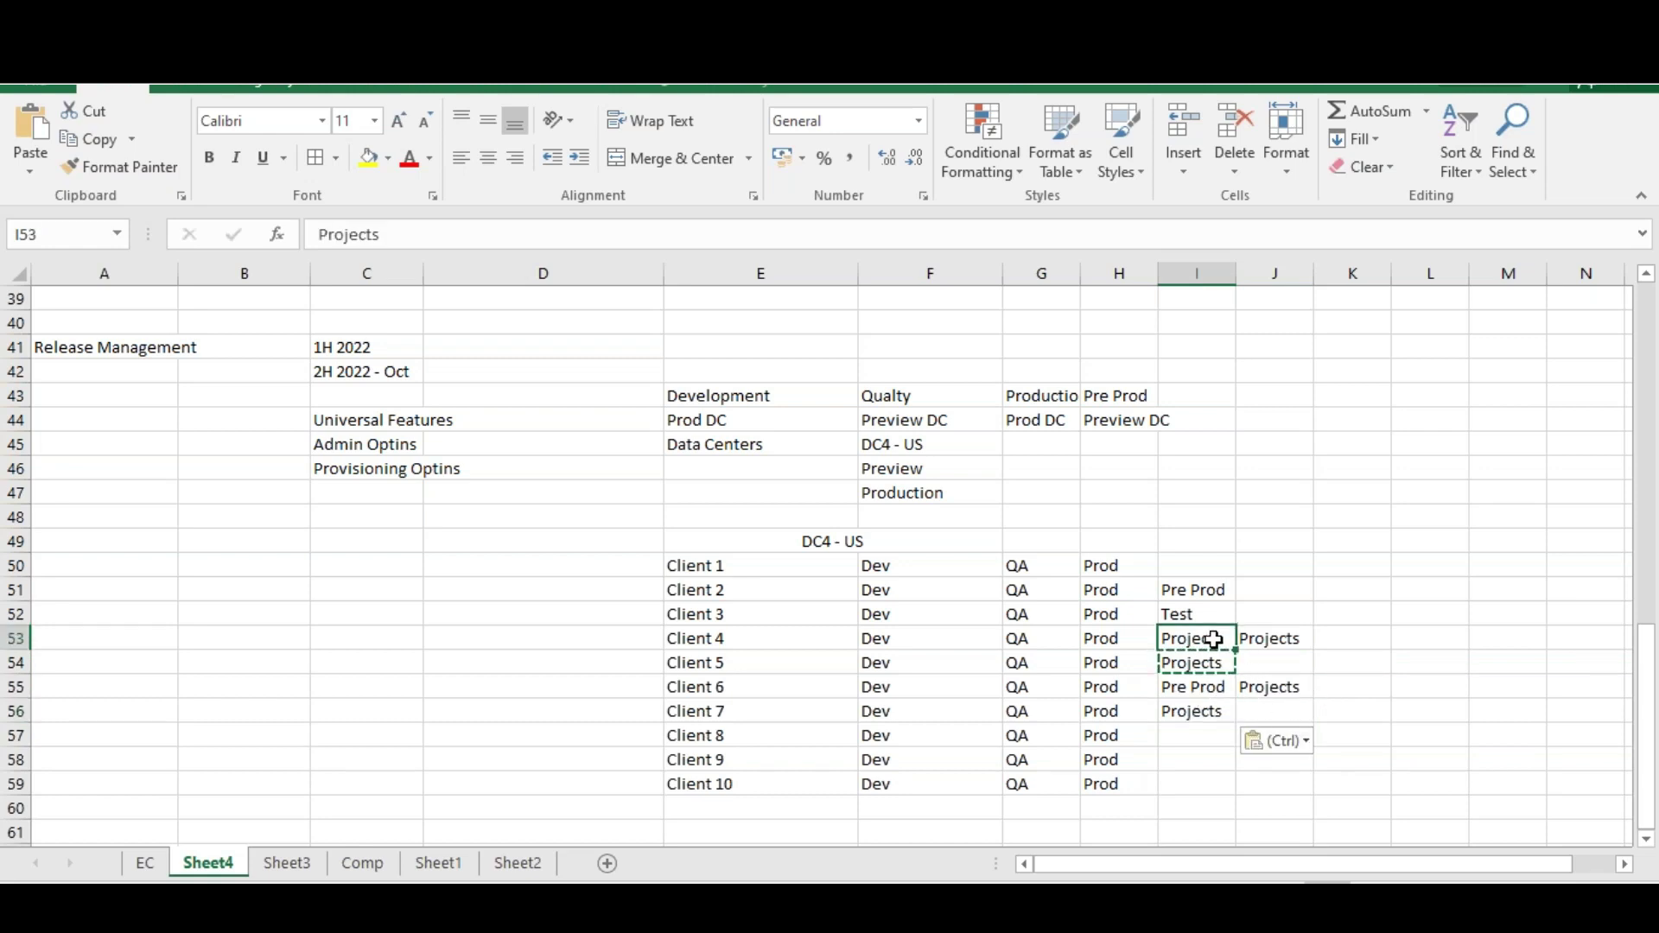
{"action": "key", "text": "ctrl"}
{"action": "key", "text": "Escape"}
{"action": "left_click", "coordinate": [1198, 687]}
{"action": "key", "text": "ctrl+c"}
{"action": "left_click", "coordinate": [1212, 639]}
{"action": "key", "text": "ctrl+v"}
{"action": "left_click", "coordinate": [1185, 780]}
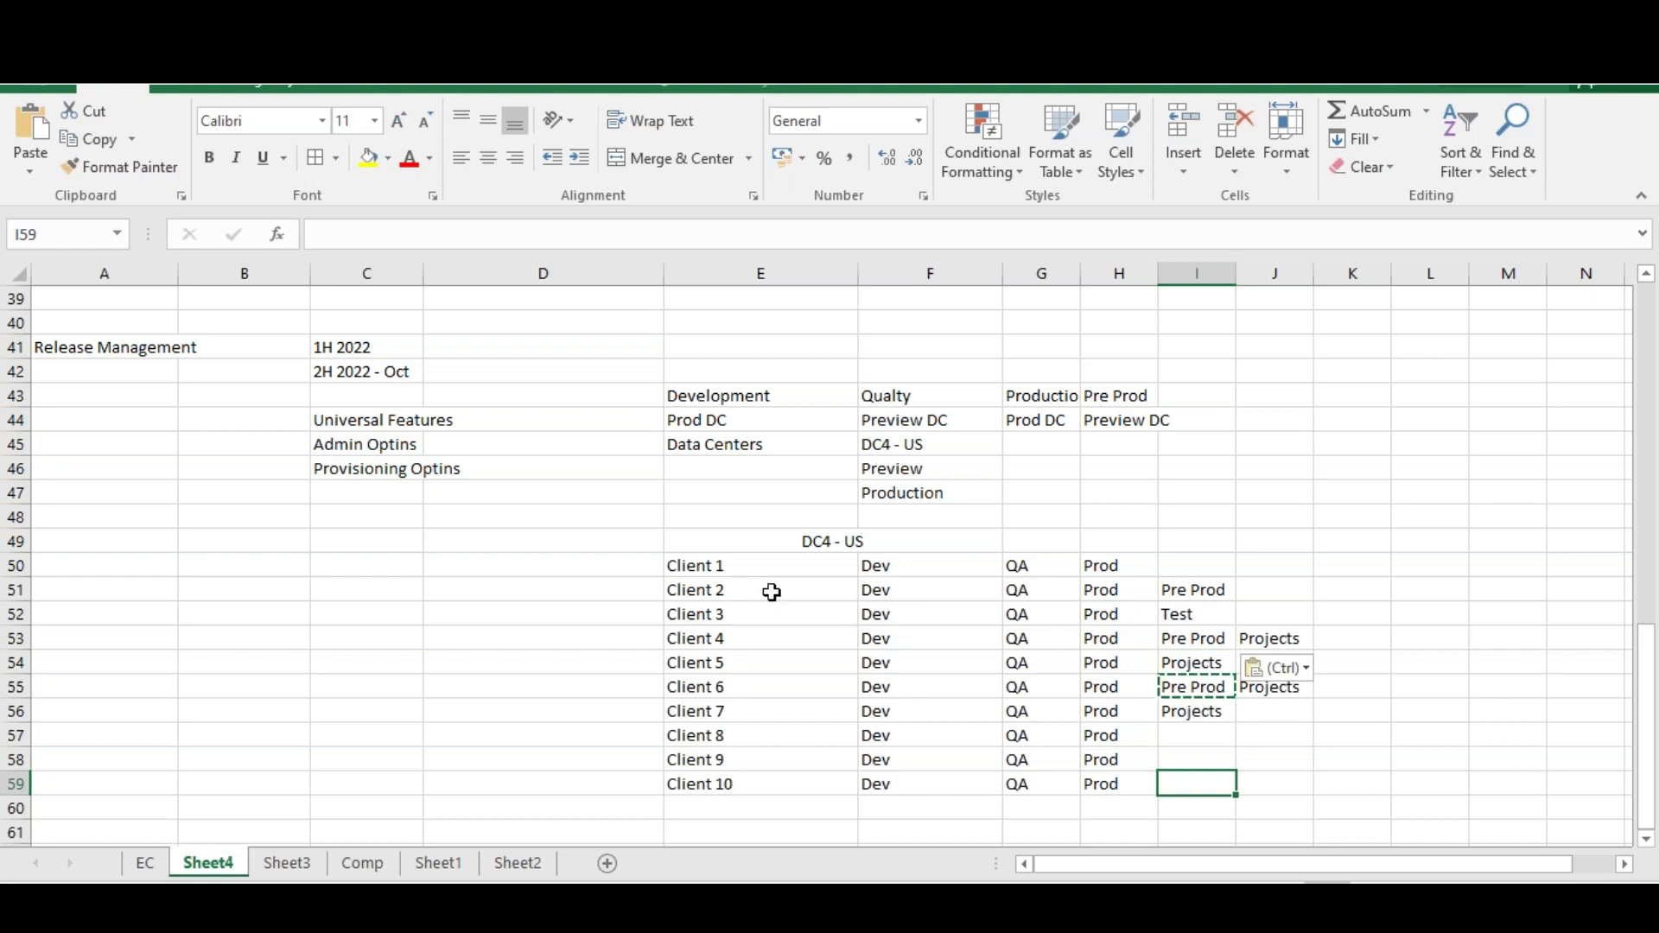
Turn off Merge & Center on the DC4 - US title
{"action": "left_click", "coordinate": [708, 565]}
{"action": "left_click_drag", "start_coordinate": [732, 541], "coordinate": [1220, 789]}
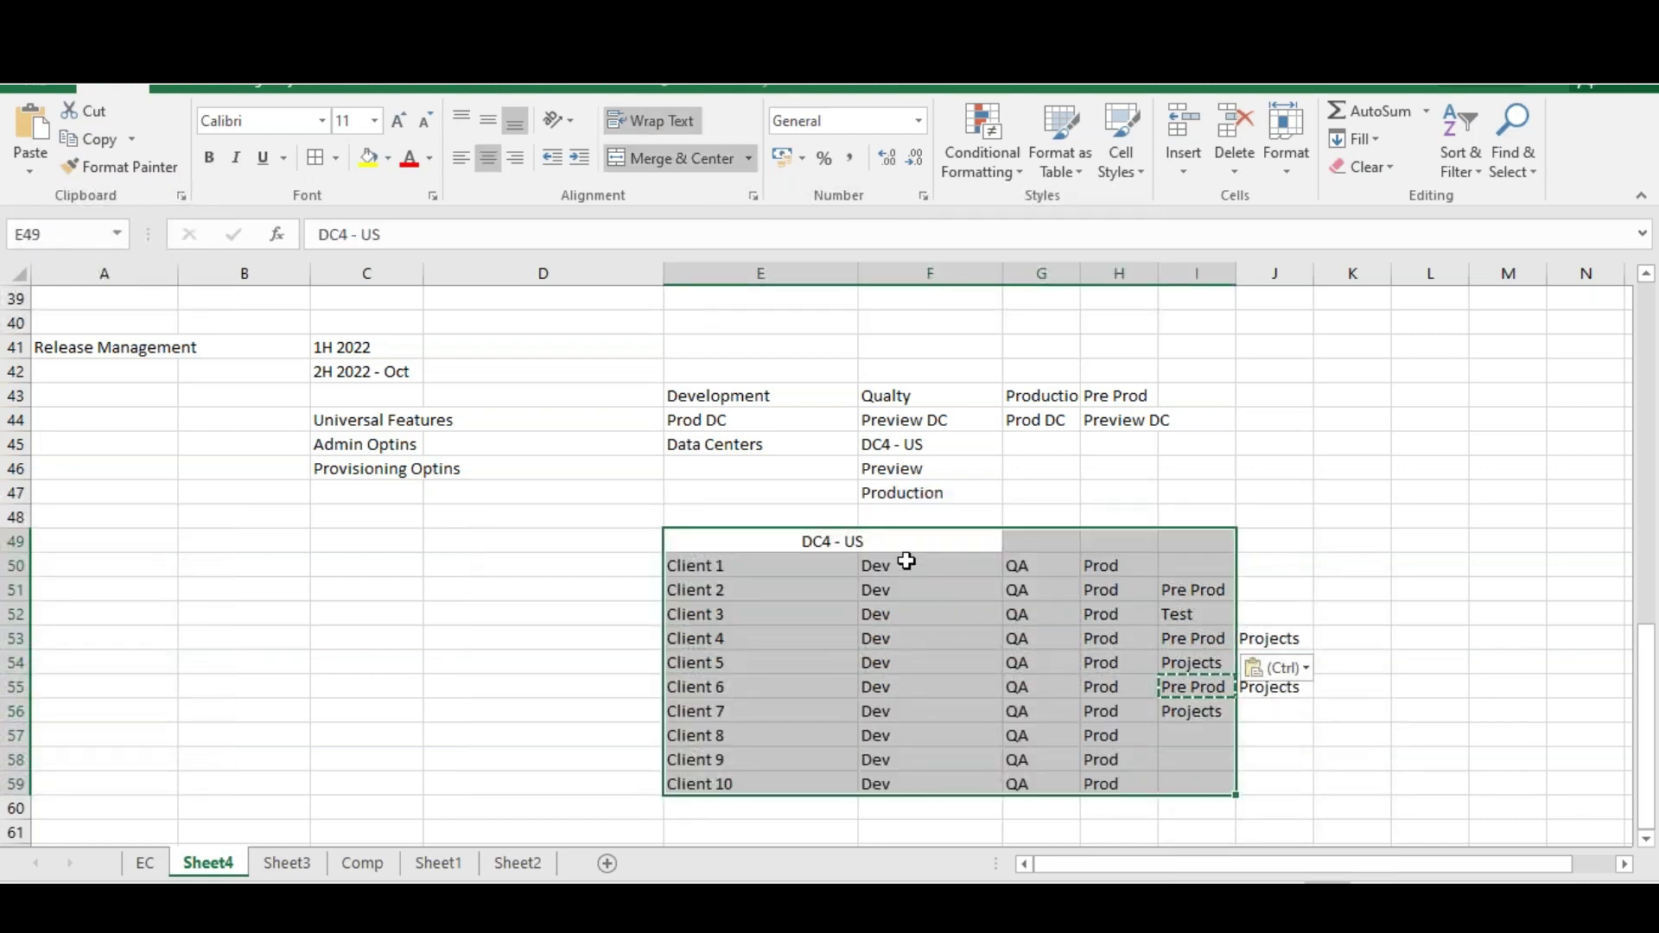
{"action": "left_click", "coordinate": [862, 541]}
{"action": "left_click", "coordinate": [679, 159]}
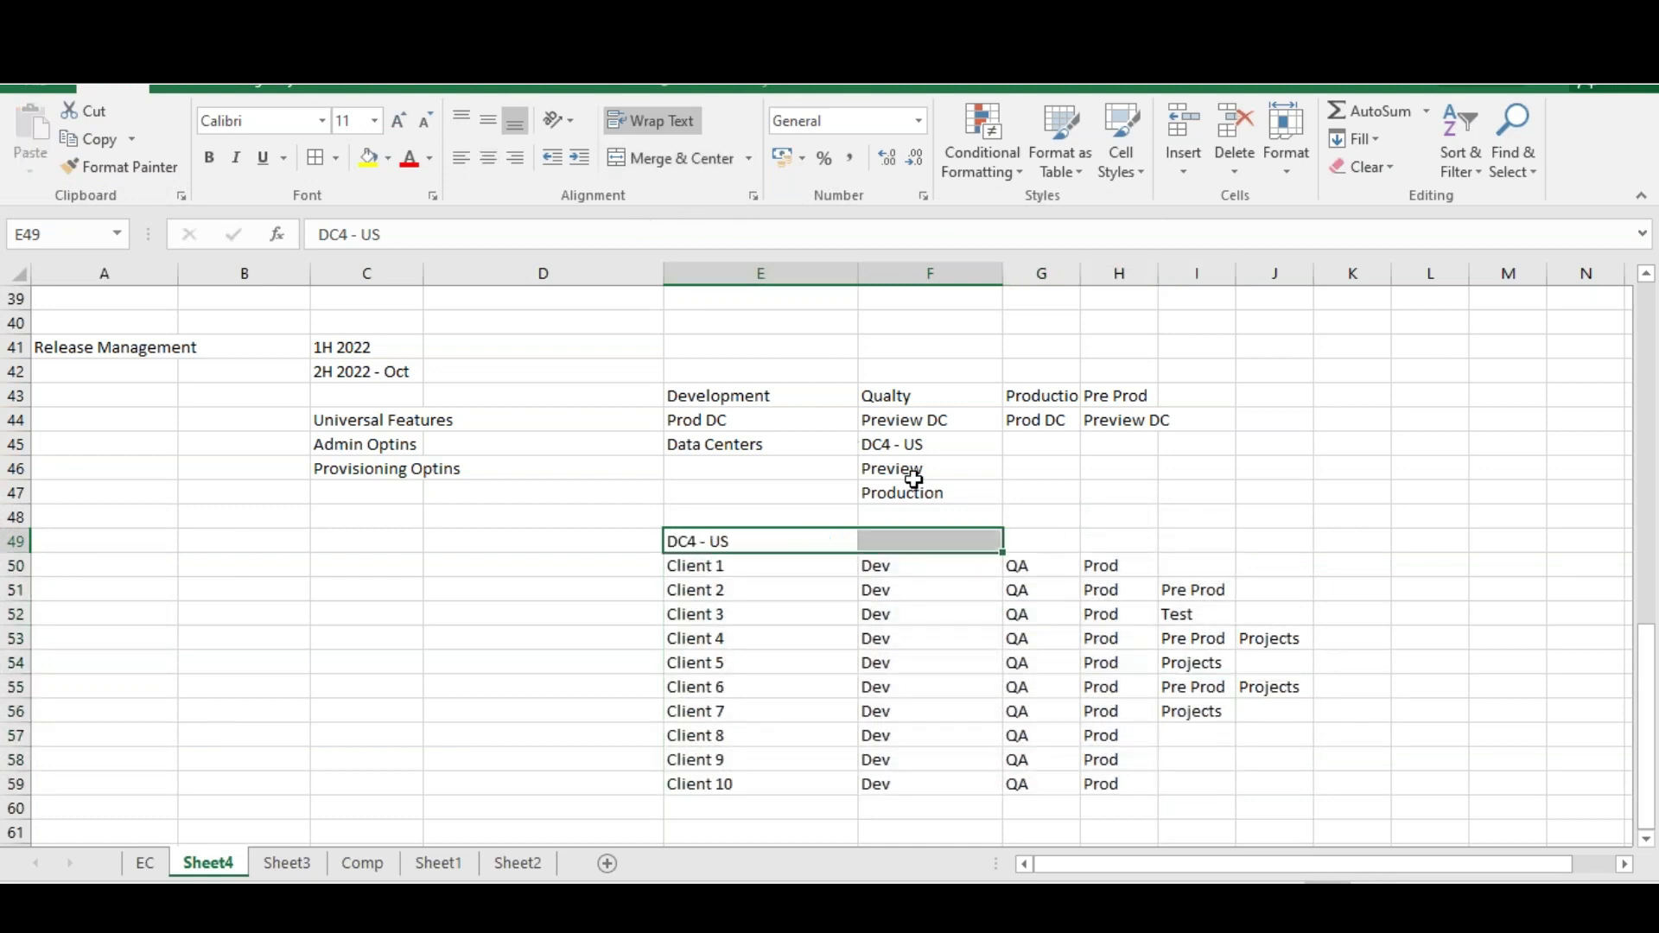
{"action": "left_click", "coordinate": [912, 542]}
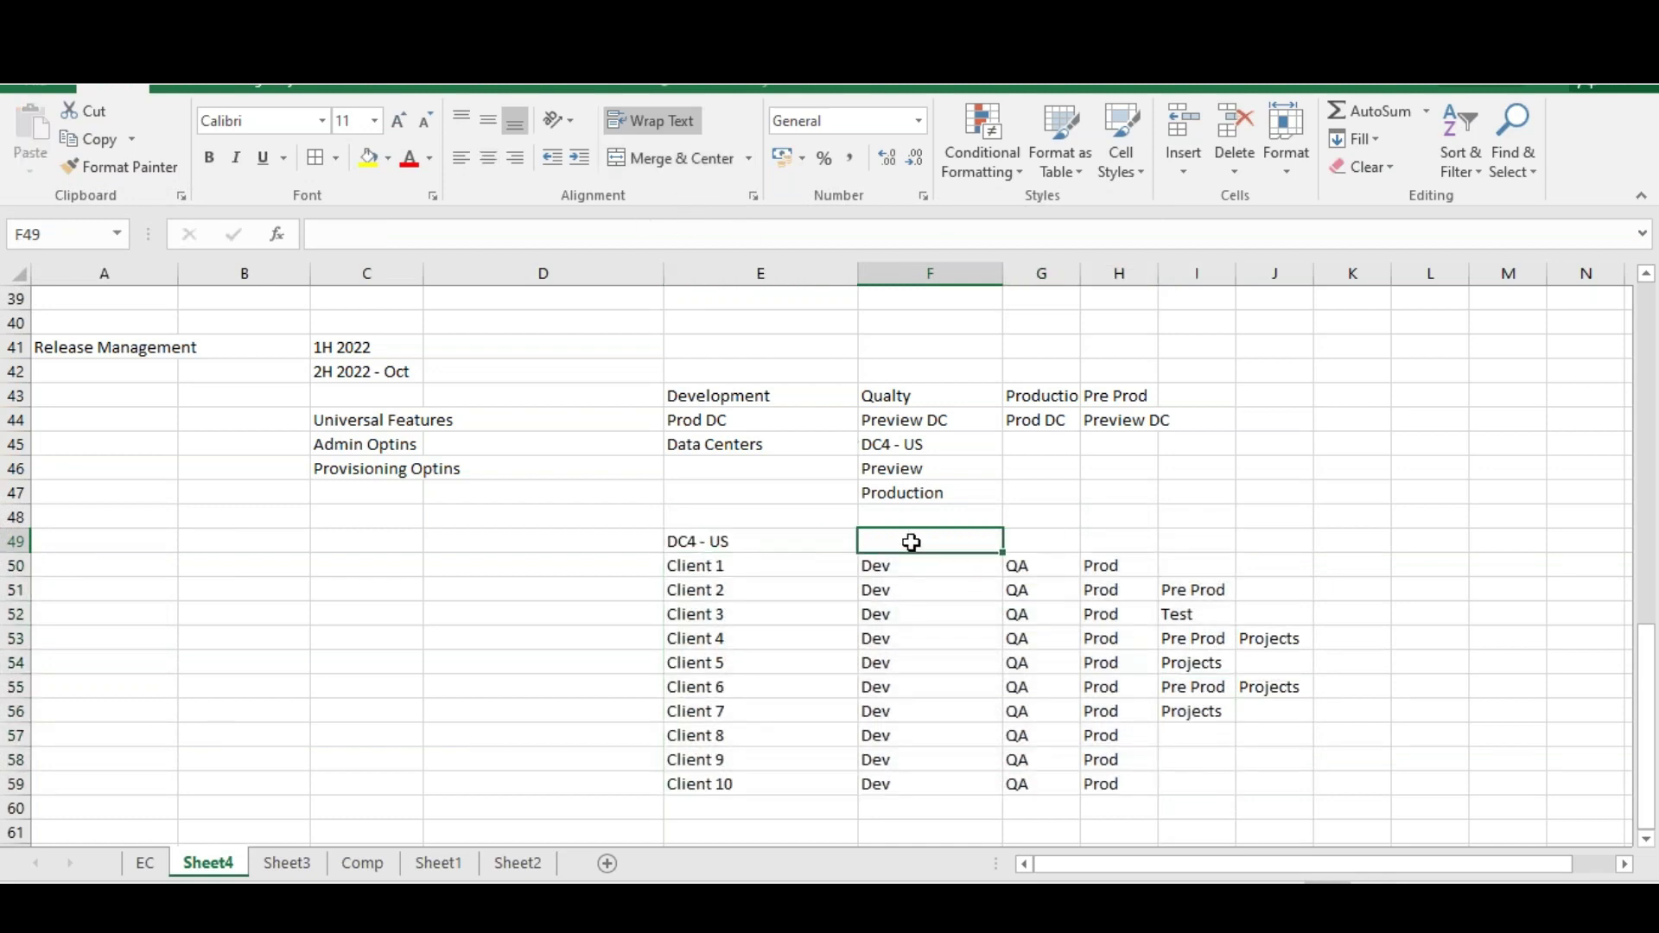
Enter header labels Production DC, Preview and Prod above the environment columns
{"action": "left_click", "coordinate": [1100, 541]}
{"action": "type", "text": "Prod"}
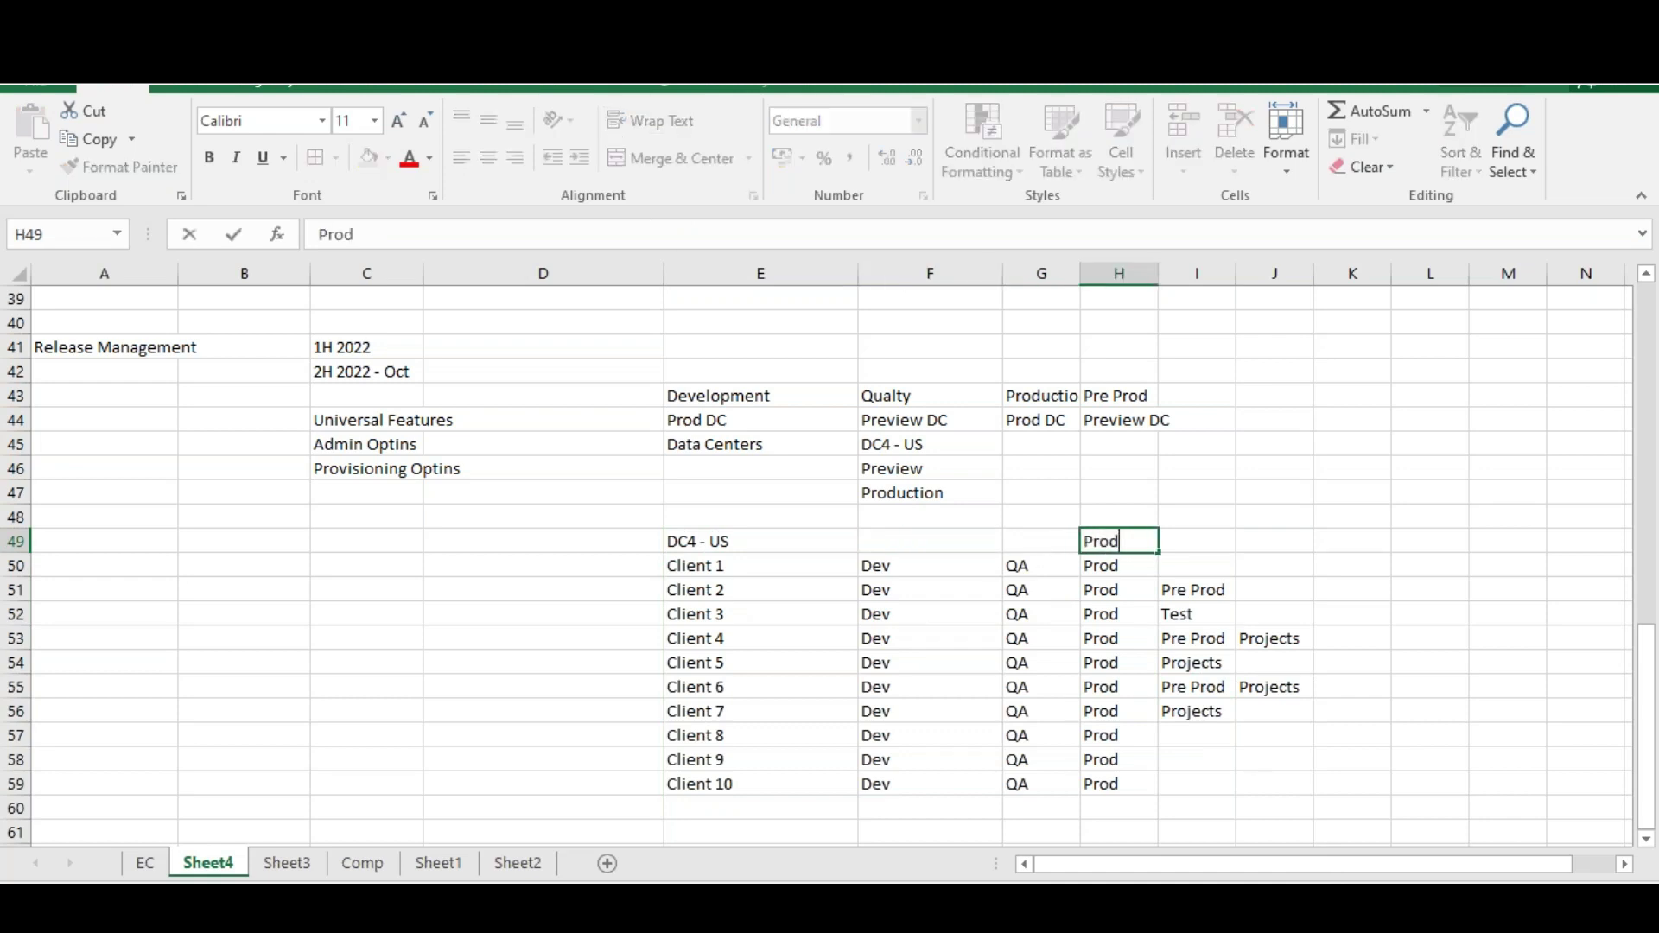
{"action": "type", "text": "roduction DC"}
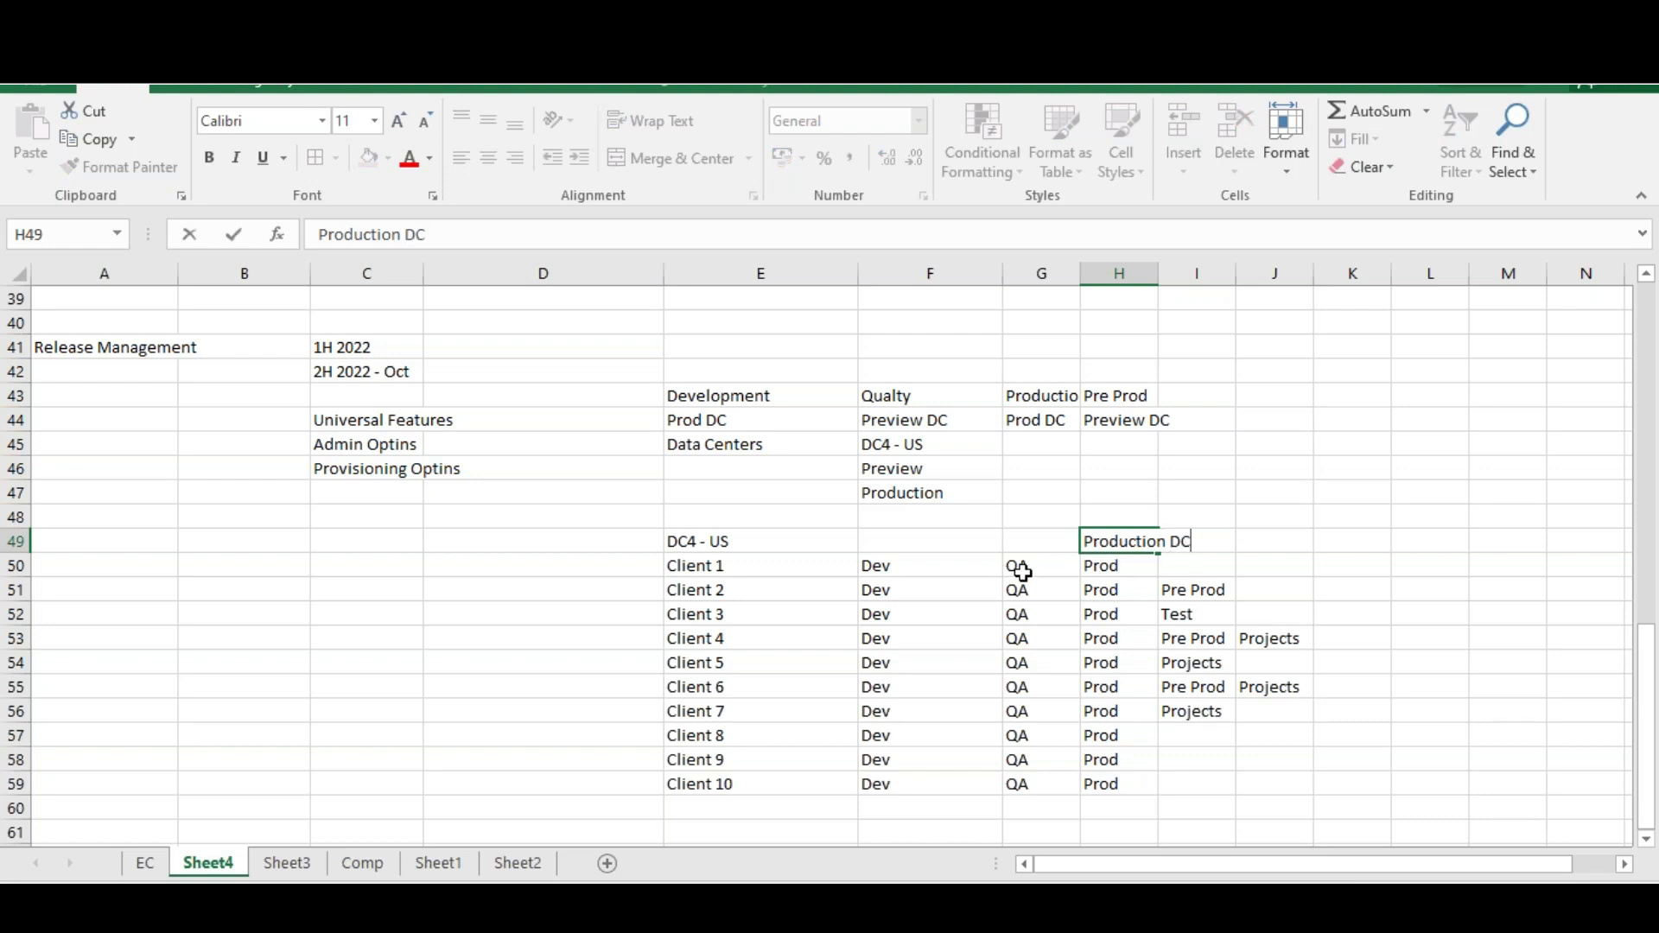
{"action": "left_click", "coordinate": [1041, 546]}
{"action": "type", "text": "Prefv"}
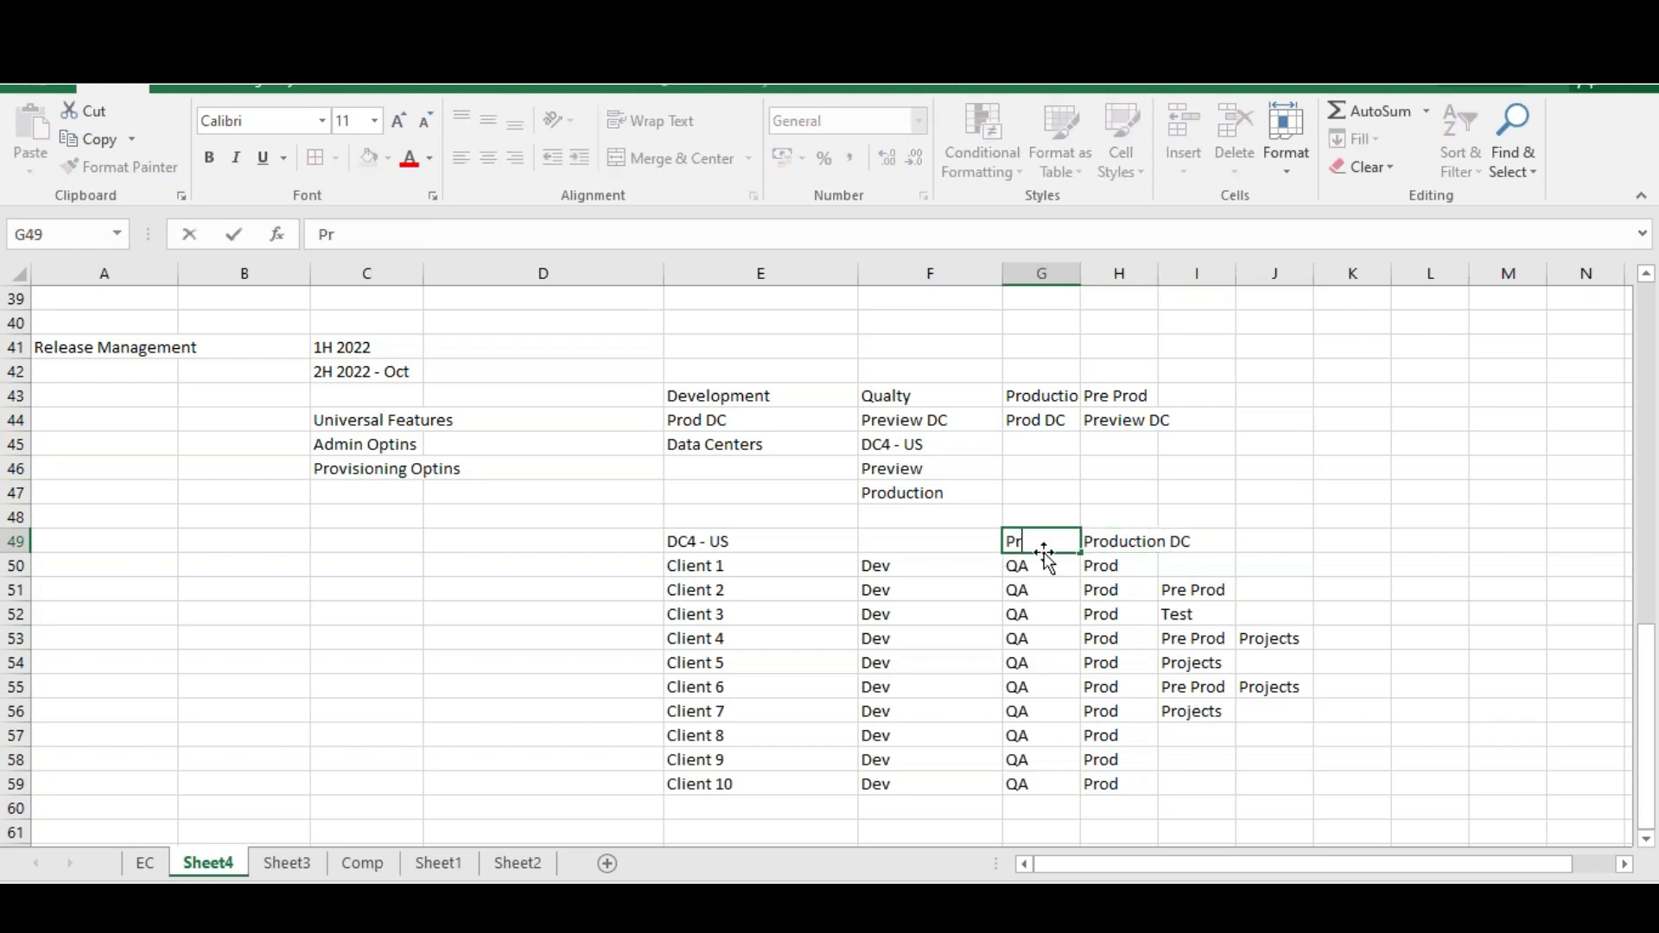
{"action": "key", "text": "BackSpace"}
{"action": "key", "text": "BackSpace"}
{"action": "type", "text": "view"}
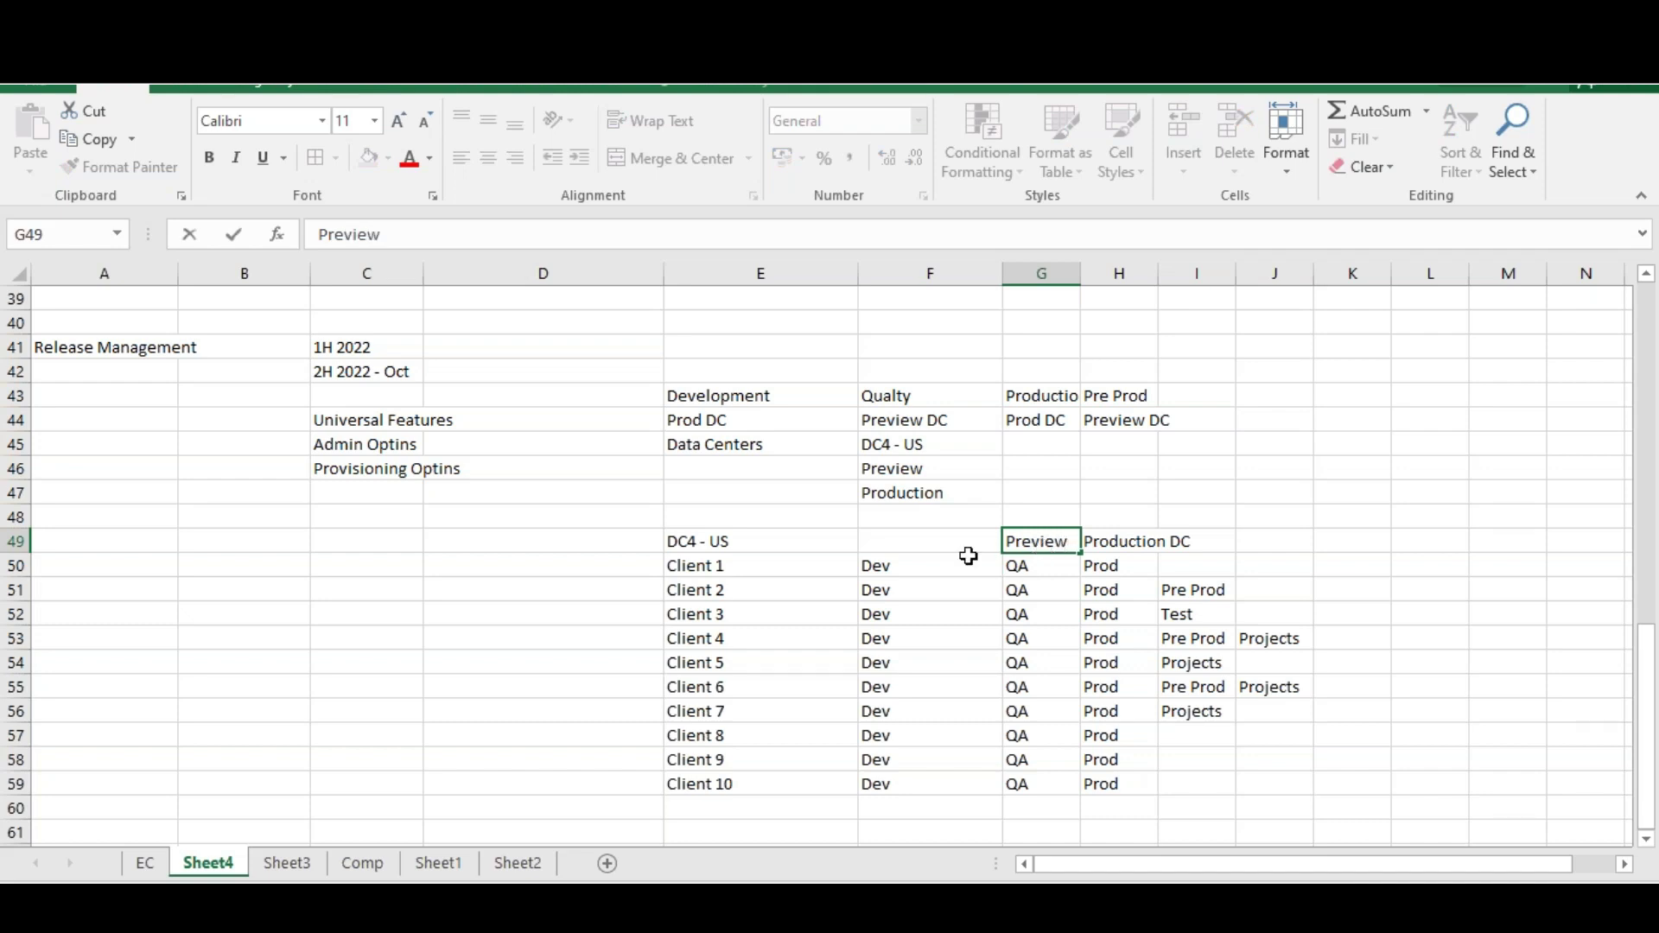
{"action": "left_click", "coordinate": [985, 540]}
{"action": "type", "text": "Prod"}
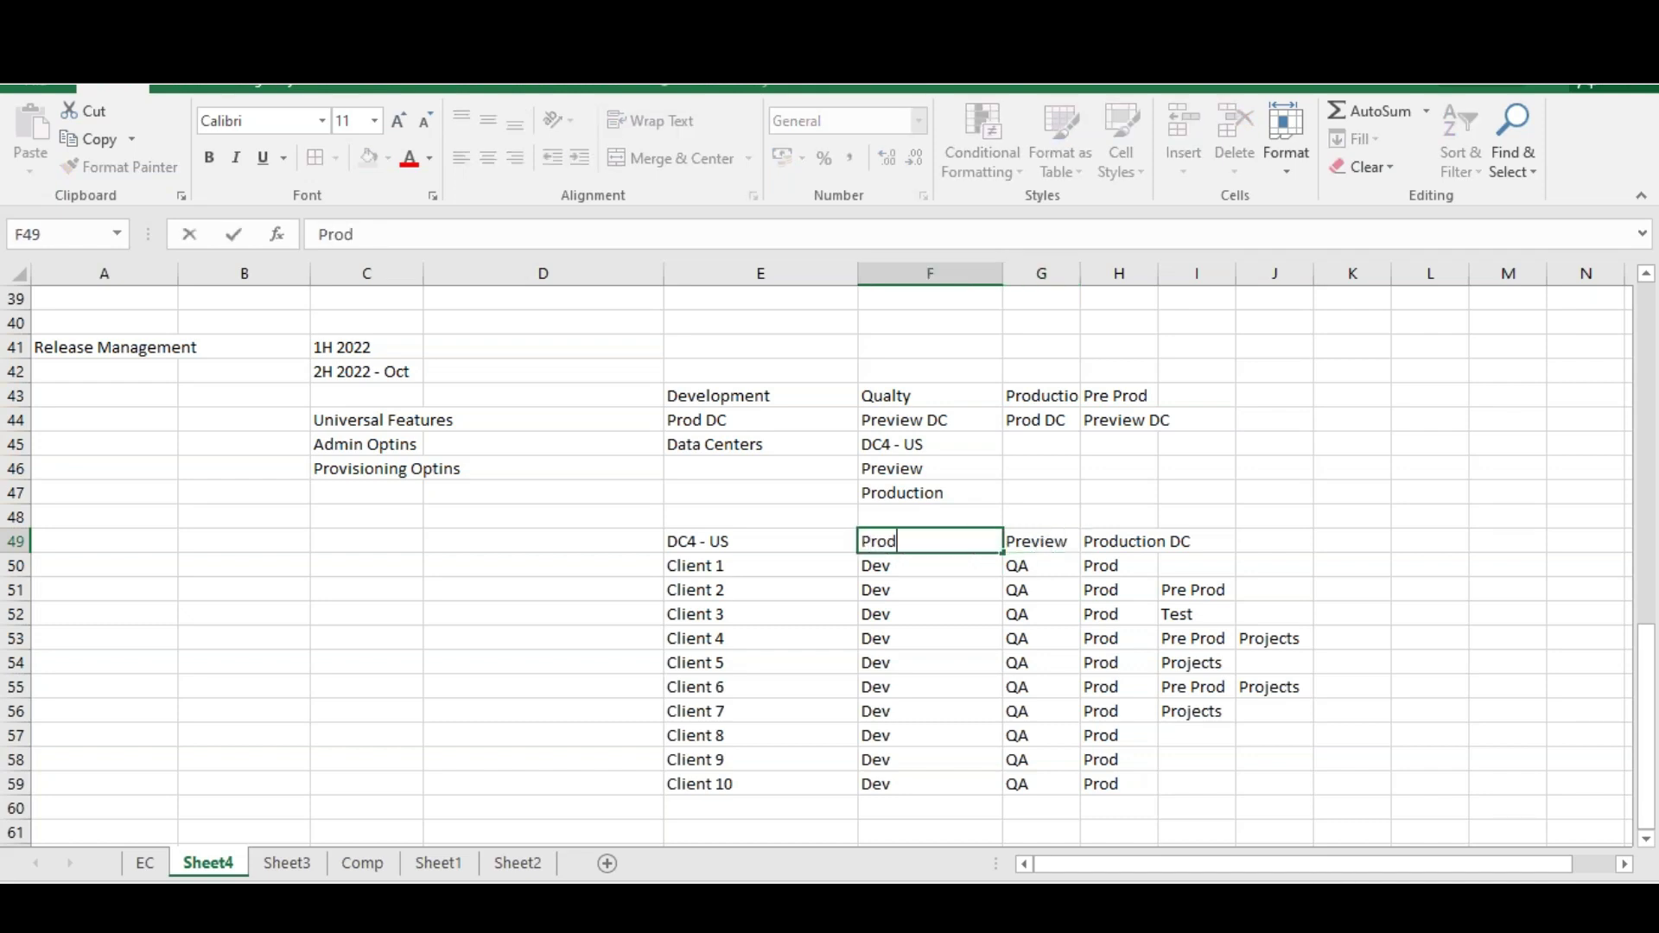
Re-enter QA and Dev in the environment cells for Clients 5 and 7
{"action": "left_click", "coordinate": [916, 664]}
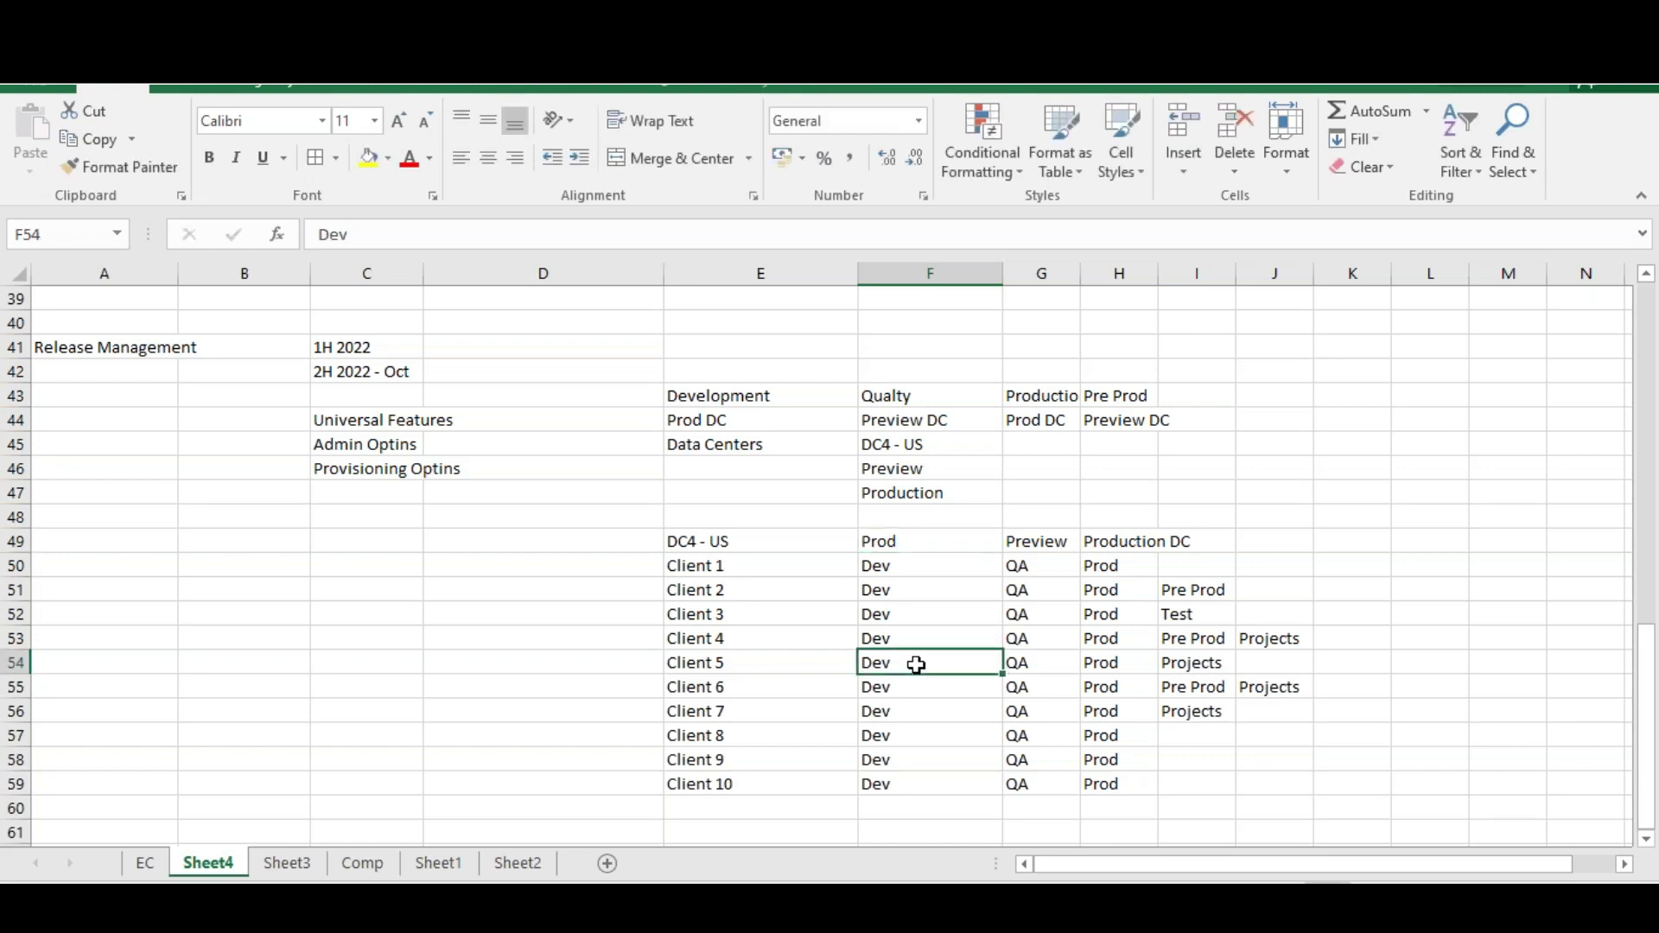
{"action": "type", "text": "QA"}
{"action": "left_click", "coordinate": [1047, 664]}
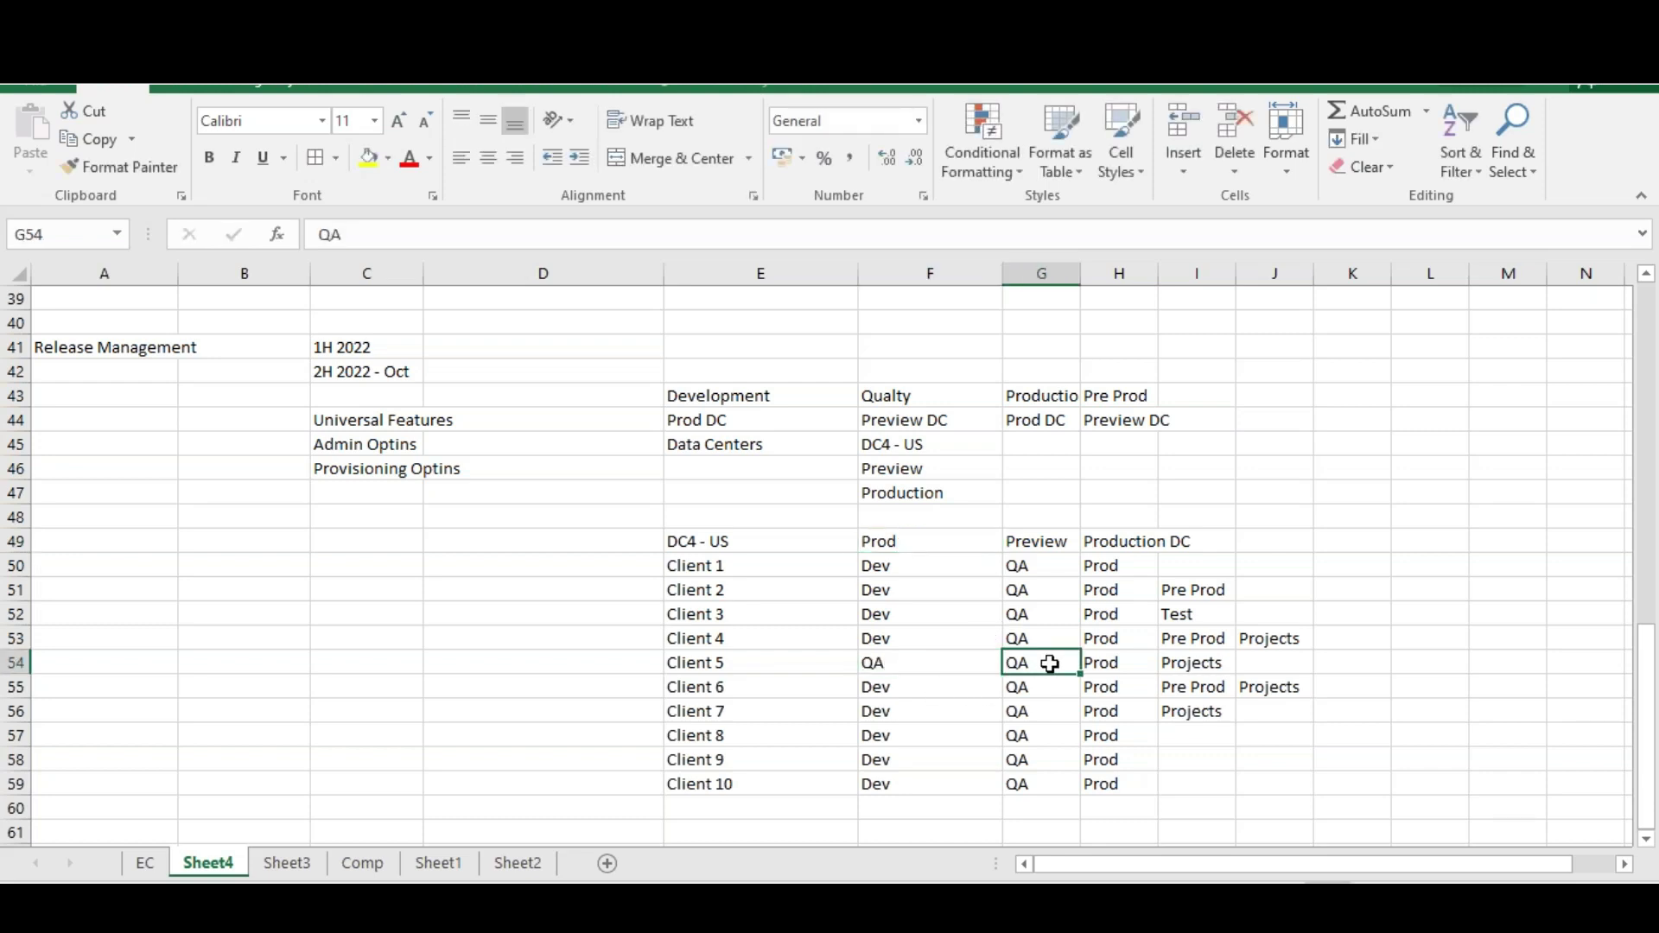
{"action": "type", "text": "Dev"}
{"action": "key", "text": "Return"}
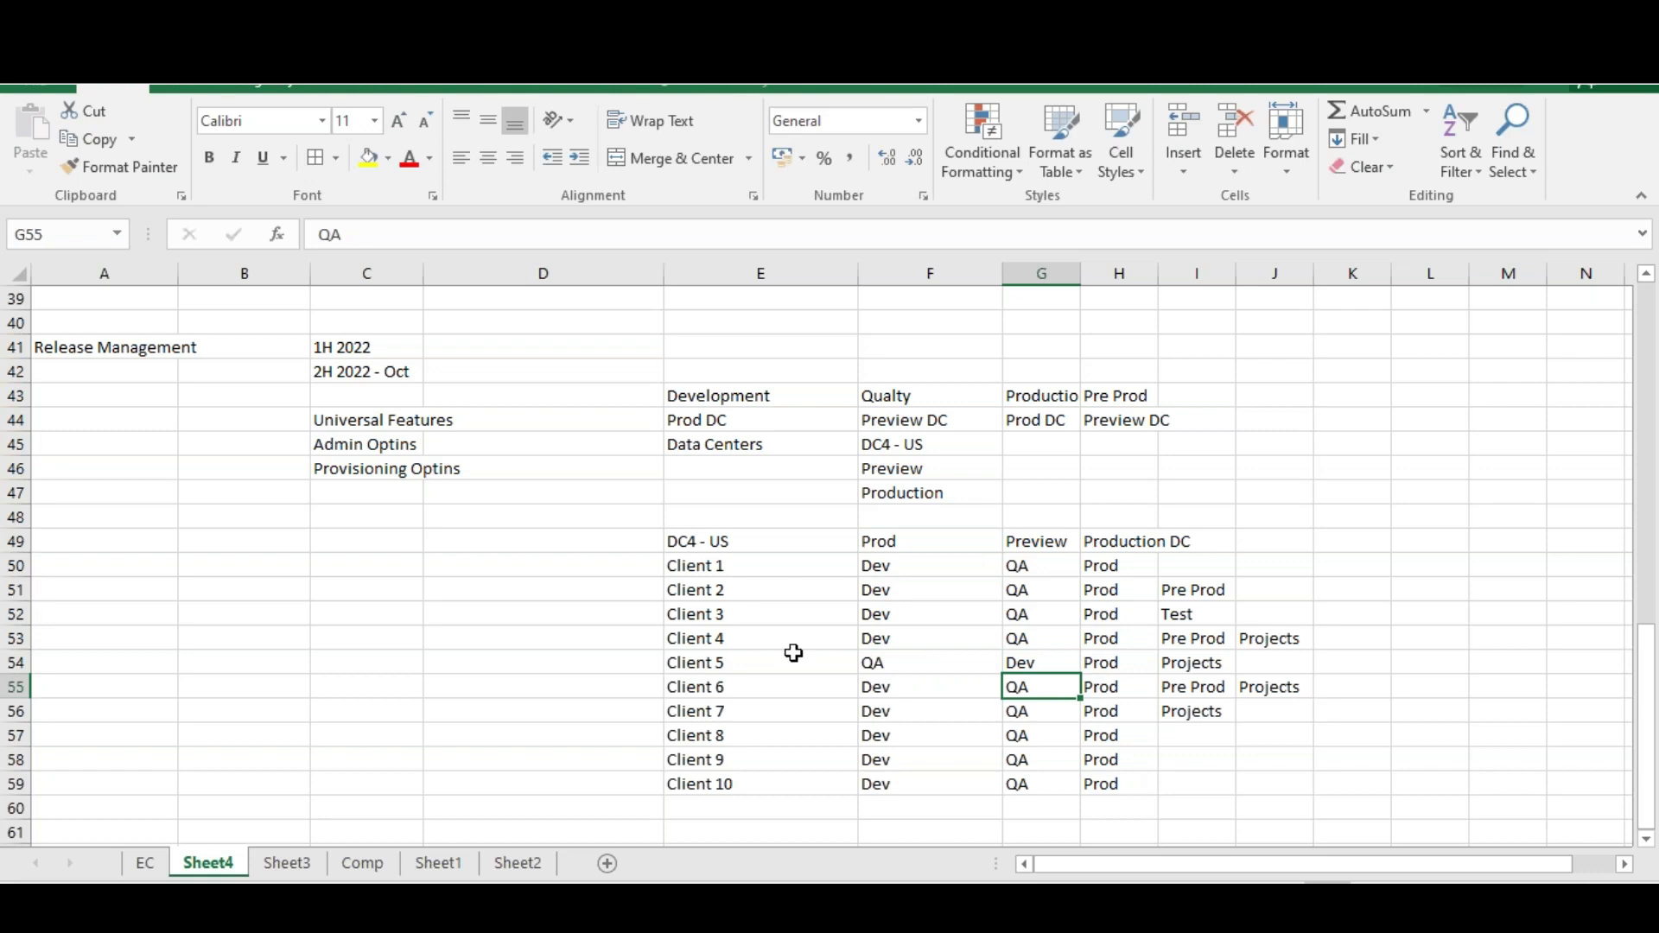
{"action": "left_click", "coordinate": [905, 715]}
{"action": "type", "text": "QA"}
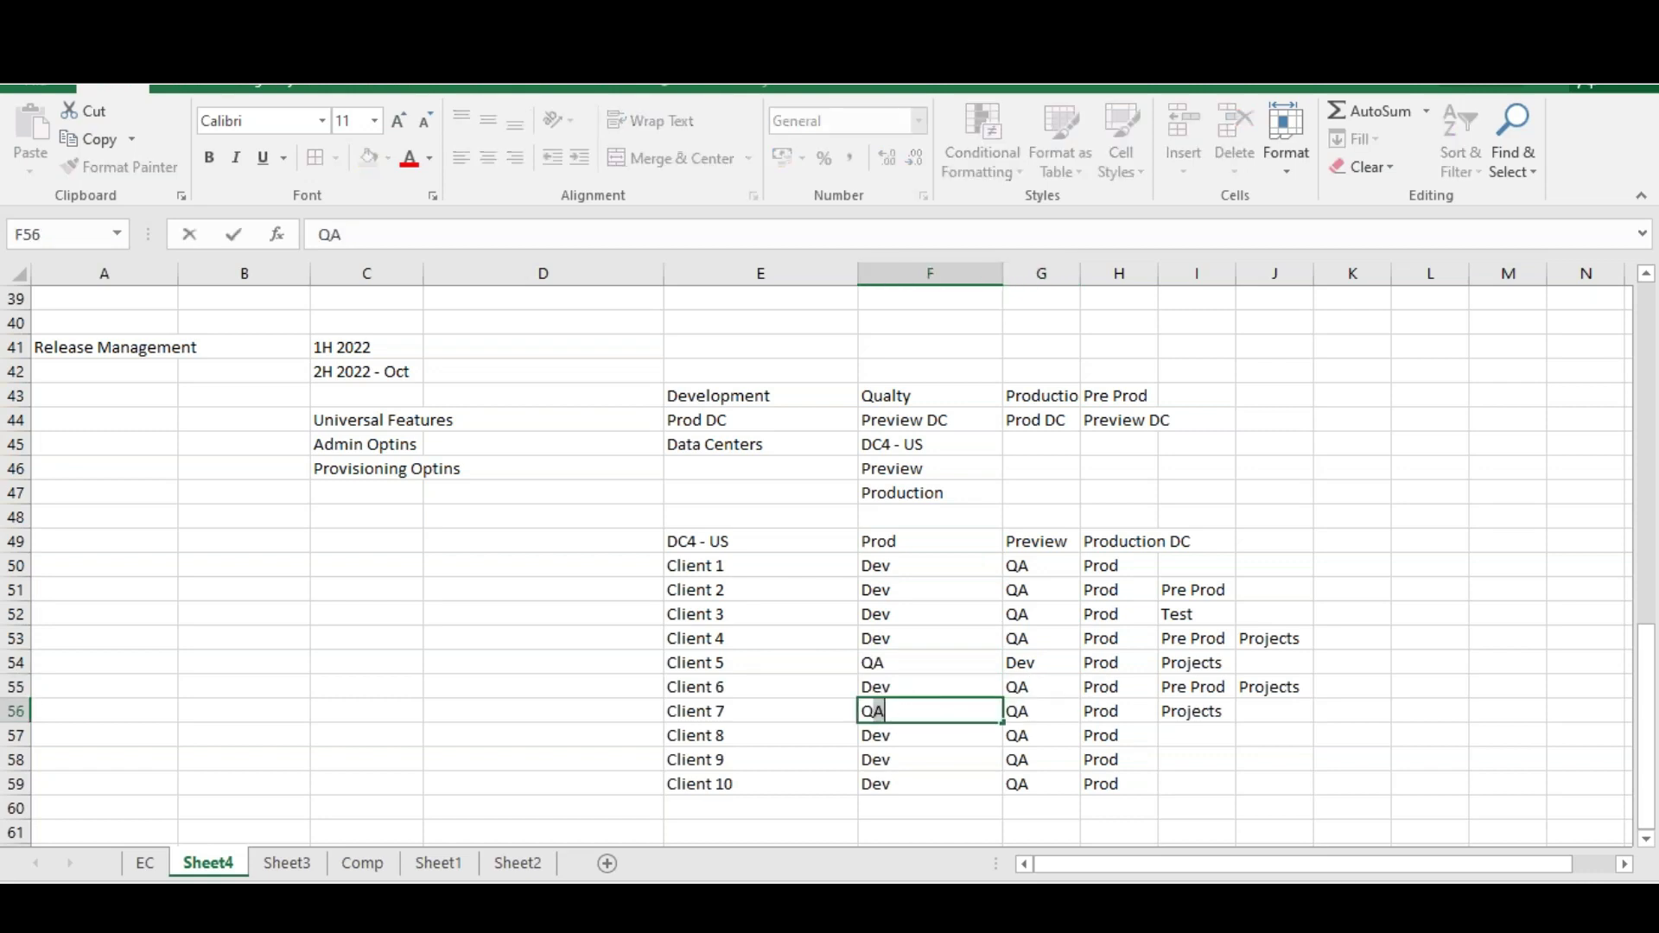
{"action": "left_click", "coordinate": [1018, 712]}
{"action": "type", "text": "Dev"}
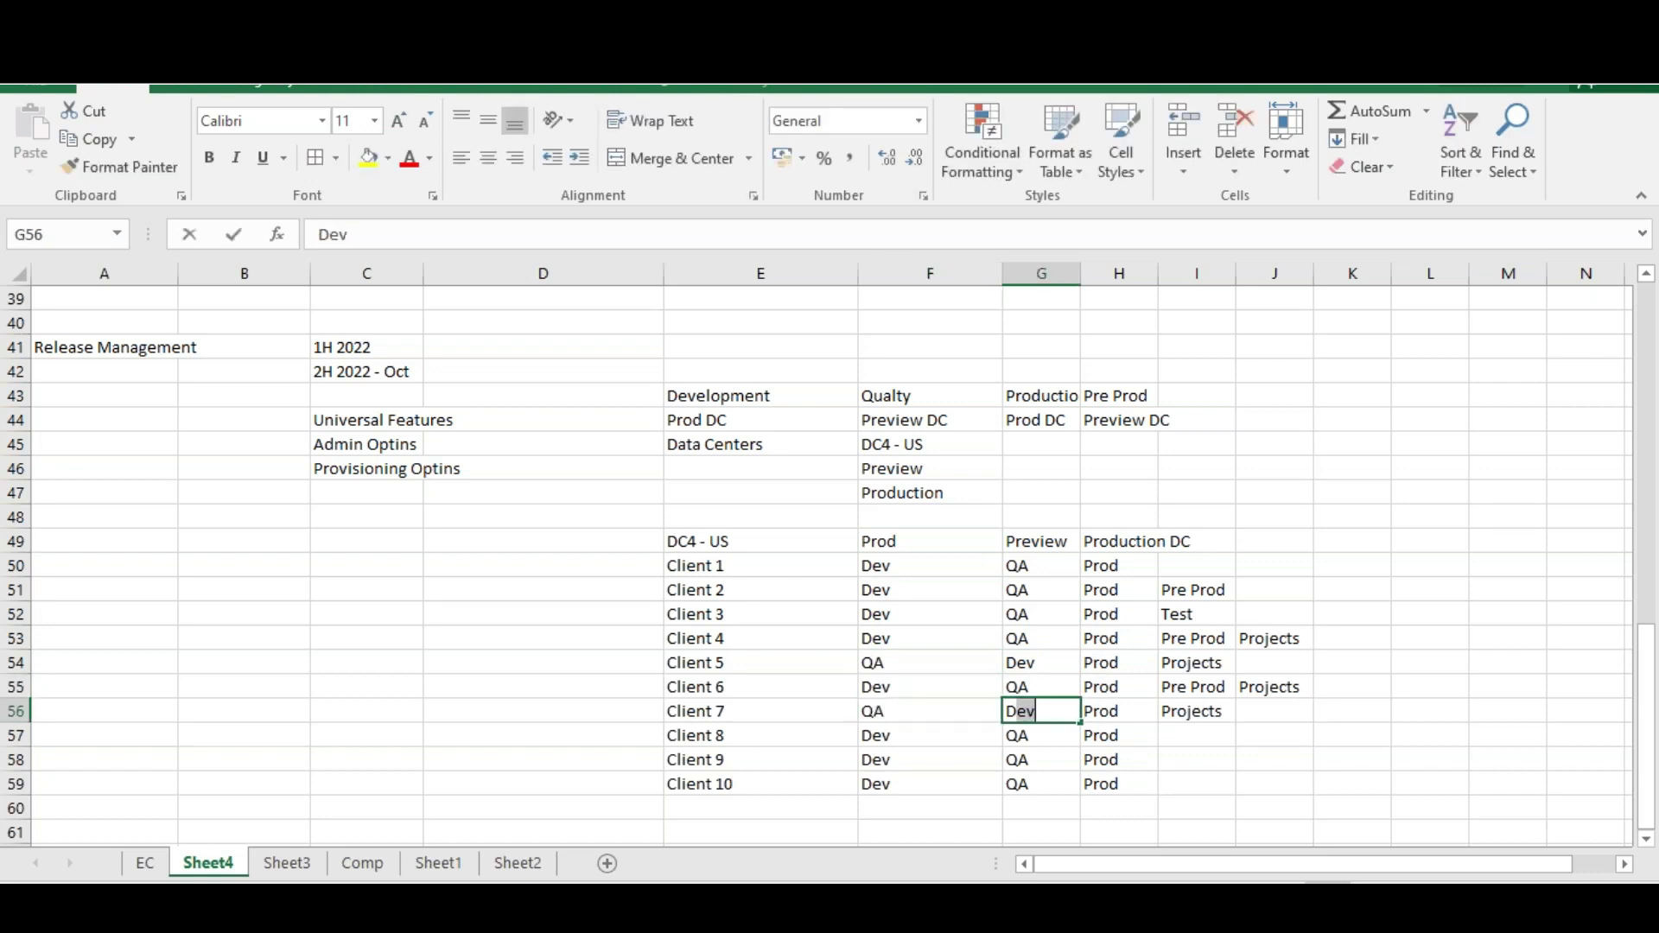
Label the tag columns Prod Dc and Preview DC
{"action": "left_click", "coordinate": [1195, 541]}
{"action": "type", "text": "Pr"}
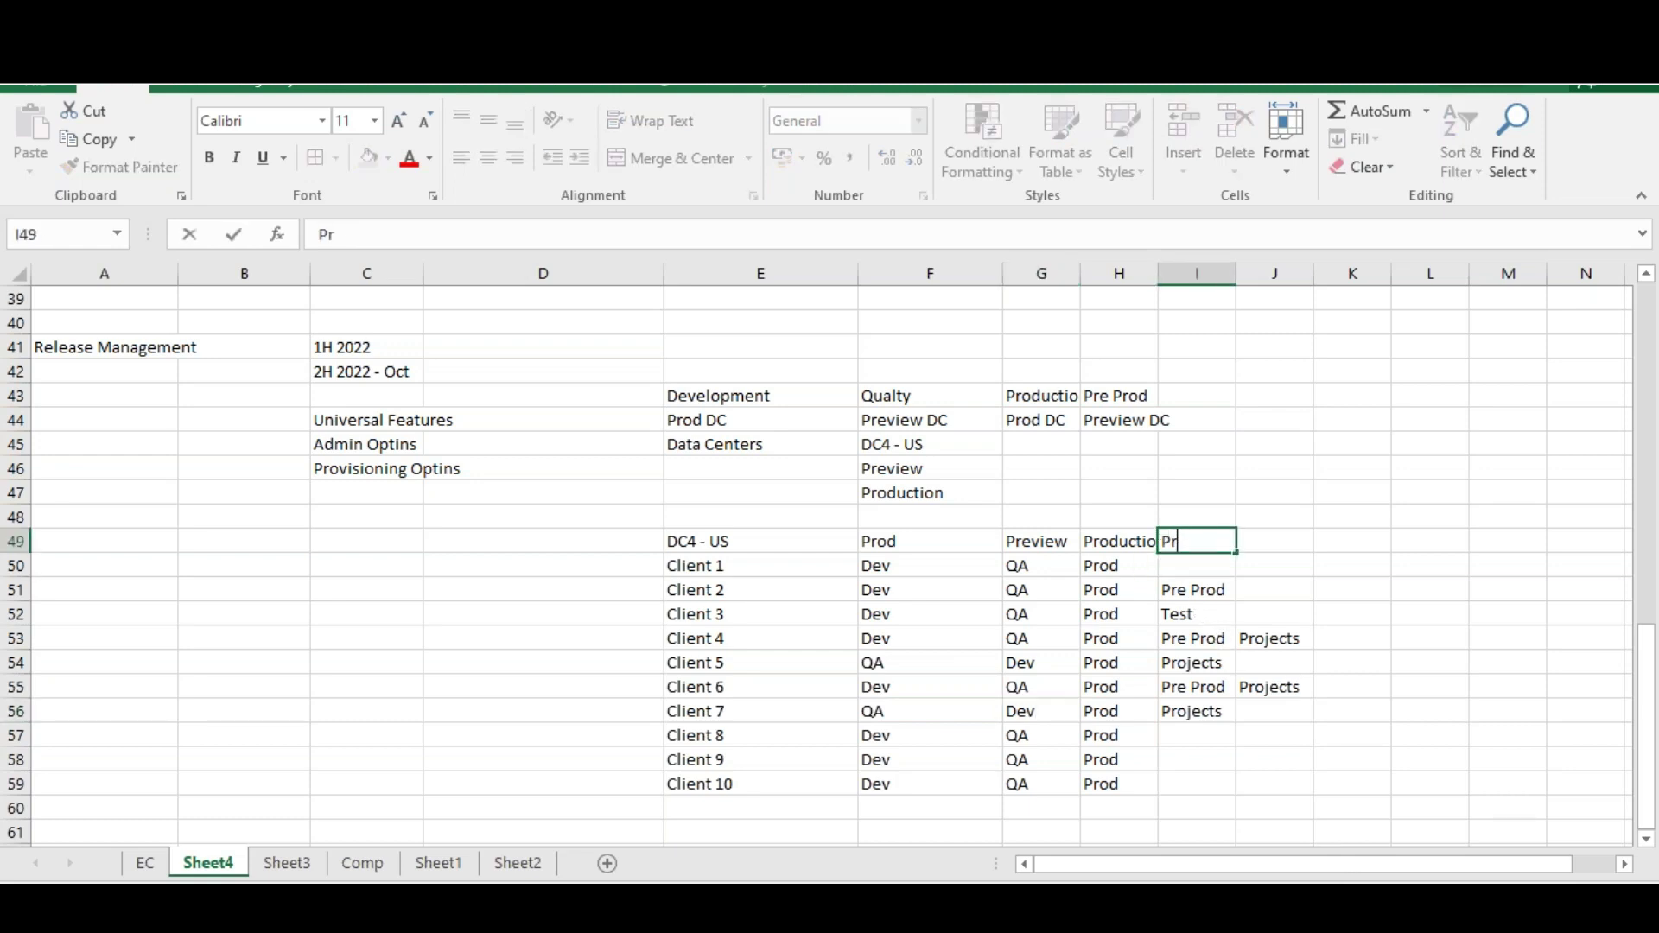
{"action": "type", "text": "od Dc"}
{"action": "key", "text": "Tab"}
{"action": "type", "text": "Preview"}
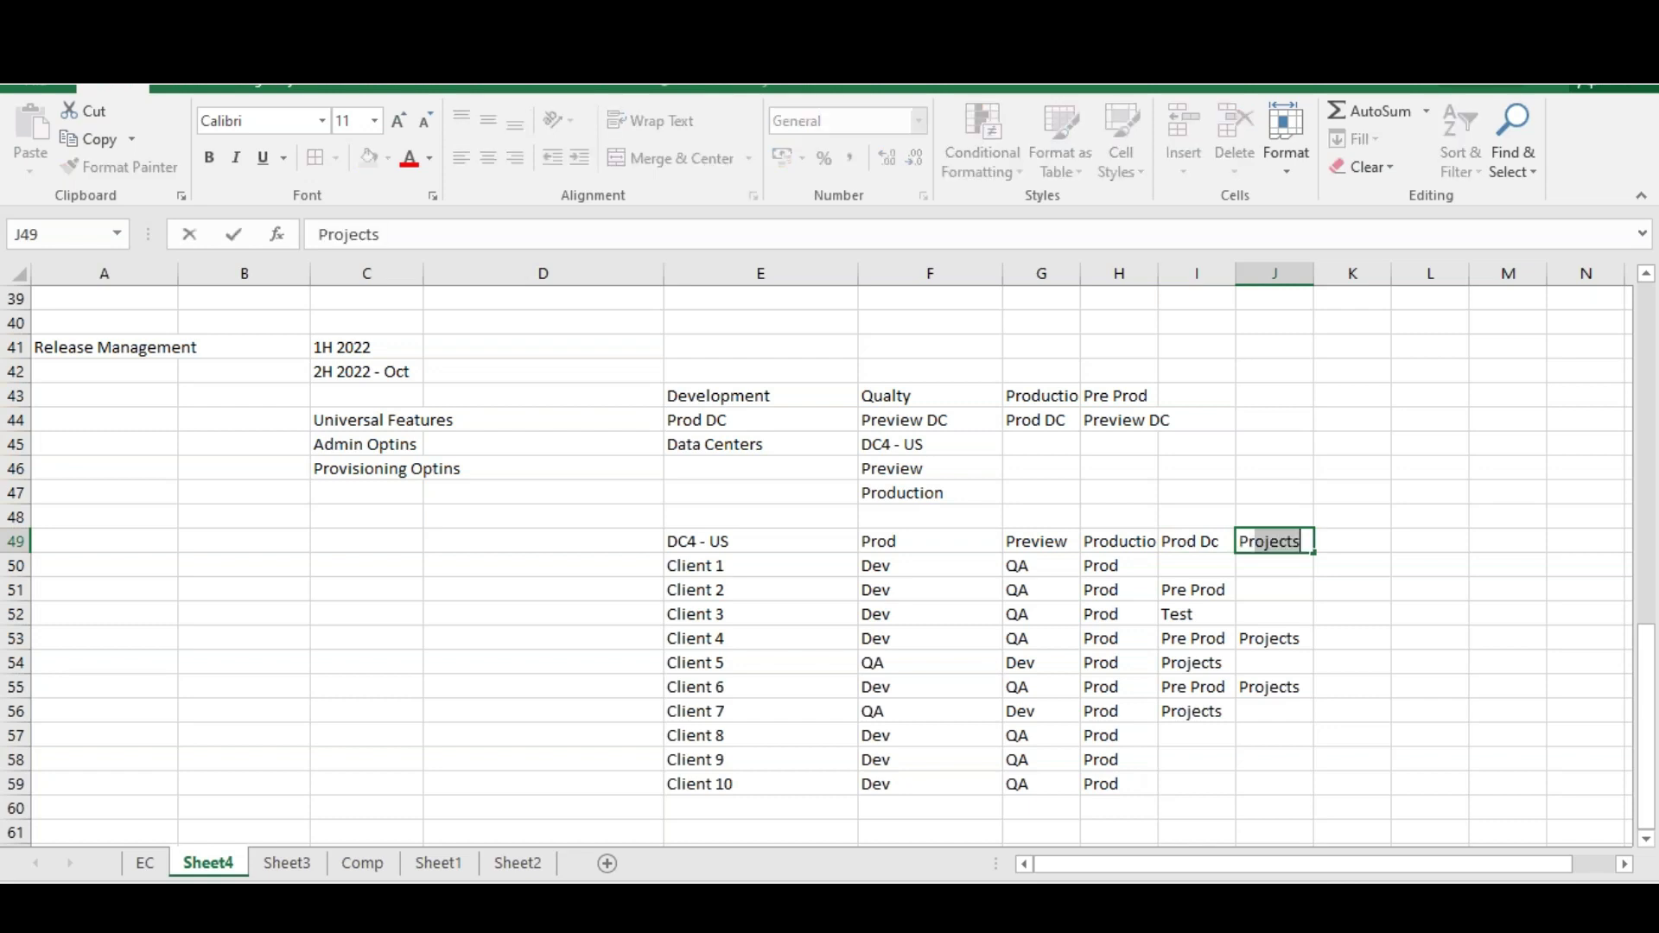
{"action": "type", "text": " DC"}
{"action": "left_click_drag", "start_coordinate": [1081, 602], "coordinate": [1041, 639]}
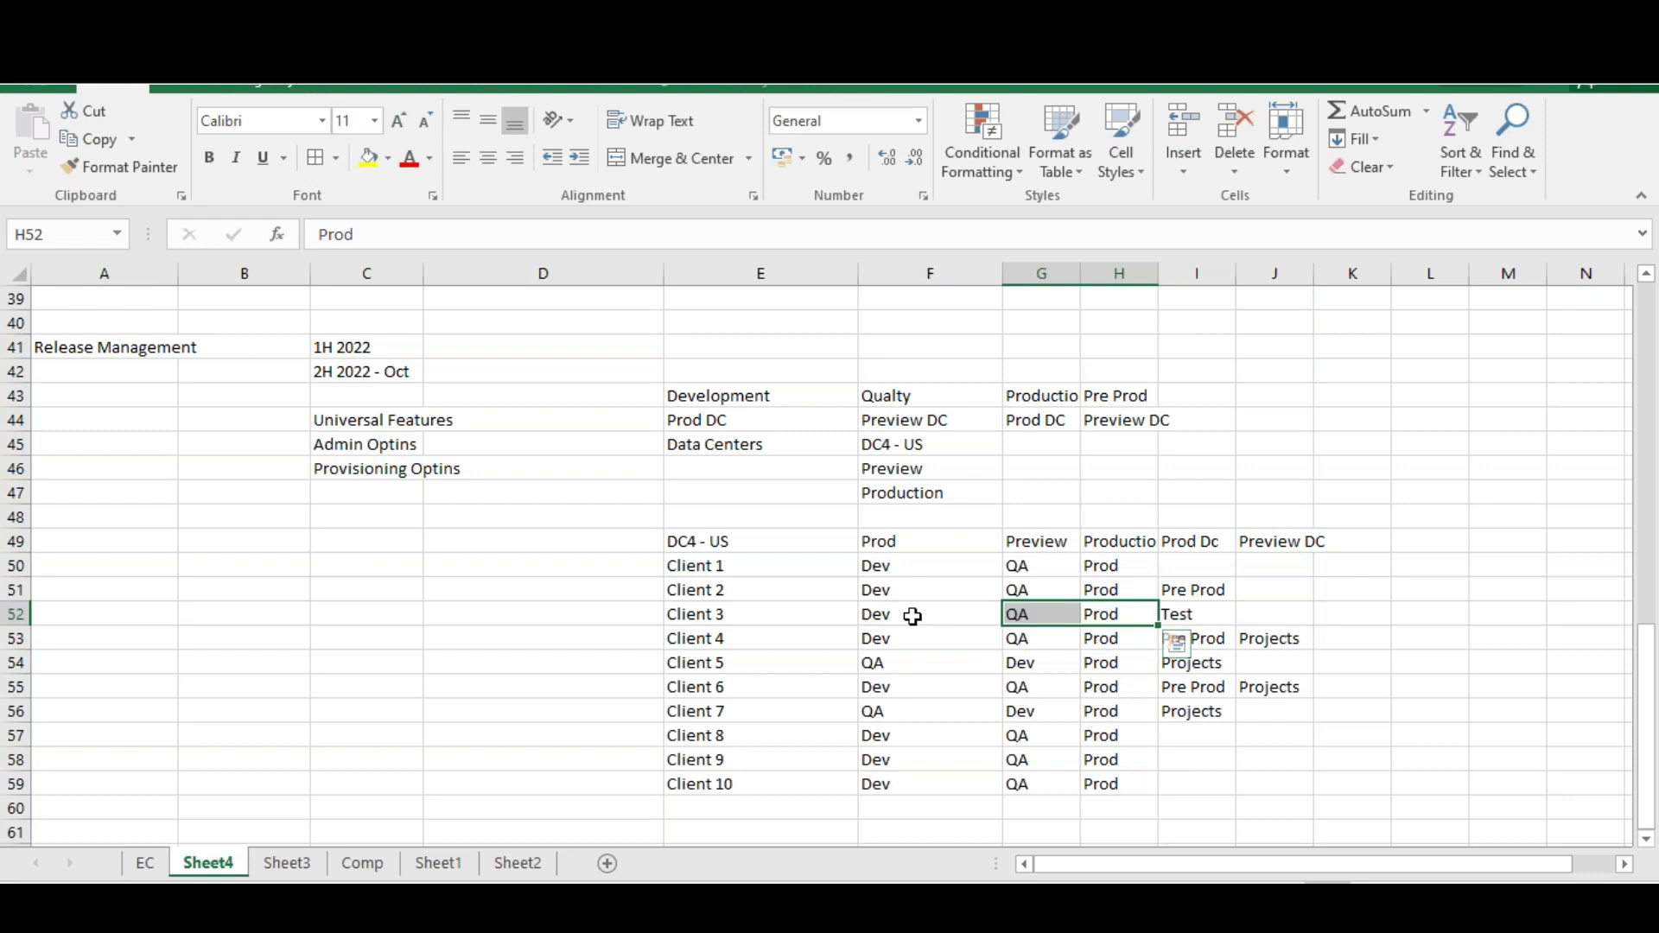
Append DC to the Prod and Preview headers in F49 and G49
{"action": "left_click", "coordinate": [913, 546]}
{"action": "key", "text": "ctrl+Down"}
{"action": "double_click", "coordinate": [924, 546]}
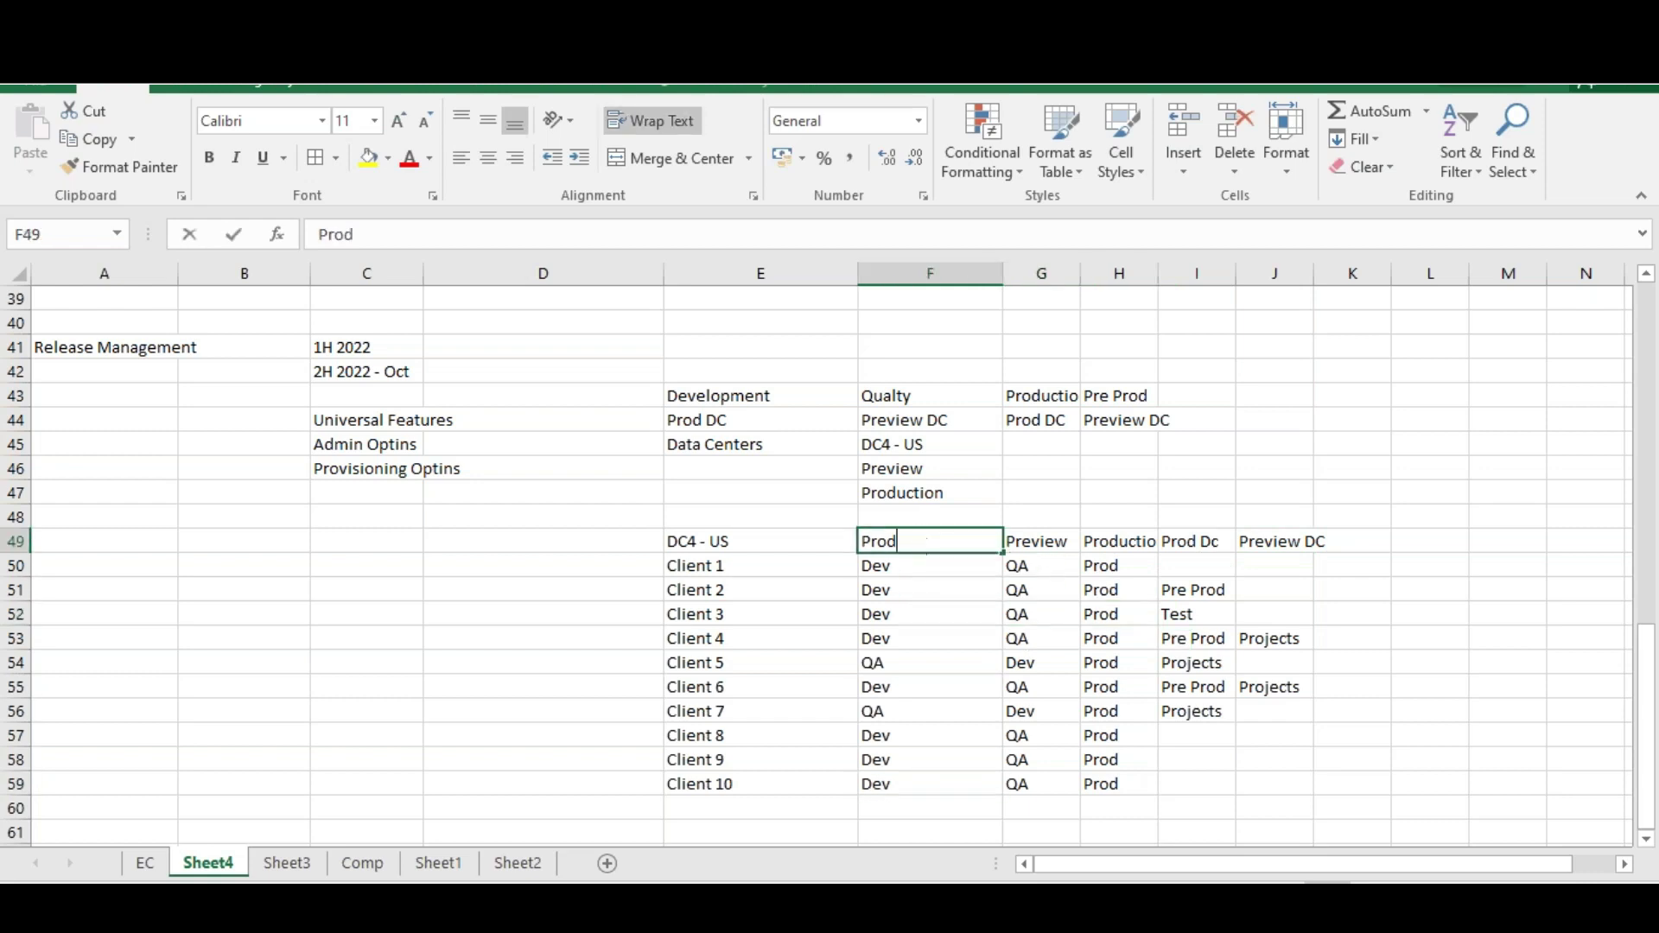
{"action": "type", "text": "DC"}
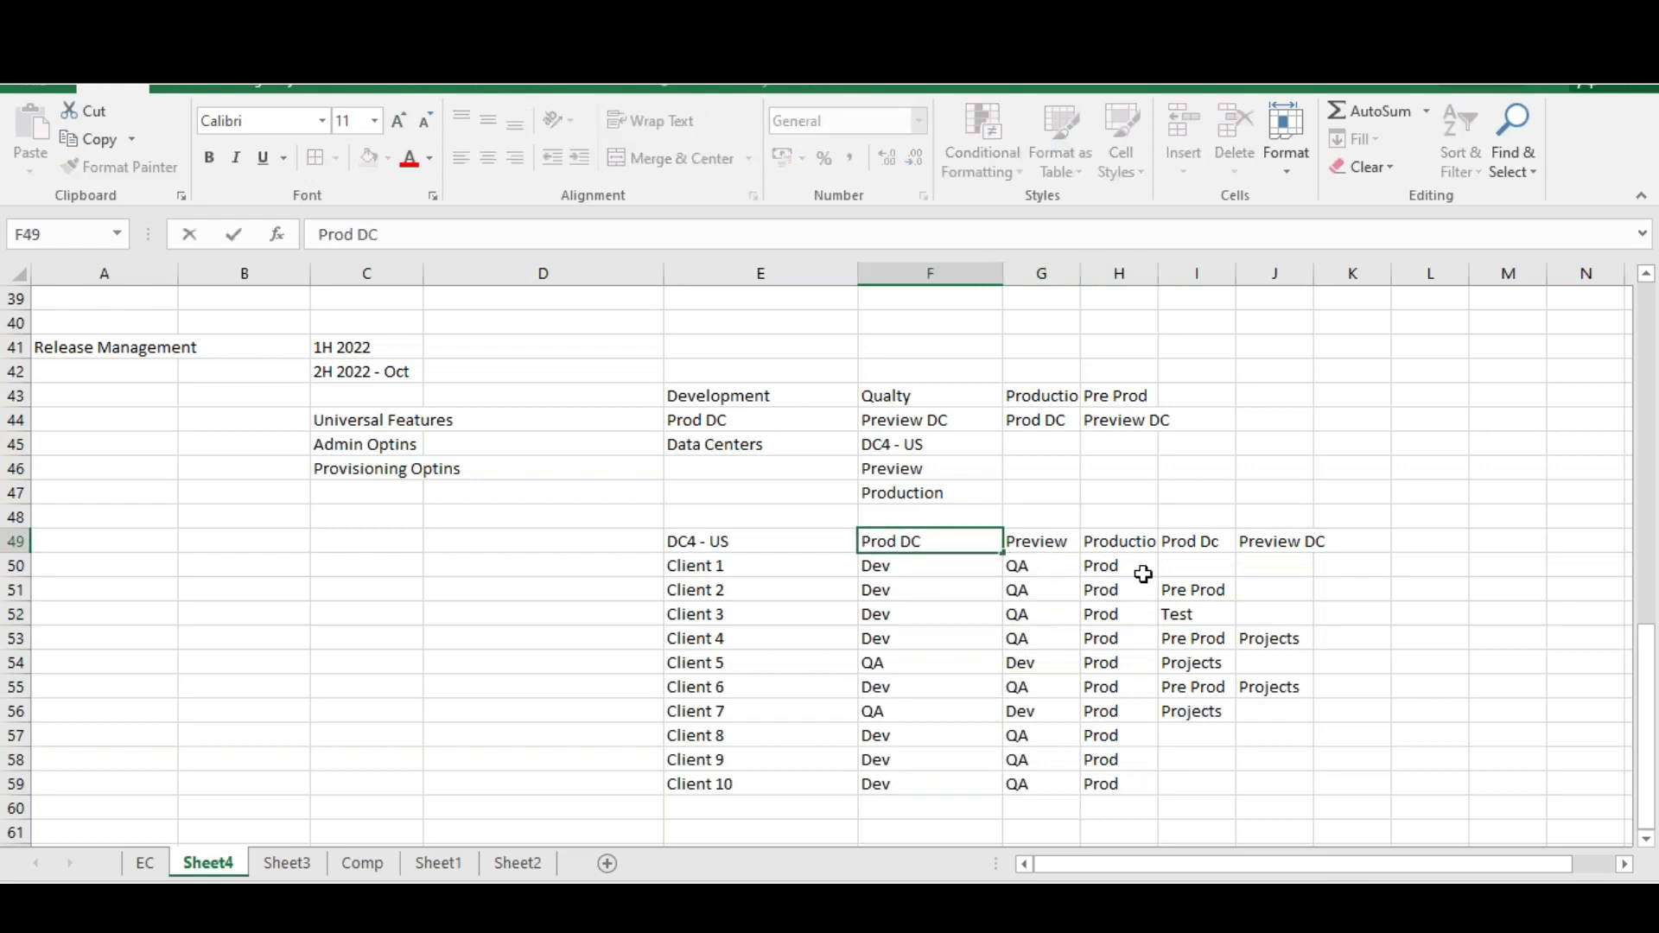
{"action": "left_click", "coordinate": [1076, 541]}
{"action": "double_click", "coordinate": [1076, 541]}
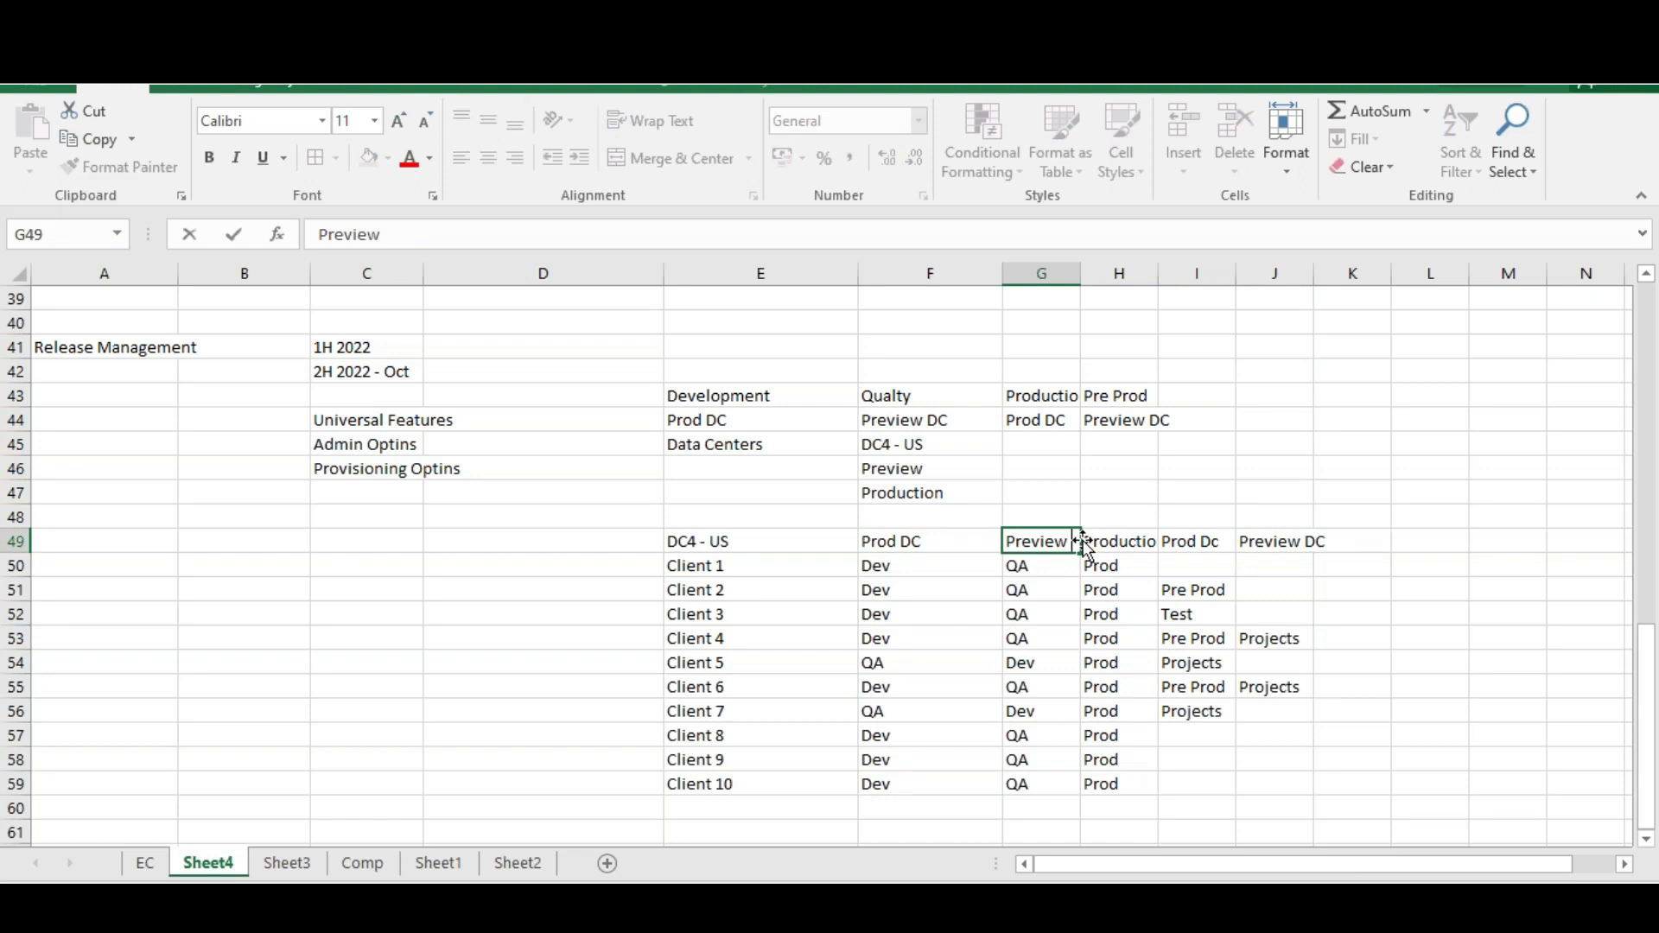
{"action": "type", "text": "DC"}
{"action": "left_click", "coordinate": [1087, 610]}
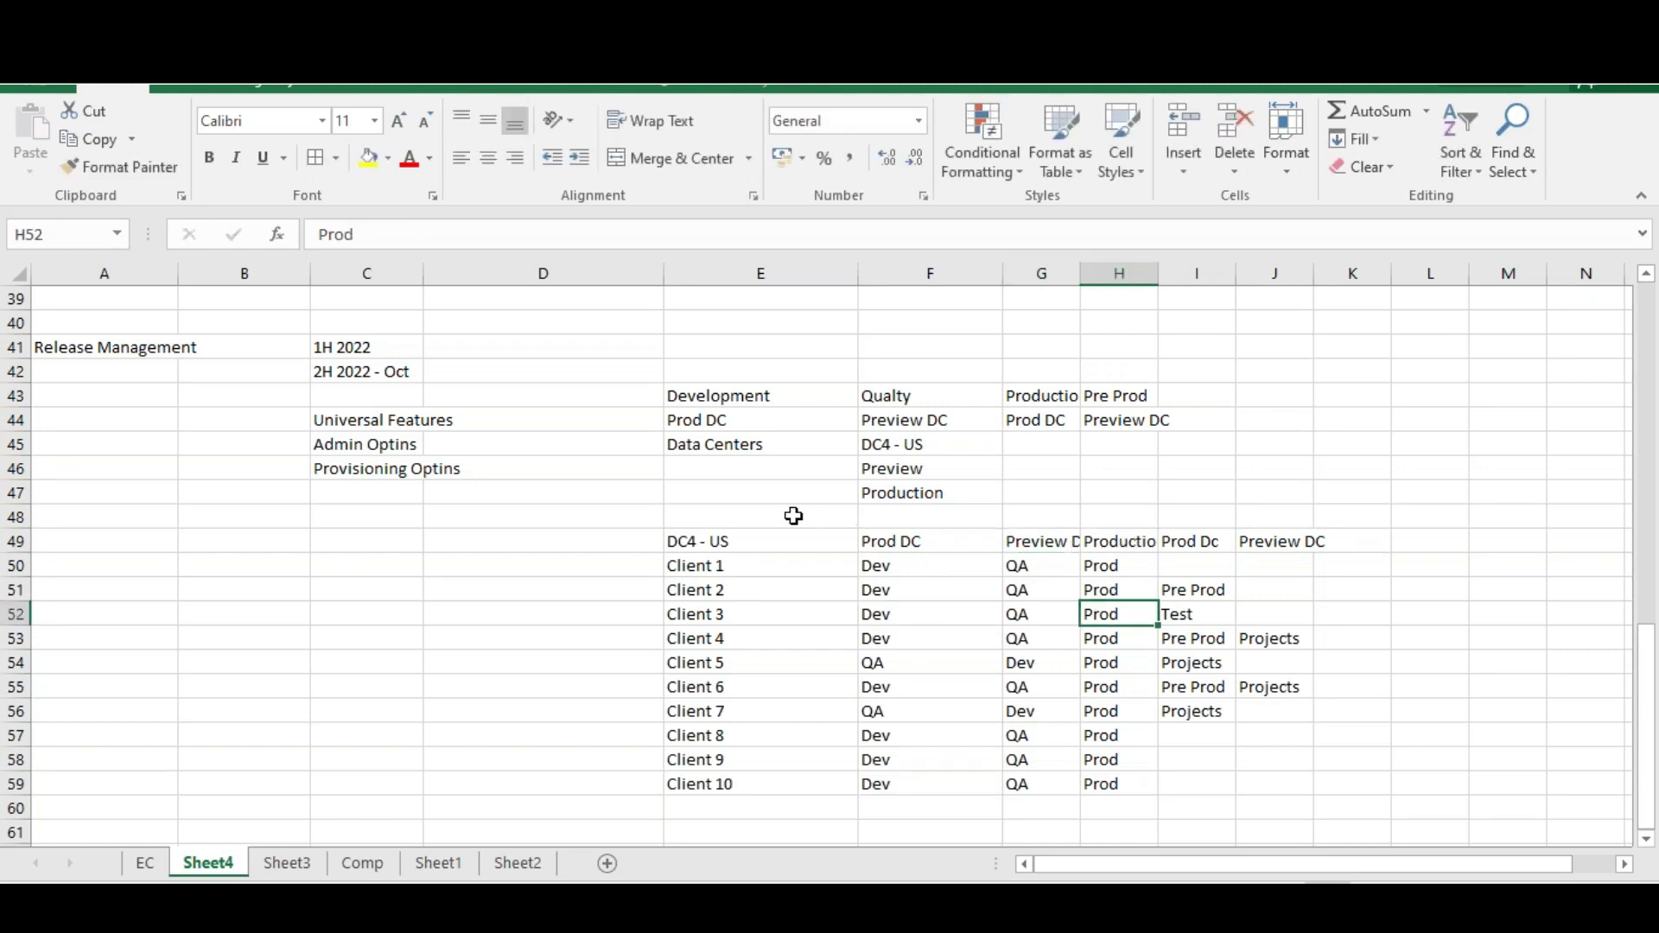
{"action": "left_click_drag", "start_coordinate": [696, 543], "coordinate": [1266, 784]}
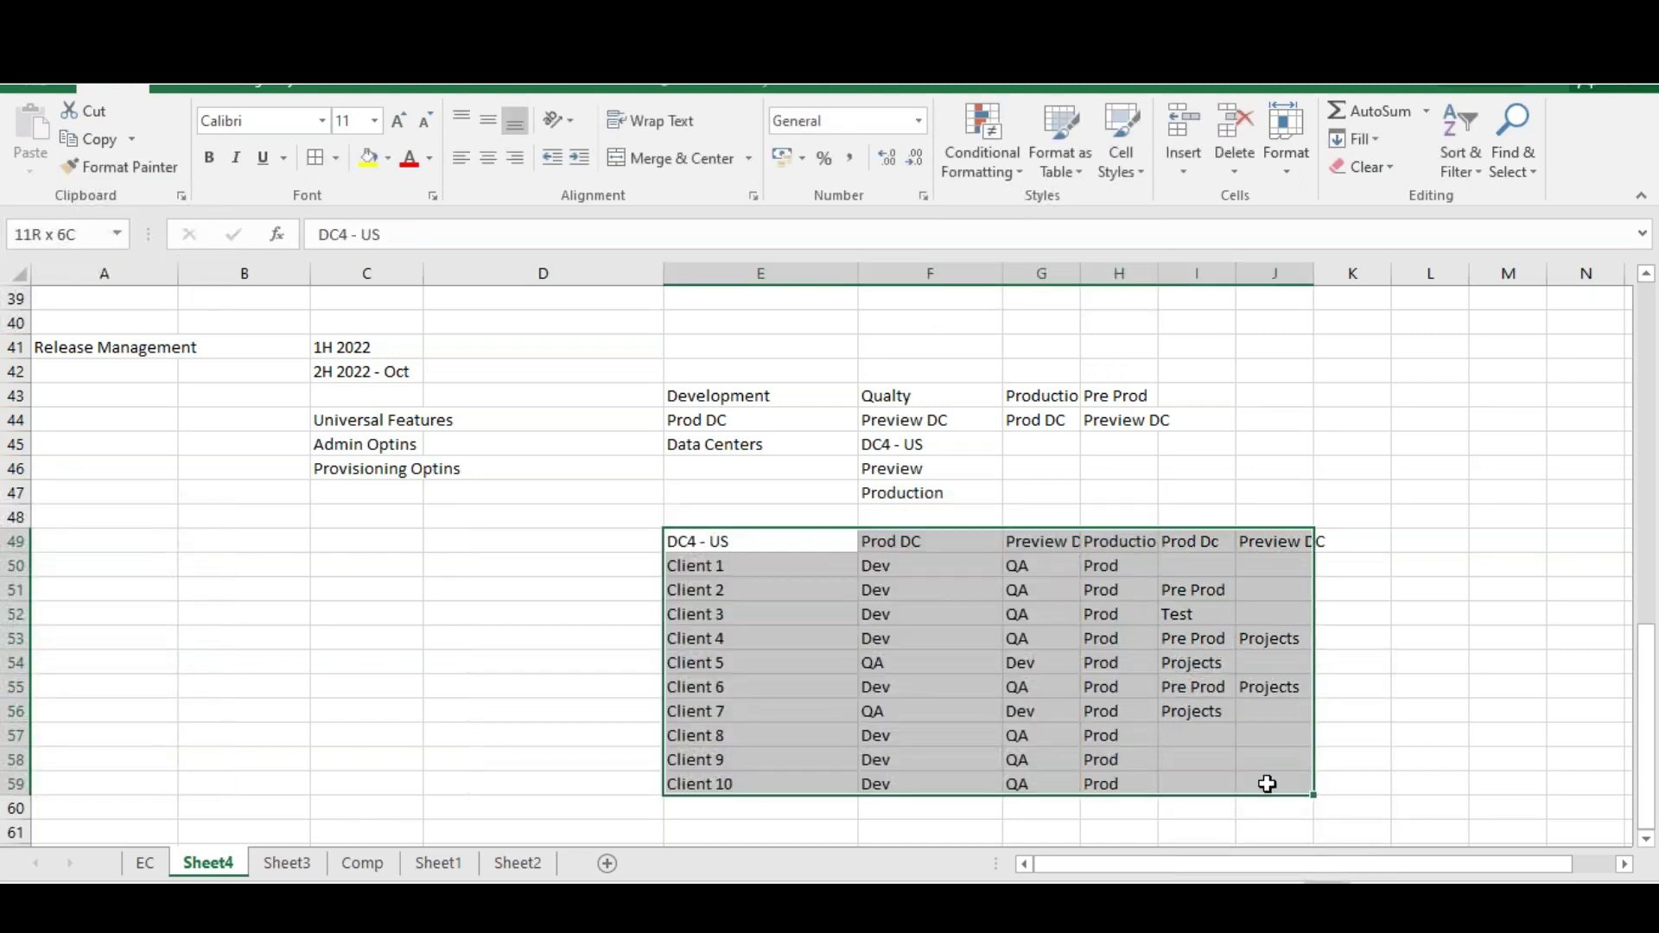
Apply All Borders to table E49:J59 and fill header row E49:J49 yellow
{"action": "left_click", "coordinate": [316, 158]}
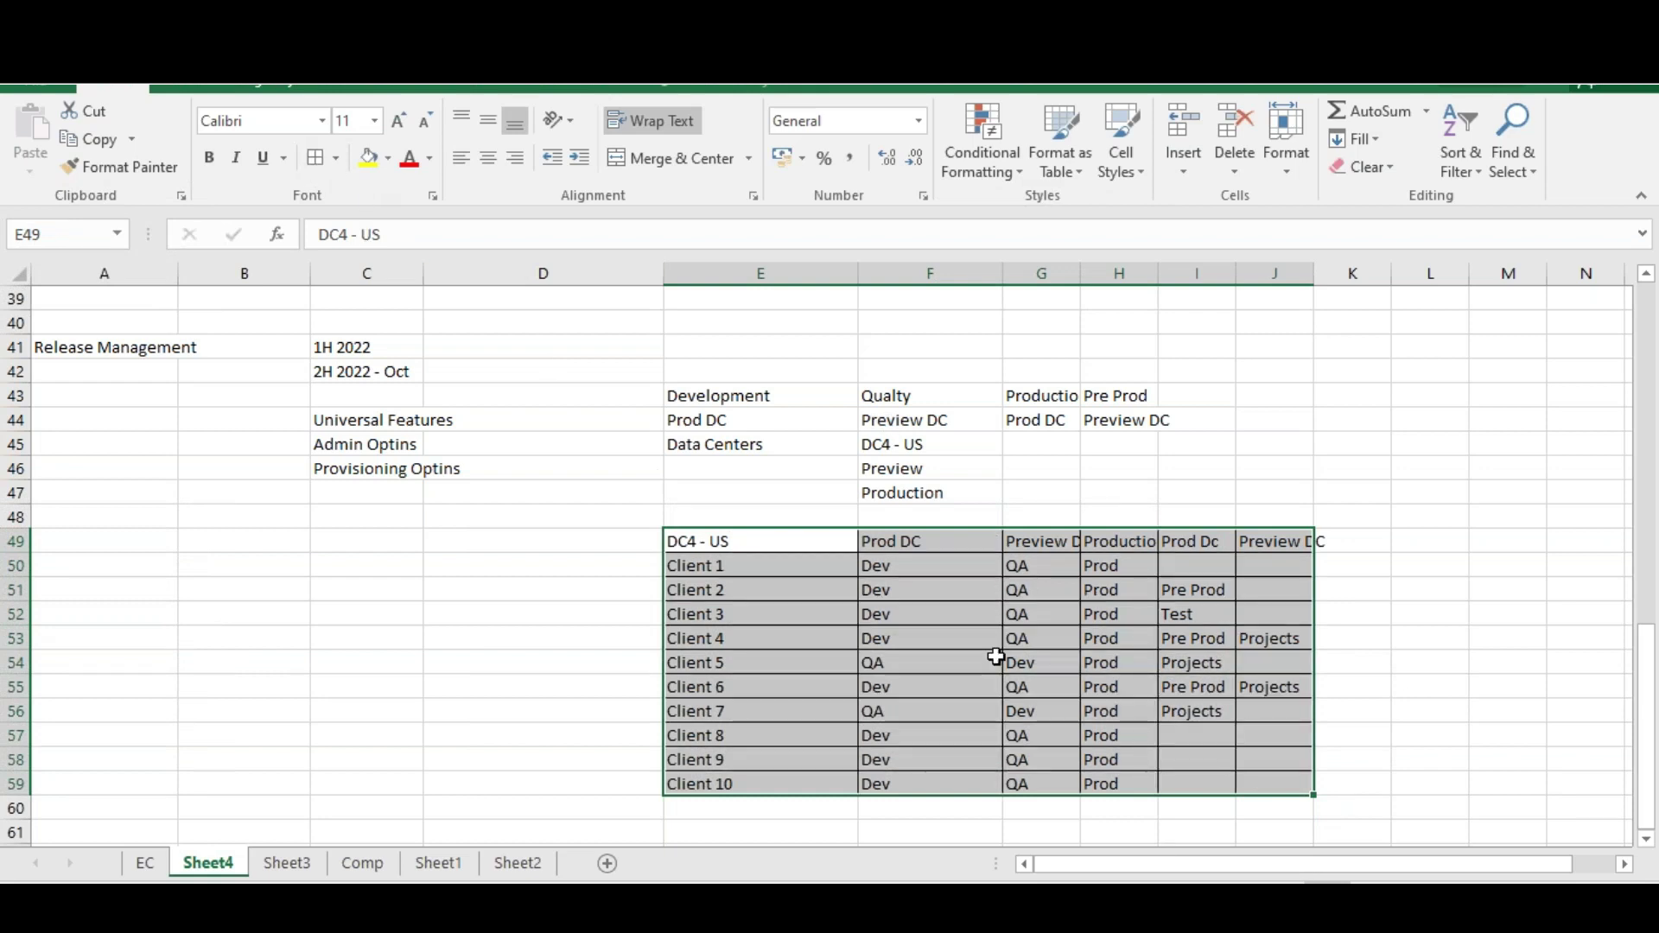
{"action": "left_click", "coordinate": [995, 657]}
{"action": "left_click_drag", "start_coordinate": [763, 541], "coordinate": [1347, 541]}
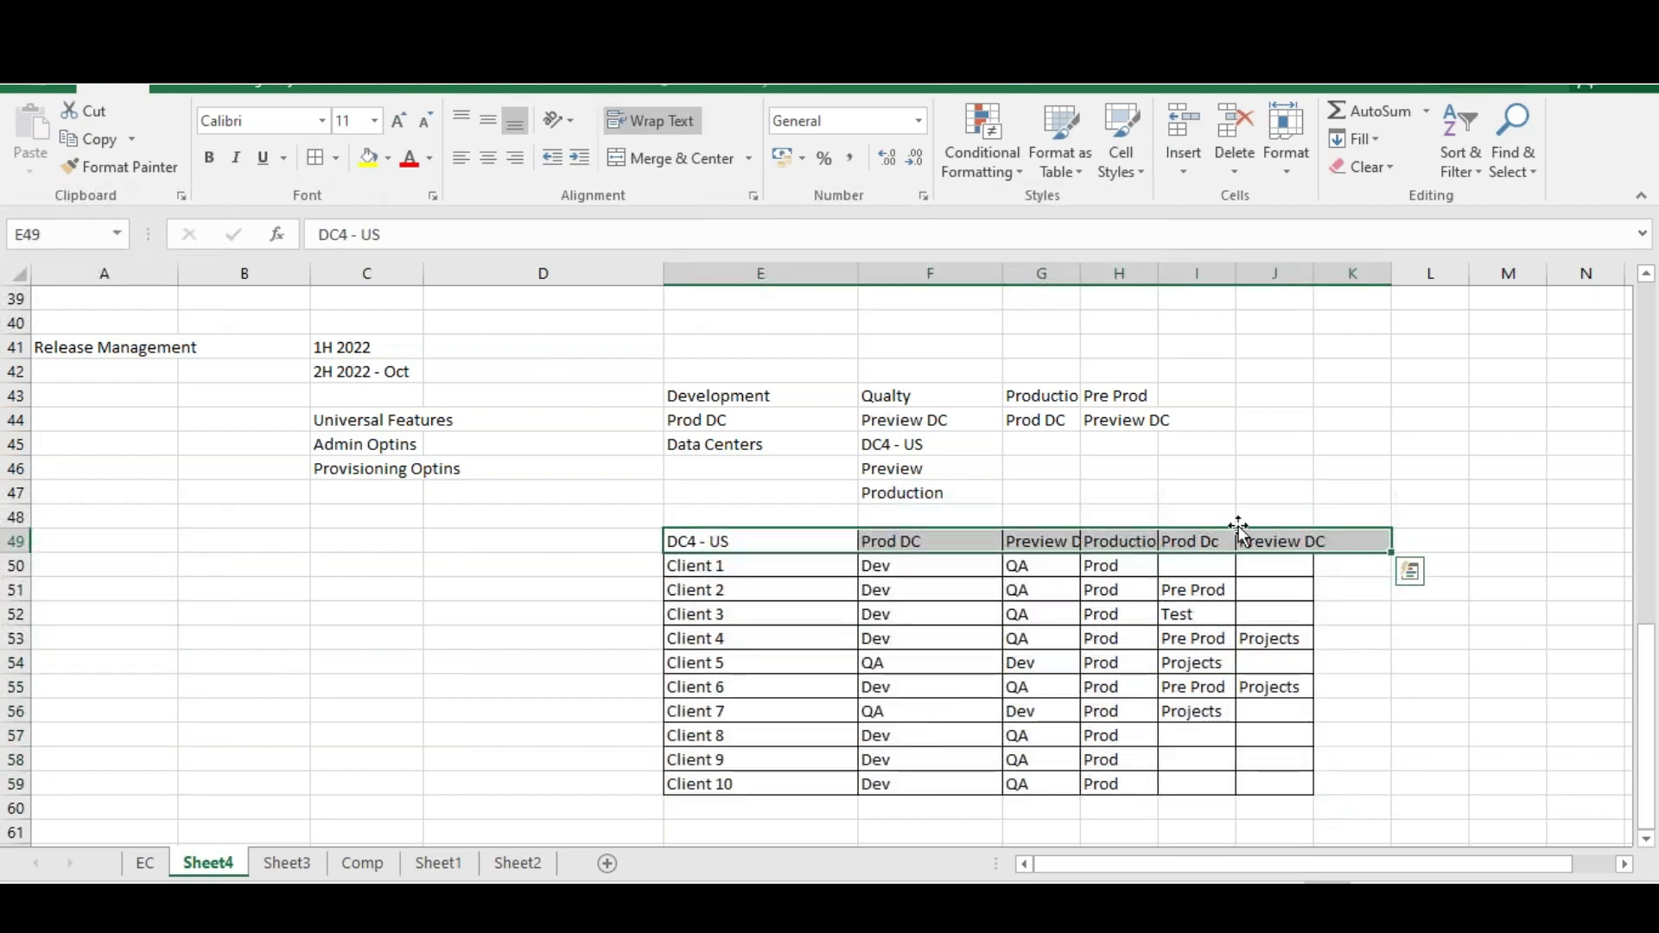
{"action": "left_click_drag", "start_coordinate": [796, 541], "coordinate": [1285, 540]}
{"action": "left_click", "coordinate": [369, 157]}
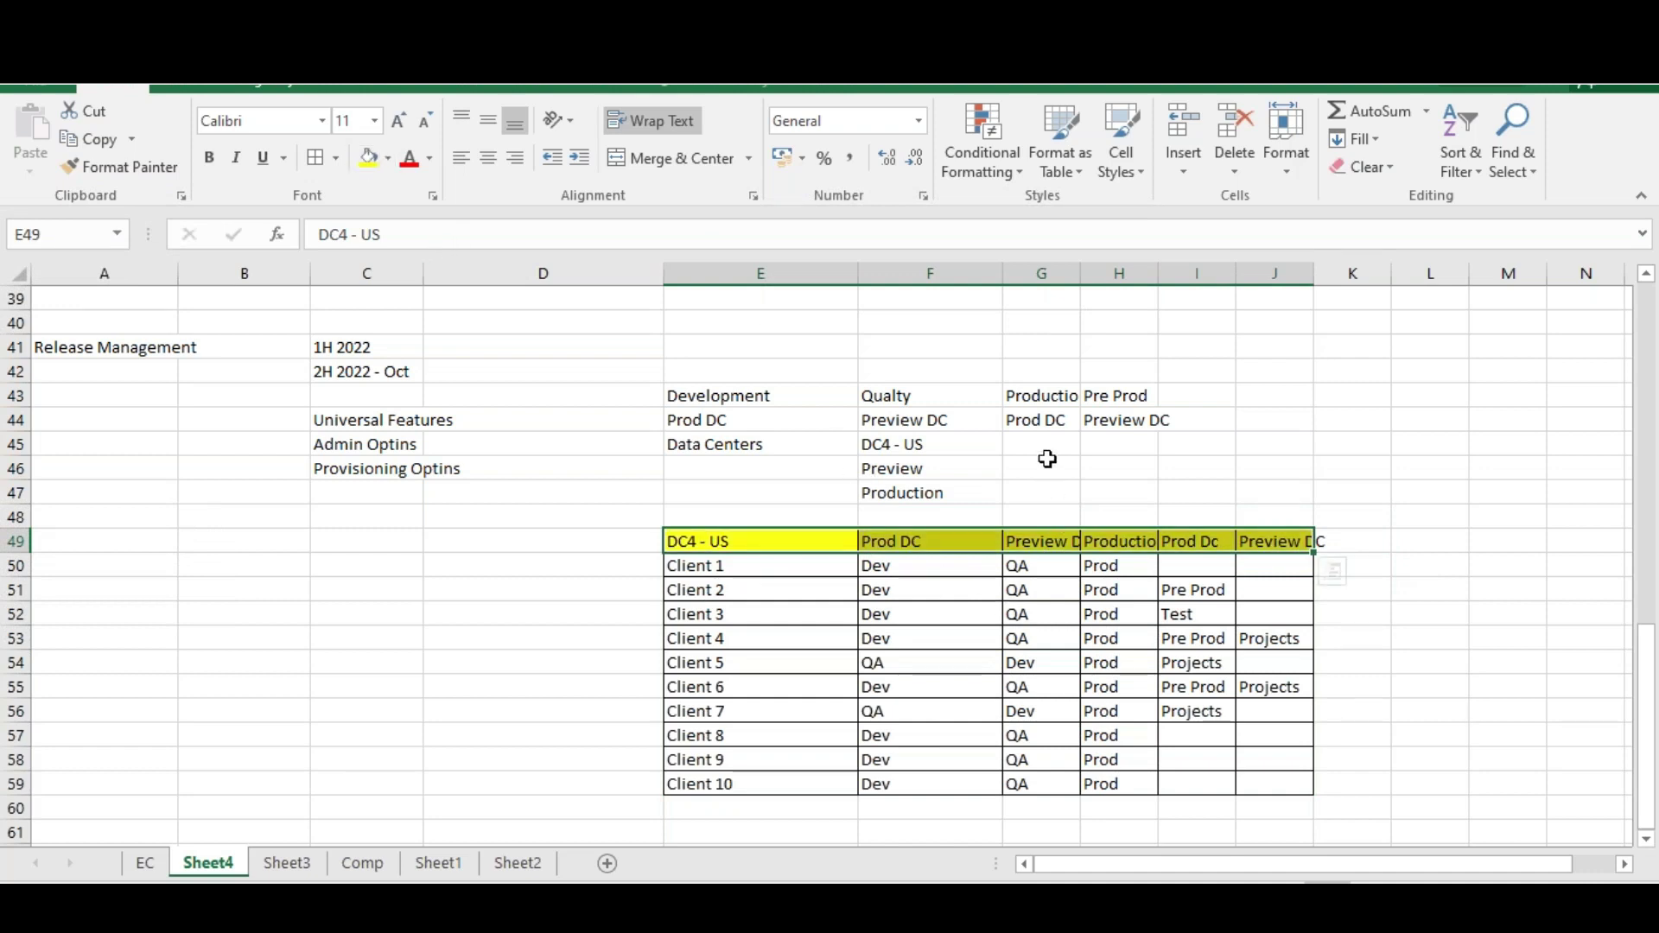
Widen columns G and H so Preview DC and Production DC fit
{"action": "left_click_drag", "start_coordinate": [1080, 273], "coordinate": [1283, 273]}
{"action": "left_click", "coordinate": [1379, 272]}
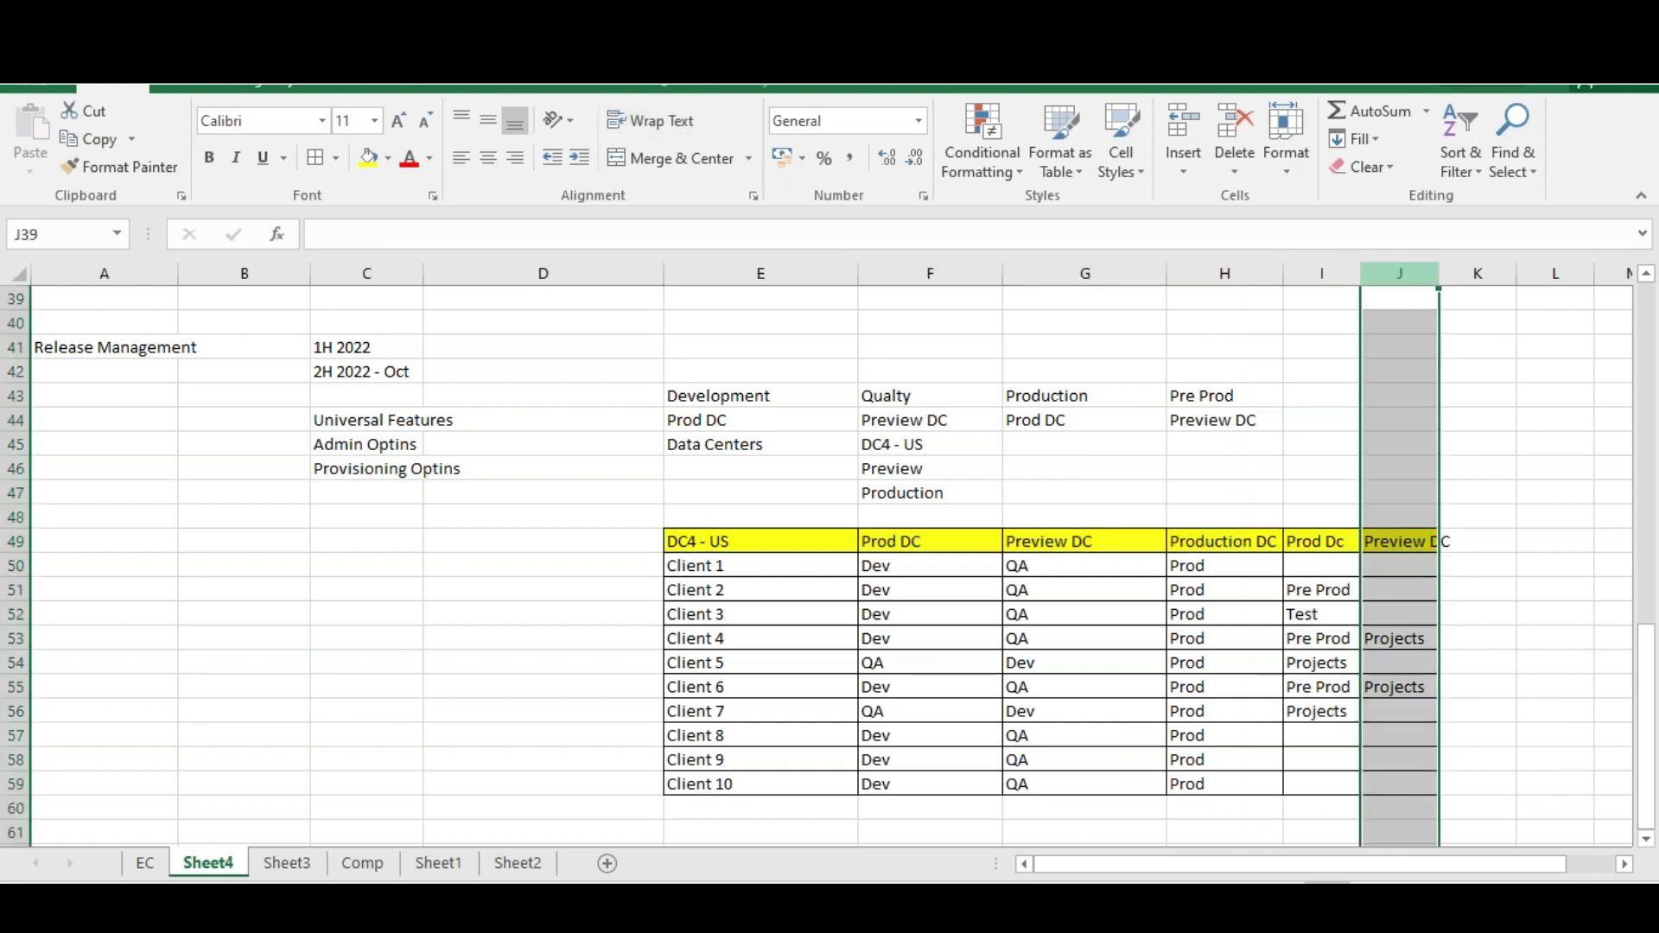
{"action": "left_click", "coordinate": [1423, 589]}
{"action": "left_click_drag", "start_coordinate": [881, 575], "coordinate": [1208, 563]}
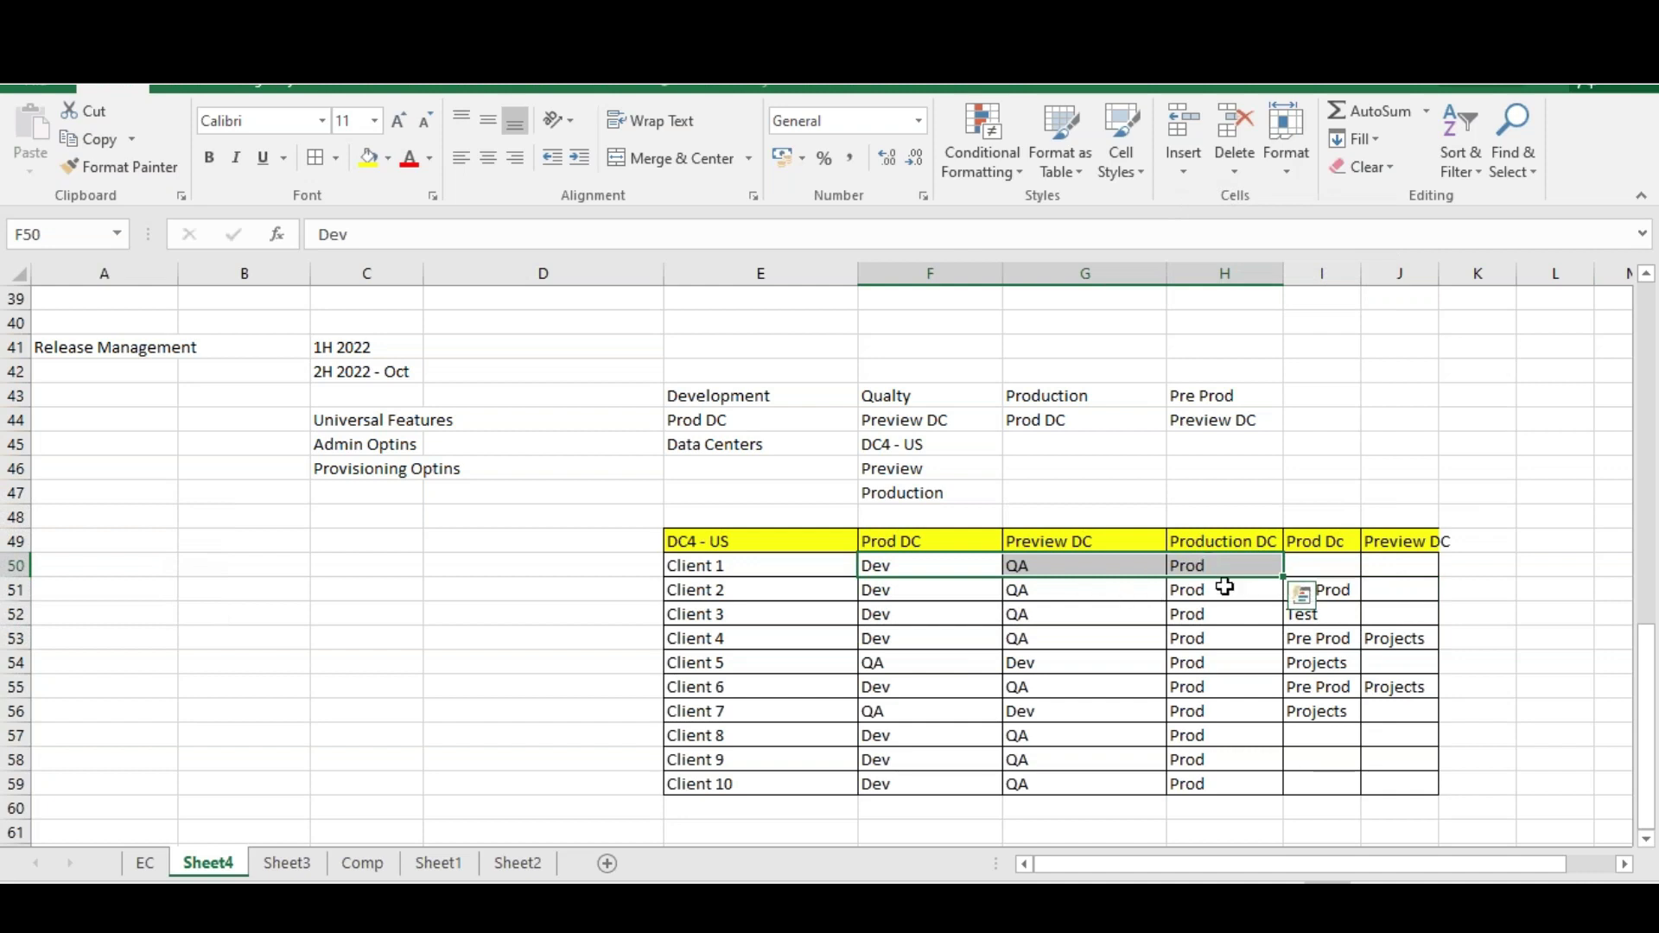
{"action": "left_click_drag", "start_coordinate": [878, 638], "coordinate": [1399, 640]}
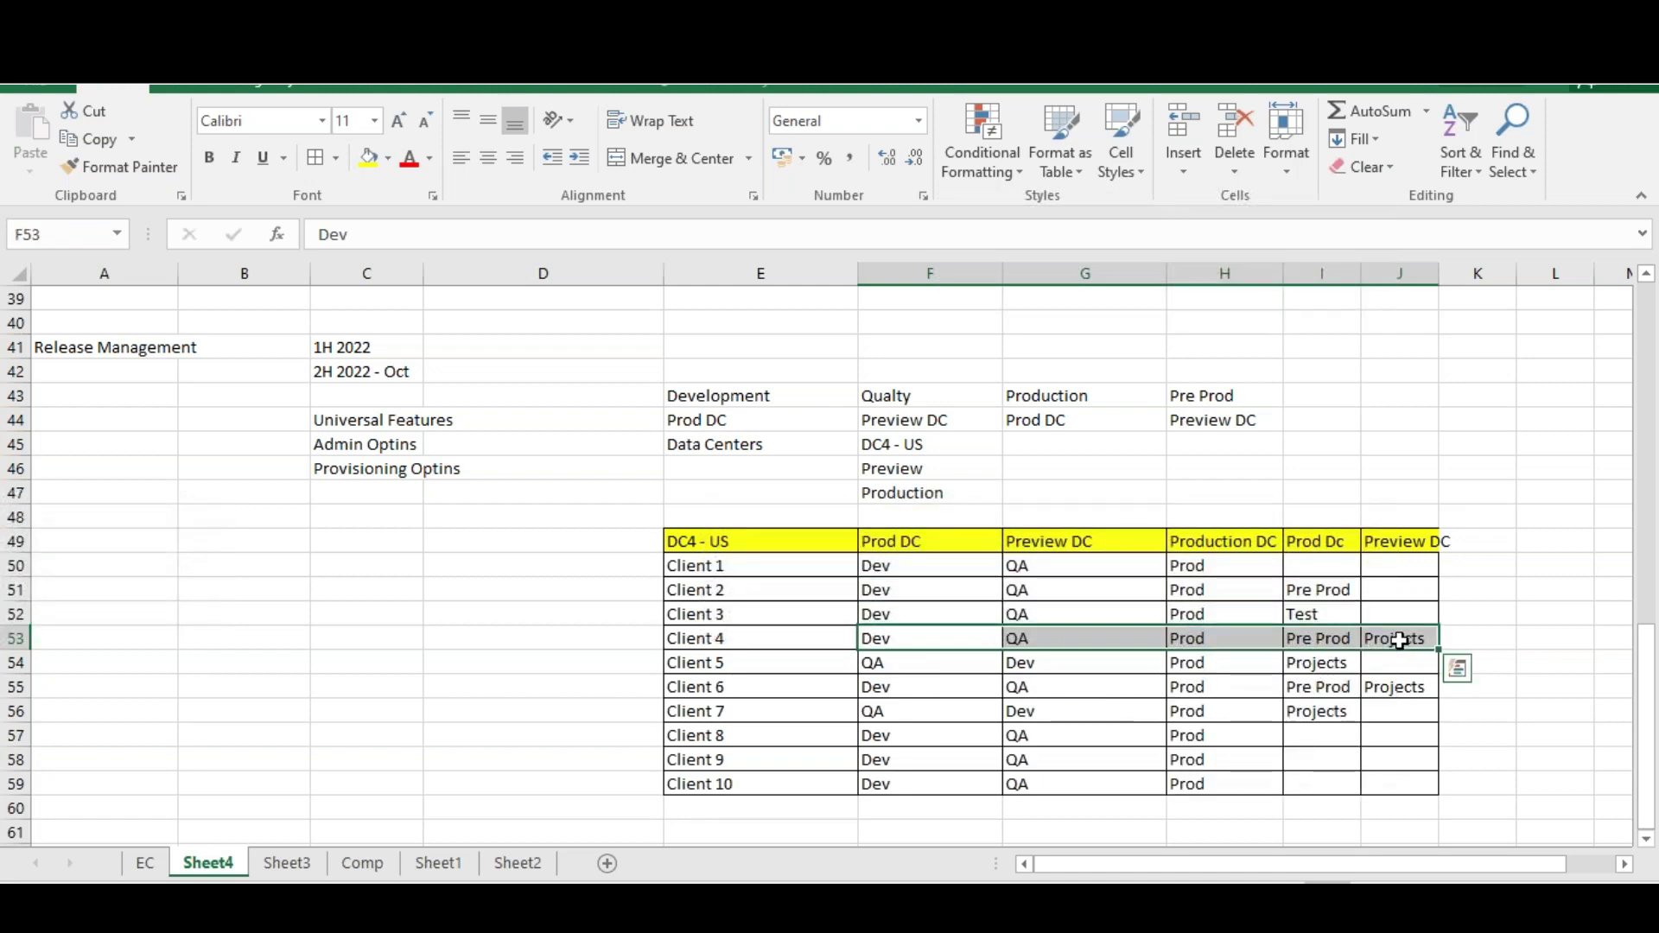
Fill Client 4's QA cell G53 and Projects cell J53 yellow
{"action": "left_click", "coordinate": [878, 637]}
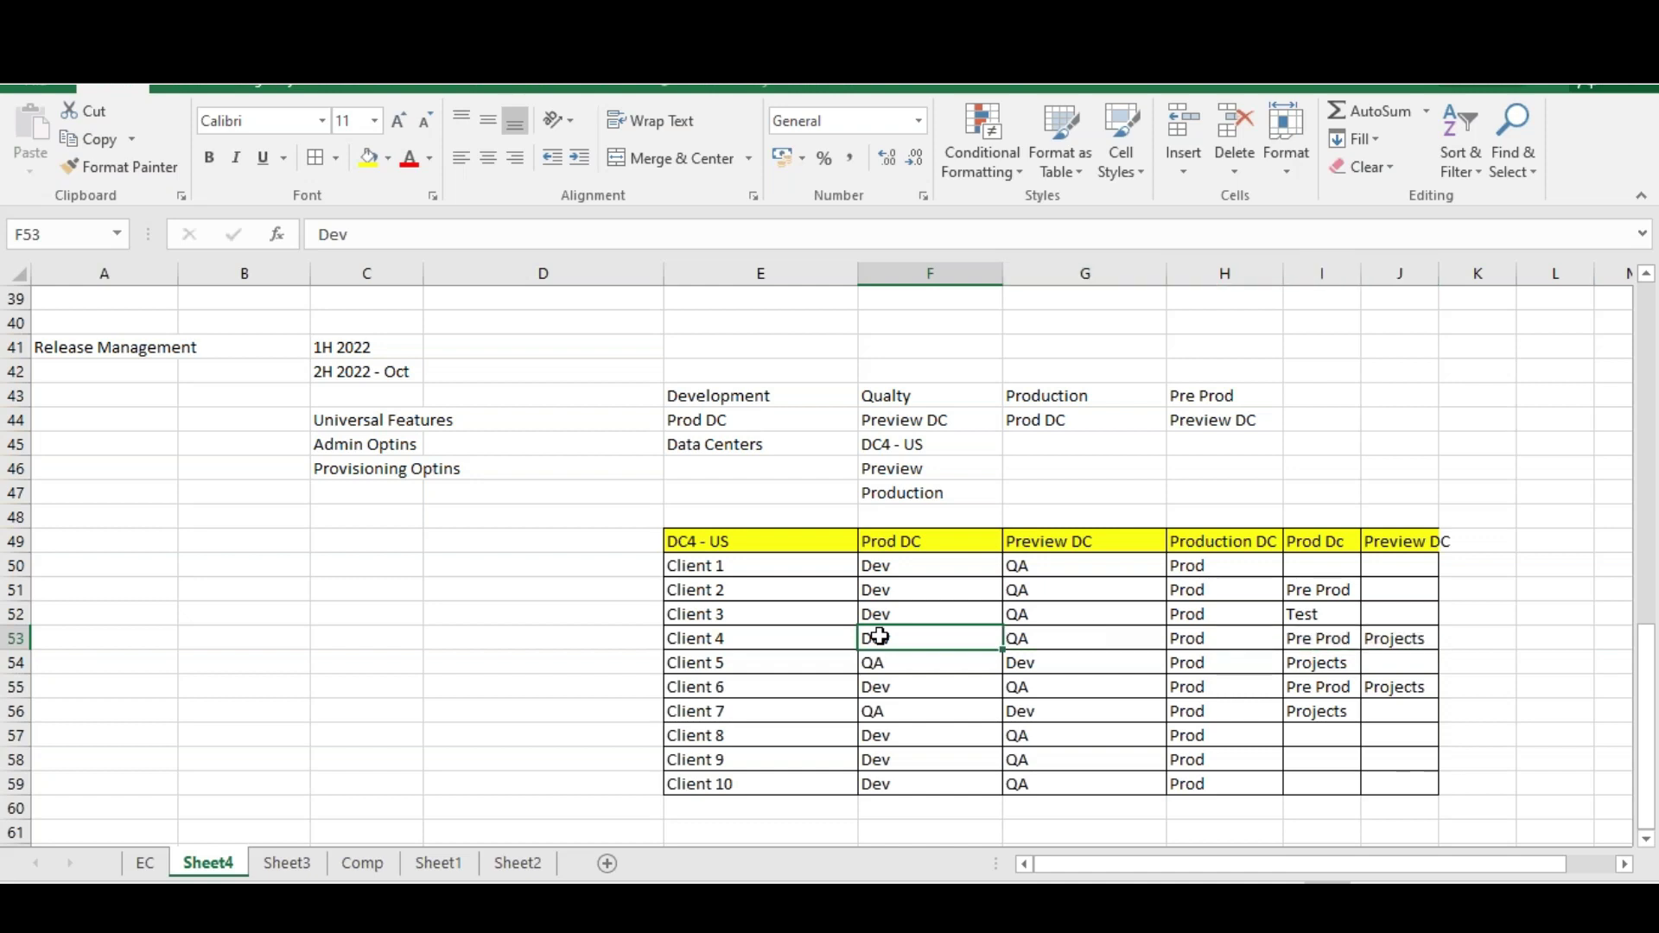
{"action": "left_click", "coordinate": [1044, 639]}
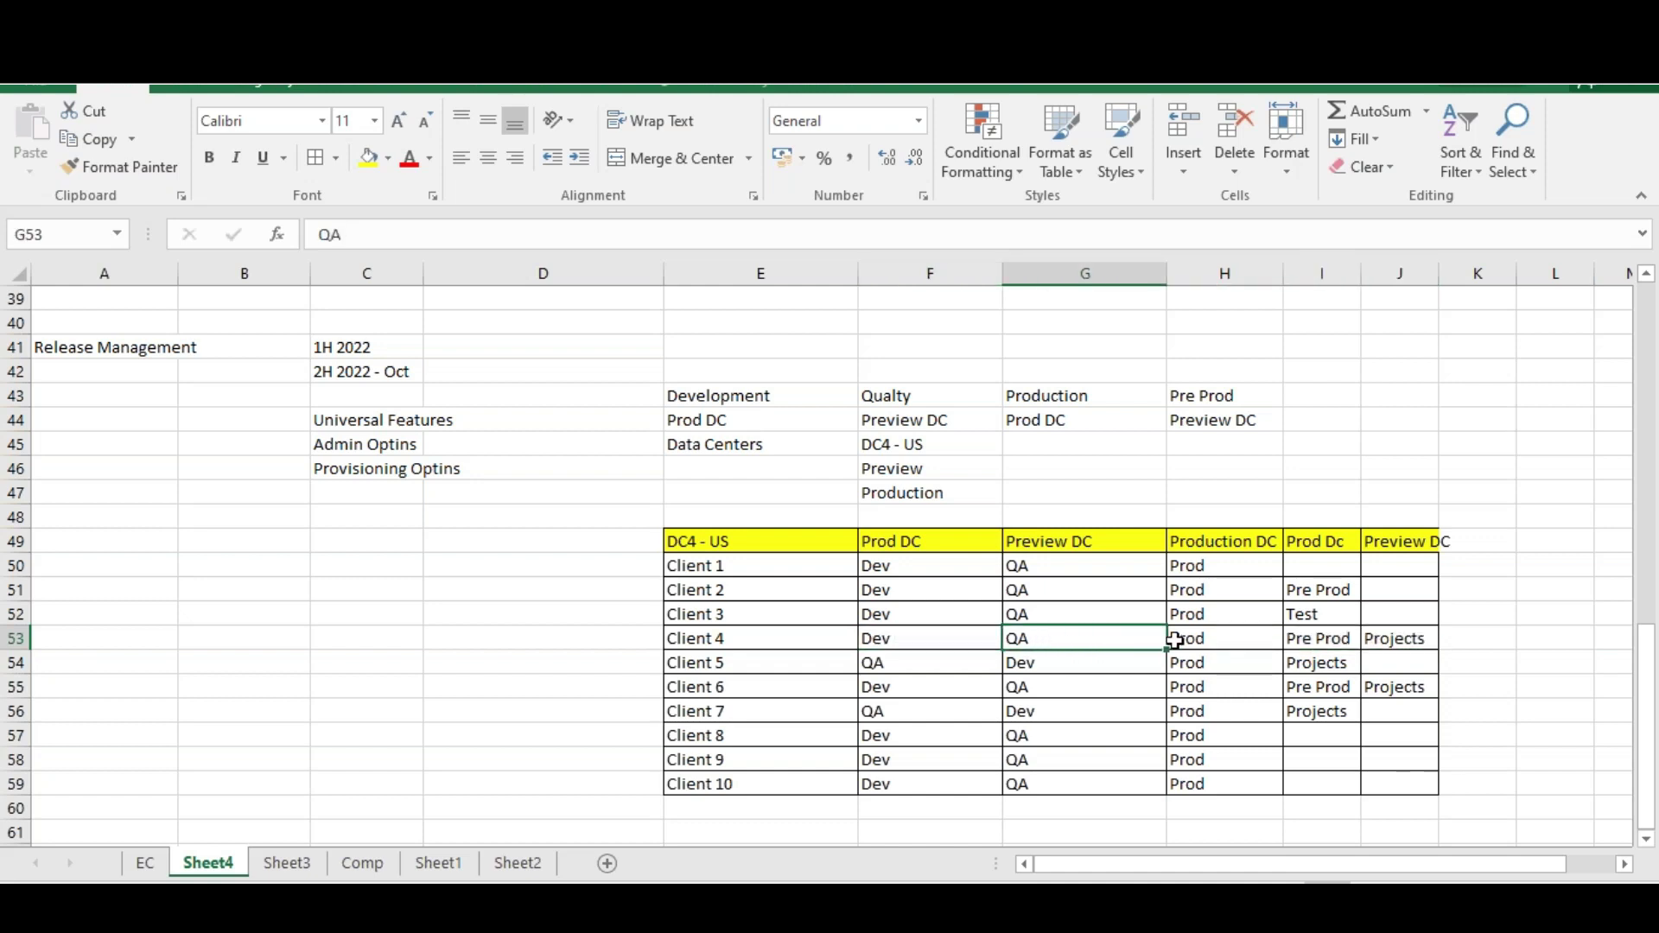
{"action": "left_click", "coordinate": [1202, 638]}
{"action": "left_click", "coordinate": [1315, 635]}
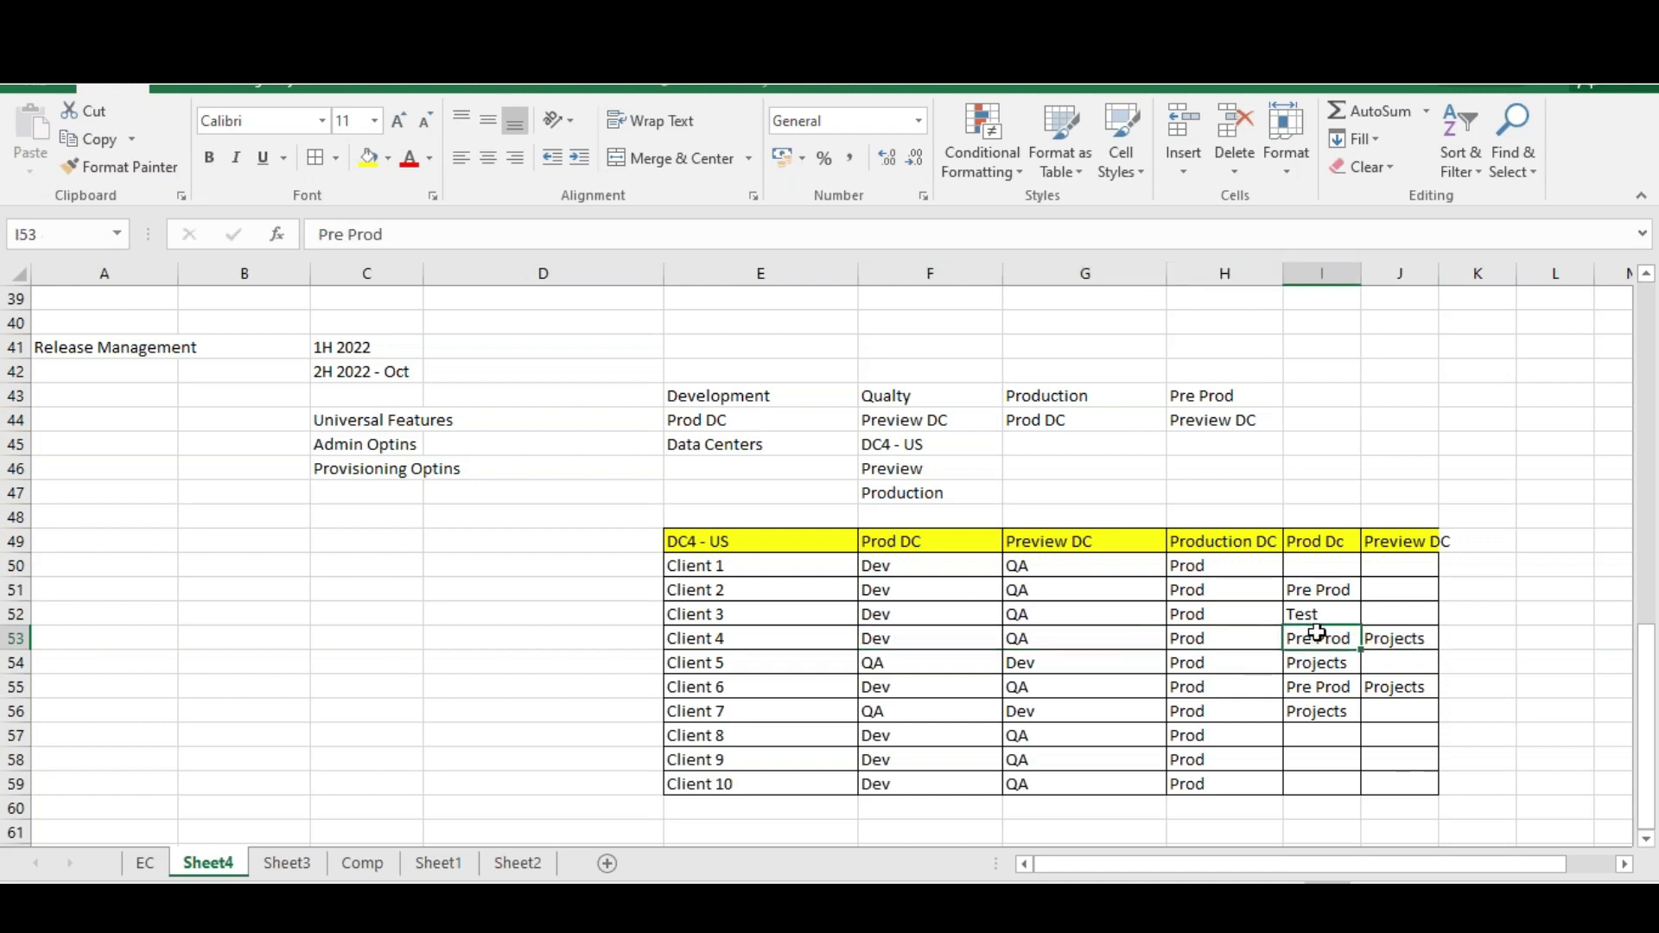
{"action": "left_click", "coordinate": [1381, 635]}
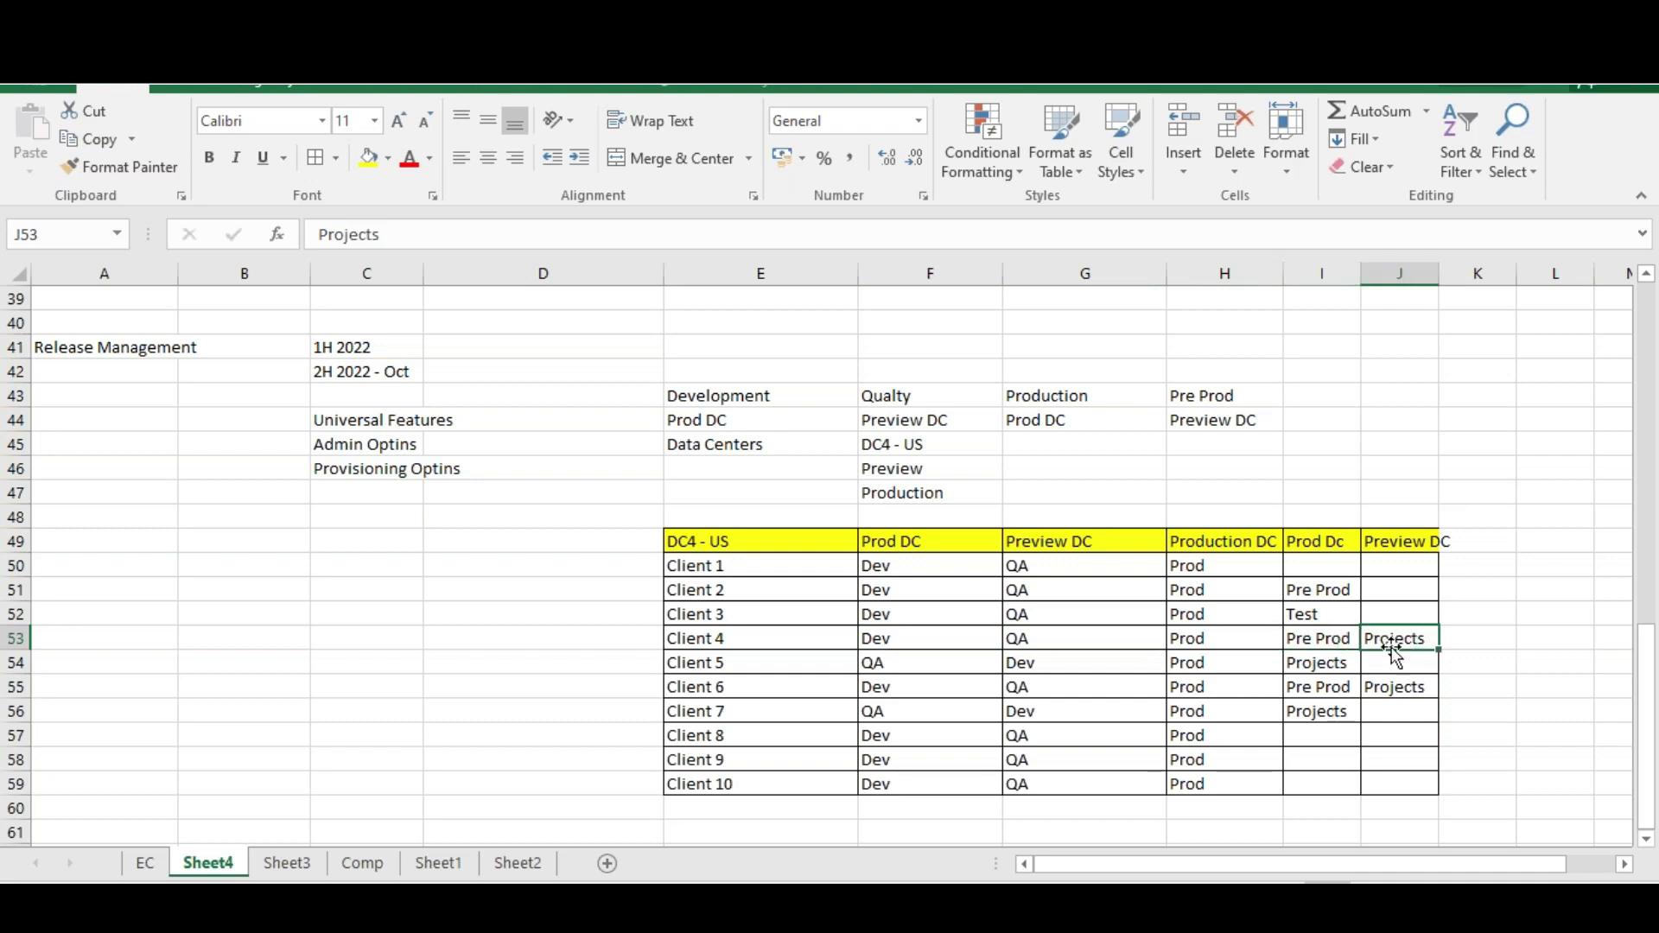
{"action": "left_click", "coordinate": [1061, 641]}
{"action": "left_click", "coordinate": [1374, 637]}
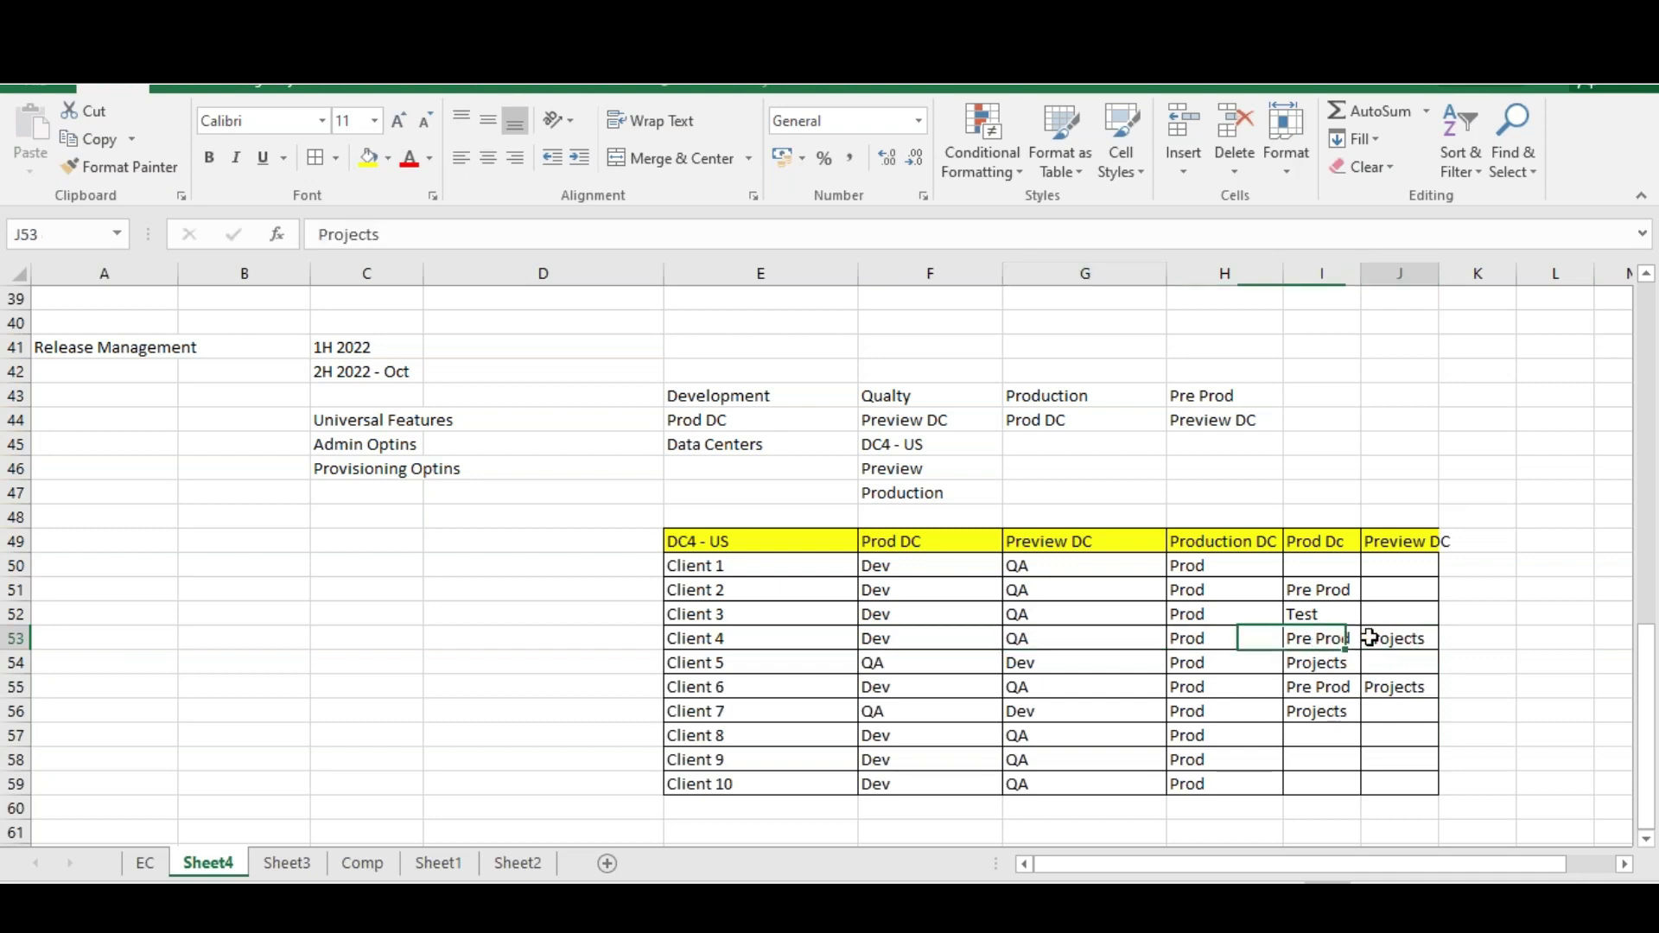
{"action": "left_click", "coordinate": [1055, 641]}
{"action": "left_click", "coordinate": [369, 158]}
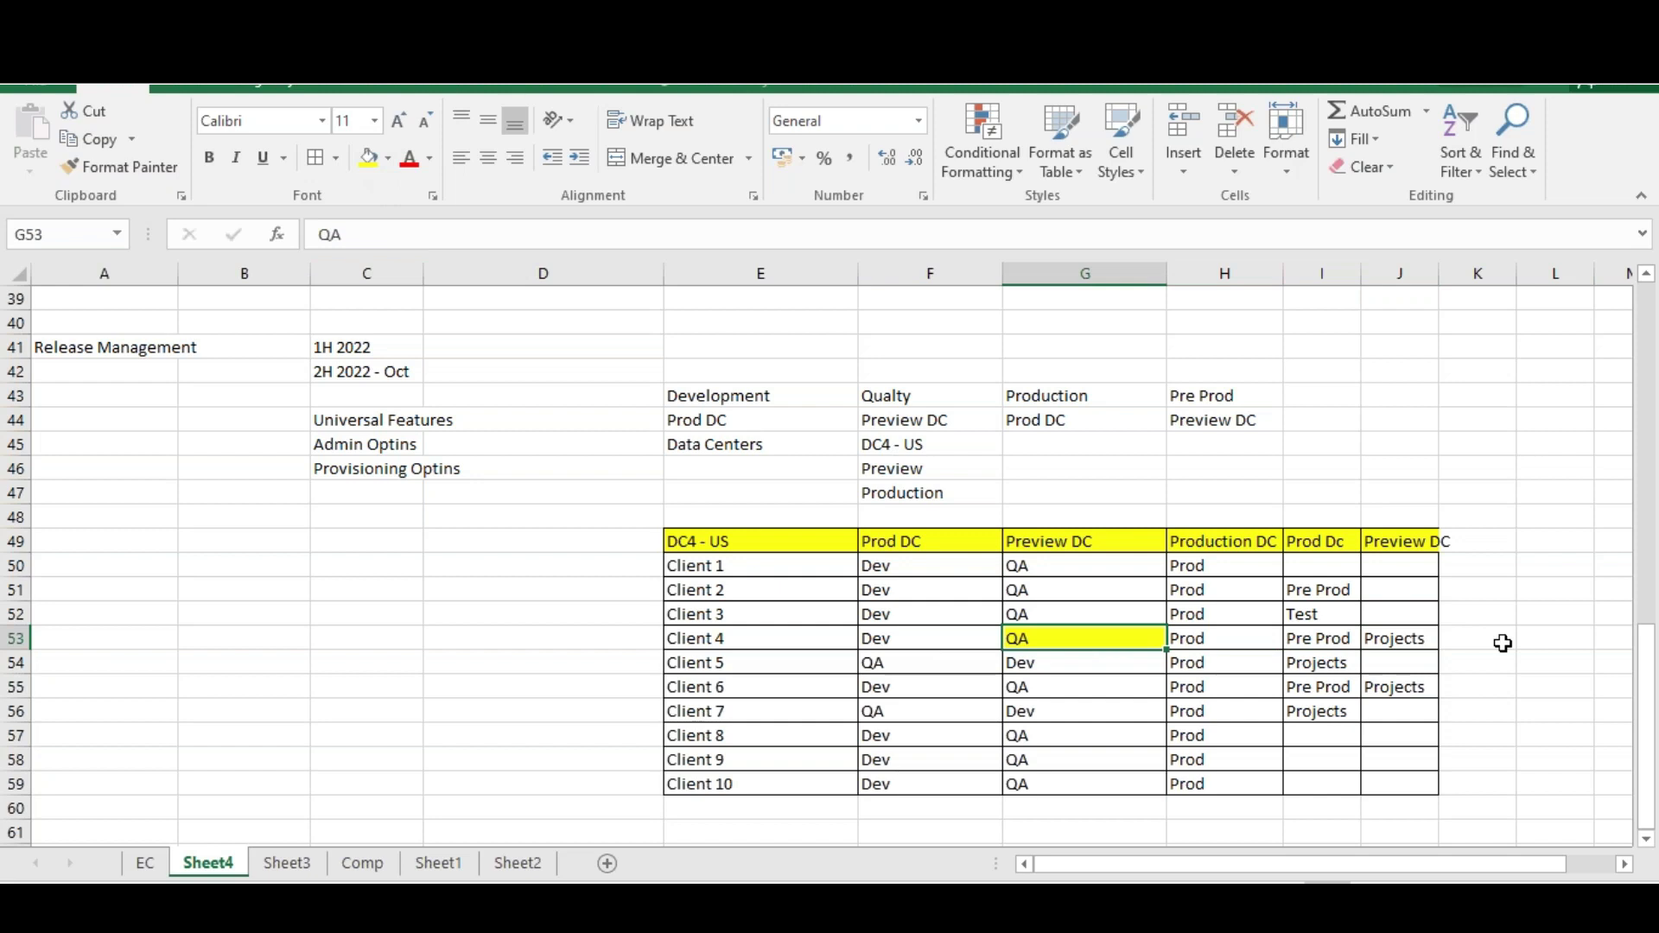
{"action": "left_click", "coordinate": [1419, 641]}
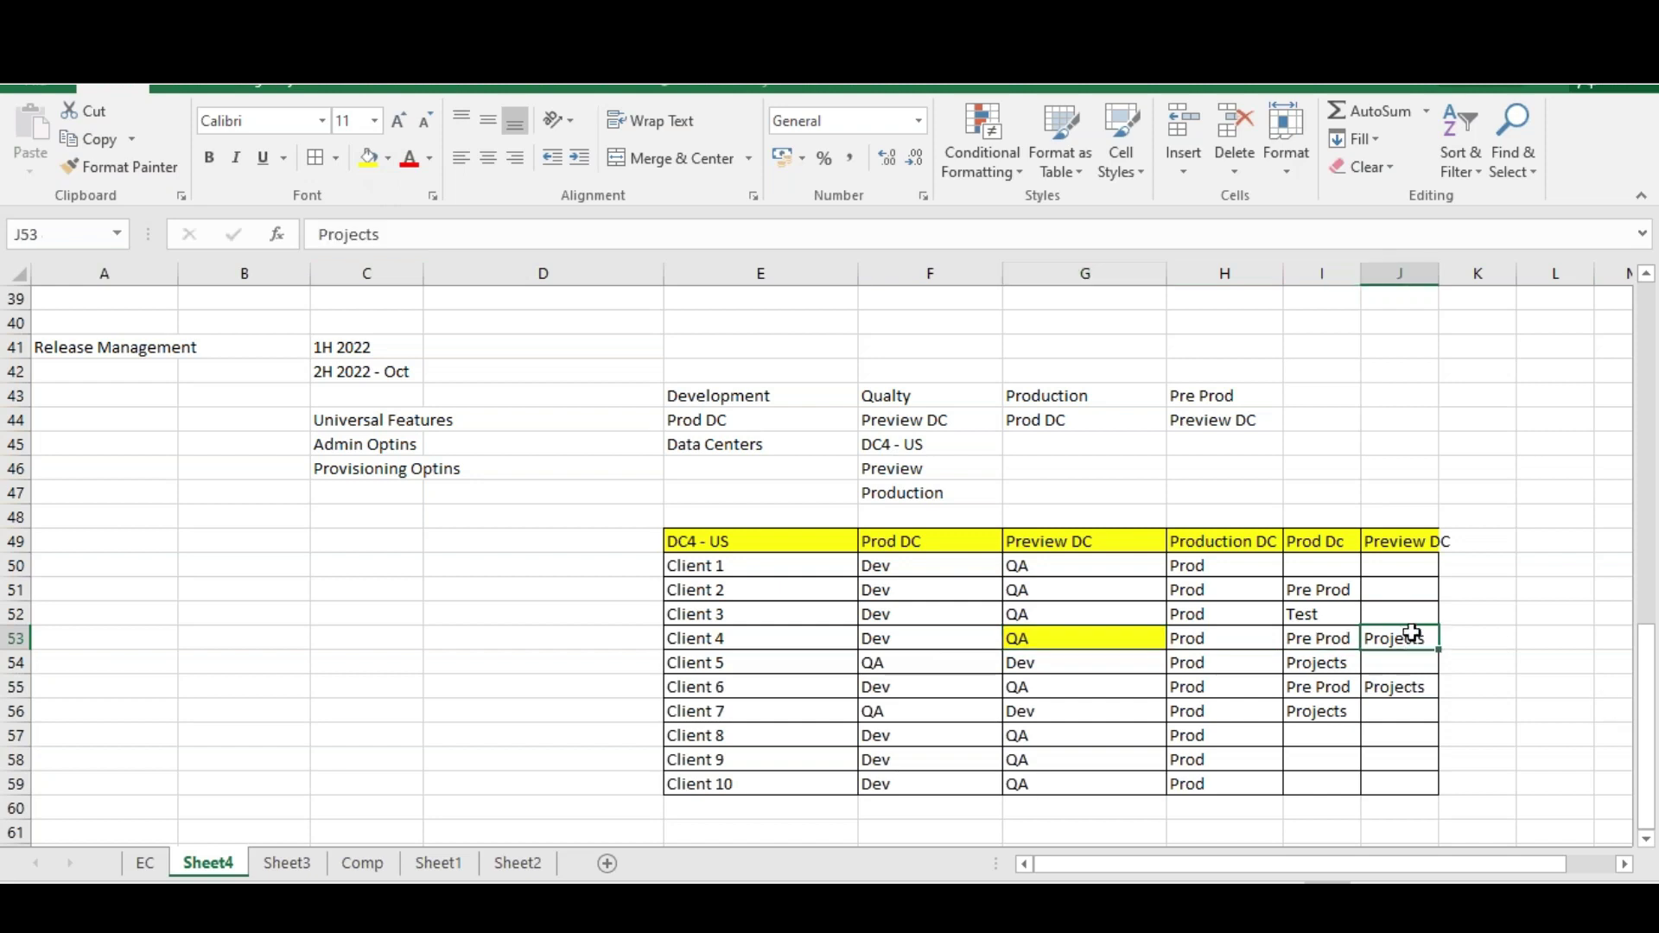
{"action": "left_click", "coordinate": [369, 159]}
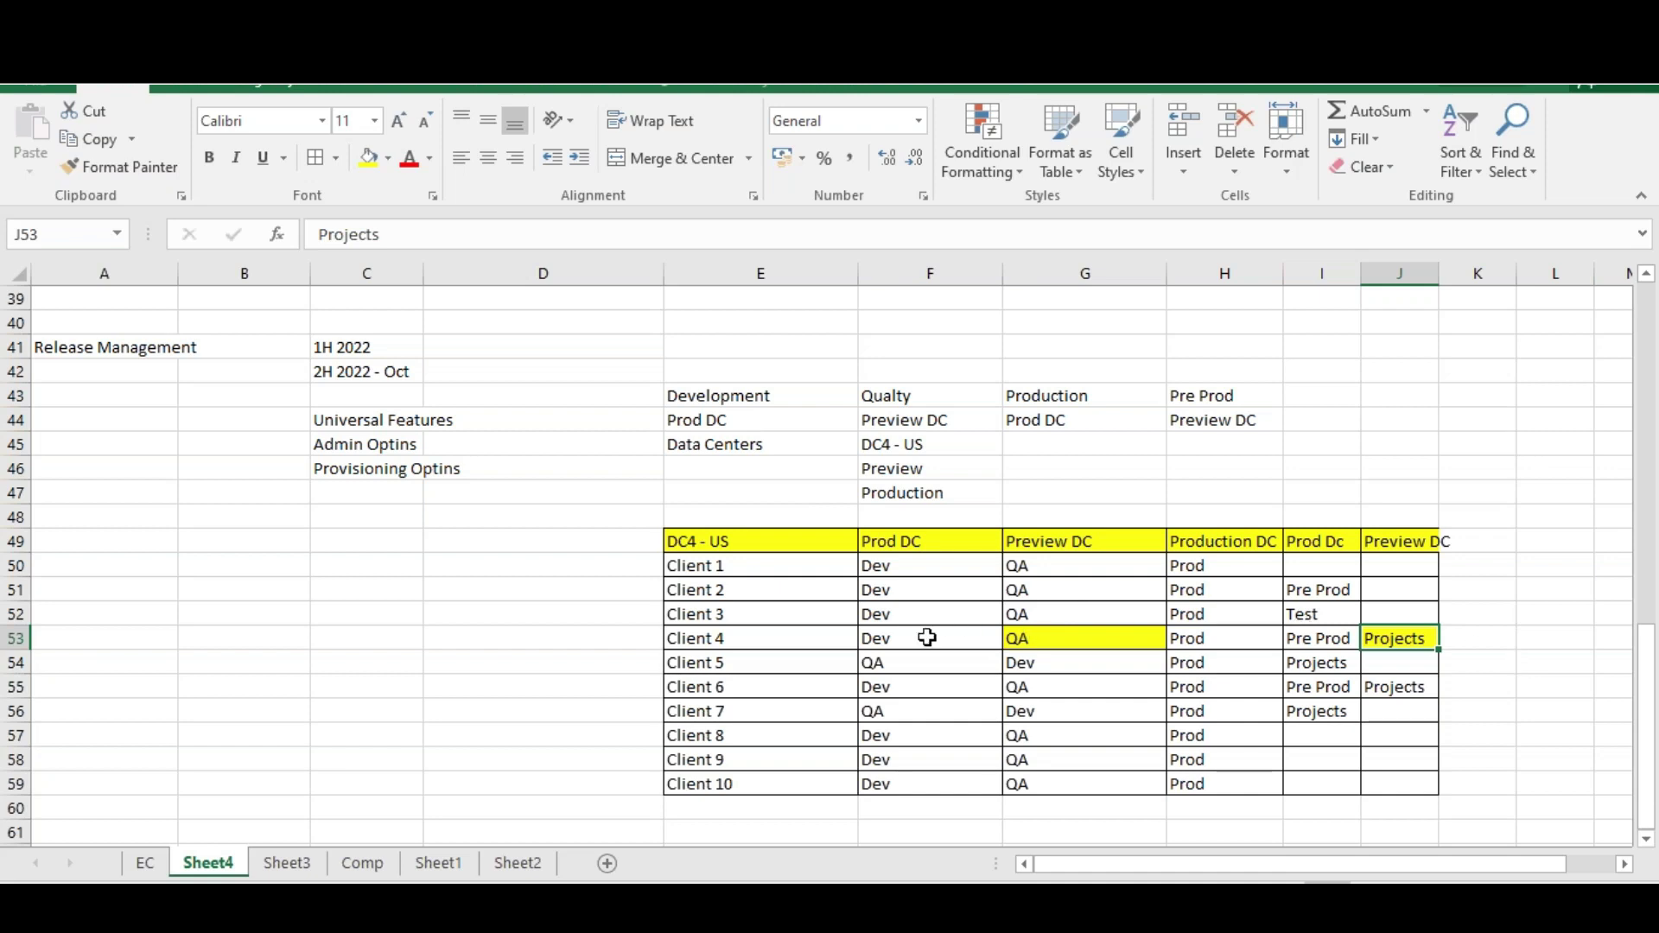
Select Client 4's row F53:J53, then switch to the SAP release resources page
{"action": "left_click", "coordinate": [928, 638]}
{"action": "left_click", "coordinate": [1229, 647]}
{"action": "left_click", "coordinate": [1321, 644]}
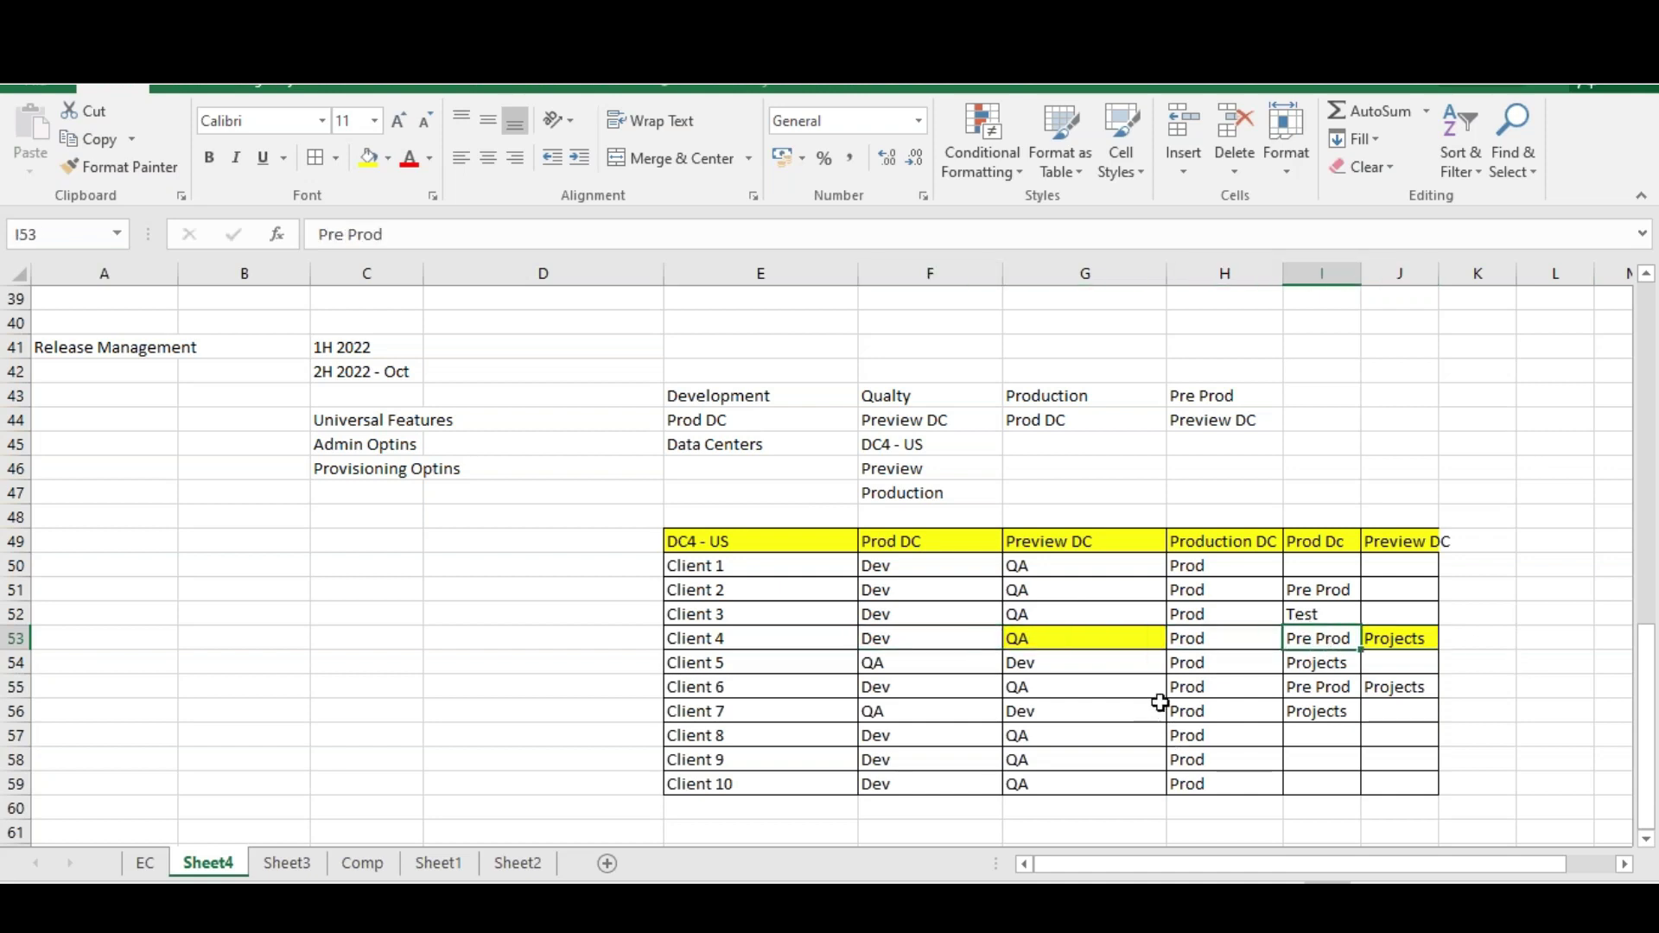
{"action": "left_click", "coordinate": [731, 644]}
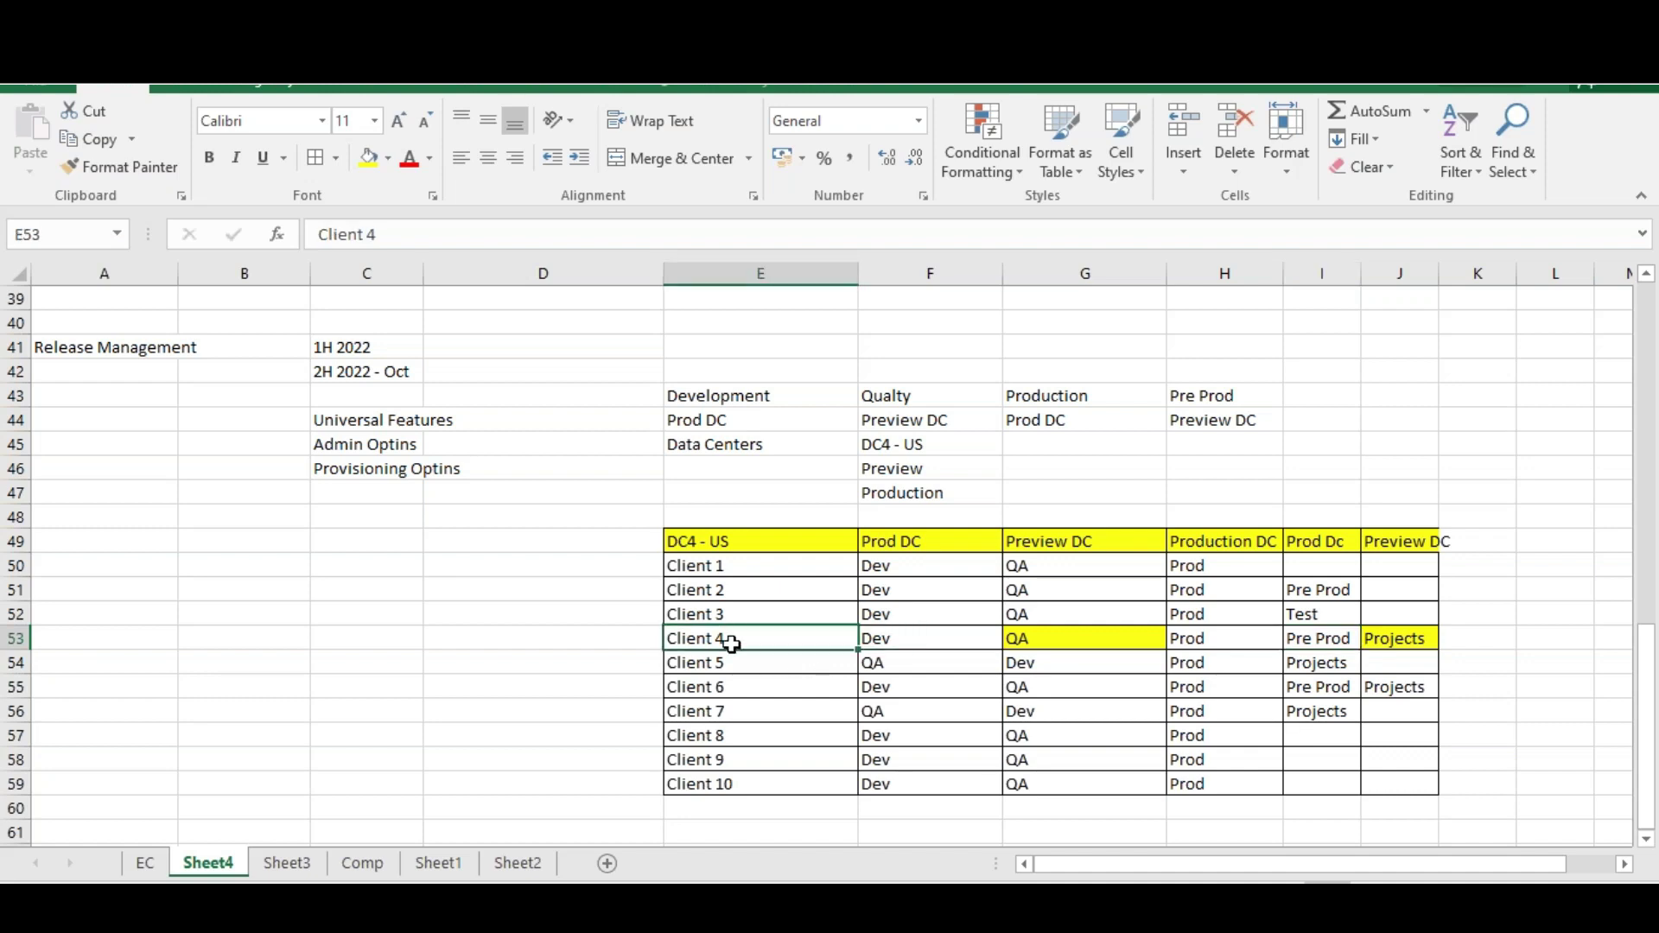
{"action": "left_click", "coordinate": [1044, 638]}
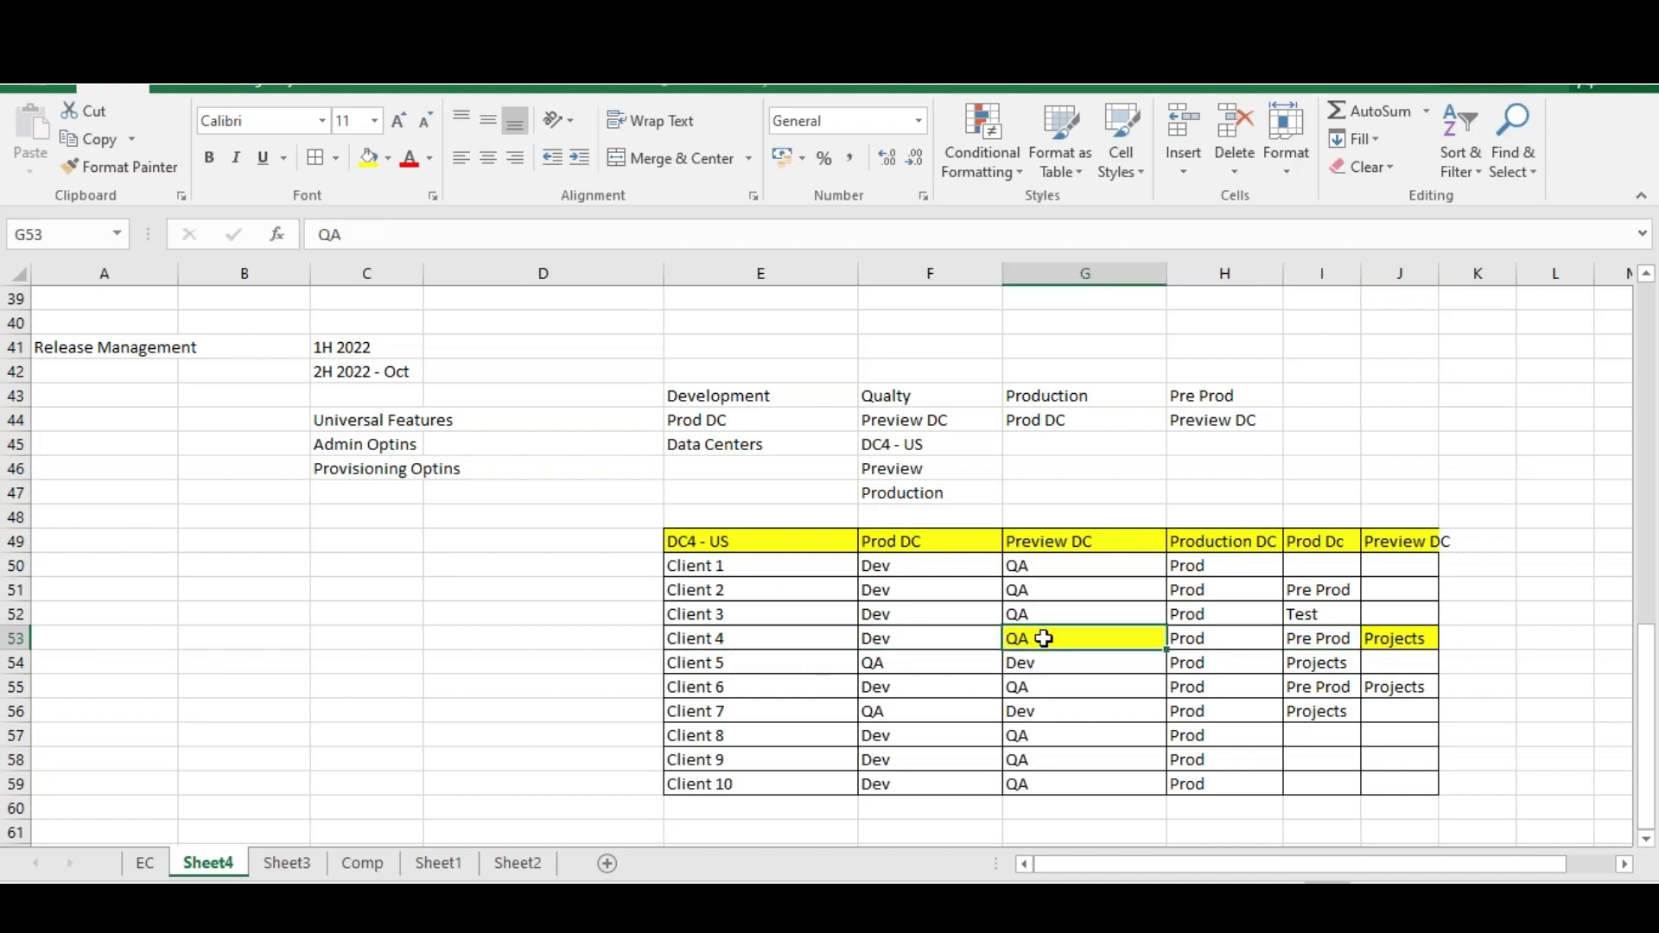
{"action": "left_click", "coordinate": [1382, 641]}
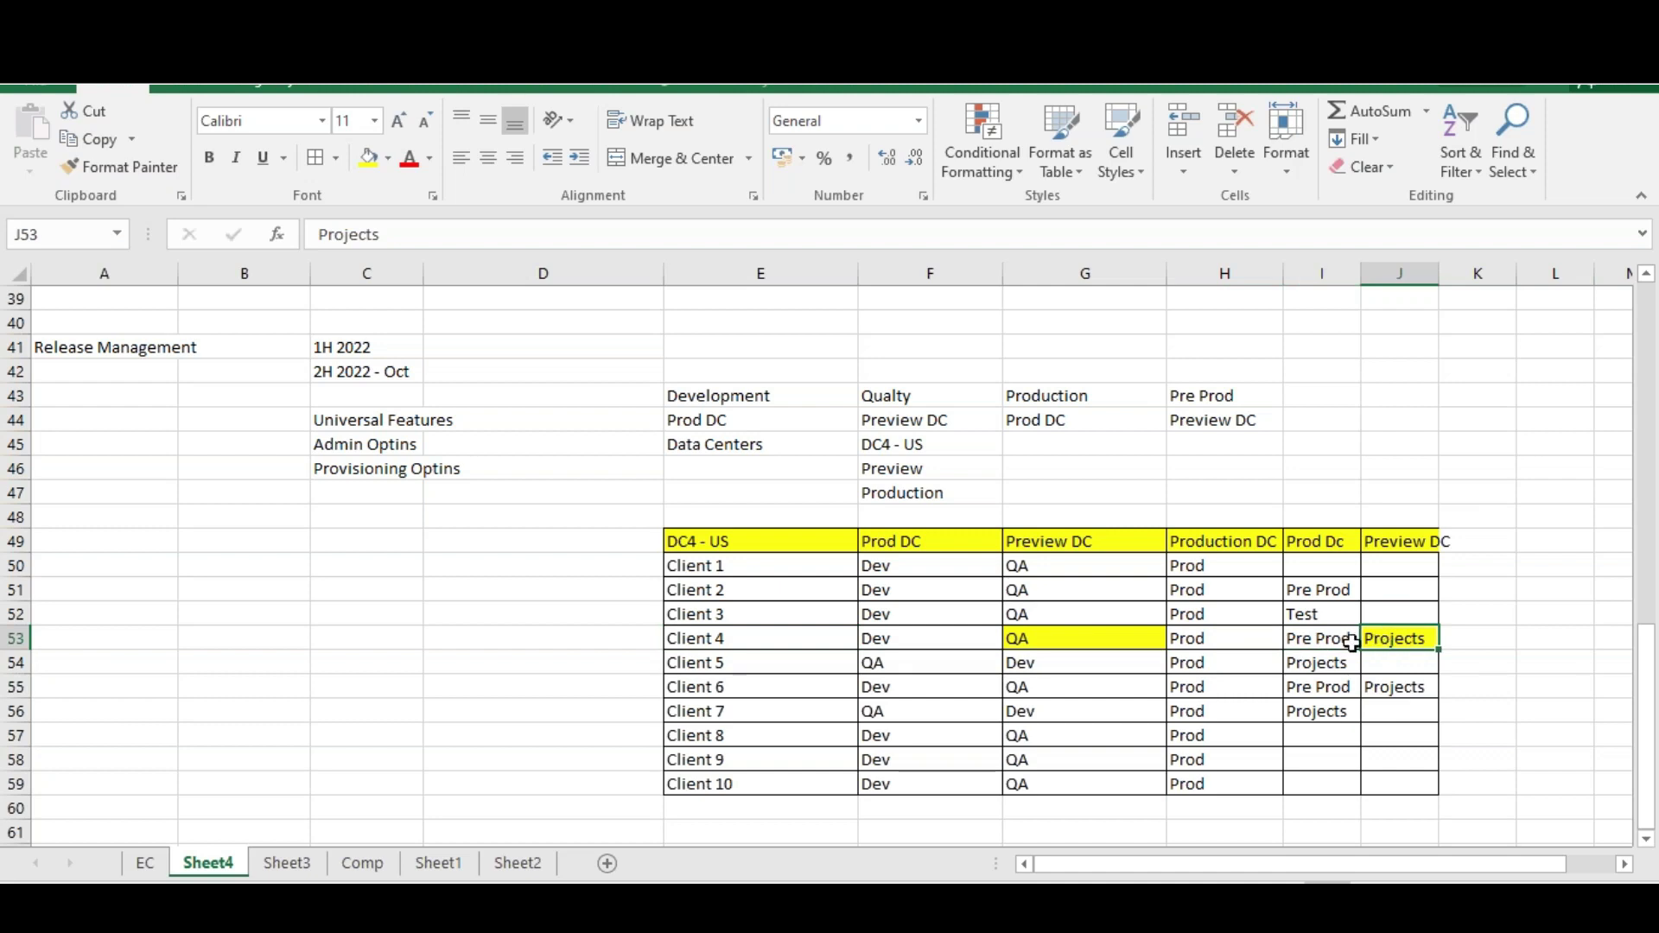
{"action": "left_click", "coordinate": [1205, 639]}
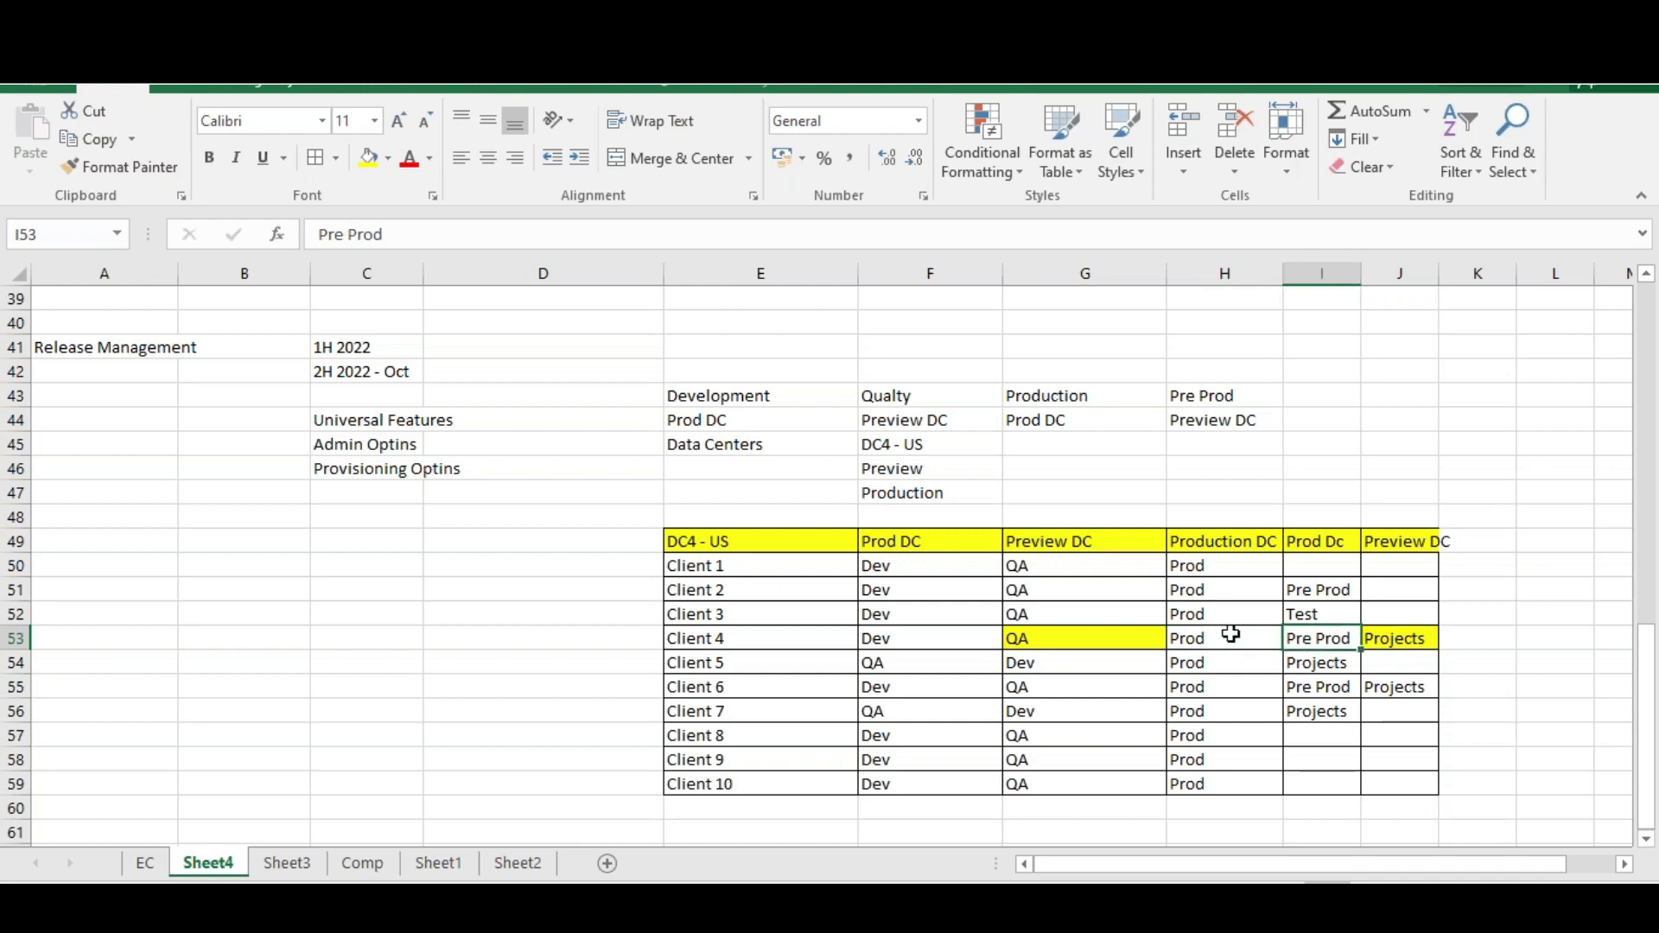
{"action": "left_click", "coordinate": [942, 636]}
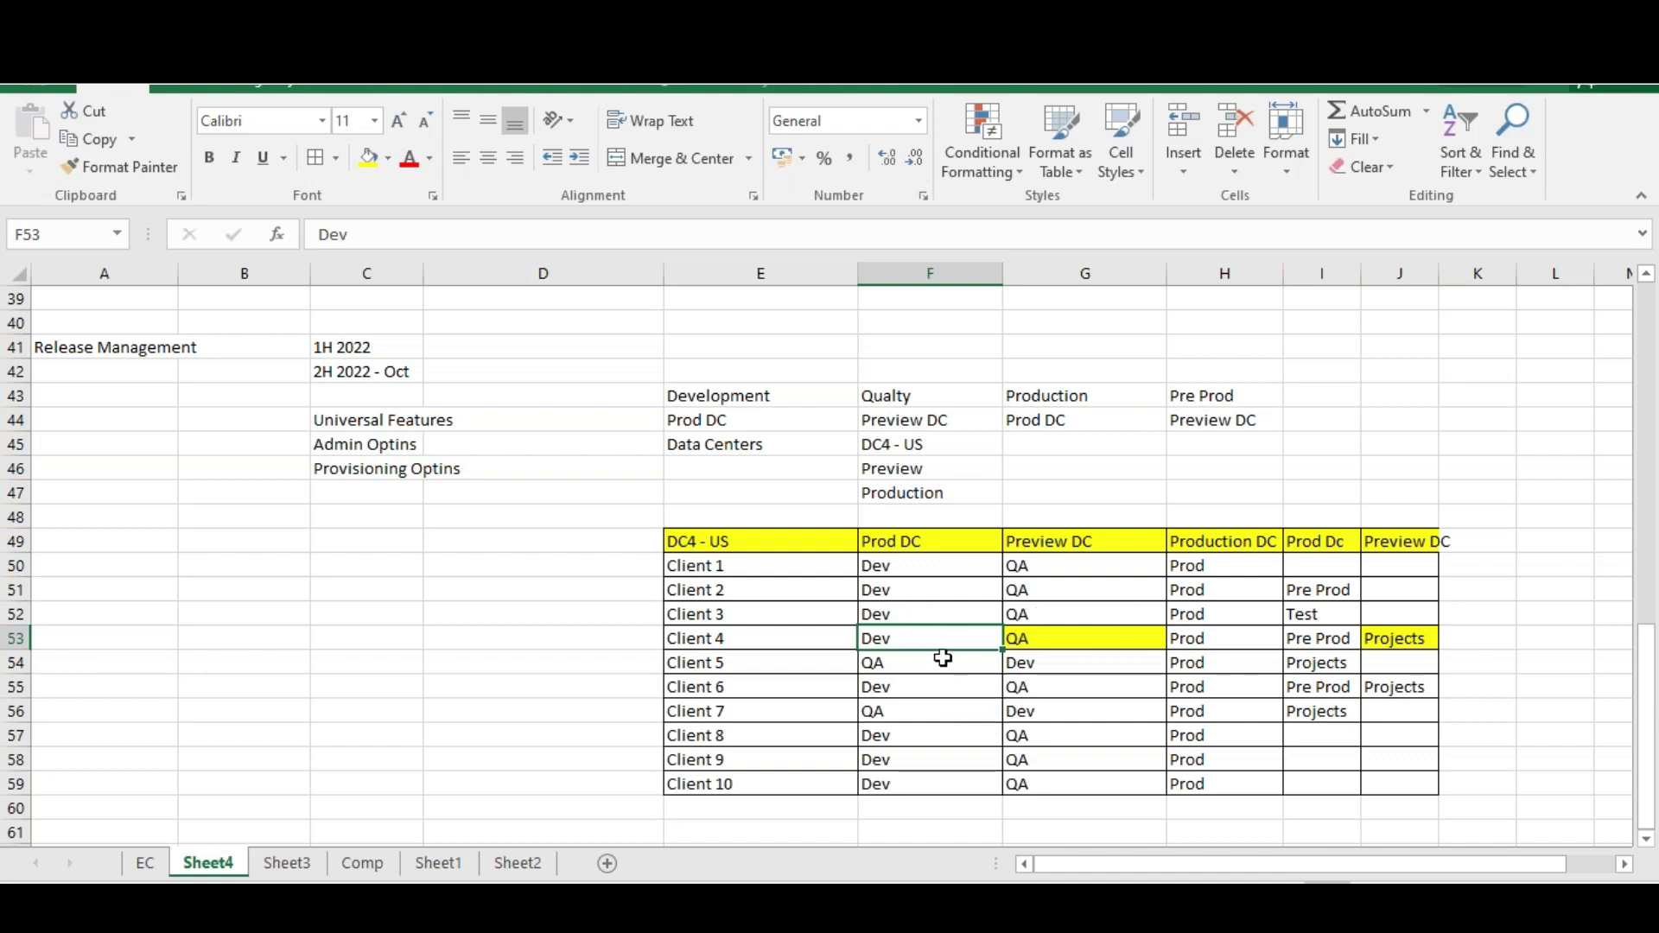
{"action": "left_click_drag", "start_coordinate": [914, 638], "coordinate": [1383, 635]}
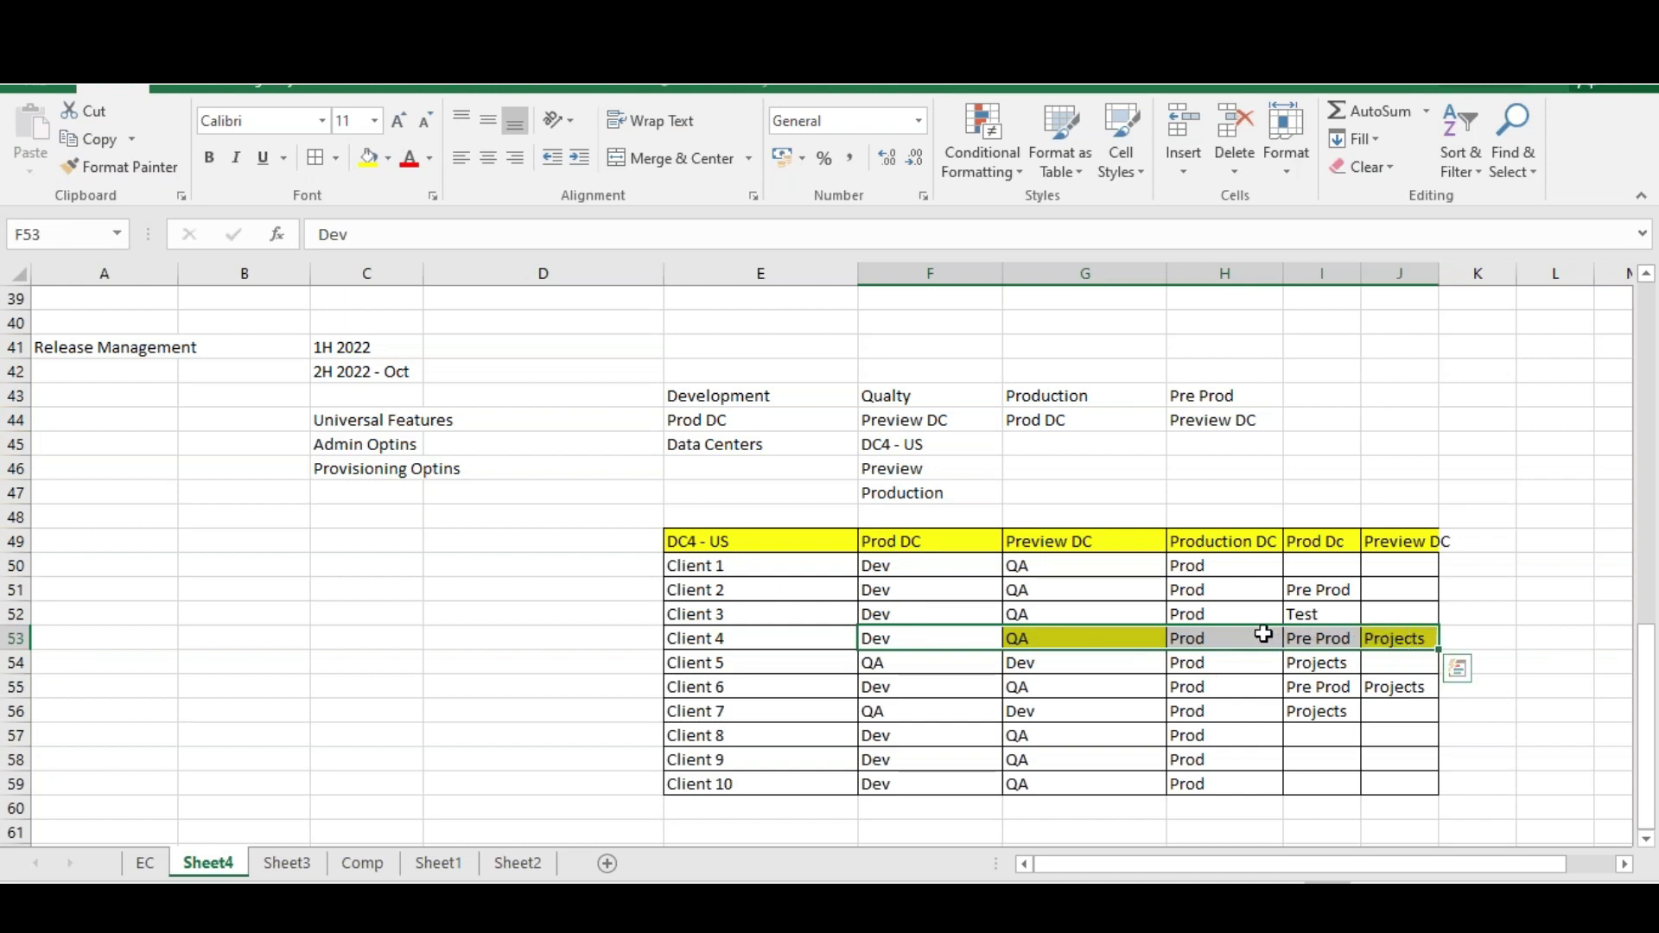
{"action": "key", "text": "alt+Tab"}
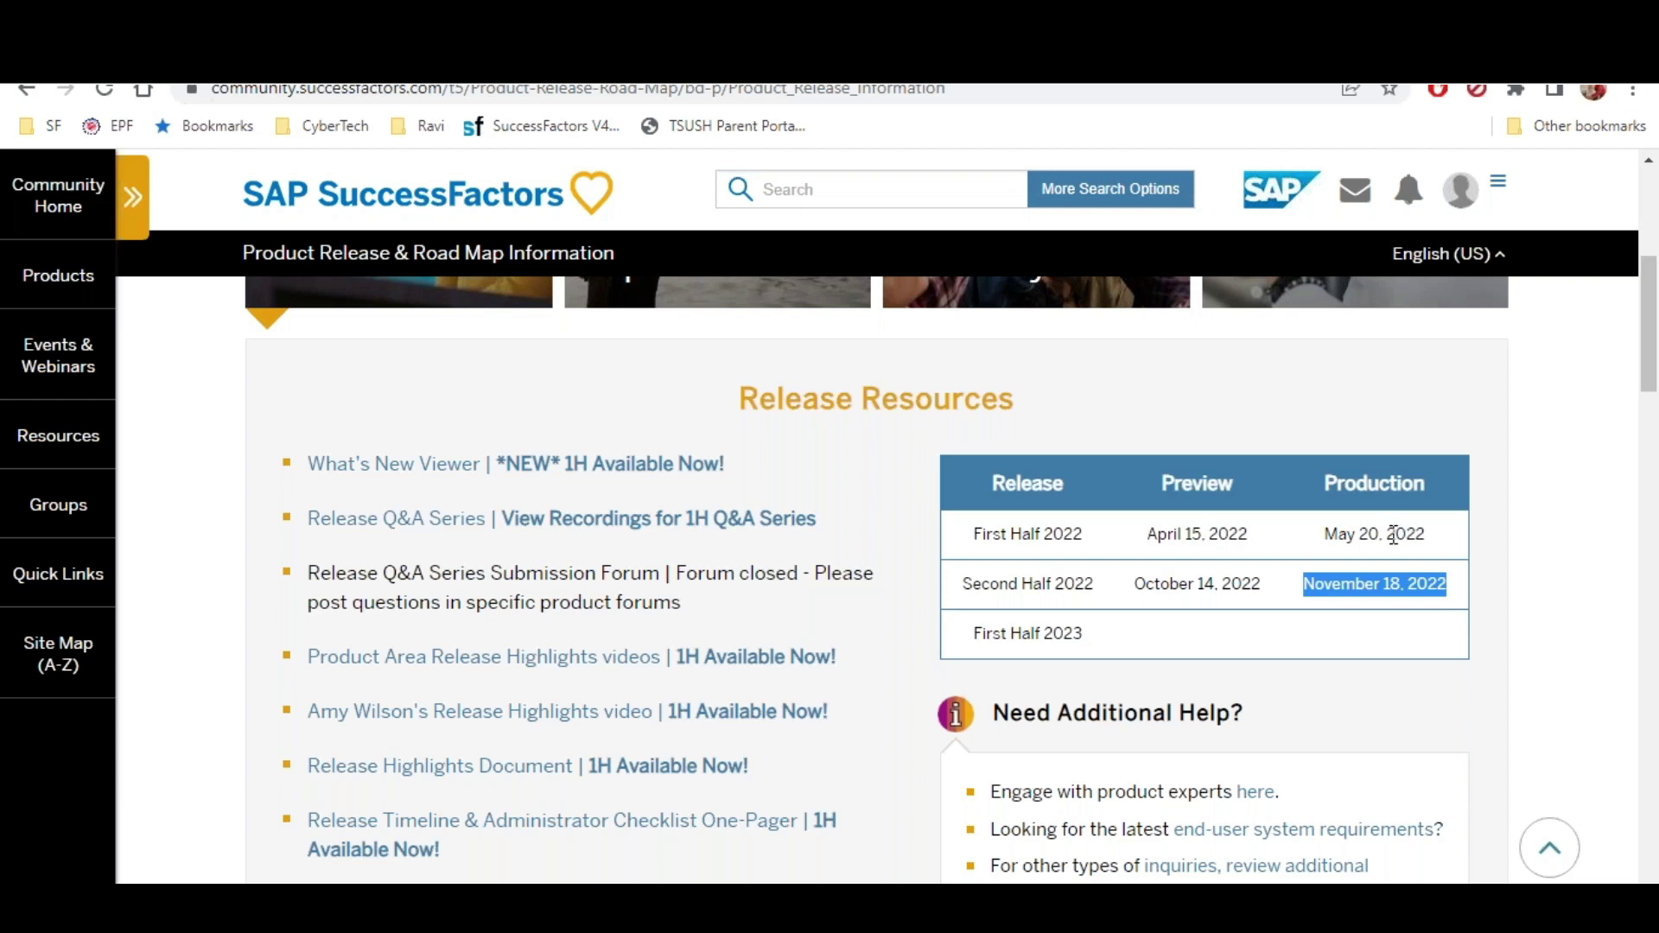
{"action": "key", "text": "alt+Tab"}
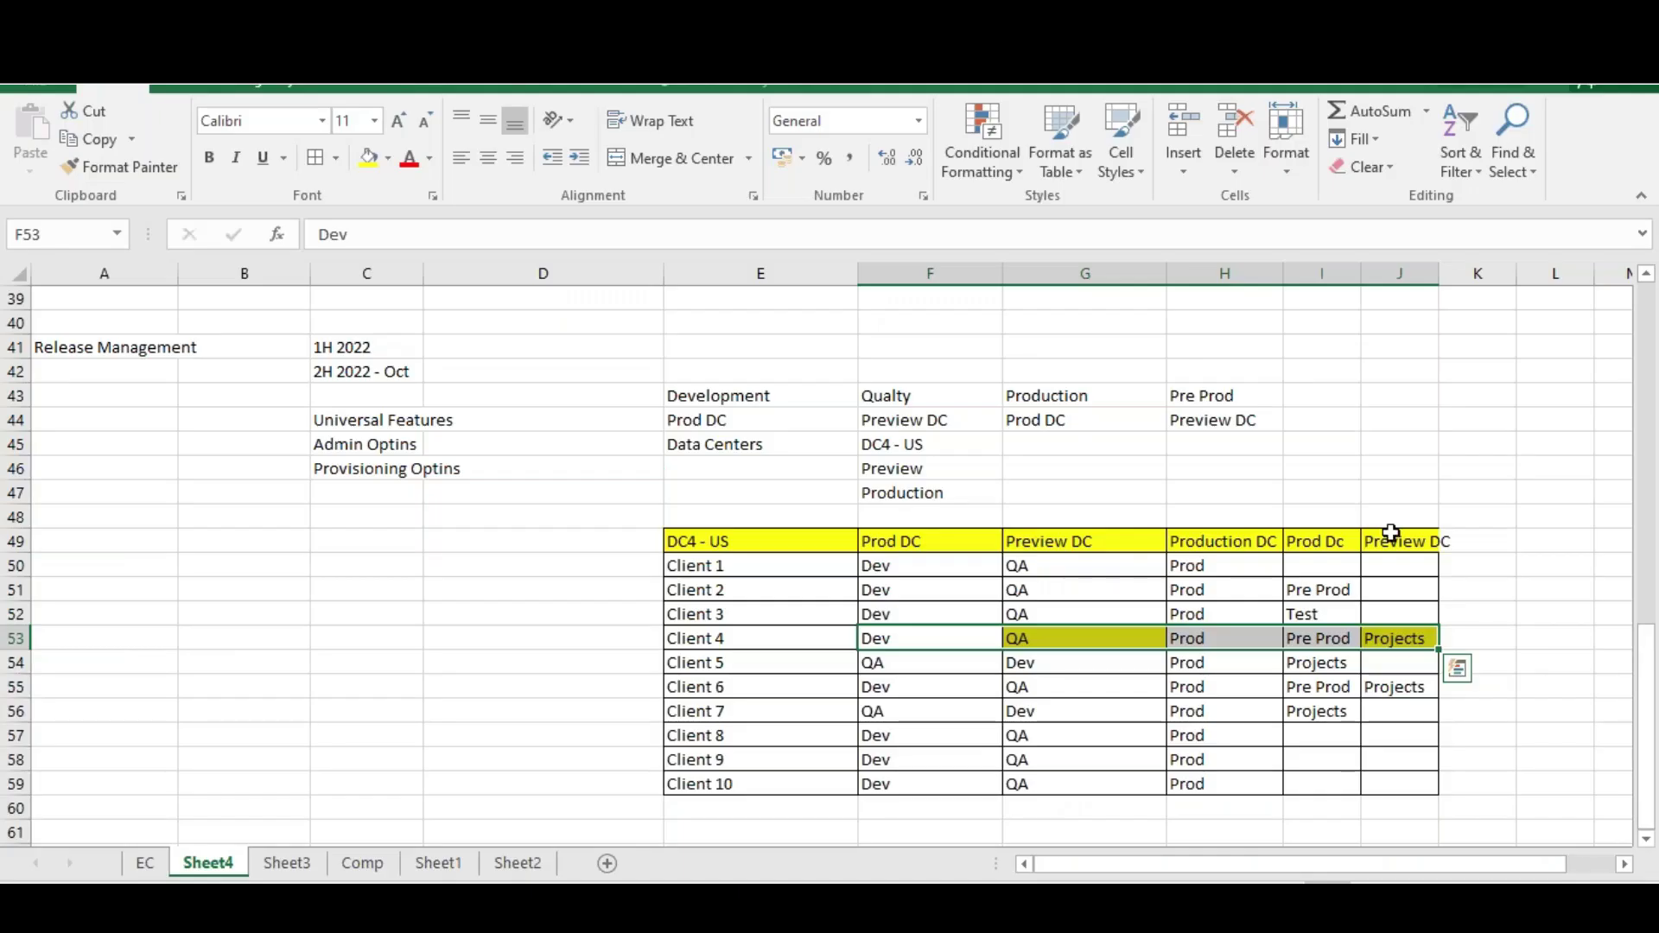
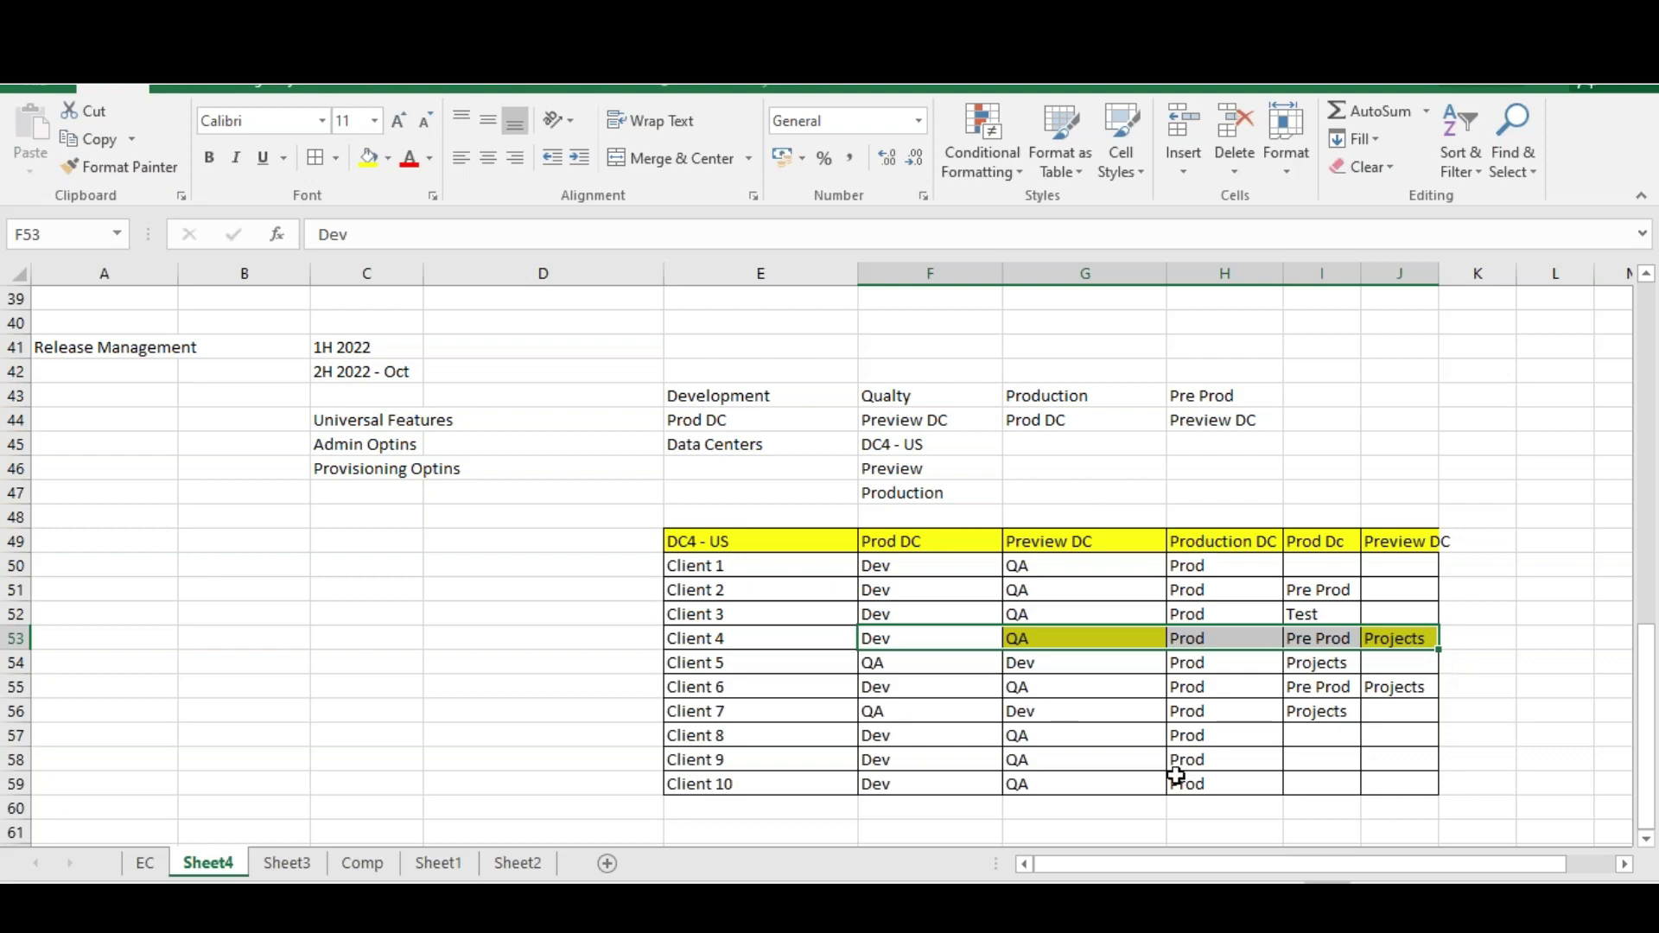
Select cell H55 in the client table and switch to the SuccessFactors release roadmap page in Chrome
{"action": "left_click", "coordinate": [1173, 691]}
{"action": "key", "text": "alt+Tab"}
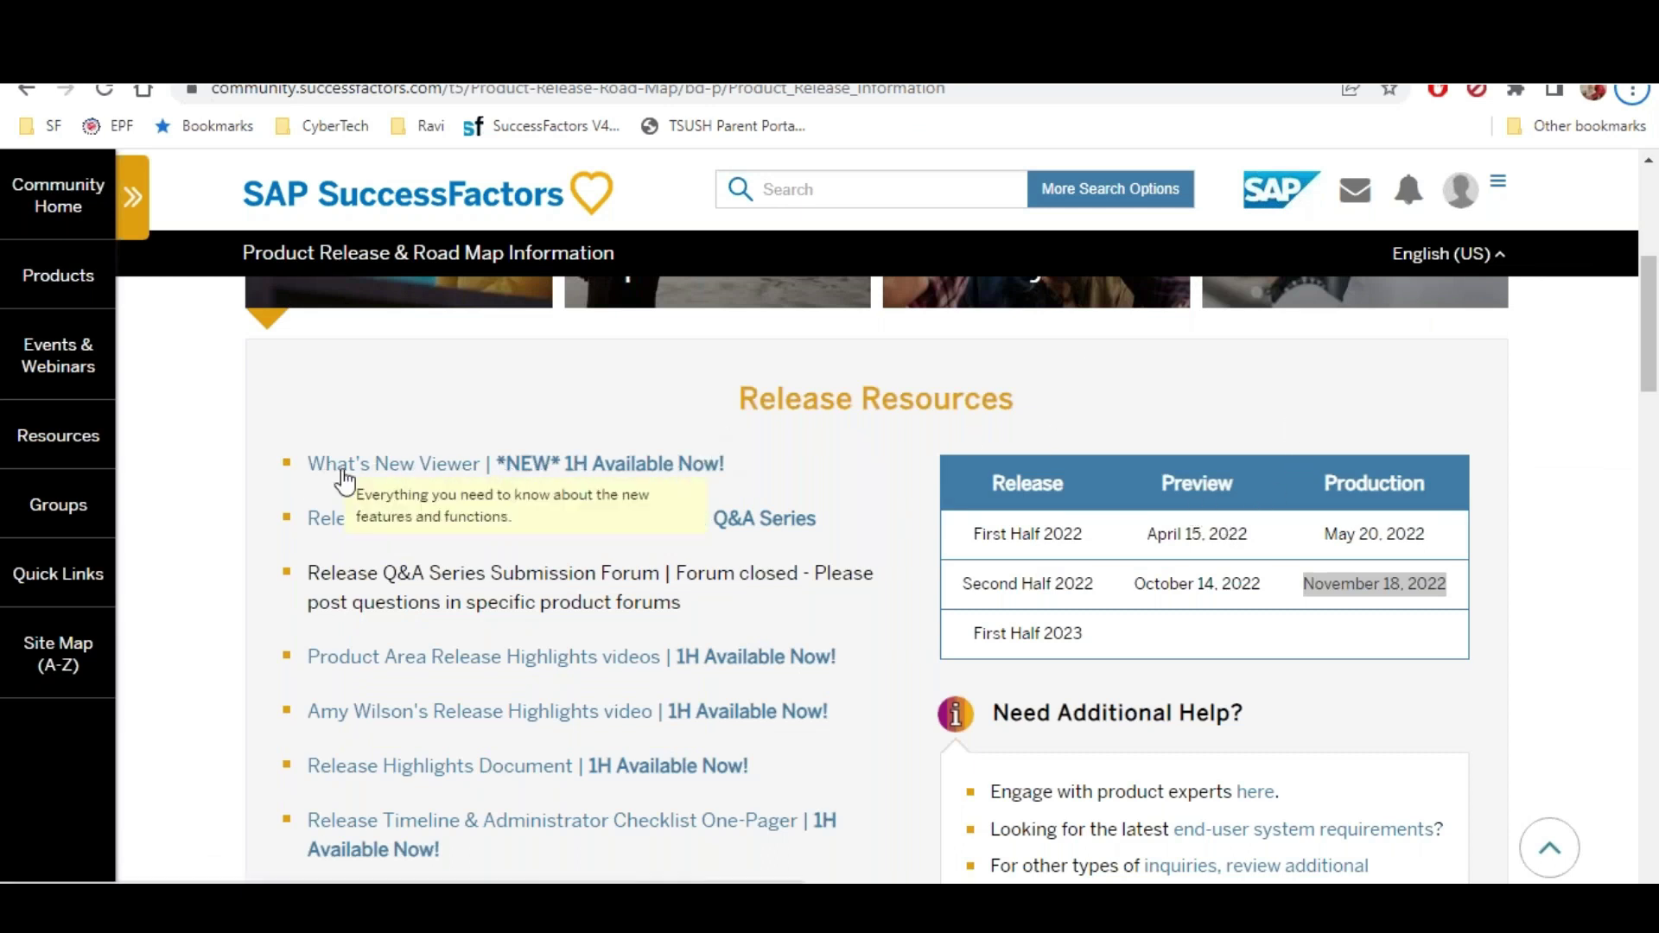
Open the What's New Viewer and highlight its total of 361 entries
{"action": "left_click", "coordinate": [588, 475]}
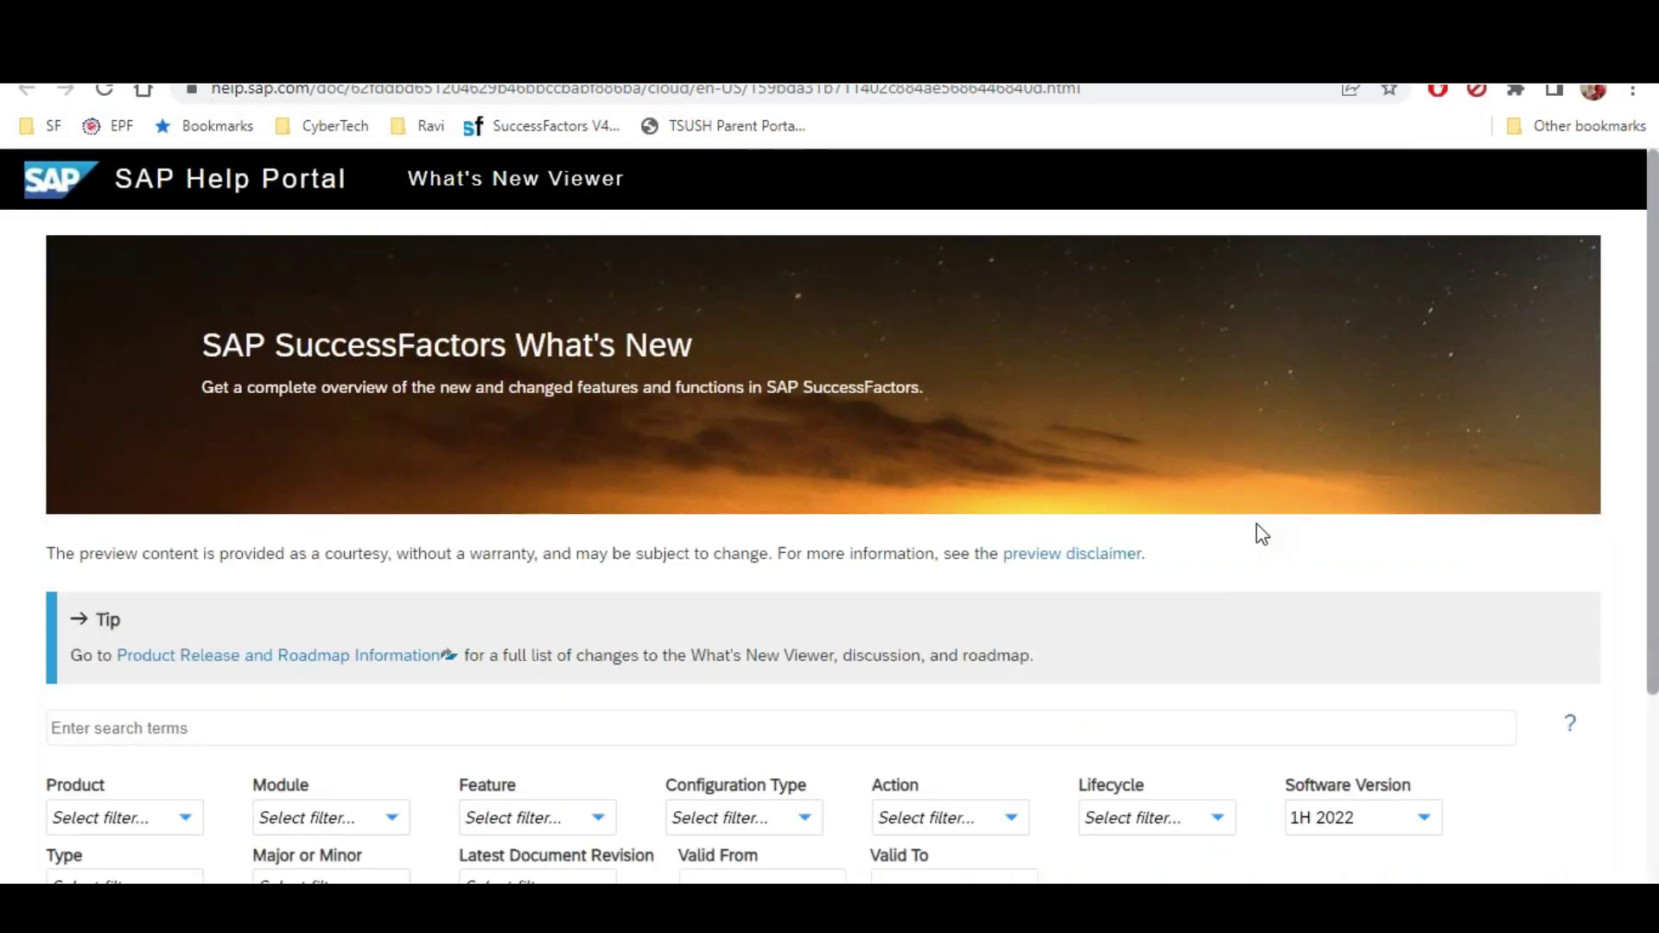
{"action": "scroll", "coordinate": [1132, 466], "scroll_direction": "down", "scroll_amount": 4}
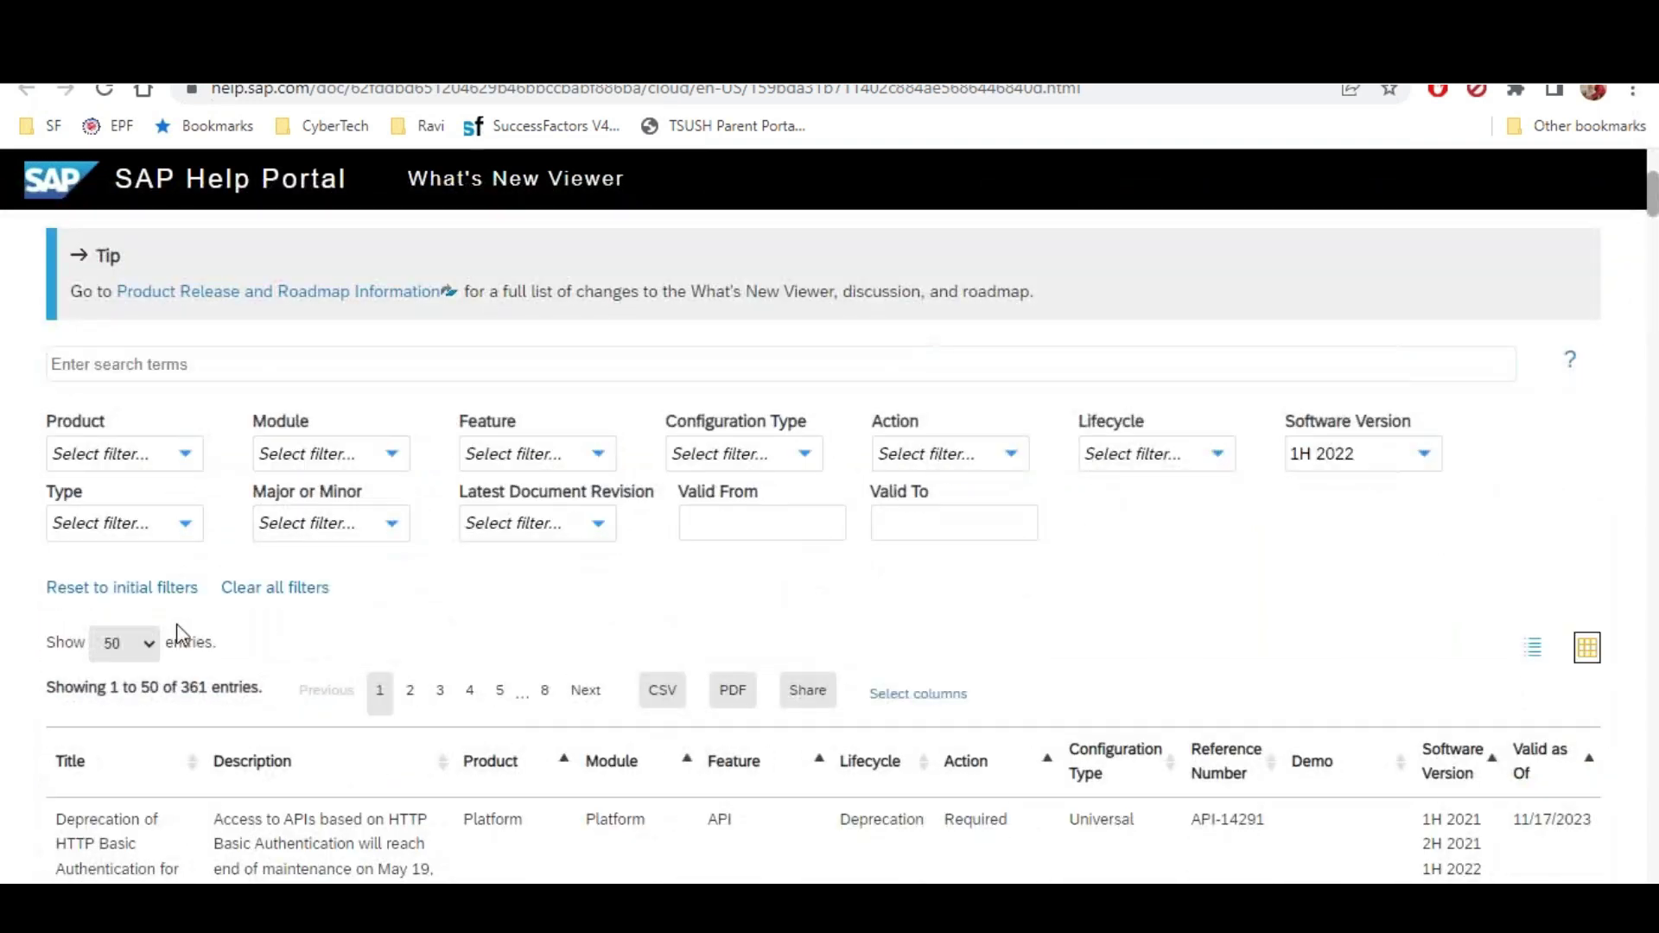
{"action": "double_click", "coordinate": [185, 689]}
{"action": "scroll", "coordinate": [252, 709], "scroll_direction": "down", "scroll_amount": 3}
{"action": "scroll", "coordinate": [508, 704], "scroll_direction": "down", "scroll_amount": 3}
{"action": "scroll", "coordinate": [296, 604], "scroll_direction": "up", "scroll_amount": 3}
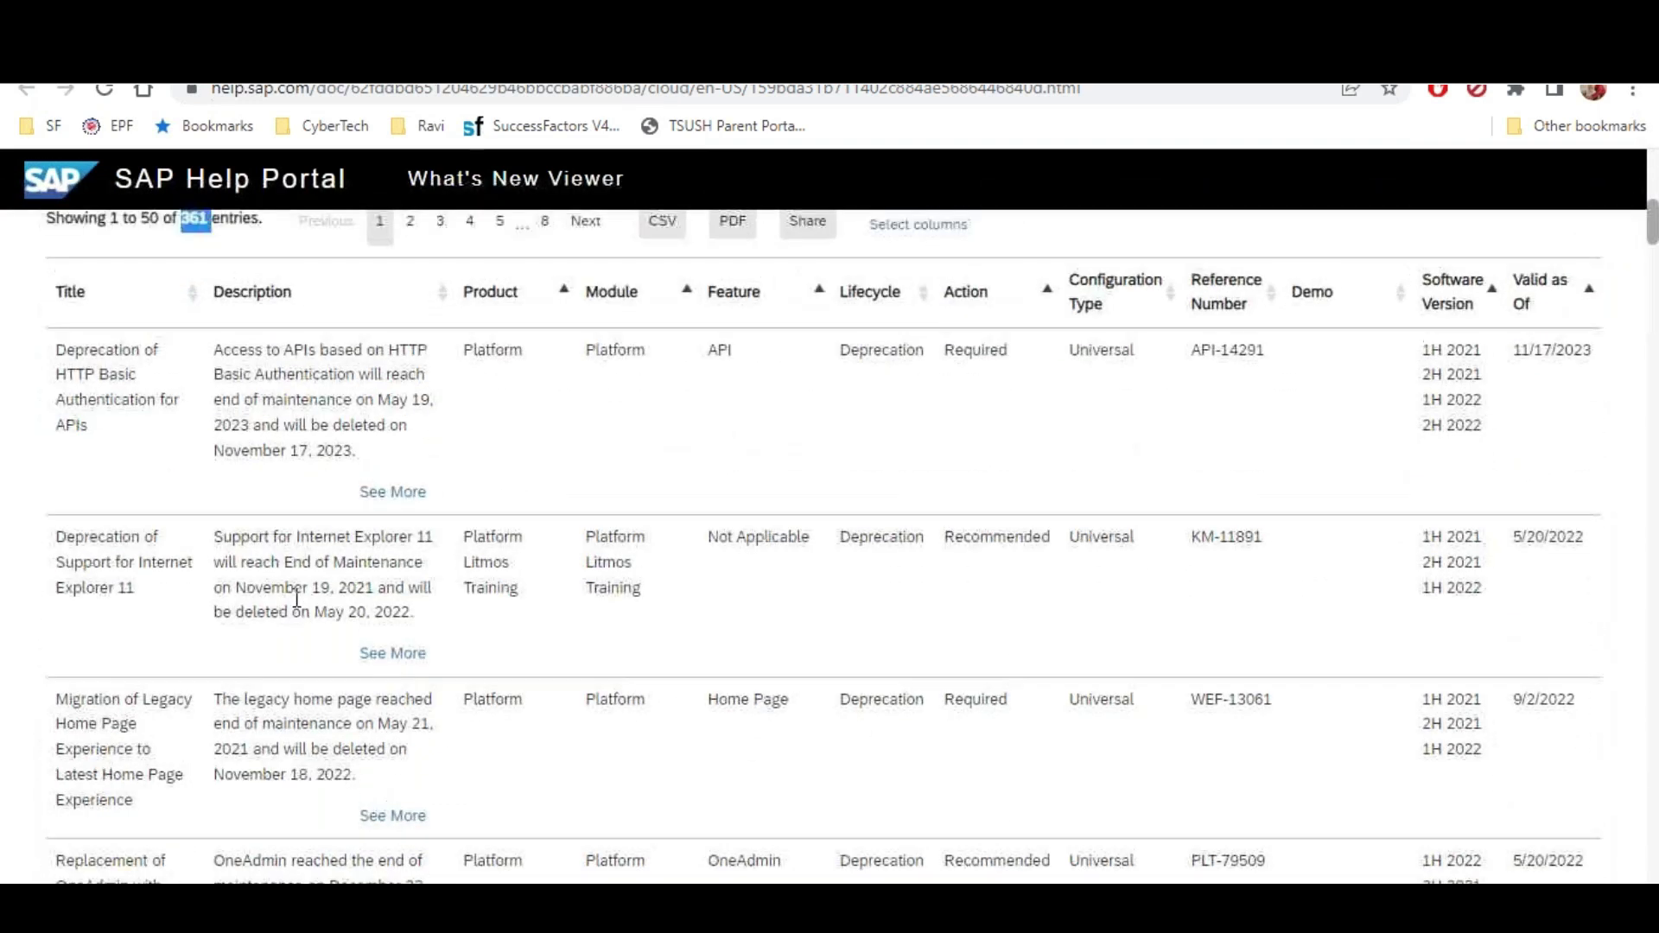
Set Show entries to All so every entry appears on one page
{"action": "left_click", "coordinate": [123, 400]}
{"action": "left_click", "coordinate": [119, 505]}
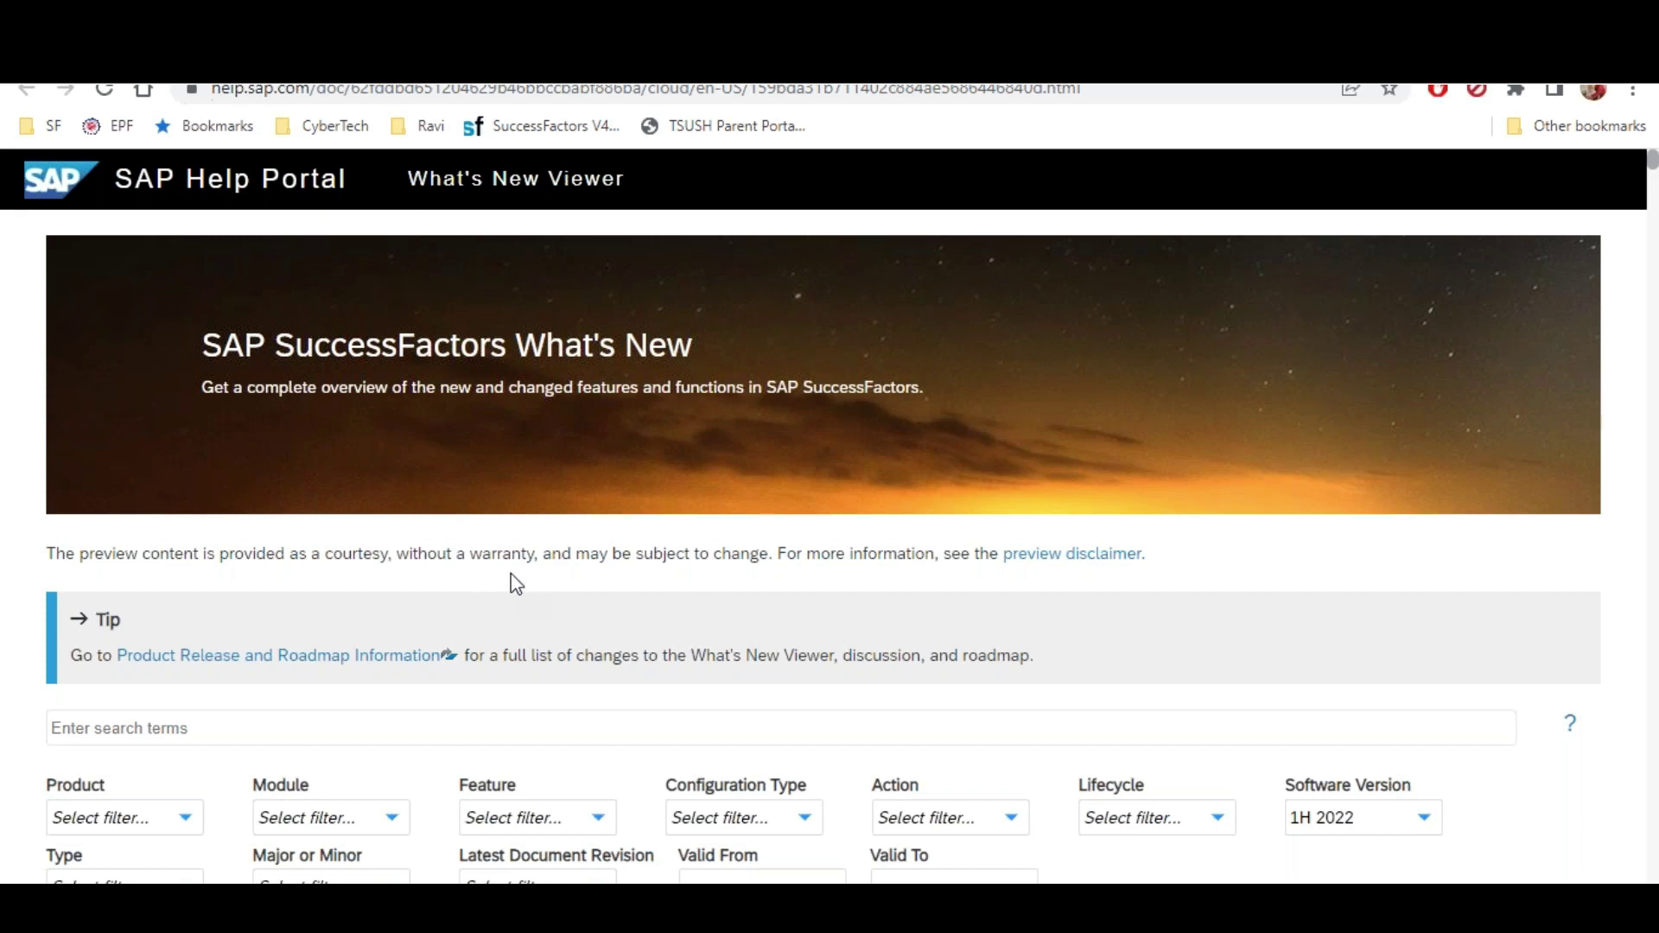
{"action": "scroll", "coordinate": [509, 579], "scroll_direction": "down", "scroll_amount": 3}
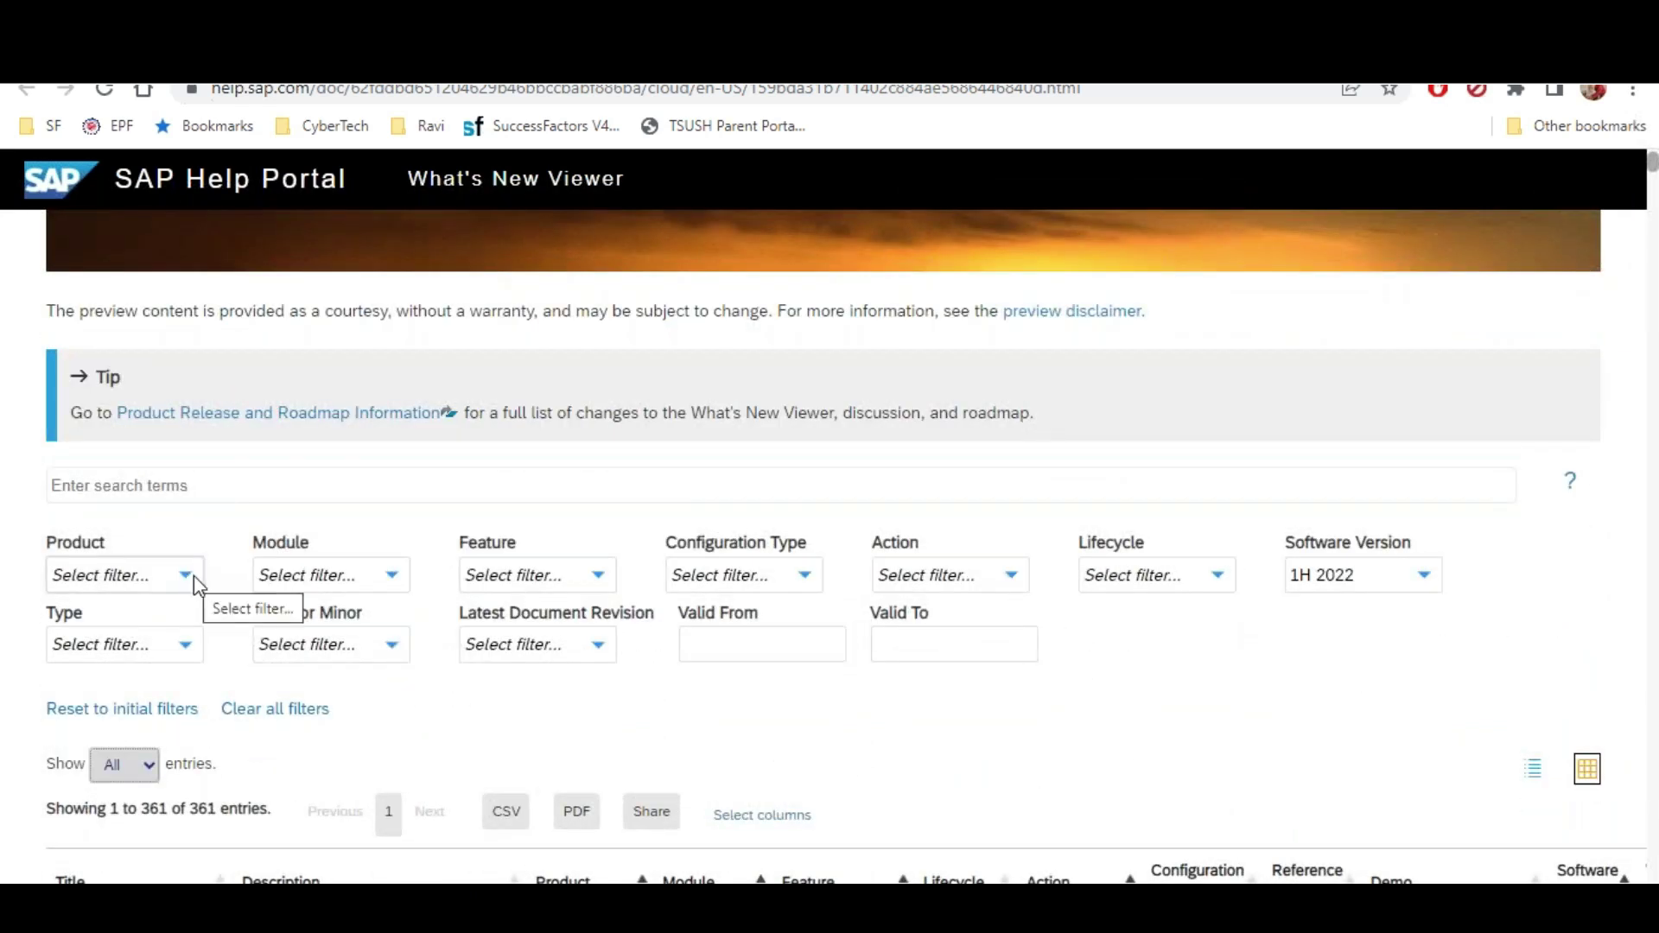
{"action": "scroll", "coordinate": [193, 576], "scroll_direction": "down", "scroll_amount": 2}
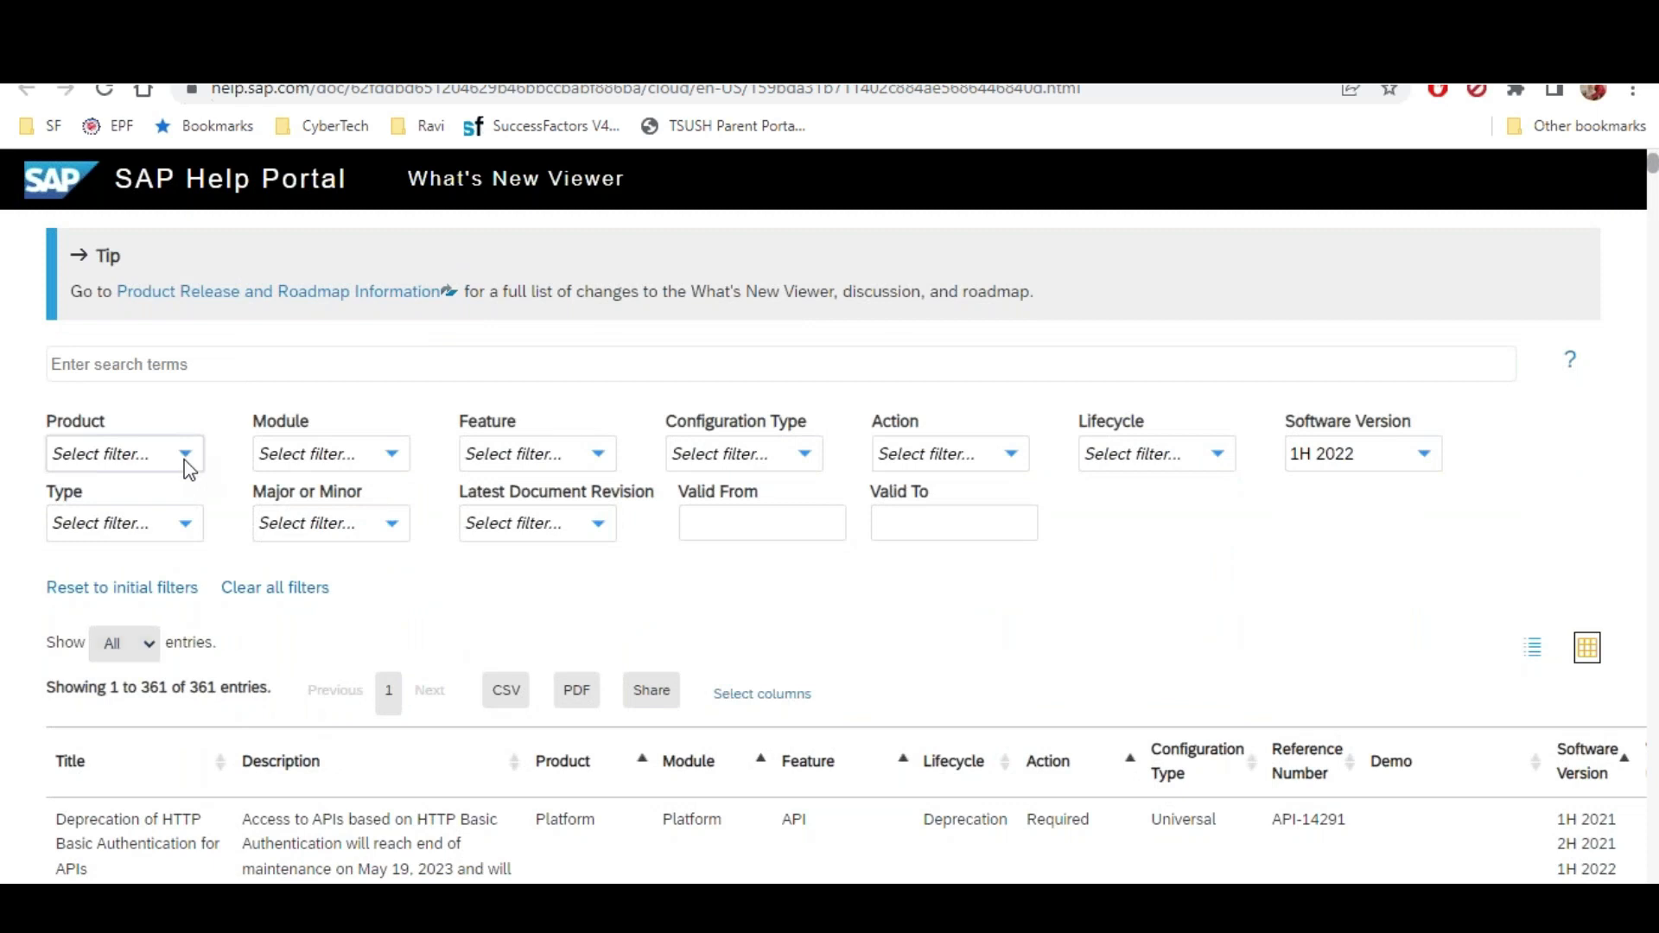
Filter the results to the Employee Central product
{"action": "left_click", "coordinate": [184, 461]}
{"action": "left_click", "coordinate": [66, 588]}
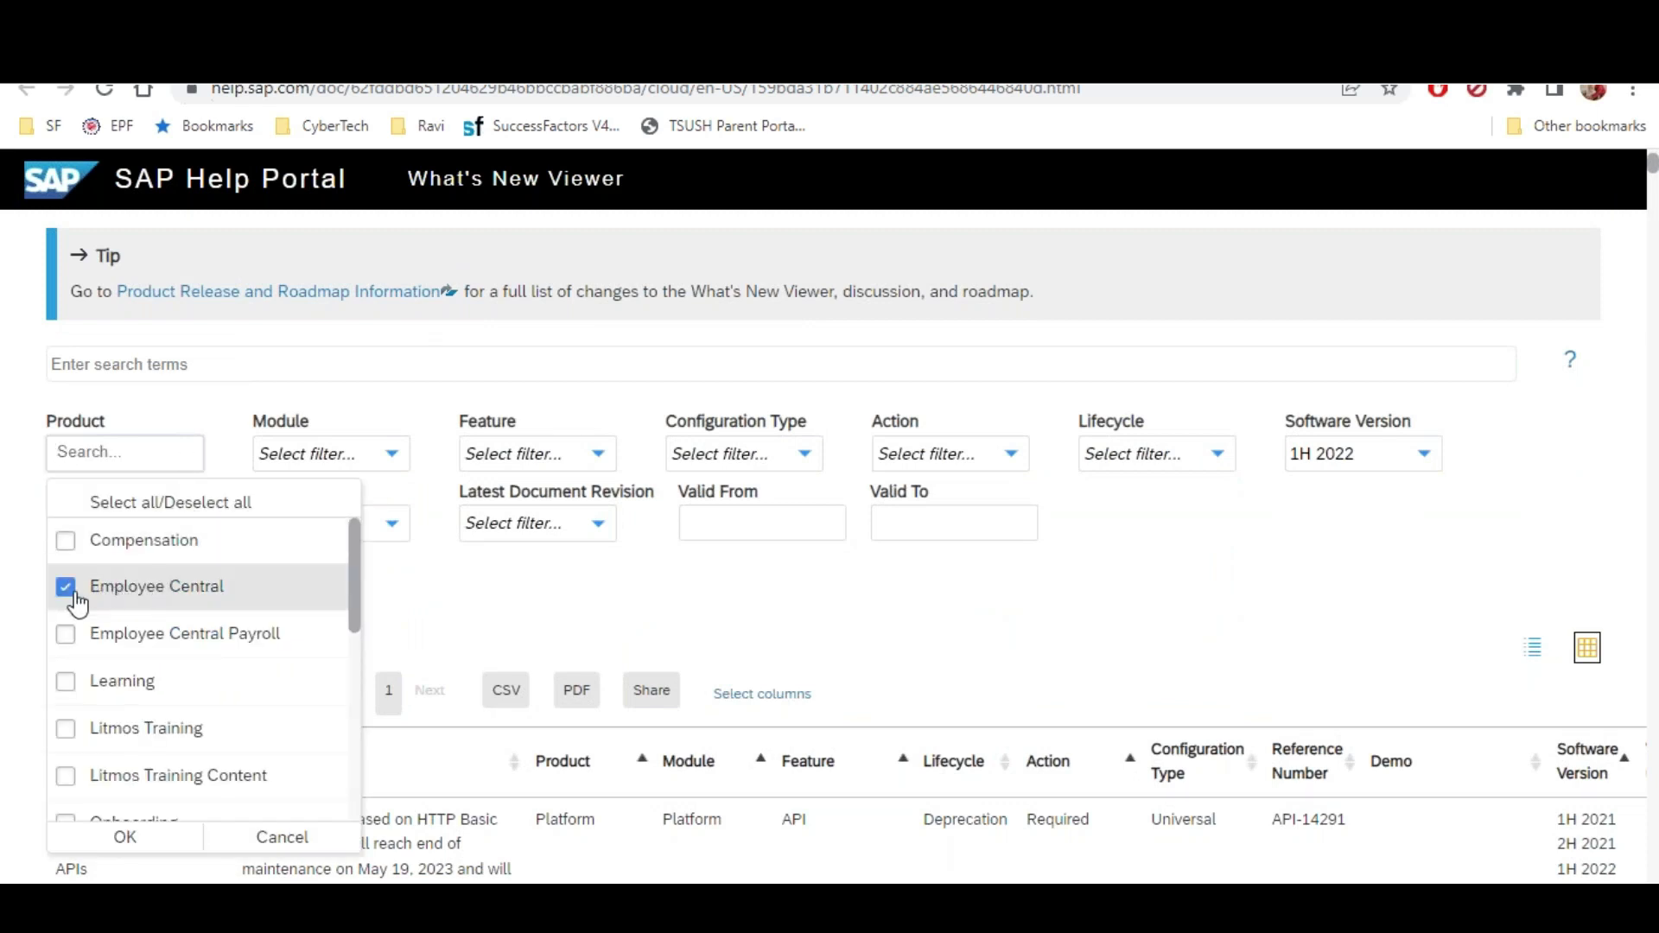
{"action": "left_click", "coordinate": [119, 837]}
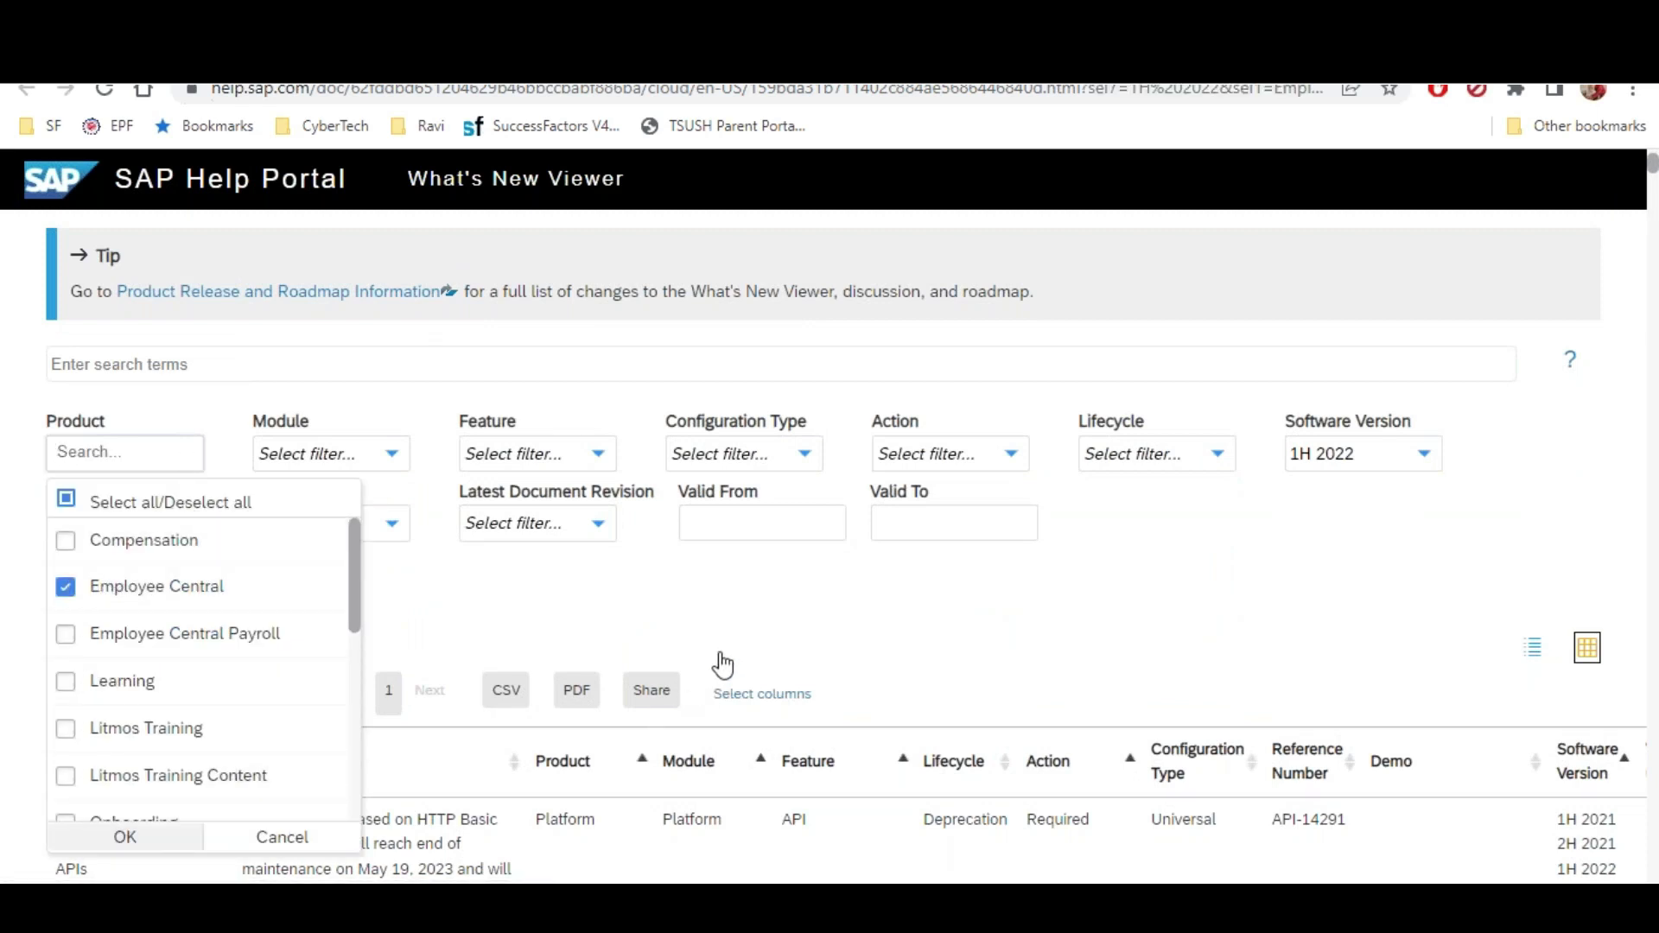
{"action": "scroll", "coordinate": [604, 566], "scroll_direction": "down", "scroll_amount": 3}
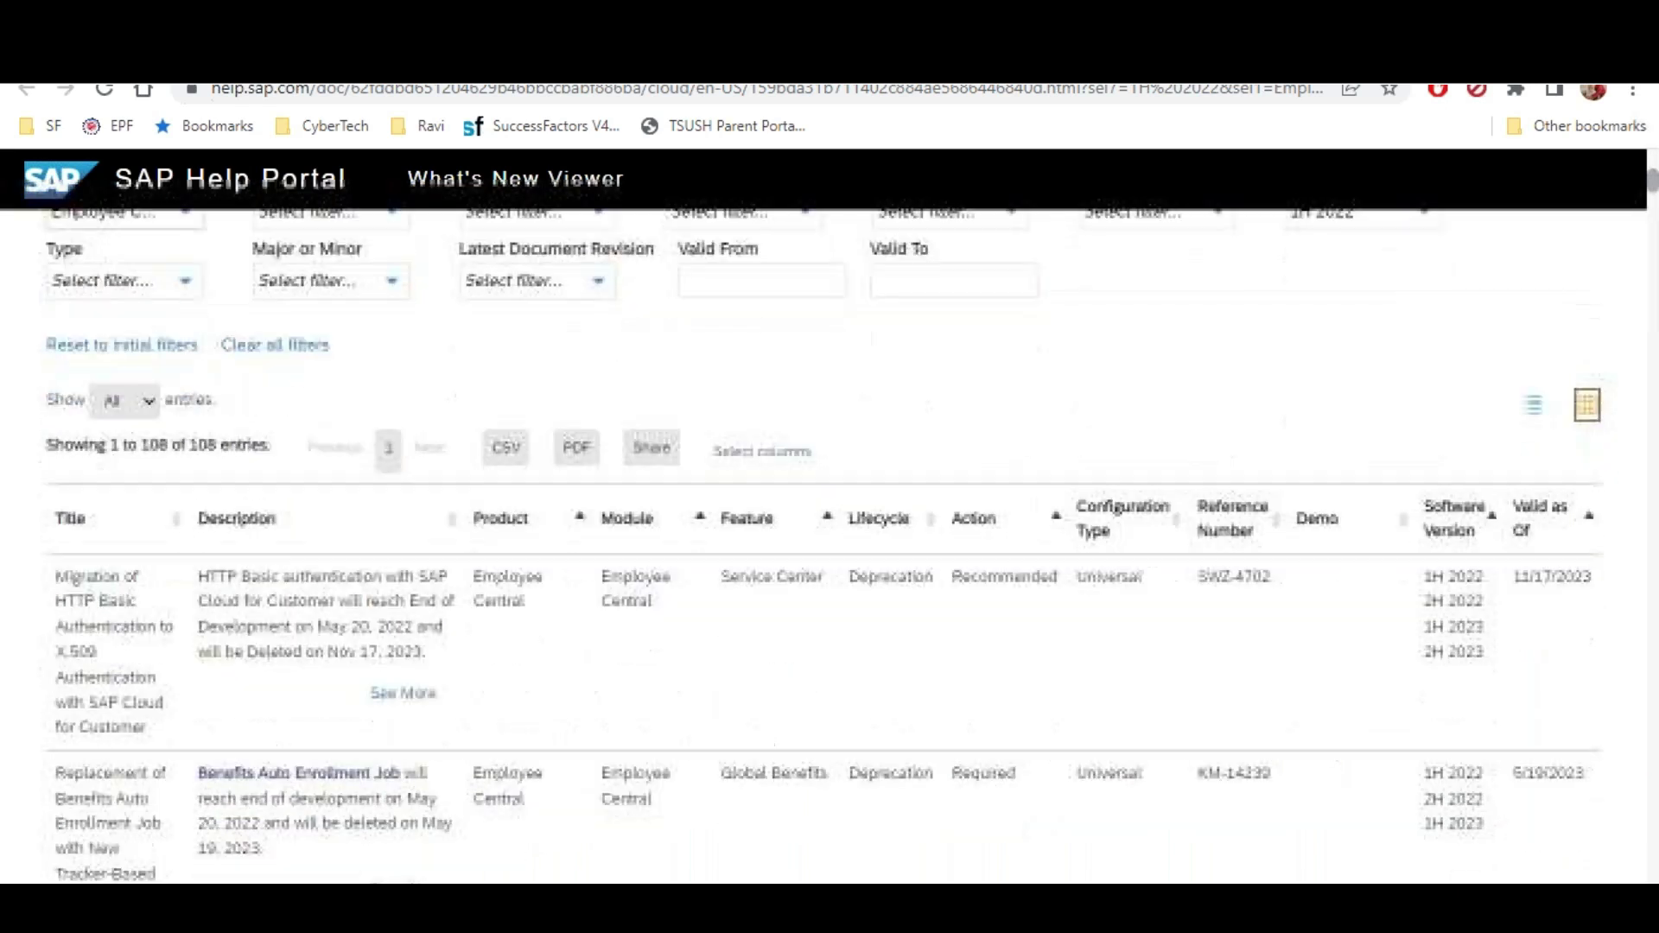
{"action": "left_click_drag", "start_coordinate": [139, 444], "coordinate": [263, 450]}
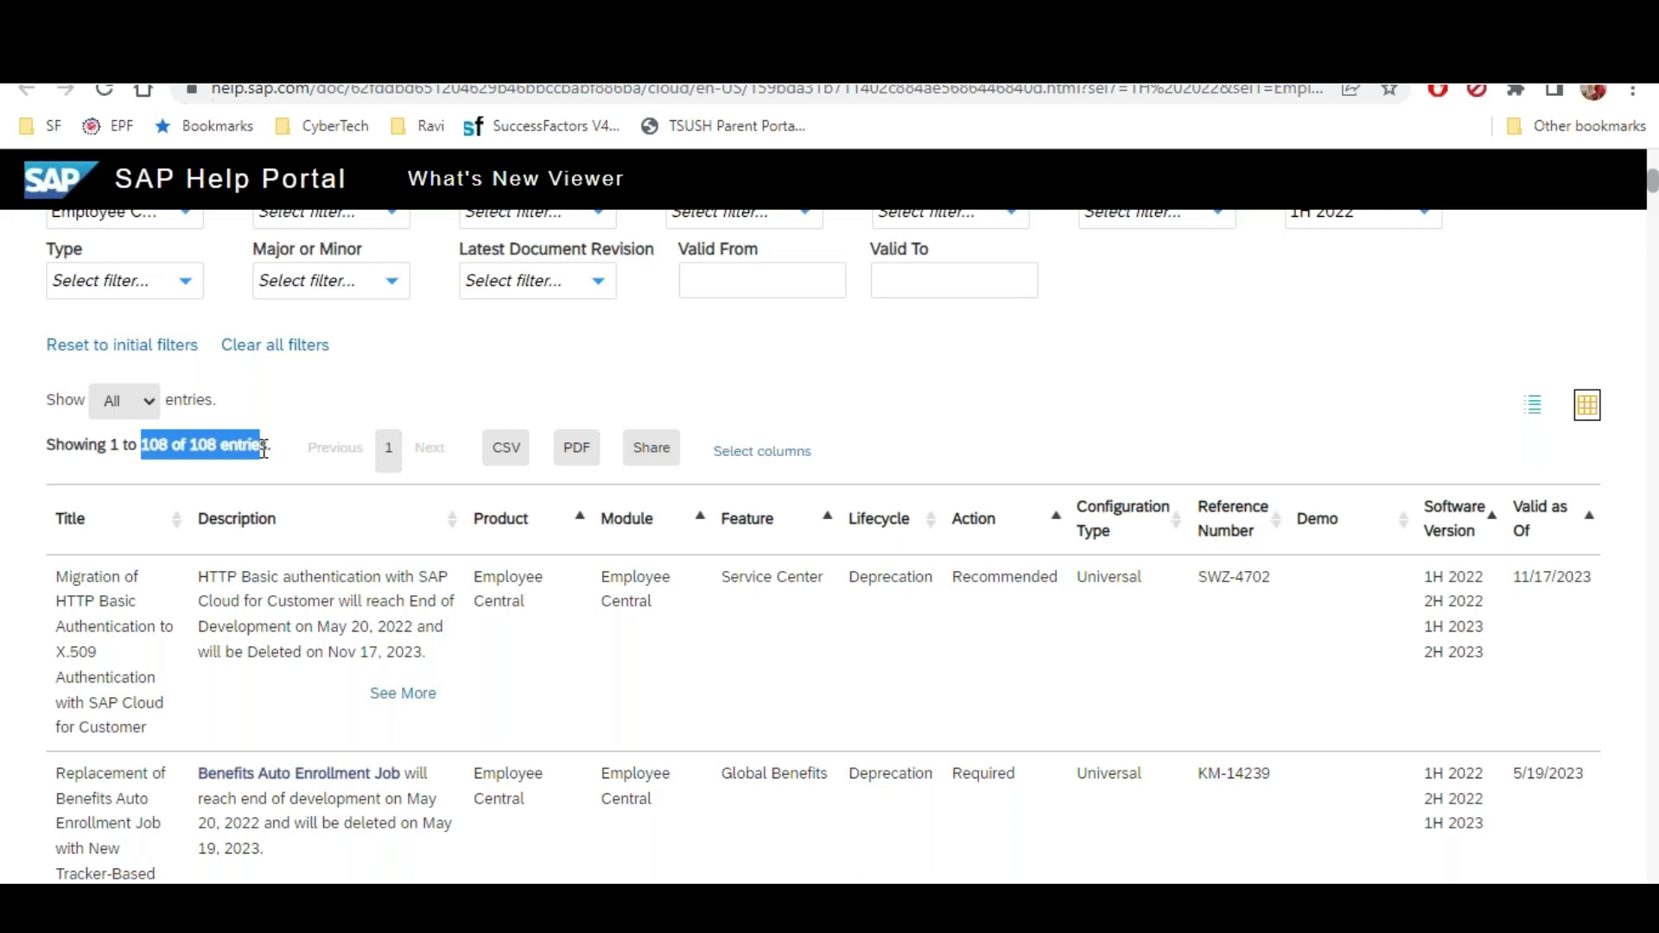
{"action": "scroll", "coordinate": [303, 484], "scroll_direction": "up", "scroll_amount": 2}
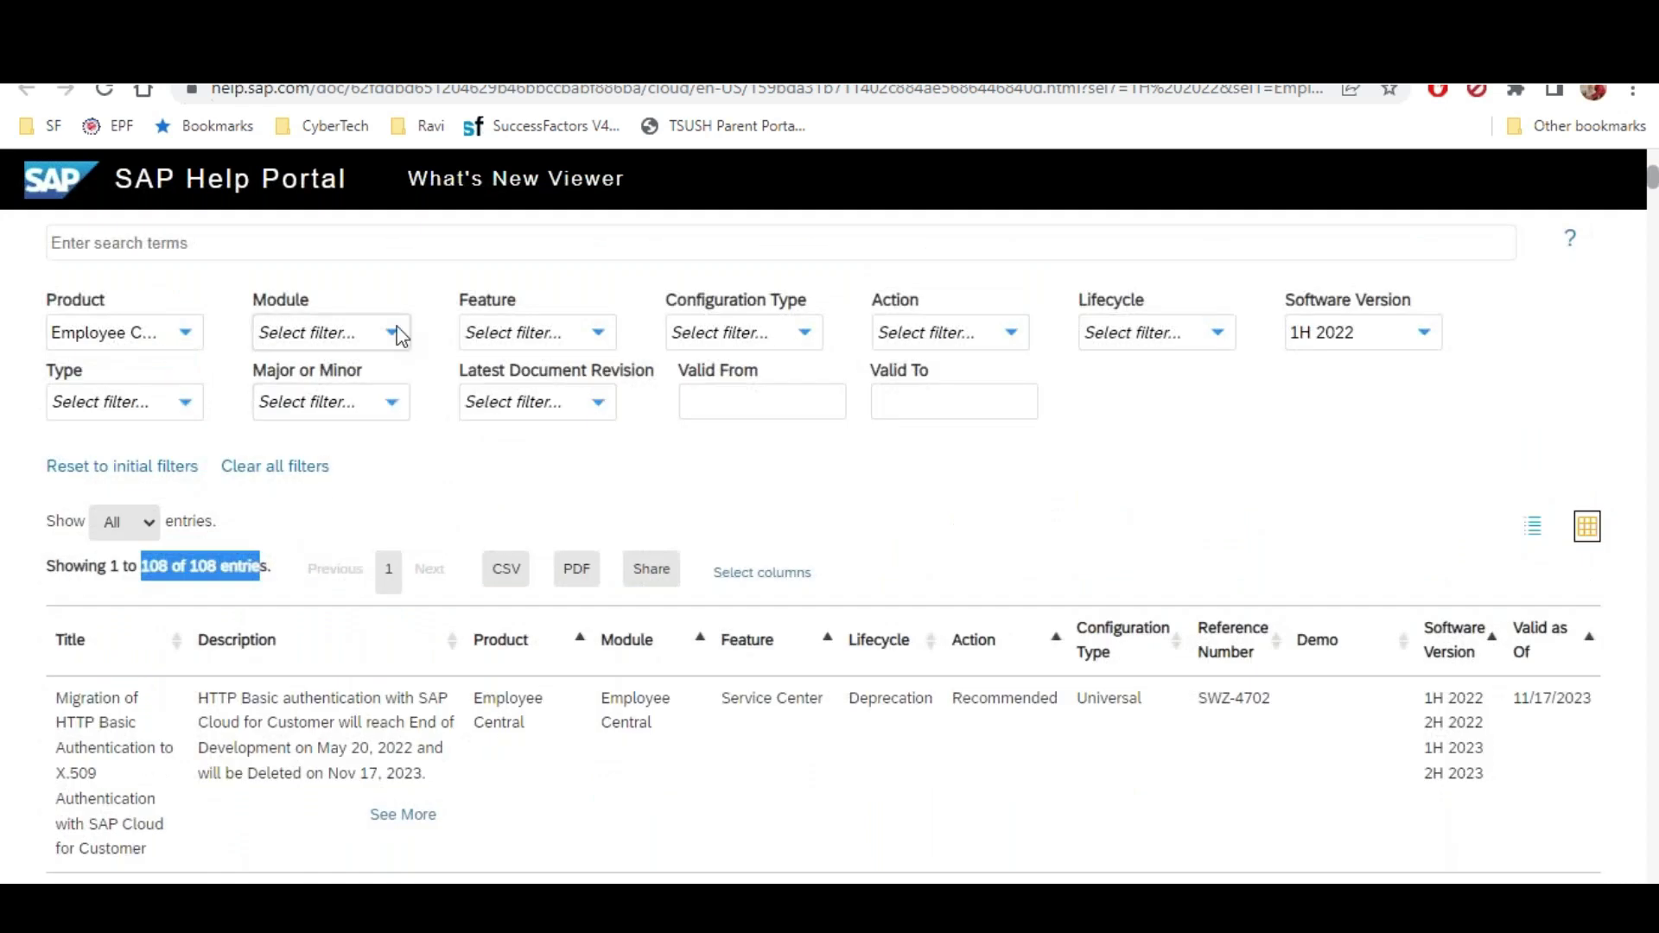
Add Employee Central as the Module filter
{"action": "left_click", "coordinate": [398, 335]}
{"action": "left_click", "coordinate": [298, 469]}
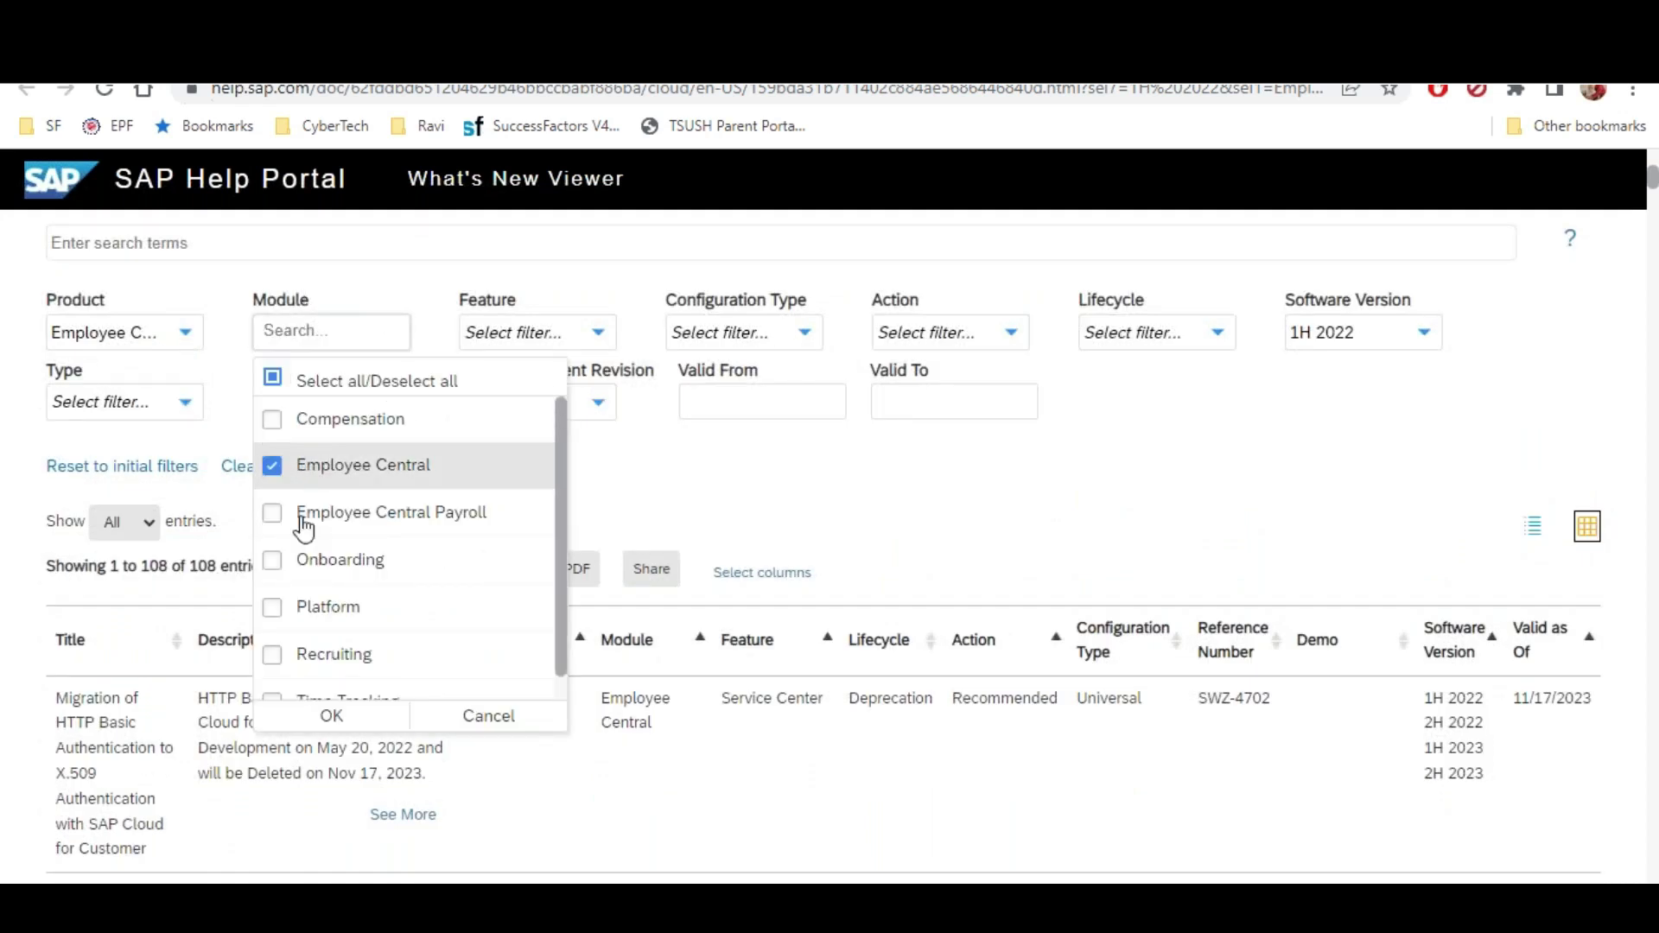
{"action": "left_click", "coordinate": [321, 717]}
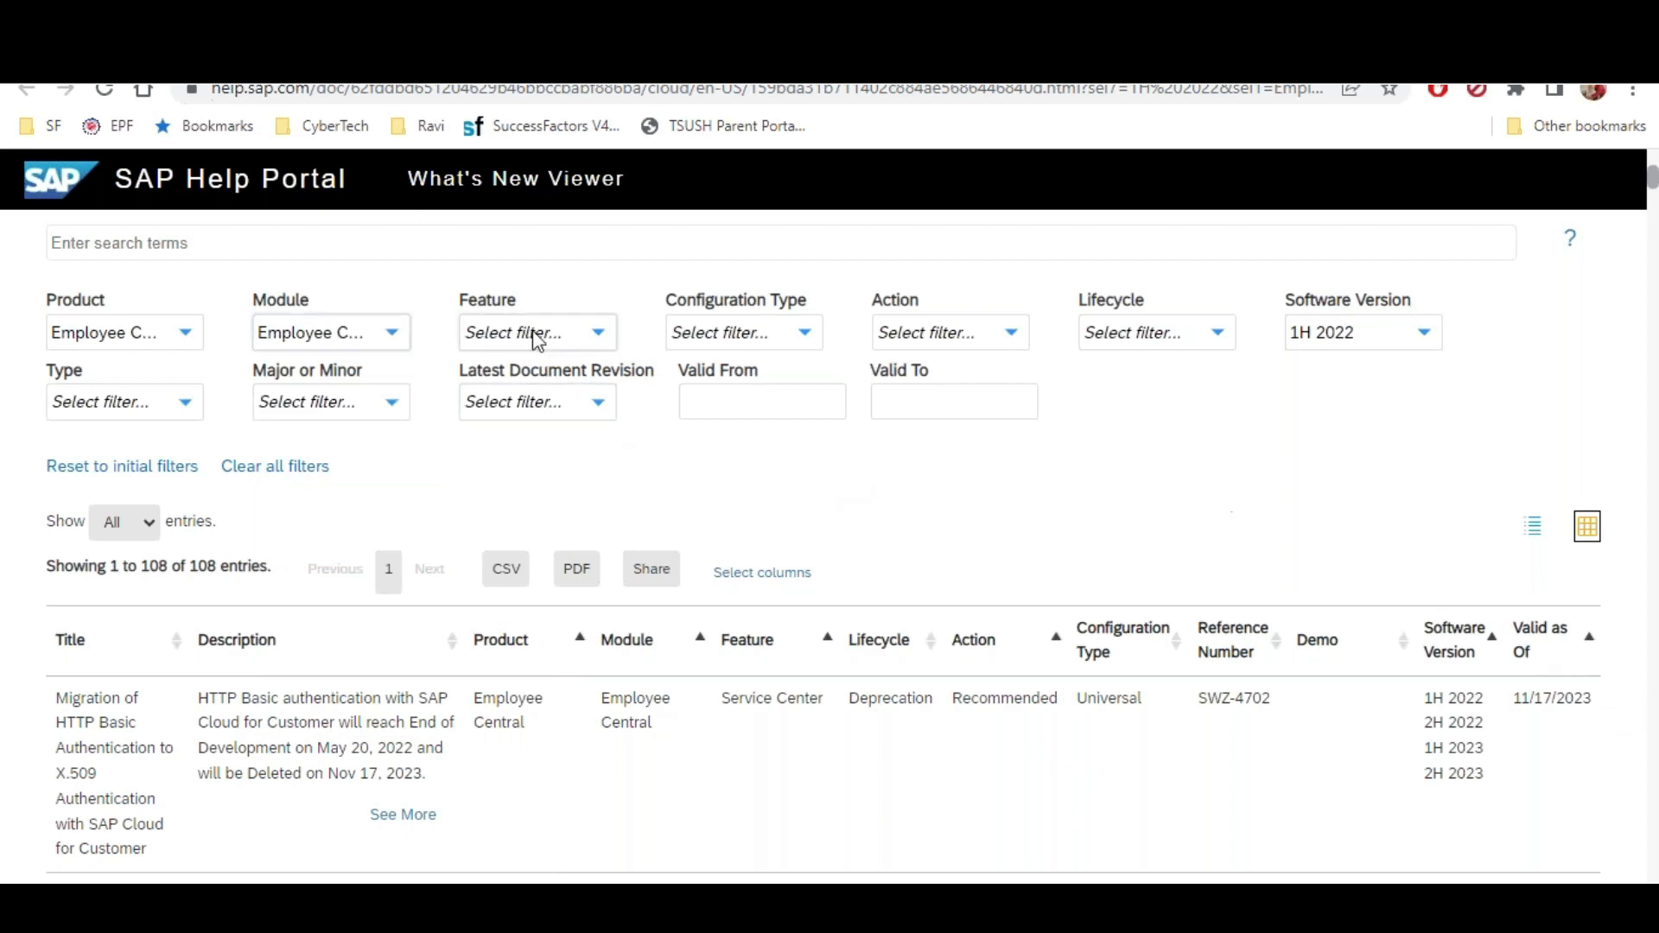
Browse the Feature filter list and close it without selecting any feature
{"action": "left_click", "coordinate": [599, 334]}
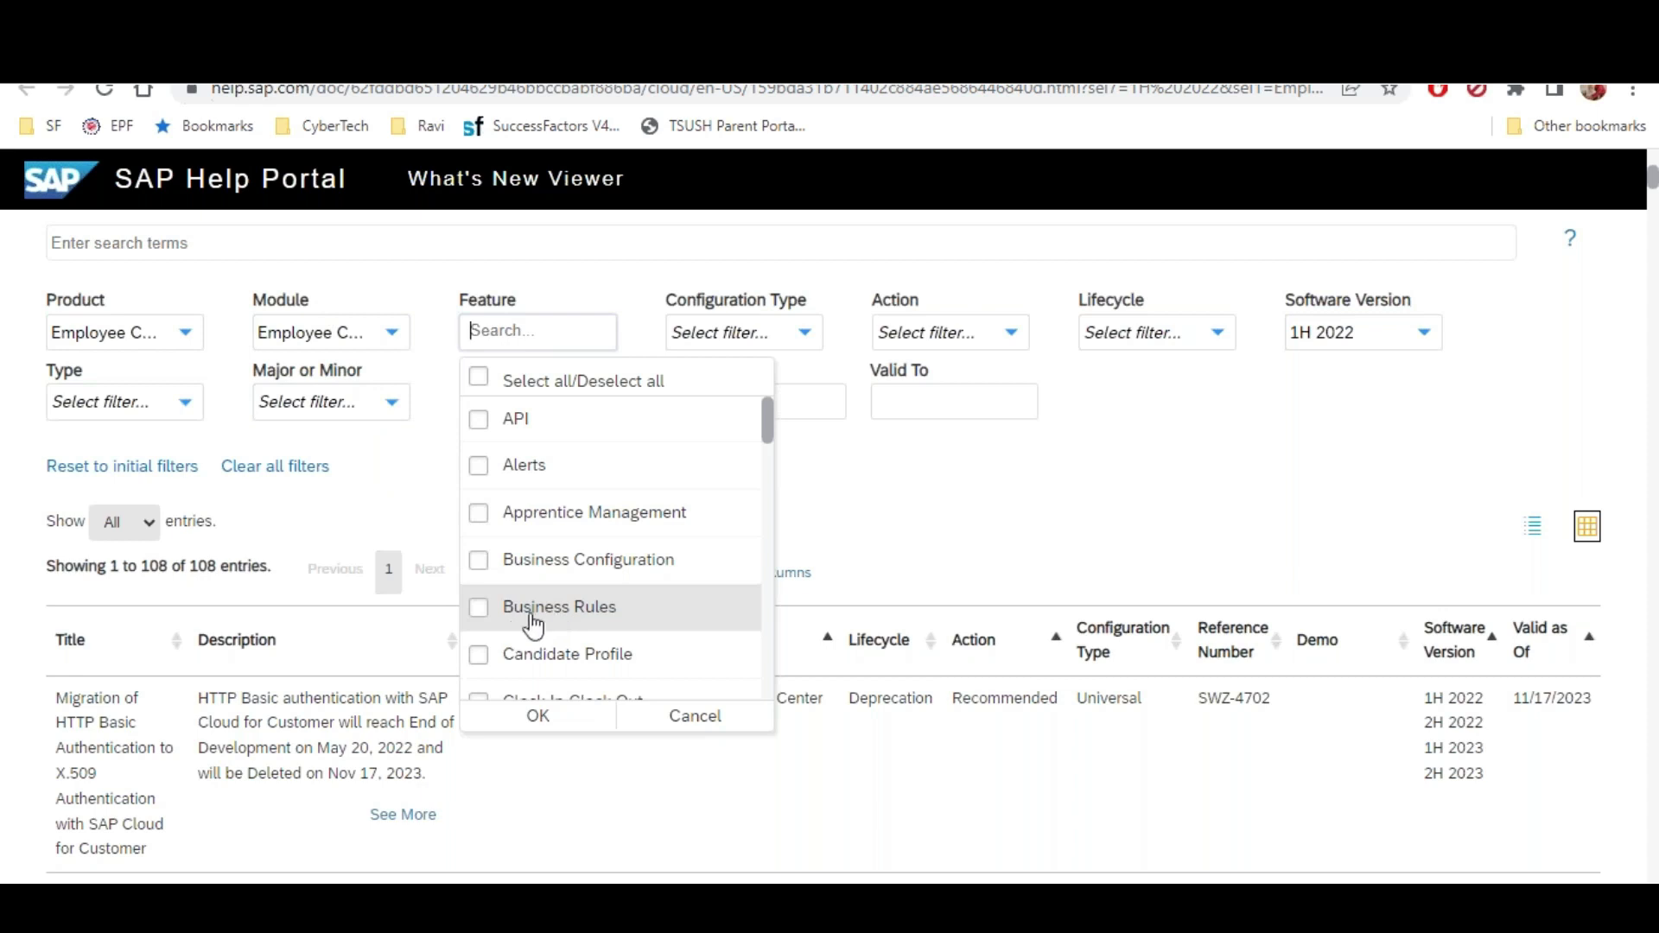
{"action": "scroll", "coordinate": [533, 628], "scroll_direction": "down", "scroll_amount": 1}
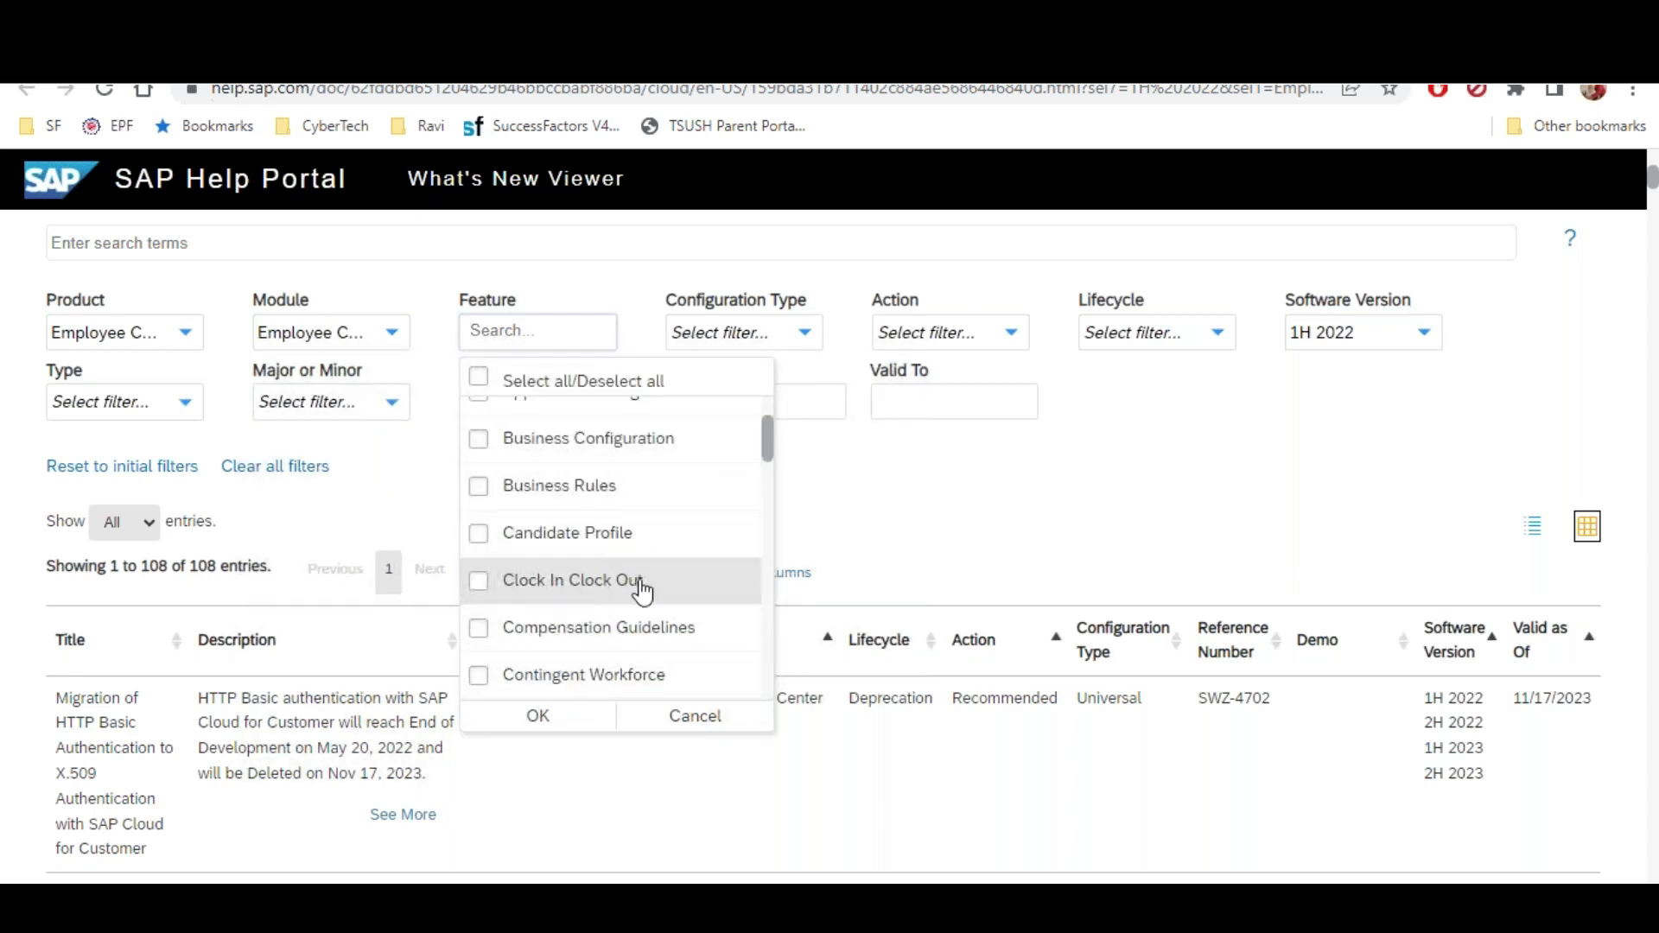
{"action": "scroll", "coordinate": [636, 585], "scroll_direction": "down", "scroll_amount": 1}
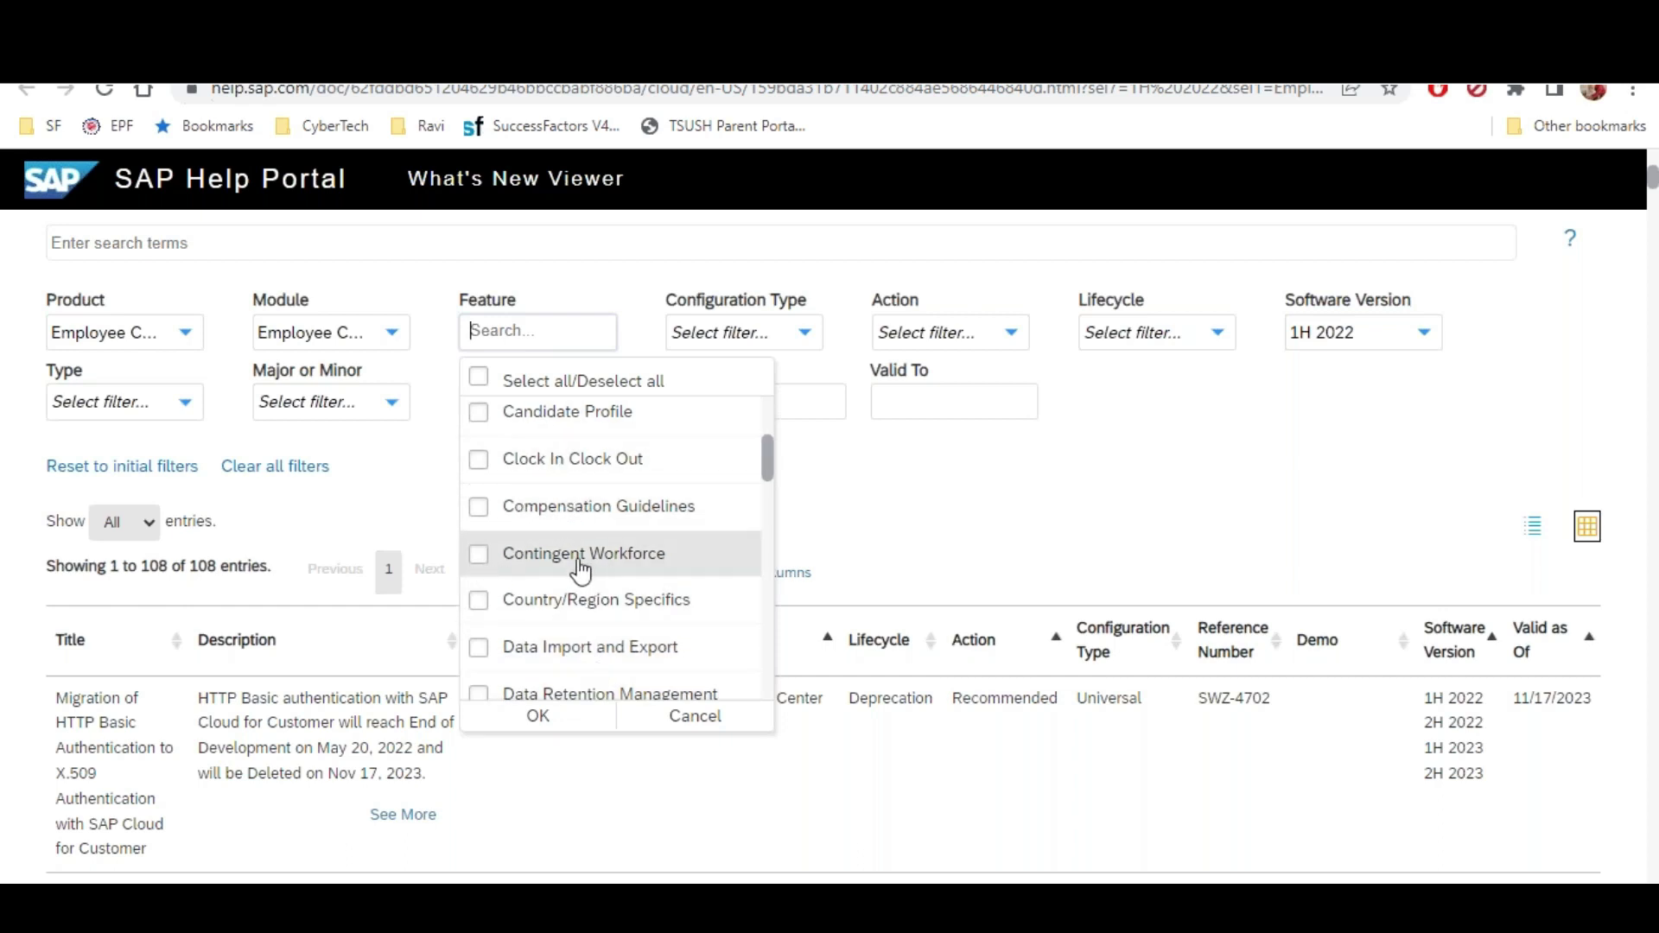
{"action": "scroll", "coordinate": [668, 560], "scroll_direction": "down", "scroll_amount": 3}
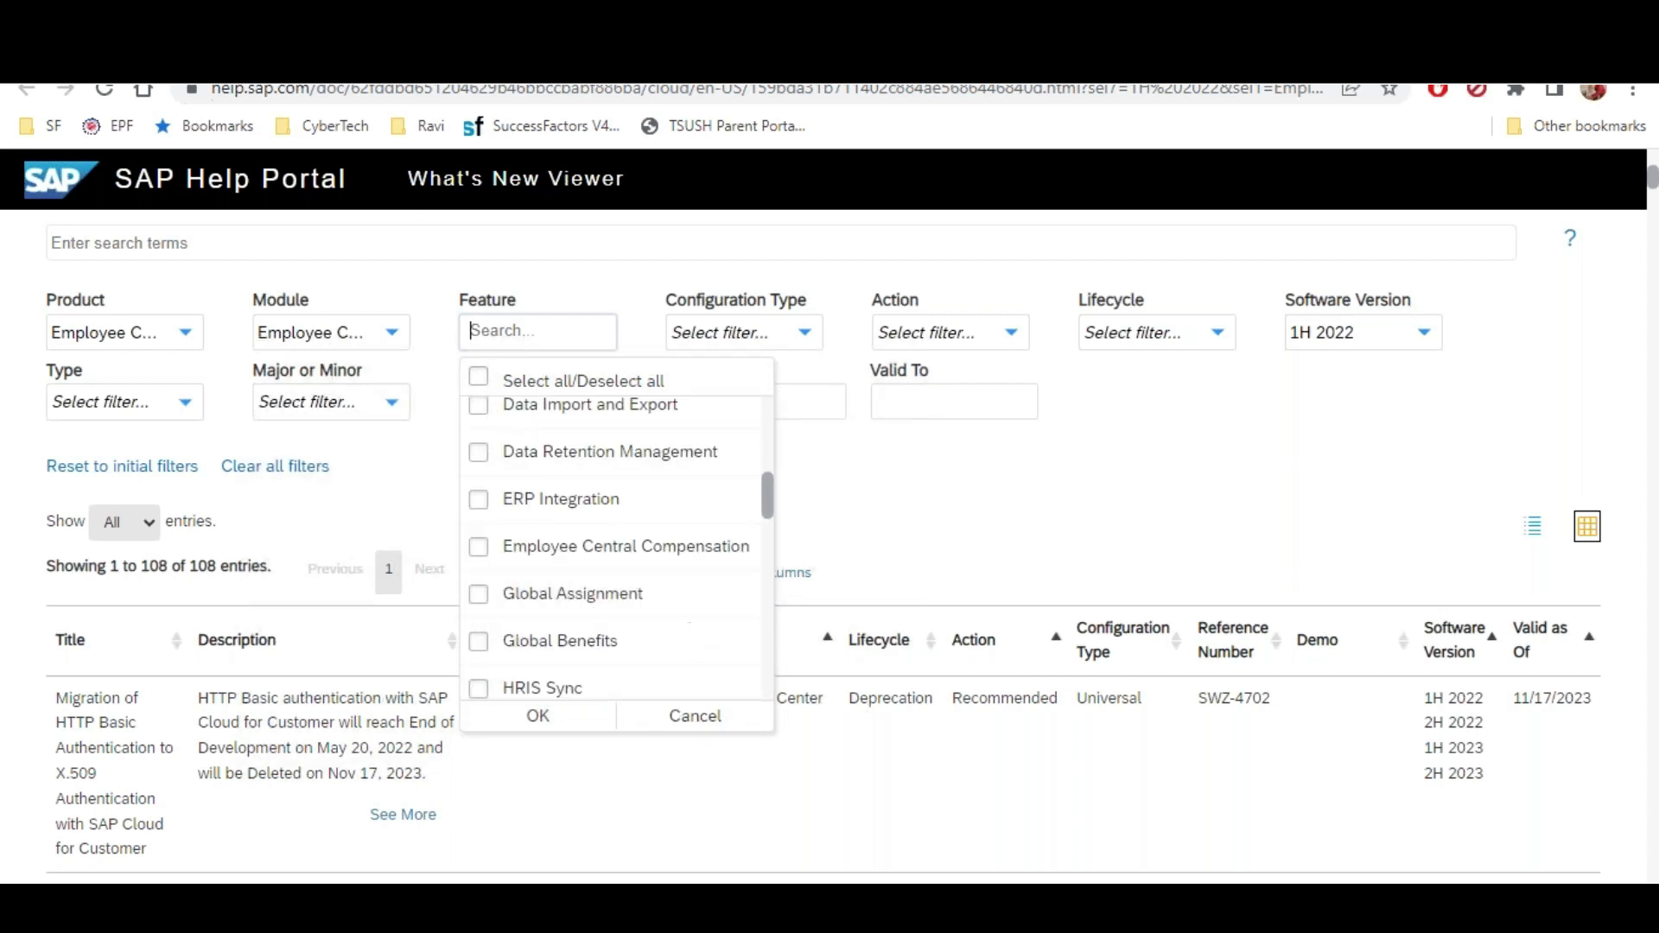
{"action": "scroll", "coordinate": [484, 604], "scroll_direction": "down", "scroll_amount": 5}
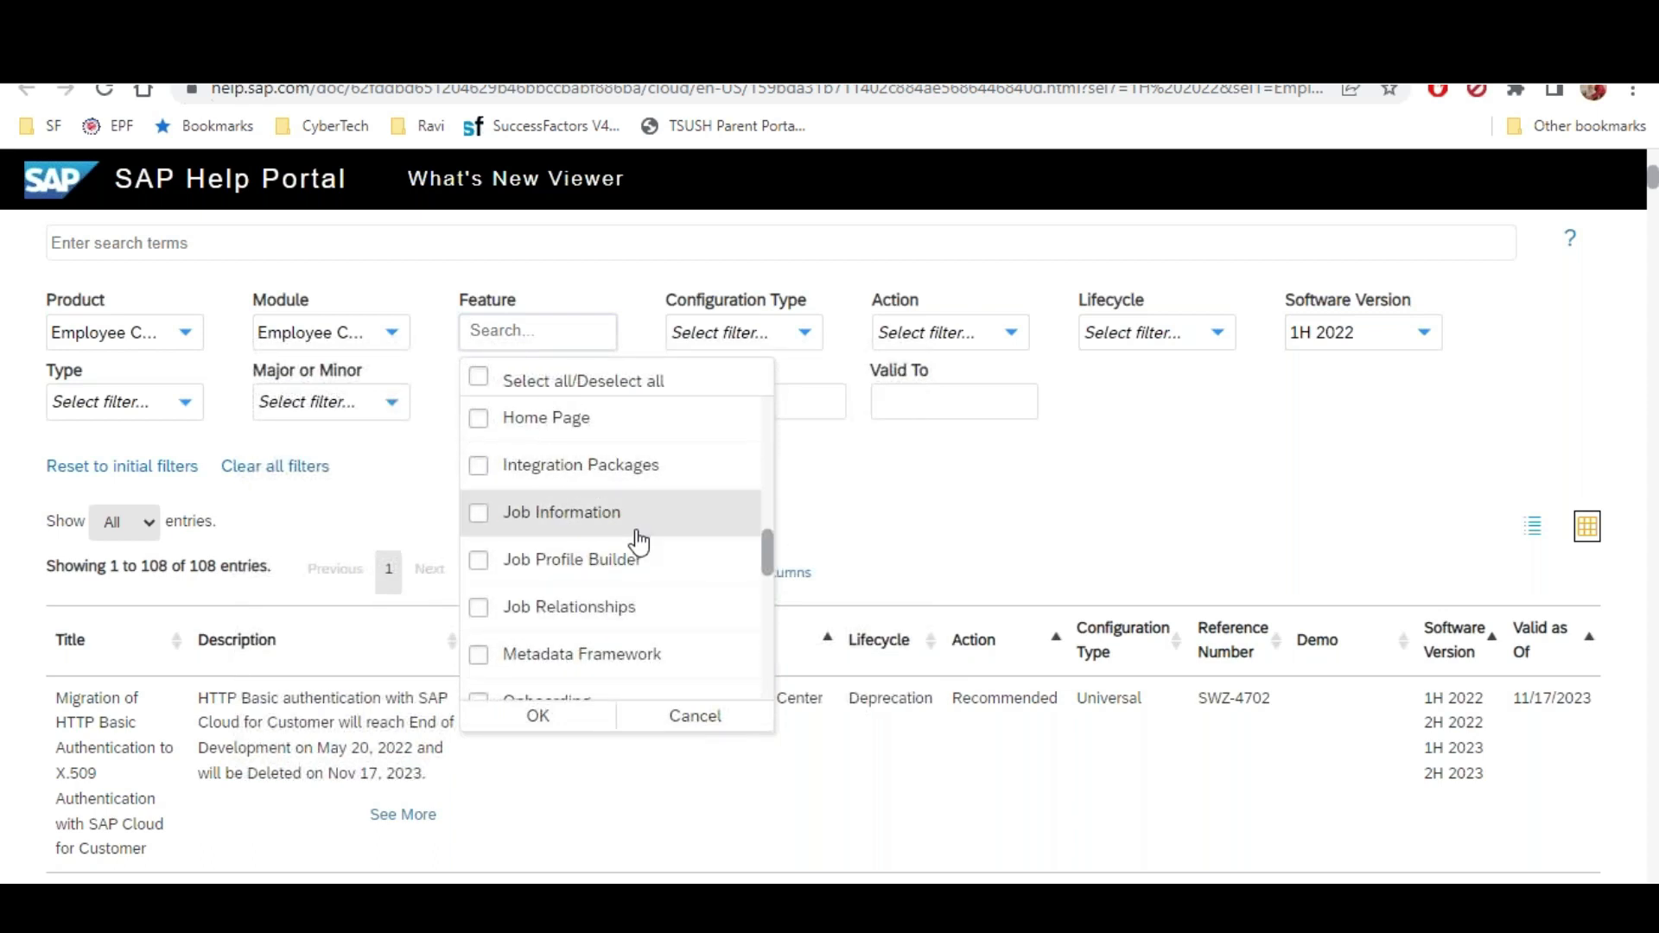
{"action": "left_click", "coordinate": [868, 491]}
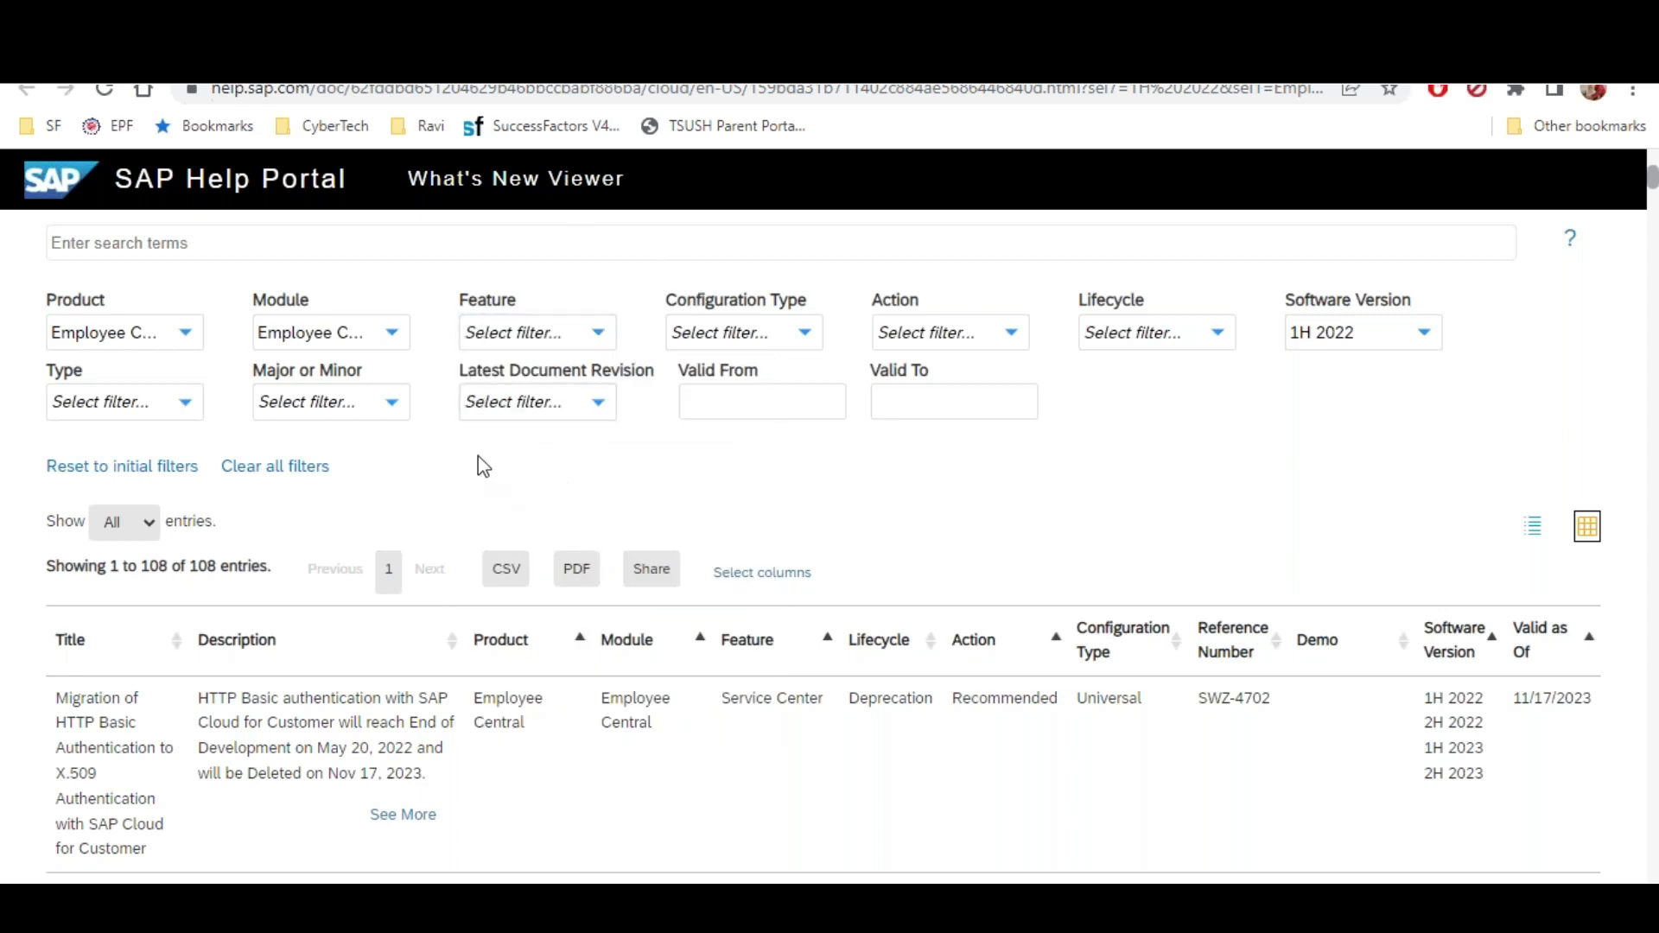
{"action": "scroll", "coordinate": [479, 454], "scroll_direction": "down", "scroll_amount": 3}
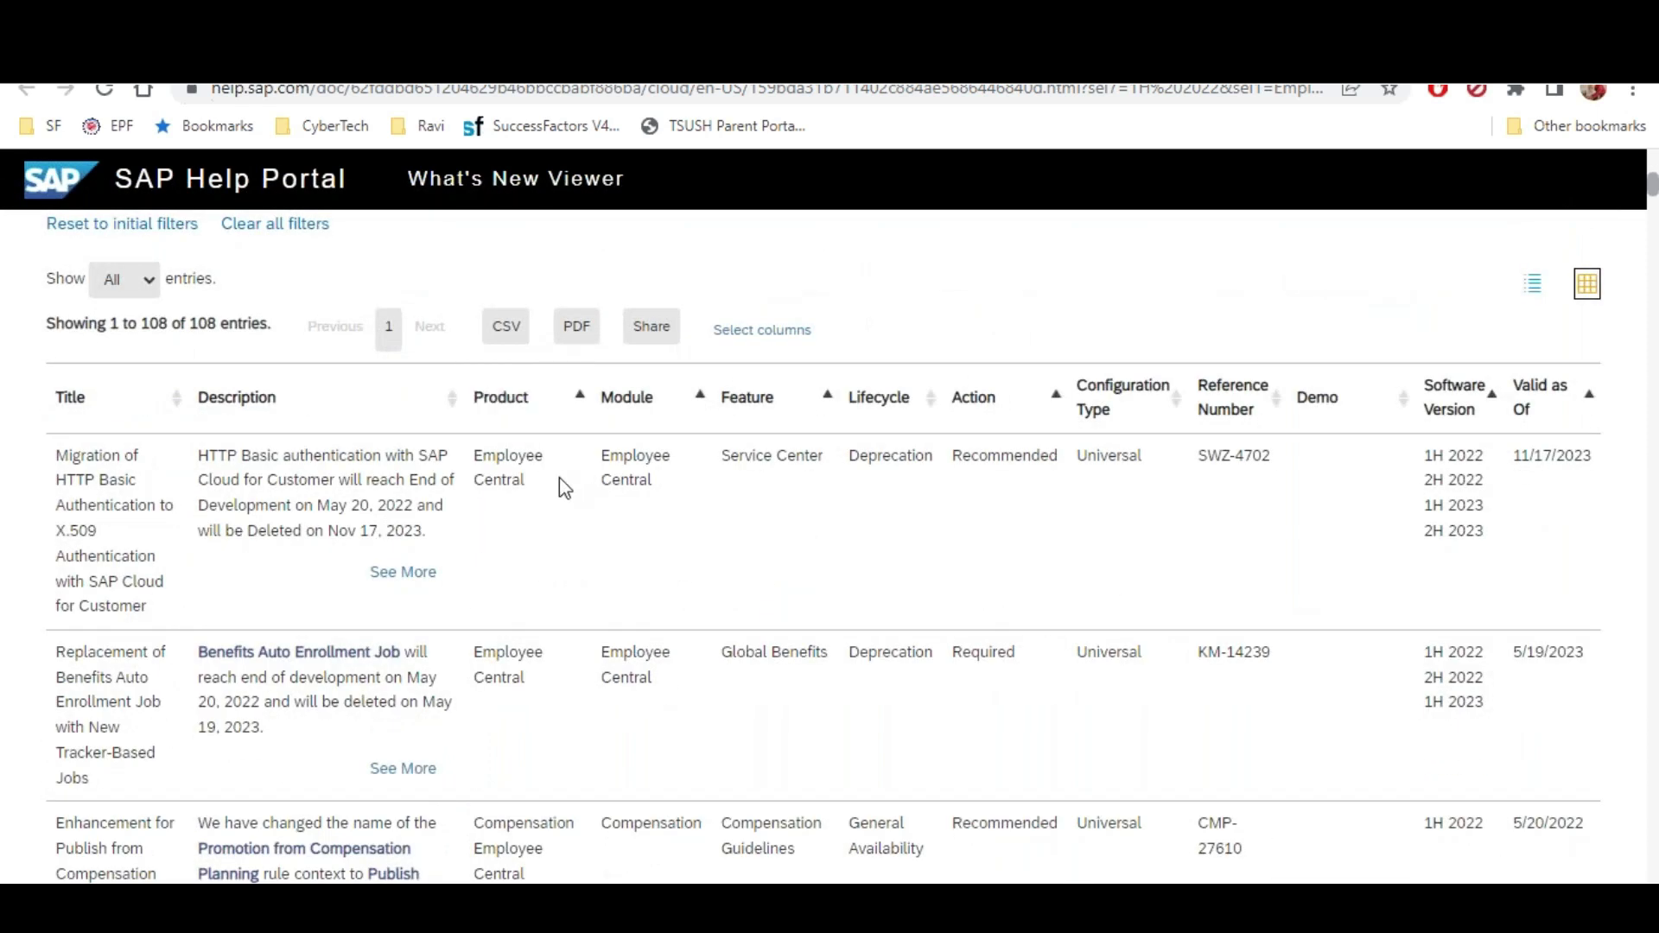
{"action": "scroll", "coordinate": [558, 477], "scroll_direction": "up", "scroll_amount": 4}
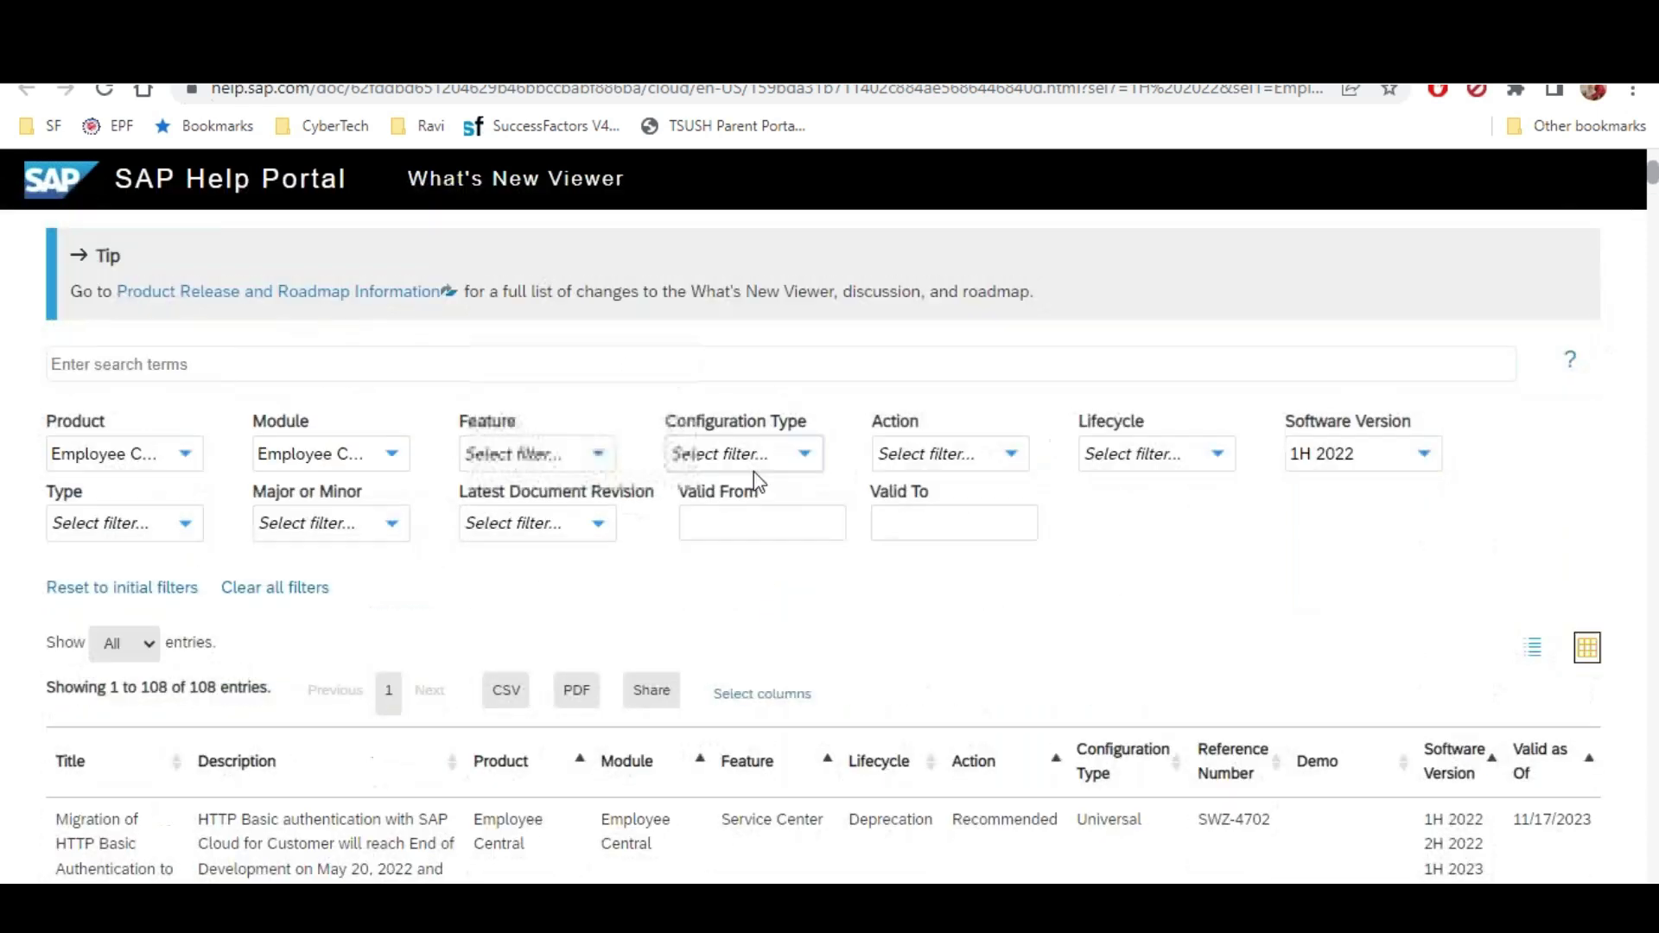
Untick Employee Central in the Module filter, review Configuration Types, and open a new tab
{"action": "left_click", "coordinate": [802, 455]}
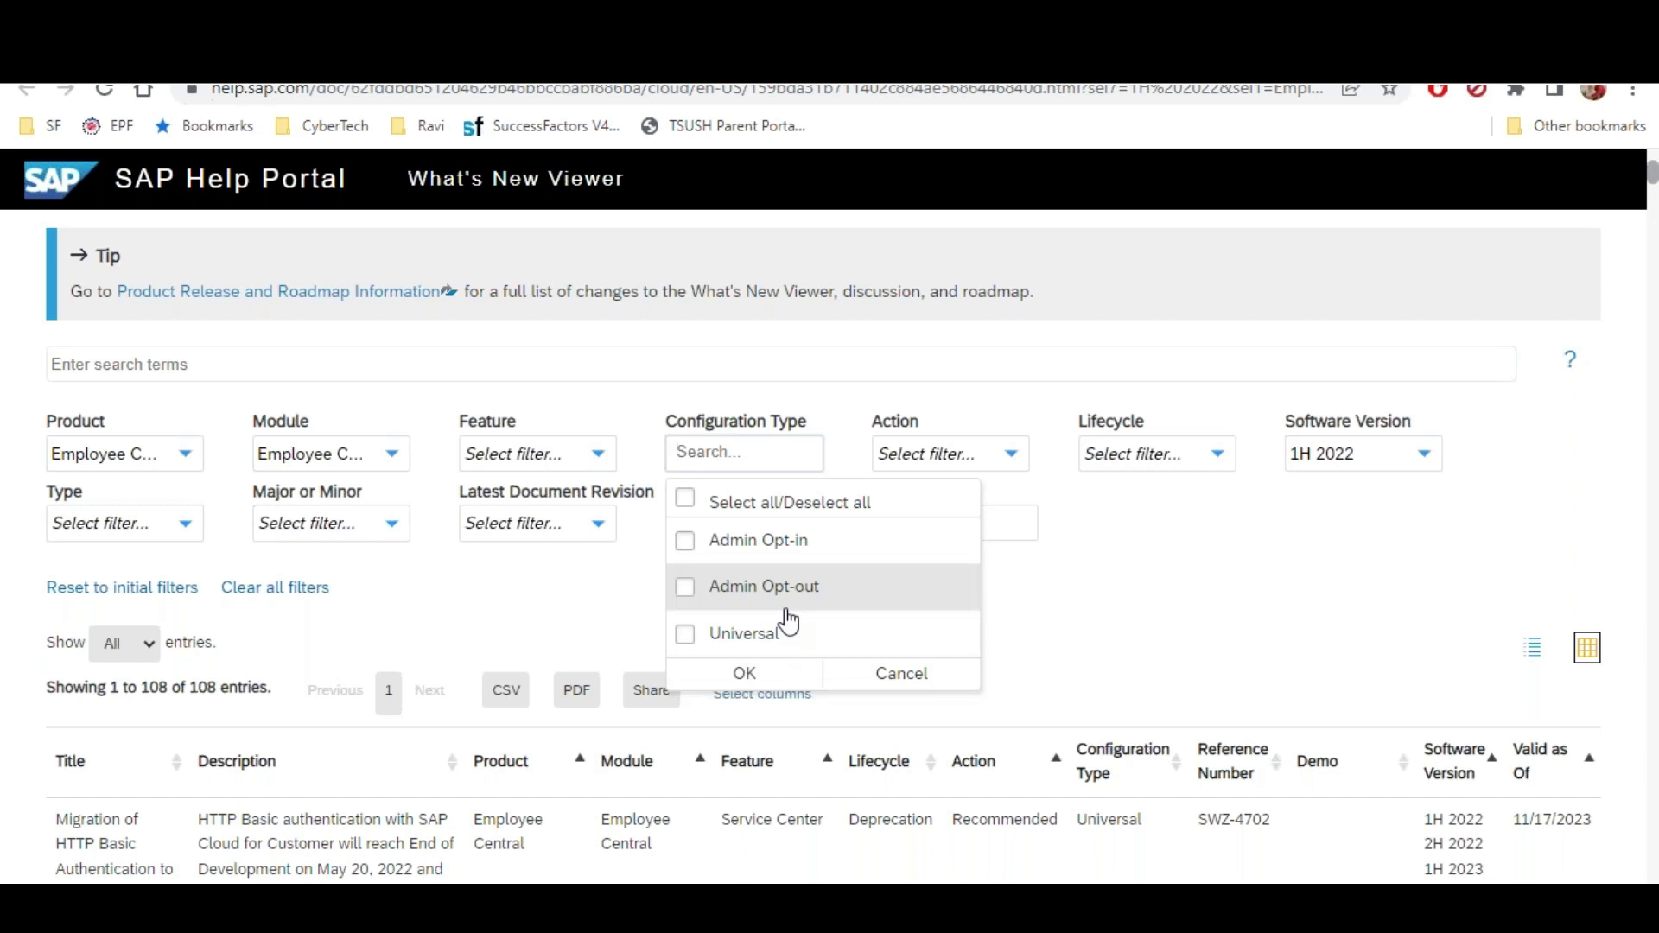
{"action": "left_click", "coordinate": [1163, 554]}
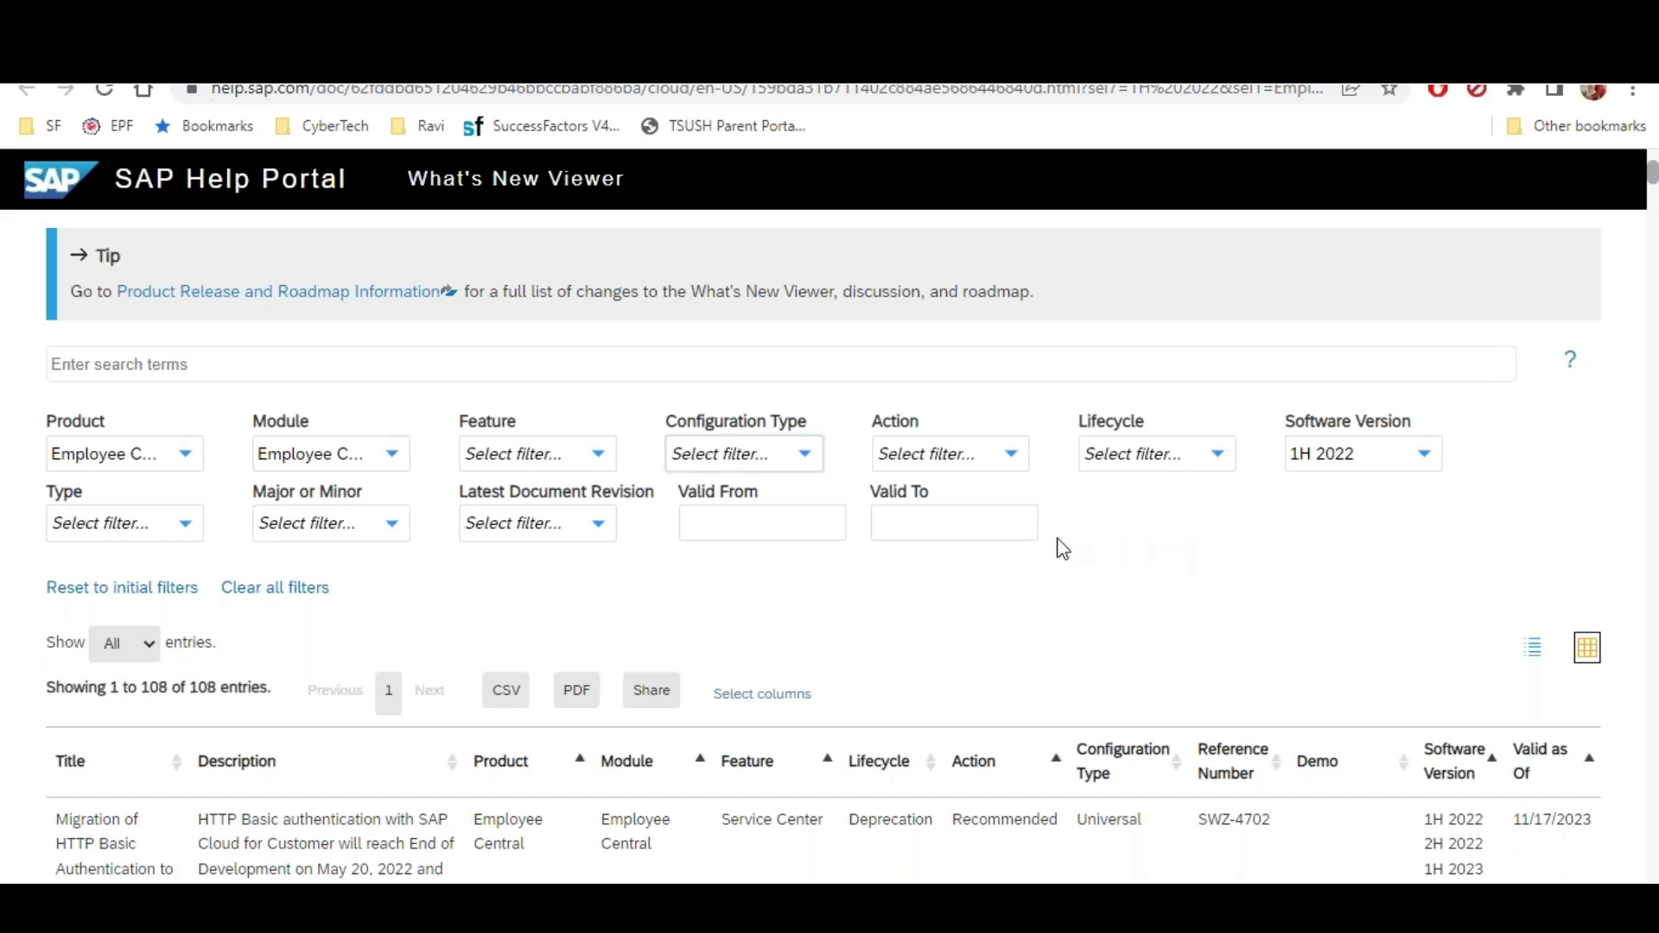
{"action": "left_click", "coordinate": [391, 455]}
{"action": "left_click", "coordinate": [298, 605]}
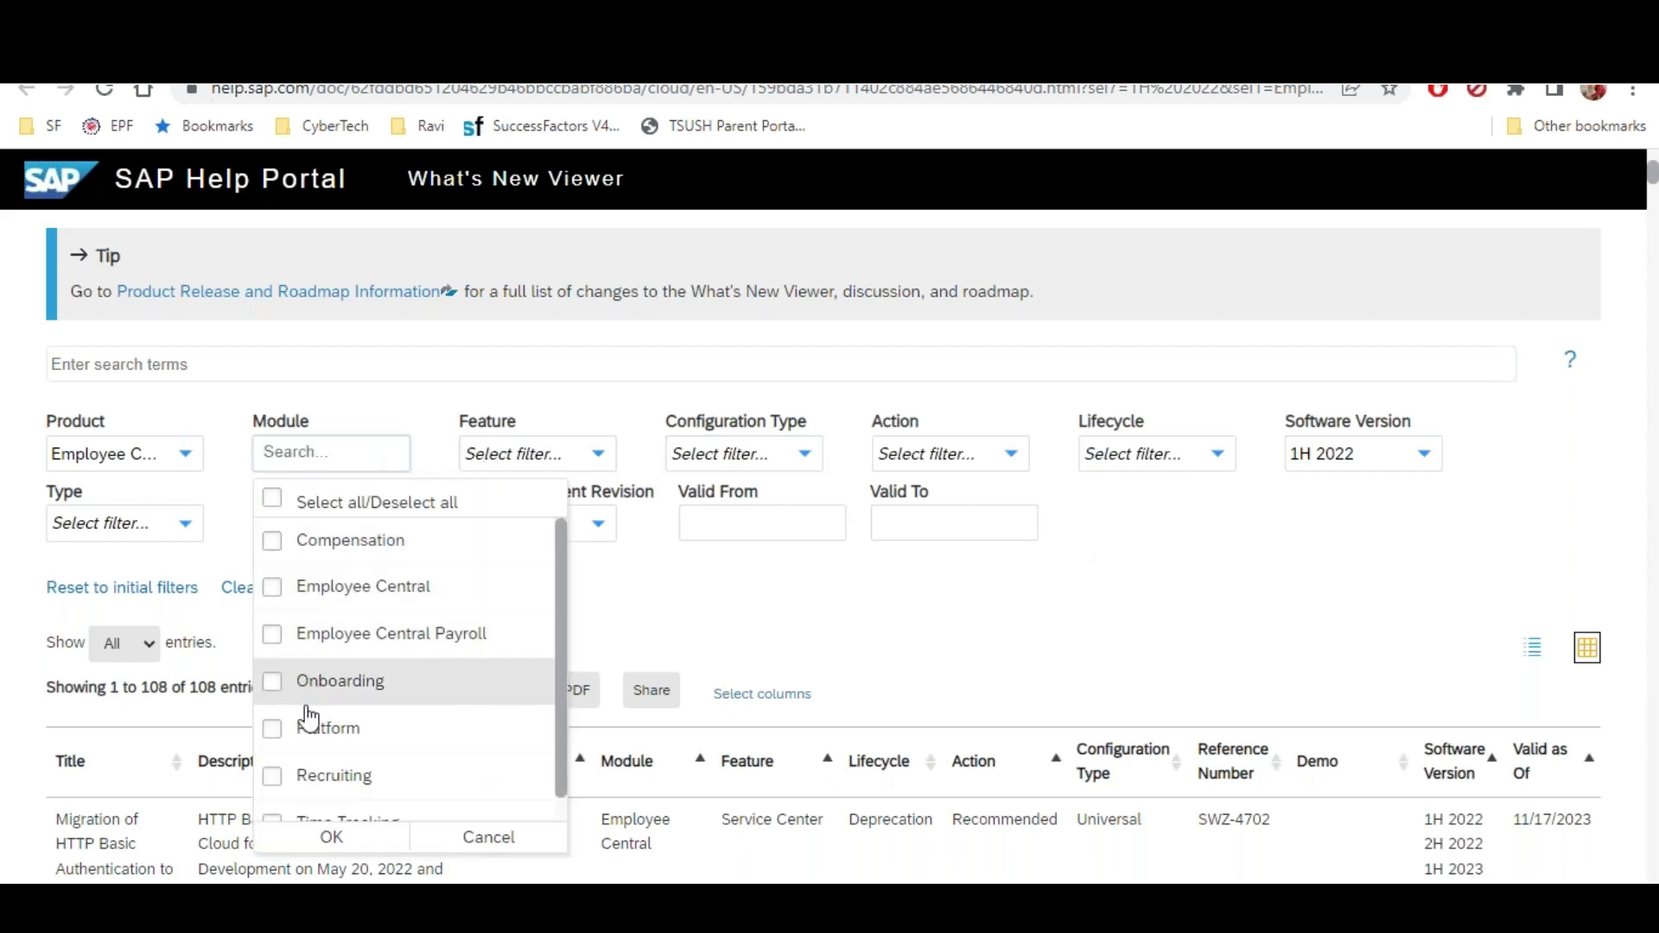
{"action": "left_click", "coordinate": [782, 622]}
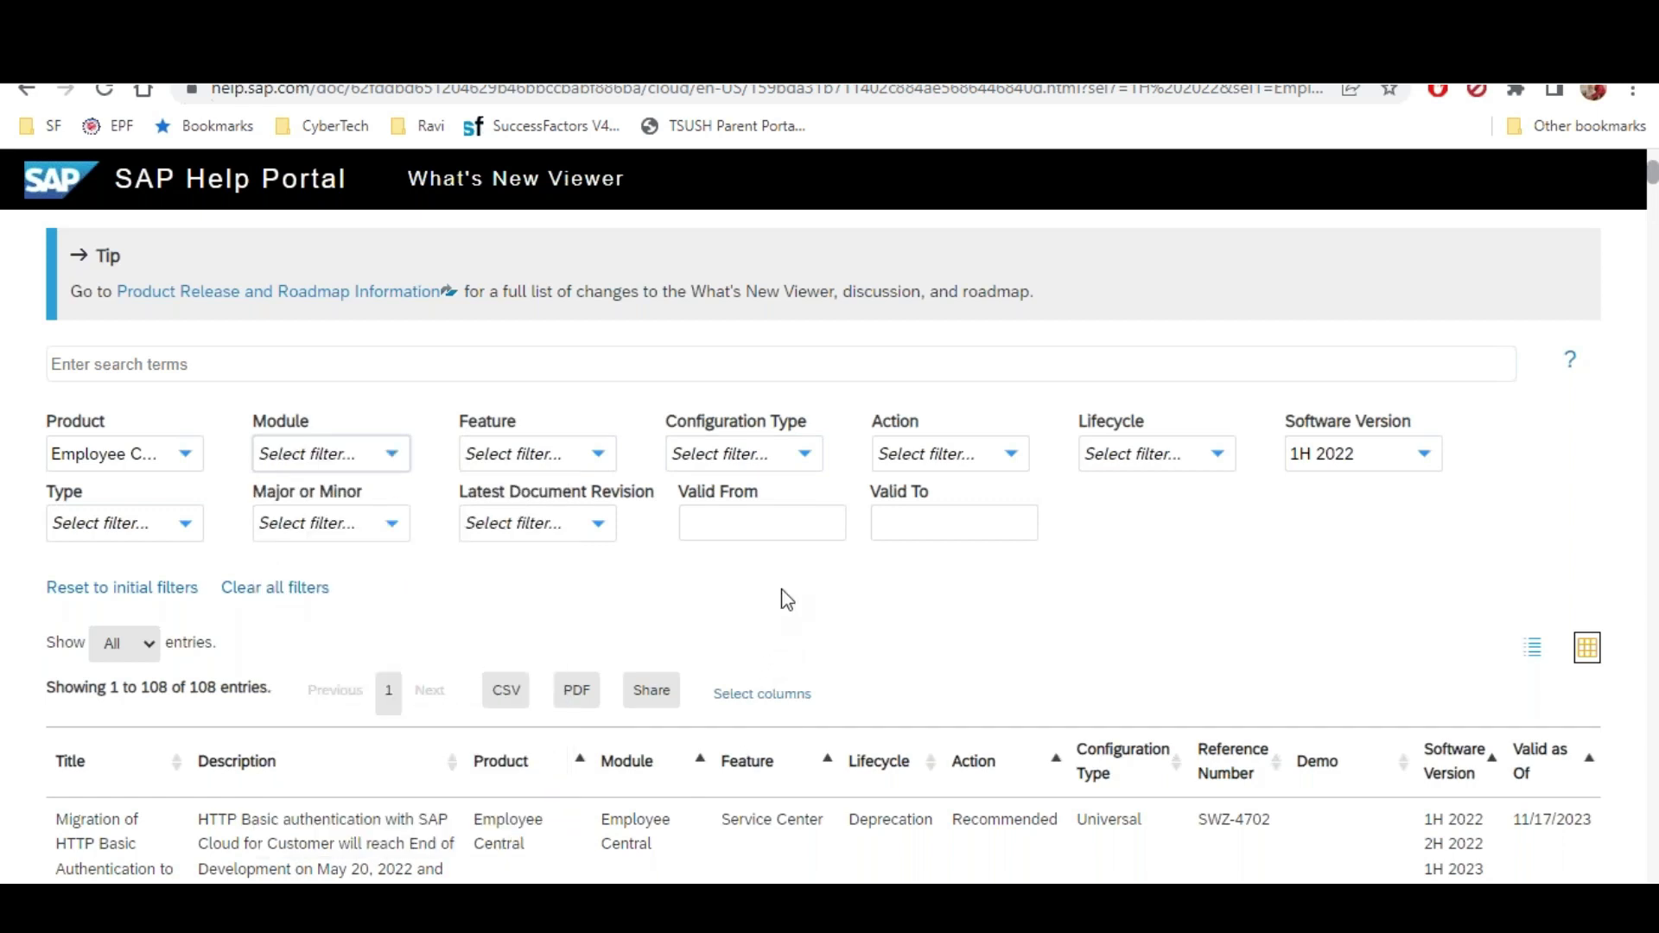
{"action": "left_click", "coordinate": [800, 454]}
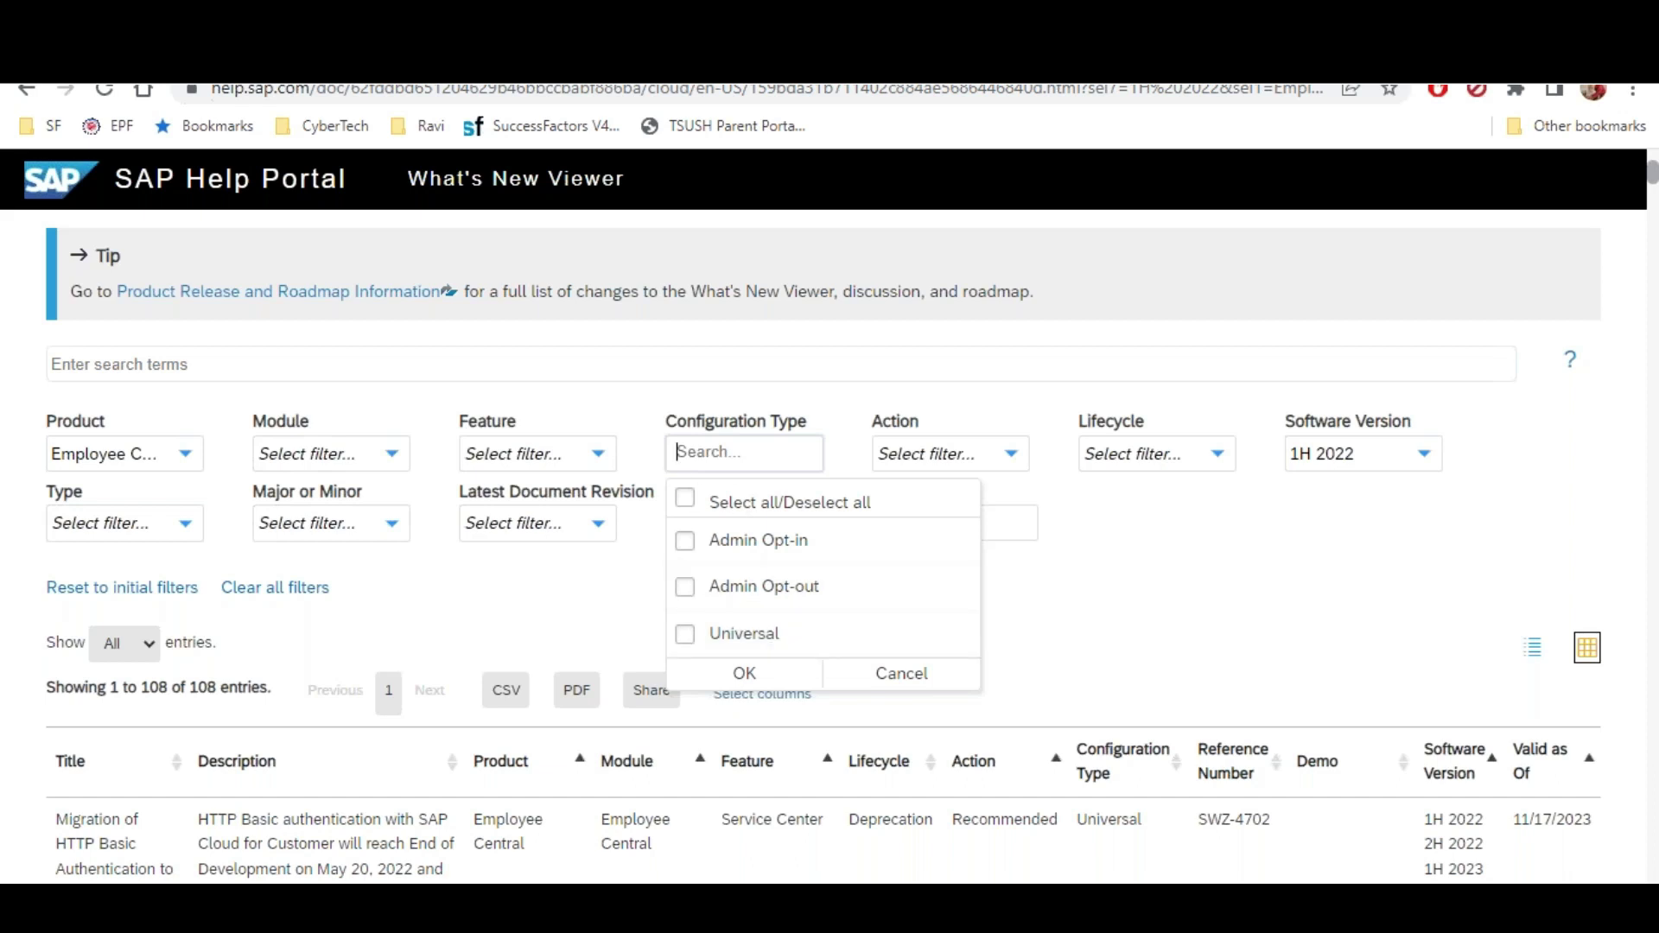
{"action": "key", "text": "ctrl+t"}
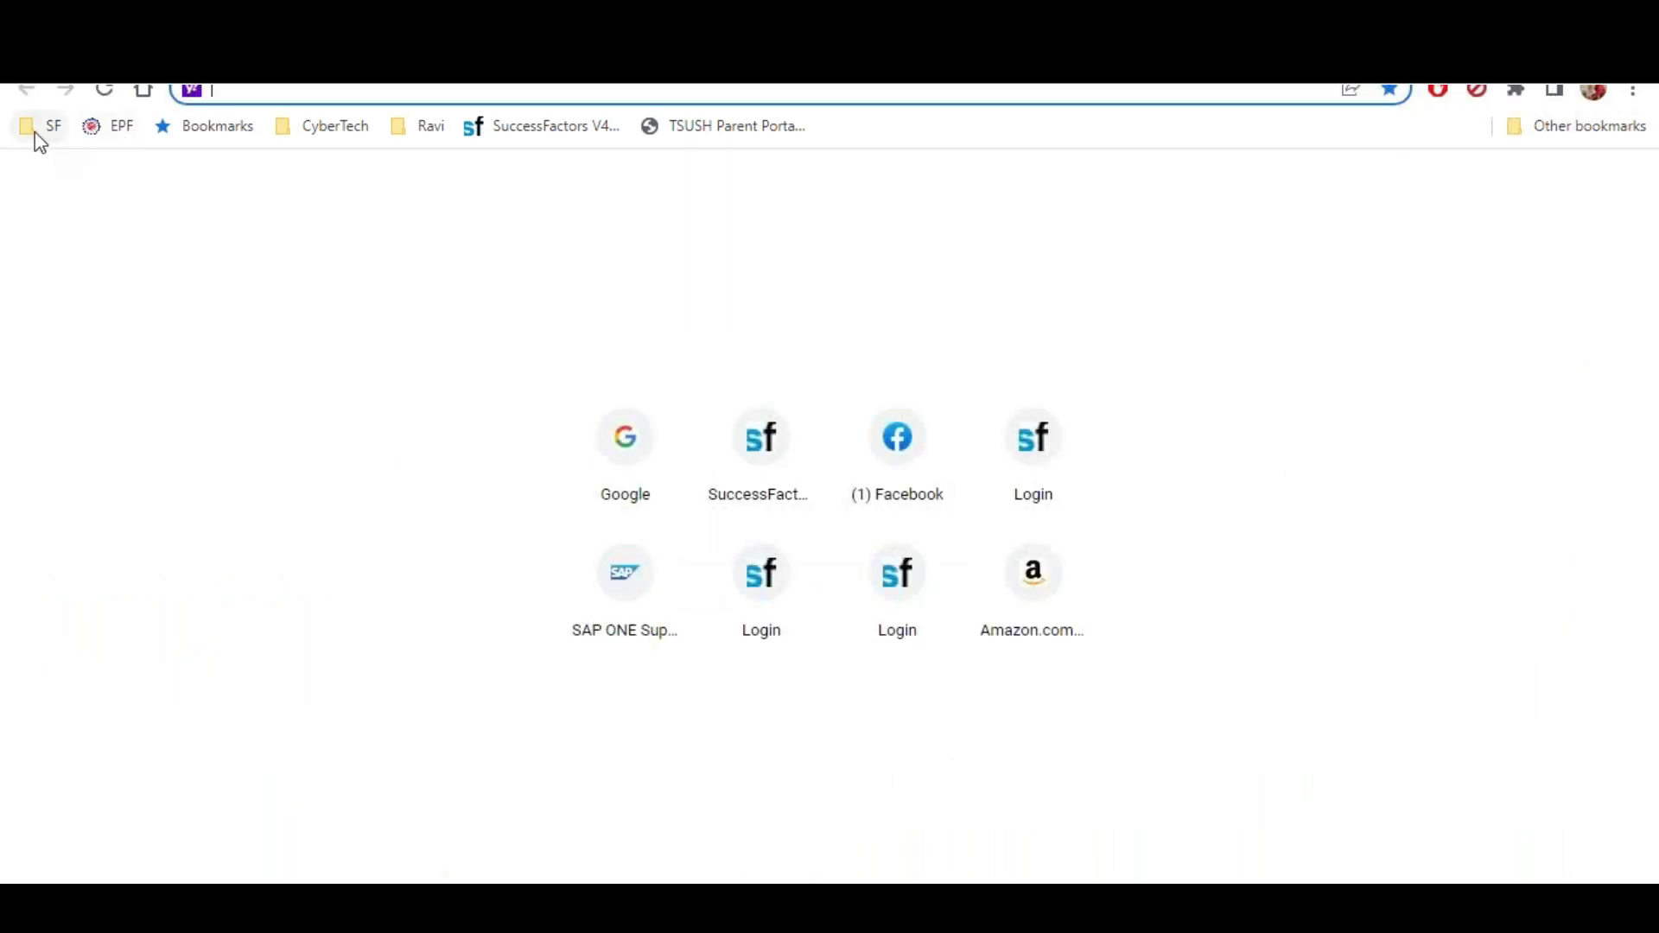
Log in to the SuccessFactors demo instance from the saved link using the account password
{"action": "left_click", "coordinate": [38, 130]}
{"action": "left_click", "coordinate": [222, 248]}
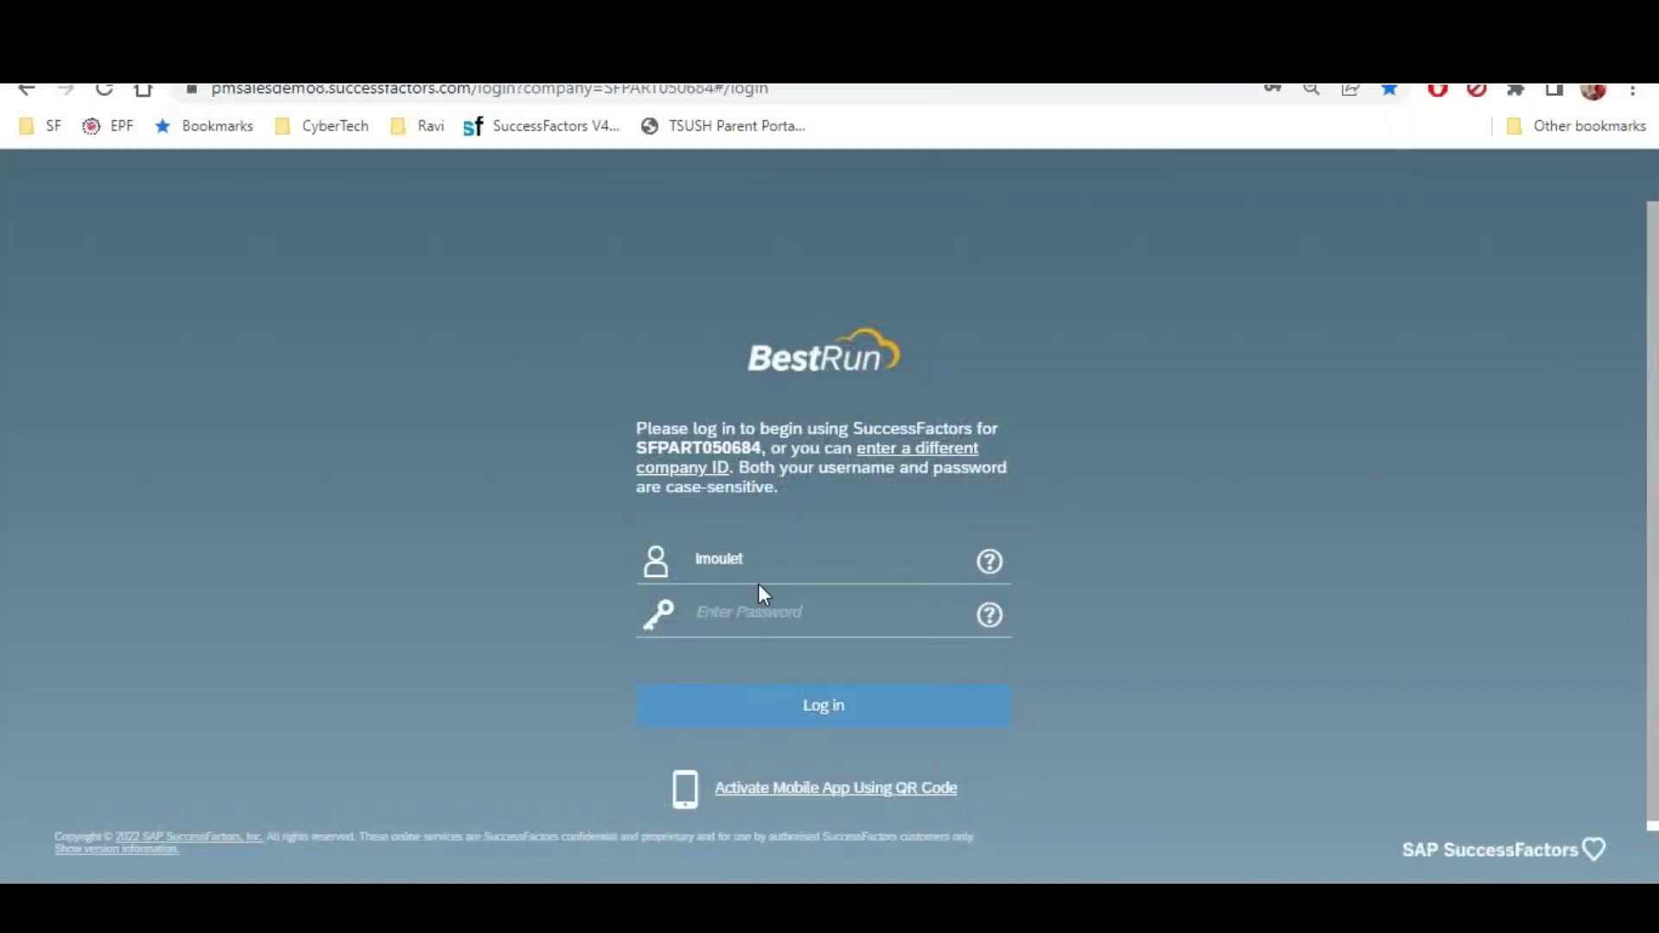
{"action": "left_click", "coordinate": [754, 596]}
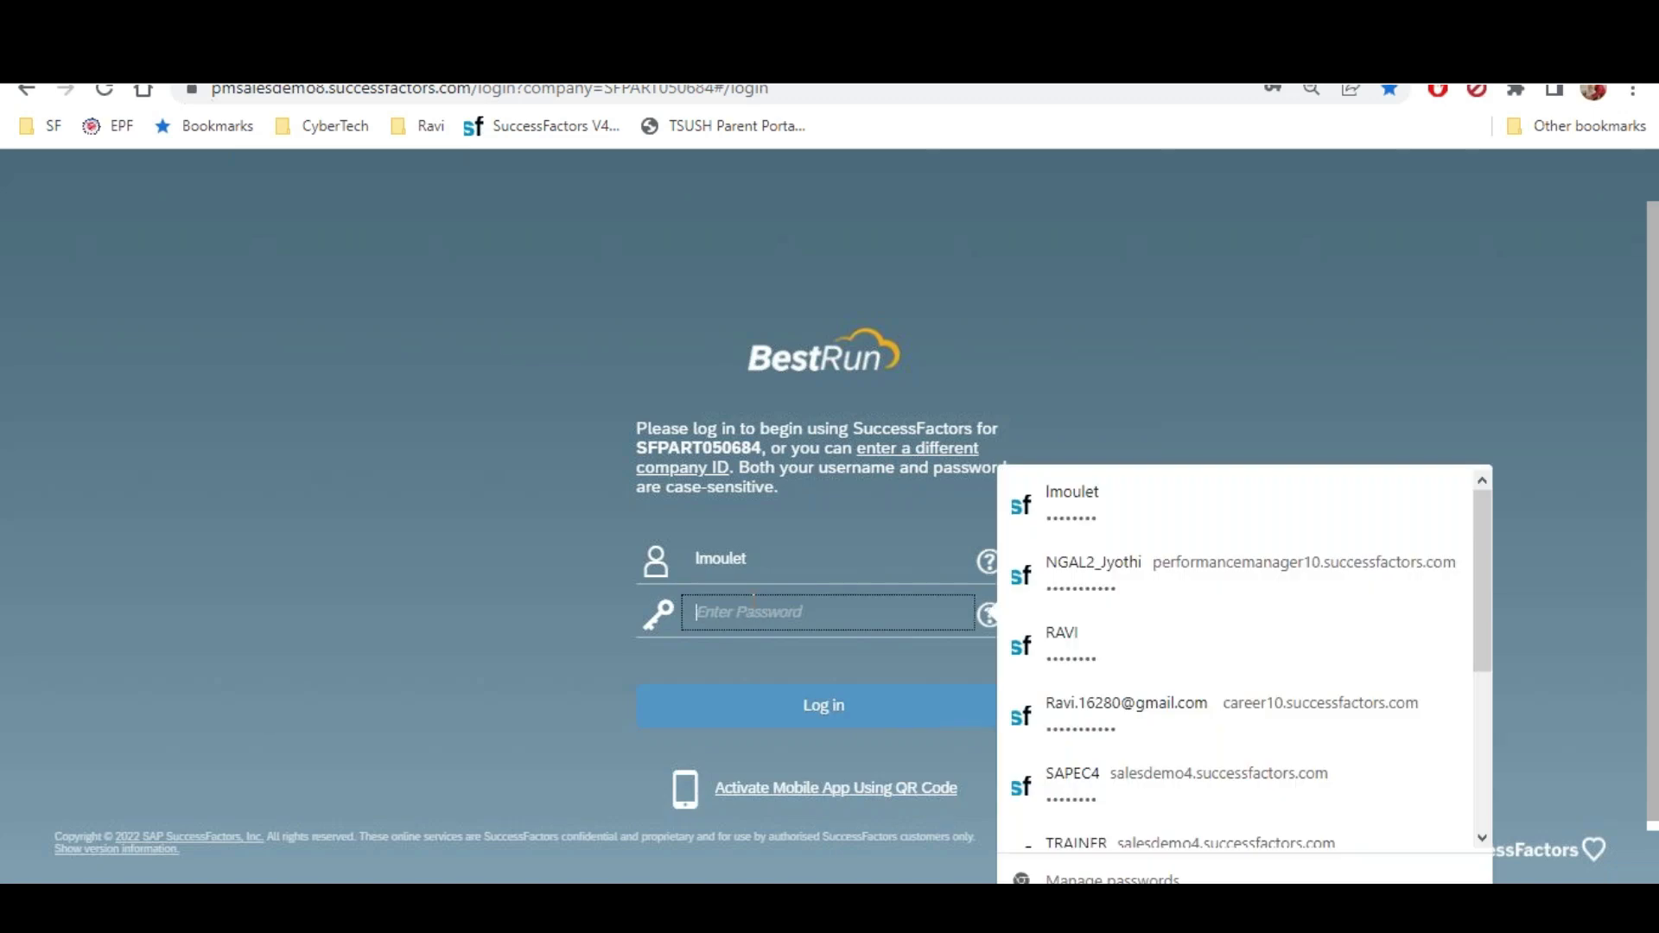
{"action": "type", "text": "*****"}
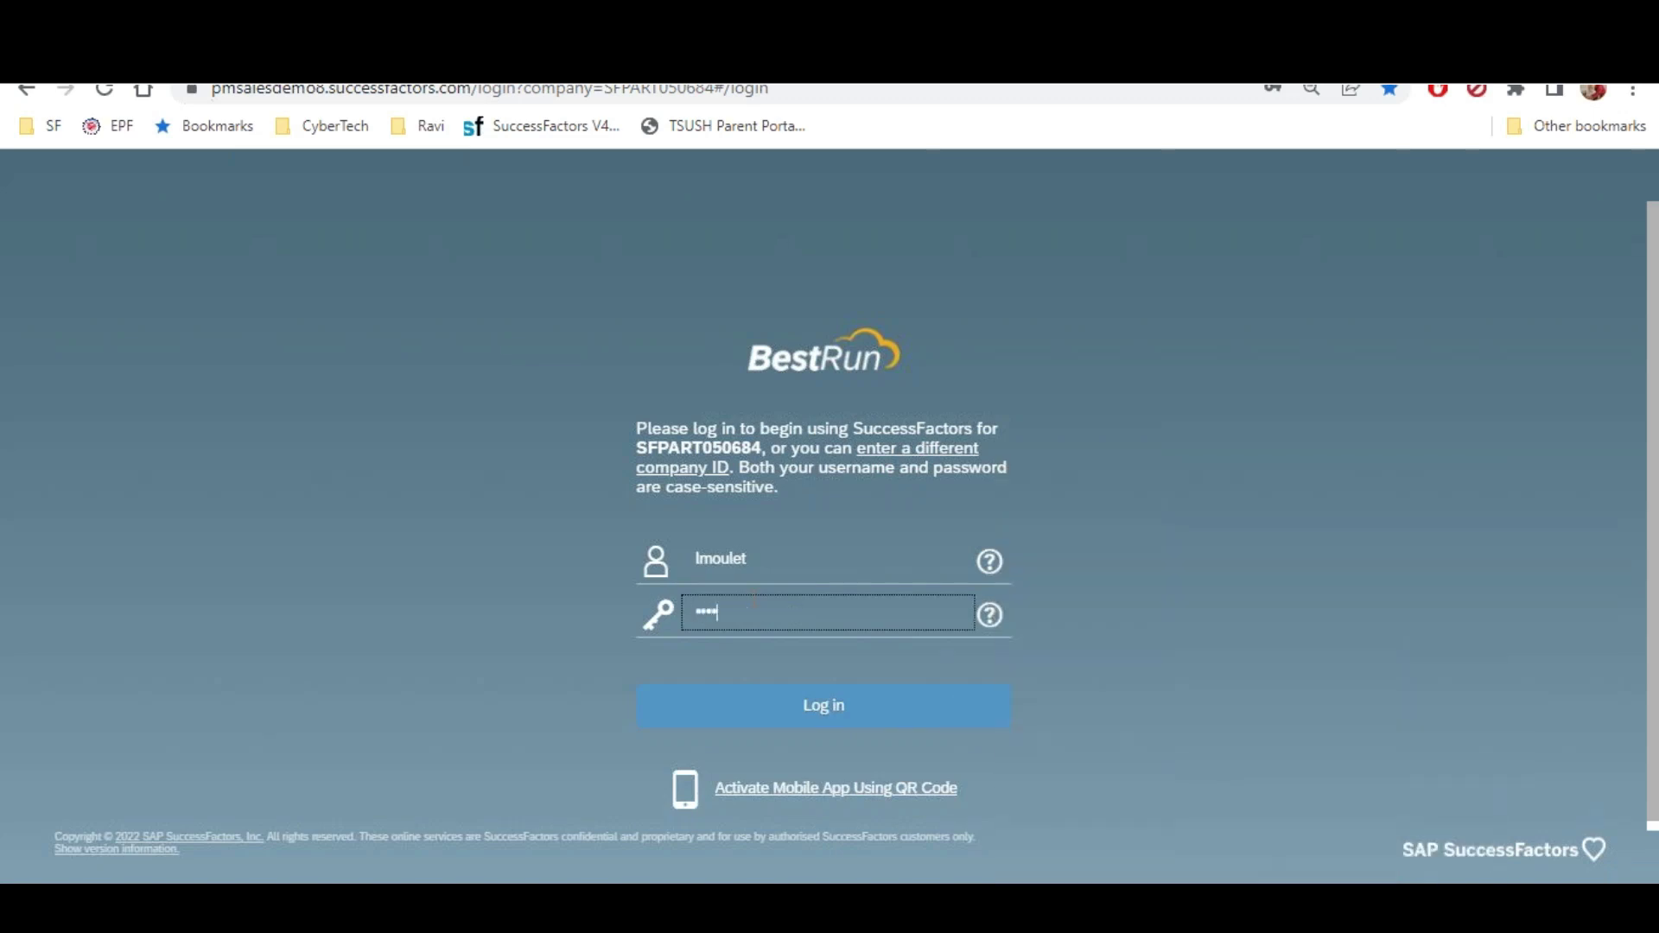
{"action": "type", "text": "***"}
{"action": "key", "text": "Return"}
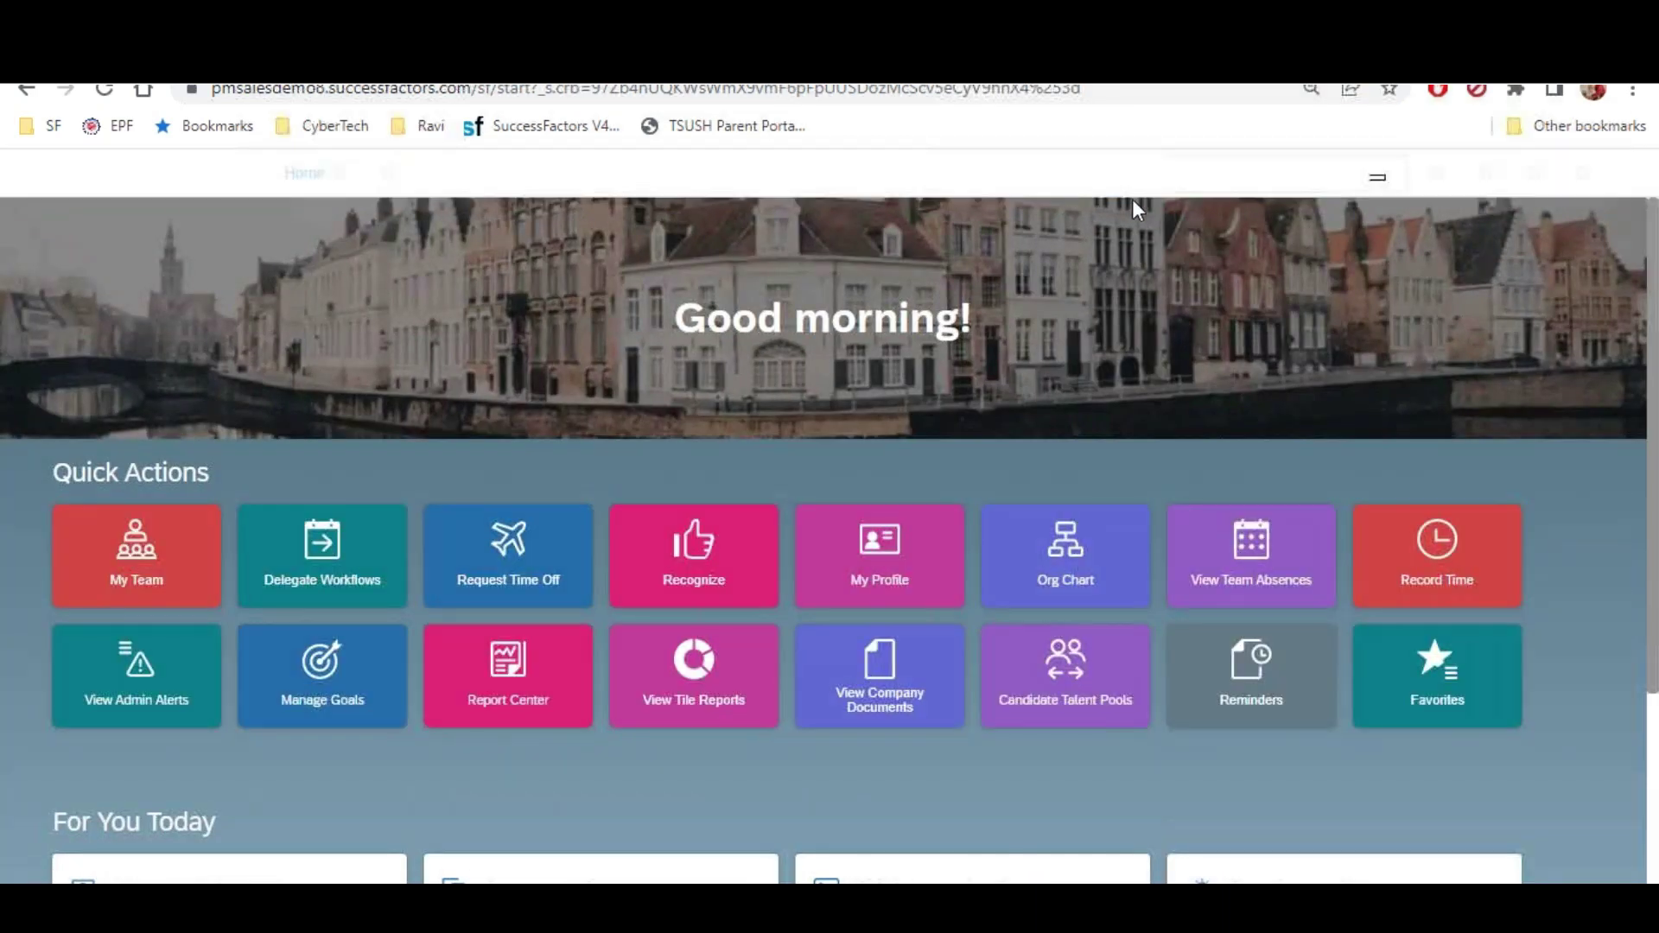
Search for 'Actions for all plans' and open that Compensation page
{"action": "left_click", "coordinate": [1114, 186]}
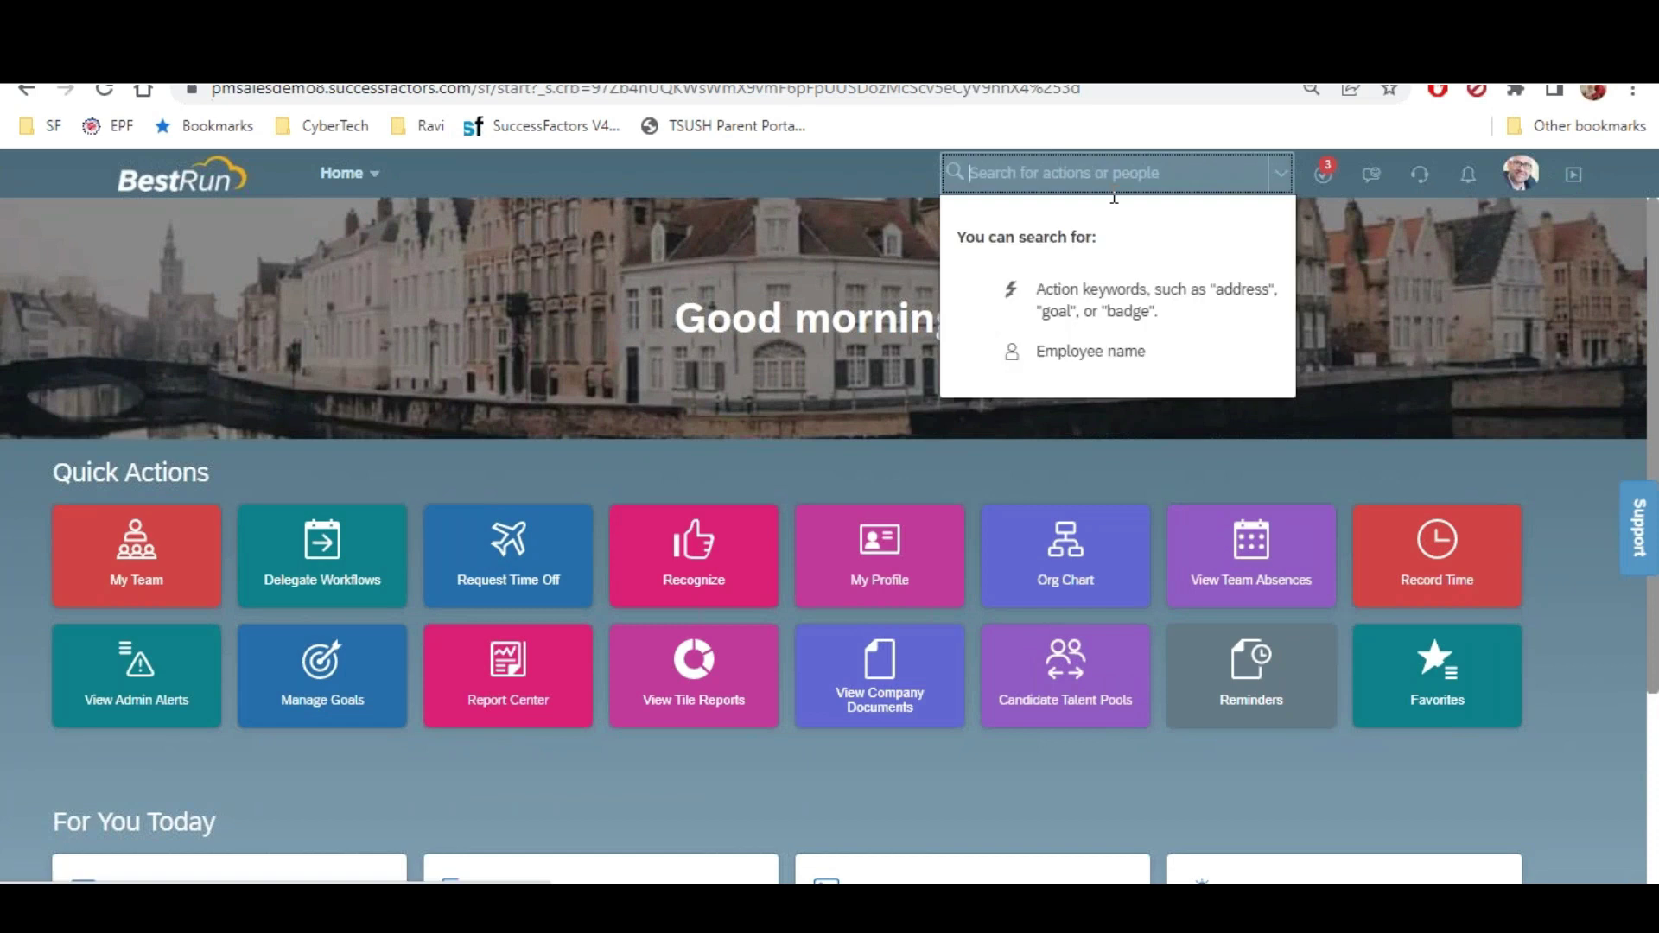
{"action": "type", "text": "adt"}
{"action": "type", "text": " for a"}
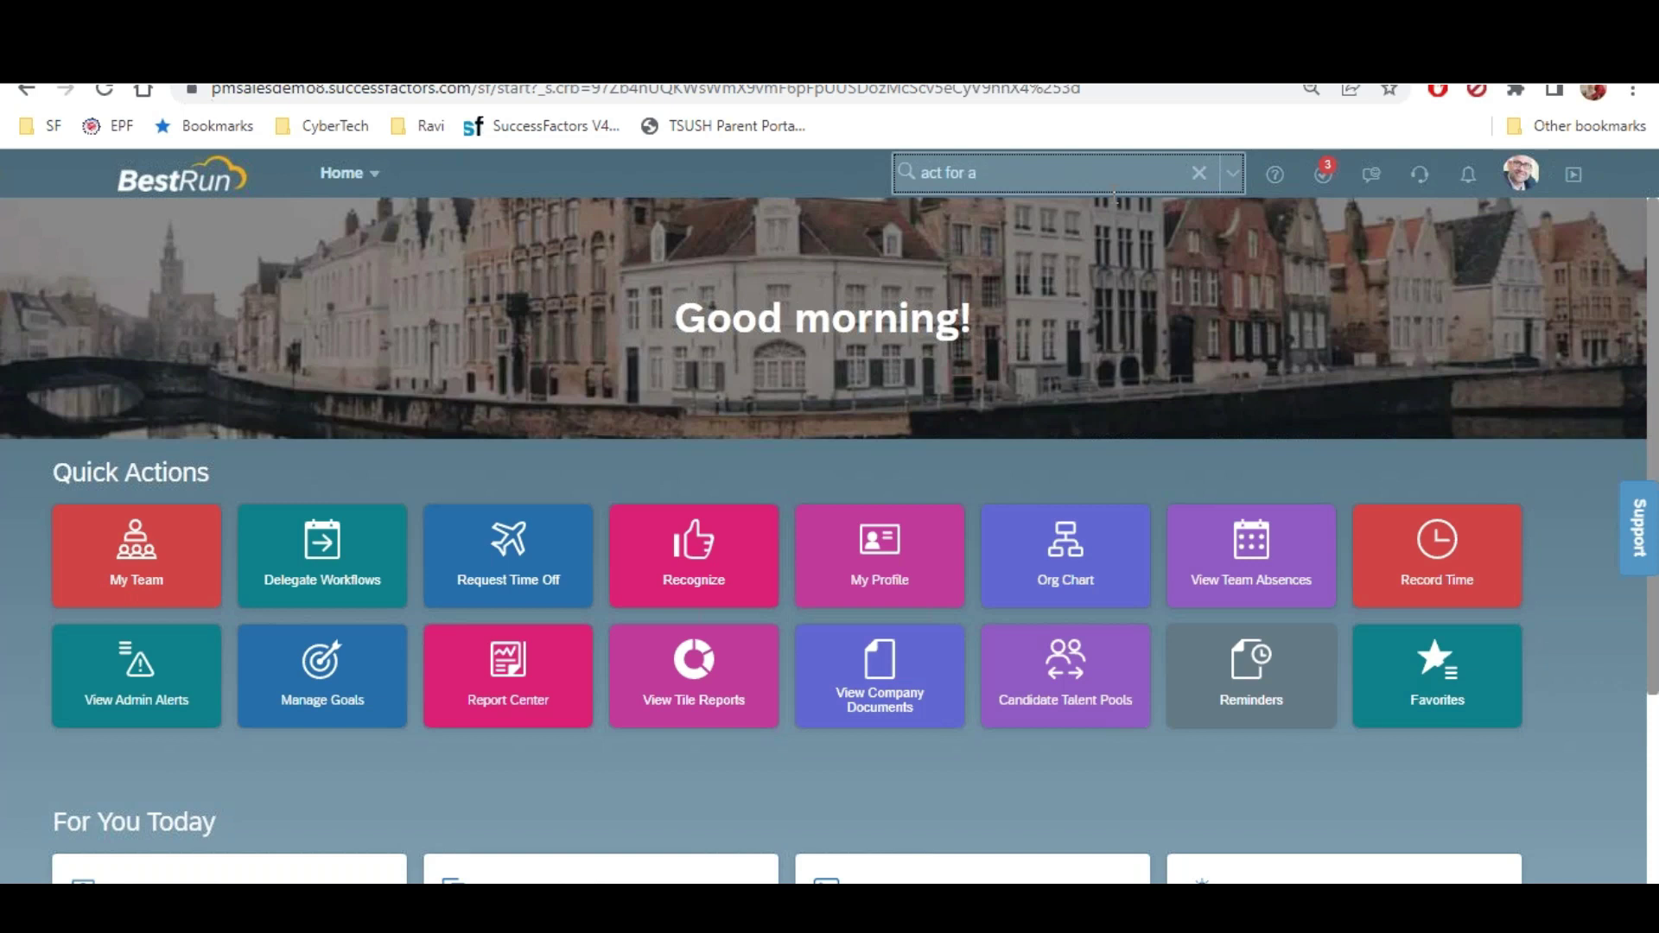
{"action": "type", "text": "ll plan"}
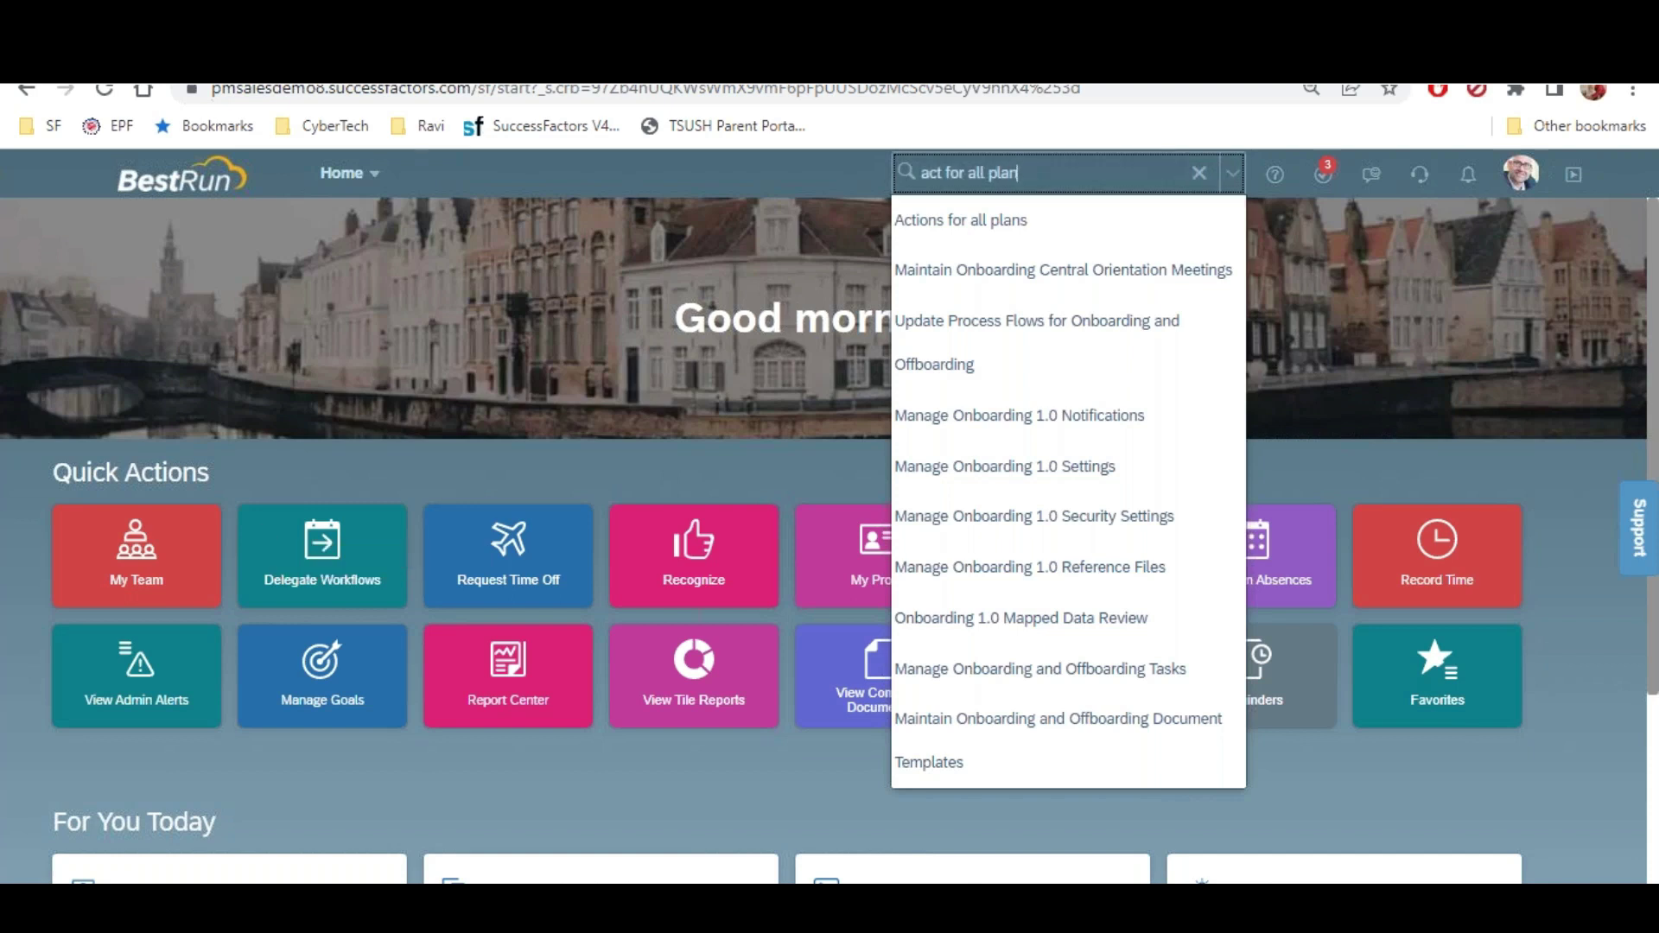
{"action": "left_click", "coordinate": [998, 235]}
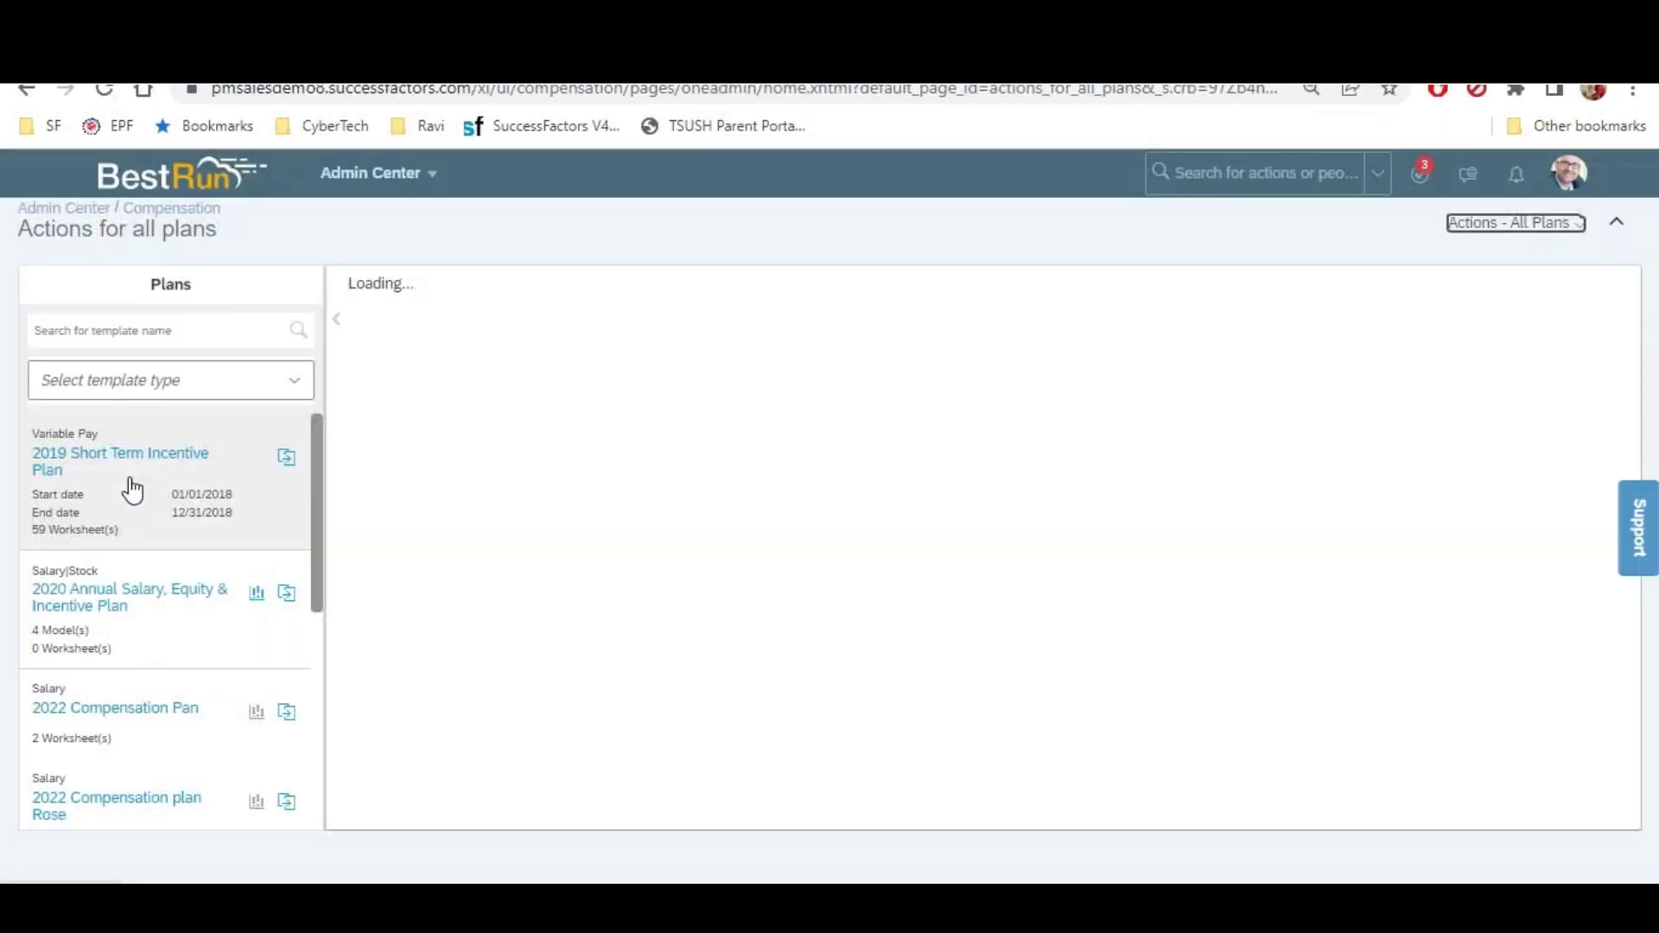
View the 2019 Short Term Incentive Plan's Complete Compensation Cycle stage, then return to Actions for all plans
{"action": "left_click", "coordinate": [126, 485]}
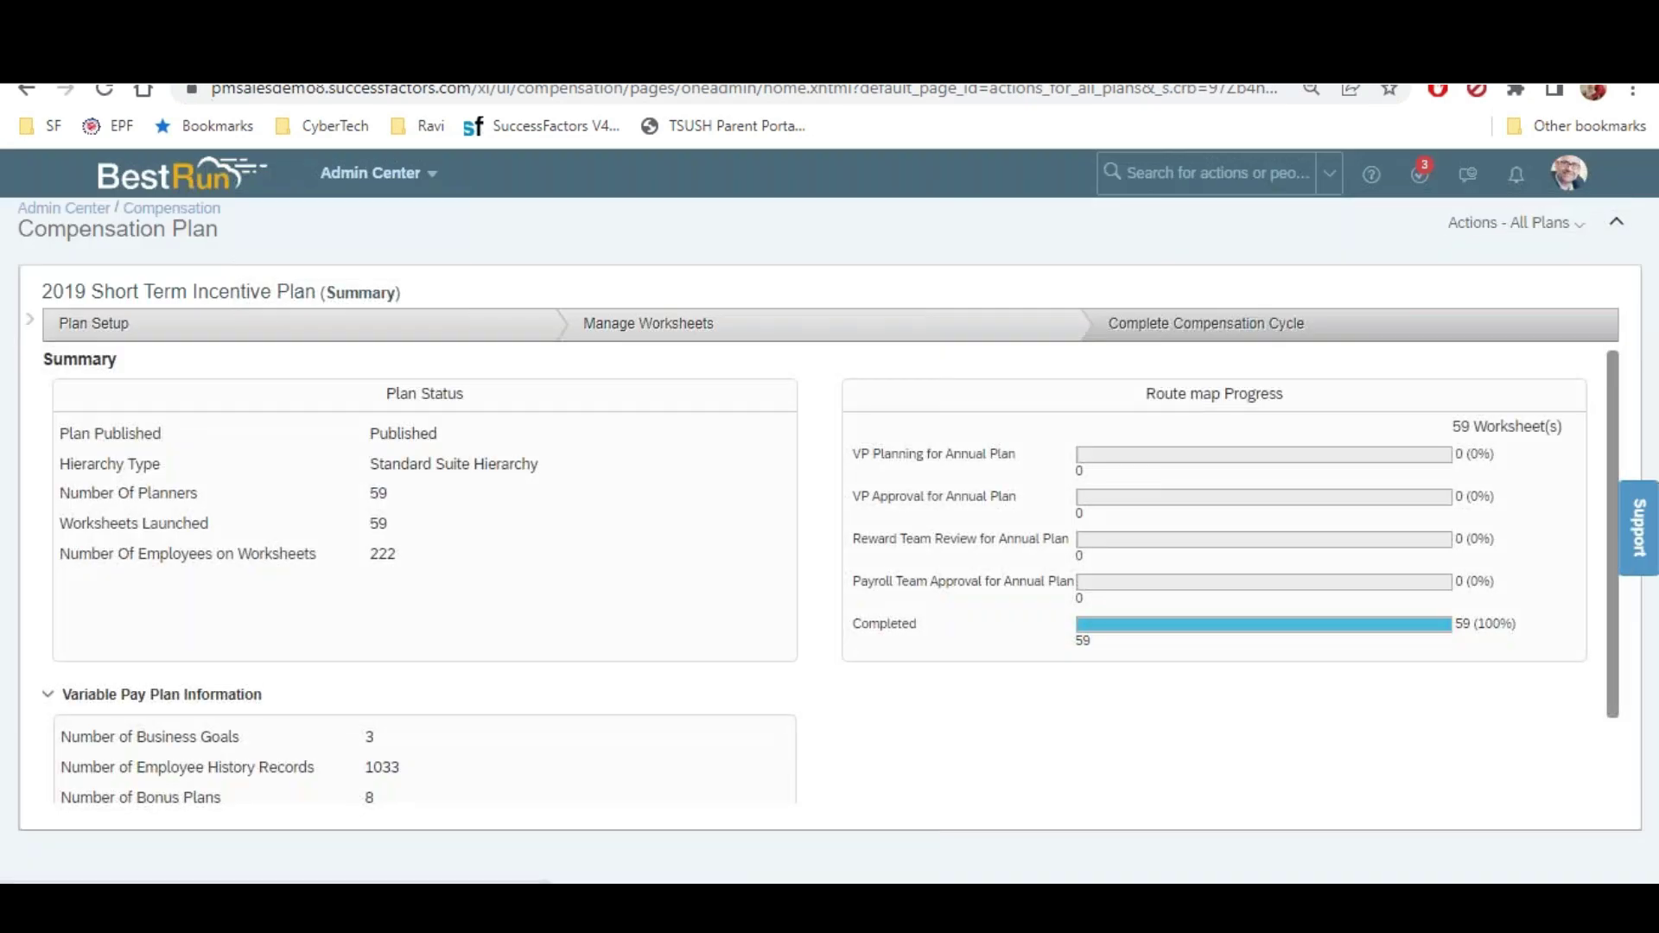
{"action": "left_click", "coordinate": [1246, 319]}
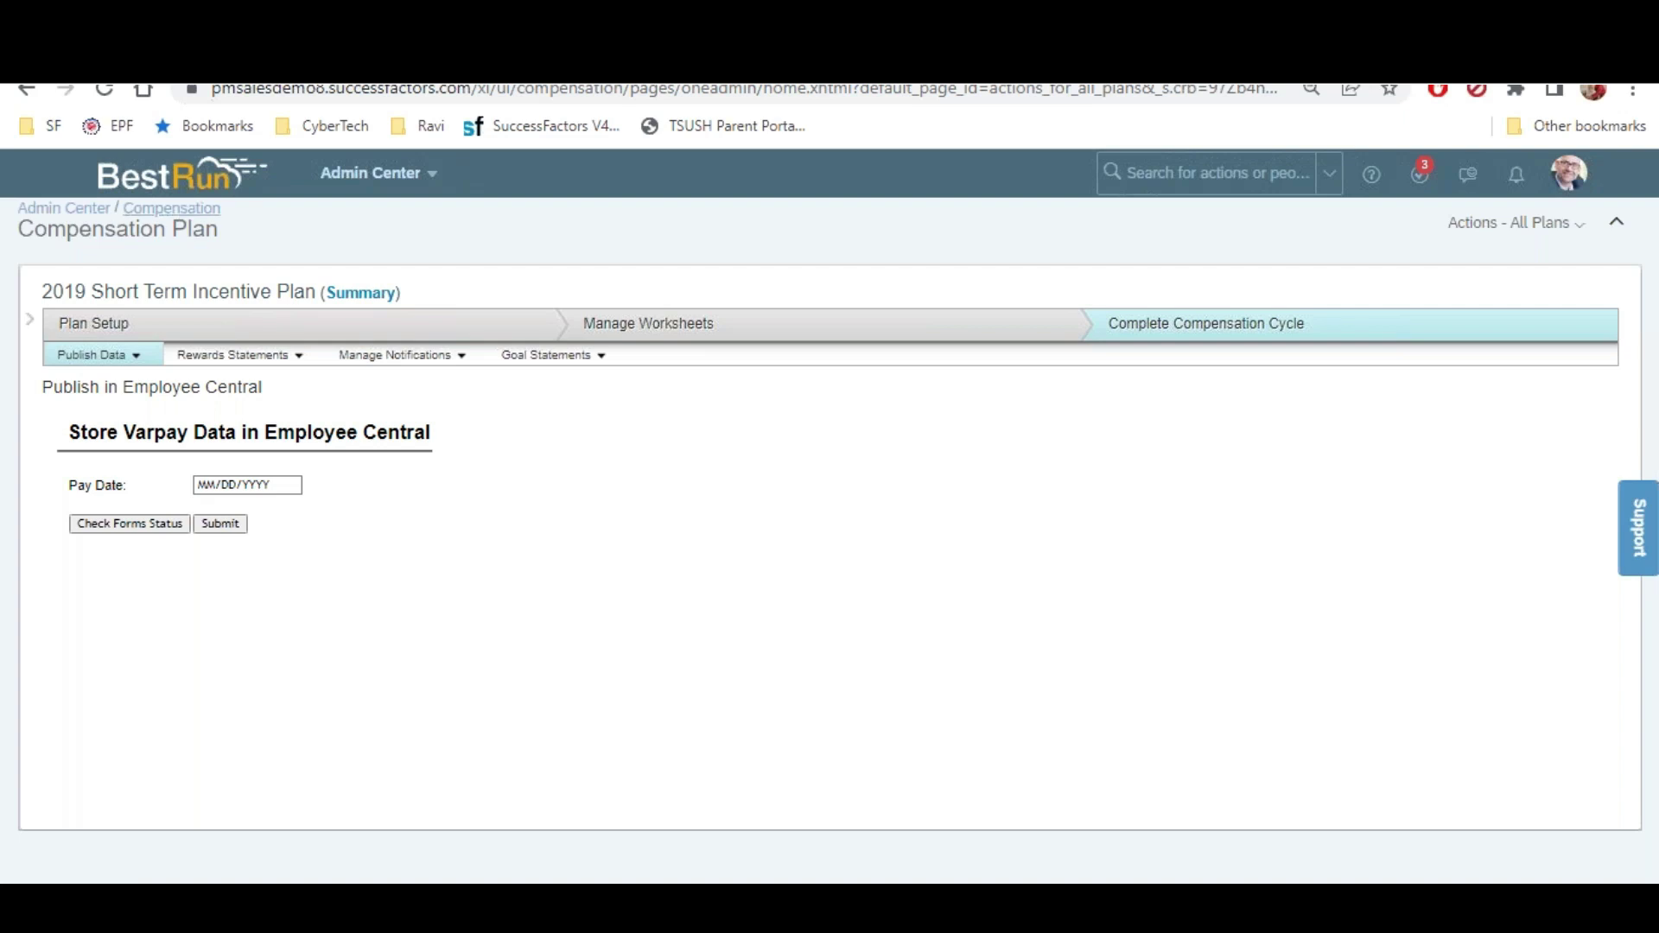
{"action": "left_click", "coordinate": [183, 213]}
{"action": "left_click", "coordinate": [172, 472]}
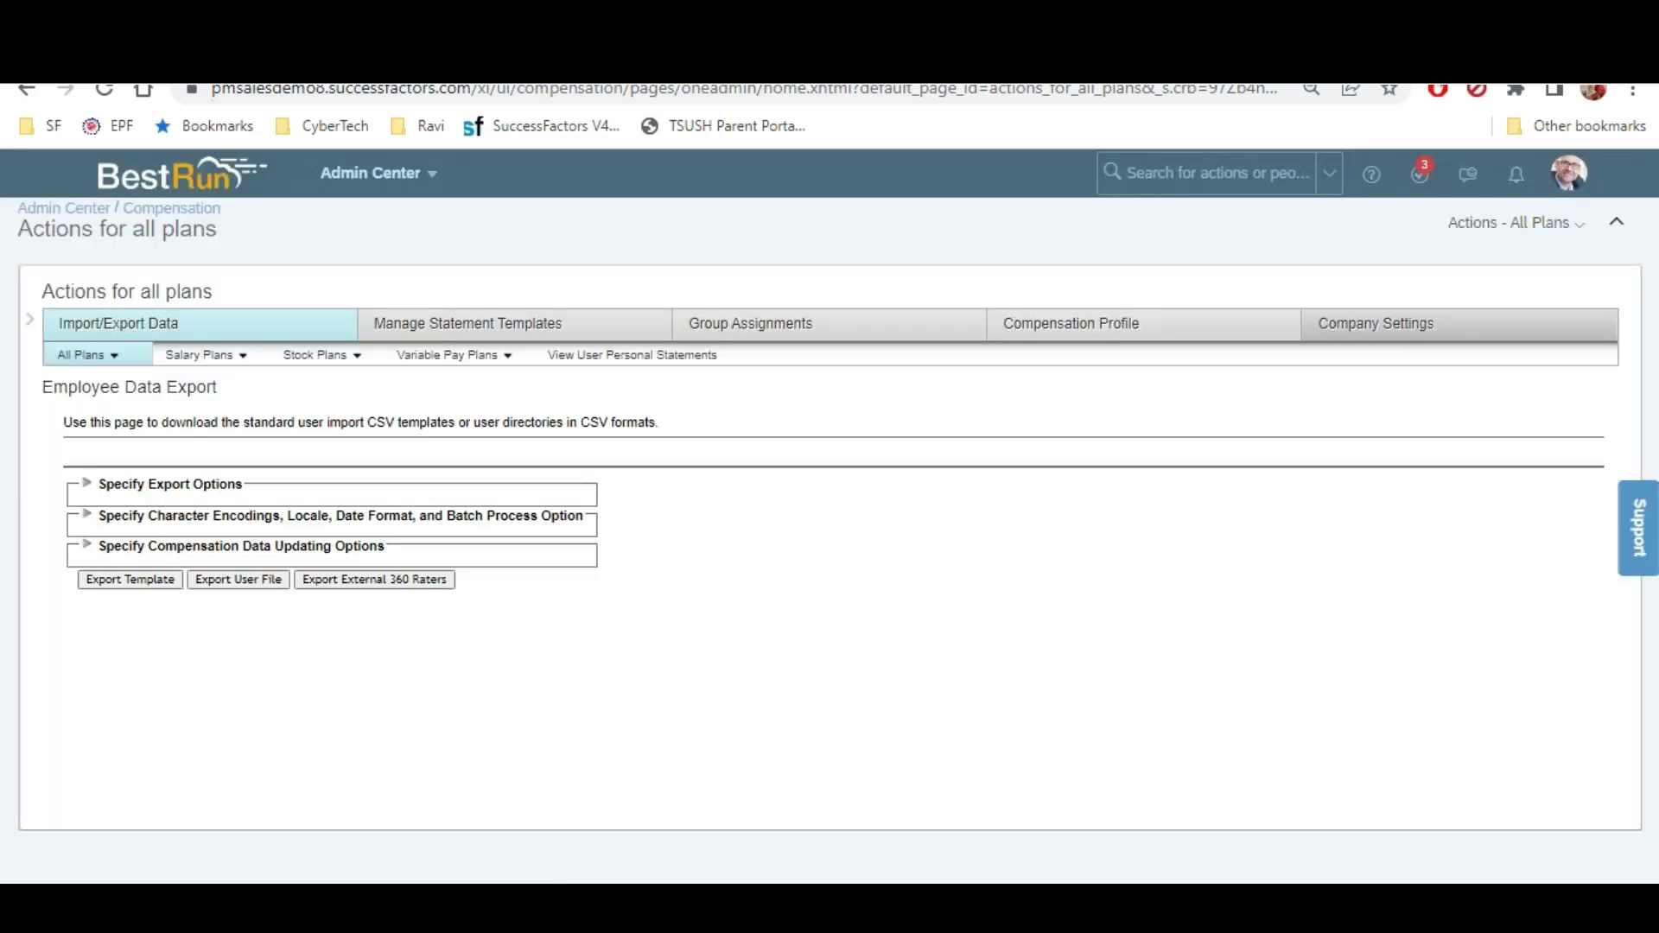
Enable 'Disable locale based number format' in Company Settings and save
{"action": "left_click", "coordinate": [1402, 328]}
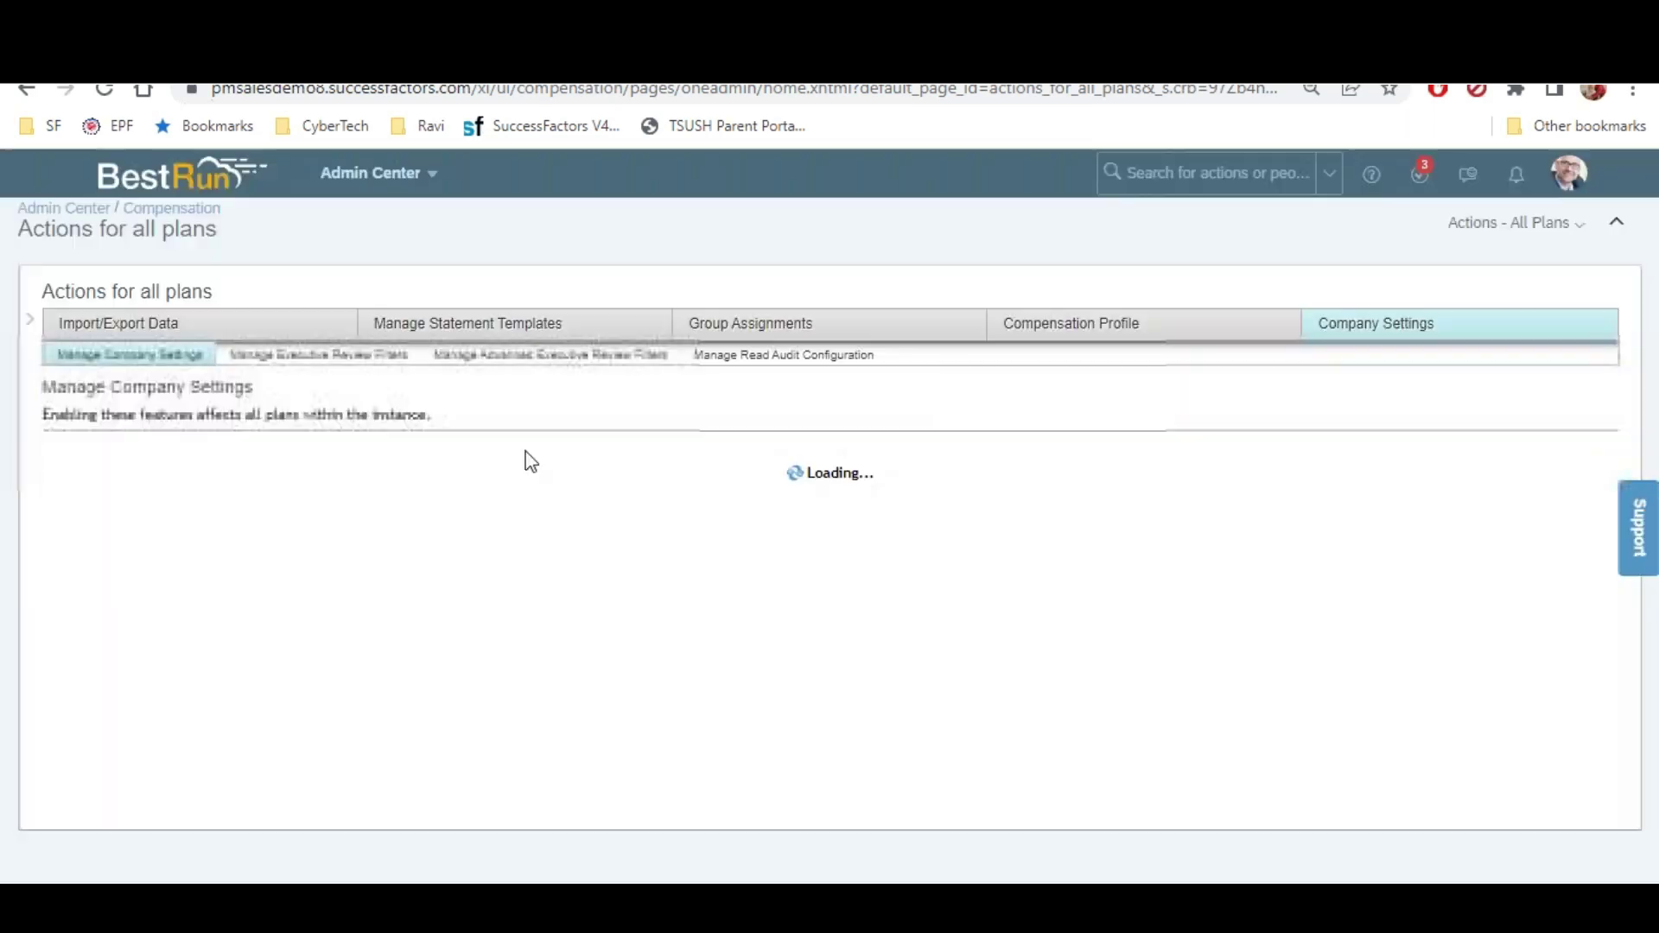
{"action": "scroll", "coordinate": [62, 480], "scroll_direction": "down", "scroll_amount": 2}
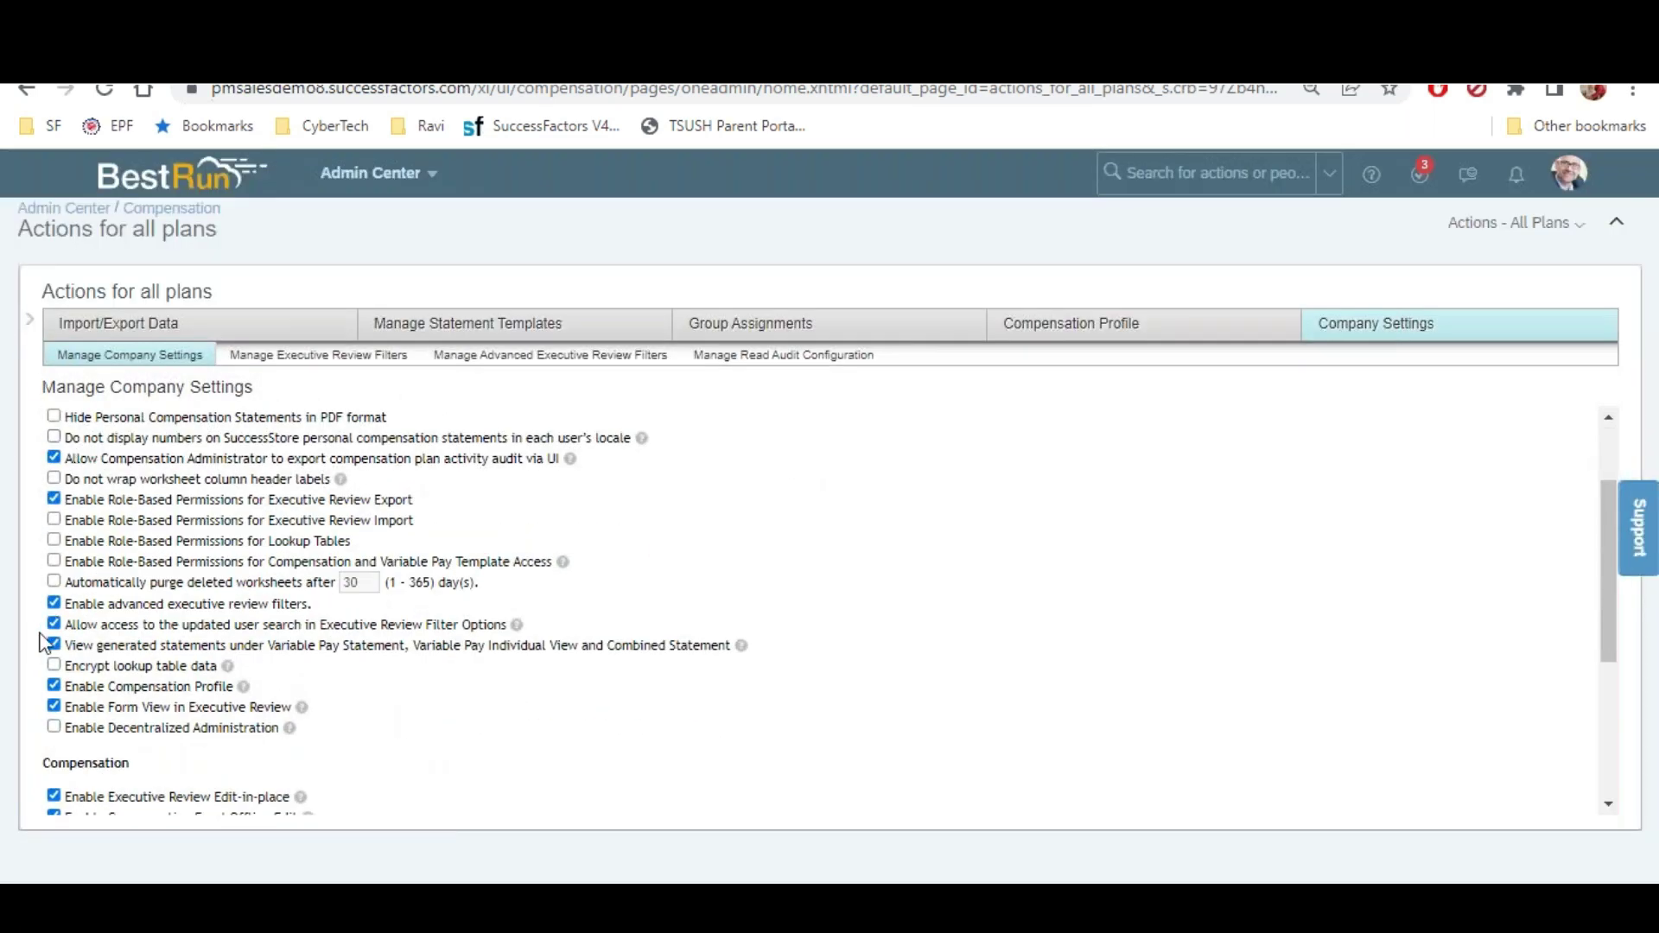
{"action": "scroll", "coordinate": [88, 549], "scroll_direction": "up", "scroll_amount": 2}
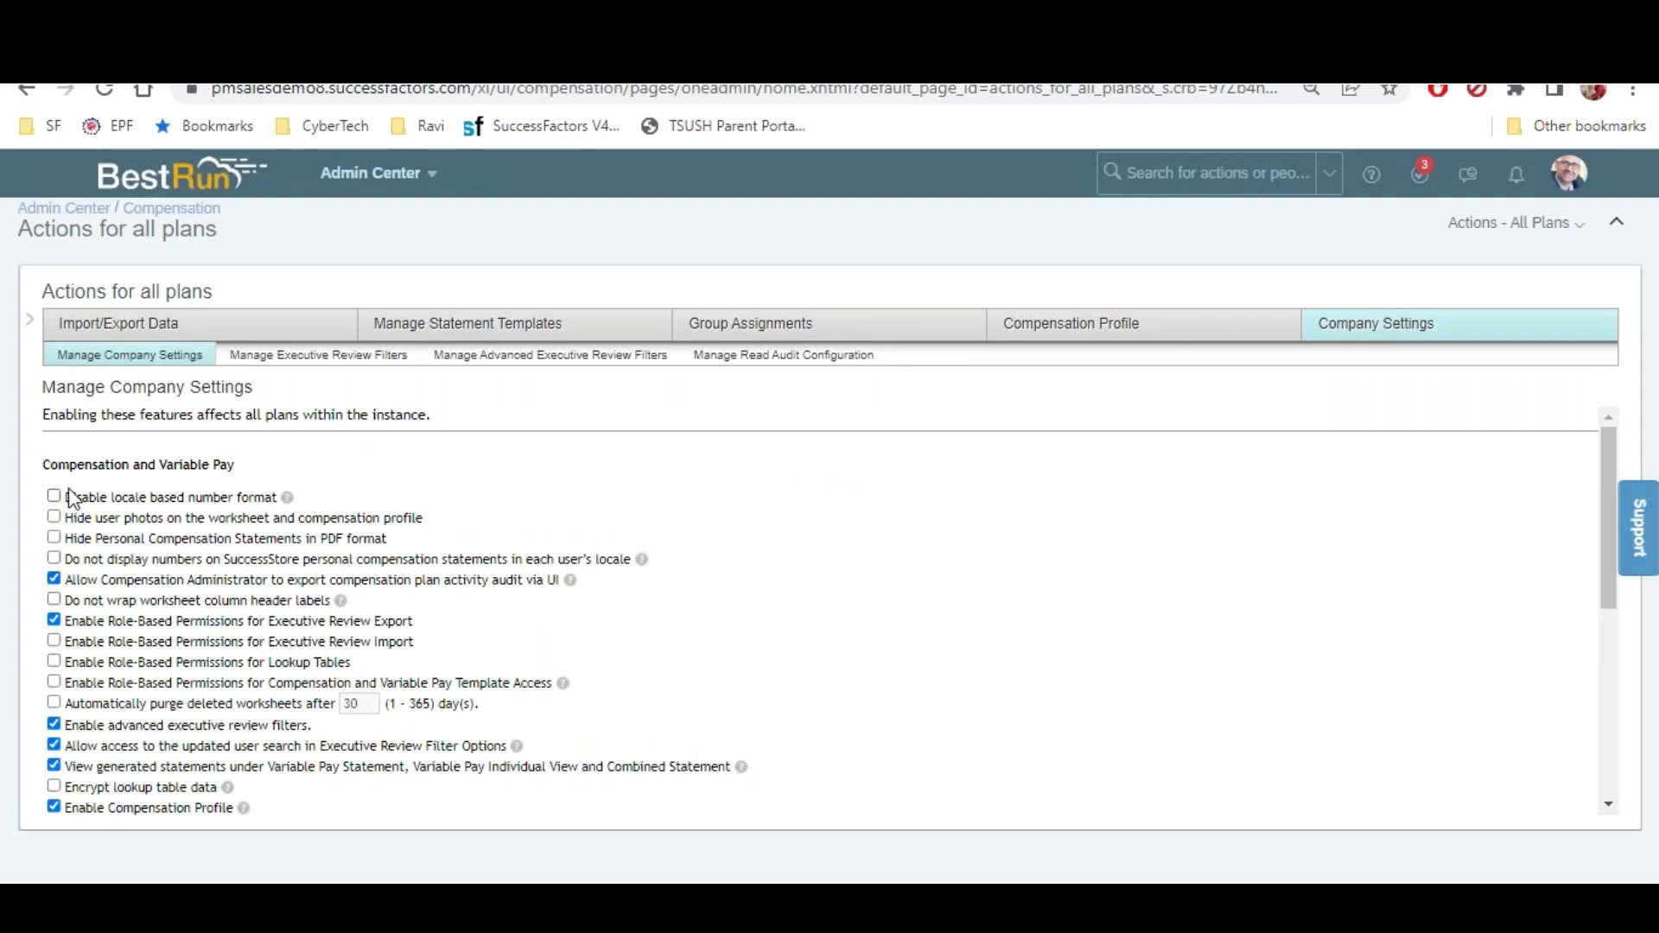
{"action": "left_click_drag", "start_coordinate": [71, 494], "coordinate": [232, 496]}
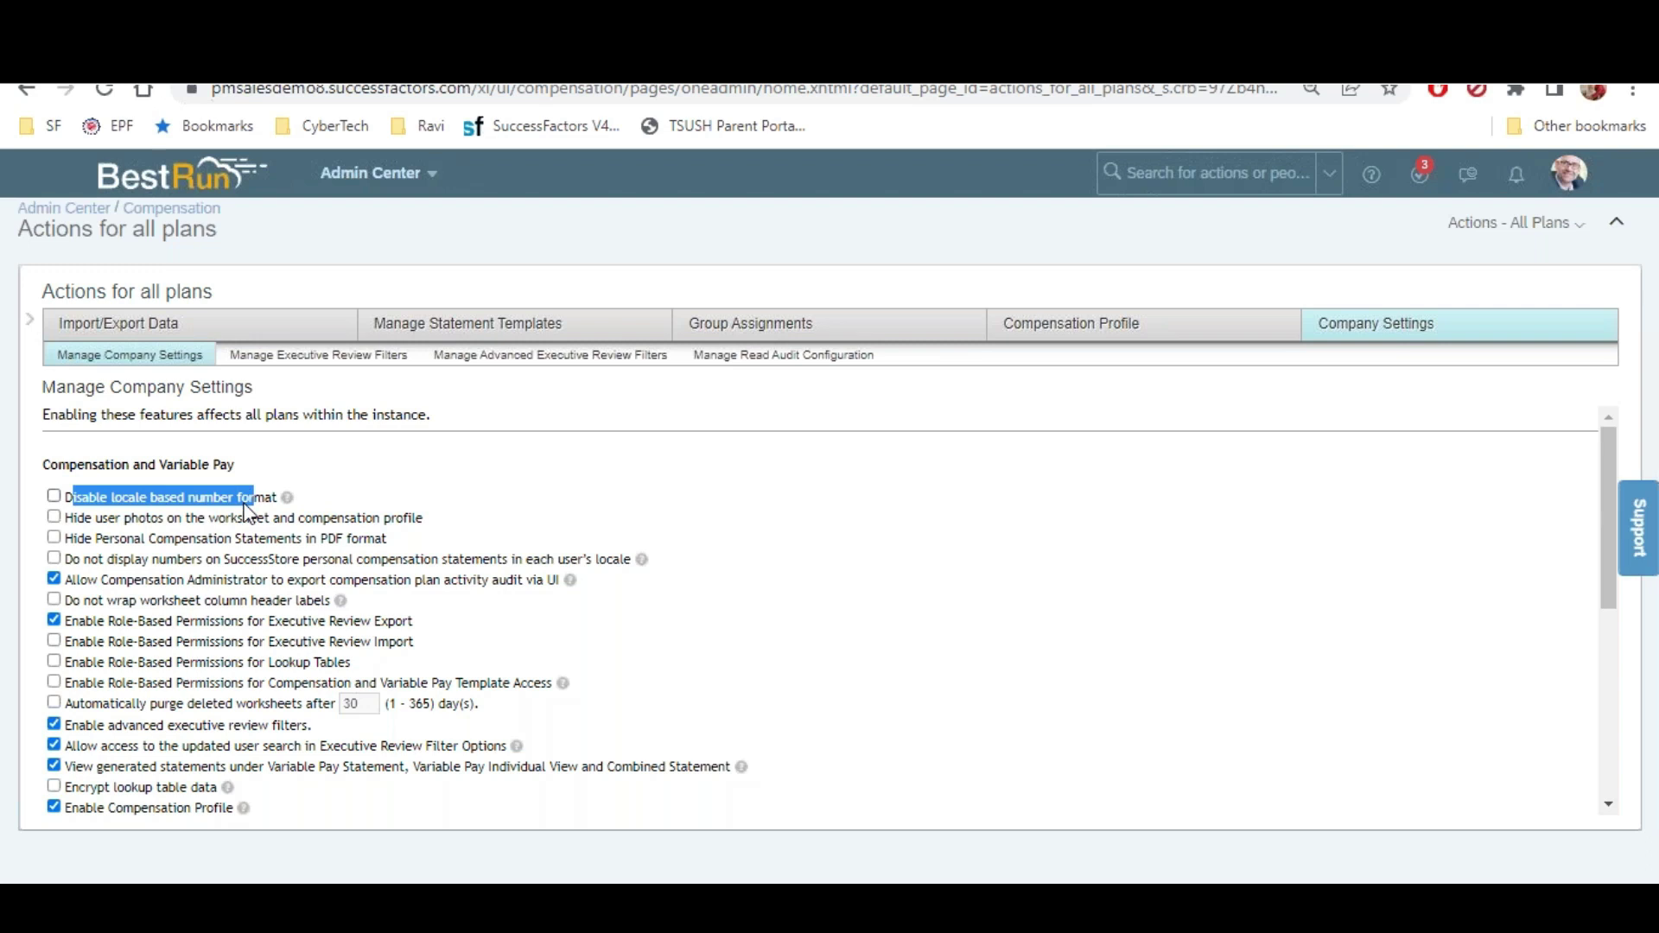
{"action": "left_click", "coordinate": [53, 497]}
{"action": "scroll", "coordinate": [185, 536], "scroll_direction": "down", "scroll_amount": 10}
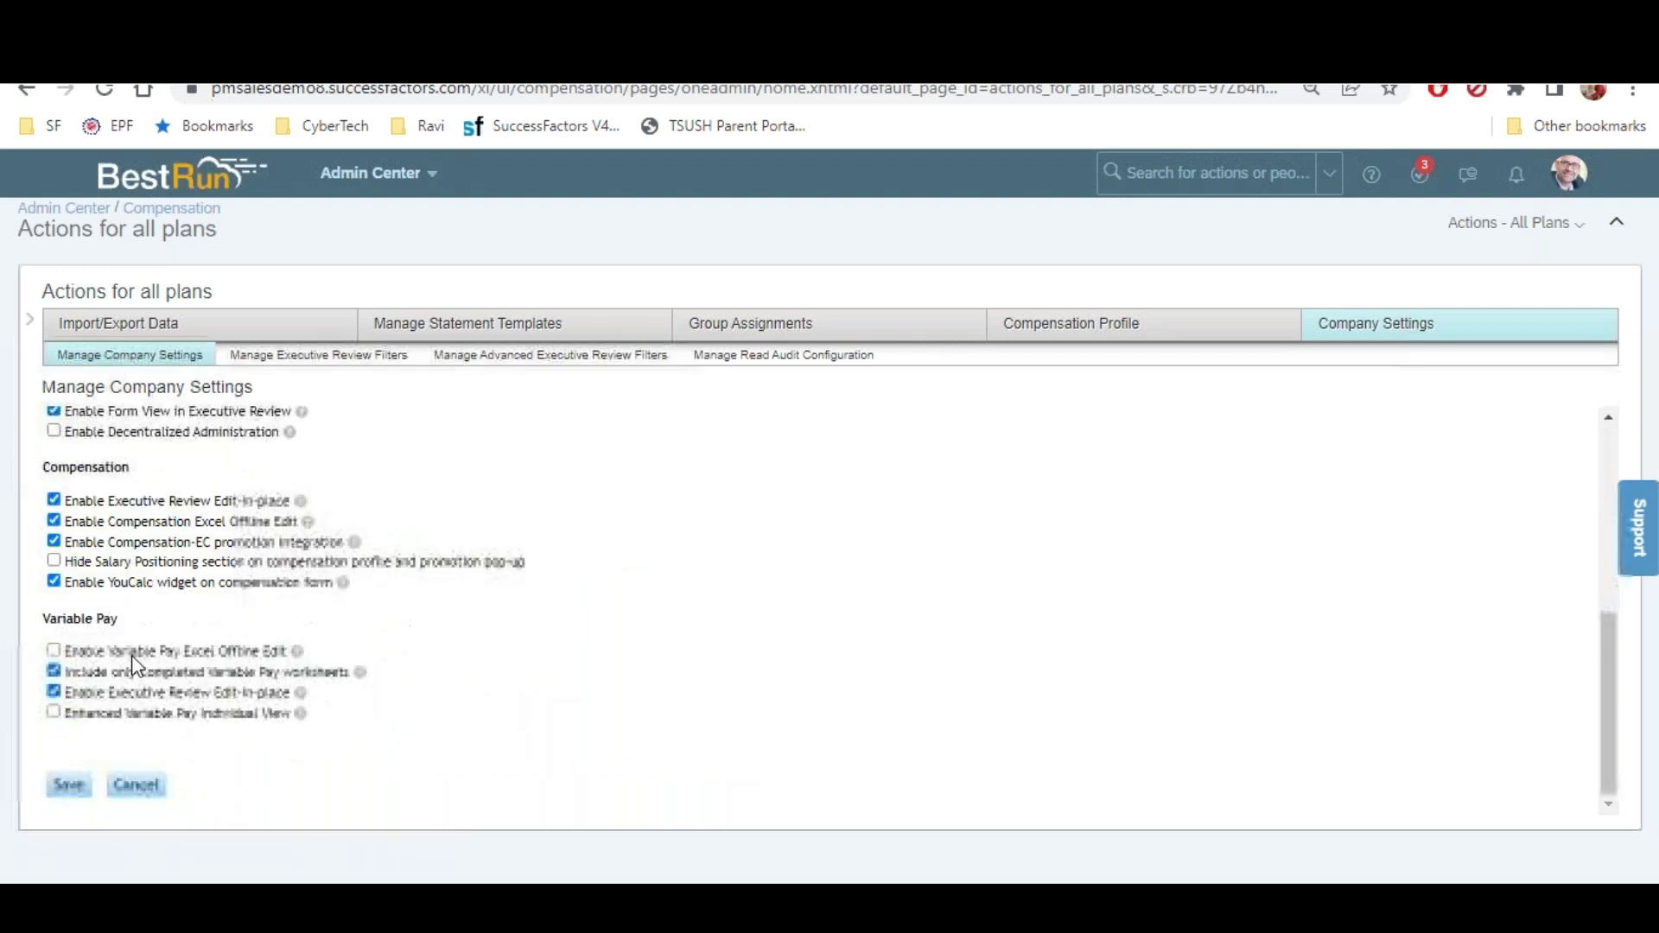
{"action": "left_click", "coordinate": [85, 801]}
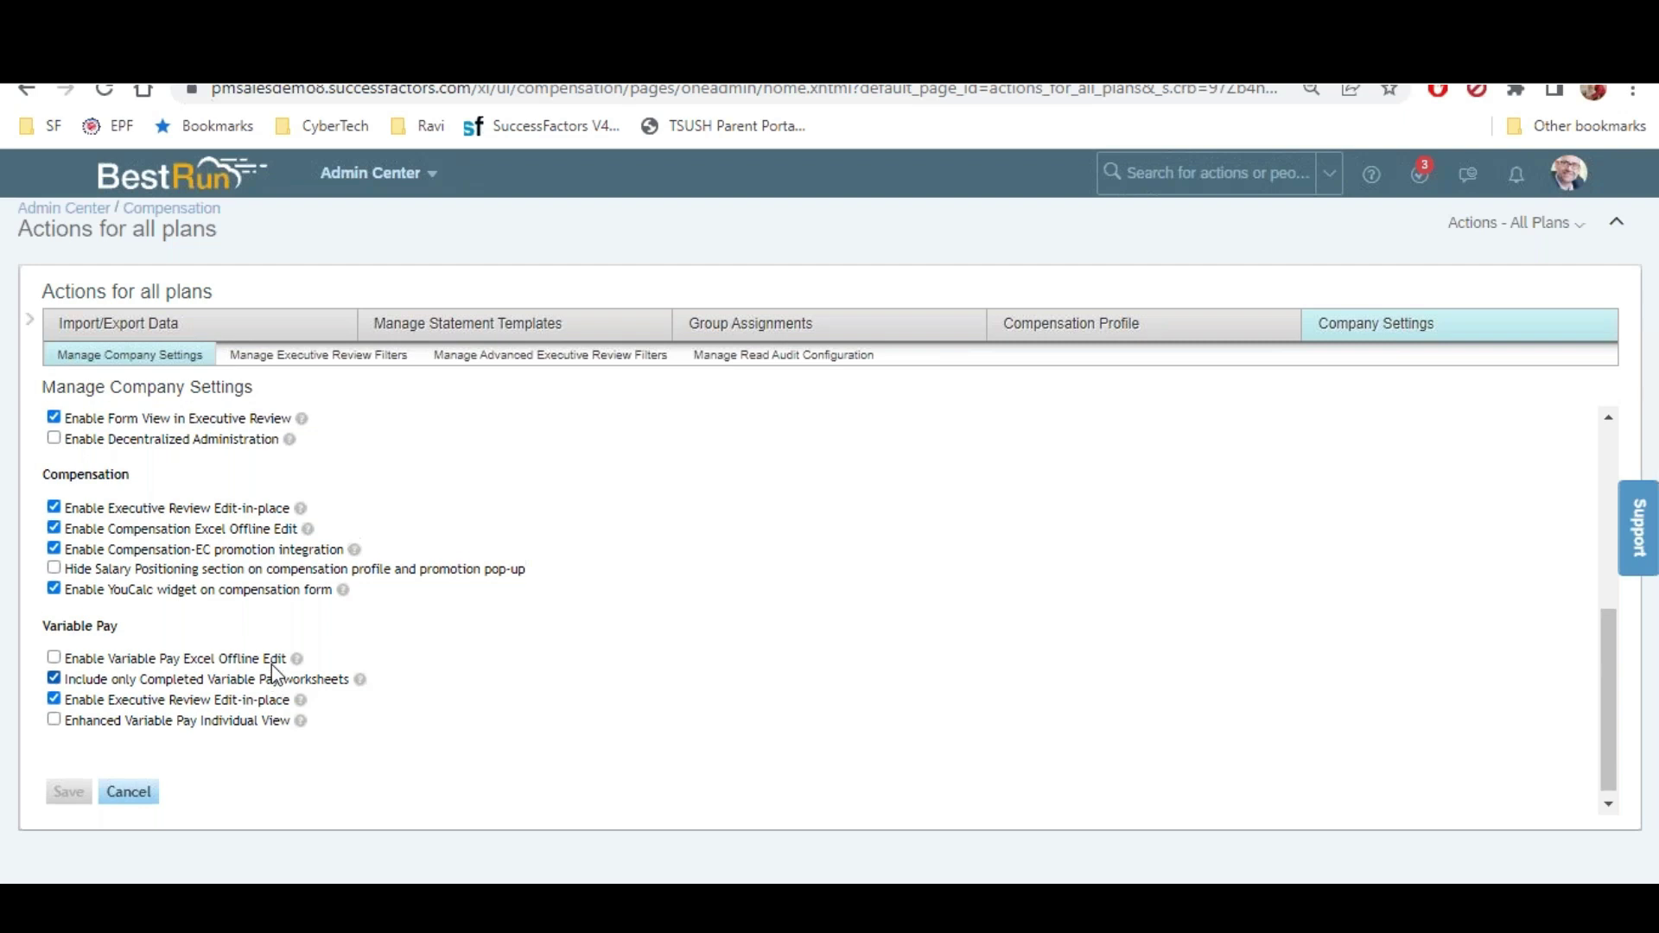
{"action": "scroll", "coordinate": [279, 661], "scroll_direction": "up", "scroll_amount": 5}
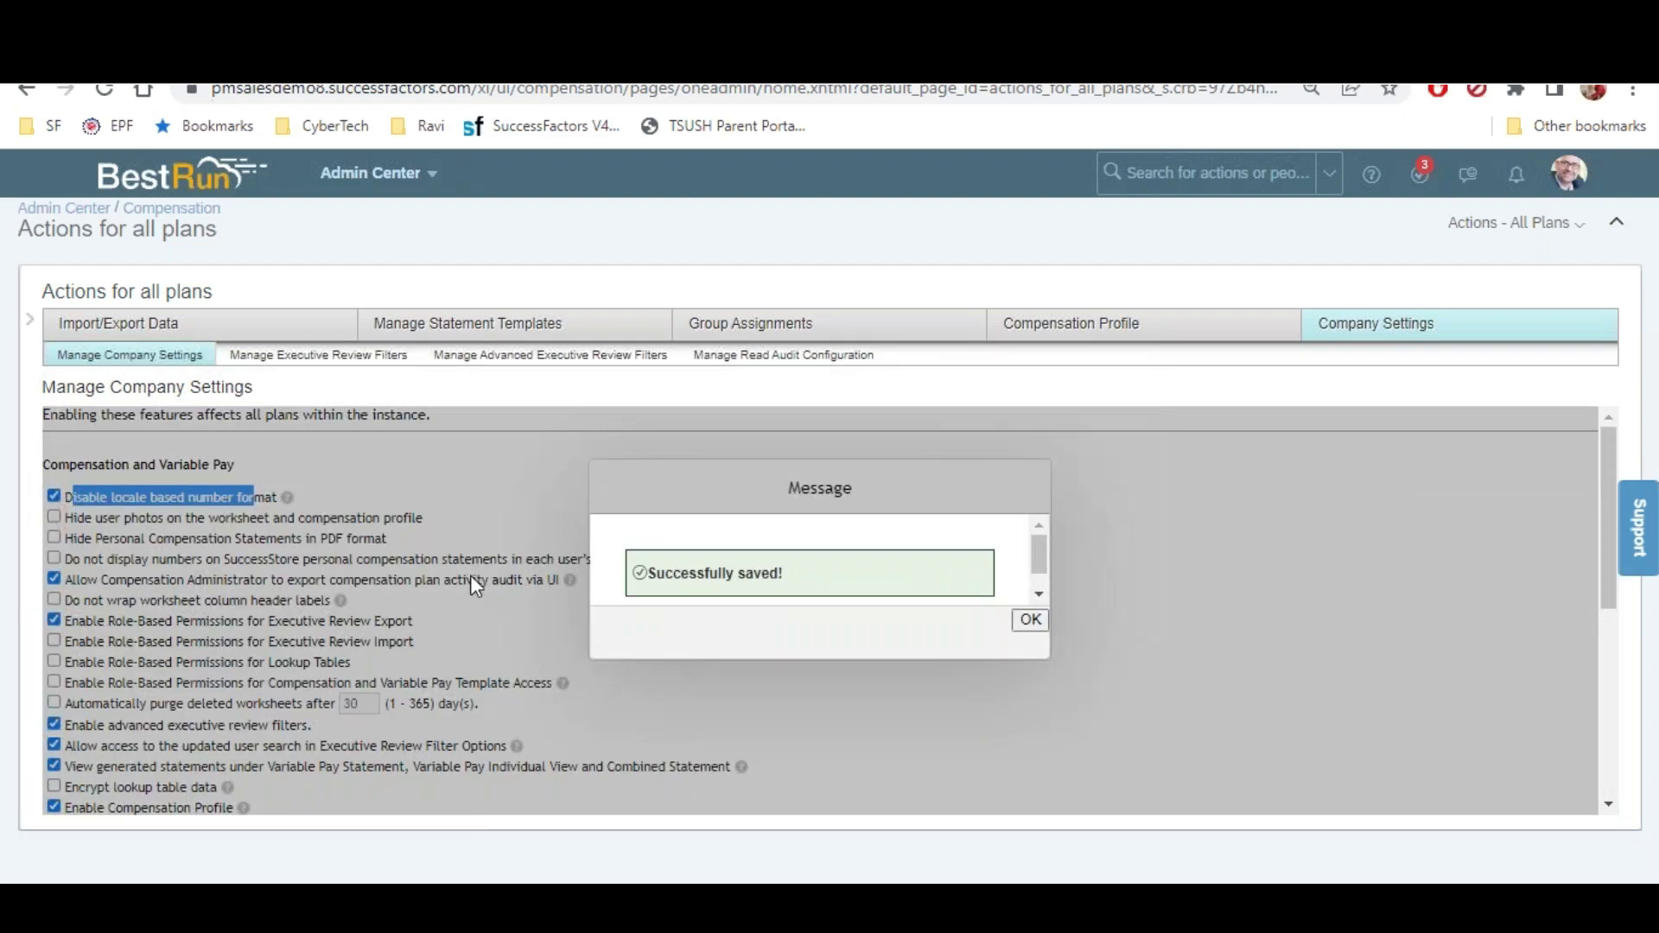
{"action": "left_click", "coordinate": [1030, 620]}
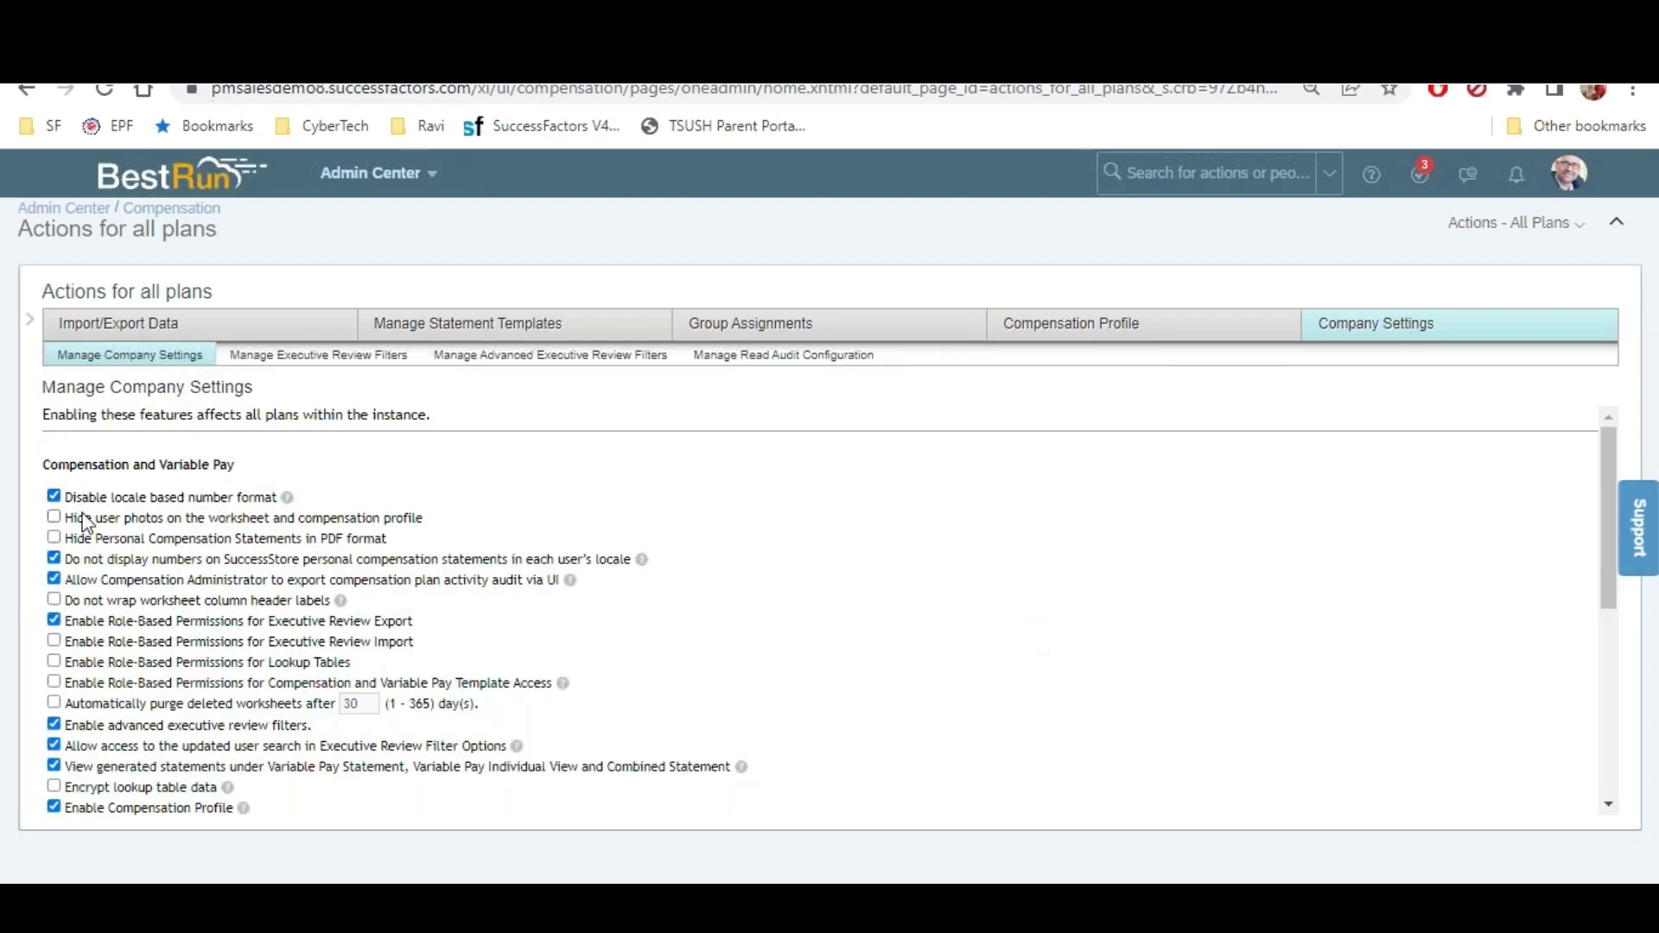
Turn 'Disable locale based number format' back off and save again
{"action": "left_click", "coordinate": [53, 497]}
{"action": "scroll", "coordinate": [144, 691], "scroll_direction": "down", "scroll_amount": 10}
{"action": "left_click", "coordinate": [69, 785]}
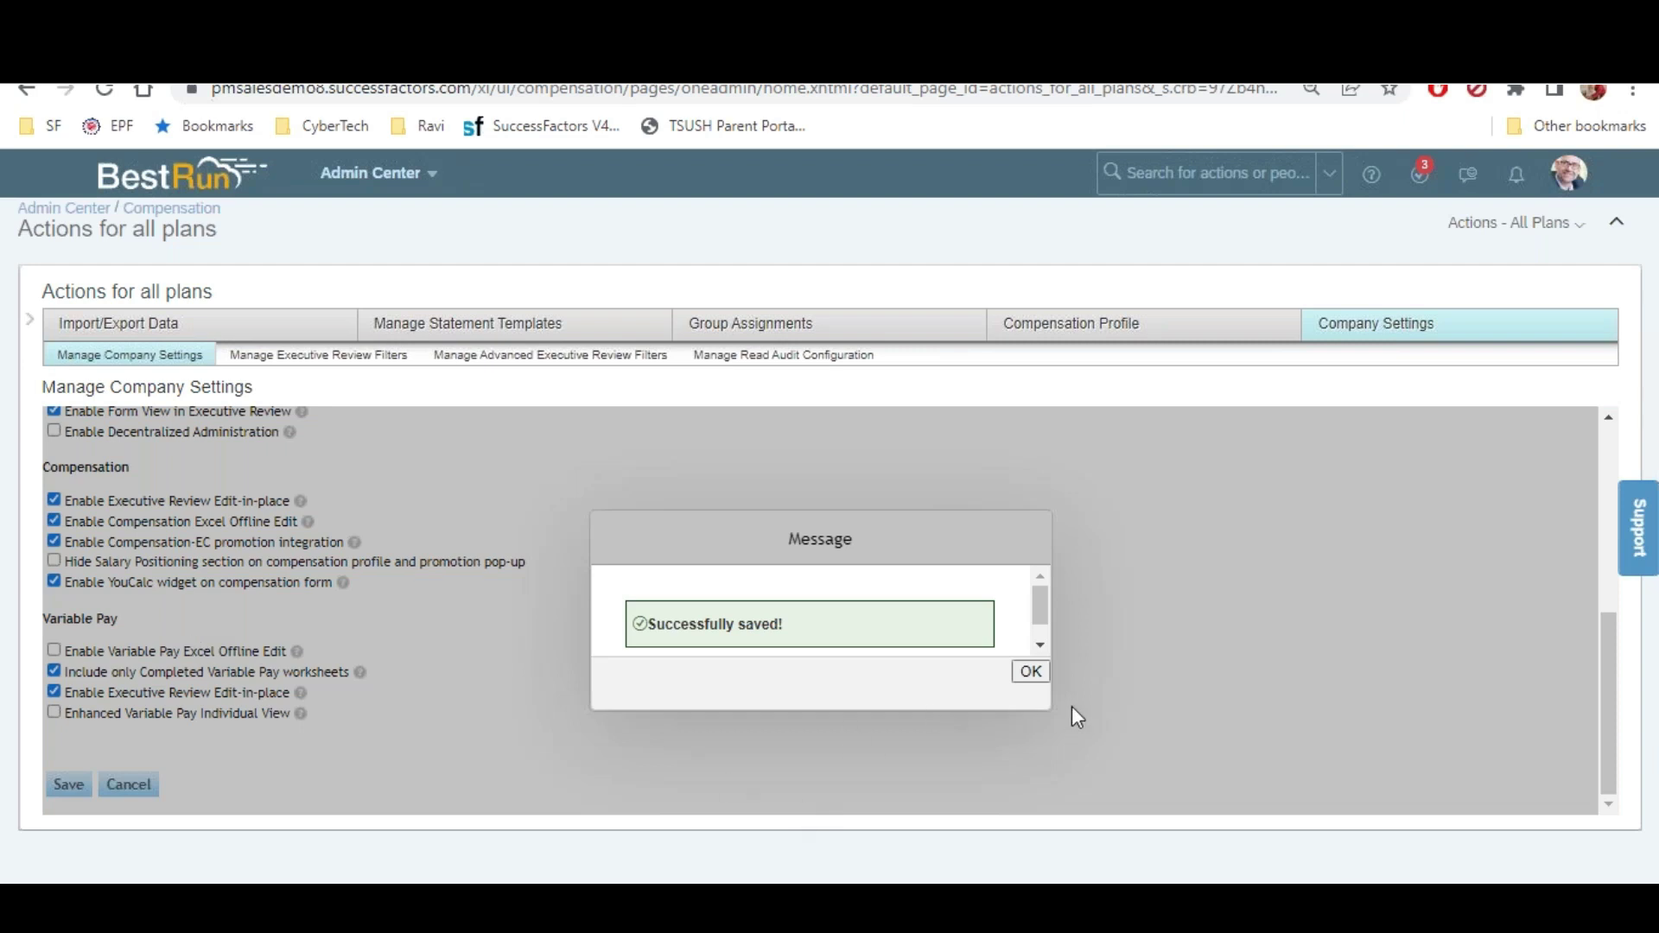
{"action": "left_click", "coordinate": [1030, 673]}
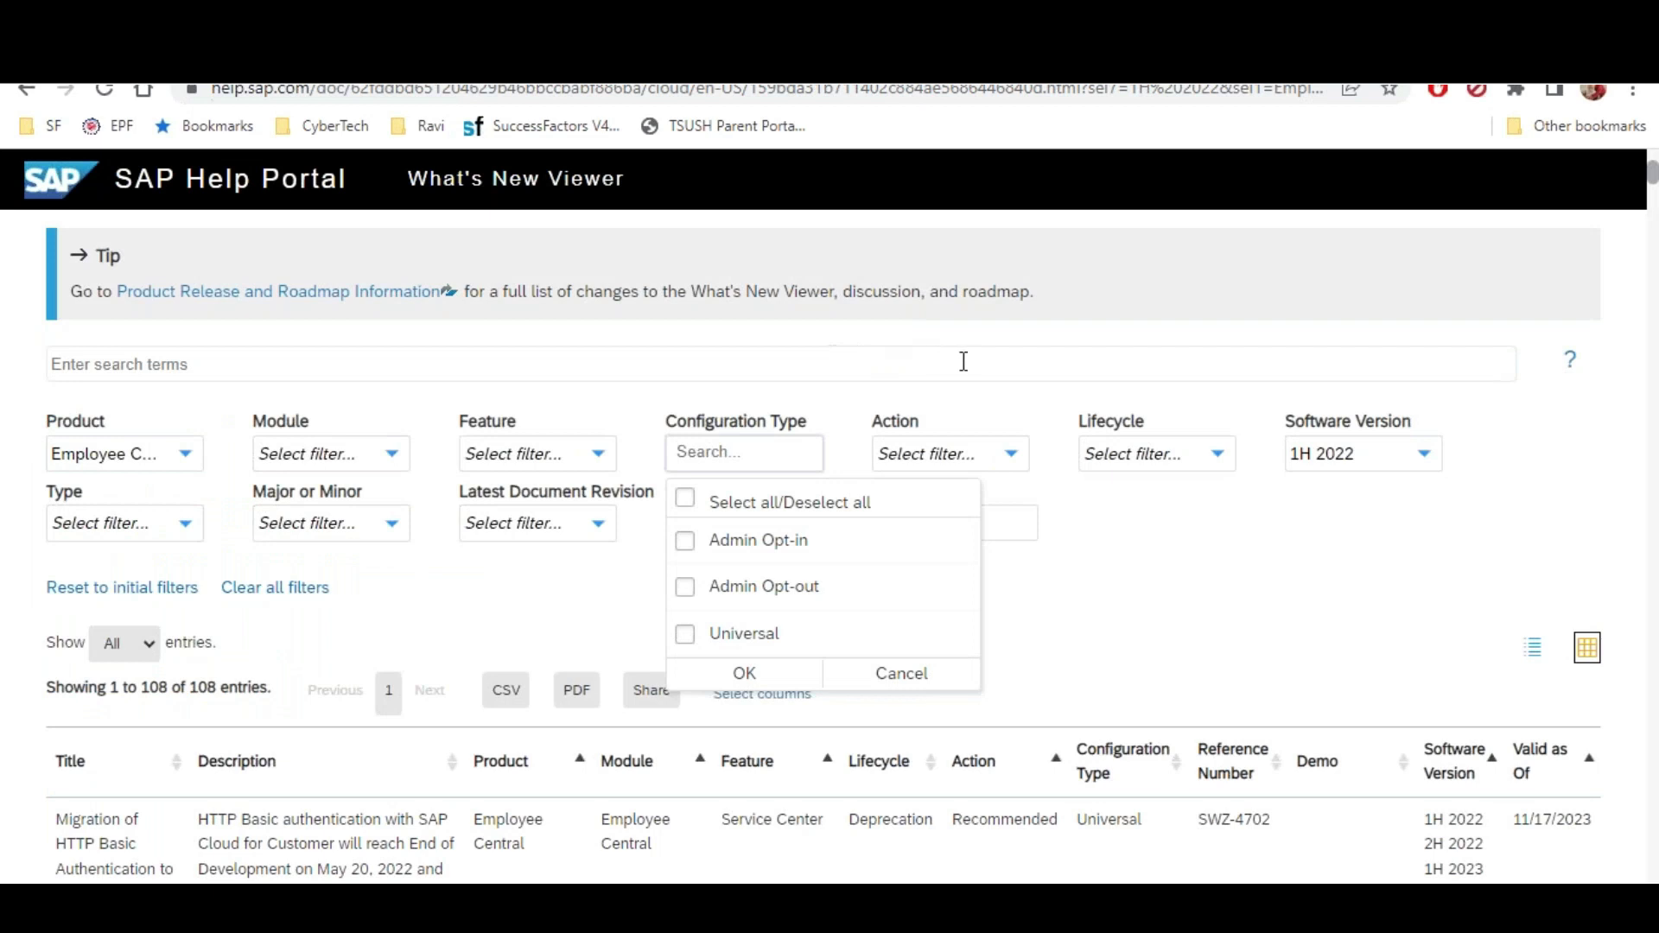
Clear Employee Central from the Product filter
{"action": "left_click", "coordinate": [965, 361]}
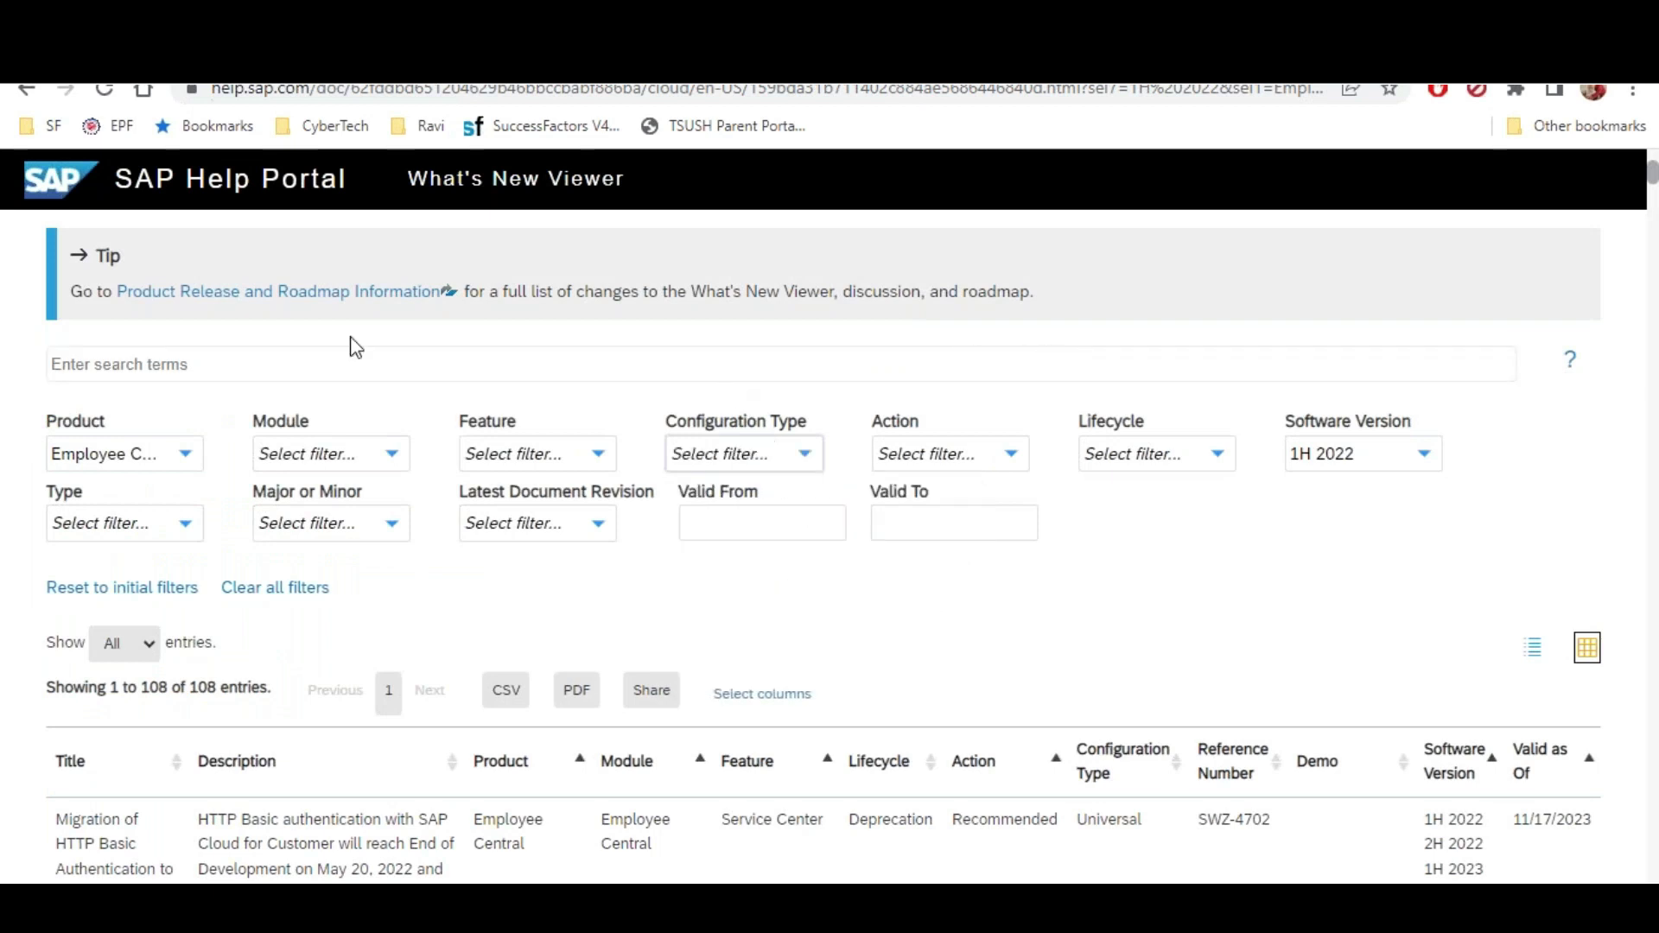
{"action": "left_click", "coordinate": [185, 453]}
{"action": "left_click", "coordinate": [65, 589]}
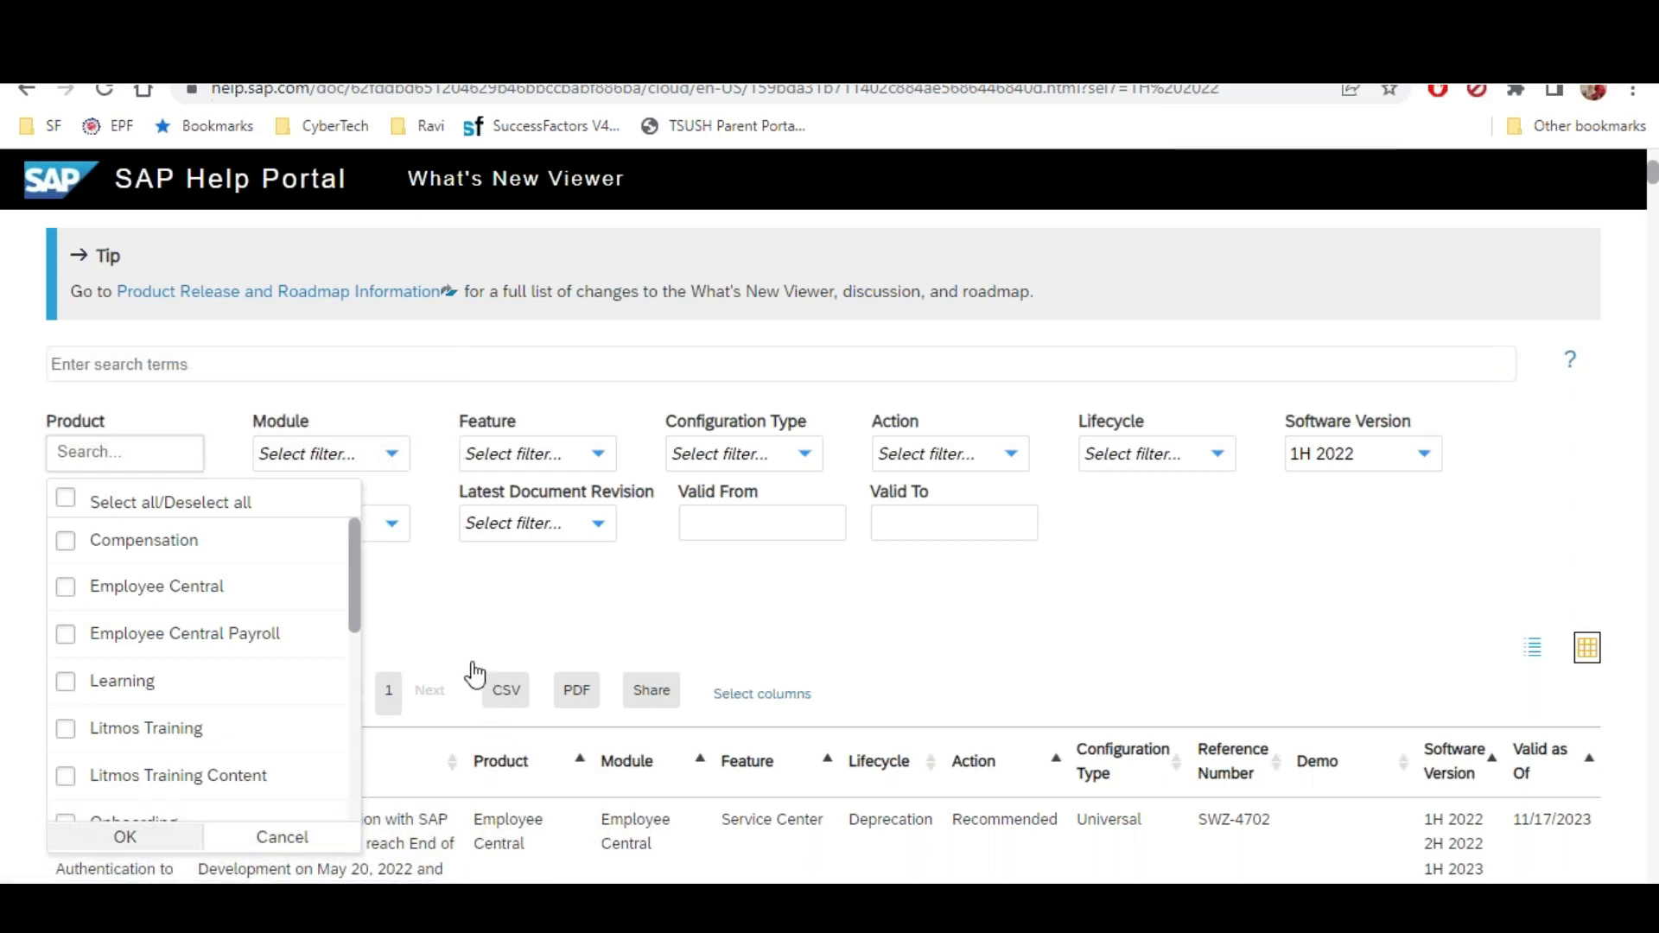
{"action": "left_click", "coordinate": [485, 616]}
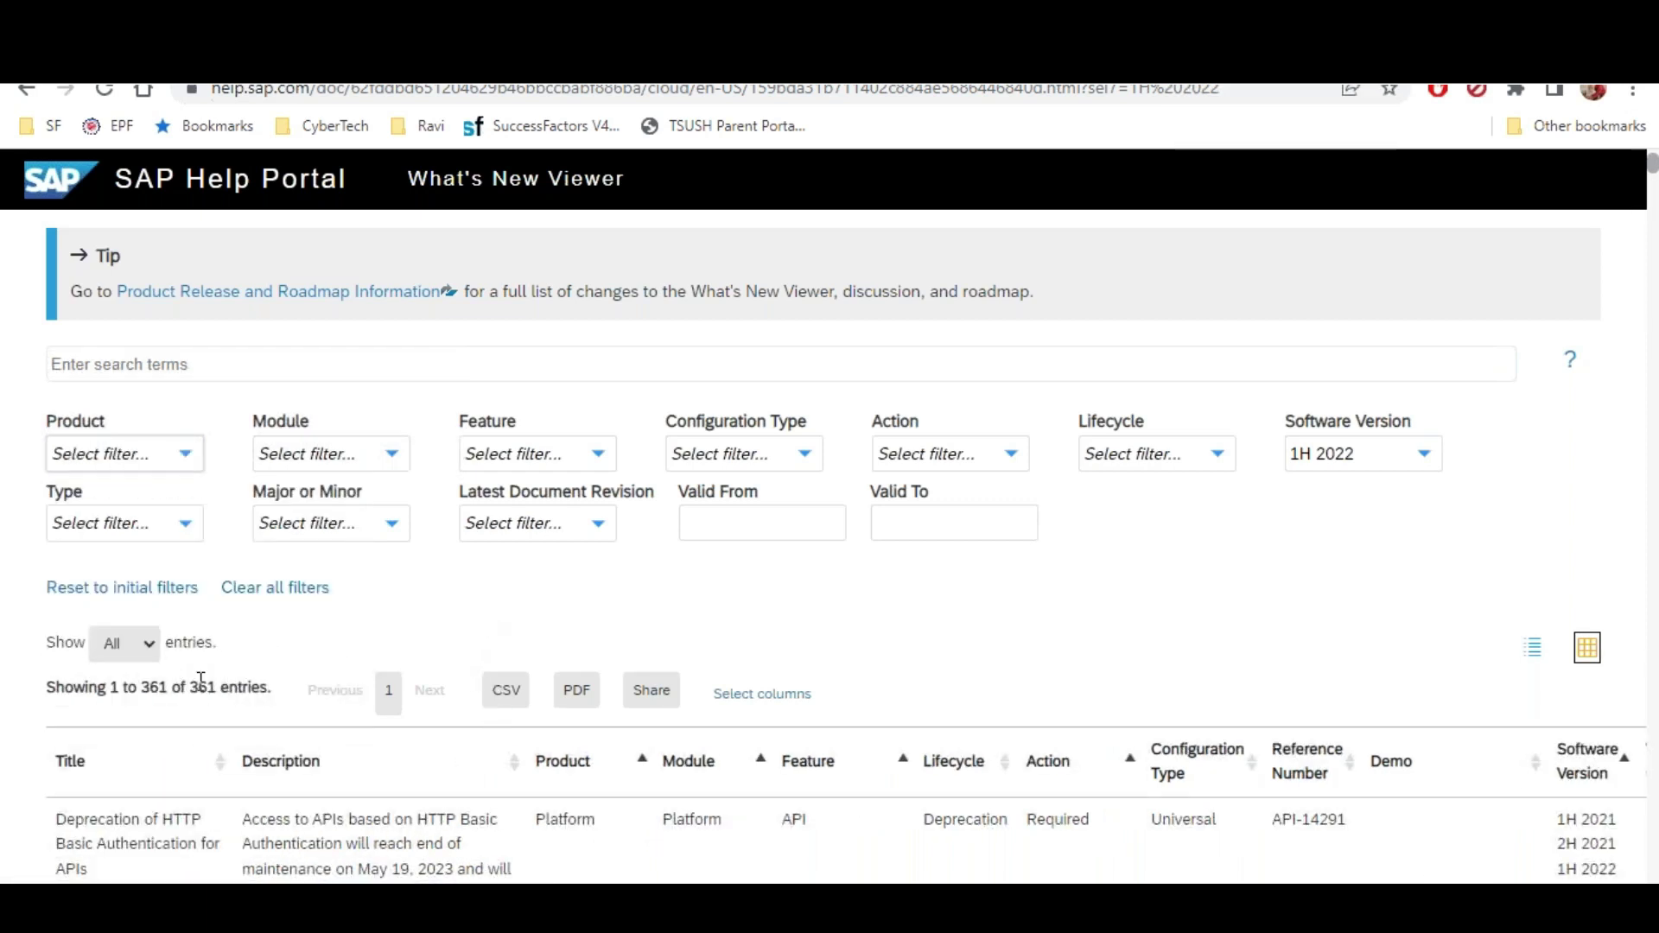
Reload the What's New Viewer and check the Configuration Type choices unchanged
{"action": "left_click", "coordinate": [804, 453]}
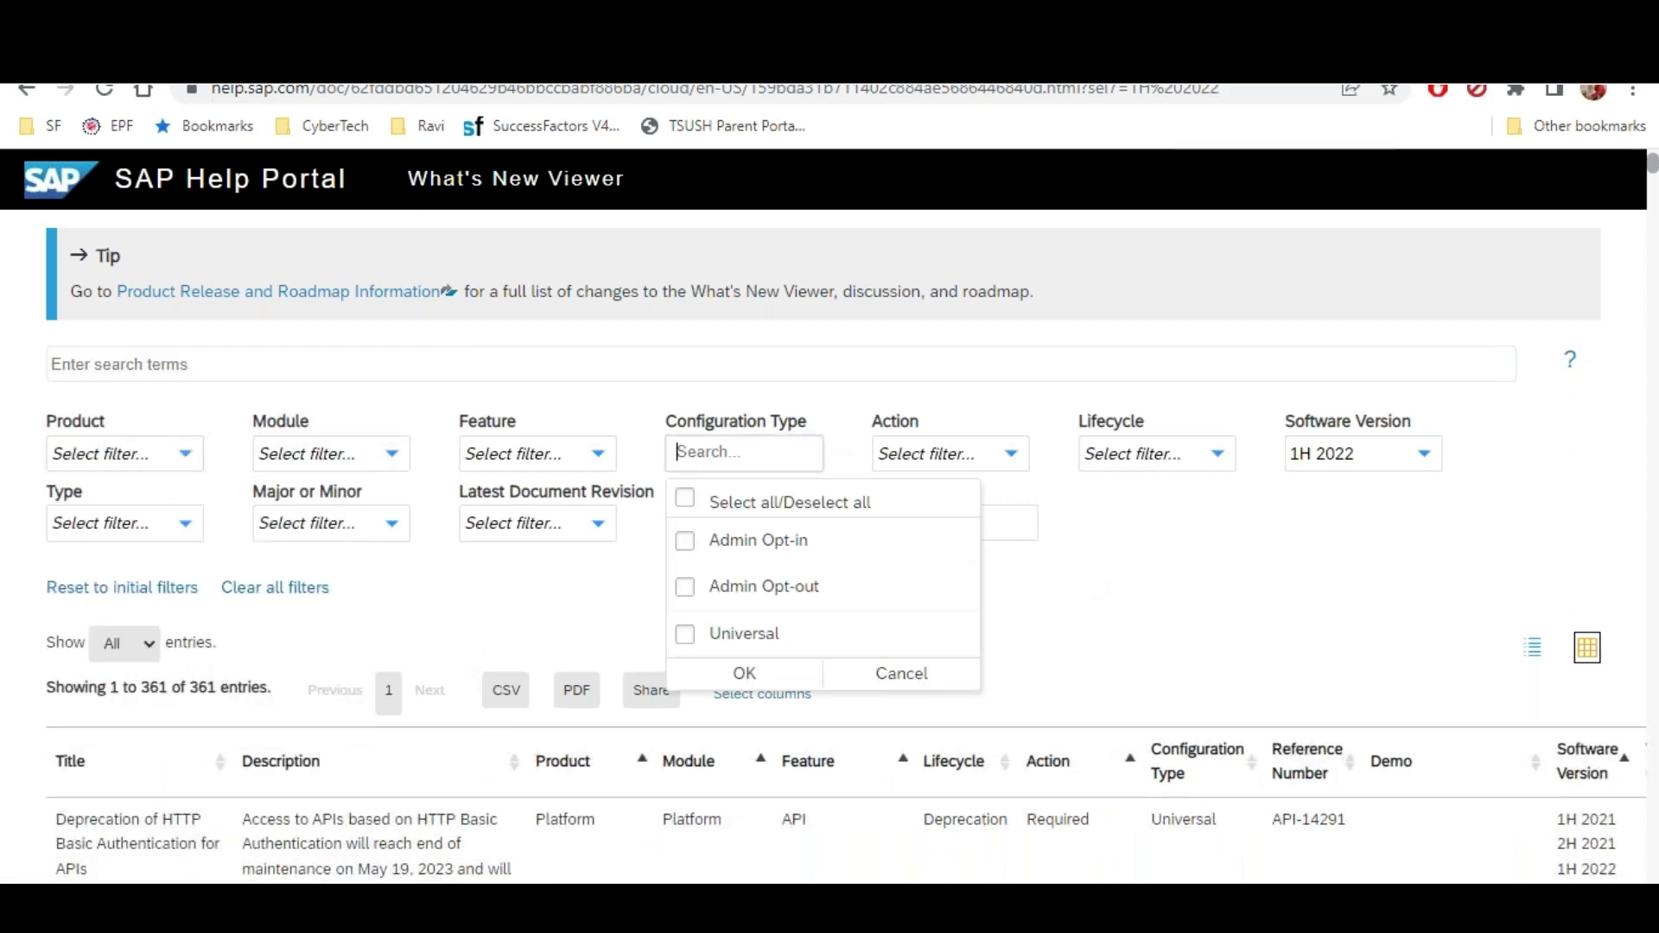
{"action": "left_click", "coordinate": [1113, 615]}
{"action": "left_click", "coordinate": [104, 91]}
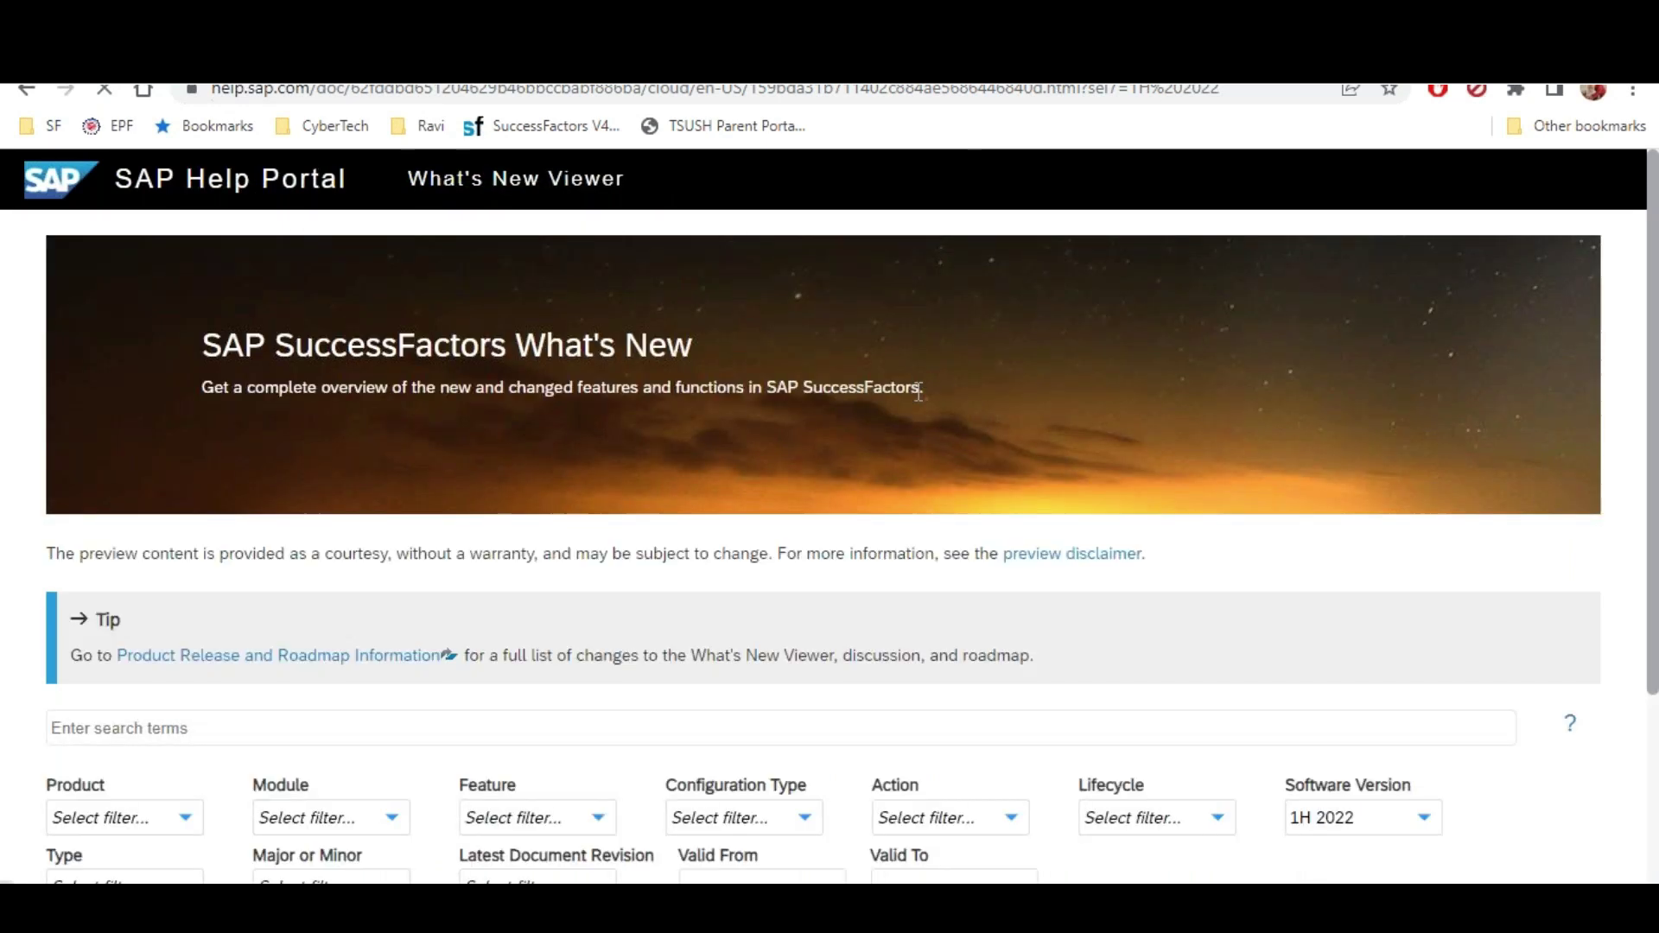
{"action": "scroll", "coordinate": [905, 541], "scroll_direction": "down", "scroll_amount": 5}
{"action": "left_click", "coordinate": [810, 330]}
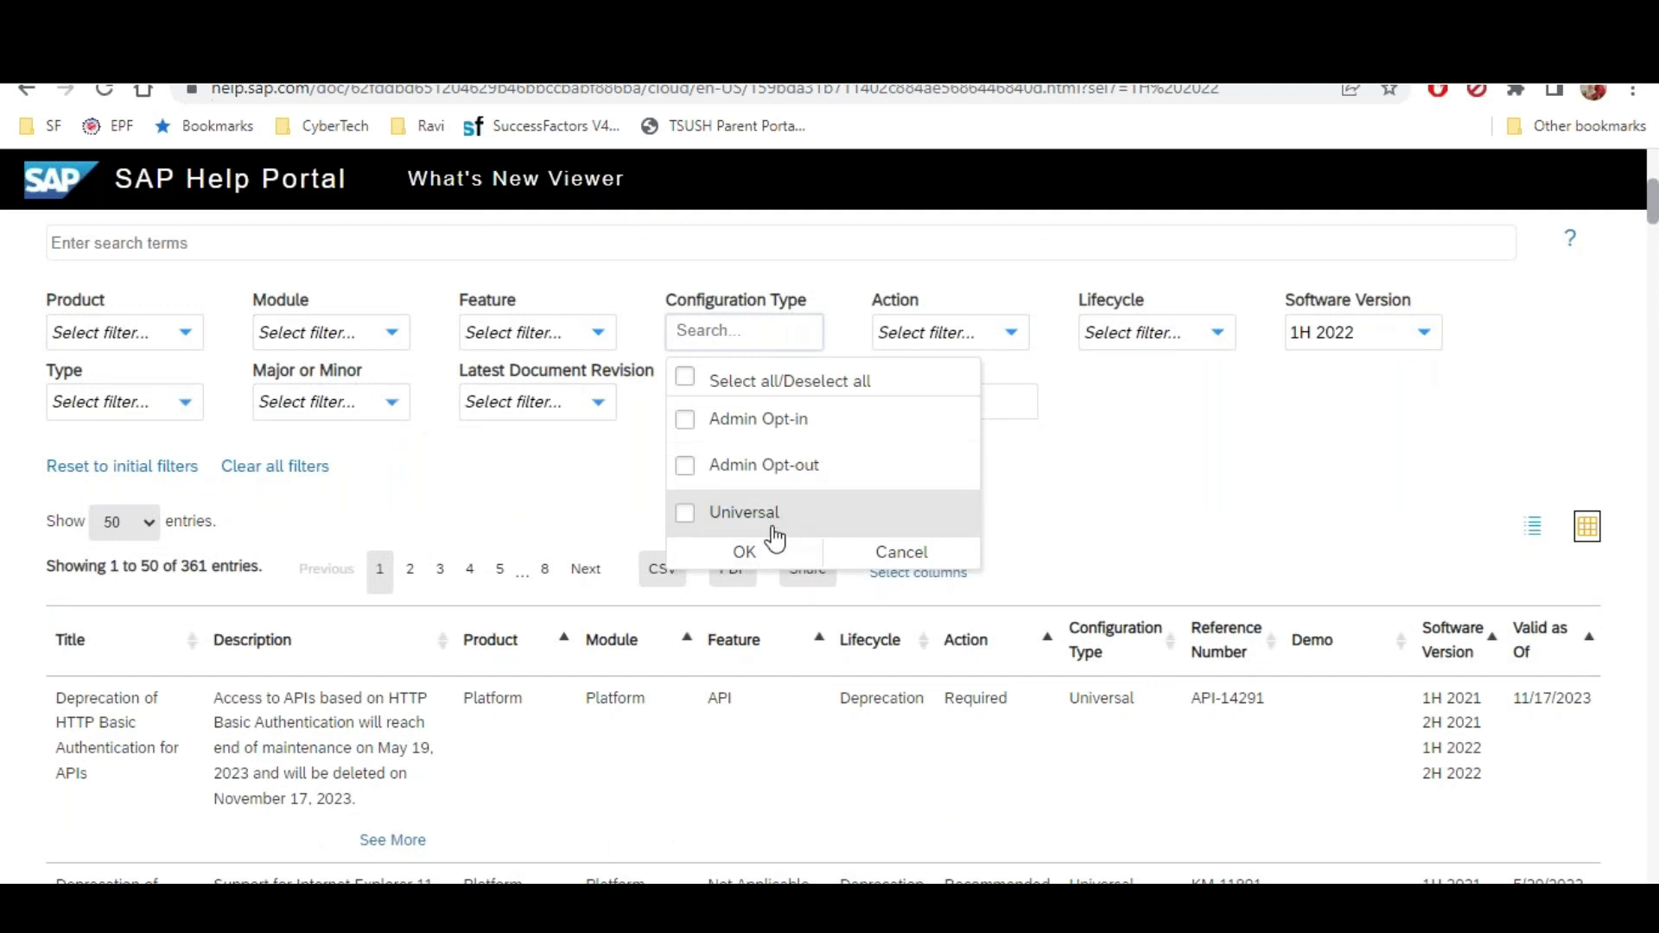
{"action": "left_click", "coordinate": [1455, 355]}
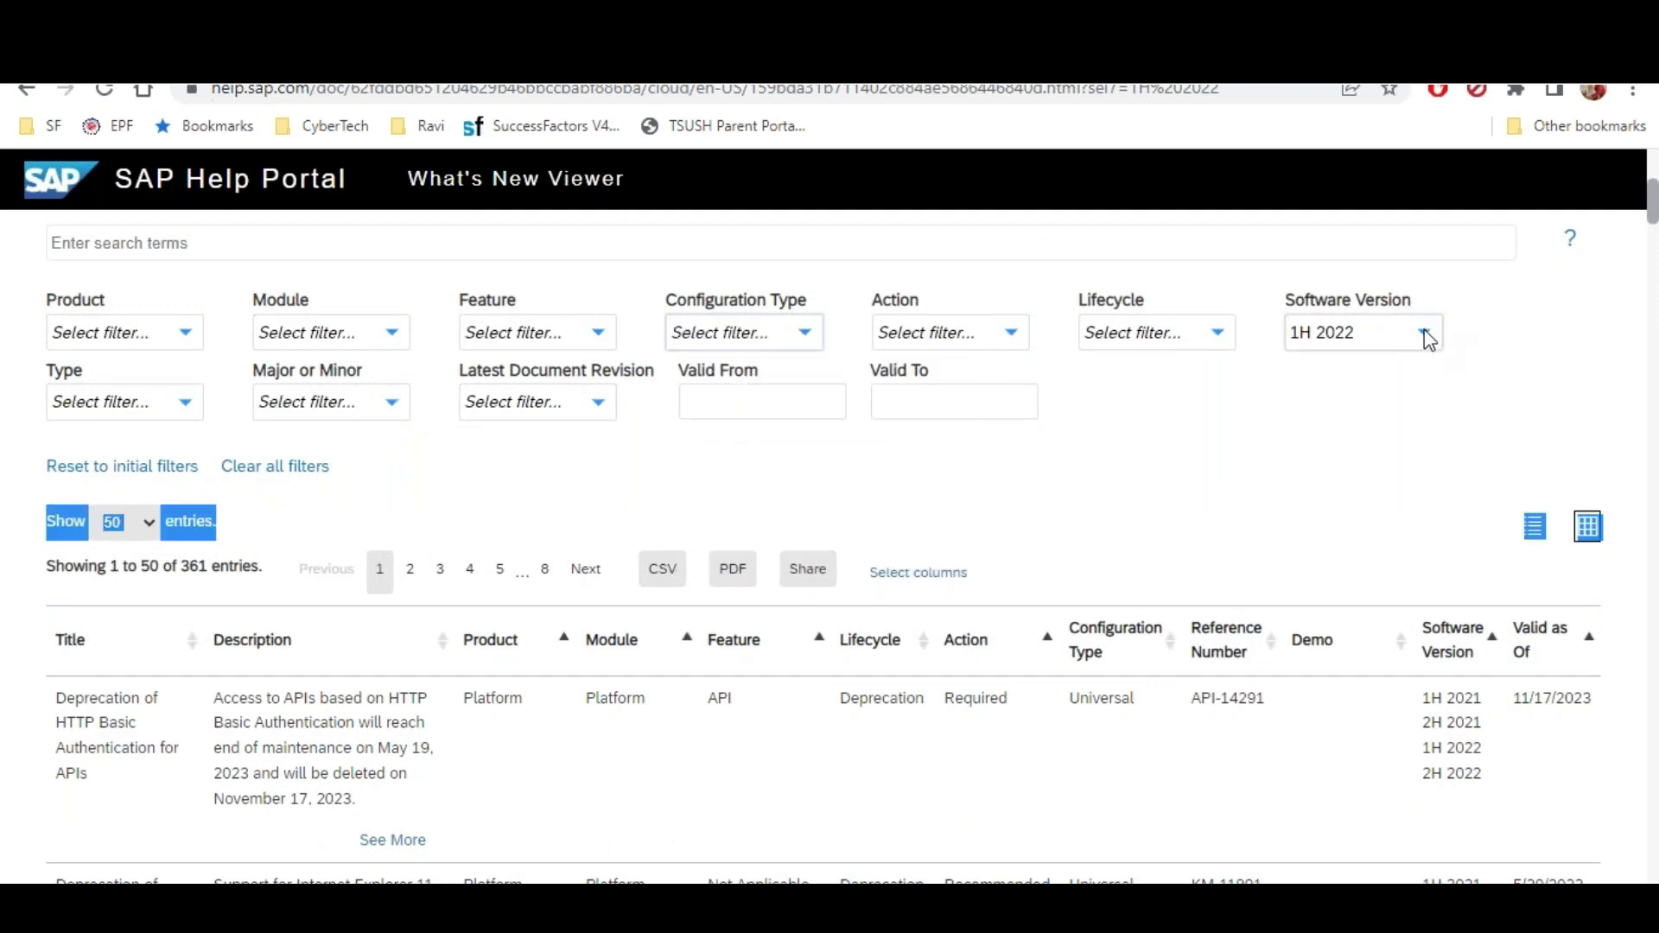
{"action": "left_click", "coordinate": [1424, 331]}
Swap 1H 2022 for 1H 2021 and 2H 2021 in the Software Version filter
{"action": "left_click", "coordinate": [1304, 419]}
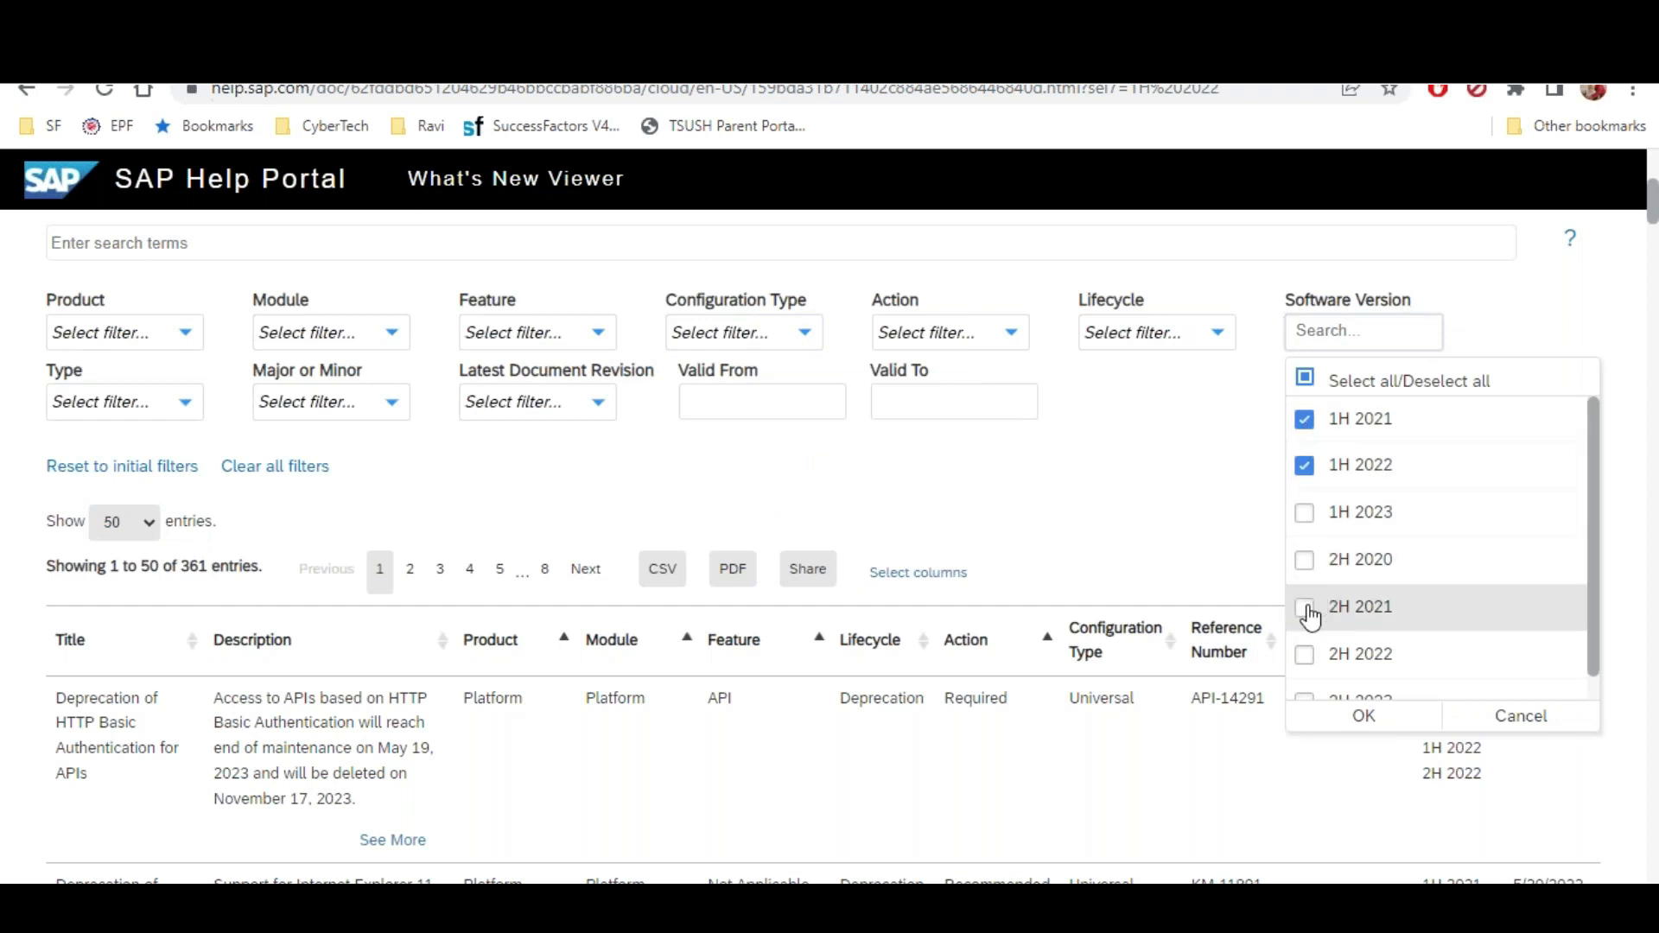
{"action": "left_click", "coordinate": [1177, 516]}
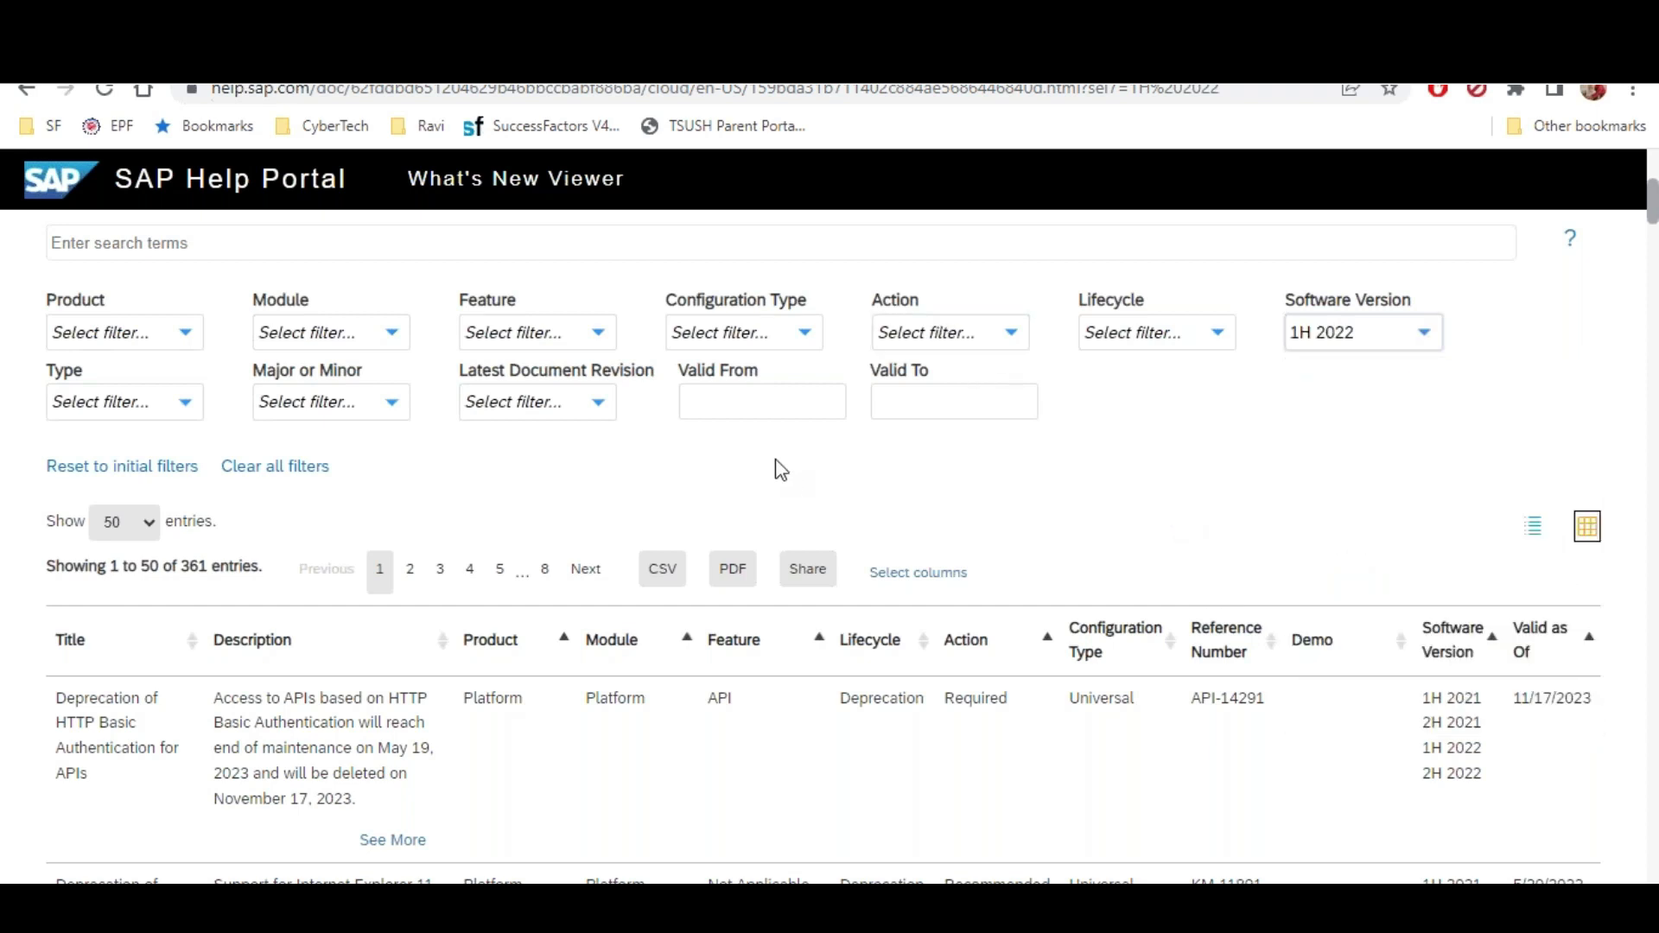
{"action": "left_click", "coordinate": [1377, 330]}
{"action": "left_click", "coordinate": [1304, 468]}
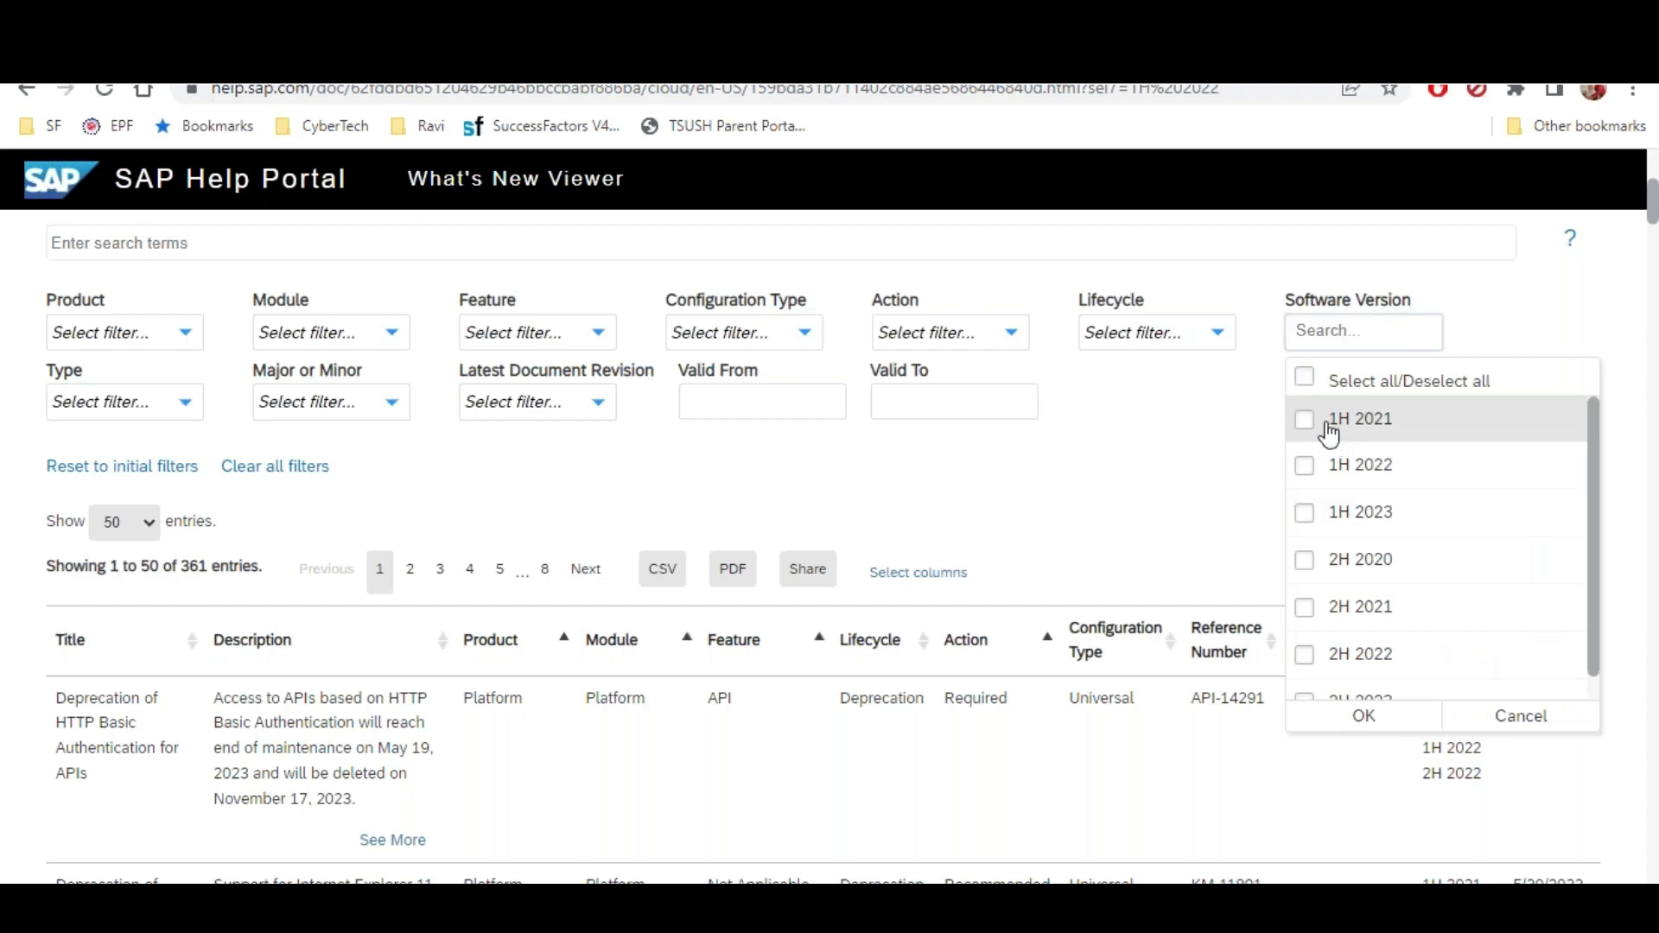
{"action": "left_click", "coordinate": [1304, 421]}
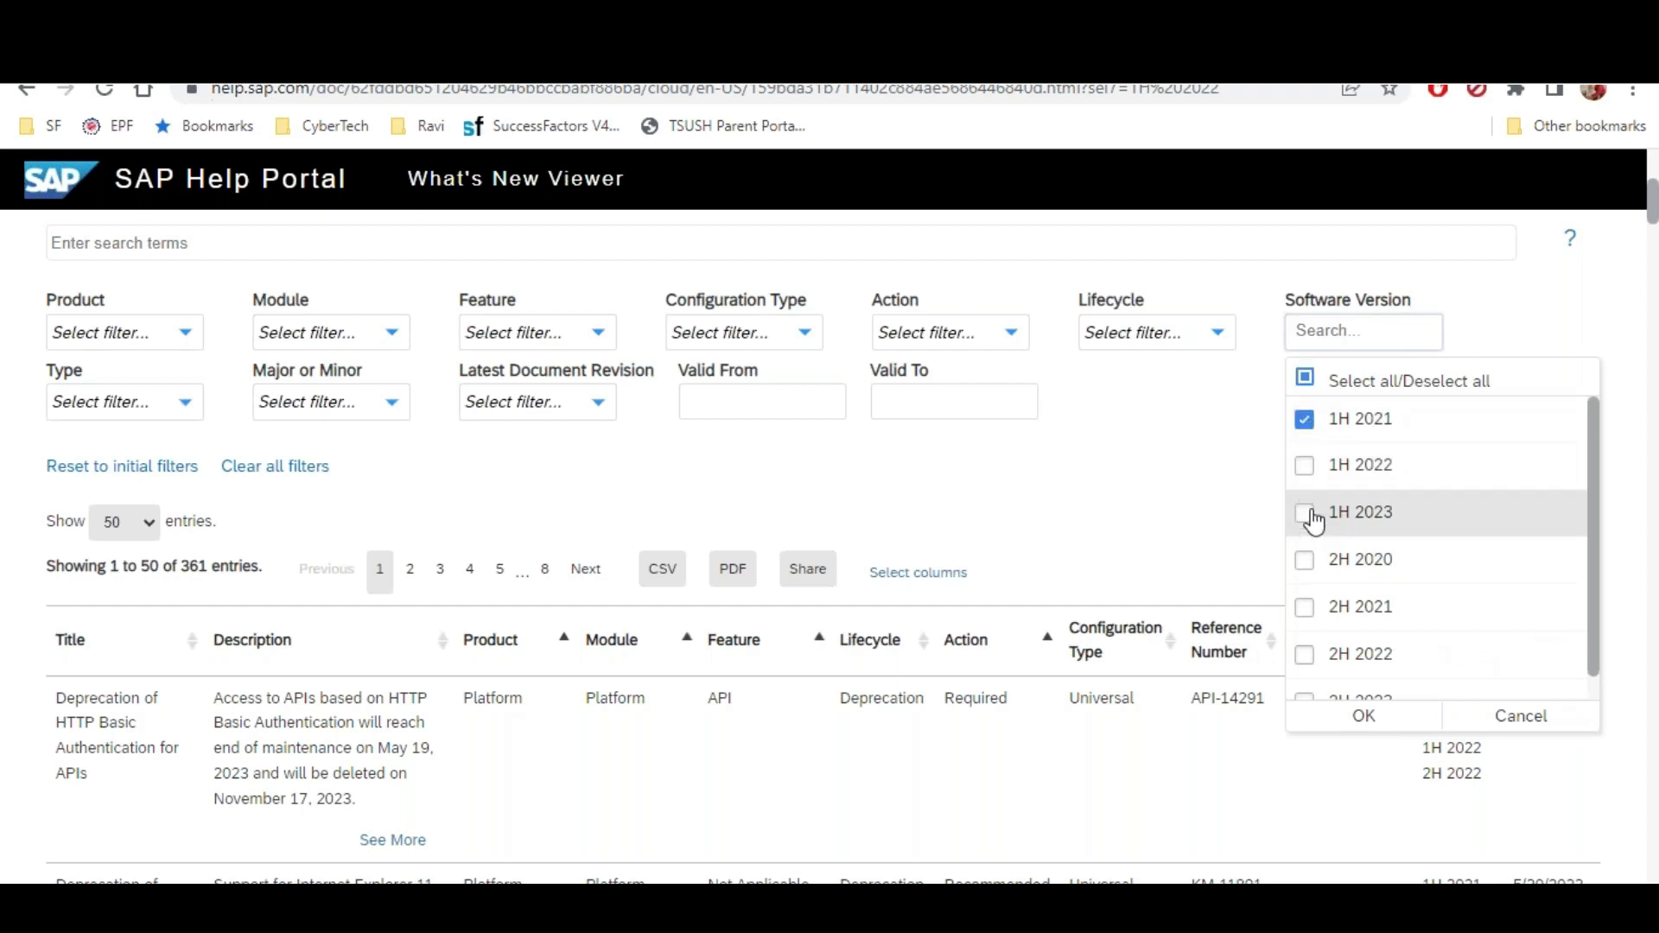
{"action": "left_click", "coordinate": [1306, 609]}
{"action": "left_click", "coordinate": [1362, 716]}
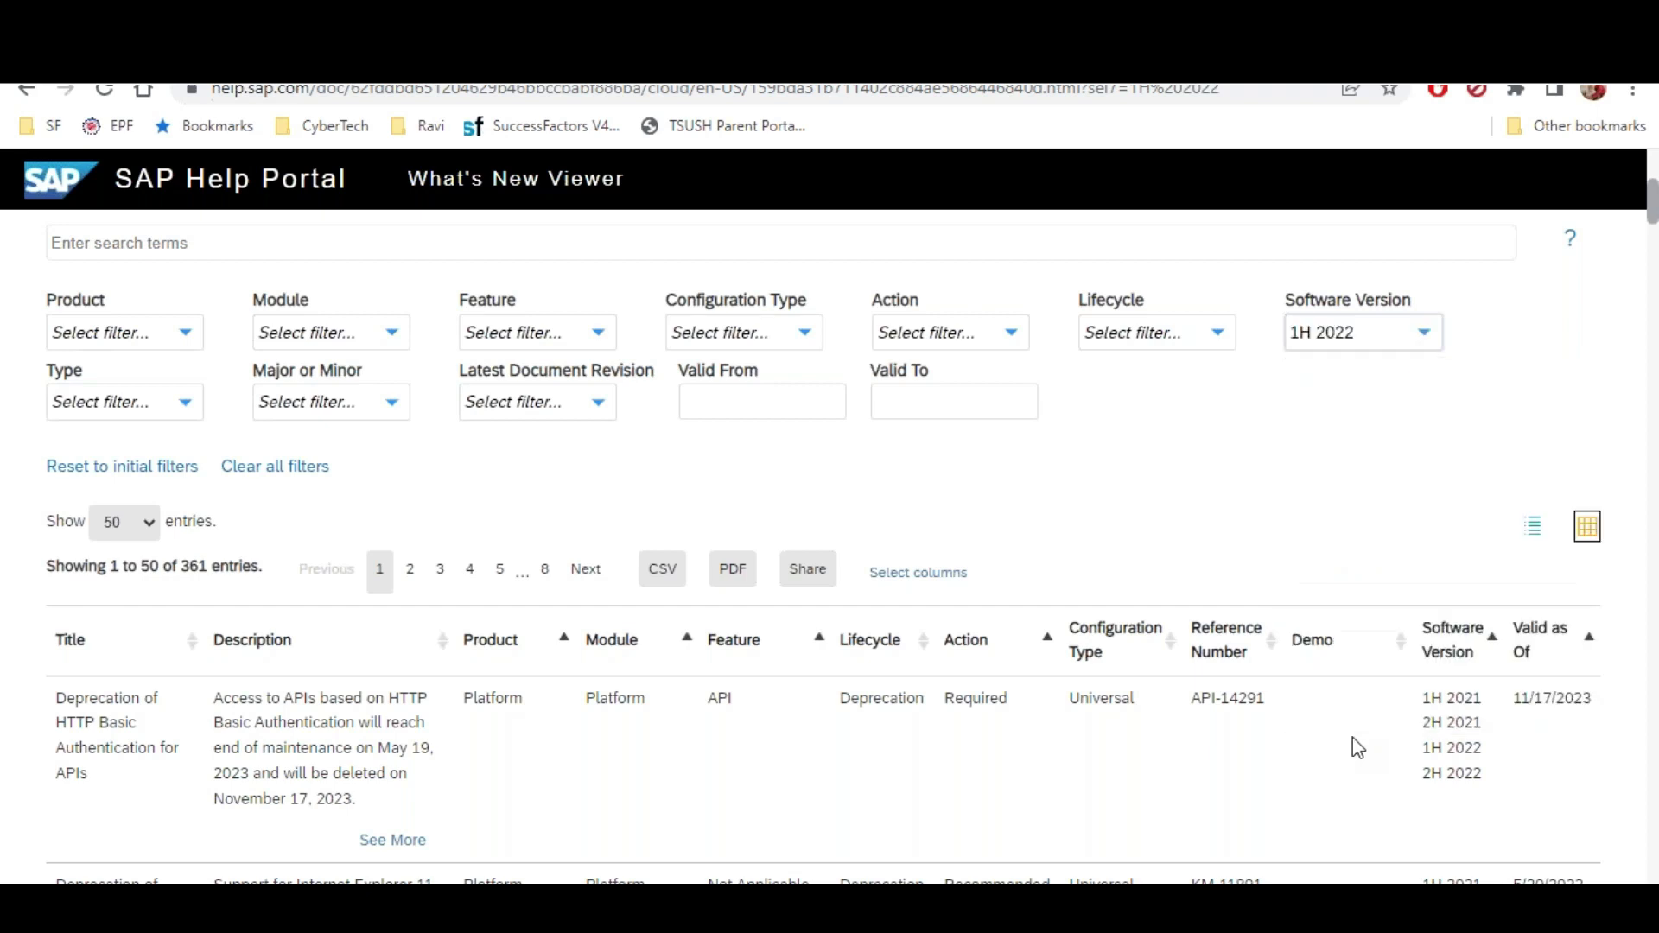
Reapply the 1H 2021 and 2H 2021 version filter and highlight the 806 entry count
{"action": "left_click", "coordinate": [1414, 343]}
{"action": "left_click", "coordinate": [1304, 420]}
{"action": "left_click", "coordinate": [1304, 467]}
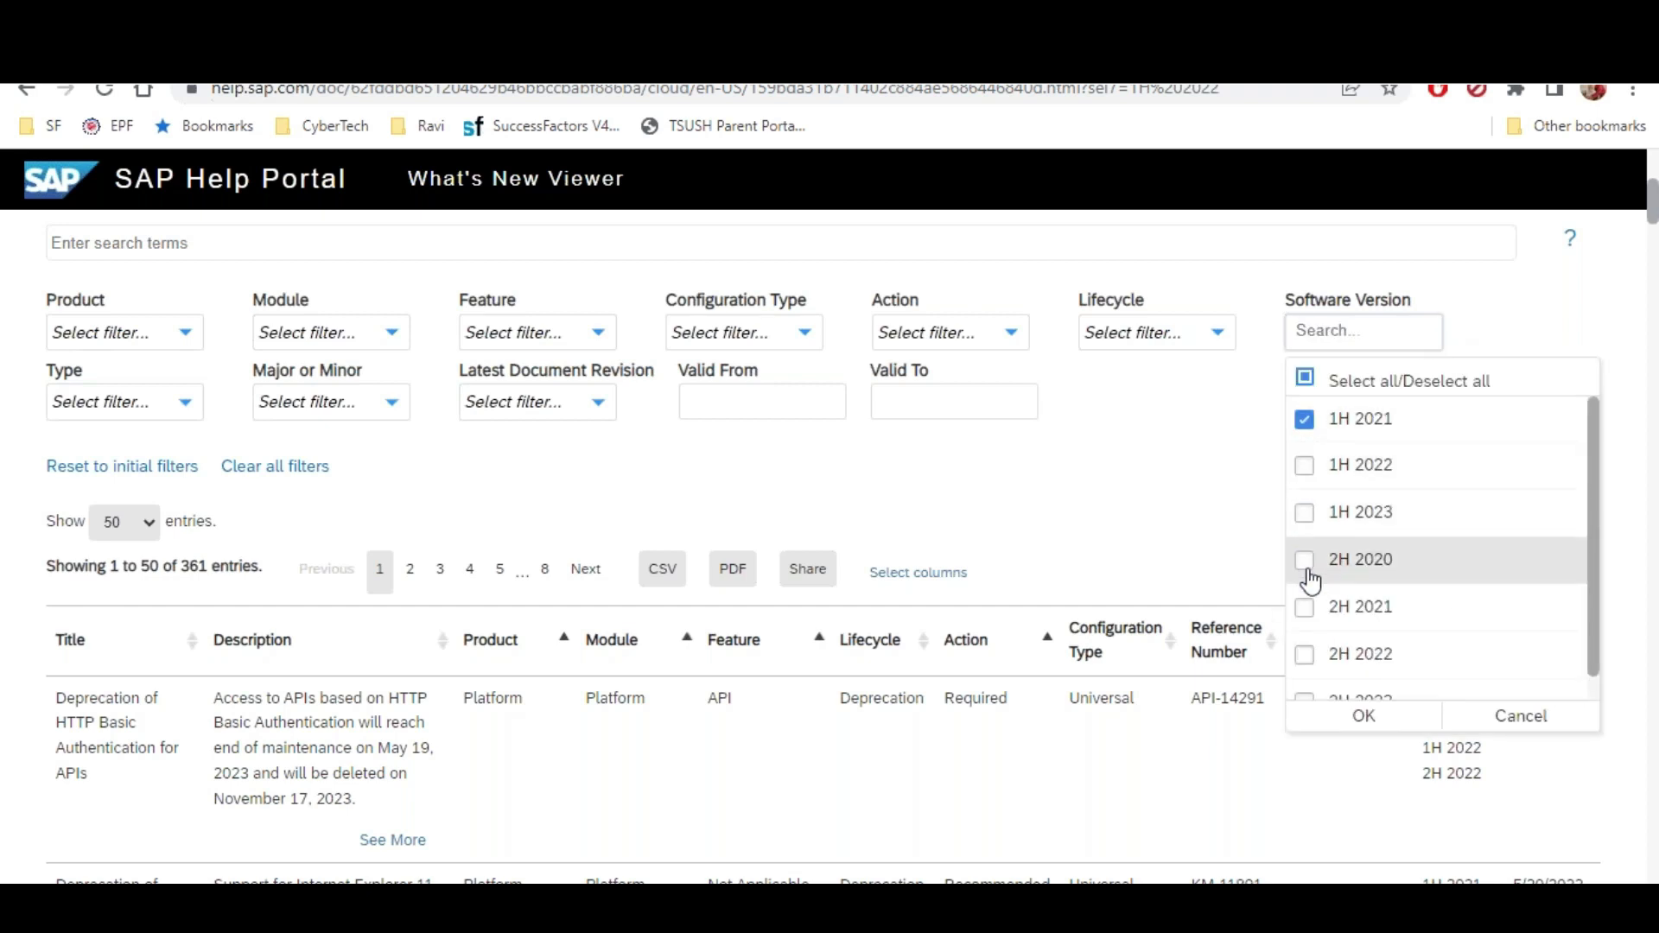
{"action": "left_click", "coordinate": [1306, 609]}
{"action": "left_click", "coordinate": [1330, 716]}
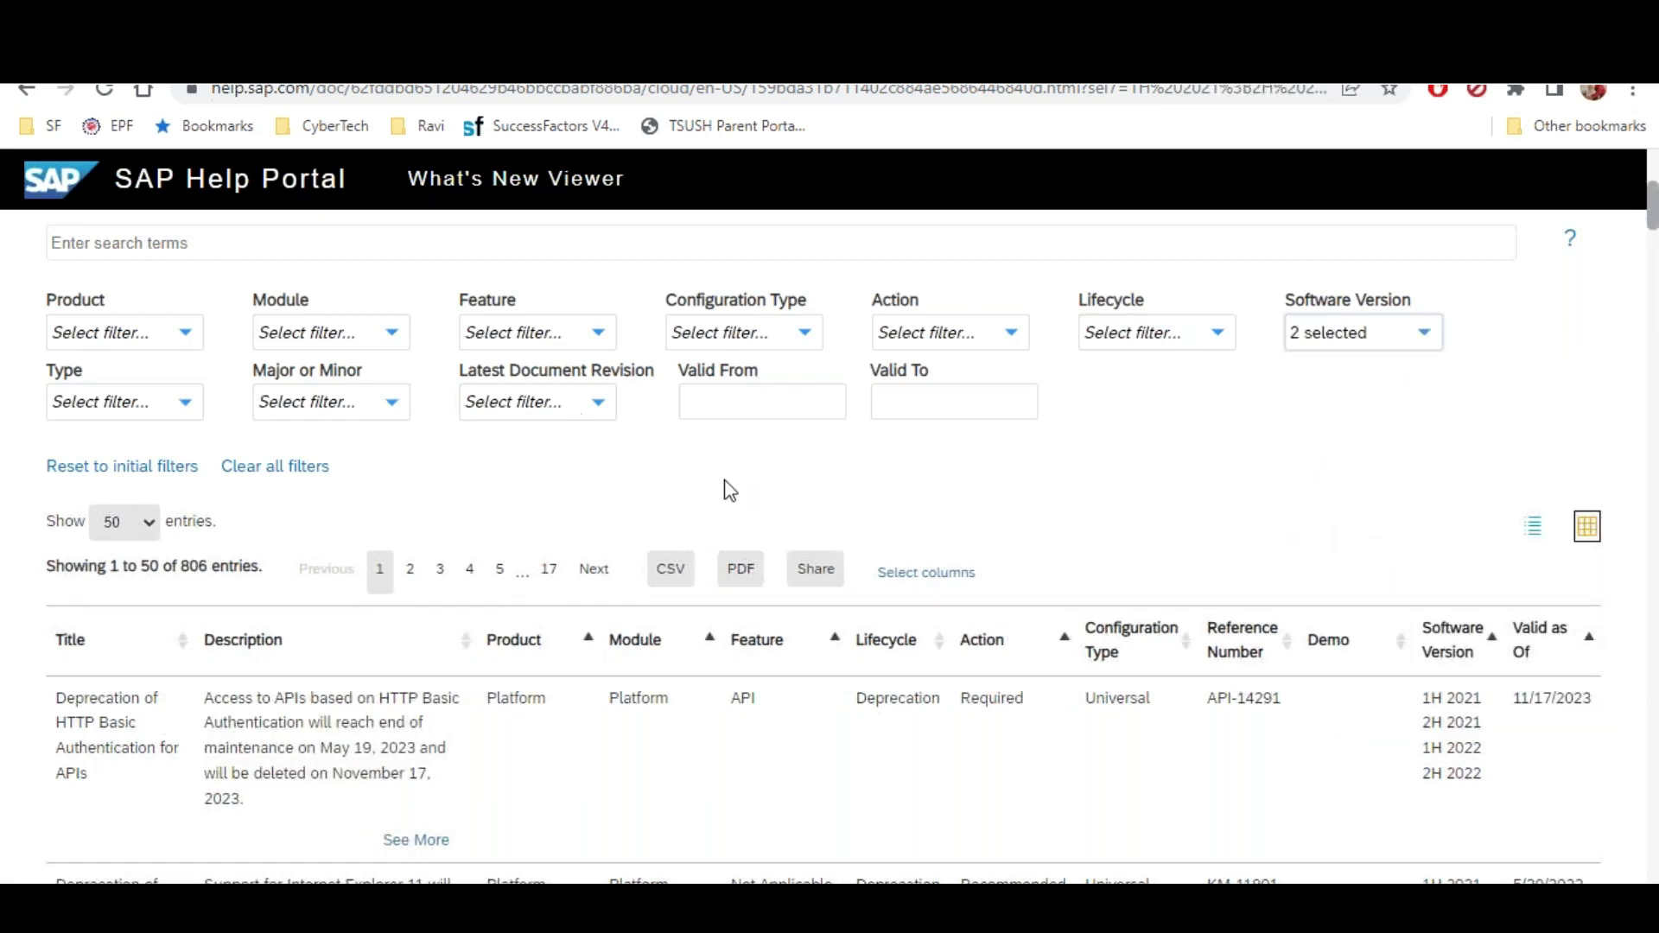
{"action": "double_click", "coordinate": [183, 572]}
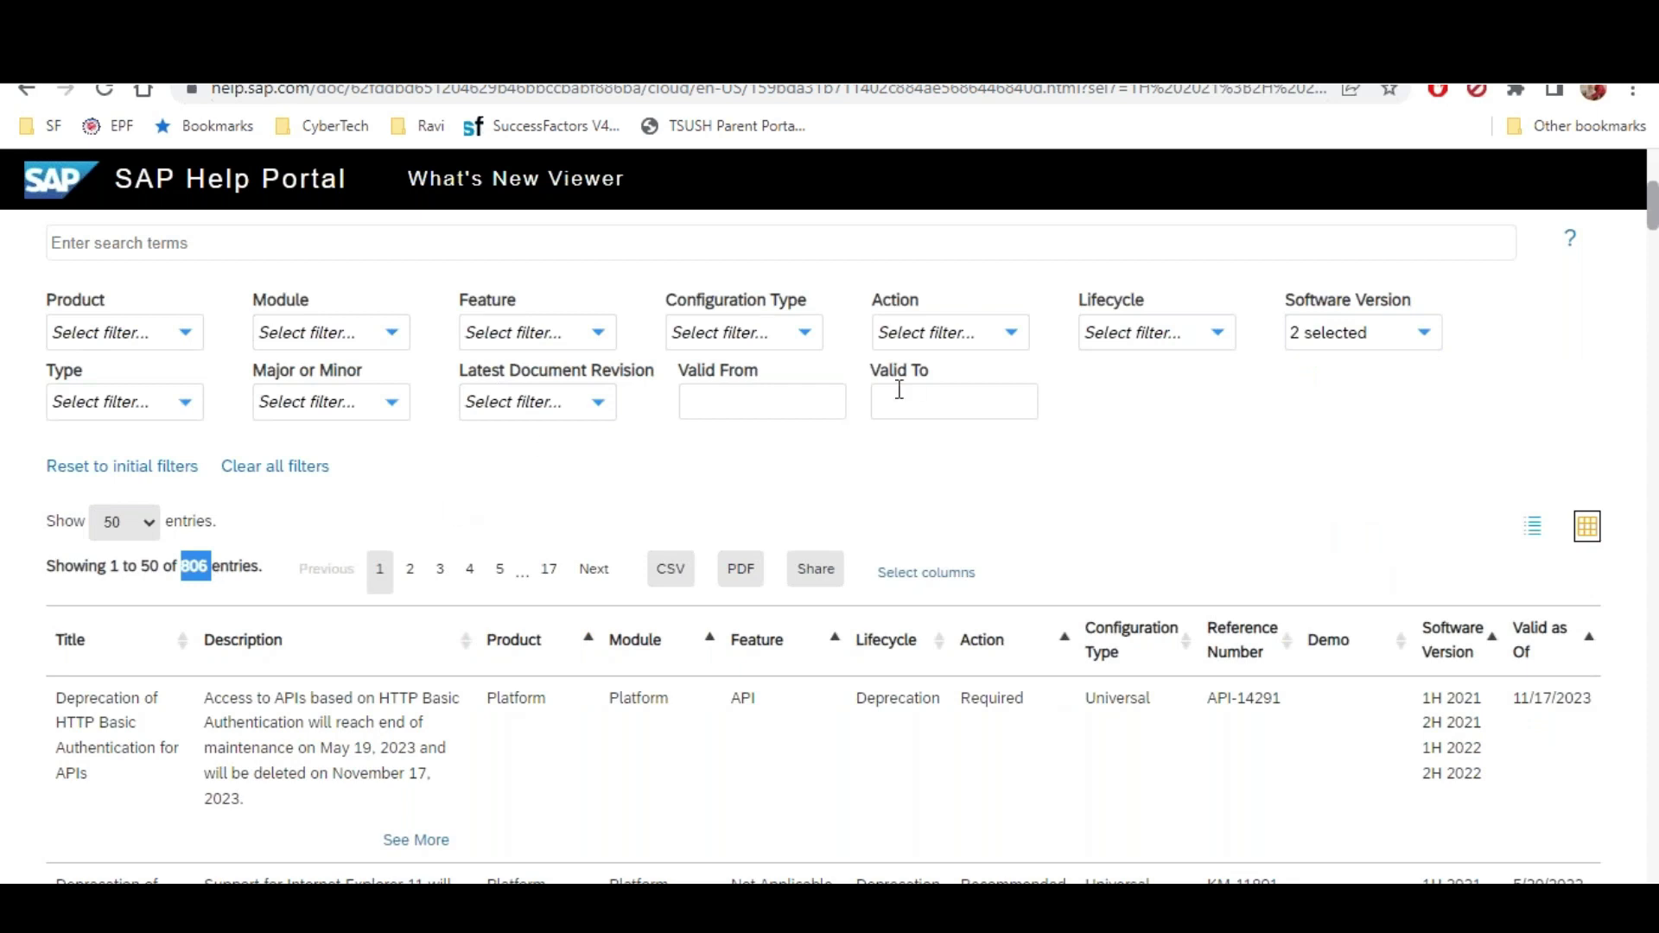
{"action": "left_click", "coordinate": [801, 341]}
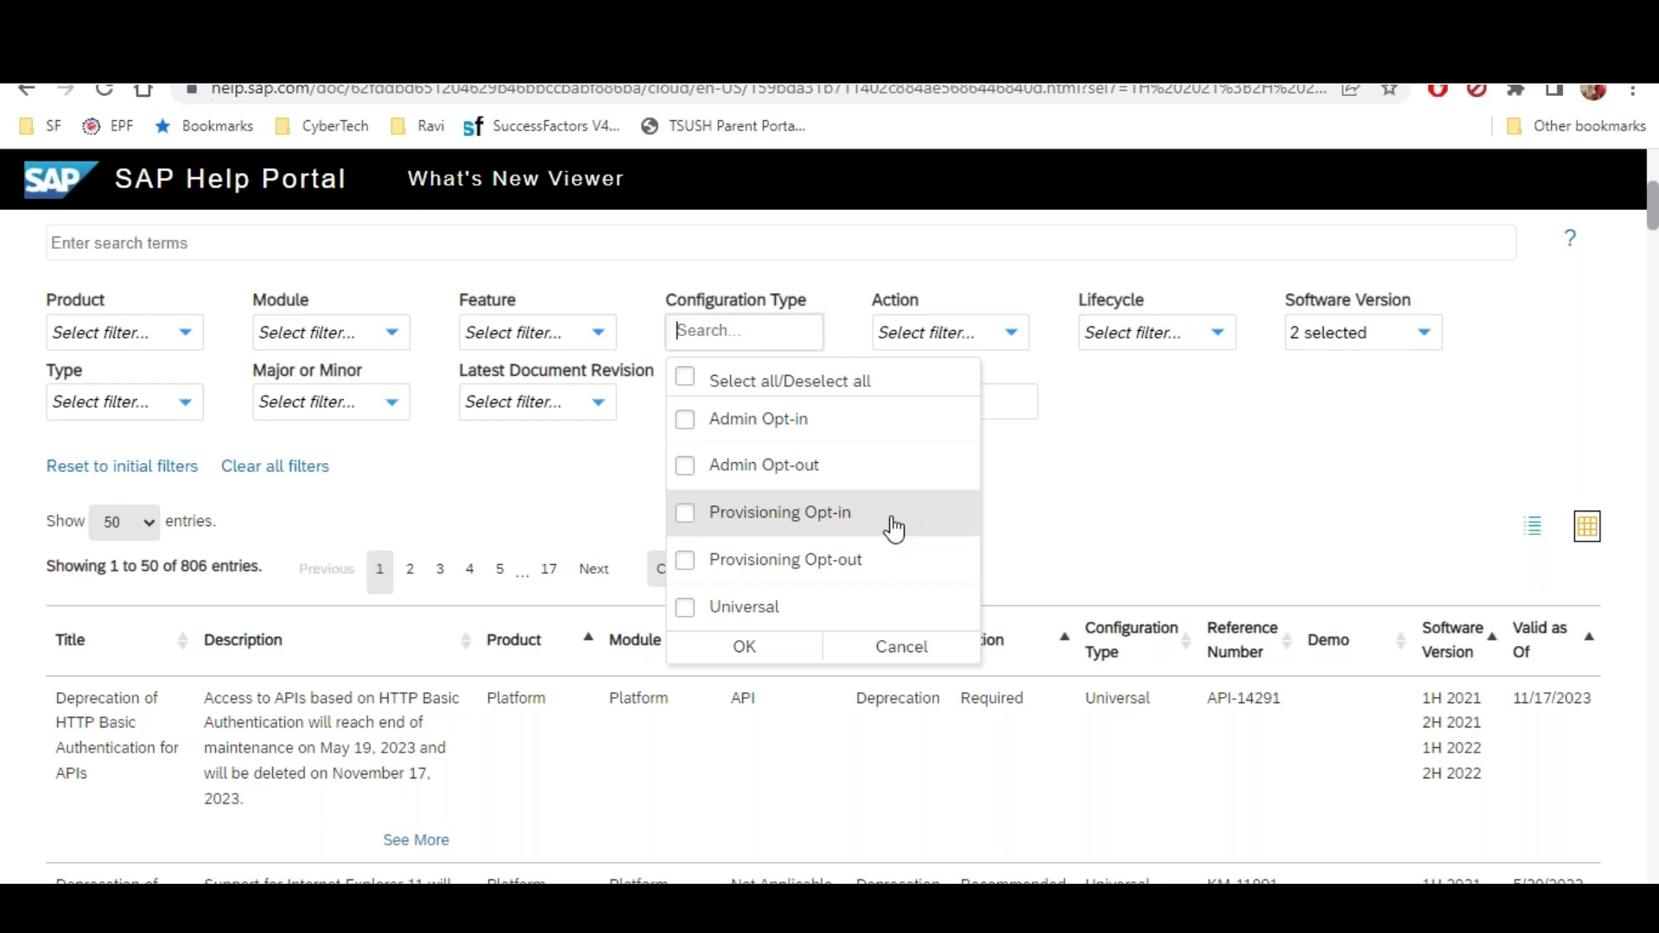
Set the Software Version filter to 1H 2022 only, dropping 1H 2021 and 2H 2021
{"action": "left_click", "coordinate": [909, 646]}
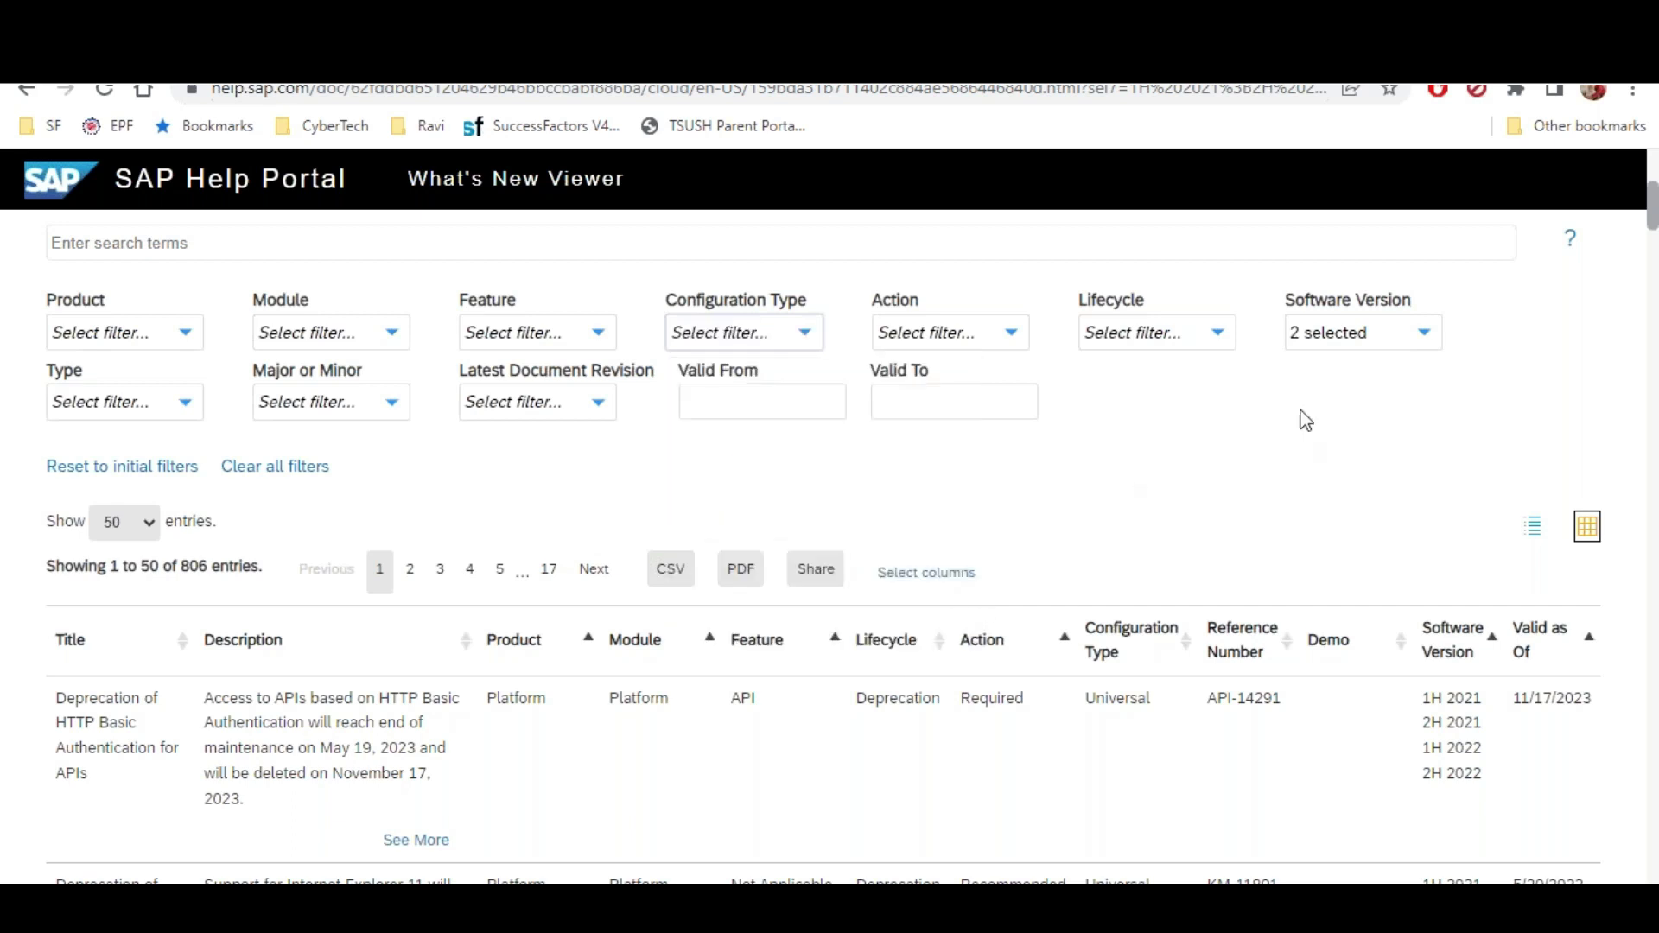
{"action": "left_click", "coordinate": [1382, 341]}
{"action": "left_click", "coordinate": [1335, 421]}
{"action": "left_click", "coordinate": [1313, 605]}
{"action": "left_click", "coordinate": [1324, 468]}
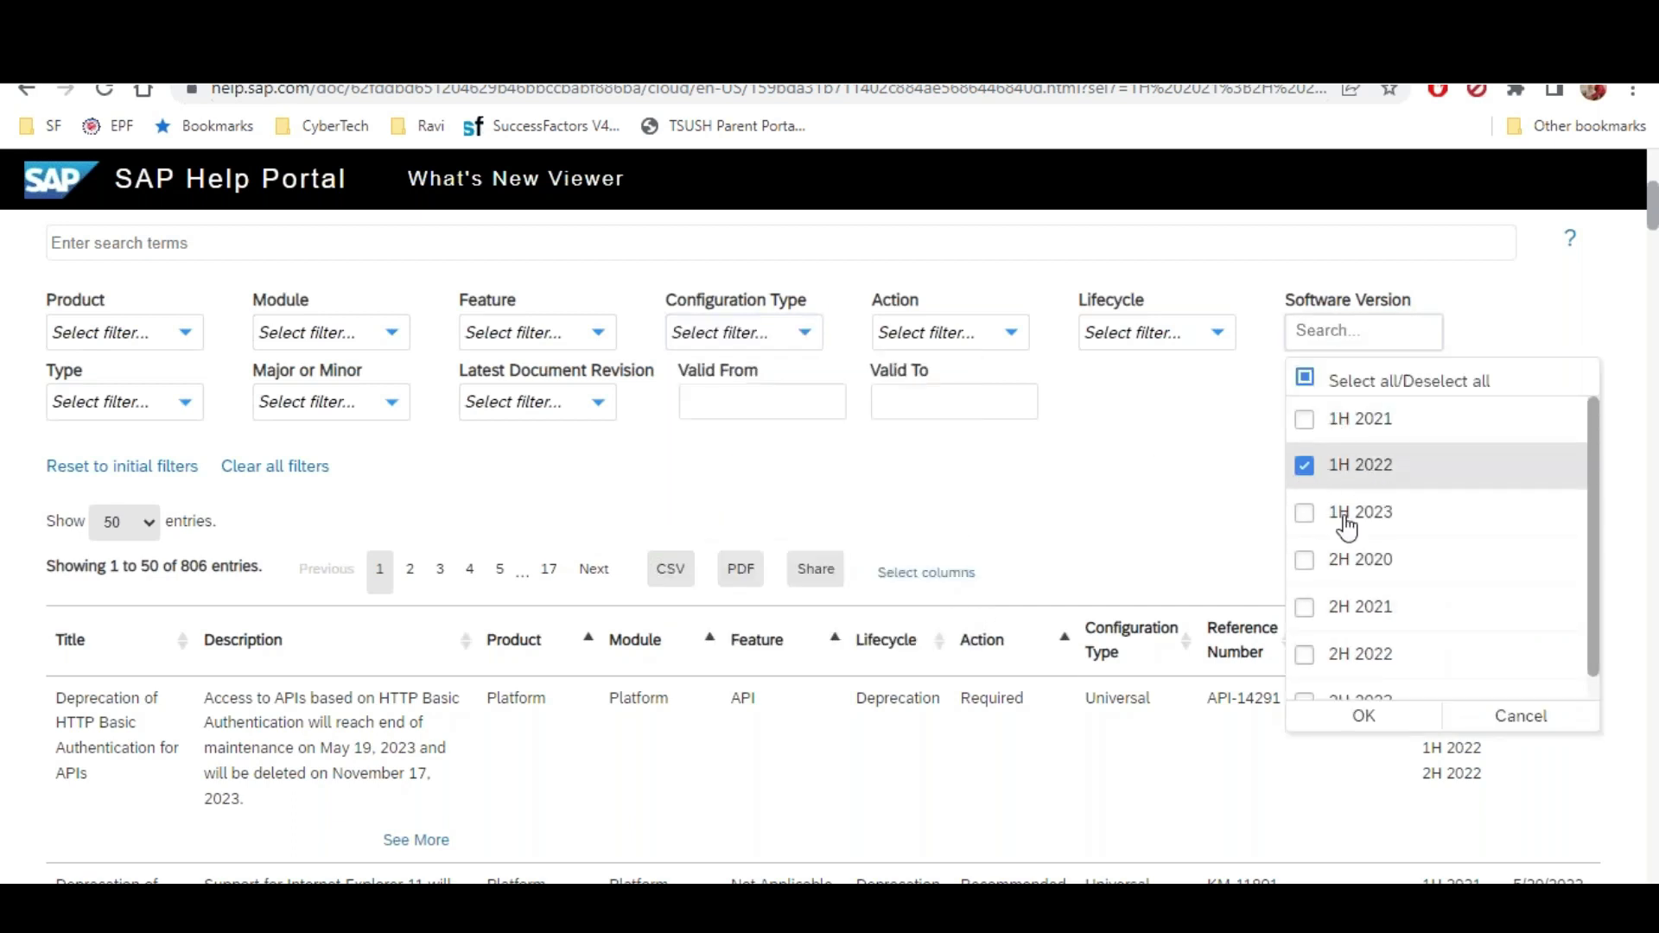
{"action": "left_click", "coordinate": [1341, 715]}
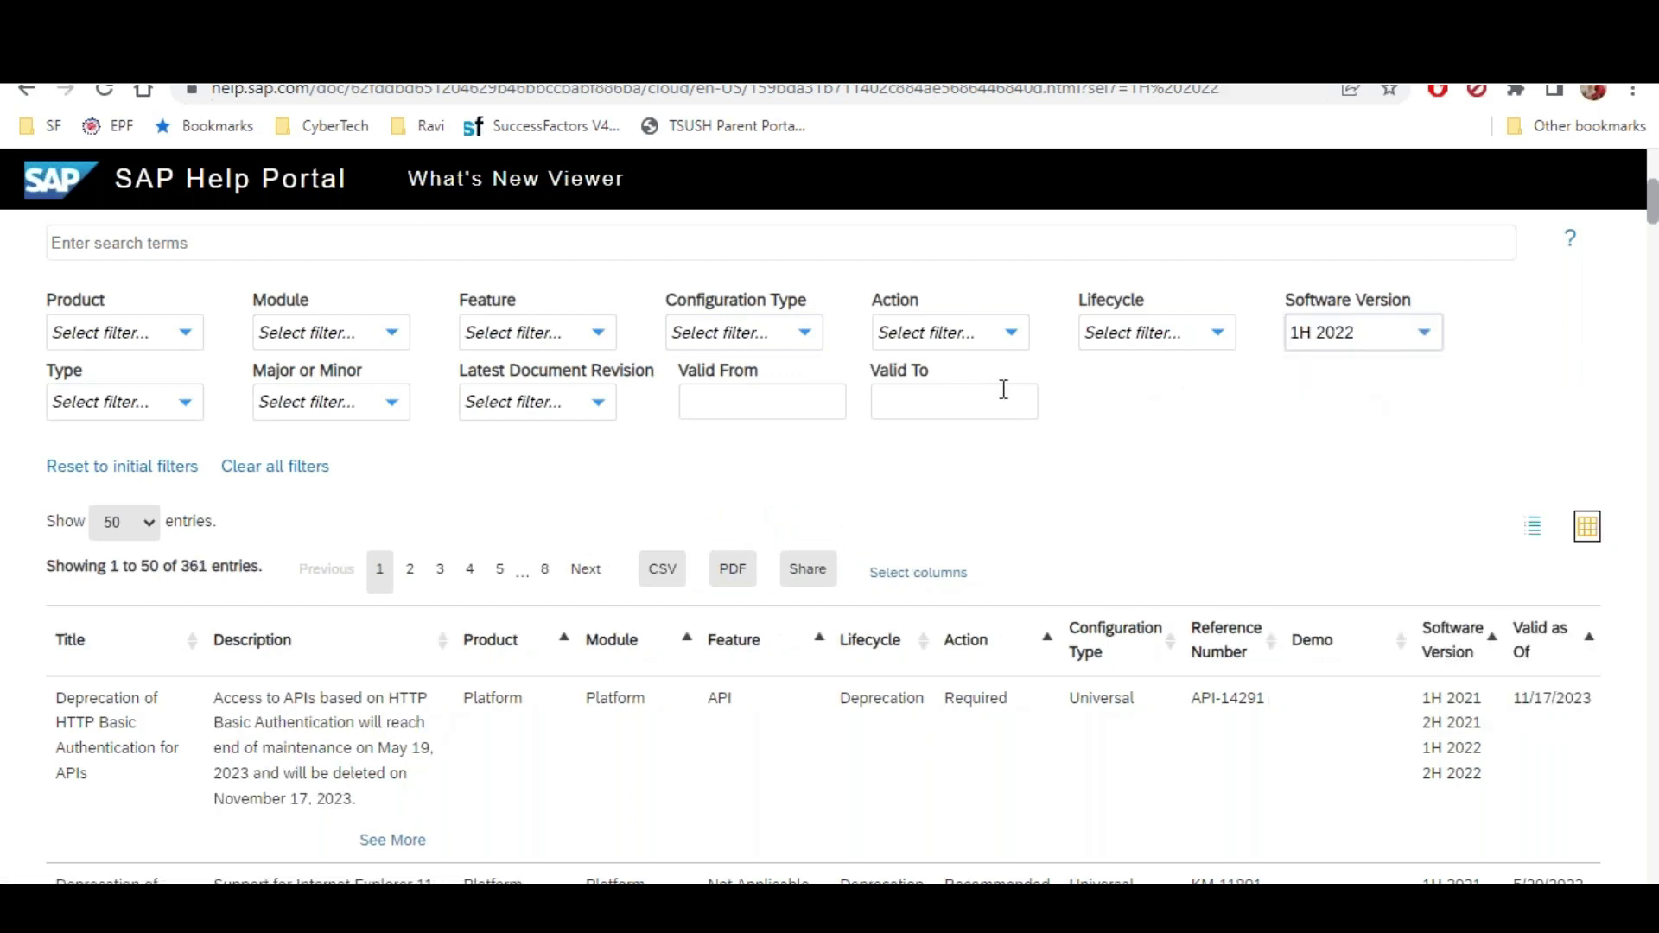
Look through the Action and Configuration Type filter choices without applying any
{"action": "left_click", "coordinate": [966, 337]}
{"action": "double_click", "coordinate": [726, 493]}
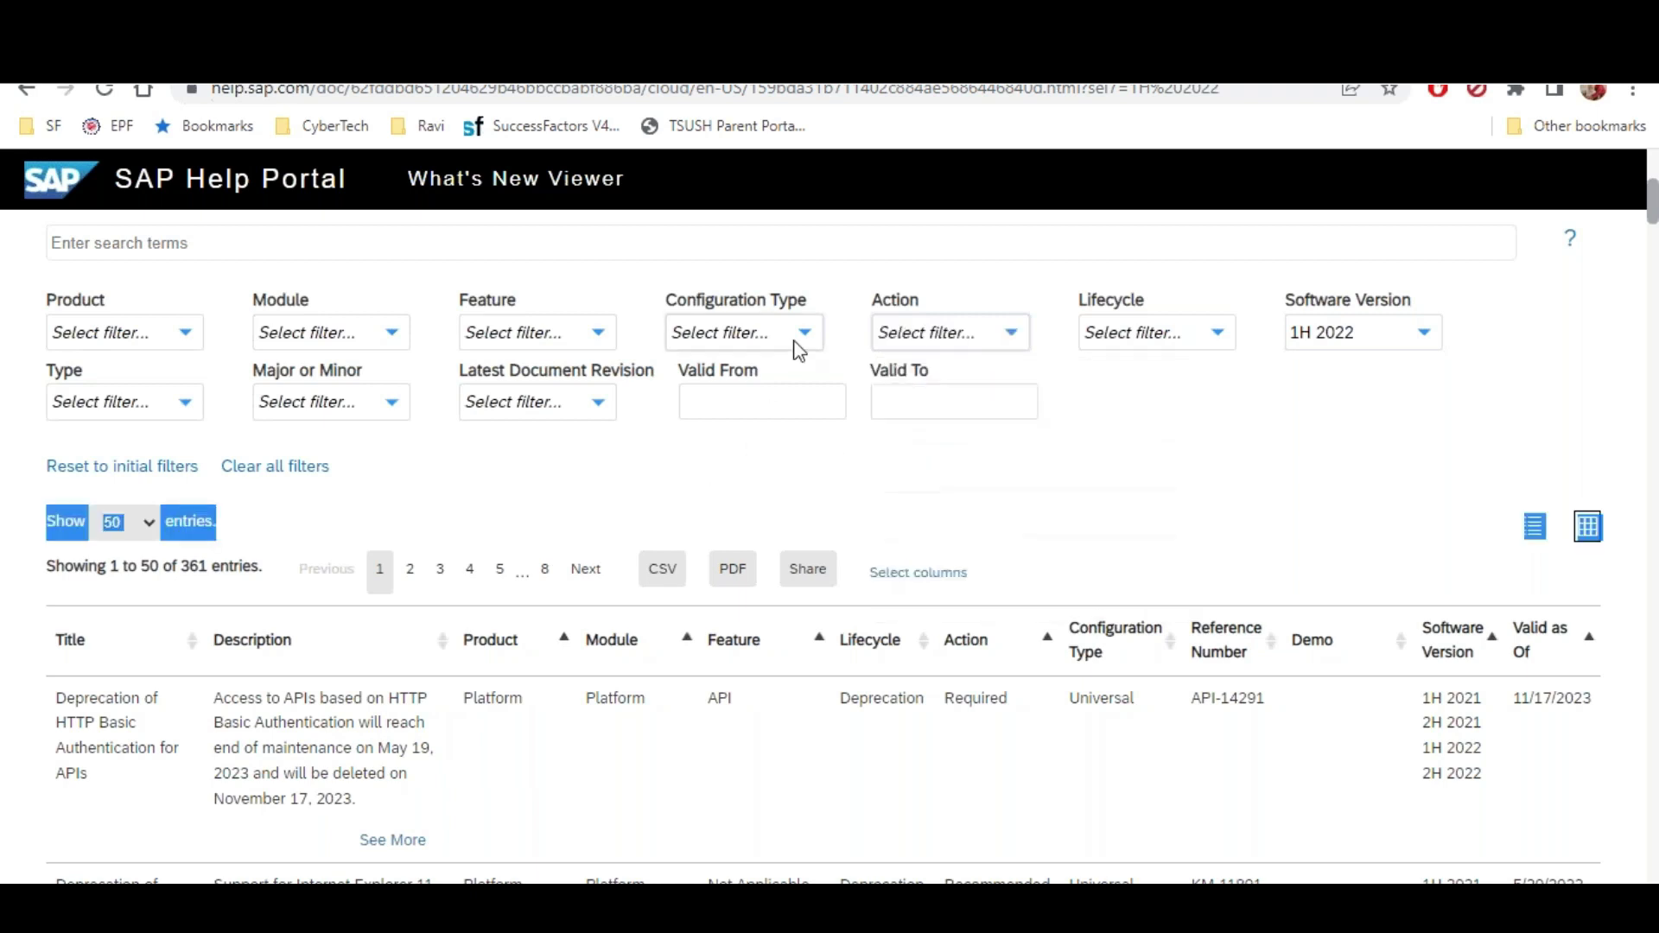
{"action": "left_click", "coordinate": [795, 342]}
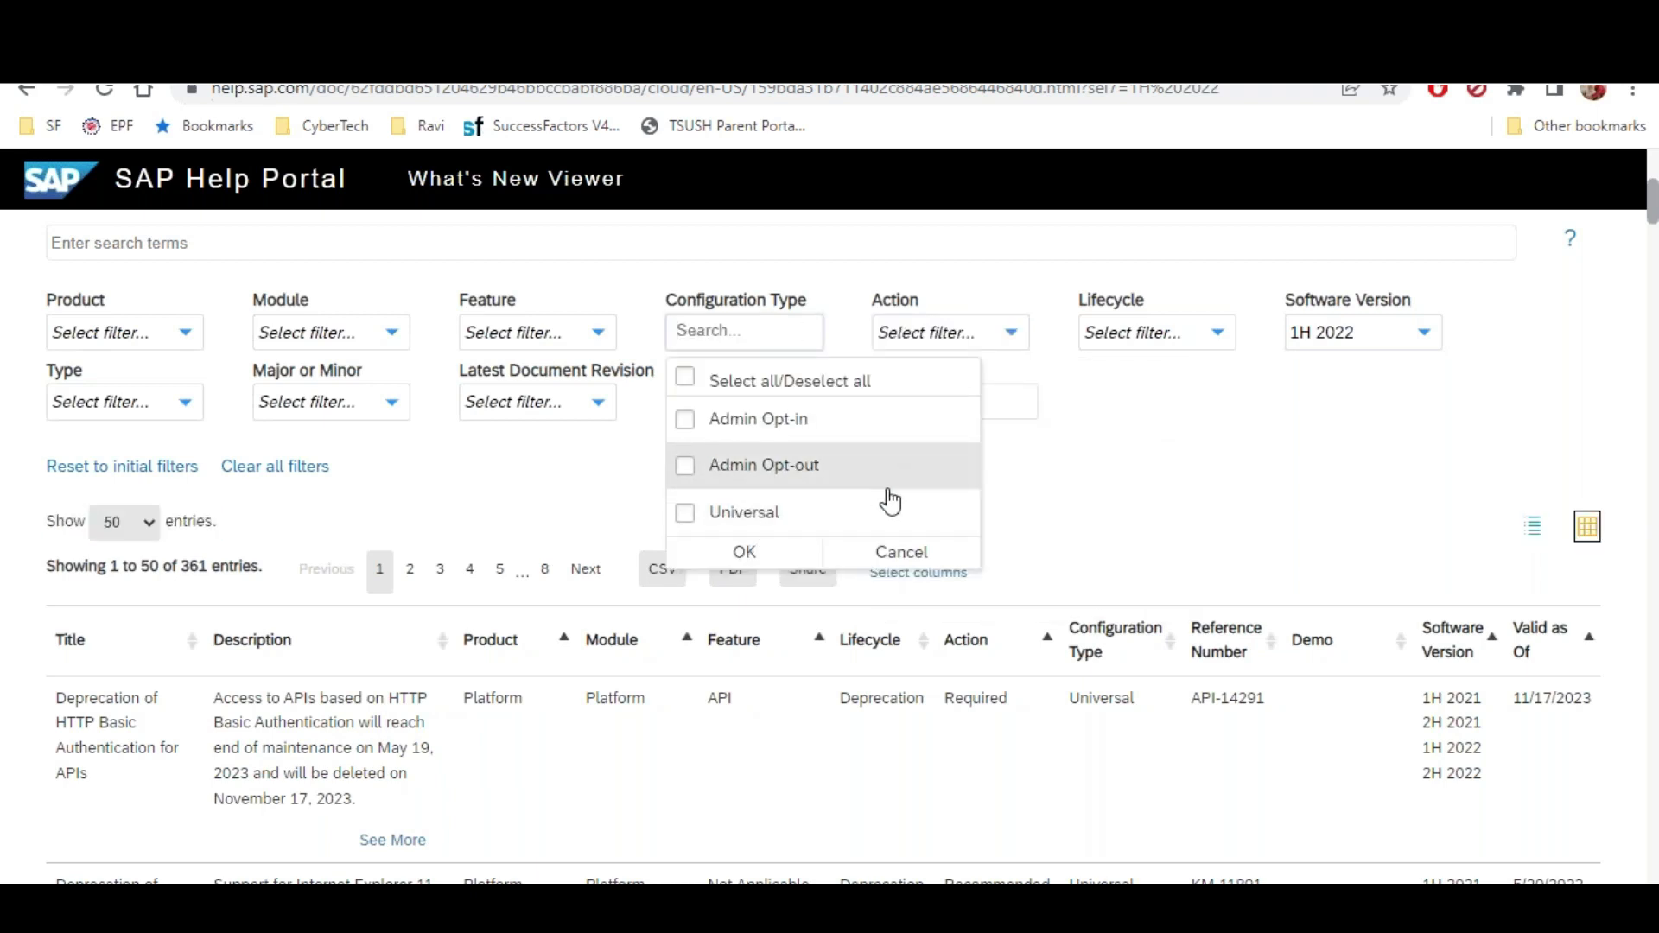
{"action": "left_click", "coordinate": [1166, 491]}
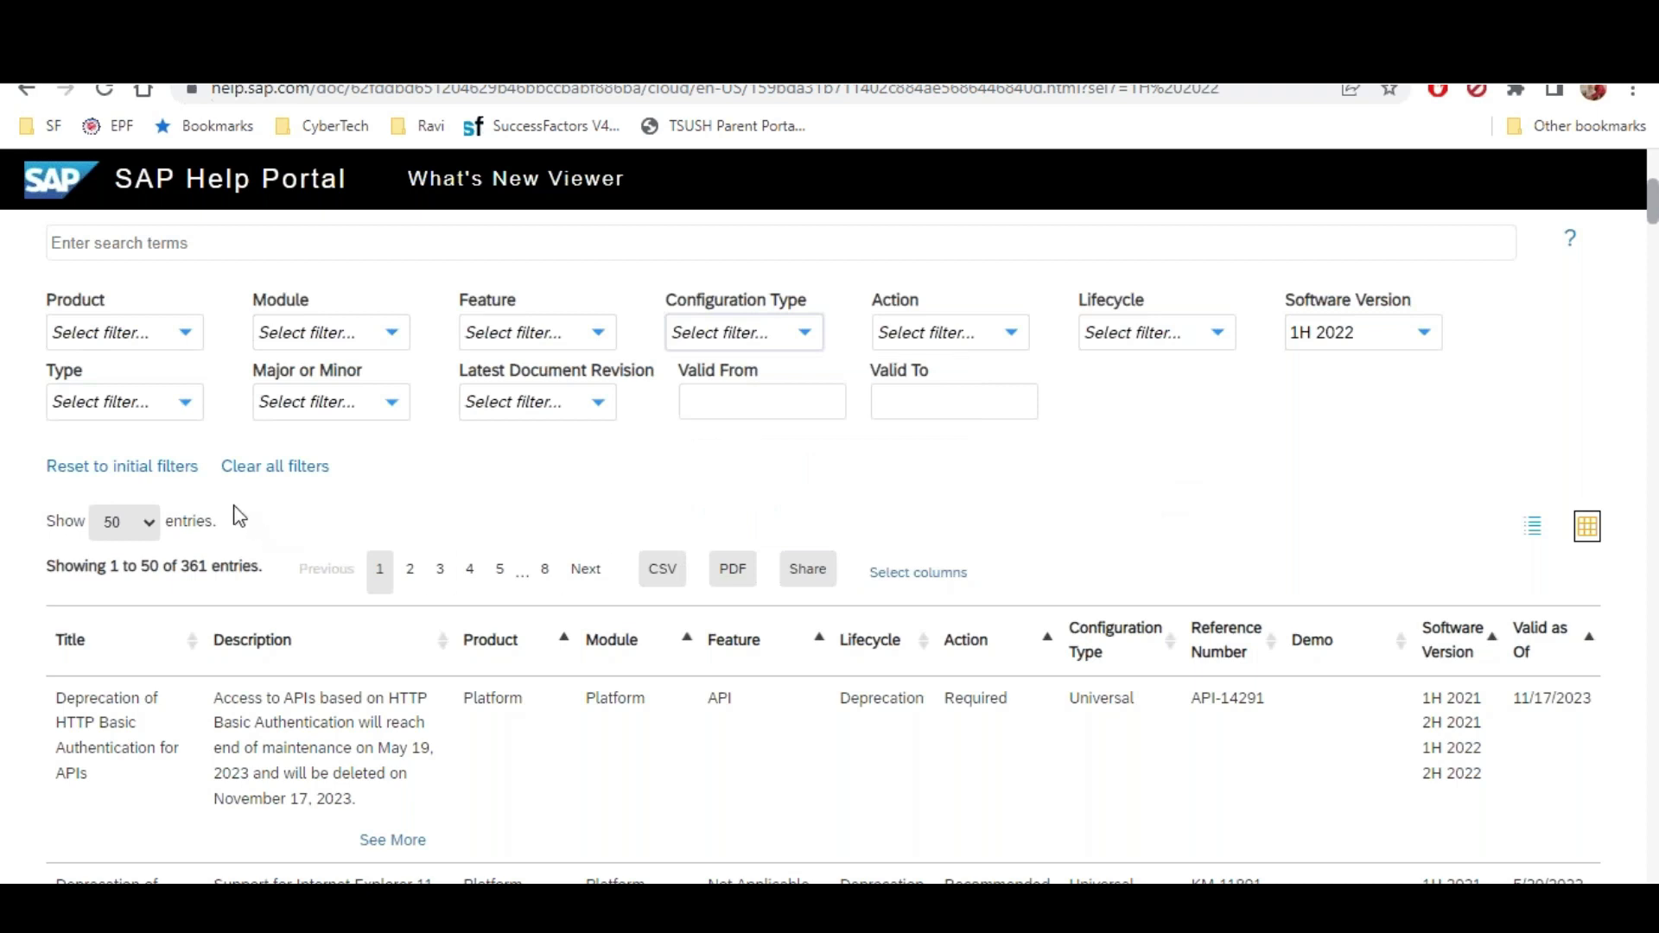
Scroll the 1H 2022 entries and highlight the Universal configuration type in the first two rows
{"action": "scroll", "coordinate": [240, 517], "scroll_direction": "down", "scroll_amount": 12}
{"action": "scroll", "coordinate": [132, 551], "scroll_direction": "down", "scroll_amount": 5}
{"action": "scroll", "coordinate": [245, 504], "scroll_direction": "up", "scroll_amount": 18}
{"action": "scroll", "coordinate": [285, 471], "scroll_direction": "down", "scroll_amount": 6}
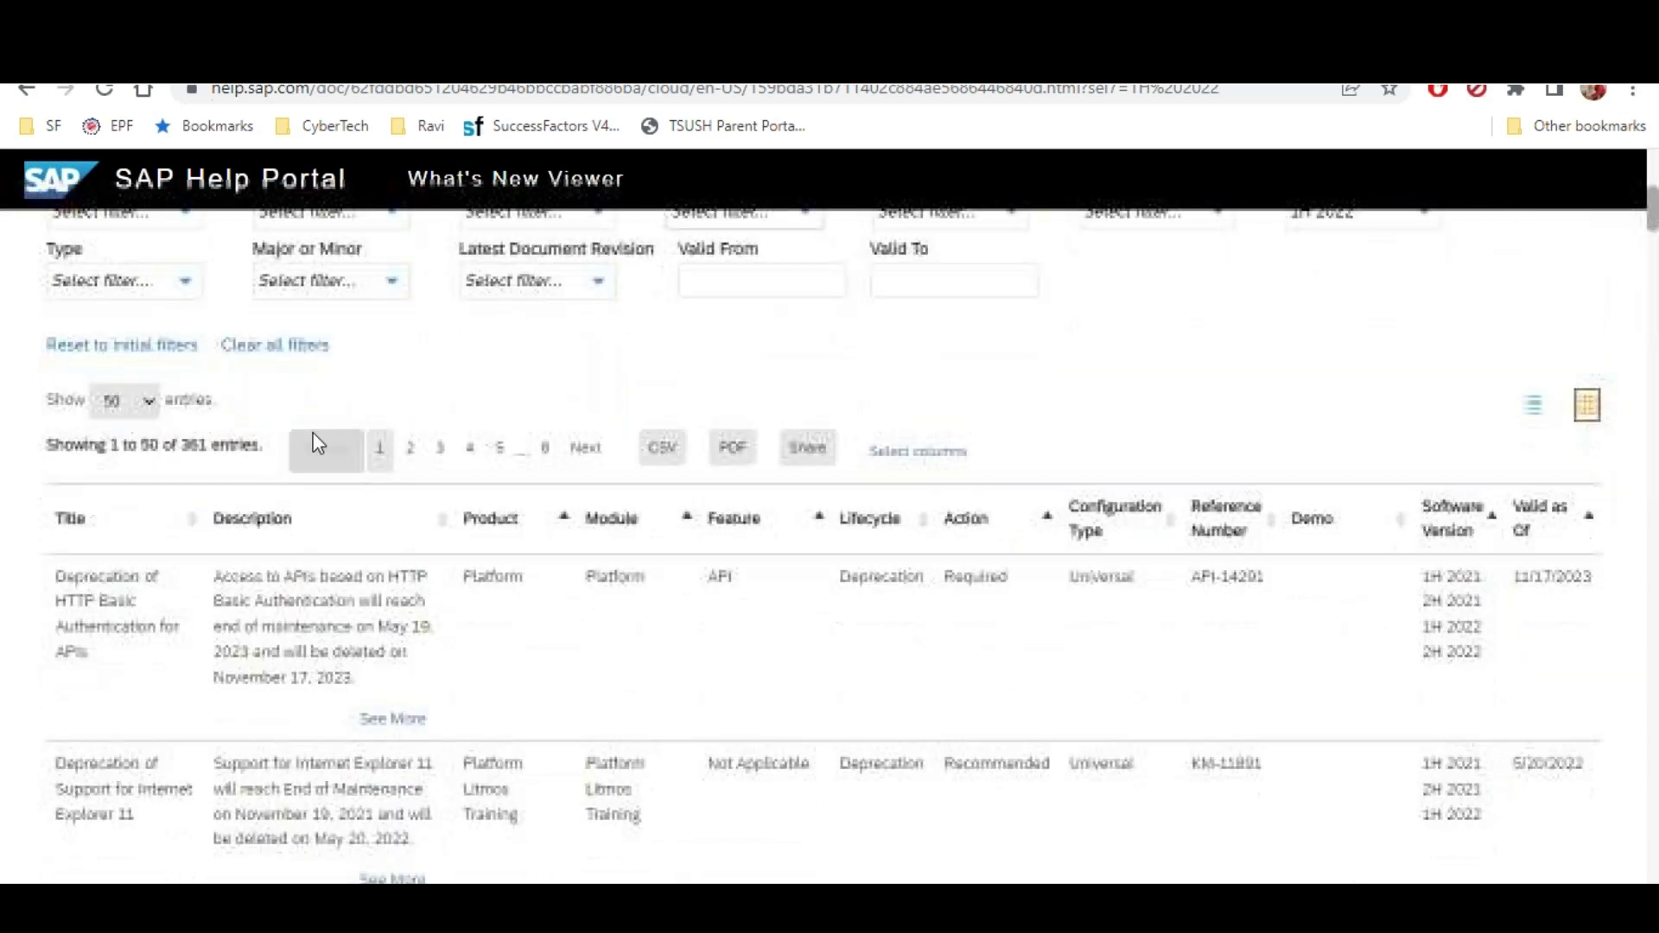
{"action": "scroll", "coordinate": [352, 473], "scroll_direction": "down", "scroll_amount": 3}
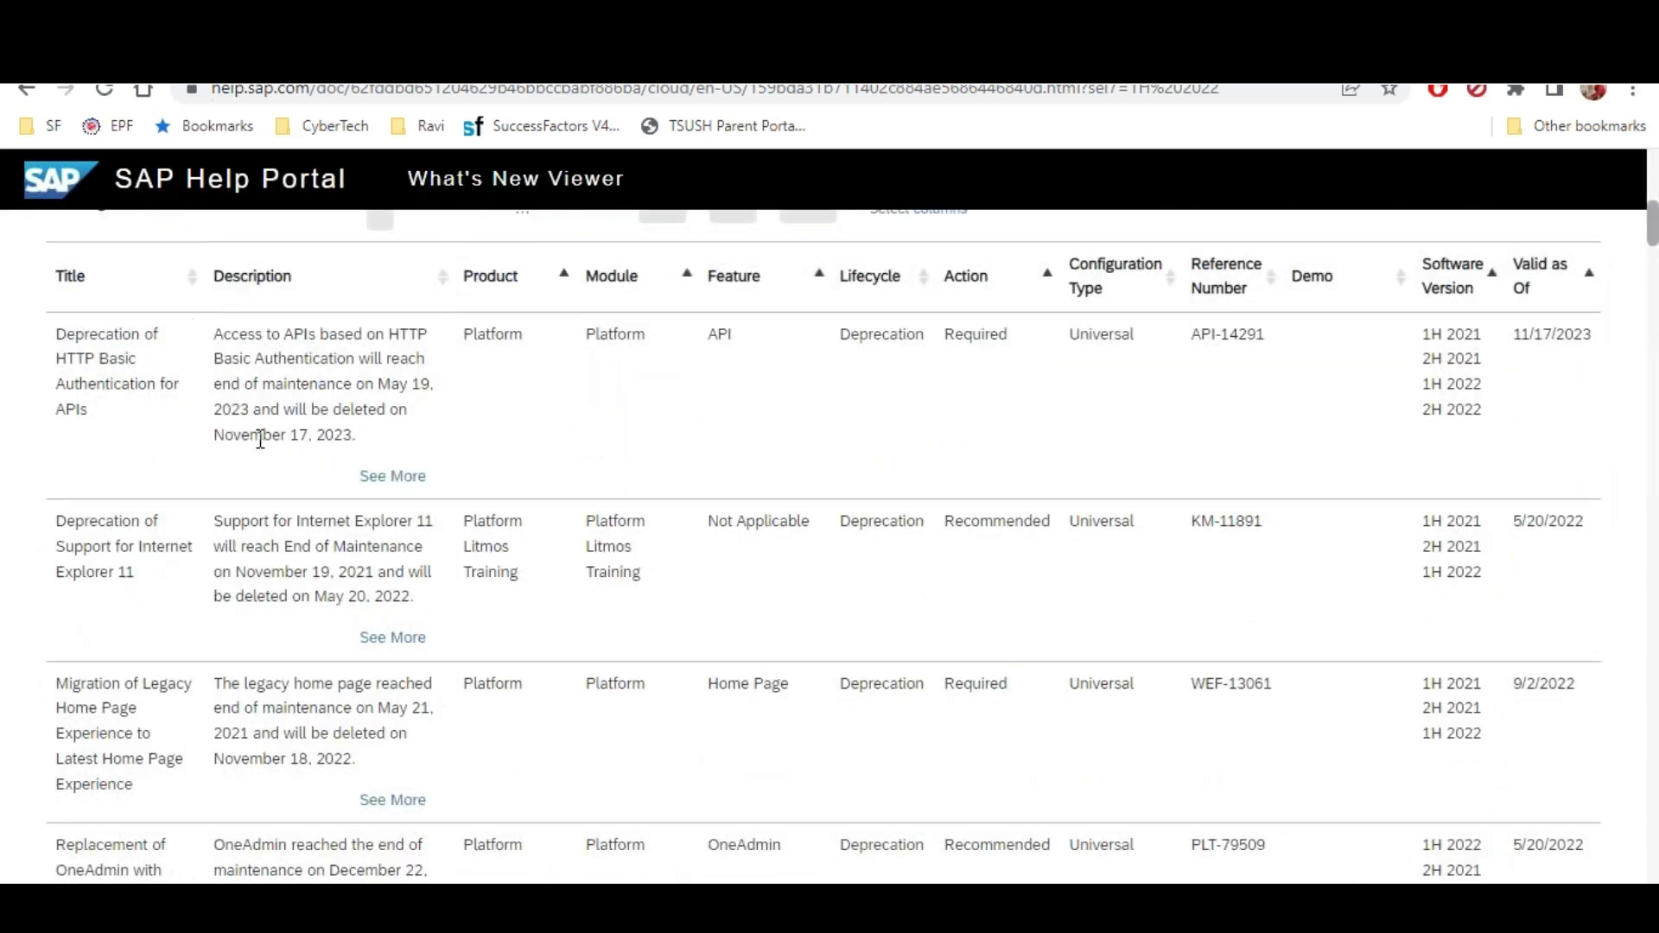
{"action": "left_click_drag", "start_coordinate": [1074, 344], "coordinate": [1130, 341]}
{"action": "left_click_drag", "start_coordinate": [1080, 534], "coordinate": [1119, 644]}
Highlight the Admin Opt-in configuration type, then open See More for Replacement of OneAdmin with NextGen Admin
{"action": "scroll", "coordinate": [1119, 643], "scroll_direction": "down", "scroll_amount": 13}
{"action": "scroll", "coordinate": [1095, 586], "scroll_direction": "down", "scroll_amount": 15}
{"action": "scroll", "coordinate": [1090, 608], "scroll_direction": "down", "scroll_amount": 11}
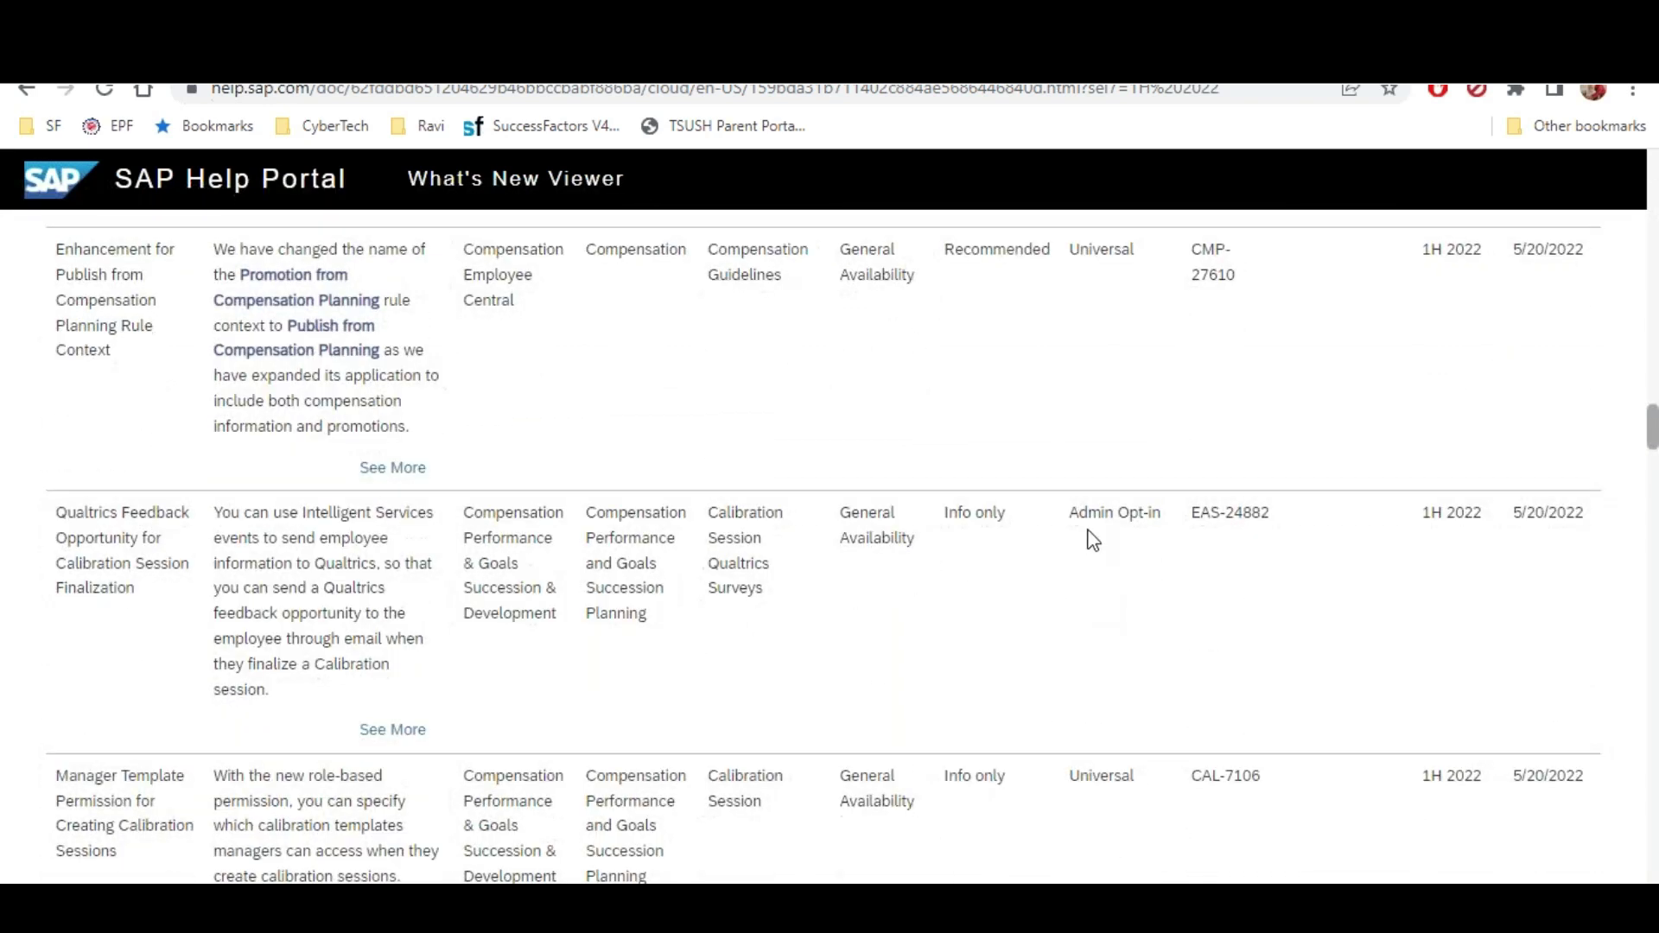
{"action": "left_click_drag", "start_coordinate": [1080, 518], "coordinate": [1182, 510]}
{"action": "scroll", "coordinate": [495, 385], "scroll_direction": "up", "scroll_amount": 20}
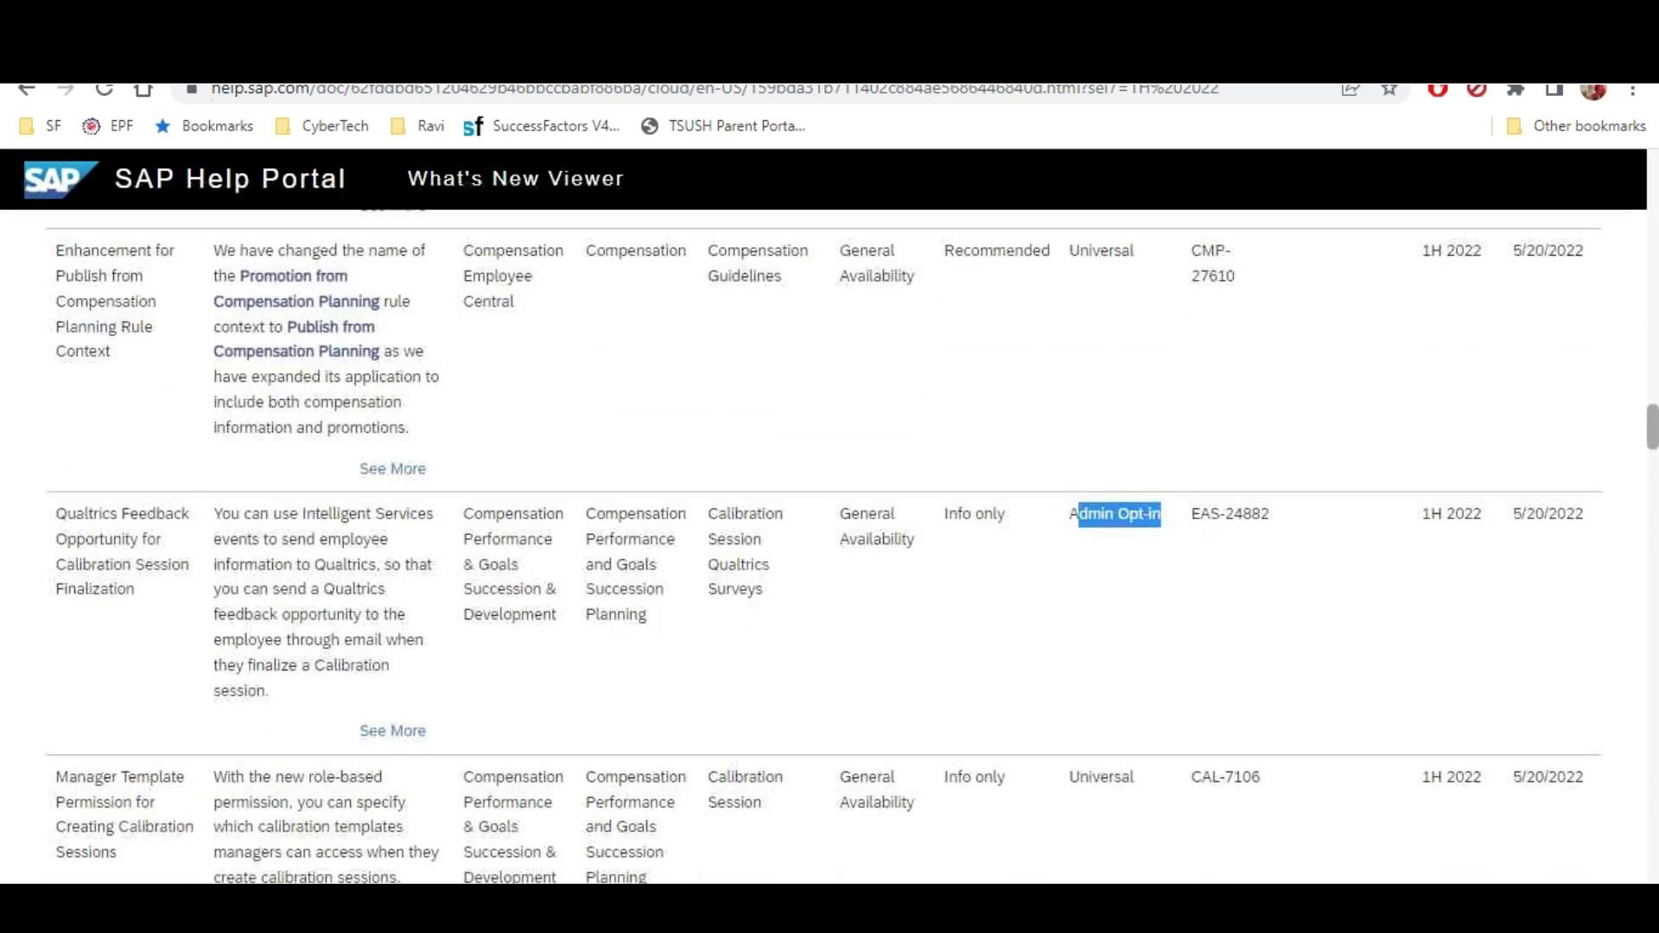
{"action": "scroll", "coordinate": [345, 381], "scroll_direction": "up", "scroll_amount": 3}
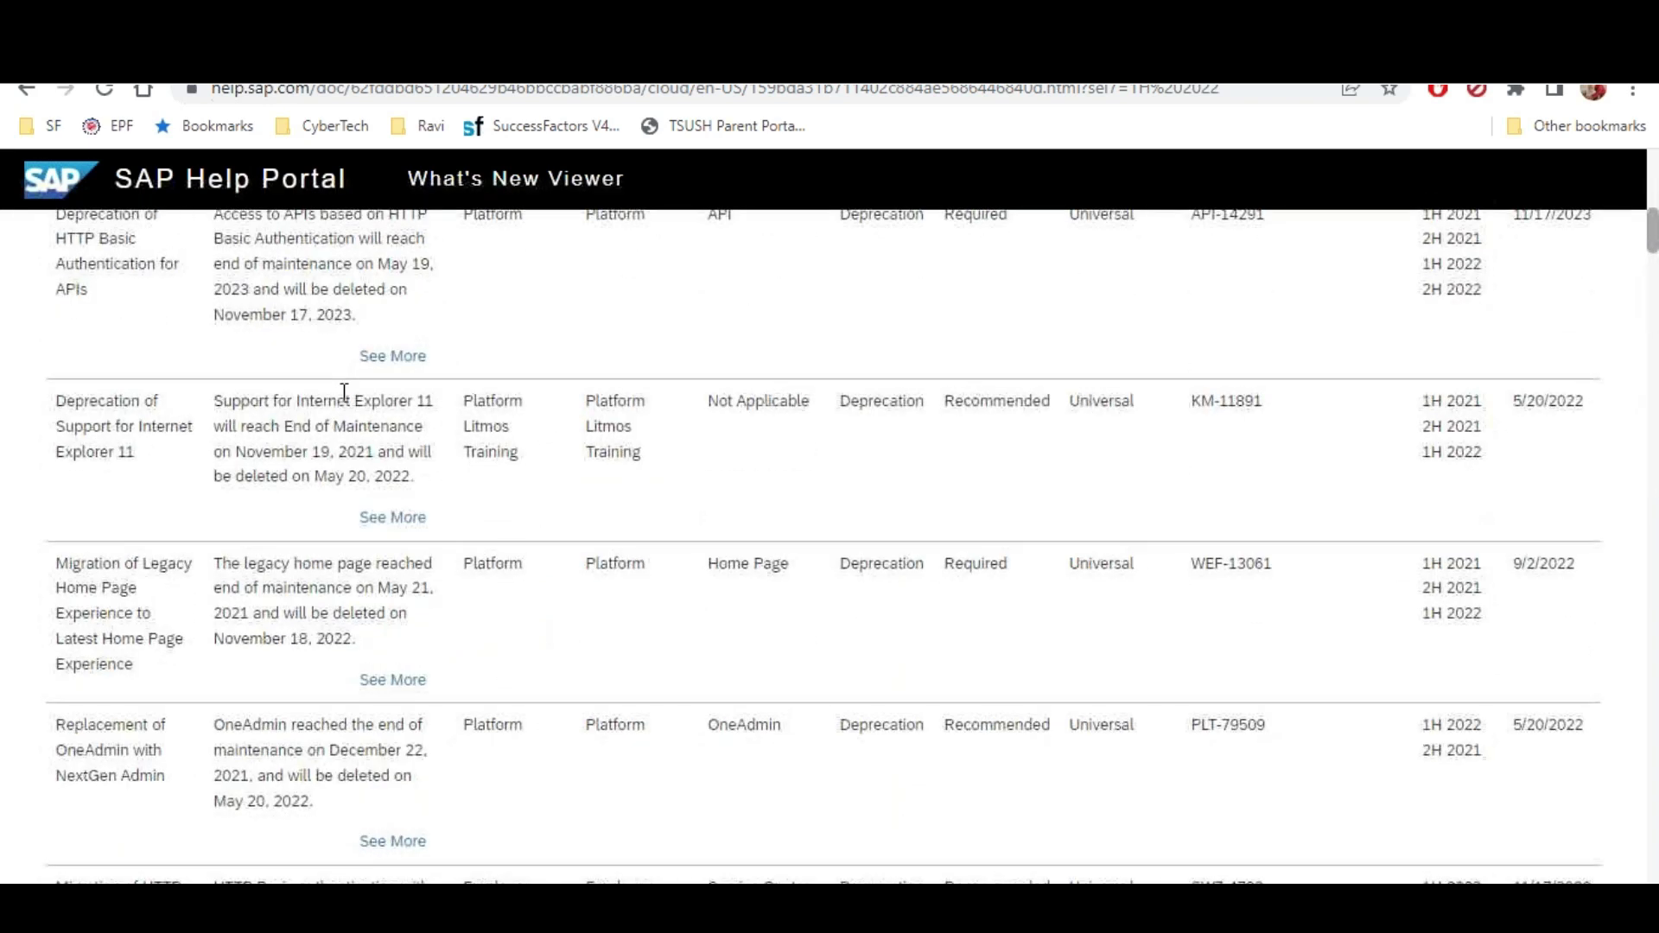
{"action": "scroll", "coordinate": [367, 413], "scroll_direction": "down", "scroll_amount": 6}
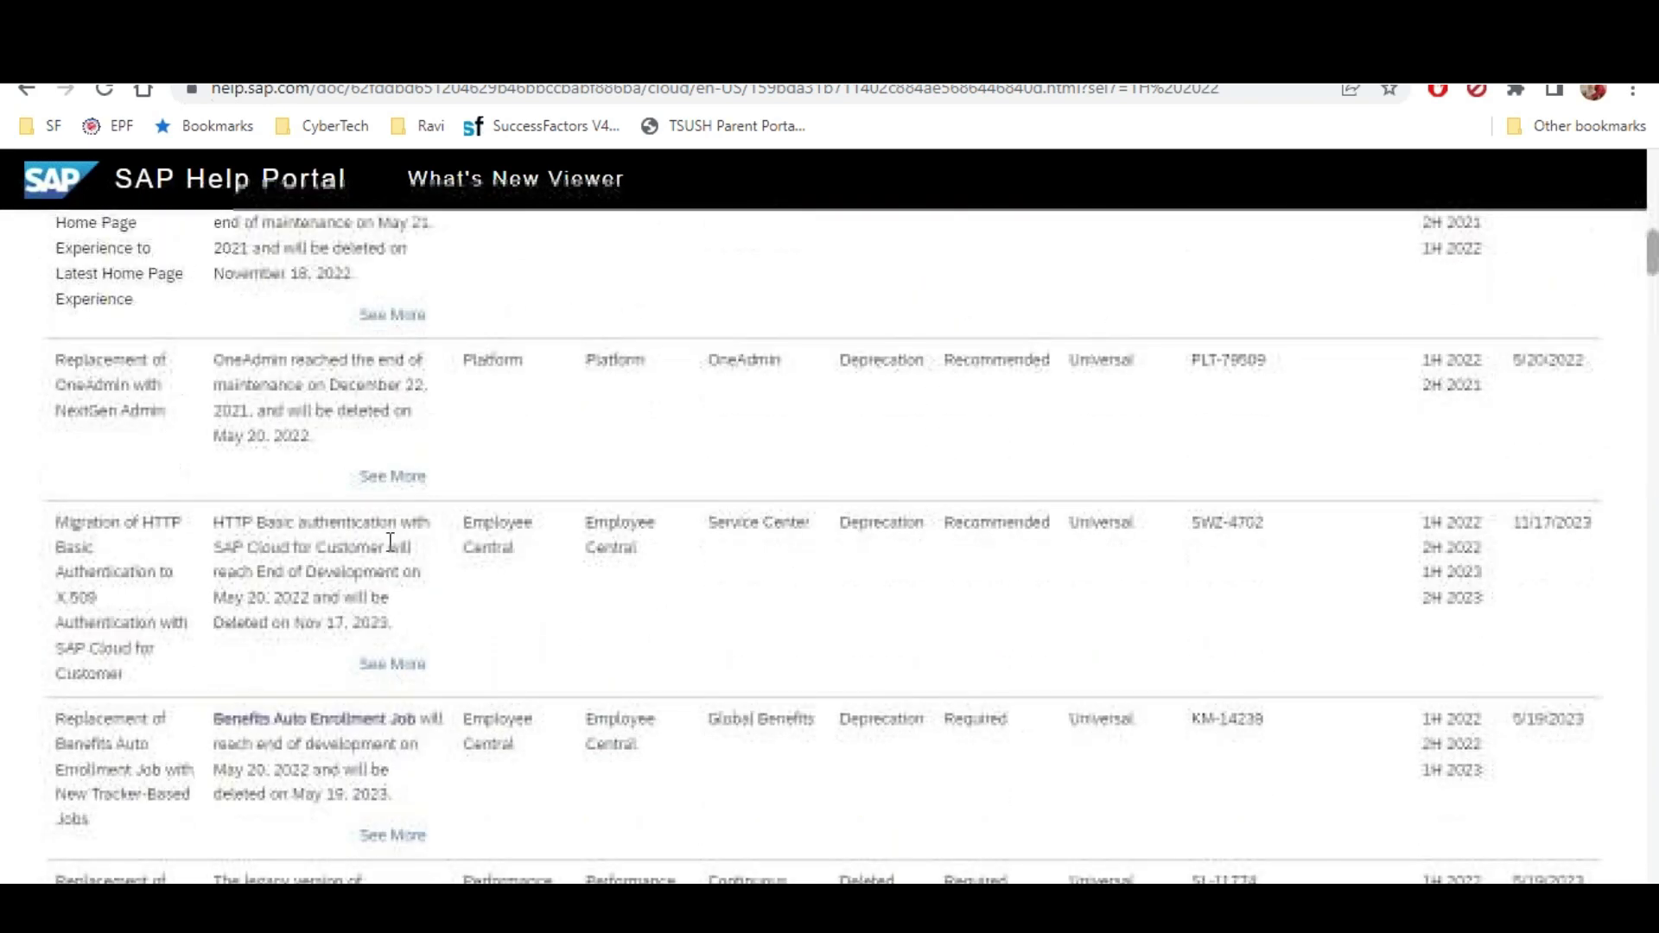
{"action": "left_click", "coordinate": [394, 477]}
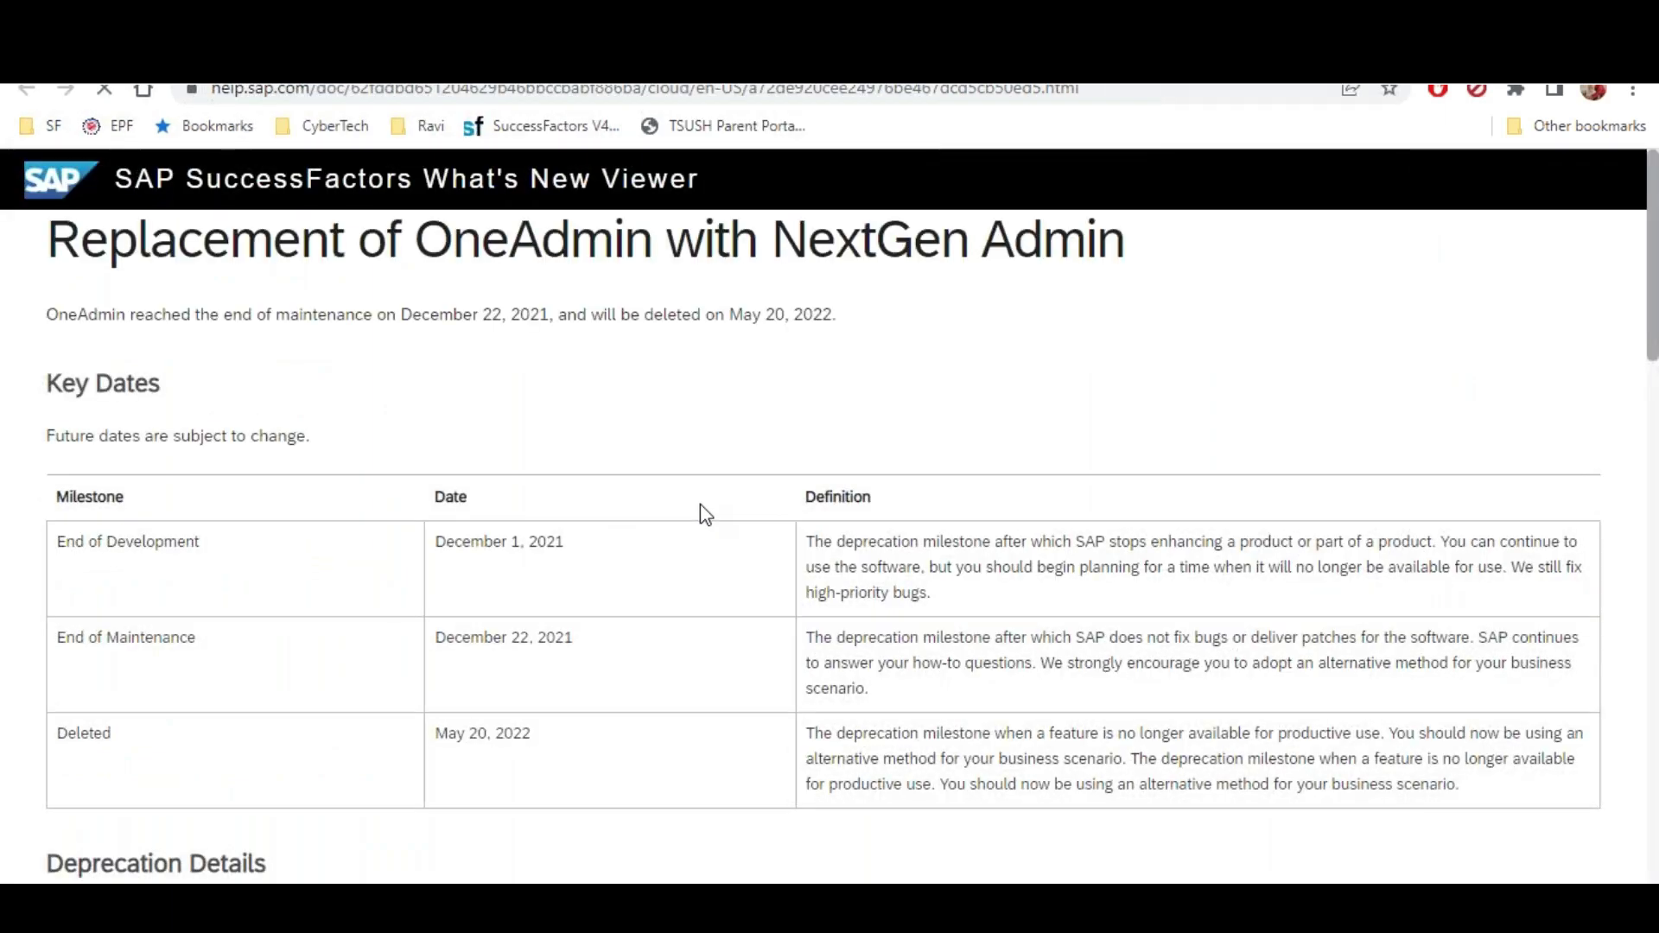
{"action": "left_click_drag", "start_coordinate": [453, 313], "coordinate": [536, 348]}
{"action": "scroll", "coordinate": [518, 350], "scroll_direction": "down", "scroll_amount": 10}
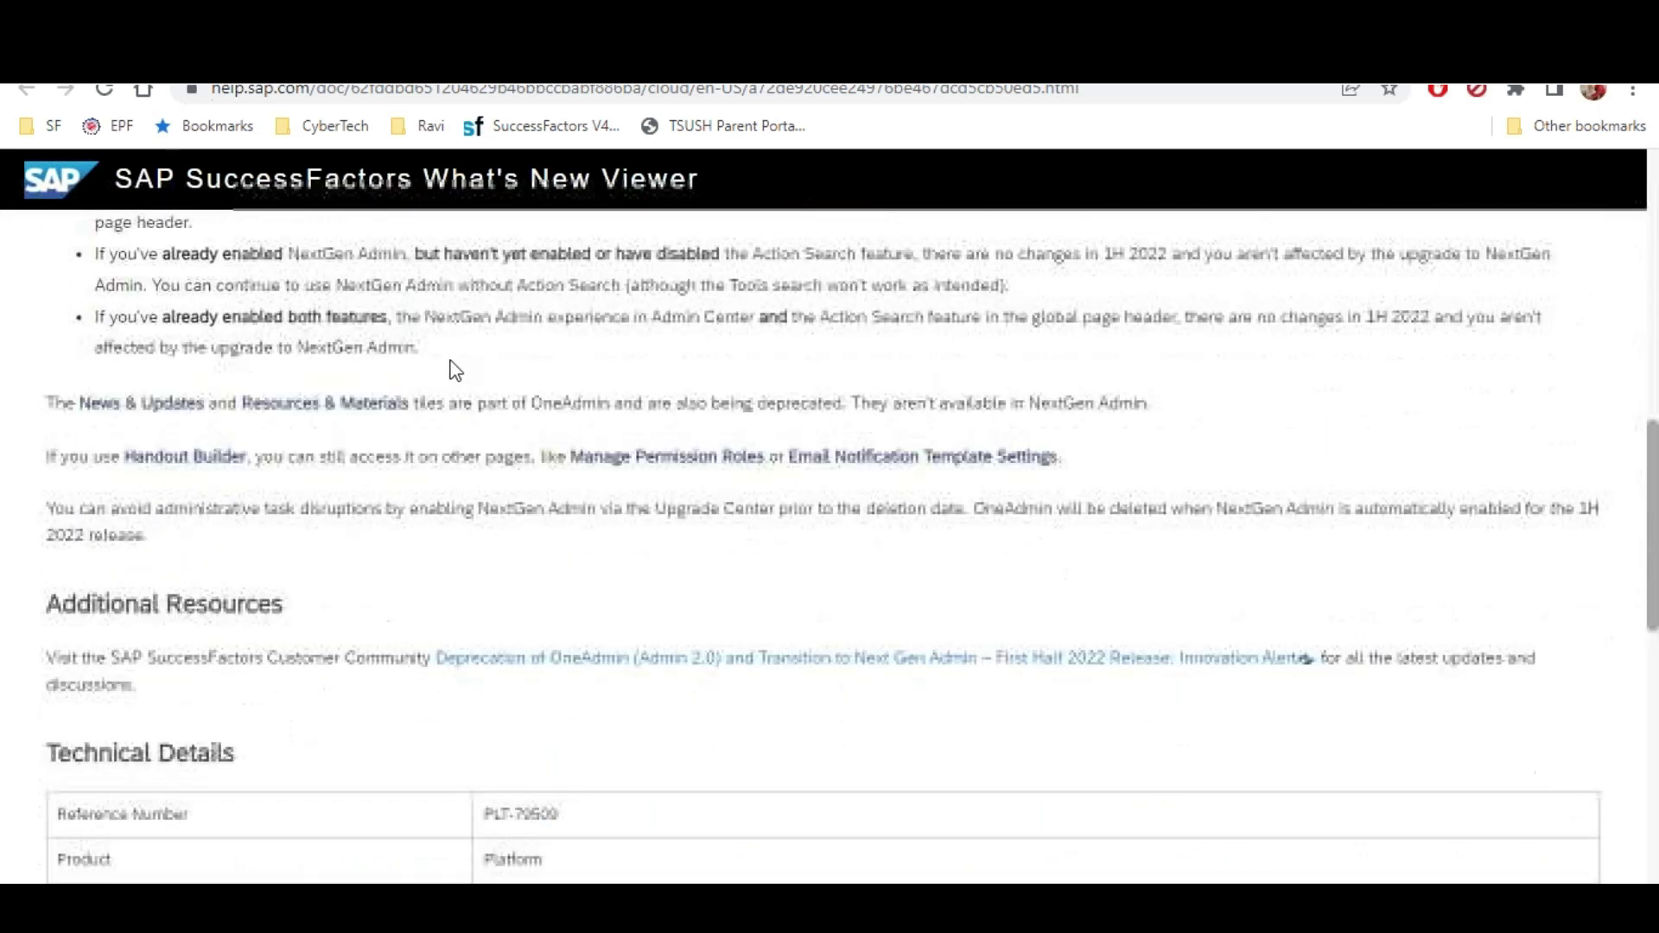
{"action": "scroll", "coordinate": [363, 638], "scroll_direction": "down", "scroll_amount": 3}
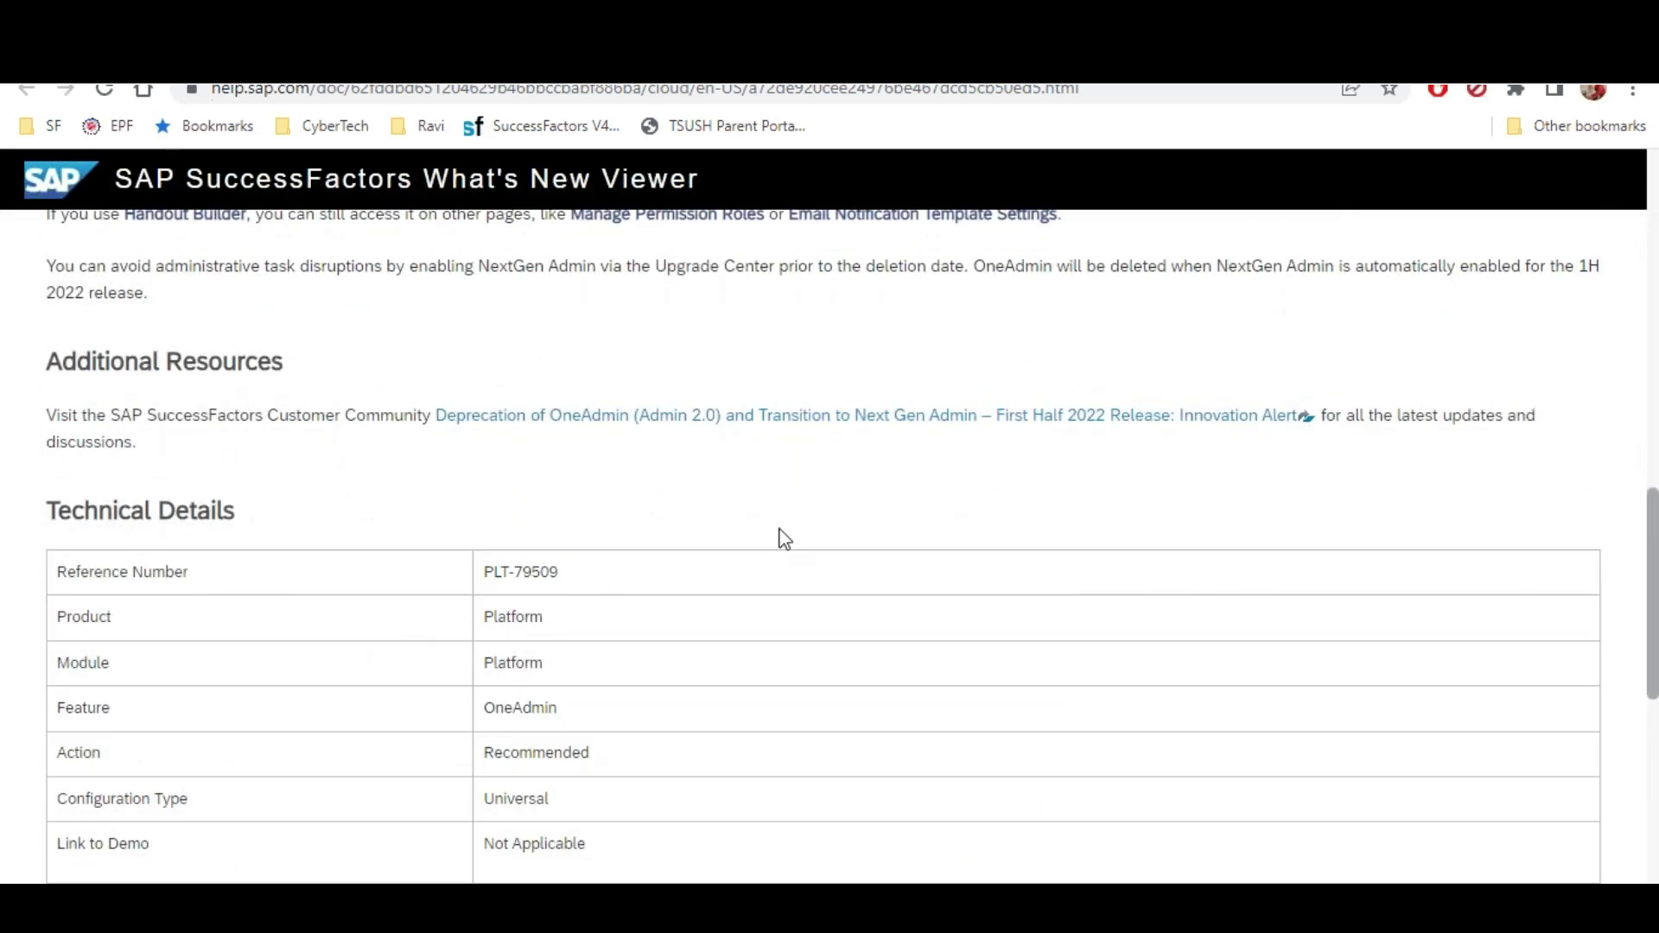
{"action": "key", "text": "alt+Left"}
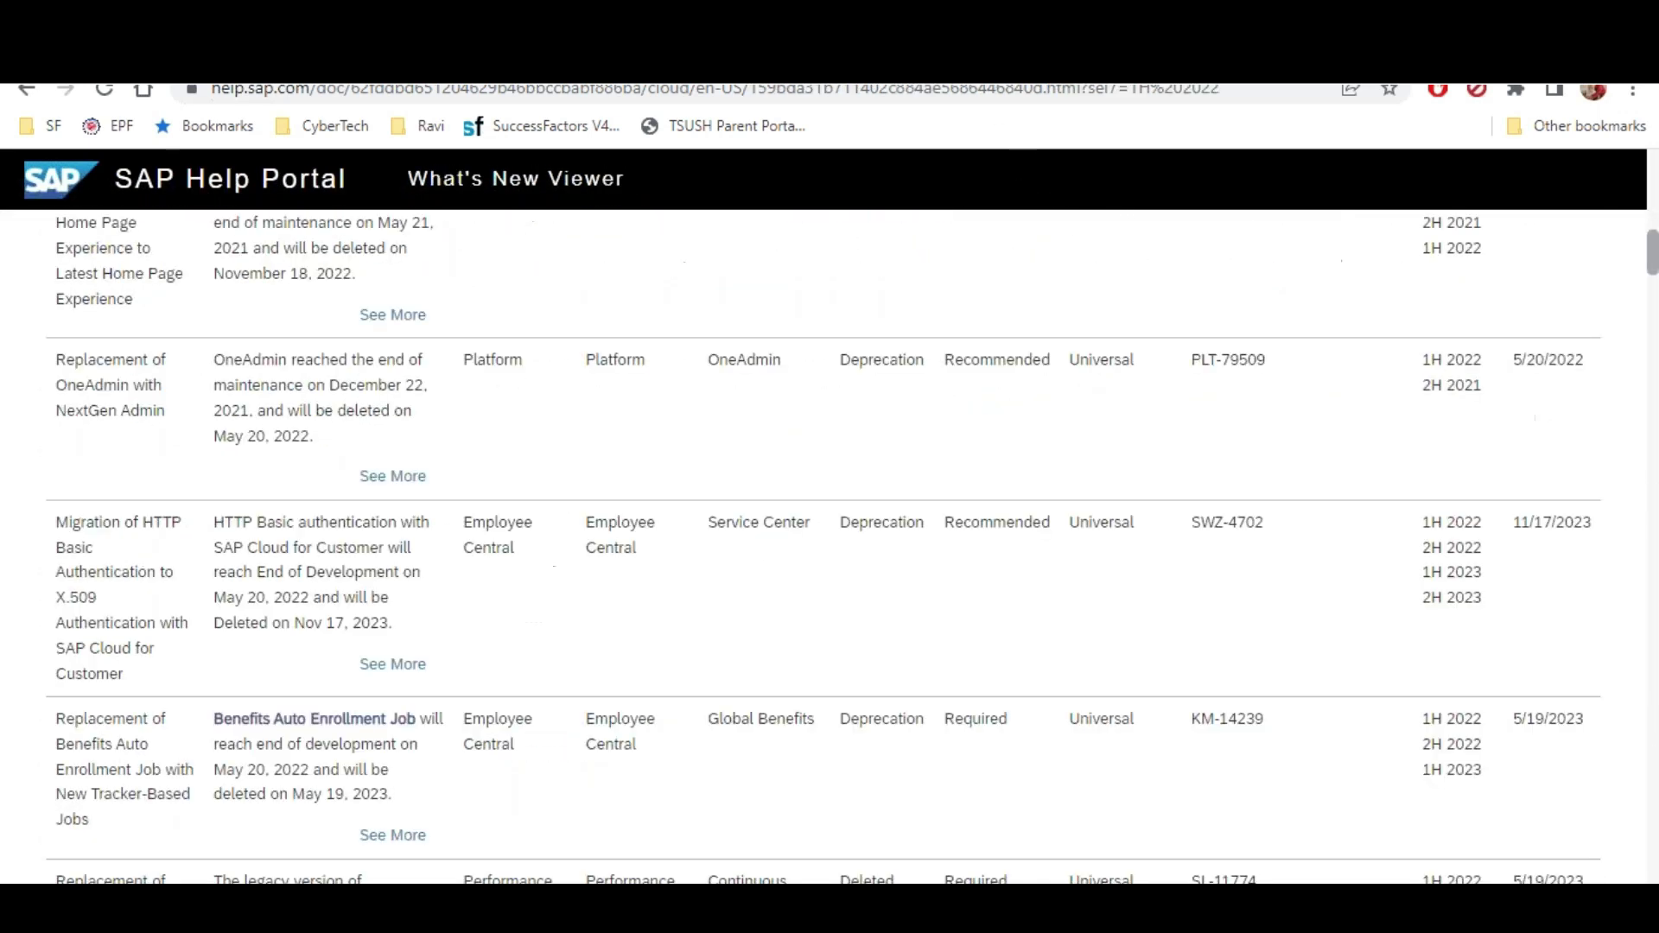
{"action": "scroll", "coordinate": [1127, 302], "scroll_direction": "down", "scroll_amount": 10}
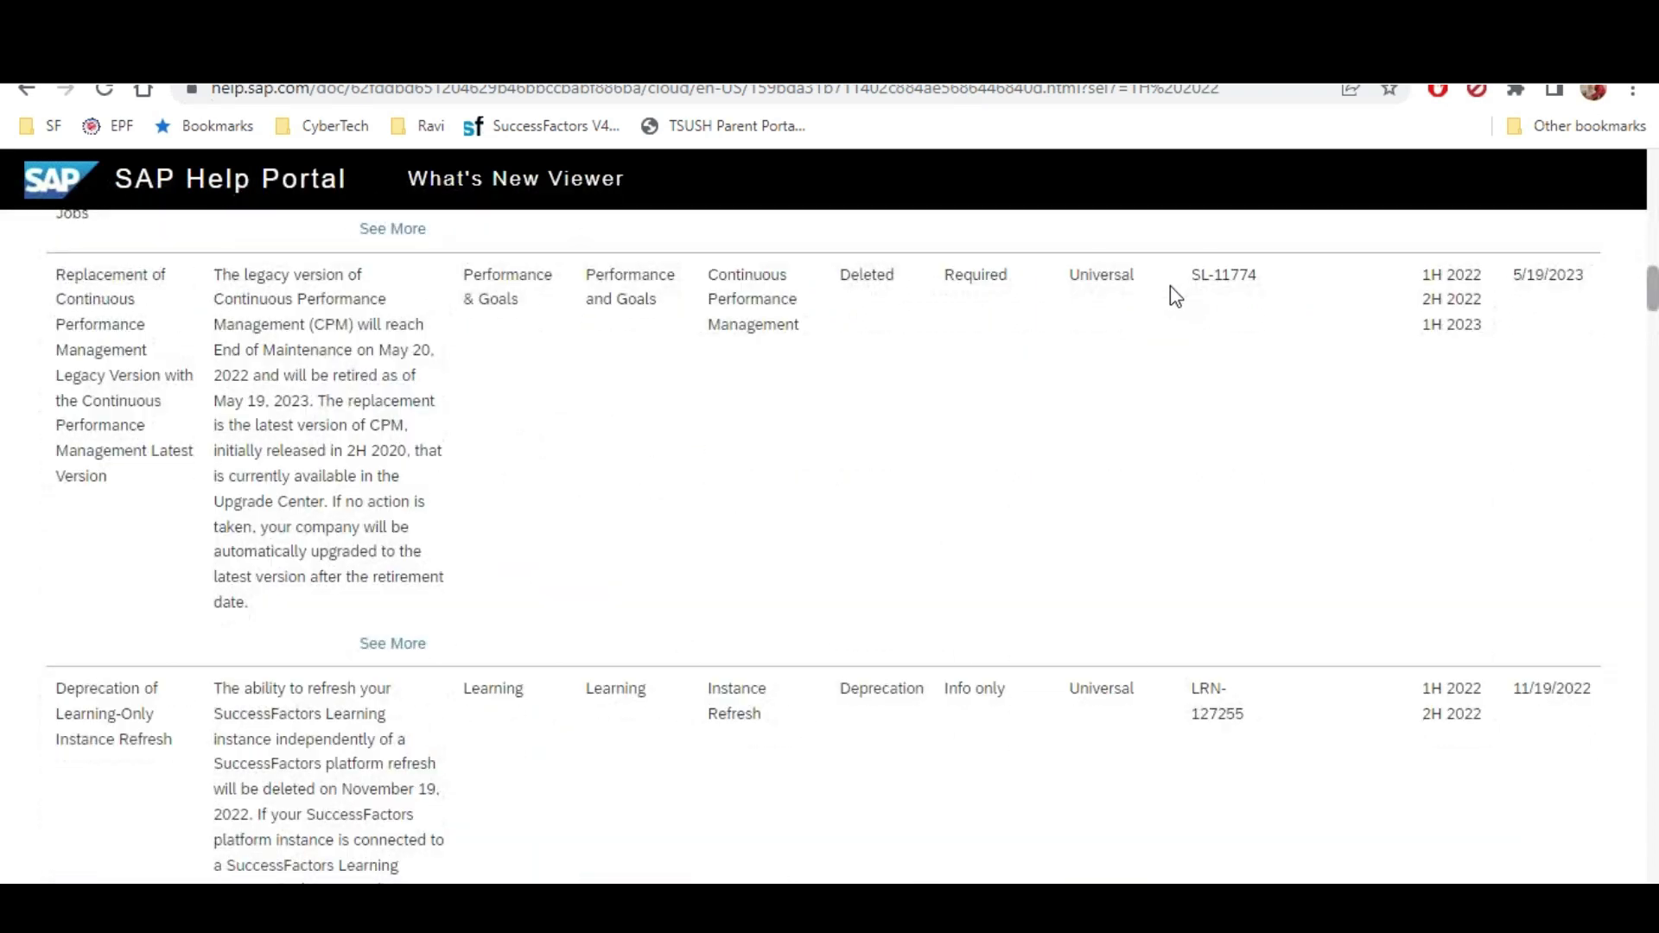
{"action": "scroll", "coordinate": [1170, 288], "scroll_direction": "down", "scroll_amount": 16}
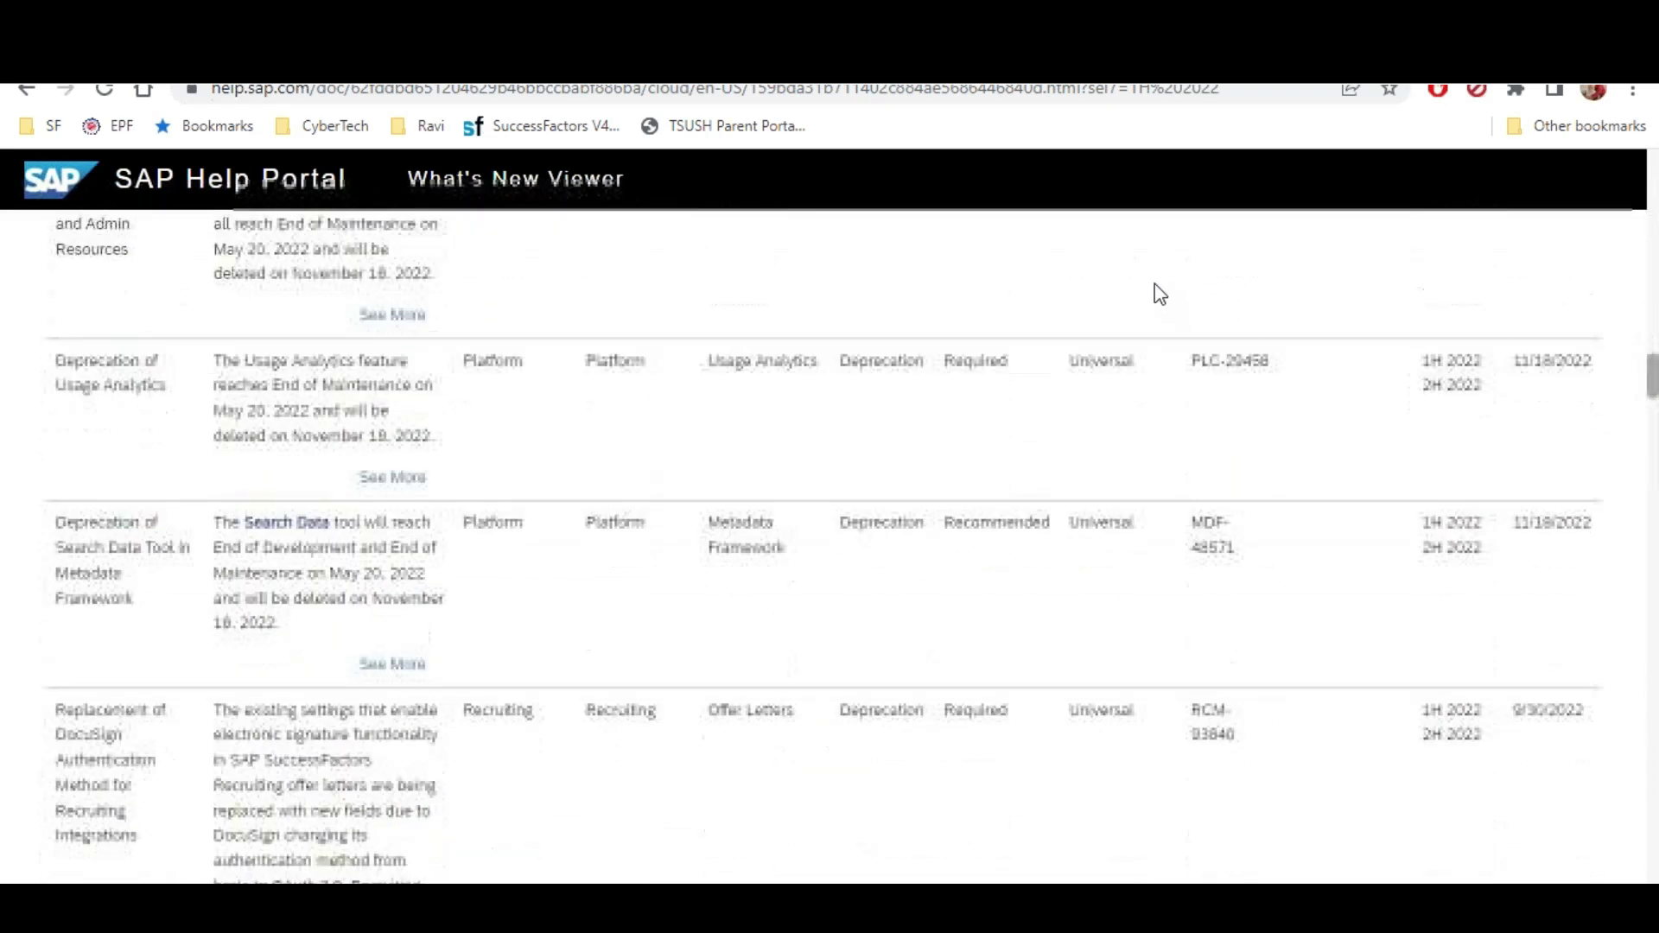
{"action": "scroll", "coordinate": [1158, 304], "scroll_direction": "down", "scroll_amount": 17}
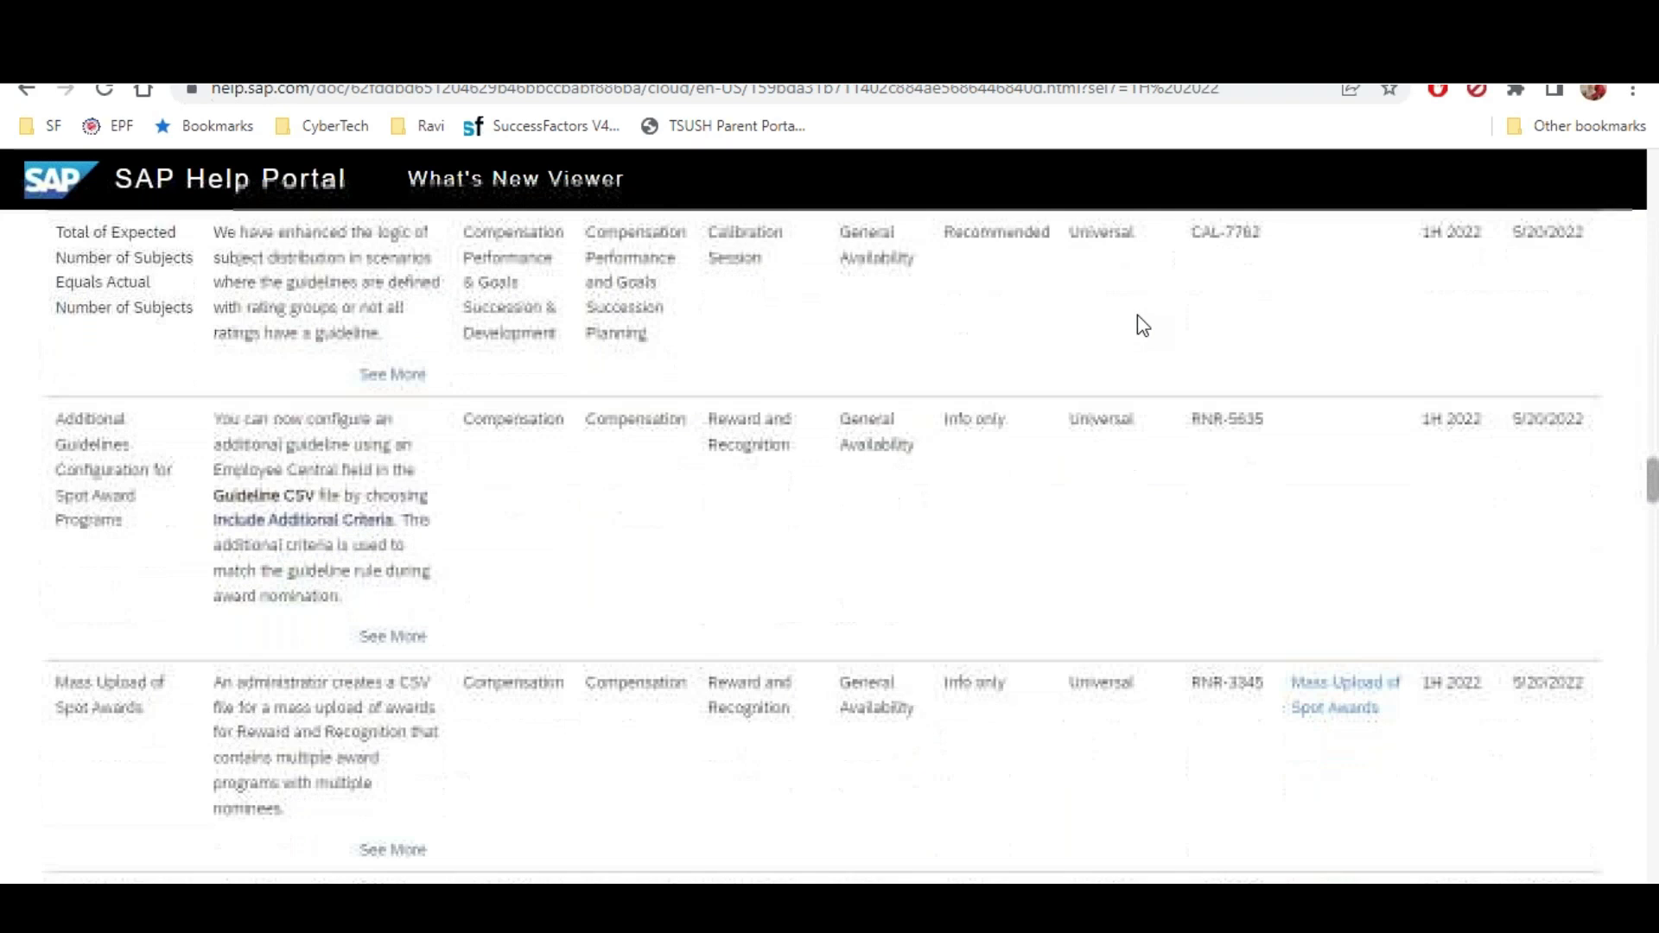
{"action": "left_click_drag", "start_coordinate": [68, 366], "coordinate": [142, 388]}
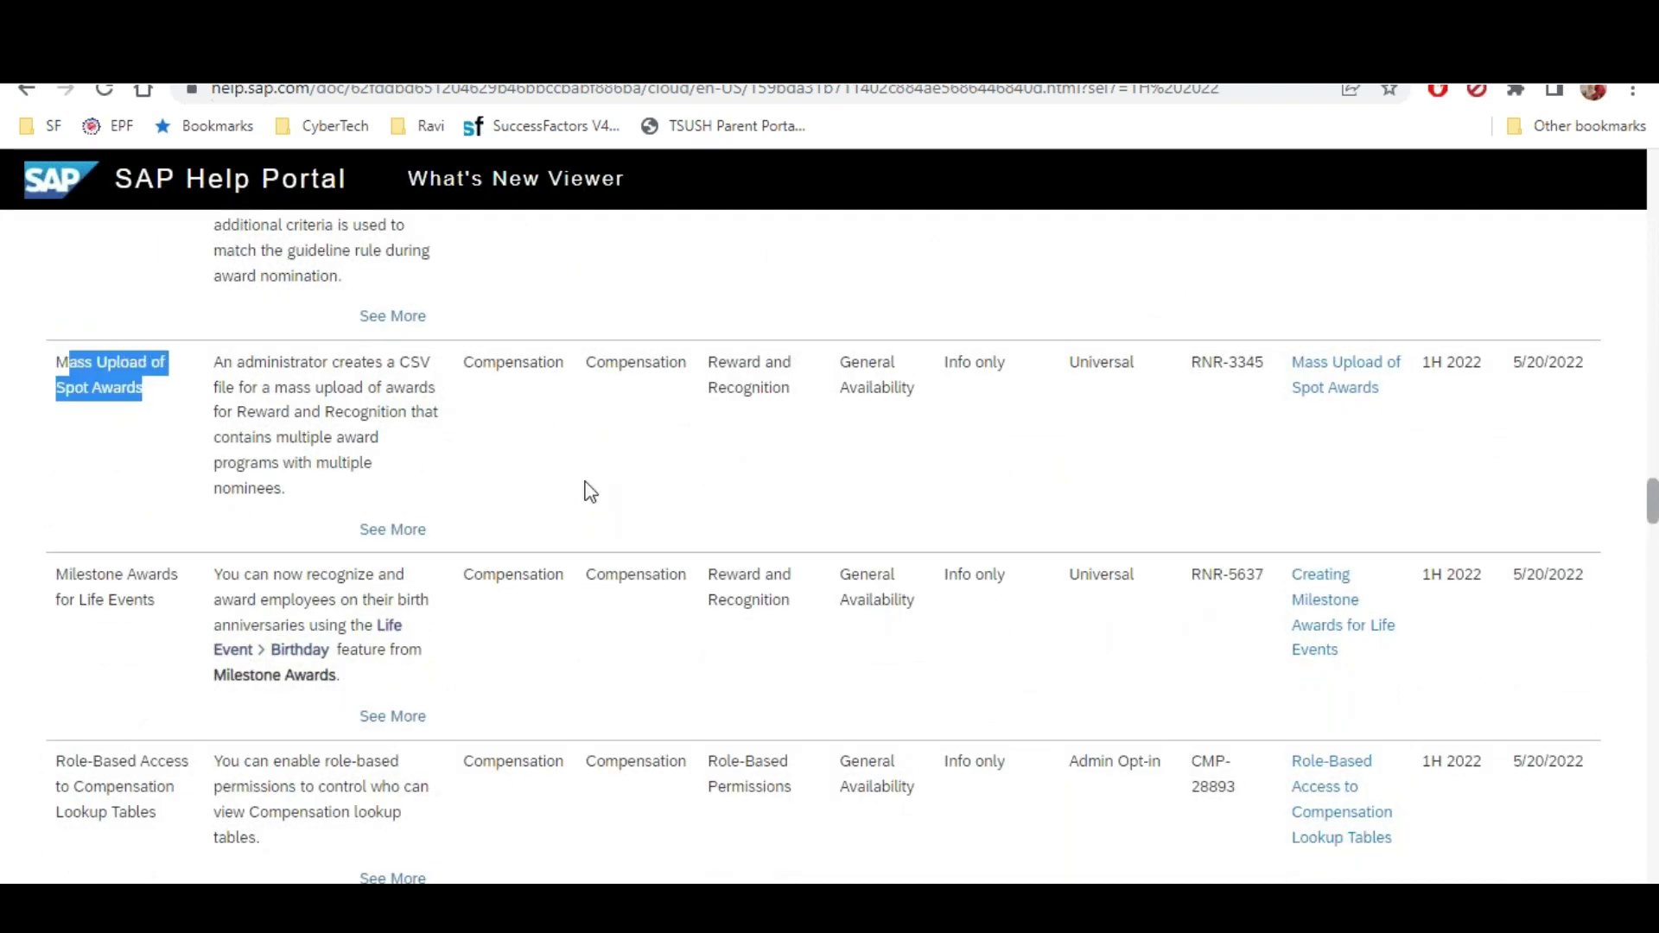
{"action": "scroll", "coordinate": [994, 505], "scroll_direction": "up", "scroll_amount": 10}
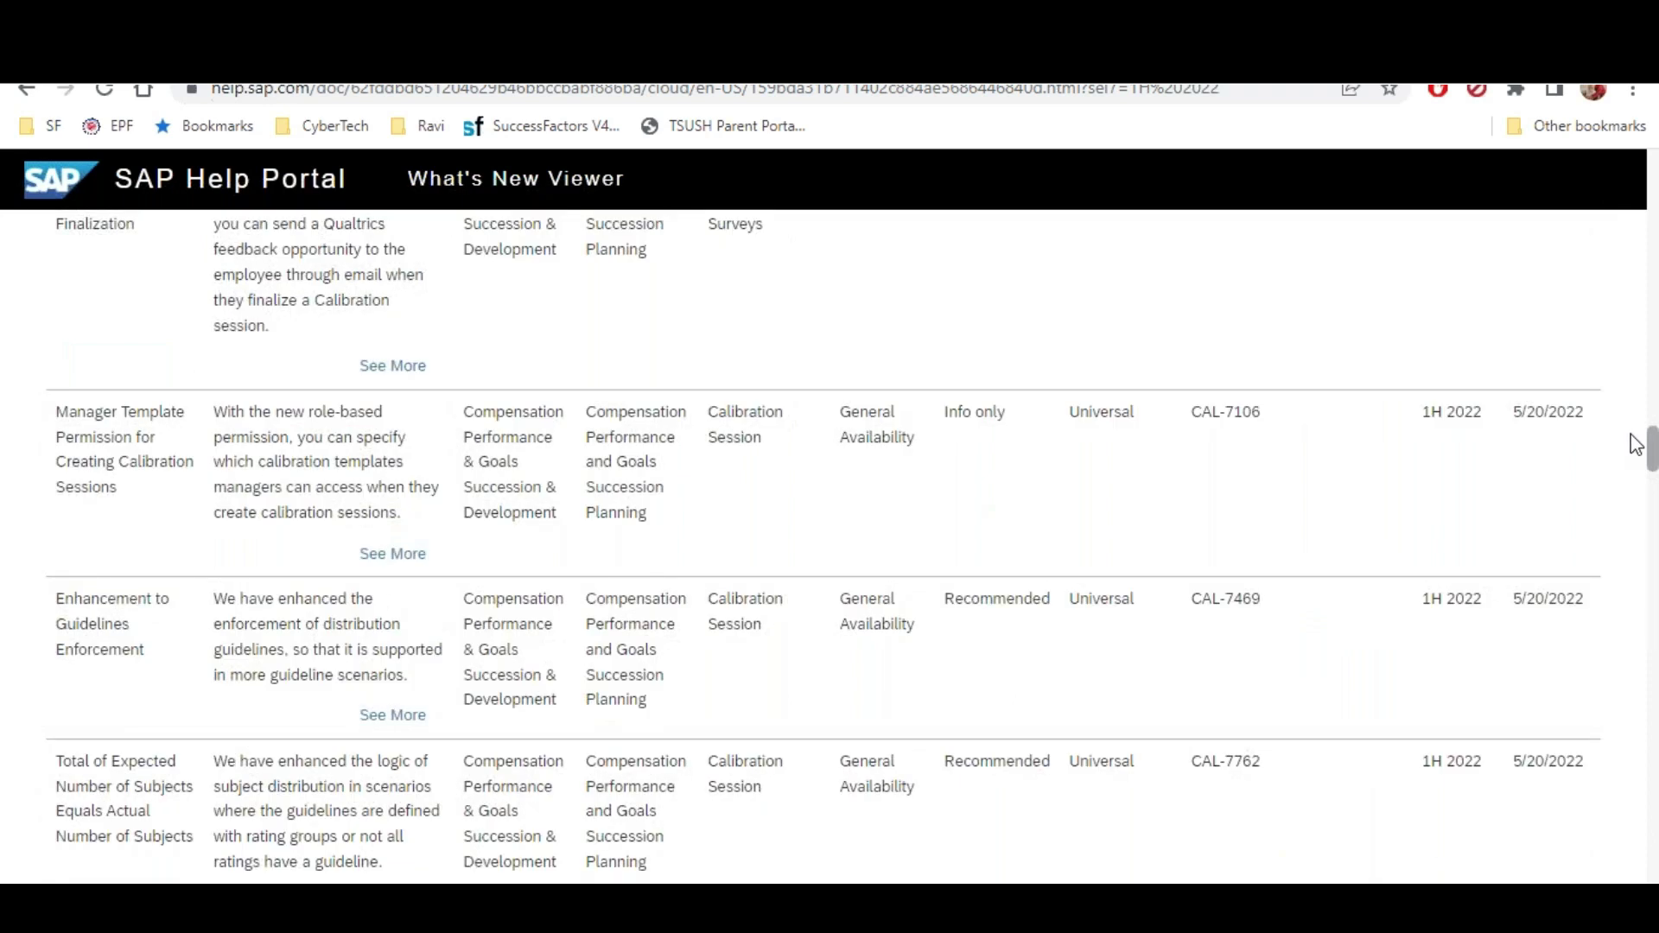
{"action": "scroll", "coordinate": [1646, 322], "scroll_direction": "up", "scroll_amount": 15}
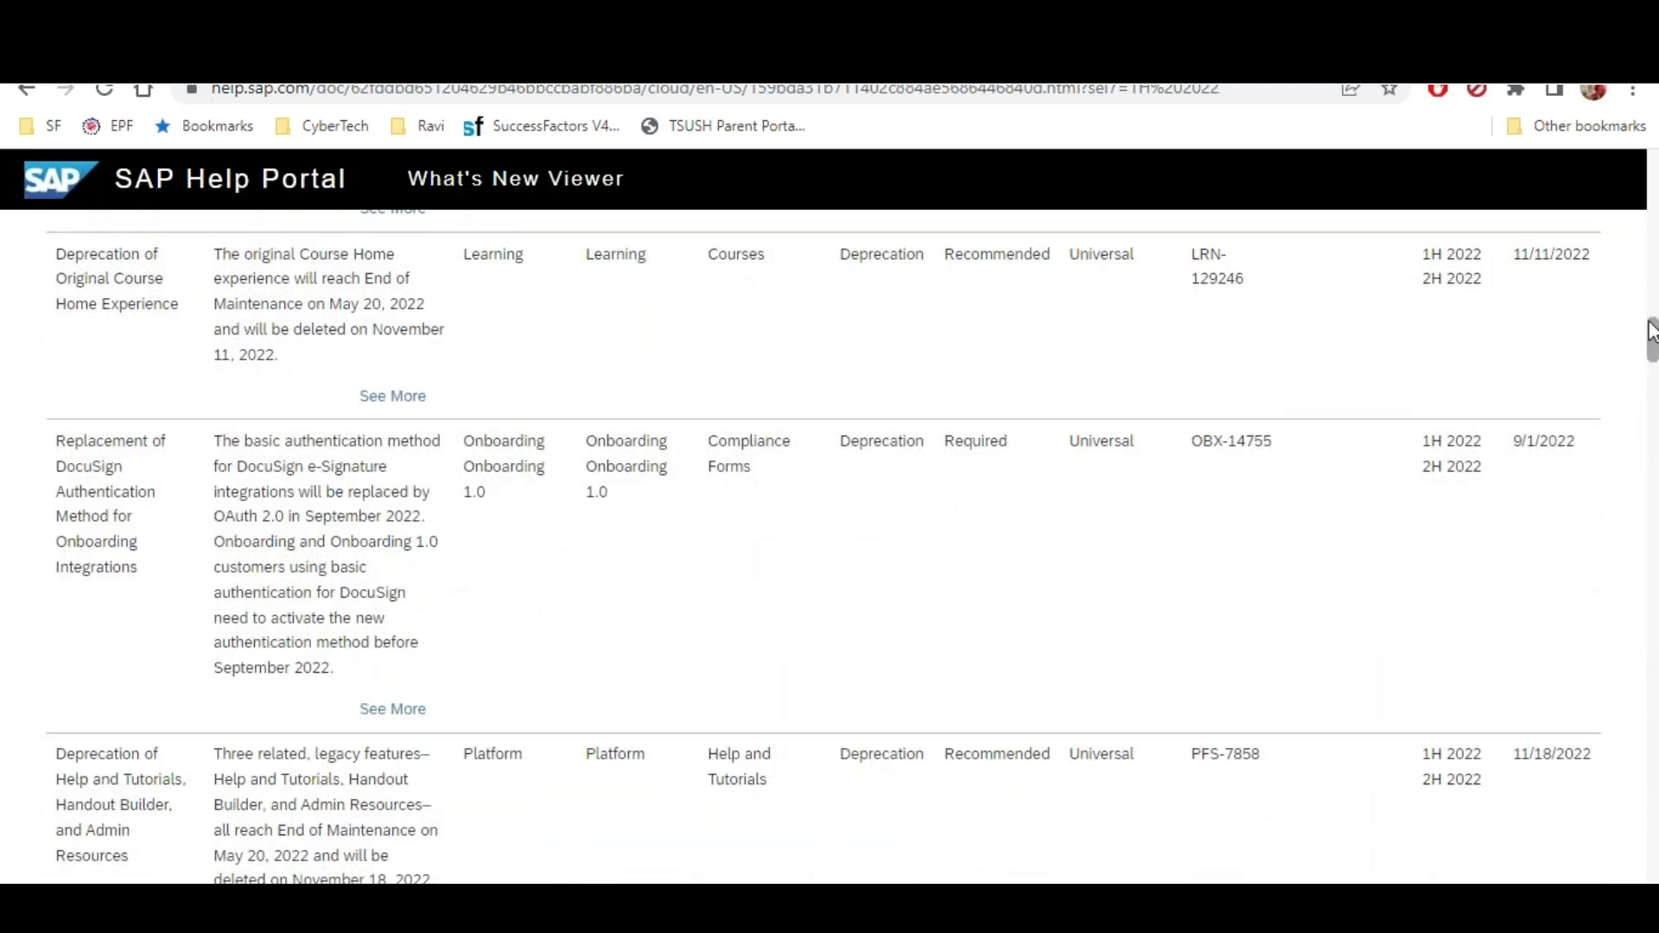
{"action": "scroll", "coordinate": [315, 304], "scroll_direction": "up", "scroll_amount": 5}
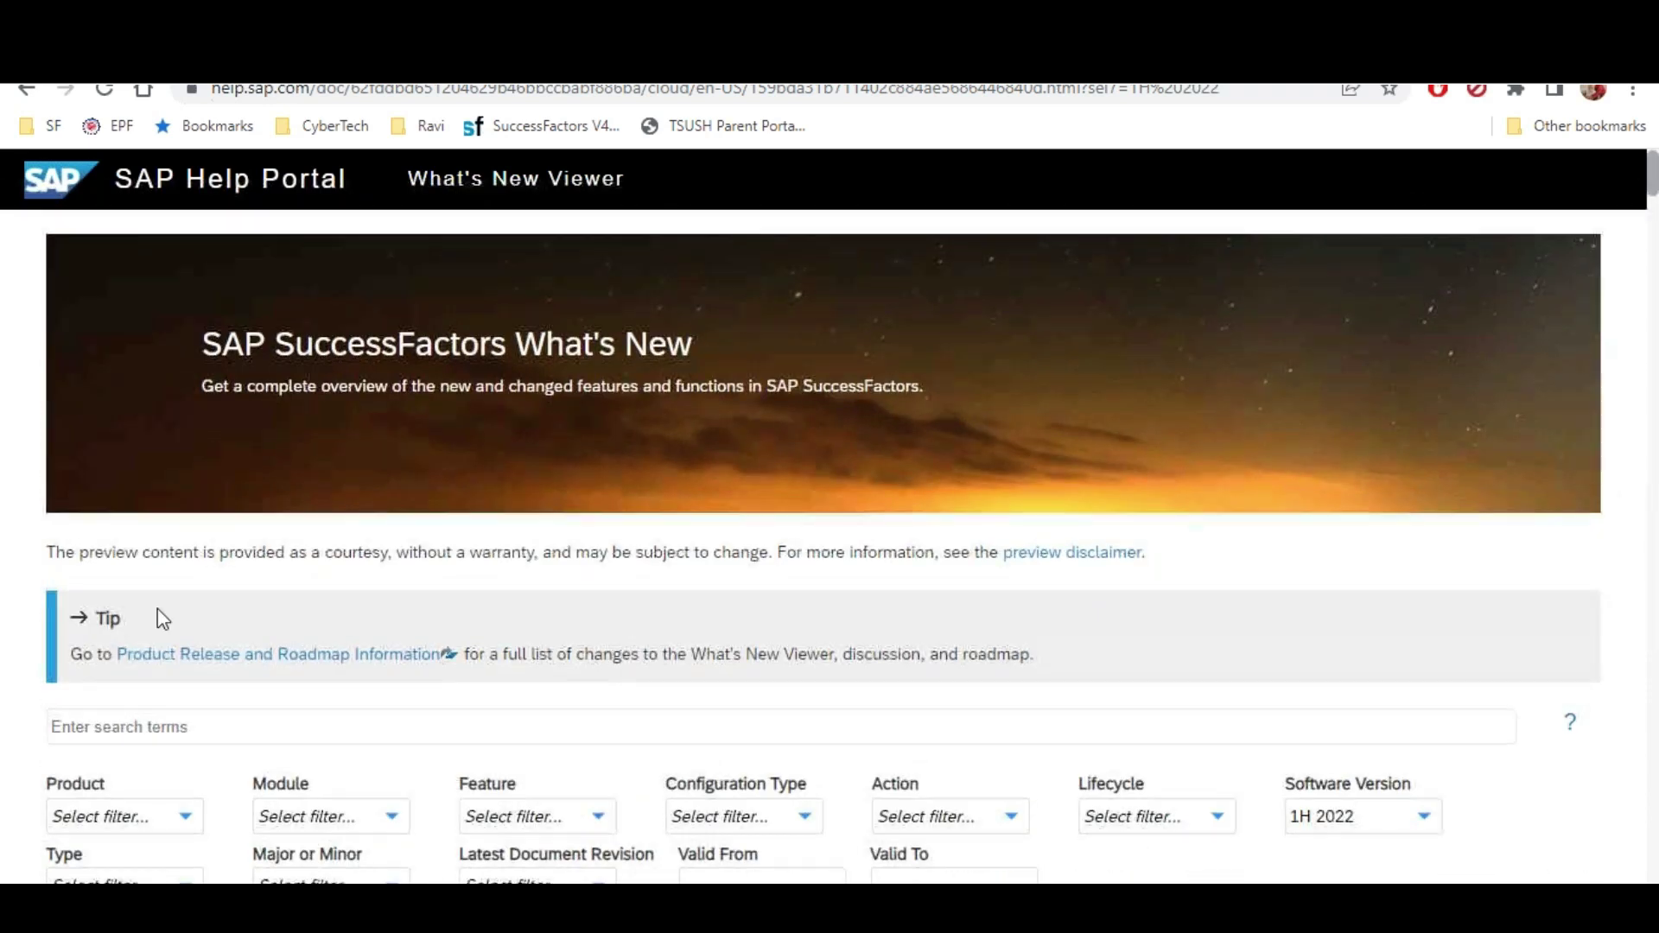
Filter the 1H 2022 results by the Employee Central product
{"action": "scroll", "coordinate": [157, 605], "scroll_direction": "down", "scroll_amount": 4}
{"action": "left_click", "coordinate": [173, 454]}
{"action": "left_click", "coordinate": [65, 589]}
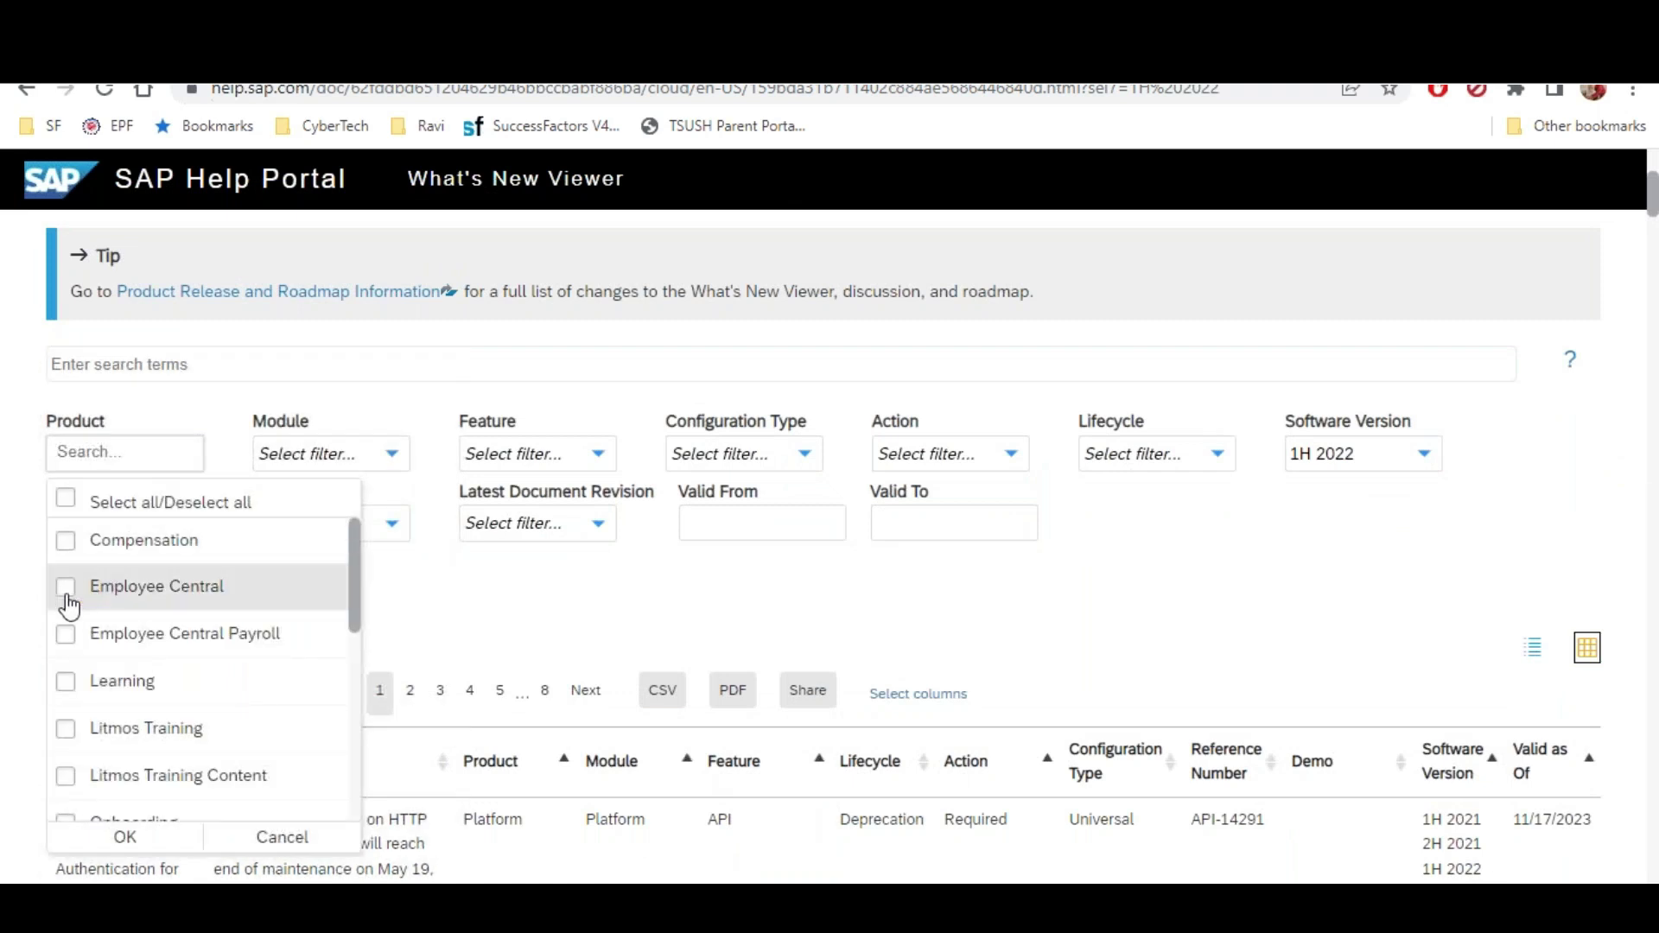
{"action": "left_click", "coordinate": [87, 845]}
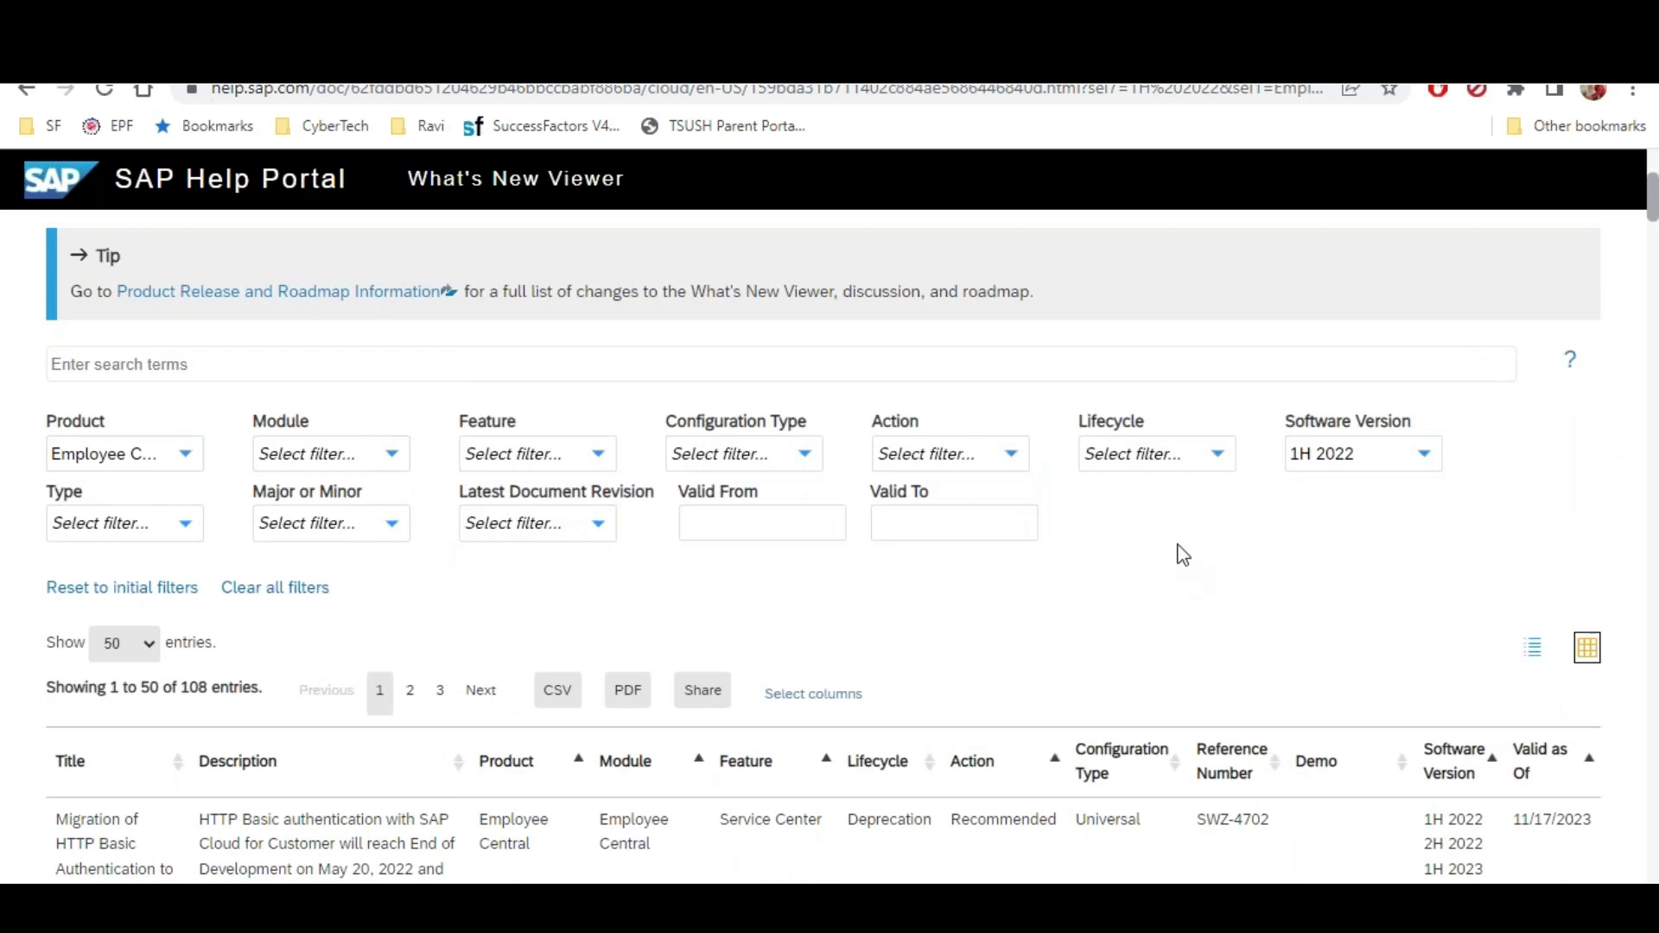
Open the Configurable New Hire Templates for Contingent Workers demo from the Demo column
{"action": "scroll", "coordinate": [1175, 553], "scroll_direction": "down", "scroll_amount": 7}
{"action": "scroll", "coordinate": [1170, 522], "scroll_direction": "down", "scroll_amount": 18}
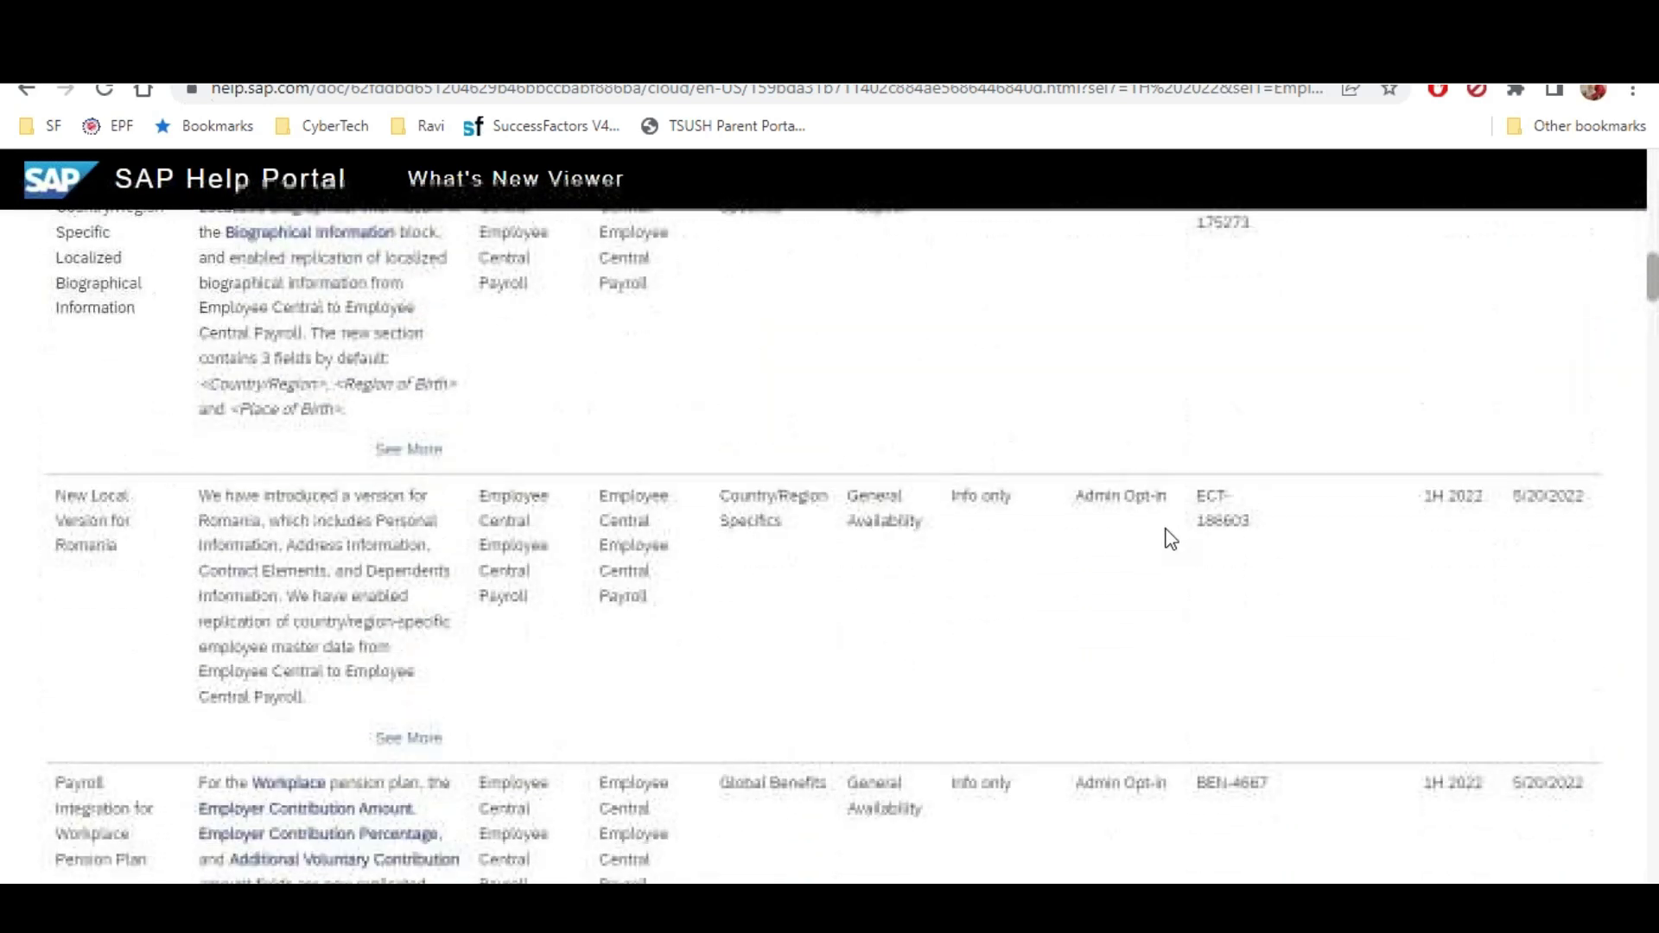
{"action": "scroll", "coordinate": [1146, 543], "scroll_direction": "down", "scroll_amount": 20}
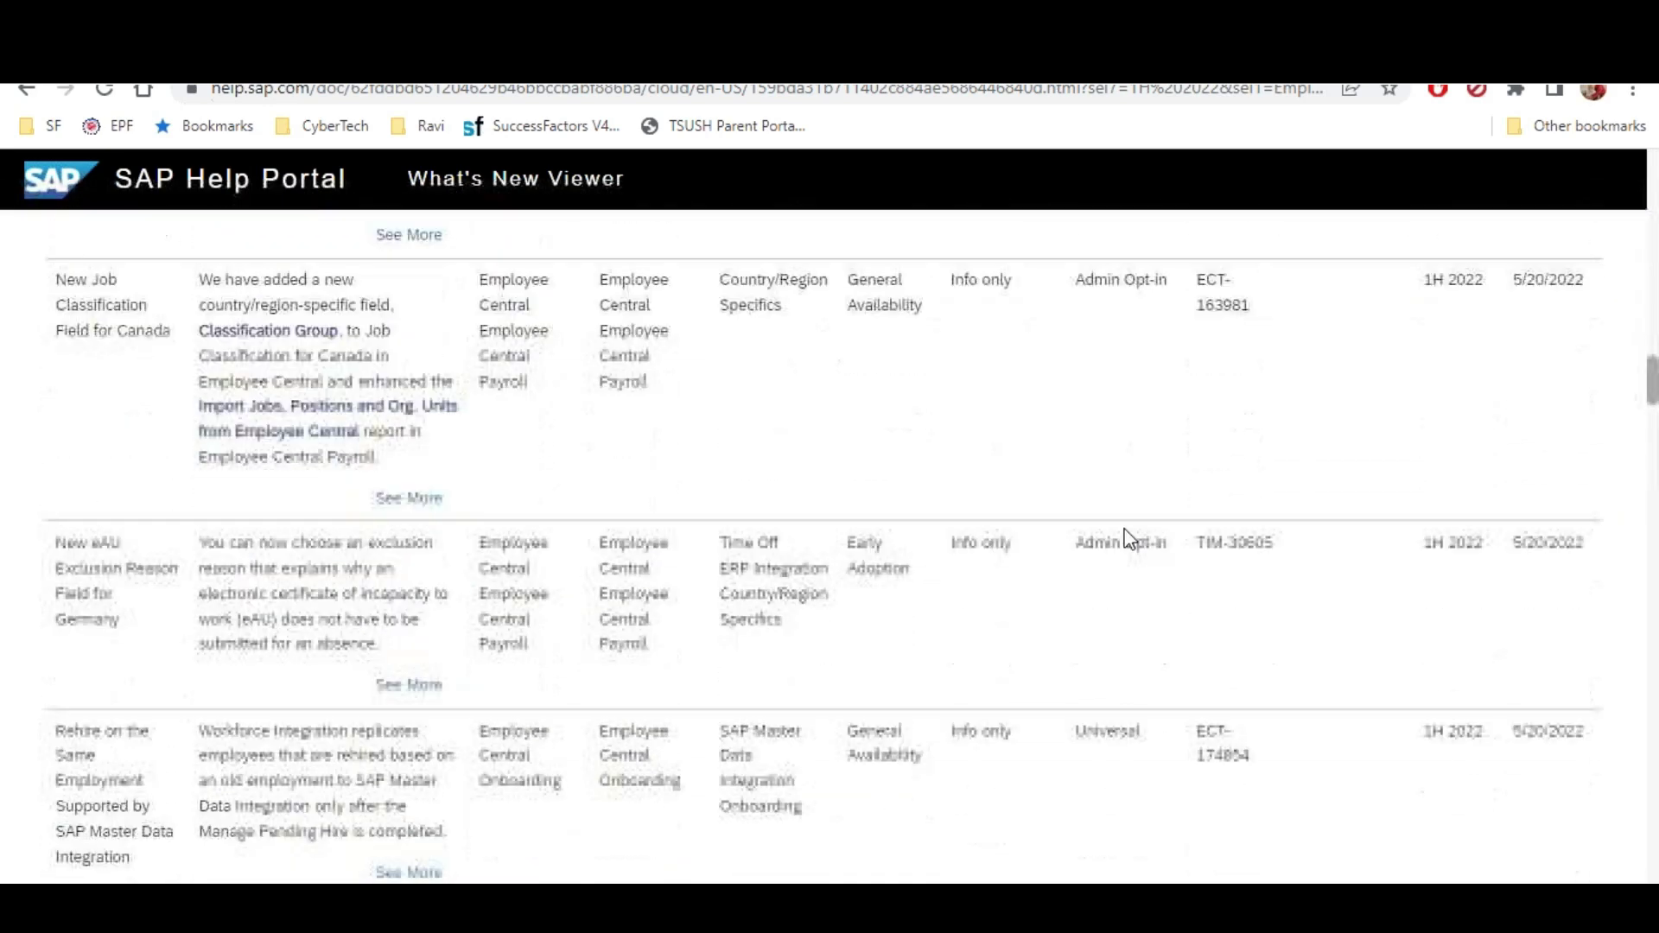
{"action": "scroll", "coordinate": [1115, 533], "scroll_direction": "down", "scroll_amount": 11}
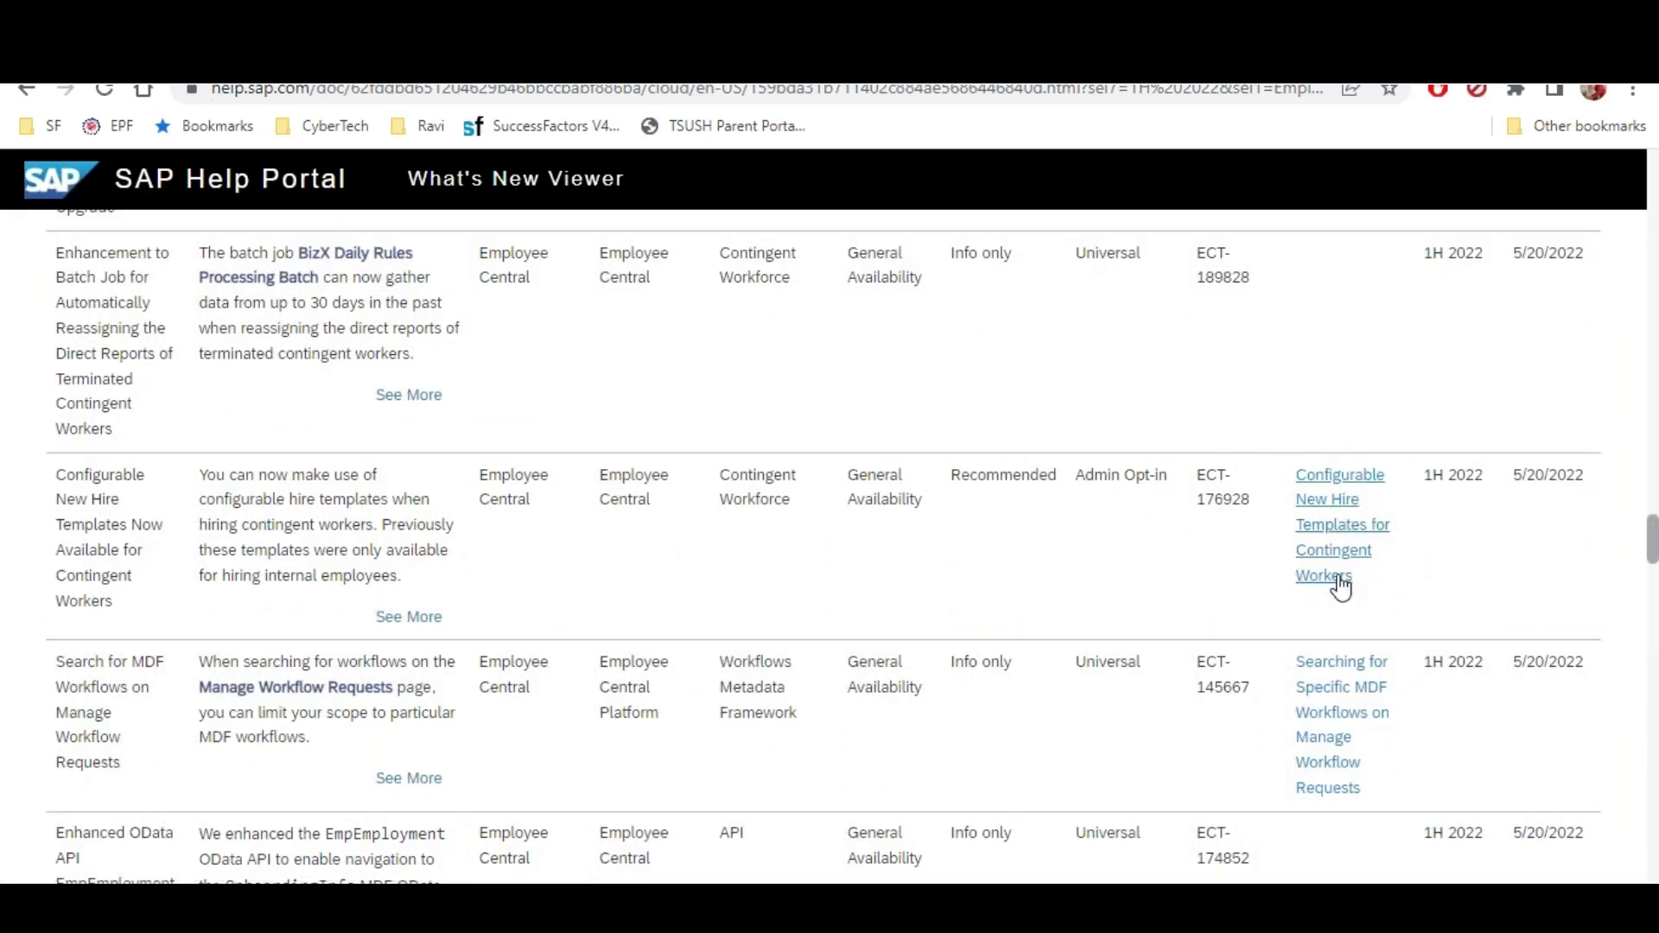
{"action": "left_click", "coordinate": [1347, 542]}
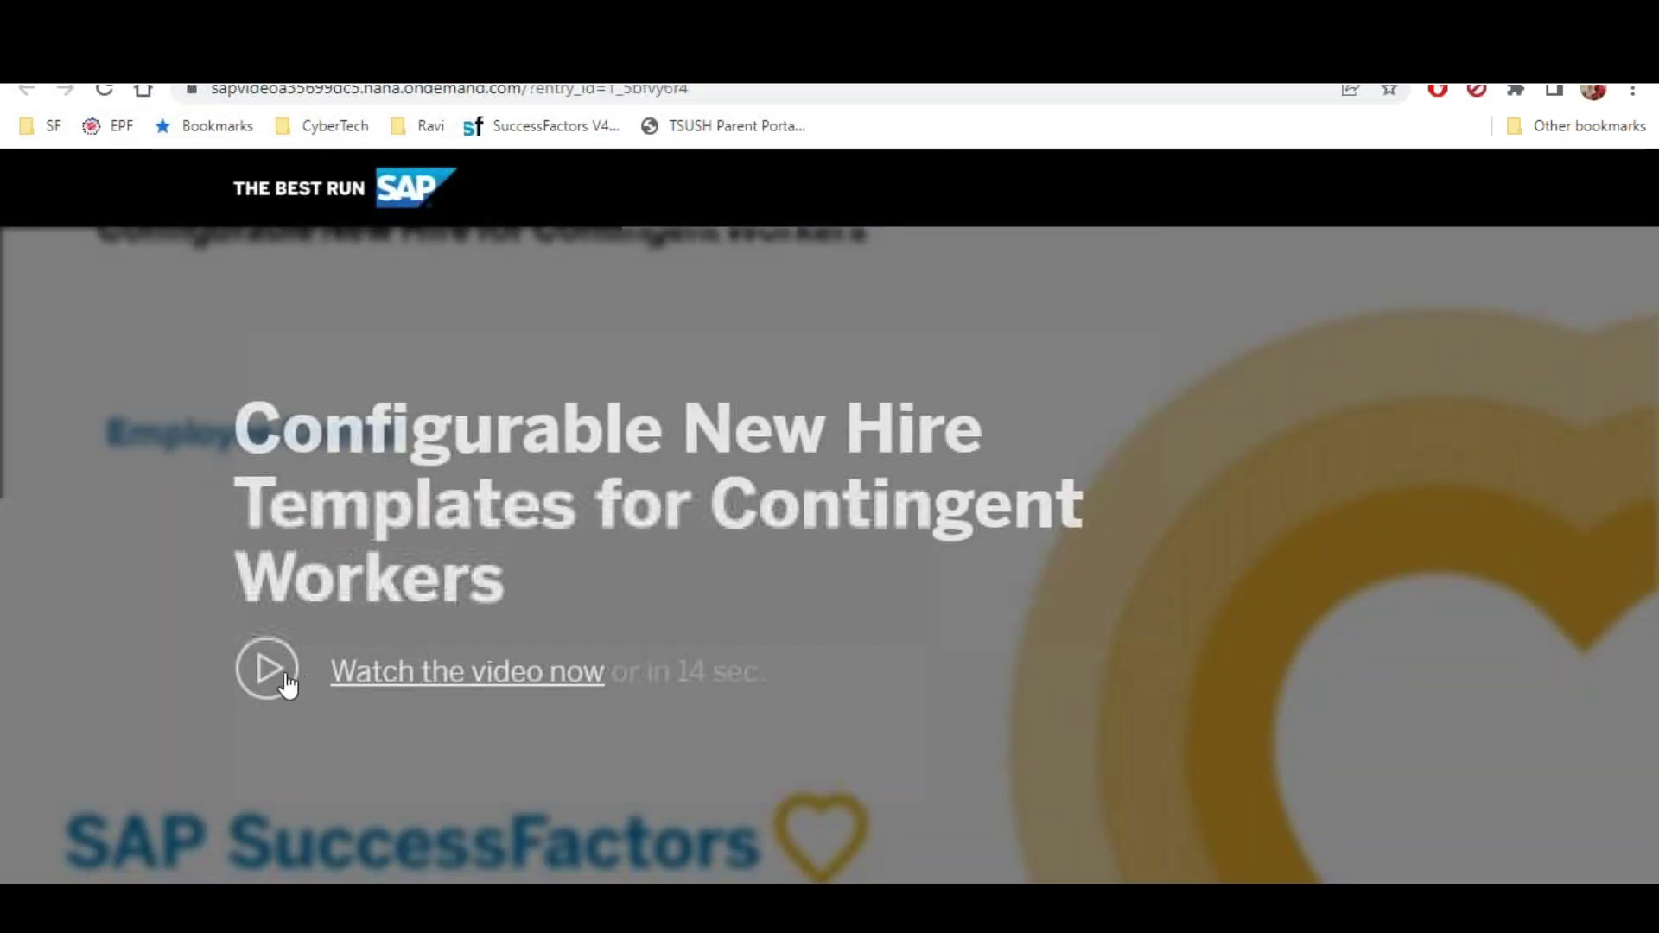
Play the Configurable New Hire Templates demo video, then go back to the What's New Viewer table
{"action": "left_click", "coordinate": [541, 669]}
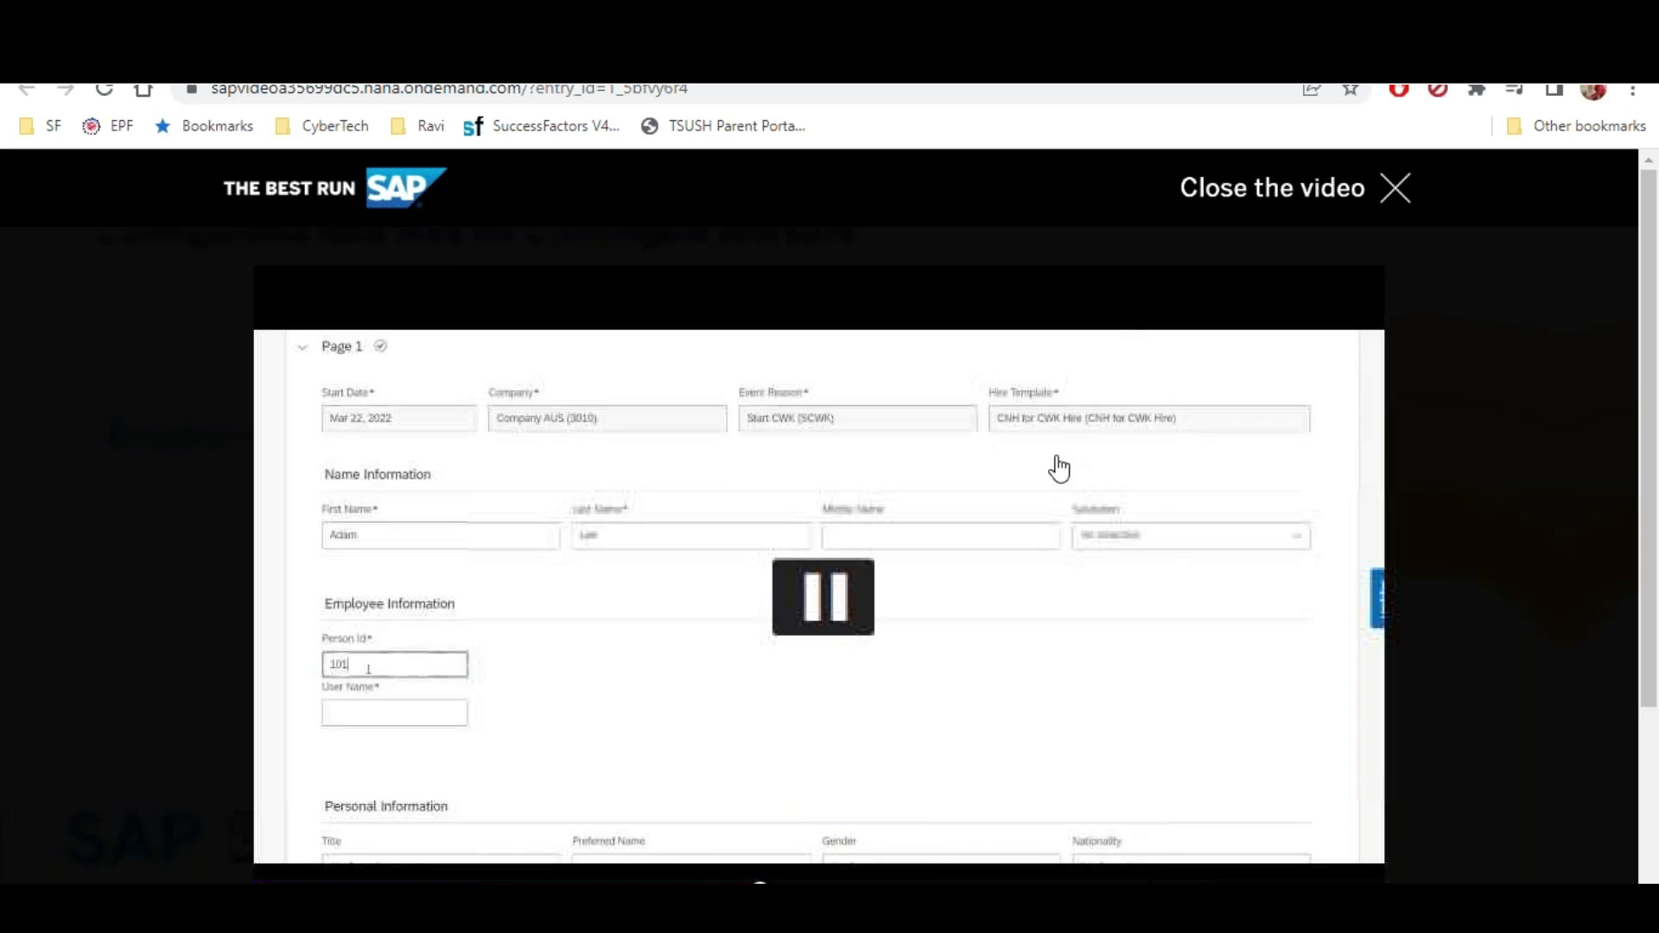
{"action": "key", "text": "alt+Left"}
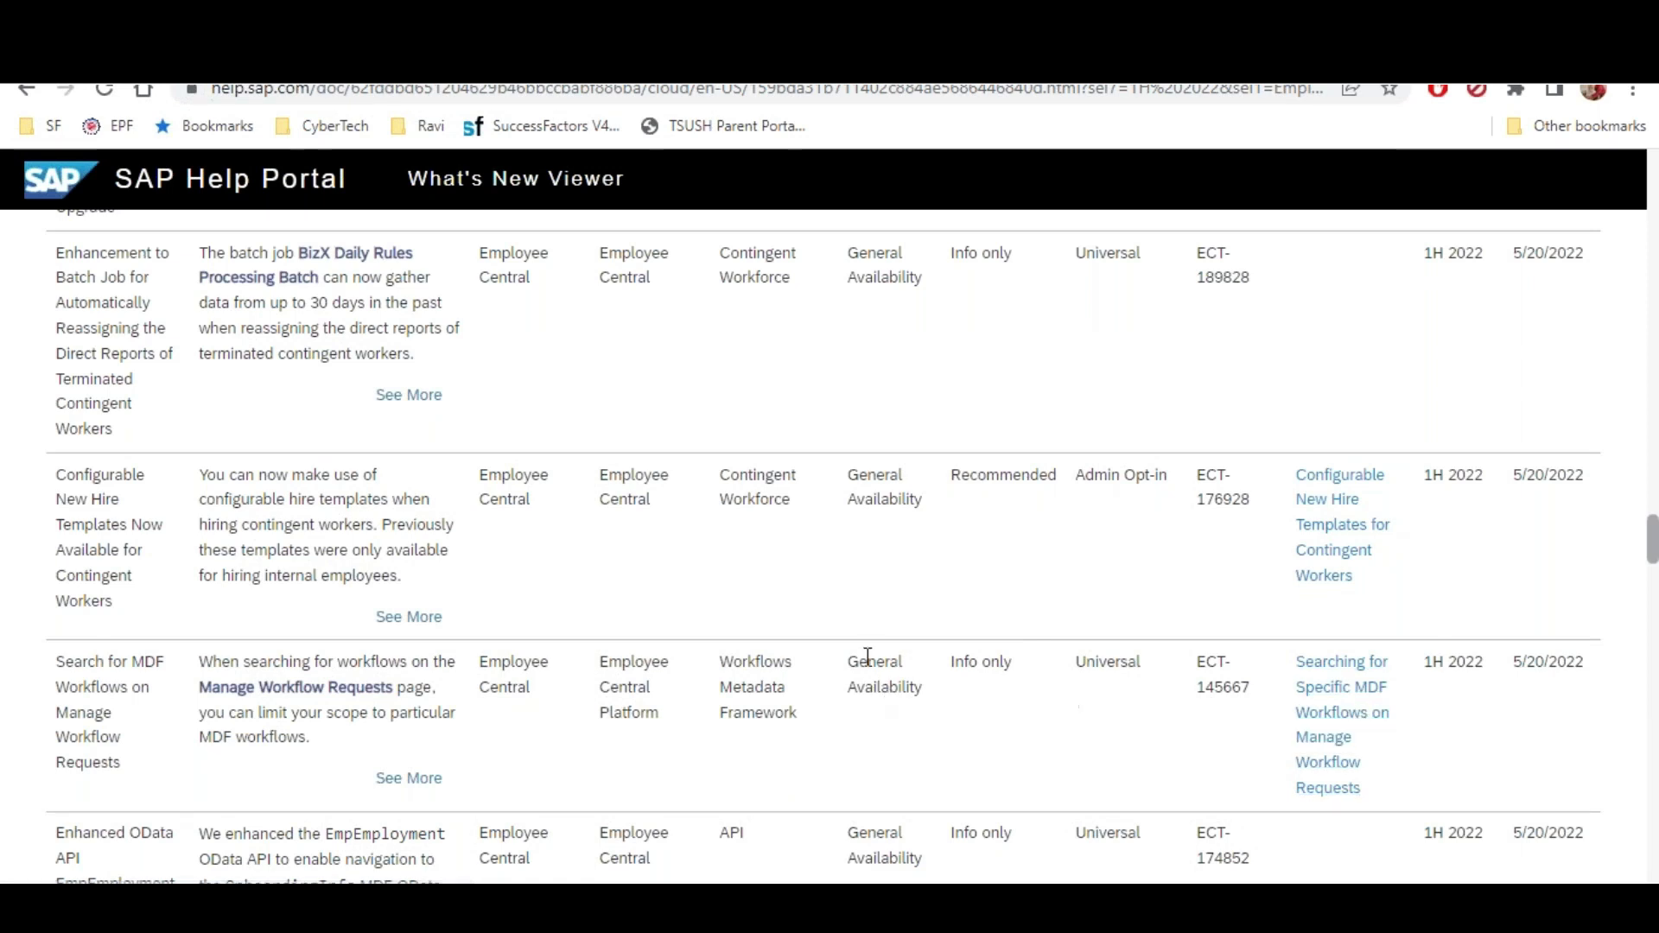
{"action": "left_click", "coordinate": [398, 782]}
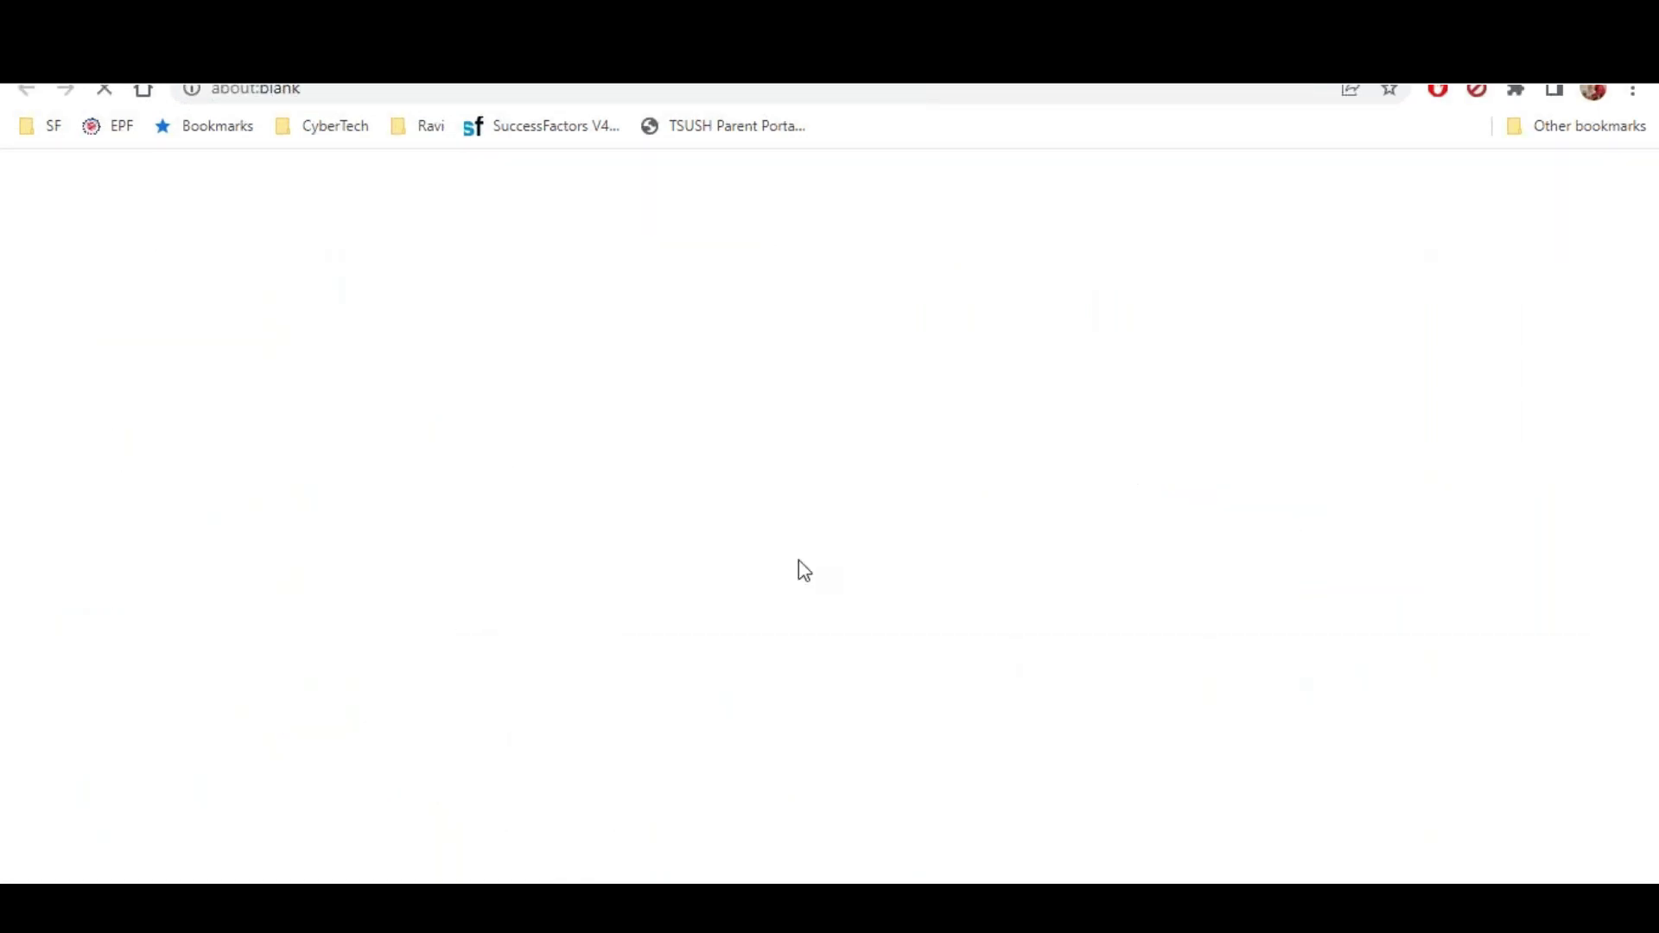
{"action": "scroll", "coordinate": [821, 367], "scroll_direction": "down", "scroll_amount": 2}
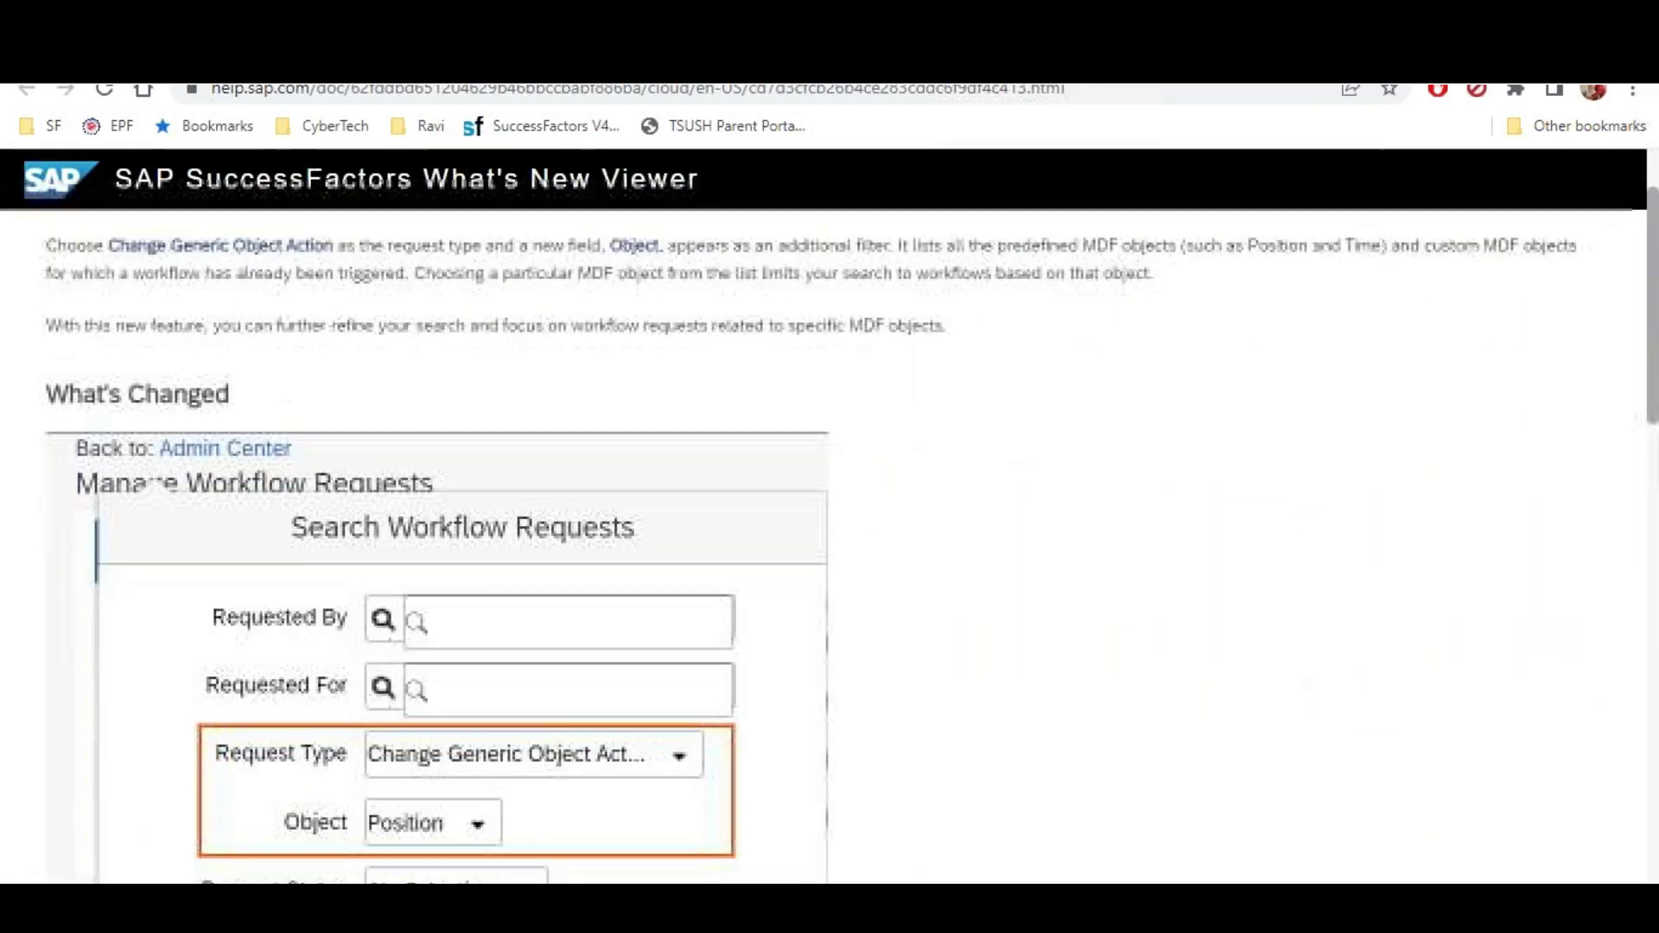
{"action": "left_click_drag", "start_coordinate": [47, 394], "coordinate": [252, 374]}
{"action": "scroll", "coordinate": [237, 386], "scroll_direction": "down", "scroll_amount": 2}
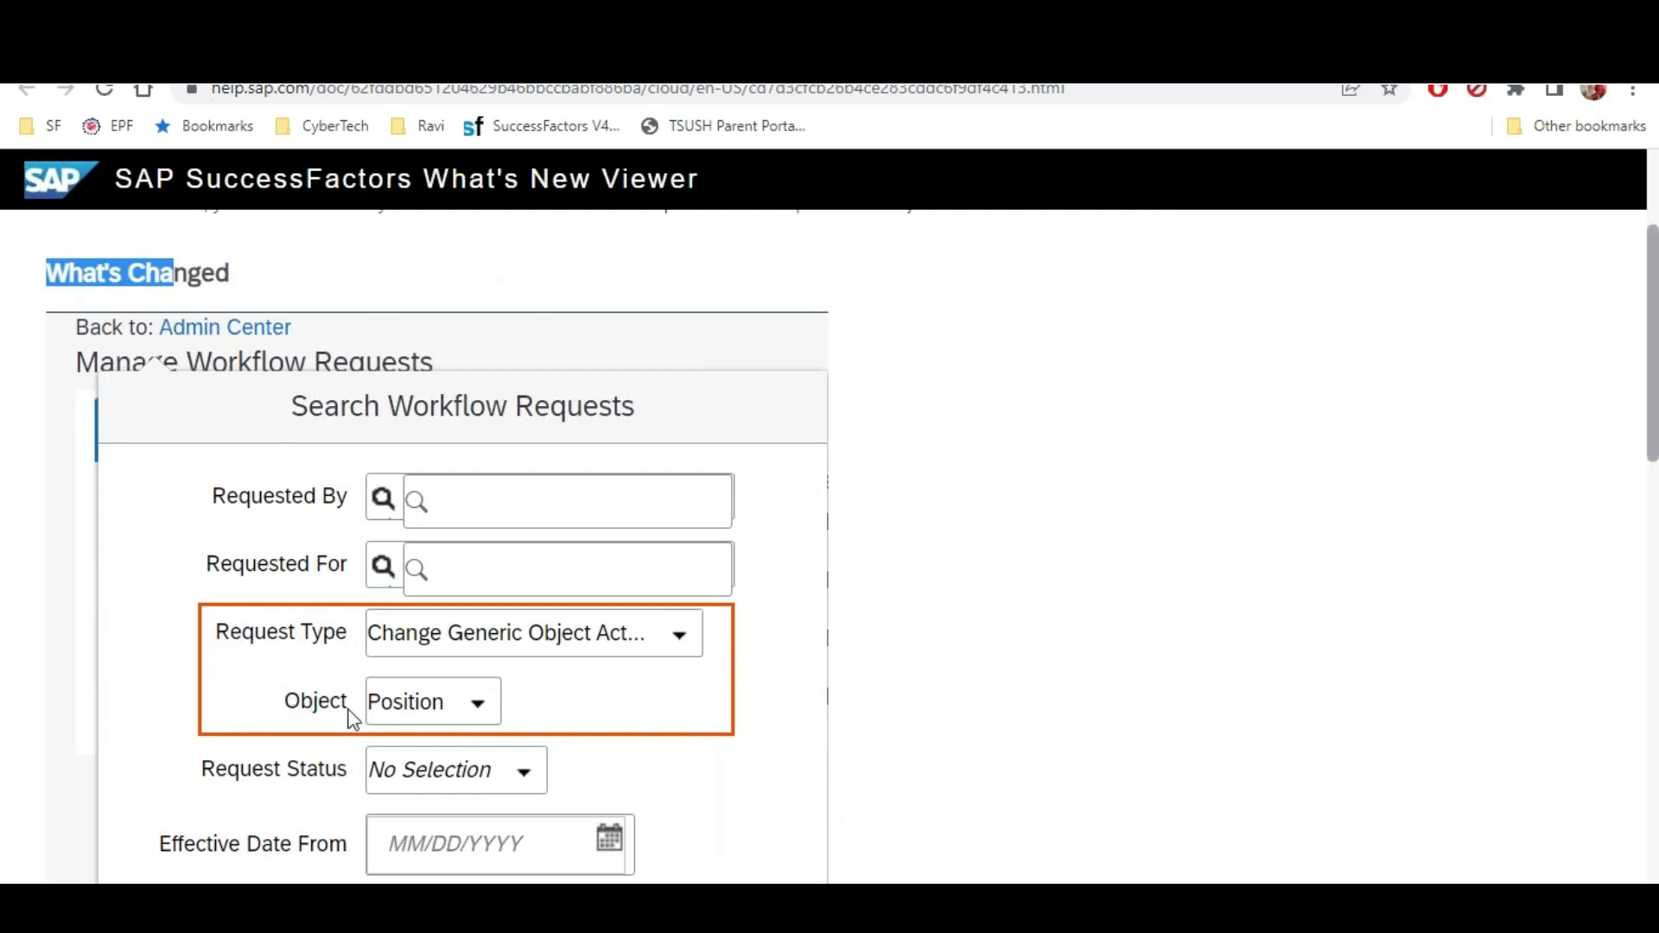
{"action": "scroll", "coordinate": [333, 709], "scroll_direction": "down", "scroll_amount": 1}
{"action": "scroll", "coordinate": [330, 696], "scroll_direction": "down", "scroll_amount": 15}
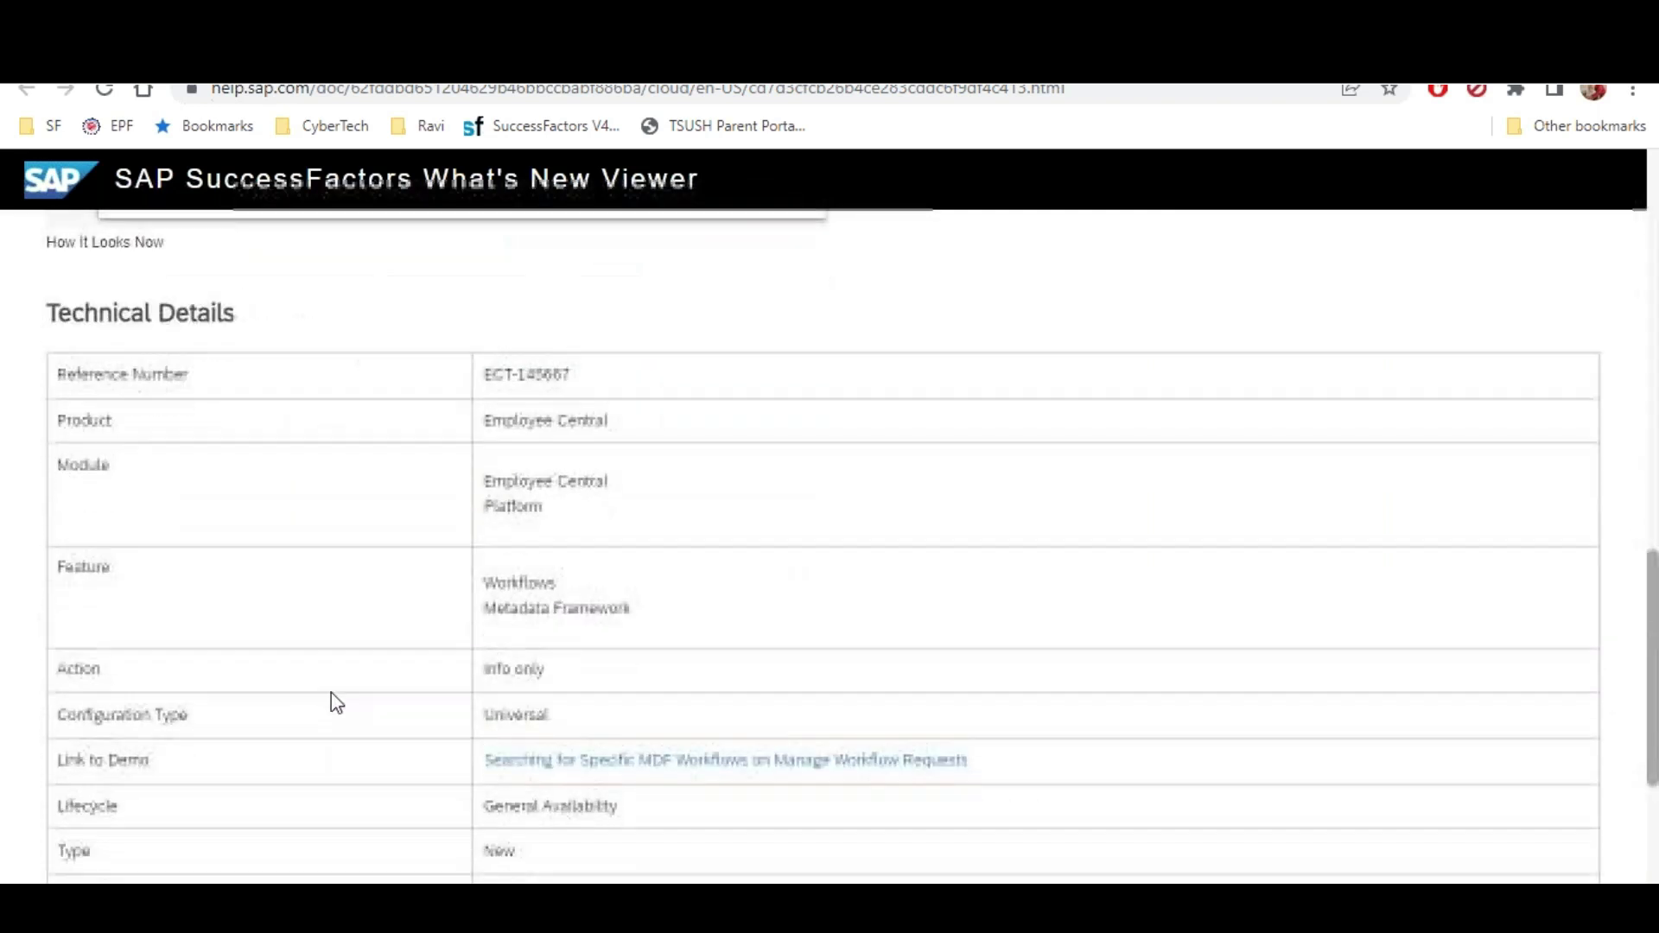
{"action": "scroll", "coordinate": [330, 692], "scroll_direction": "up", "scroll_amount": 7}
{"action": "scroll", "coordinate": [330, 692], "scroll_direction": "up", "scroll_amount": 4}
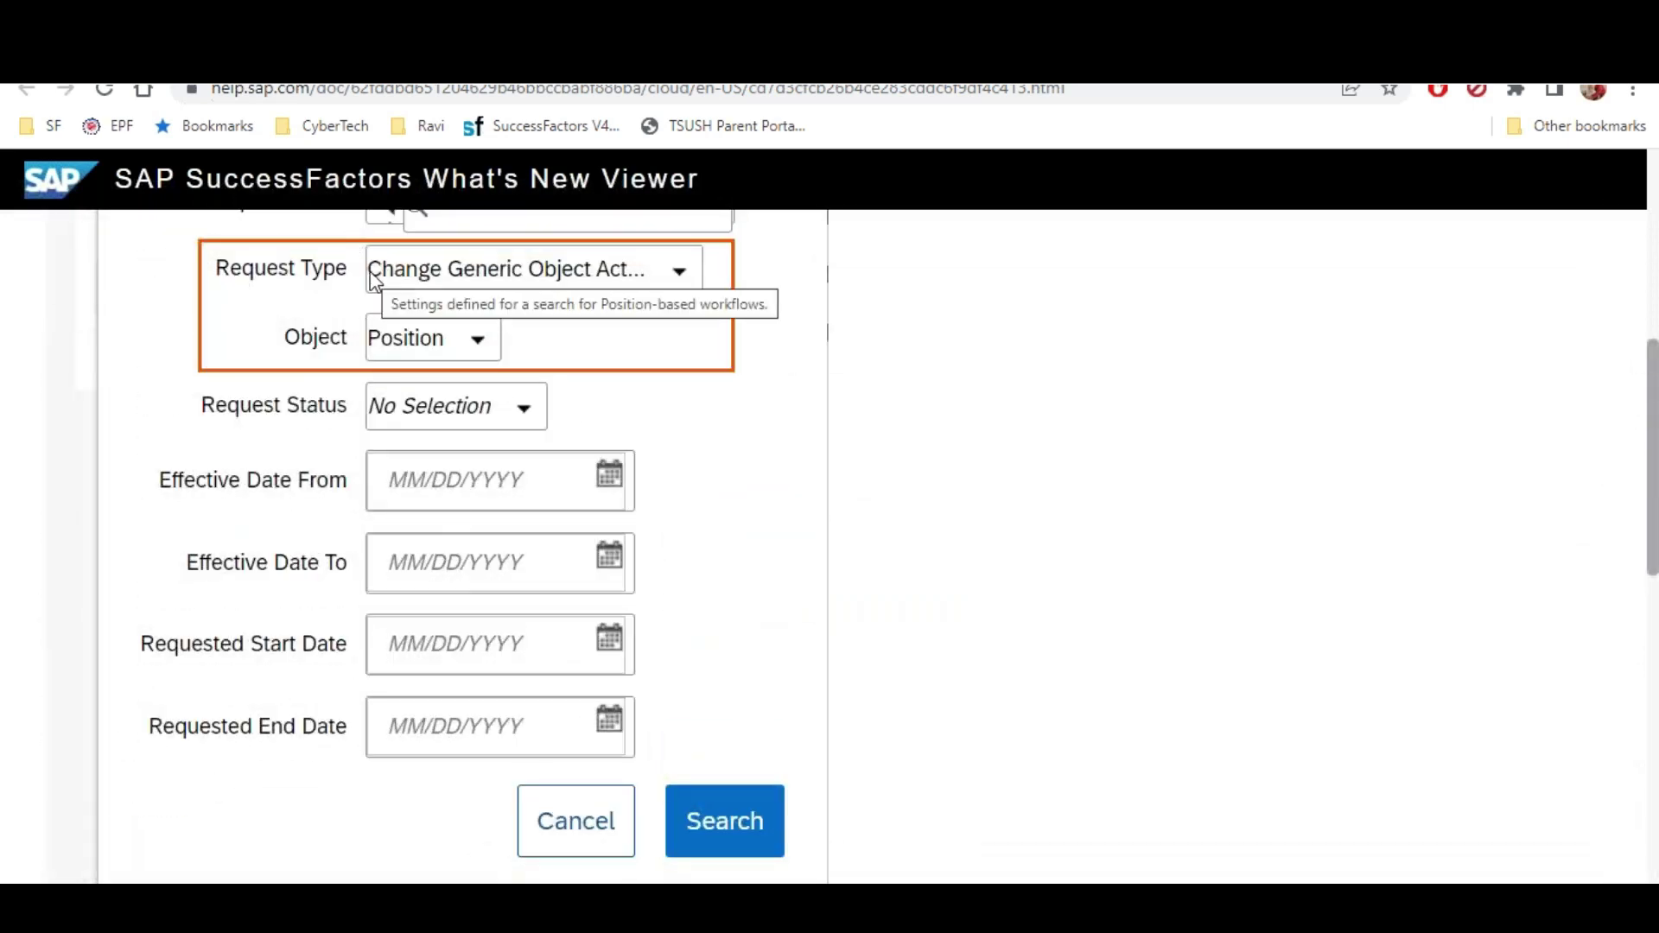
{"action": "scroll", "coordinate": [372, 281], "scroll_direction": "down", "scroll_amount": 2}
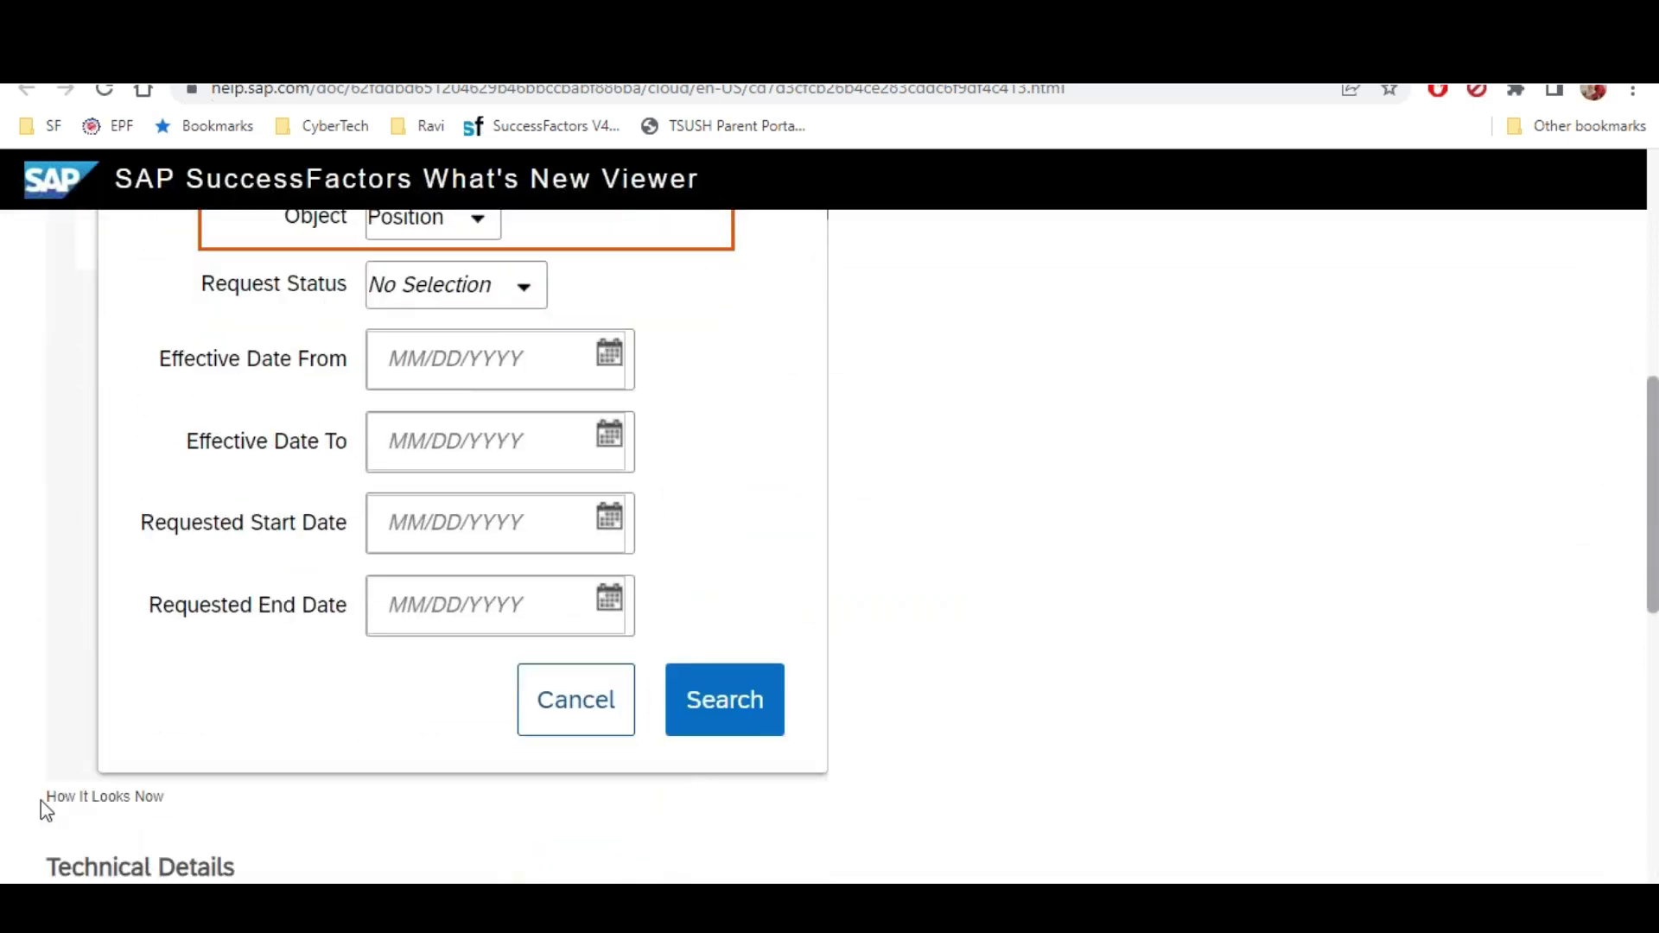
{"action": "left_click_drag", "start_coordinate": [41, 801], "coordinate": [182, 805]}
{"action": "scroll", "coordinate": [187, 816], "scroll_direction": "up", "scroll_amount": 8}
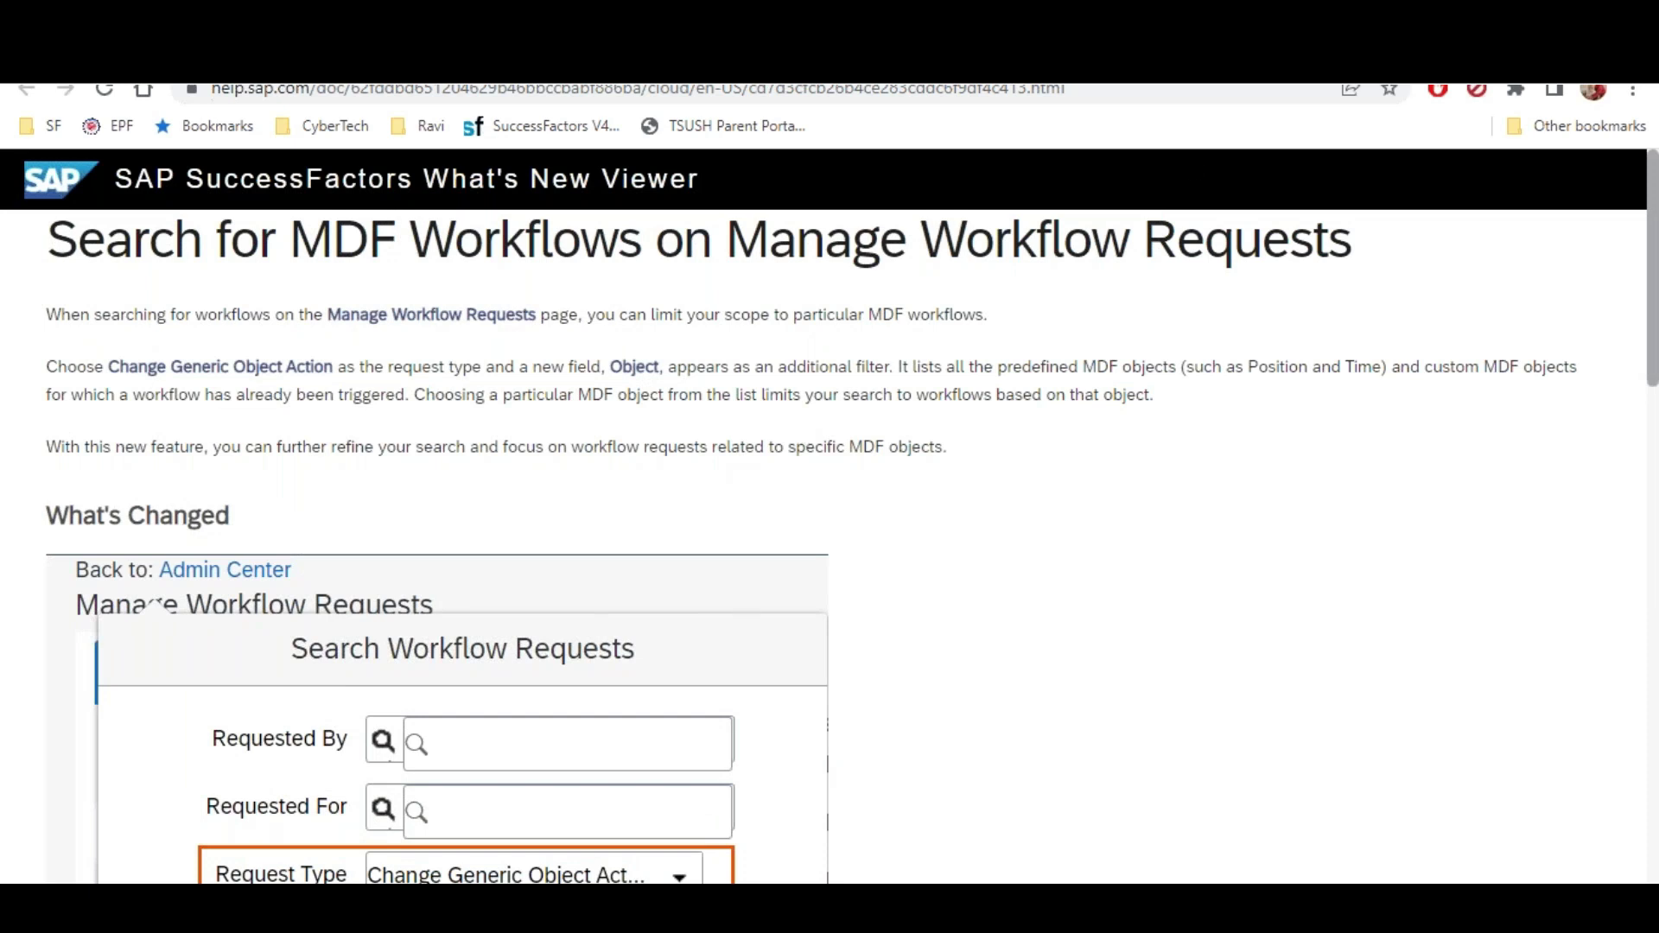
{"action": "key", "text": "alt+Left"}
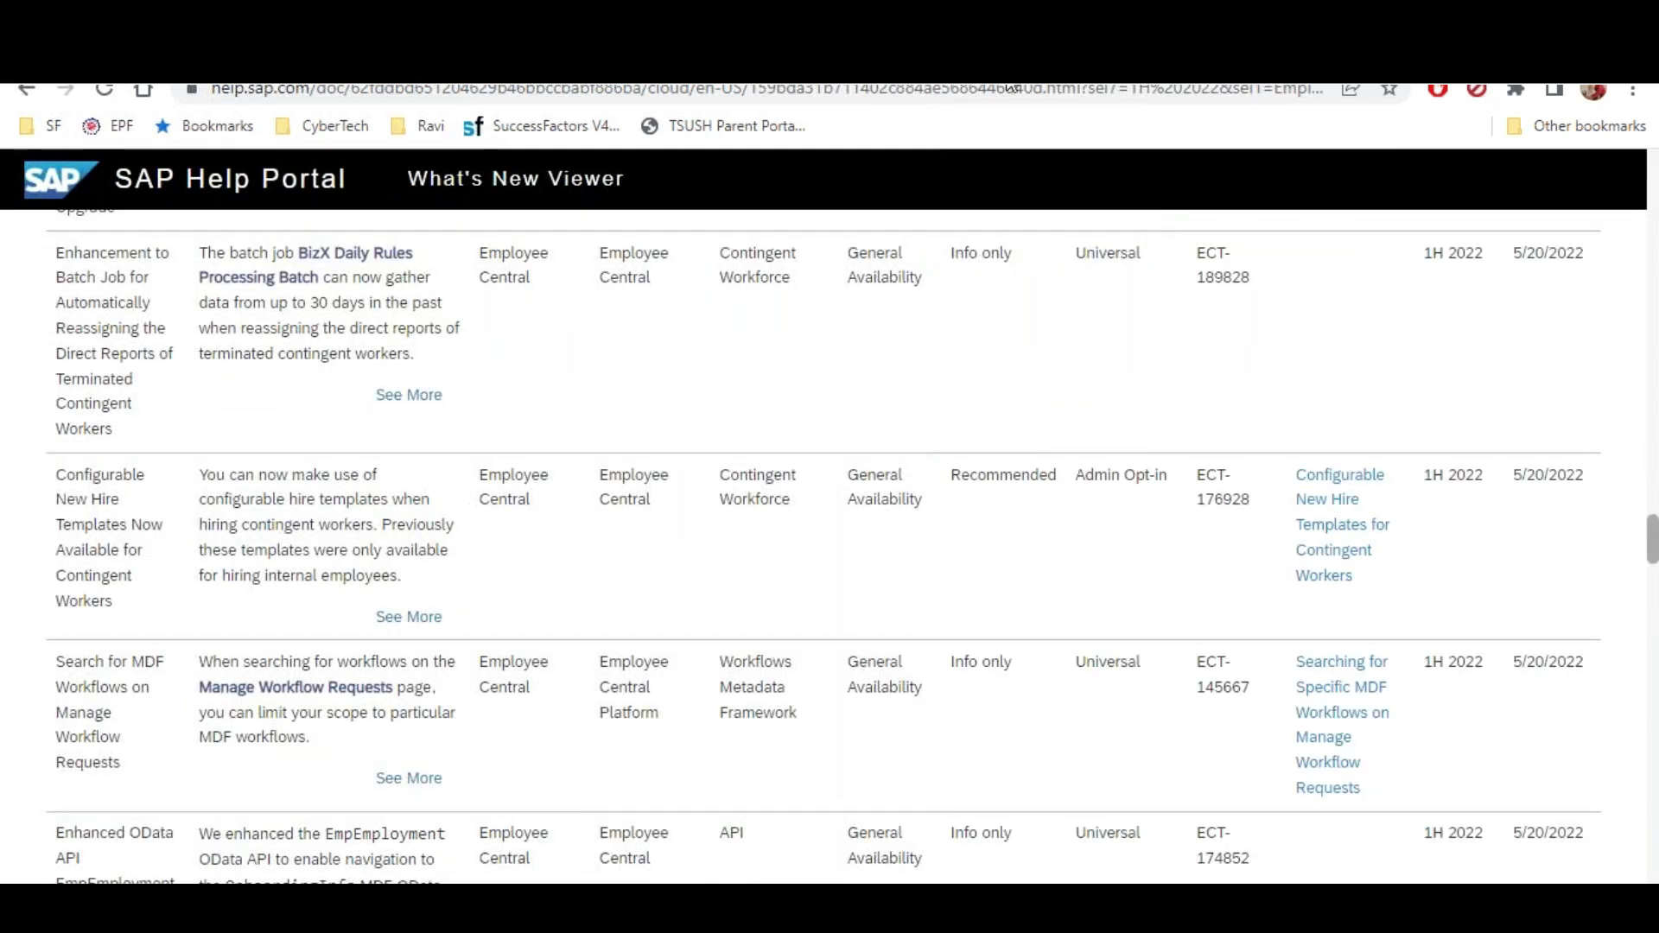
{"action": "scroll", "coordinate": [1195, 452], "scroll_direction": "down", "scroll_amount": 2}
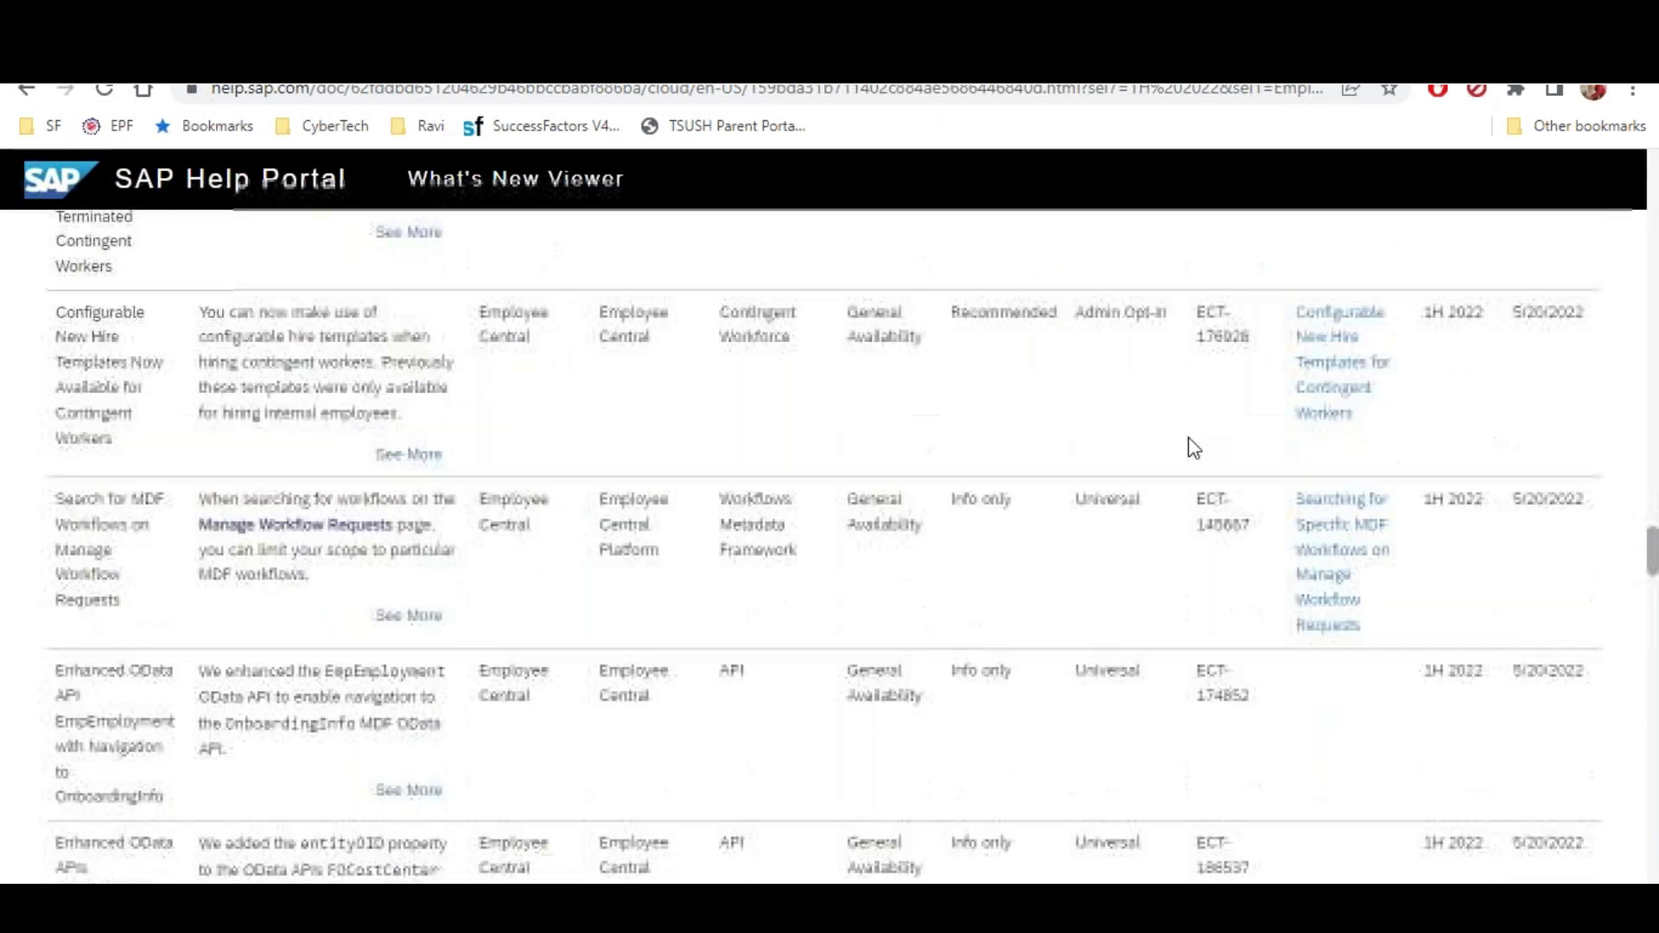
{"action": "scroll", "coordinate": [1188, 444], "scroll_direction": "up", "scroll_amount": 2}
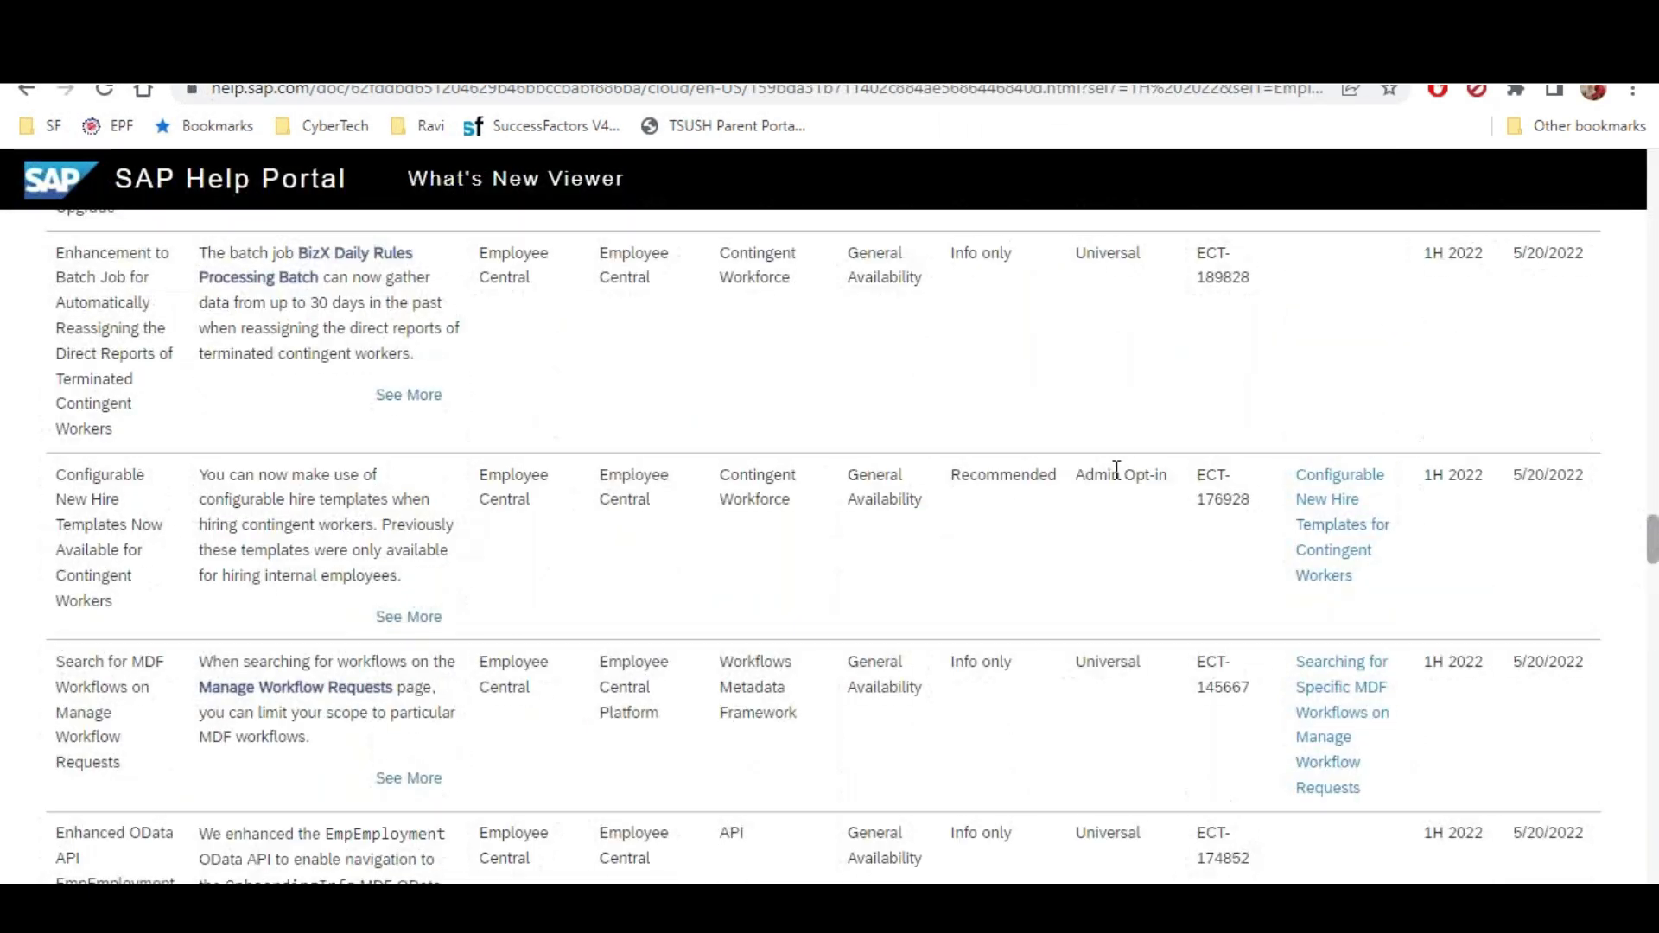
{"action": "left_click", "coordinate": [399, 618]}
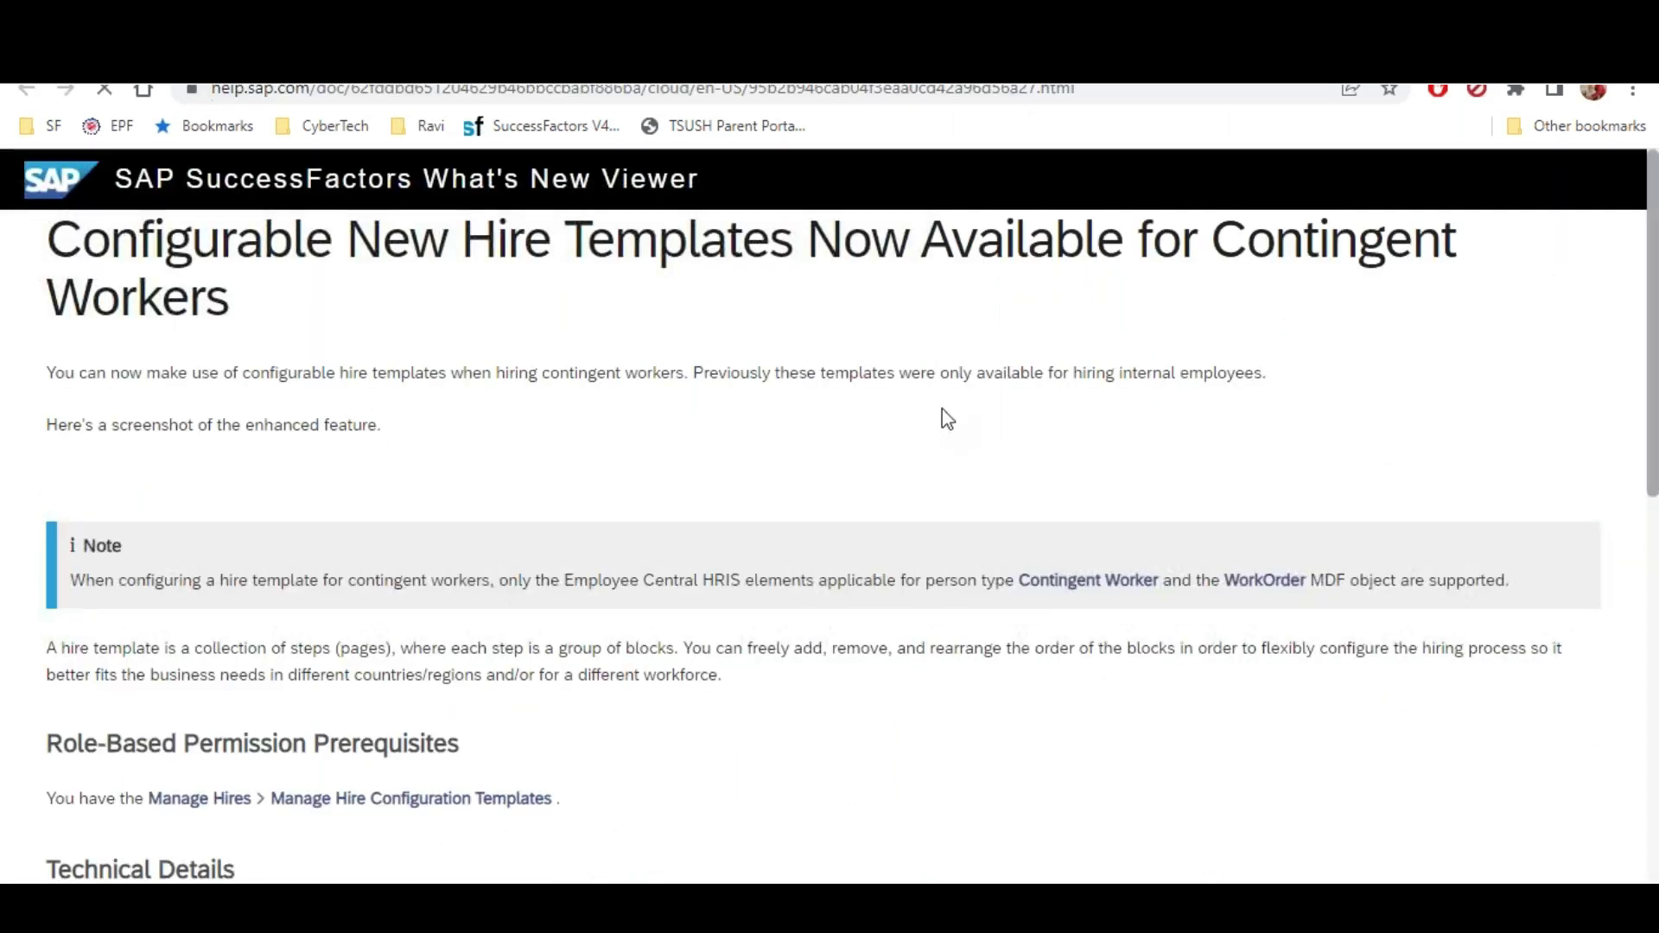
{"action": "scroll", "coordinate": [690, 497], "scroll_direction": "down", "scroll_amount": 2}
{"action": "scroll", "coordinate": [679, 487], "scroll_direction": "up", "scroll_amount": 1}
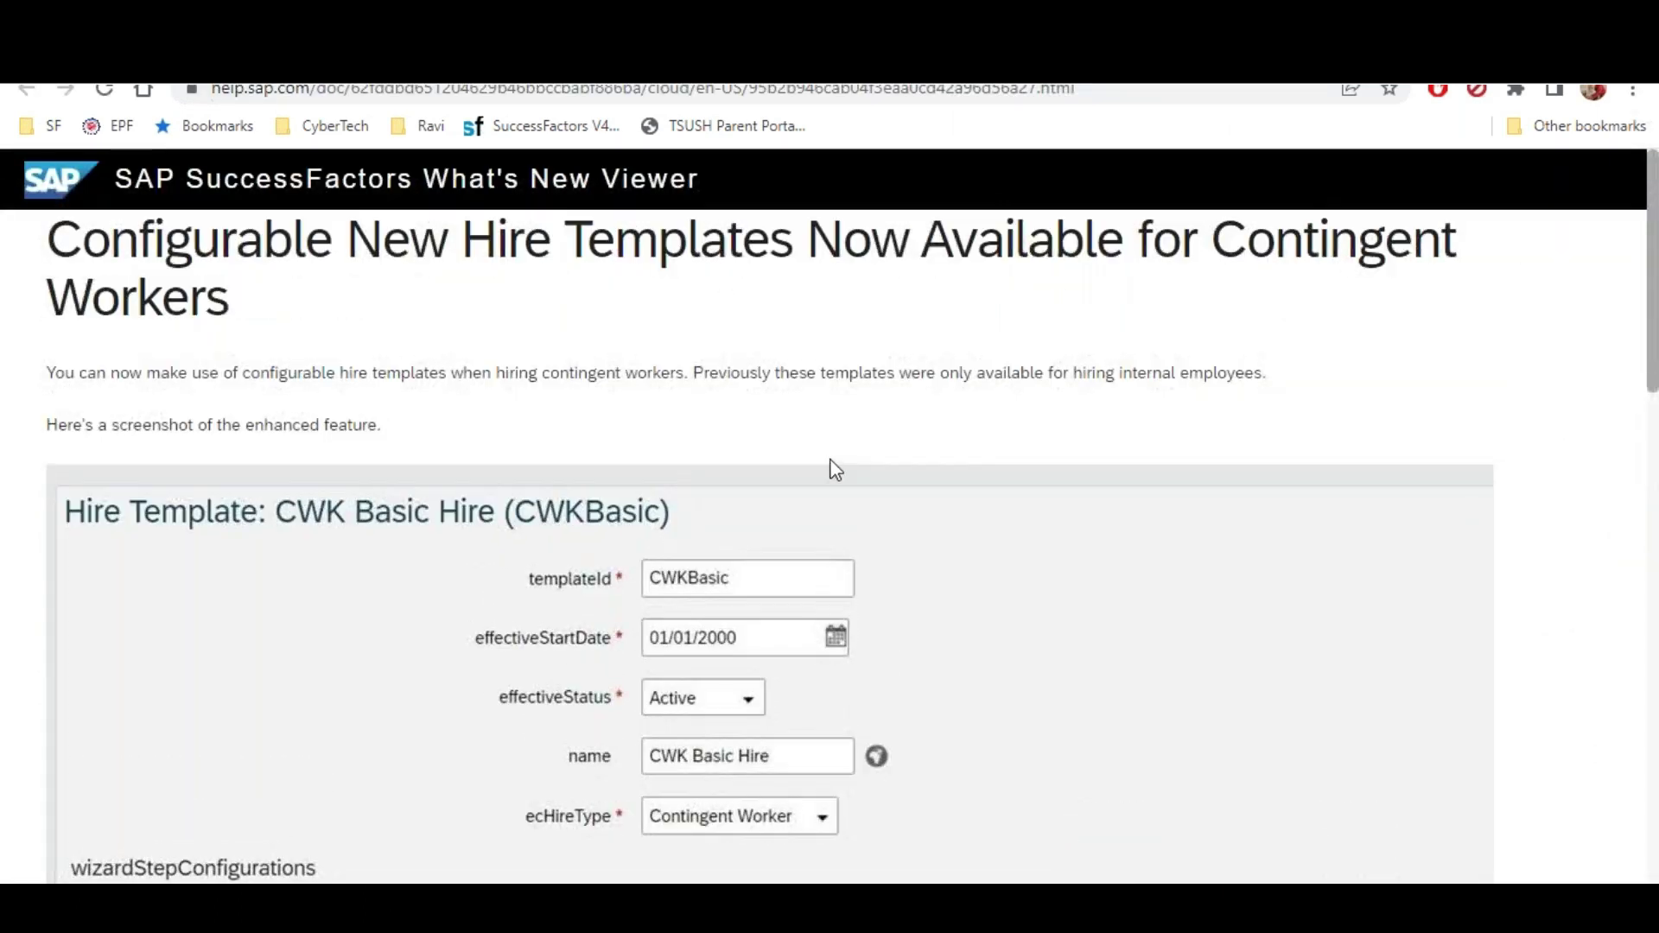
{"action": "scroll", "coordinate": [463, 407], "scroll_direction": "down", "scroll_amount": 4}
{"action": "scroll", "coordinate": [467, 404], "scroll_direction": "down", "scroll_amount": 7}
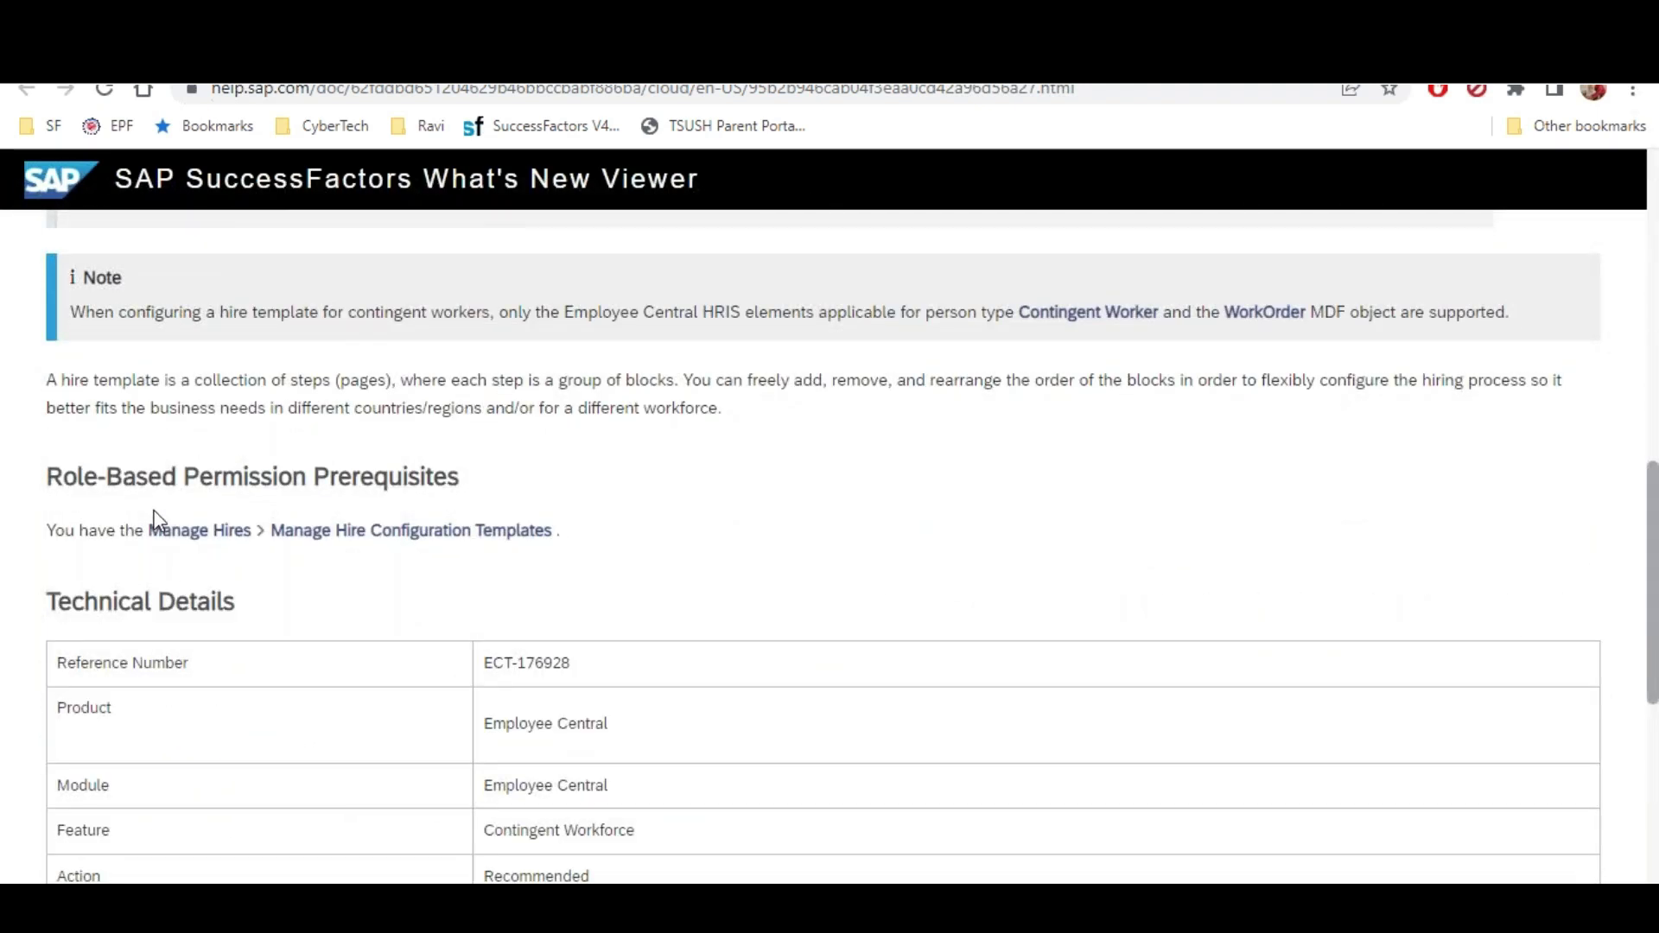
{"action": "left_click_drag", "start_coordinate": [199, 474], "coordinate": [511, 474]}
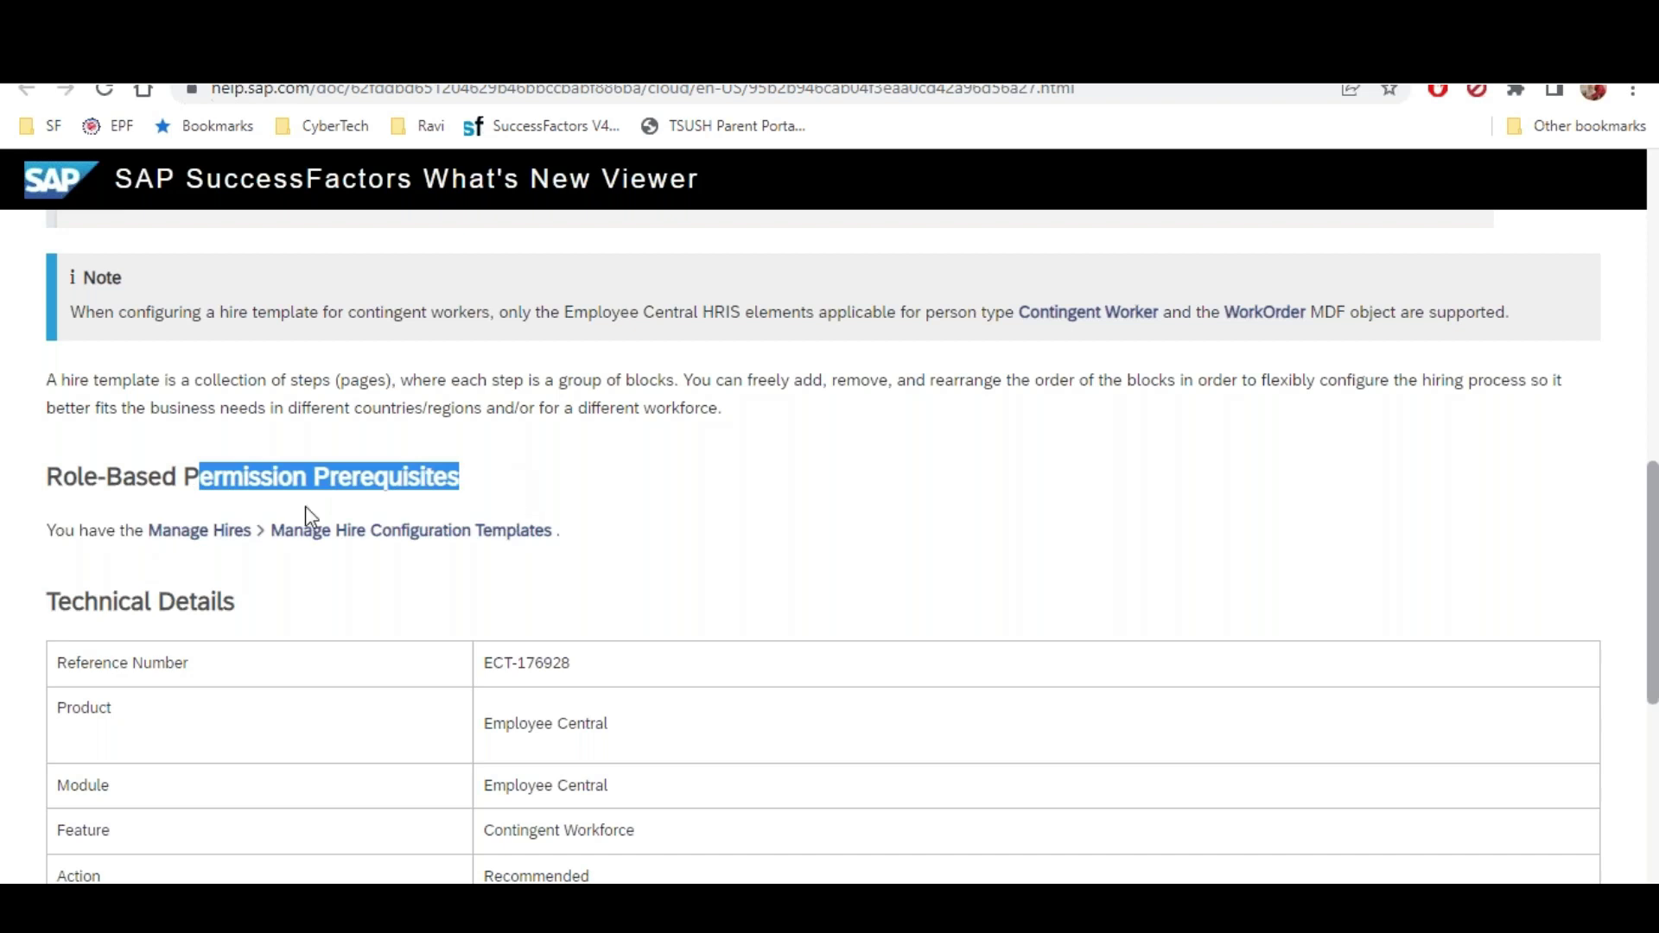
{"action": "left_click", "coordinate": [186, 562]}
{"action": "left_click_drag", "start_coordinate": [161, 530], "coordinate": [557, 545]}
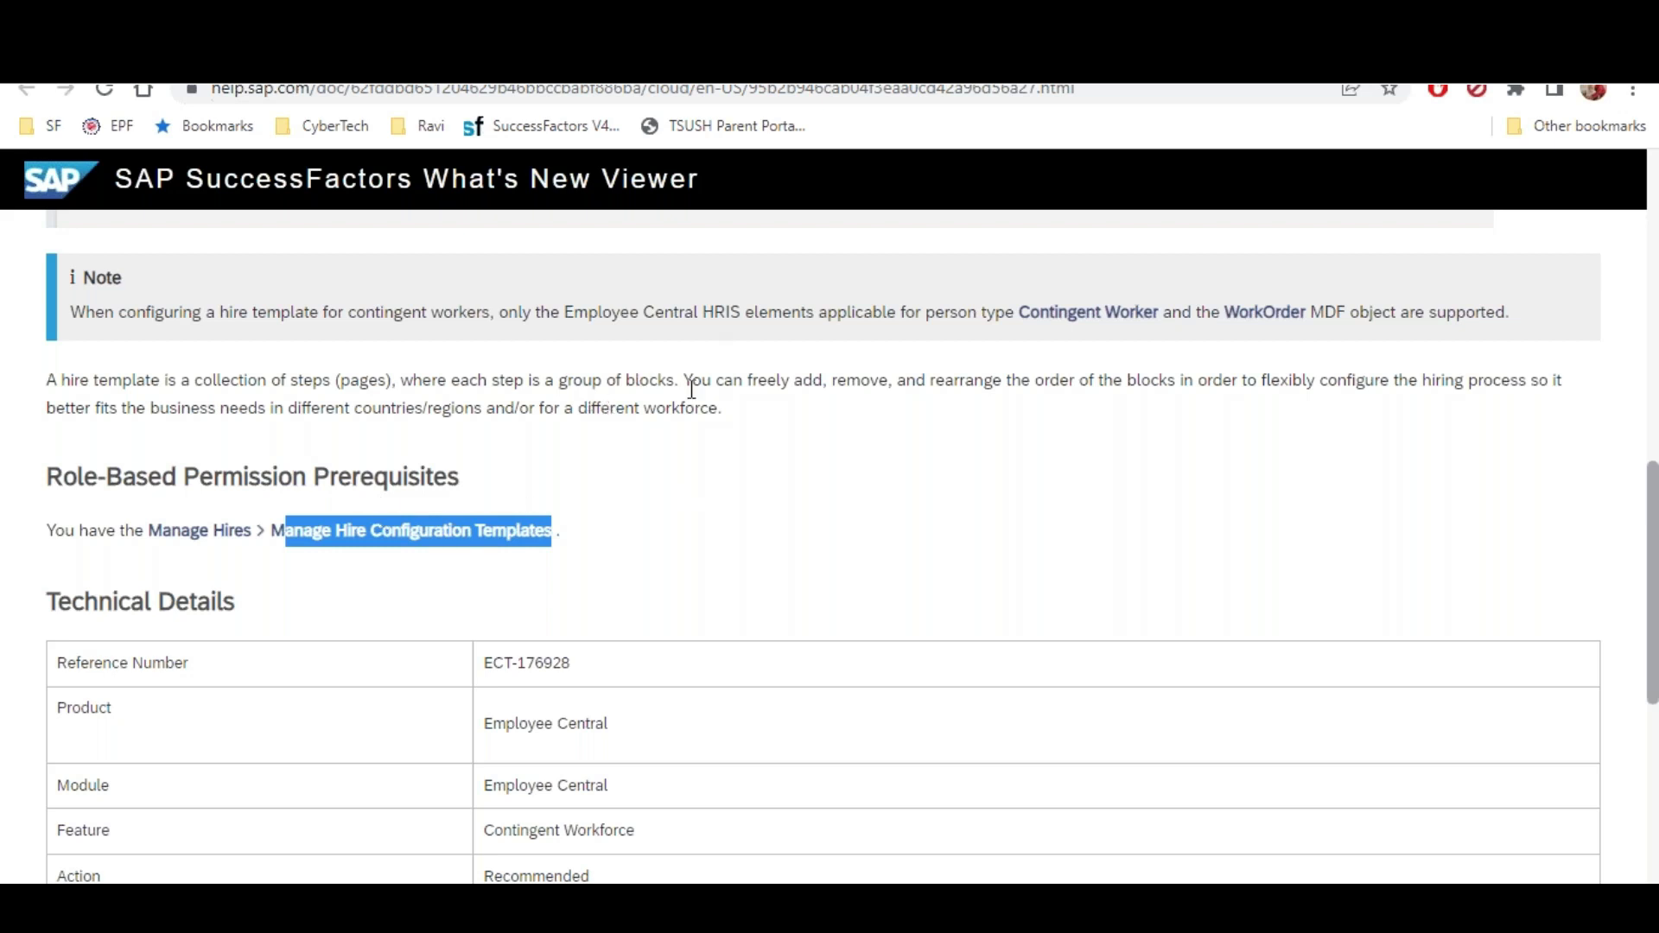
{"action": "key", "text": "ctrl+w"}
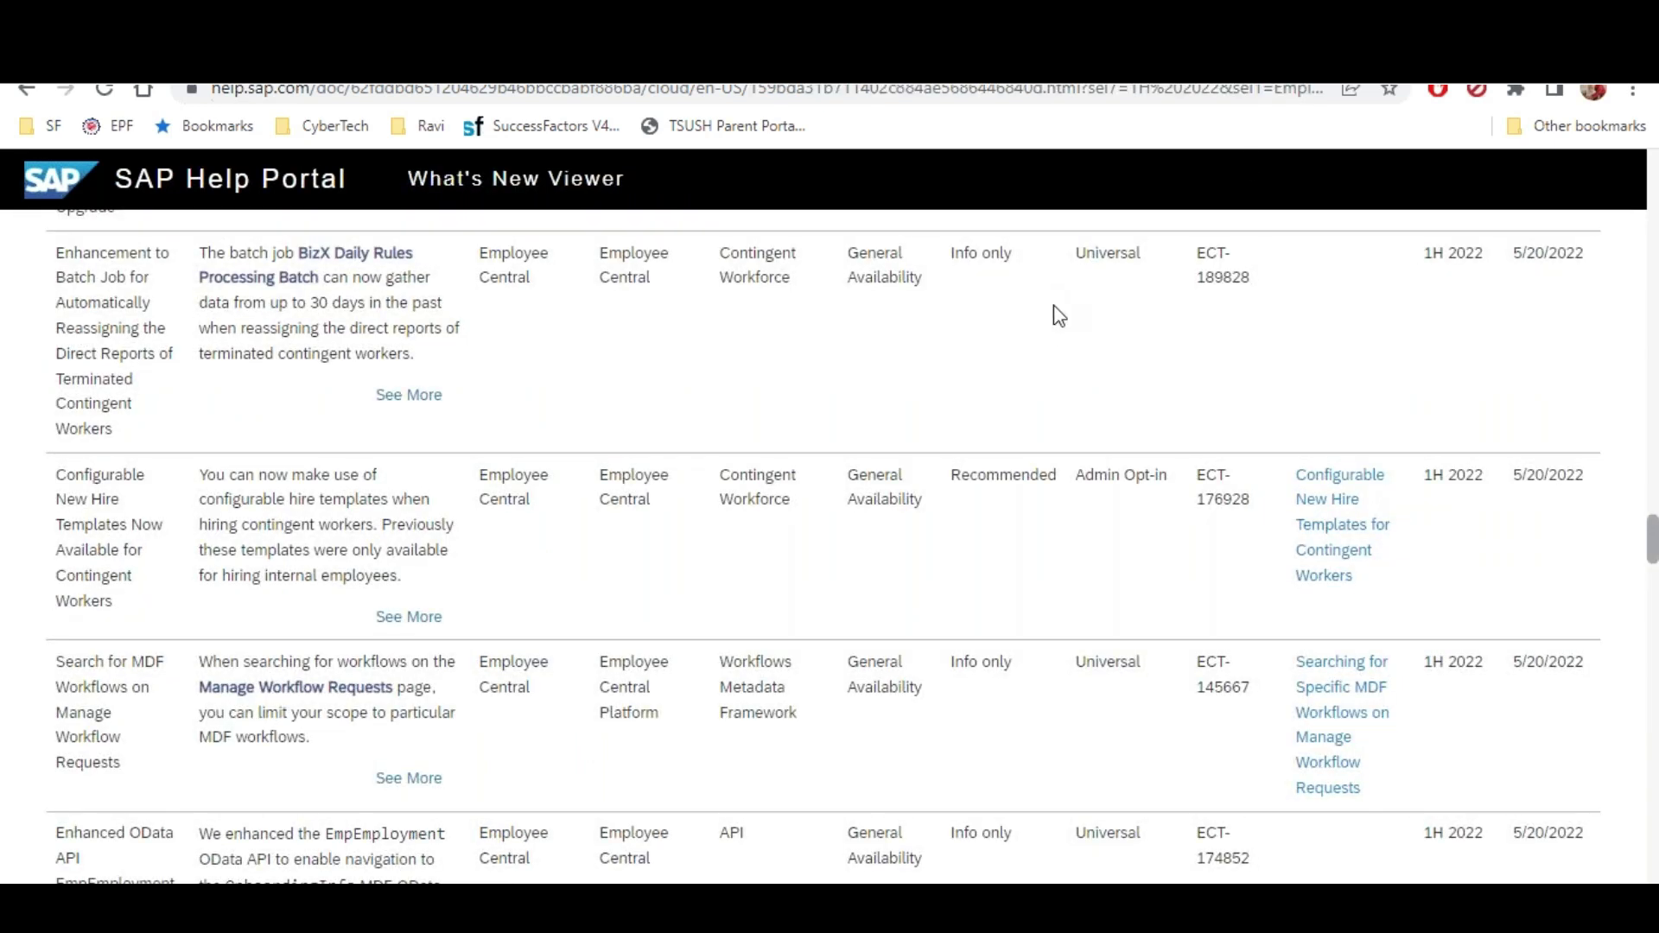
Open the Employee Private Contribution details and highlight the Configuration Requirements heading and its Yes value
{"action": "scroll", "coordinate": [1063, 327], "scroll_direction": "down", "scroll_amount": 10}
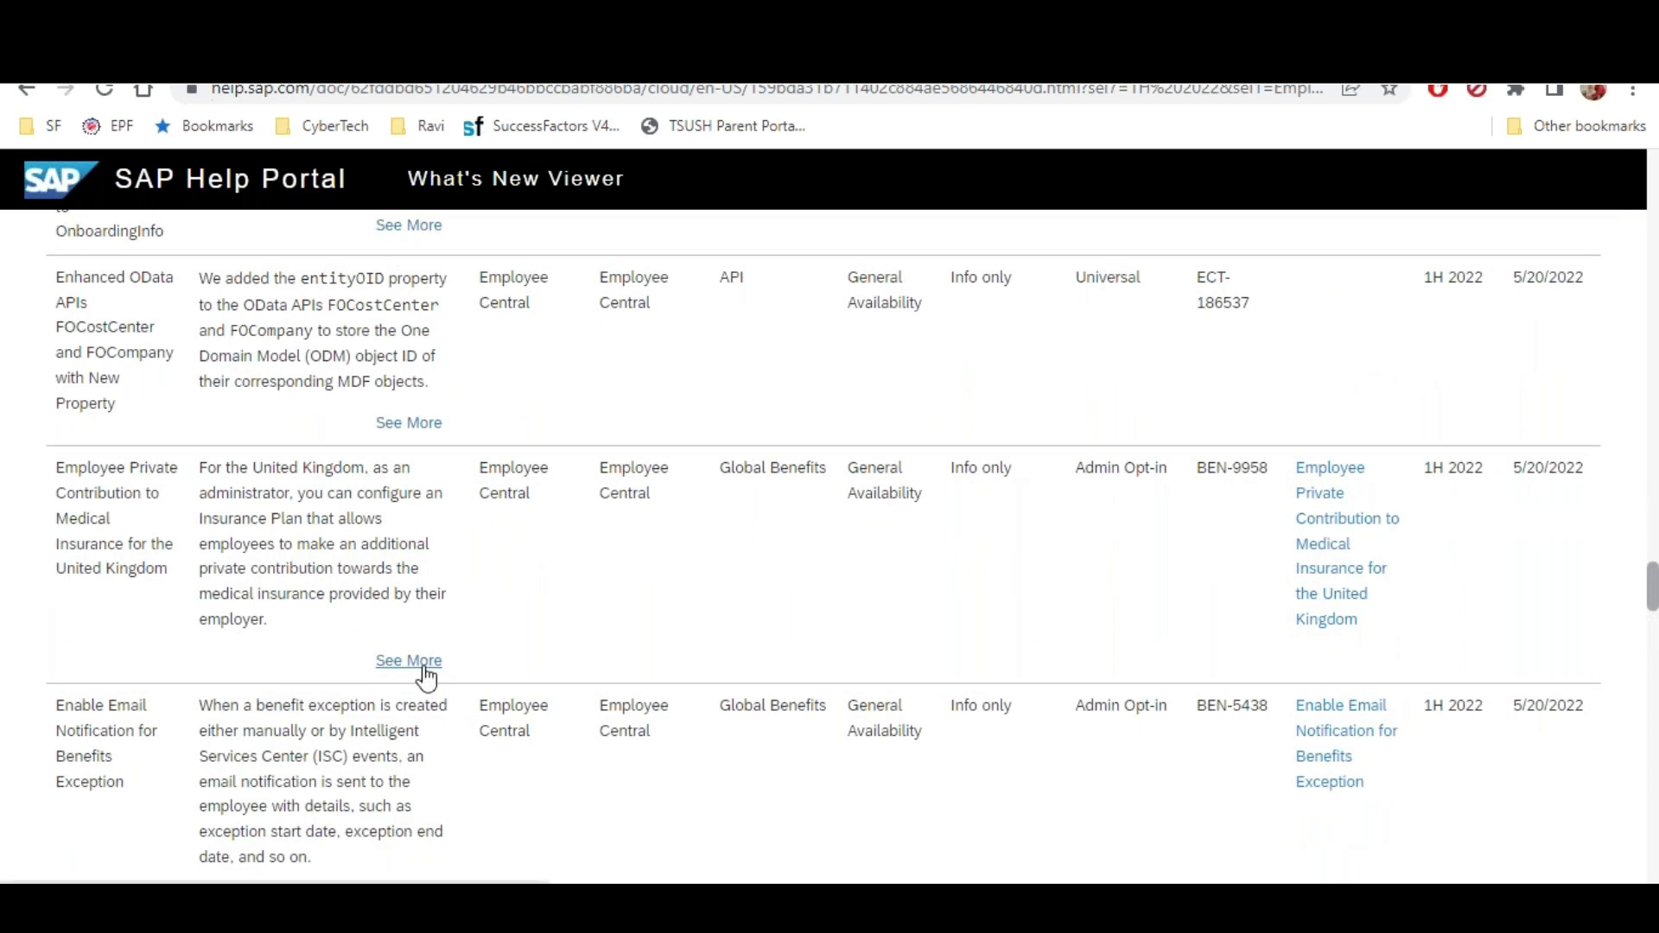
{"action": "left_click", "coordinate": [416, 664]}
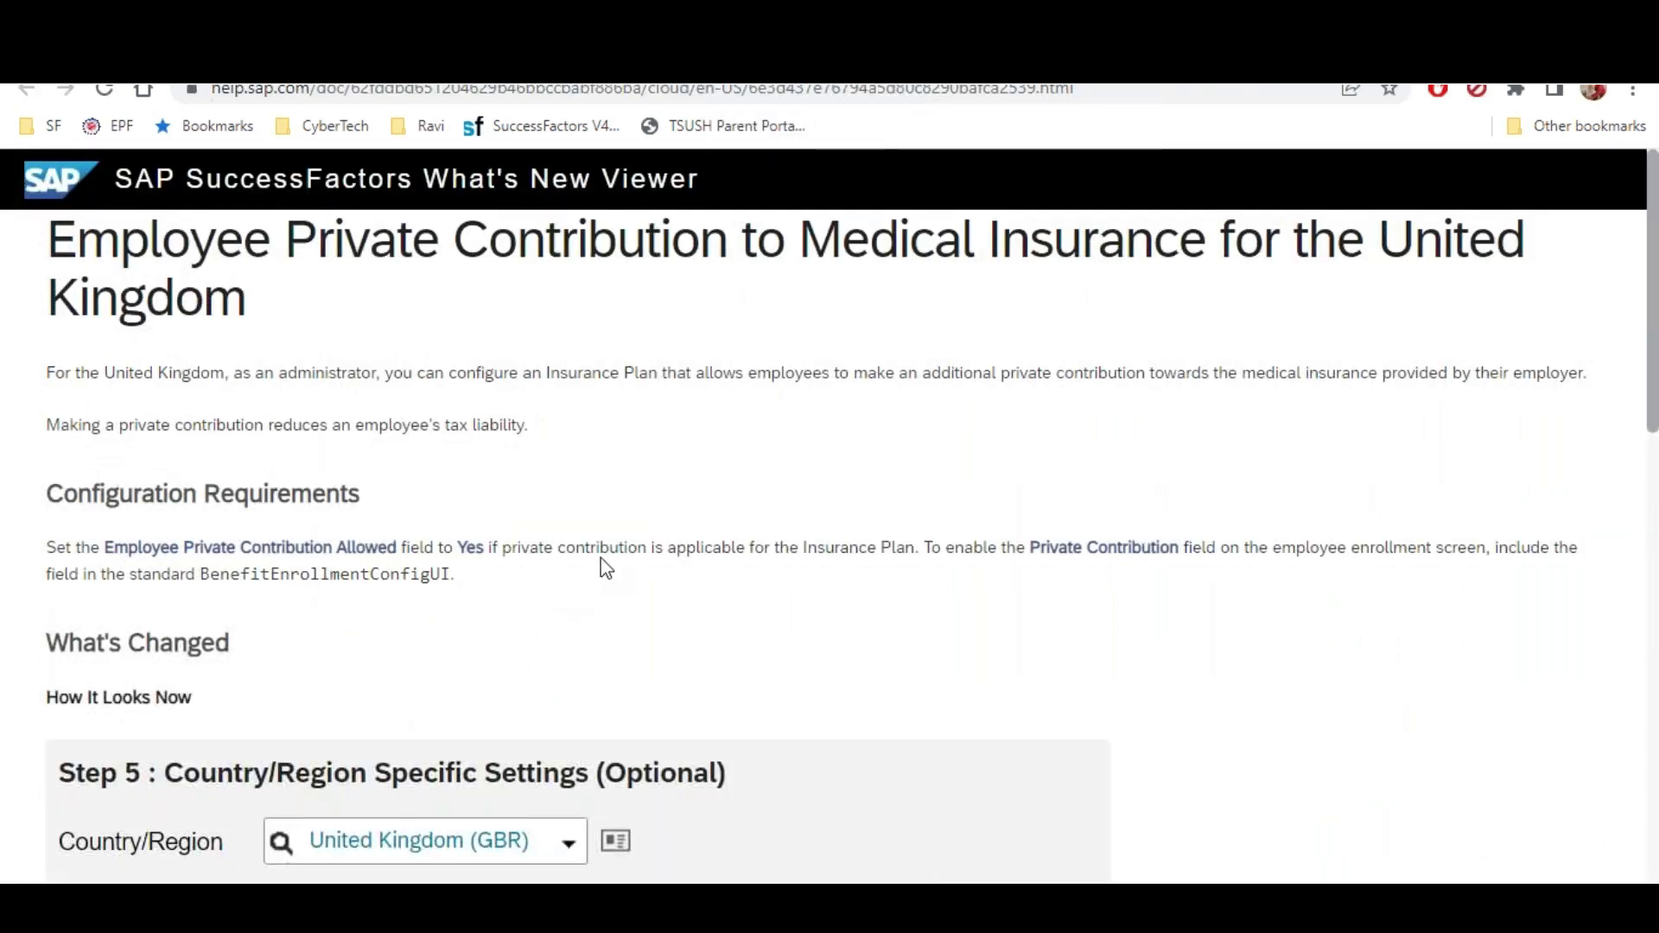
{"action": "scroll", "coordinate": [603, 562], "scroll_direction": "down", "scroll_amount": 3}
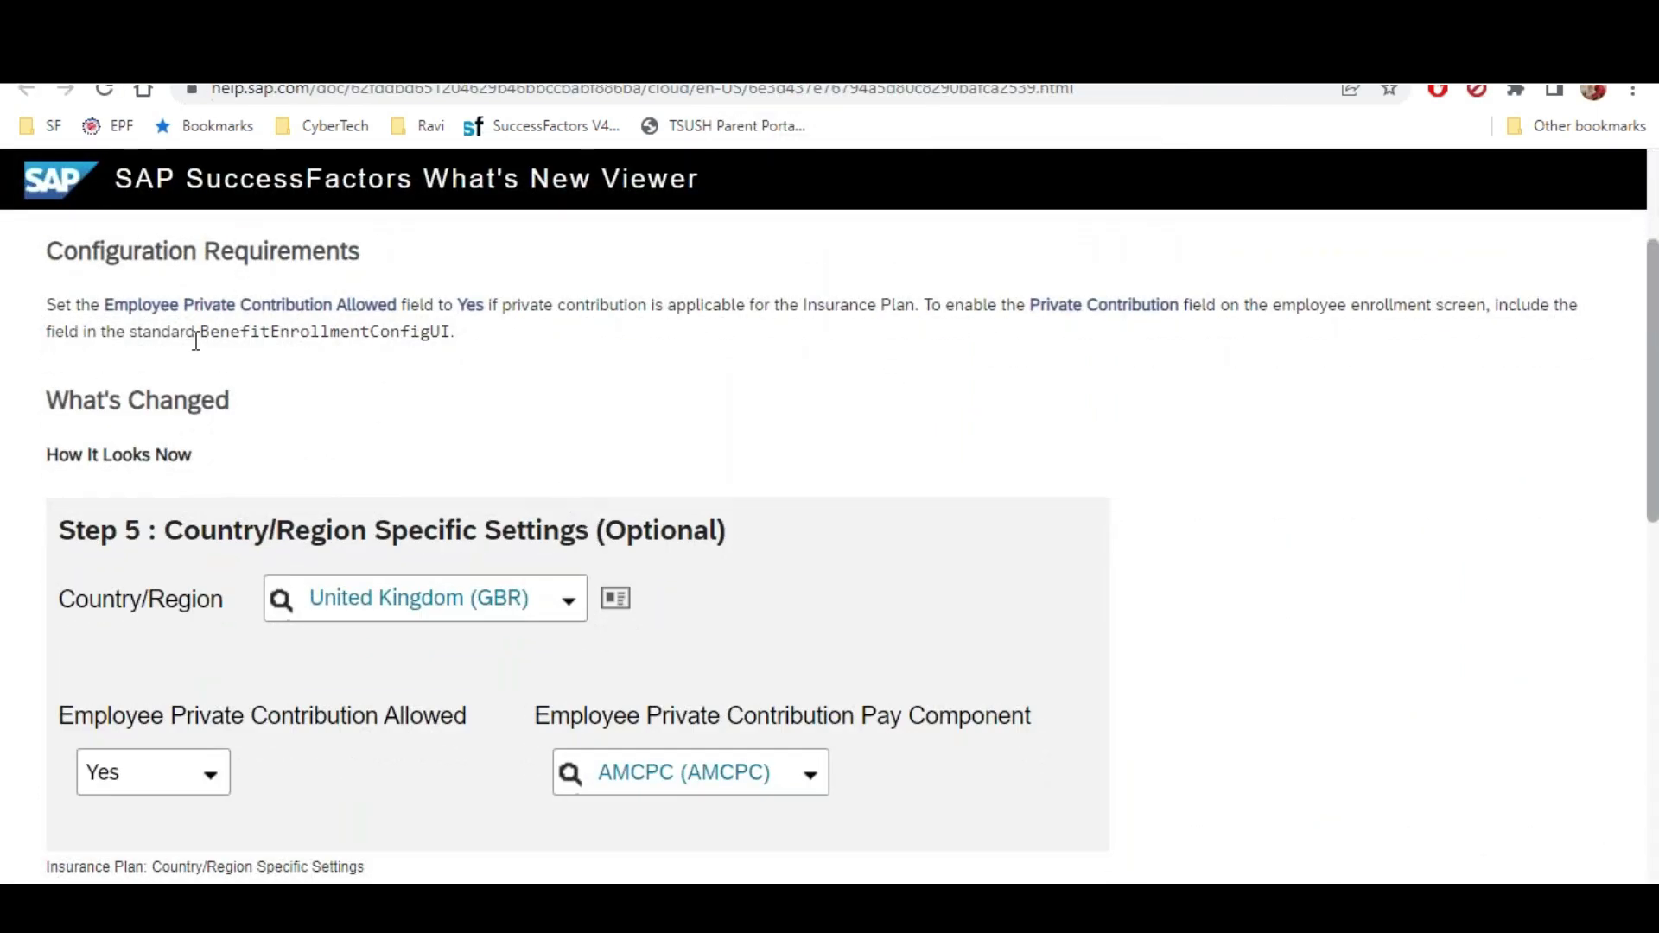
{"action": "left_click_drag", "start_coordinate": [106, 251], "coordinate": [355, 306]}
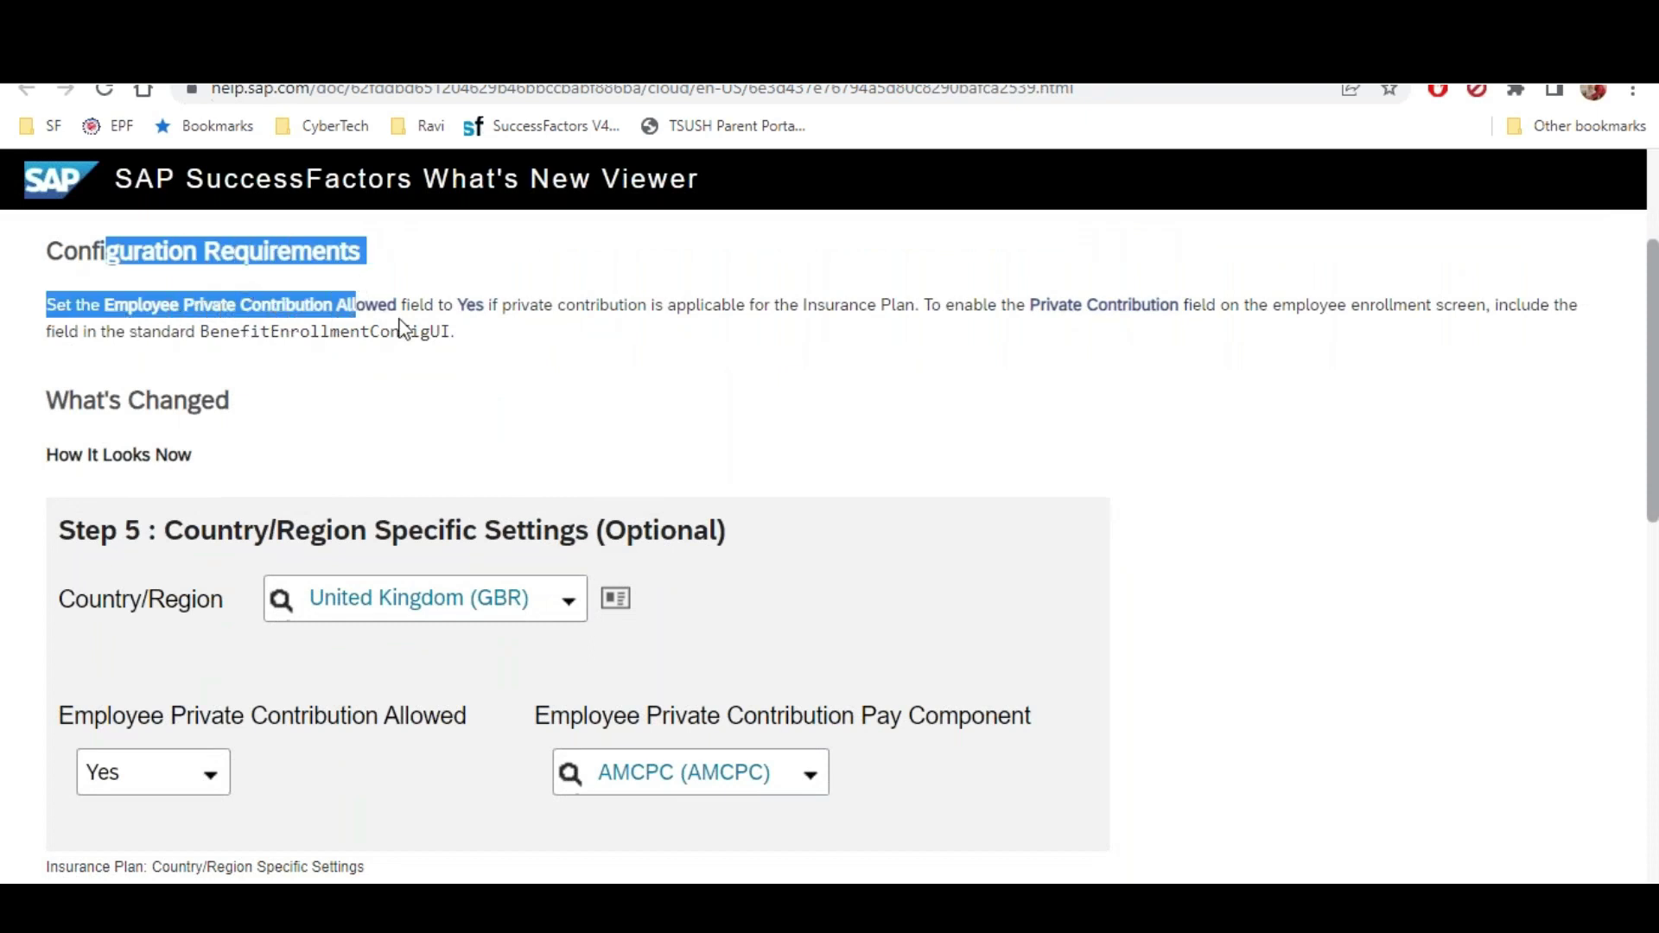
{"action": "left_click_drag", "start_coordinate": [458, 305], "coordinate": [476, 305]}
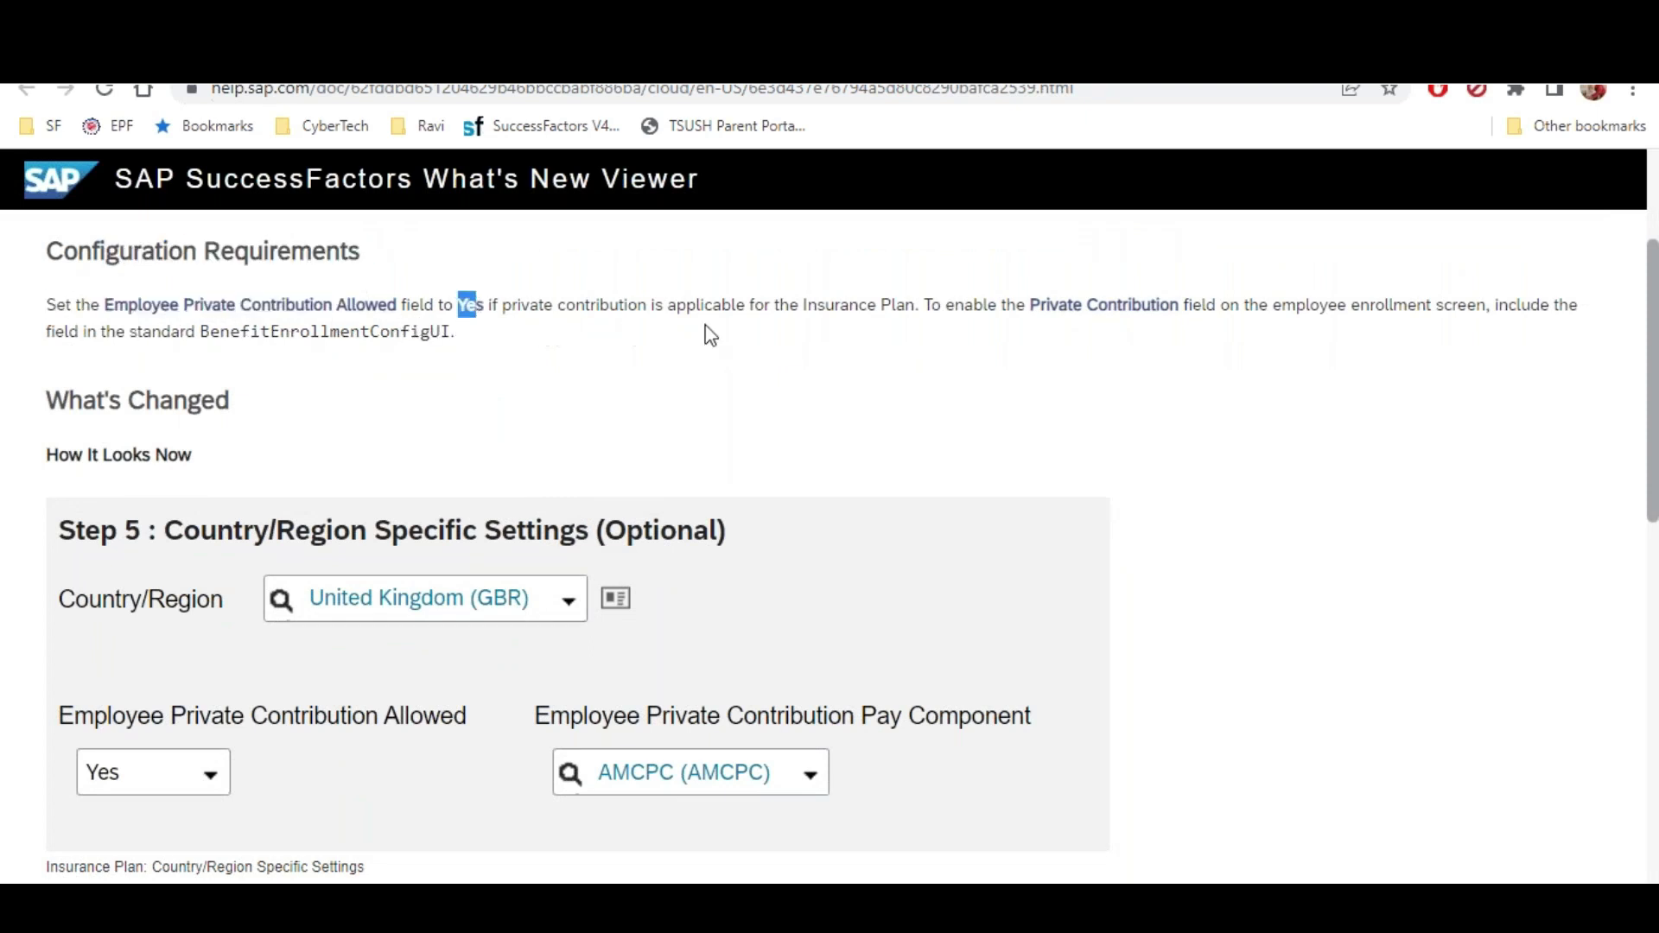
Highlight the Private Contribution field and BenefitEnrollmentConfigUI references, then return to the results table
{"action": "left_click", "coordinate": [924, 308]}
{"action": "left_click_drag", "start_coordinate": [1041, 309], "coordinate": [1219, 309]}
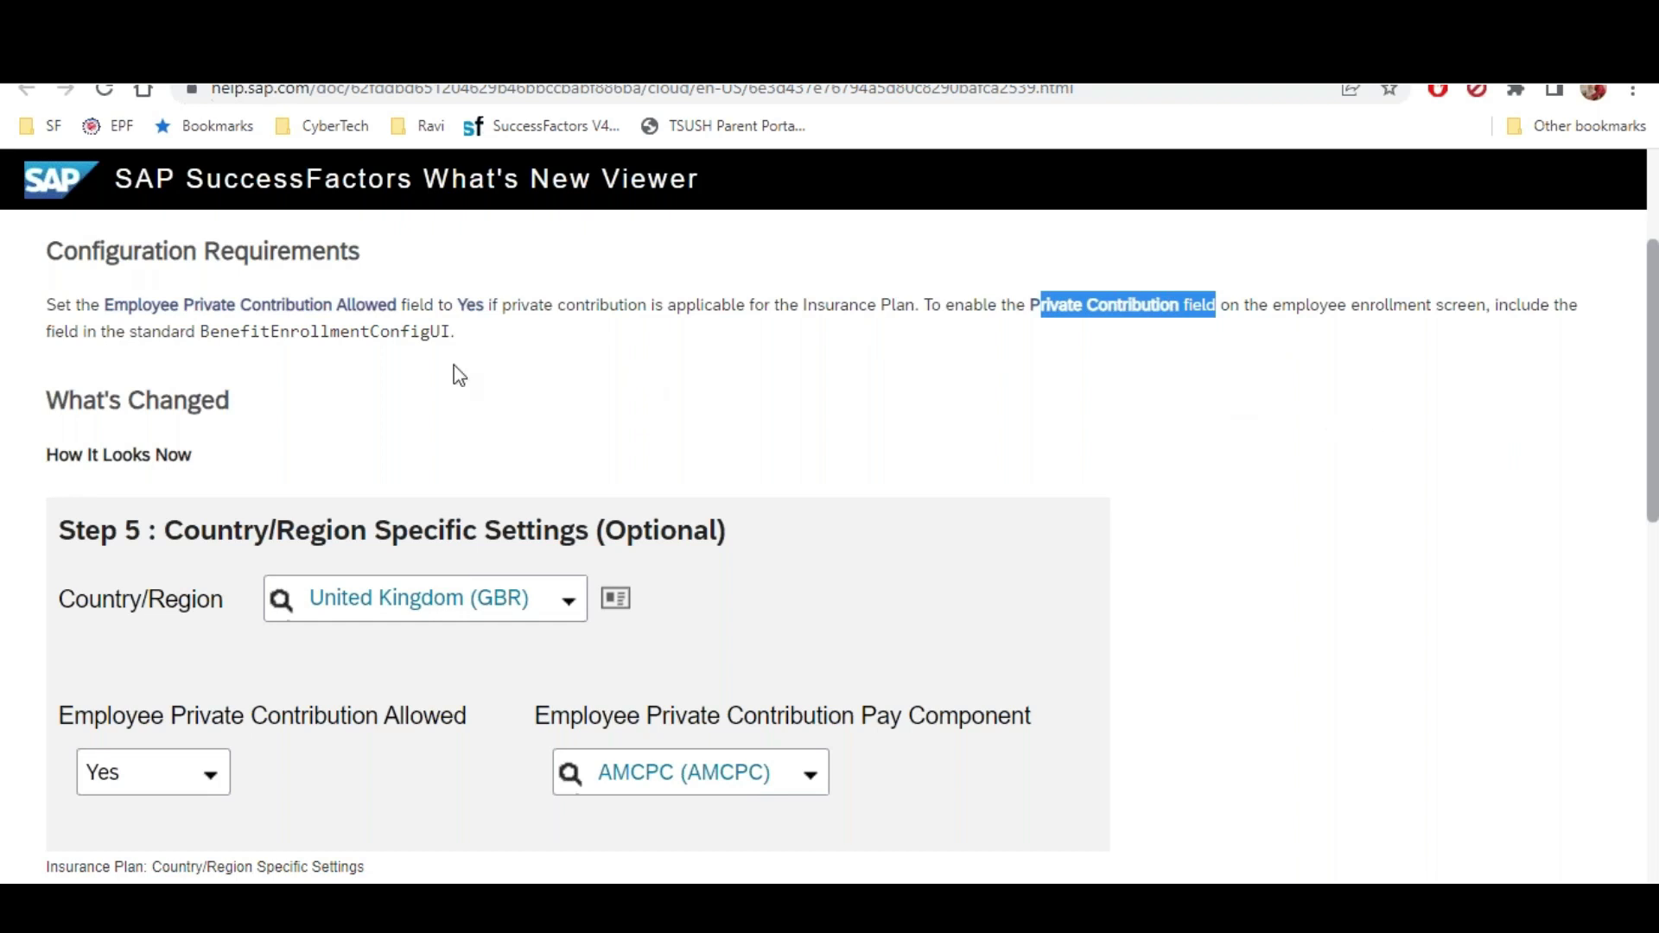
{"action": "left_click_drag", "start_coordinate": [153, 331], "coordinate": [444, 331]}
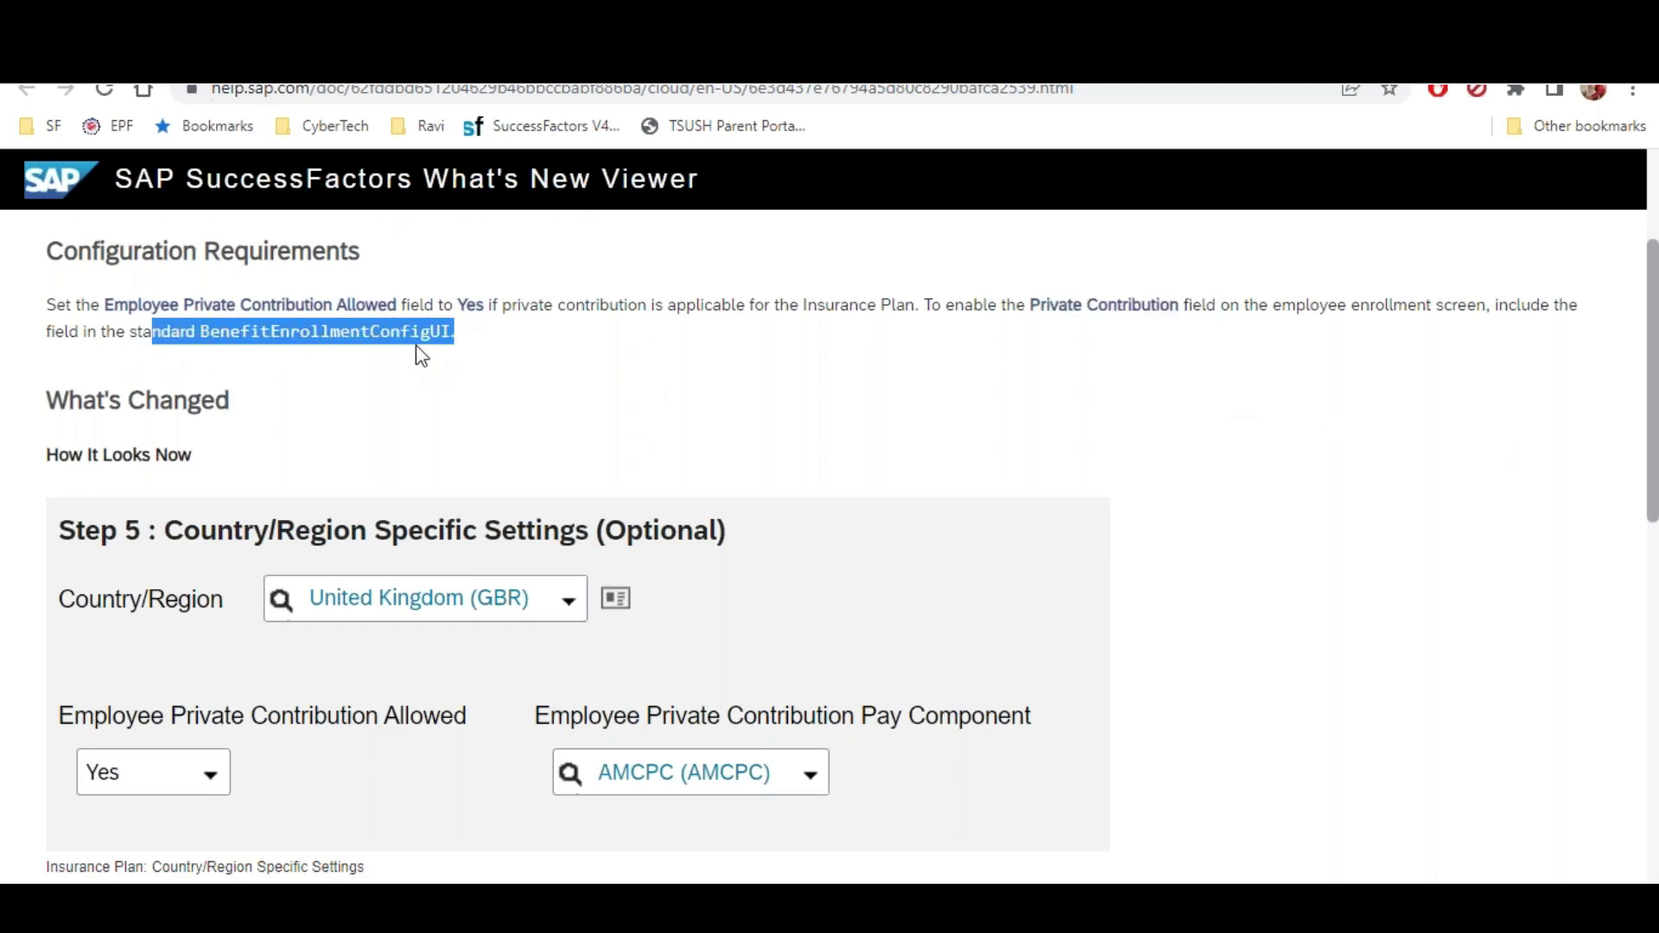
{"action": "scroll", "coordinate": [428, 350], "scroll_direction": "down", "scroll_amount": 5}
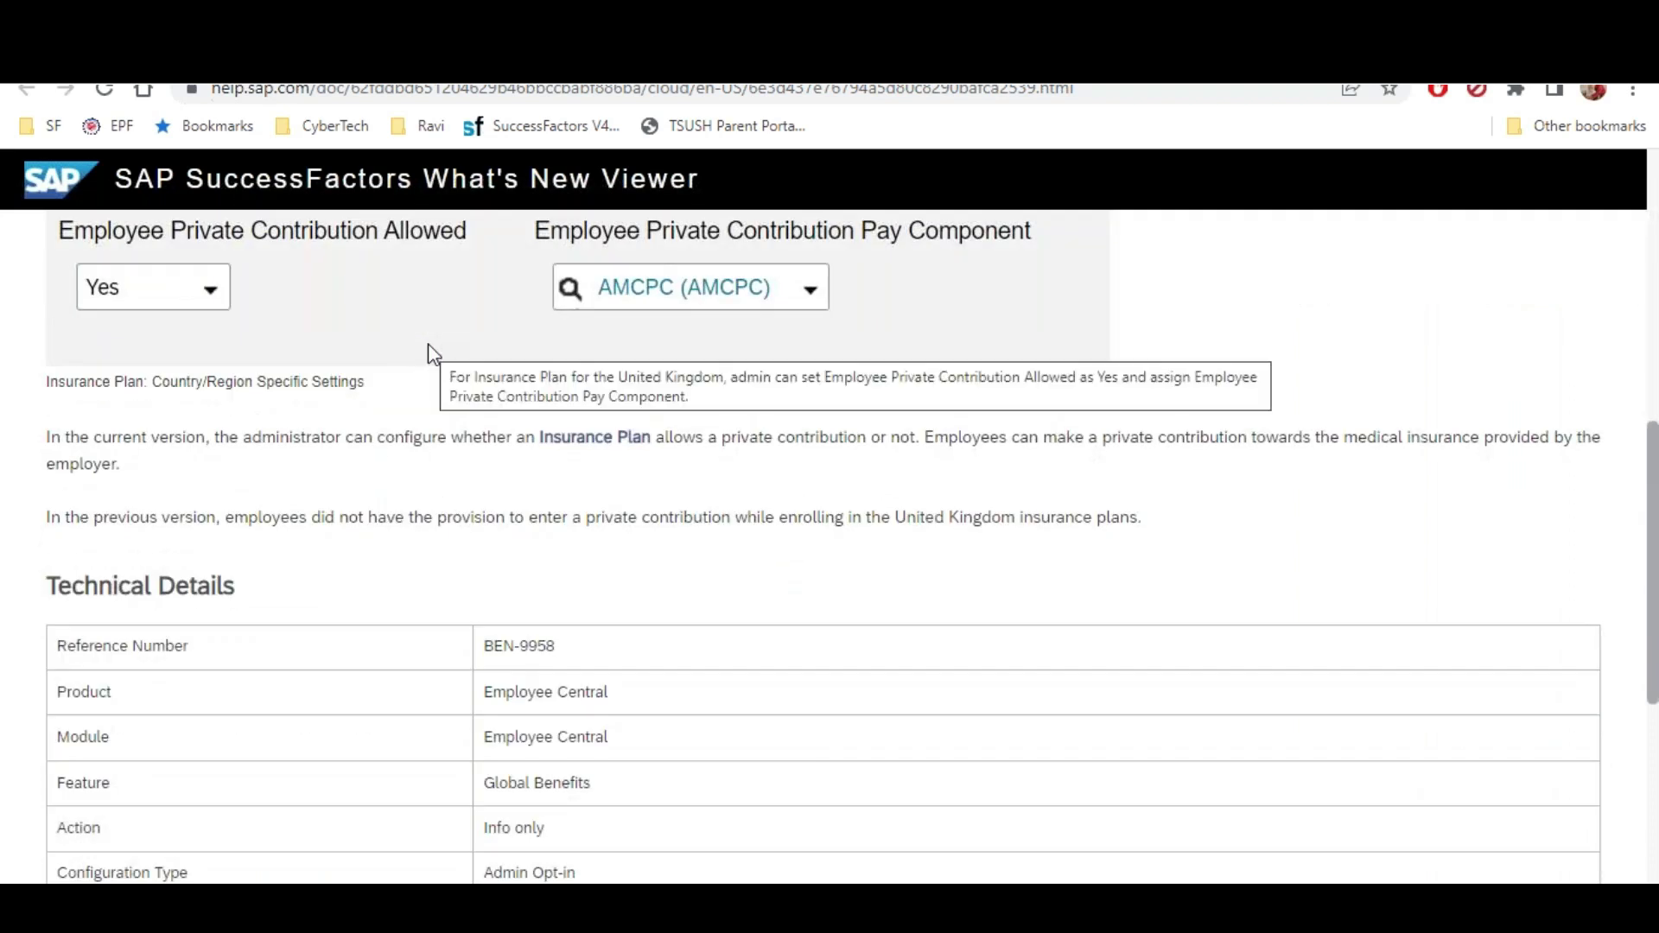
{"action": "scroll", "coordinate": [428, 344], "scroll_direction": "up", "scroll_amount": 6}
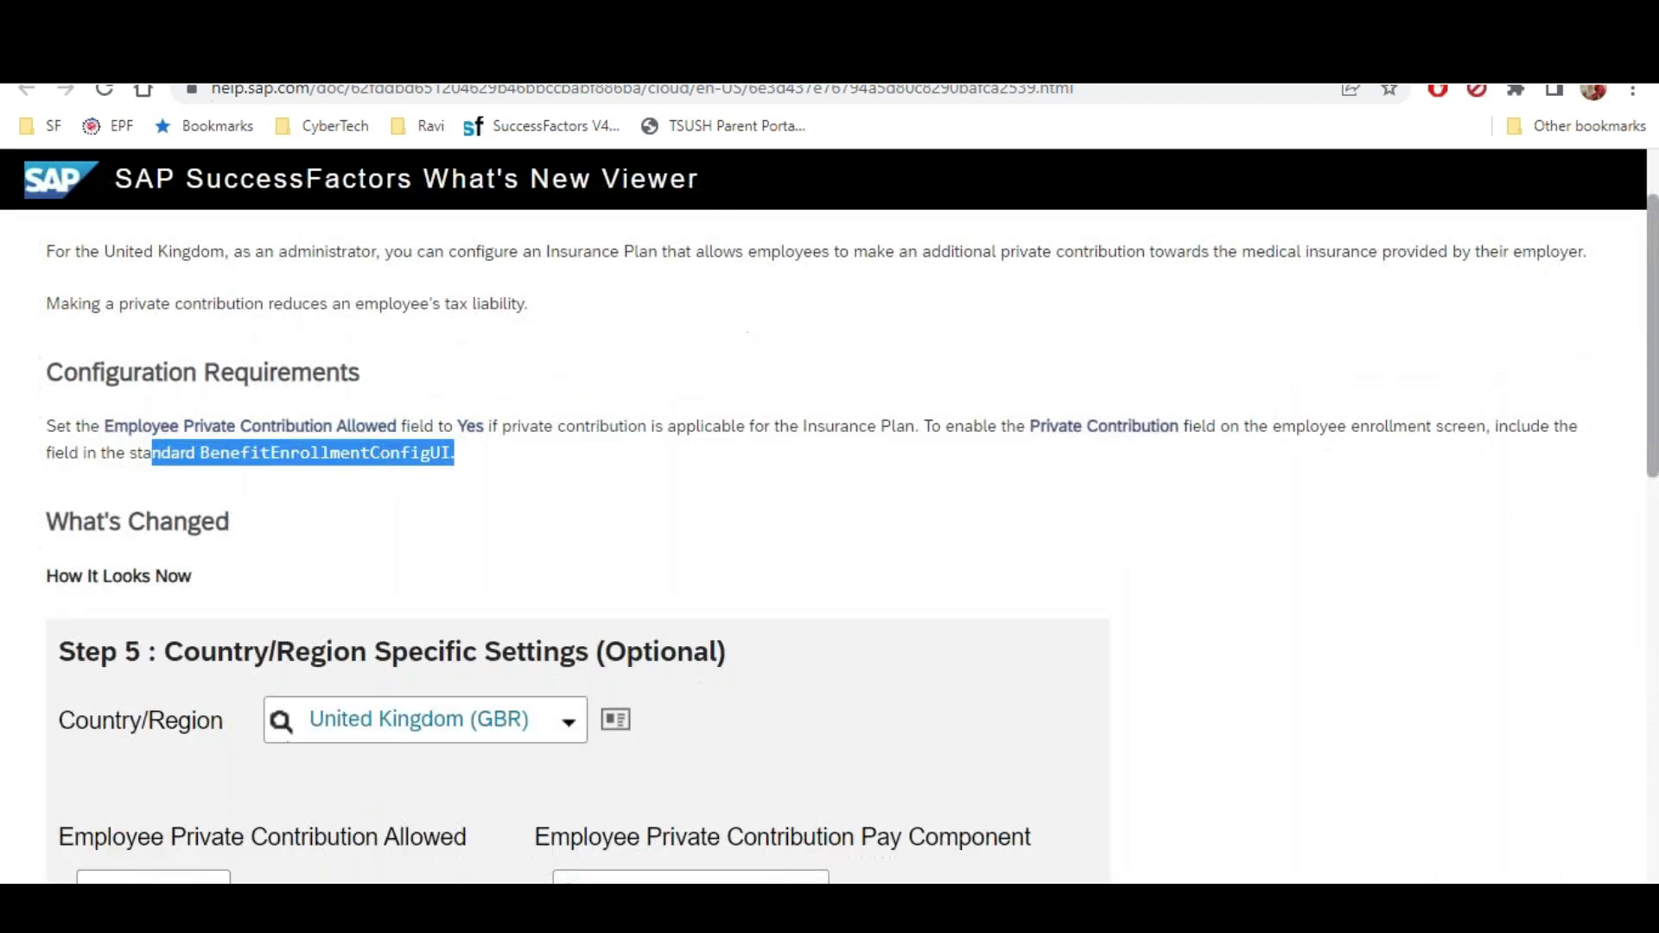
{"action": "key", "text": "alt+Left"}
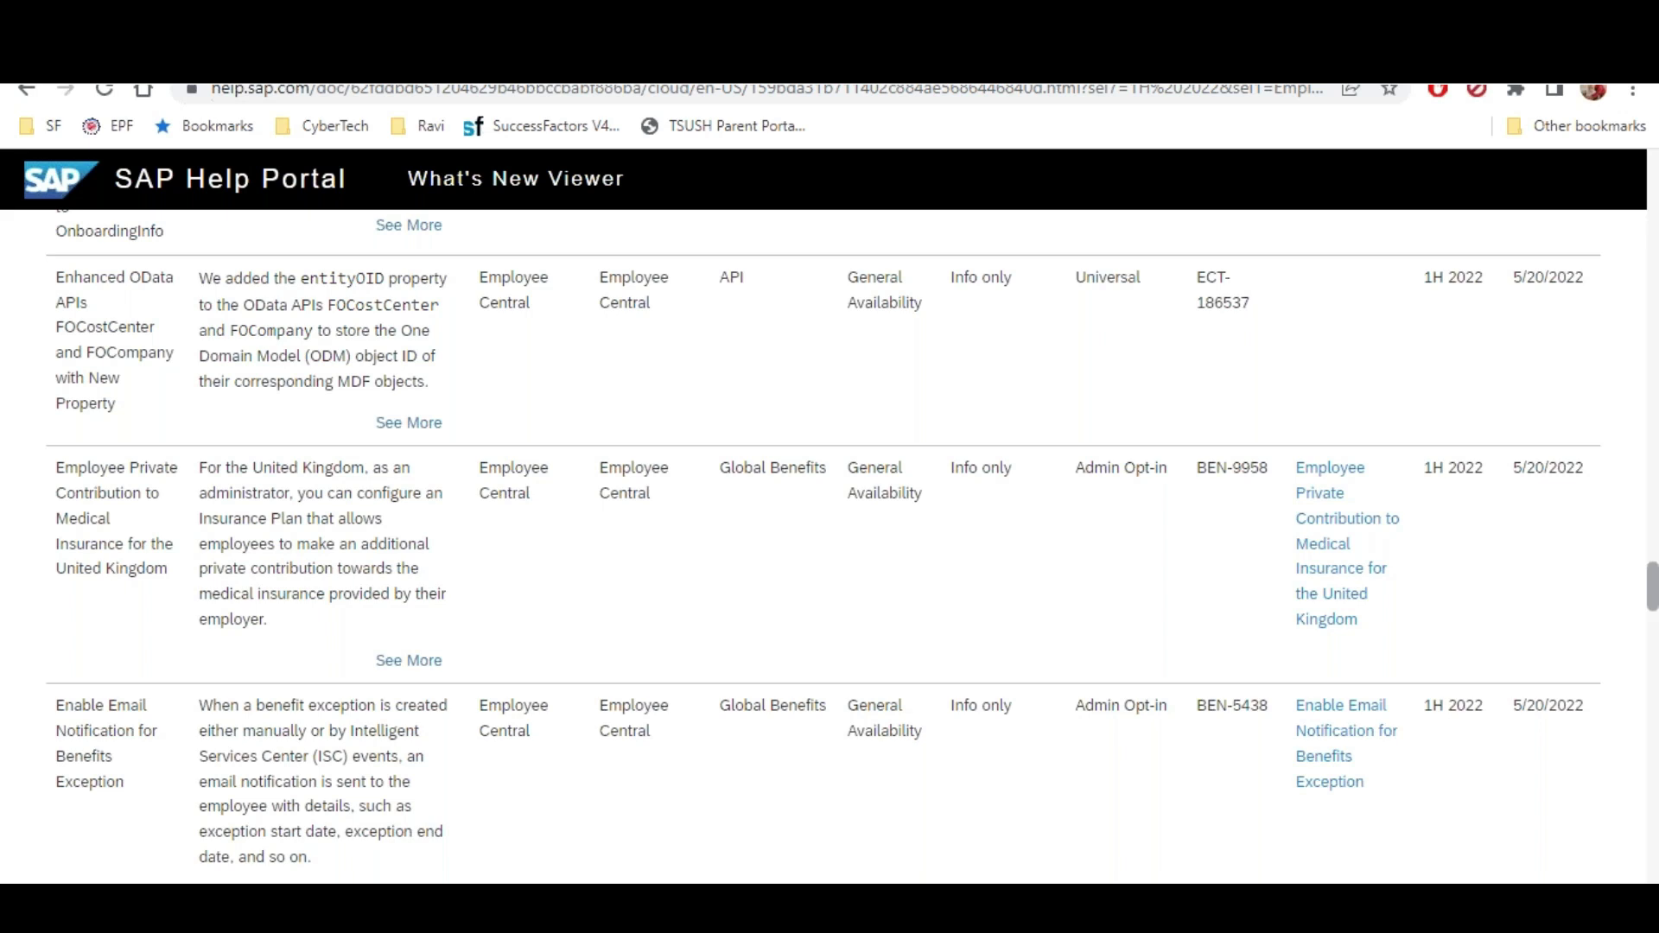
Export the results to CSV with the Comma delimiter and open the downloaded file in Excel
{"action": "scroll", "coordinate": [881, 585], "scroll_direction": "up", "scroll_amount": 15}
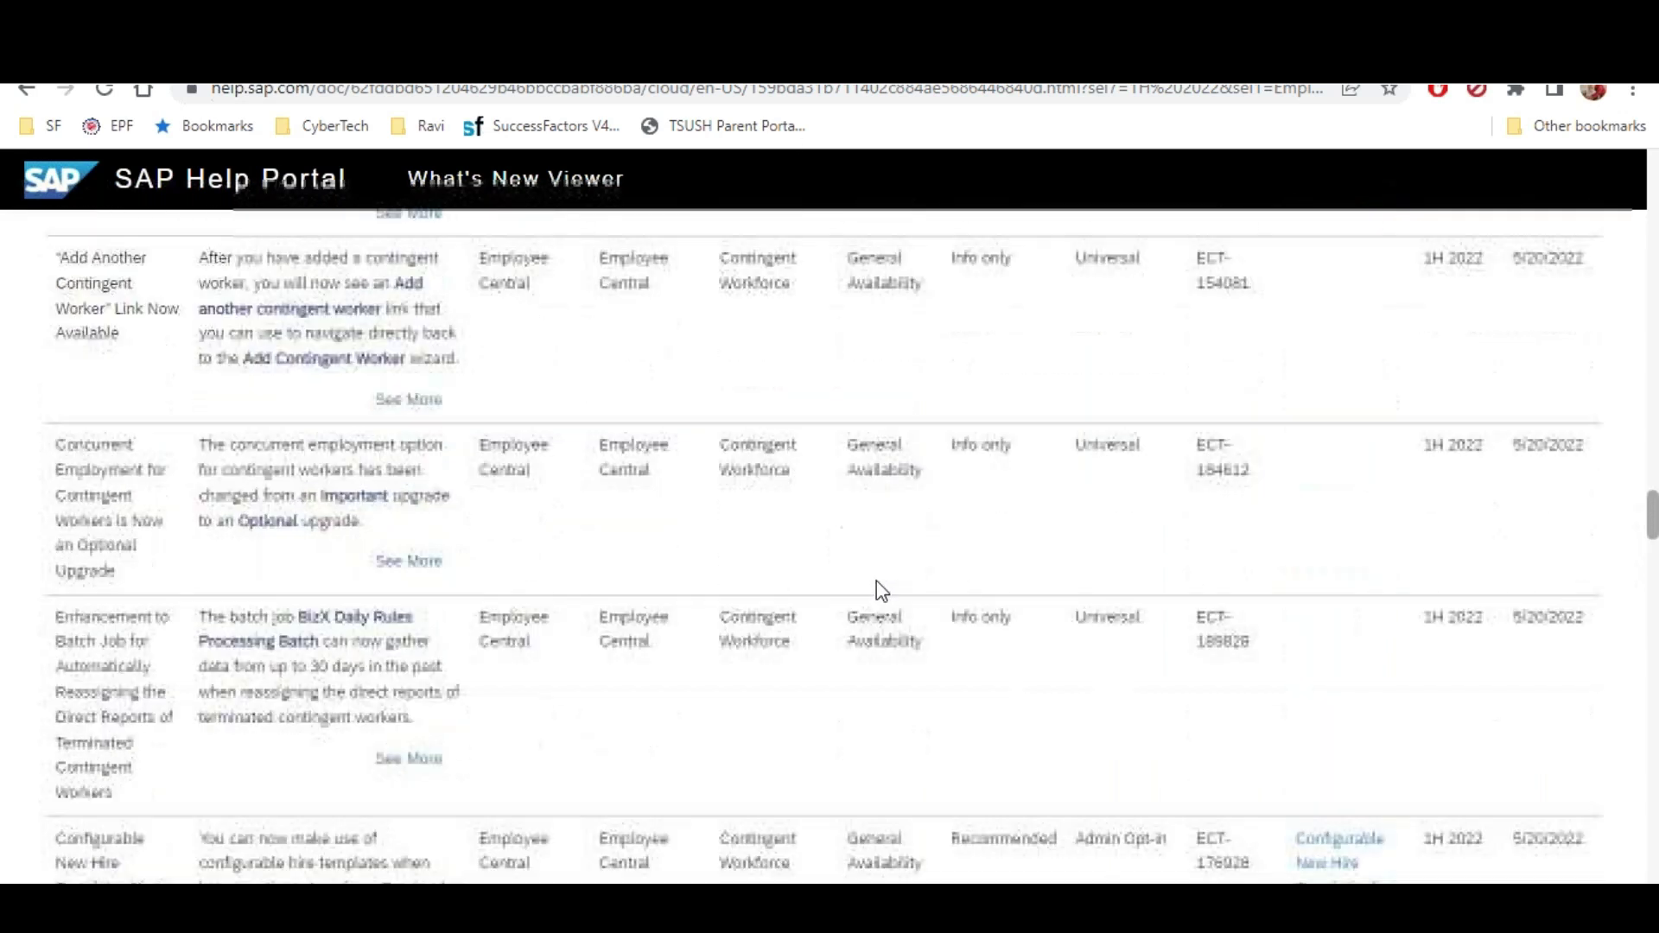
{"action": "scroll", "coordinate": [876, 581], "scroll_direction": "up", "scroll_amount": 20}
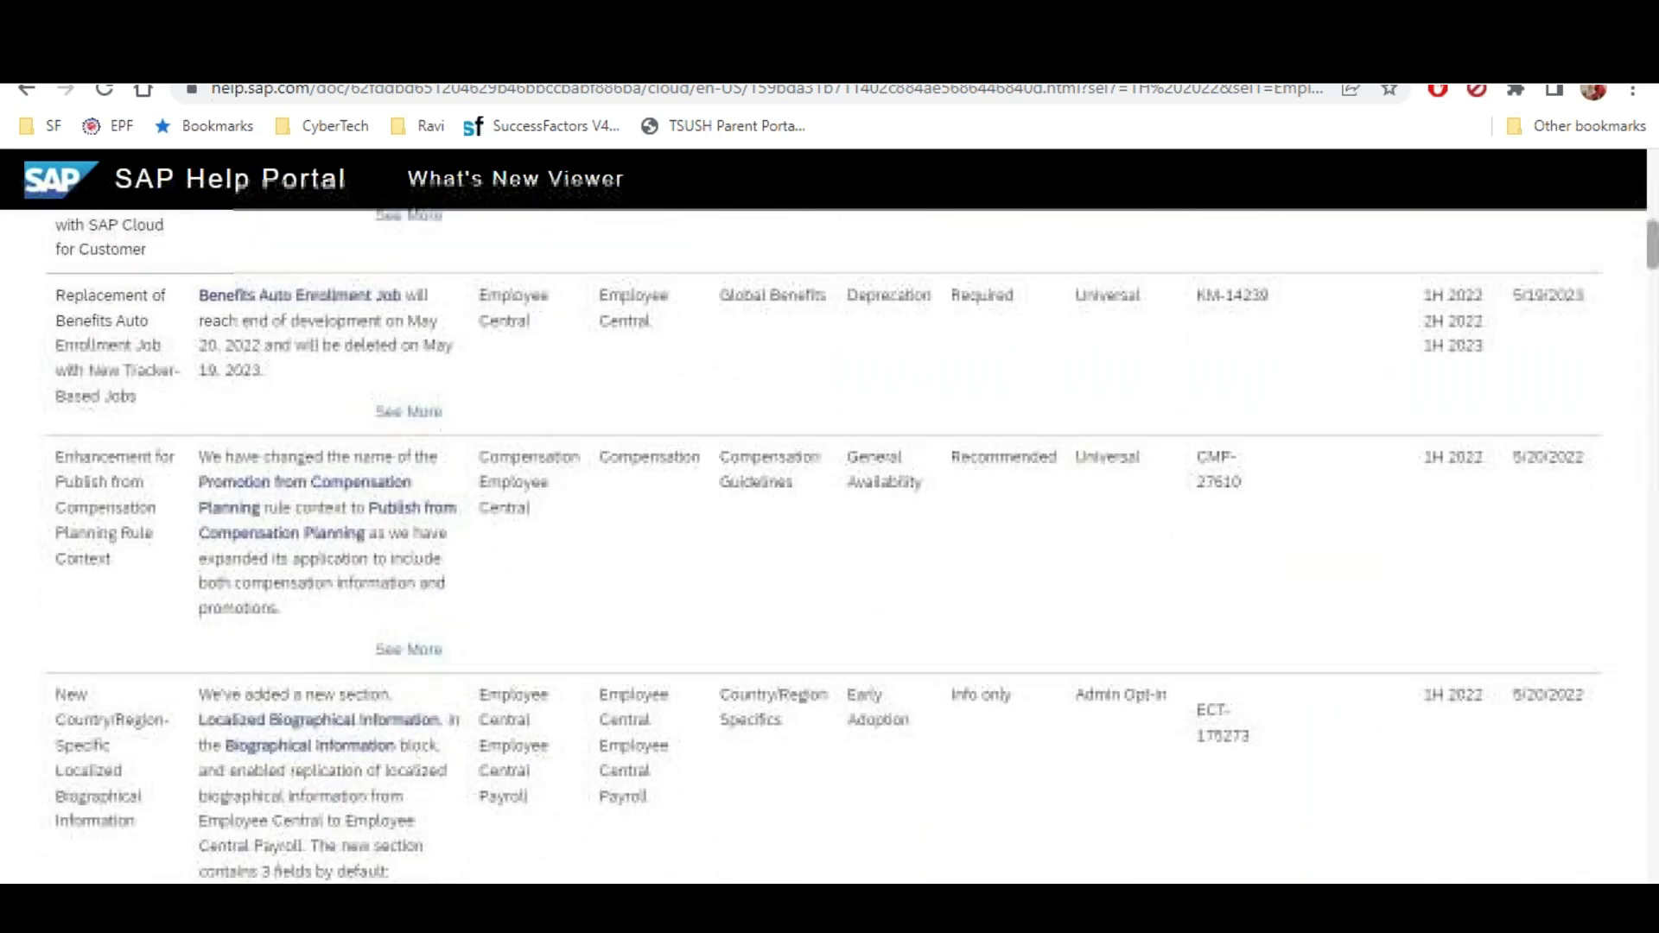
{"action": "scroll", "coordinate": [242, 553], "scroll_direction": "down", "scroll_amount": 1}
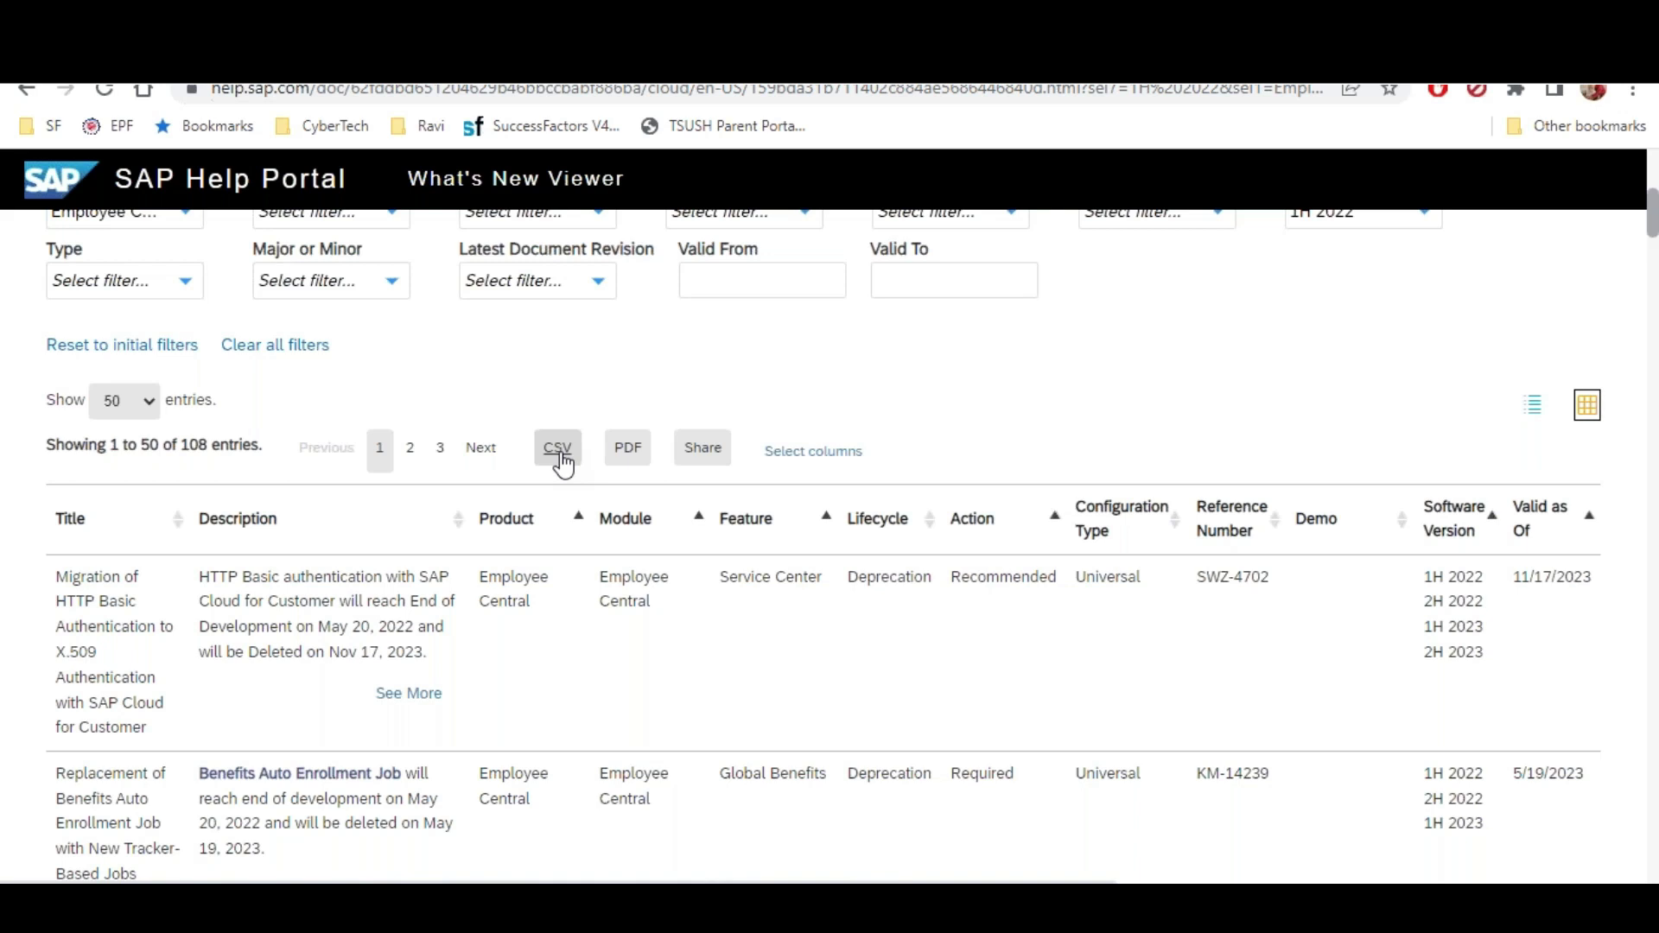
{"action": "left_click", "coordinate": [558, 449]}
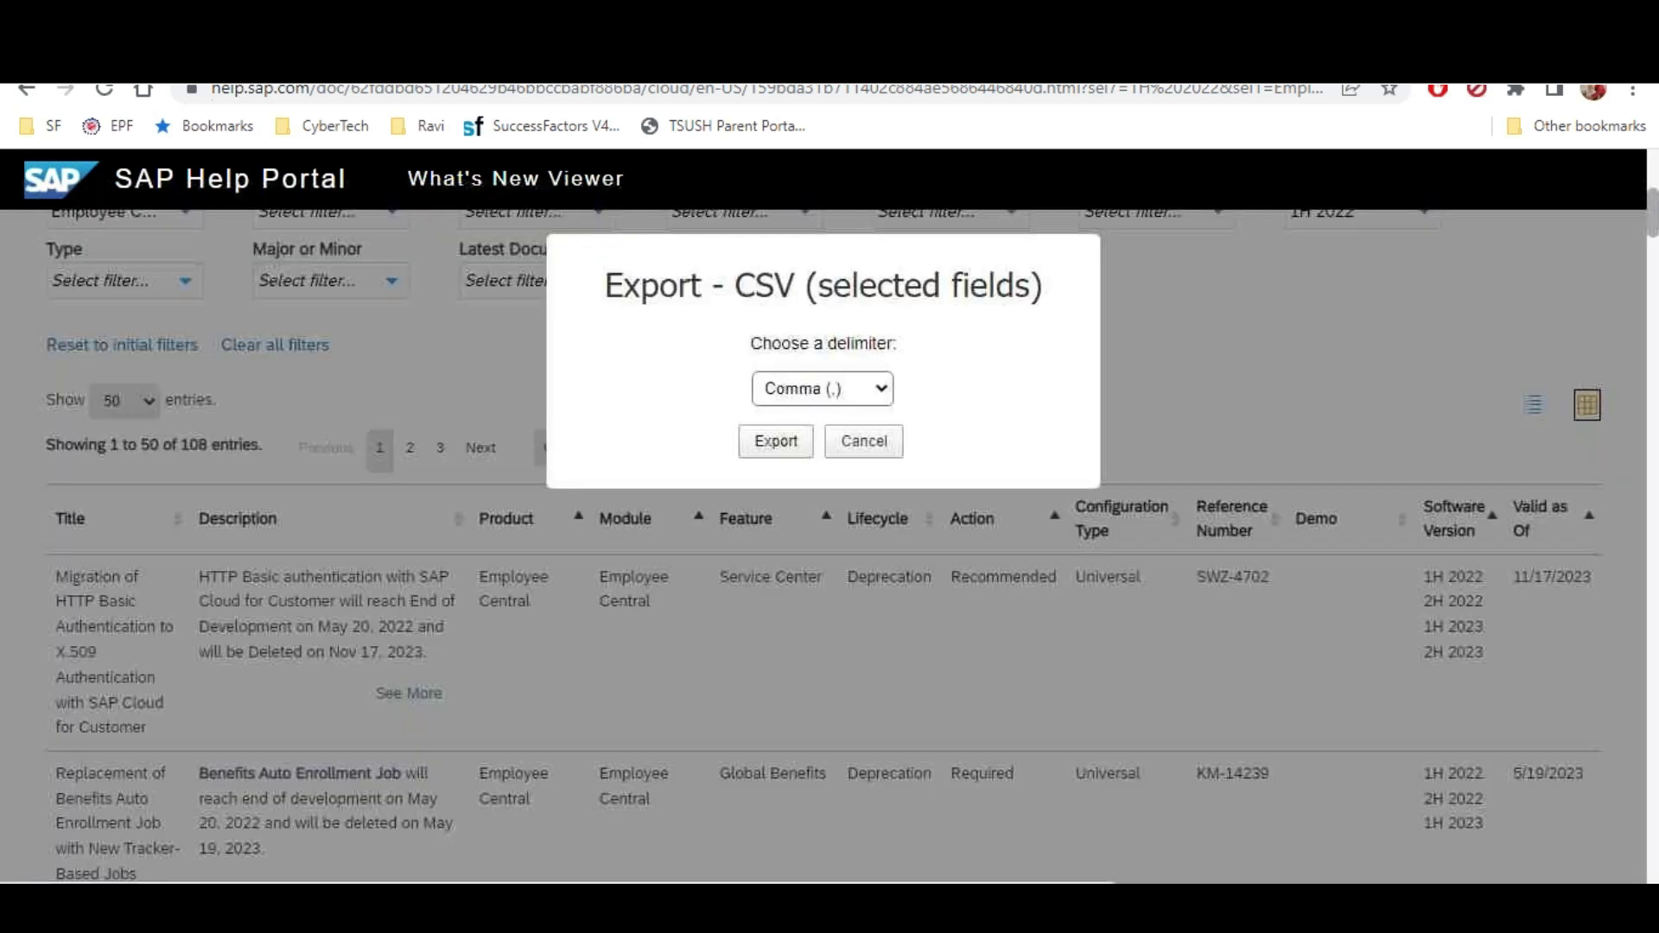
{"action": "left_click", "coordinate": [781, 443]}
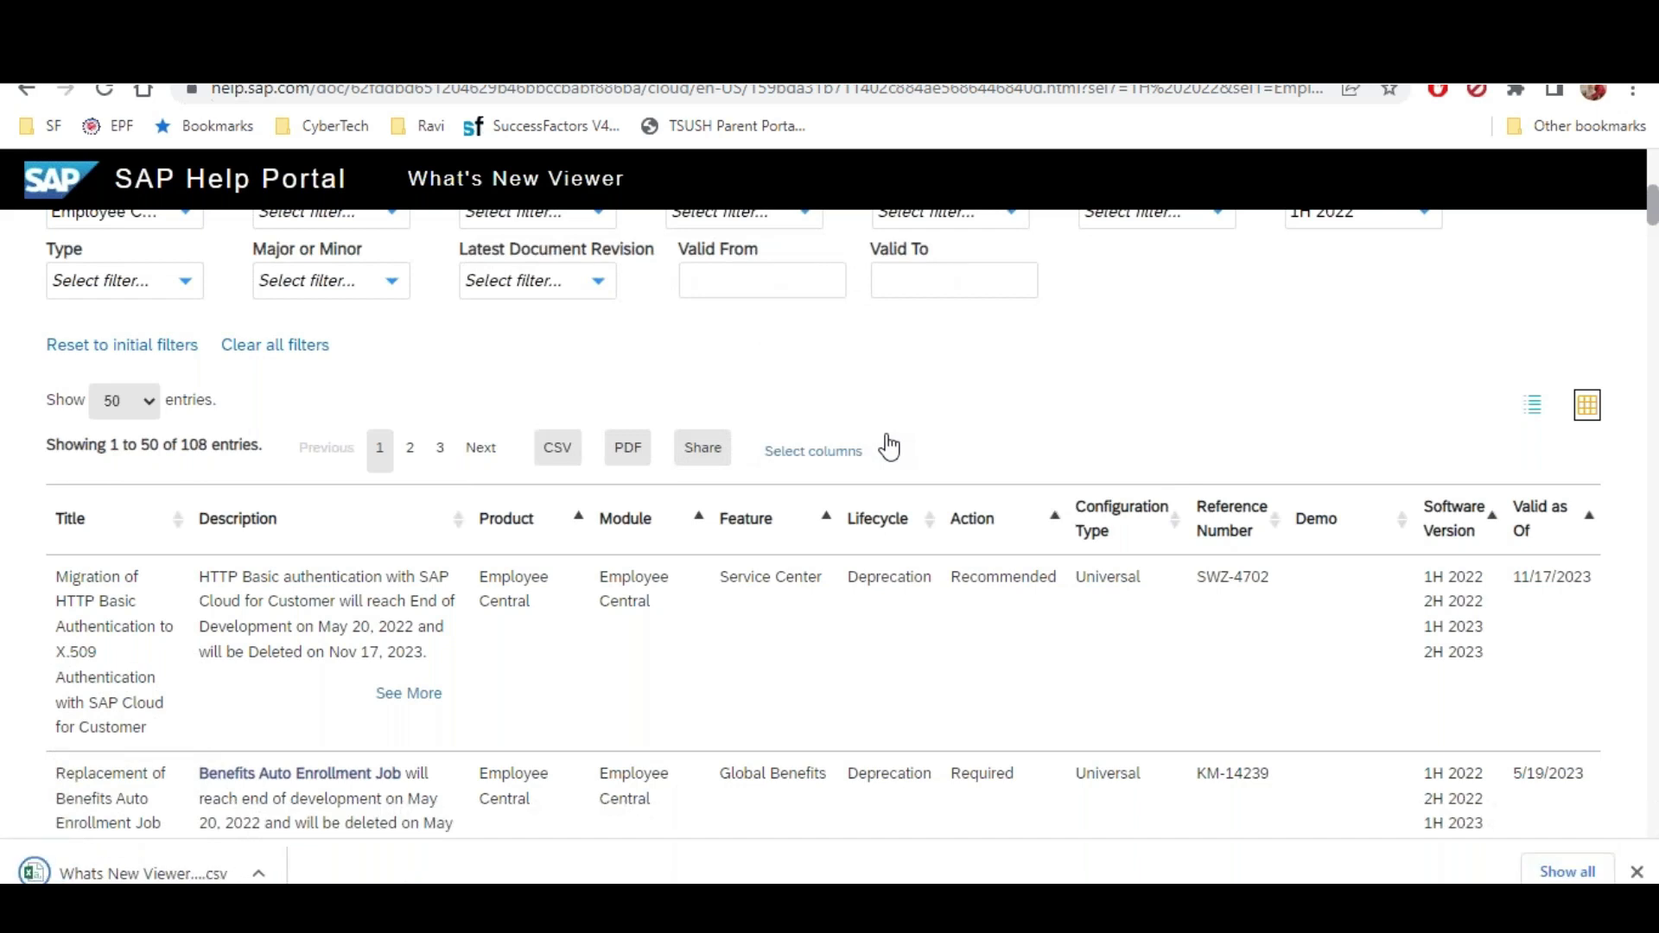
{"action": "left_click", "coordinate": [259, 873]}
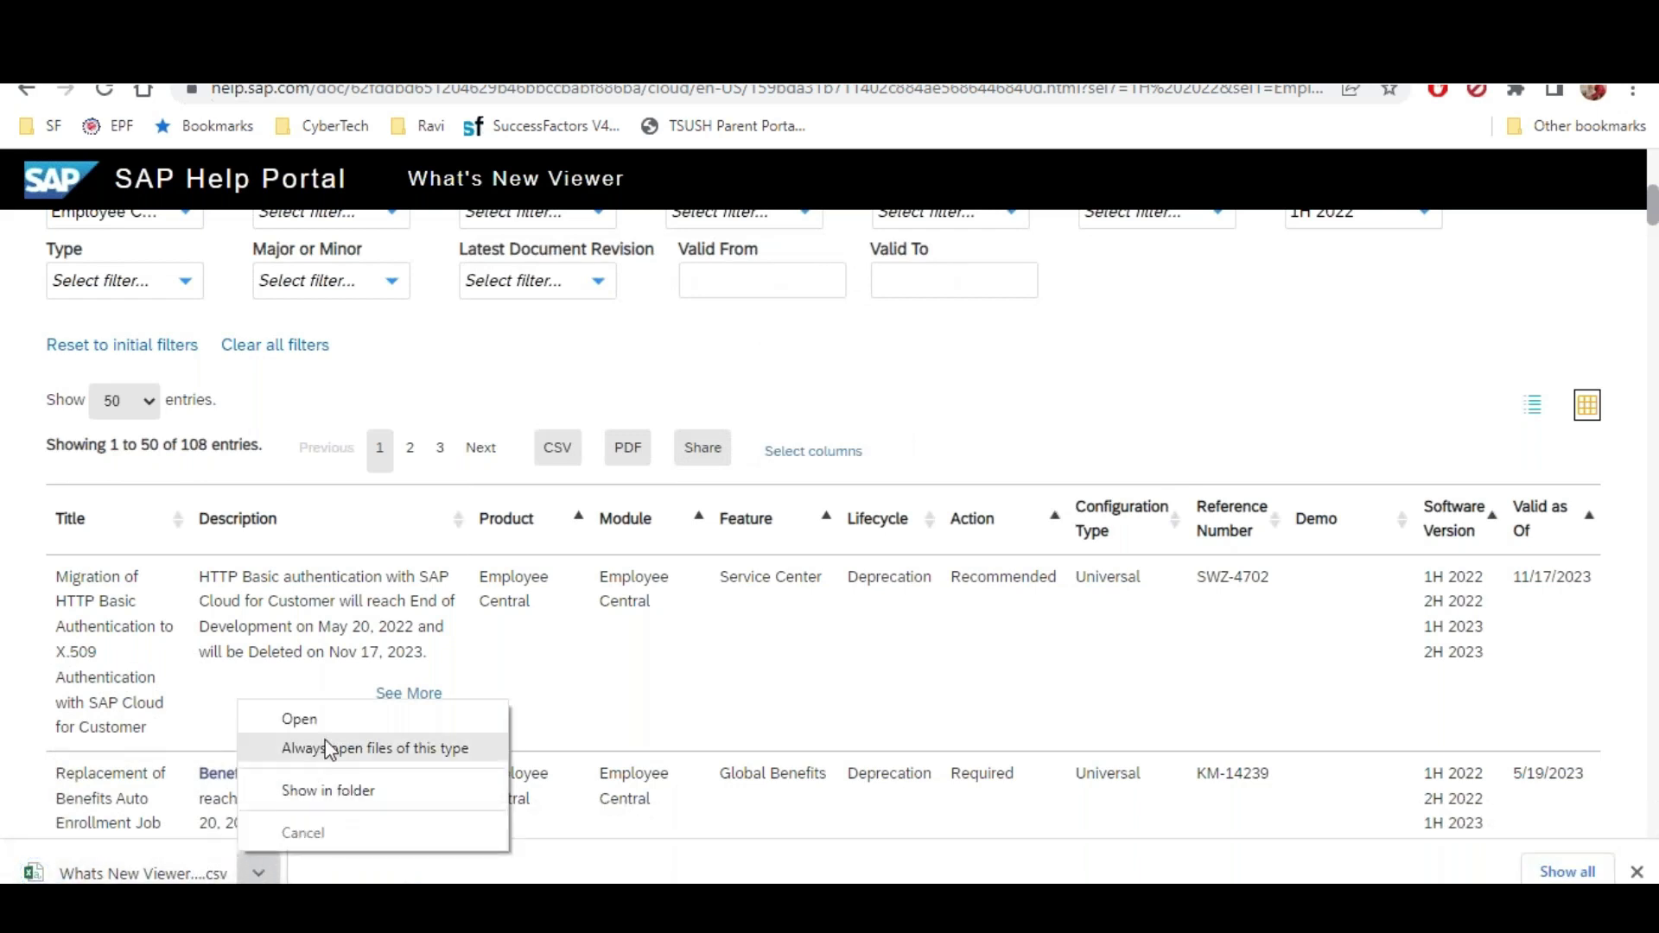
{"action": "left_click", "coordinate": [326, 723]}
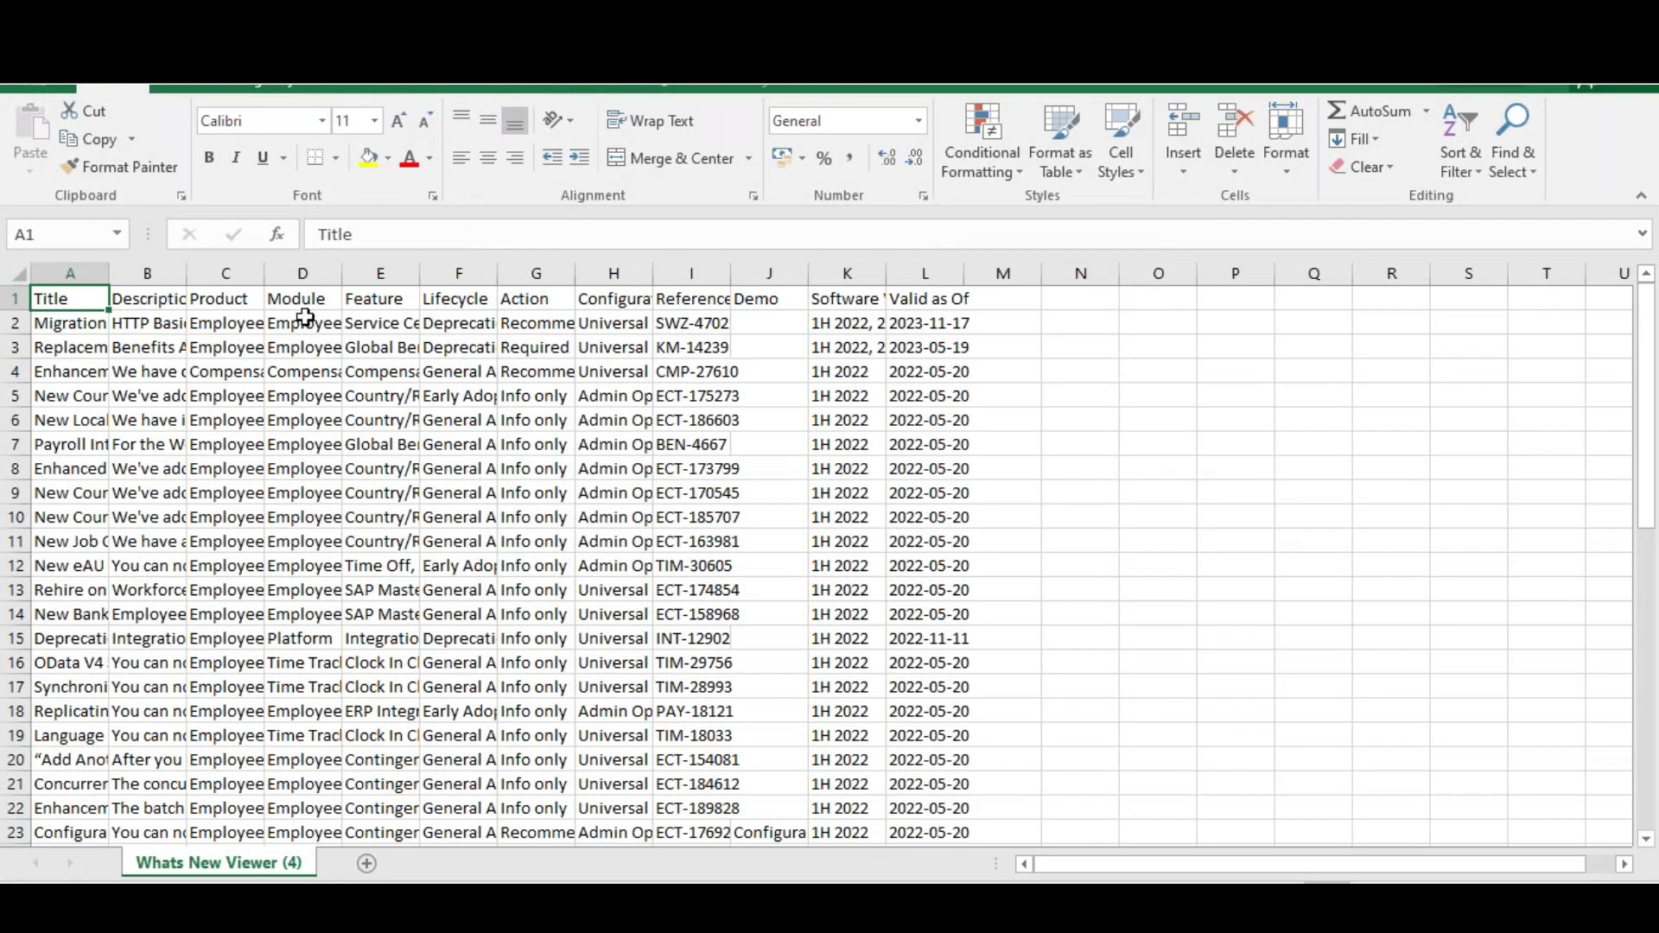
{"action": "left_click", "coordinate": [80, 267]}
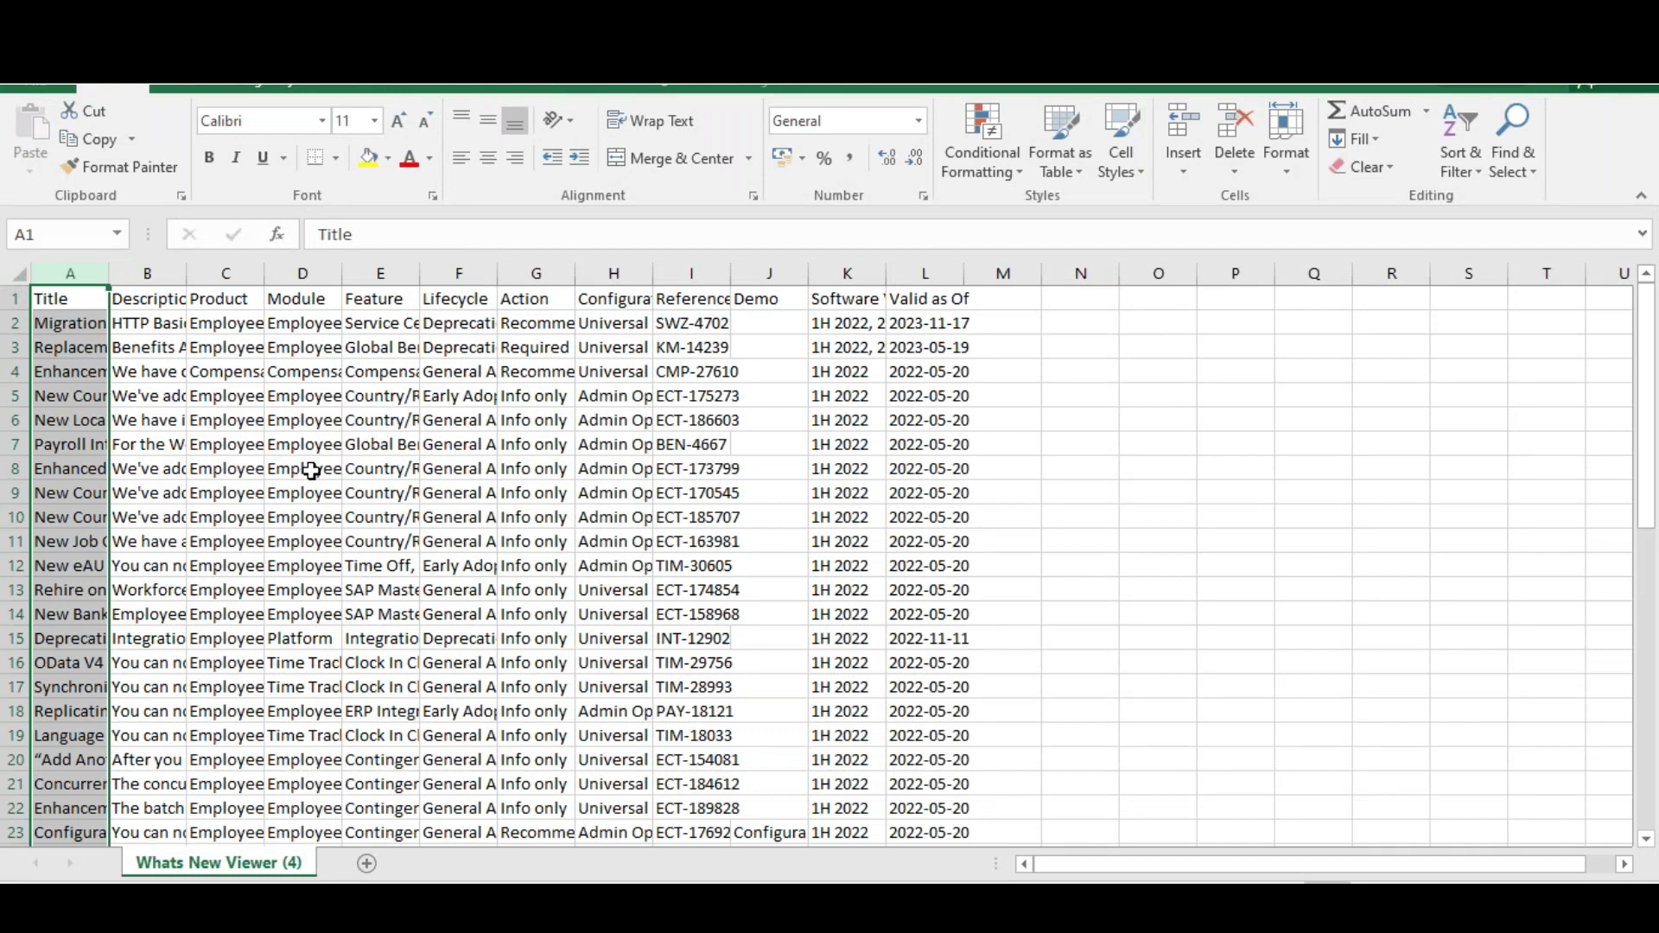
{"action": "key", "text": "alt+Tab"}
Enter the heading Applicability in cell M1
{"action": "left_click", "coordinate": [998, 298]}
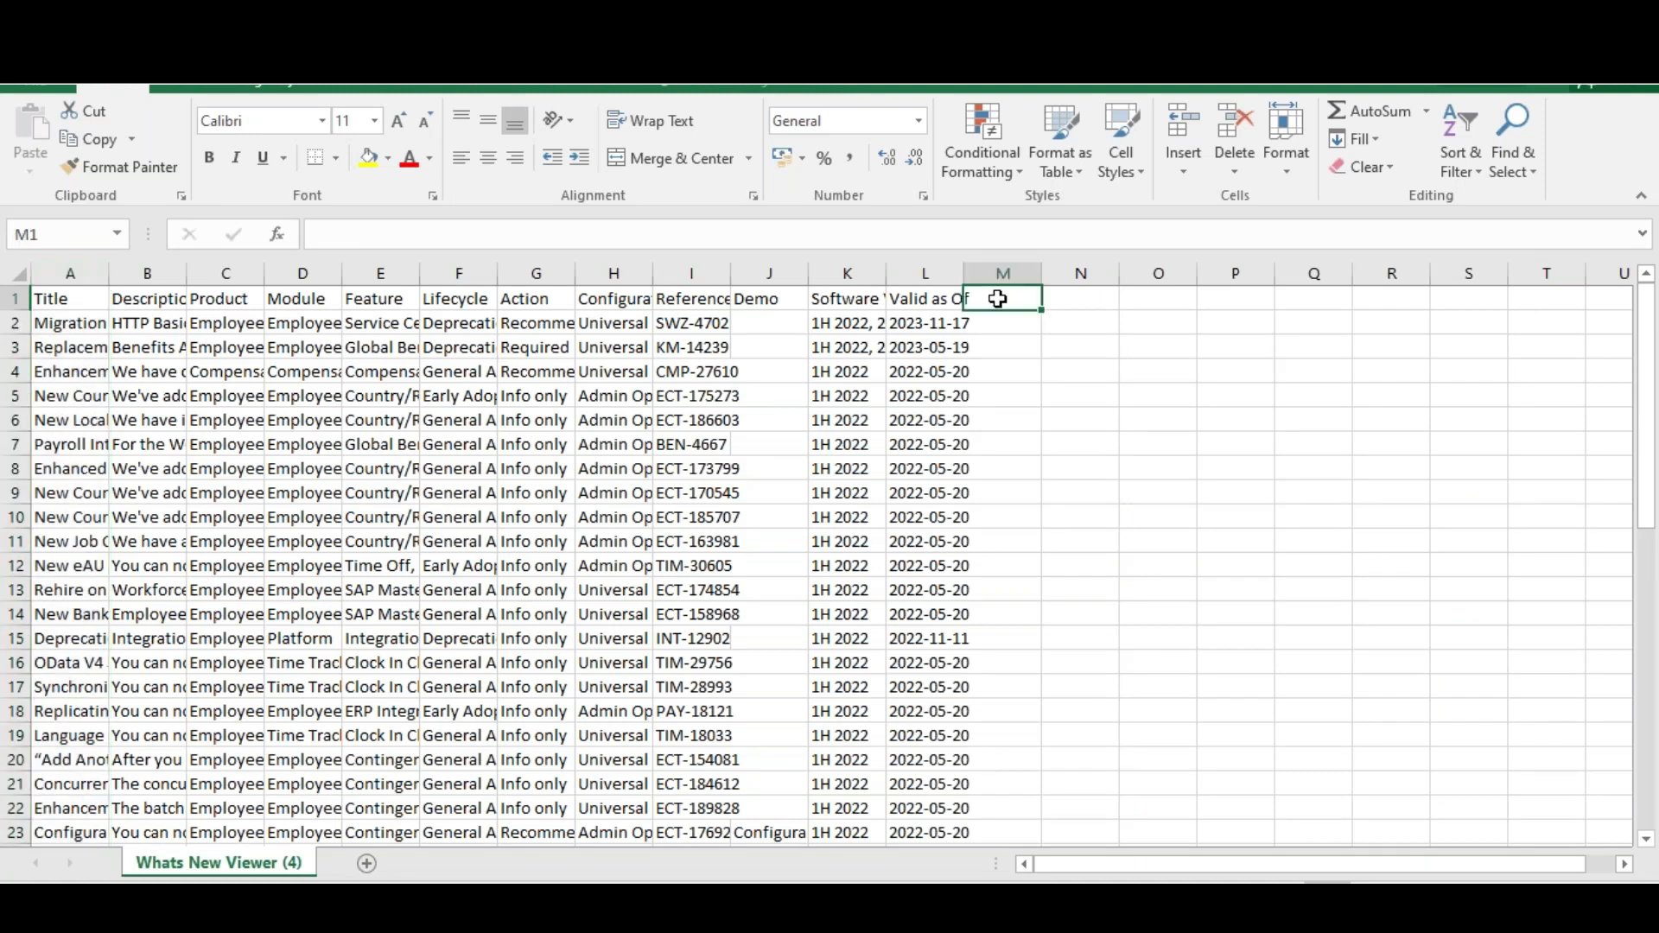
{"action": "type", "text": "Applicability"}
{"action": "key", "text": "Return"}
Fill M2 through M6 with Yes, No, Yes, No and Good to use
{"action": "type", "text": "Yes"}
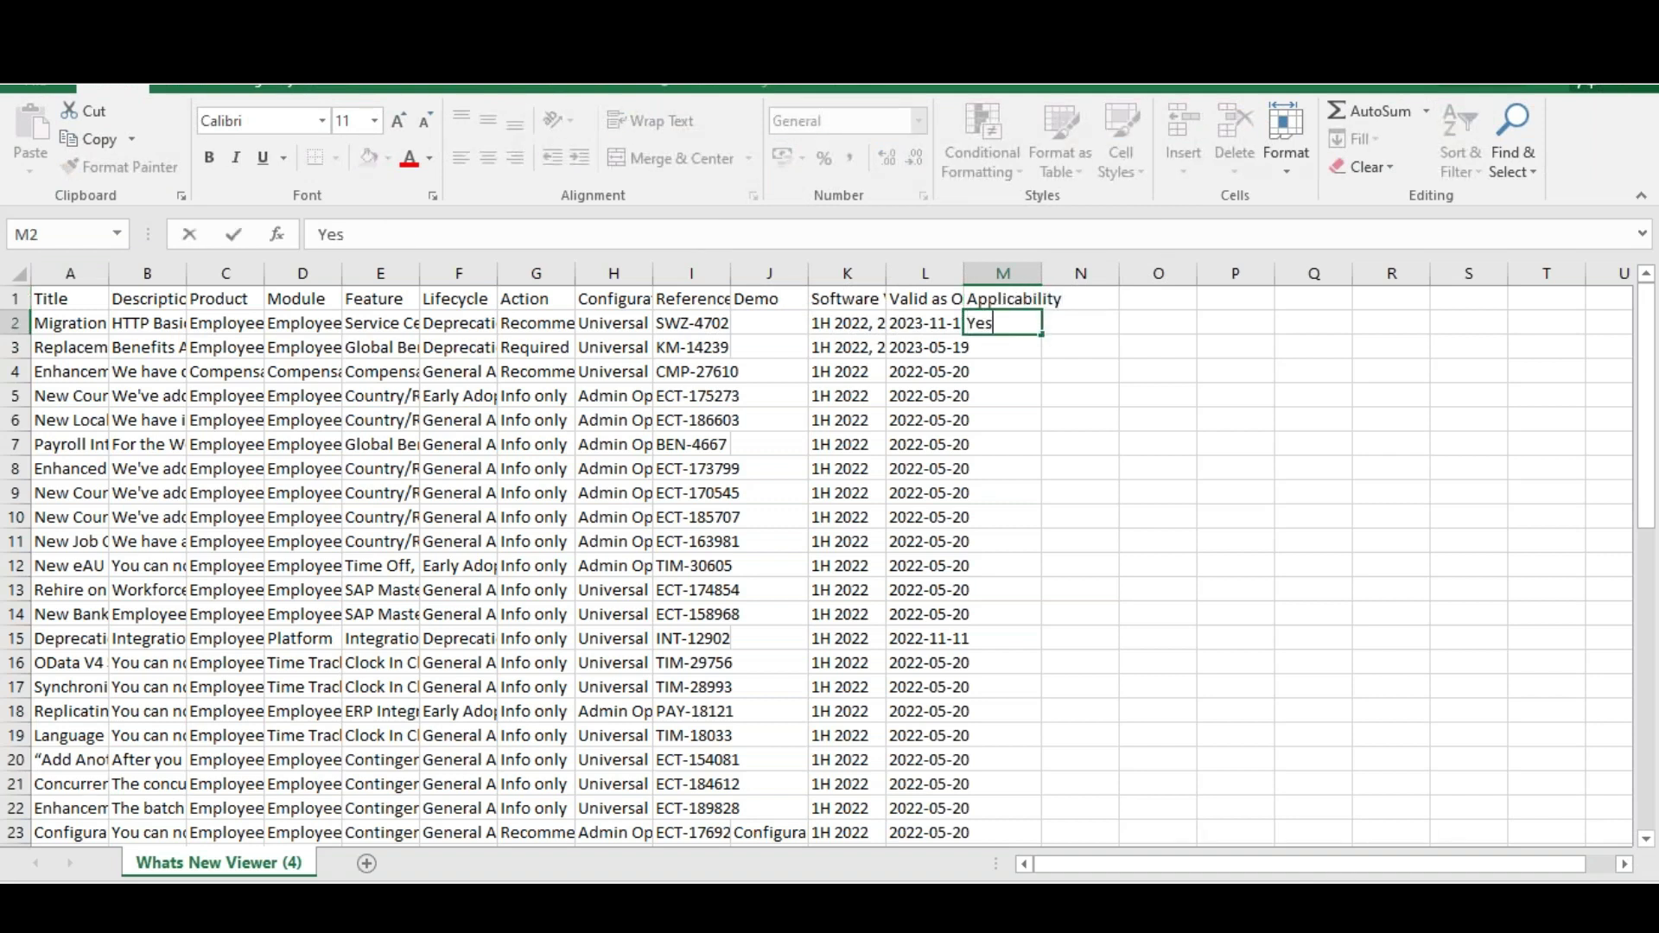
{"action": "key", "text": "Return"}
{"action": "type", "text": "No"}
{"action": "key", "text": "Return"}
{"action": "type", "text": "Yes"}
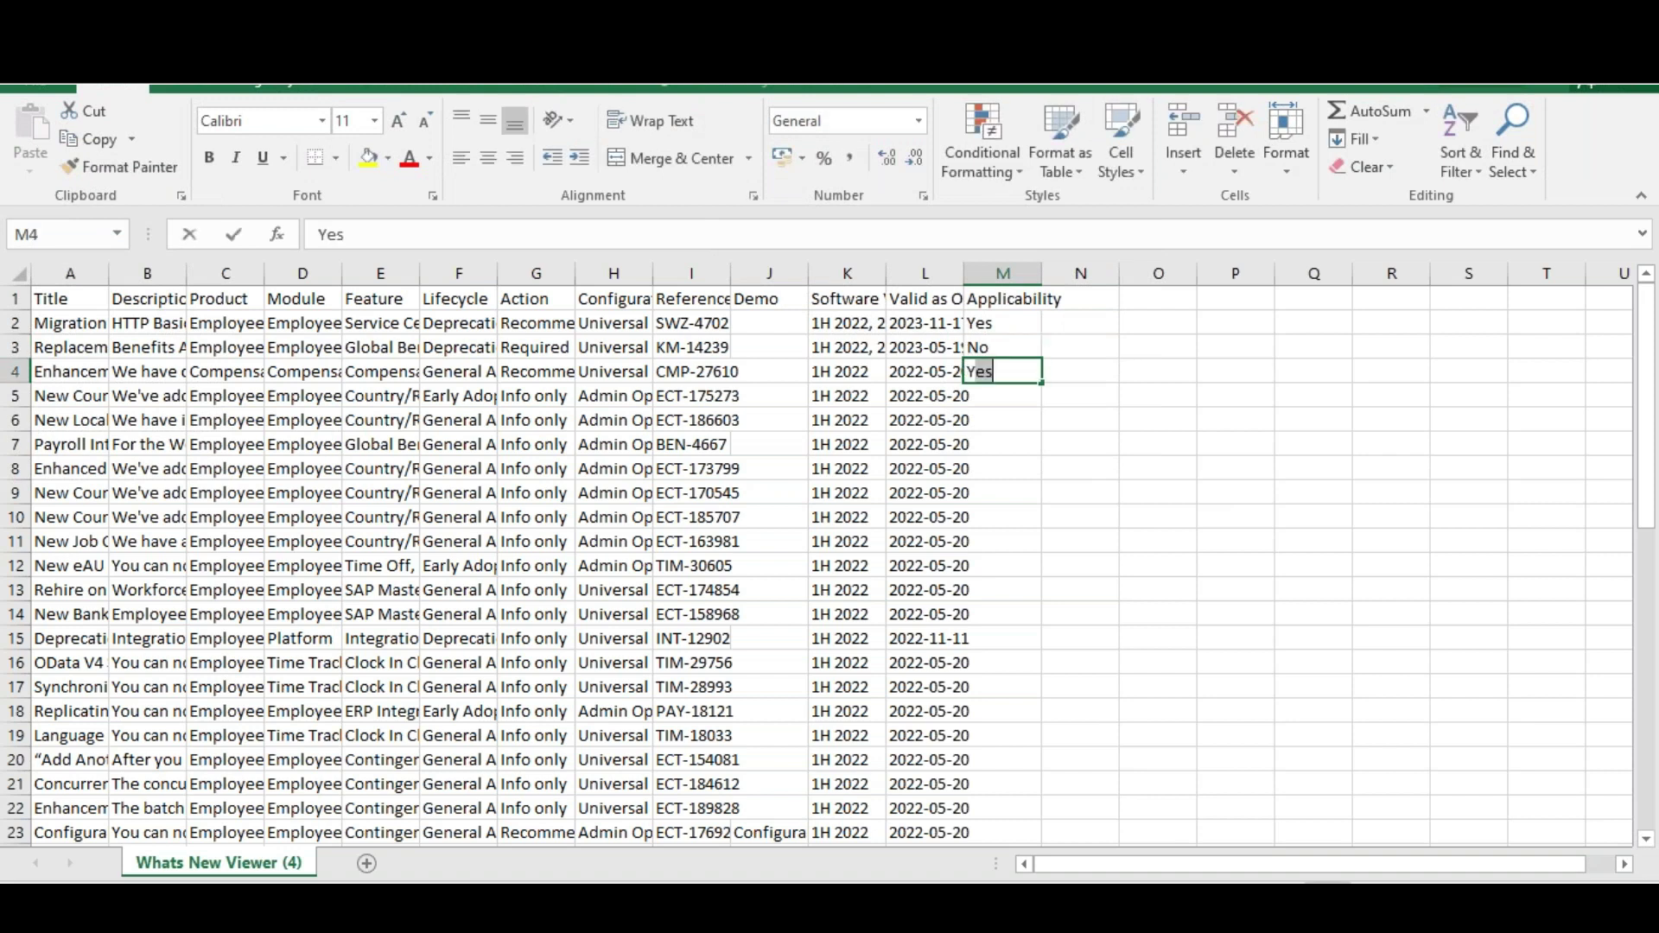
{"action": "key", "text": "Return"}
{"action": "type", "text": "No"}
{"action": "key", "text": "Return"}
{"action": "type", "text": "Good to use"}
{"action": "key", "text": "Return"}
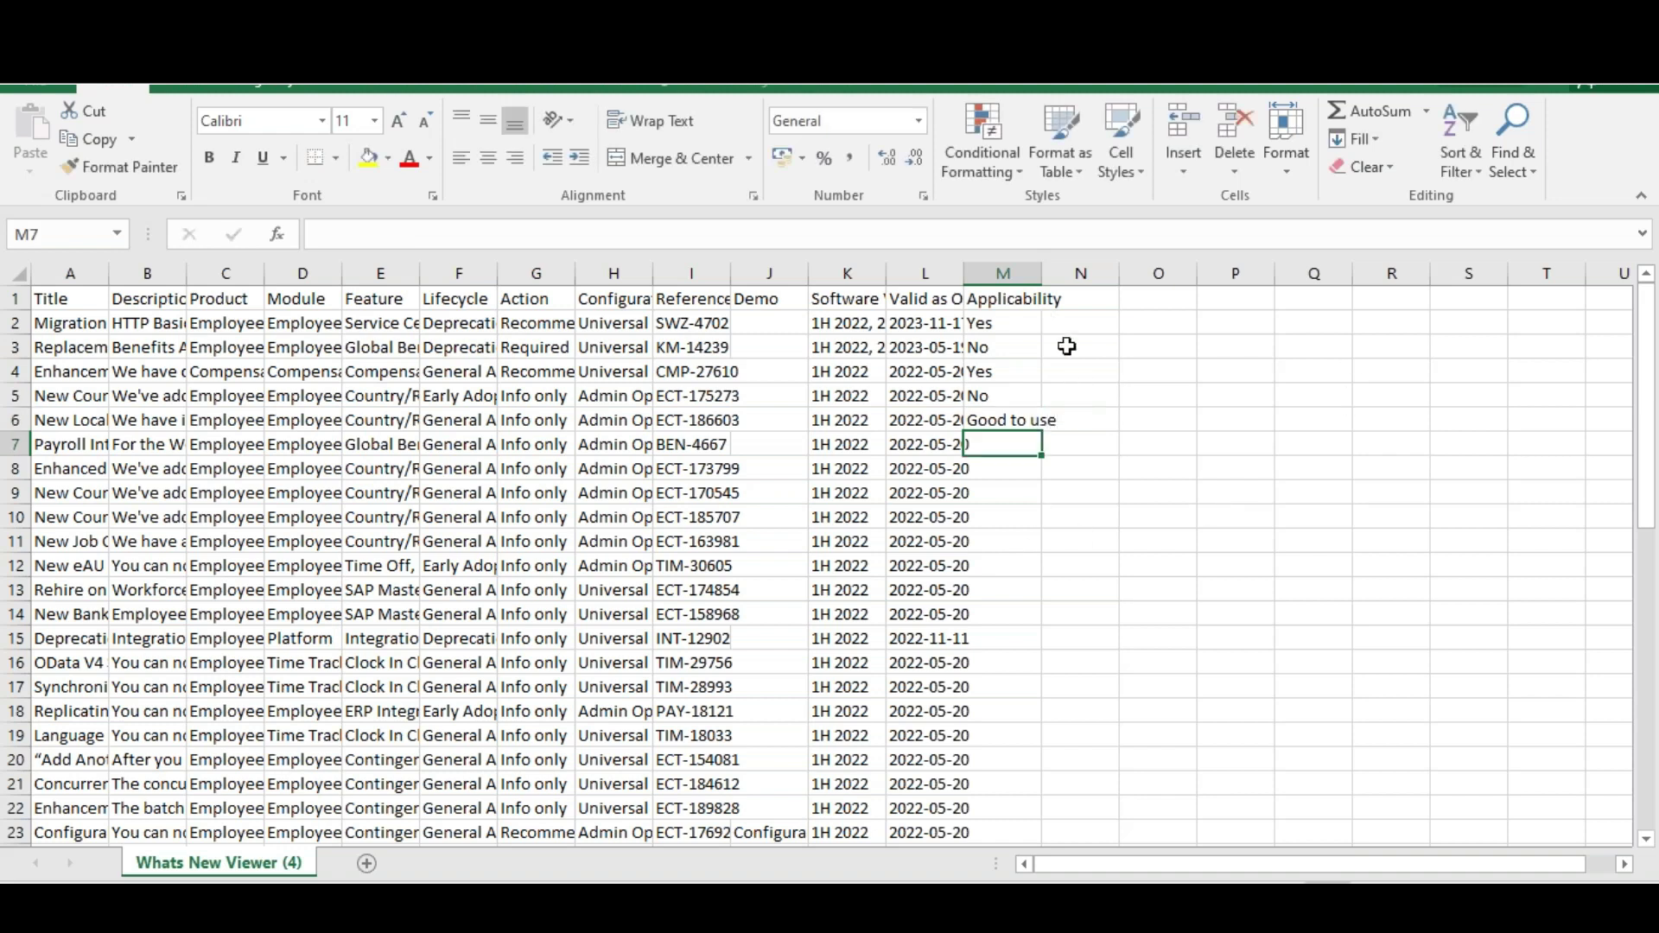
Check the Yes and No entries in M2 and M3
{"action": "left_click", "coordinate": [990, 344]}
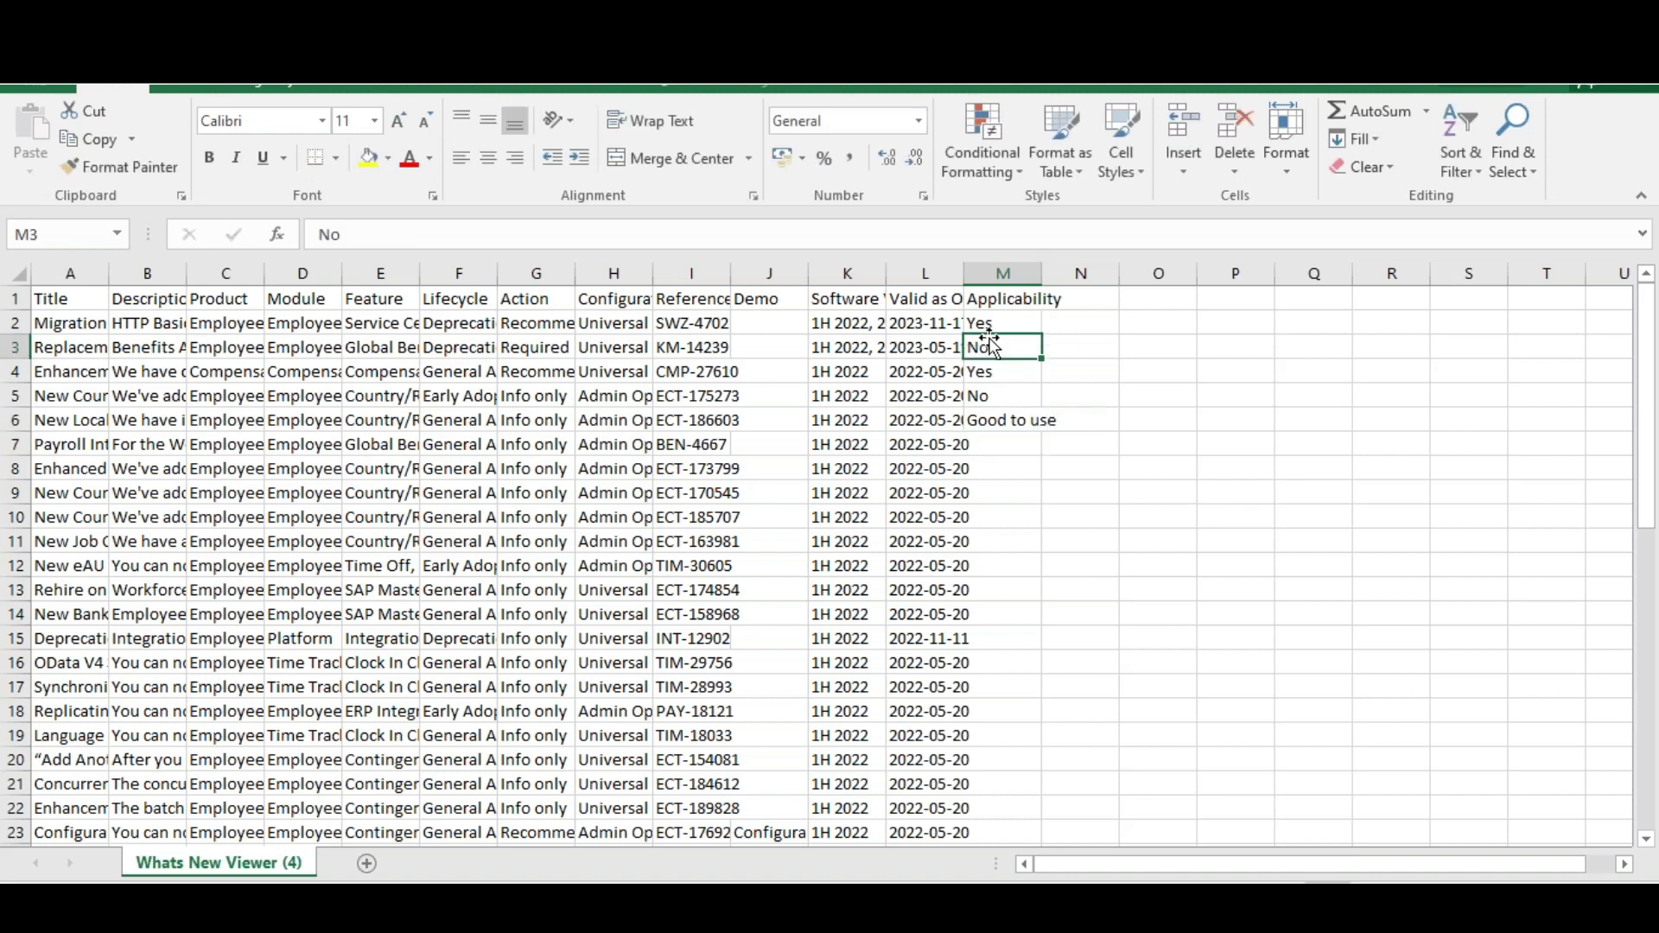
{"action": "left_click", "coordinate": [986, 321]}
{"action": "left_click", "coordinate": [992, 352]}
{"action": "left_click", "coordinate": [1016, 424]}
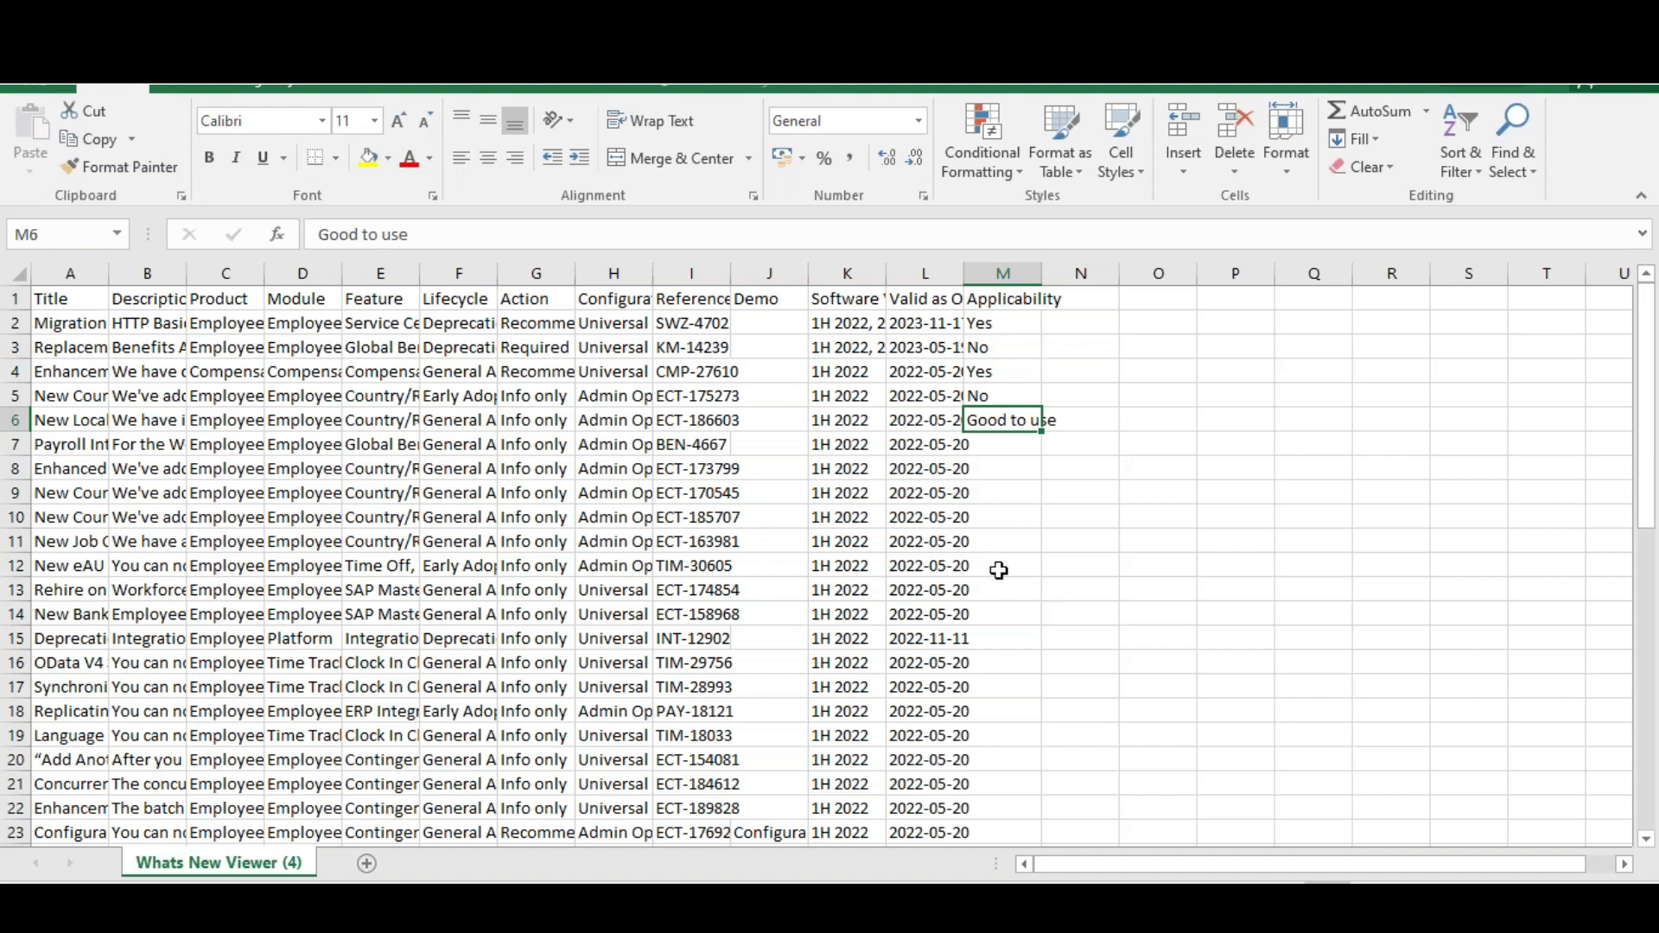
Switch to the SAP Training C_THR97_2111 certification page and highlight 2H/2021 in its title
{"action": "key", "text": "alt+Tab"}
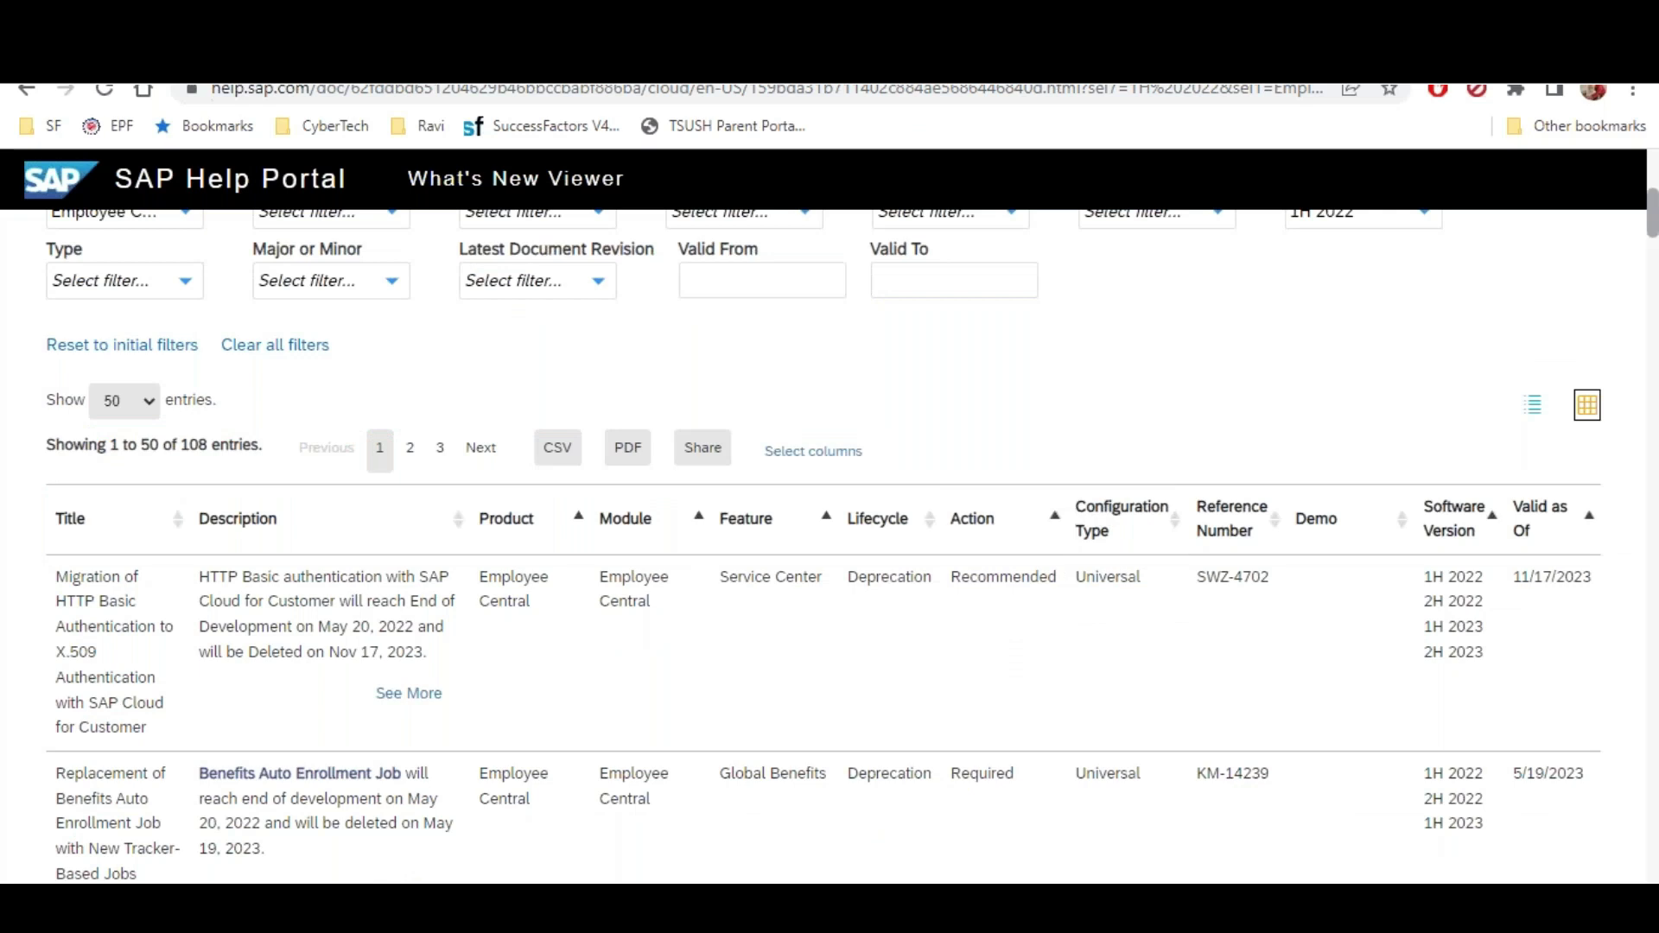
{"action": "key", "text": "alt+Tab"}
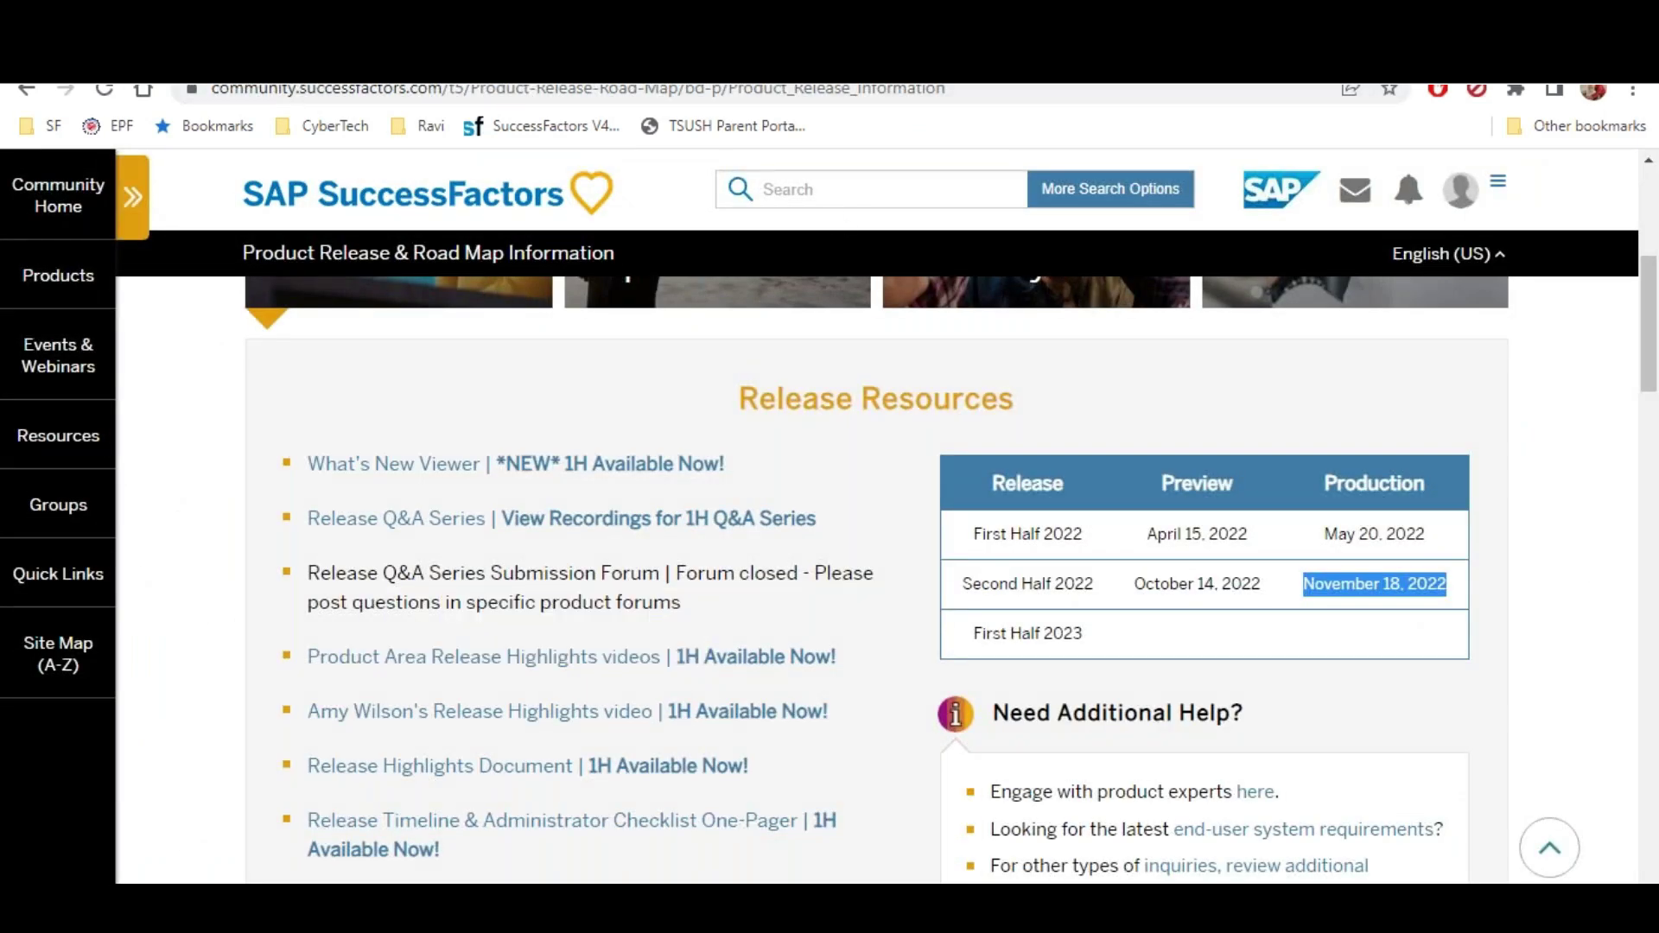
{"action": "key", "text": "alt+Tab"}
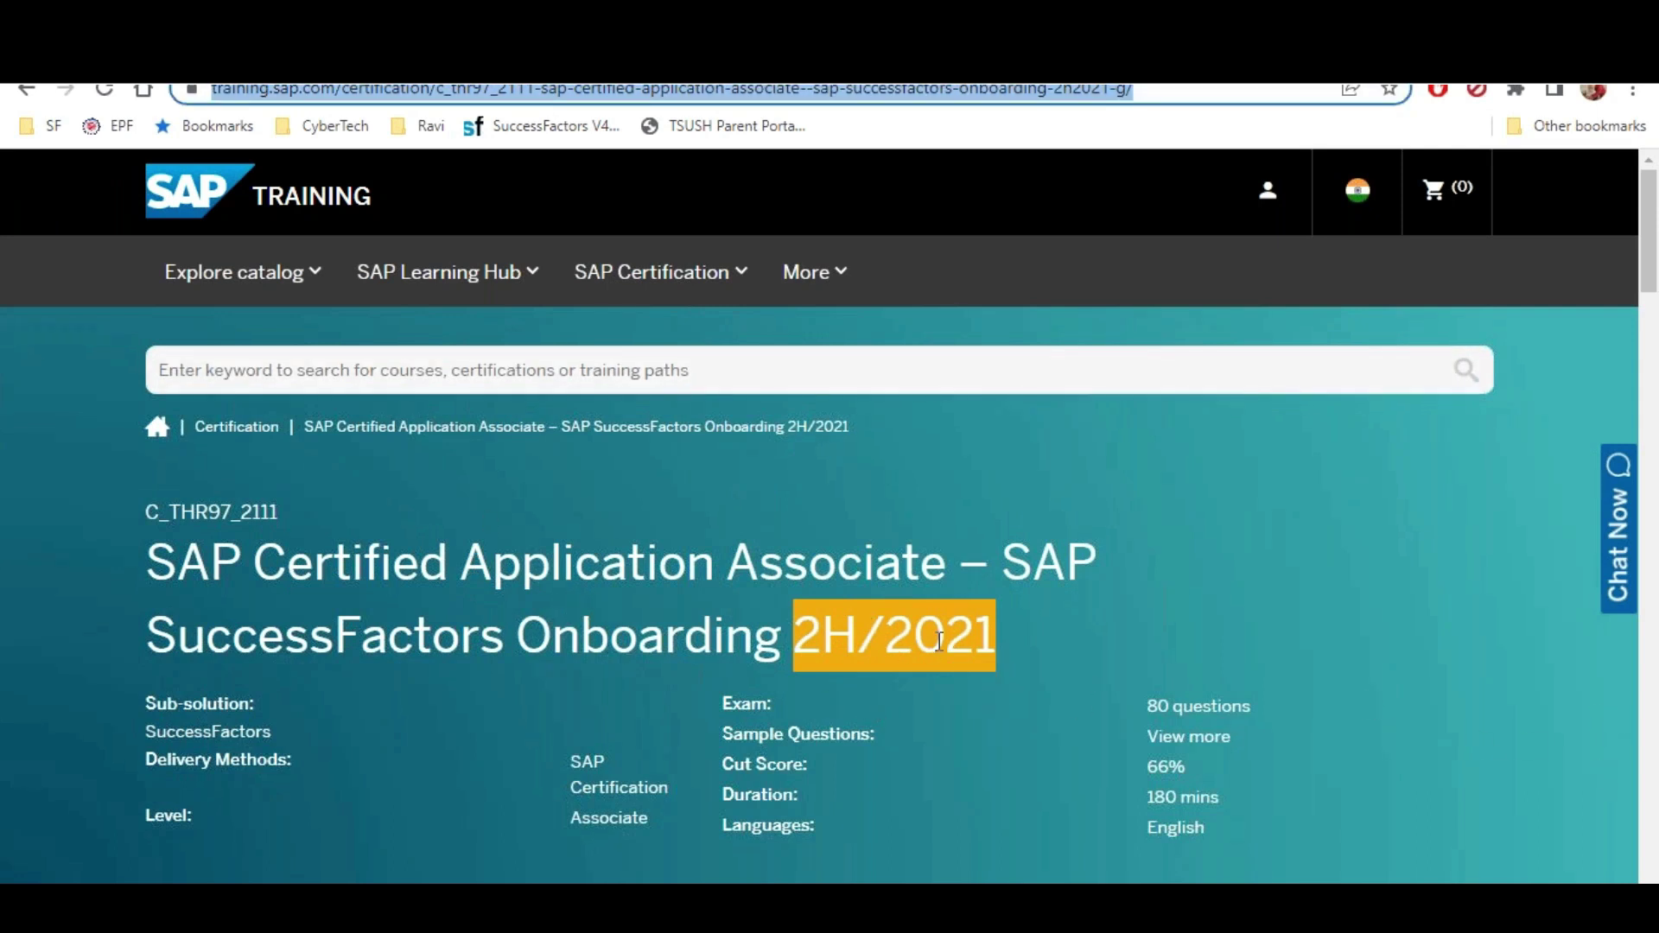
{"action": "left_click", "coordinate": [1024, 644]}
{"action": "left_click_drag", "start_coordinate": [793, 635], "coordinate": [1027, 654]}
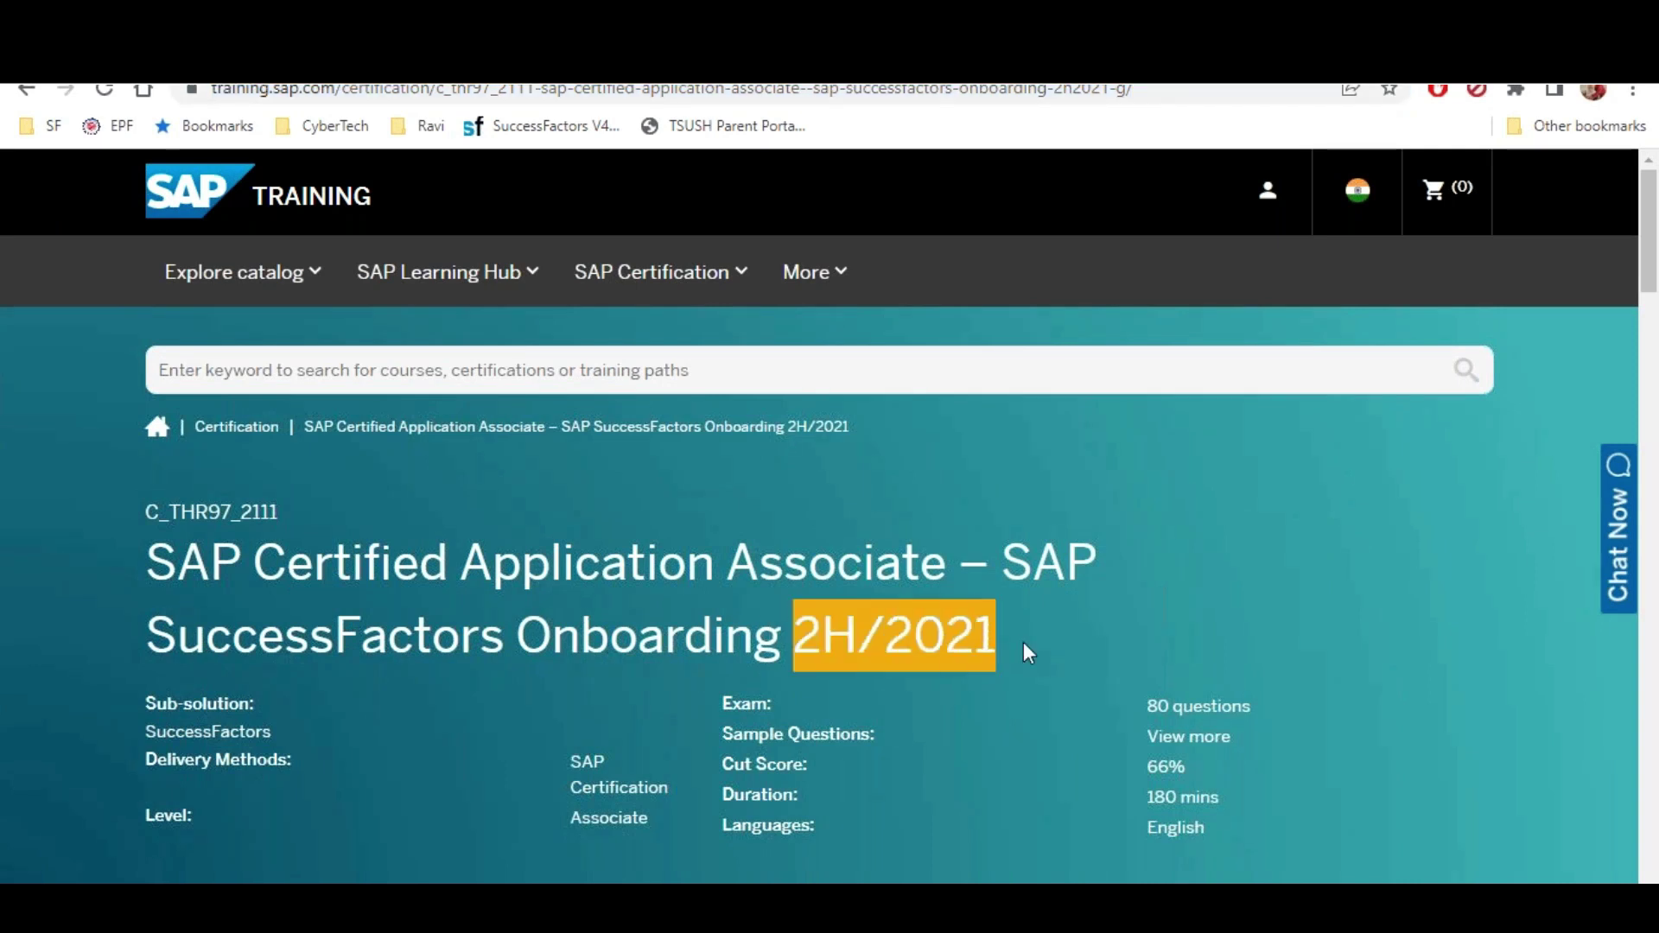